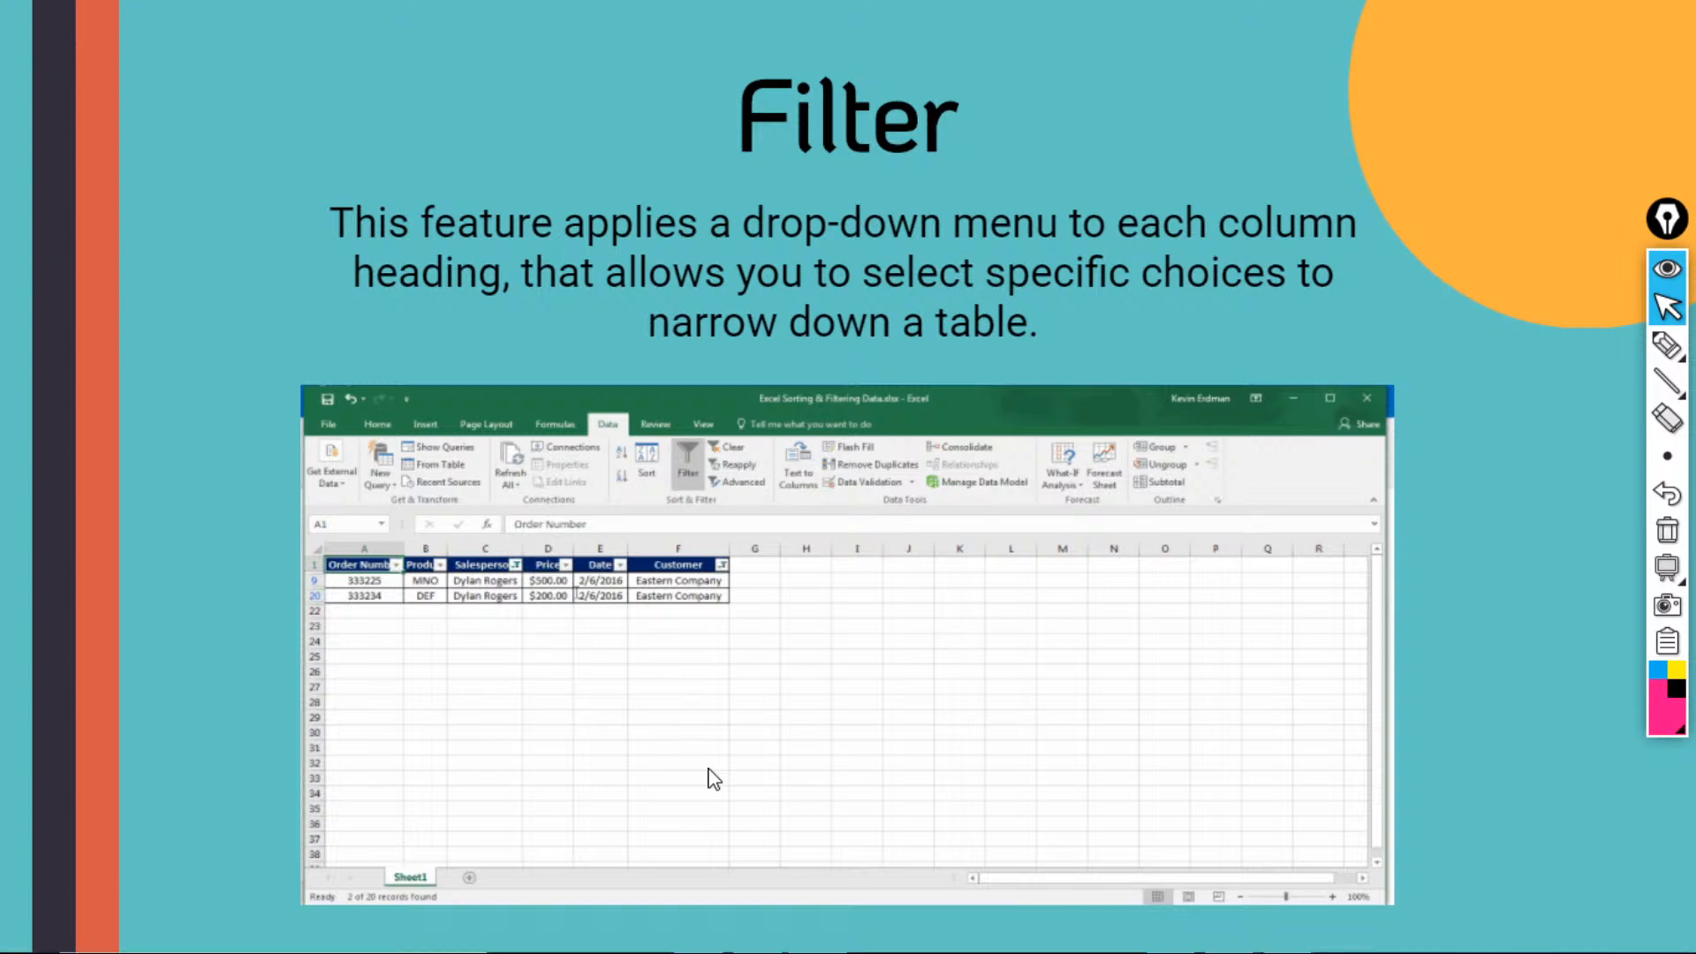
Step: Switch from the slide to the Book1 workbook in Excel, maximized, and open Sheet2
key(alt+Tab)
key(alt+Tab)
key(alt+Tab)
key(alt+Tab)
key(alt+Tab)
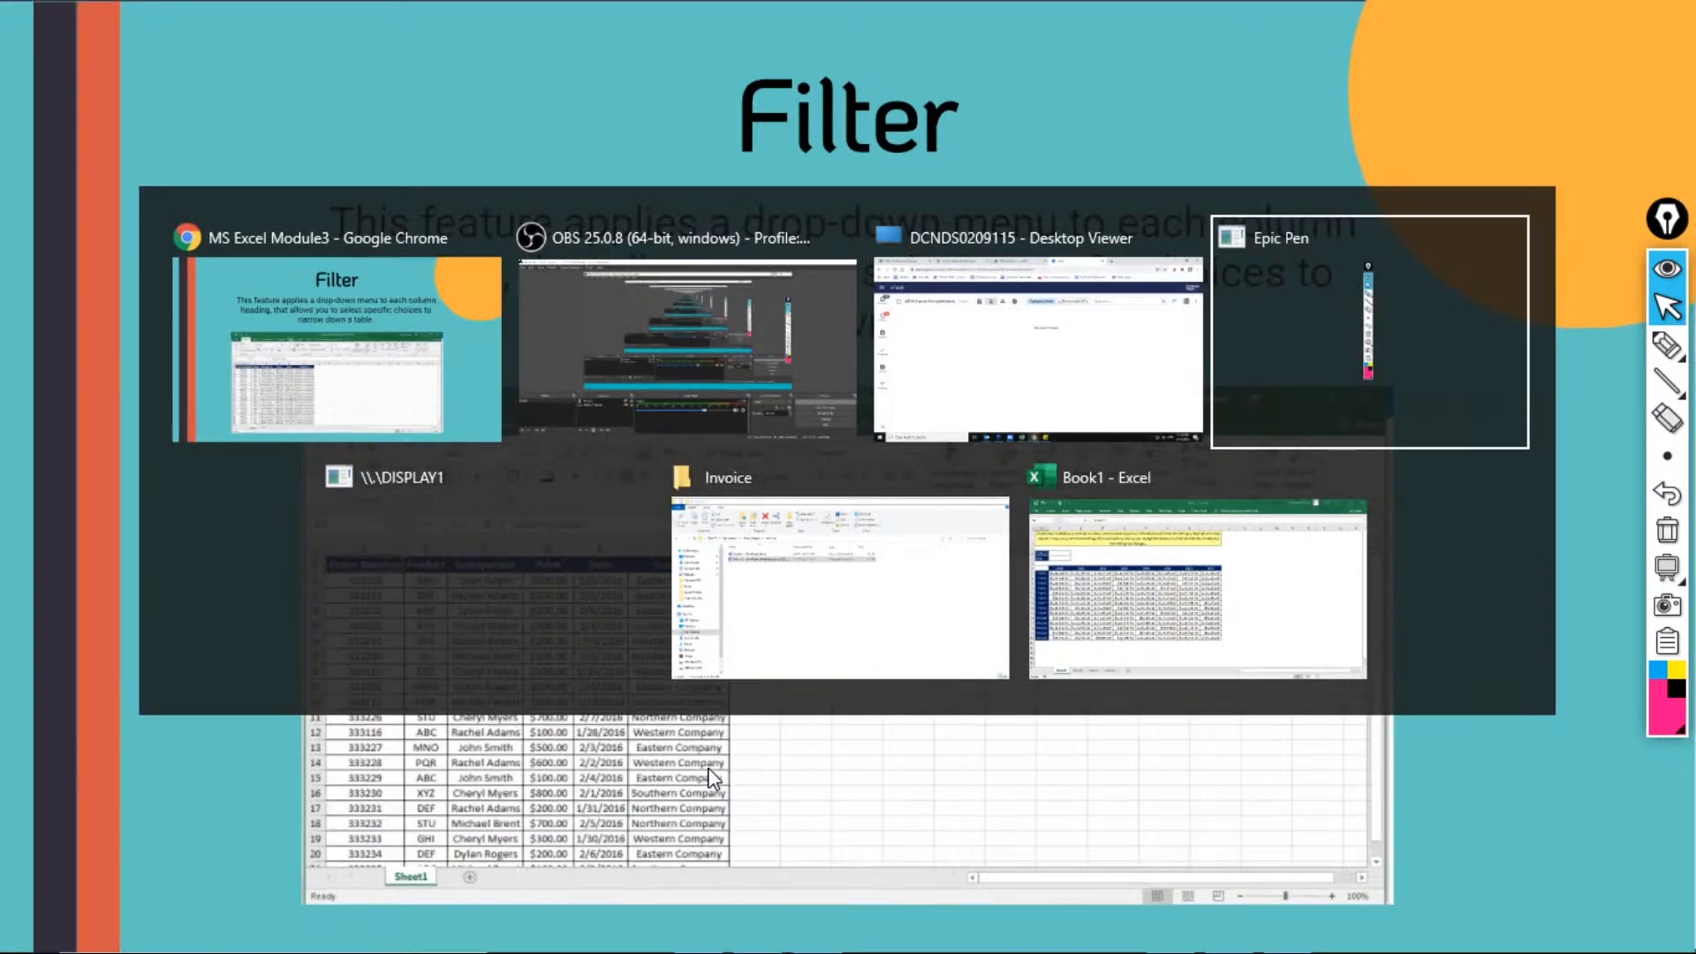
key(alt+Tab)
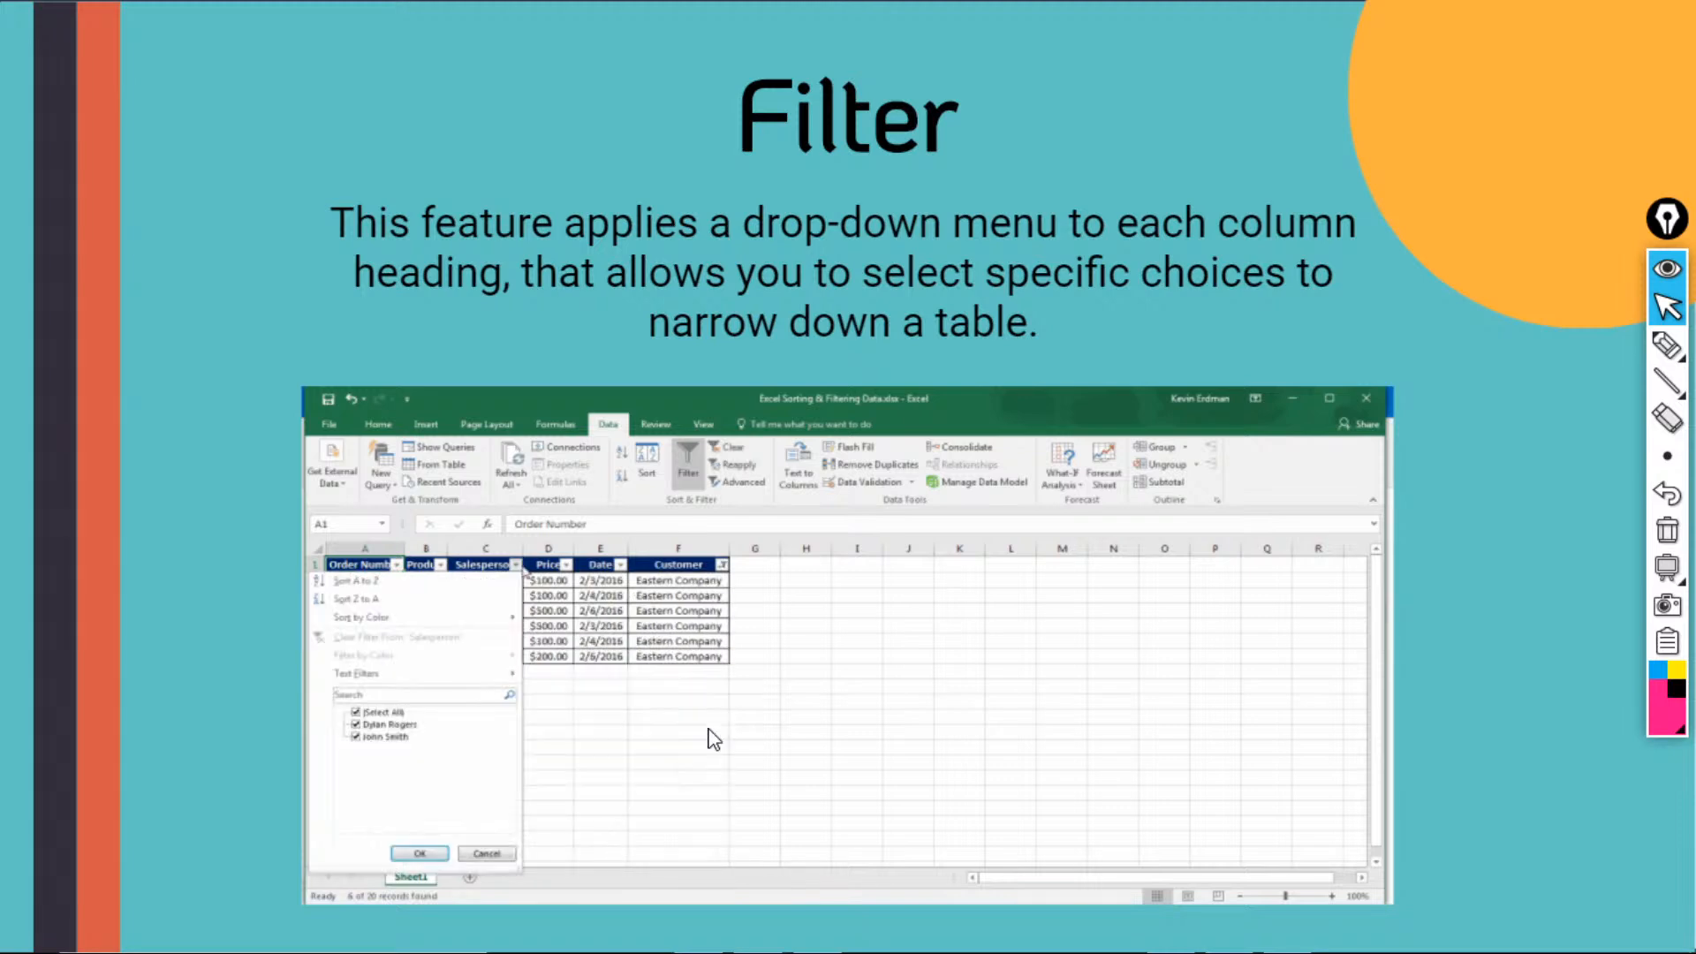
key(alt+Tab)
key(alt+shift+Tab)
key(alt+shift+Tab)
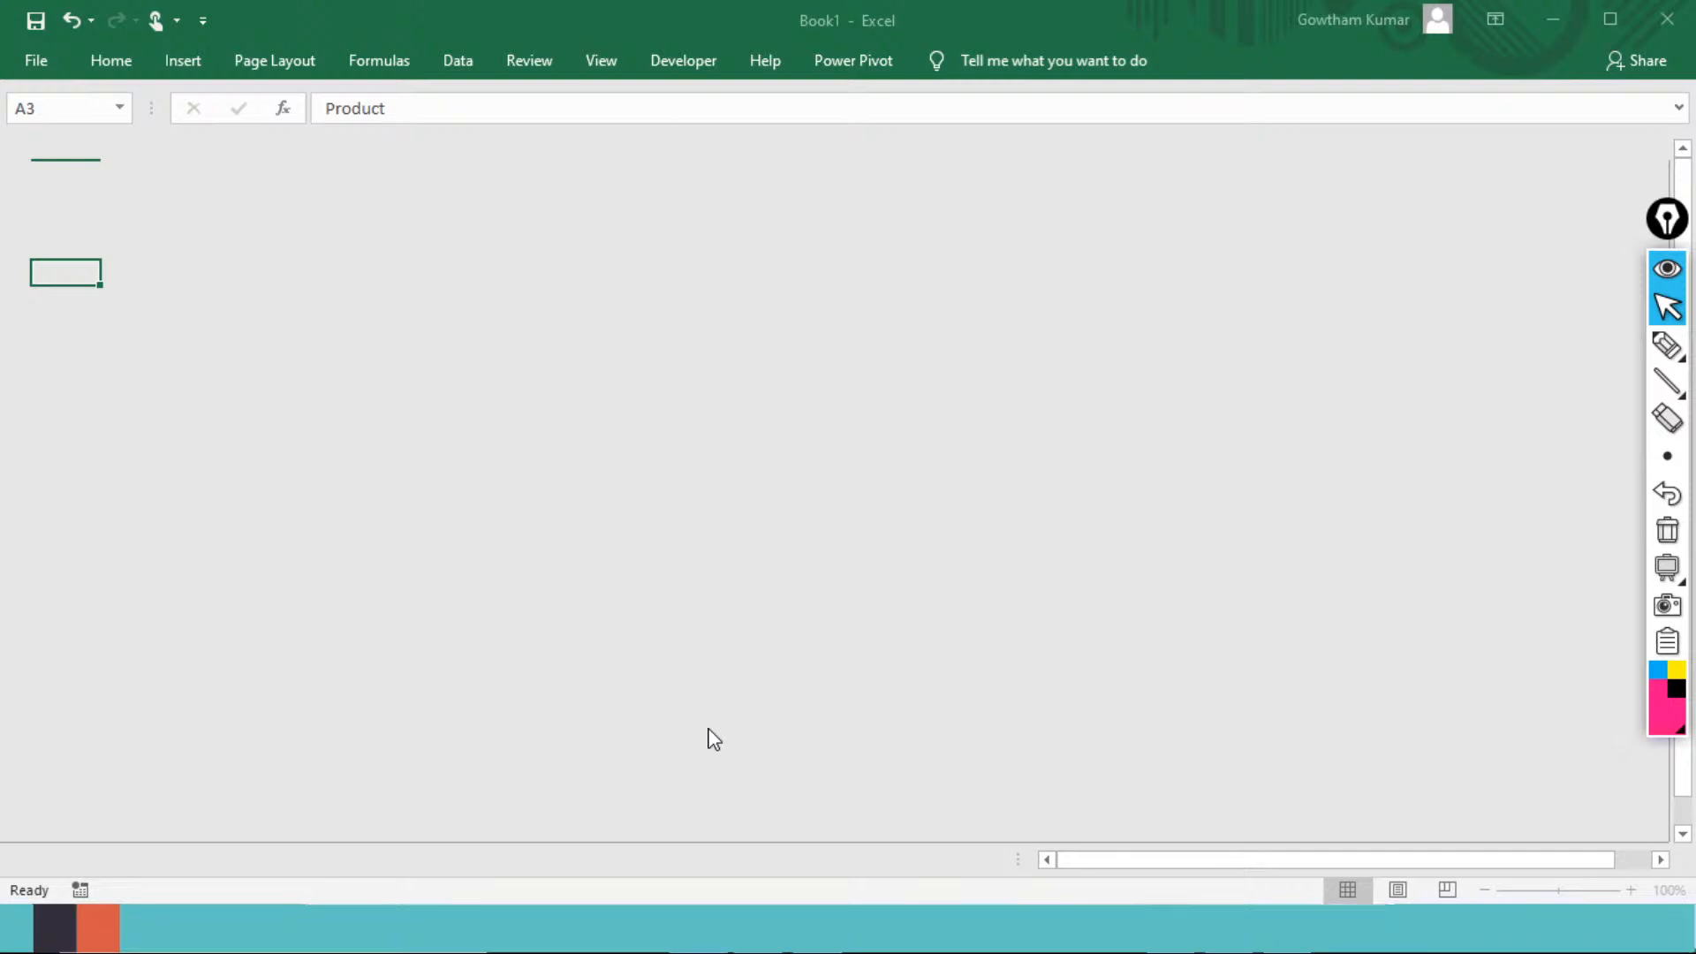
key(super+Up)
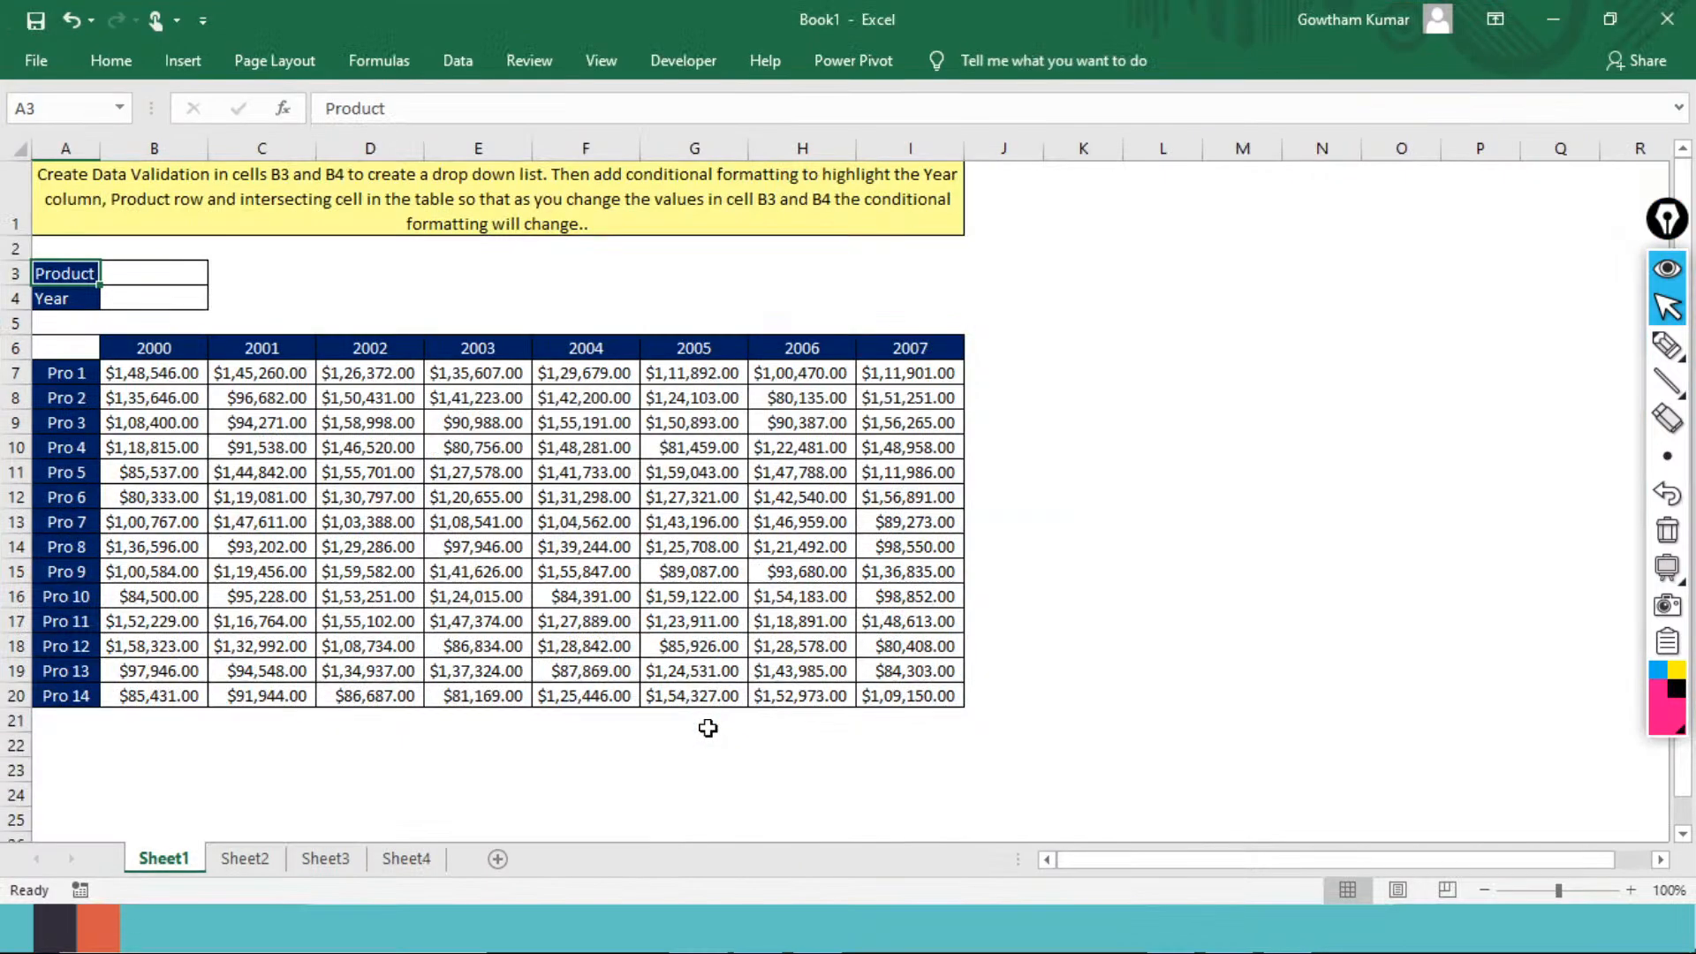
key(ctrl+Page_Down)
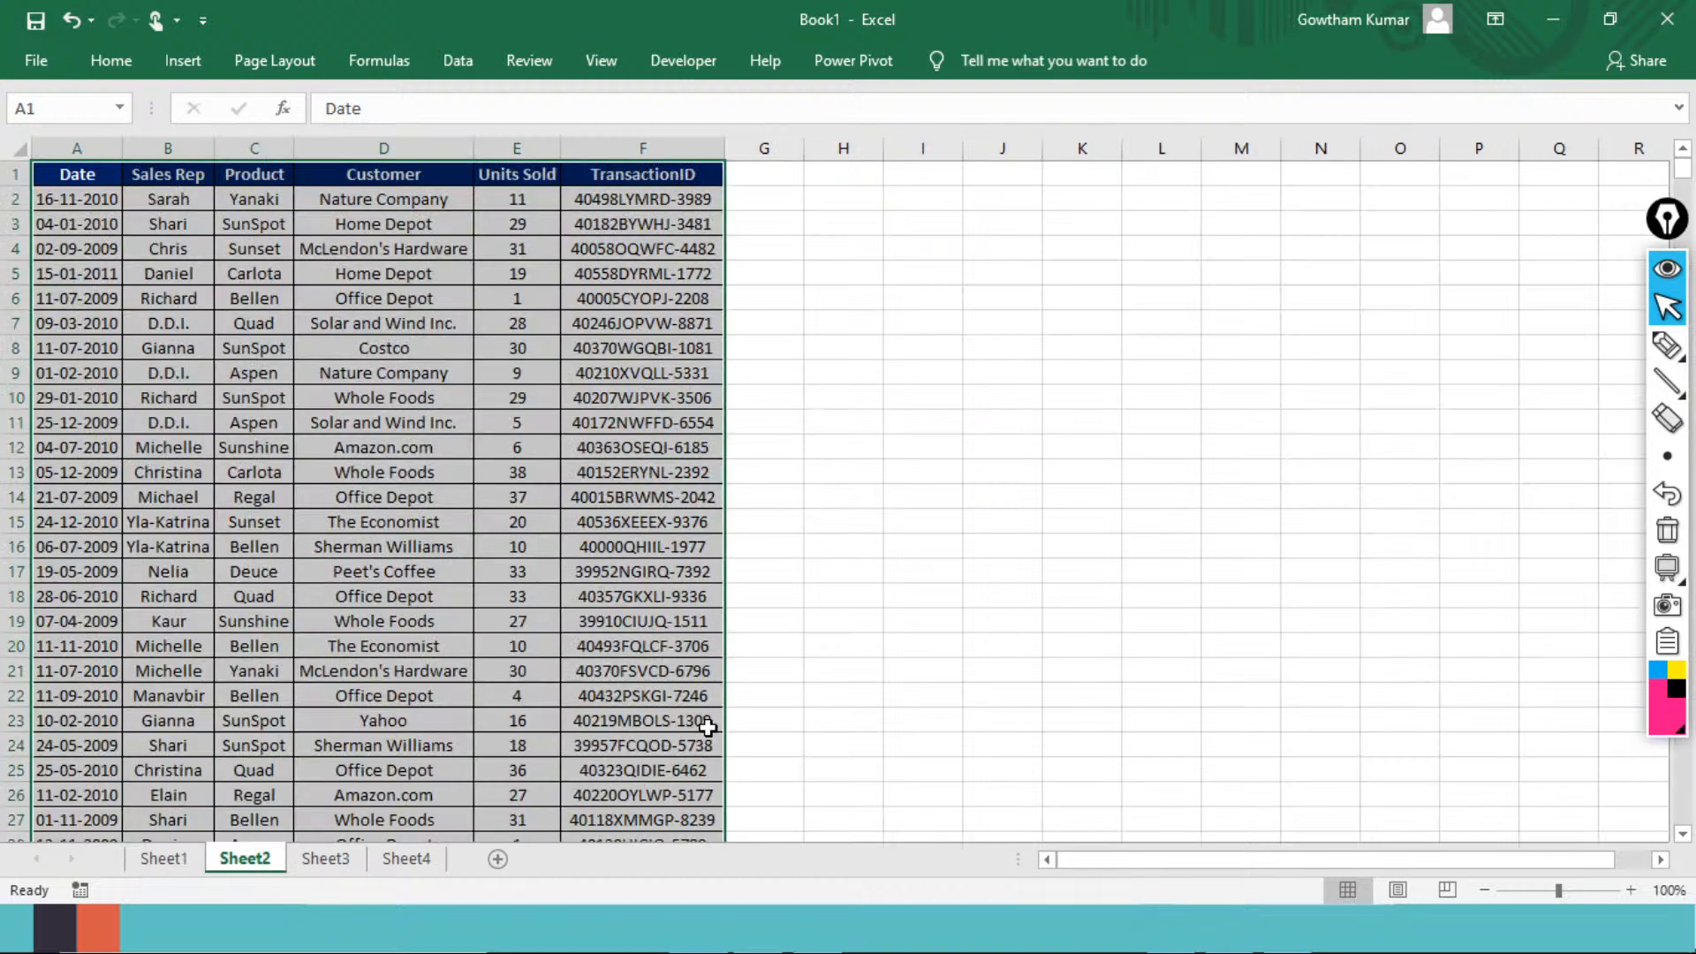
Step: Check the record count of the Date column on Sheet2 and inspect its last entry
key(ctrl+Home)
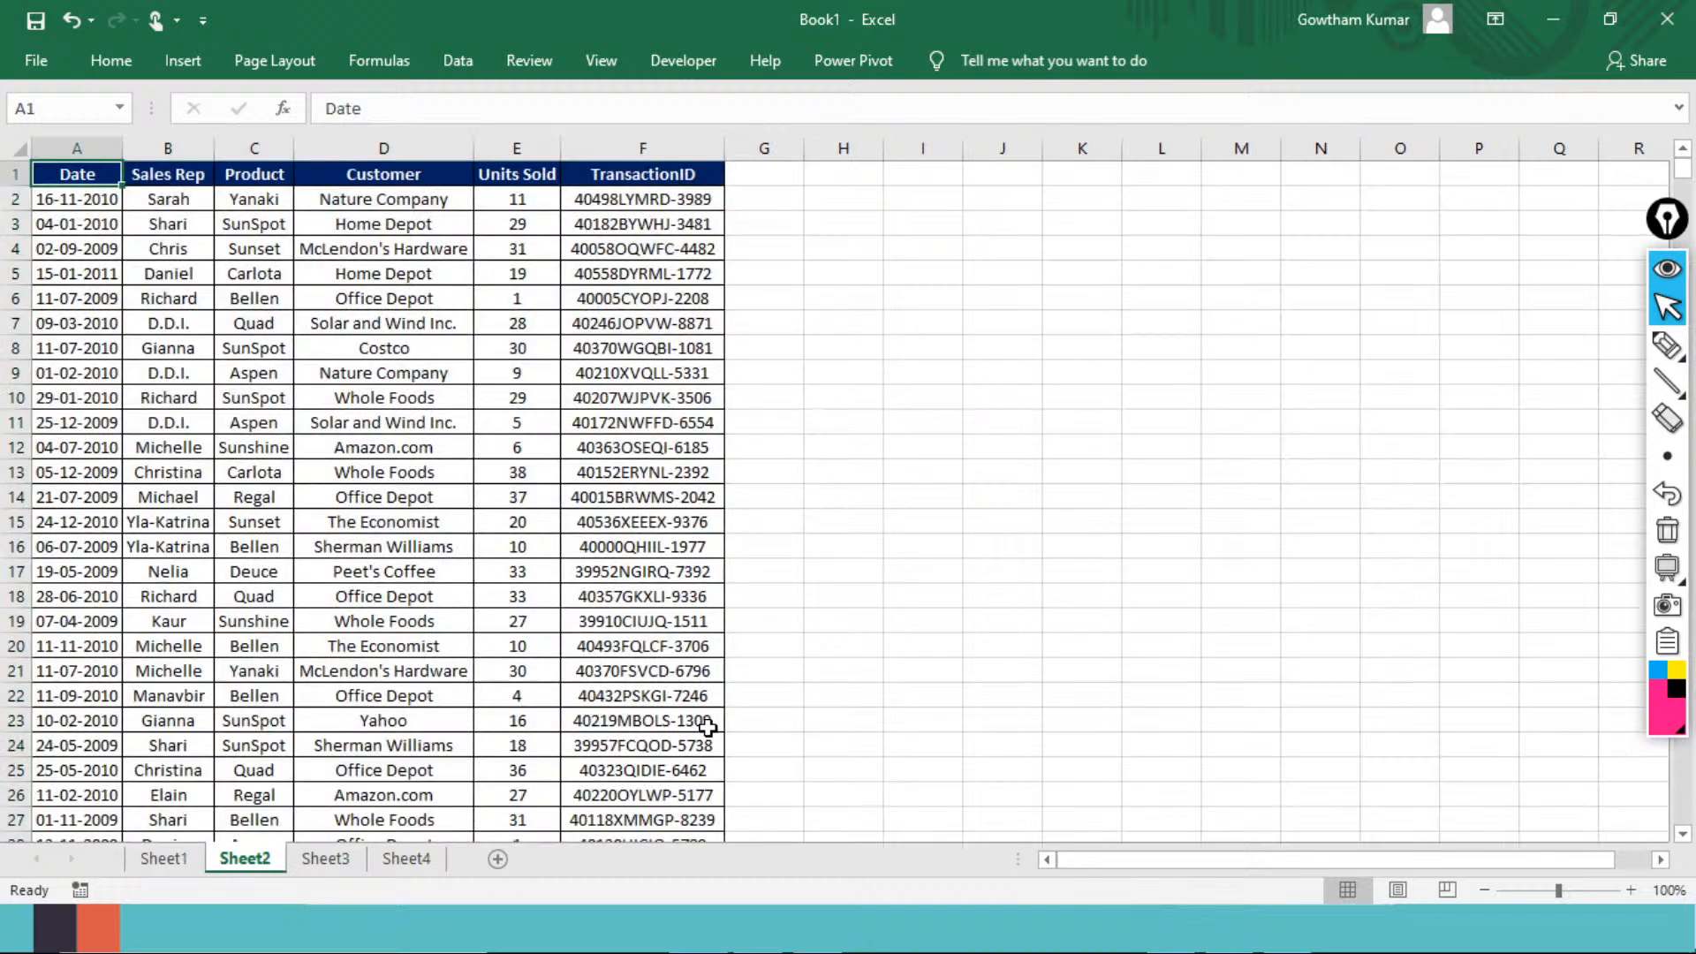
key(ctrl+shift+Down)
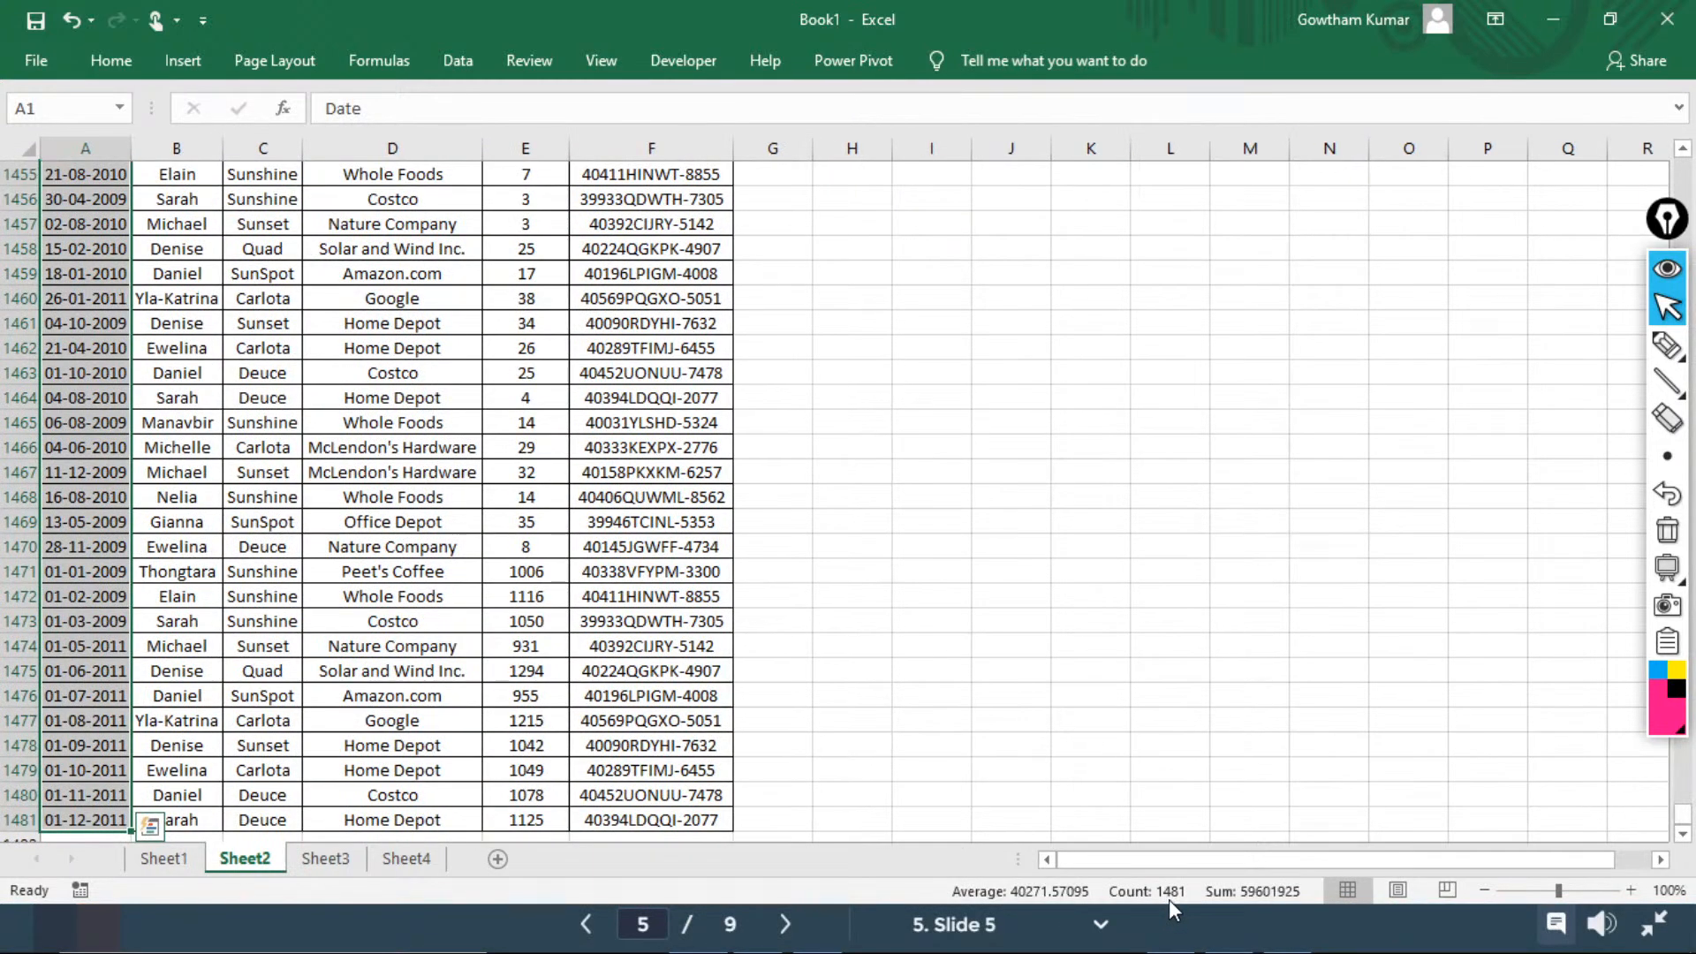
click(59, 821)
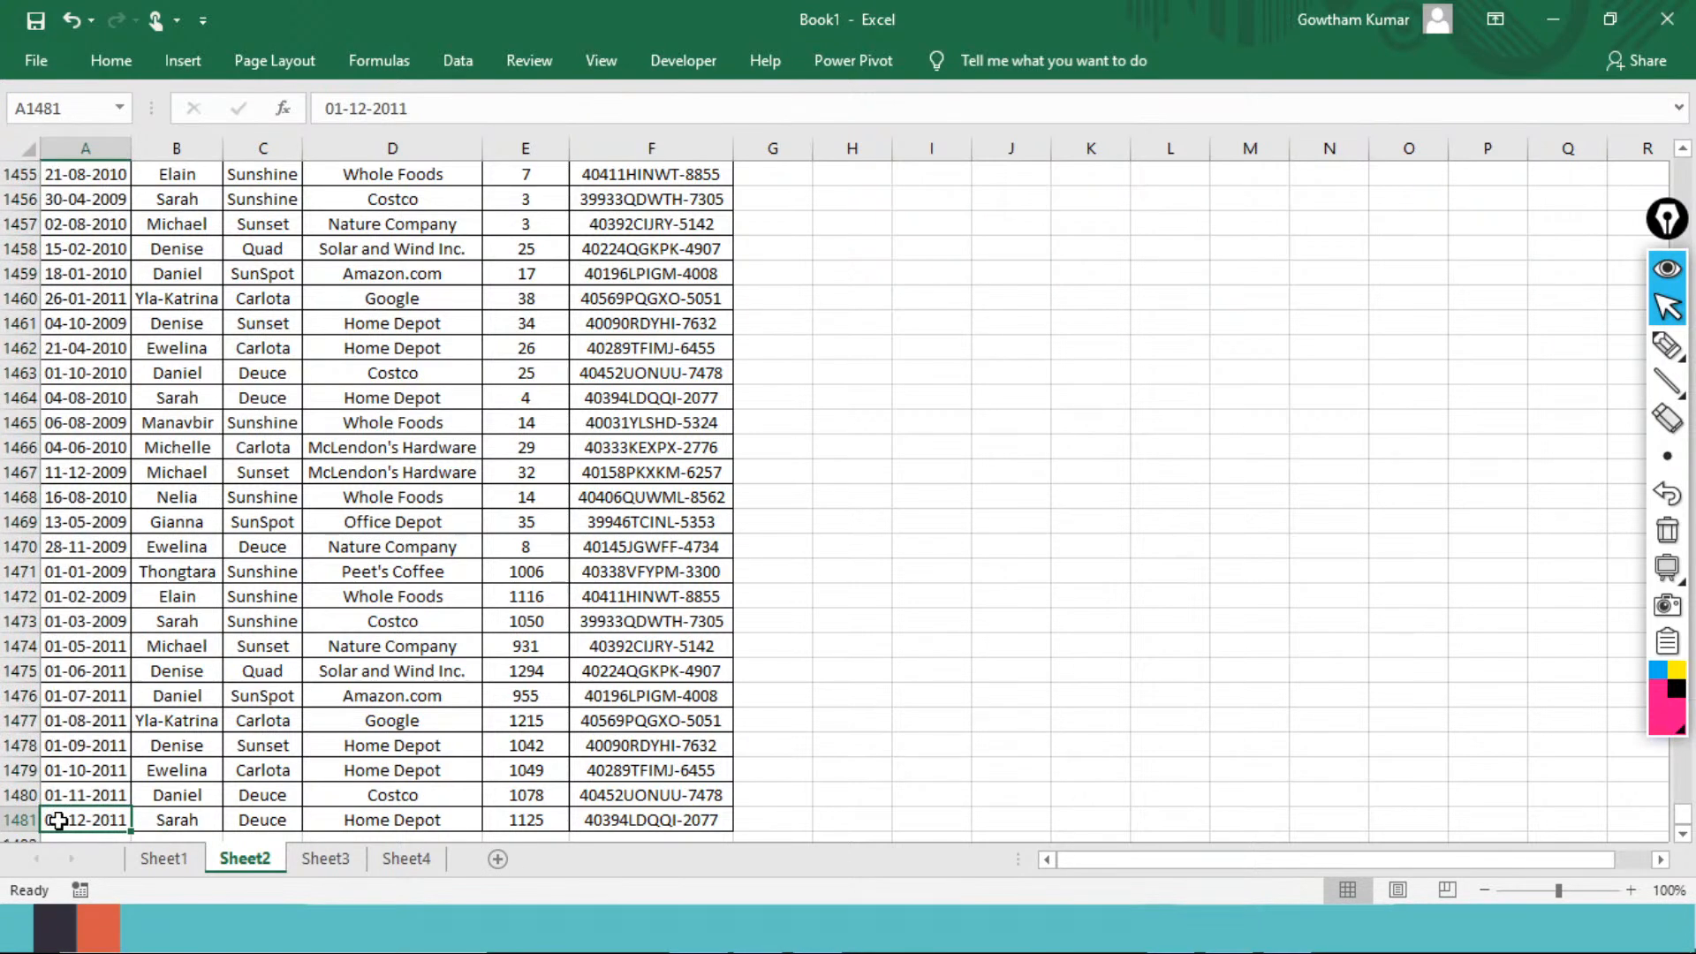
key(ctrl+Home)
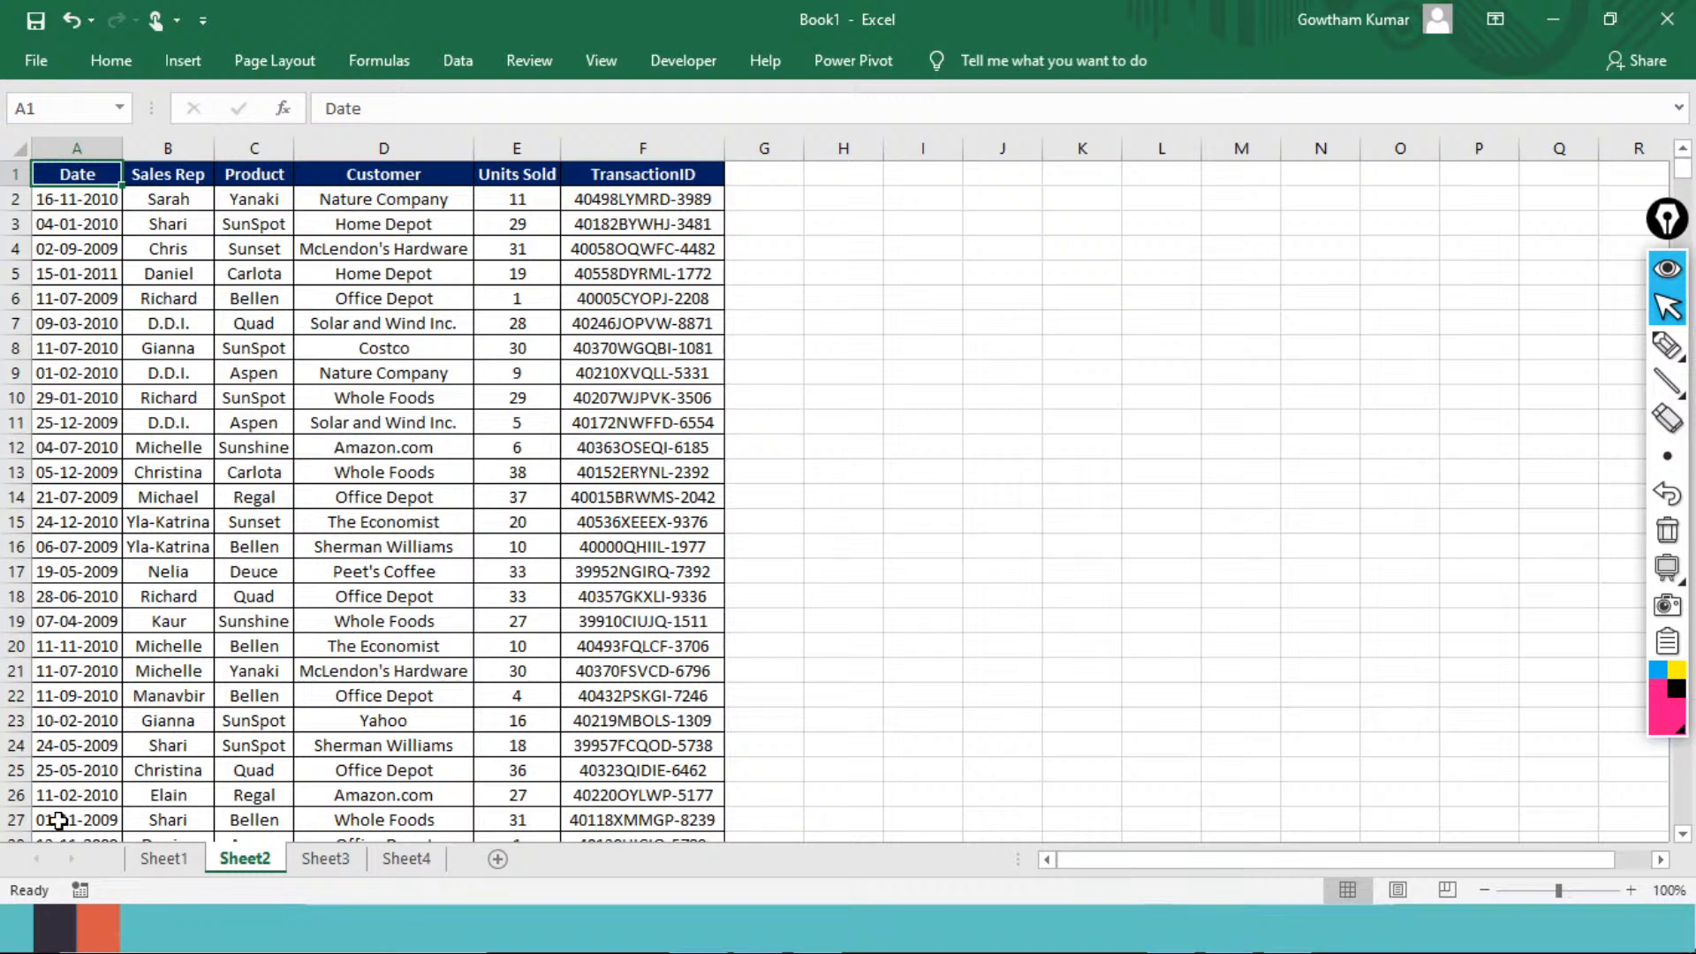
Step: Review the sales table's column headings from Date through TransactionID in row 1
key(Right)
key(Right)
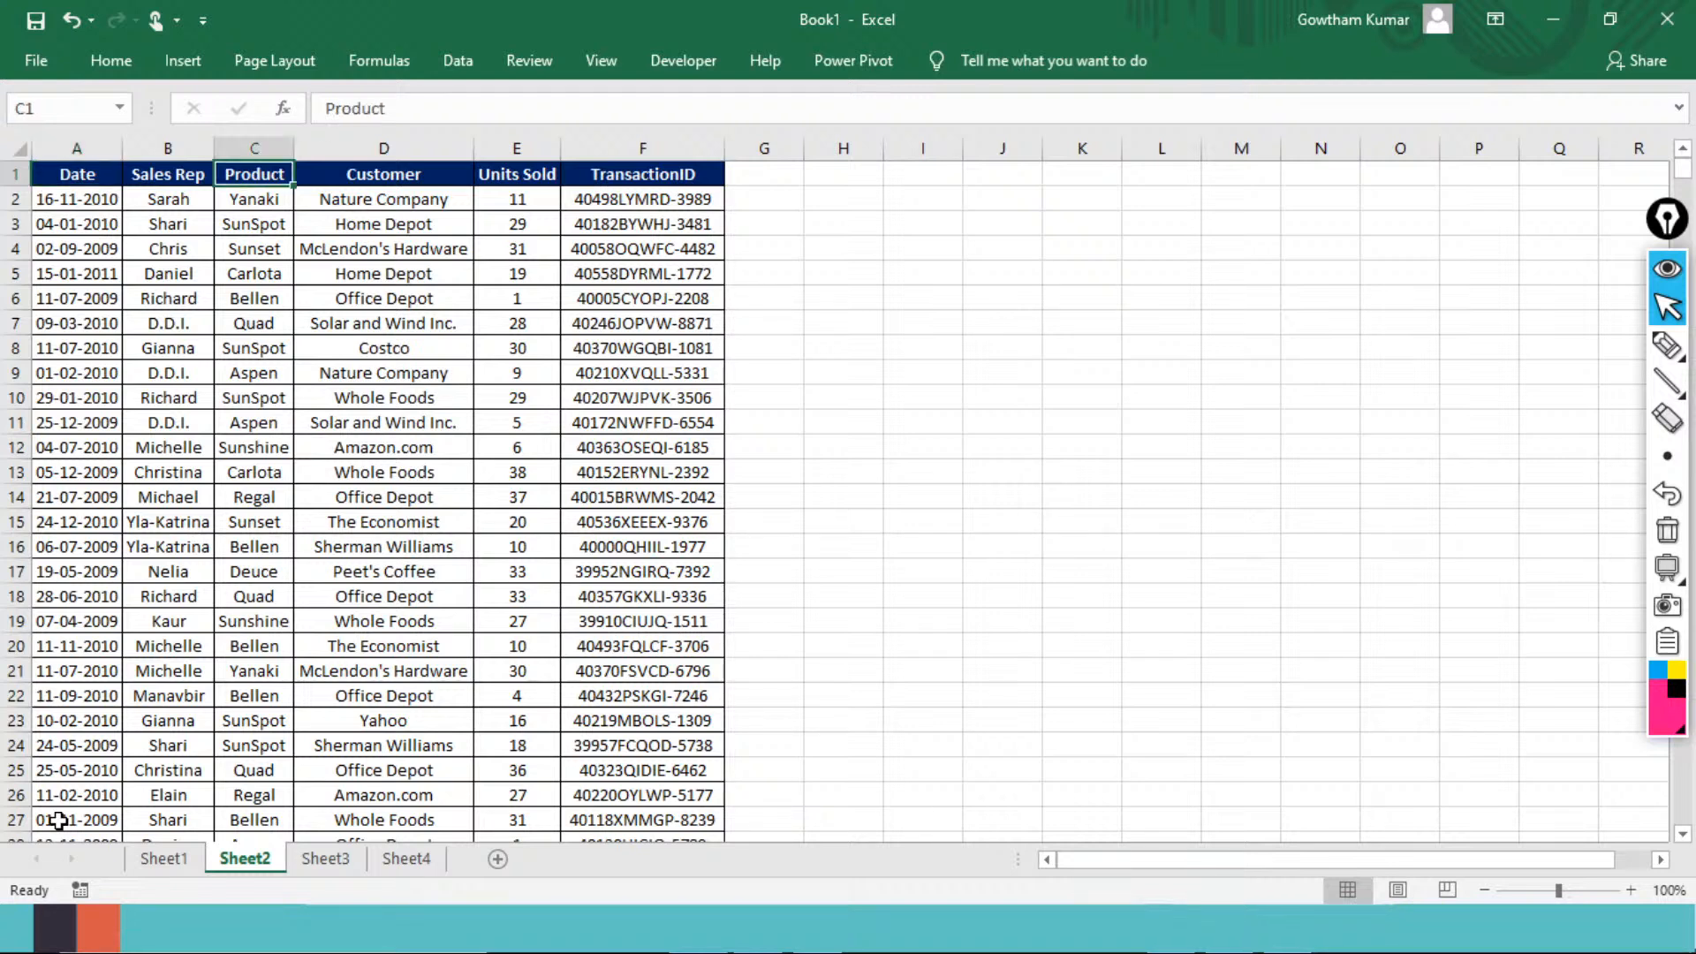
key(Left)
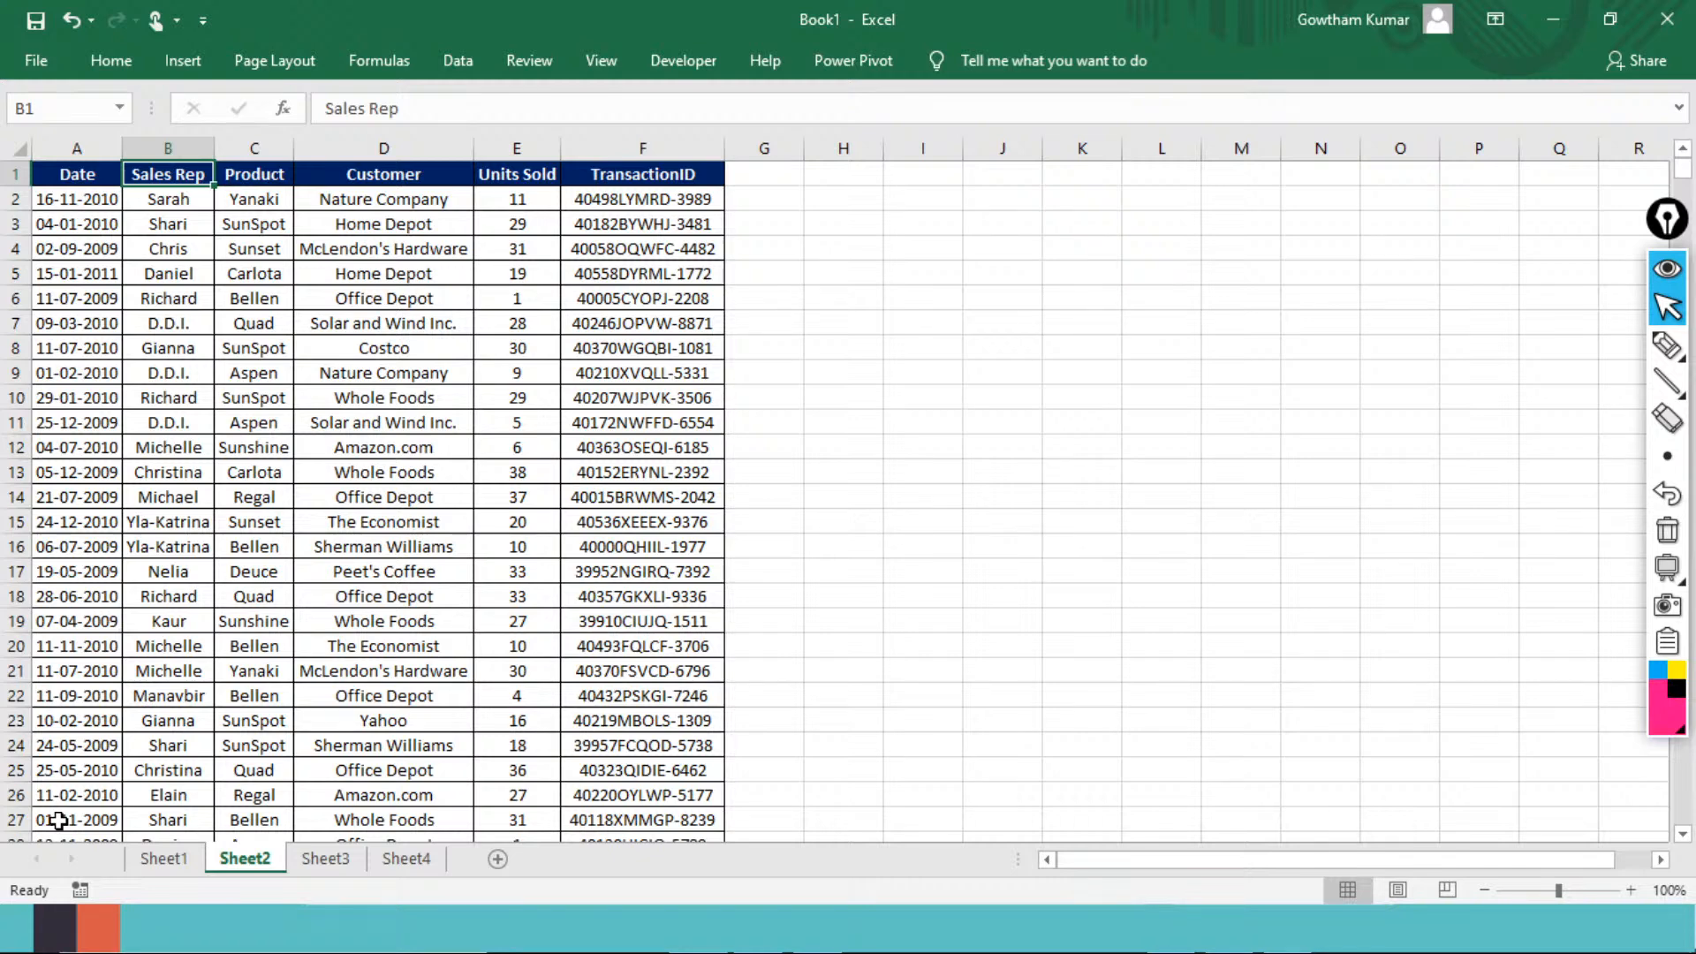
key(Right)
key(Right)
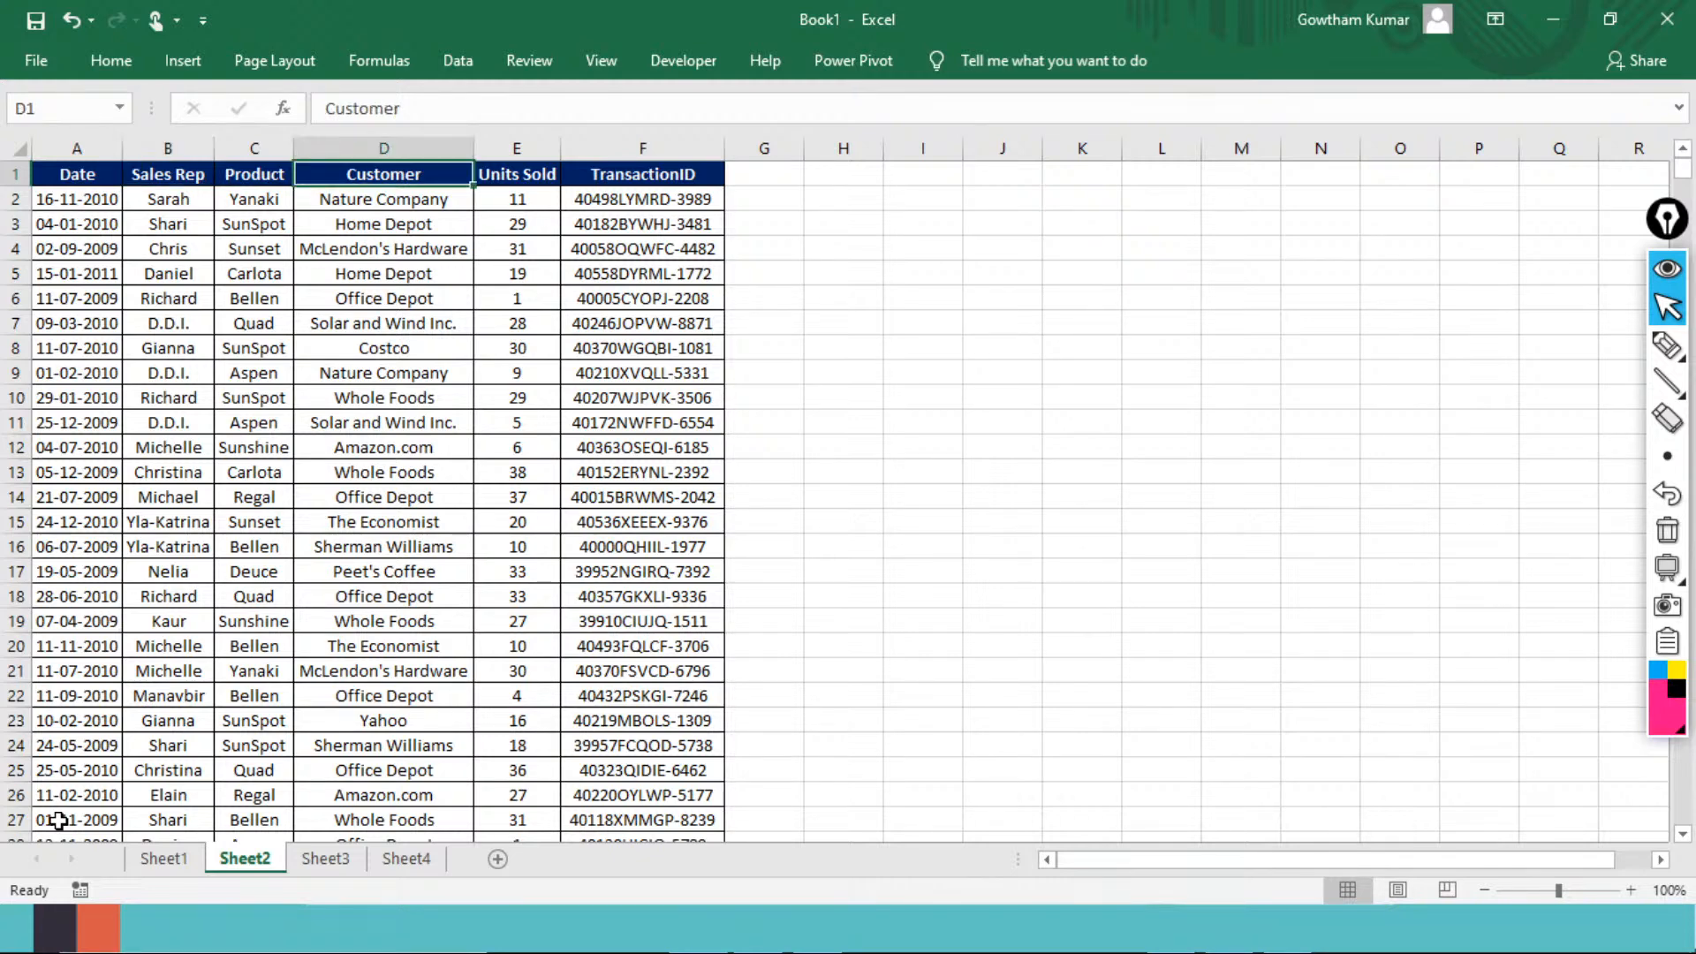
key(Right)
key(Right)
key(Left)
key(Left)
key(Left)
key(Left)
key(Left)
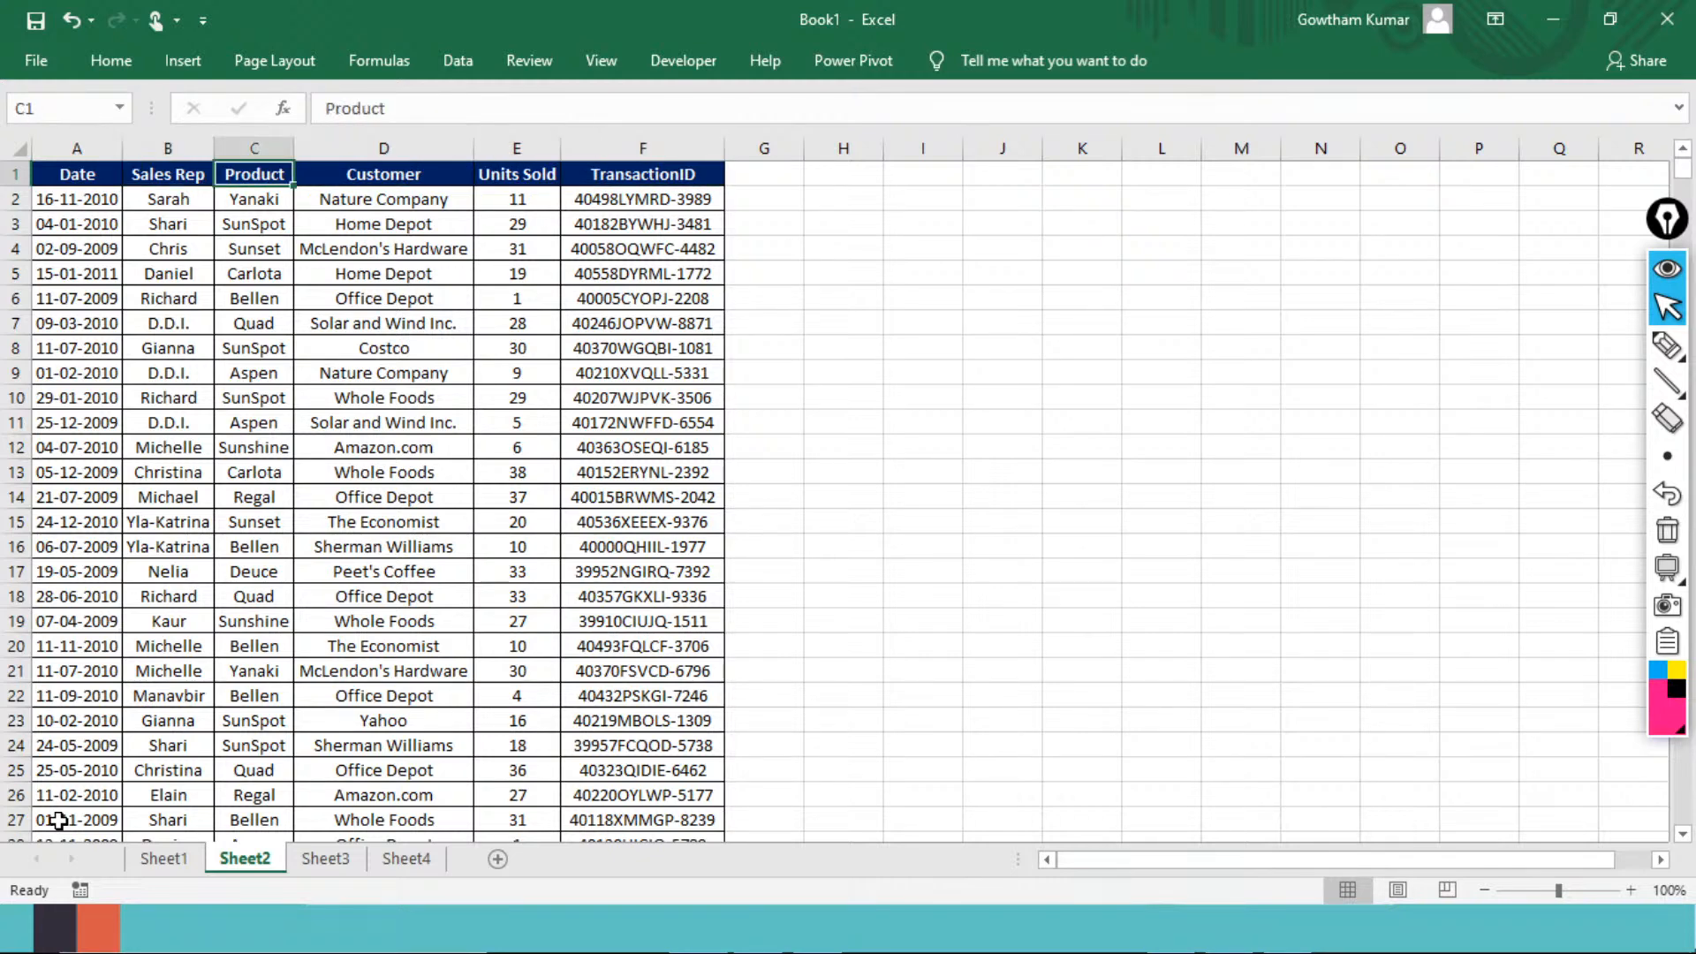
key(Right)
key(Right)
key(Right)
key(Right)
key(Right)
key(Right)
key(Right)
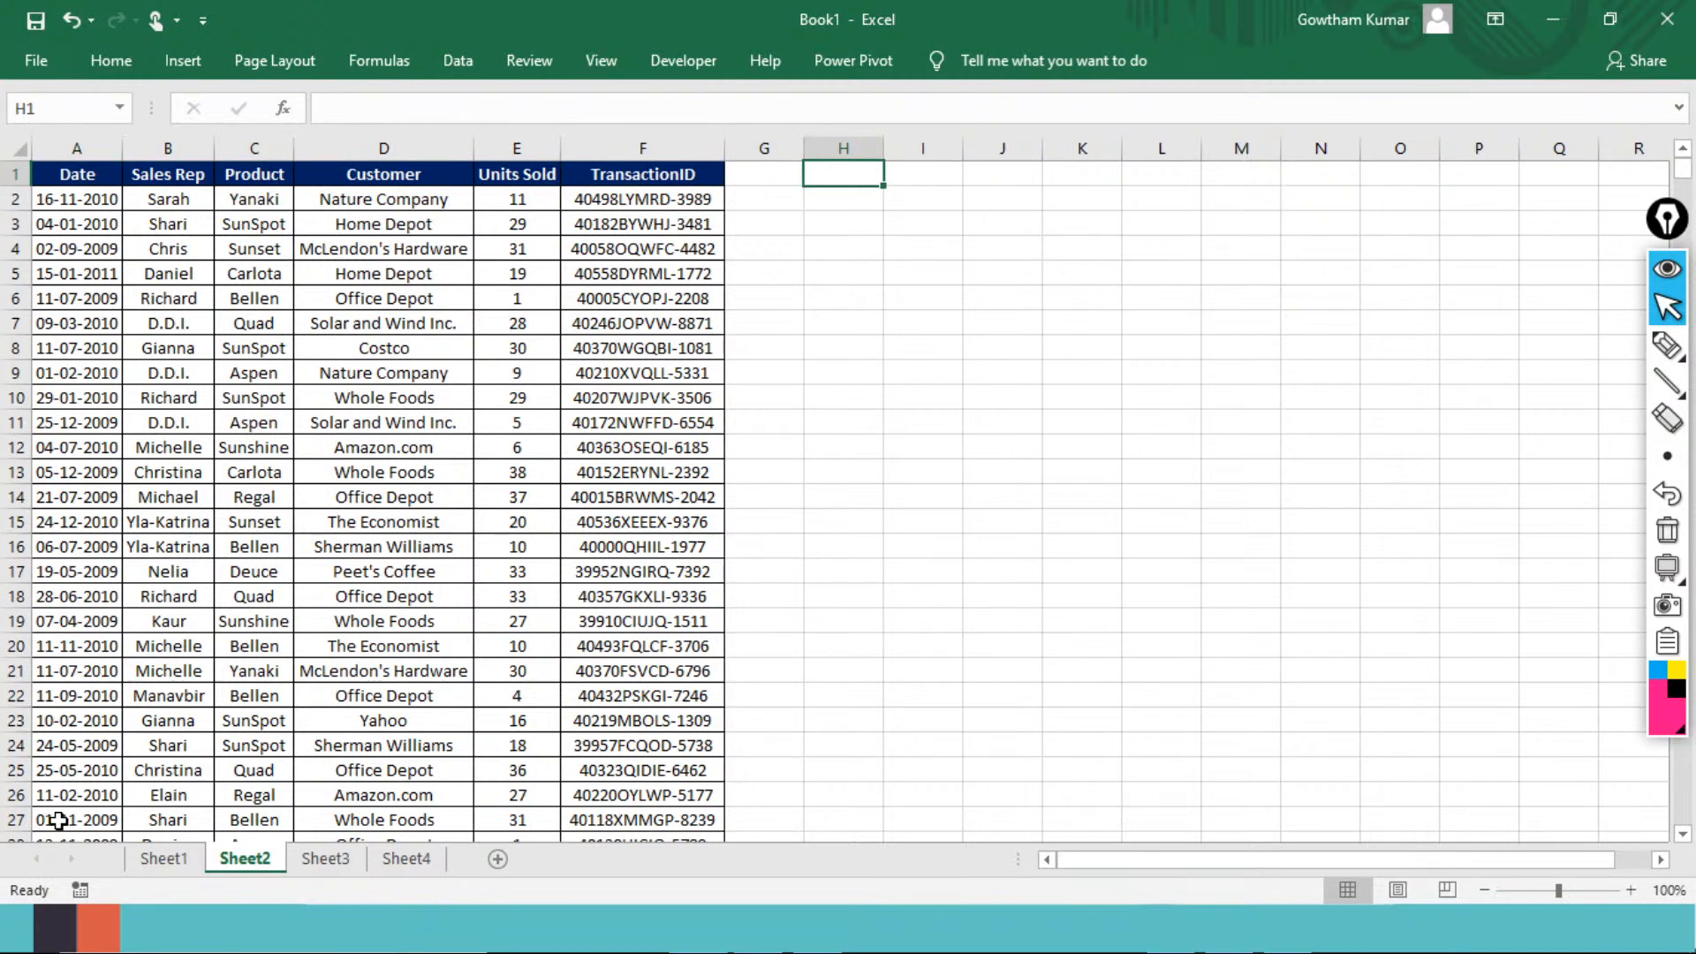
Step: Hide the gridlines on Sheet2
key(alt+w)
key(v)
key(g)
Step: Copy all Sales Rep entries in B2:B1481 and select H2 as the paste destination
key(Down)
key(Down)
key(Left)
key(Left)
key(Left)
key(Left)
key(Left)
key(Left)
key(Up)
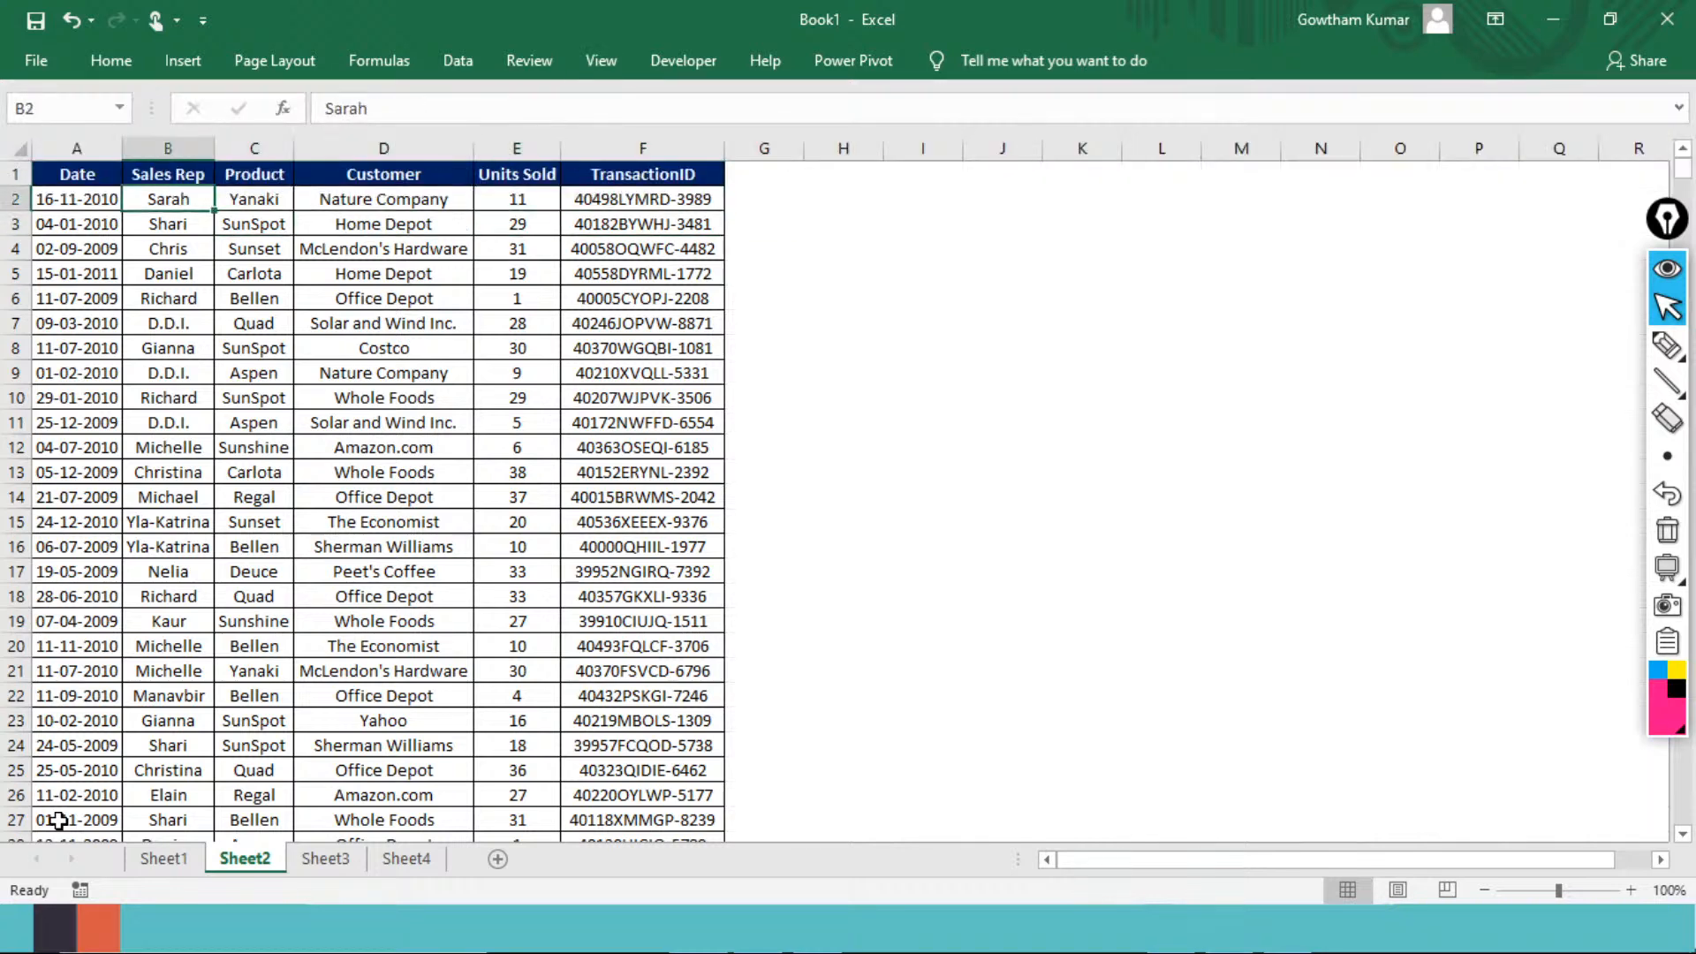
key(ctrl+shift+Down)
key(ctrl+BackSpace)
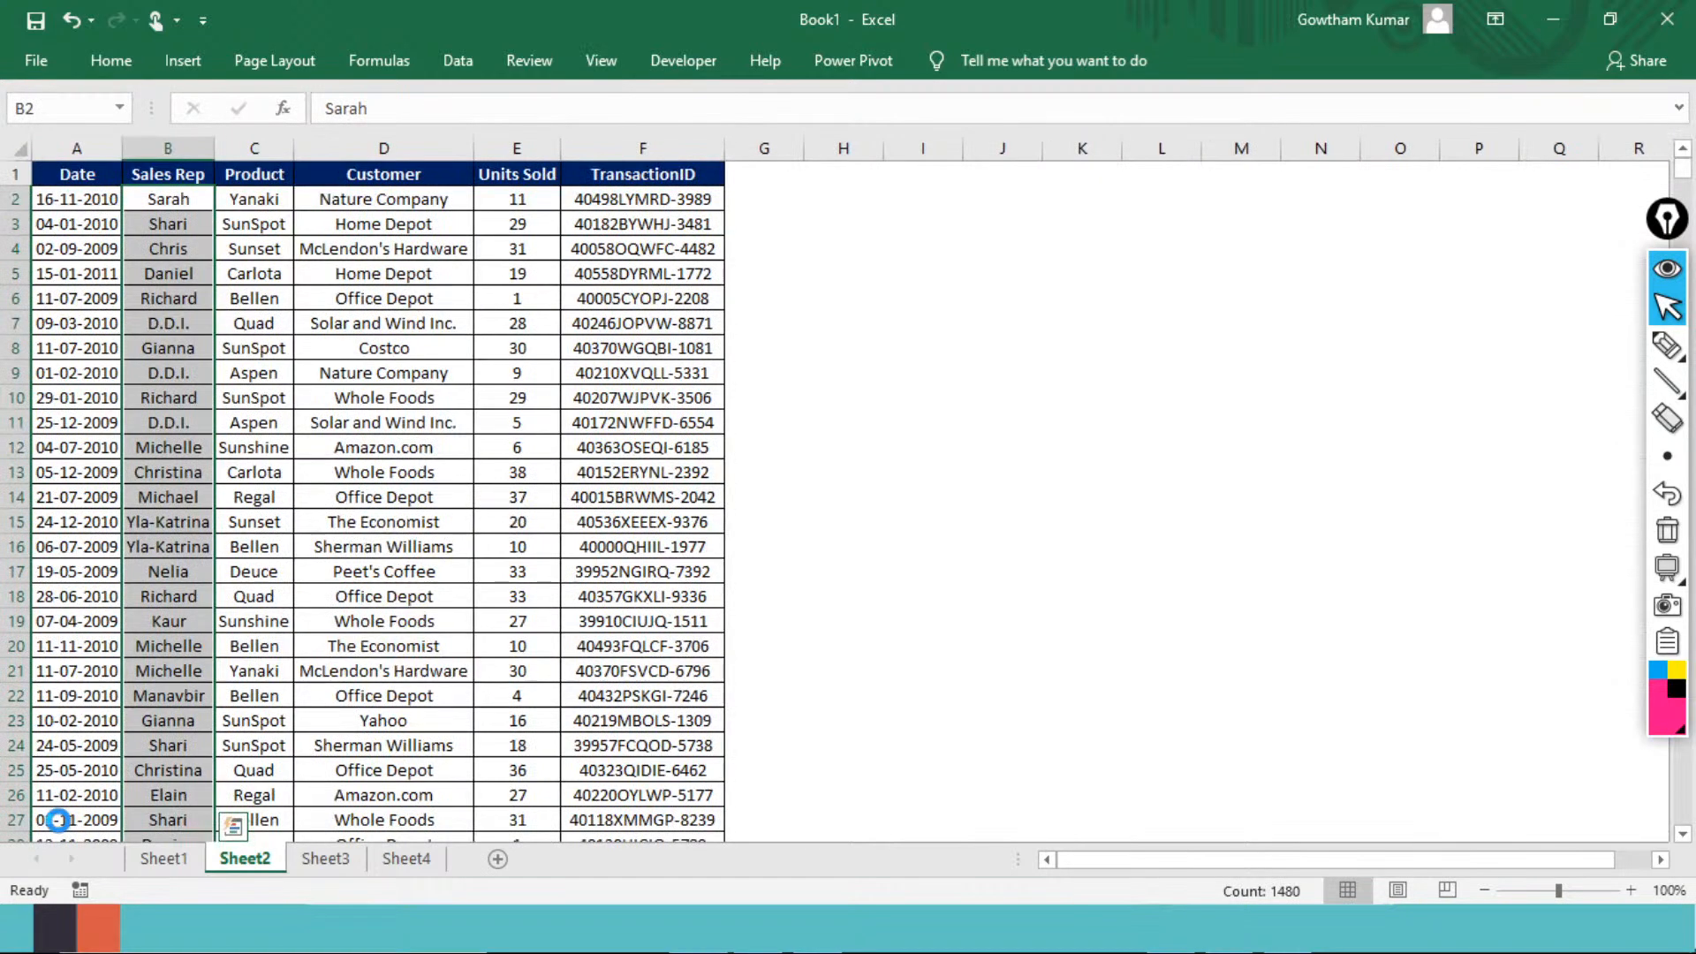
key(ctrl+c)
key(Right)
key(Right)
key(Right)
key(Right)
key(Right)
key(Right)
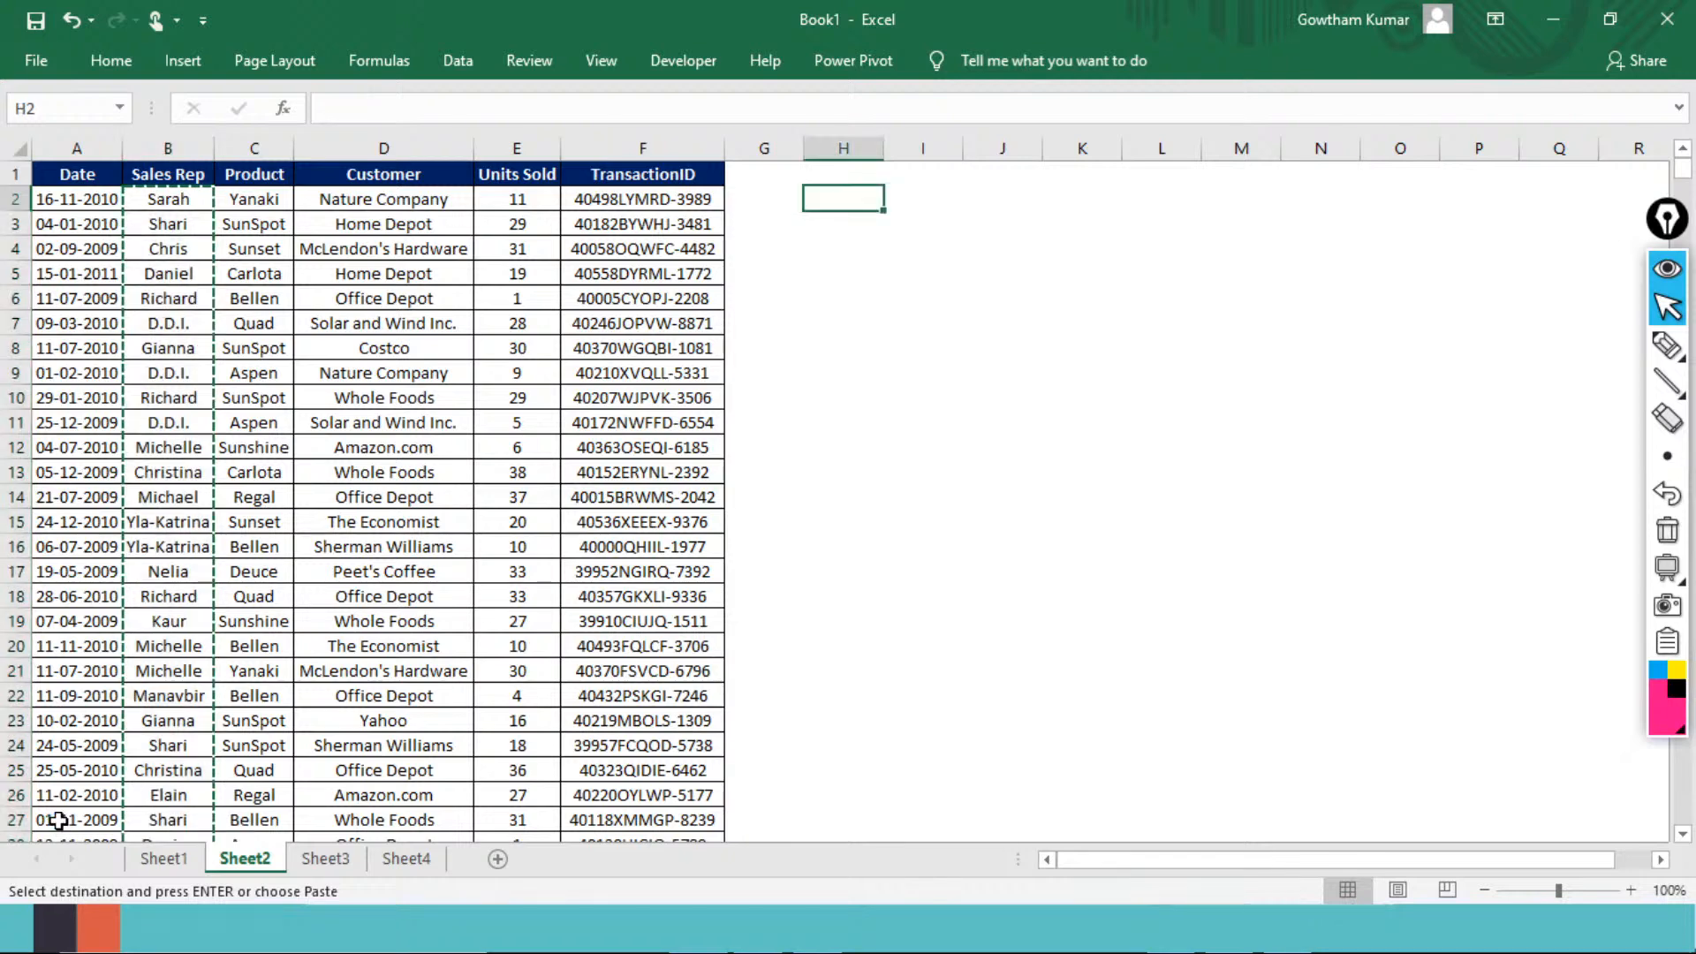
Step: Try to paste the copied Sales Rep entries transposed from H2, and undo the paste
key(ctrl+alt+v)
key(e)
key(Return)
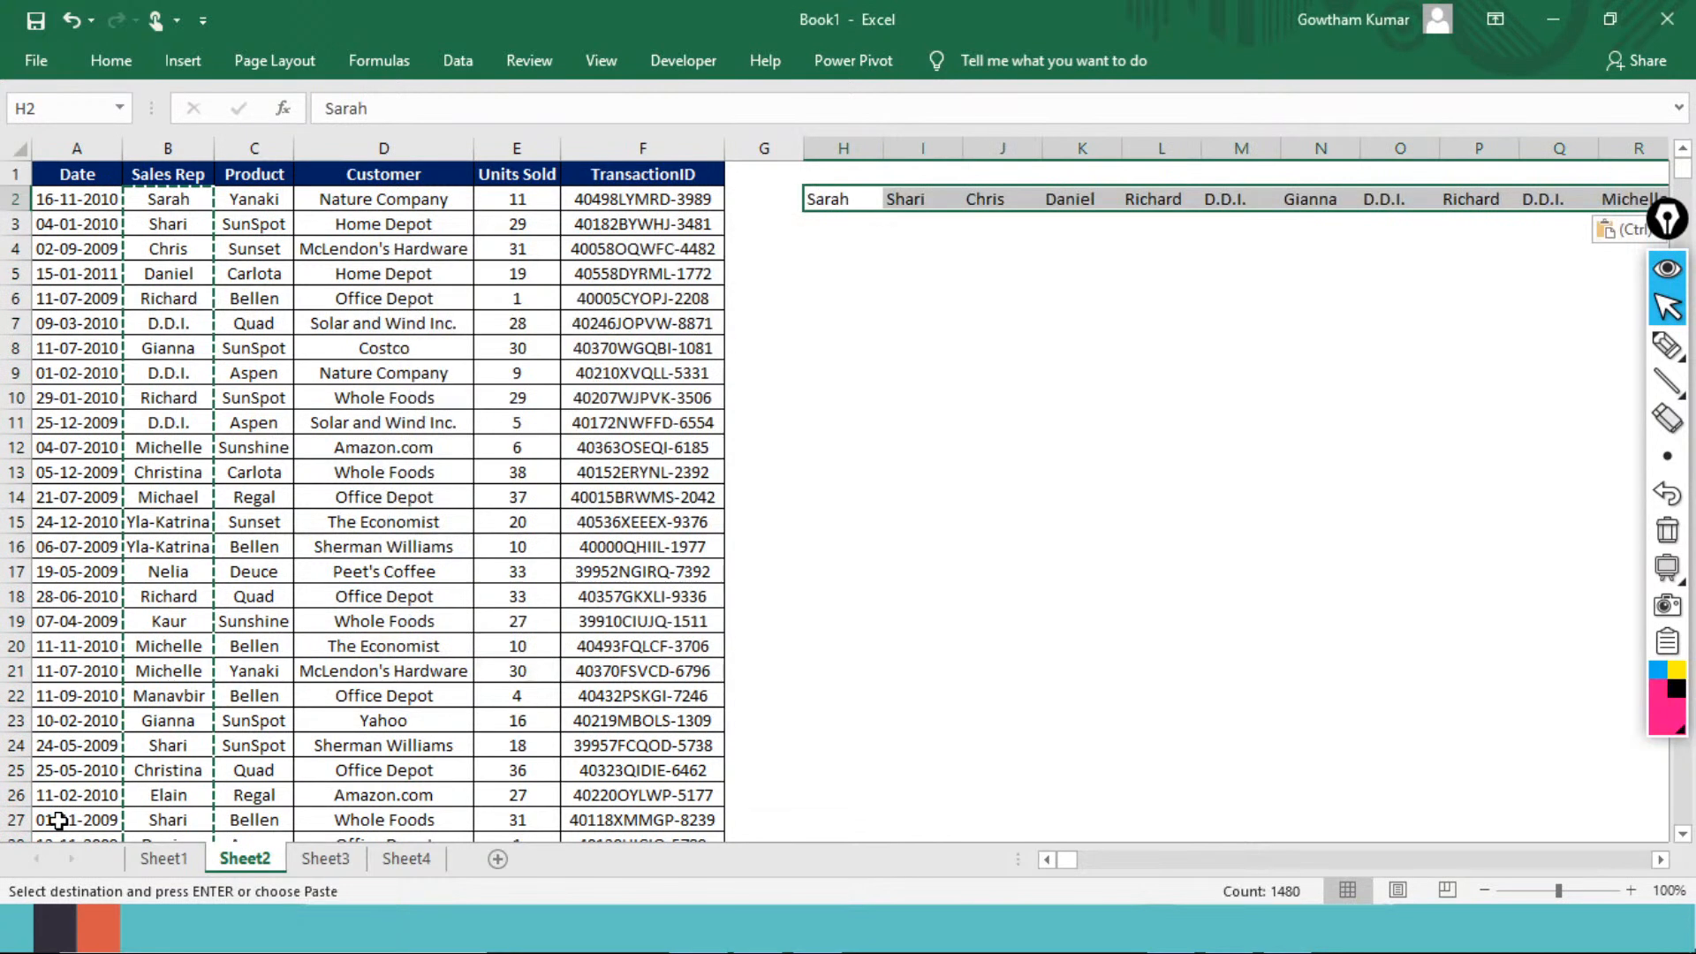
key(ctrl+z)
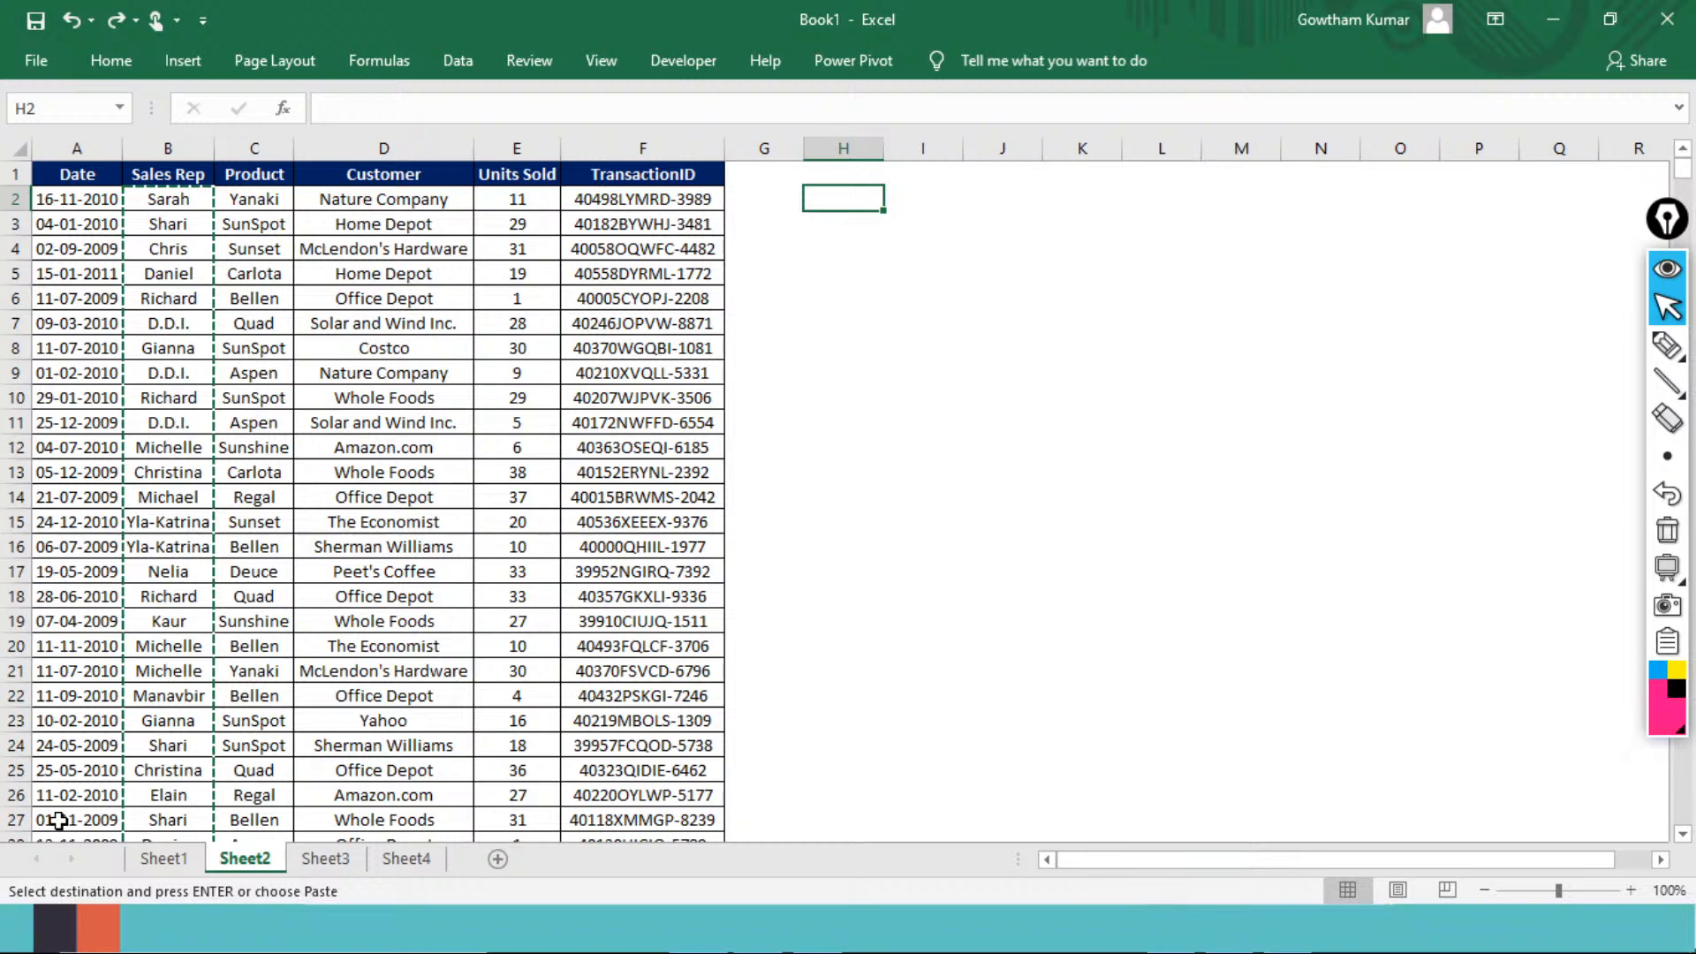
Step: Paste the copied Sales Rep entries as values only, starting in H2
key(alt)
key(v)
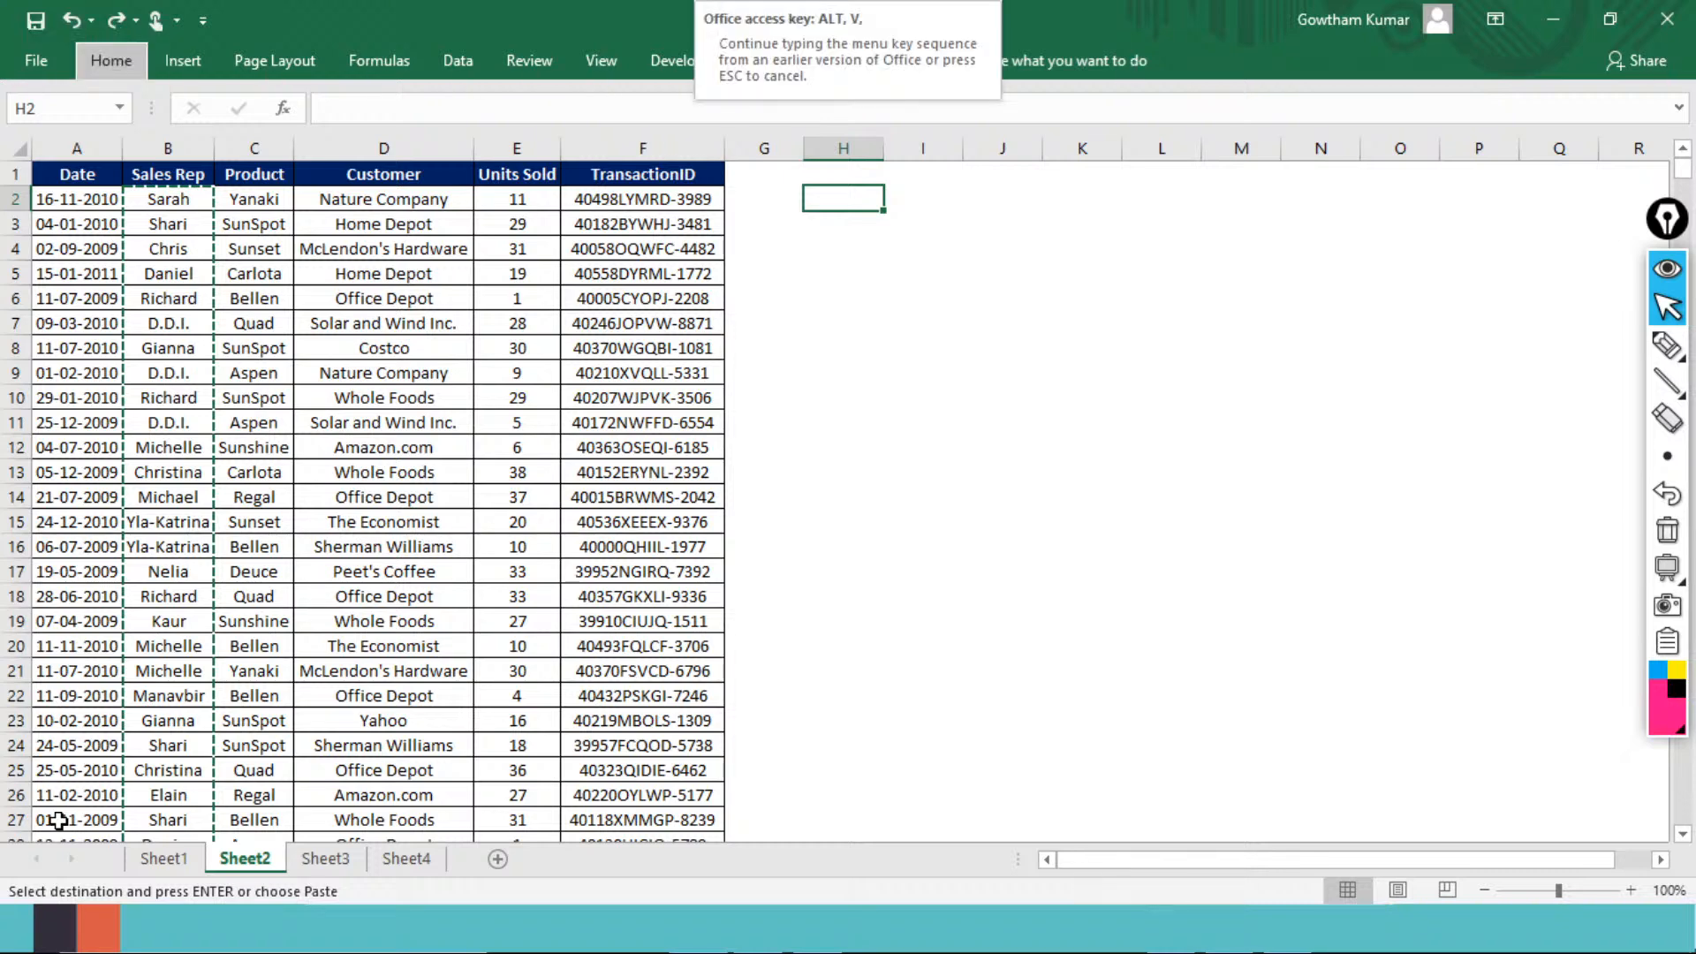
key(s)
key(v)
key(Return)
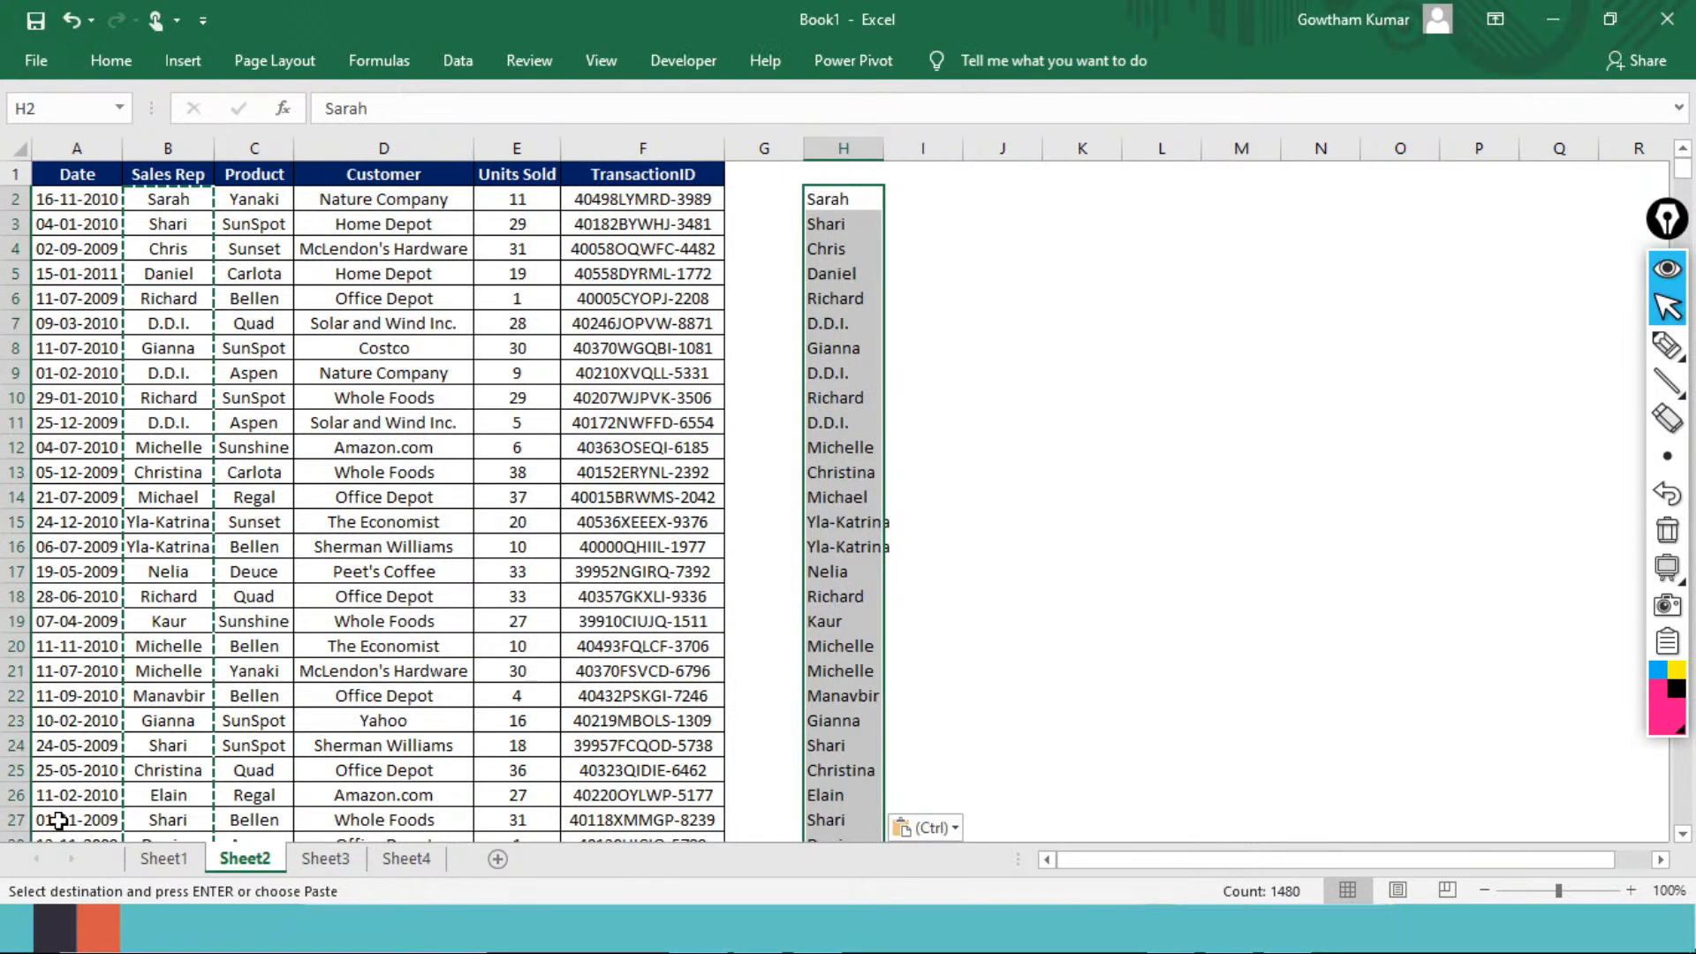
Step: Remove the duplicates from the pasted list in column H, treating it as data without headers
key(alt+a)
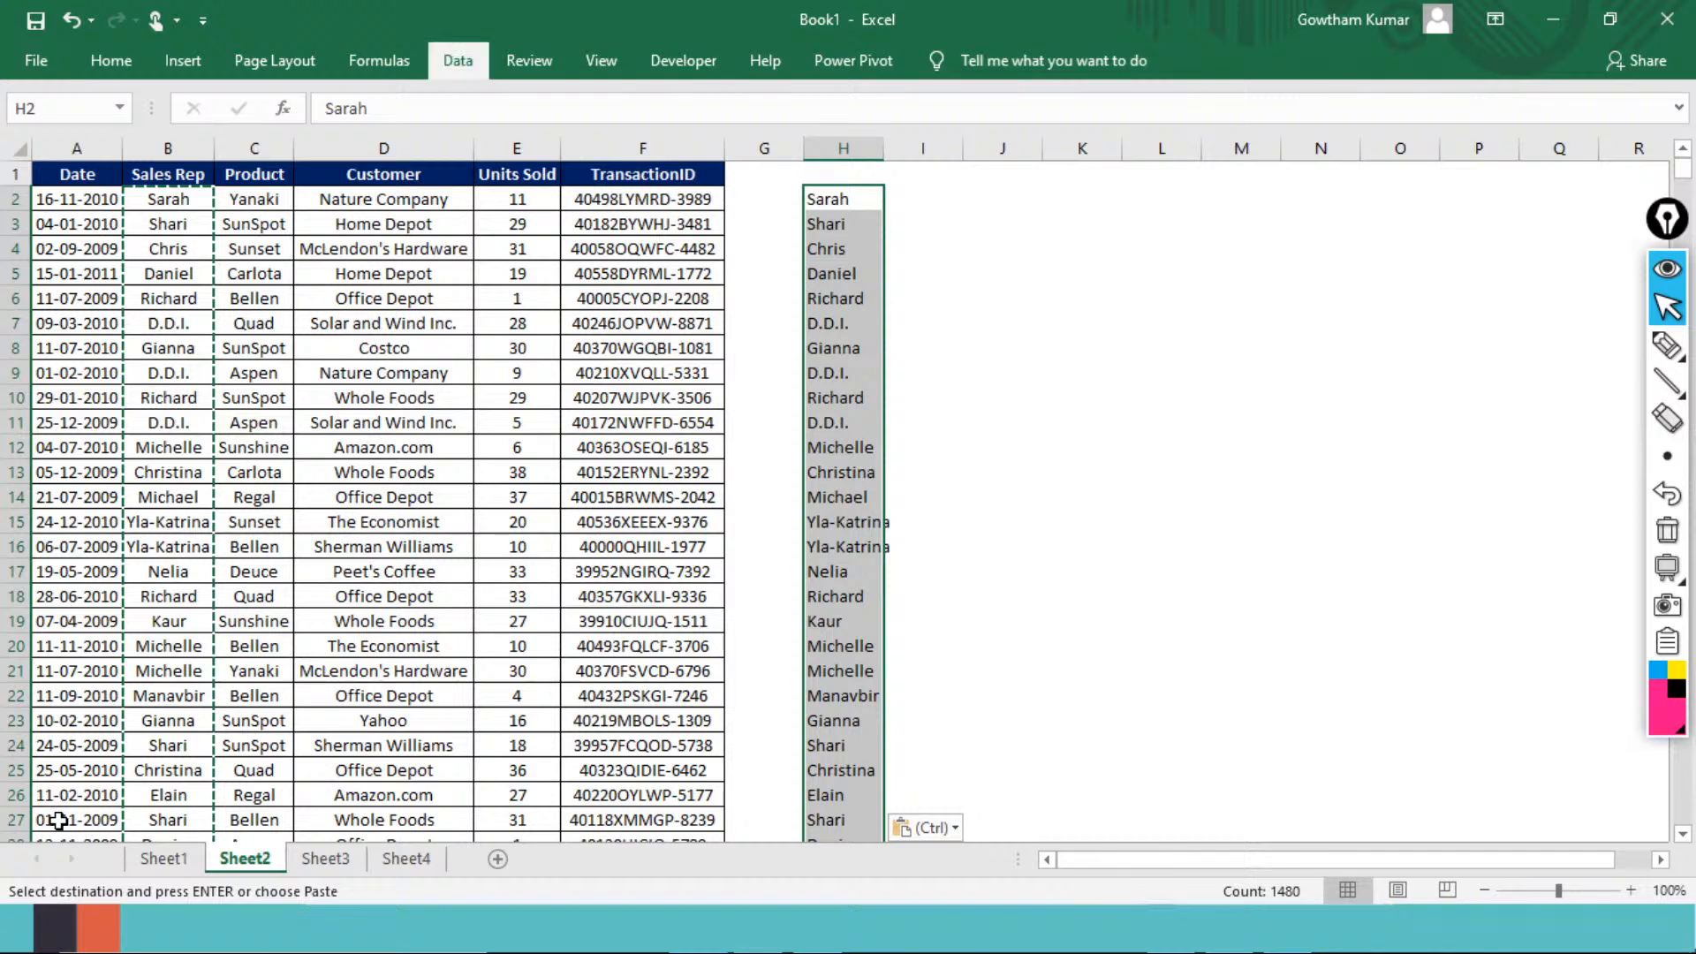
key(m)
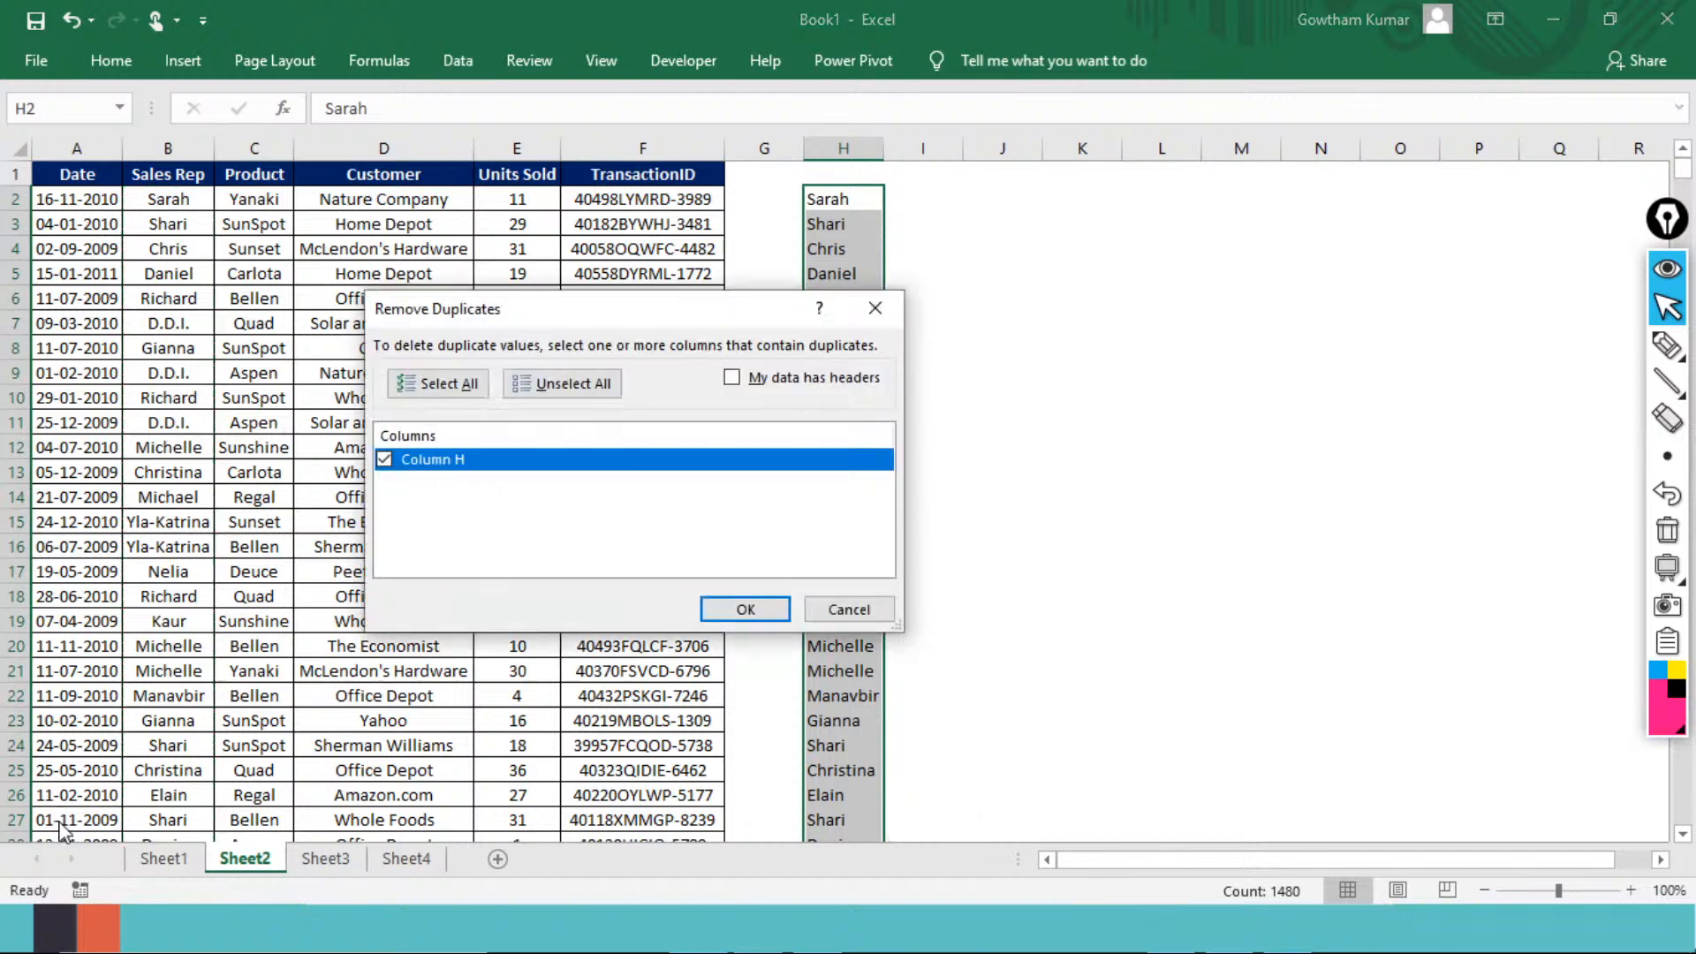
key(Return)
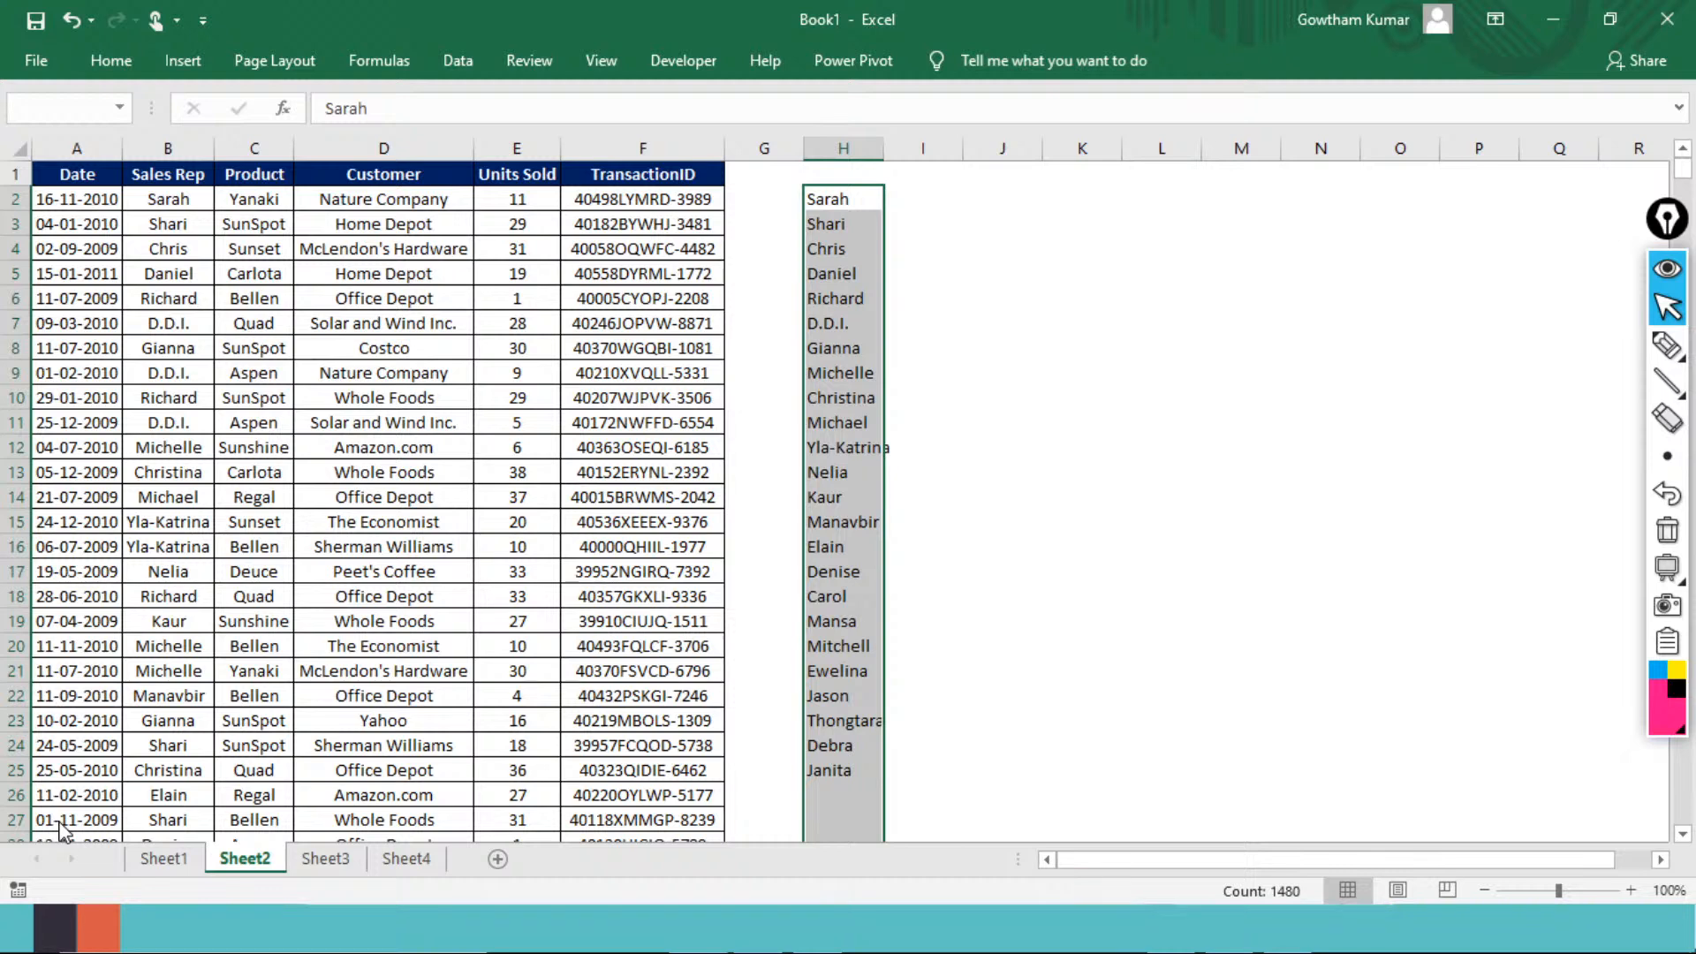
Step: AutoFit column H to the width of the unique Sales Rep list in H2:H25
key(Up)
key(Down)
key(ctrl+shift+Down)
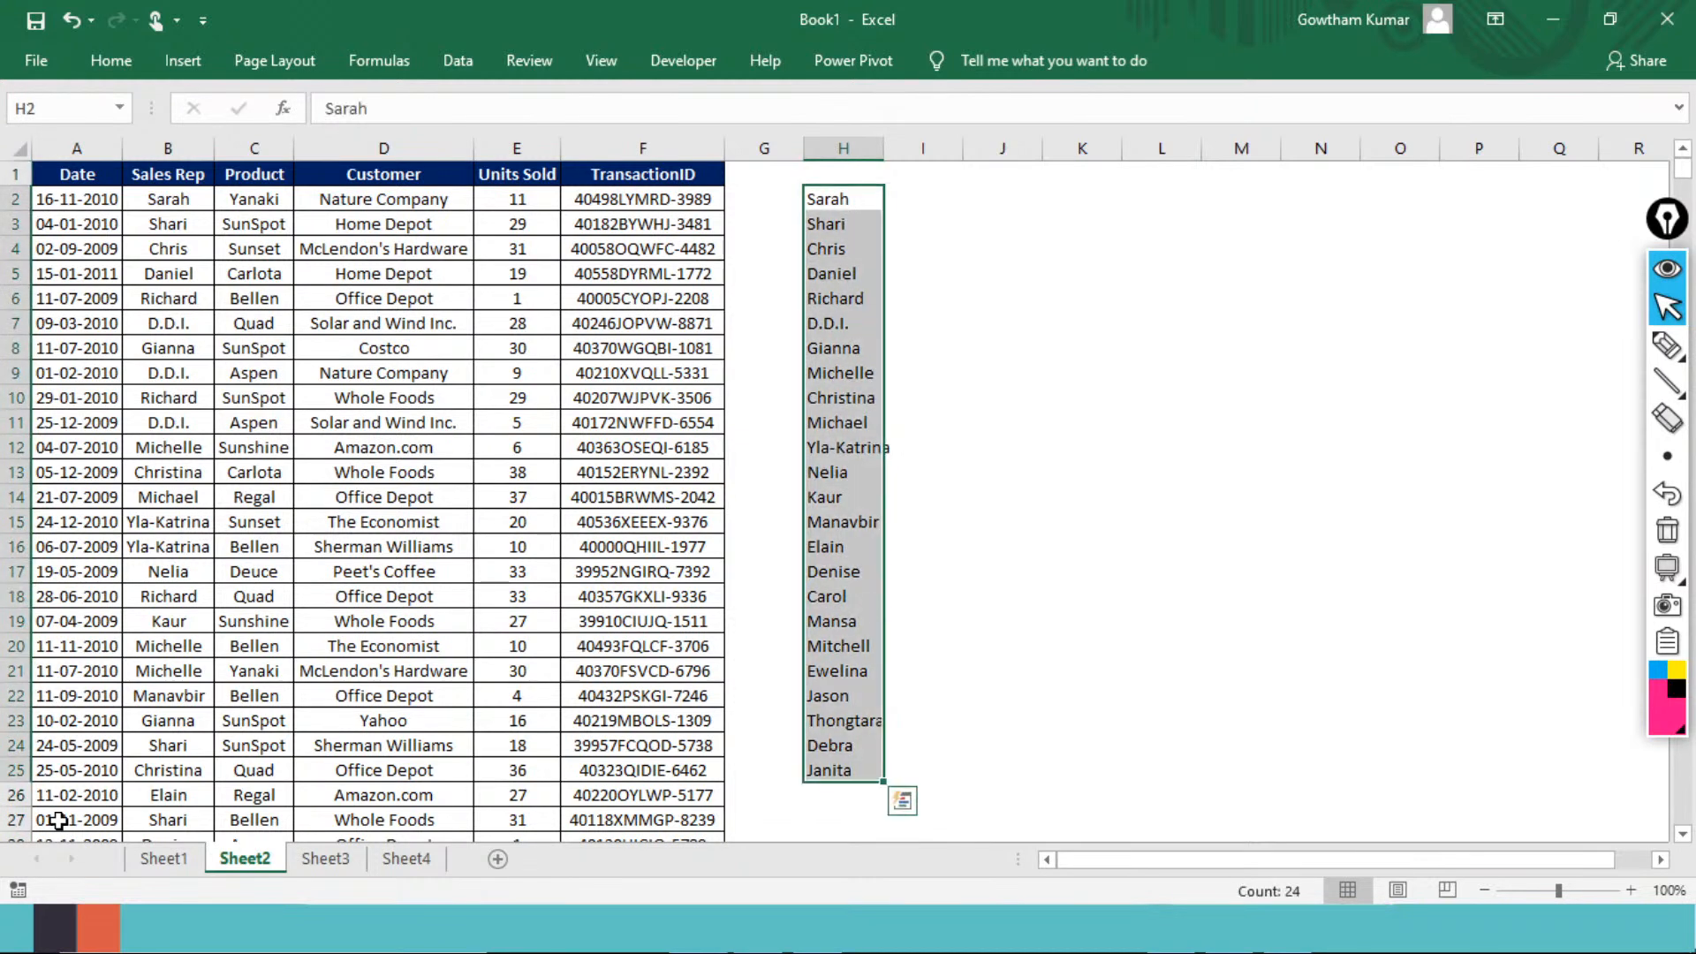
key(alt+h)
key(o)
key(i)
key(shift+BackSpace)
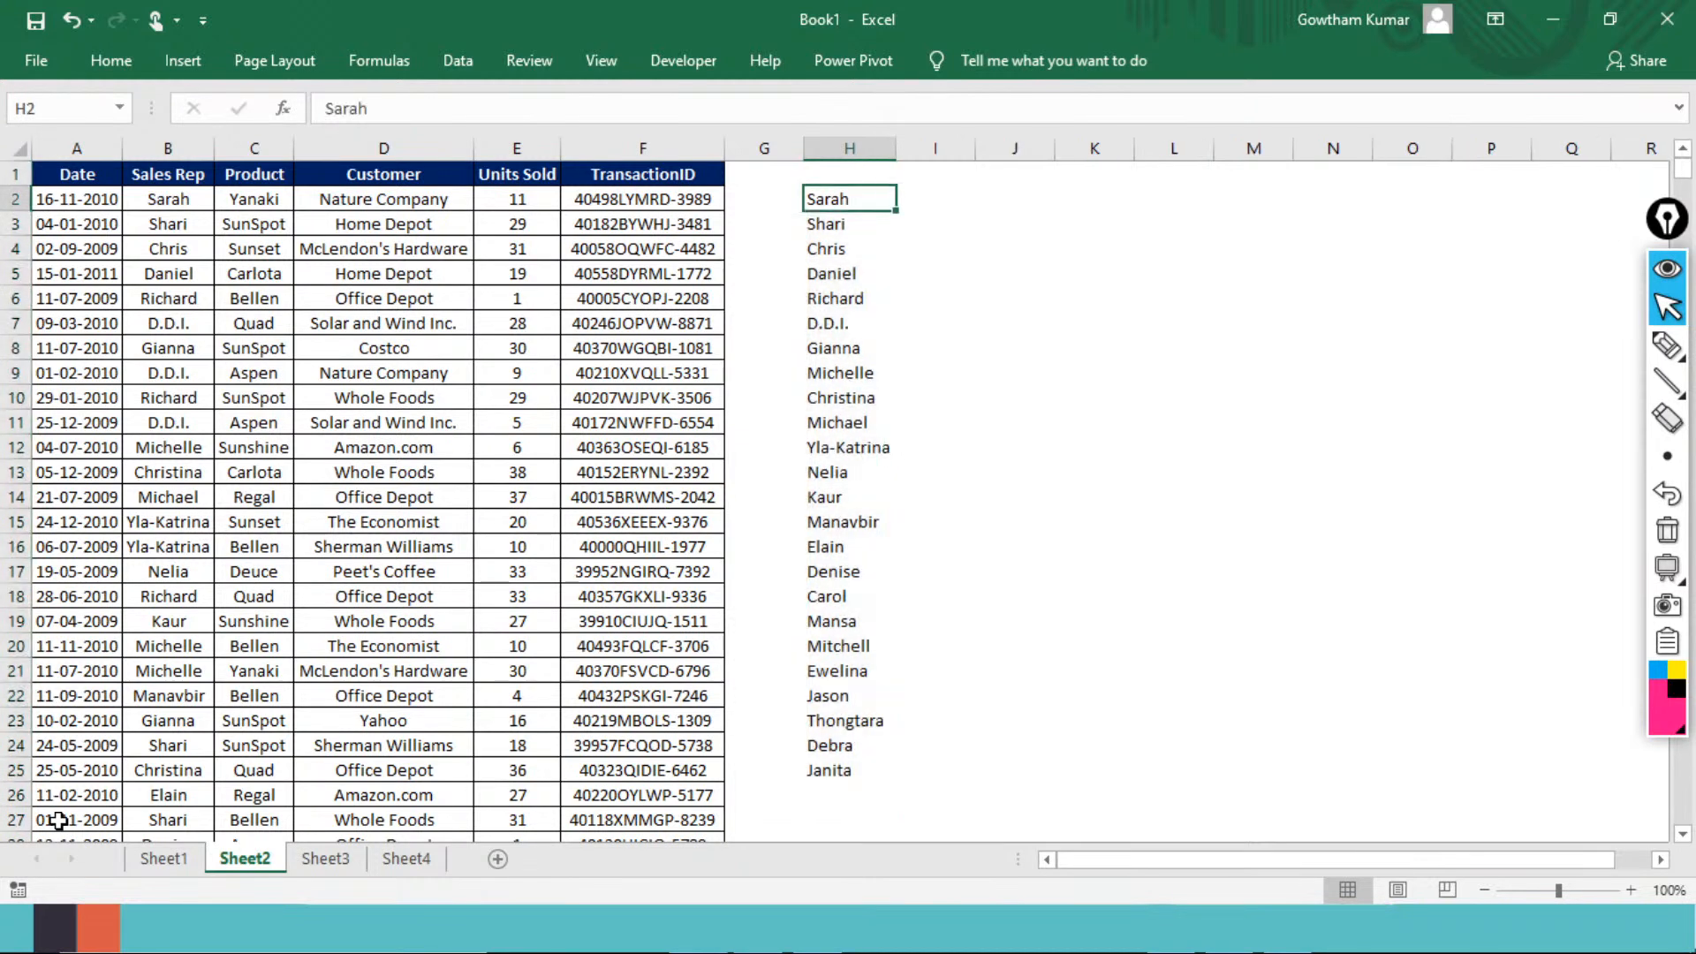
Step: Enter the heading "Sum of Sales" in cell I1
key(Up)
key(Right)
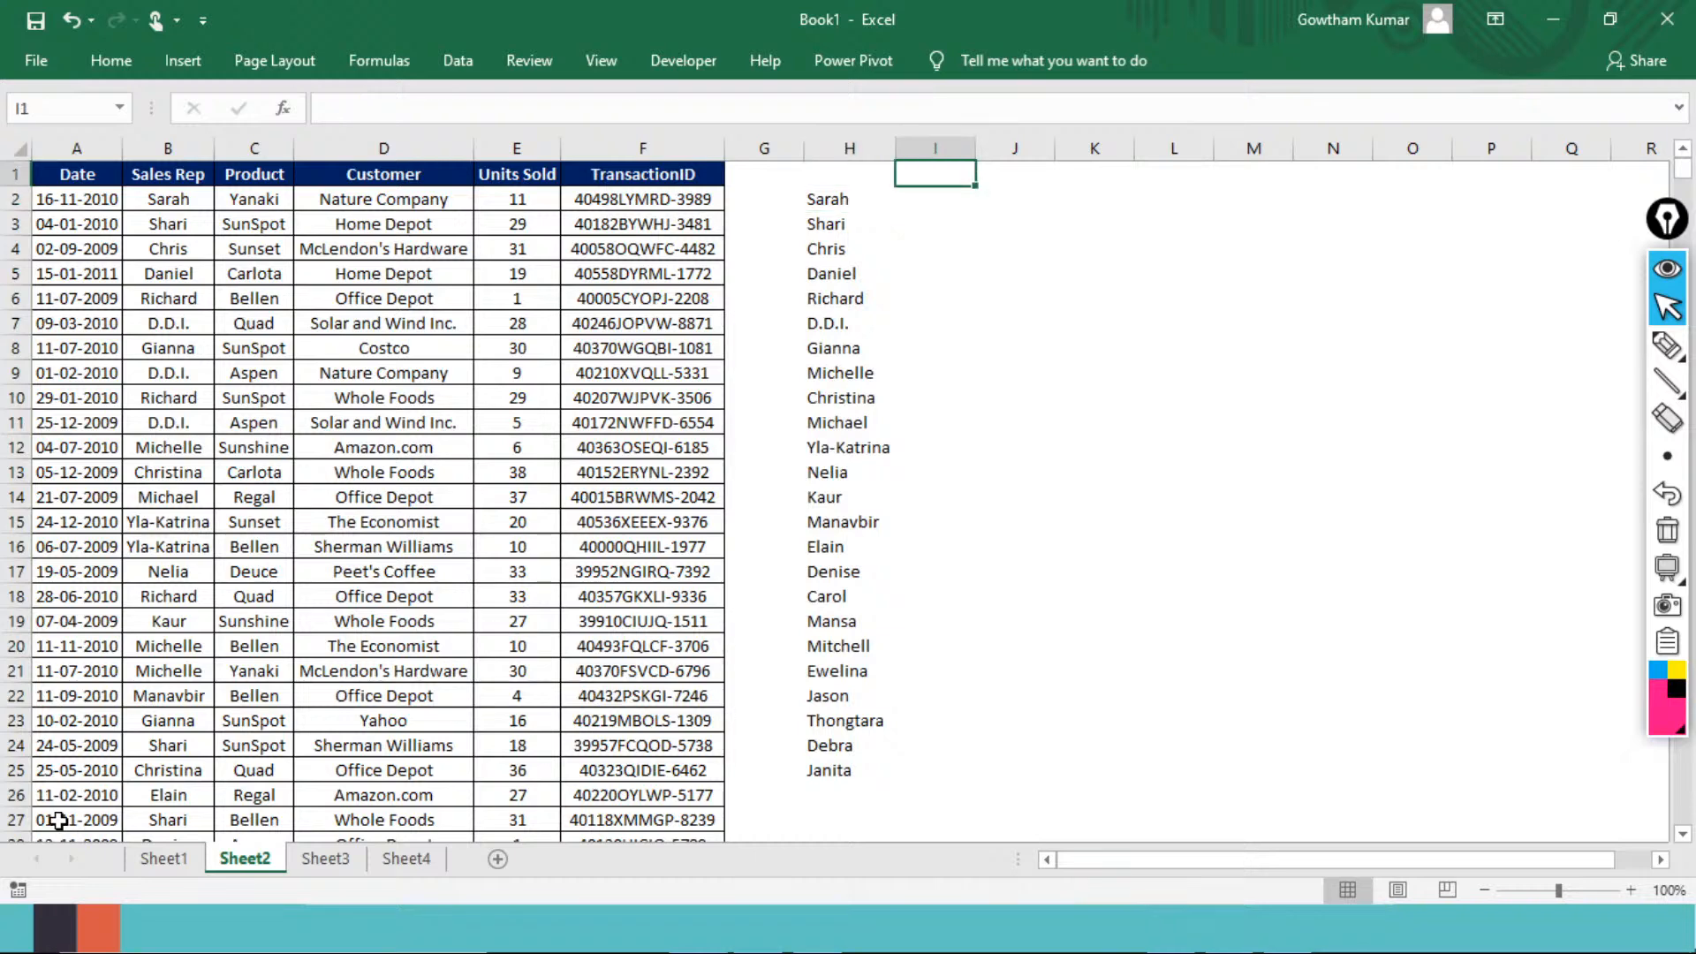
text(Sum)
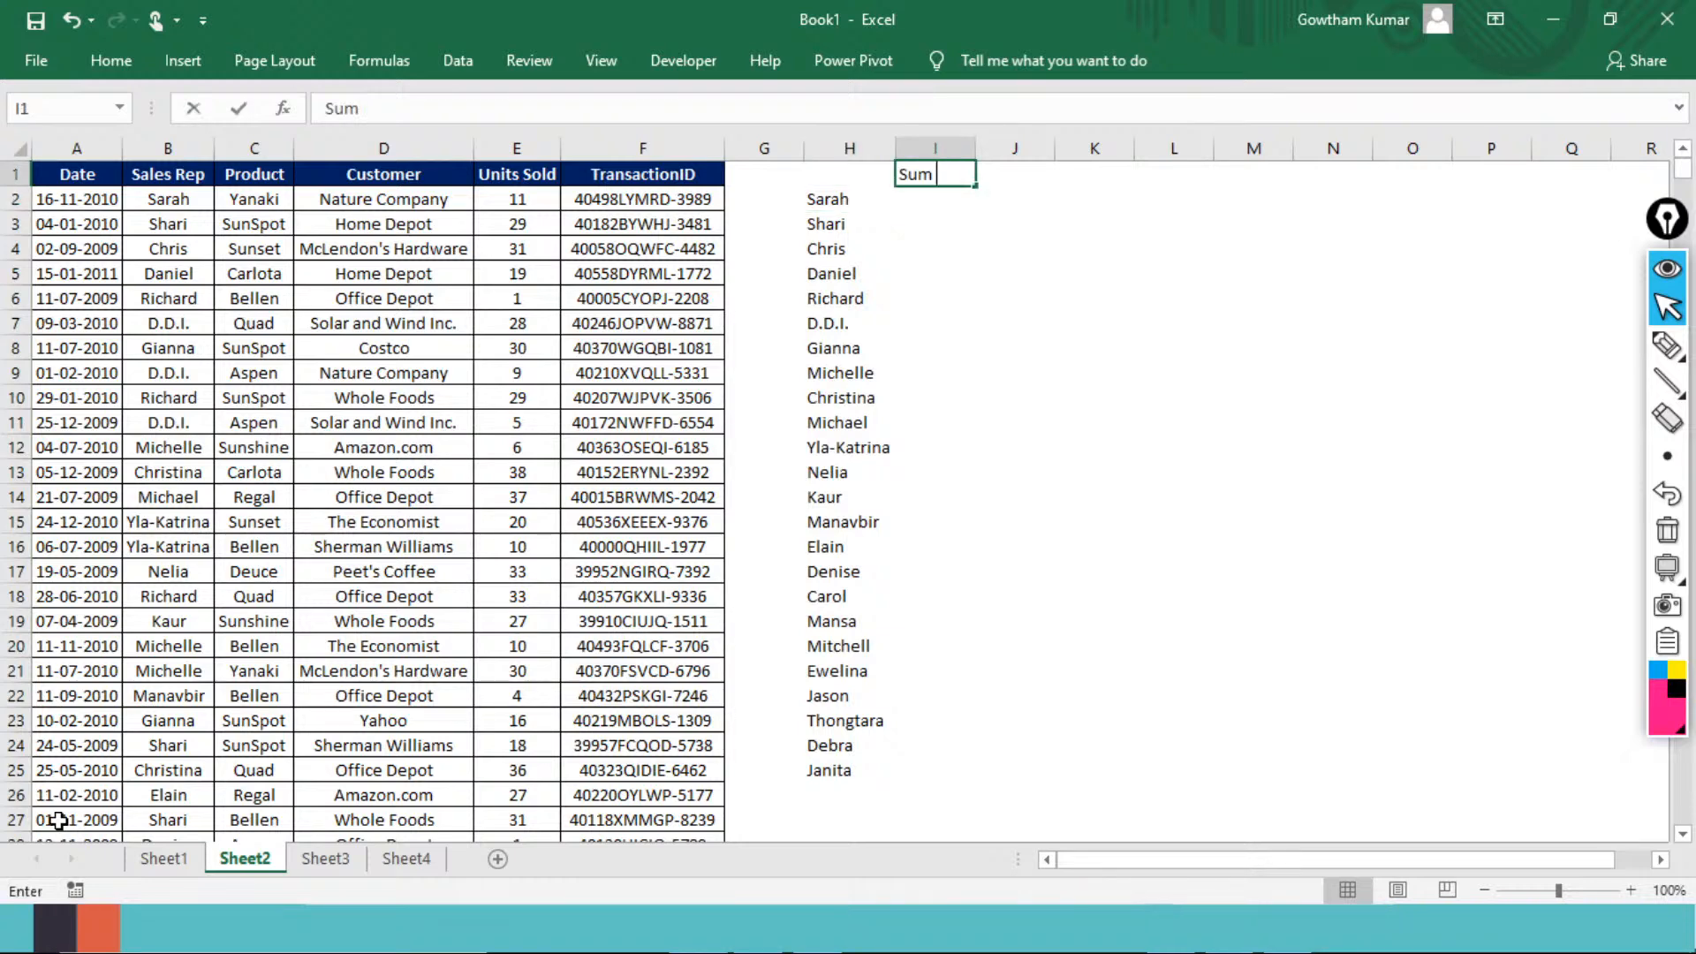
text( of Sa)
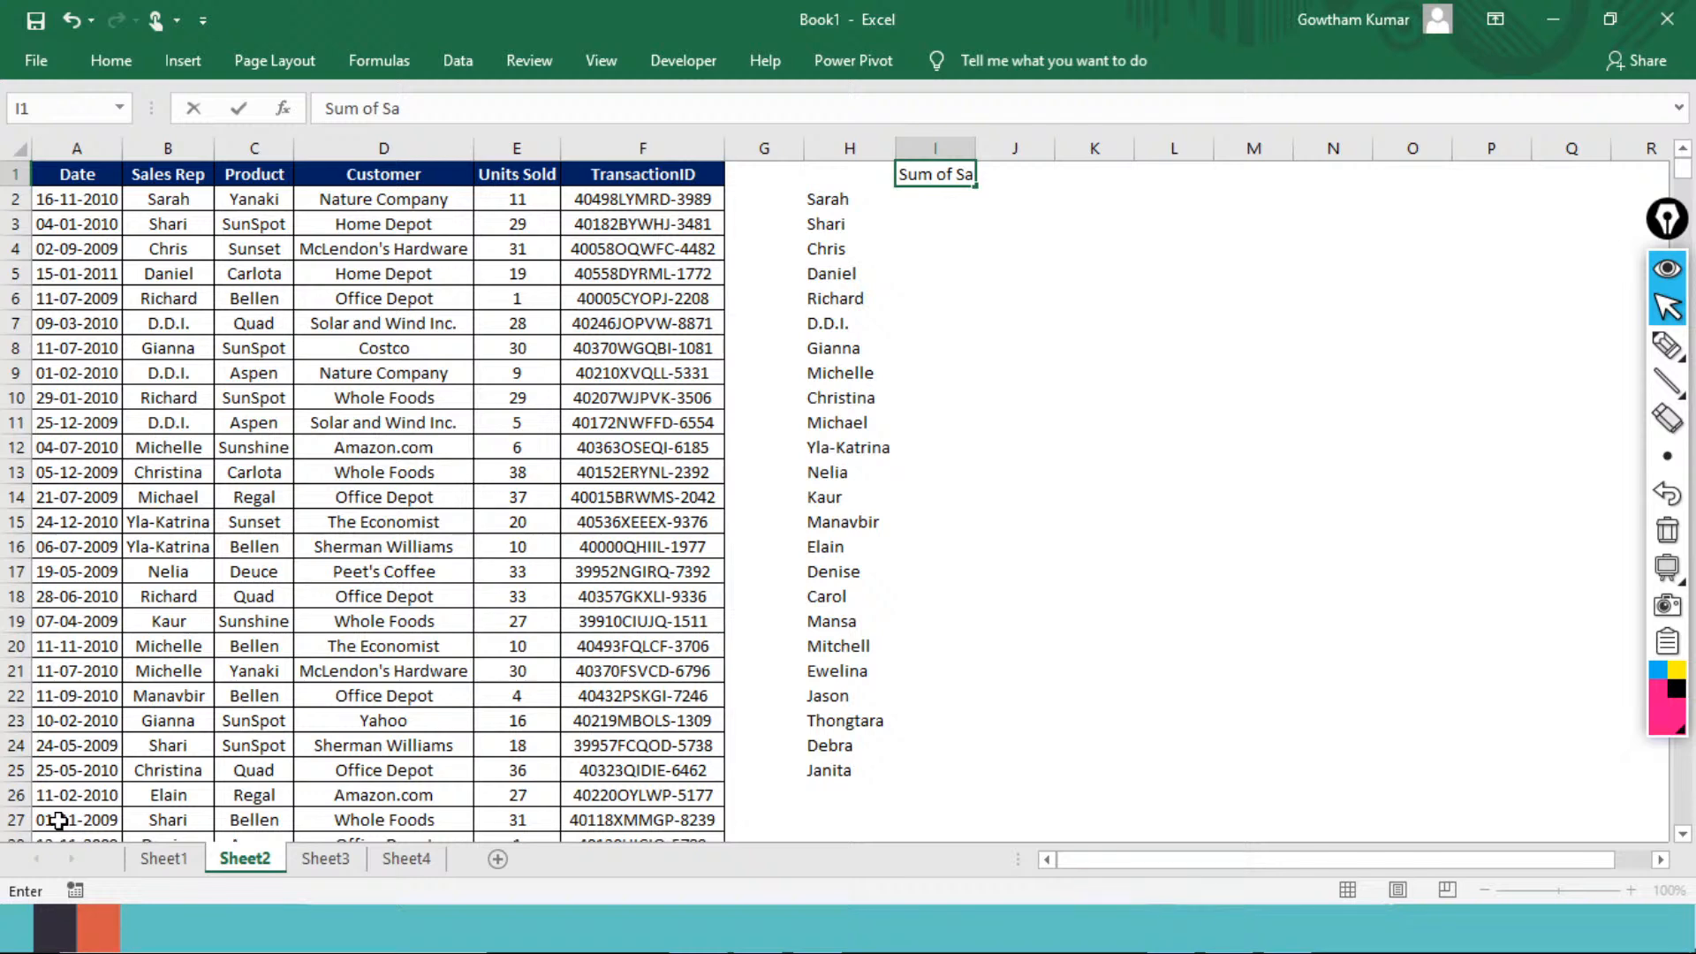
text(les)
key(Return)
Step: Give the Sum of Sales heading in I1 the table headers' dark blue style and AutoFit column I
key(Up)
key(Left)
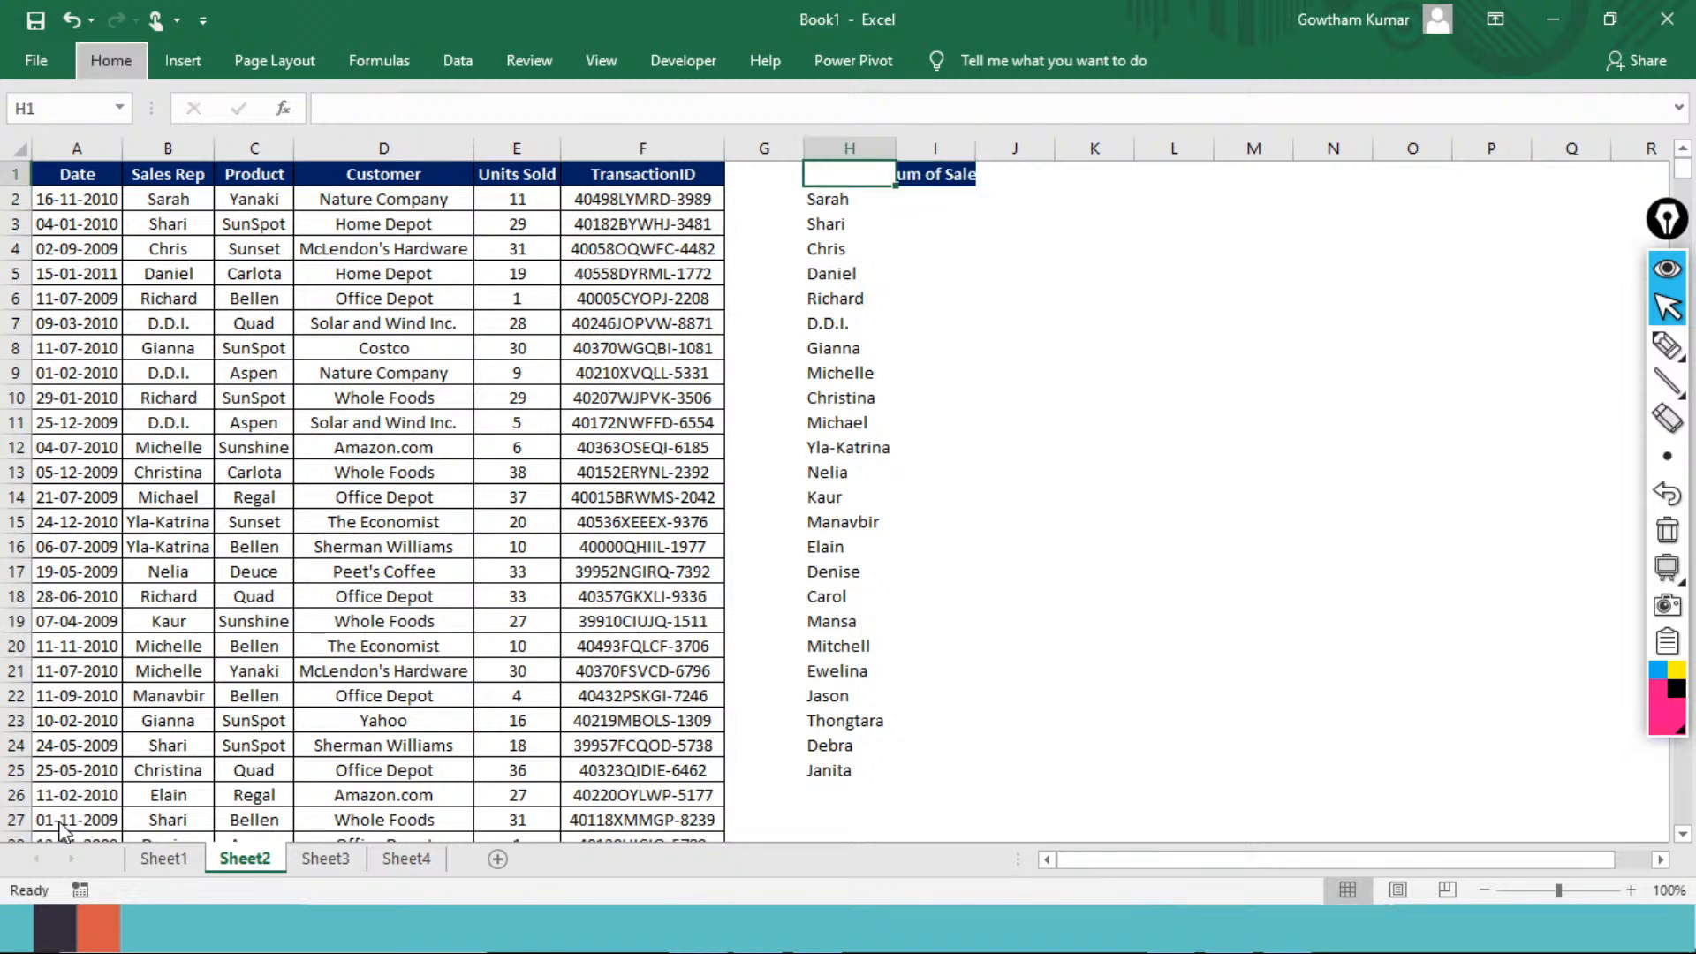
key(Right)
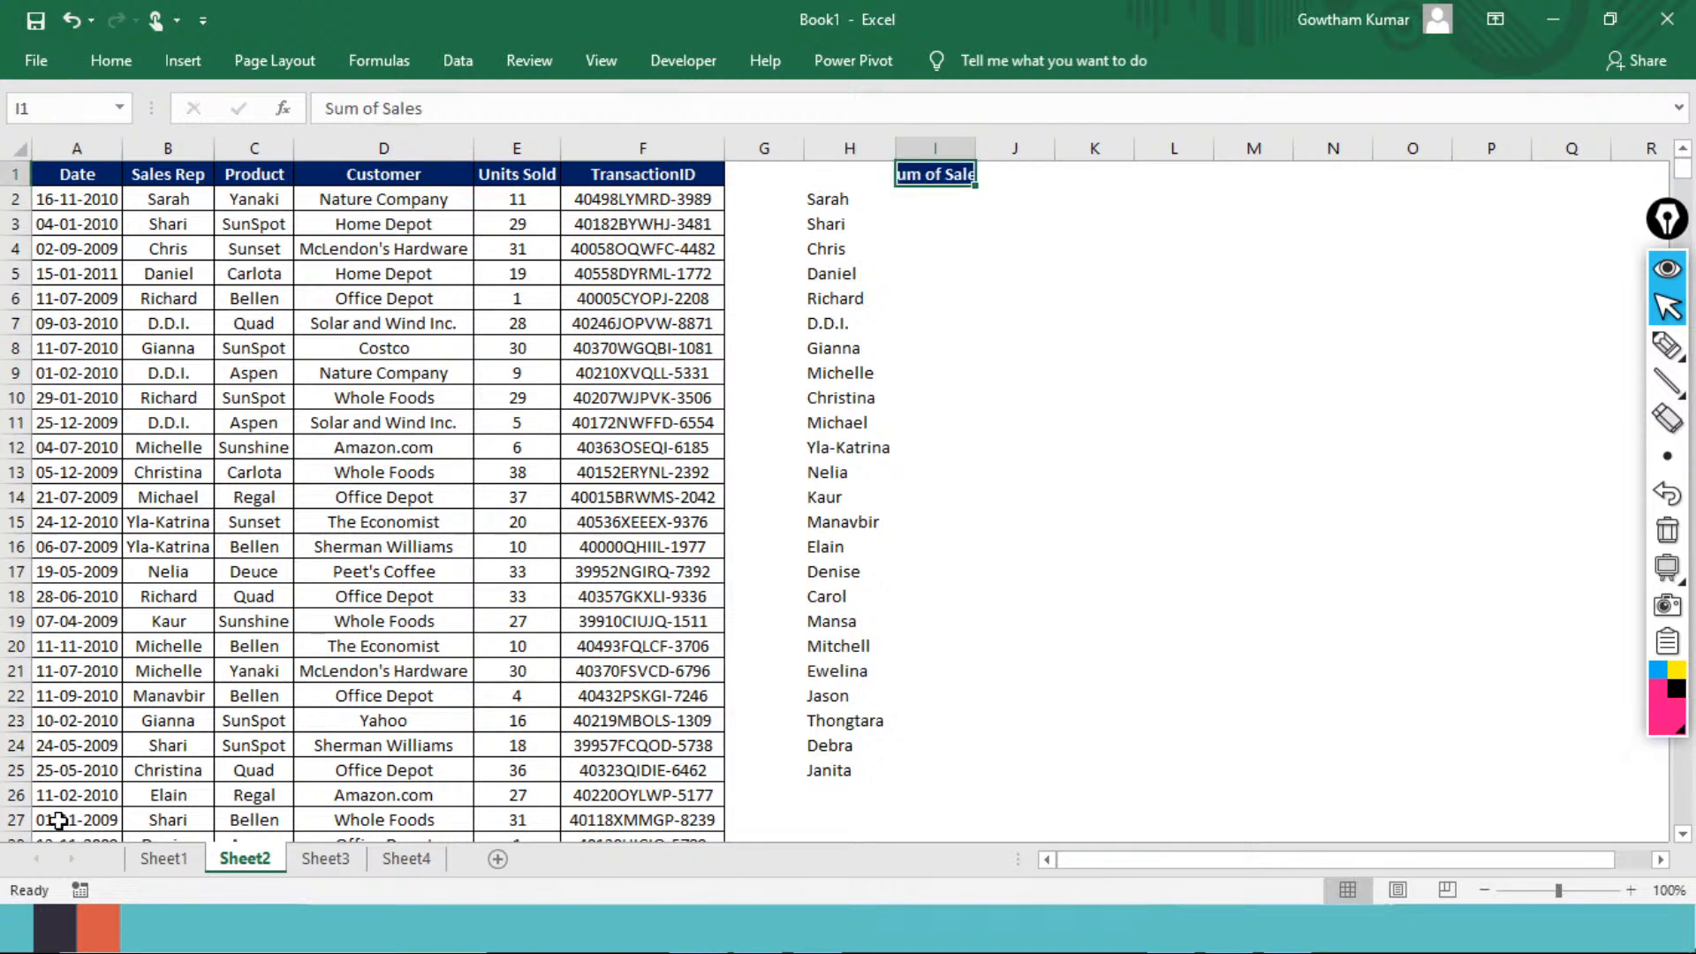
key(alt+h)
key(o)
key(i)
Step: Start a SUMIF formula in I2 with the Sales Rep column as an absolute range, $B$2:$B$1481
key(Down)
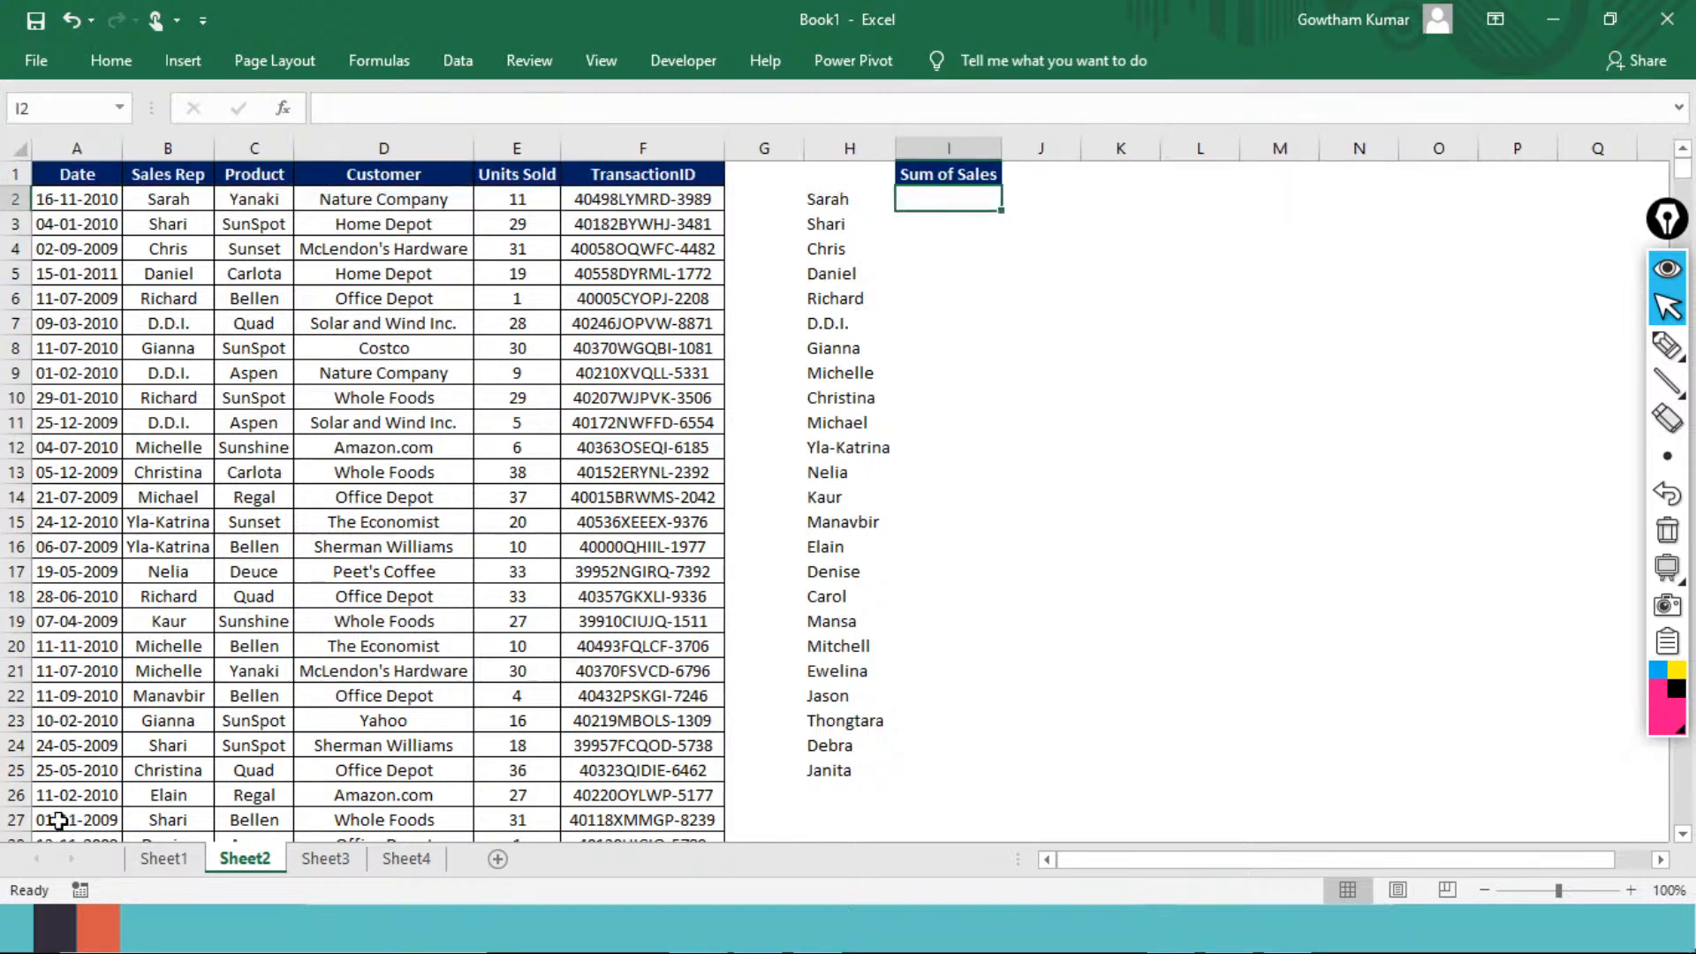
text(=sumi)
key(Tab)
key(Left)
key(Left)
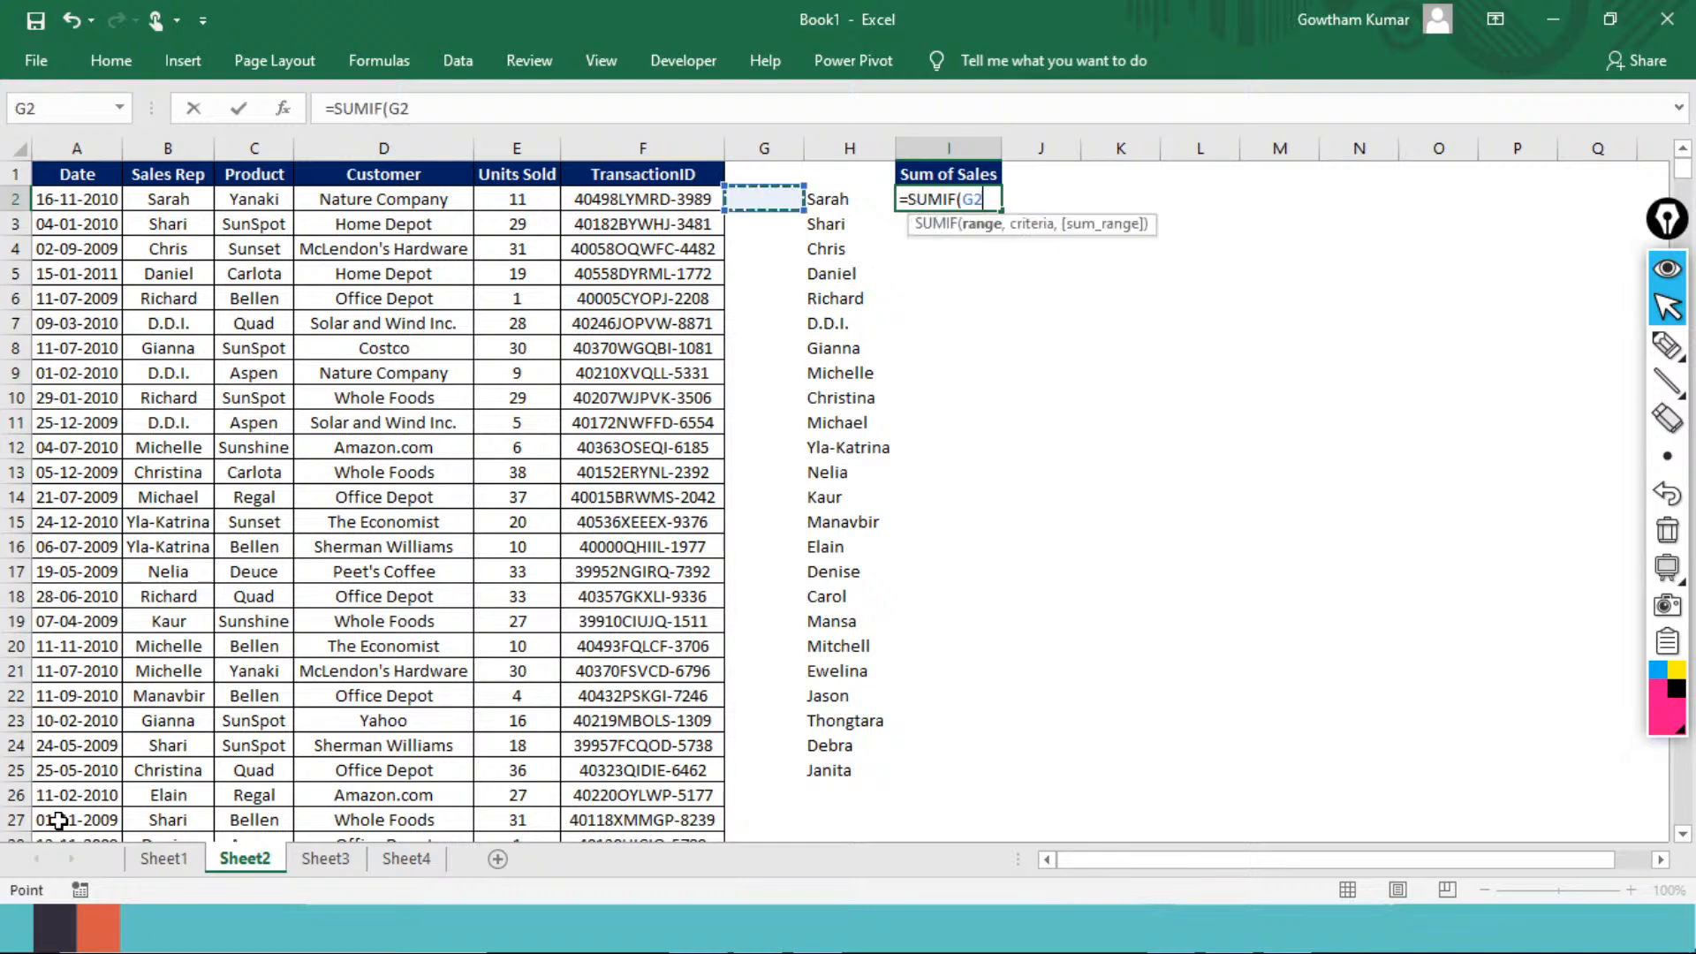
key(Left)
key(Left)
key(Left)
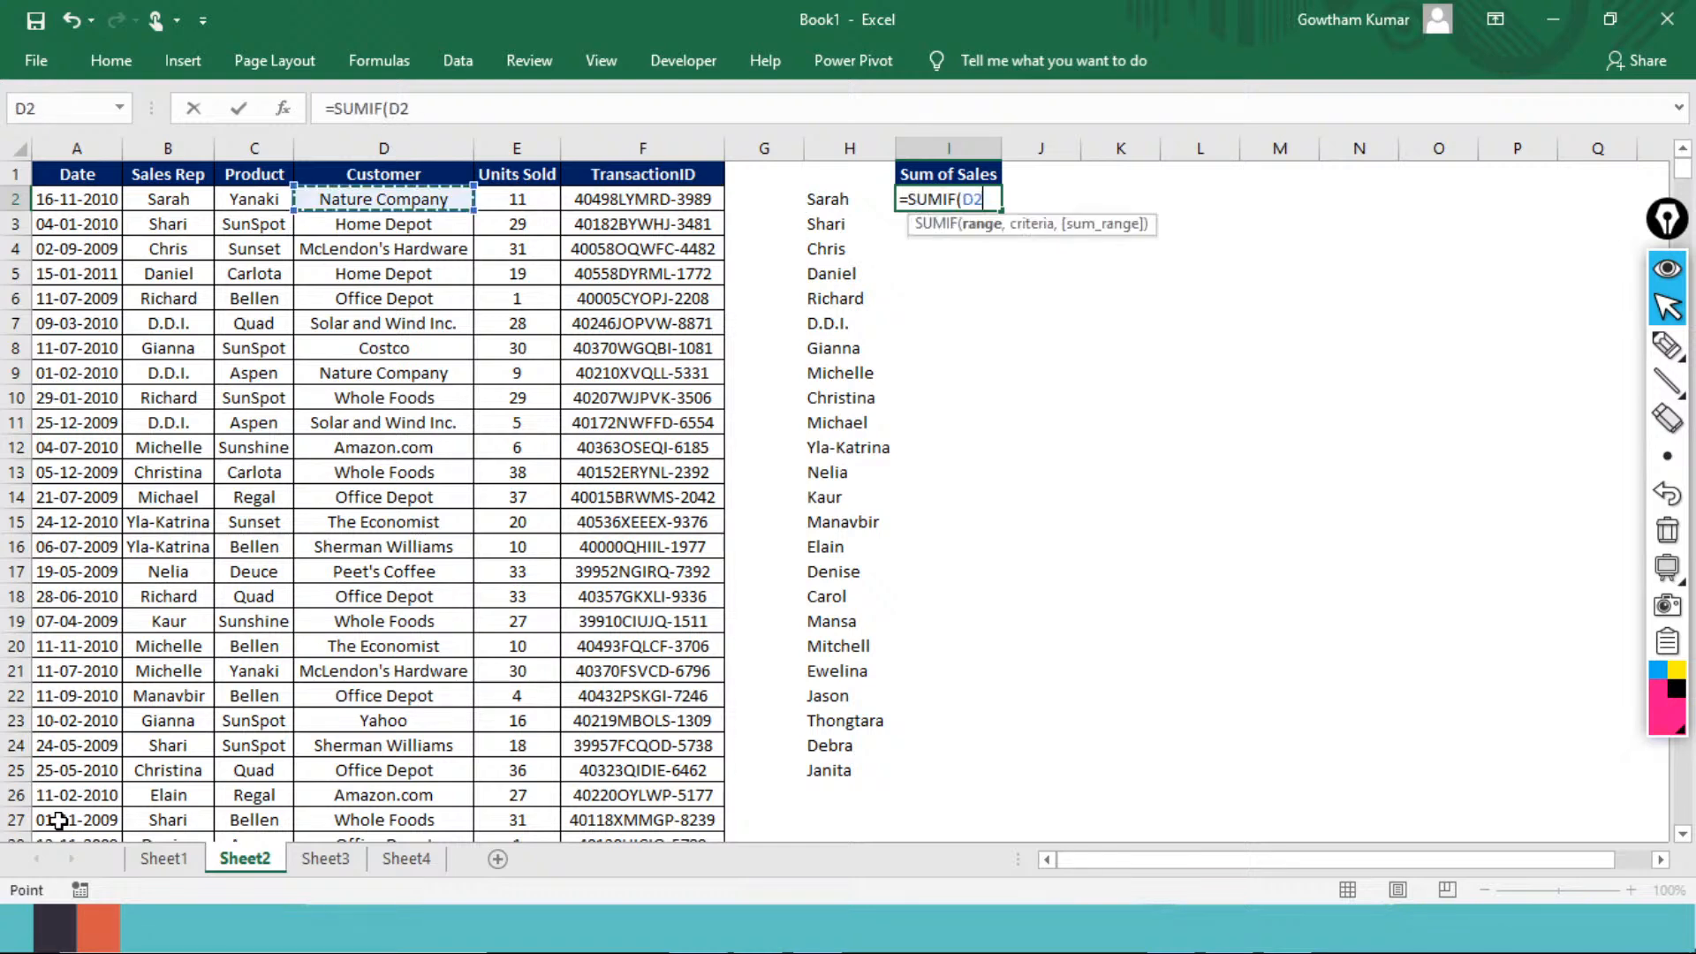
key(Left)
key(Left)
key(ctrl+shift+Down)
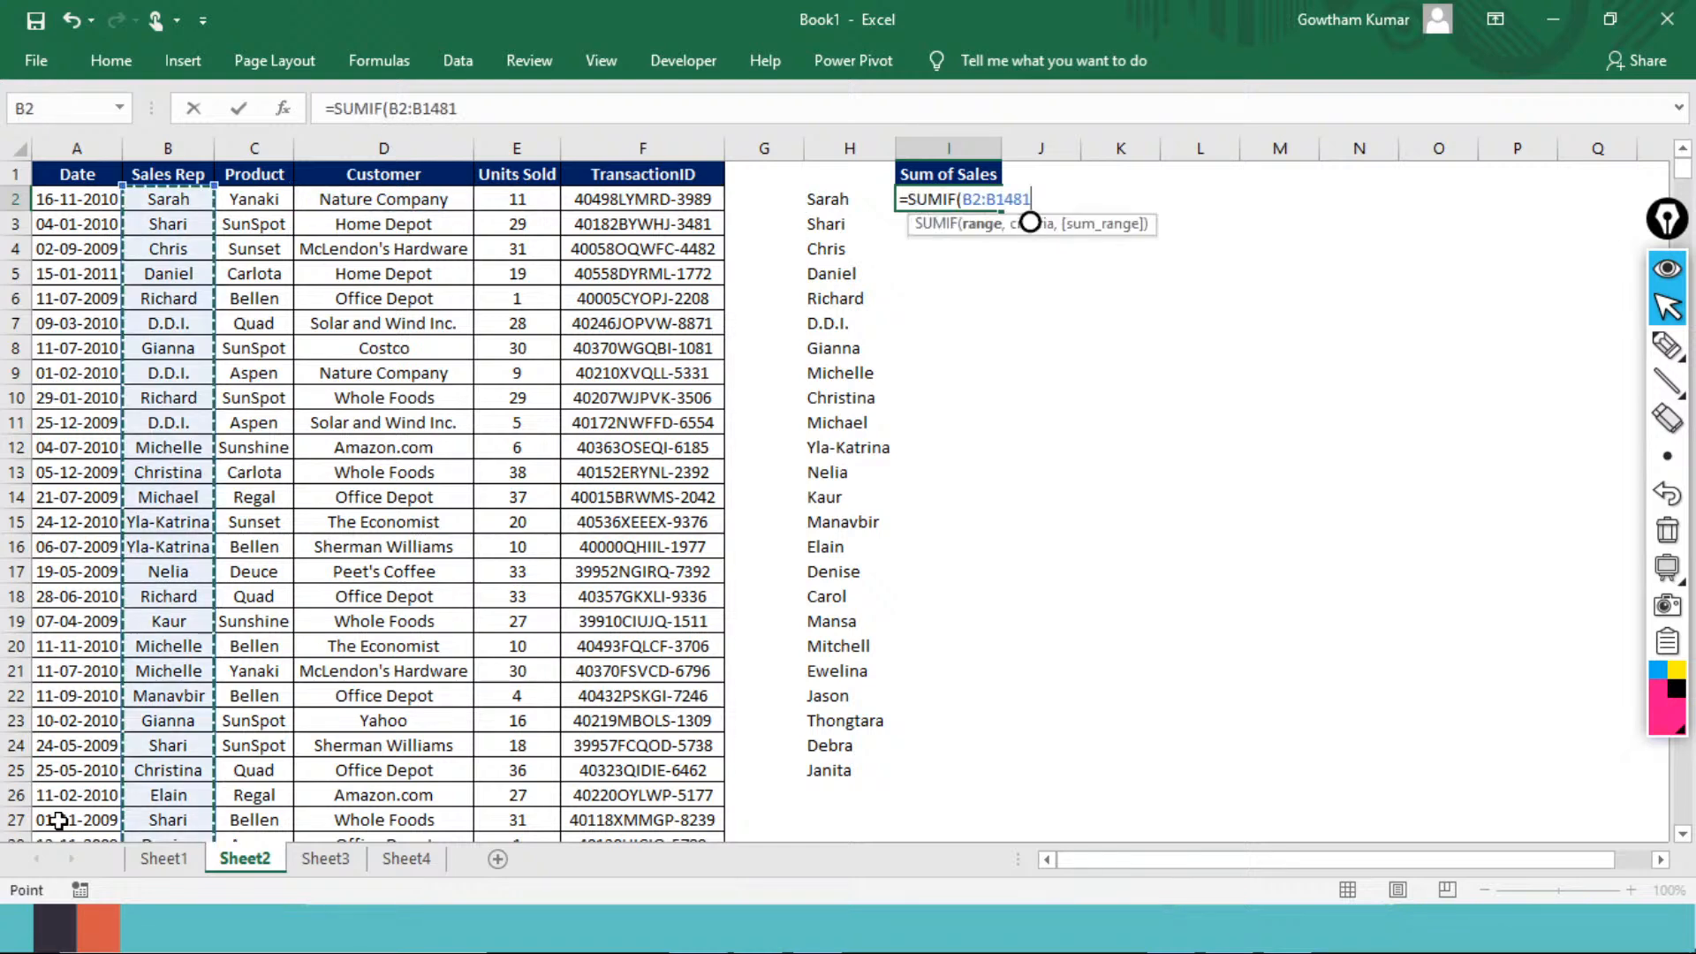
key(F4)
Step: Complete the SUMIF with H2 as criteria and $E$2:$E$1481 as sum range, and fill the formula down to I25
text(,)
key(Left)
text(,)
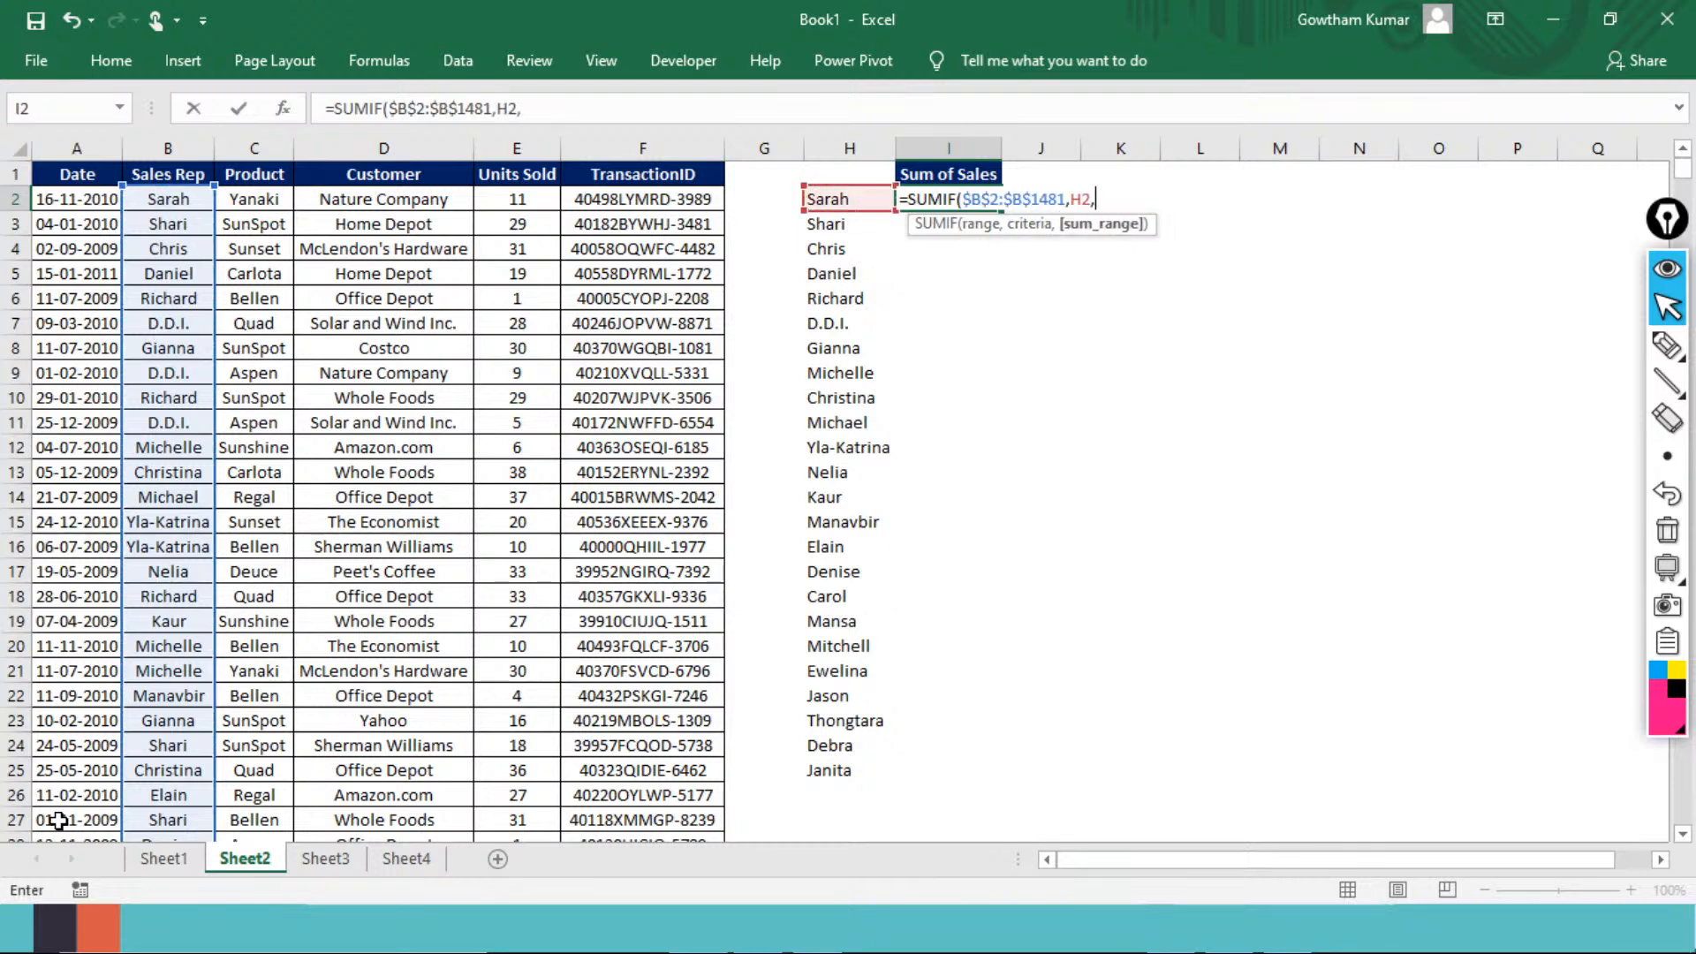
key(Left)
key(Left)
key(Left)
key(Left)
key(ctrl+shift+Down)
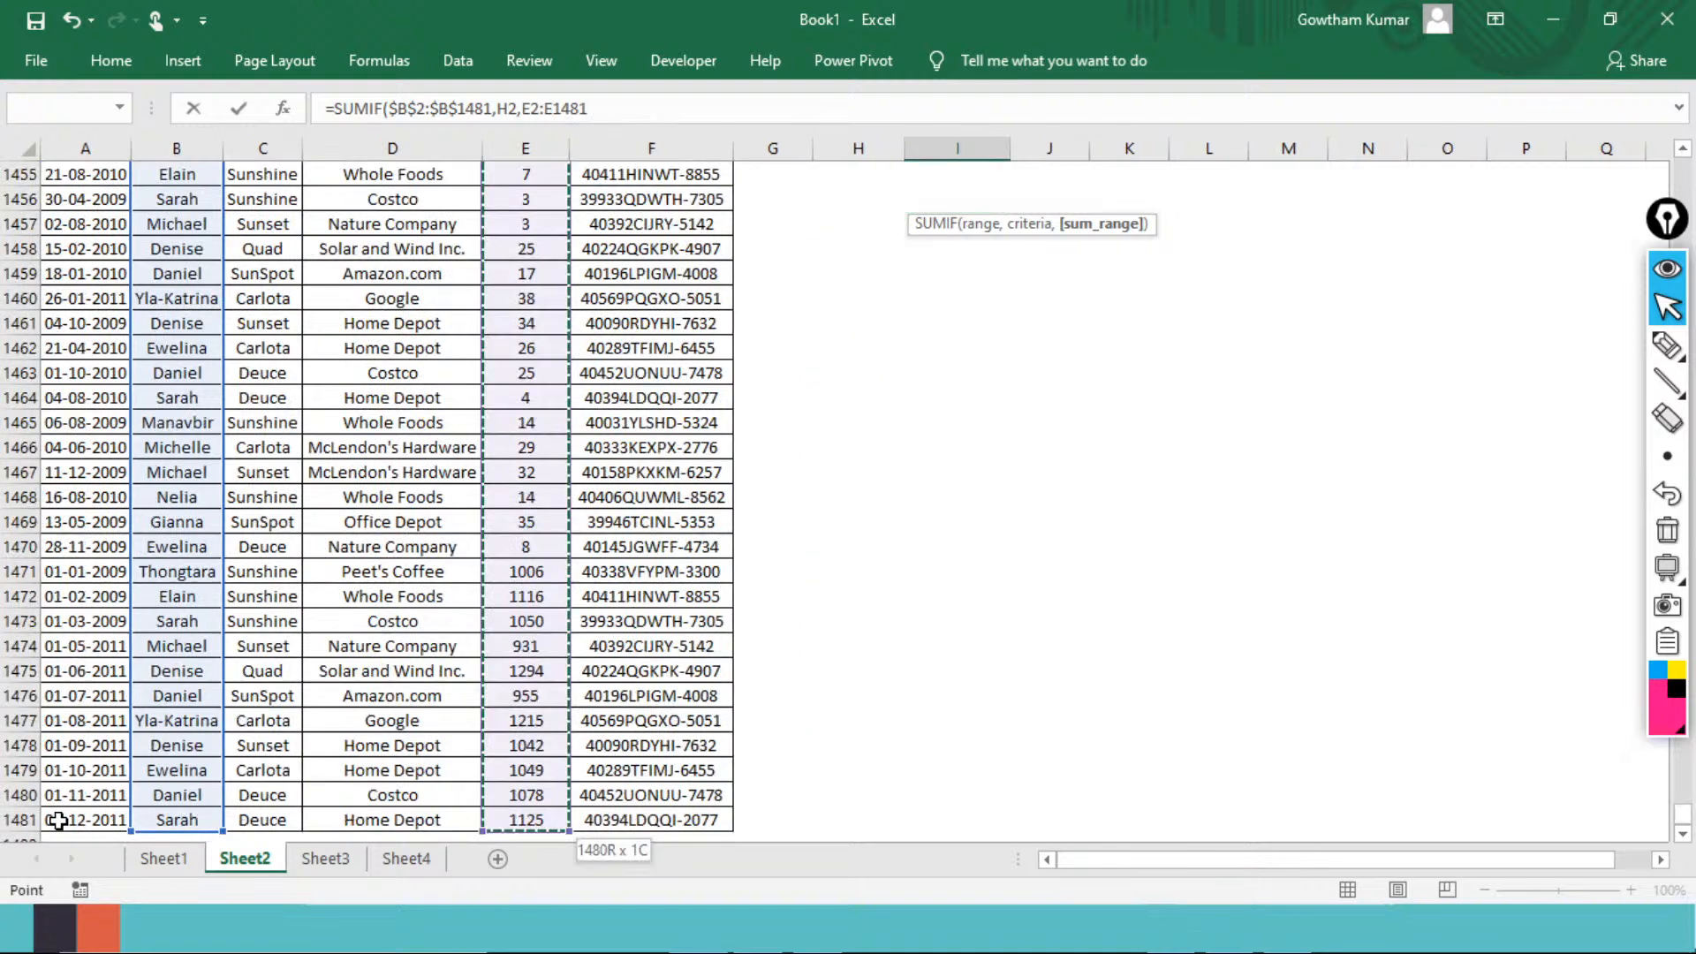
key(F4)
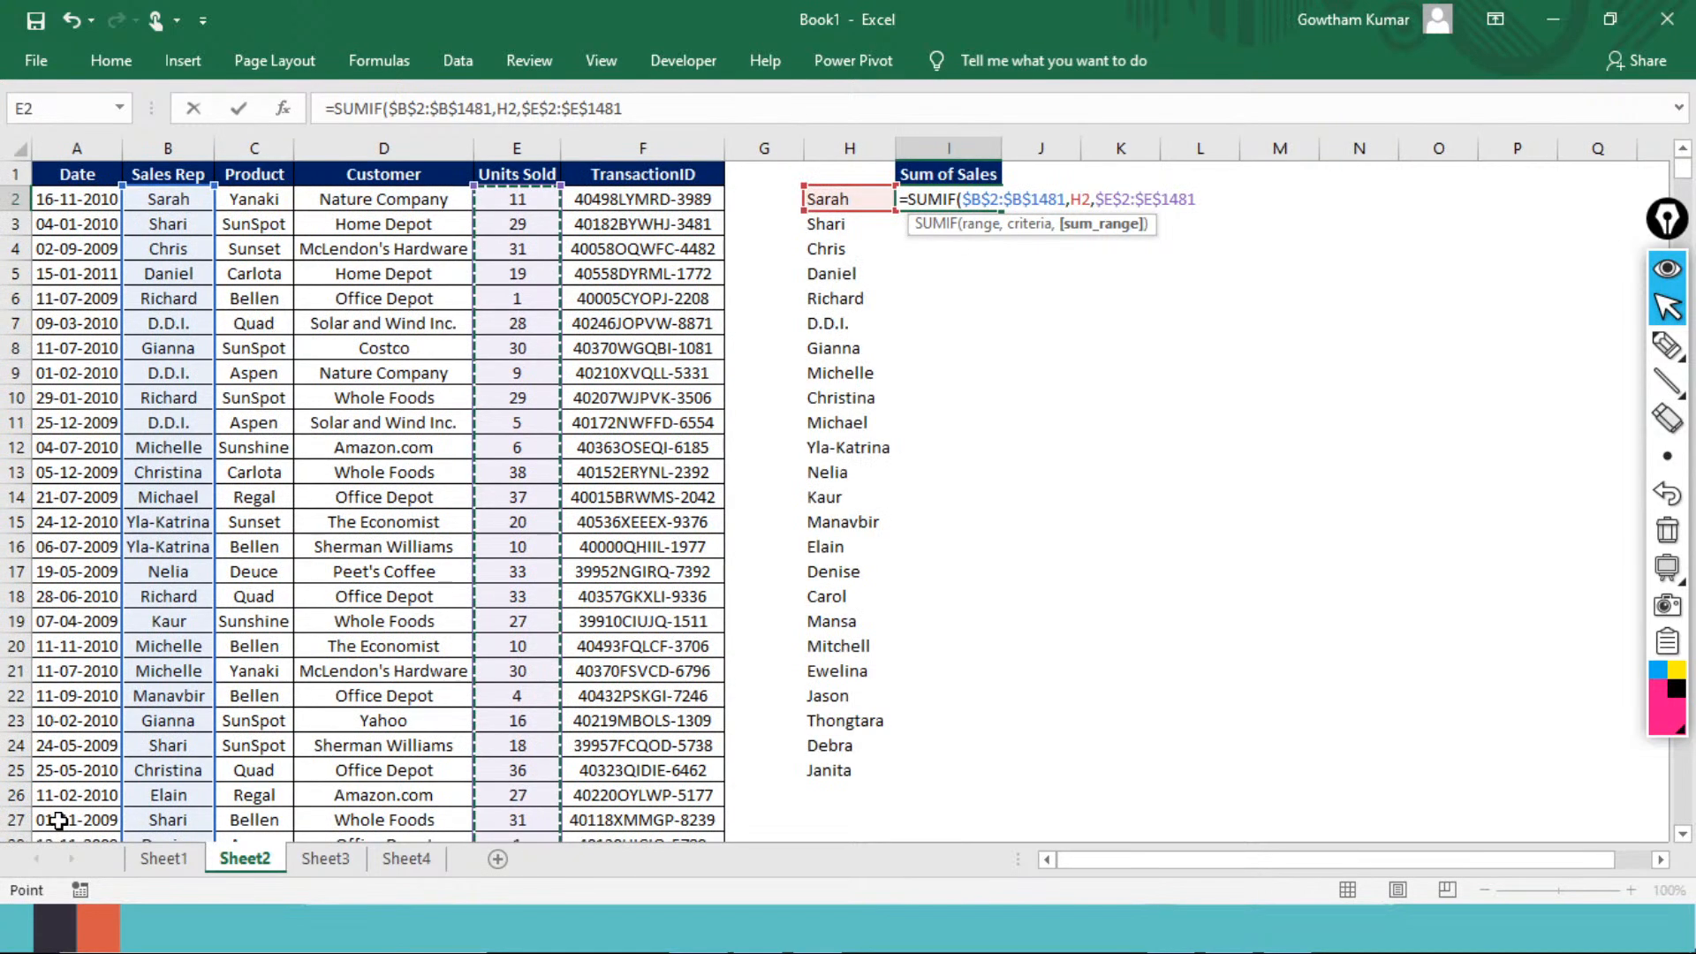
text())
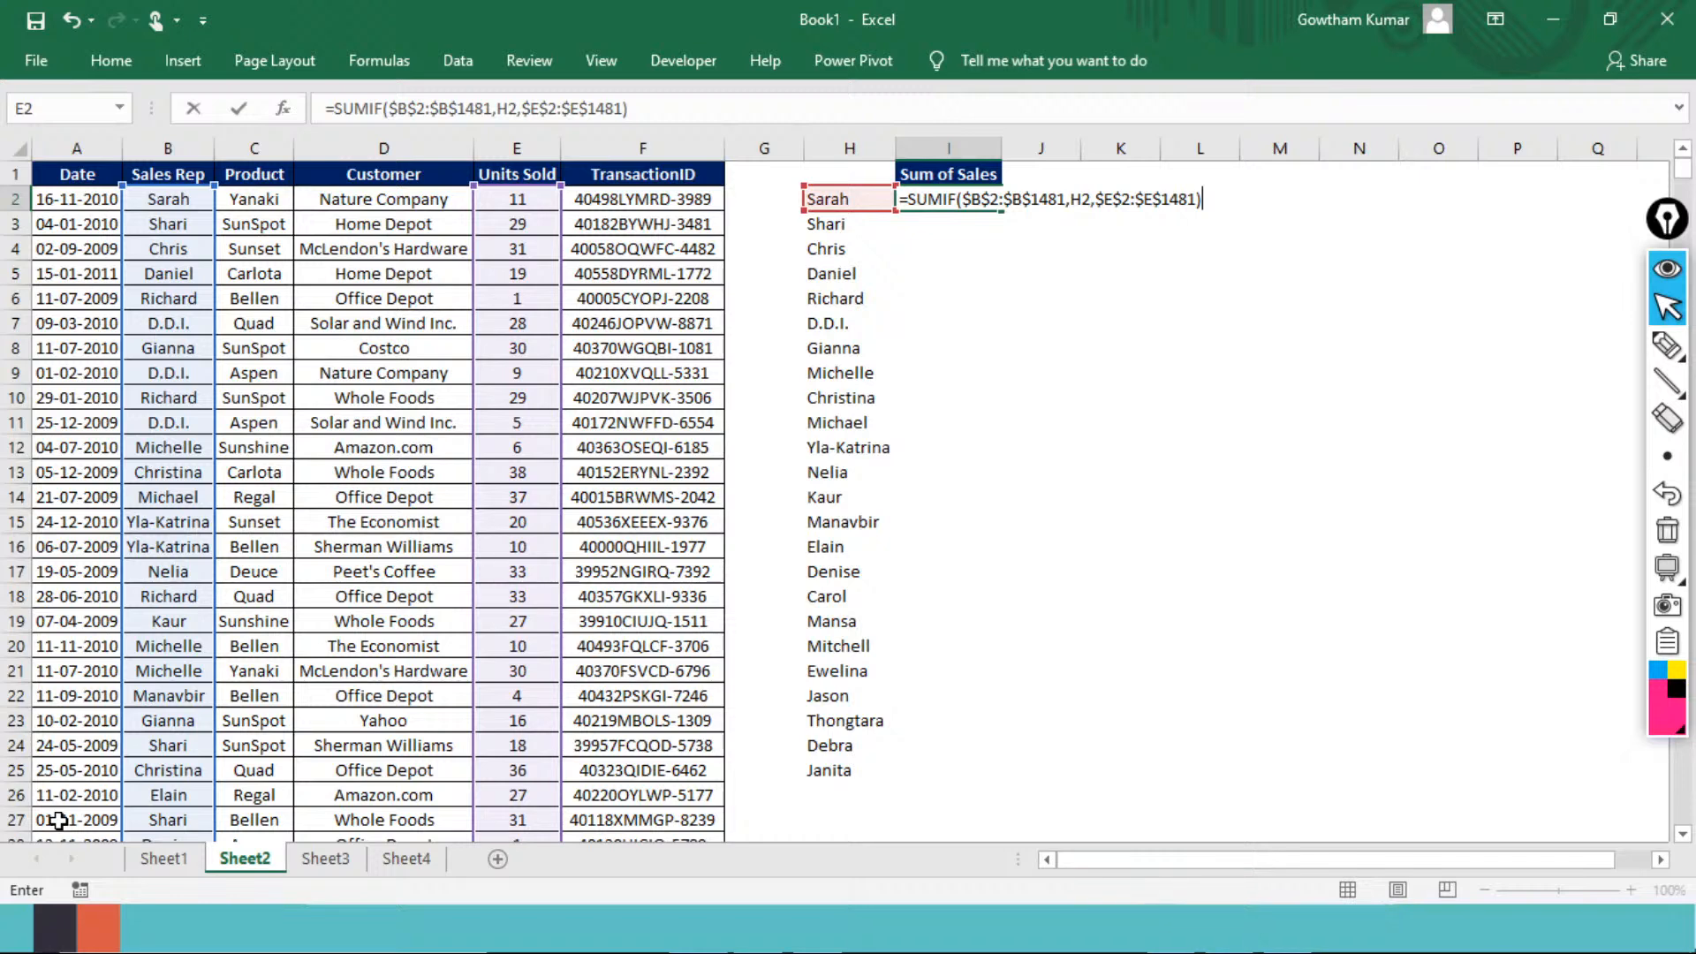
key(ctrl+Return)
Step: Change the heading in I1 to "Count of Sales" and AutoFit column I
key(Up)
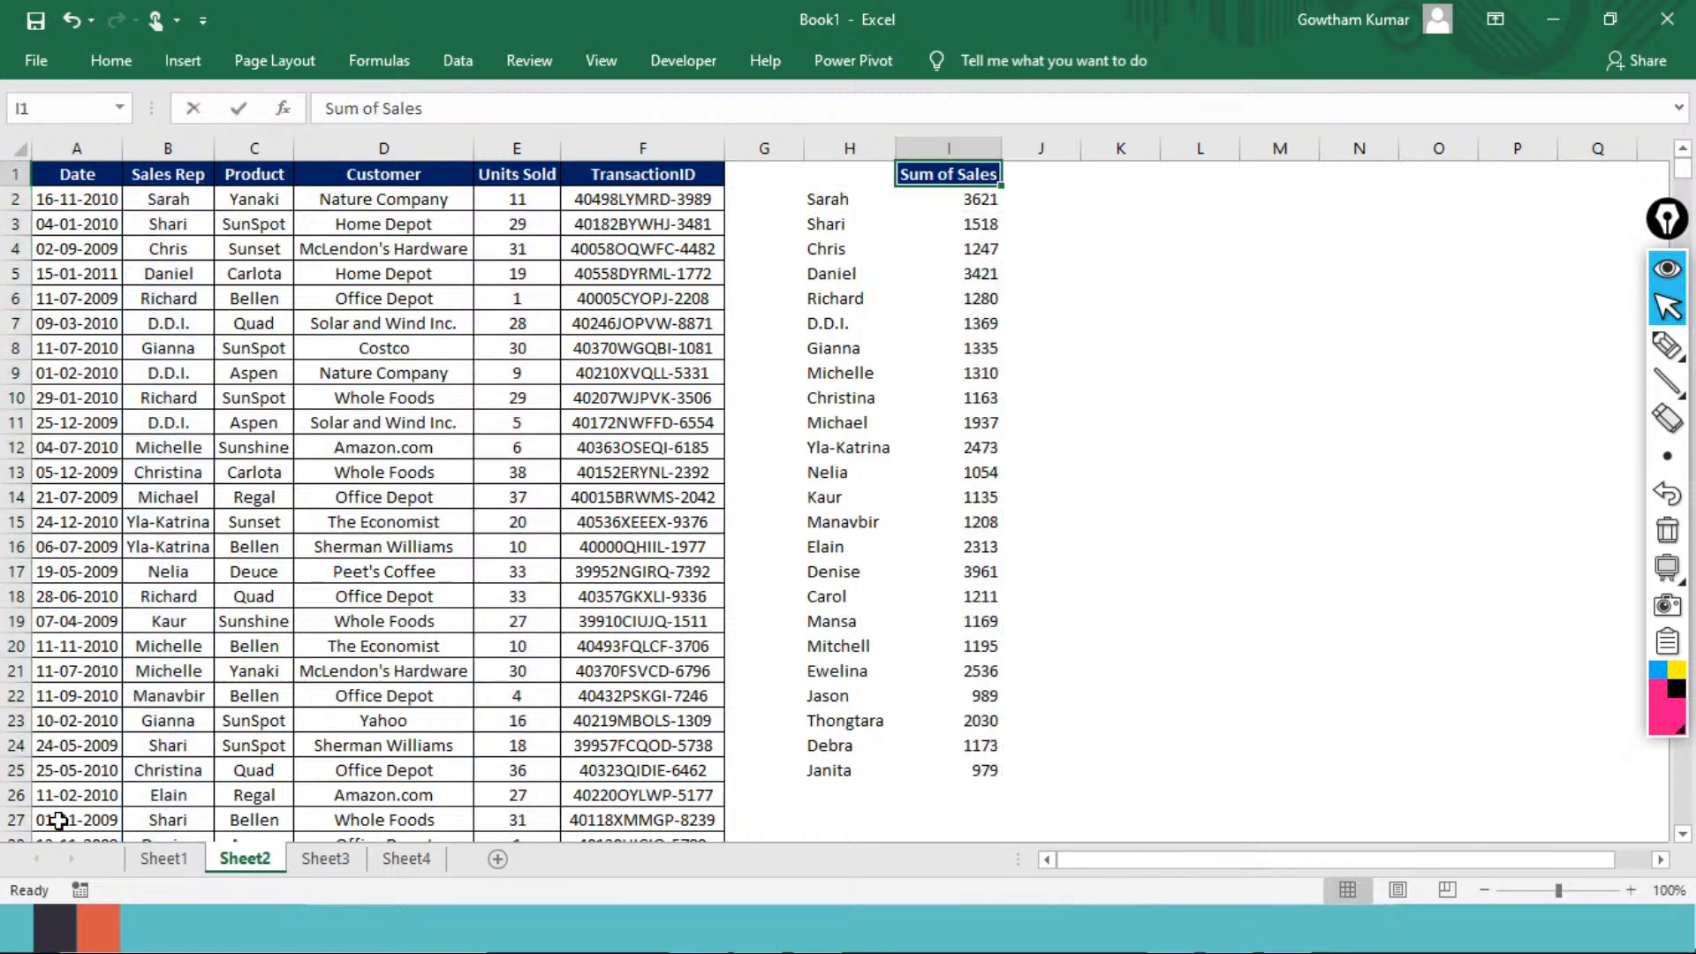
key(F2)
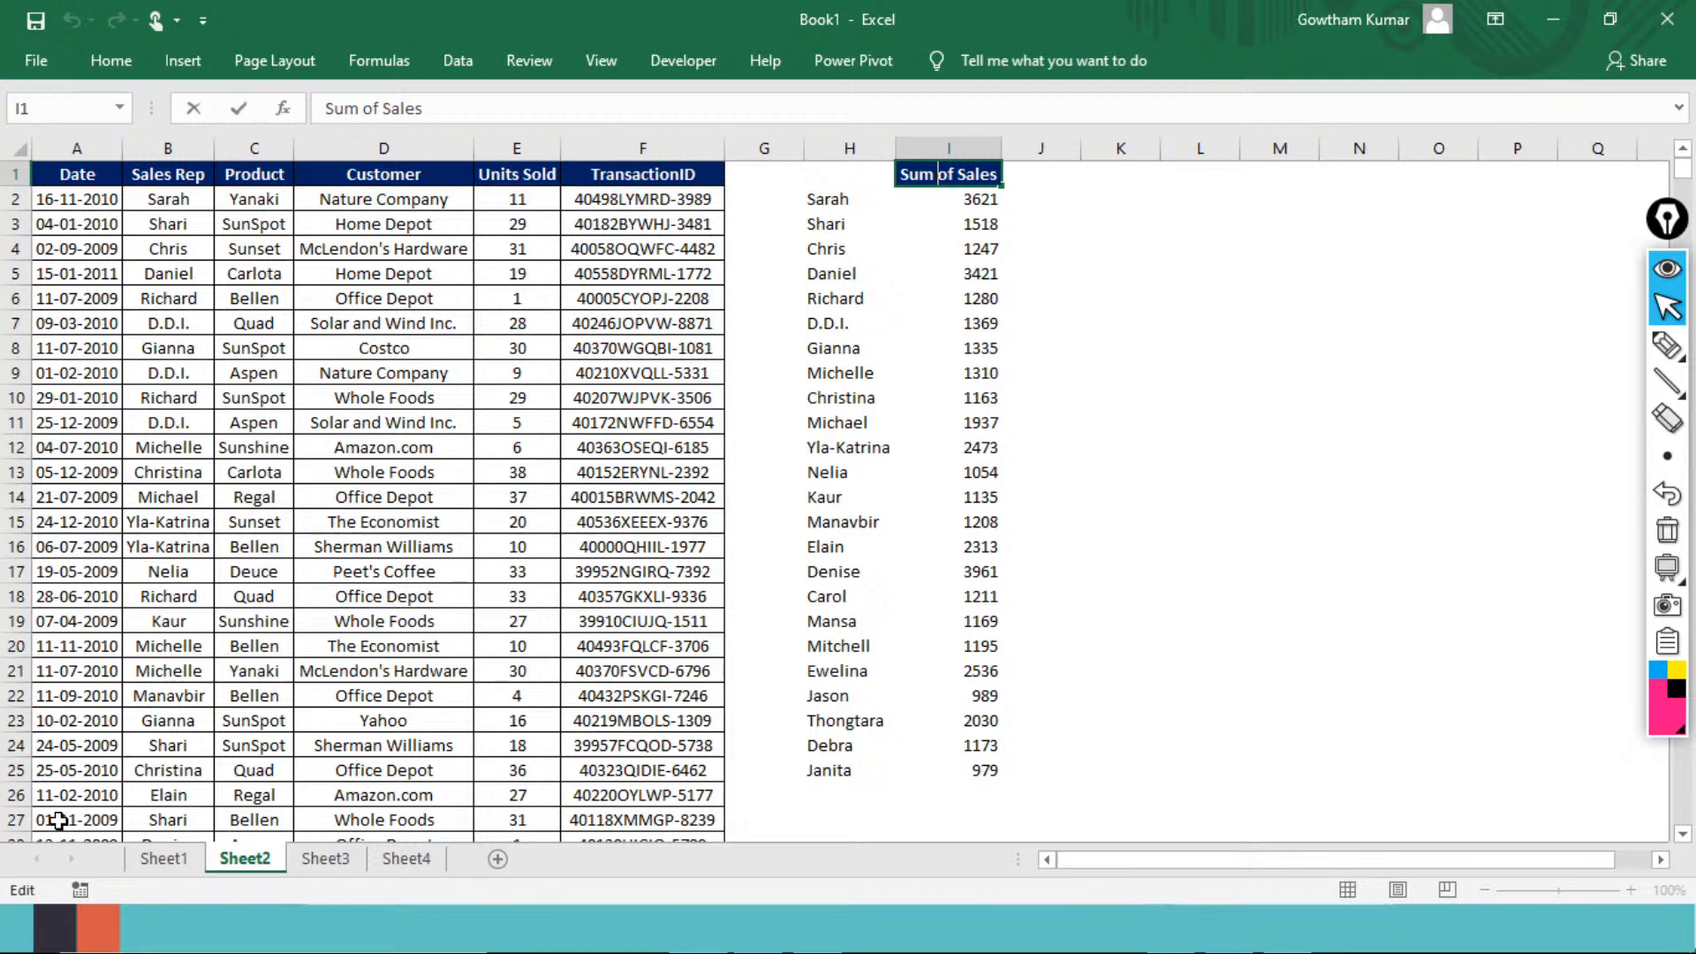
key(BackSpace)
key(BackSpace)
key(BackSpace)
key(BackSpace)
text(Count)
key(ctrl+Return)
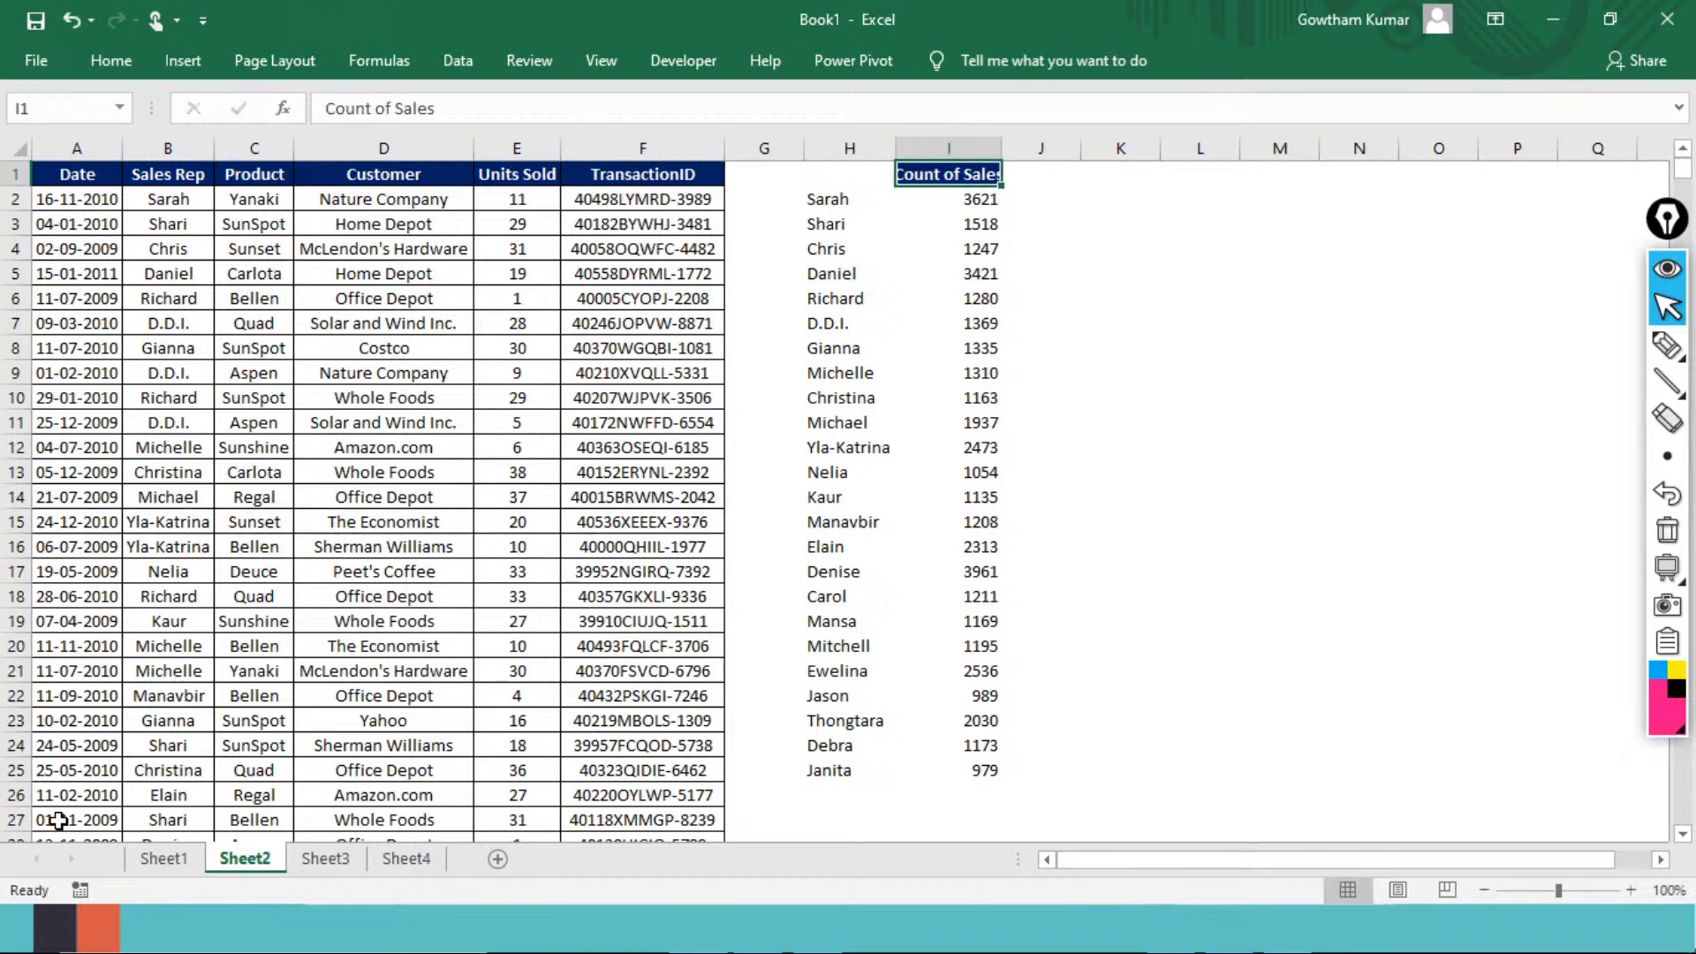
key(alt+h)
key(o)
key(i)
Step: Apply all borders to the summary range H2:I25
key(Down)
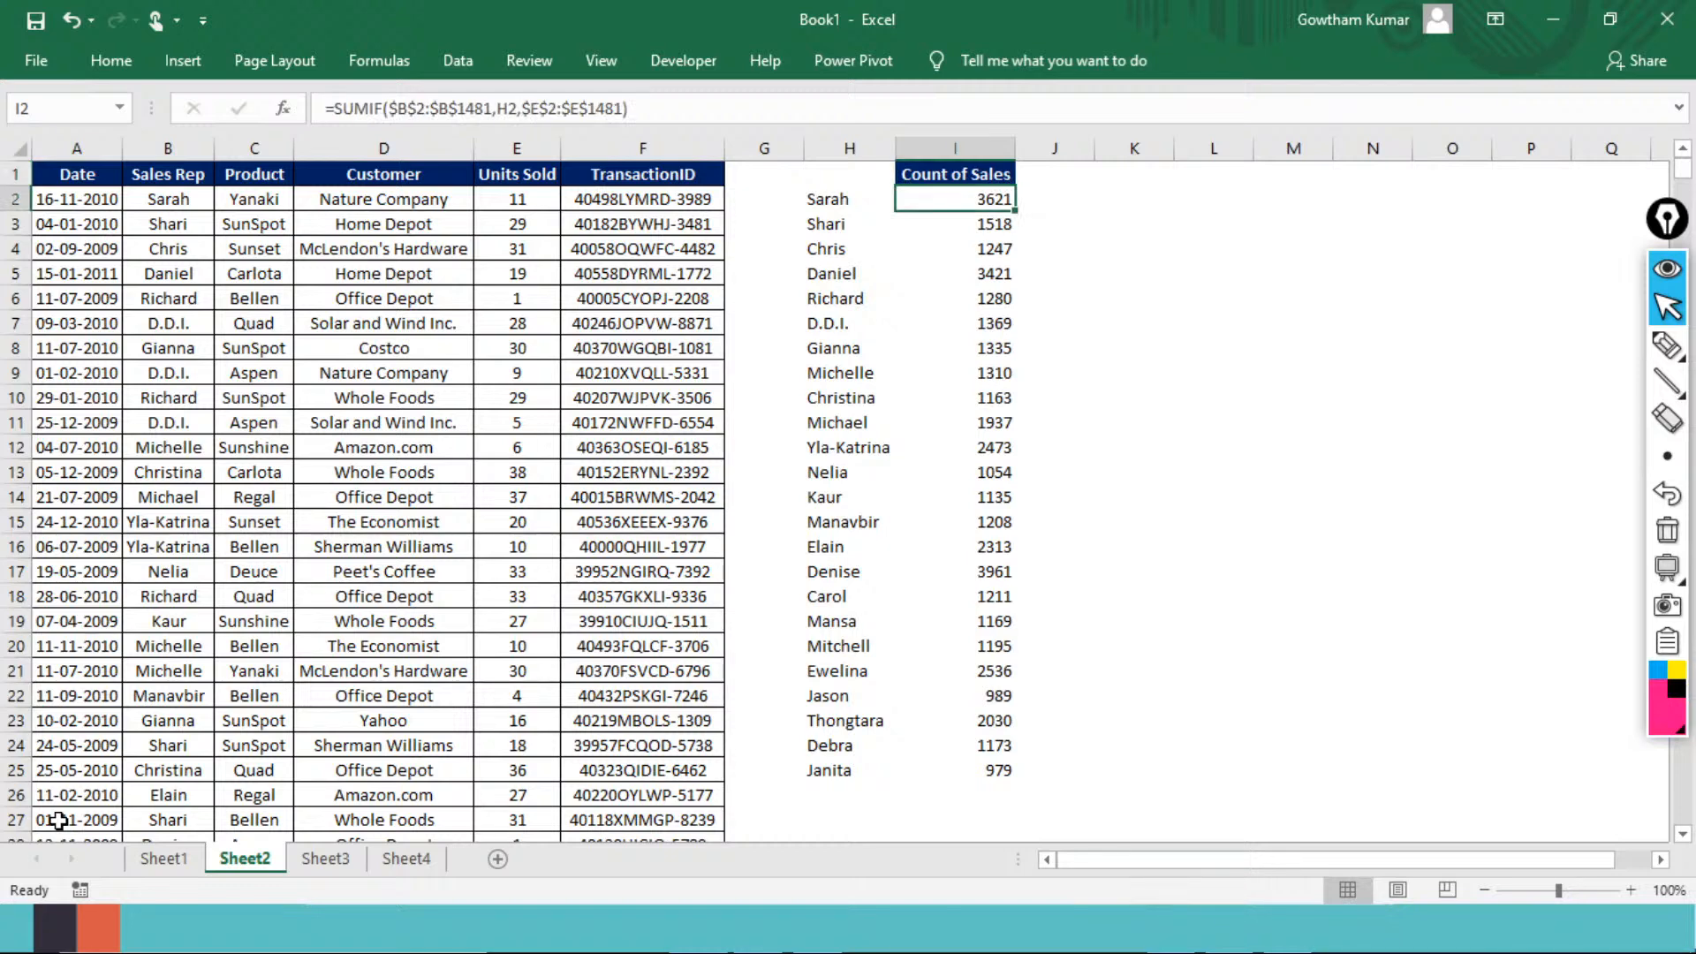
key(Left)
key(ctrl+shift+Right)
key(ctrl+shift+Down)
key(alt+h)
key(b)
key(a)
Step: Enter the heading "Salesrep" in H1, matching the dark blue header style
key(Up)
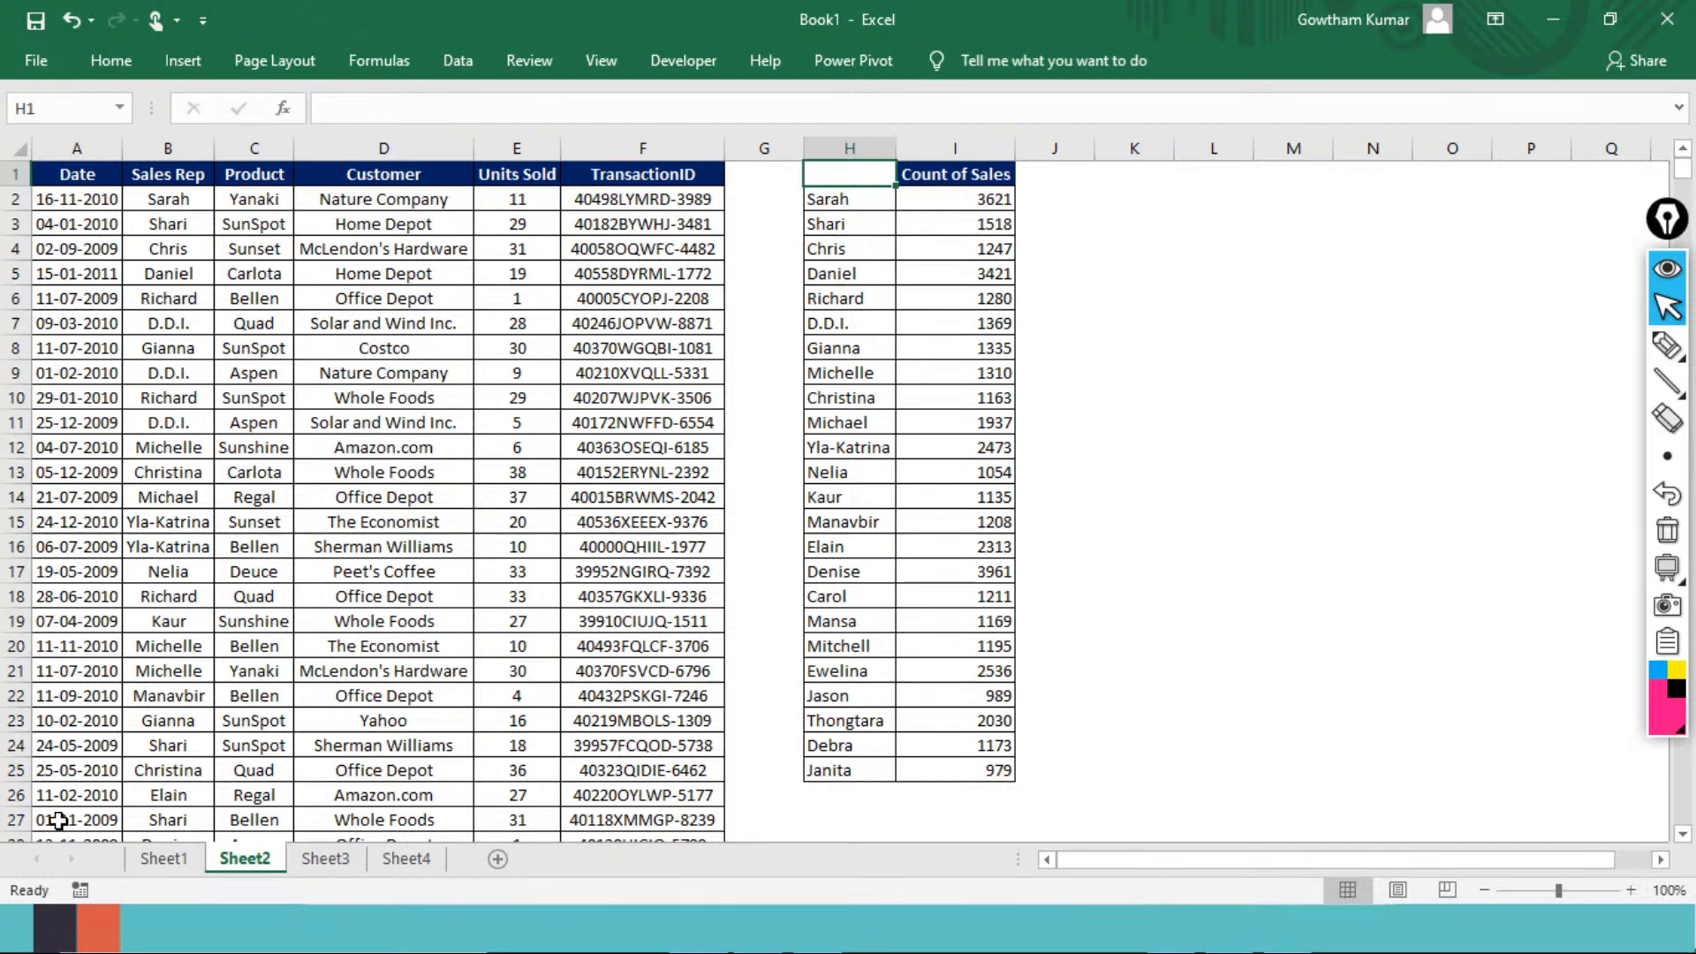
text(Salesrep)
key(Return)
Step: Review the sales rep names and their SUMIF totals down columns H and I to pick one for checking
key(Down)
key(Down)
key(Down)
key(Down)
key(Down)
key(Down)
key(Down)
key(Down)
key(Down)
key(Down)
key(Down)
key(Down)
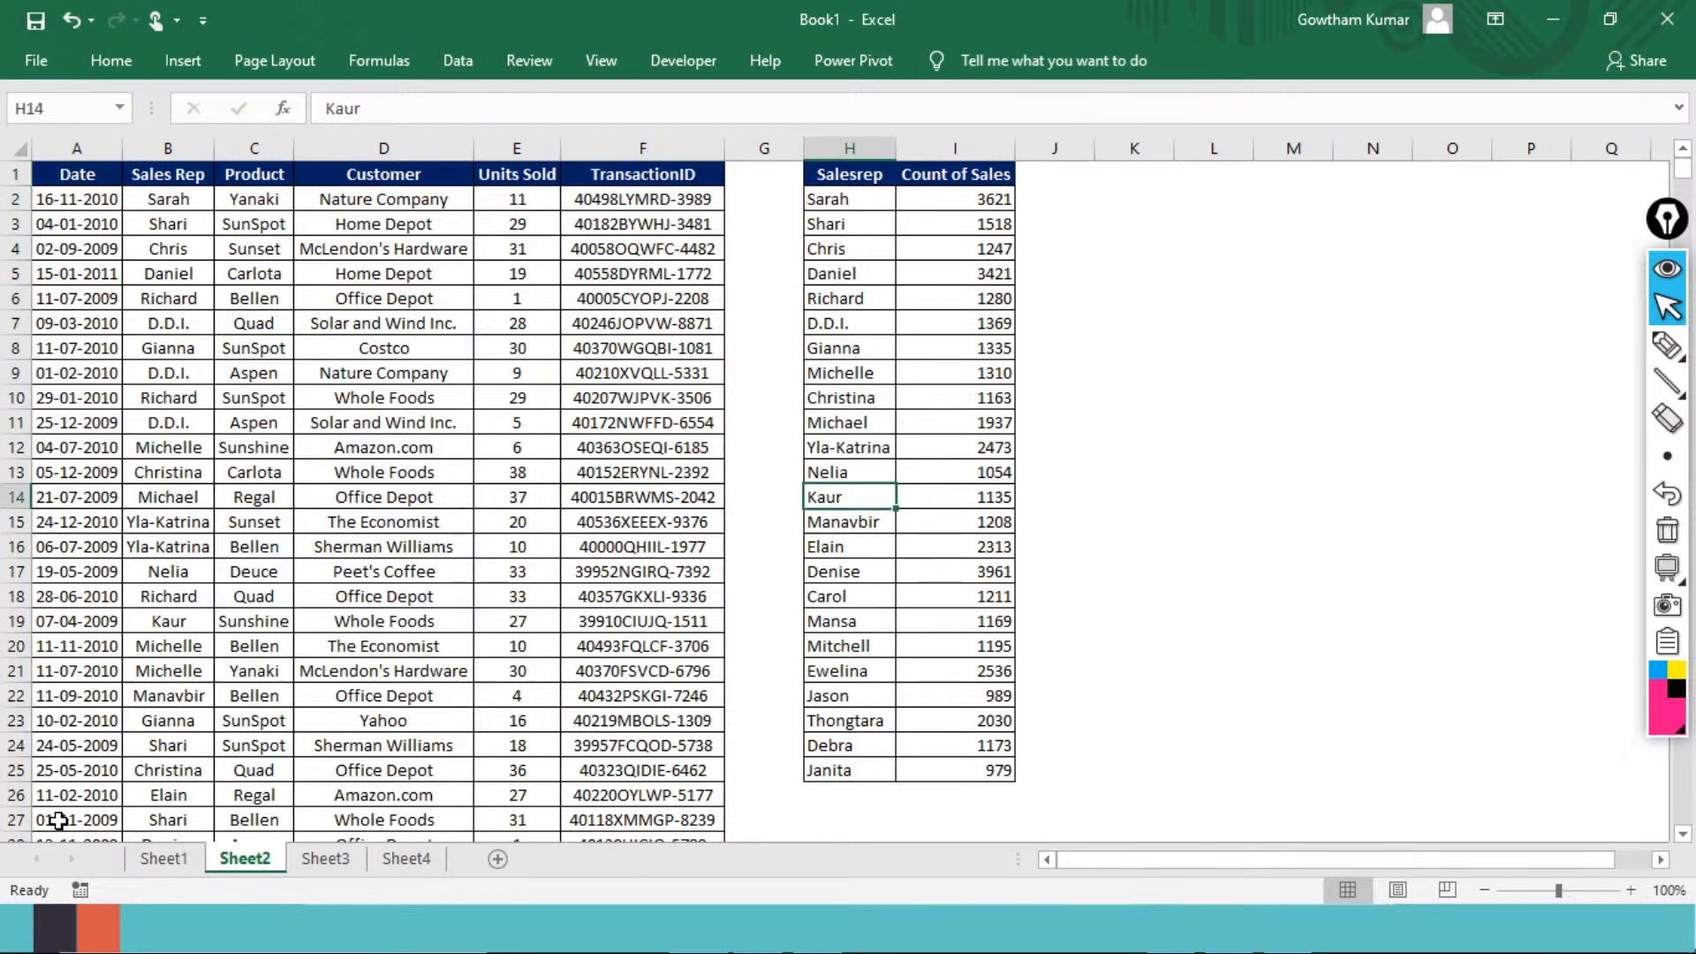
key(Down)
key(Down)
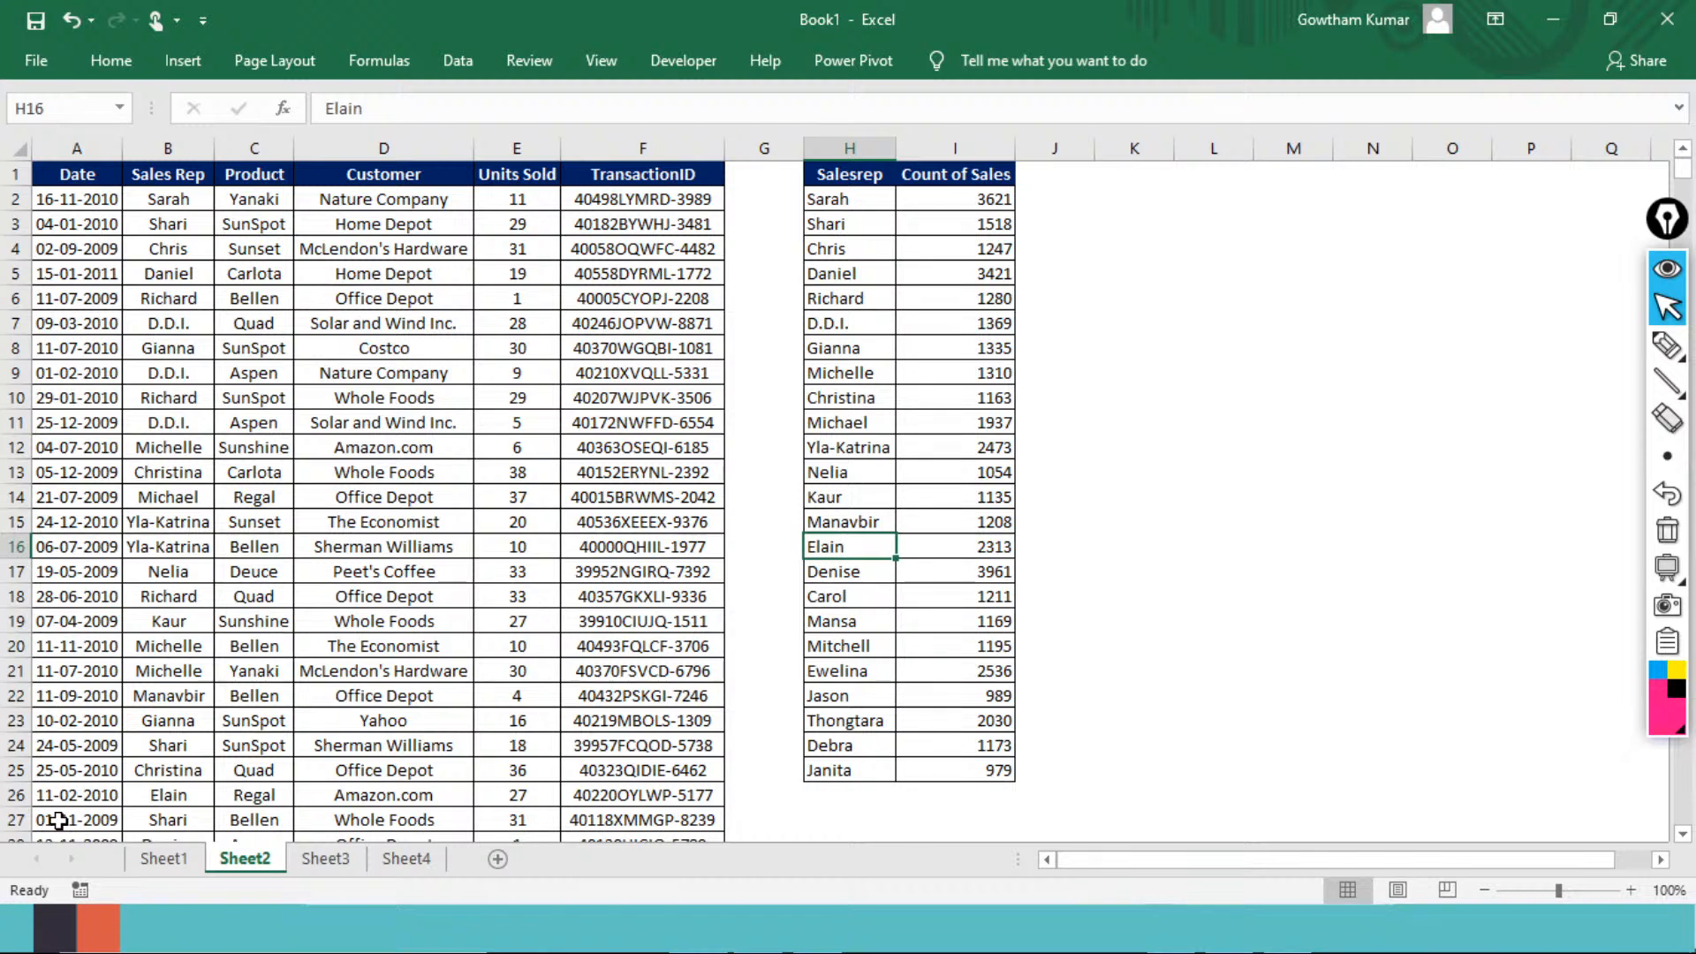
key(Right)
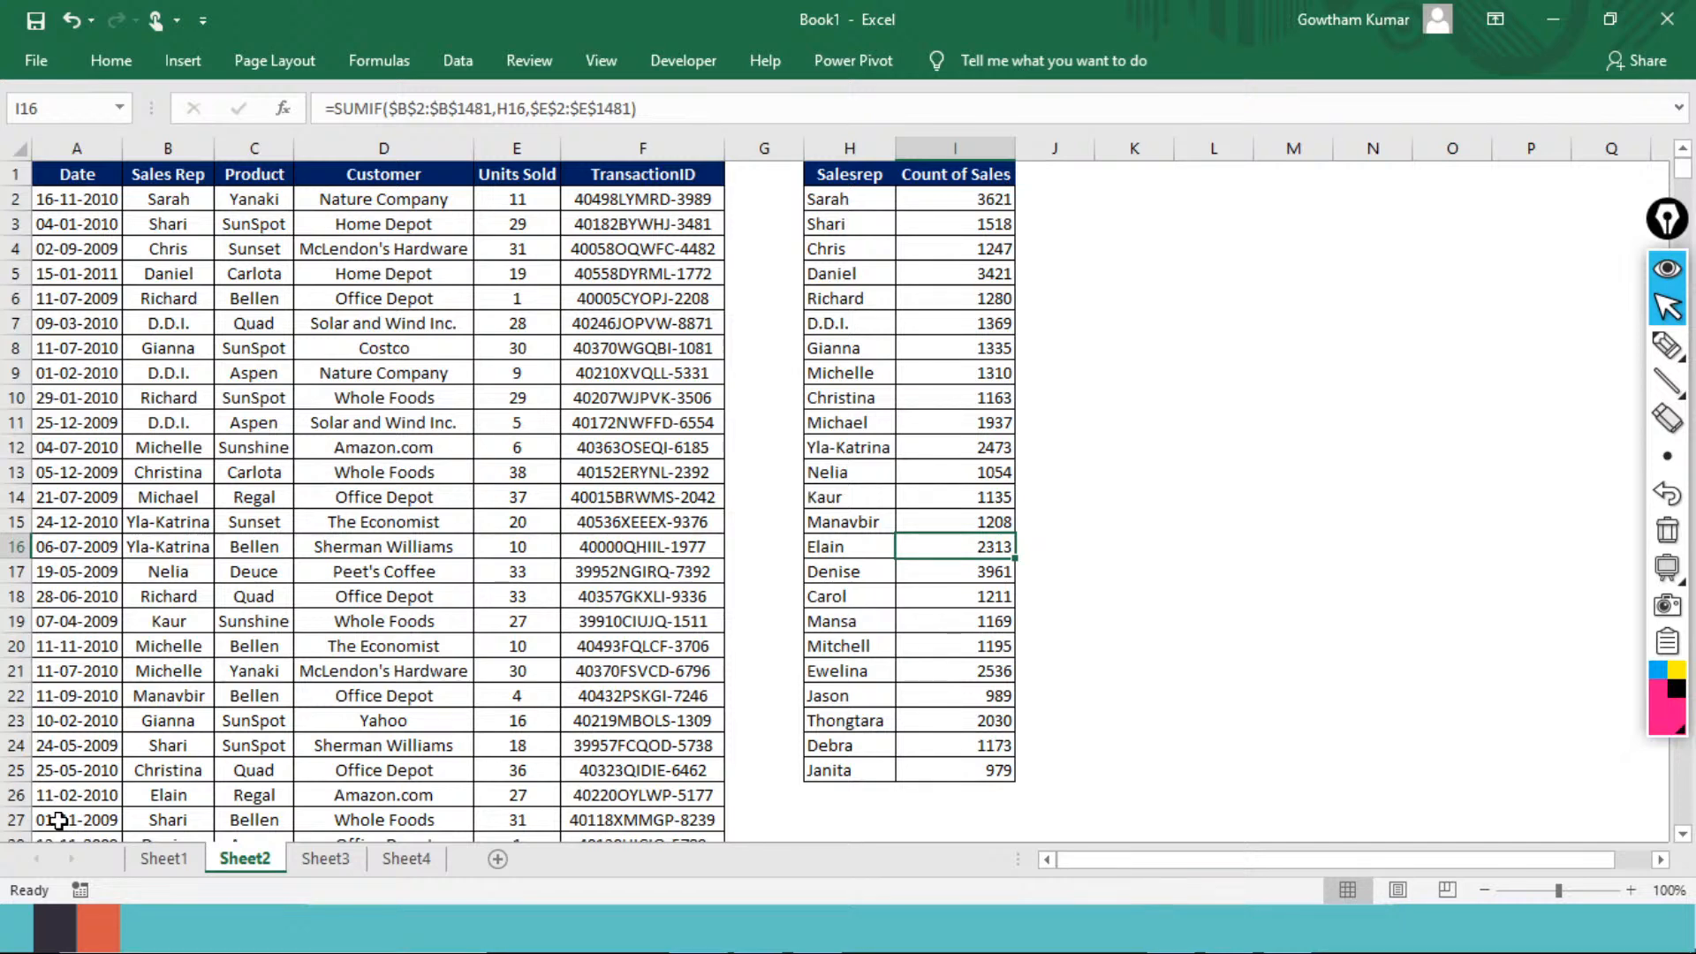
key(ctrl+Up)
key(Down)
key(Down)
key(Down)
key(Down)
key(Down)
key(Down)
key(Down)
key(Down)
key(Down)
key(Down)
key(Down)
key(Down)
key(Down)
key(Down)
key(Down)
key(Down)
key(Down)
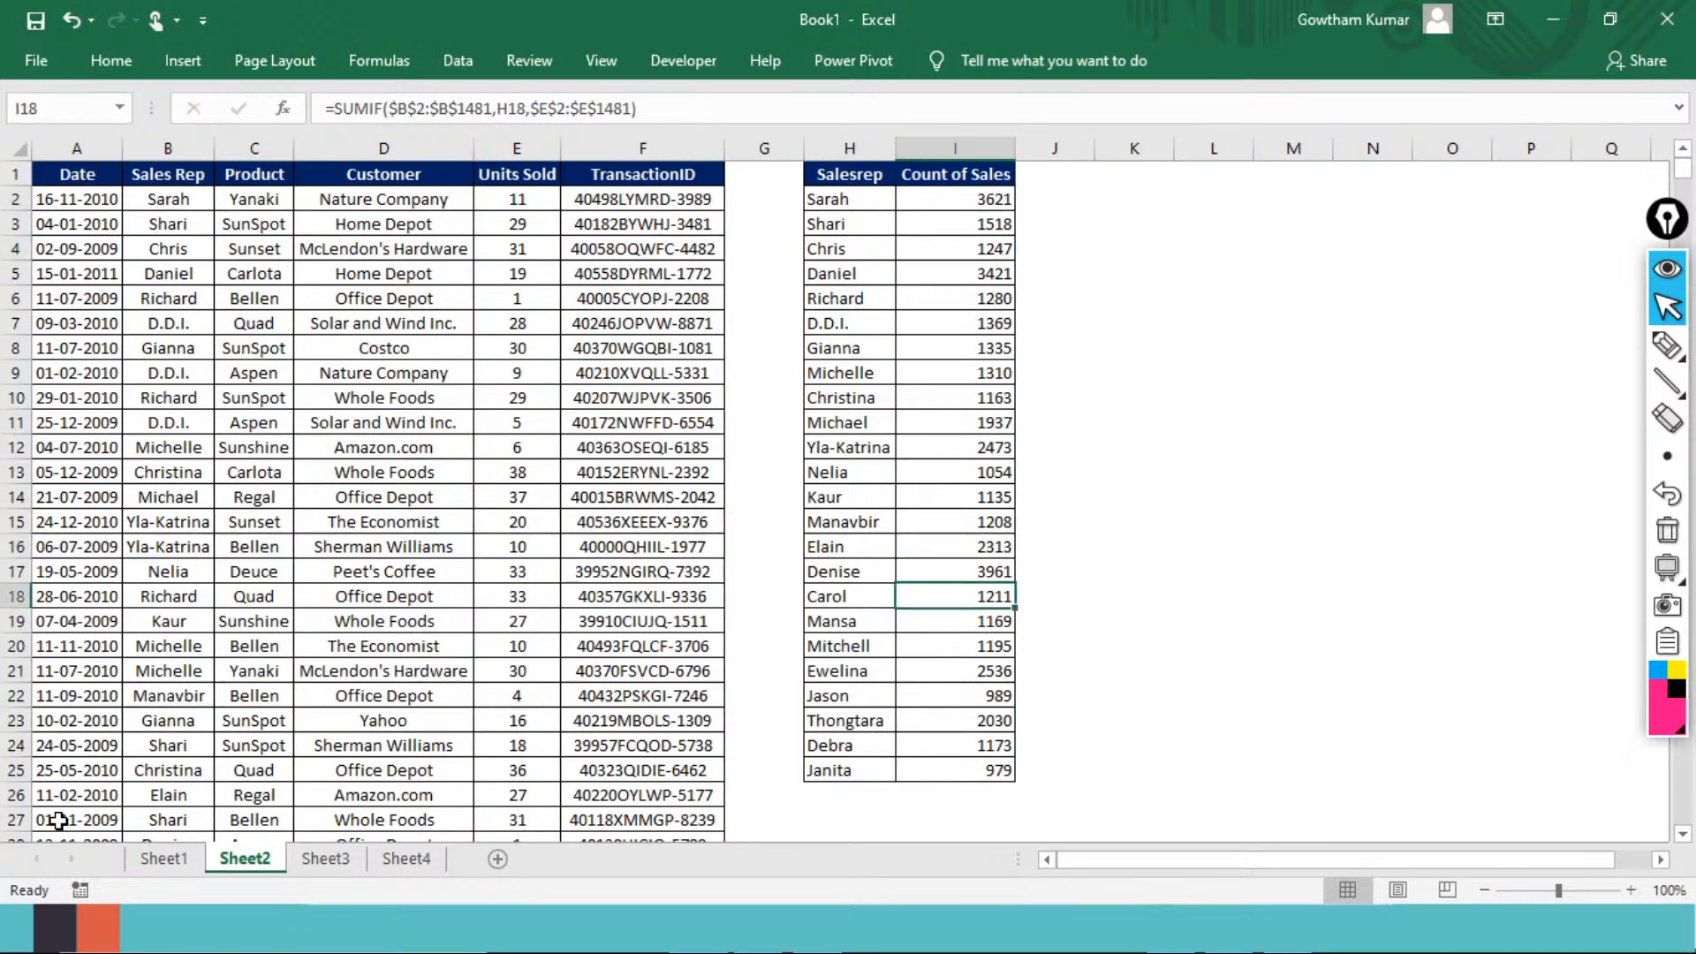
Step: Shade the sales rep and total in H16:I16 light grey
key(Up)
key(Up)
key(shift+Left)
key(alt+h)
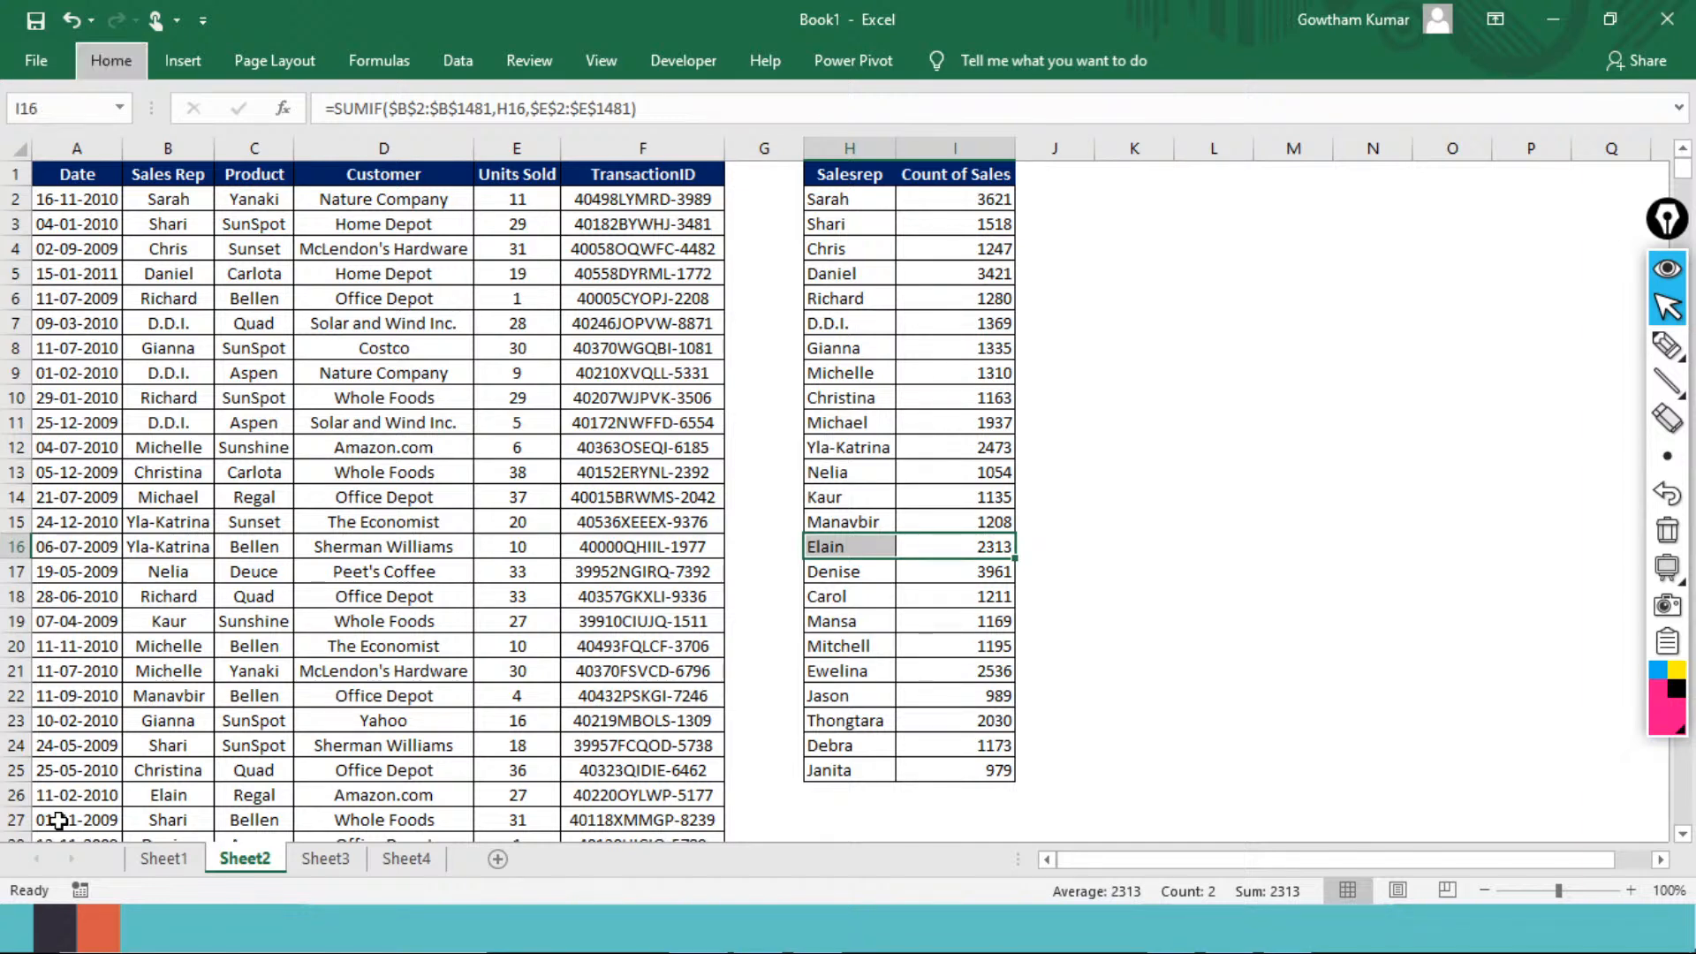
key(Escape)
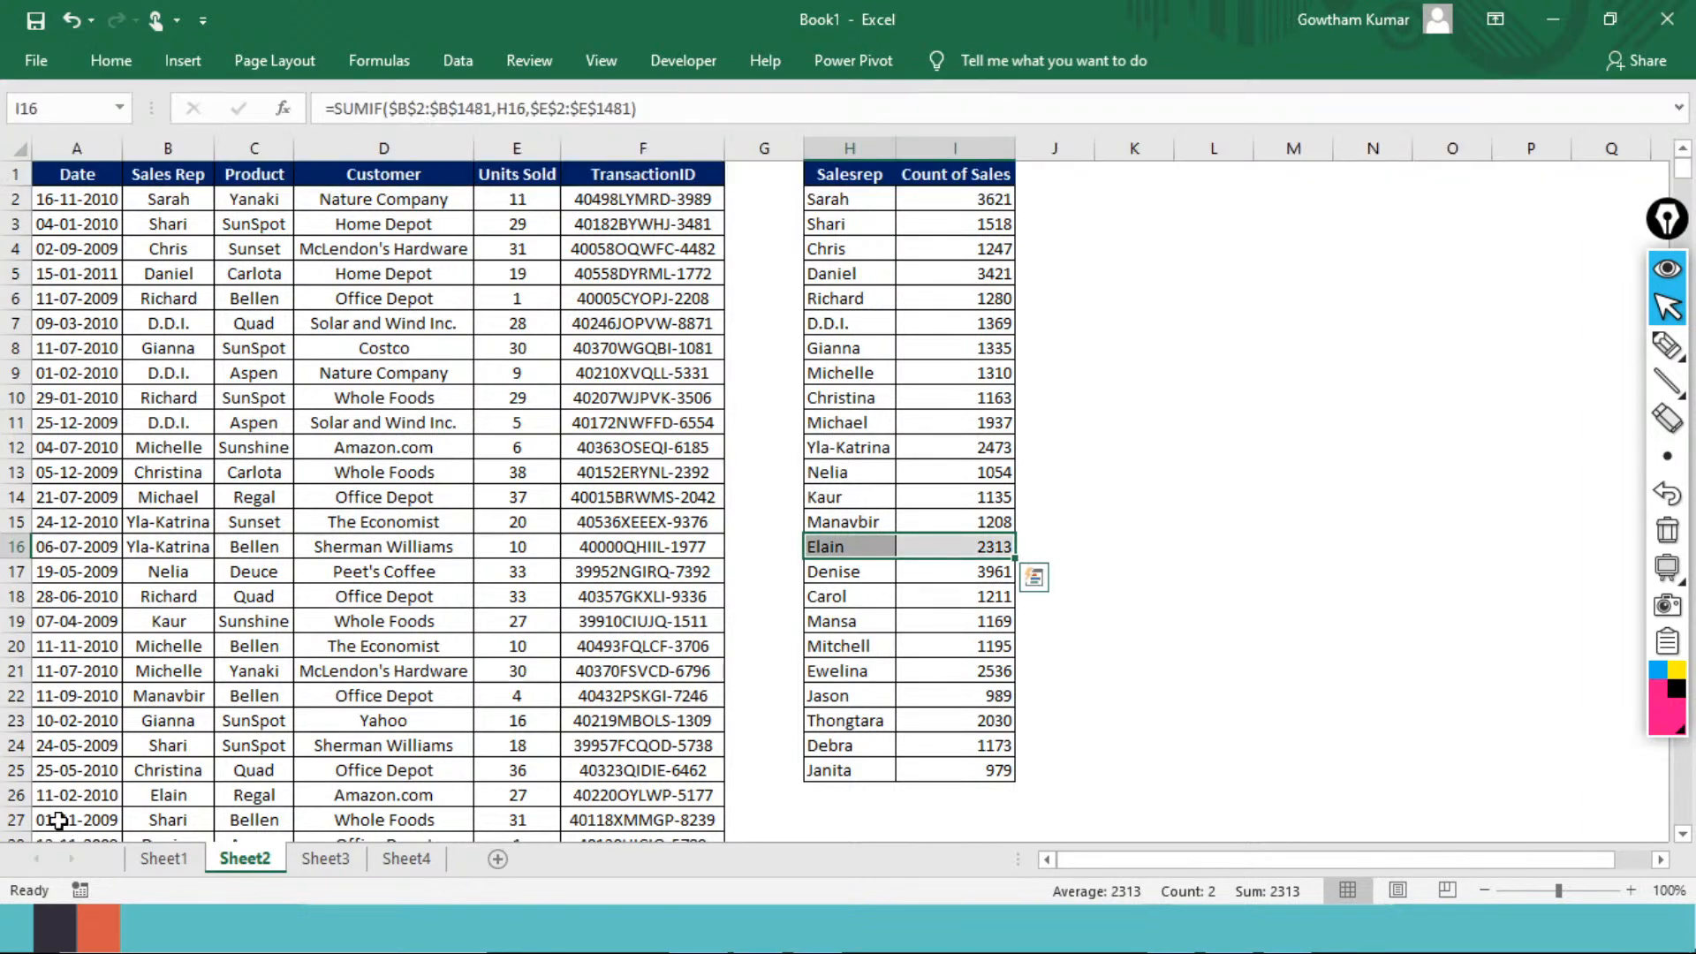
key(Tab)
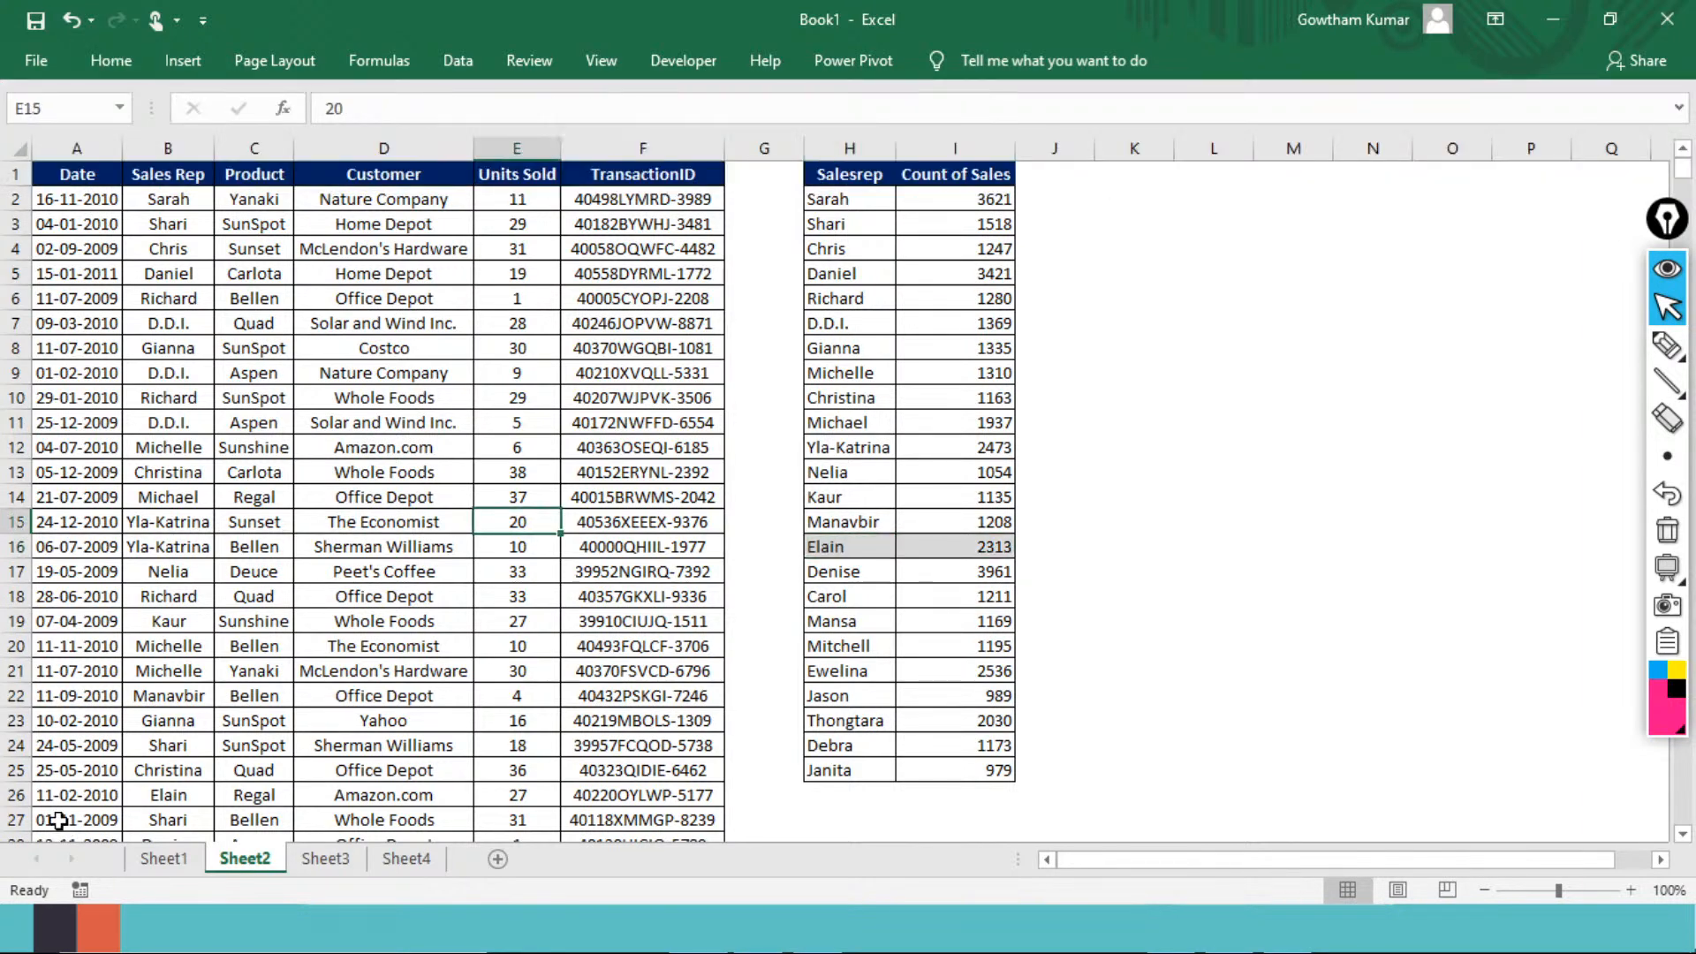
Step: Turn on filters for the data table's header row A1:F1
key(ctrl+Home)
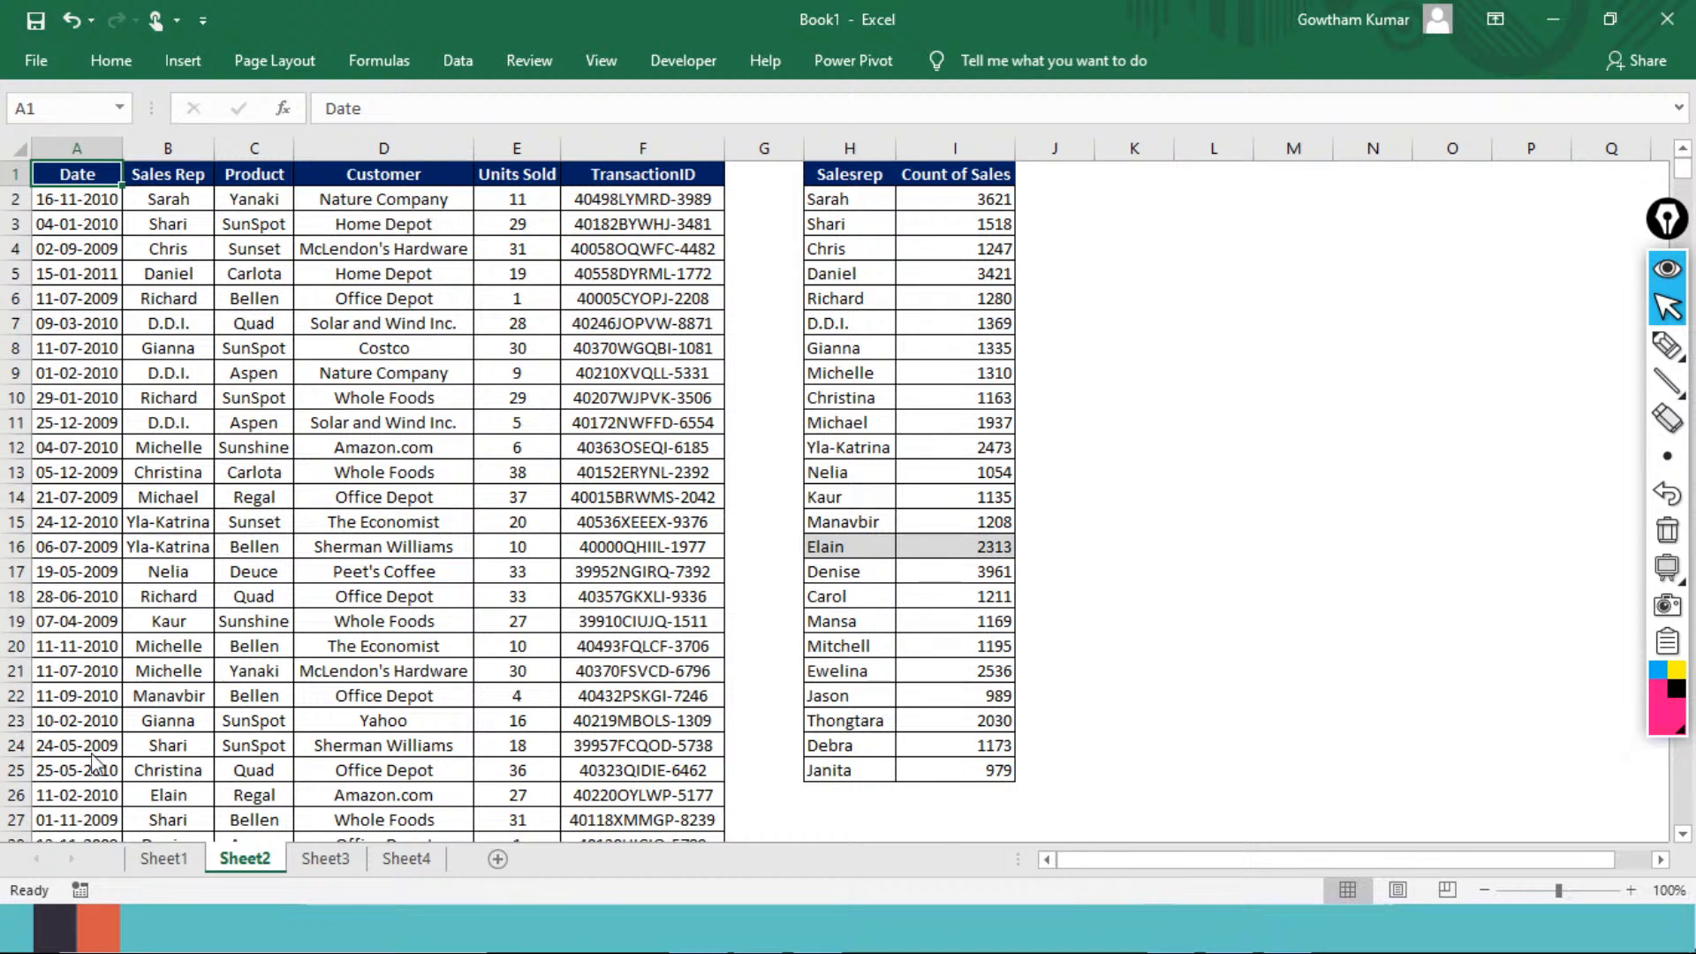
key(ctrl+shift+8)
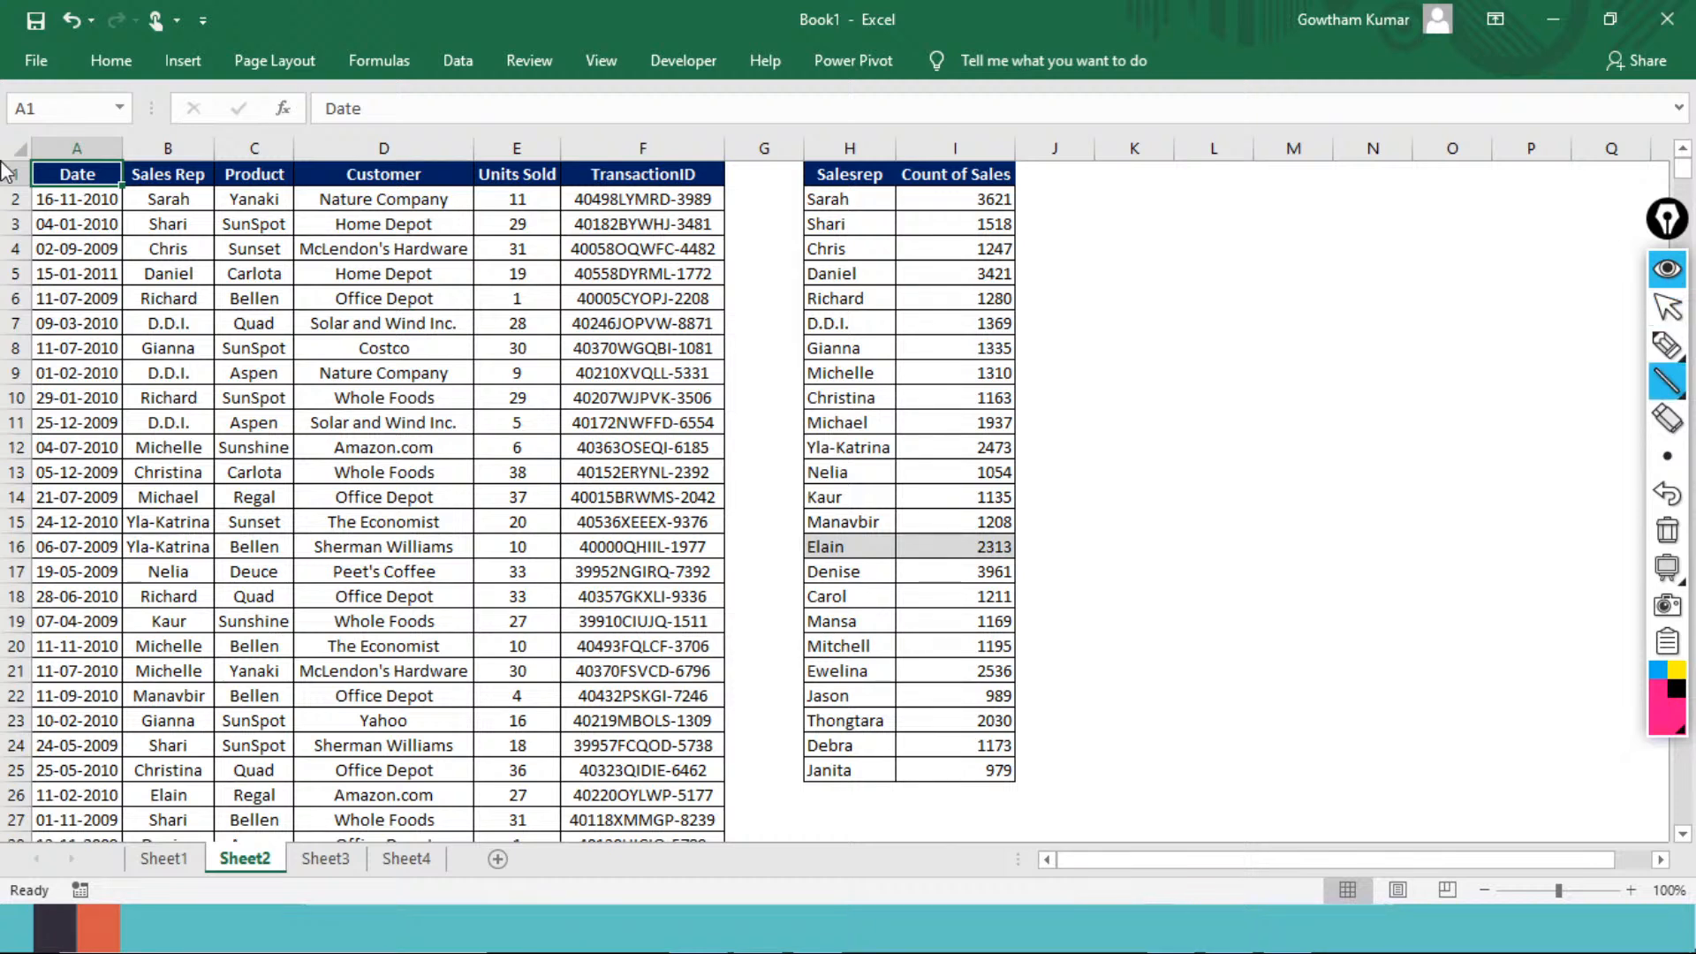
click(95, 68)
click(93, 67)
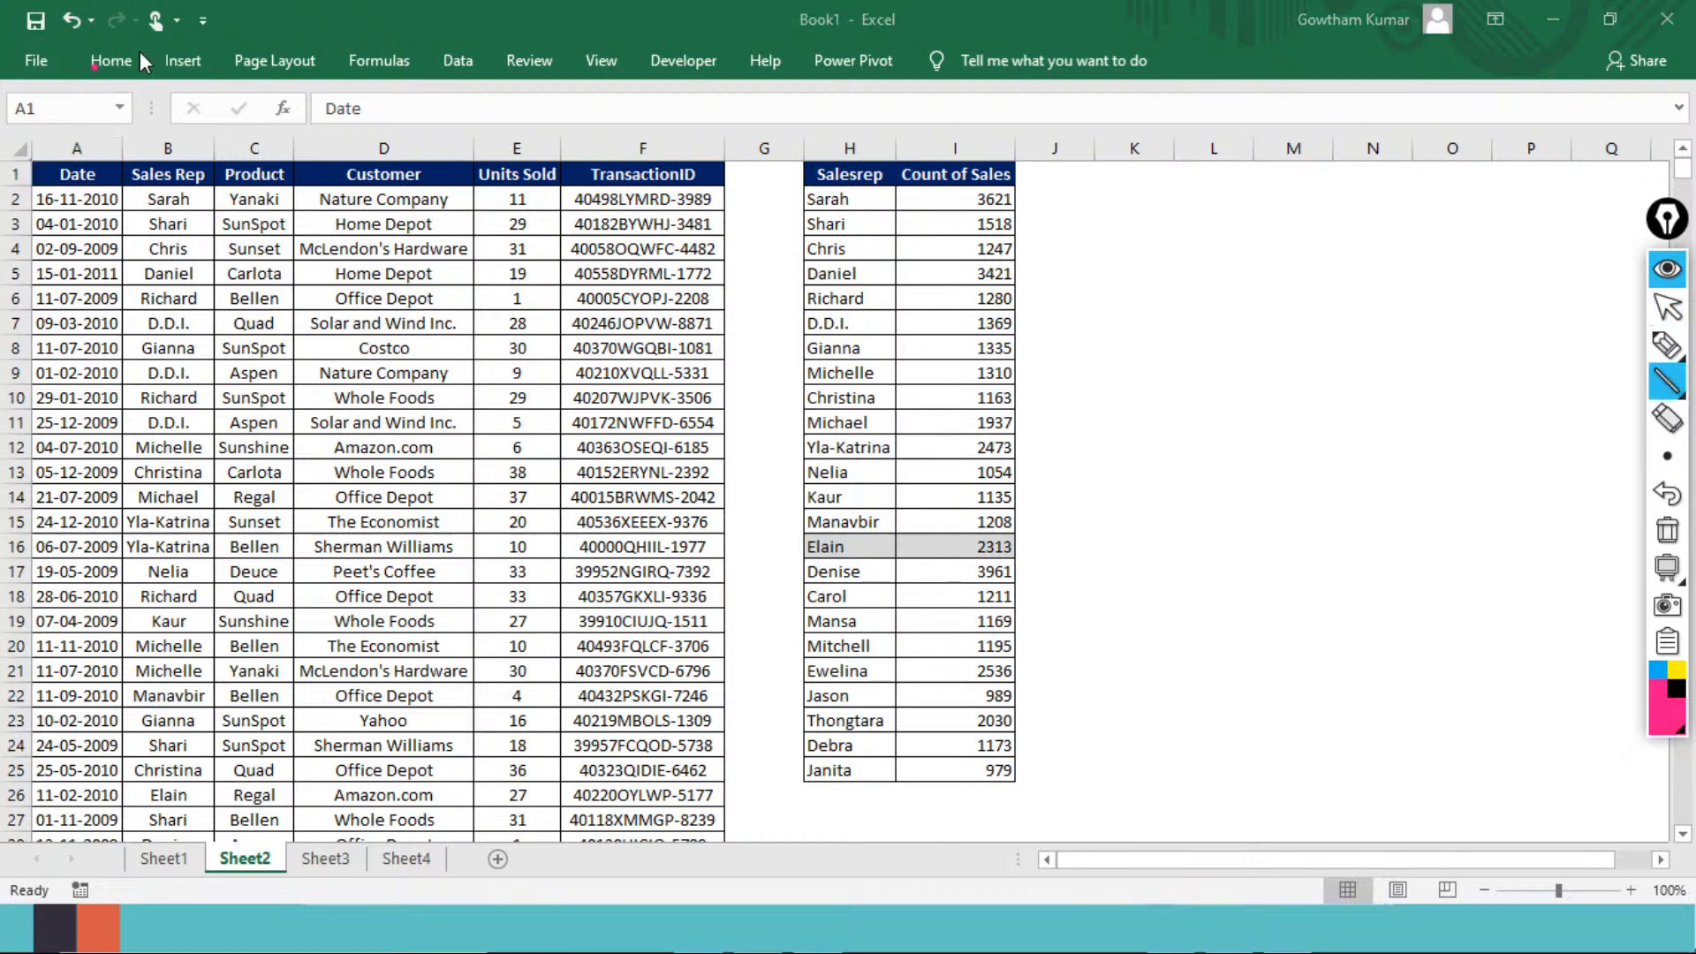
click(1672, 269)
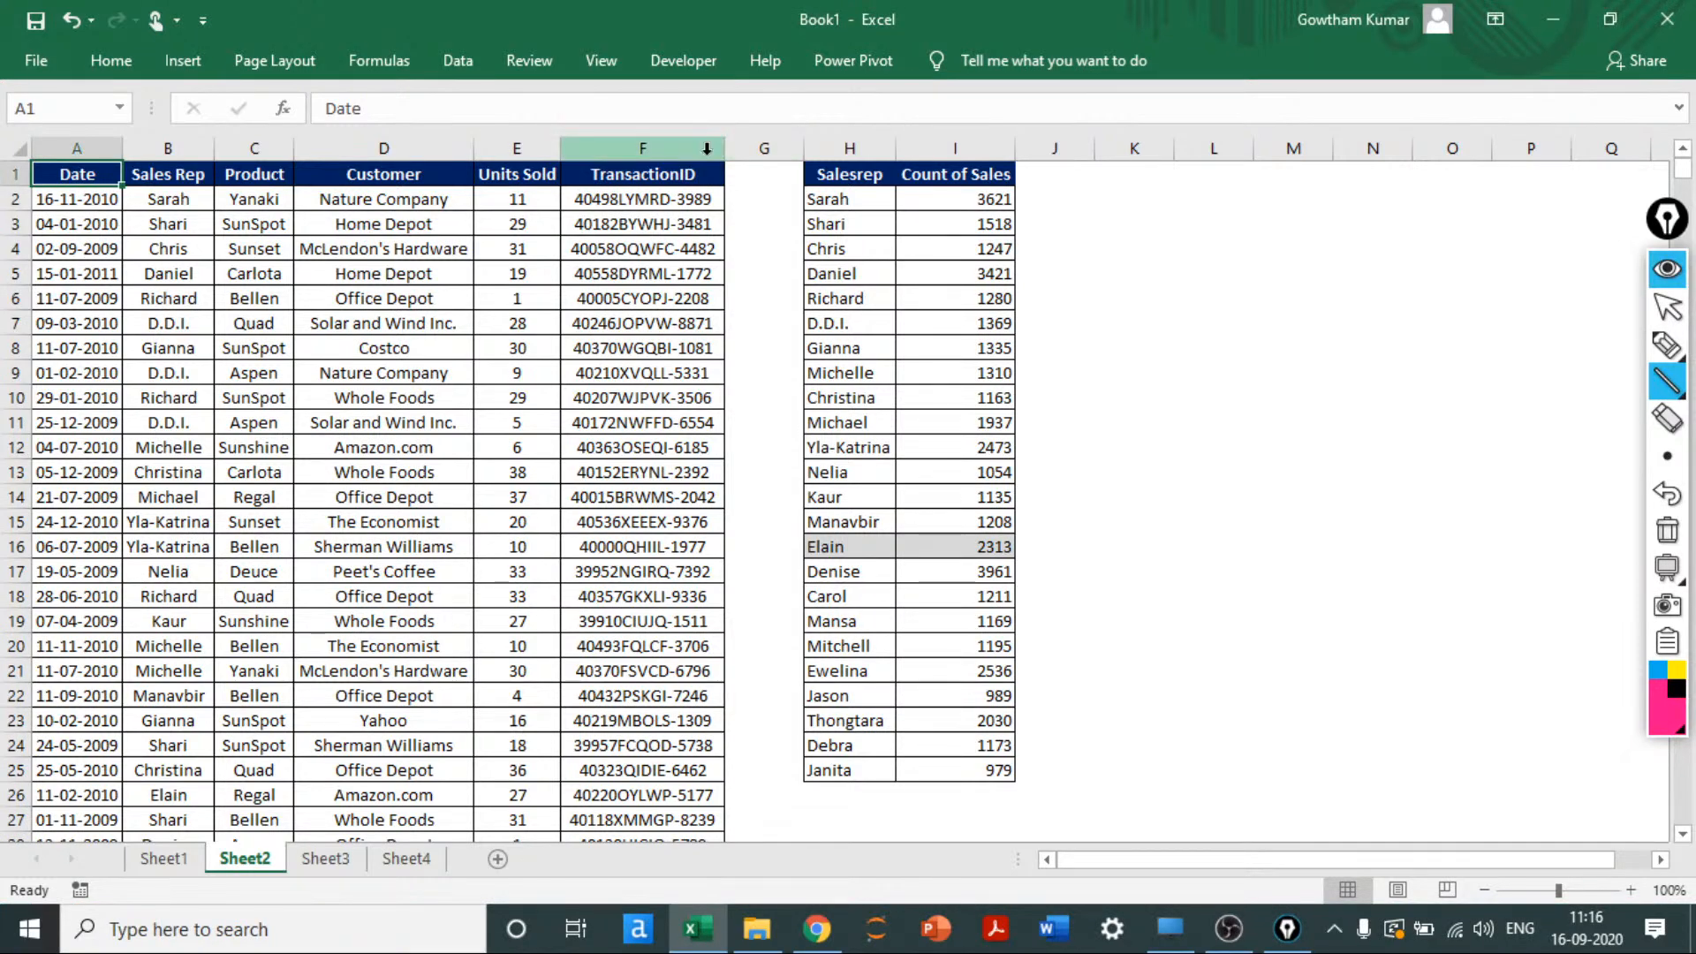
key(Right)
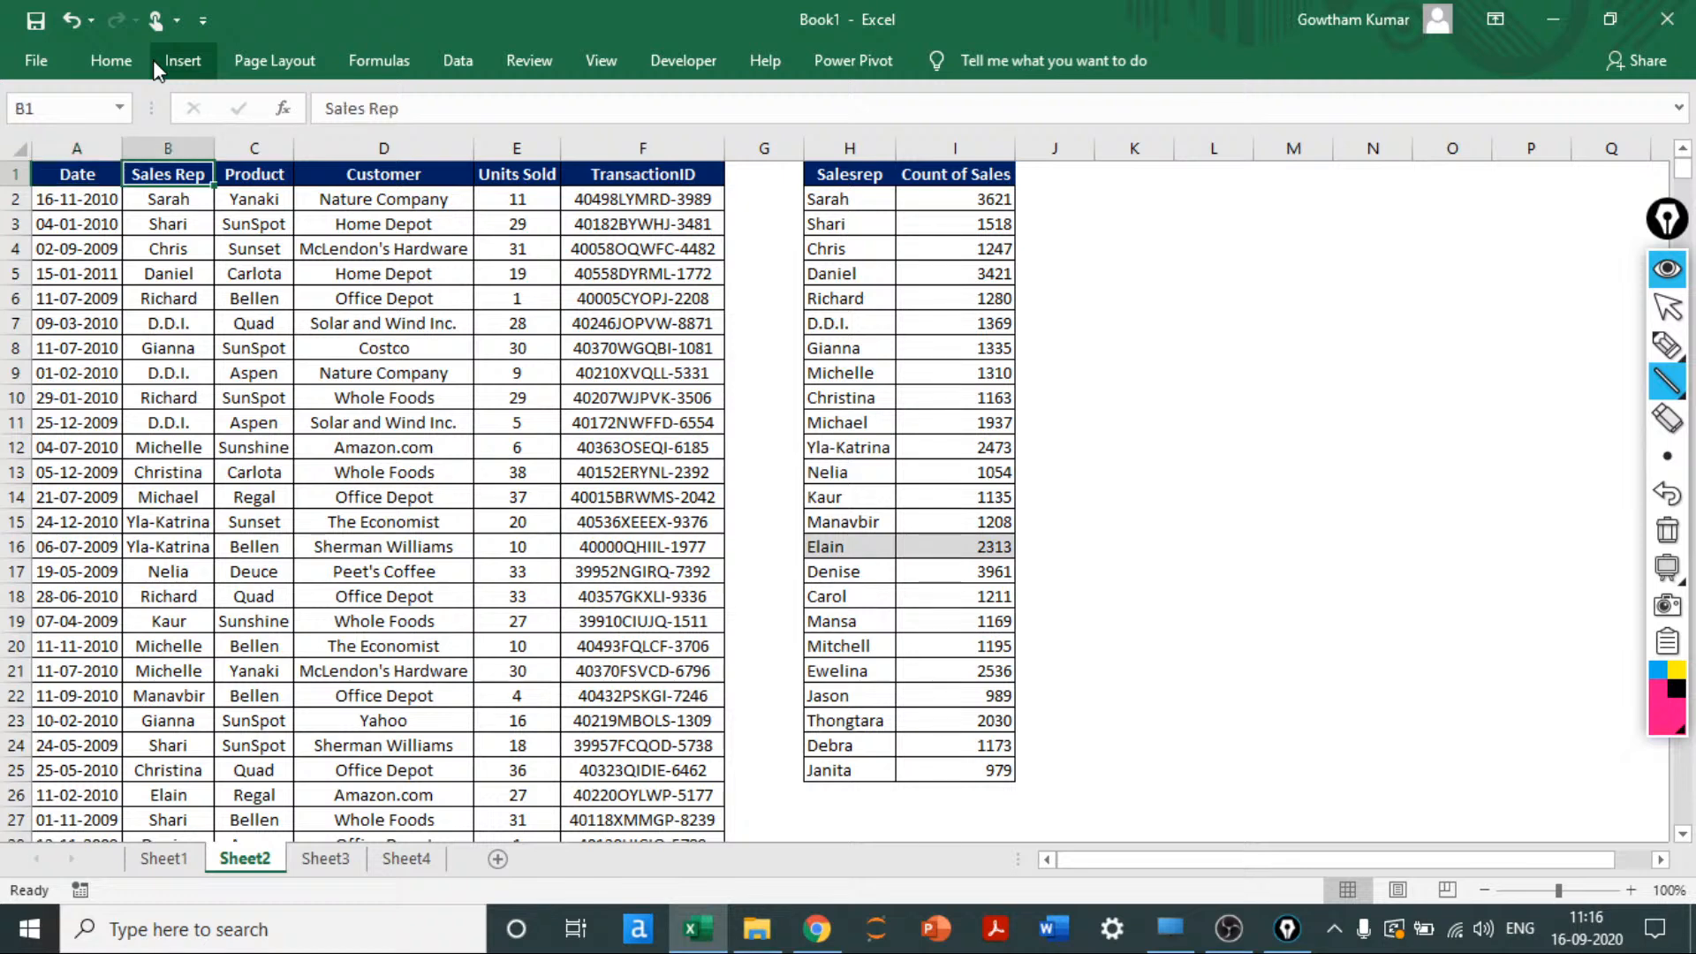
key(Left)
key(ctrl+shift+Right)
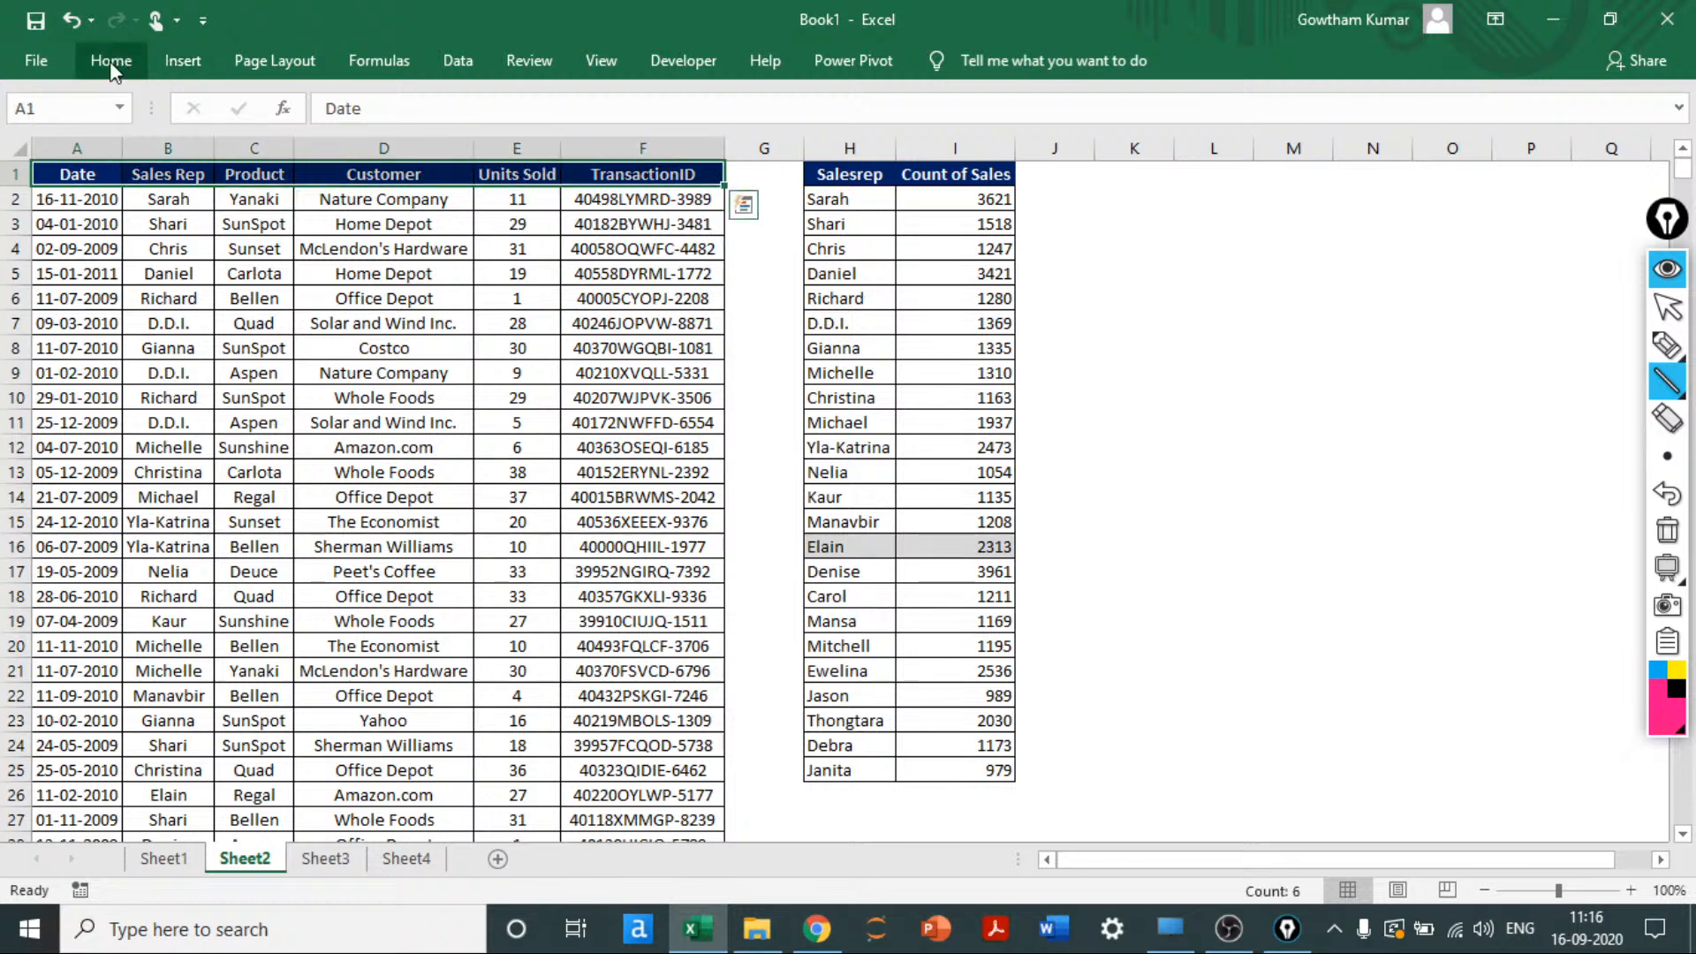
click(109, 61)
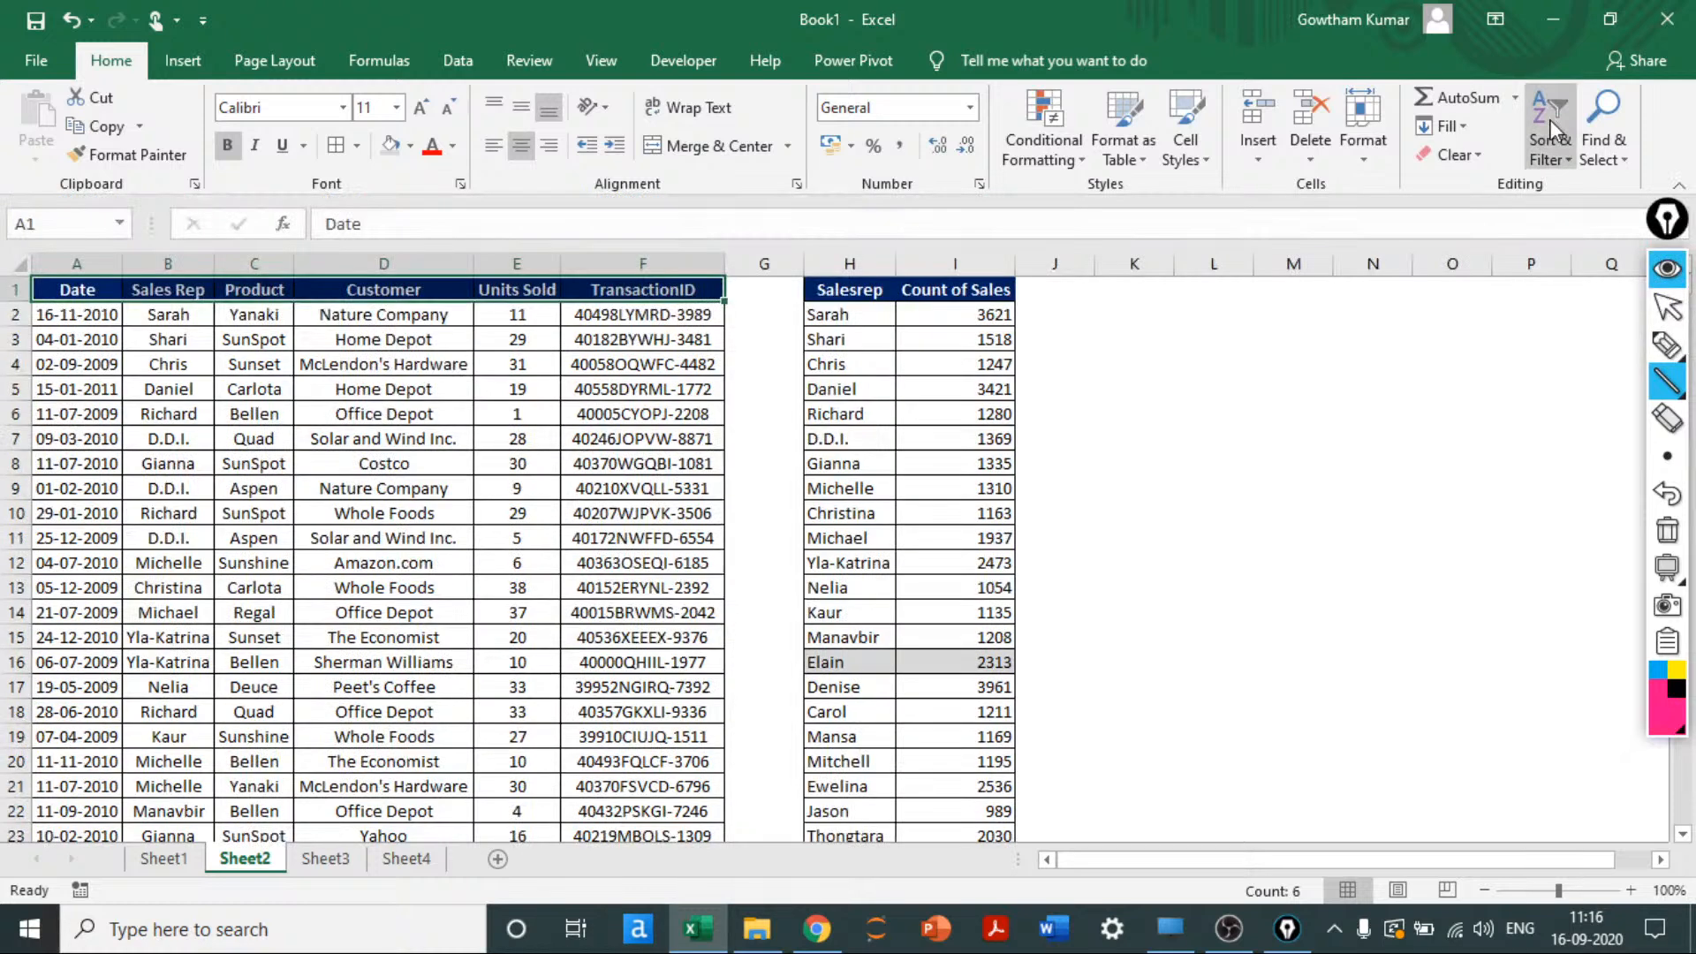
click(1549, 120)
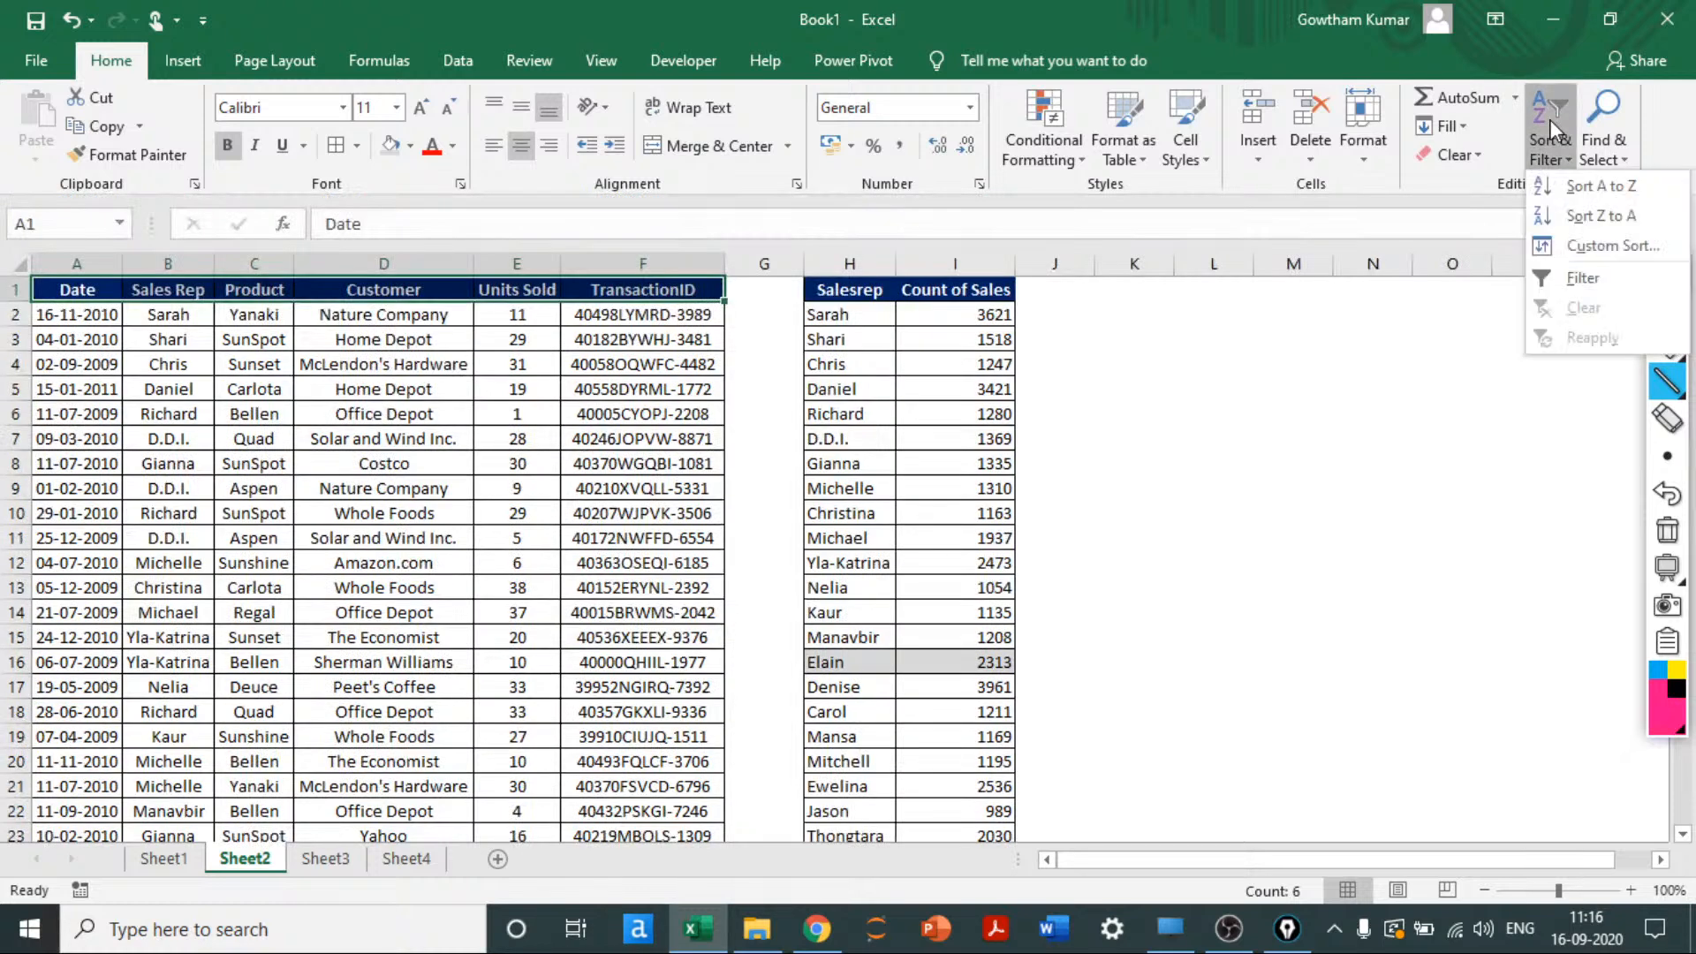
click(1583, 279)
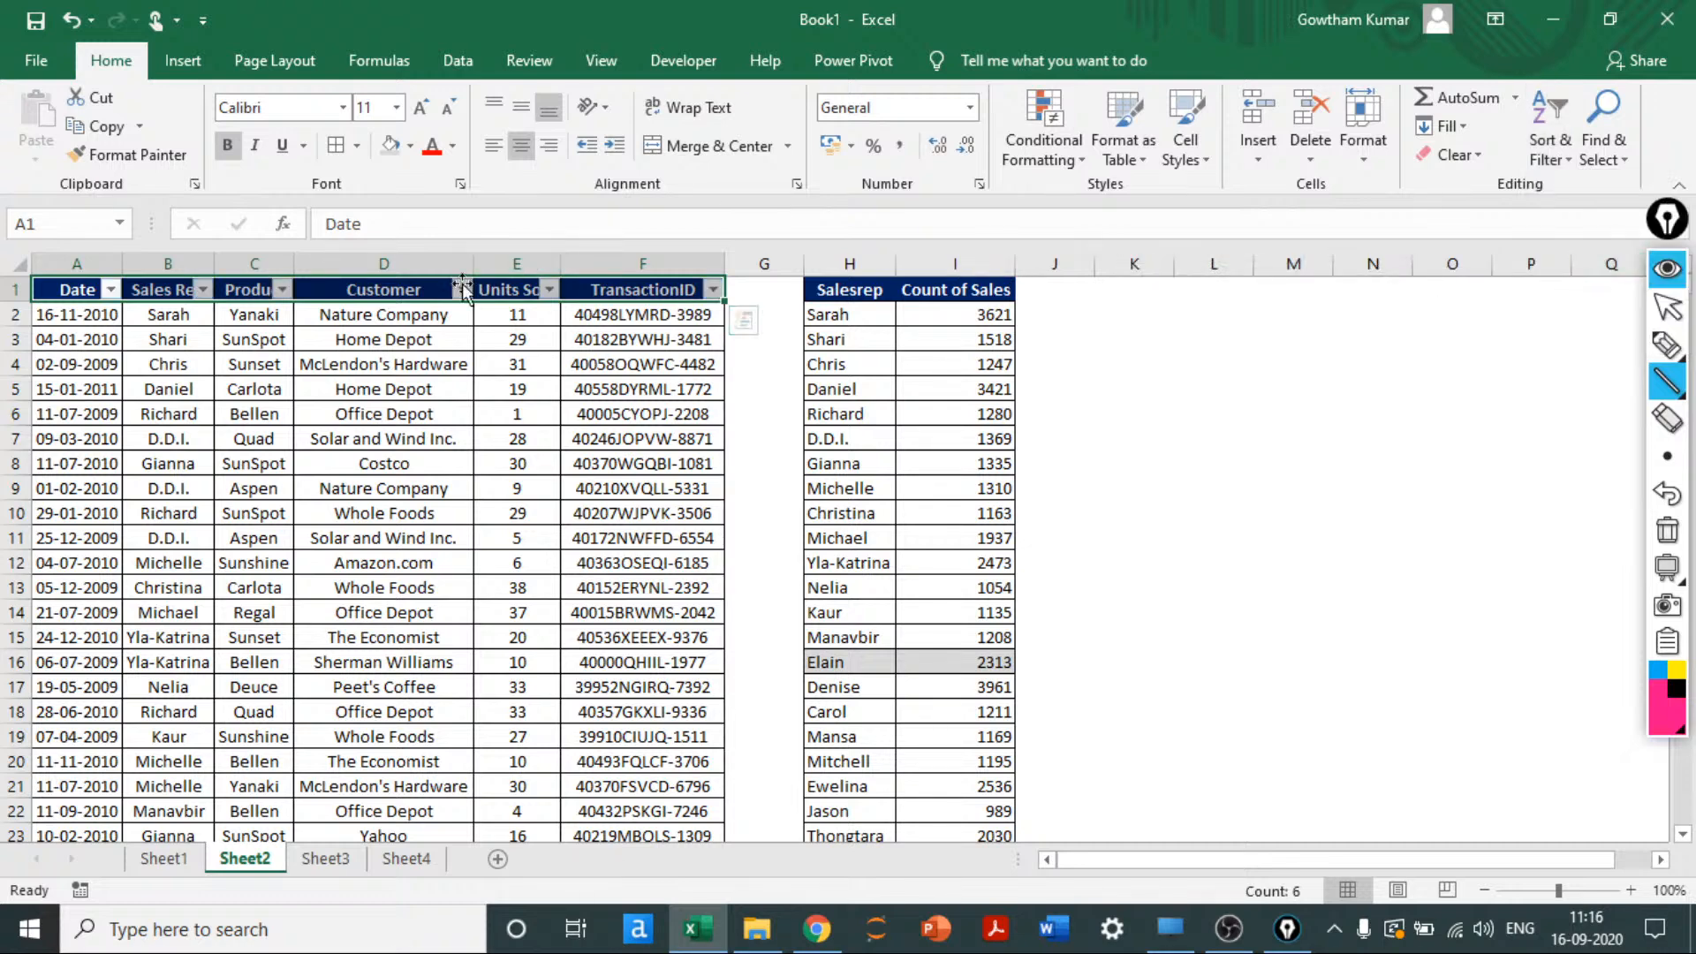
click(396, 315)
drag(60, 290, 683, 288)
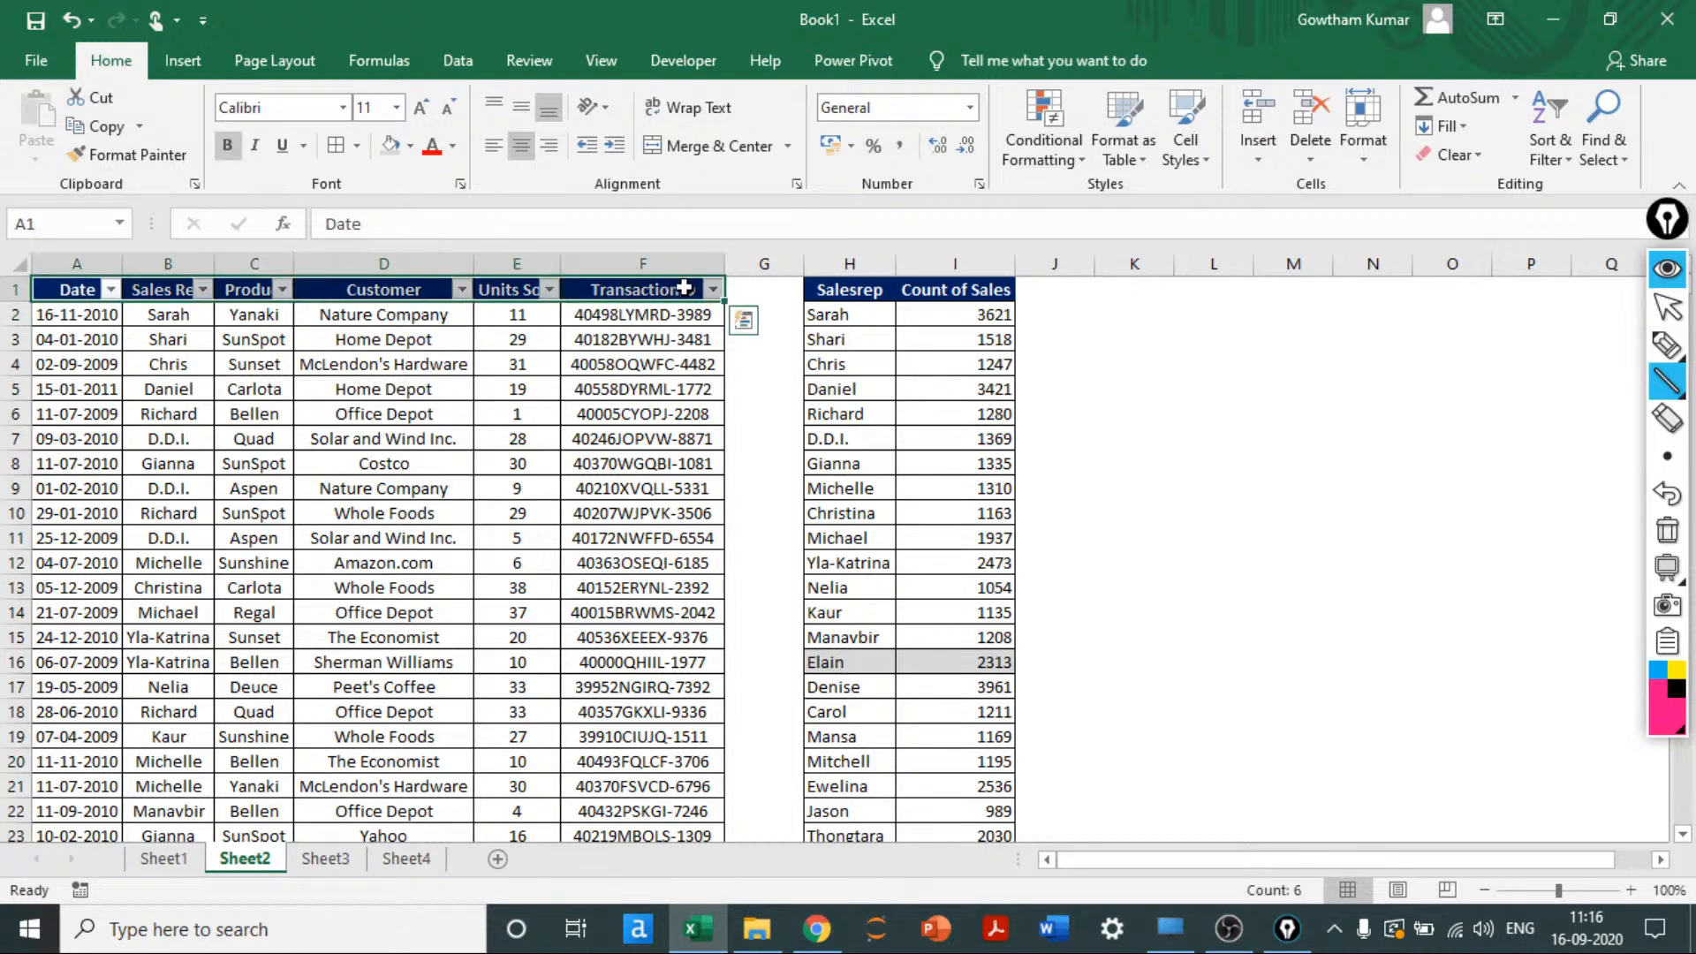
Step: Filter the Sales Rep column to the rep shaded in row 16 of the summary and select the first matching name
click(203, 290)
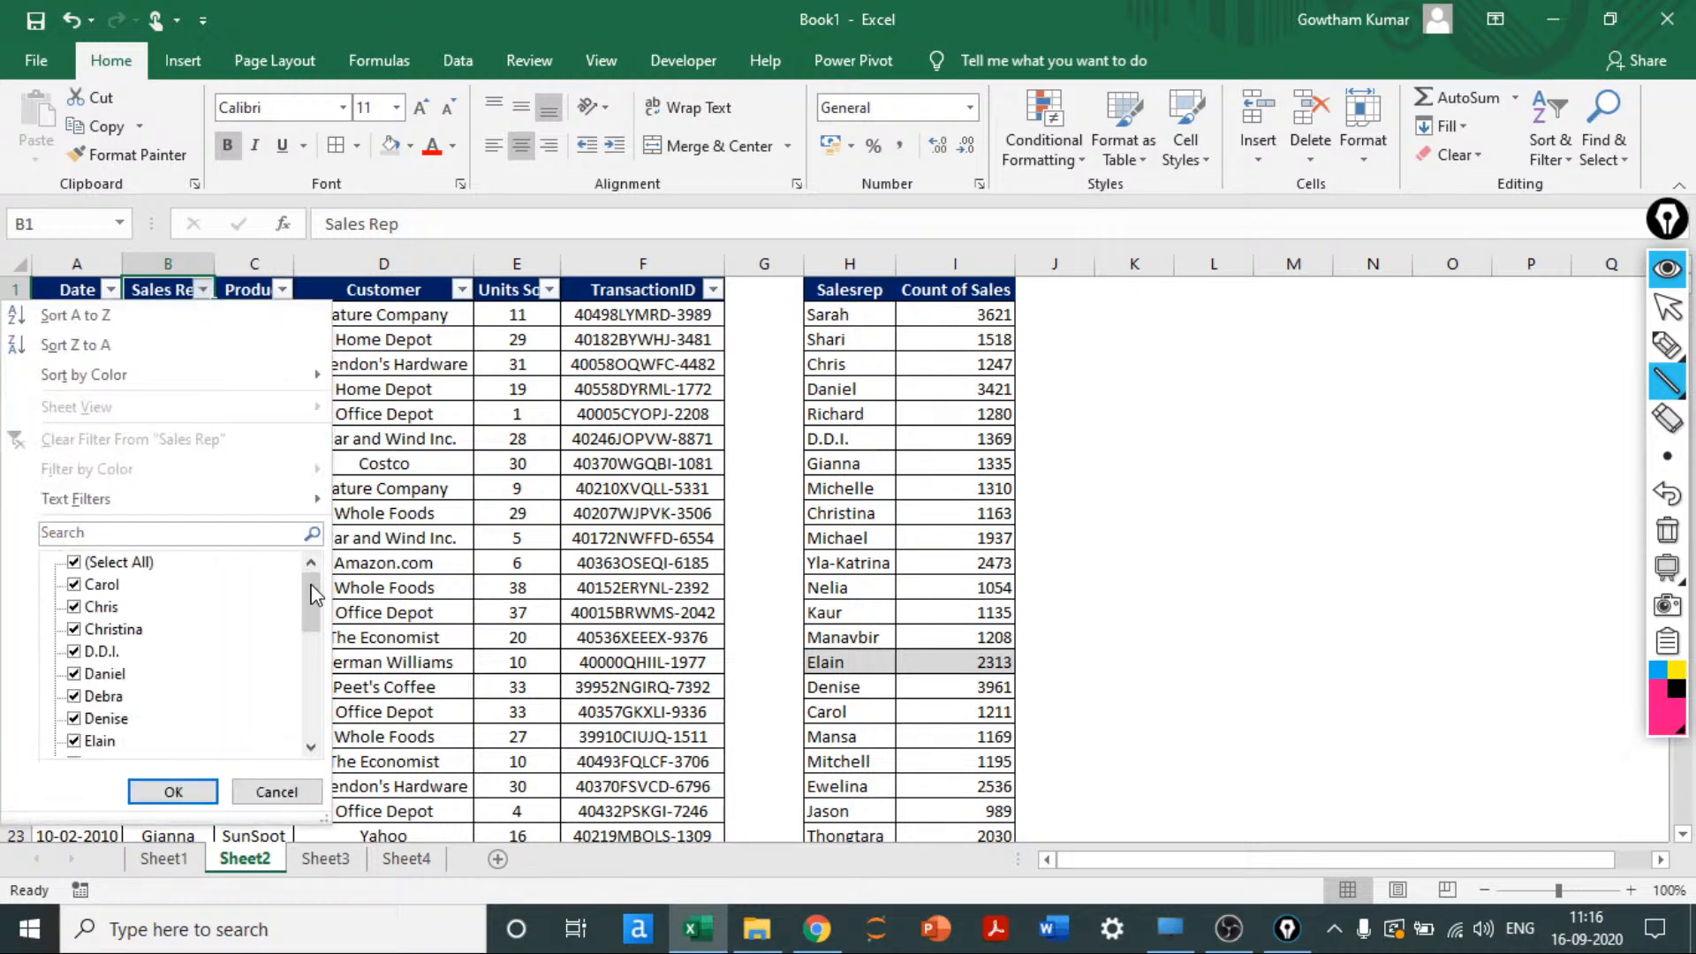
drag(311, 596, 316, 549)
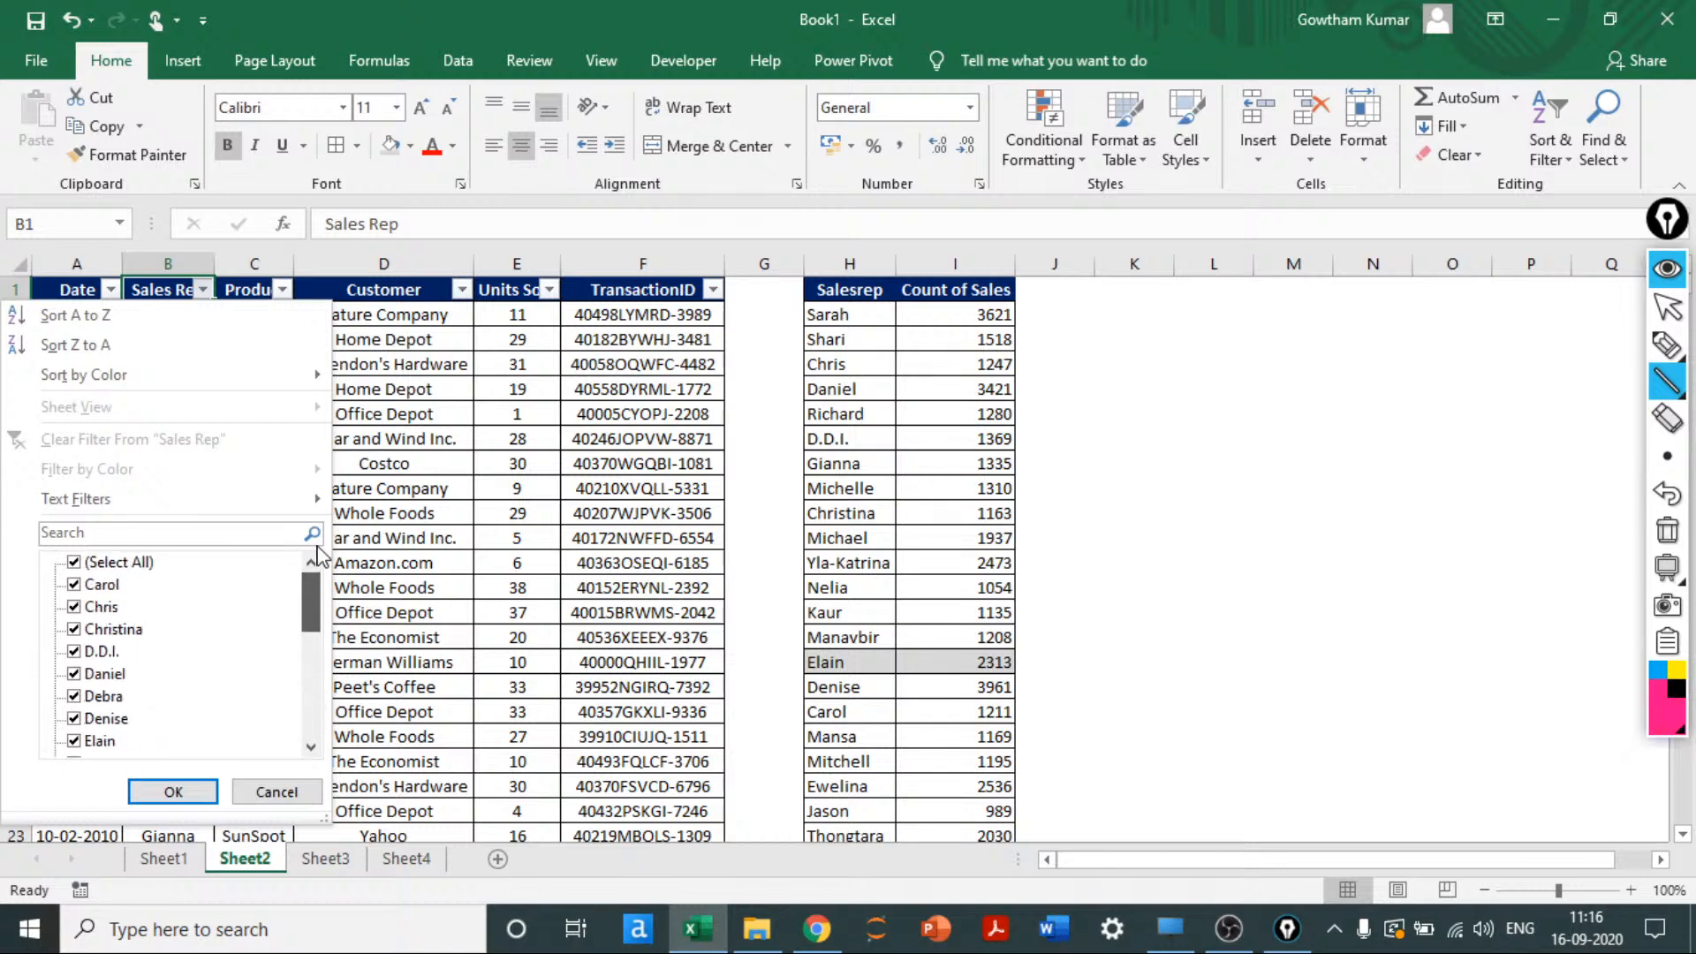
click(106, 528)
text(elai)
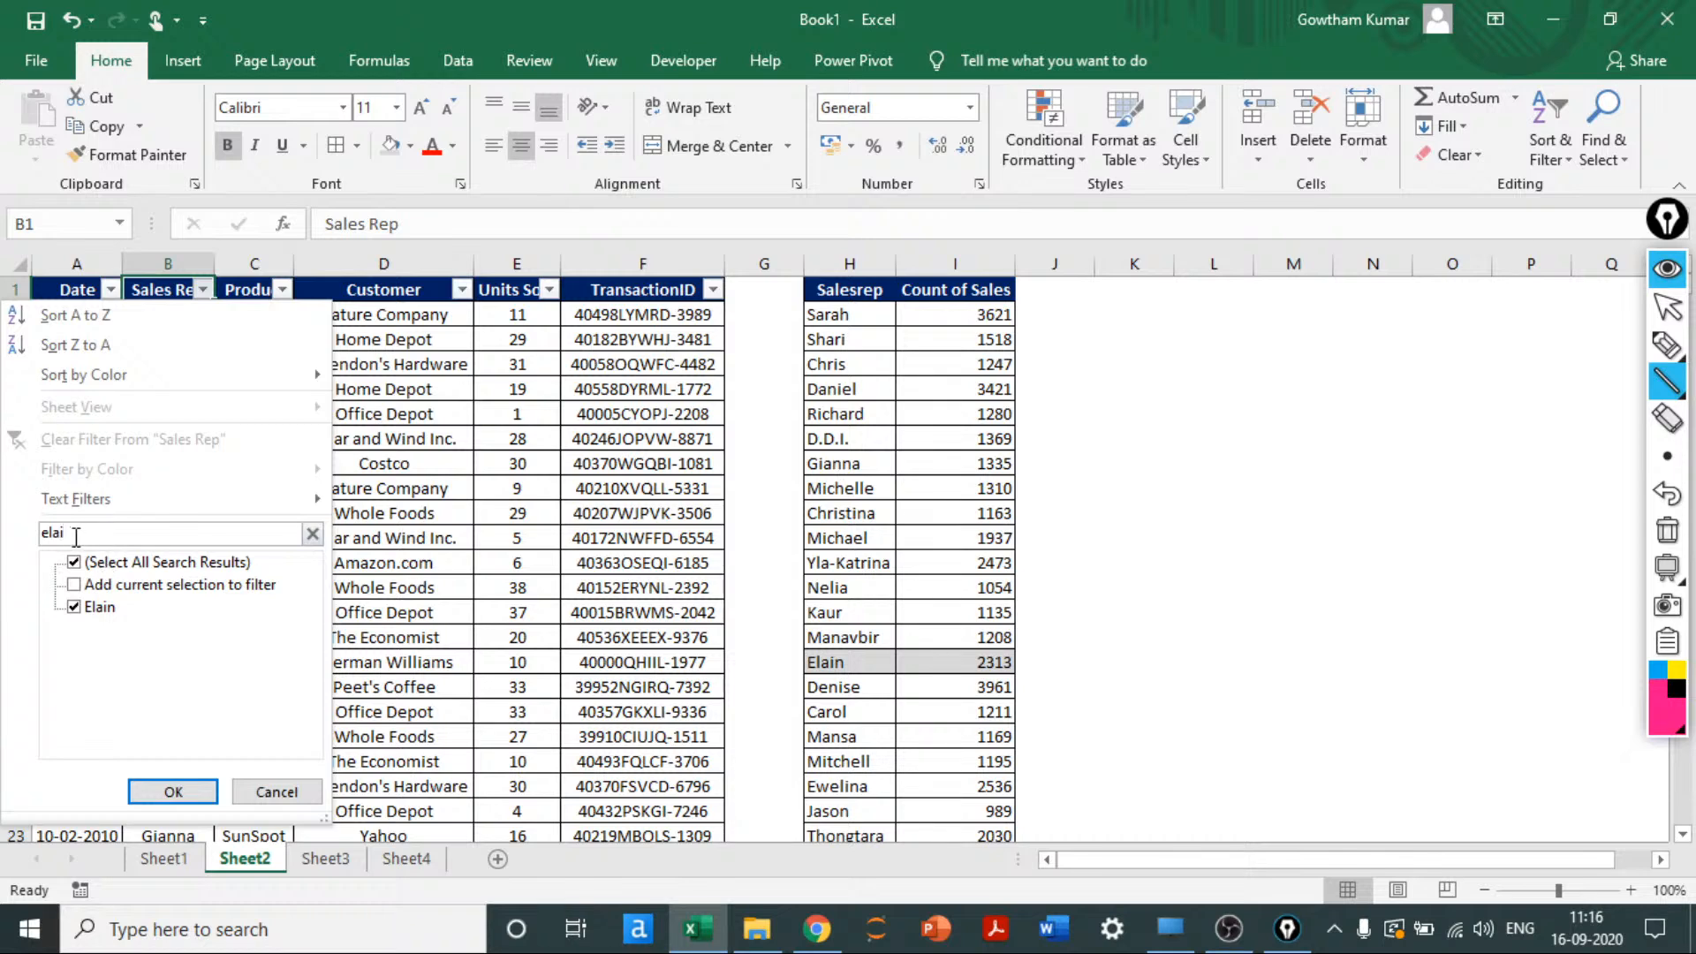
click(168, 791)
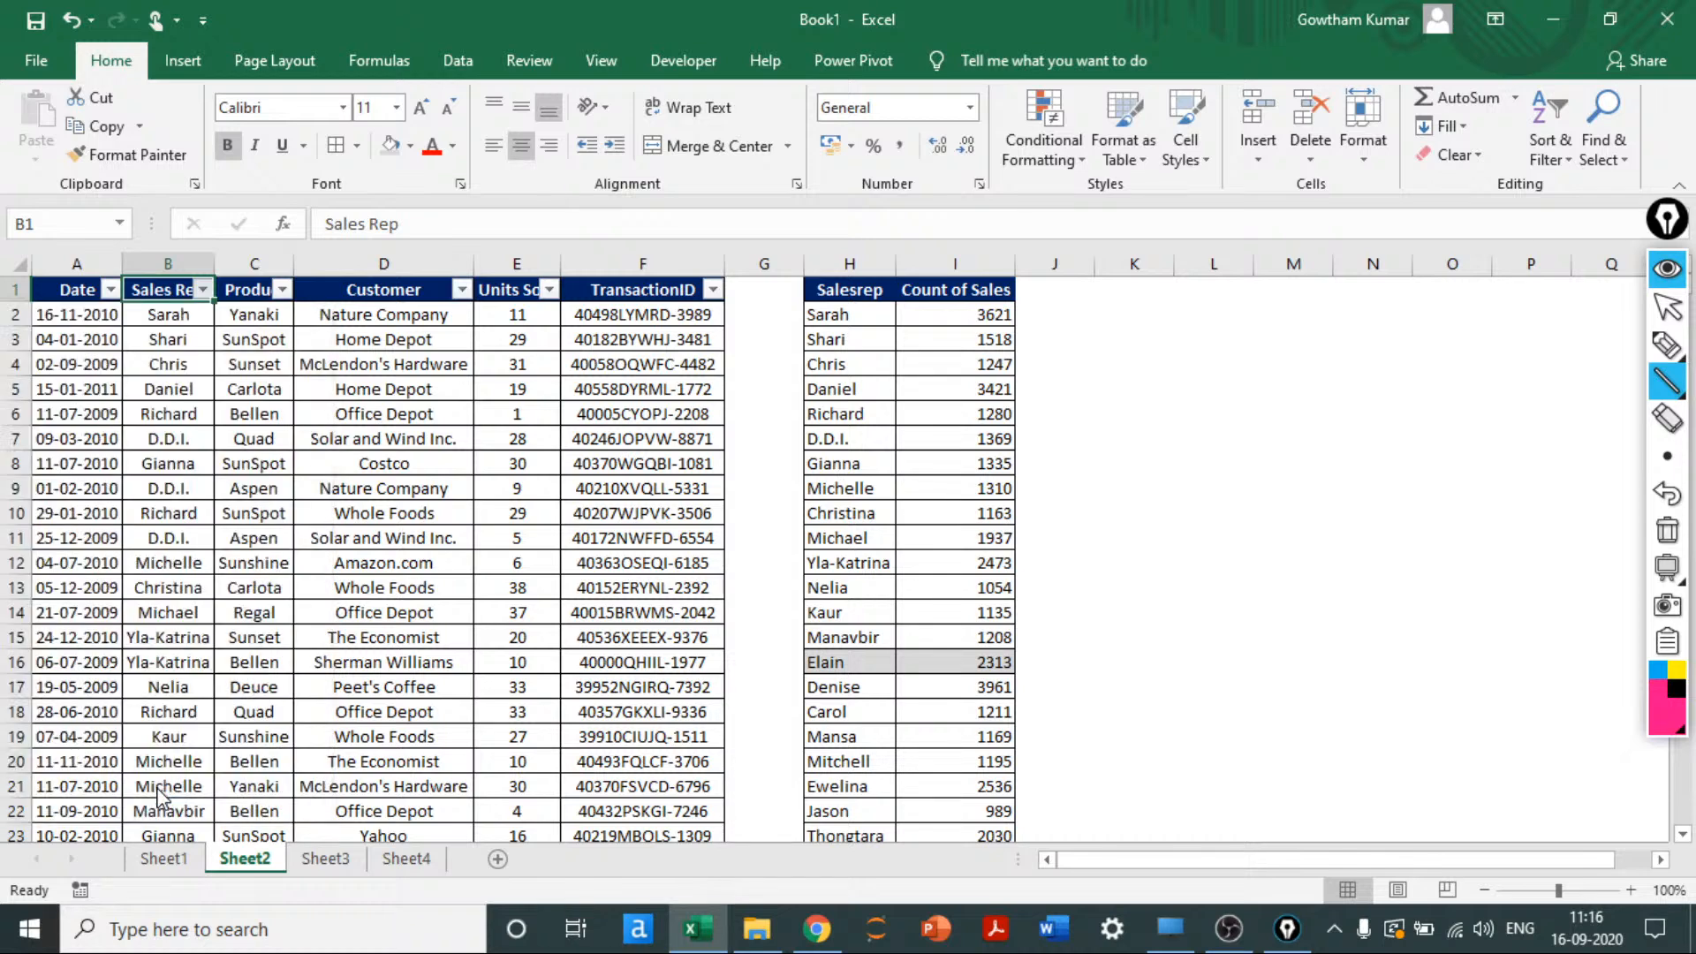
click(176, 318)
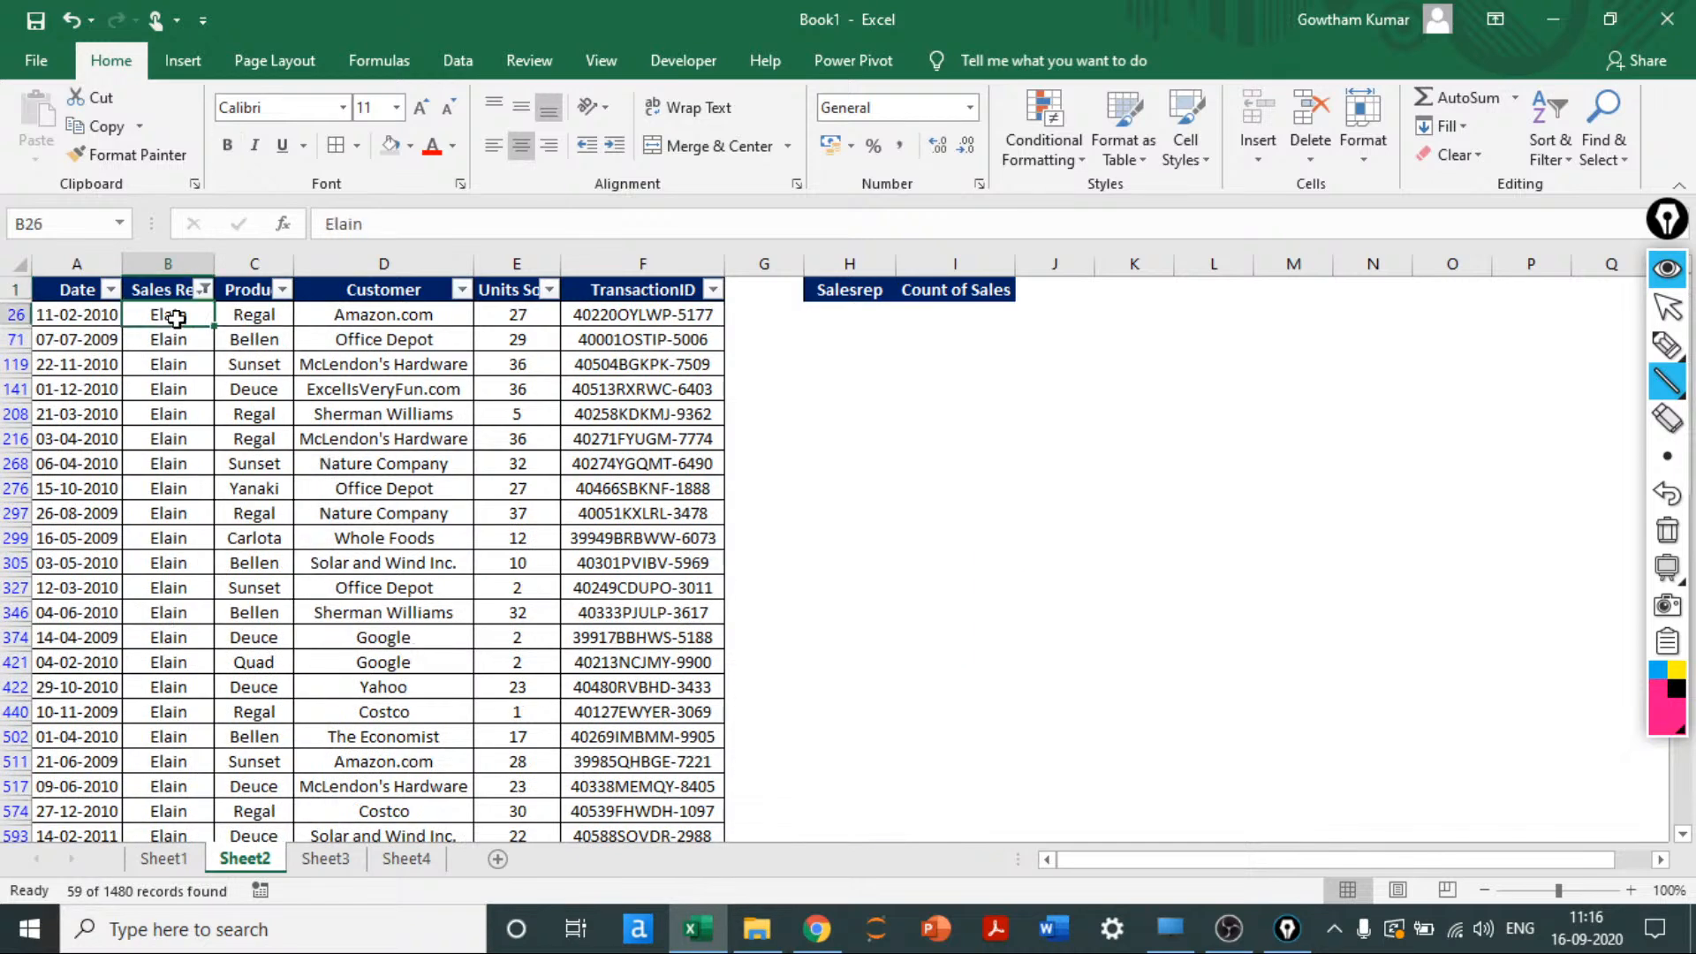
Step: Select the filtered sales rep names, and select the filtered Units Sold values from E26 down to check their sum
key(ctrl+shift+Down)
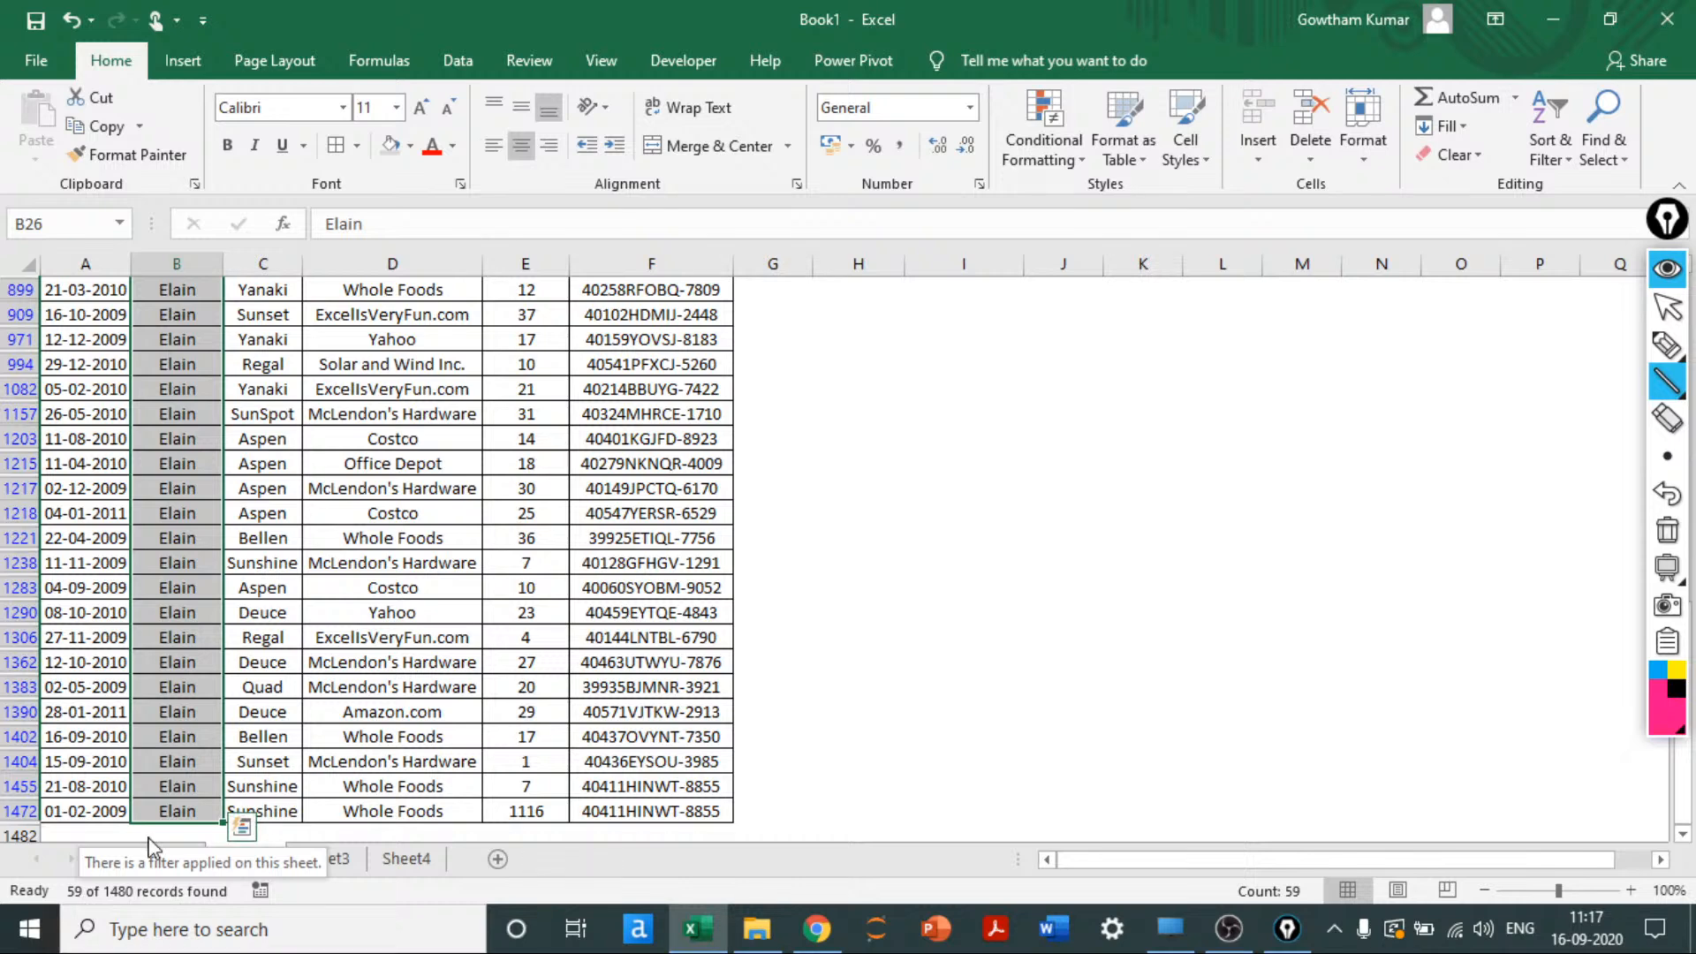
click(174, 682)
key(ctrl+Up)
key(Right)
key(Right)
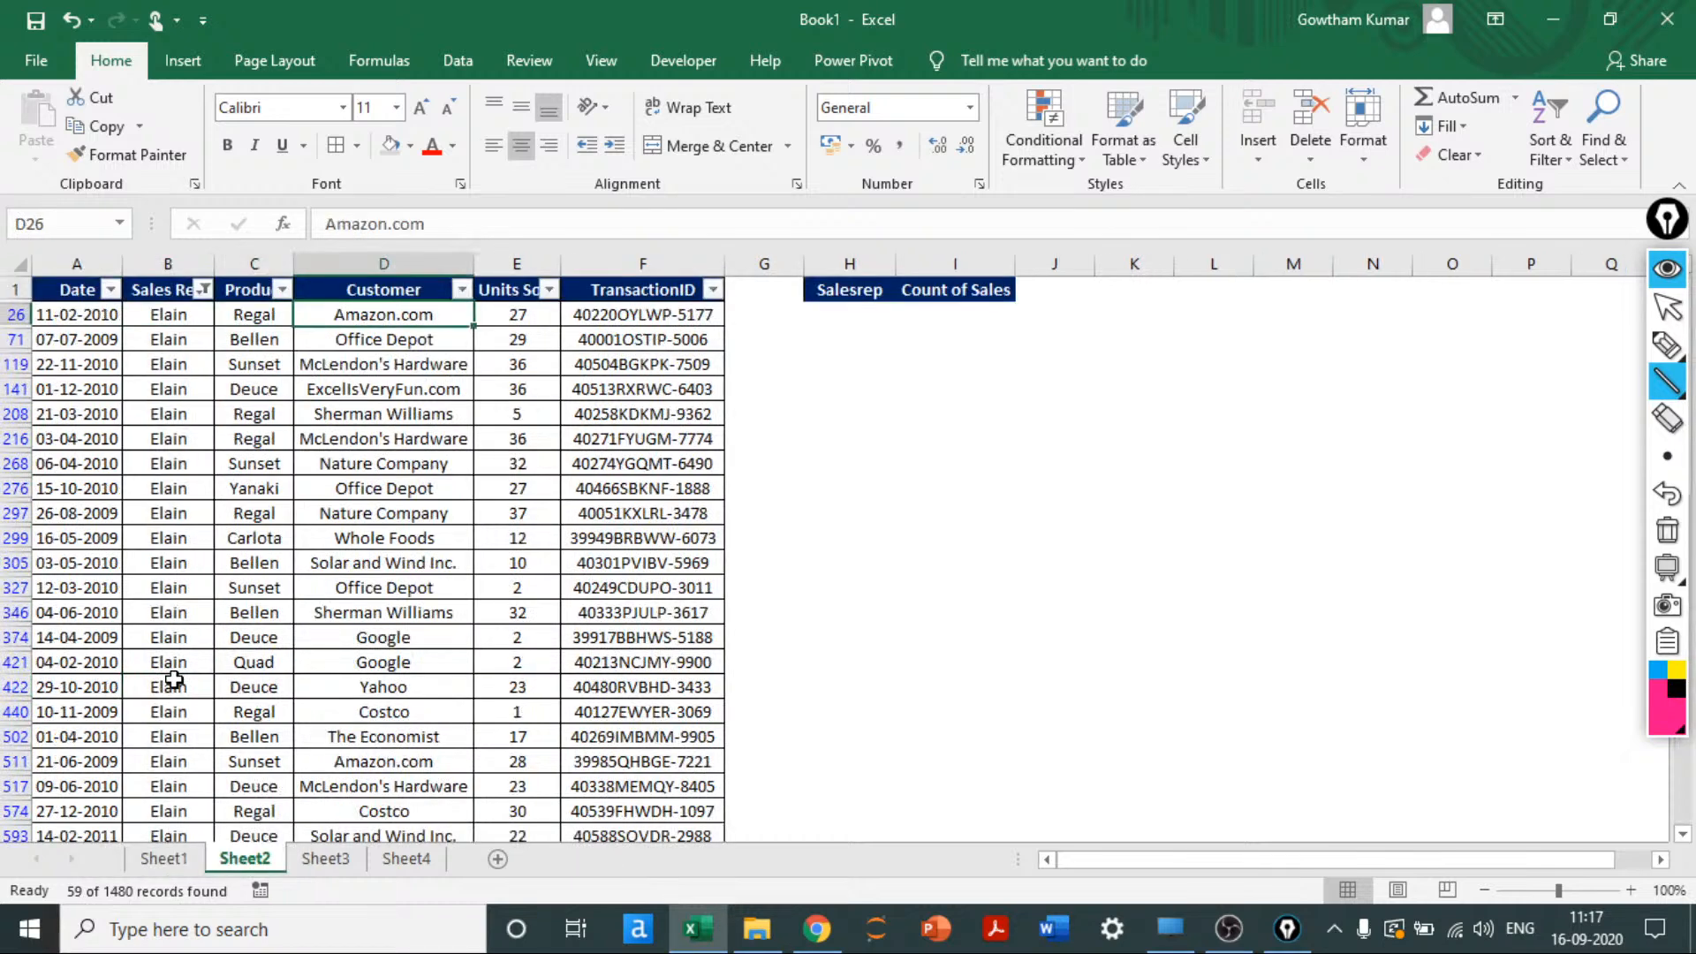
key(Right)
key(ctrl+shift+Down)
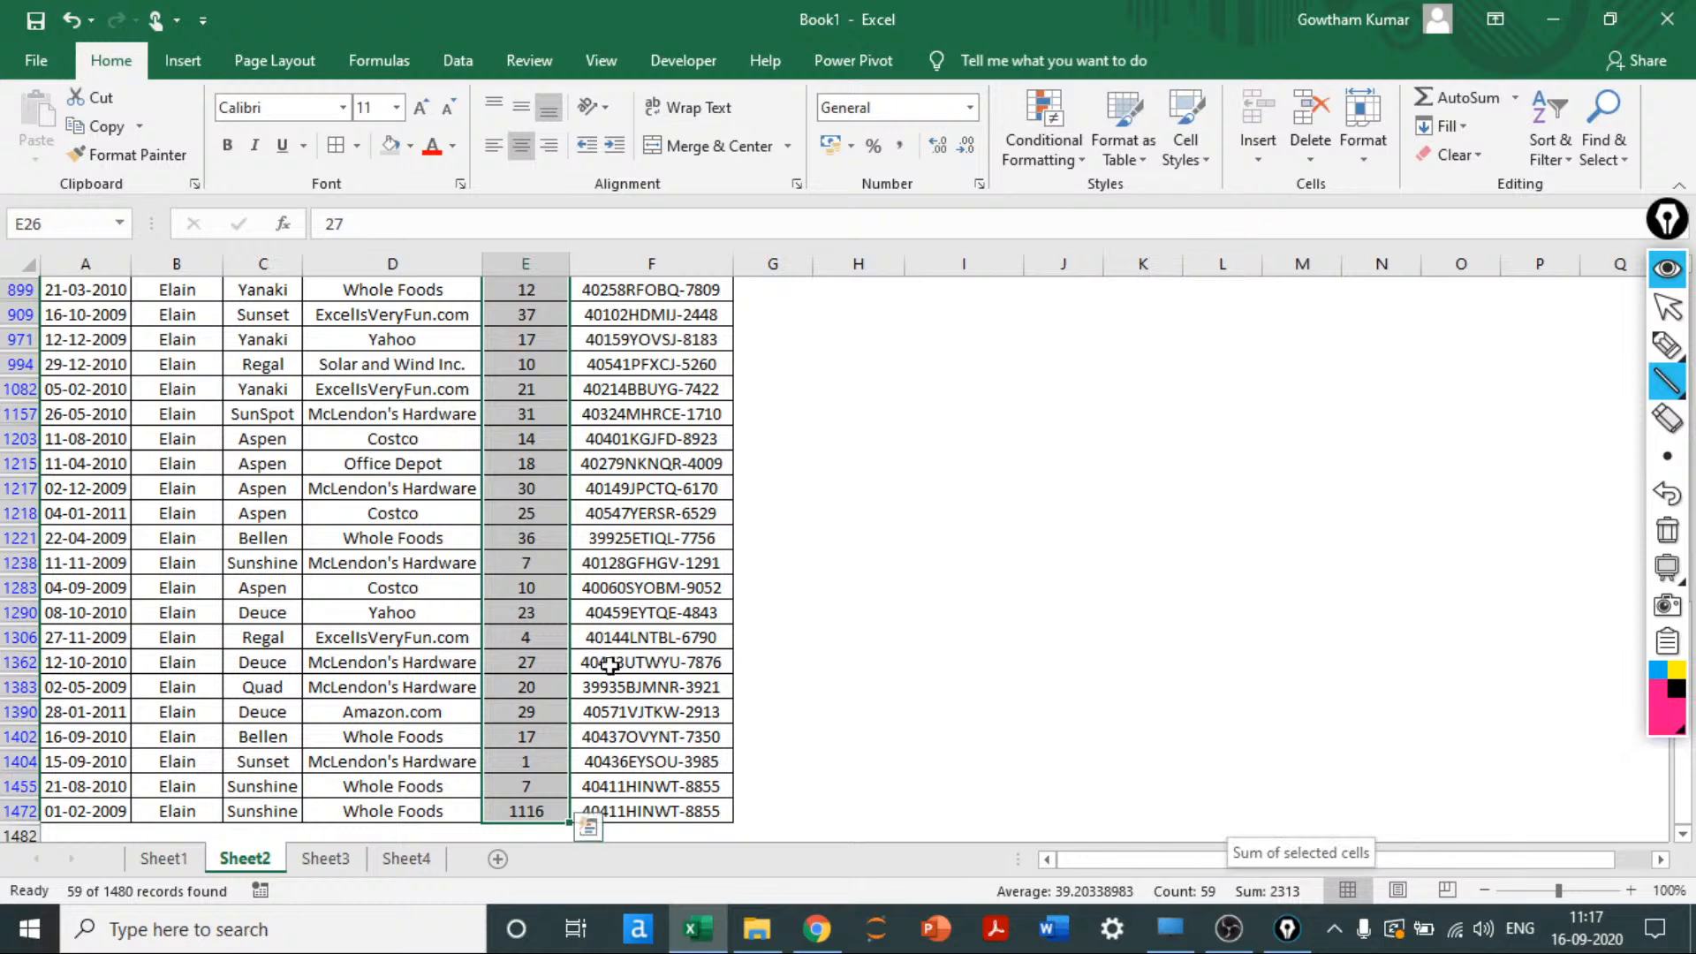
Step: Remove the filters from the data table so all records are shown
key(ctrl+Up)
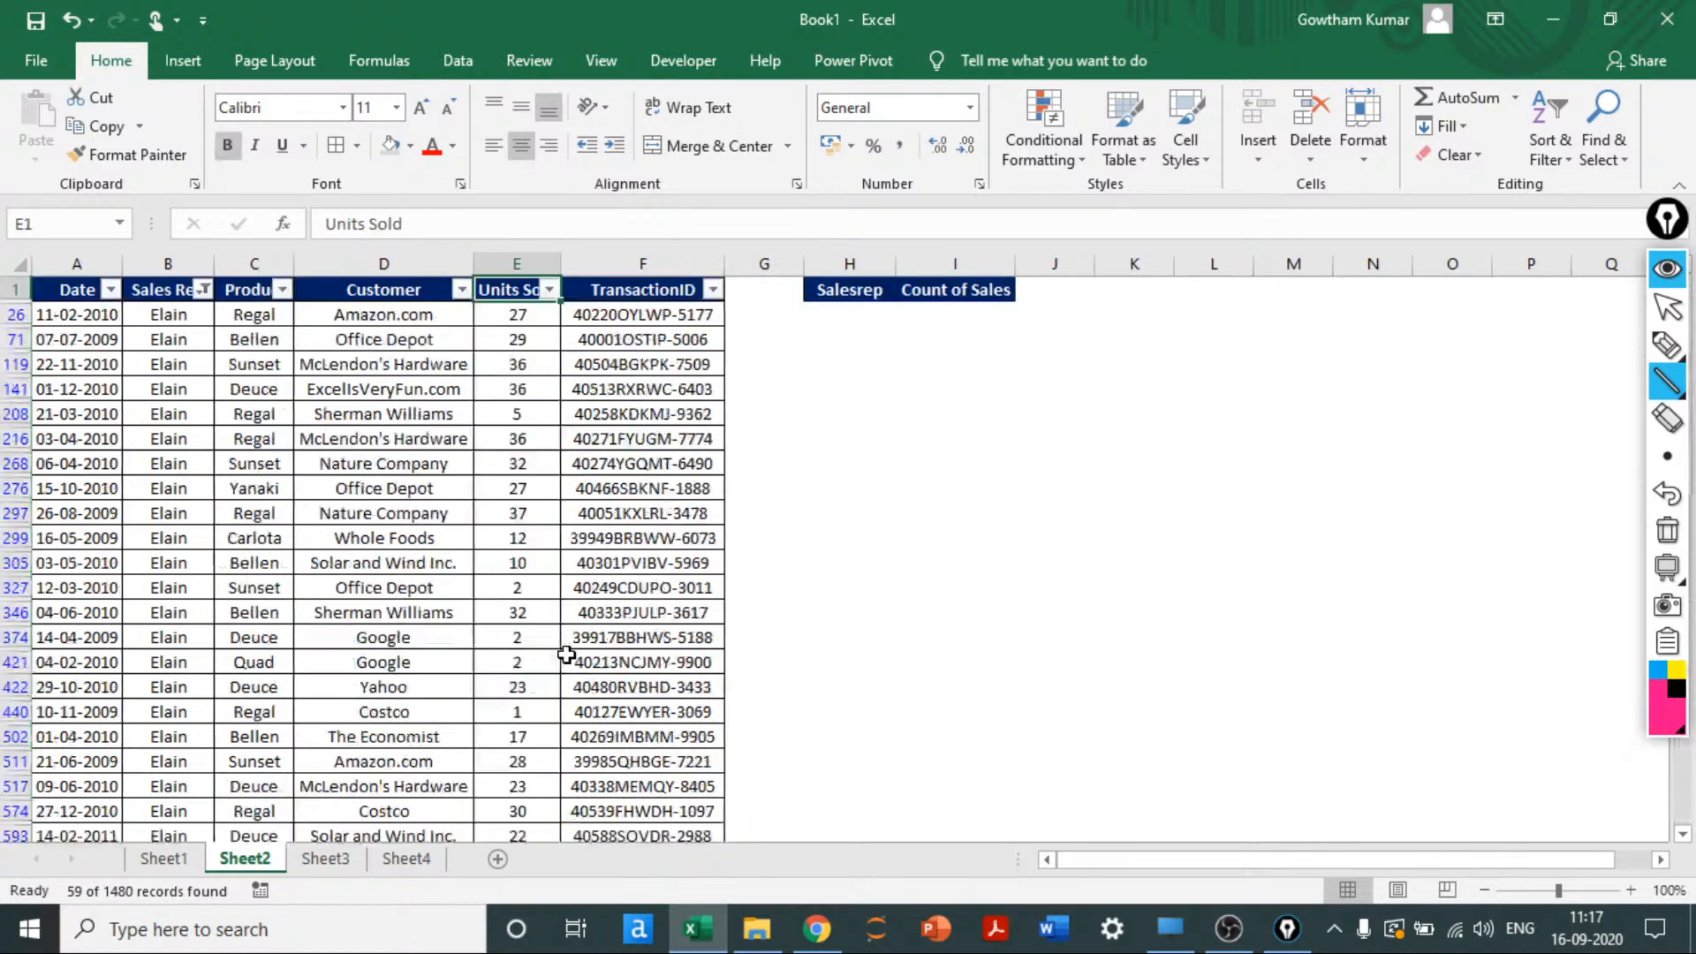
click(1542, 136)
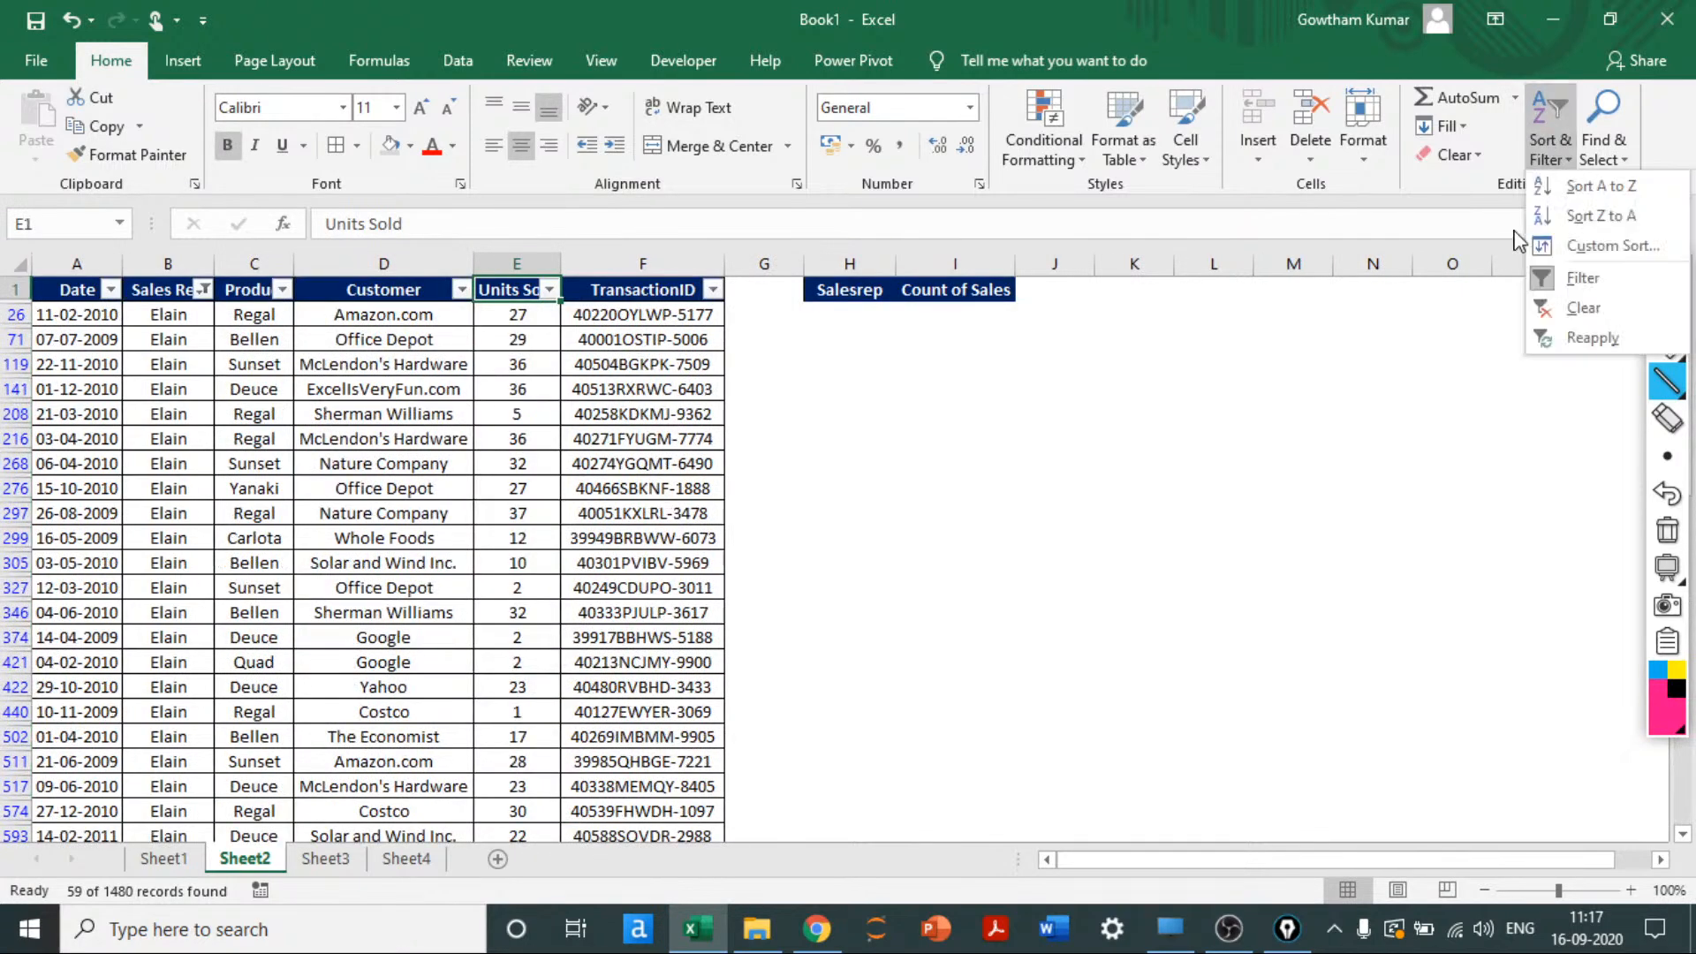
click(1570, 281)
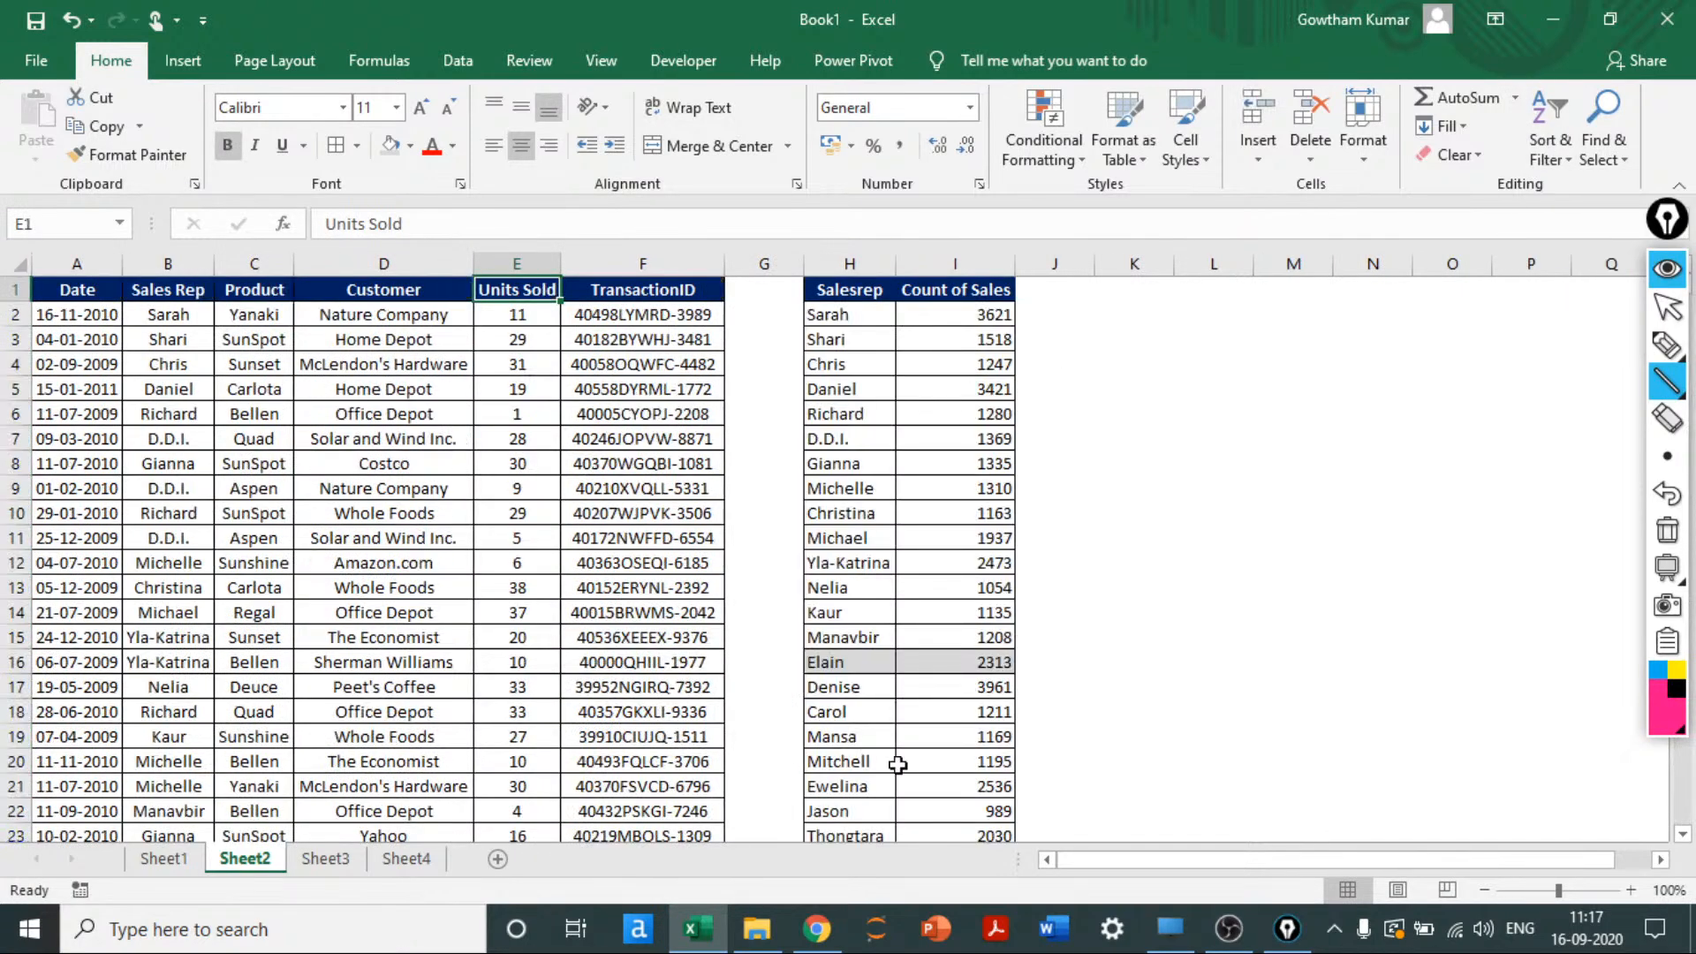
Step: Select the shaded summary row H16:I16 to compare its SUMIF total with the filtered sum
drag(818, 665, 994, 664)
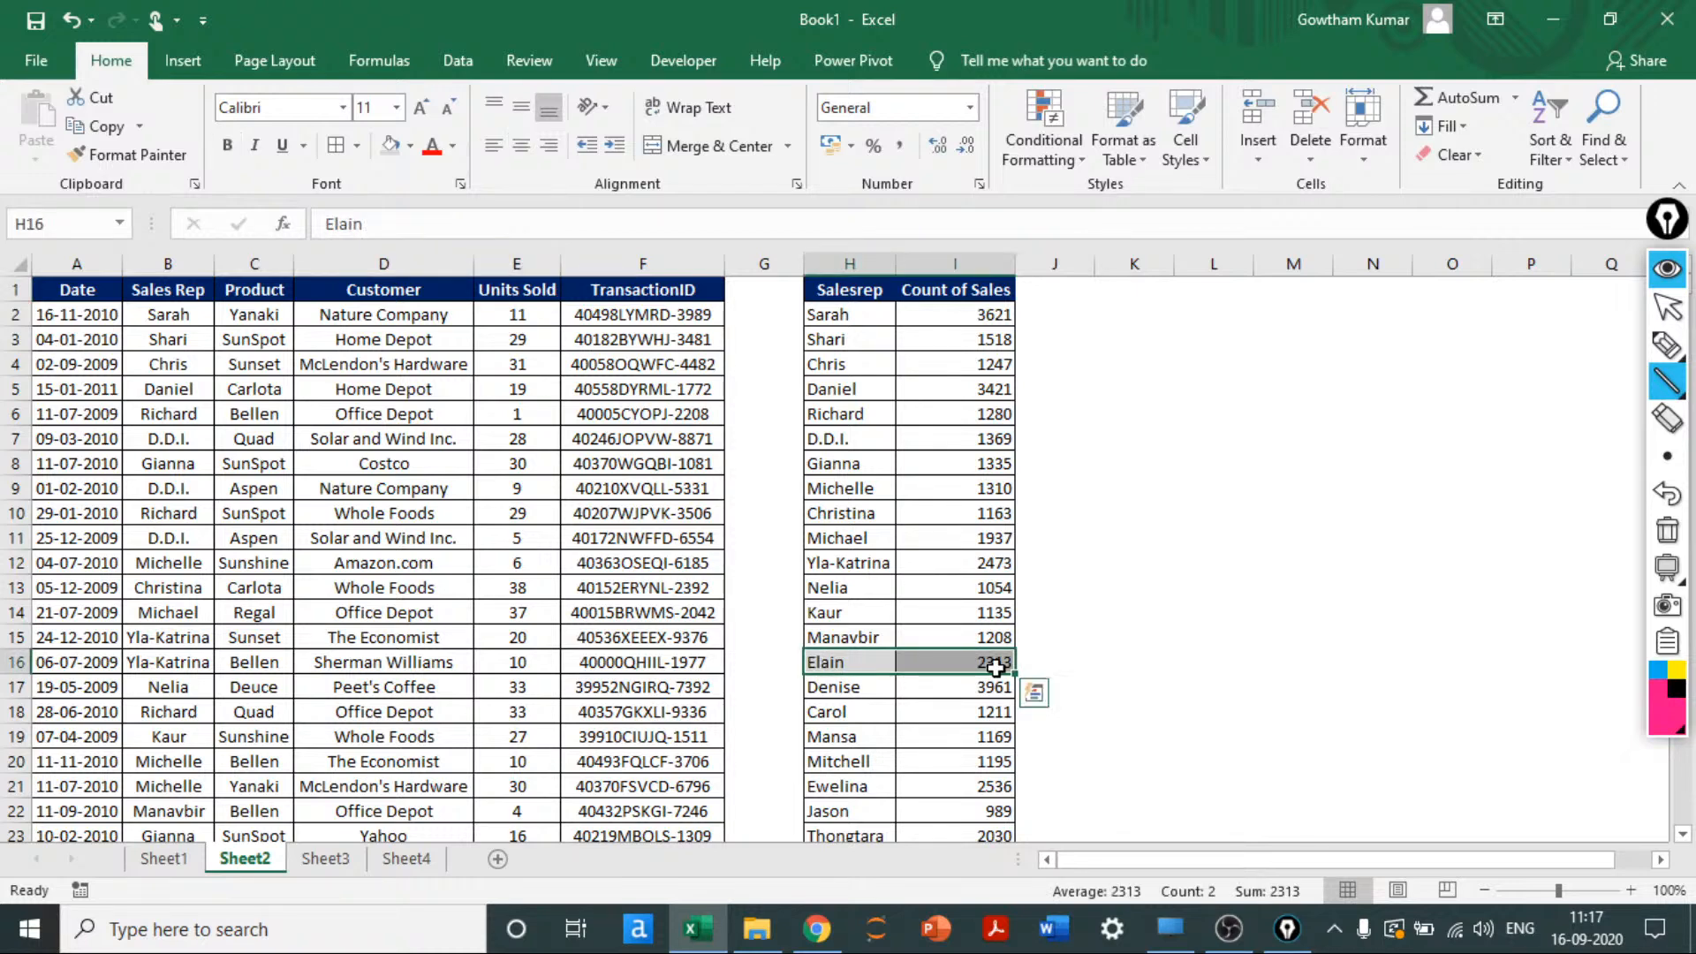
click(1133, 295)
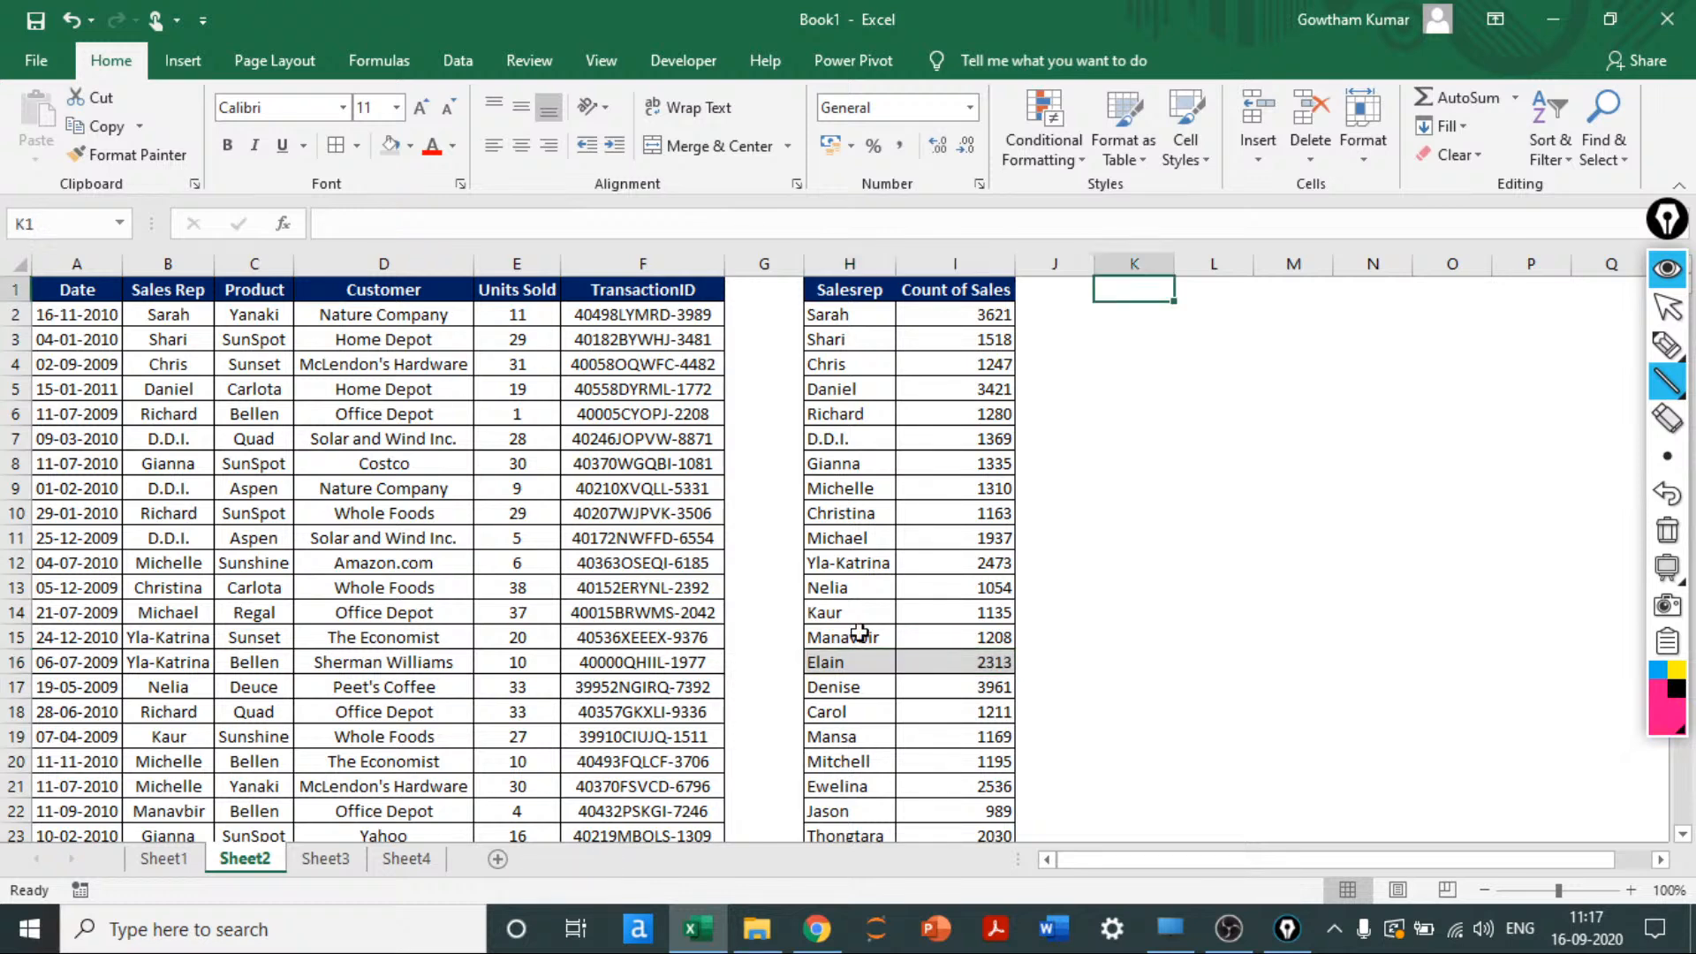
click(843, 666)
click(56, 310)
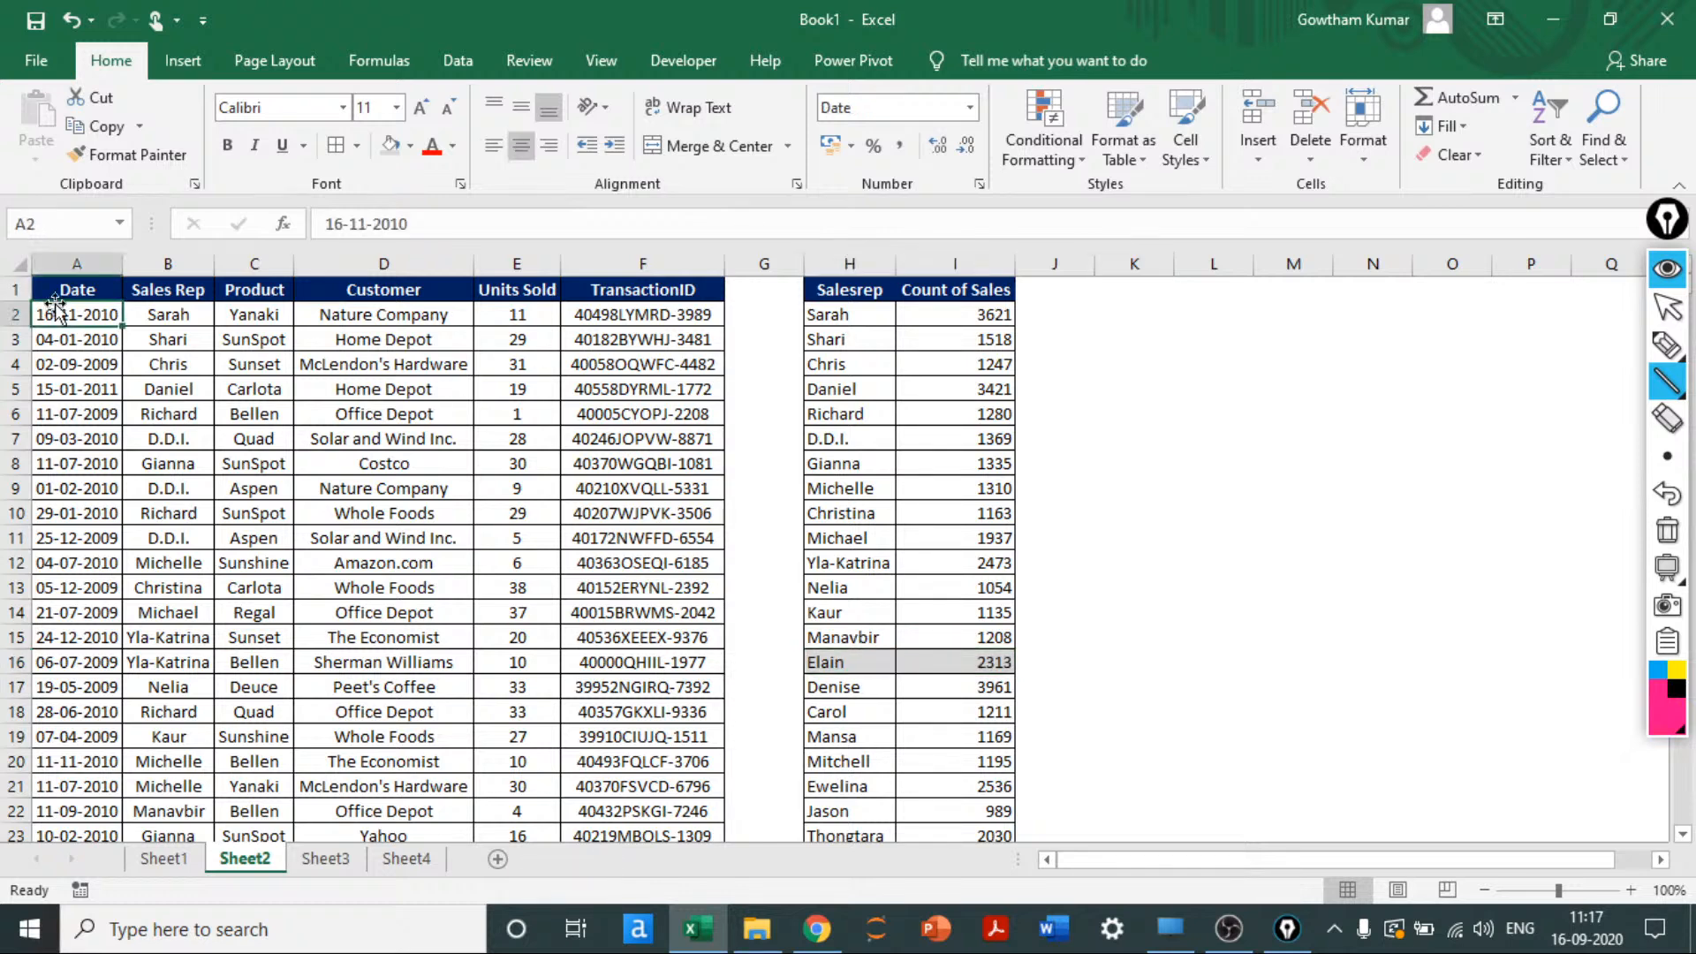
key(Up)
key(ctrl+shift+Right)
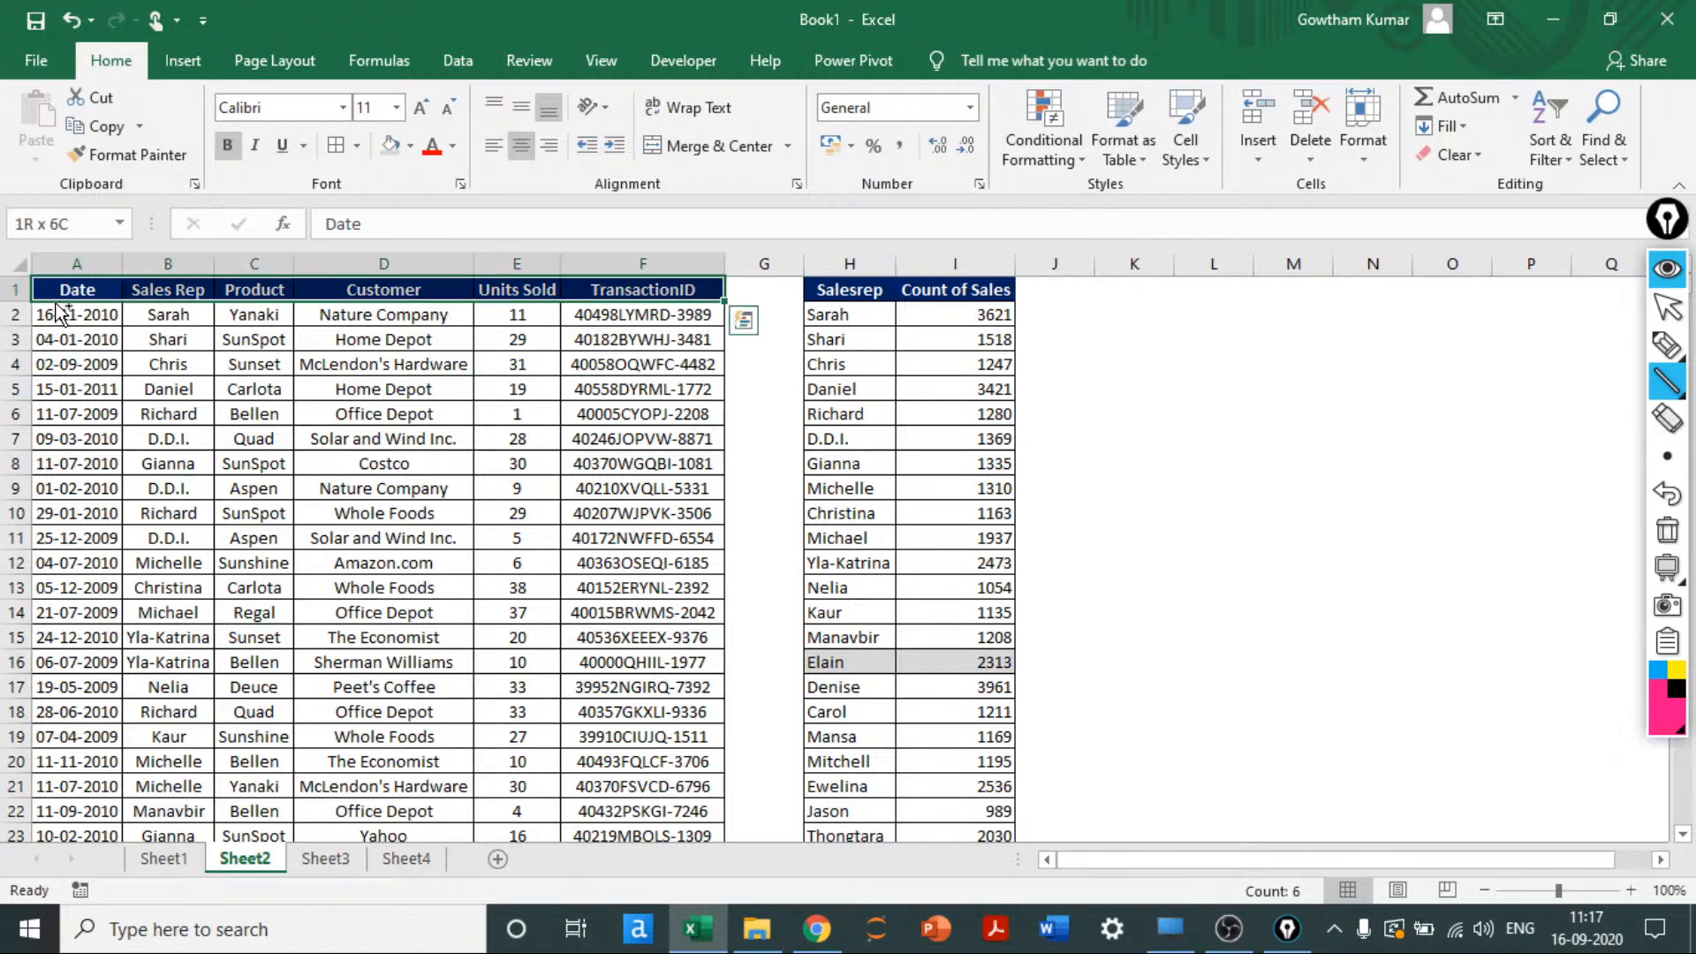
key(ctrl+shift+Down)
key(ctrl+BackSpace)
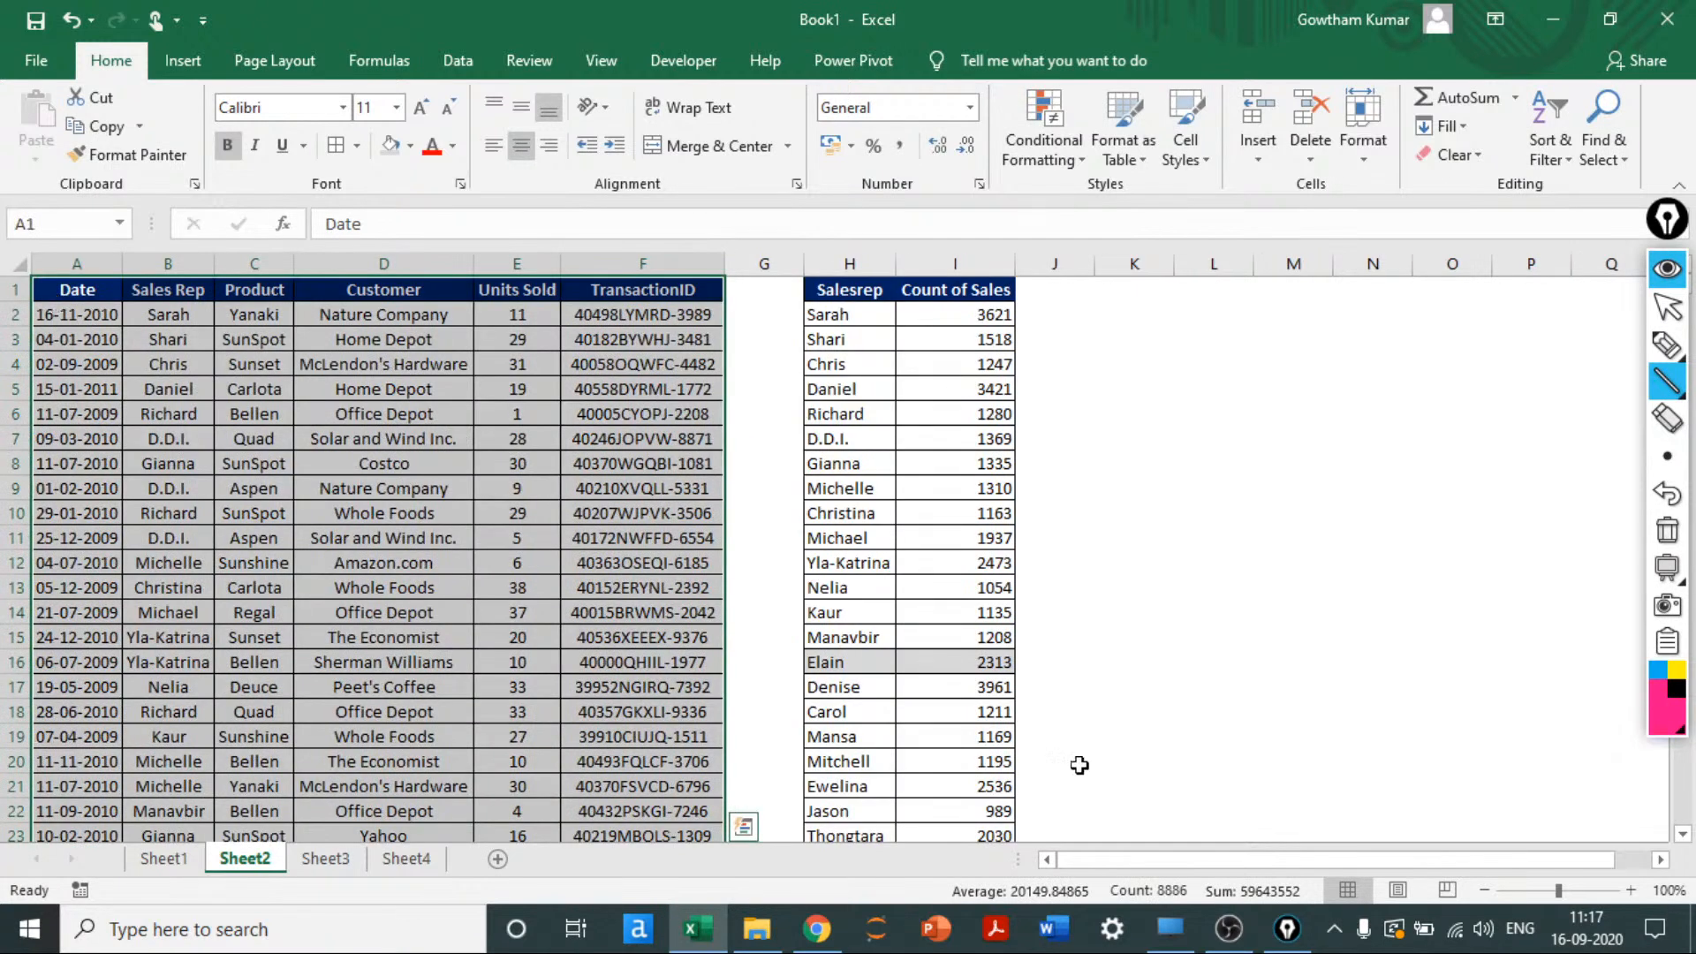
Step: Close the on-screen pen annotation tool
click(1287, 928)
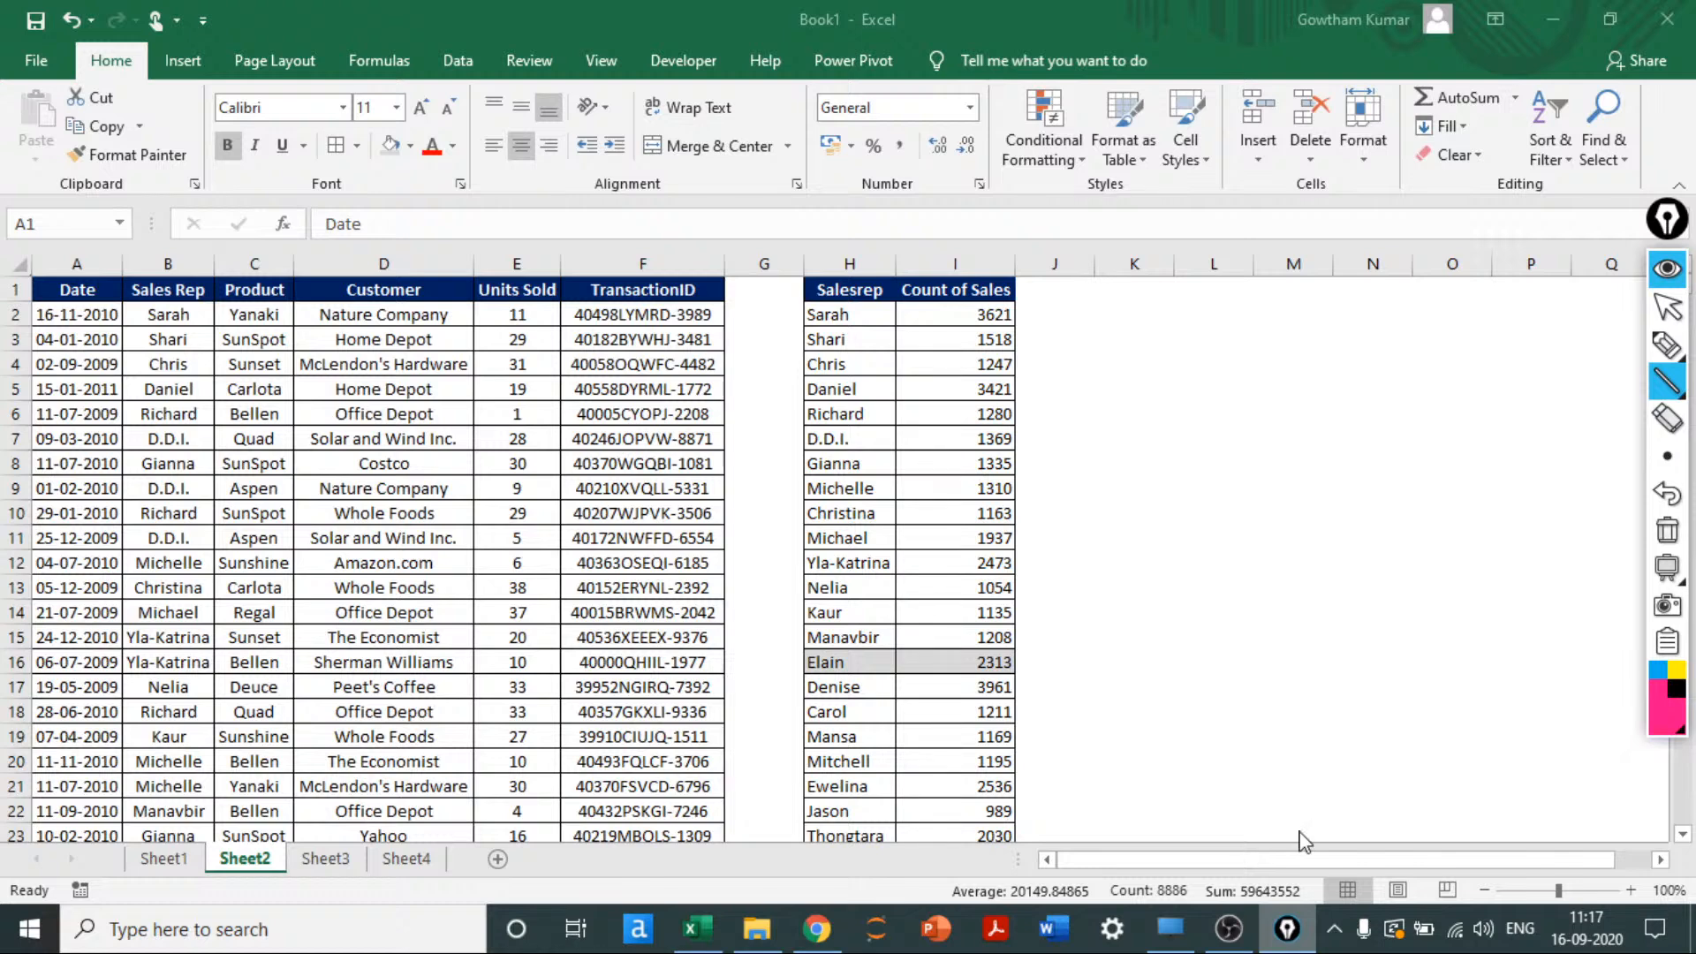
right_click(1287, 926)
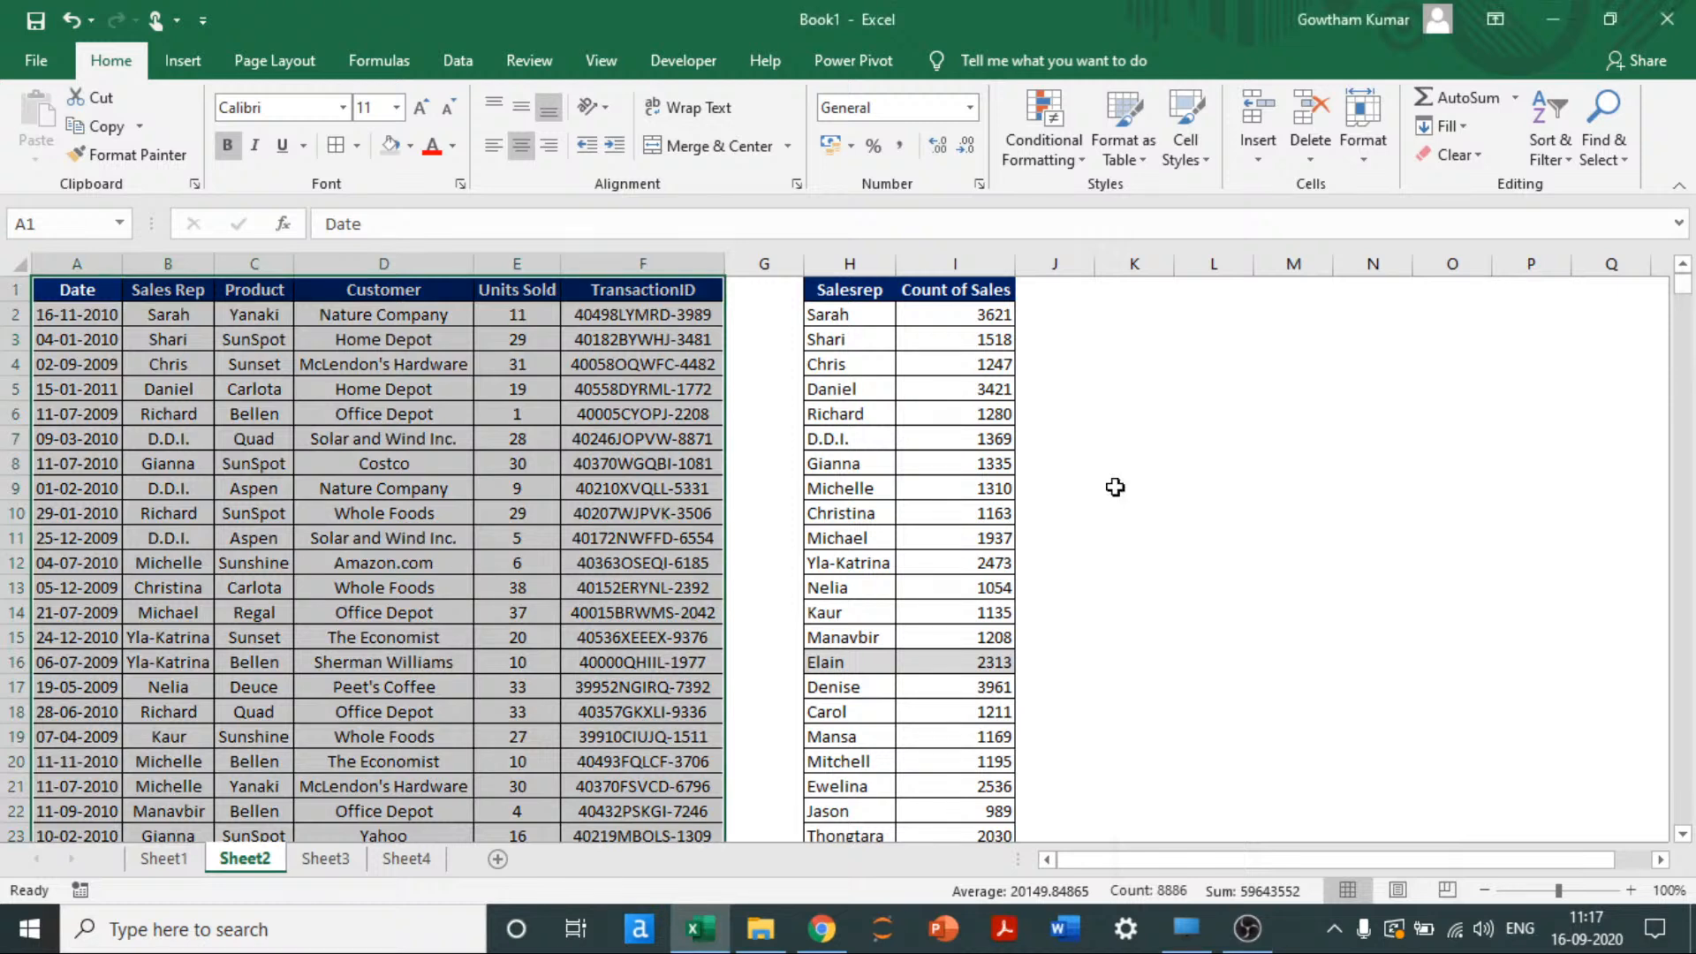
click(1115, 487)
click(132, 154)
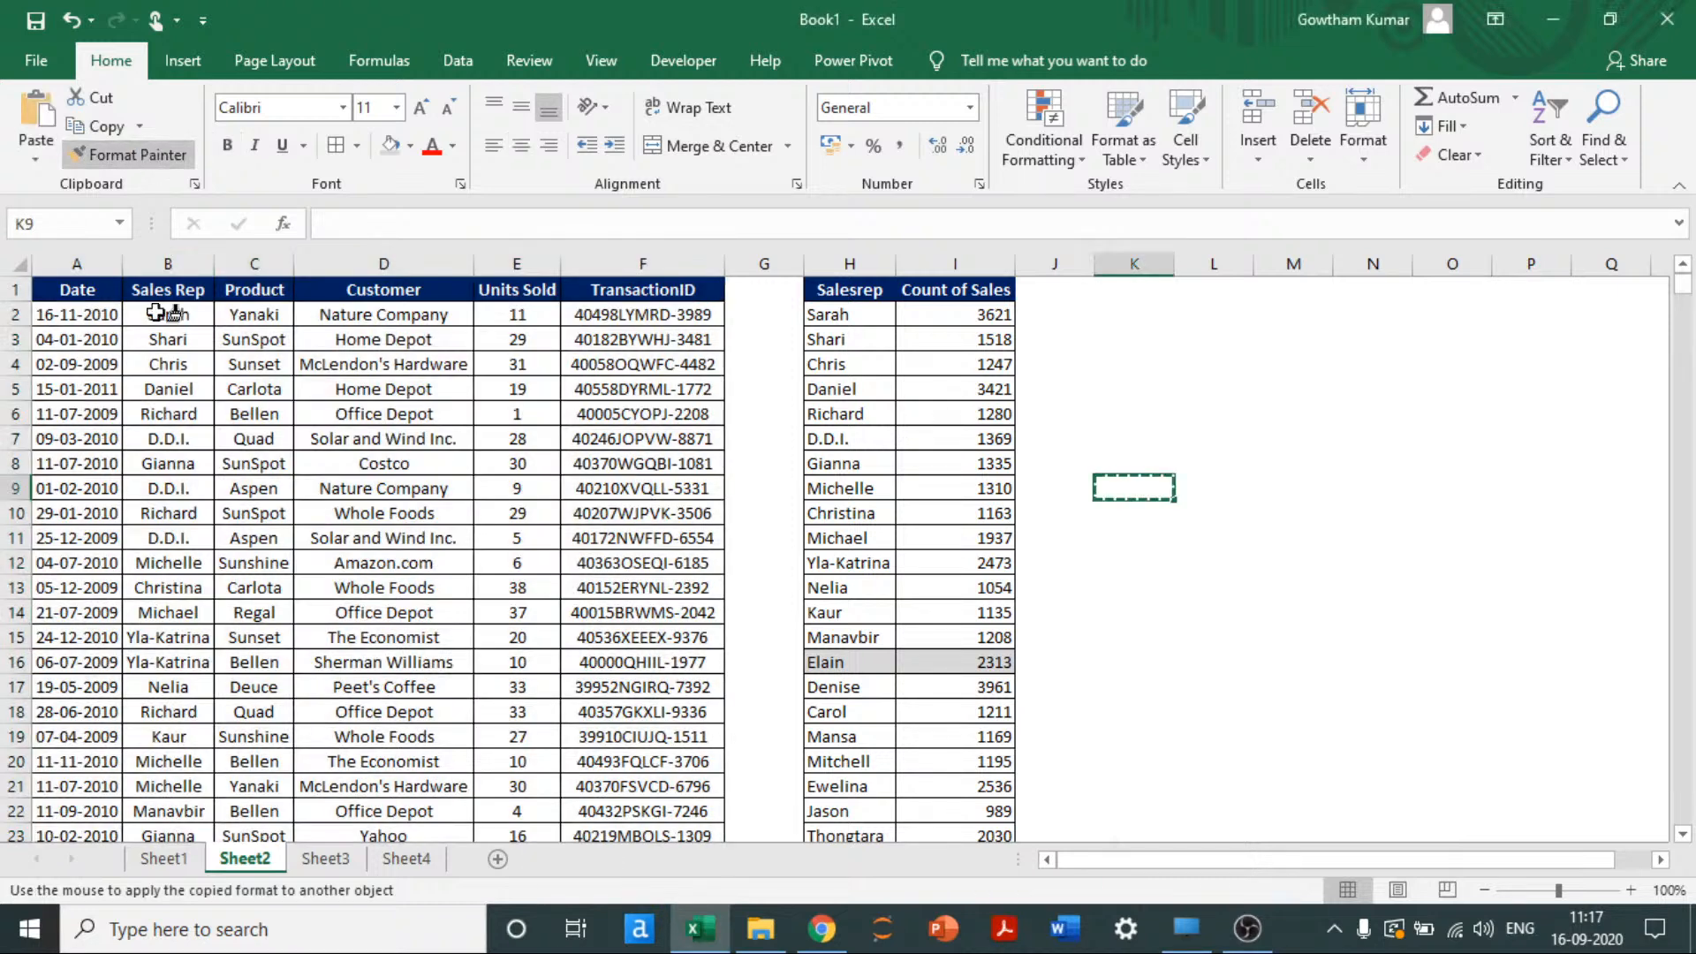
key(Escape)
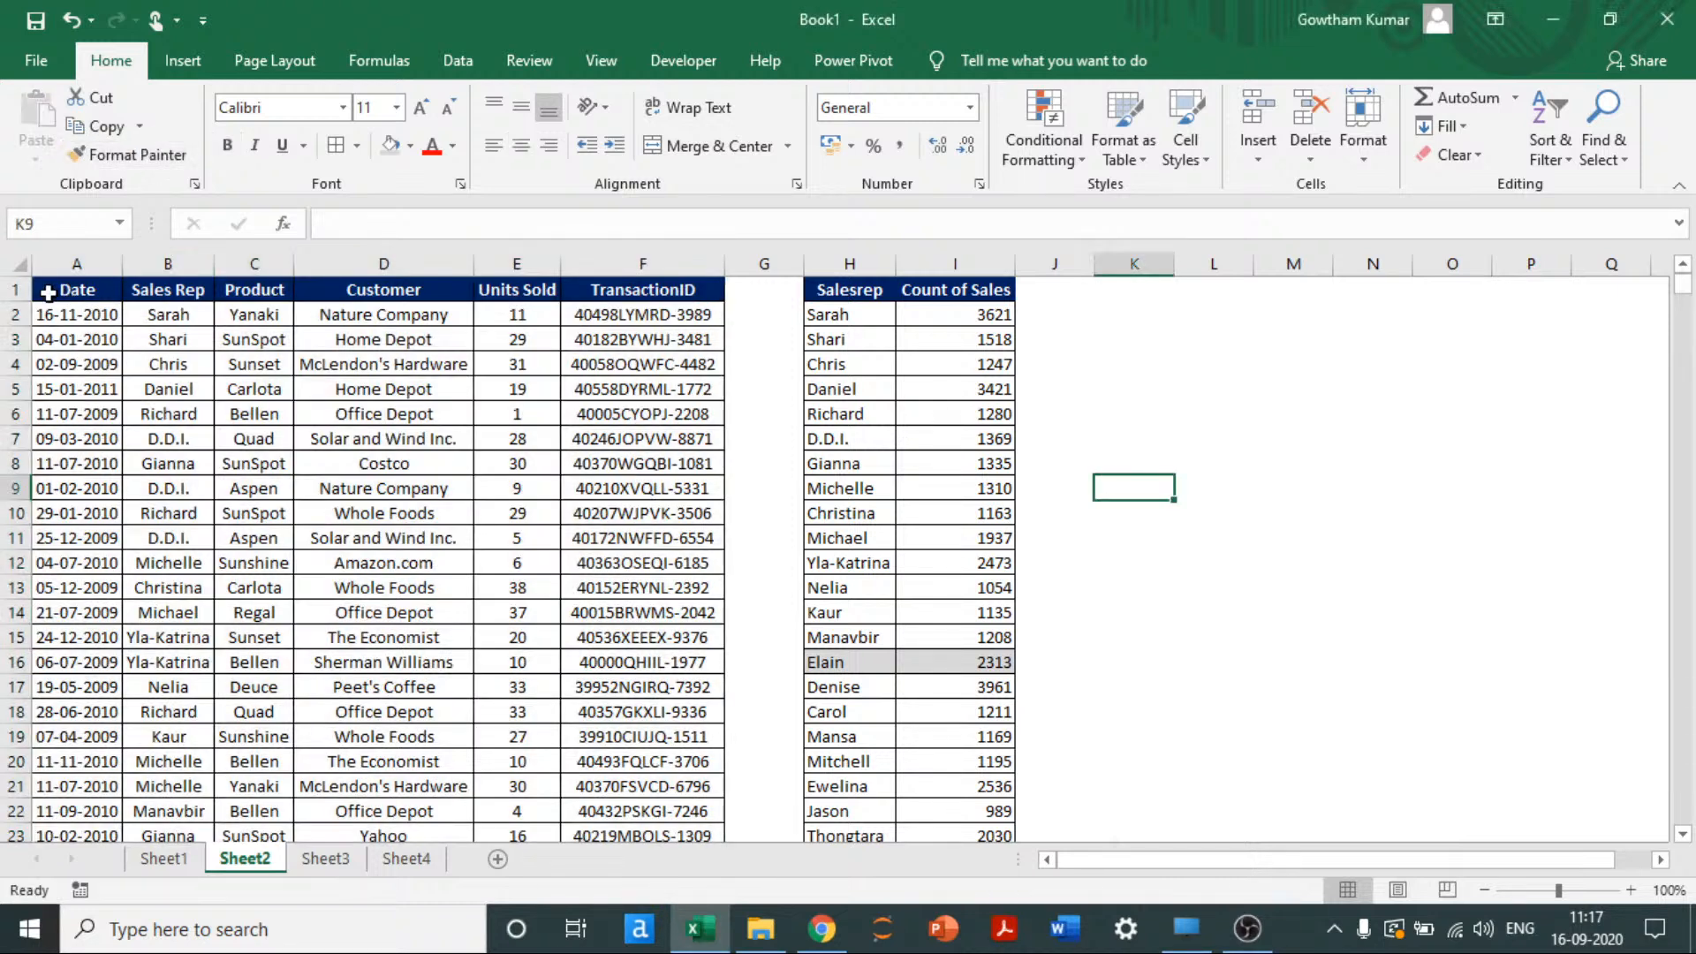
Step: Select the whole data table A1:F1481 and turn on its header filters
click(49, 292)
key(ctrl+shift+Down)
key(ctrl+shift+Right)
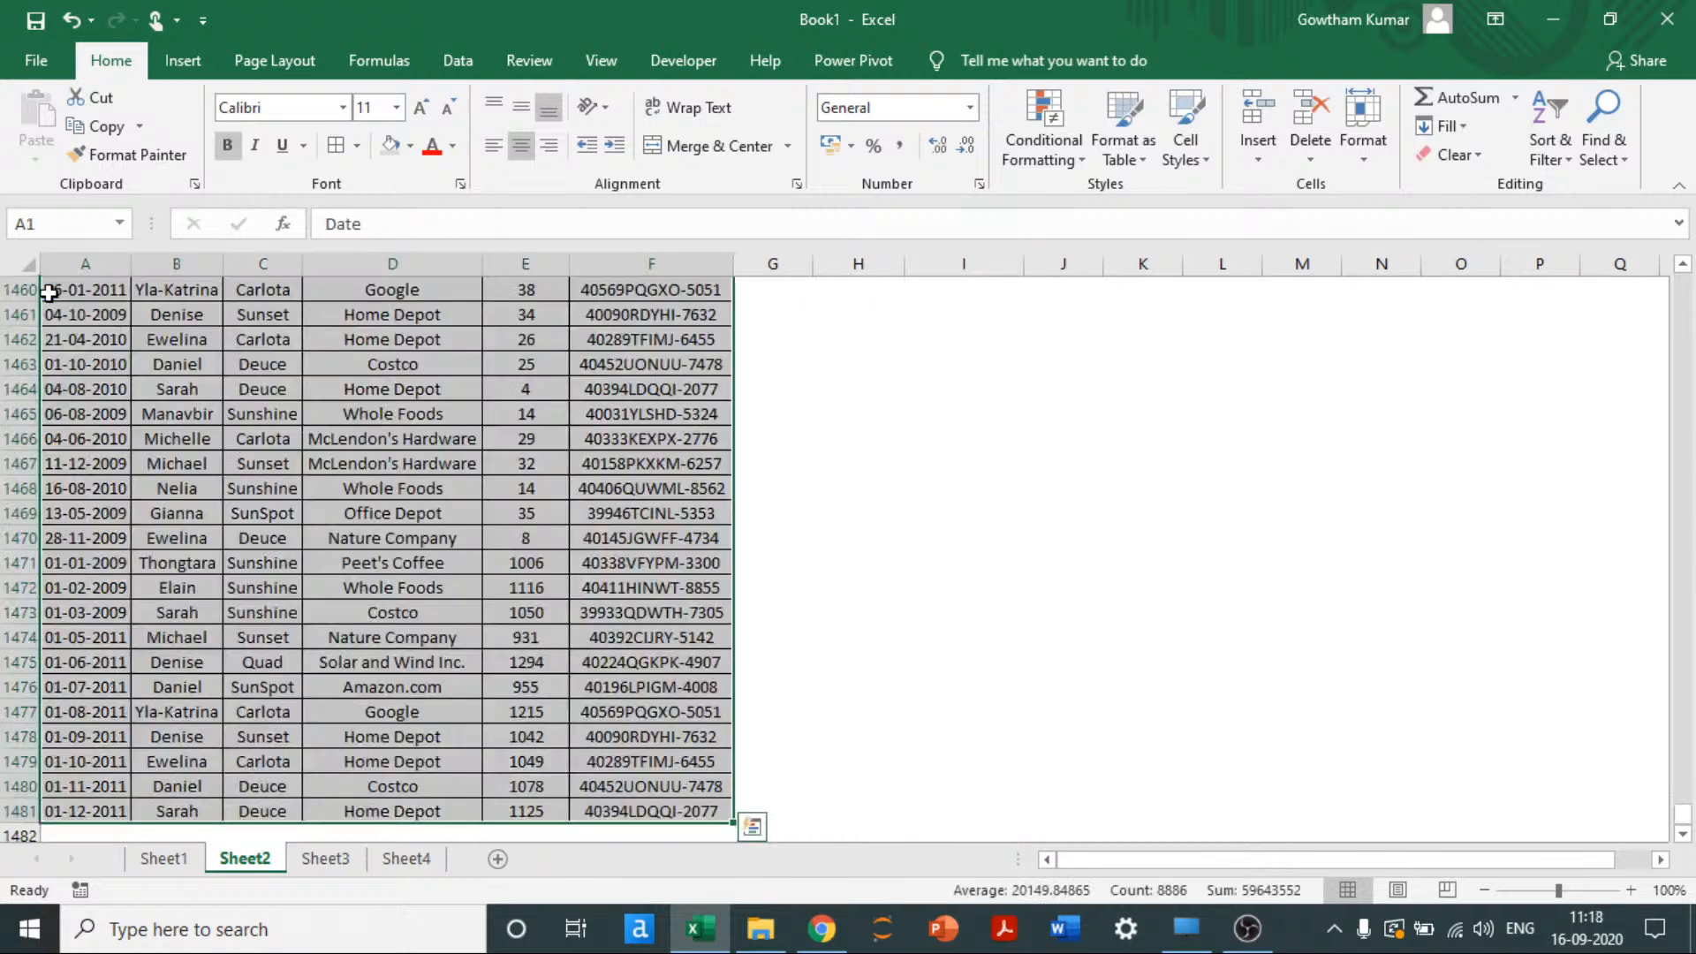
key(ctrl+BackSpace)
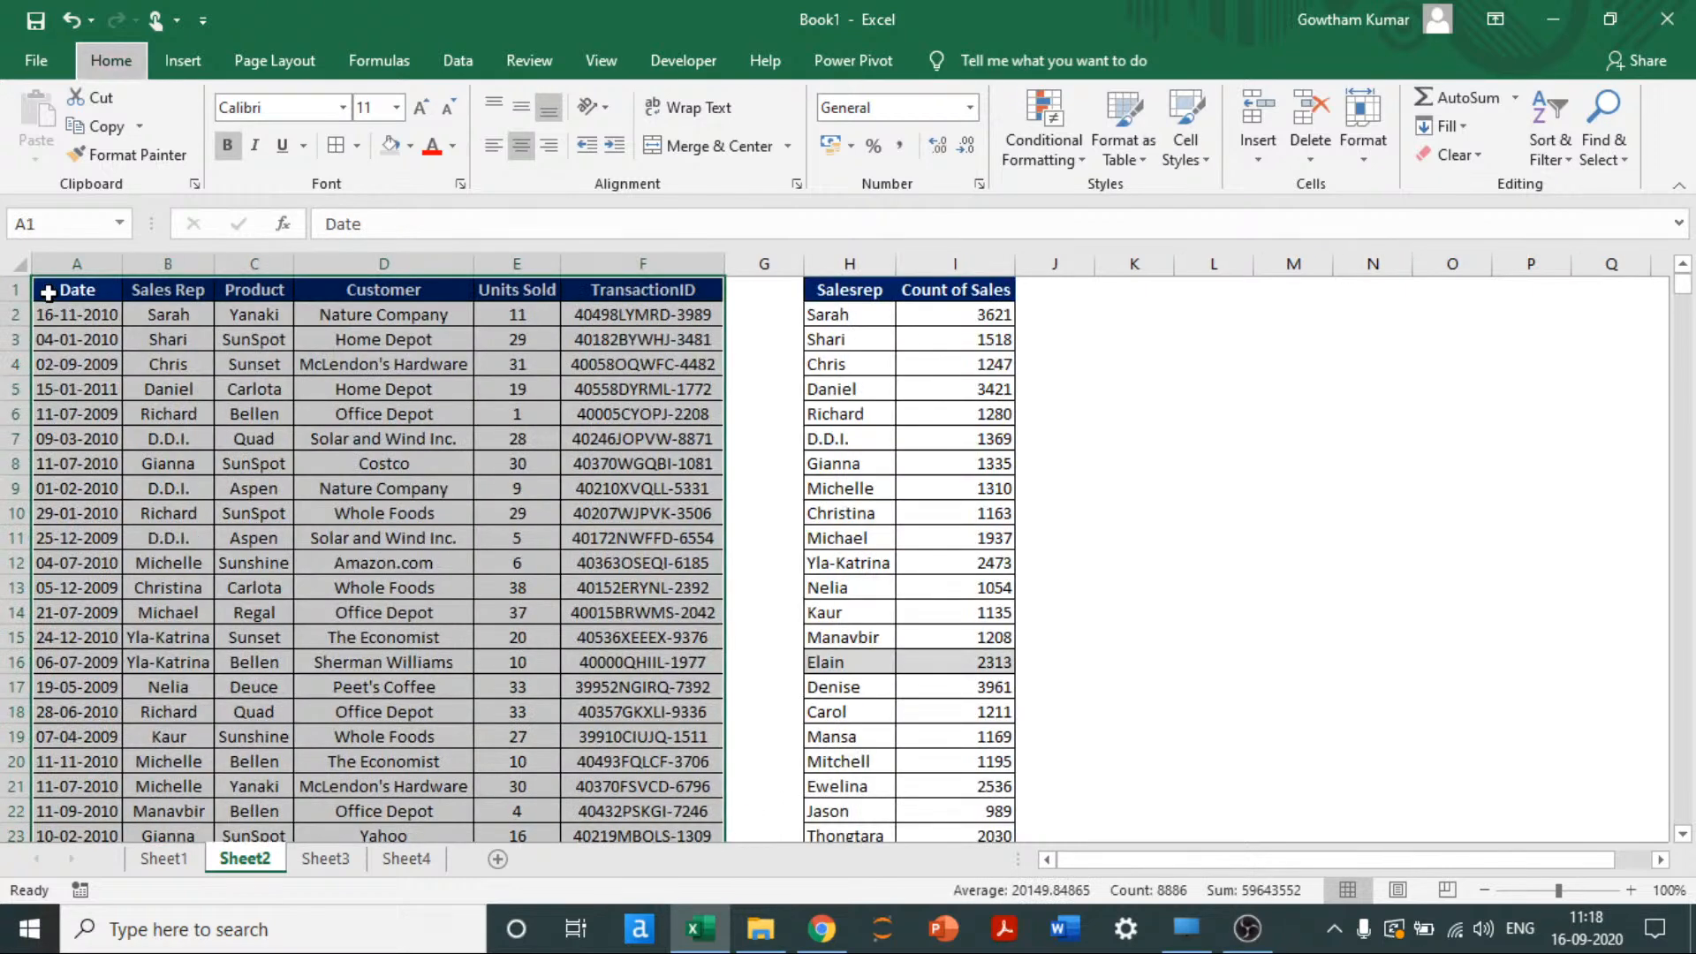
key(ctrl+shift+l)
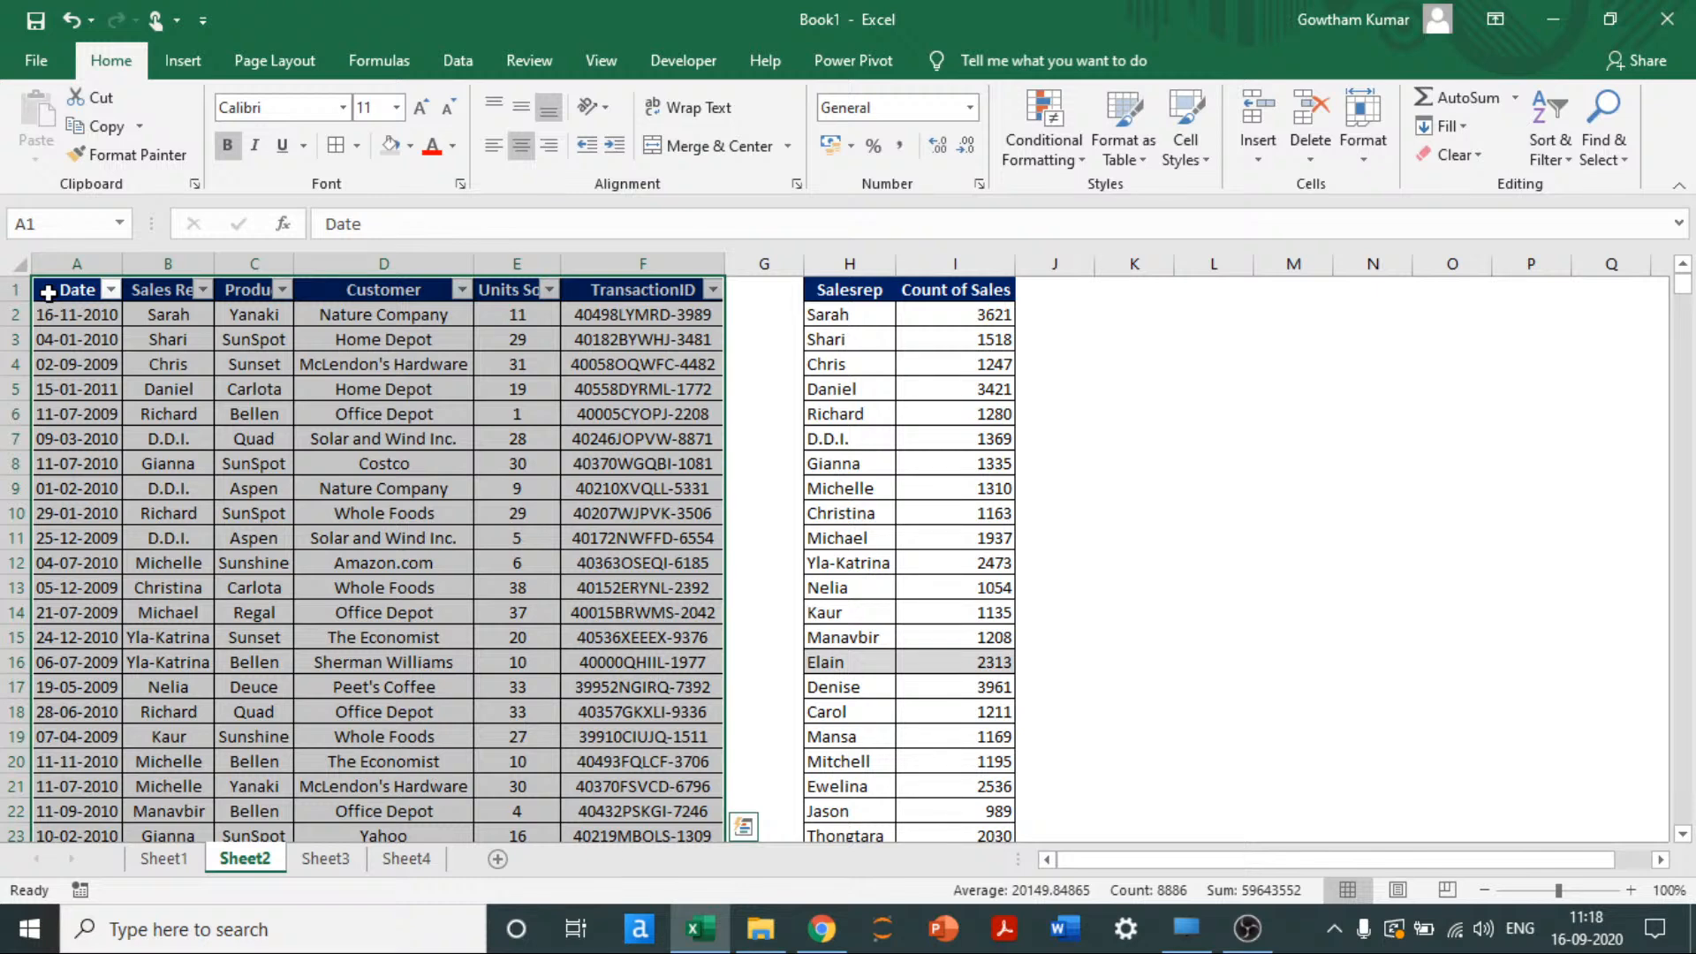
Step: Enter the note heading "Ctrl + Shift + L" in K1 and fit column K to its text
click(1094, 330)
key(Up)
key(Right)
text(Ct)
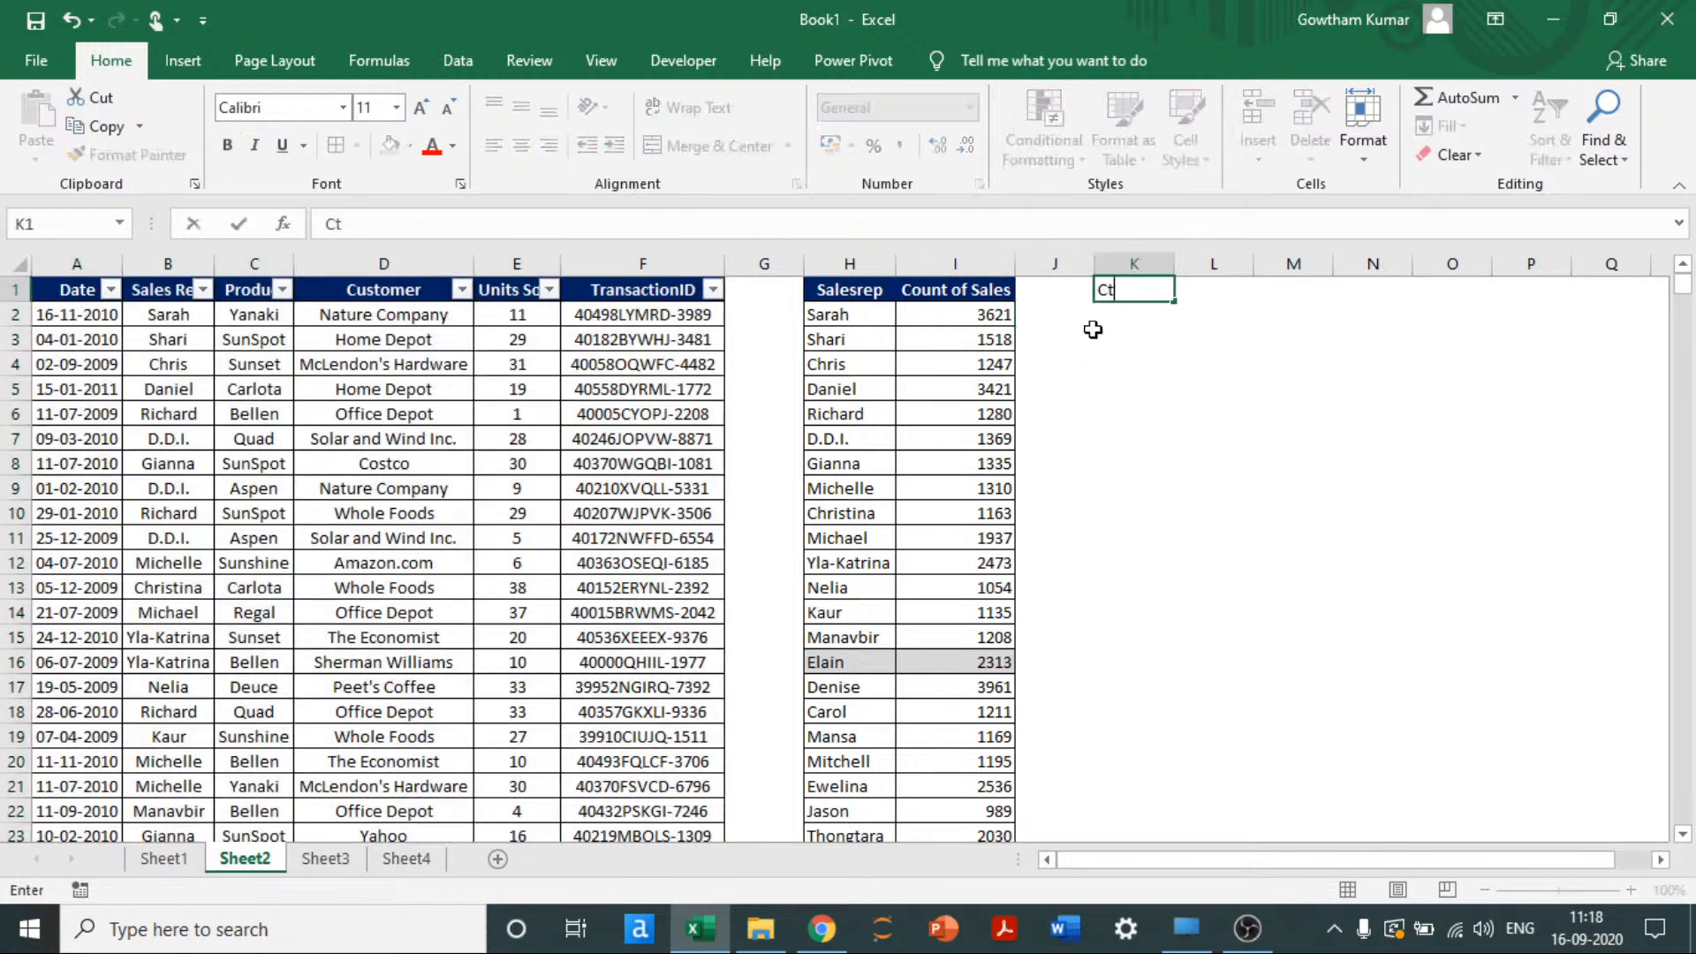
text(rl + Shift + L)
key(Return)
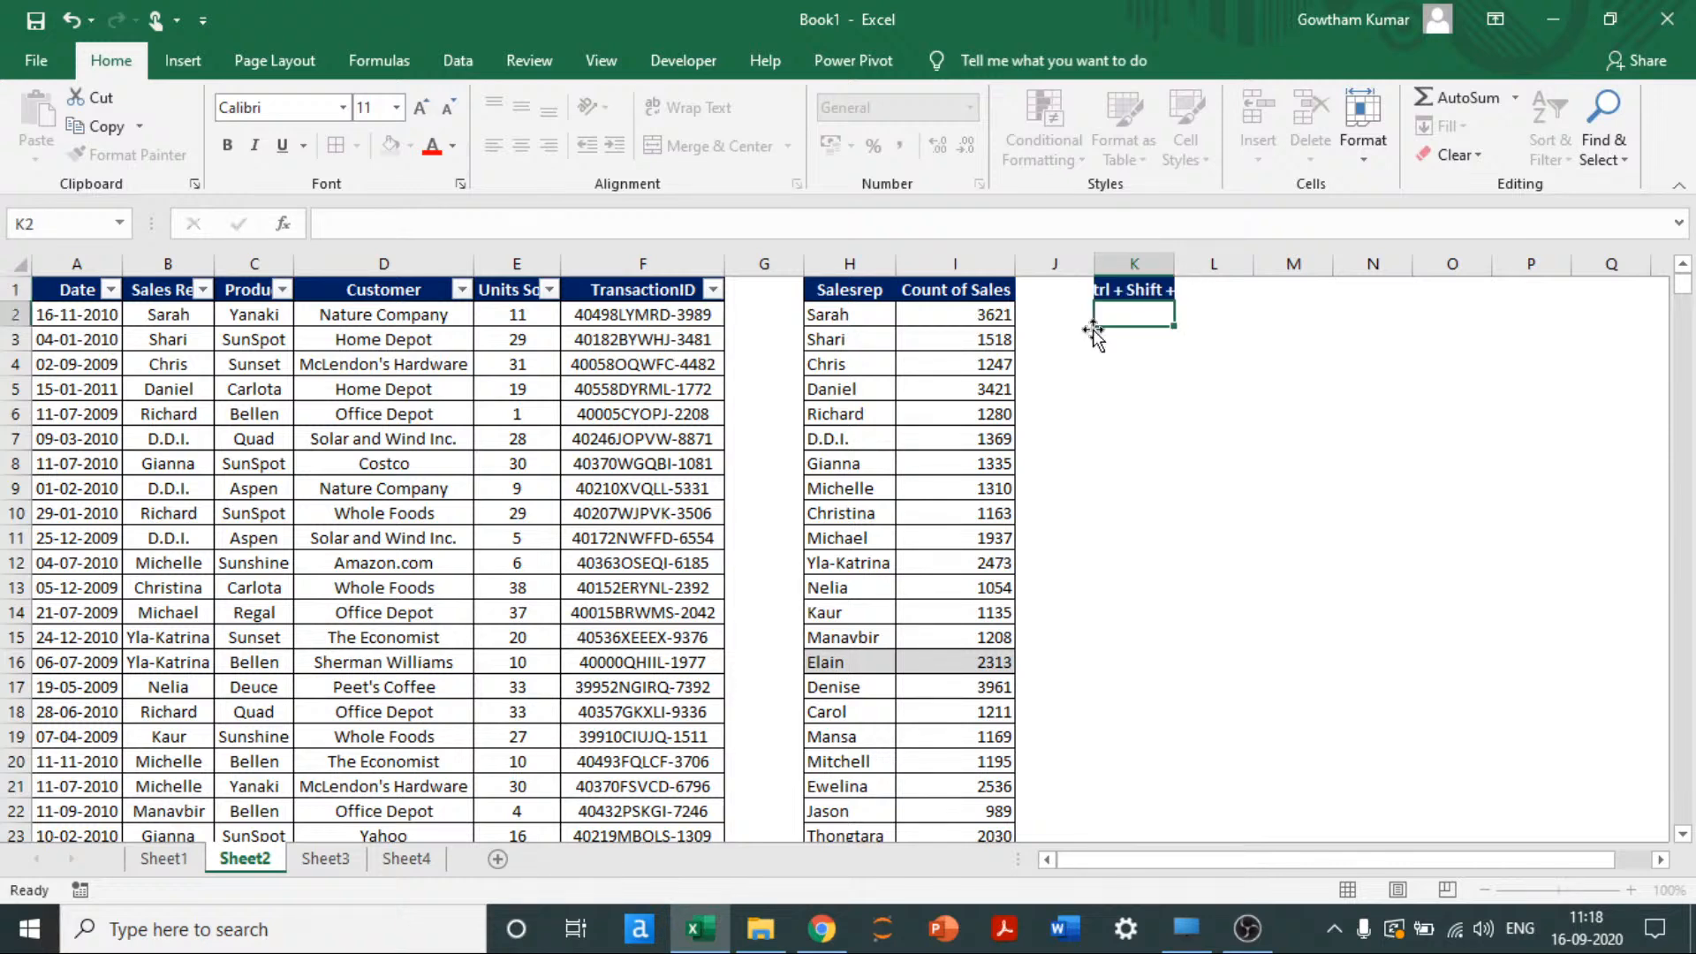
key(Up)
key(Down)
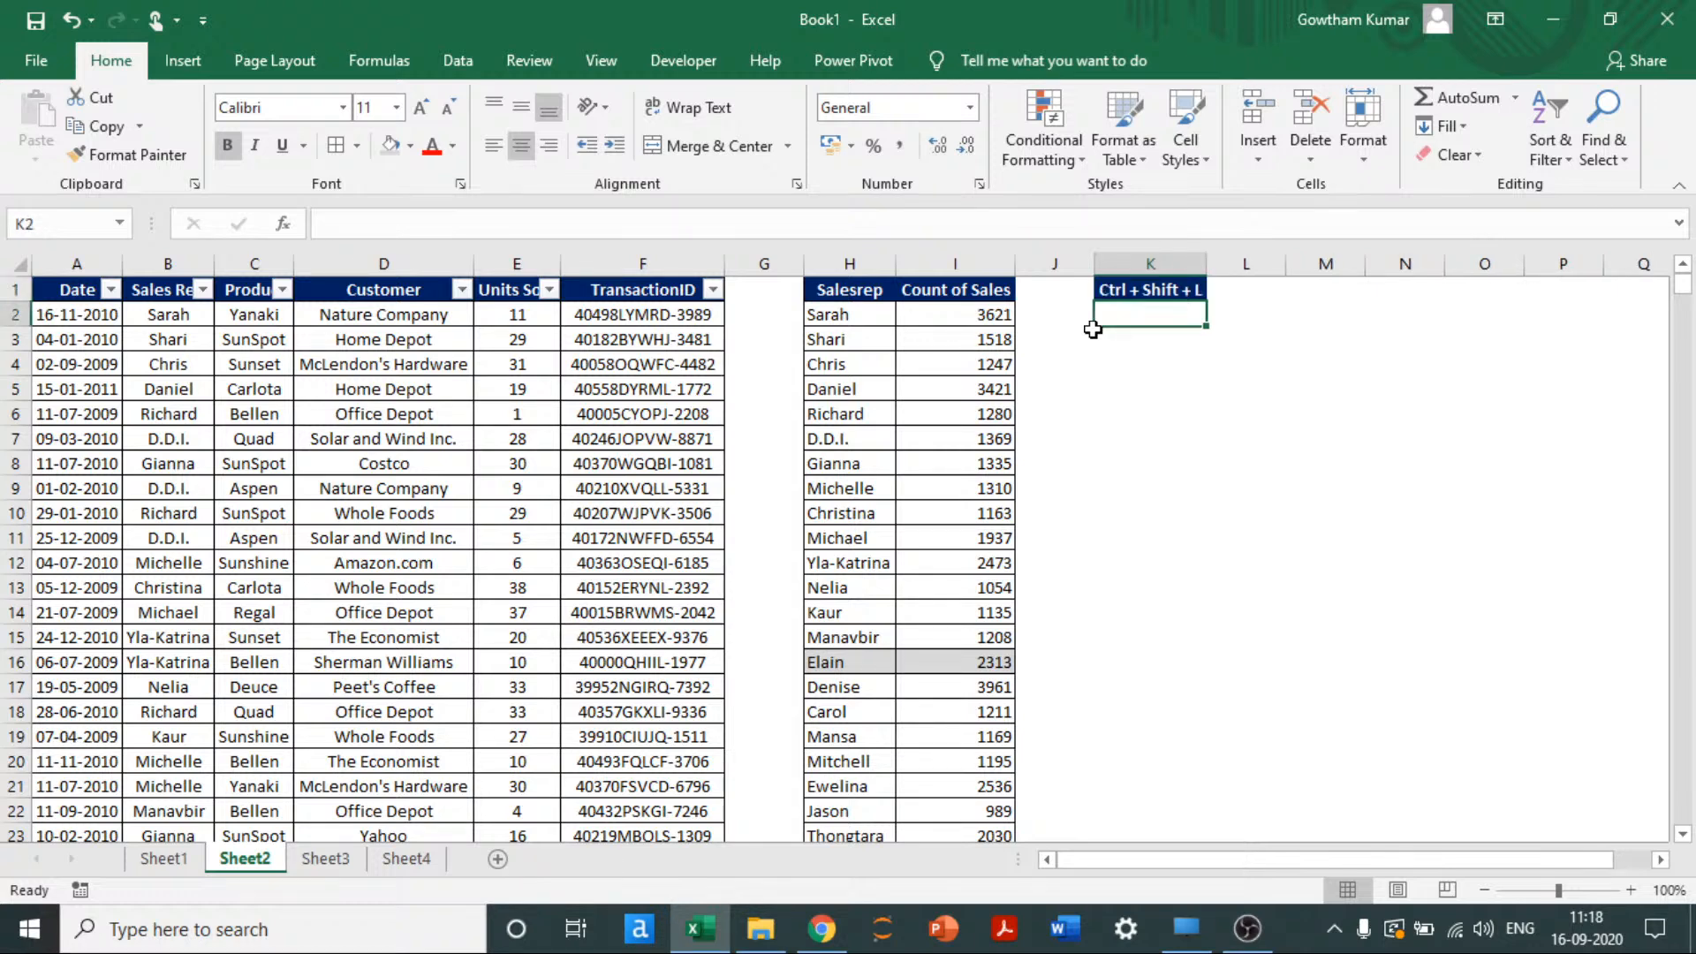
Step: Enter the explanation "Applies/Removes Filter" in K2
text(Applies/Removes)
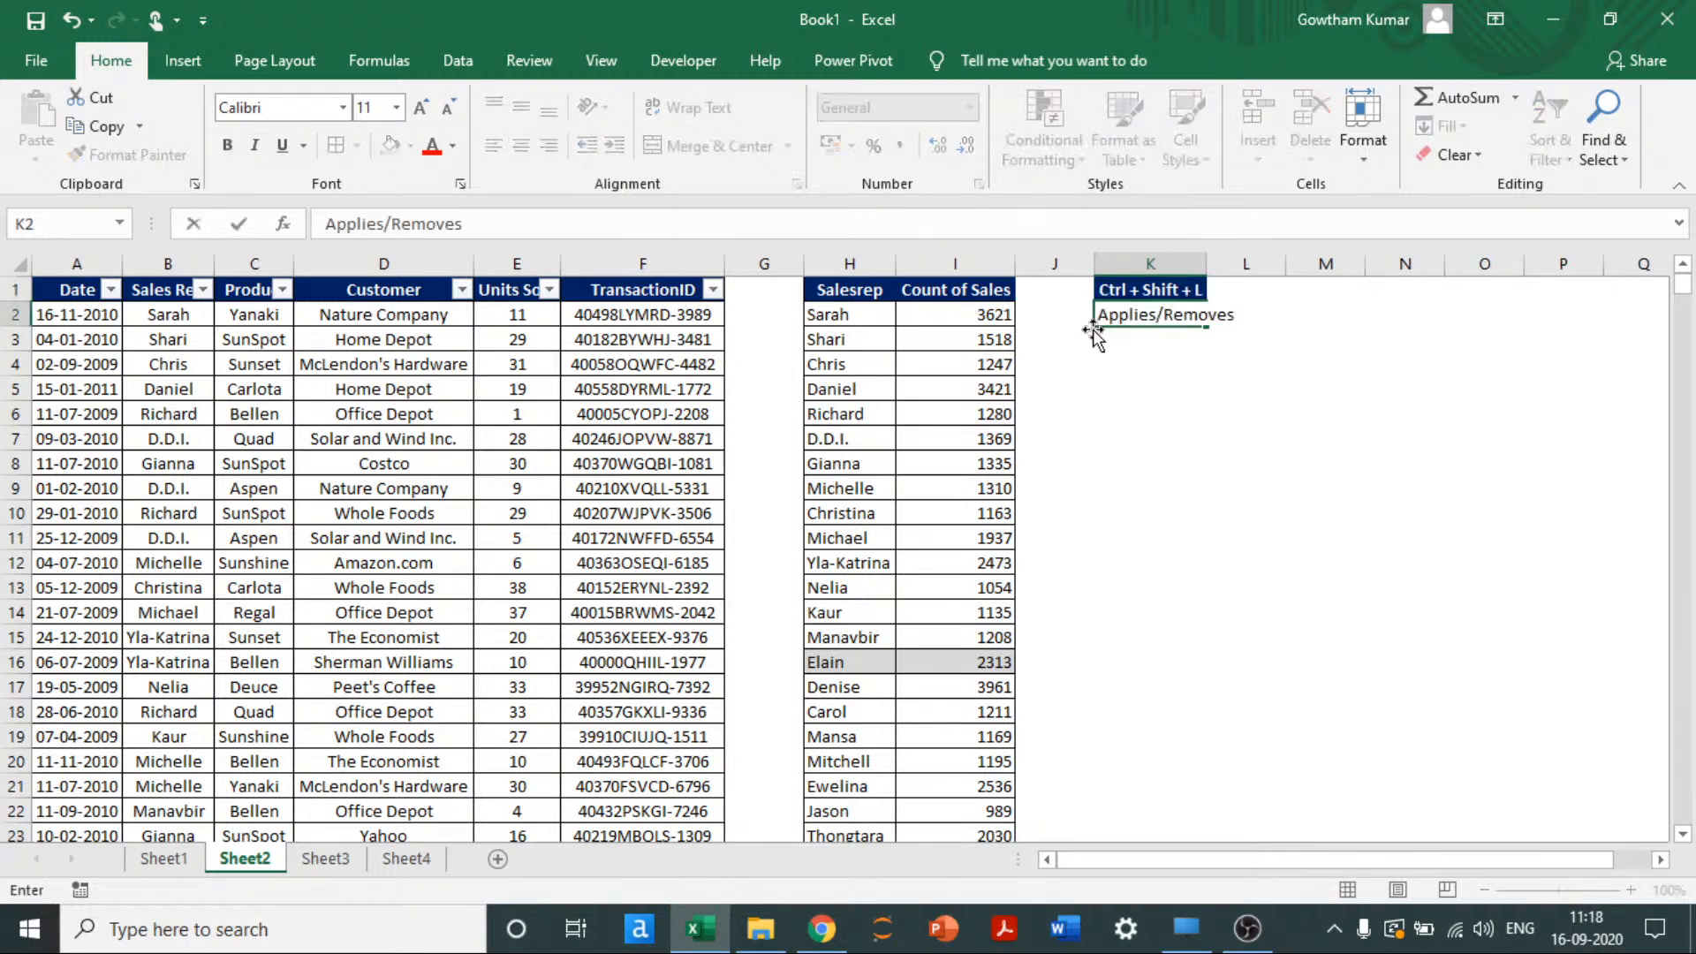
text( Filter)
key(ctrl+Return)
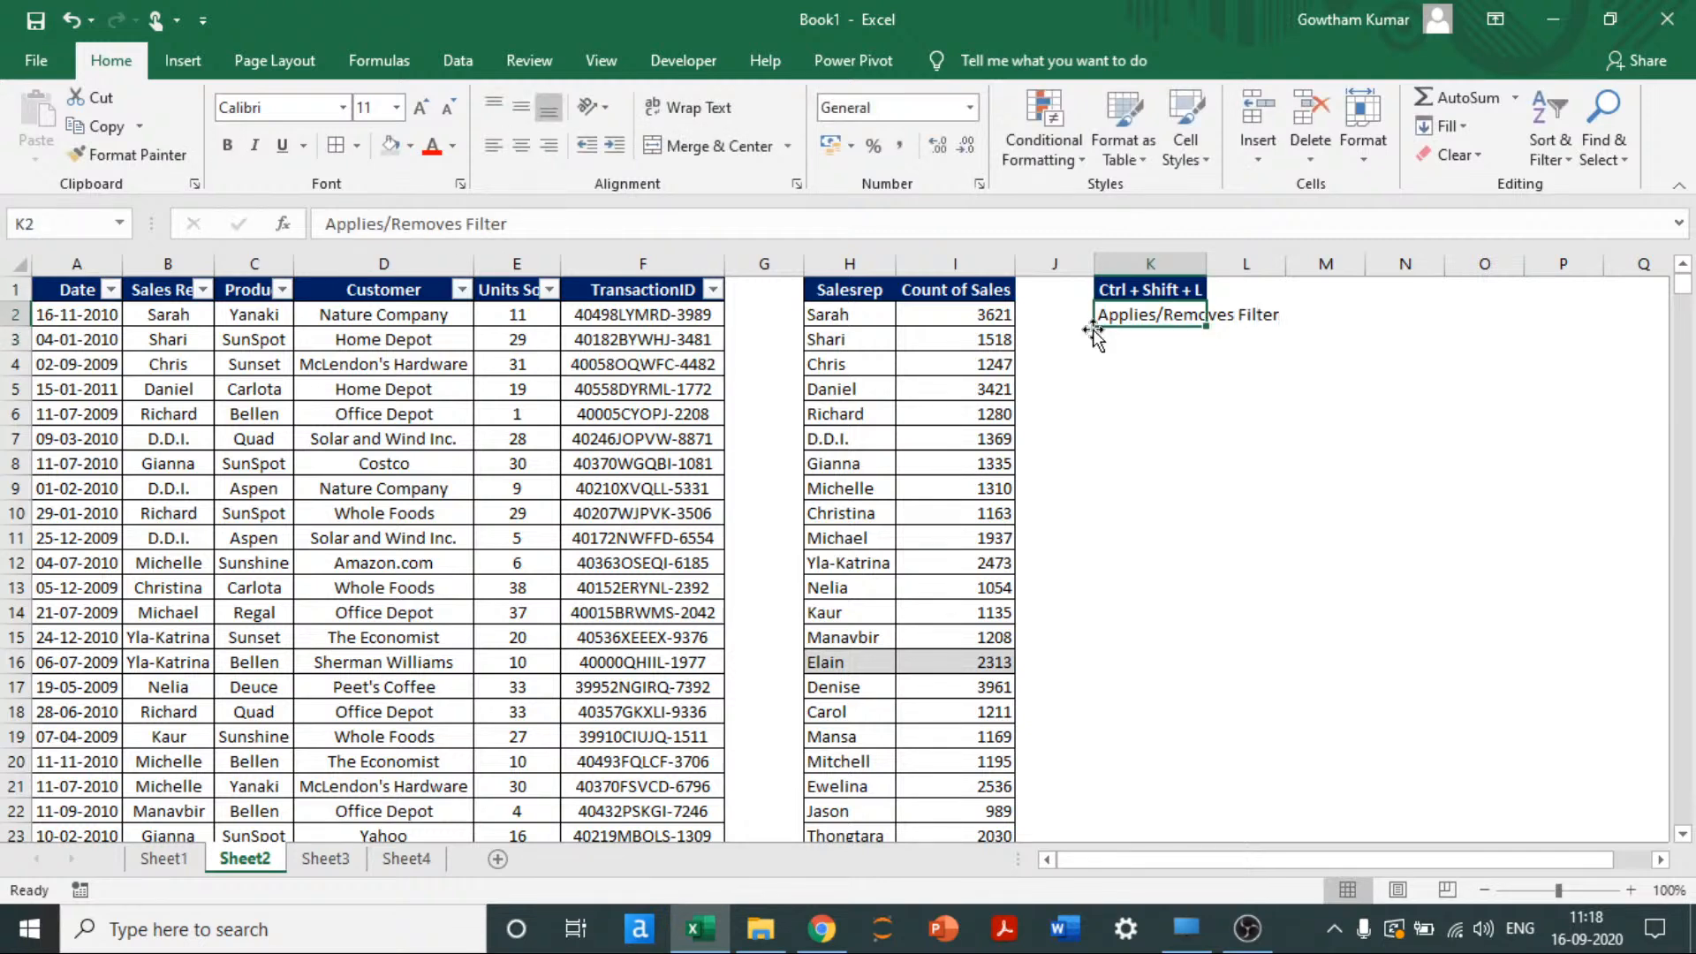
Step: Toggle the data table's header filters off and on twice, first from F1 and again from A1
key(Left)
key(Left)
key(Left)
key(Left)
key(Left)
key(Up)
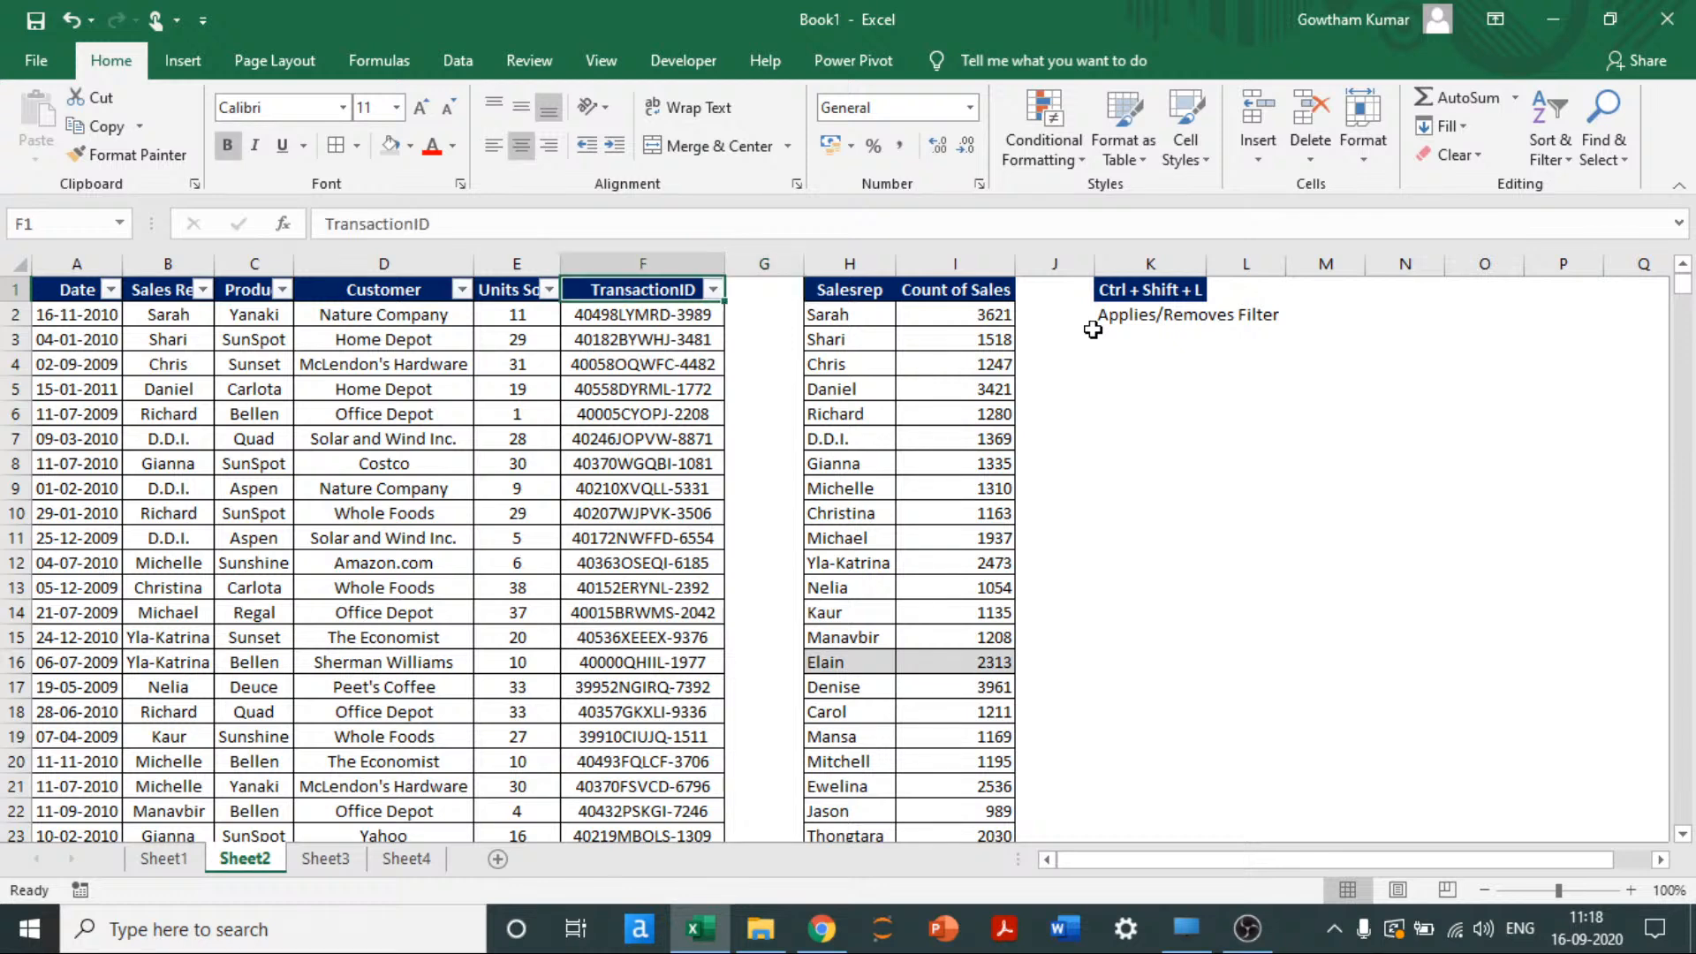
key(ctrl+shift+l)
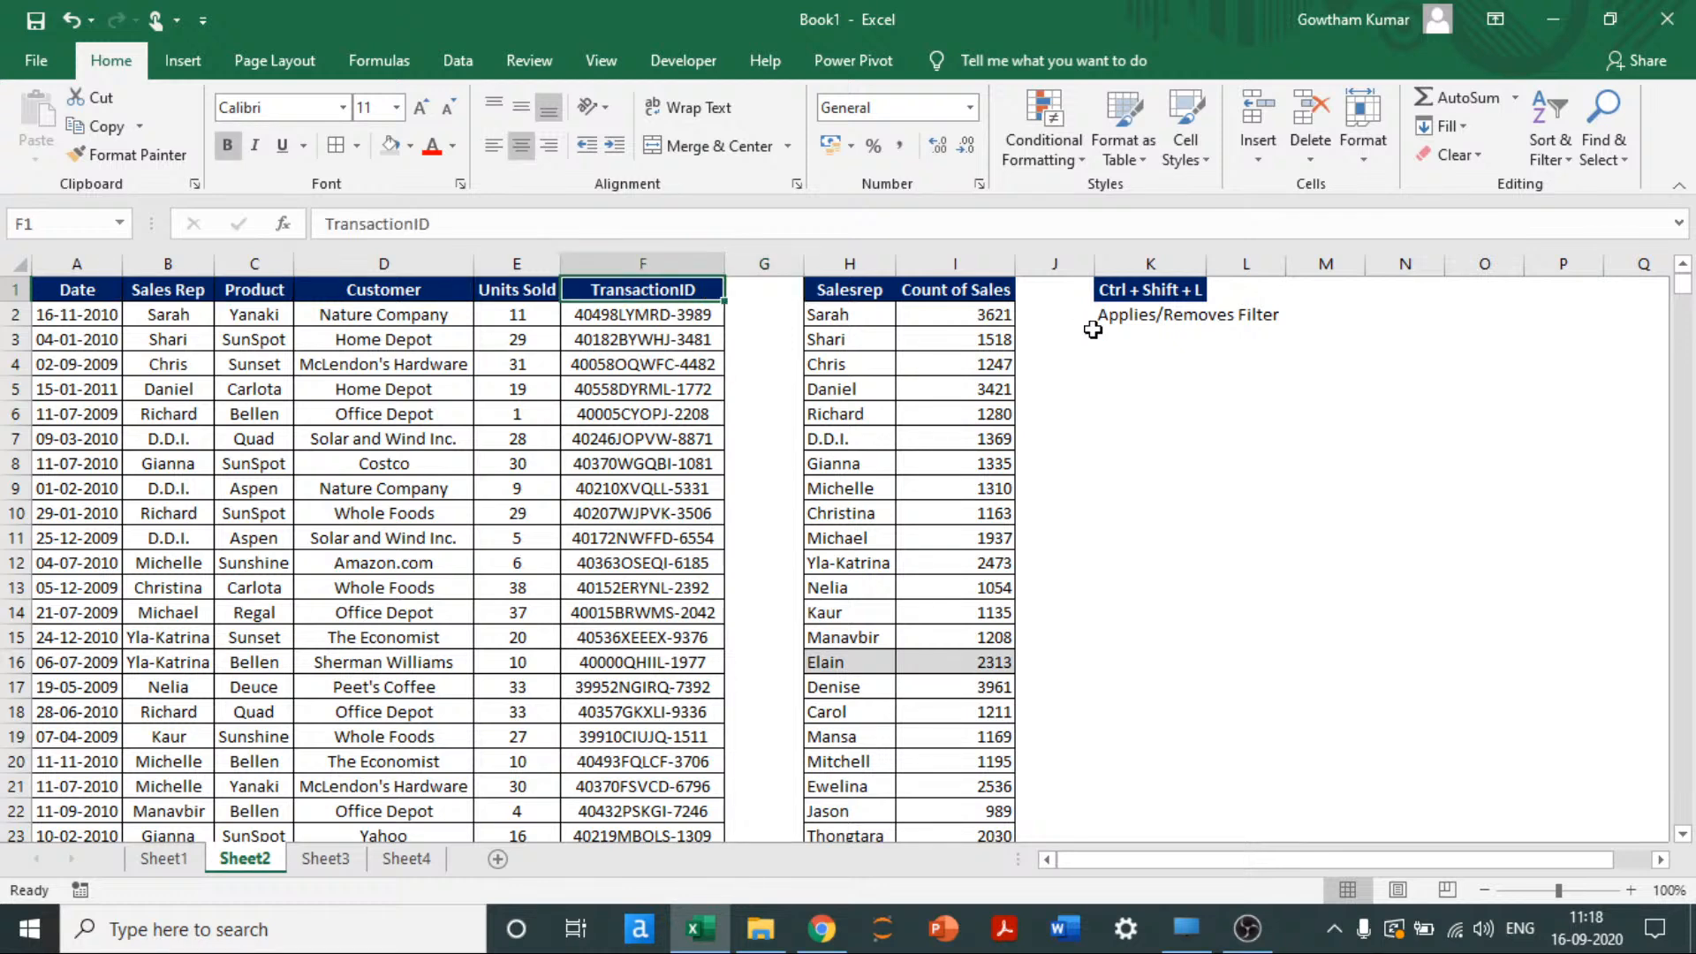
key(ctrl+Home)
key(ctrl+shift+l)
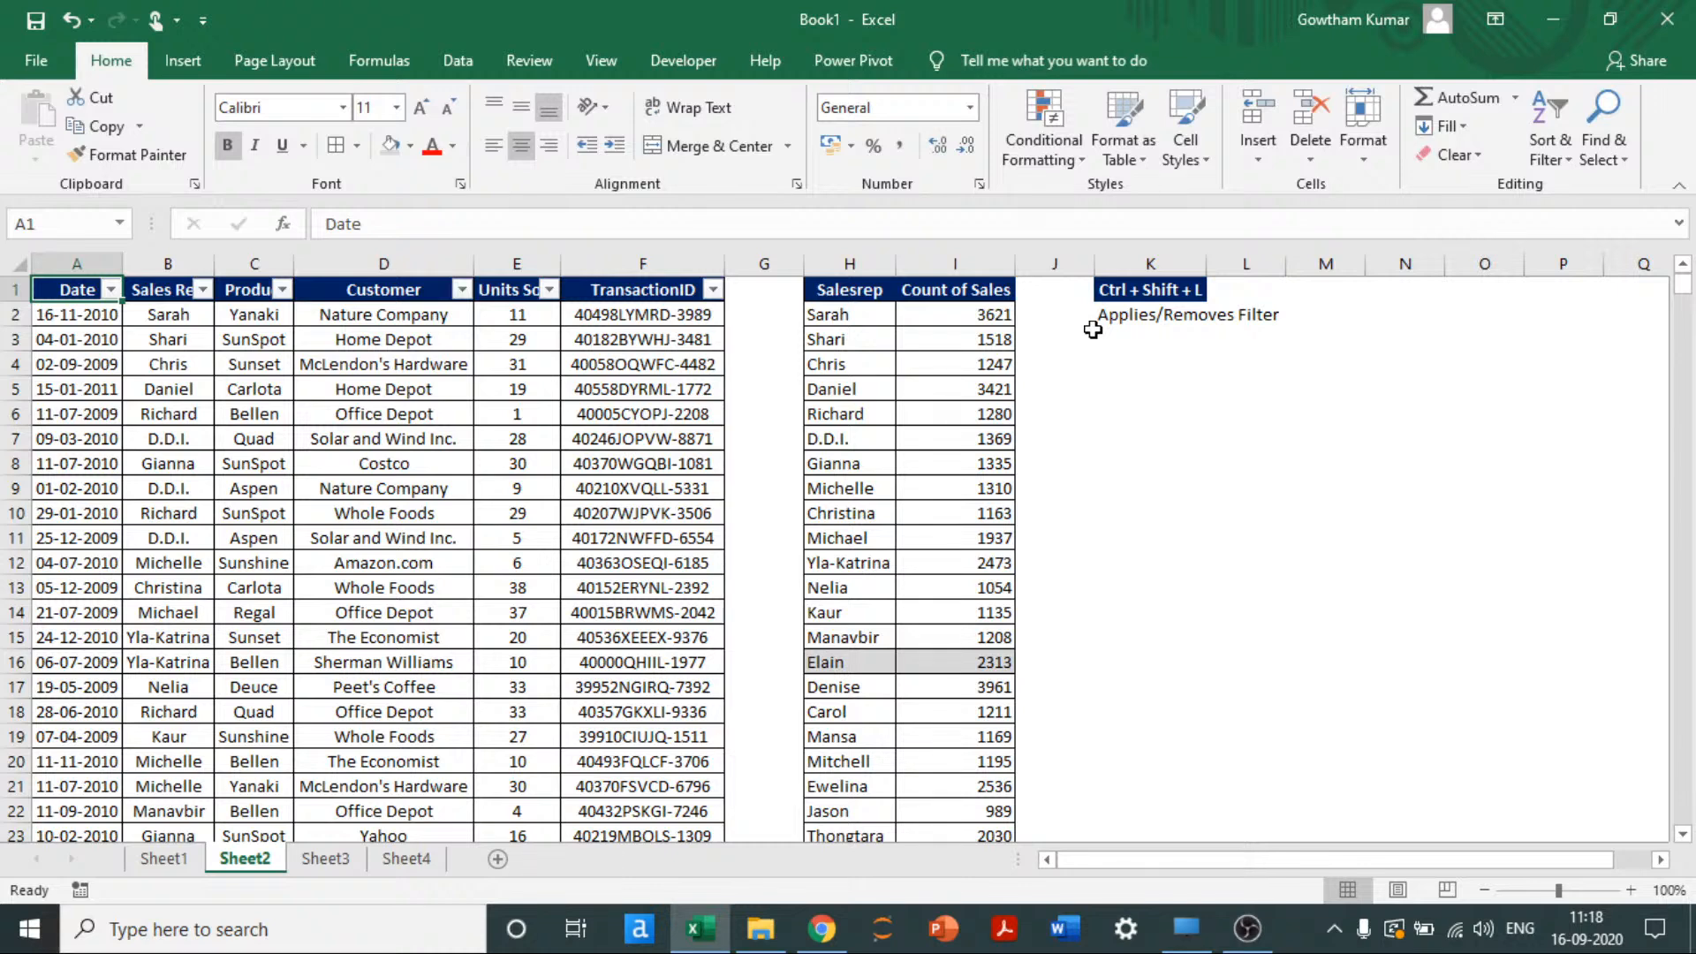
key(ctrl+shift+l)
key(ctrl+shift+l)
Step: Open the Product column's filter list, look through its sorting and filtering options, and close it without applying anything
key(Right)
key(Right)
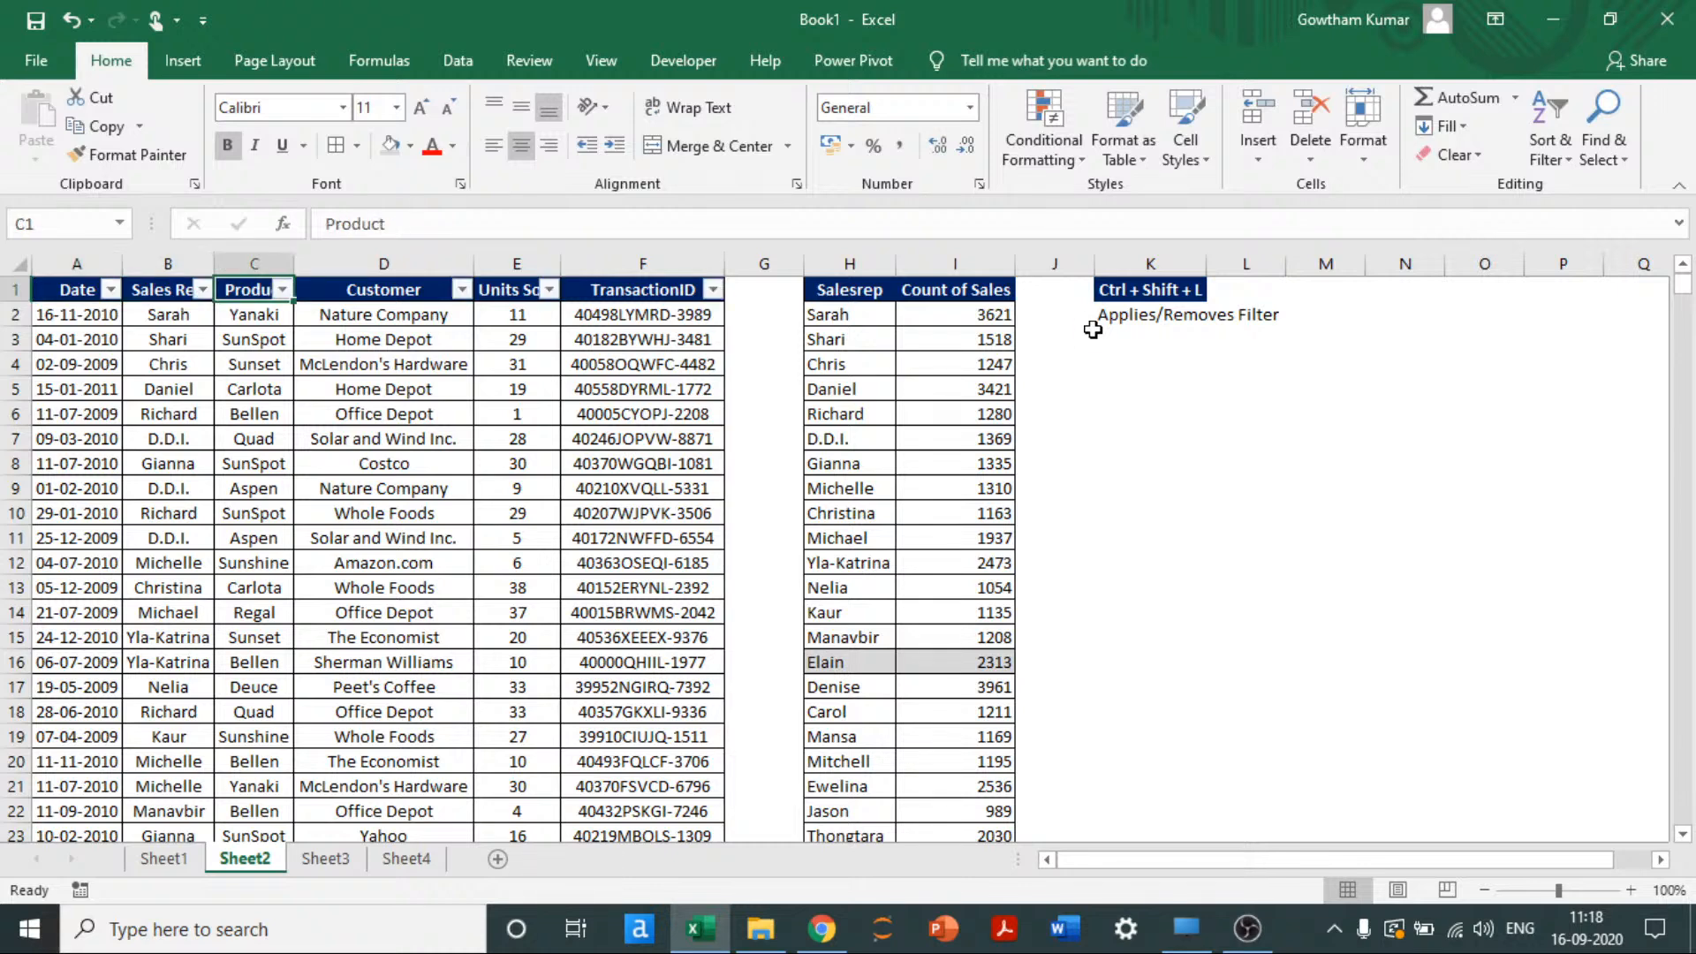
key(alt+Down)
key(Down)
key(Down)
key(Down)
key(Down)
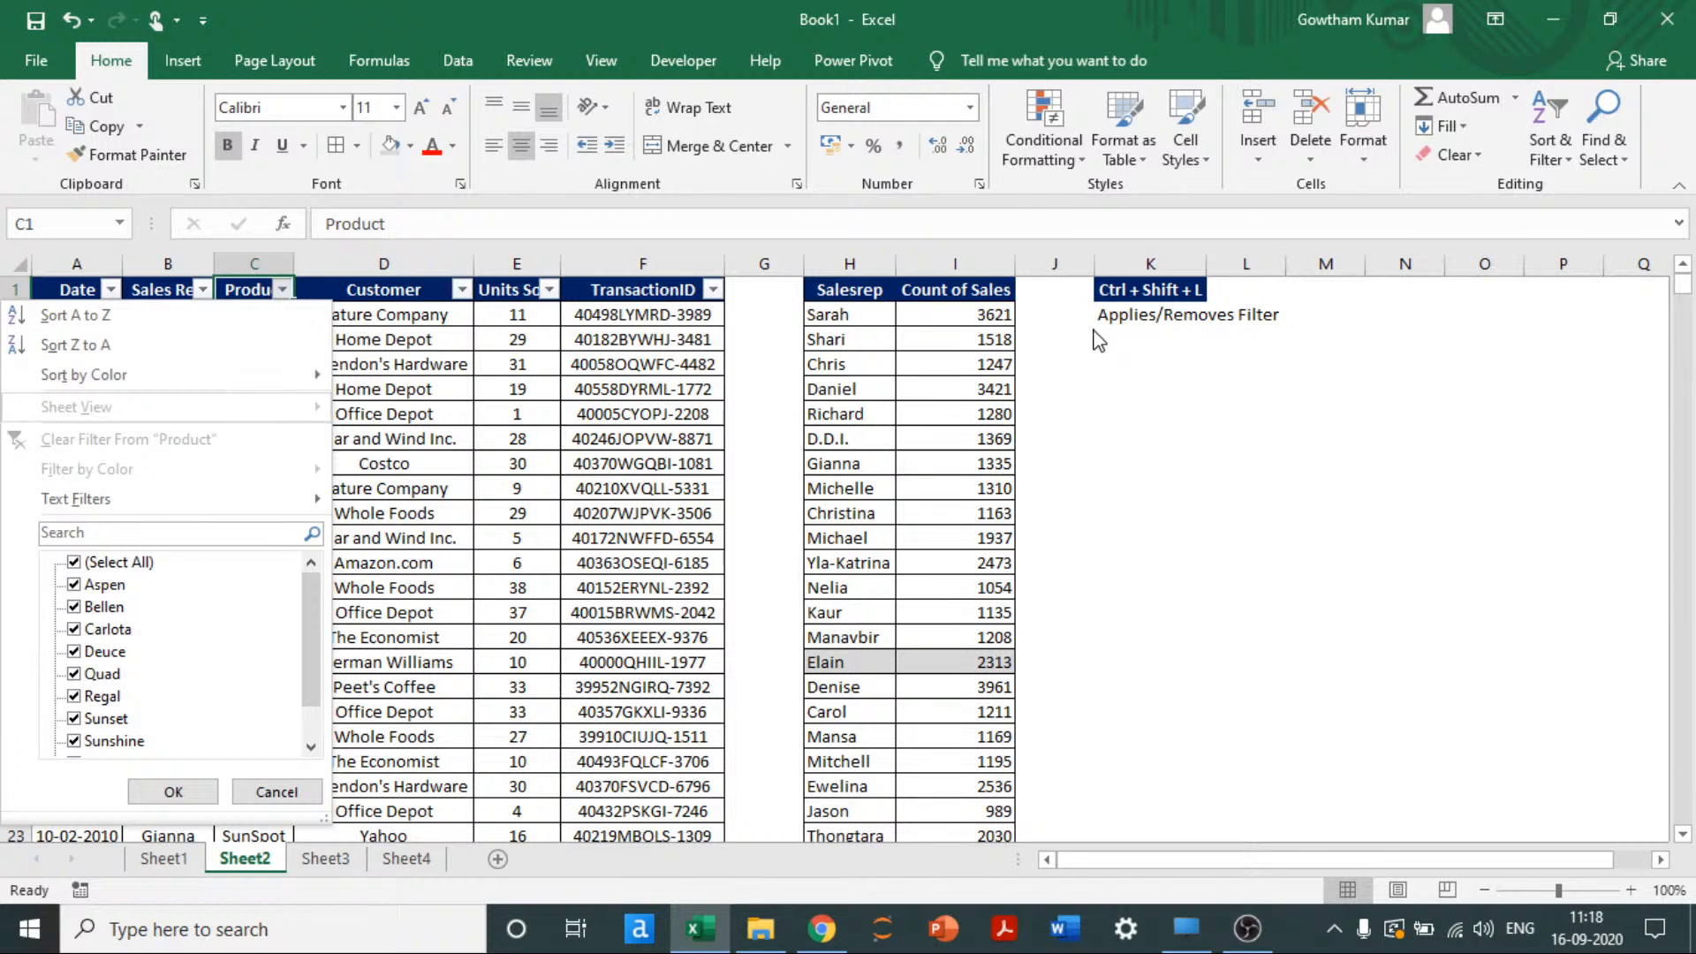
key(Up)
key(Up)
key(Up)
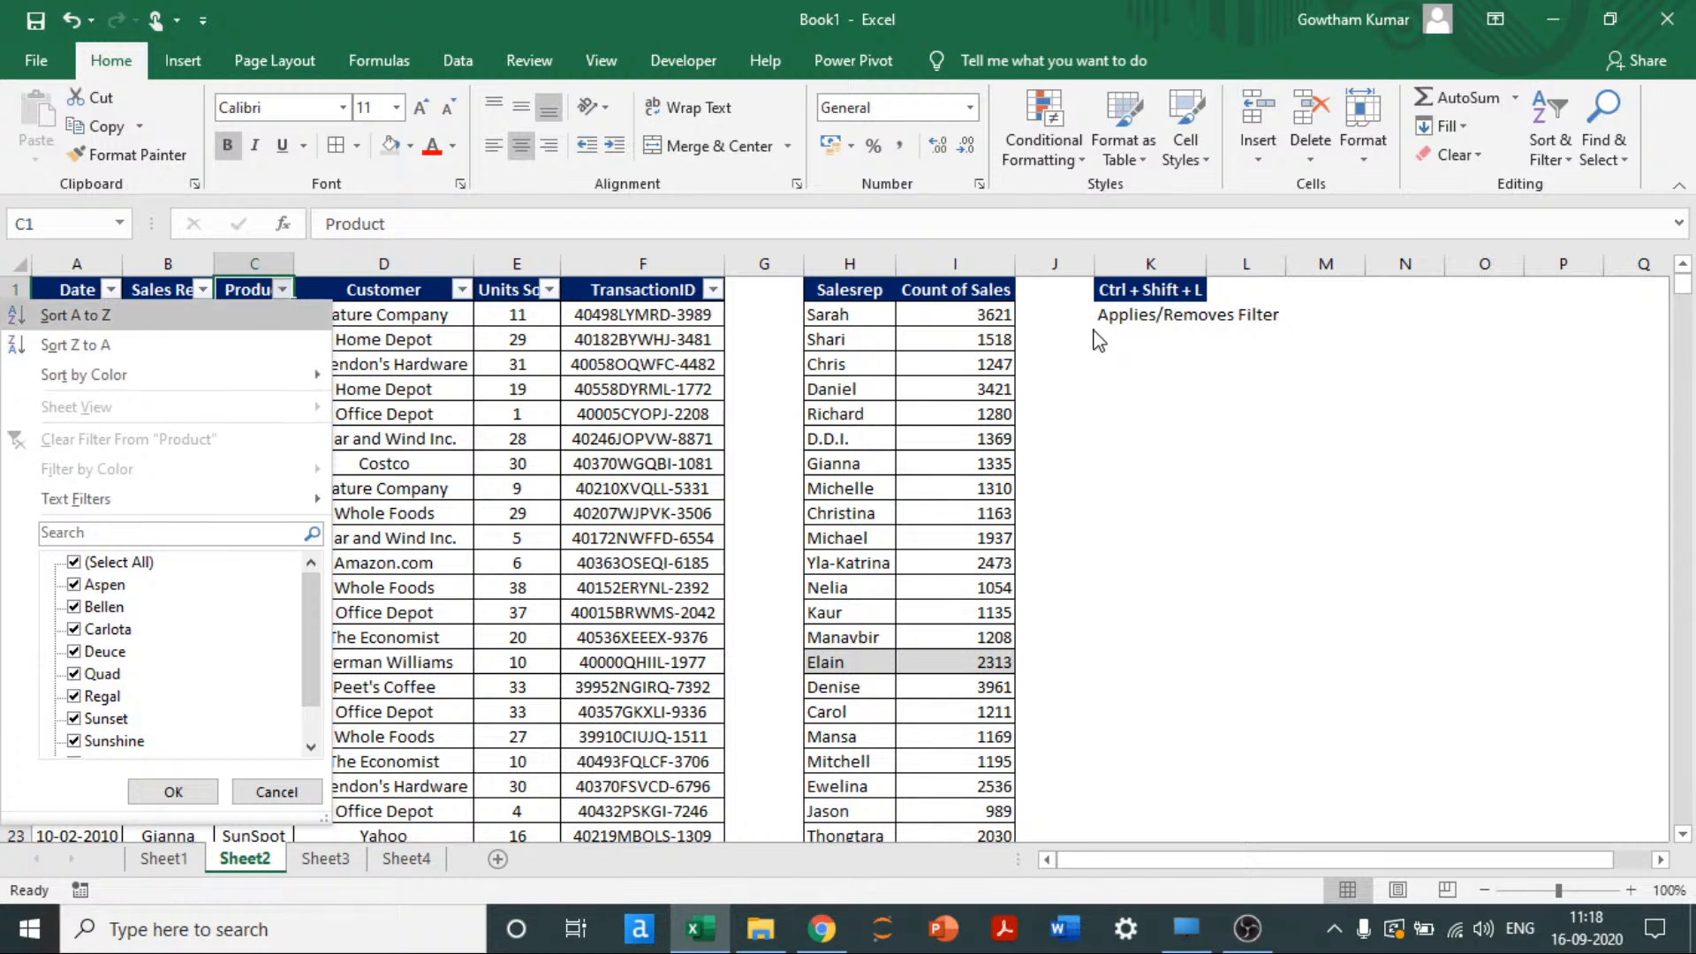
key(Down)
key(Down)
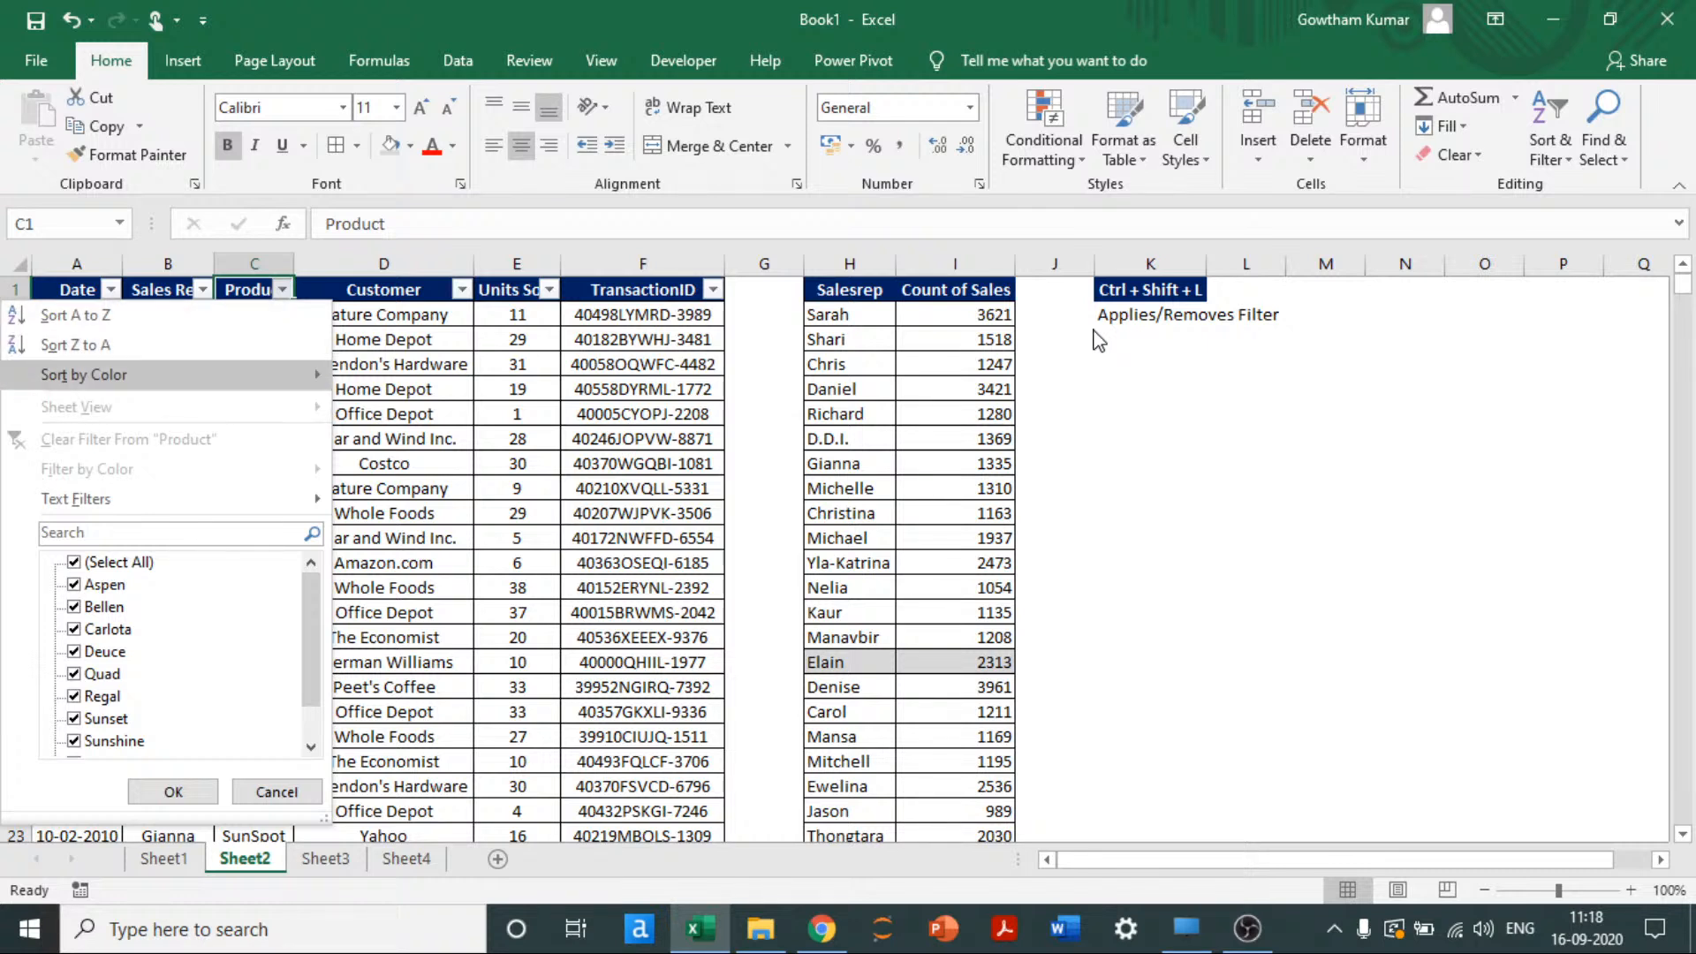
key(Down)
key(Down)
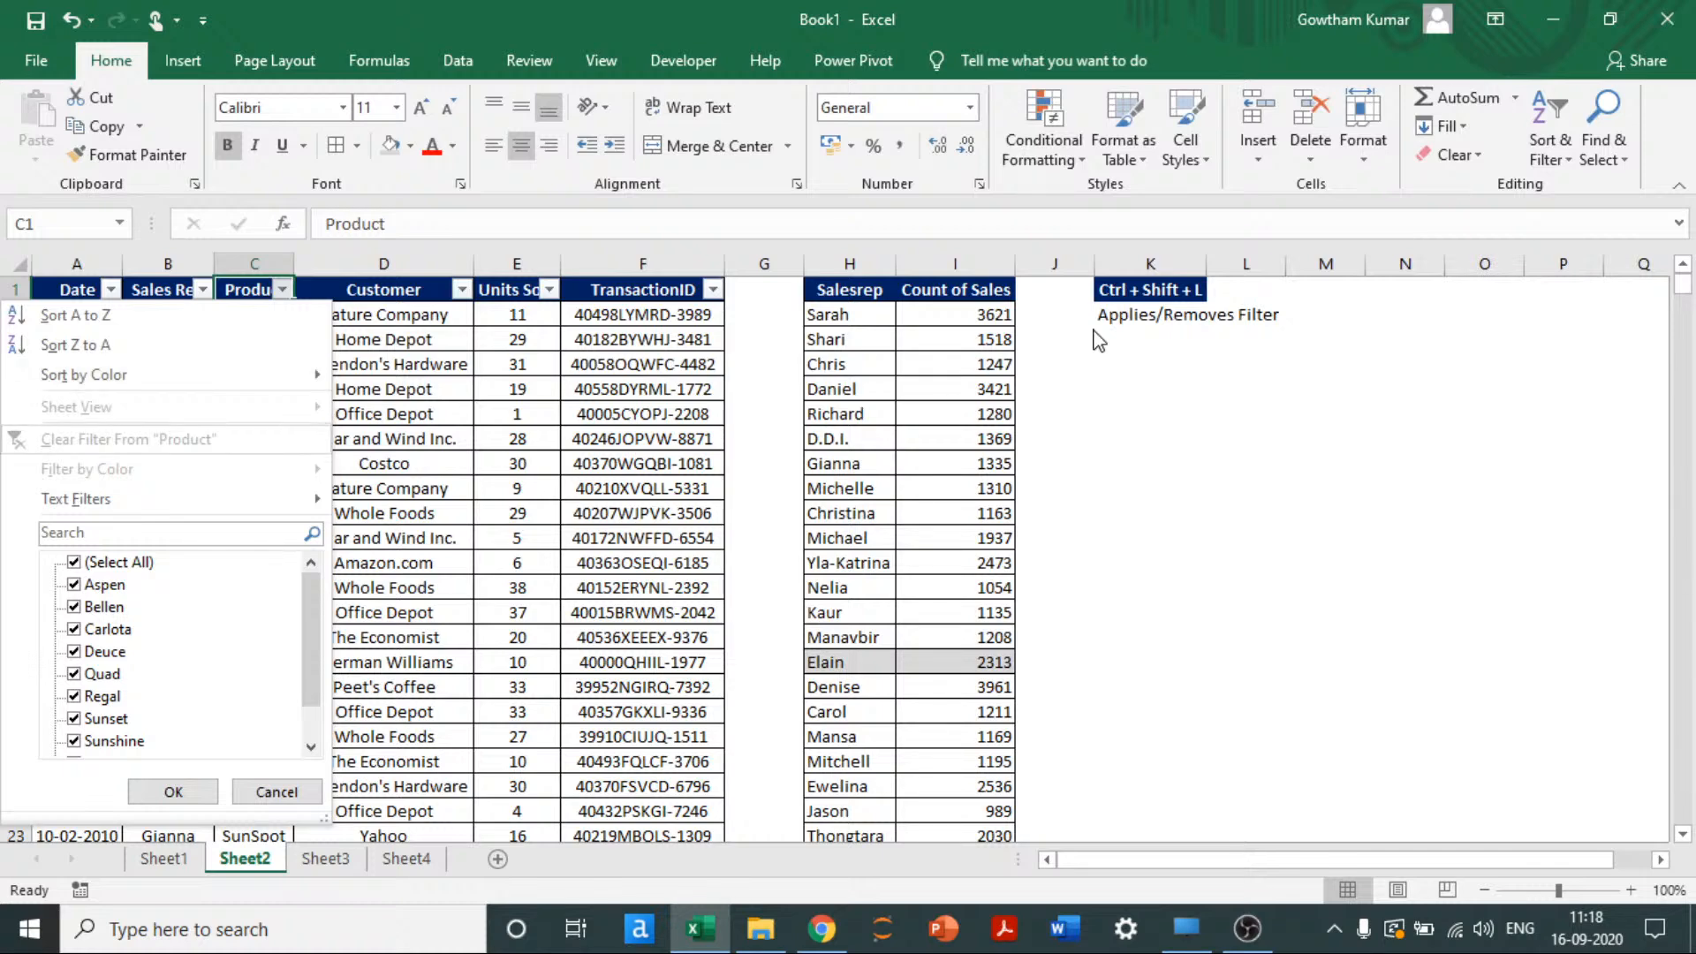
key(Escape)
Step: Look down the Product column's entries as far as row 49
key(Down)
key(Down)
key(Down)
key(Down)
key(Down)
key(Down)
key(Down)
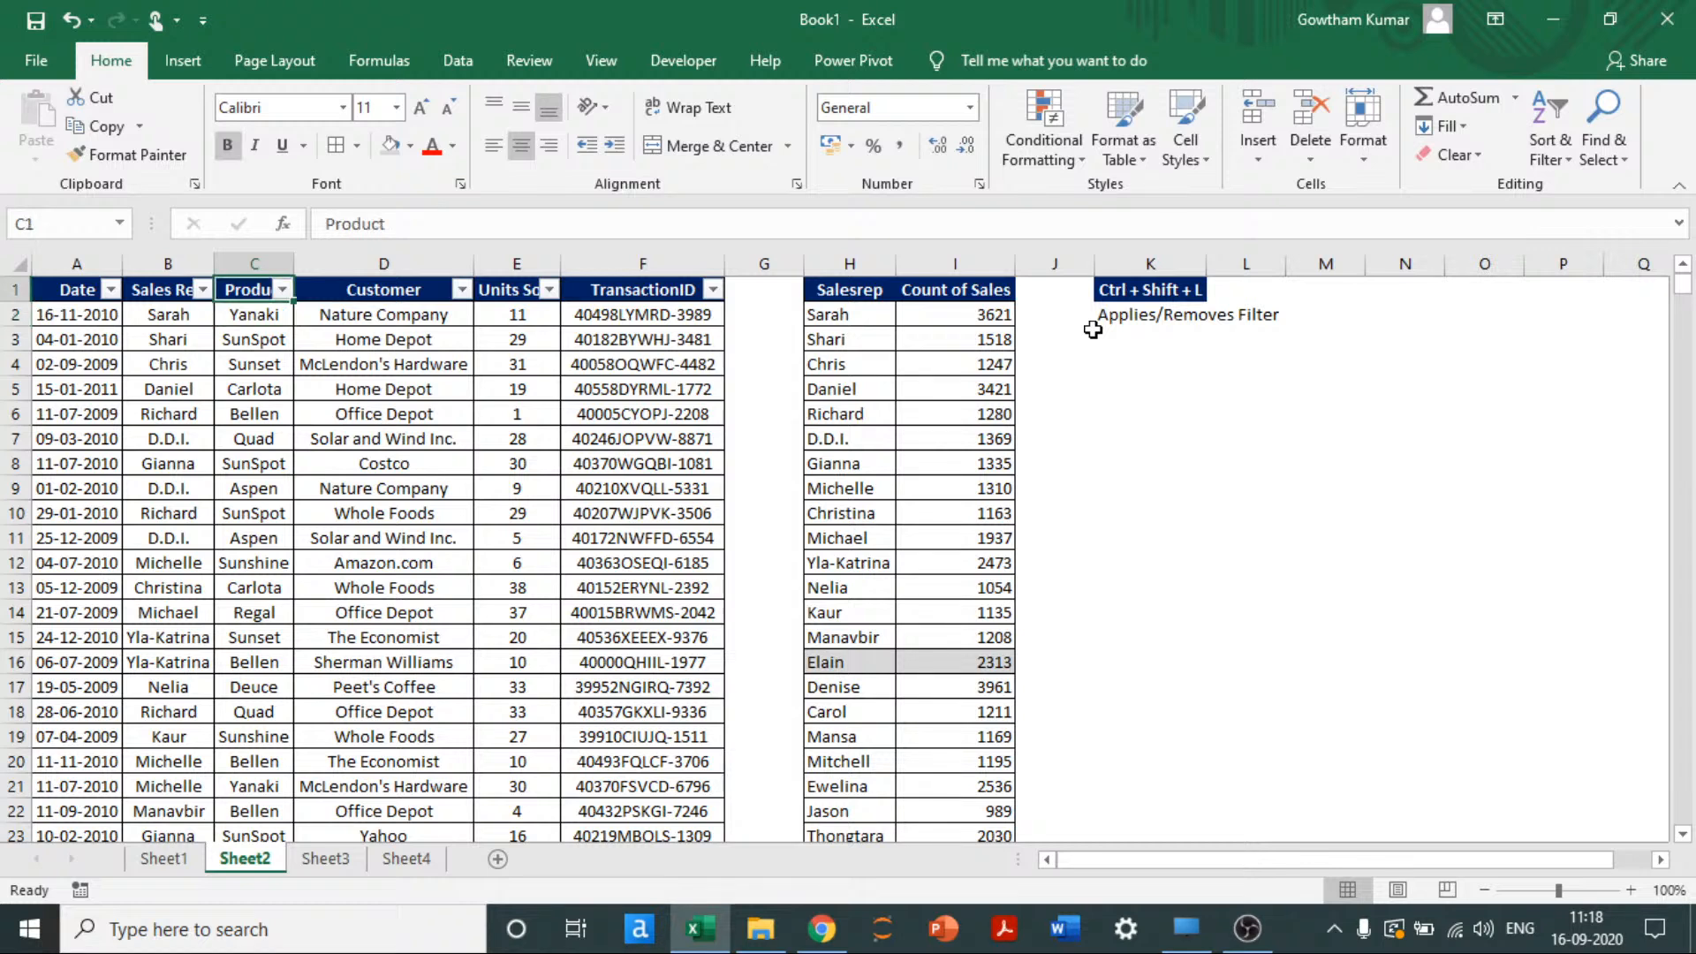
key(Down)
key(Down)
key(Down)
key(Down)
key(Down)
key(Down)
key(Down)
key(Down)
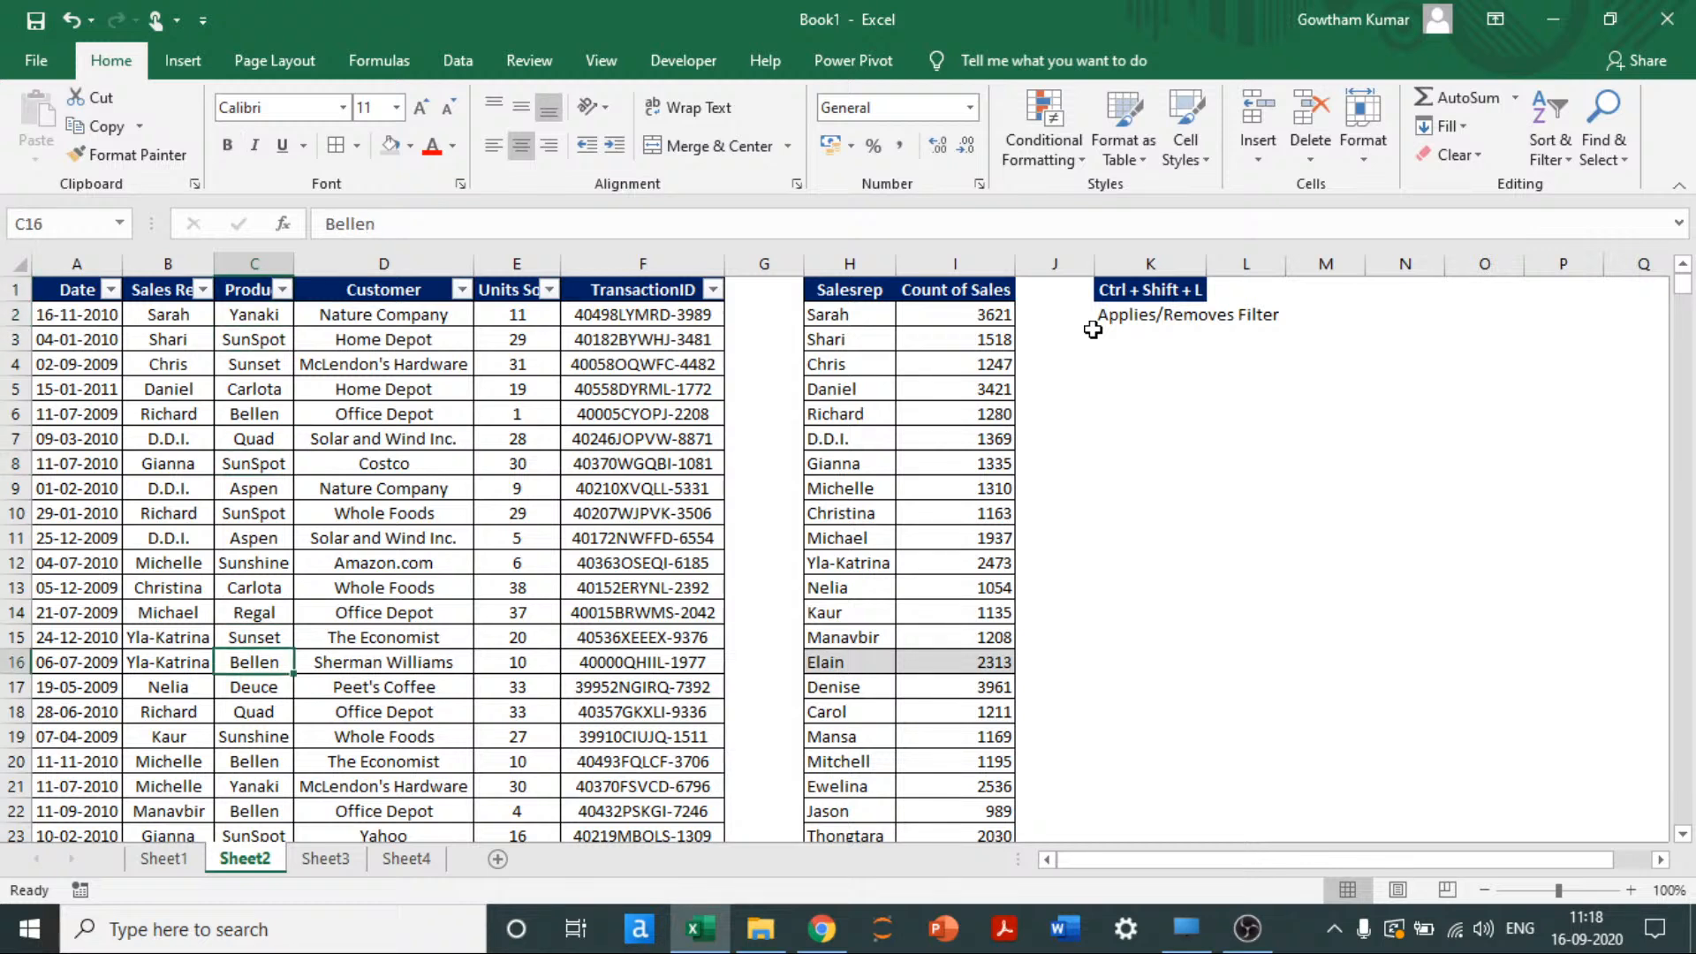
key(Down)
key(Down)
key(Down)
key(Down)
key(Down)
key(Down)
key(Down)
key(Down)
key(Down)
key(Down)
key(Down)
key(Down)
key(Down)
key(Down)
key(Down)
key(Down)
key(Down)
key(Down)
key(Down)
key(Down)
Step: Fill the Product entries in C36:C49 with yellow
key(shift+Up)
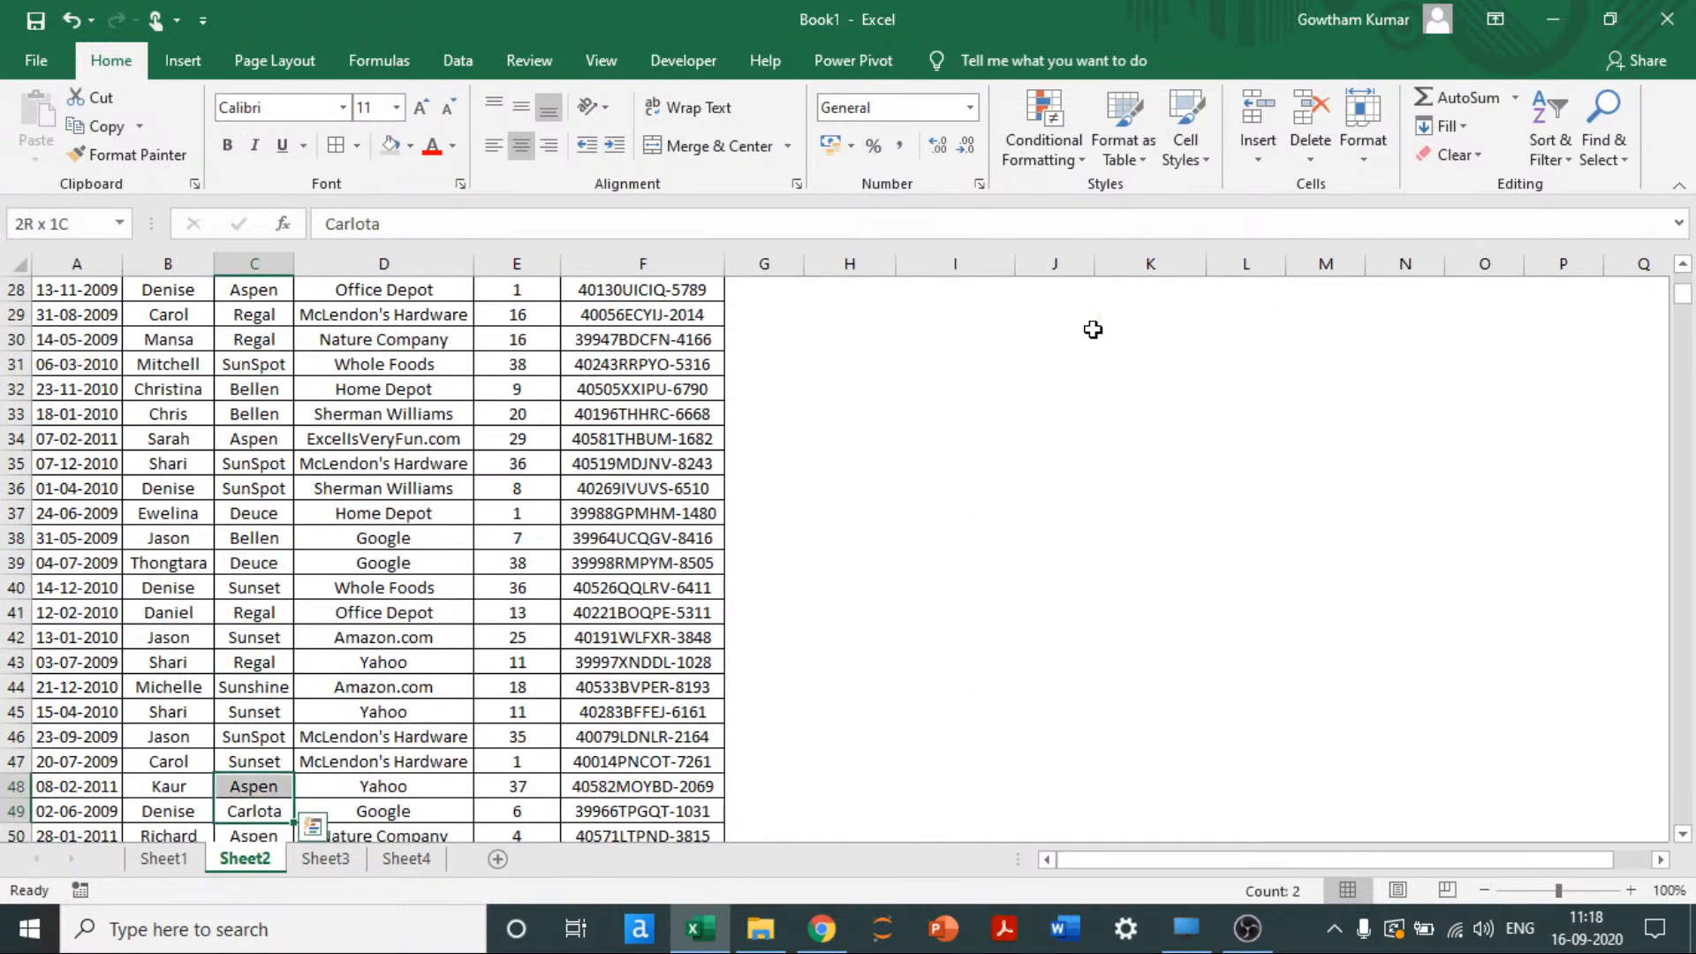
key(shift+Up)
key(shift+Up)
key(shift+Up)
key(shift+Up)
key(shift+Up)
key(shift+Up)
key(shift+Up)
key(shift+Up)
key(shift+Up)
key(shift+Up)
key(shift+Up)
key(shift+Up)
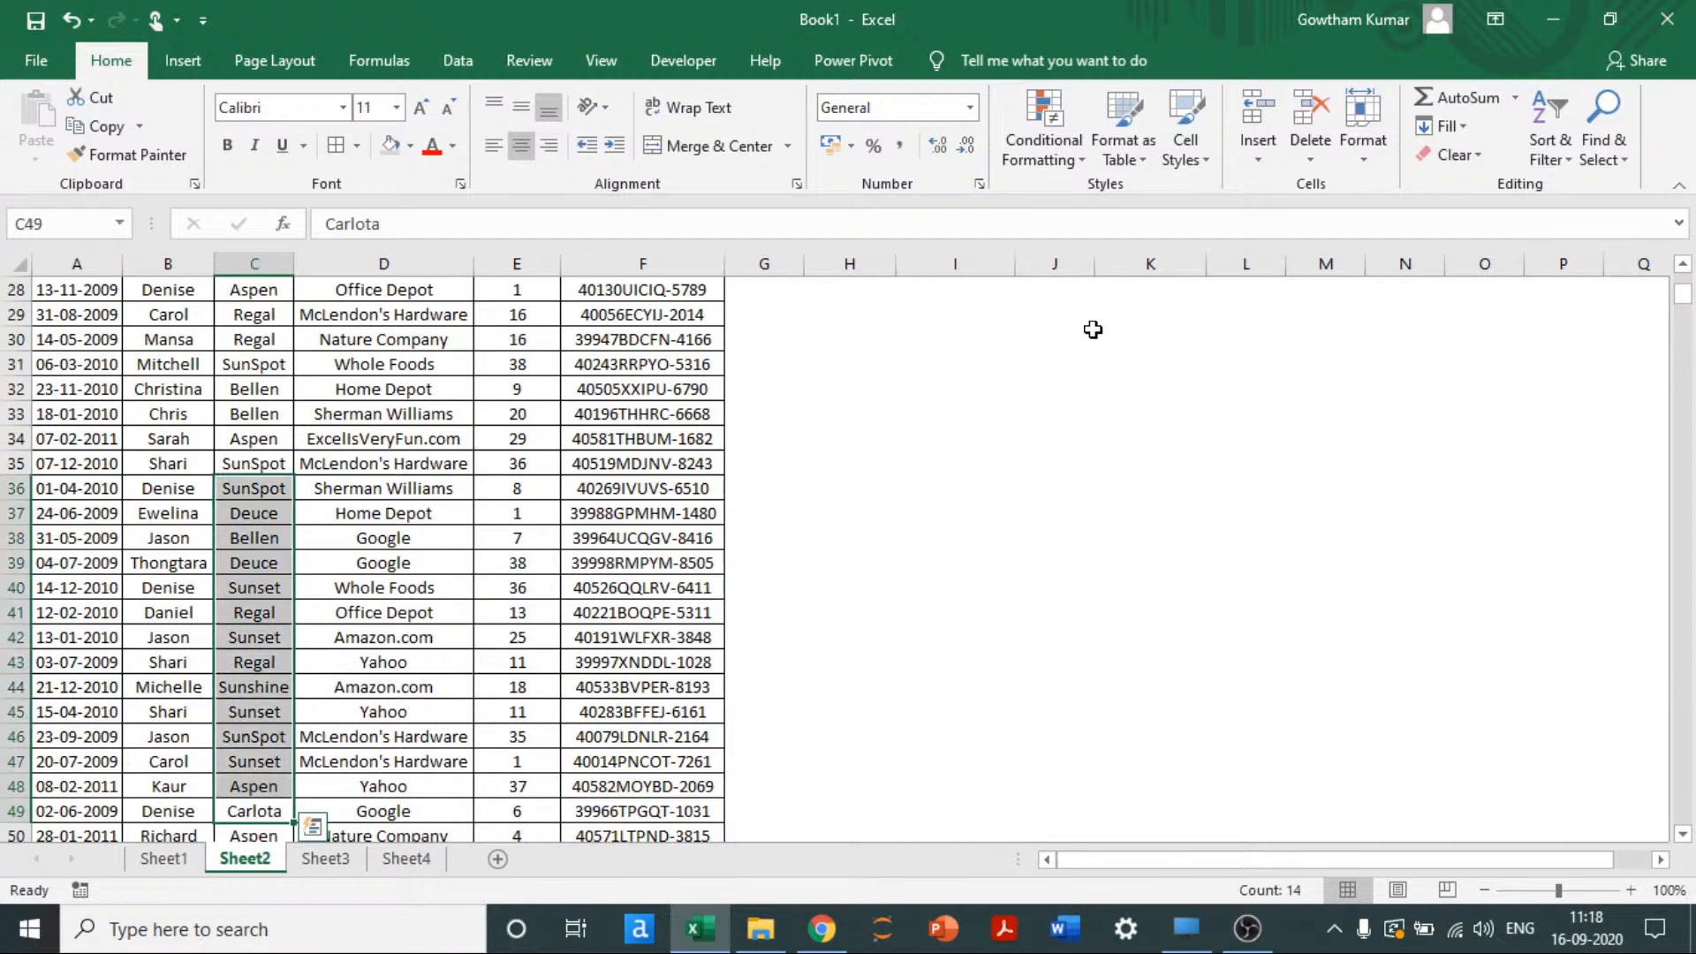
click(410, 146)
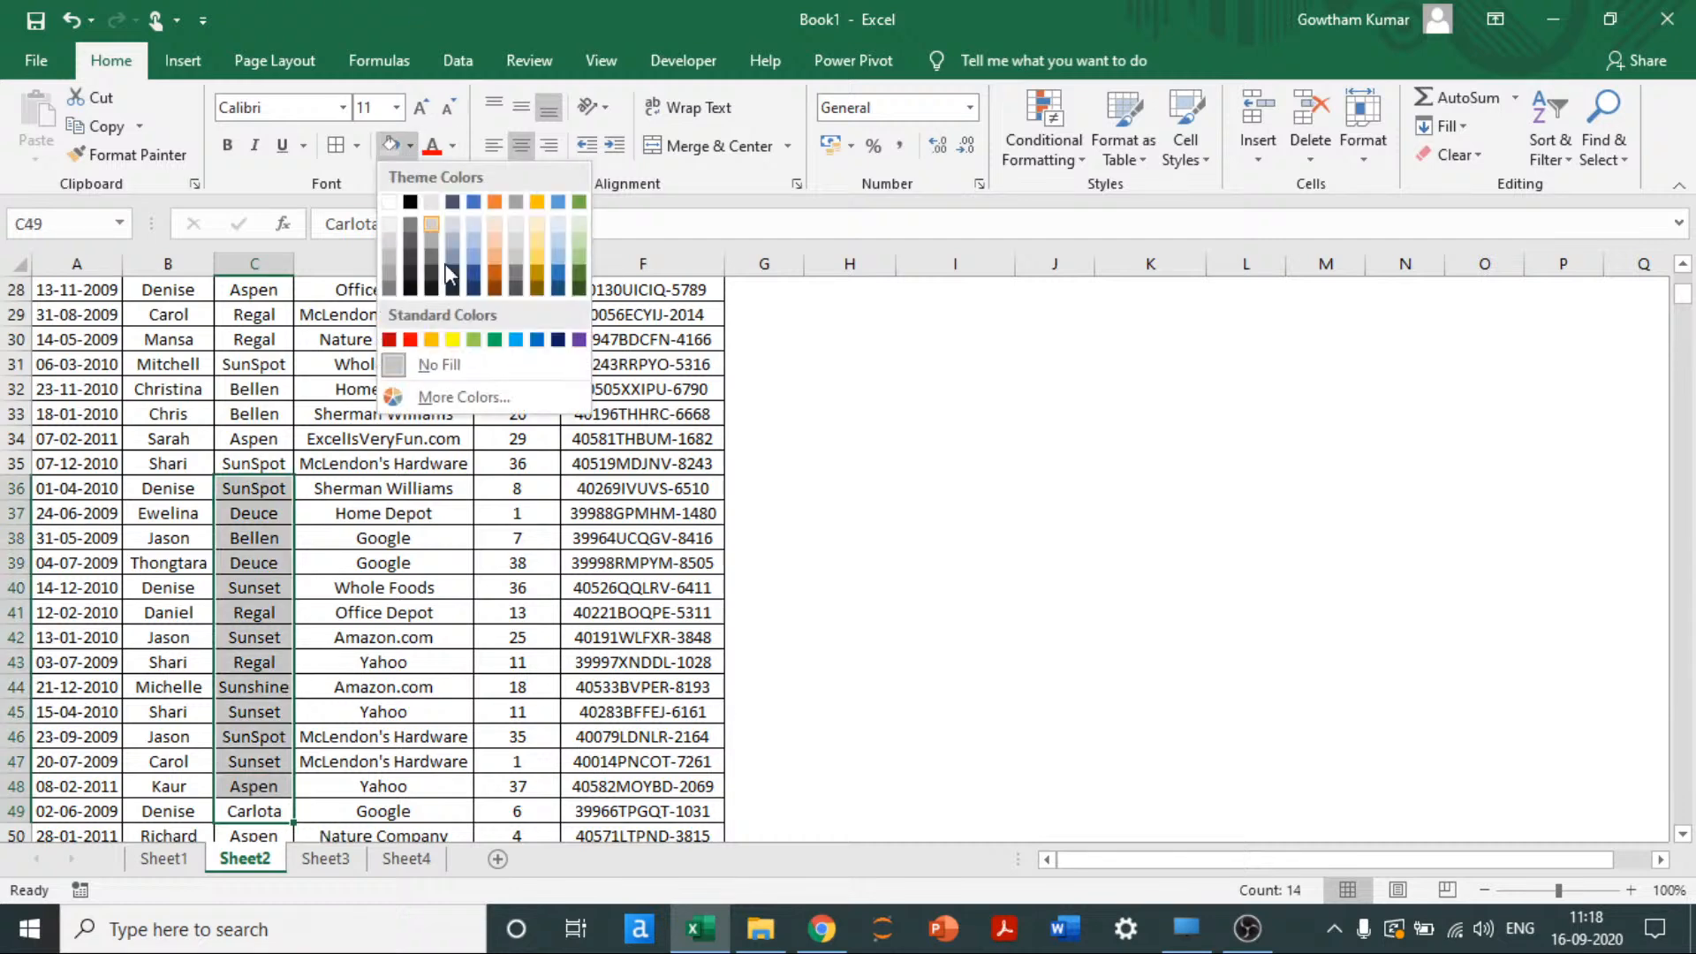
click(452, 339)
click(247, 389)
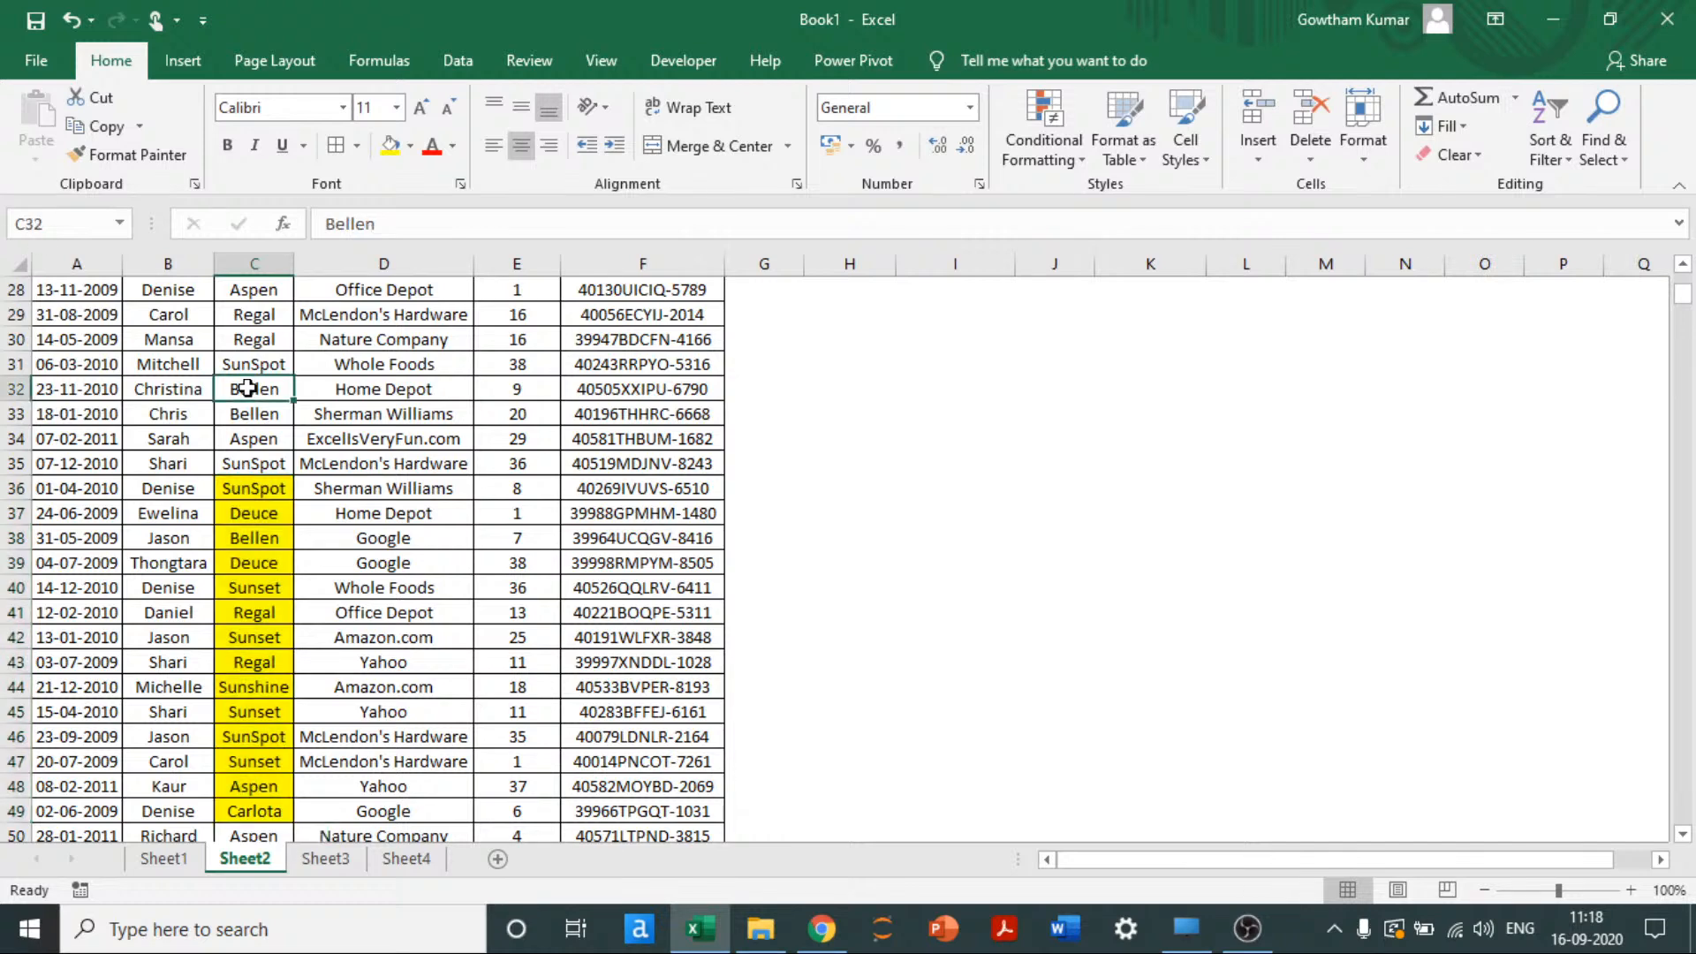
Step: Fill the Product entries in C24:C30 with dark orange and replace that fill with light orange
scroll(247, 389, up, 2)
drag(253, 339, 253, 489)
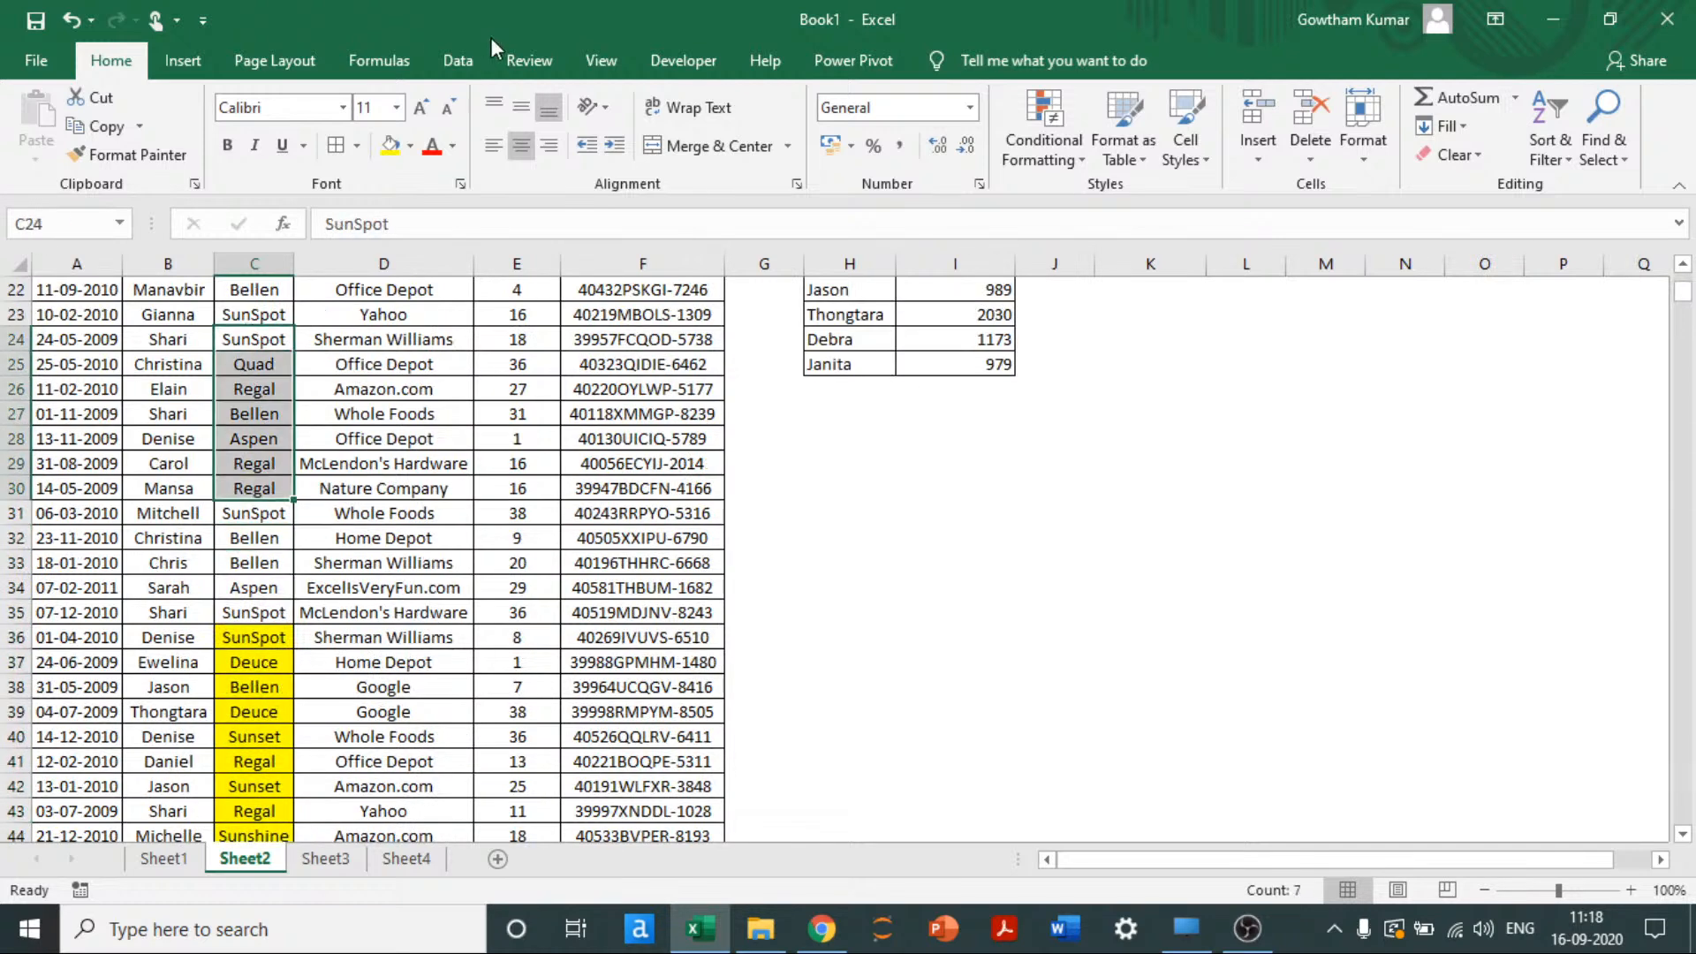
click(410, 146)
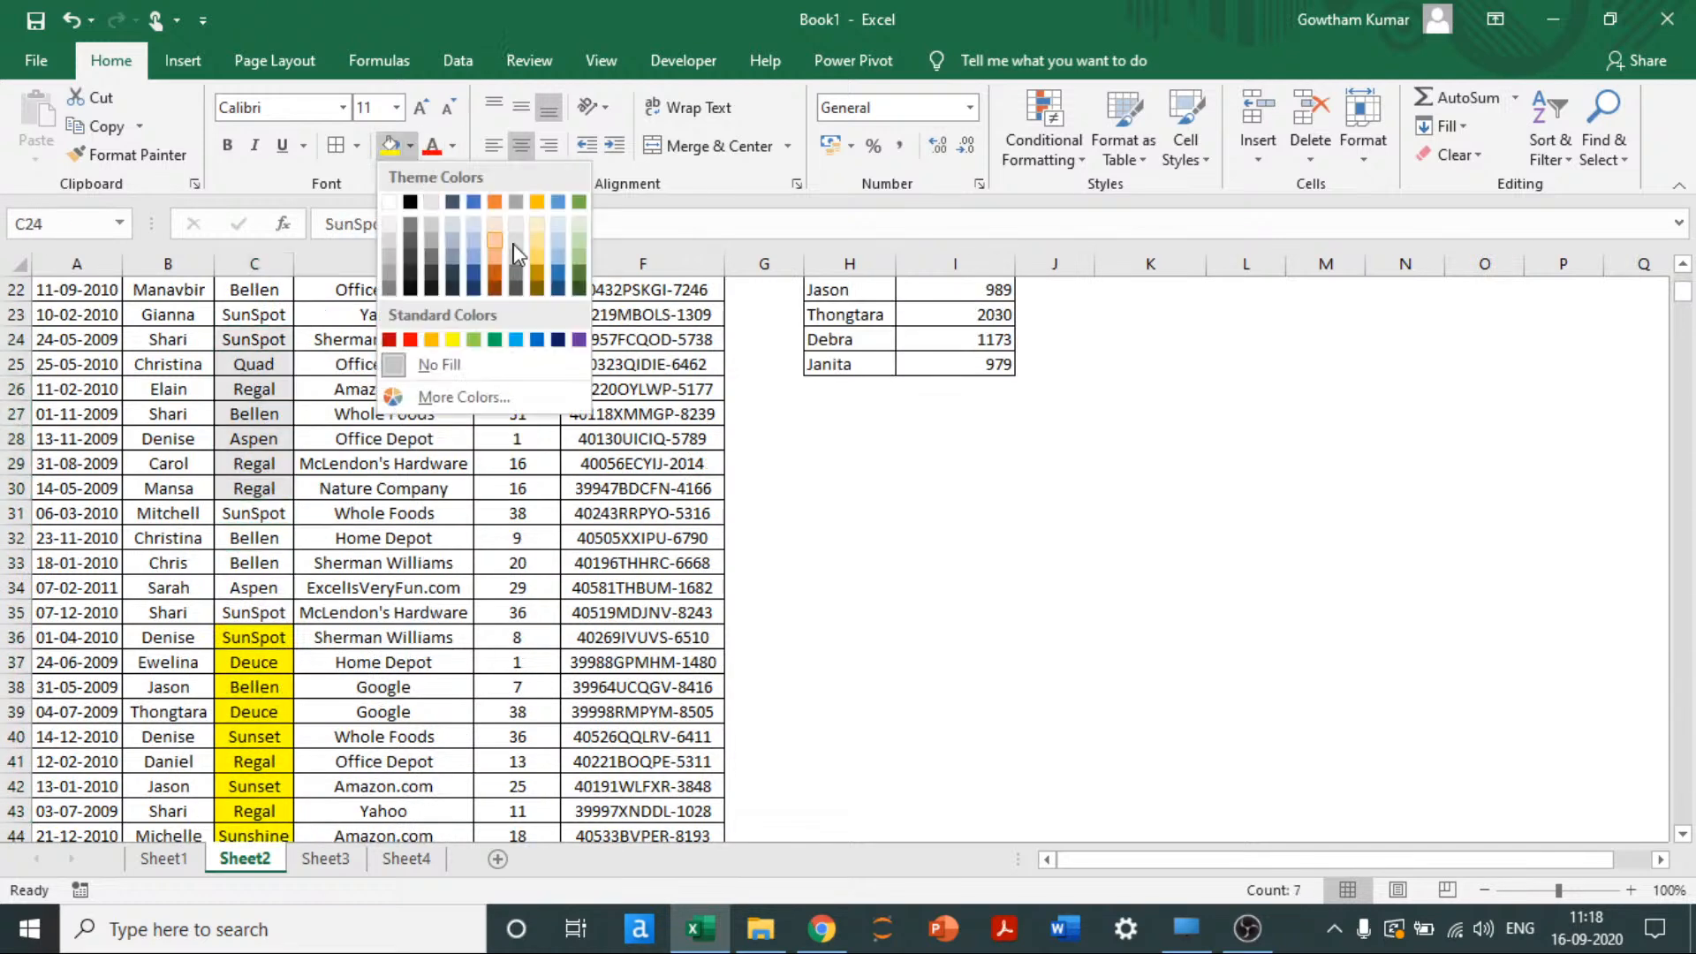
click(495, 271)
scroll(254, 528, down, 1)
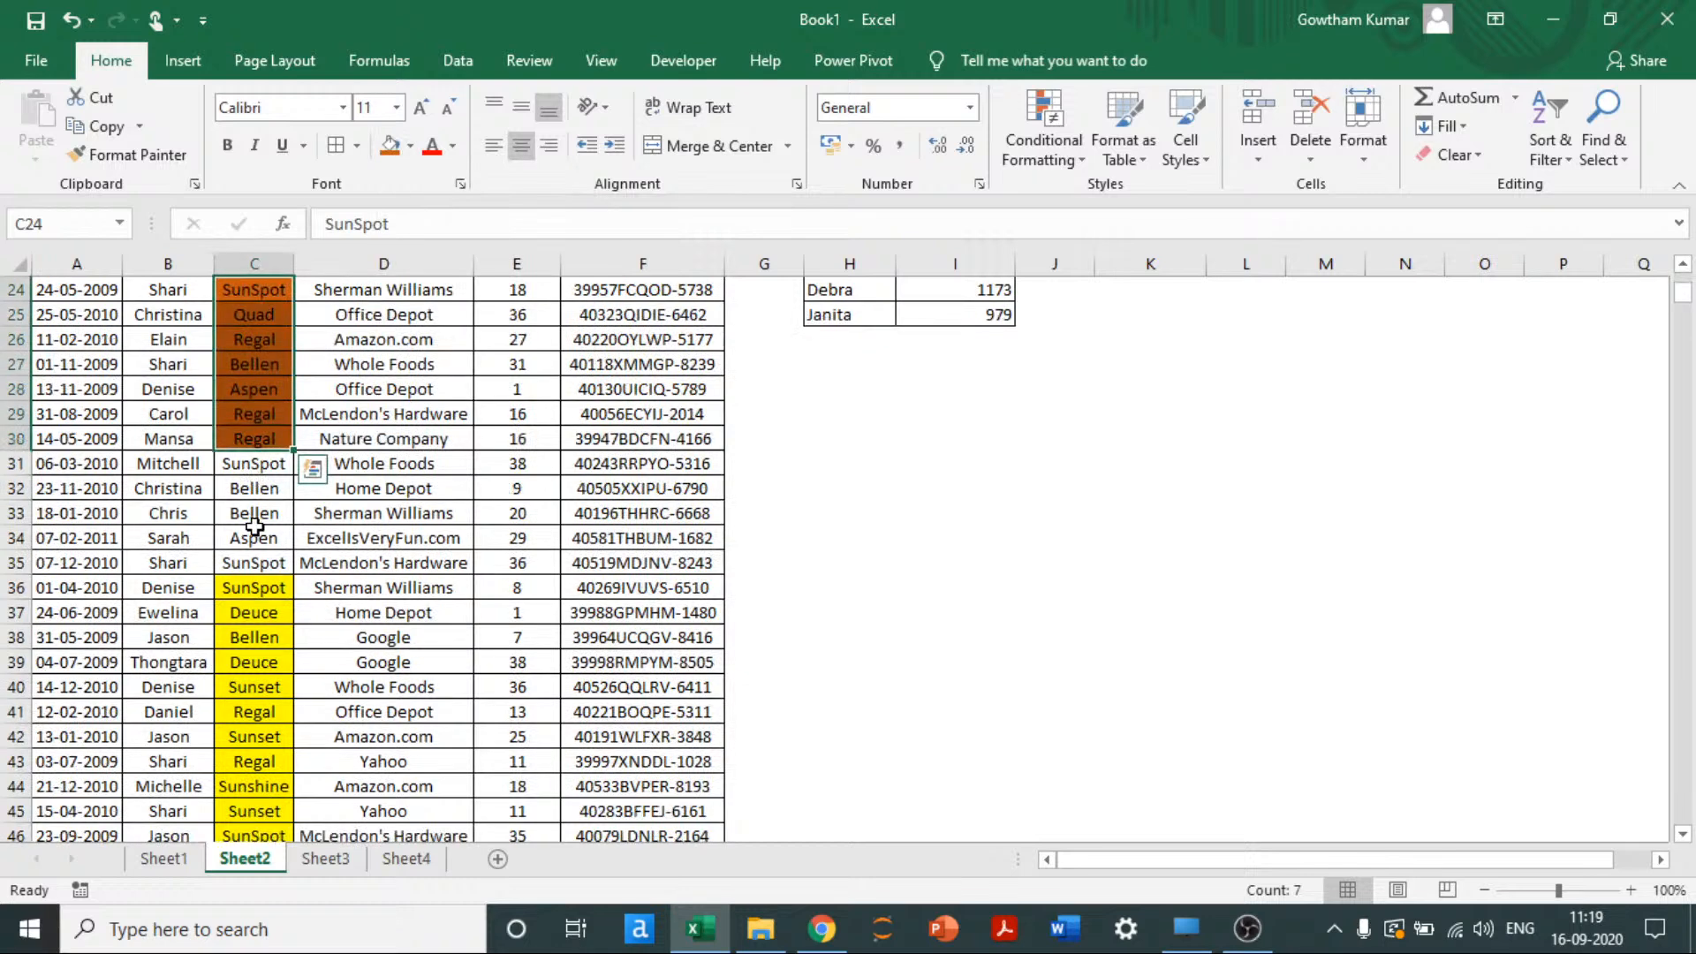
click(410, 145)
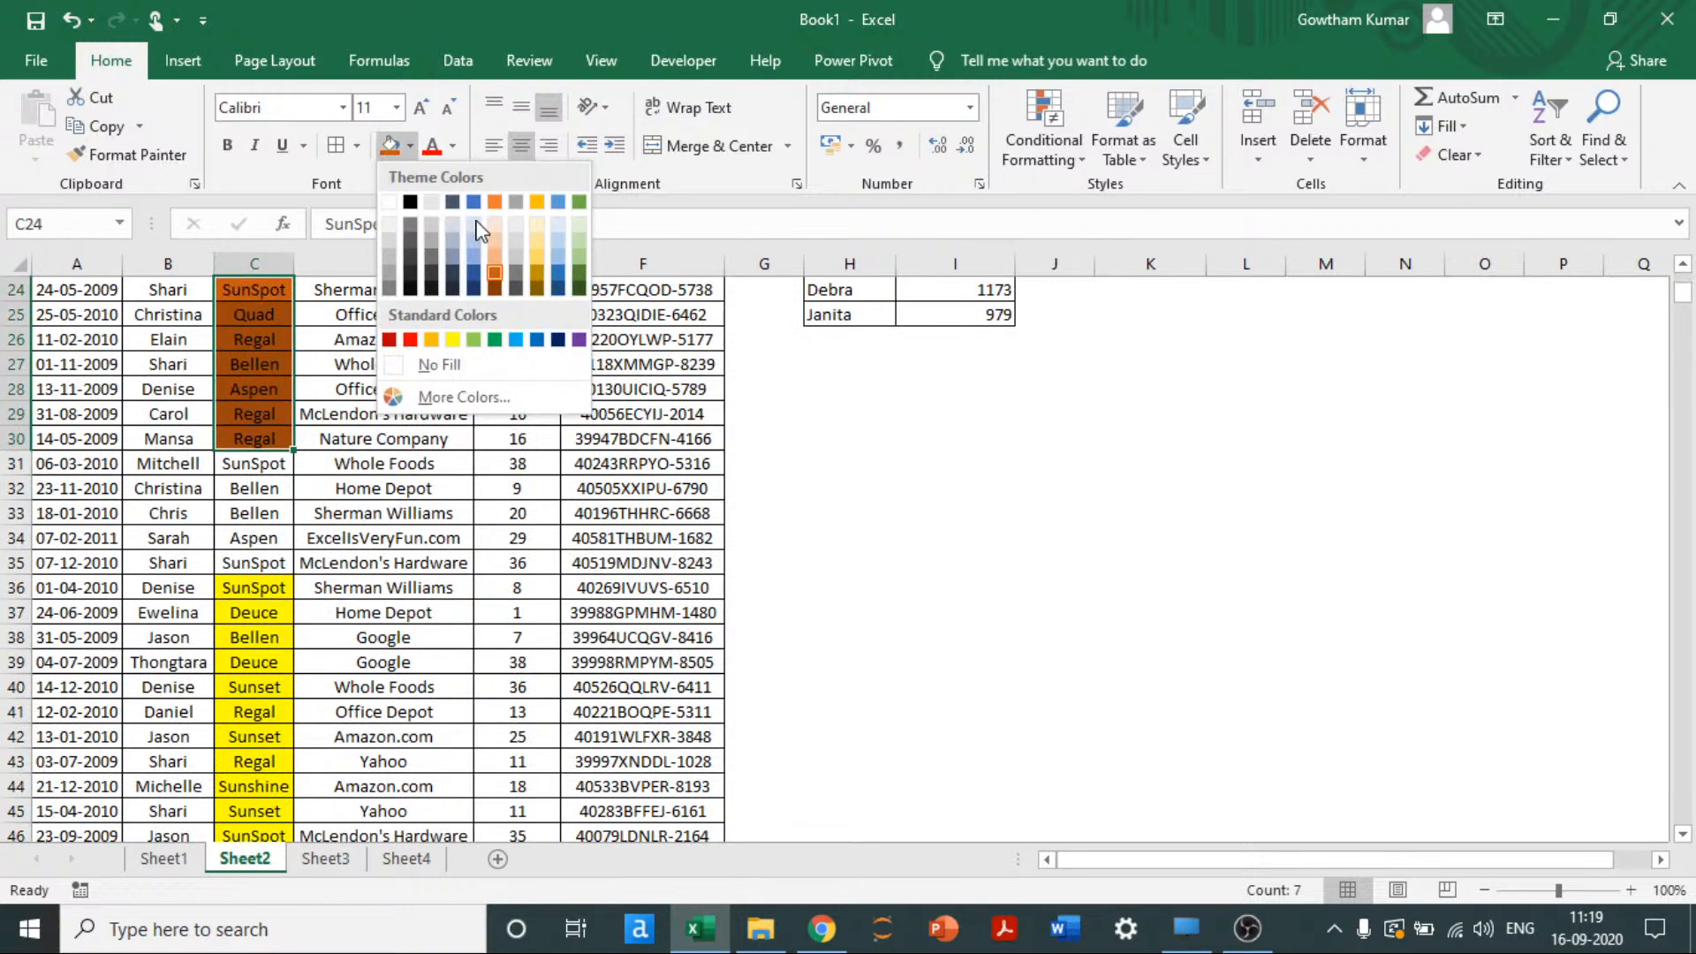
click(495, 242)
Step: Fill the Product entries in C184:C194 with light gold
scroll(337, 510, down, 7)
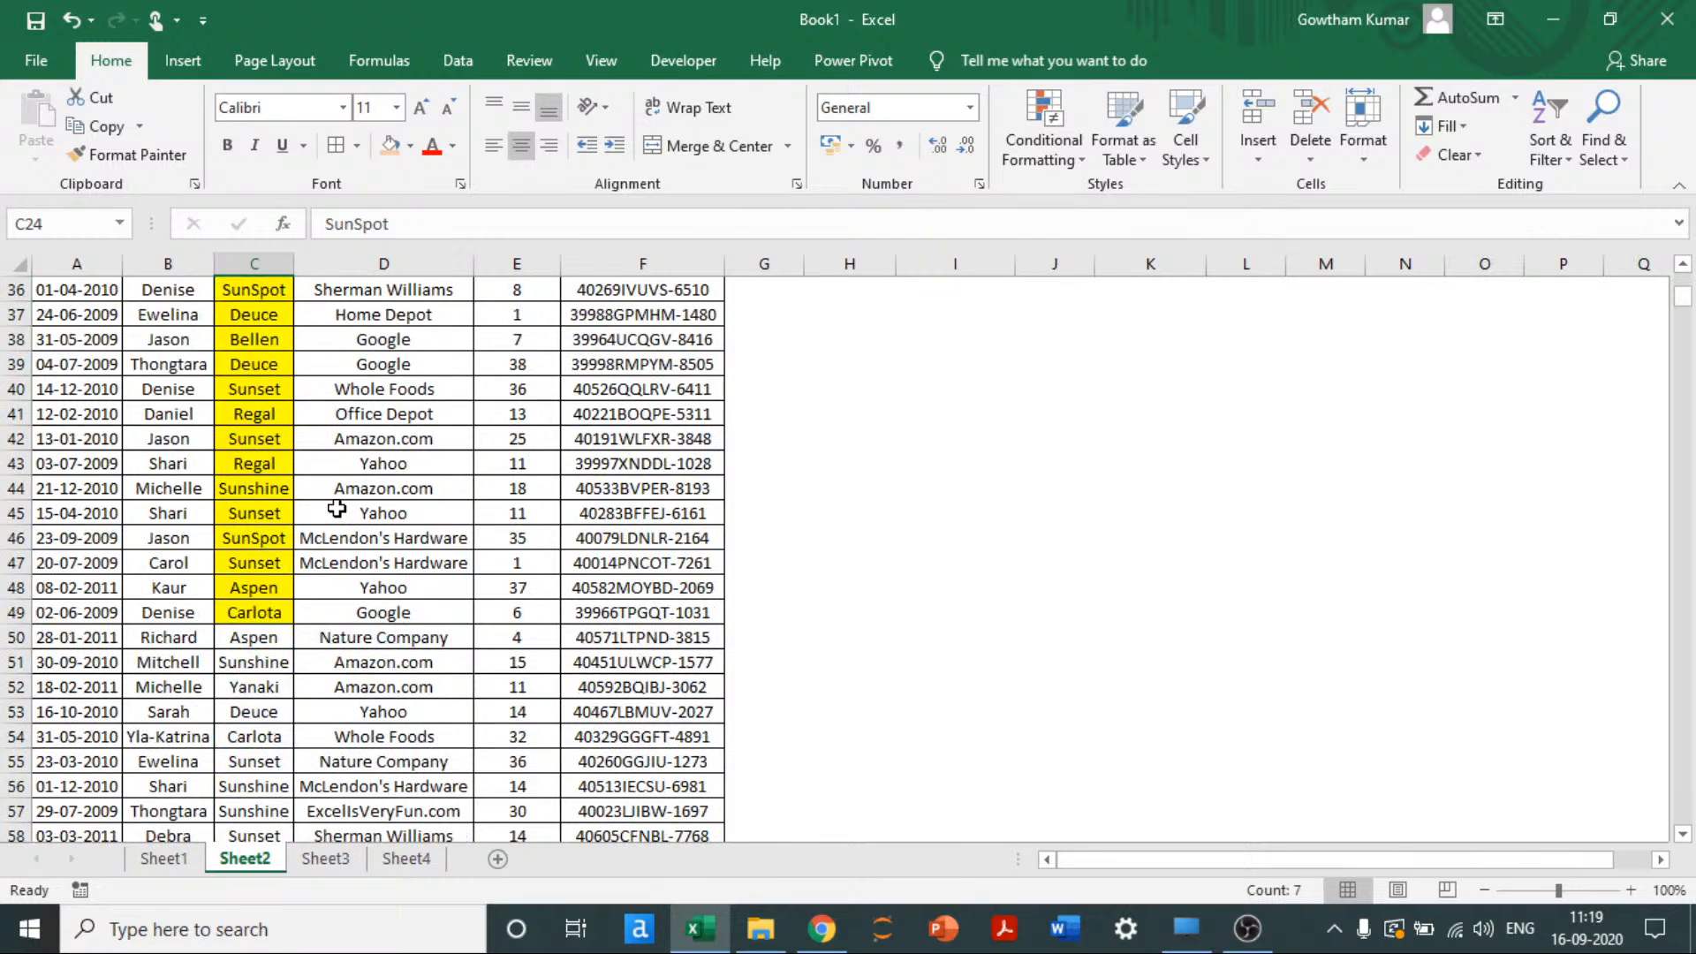
scroll(337, 510, down, 20)
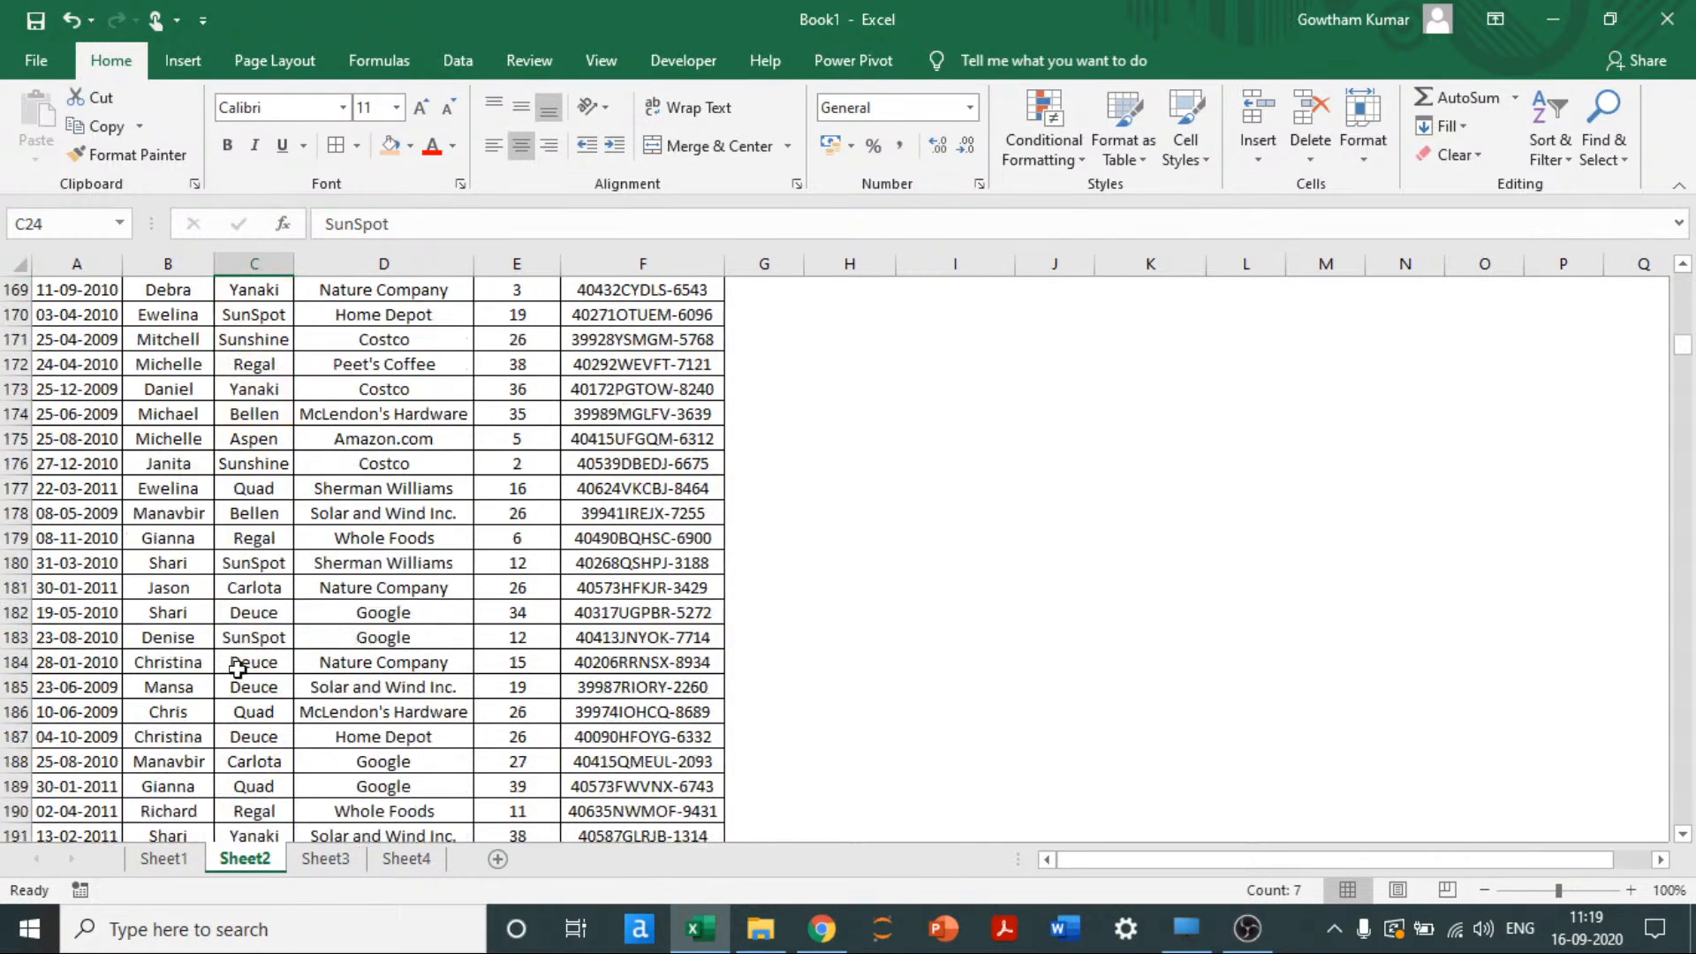
click(237, 668)
key(shift+Down)
key(shift+Down)
key(shift+Down)
key(shift+Down)
key(shift+Down)
key(shift+Down)
key(shift+Down)
key(shift+Down)
key(shift+Down)
key(shift+Down)
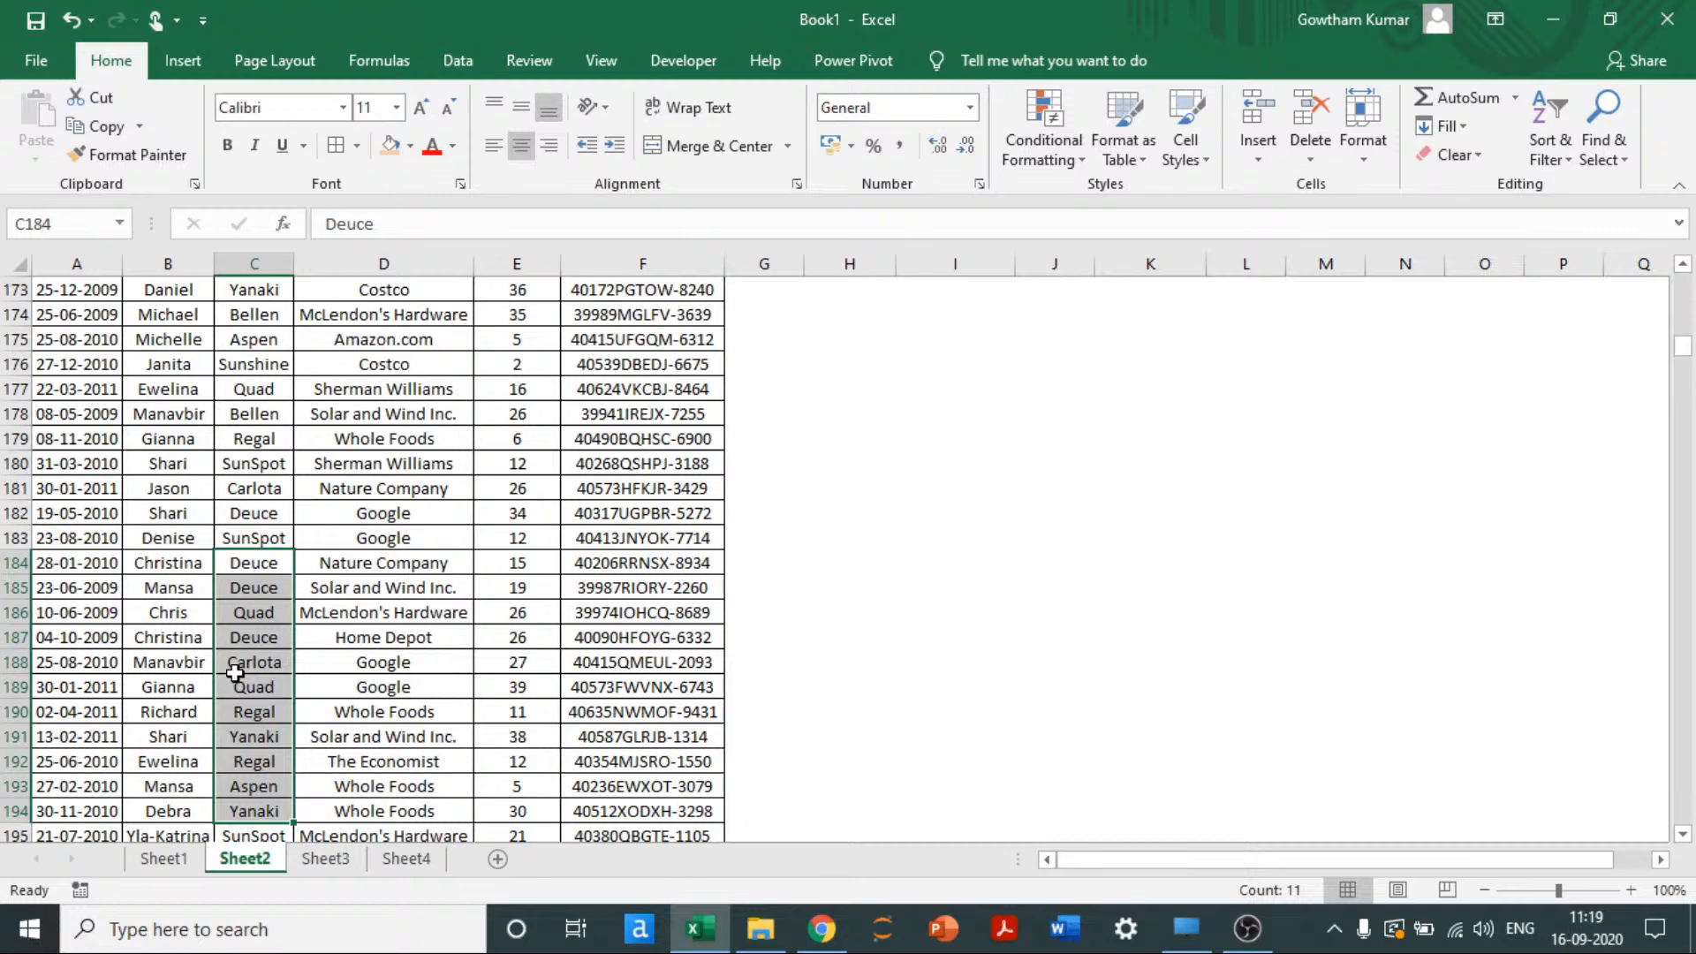
click(411, 145)
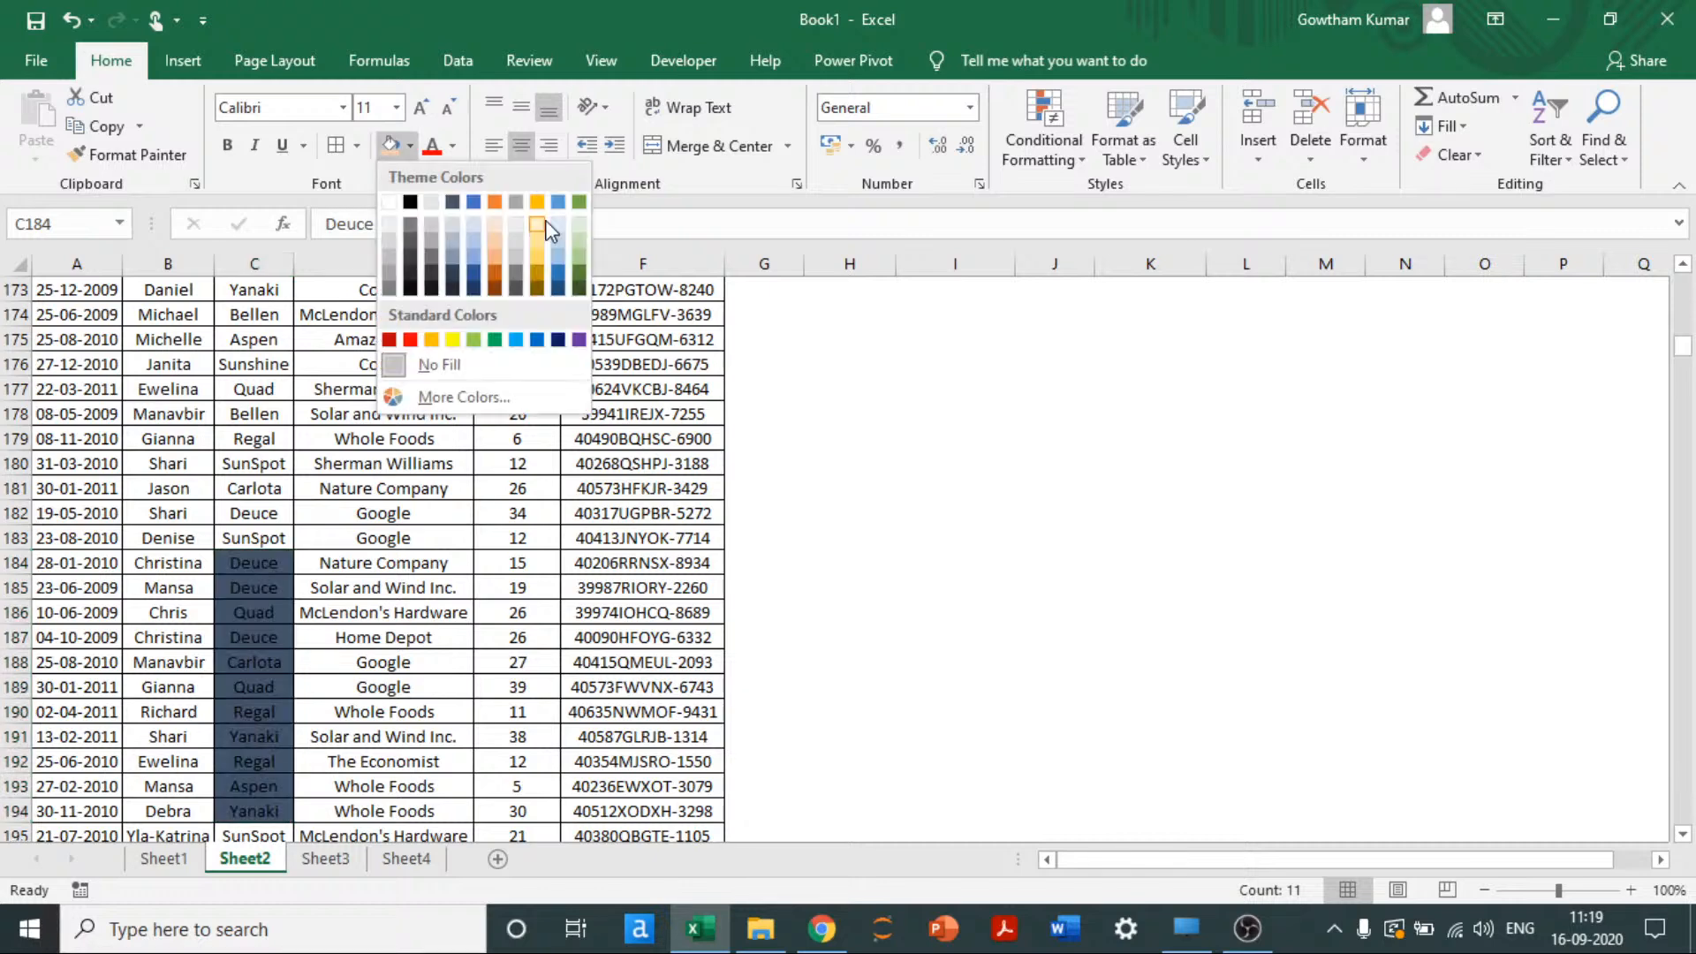
click(548, 230)
Step: Filter the Product column by the yellow cell colour and select the visible Units Sold values to check their total
key(ctrl+Up)
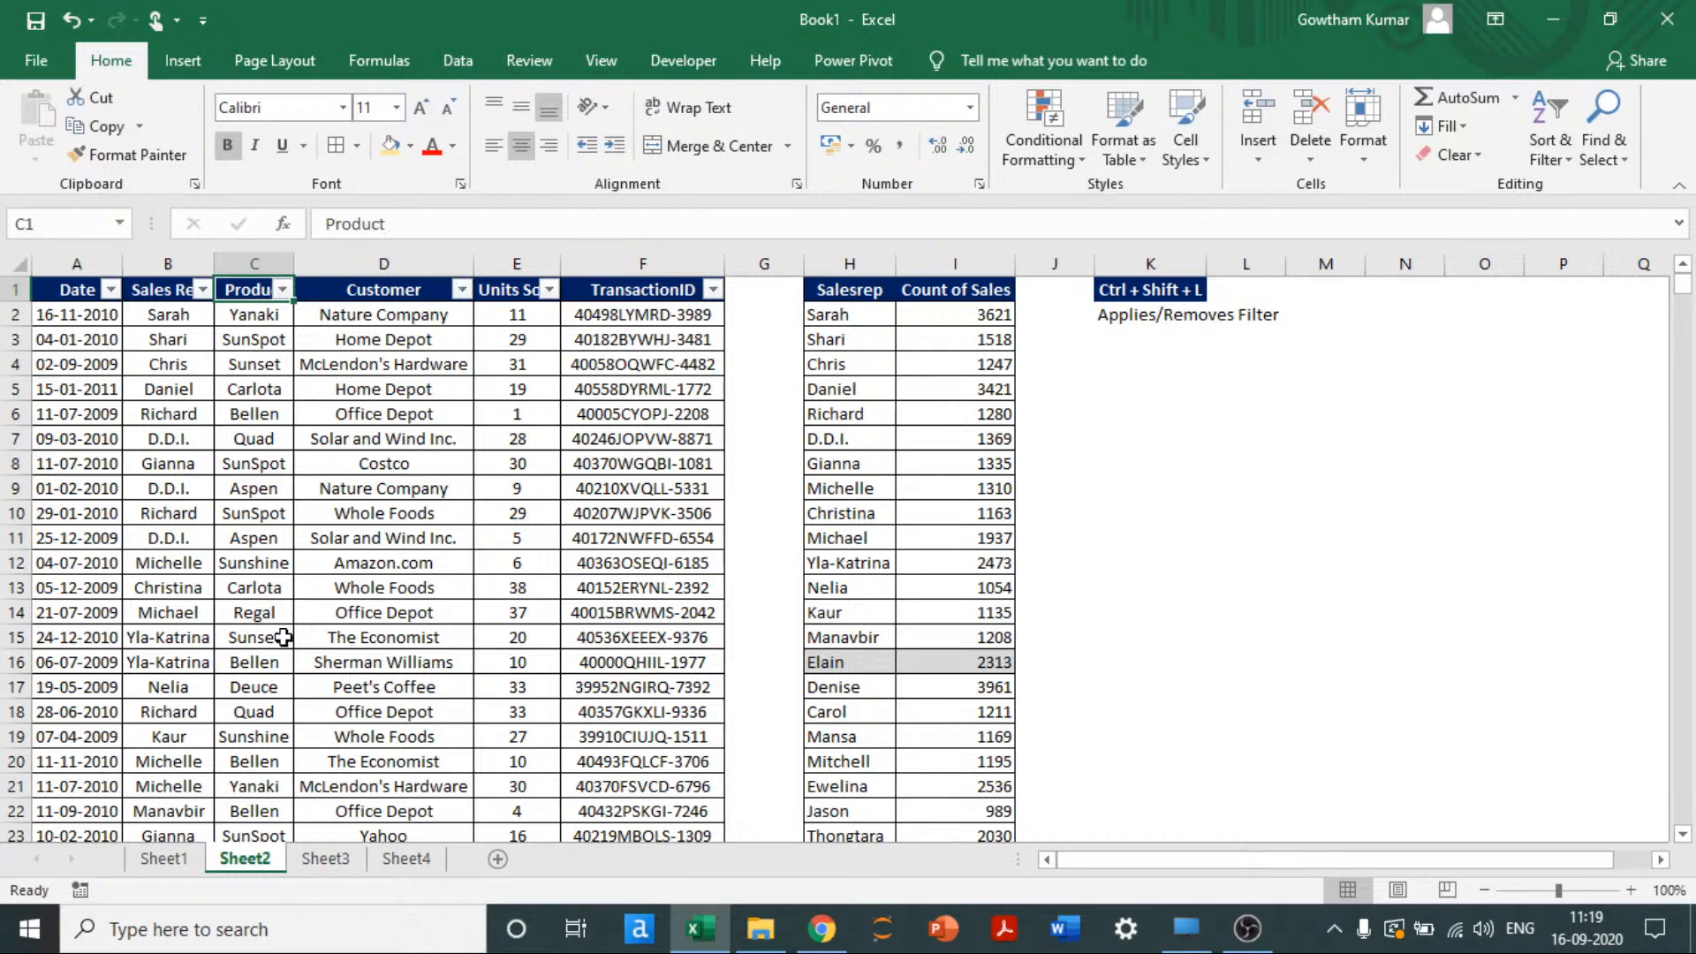
click(281, 292)
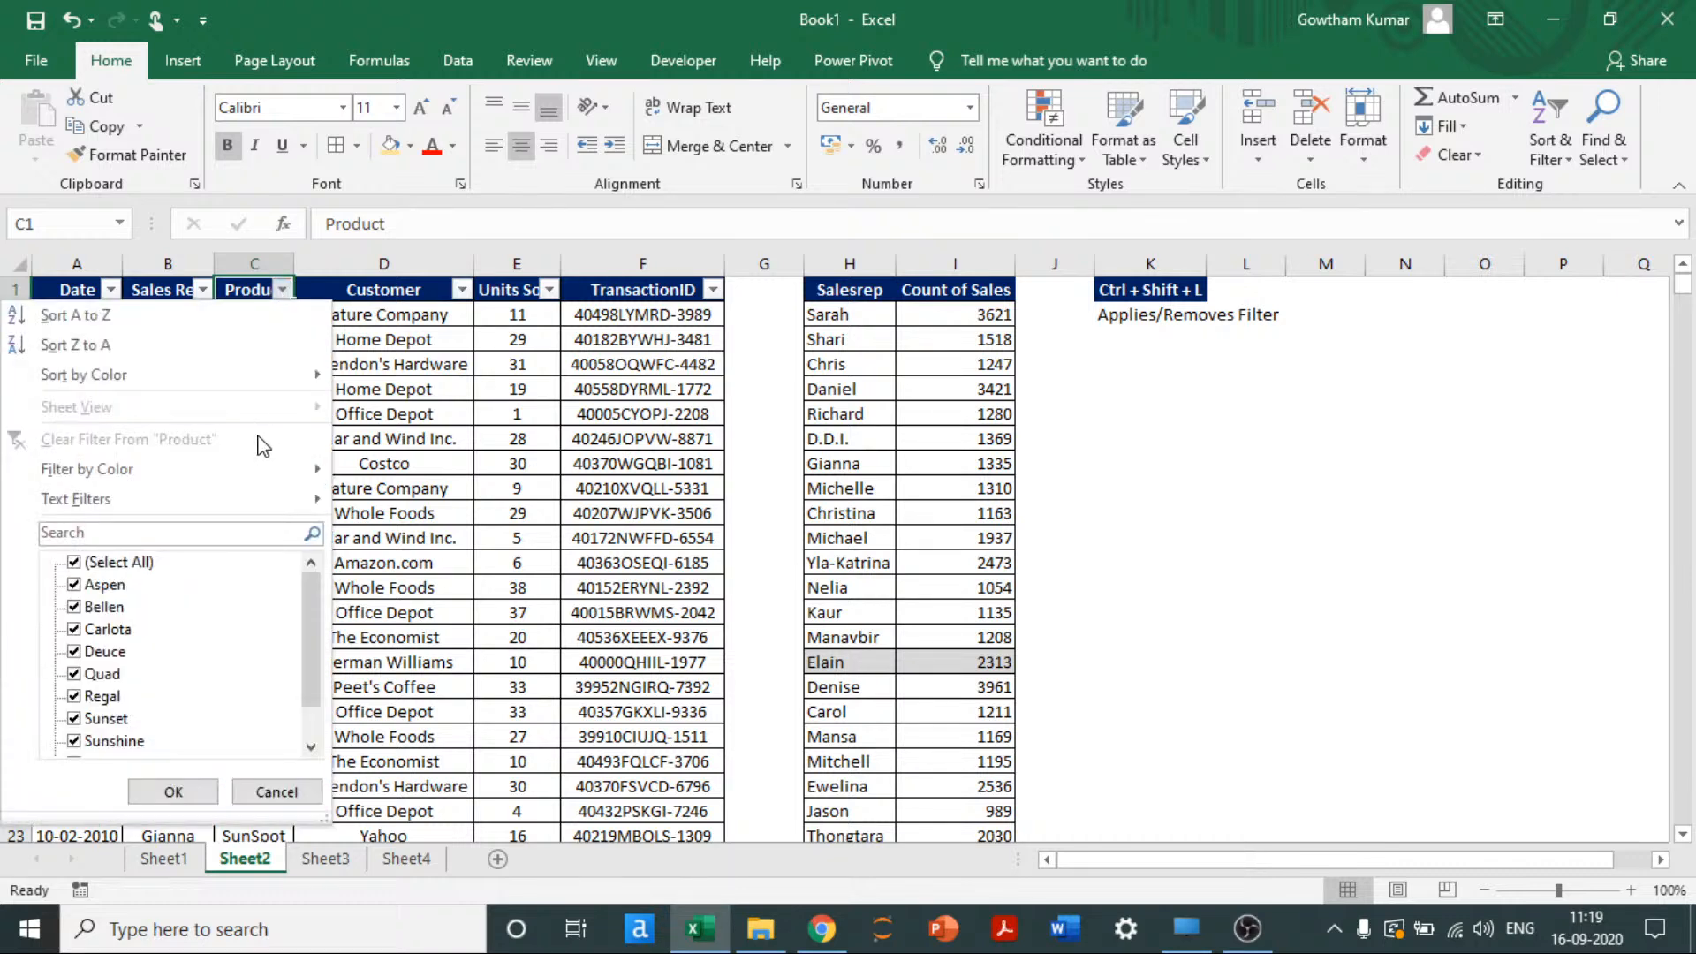
mouse_move(181, 482)
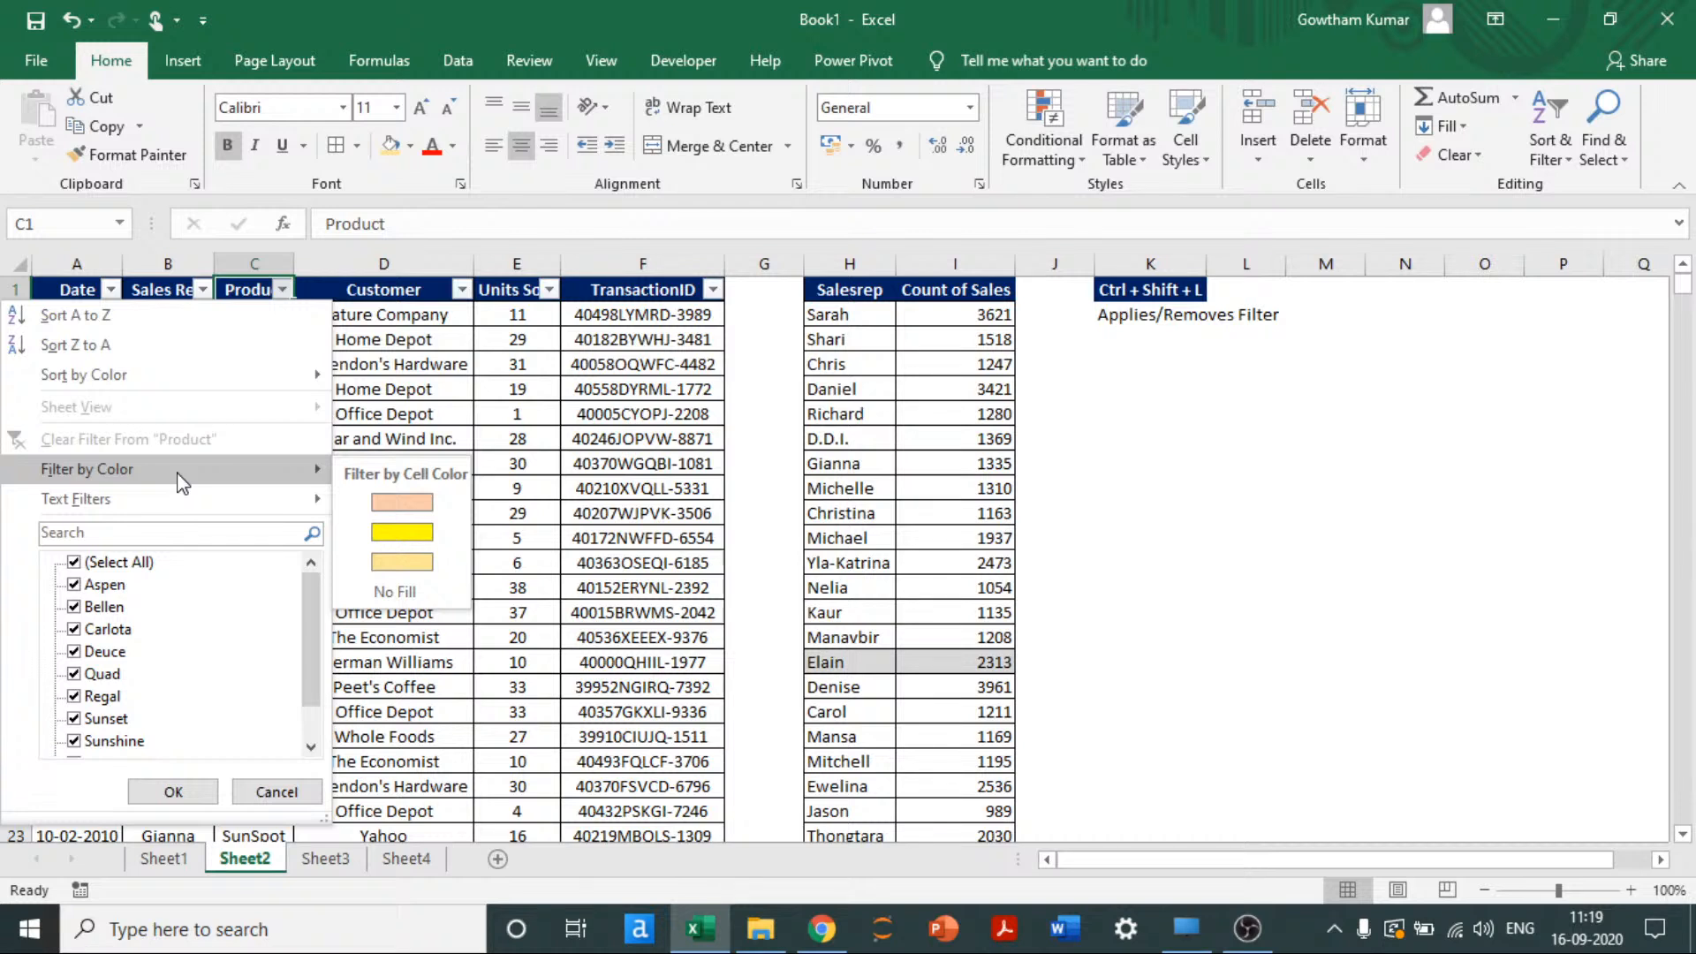
click(368, 532)
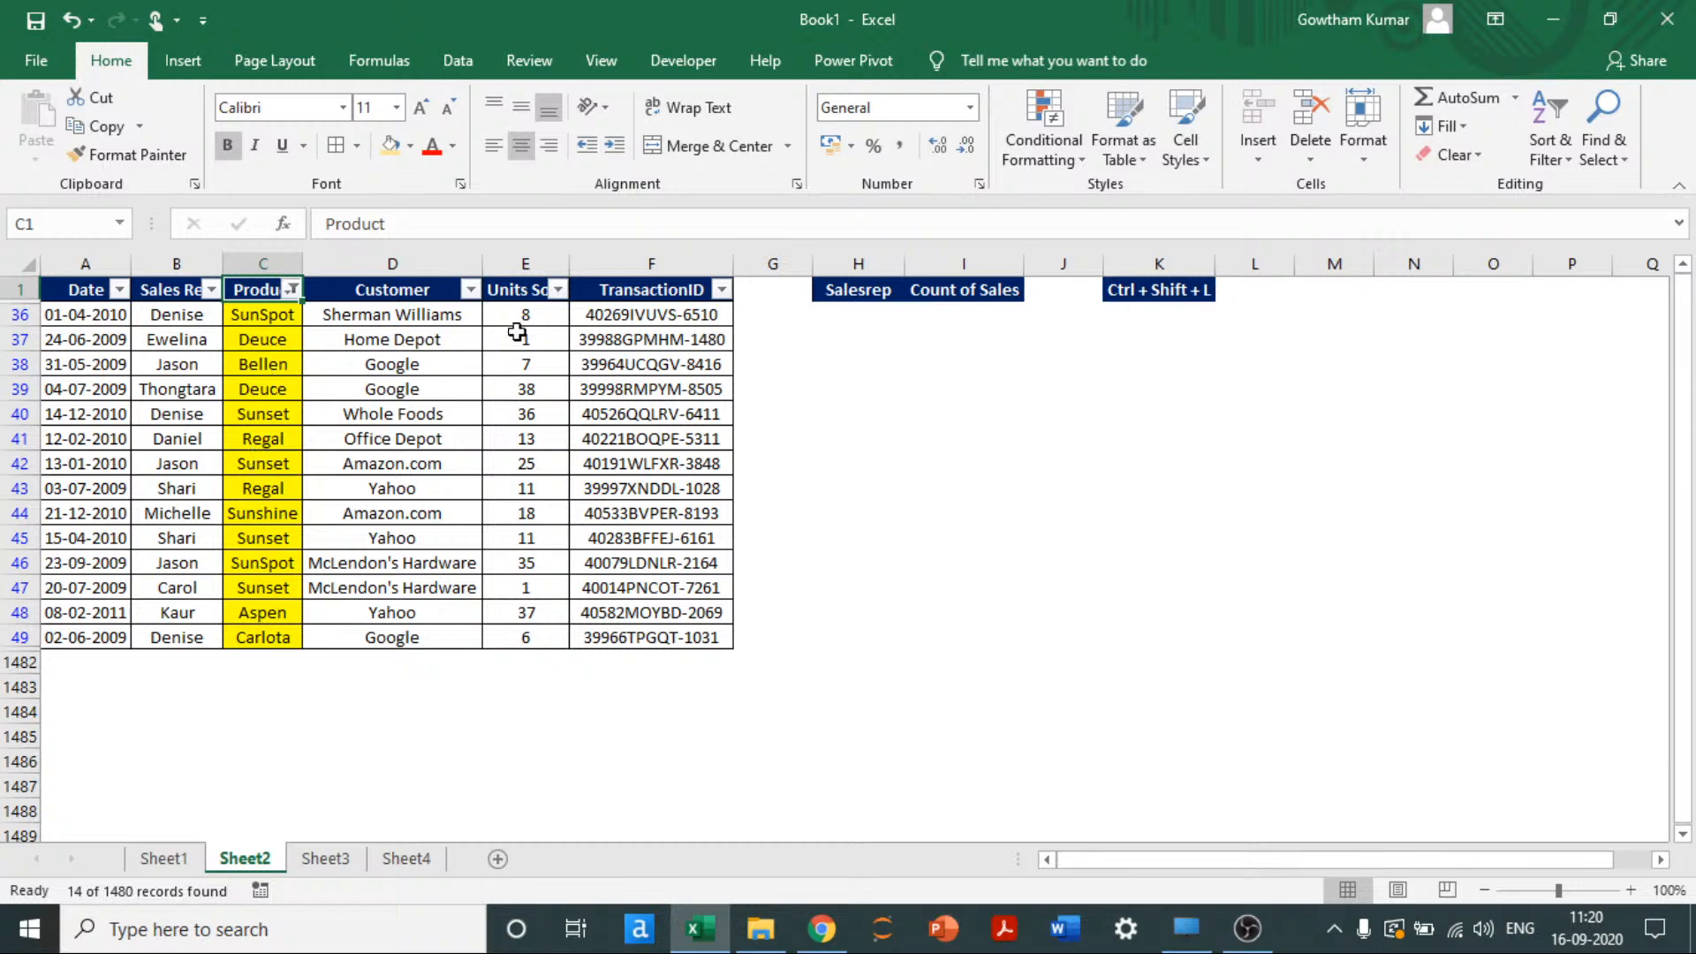
drag(526, 315, 537, 624)
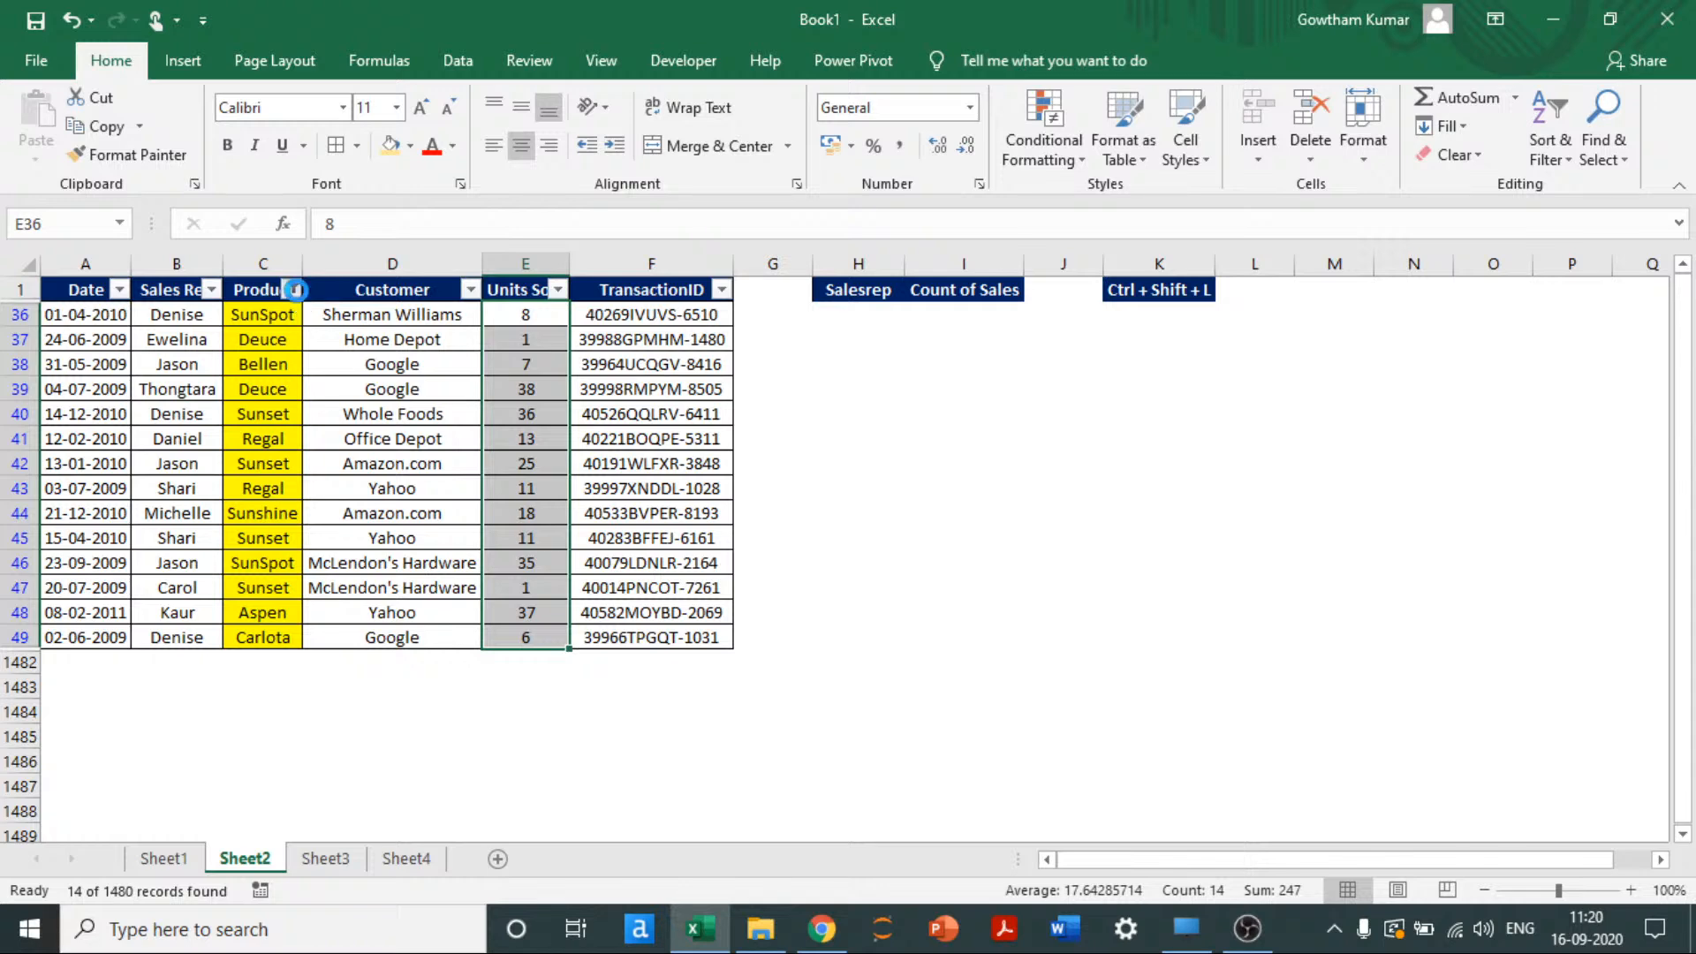
Step: Switch the Product colour filter to light gold and select the visible Units Sold values to check their total
click(292, 291)
mouse_move(300, 482)
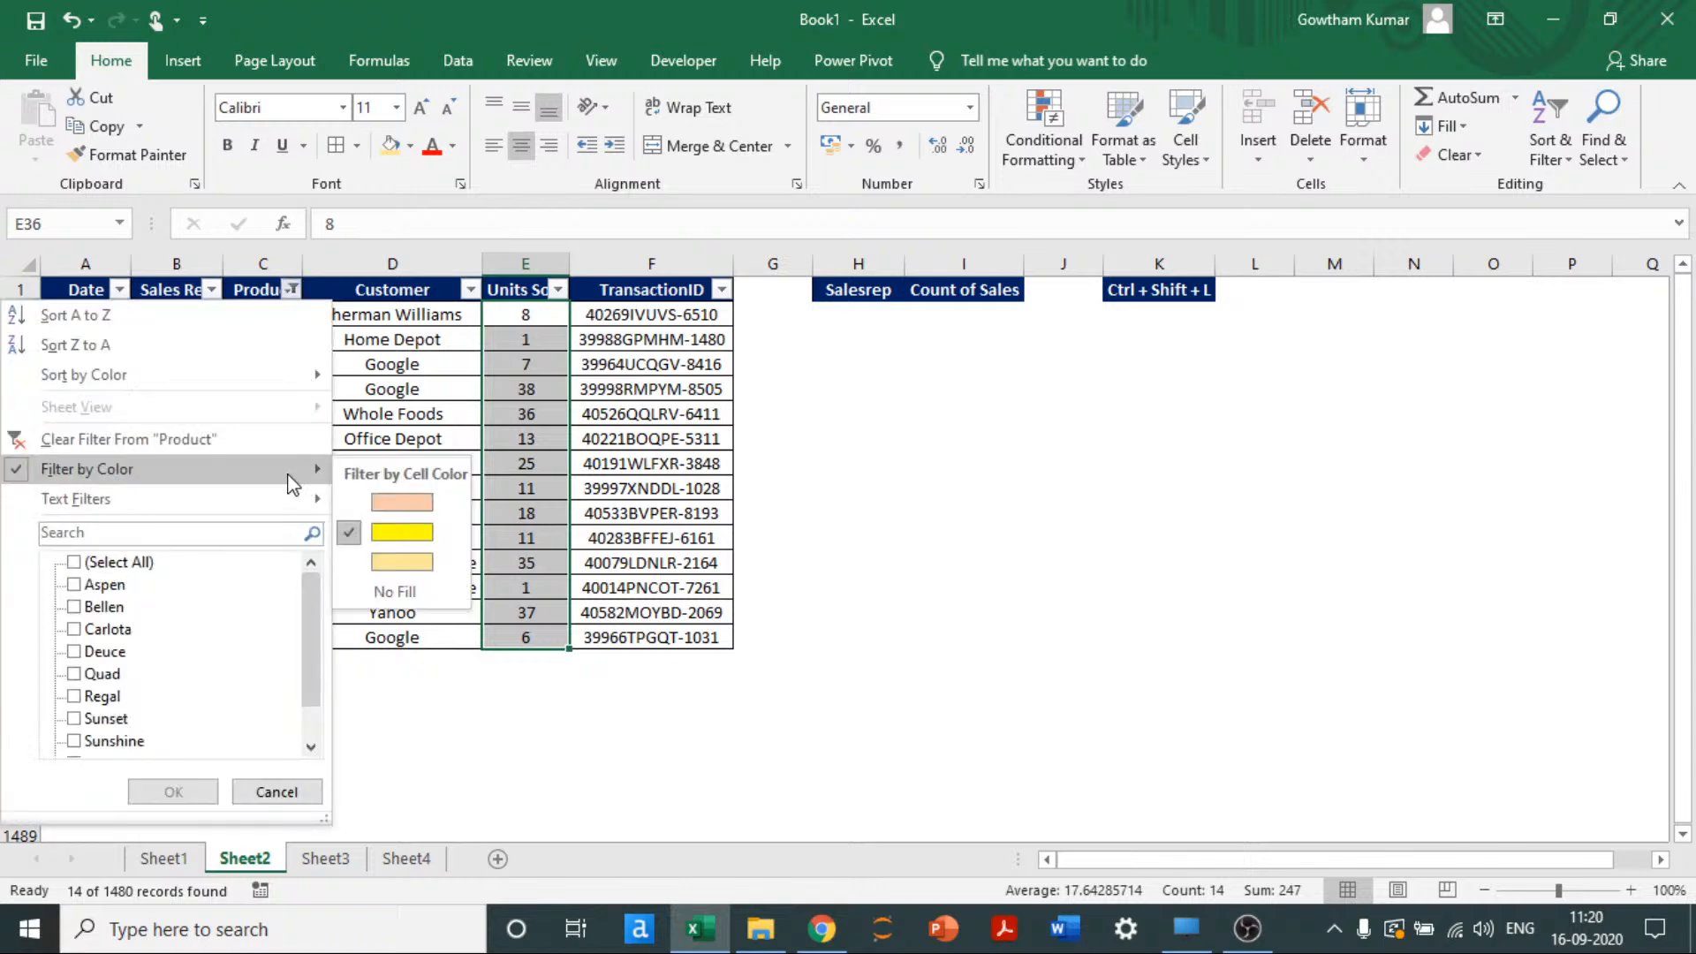
click(428, 562)
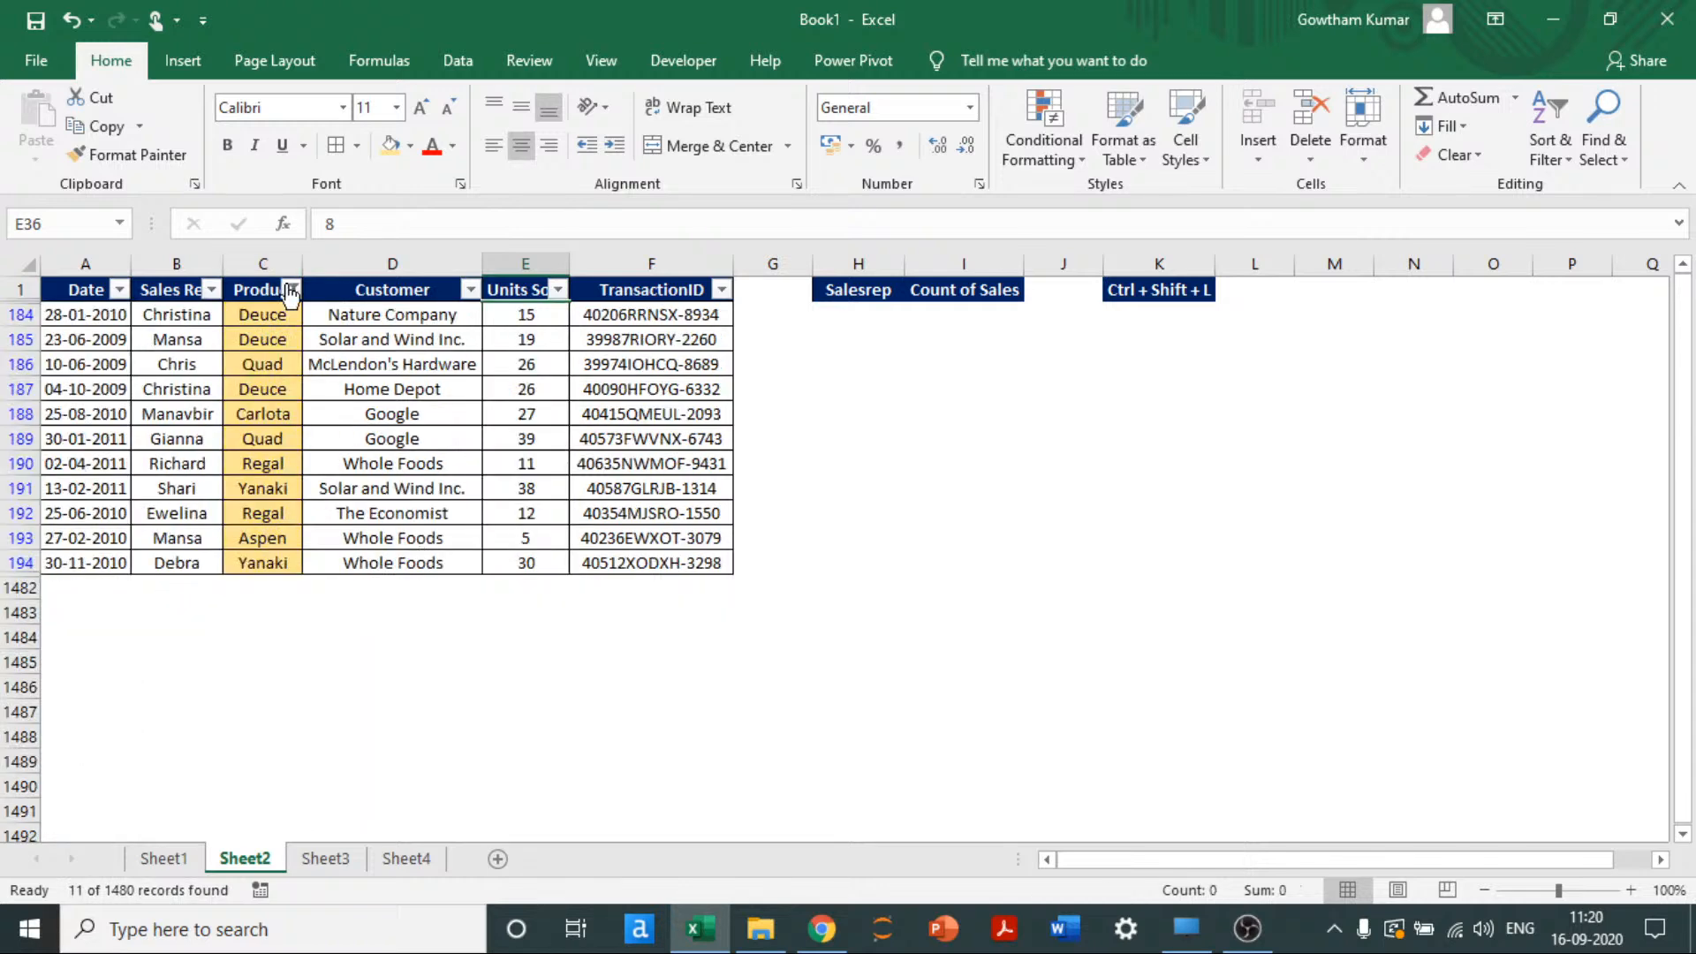
drag(262, 316, 257, 558)
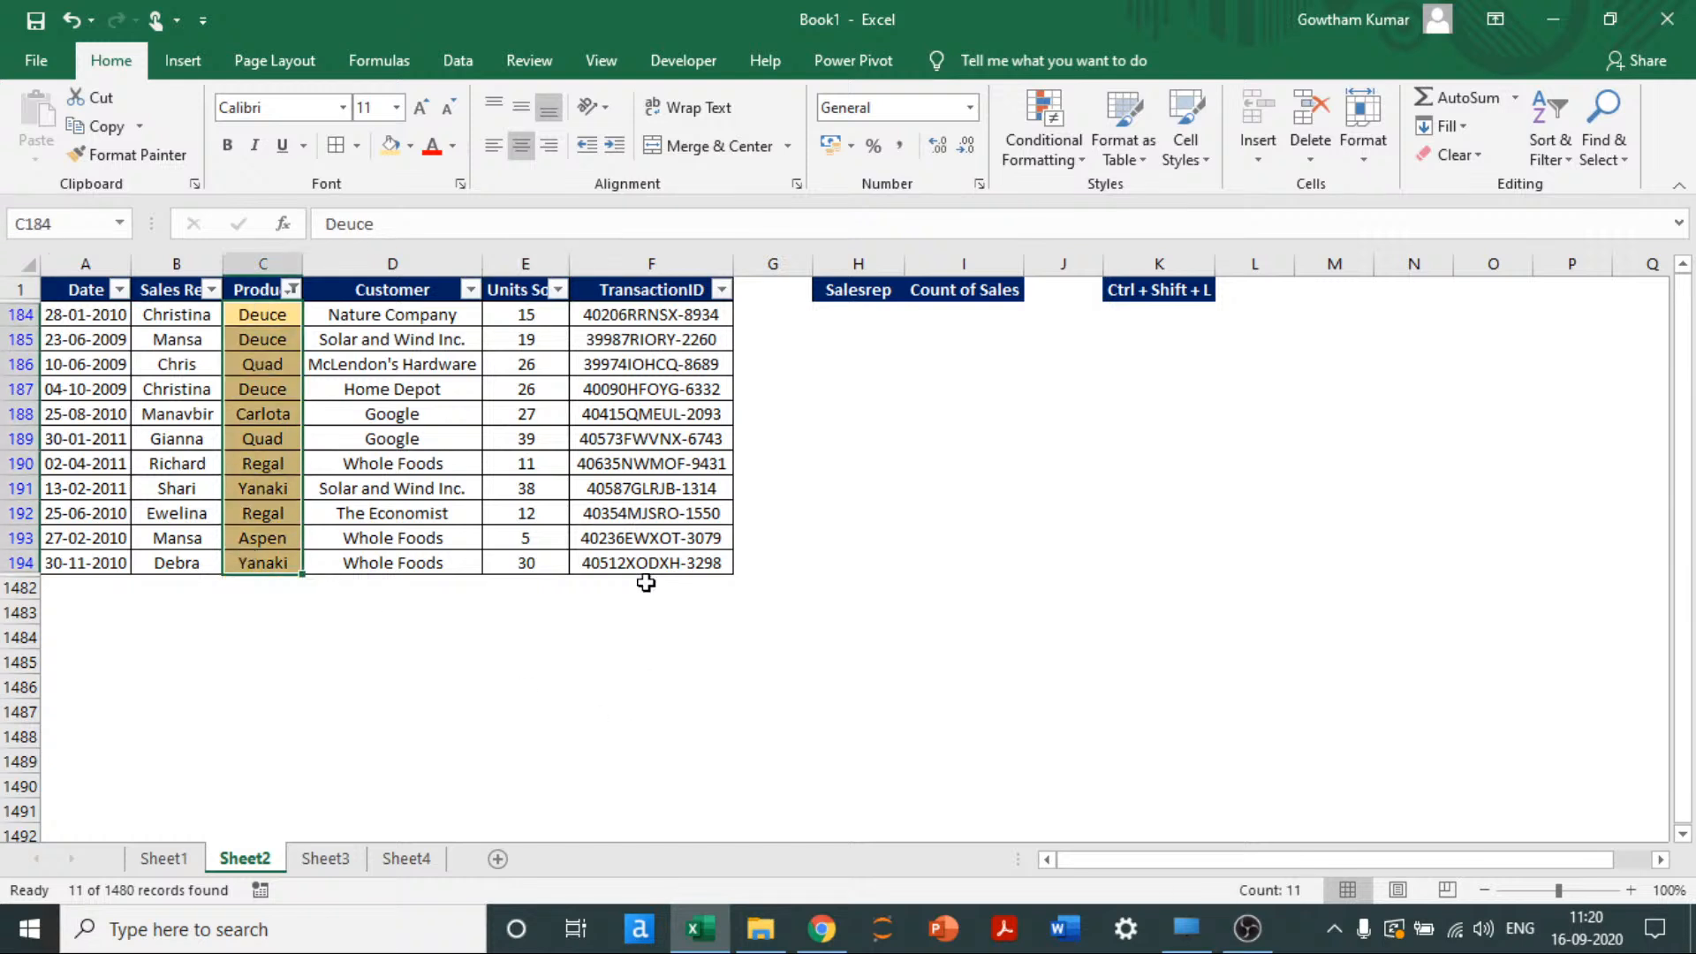
drag(513, 316, 526, 564)
click(525, 552)
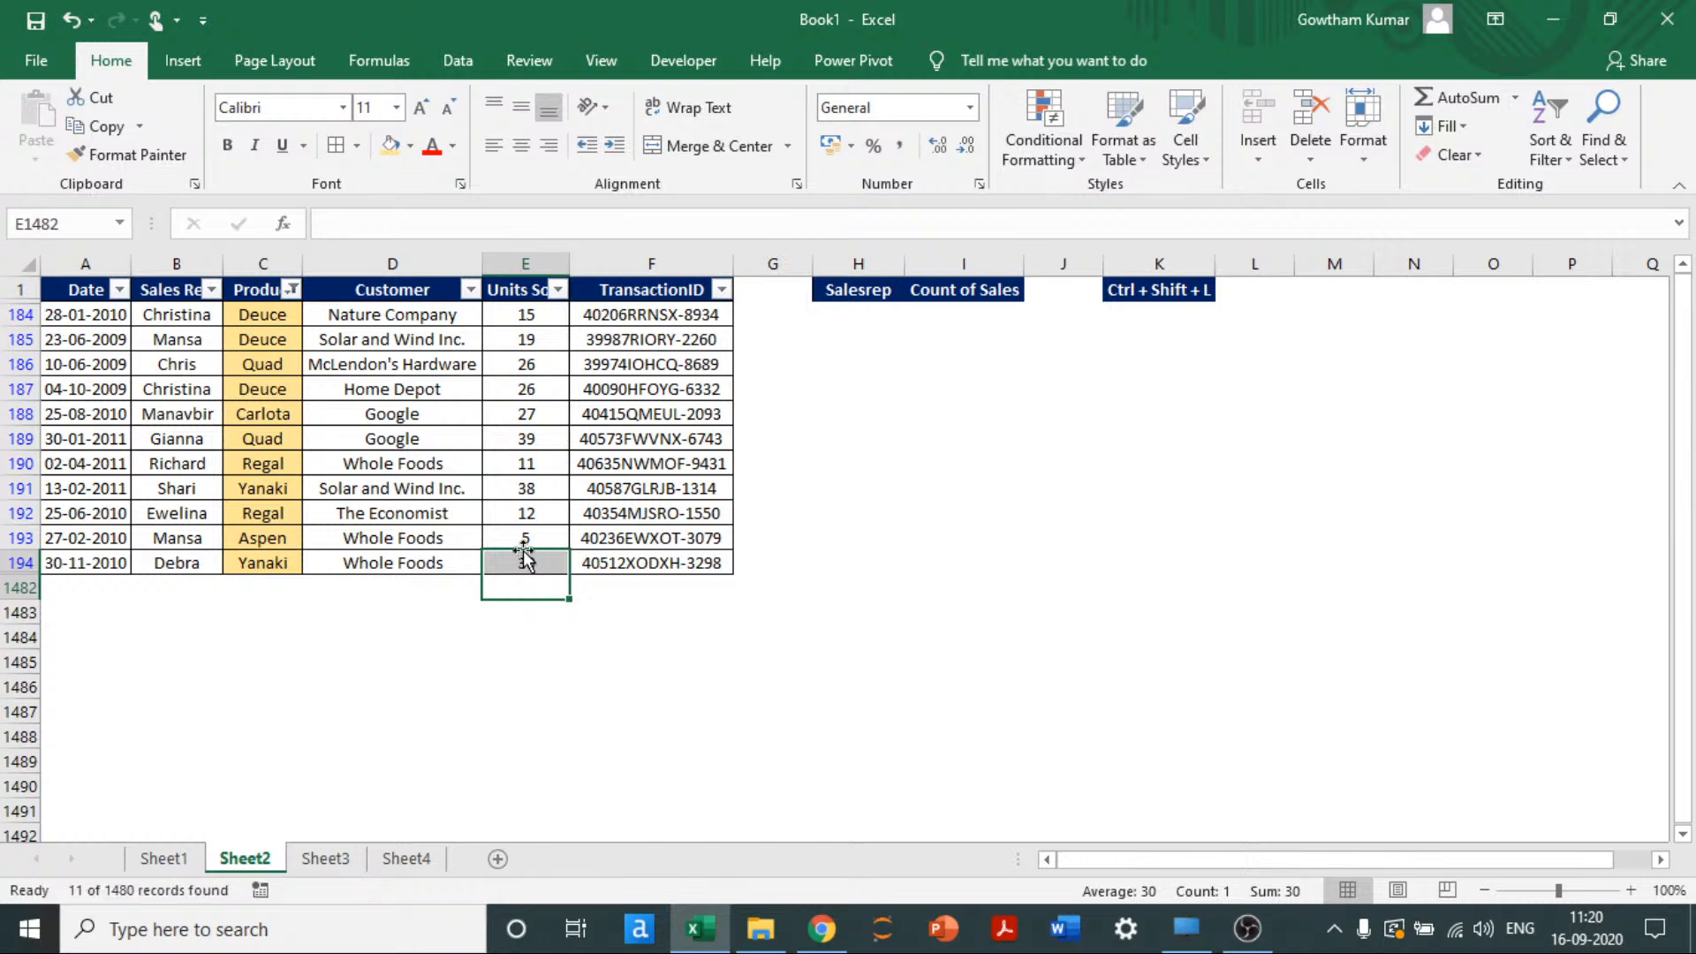
key(ctrl+shift+Up)
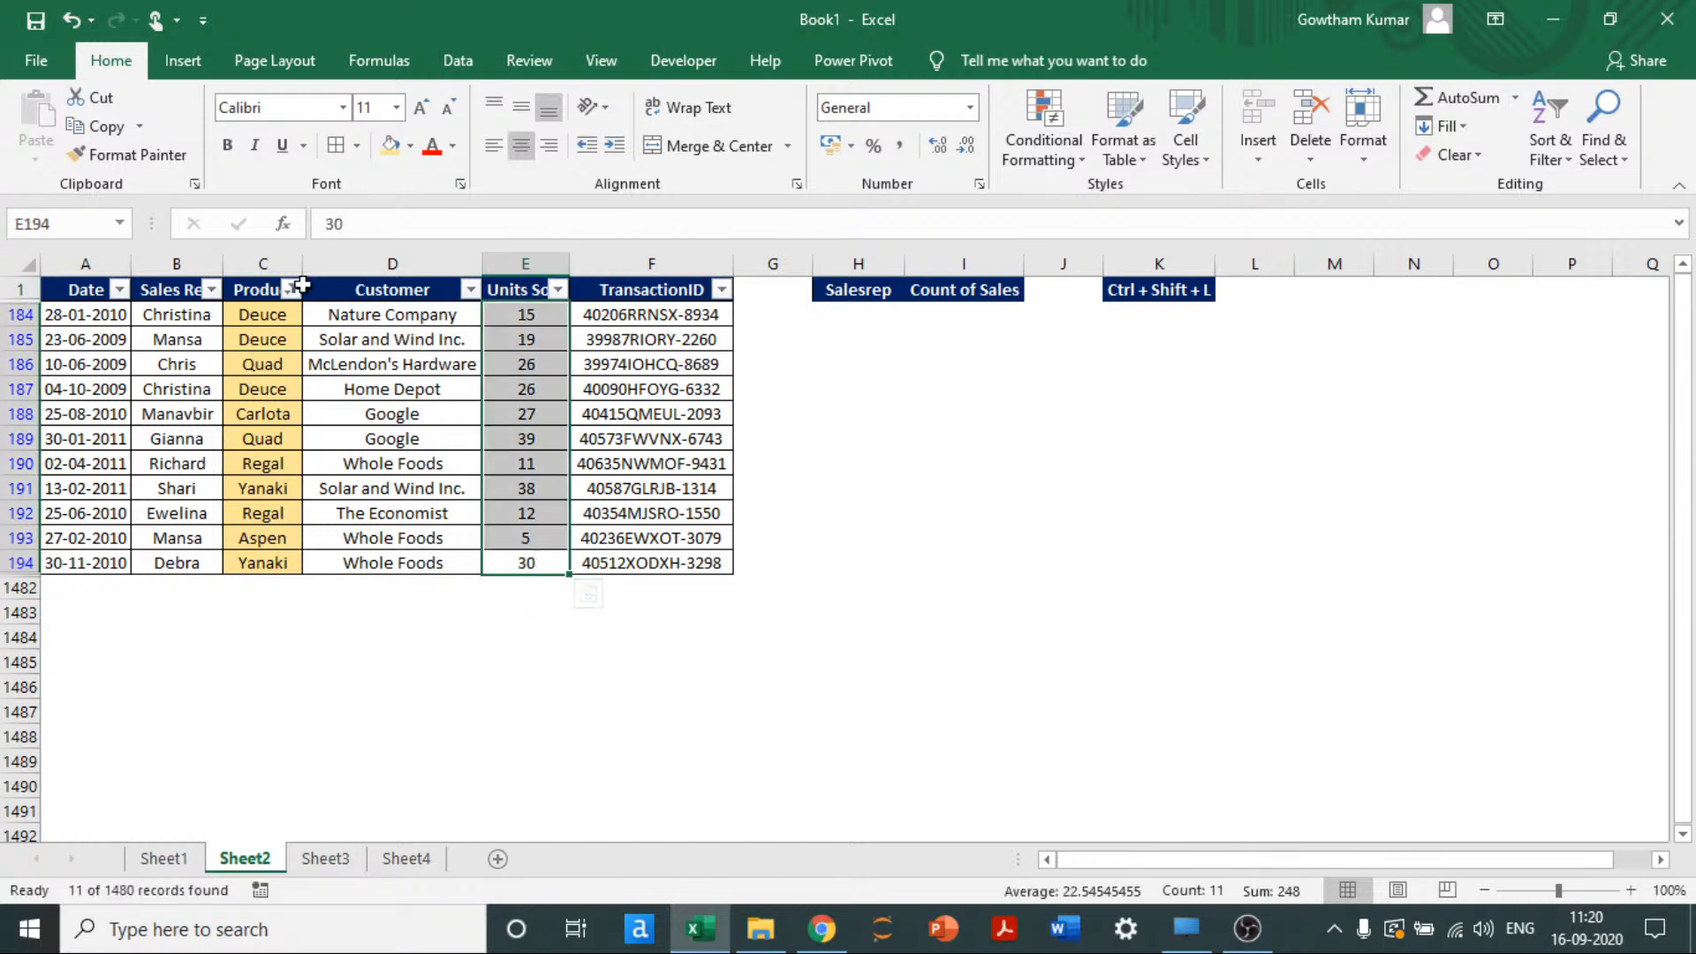
Step: Filter the Product column by No Fill and select all visible Units Sold values to check their total
click(289, 289)
mouse_move(241, 472)
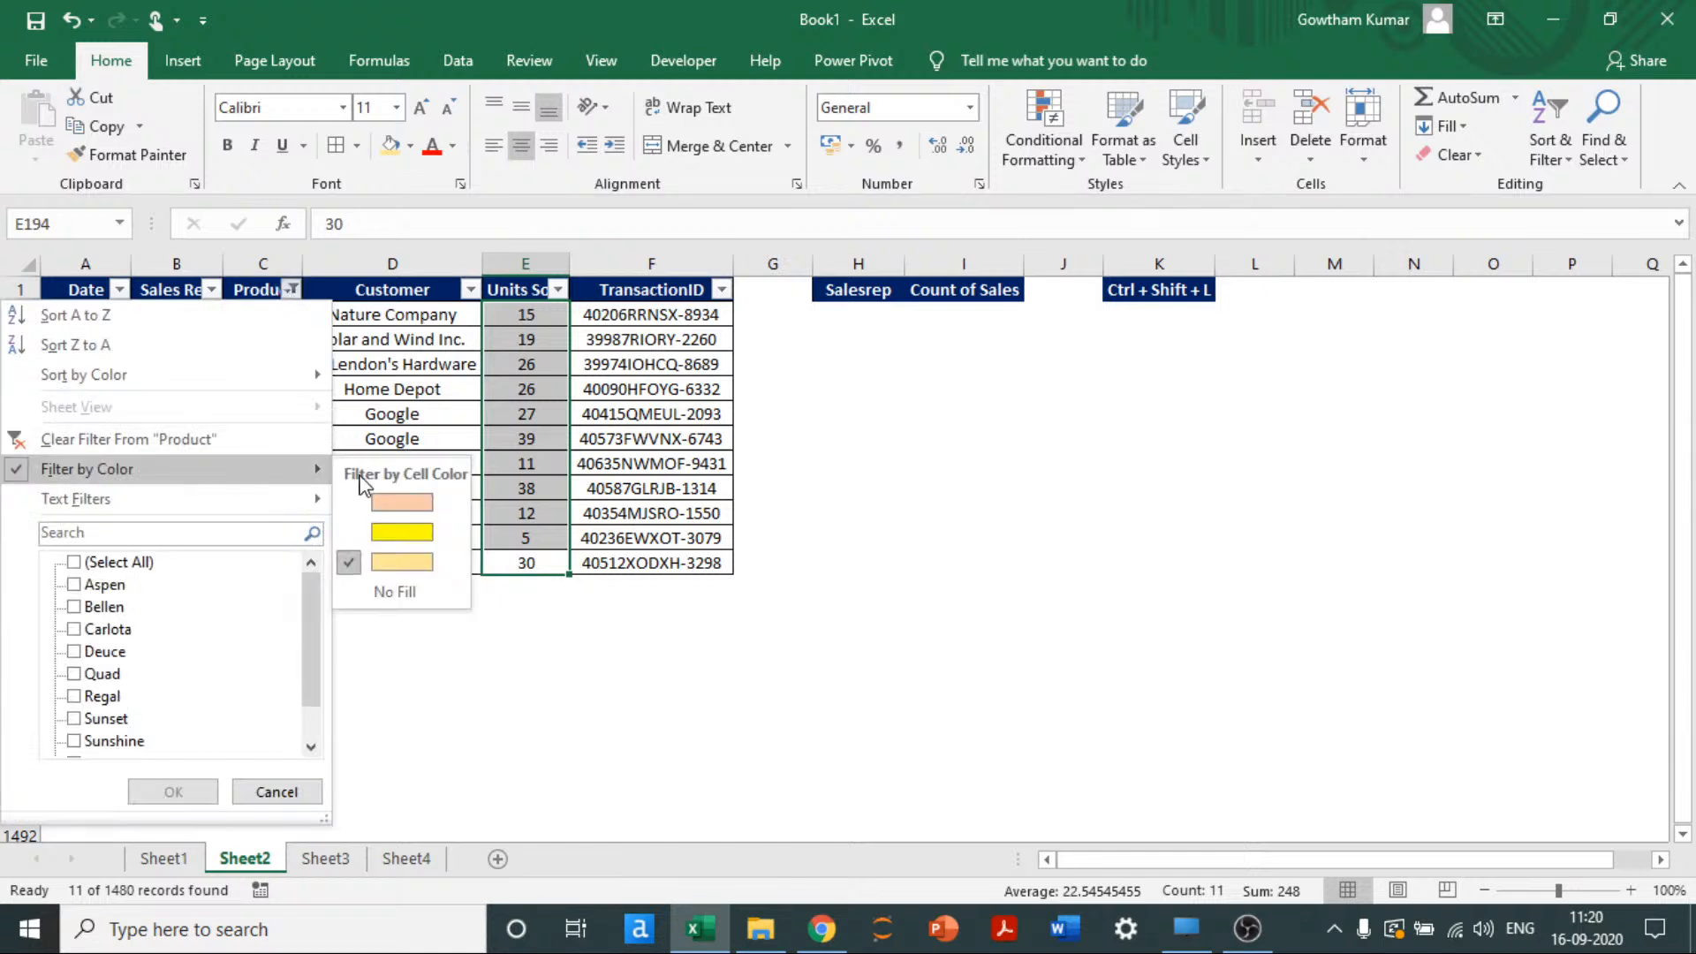
click(380, 593)
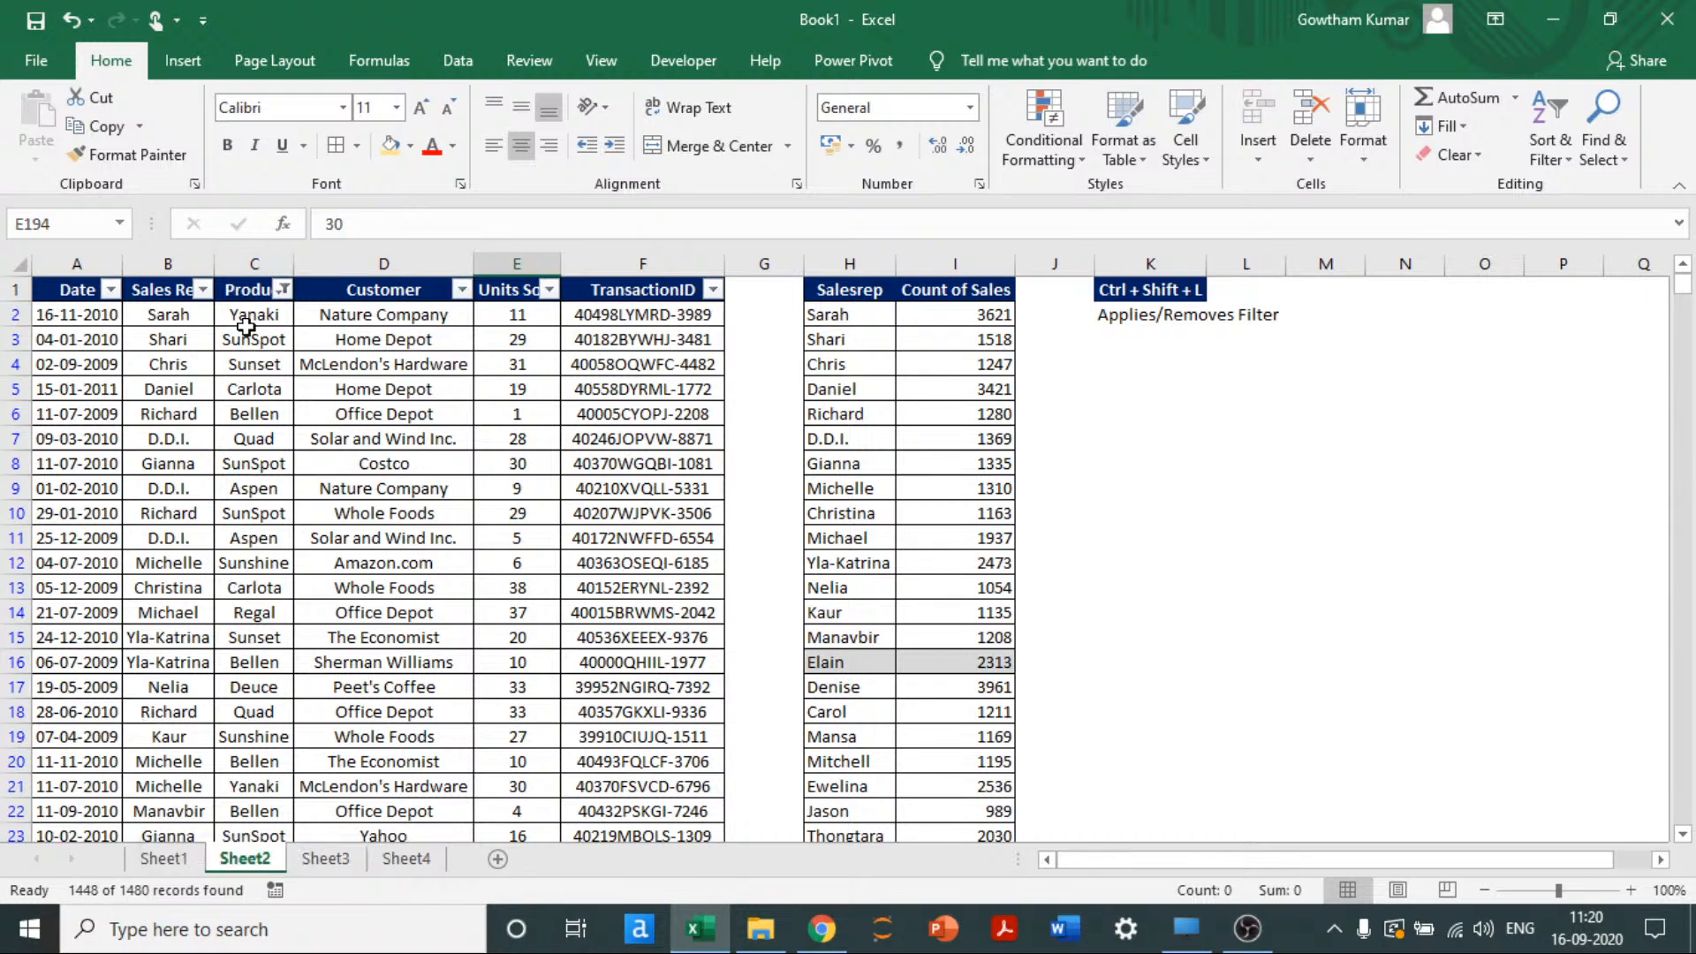
click(519, 323)
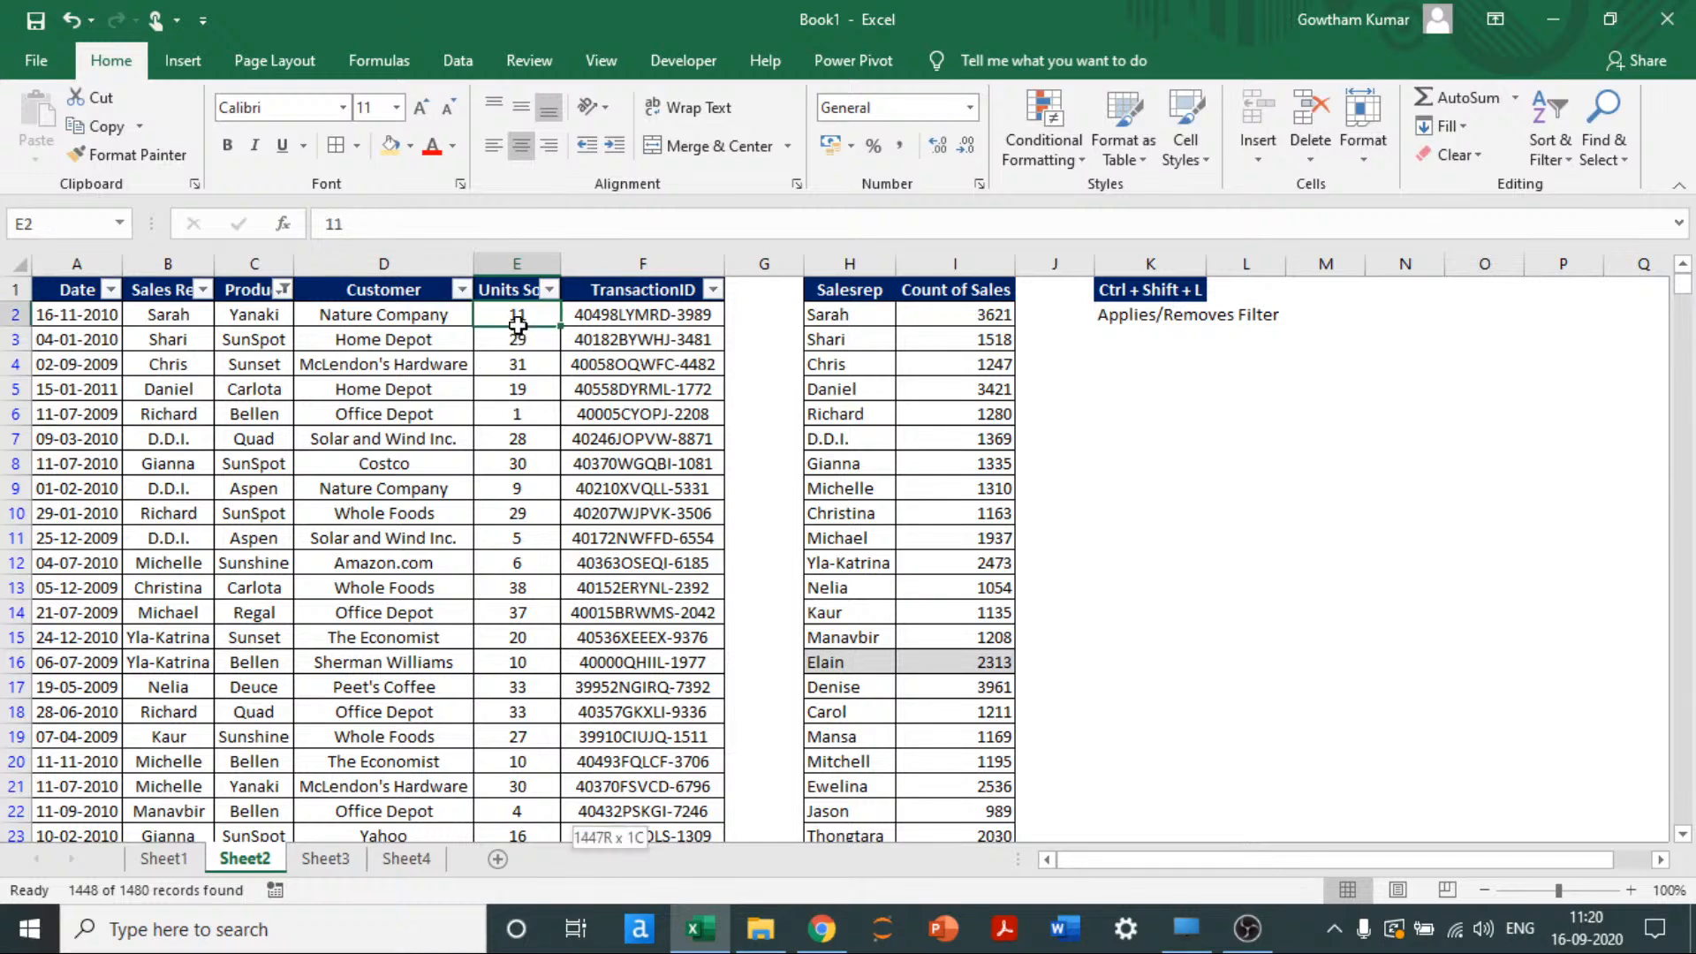
key(ctrl+shift+Down)
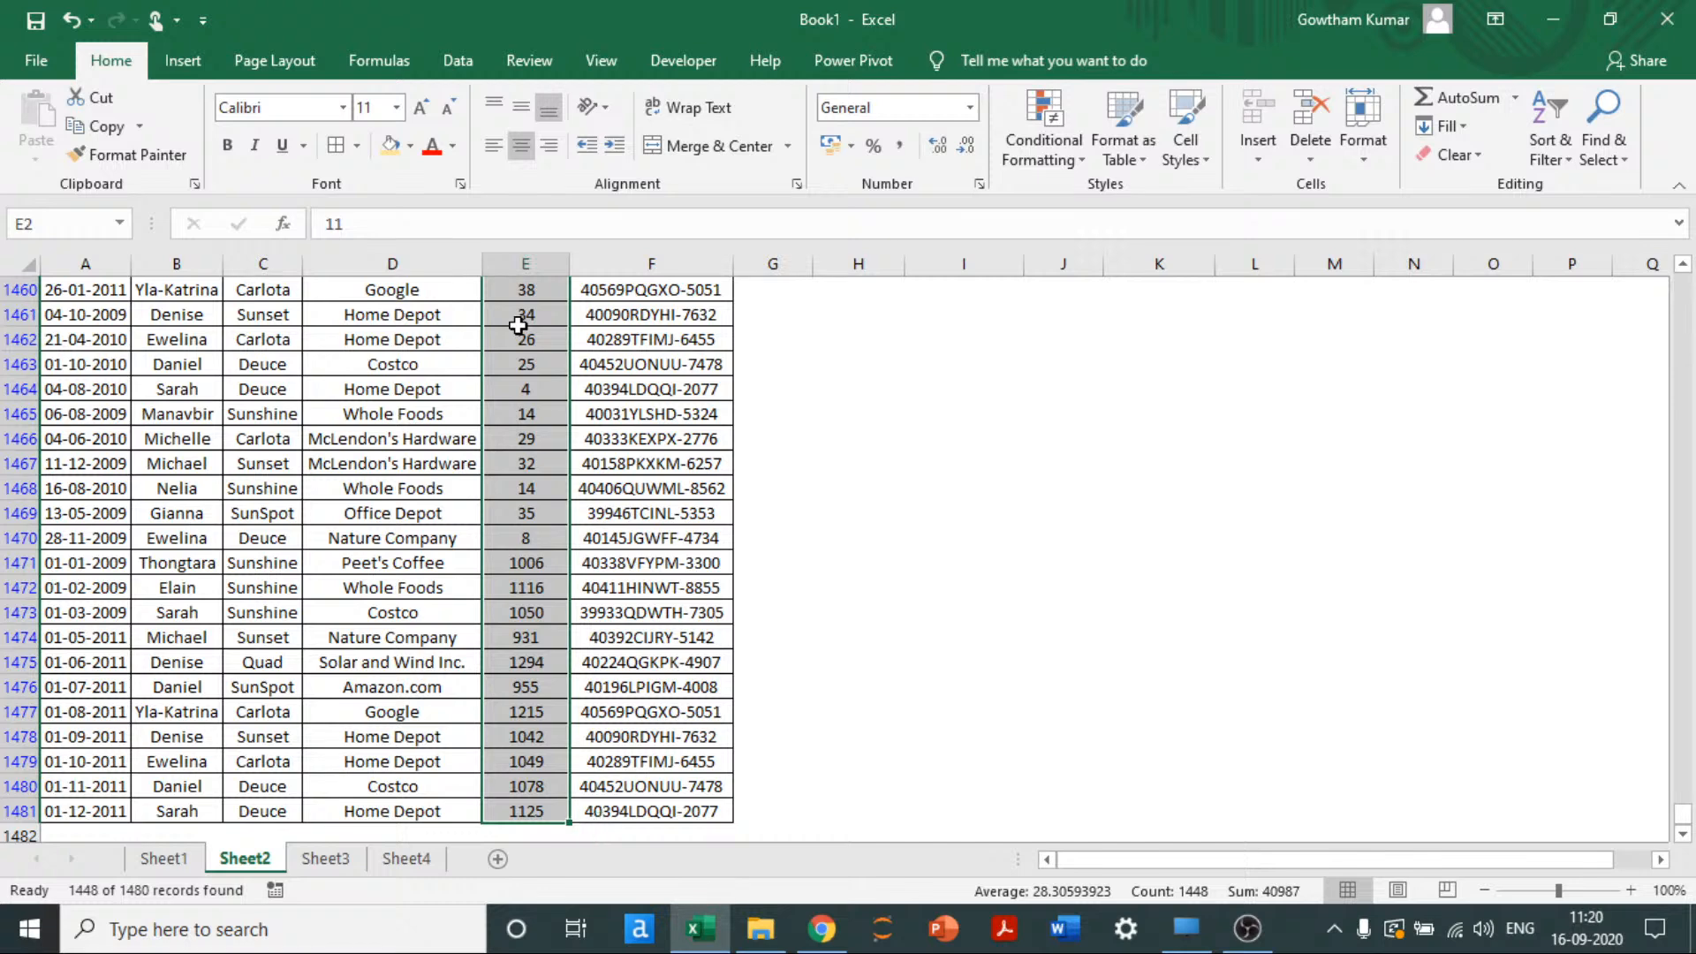
Step: Return to the Product header, open its Filter by Color options, and close them without changing the filter
key(ctrl+Up)
key(Left)
key(Left)
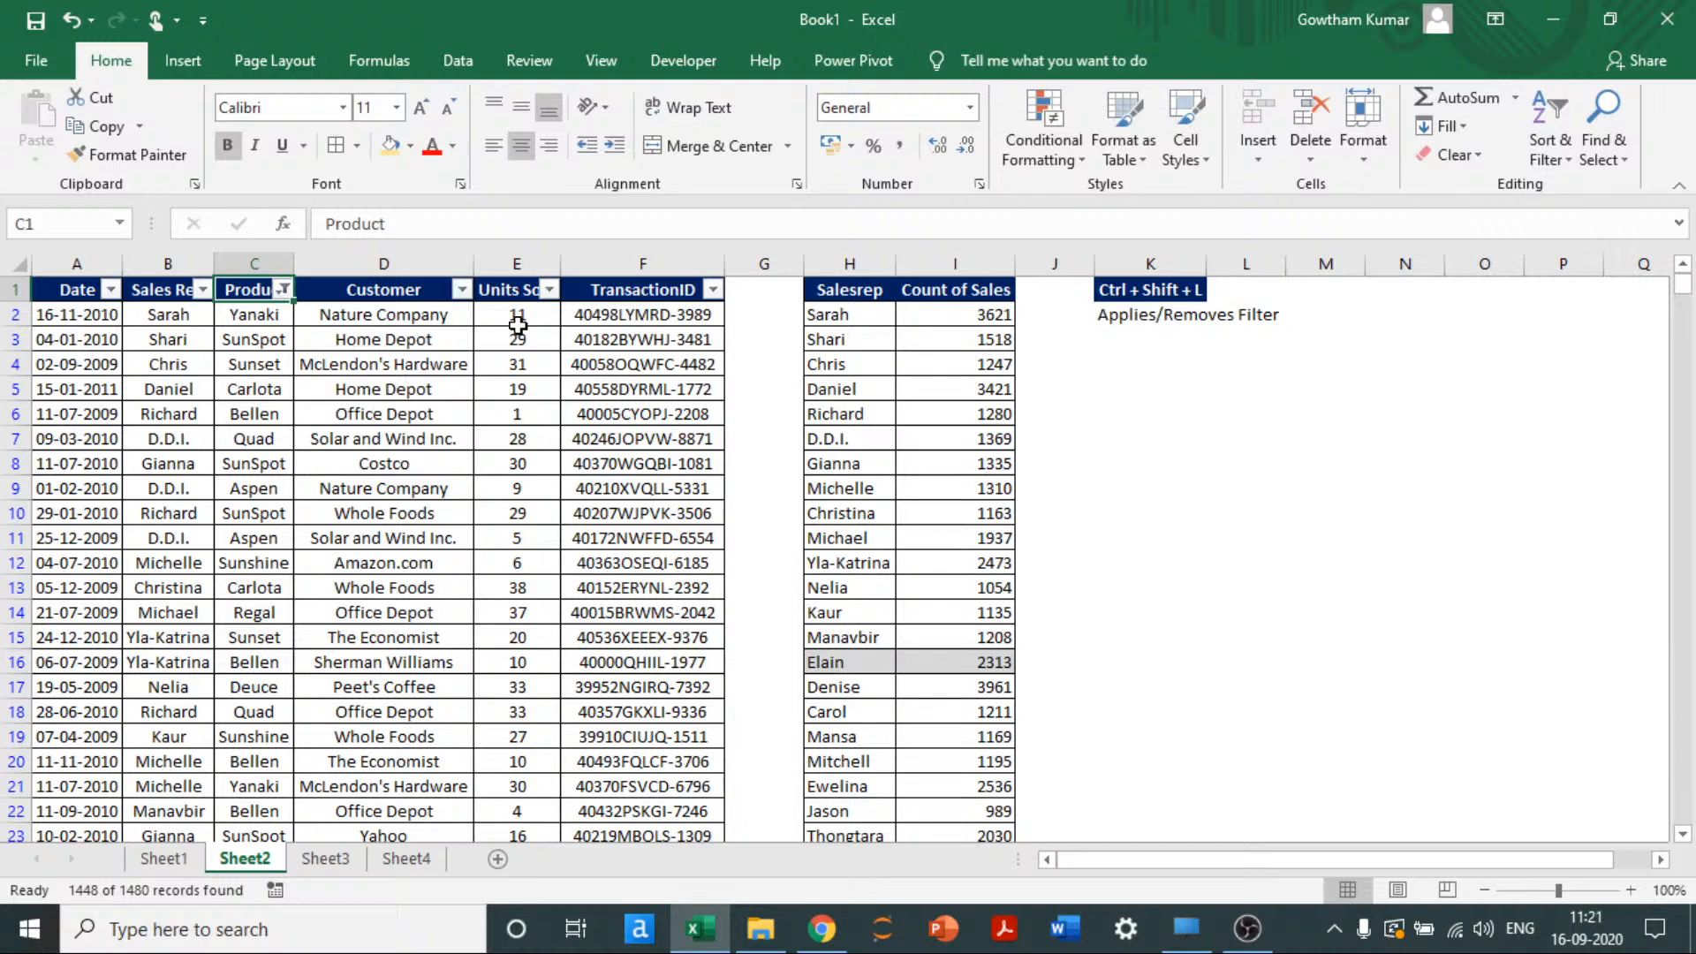
key(alt+Down)
key(Down)
key(Down)
key(Down)
key(Down)
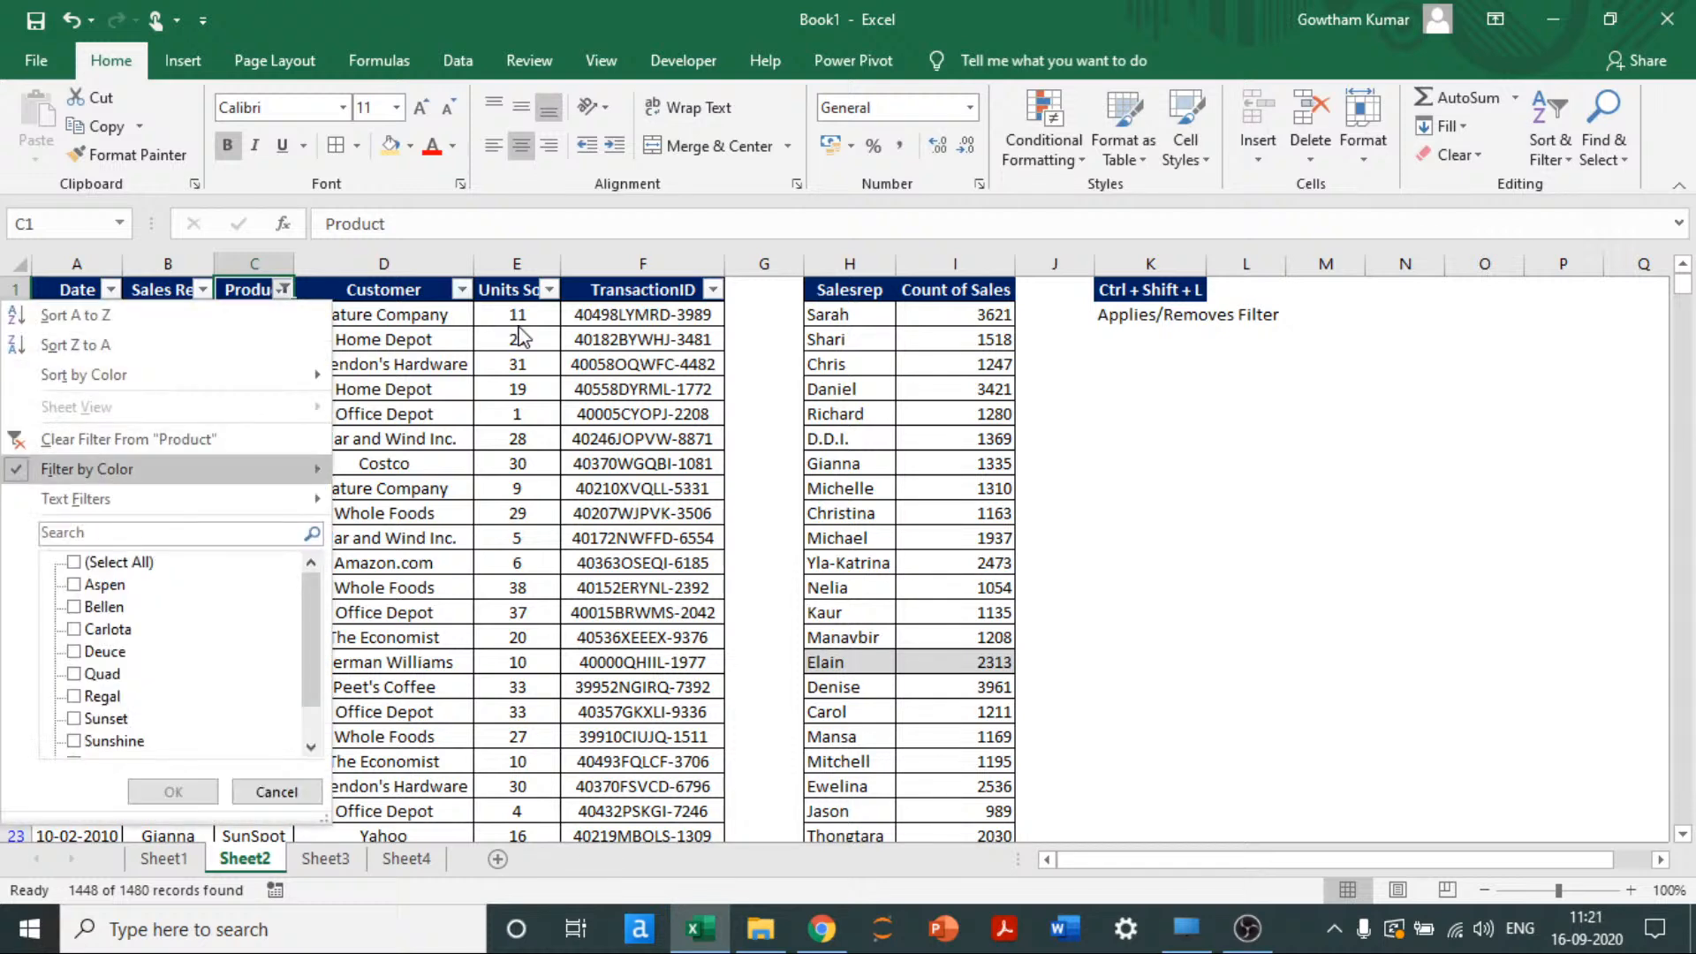
key(Right)
key(Escape)
key(Escape)
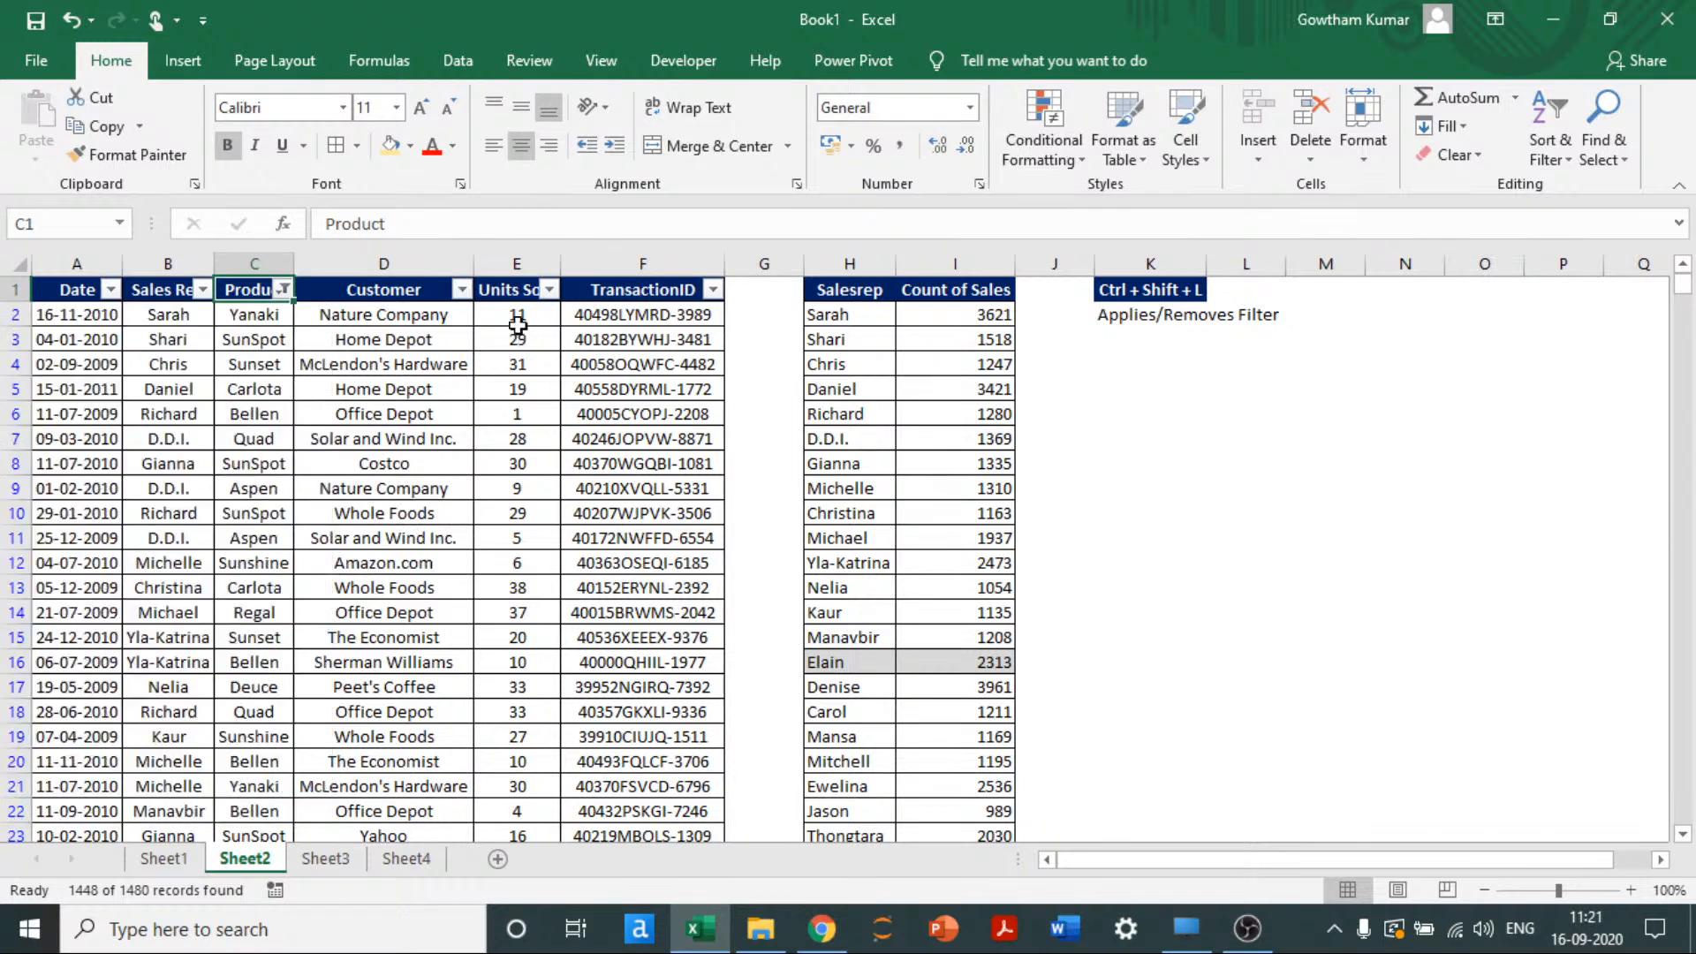
Step: Remove the table's filters and clear the fill colour from all Product entries below the header
key(Down)
key(ctrl+shift+l)
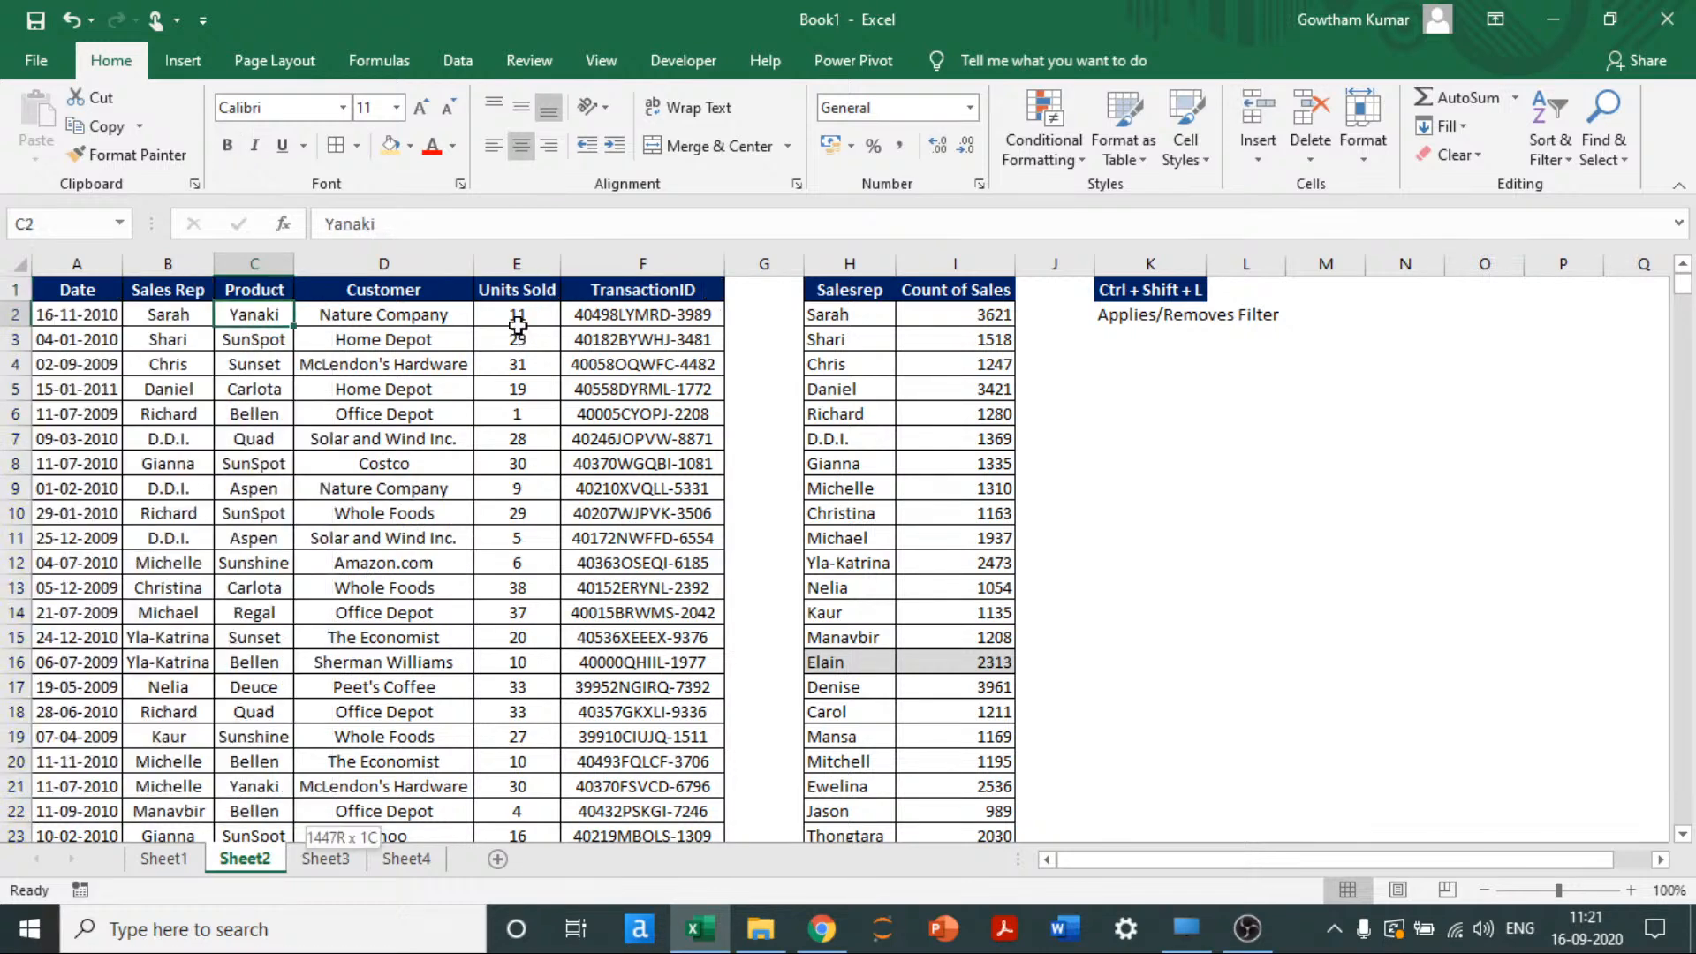
key(ctrl+shift+Down)
key(ctrl+BackSpace)
key(alt)
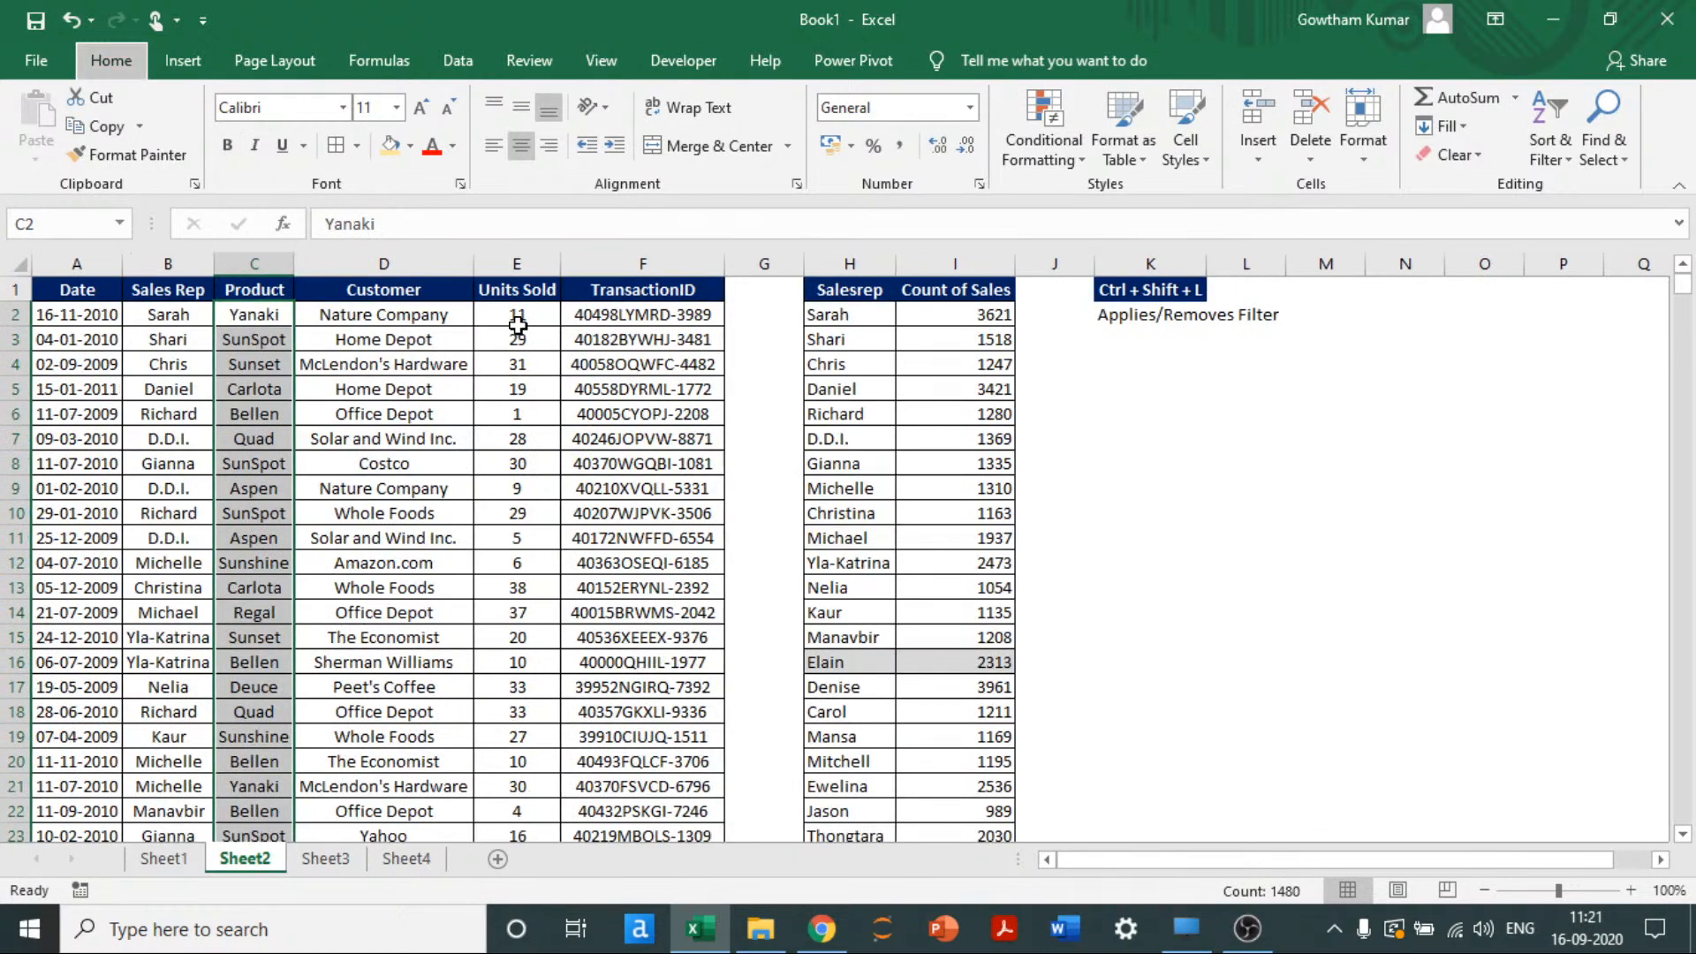
Step: Turn the table's filters on from the Product header and open the Product column's text filter options
key(Up)
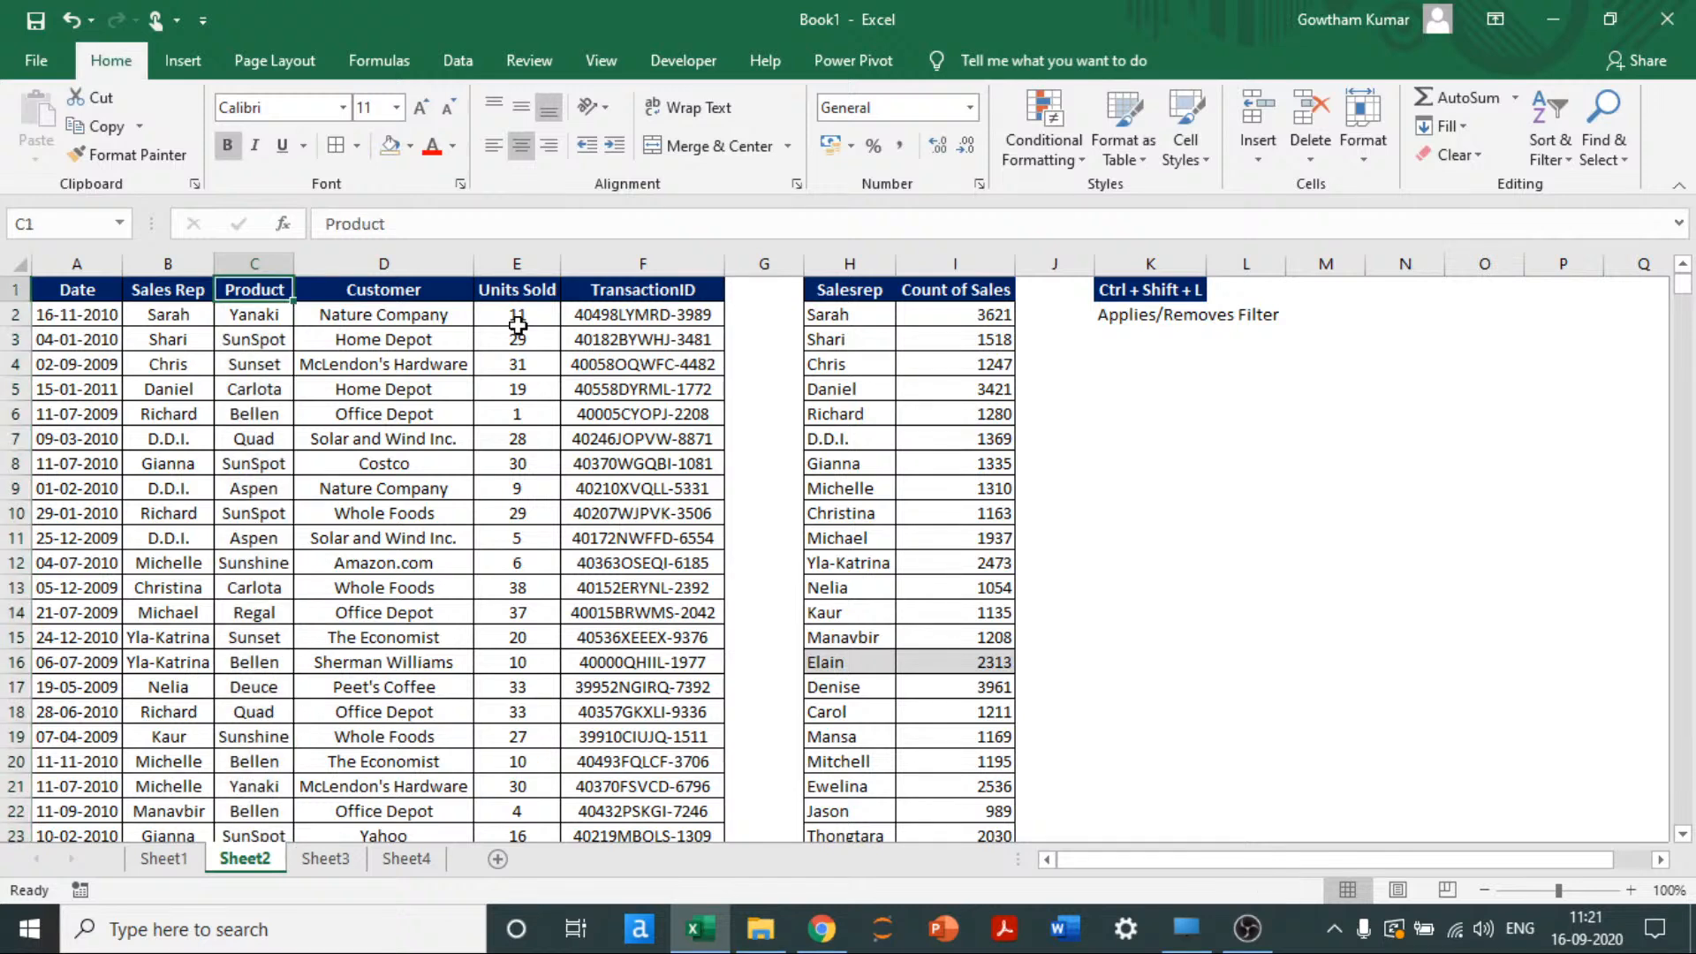
key(ctrl+shift+l)
key(alt+Down)
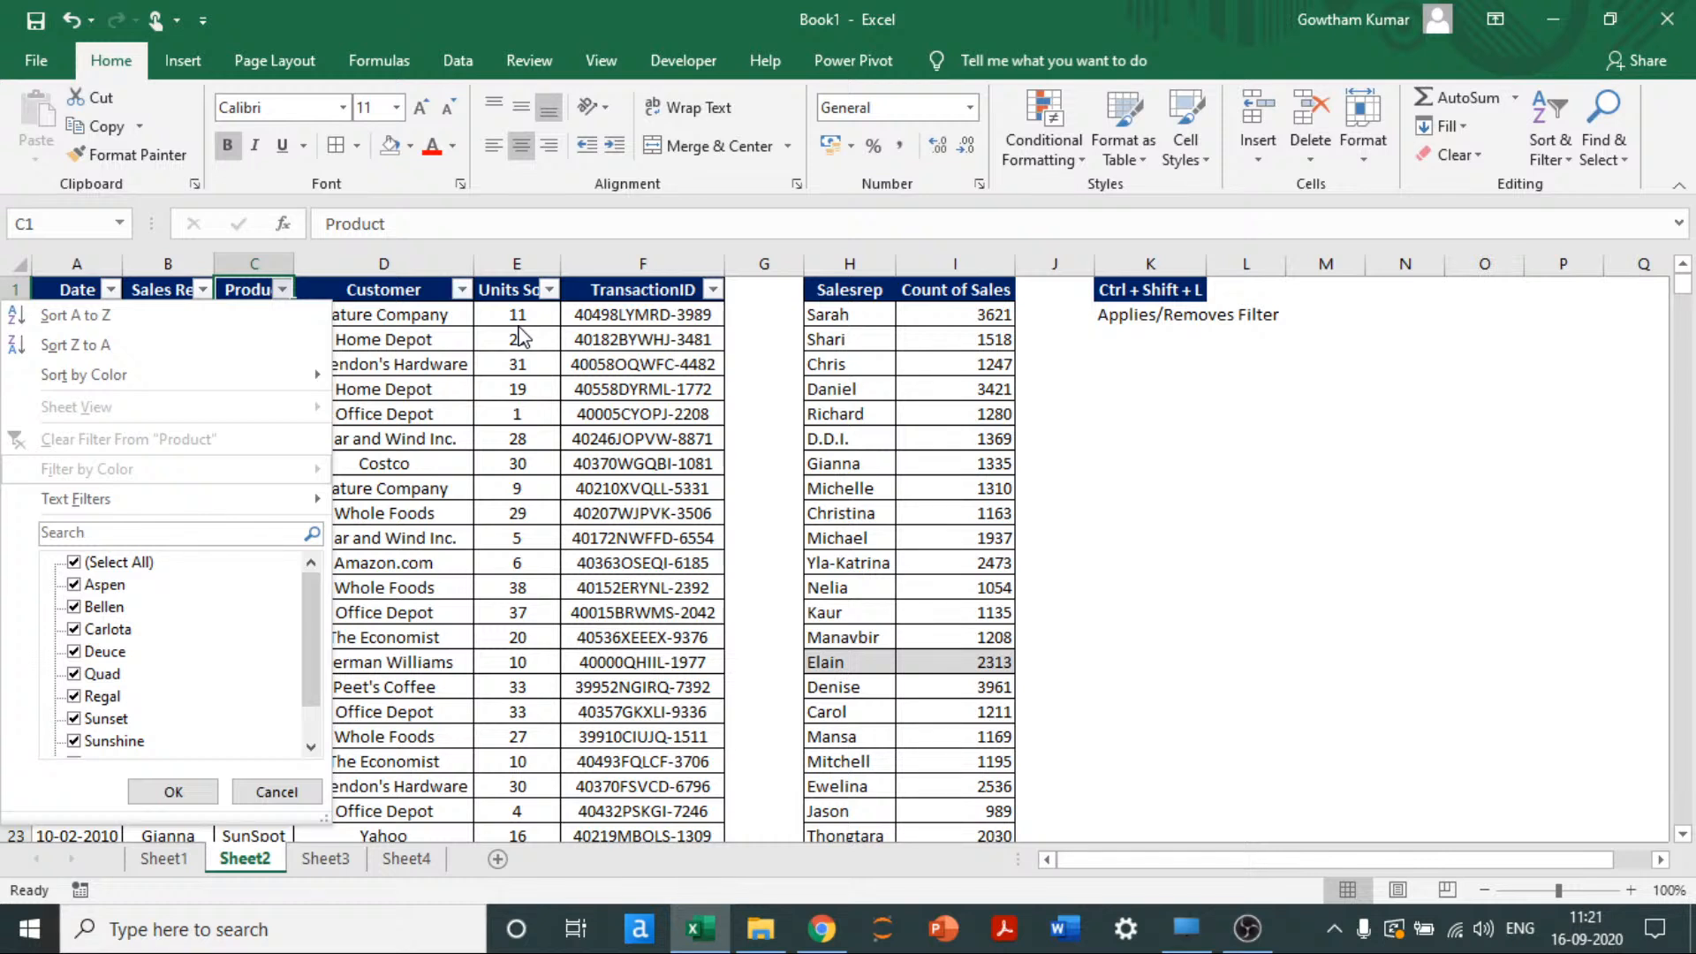
key(Down)
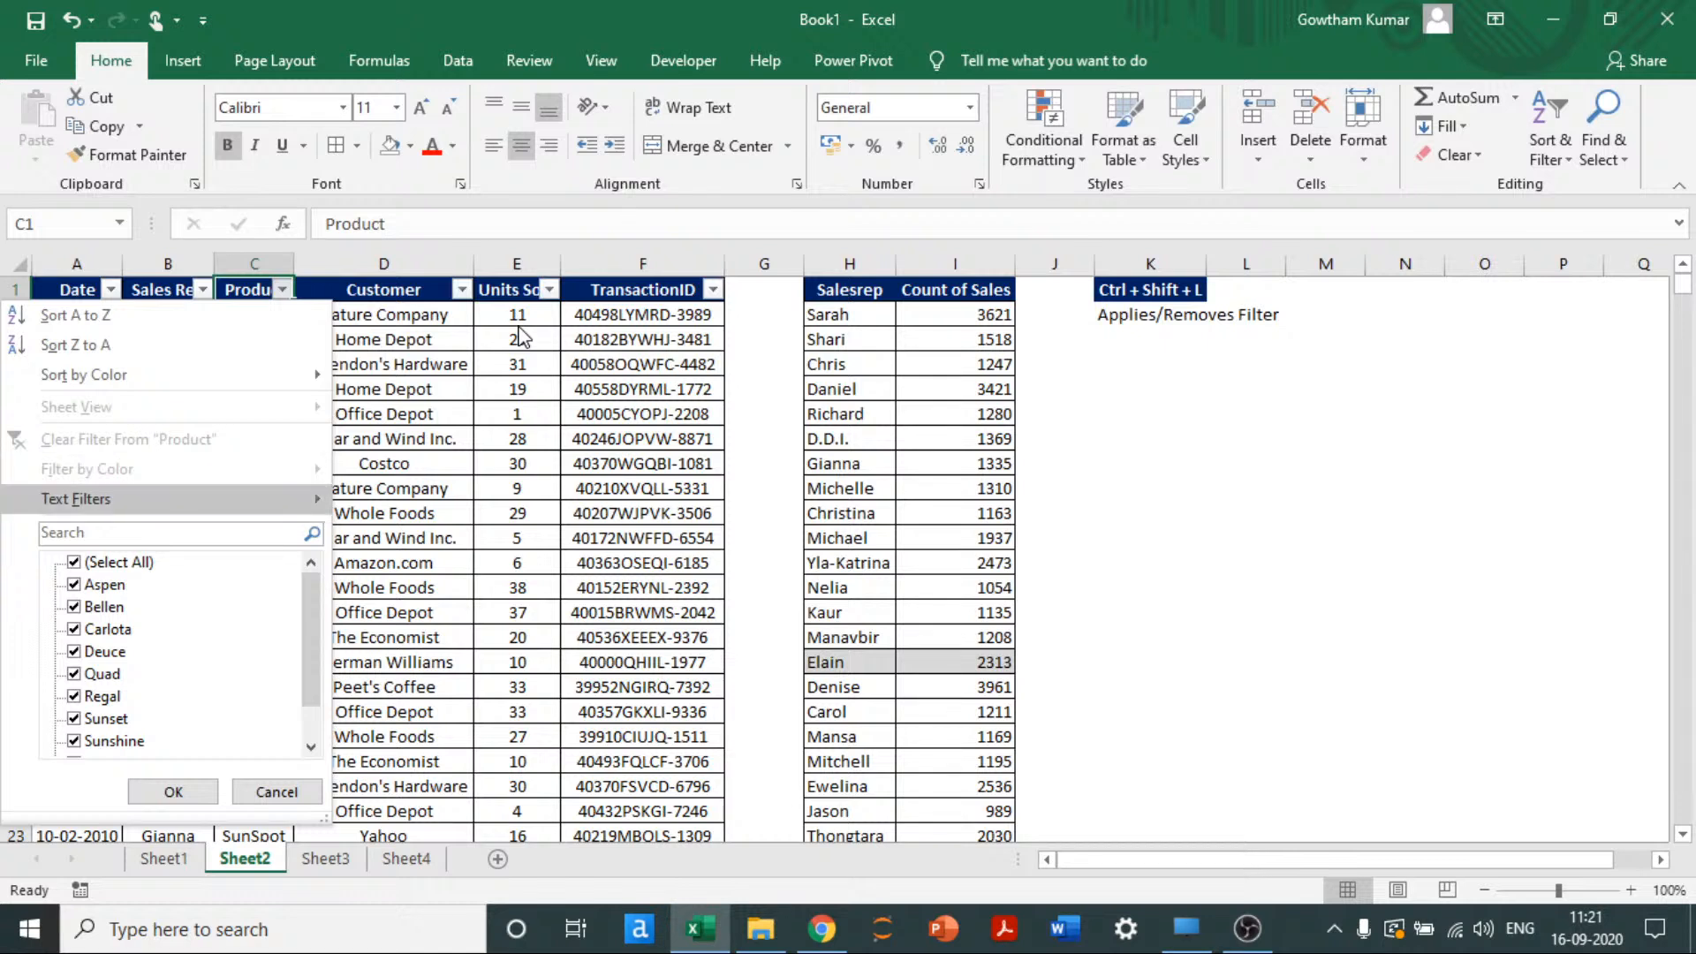
key(Right)
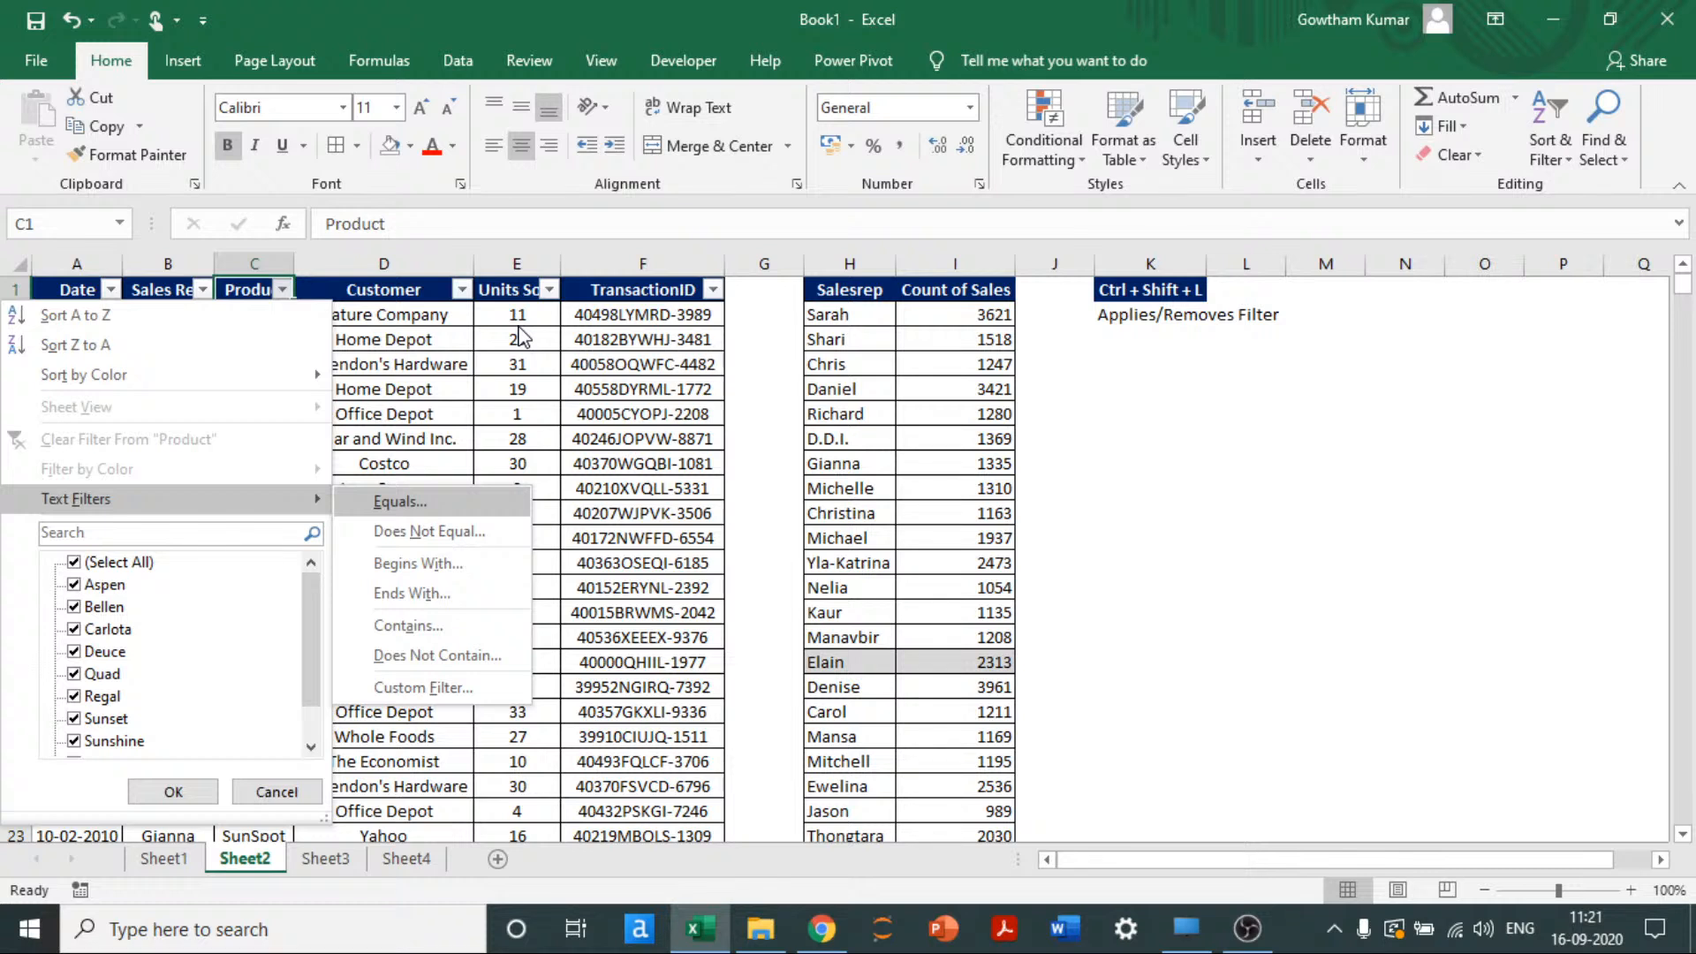
Step: Review the available text filter conditions for the Product column, from Equals through Custom Filter
key(Down)
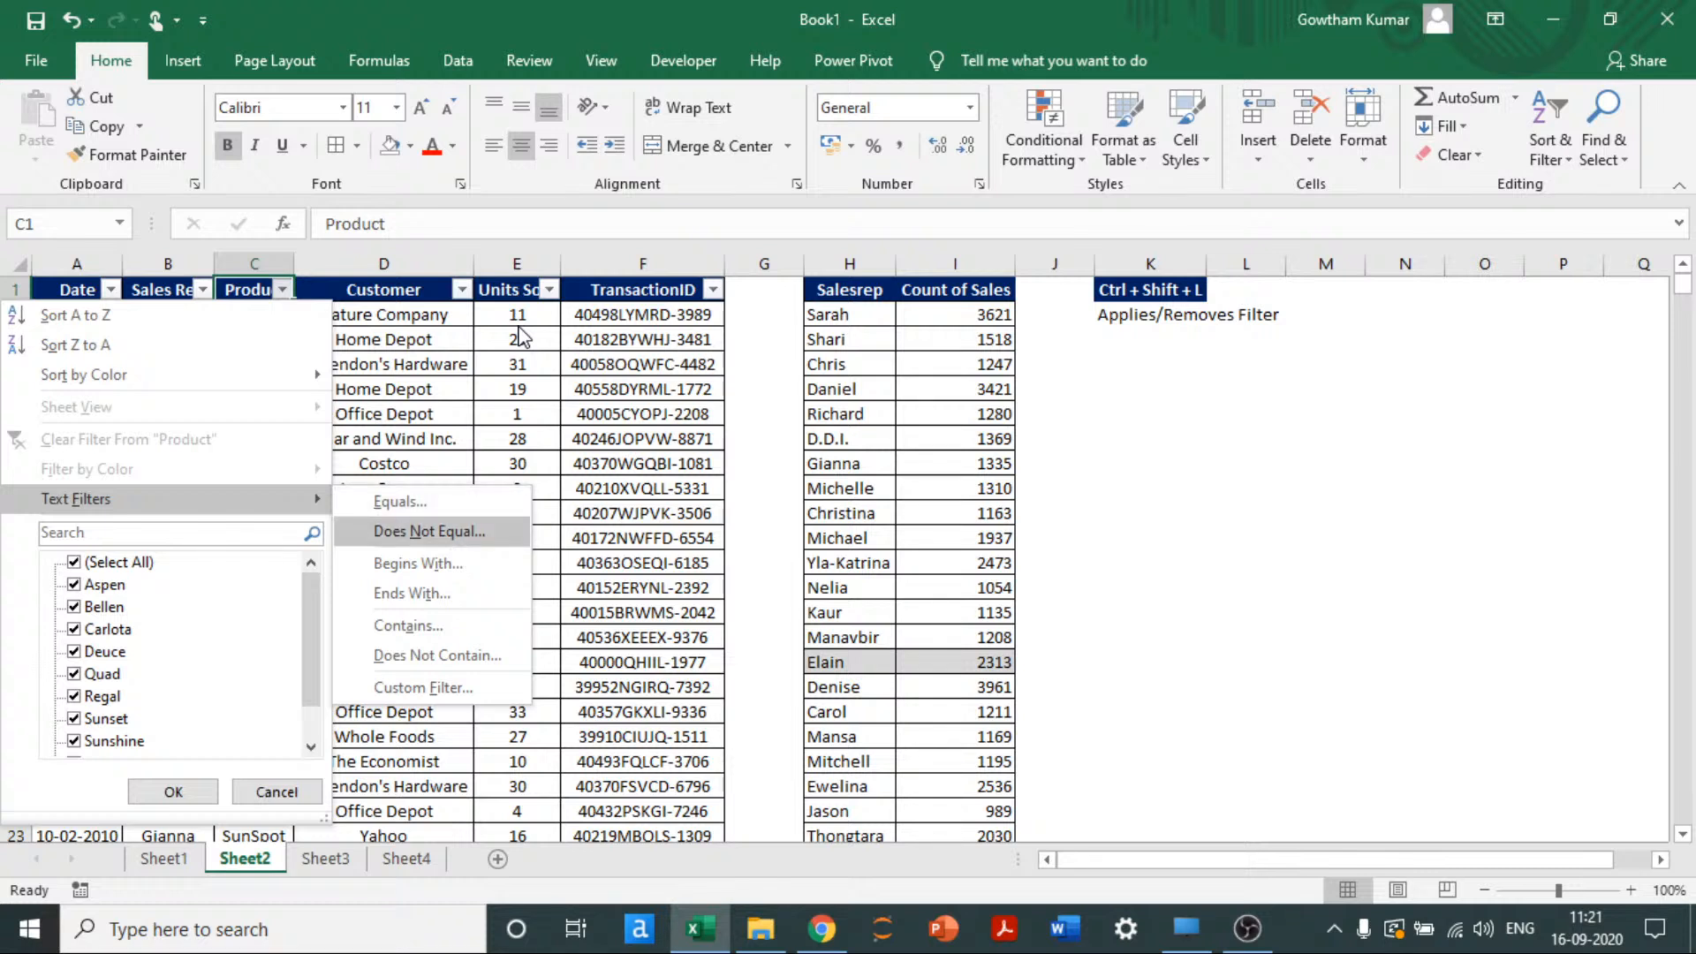
key(Down)
key(Down)
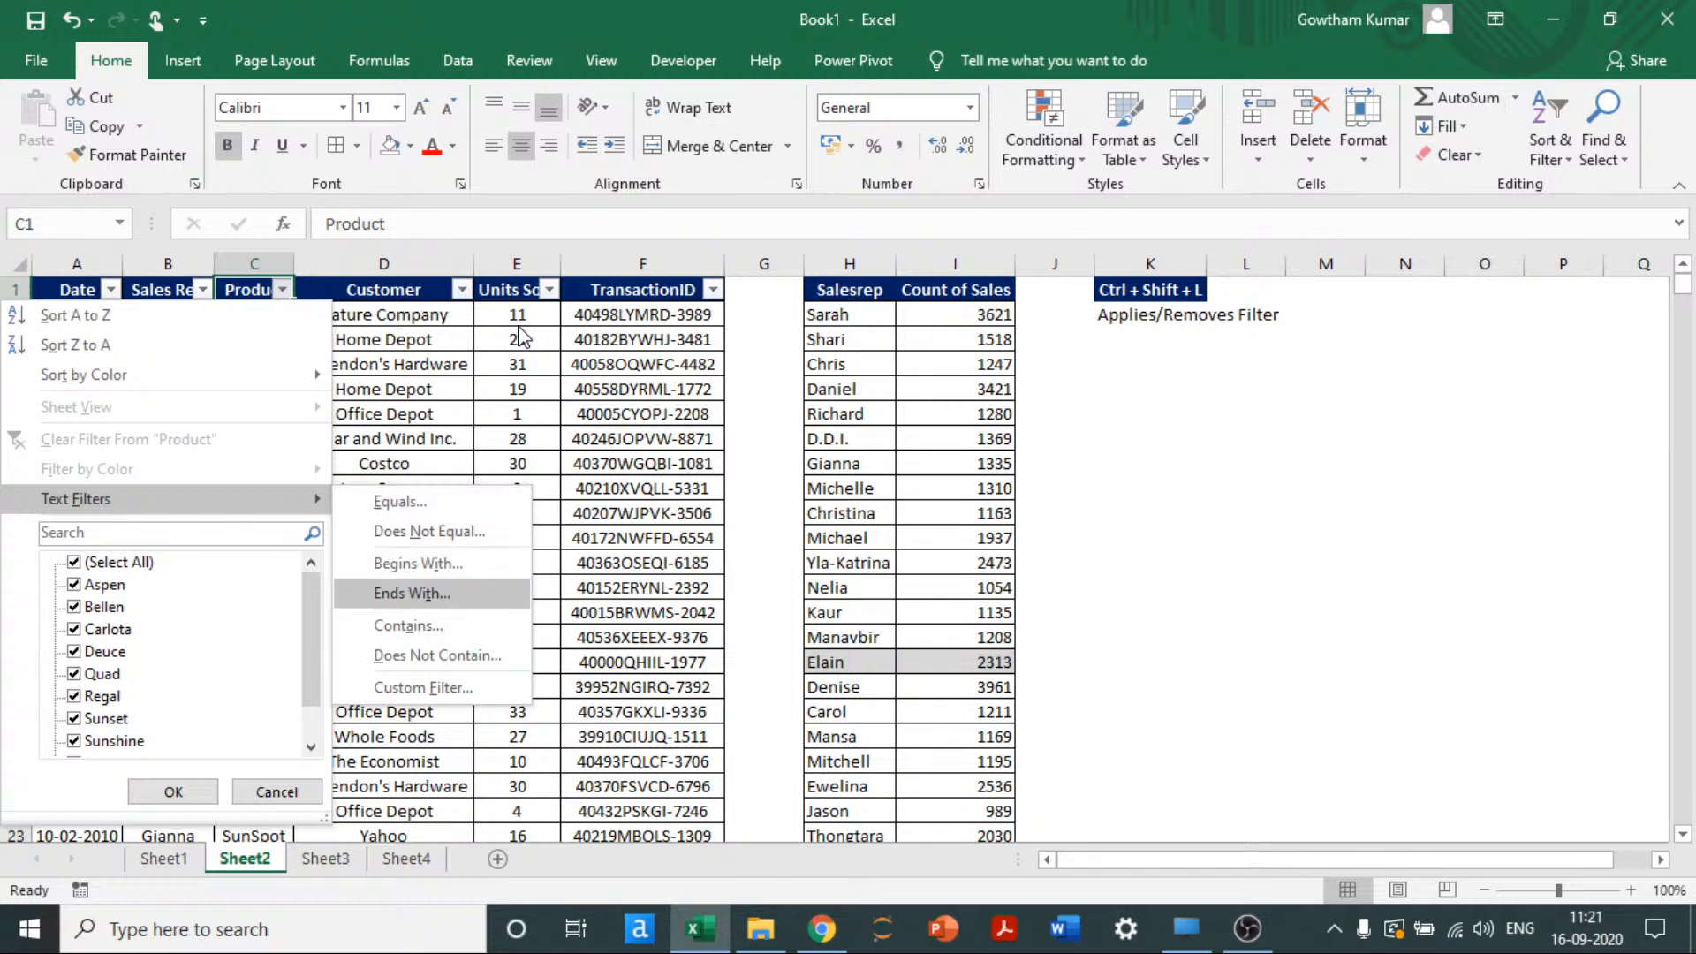
key(Down)
key(Down)
key(Down)
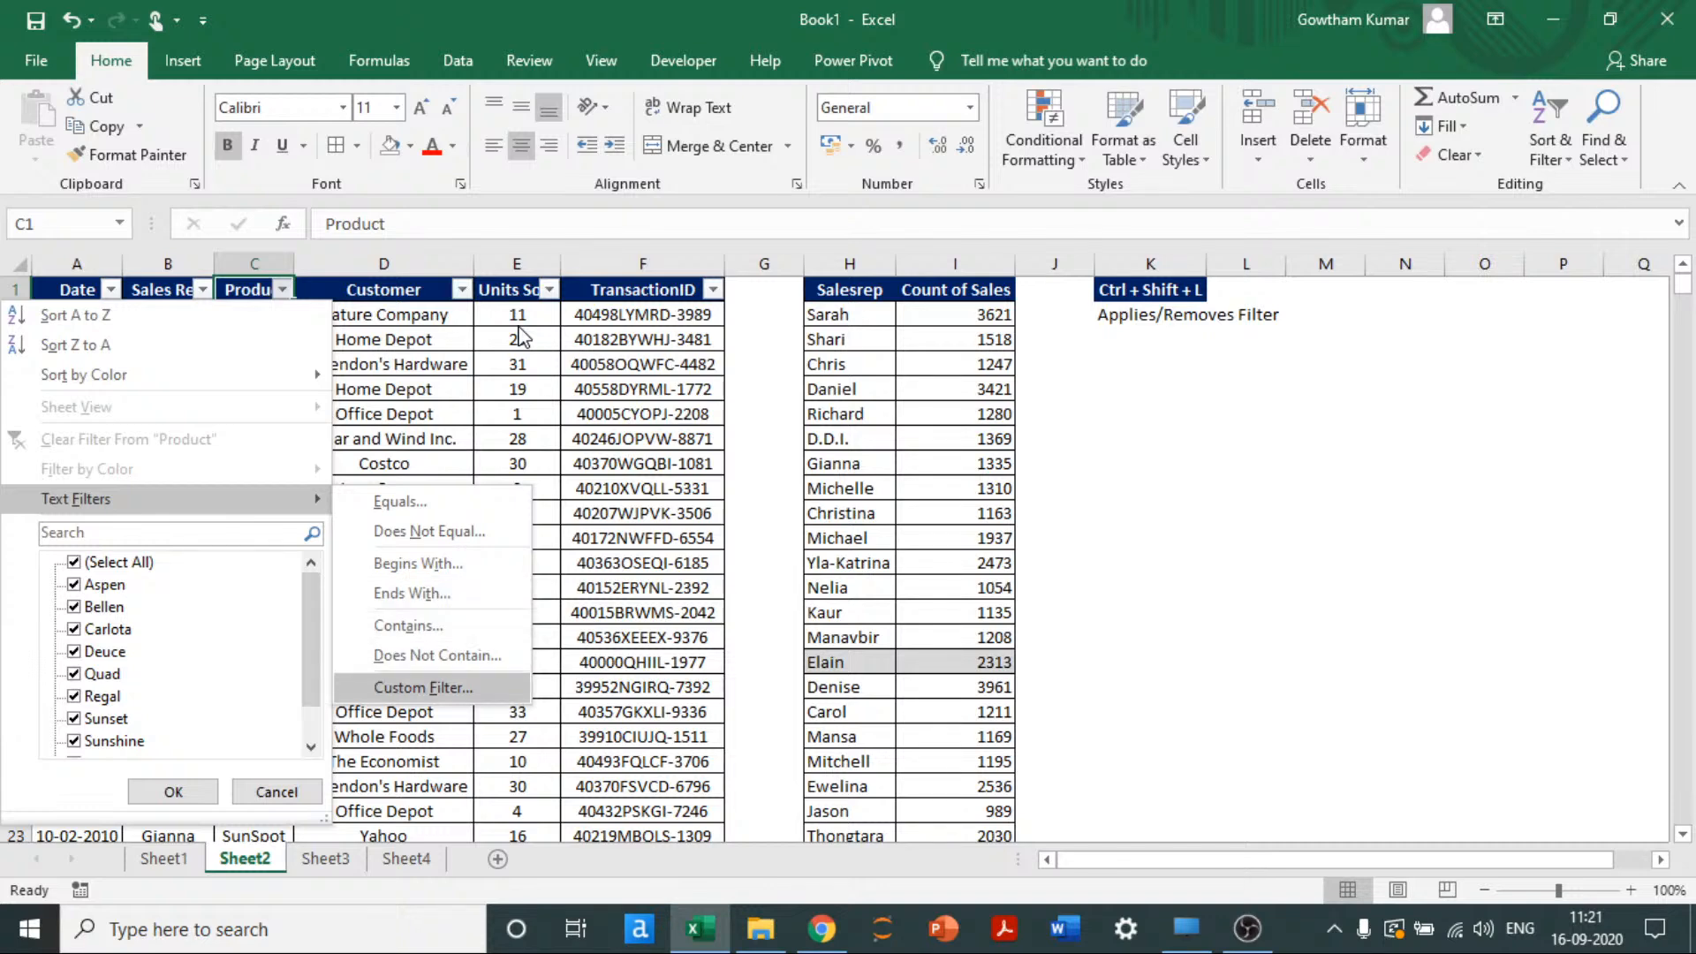
key(Up)
key(Up)
key(Up)
key(Up)
key(Up)
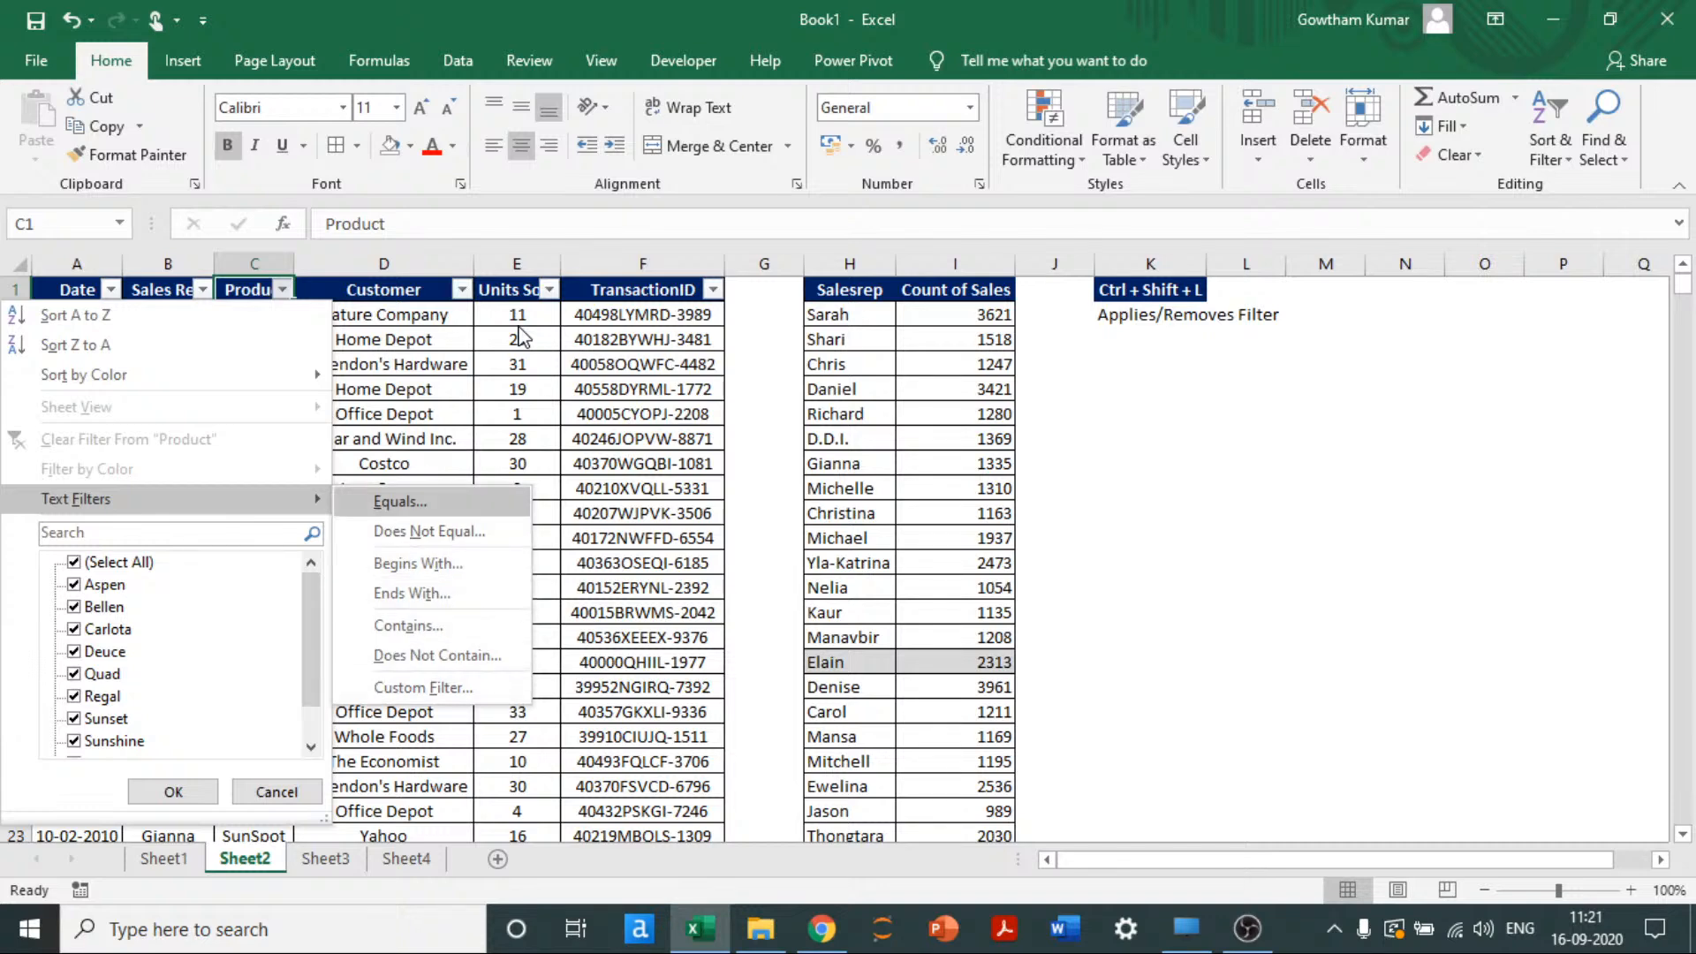
Step: Start a custom Product filter with the condition equals "Sun", moving the dialog clear of the Product data
key(Return)
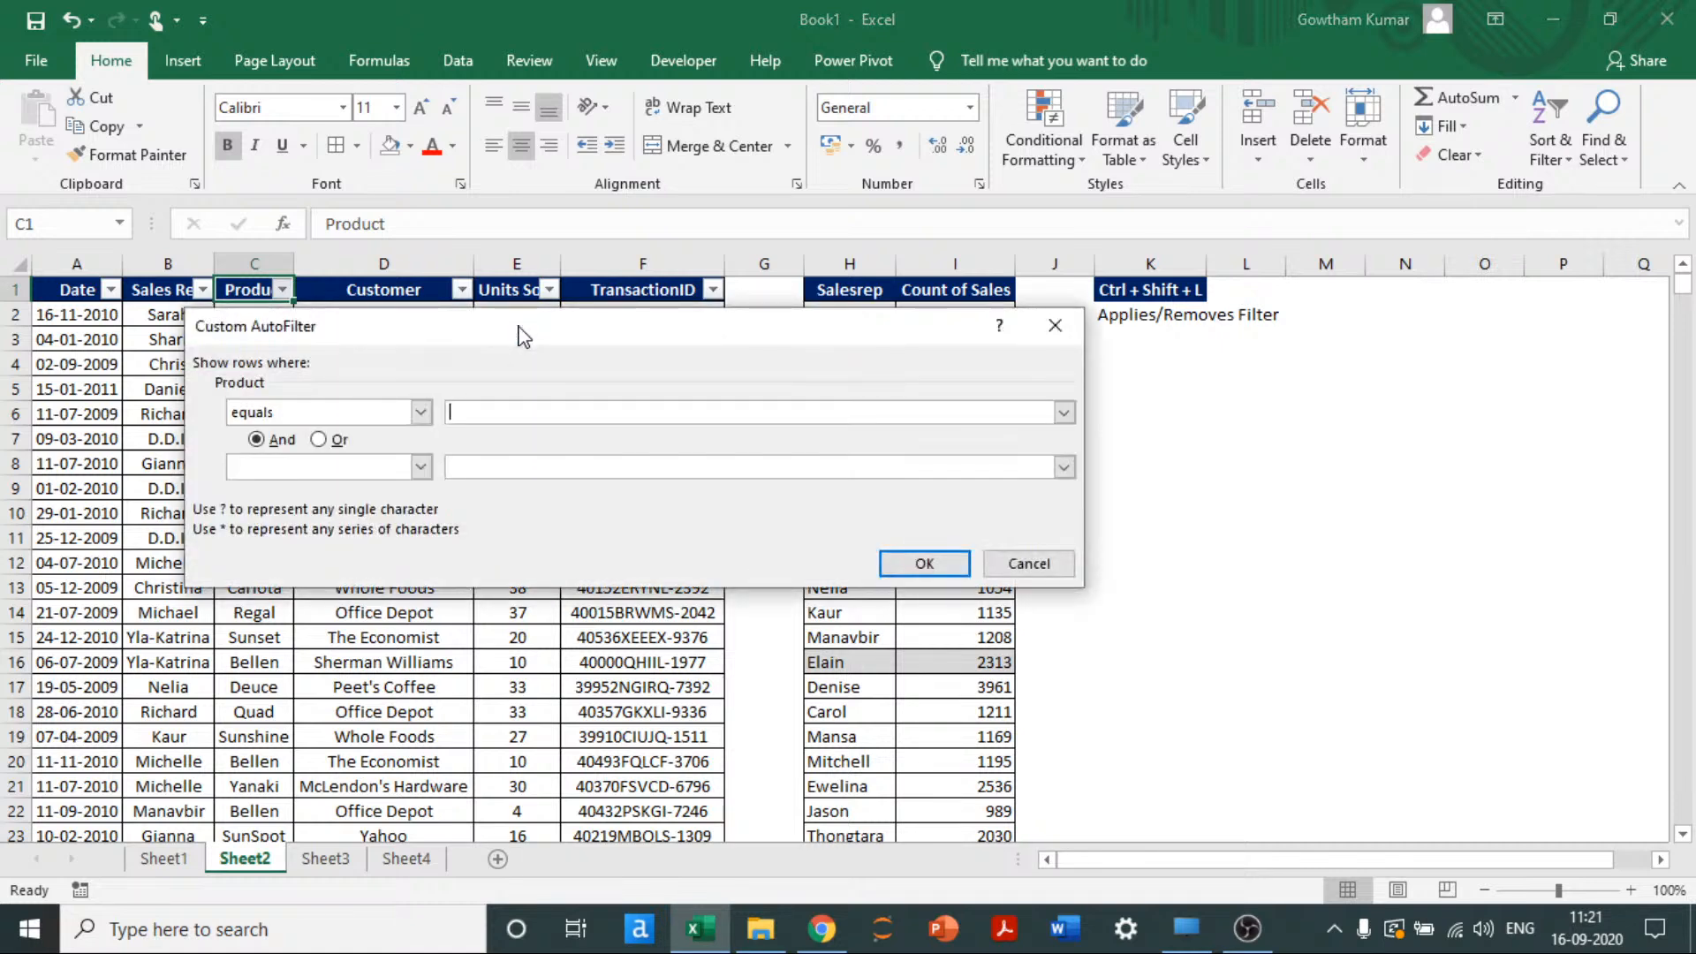
drag(519, 327, 899, 440)
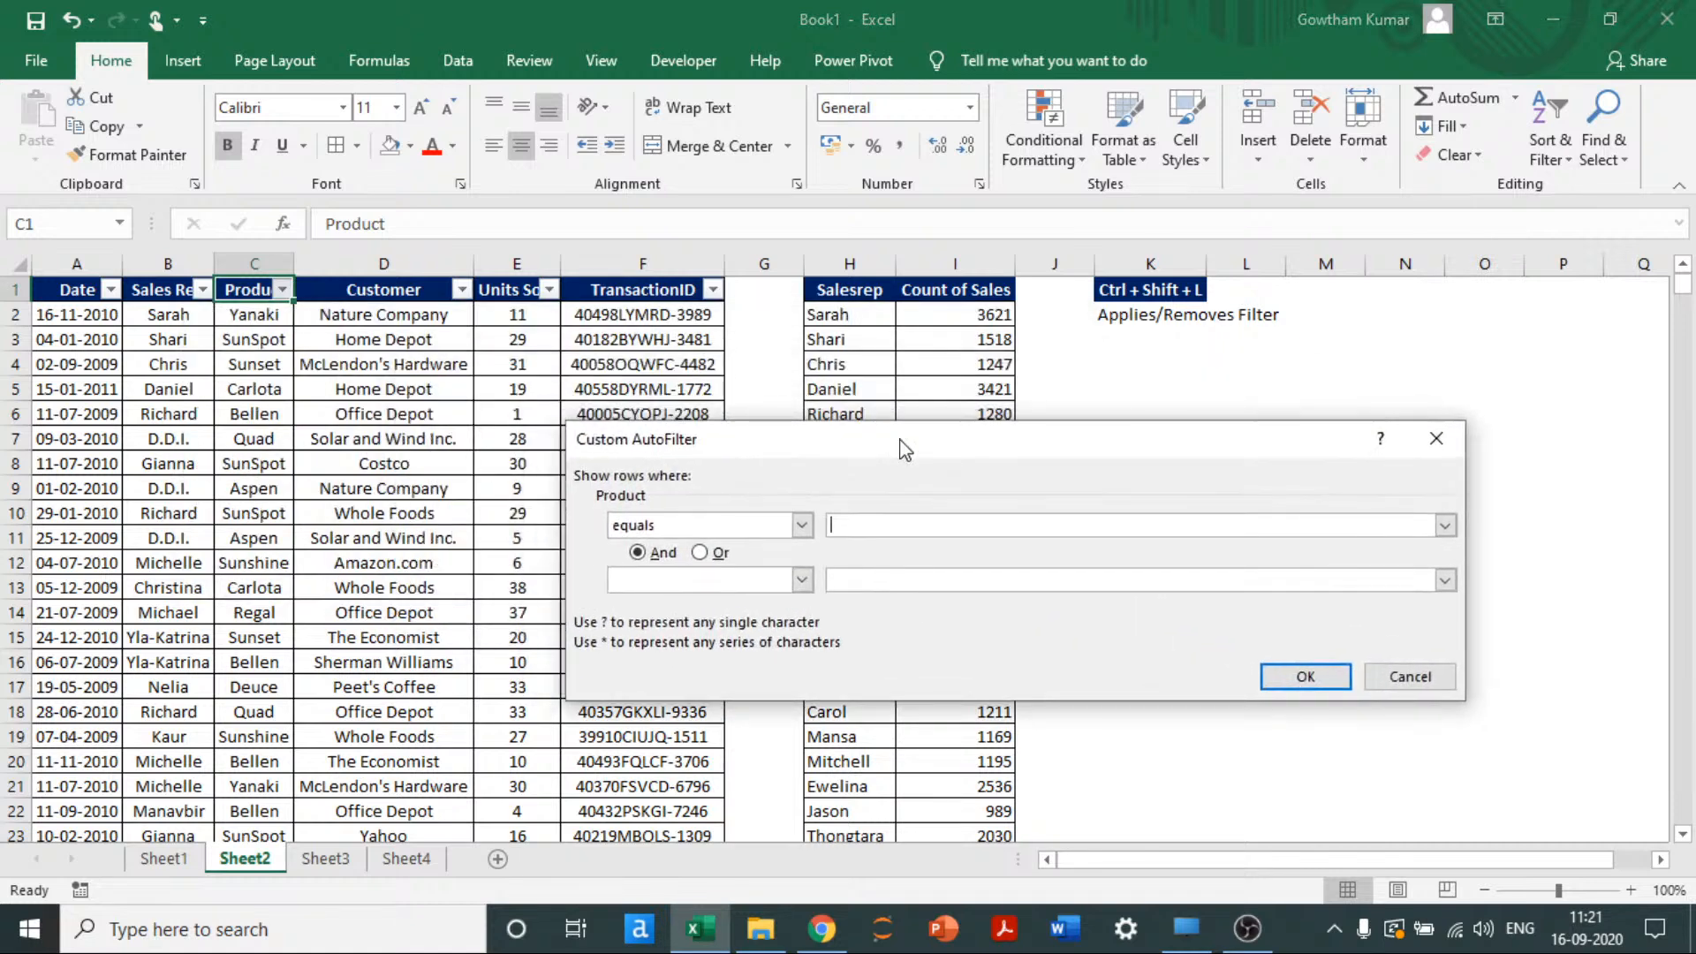
text(asd)
key(BackSpace)
key(BackSpace)
key(BackSpace)
text(Sun)
Step: Add an Or condition of does not equal "pen" and apply the custom Product filter
click(701, 553)
click(726, 587)
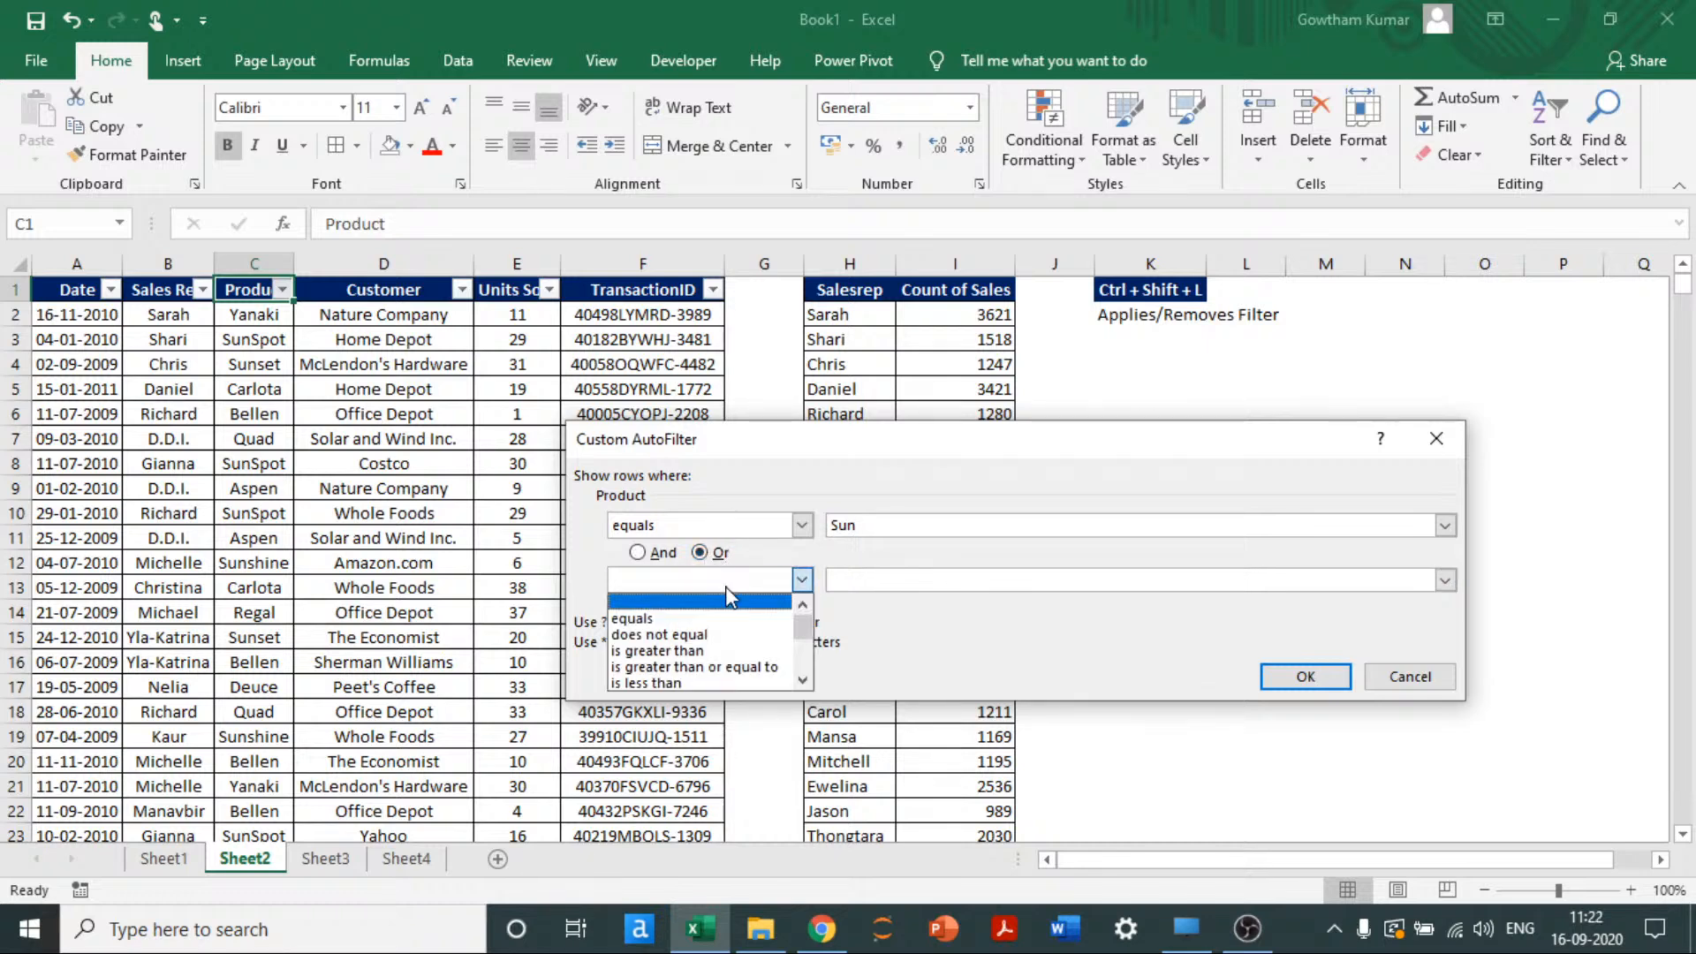
click(689, 634)
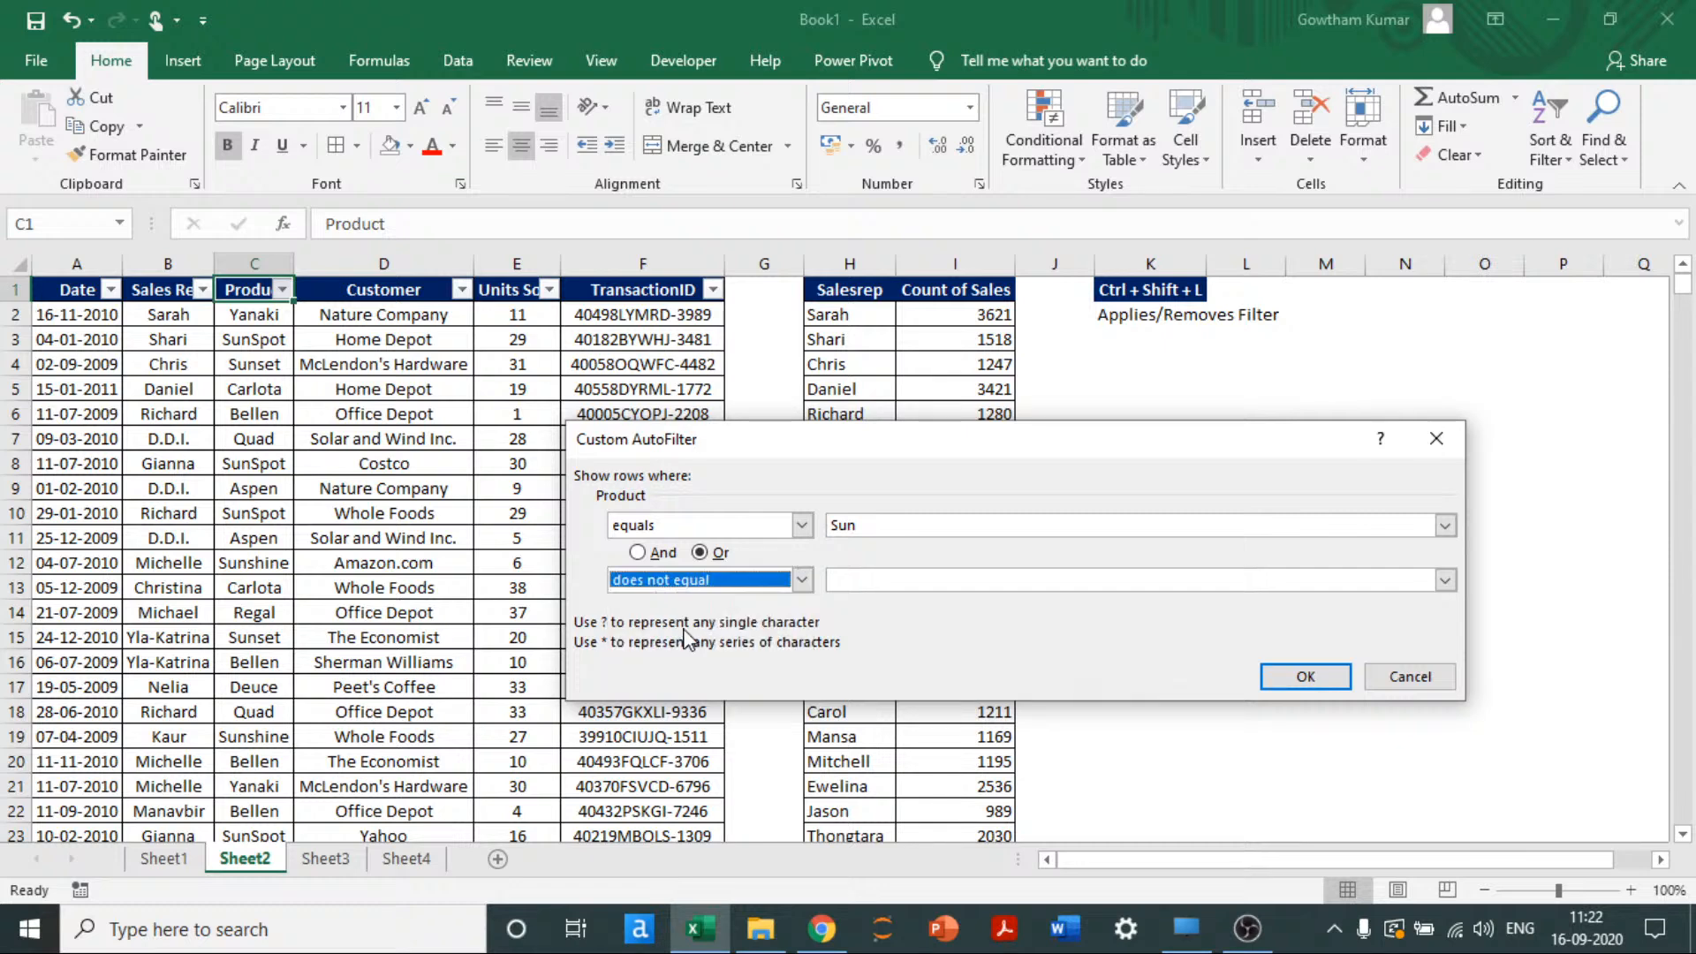
click(886, 579)
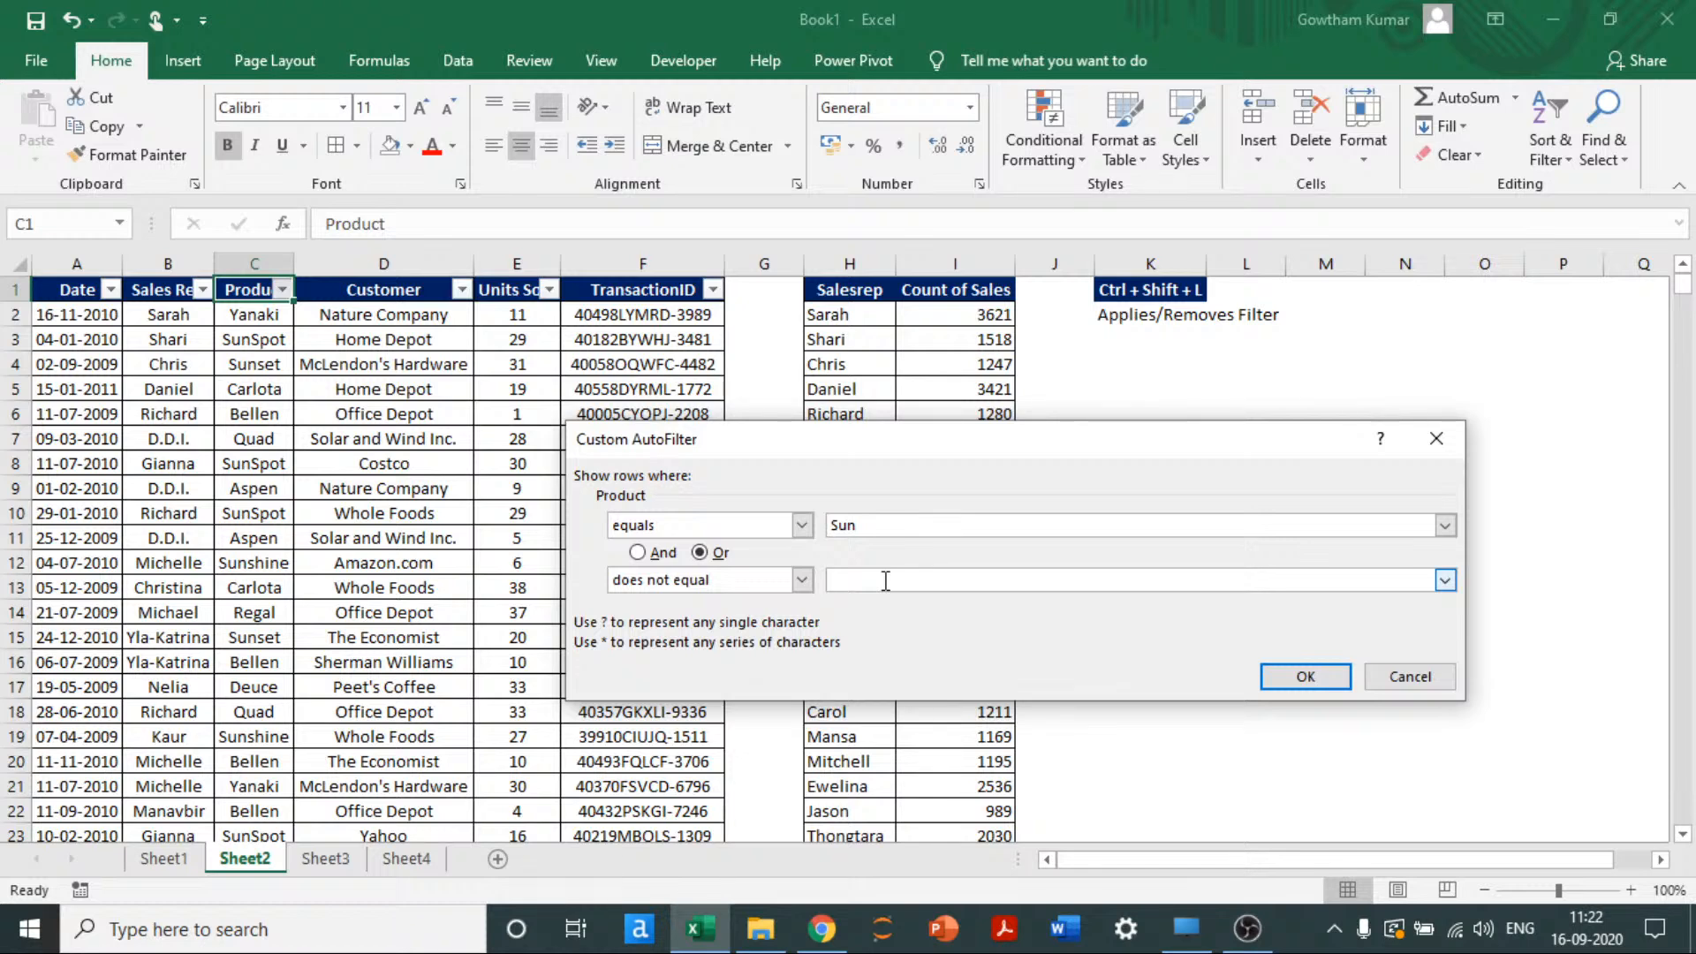
text(pen)
click(1302, 682)
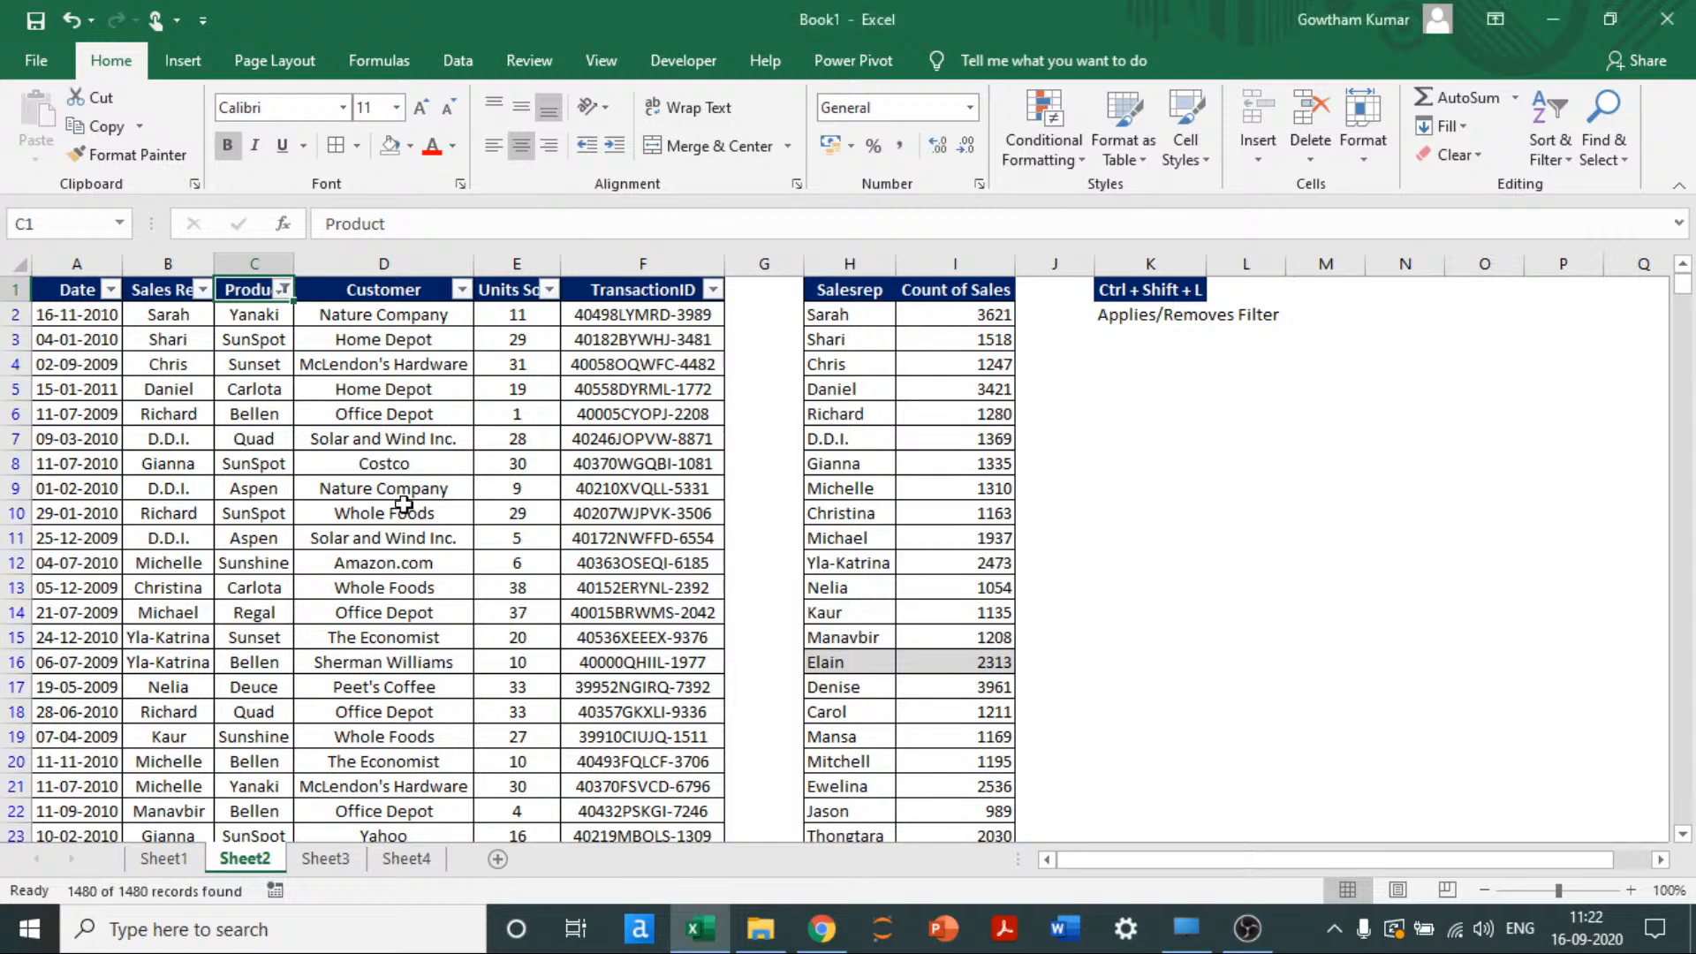
Step: Replace the Product filter with a single text condition, equals "sun"
click(258, 317)
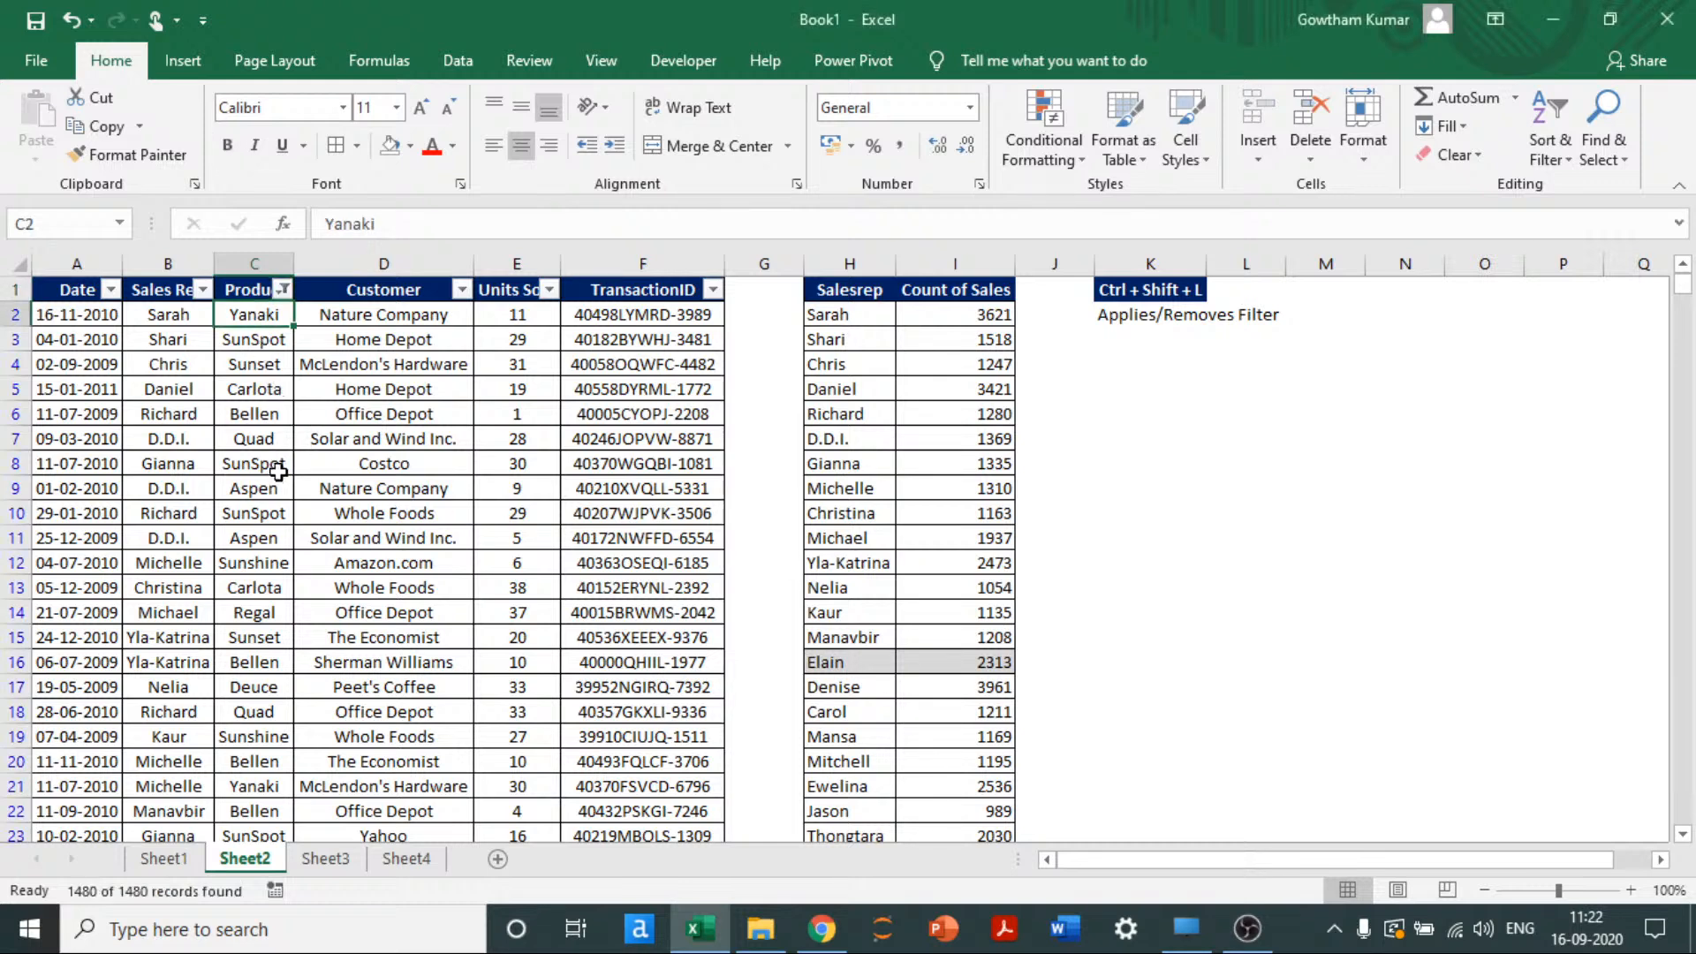
click(283, 290)
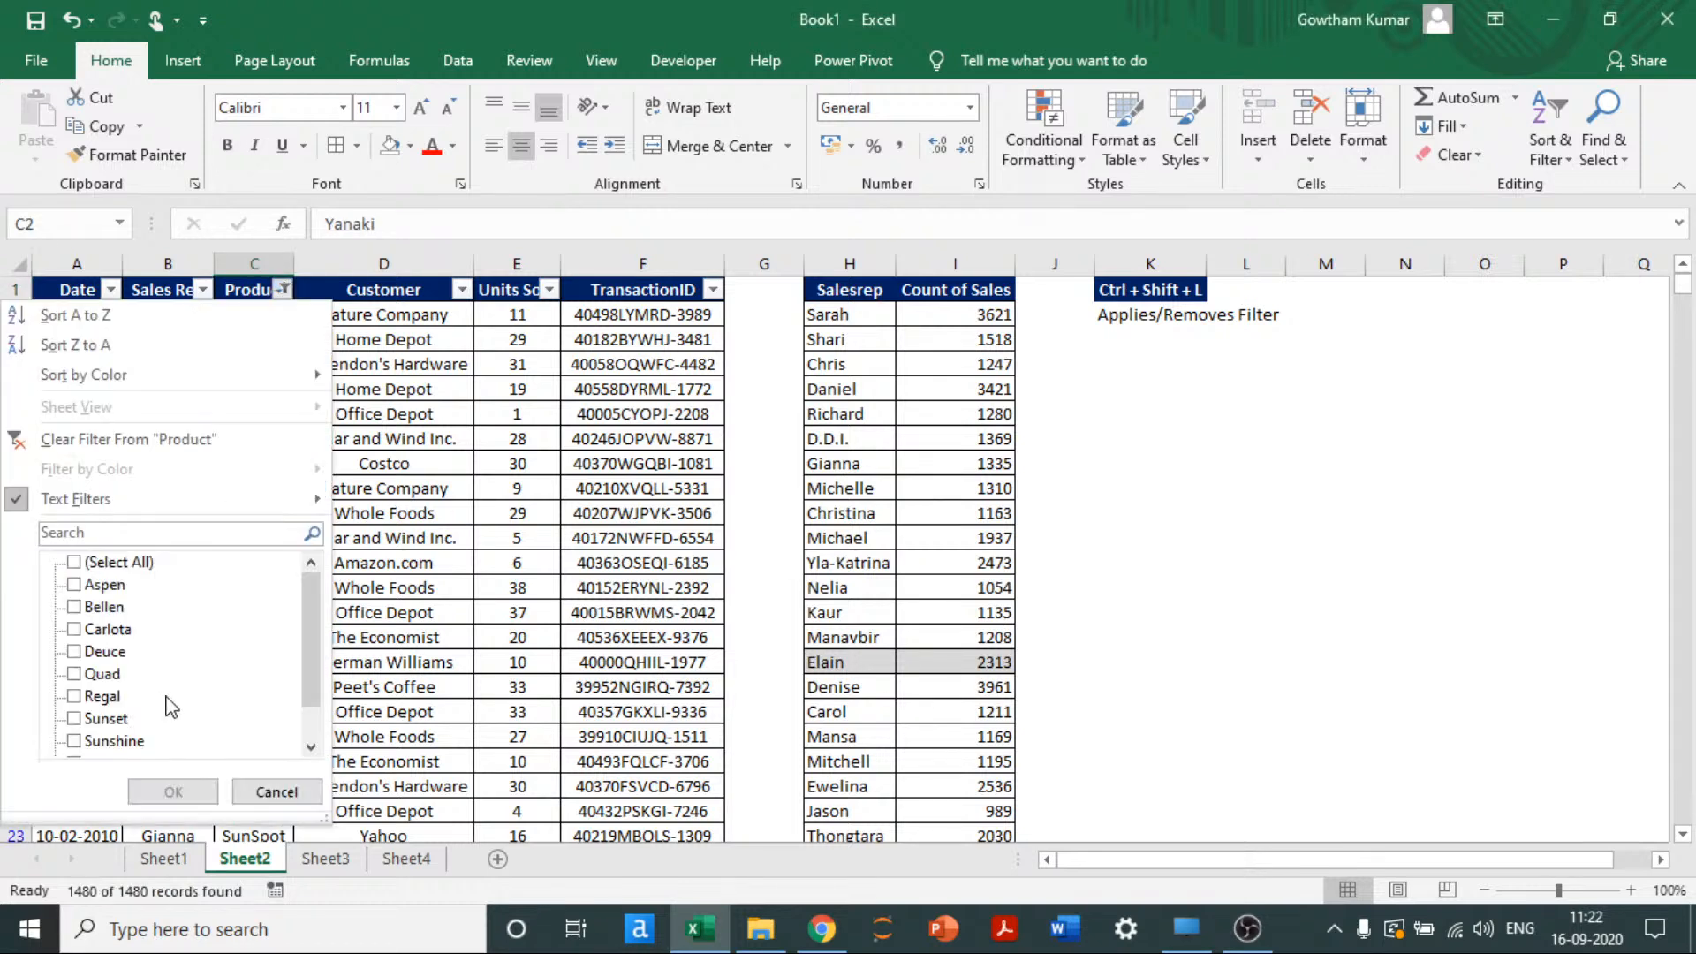
mouse_move(146, 507)
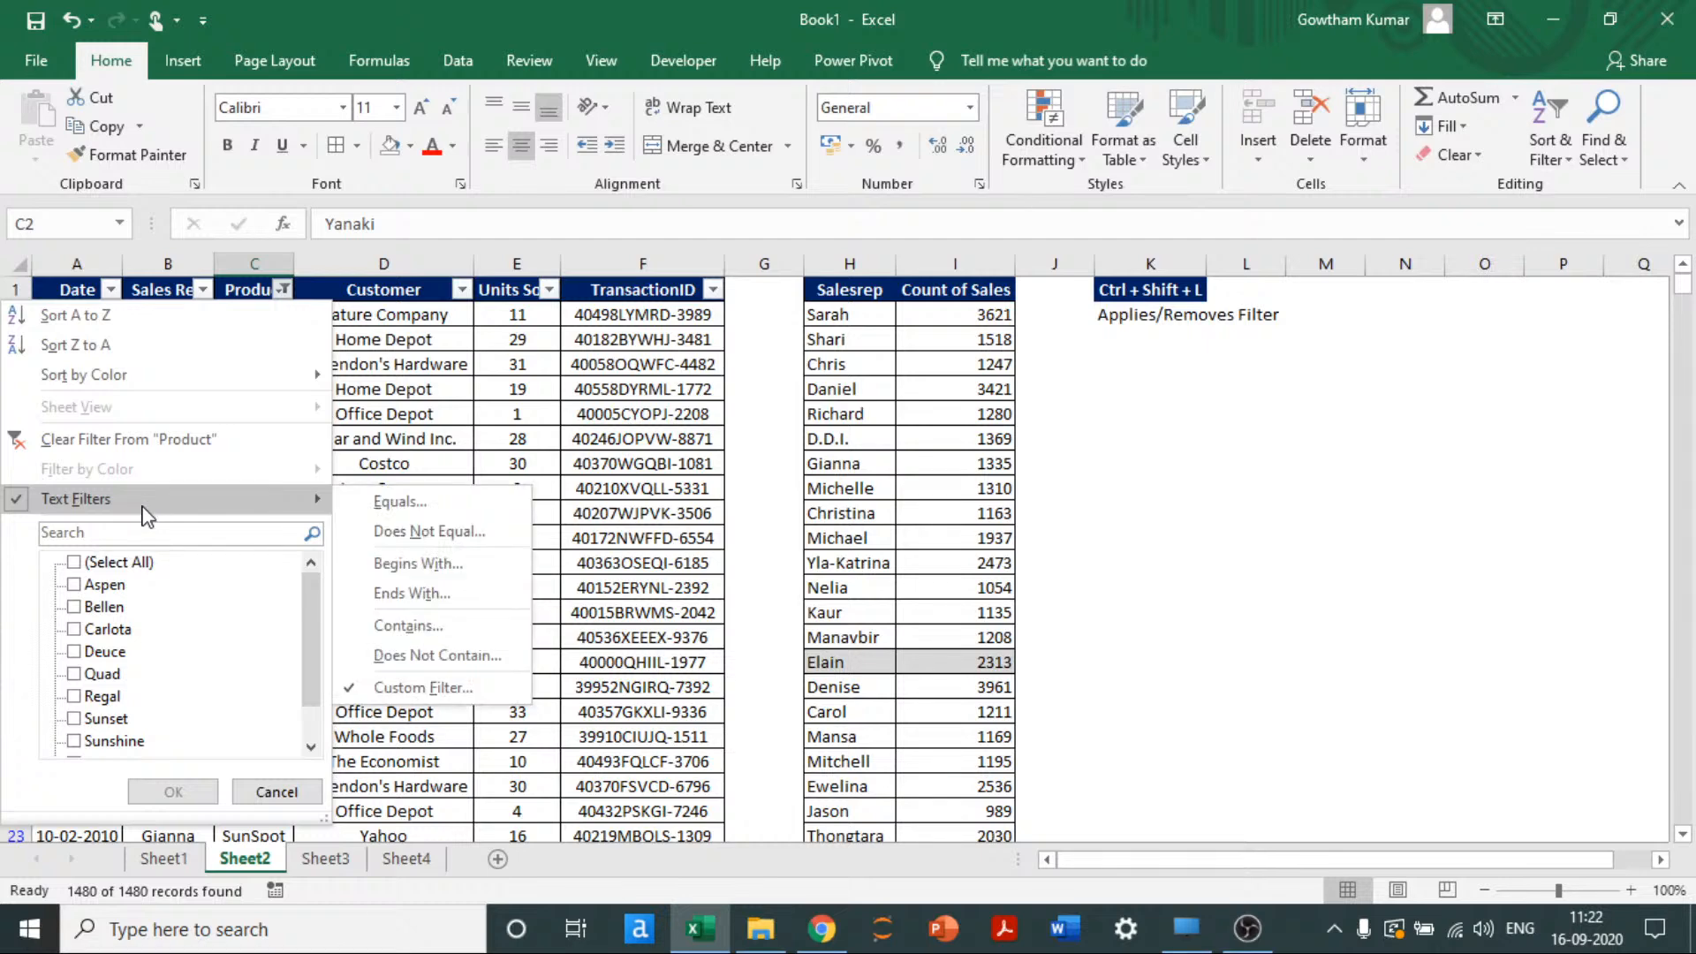
click(433, 502)
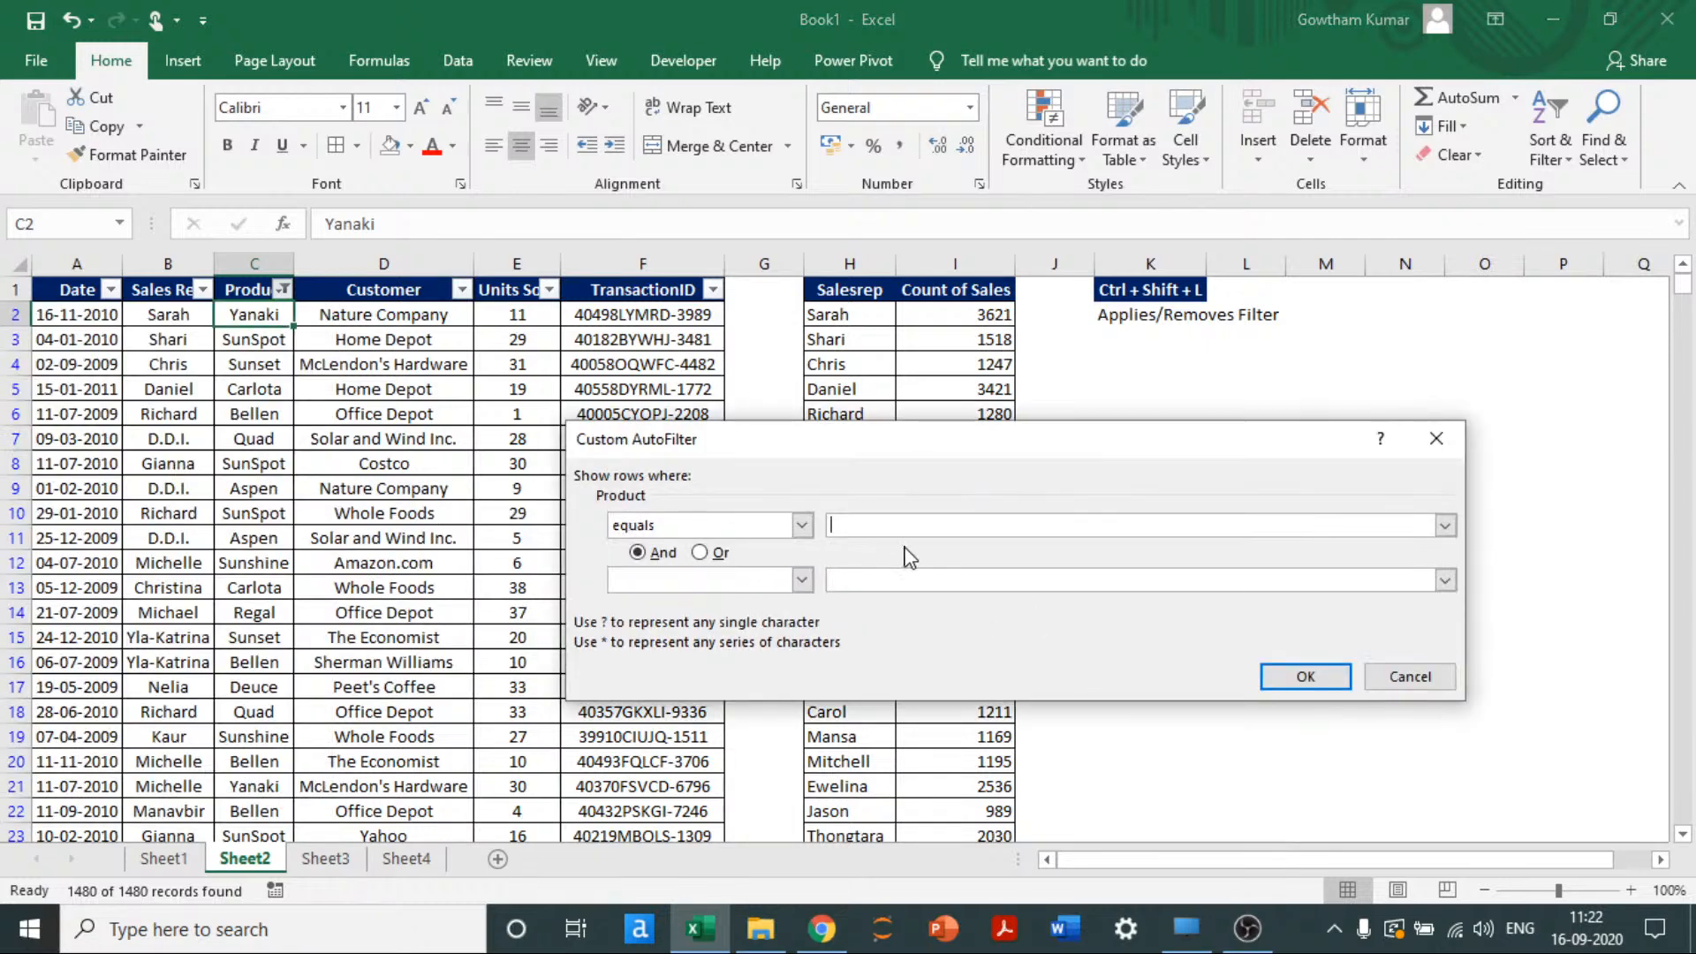
text(sun)
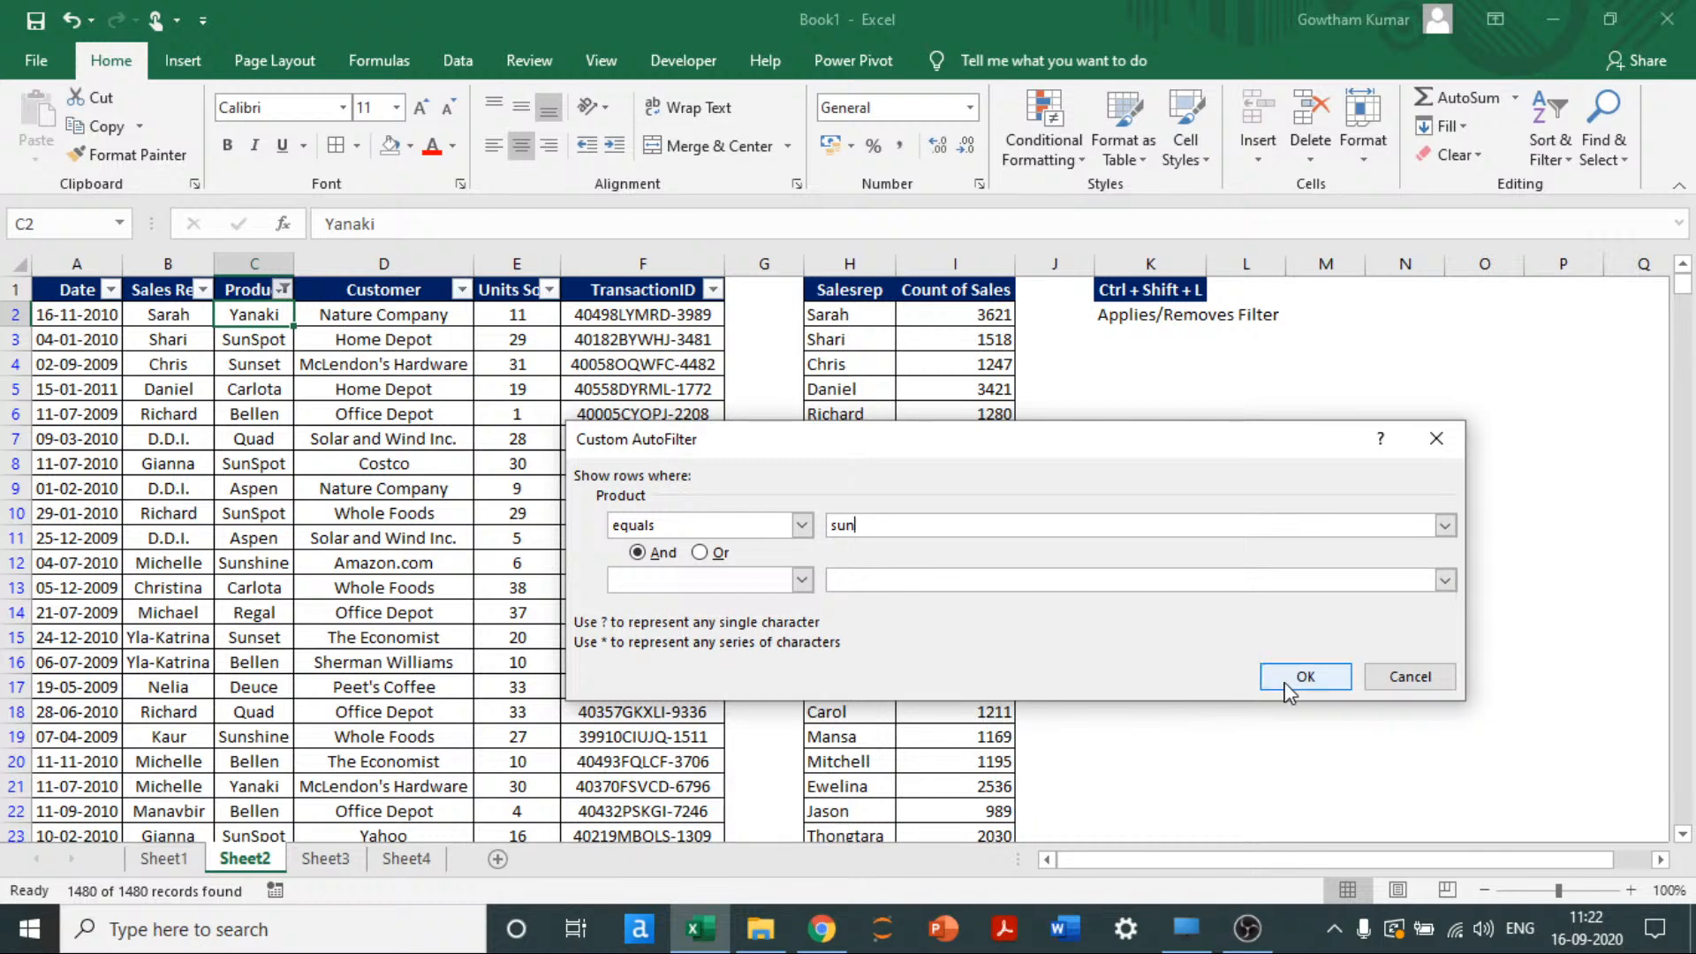
click(1299, 679)
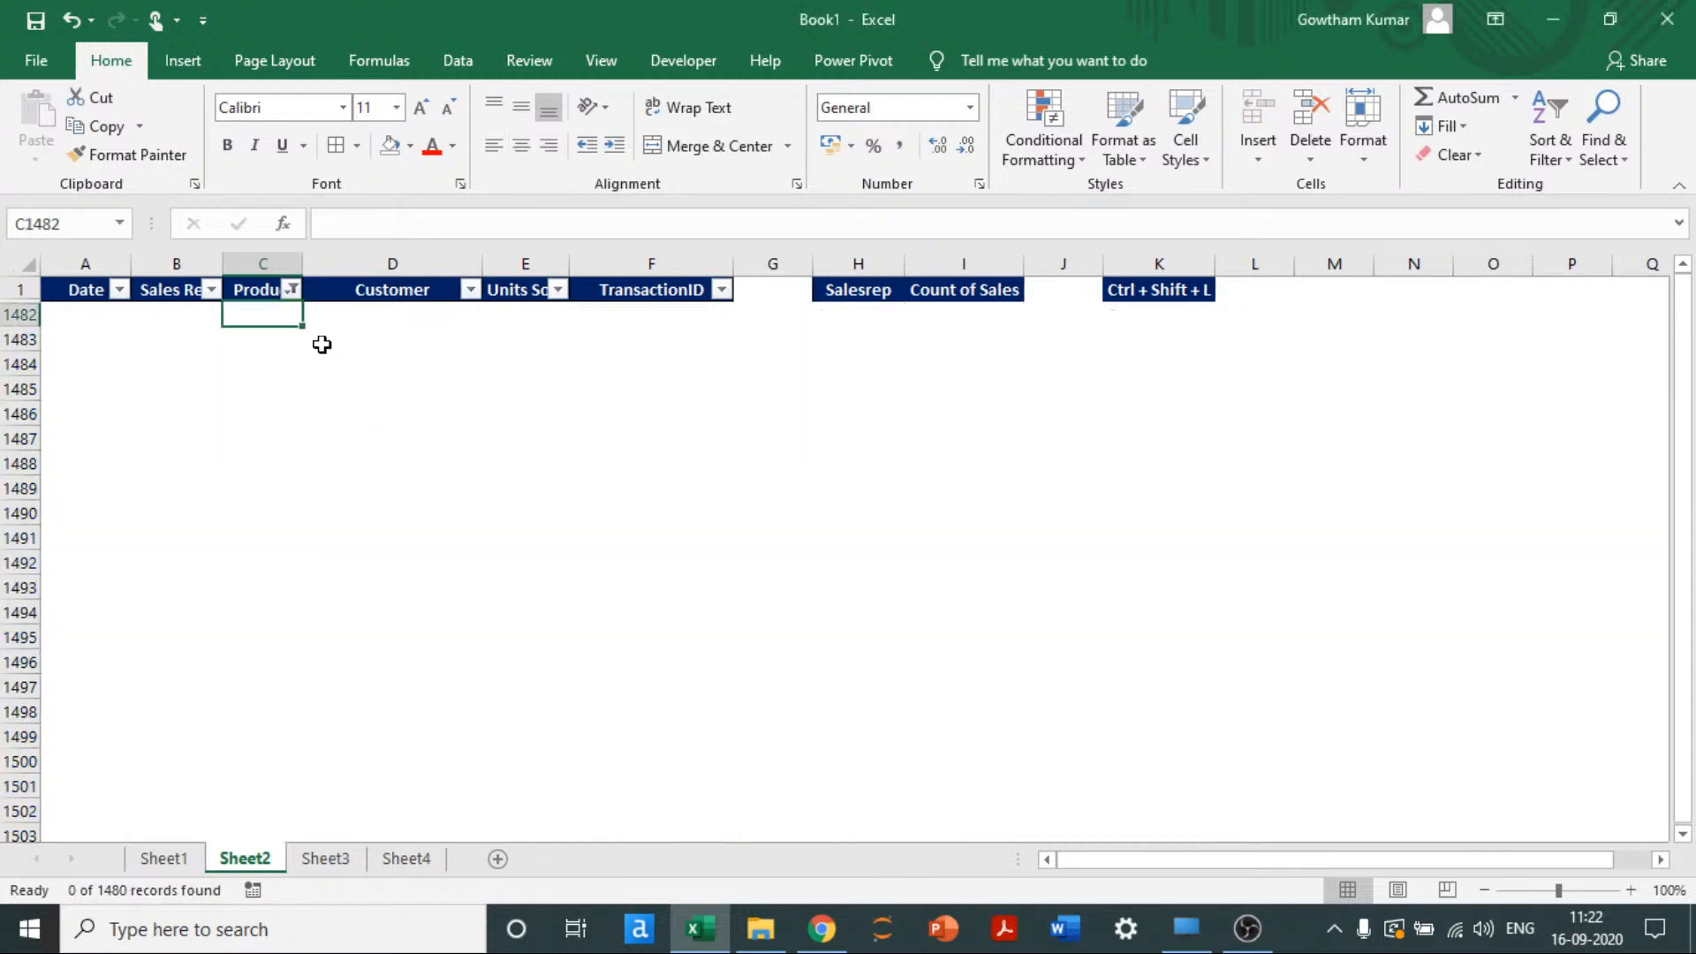
Step: Search the Product column's filter values for "sun" and look through the matching entries
key(Up)
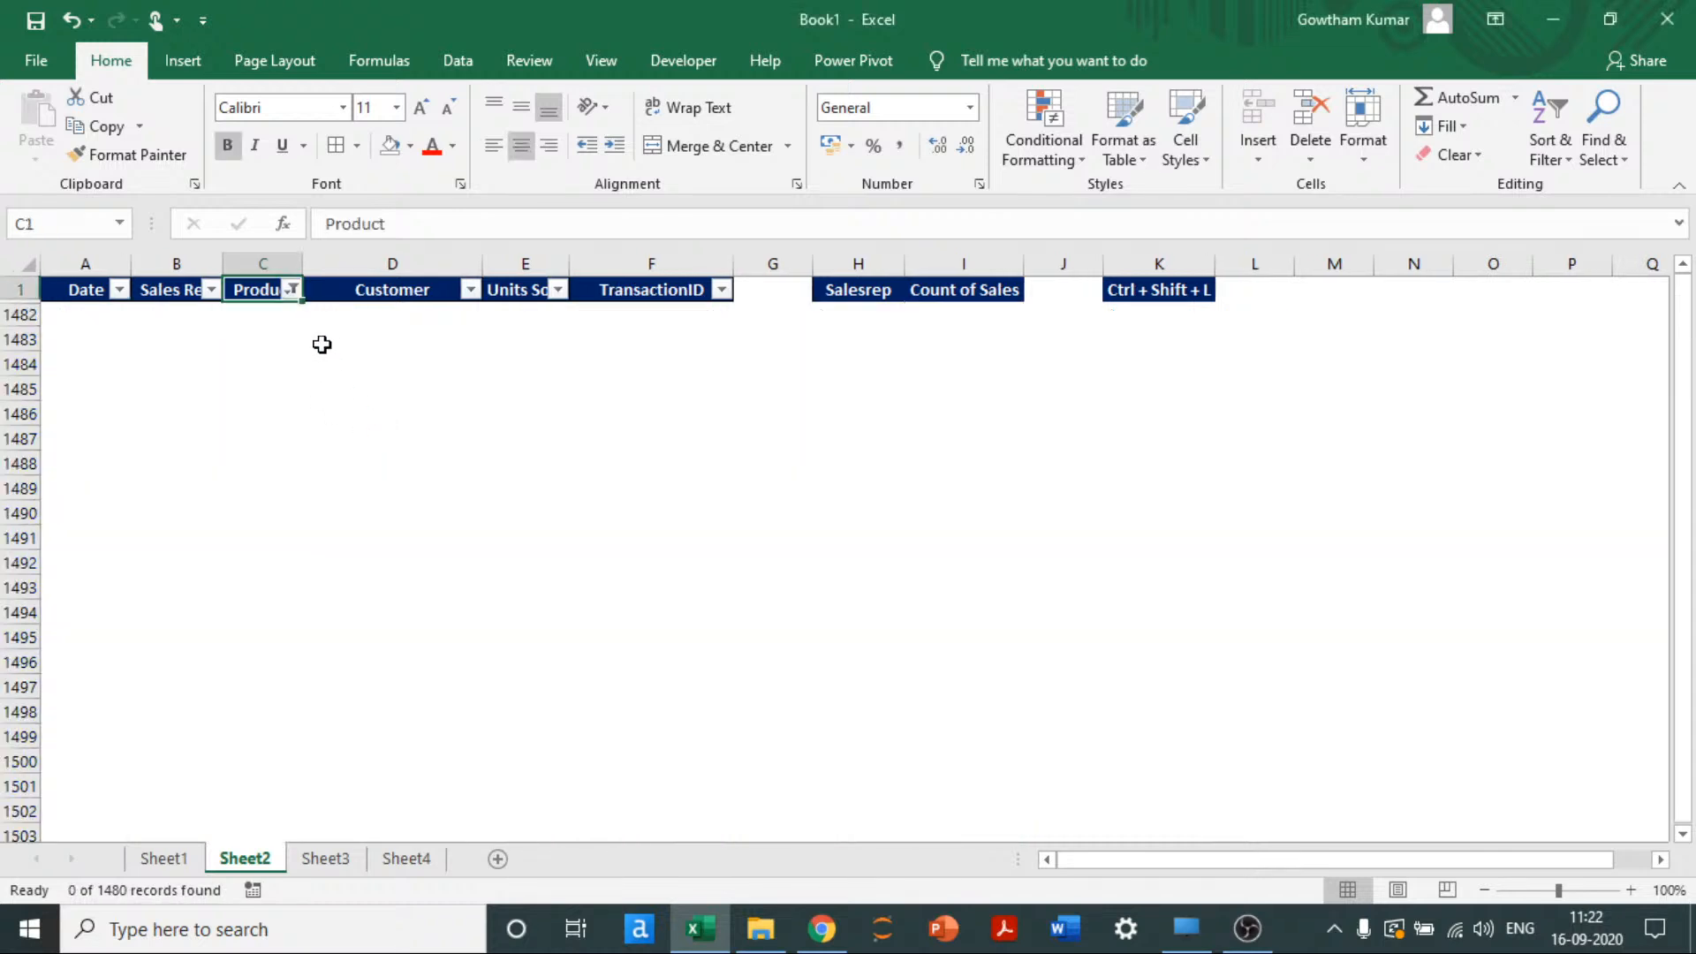
key(alt+Down)
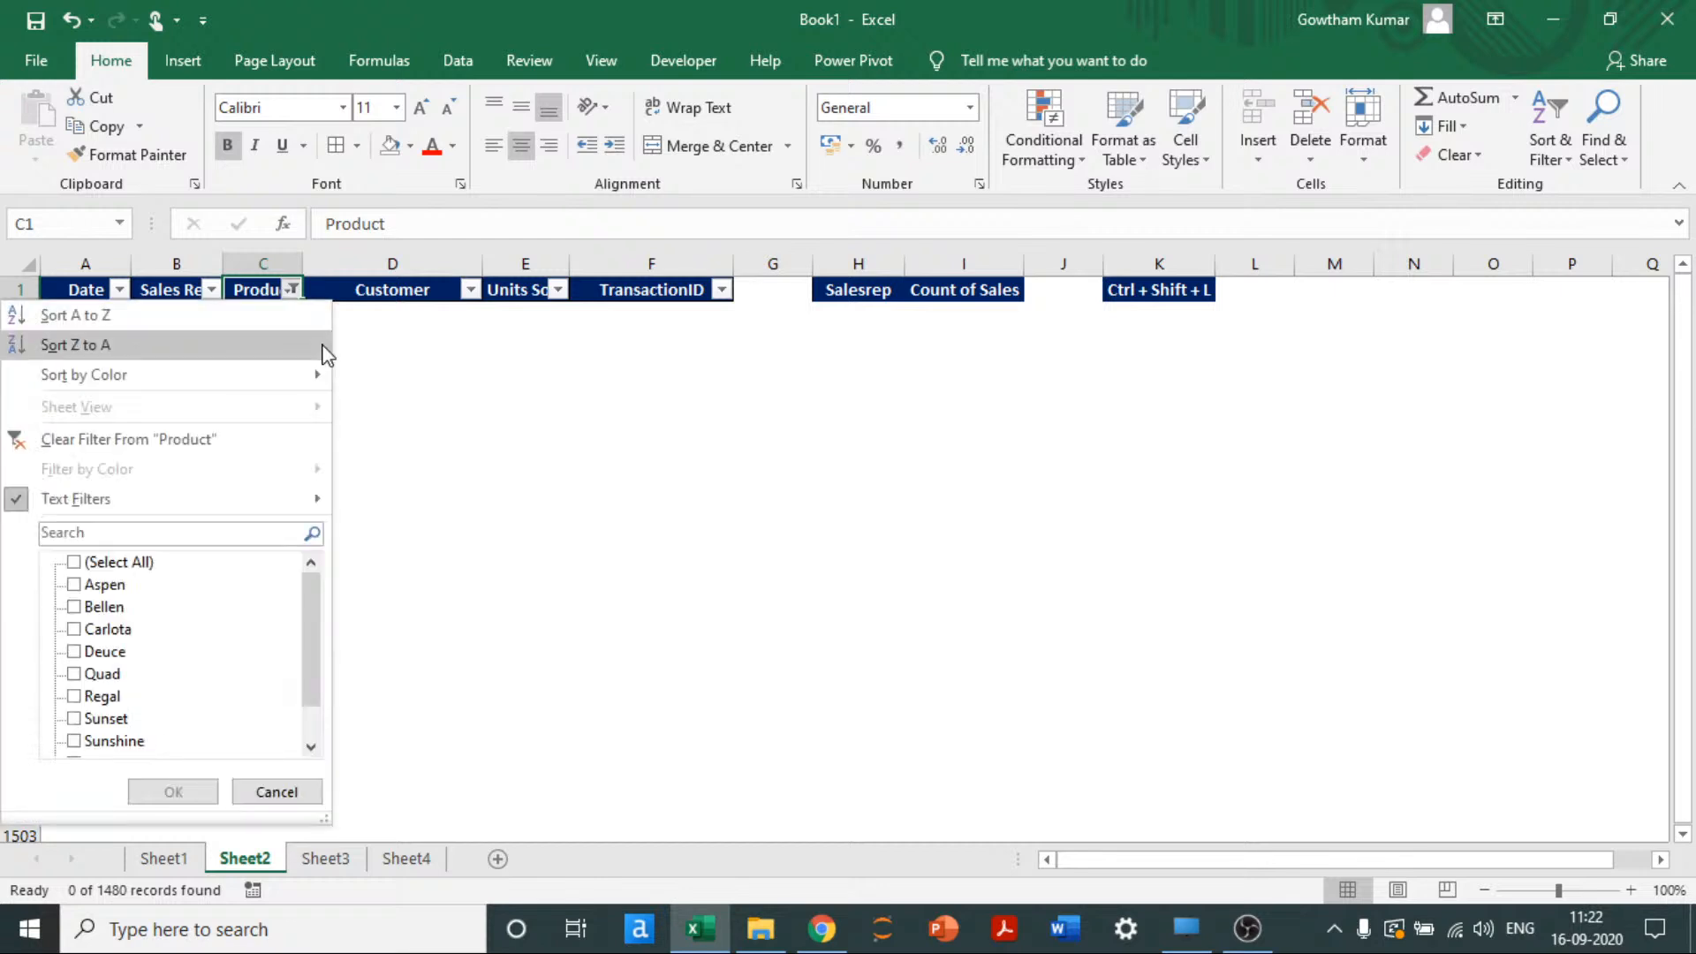
key(Down)
key(Down)
key(Down)
key(Right)
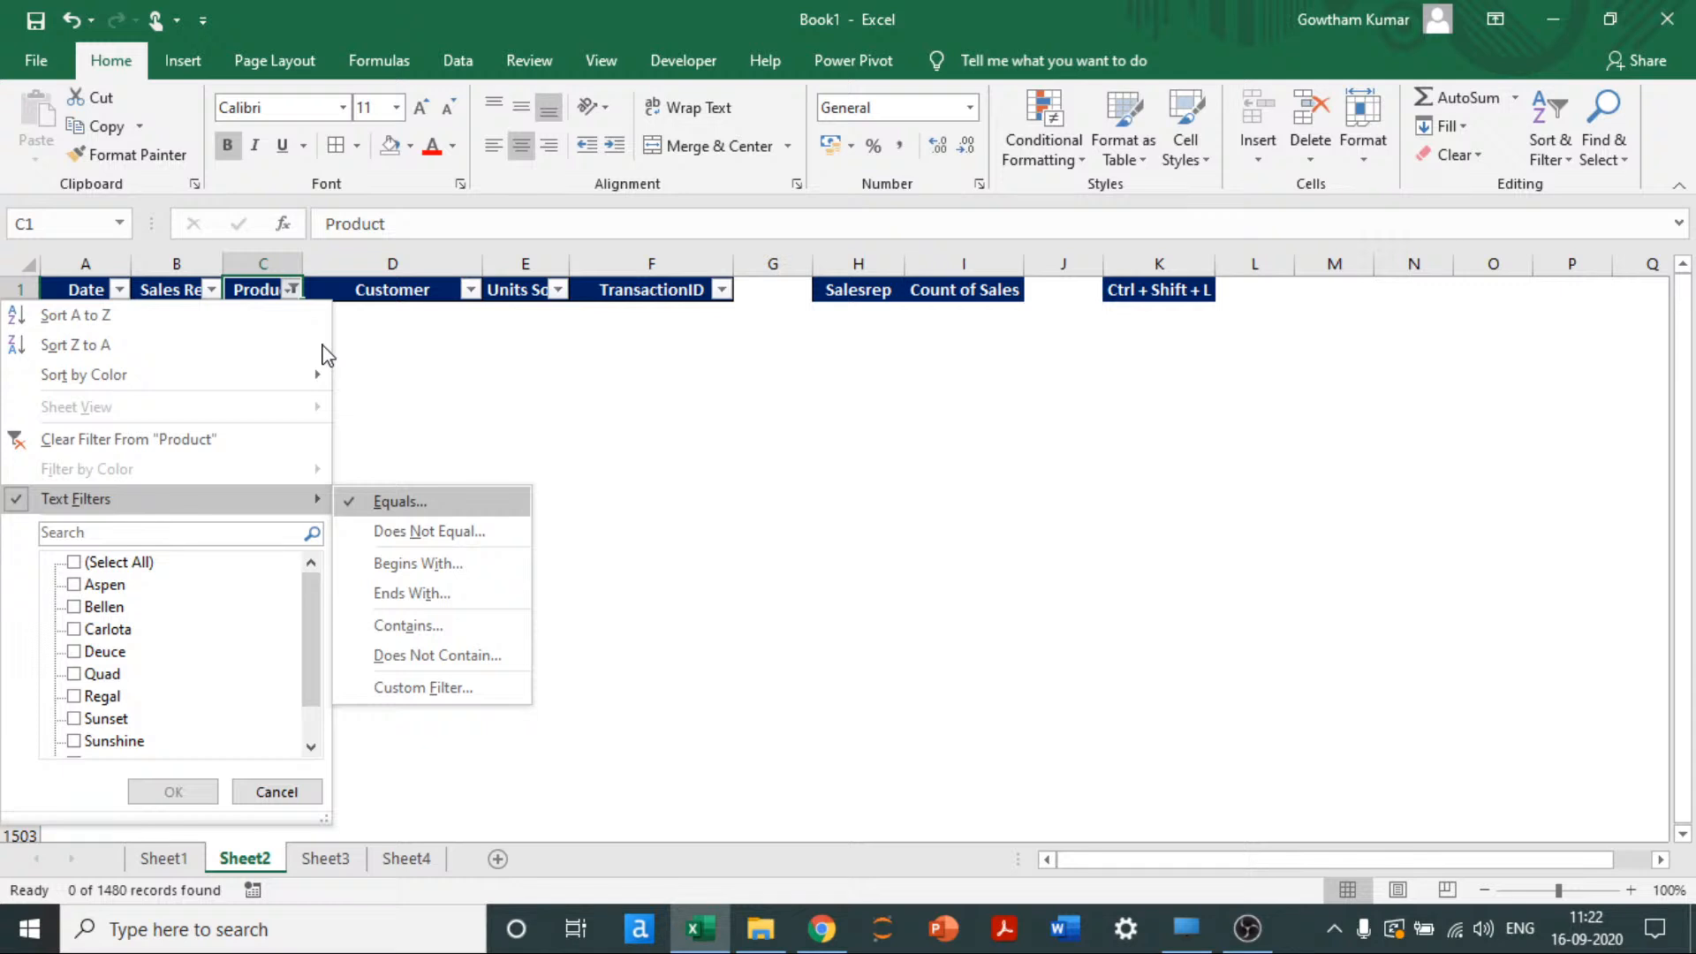
key(Left)
key(Down)
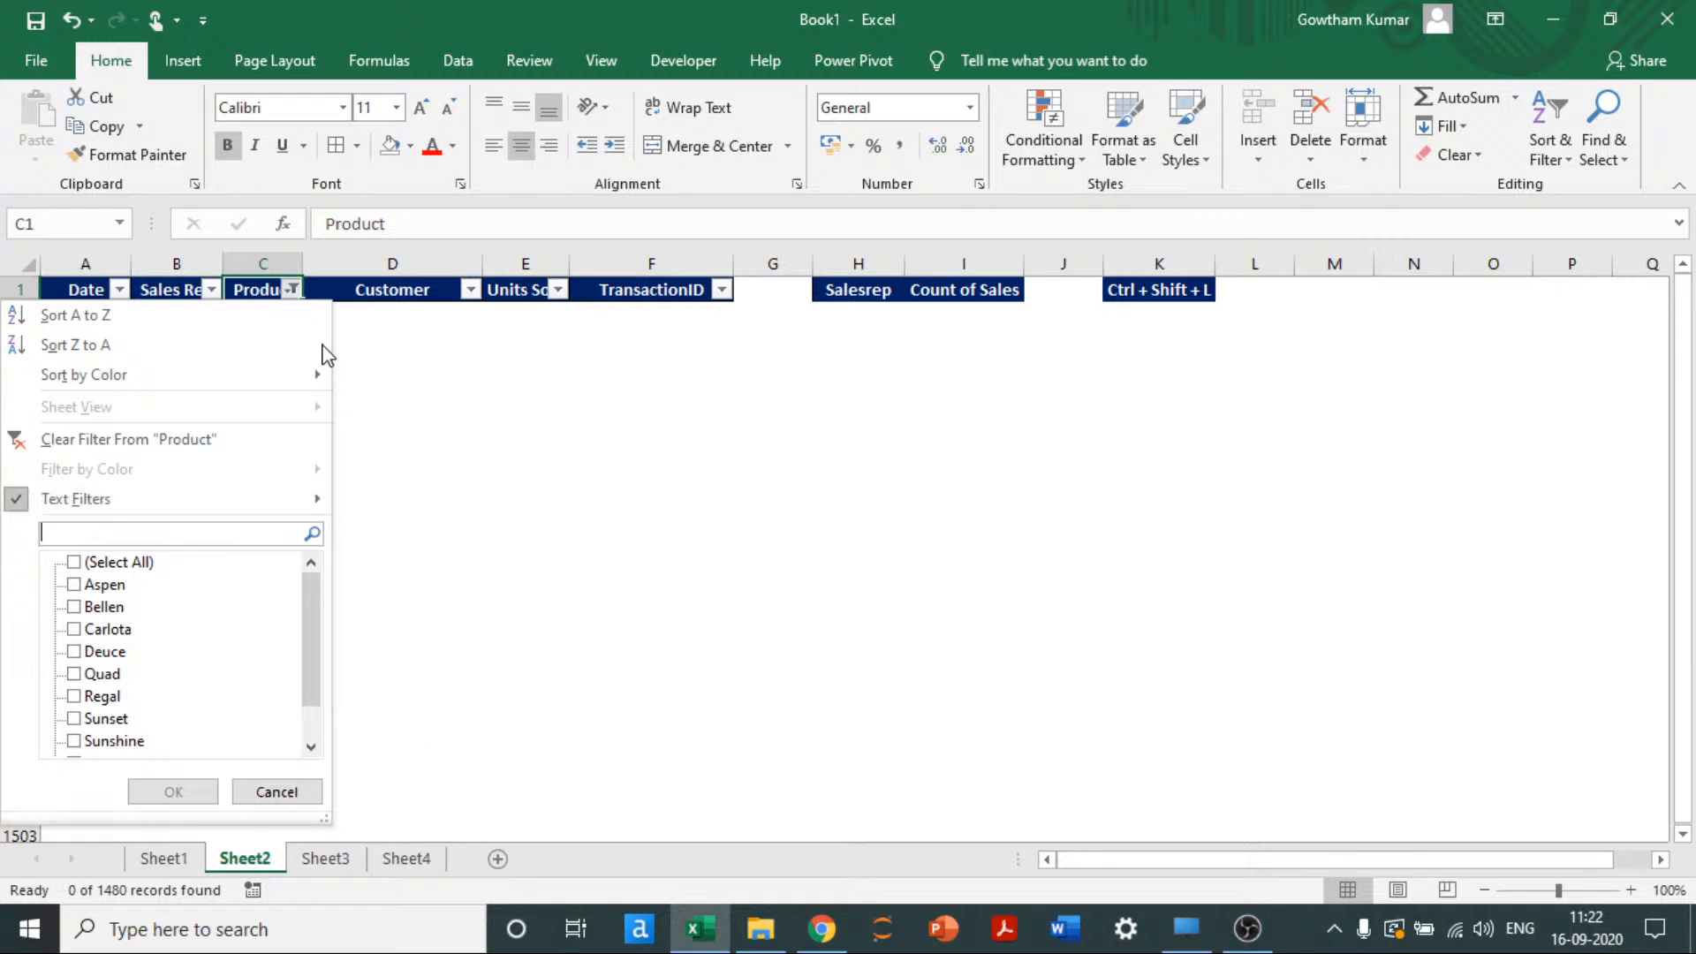
text(sun)
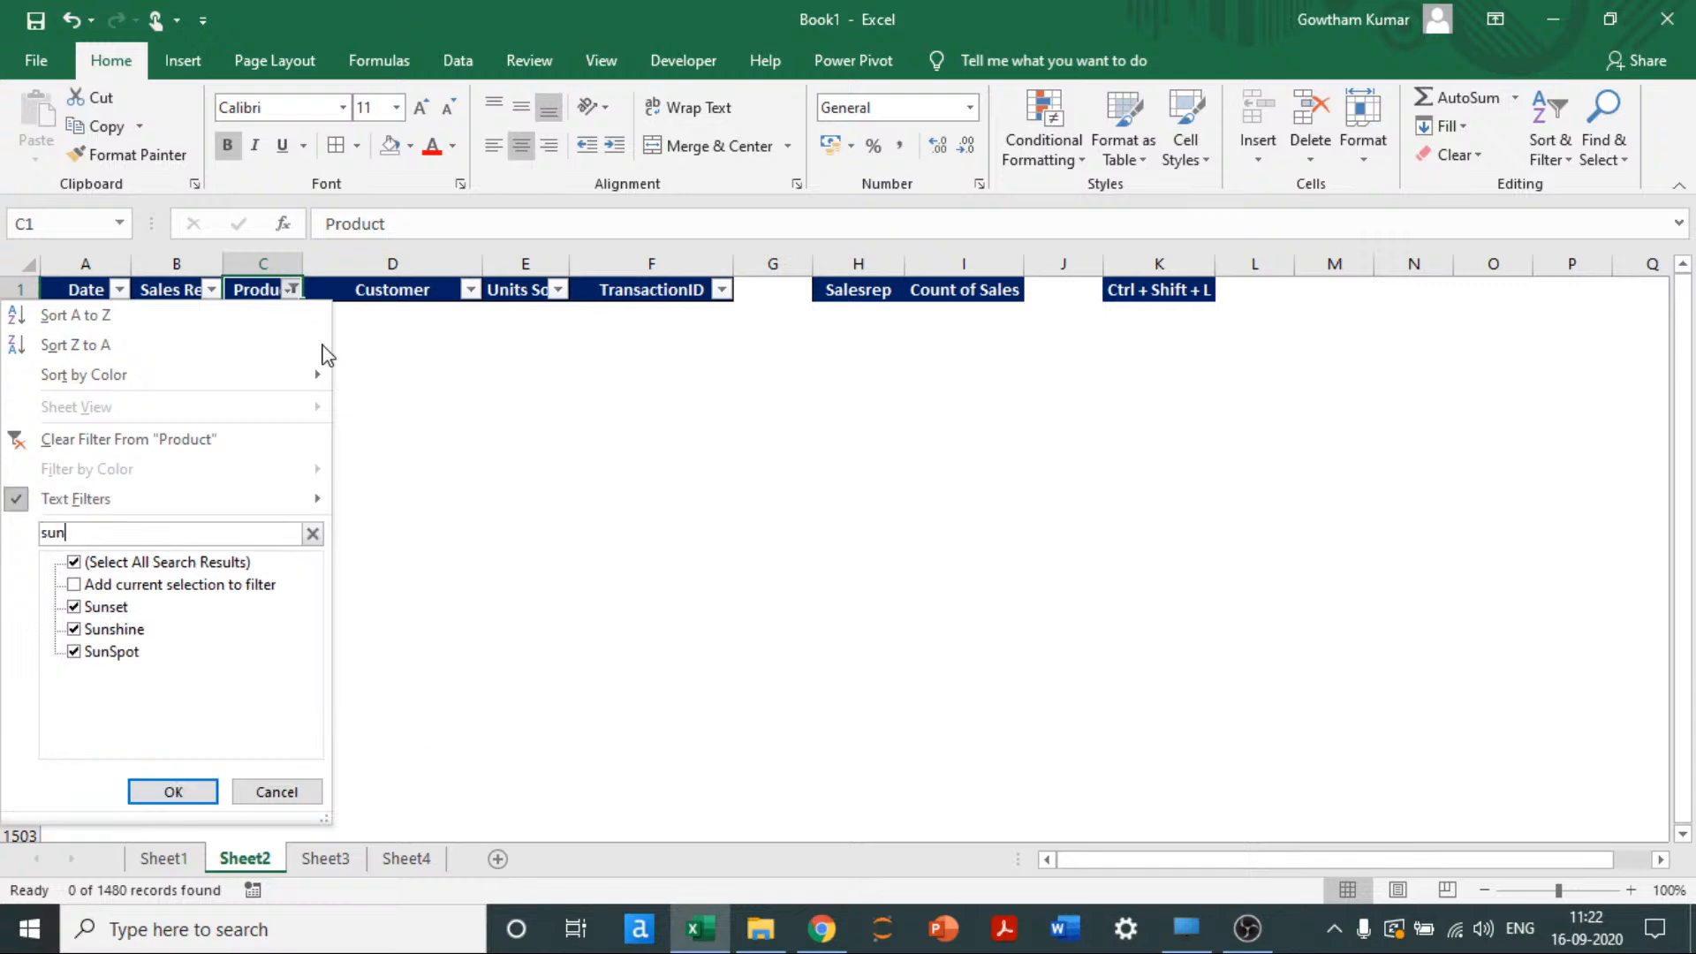
key(Down)
key(Down)
key(Down)
key(Down)
key(Up)
key(Up)
key(Up)
key(Up)
key(Up)
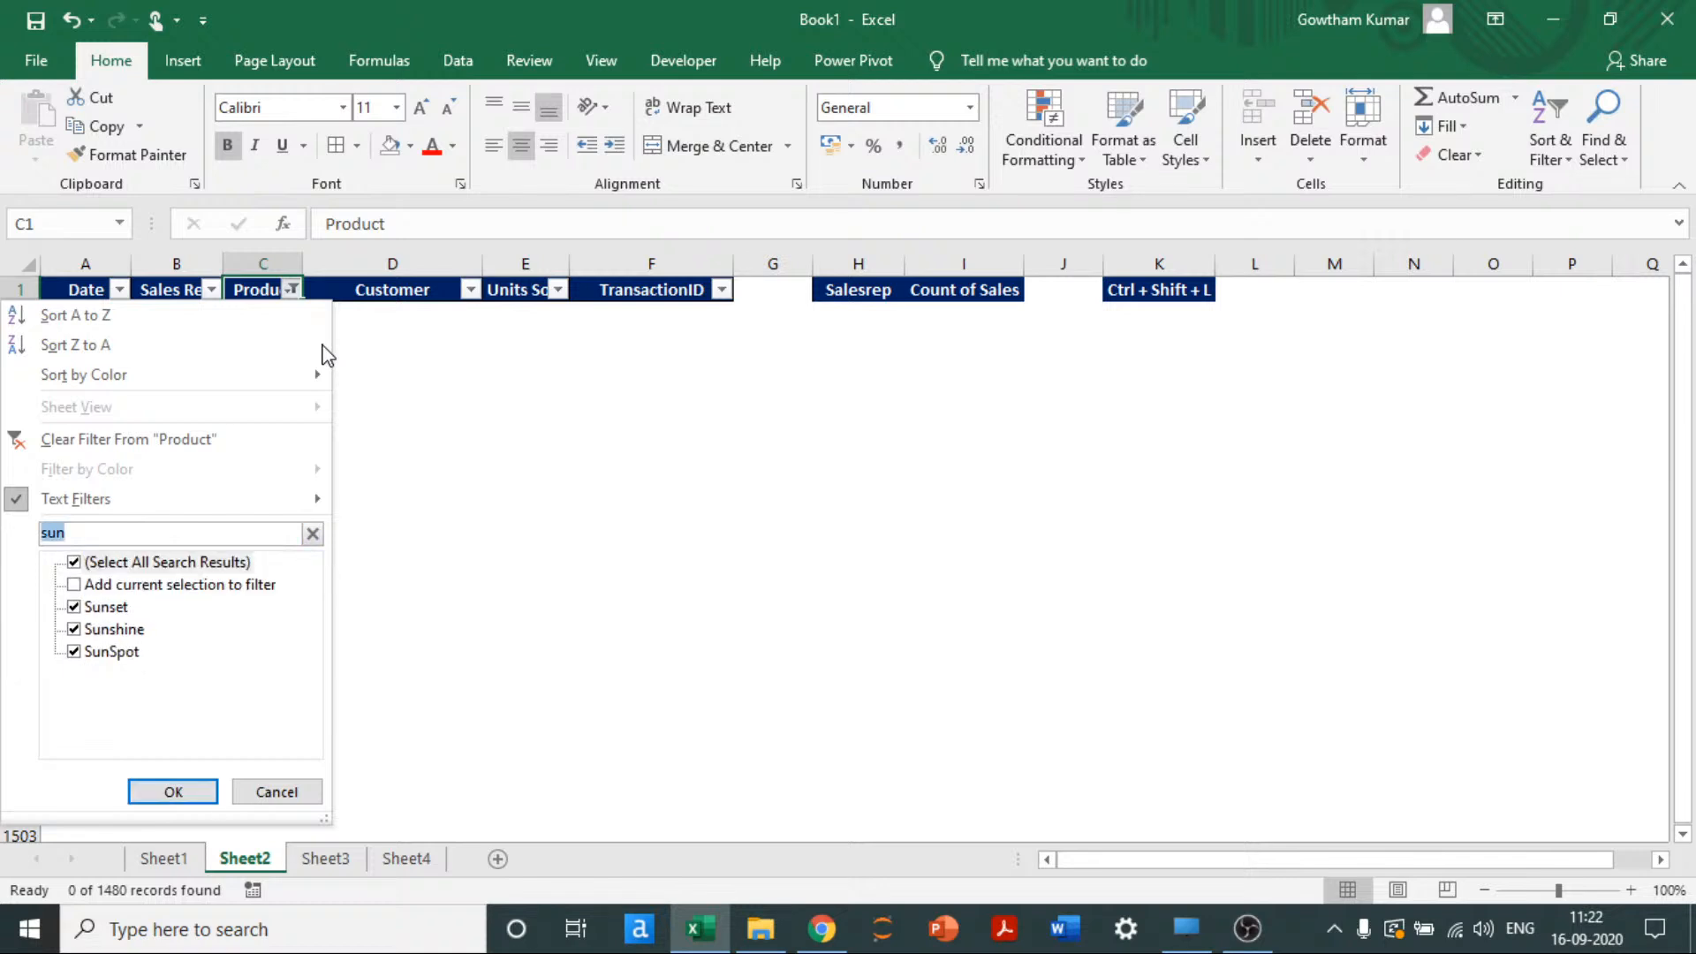
Step: Filter the Product column with the text condition does not equal "sunset"
key(Up)
key(Right)
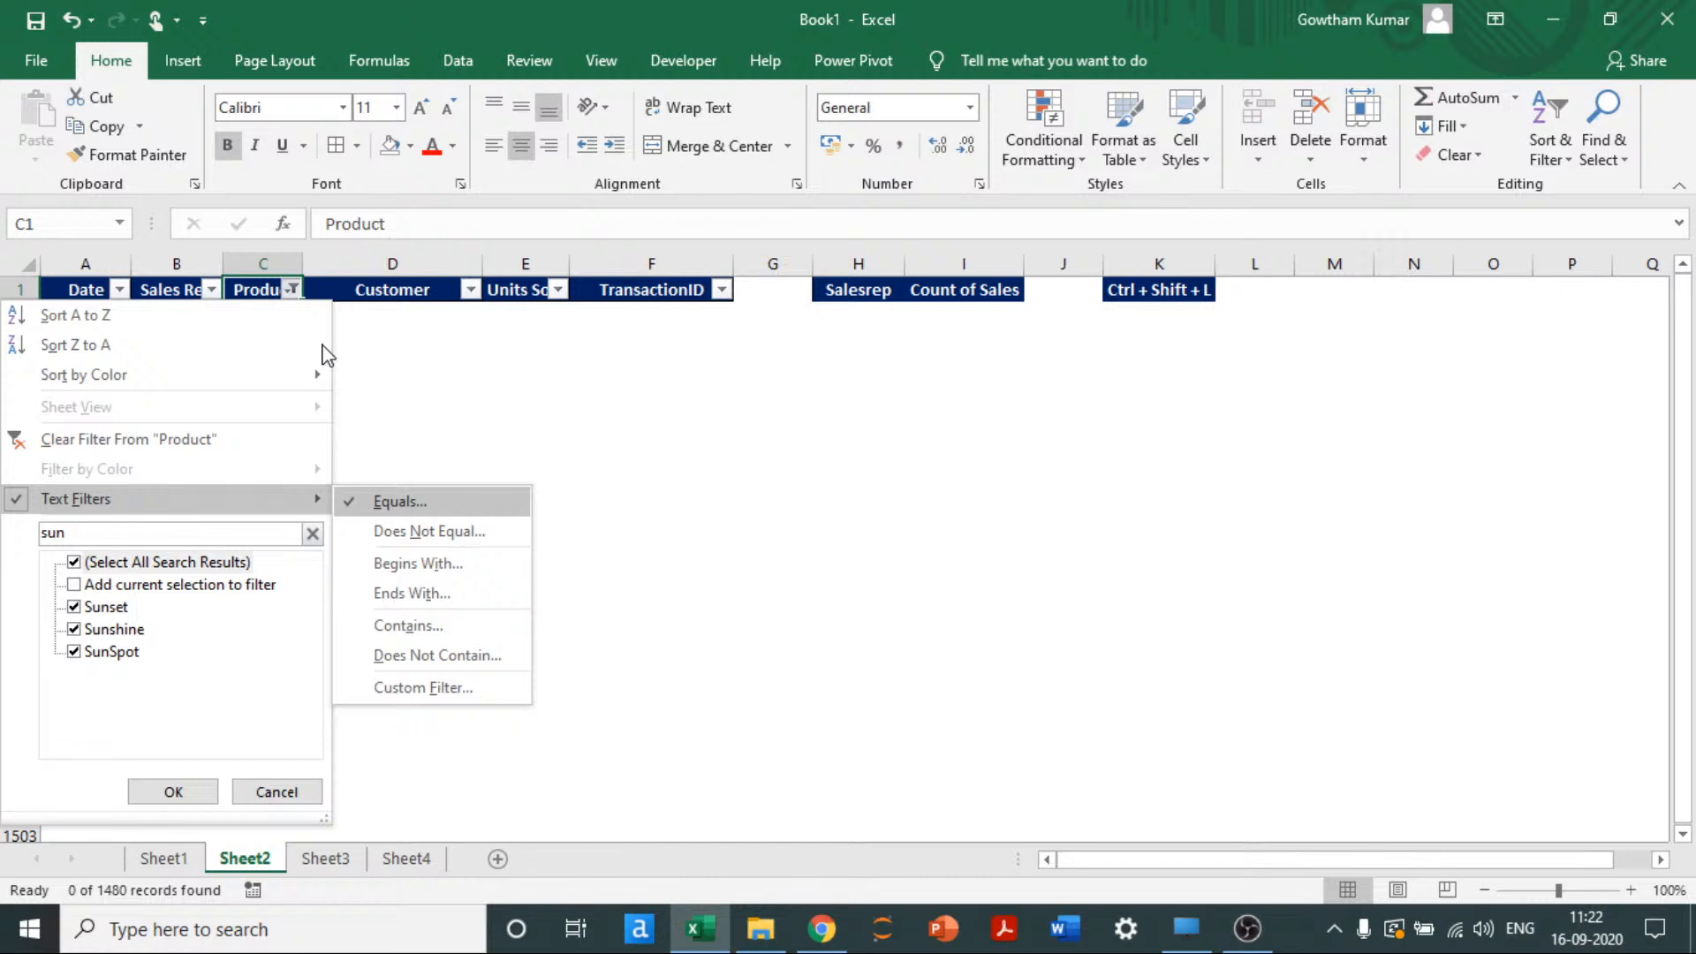
key(Down)
key(Return)
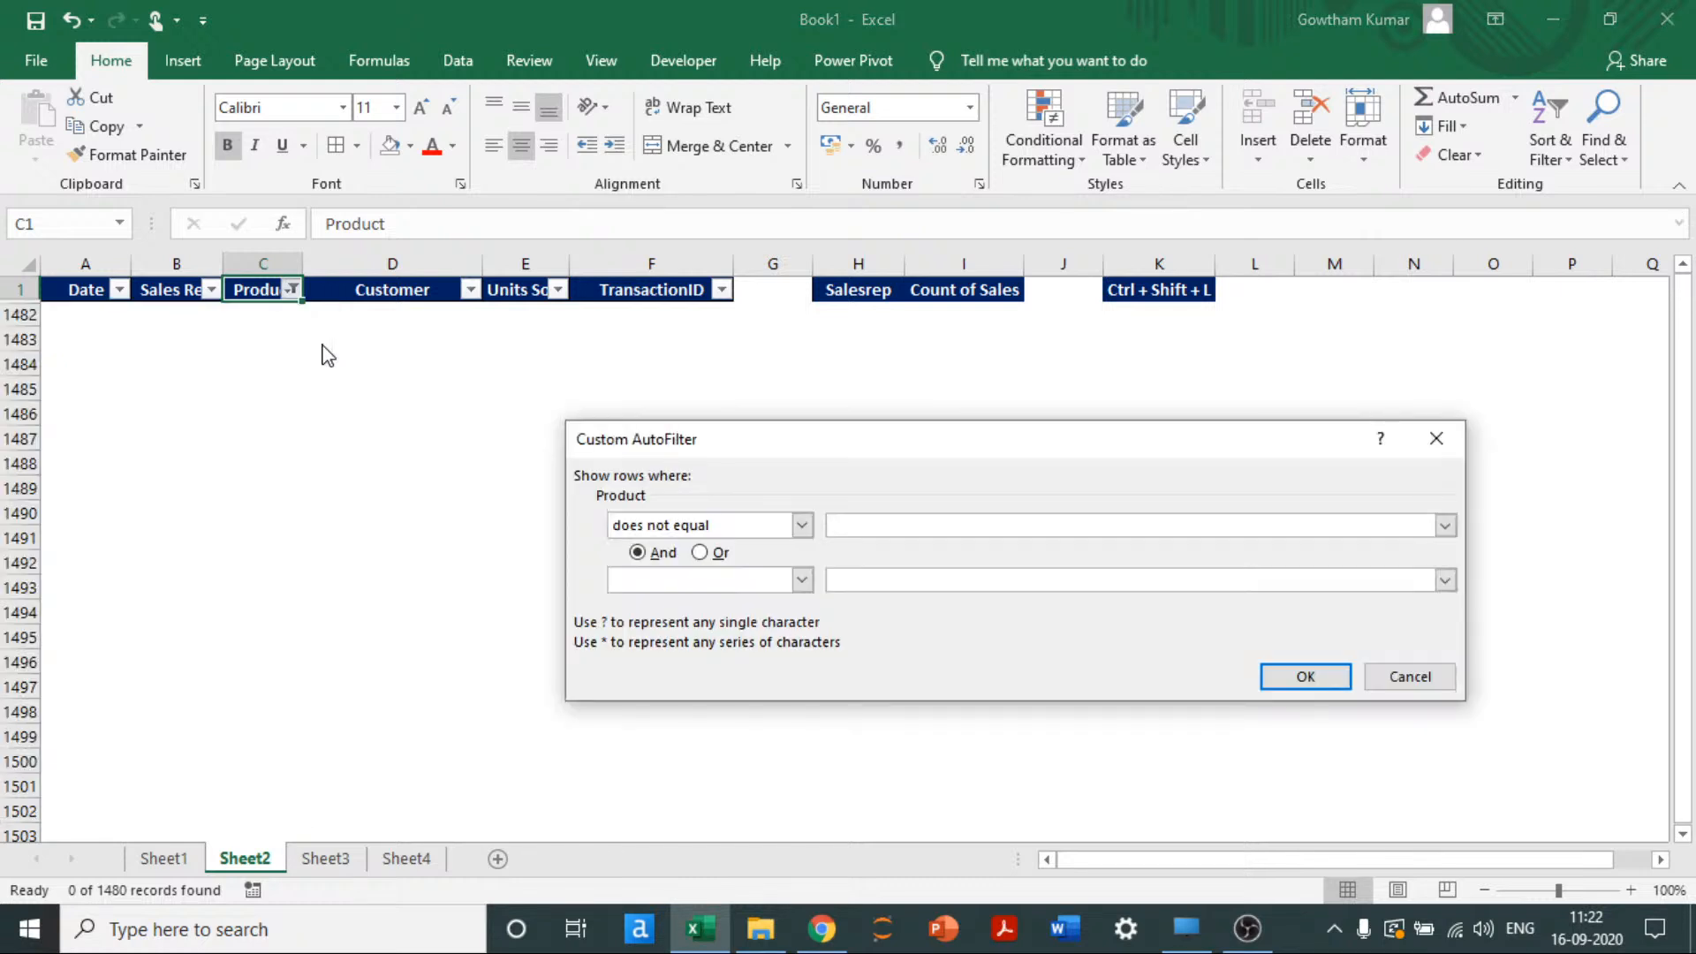
text(sunset)
click(1305, 679)
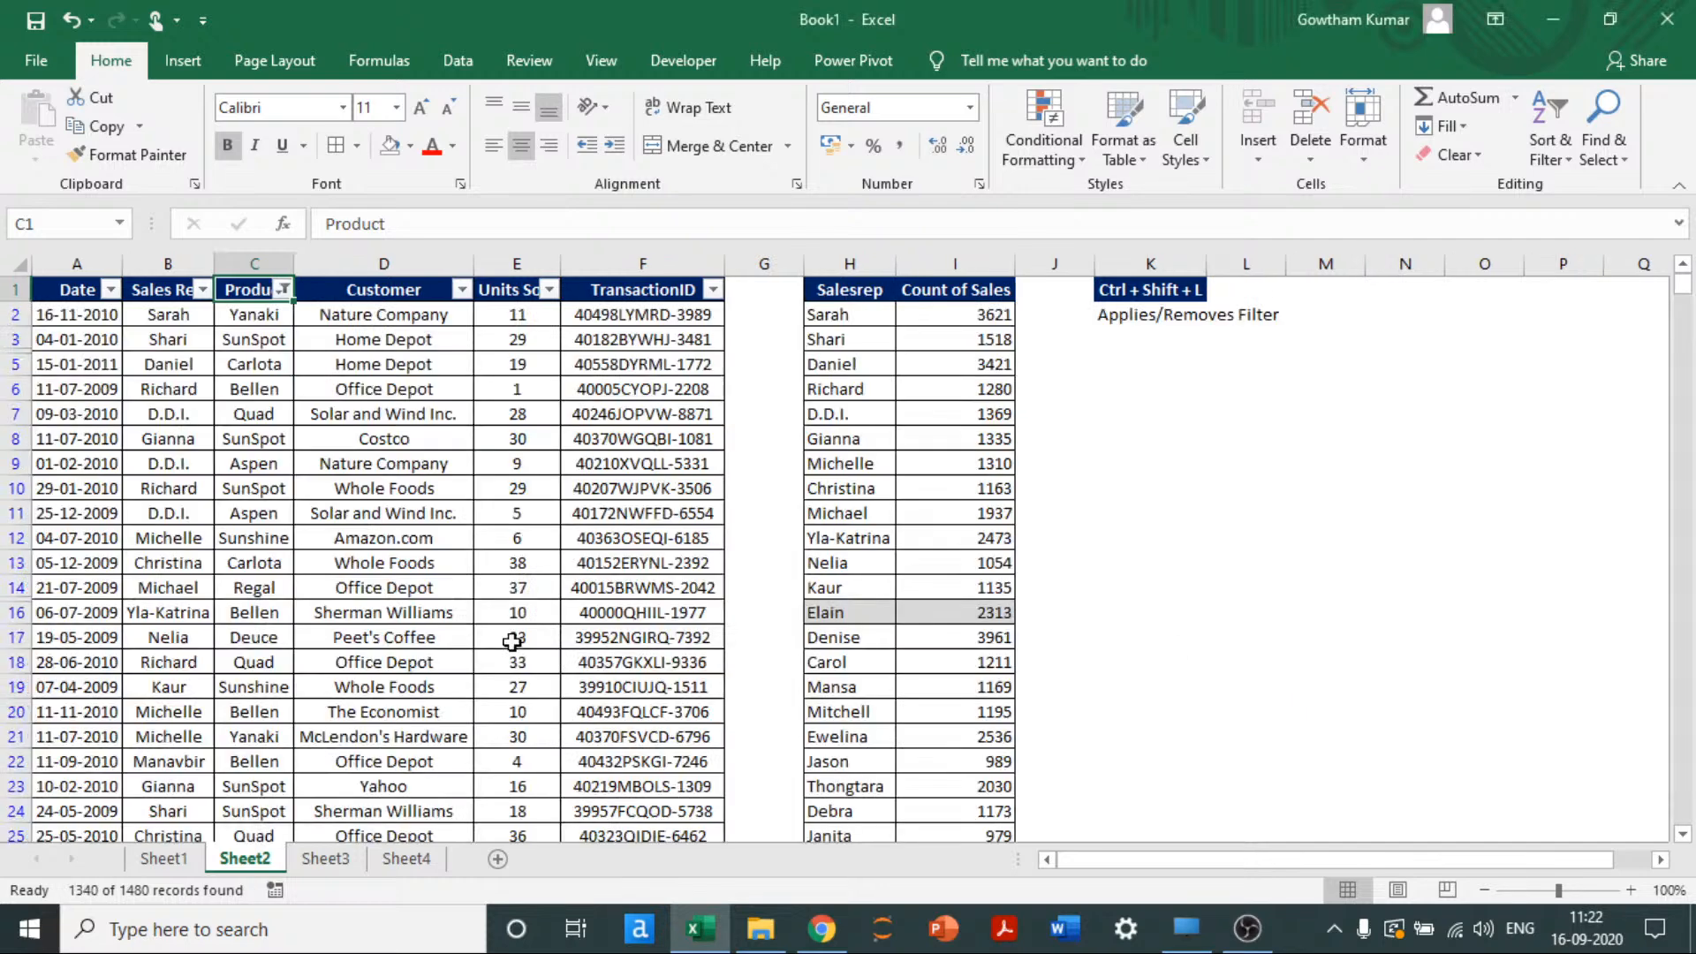
Step: Look through the Product column's filter options and value list, and close them without changing the filter
key(alt+Down)
key(Down)
key(Down)
key(Down)
key(Down)
key(Down)
key(Down)
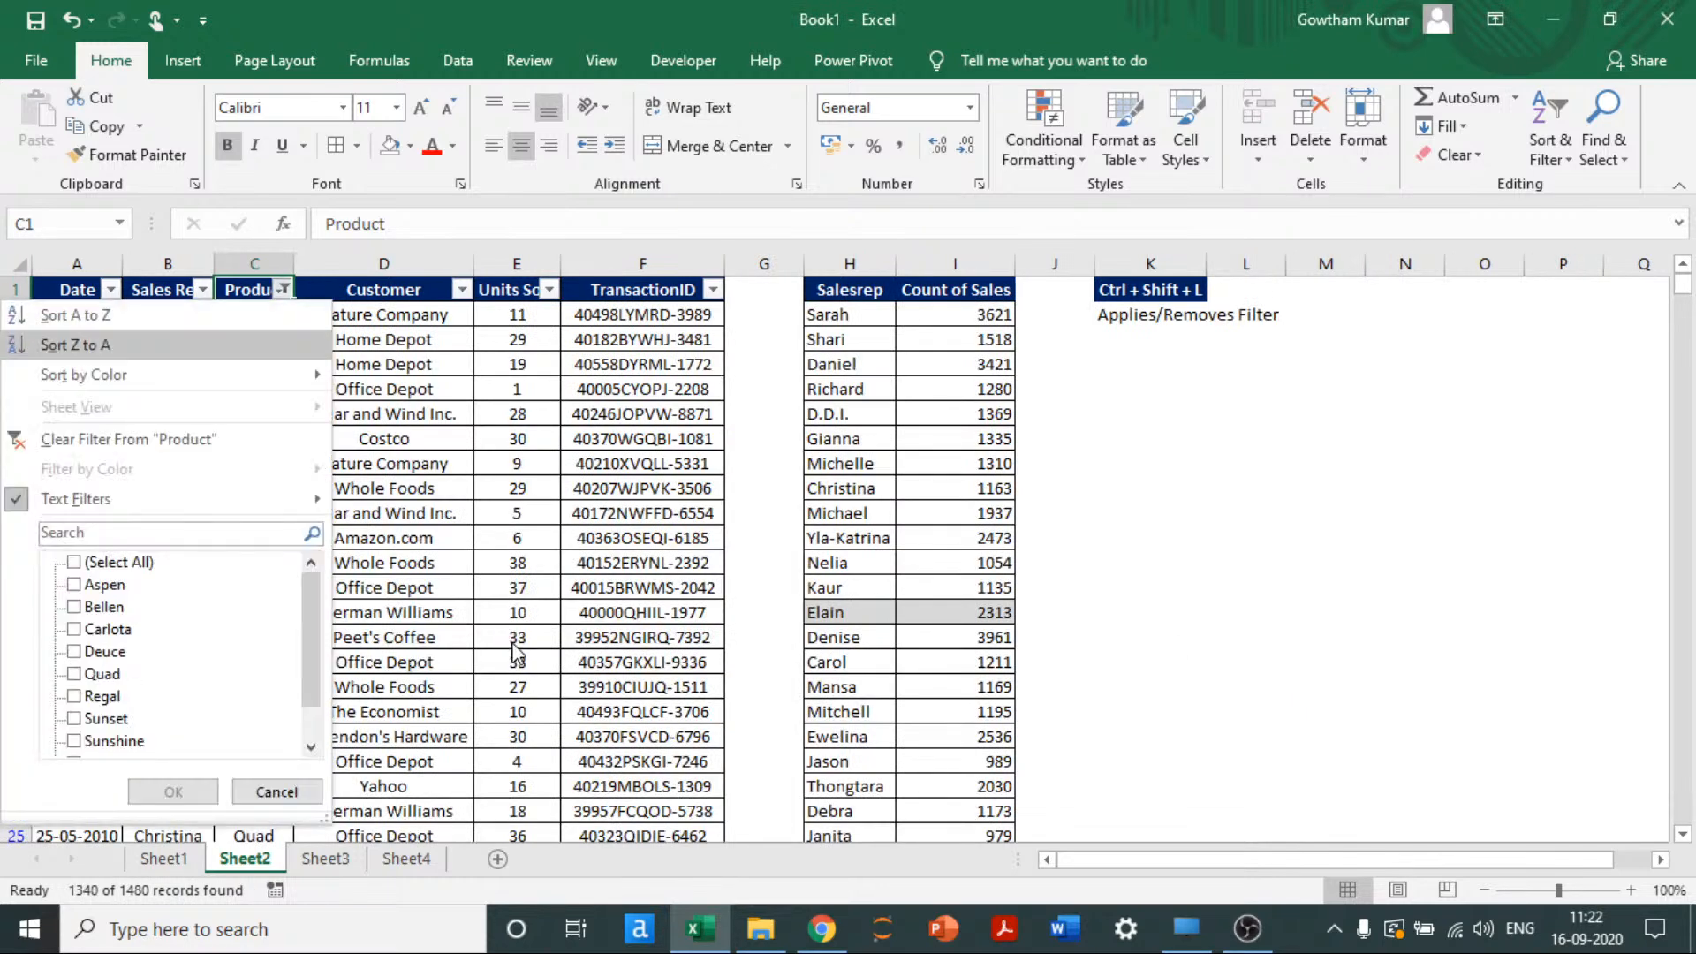
key(Down)
key(Down)
key(Down)
key(Down)
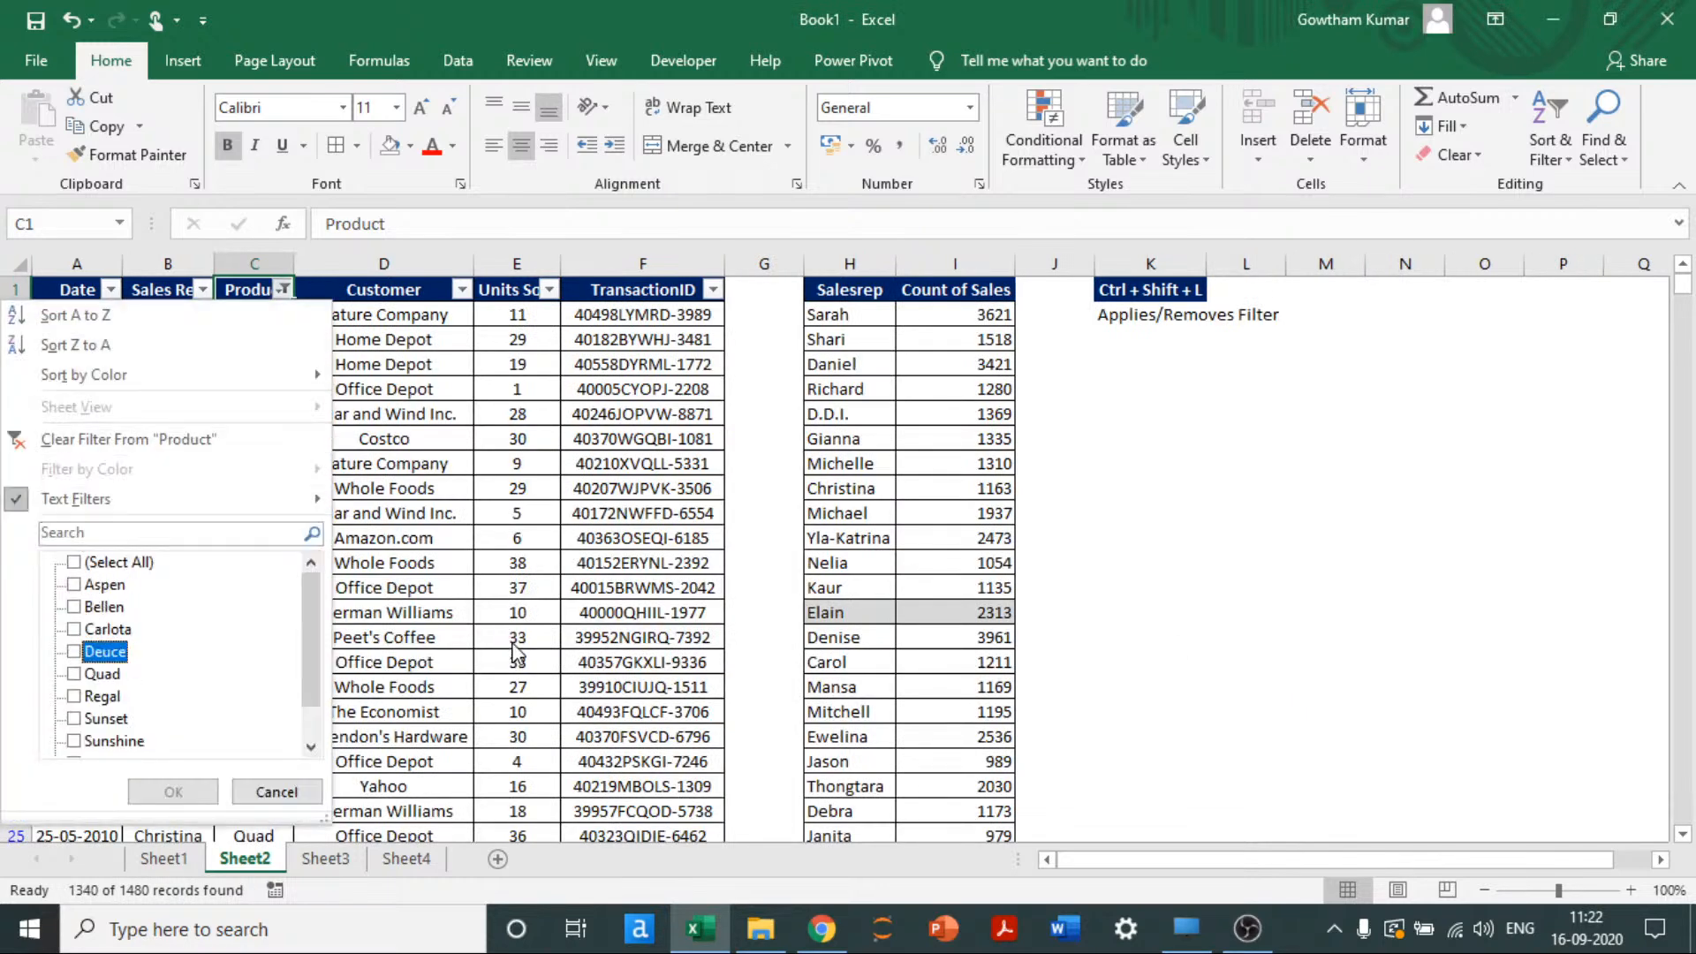
key(Down)
key(Up)
key(Up)
key(Up)
key(Up)
key(Up)
key(Up)
key(Up)
key(Up)
key(Down)
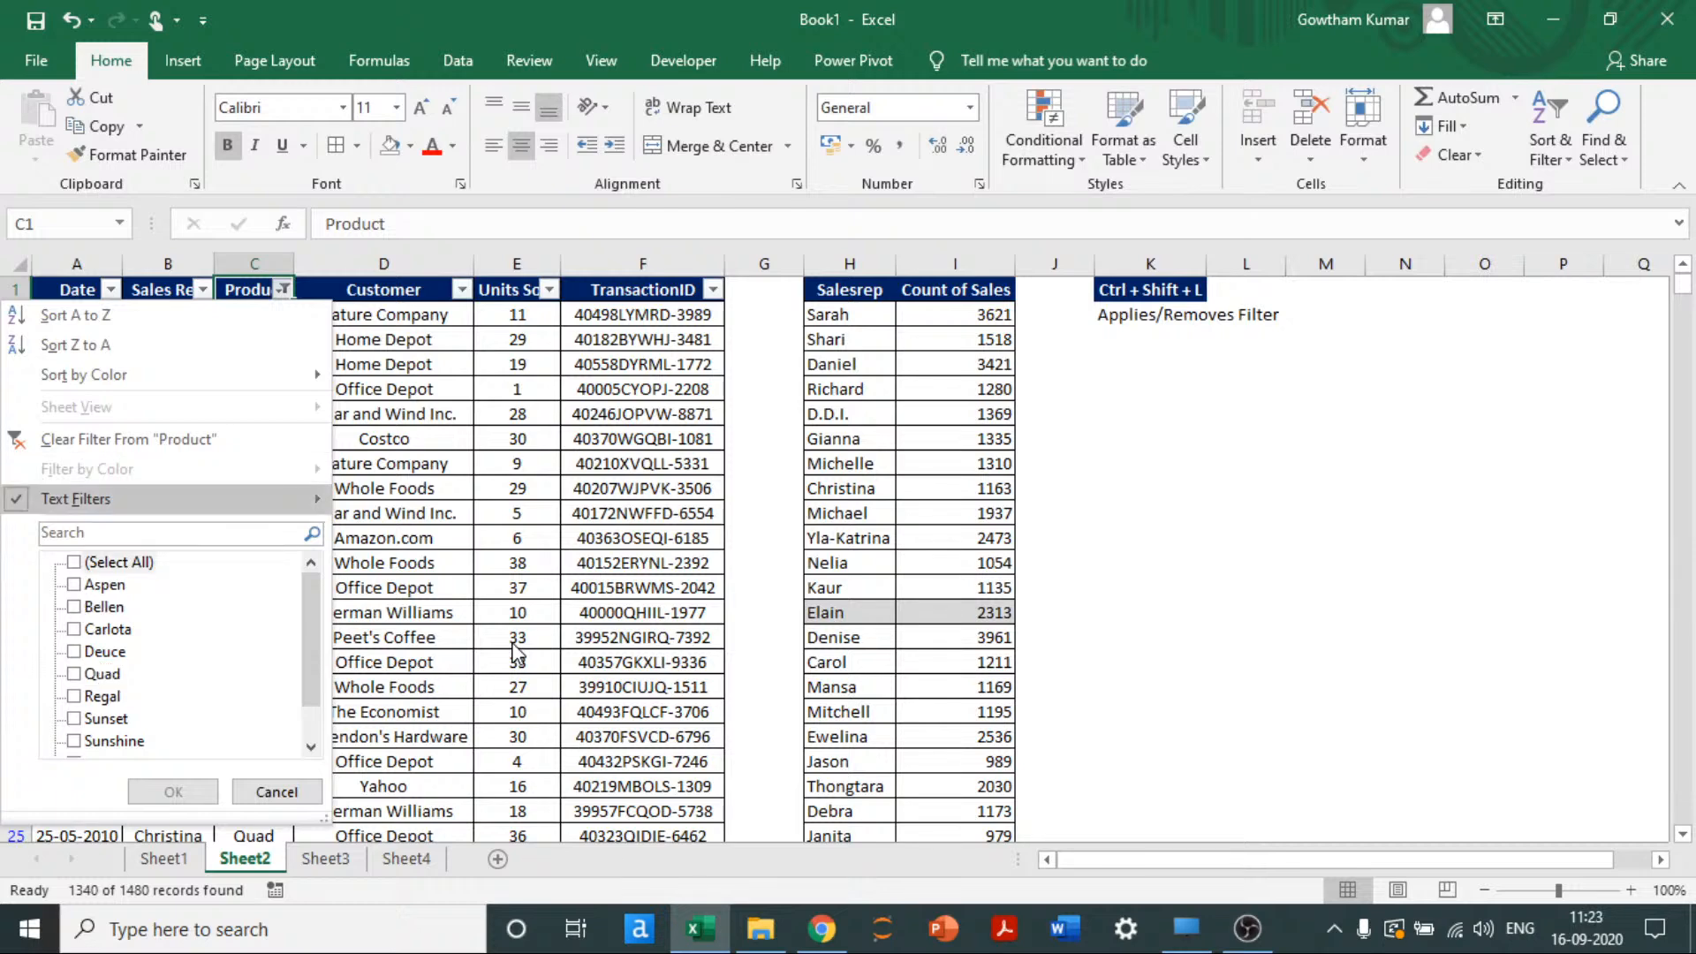
key(Right)
key(Left)
key(Down)
key(Escape)
Step: Search the filtered Product column for "sunset" with Find, and close the search
key(Down)
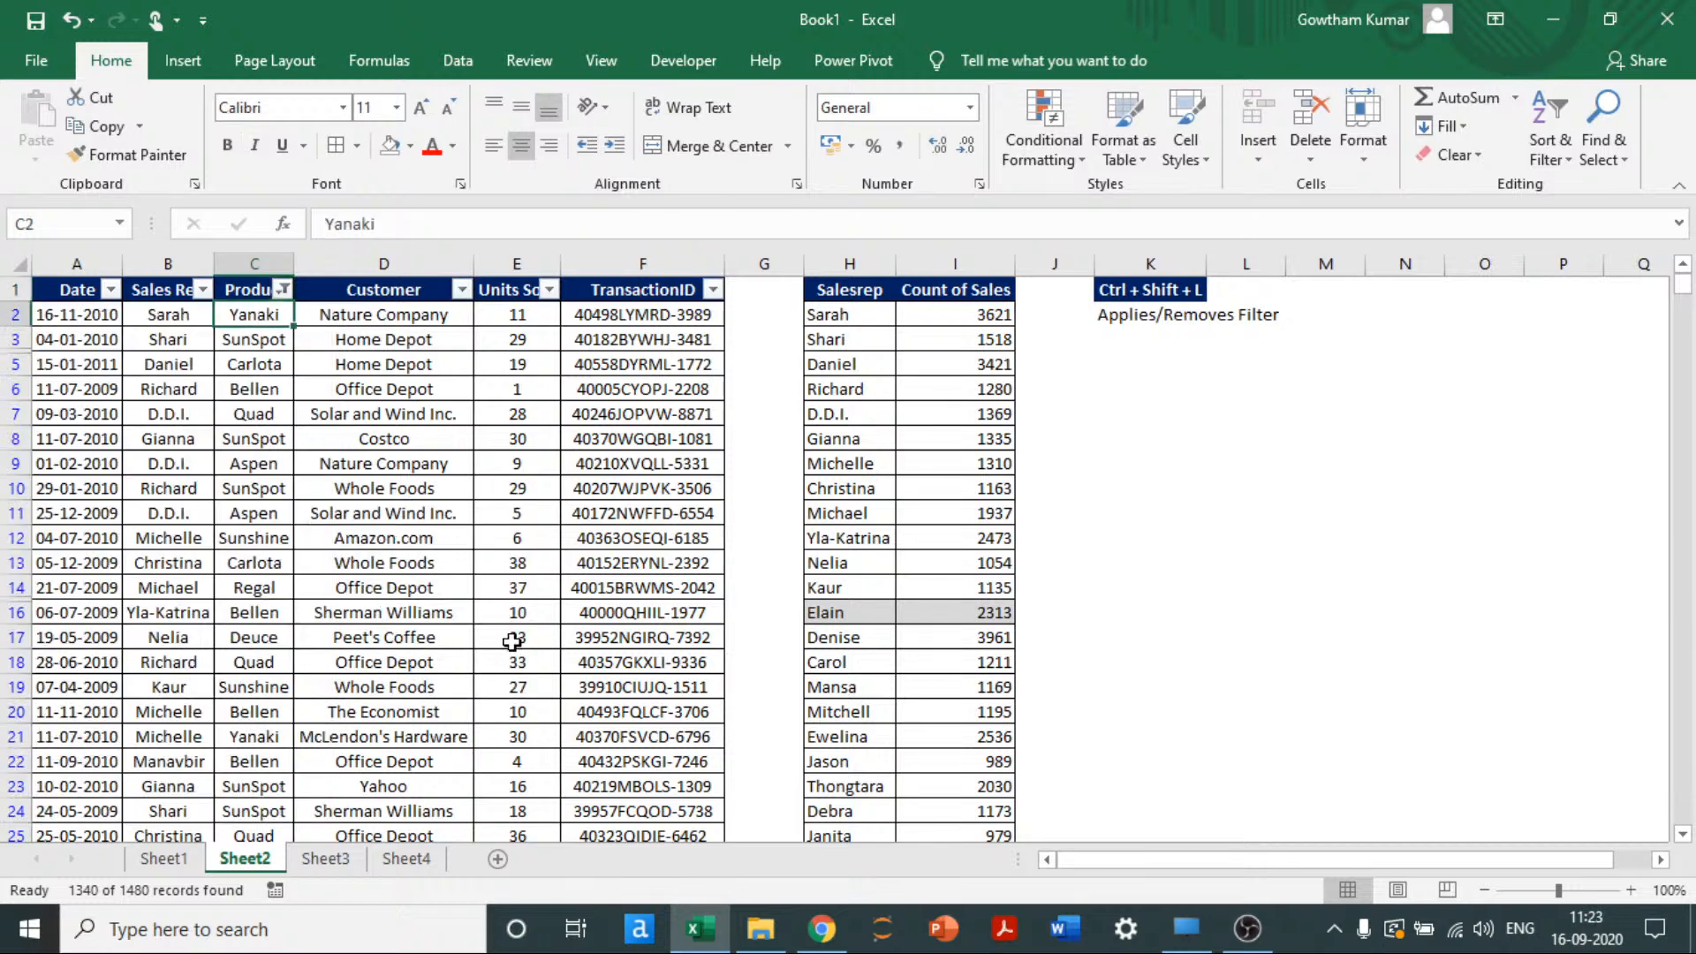
key(ctrl+shift+Down)
key(ctrl+BackSpace)
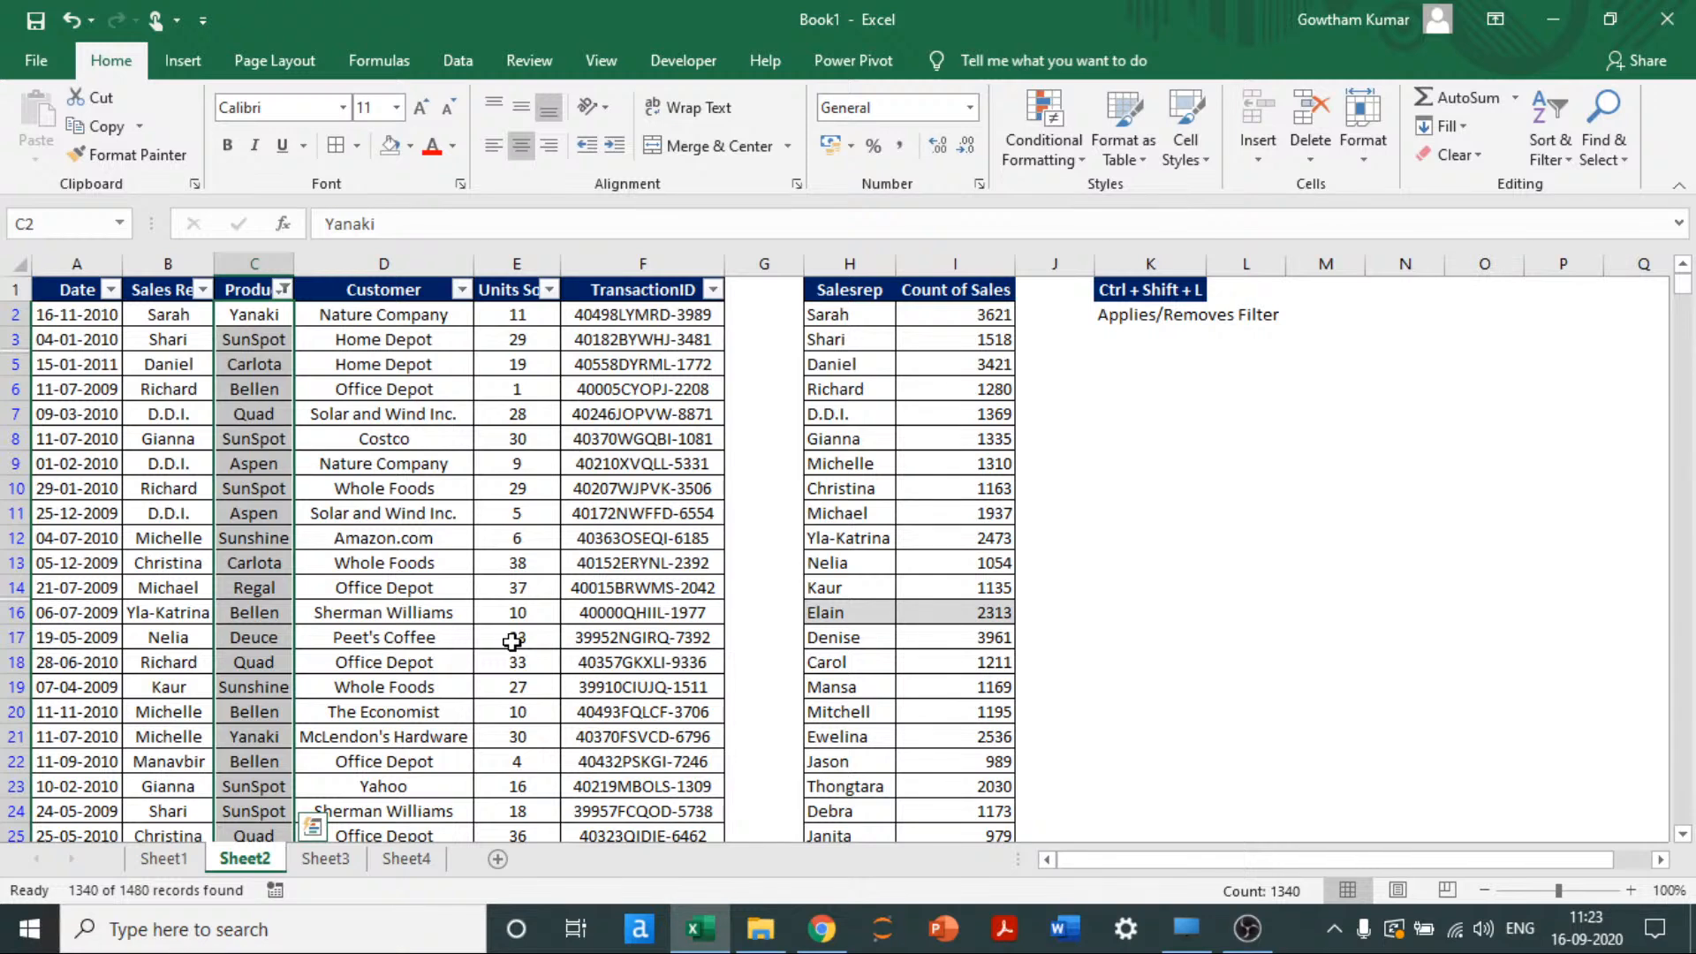
key(ctrl+f)
text(sunset)
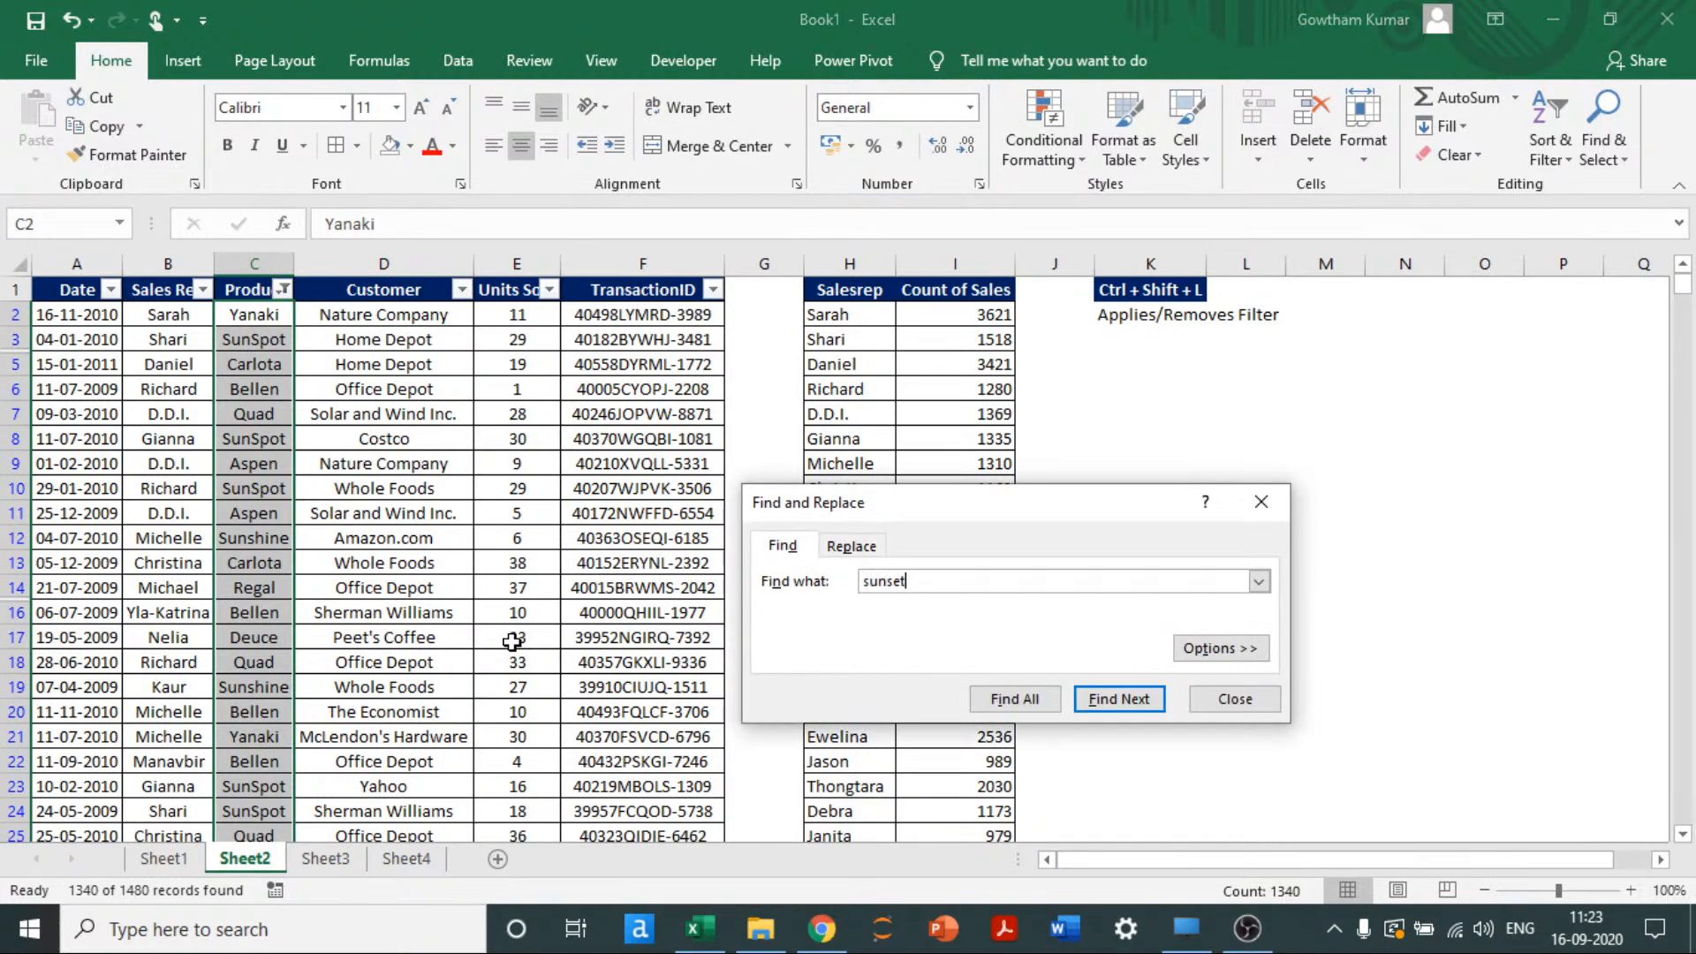
key(Return)
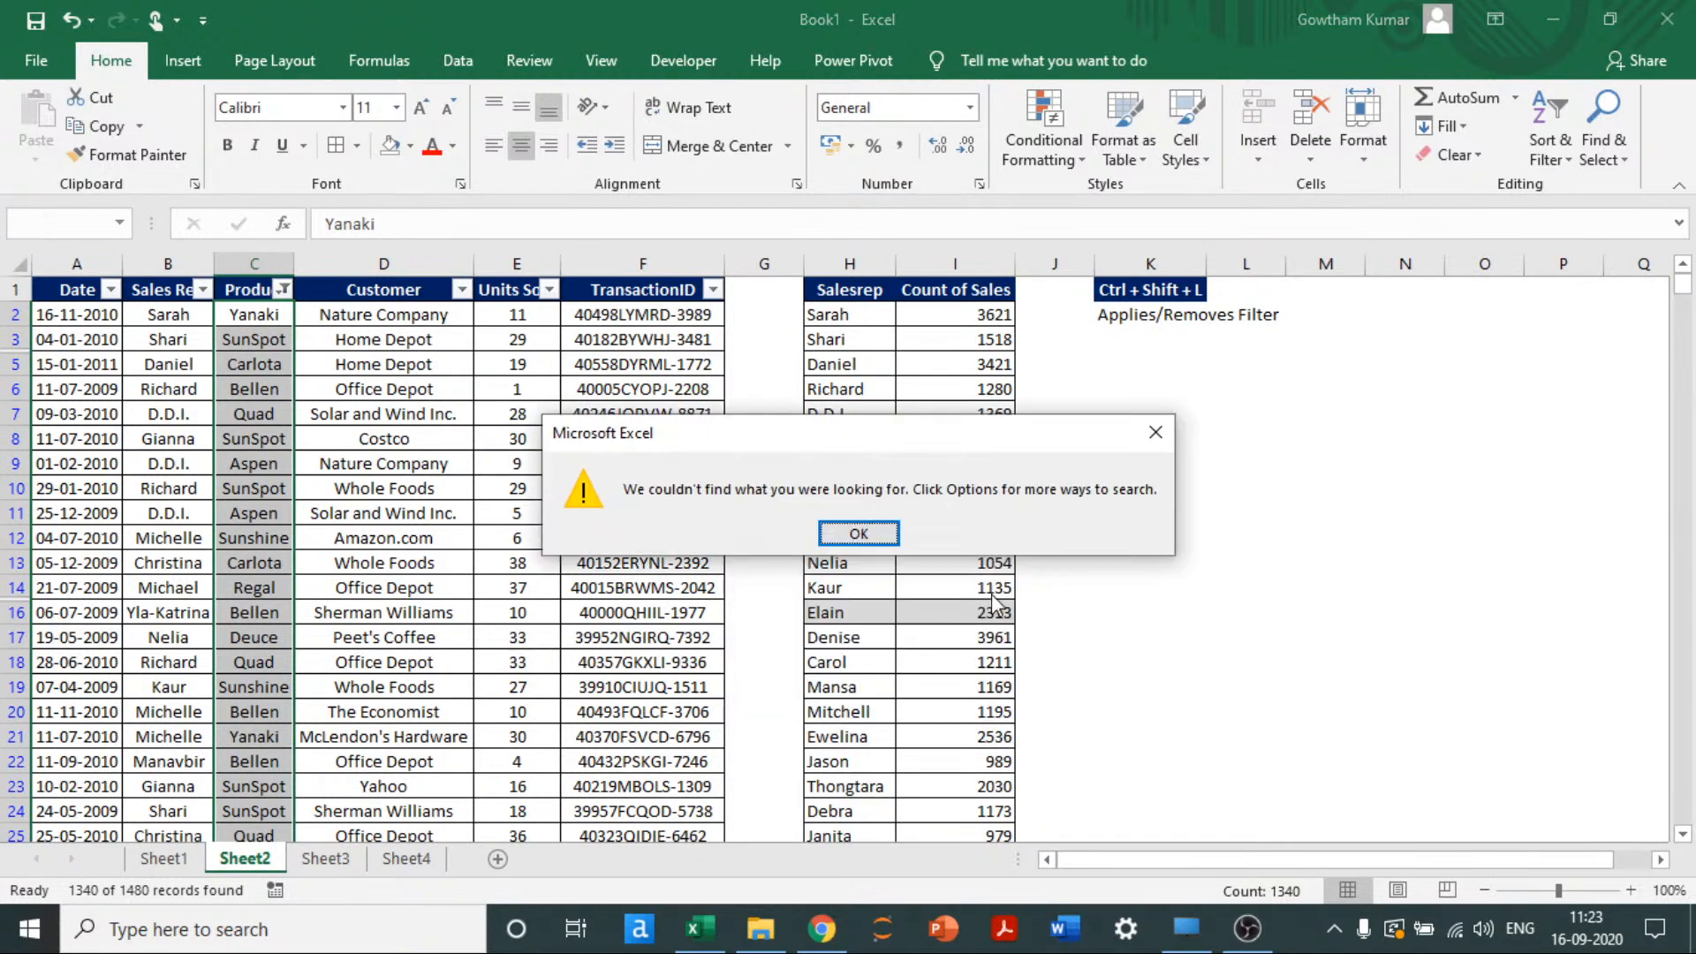
key(Return)
key(alt+Down)
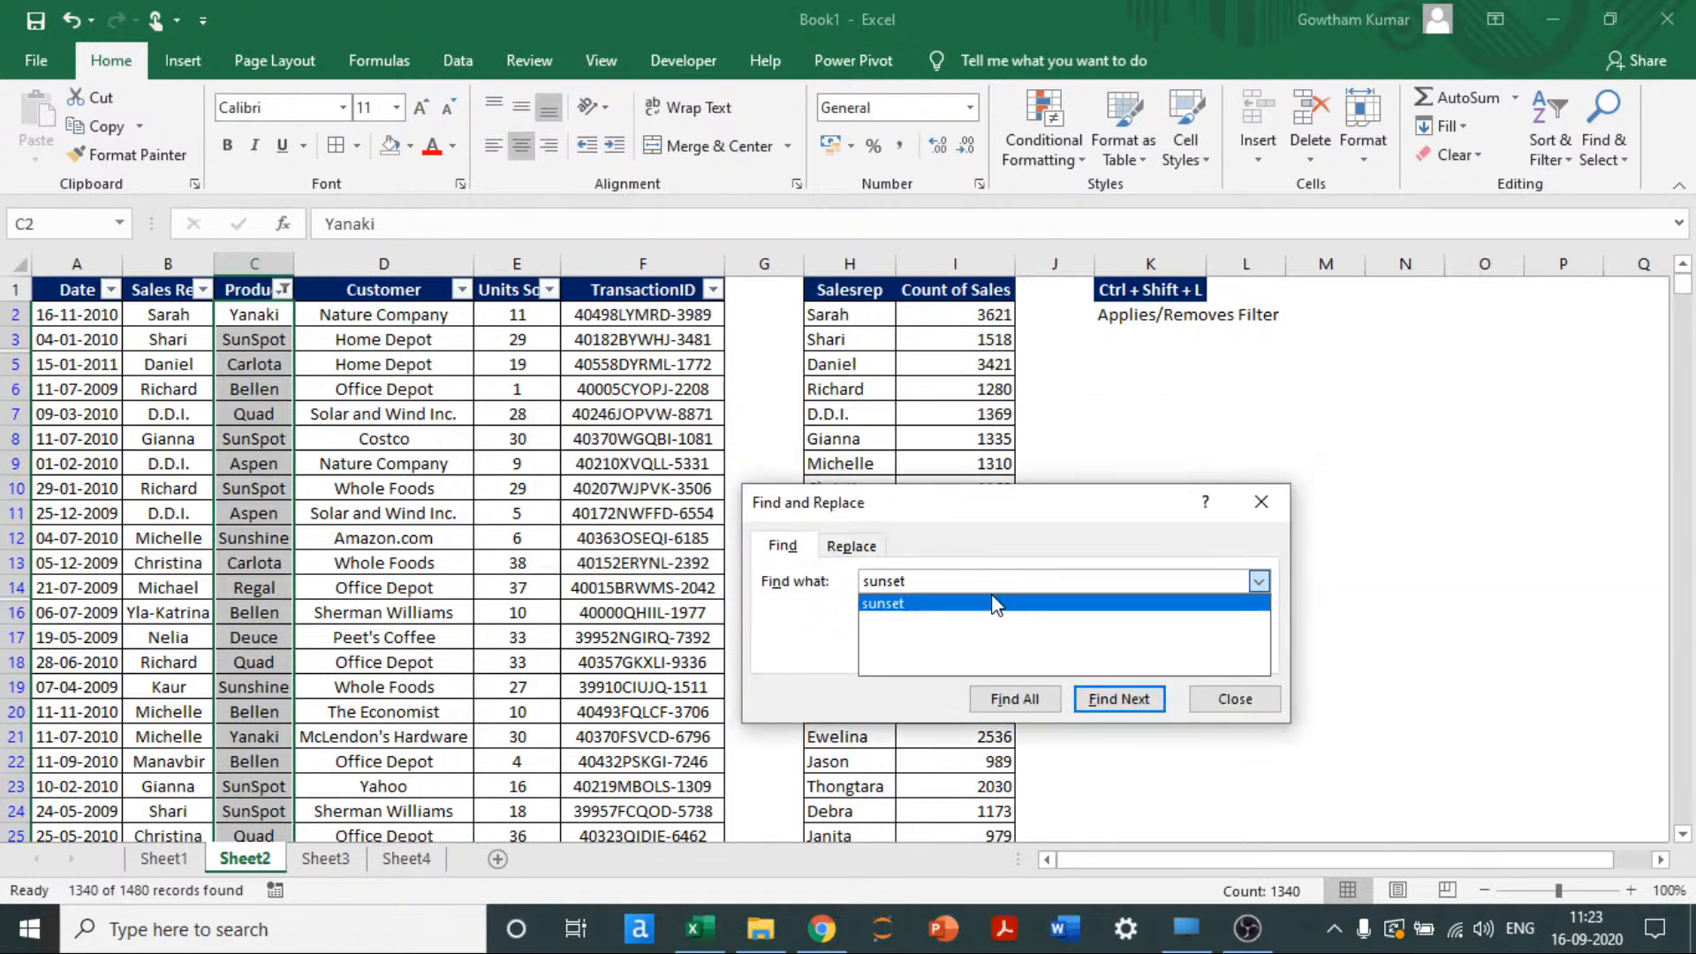
key(alt+Down)
key(alt+Down)
key(Escape)
key(Escape)
Step: Filter the Product column with the text condition begins with "sun"
key(Up)
key(alt+Down)
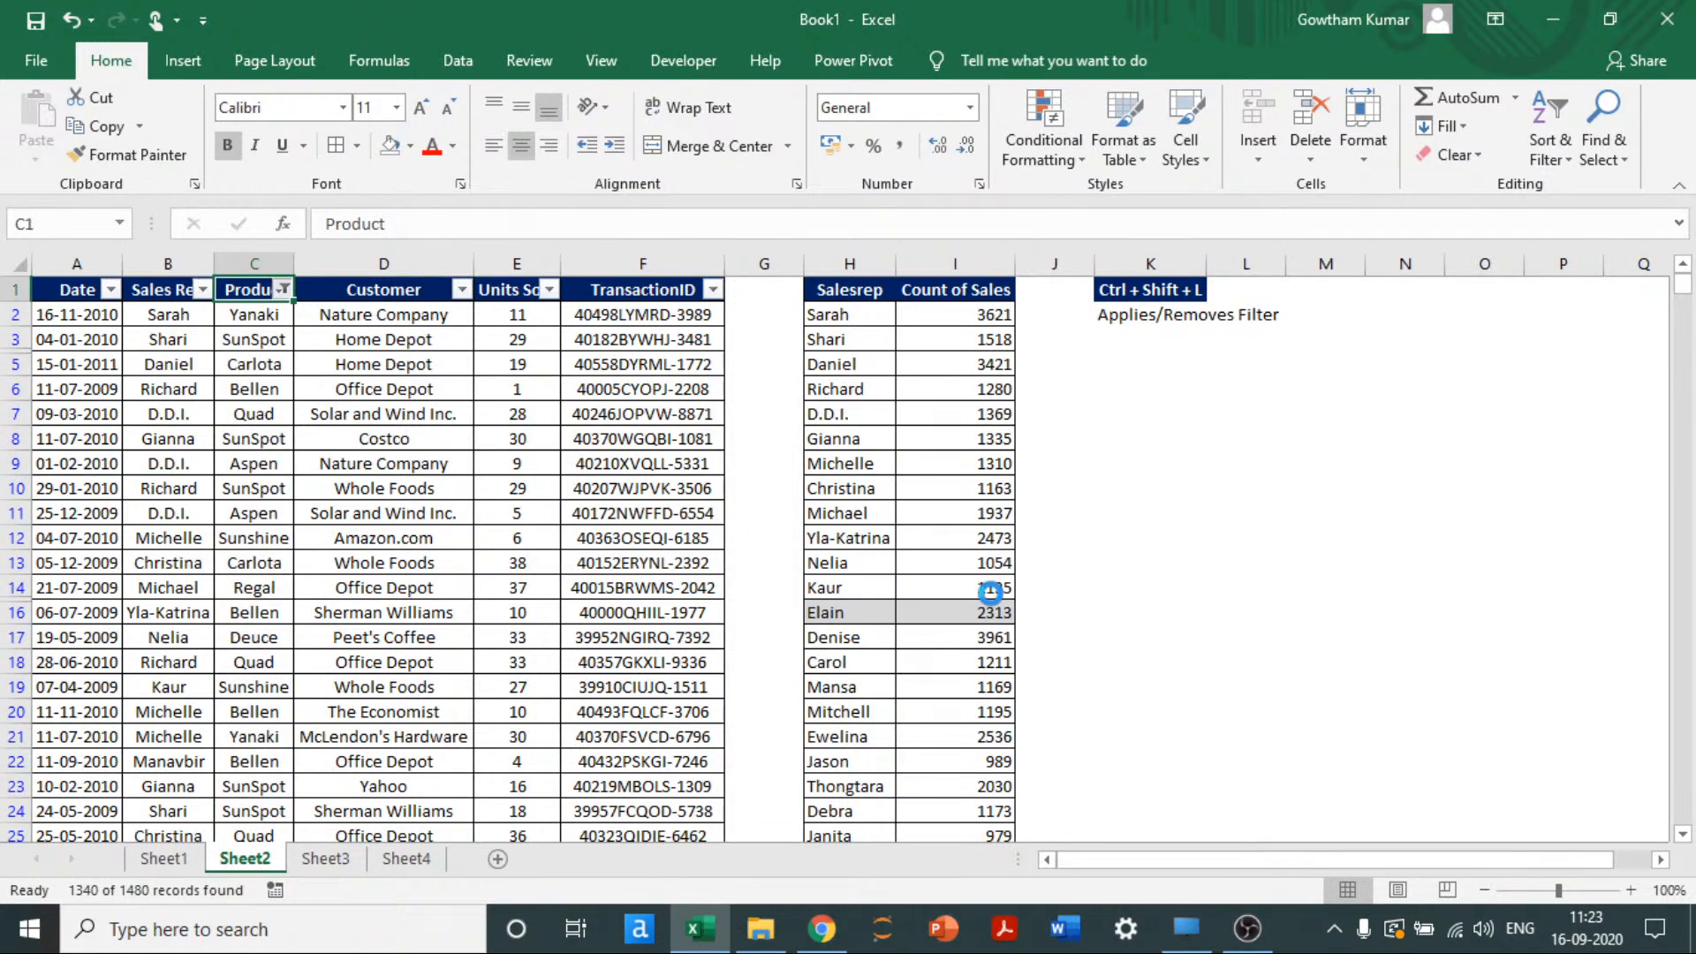
key(Down)
key(Down)
key(Down)
key(Right)
key(Down)
key(Down)
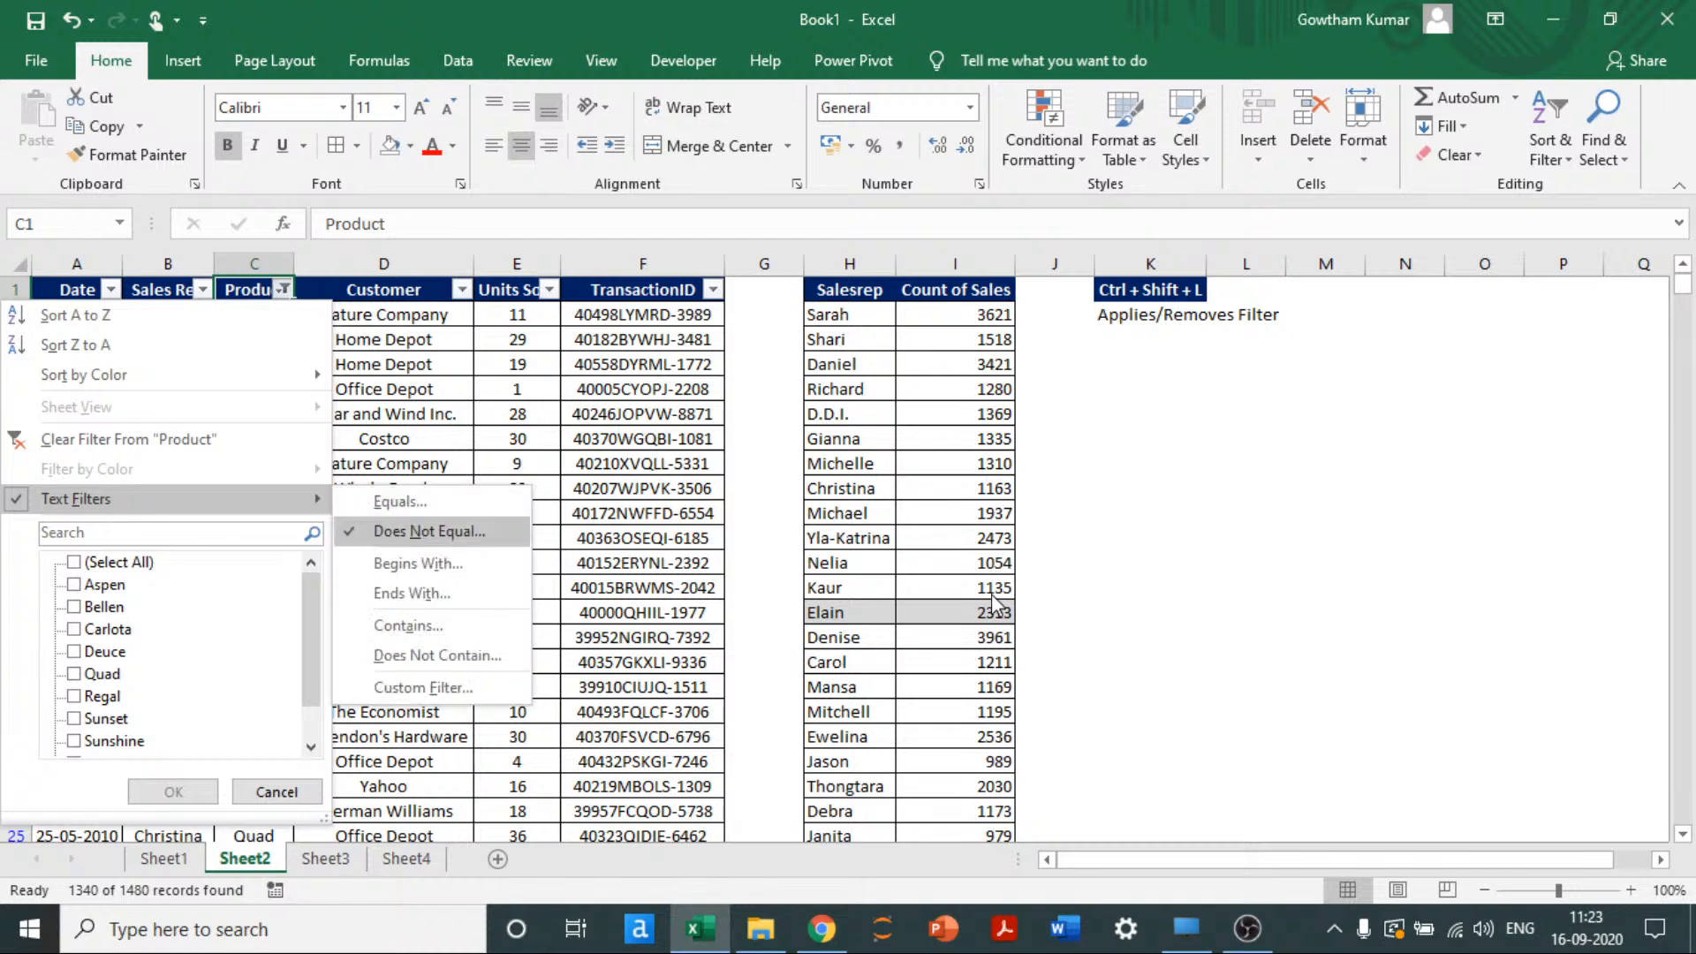
key(Return)
text(sun)
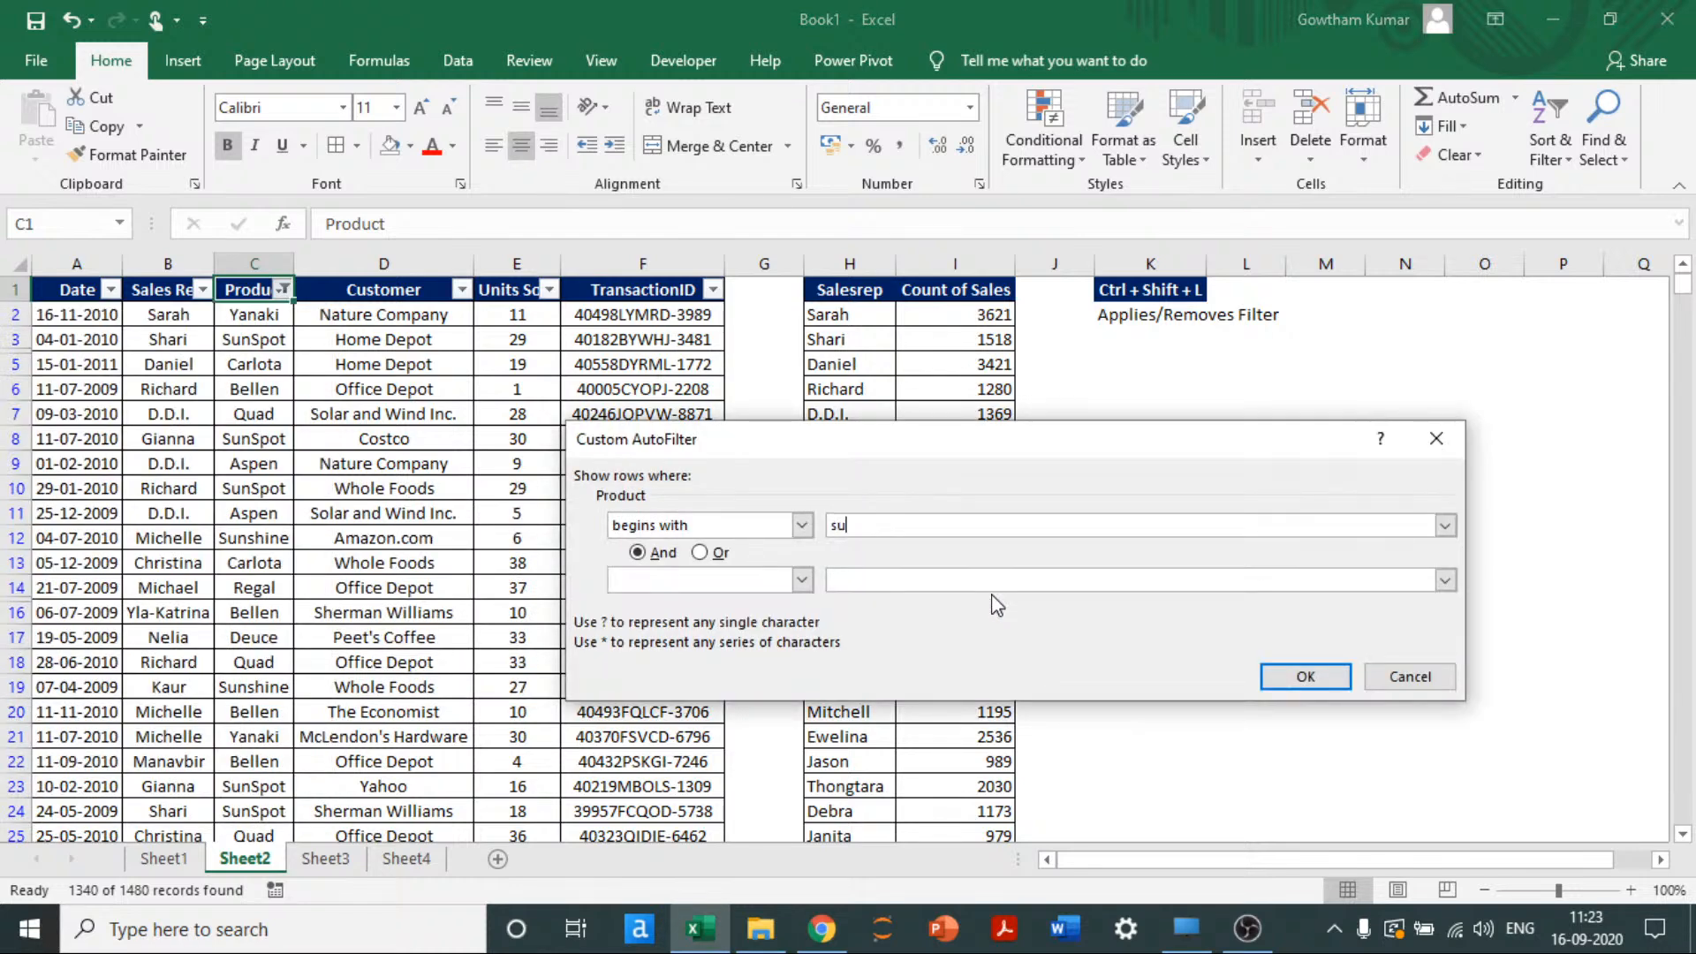
key(shift+Left)
key(shift+Left)
key(shift+Left)
key(Right)
key(Return)
Step: Look through the filtered Product entries down to the last row, and return to the Product header
key(Down)
key(Down)
key(Down)
key(Down)
key(Down)
key(Down)
key(Down)
key(Down)
key(Down)
key(Down)
key(Down)
key(Down)
key(Down)
key(Down)
key(Down)
key(Down)
key(Down)
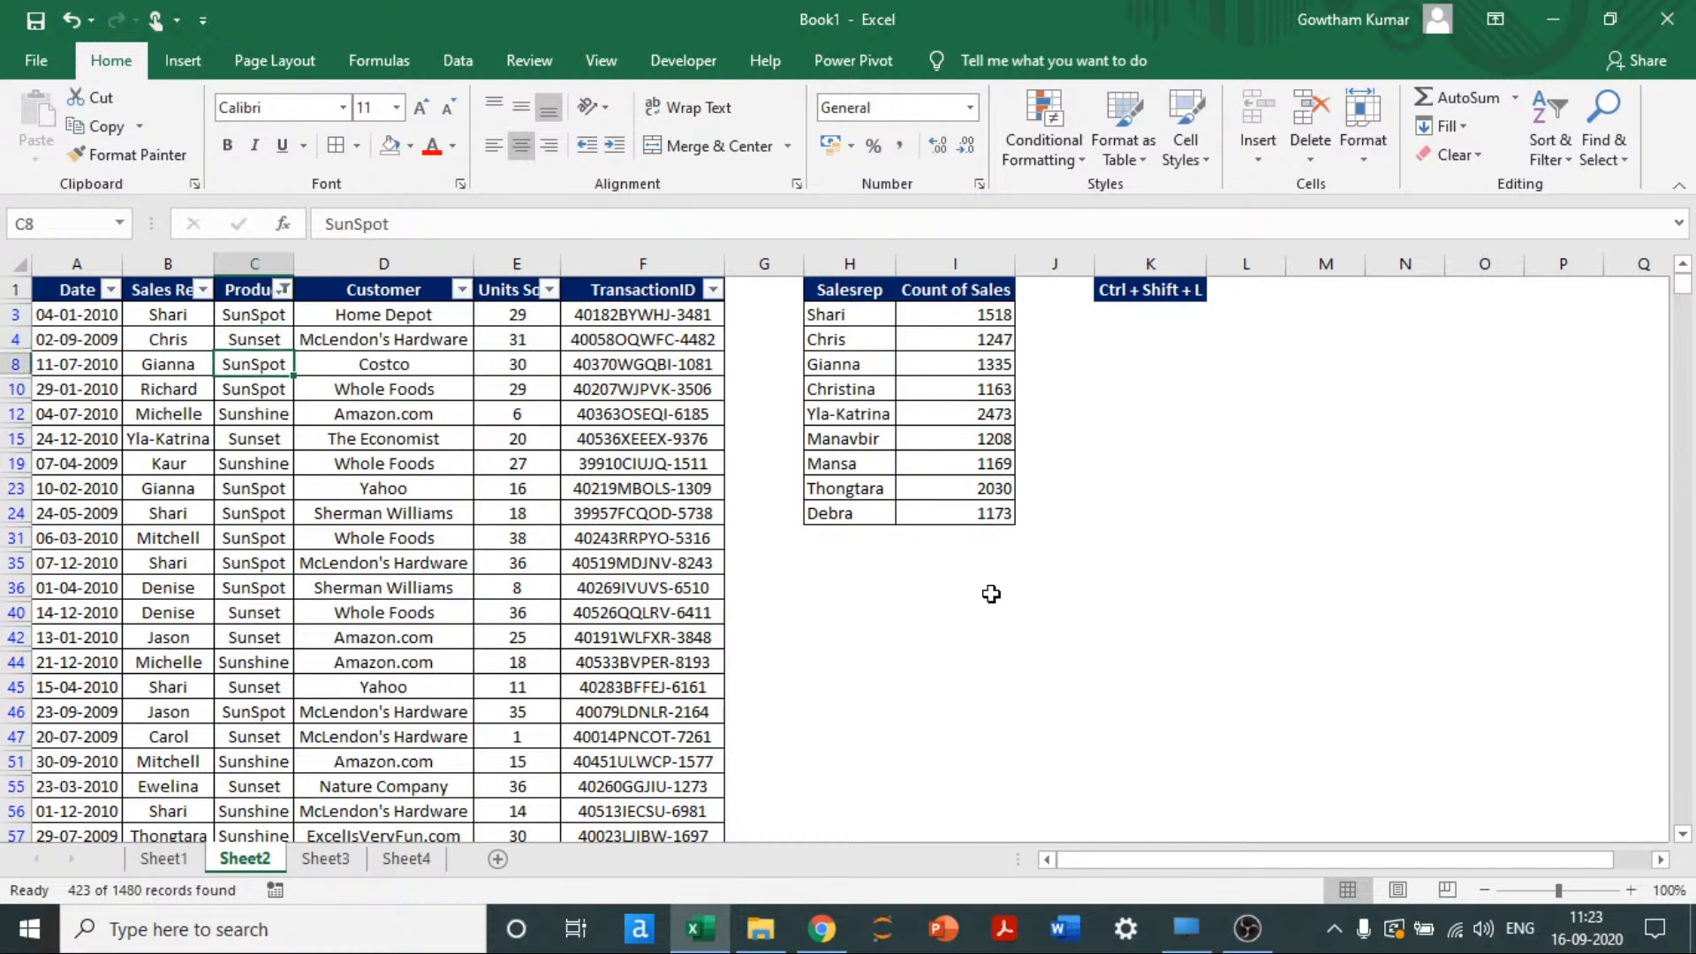
key(Down)
key(Down)
key(Down)
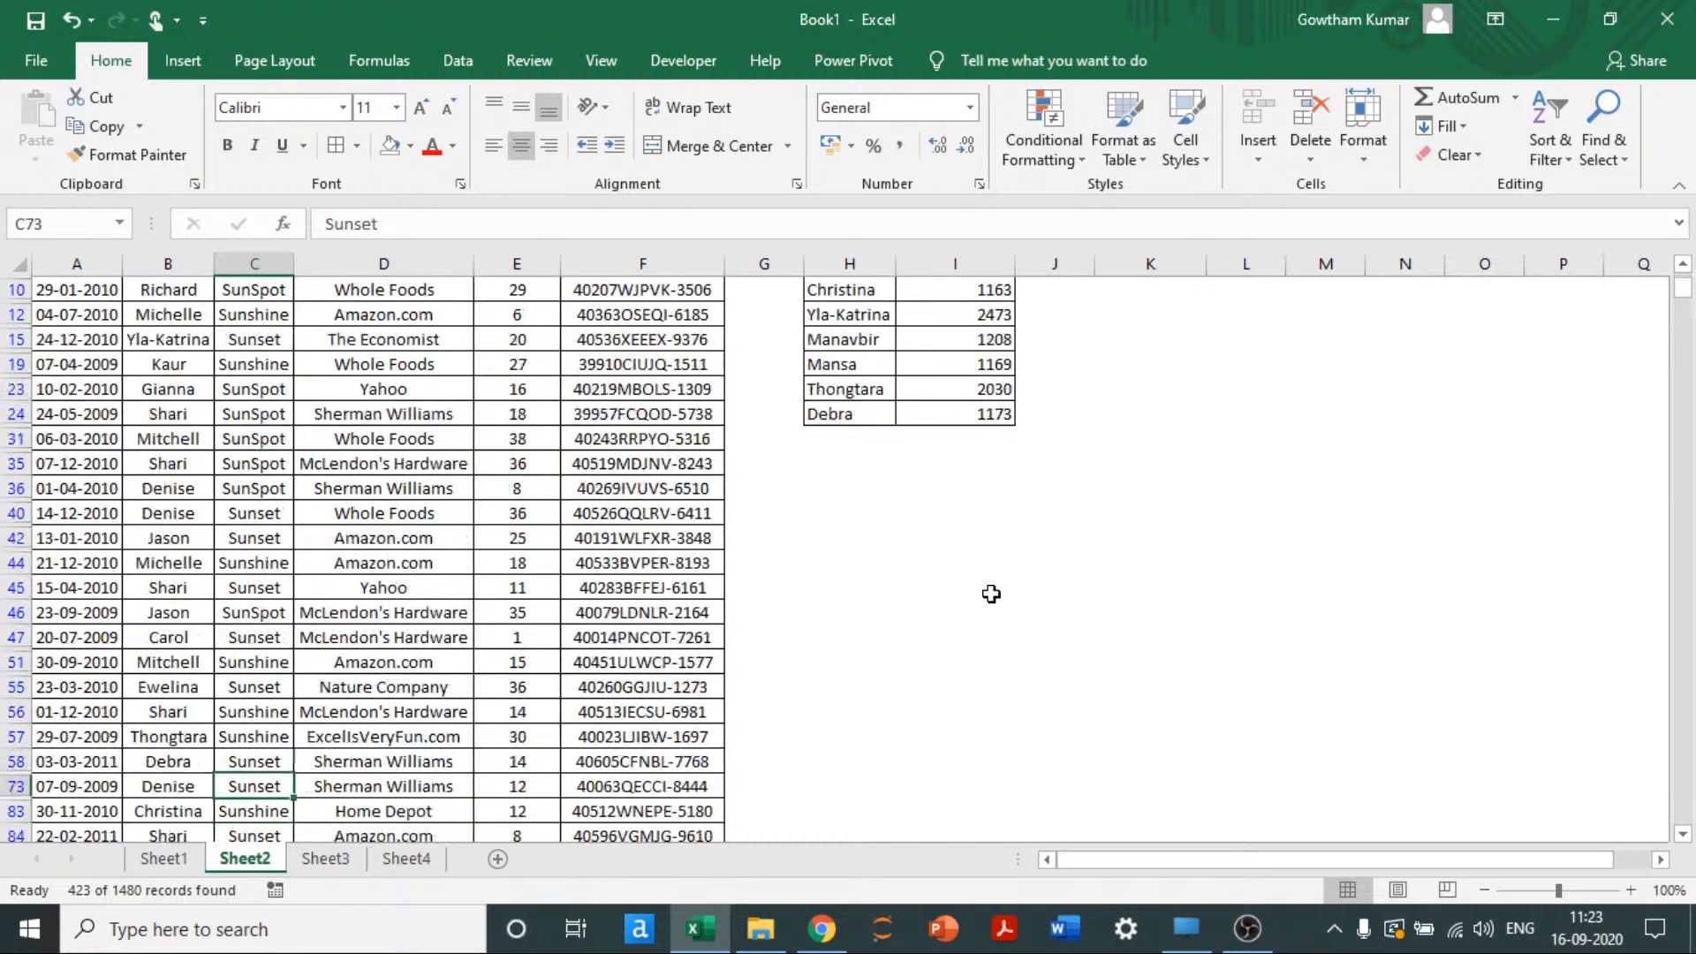
key(ctrl+Down)
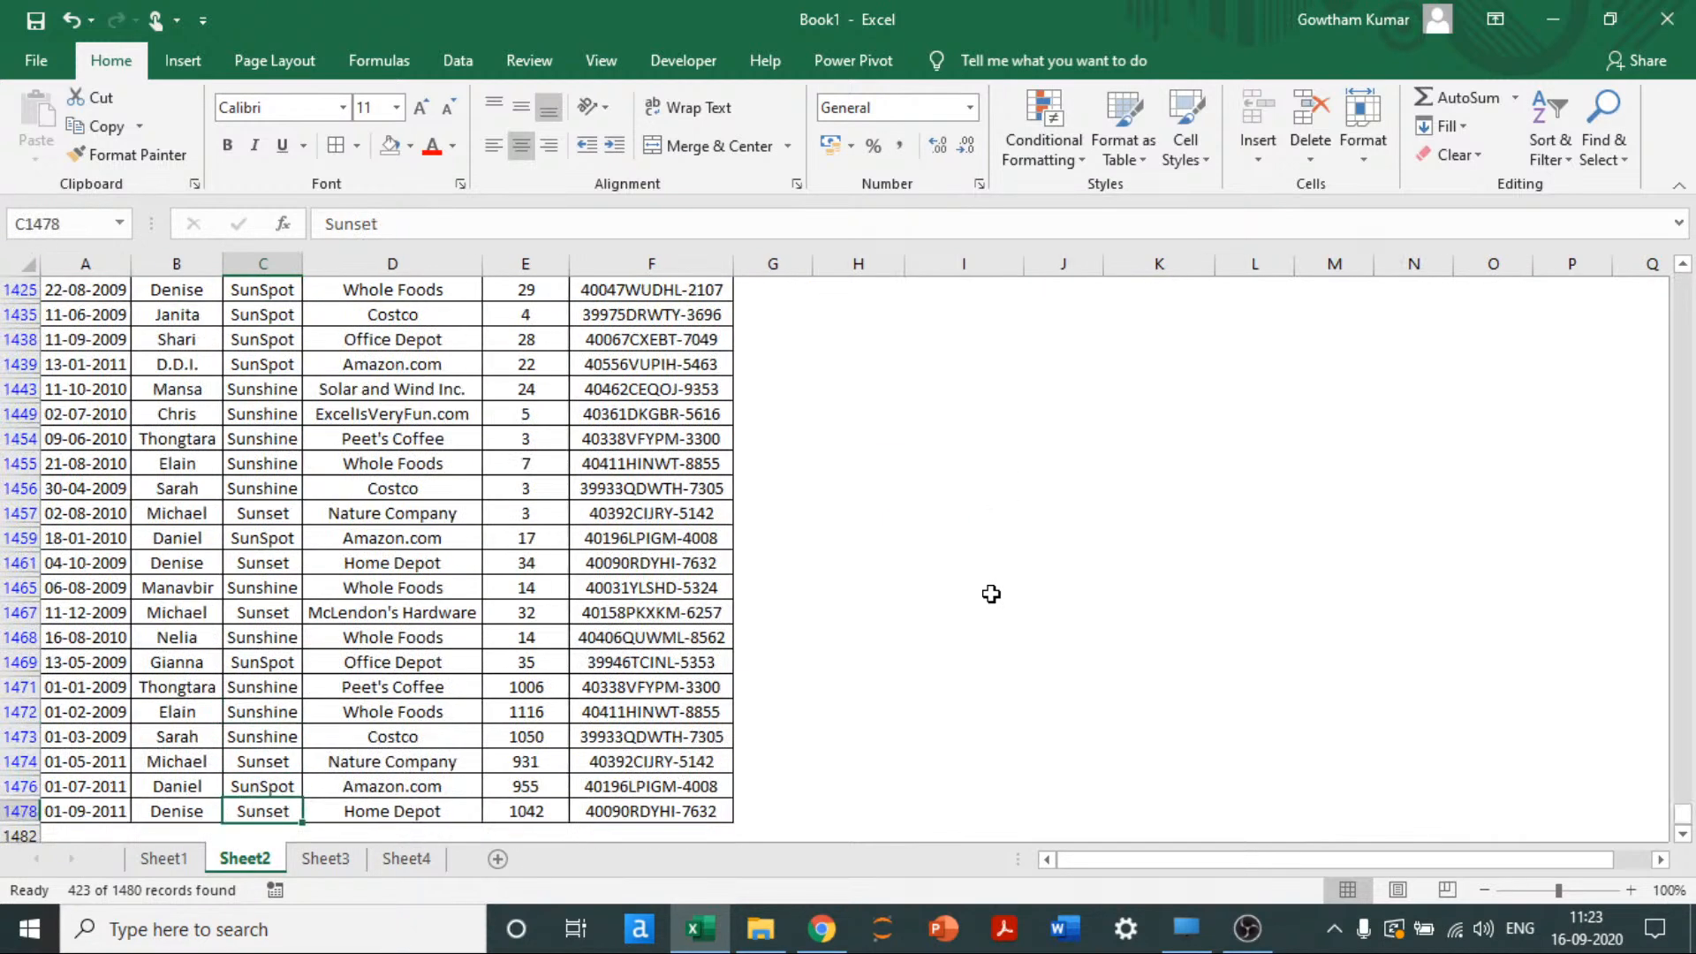
key(ctrl+Up)
key(Down)
key(Up)
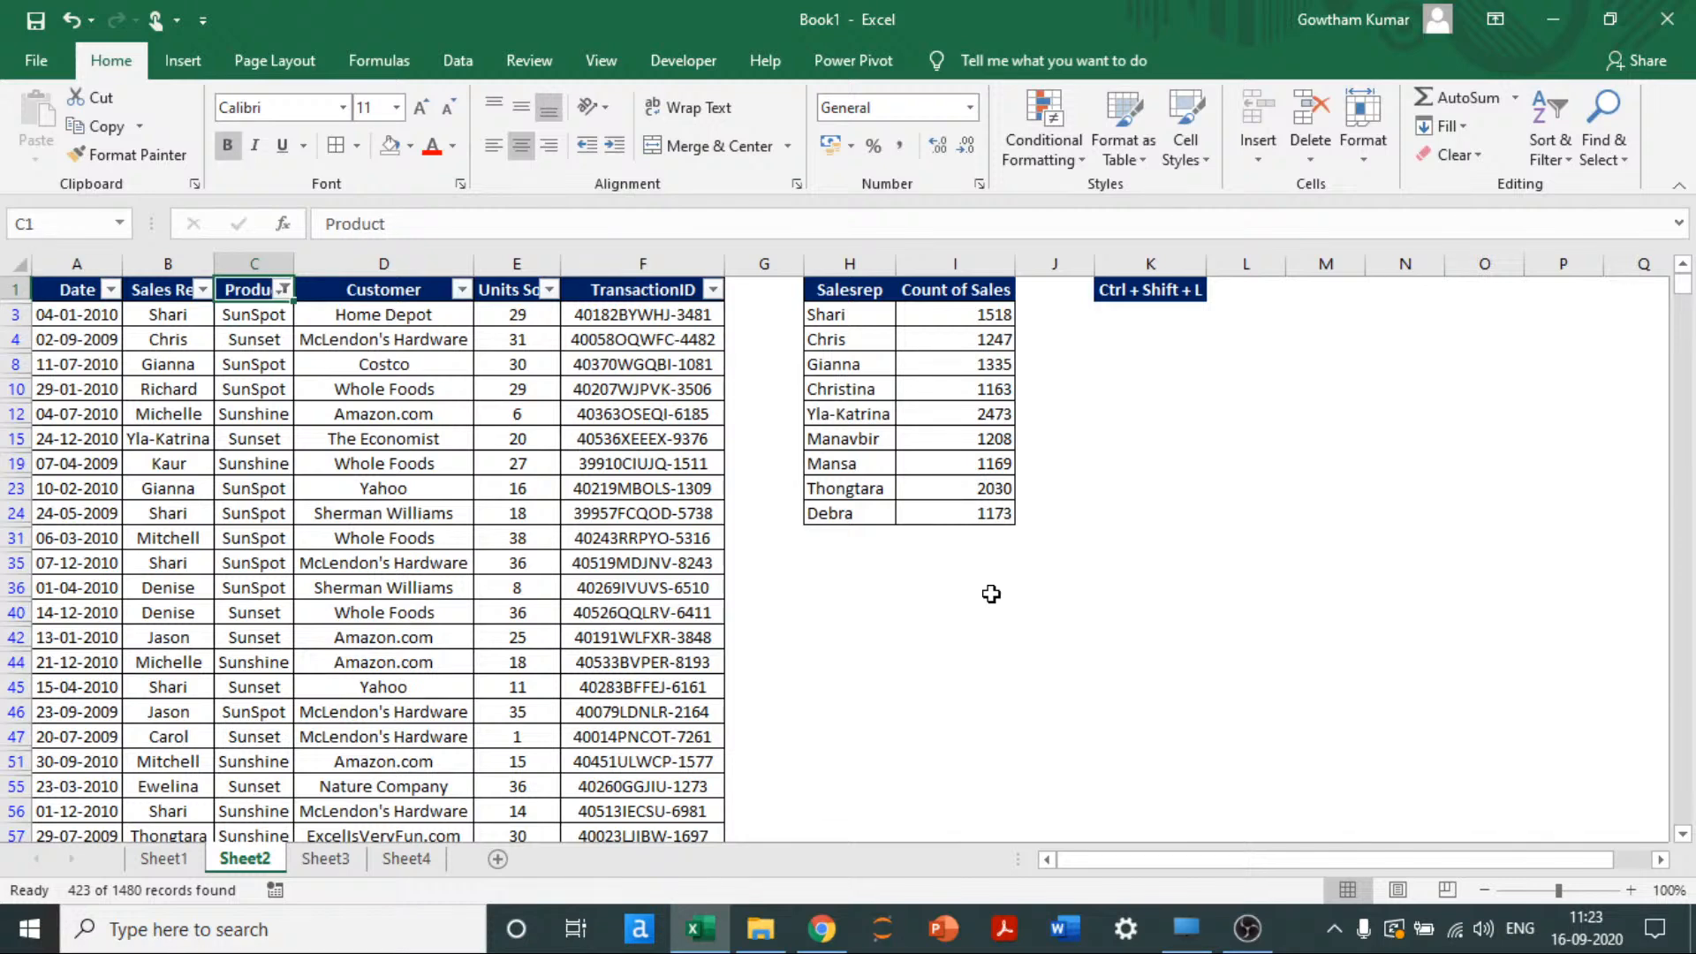
Step: Replace the Product filter with the text condition ends with "t"
key(alt+Down)
key(Down)
key(Down)
key(Down)
key(Down)
key(Down)
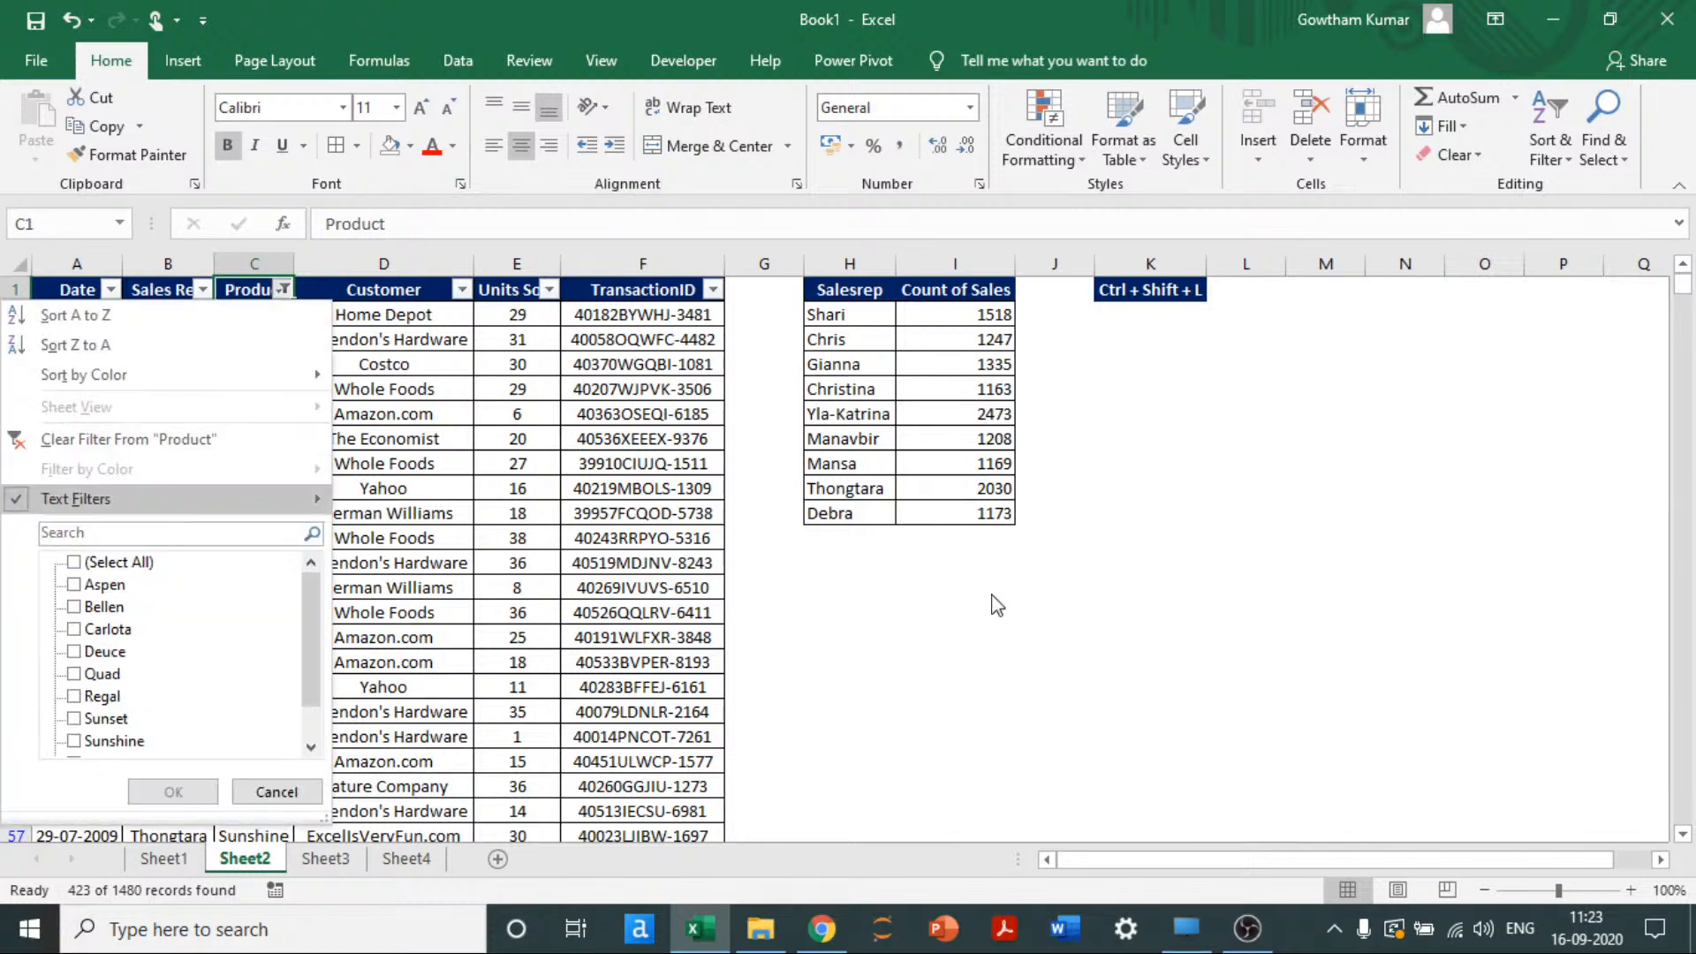
key(Right)
key(Down)
key(Down)
key(Down)
key(Return)
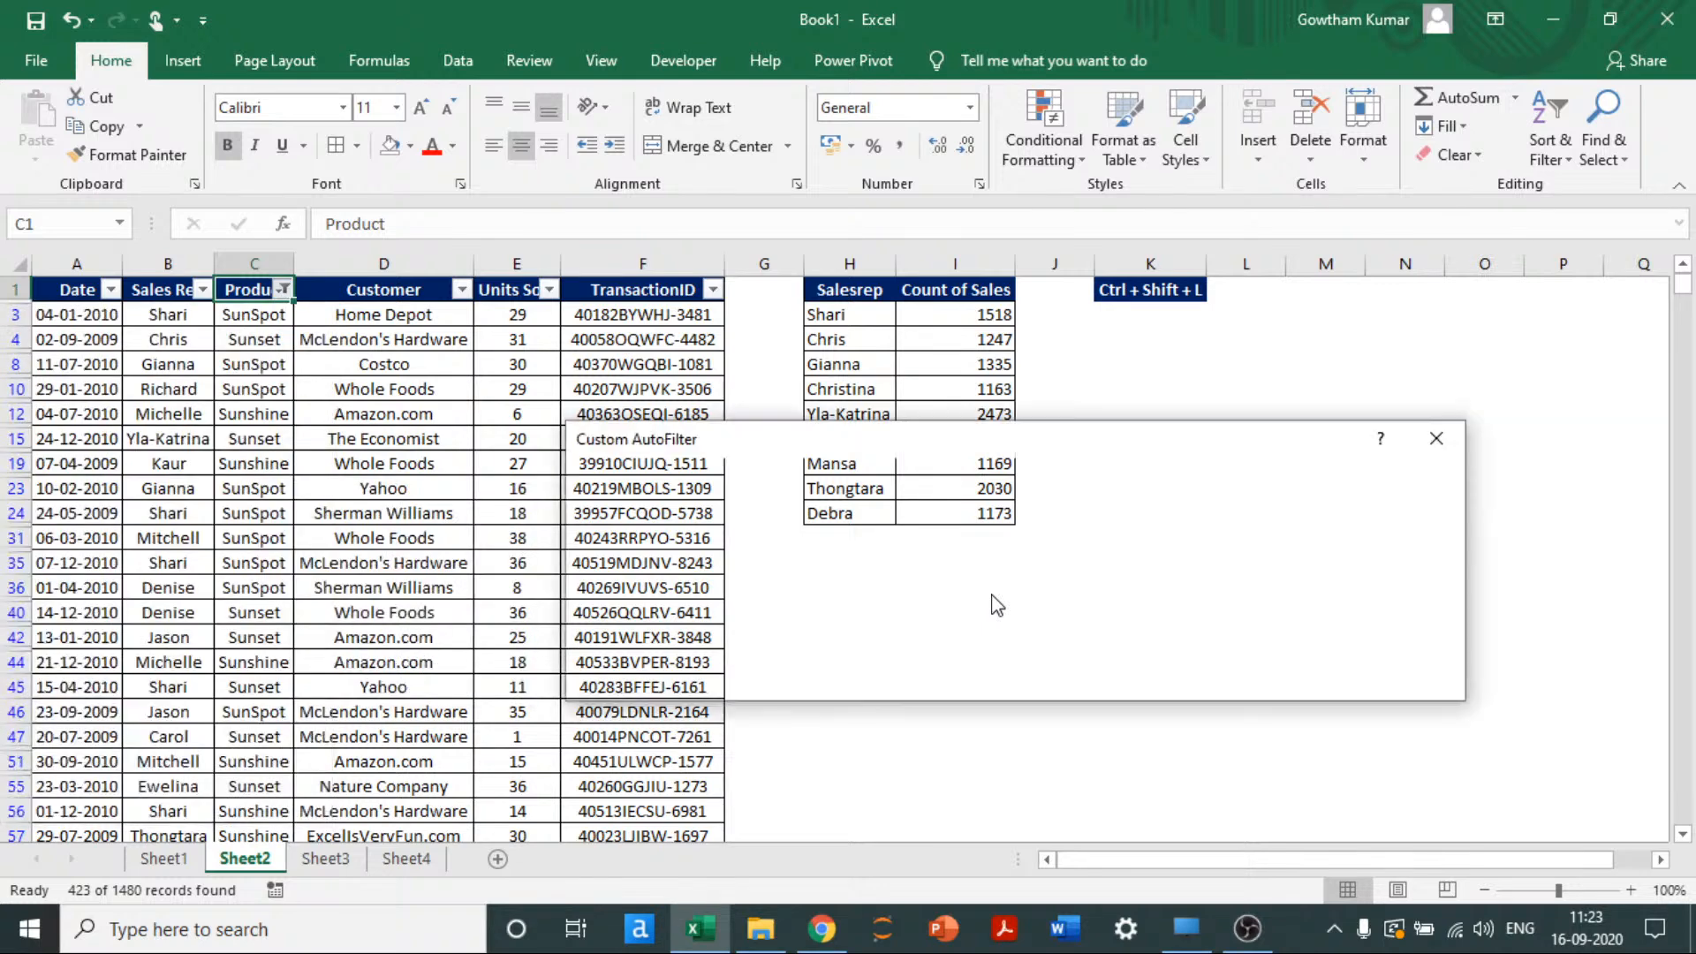
text(set)
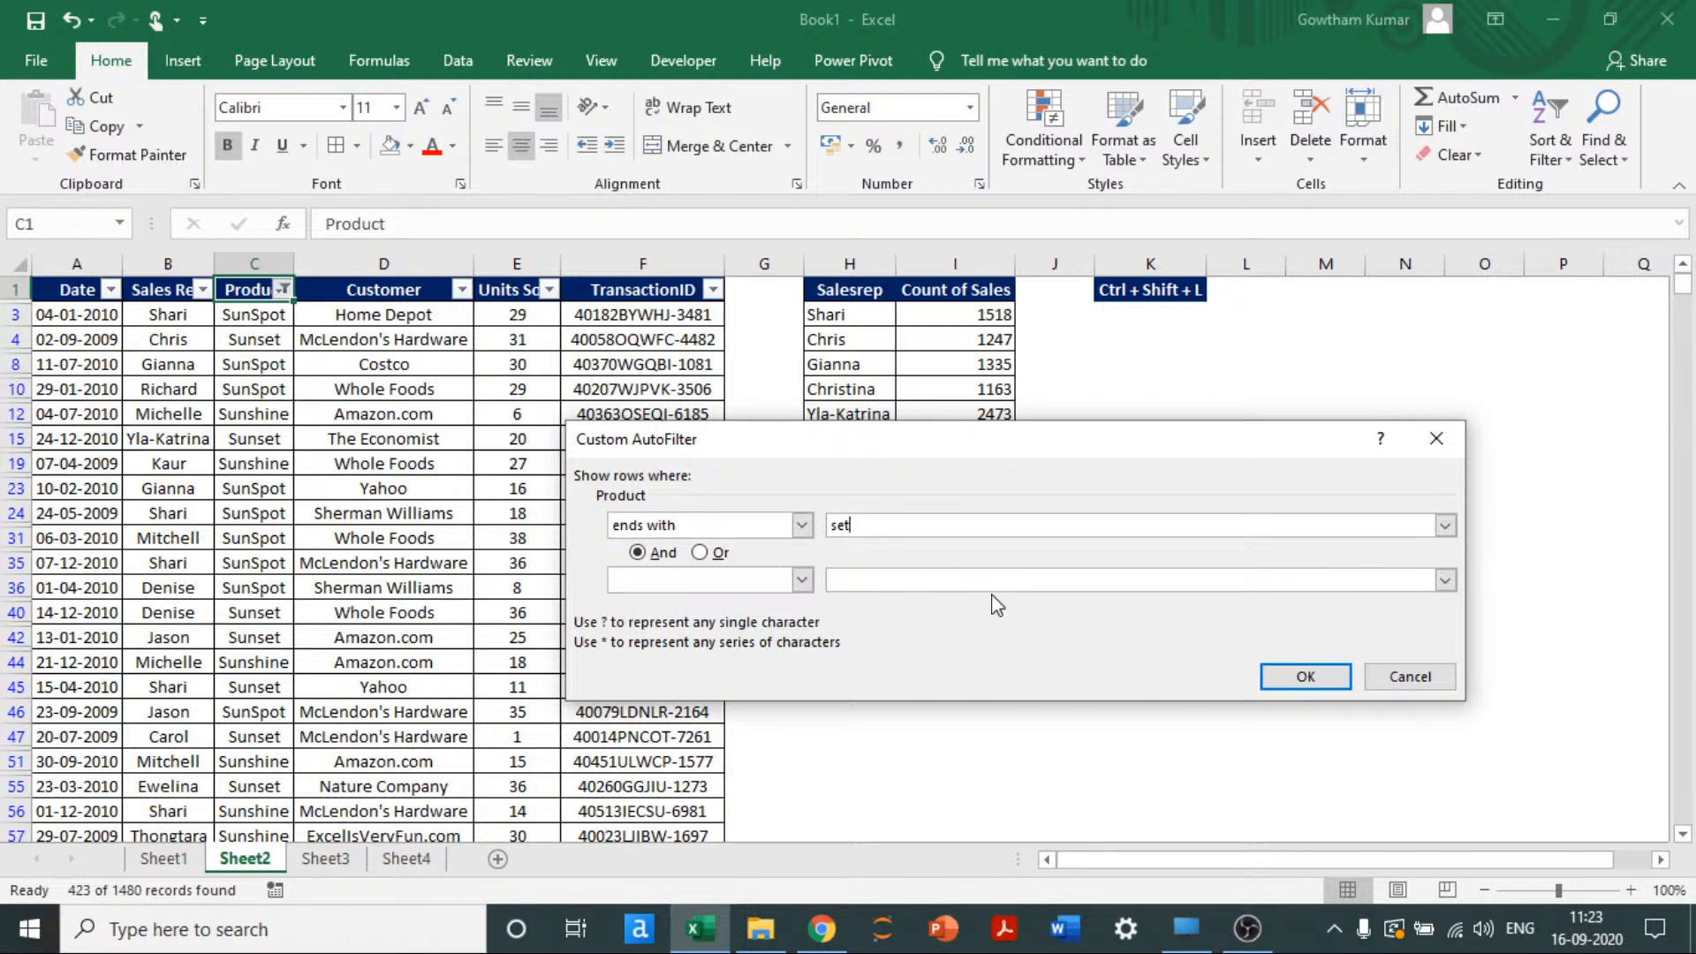
key(BackSpace)
key(BackSpace)
key(BackSpace)
text(t)
key(Return)
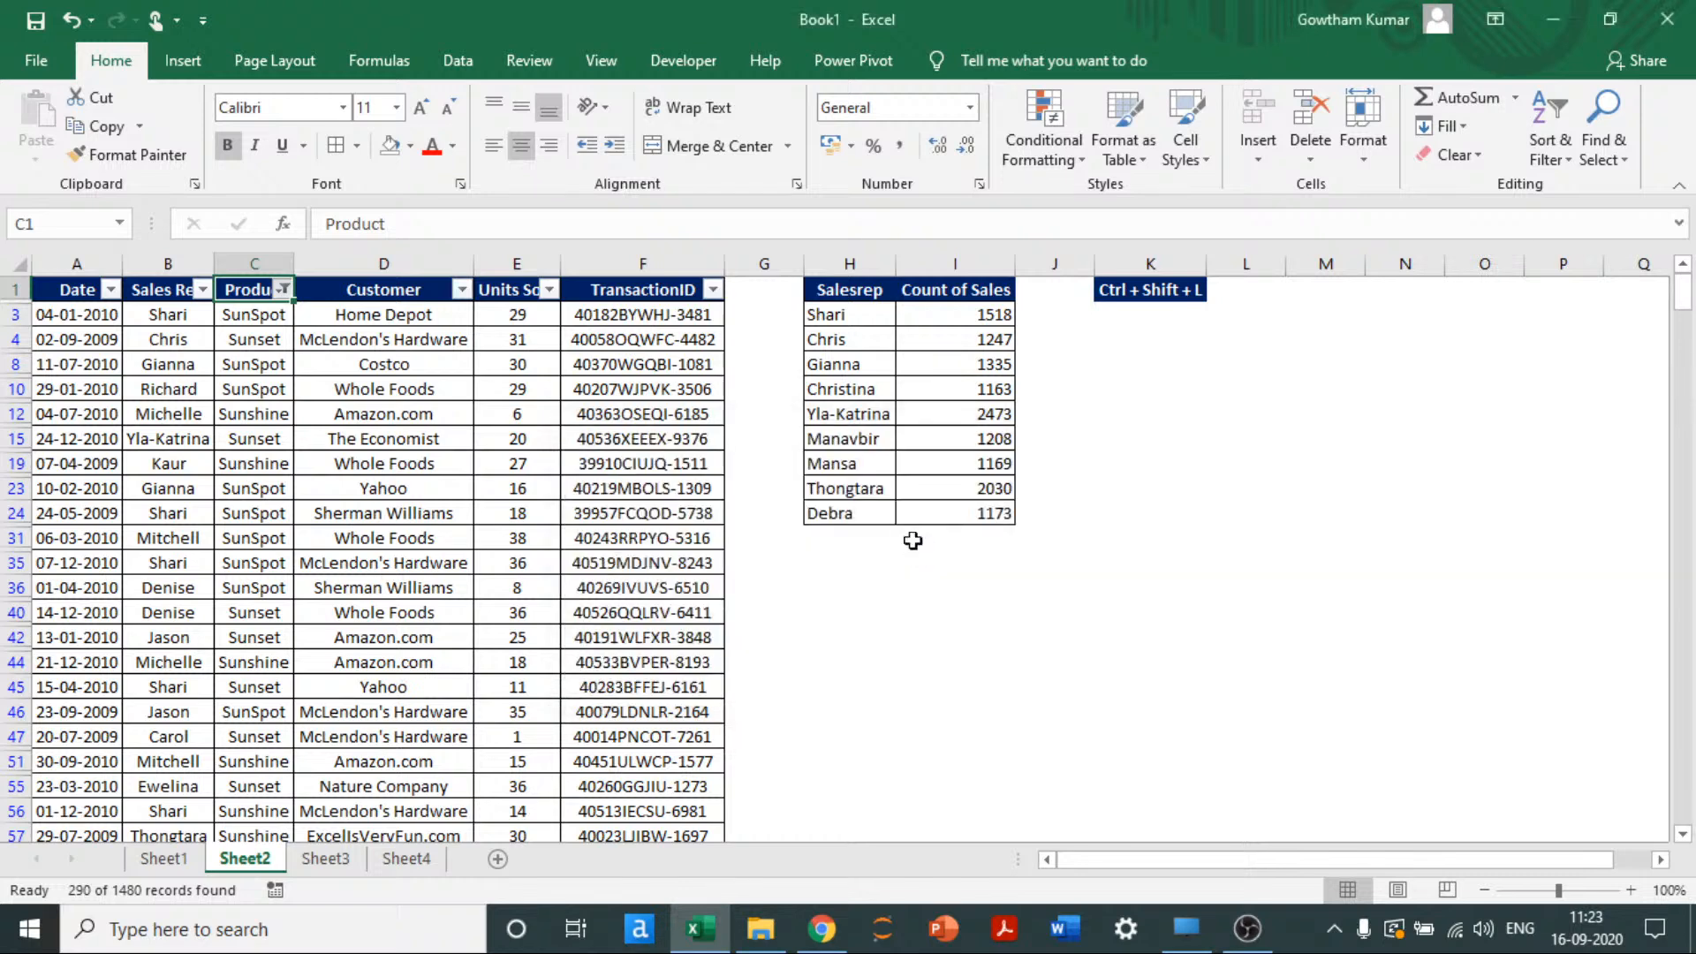
Step: Check the endings of the filtered Product names down to the last record, and return to the column header
key(Down)
key(Down)
key(Down)
key(Down)
key(Down)
key(Down)
key(Down)
key(Down)
key(Down)
key(Down)
key(Down)
key(Down)
key(Down)
key(Down)
key(Down)
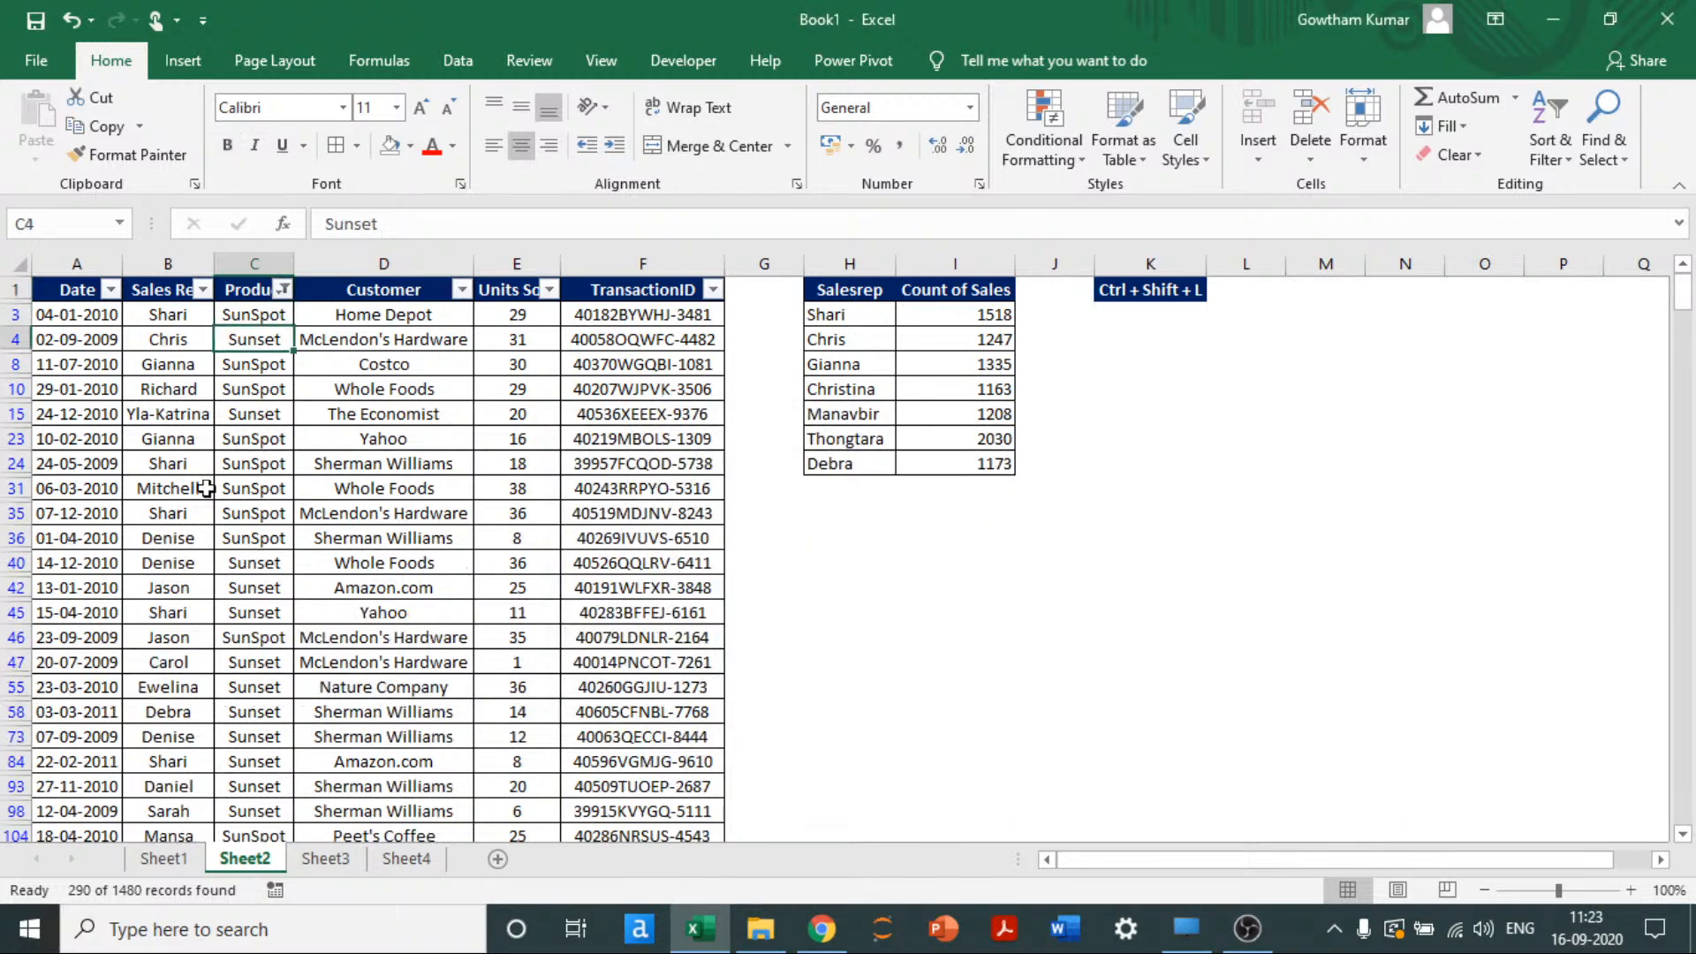
key(Down)
key(Down)
key(Down)
key(Down)
key(Down)
key(Down)
key(Down)
key(Down)
key(Down)
key(Down)
key(Down)
key(Down)
key(Down)
key(Down)
key(Down)
key(Down)
key(Down)
key(Down)
key(Down)
key(Down)
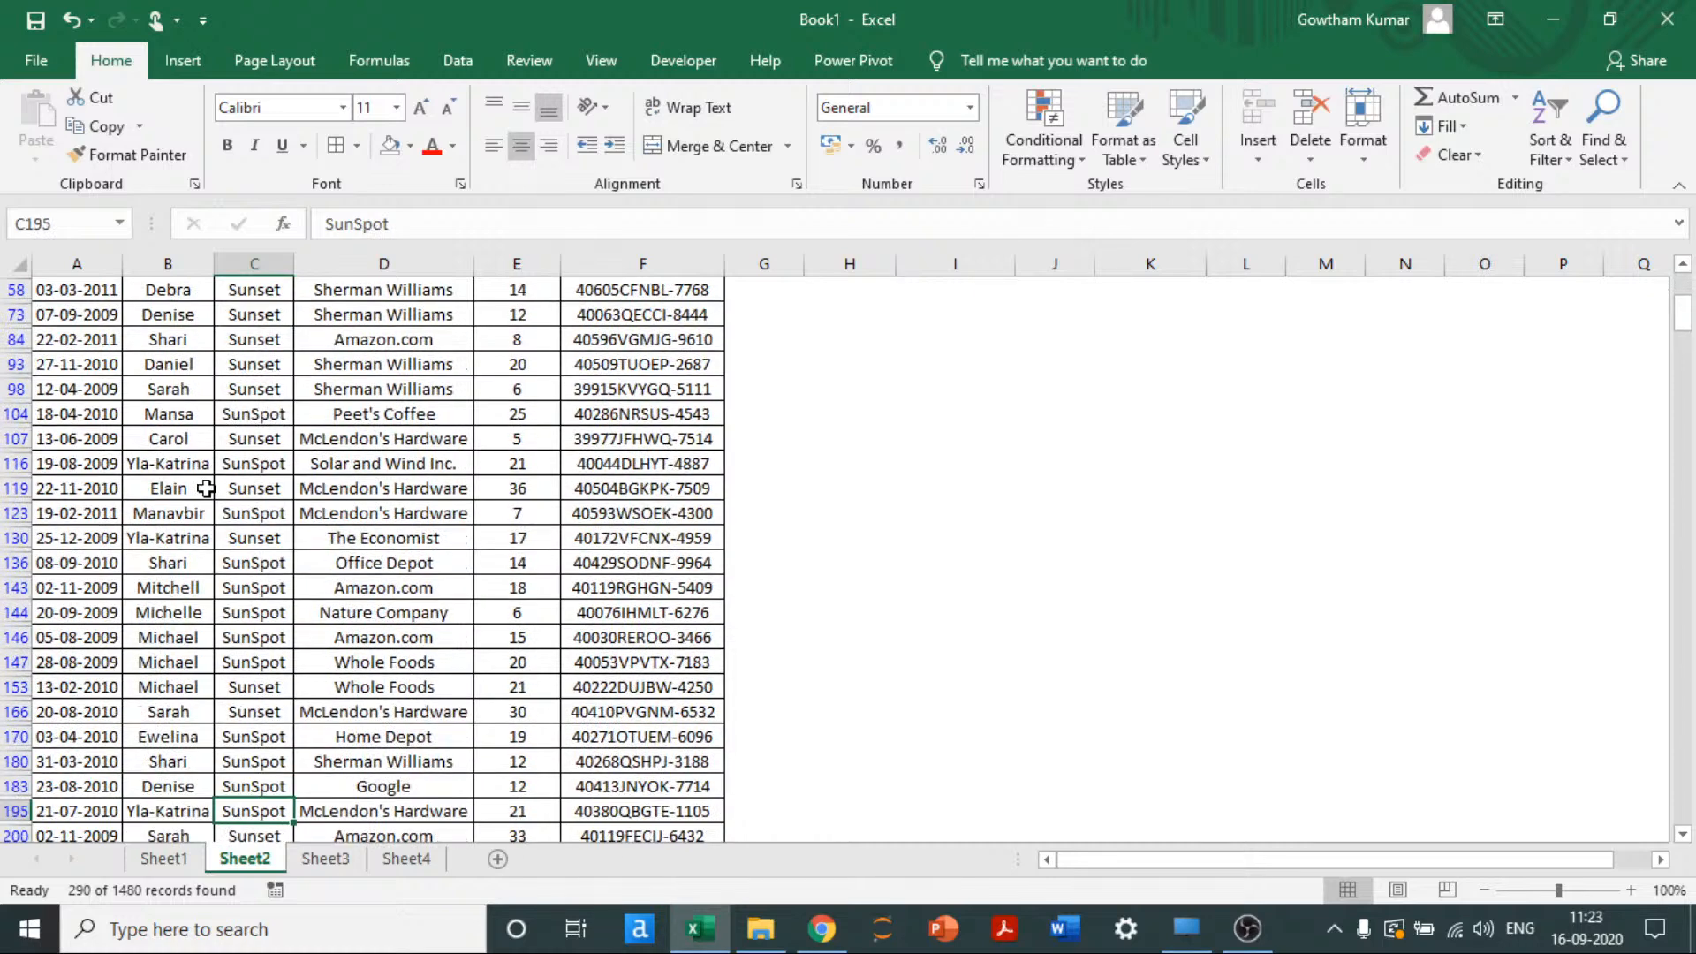
key(Down)
key(Down)
key(Down)
key(Down)
key(Down)
key(Down)
key(Down)
key(Down)
key(Down)
key(Down)
key(Down)
key(Down)
key(Down)
key(Down)
key(Down)
key(Down)
key(Down)
key(Down)
key(Down)
key(Down)
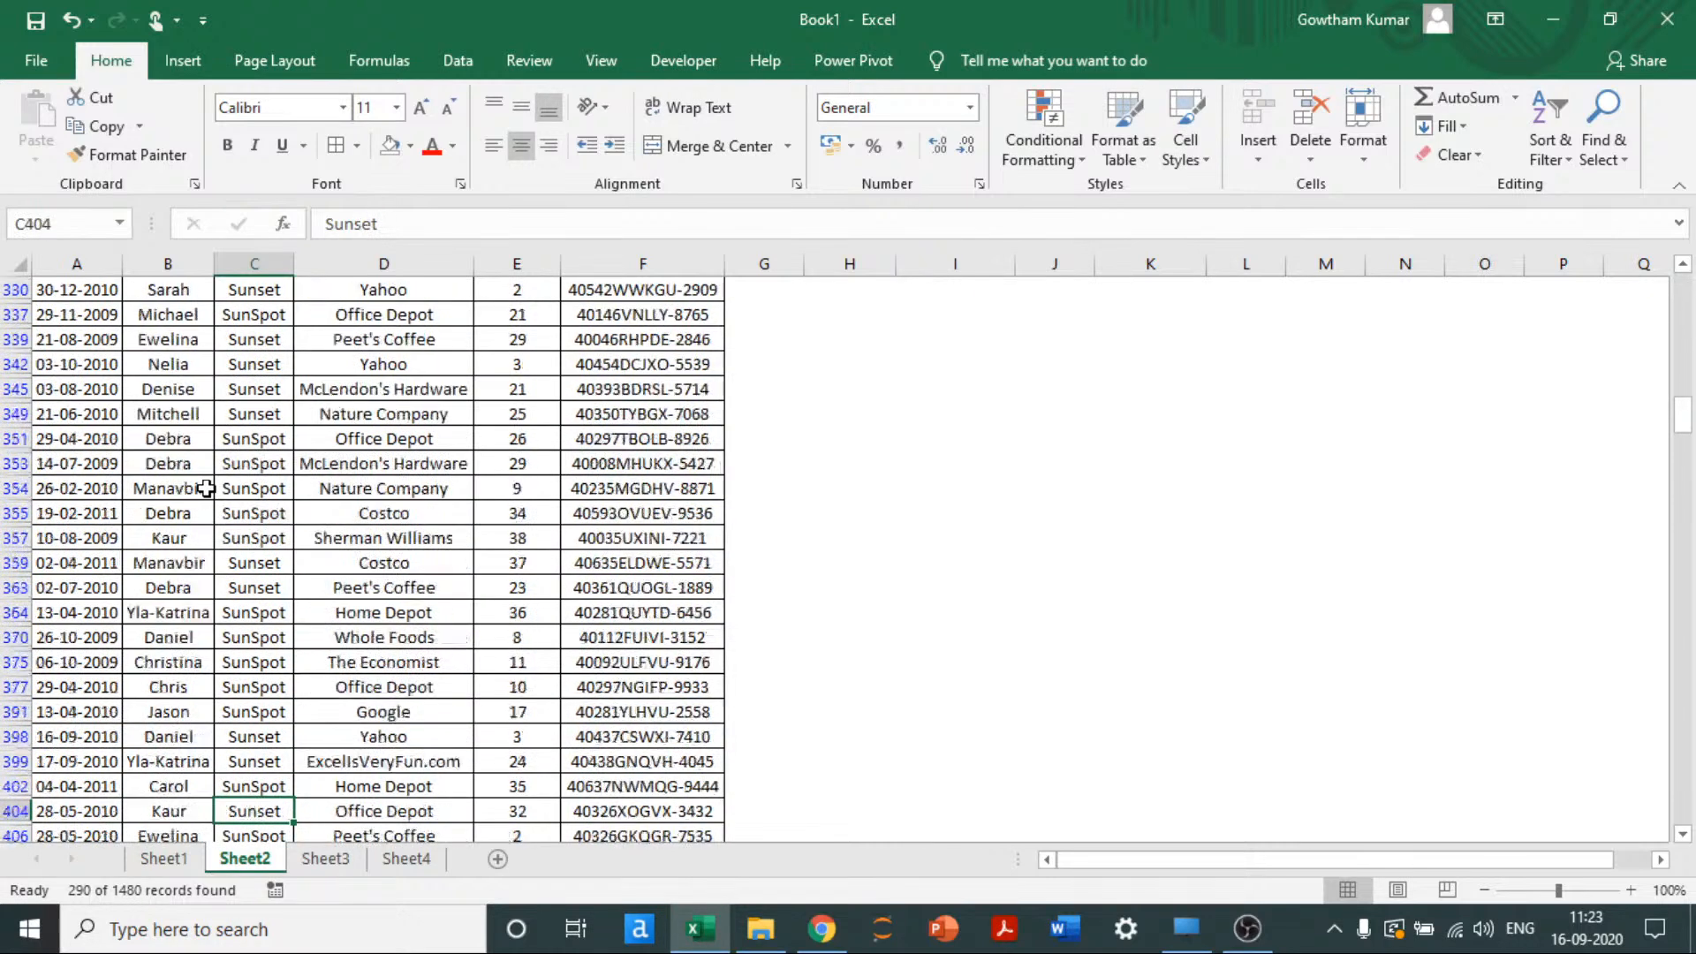
key(ctrl+Down)
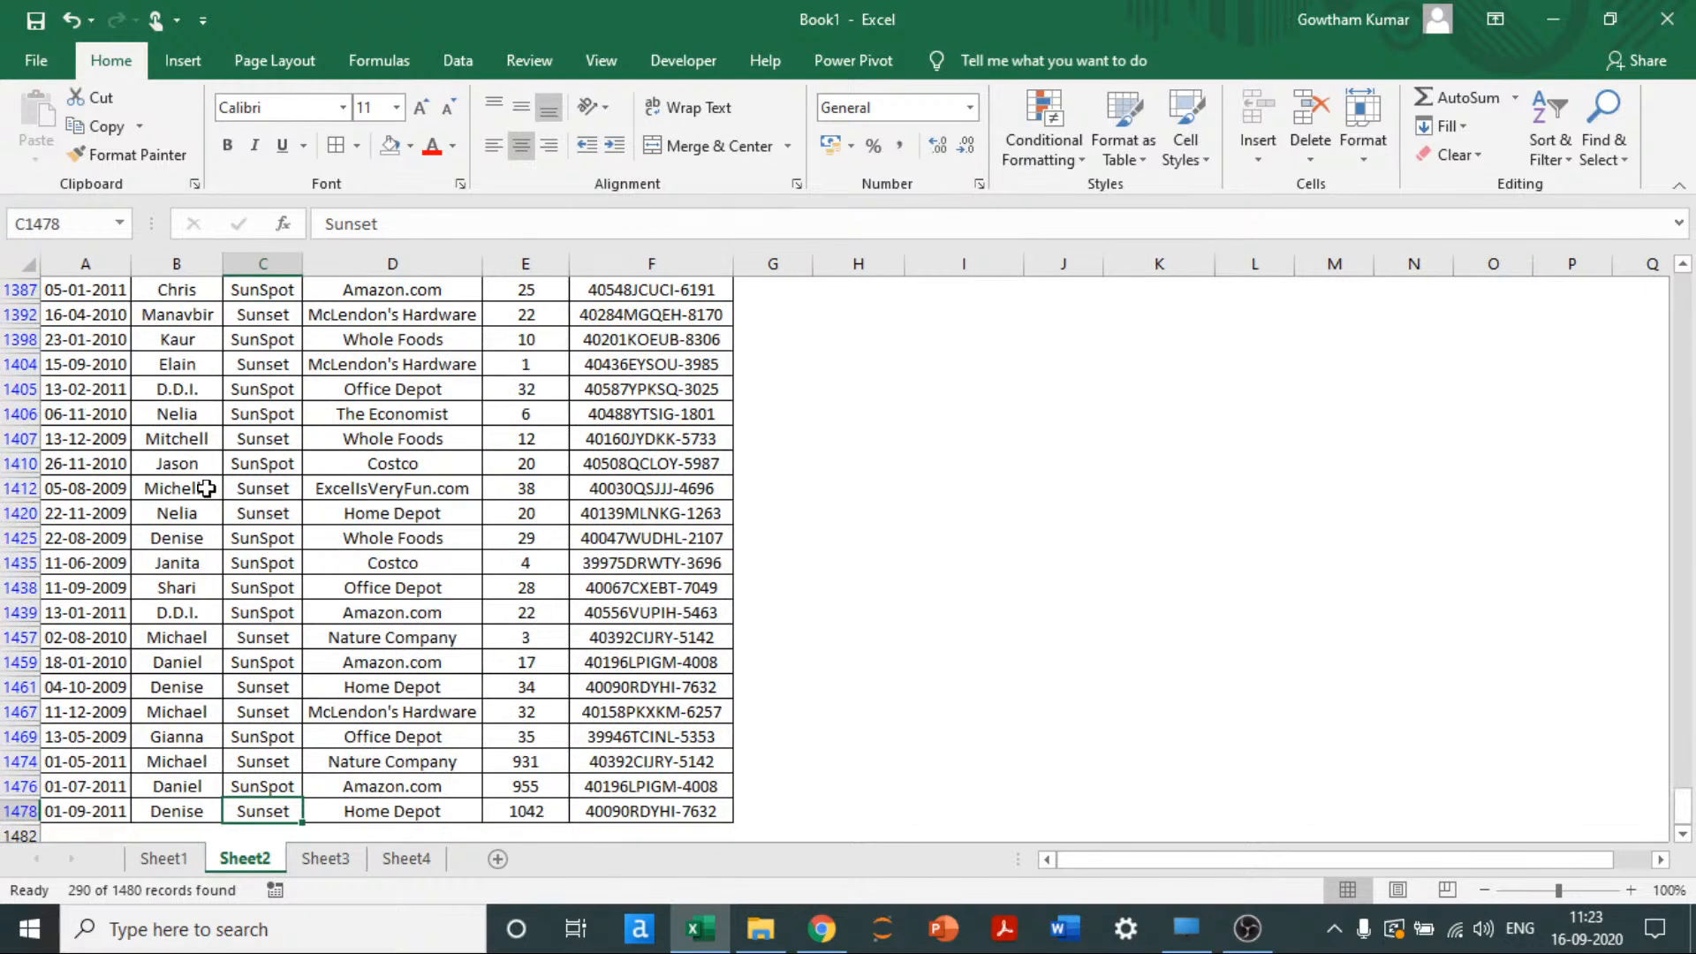
key(ctrl+Up)
Step: Replace the Product filter with the text condition contains "un"
key(alt+Down)
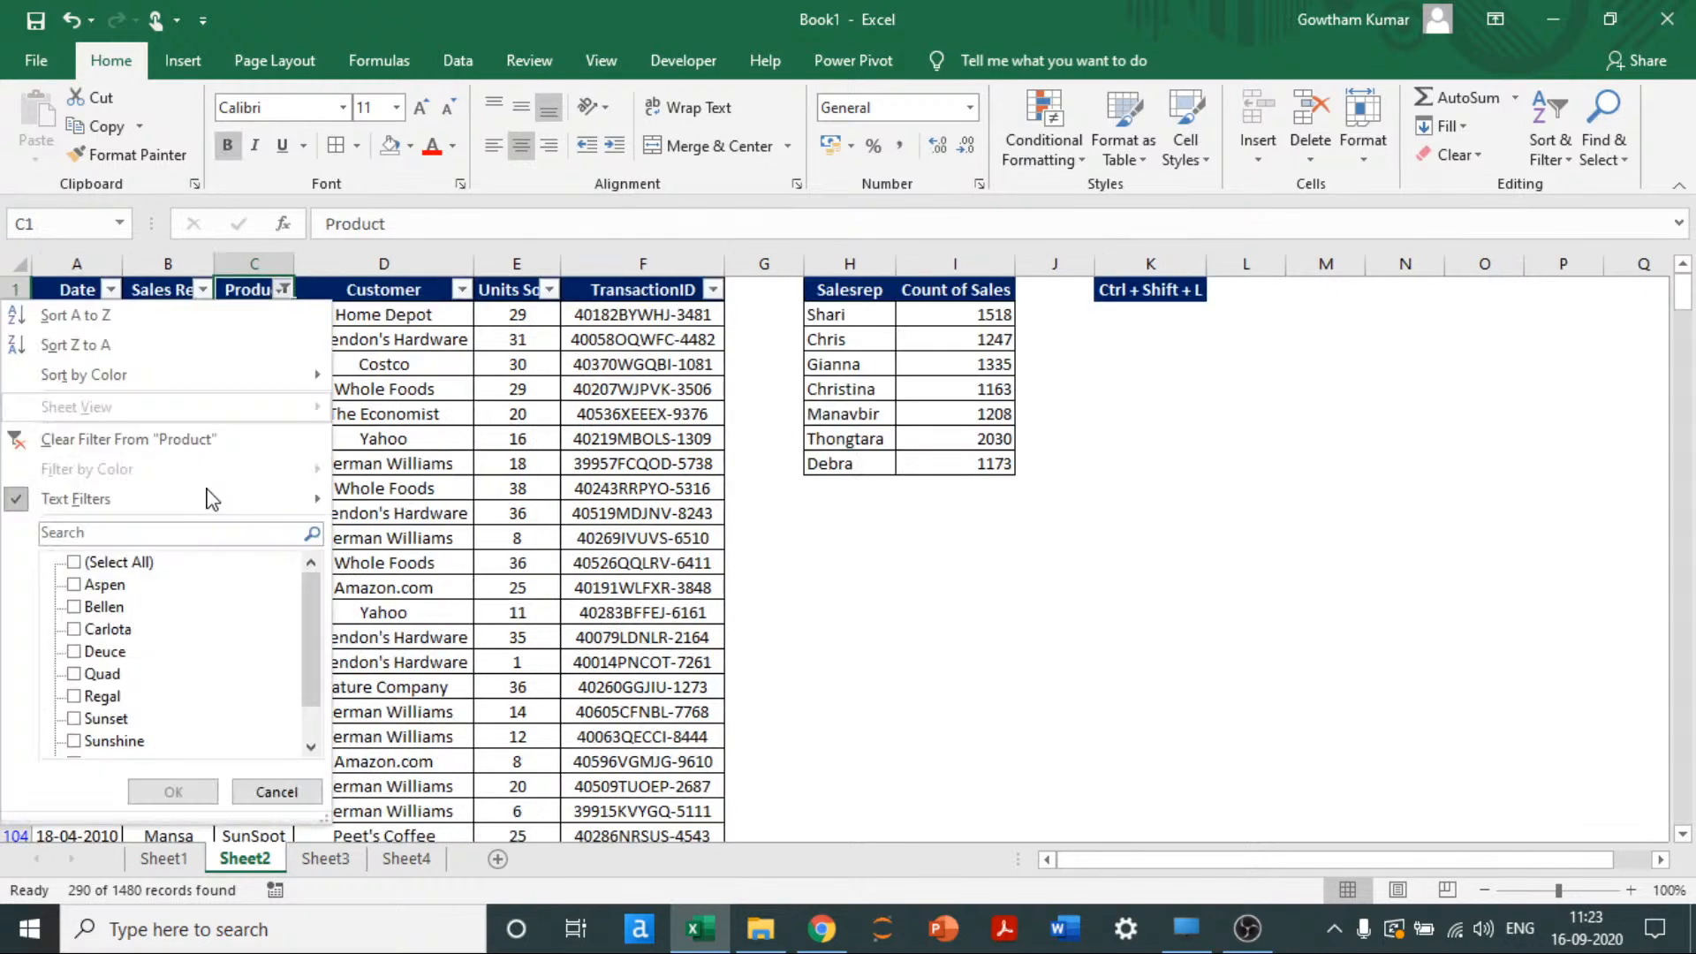
mouse_move(212, 500)
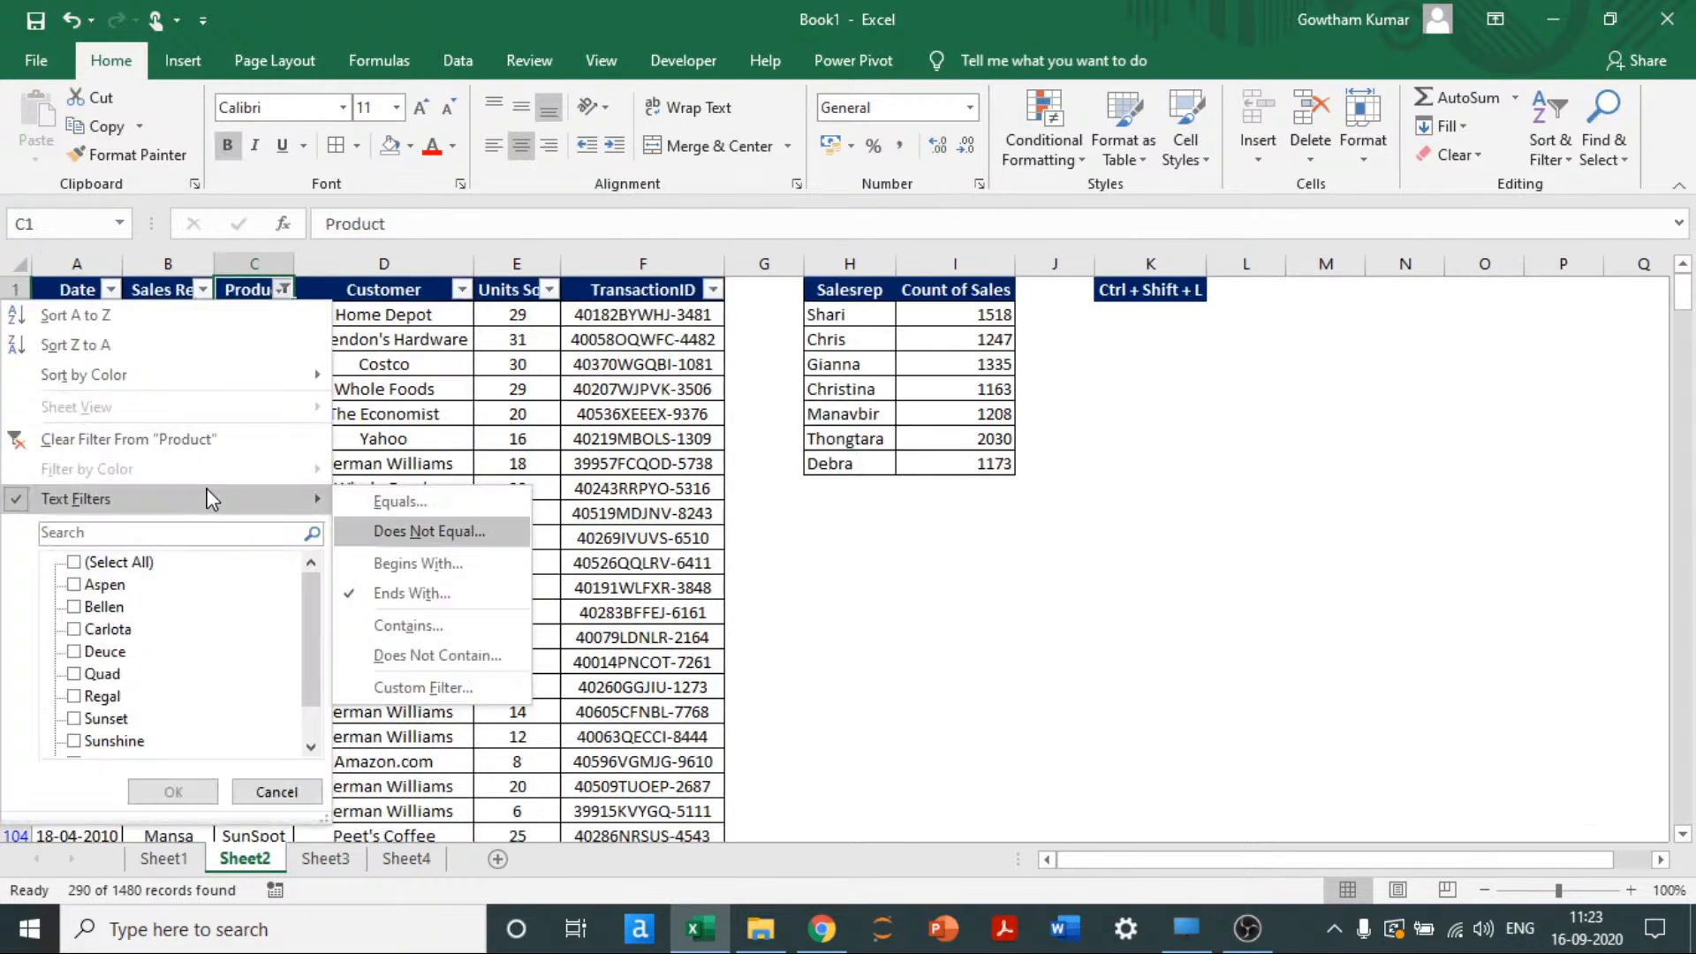
key(a)
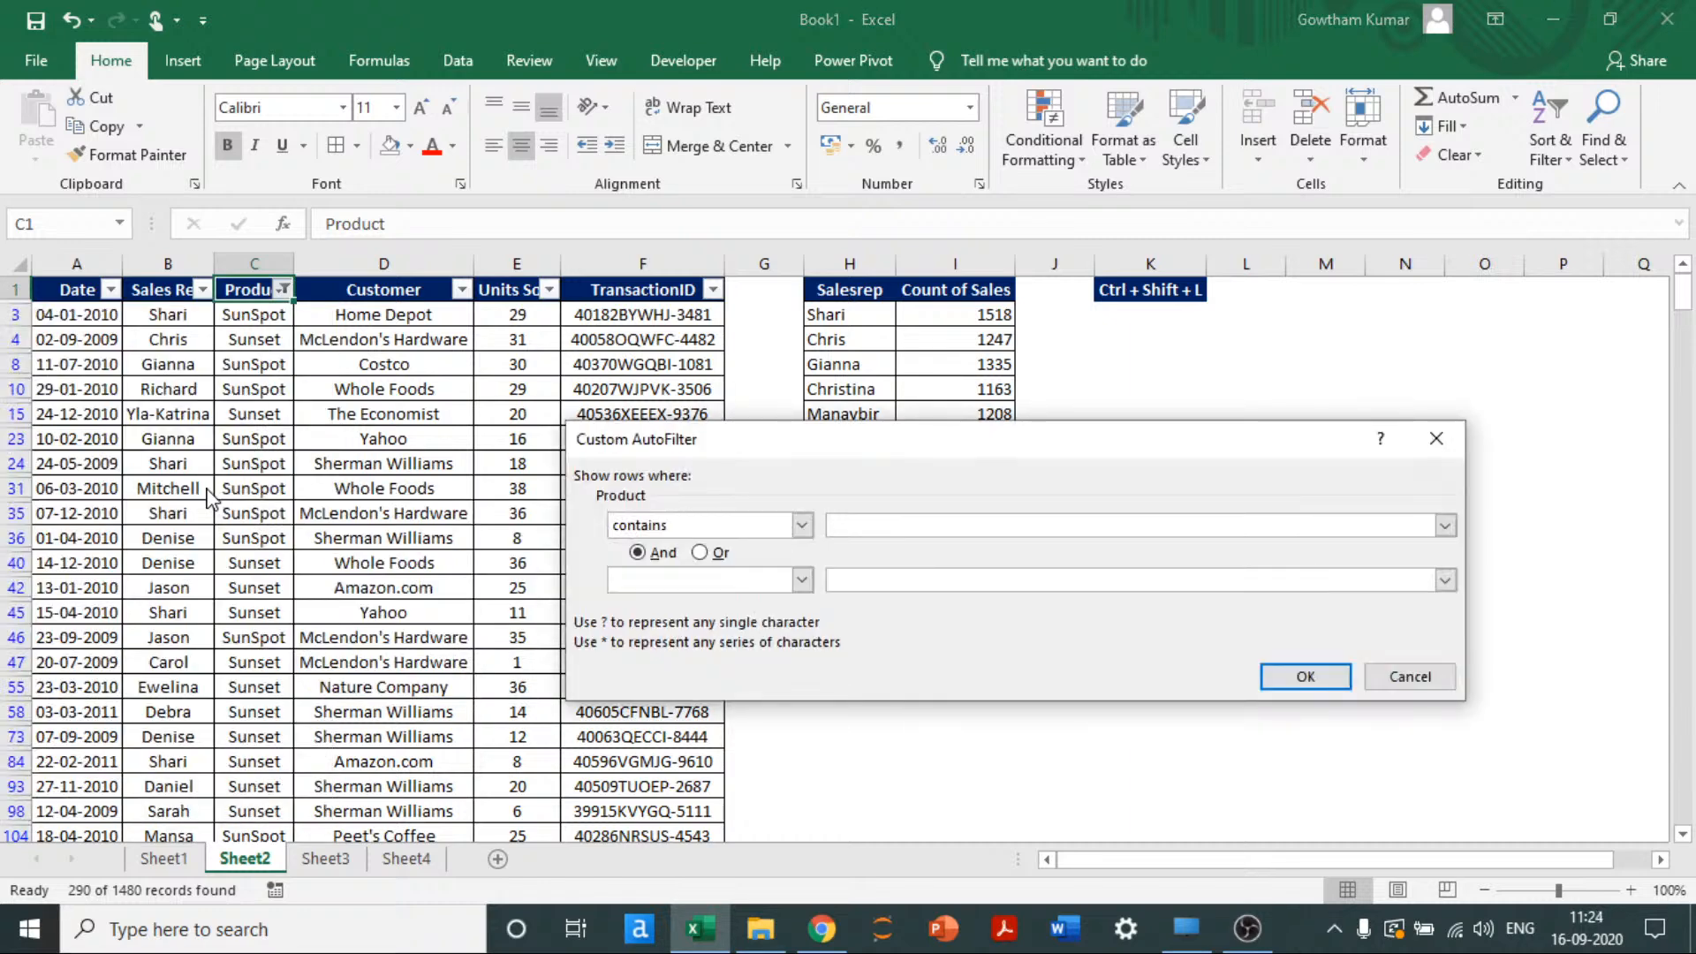
text(un)
click(1300, 679)
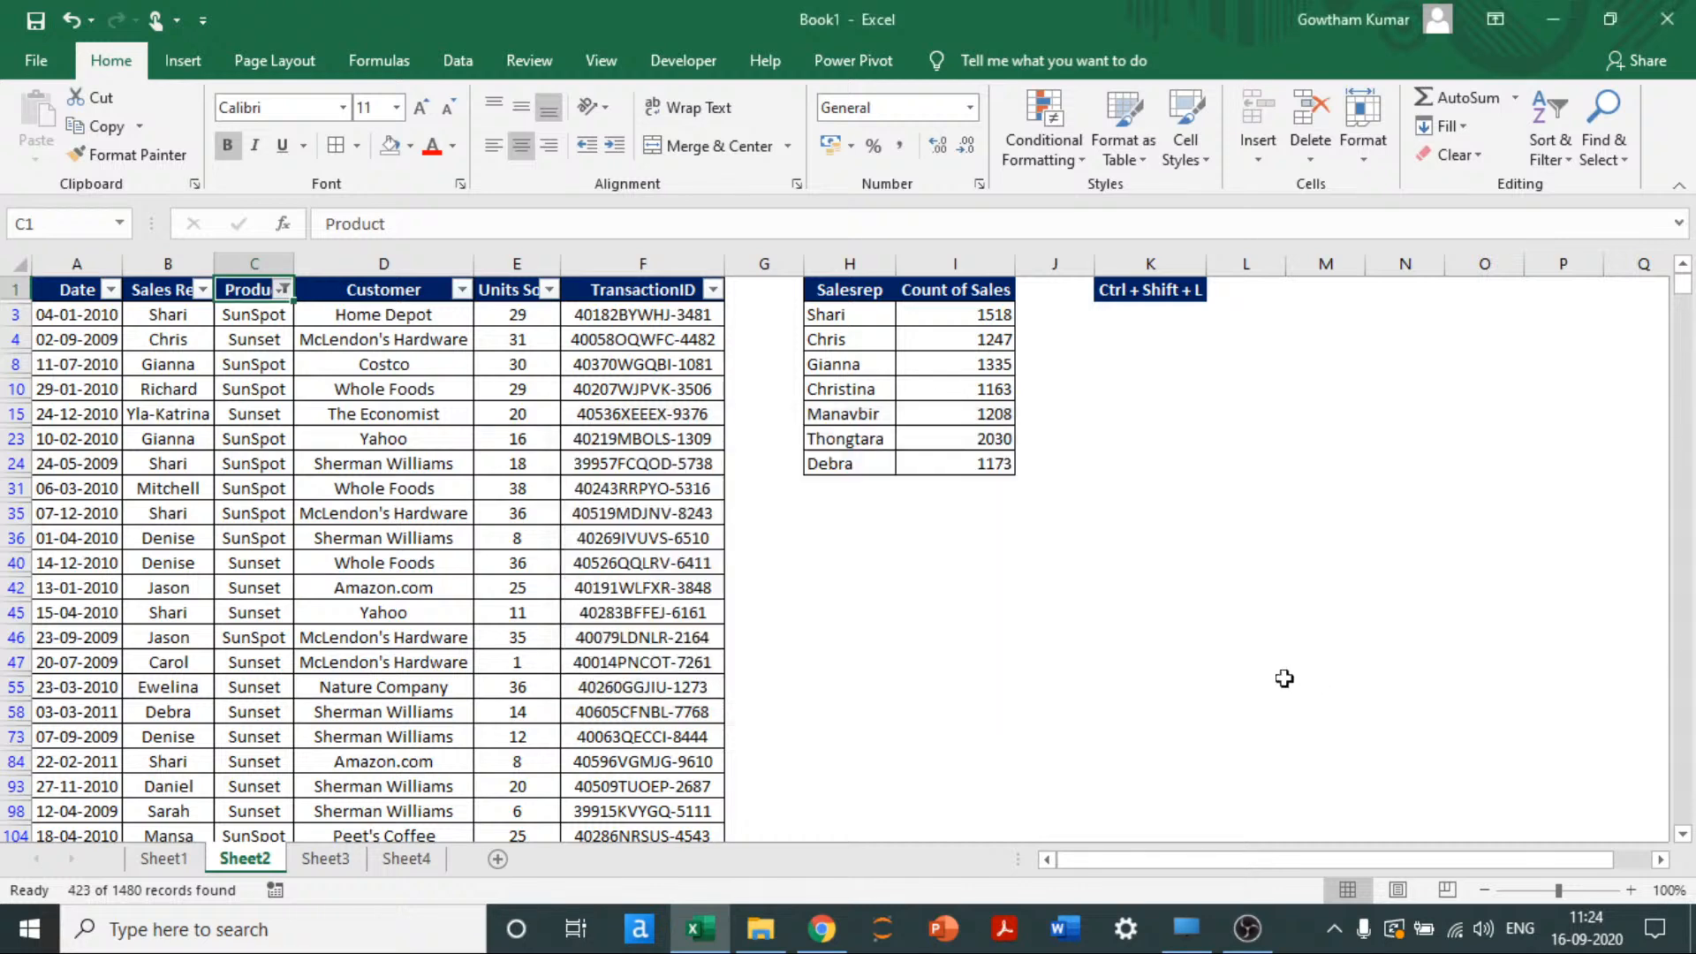
Step: Examine the Product names listed by the "un" filter, going down the column
key(Down)
key(Down)
key(Down)
key(Down)
key(Down)
key(Down)
key(Down)
key(Down)
key(Down)
key(Down)
key(Down)
key(Down)
key(Down)
key(Down)
key(Down)
key(Down)
key(Down)
key(Down)
key(Down)
key(Down)
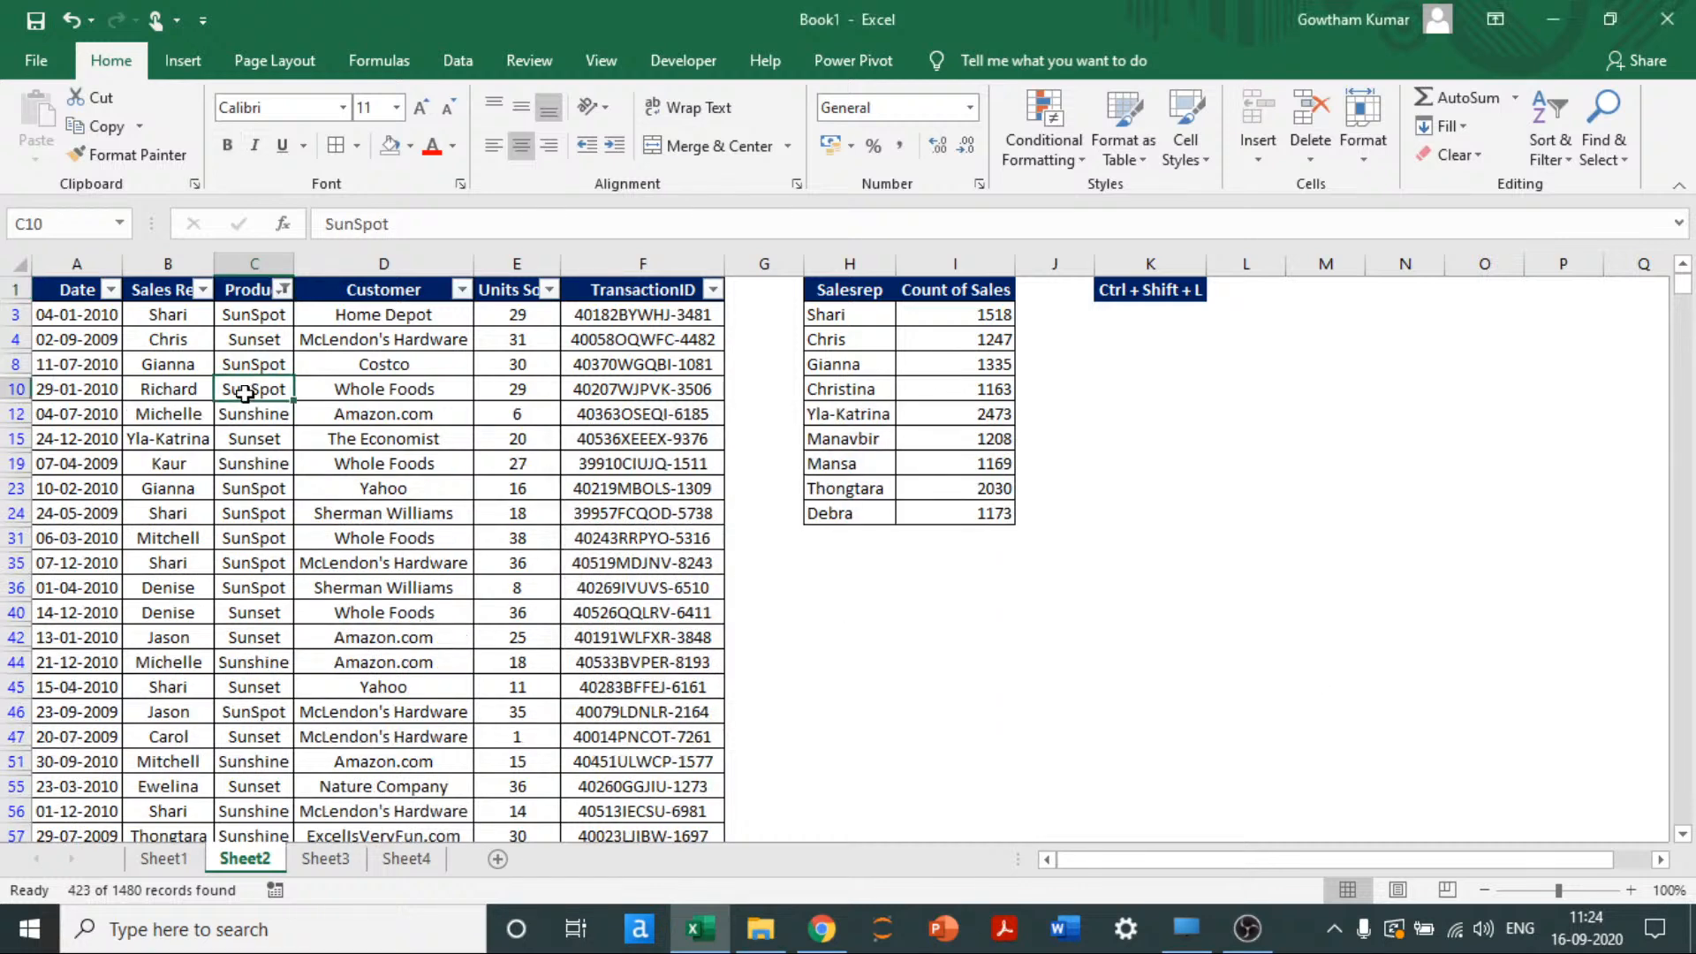
Step: Check the remaining Product names in the "un" filter results, and return to the column header
key(Down)
key(Down)
key(Down)
key(Down)
key(Down)
key(Down)
key(Down)
key(Down)
key(Down)
key(Down)
key(Down)
key(Down)
key(Down)
key(Down)
key(Down)
key(Down)
key(Down)
key(Down)
key(Down)
key(Down)
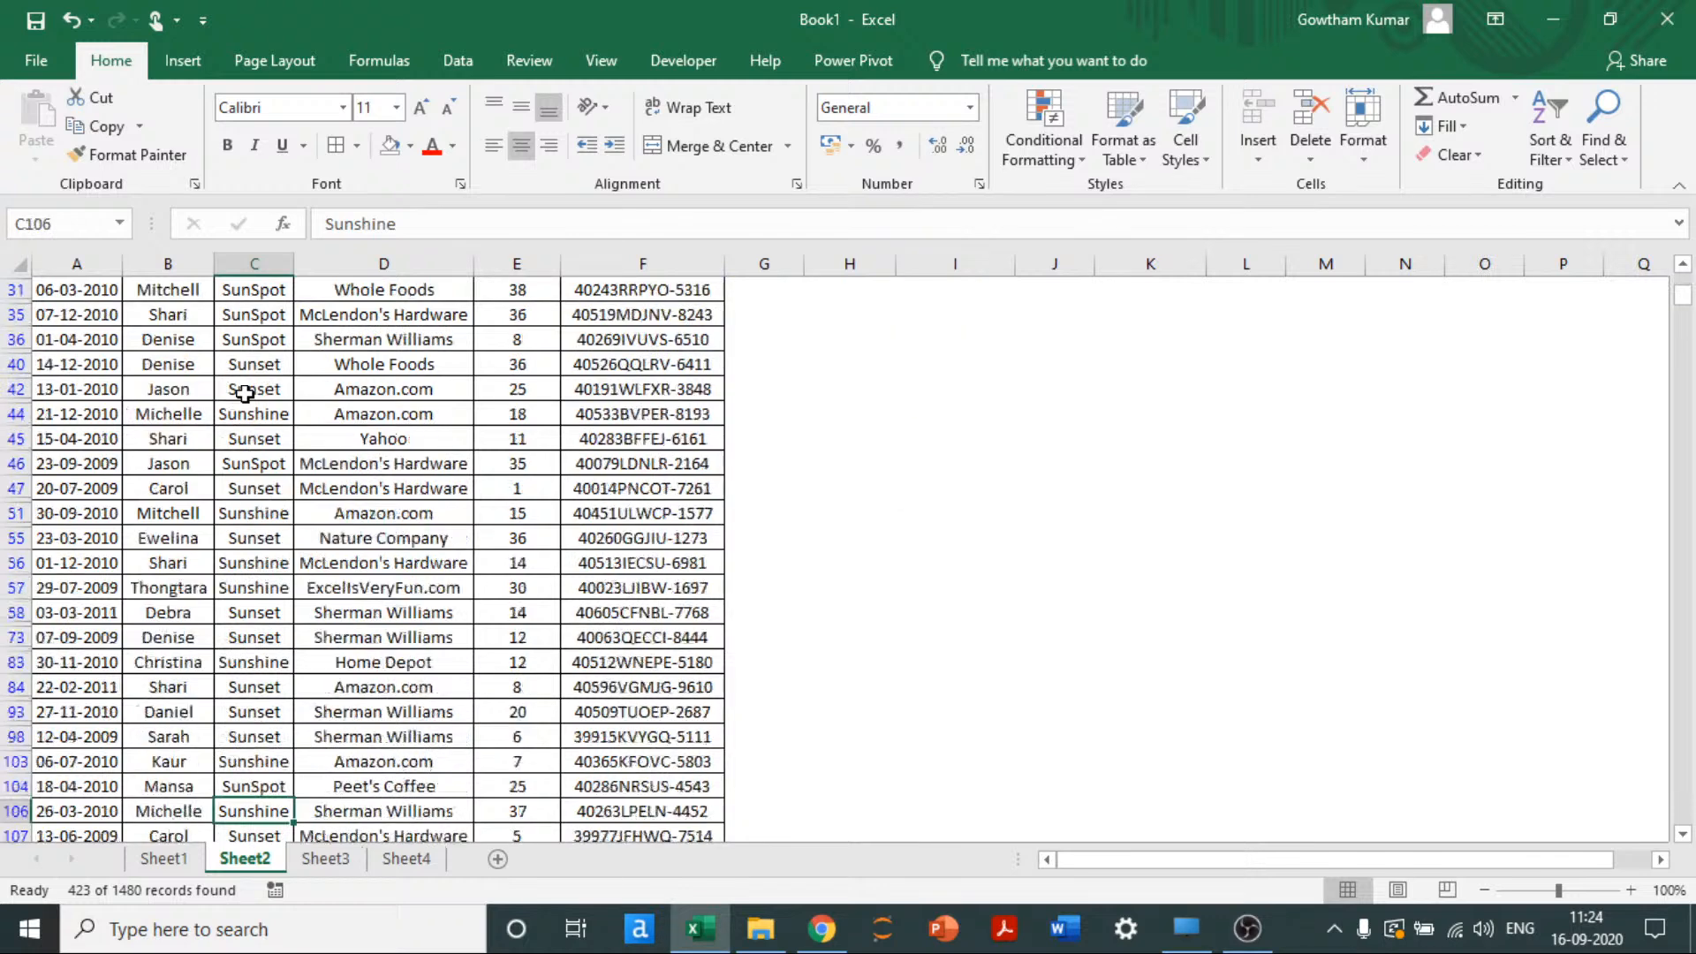
key(Down)
key(Down)
key(Down)
key(Down)
key(Down)
key(Down)
key(Down)
key(Down)
key(Down)
key(Down)
key(Down)
key(Down)
key(Down)
key(Down)
key(Down)
key(Down)
key(Down)
key(Down)
key(Down)
key(Down)
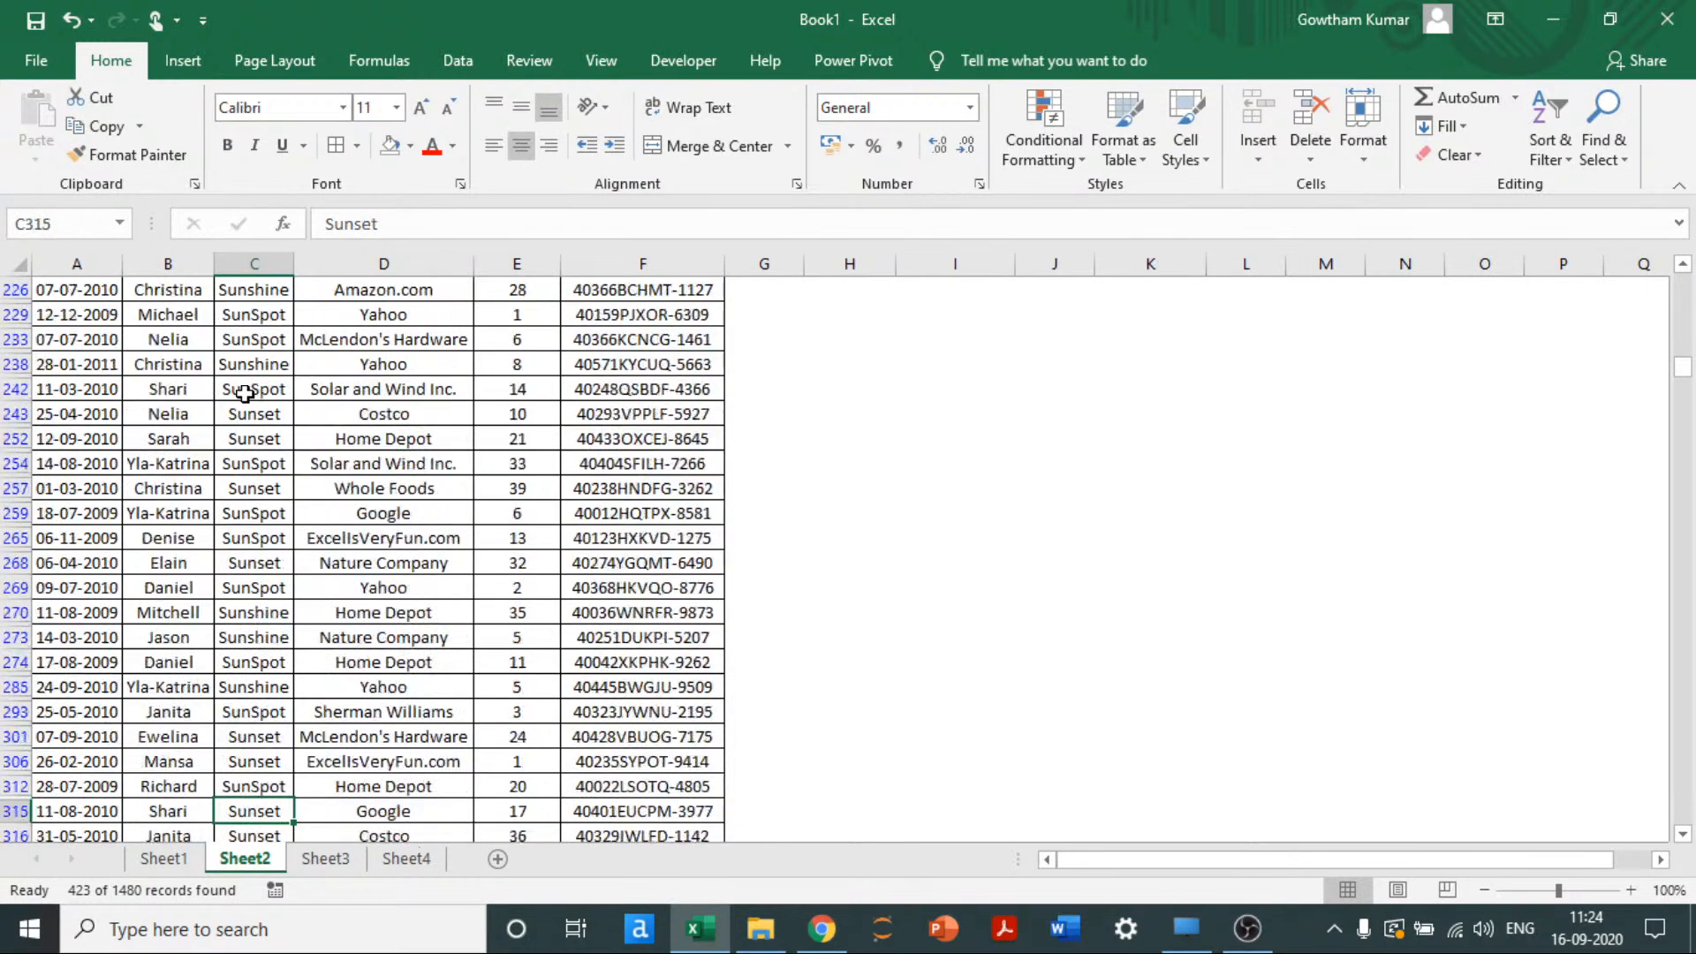
key(Down)
key(Down)
key(Down)
key(Down)
key(Down)
key(Down)
key(Down)
key(Down)
key(Down)
key(Down)
key(Down)
key(Down)
key(Down)
key(Down)
key(Down)
key(Down)
key(Down)
key(Down)
key(Down)
key(Down)
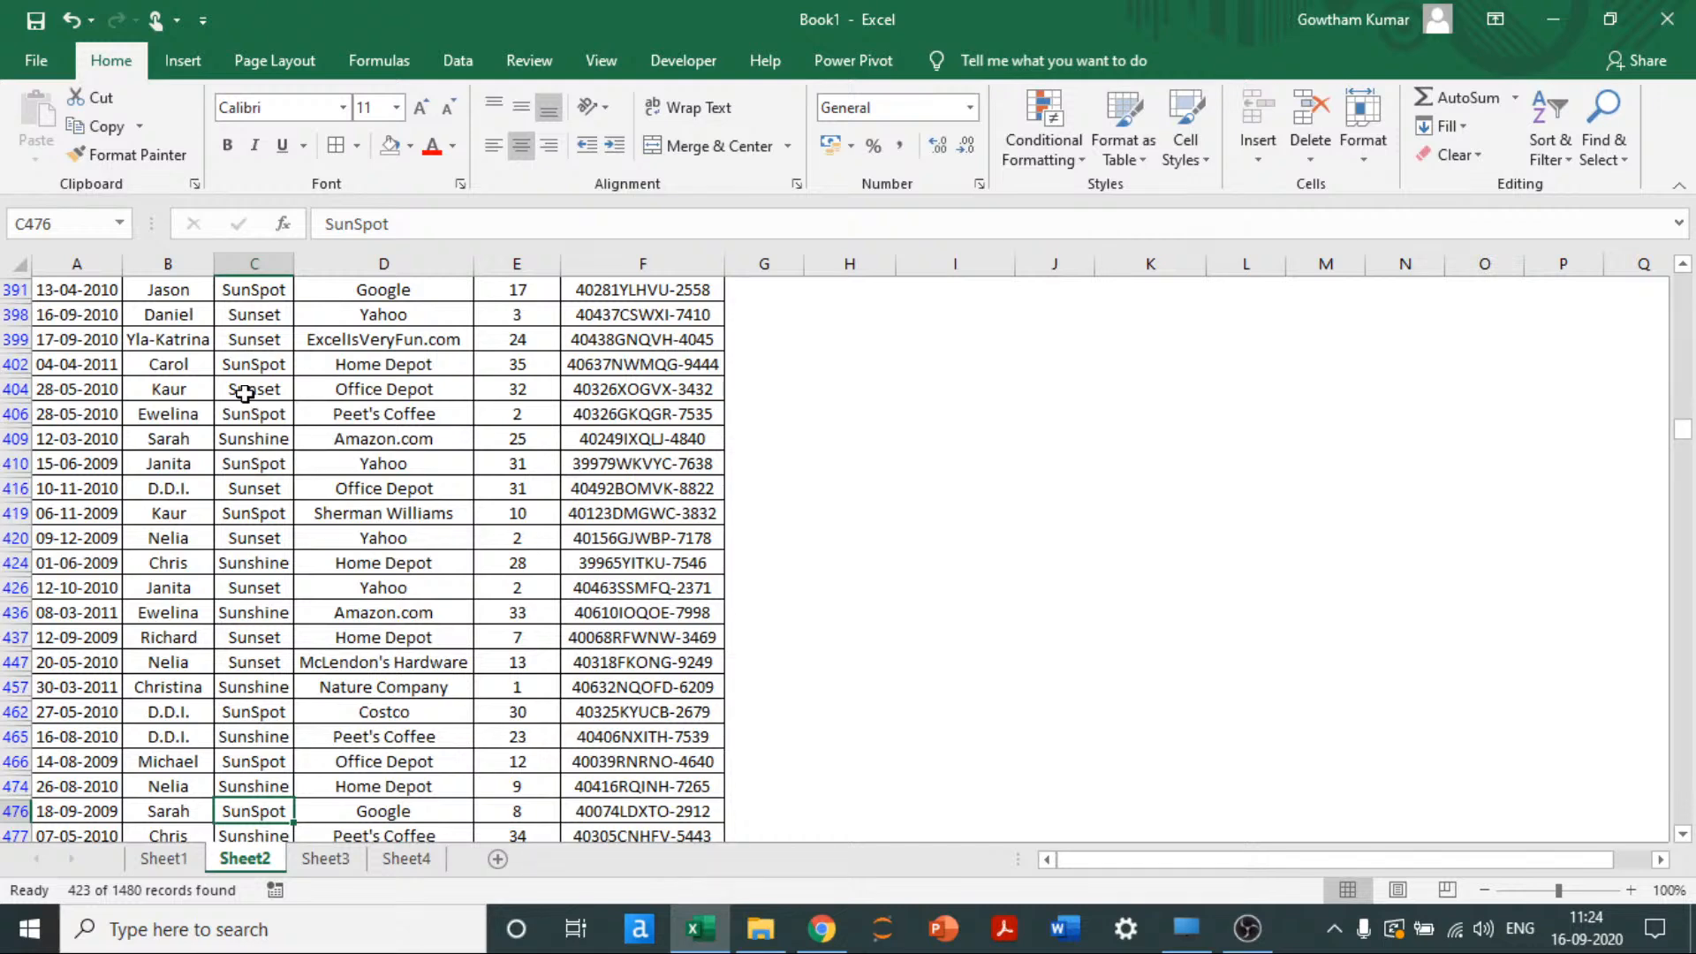
key(ctrl+Up)
Step: Replace the Product filter with the text condition contains "an"
key(alt+Down)
key(Down)
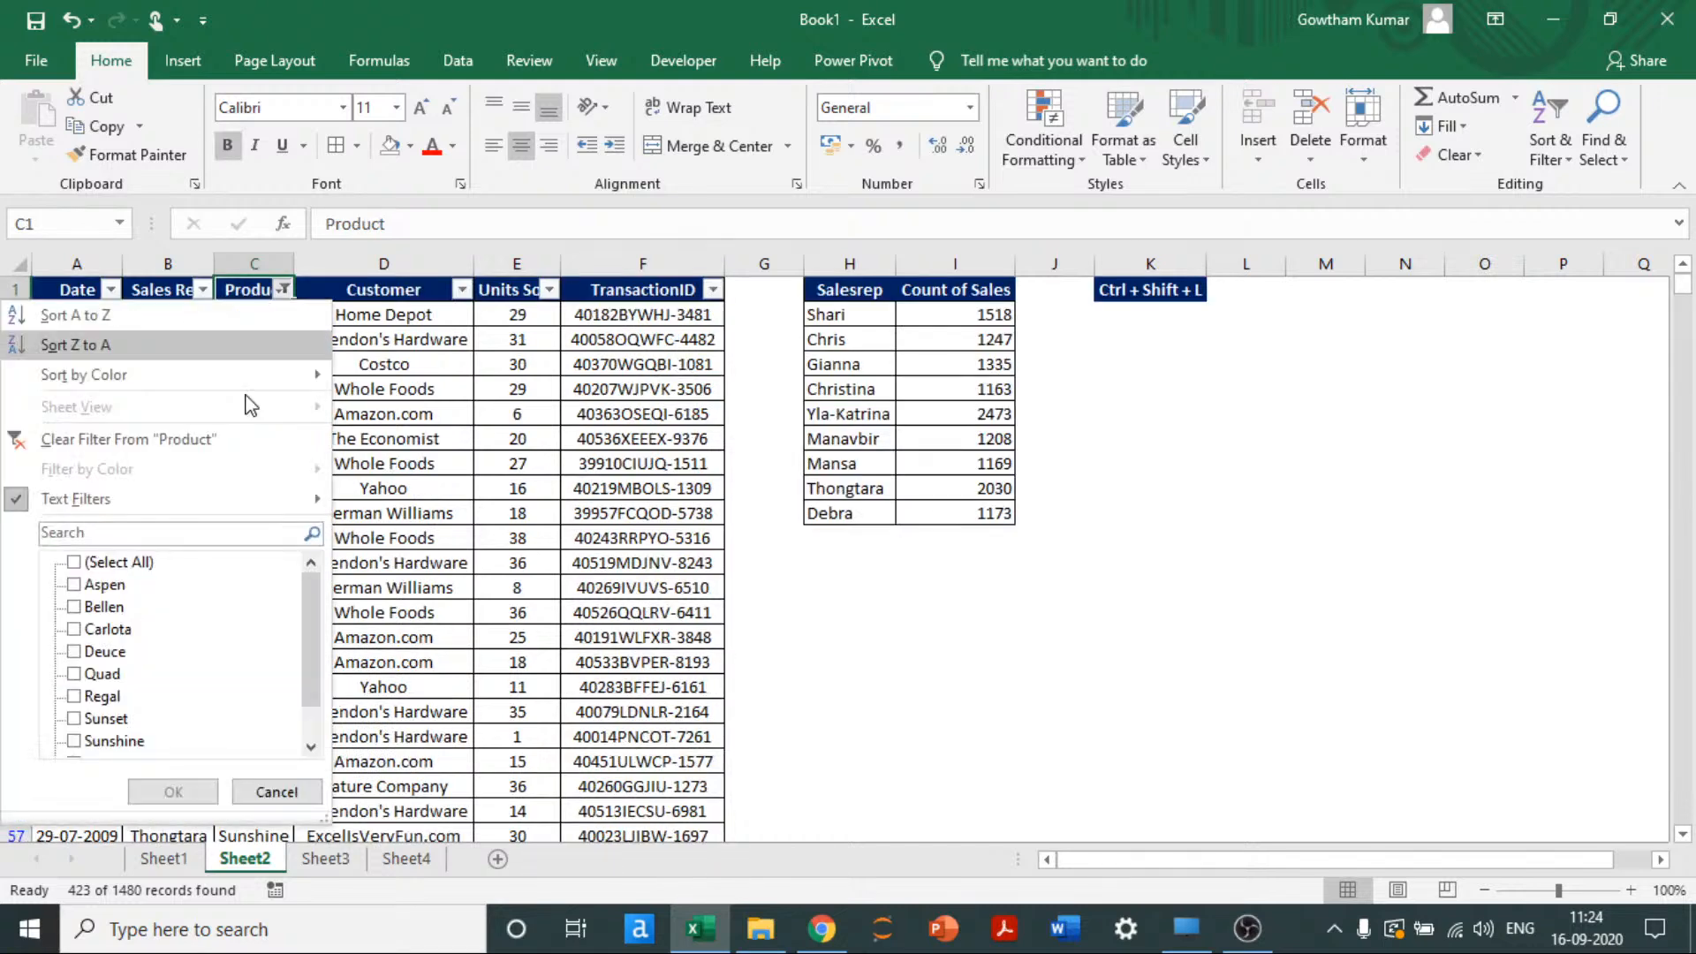
key(Down)
key(Down)
key(Down)
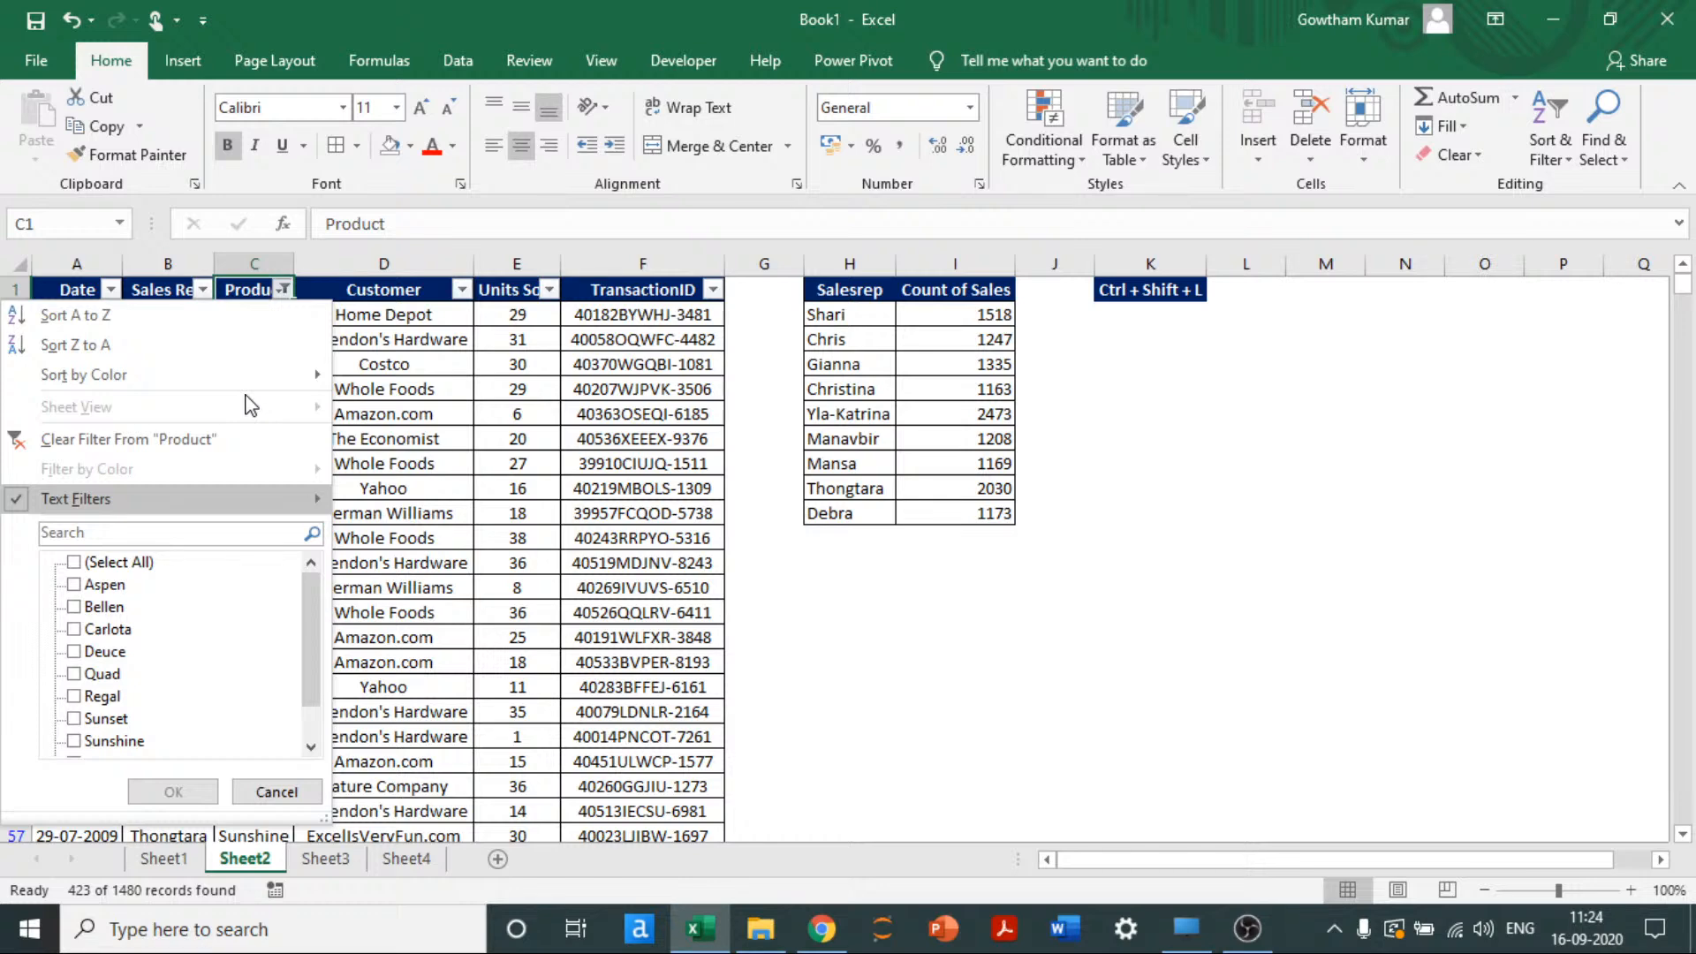
key(Right)
text(aan)
key(Return)
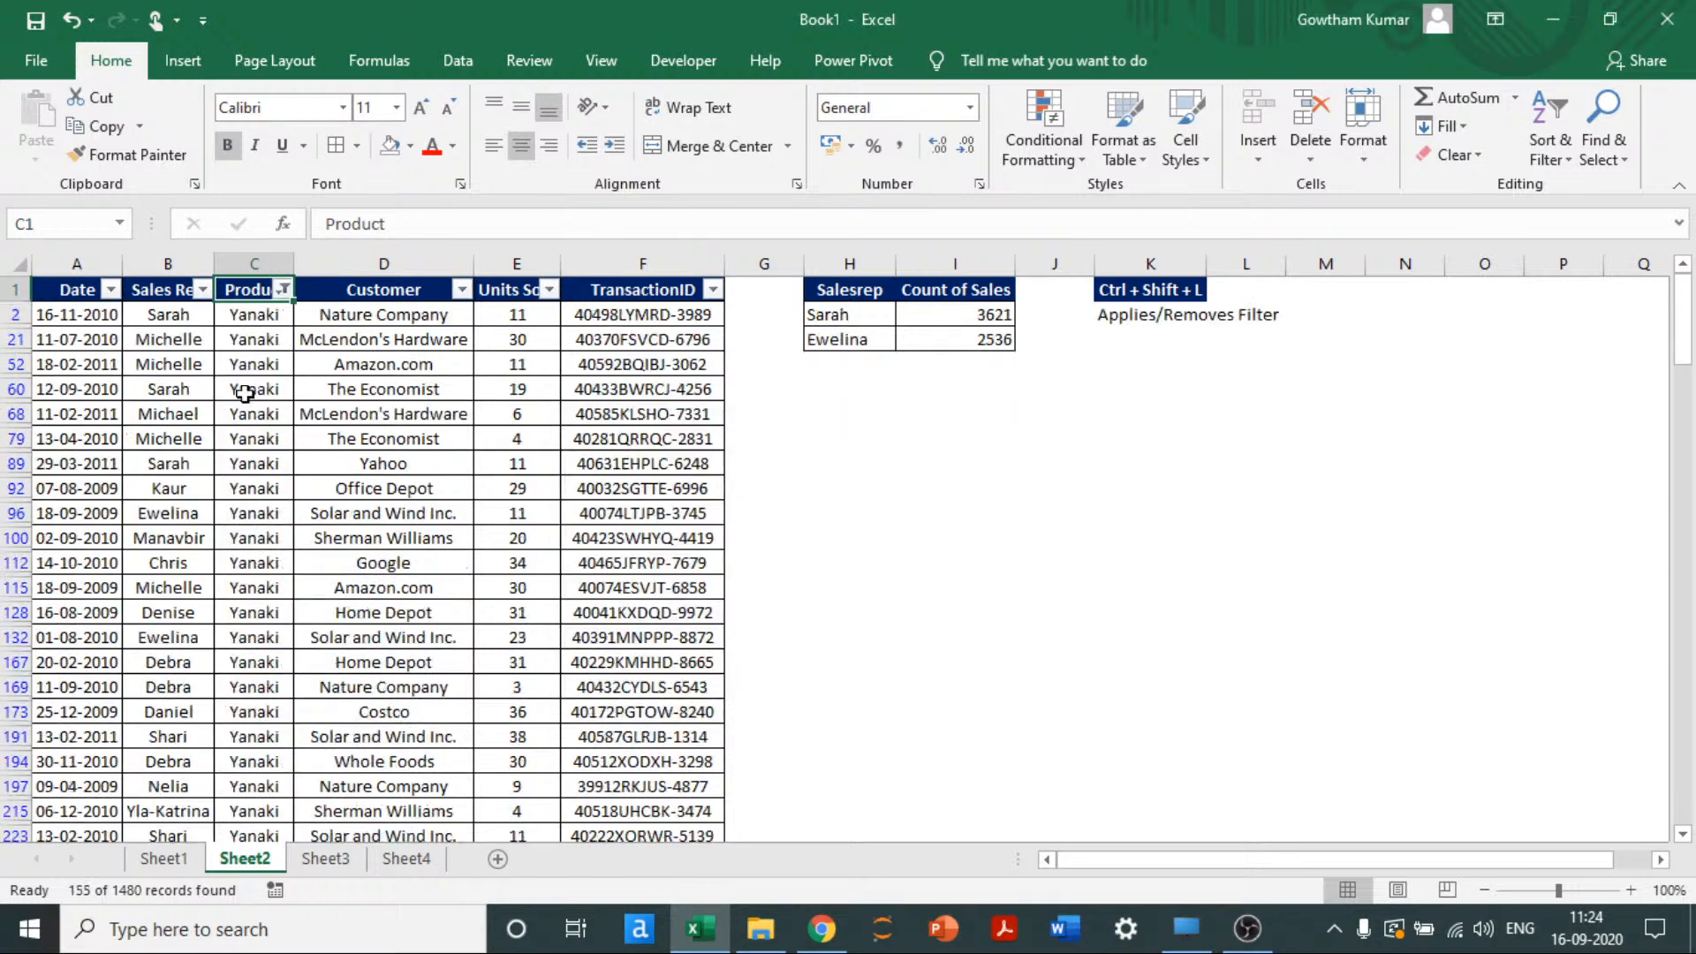
Step: Examine the Product names listed by the "an" filter, going down the column, and return to the header
key(Down)
key(Down)
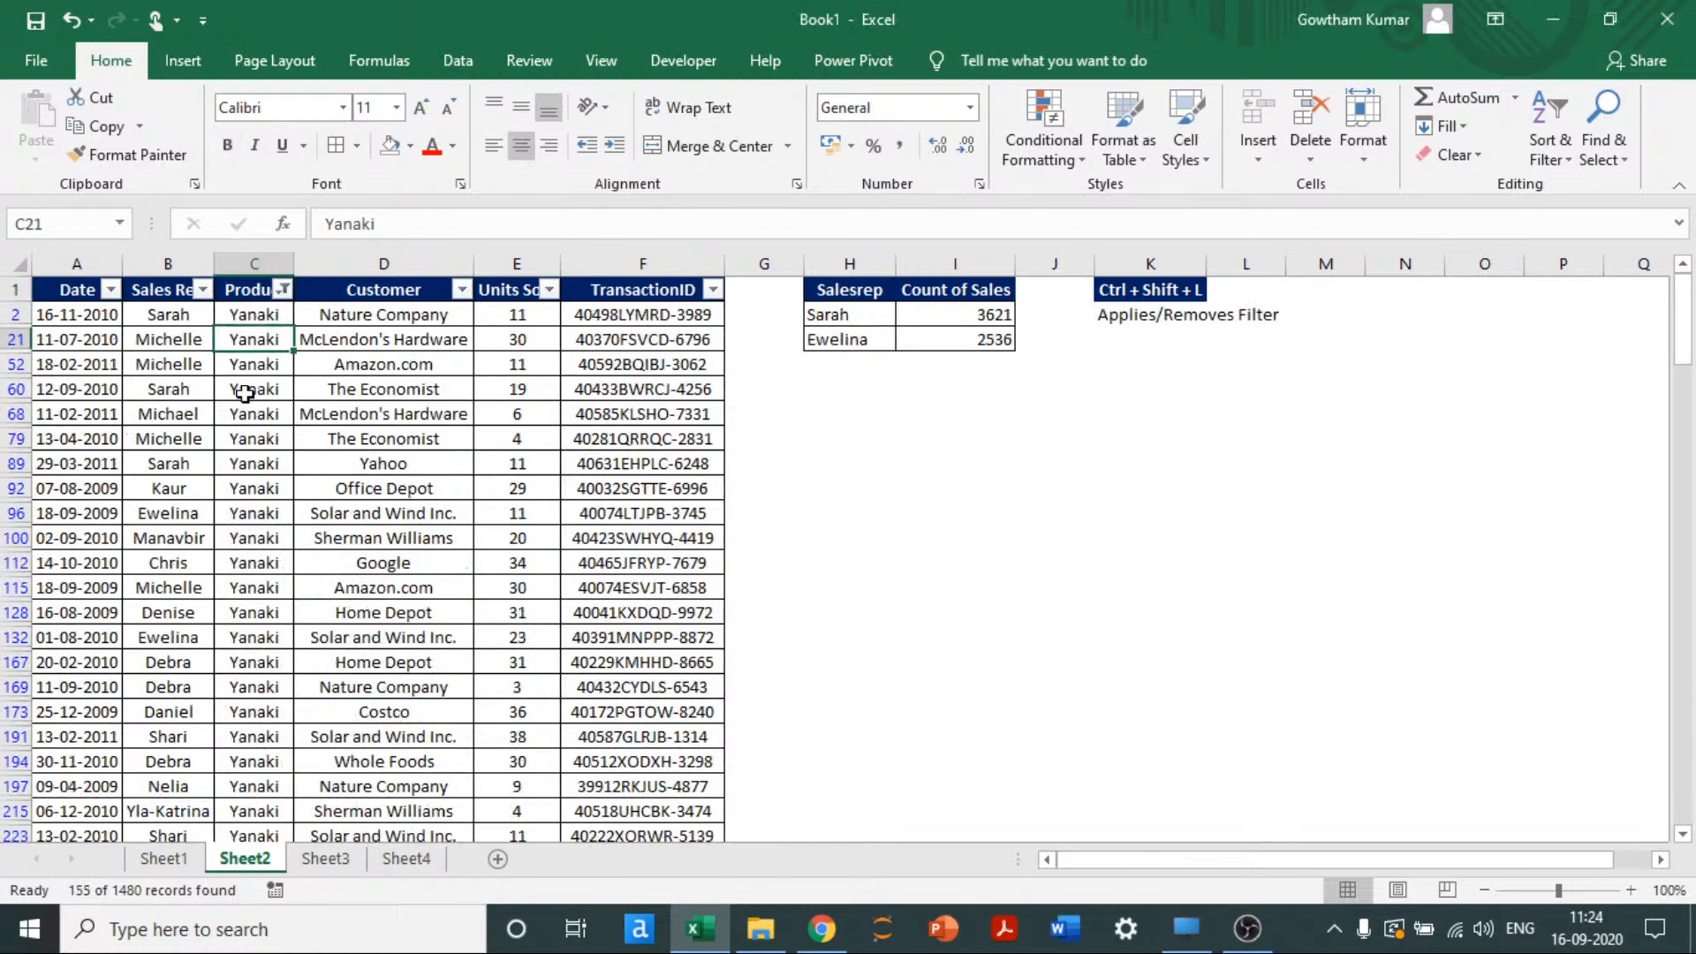
key(Down)
key(Down)
key(Down)
key(Down)
key(Down)
key(Down)
key(Down)
key(Down)
key(Down)
key(Down)
key(Down)
key(Down)
key(Down)
key(Down)
key(Down)
key(Down)
key(Down)
key(Down)
key(Down)
key(Down)
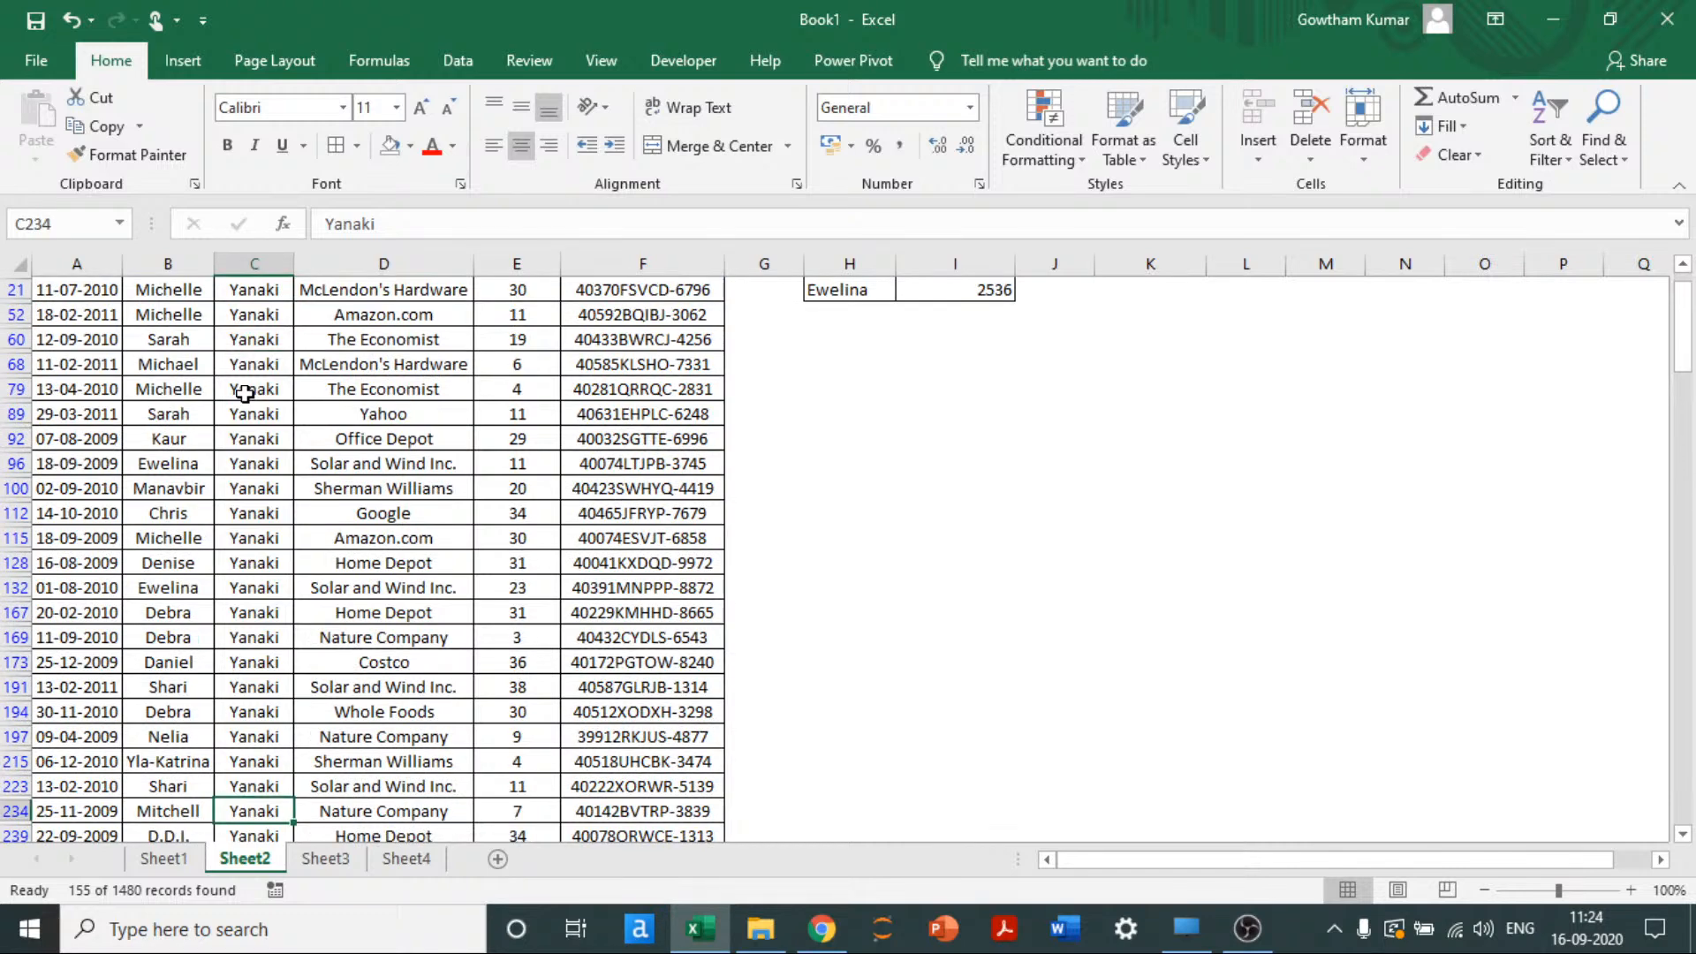
key(Down)
key(Down)
key(Down)
key(Down)
key(Down)
key(Down)
key(Down)
key(Down)
key(Down)
key(Down)
key(Down)
key(Down)
key(Down)
key(Down)
key(Down)
key(Down)
key(Down)
key(Down)
key(Down)
key(Down)
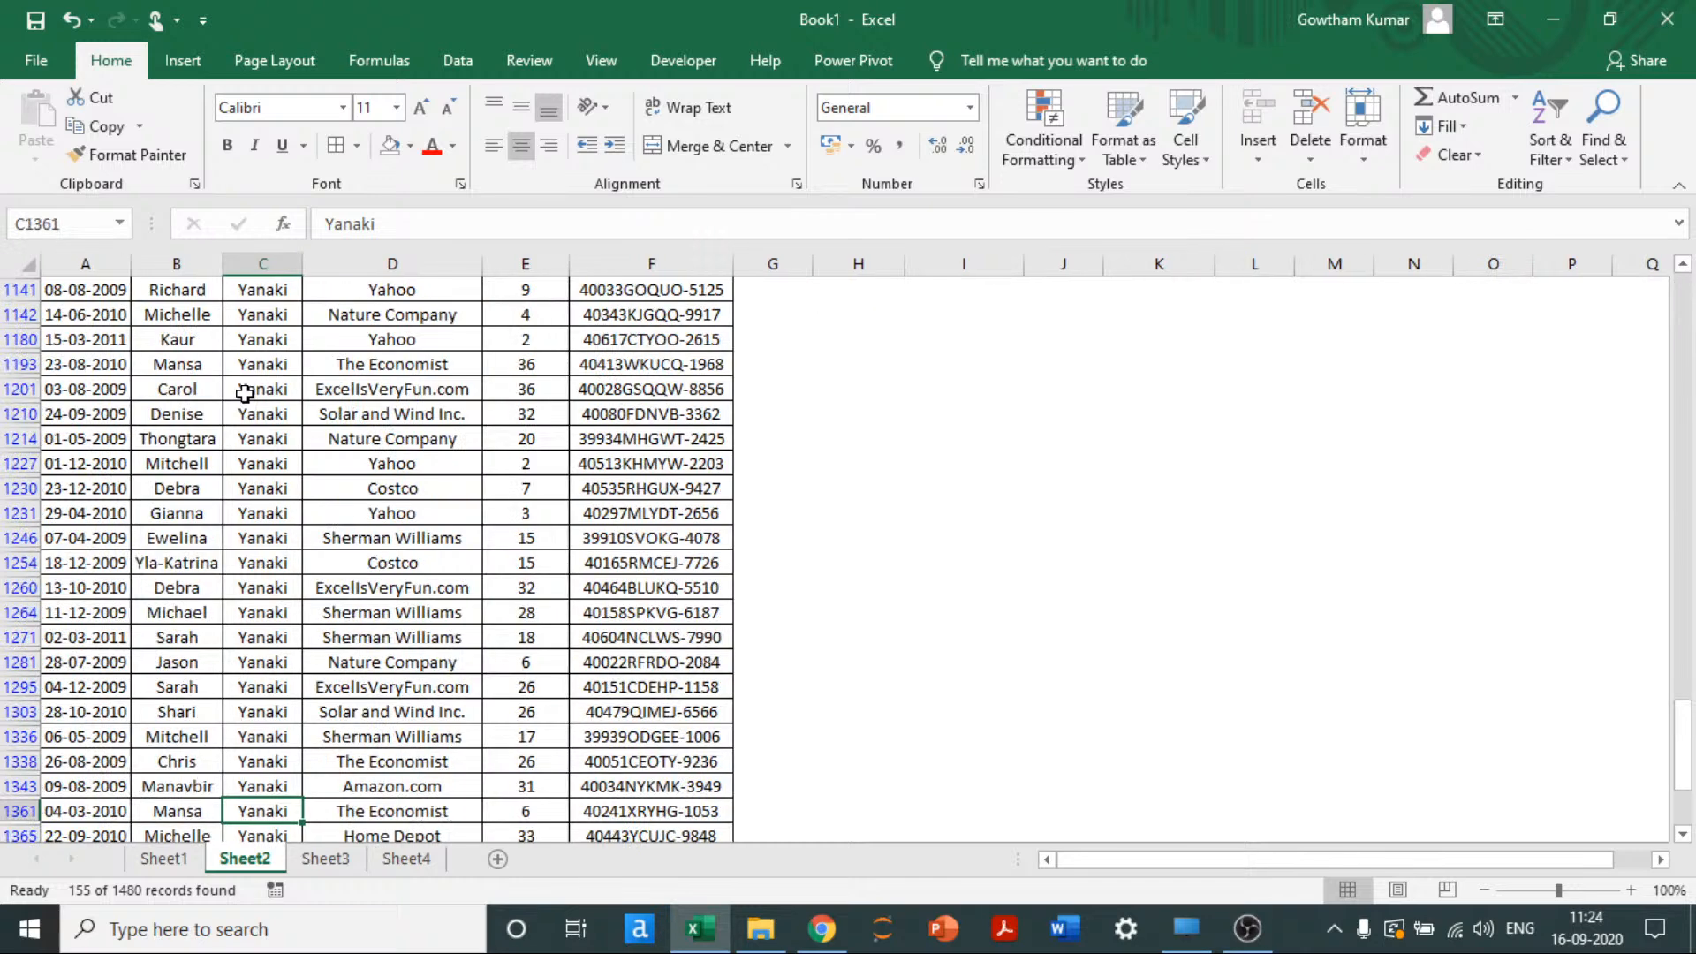
key(ctrl+Up)
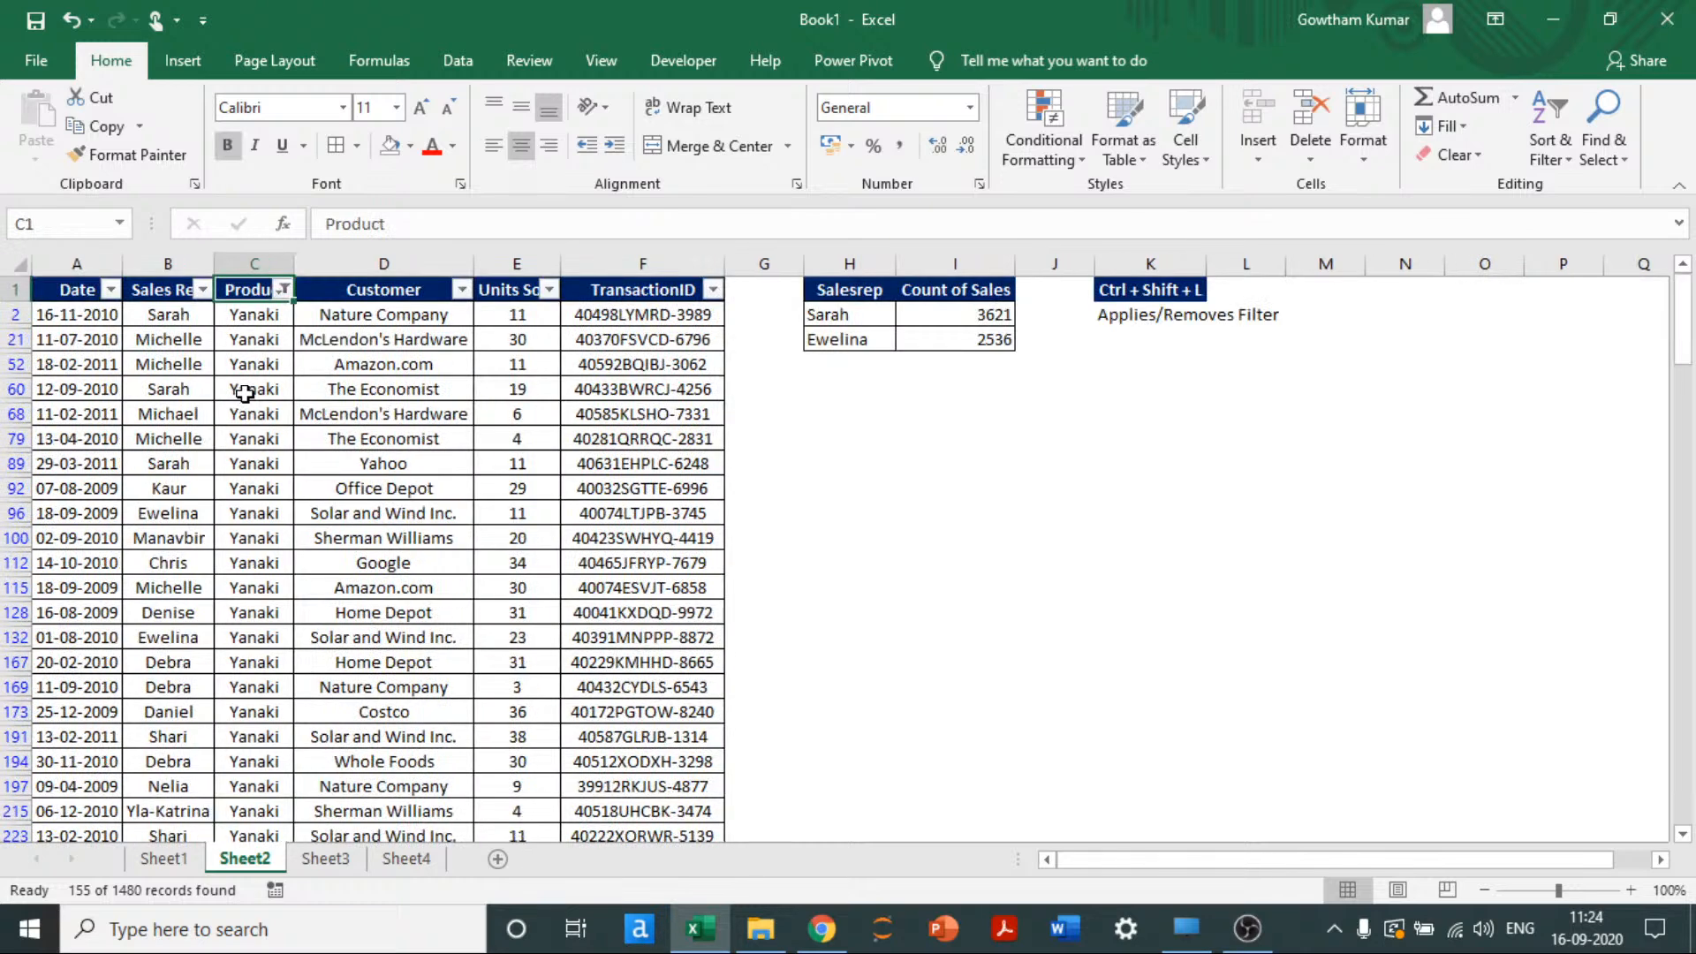
Step: Replace the Product filter with the text condition does not contain "an"
key(alt+Down)
key(f)
key(d)
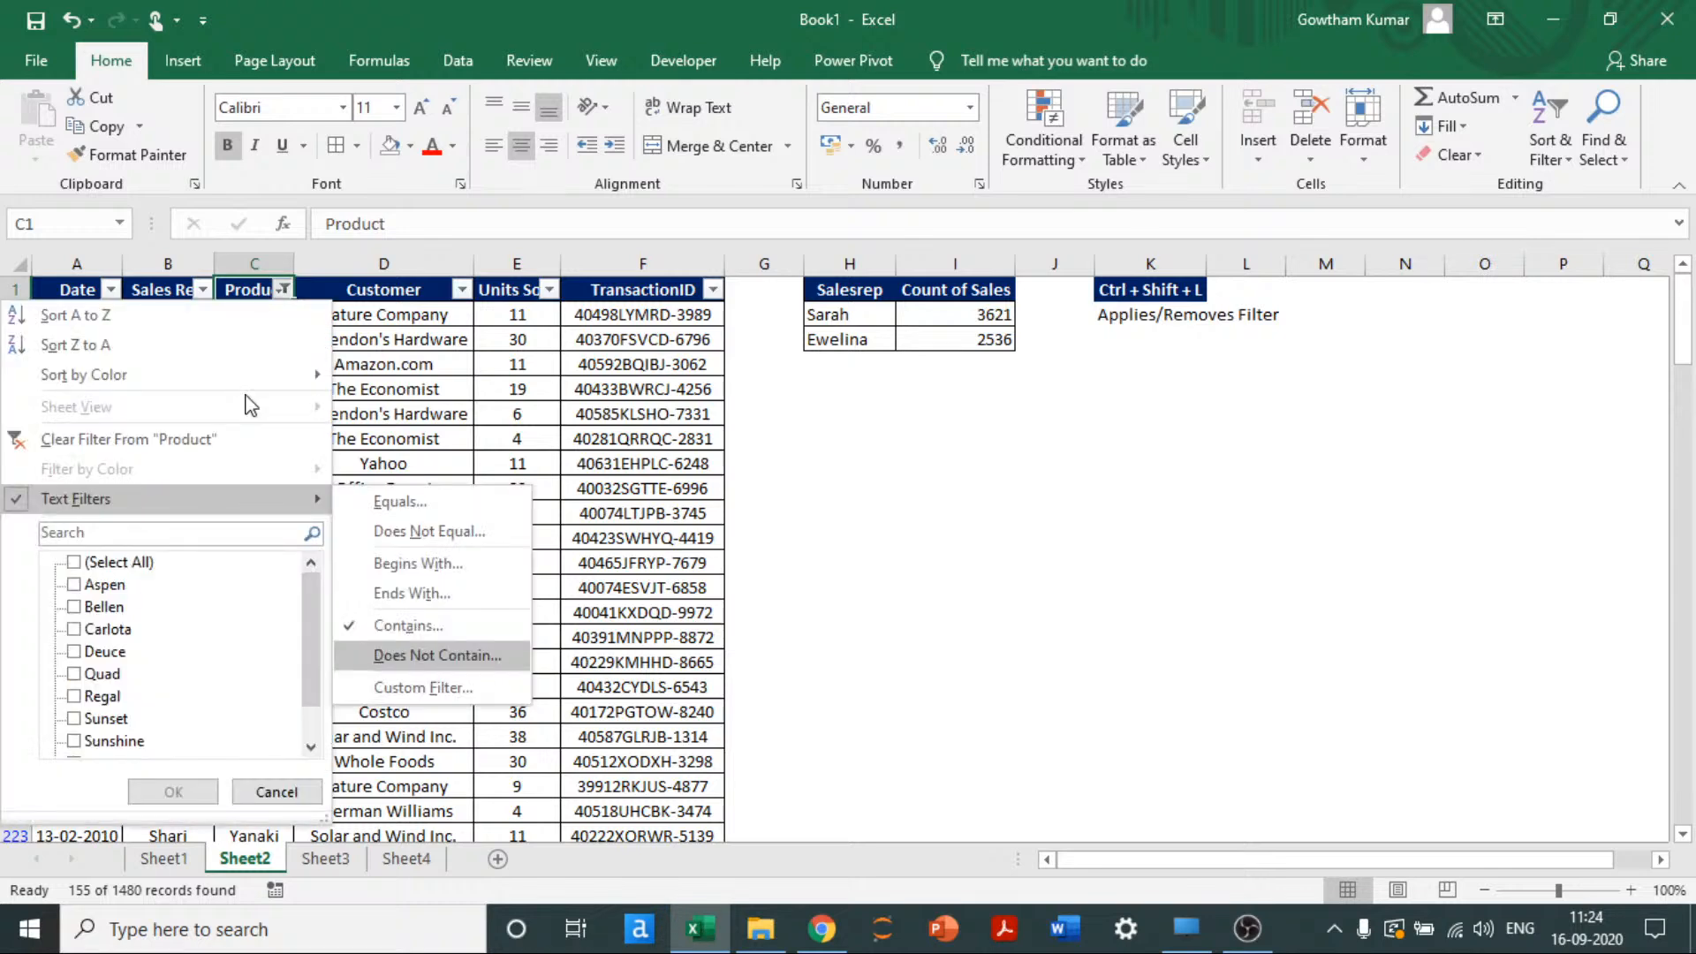
key(Return)
text(an)
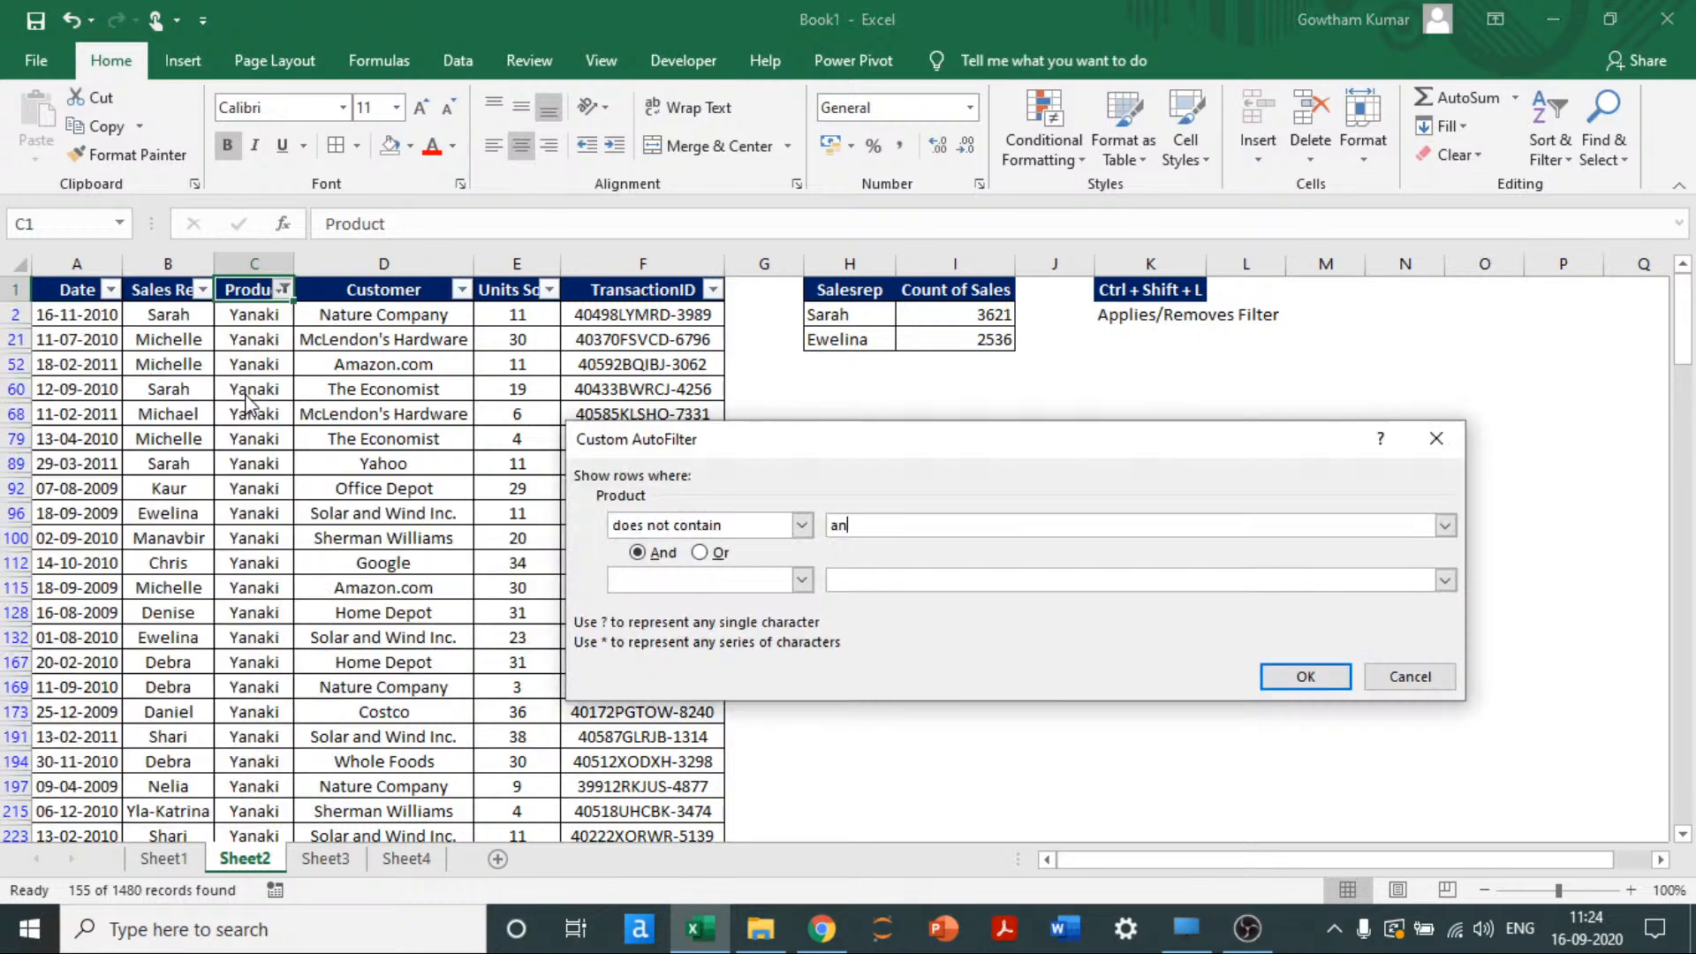
key(Return)
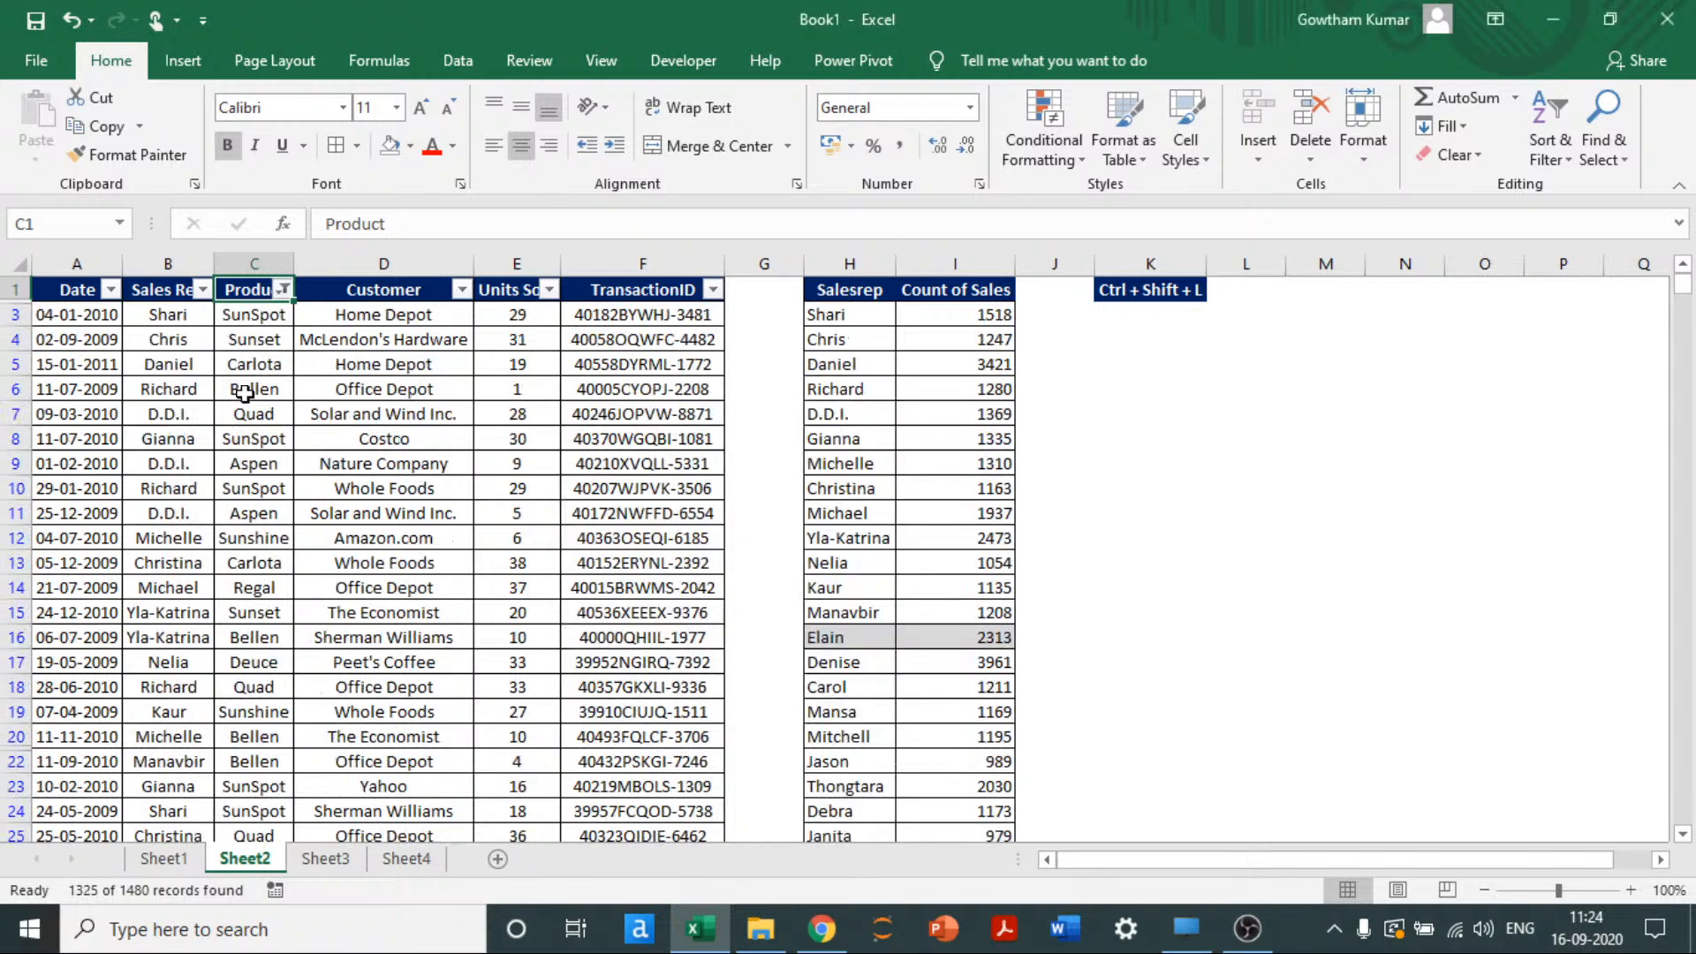
Step: Set a custom Product filter for does not contain "an" or equals "sun*", and check the filtered names down to the last record
key(alt+Down)
key(f)
key(f)
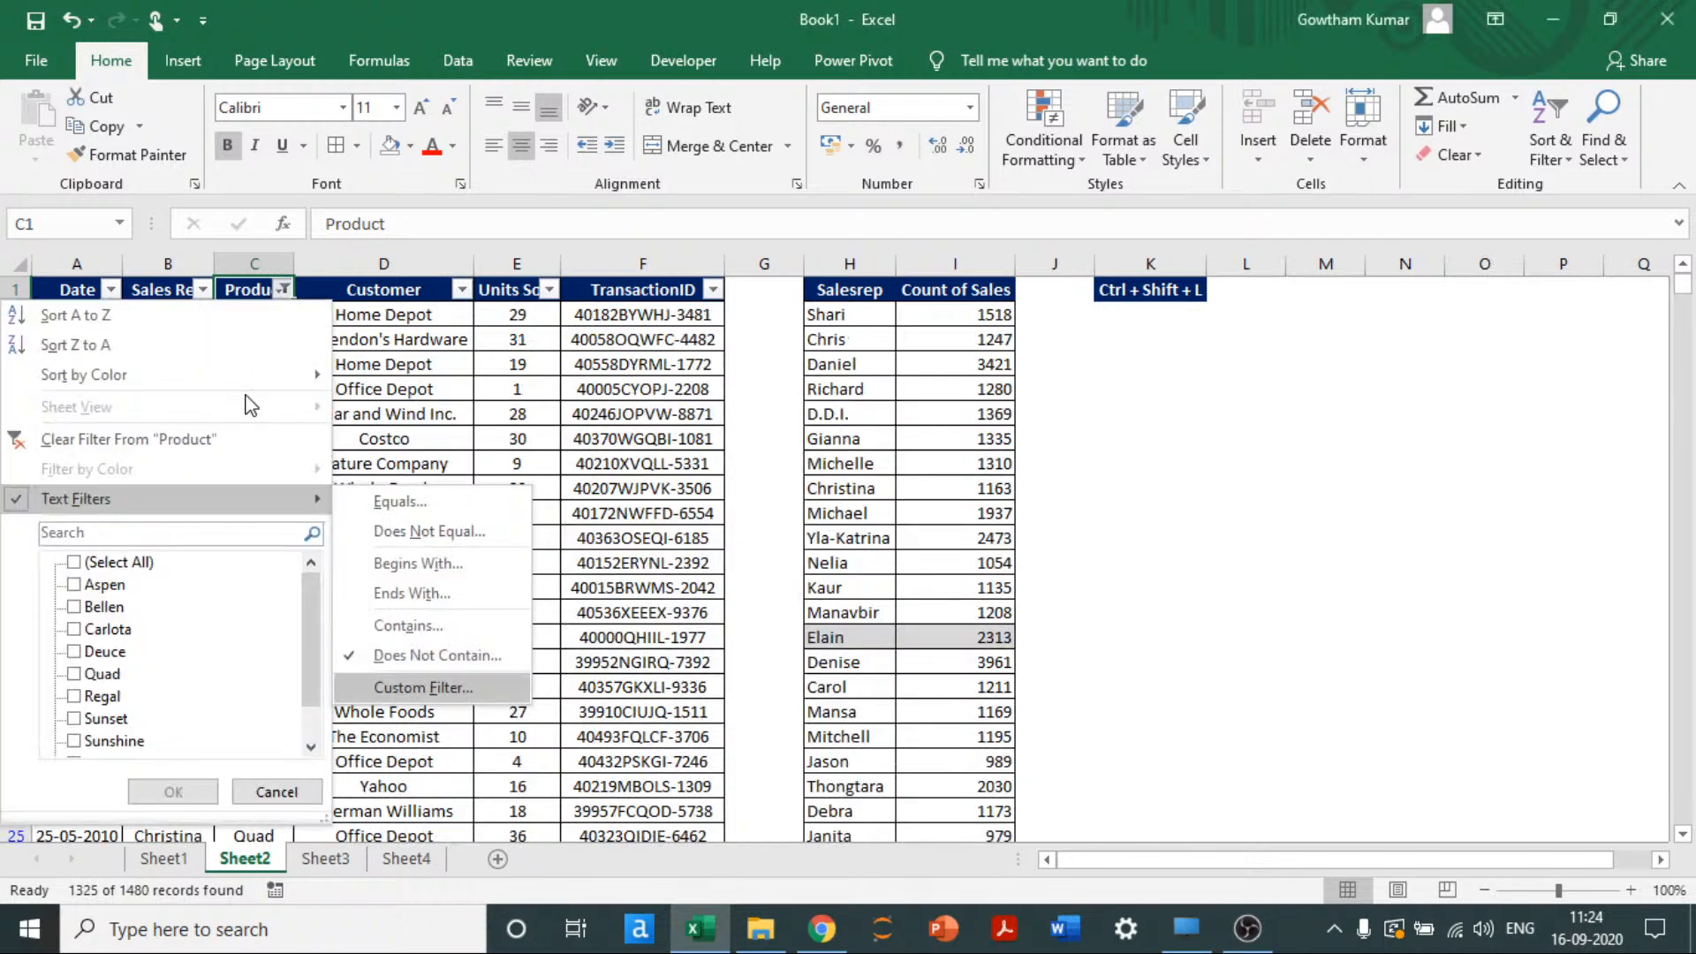
key(Return)
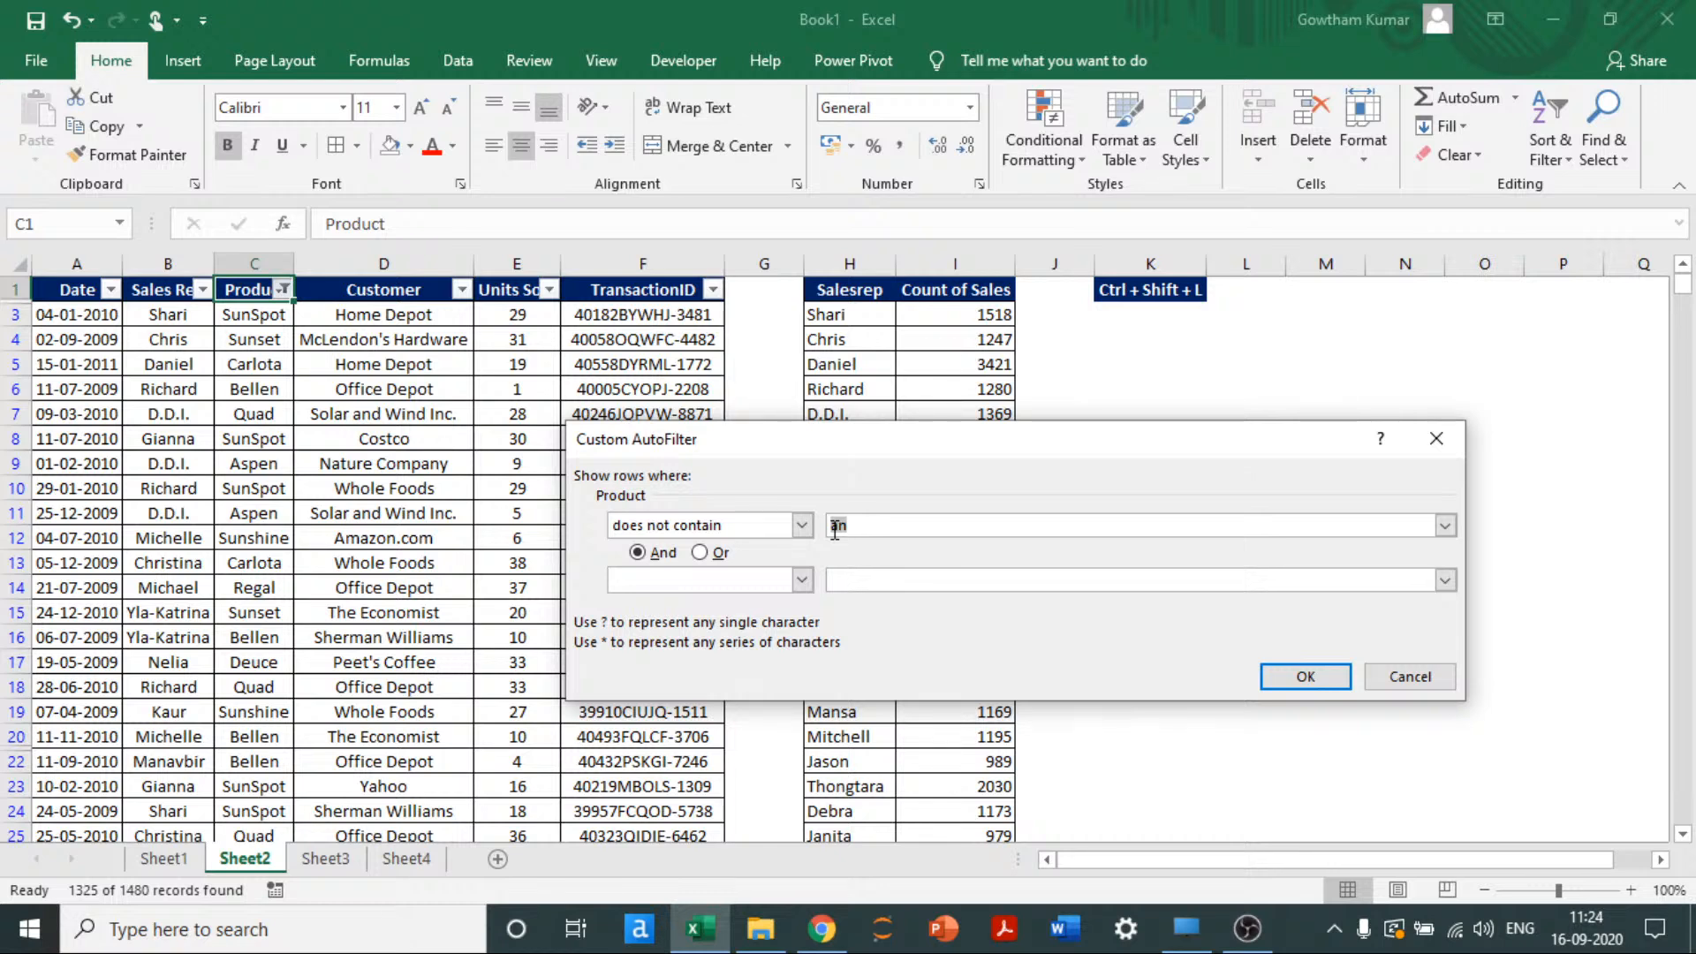
click(698, 552)
click(802, 580)
click(655, 619)
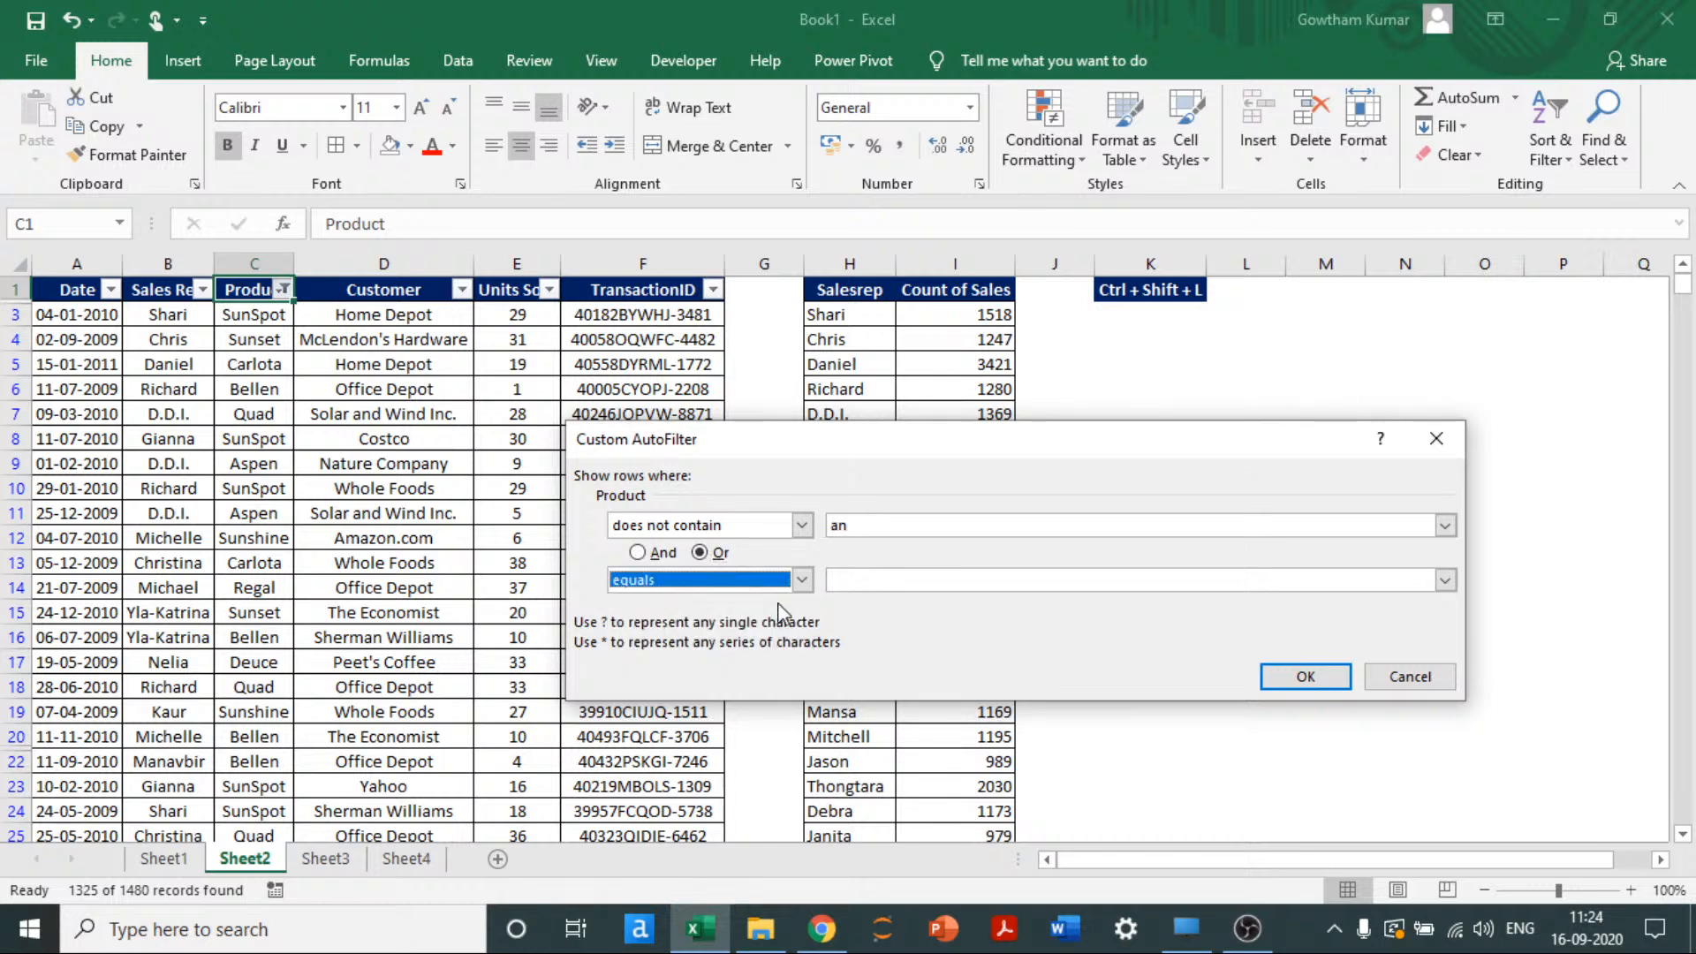
click(894, 583)
text(su)
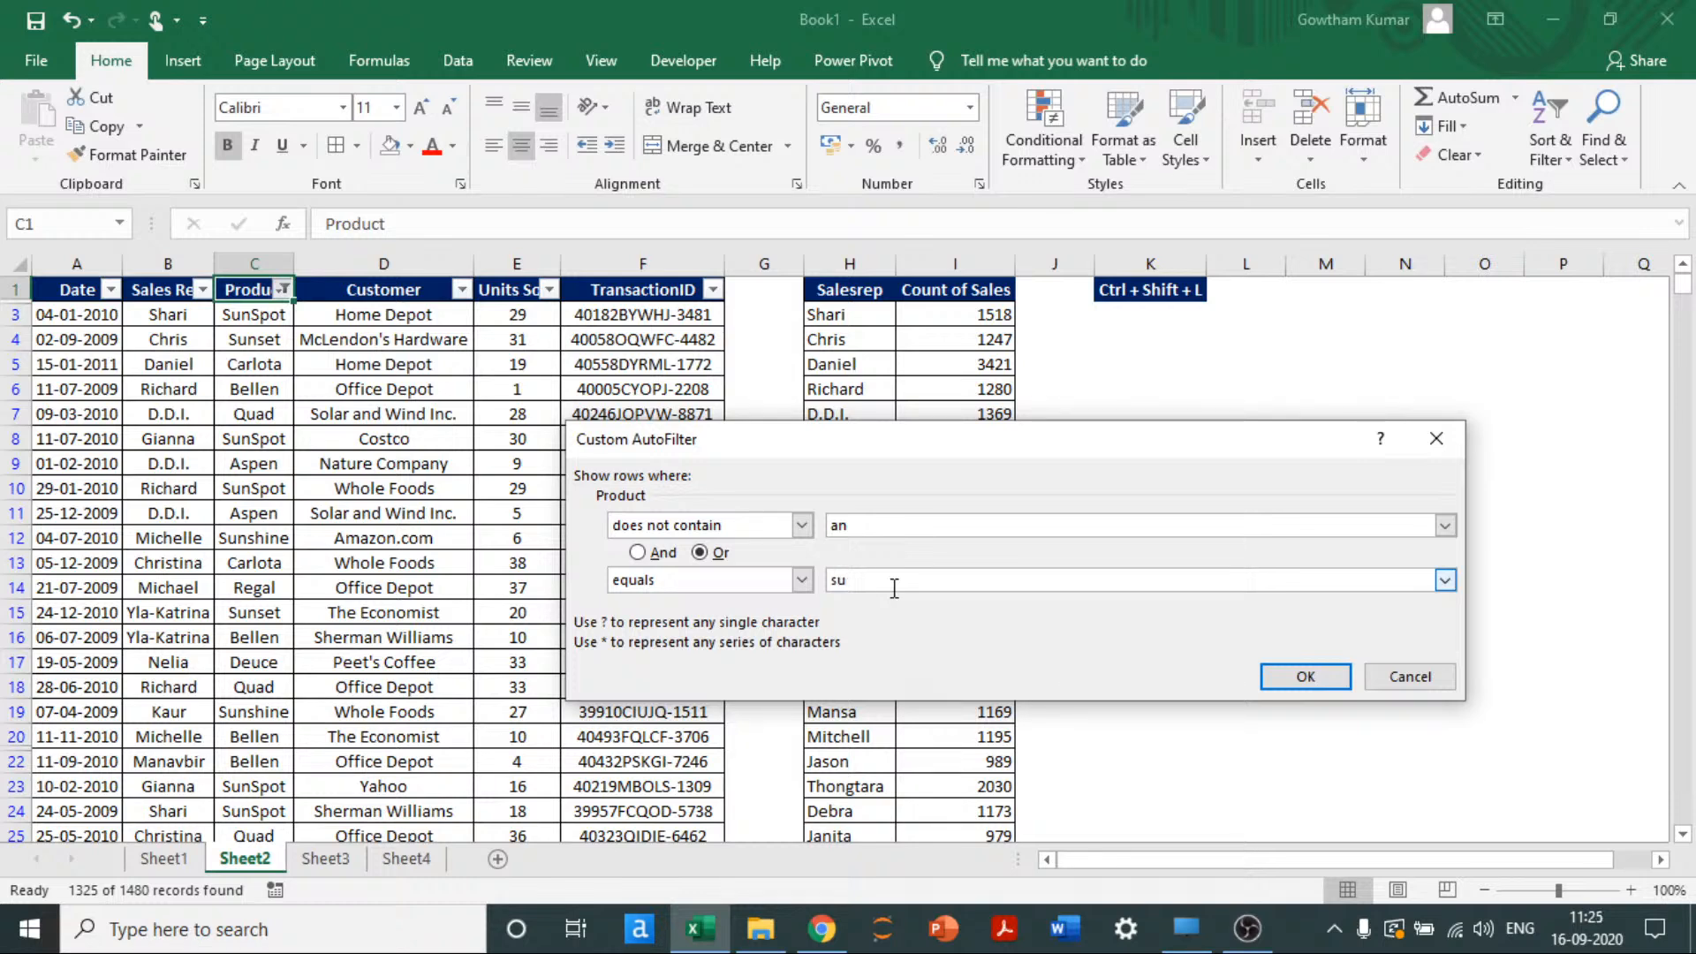
text(n*)
key(Return)
key(Down)
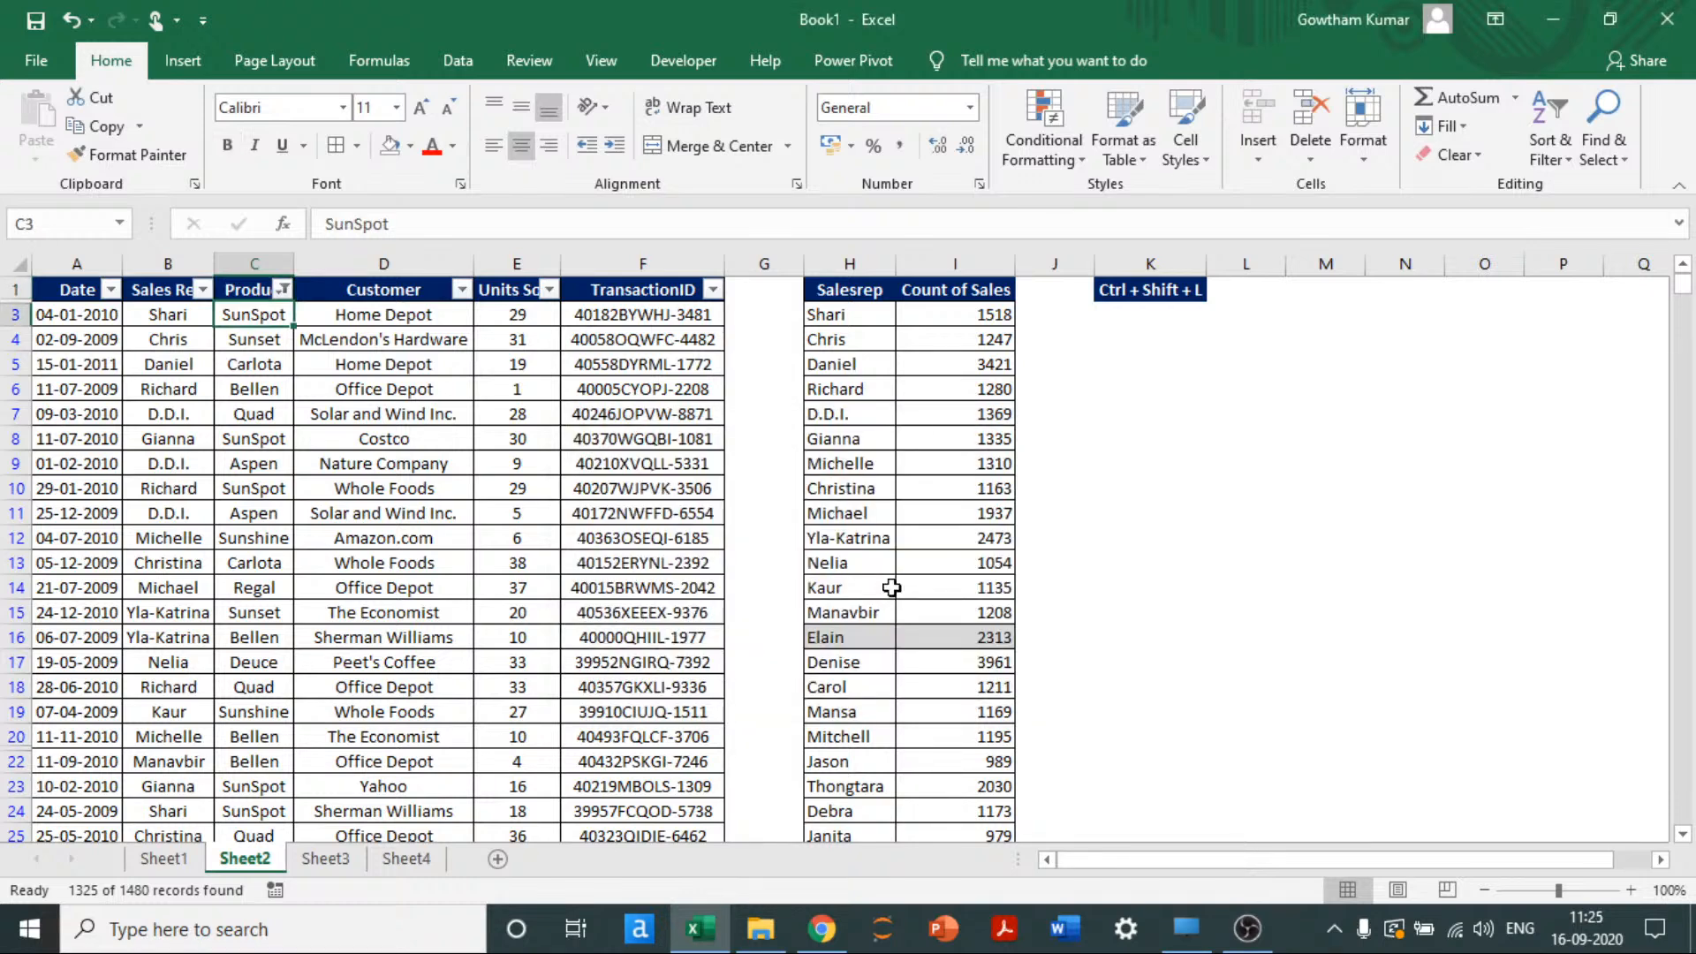
key(ctrl+shift+Down)
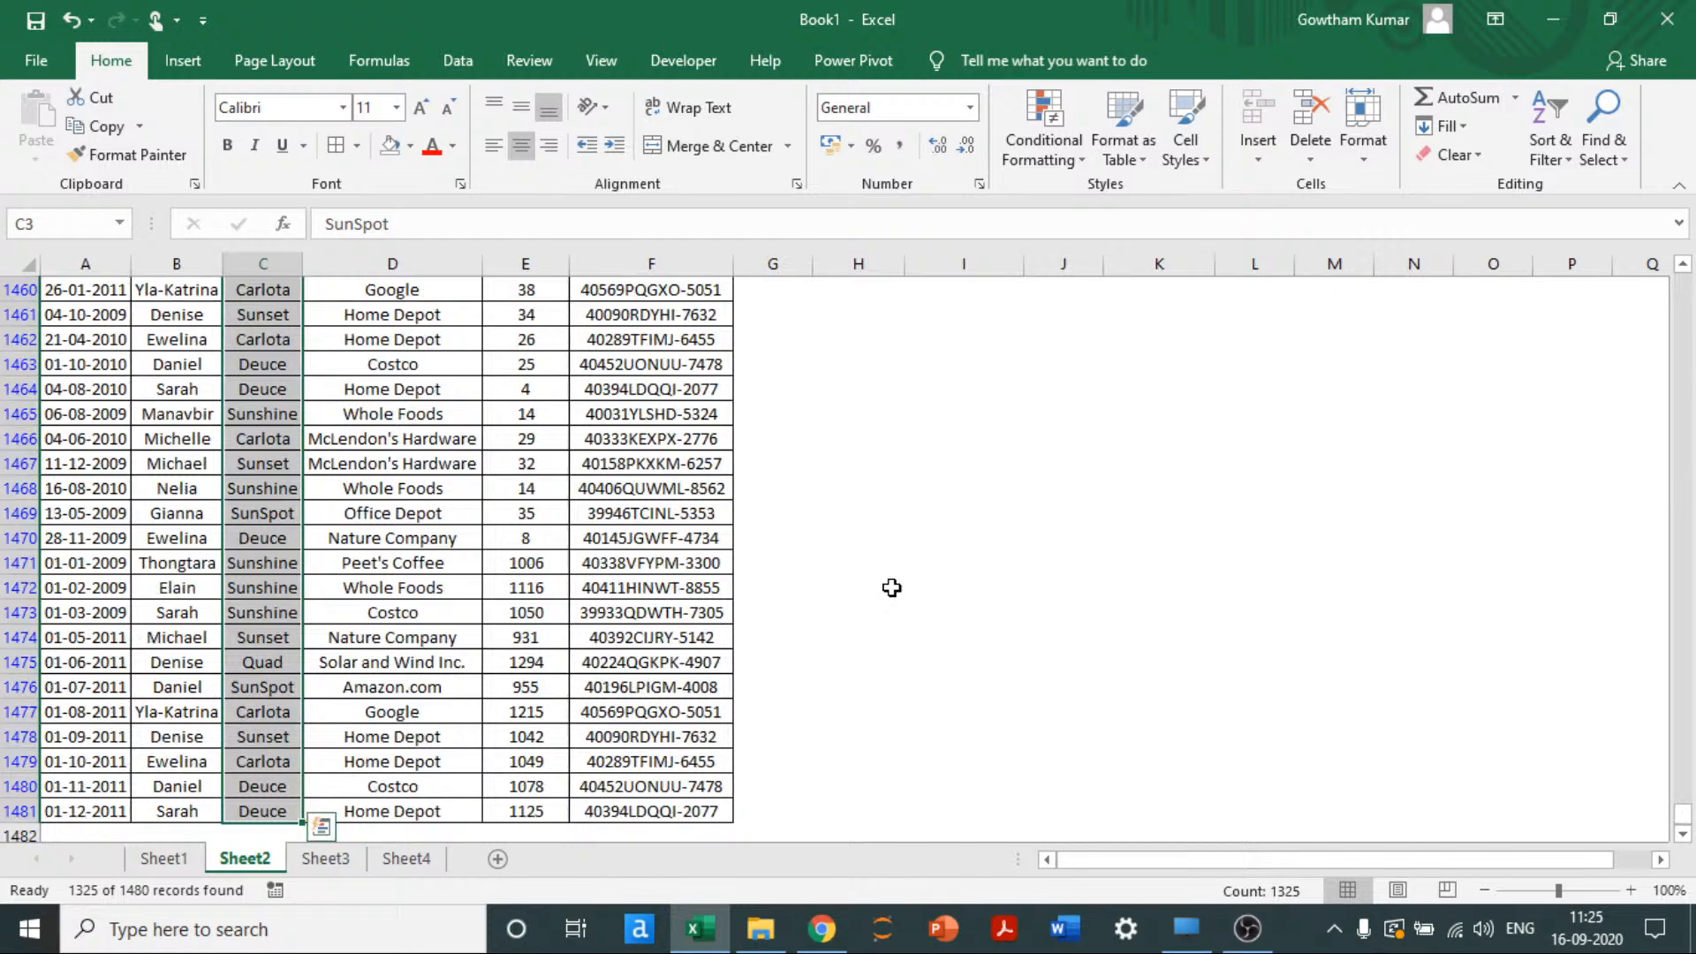
key(ctrl+BackSpace)
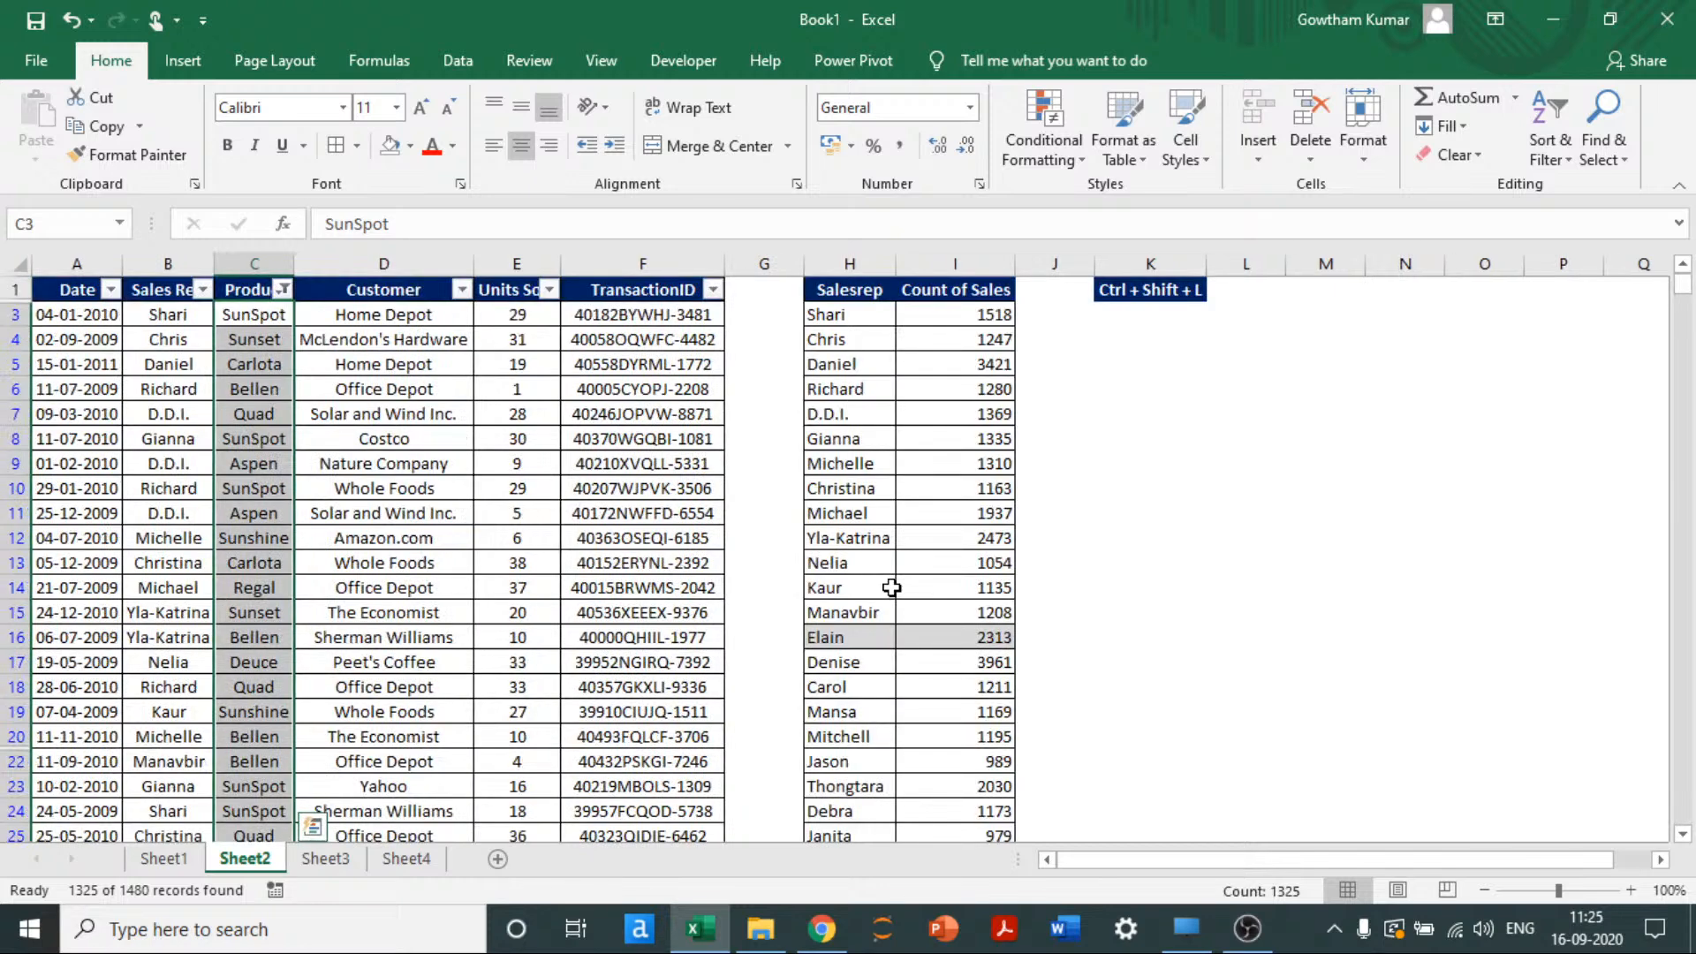
key(ctrl+Up)
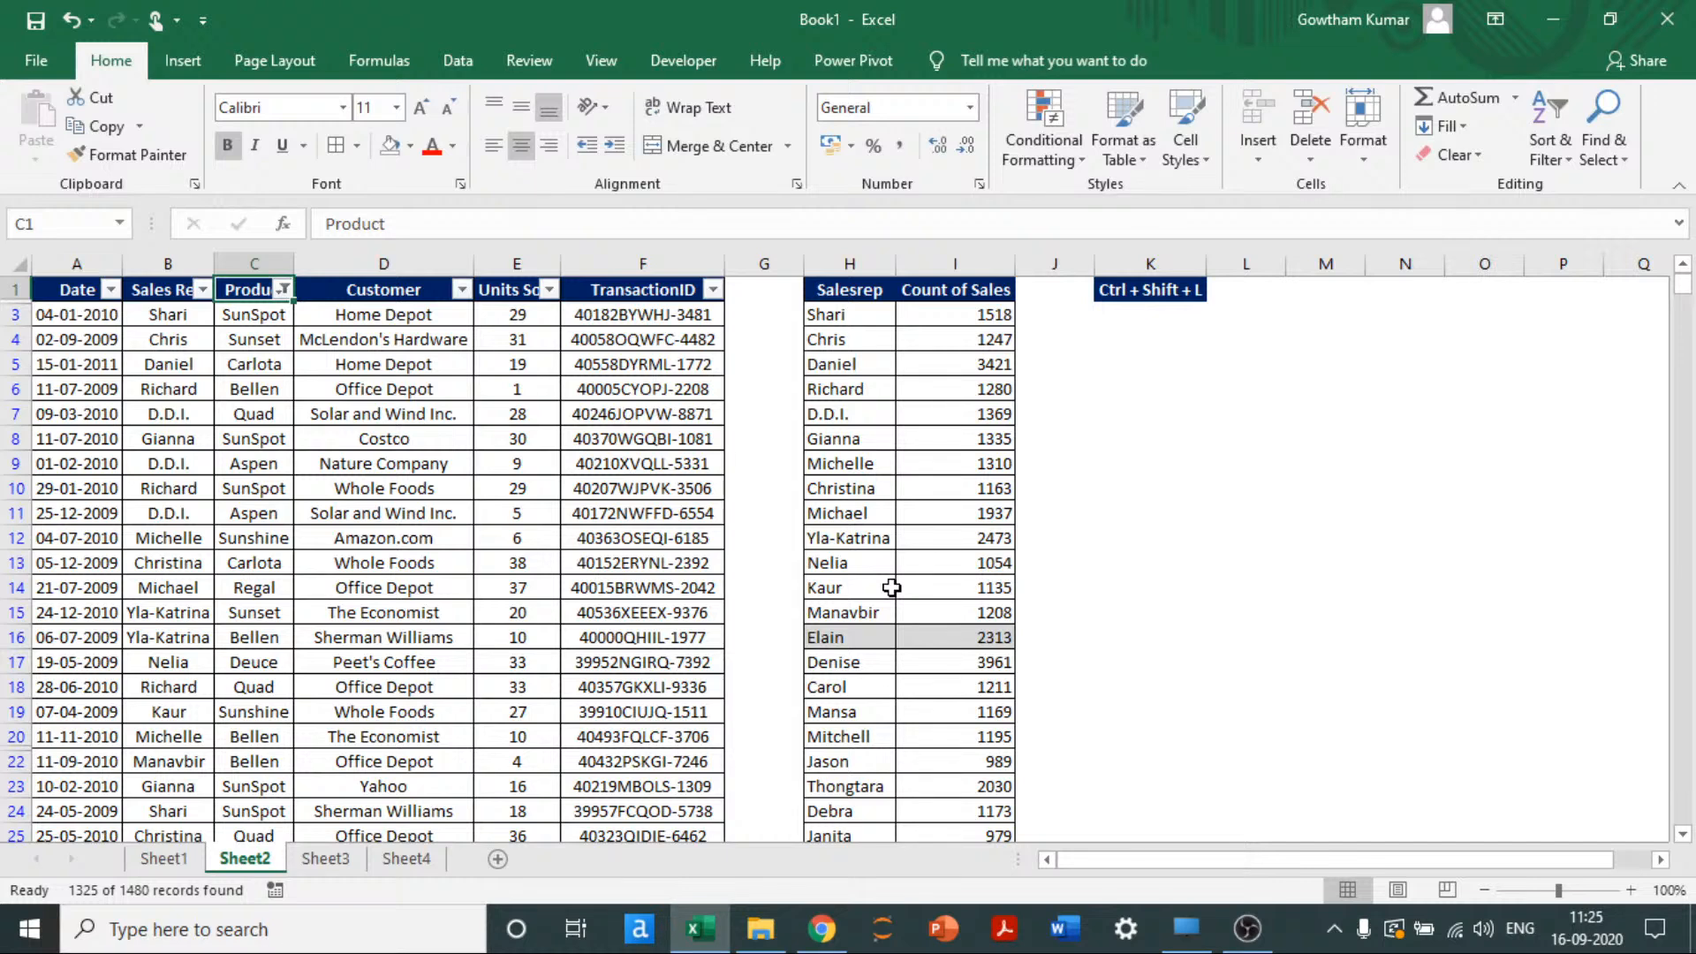
Step: Clear the filter from the Product column
key(alt+Down)
key(Down)
key(Down)
key(Down)
key(Down)
key(Down)
key(Down)
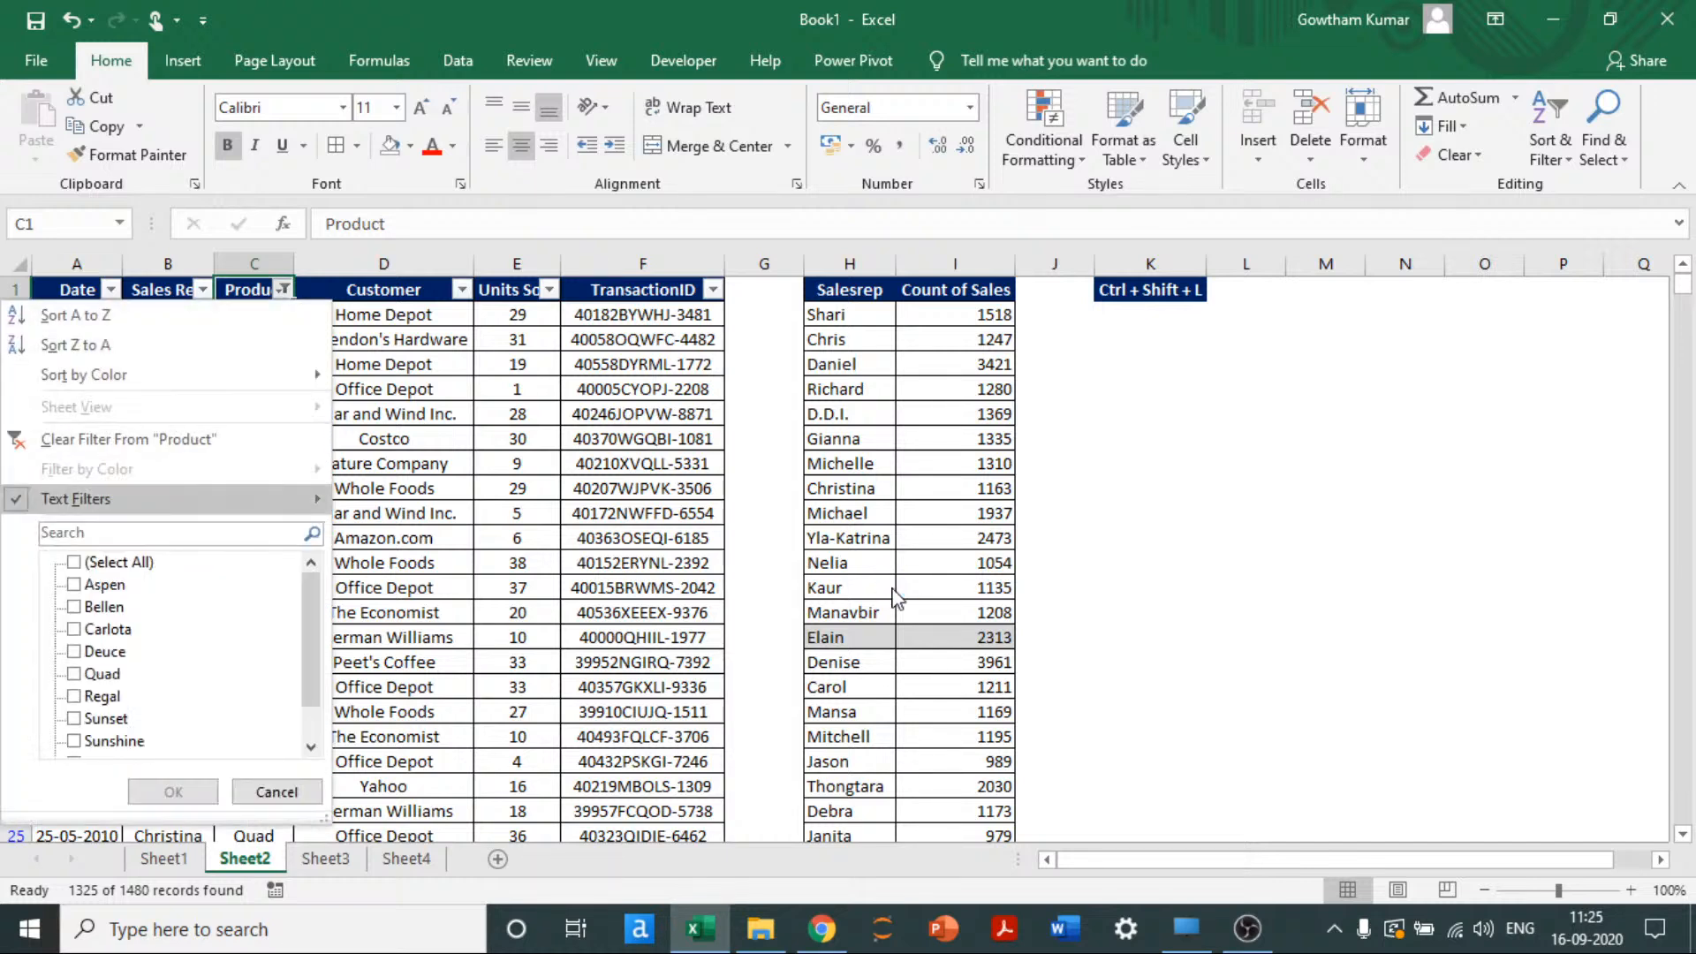
key(Right)
key(Left)
key(Down)
key(Down)
key(space)
key(Up)
key(Up)
key(Up)
key(Return)
Step: Search the Product filter list for "ela" and clear the search text
key(alt+Down)
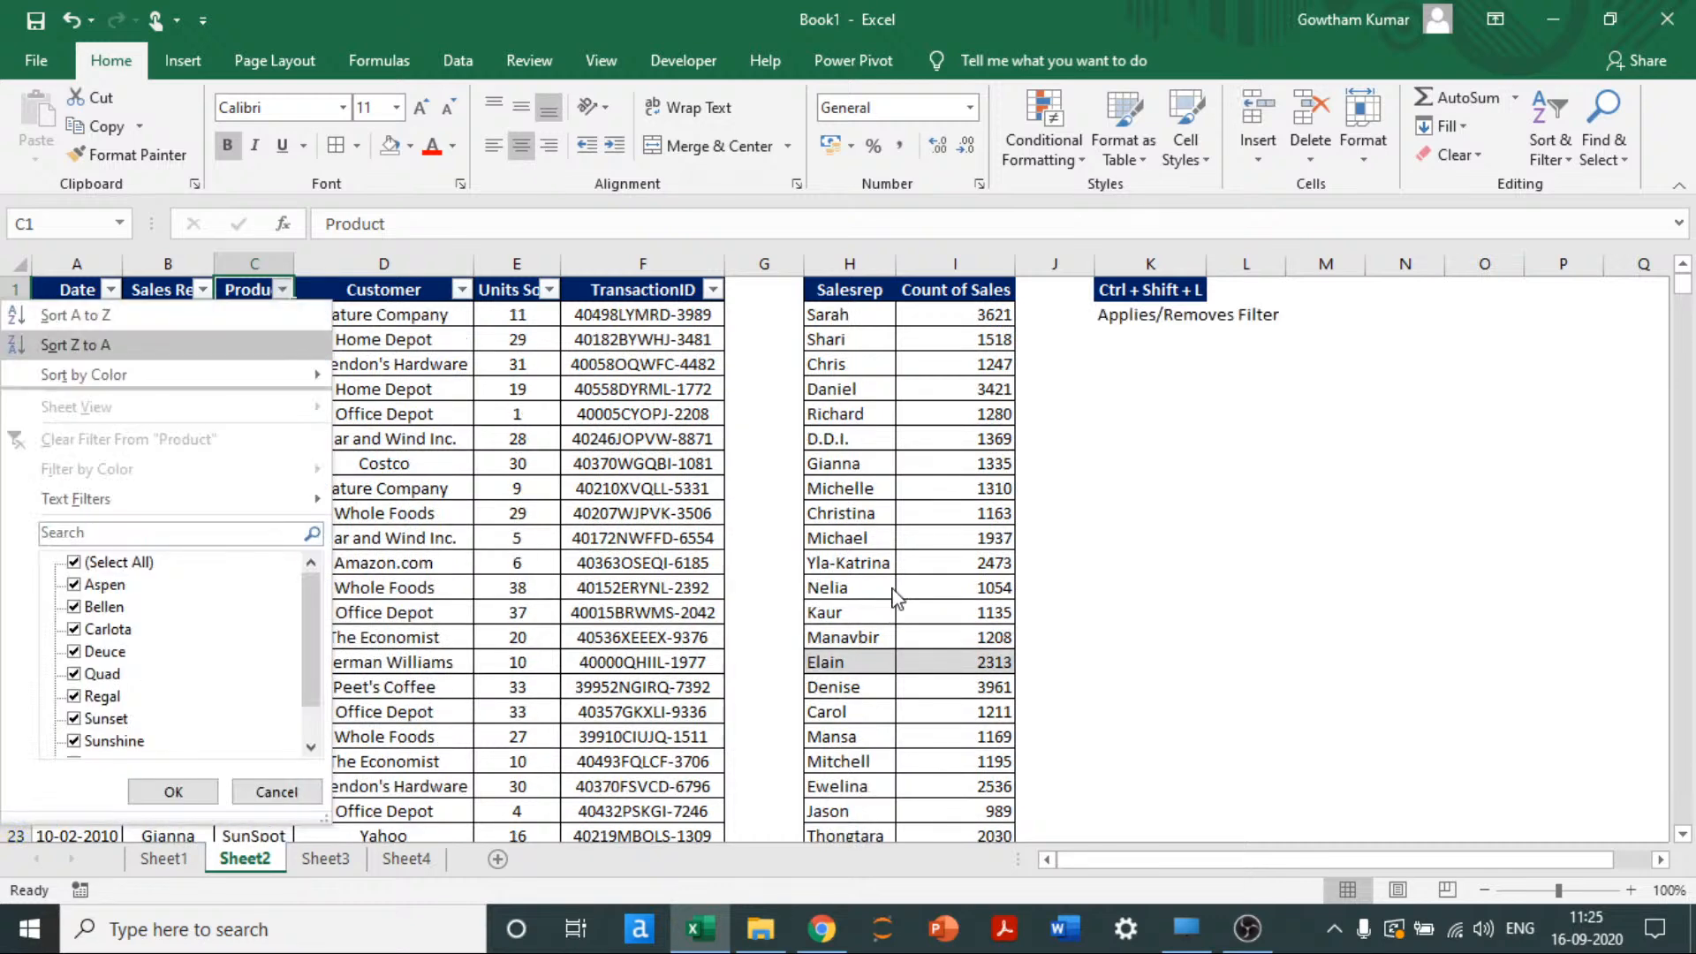
key(Down)
key(Down)
key(Down)
key(Down)
key(Up)
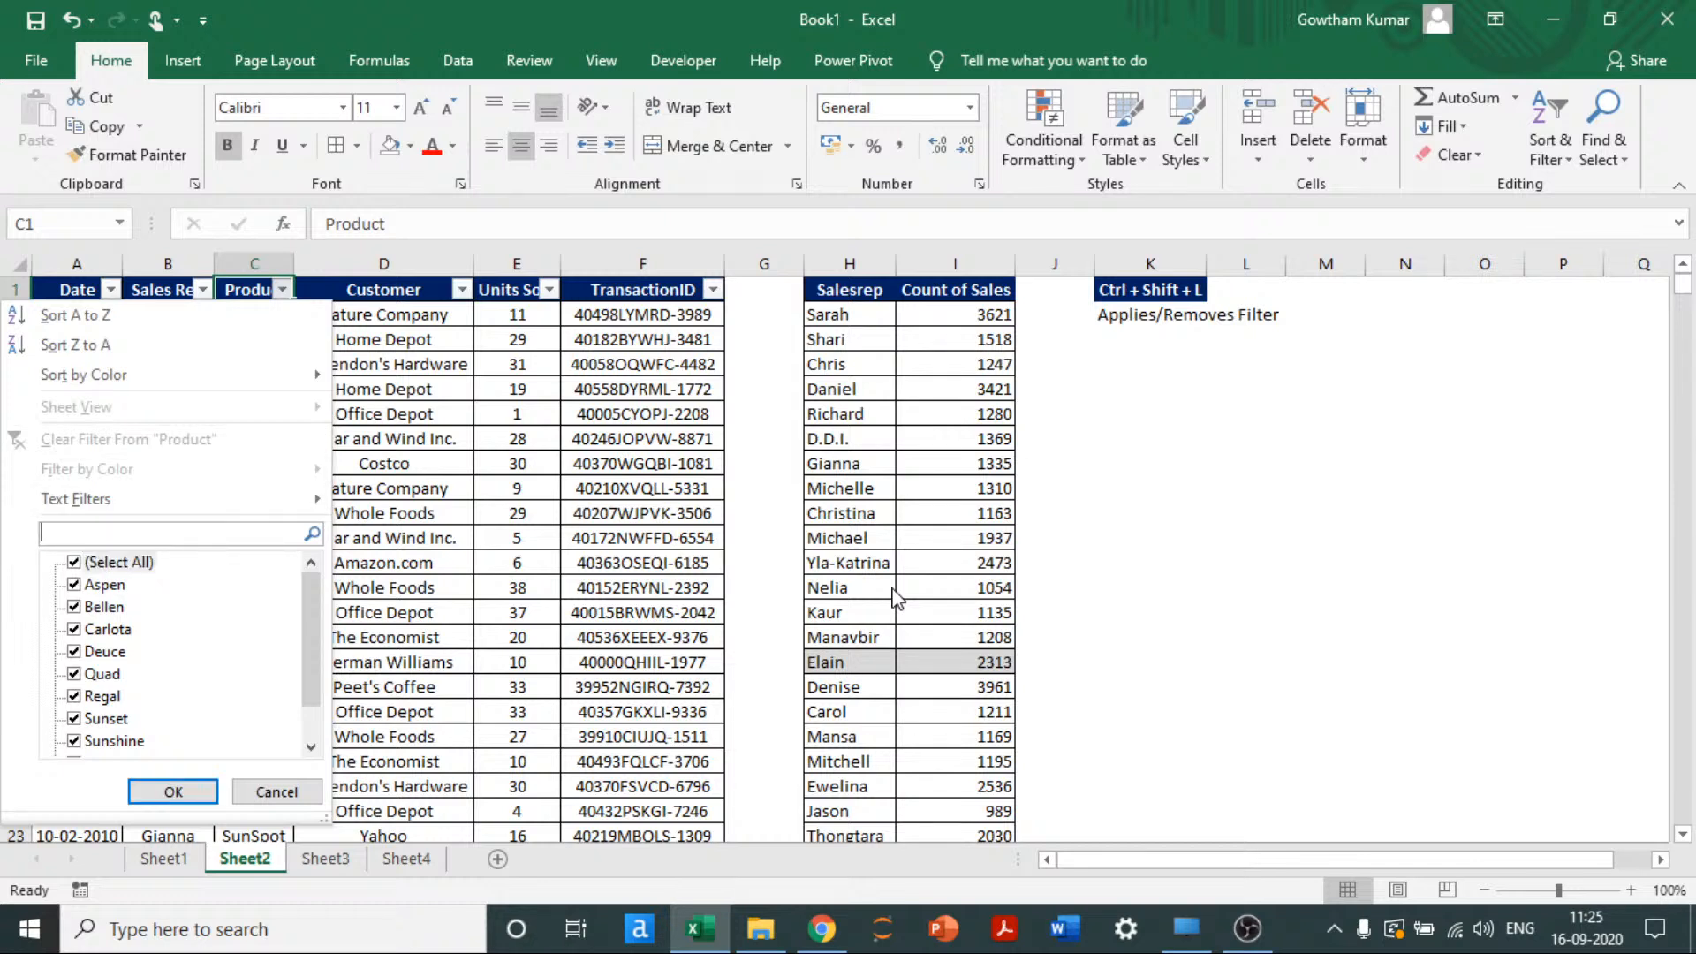
text(ela)
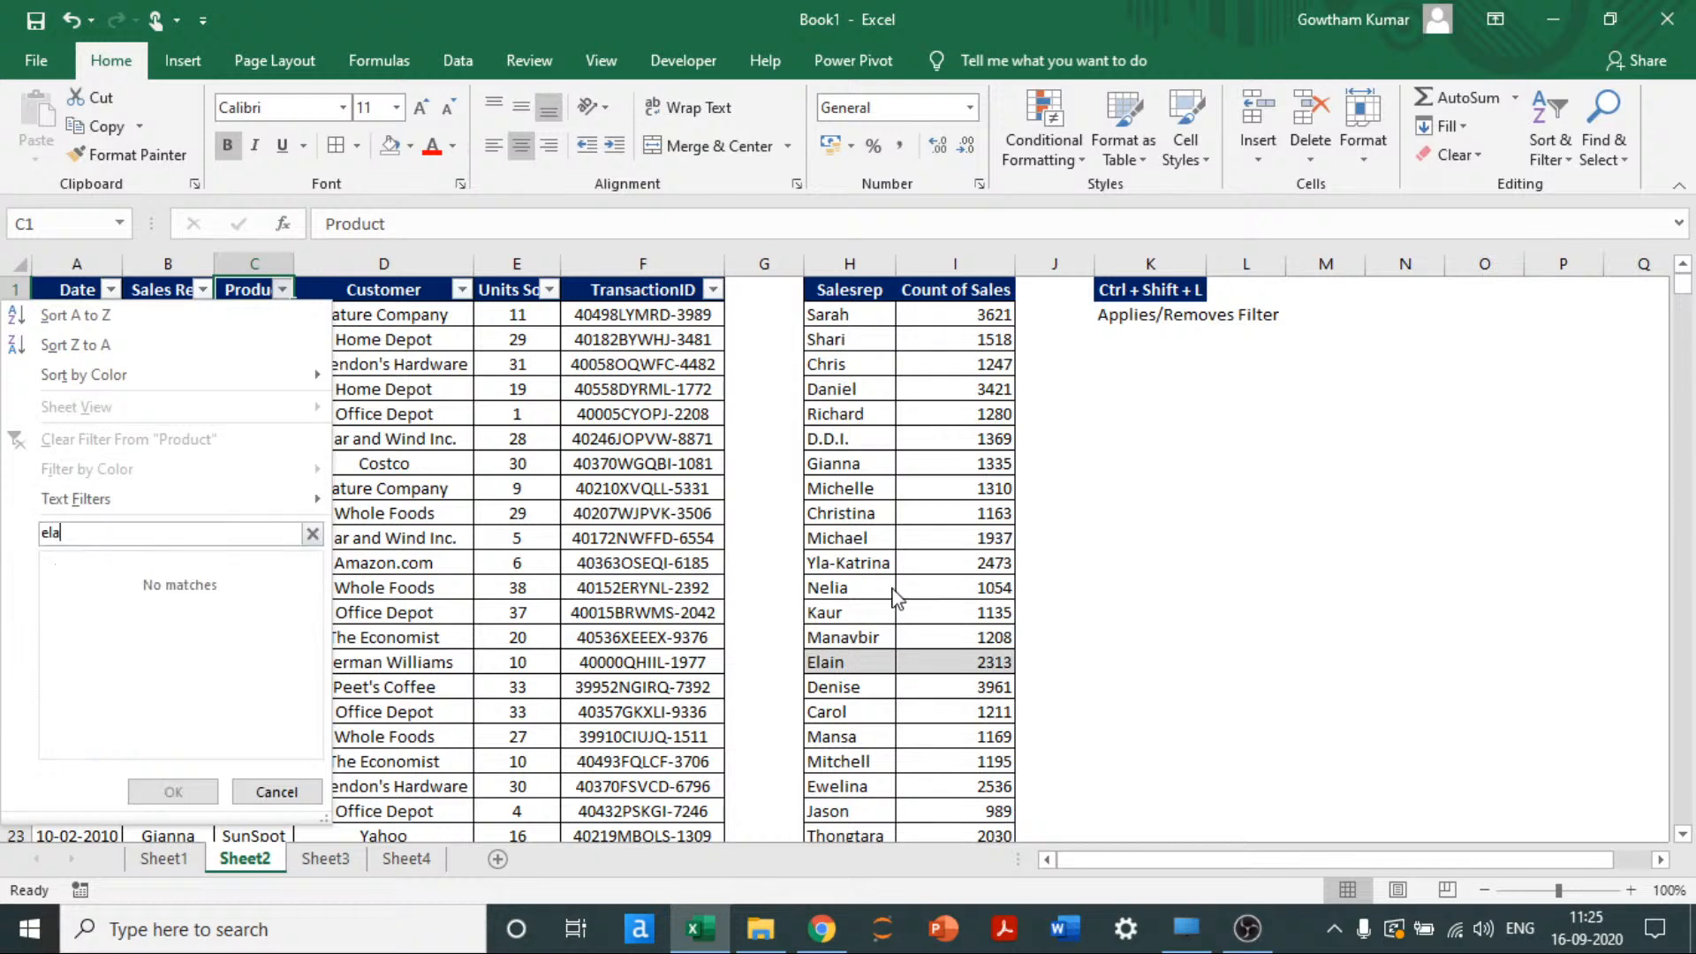
key(BackSpace)
key(BackSpace)
key(BackSpace)
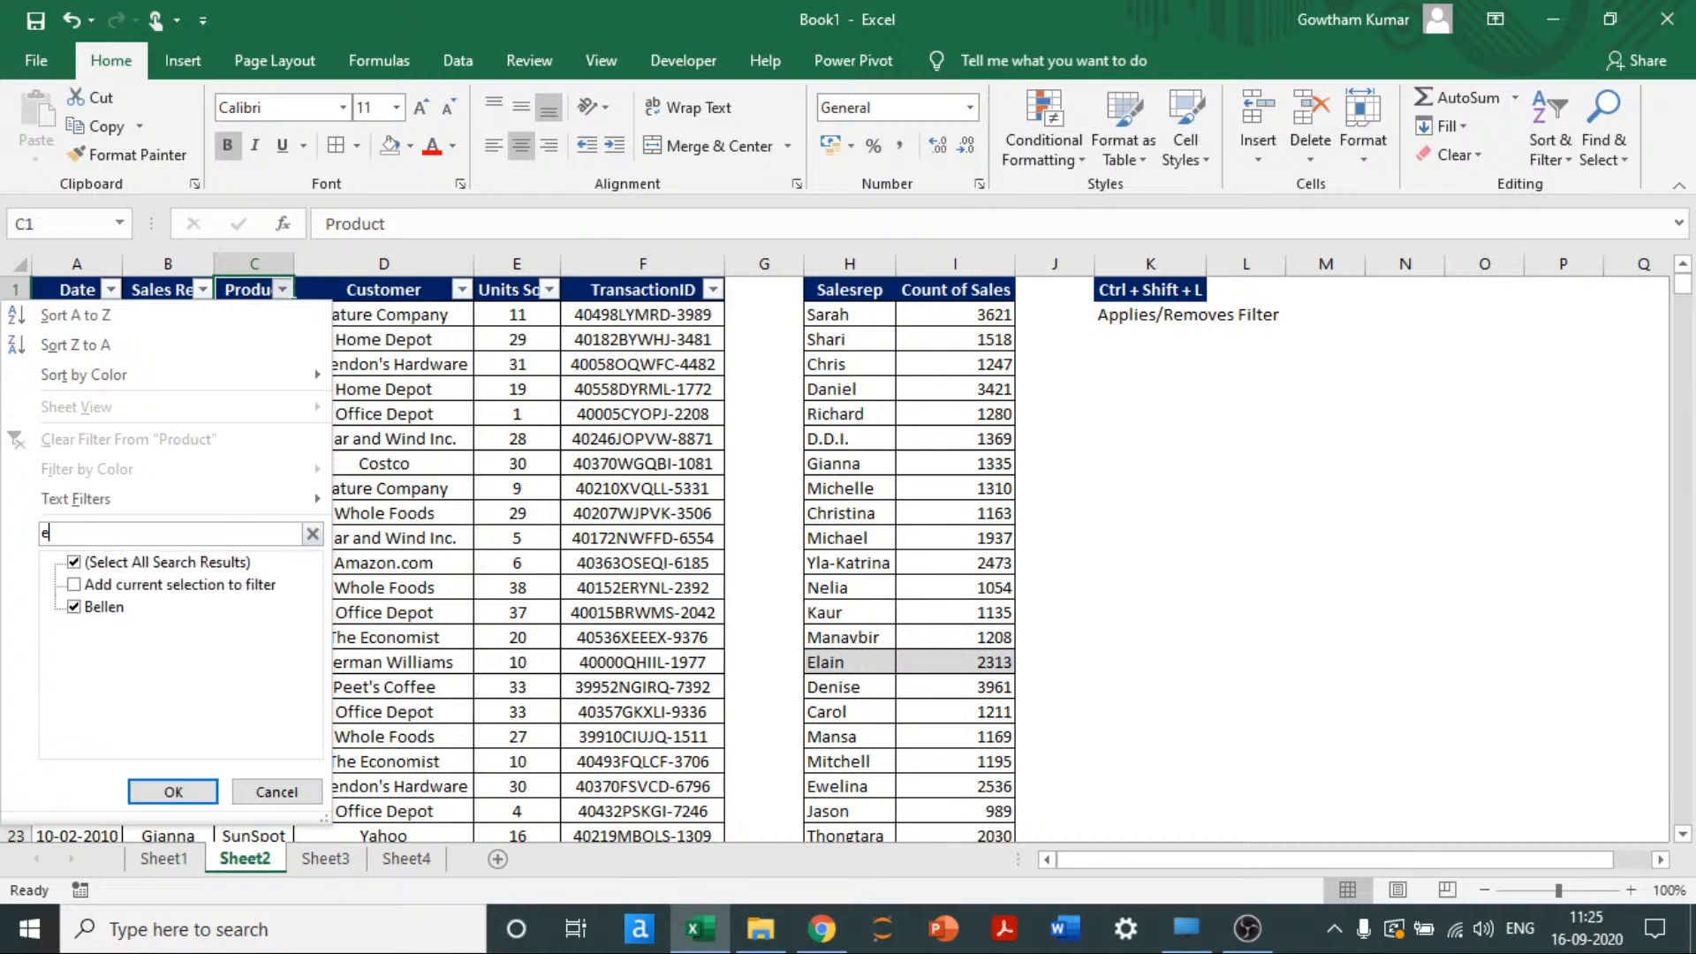
Step: Search the Product filter list for "a" and deselect all the search results
text(a)
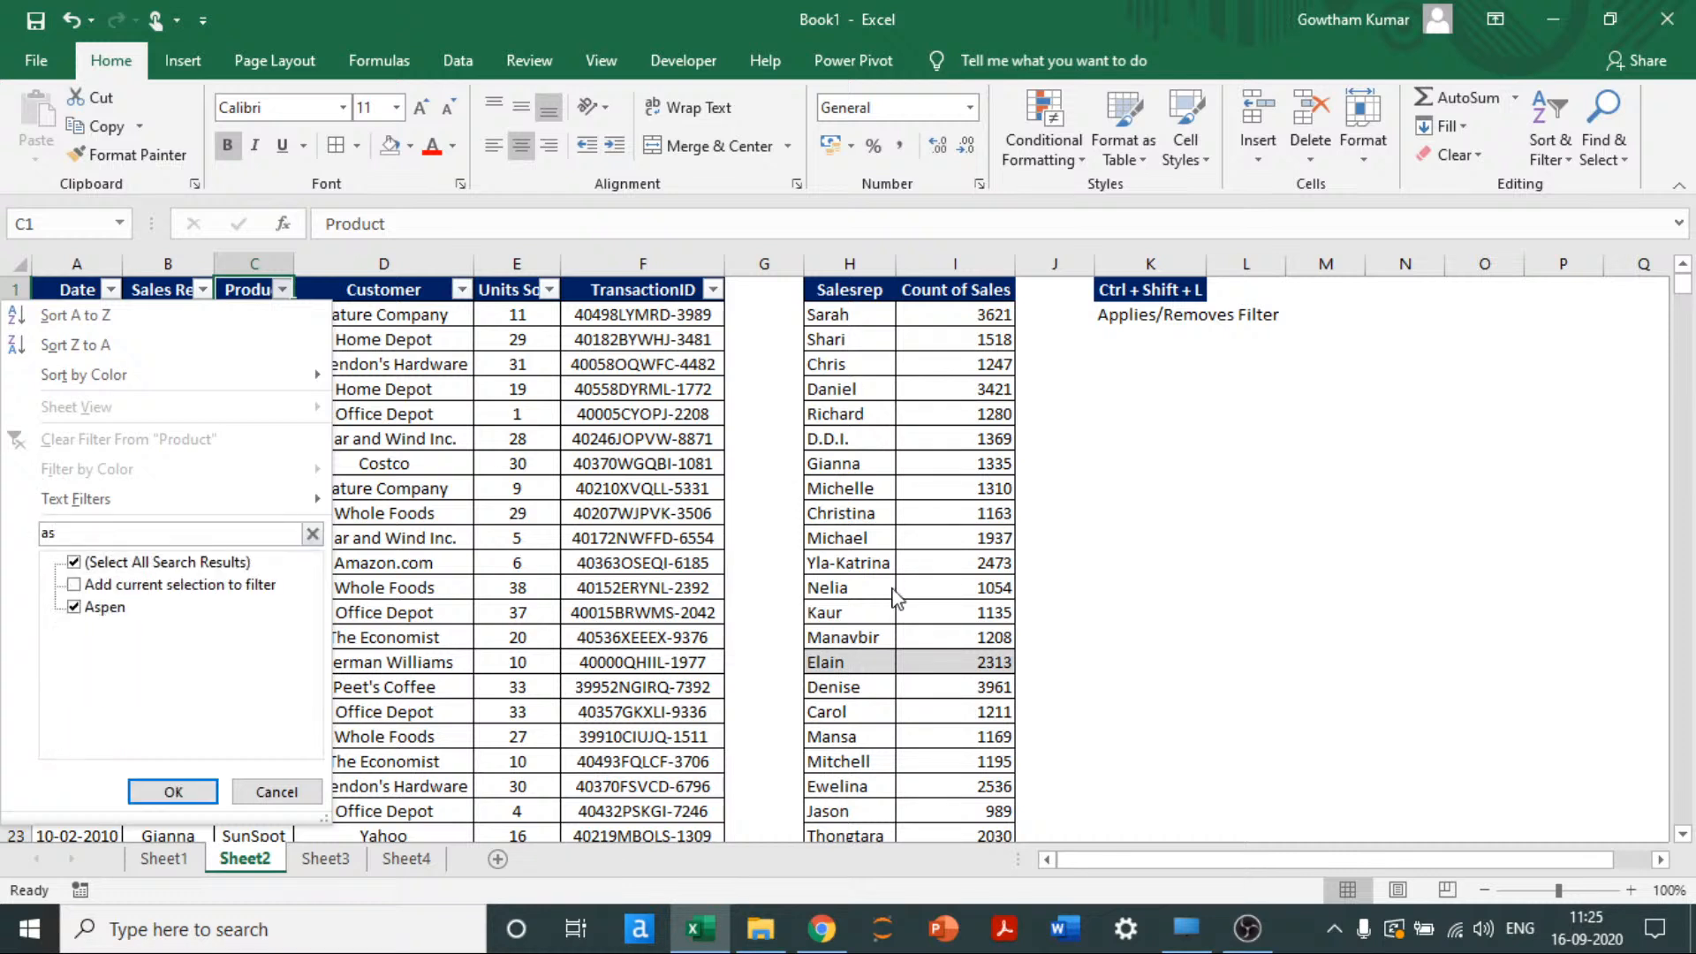
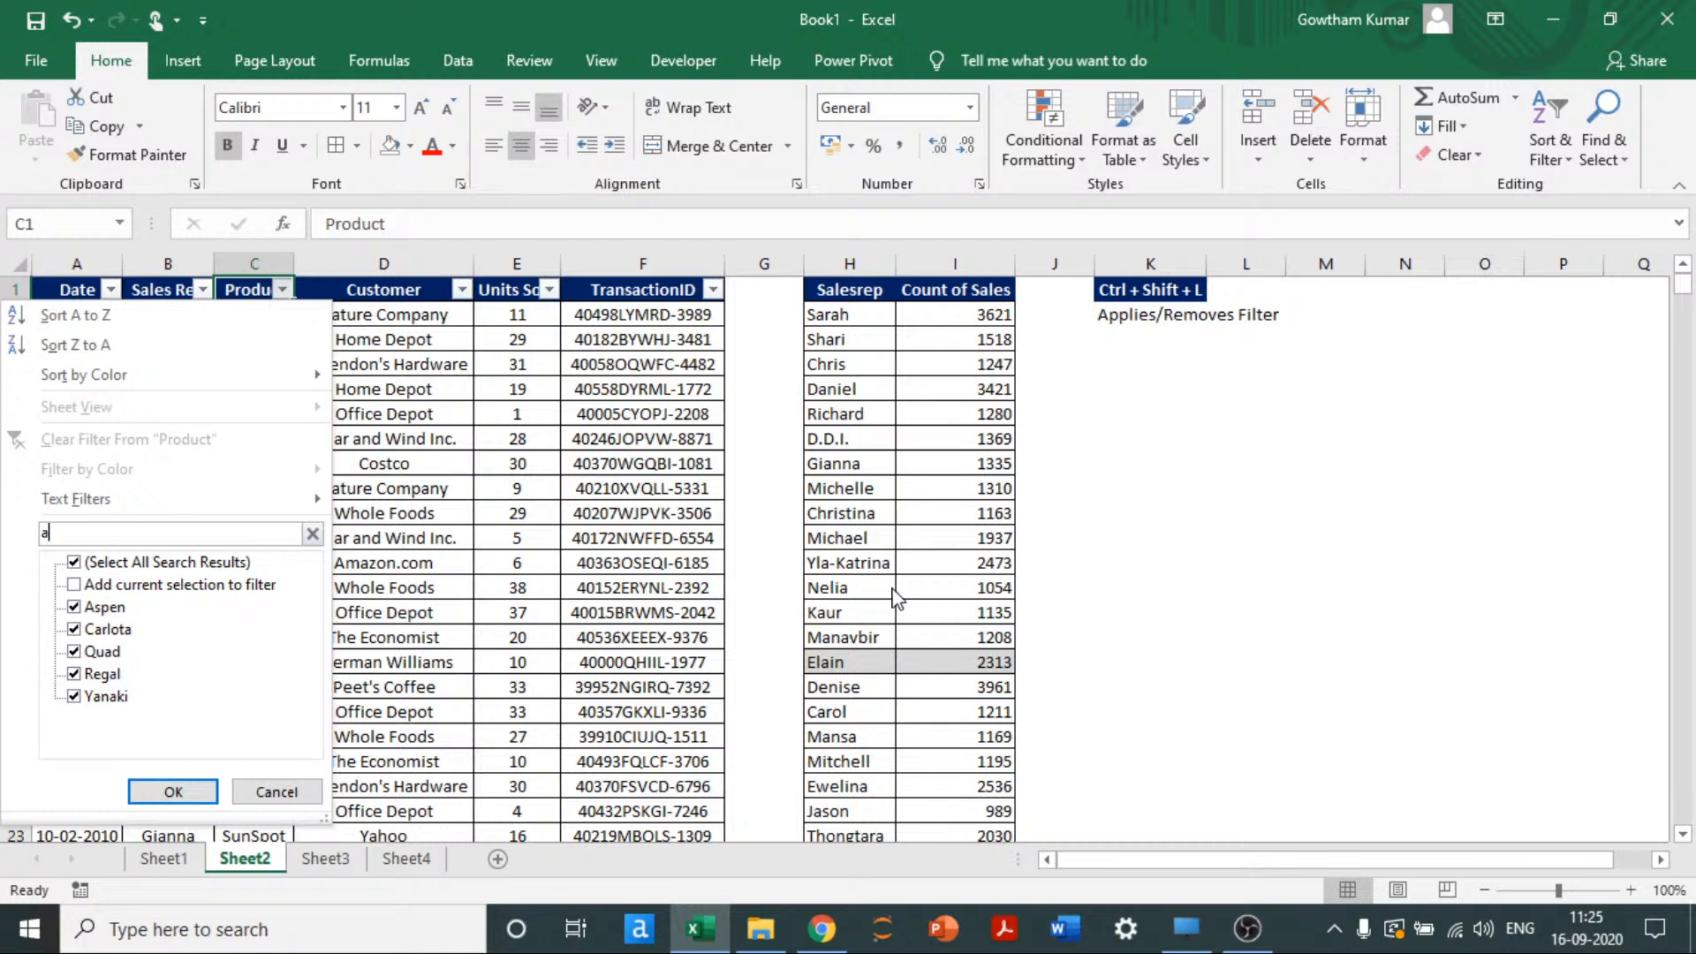
key(Tab)
key(Tab)
key(Down)
key(Up)
key(space)
key(Down)
key(Down)
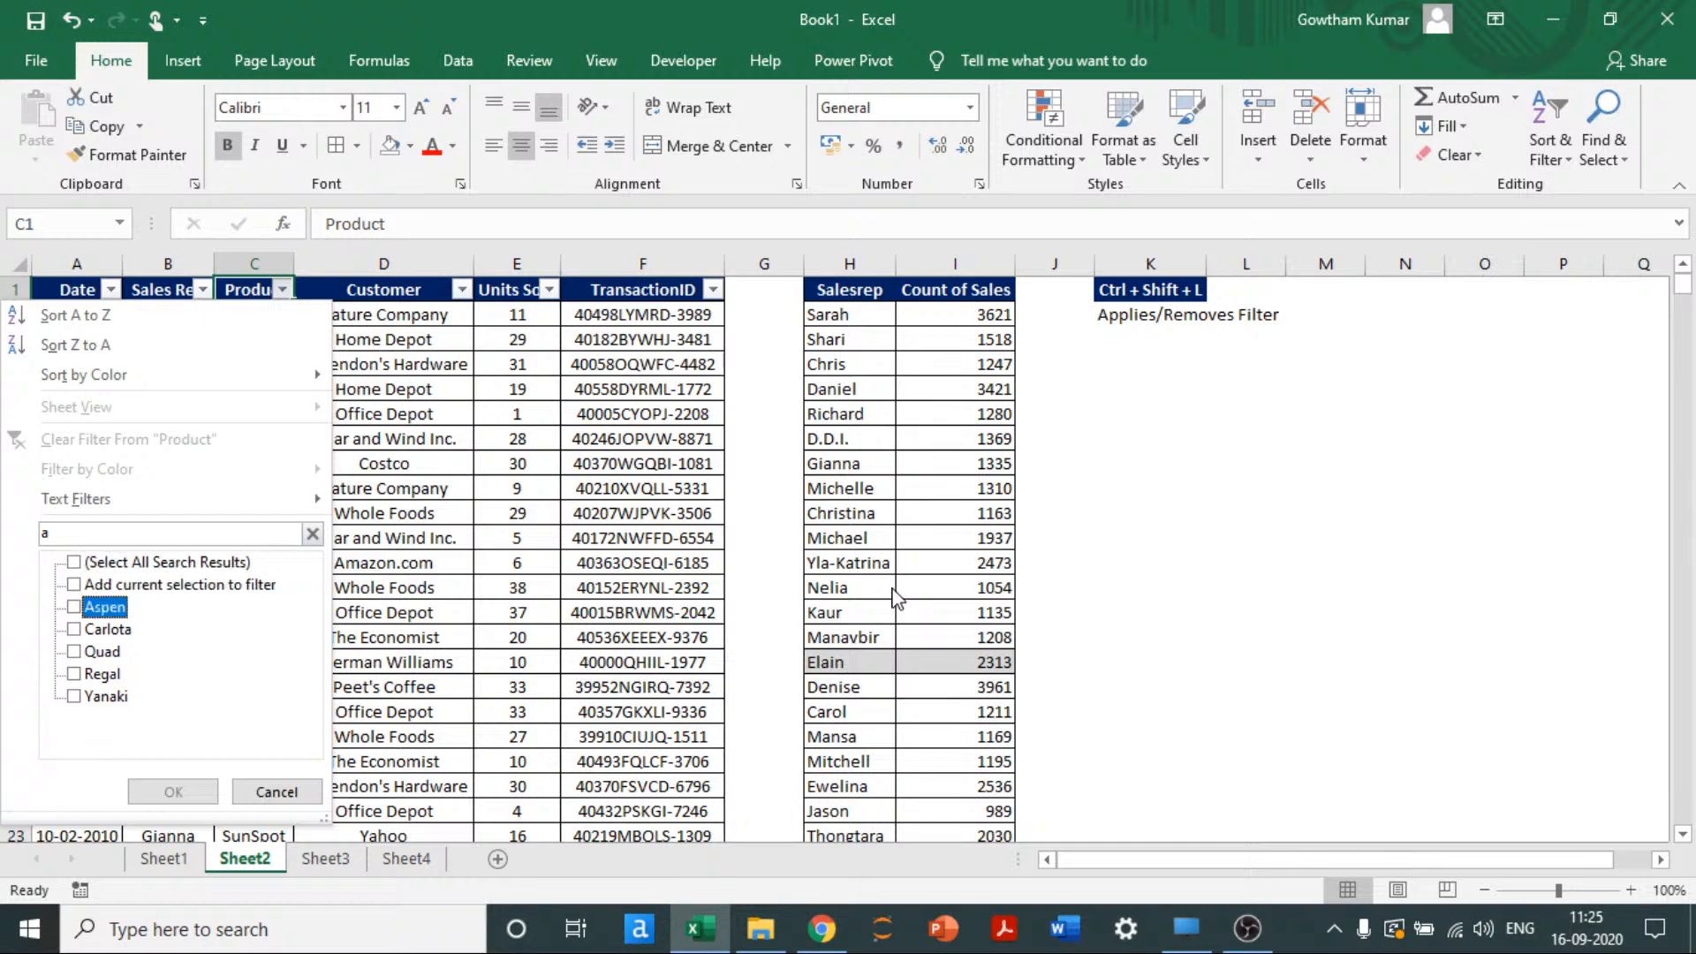
Step: Filter the Product column to Aspen and Carlota, check the filtered names down the column, and return to the header
key(space)
key(Down)
key(space)
key(Return)
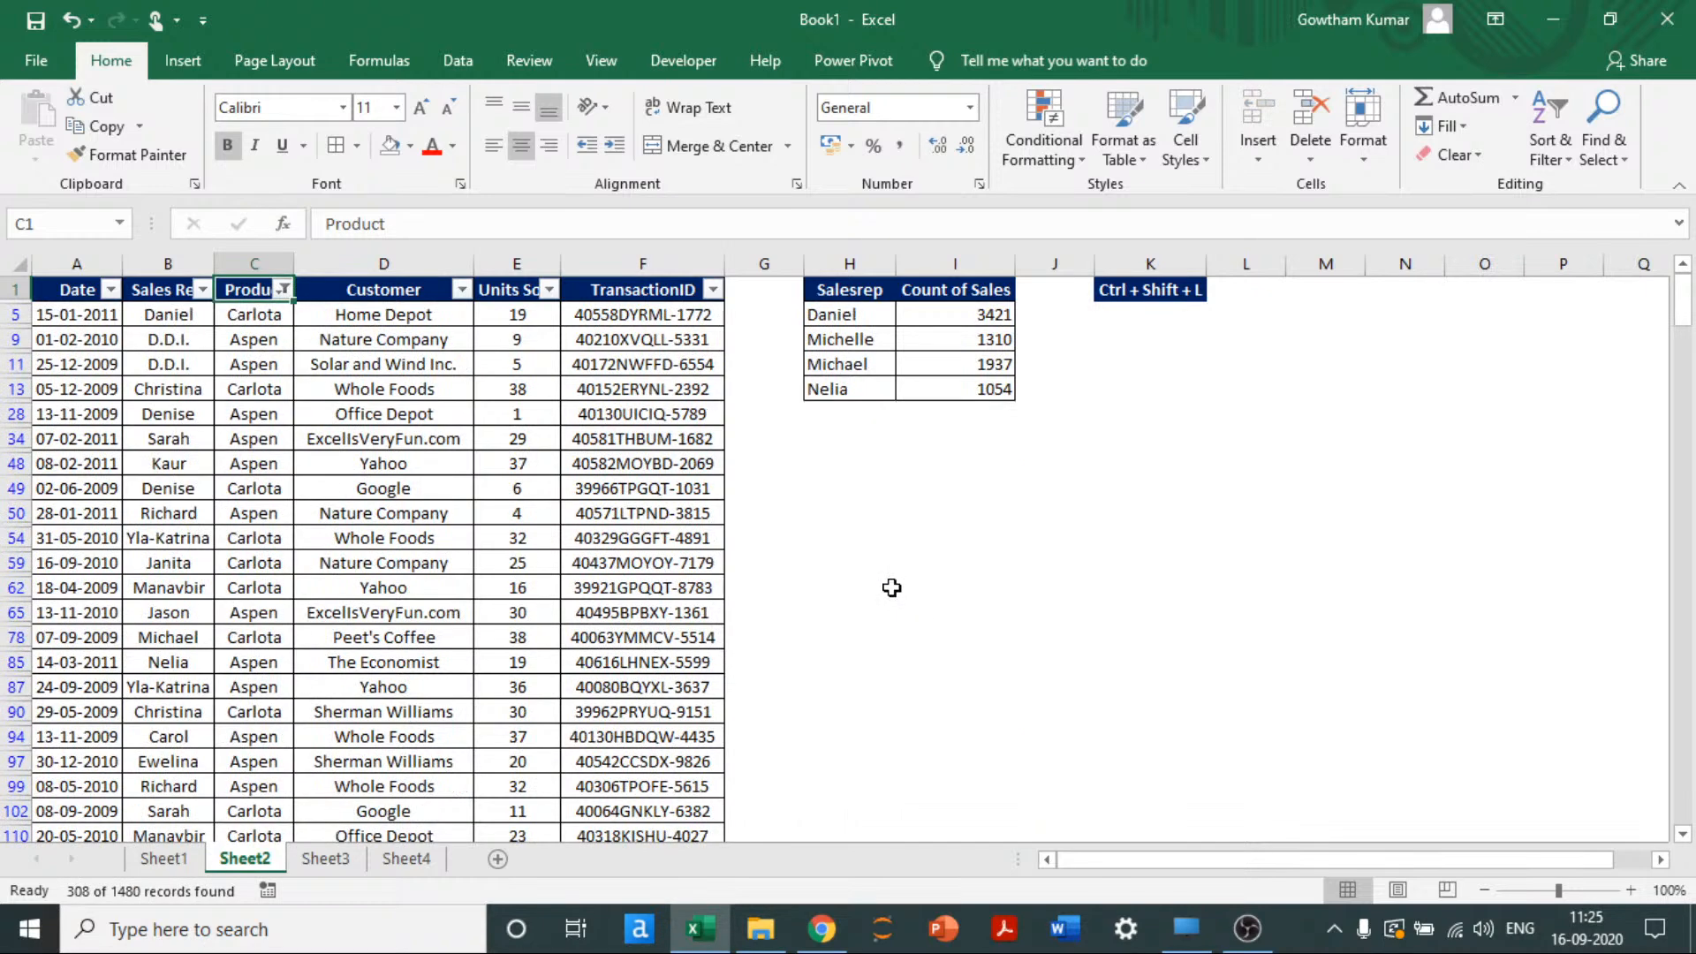
key(Down)
key(ctrl+shift+Down)
key(ctrl+Up)
Step: Deselect every product in the Product filter list
key(alt+Down)
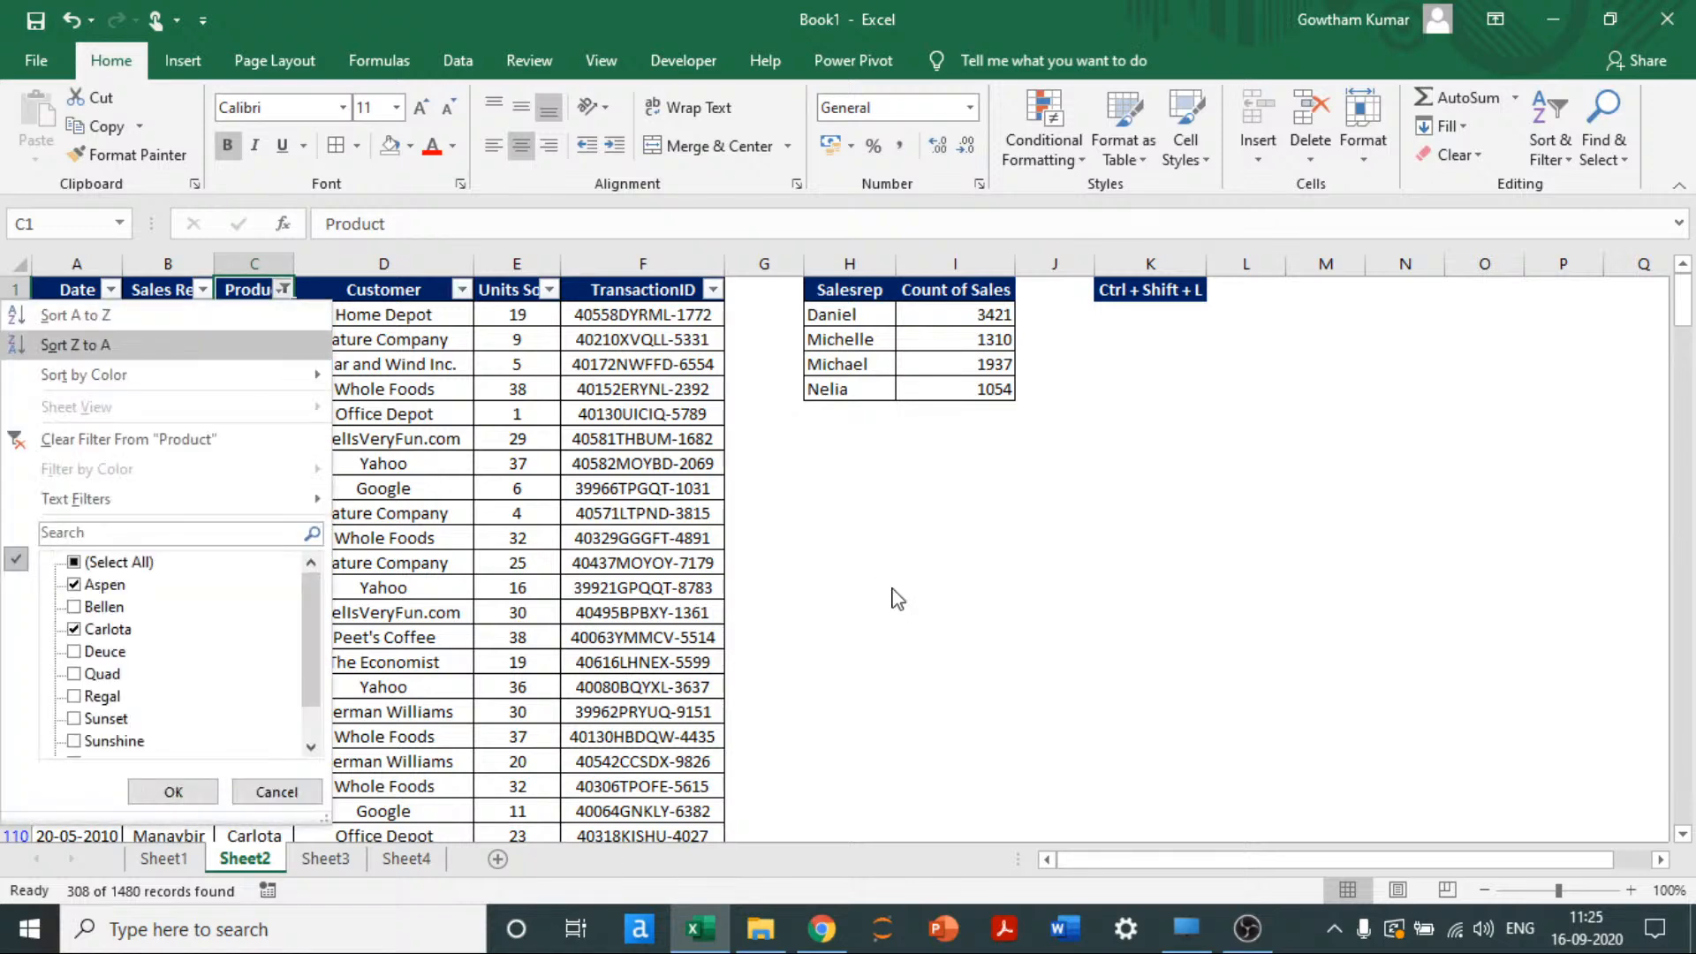
key(Down)
key(Down)
key(Down)
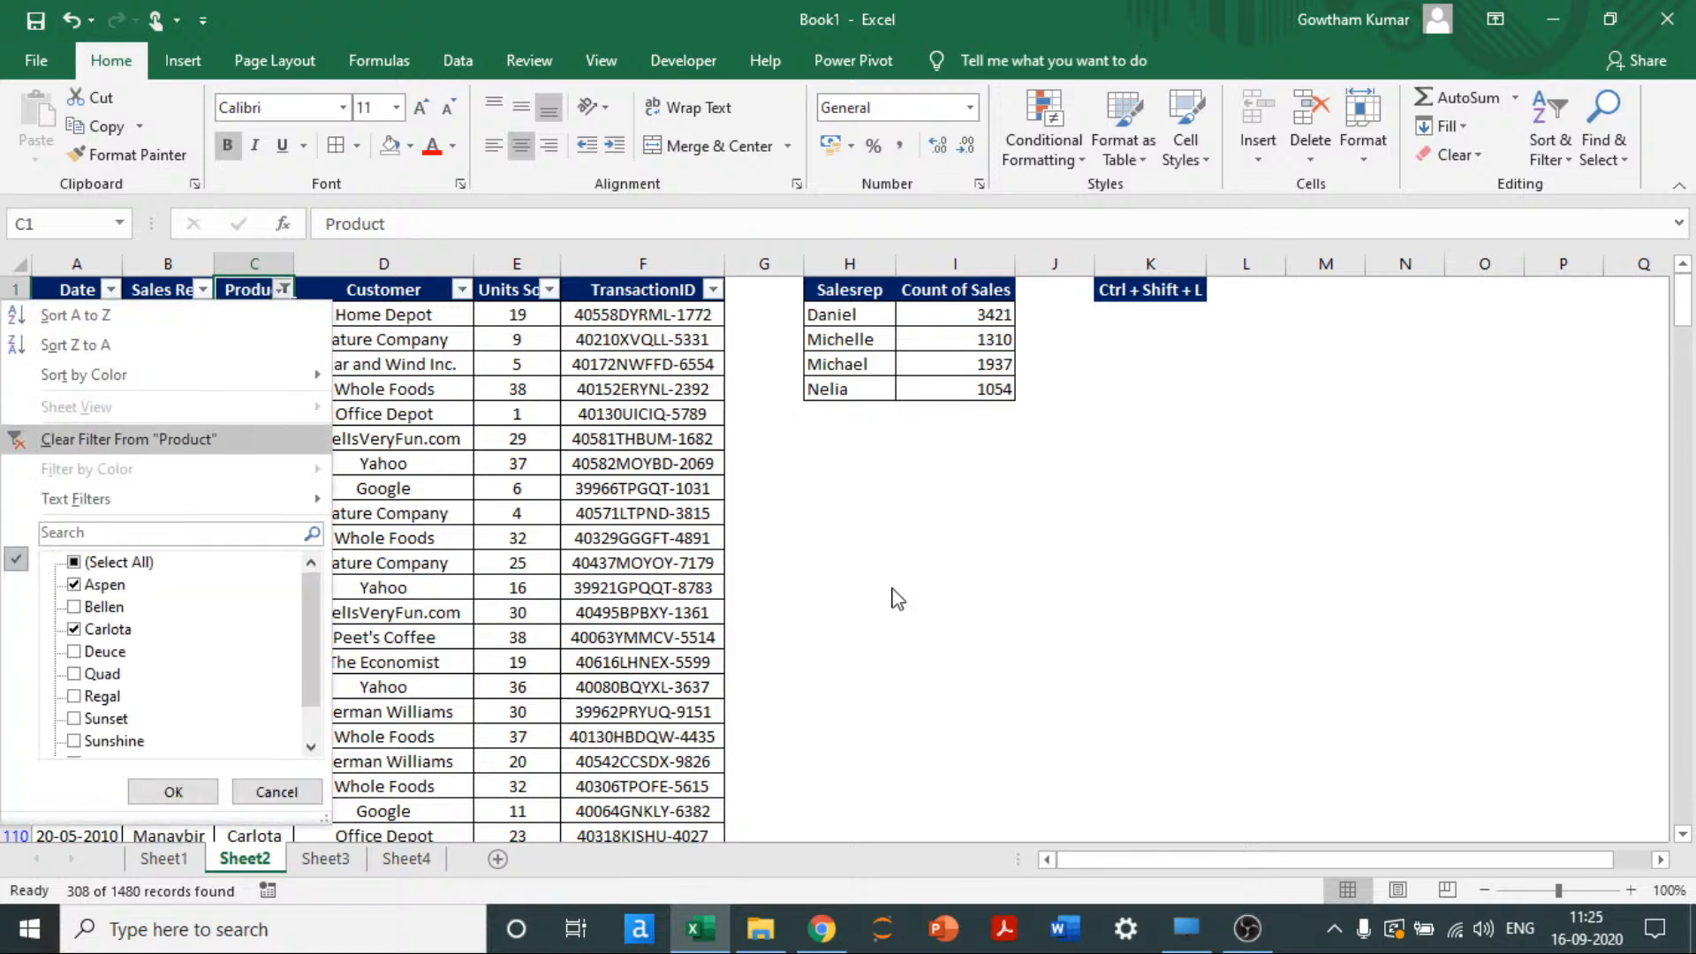
key(Down)
key(Down)
key(Down)
key(Down)
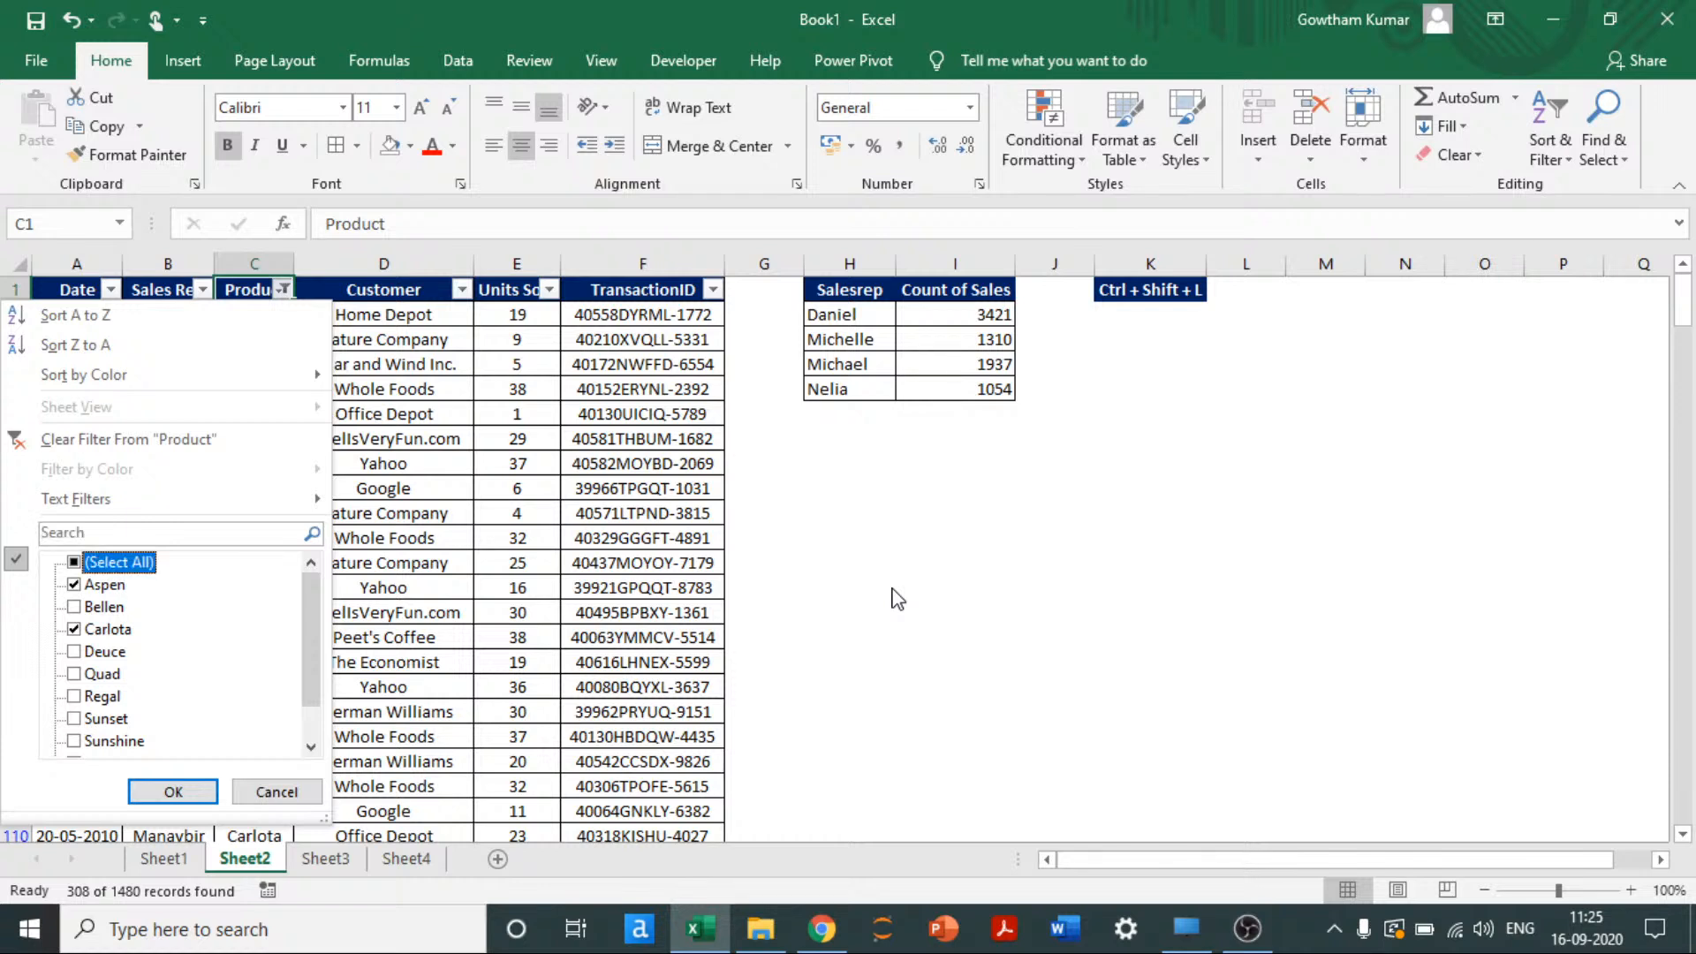
key(Down)
key(Up)
key(space)
key(Down)
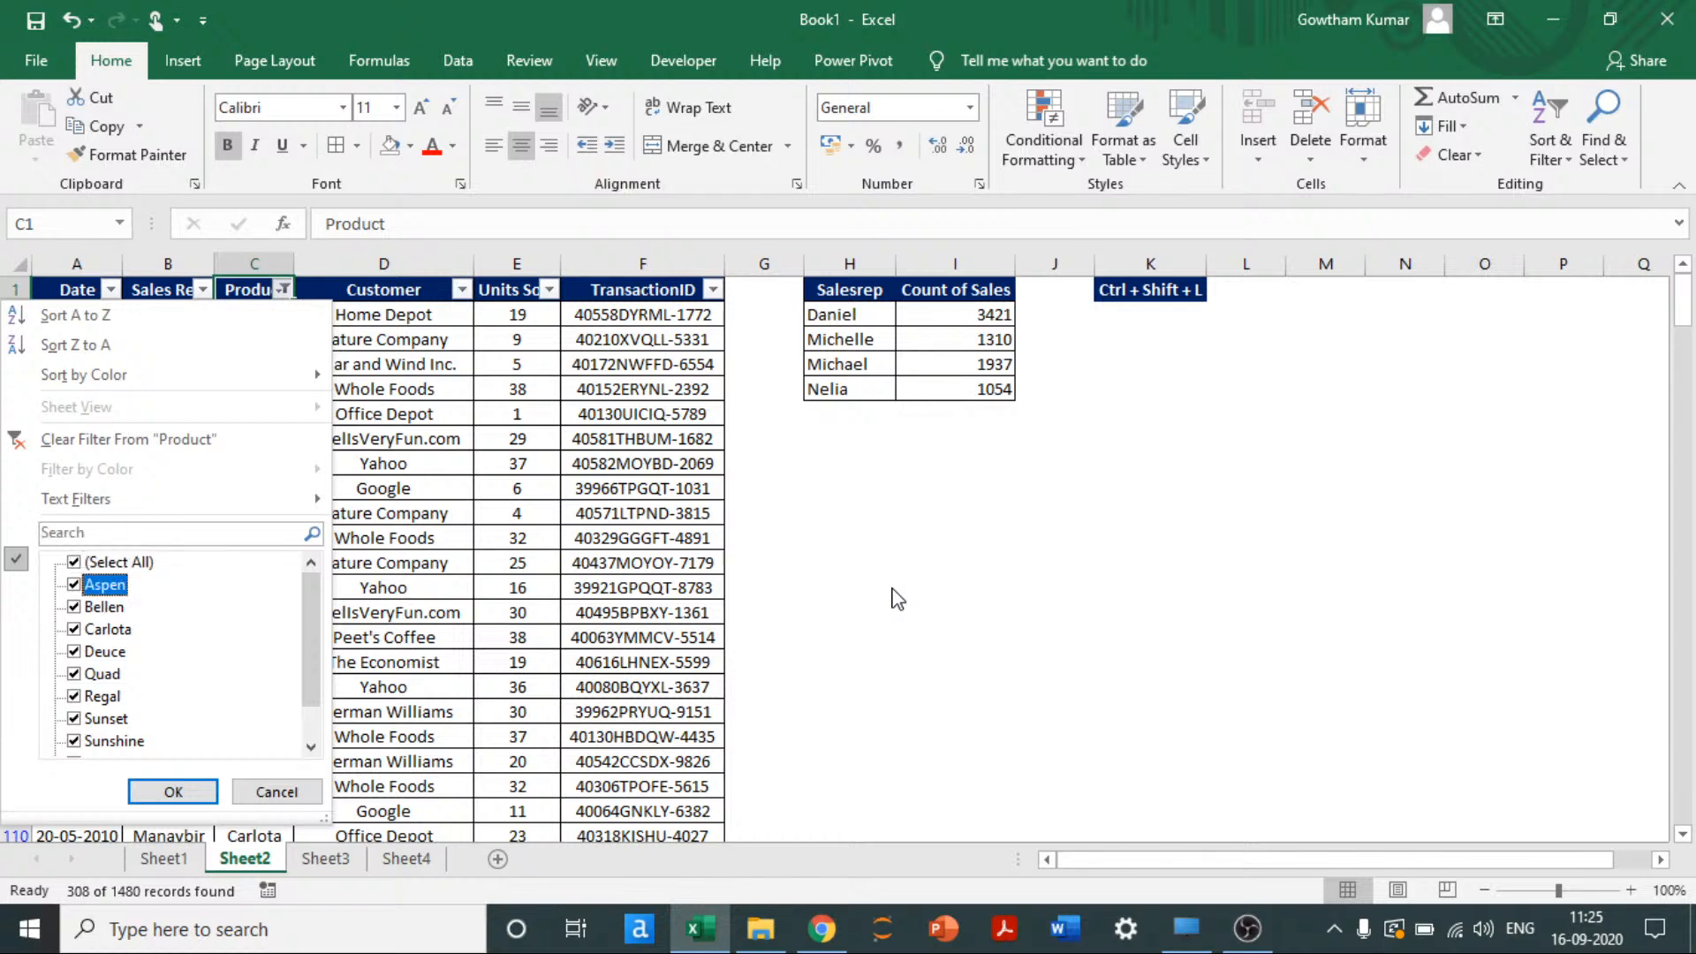
key(Up)
key(space)
Step: Filter the Product column to Aspen, Bellen, Carlota, Deuce, Quad and Regal
key(Down)
key(space)
key(Down)
key(space)
key(Down)
key(space)
key(Down)
key(space)
key(Down)
key(space)
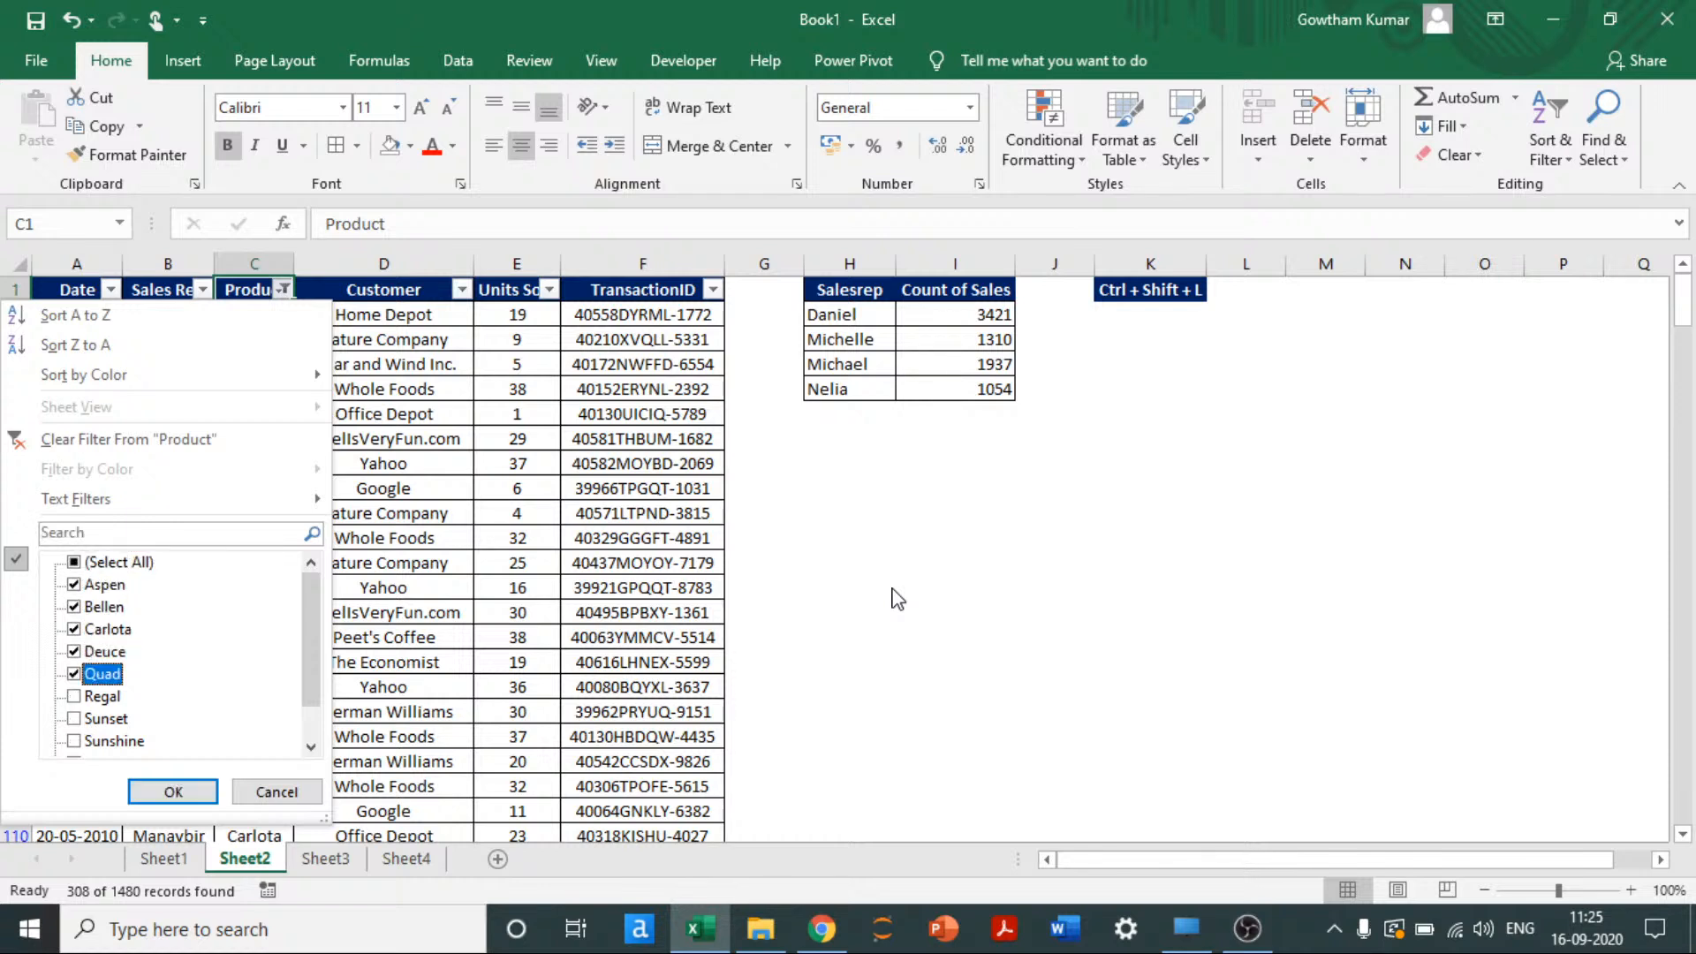
key(Down)
key(space)
key(Return)
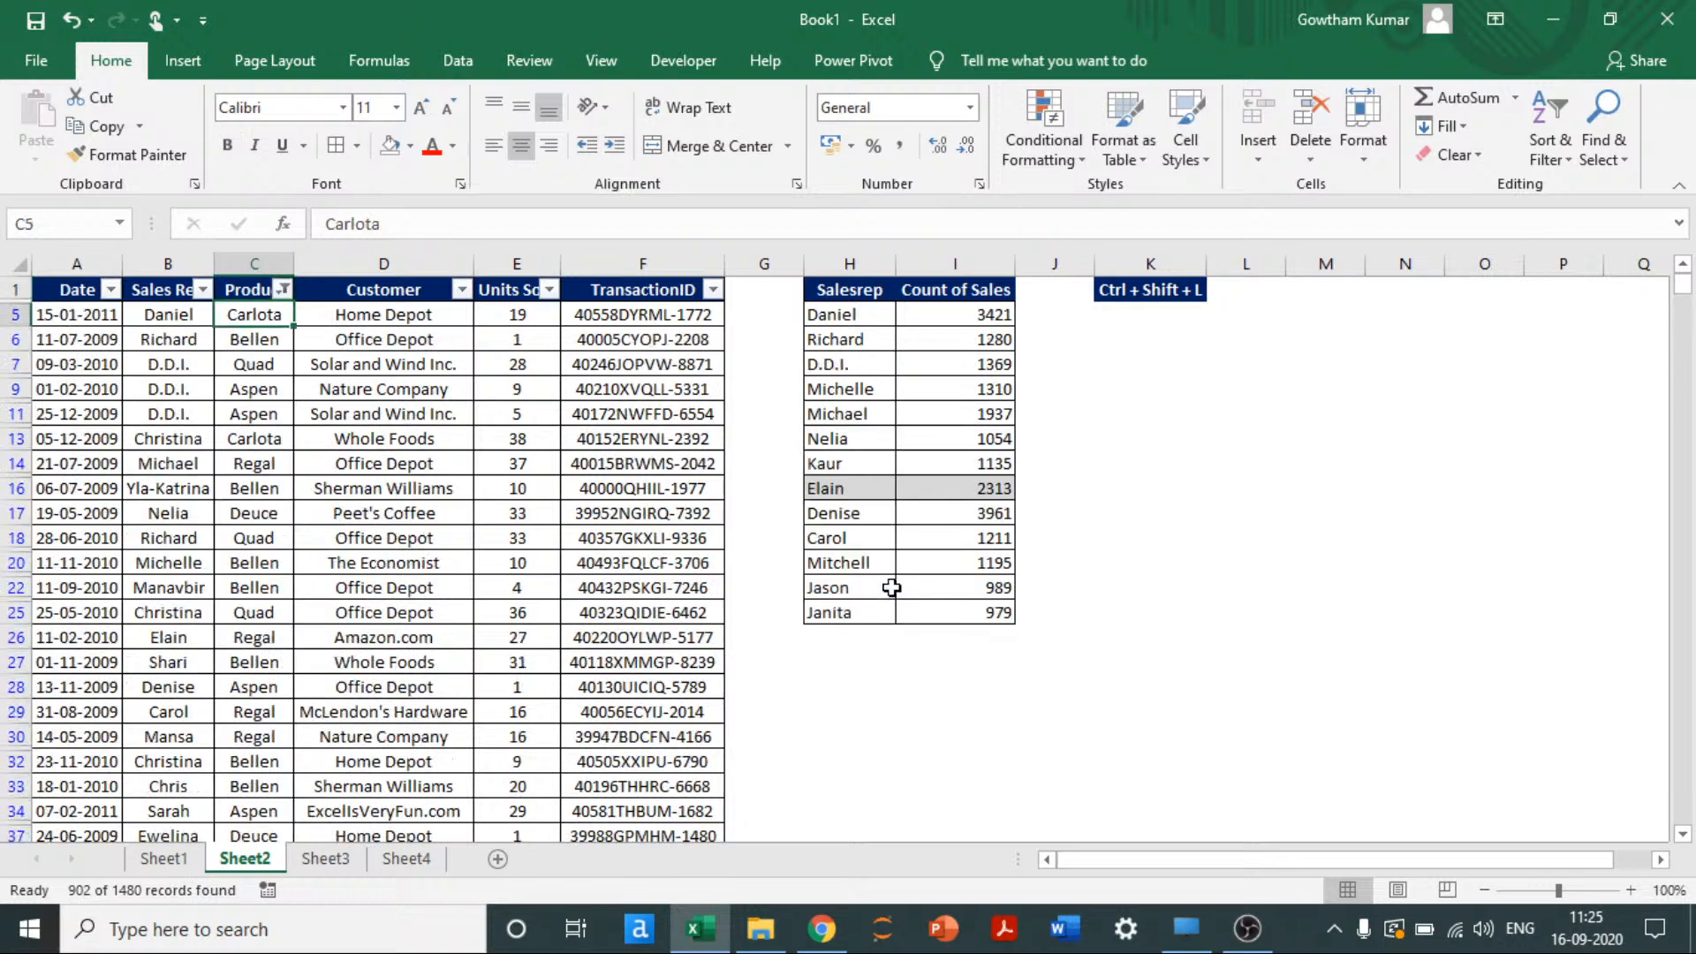
Step: Reselect all products in the Product filter list, look through the entries, and cancel without applying
key(Up)
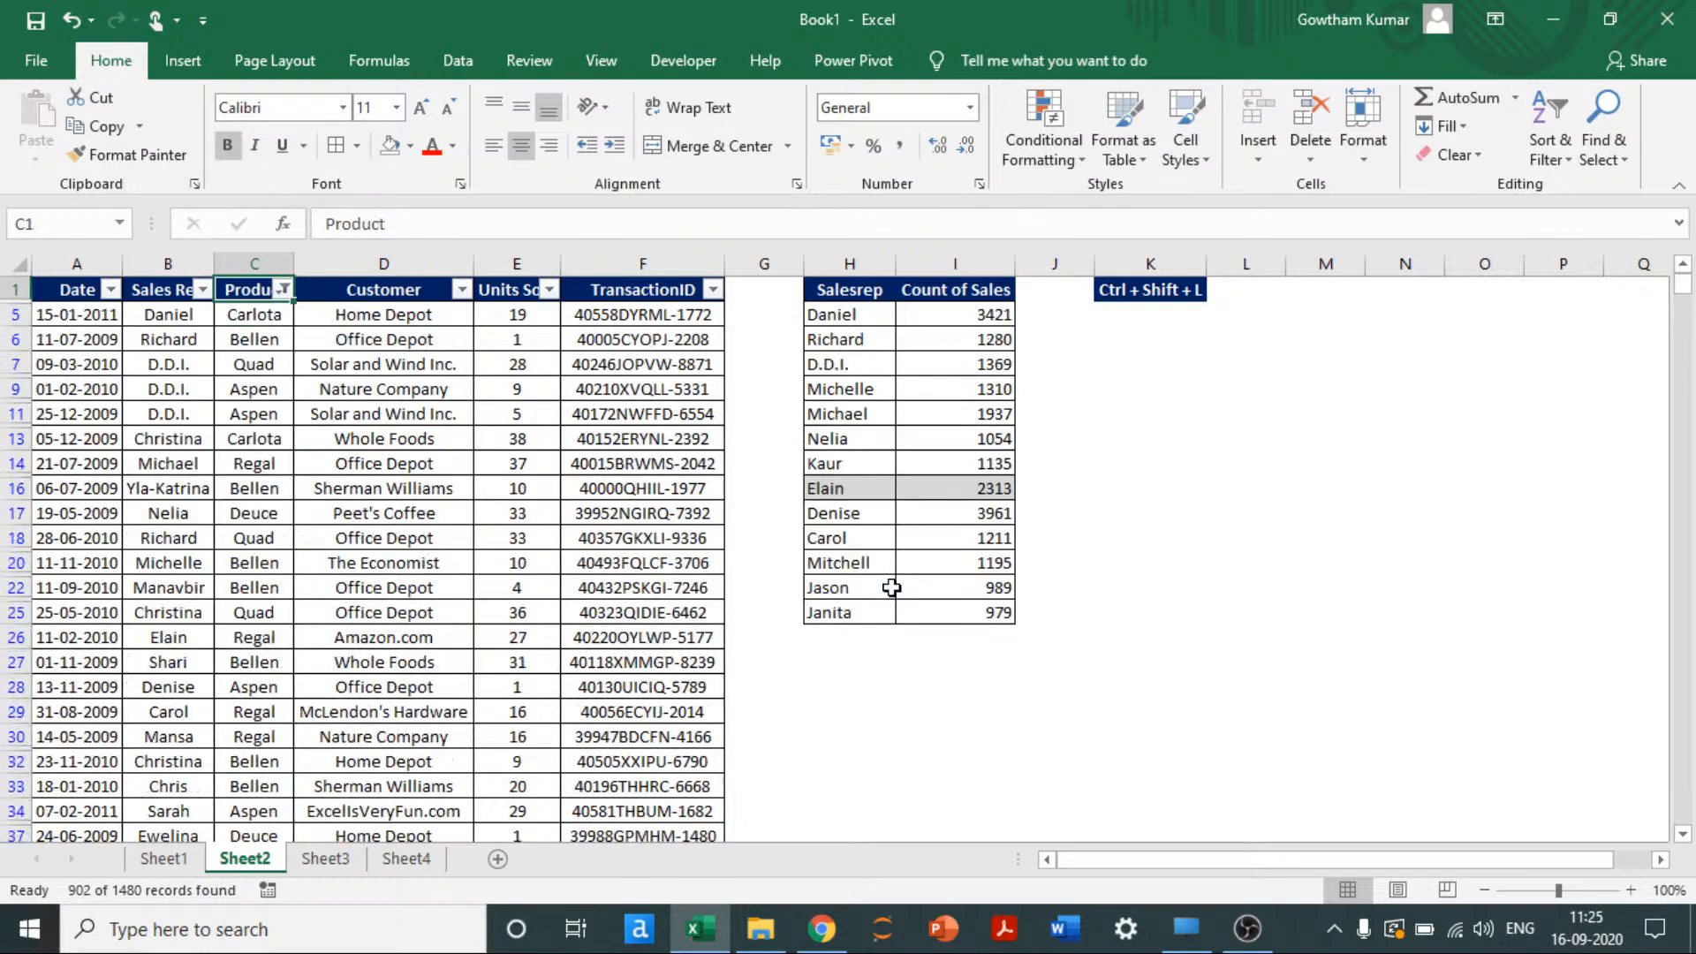
key(alt+Down)
key(Down)
key(Down)
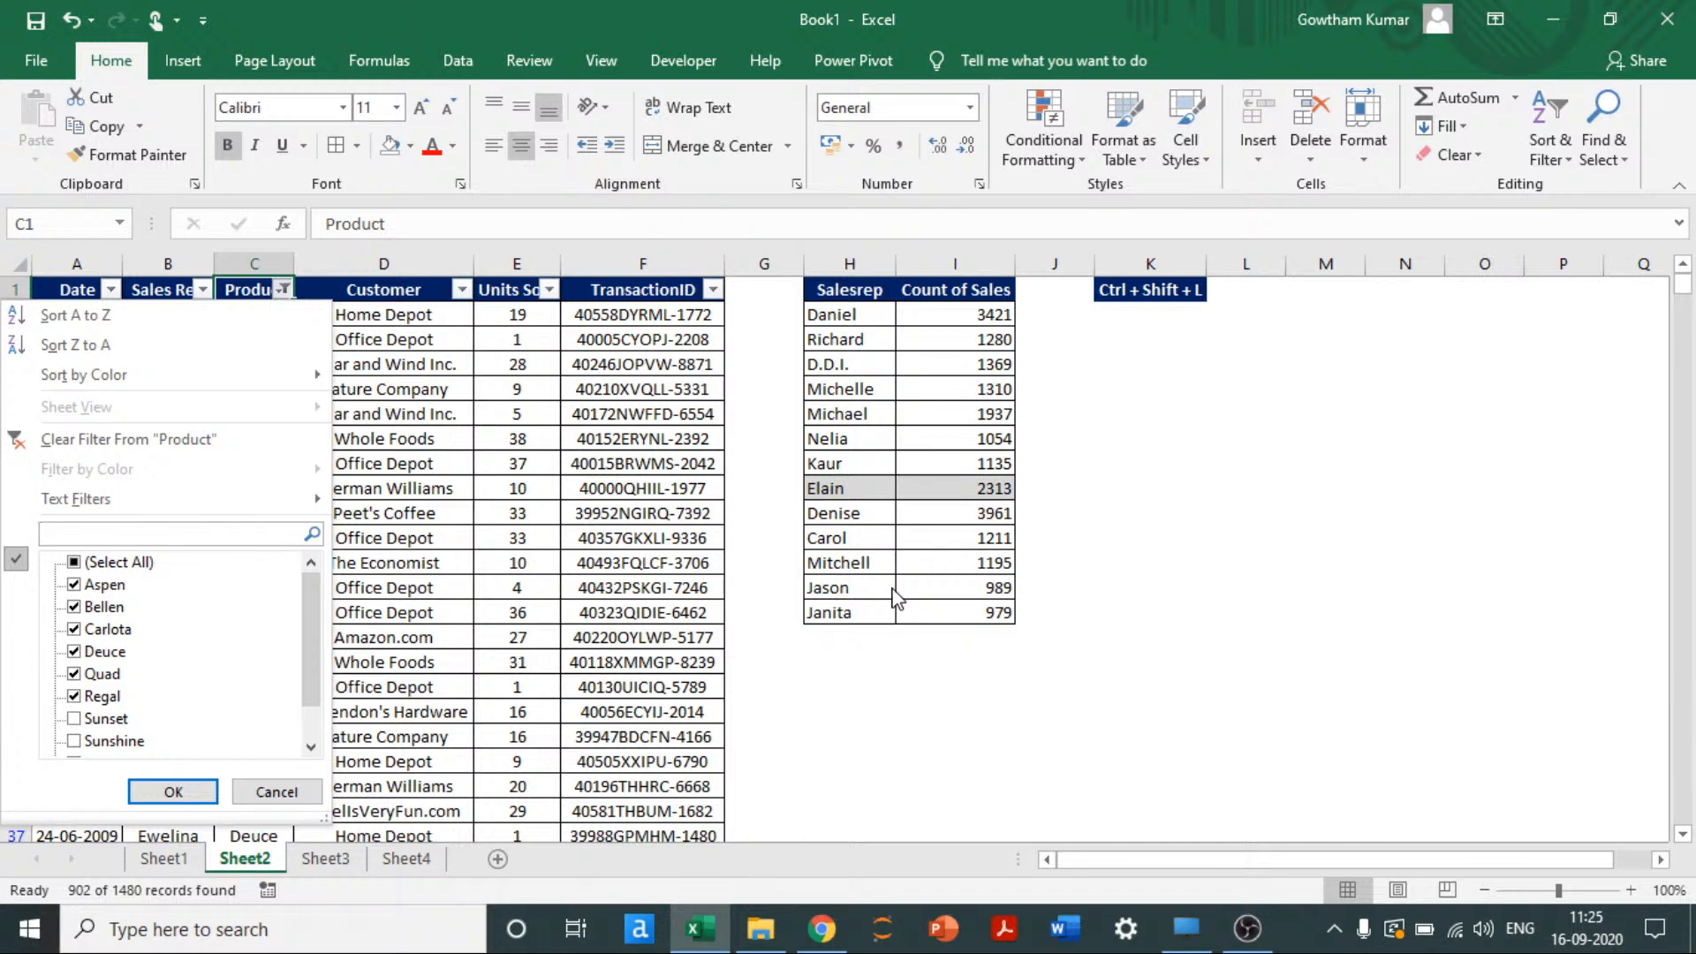
key(Down)
key(space)
key(End)
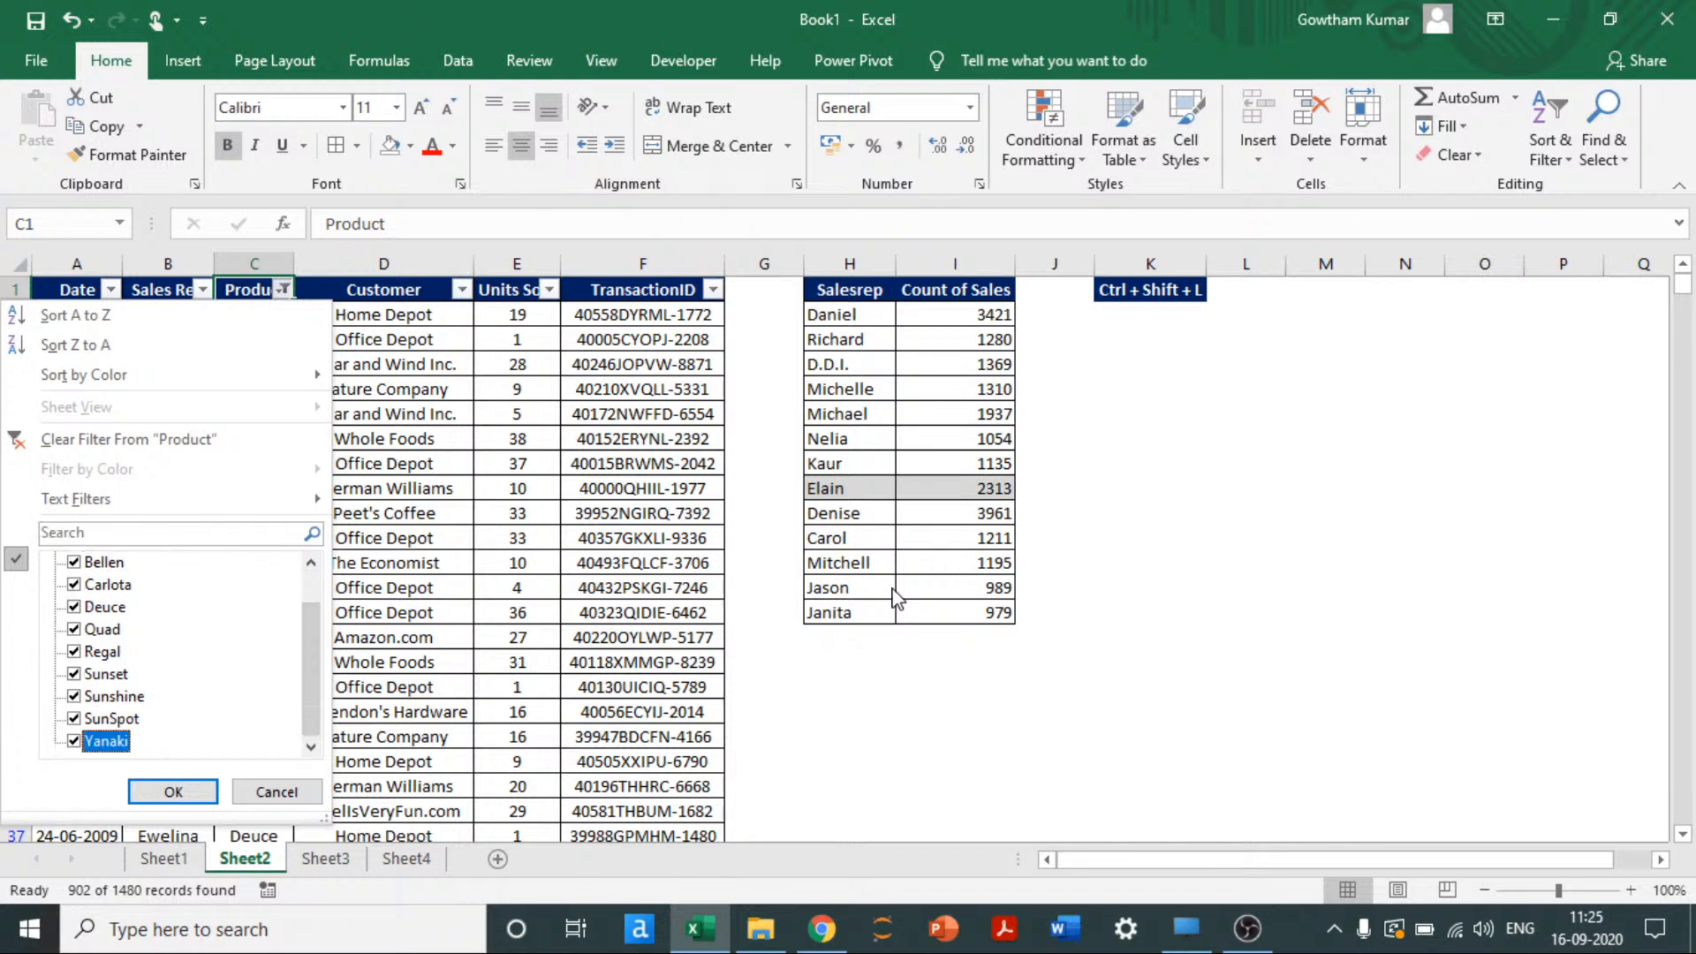
key(Up)
key(Up)
key(Up)
key(Up)
key(Up)
key(Up)
key(Up)
key(Up)
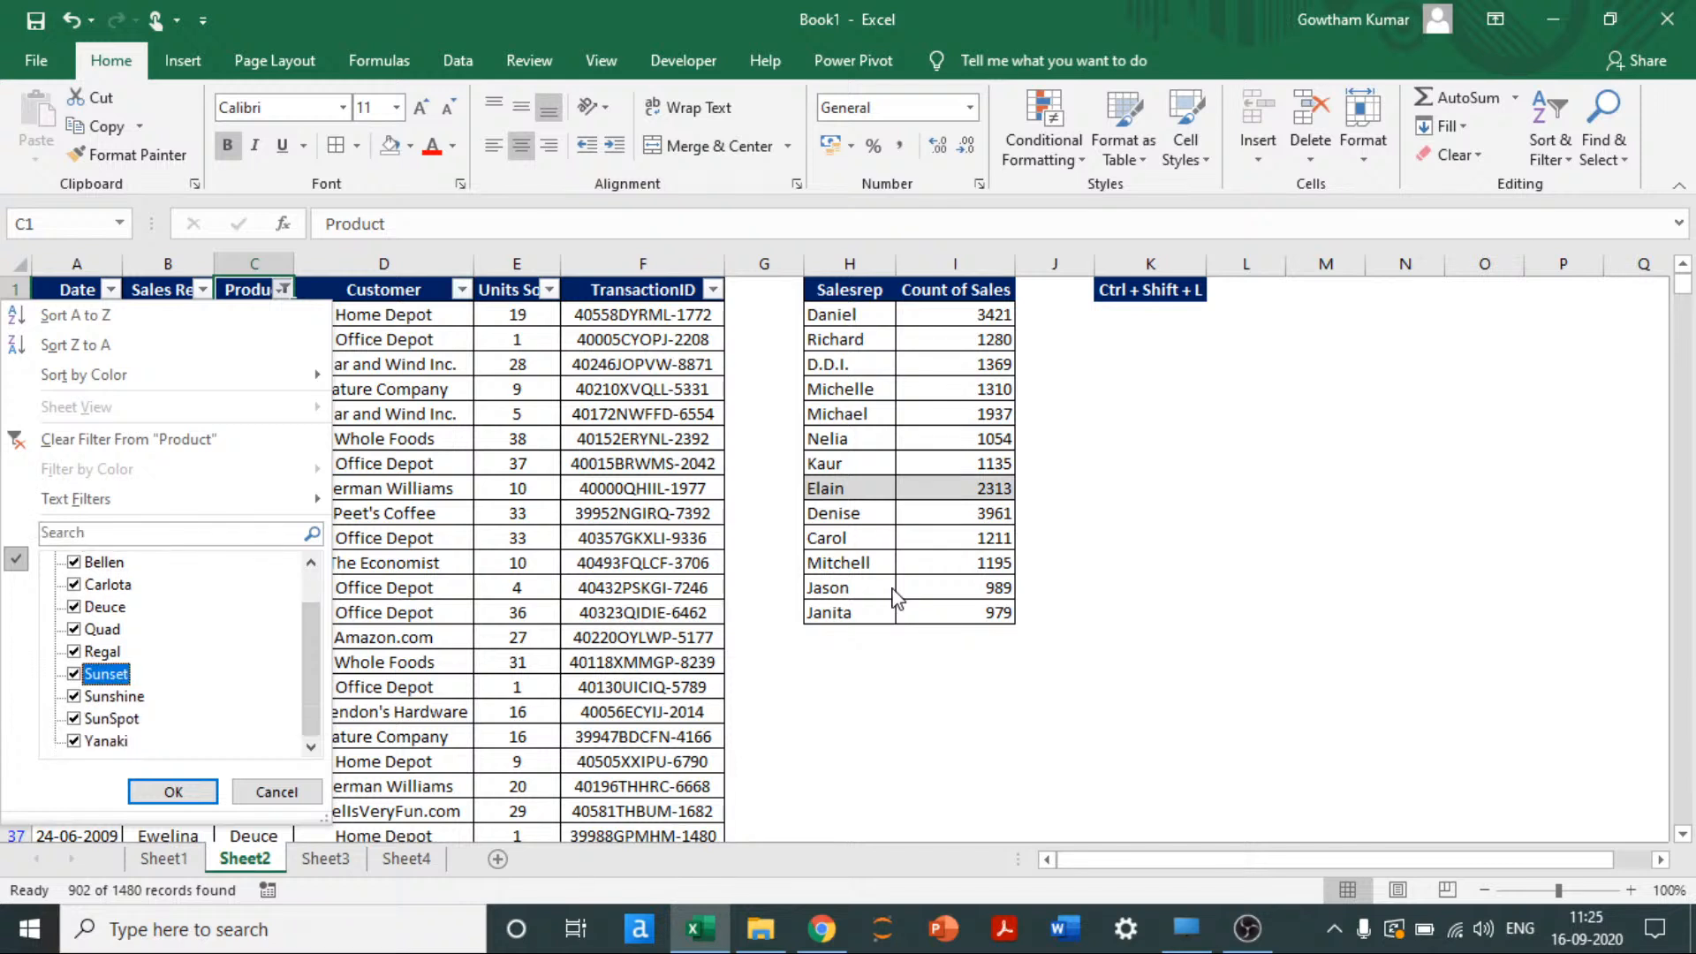
key(Up)
key(Up)
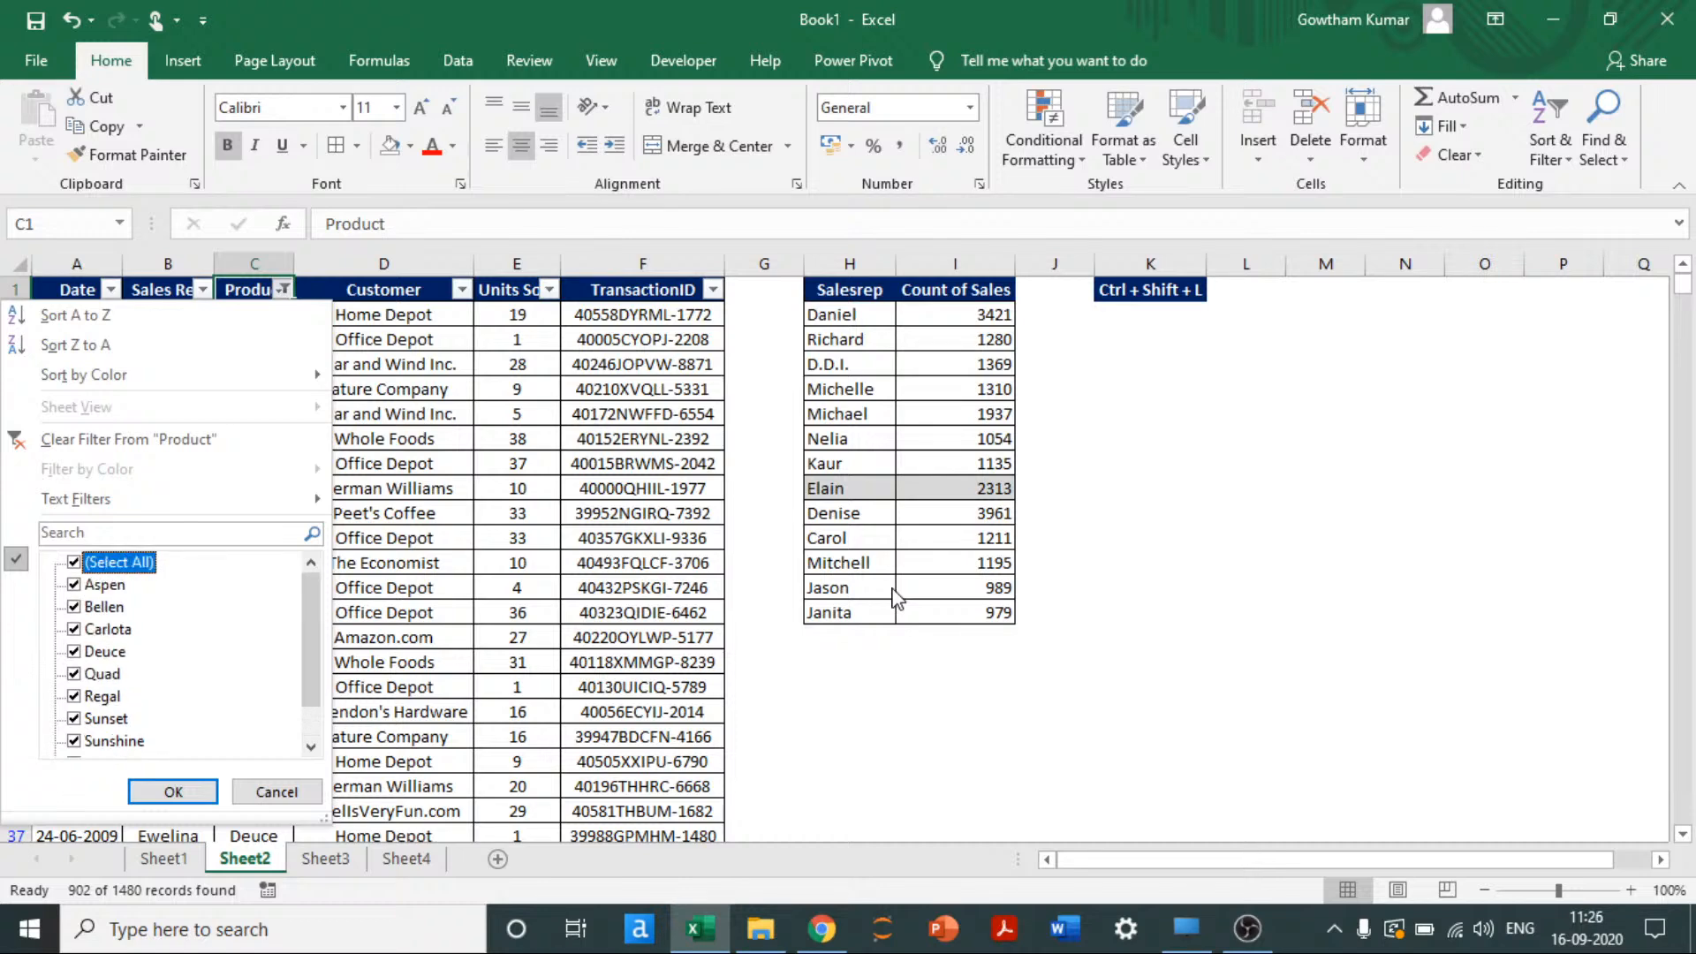
key(Escape)
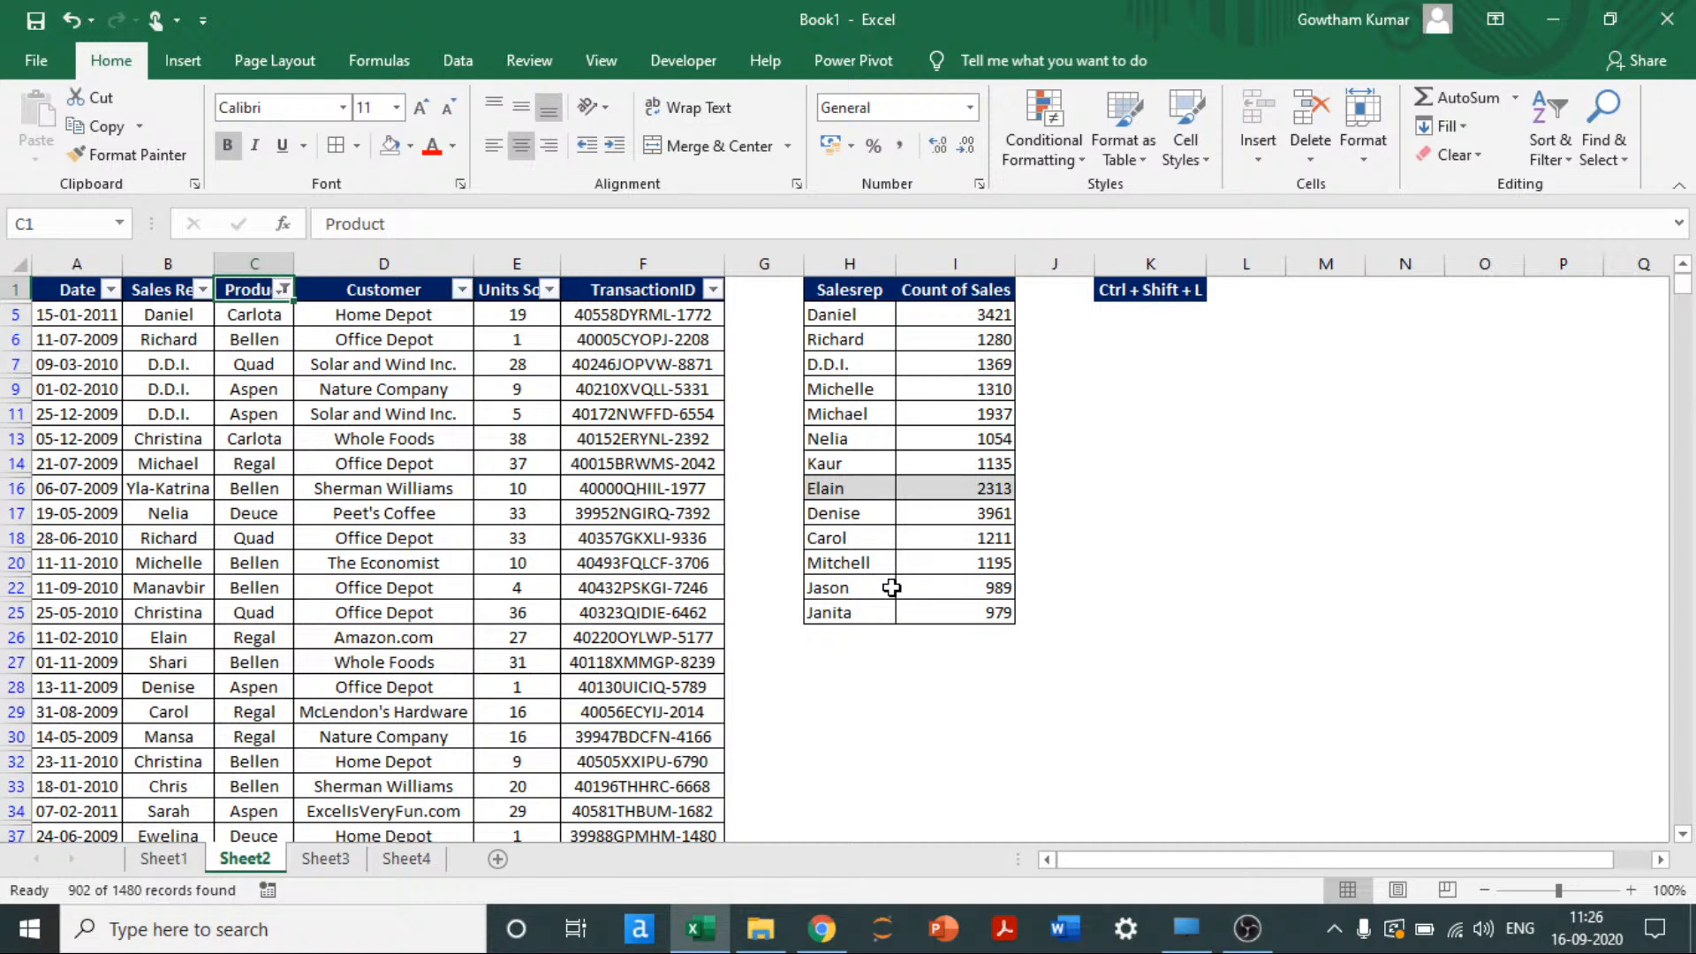
Step: Examine the values in the Units Sold filter list down to the last one, leaving all values selected
key(Right)
key(Right)
key(alt+Down)
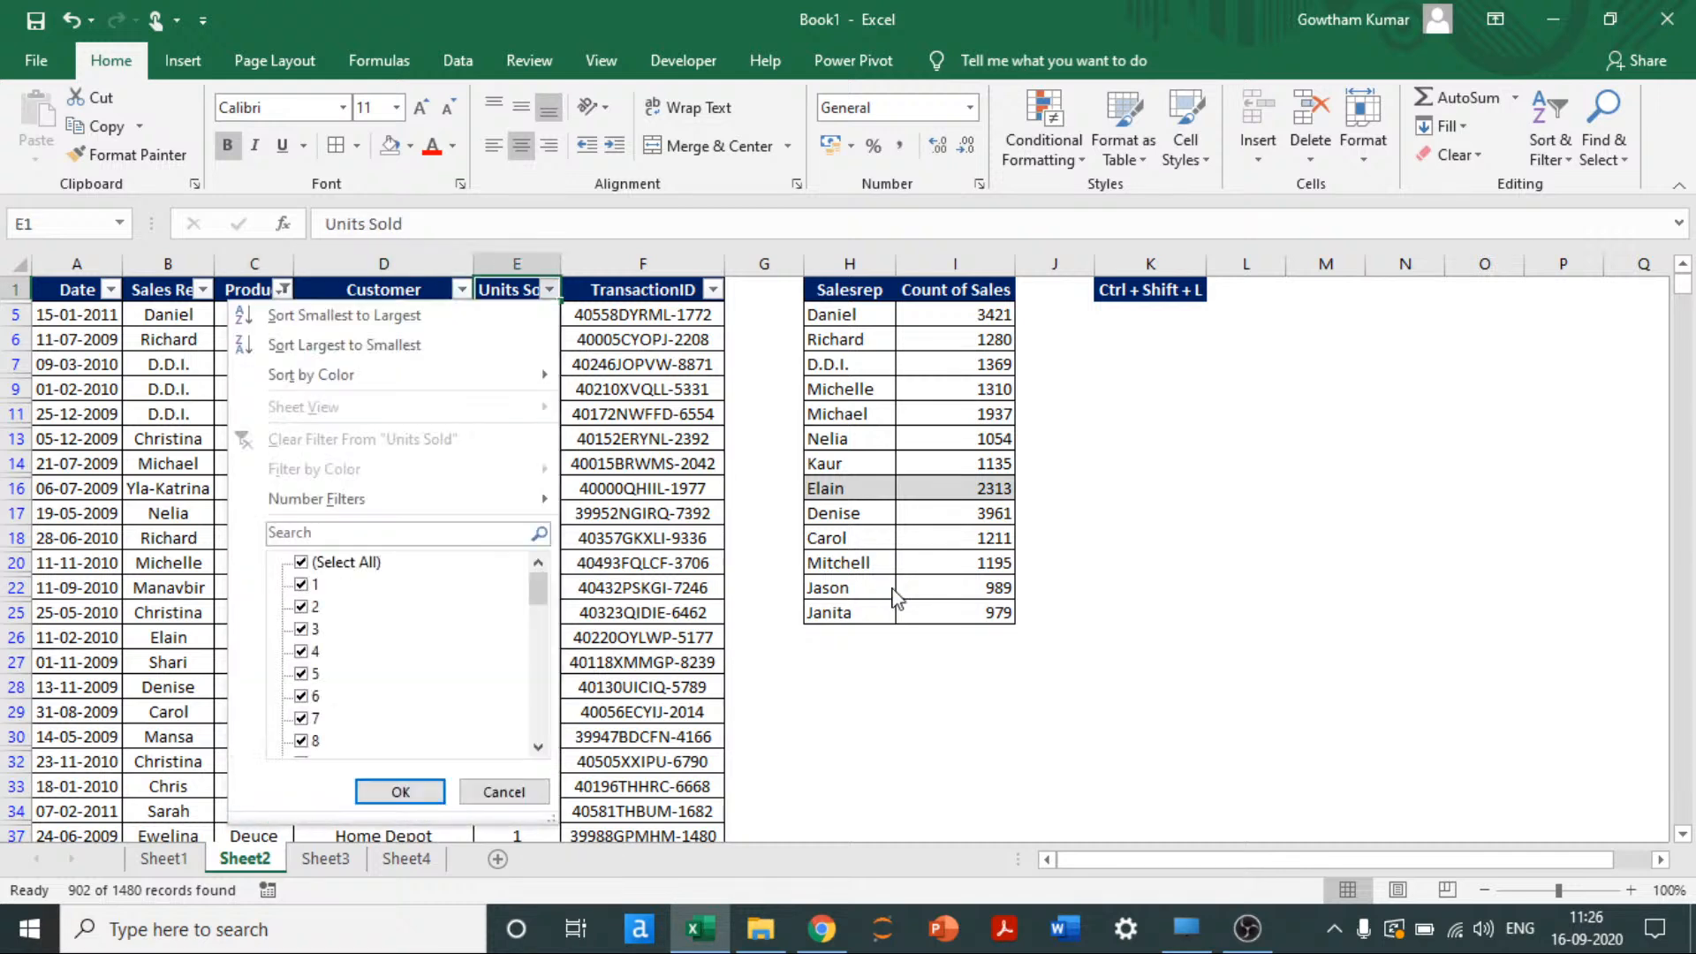
key(Down)
key(Down)
key(Down)
key(Down)
key(Down)
key(Down)
key(Down)
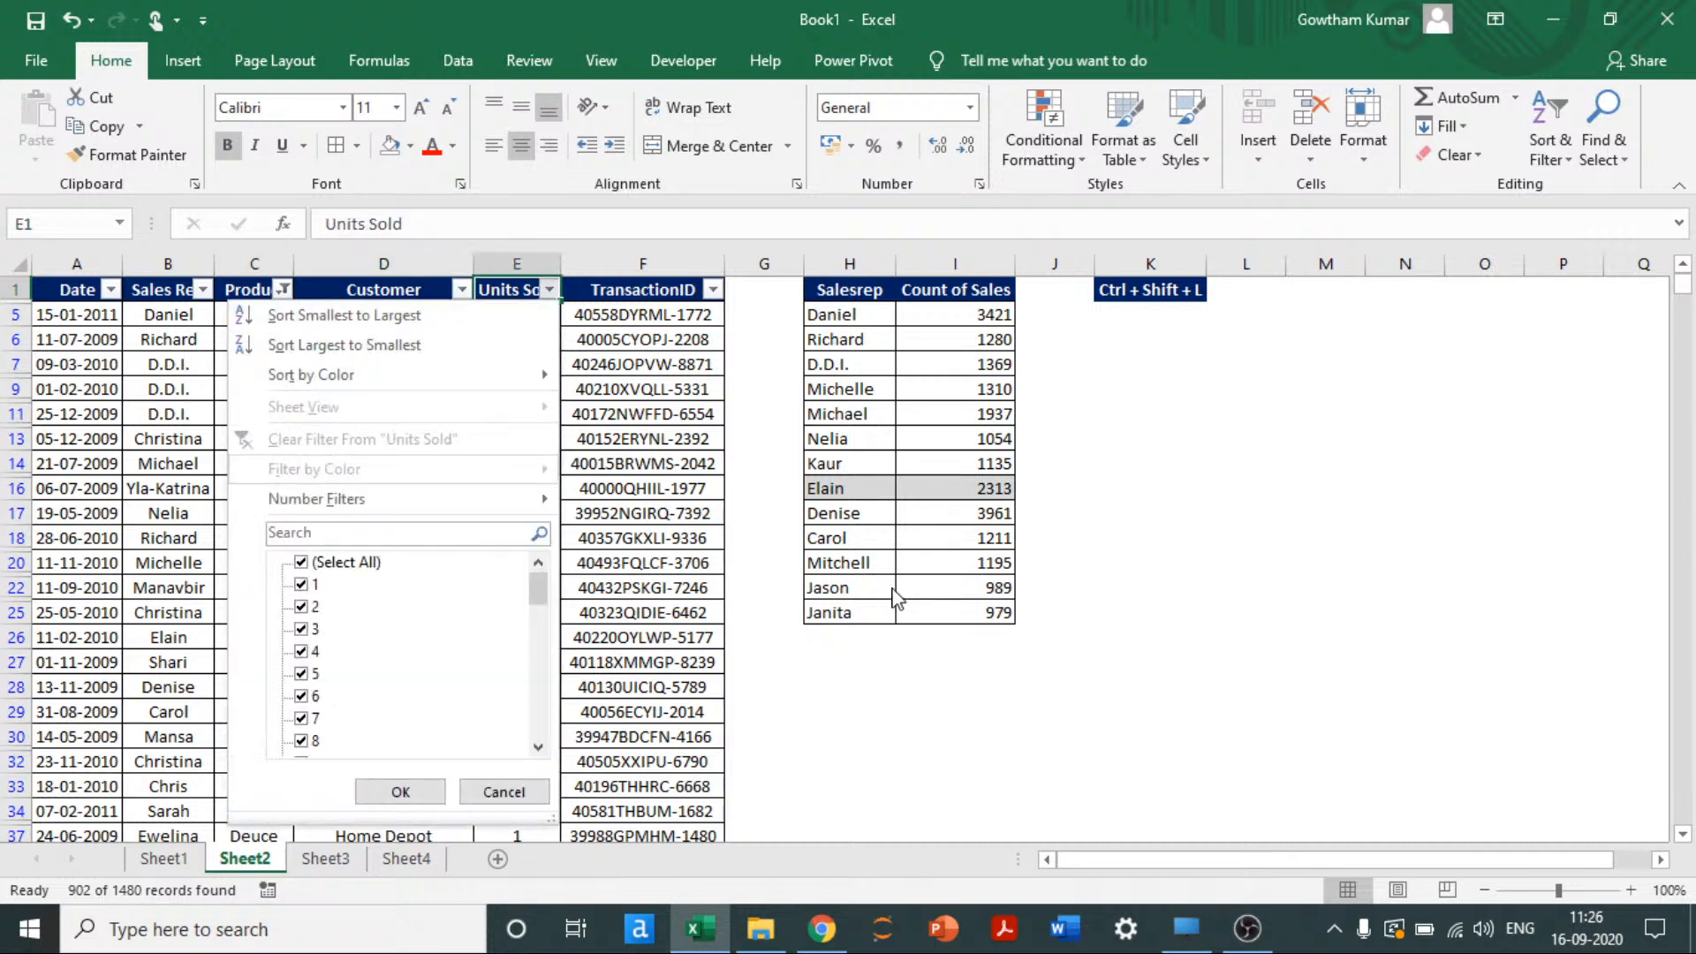
key(Down)
key(Down)
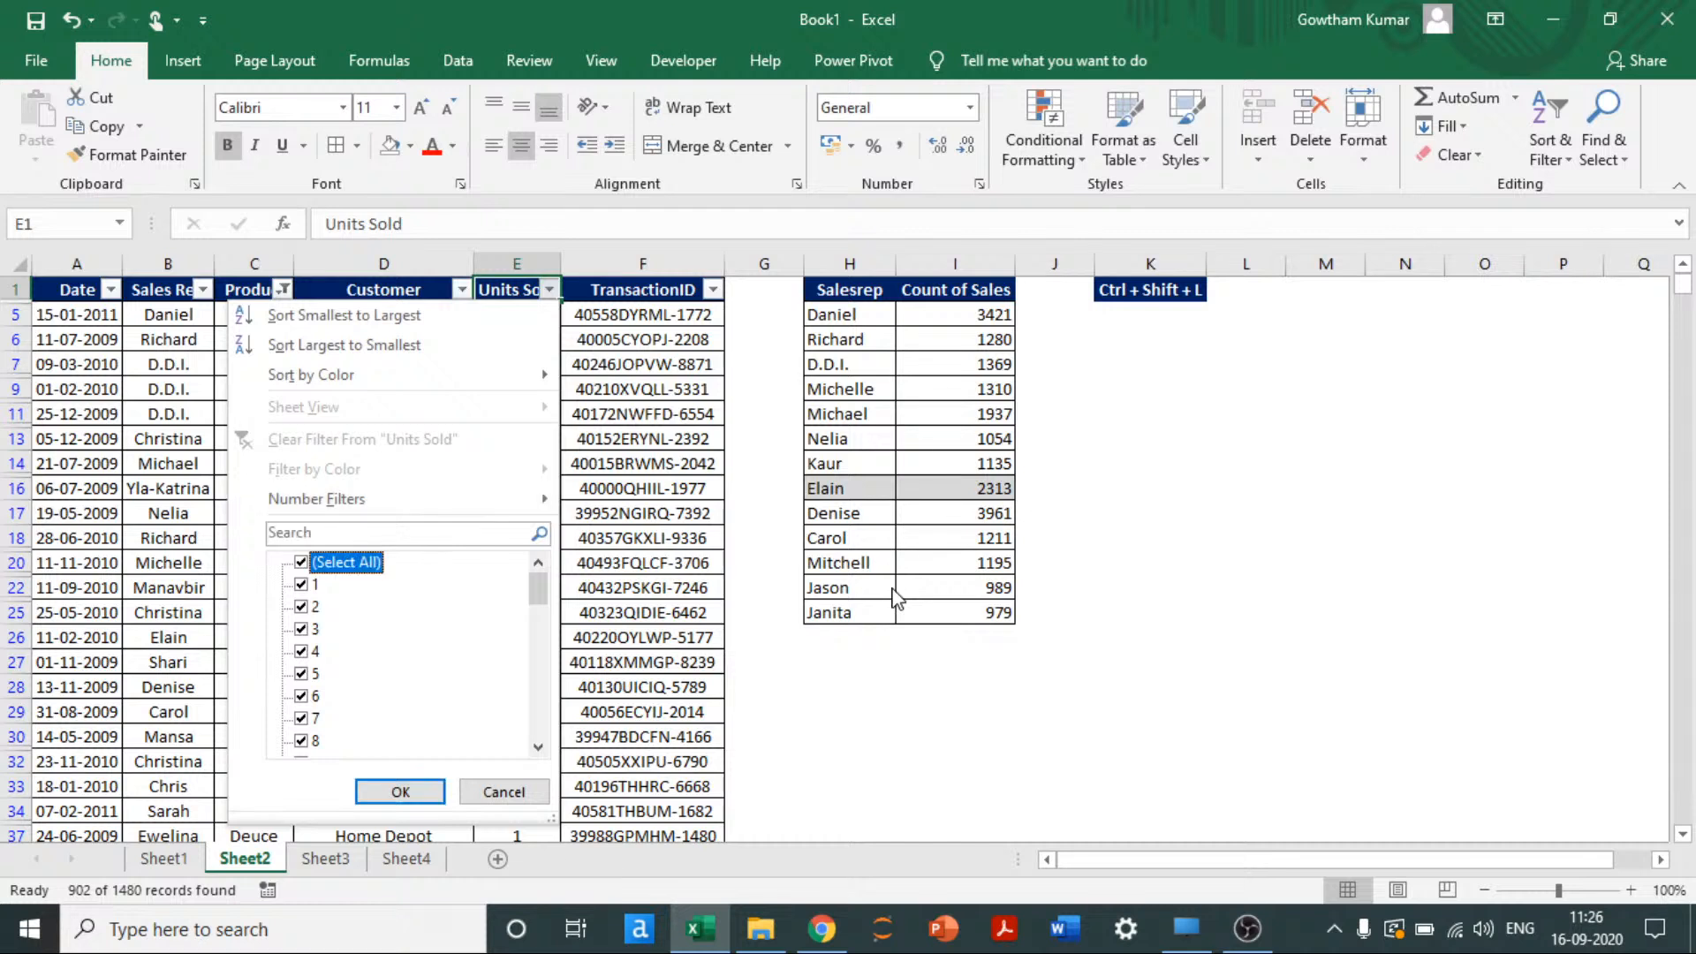
key(space)
key(End)
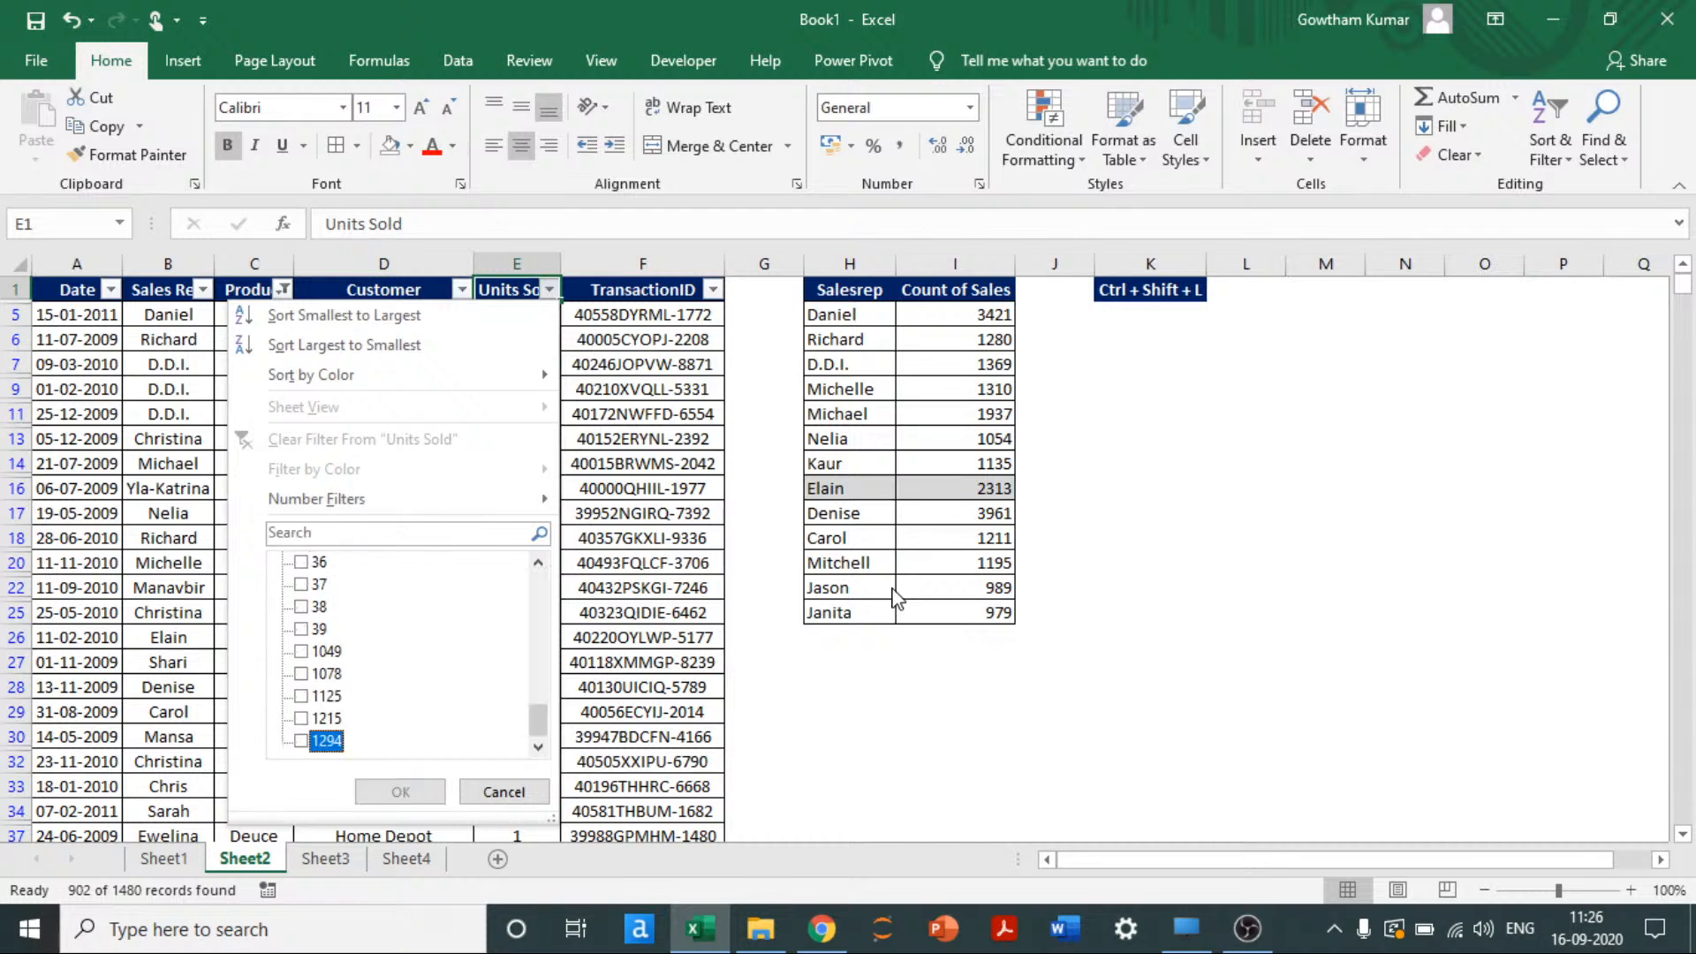
key(Home)
key(space)
Step: Filter Units Sold with the number condition equals 10, and check the filtered values down the column
key(Up)
key(Up)
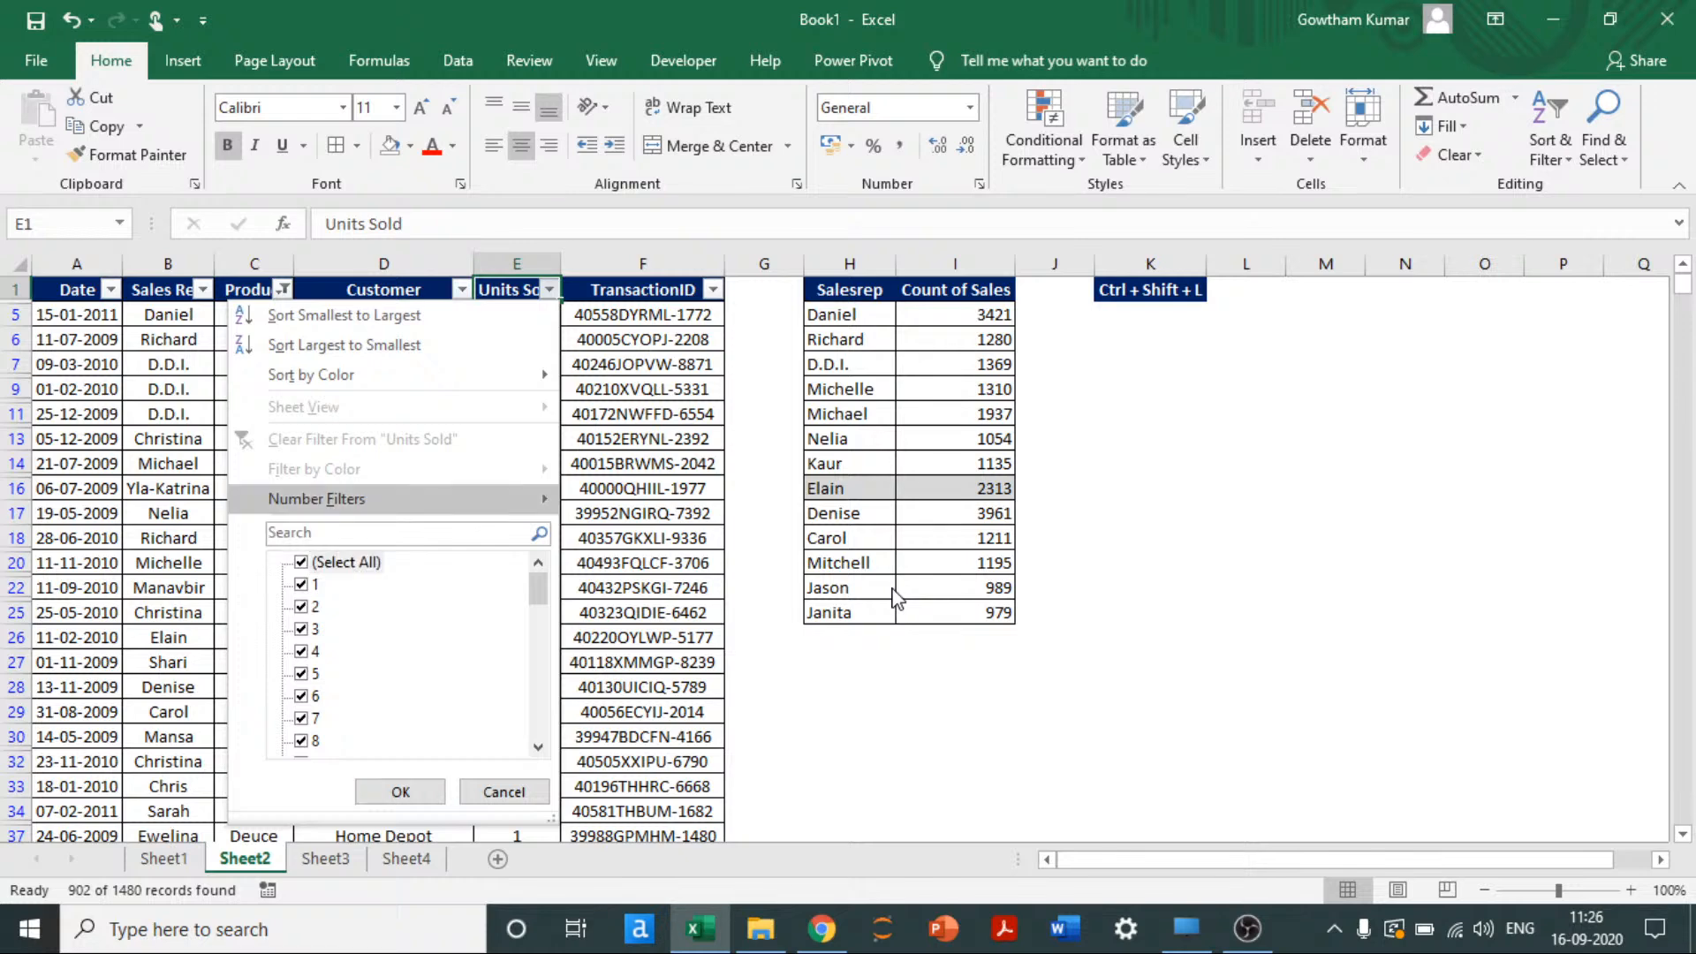
key(Right)
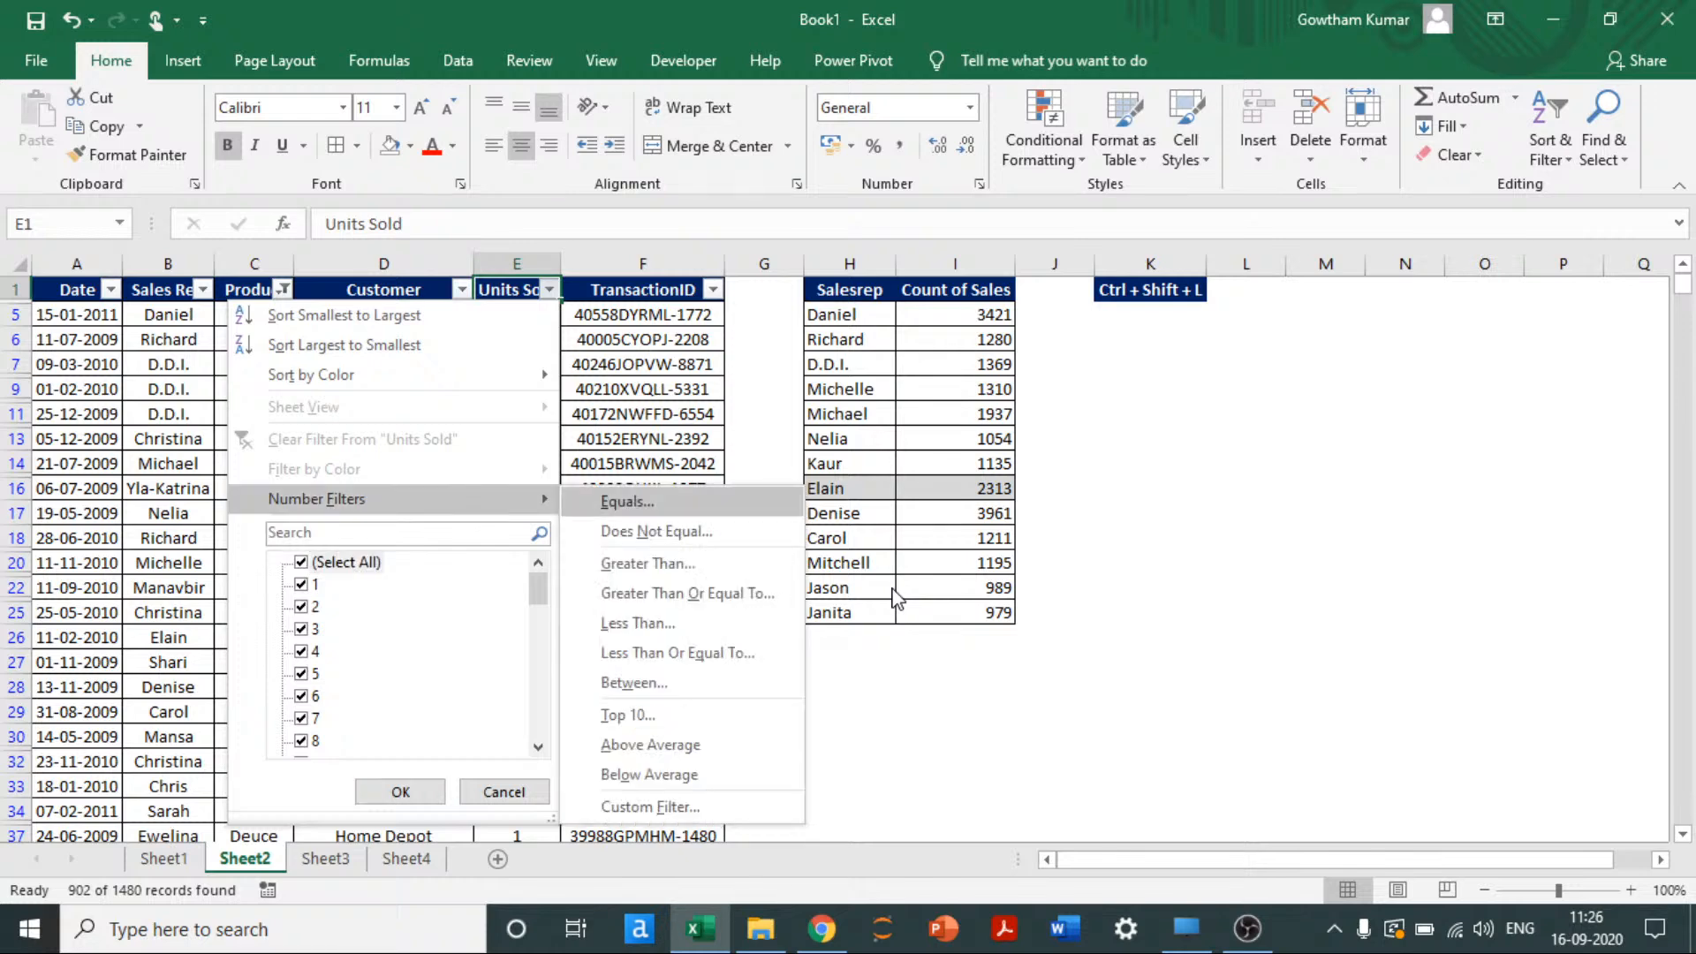
key(Return)
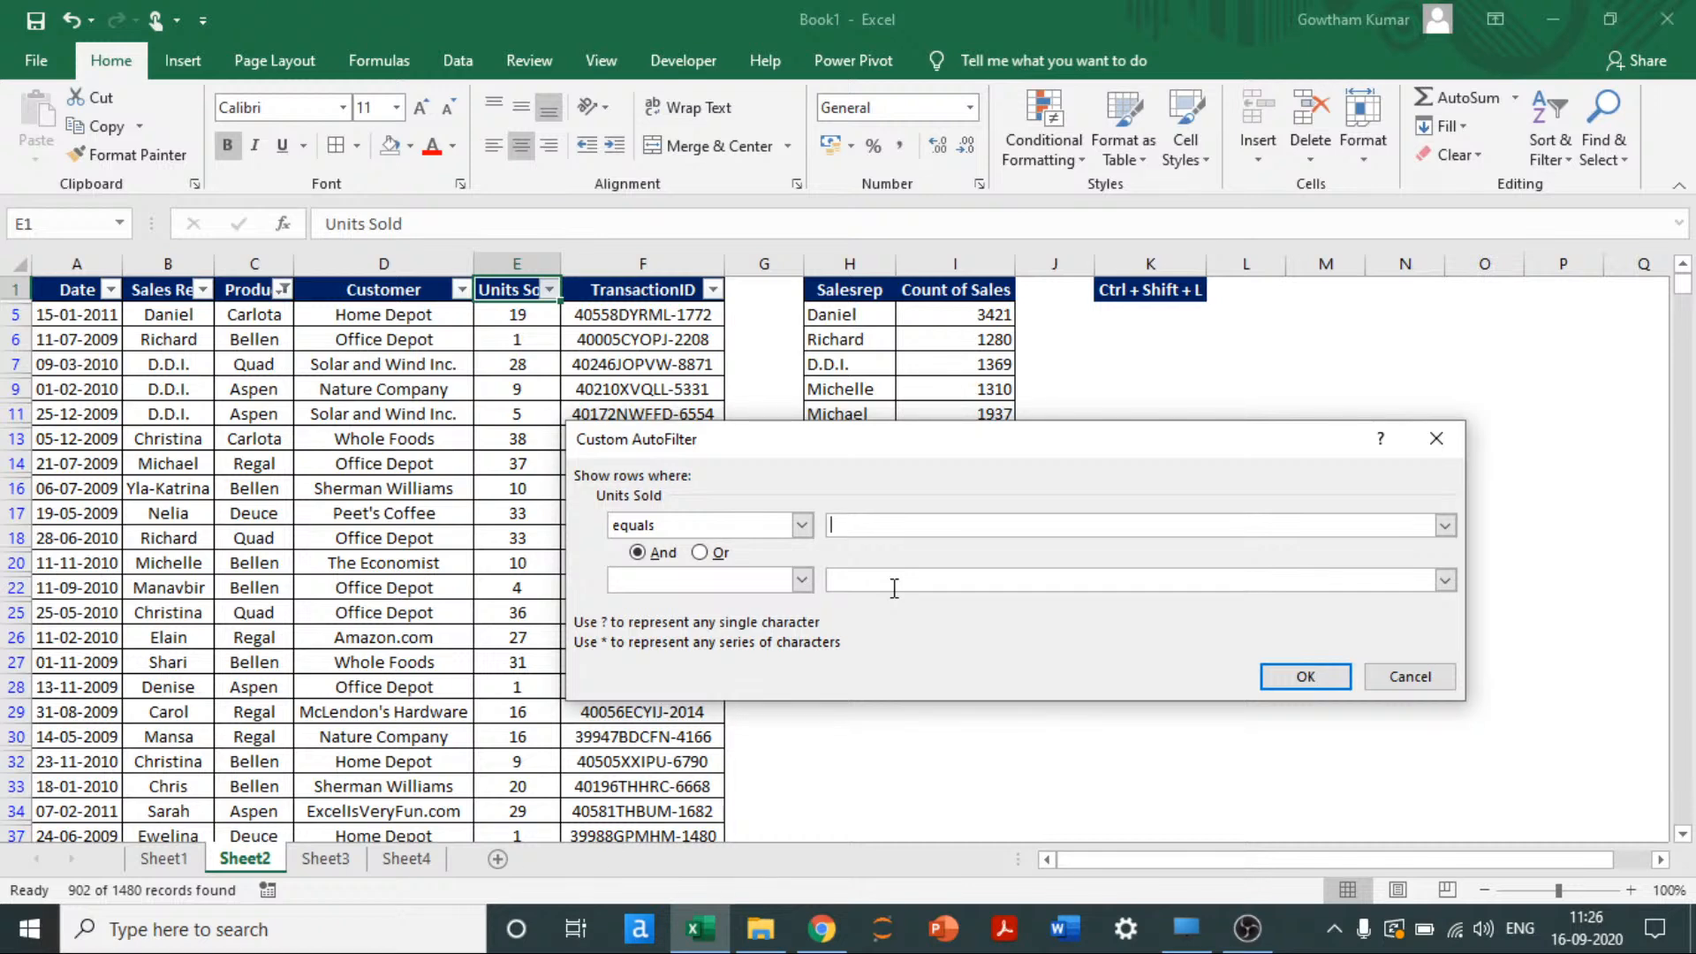
text(10)
key(Return)
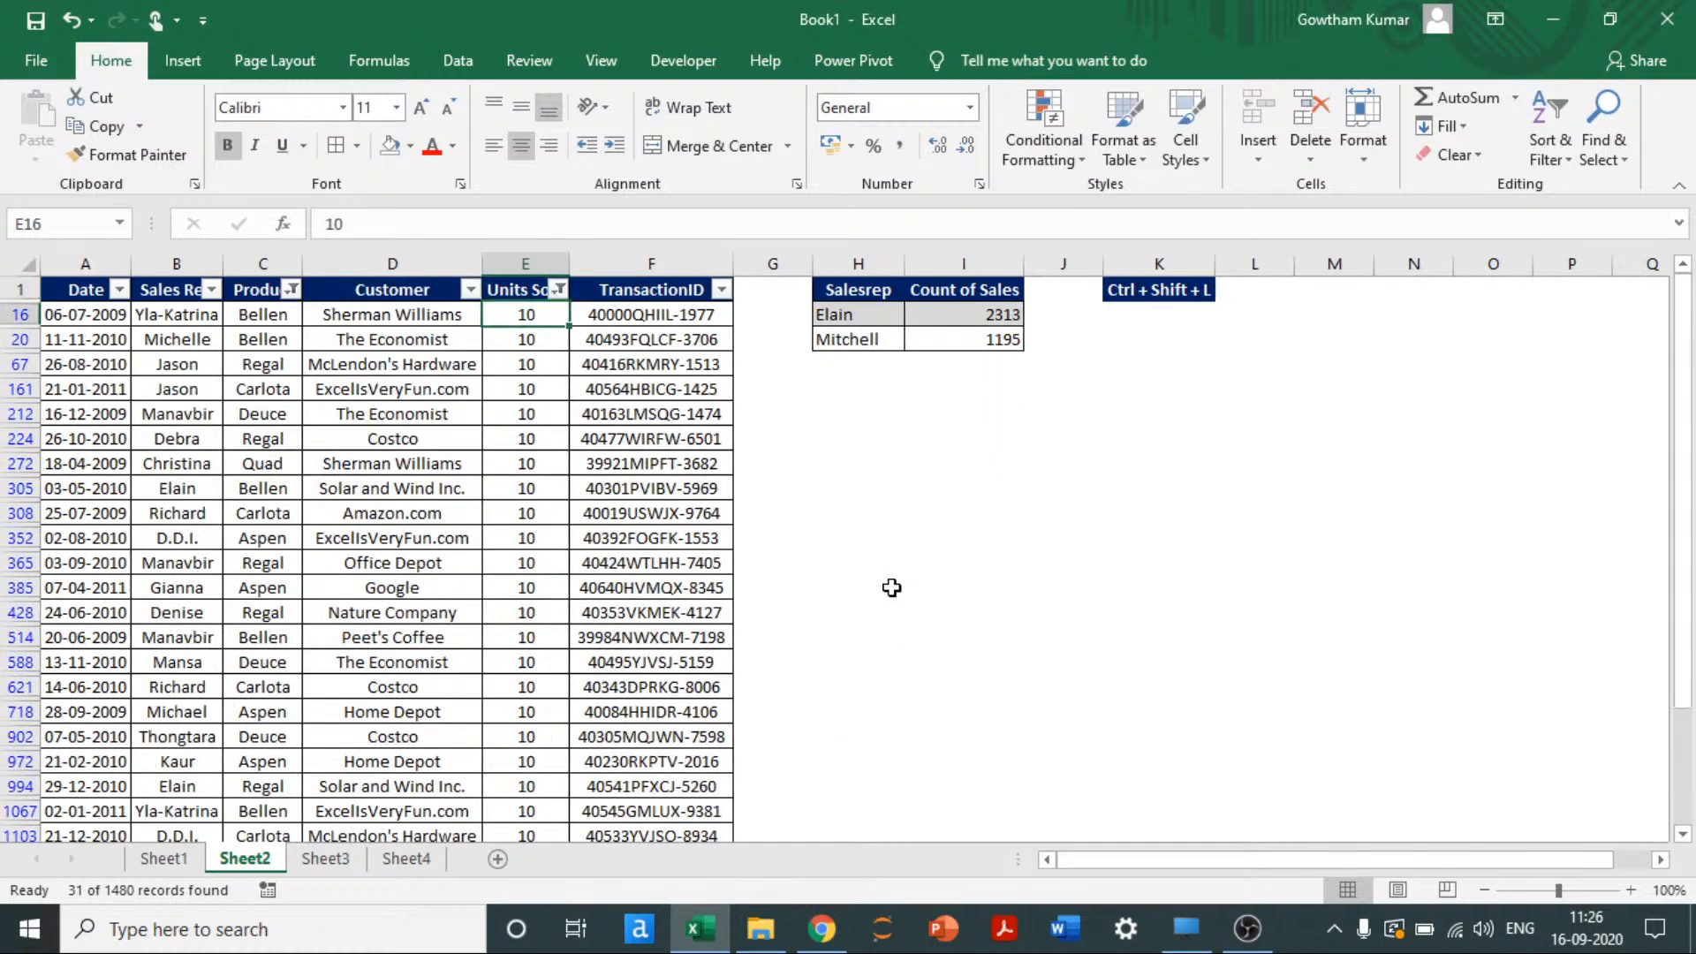
key(ctrl+shift+Down)
key(ctrl+BackSpace)
key(ctrl+Up)
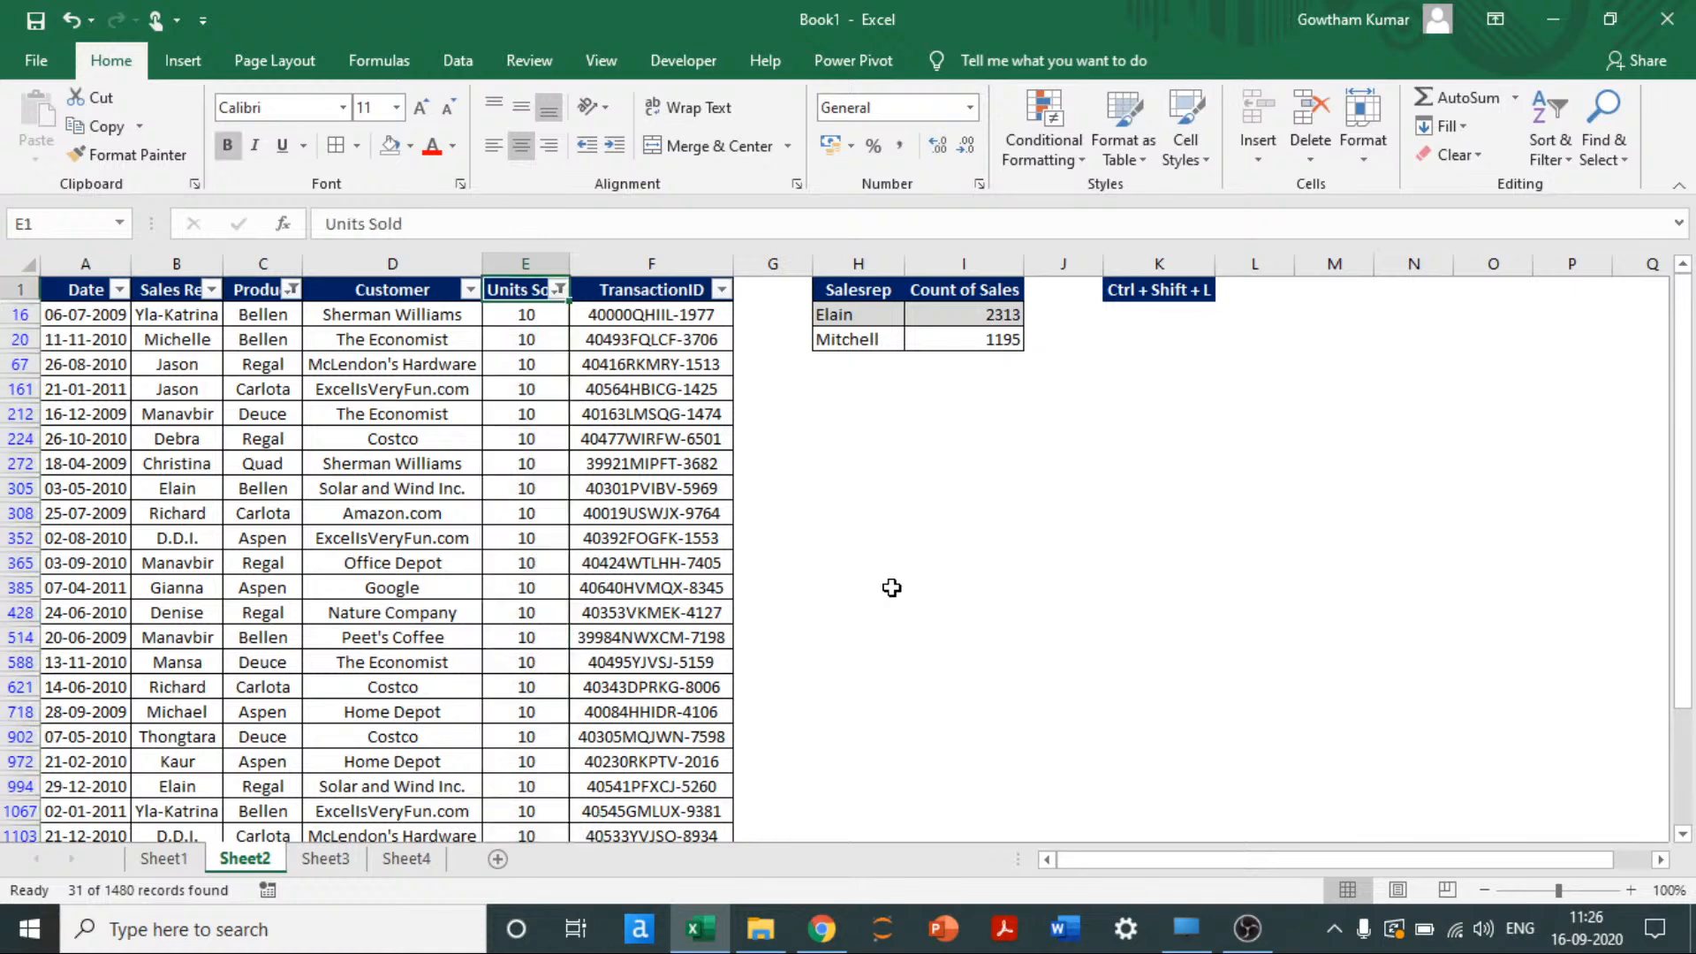
Step: Replace the Units Sold filter with is greater than 35, and select the filtered values down to the last record
key(alt+Down)
key(Down)
key(Down)
key(Down)
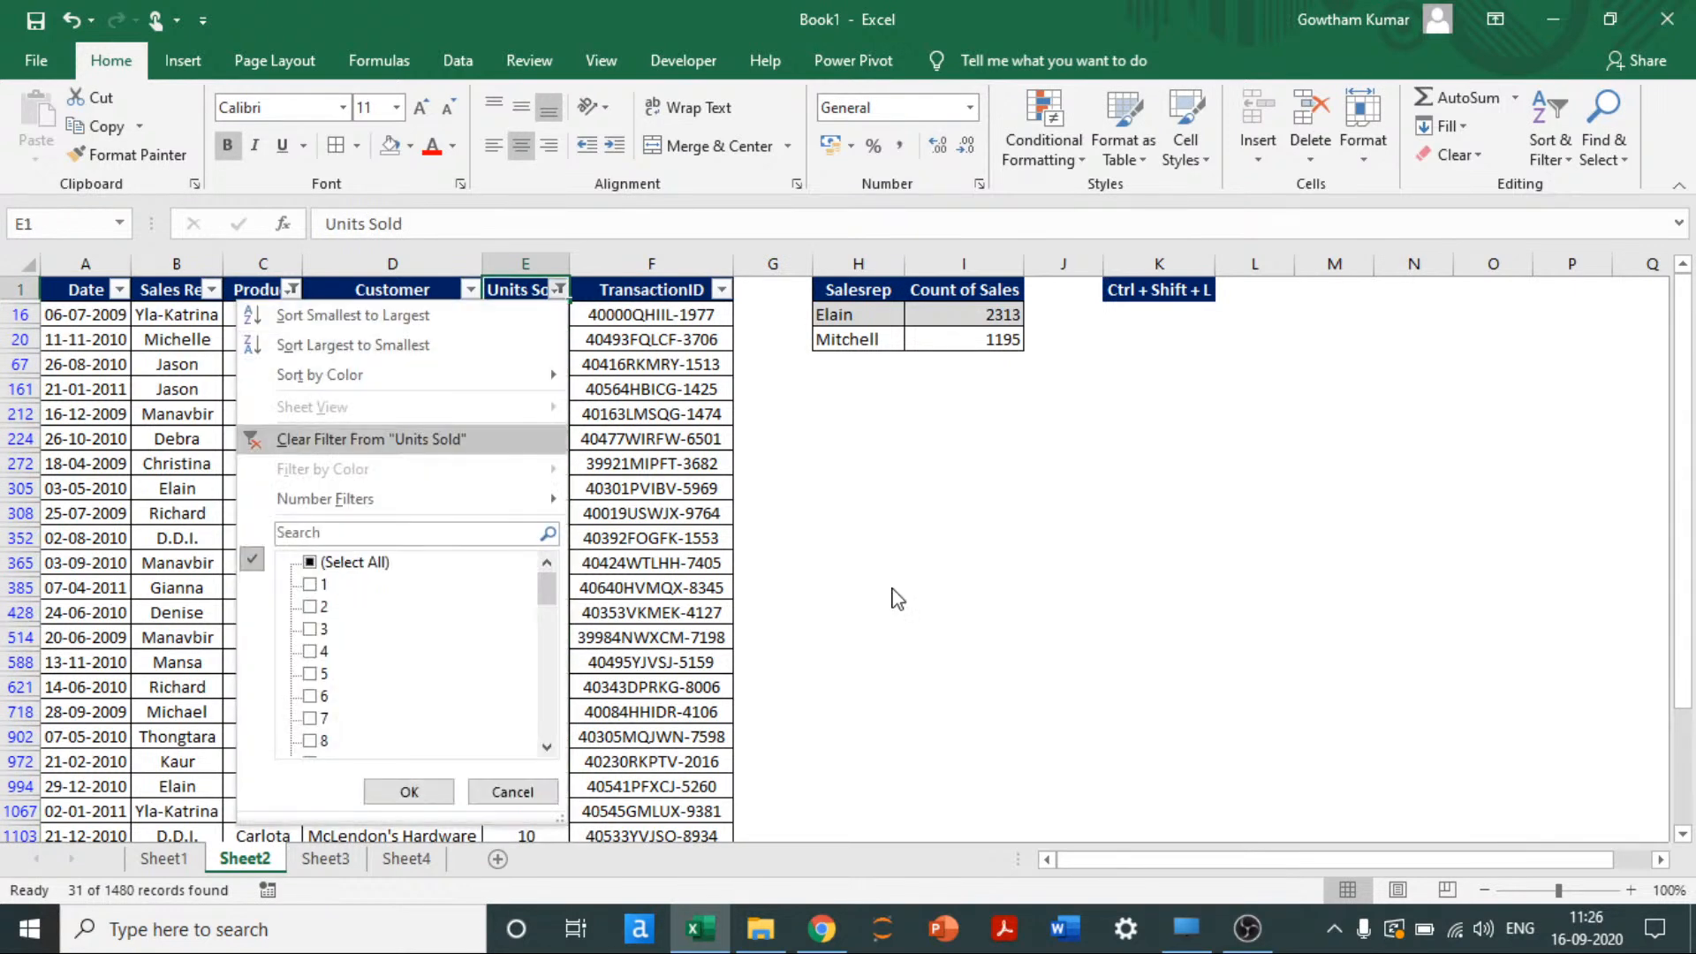
key(Down)
key(Right)
key(Down)
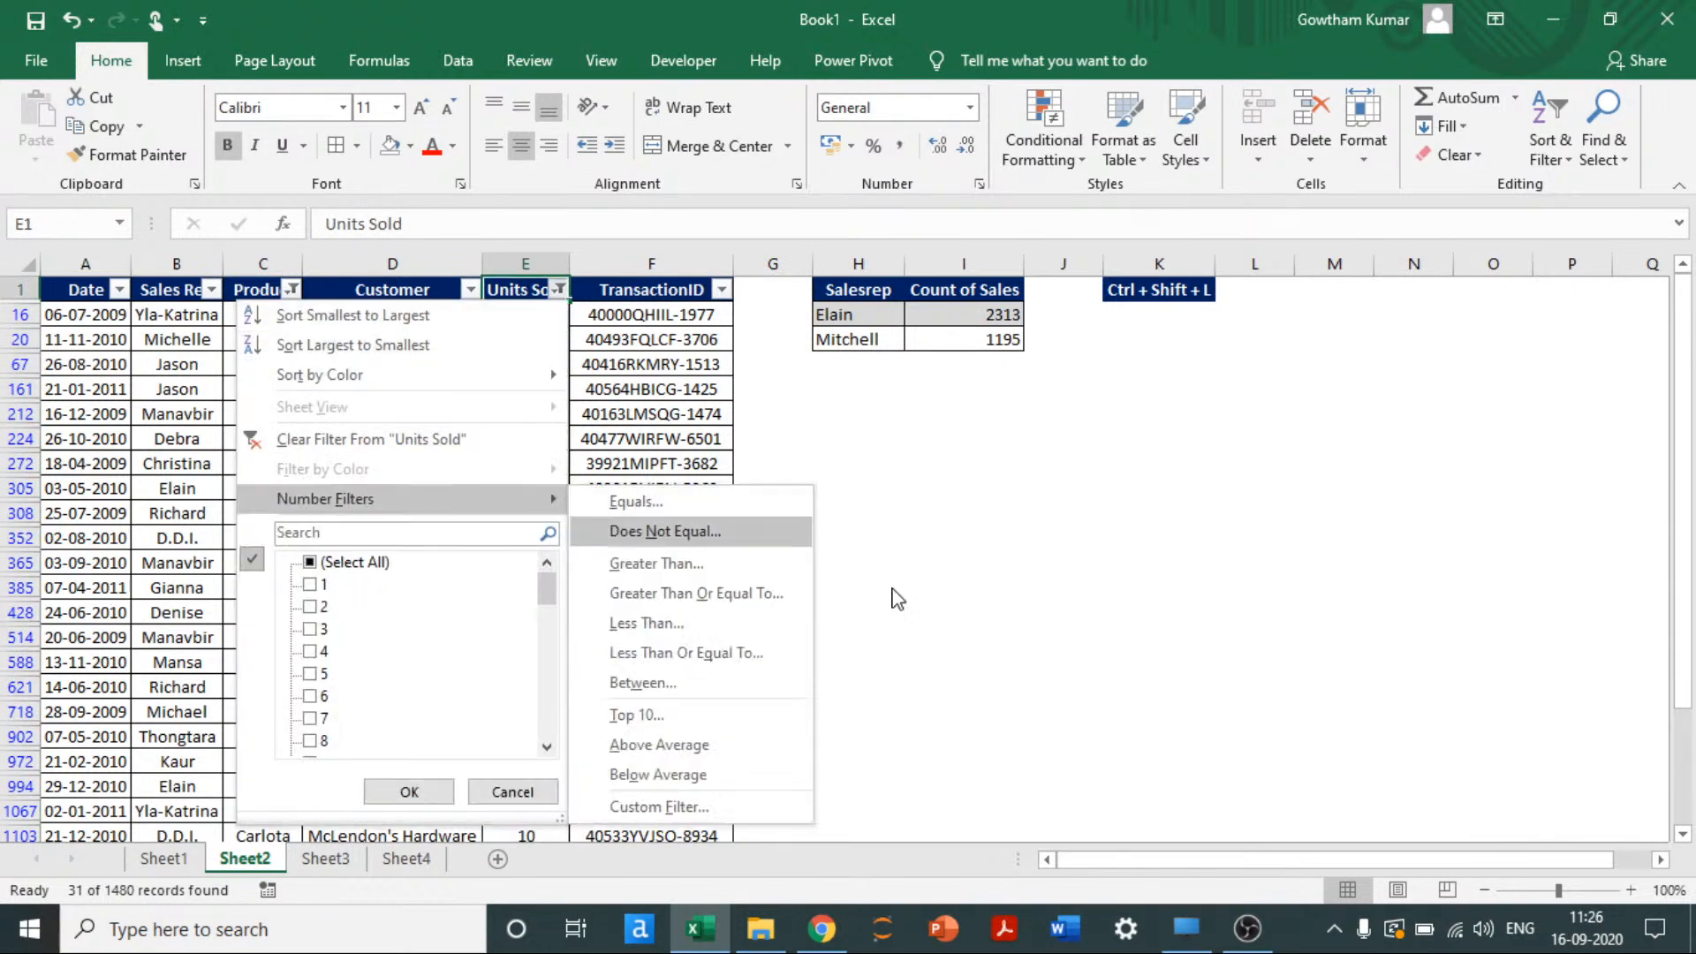
key(Down)
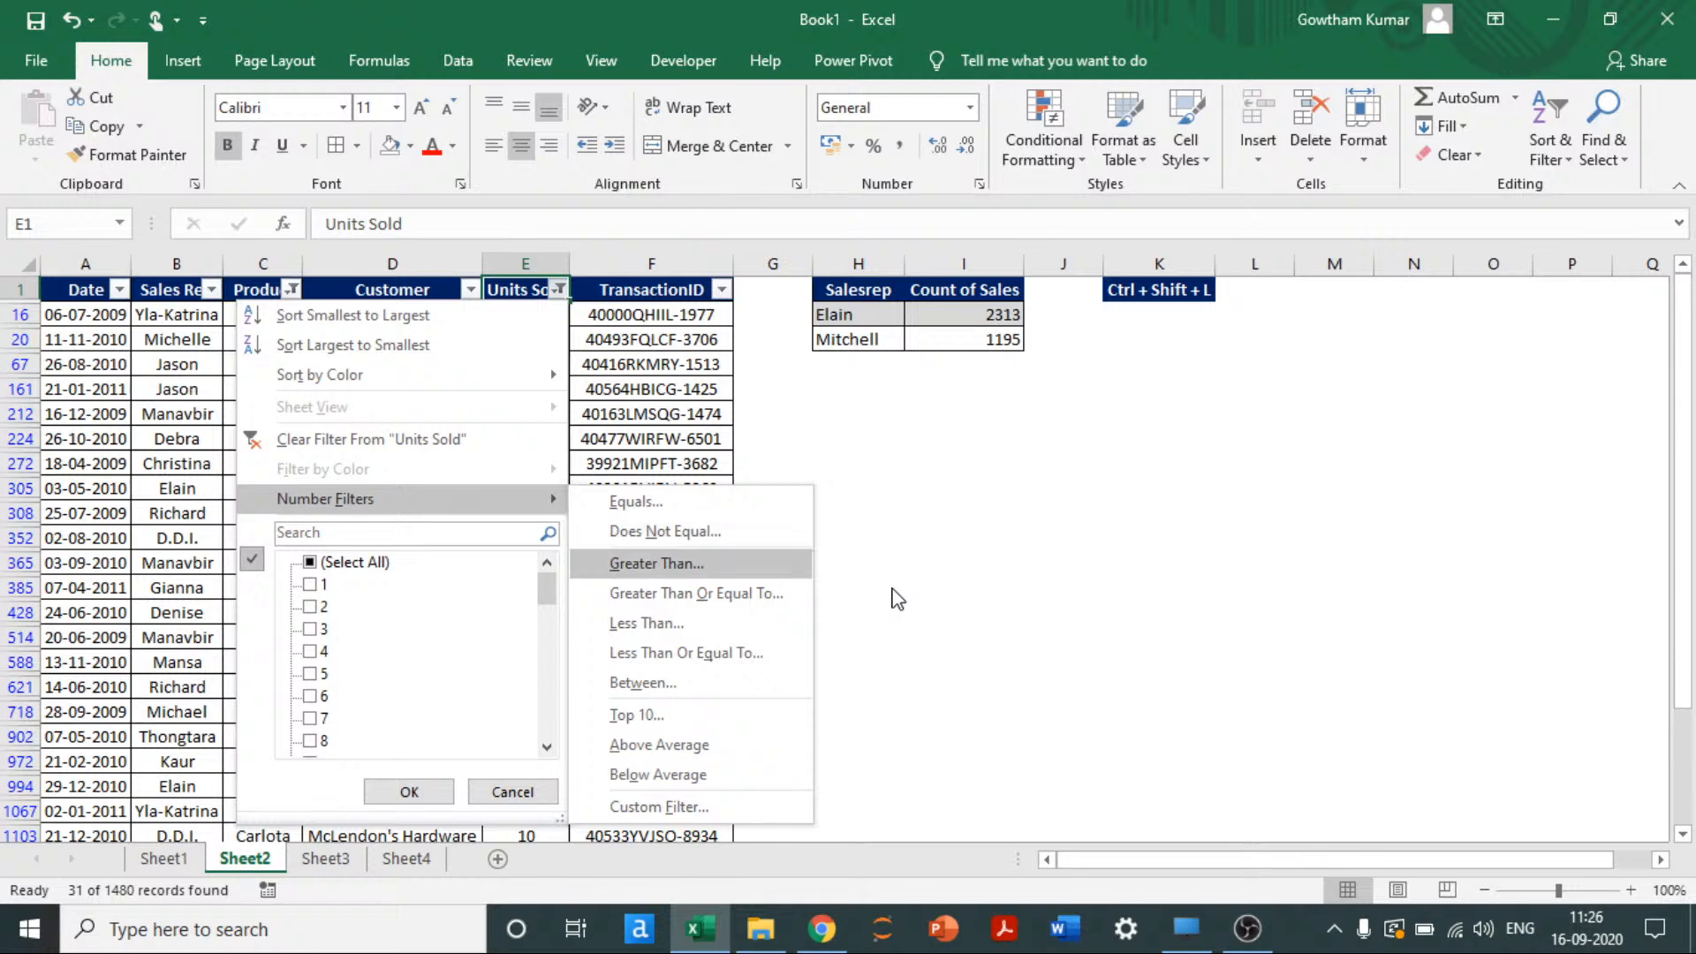
key(Return)
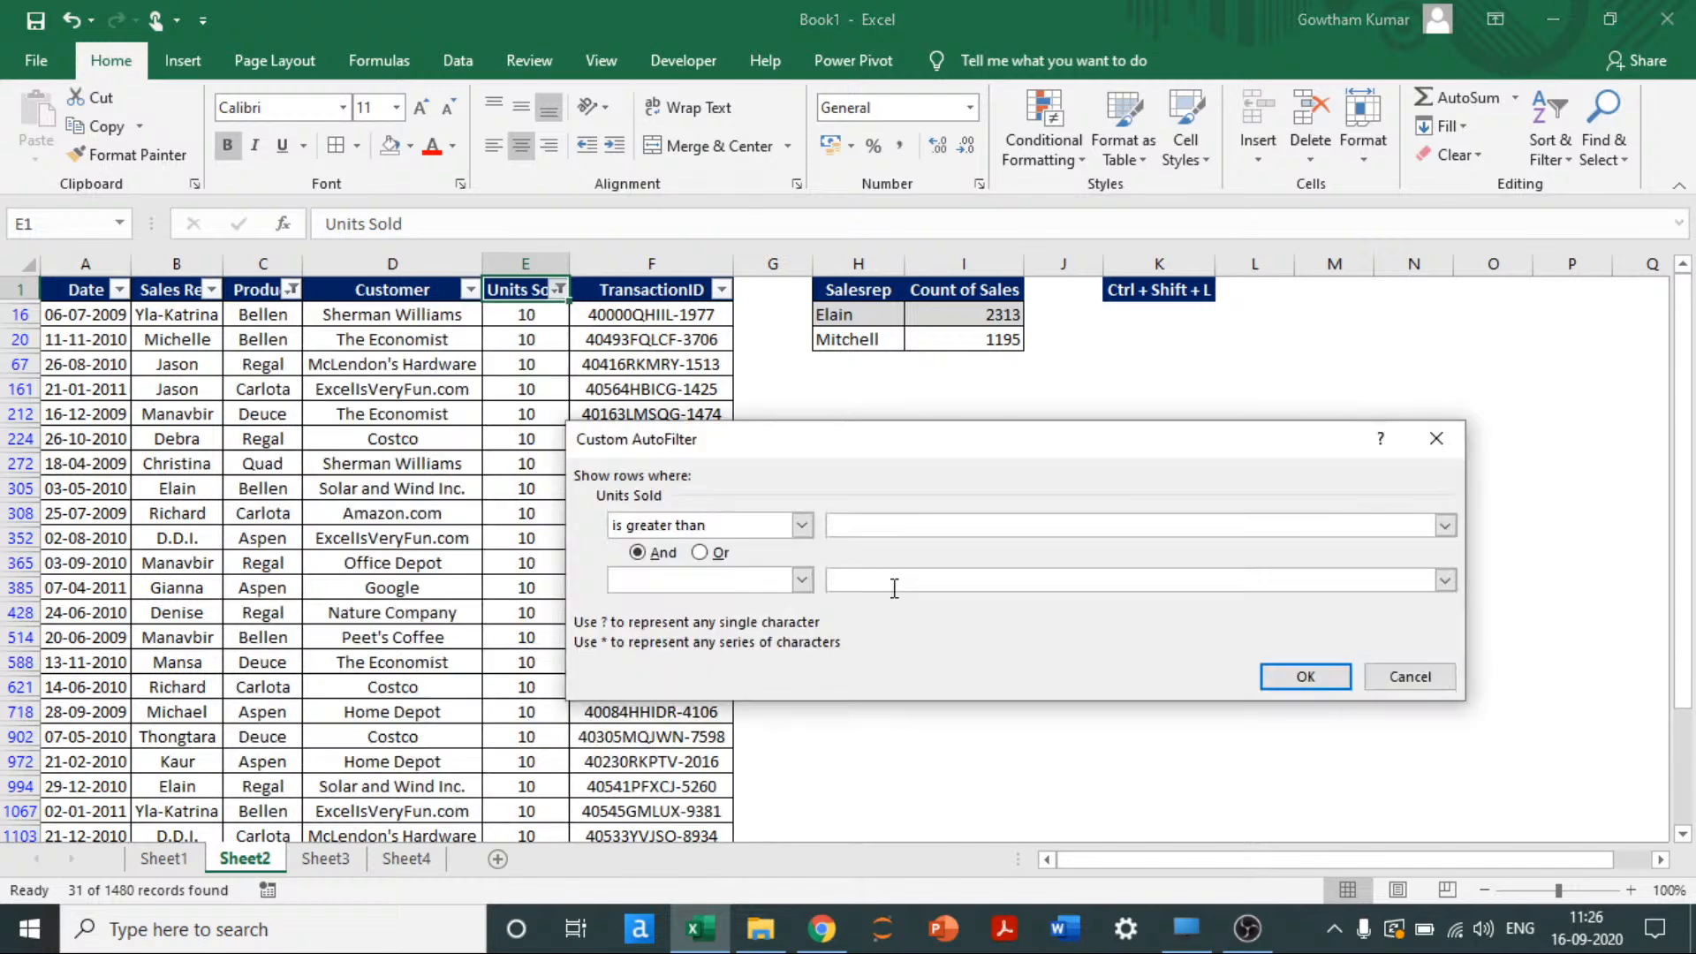
text(35)
key(Return)
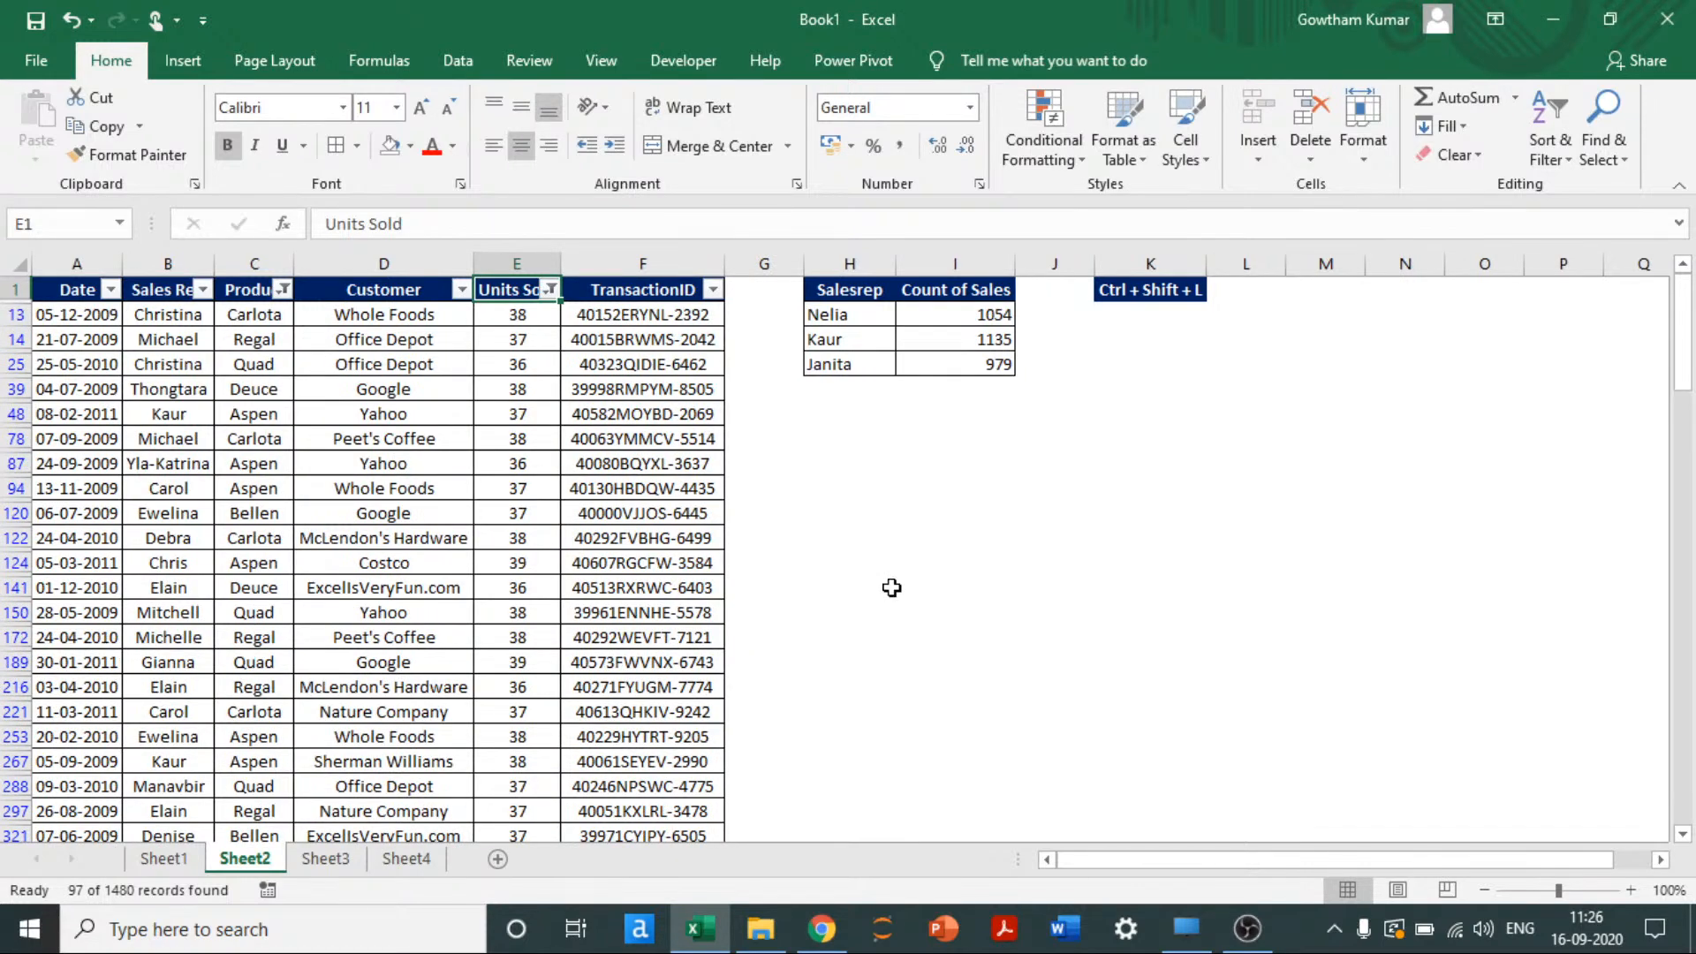
key(Down)
key(ctrl+shift+Down)
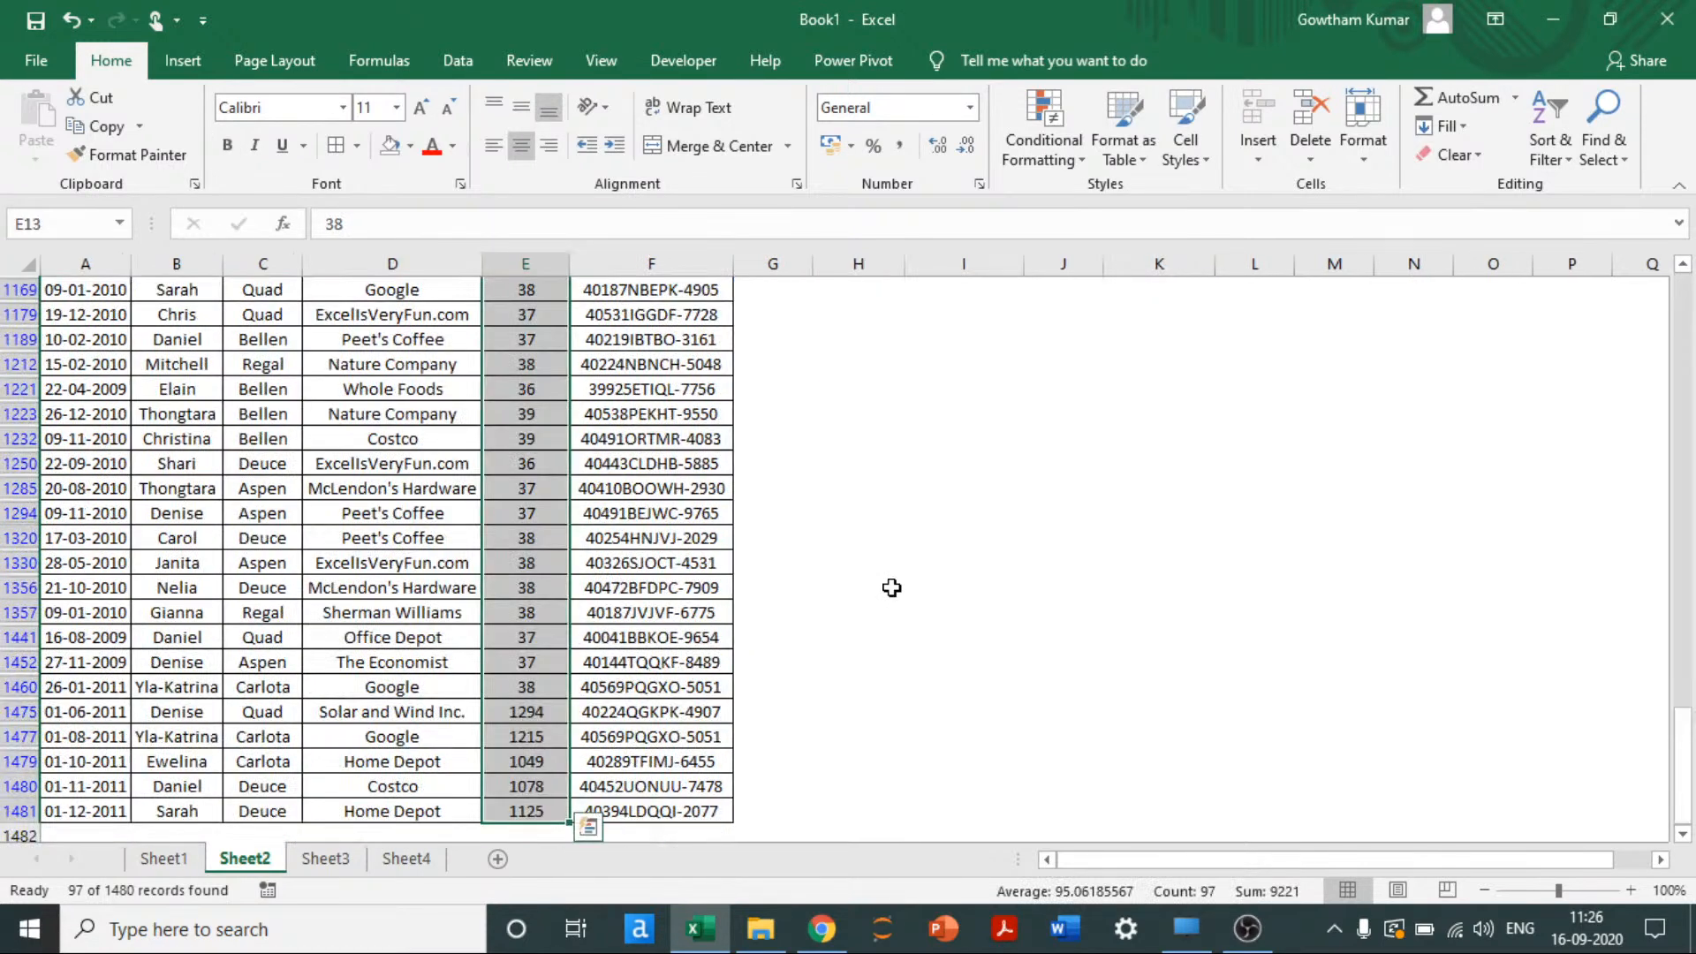
Step: Replace the Units Sold number filter with is greater than or equal to 35
key(ctrl+BackSpace)
key(alt+Down)
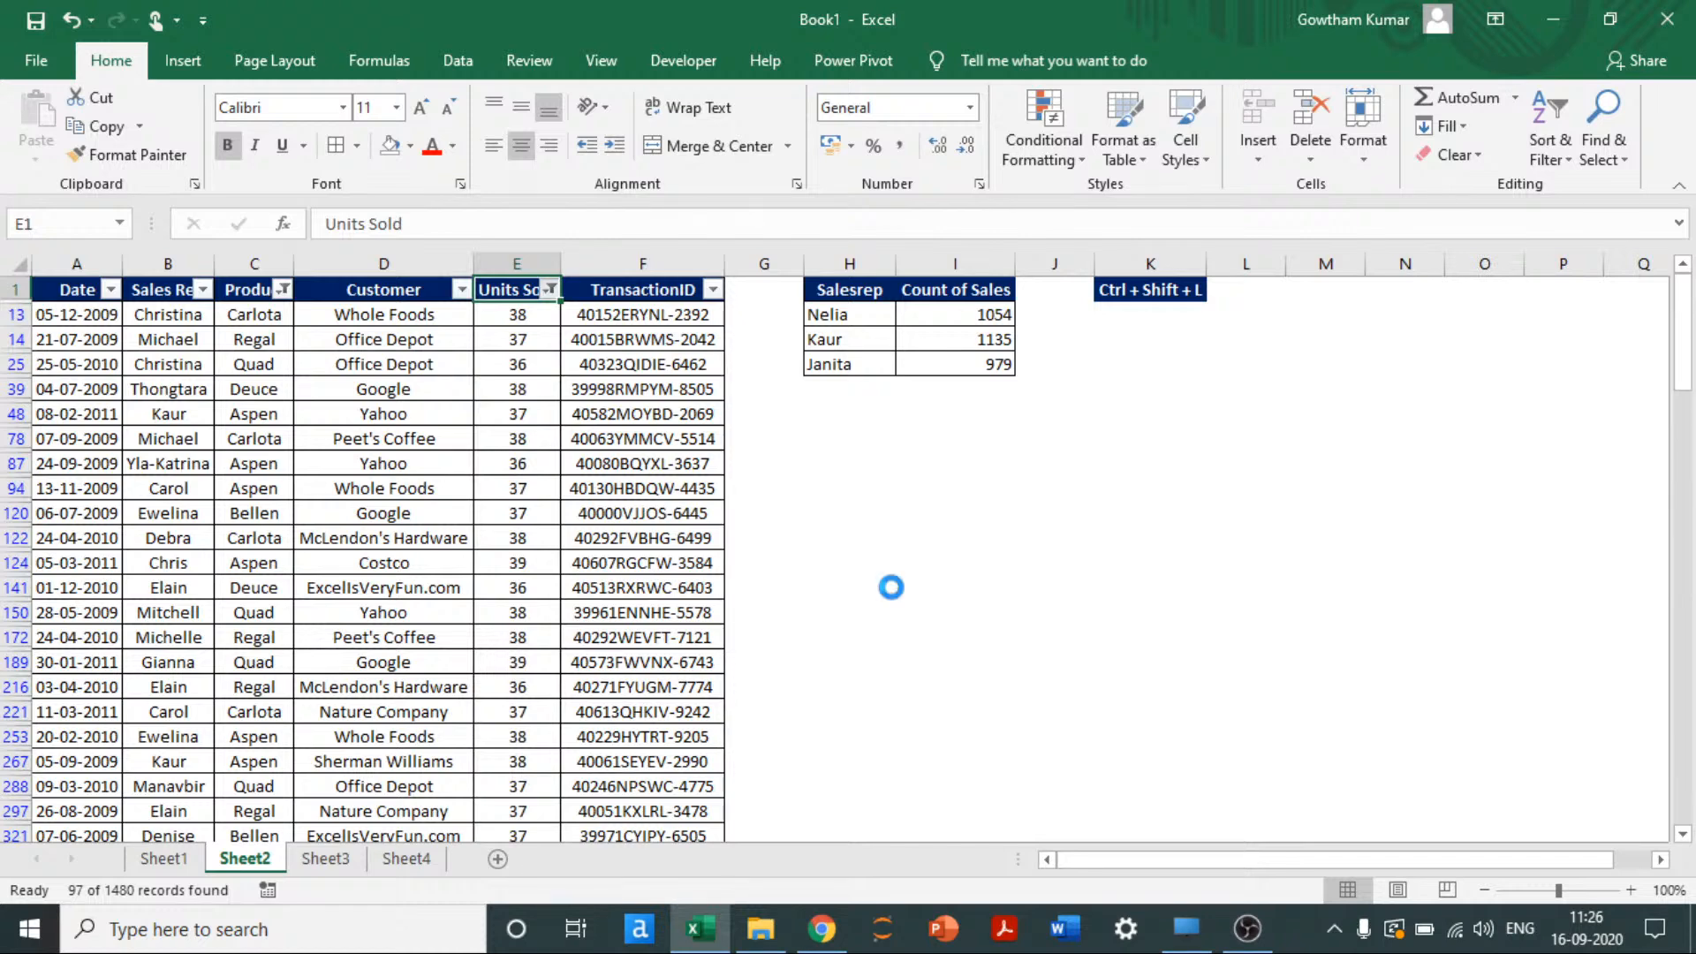
key(Down)
key(Down)
key(Down)
key(Right)
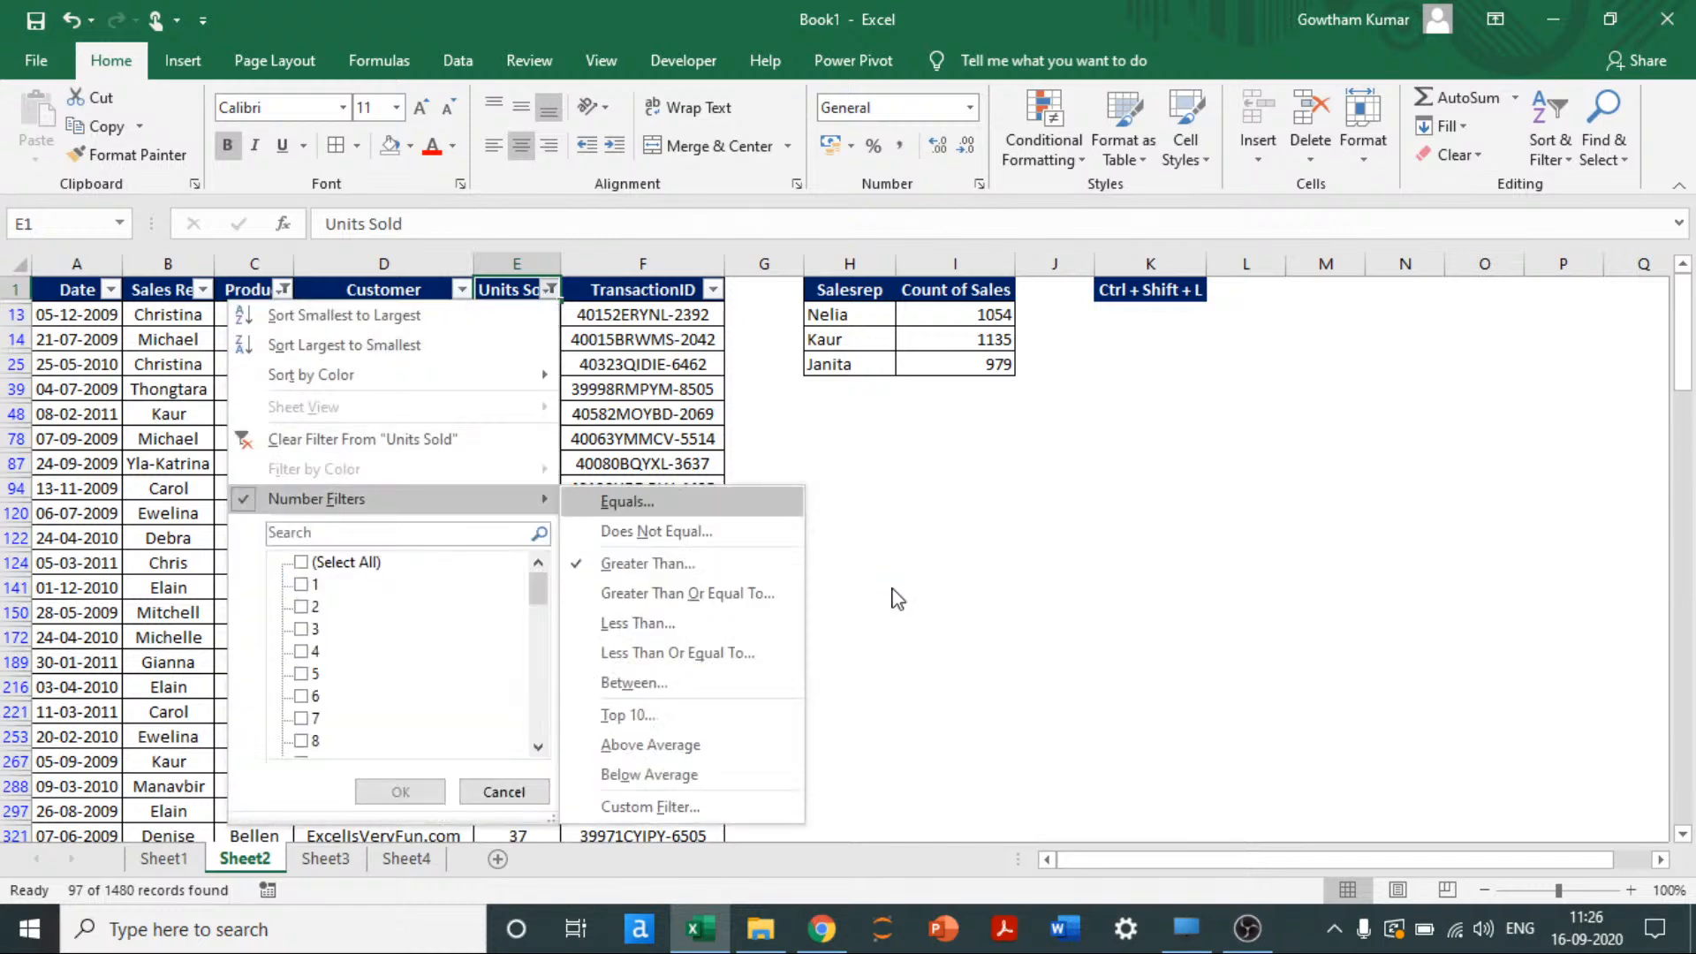
key(Down)
key(Down)
key(Down)
key(Return)
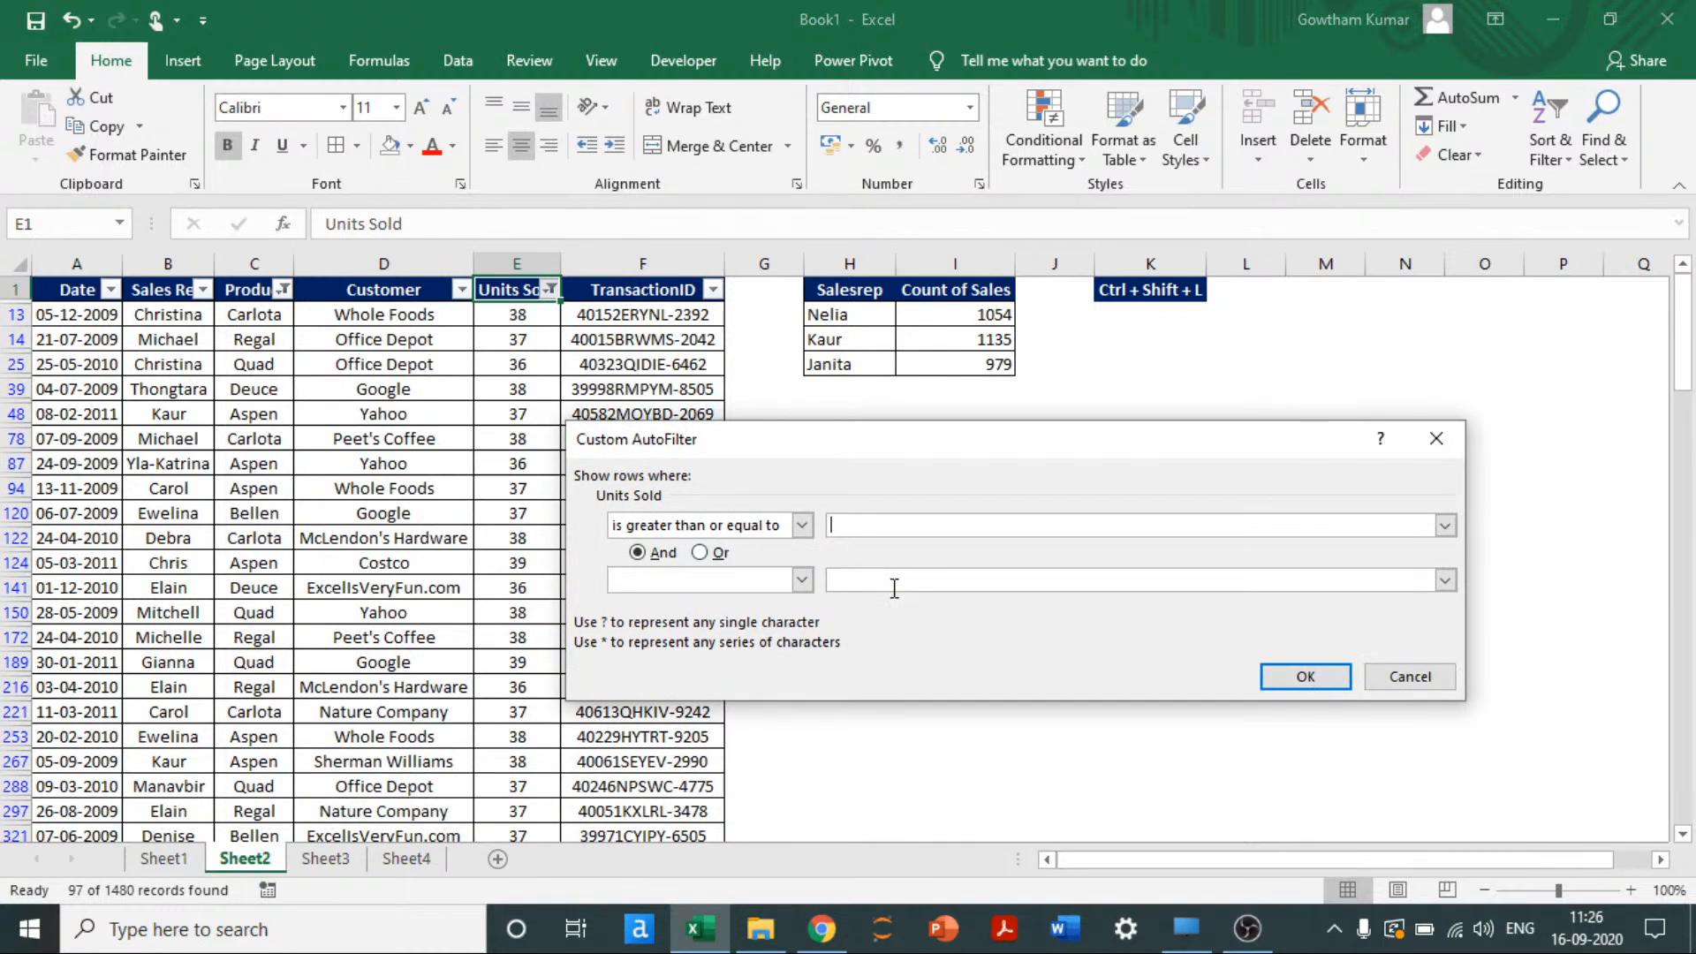
text(35)
key(Return)
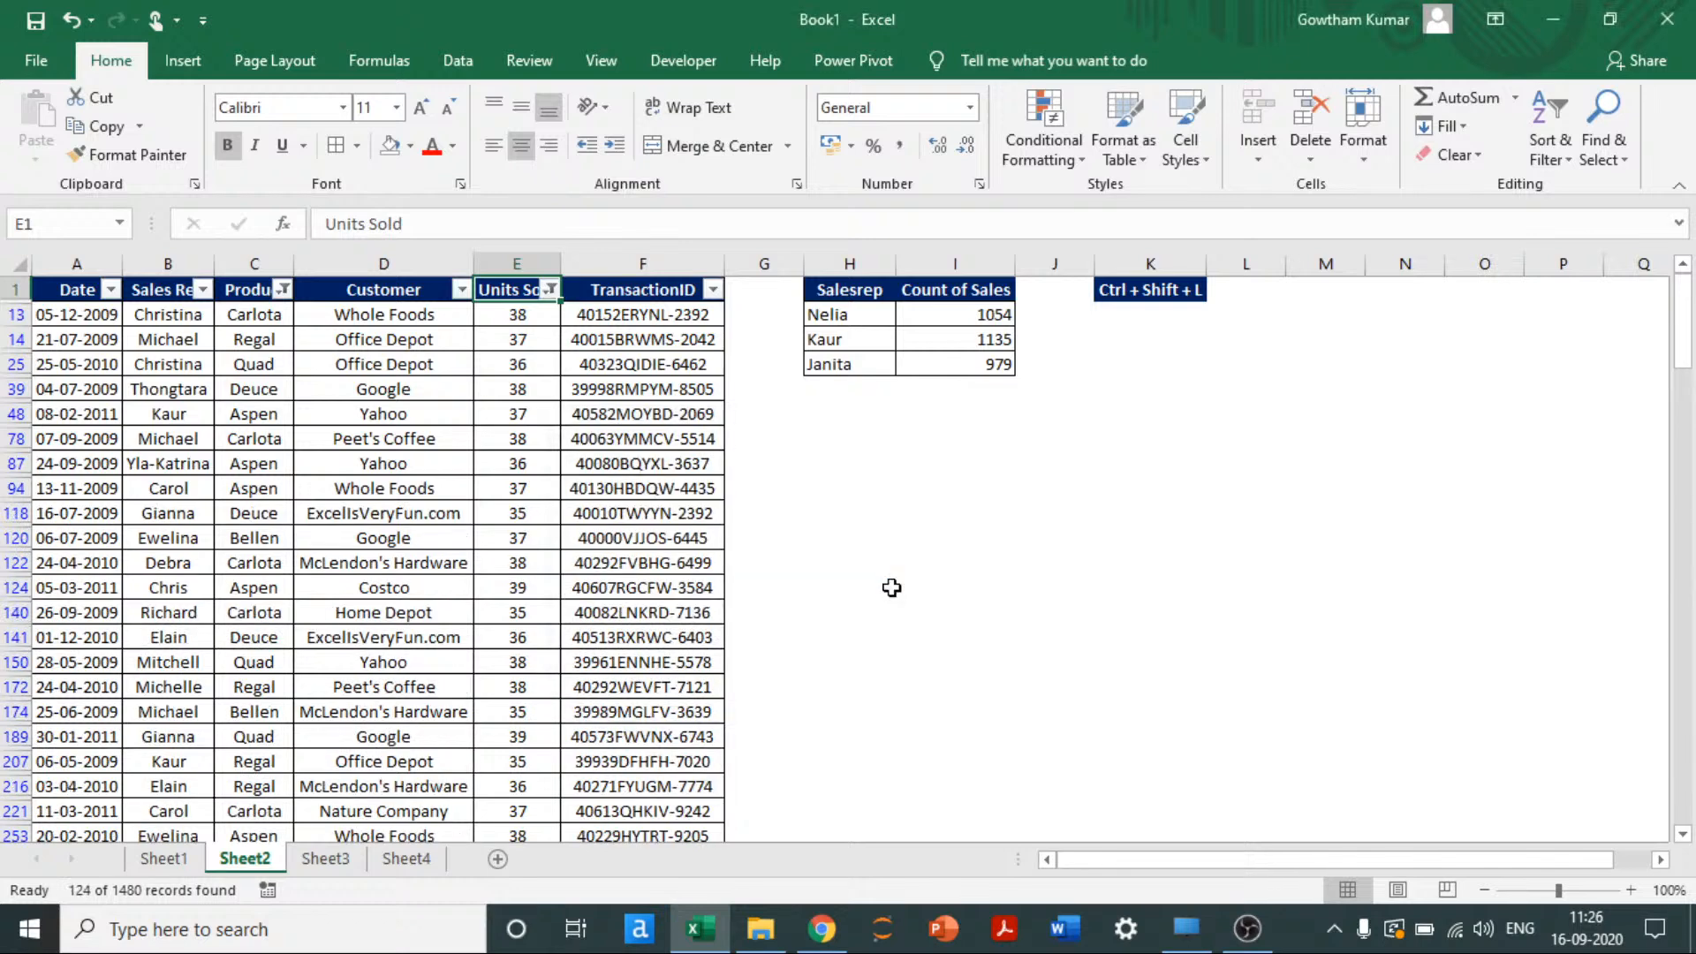
Step: Select the filtered Units Sold values down to the last record, and check the first visible rows one by one
key(Down)
key(ctrl+shift+Down)
key(ctrl+BackSpace)
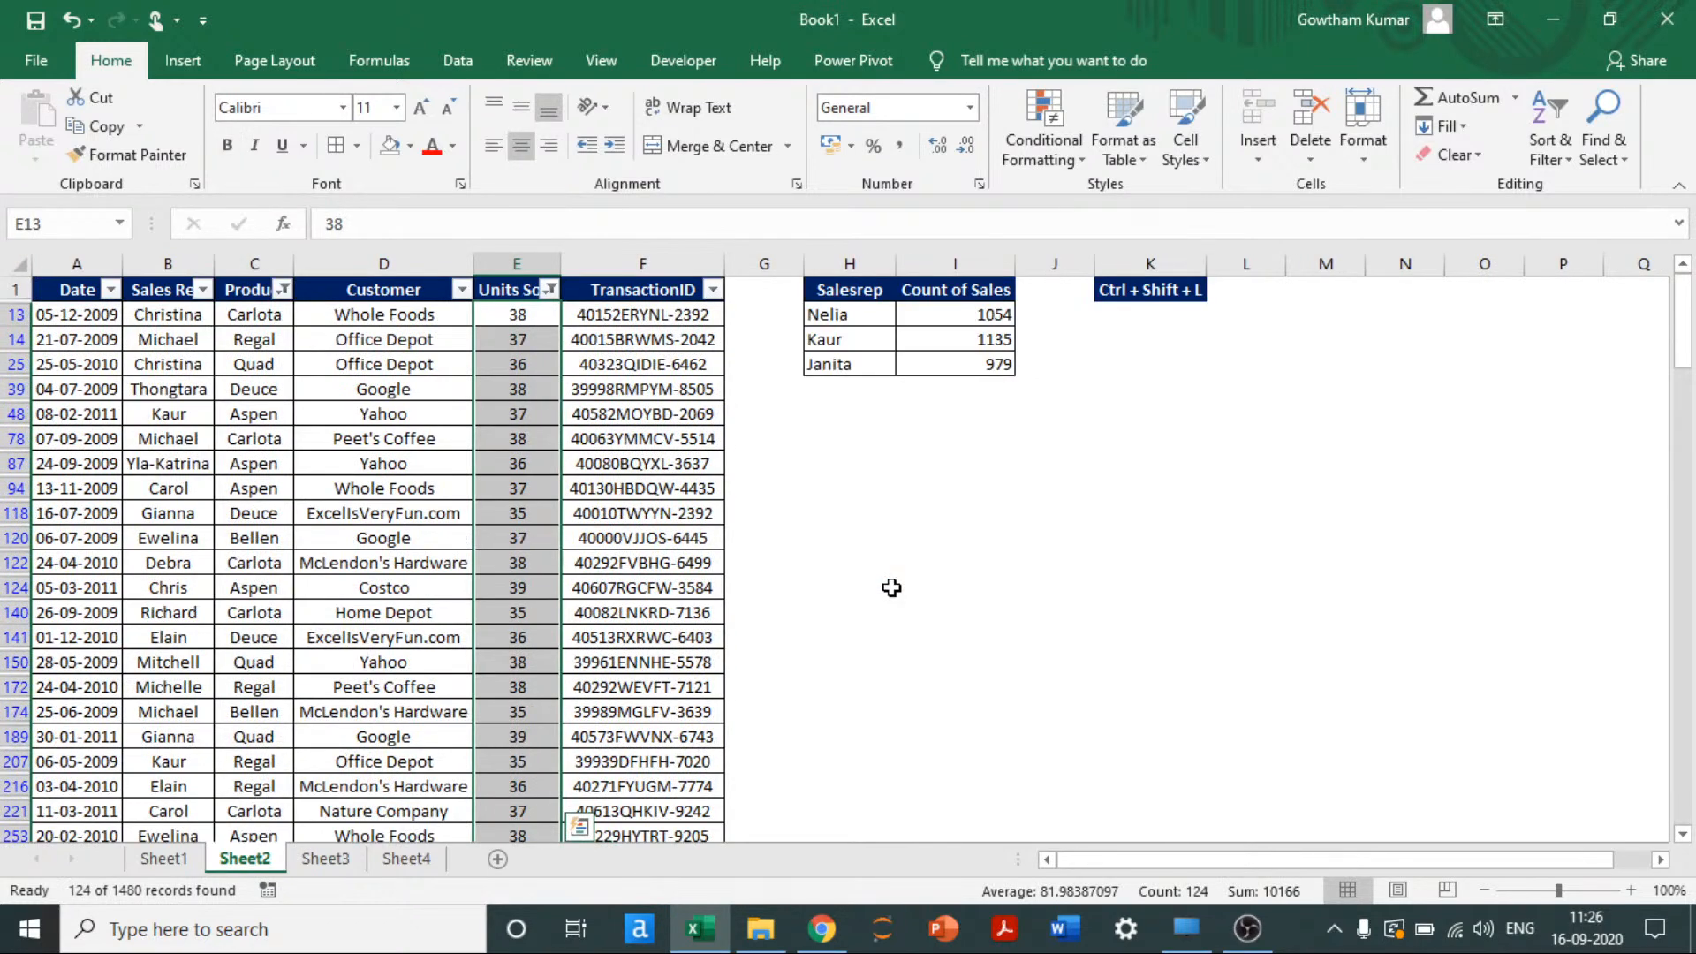
key(Up)
key(Down)
key(Down)
key(Down)
key(Down)
key(Down)
key(Down)
key(Down)
key(Down)
key(Down)
key(Down)
key(Down)
key(Down)
key(Down)
key(Down)
key(Down)
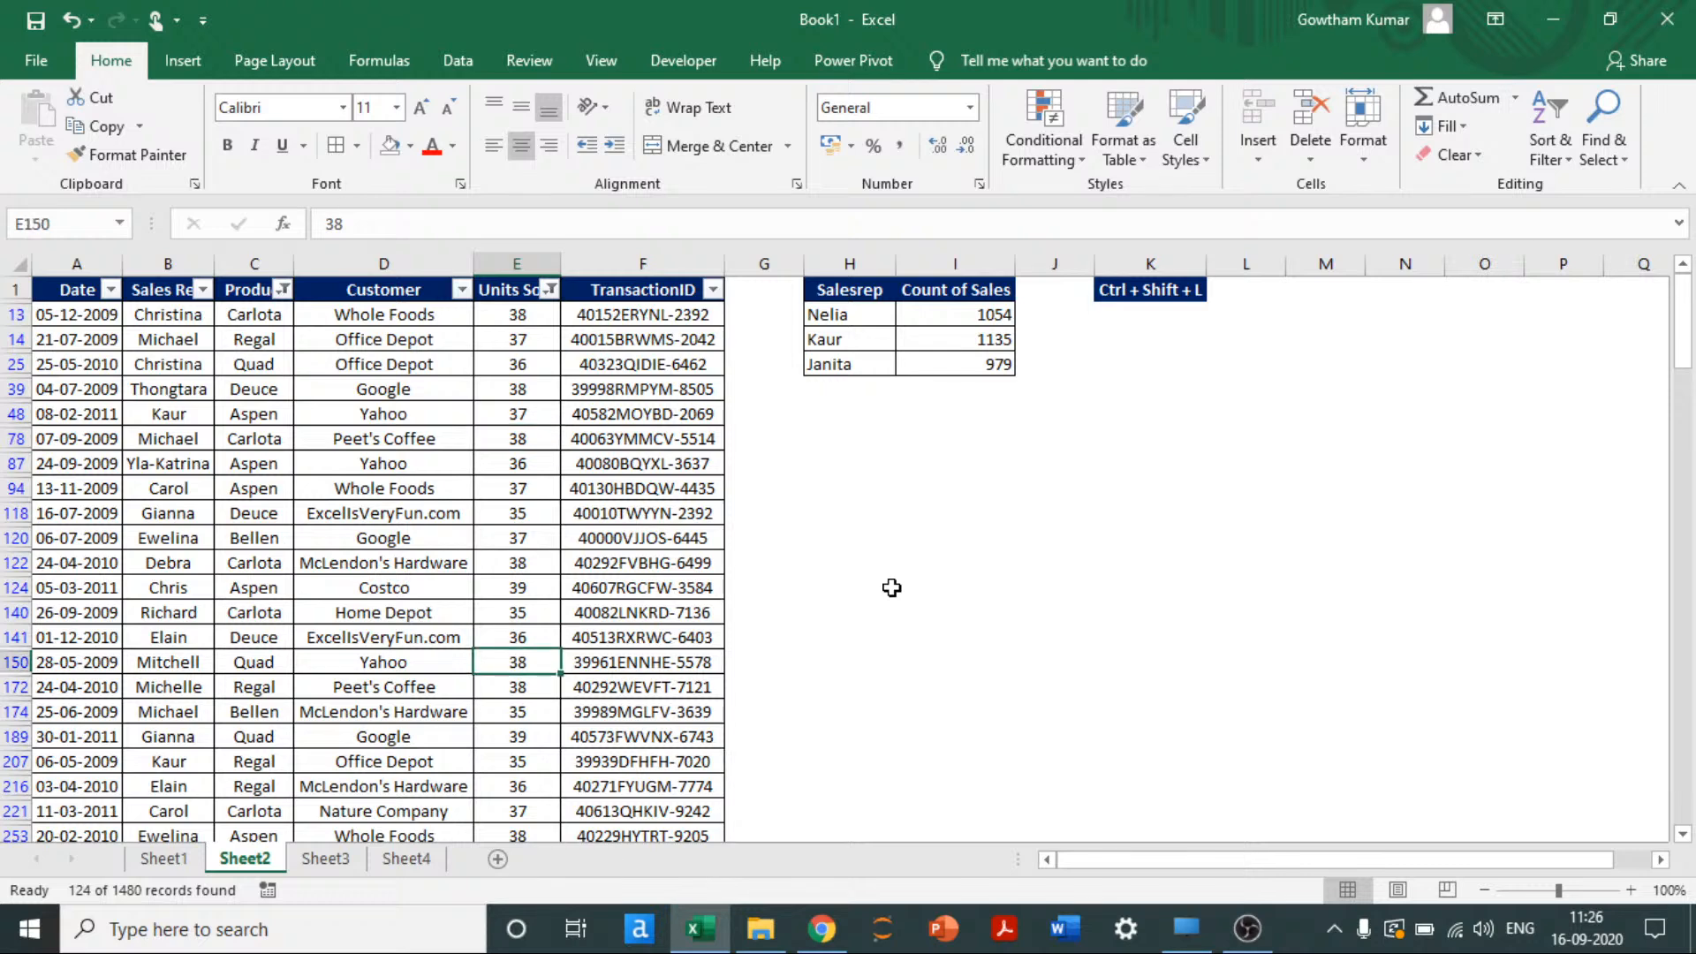
key(Down)
key(Down)
key(shift+space)
key(ctrl+Up)
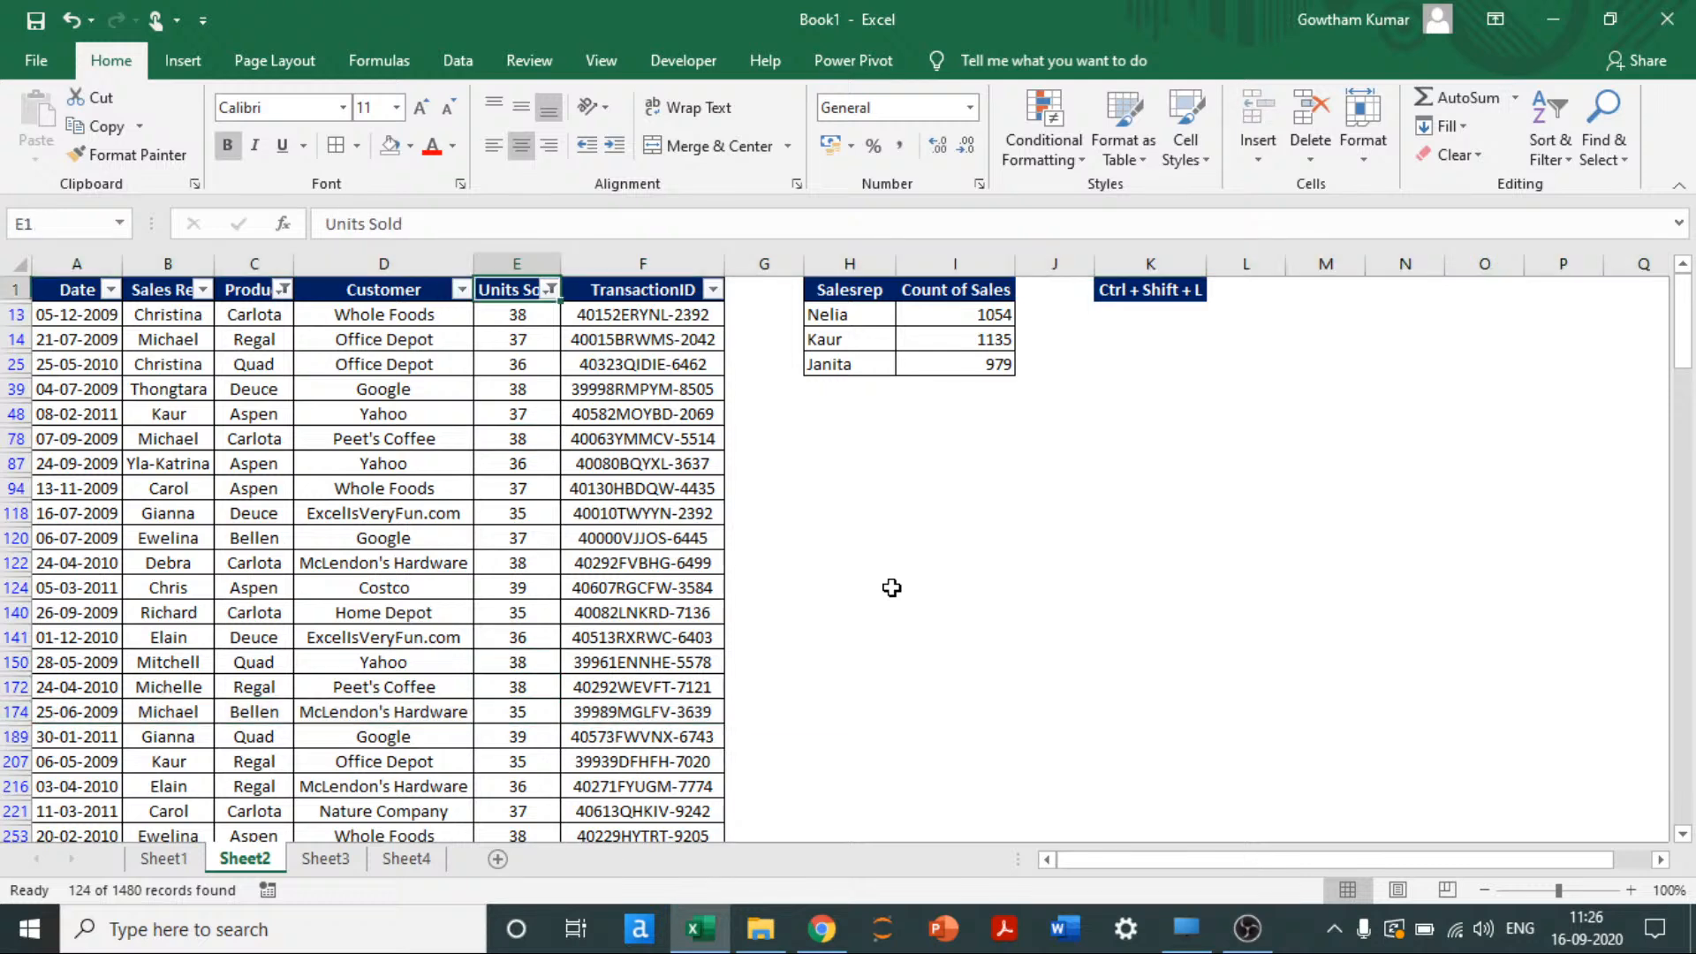
Step: Replace the Units Sold number filter with a Between condition from 35 to 39
key(alt+Down)
key(Down)
key(Down)
key(Down)
key(Down)
key(Down)
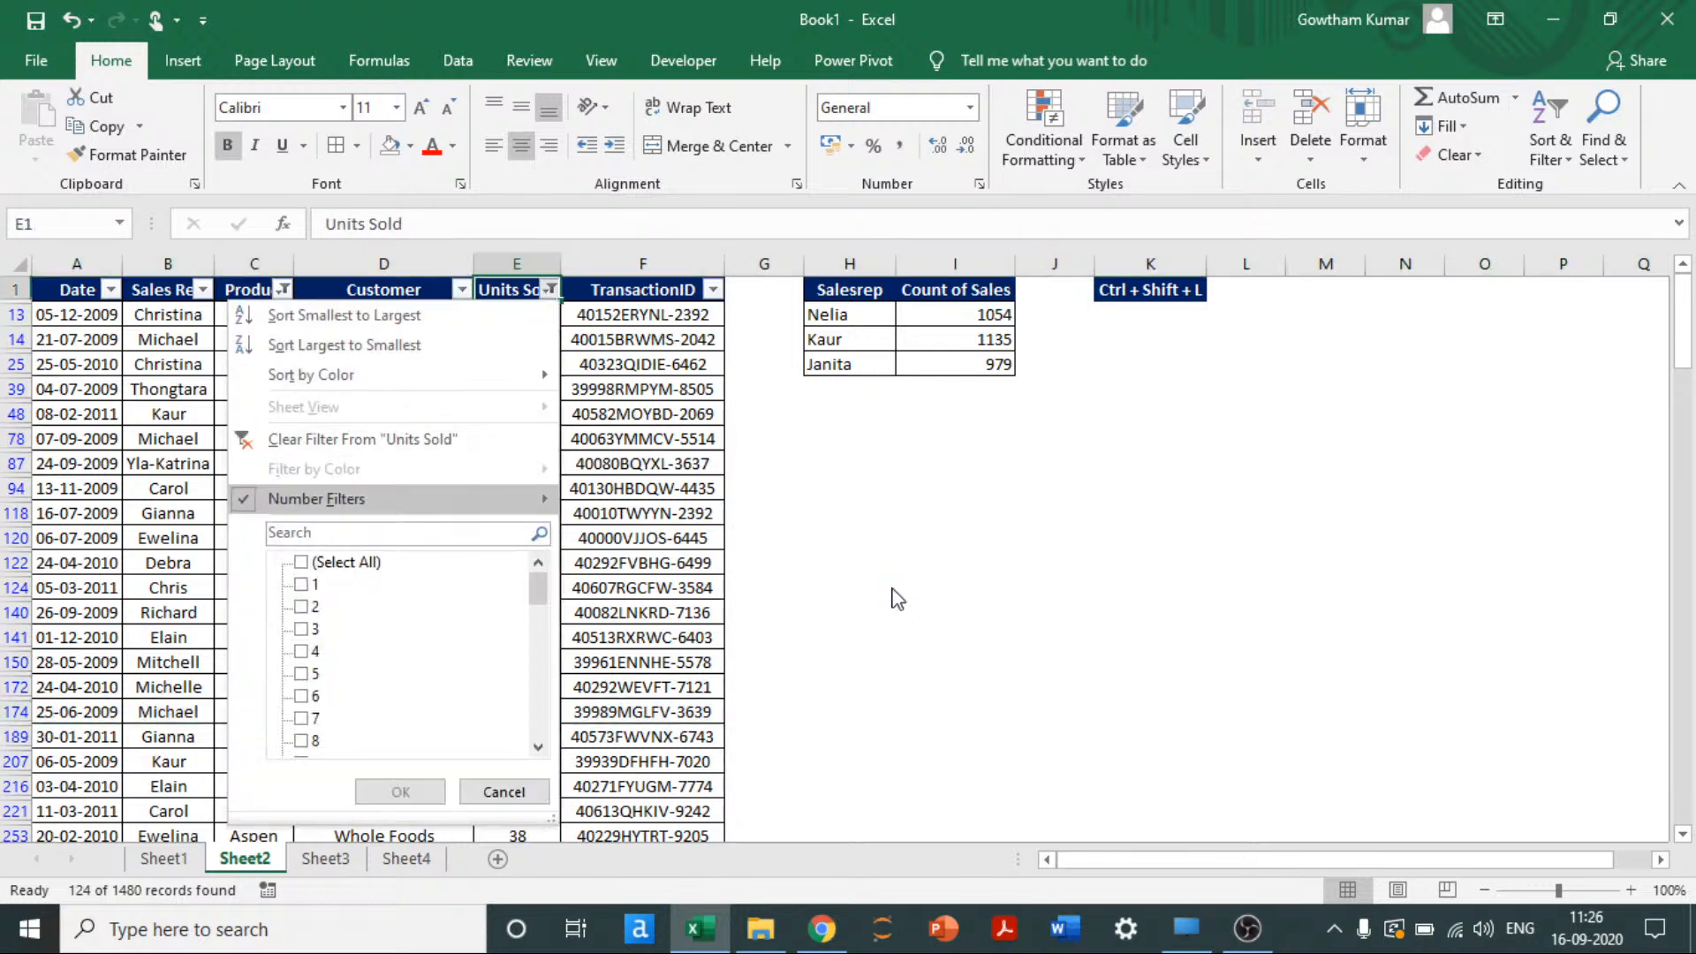
key(Right)
key(Down)
key(Down)
key(Down)
key(Down)
key(Down)
key(Down)
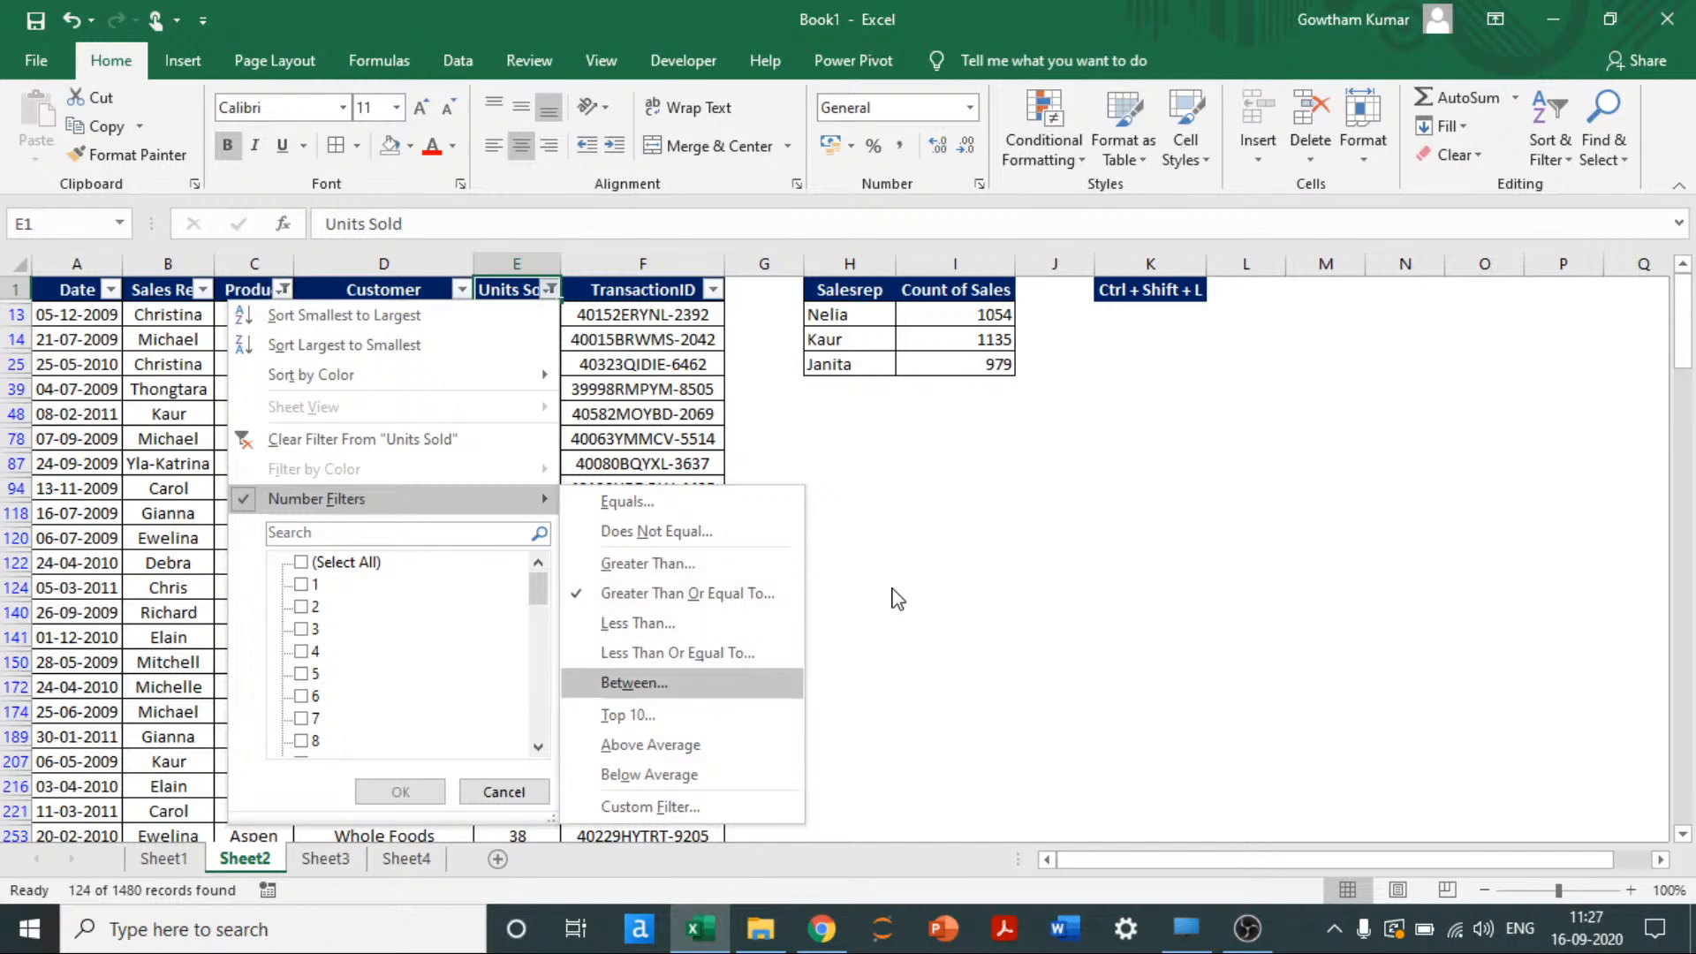
key(Return)
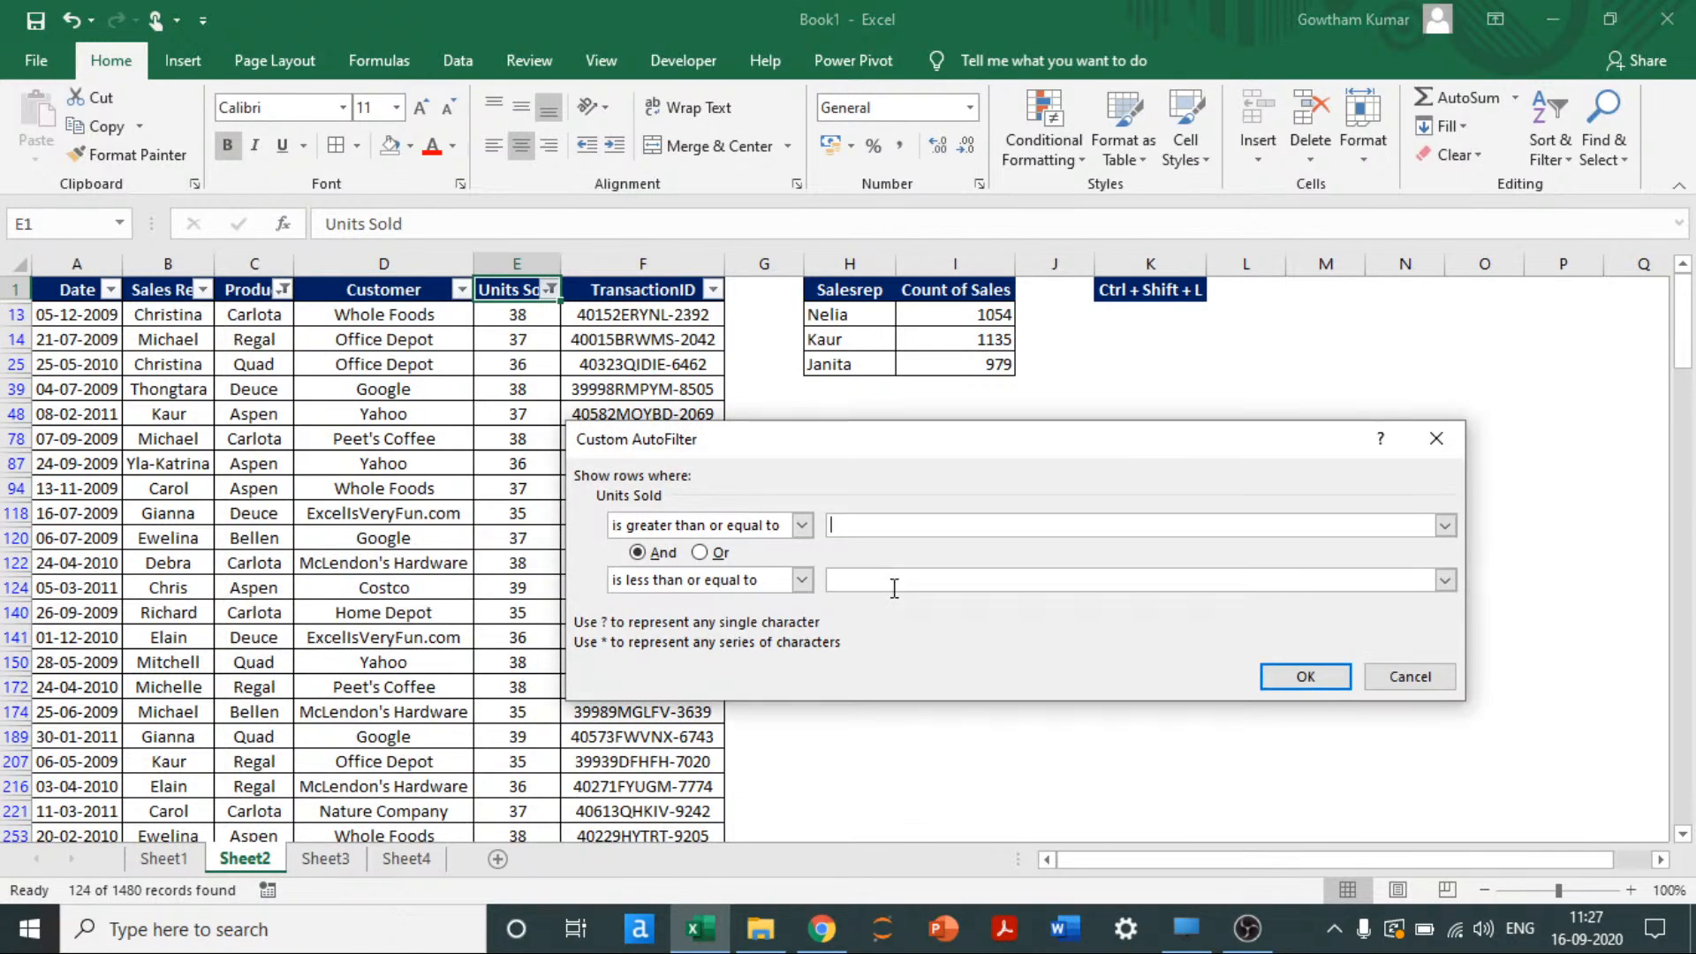
text(35)
key(Tab)
key(Tab)
key(Tab)
text(39)
key(Return)
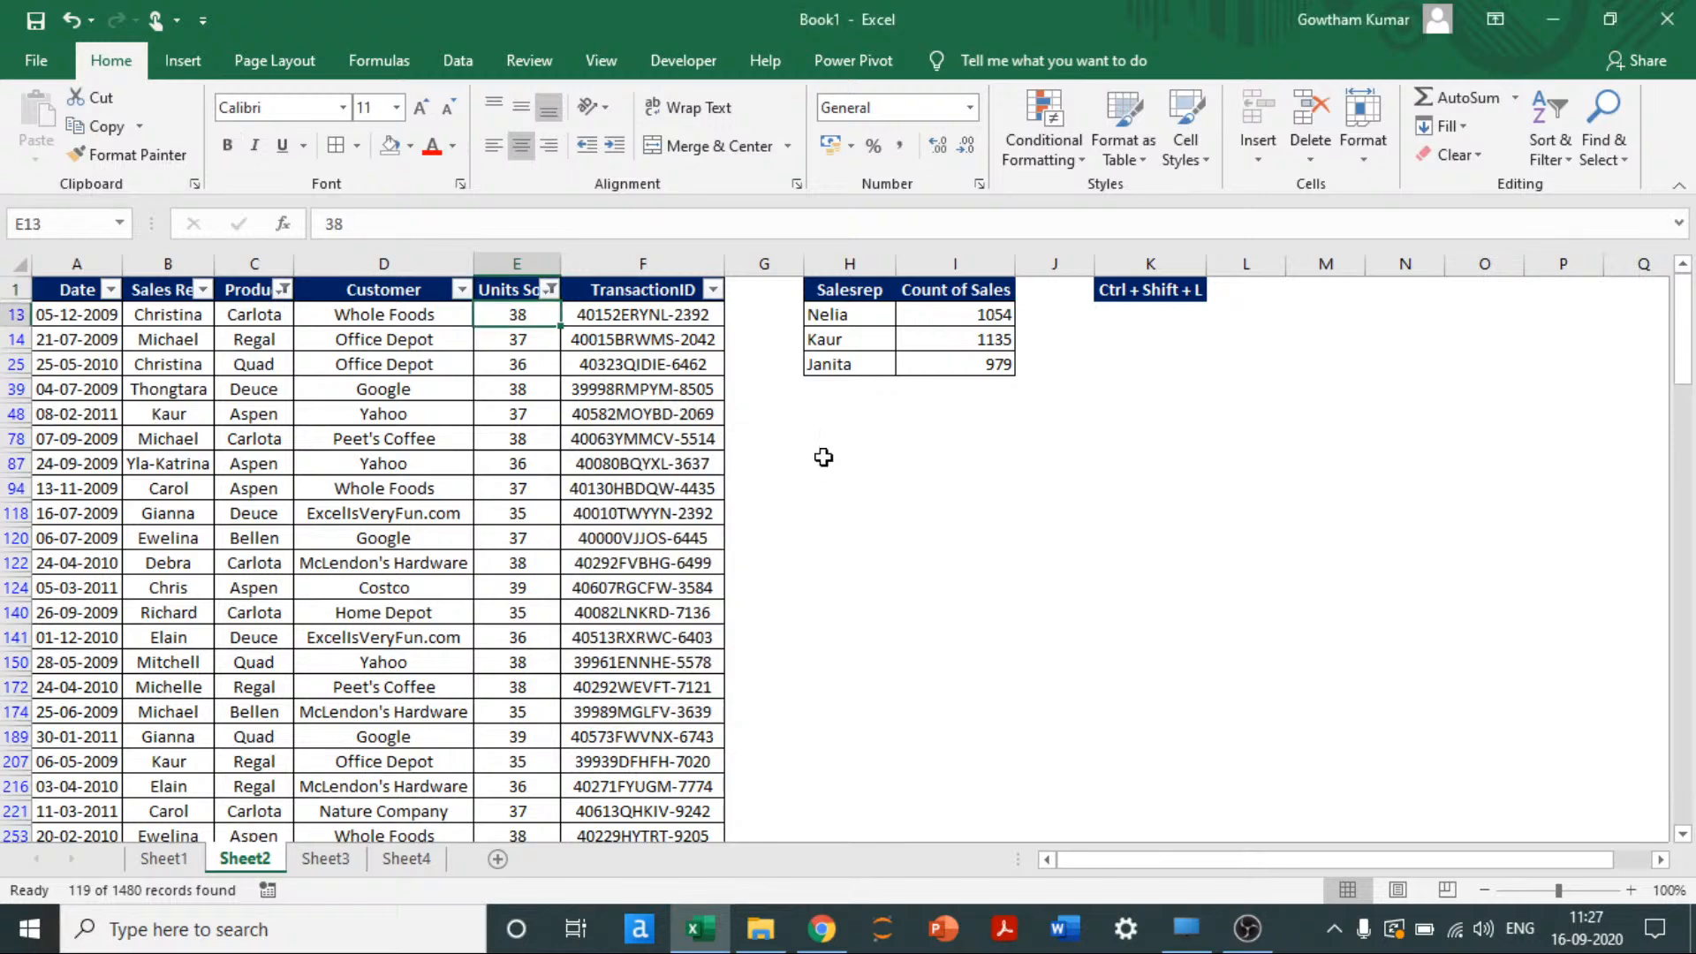
Step: Select the filtered Units Sold values down to the last record, and check them row by row down the column
key(ctrl+shift+Down)
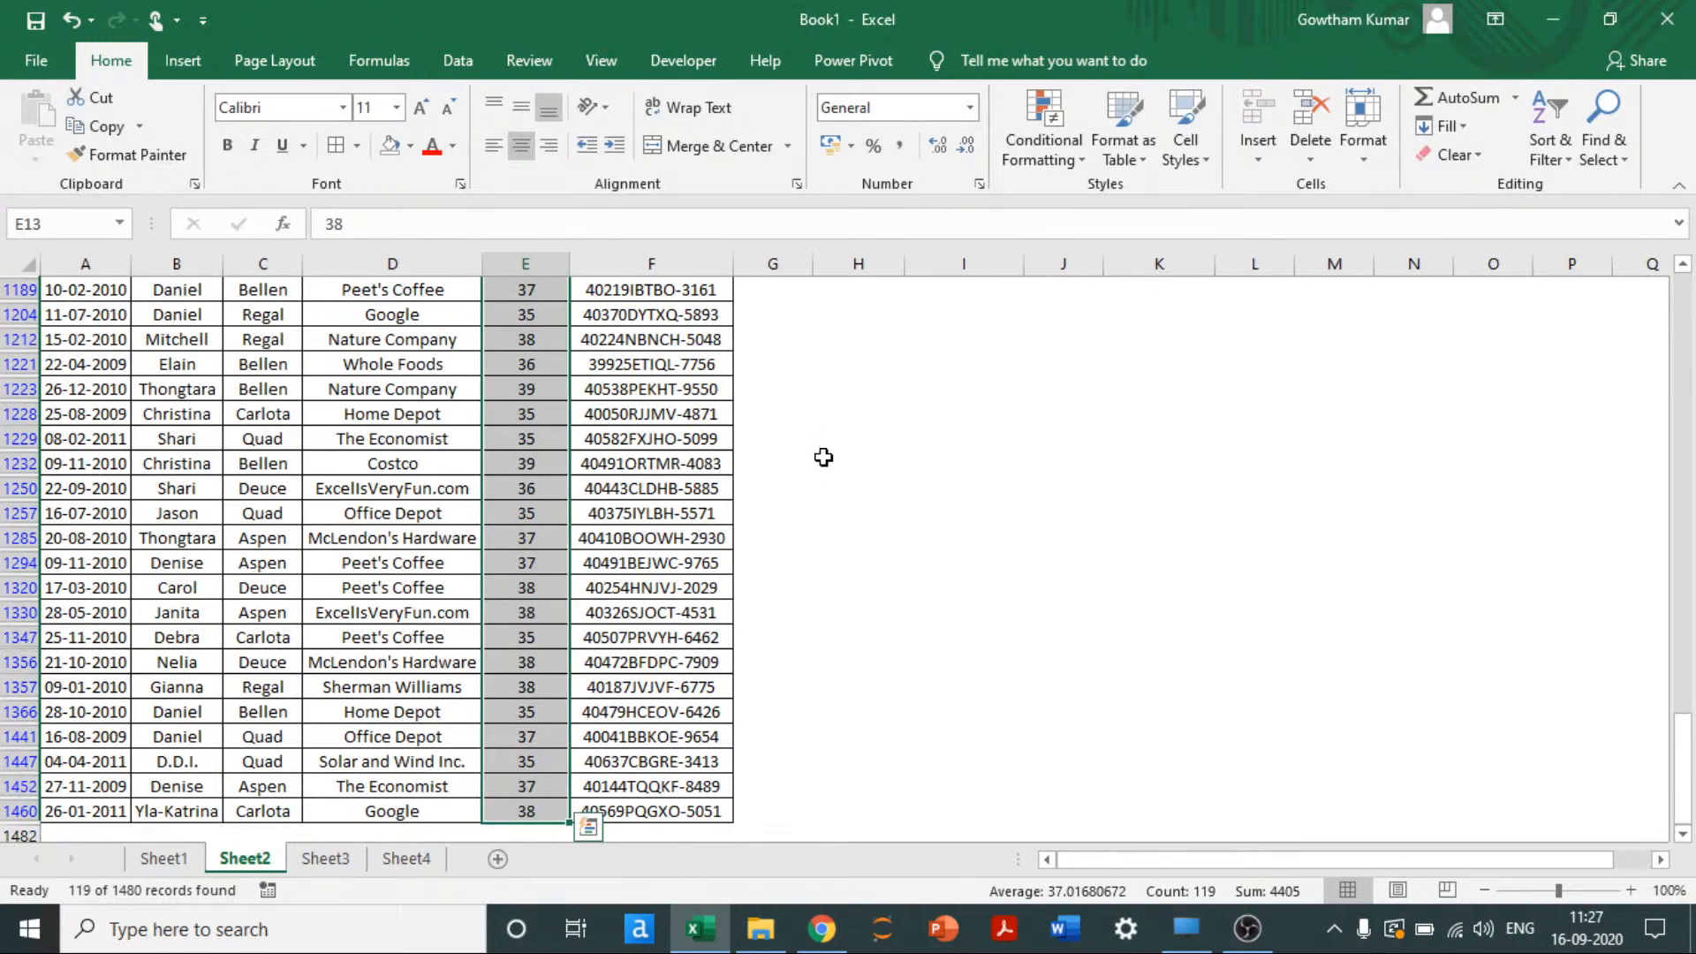
key(ctrl+Up)
key(Down)
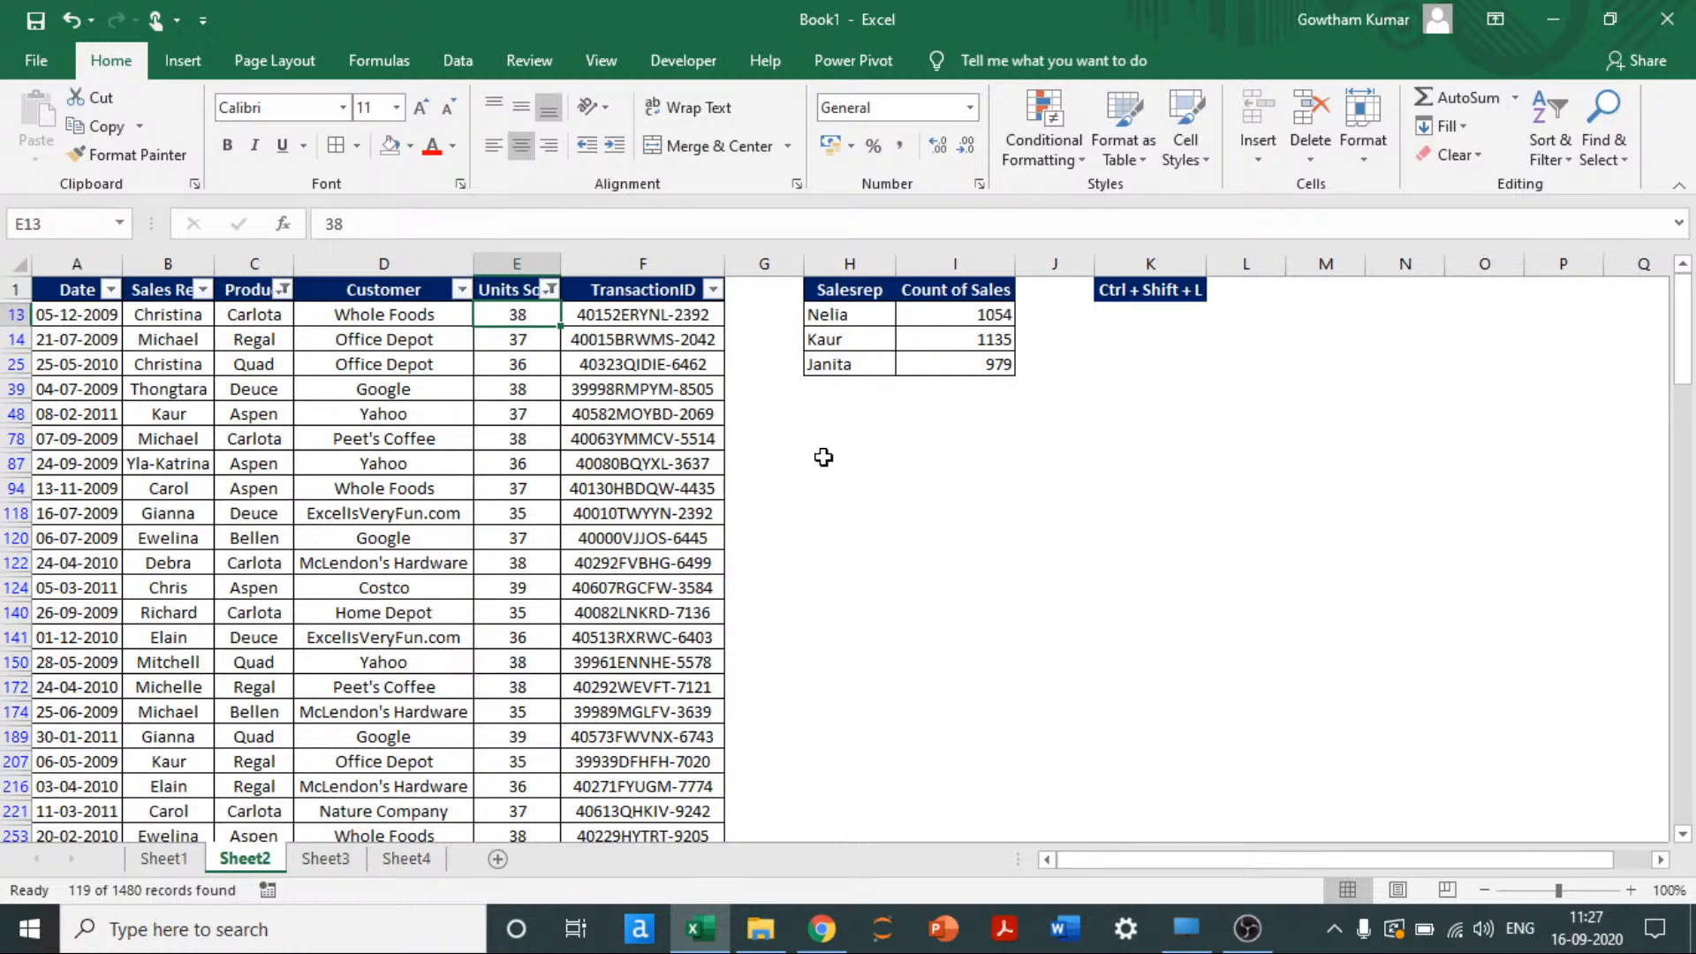
key(Down)
key(Down)
key(Down)
key(Down)
key(Down)
key(Down)
key(Down)
key(Down)
key(Down)
key(Down)
key(Down)
key(Down)
key(Down)
key(Down)
key(Down)
key(Down)
key(Down)
key(Down)
key(Down)
key(Down)
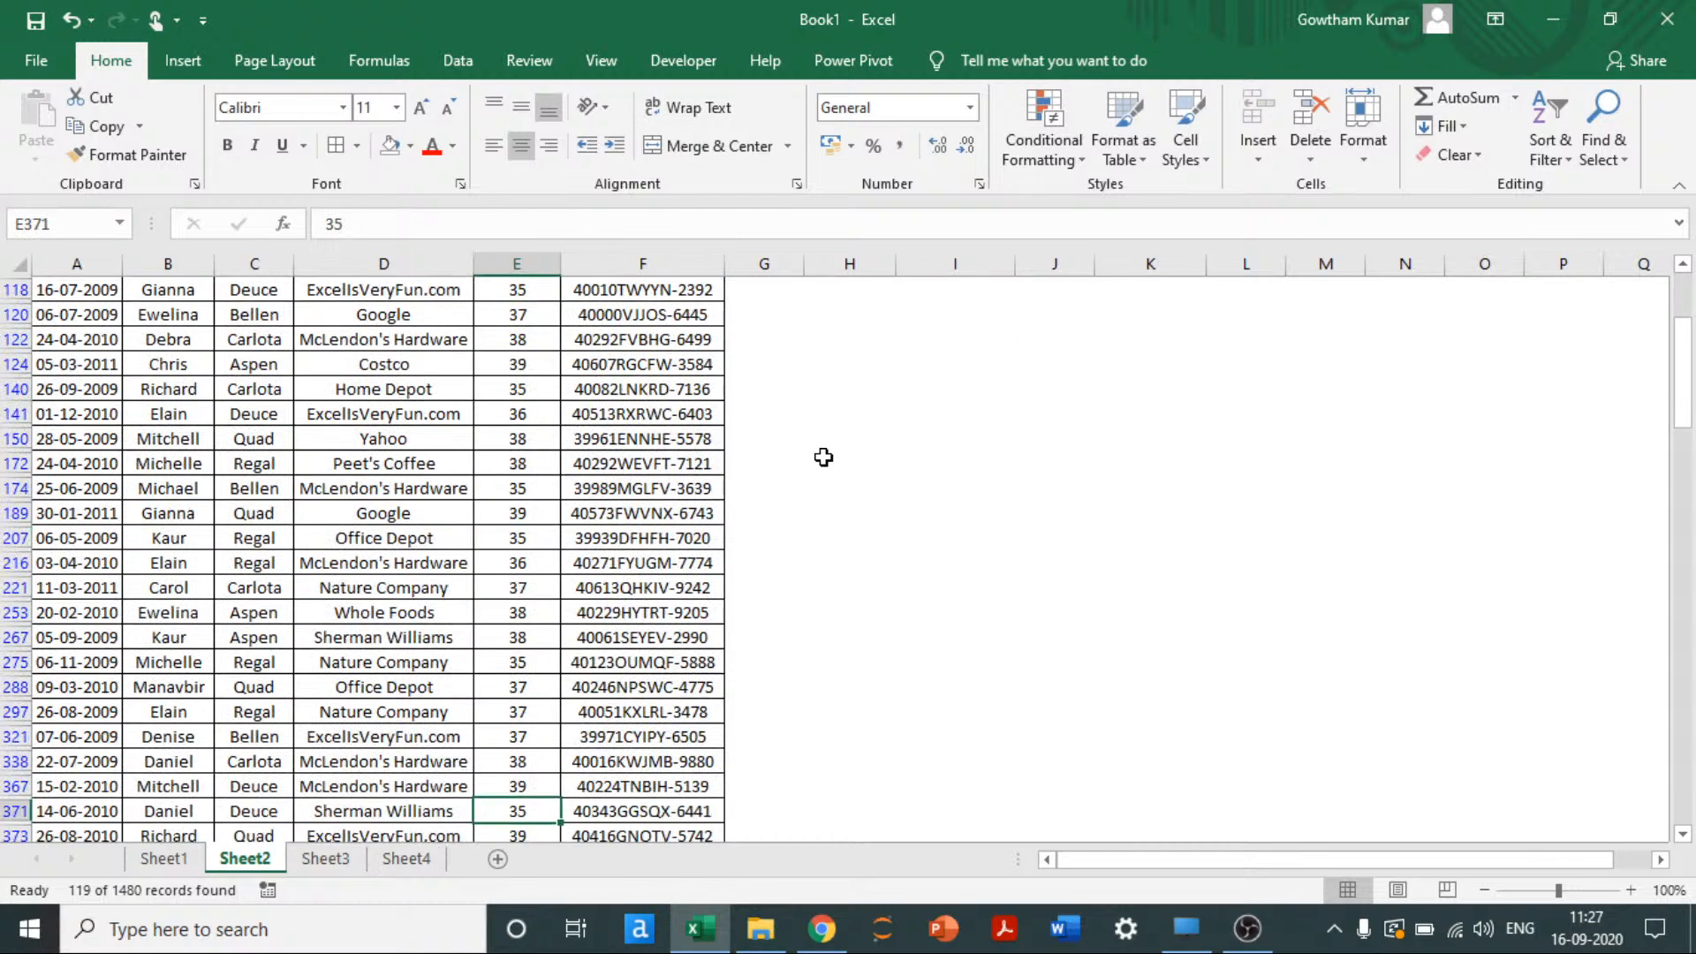
key(Down)
key(Down)
key(Down)
key(Down)
key(Down)
key(Down)
key(Down)
key(Down)
key(Down)
key(Down)
key(Down)
key(Down)
key(Down)
key(Down)
key(Down)
key(Down)
key(Down)
key(Down)
key(Down)
key(Down)
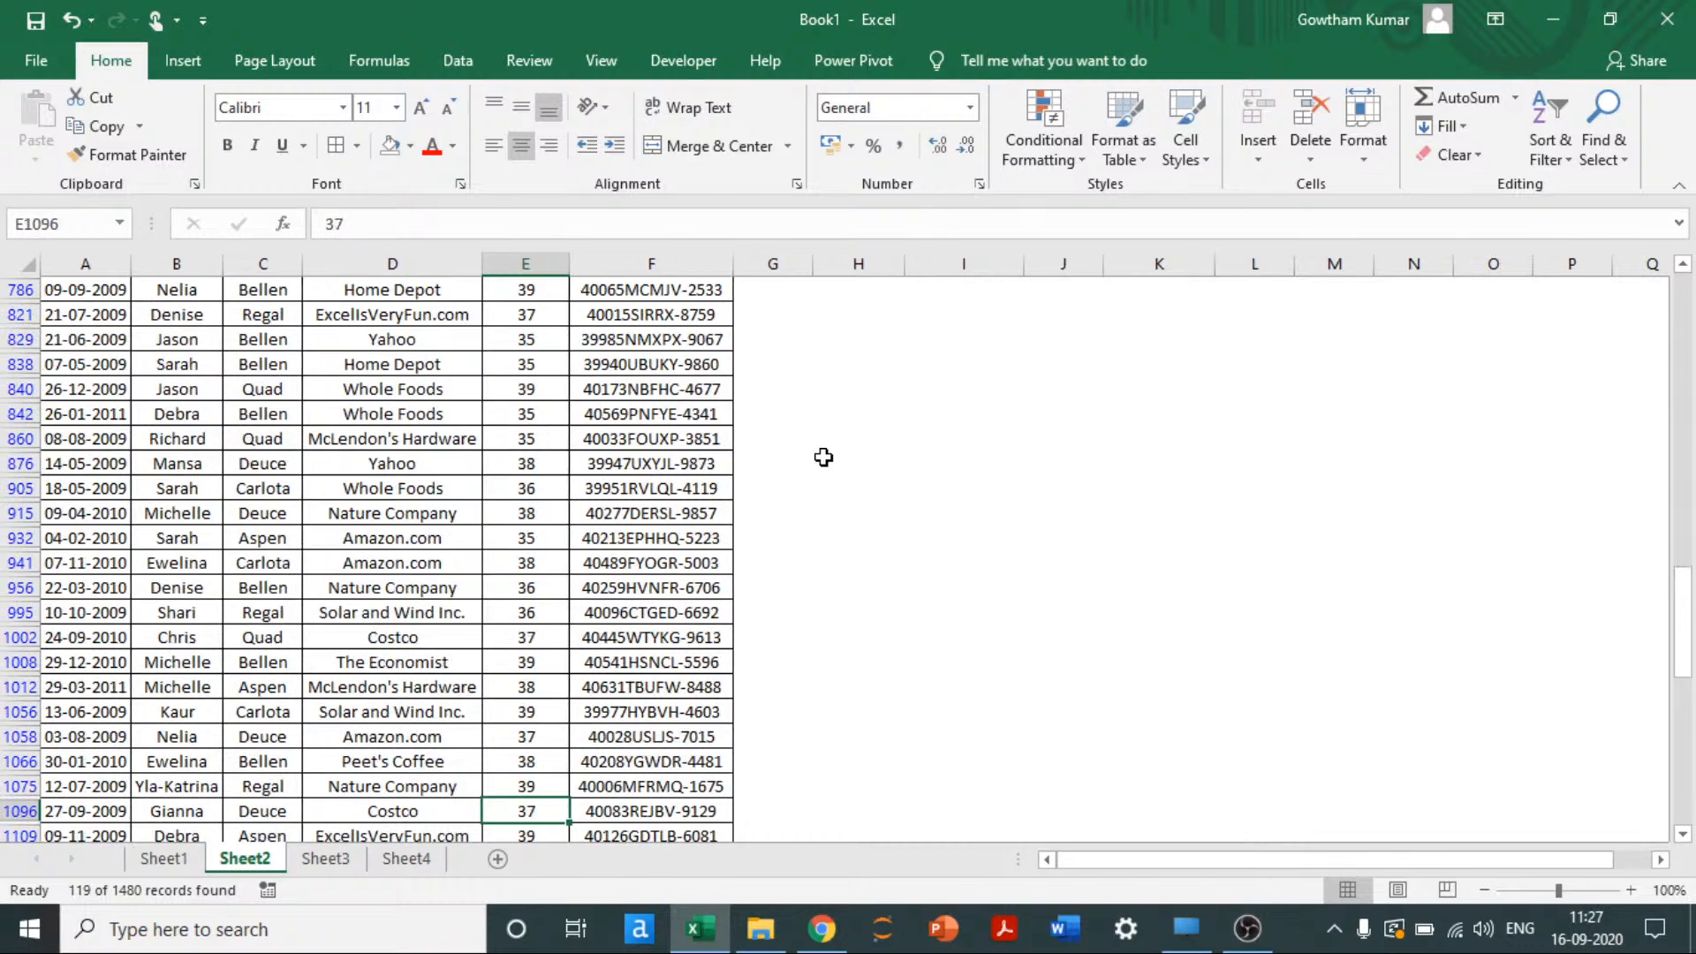
Step: Examine the largest values in the Units Sold filter list, close it without changes, and check the last filtered record
key(ctrl+Up)
key(alt+Down)
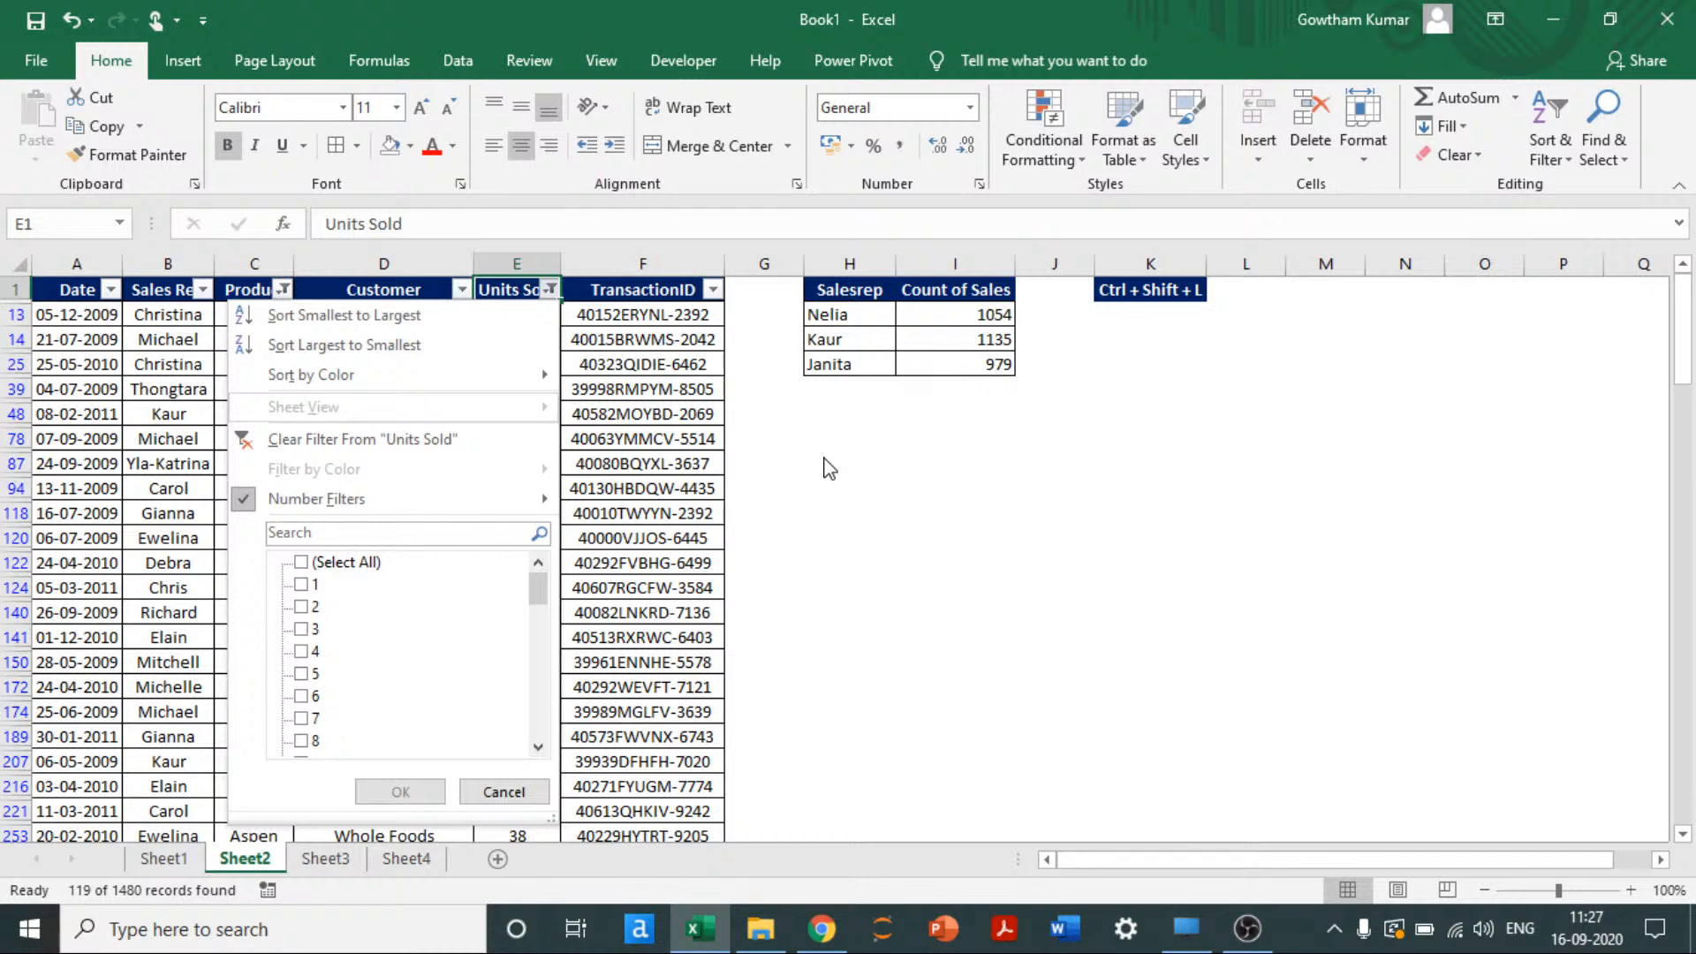
key(End)
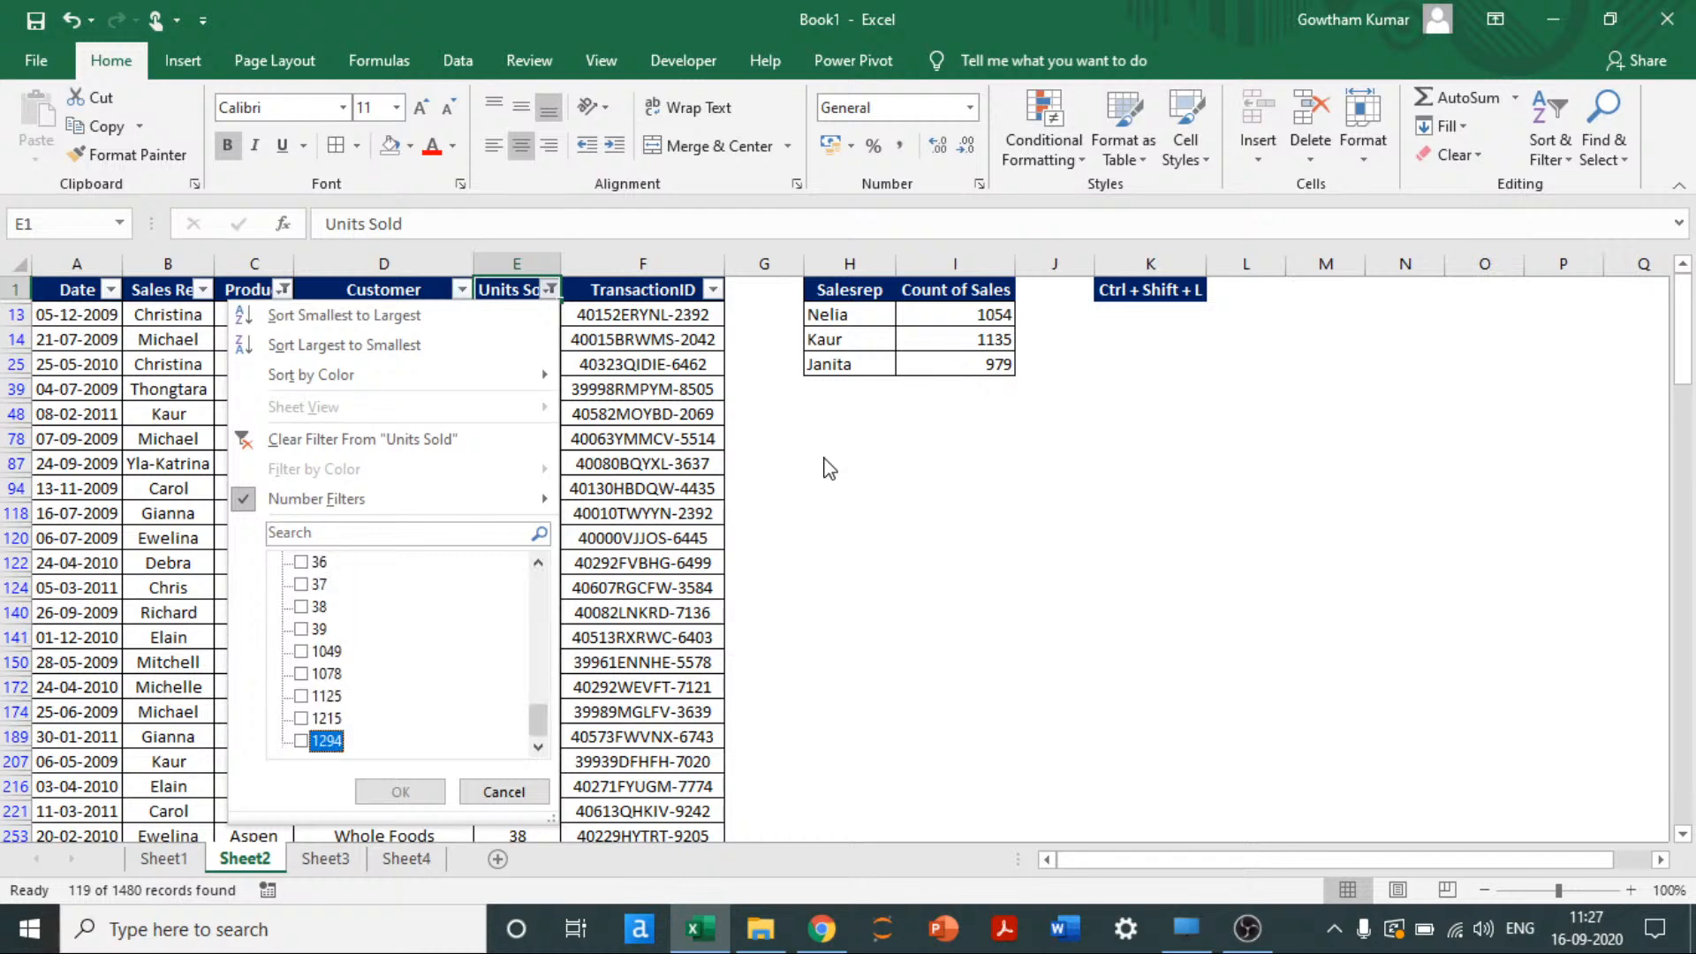
key(Up)
key(Up)
key(Up)
key(Up)
key(Up)
key(Down)
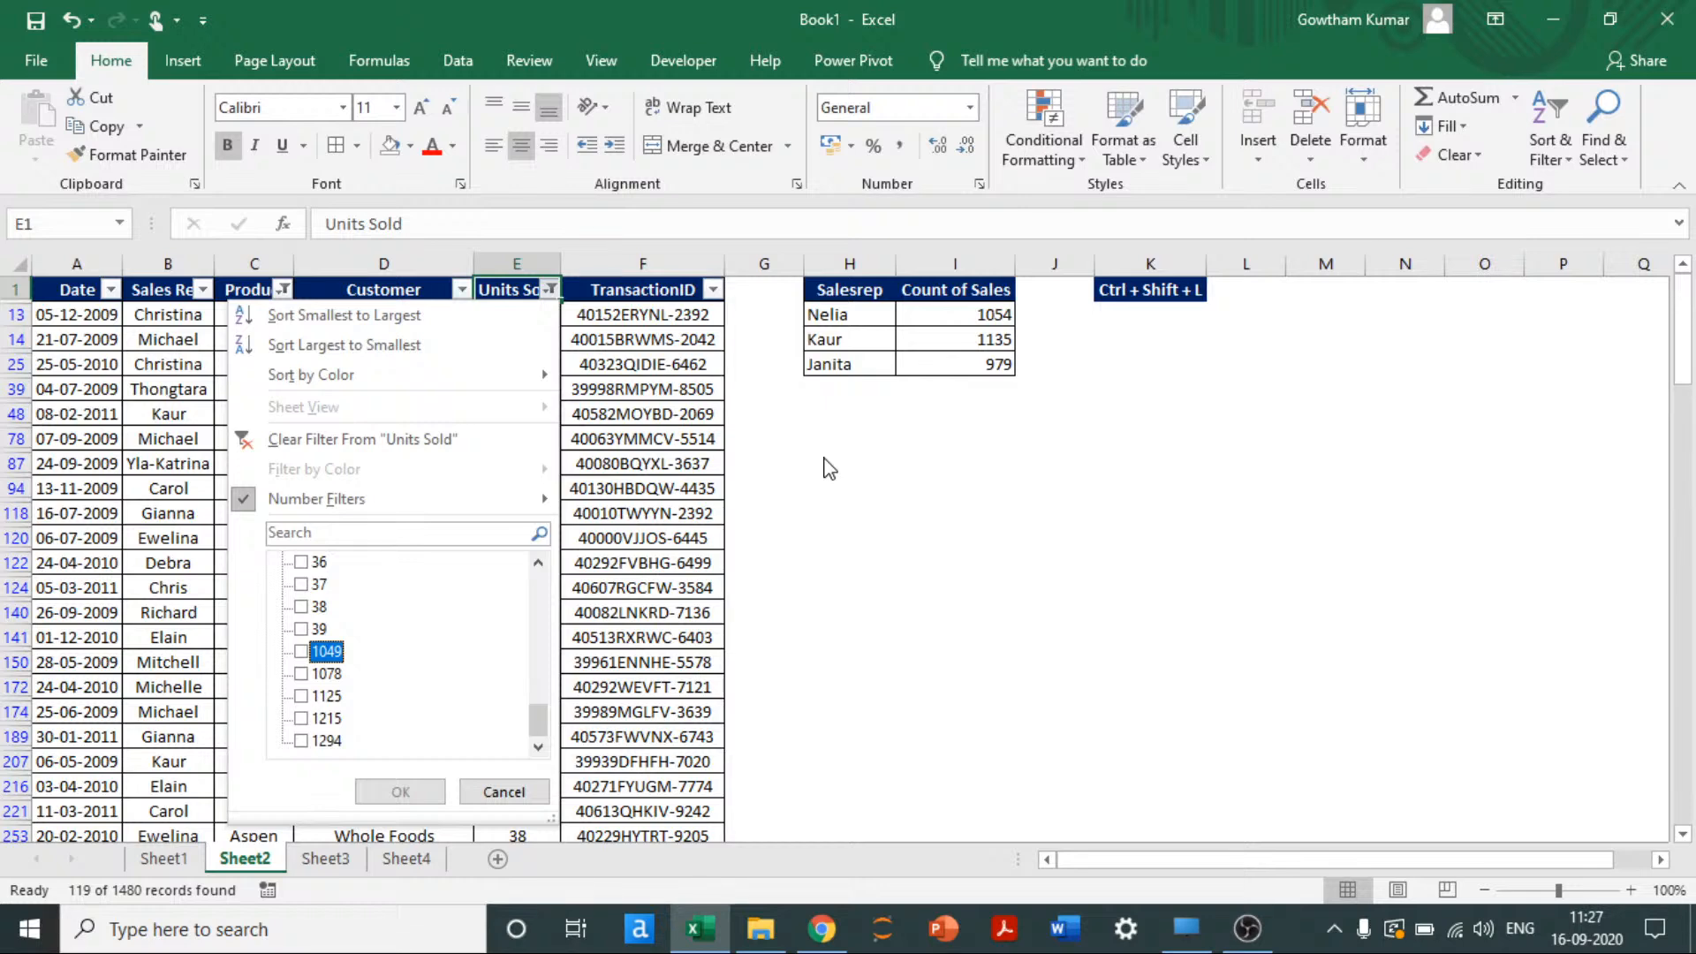
key(Escape)
key(Down)
key(ctrl+Down)
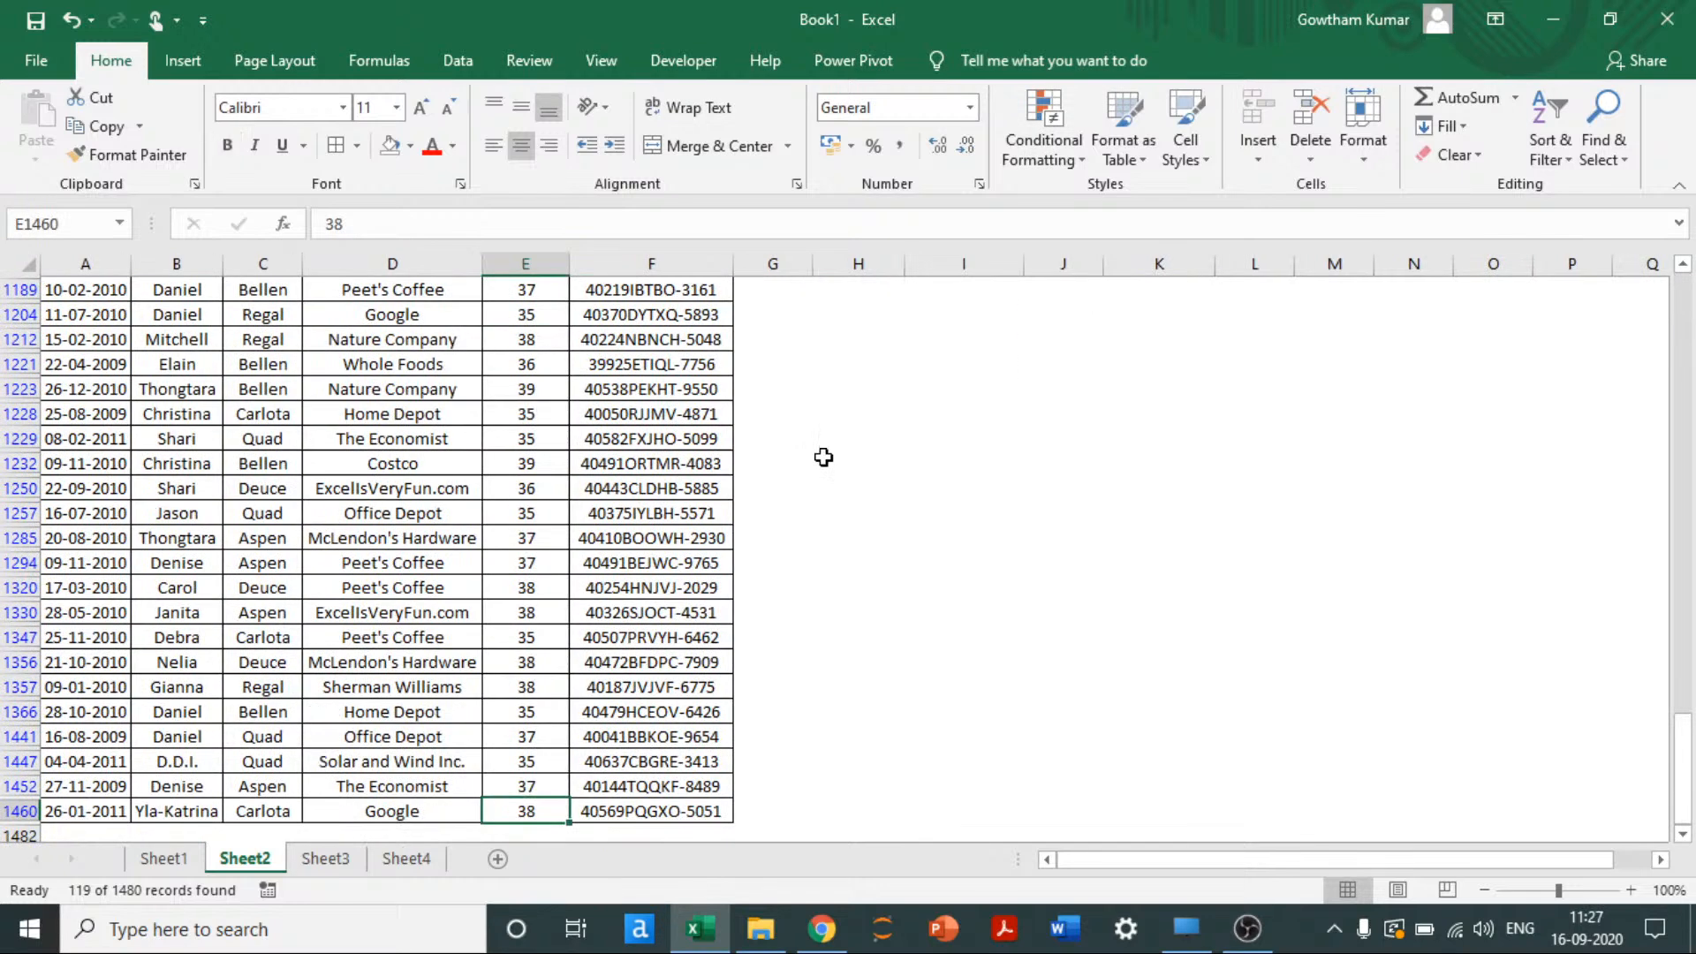
key(Up)
key(ctrl+Up)
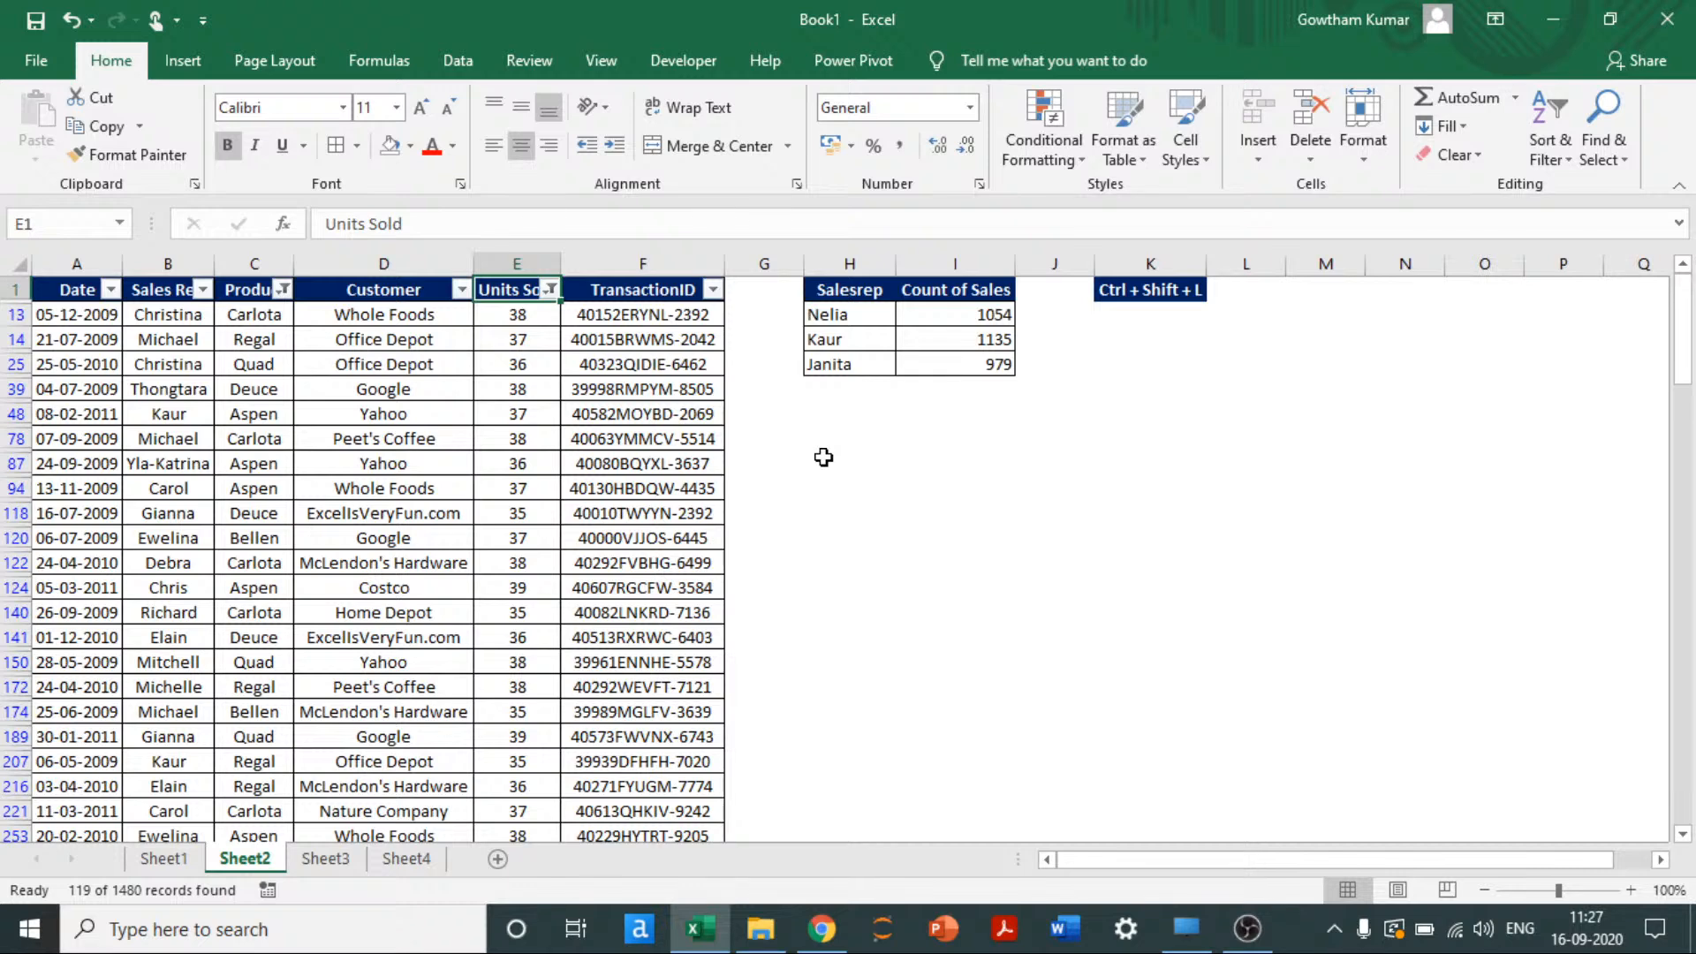
key(Down)
key(Up)
Step: Open the Top 10 number filter settings for Units Sold
key(alt+Down)
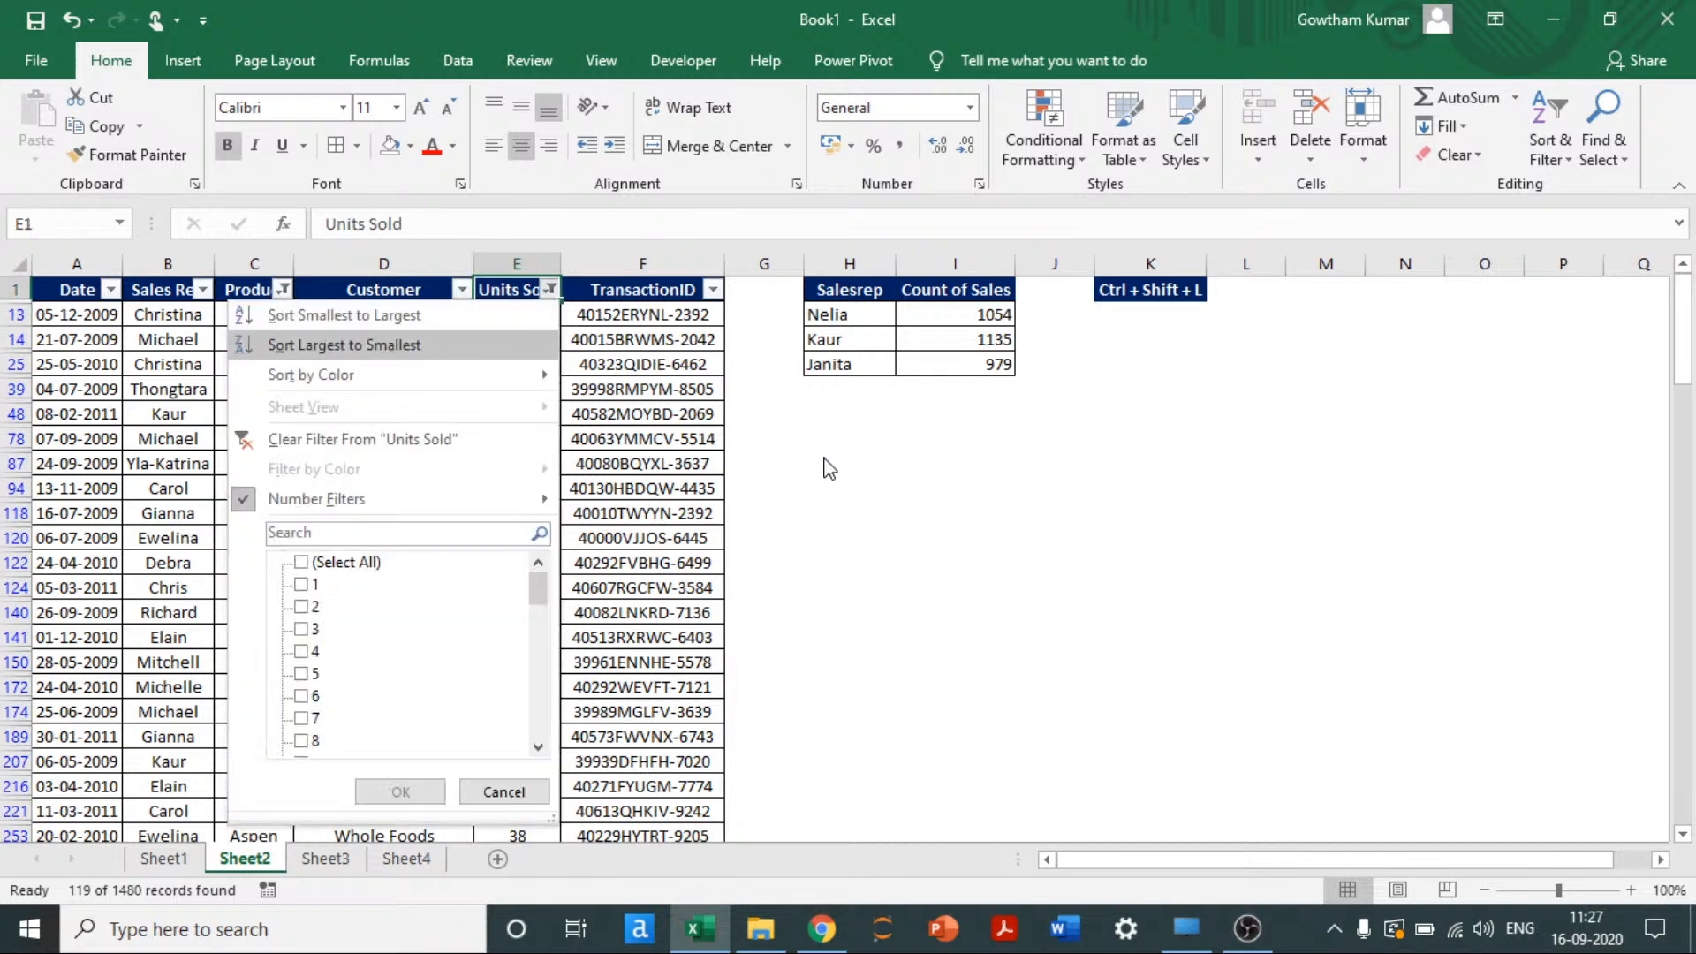
key(Down)
key(Down)
key(Down)
key(Right)
key(Down)
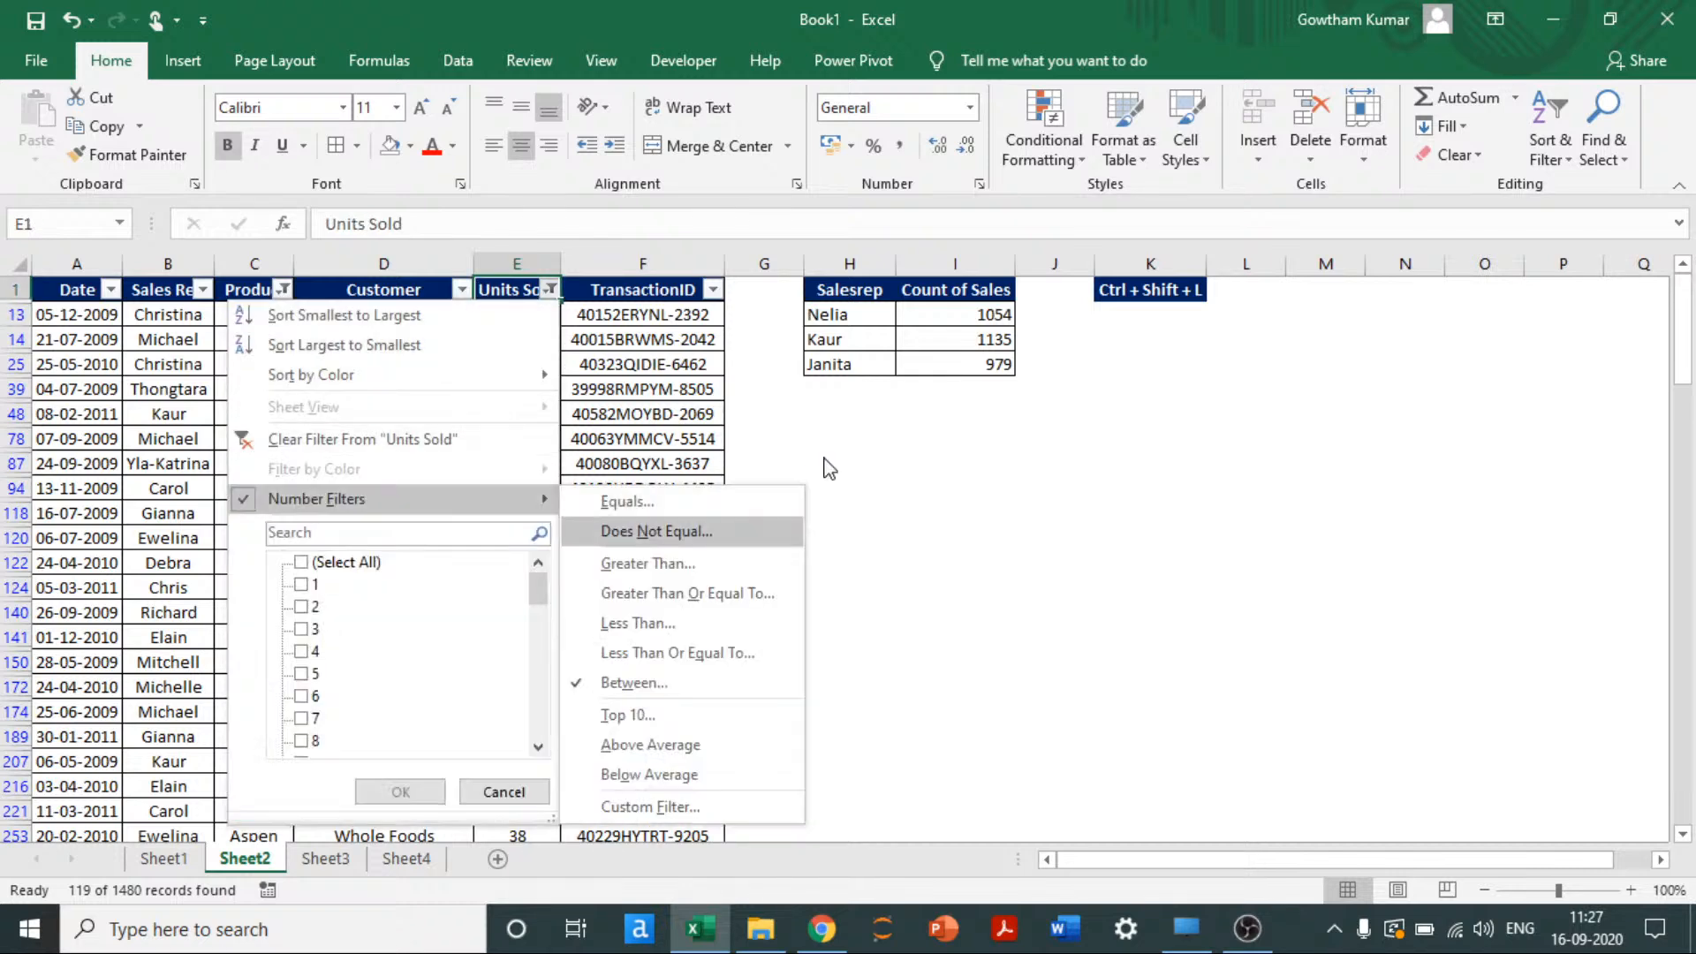
key(Down)
key(Down)
key(Down)
key(Down)
key(Down)
key(Down)
key(Return)
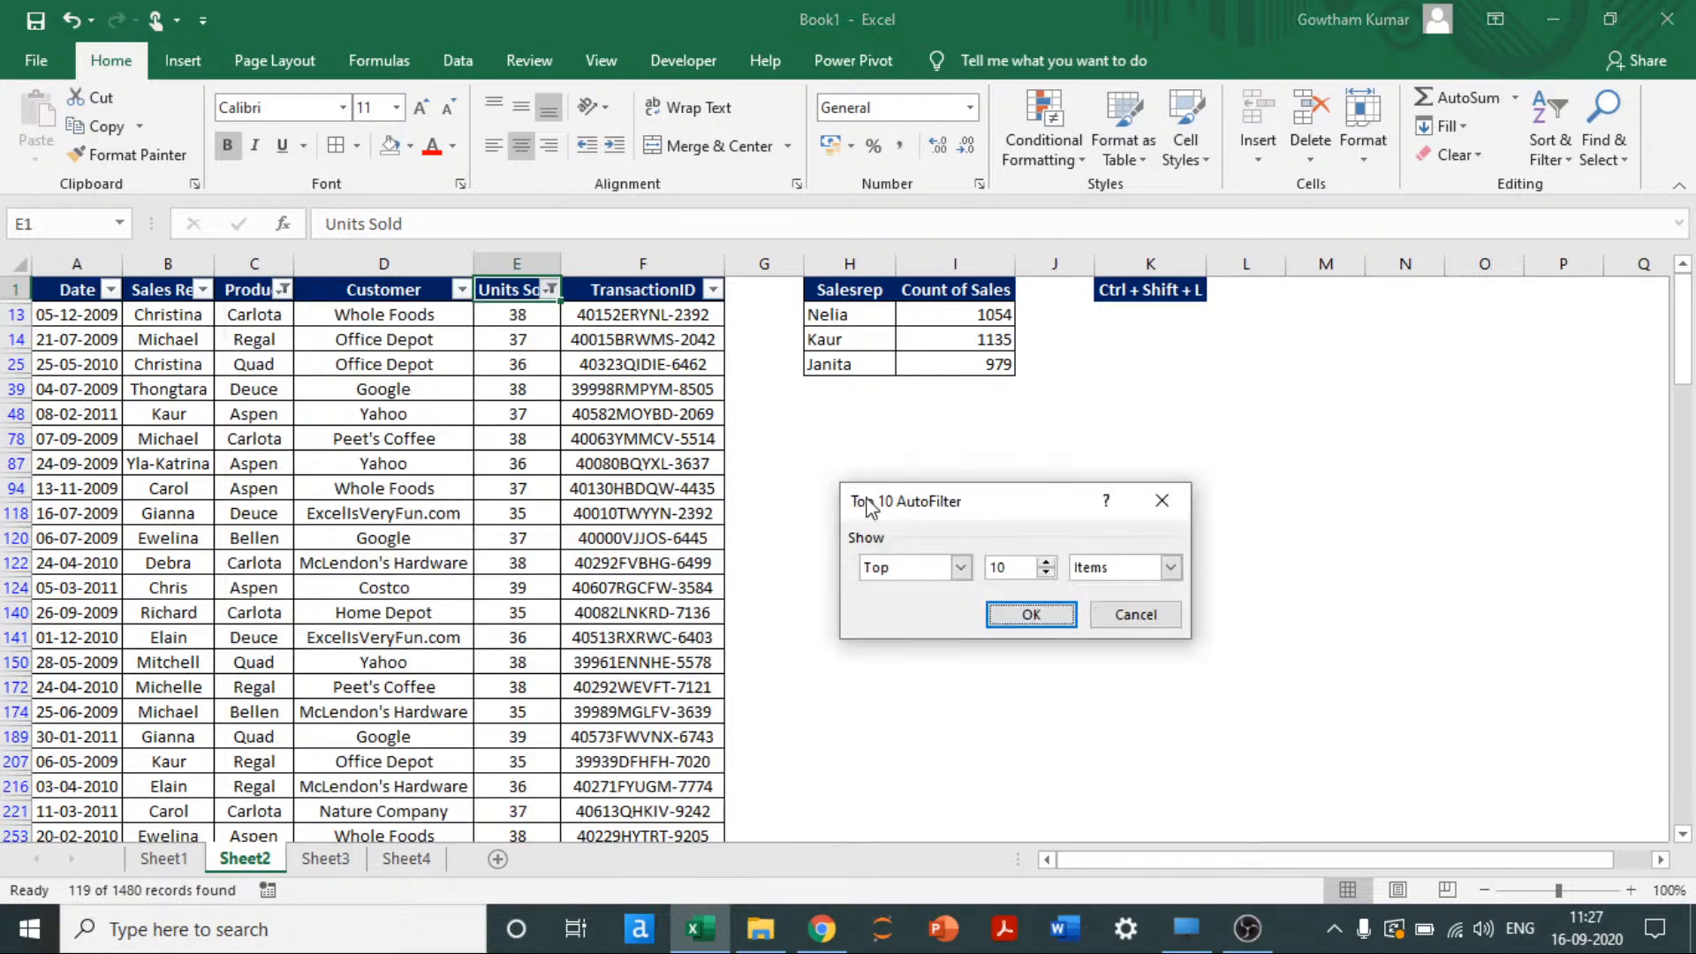
Step: Filter the Units Sold column to show only the top 10 items
click(961, 567)
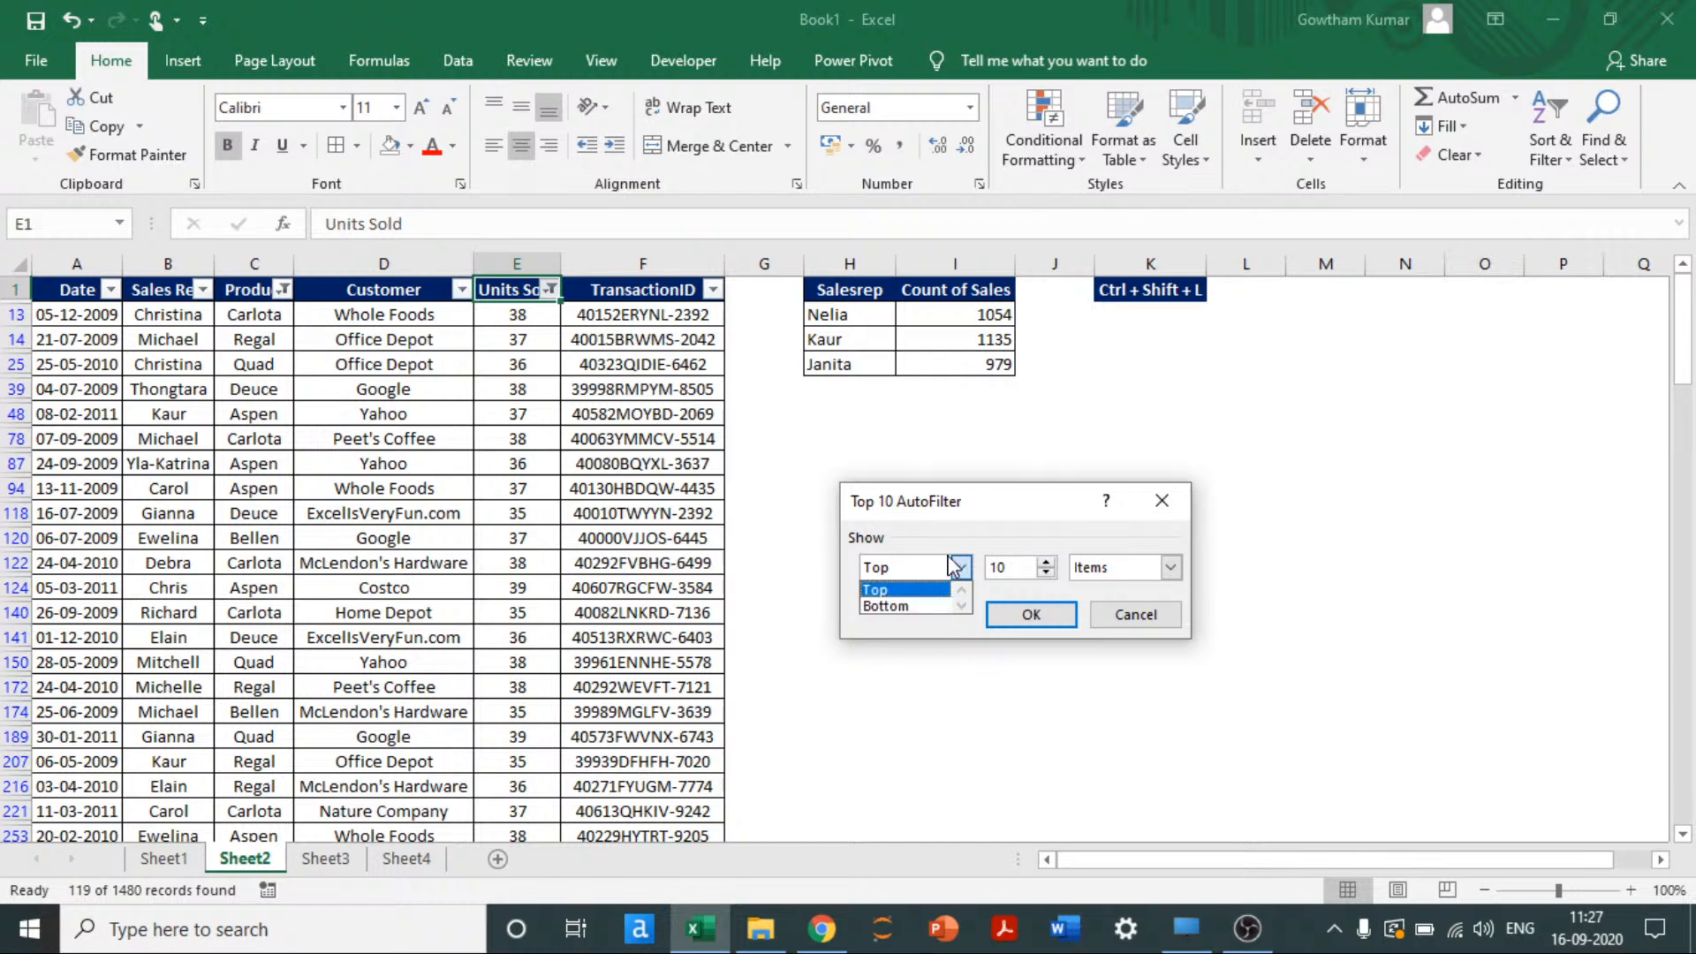
click(905, 590)
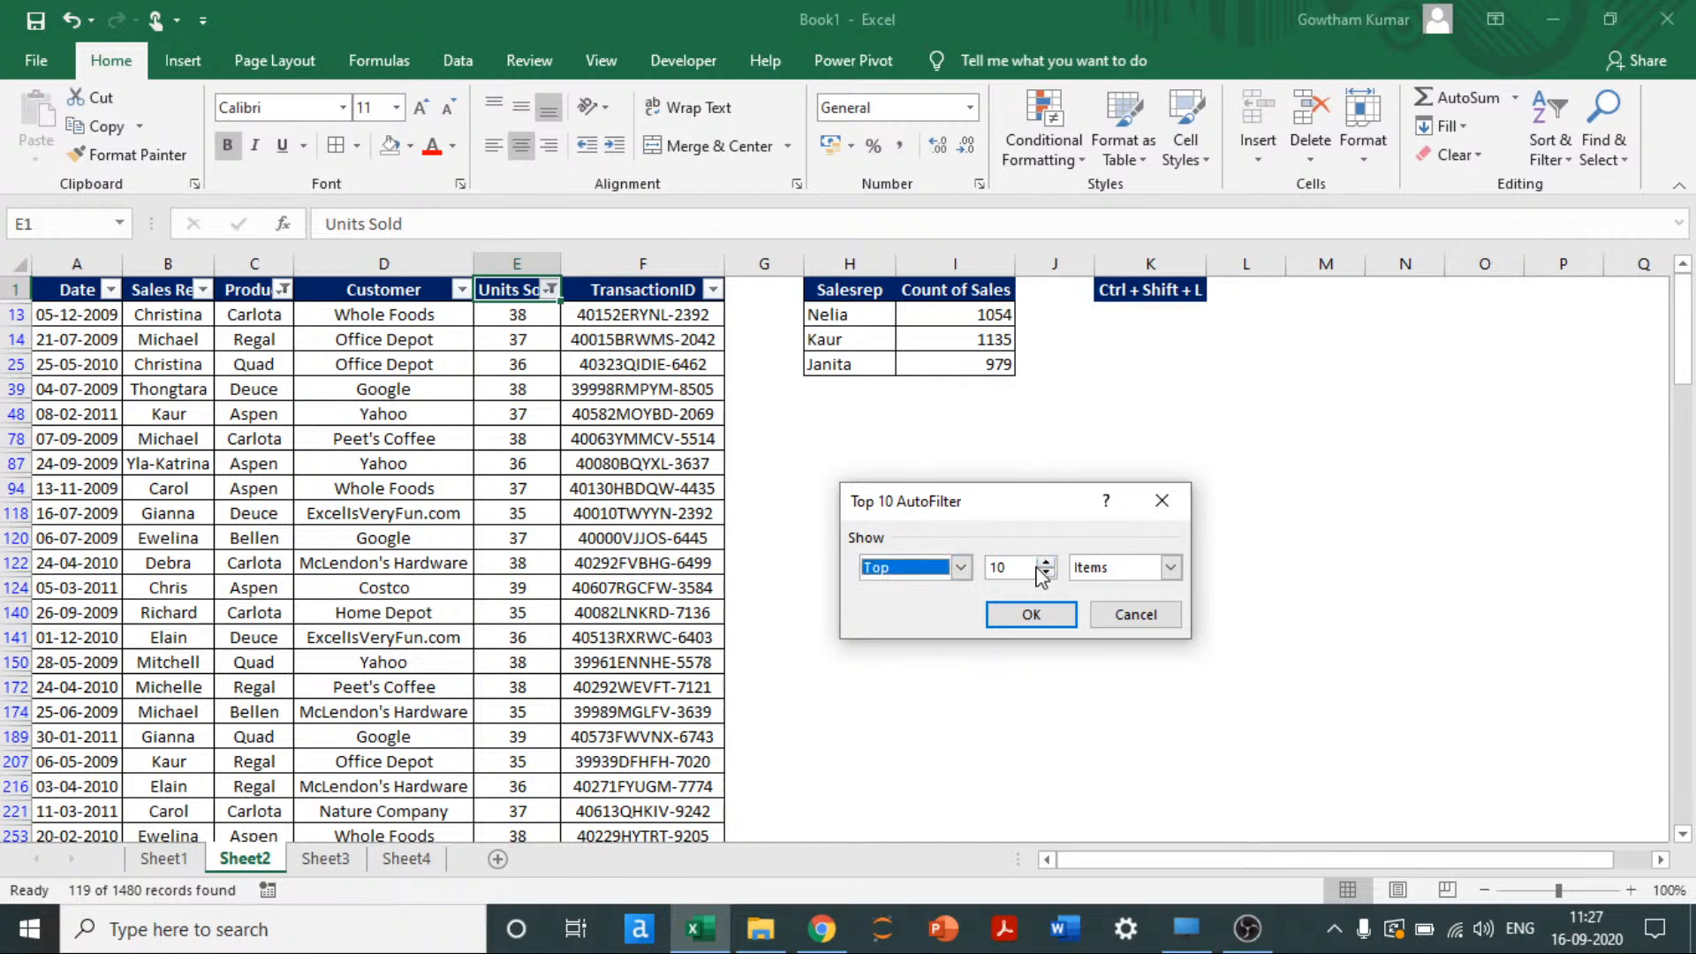
click(1148, 570)
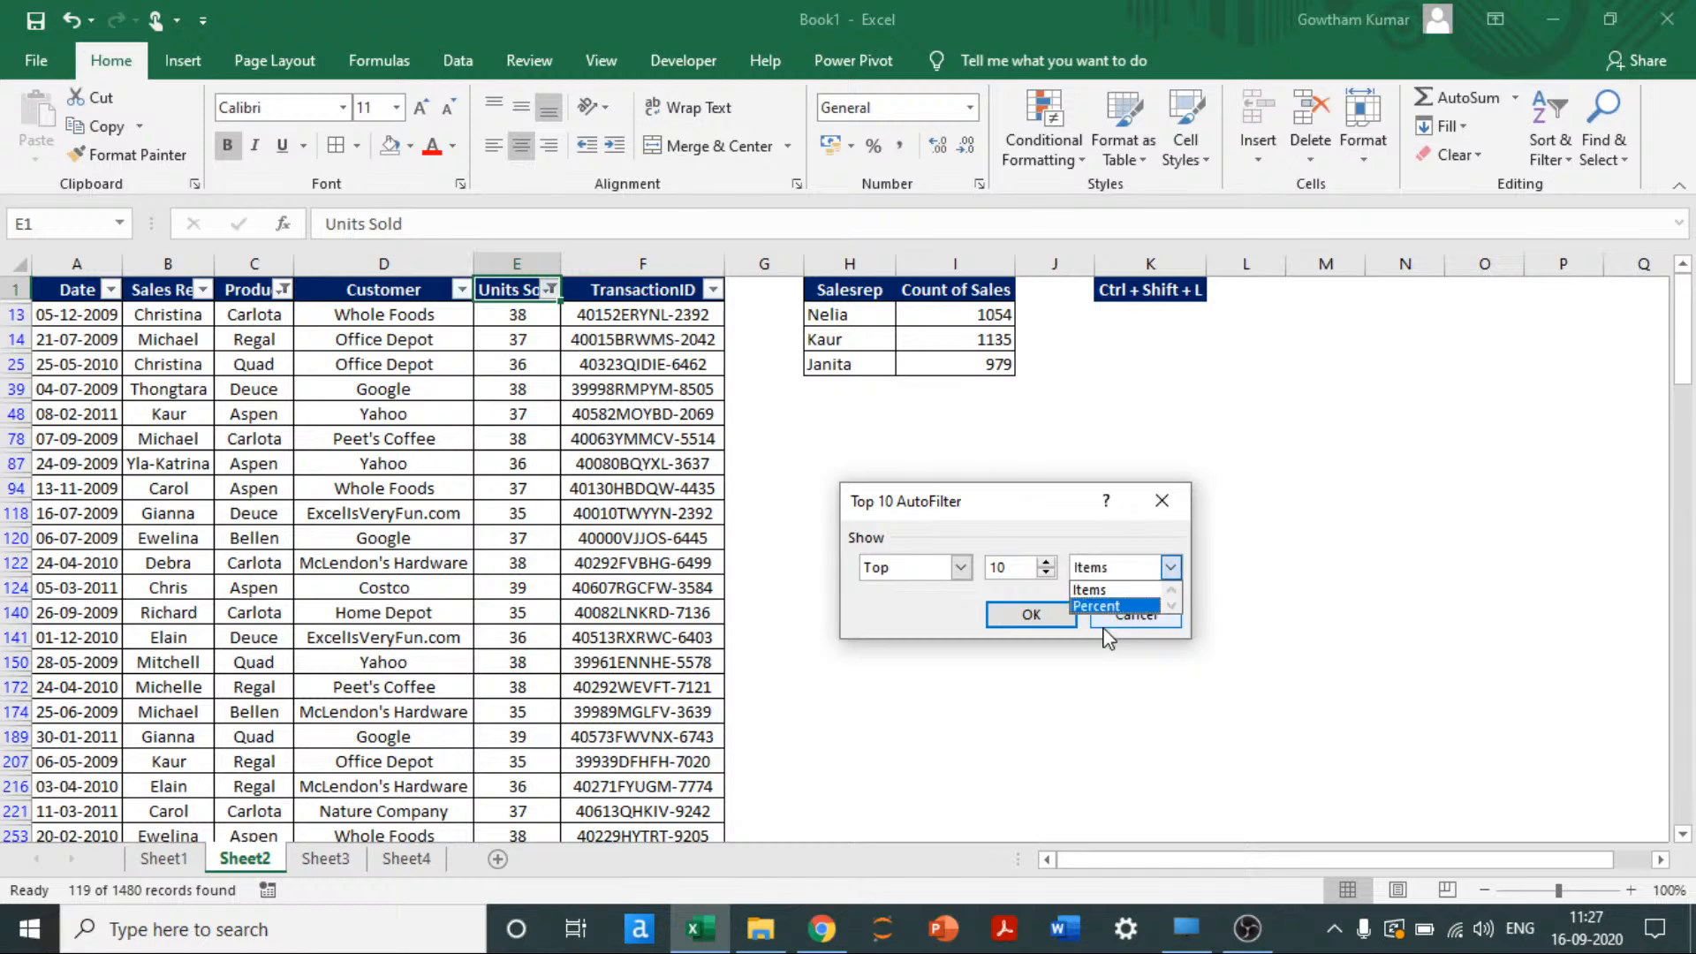
click(1096, 587)
click(1045, 618)
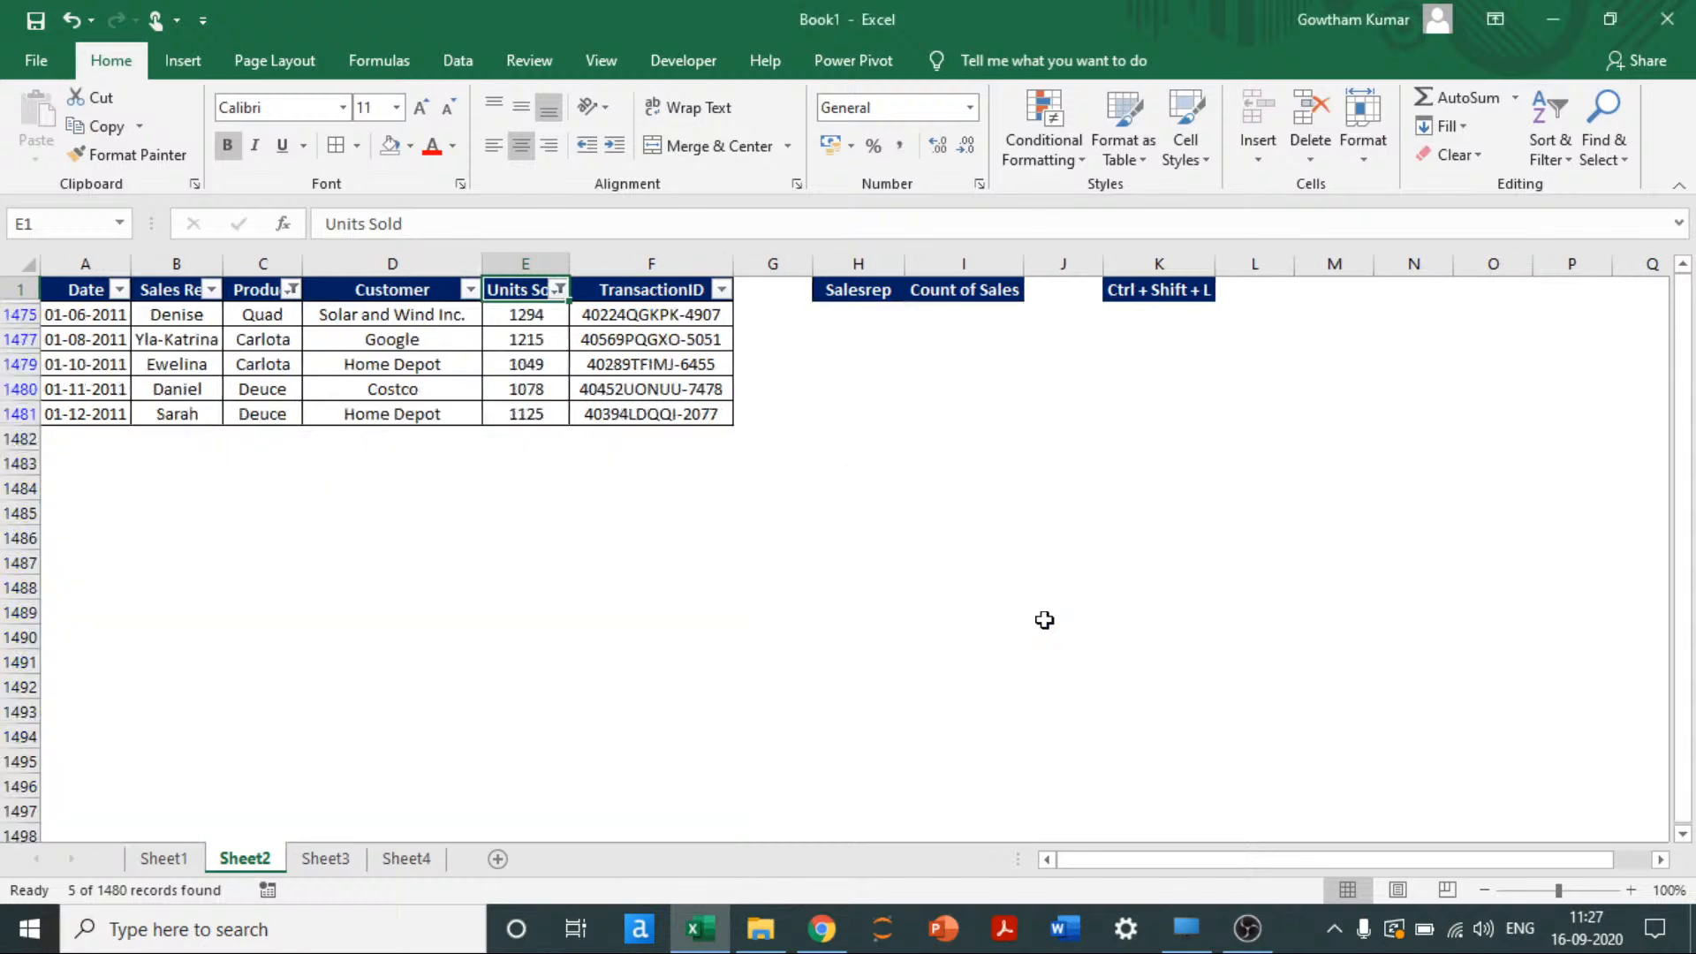
Step: Select all filtered Units Sold values to check how many records remain, and return to the header row
key(Down)
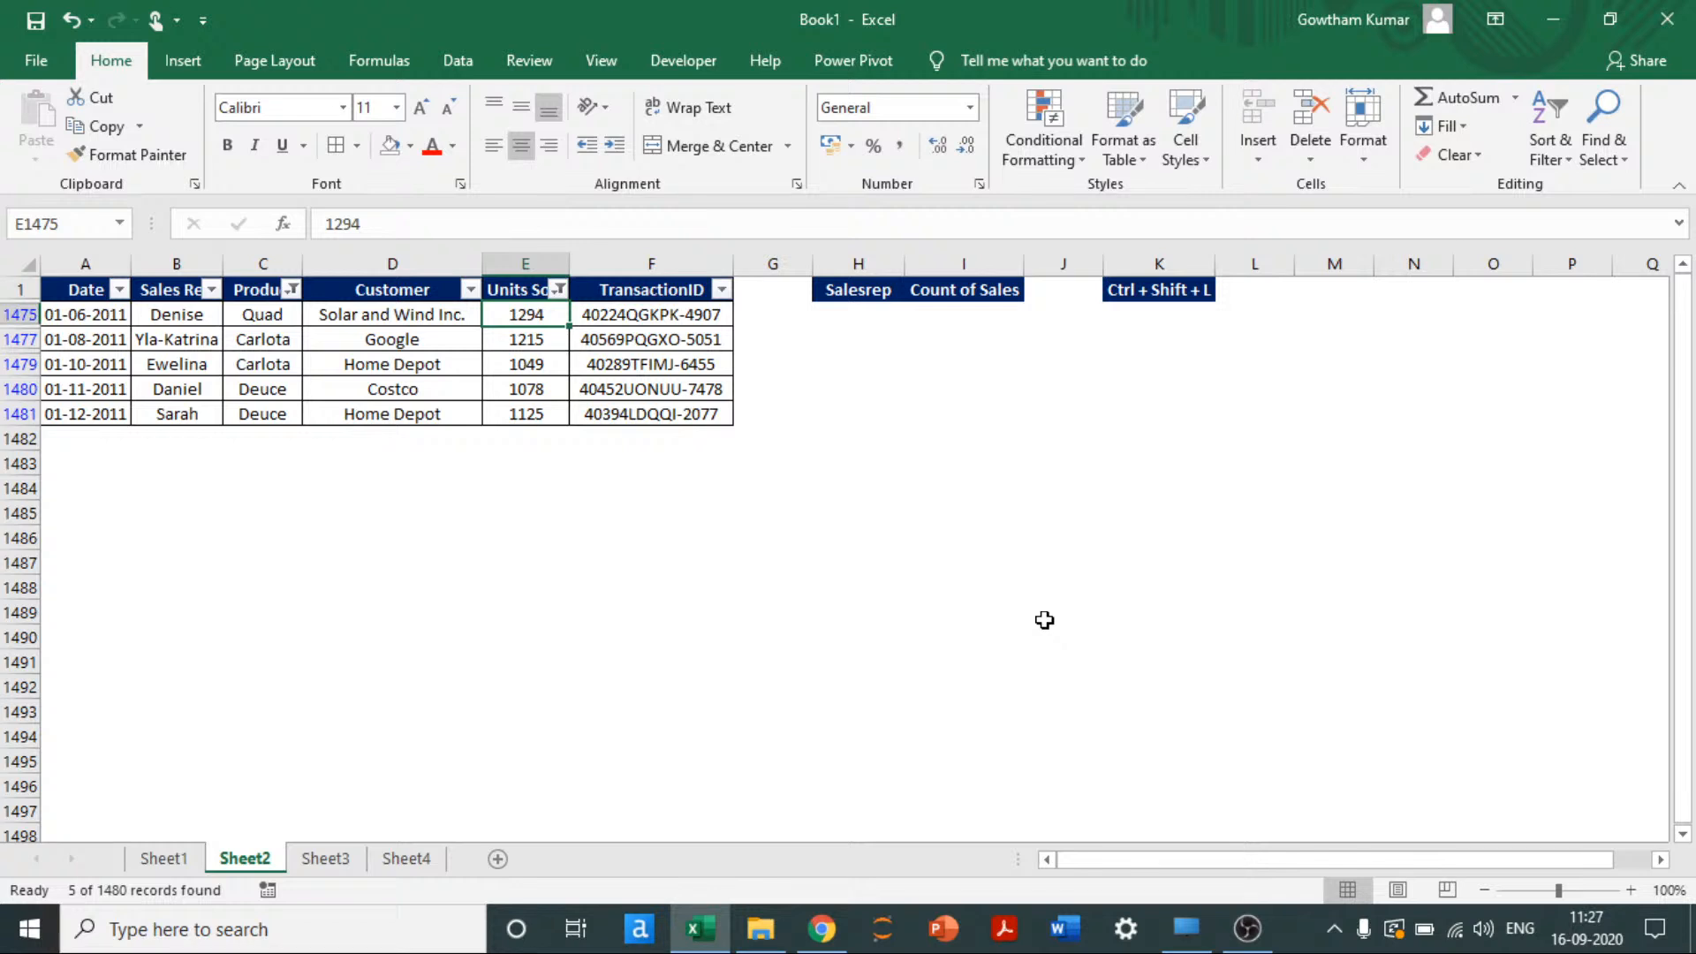
key(ctrl+shift+Down)
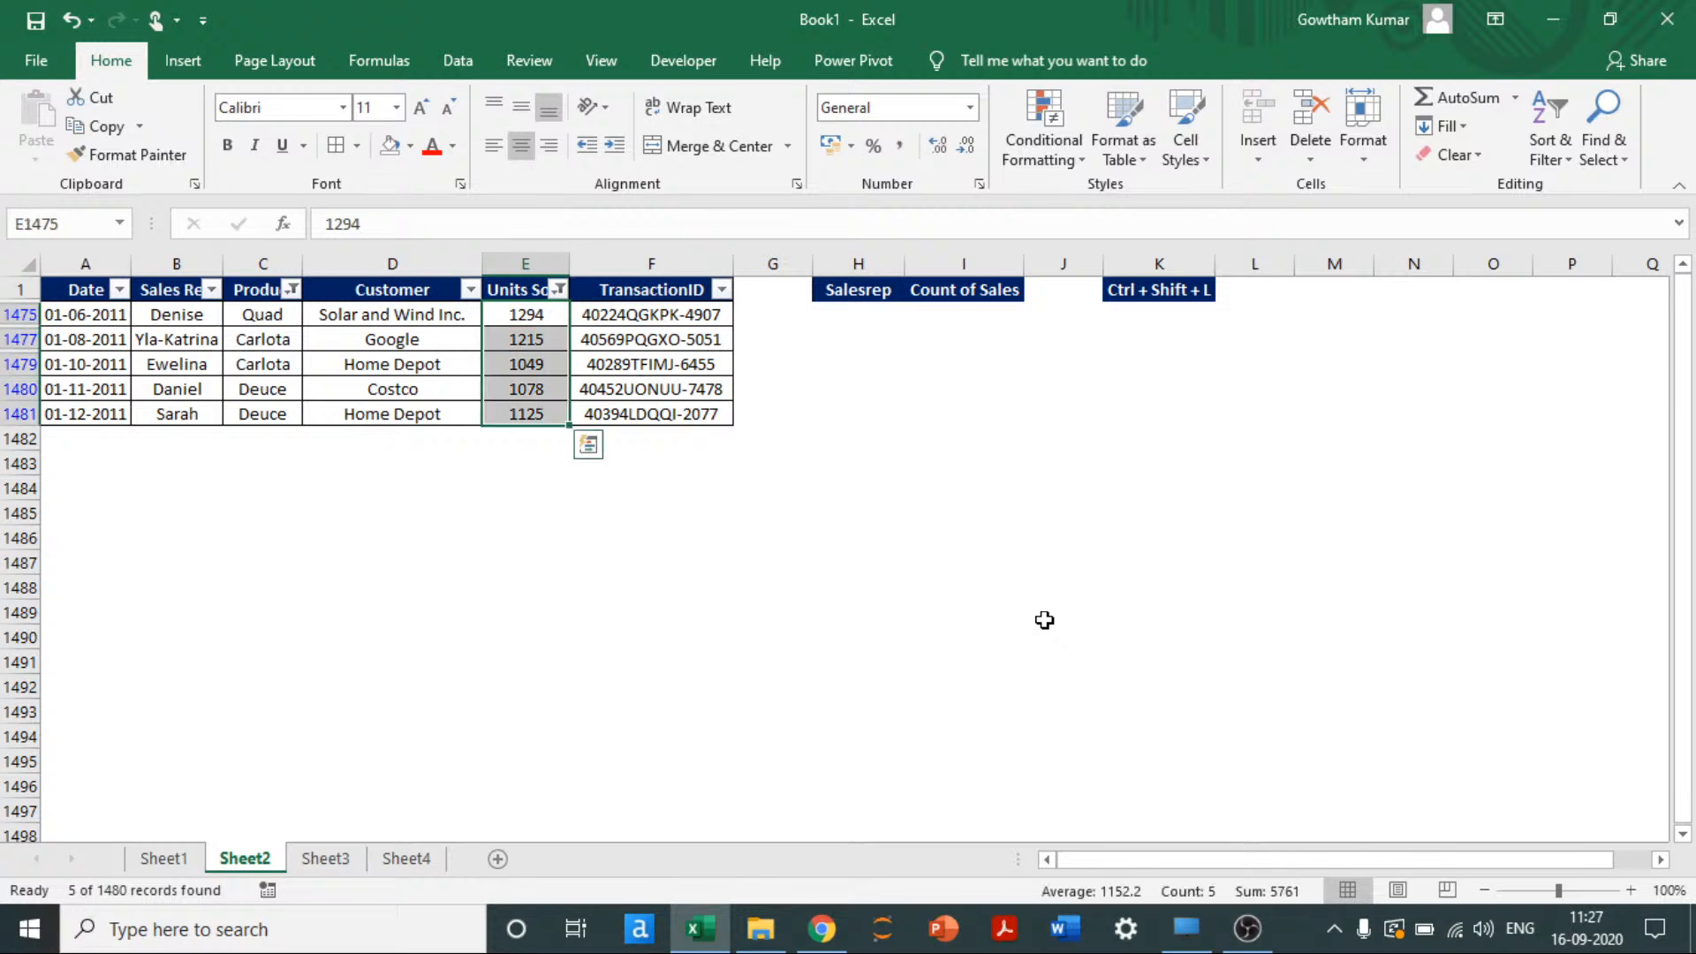
key(Left)
key(Up)
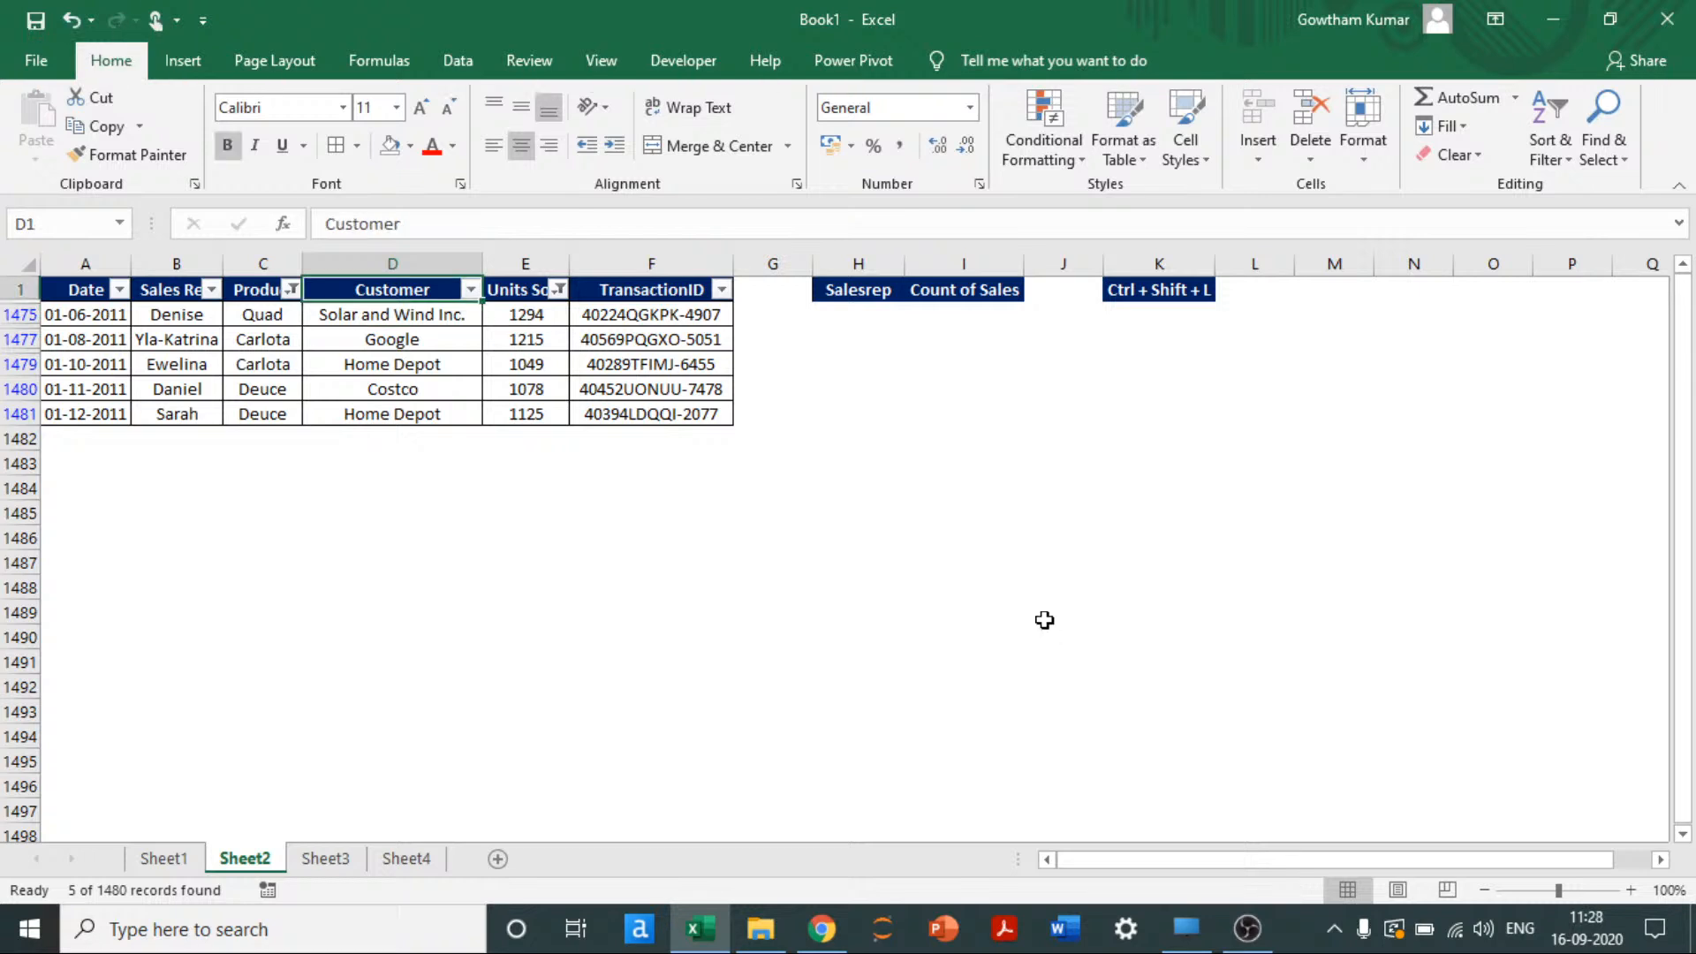
Step: Clear the filter from the Product column
key(Left)
key(alt+Down)
key(Down)
key(Down)
key(Down)
key(Return)
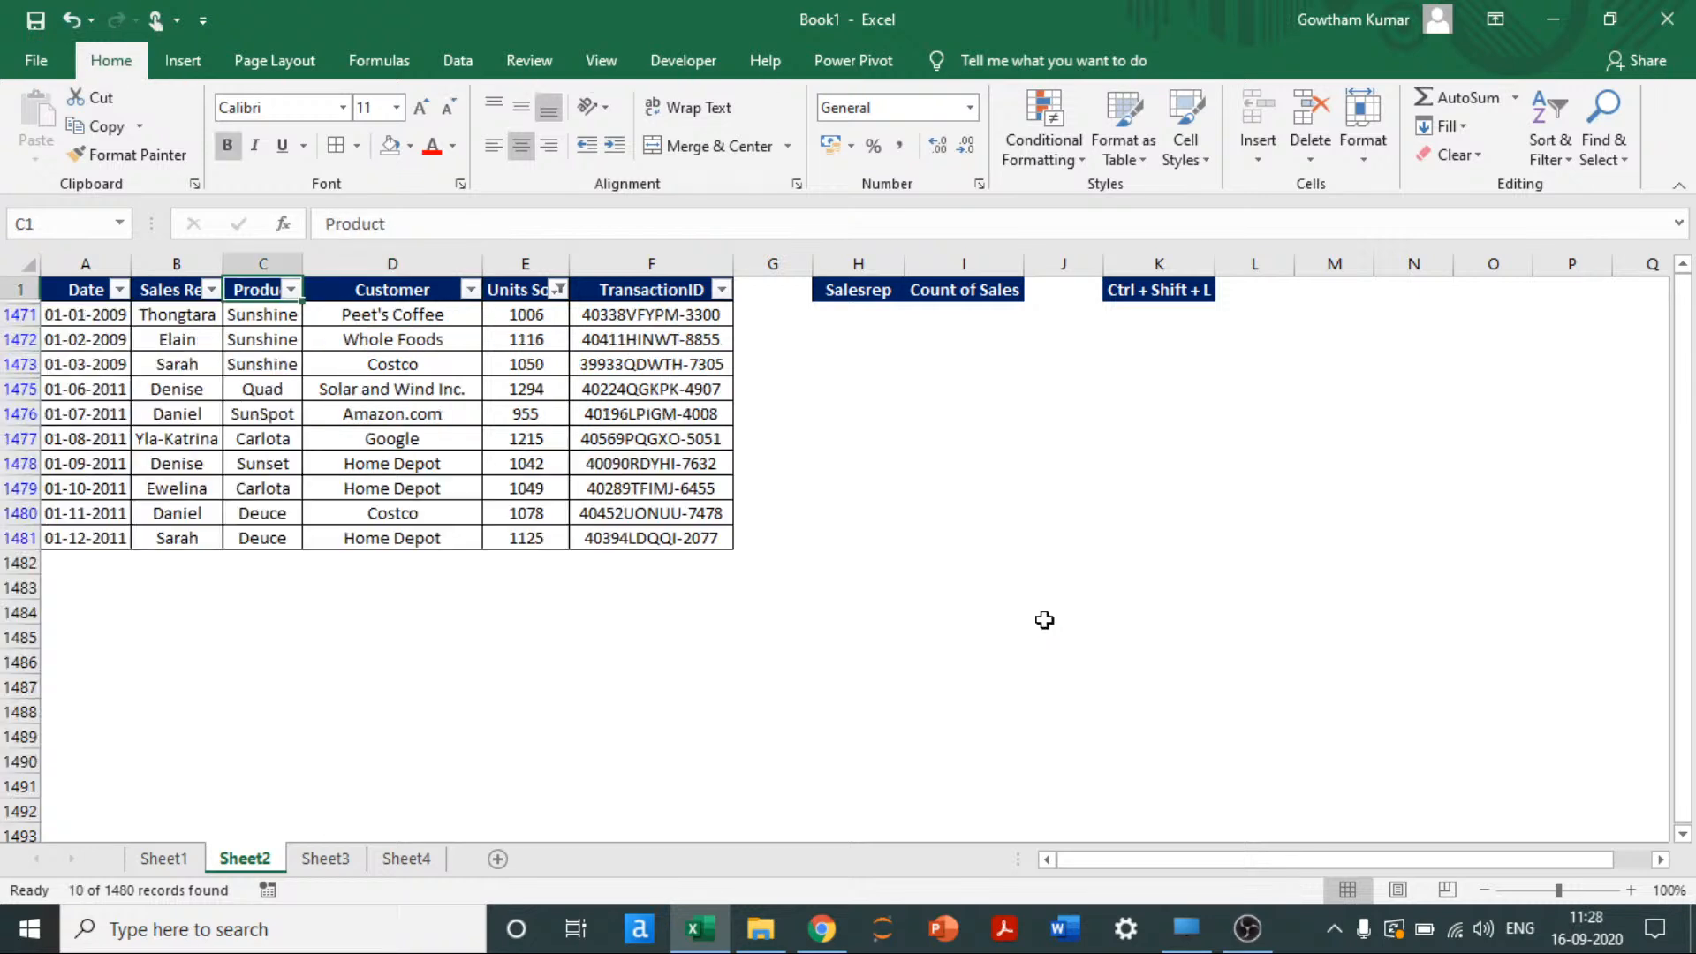
Step: Select the visible Units Sold values from the last record up to the first to check their count
key(Down)
key(Right)
key(Right)
key(ctrl+Down)
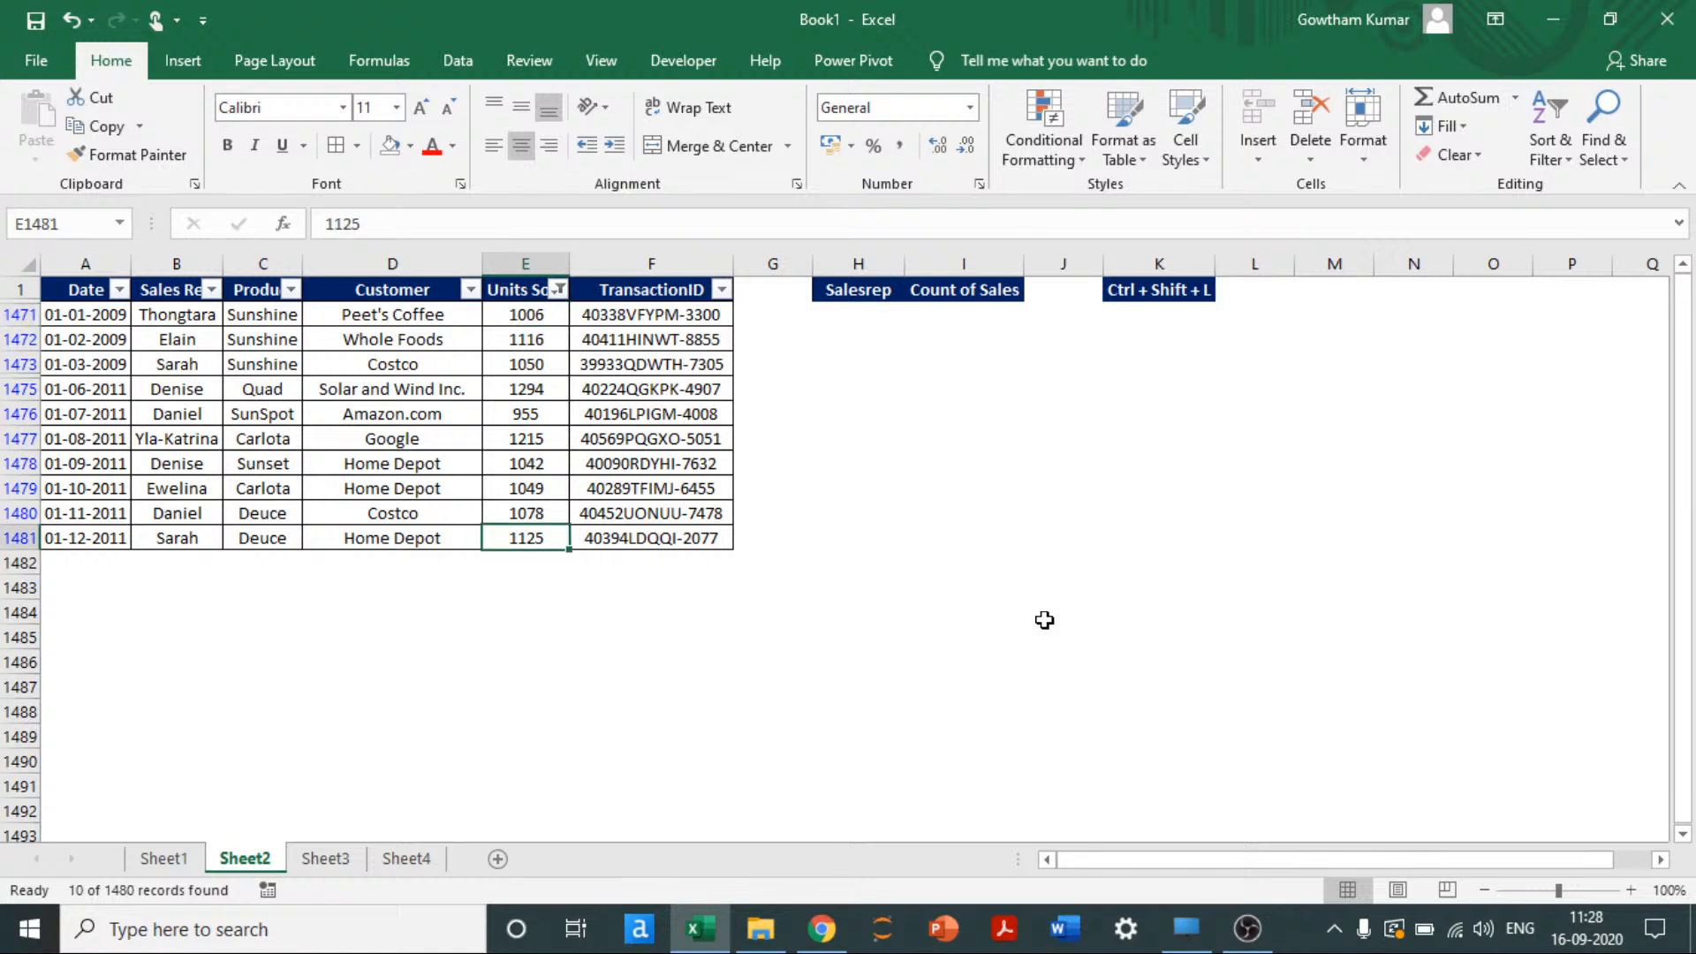
key(ctrl+shift+Up)
key(shift+Down)
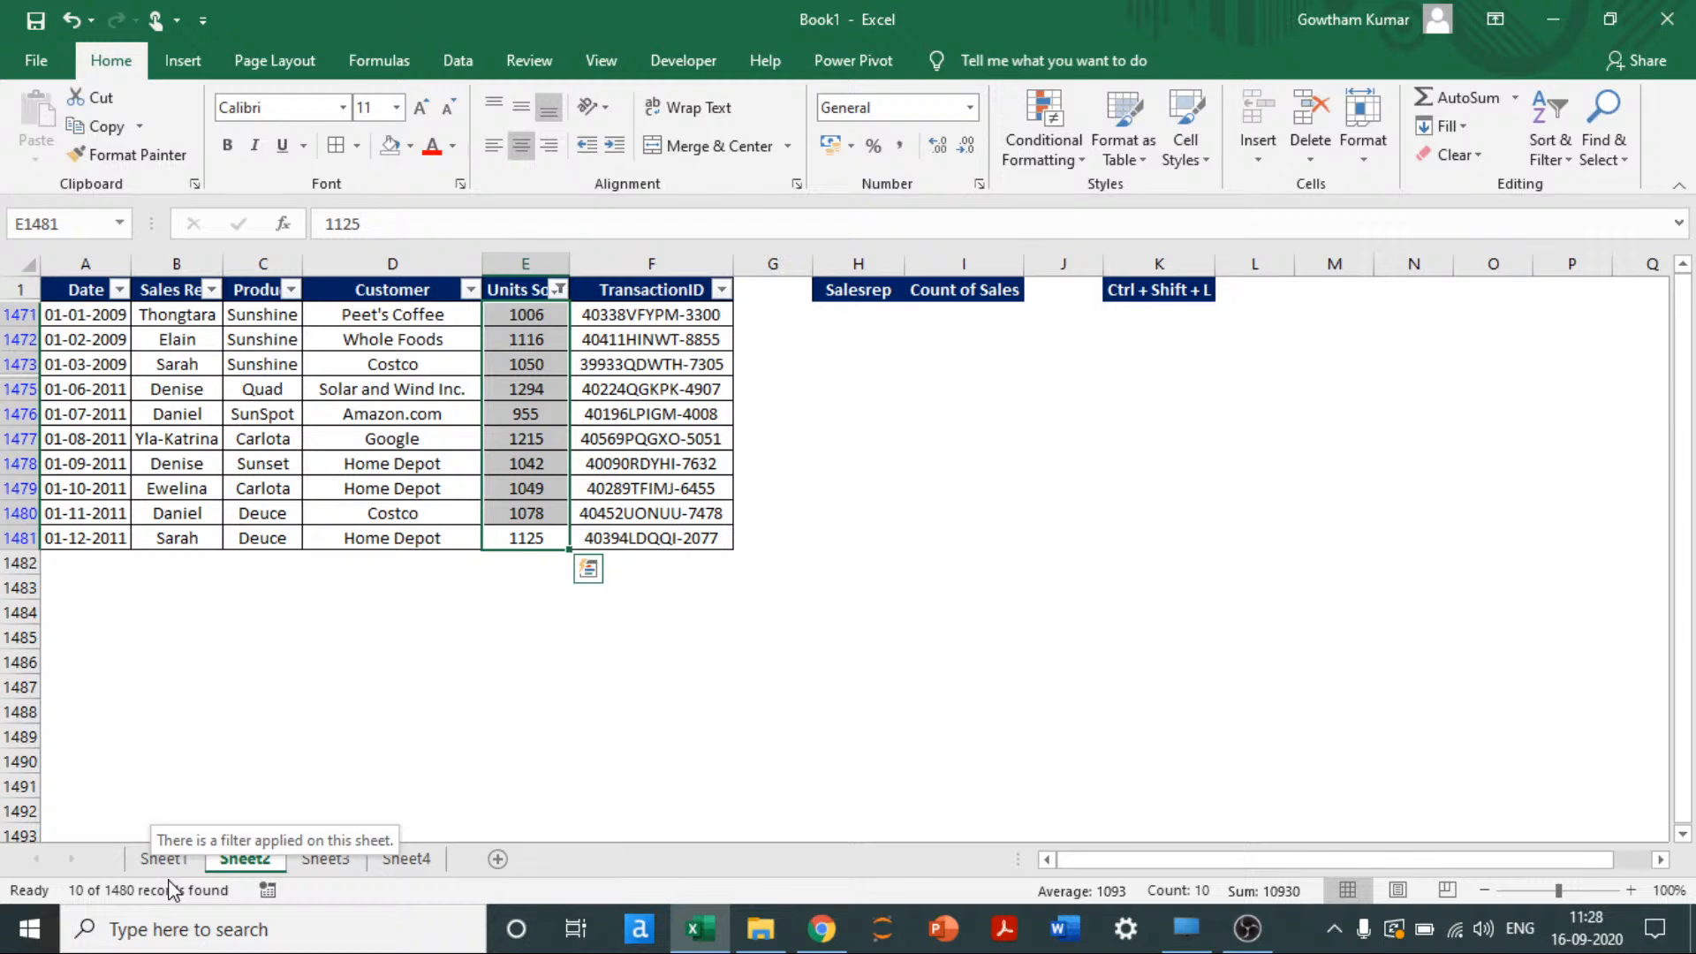
Step: Go through the sales reps of the filtered top 10 records one by one
key(Left)
key(Left)
key(Left)
key(Left)
key(Up)
key(Up)
key(Up)
key(Up)
key(Up)
key(Up)
key(Up)
key(Up)
key(Up)
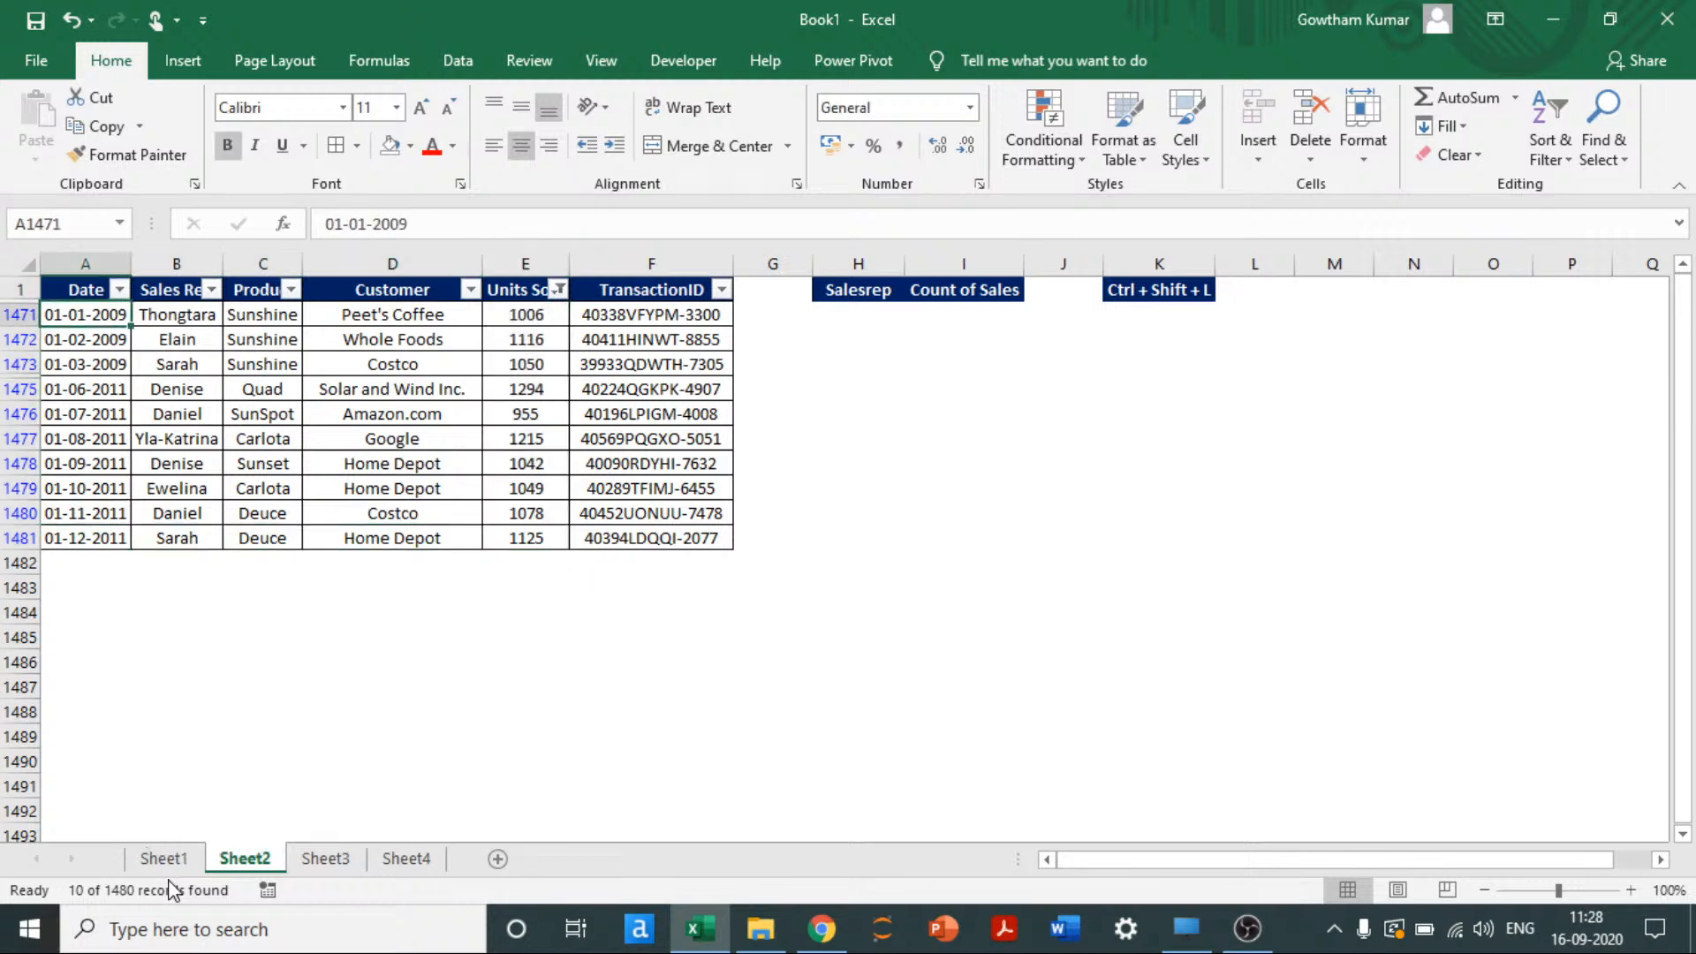
key(Right)
key(Down)
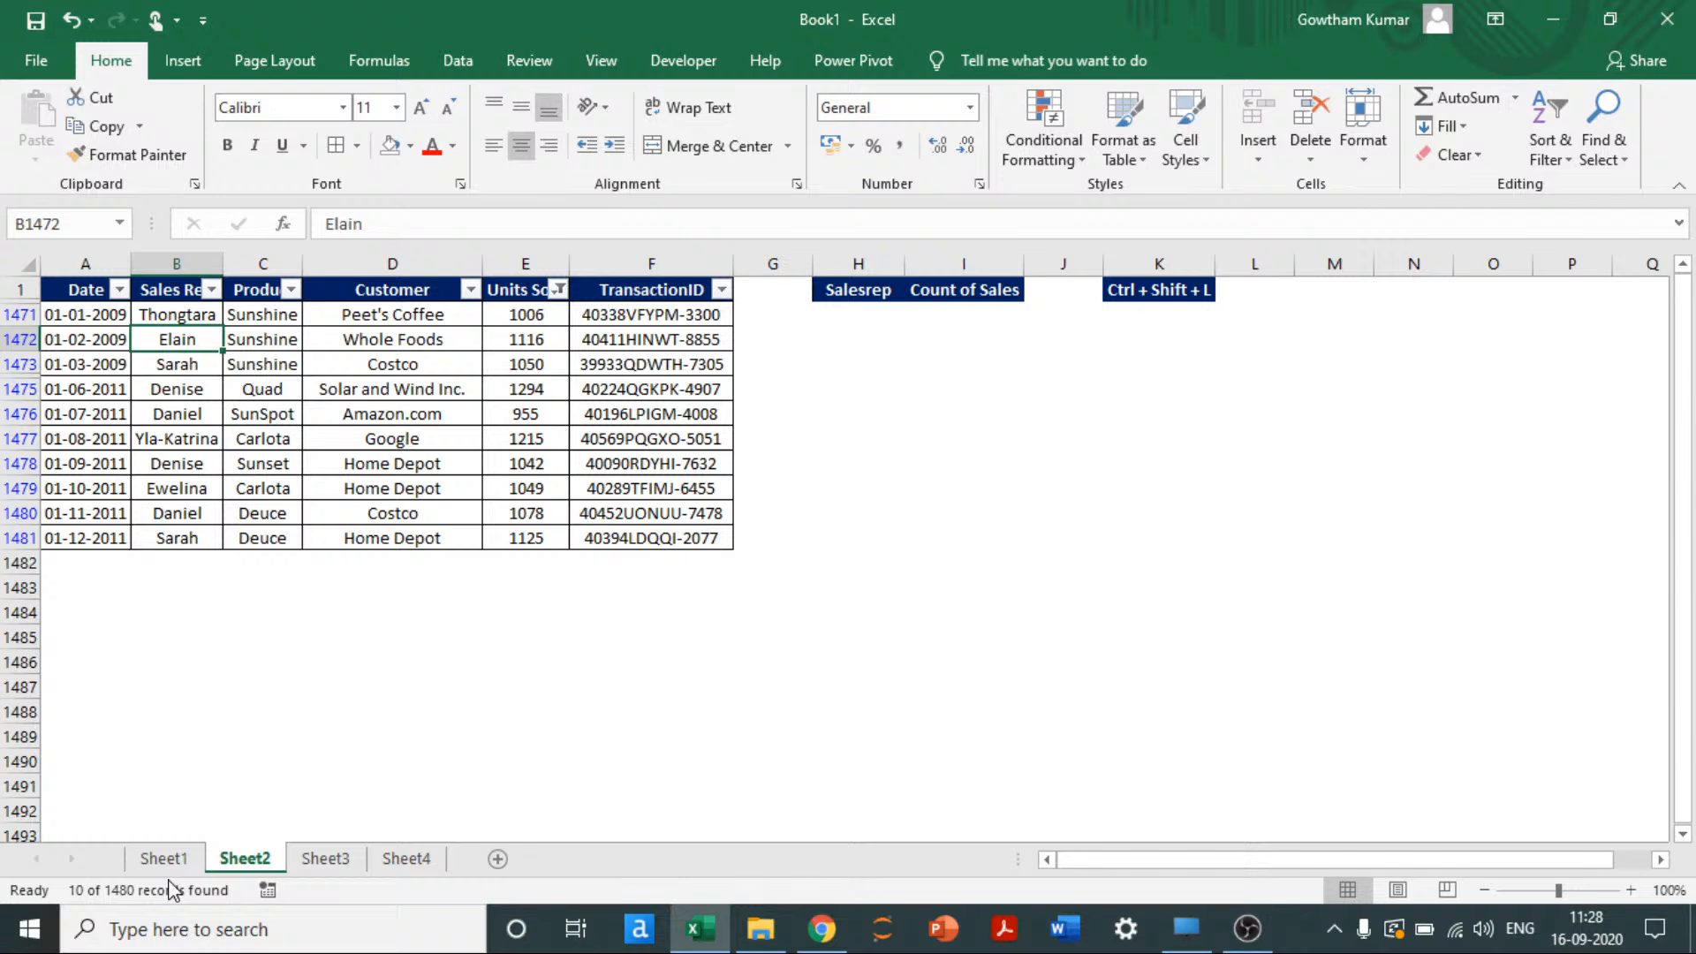
key(Down)
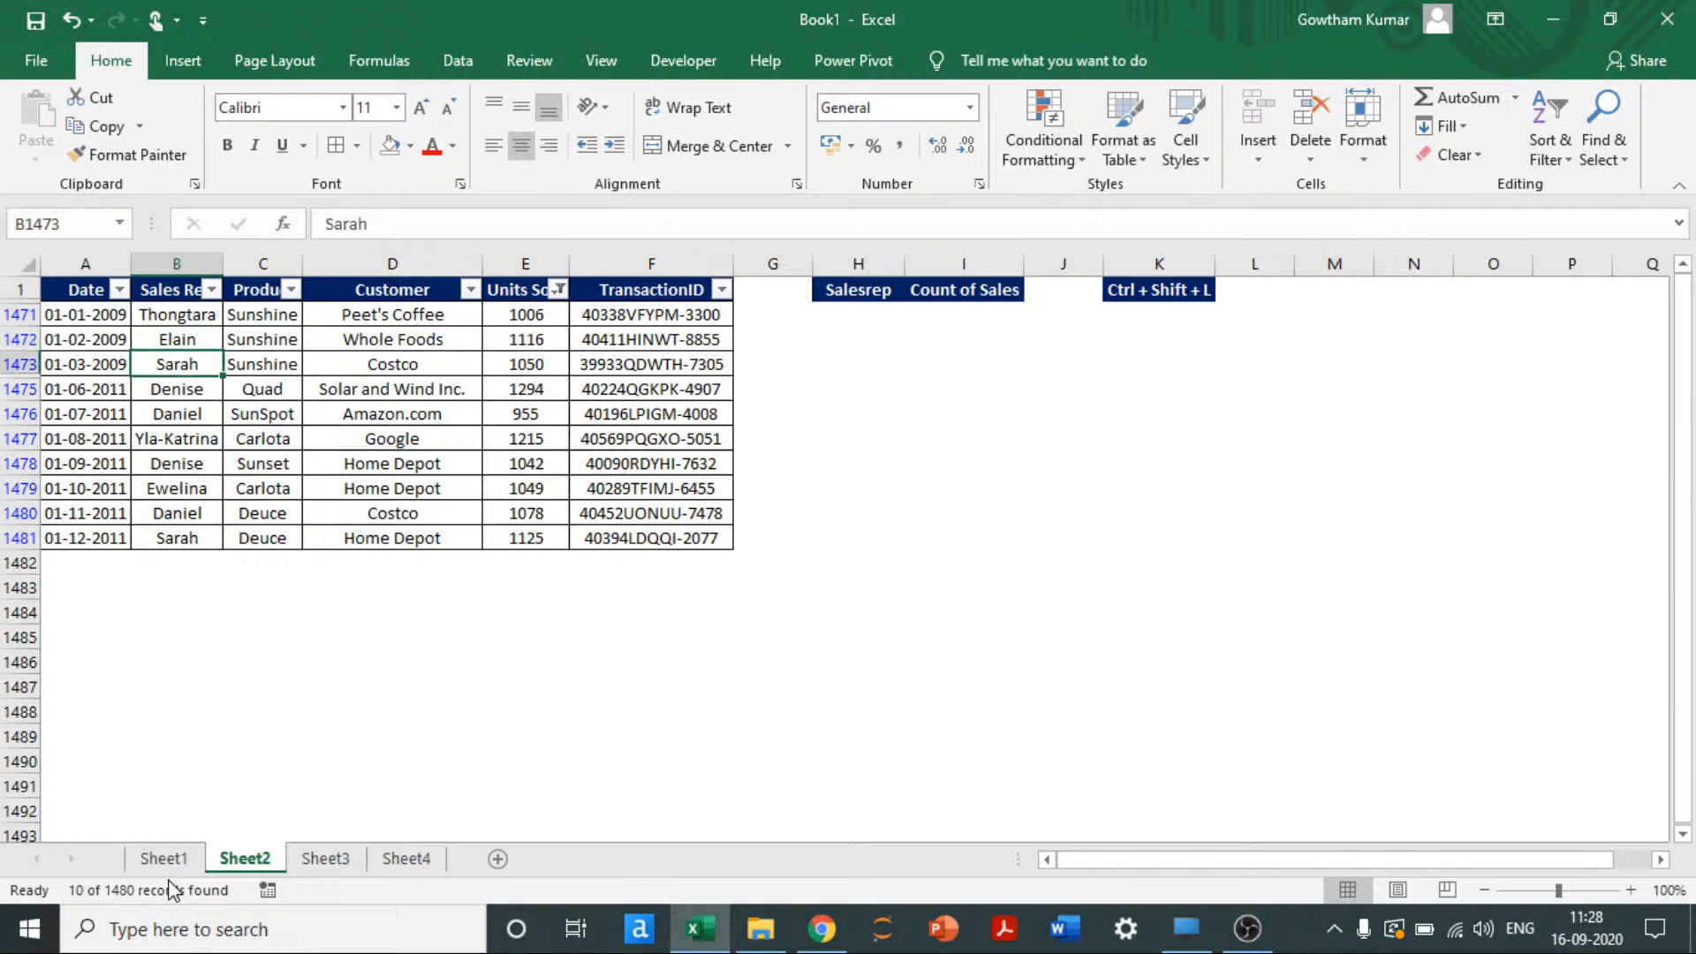
key(Down)
key(Down)
key(Down)
key(Down)
key(Down)
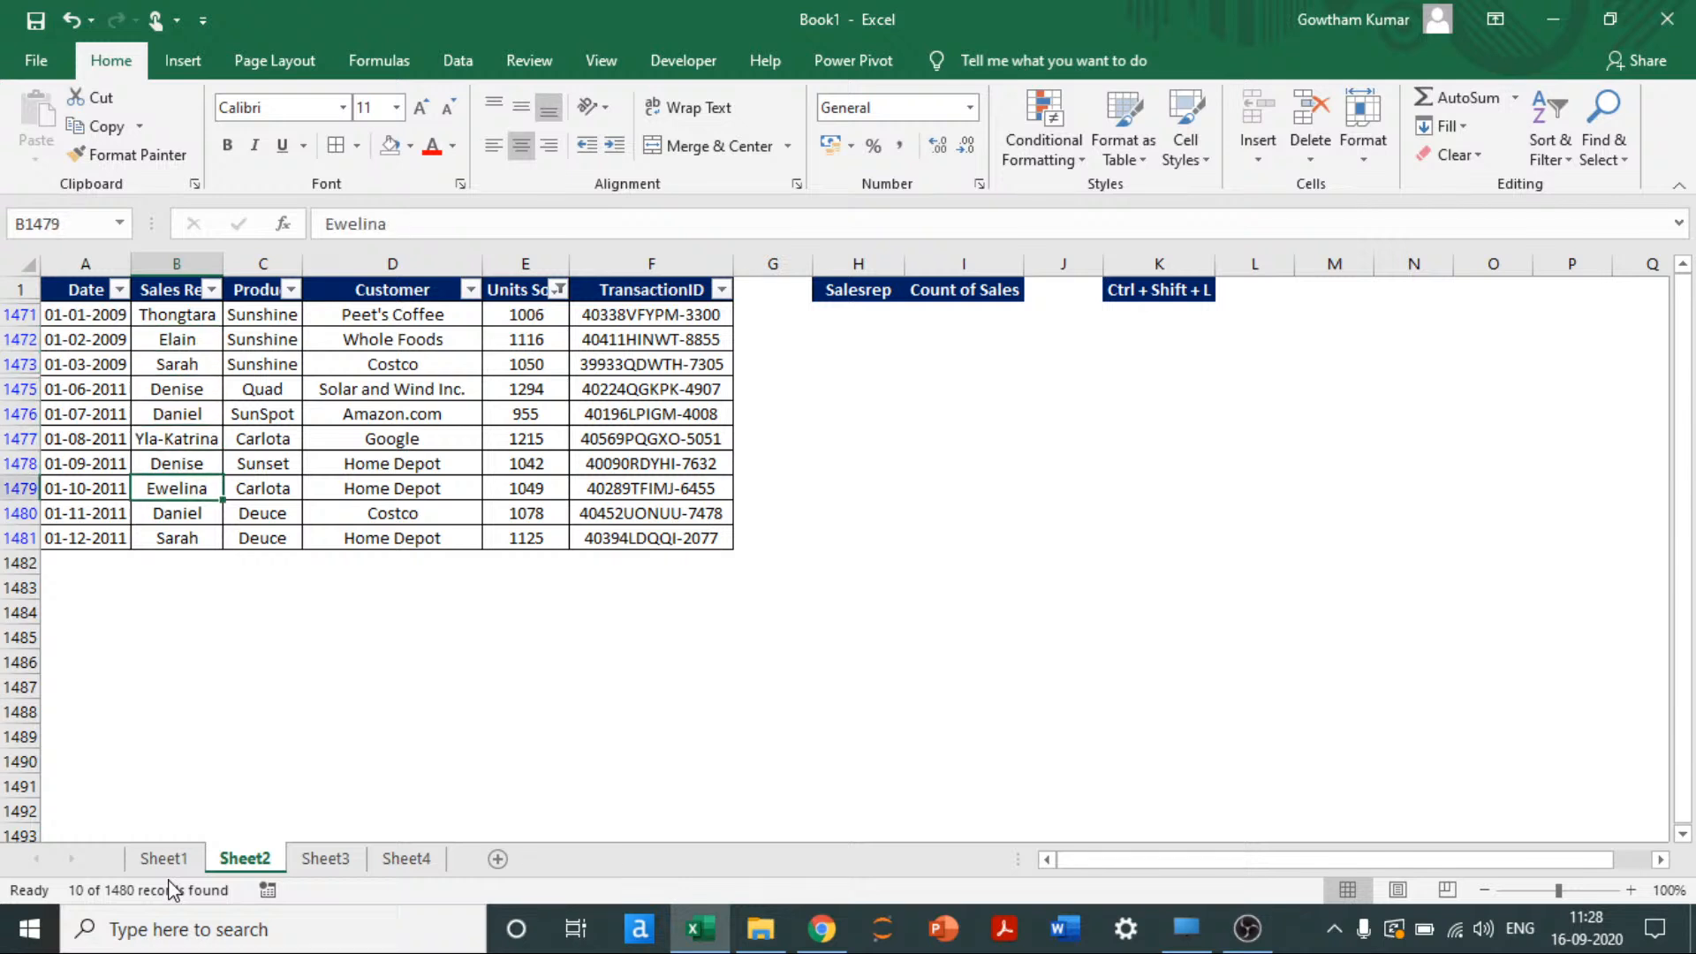
key(Down)
key(Down)
key(ctrl+Up)
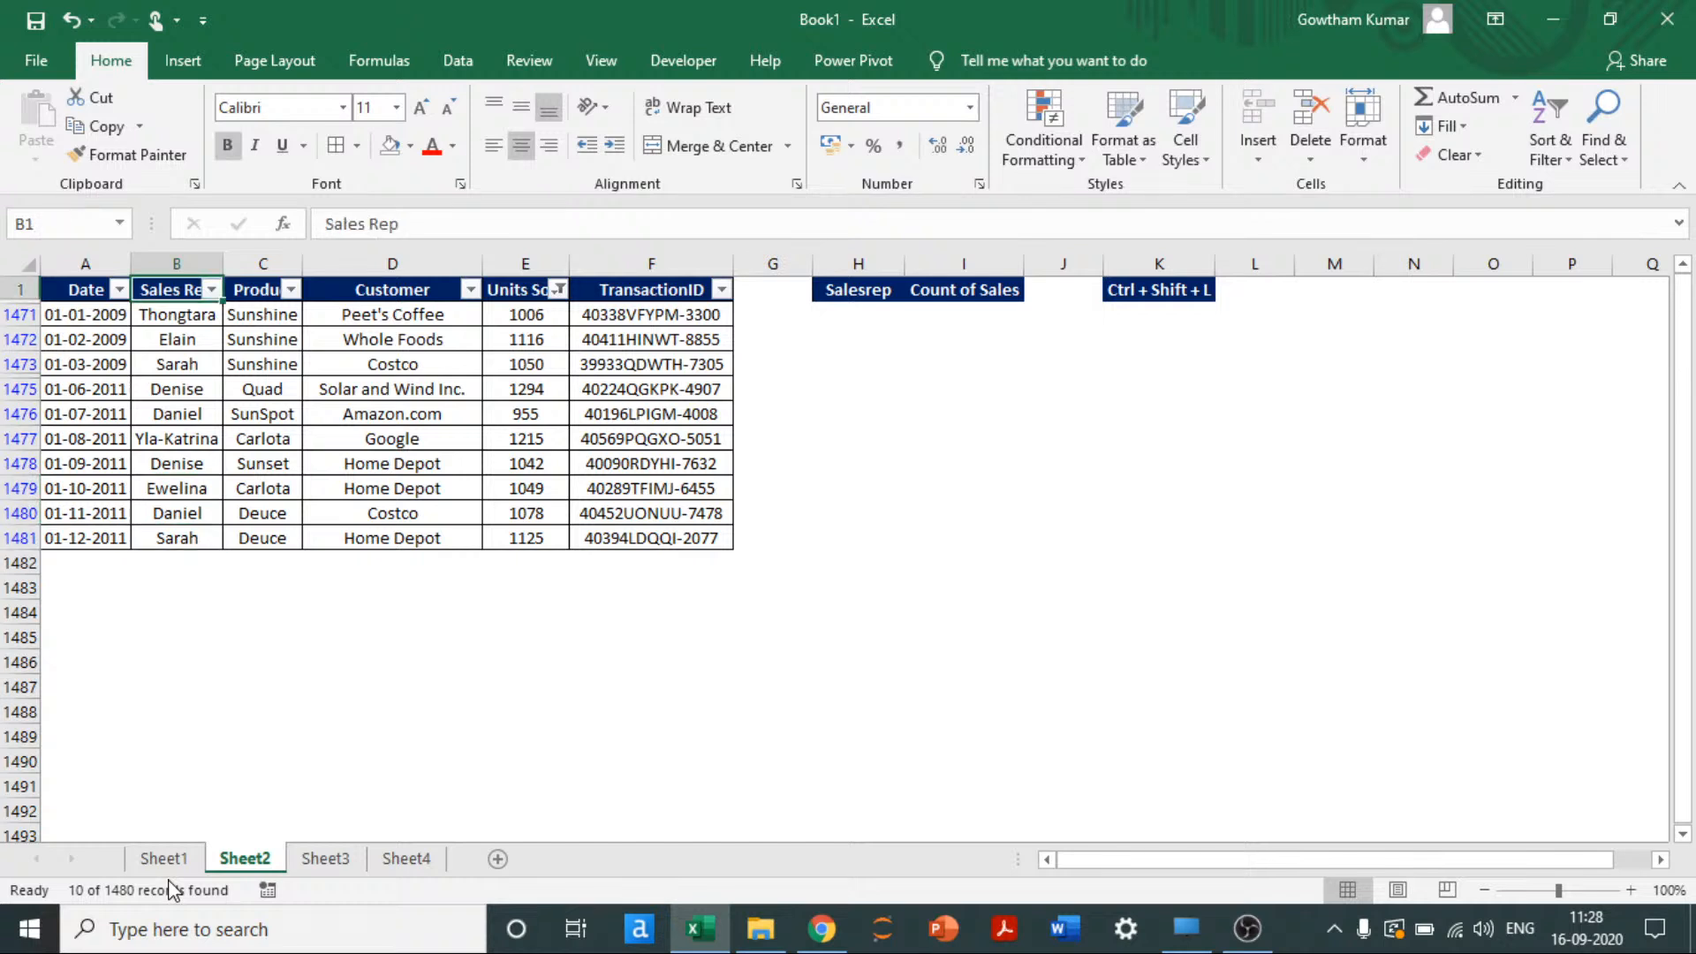
Step: Examine the products and customers of the filtered top 10 records
key(Down)
key(Right)
key(ctrl+shift+Down)
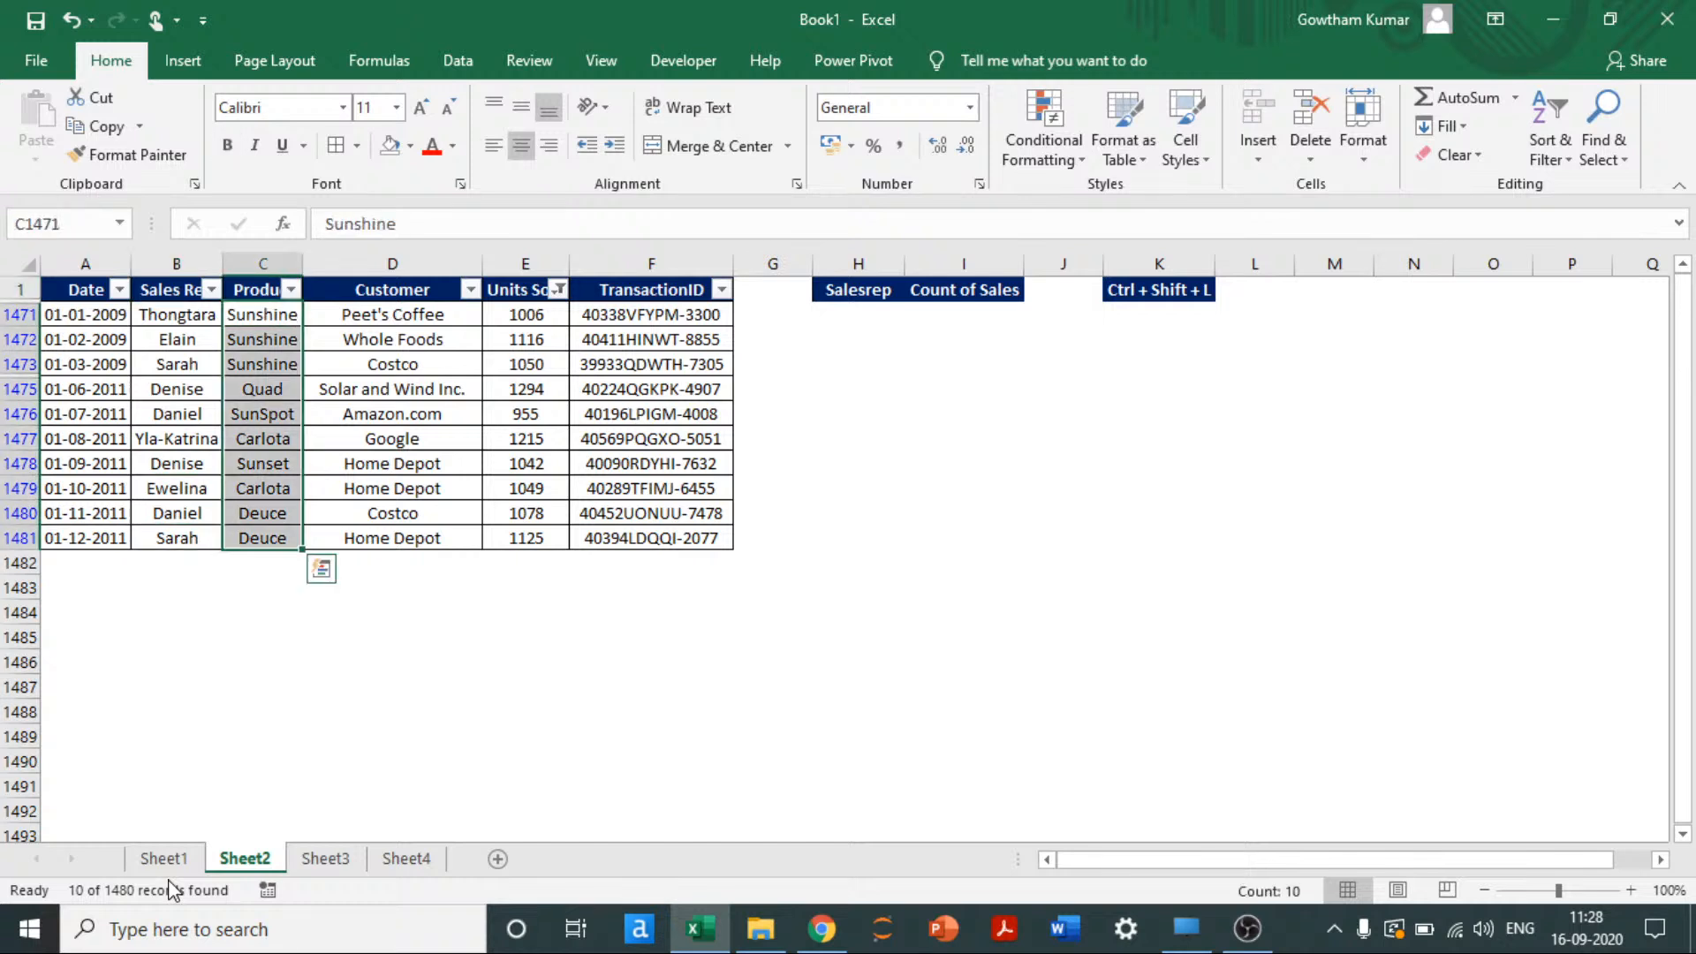
key(Up)
key(Right)
key(Right)
key(Left)
key(Down)
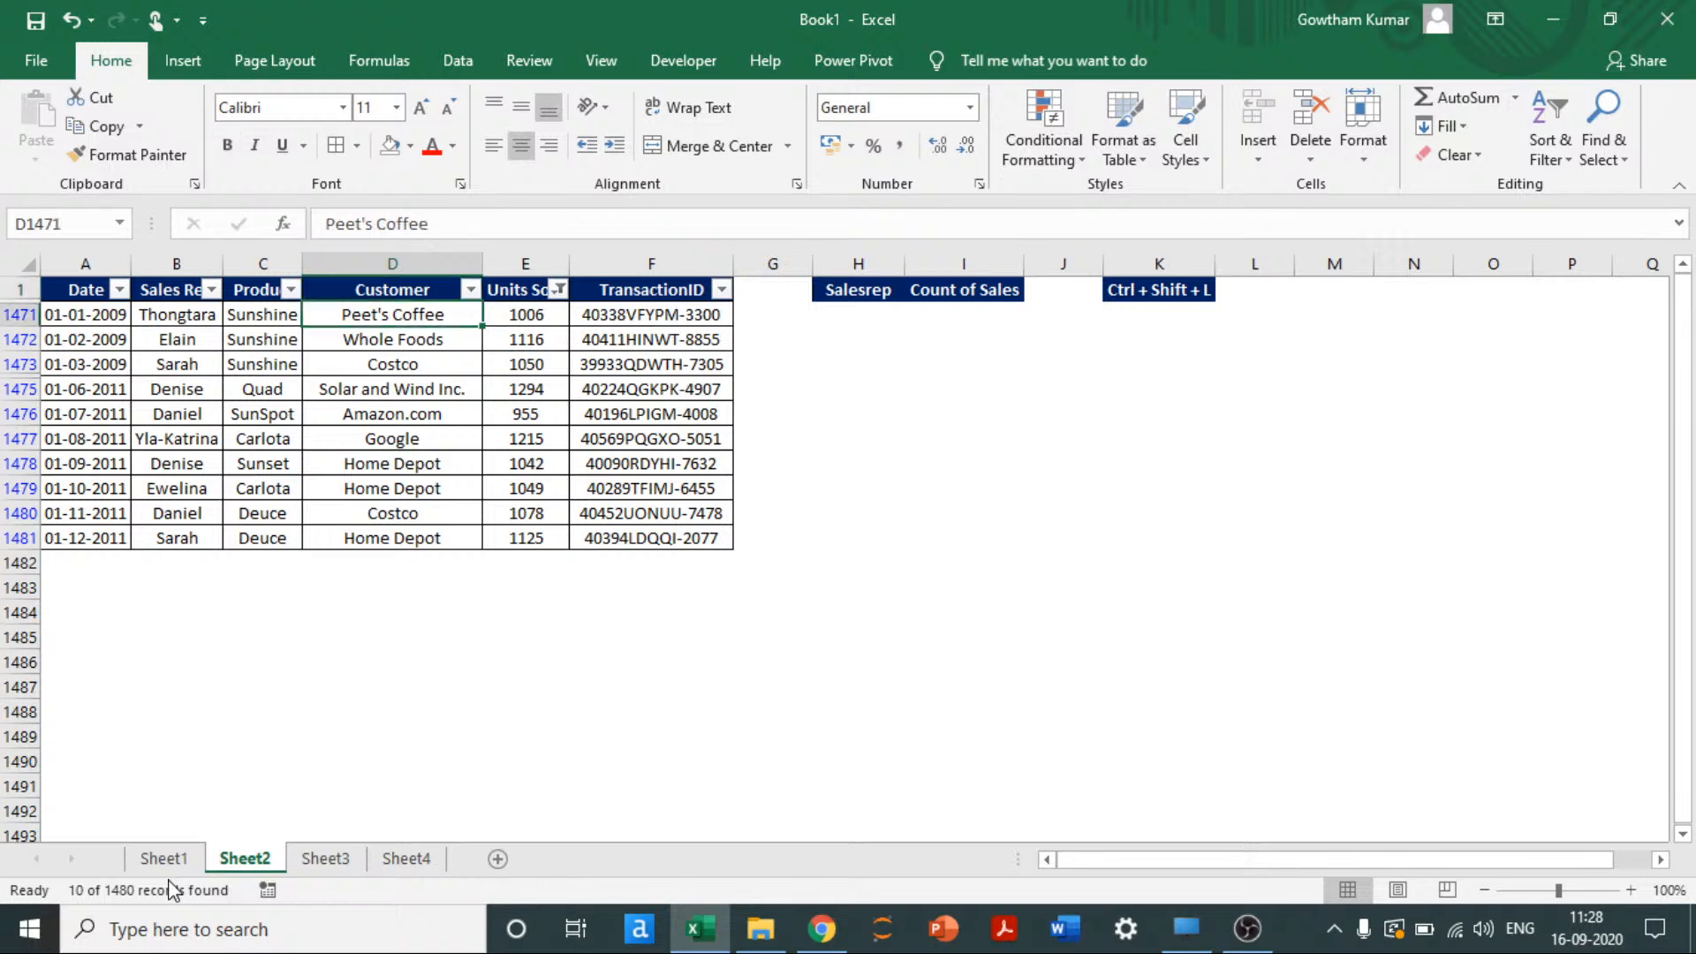
key(ctrl+shift+Down)
key(Right)
key(Up)
key(Right)
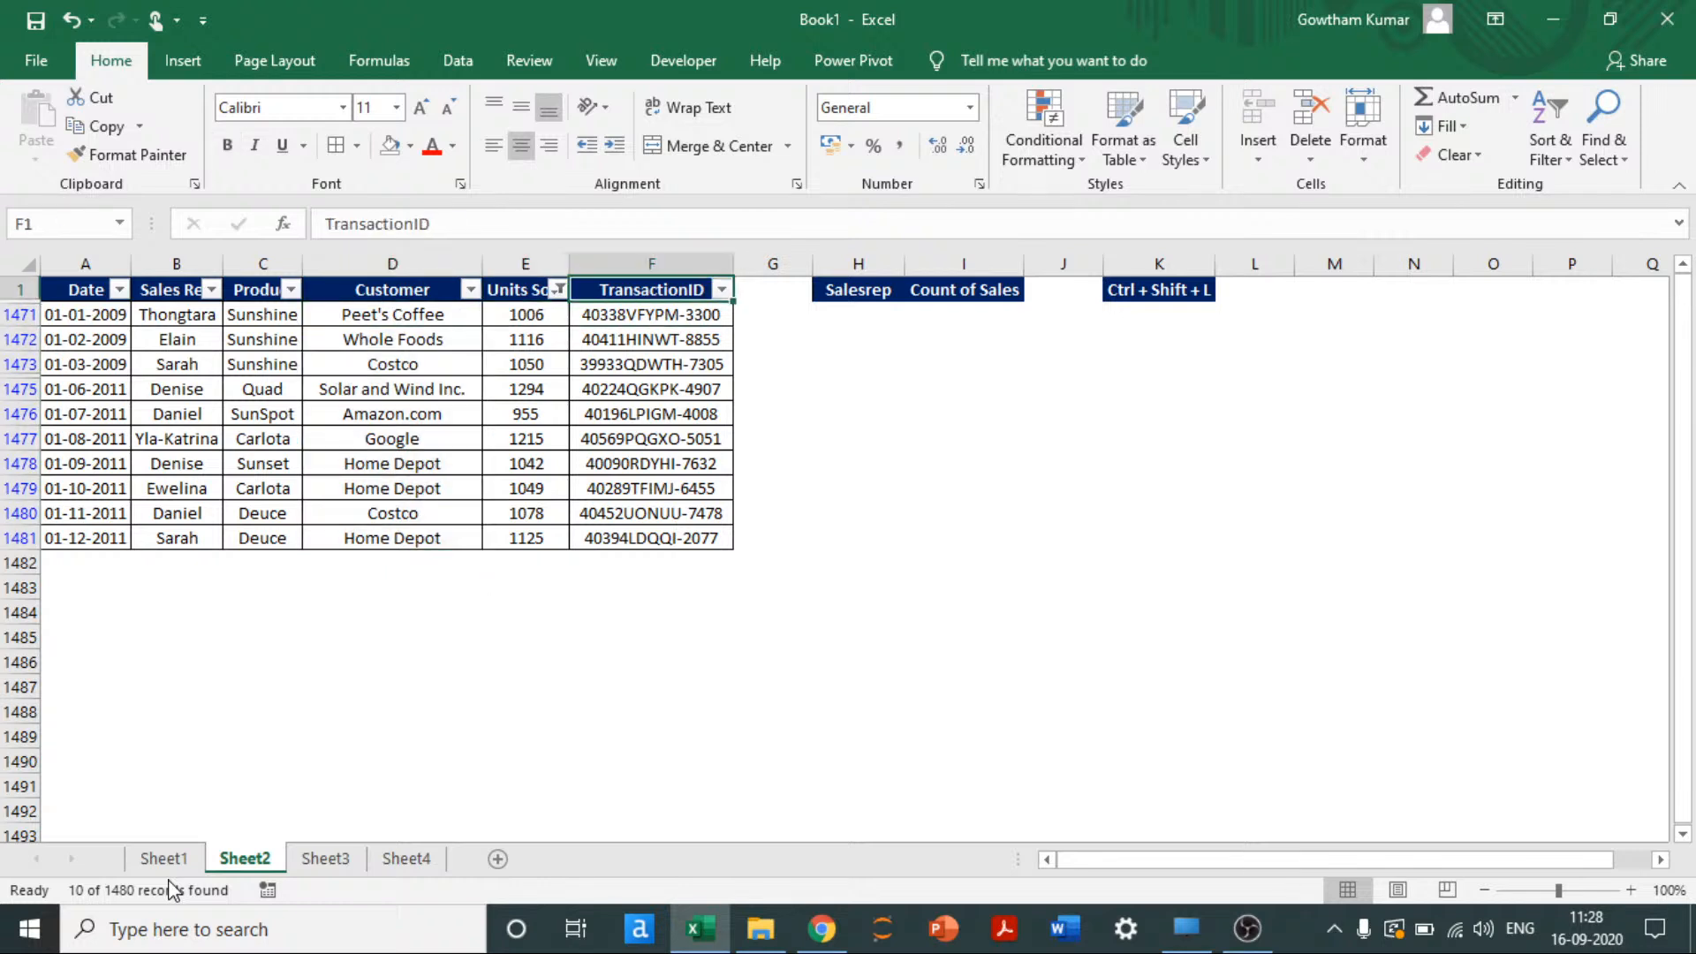
Step: Change the Units Sold filter to show the top 10 percent
key(Left)
key(alt+Down)
key(Down)
key(Down)
key(Down)
key(Down)
key(Down)
key(Down)
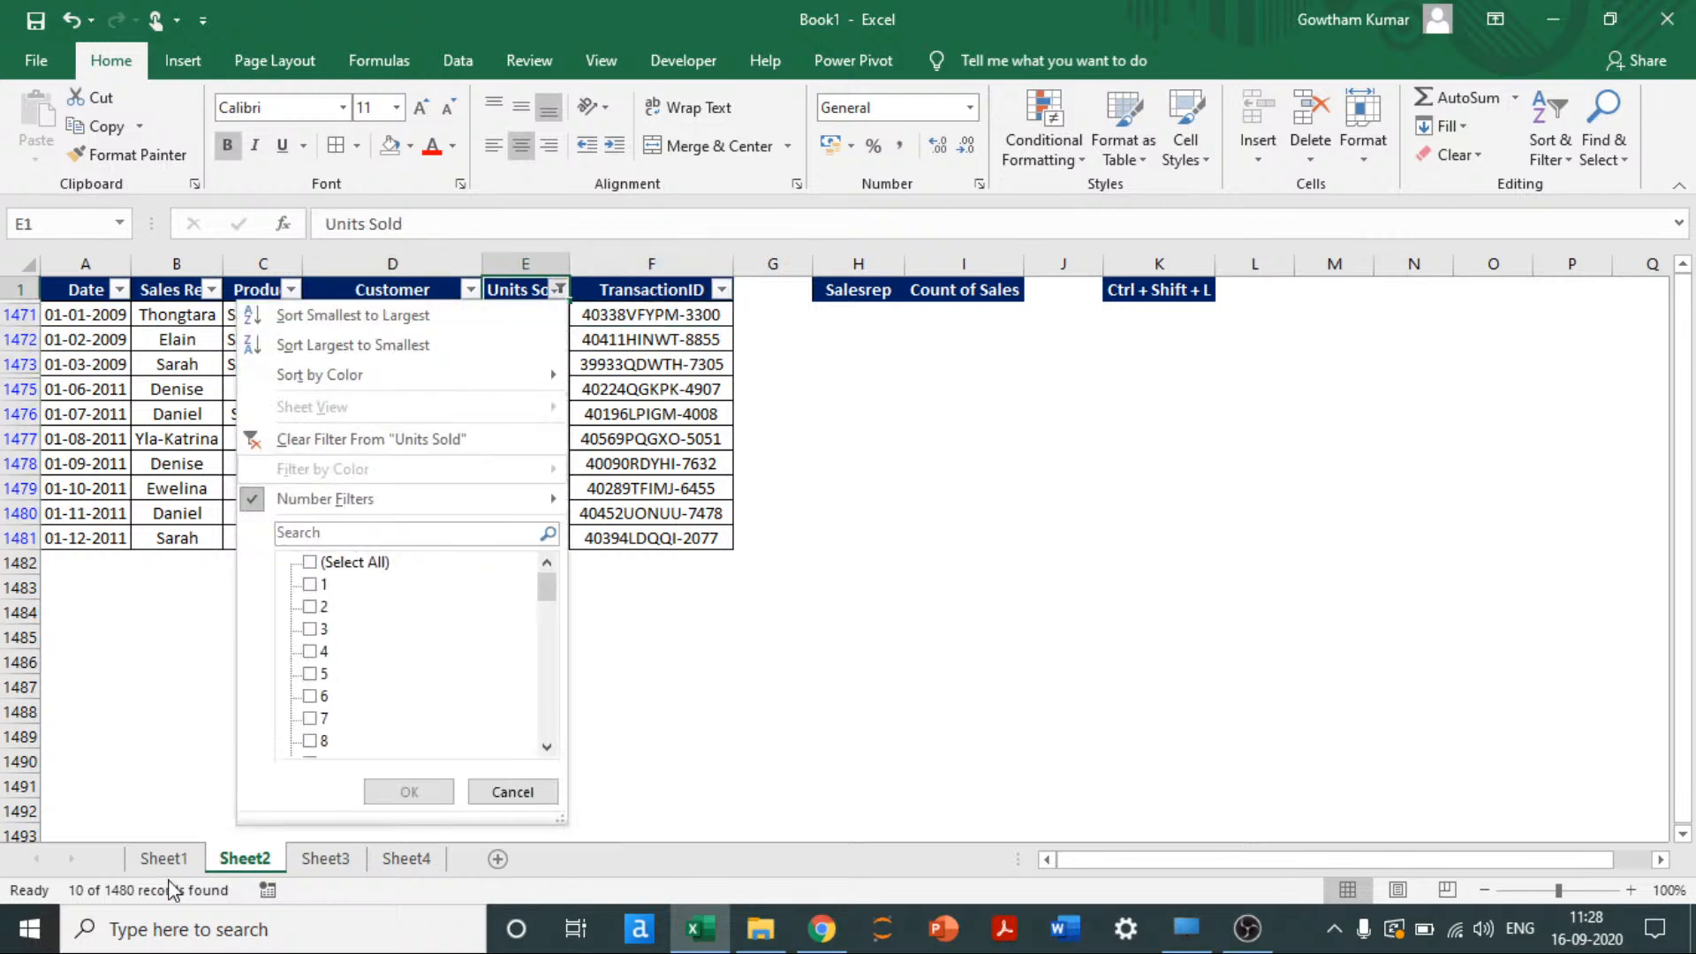
key(Down)
key(Right)
key(Down)
key(Down)
key(Down)
key(Down)
key(Down)
key(Down)
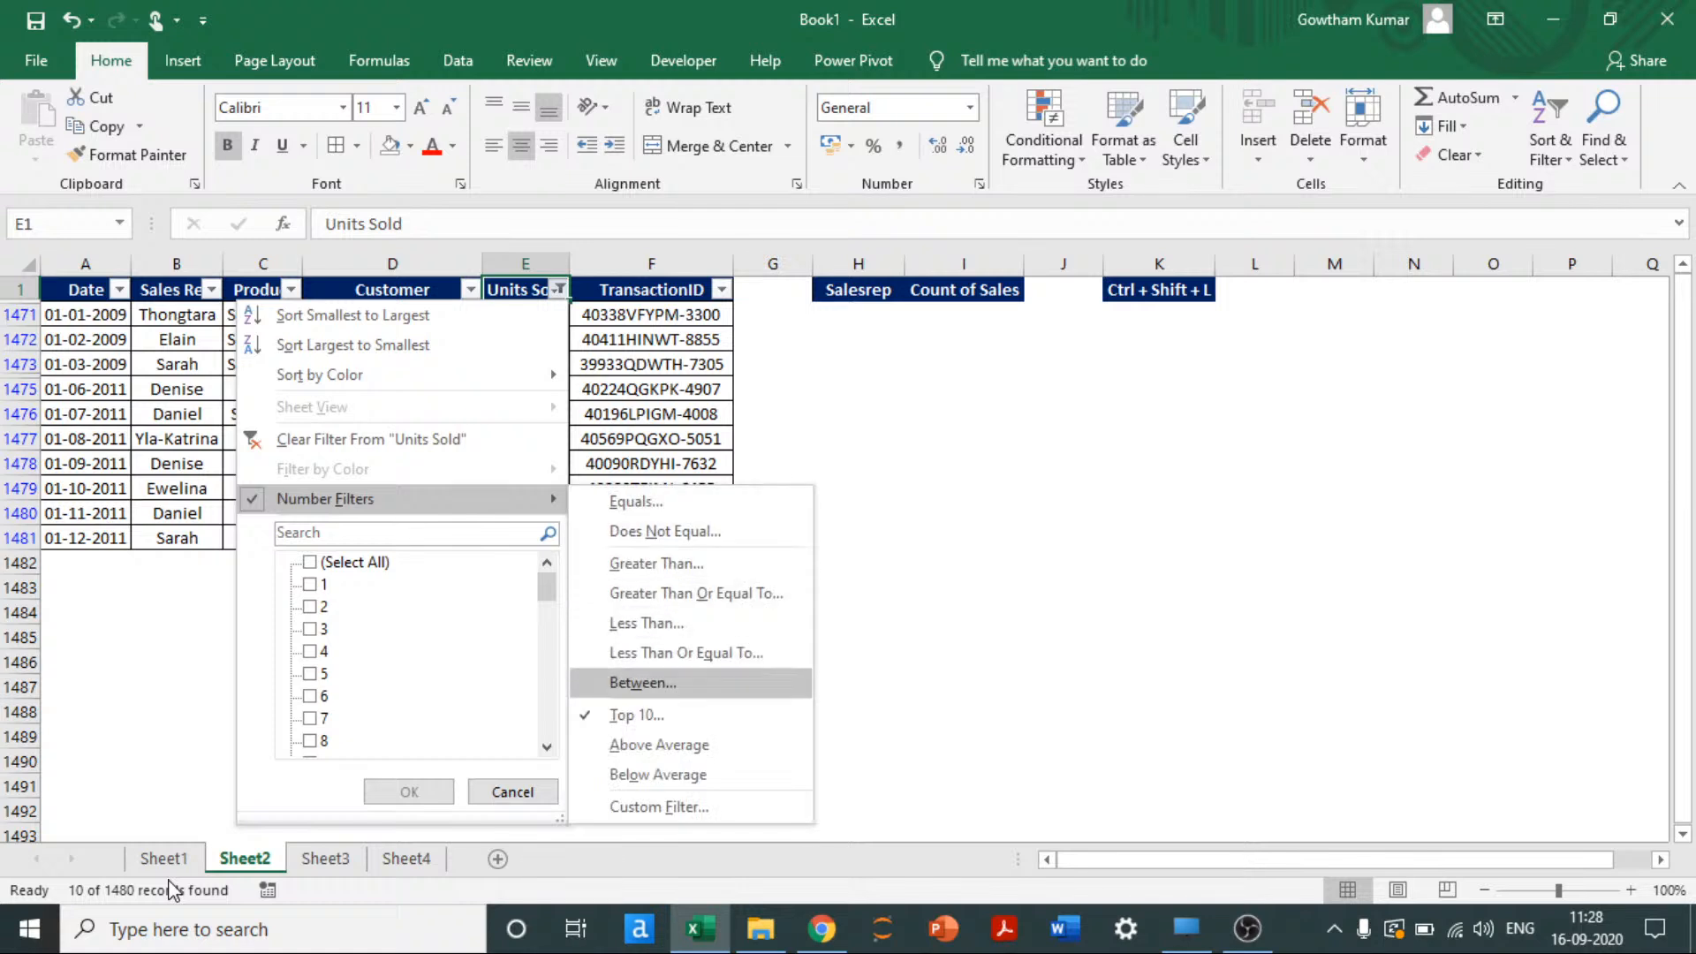
key(Down)
key(Return)
key(Tab)
key(shift+Tab)
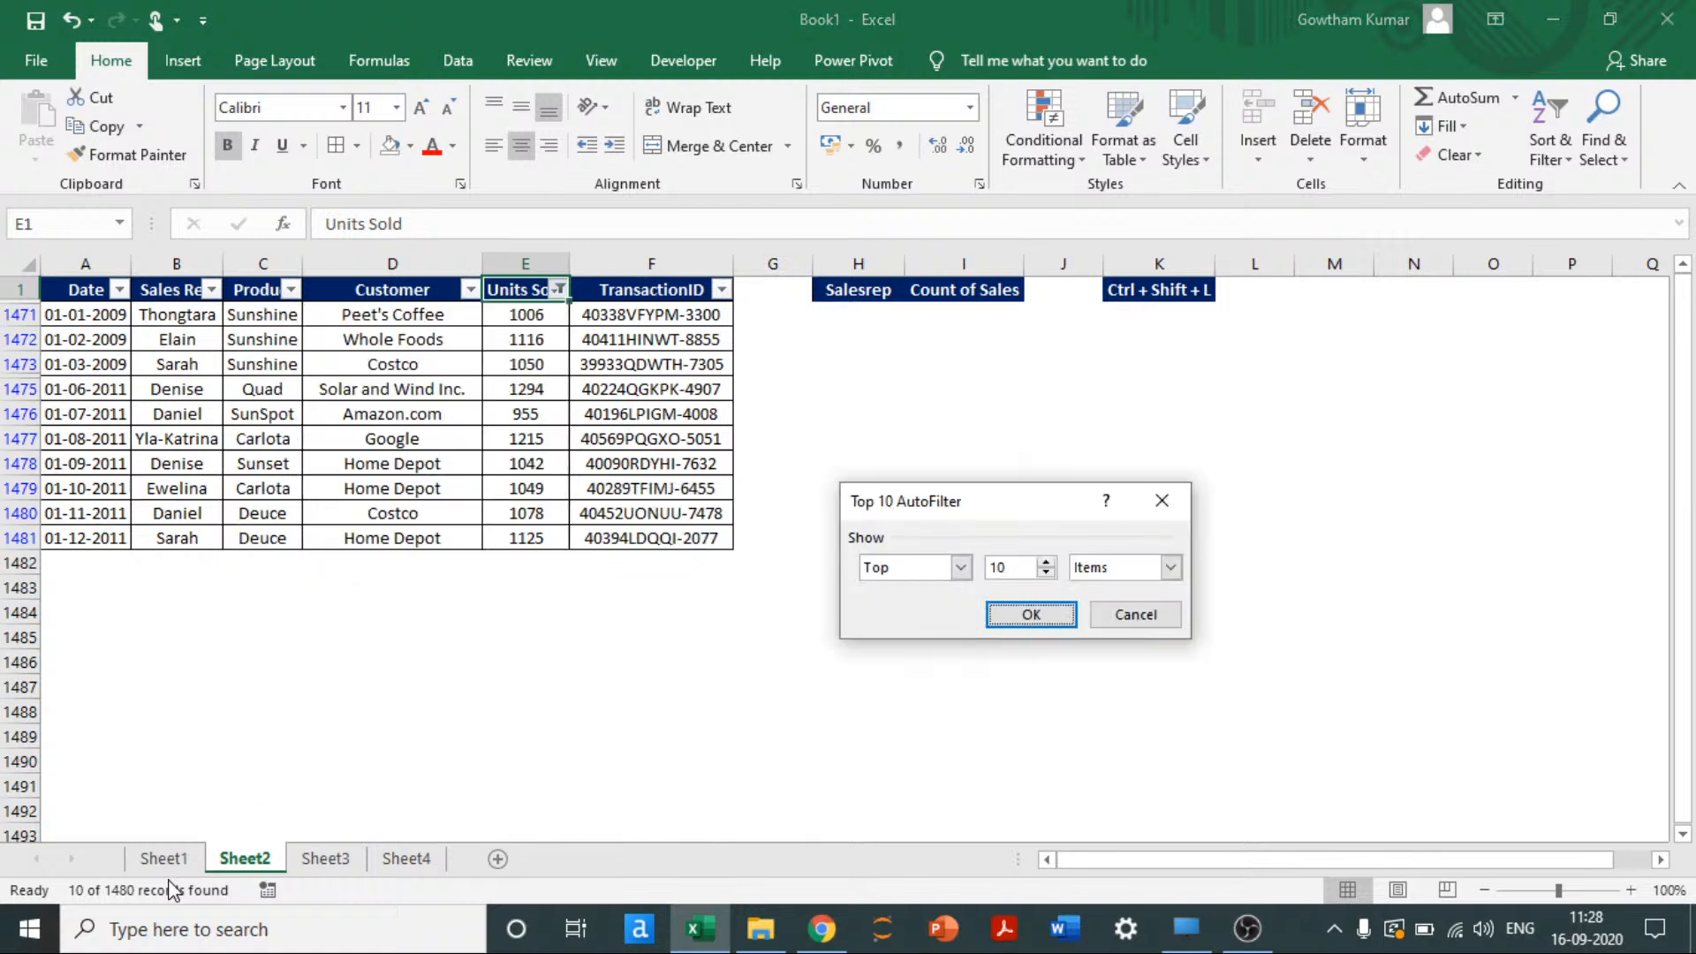
key(shift+Tab)
key(alt+Down)
key(Down)
key(Return)
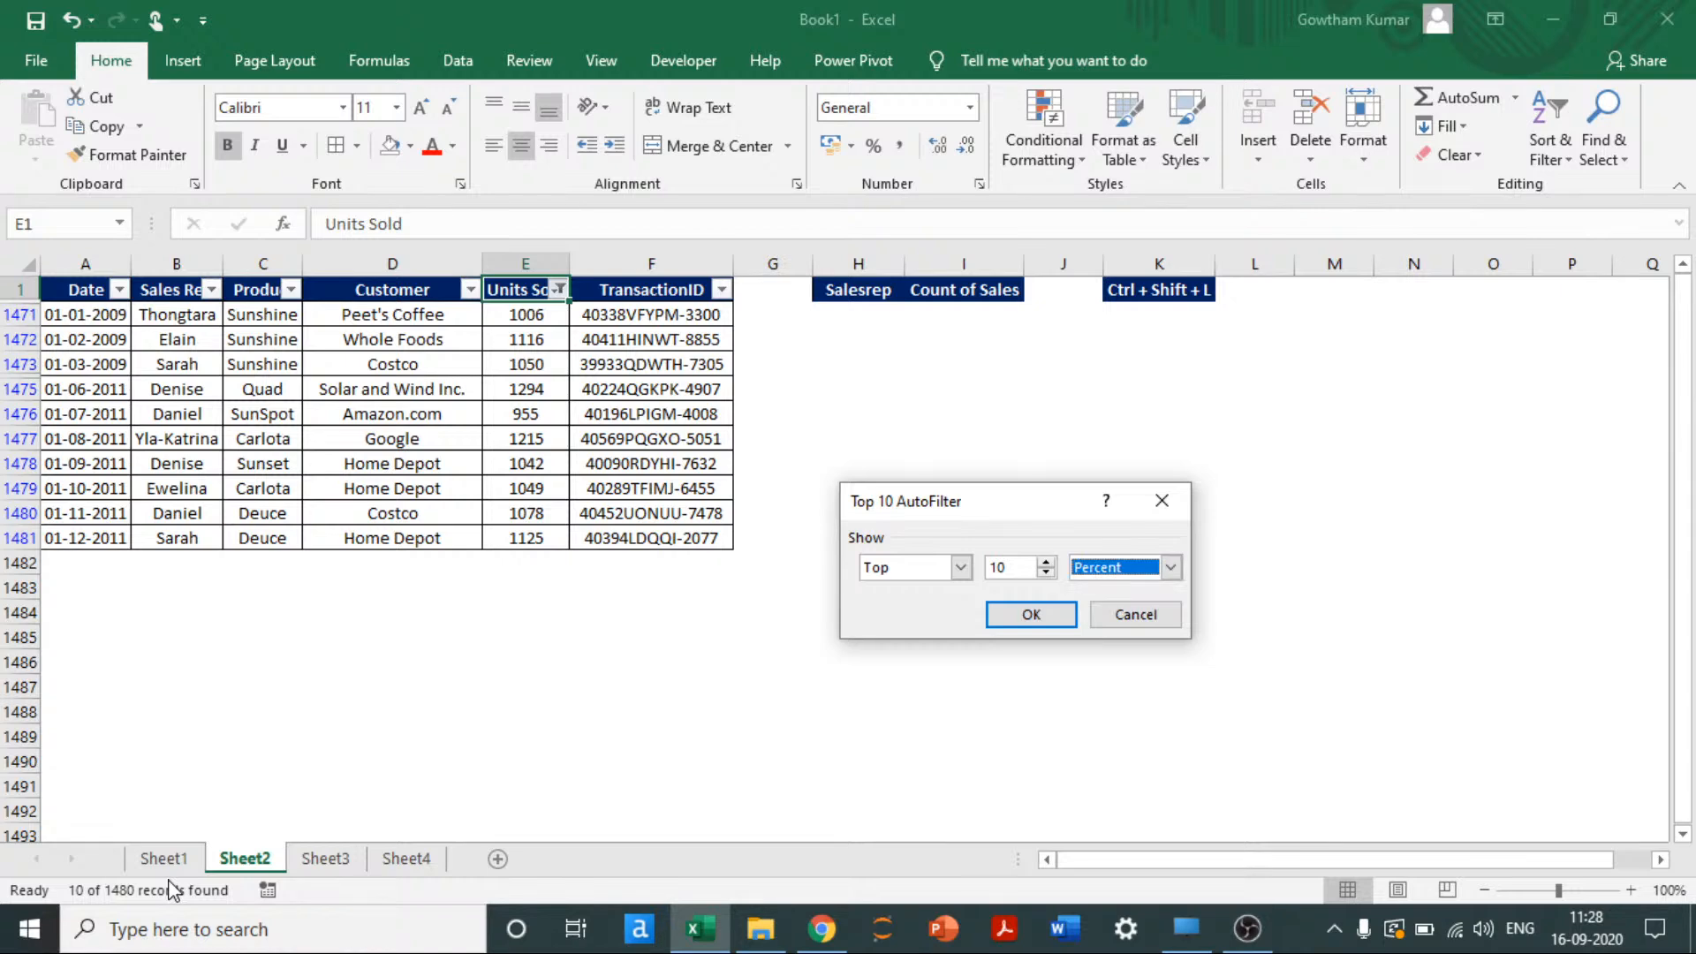
key(Return)
Step: Select the Units Sold values of the top 10 percent records to view their summary figures
key(Down)
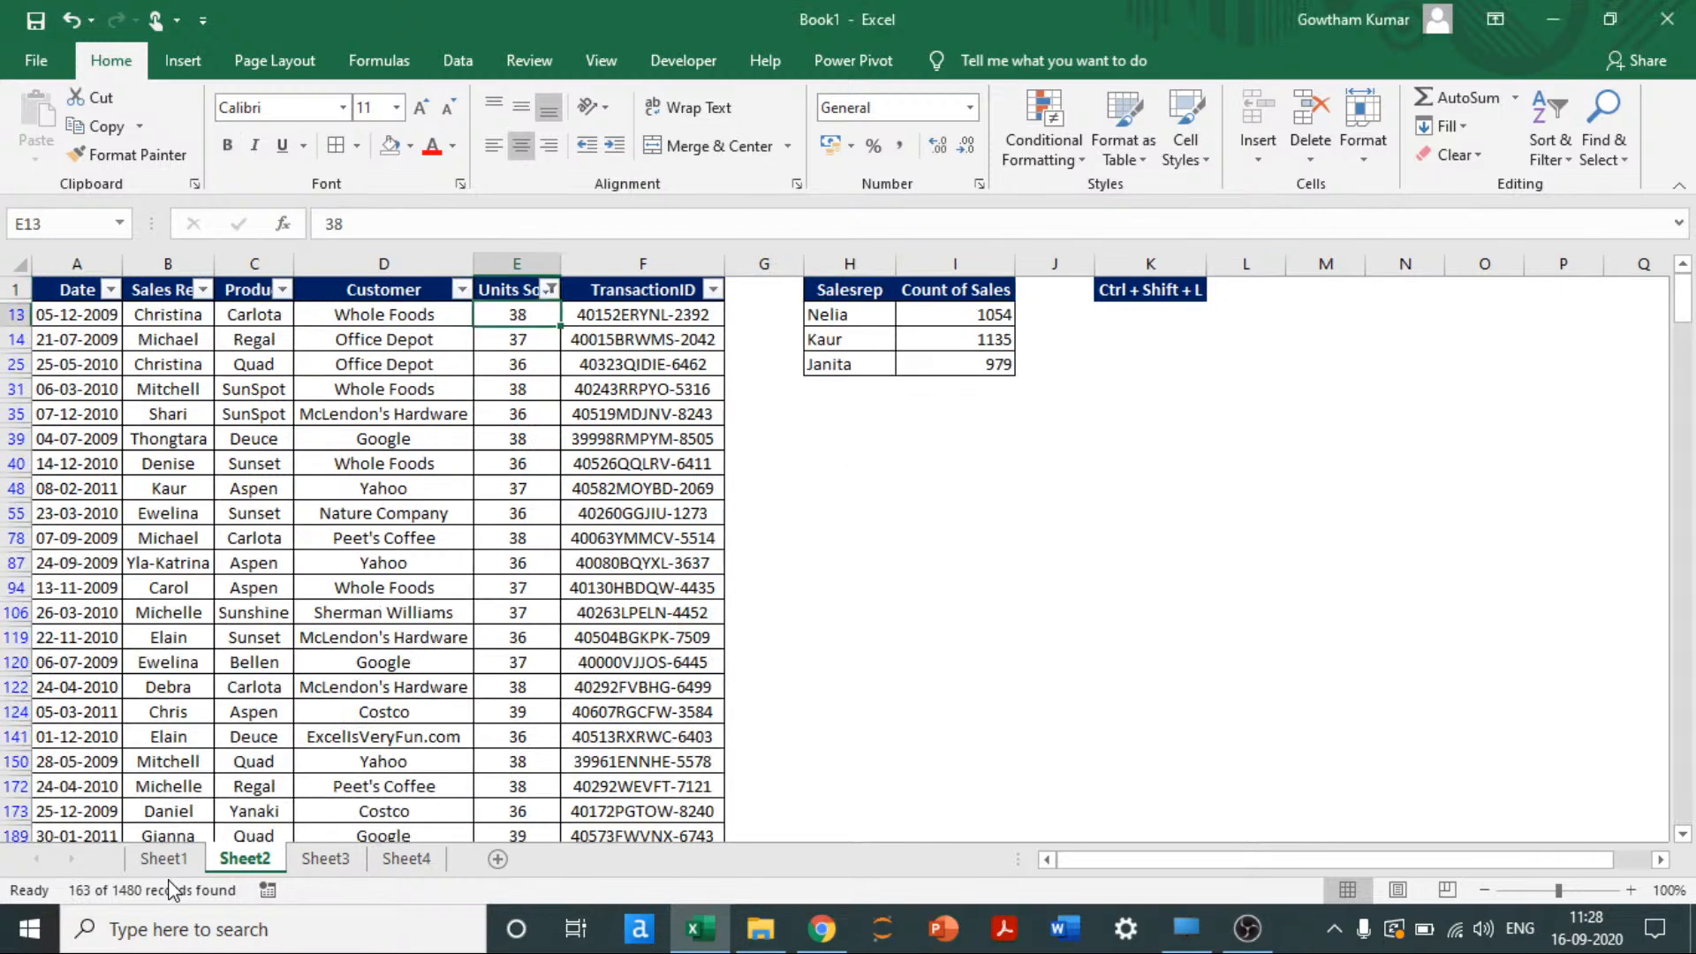
key(ctrl+shift+Down)
key(ctrl+BackSpace)
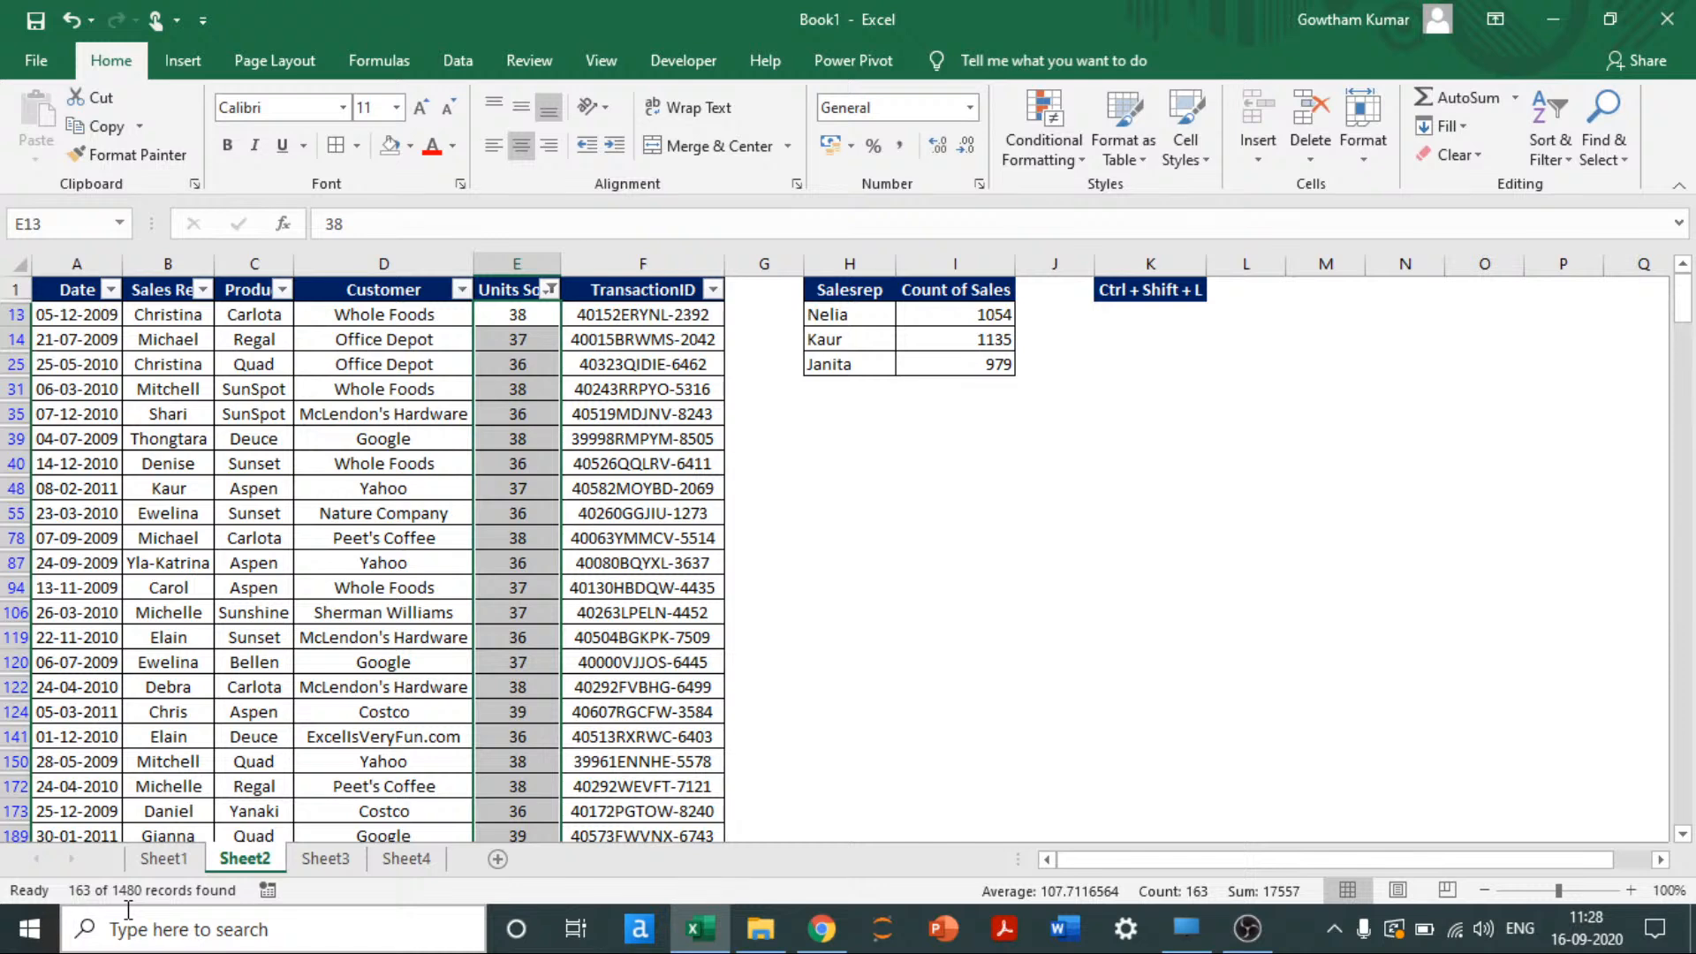
Step: Filter the Units Sold column with the Above Average number filter
key(ctrl+Up)
key(alt+Down)
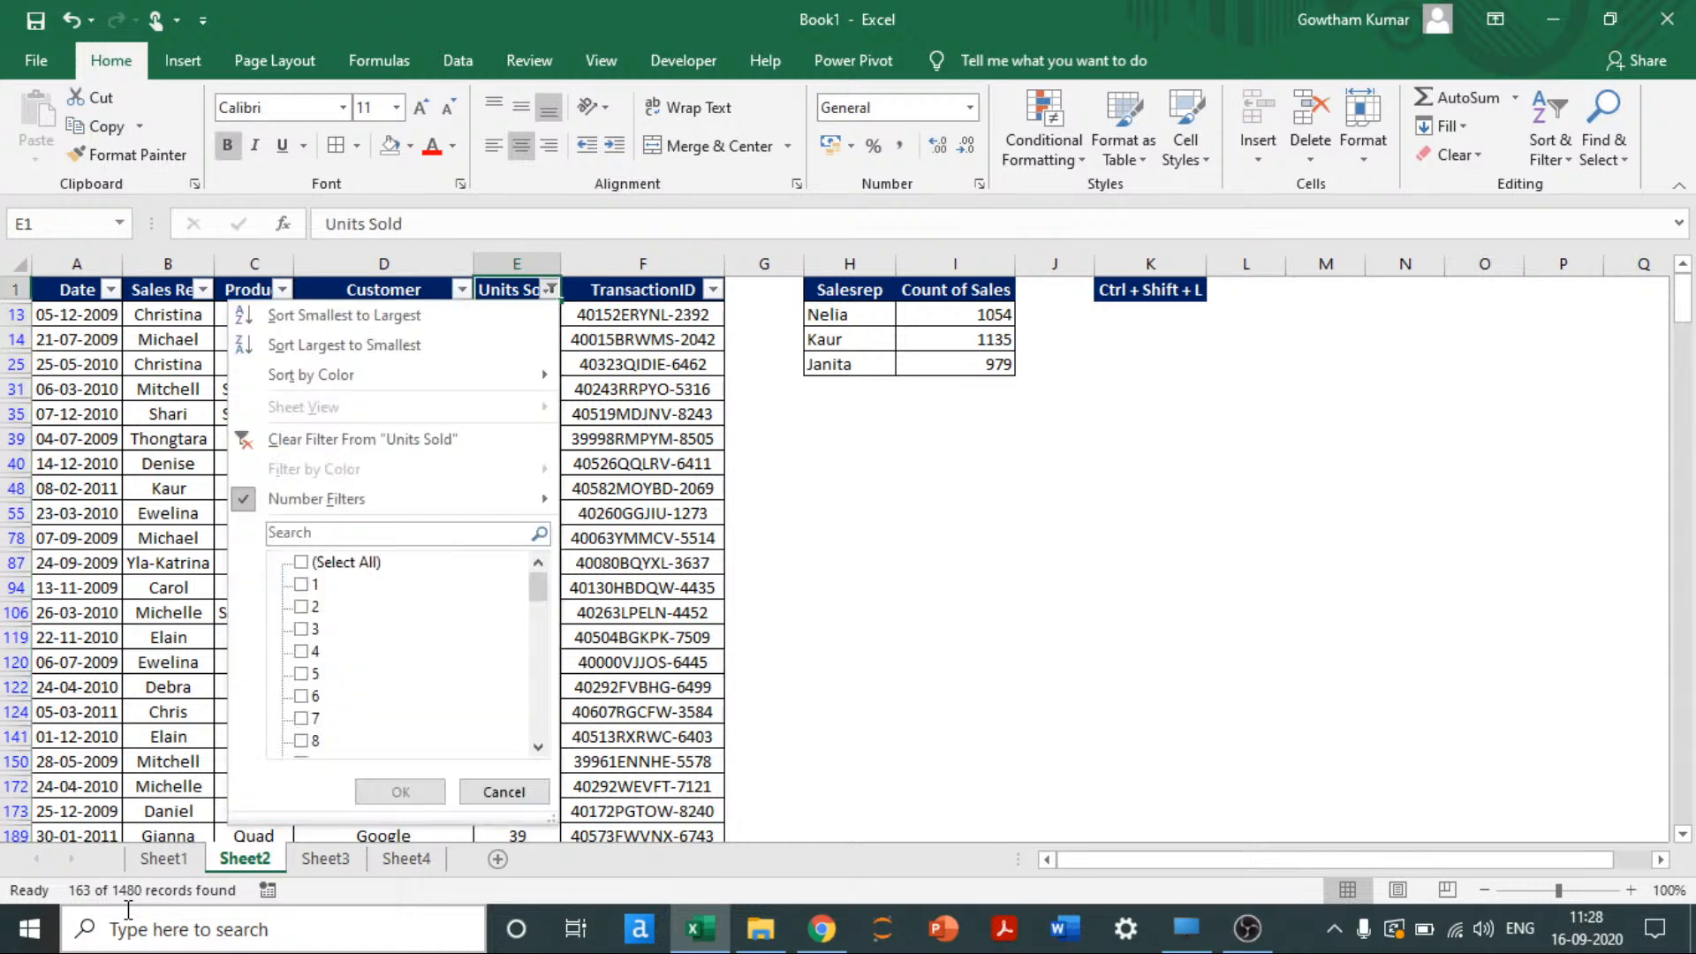
key(Down)
key(Down)
key(Down)
key(Down)
key(Right)
key(Down)
key(Down)
key(Down)
key(Down)
key(Down)
key(Down)
key(Down)
key(Down)
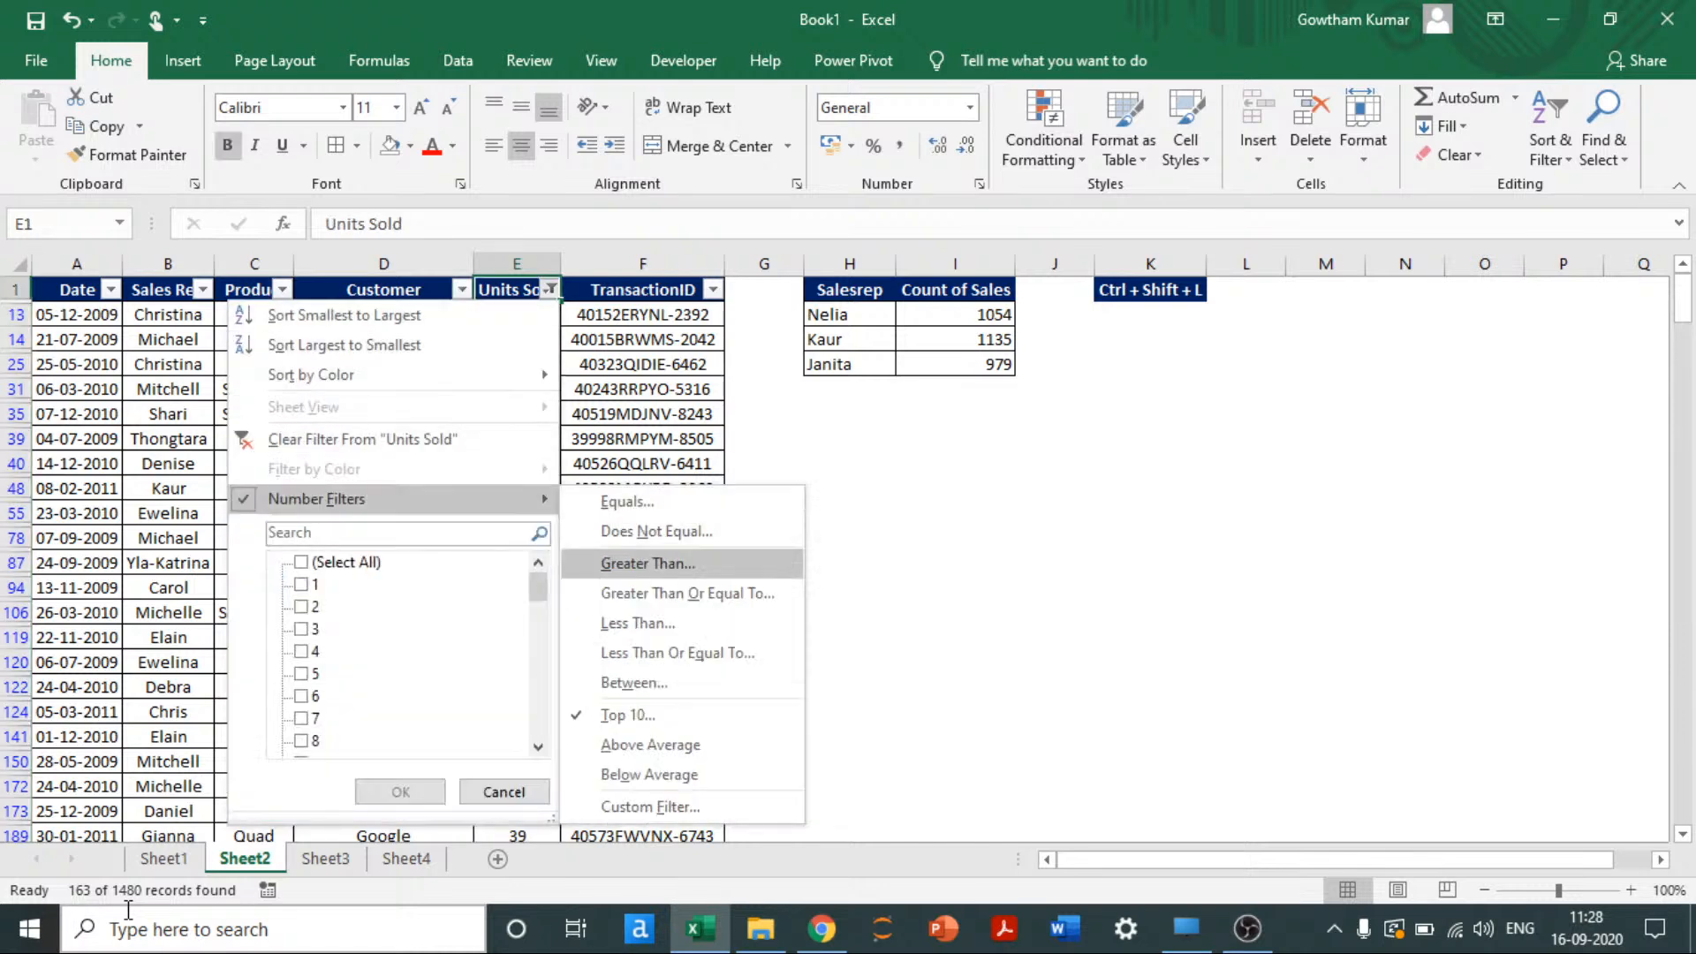
key(Return)
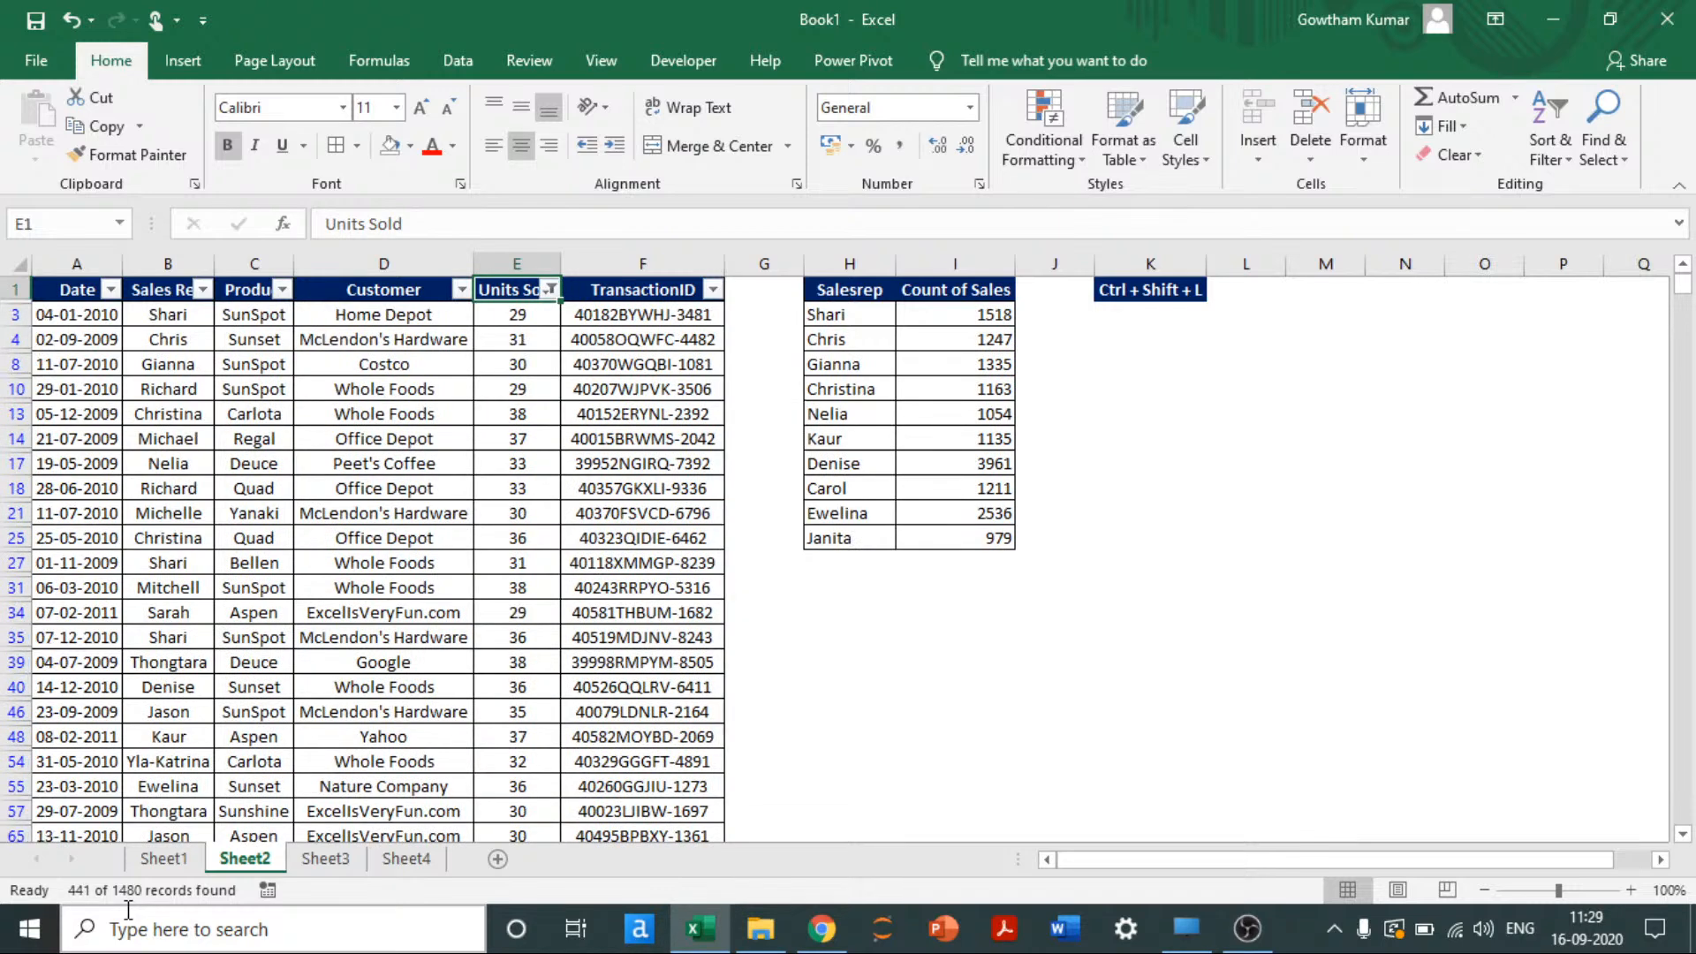
Step: Select all above-average Units Sold values to view their summary figures, and return to the column header
key(Down)
key(ctrl+shift+Down)
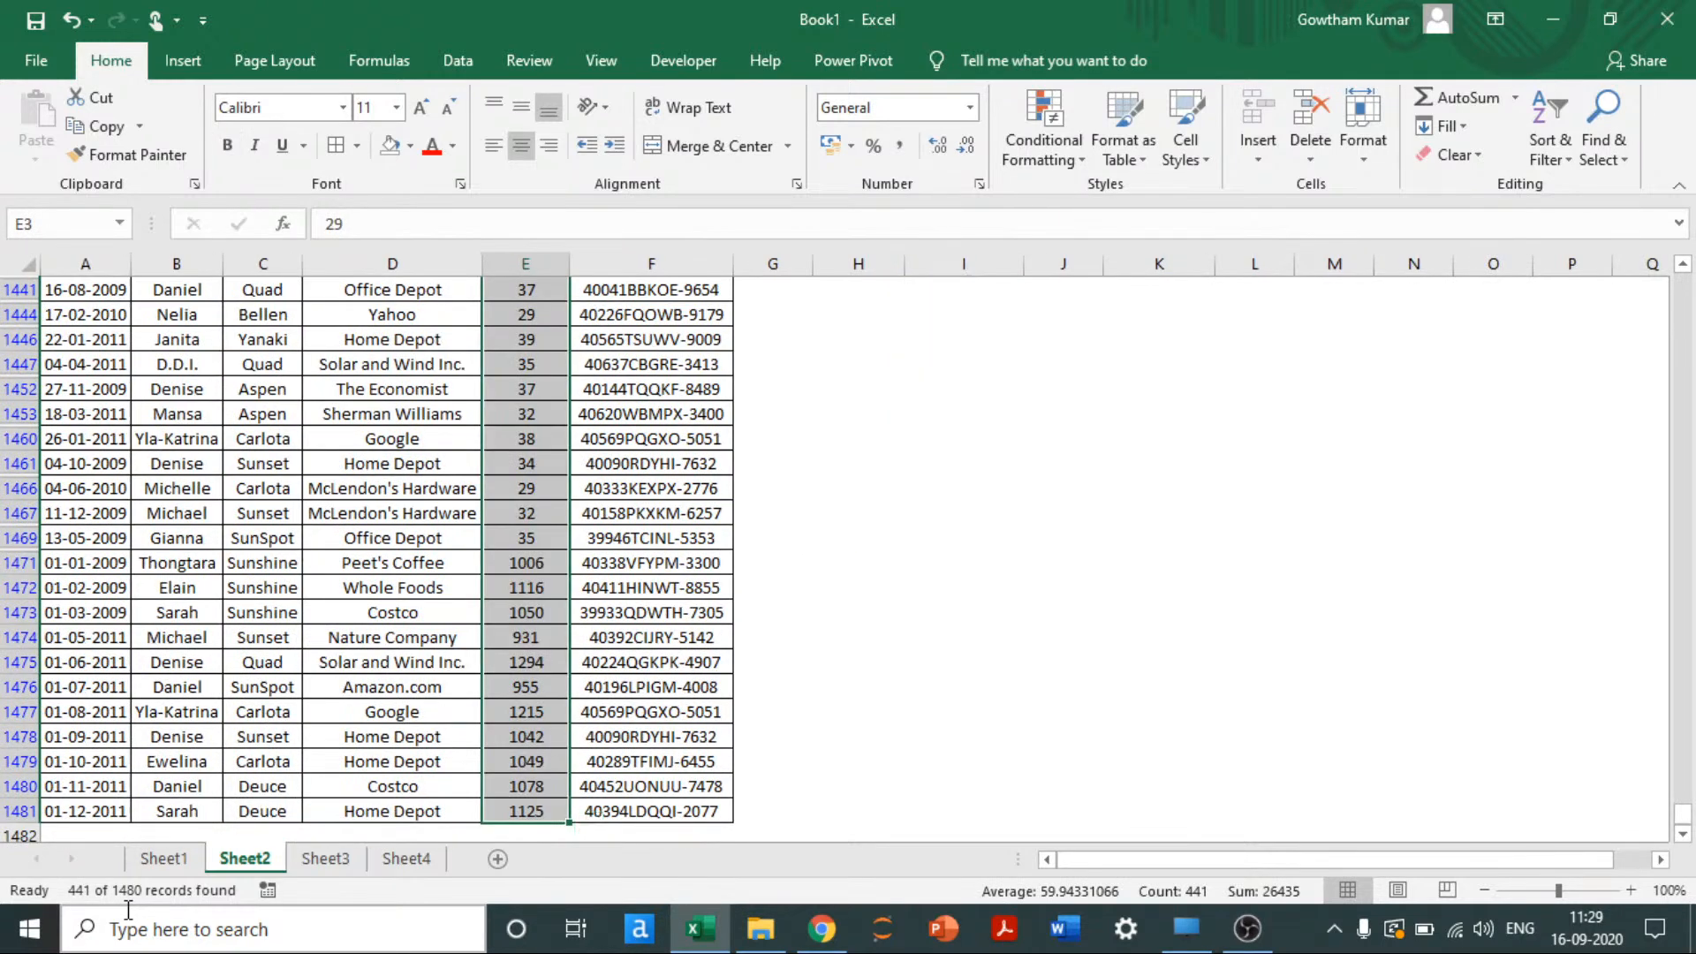
key(ctrl+BackSpace)
key(Up)
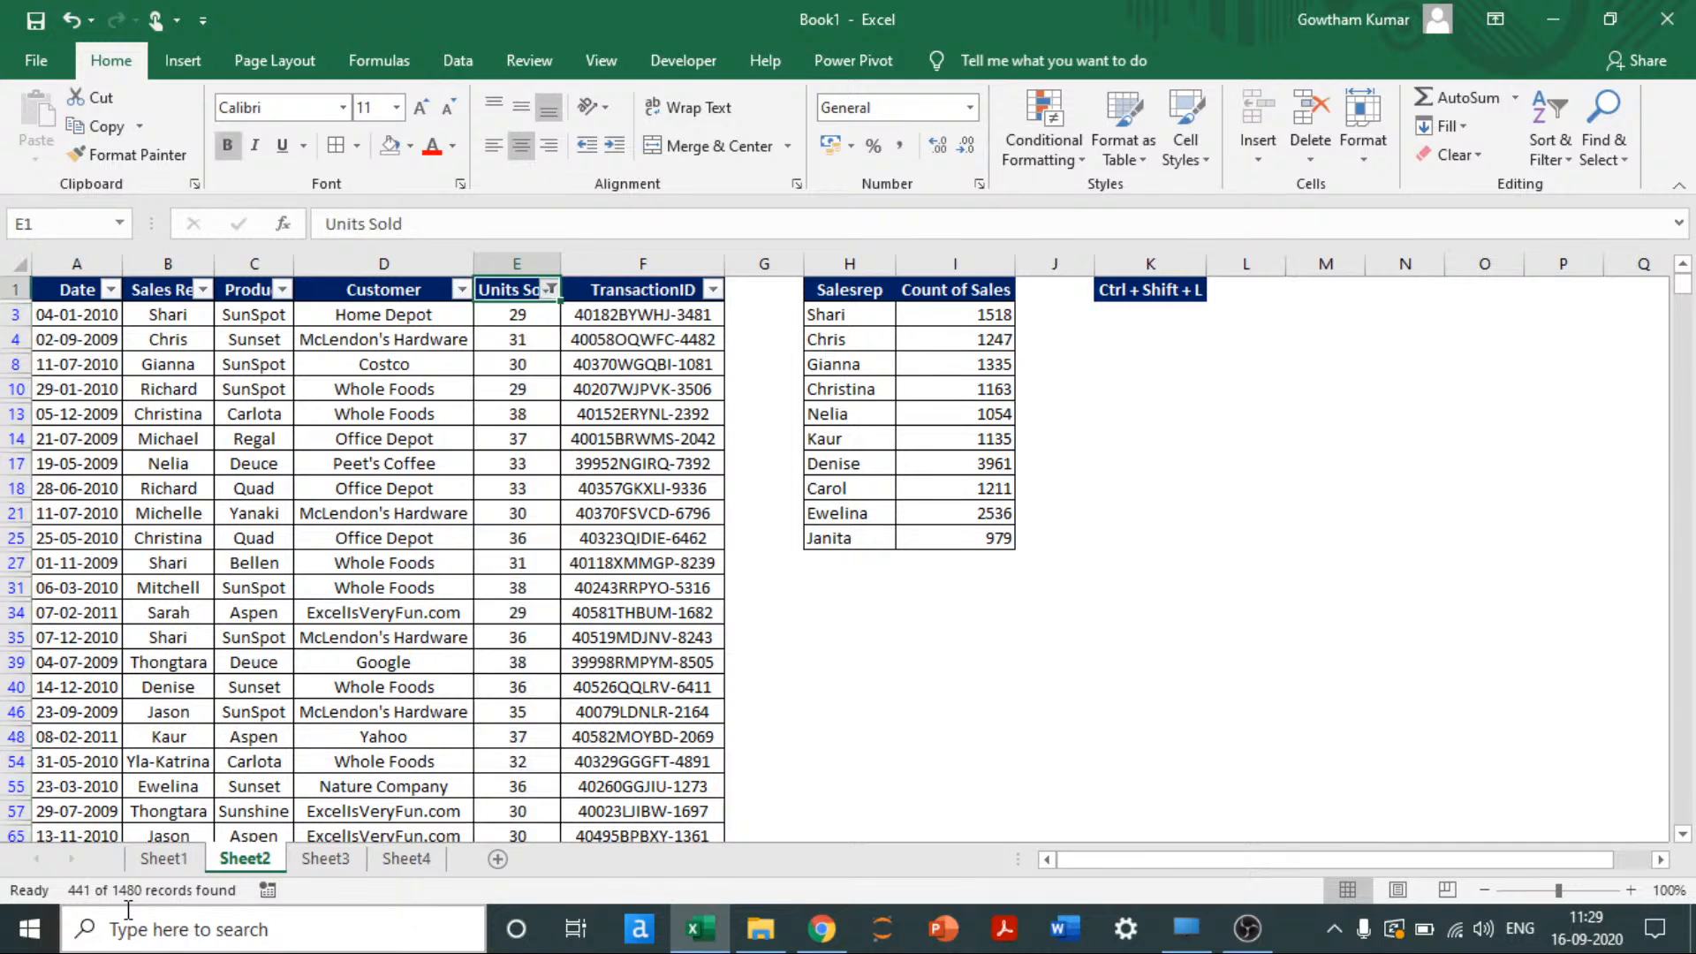
Step: Change the Units Sold number filter to Below Average
key(alt+Down)
key(Down)
key(Down)
key(Right)
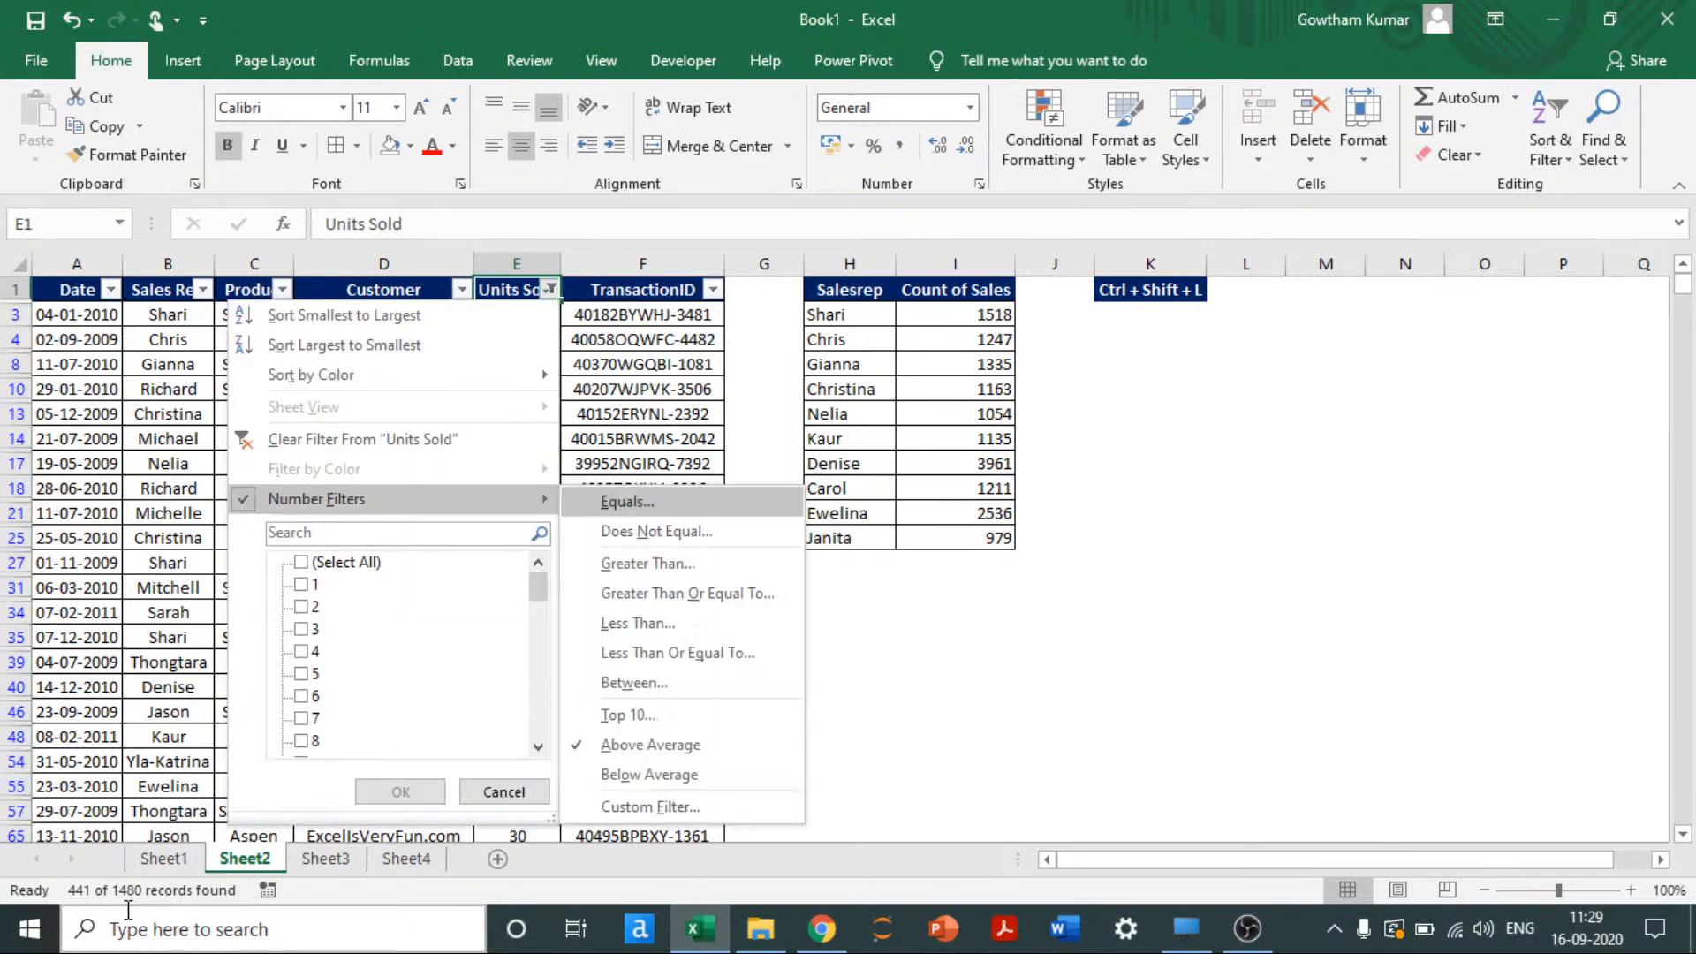
key(Down)
key(Down)
key(Down)
key(Down)
key(Down)
key(Down)
key(Down)
key(Down)
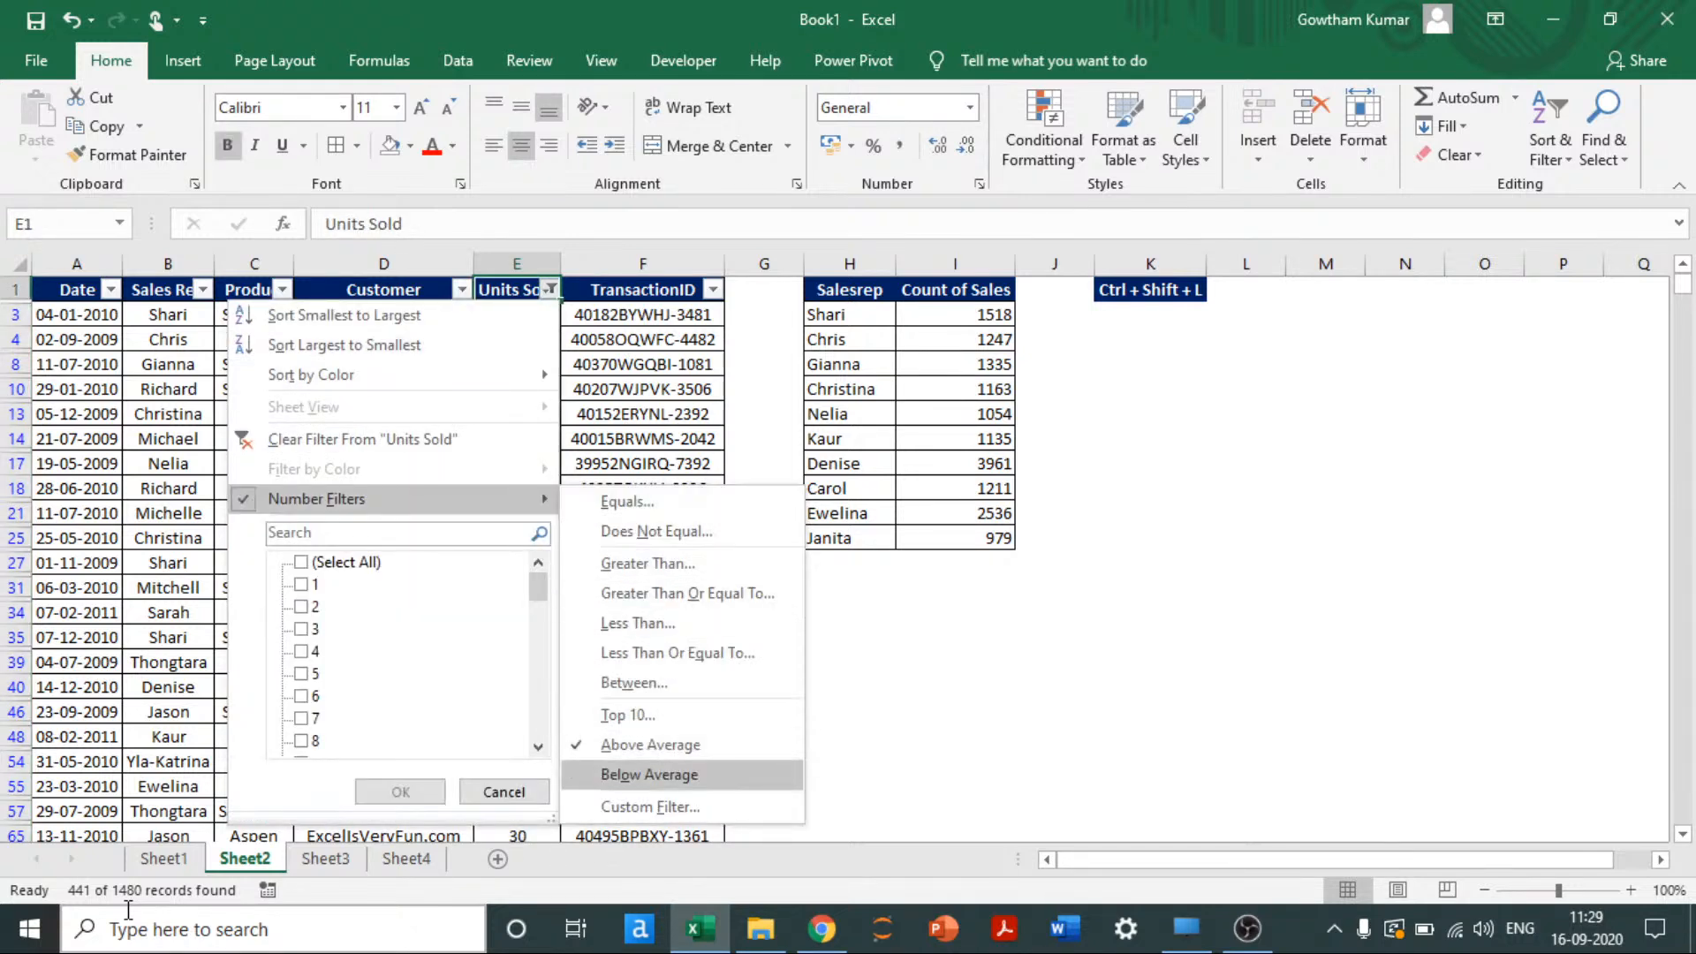
key(Return)
Step: Select all below-average Units Sold values to view their summary figures
key(Down)
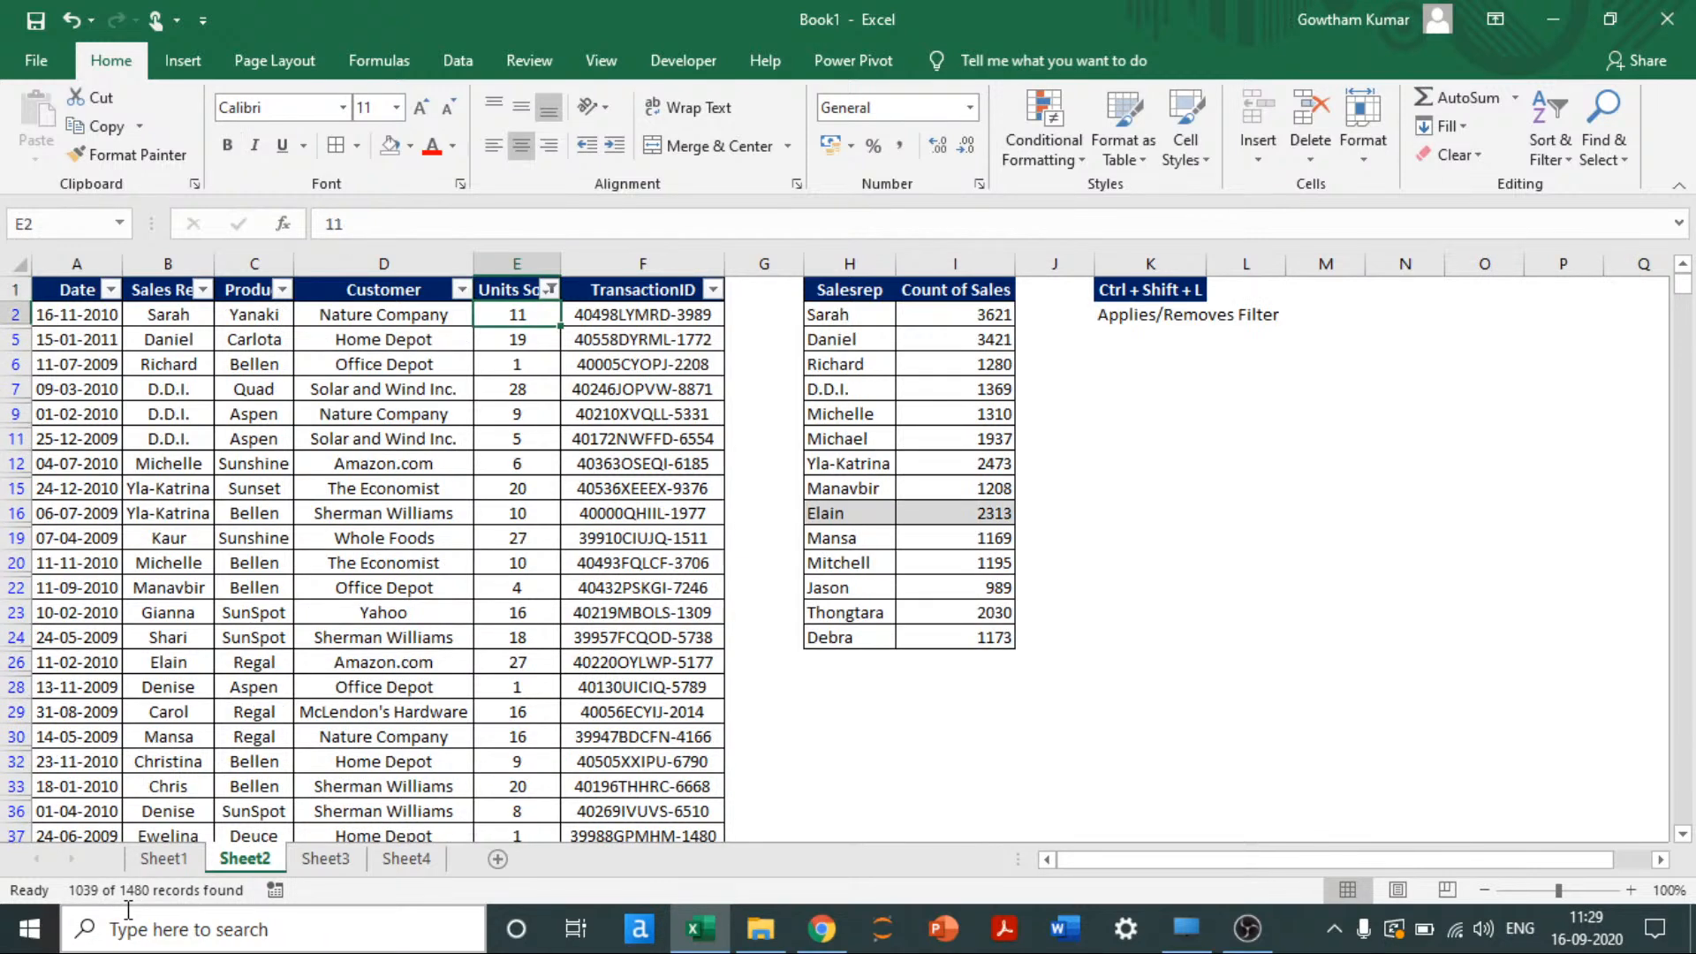
key(ctrl+shift+Down)
key(ctrl+BackSpace)
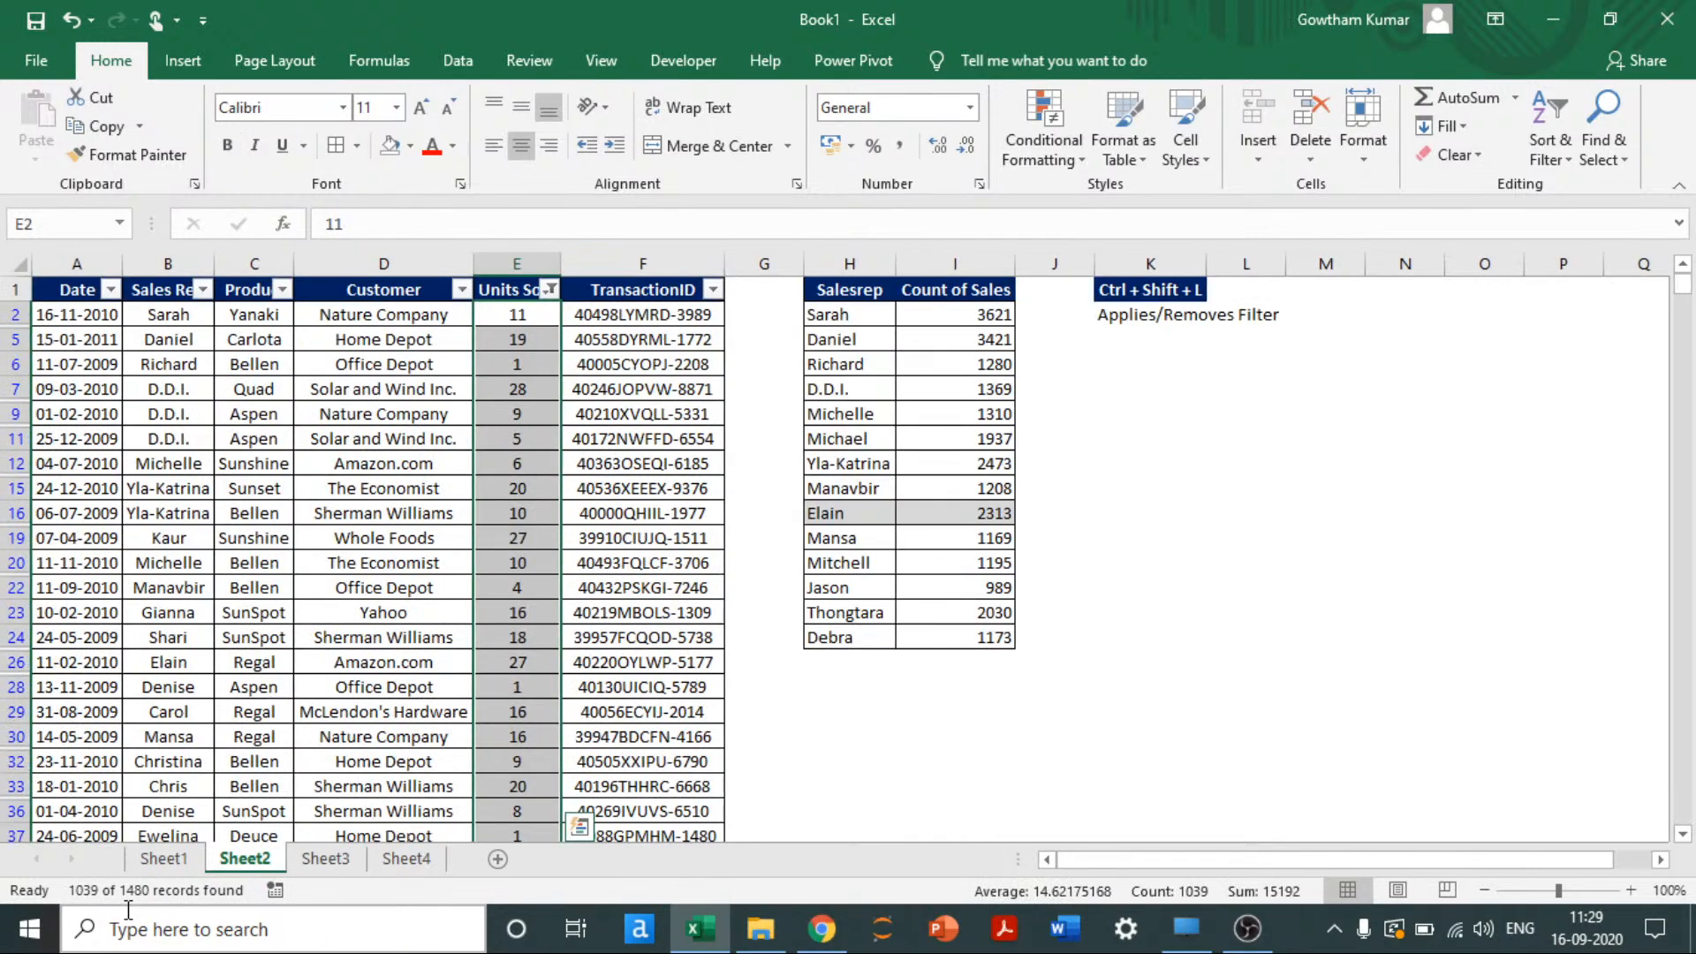
Step: Replace the Units Sold filter with a custom one: is greater than 28.1263513513514 and is less than 39
key(ctrl+Up)
key(alt+Down)
key(Down)
key(Down)
key(Down)
key(Down)
key(Down)
key(Down)
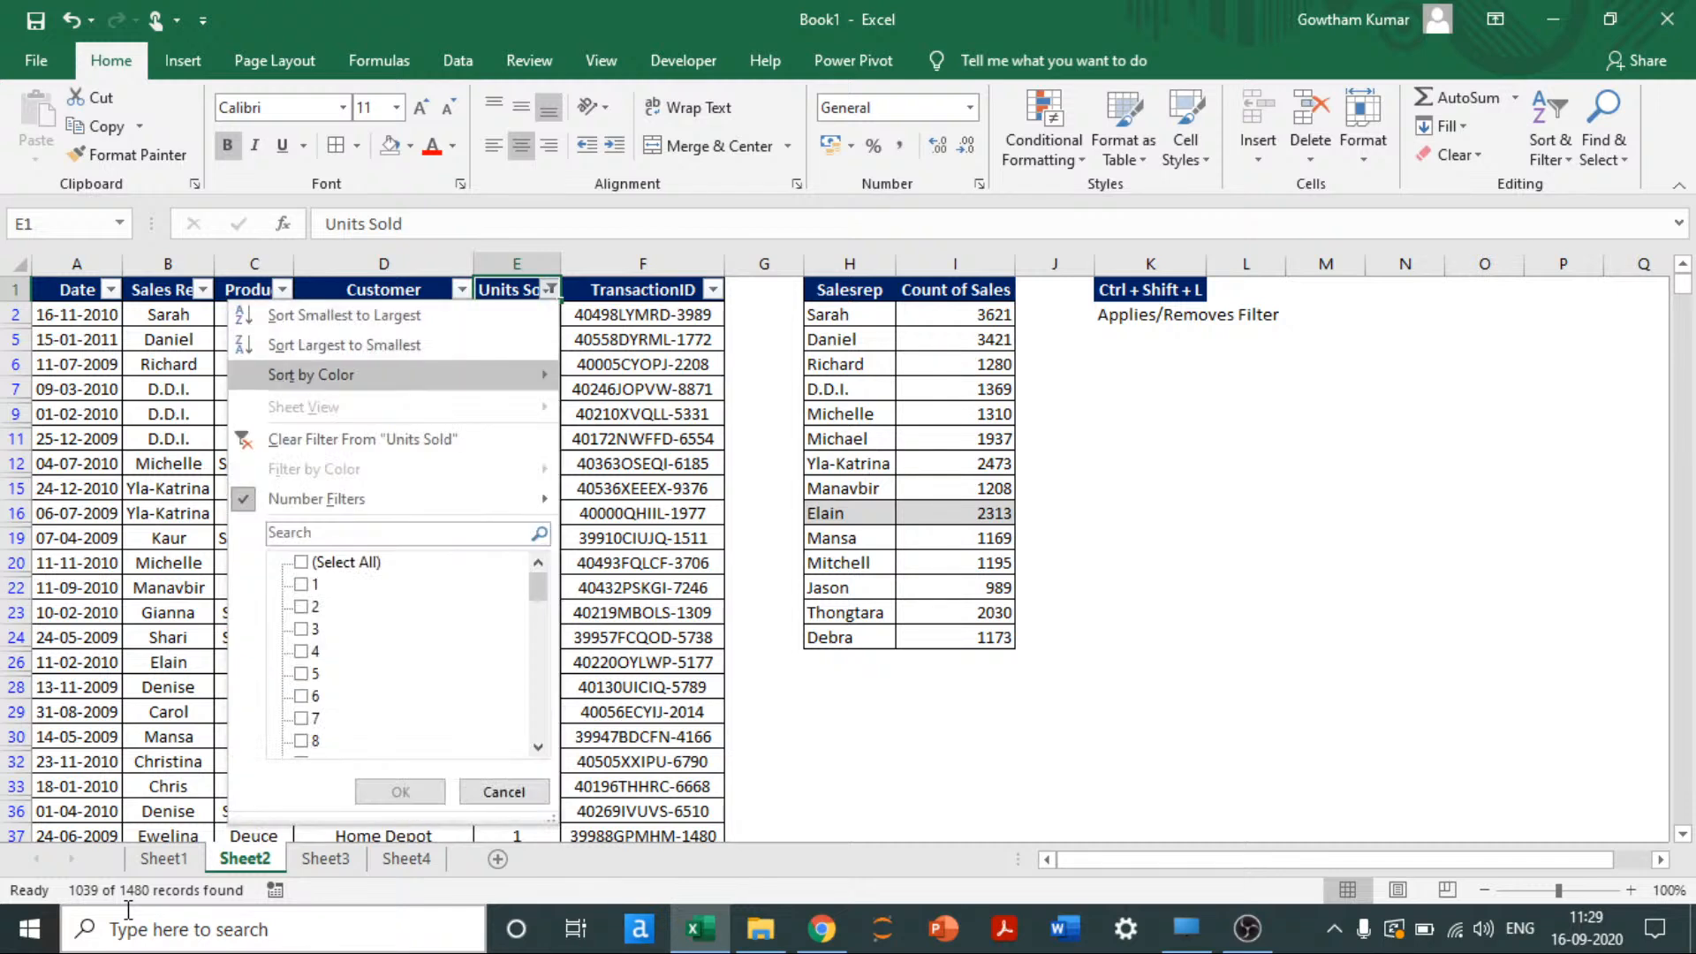
key(Right)
key(Down)
key(Down)
key(Down)
key(Down)
key(Down)
key(Down)
key(Down)
key(Down)
key(Down)
key(Down)
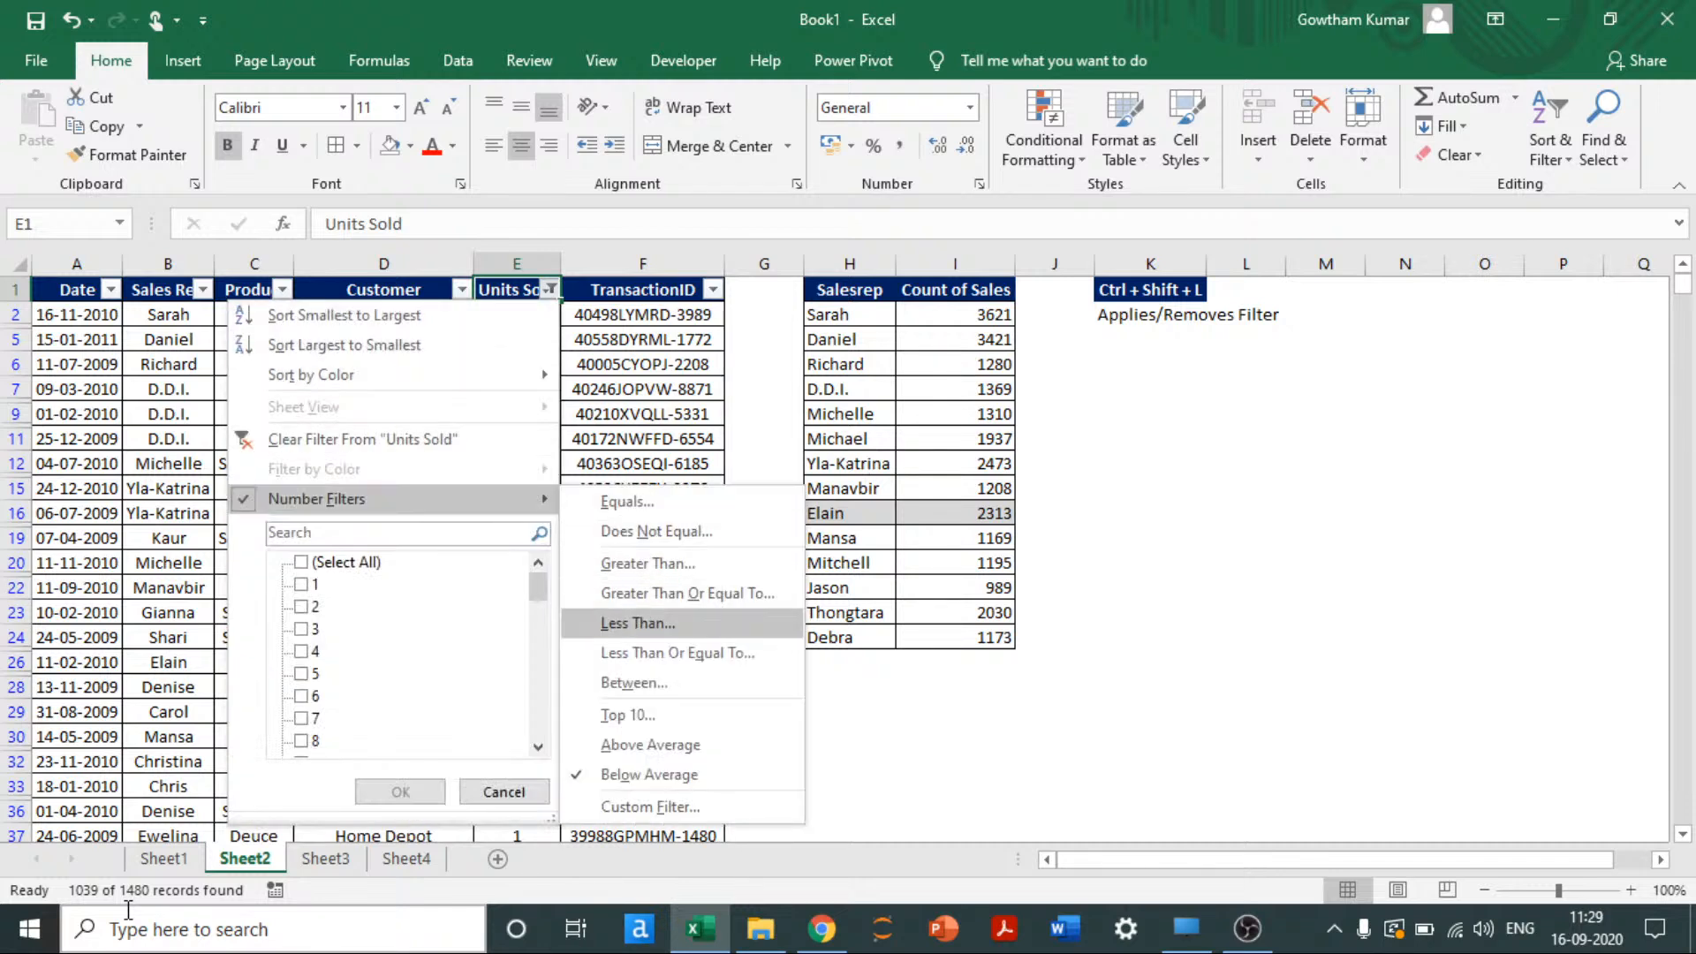
key(Return)
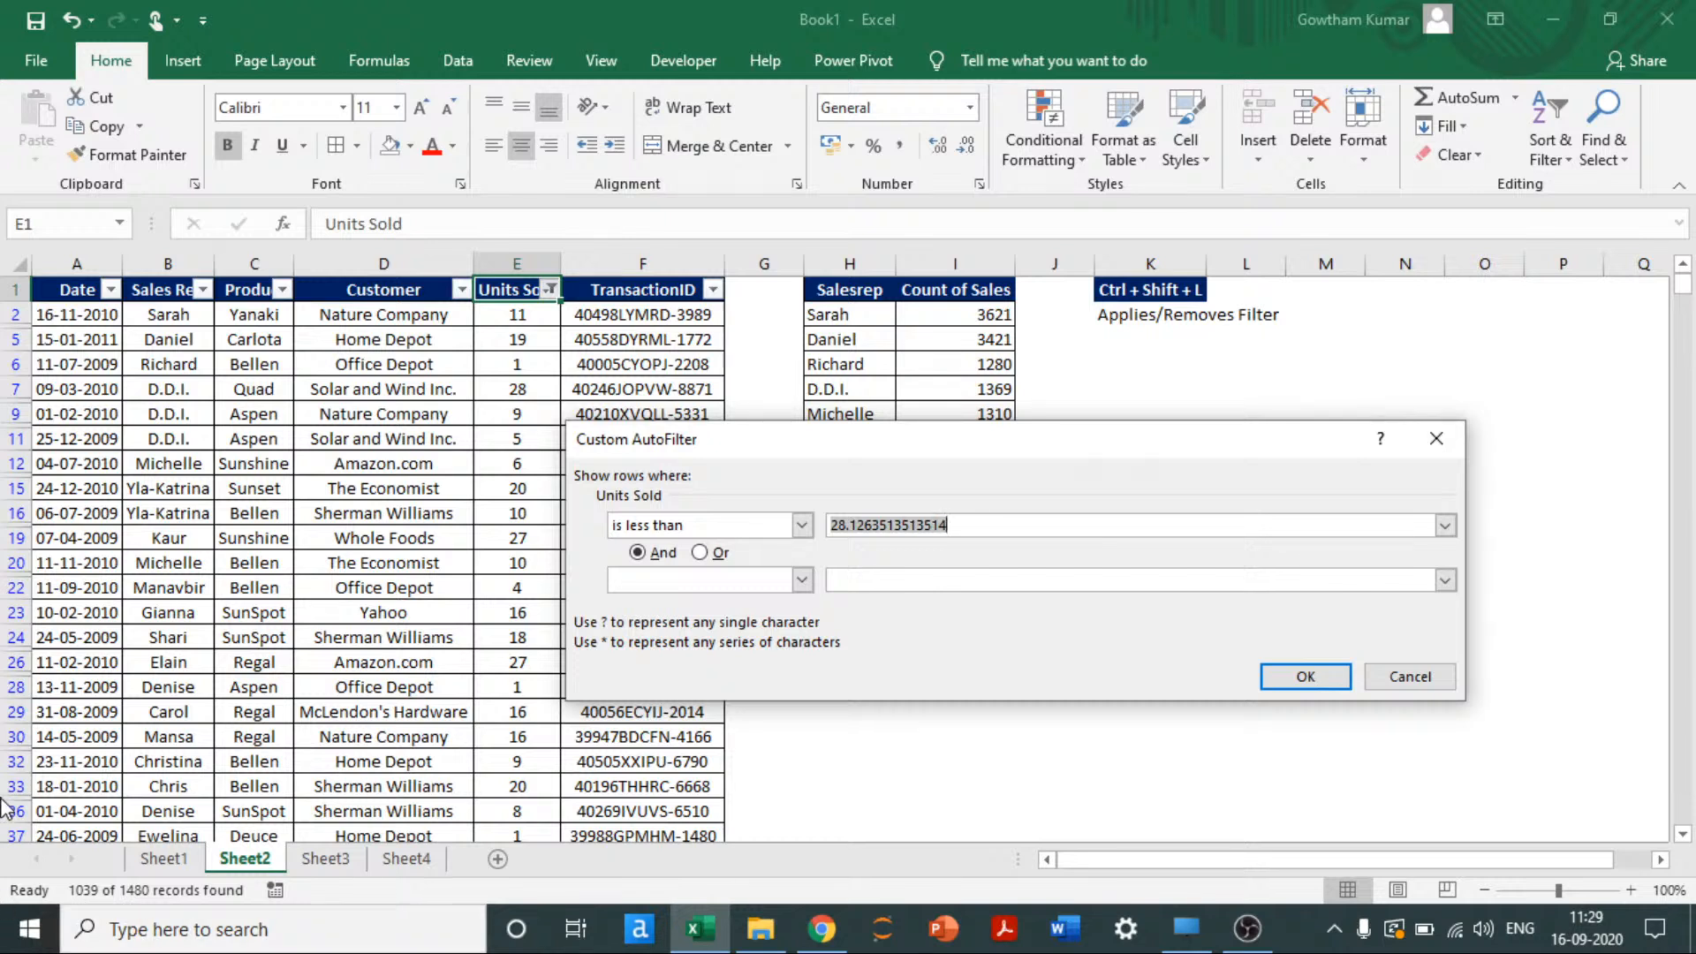
click(802, 525)
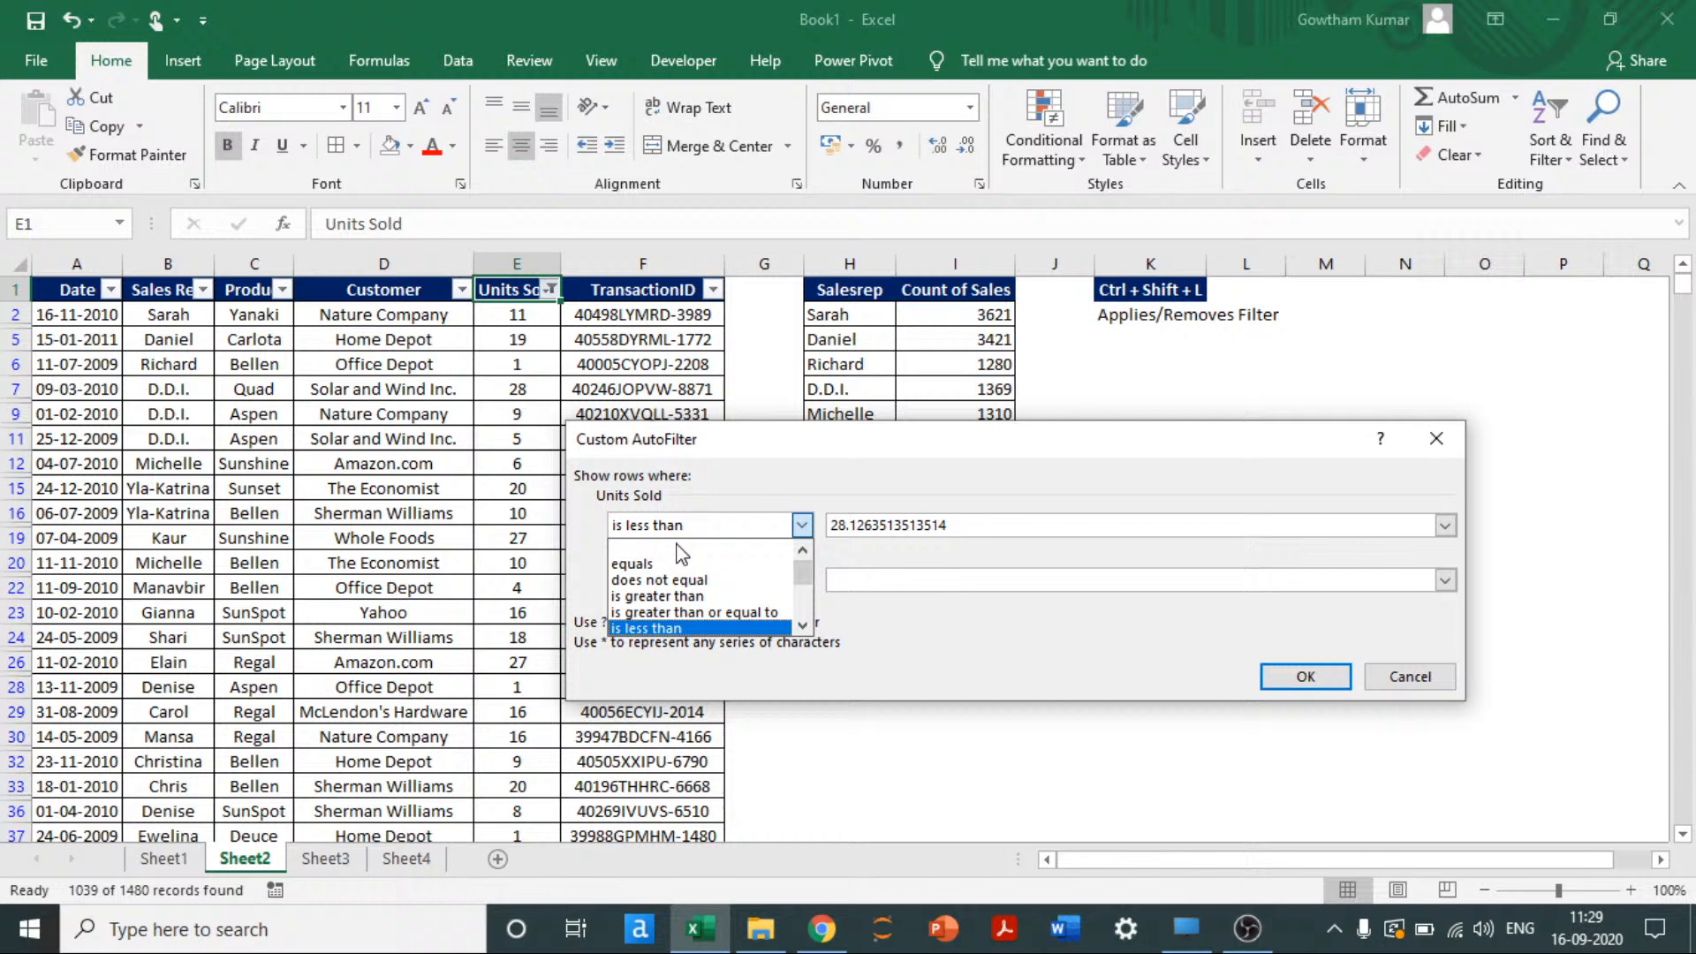
click(646, 597)
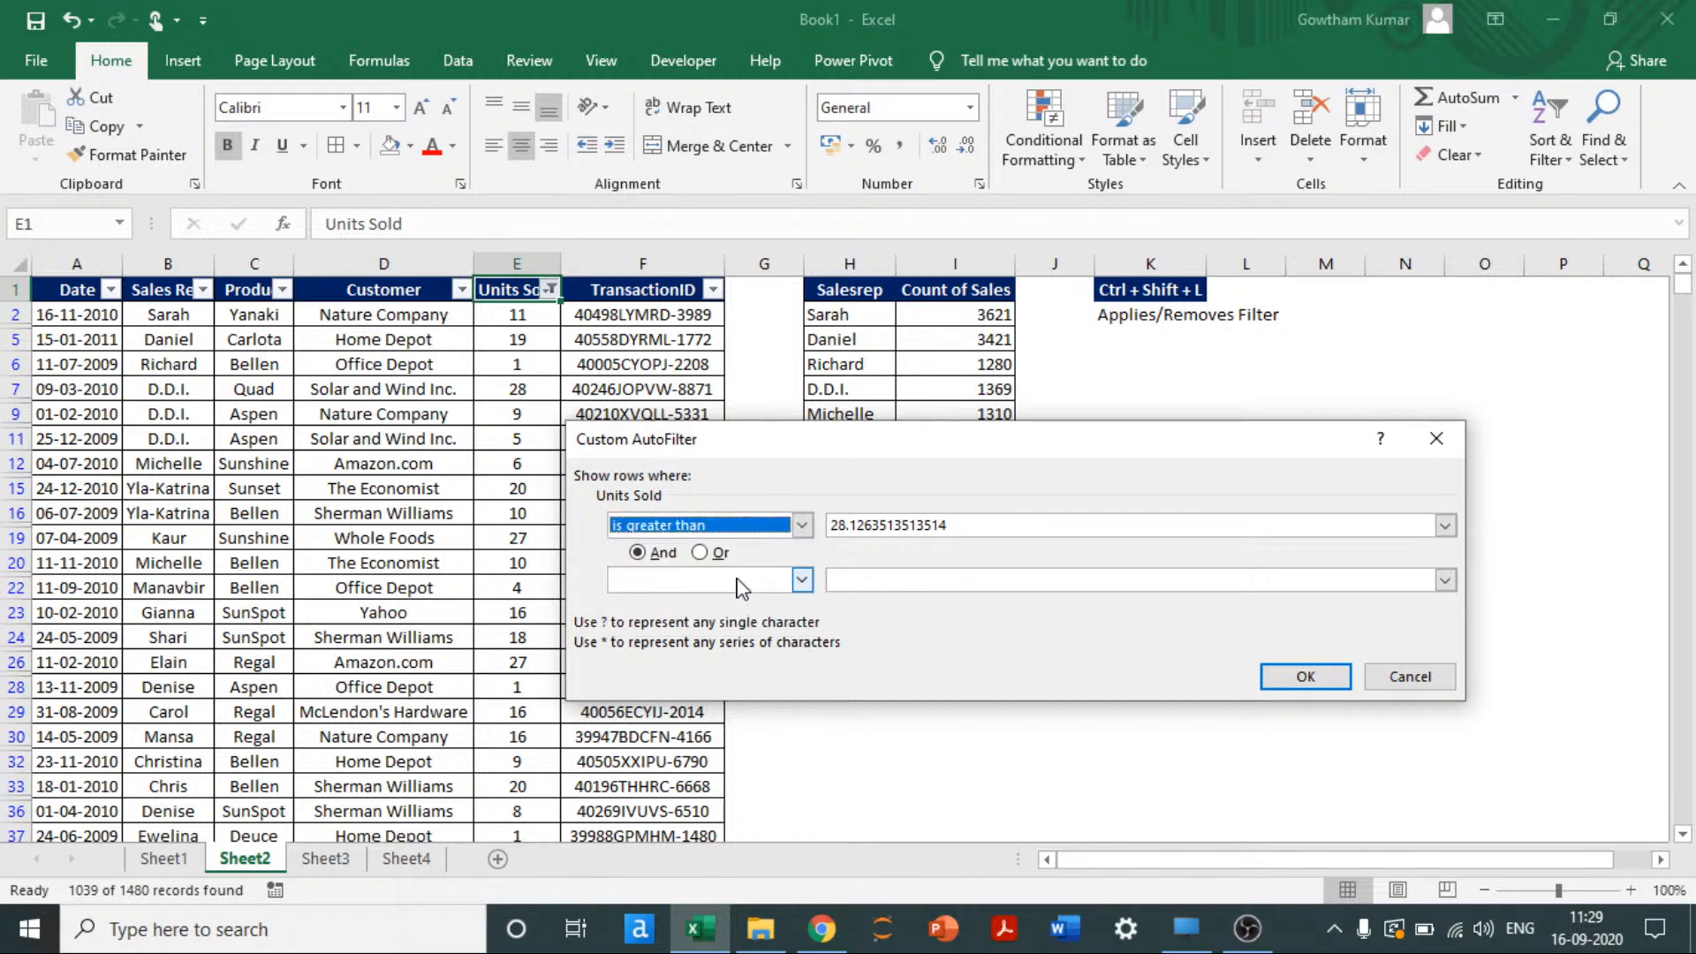
click(700, 580)
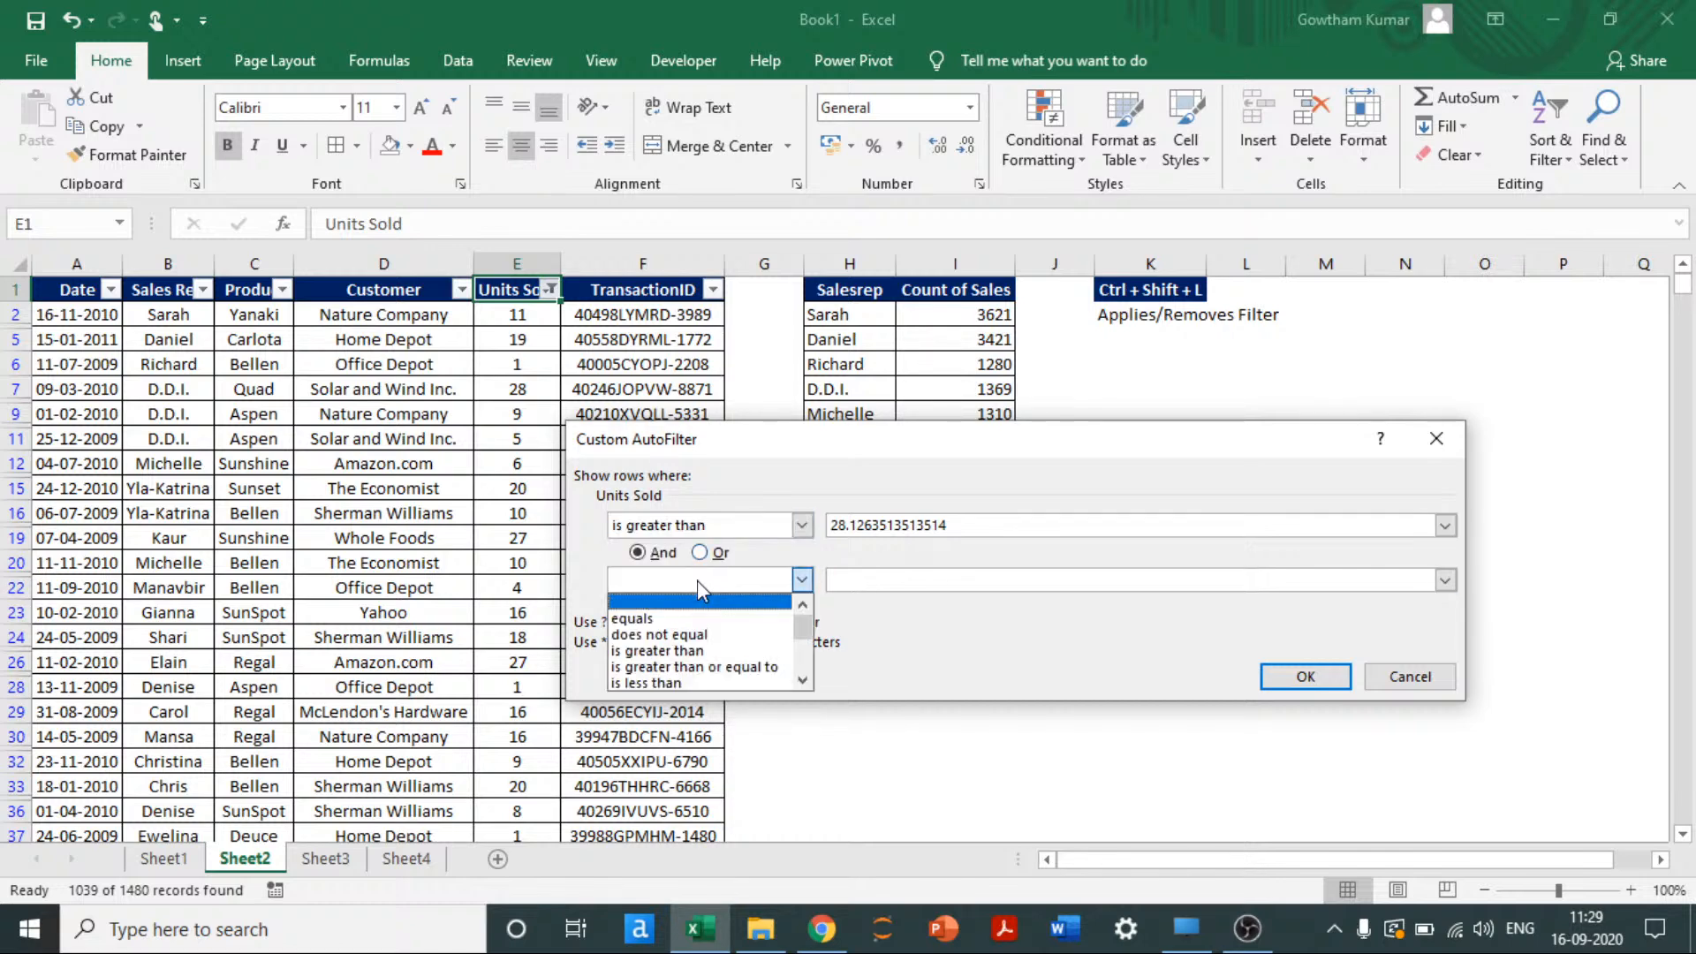
click(667, 682)
click(939, 582)
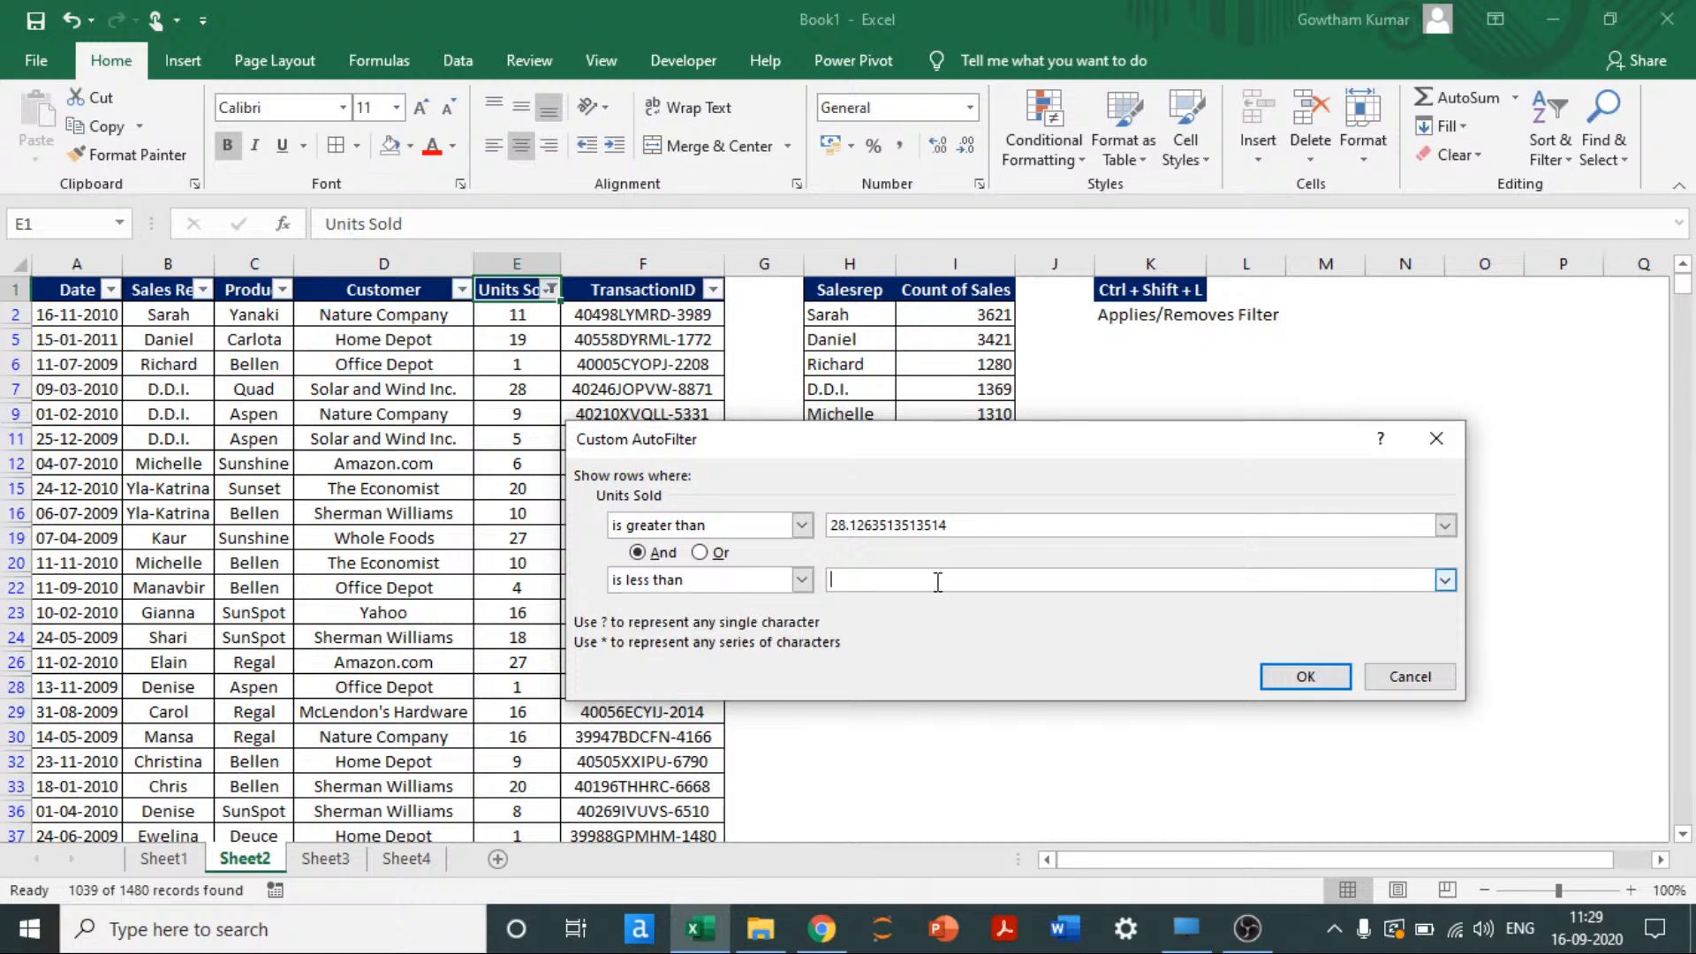
text(39)
key(Return)
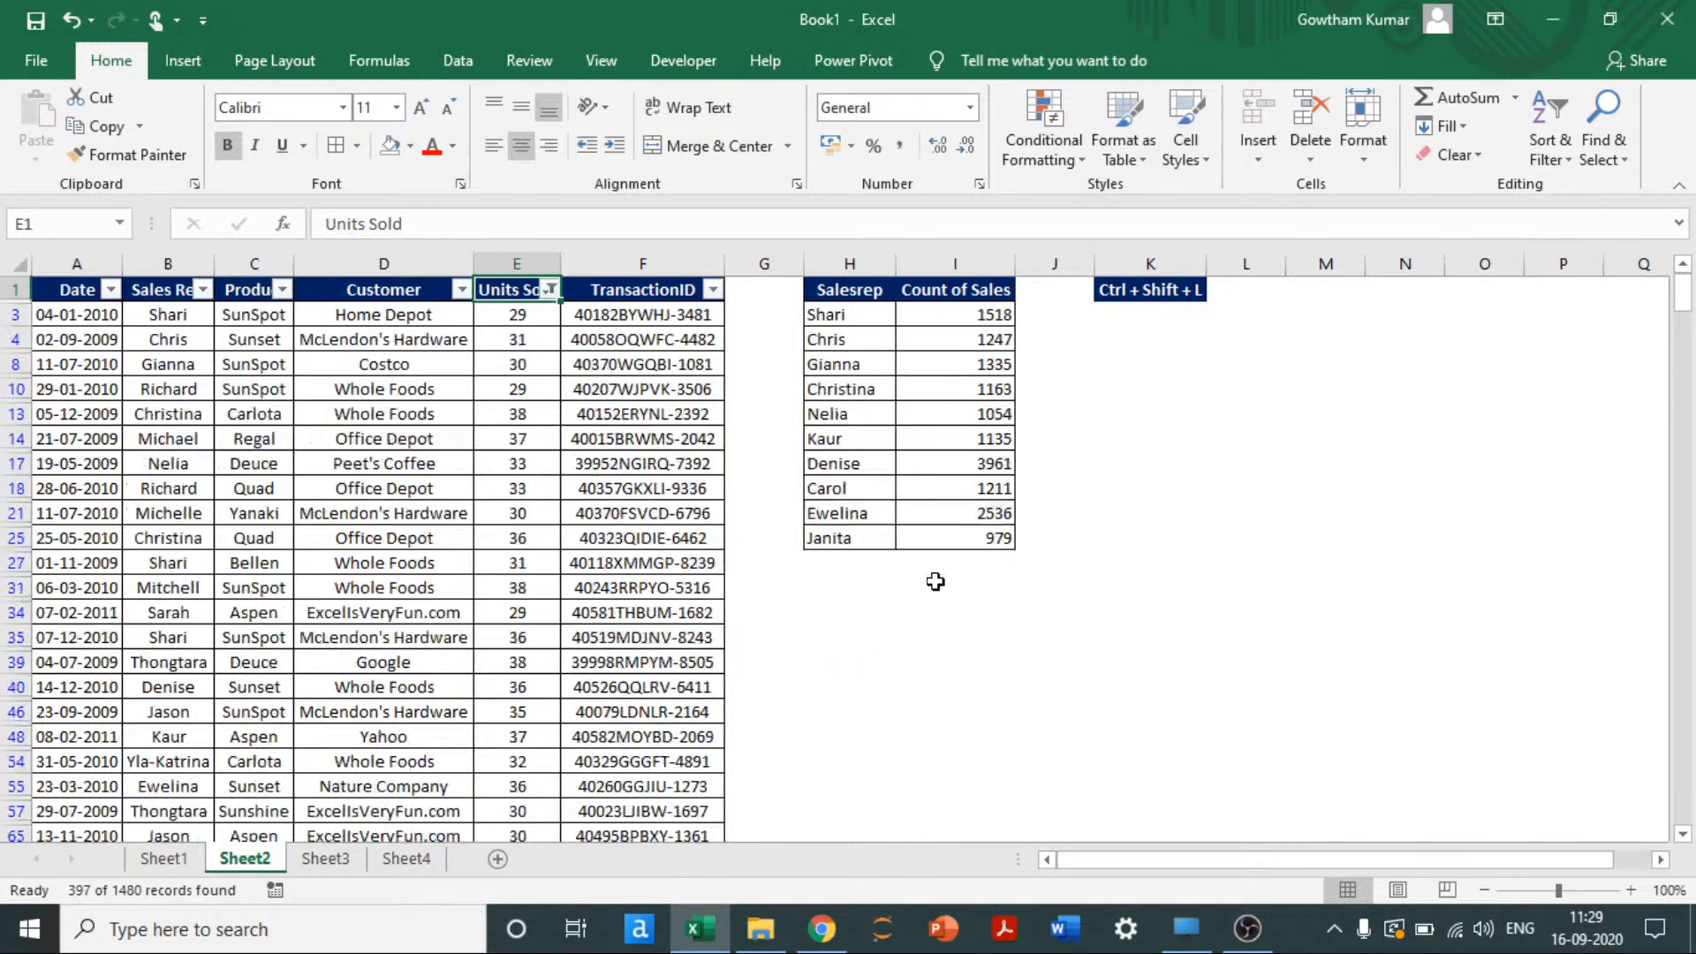
Step: Select all the custom-filtered Units Sold values to view their summary figures, and return to the column header
key(Down)
key(ctrl+shift+Down)
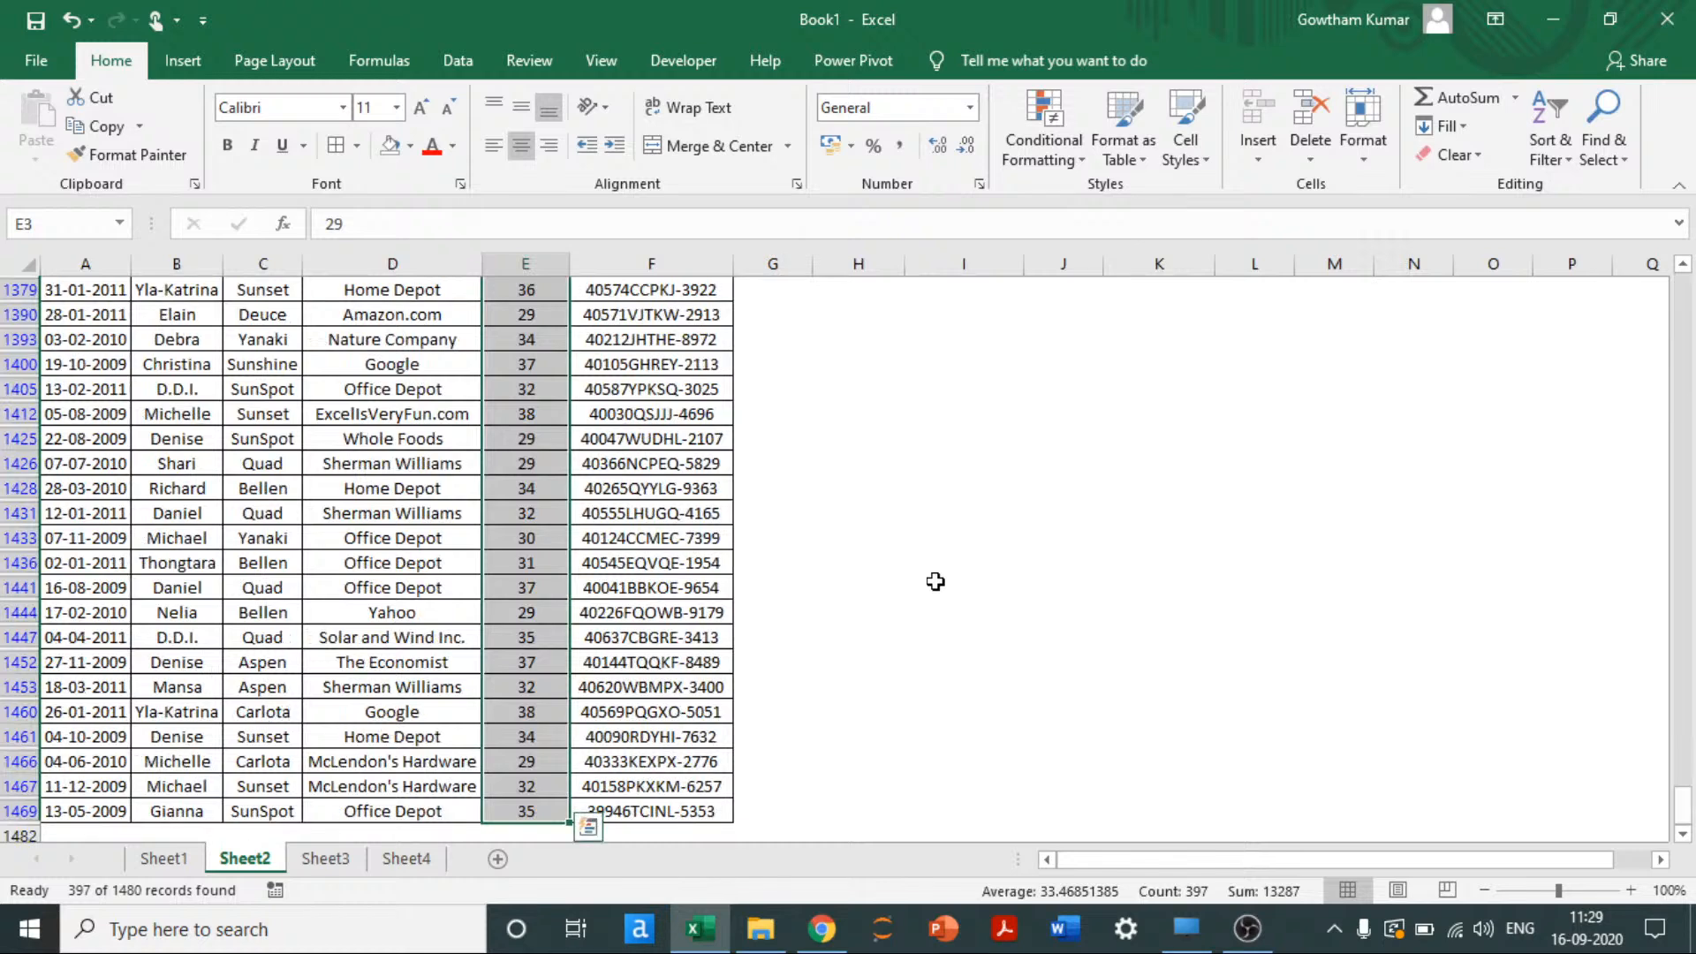
key(ctrl+BackSpace)
key(Up)
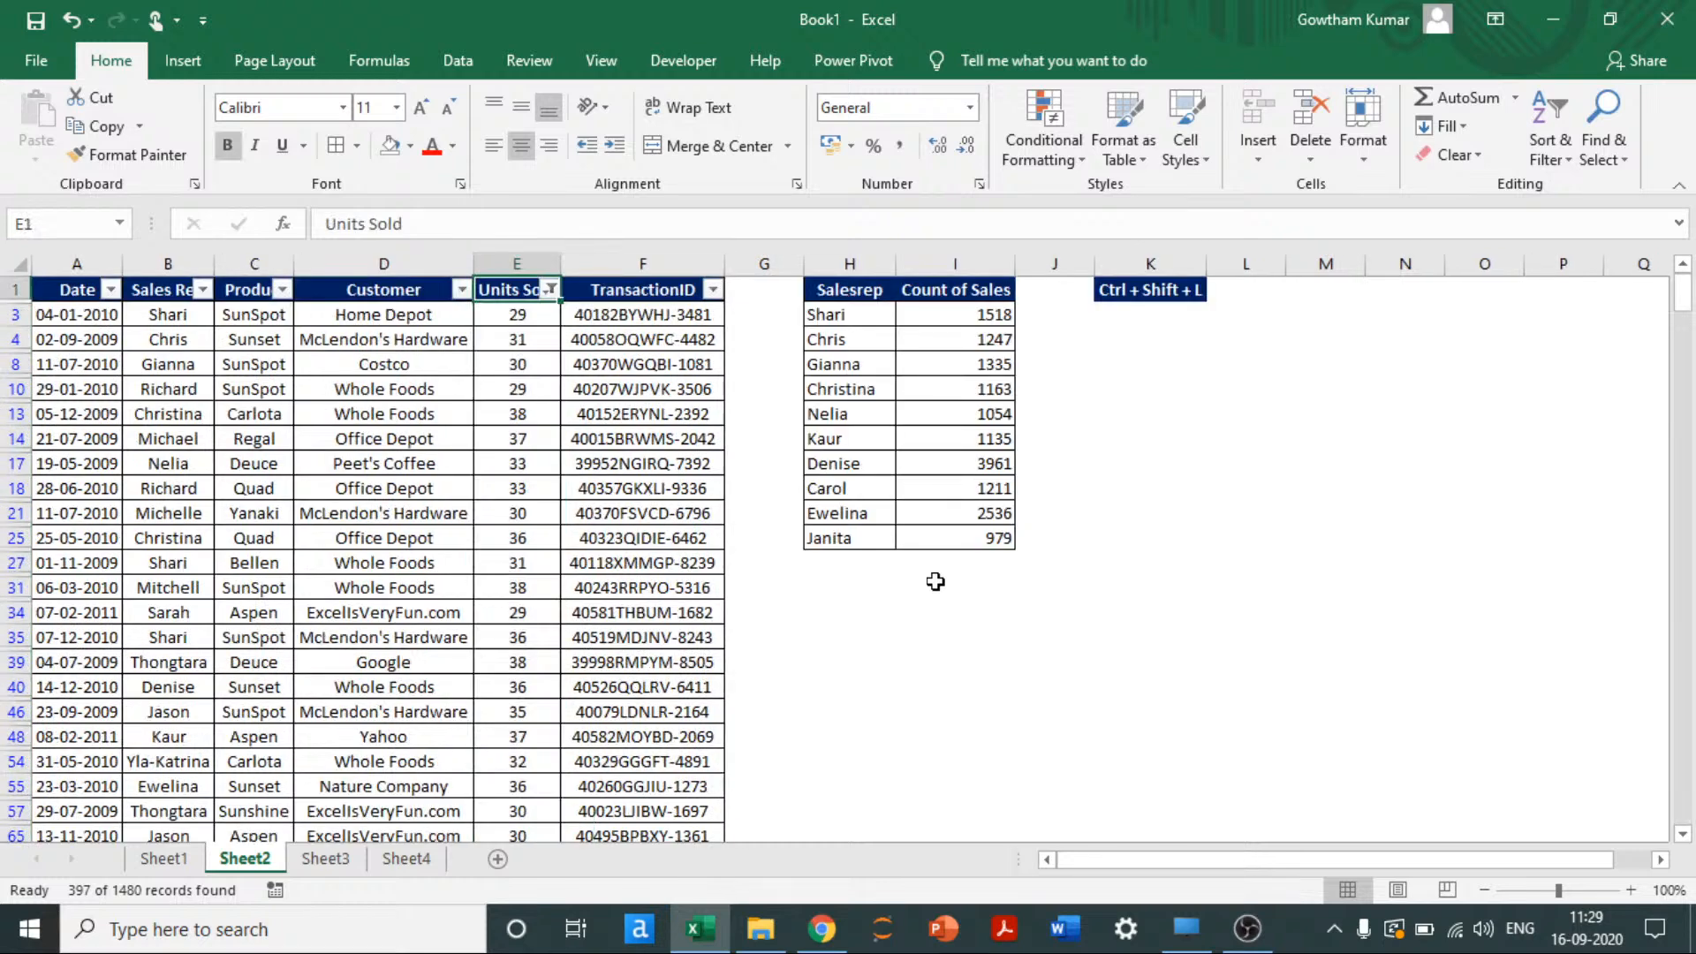
Step: Clear the Units Sold filter and move to the Date column header
key(alt+Down)
key(Down)
key(Down)
key(Down)
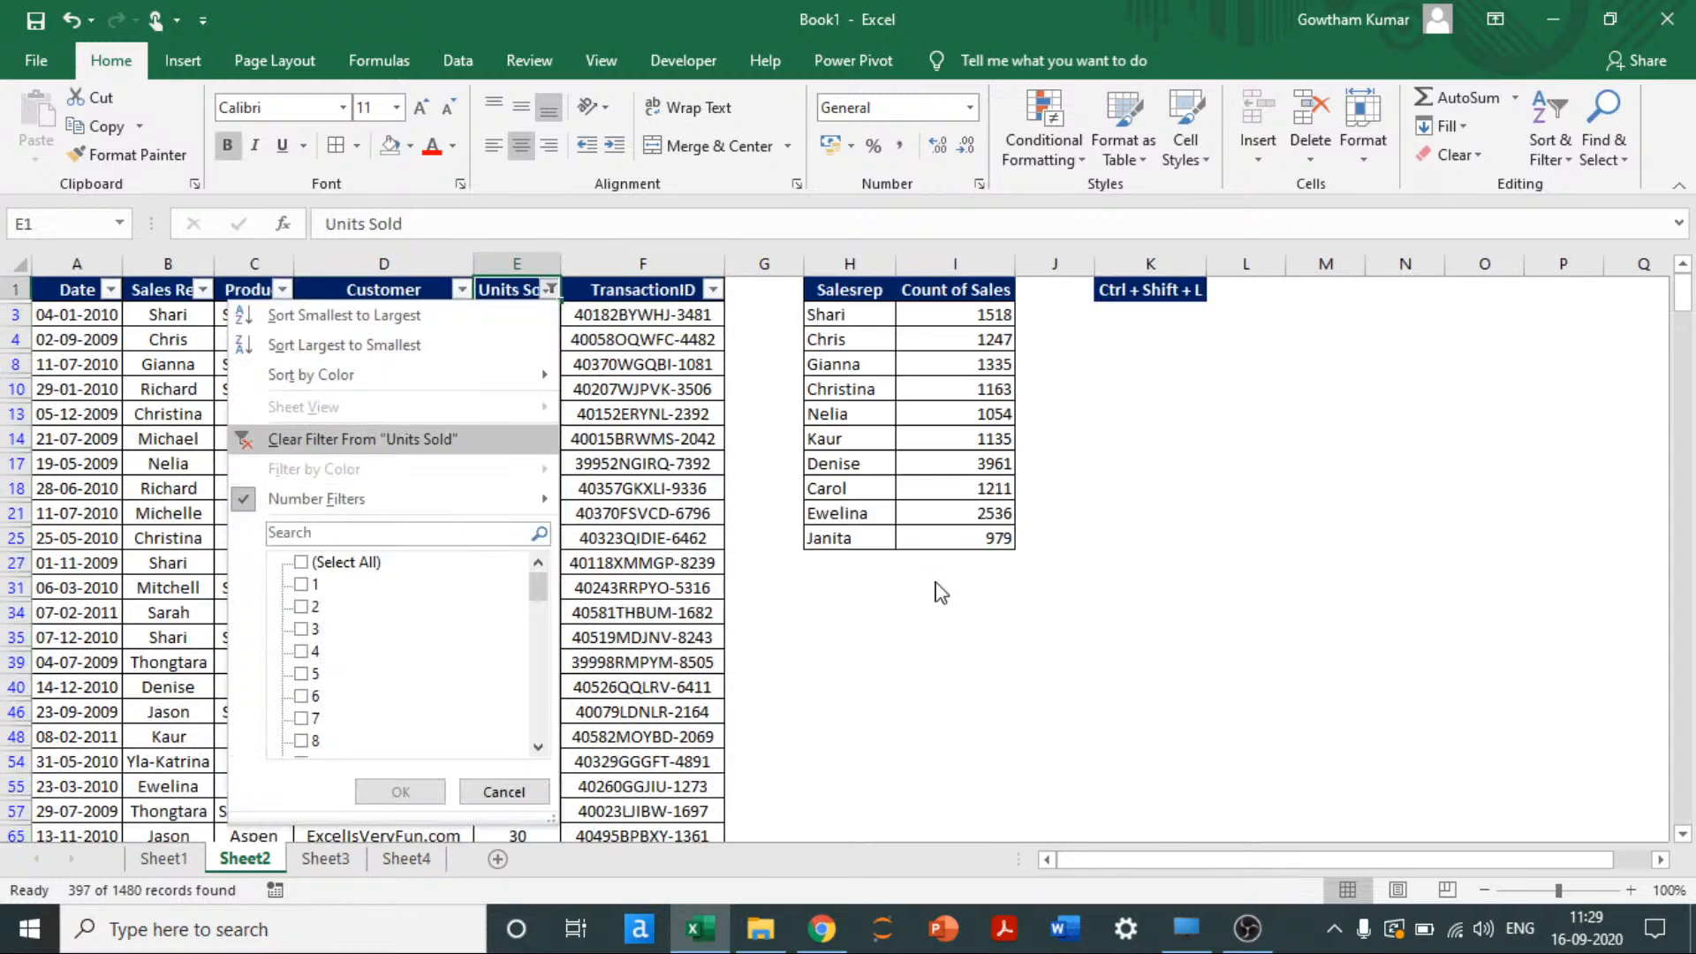
key(Return)
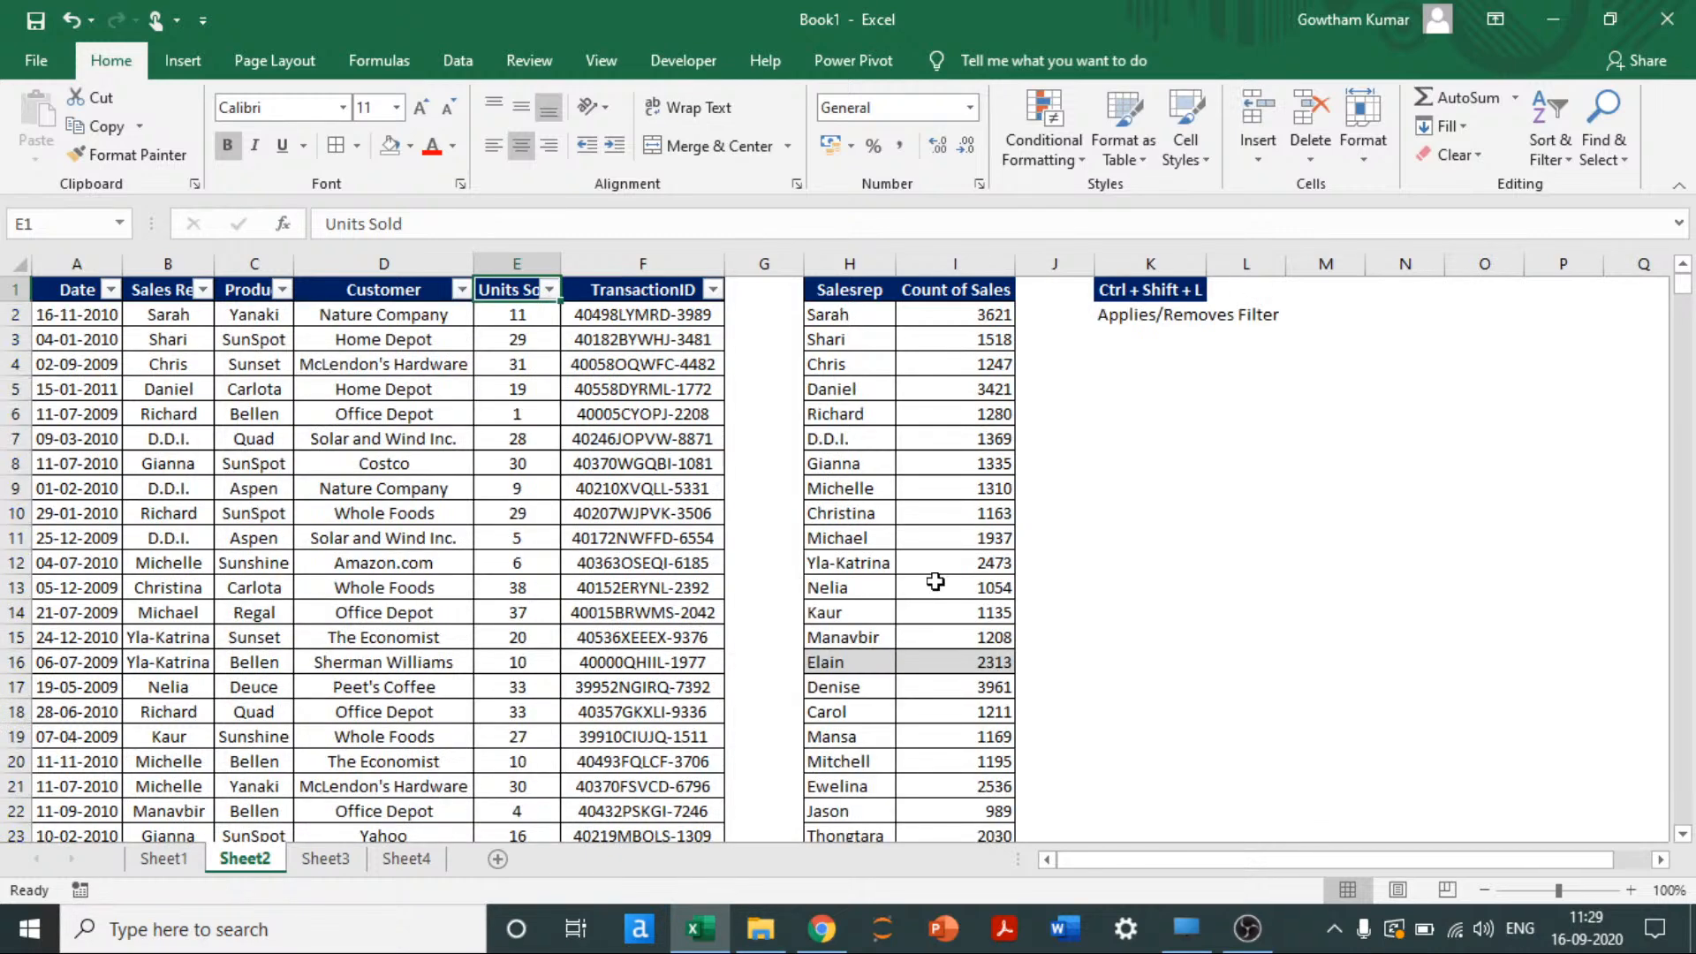
key(Down)
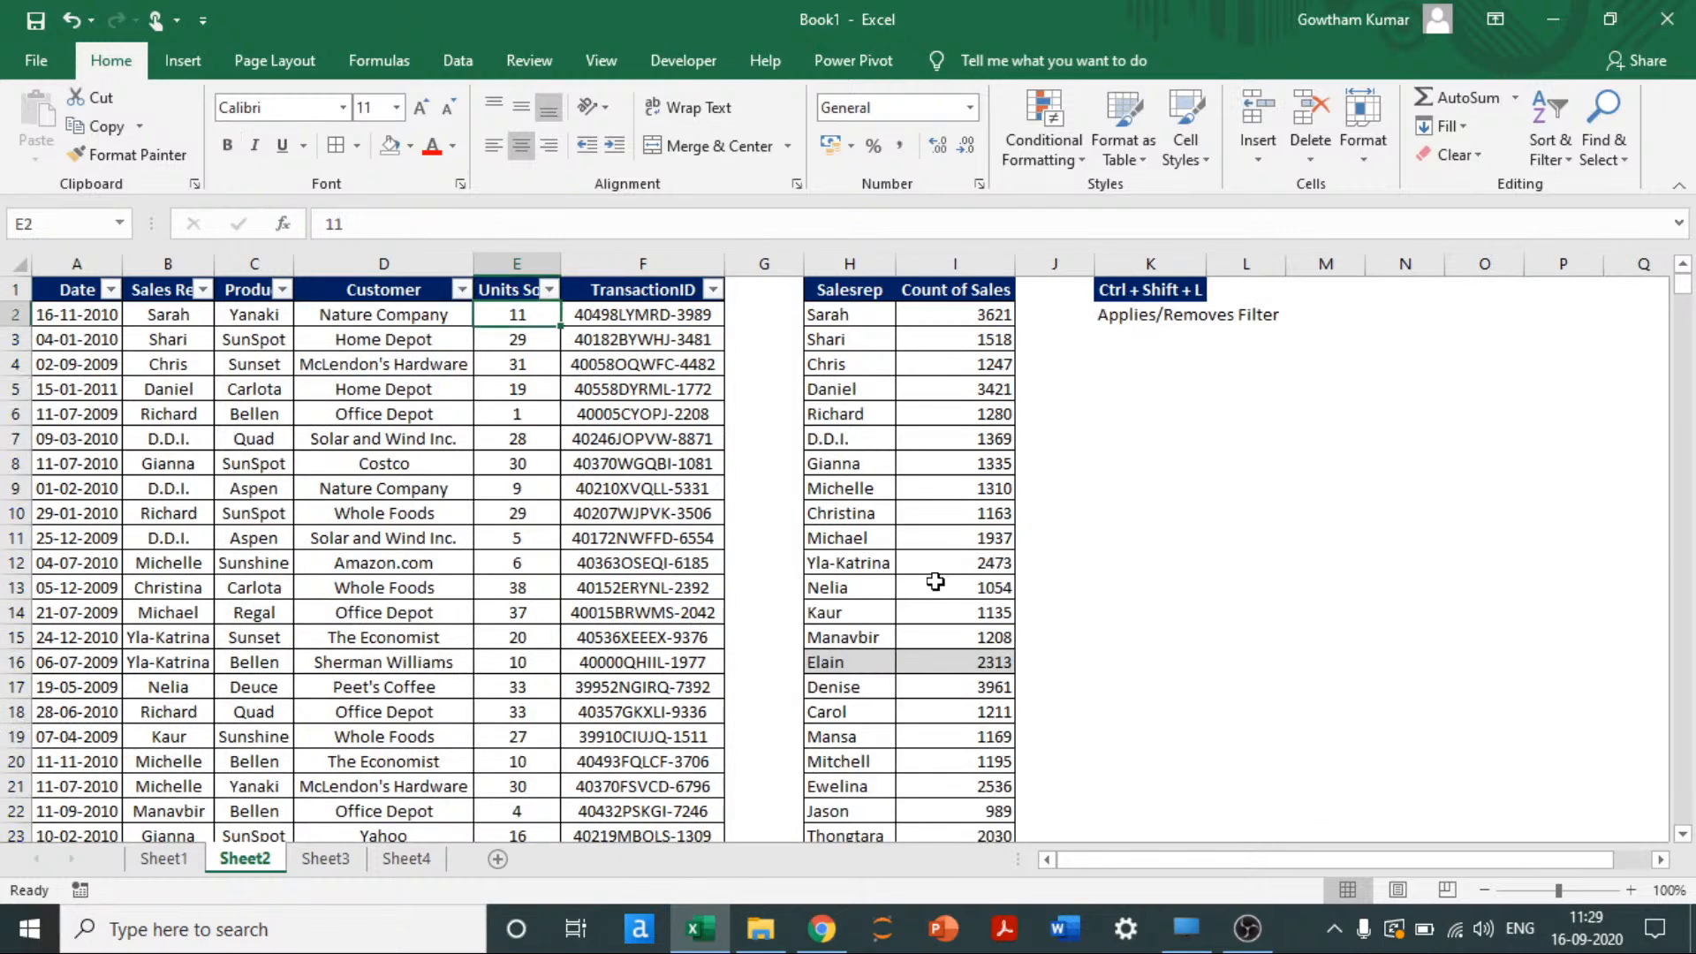
key(Up)
key(Home)
key(alt+Down)
key(Down)
key(Down)
key(Down)
key(Down)
key(Down)
key(Down)
key(Down)
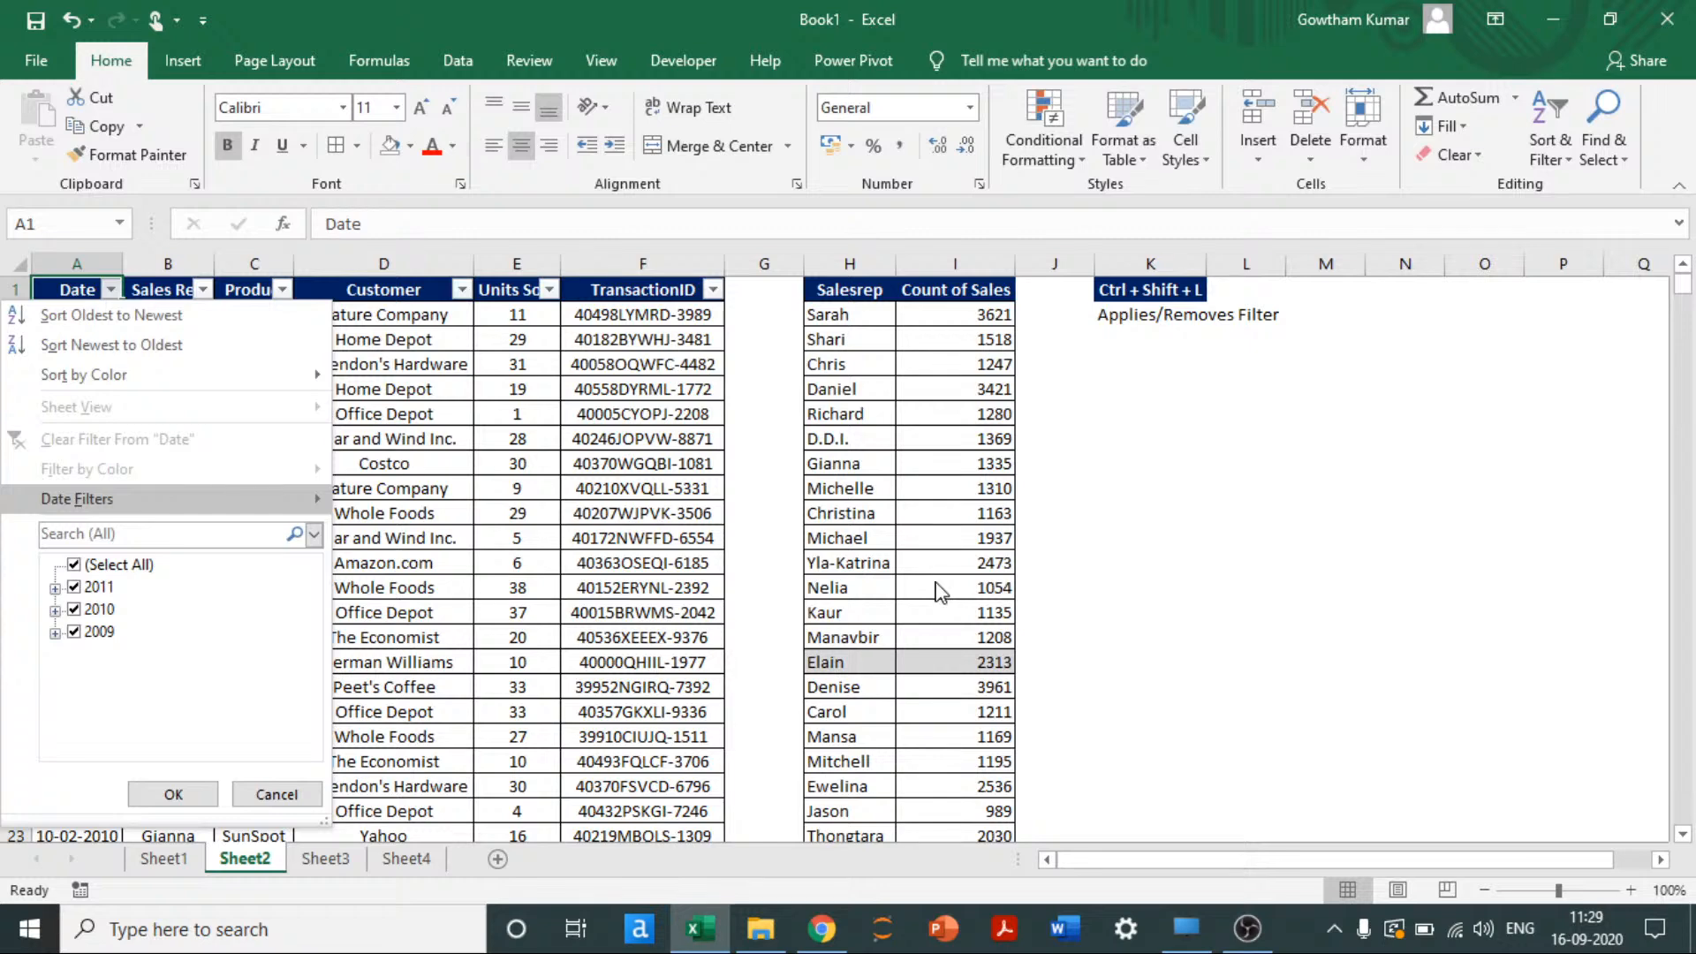
key(Escape)
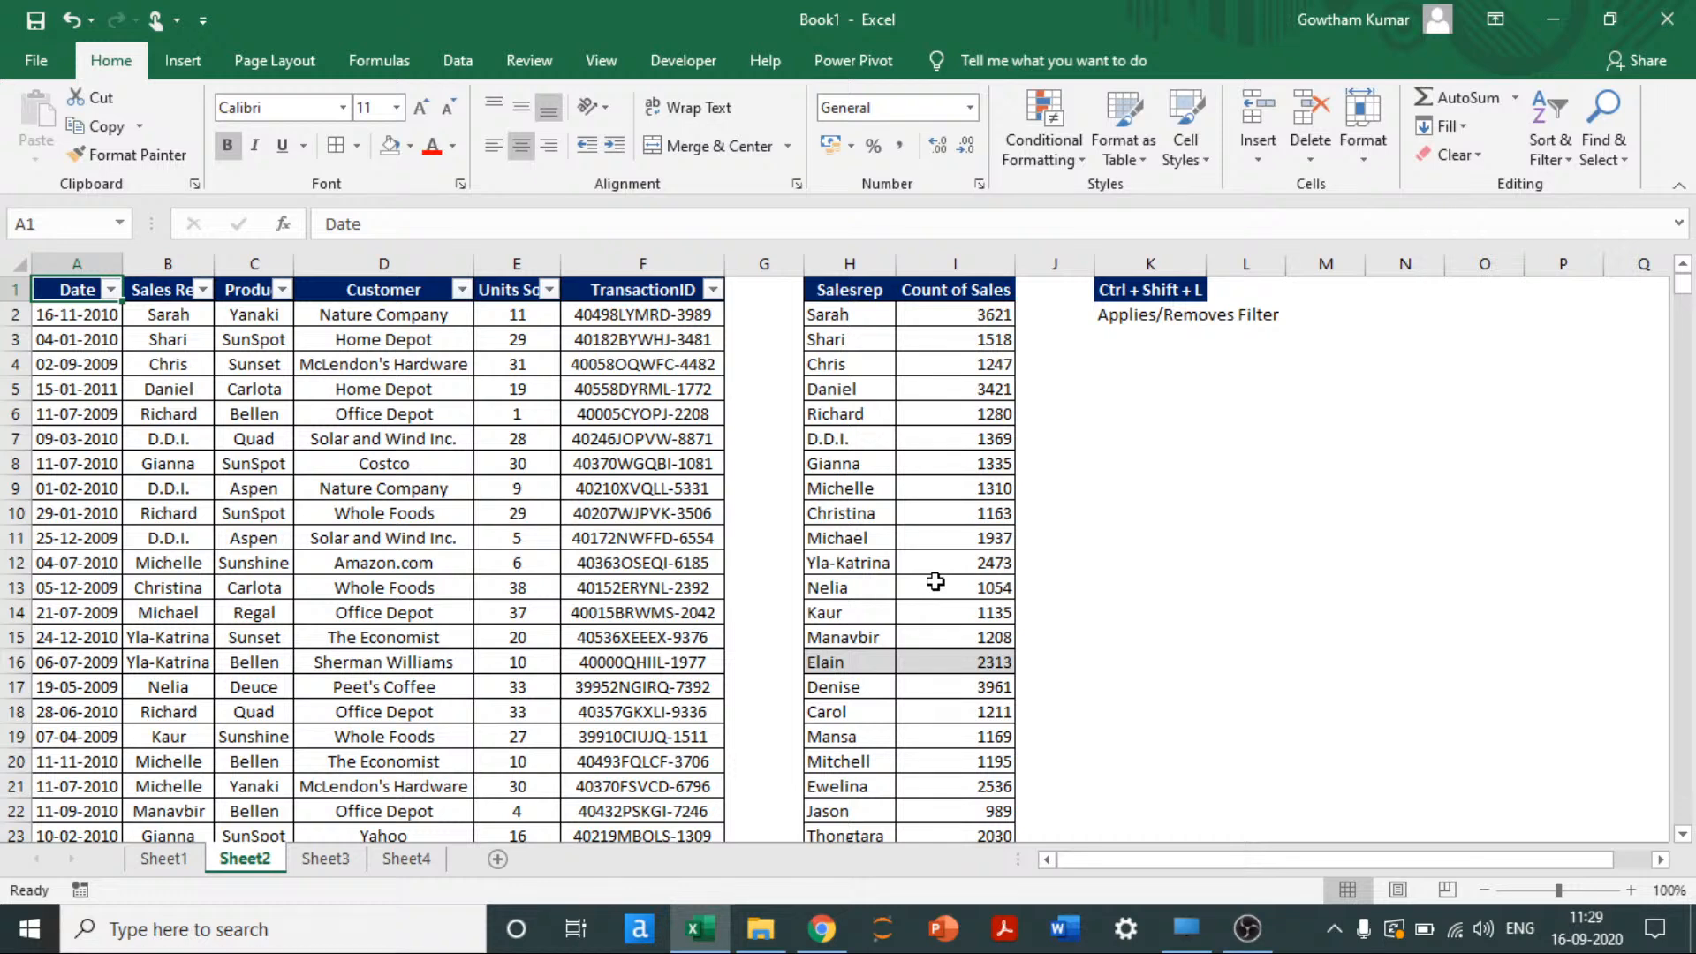
Step: Filter the Date column with the Before date filter, entering a cutoff date
key(alt+Down)
key(Down)
key(Down)
key(Down)
key(Down)
key(Down)
key(Down)
key(Down)
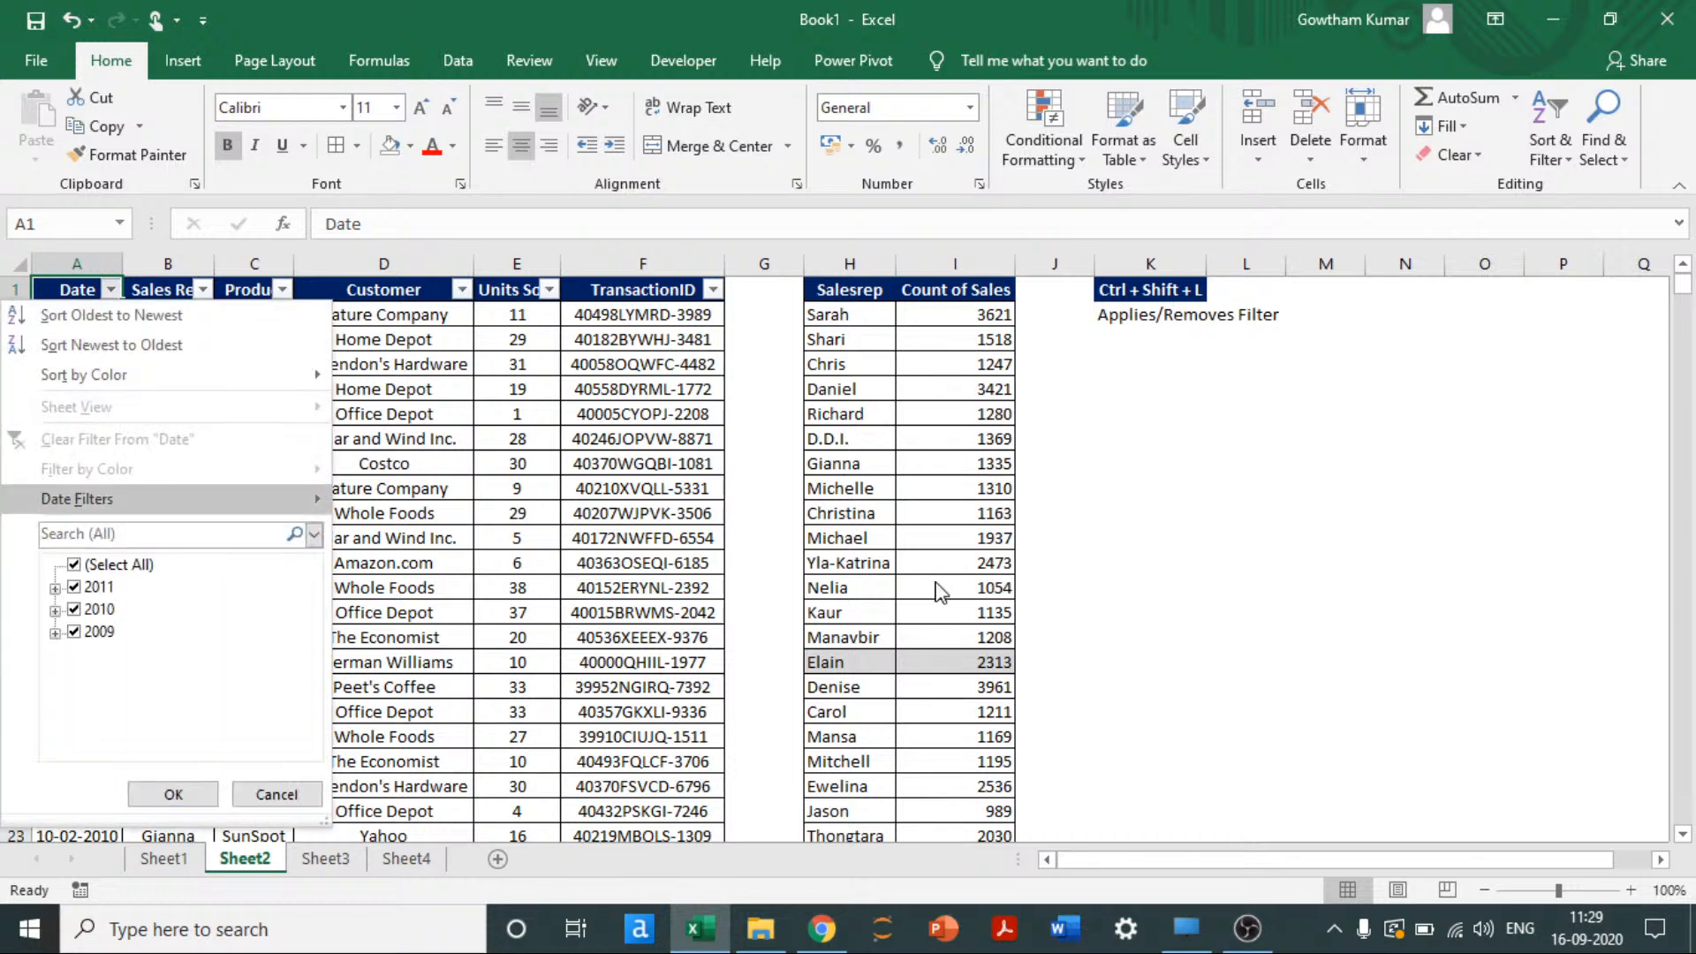
key(Right)
key(Down)
key(Up)
key(Down)
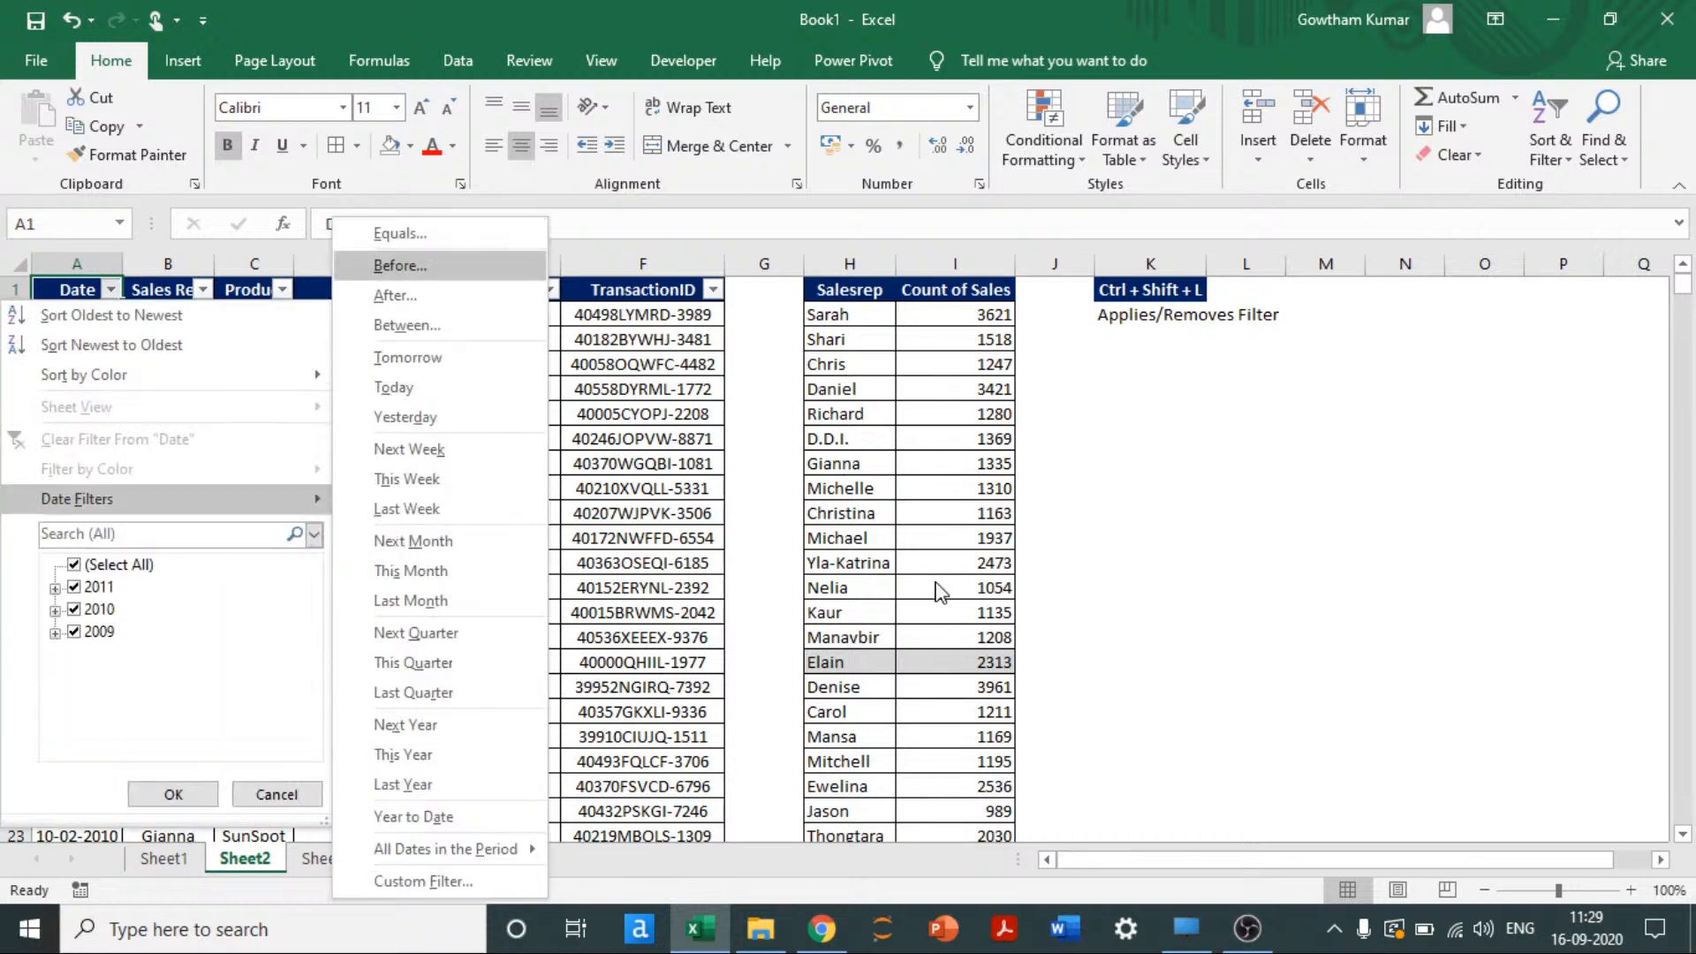
key(Return)
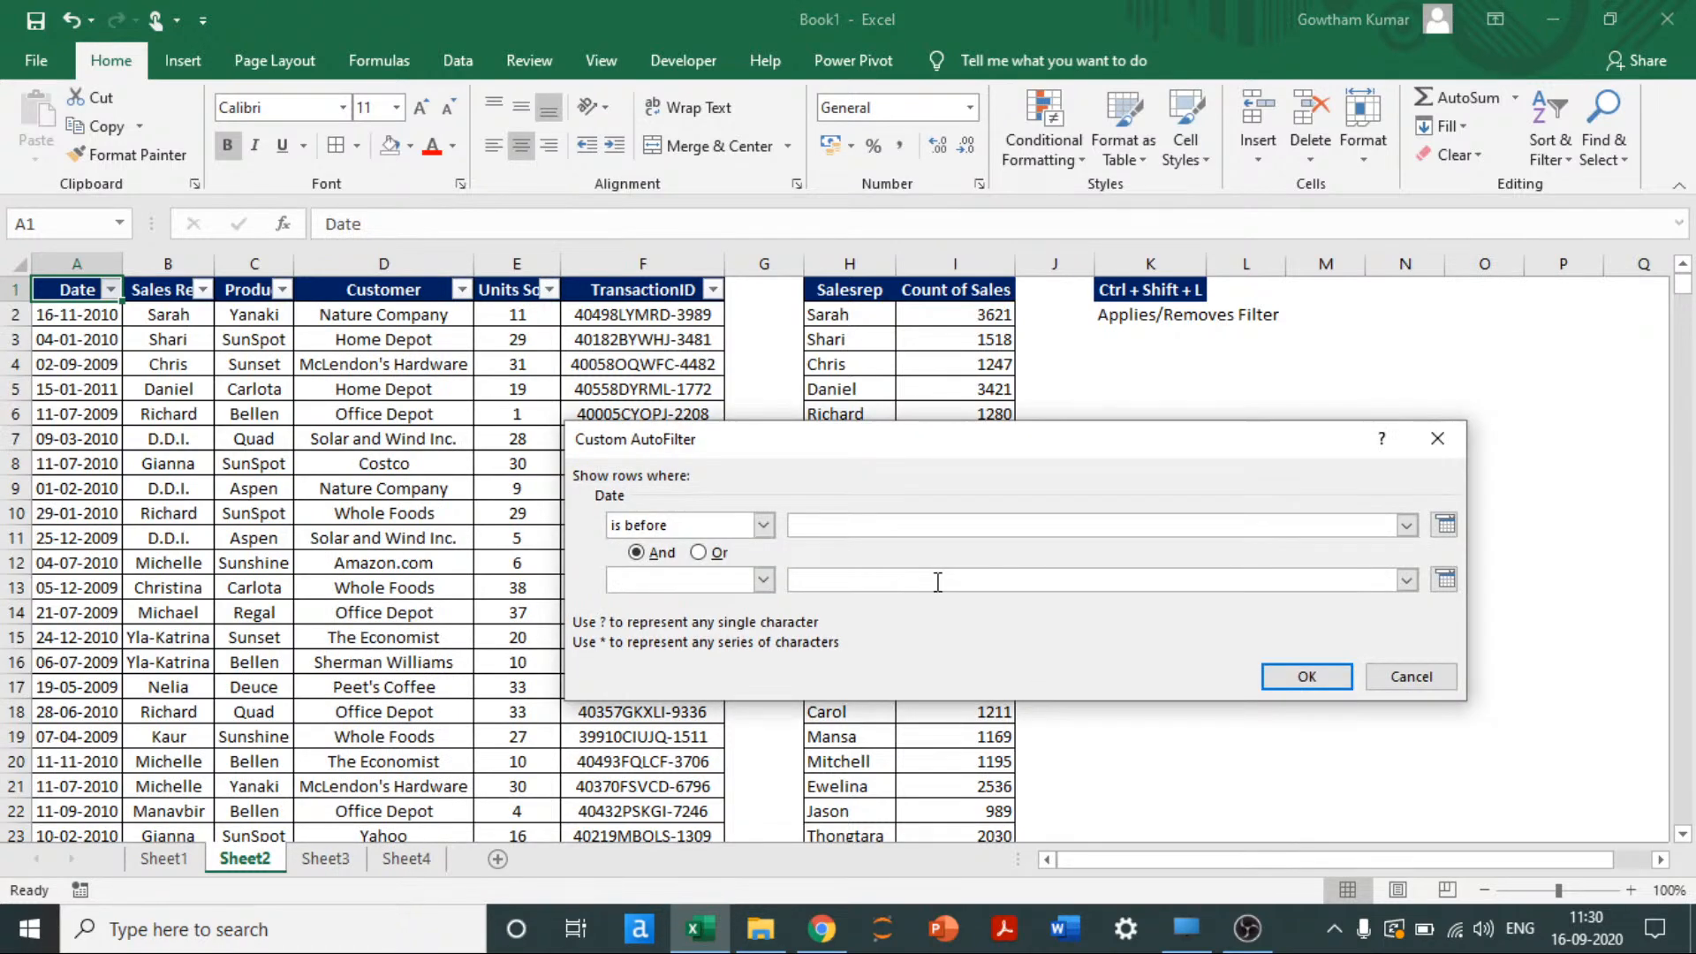
text(11-)
text(078)
key(Return)
Step: Select all dates left by the Before filter to view their summary figures, and return to the Date header
key(Down)
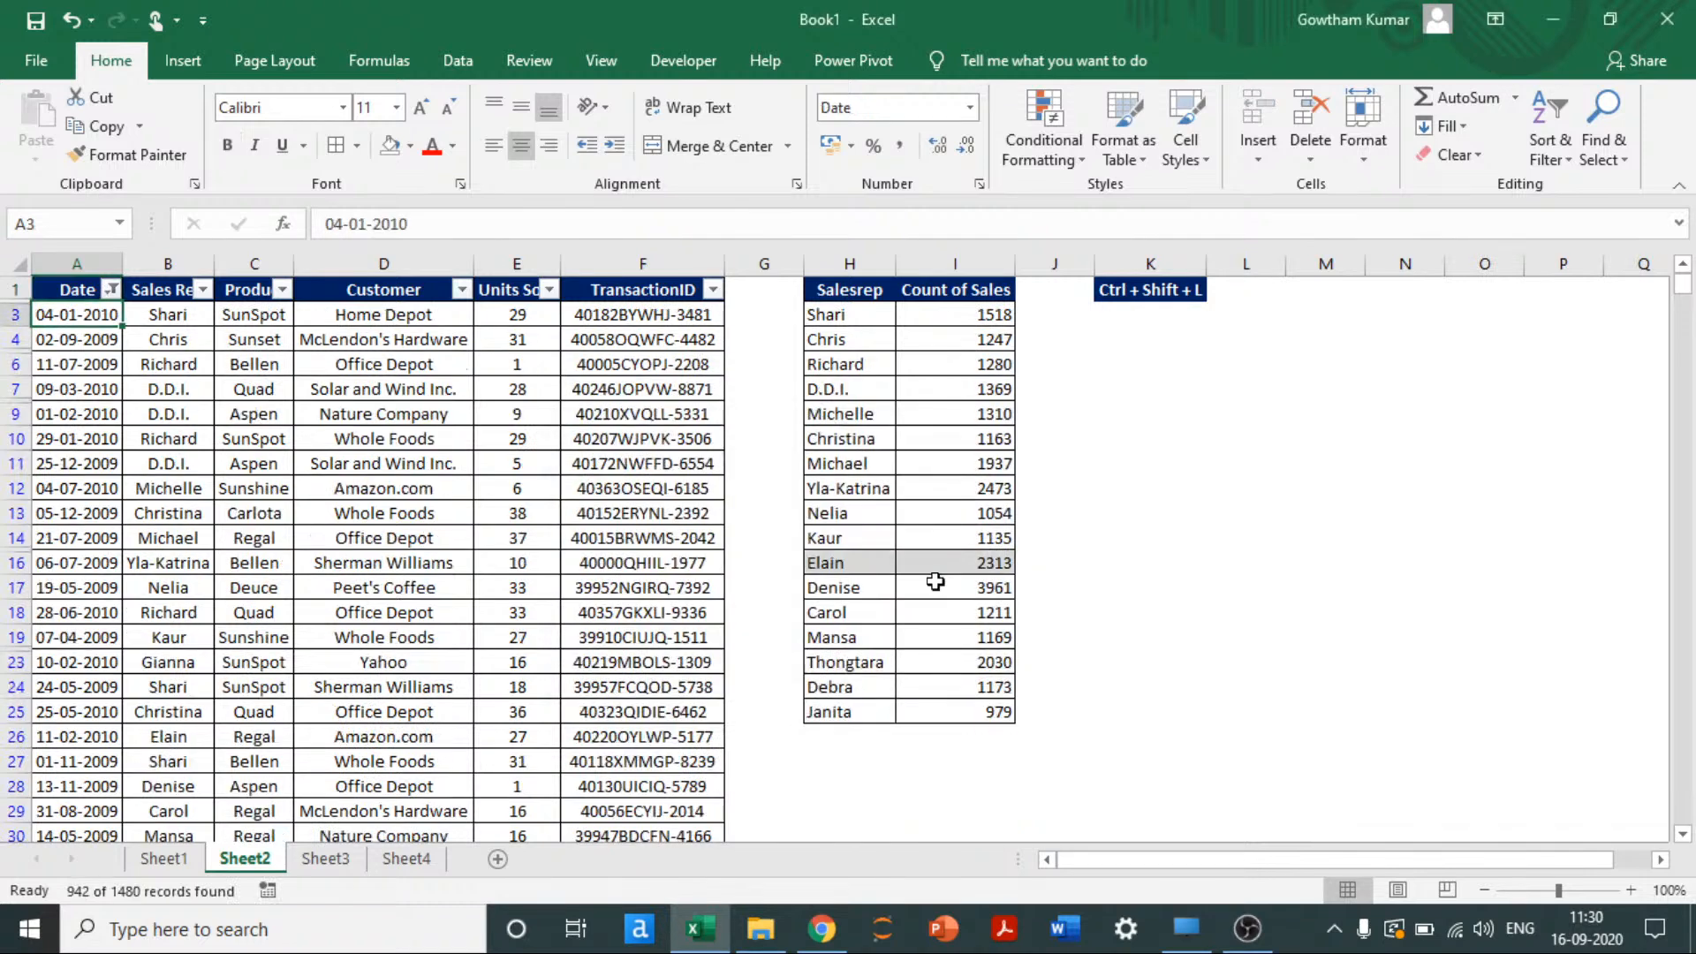
key(ctrl+shift+Down)
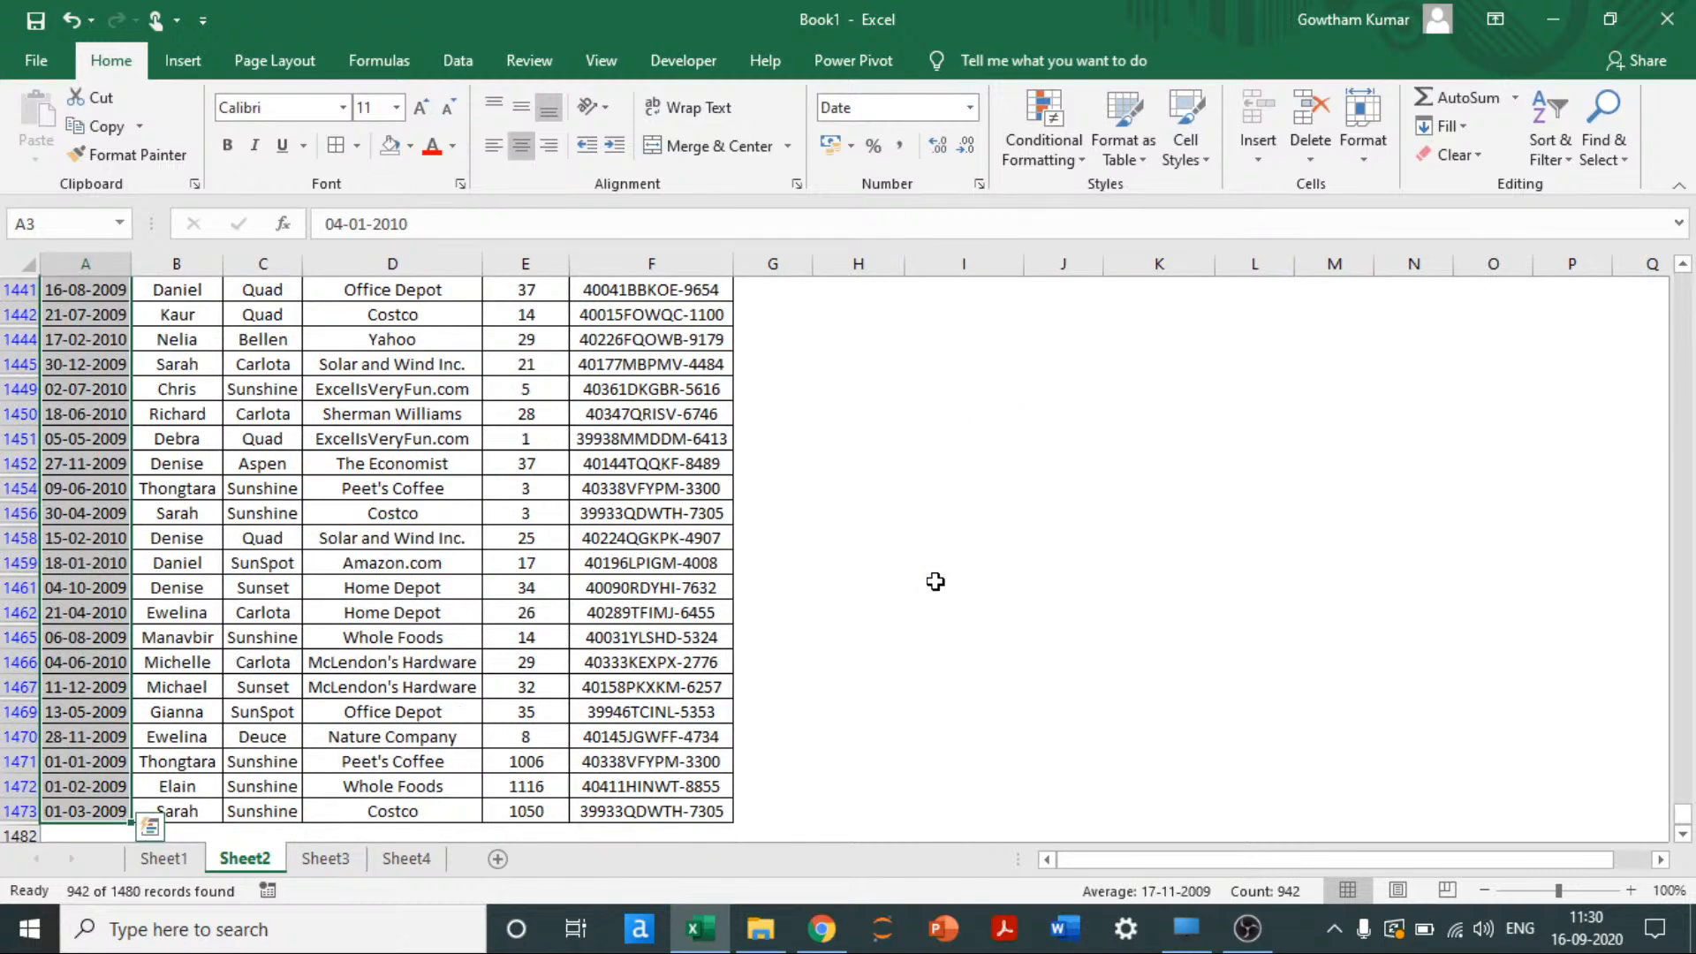
key(ctrl+q)
key(Escape)
key(ctrl+Home)
Step: Change the date filter on the Date column to Tomorrow
key(alt+Down)
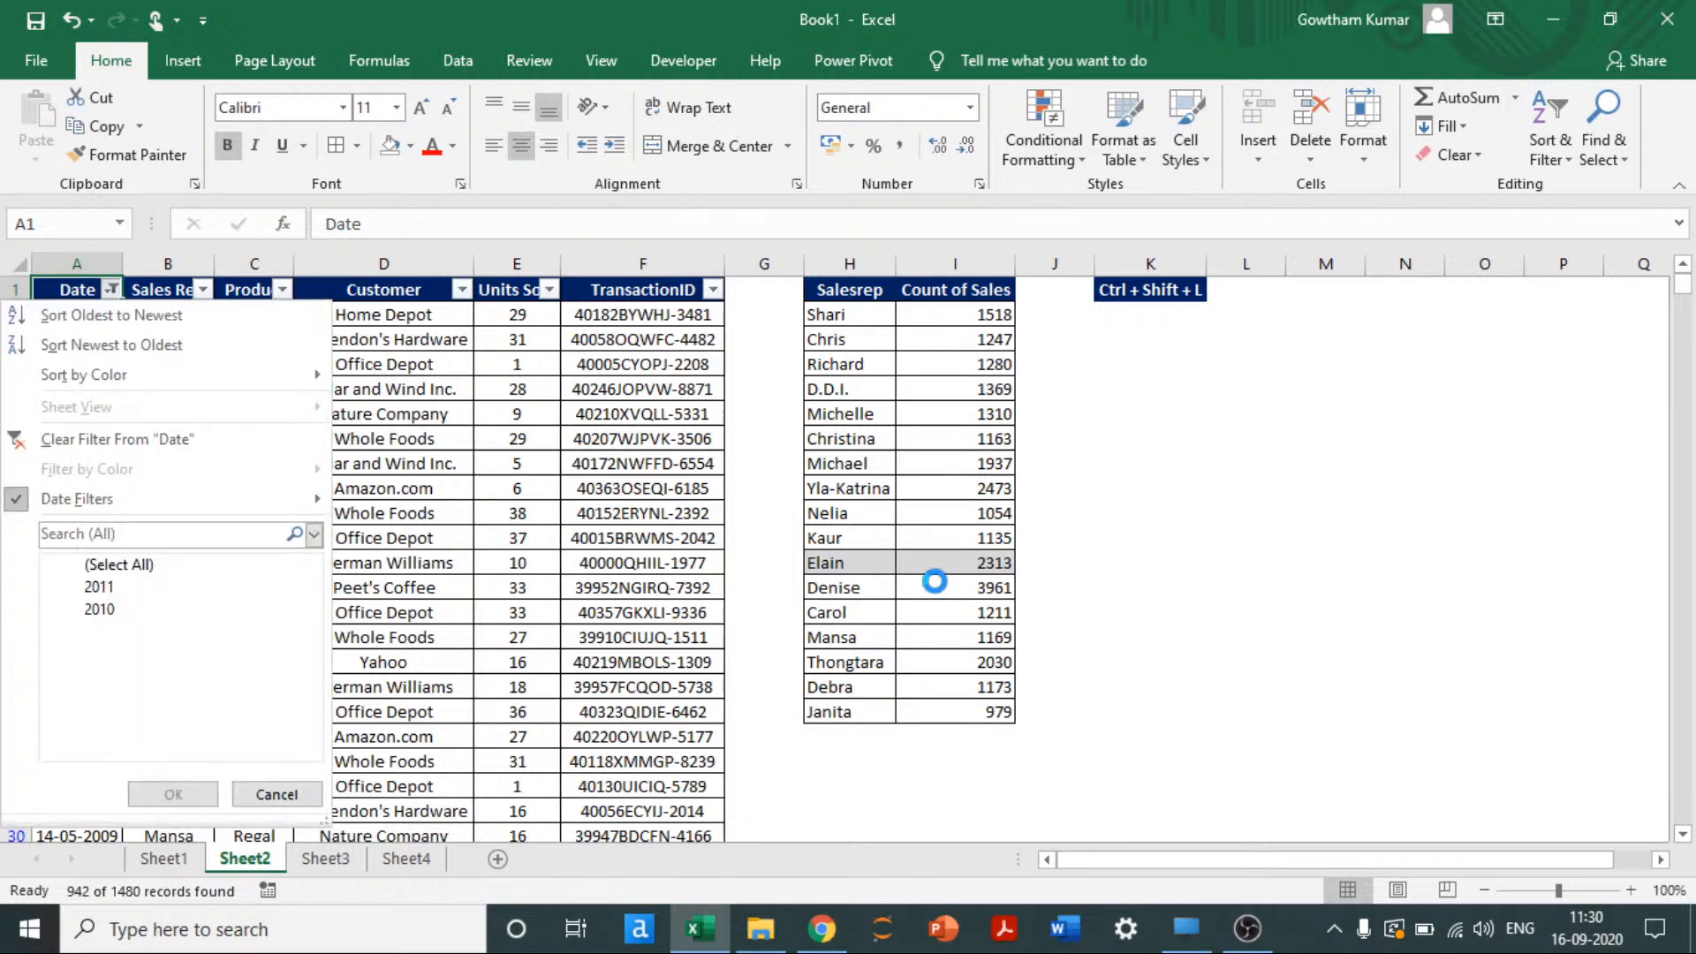
key(Down)
key(Right)
key(Down)
key(Down)
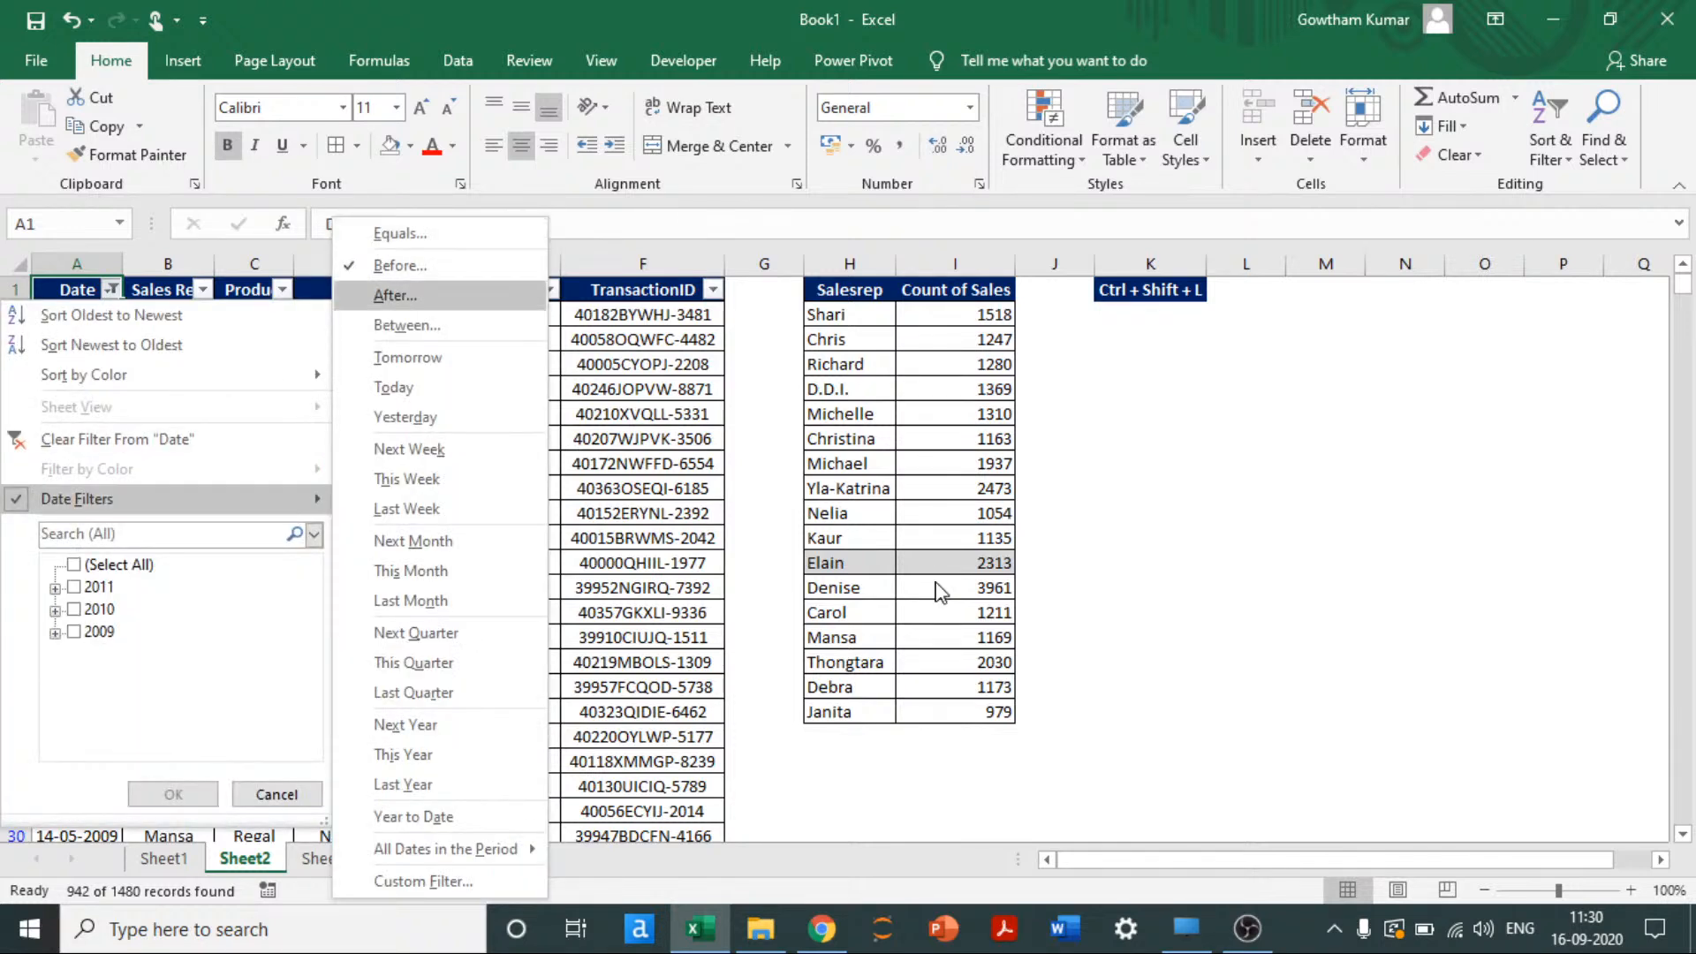
key(Down)
key(Down)
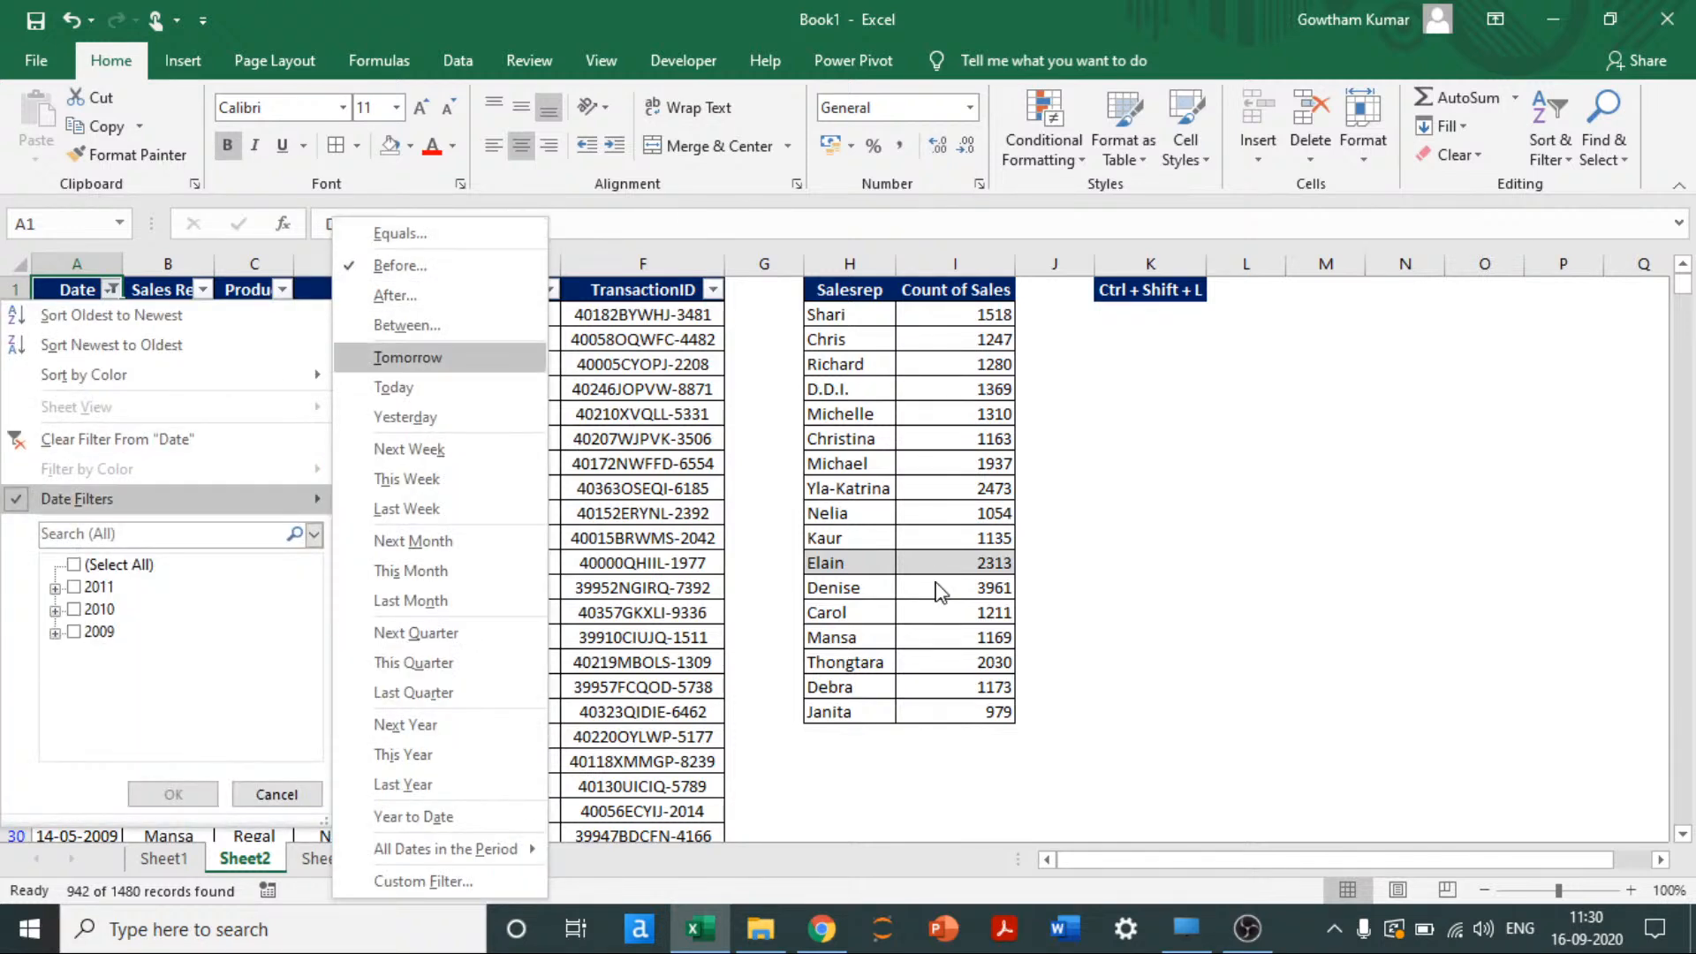
key(Return)
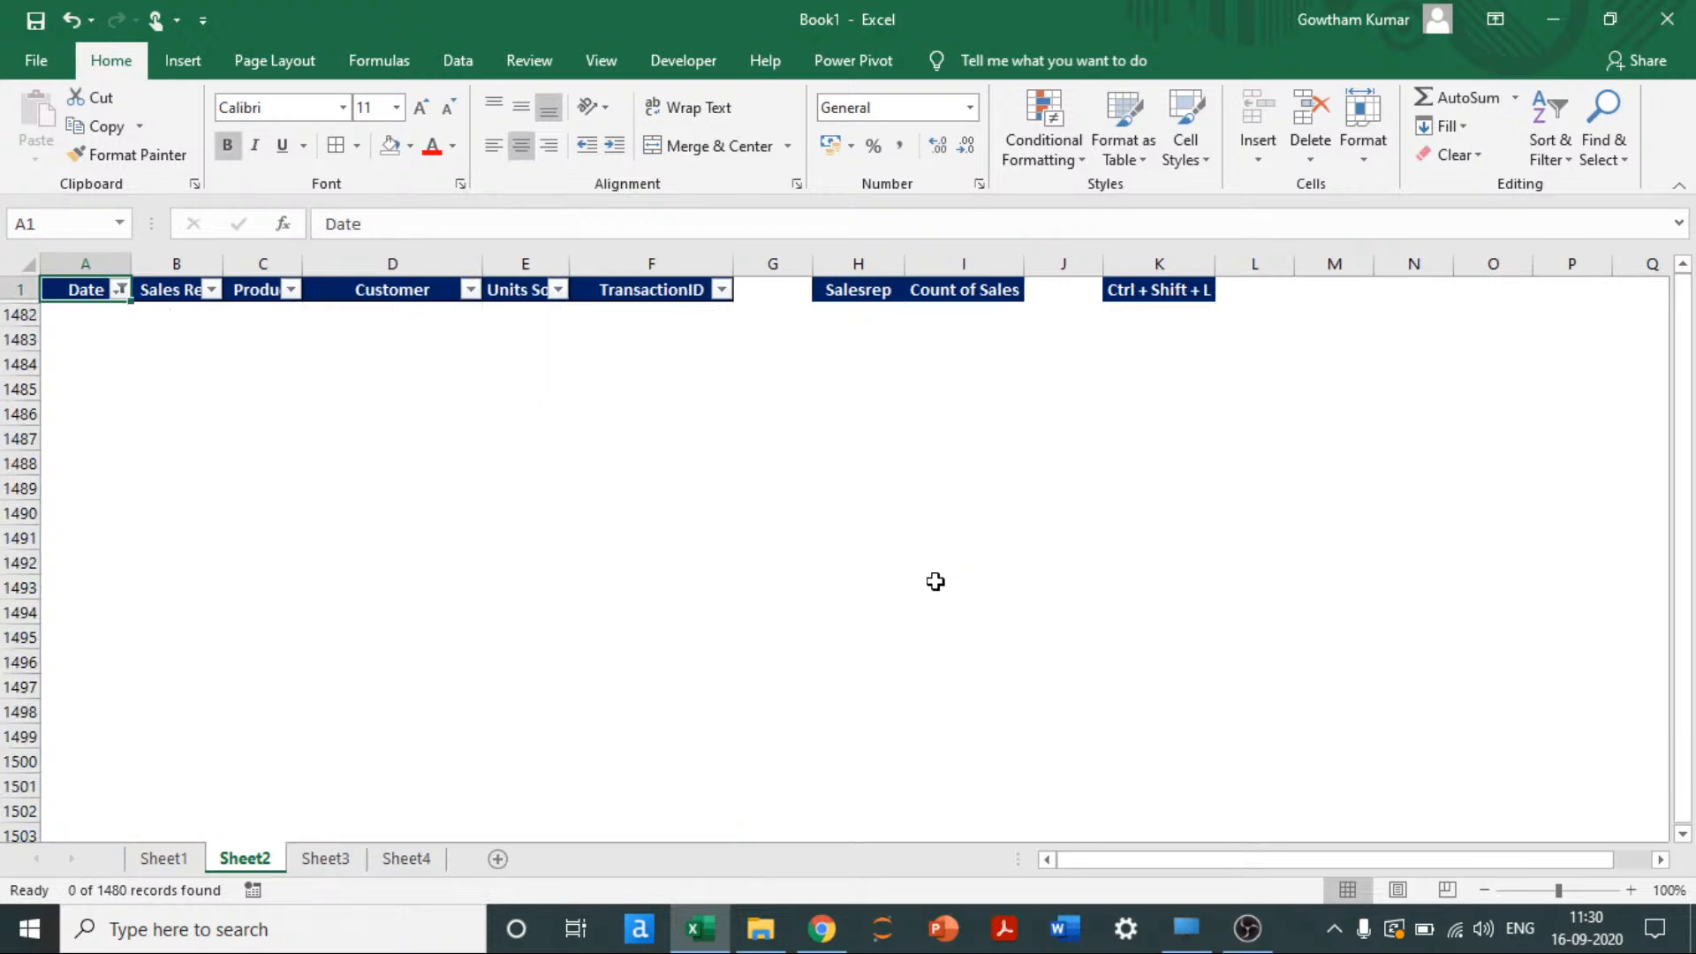
Step: Change the Date column filter to all dates in the period October
key(Down)
key(Down)
key(Down)
key(Down)
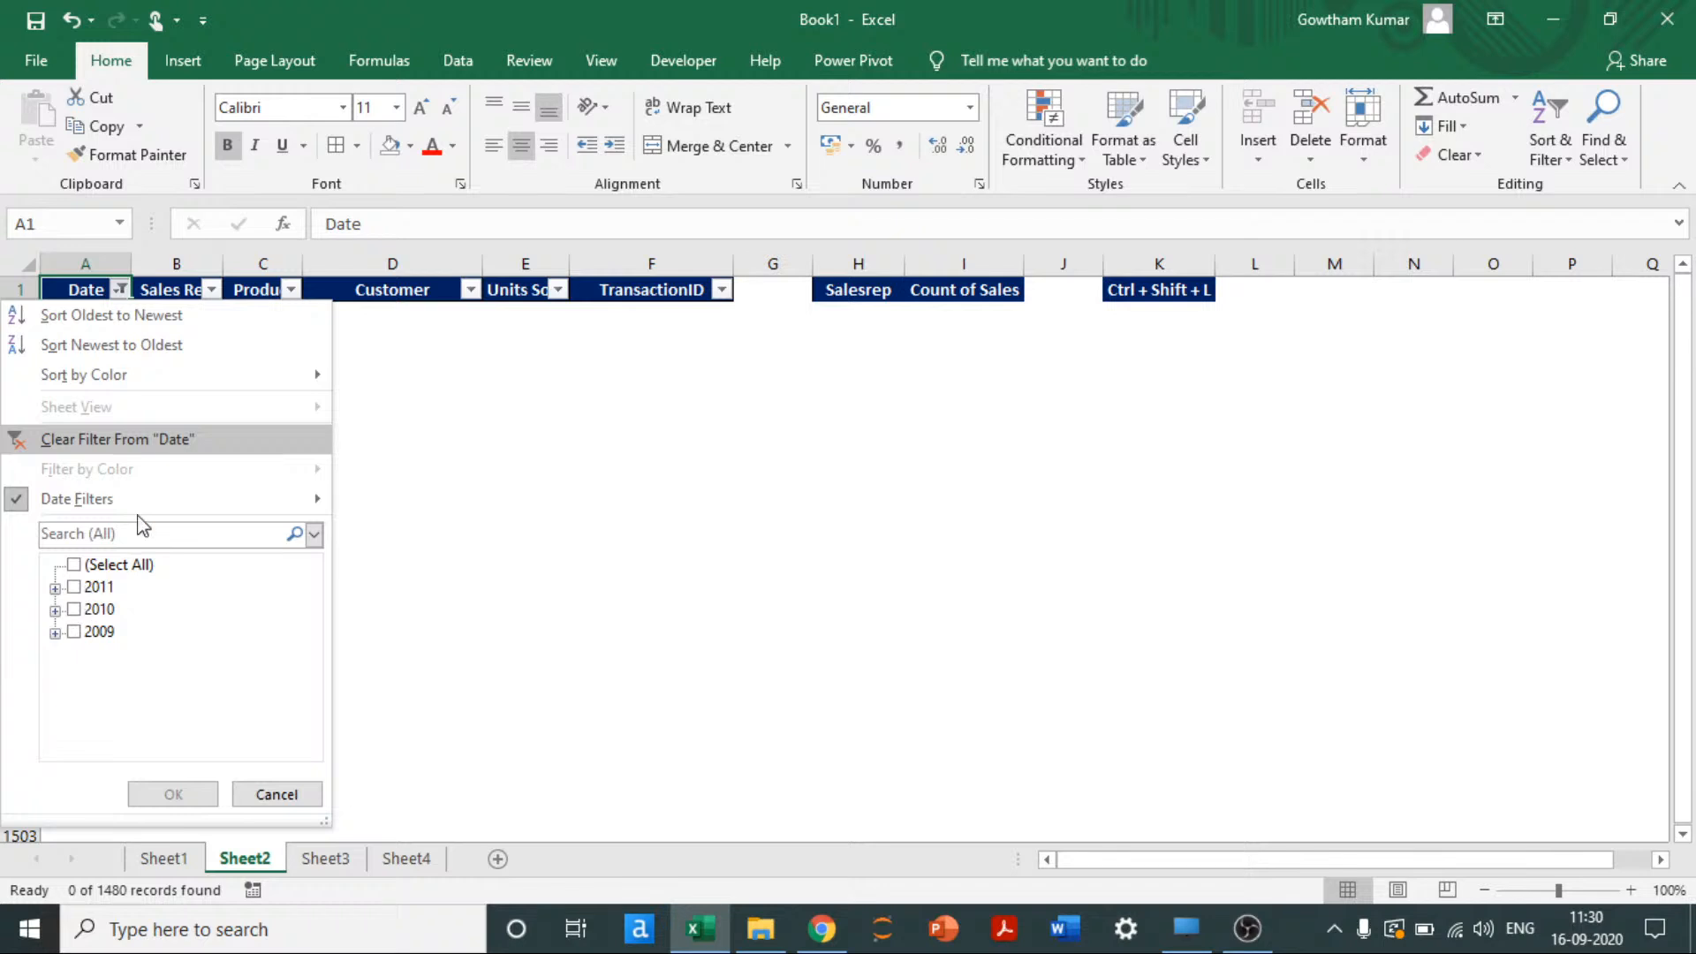
mouse_move(142, 500)
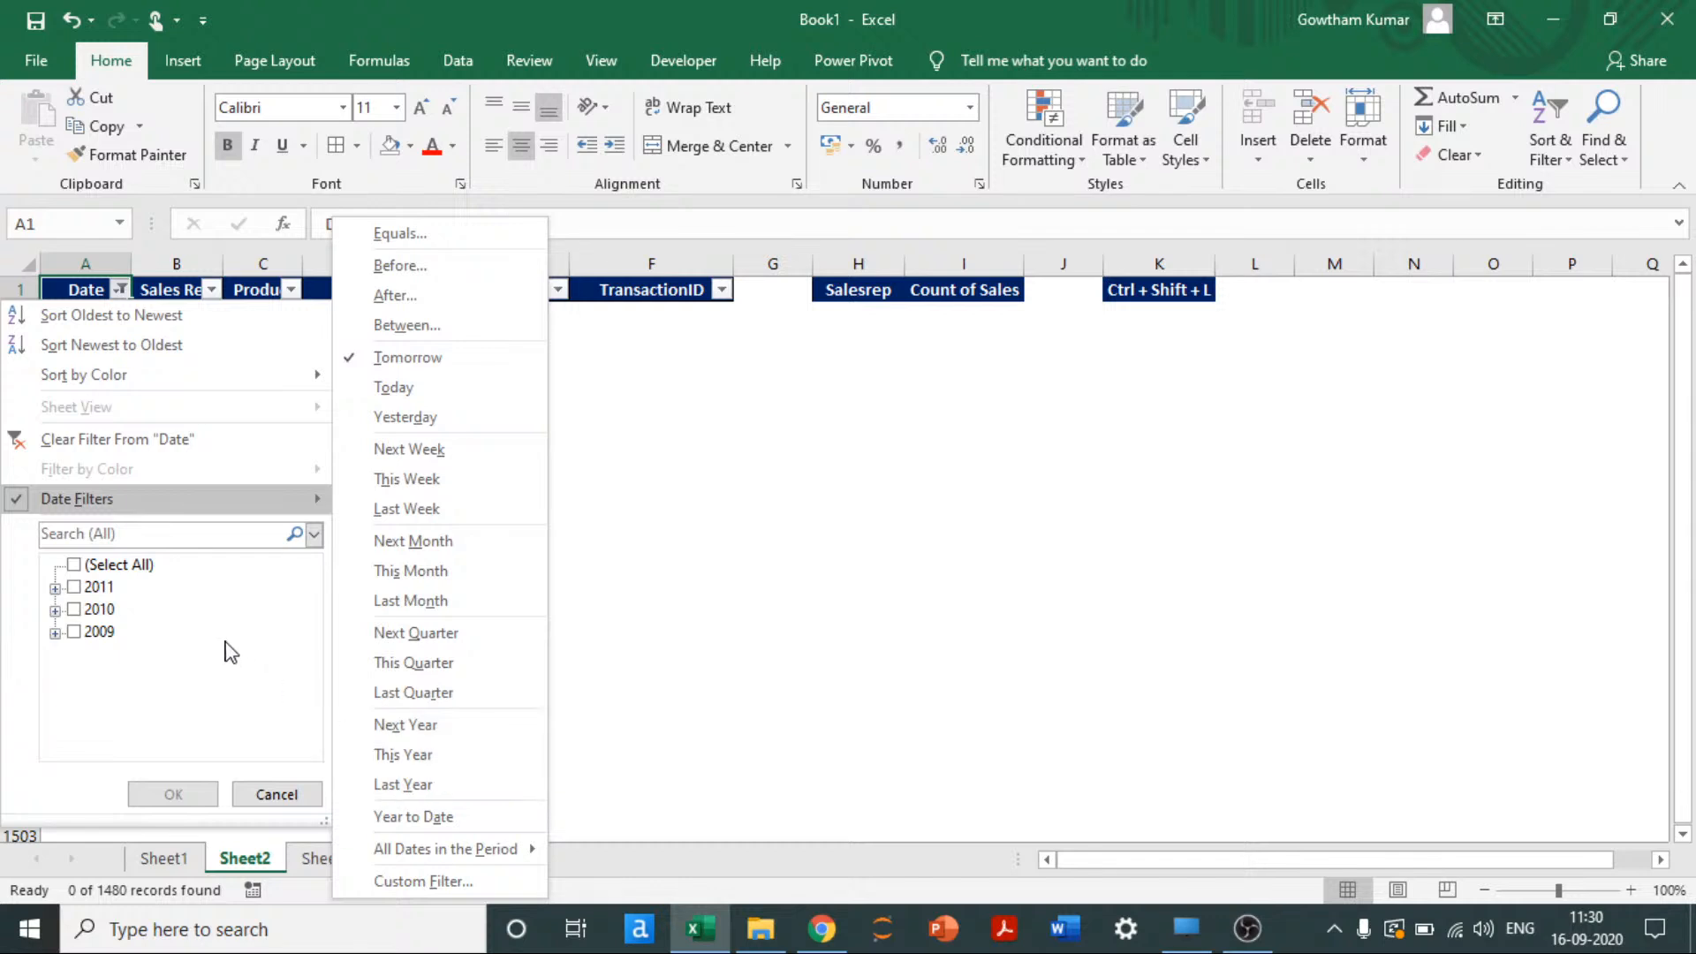
mouse_move(267, 508)
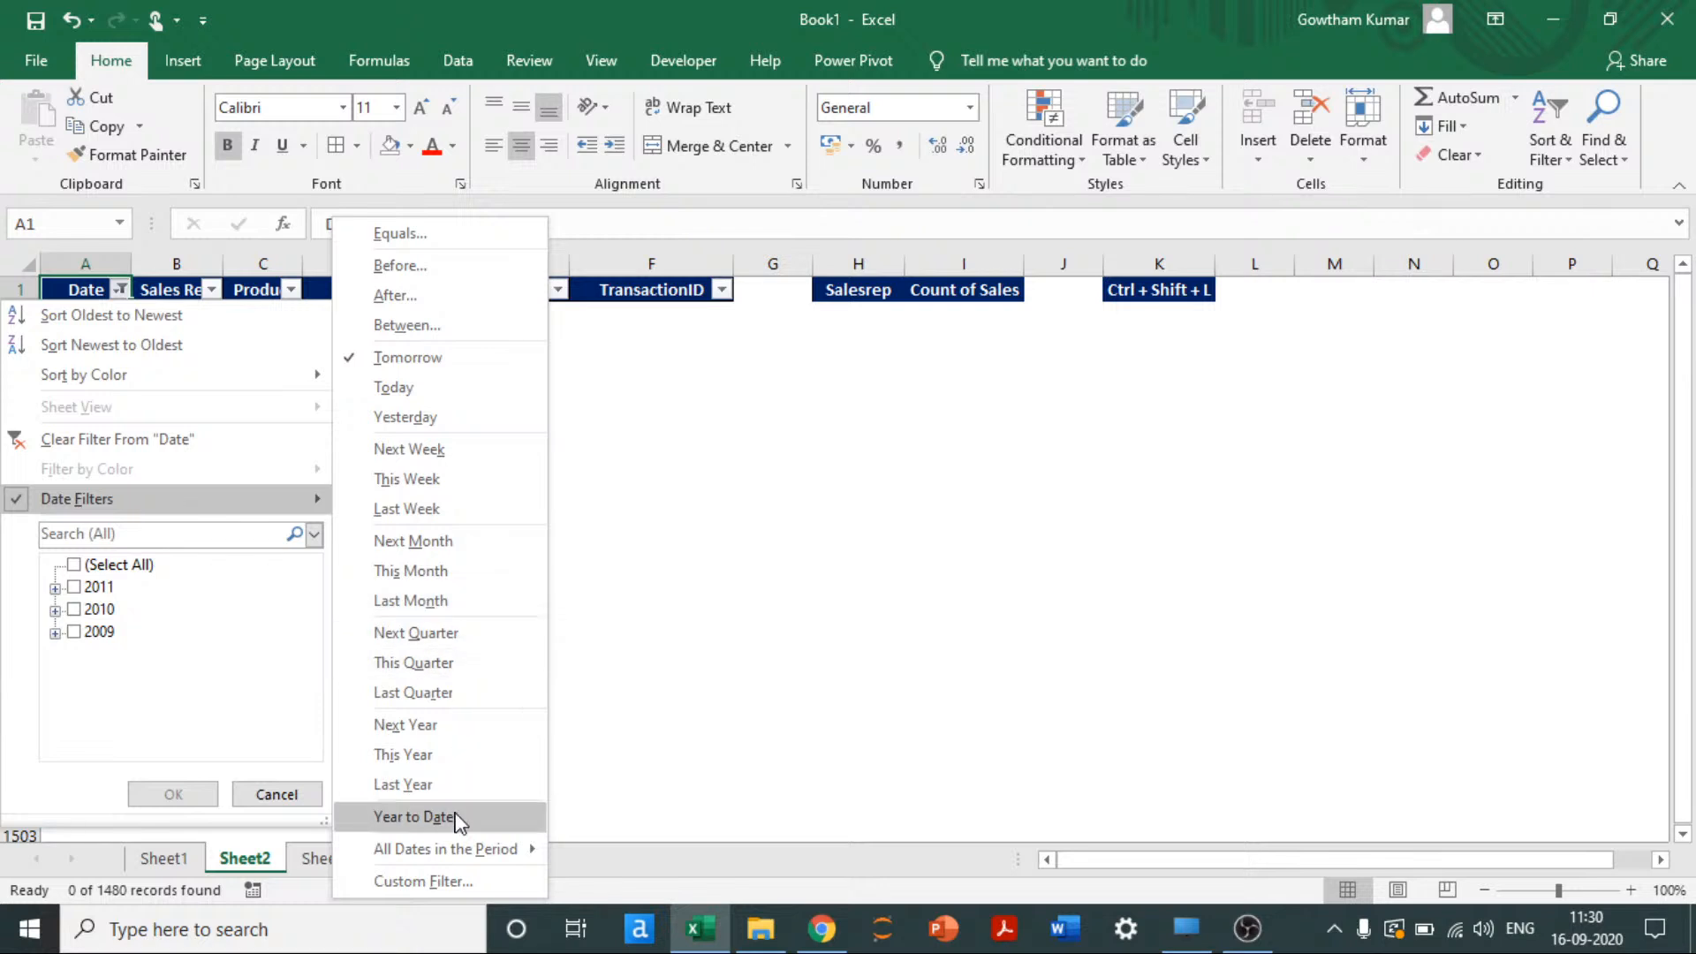
mouse_move(452, 857)
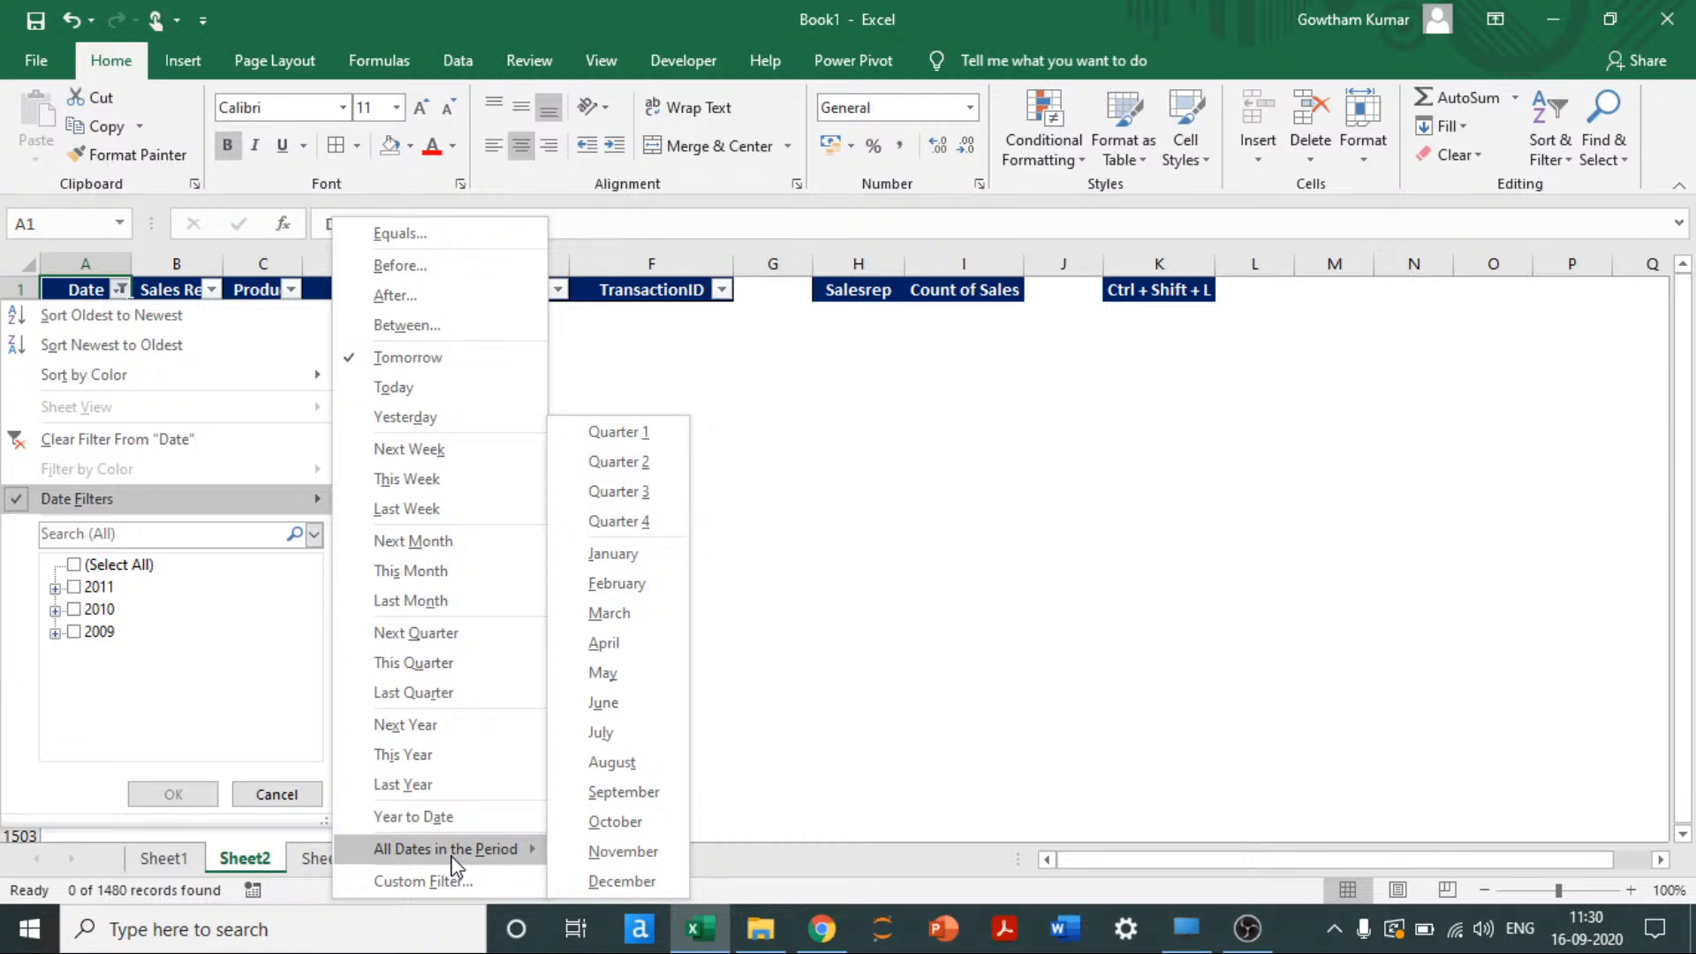
click(617, 820)
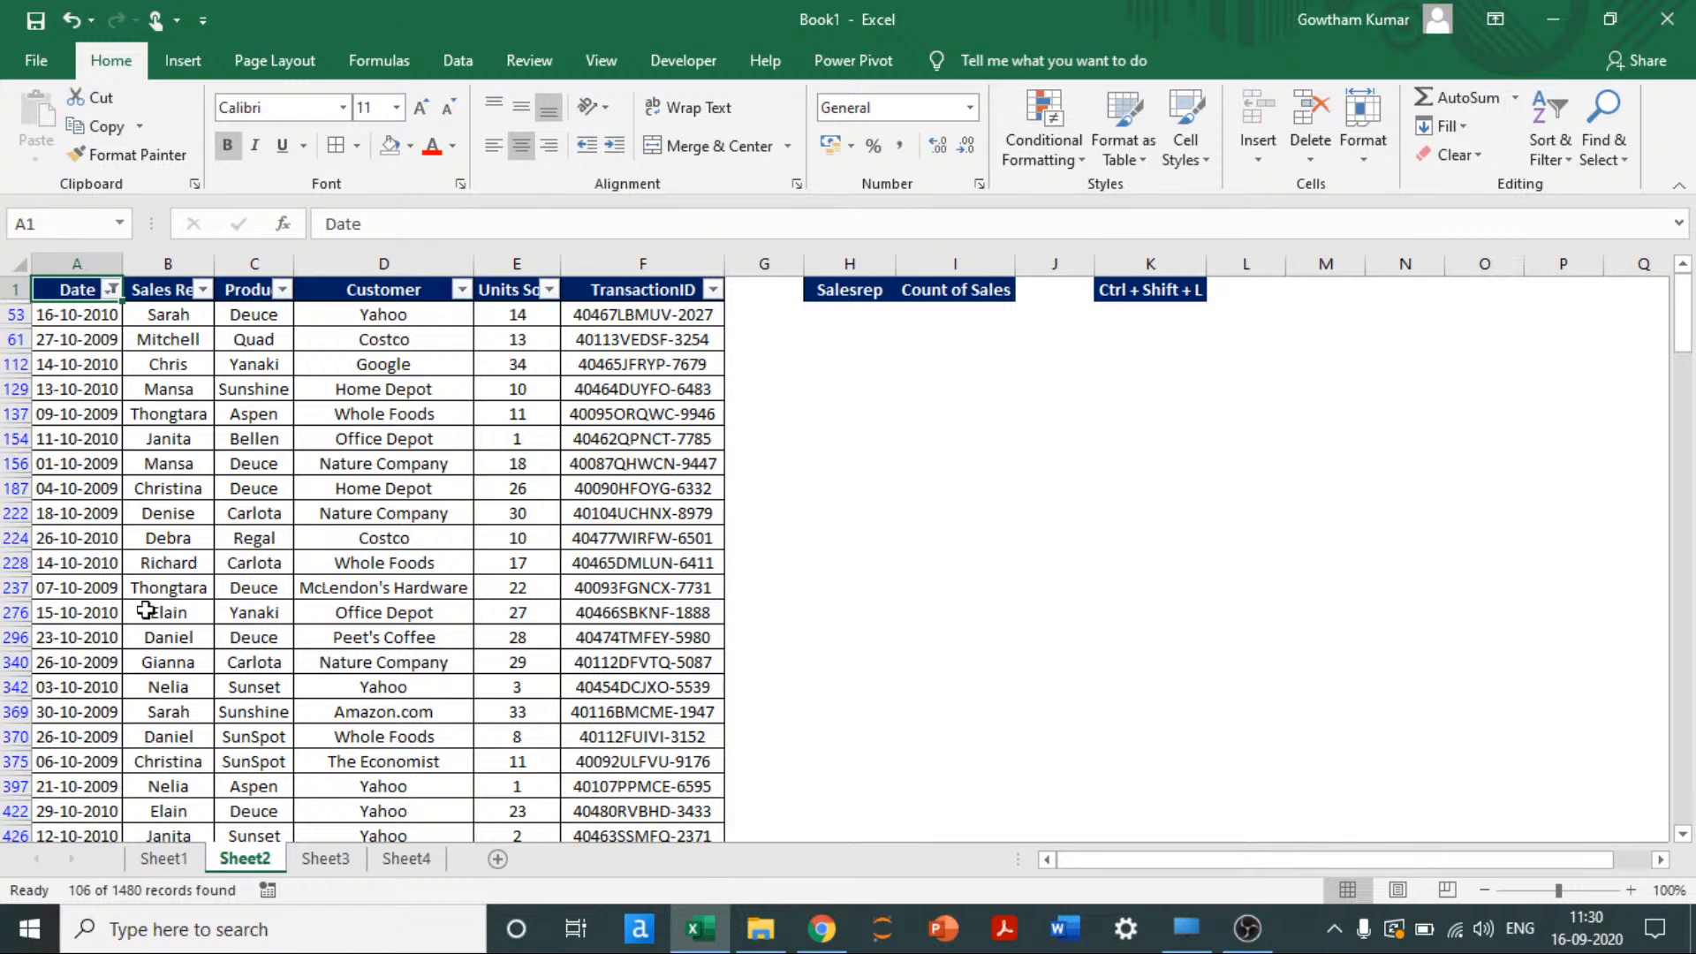
Step: Select all the October dates to view their summary figures, and return to the Date header
click(95, 585)
key(ctrl+Up)
key(Down)
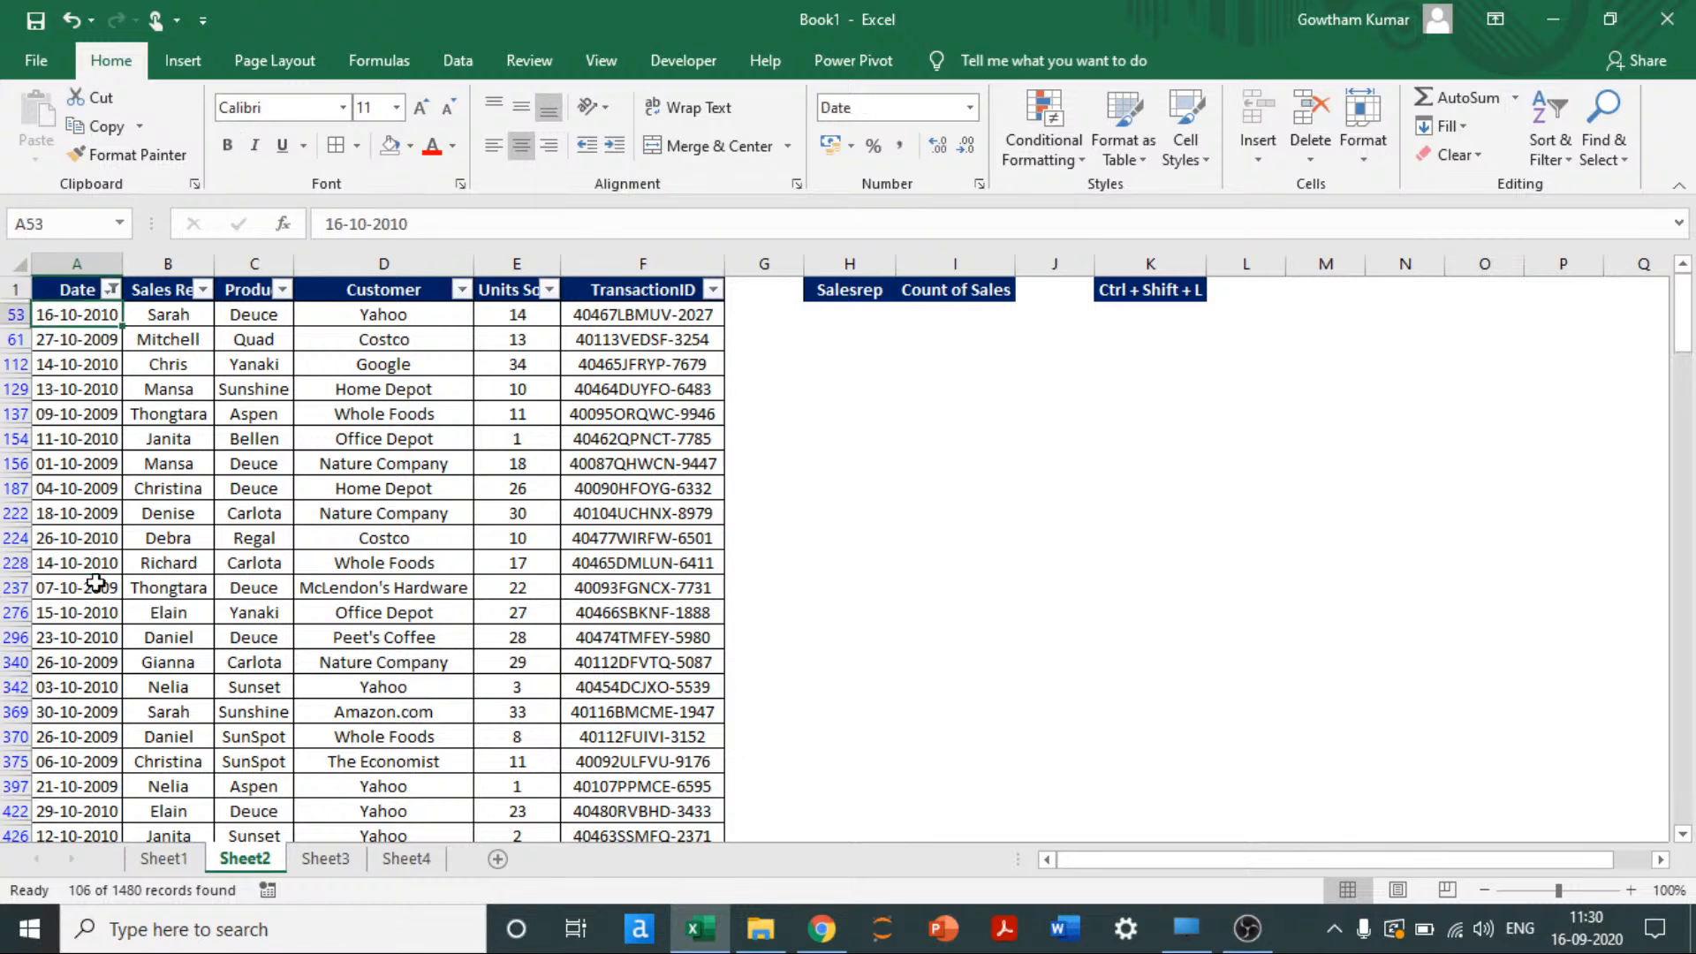
key(ctrl+shift+Down)
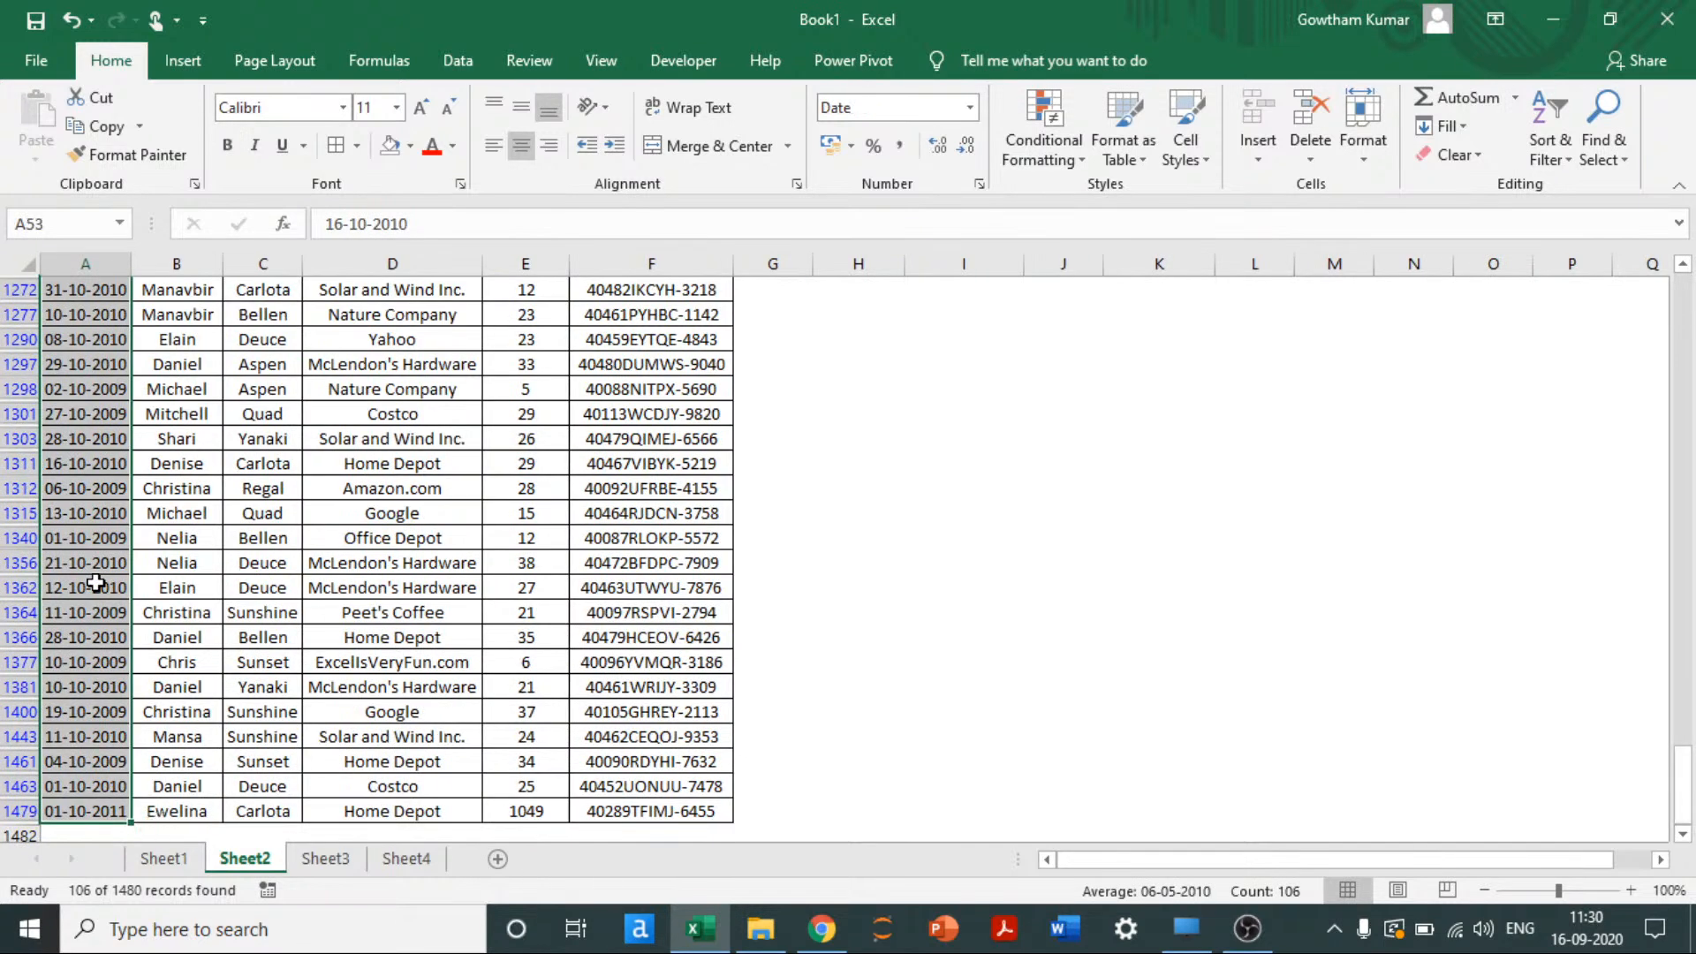
key(ctrl+Home)
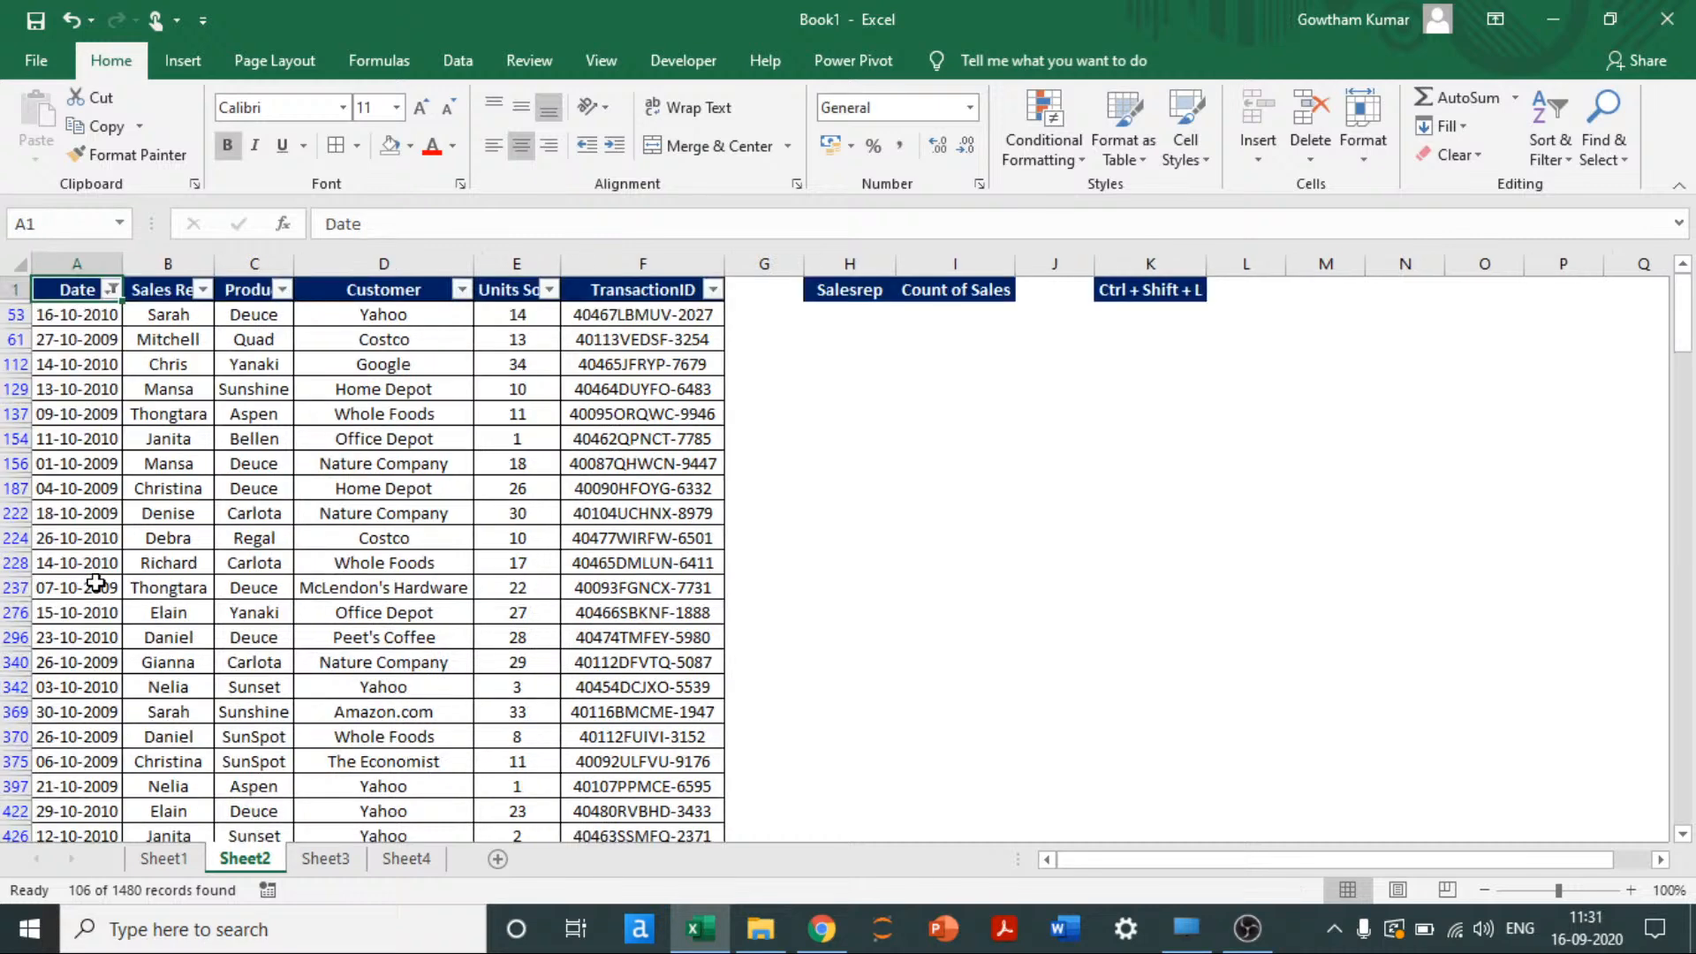
Step: Check the Date column's filter list, and examine the last rows of the October-filtered dates
key(alt+Down)
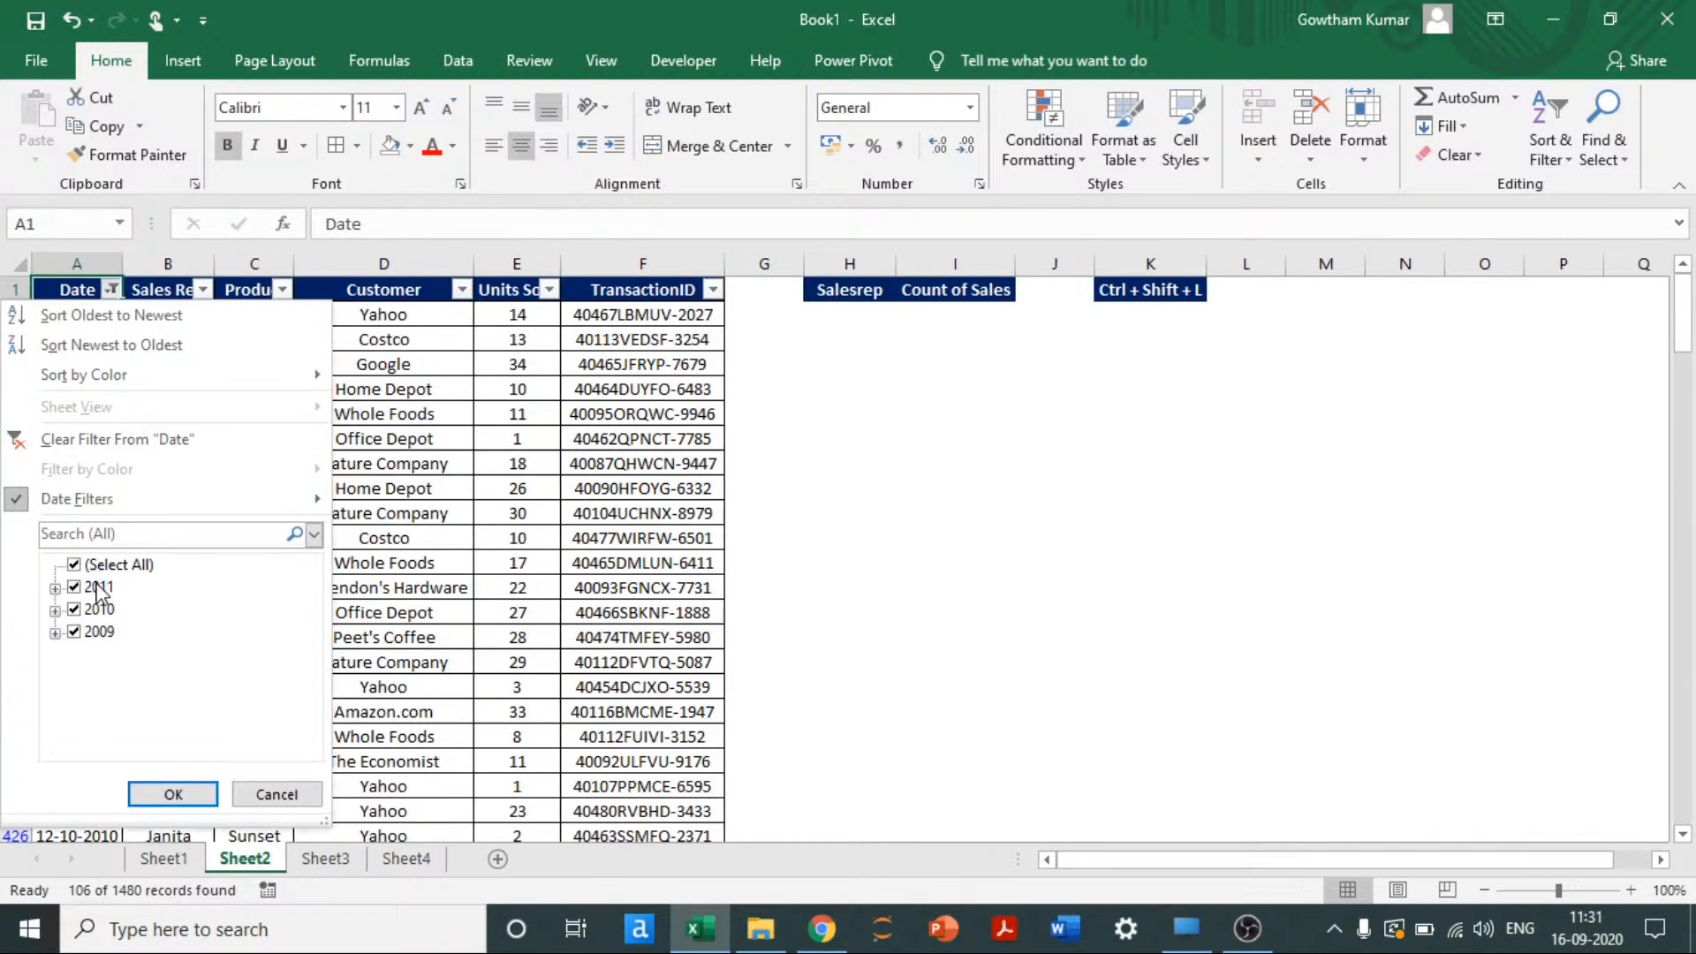
key(Escape)
key(Down)
key(ctrl+Down)
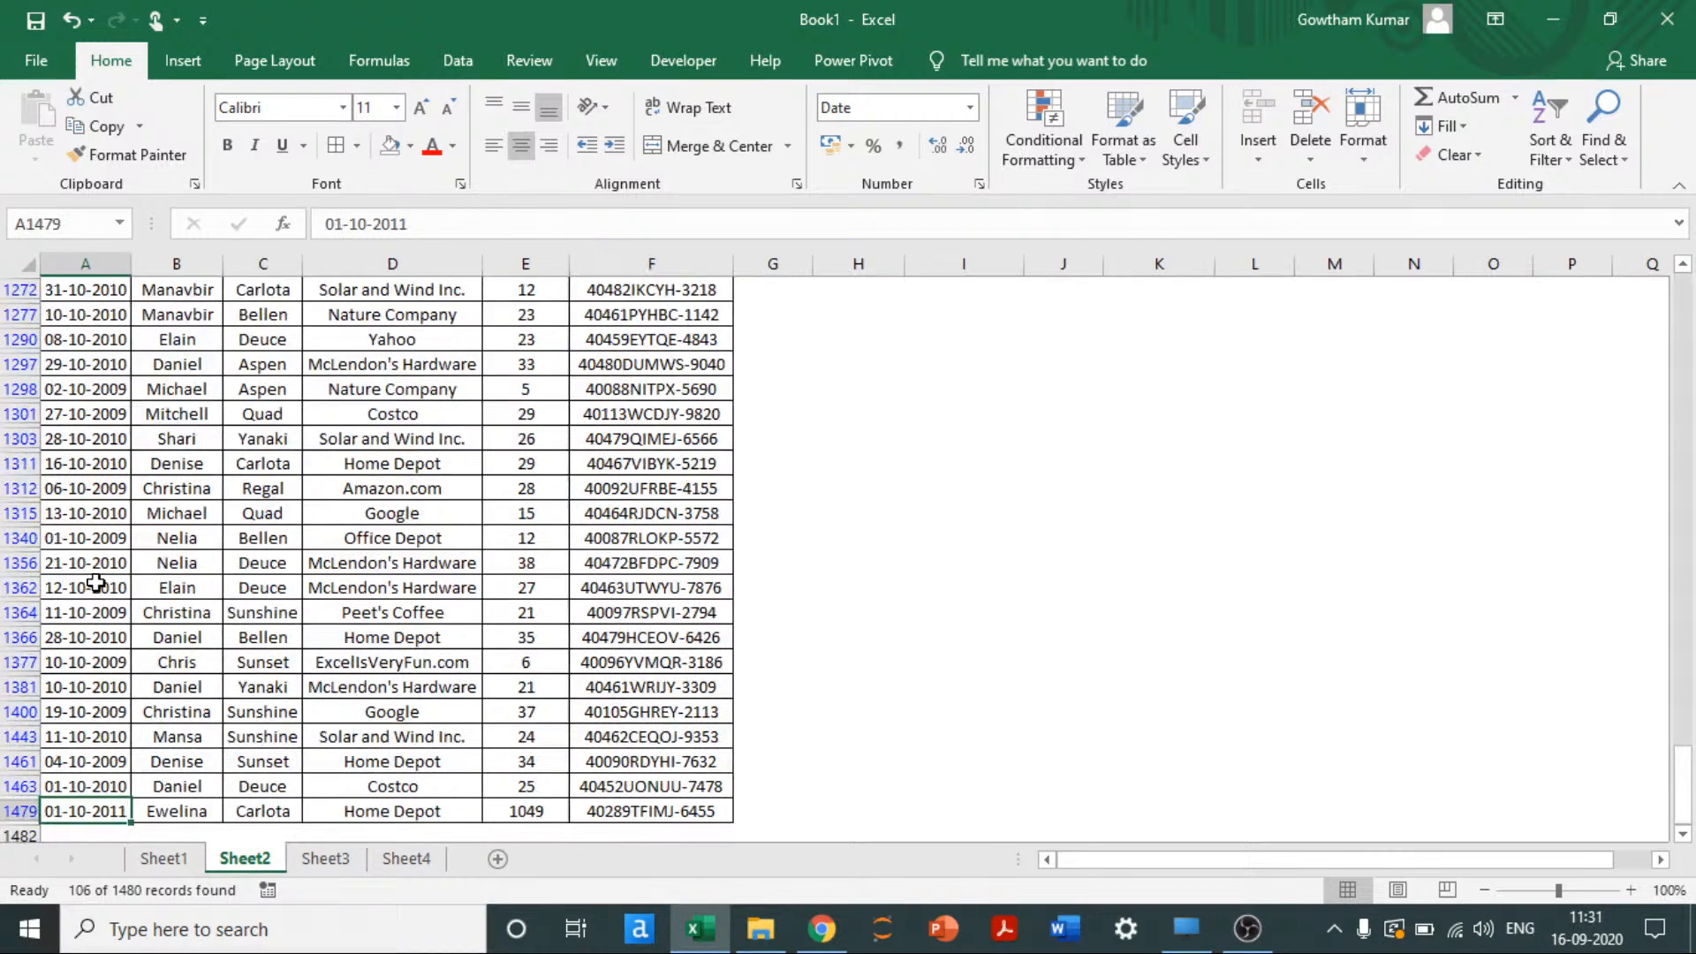
key(Up)
key(Up)
key(Up)
key(Down)
key(Down)
key(Down)
key(Down)
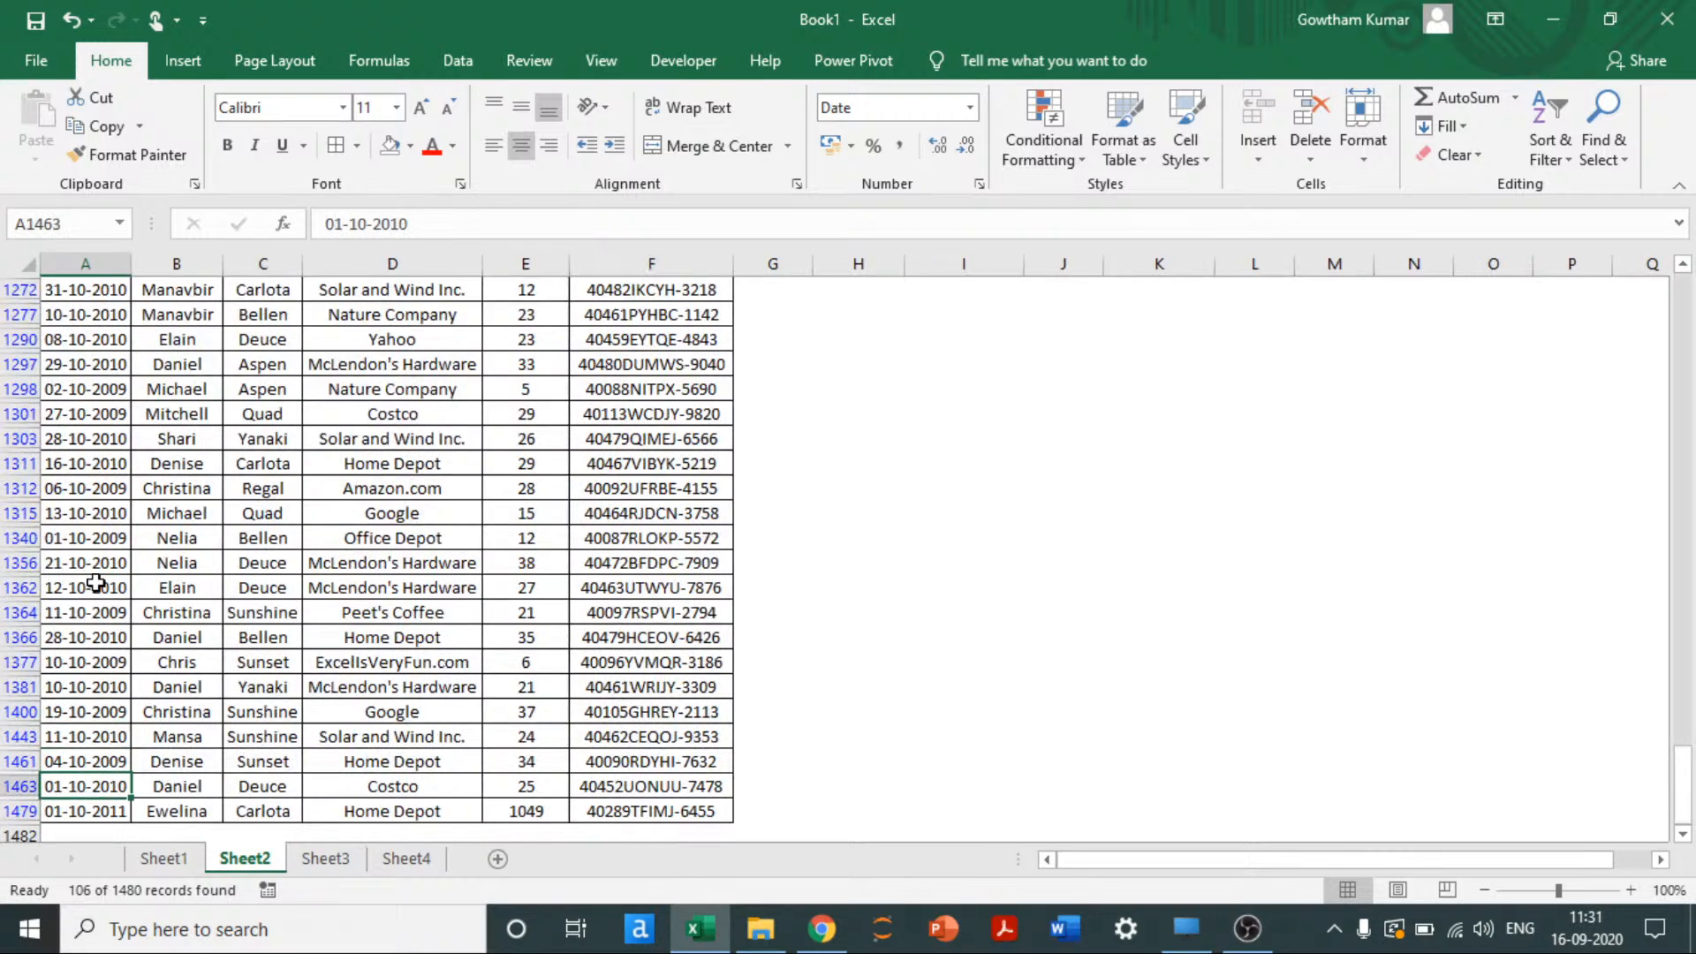
Step: Select the last October-filtered row, row 1479, to examine it, and return to the Date header
key(Up)
key(shift+space)
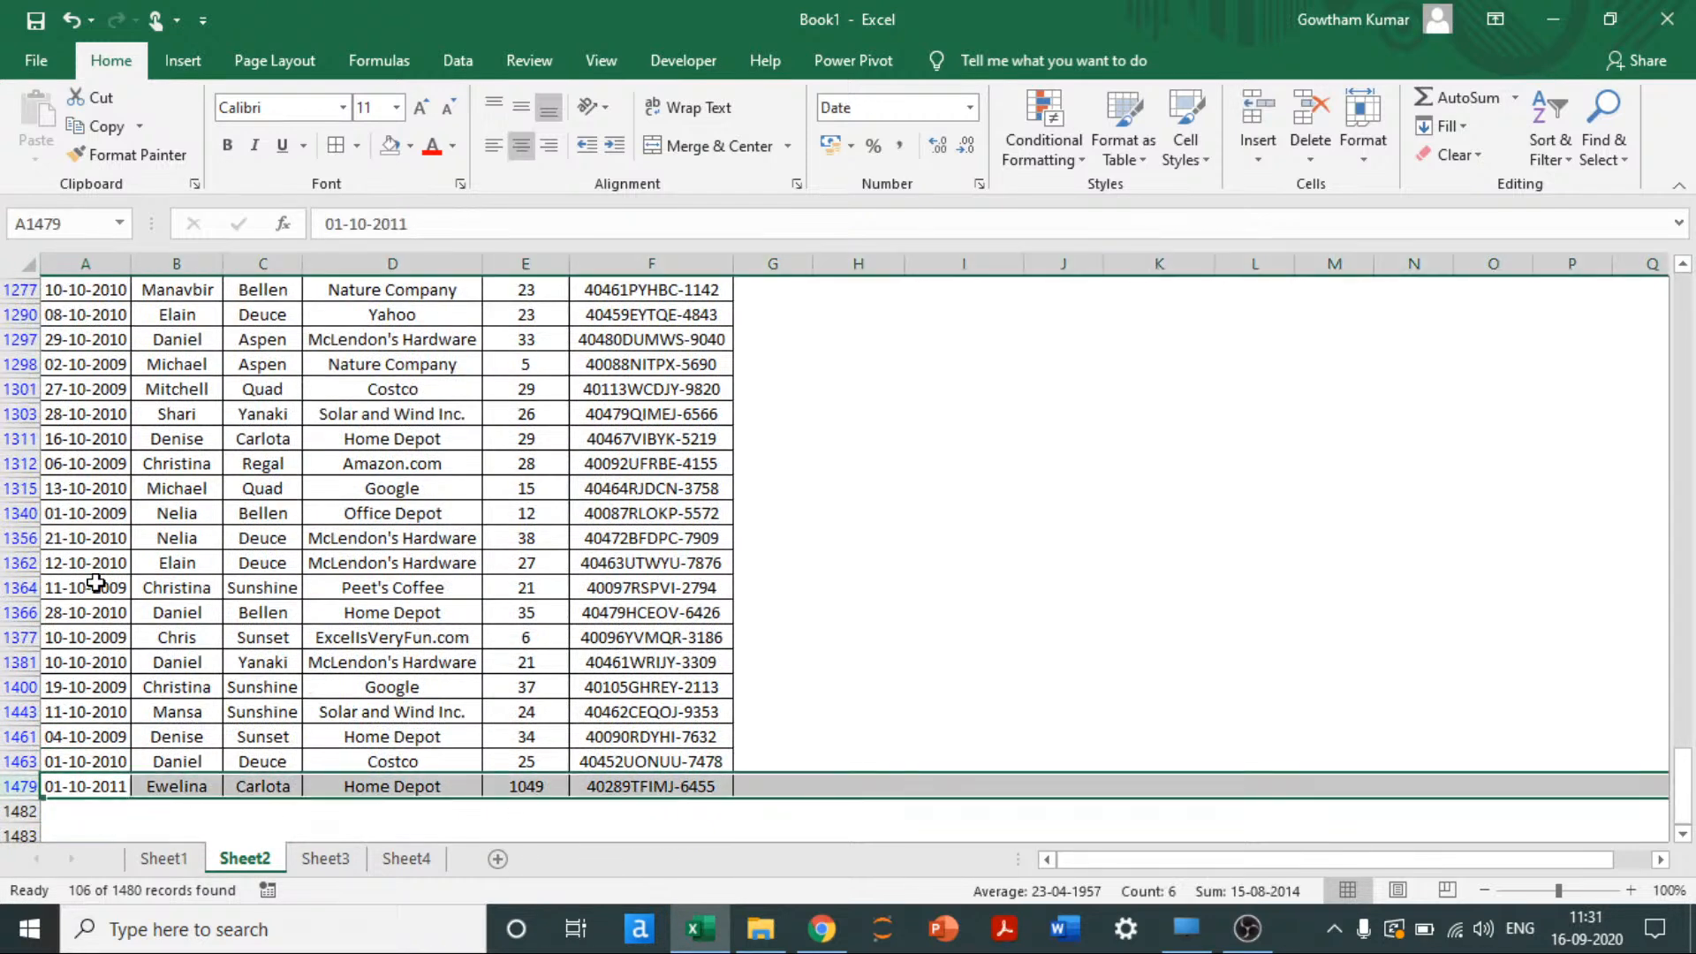
key(Up)
key(Down)
key(shift+space)
key(ctrl+Home)
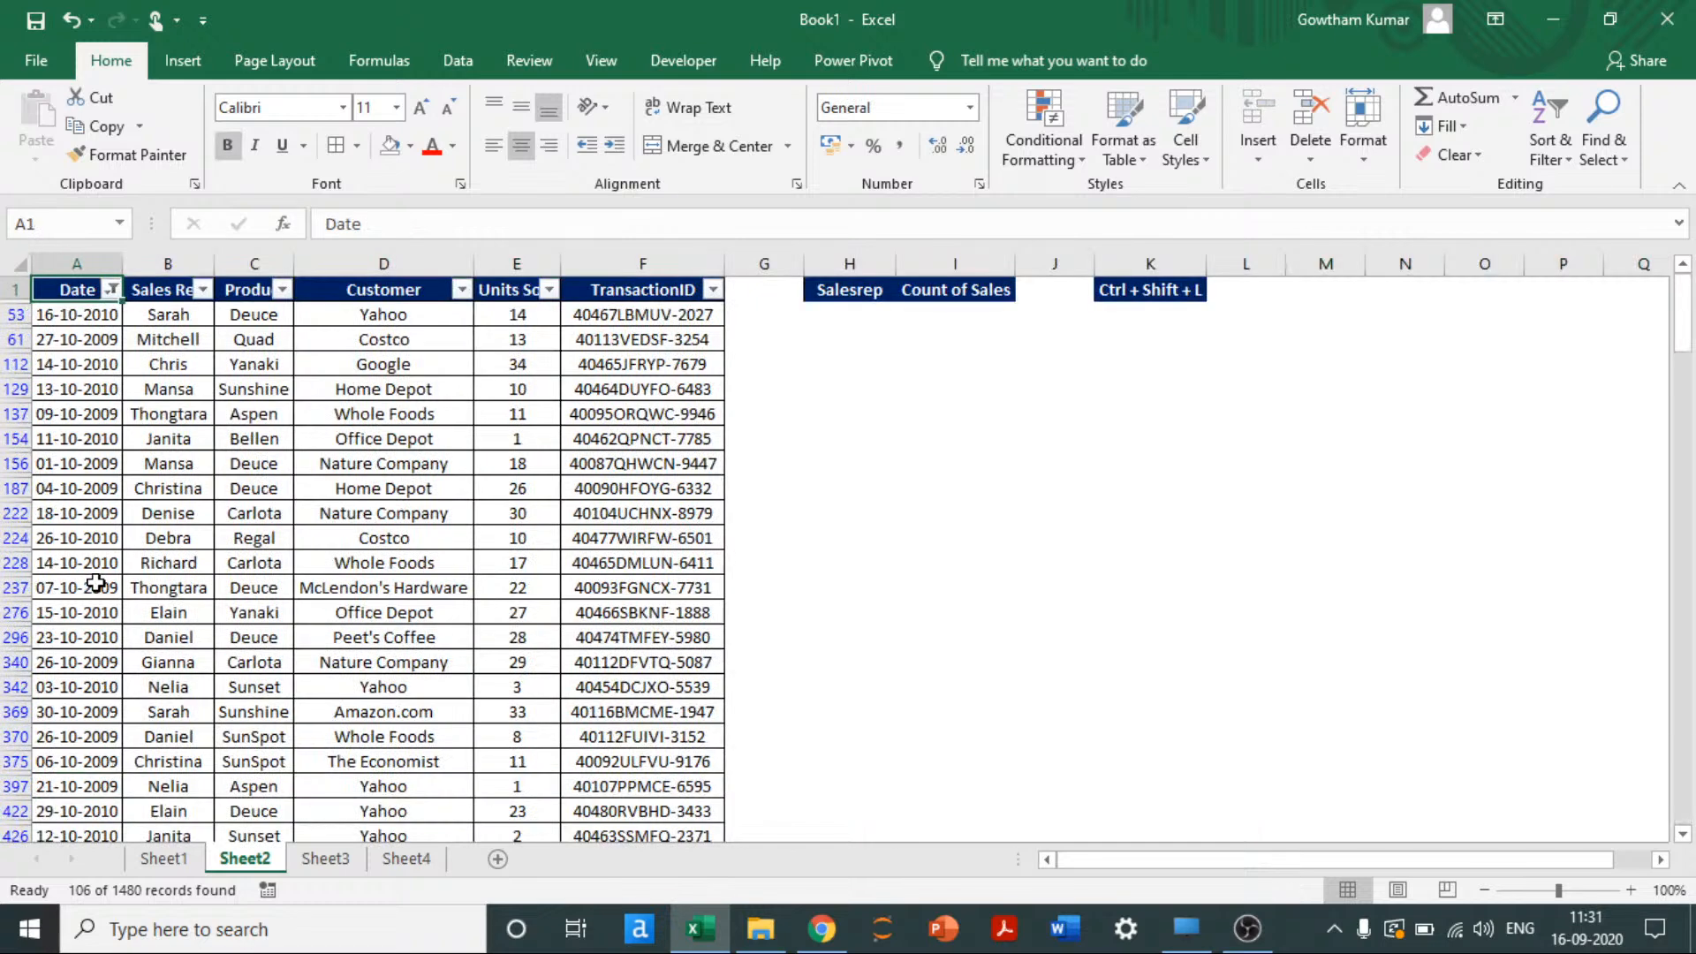
Step: Clear the filter from the Date column and turn off filtering for the sales table
key(alt+Down)
key(Down)
key(Down)
key(Down)
key(Down)
key(Down)
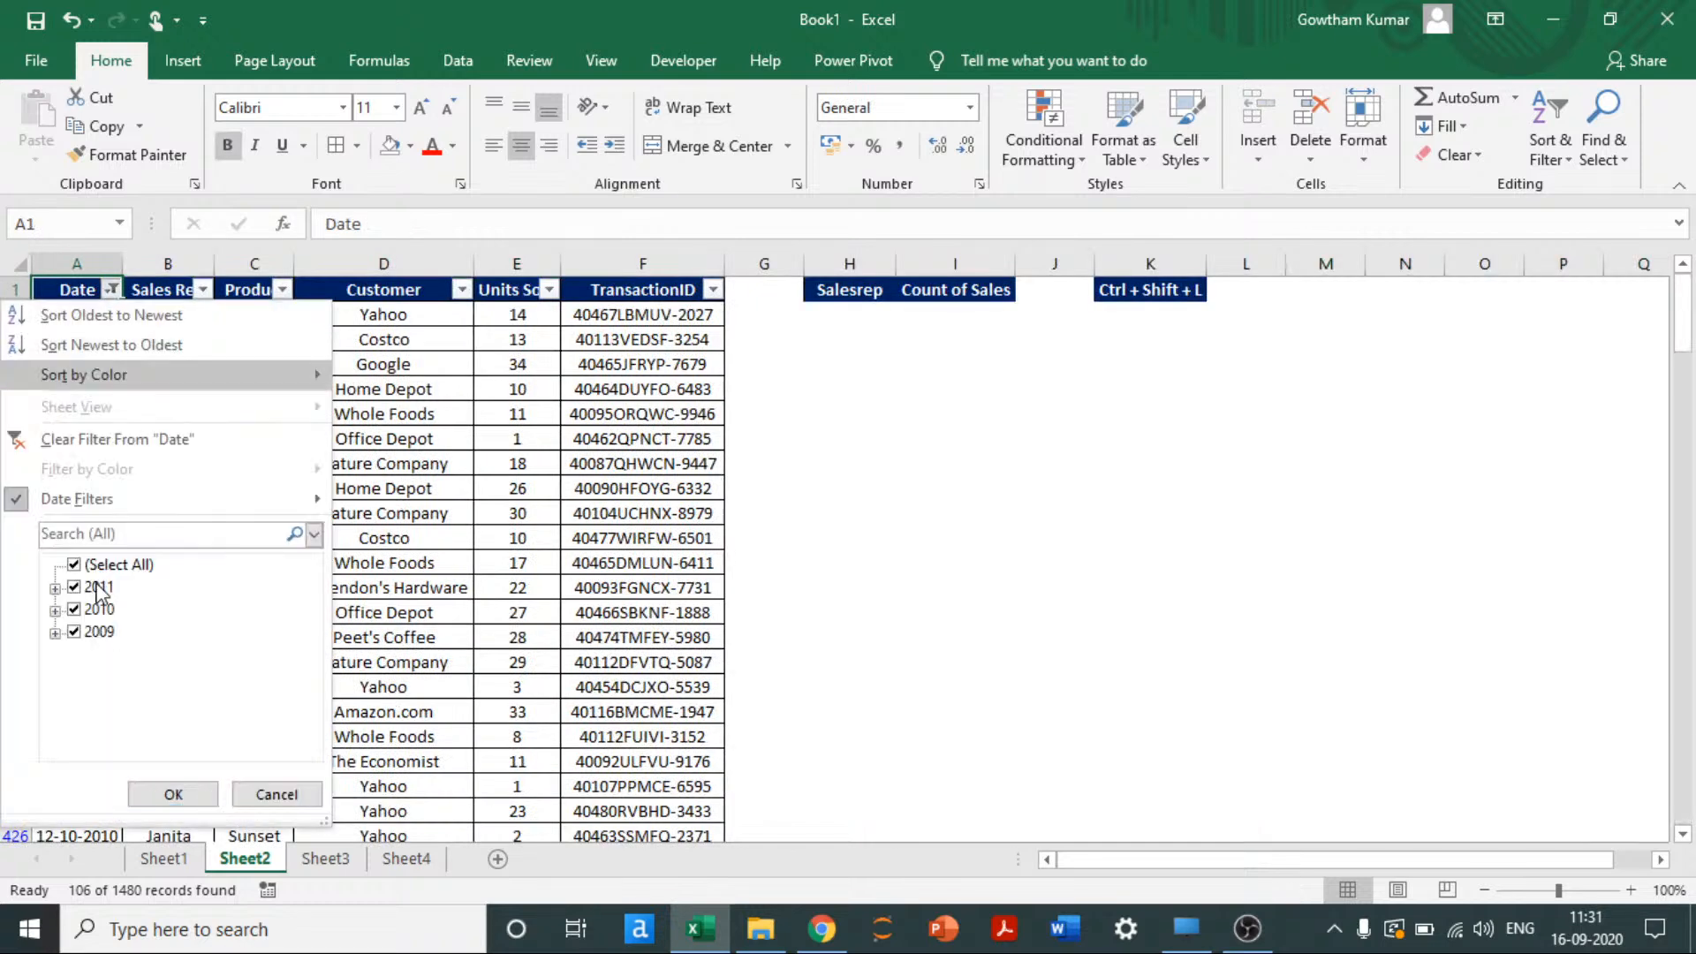
key(Return)
key(Down)
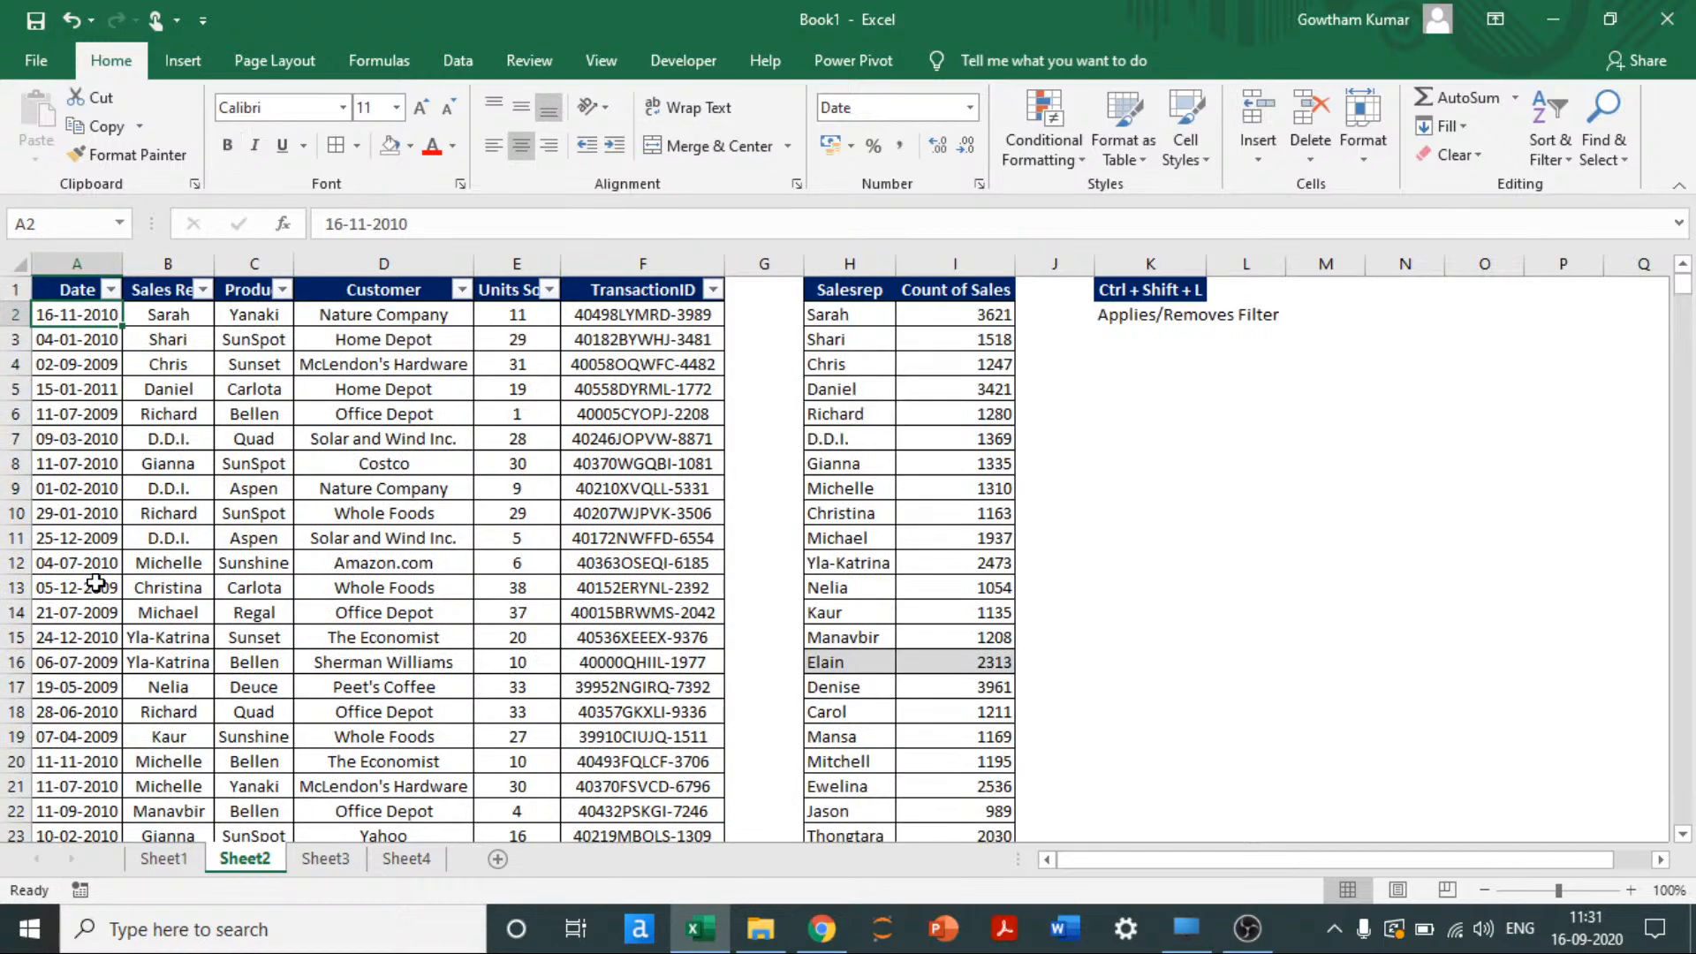
key(Up)
key(ctrl+shift+l)
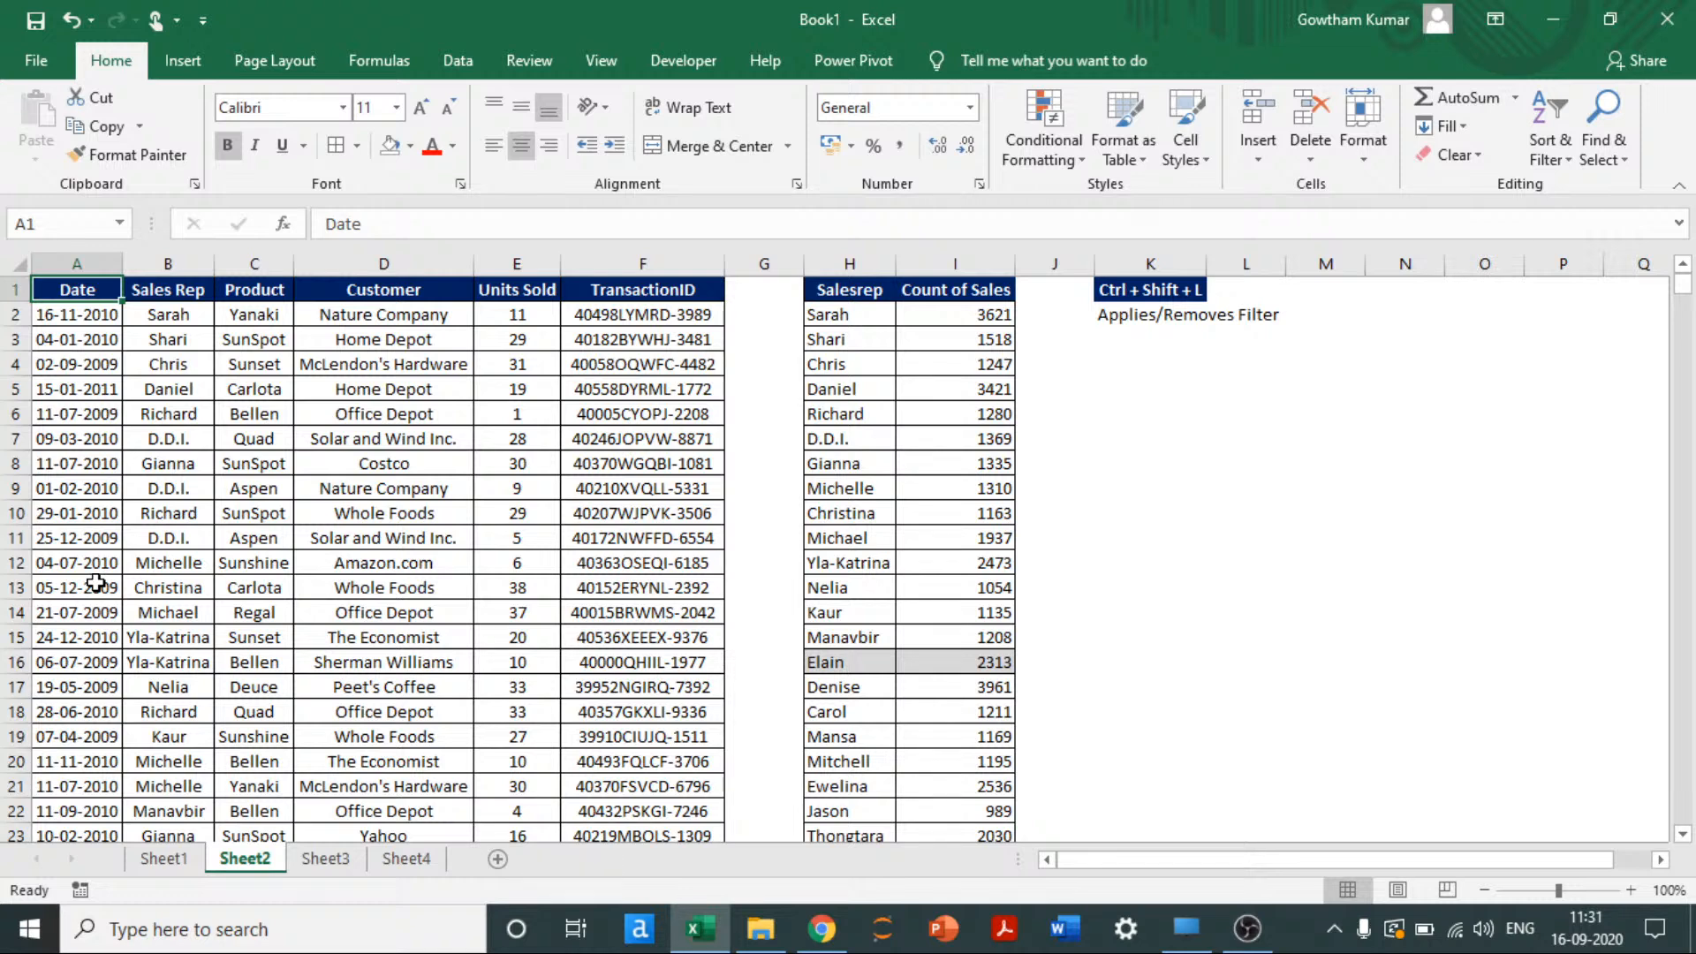
Step: Delete the Salesrep and Count of Sales summary columns along with the adjacent filter shortcut note column
key(Right)
key(Right)
key(Right)
key(Right)
key(Right)
key(Right)
key(Right)
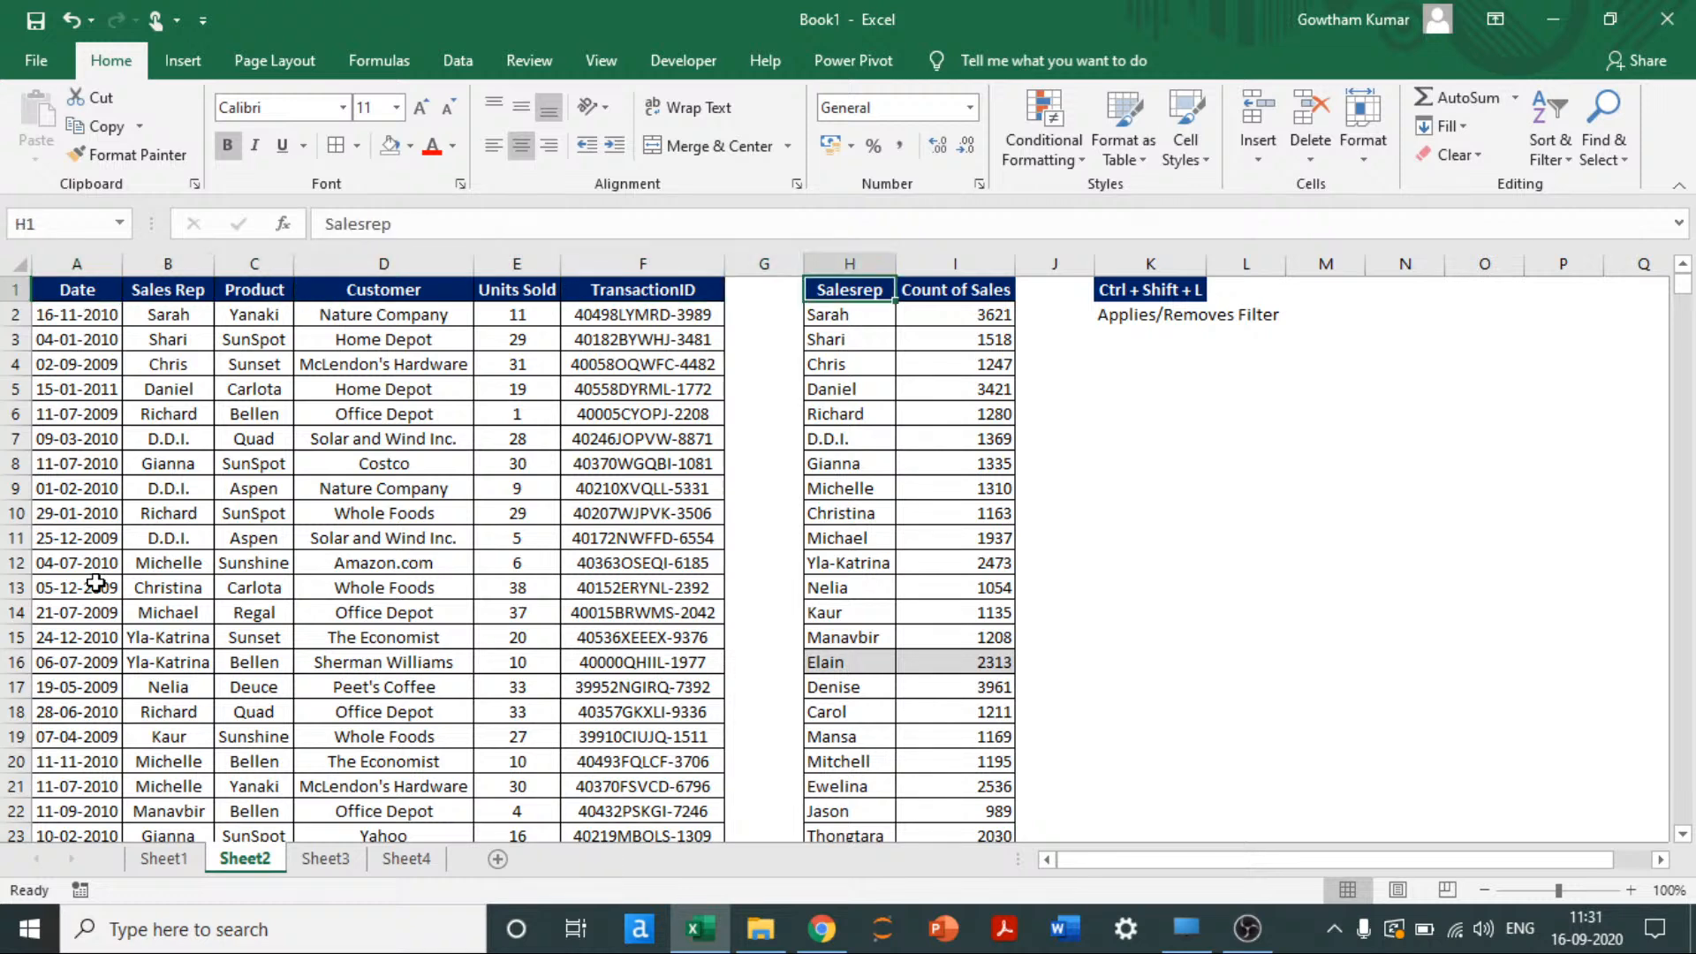
key(ctrl+shift+Down)
key(ctrl+shift+Right)
scroll(95, 584, up, 1)
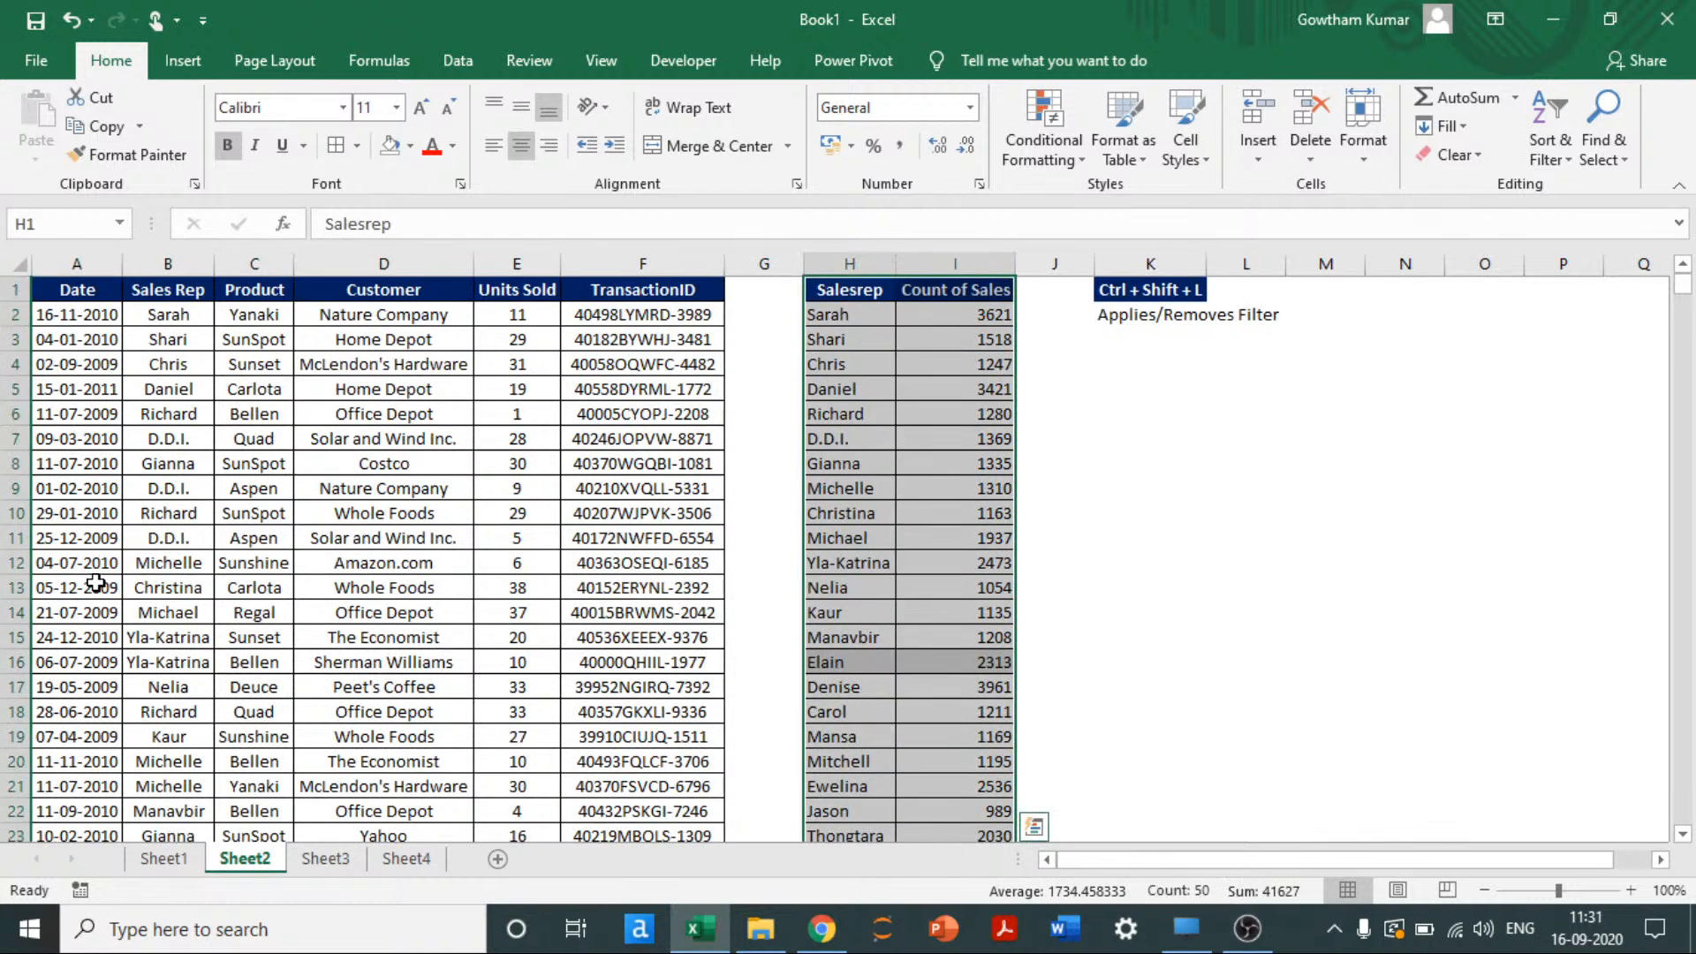
key(ctrl+space)
key(ctrl+minus)
key(ctrl+minus)
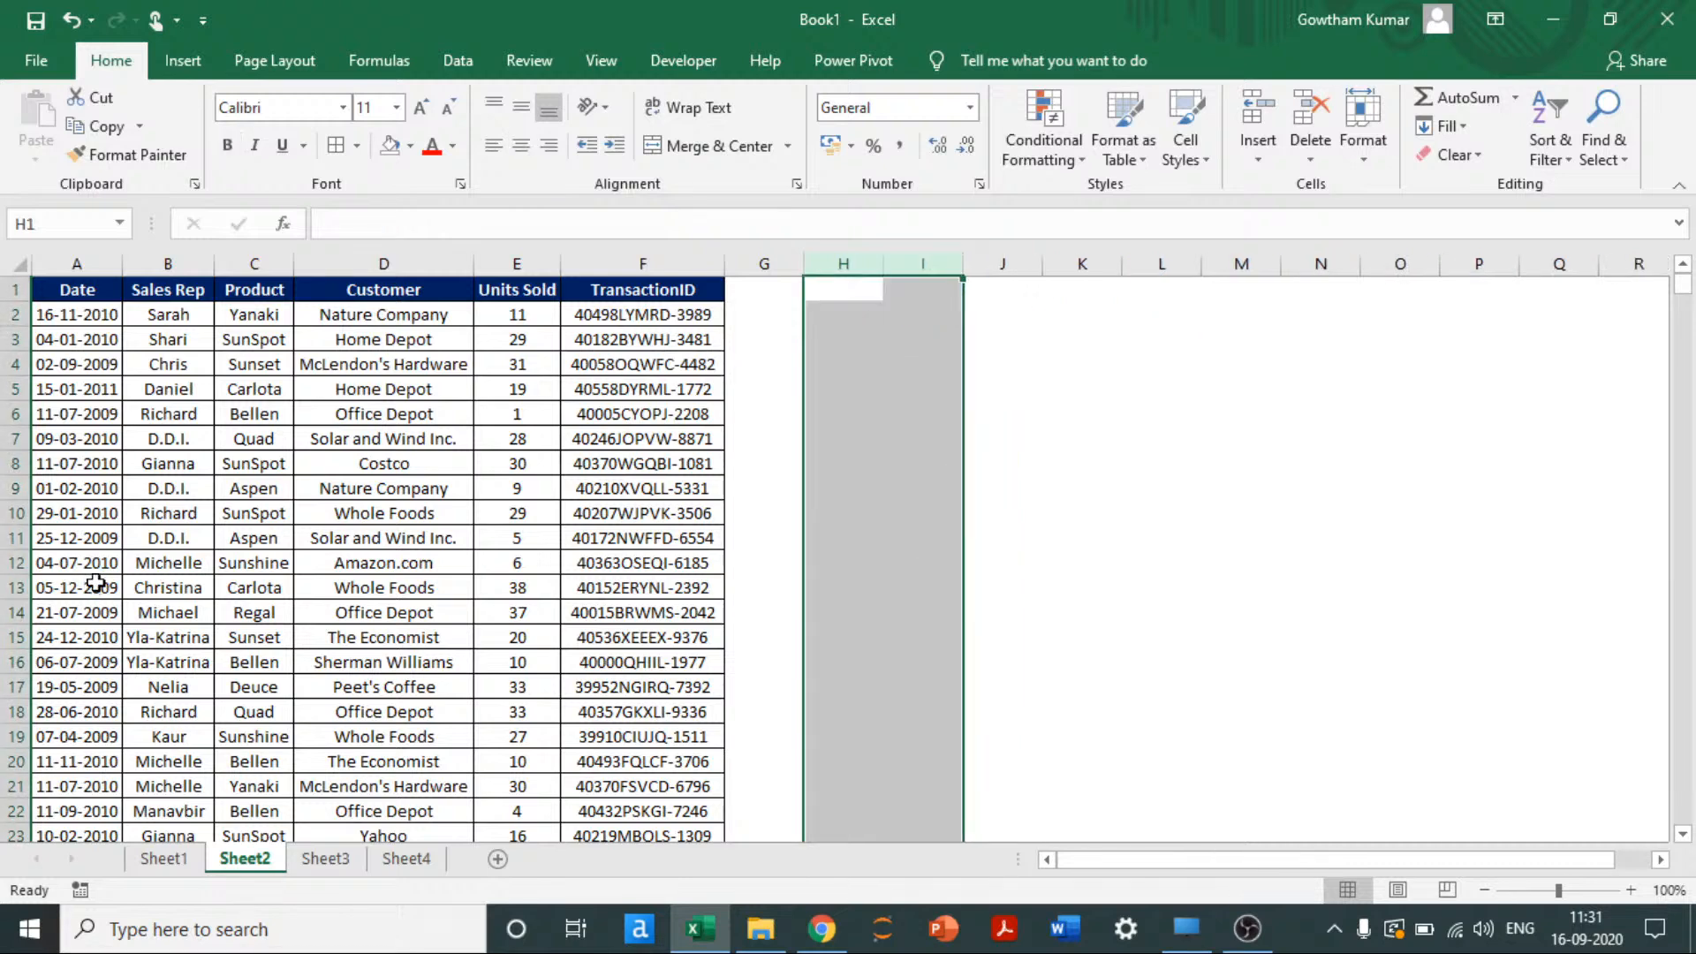
Step: Select the entire sales table from the Date header in A1 through its last row in column F
key(Left)
key(Left)
key(Left)
key(Left)
key(Left)
key(Left)
key(Left)
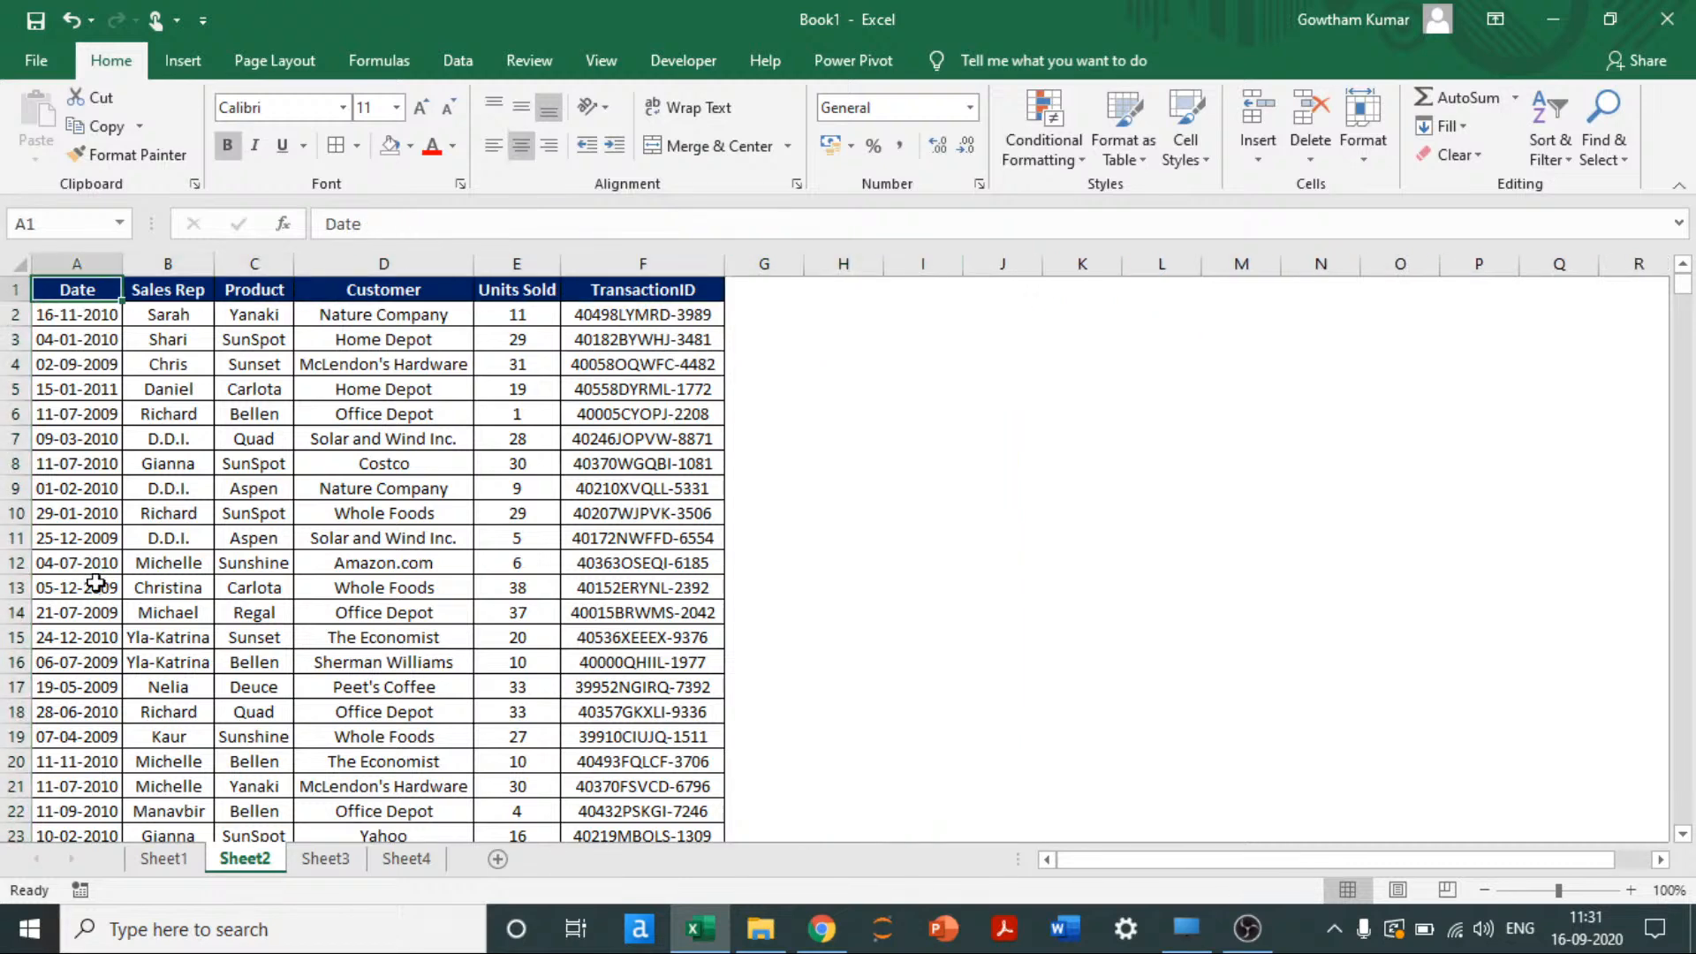
key(ctrl+shift+Right)
key(ctrl+shift+Down)
key(ctrl+BackSpace)
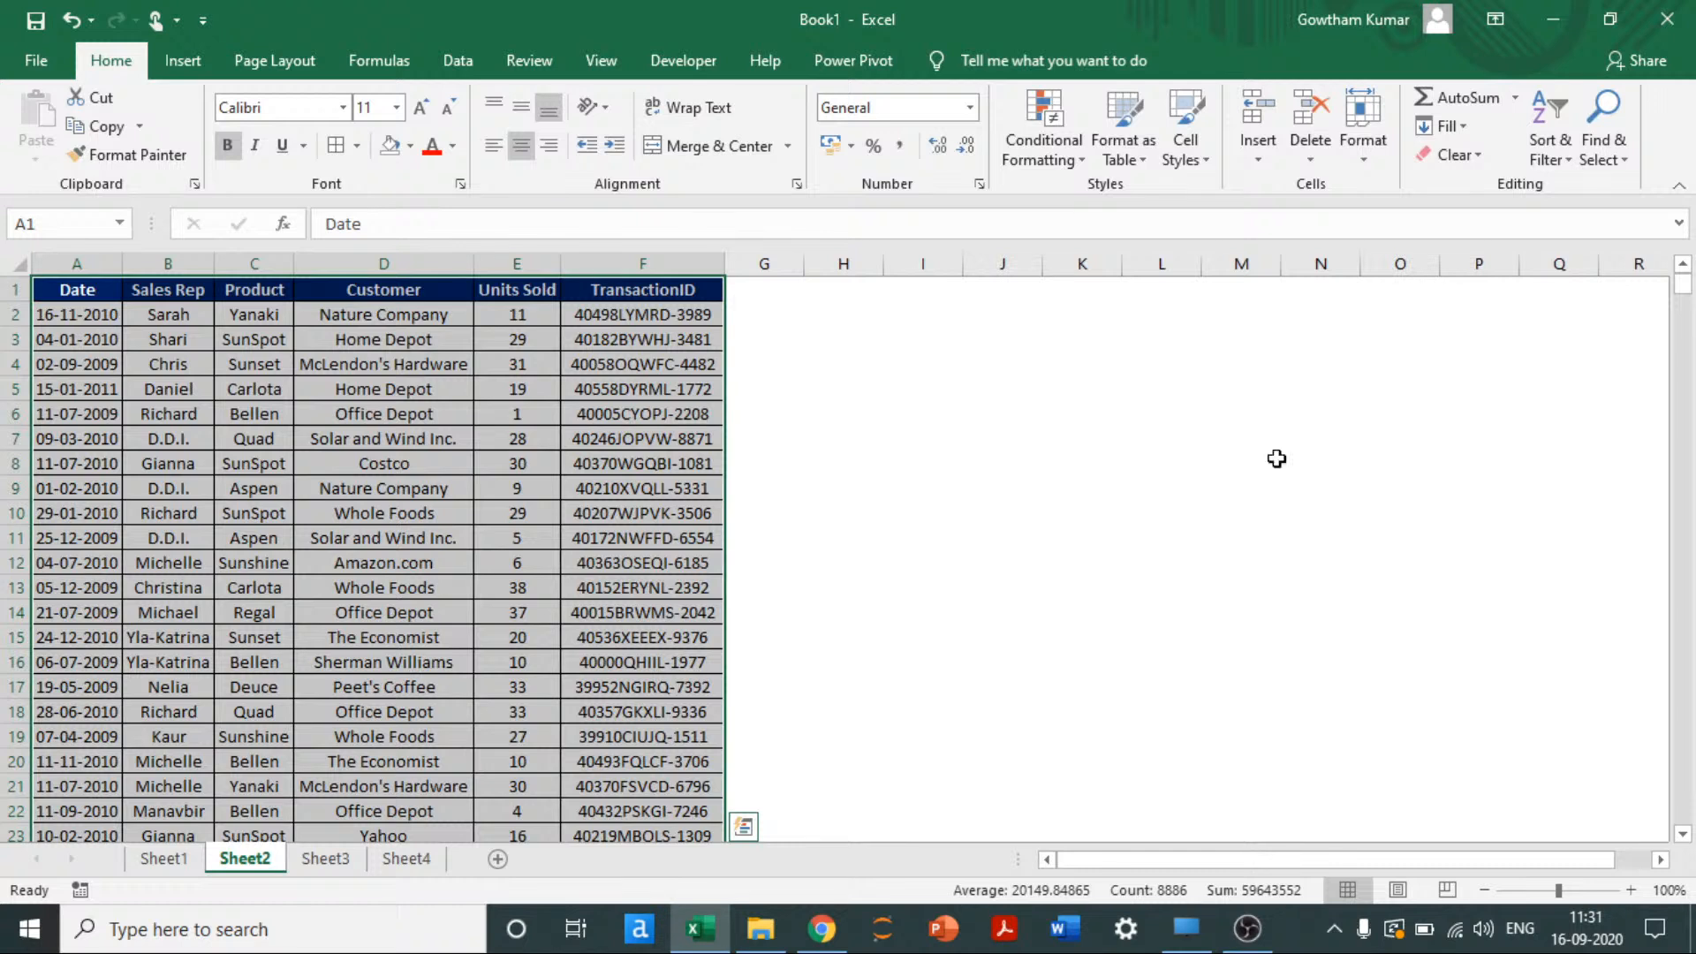
Step: View the Advanced Filter settings for the sales table, and close them without applying a filter
click(1565, 150)
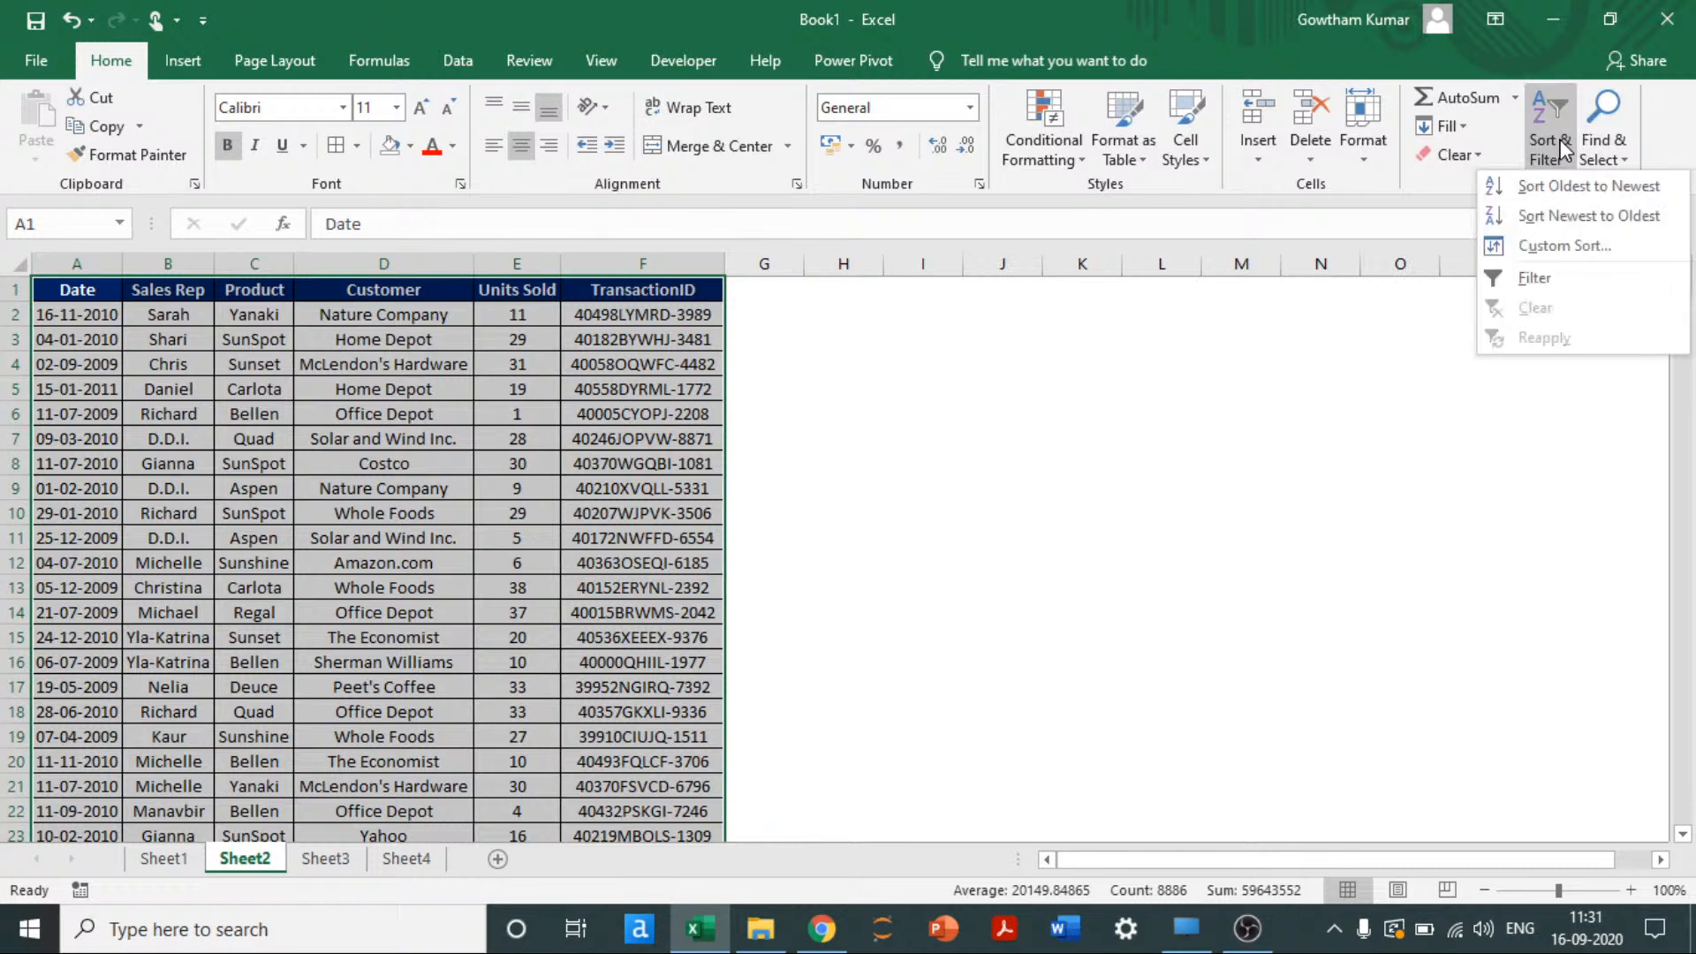
click(465, 63)
click(466, 64)
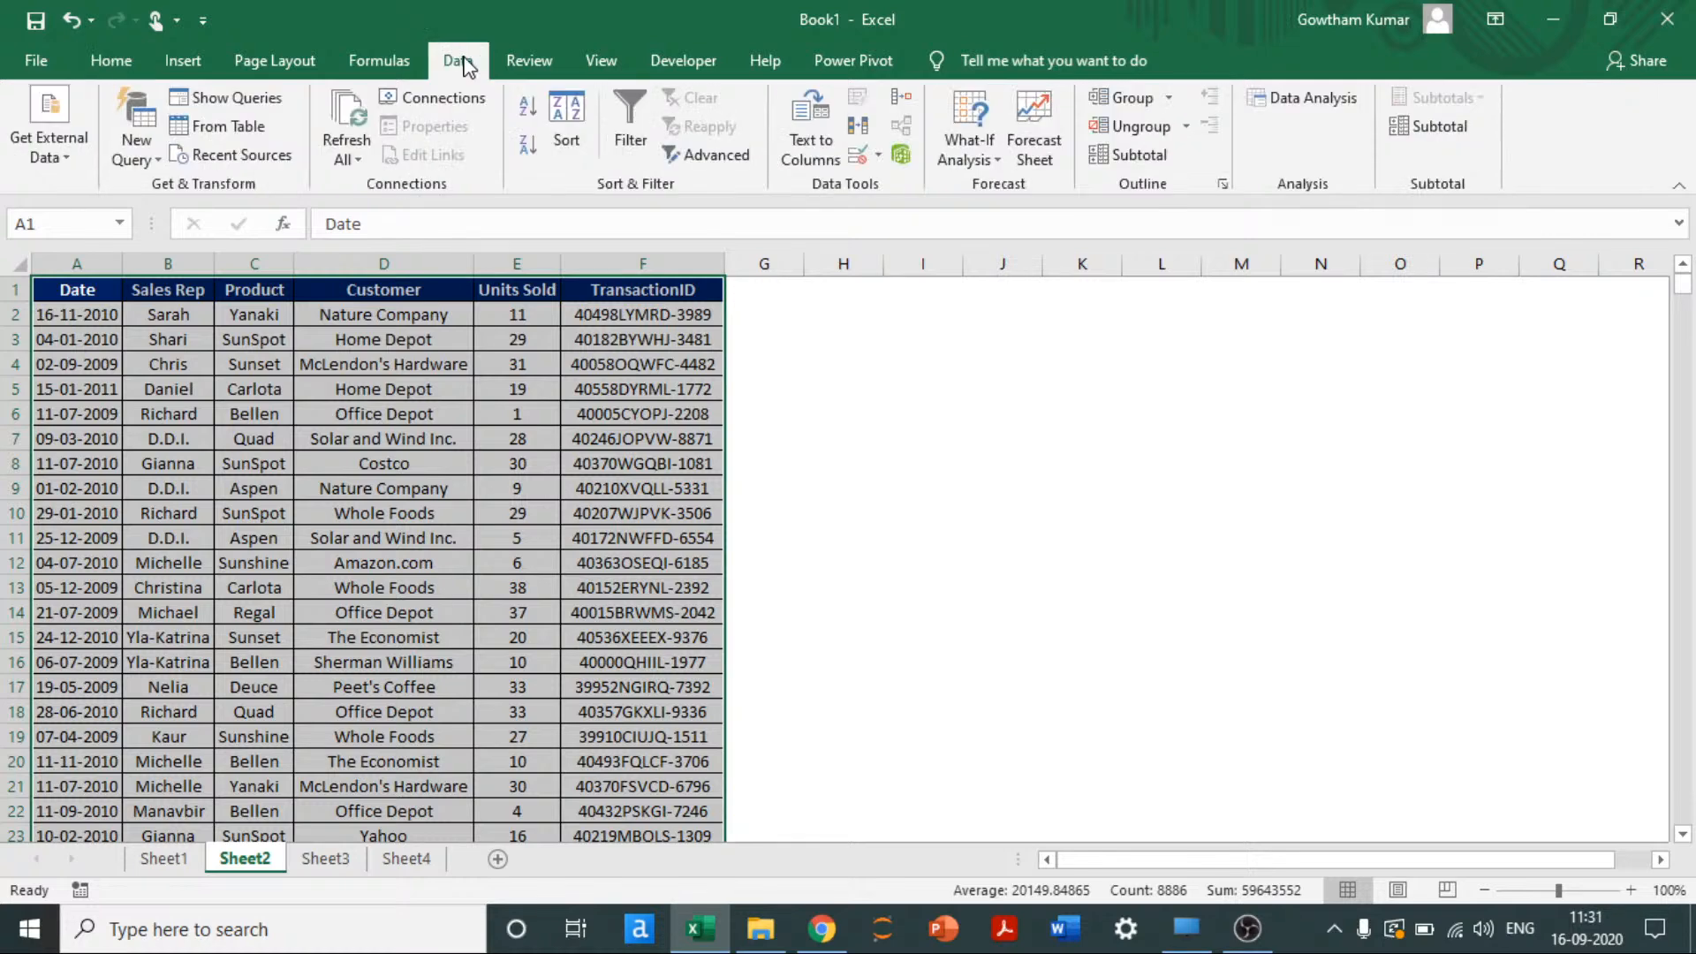
click(708, 157)
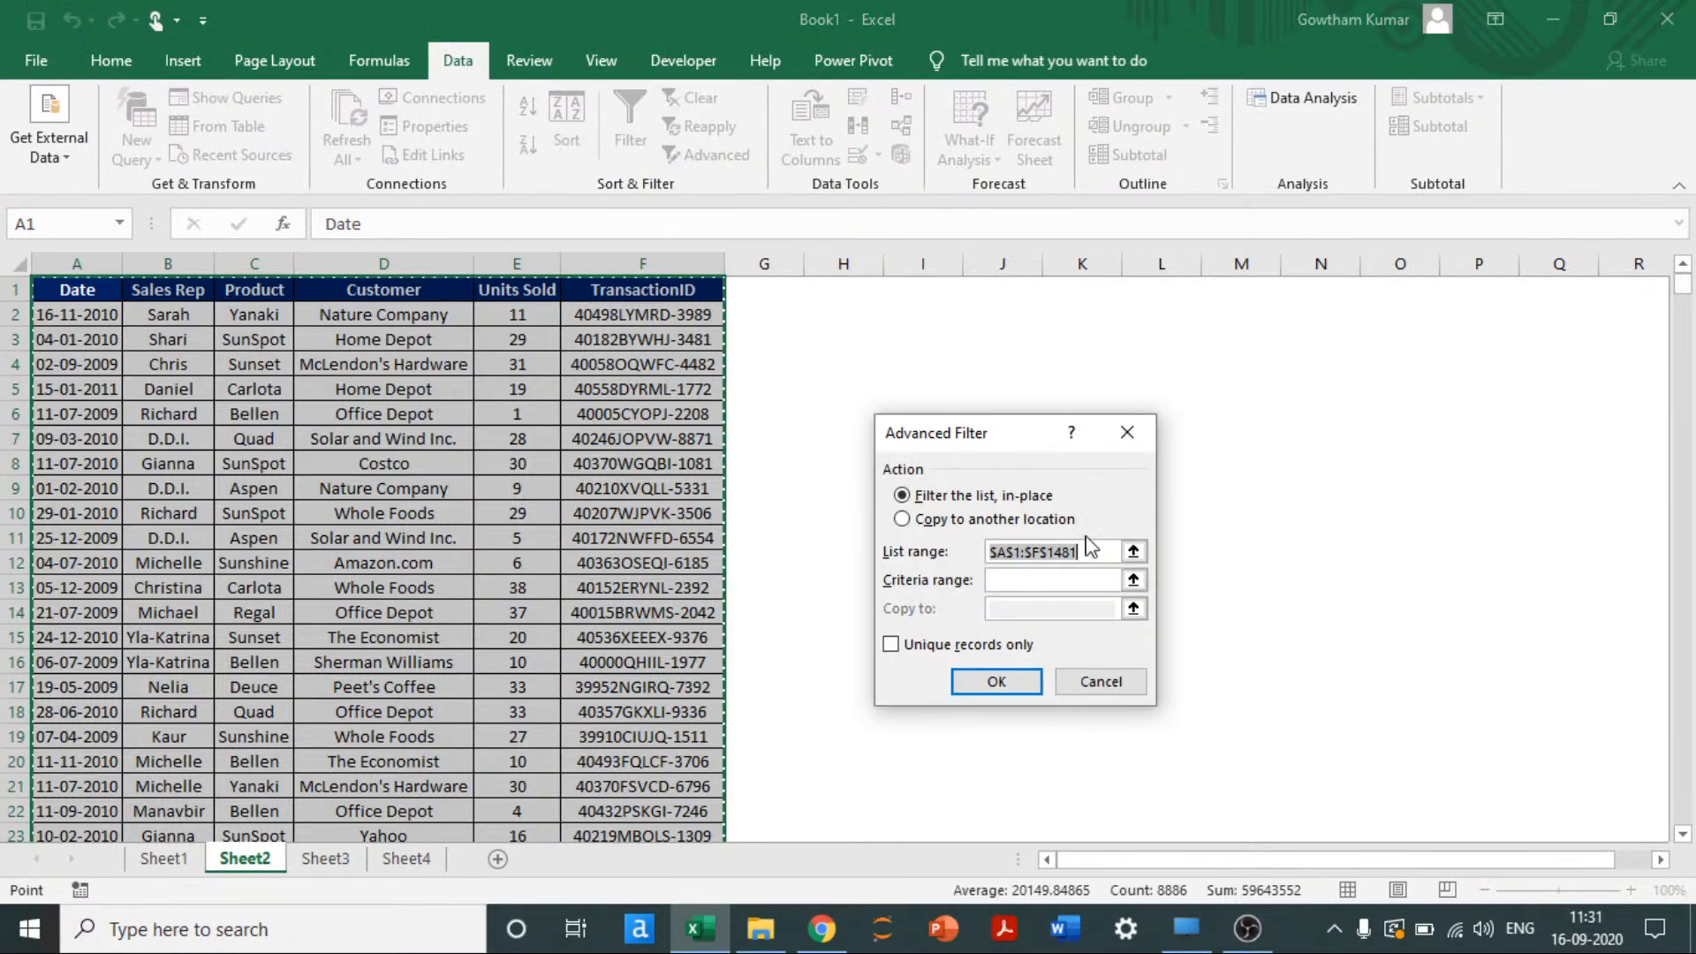
click(1099, 681)
click(427, 454)
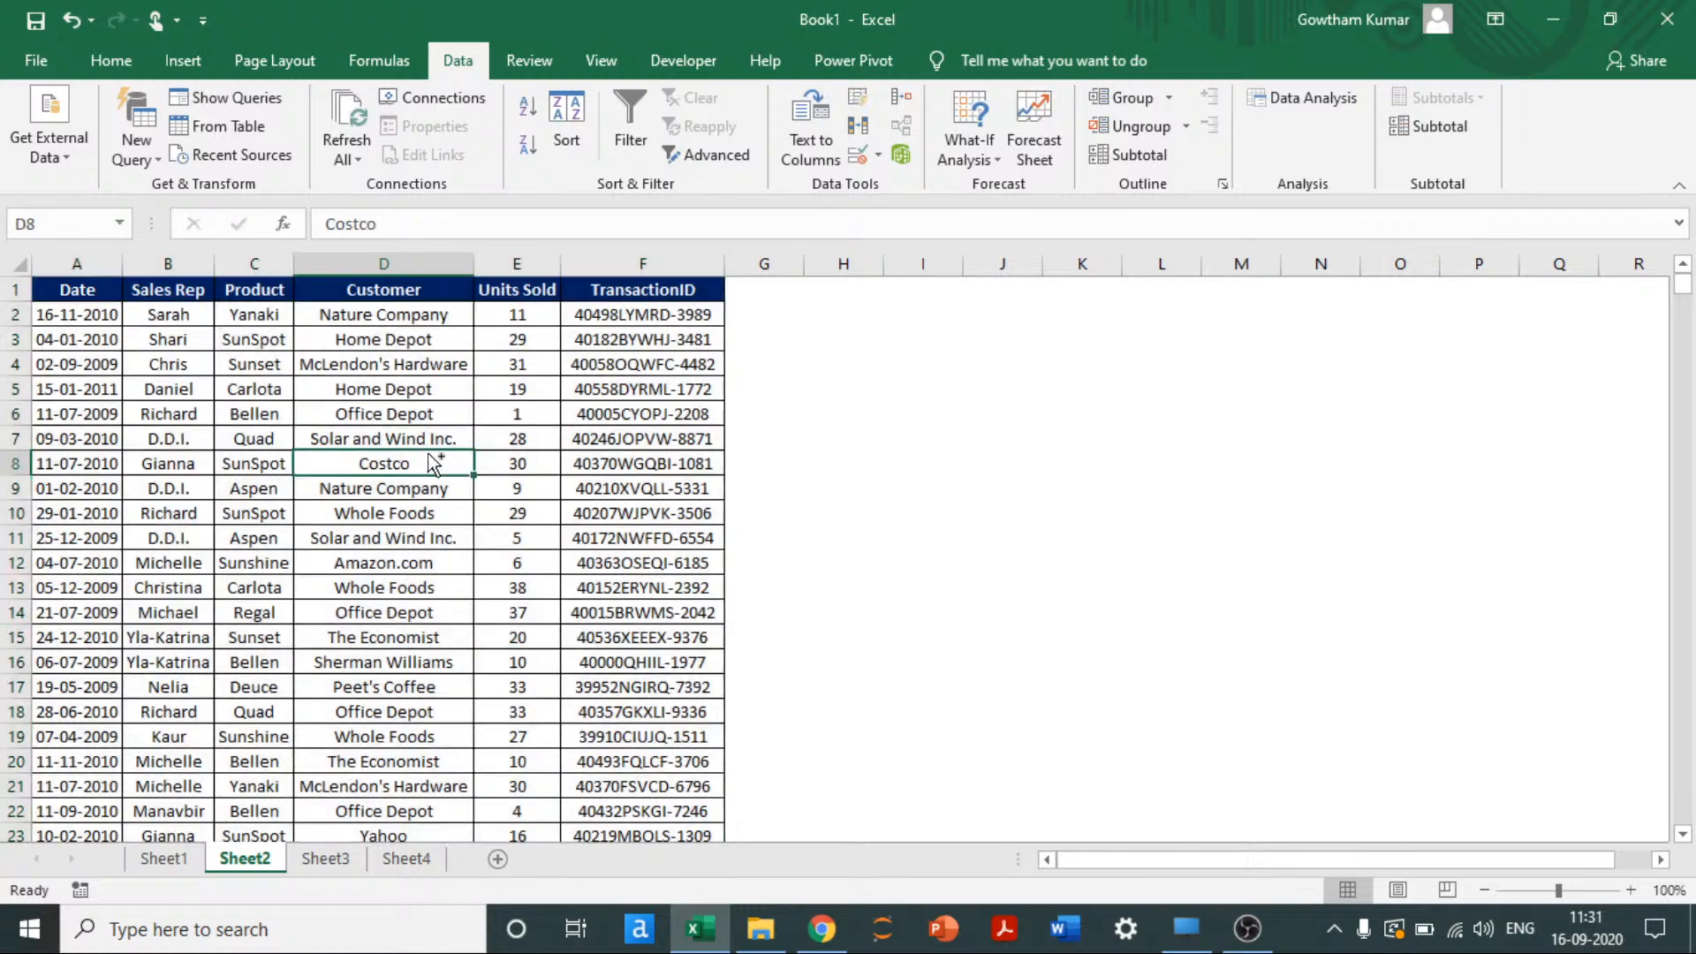
Step: Highlight the full data range A1:F1481 to review its extent, and return to the Date header
key(ctrl+Home)
key(ctrl+shift+End)
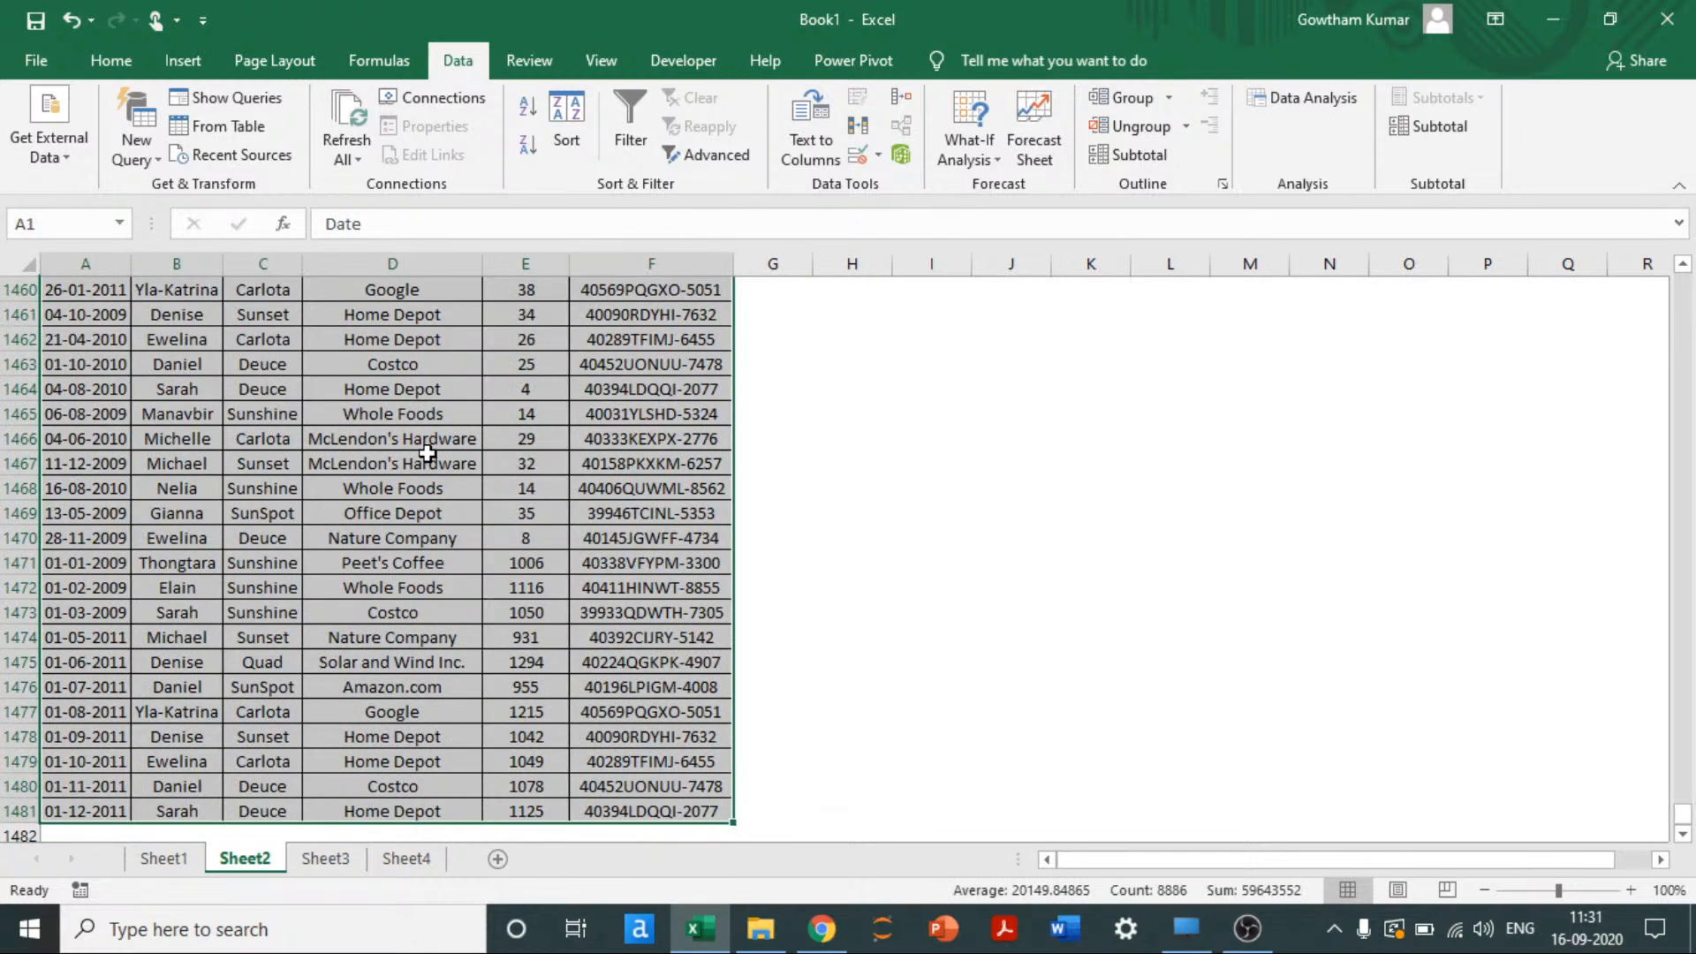
key(ctrl+BackSpace)
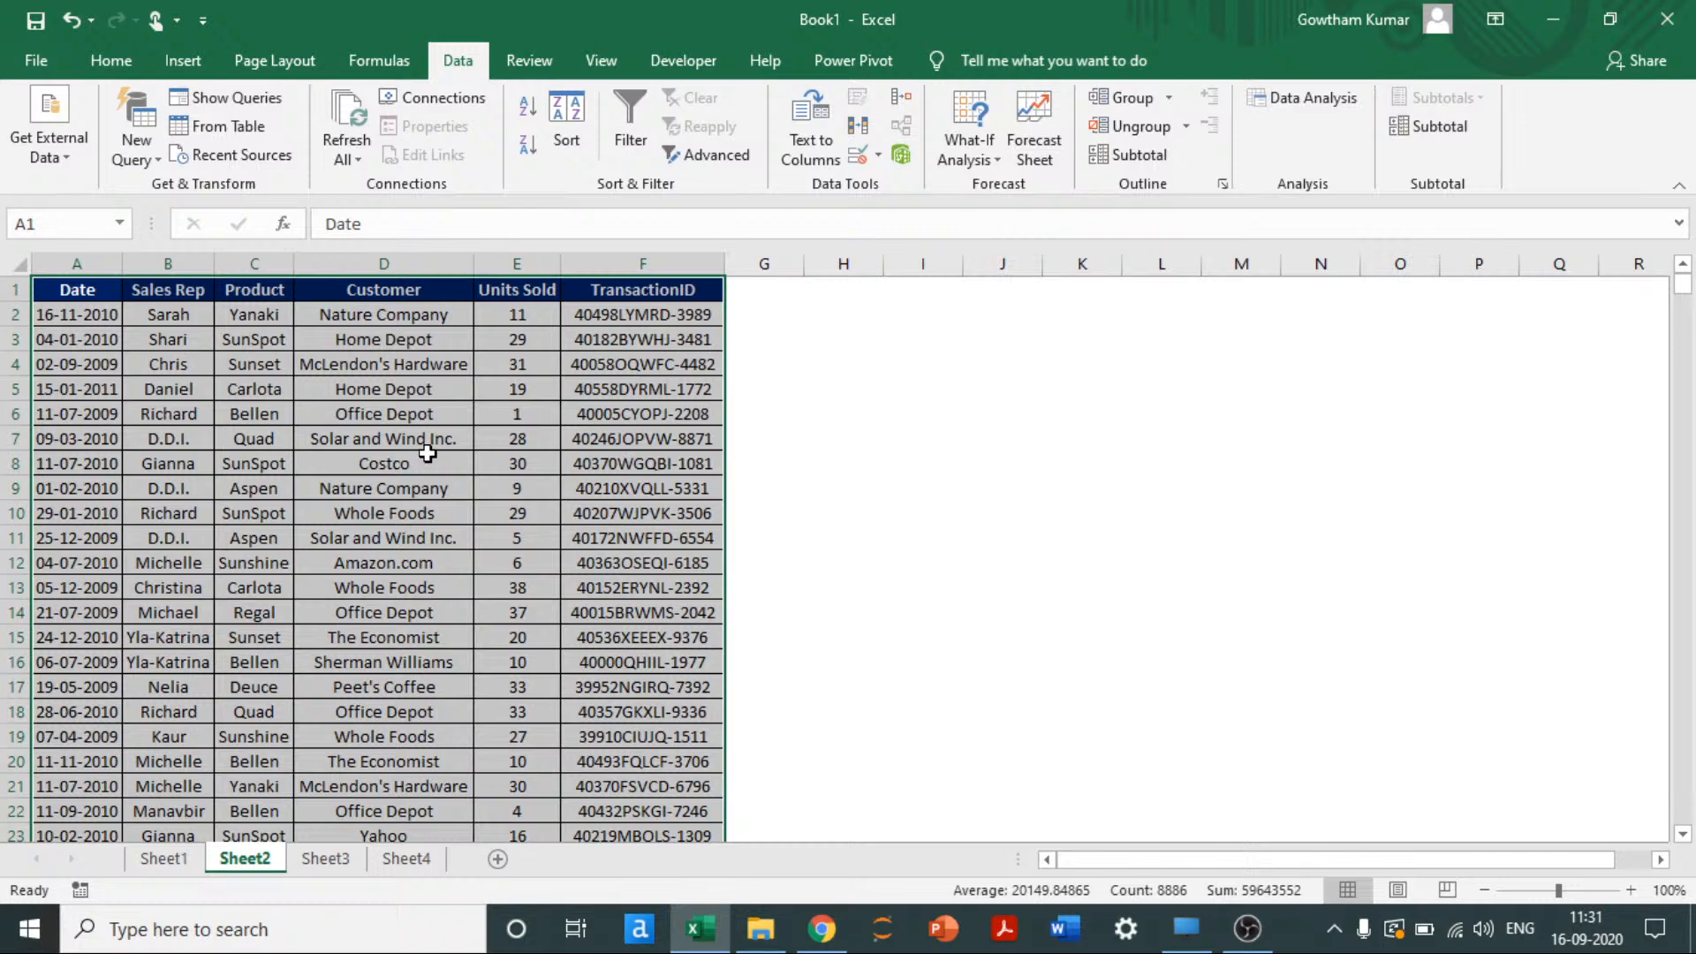
key(Right)
key(Right)
key(Right)
key(Right)
key(Right)
key(Right)
key(Right)
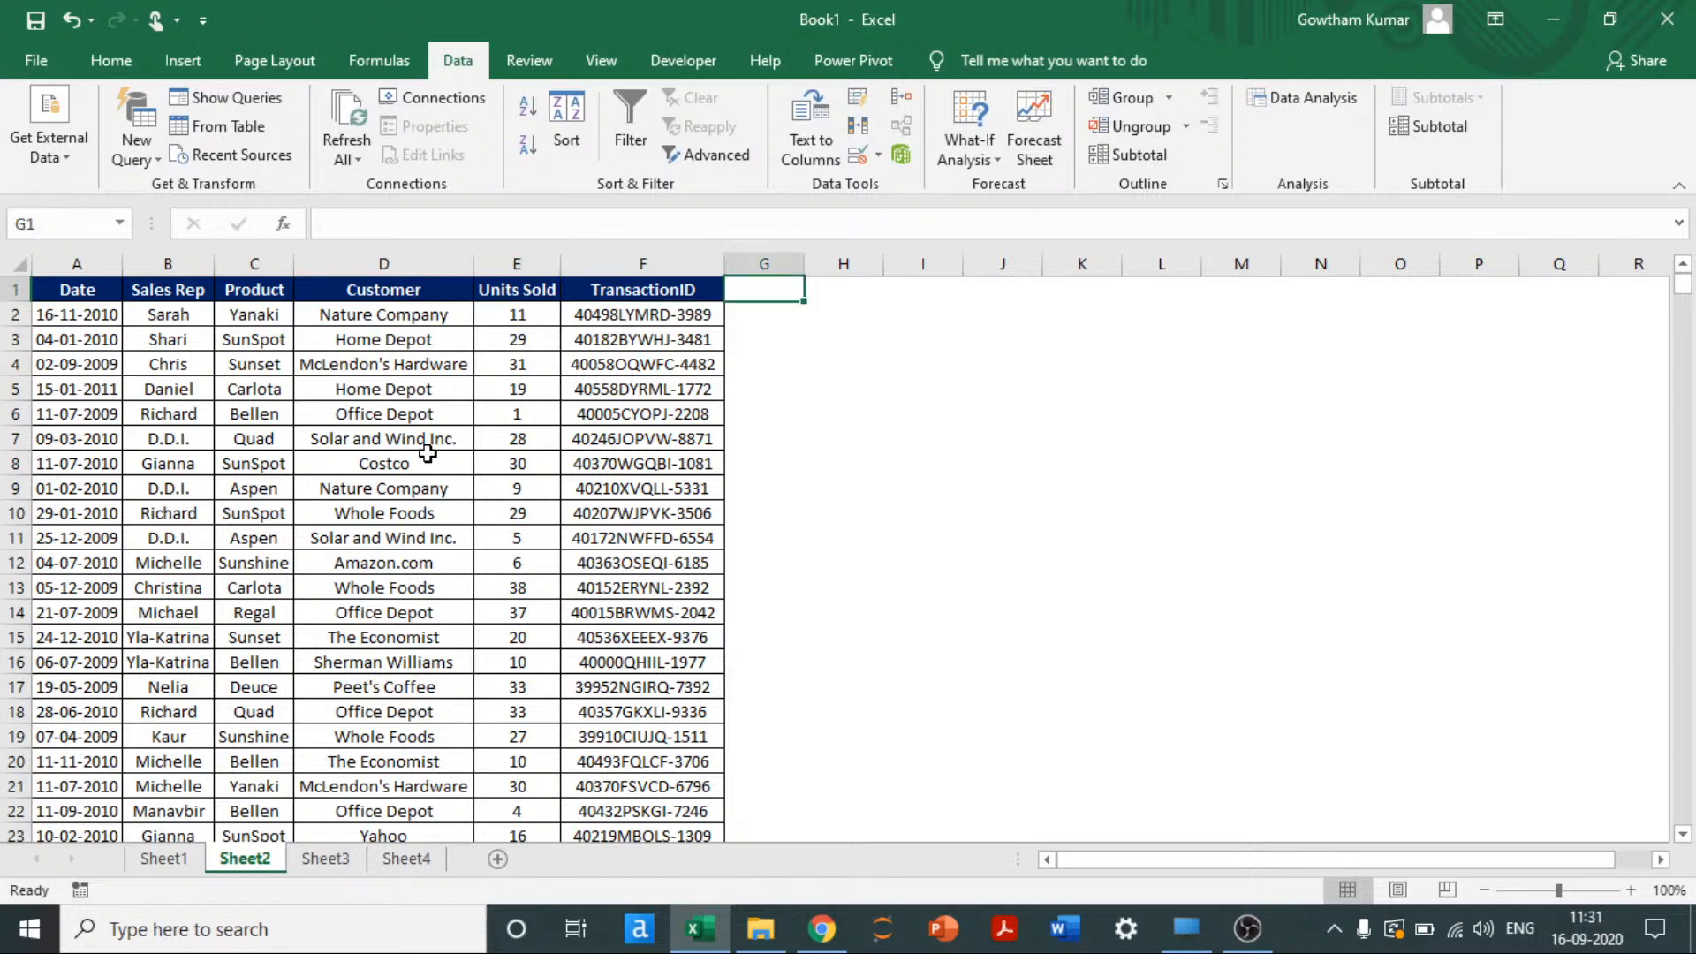
key(ctrl+Left)
key(ctrl+Left)
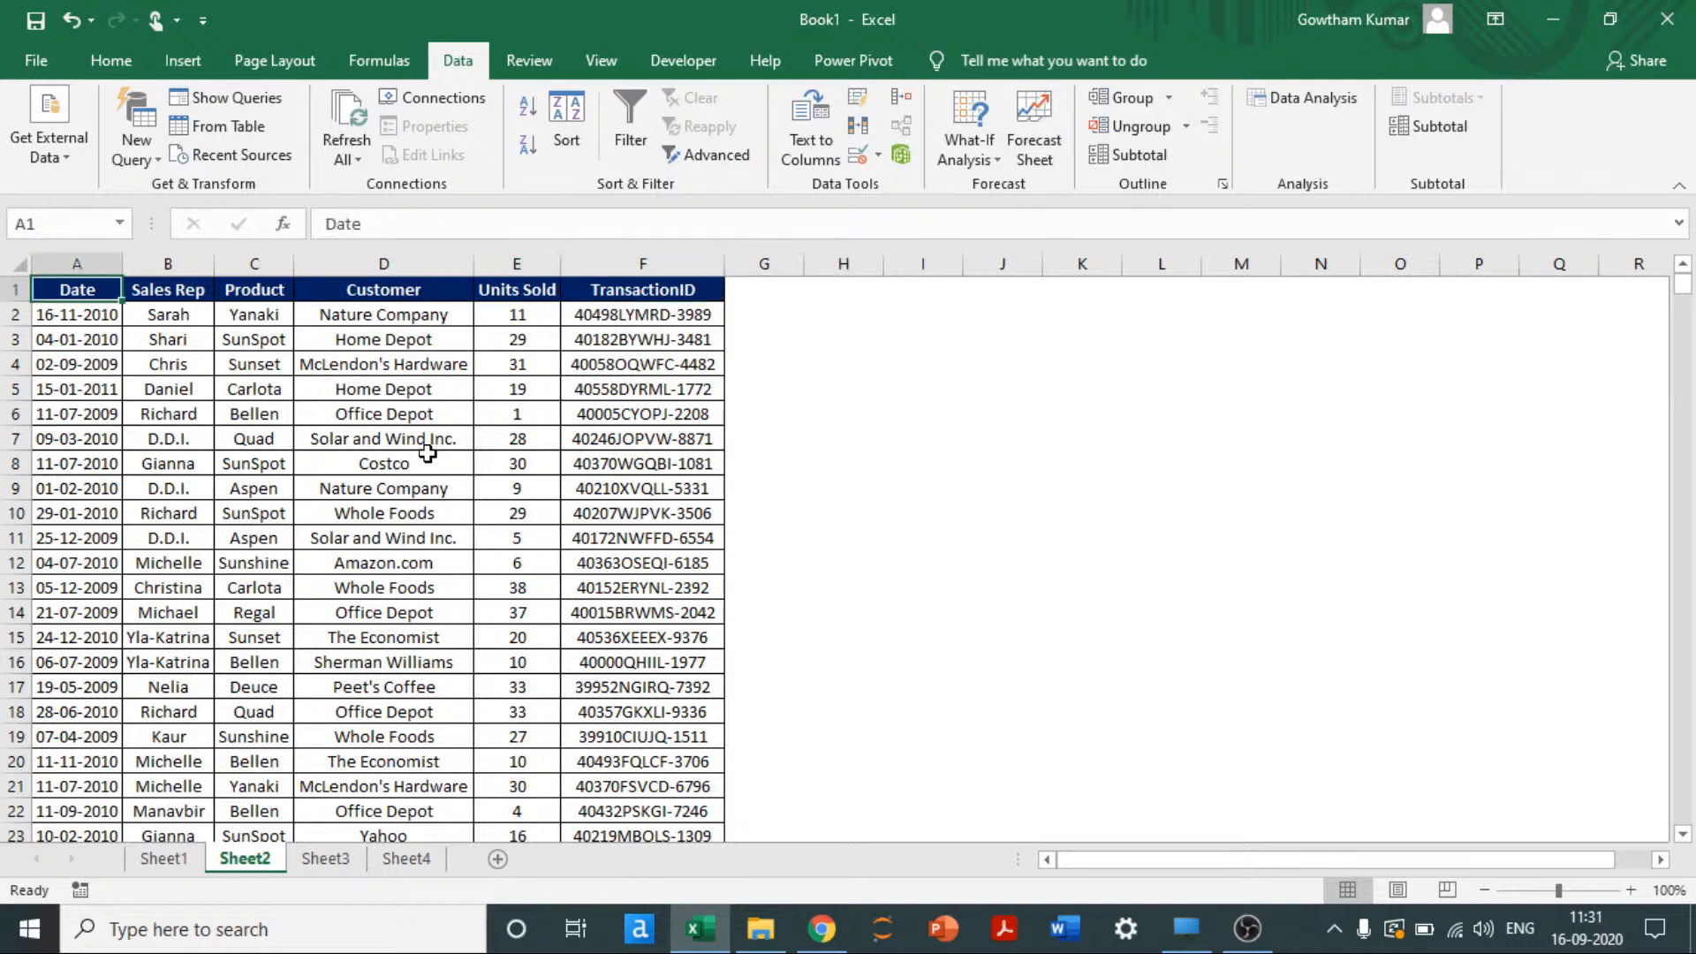
Step: Copy the header row A1:F1 to H1:M1 and autofit the widths of the pasted columns
key(ctrl+shift+Right)
key(ctrl+c)
key(ctrl+Right)
key(Right)
key(Right)
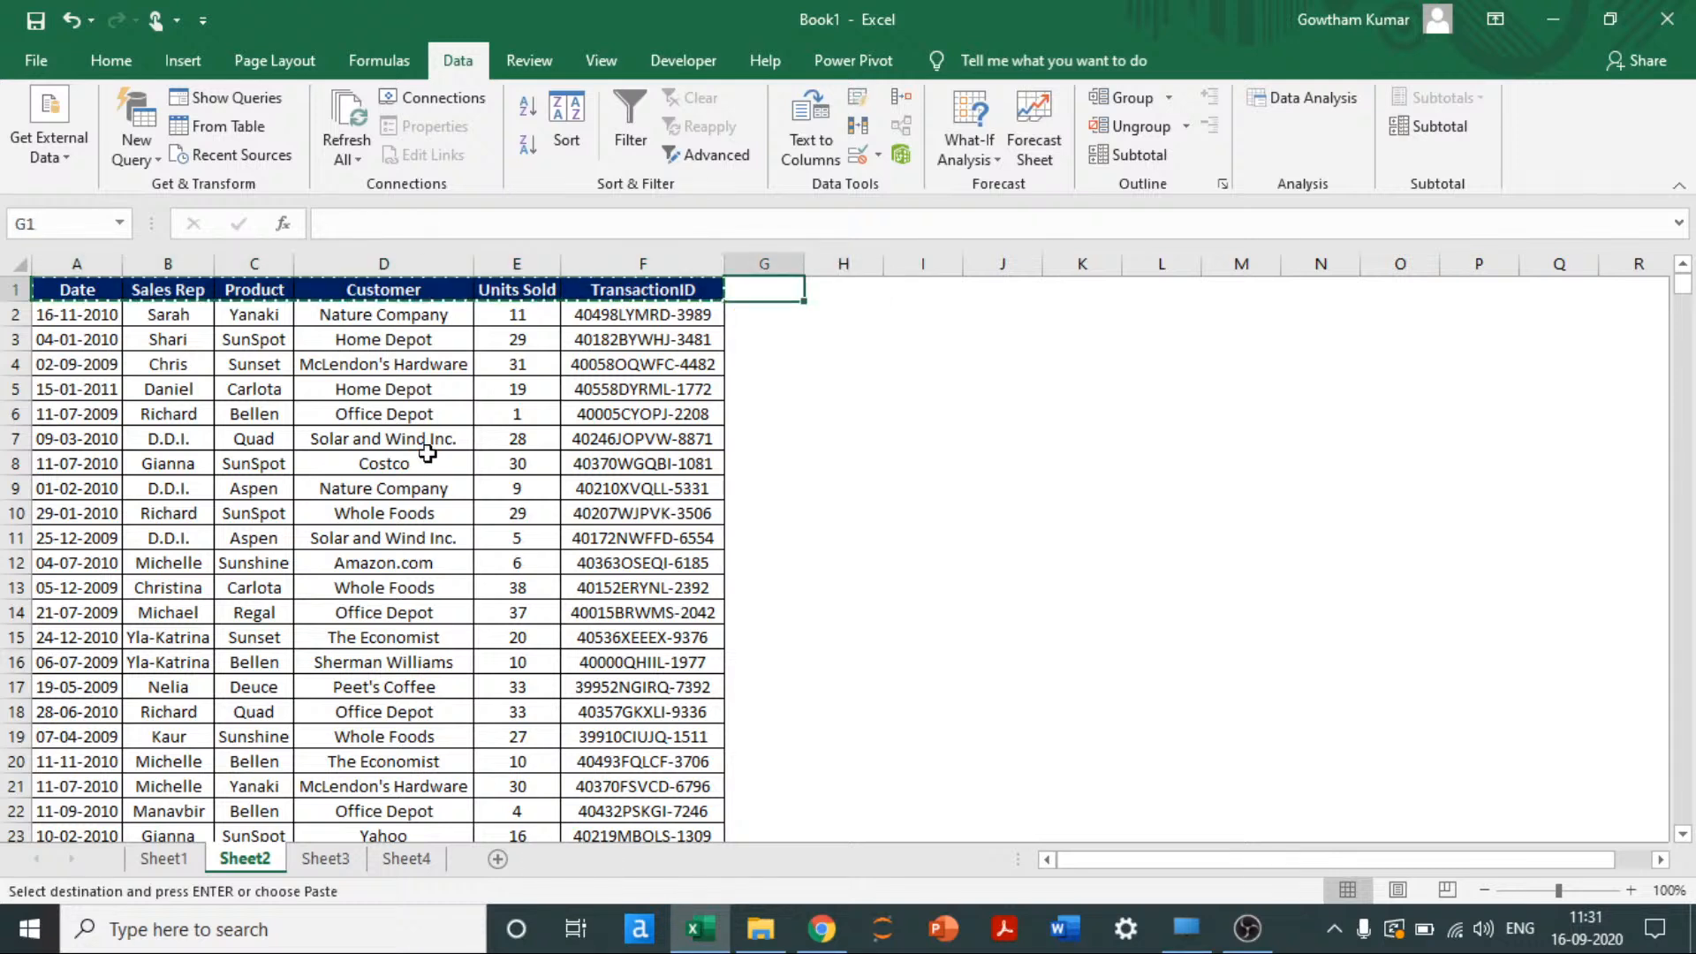
key(ctrl+v)
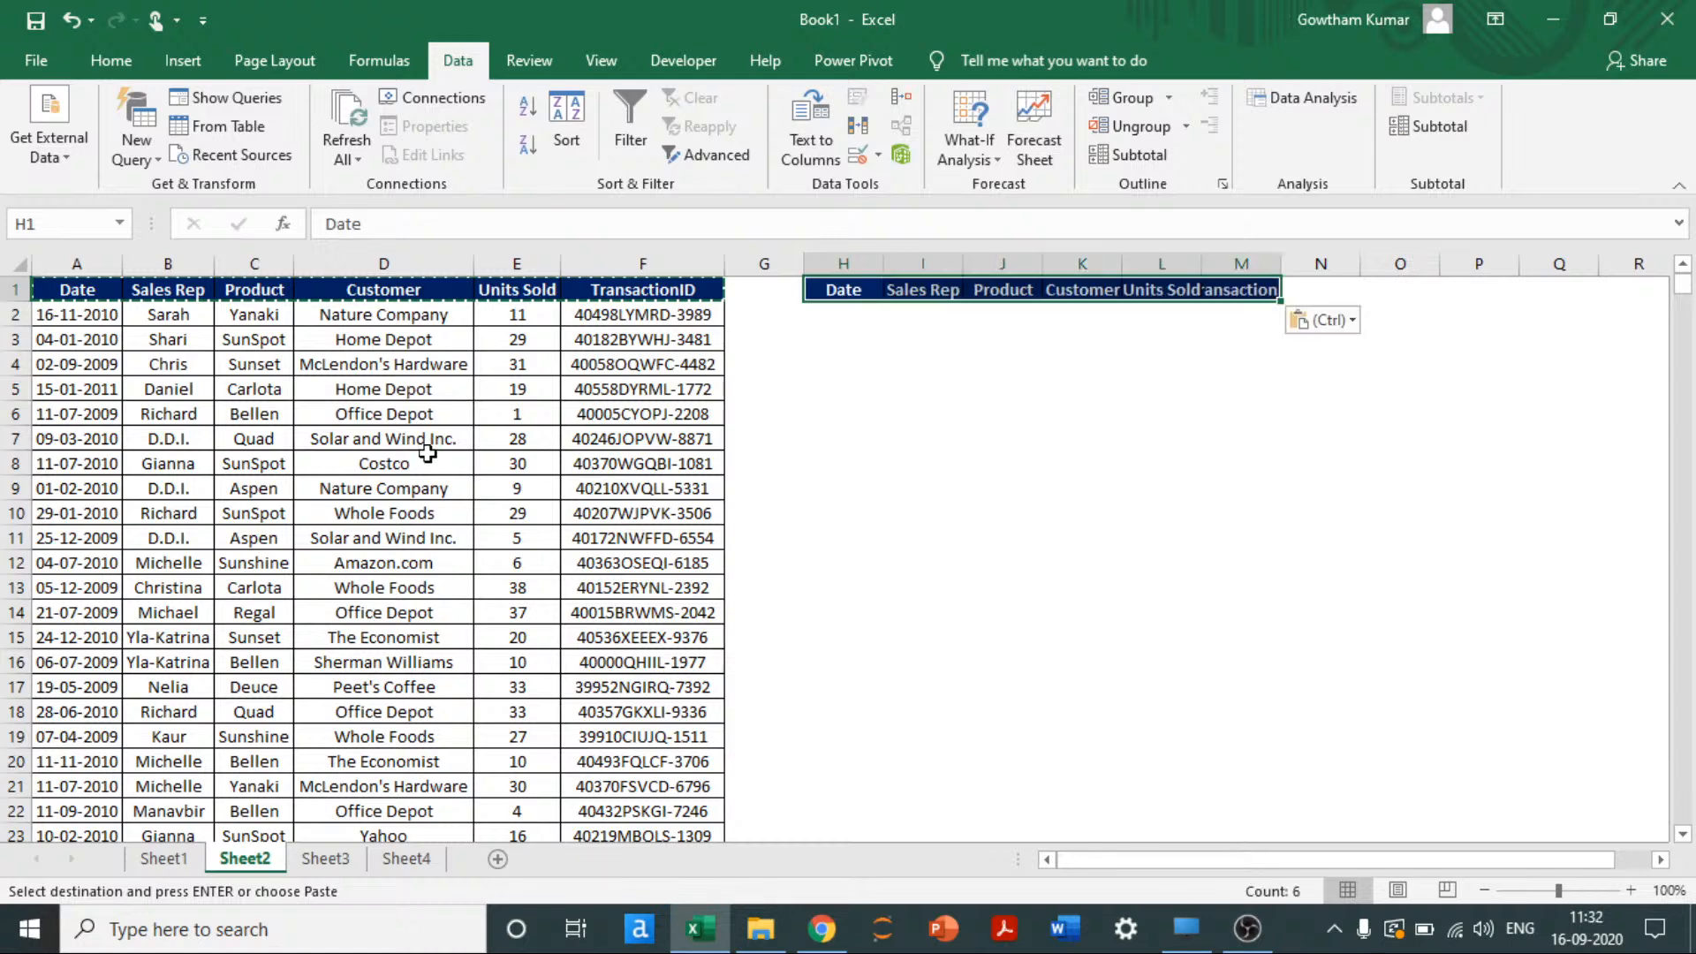
key(Escape)
key(alt+h)
key(o)
key(i)
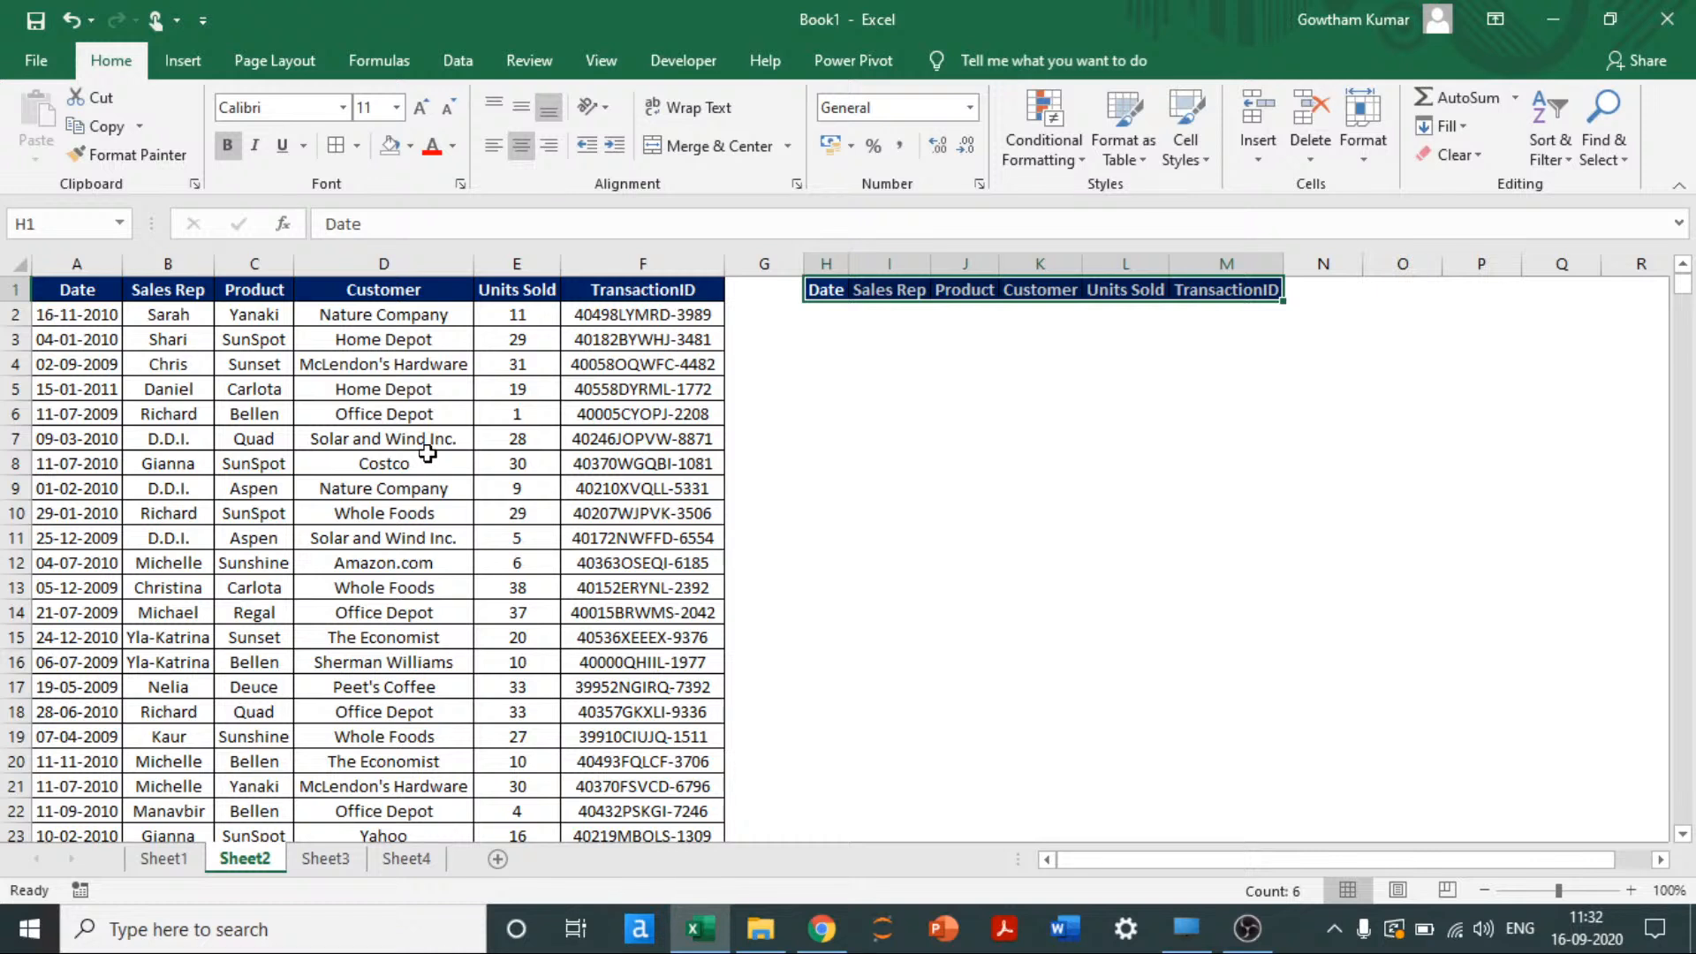
Step: Copy the first six sales rep names from B2:B7 into column O starting at O3
click(1060, 318)
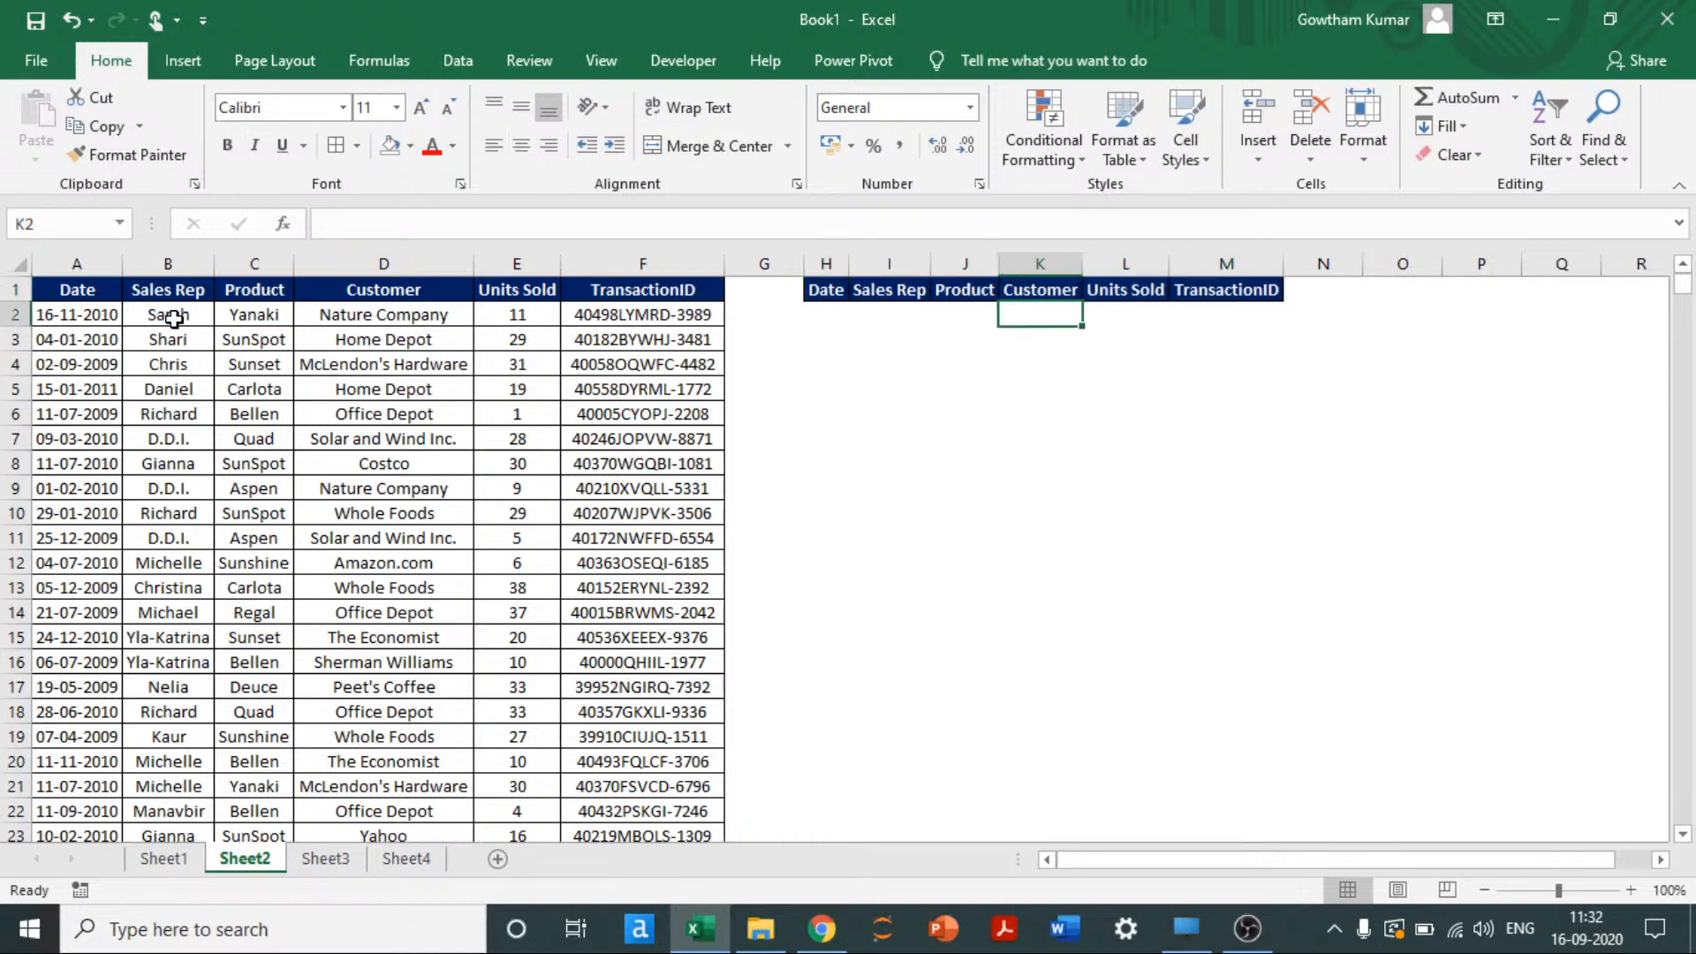
drag(164, 316, 172, 438)
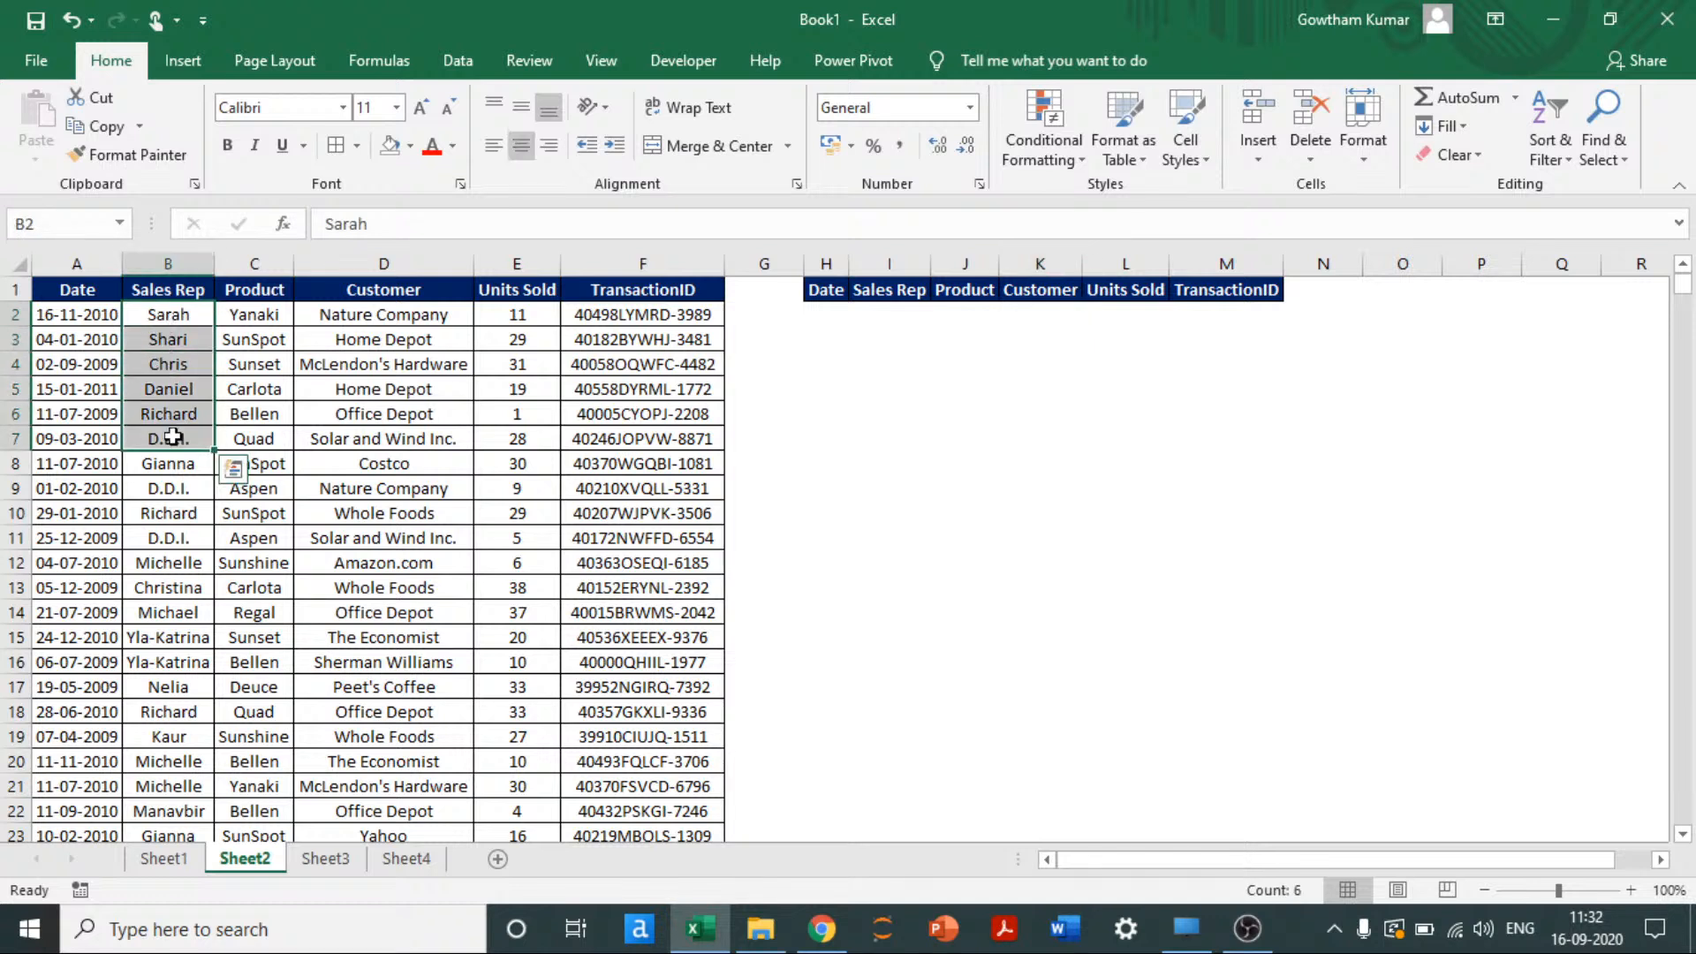
key(ctrl+c)
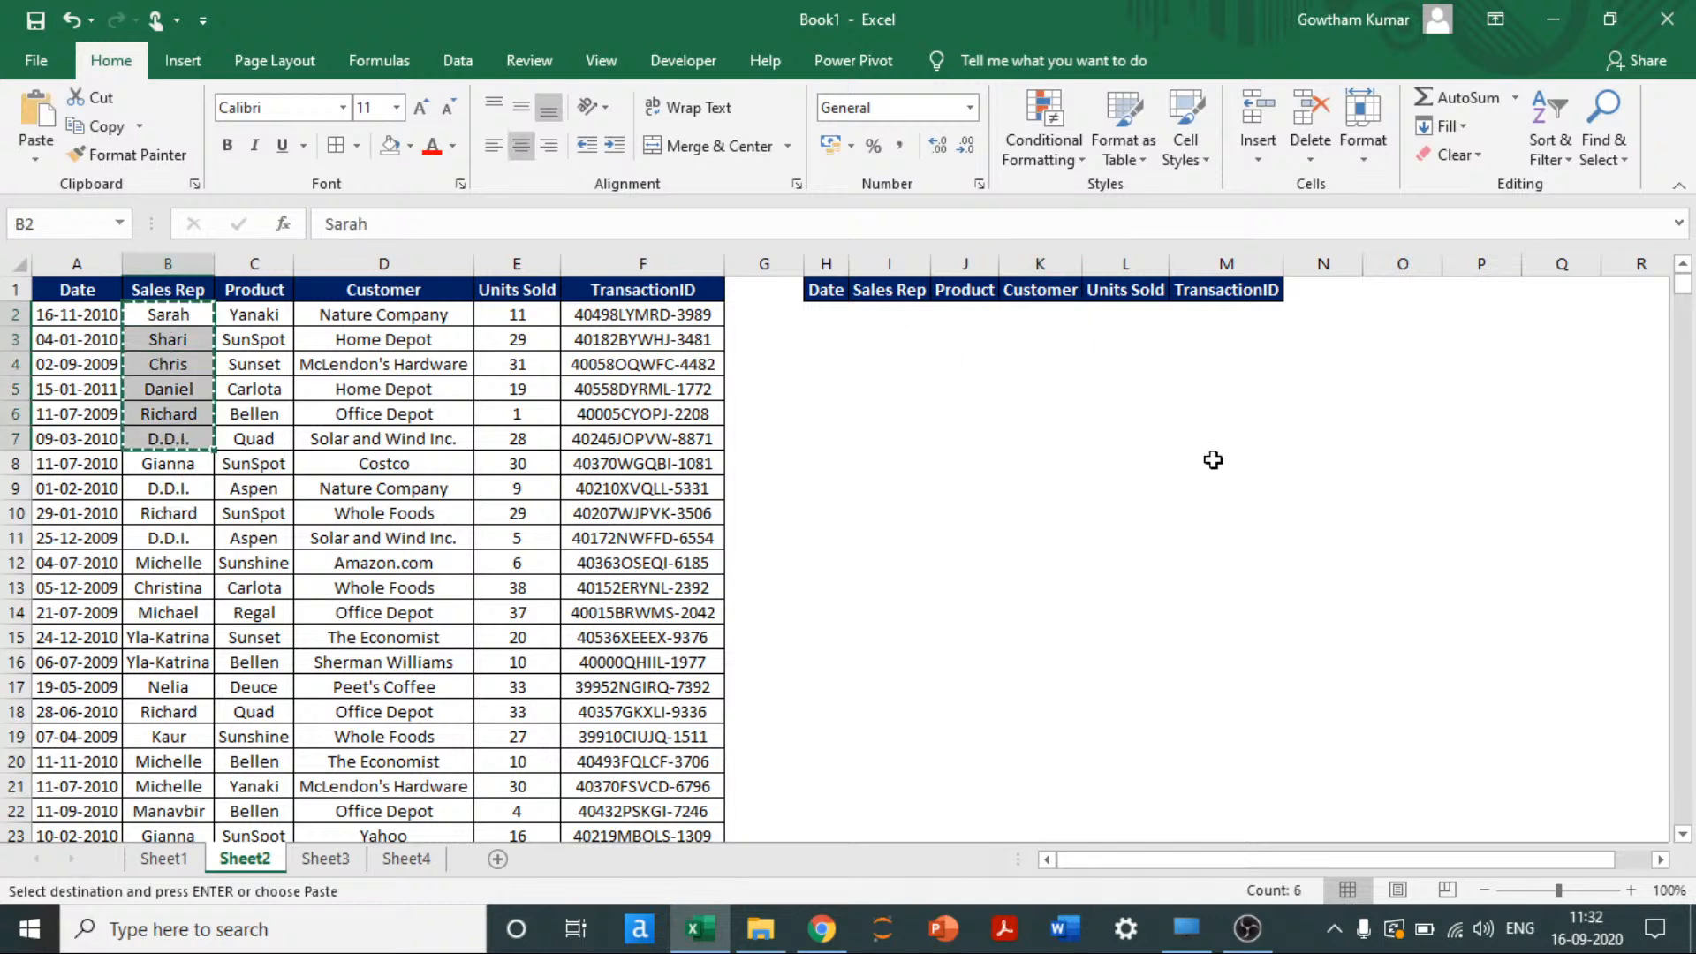
click(1419, 336)
key(ctrl+v)
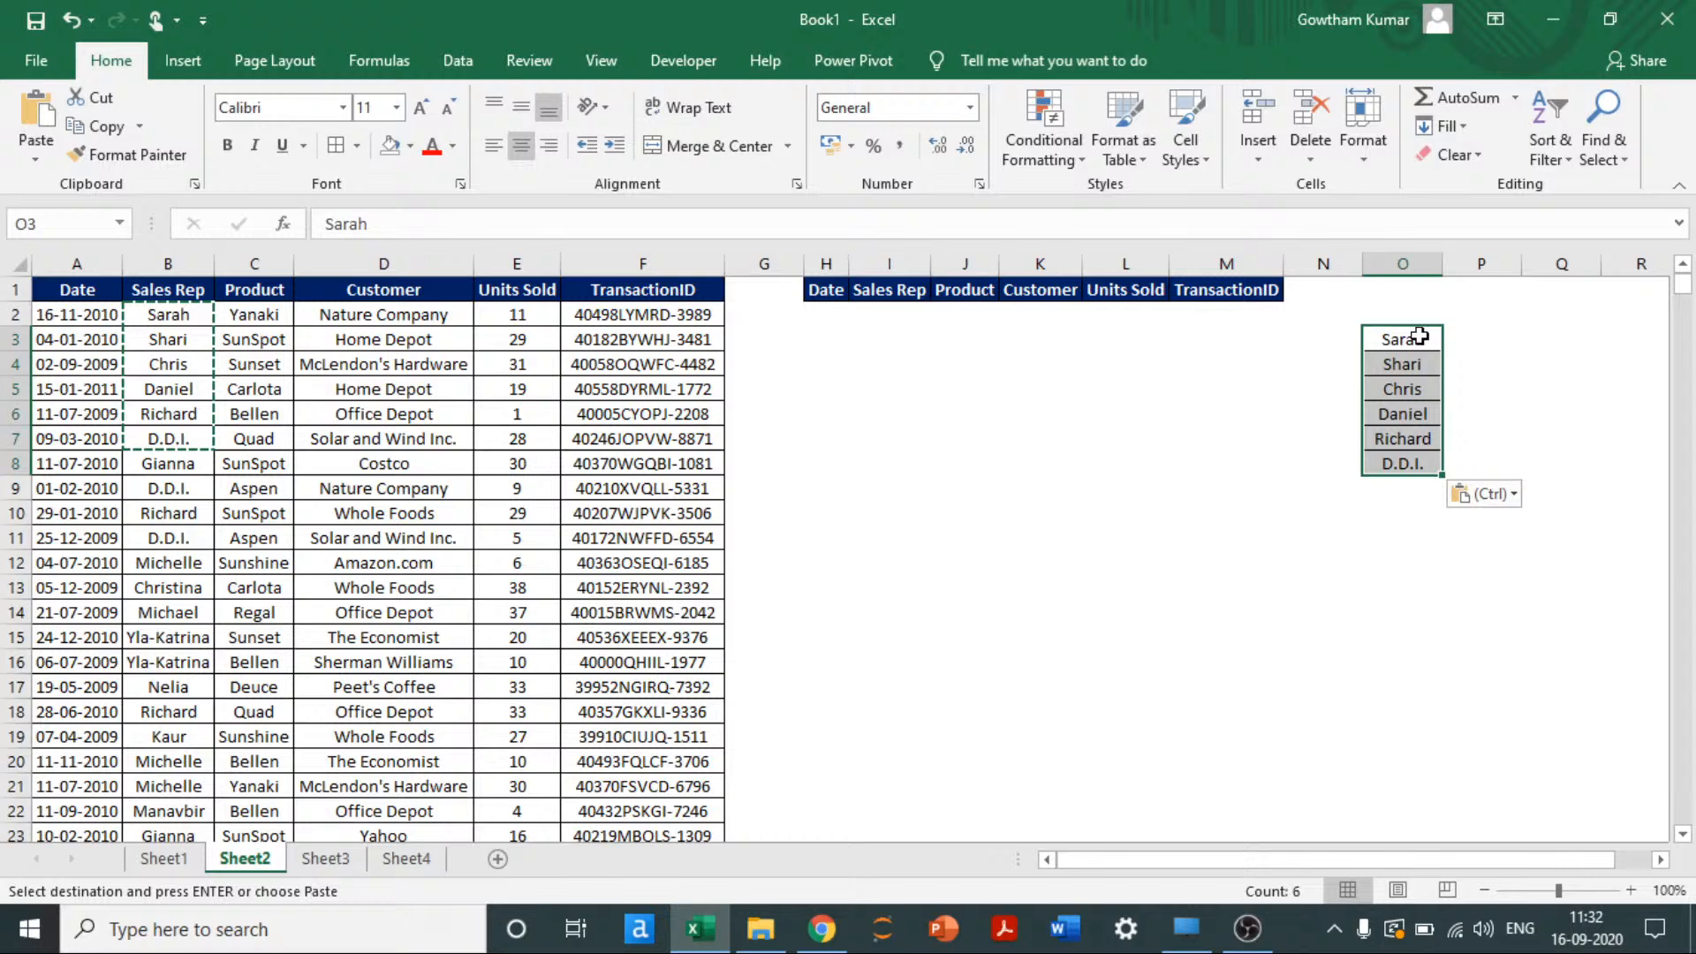
Step: Run Remove Duplicates on the copied sales rep names in O3:O8
key(alt+a+m)
key(Return)
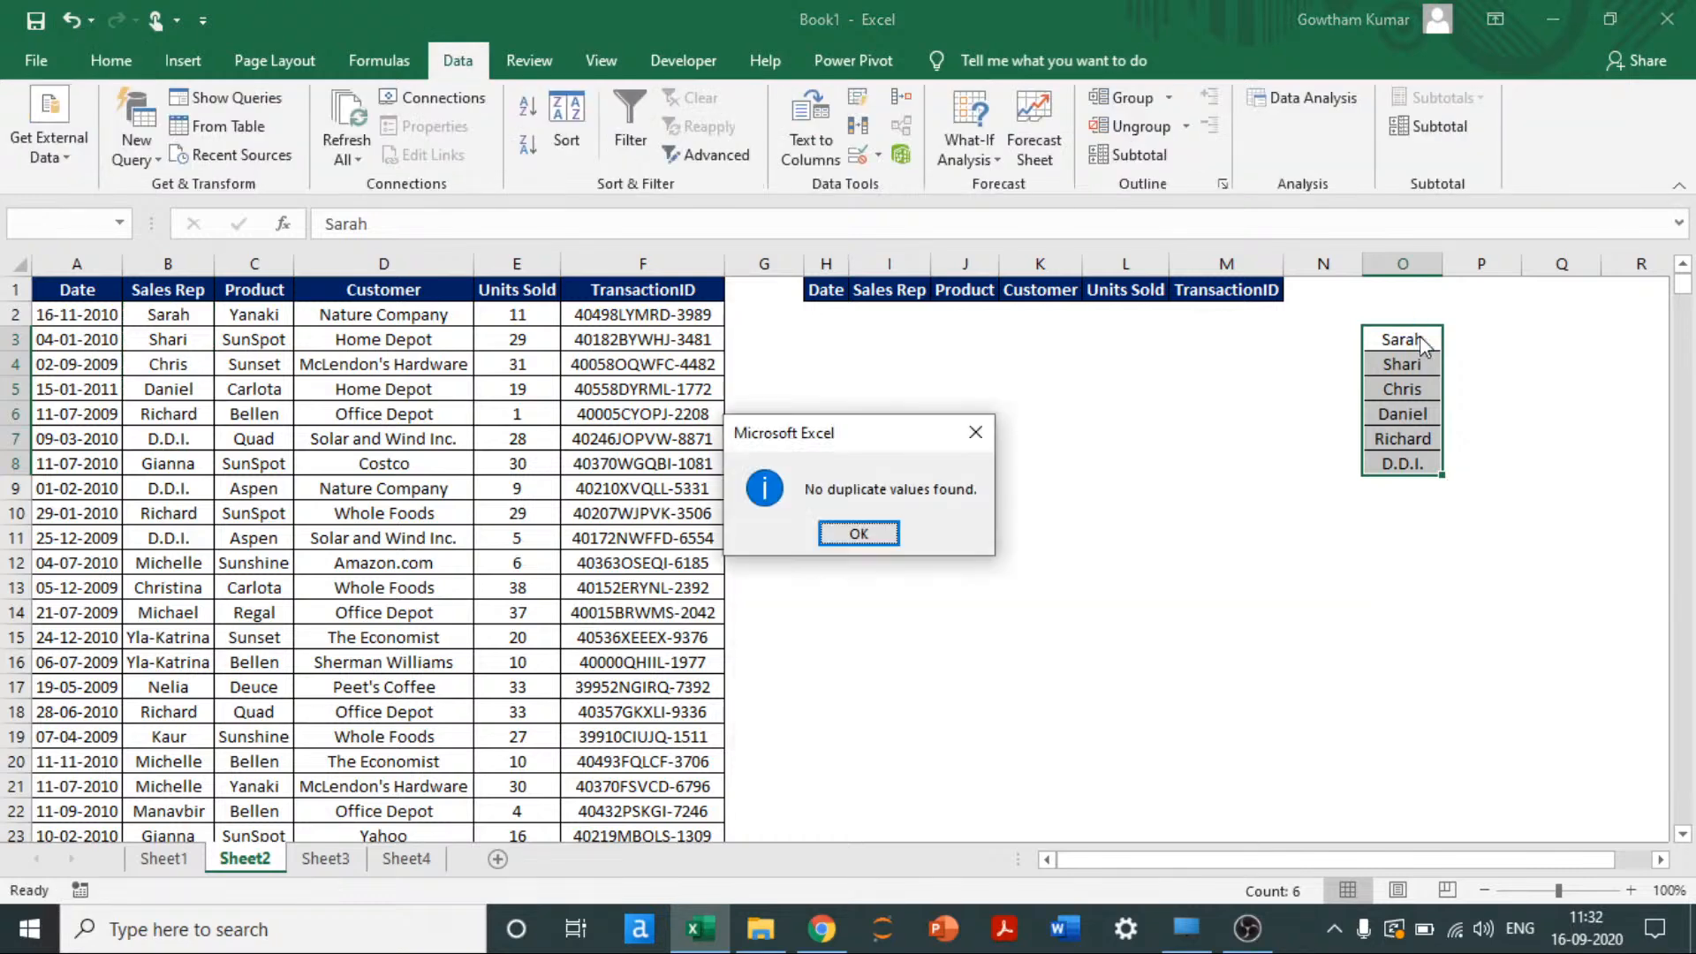
key(Return)
click(1419, 335)
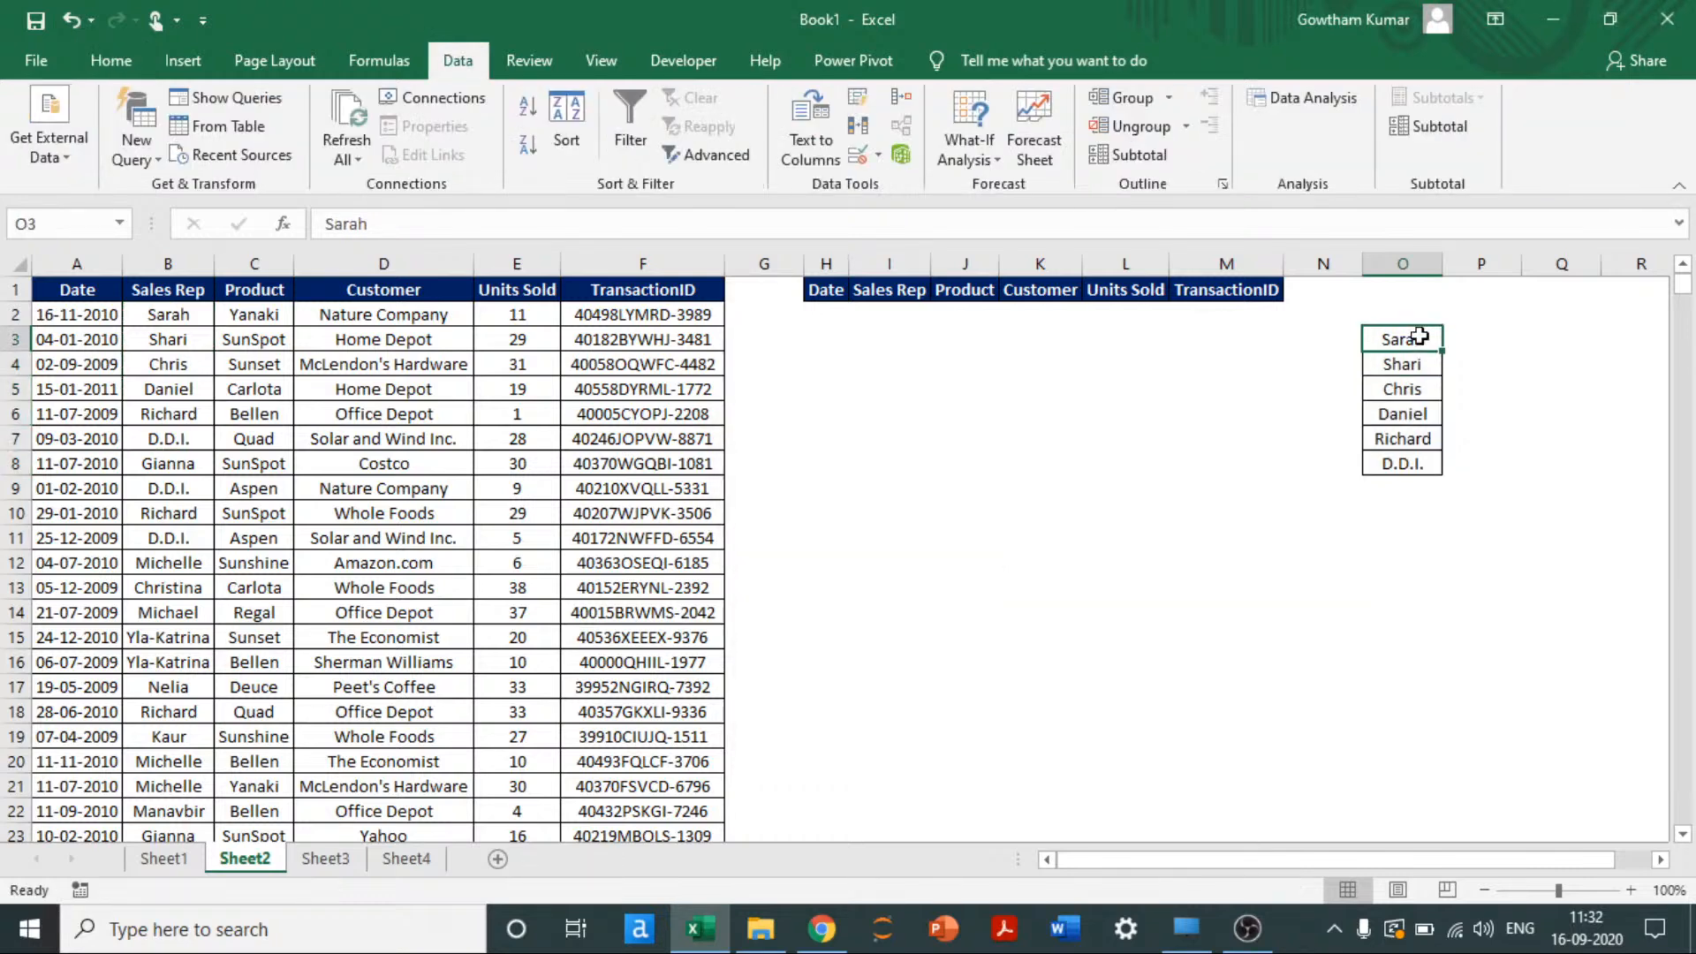
key(ctrl+a)
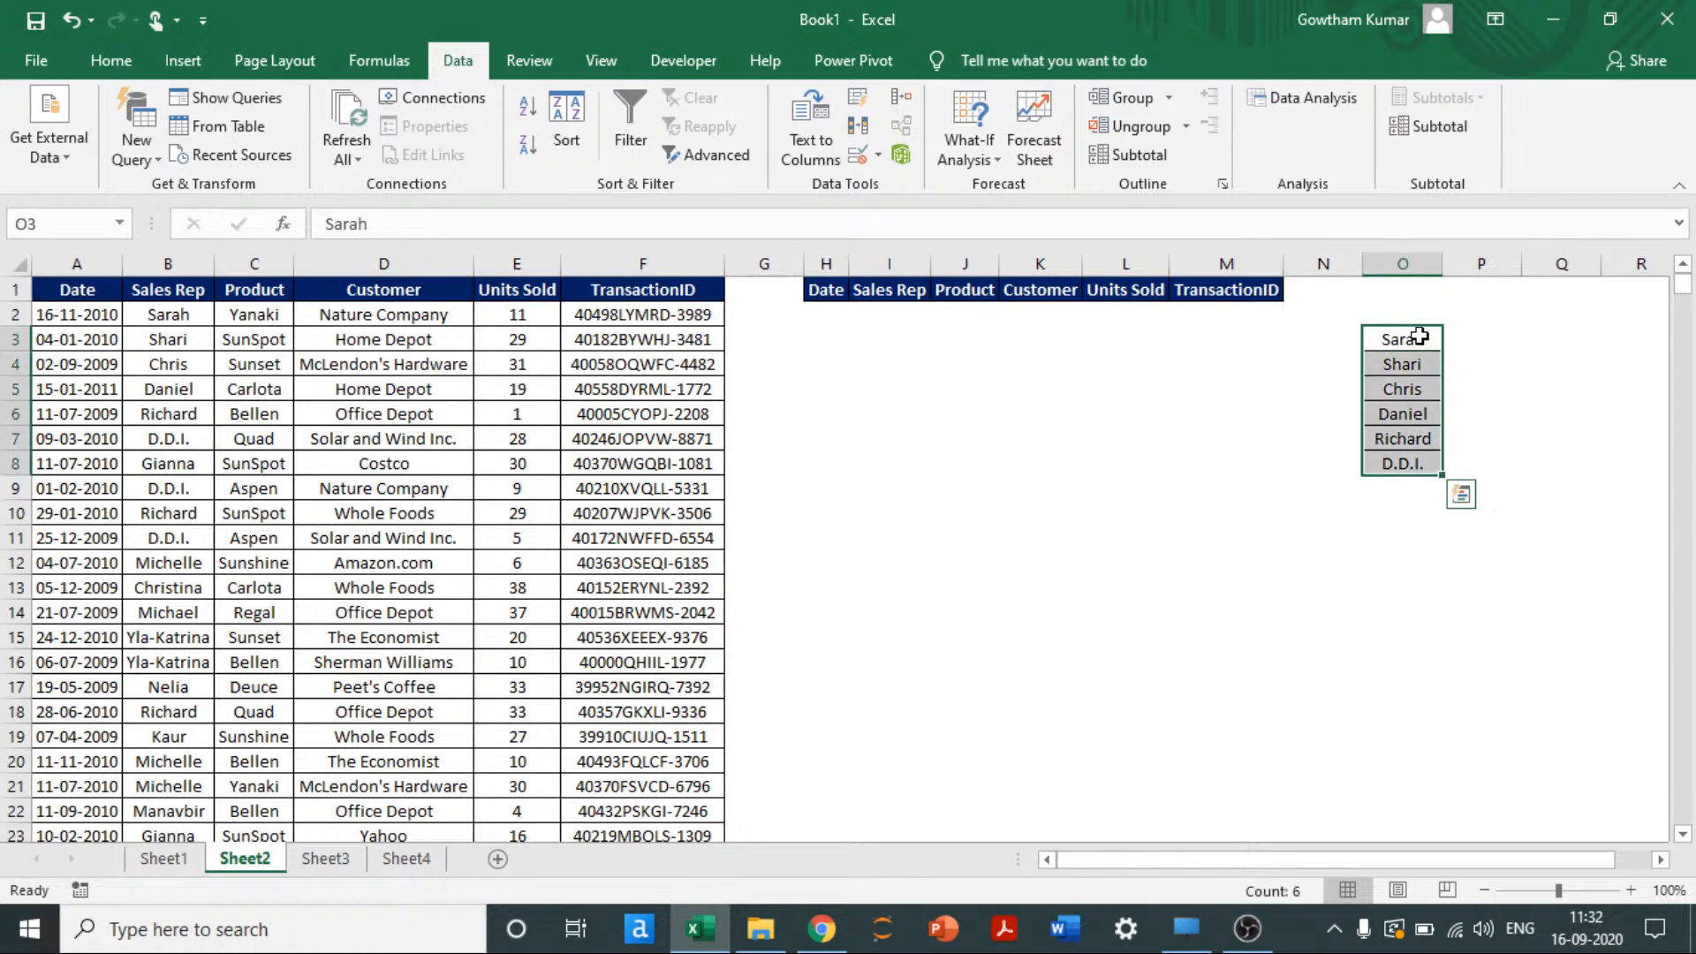
key(ctrl+q)
key(Escape)
Step: Delete the last two names from the copied sales rep list in column O
key(ctrl+Down)
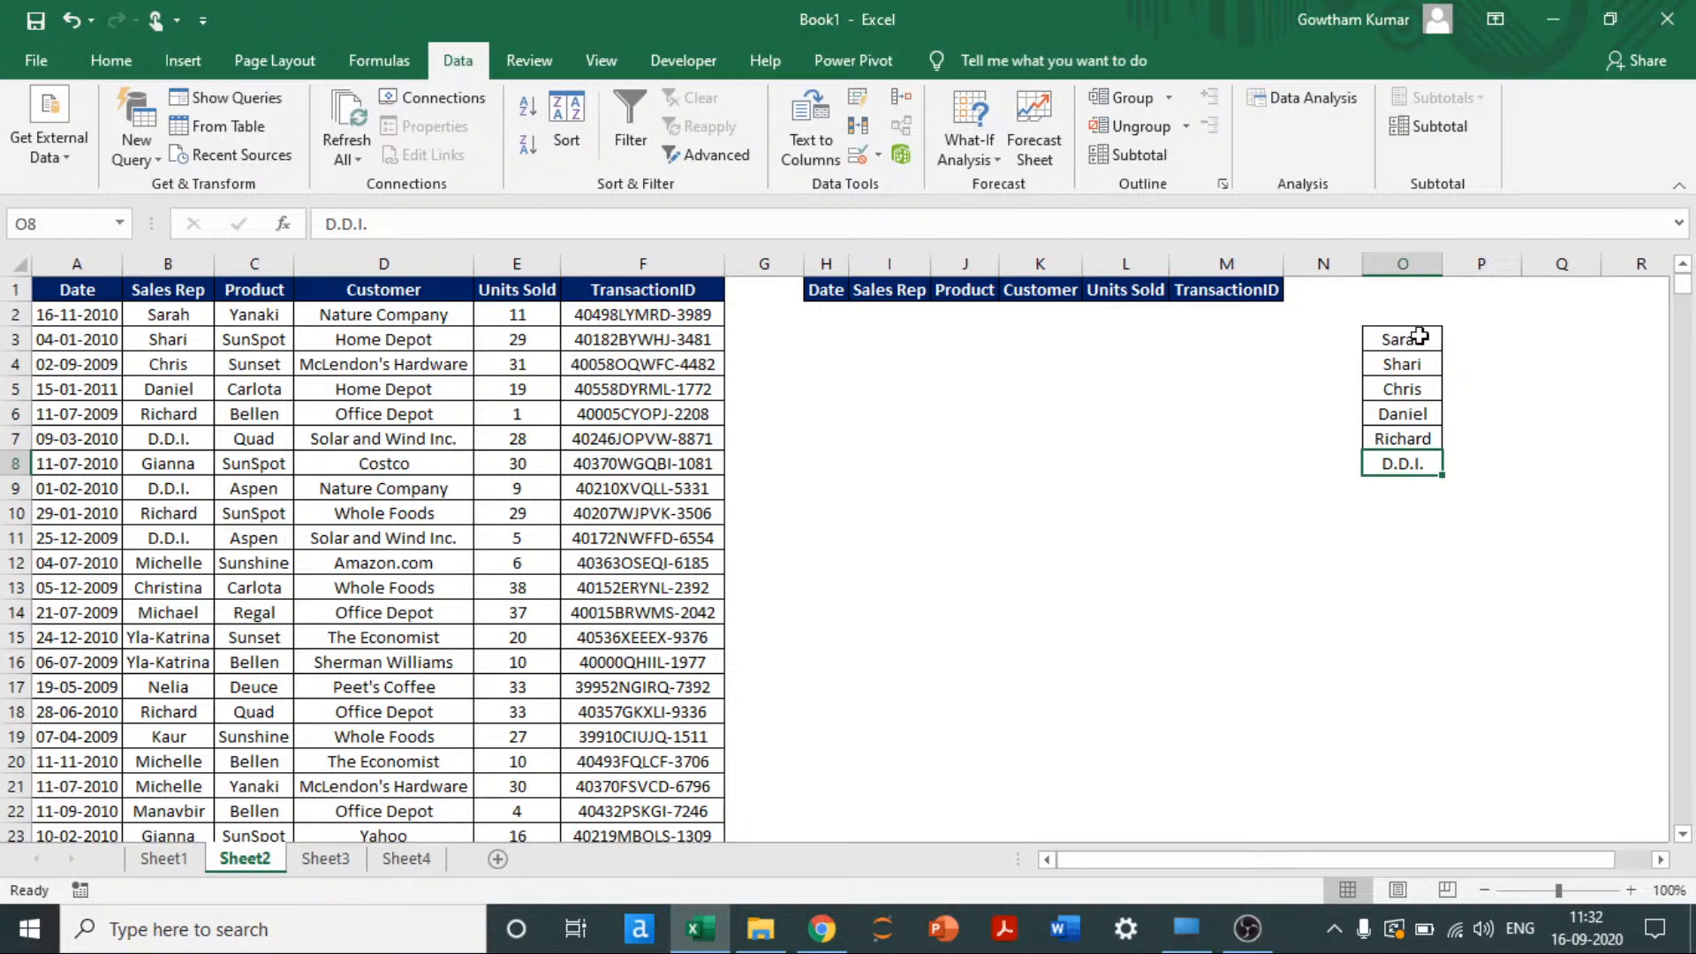
key(shift+Up)
key(ctrl+minus)
key(Return)
key(Up)
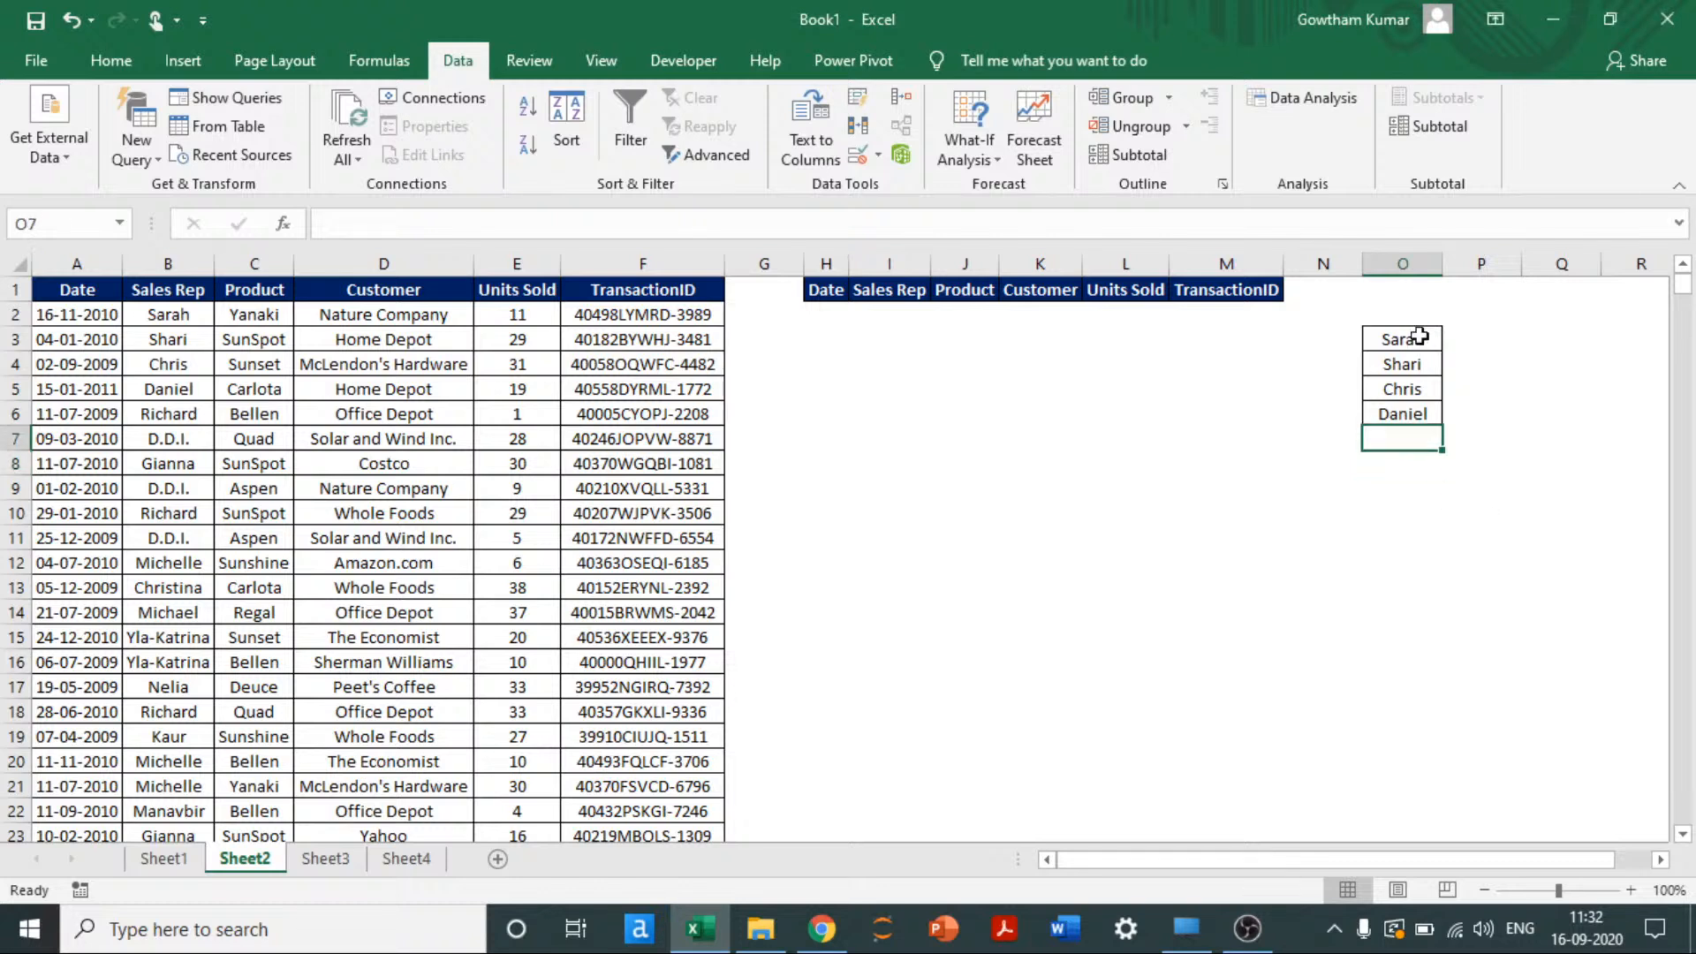
Step: Move the four remaining names from O3:O6 to I2:I5 under the copied Sales Rep header
key(Up)
key(Up)
key(Up)
key(Up)
key(ctrl+shift+Down)
key(ctrl+c)
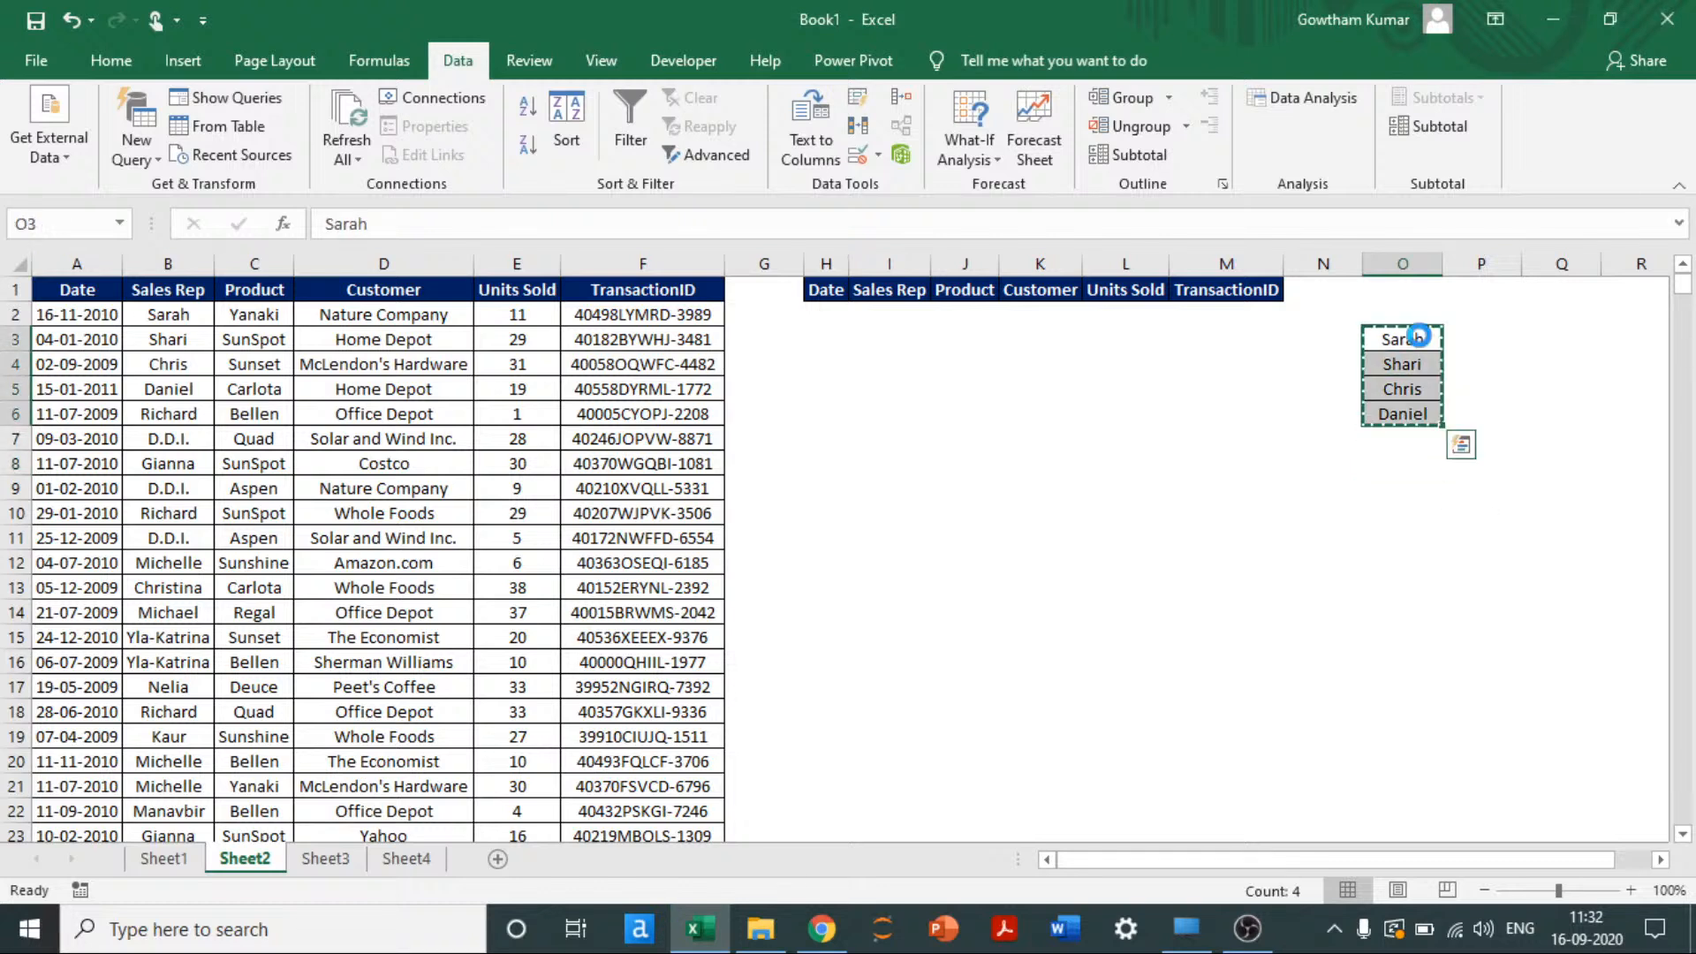
key(Up)
key(Left)
key(Left)
key(Left)
key(Left)
key(Left)
key(Left)
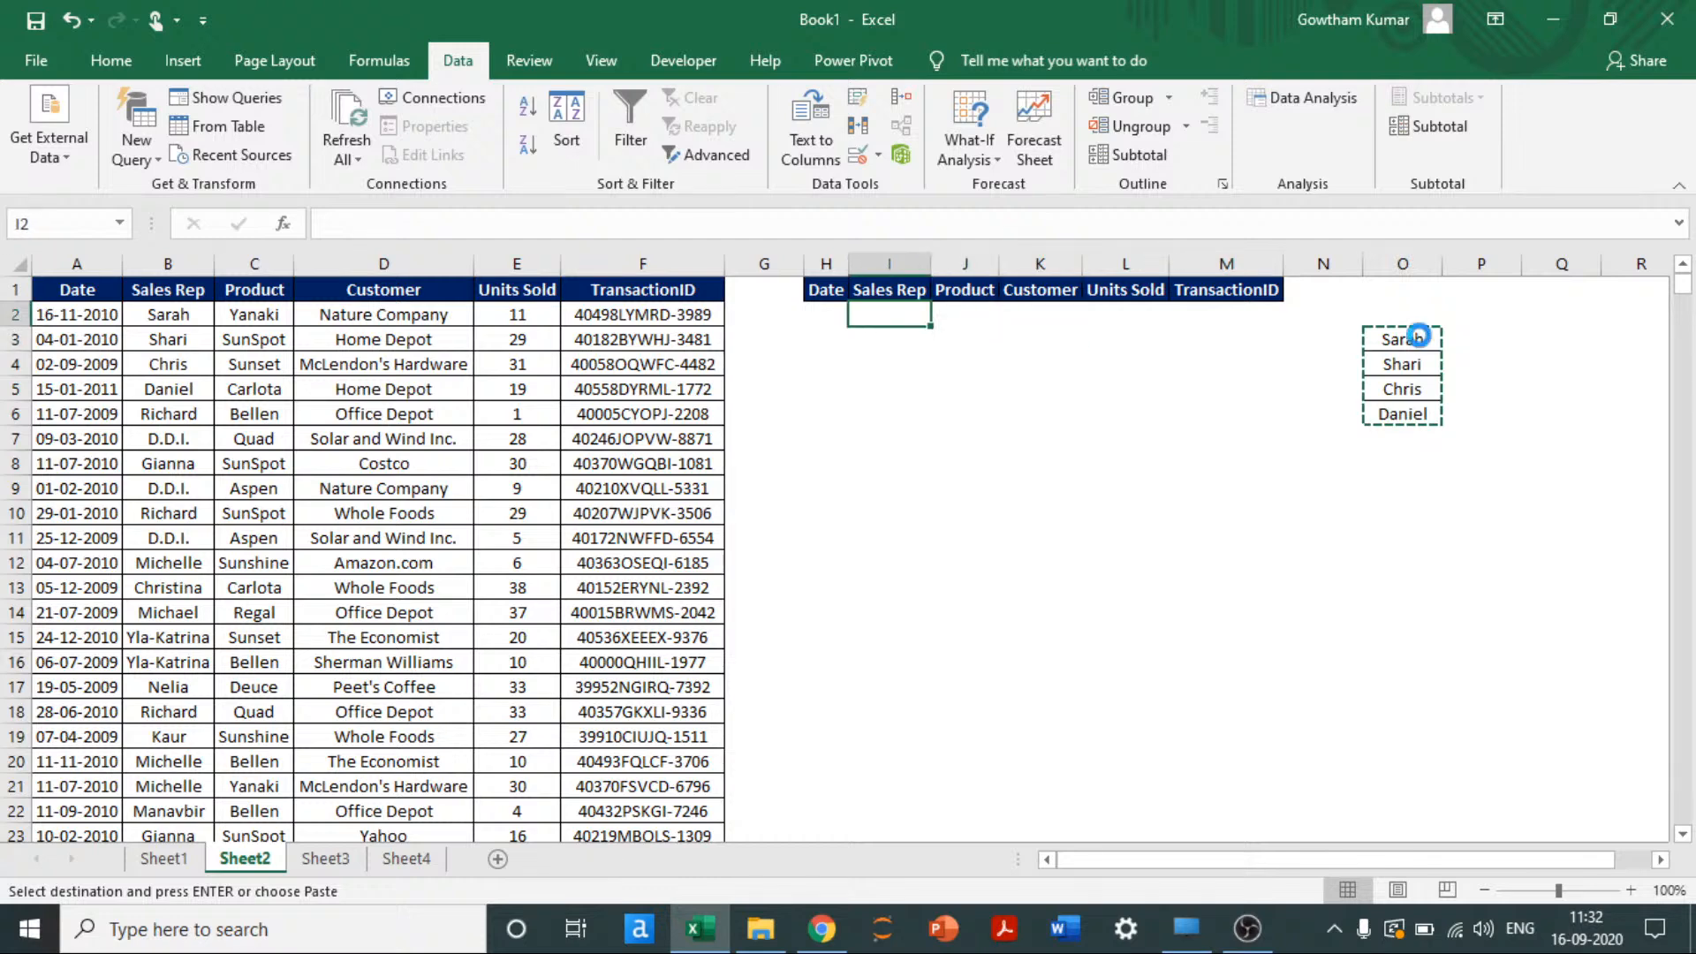
key(Return)
Step: Apply all borders to the criteria cells H2:M5, and go back to the sales table
key(Left)
key(shift+Down)
key(shift+Down)
key(shift+Down)
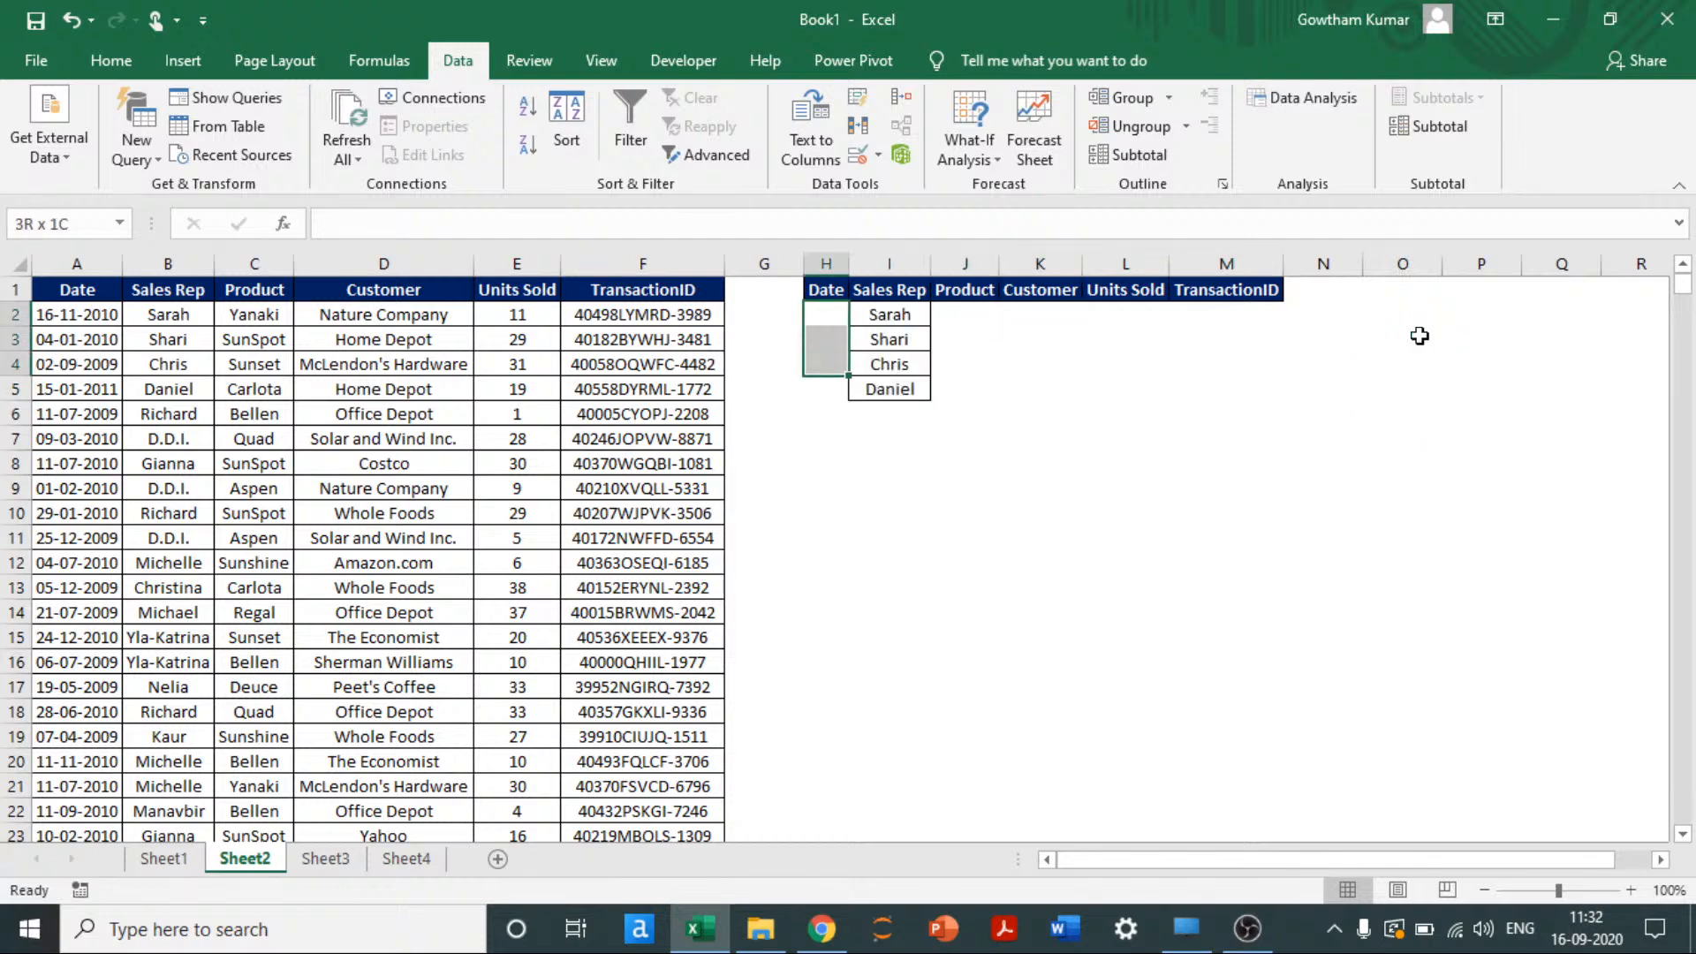
key(shift+Right)
key(shift+Right)
key(shift+Right)
key(shift+Right)
key(shift+Right)
key(alt)
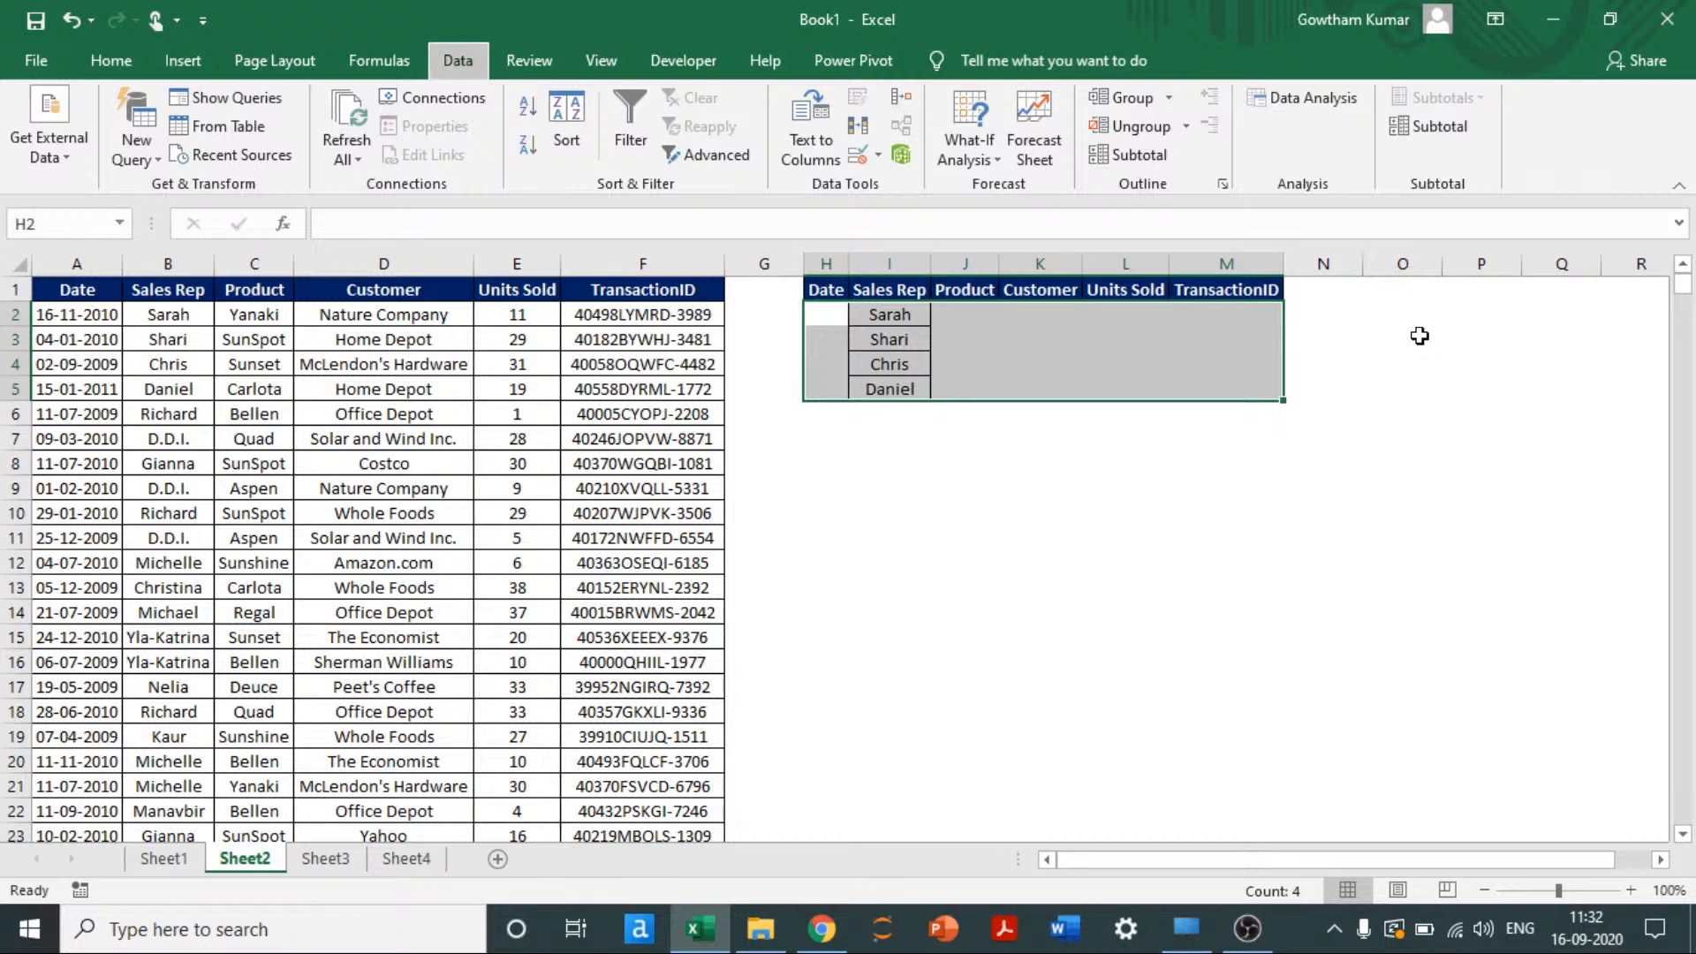
key(h)
key(b)
key(a)
key(Left)
key(Left)
key(Left)
key(Left)
key(Left)
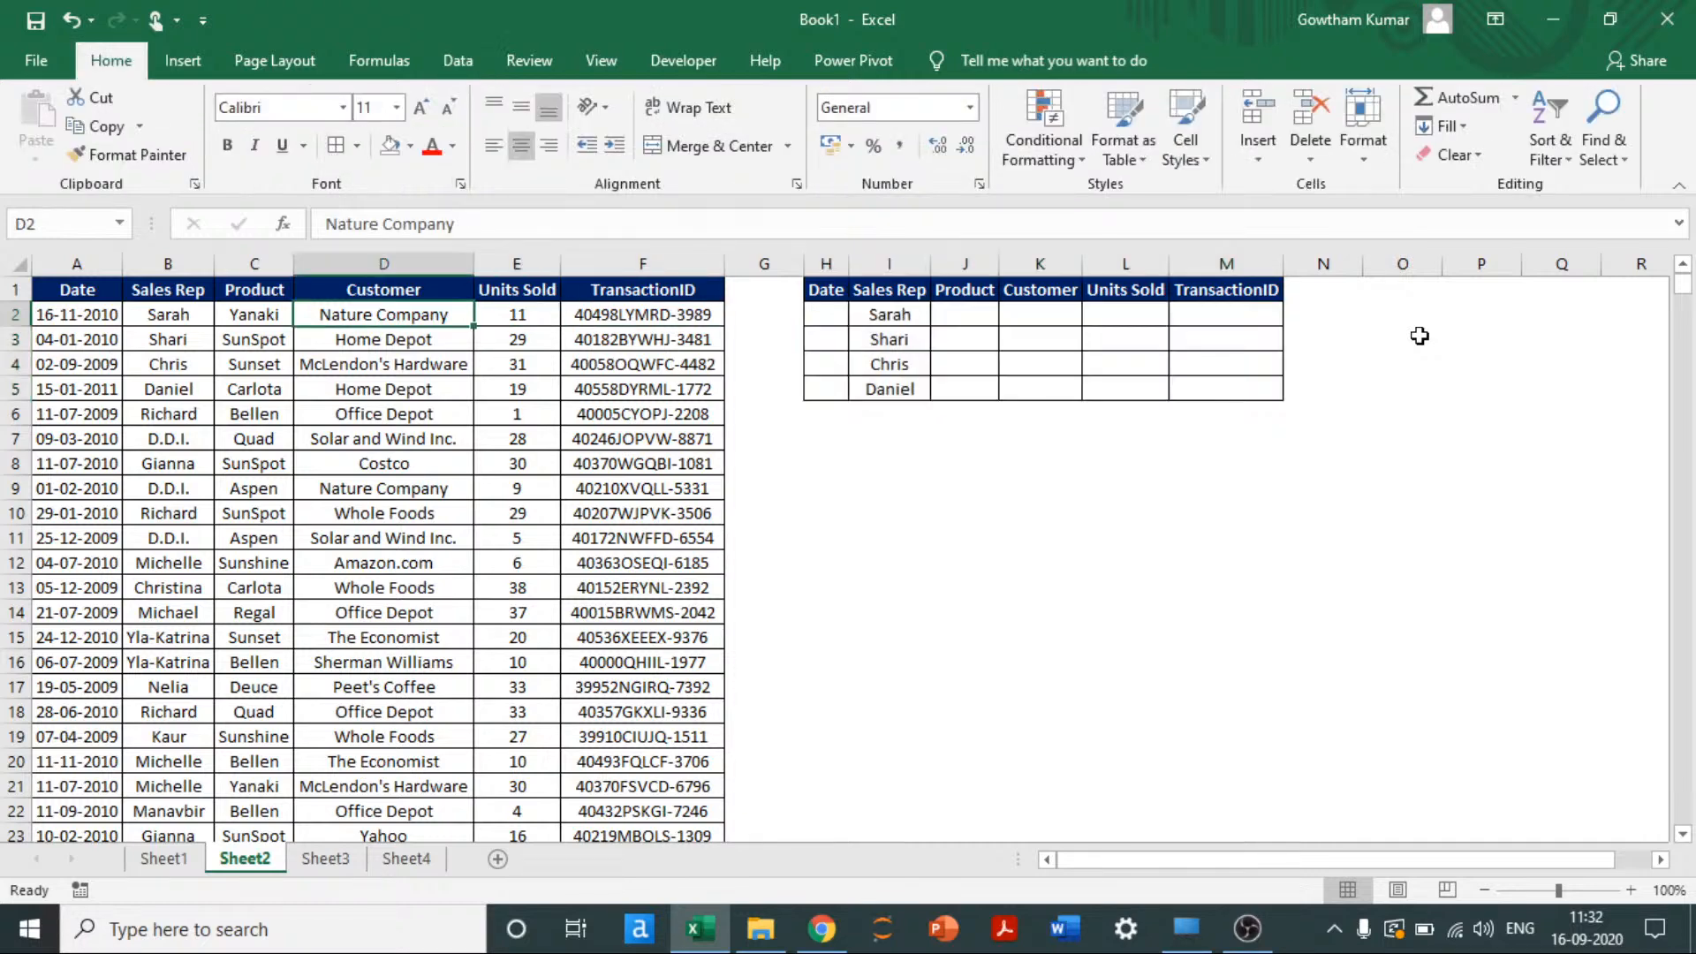
Step: Copy the first two products from C2:C3 into the Product criteria cells J2:J3
key(shift+Down)
key(ctrl+c)
key(Right)
key(Right)
key(Right)
key(Right)
key(Right)
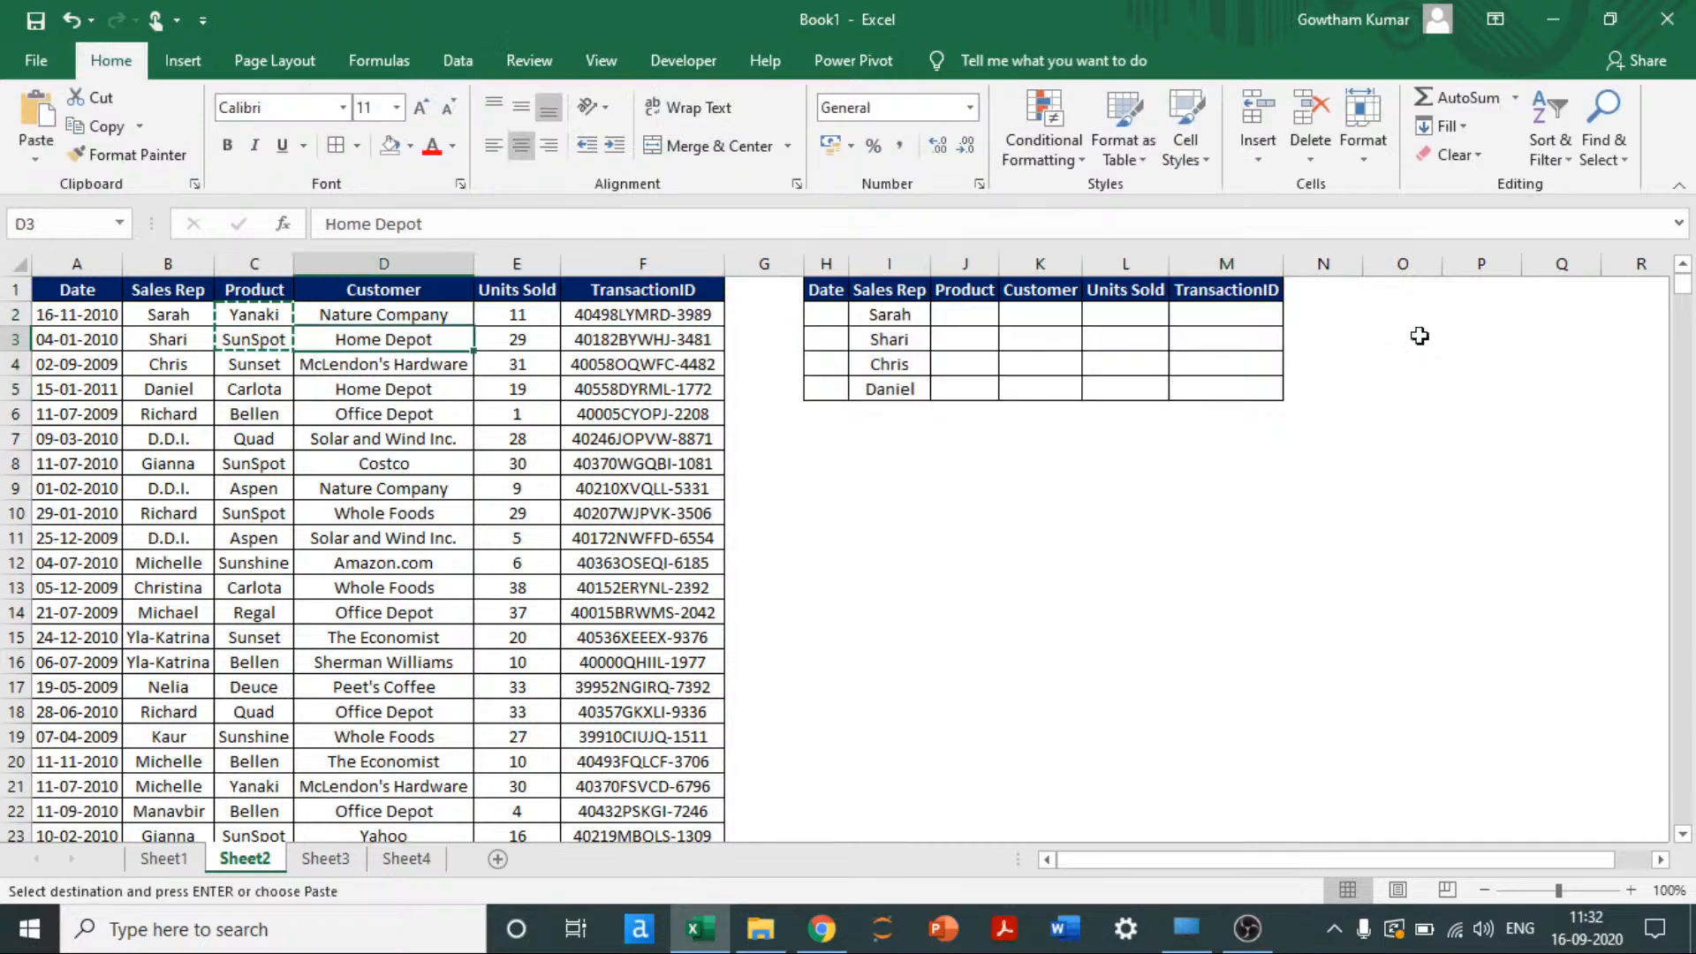
key(Right)
key(Right)
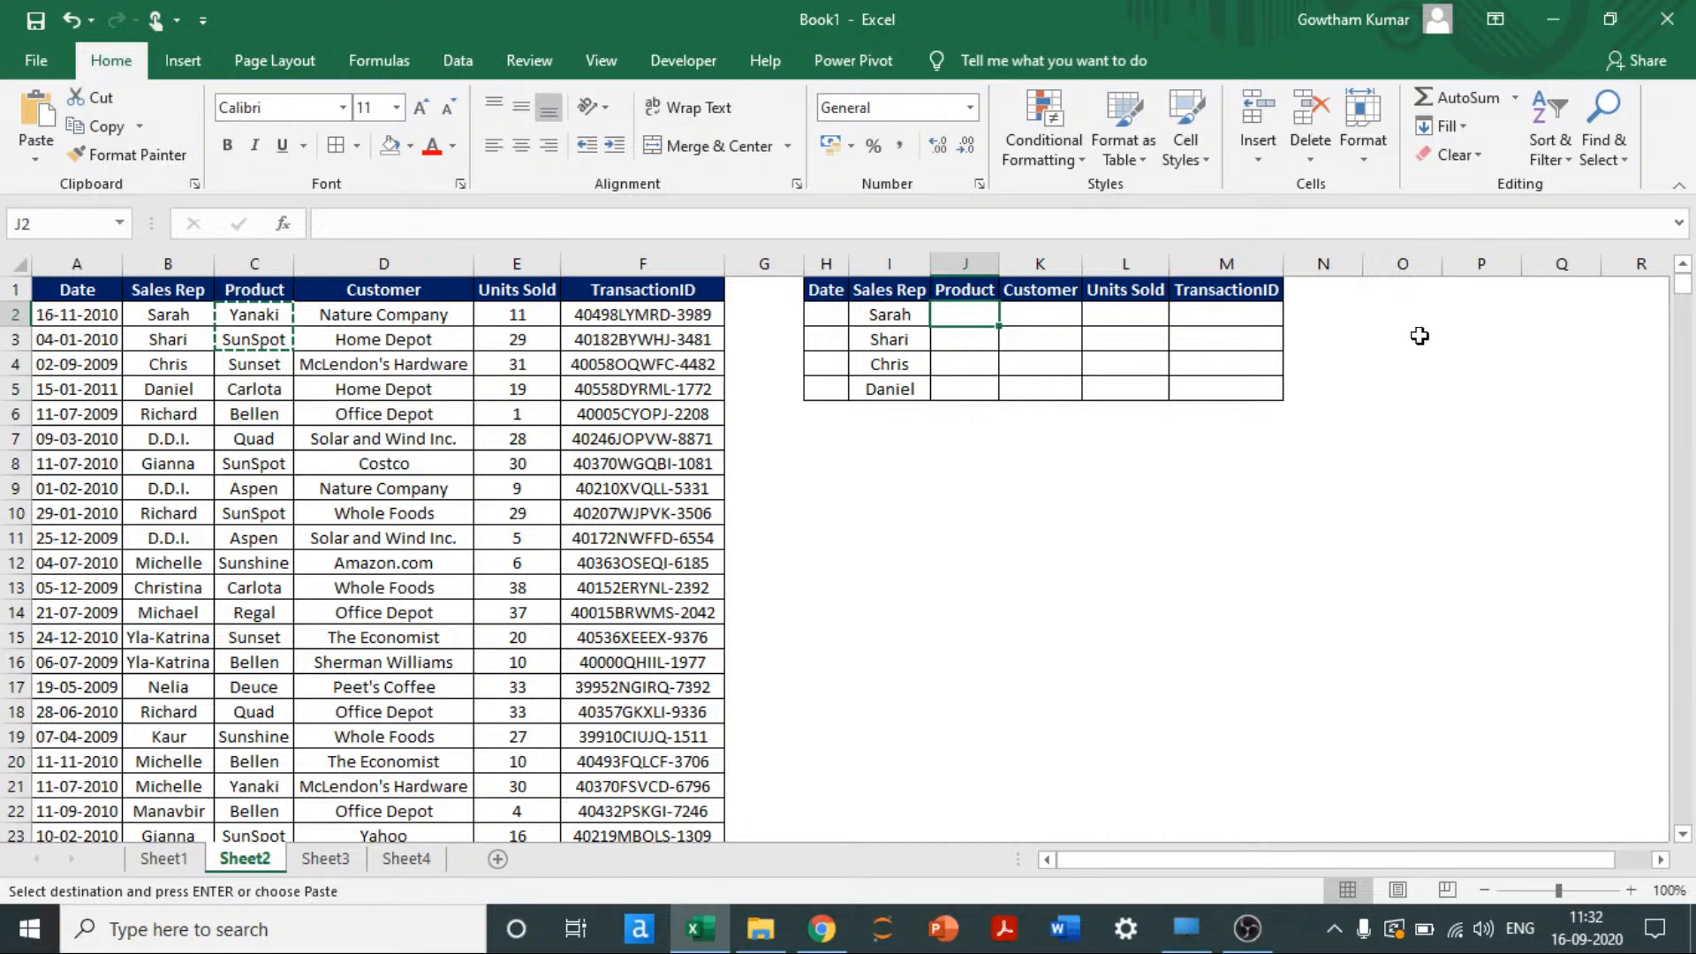
key(ctrl+v)
key(Escape)
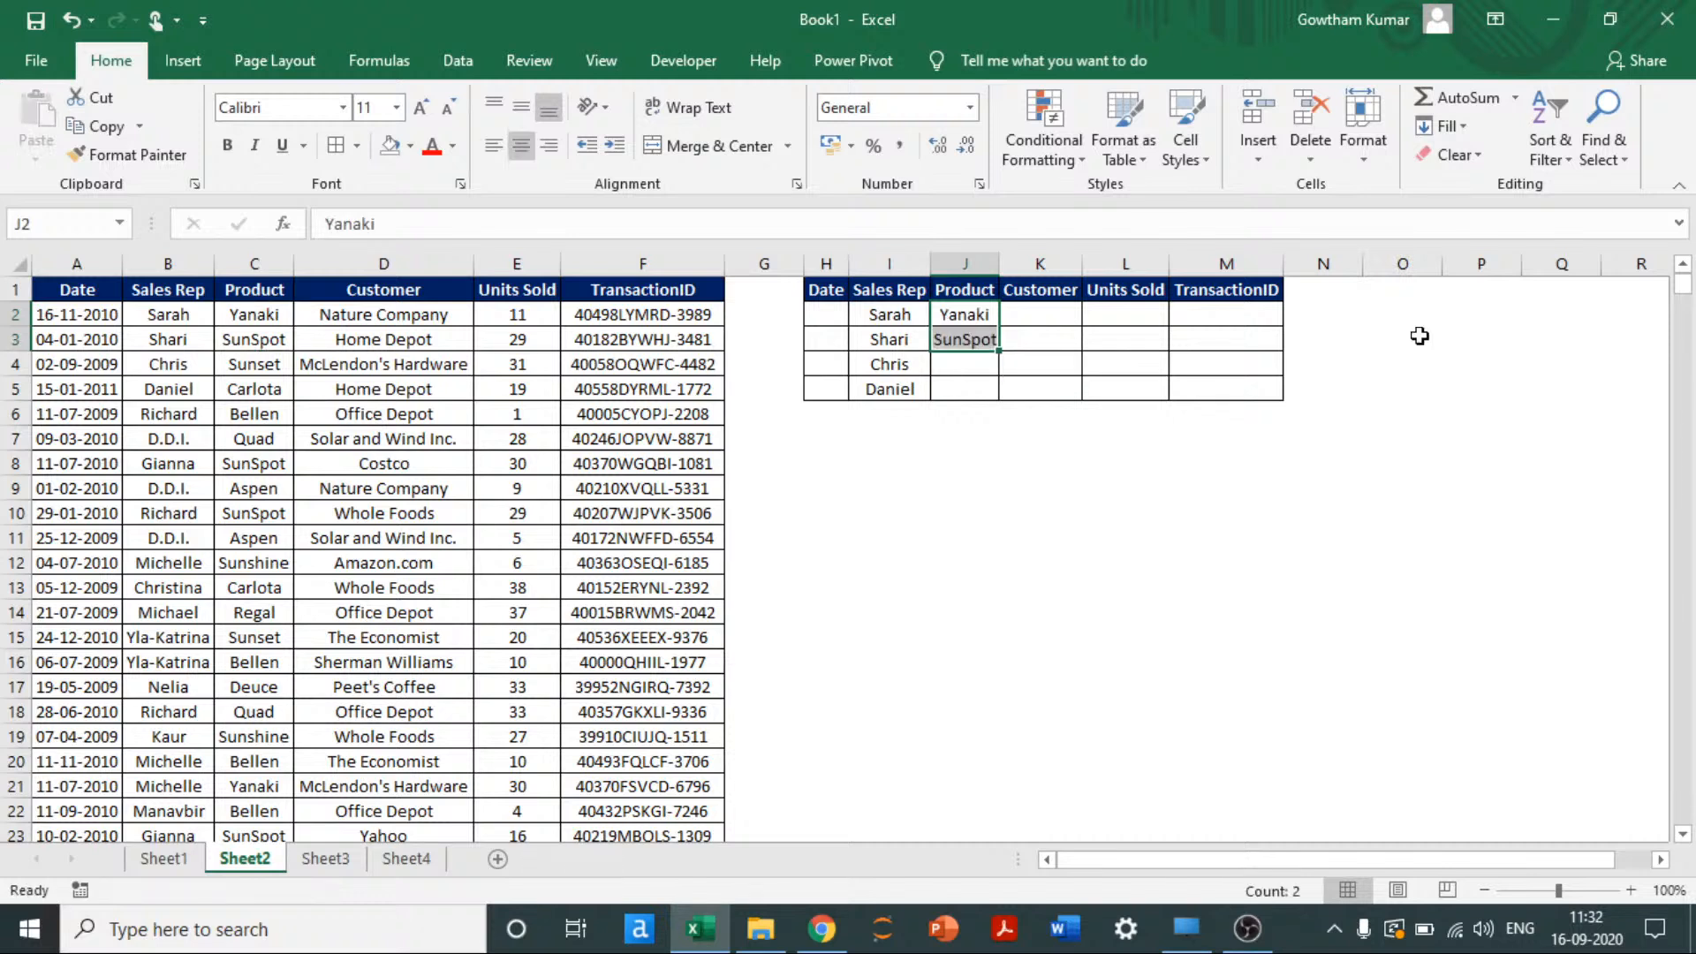
Step: Clear the copied products from the criteria cells J2:J3
key(Left)
key(Right)
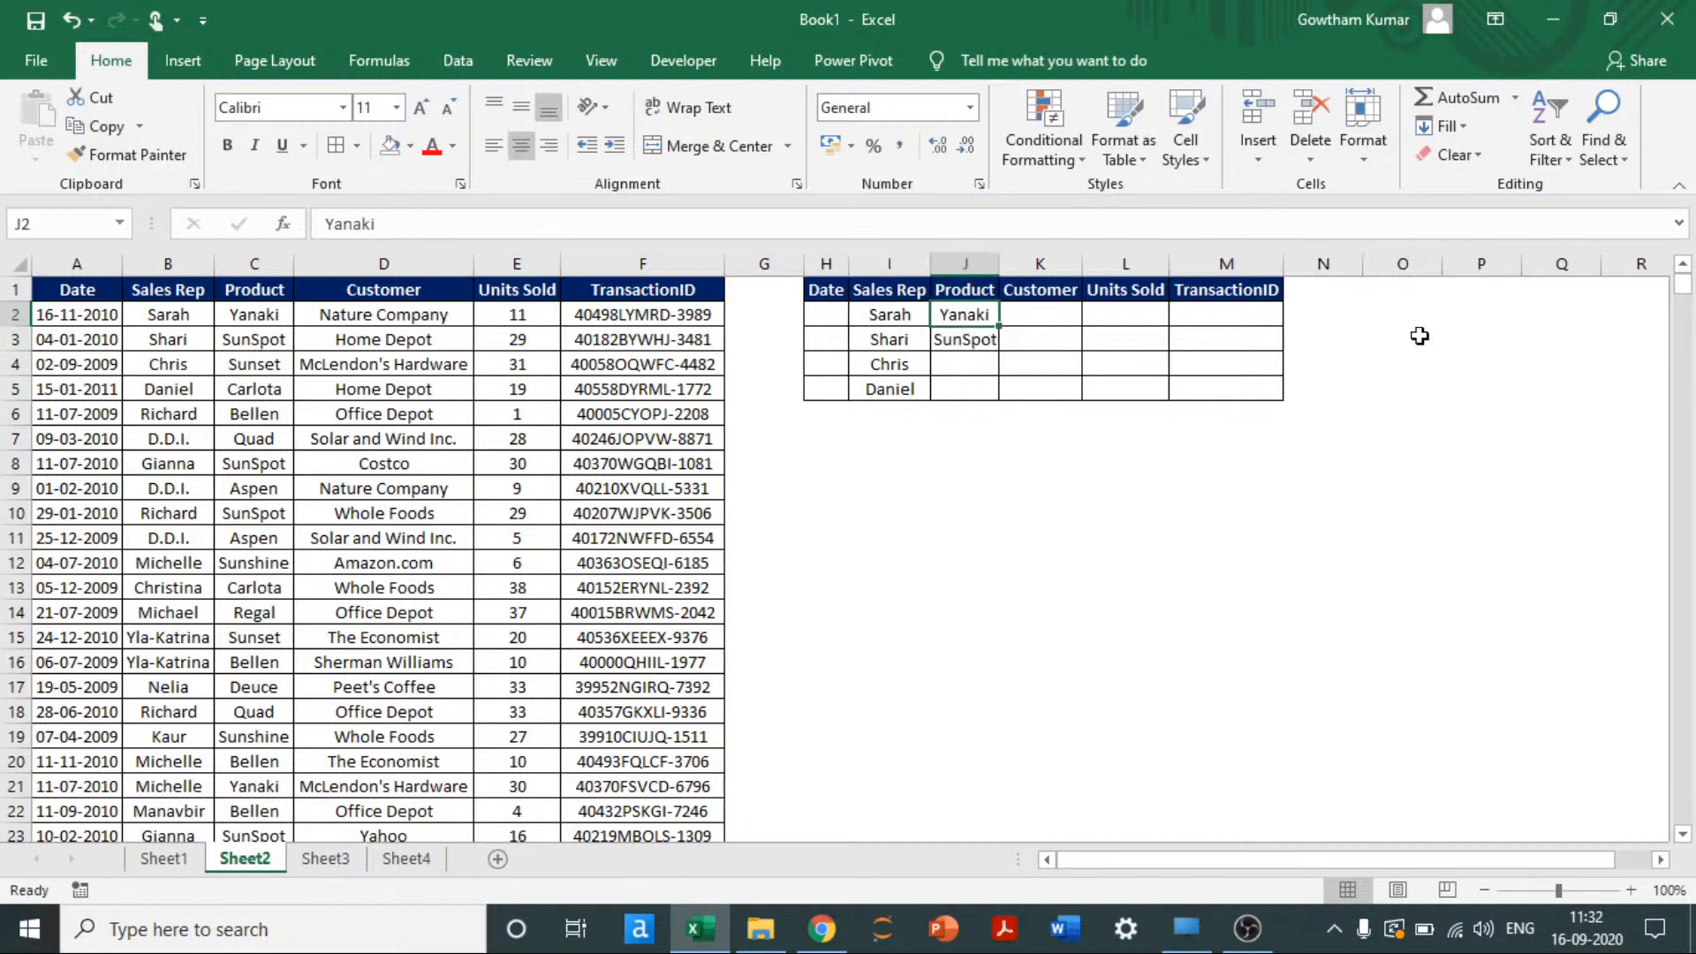
key(shift+Down)
key(Delete)
key(Left)
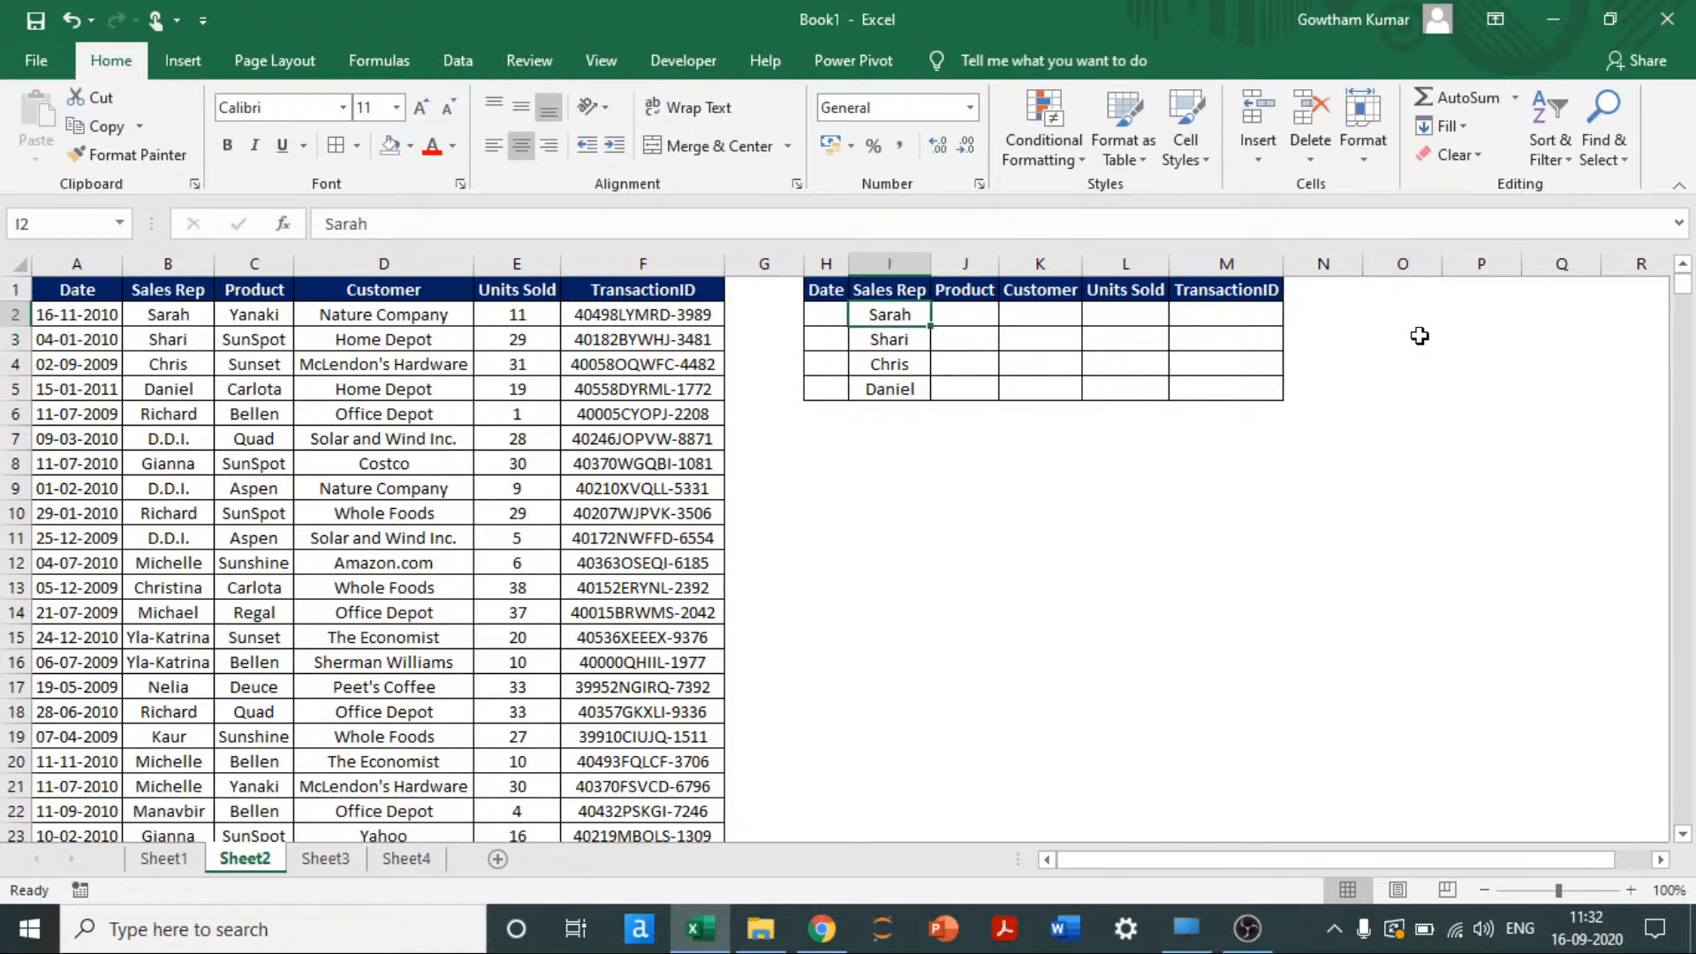
Step: Open Advanced Filter for the whole sales table A1:F1481 and choose to copy the results to another location
key(Left)
key(Up)
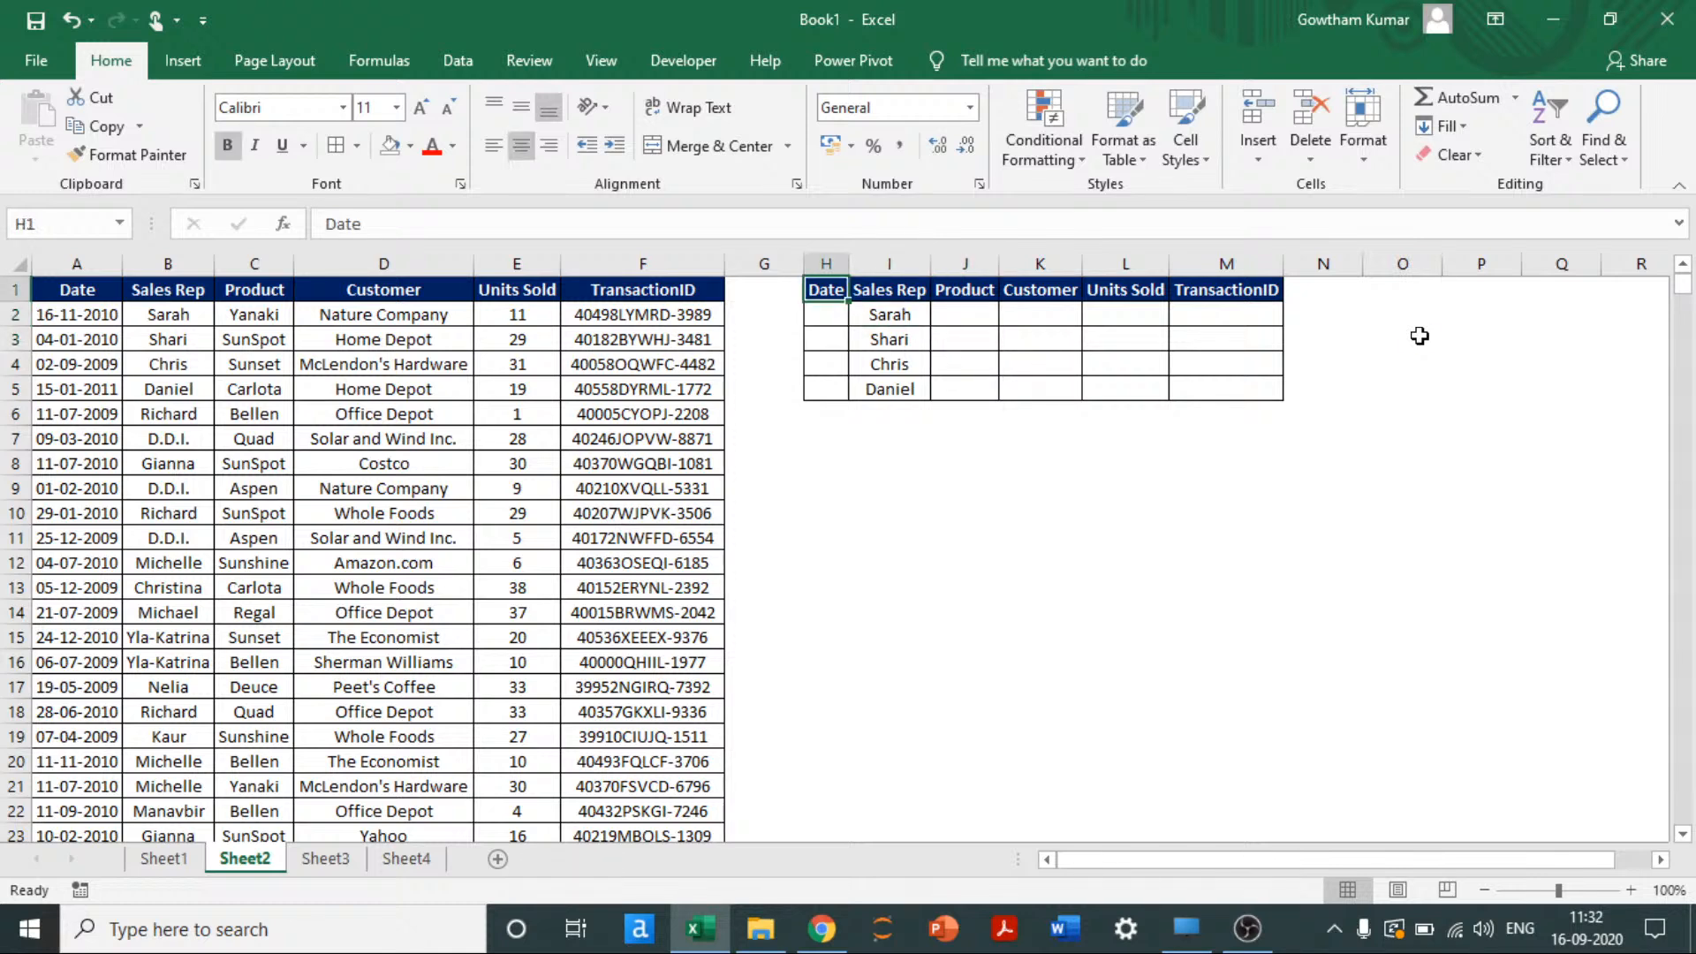
key(ctrl+Left)
key(ctrl+Left)
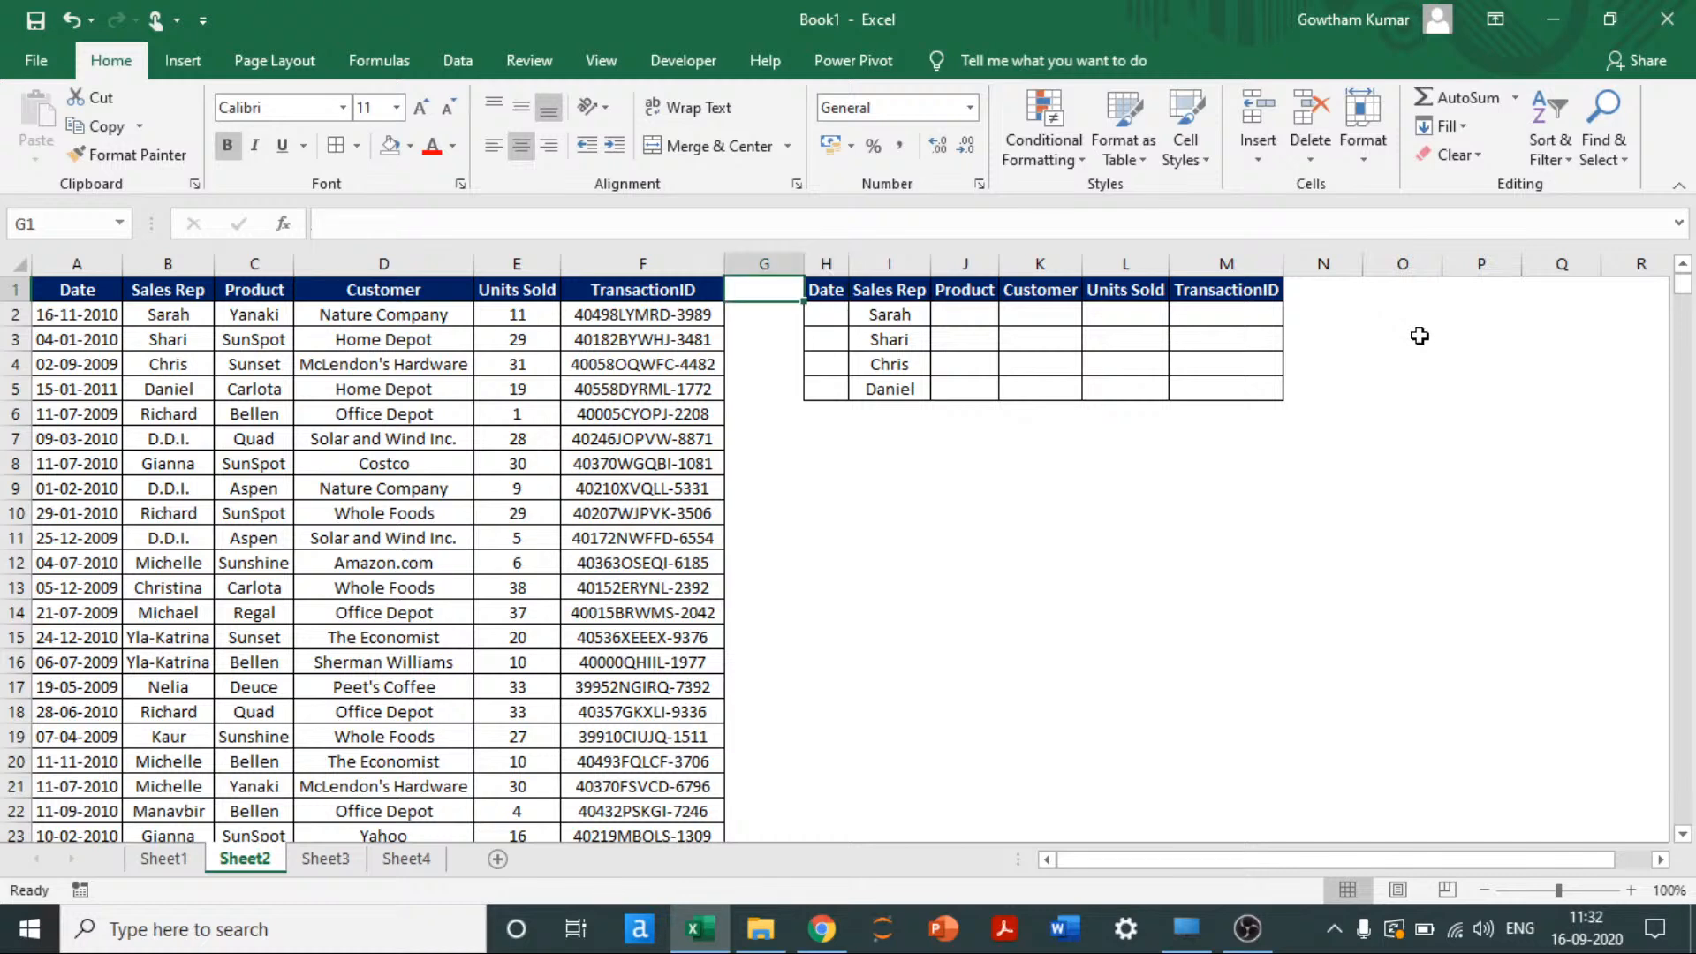
key(ctrl+shift+Right)
key(ctrl+shift+Down)
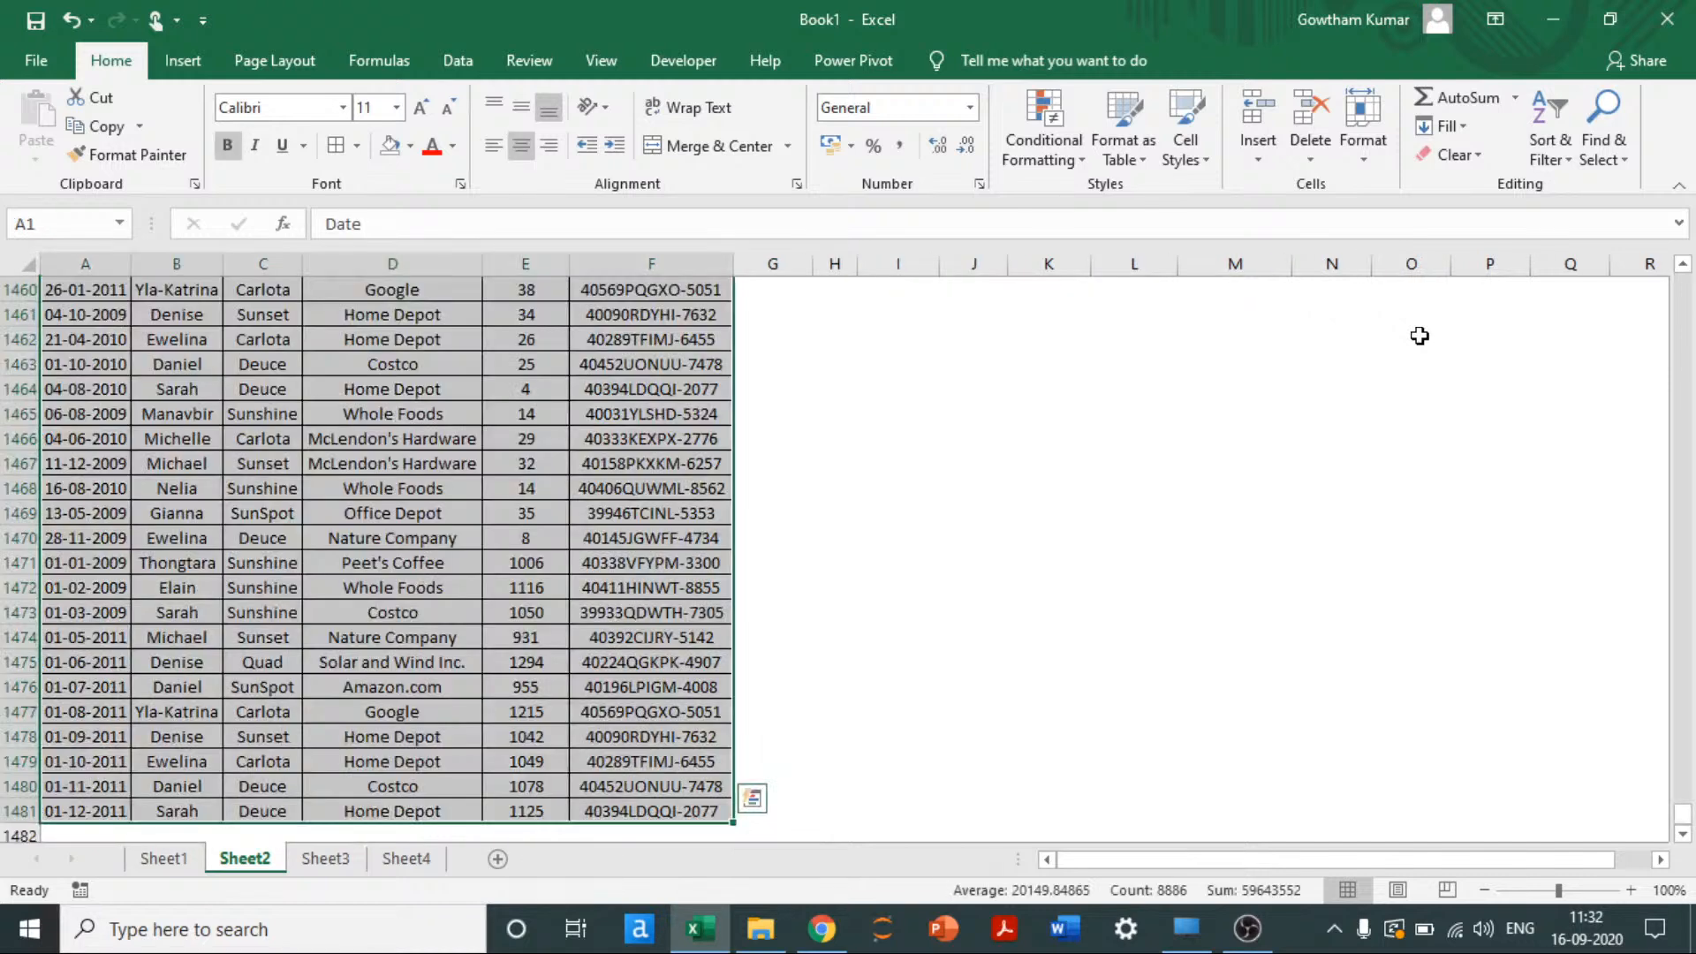
key(ctrl+BackSpace)
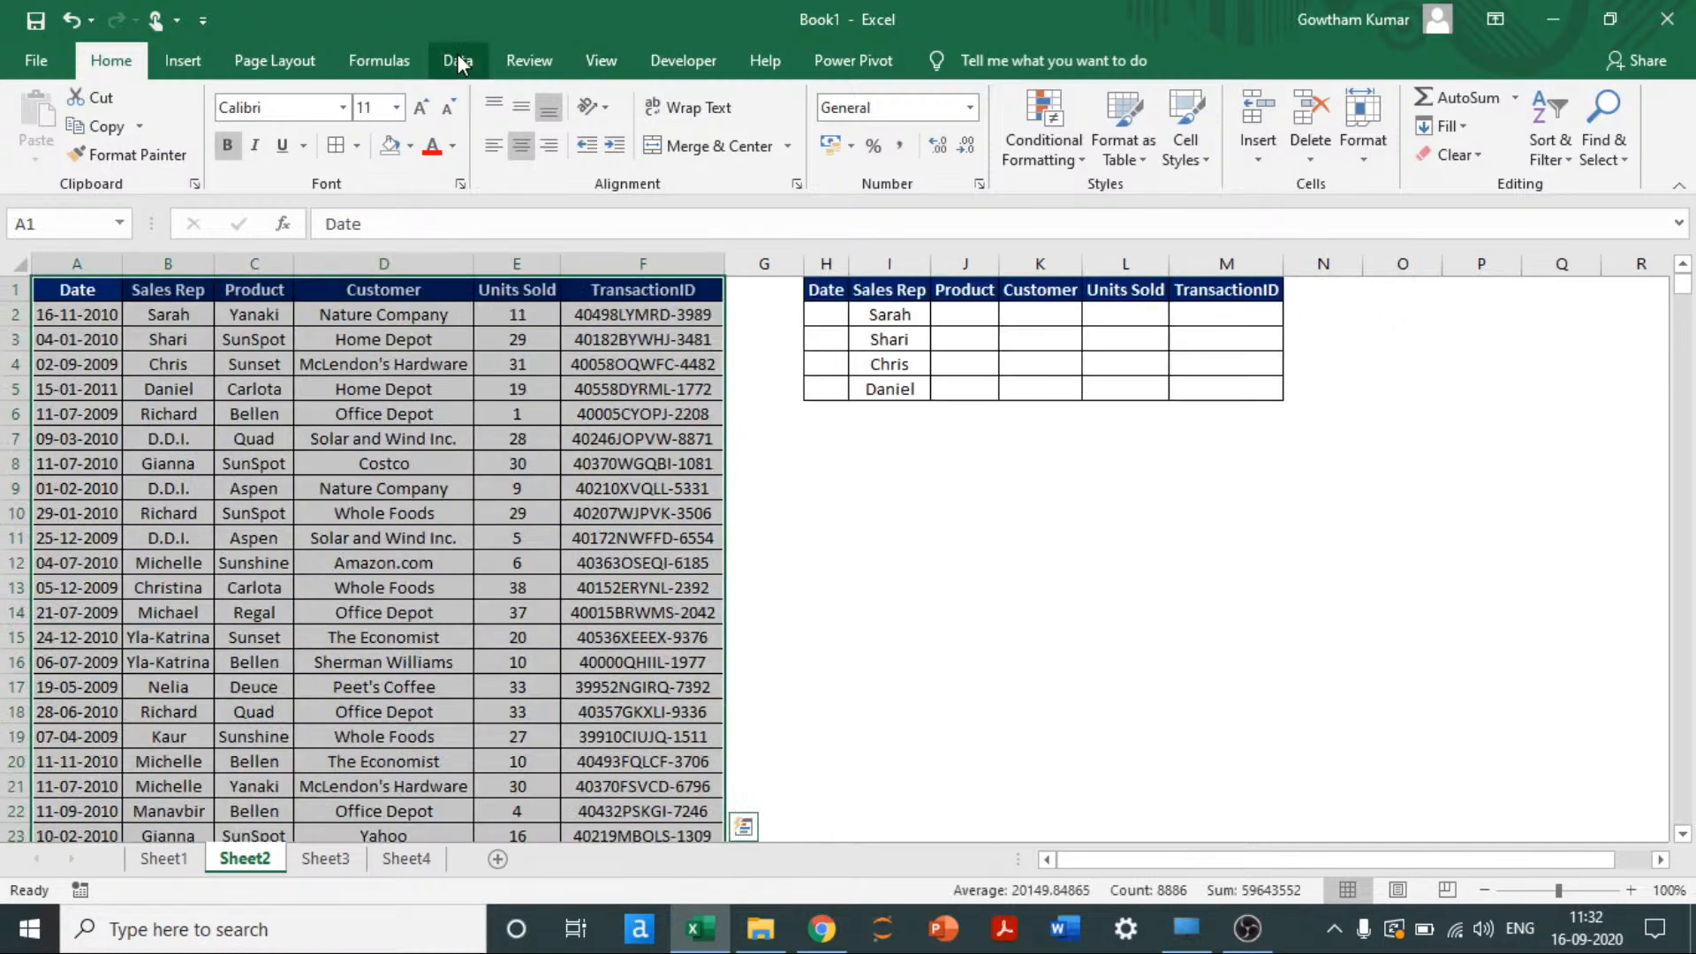
key(alt)
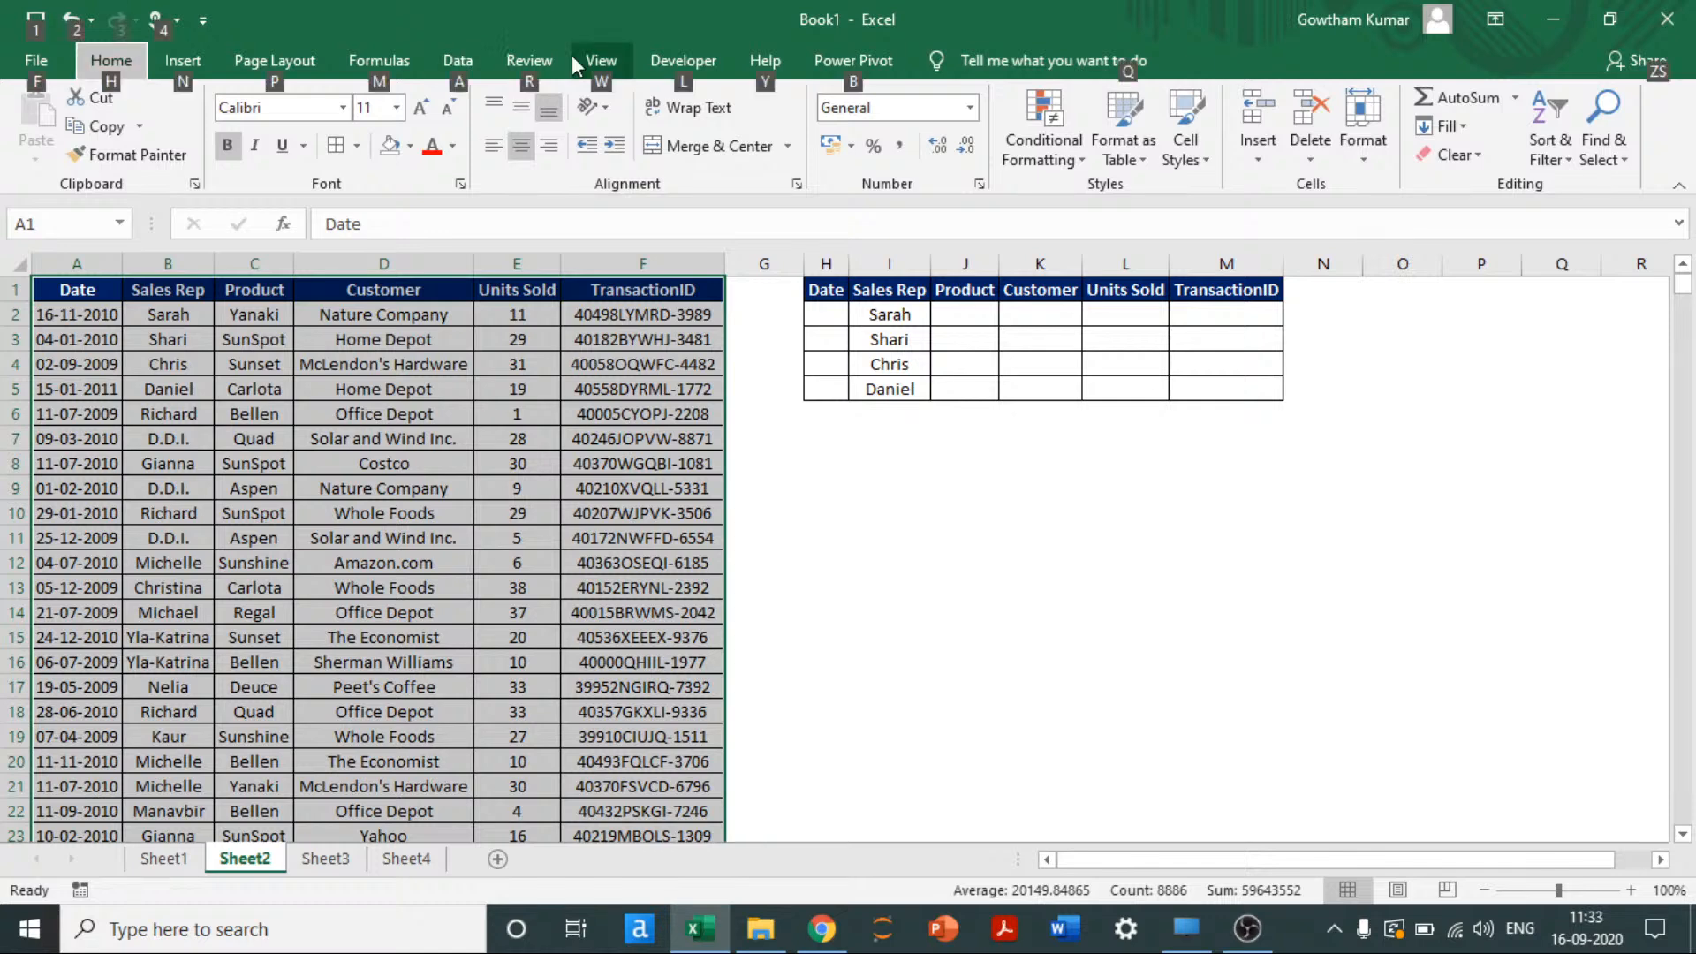
key(a)
key(q)
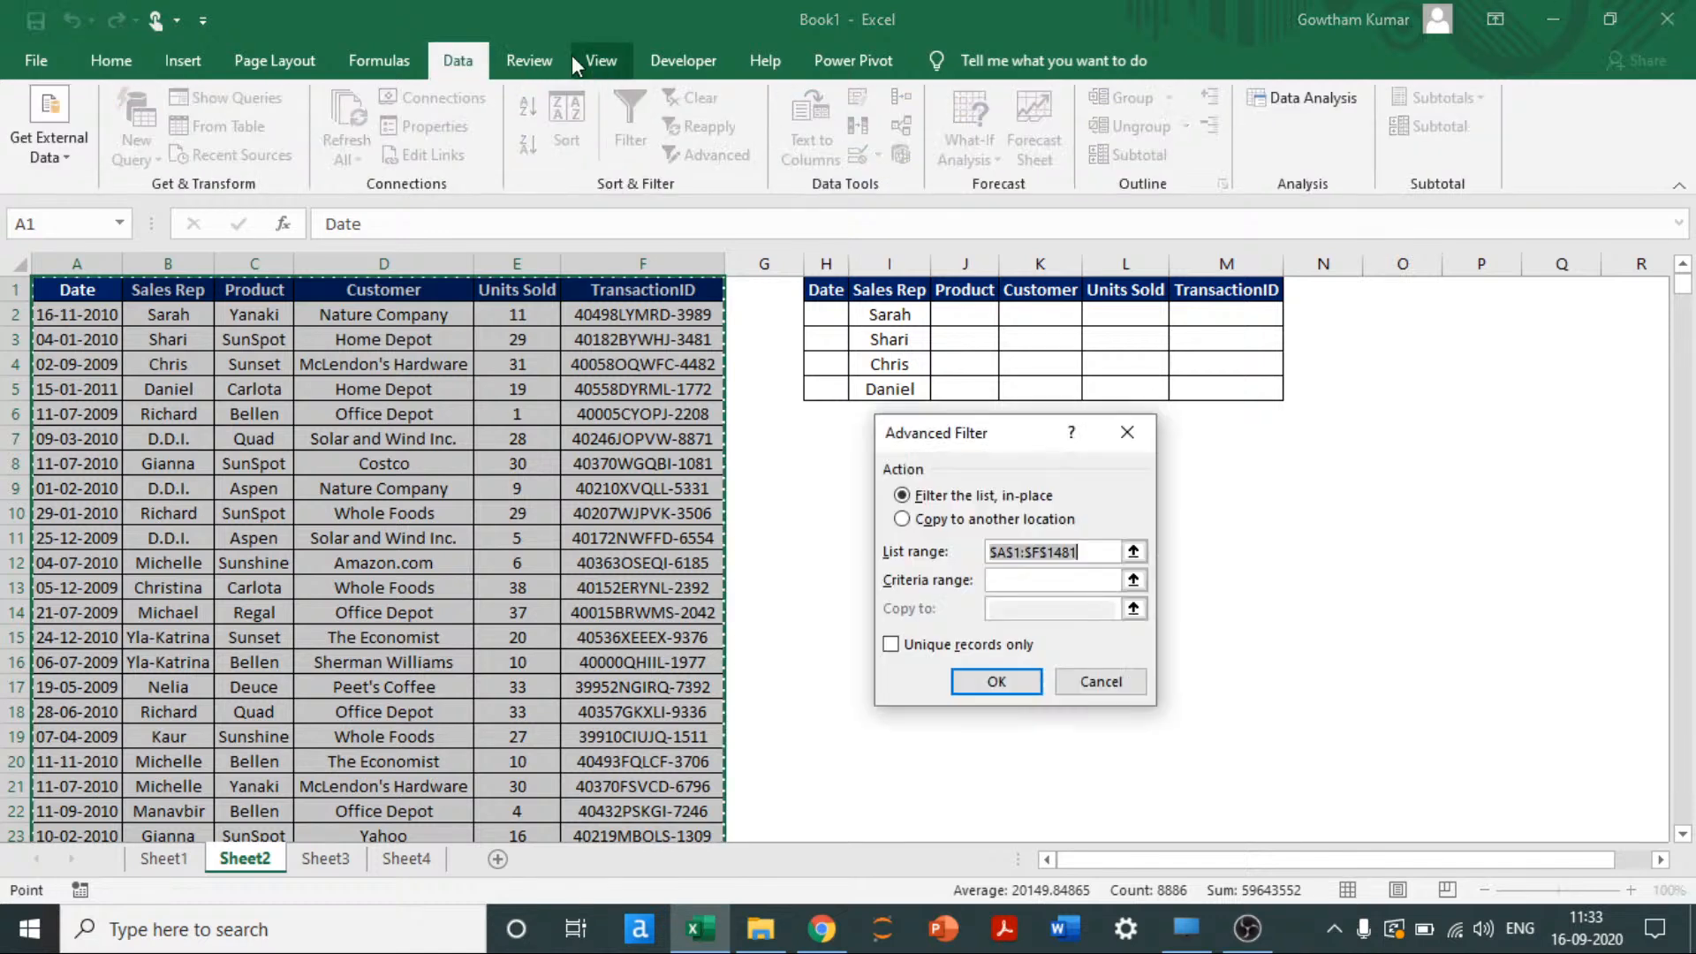
click(966, 524)
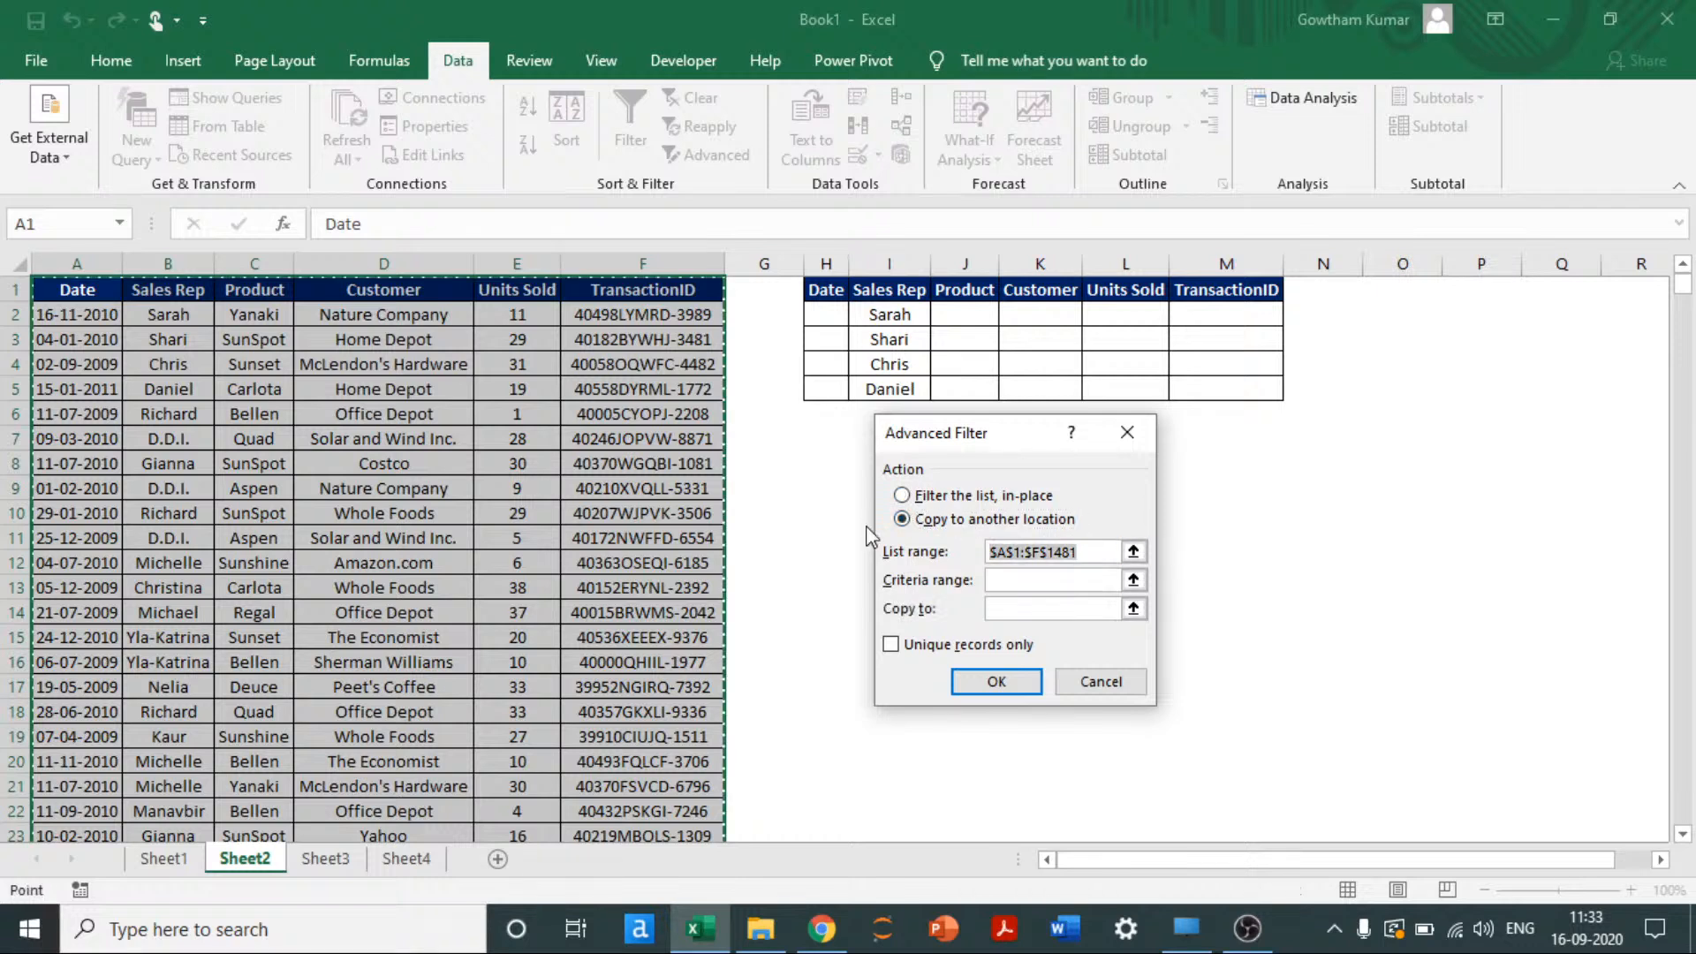
Step: Replace the Advanced Filter's list range with a fresh selection of the sales table, A1:F1481
key(BackSpace)
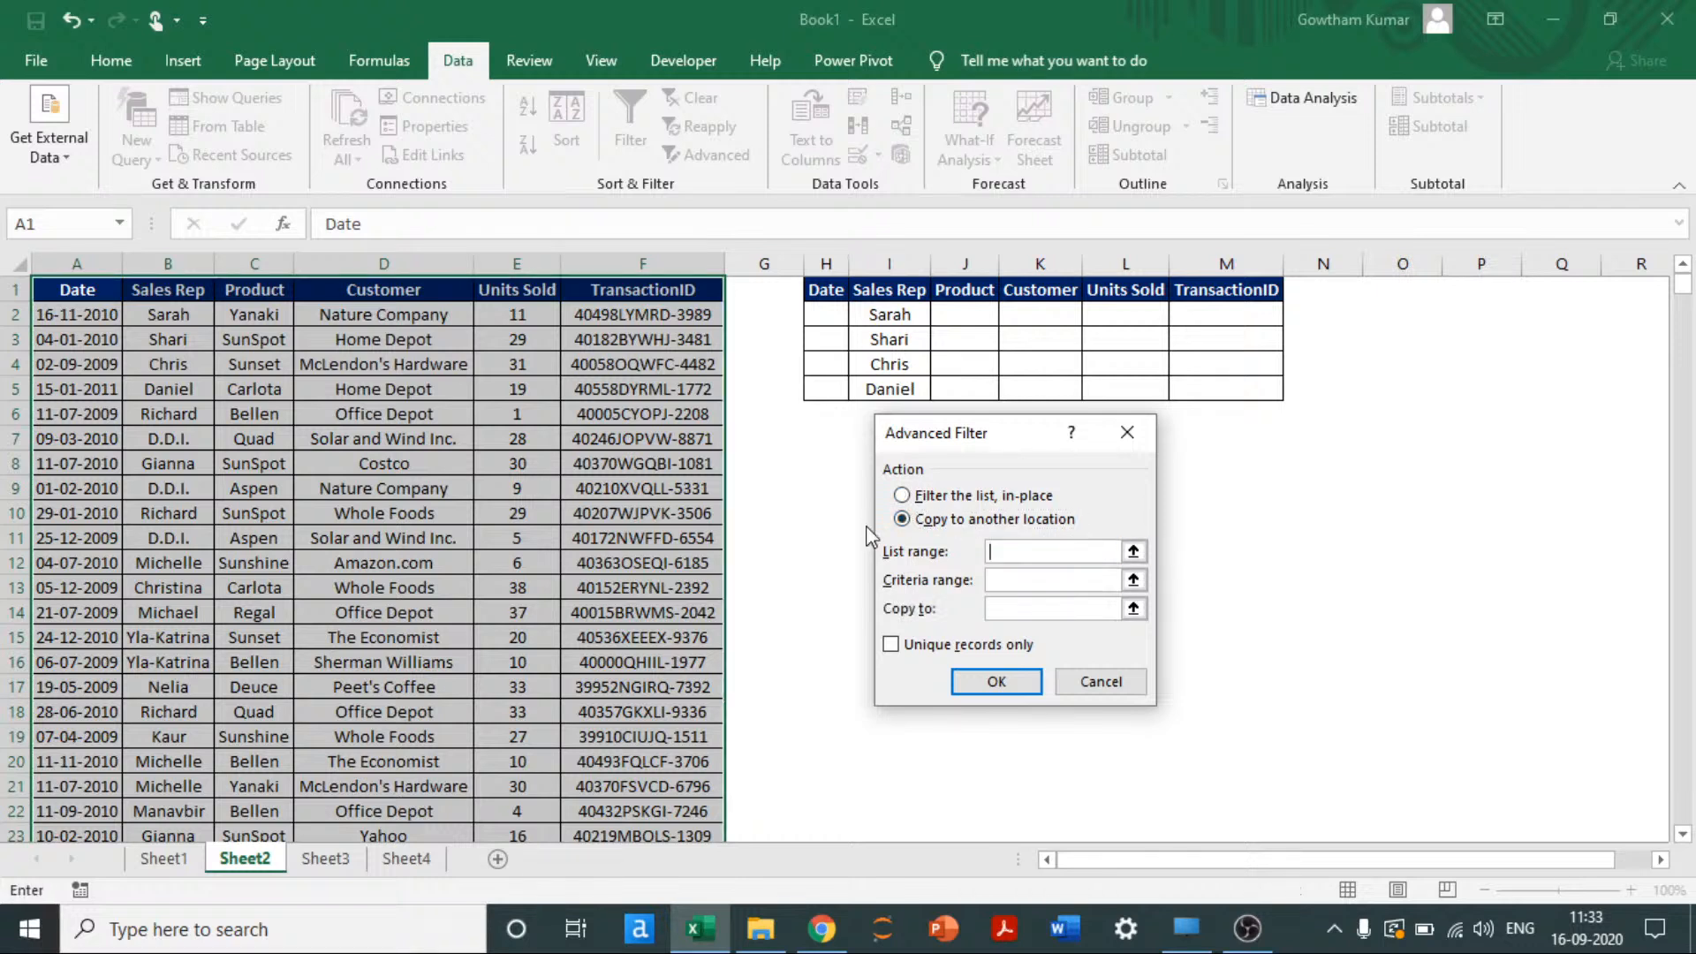
click(64, 283)
key(ctrl+shift+Right)
key(ctrl+shift+Down)
key(ctrl+BackSpace)
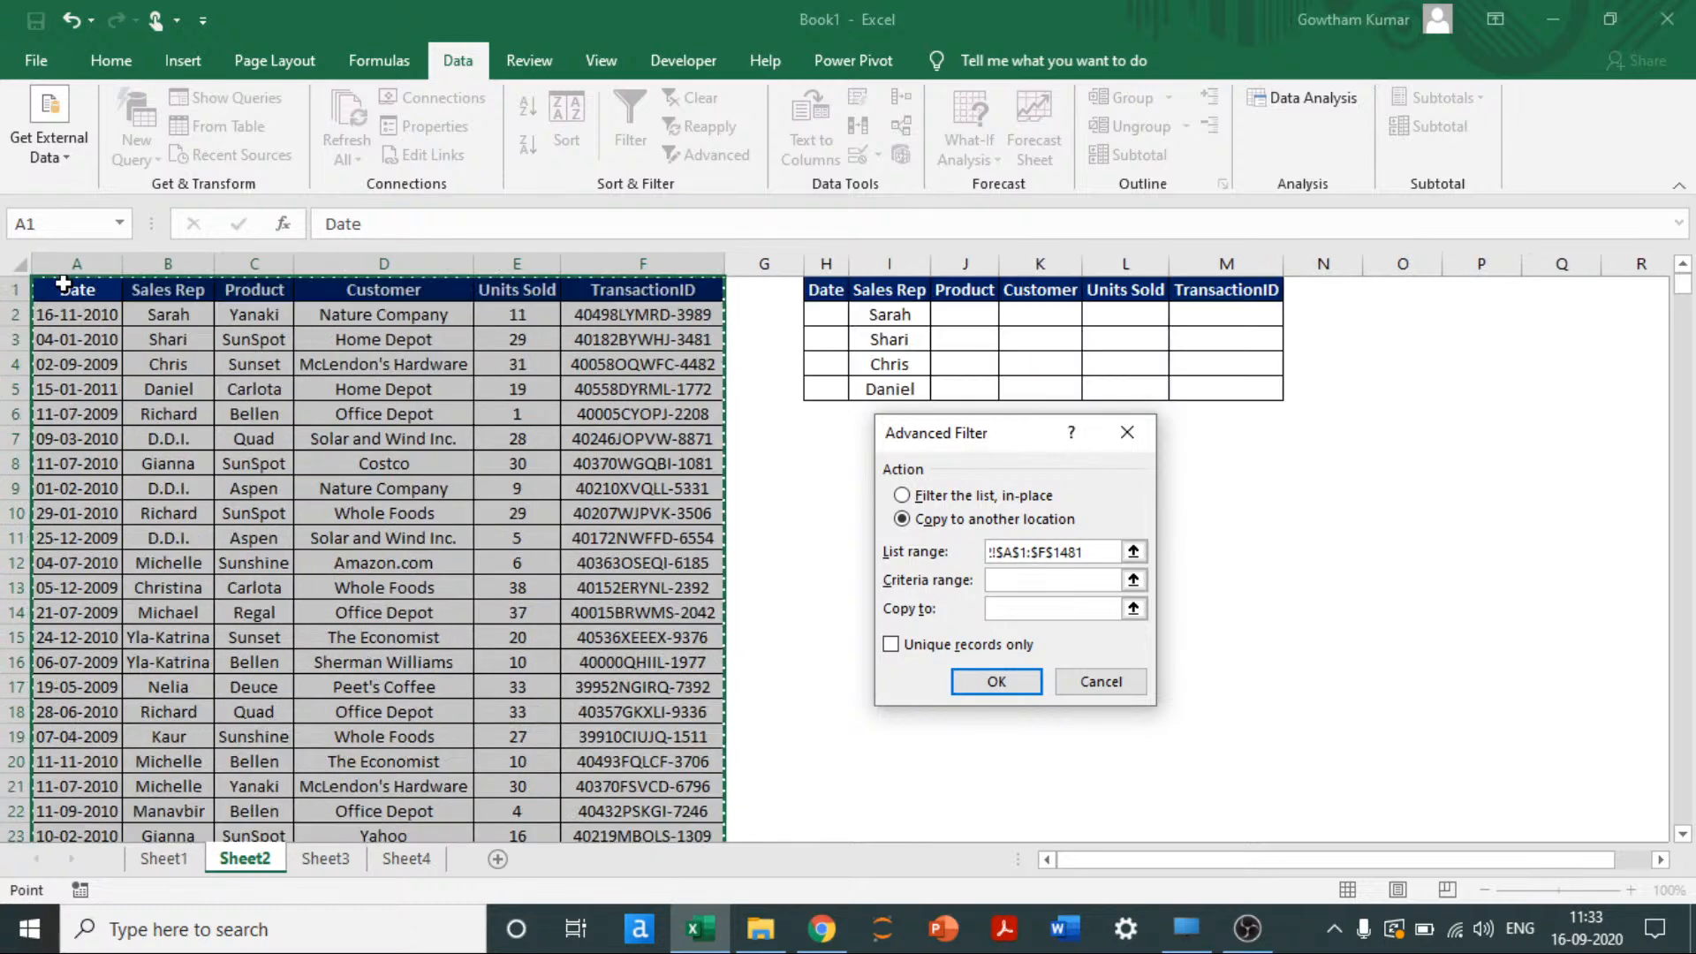
Step: Set the criteria range to H1:M5 and the copy destination to H8, and run the Advanced Filter
click(1005, 580)
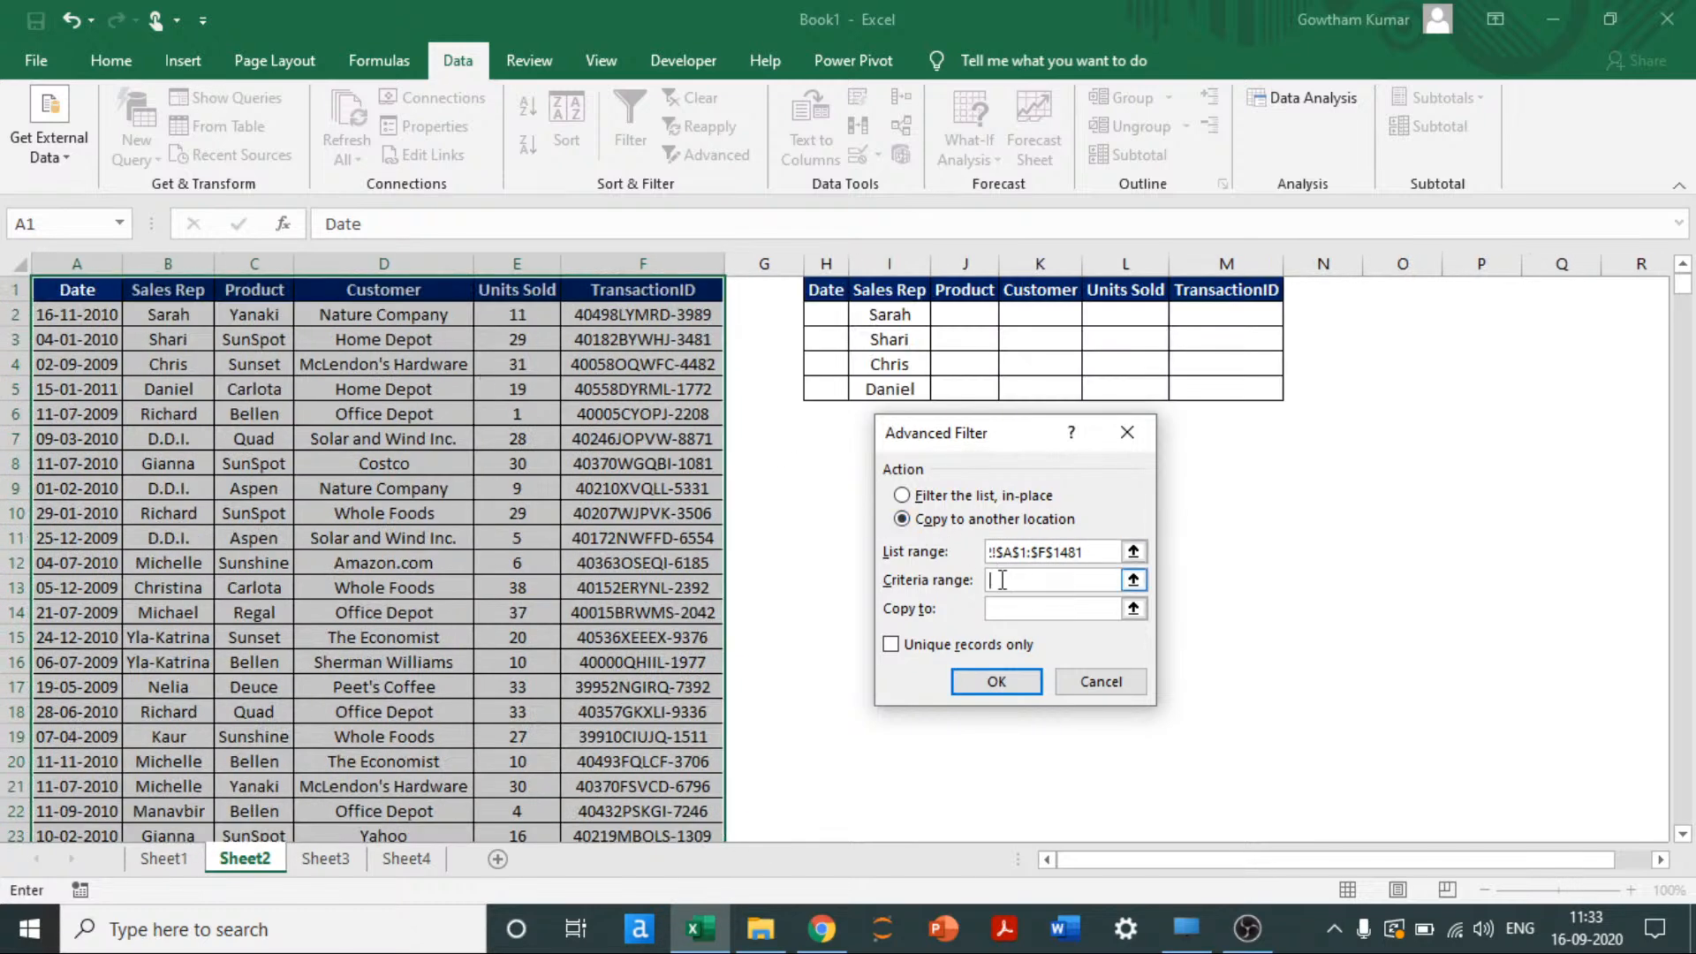
drag(826, 290, 1249, 390)
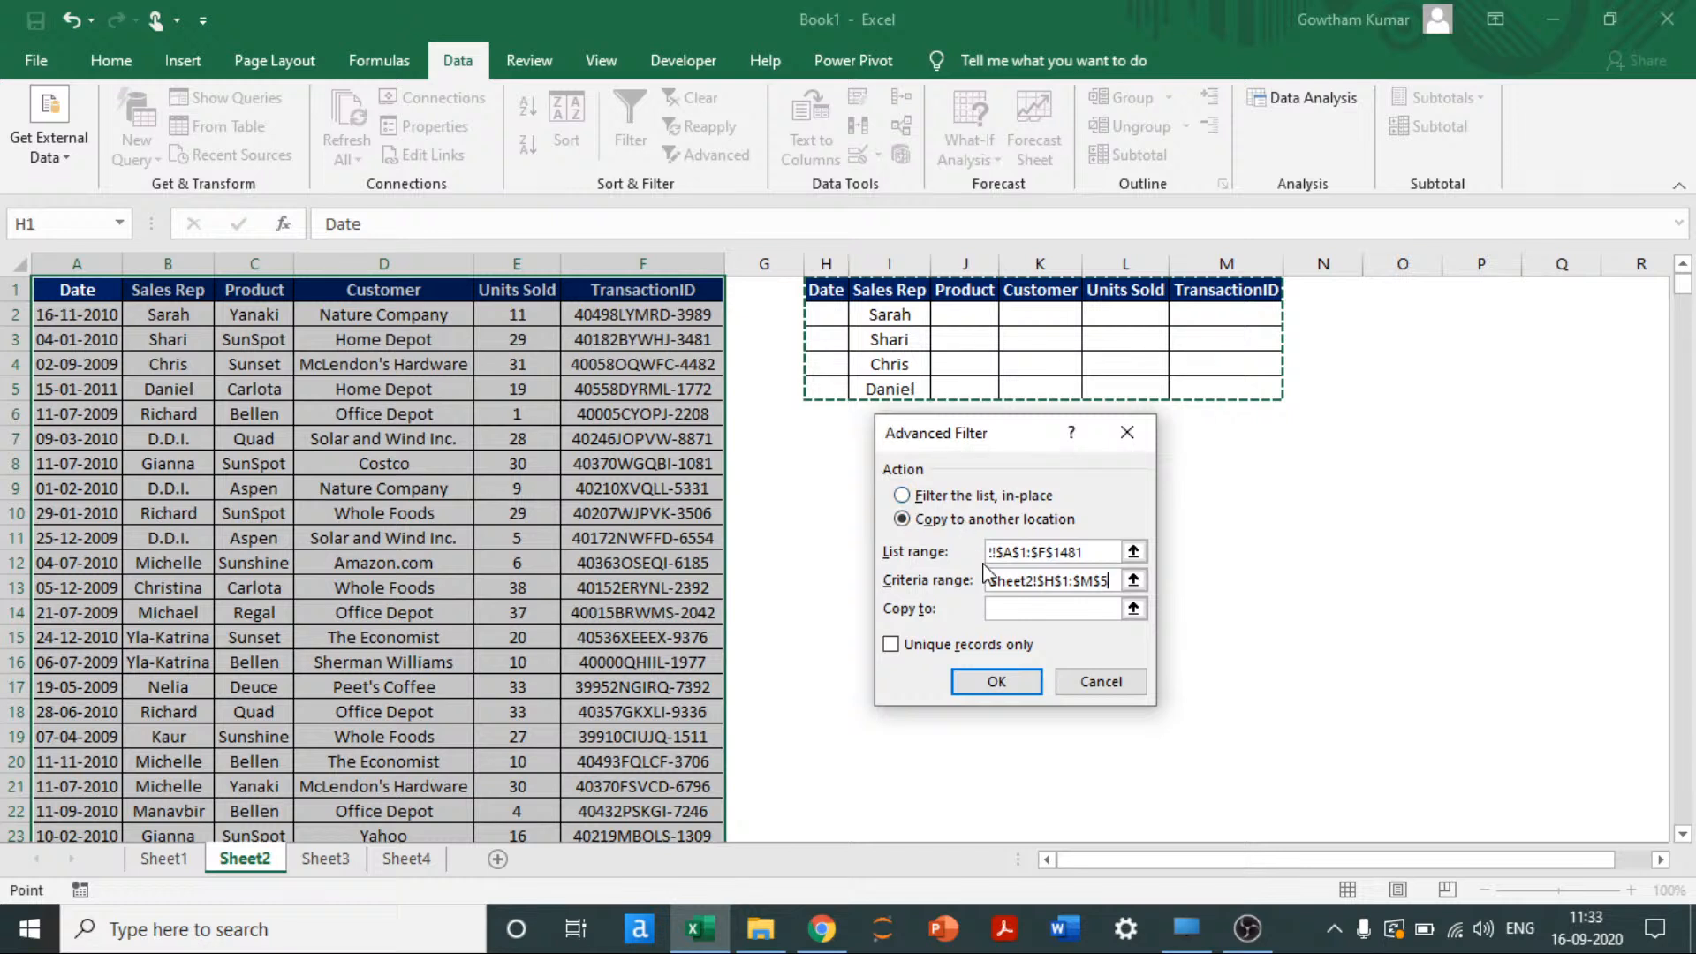
drag(987, 439, 1460, 445)
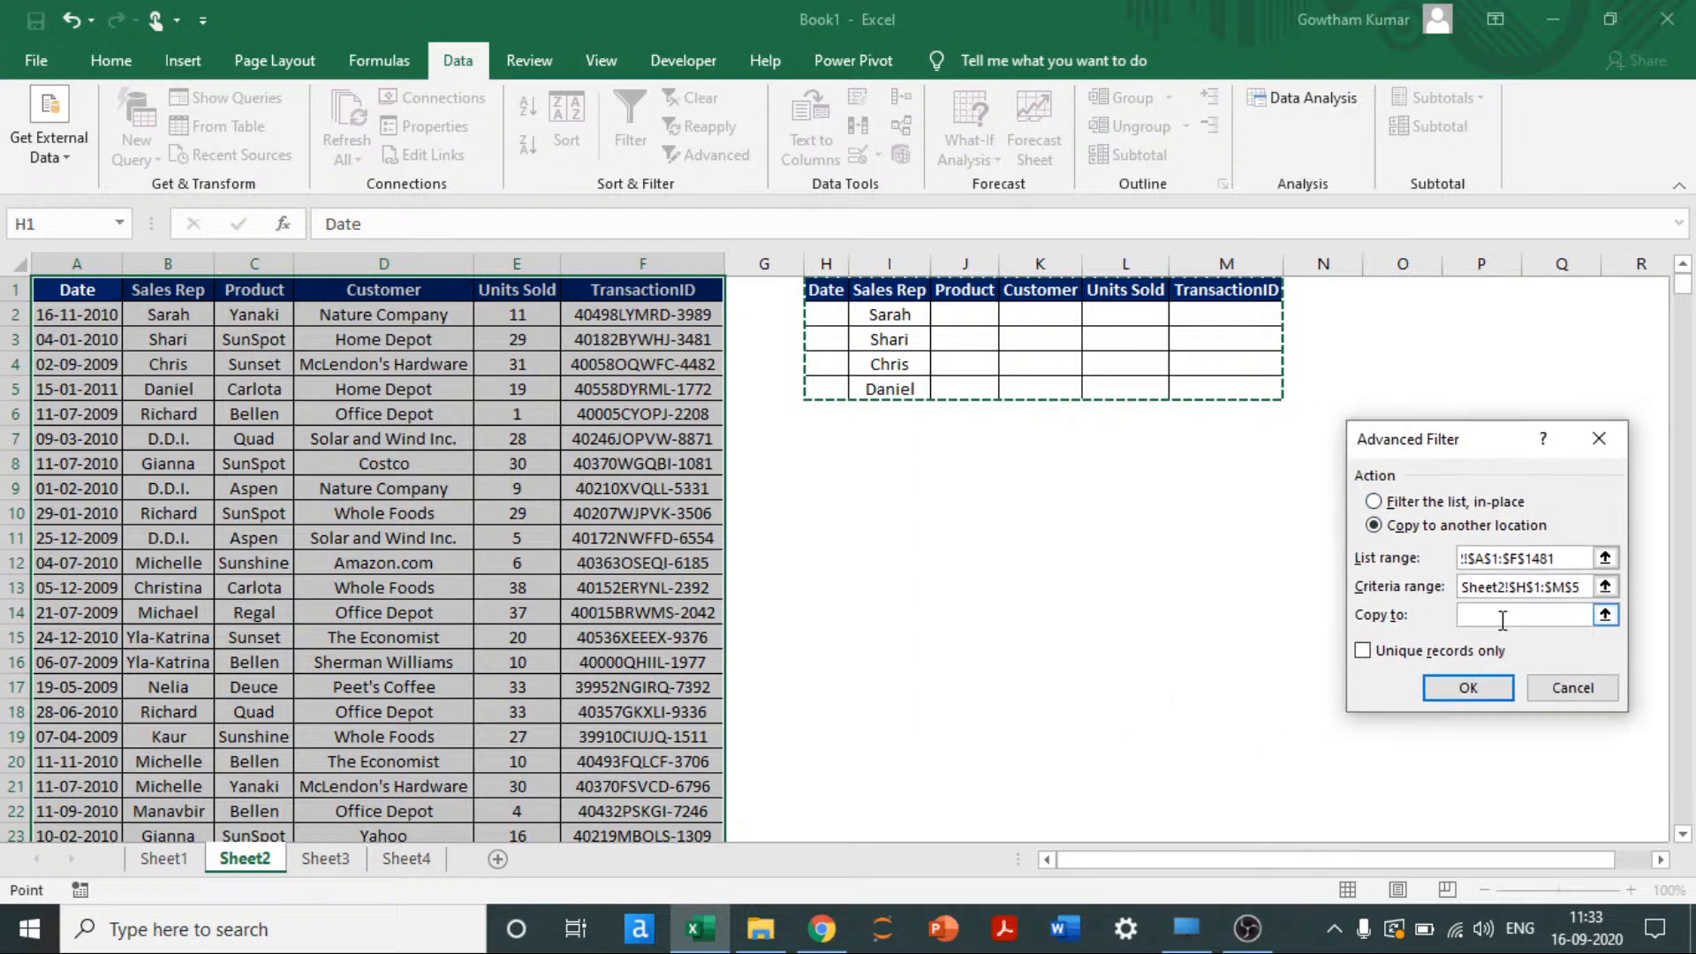
click(1506, 616)
click(829, 462)
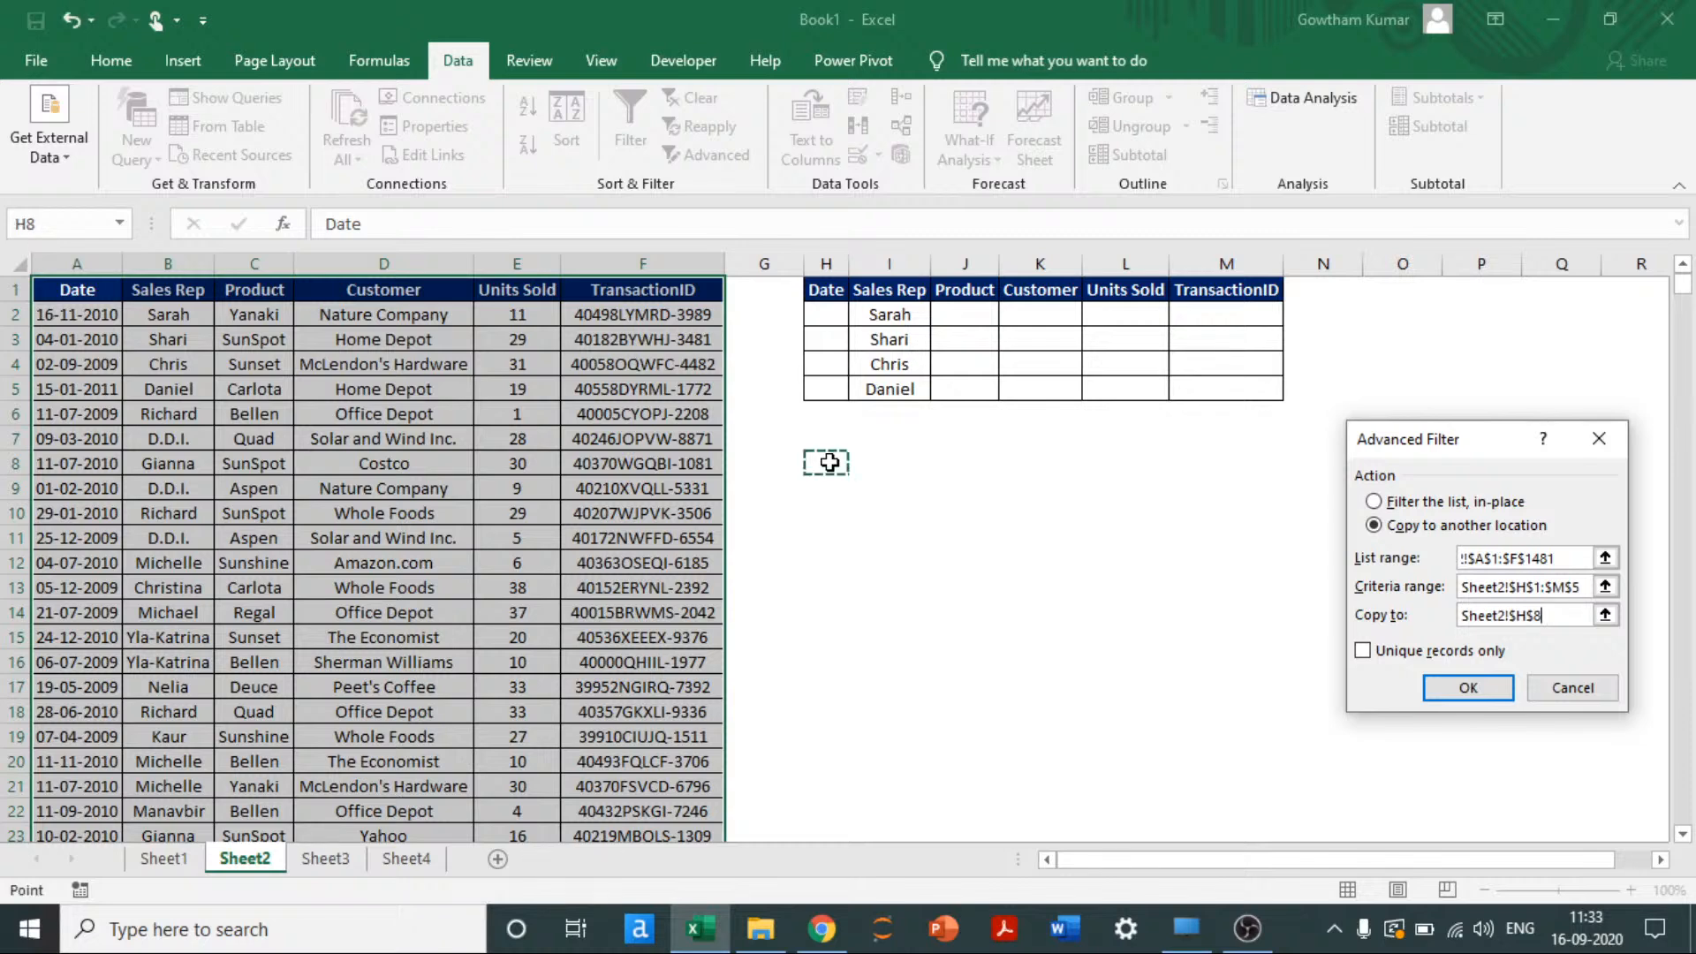
click(1469, 688)
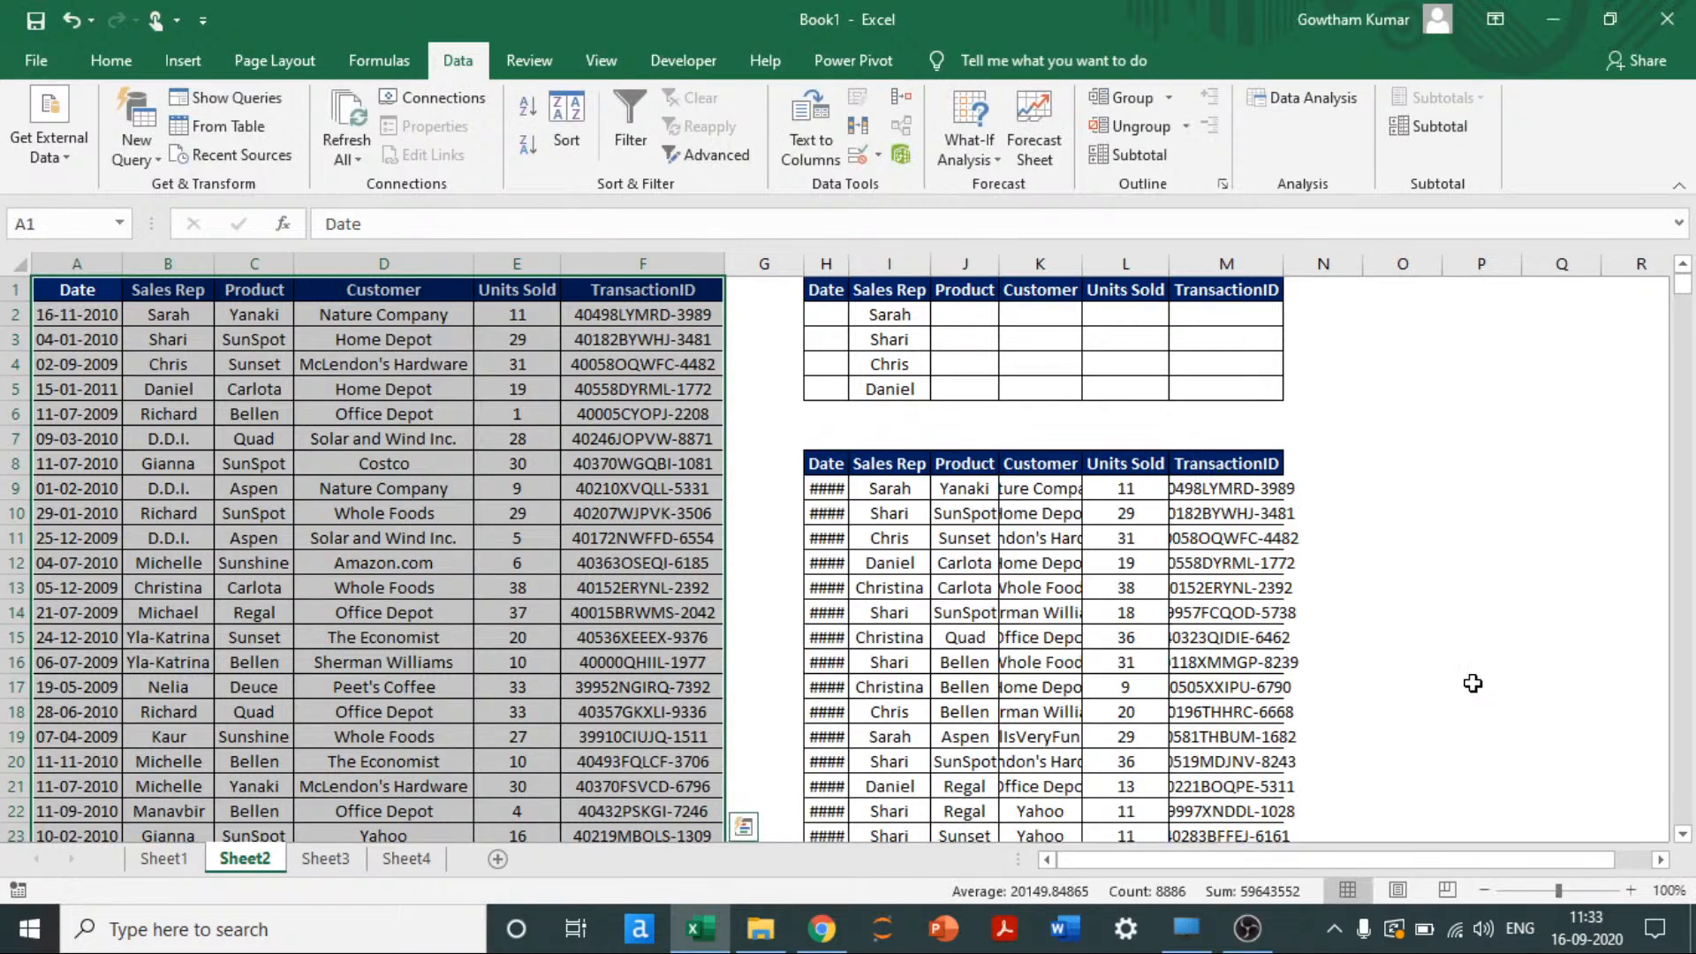
Step: Autofit the column widths of the extracted table starting at H8
click(831, 464)
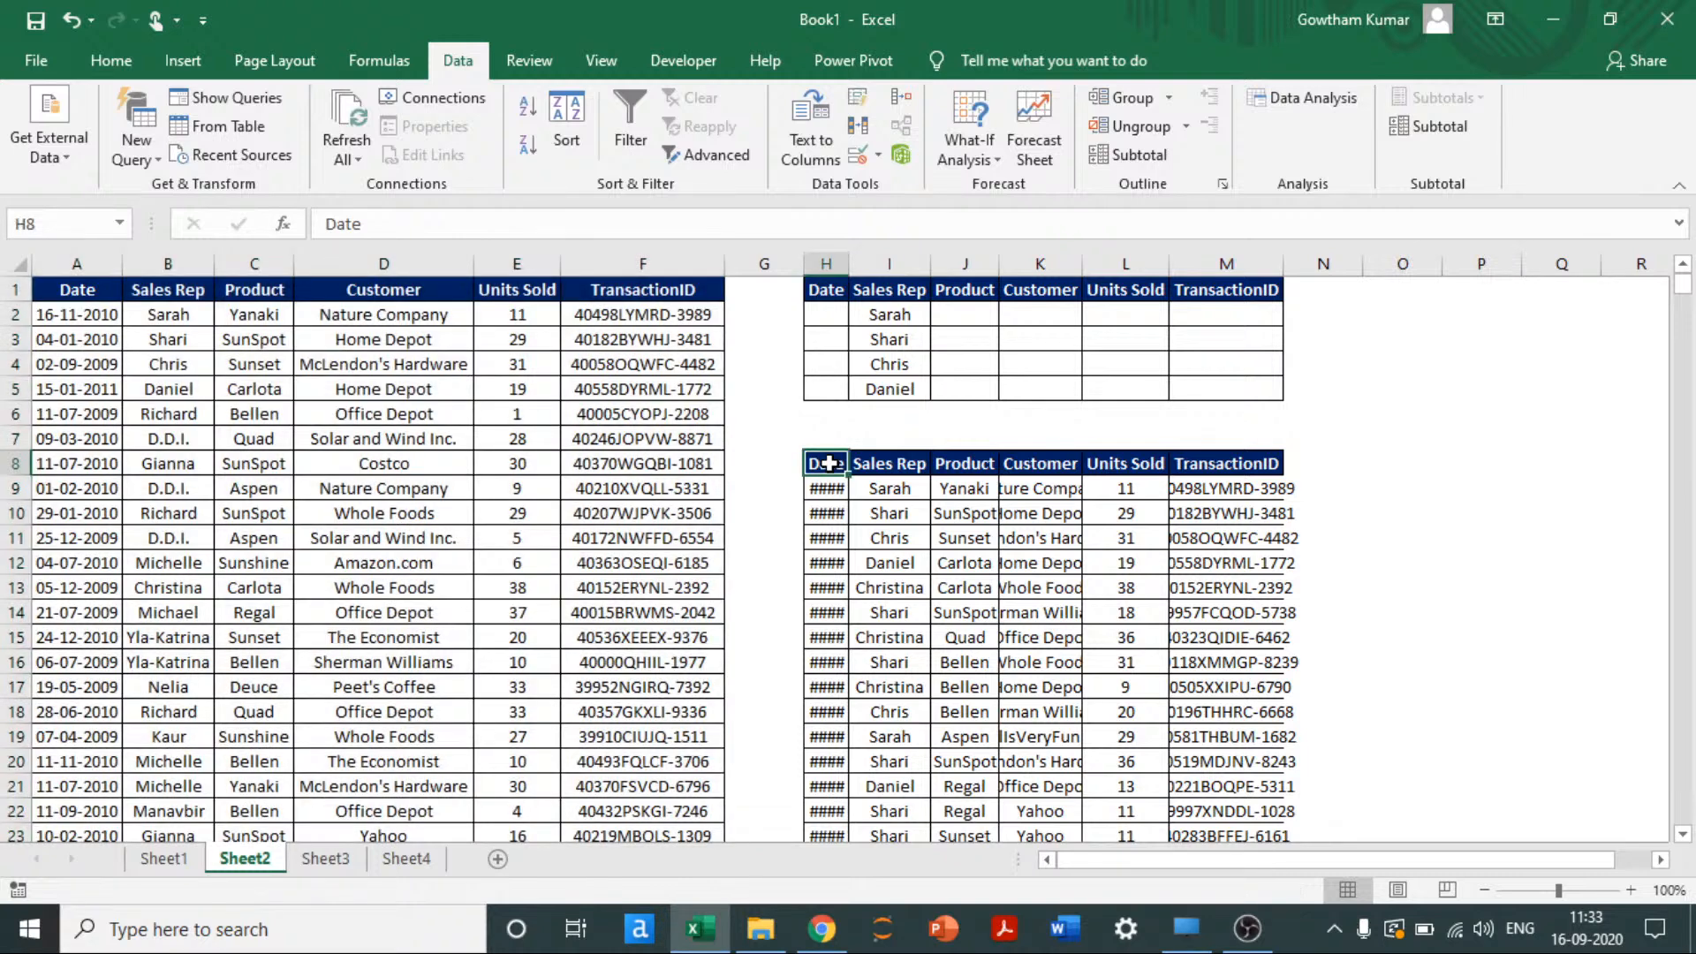
key(ctrl+shift+Right)
key(ctrl+shift+Down)
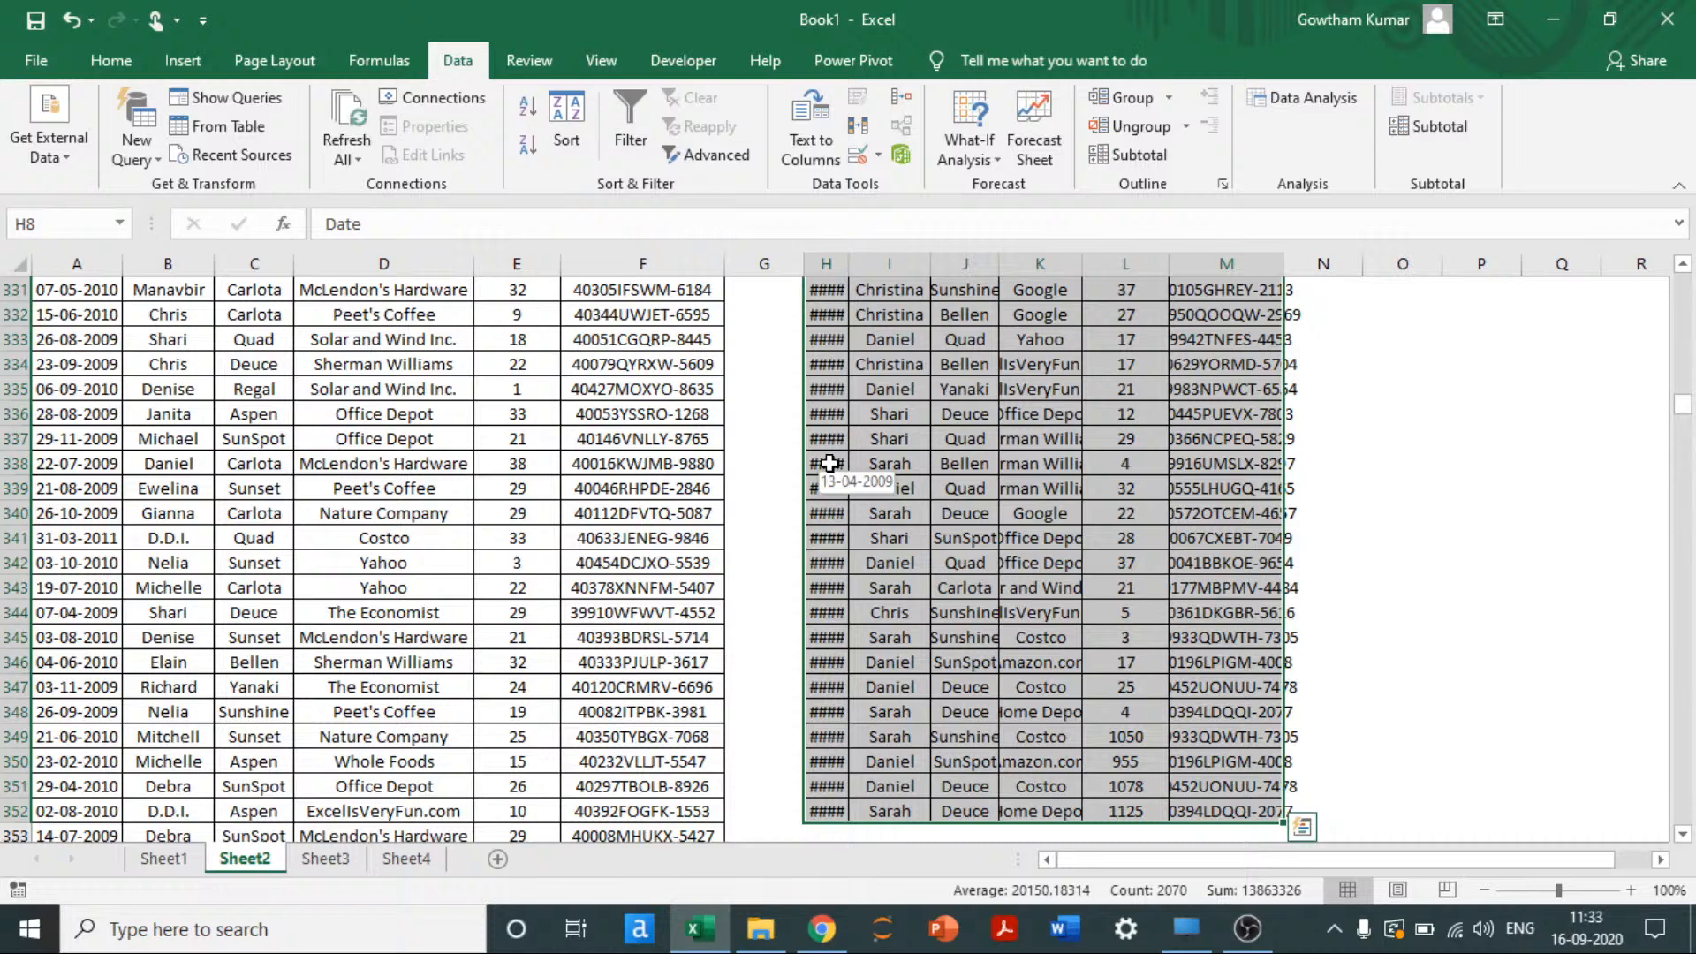
key(alt+h)
key(o)
key(i)
Step: Add filter dropdowns to the extracted table's header row and check which names its Sales Rep filter lists
key(ctrl+shift+Up)
key(ctrl+shift+l)
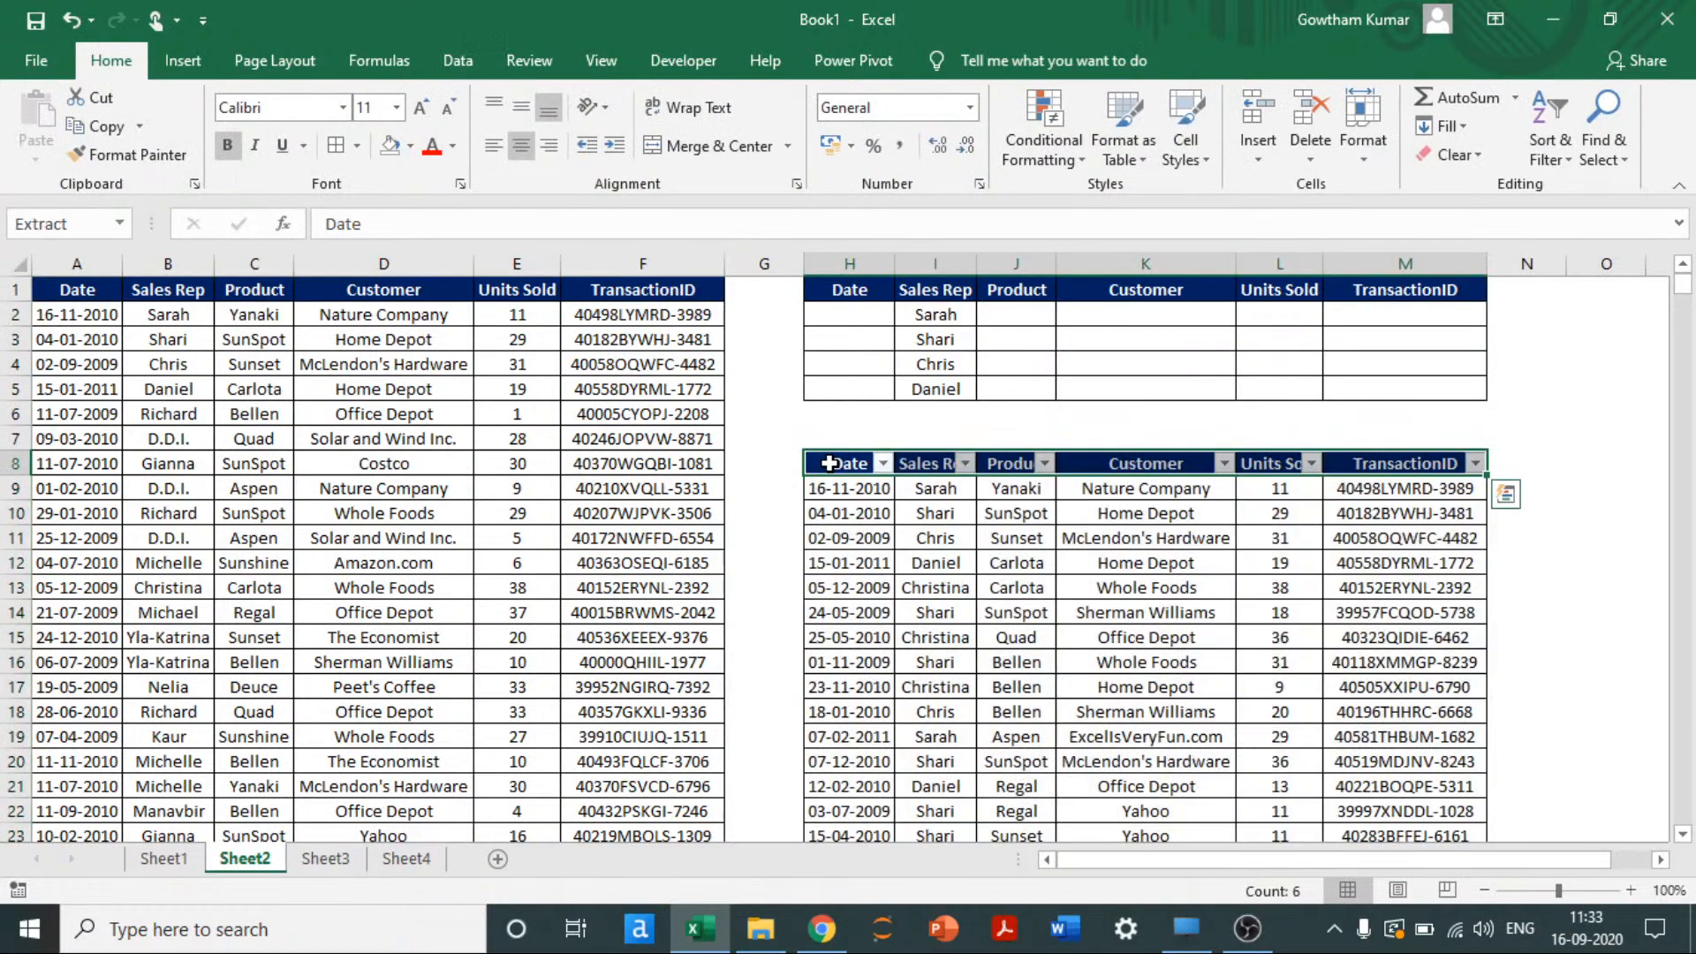
key(Right)
key(alt+Down)
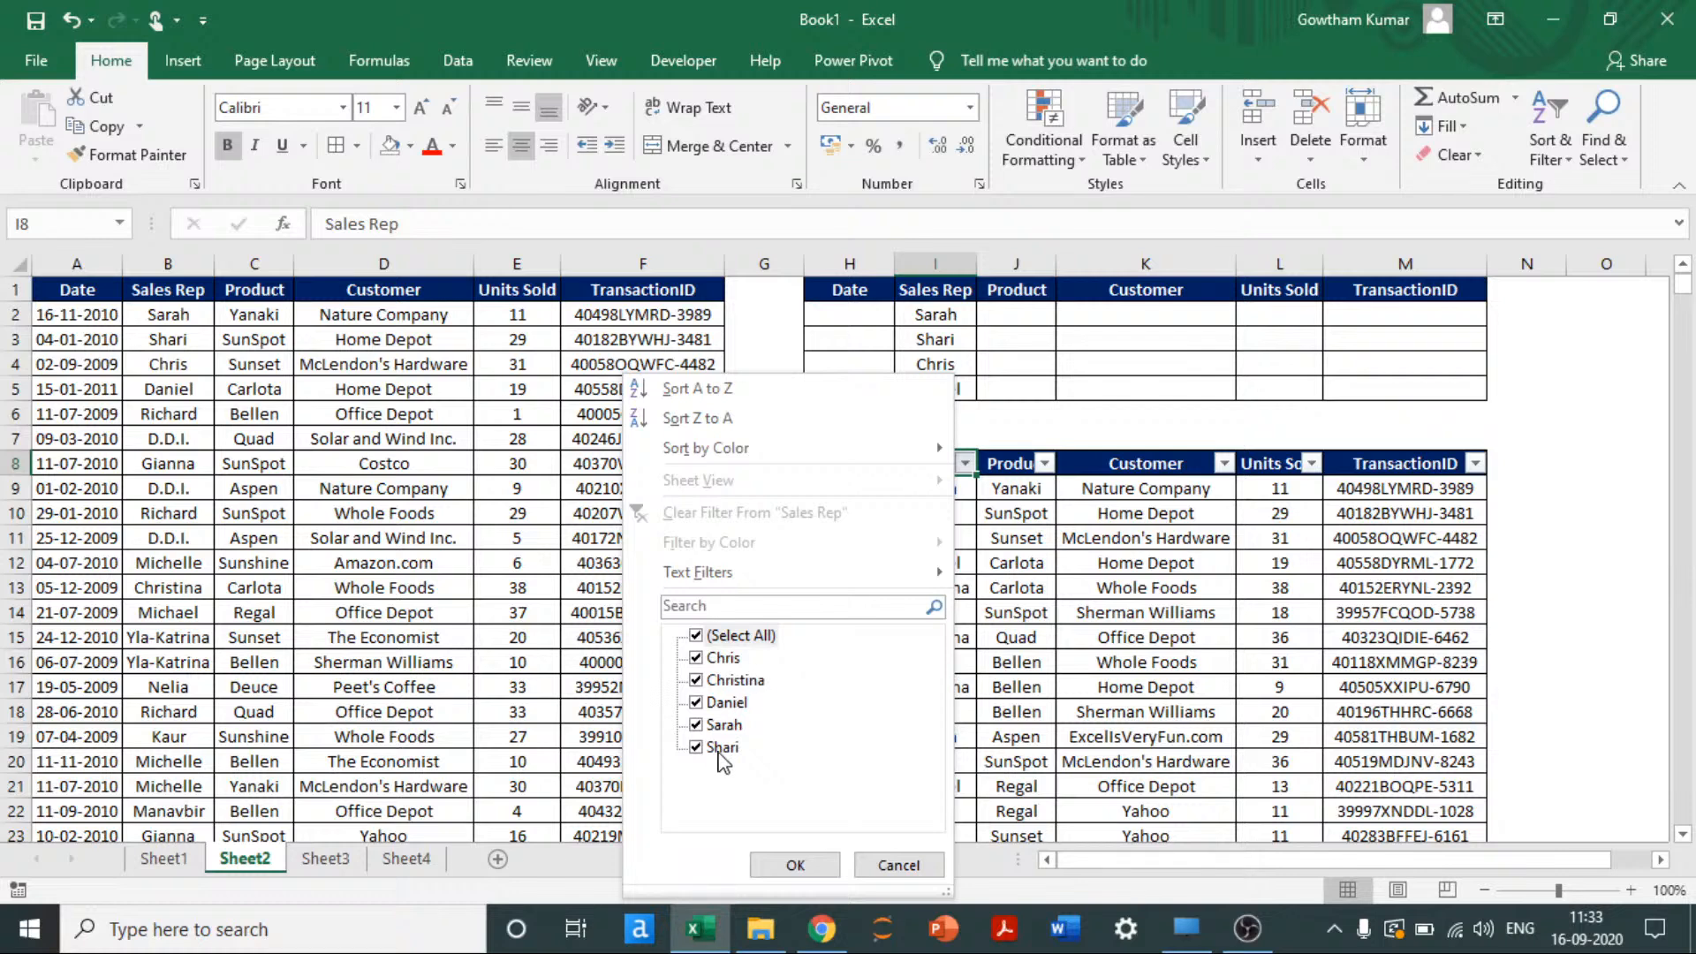
click(894, 867)
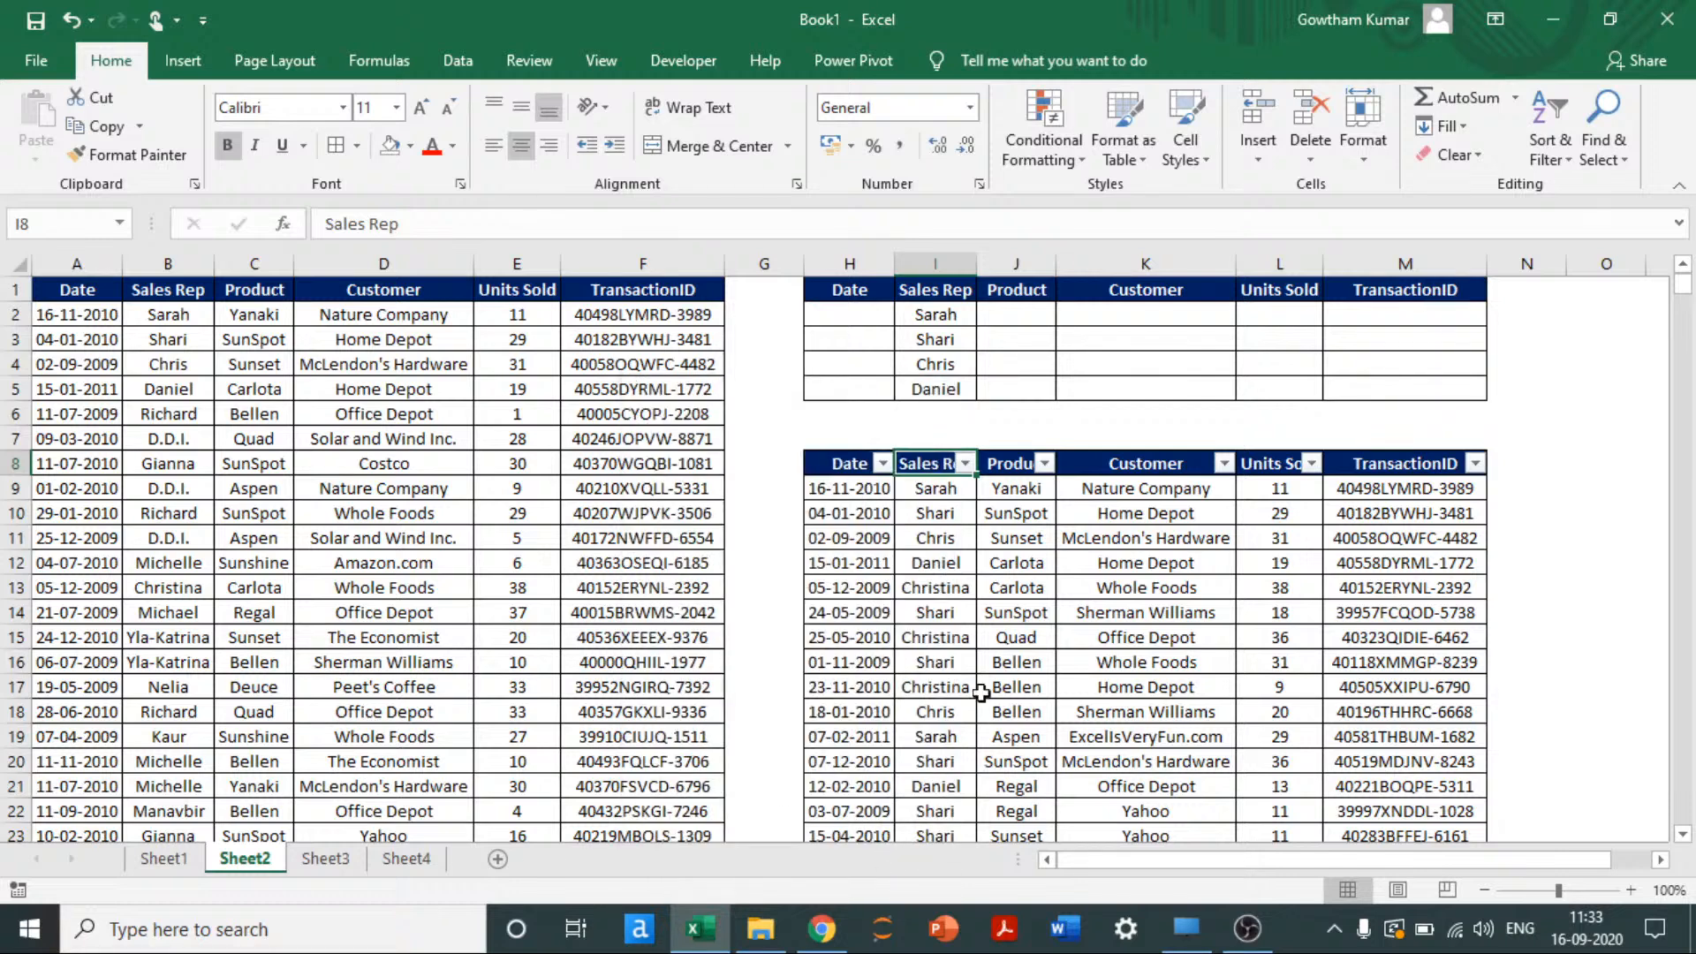
key(Left)
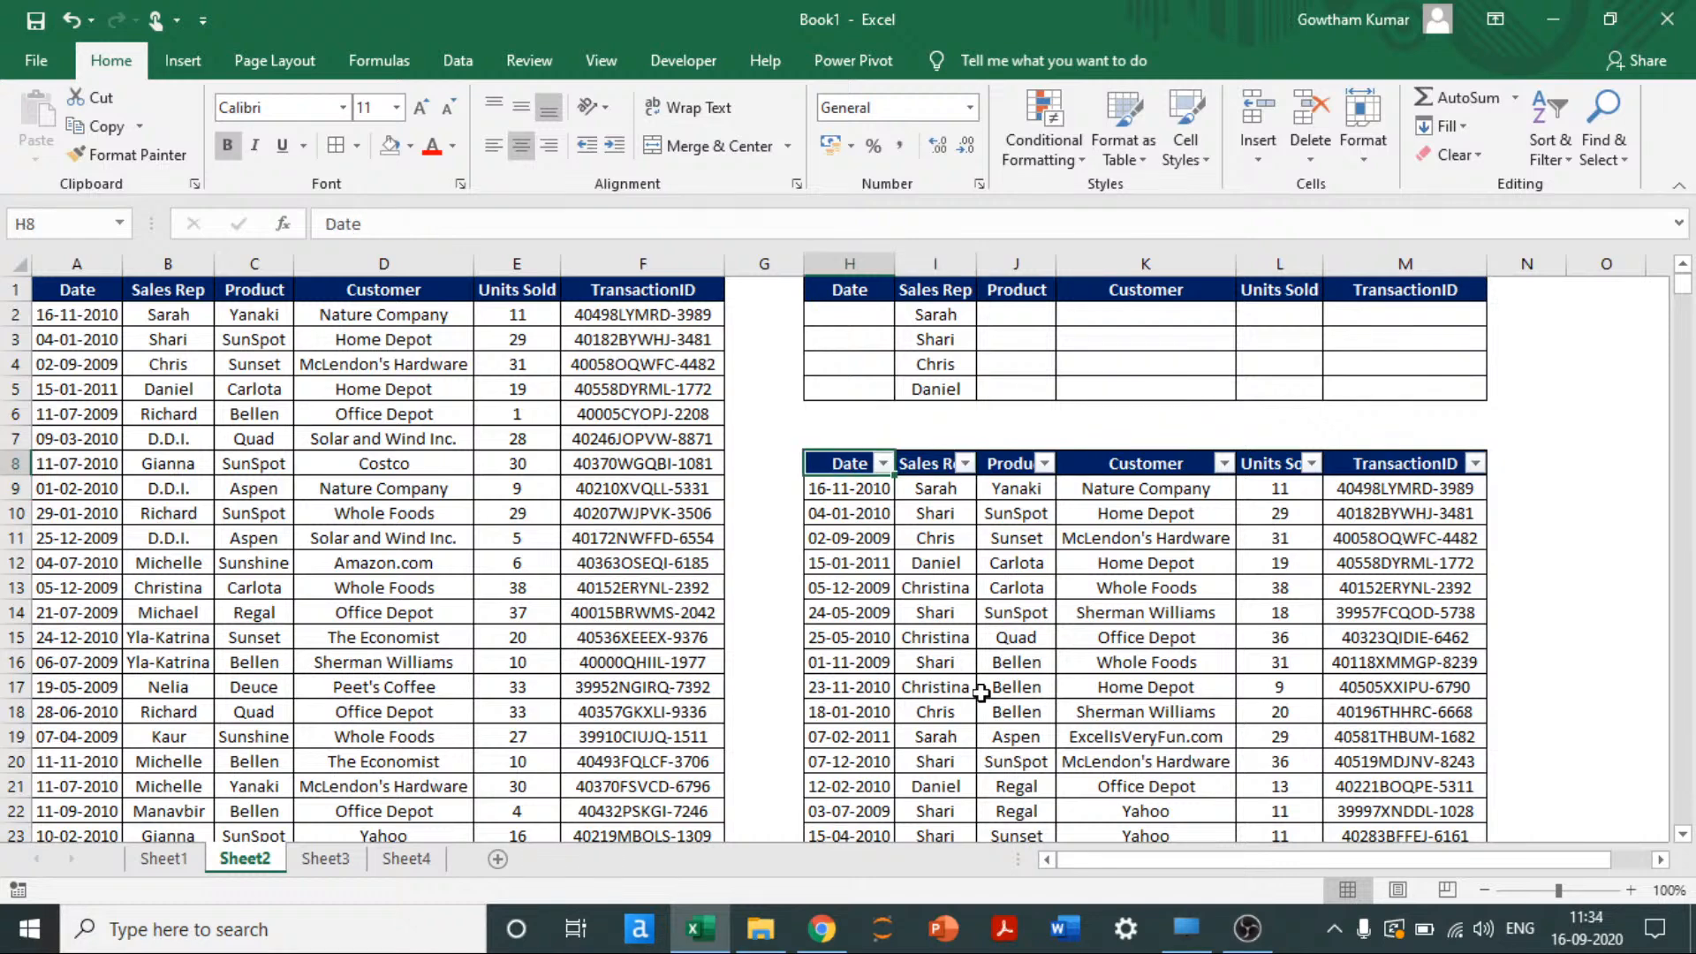
key(ctrl+shift+Right)
key(ctrl+shift+Down)
key(Up)
key(Down)
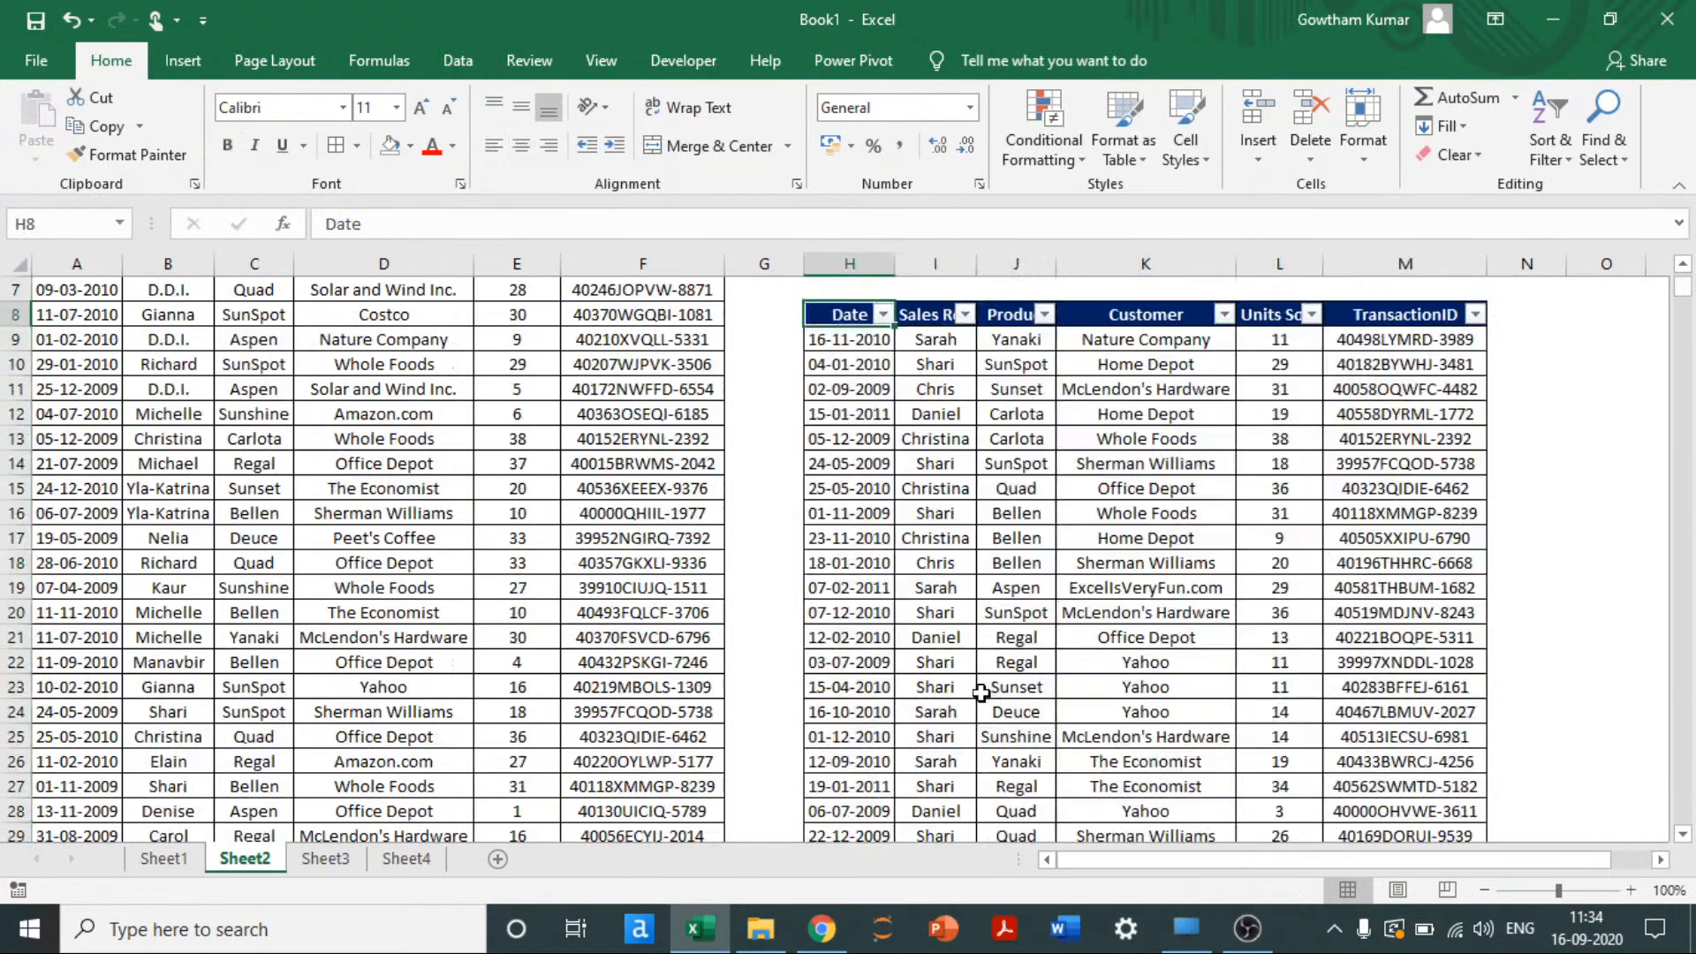
key(Right)
key(Right)
key(Right)
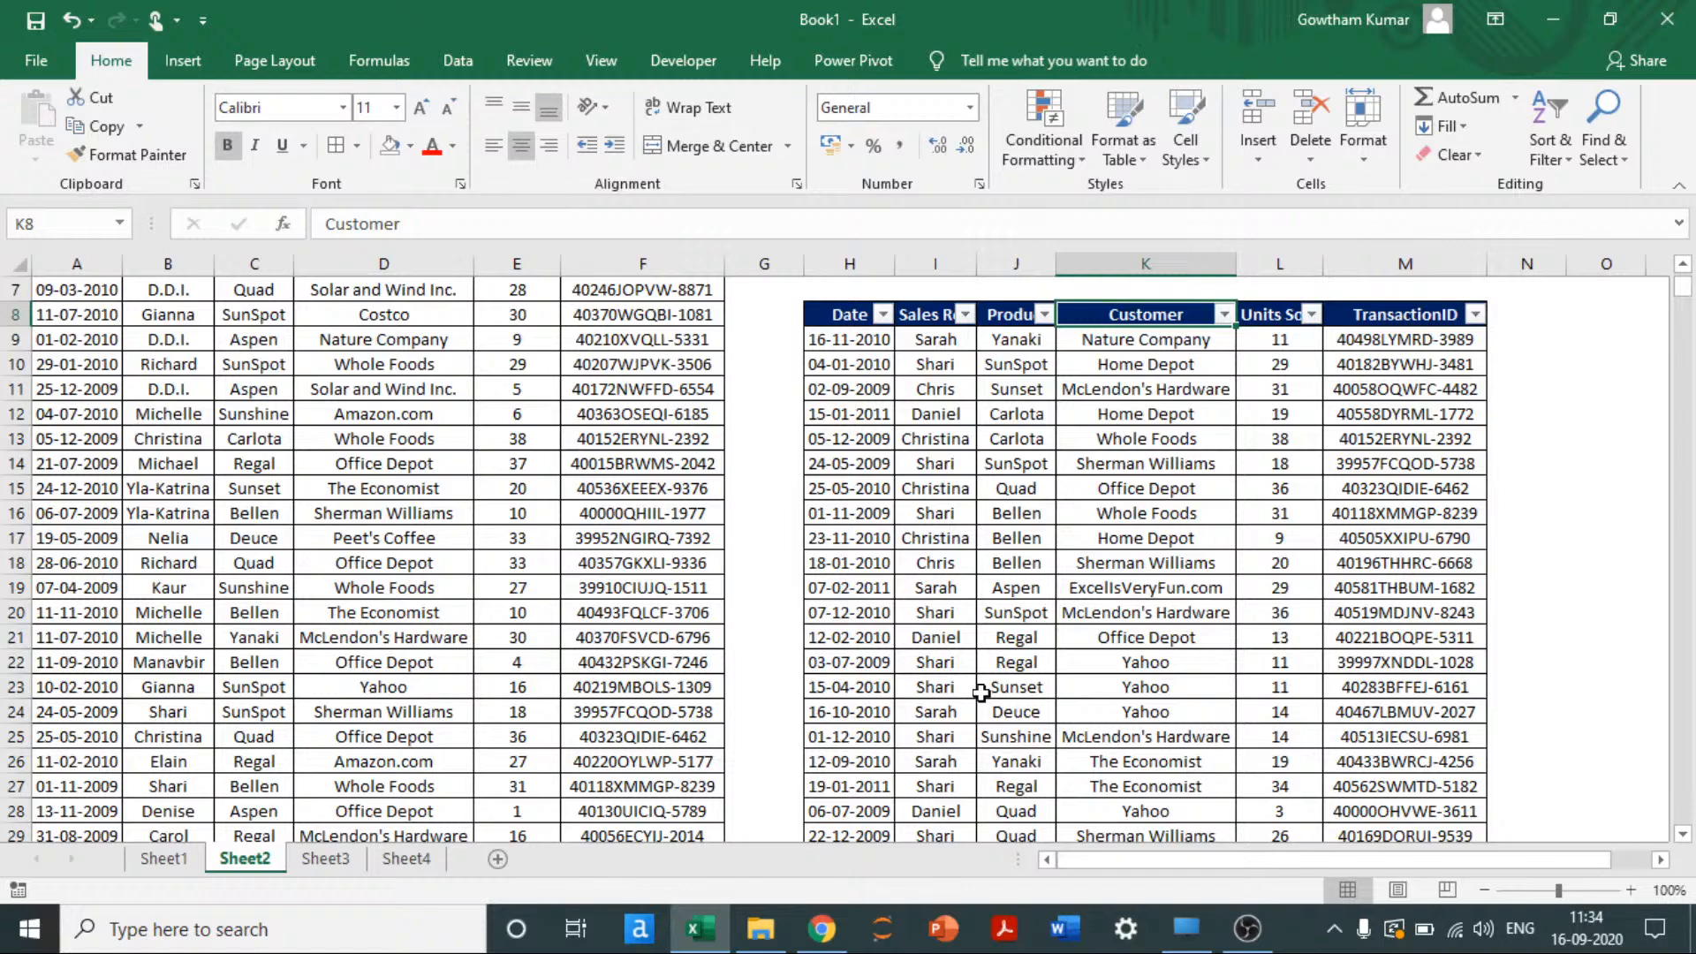
key(Right)
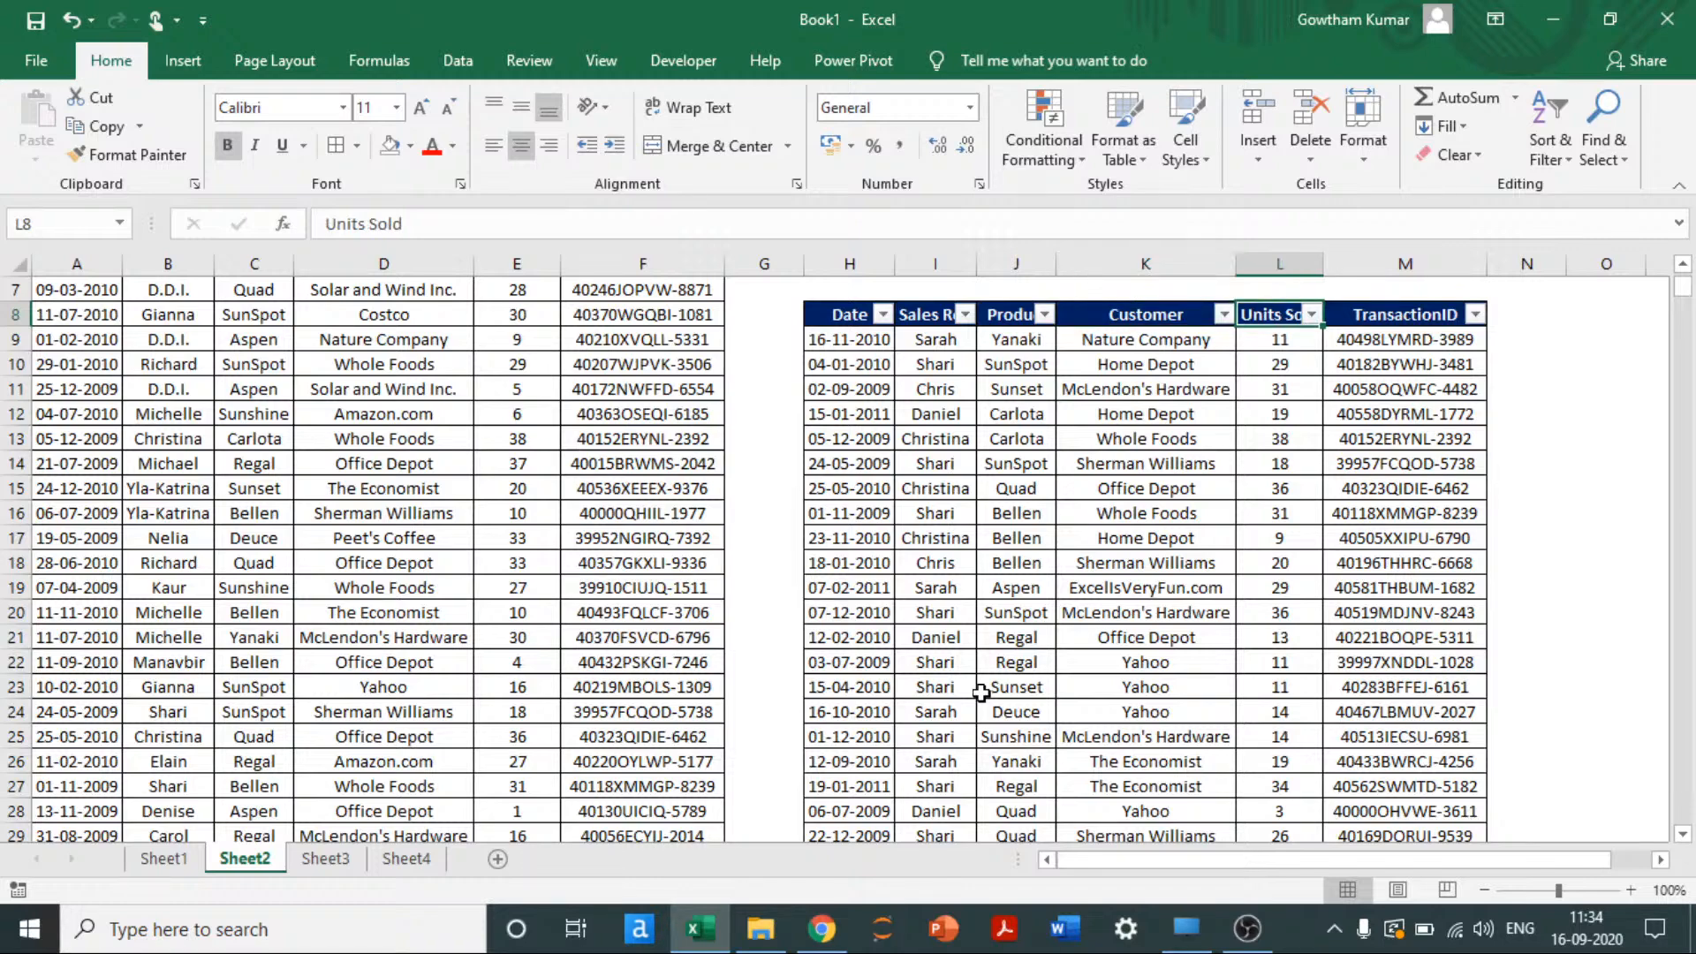
key(Up)
key(Up)
key(Up)
key(Up)
key(Up)
key(Up)
key(Up)
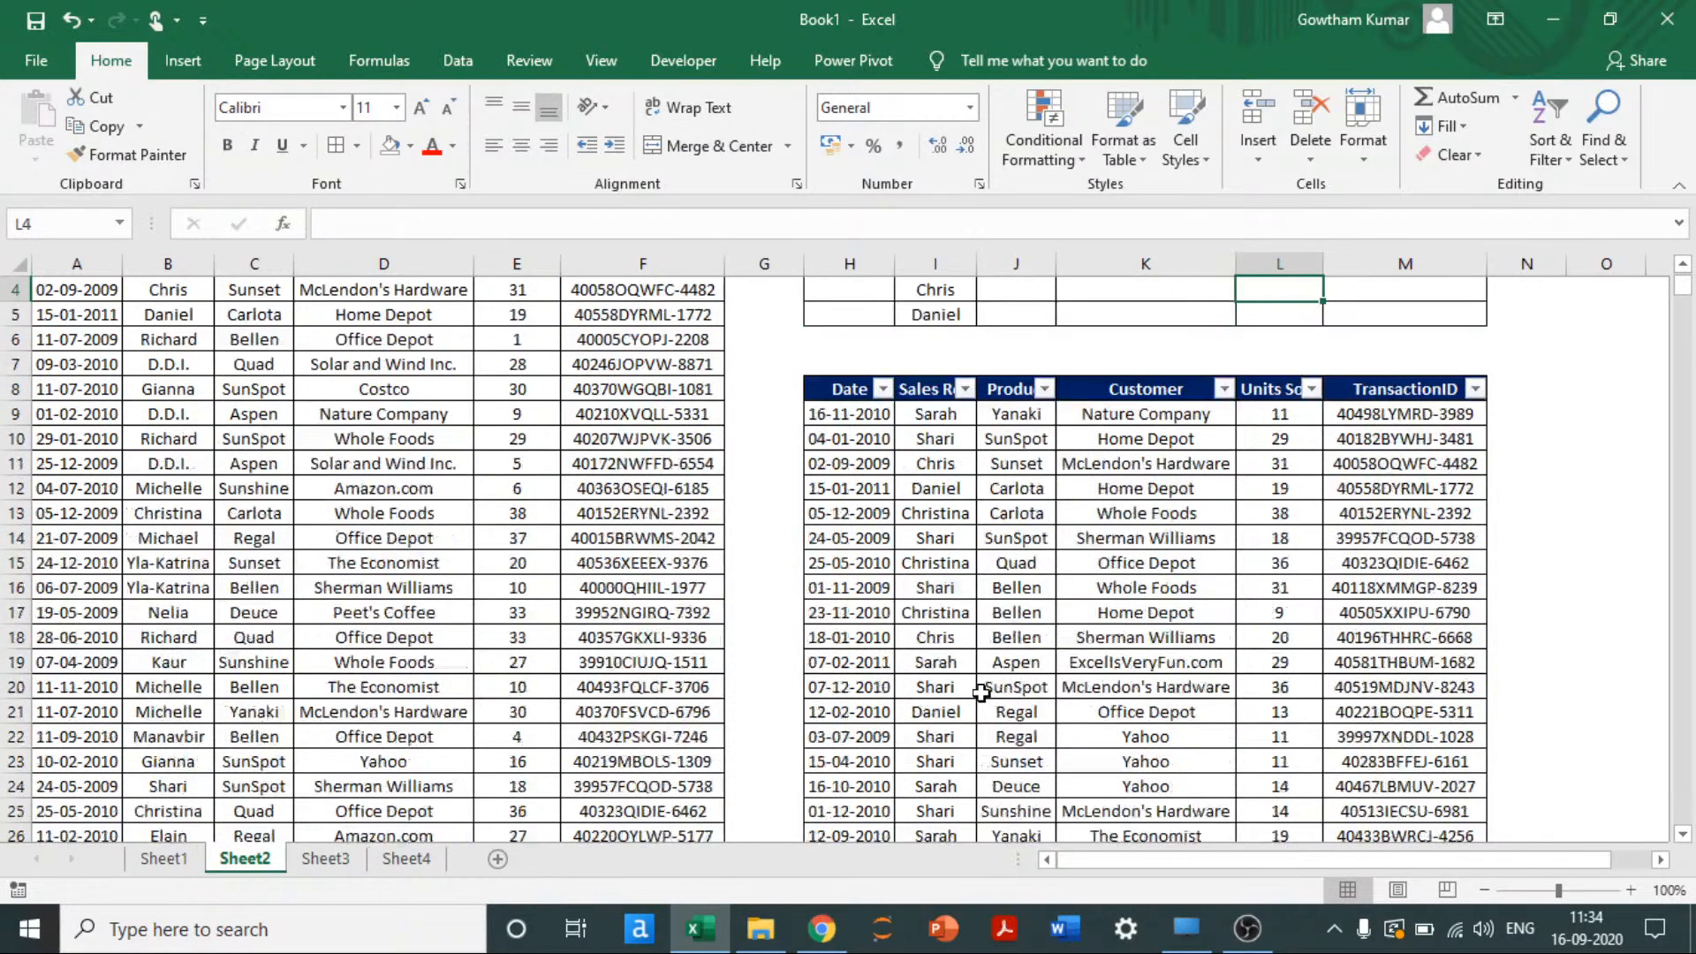
key(Down)
key(Down)
key(Down)
key(Down)
key(Down)
key(Down)
key(Down)
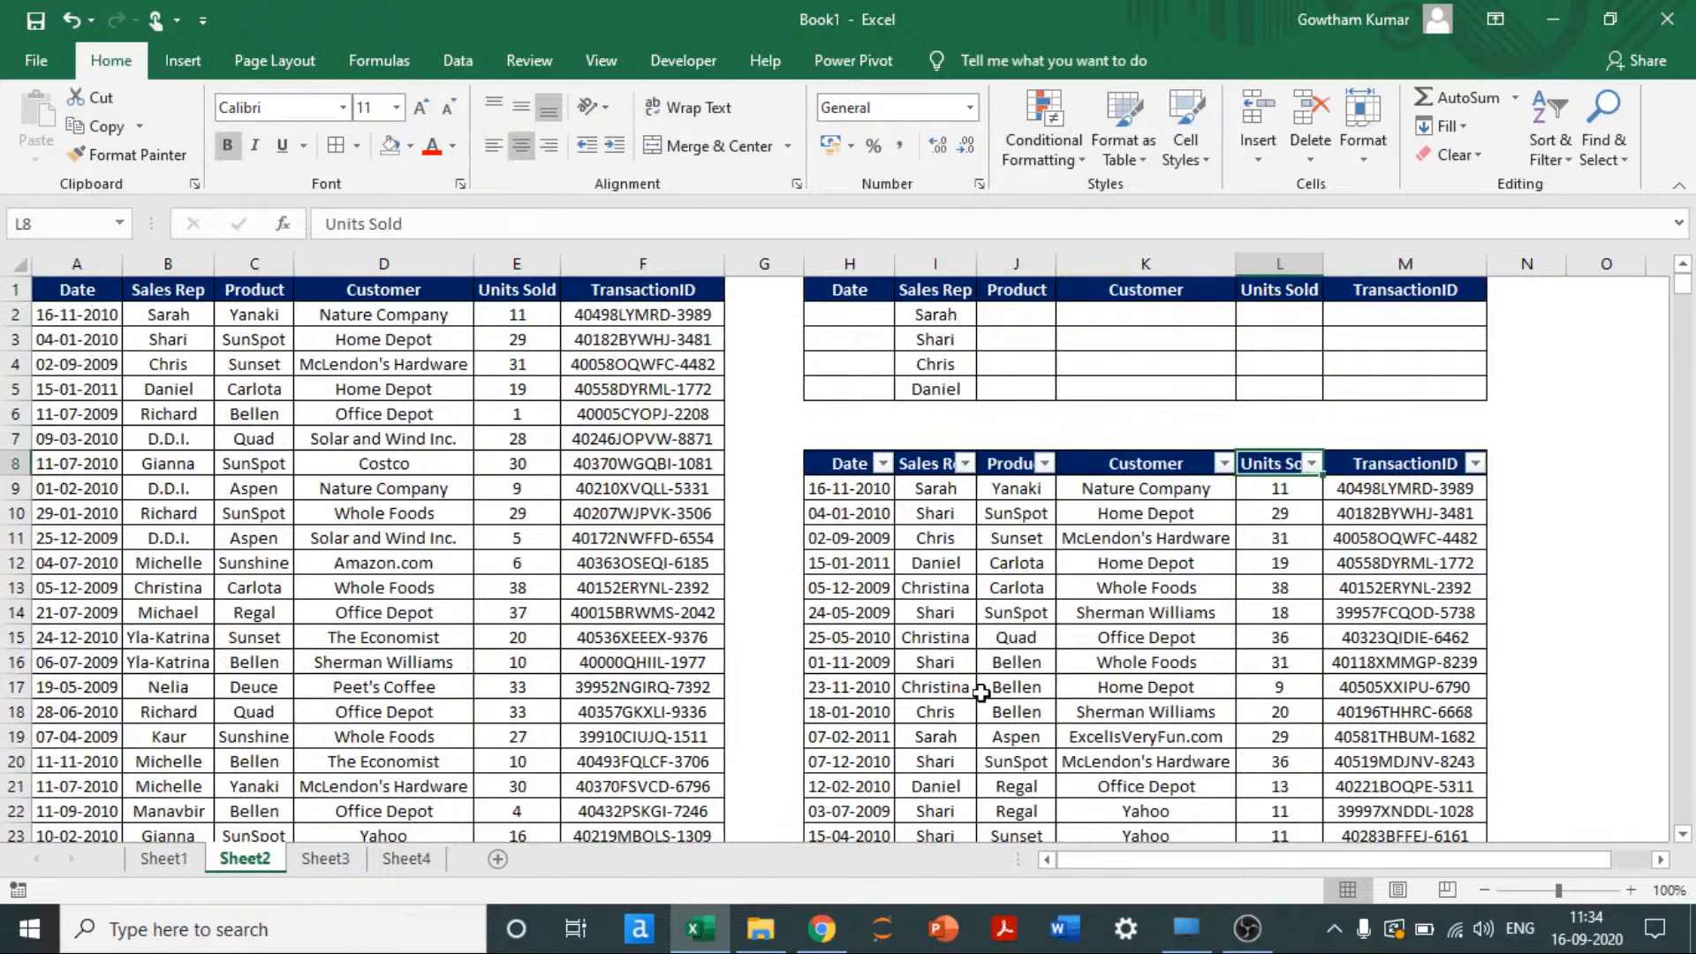
Step: Remove the filter dropdowns from the extracted table and delete its cells, H8:M352
key(ctrl+Left)
key(ctrl+shift+l)
key(ctrl+shift+Right)
key(ctrl+shift+Down)
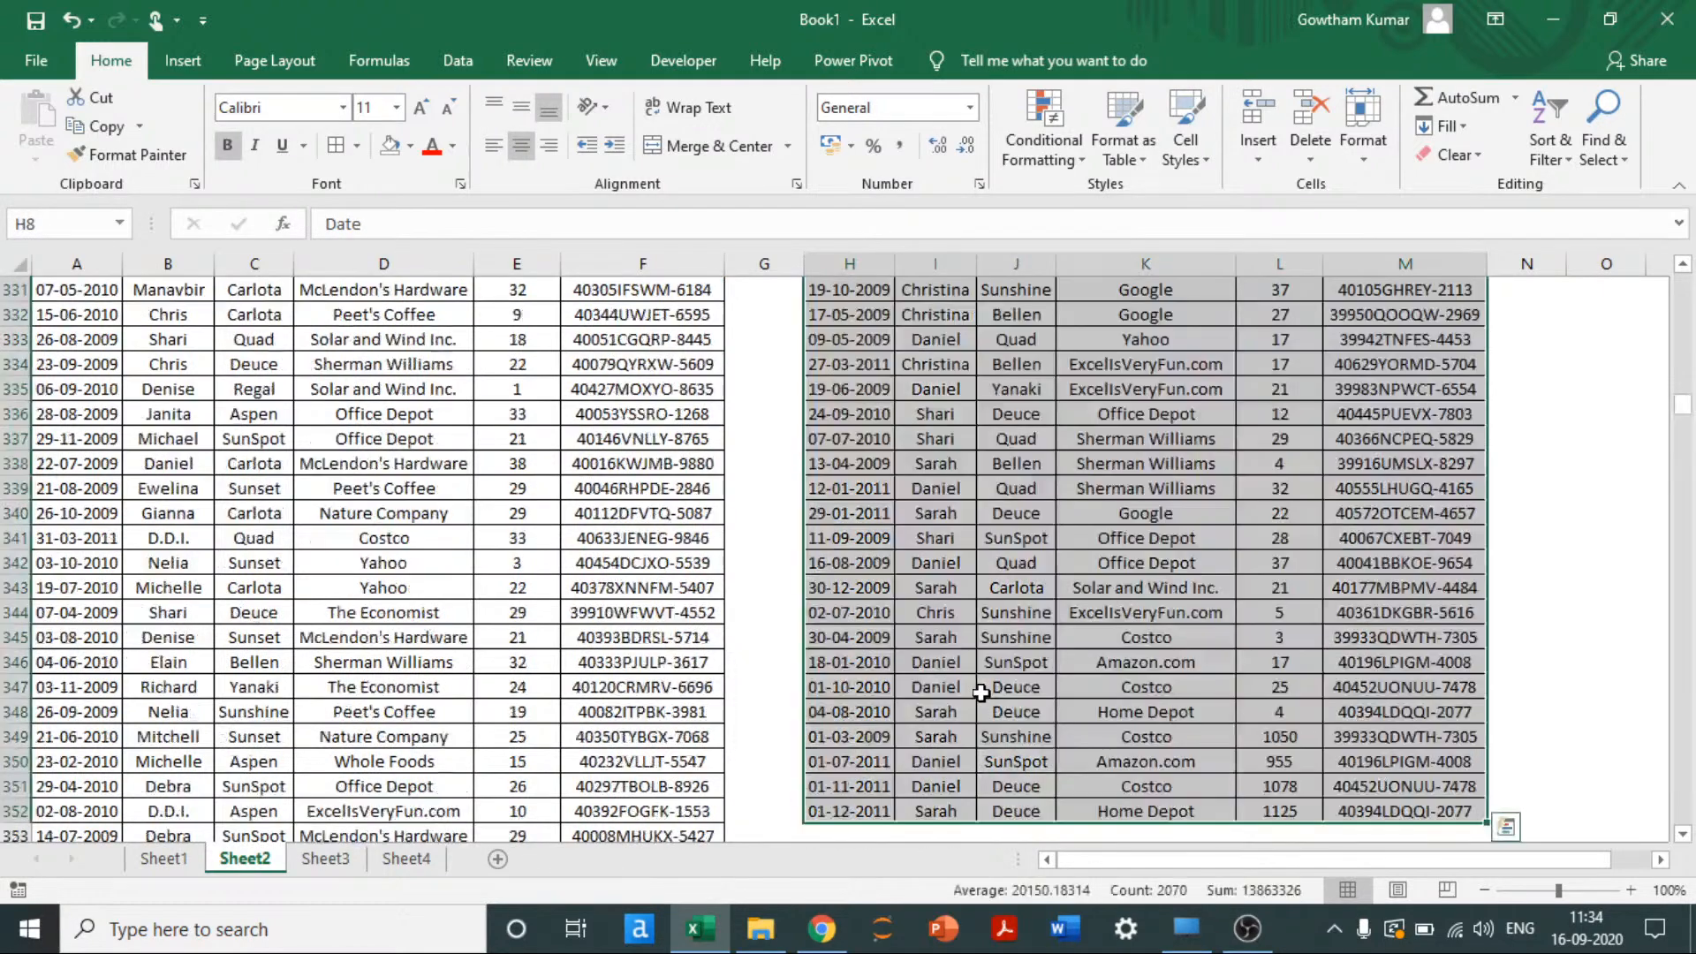
key(ctrl+minus)
key(Return)
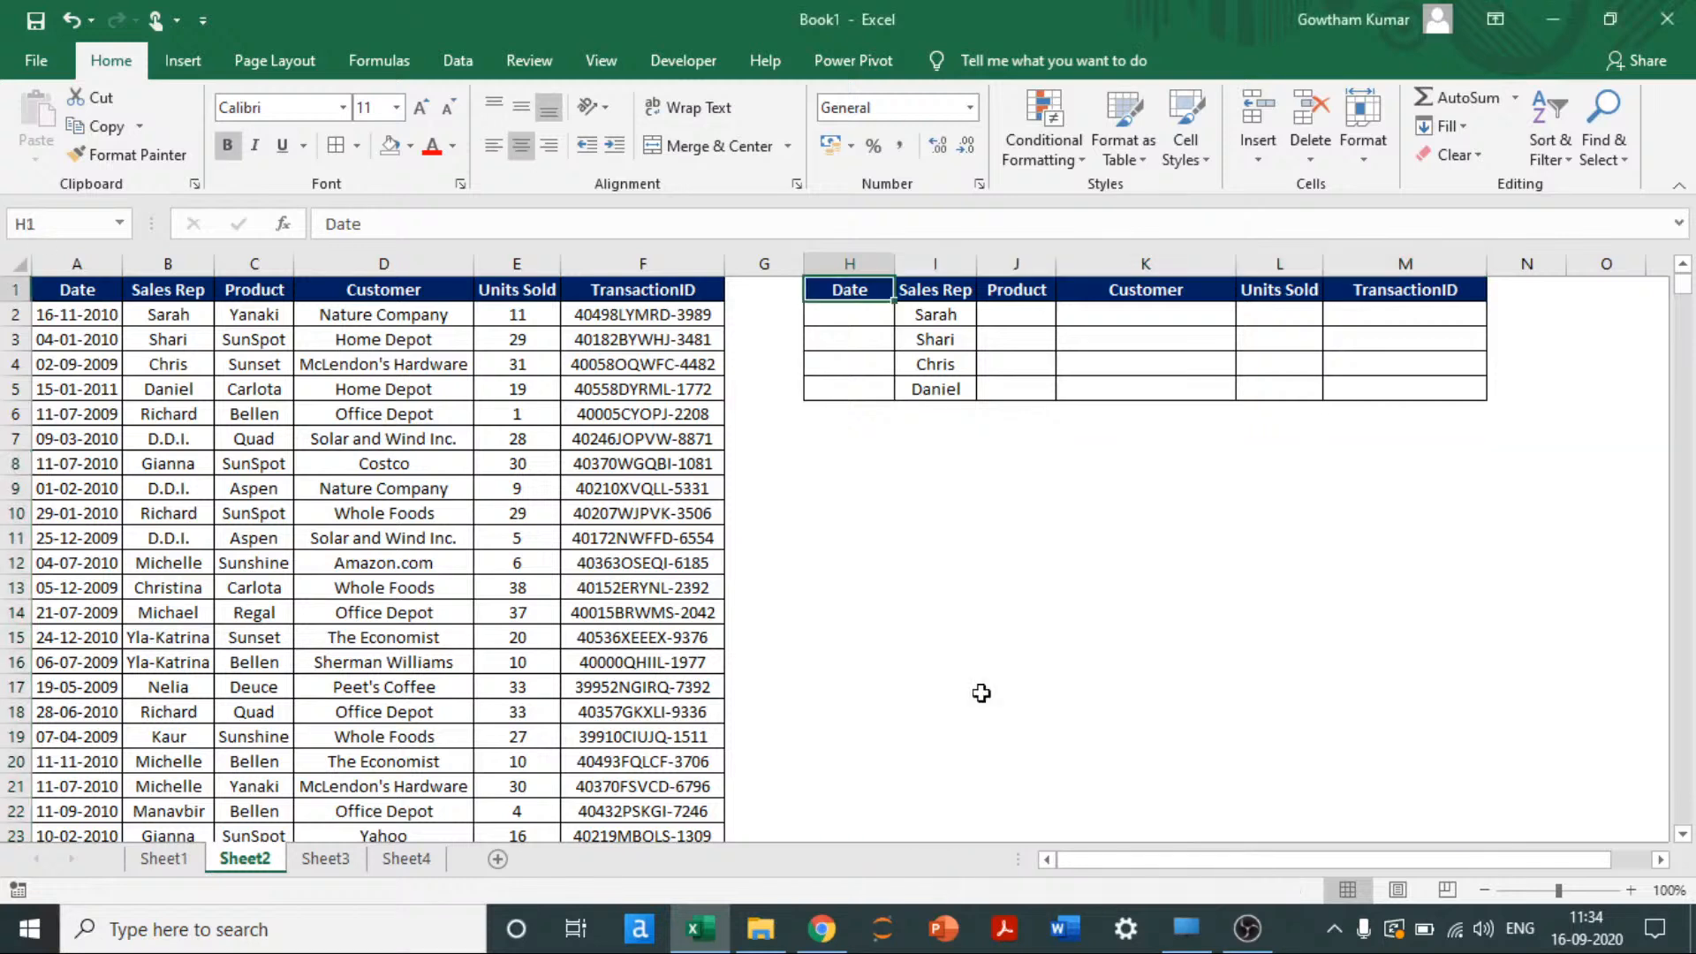
key(ctrl+shift+Right)
key(ctrl+space)
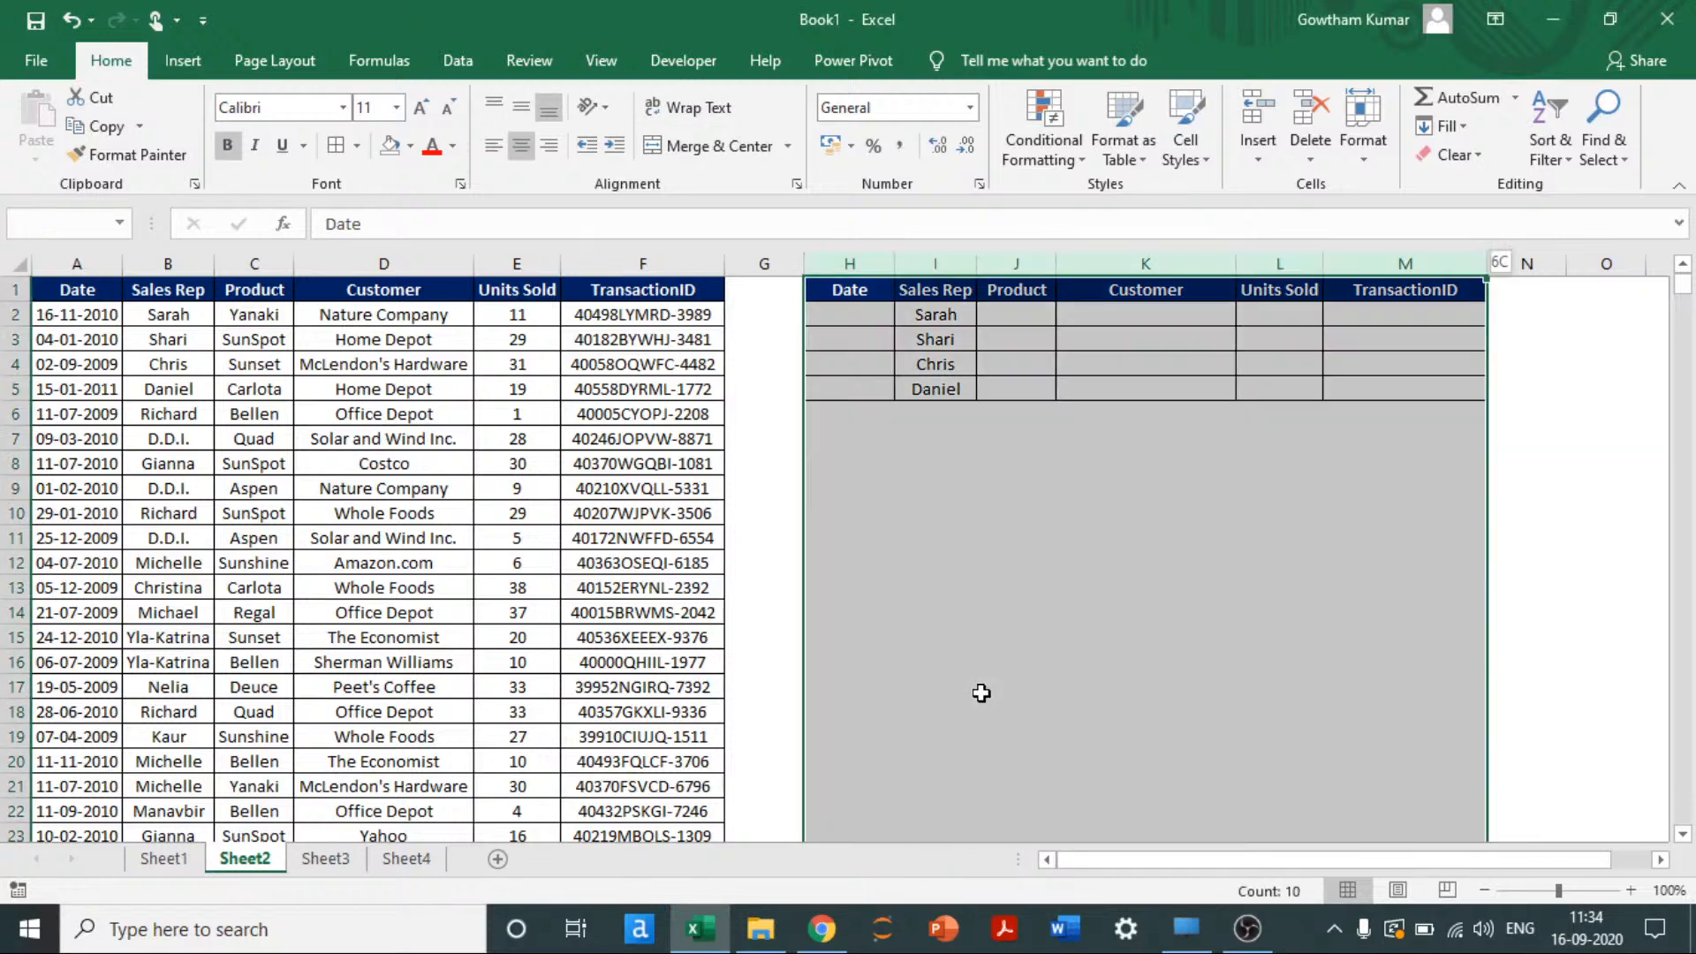
key(Right)
key(ctrl+shift+Down)
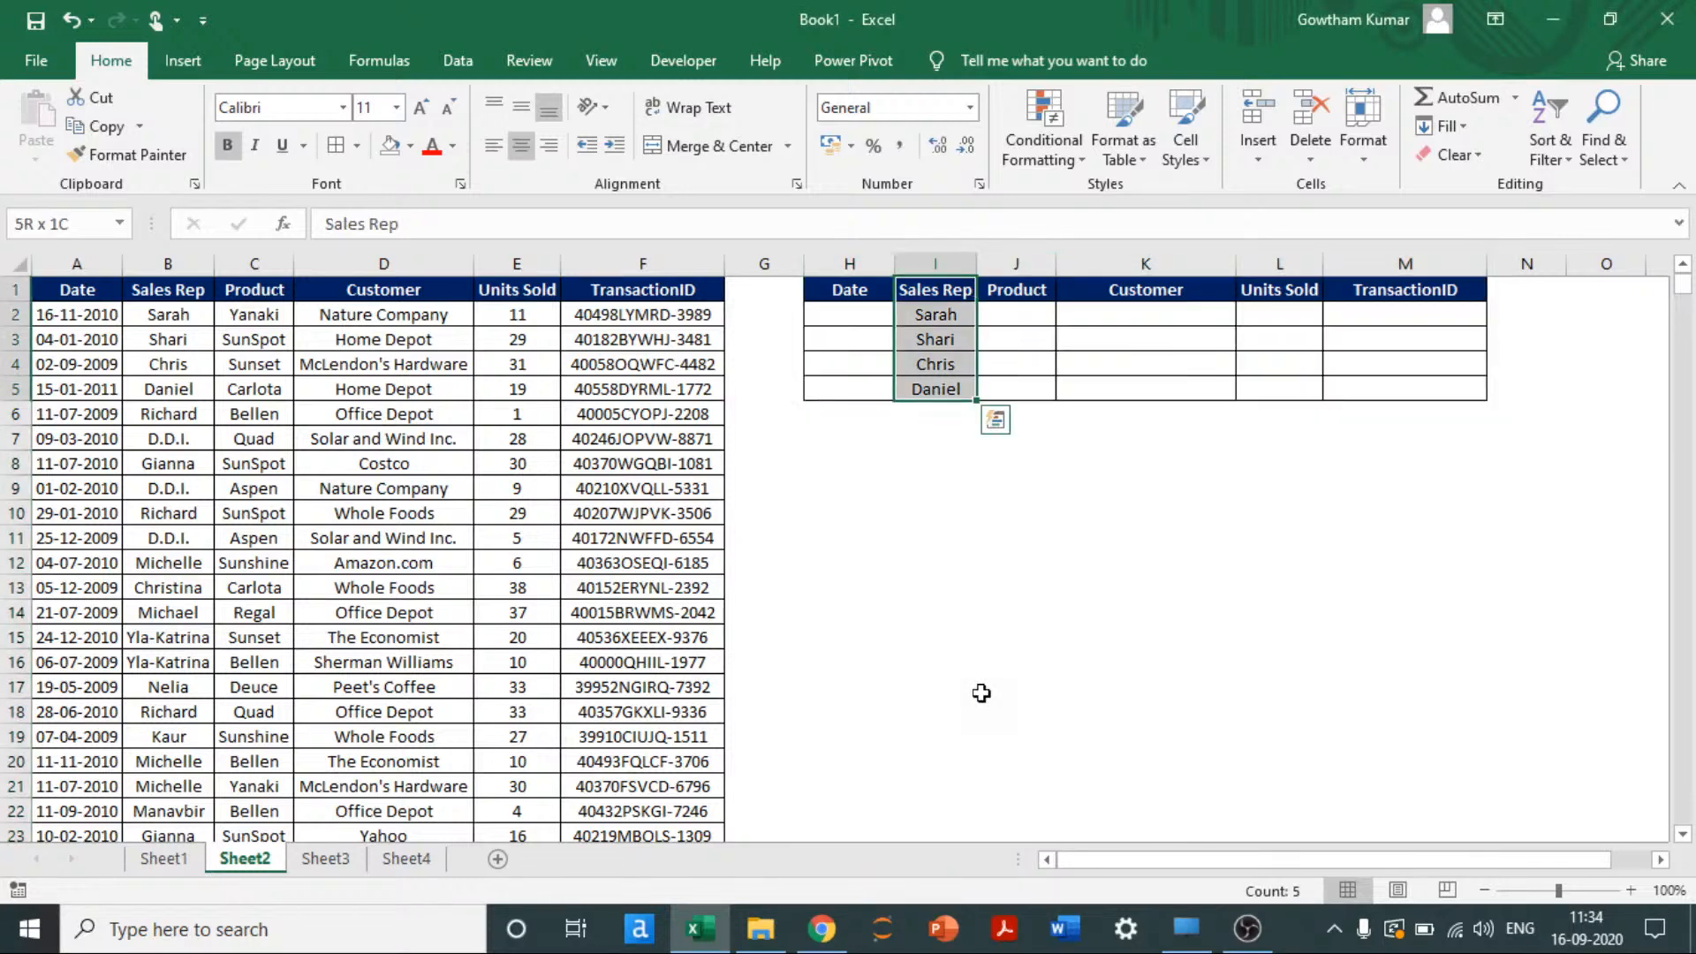
key(Left)
key(shift+Down)
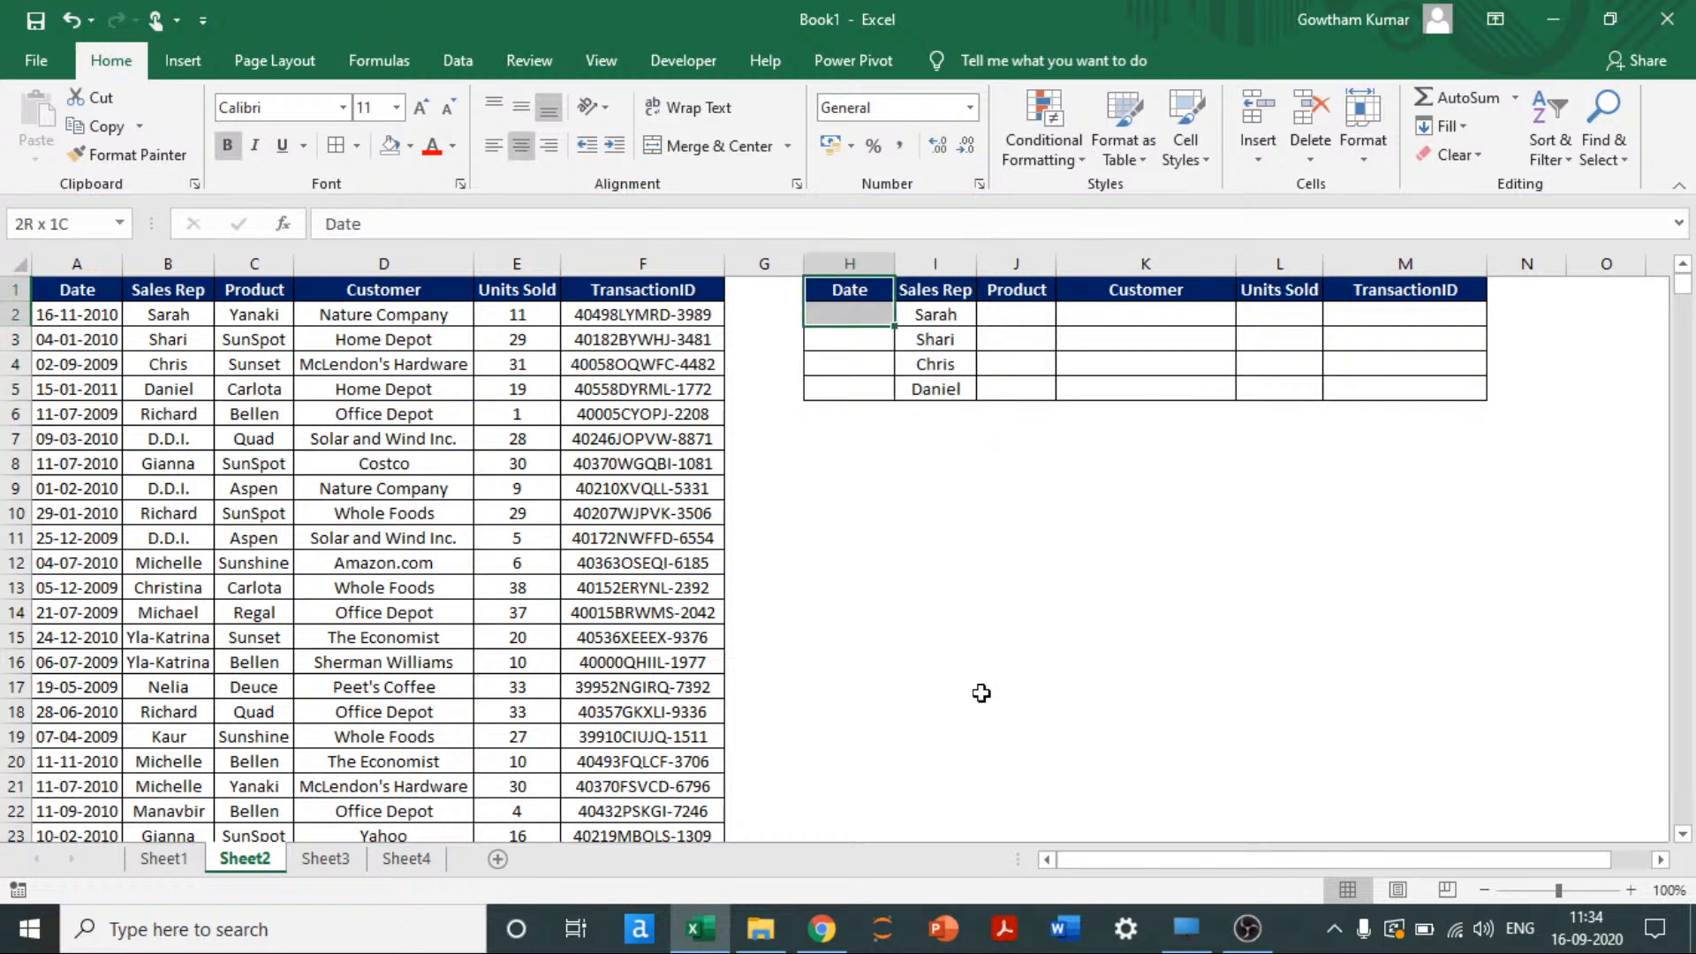
Step: Delete the cells of the criteria range H1:M5 on Sheet2 and return to cell A1
key(shift+Down)
key(shift+Down)
key(shift+Down)
key(ctrl+shift+Right)
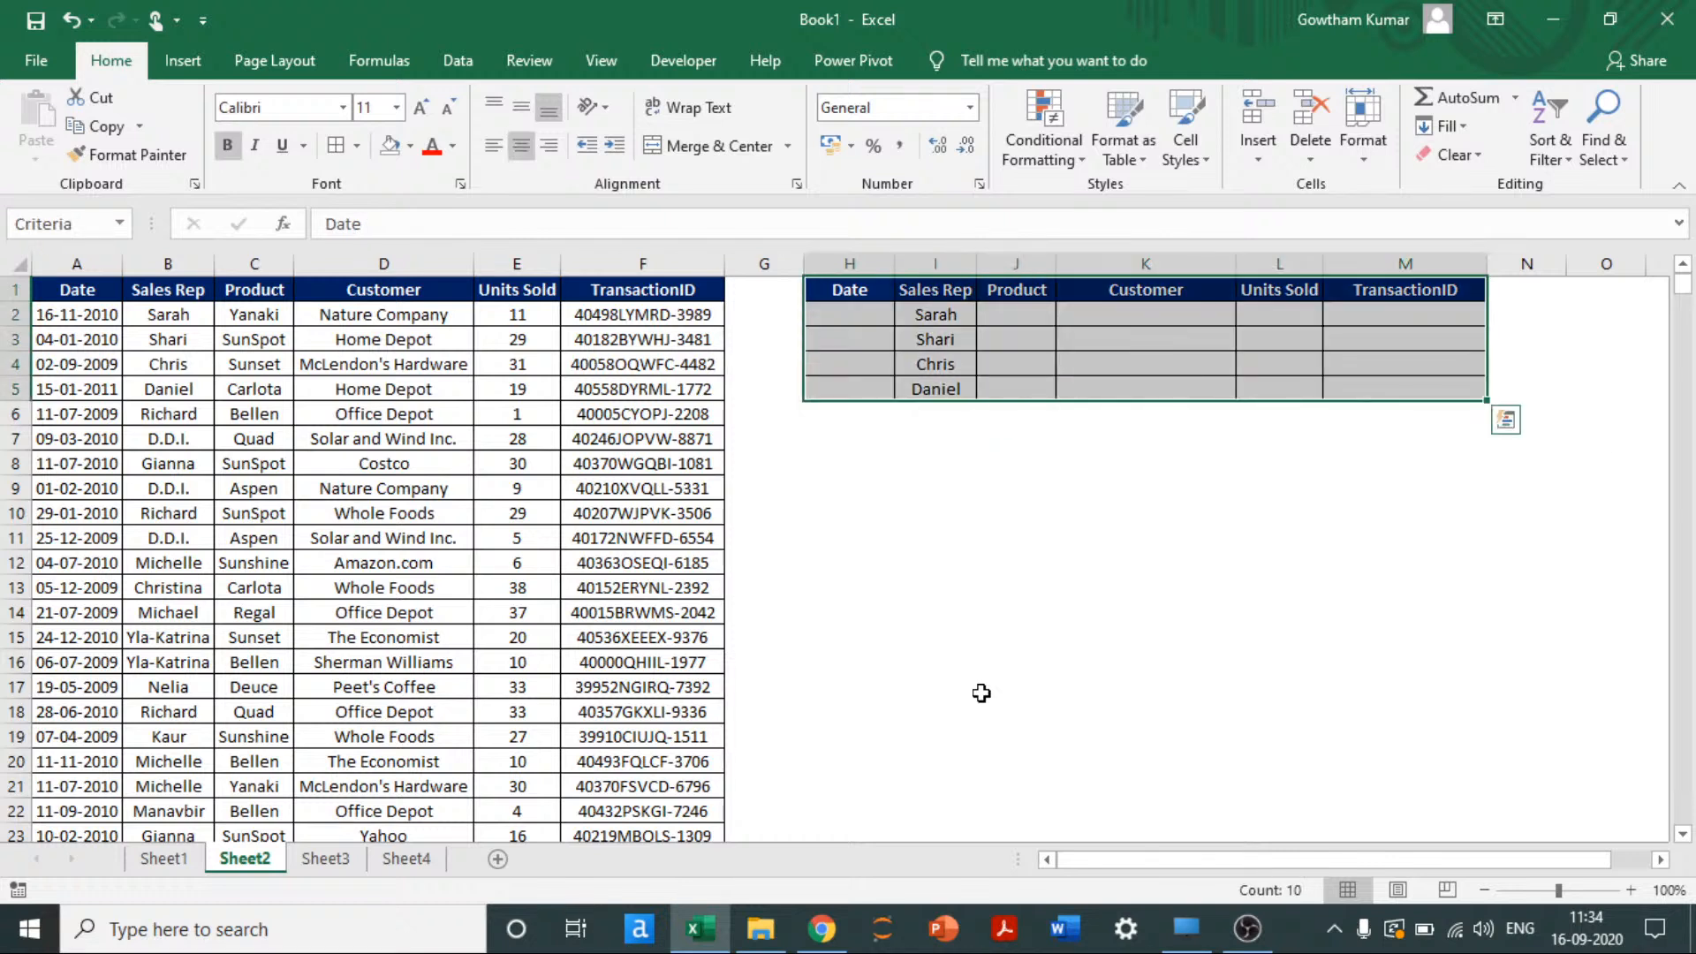
key(ctrl+minus)
key(Return)
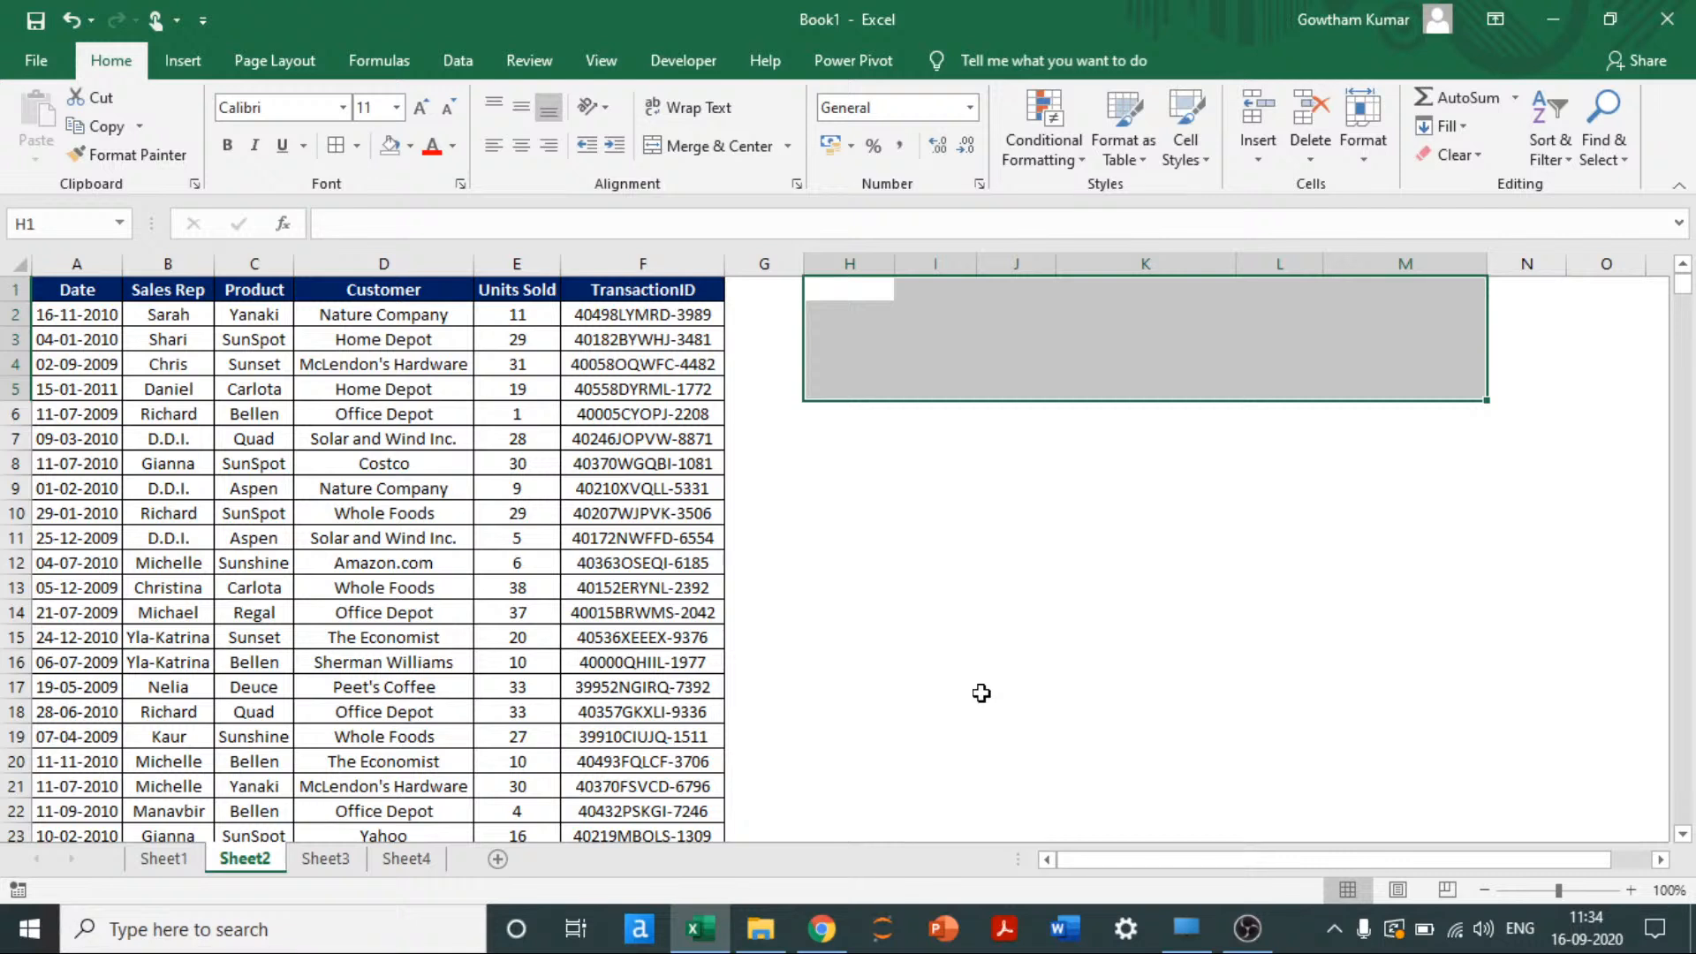
key(ctrl+Home)
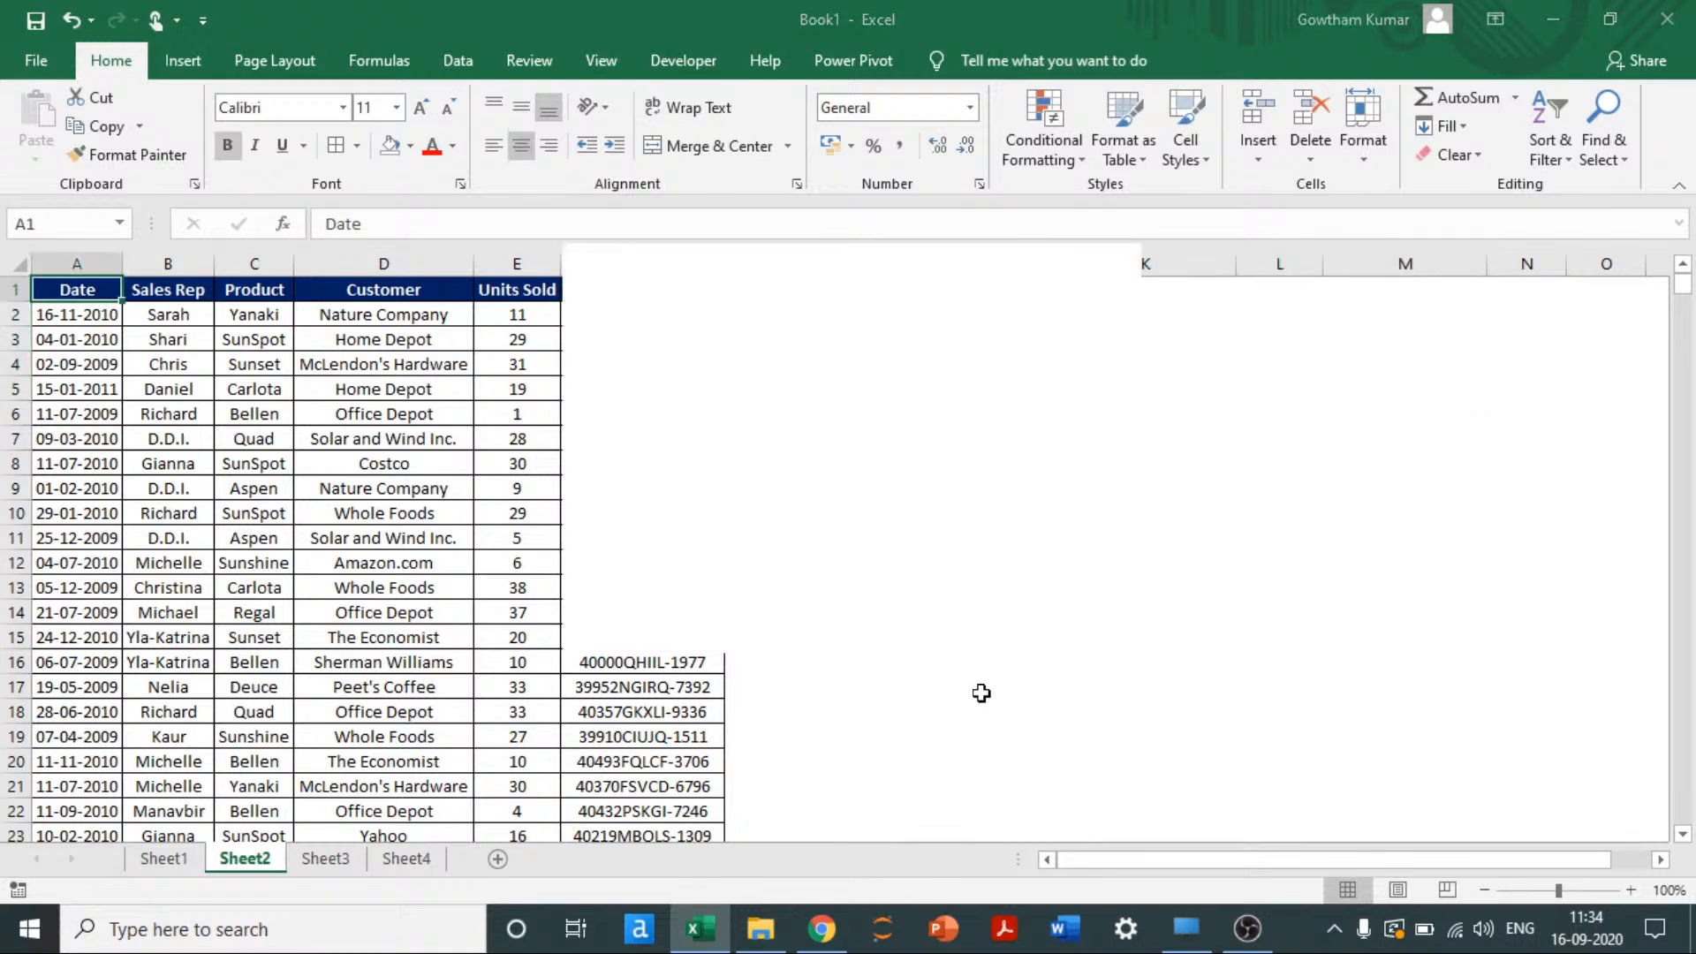
Step: Switch to the MS Excel Module3 presentation, advance it to the Sorting slide, and return to the Excel workbook
key(alt+Tab)
key(alt+shift+Tab)
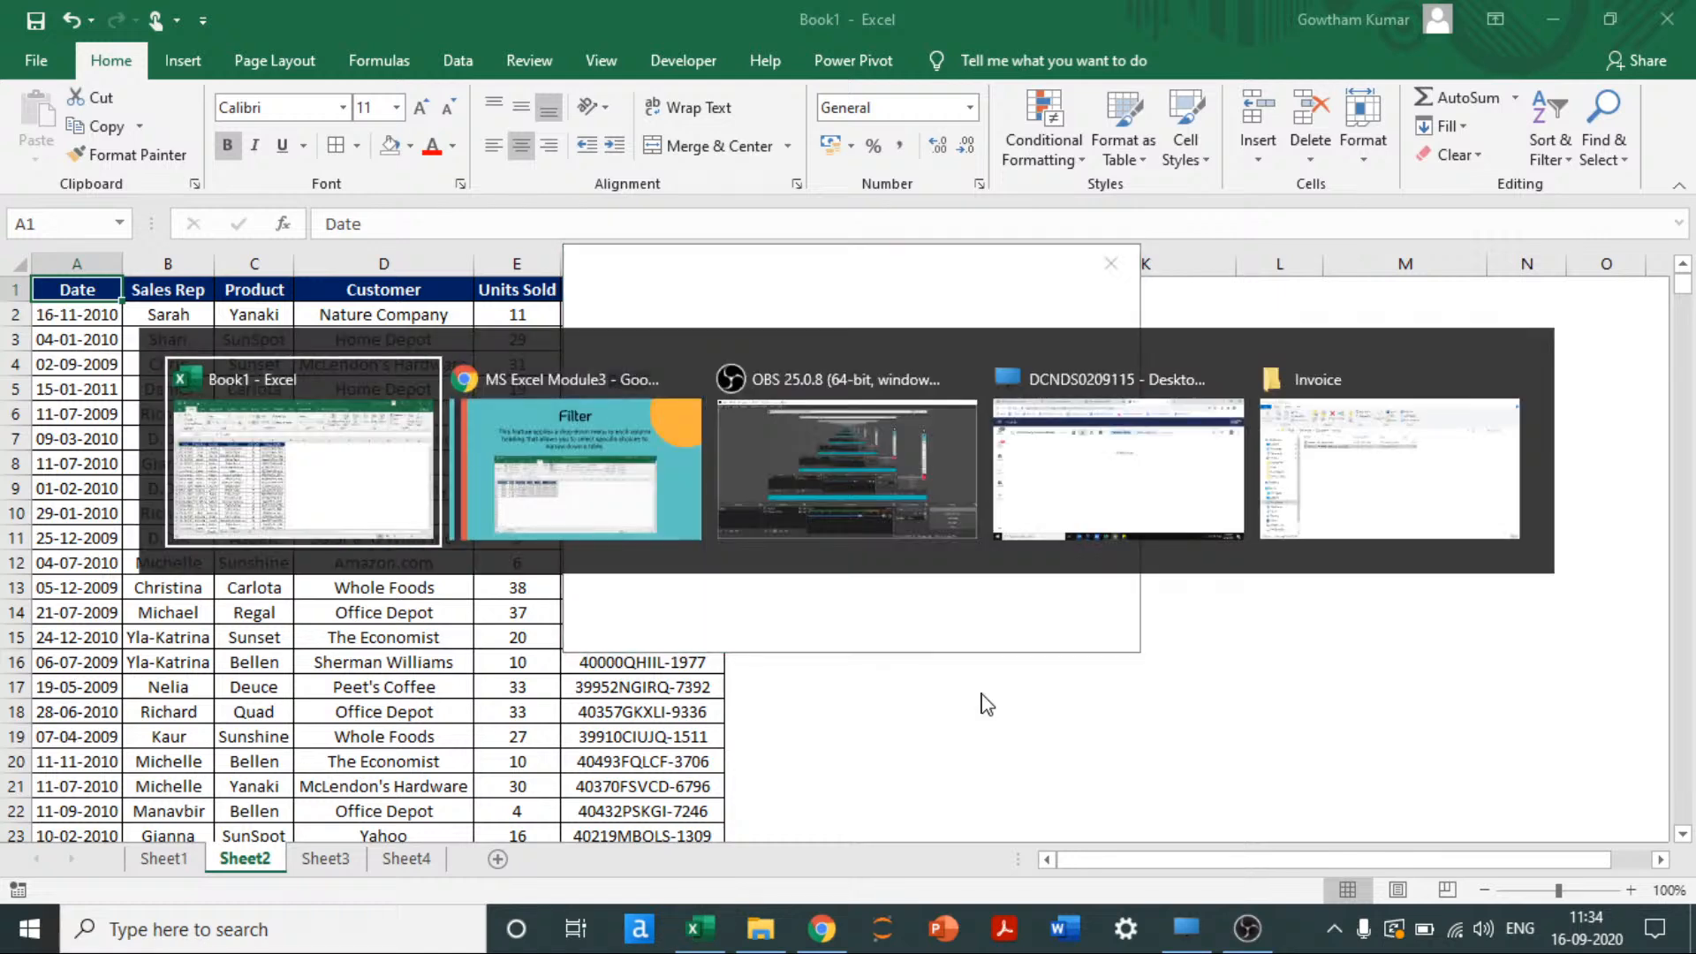
key(alt+Tab)
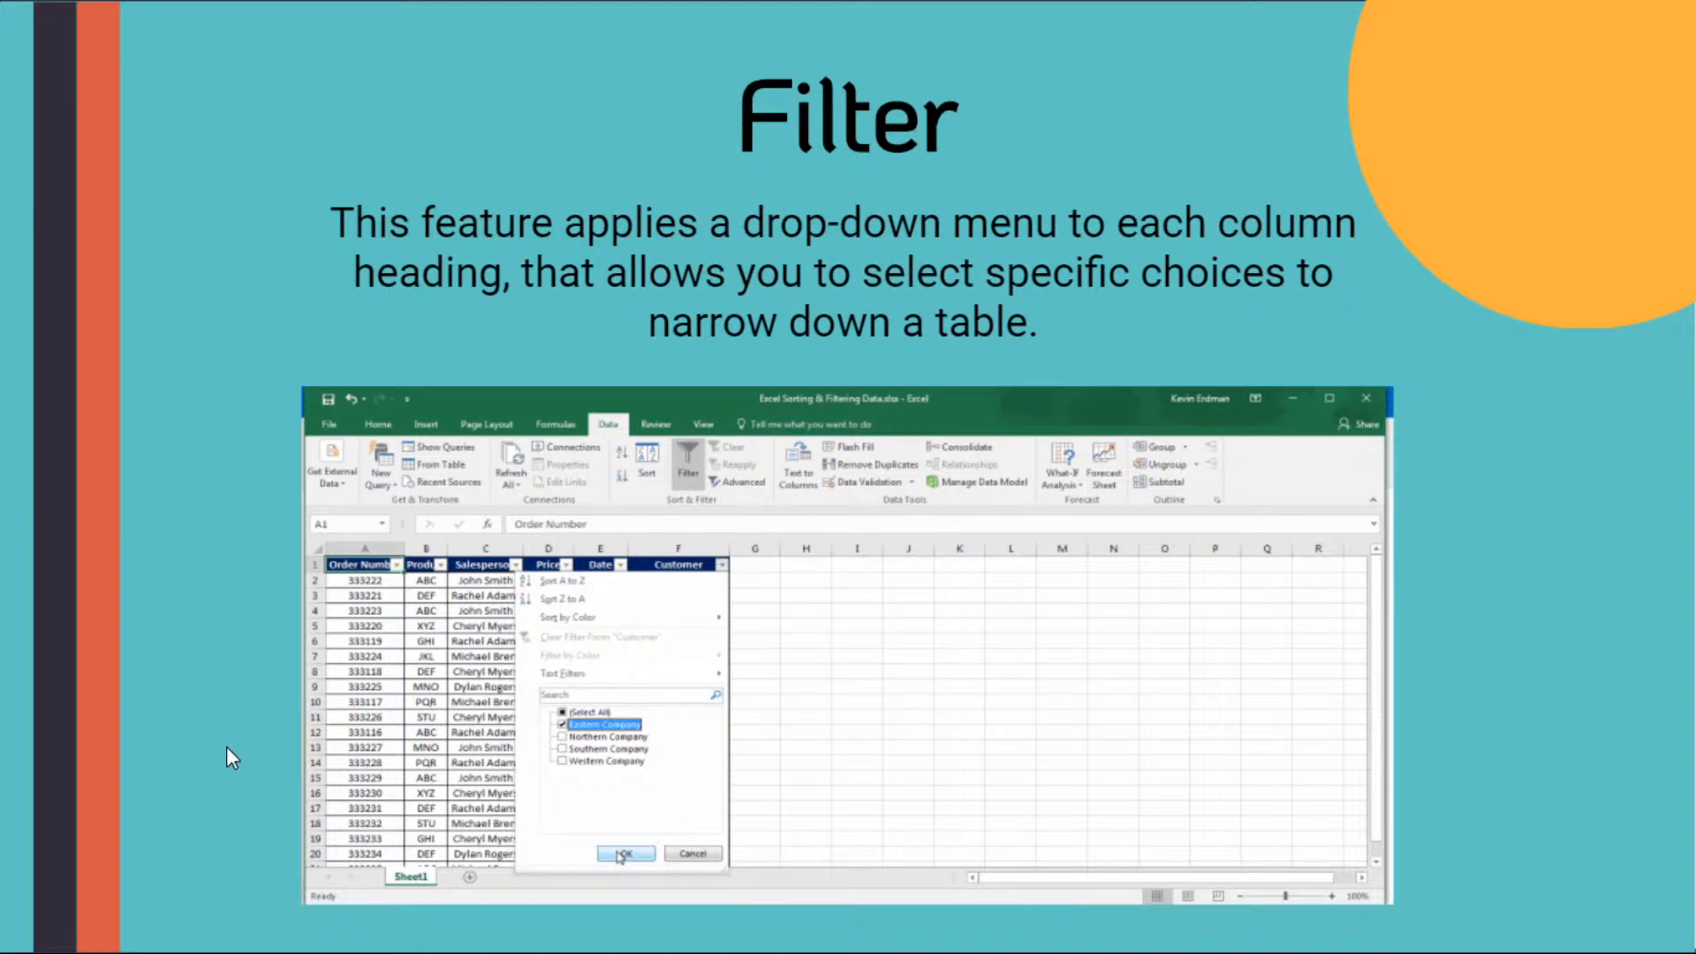
click(713, 332)
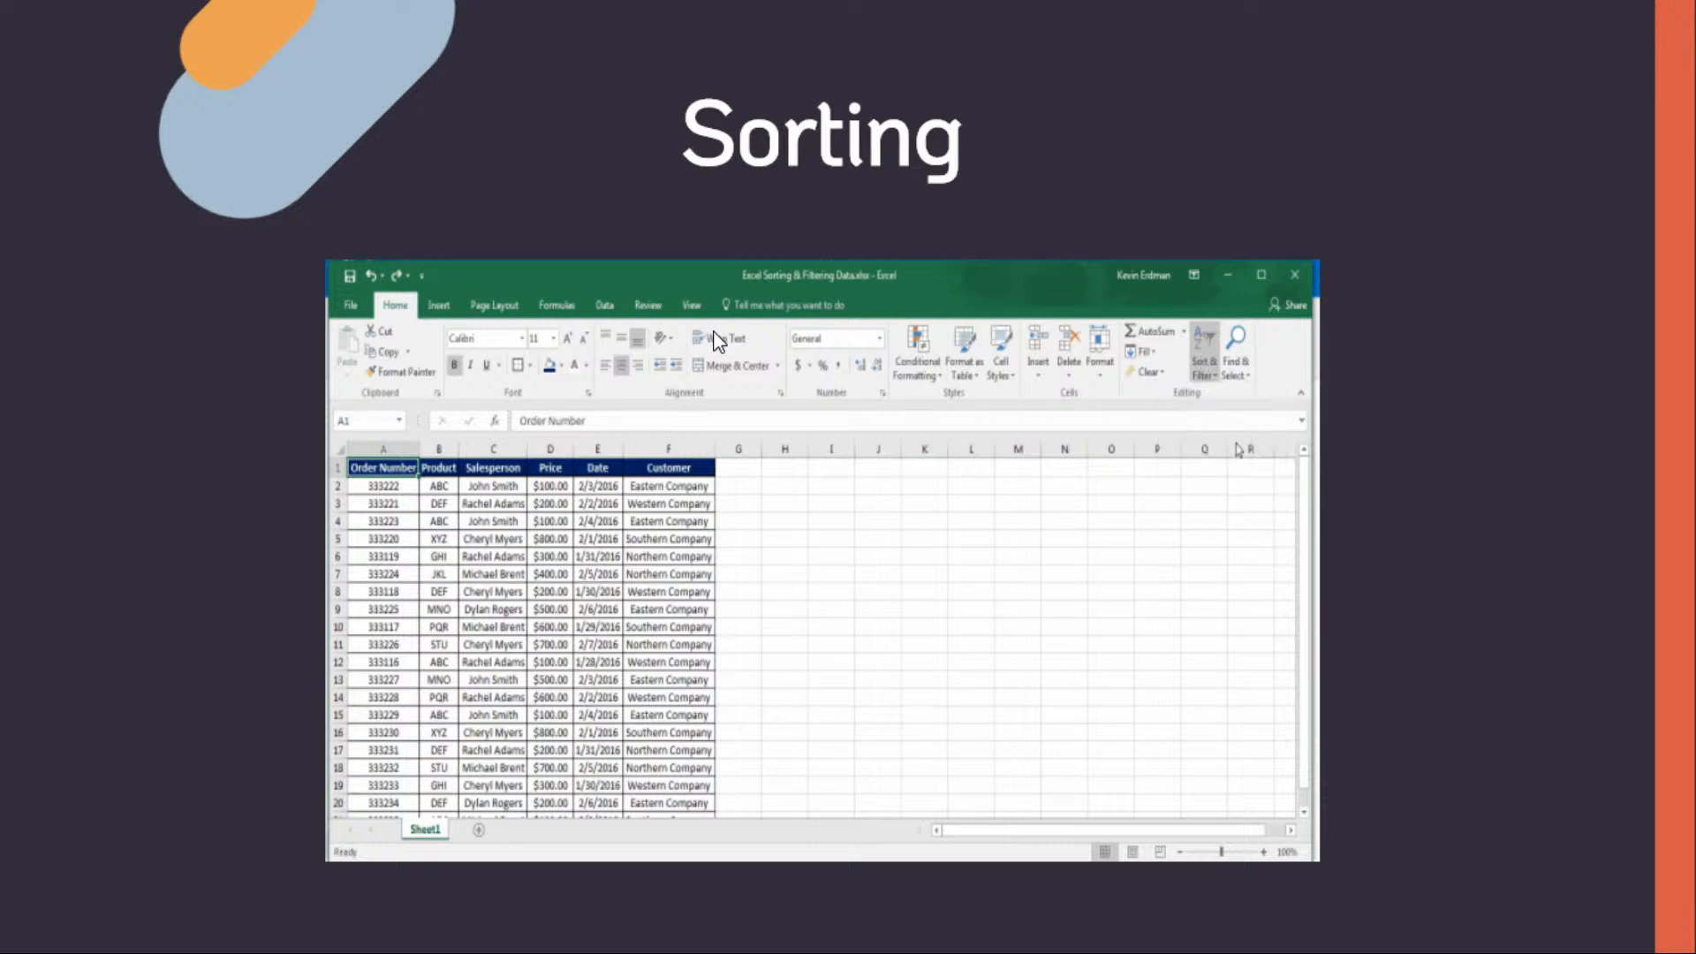
key(alt+Tab)
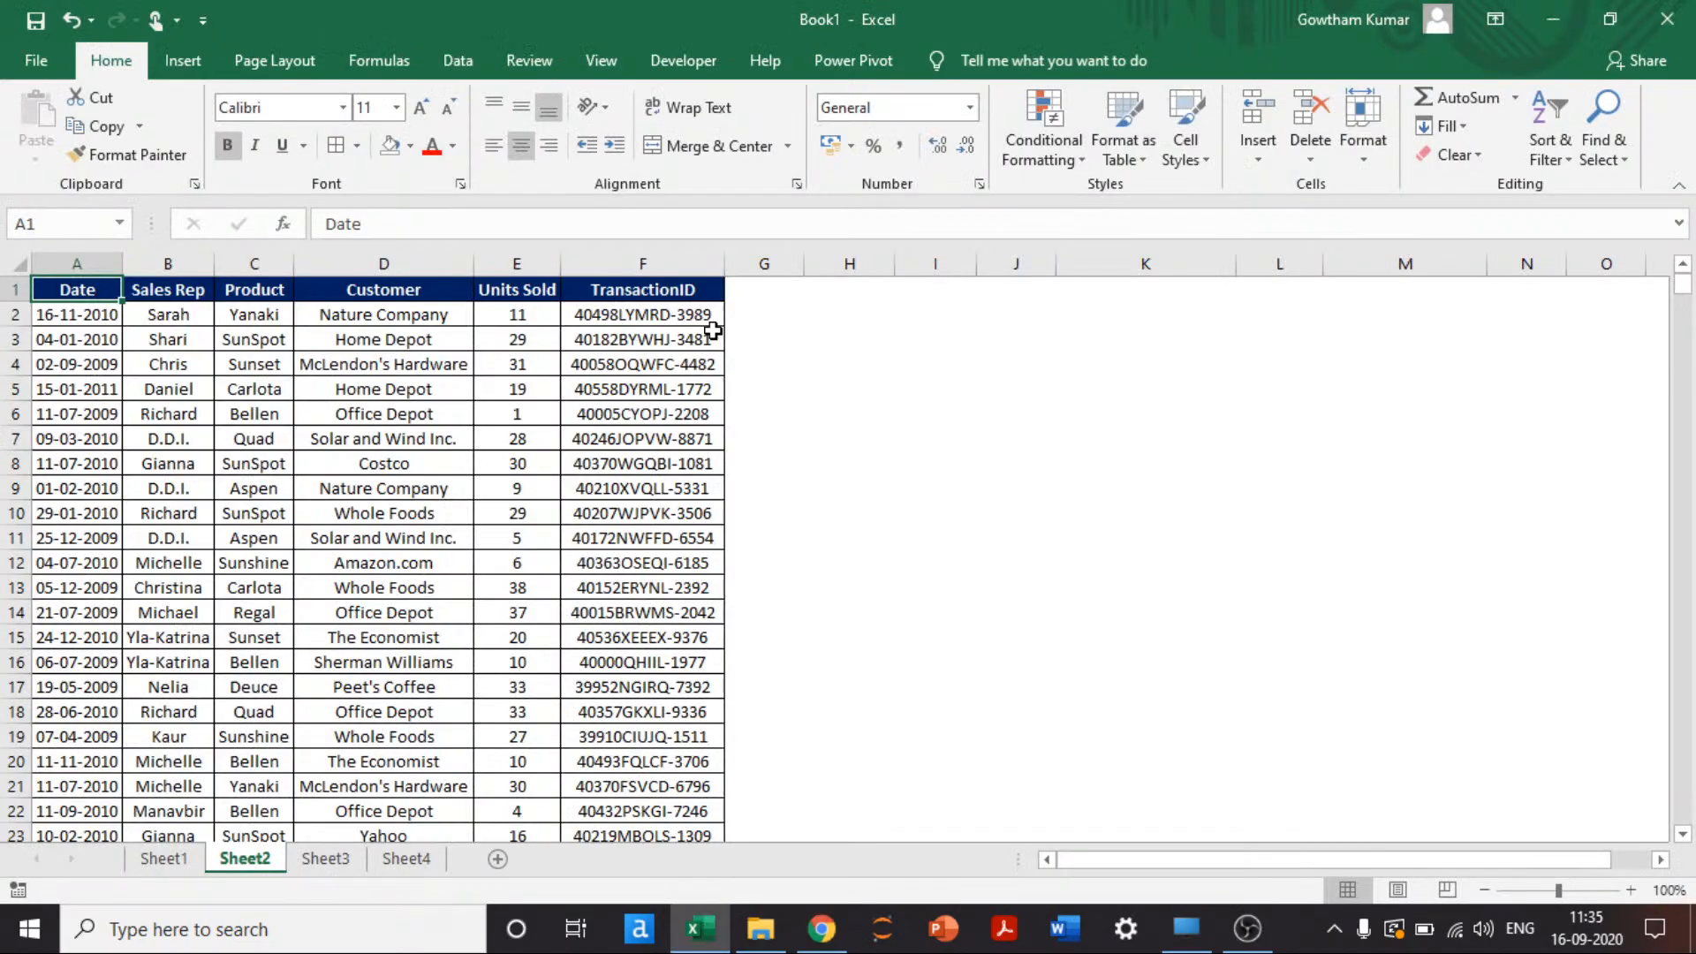
Step: Open Sheet3 and hide its gridlines
key(ctrl+Page_Down)
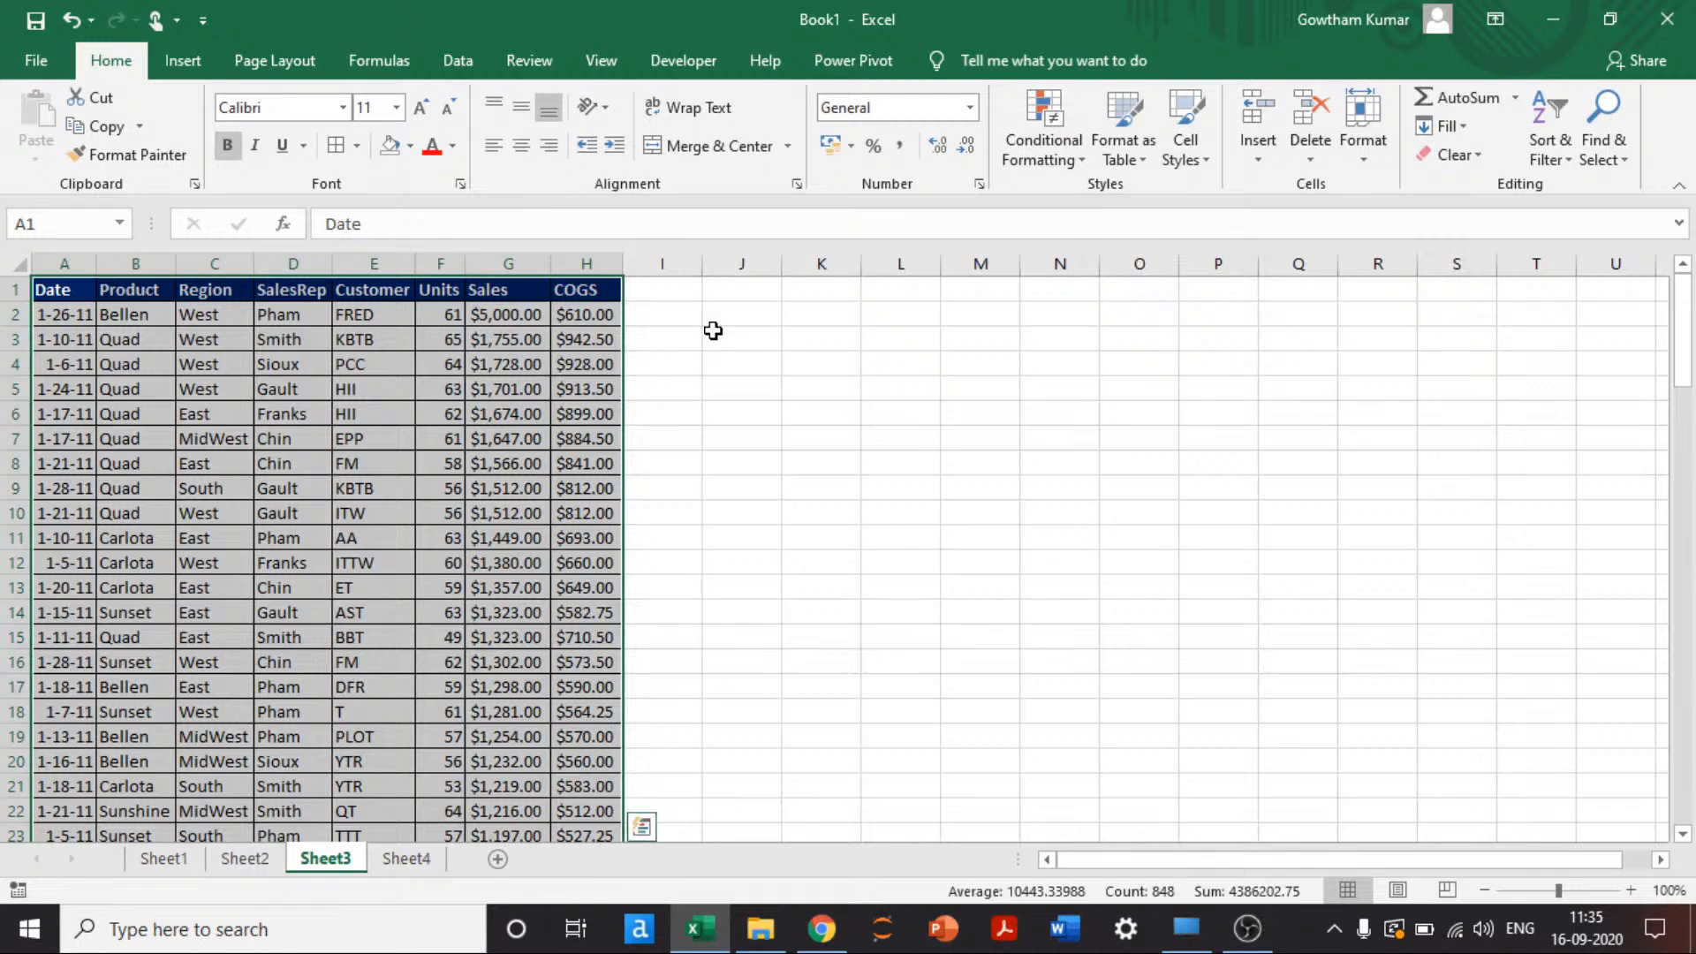
key(ctrl+Page_Down)
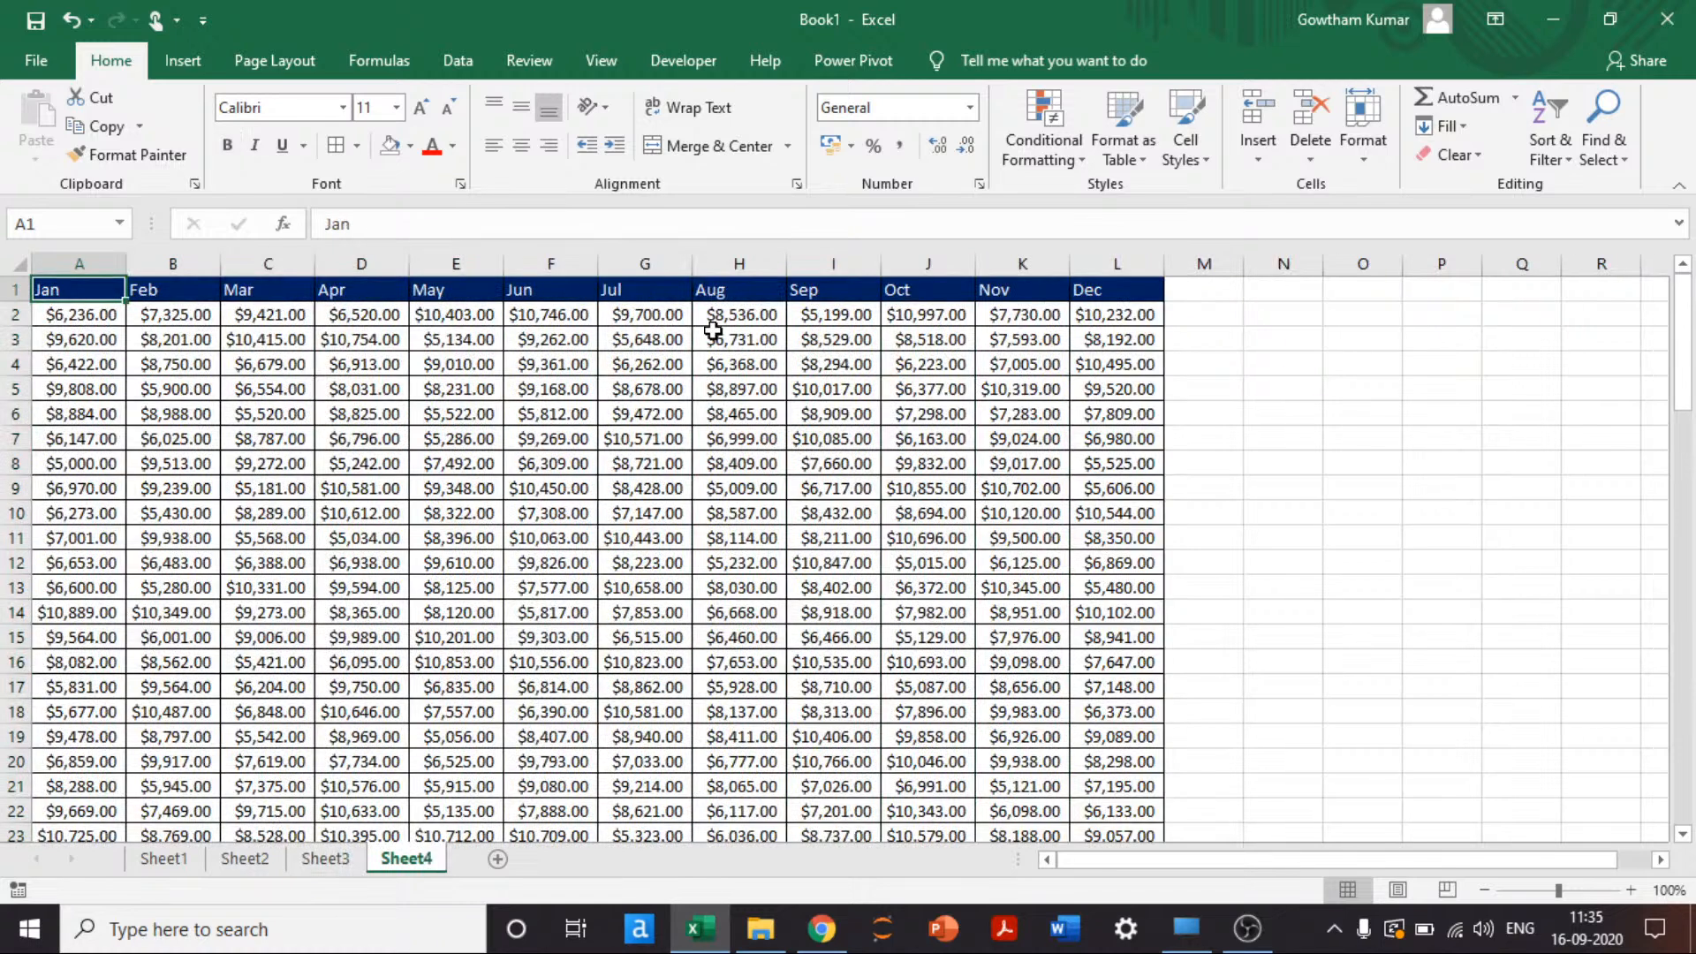
key(ctrl+Page_Up)
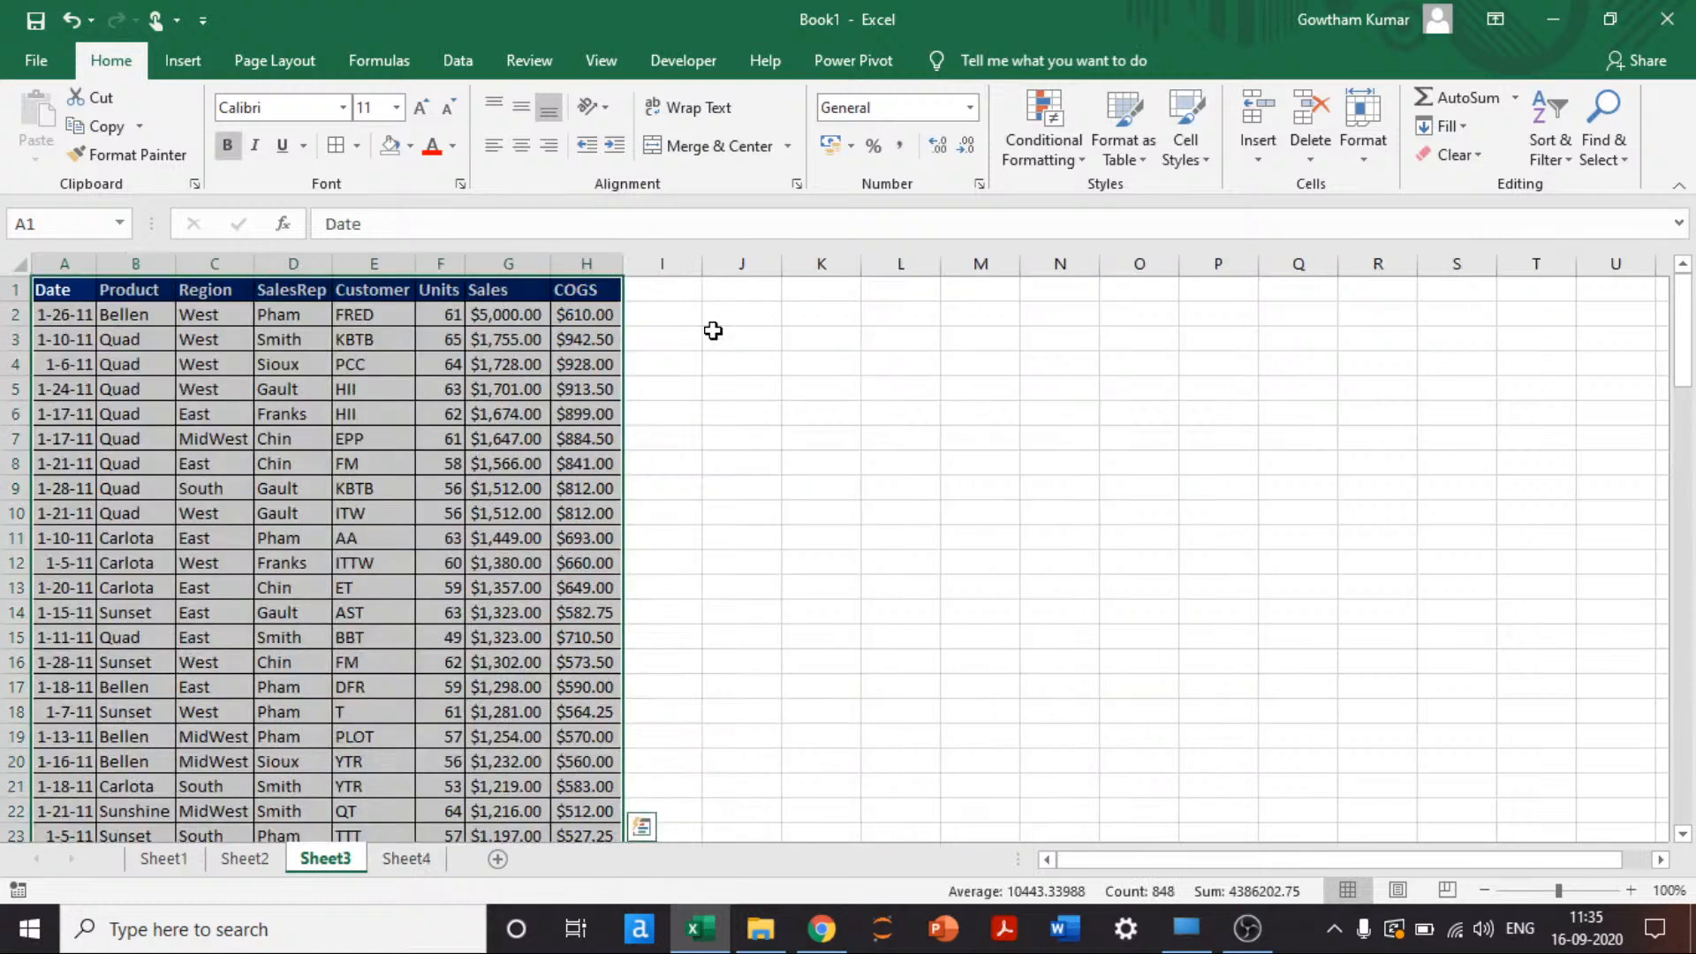
key(ctrl+Home)
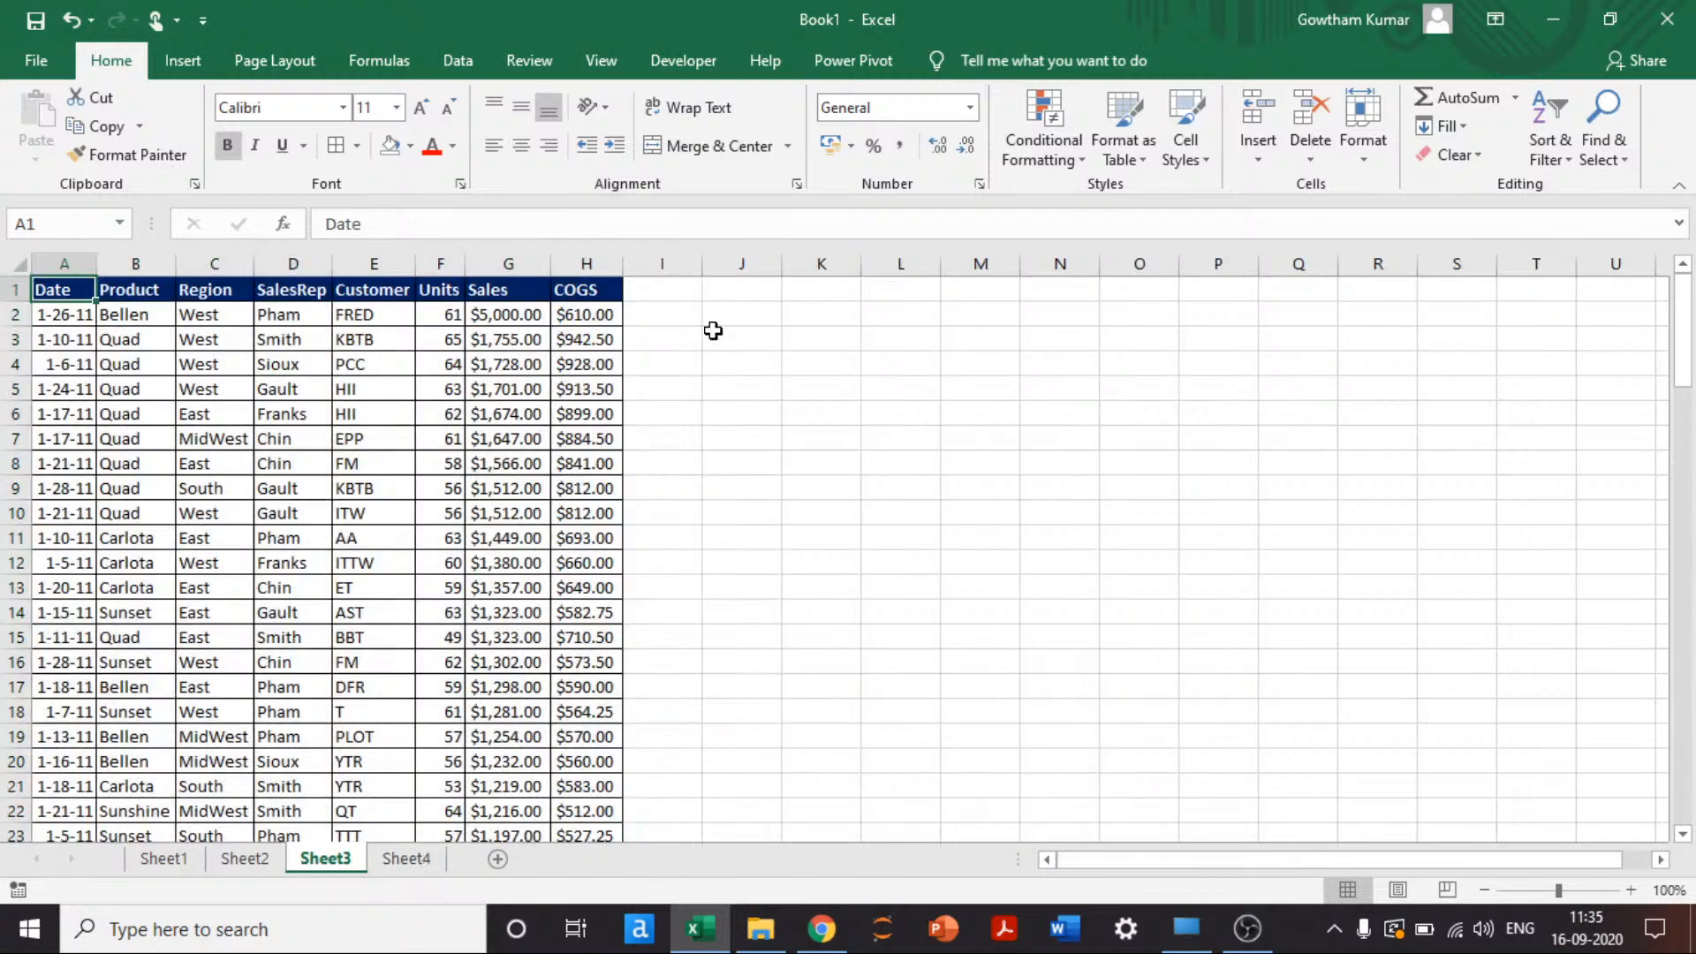
key(alt+w)
key(v)
key(g)
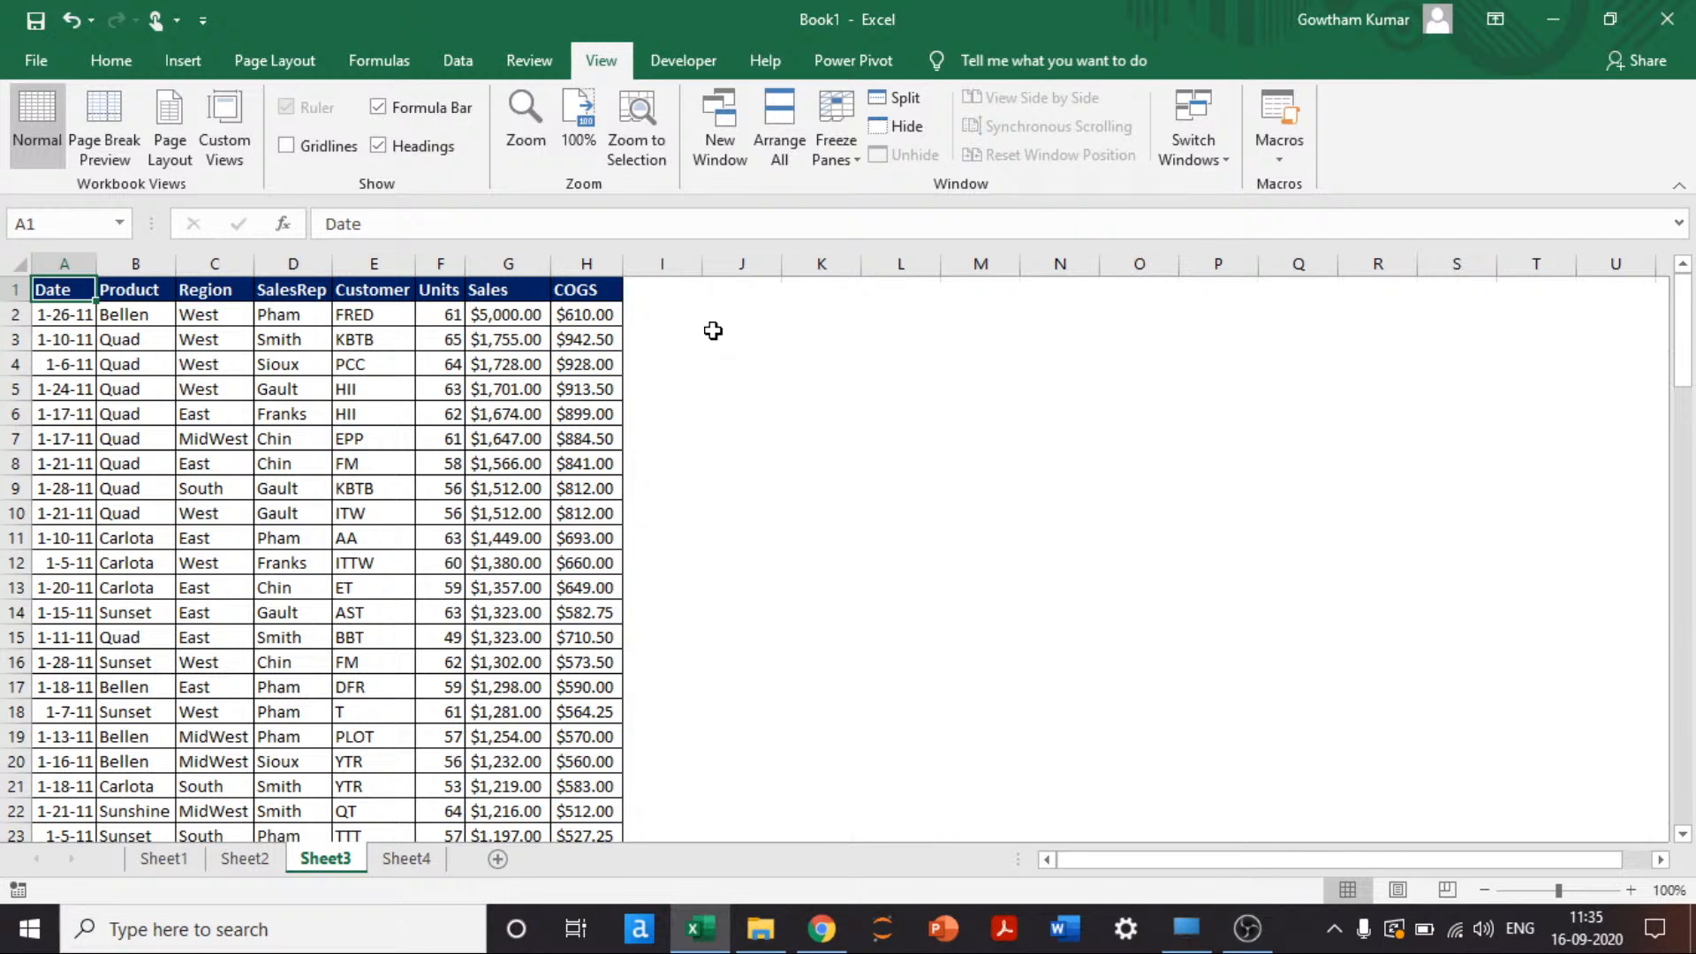
Step: Set the zoom level of Sheet3 to 125%
key(alt+w)
key(q)
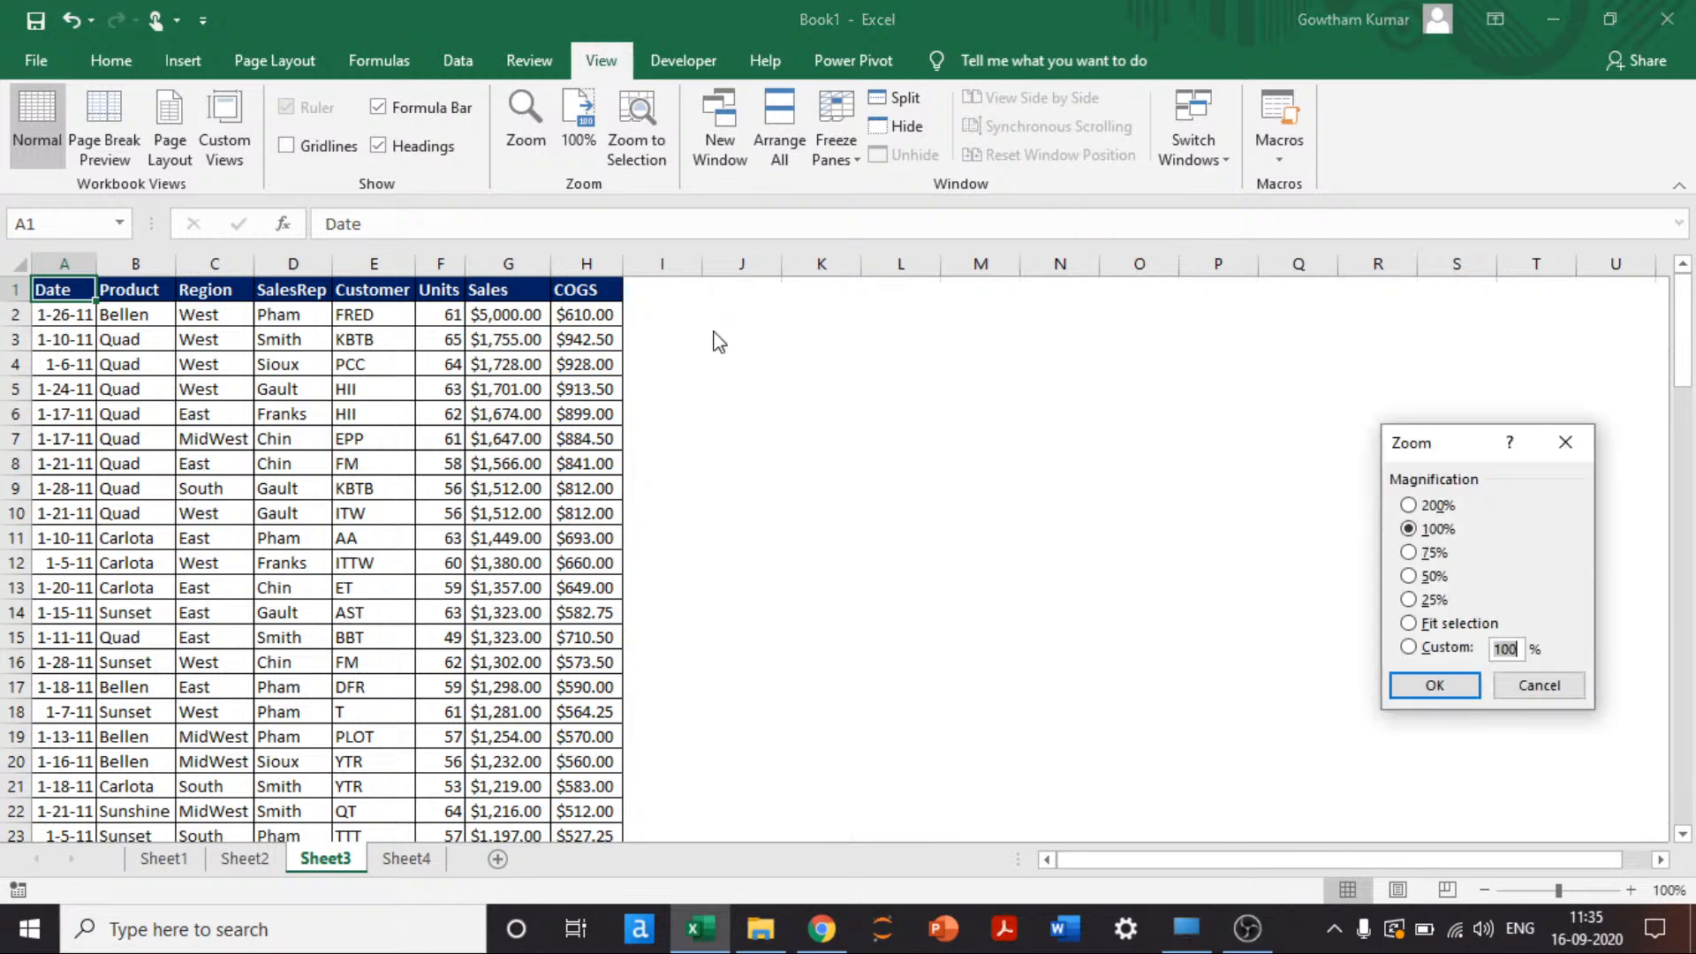
text(125)
key(Return)
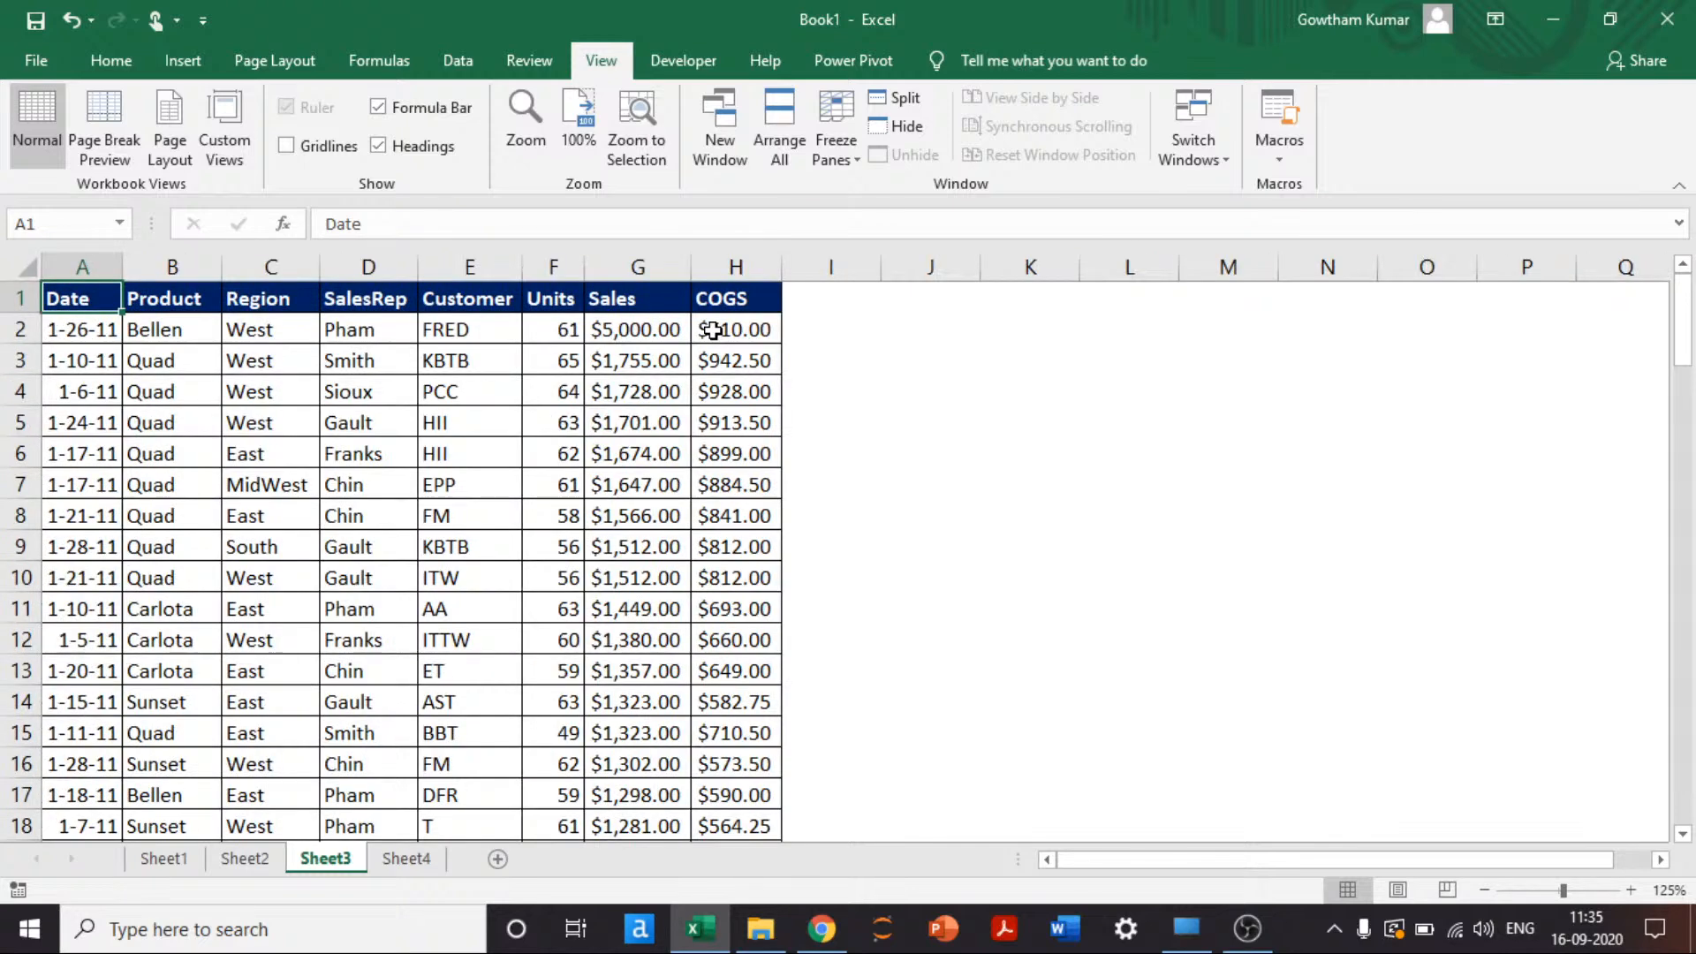
Step: Examine the entries in the Product, Region and SalesRep columns of the Sheet3 sales table
key(Down)
key(Right)
key(Down)
key(Down)
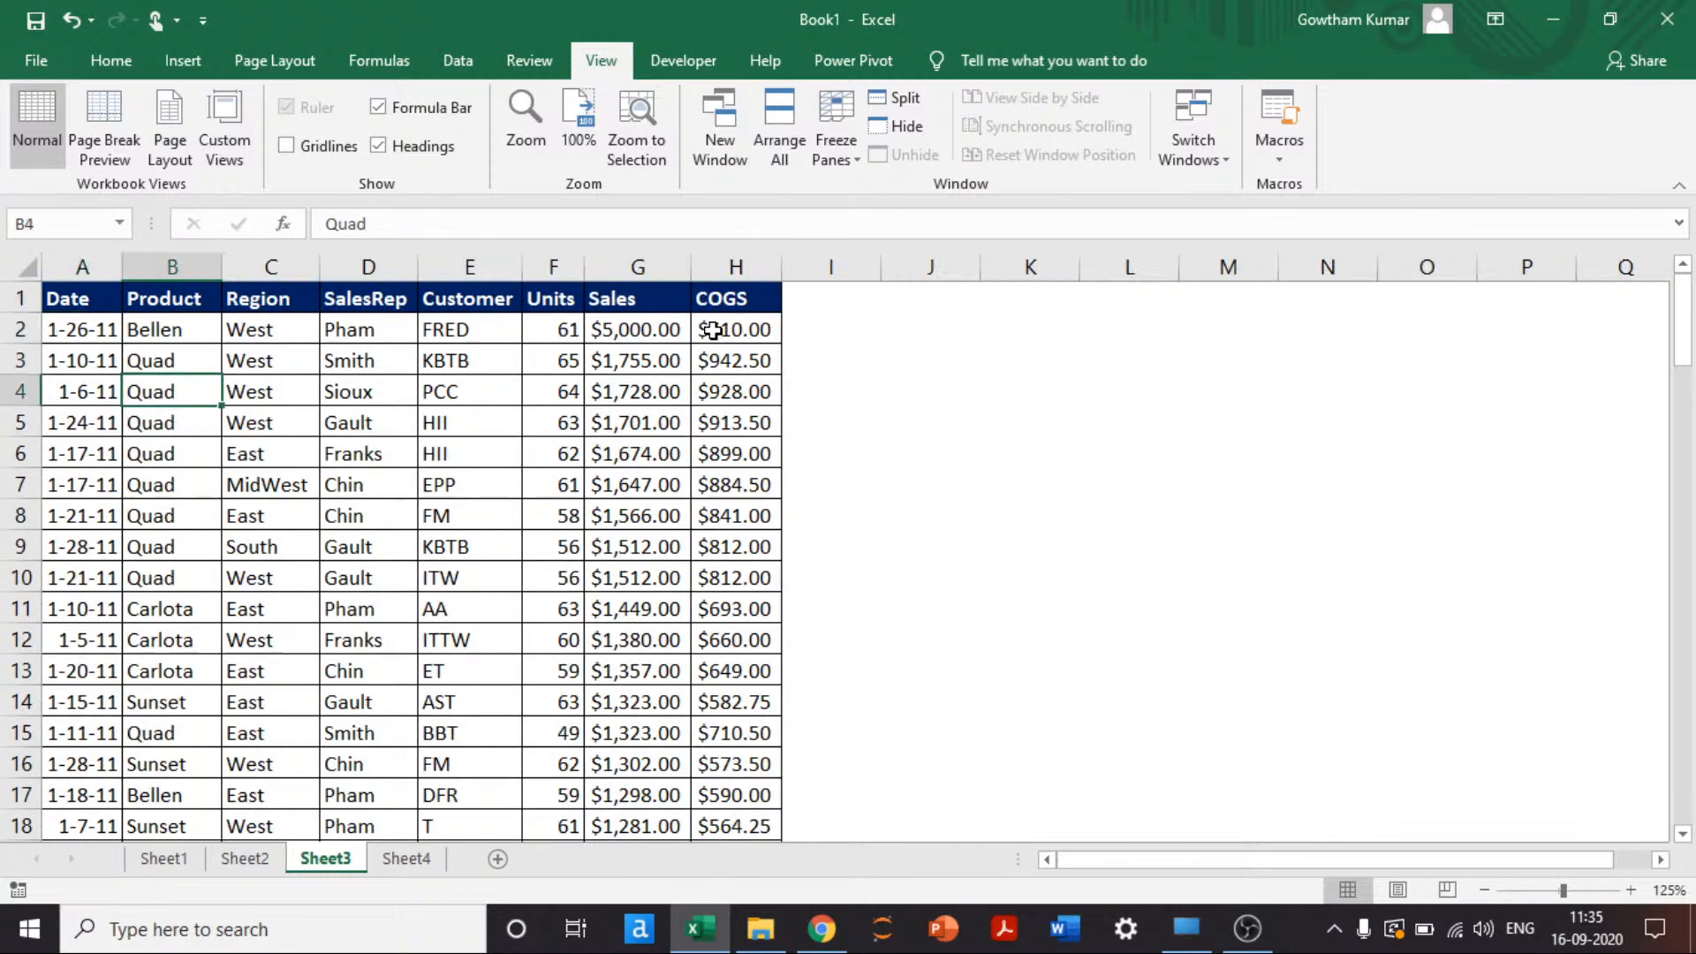
key(Down)
key(Down)
key(Down)
key(Down)
key(Down)
key(Down)
key(Down)
key(Down)
key(Down)
key(Down)
key(Down)
key(Down)
key(Down)
key(Down)
key(Down)
key(Down)
key(Down)
key(Down)
key(Down)
key(Down)
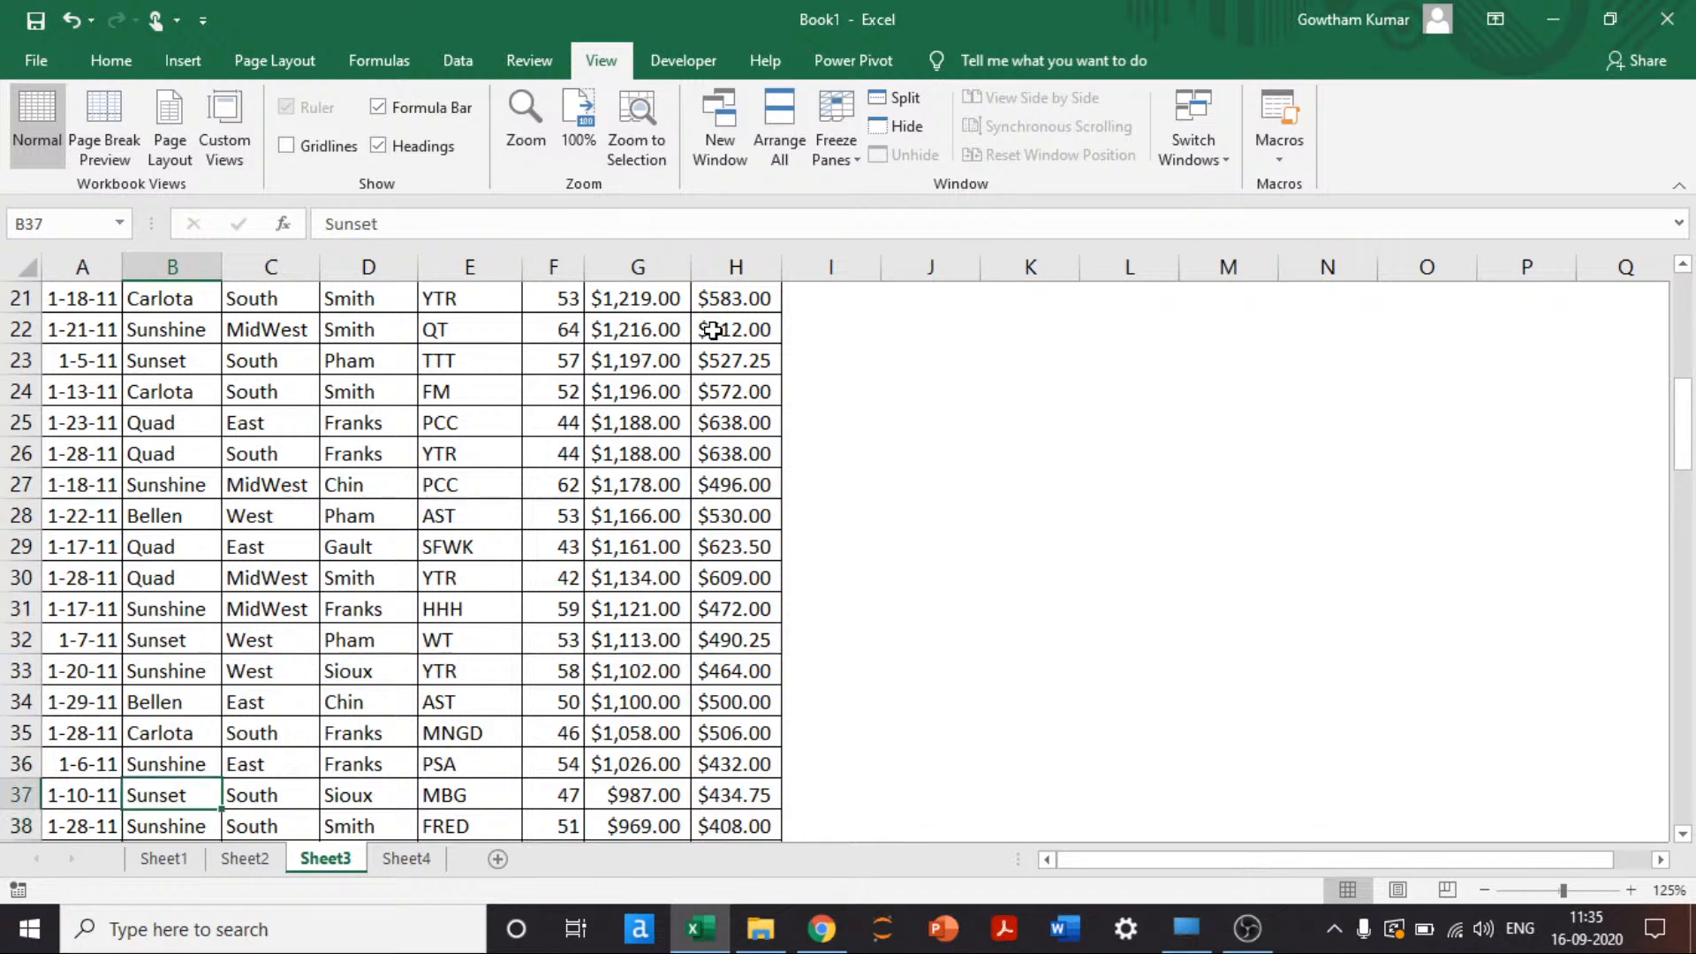
key(Up)
key(Up)
key(Up)
key(Up)
key(Up)
key(Up)
key(Up)
key(Up)
key(Up)
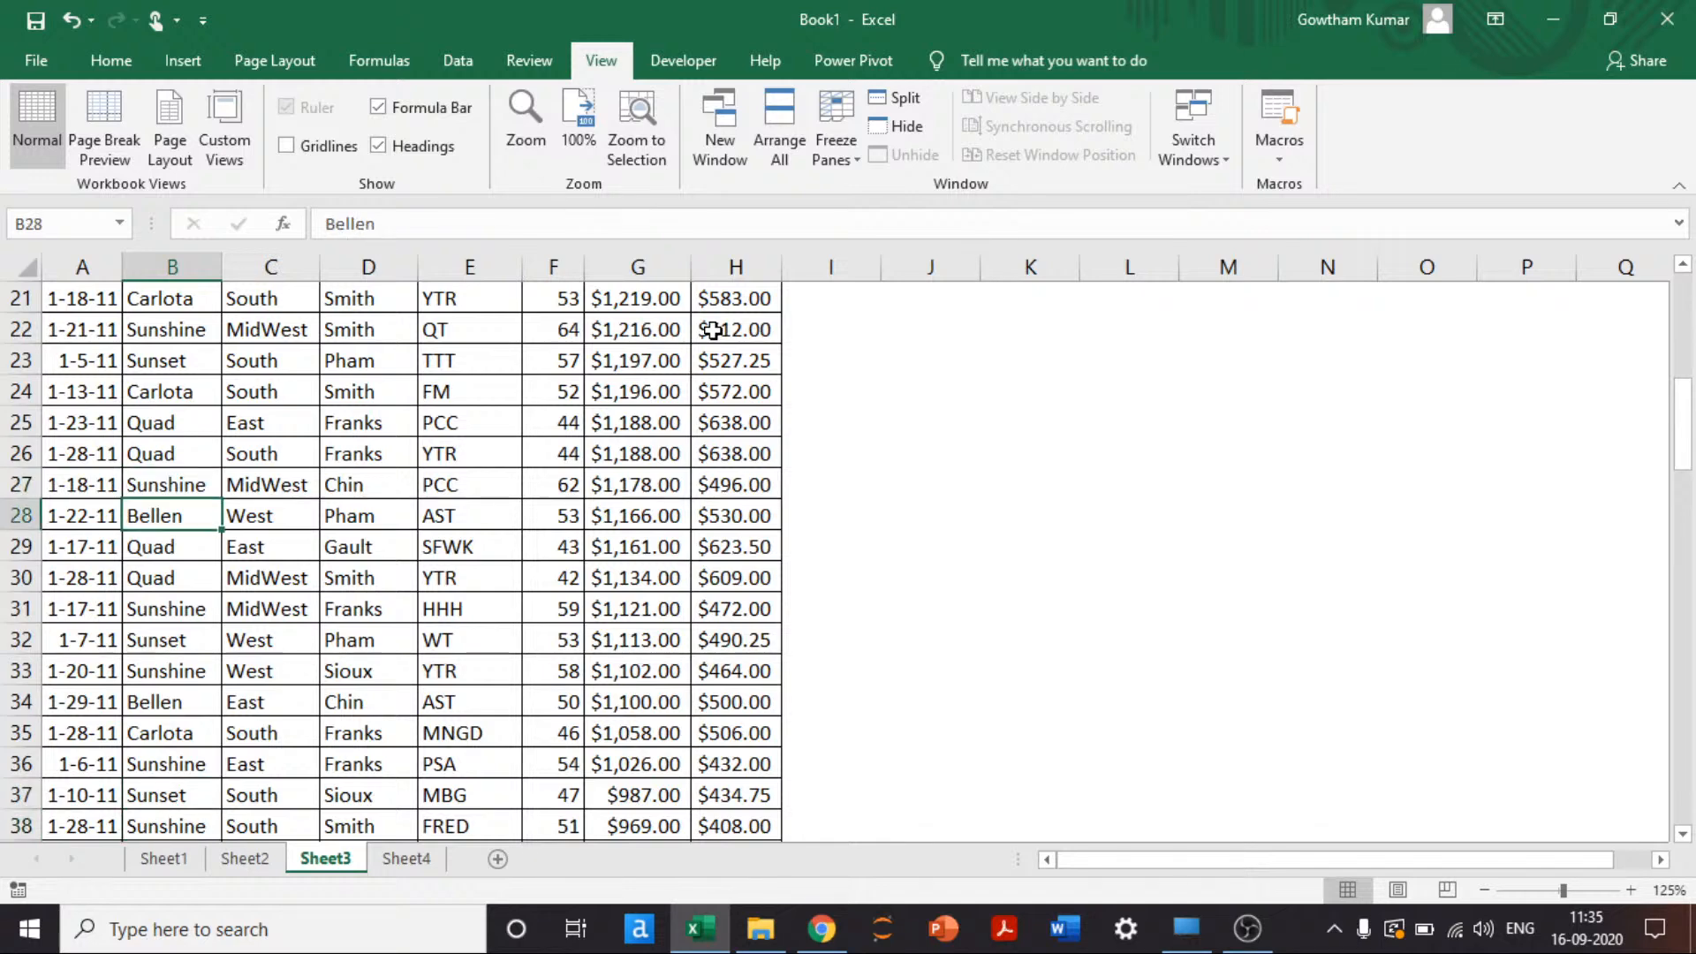
key(Right)
key(Up)
key(Up)
key(Up)
key(Up)
key(Up)
key(Up)
key(Up)
key(Up)
key(Up)
key(Up)
key(Up)
key(Up)
key(Up)
key(Up)
key(Up)
key(Up)
key(Up)
key(Up)
key(Up)
key(Up)
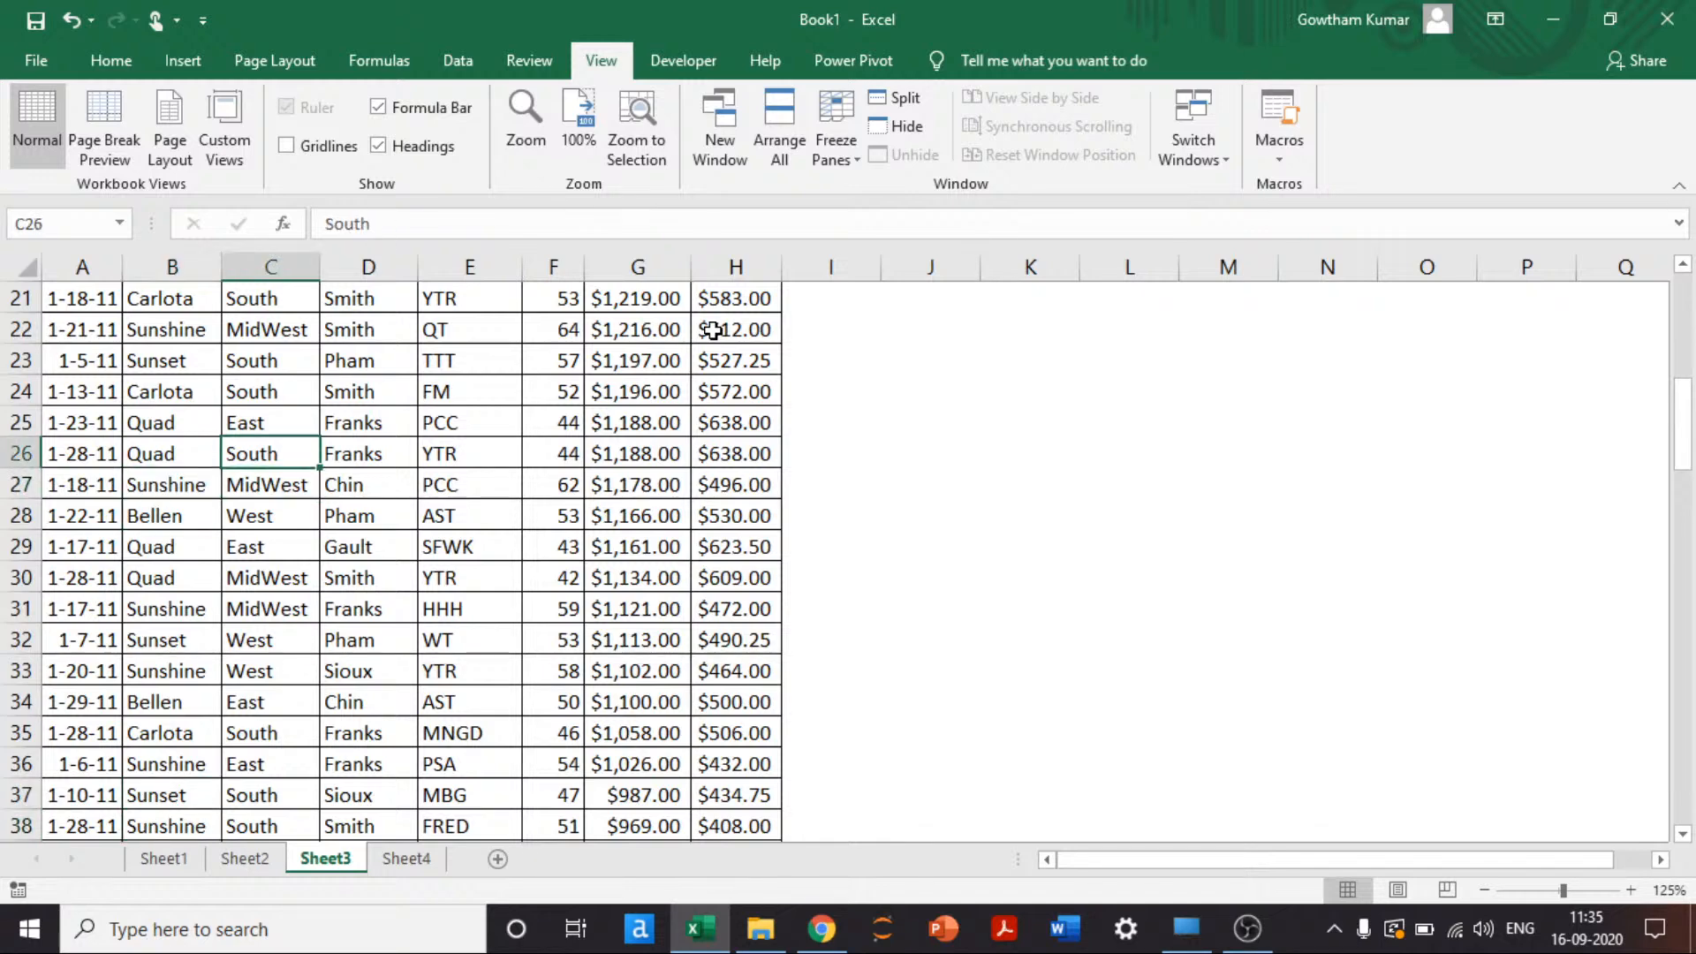
key(Right)
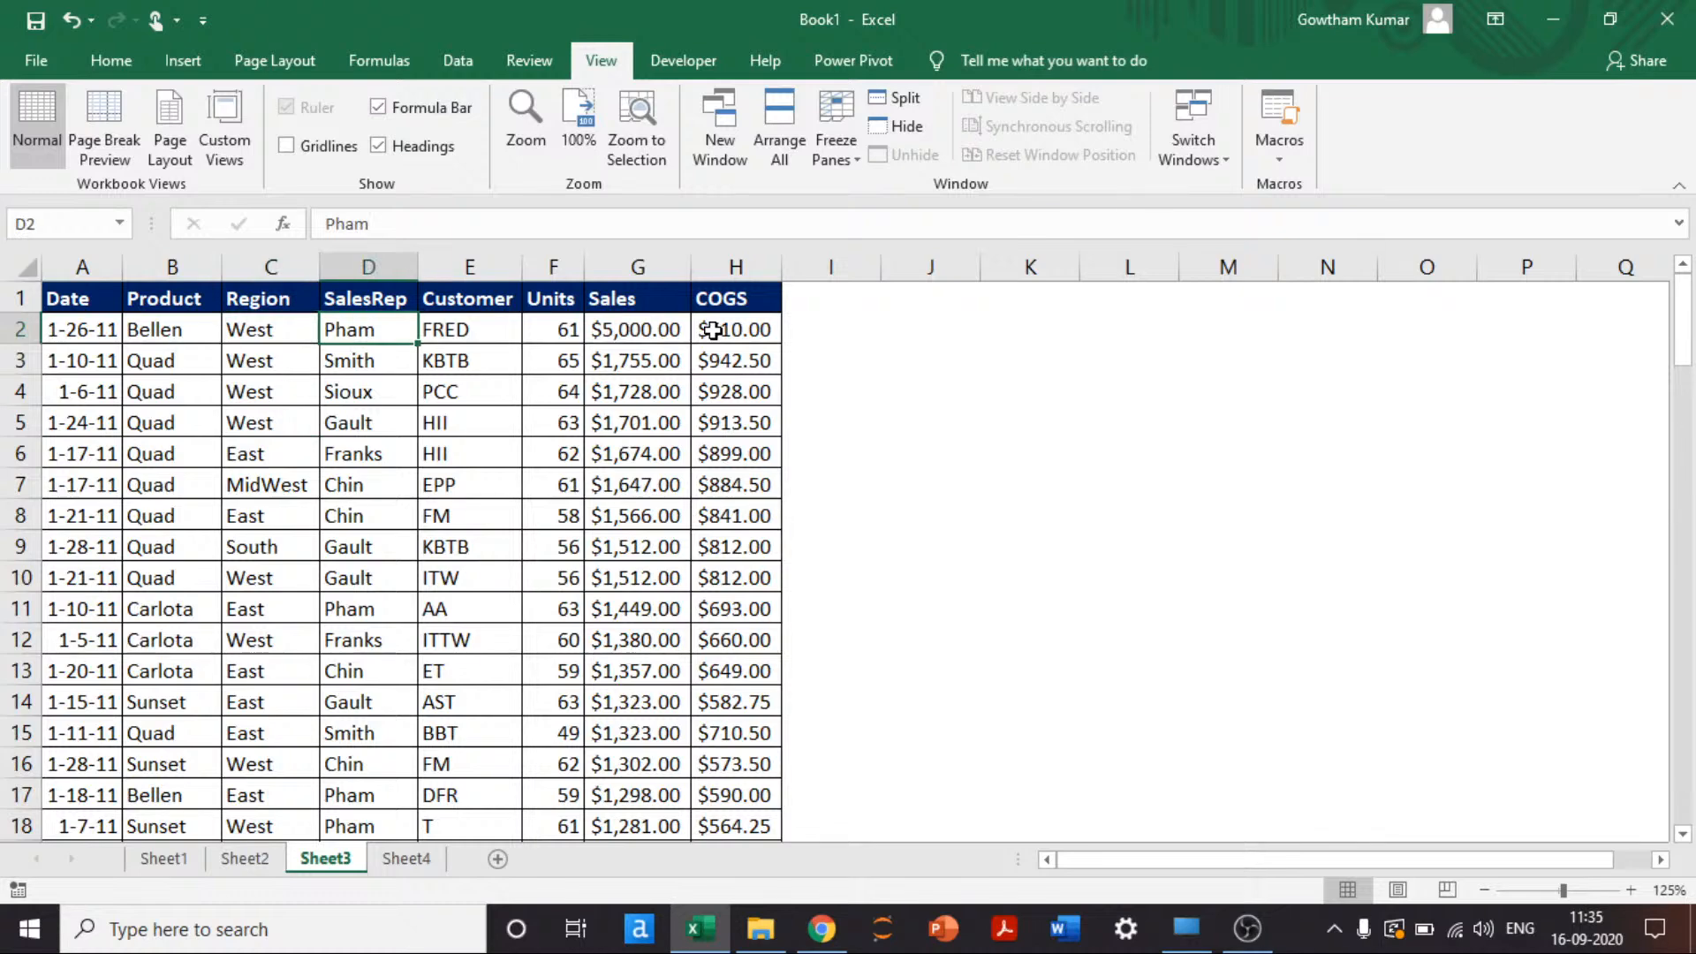
key(Right)
key(Left)
key(Left)
key(Left)
key(ctrl+shift+Down)
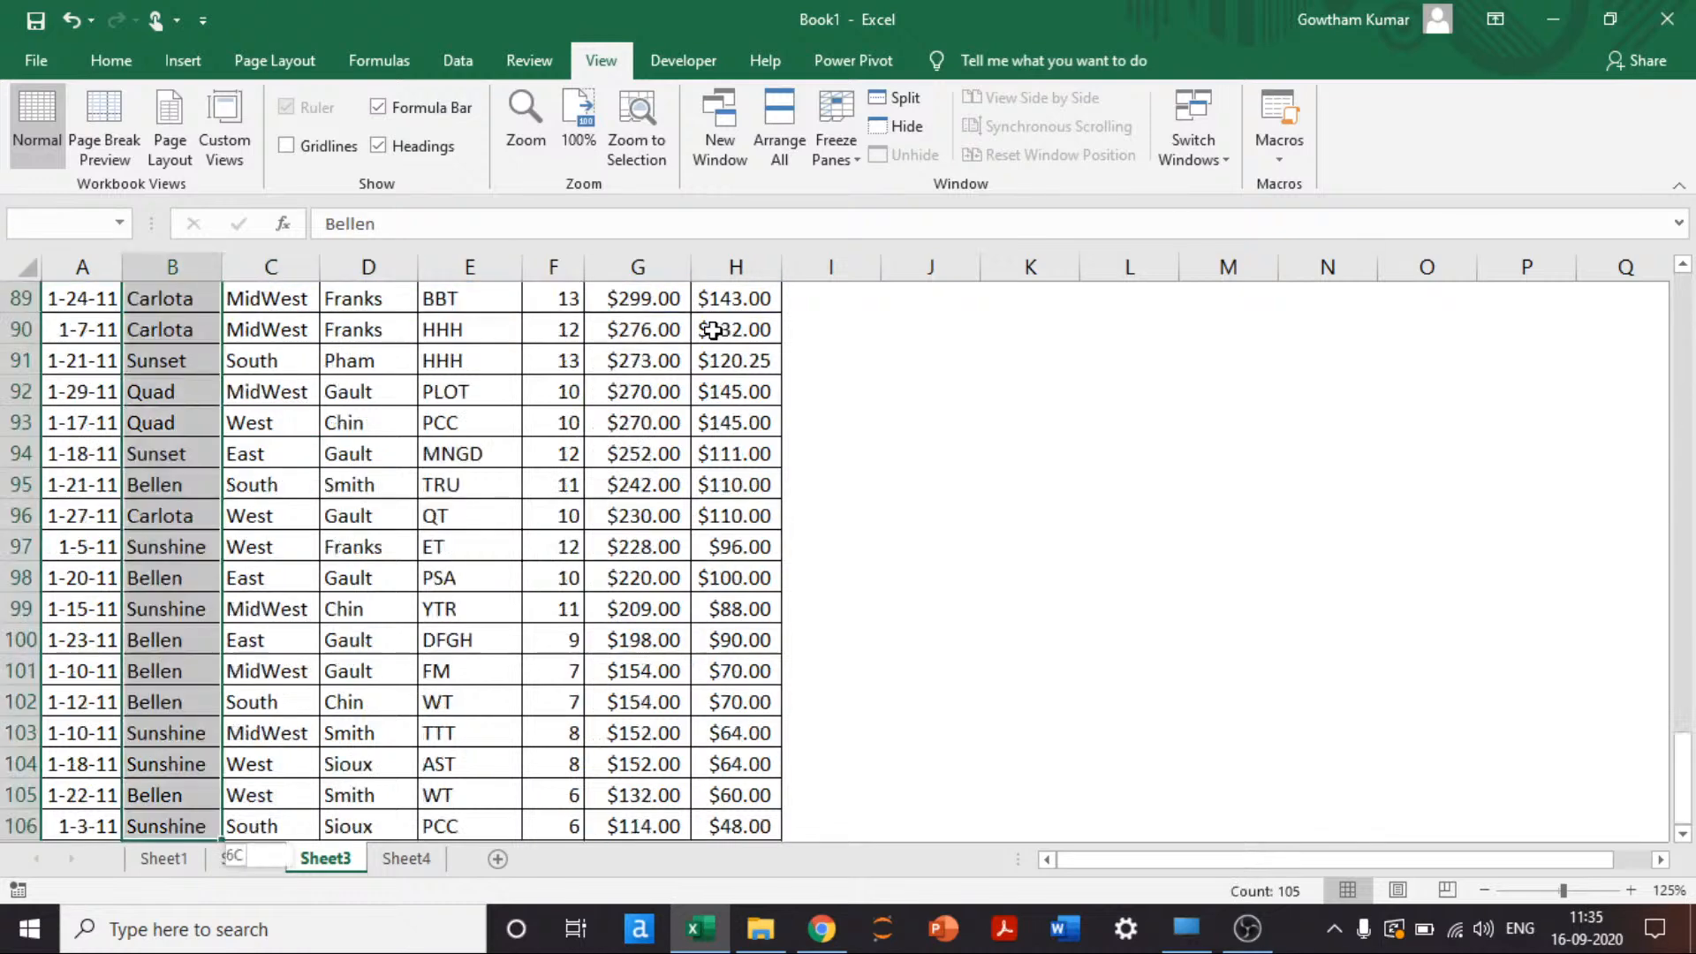
key(ctrl+shift+Right)
key(ctrl+BackSpace)
key(ctrl+Home)
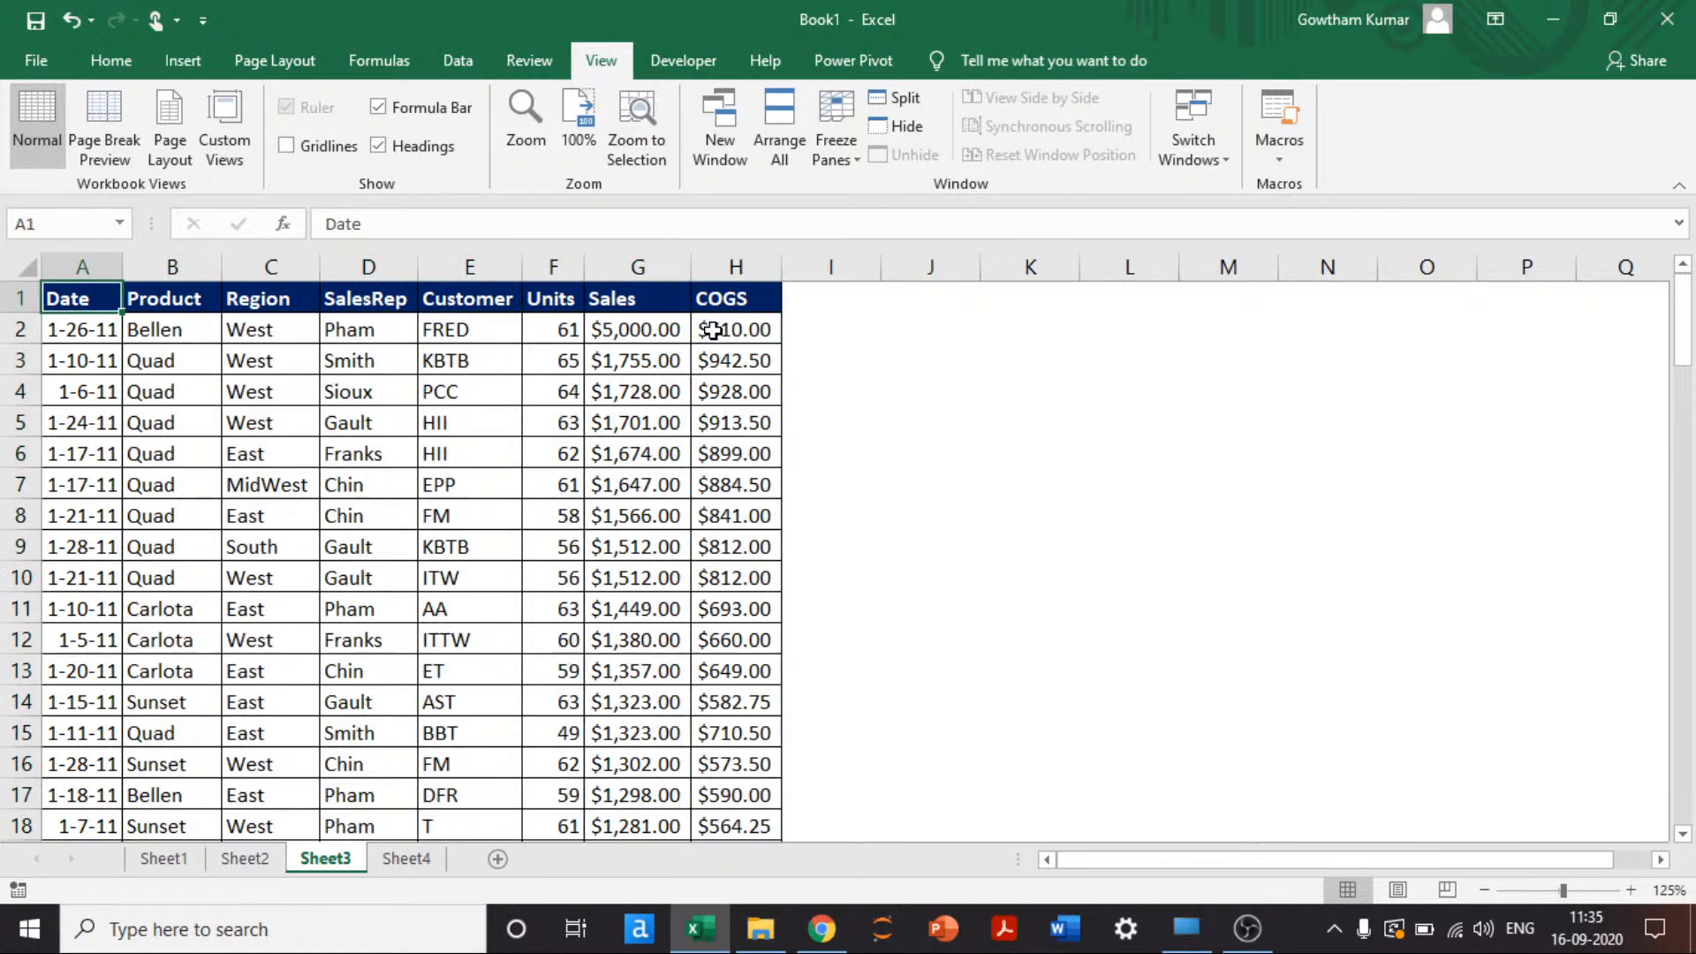
Step: Copy the Product column with its header, B1:B106, and select K1 as the destination
key(Right)
key(ctrl+shift+Down)
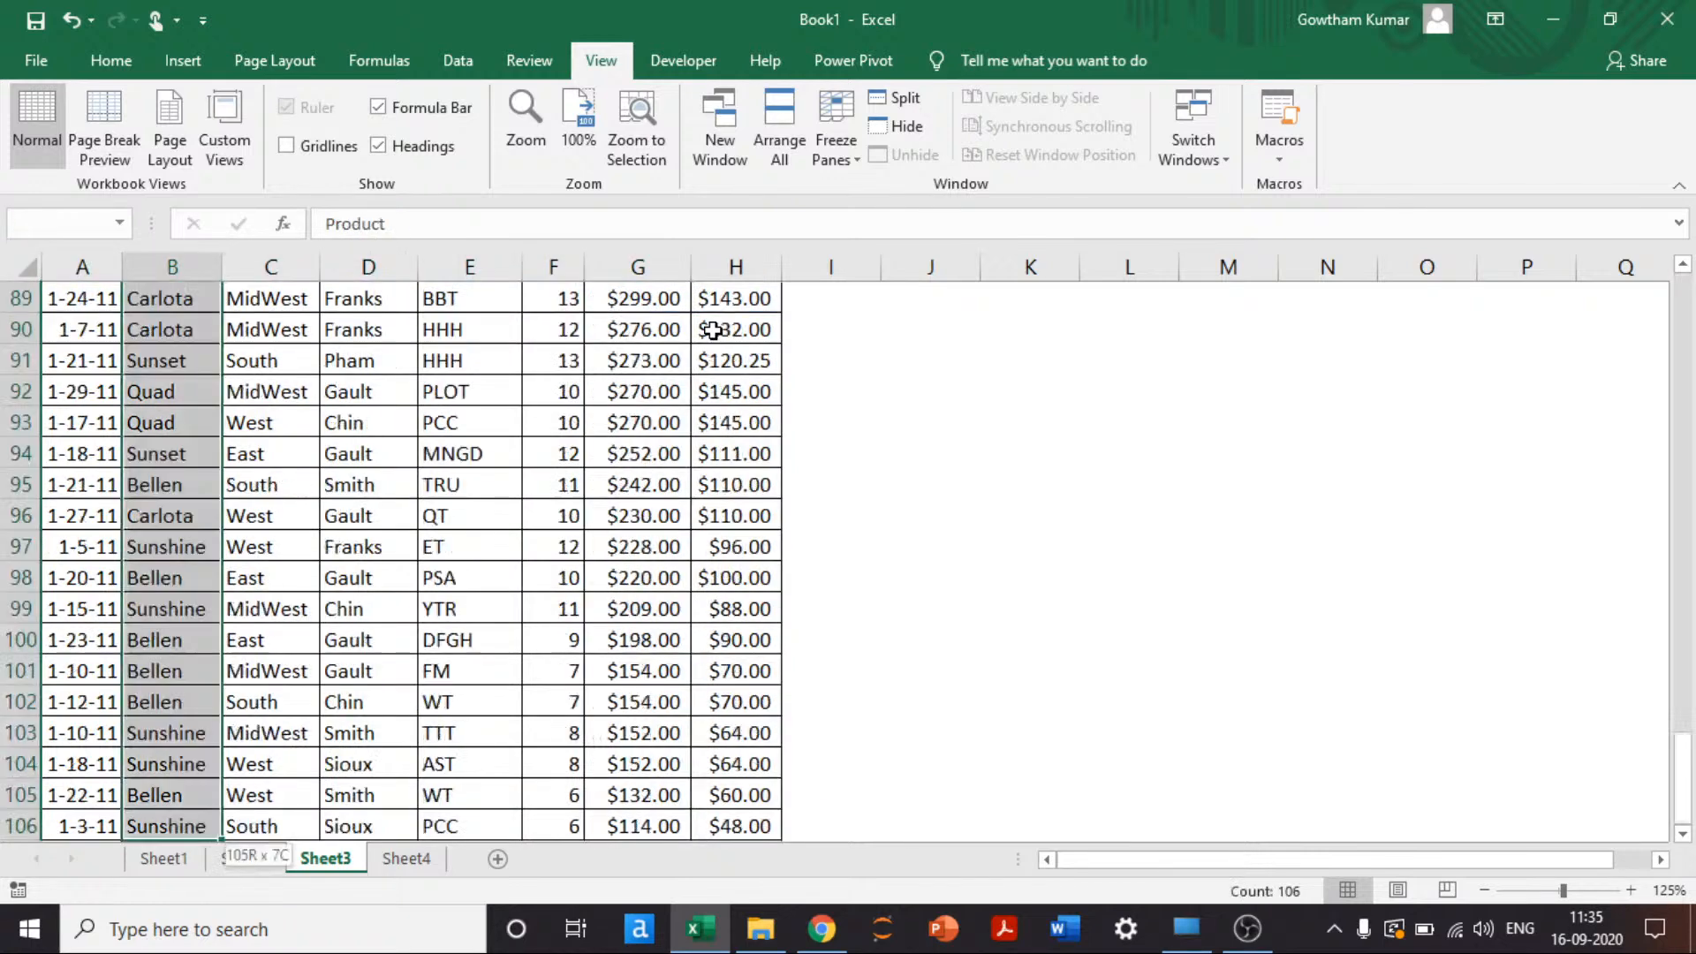
key(ctrl+BackSpace)
key(ctrl+c)
key(ctrl+Right)
key(Right)
key(Right)
key(Right)
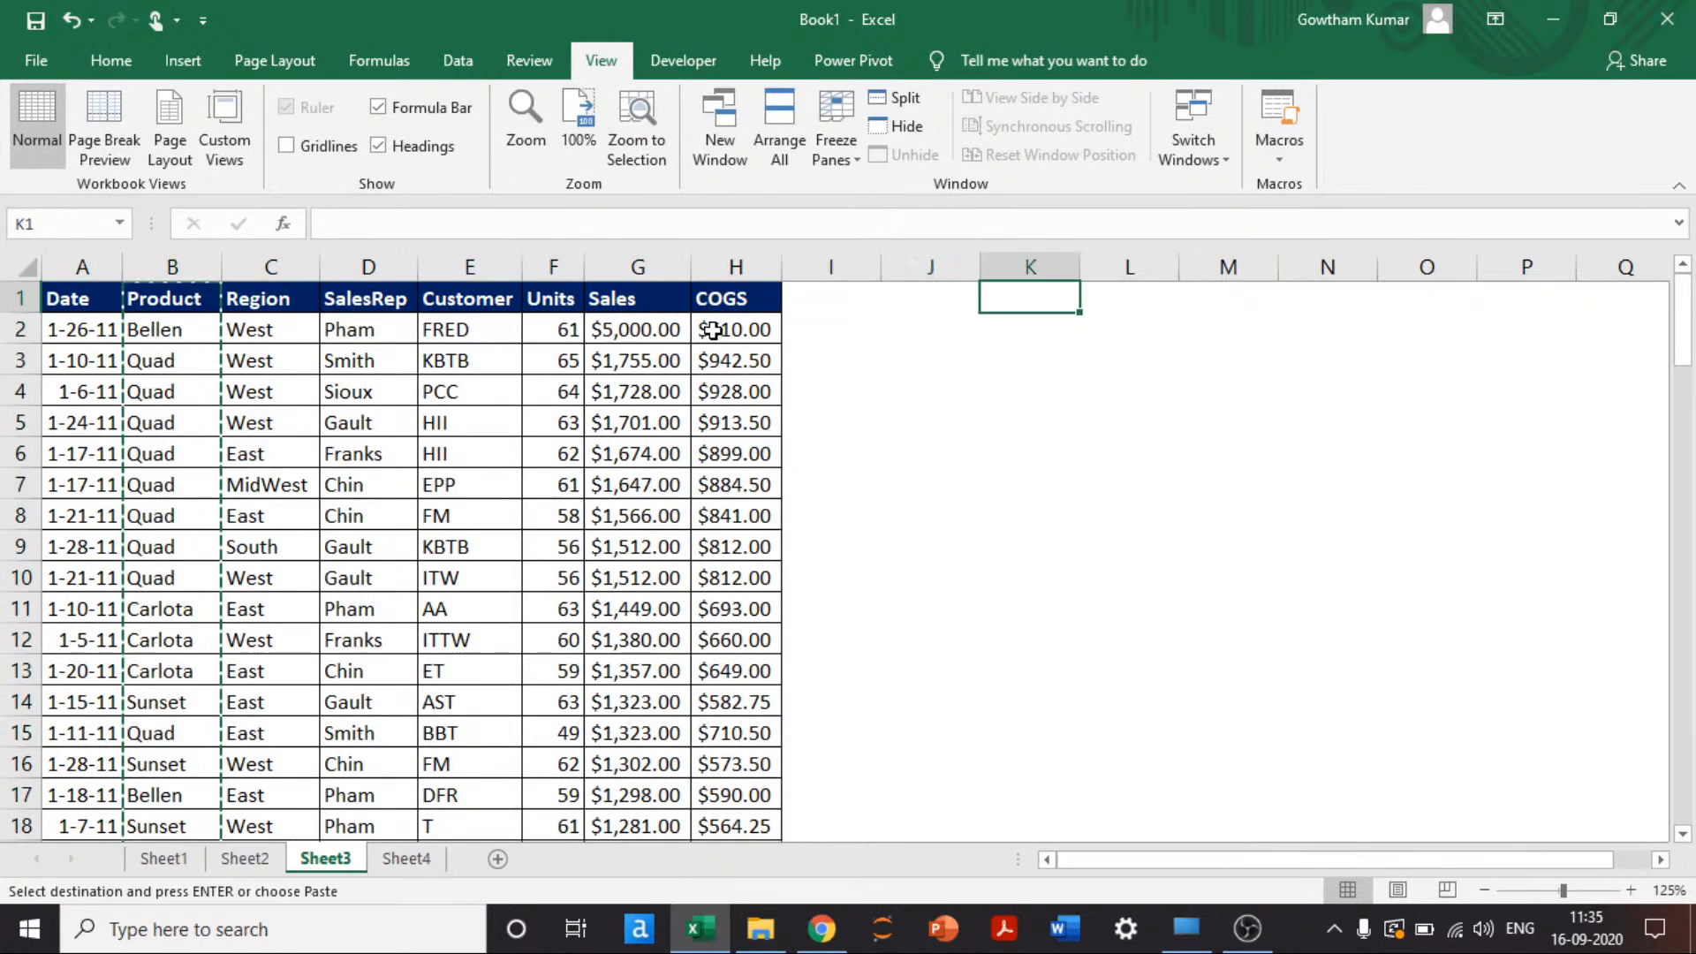
Step: Try pasting the copied Product column as values only at K1, and undo that paste
key(ctrl+alt+v)
key(v)
key(Return)
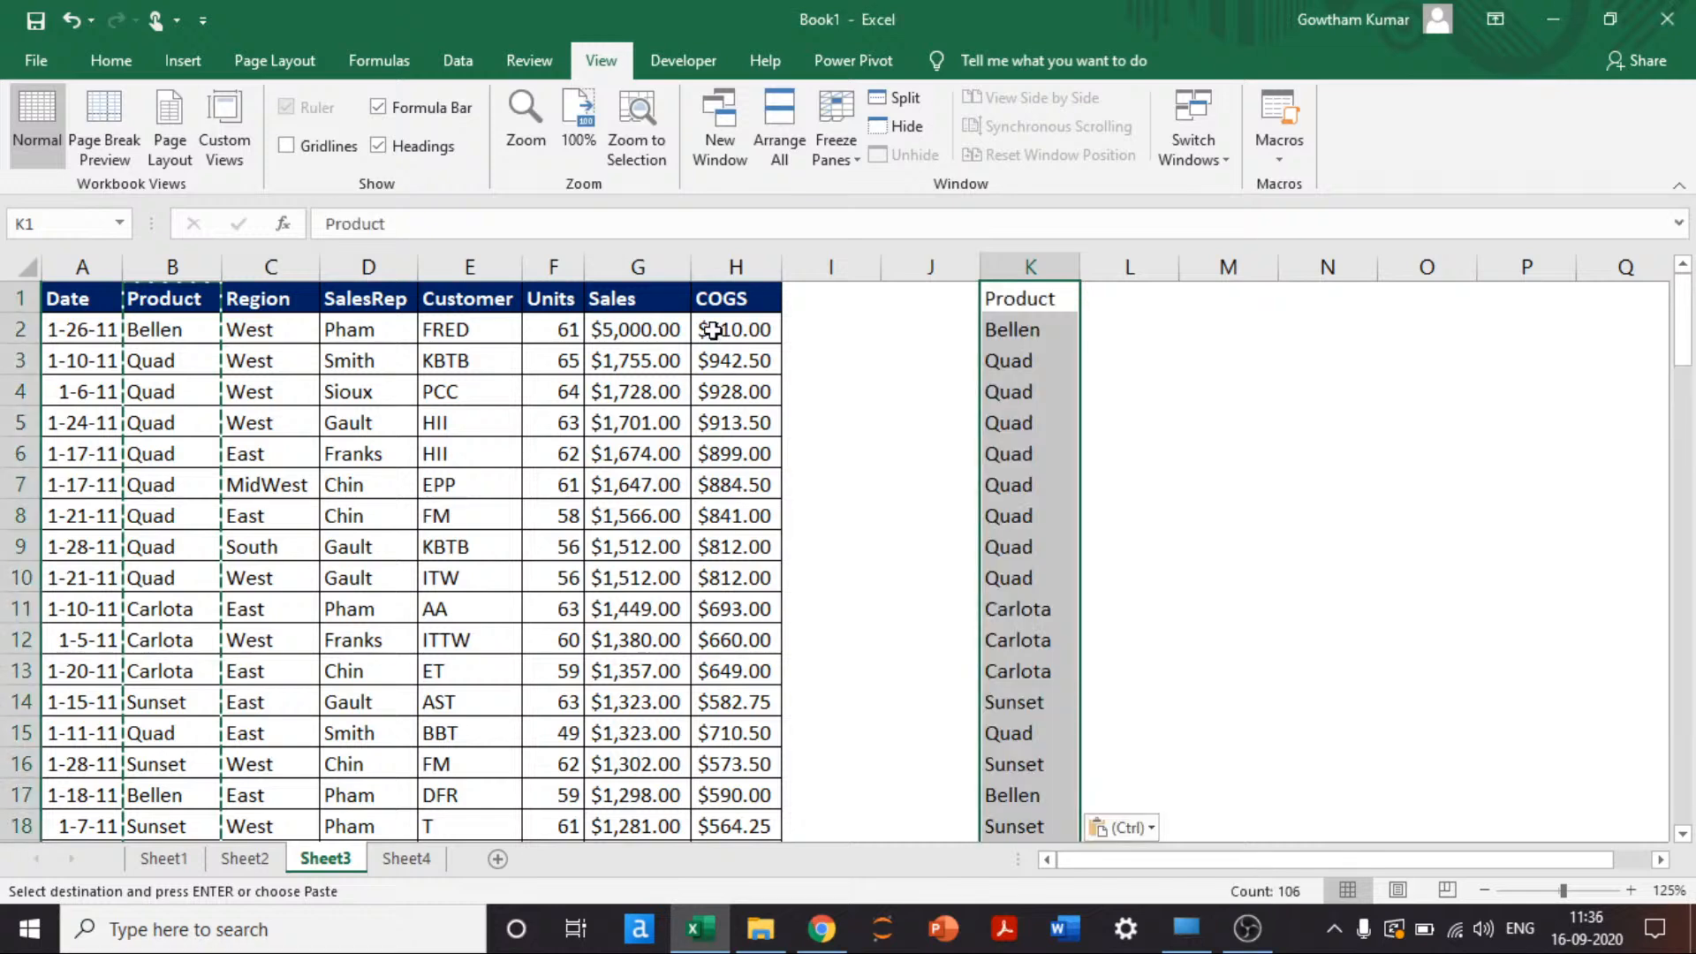
key(Escape)
key(ctrl+z)
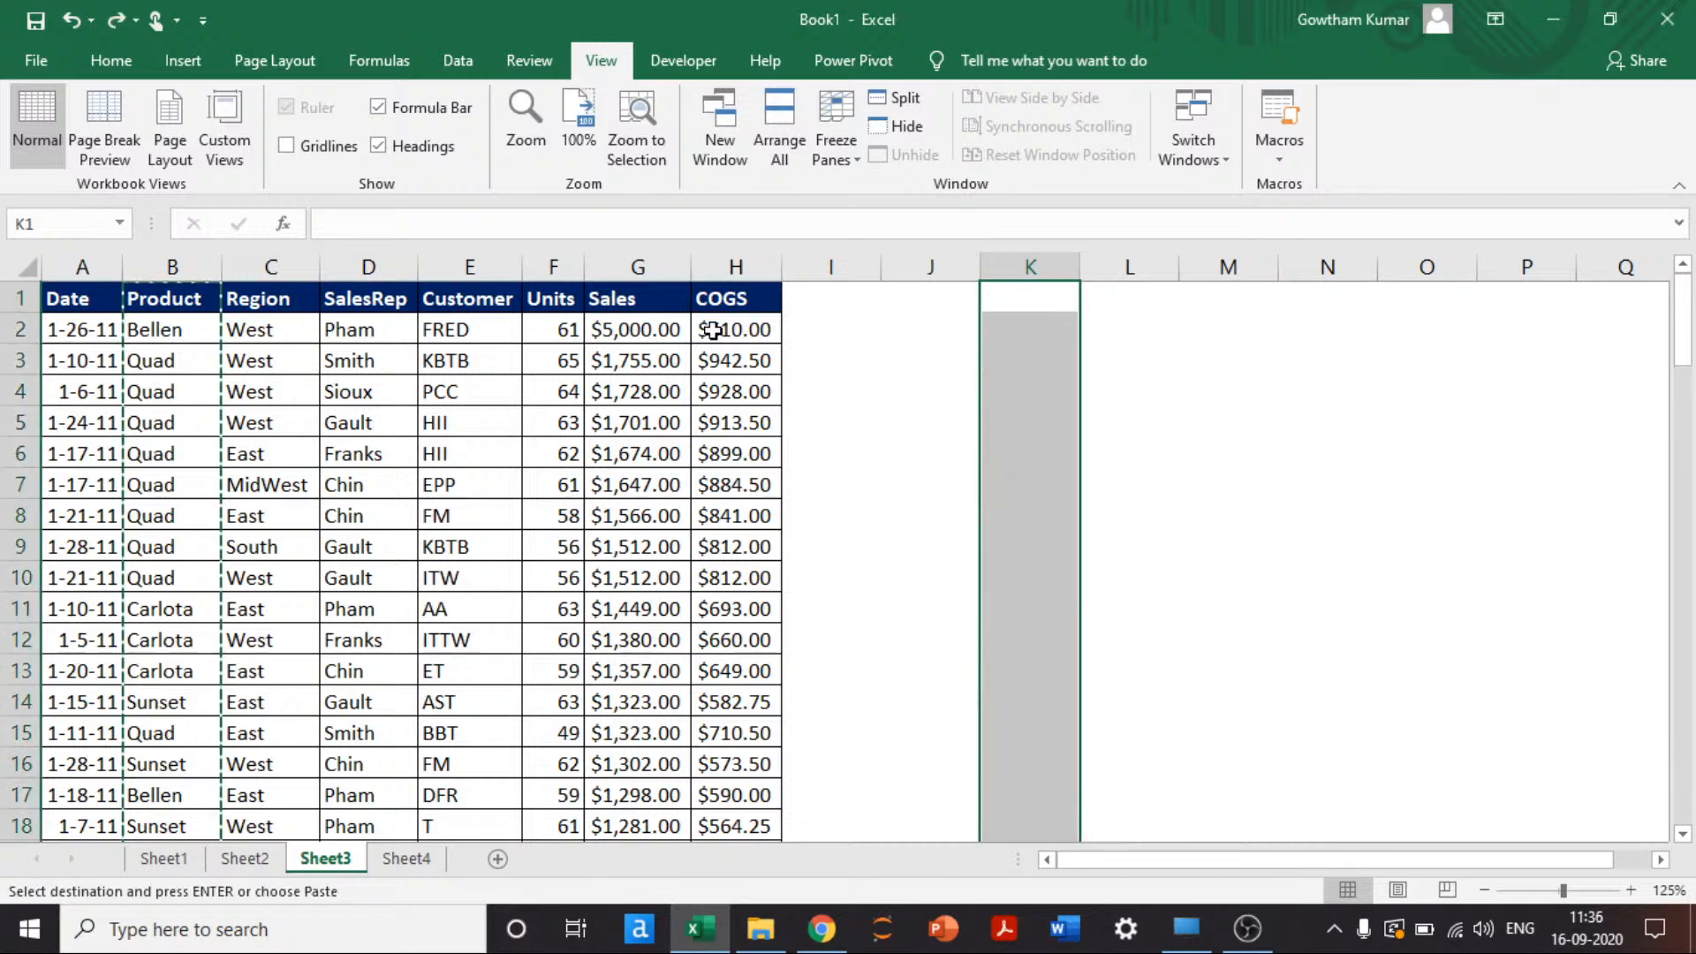
Step: Paste the copied Product column with its formatting at K1
key(Up)
key(ctrl+v)
Step: Copy the Date column with its header, A1:A106, to M1, leaving column L empty
key(Left)
key(ctrl+Left)
key(ctrl+Left)
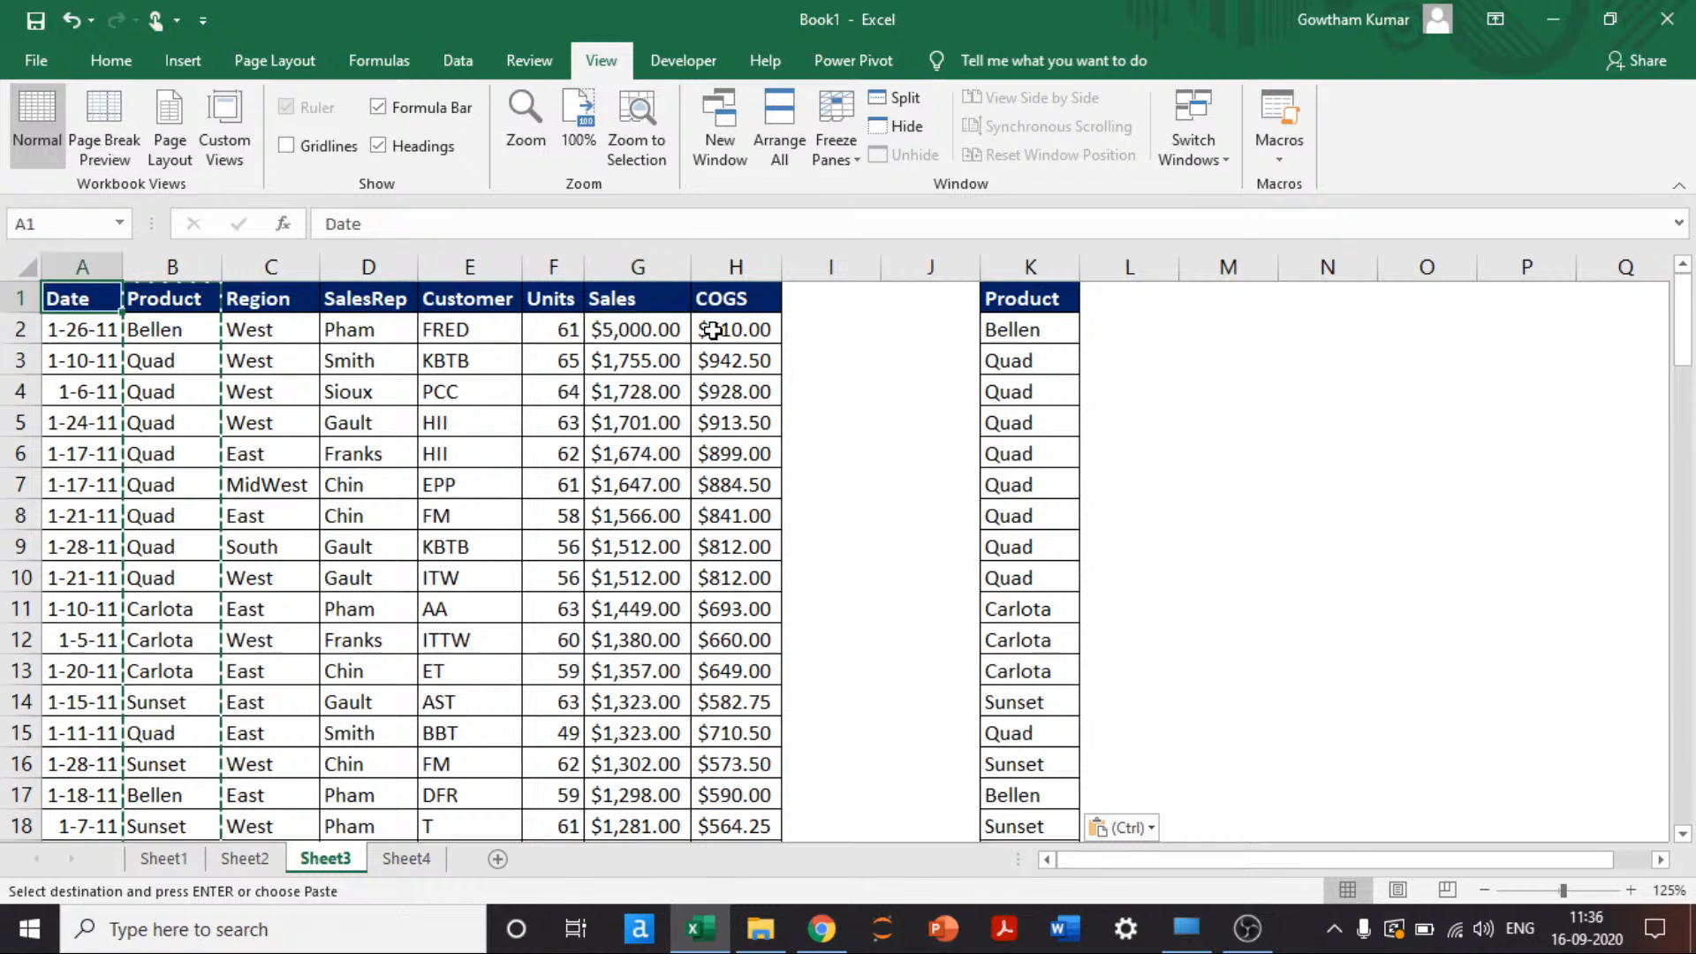
key(ctrl+shift+Down)
key(ctrl+Home)
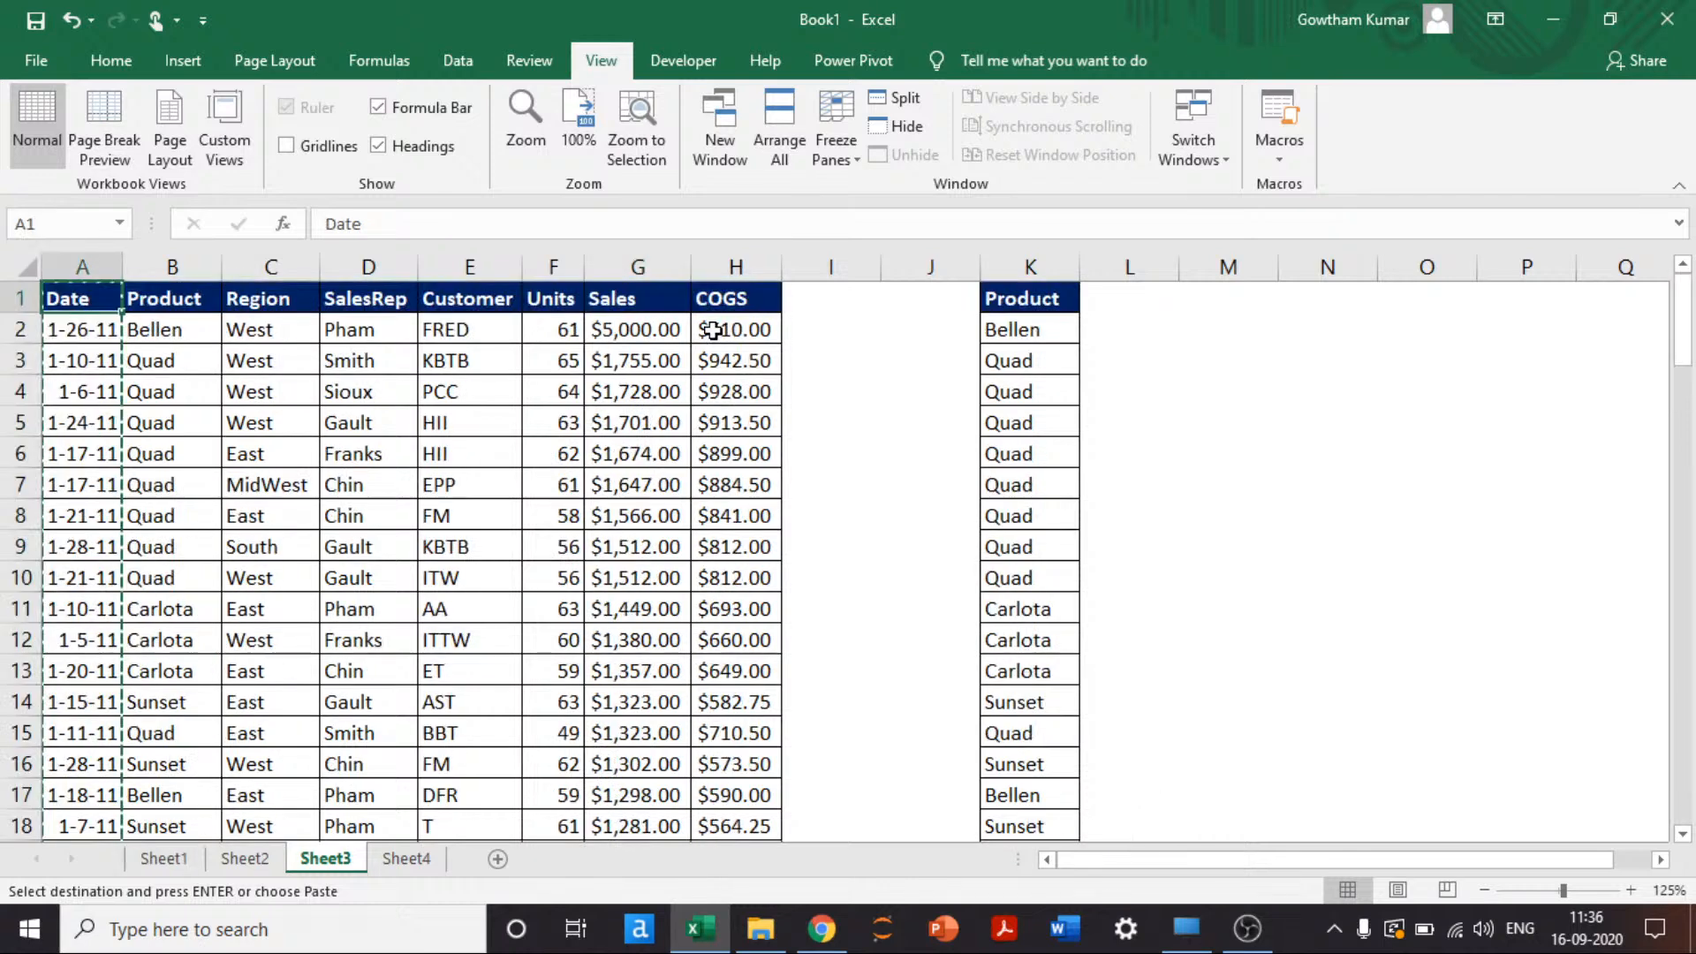
key(Right)
key(Right)
key(Right)
key(Right)
key(Right)
key(Right)
key(ctrl+Right)
key(ctrl+Right)
key(Right)
key(Right)
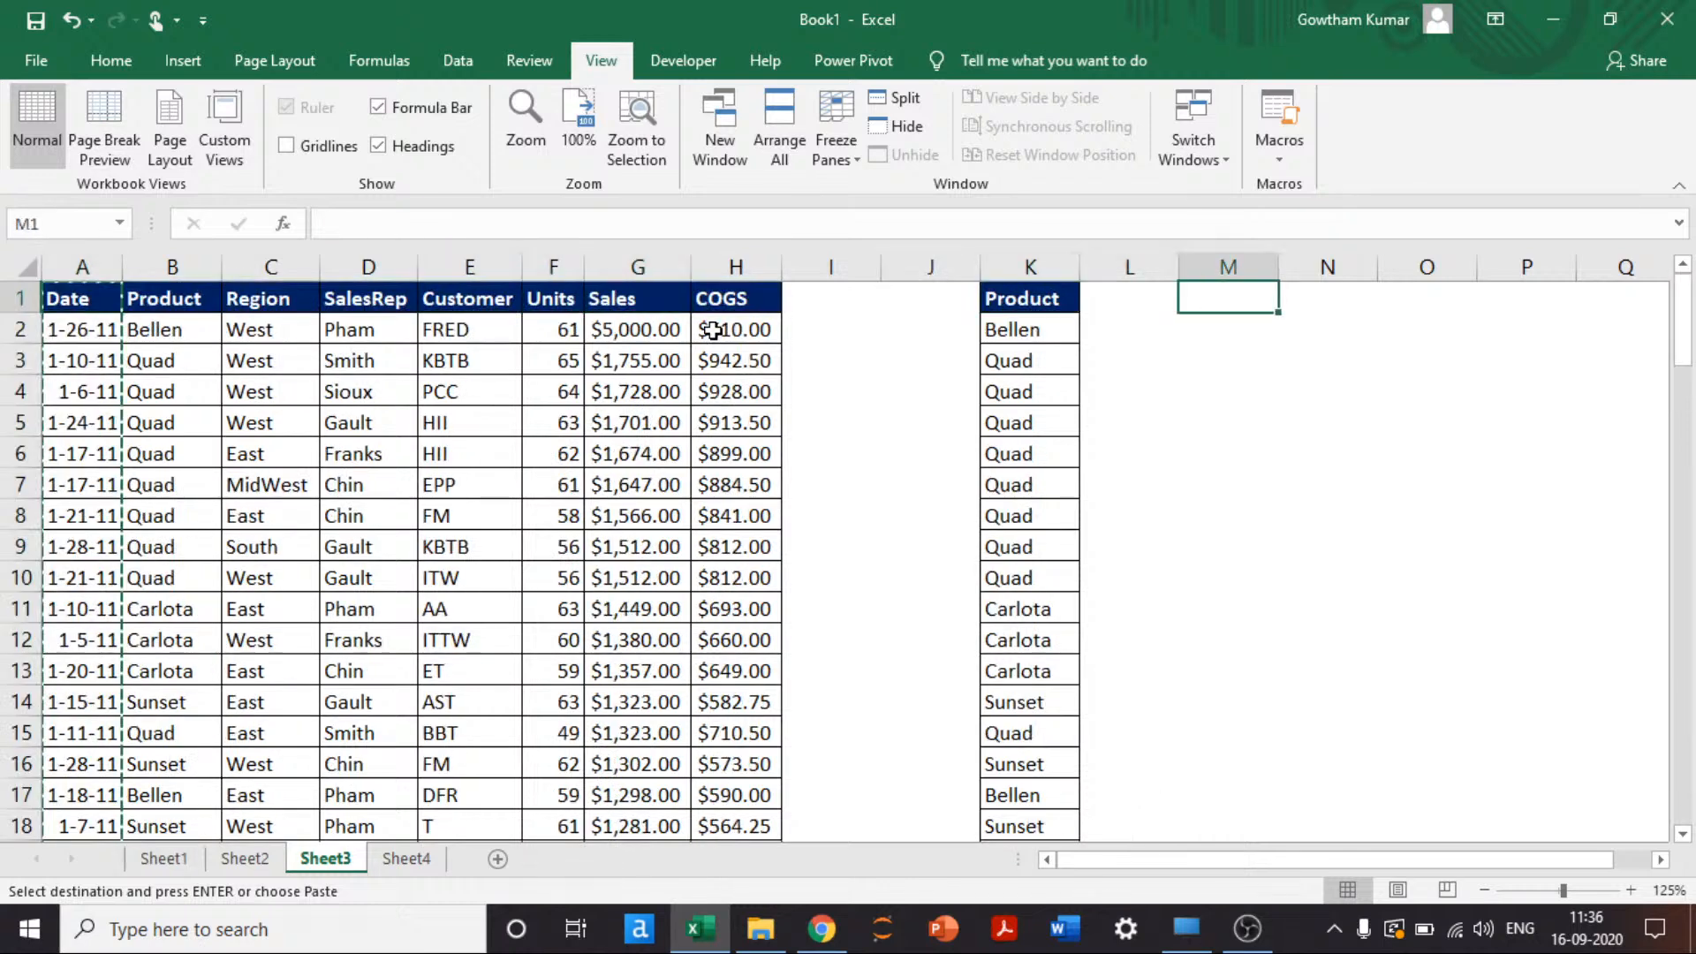
key(ctrl+v)
Step: Copy the Sales column with its header, G1:G106, to O1 and autofit the width of column O
key(ctrl+Left)
key(ctrl+Left)
key(Left)
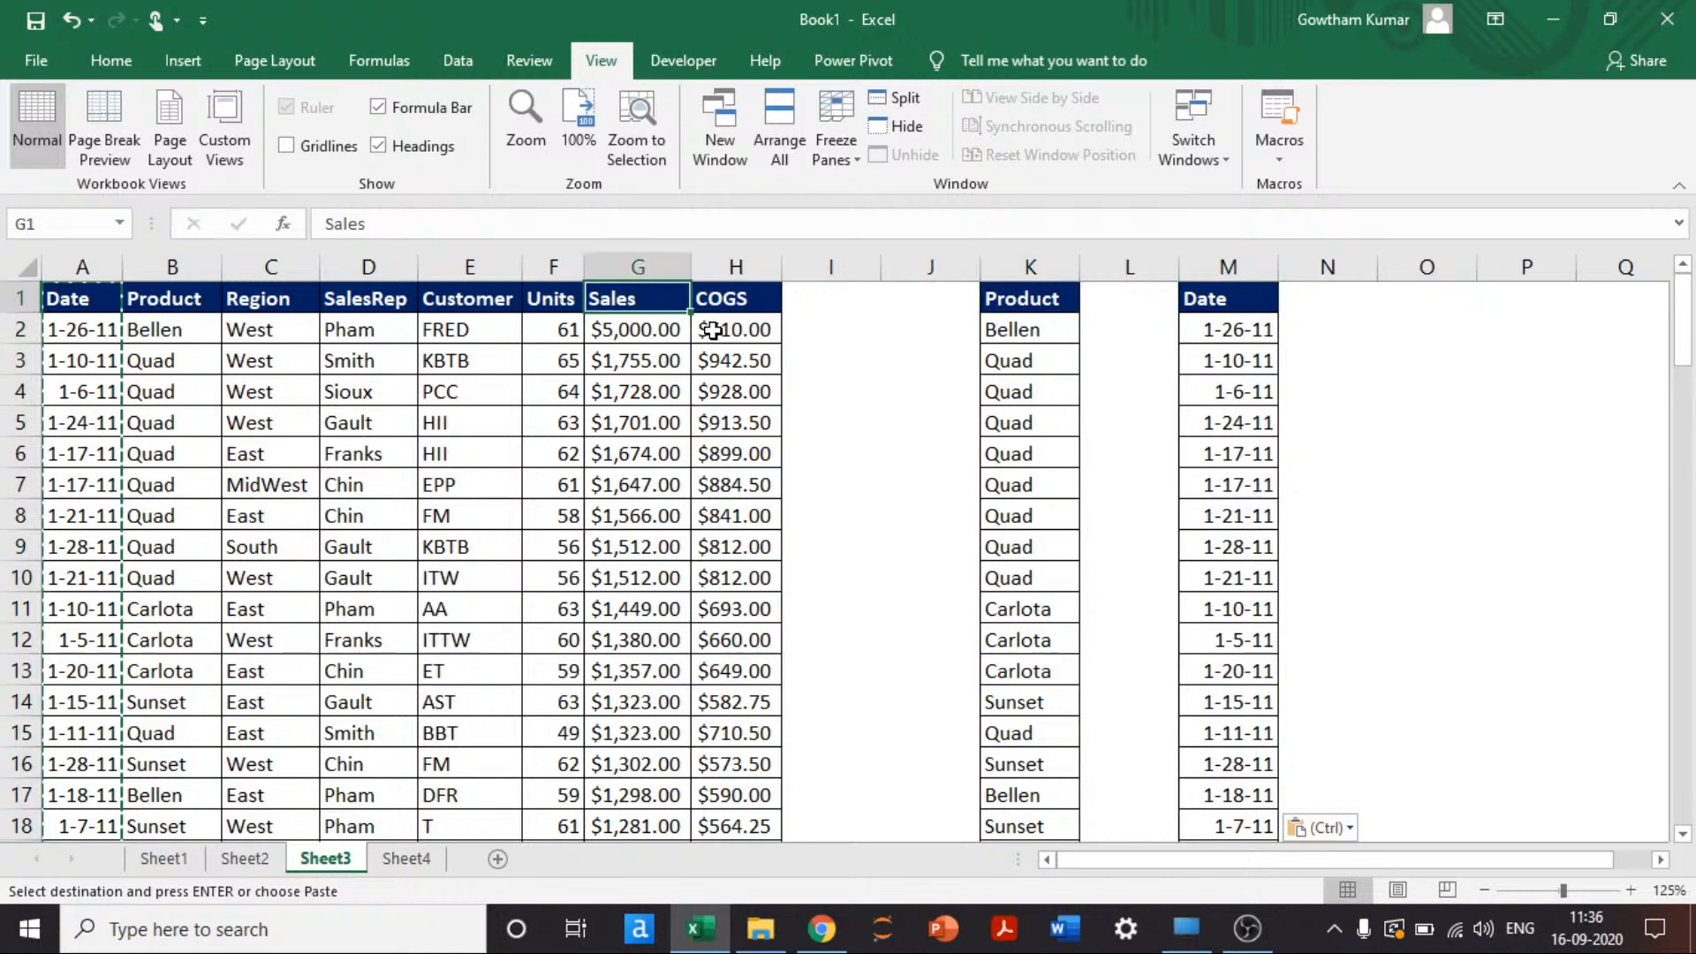
key(ctrl+shift+Down)
key(ctrl+BackSpace)
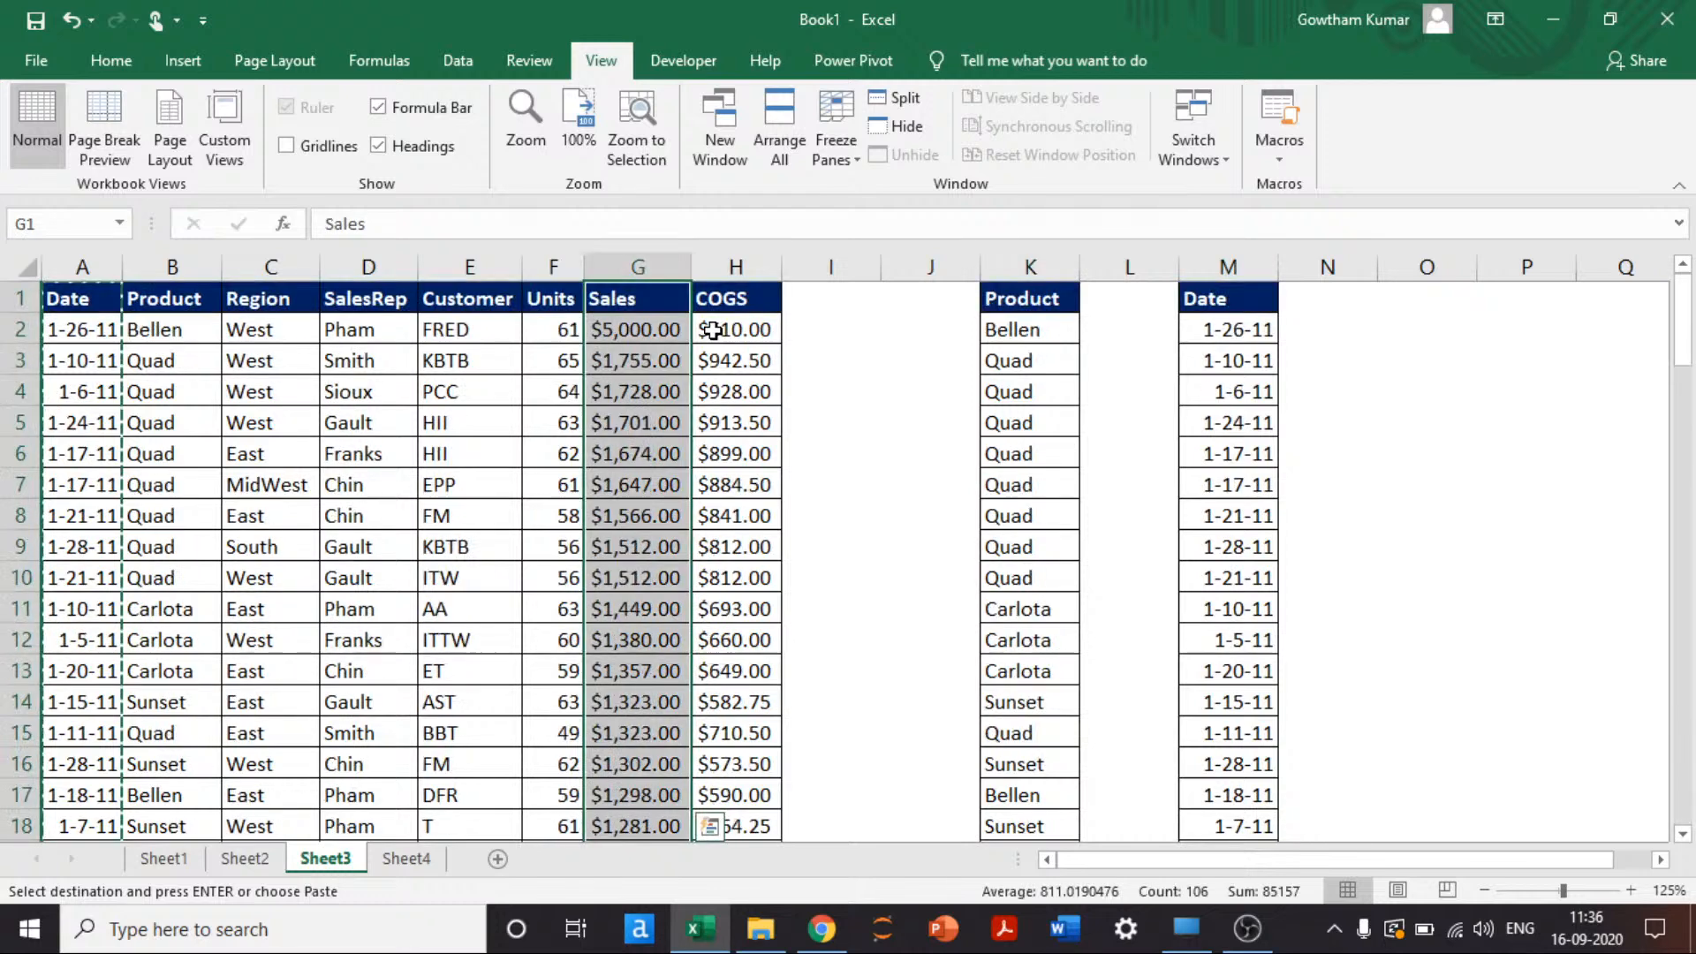
key(ctrl+c)
key(ctrl+Right)
key(ctrl+Right)
key(Right)
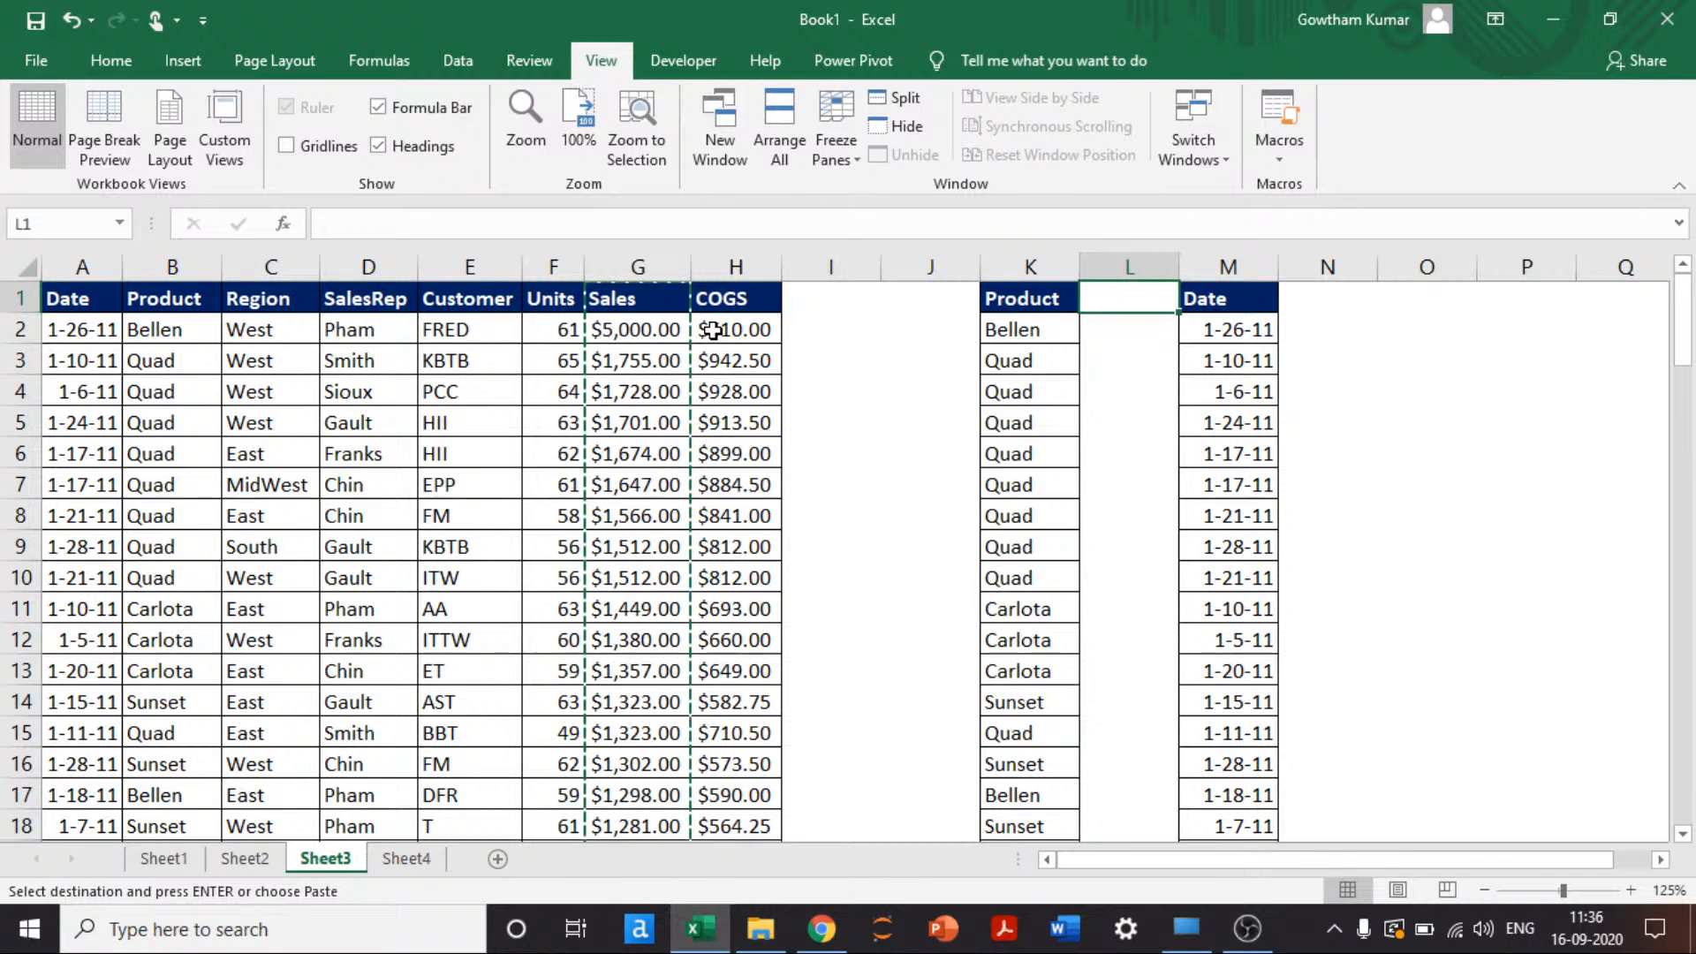
key(Right)
key(Right)
key(Right)
key(ctrl+v)
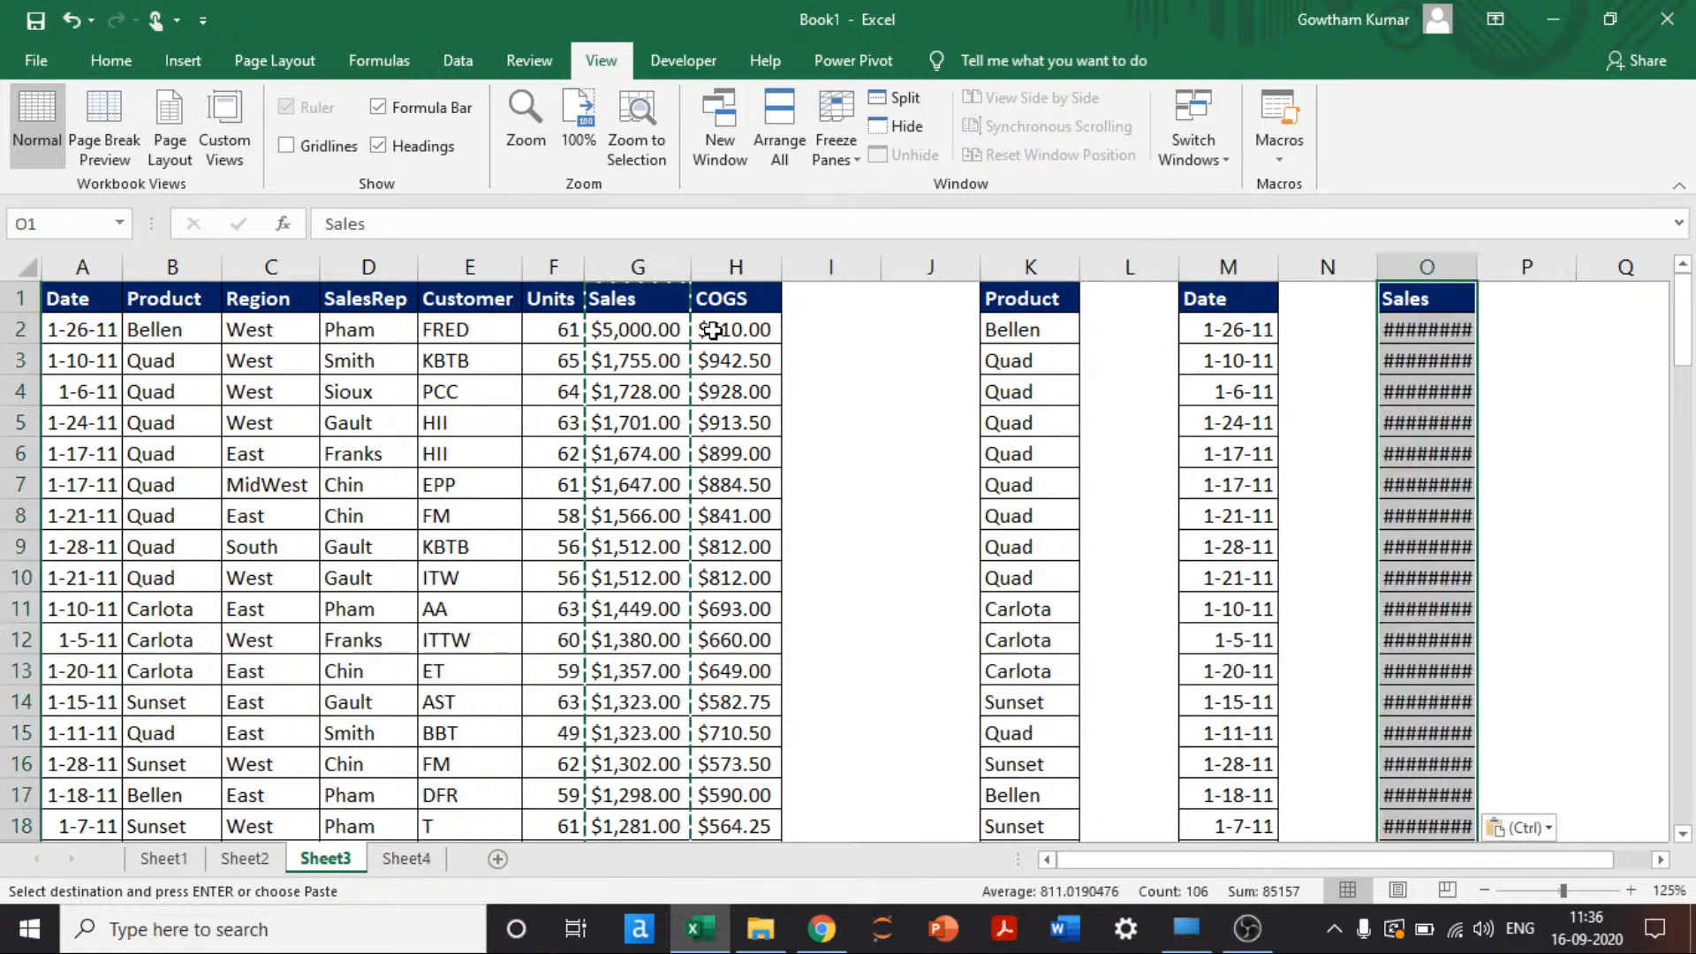
key(alt+h)
key(o)
key(i)
Step: Examine the copied Product, Date and Sales columns, including the end of the Product list
key(ctrl+Left)
key(ctrl+Left)
key(ctrl+Right)
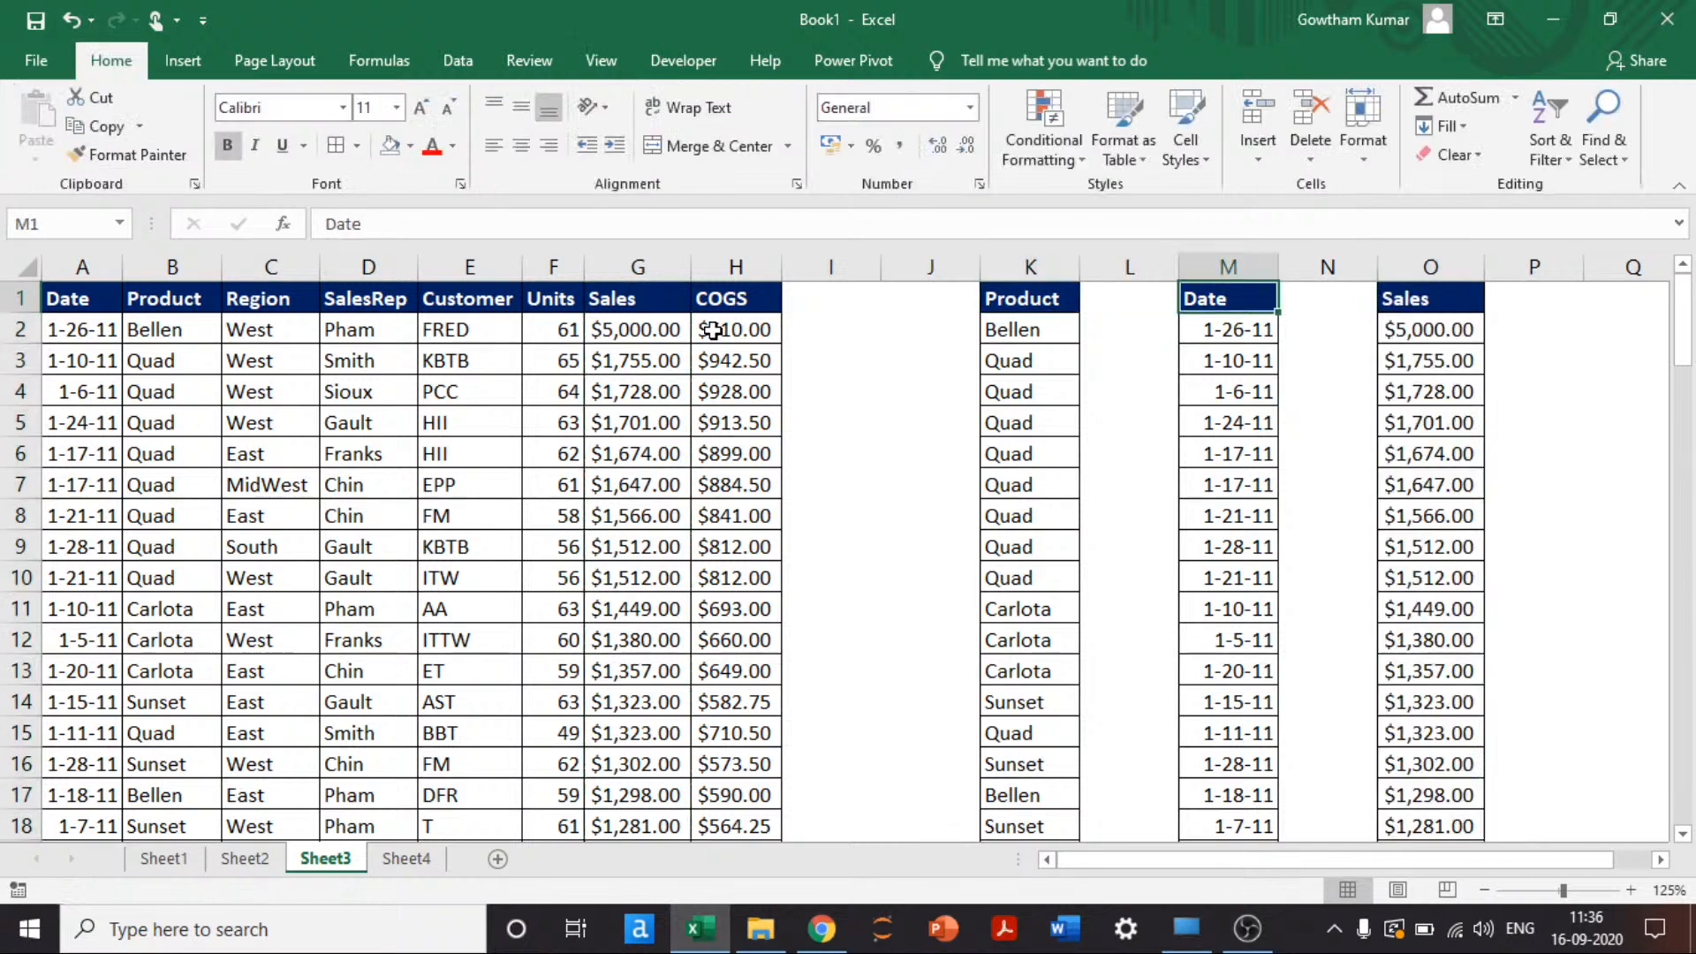
key(ctrl+Right)
key(ctrl+Left)
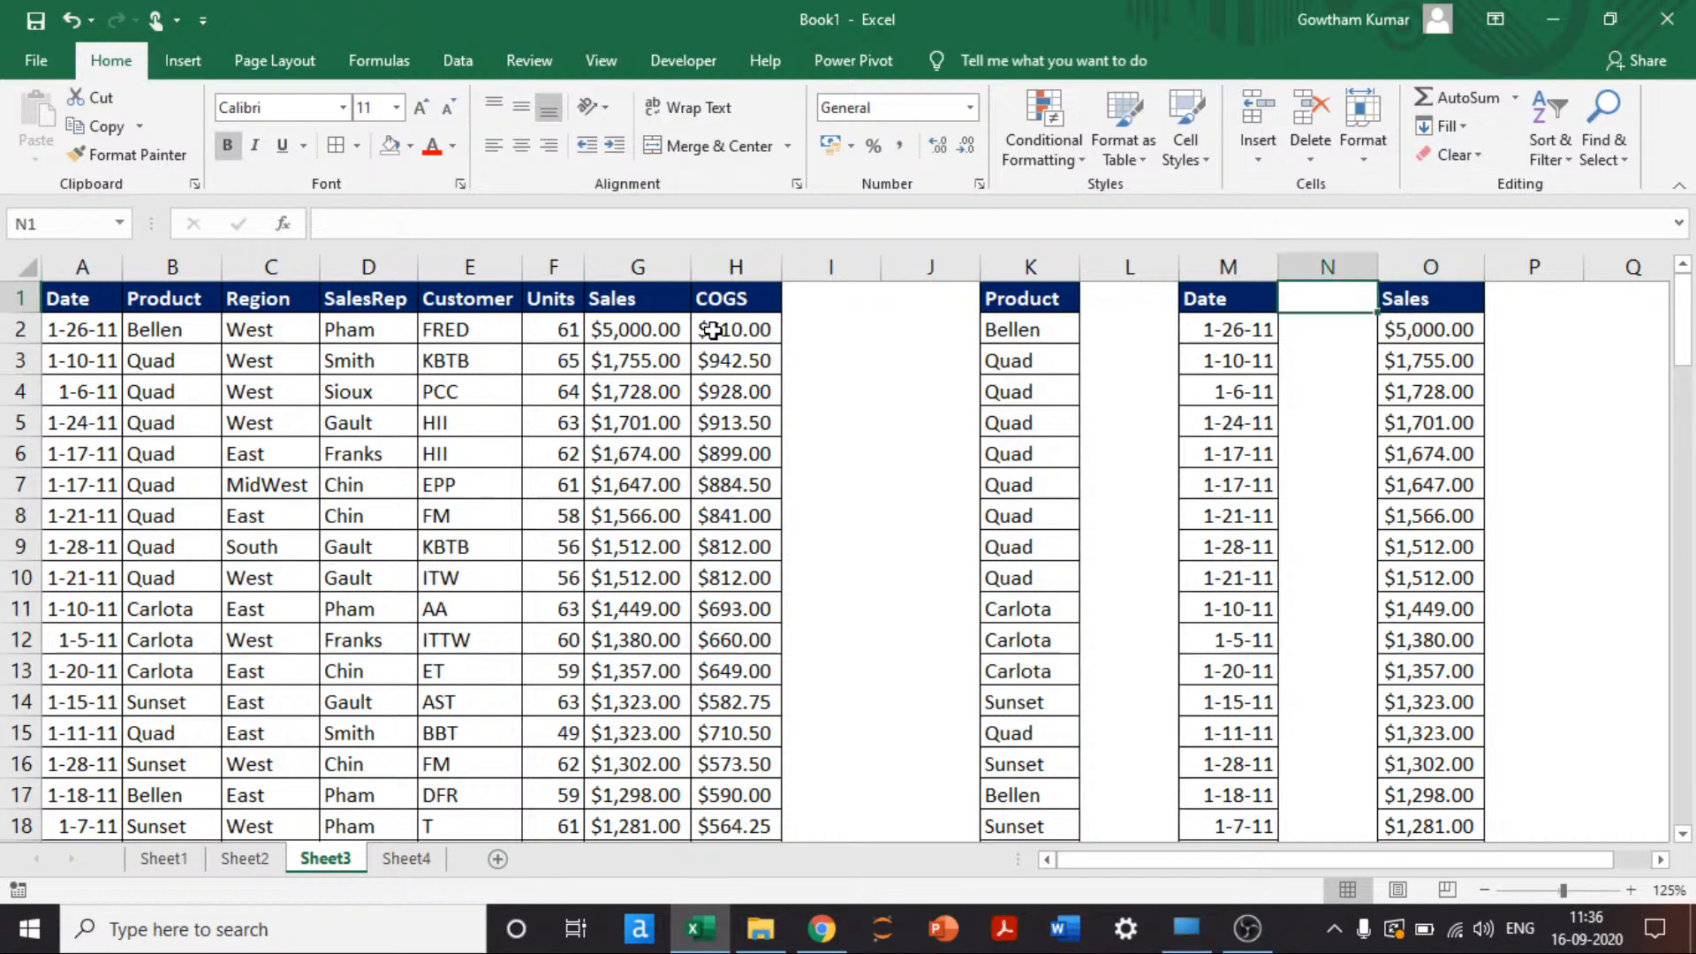
key(ctrl+Left)
key(Down)
key(ctrl+Down)
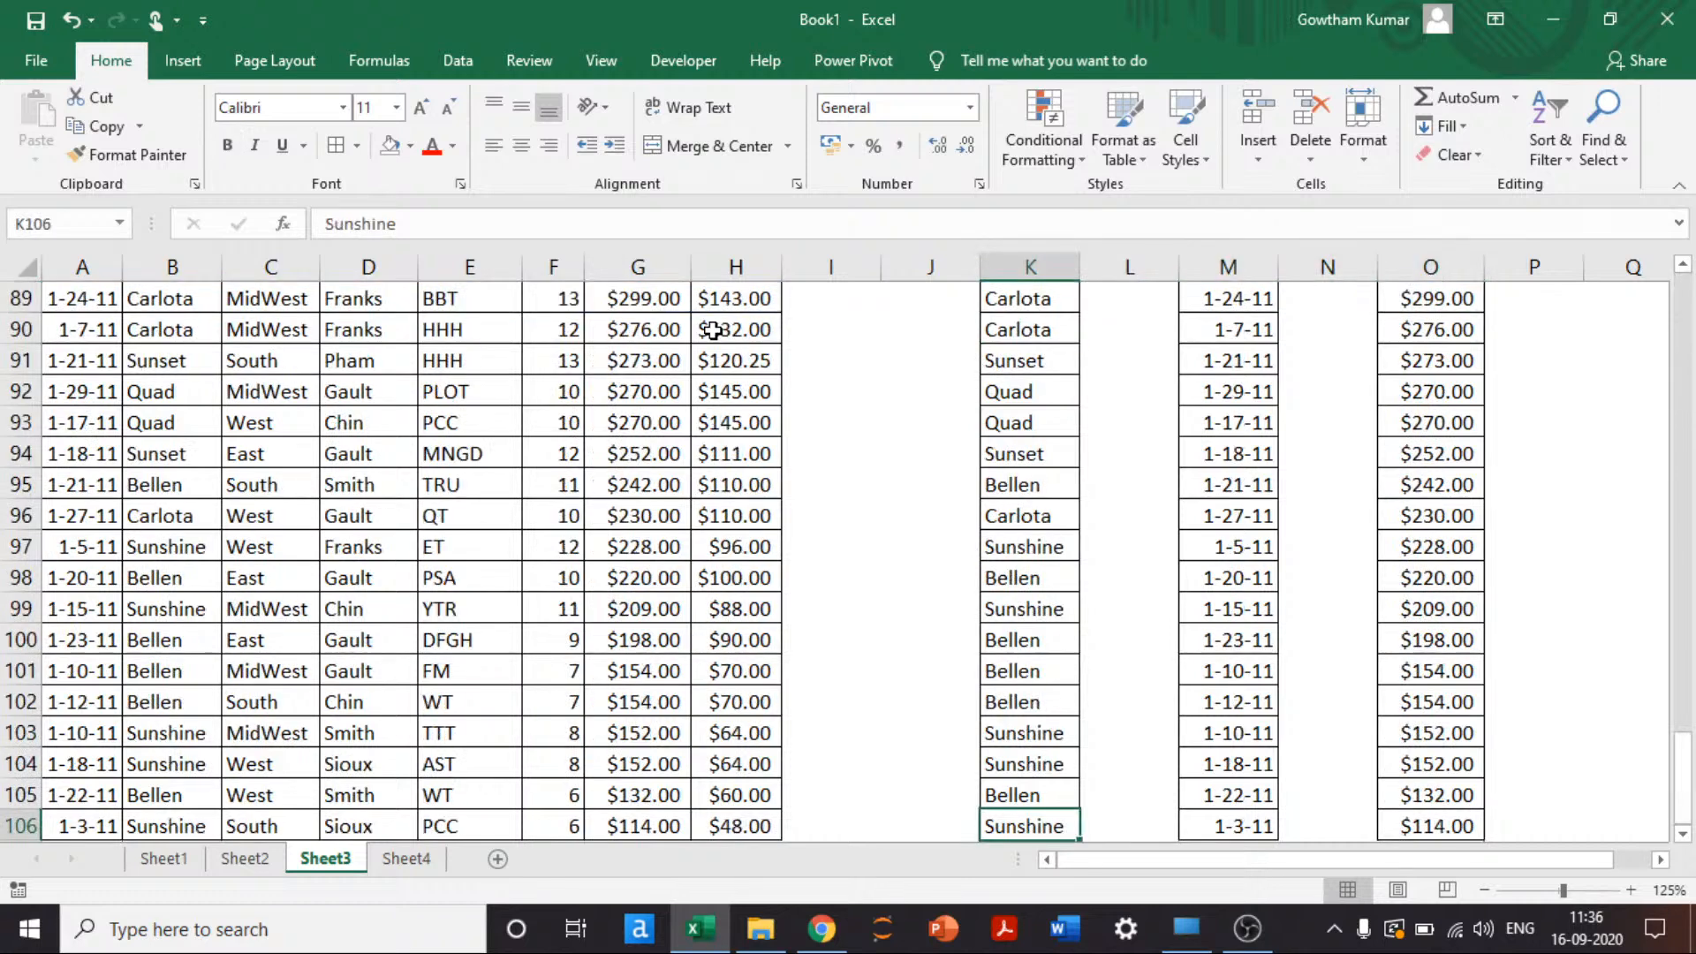
Step: Sort the copied Product column, K1:K106, in ascending order from A to Z
key(ctrl+Up)
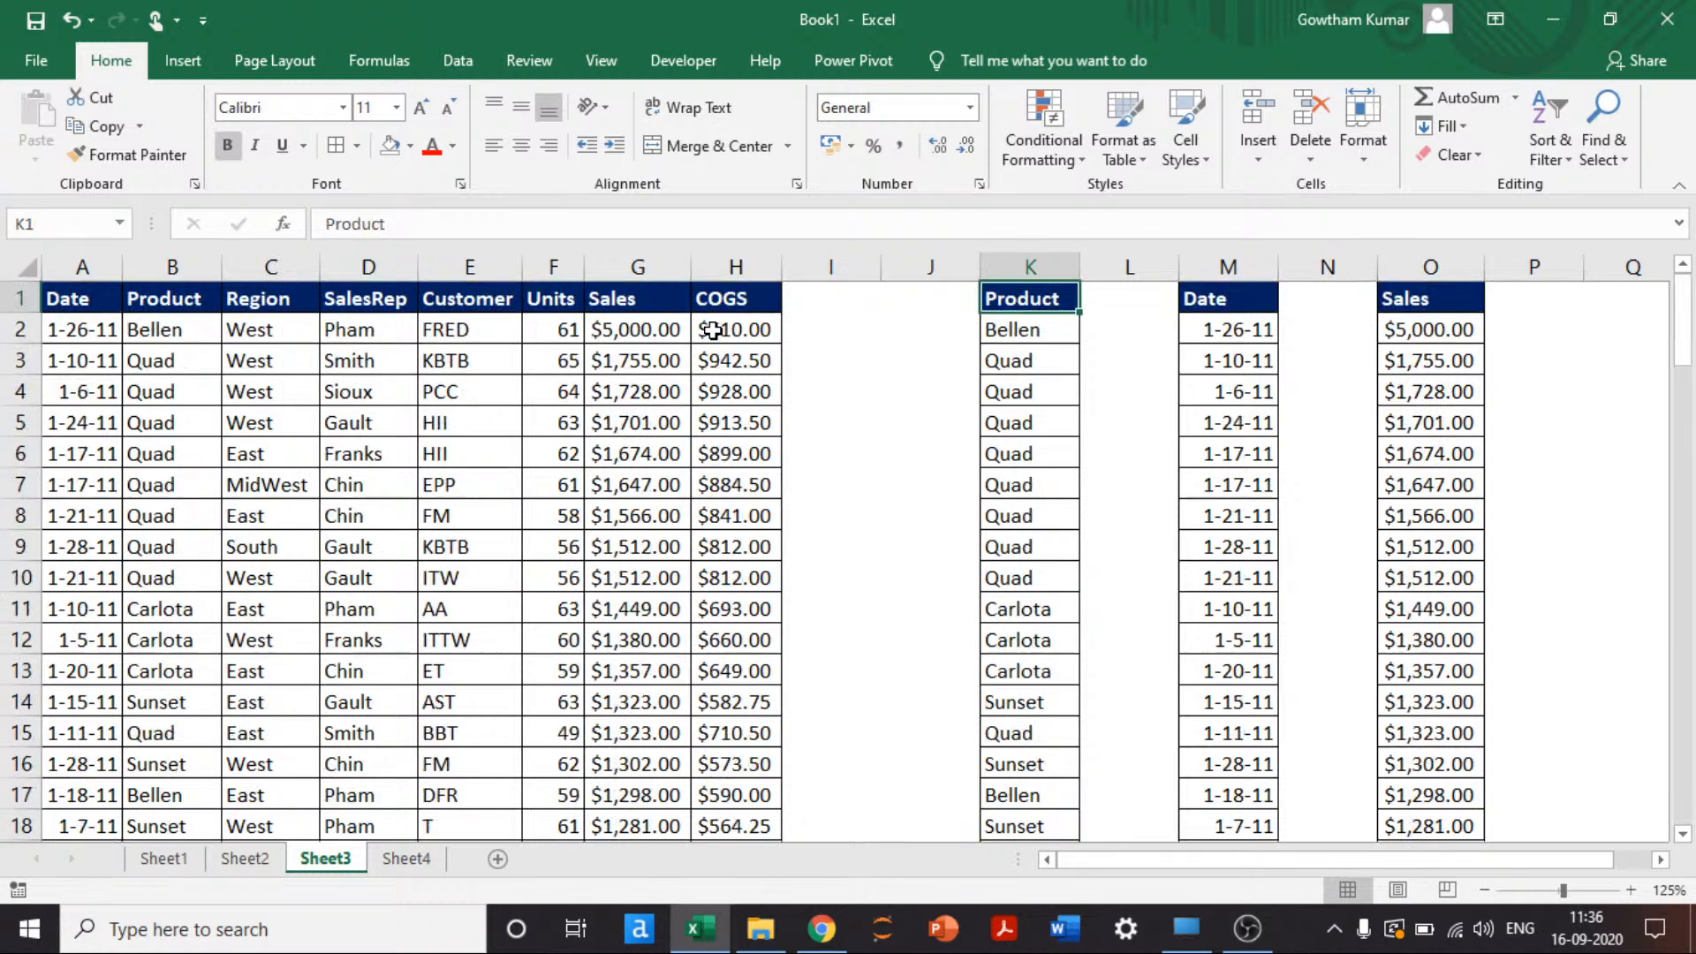
key(ctrl+shift+Down)
key(ctrl+BackSpace)
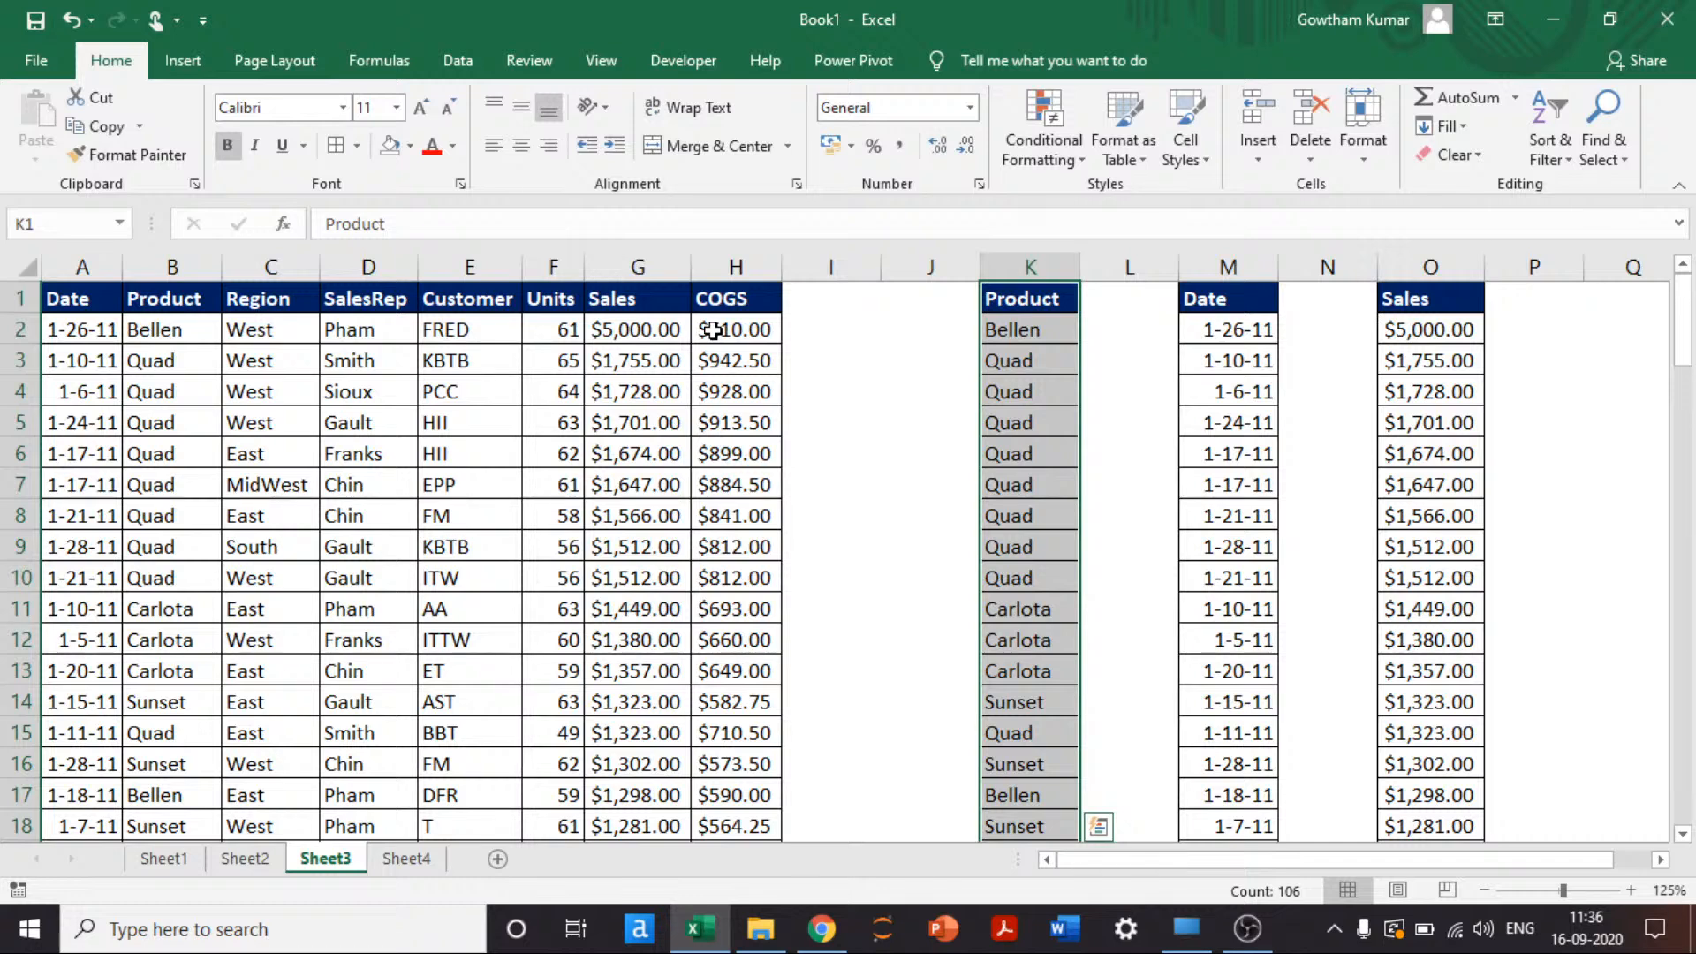
click(1568, 159)
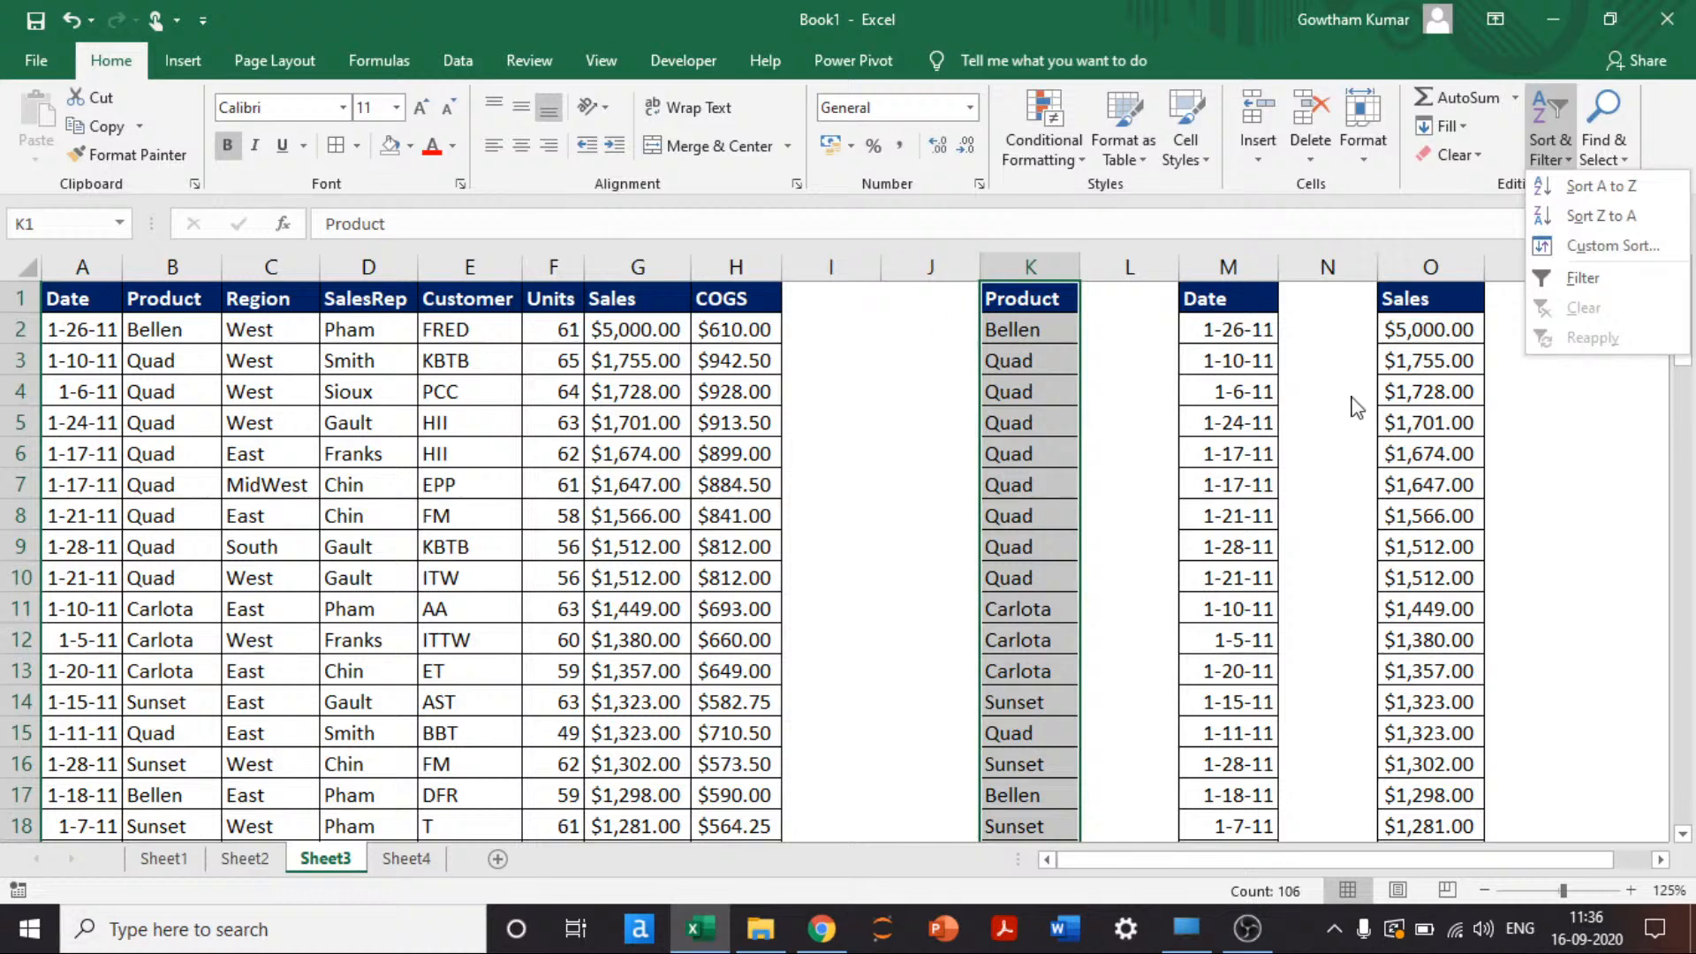
click(1600, 187)
Step: Examine the order of the product names down column K to the end of the list
click(1023, 338)
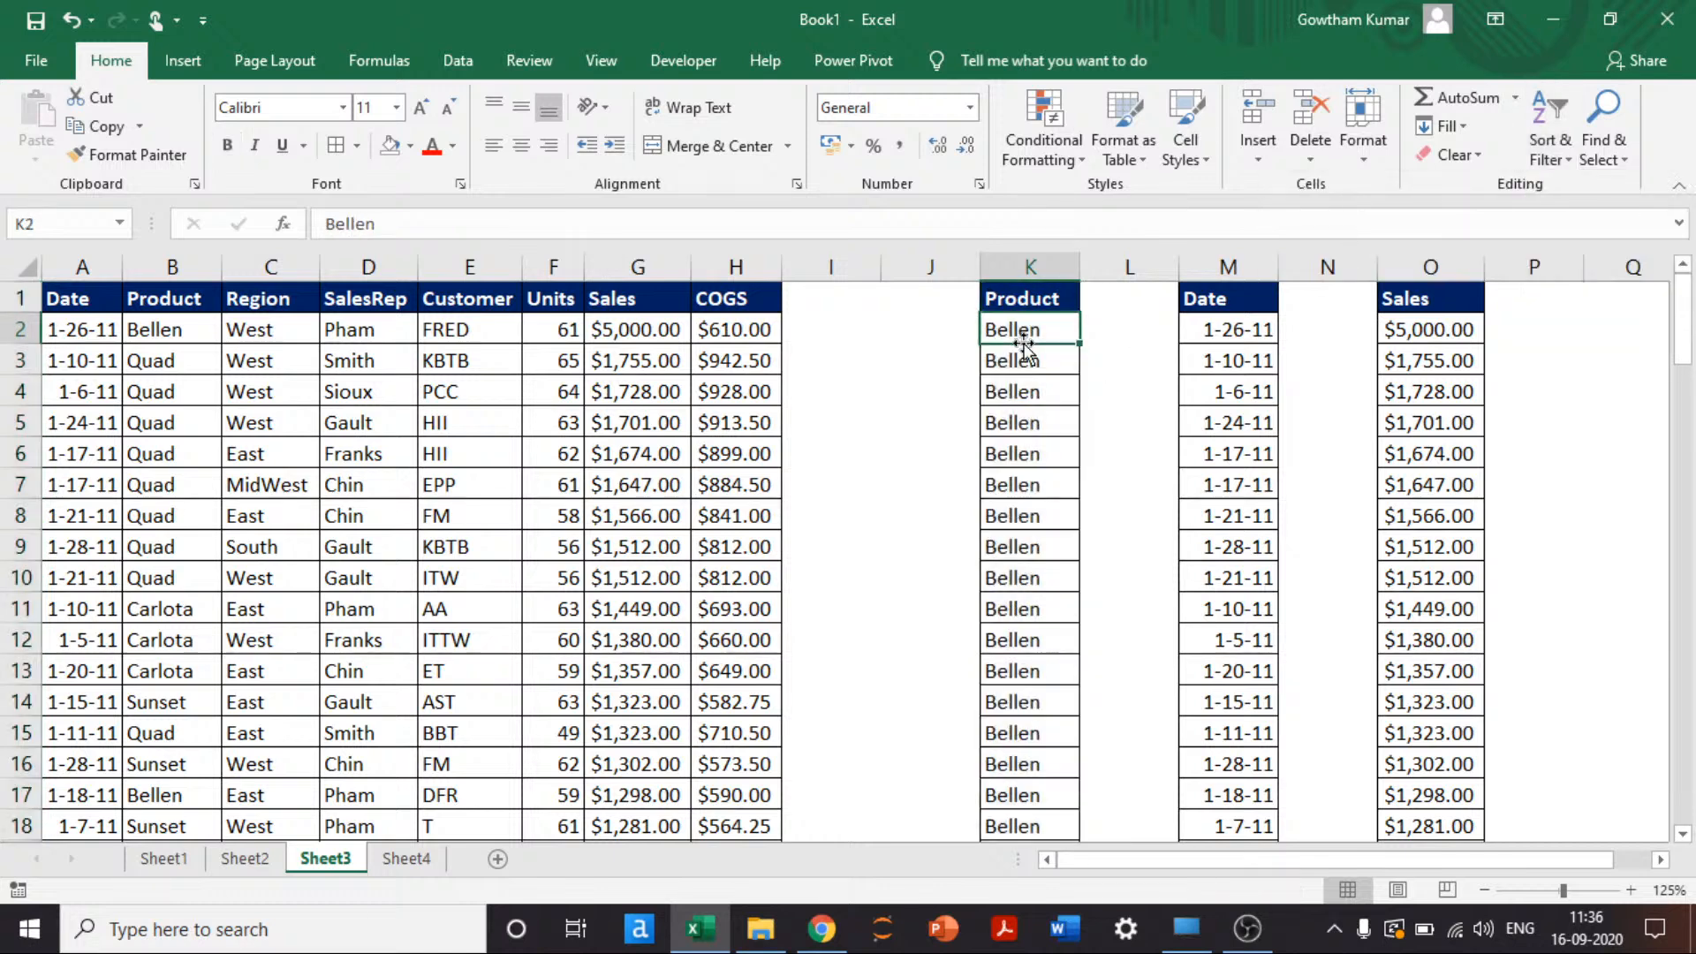
key(Down)
key(Down)
key(Down)
key(Down)
key(Down)
key(Down)
key(Down)
key(Down)
key(Down)
key(Down)
key(Down)
key(Down)
key(Down)
key(Down)
key(Down)
key(Down)
key(Down)
key(Down)
key(Down)
key(Down)
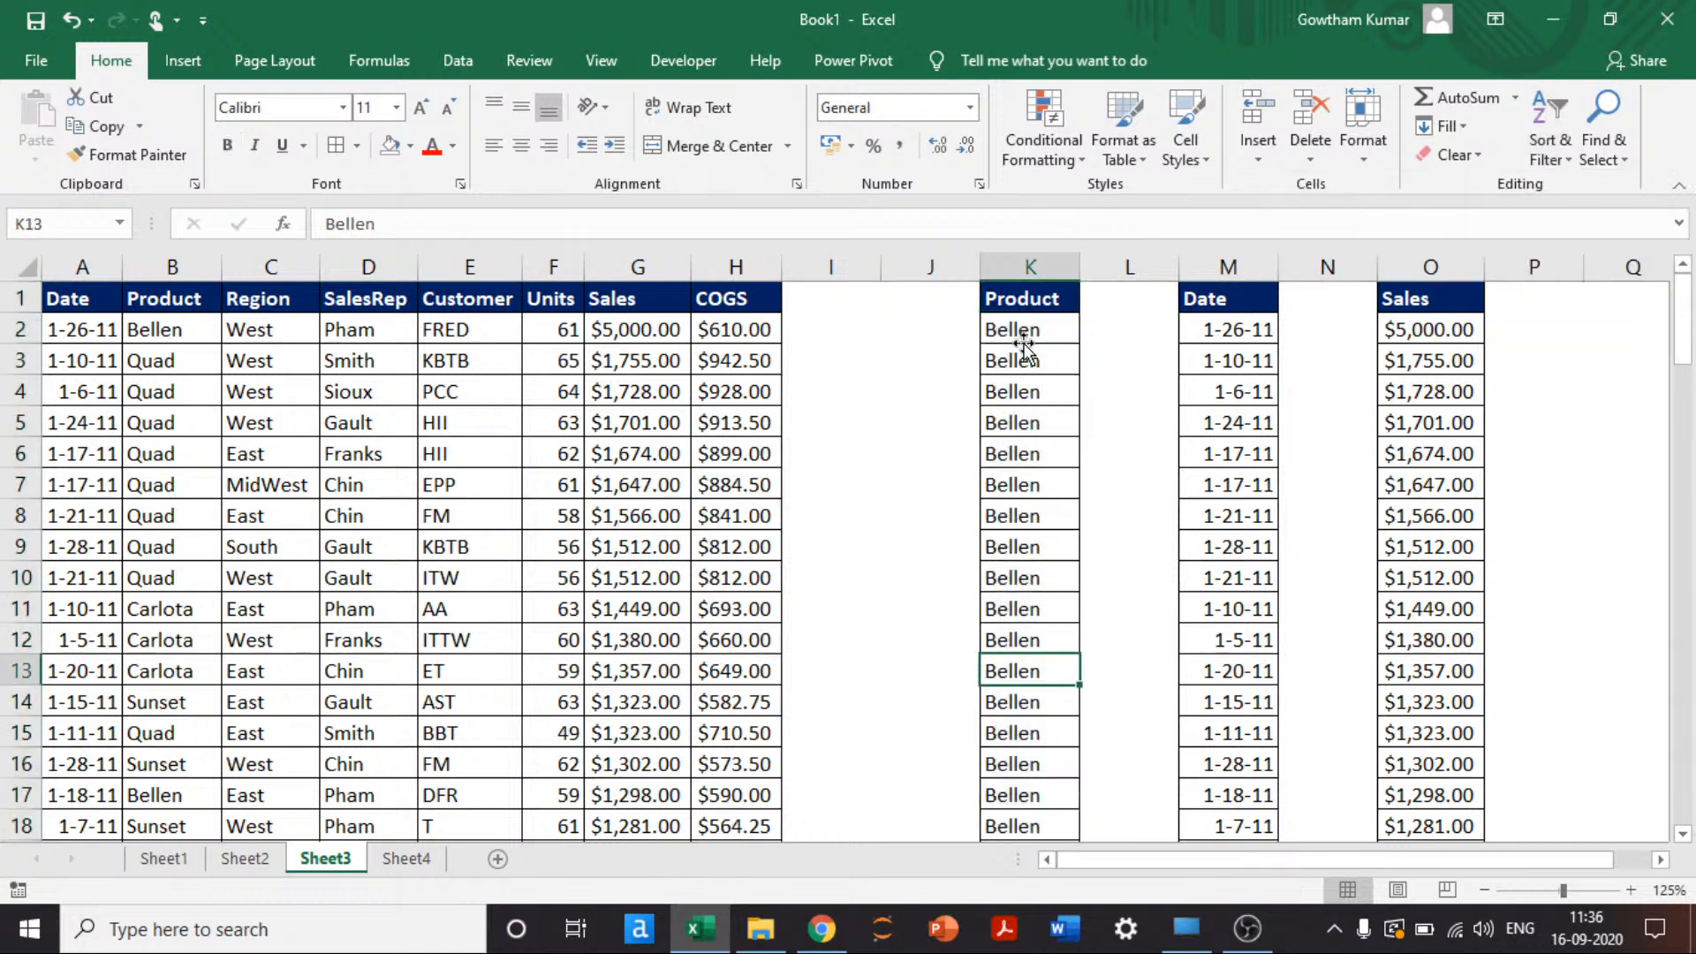
key(Down)
key(Down)
key(Down)
key(Down)
key(Down)
key(Down)
key(Down)
key(Down)
key(Down)
key(Down)
key(Down)
key(Down)
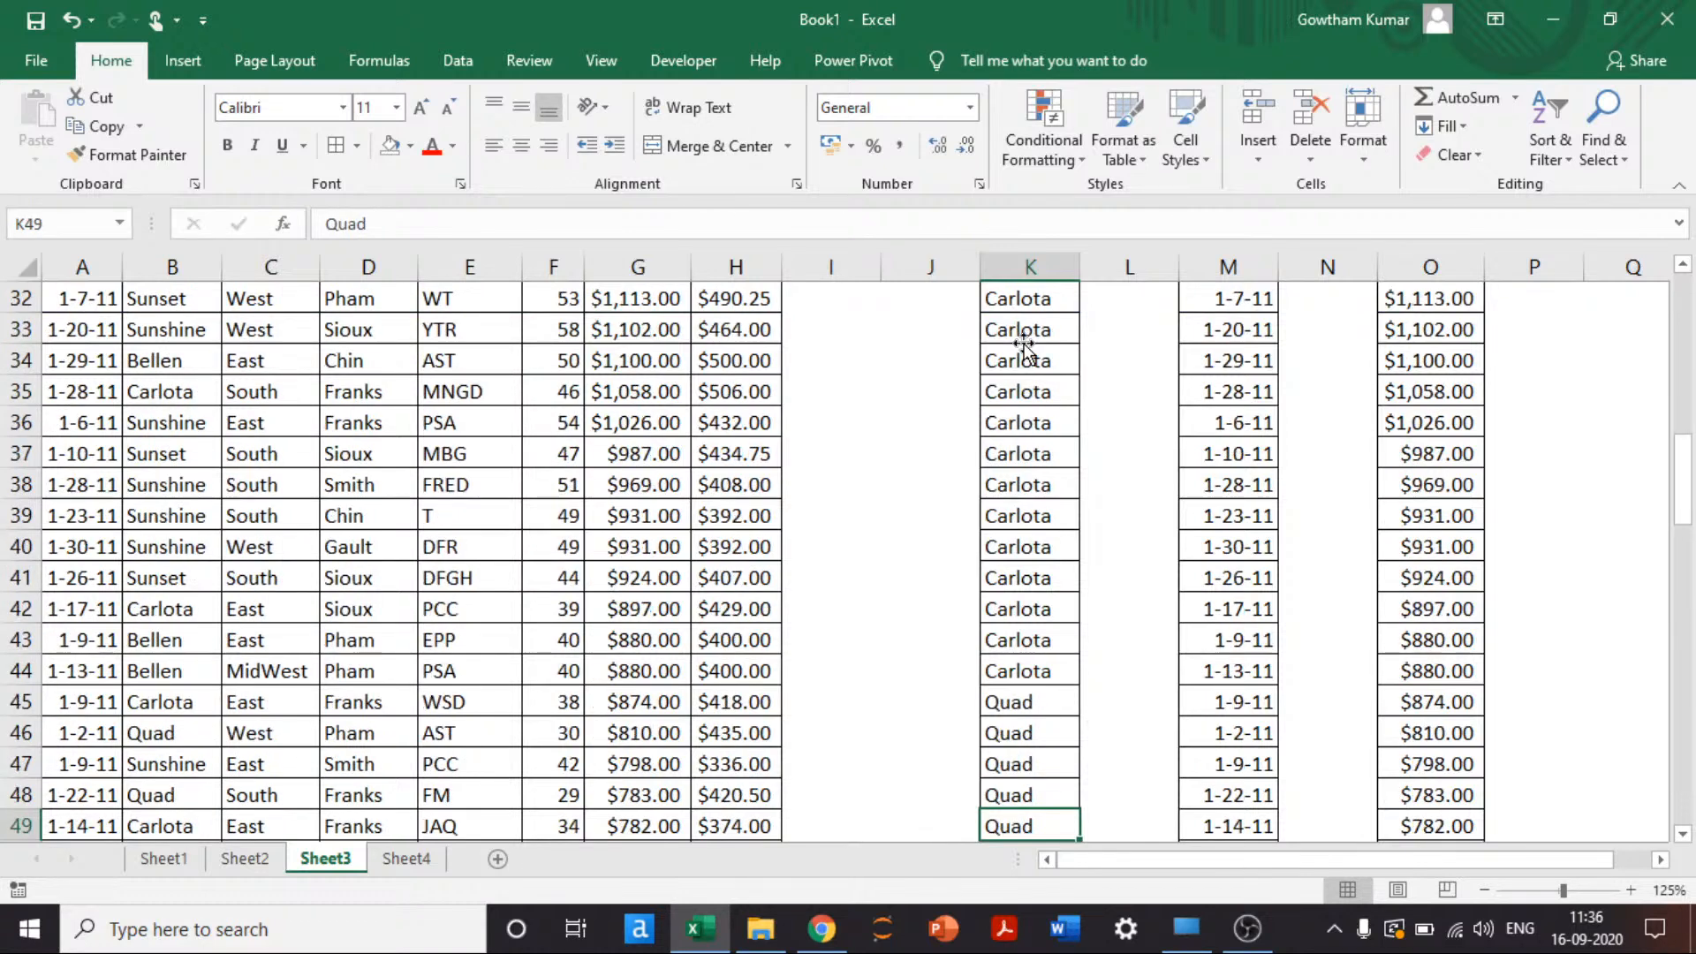
key(ctrl+Down)
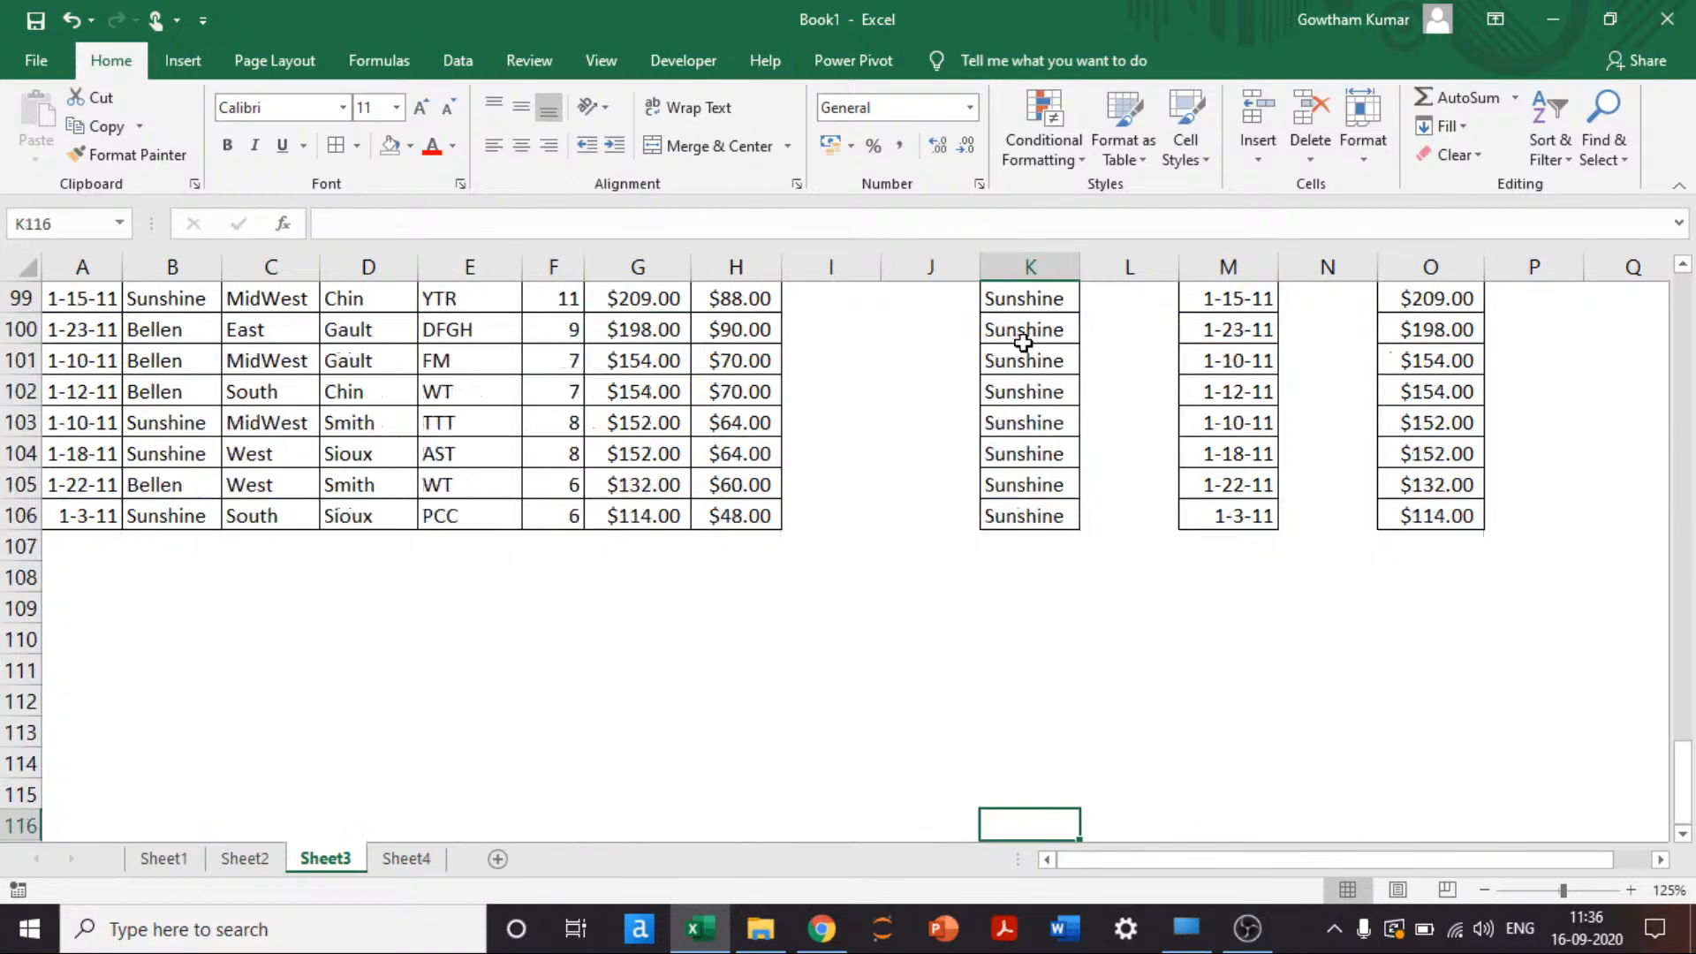
Step: Sort the copied Product column, K1:K106, in descending order from Z to A
key(ctrl+Up)
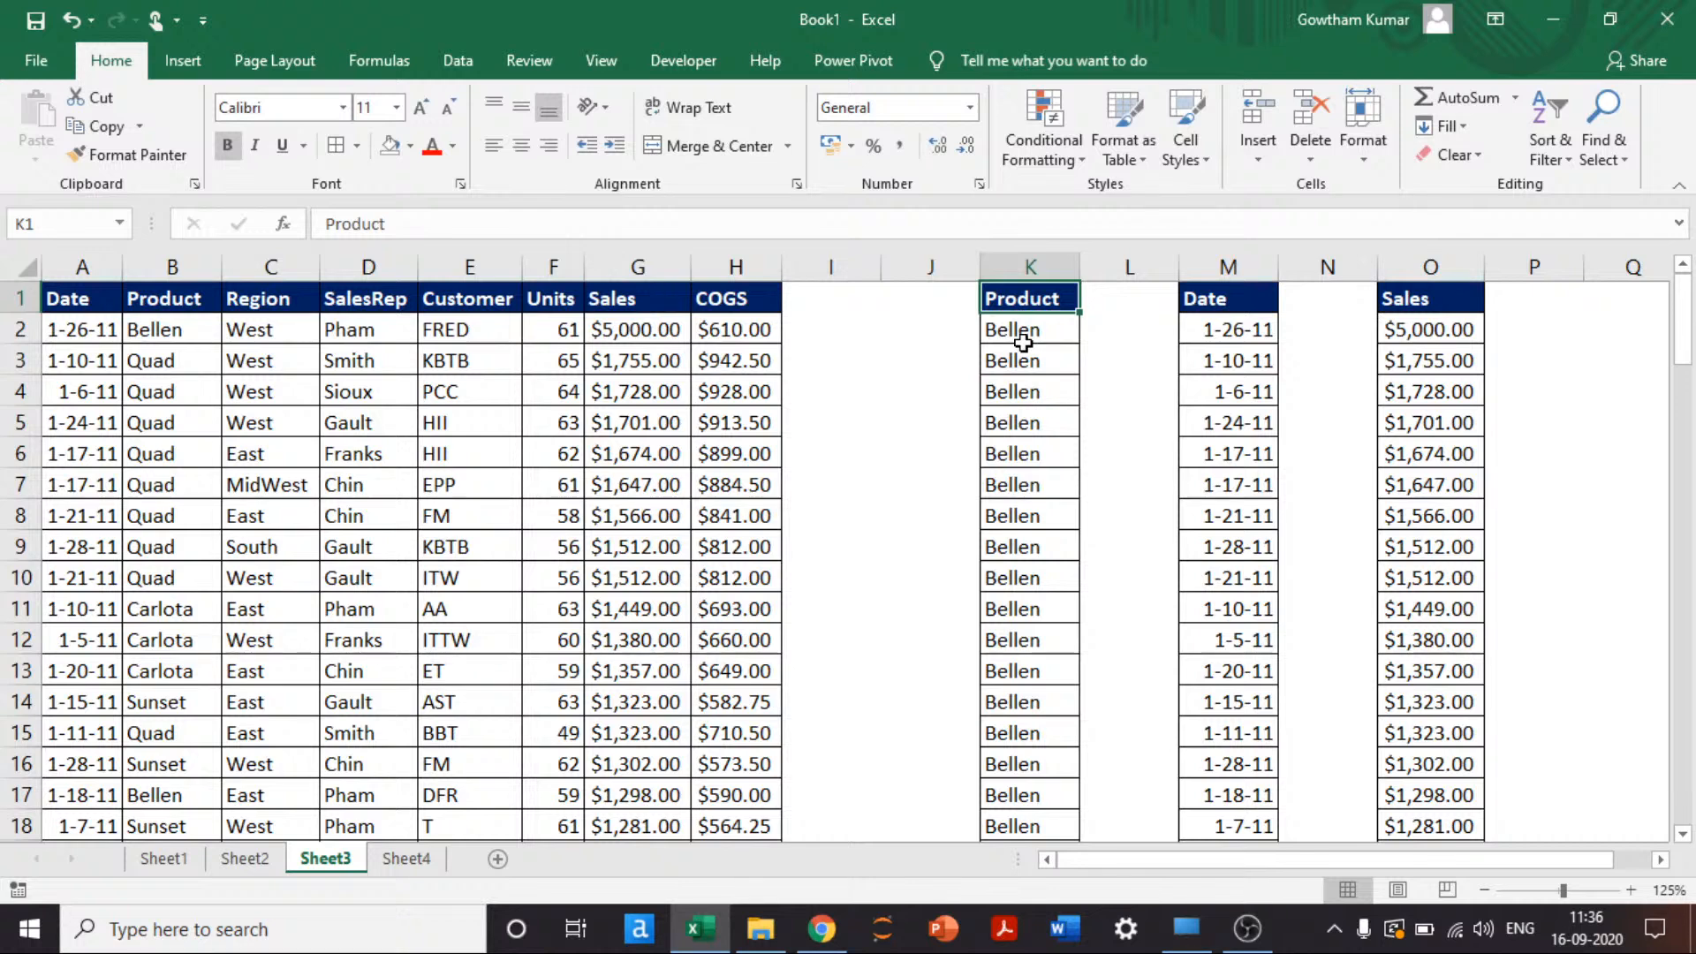
key(ctrl+shift+Down)
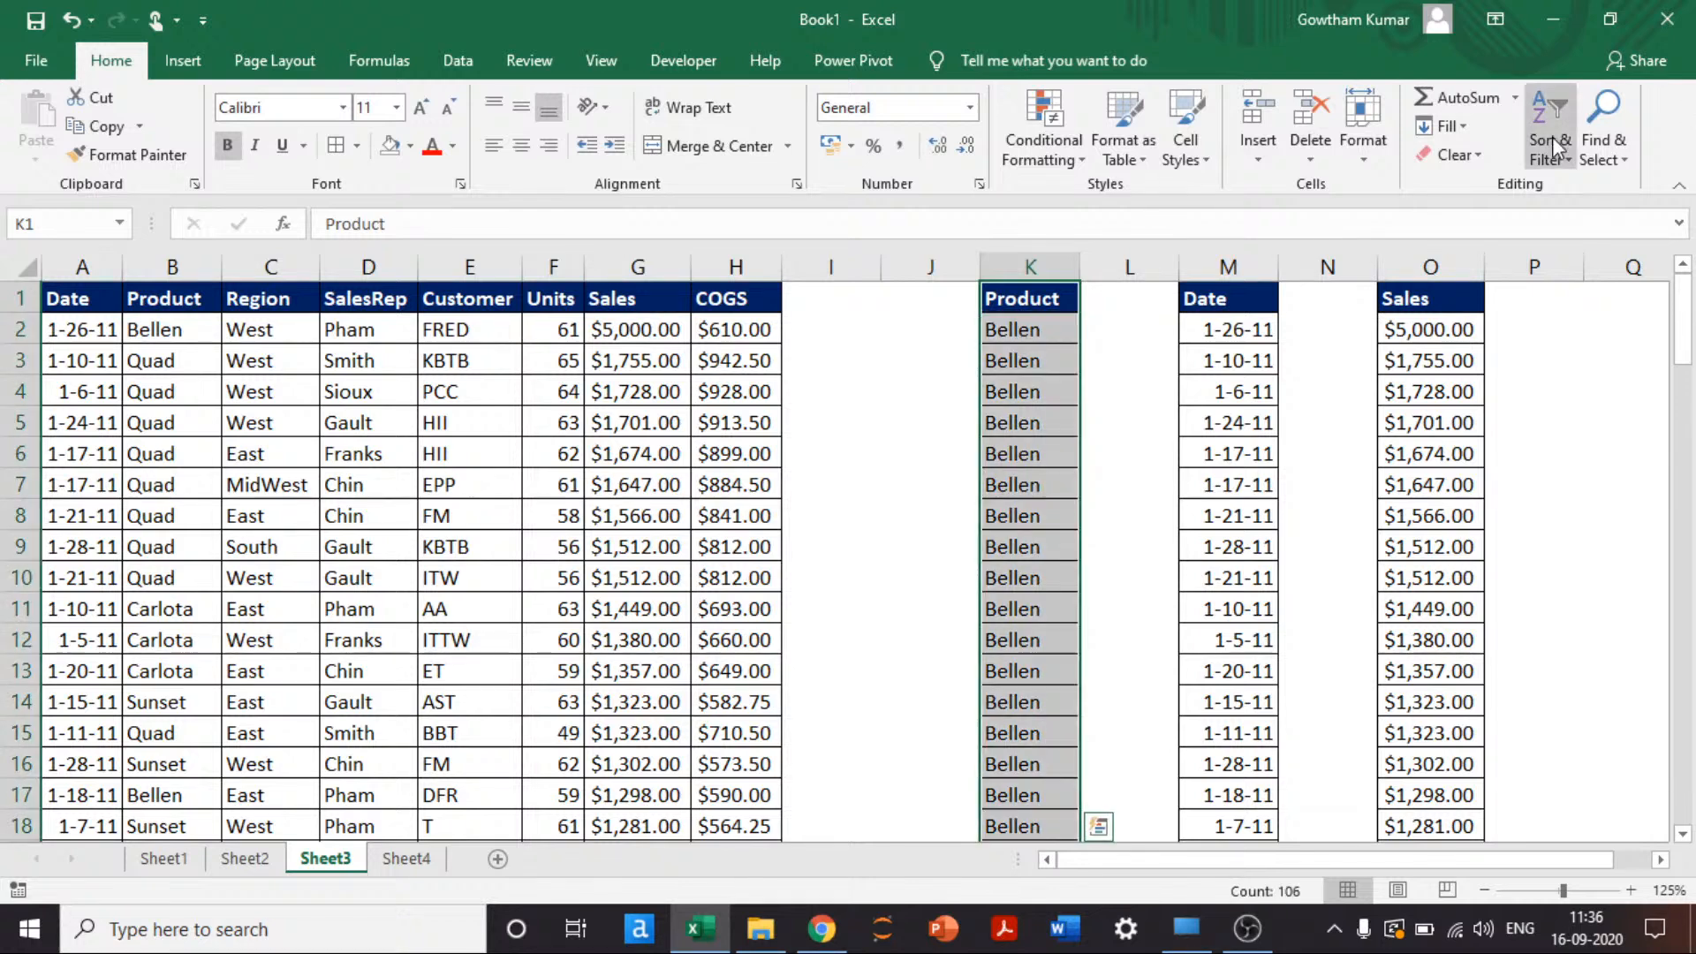
click(1548, 150)
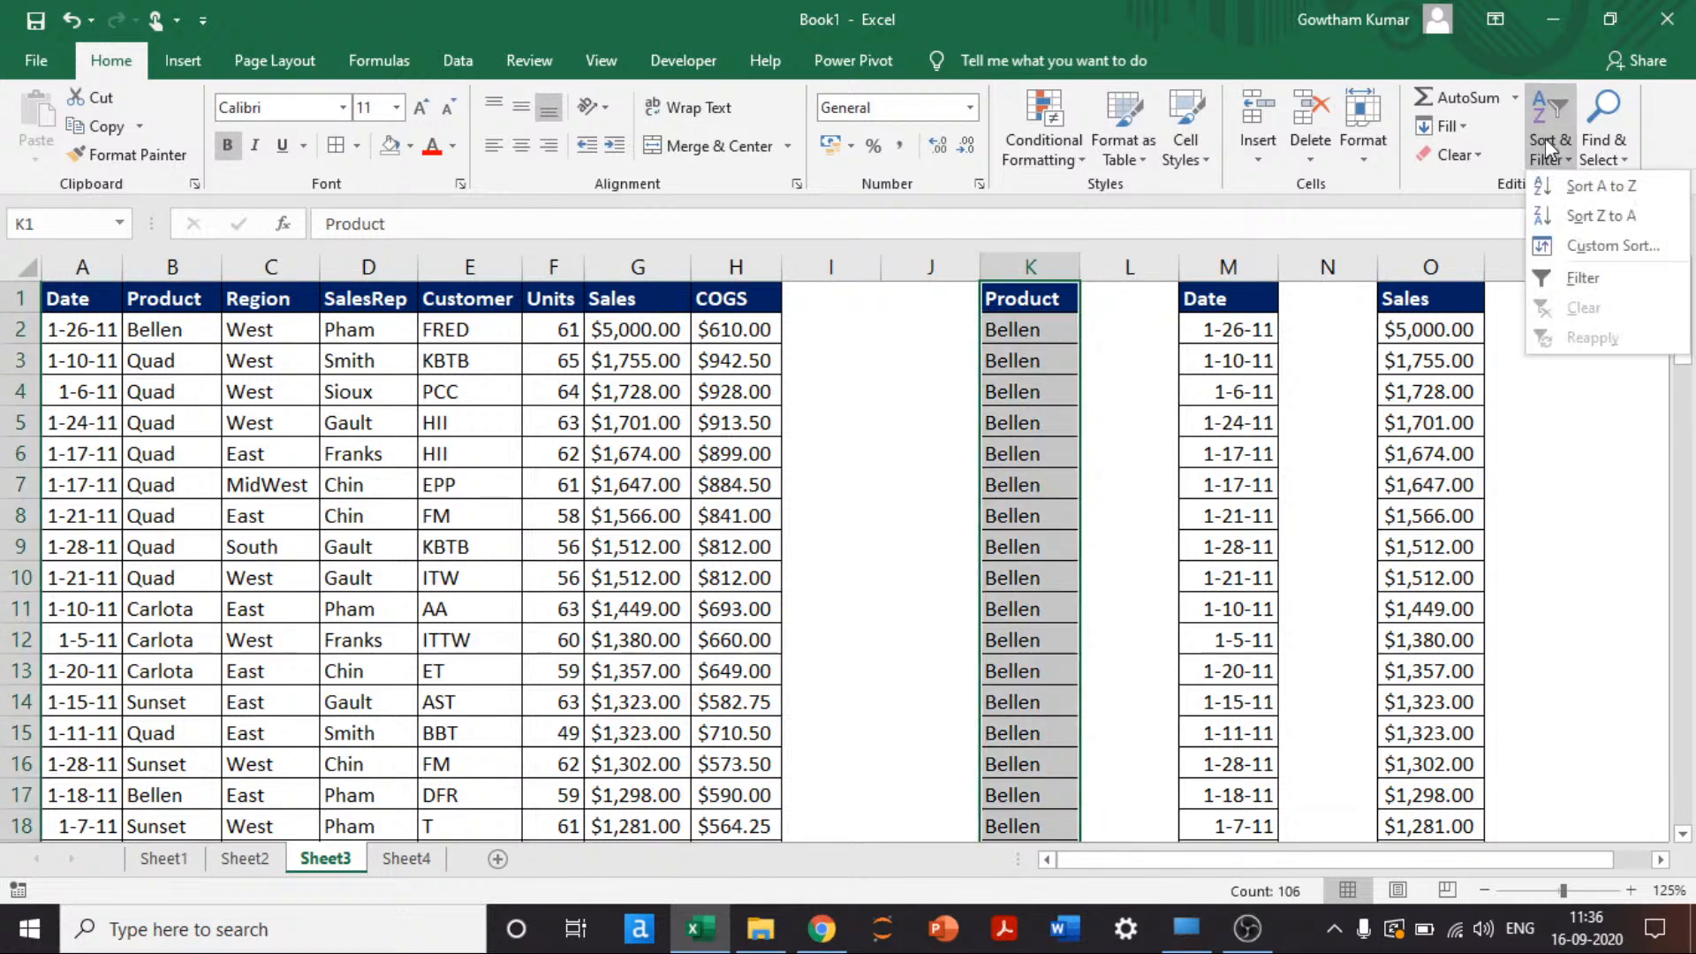
click(1601, 216)
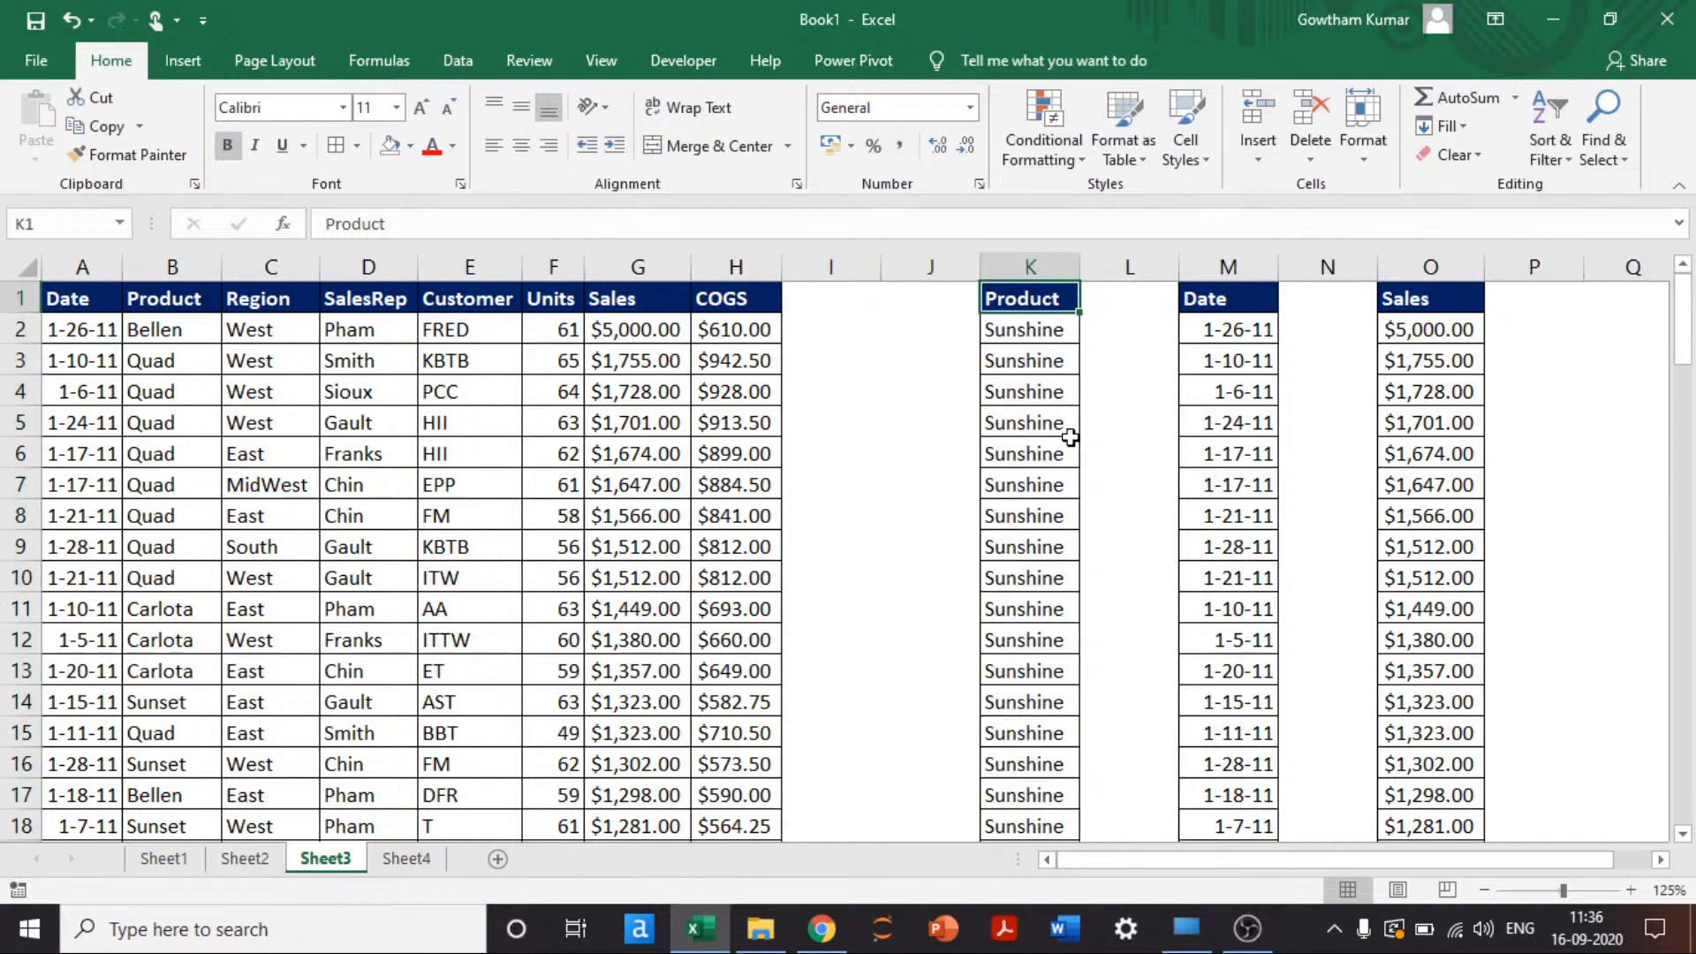
Step: Sort the copied Date column, M1:M106, in ascending order from oldest to newest
key(Right)
key(Right)
key(ctrl+shift+Down)
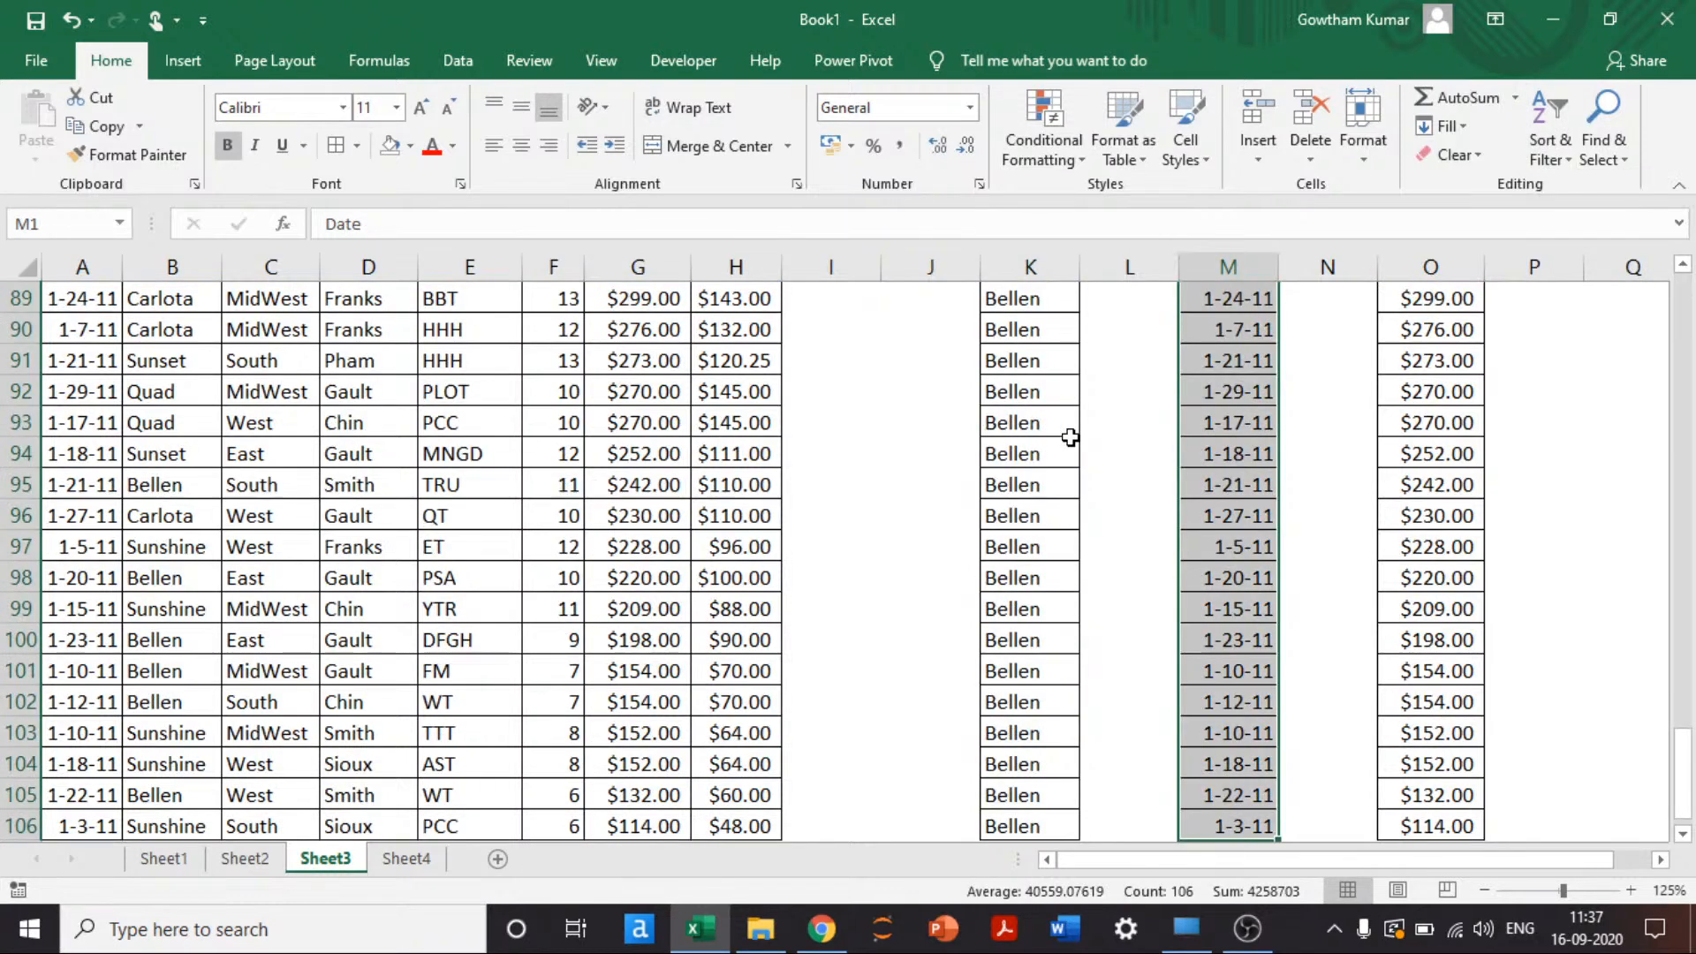
key(ctrl+BackSpace)
key(alt+a)
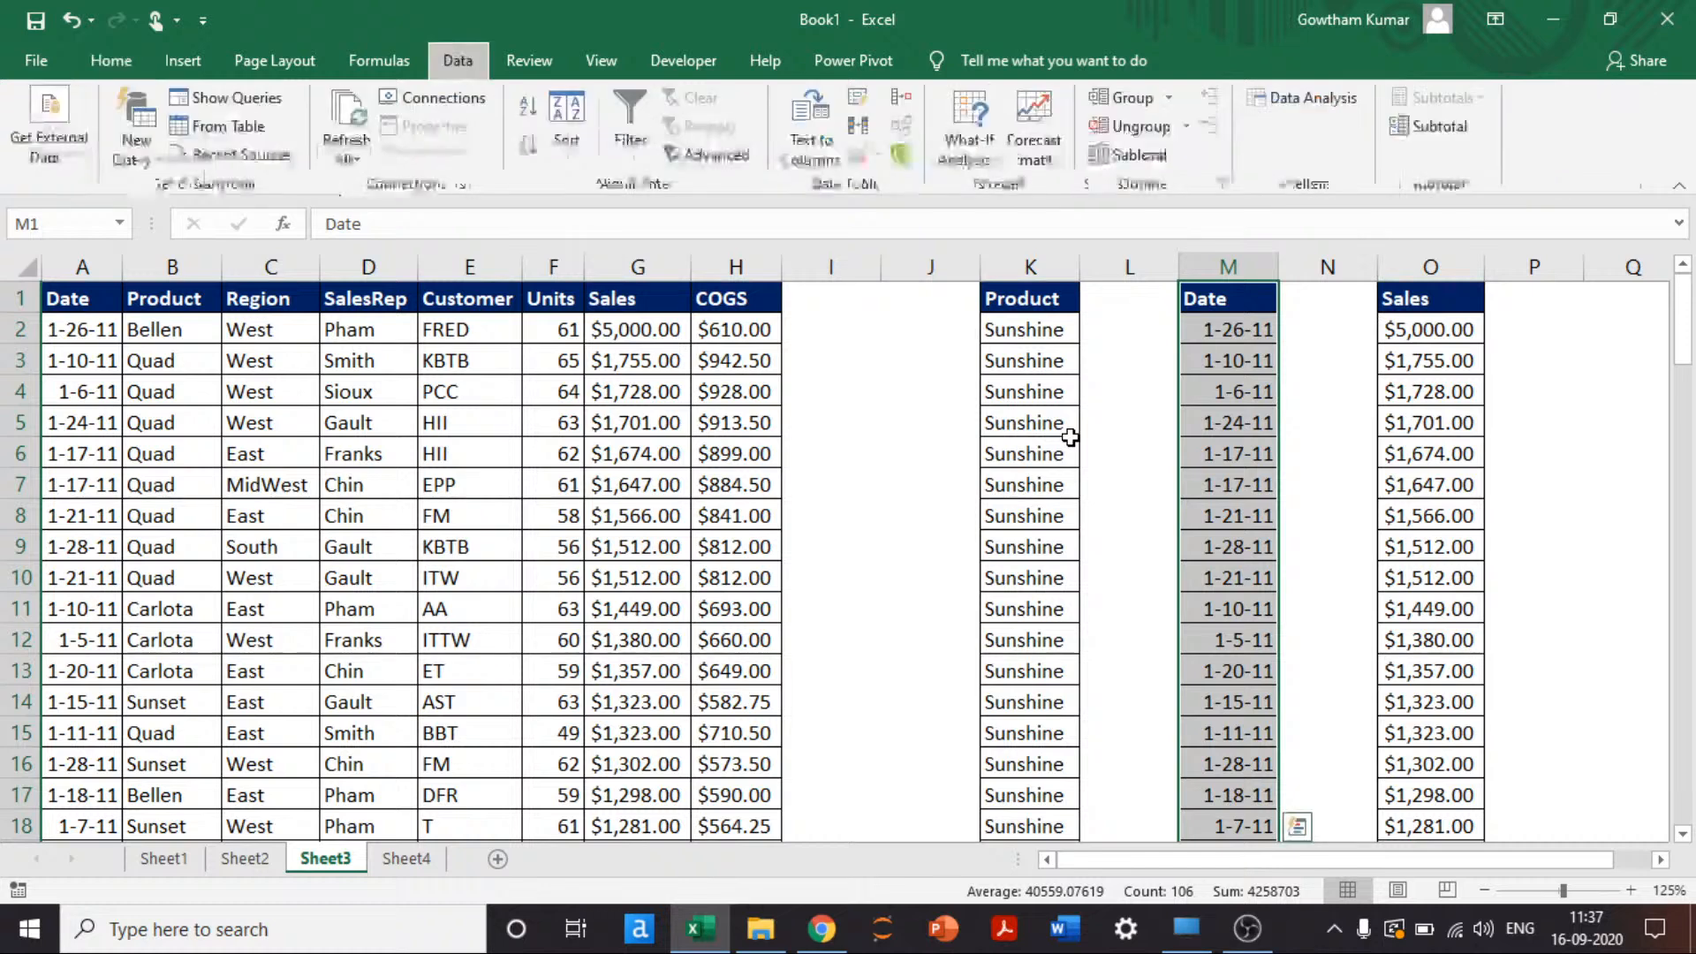
key(s)
key(a)
Step: Enter the labels "Asc" in I2 and "Desc" in I3
key(Left)
key(Left)
key(Left)
key(Left)
key(Down)
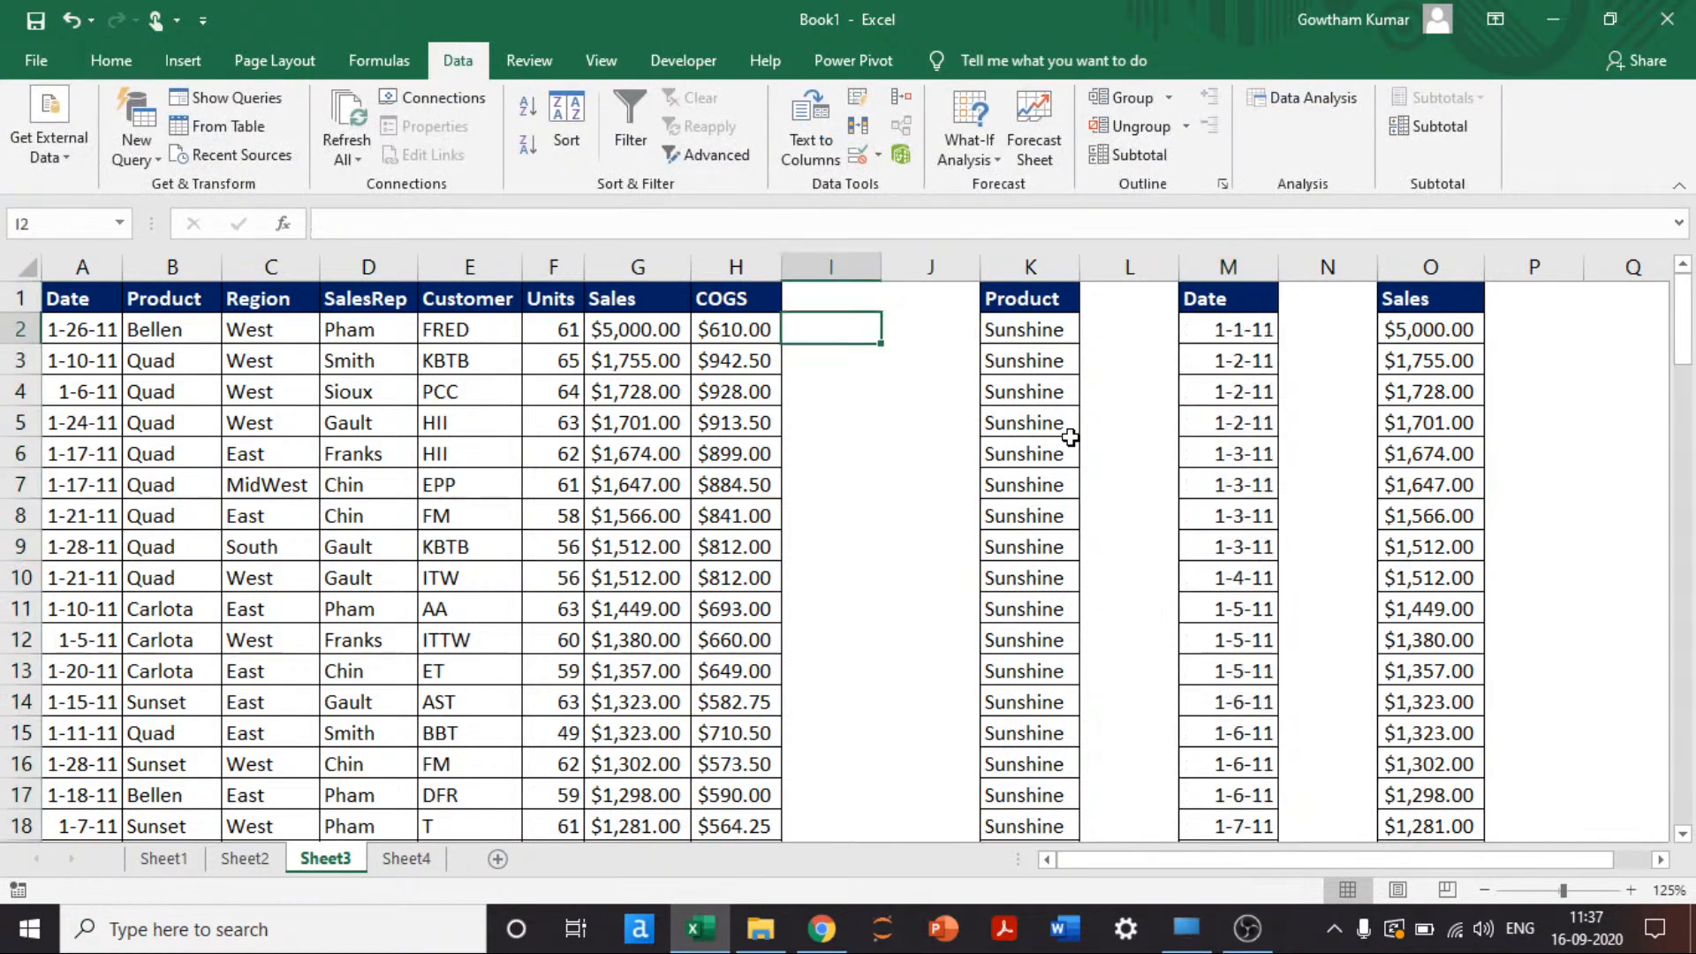
text(Asc)
key(Return)
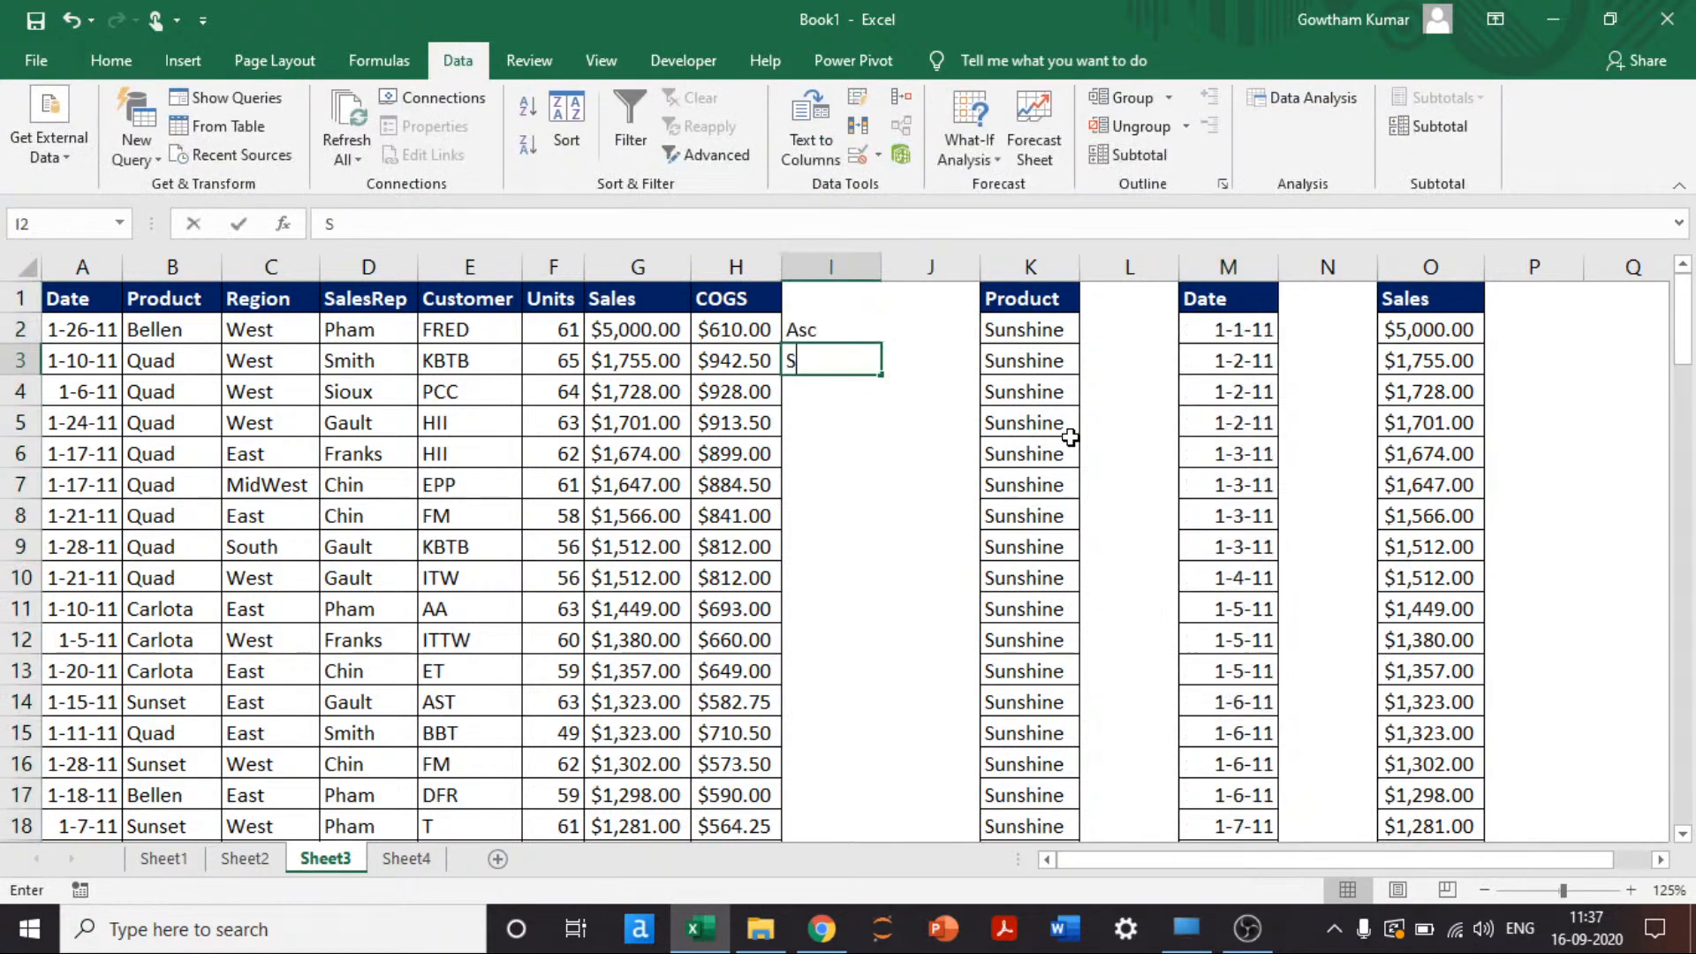
text(Sec)
key(BackSpace)
key(BackSpace)
key(BackSpace)
text(Desc)
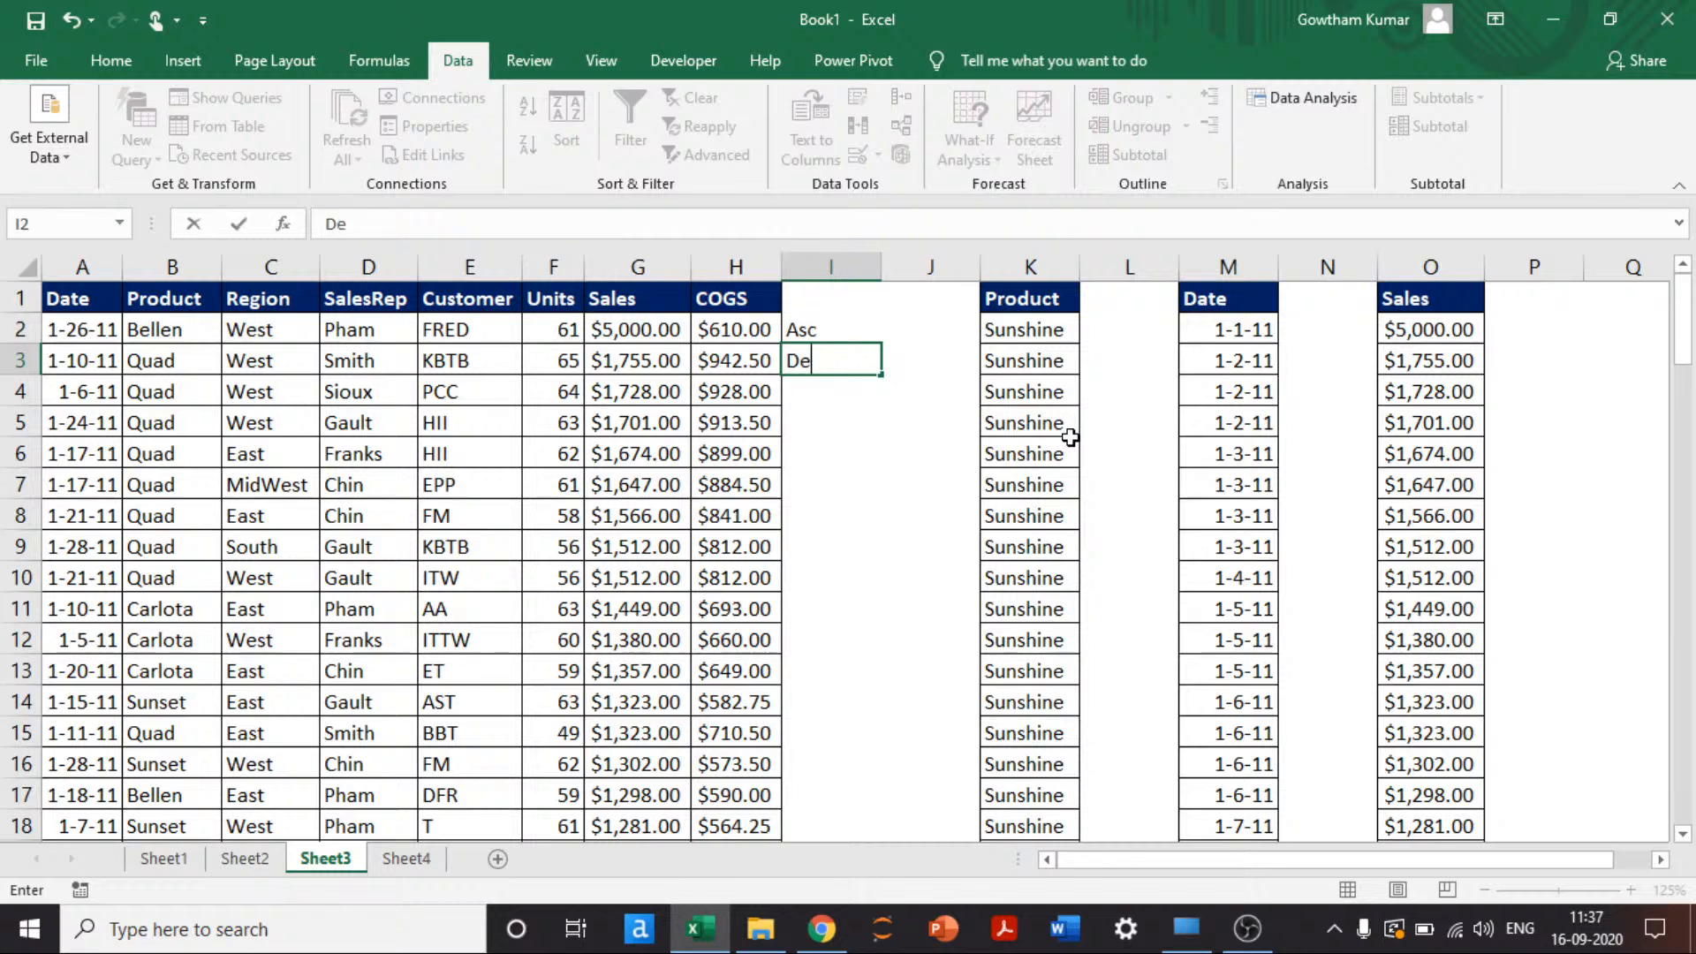
key(Return)
Step: Enter the ascending-sort shortcut note "Alt + A + S + A" in J2, beside the Asc label
key(Up)
key(Up)
key(Right)
text(A)
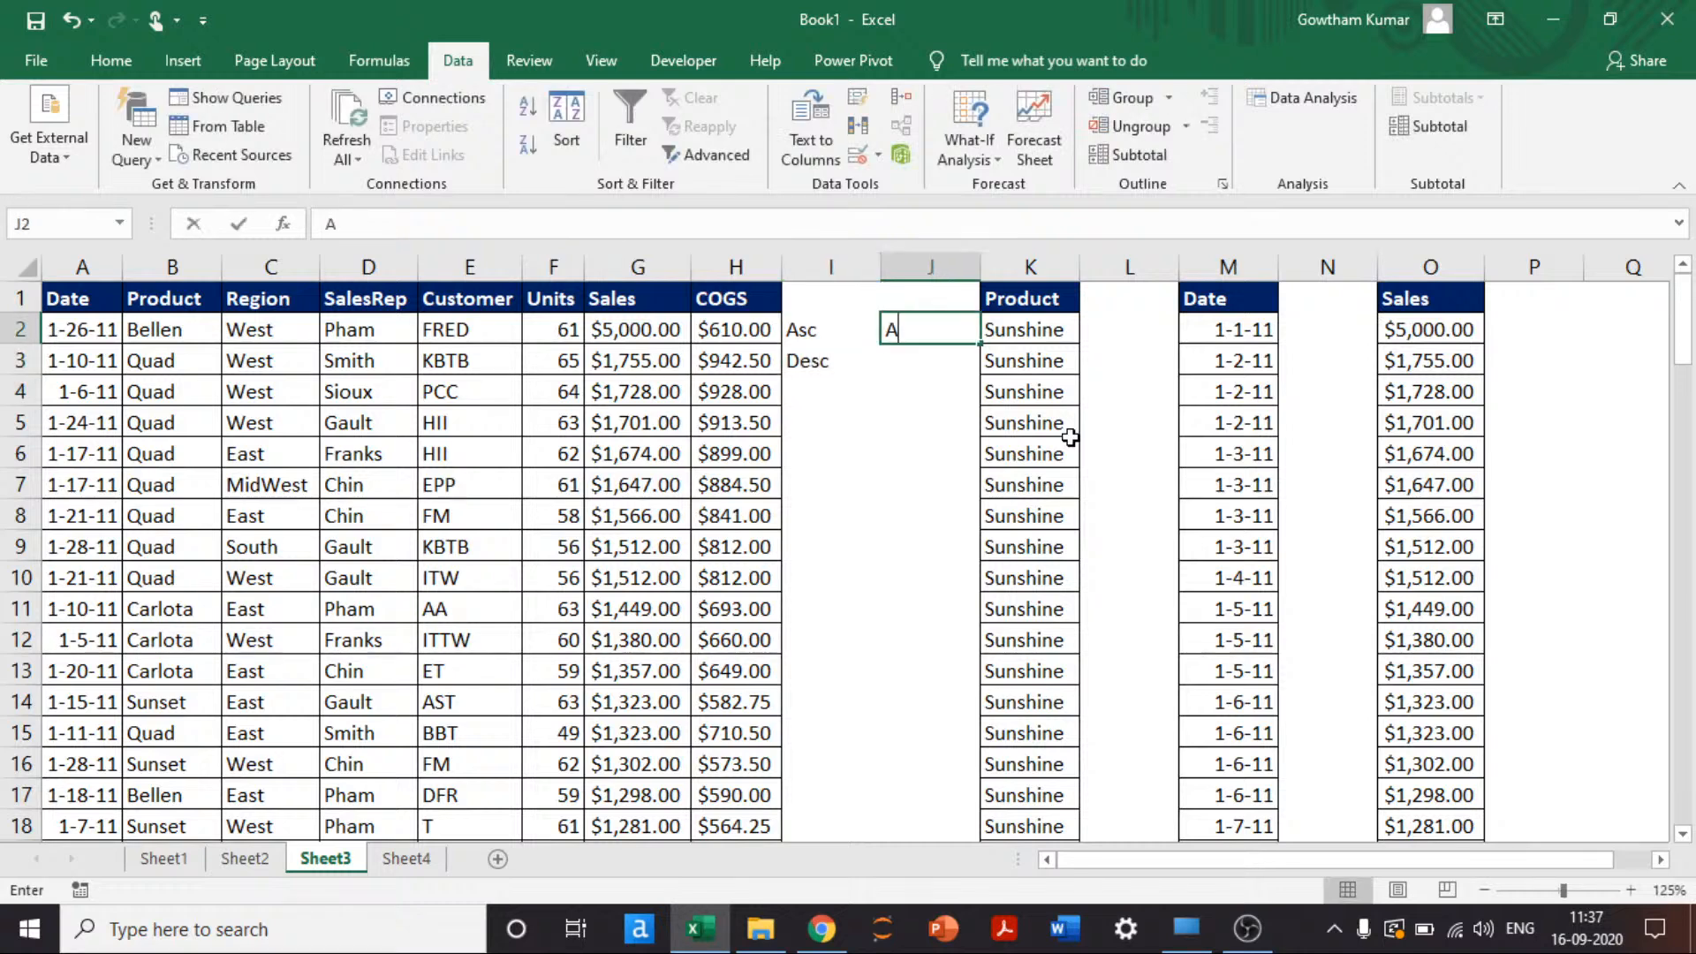
text(lt + A+)
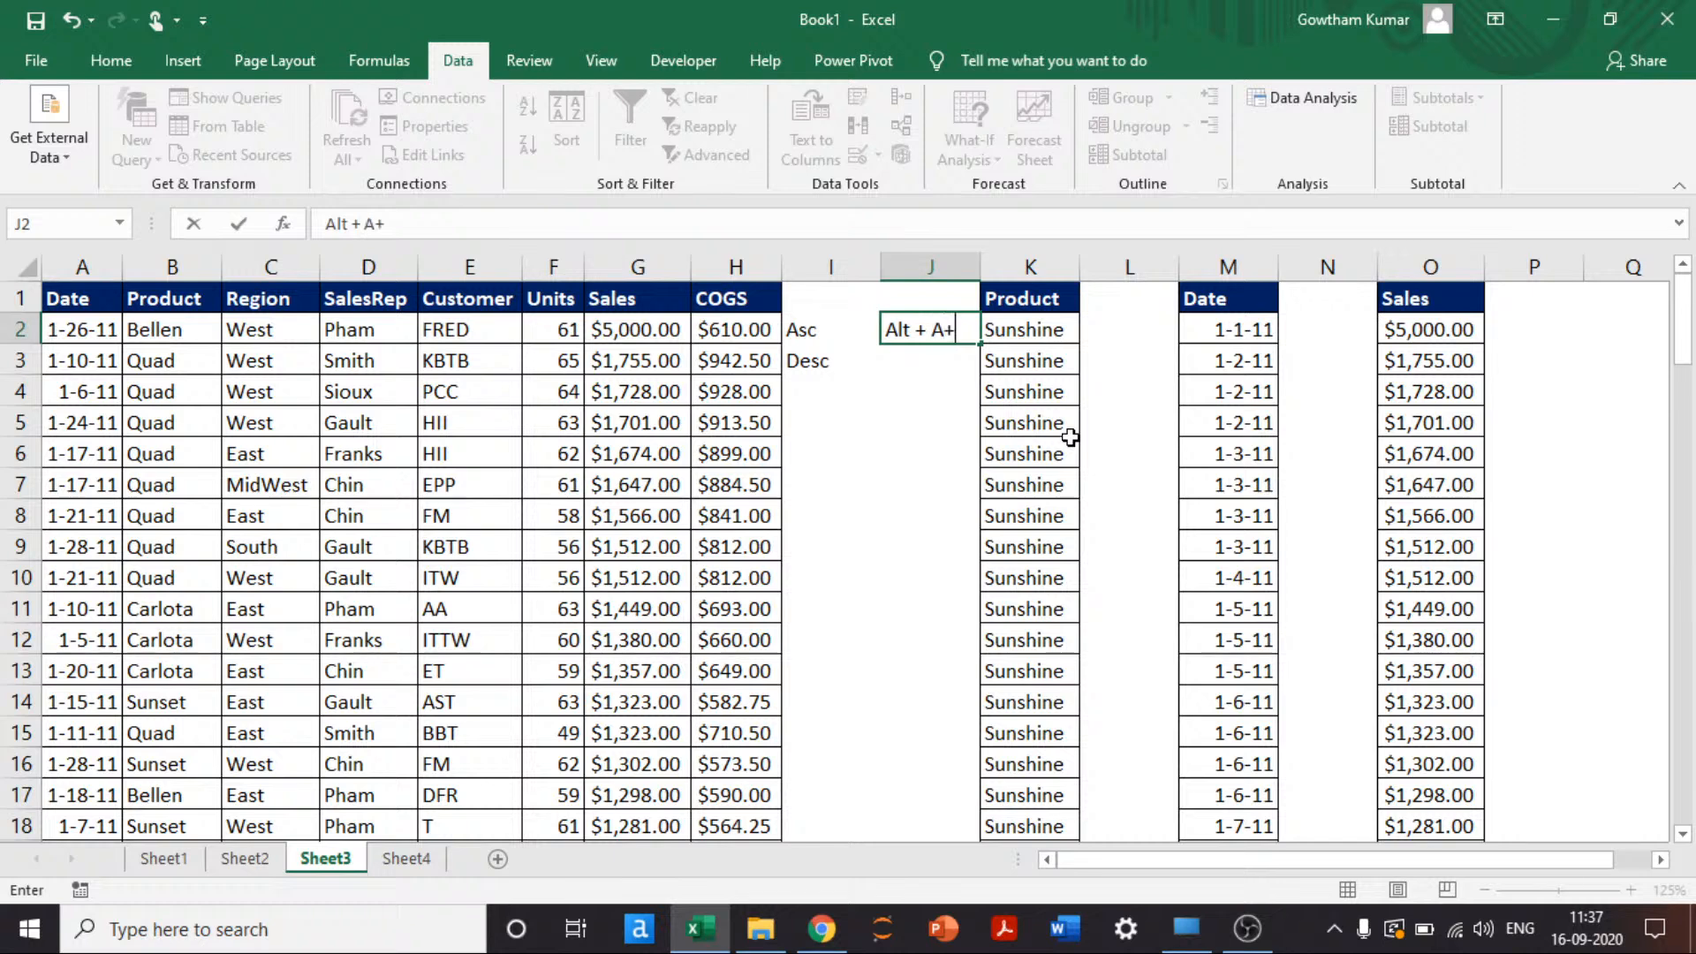
key(BackSpace)
text(+ S)
text( + A)
key(BackSpace)
key(BackSpace)
key(BackSpace)
key(BackSpace)
key(Return)
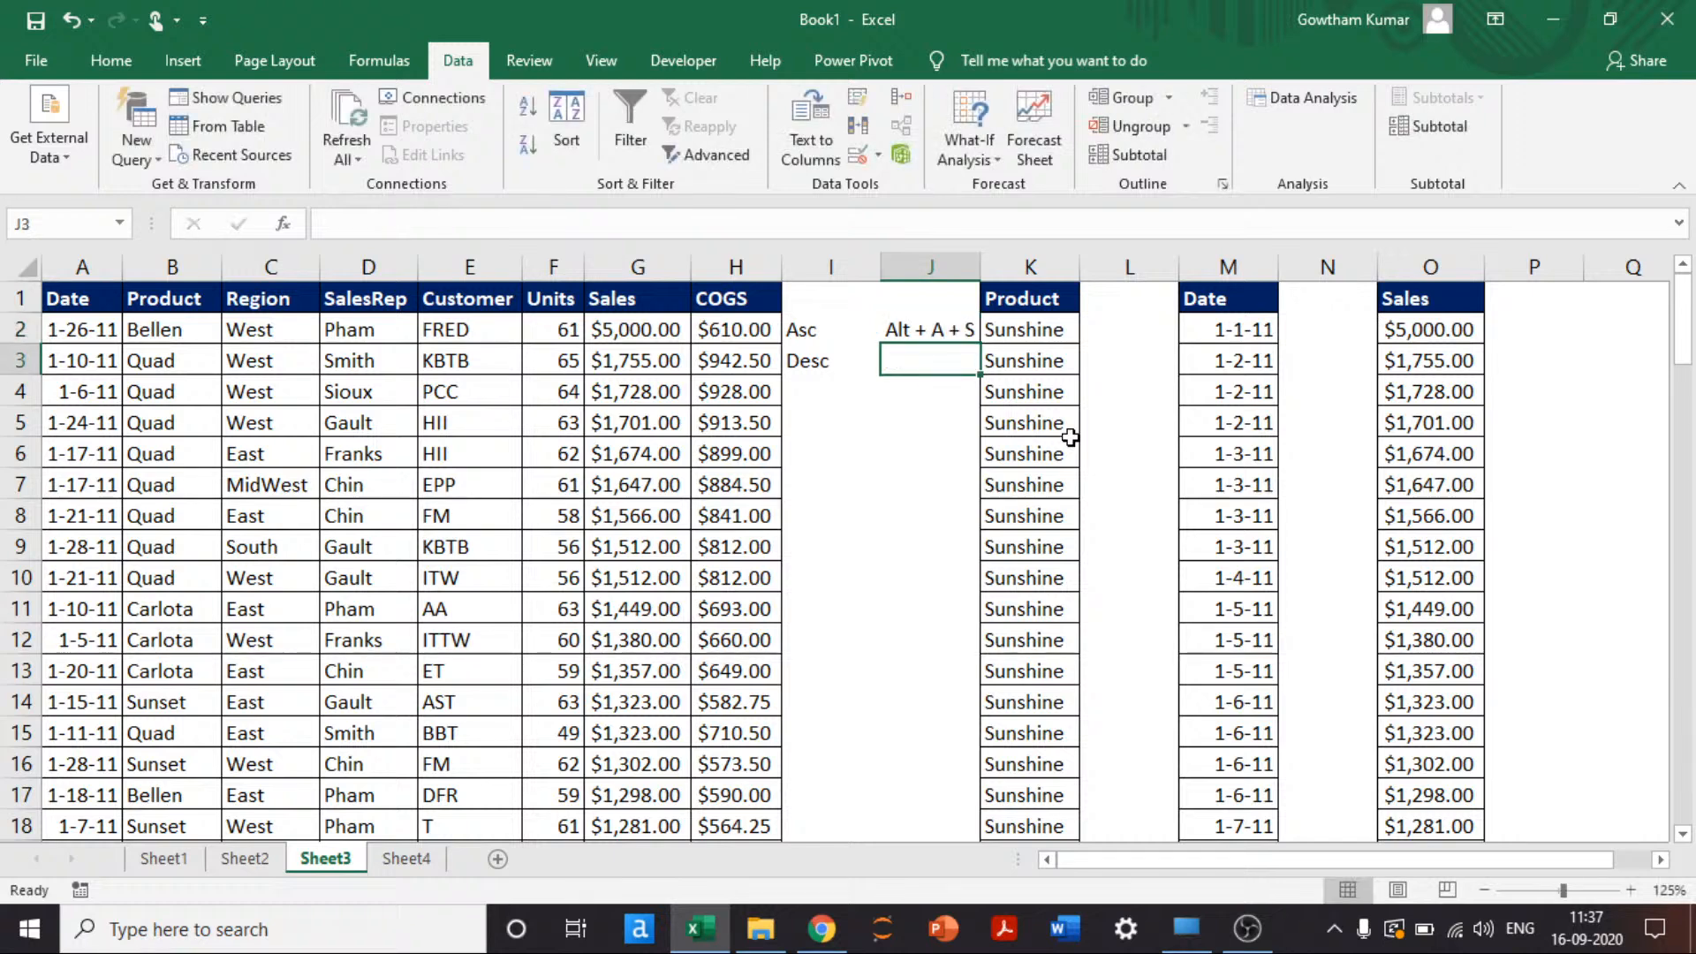
Step: Enter the note "Alt + A + S + D" in J3 beside the Desc label and autofit the width of column J
text(Alt + A + S + A)
key(BackSpace)
text(D)
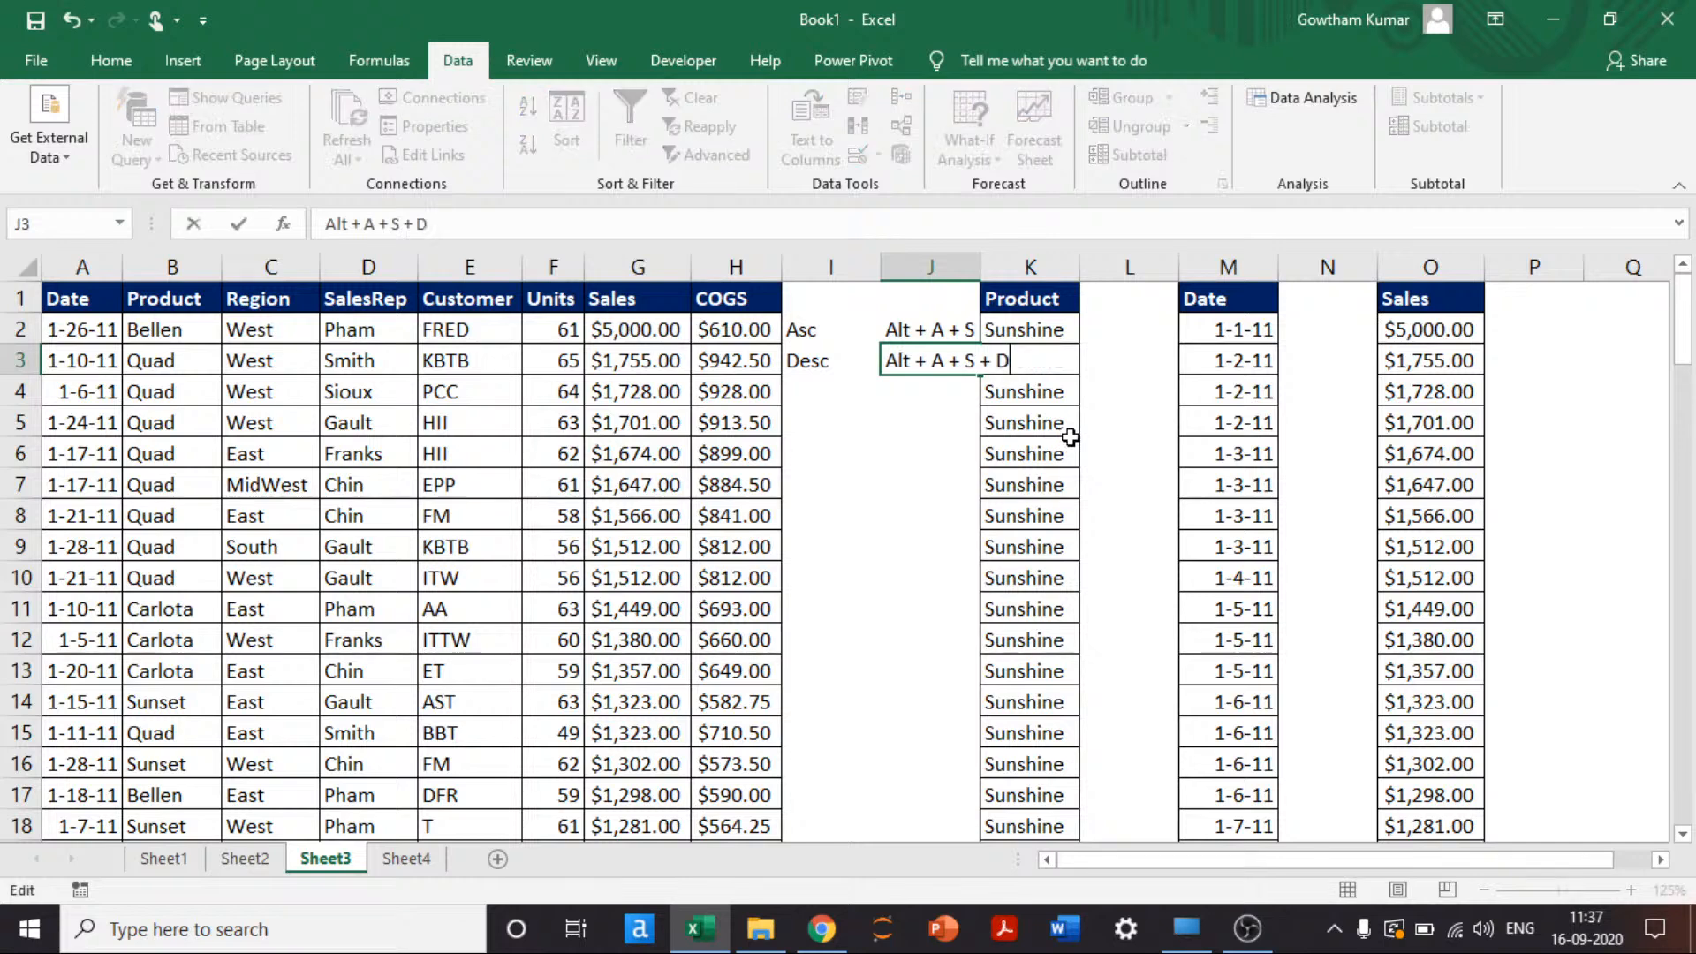
key(Return)
key(Up)
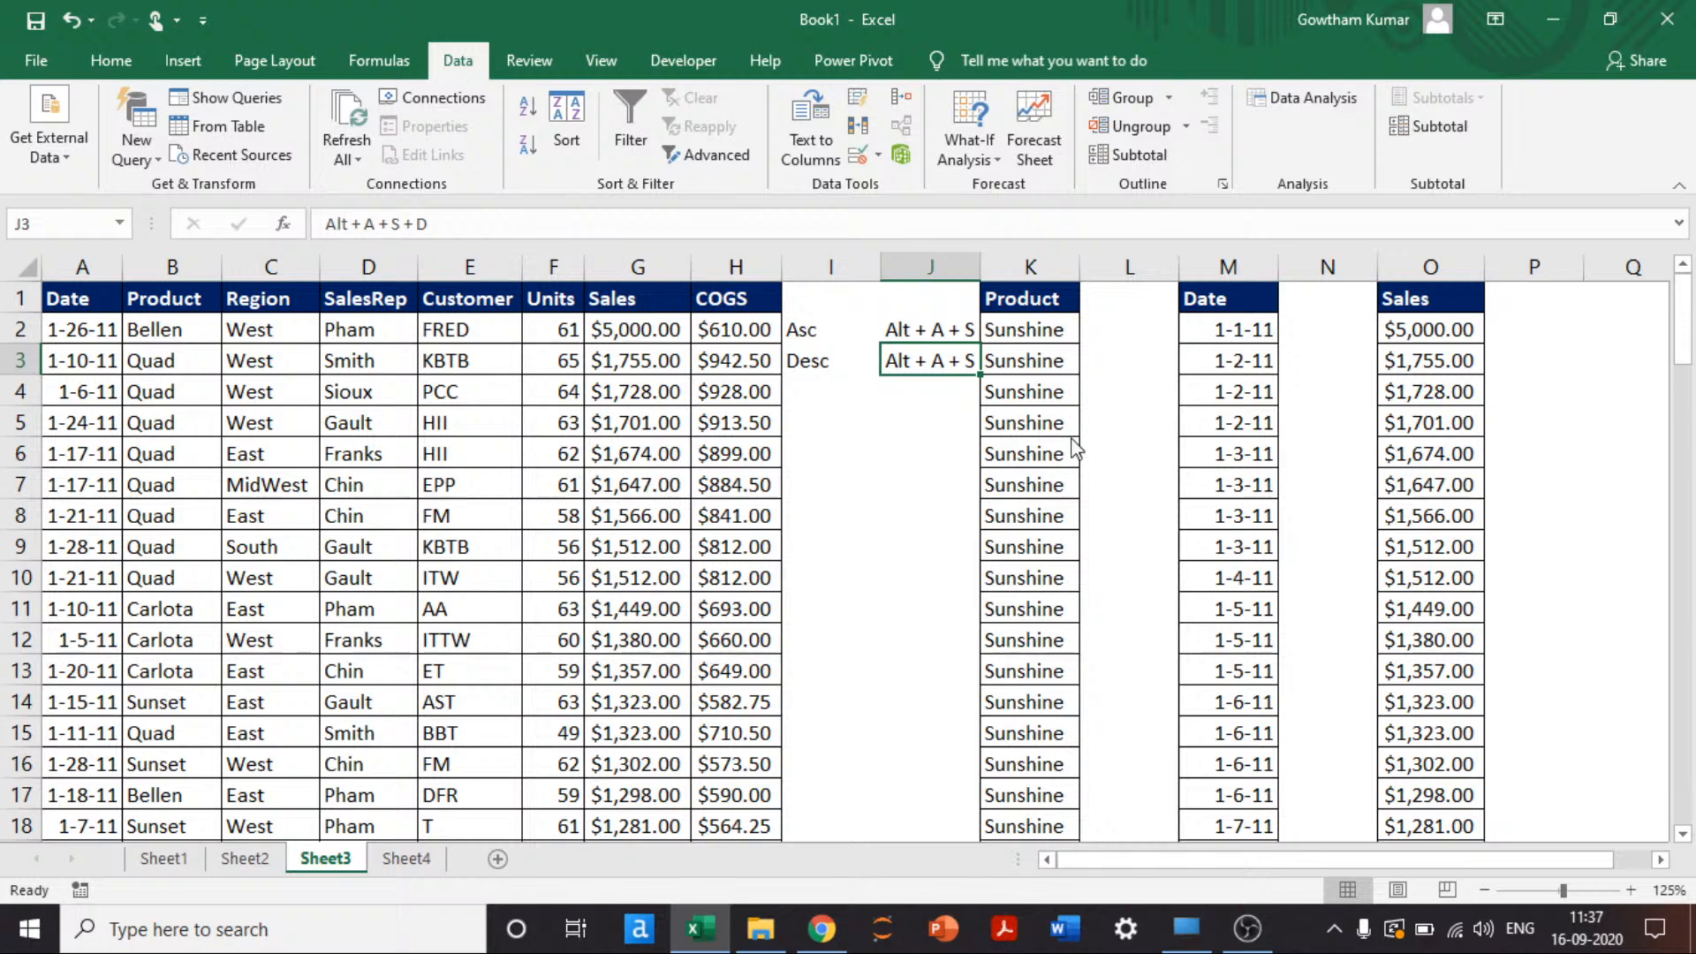
key(alt+h)
key(o)
key(i)
Step: Examine the first and last dates of the sorted Date column in column M
key(Right)
key(Right)
key(Right)
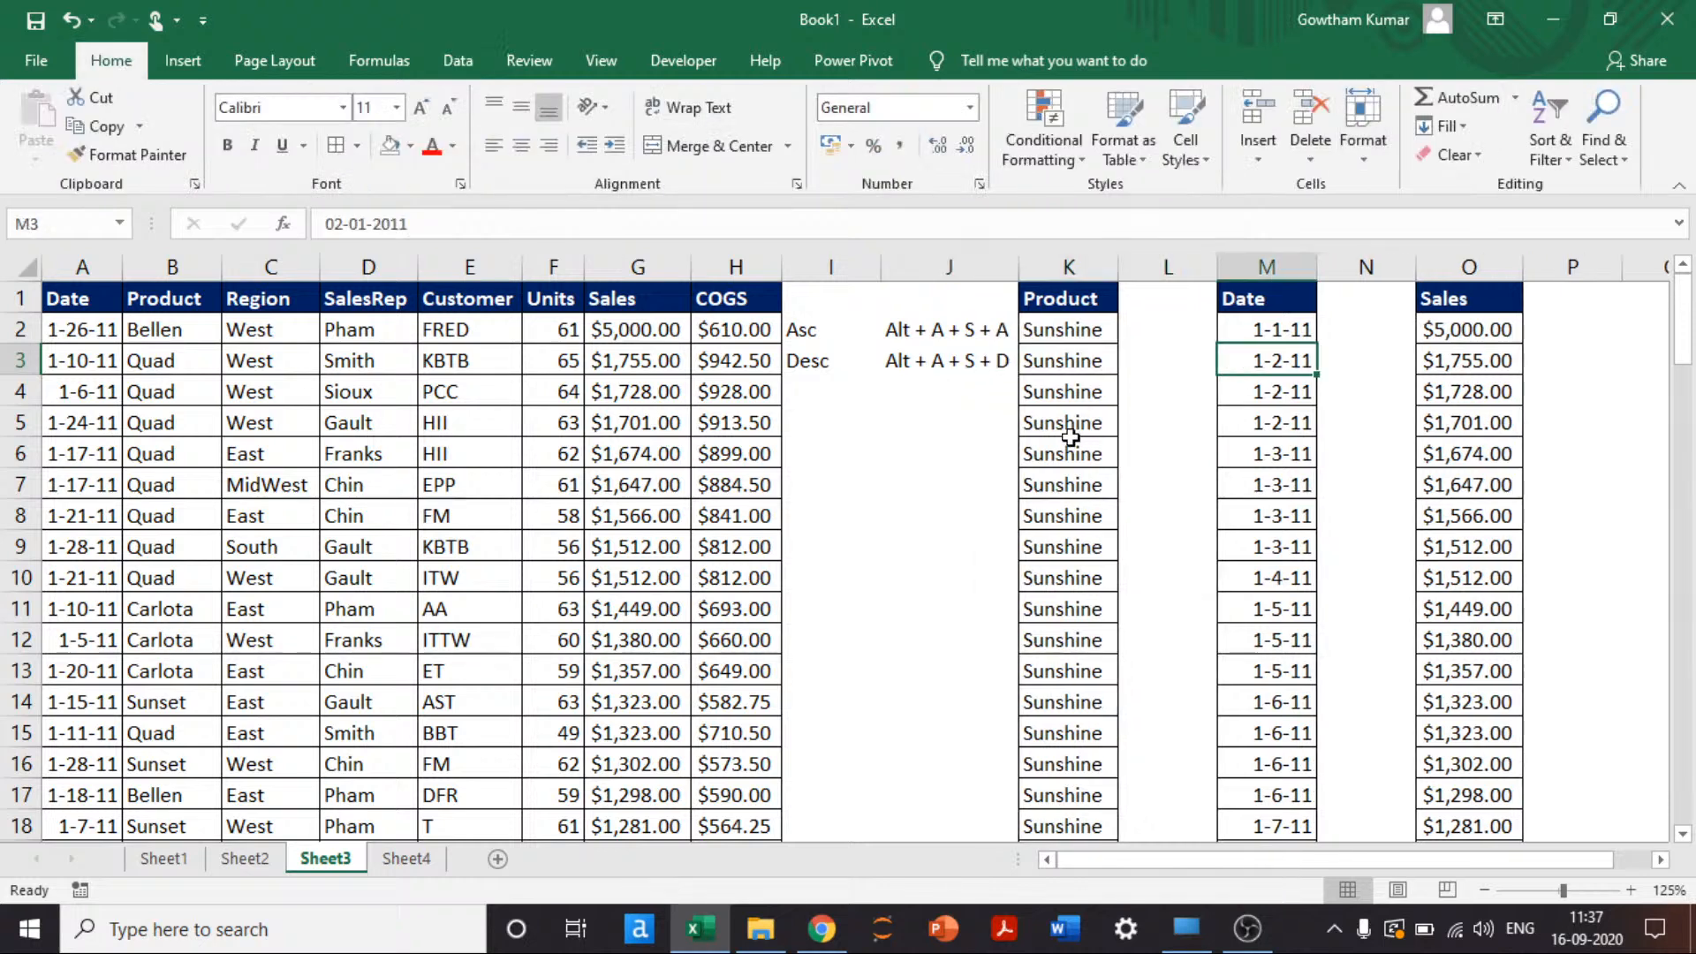
key(Up)
key(Up)
key(Down)
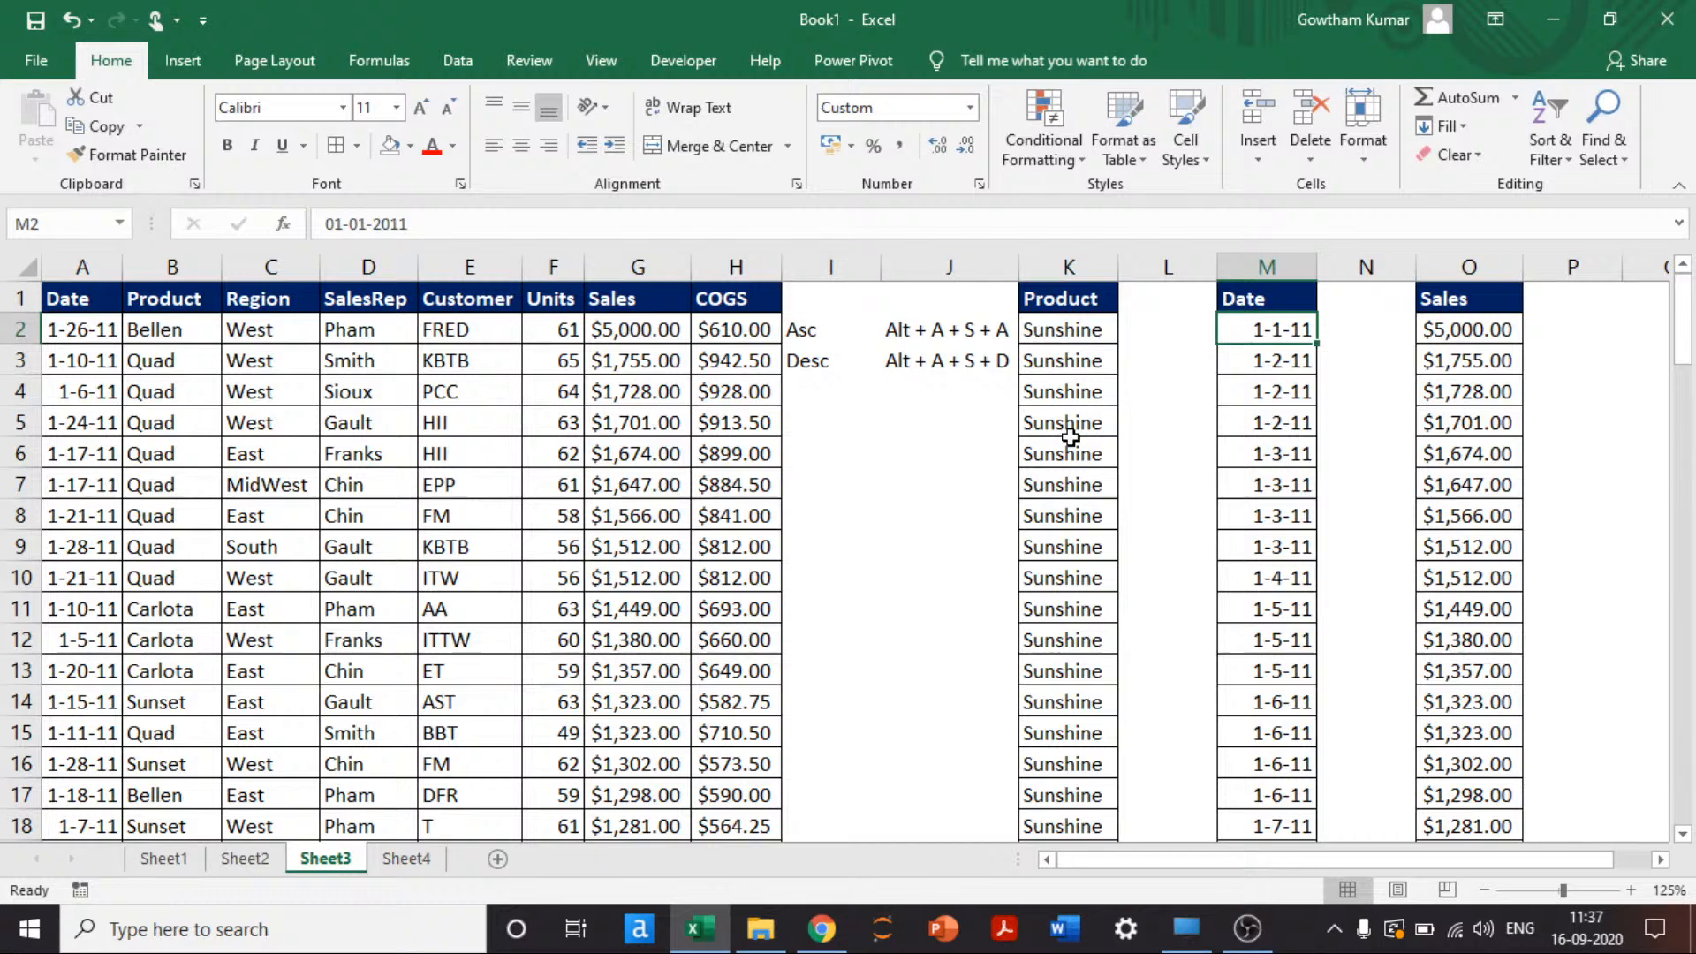
key(ctrl+shift+Down)
key(ctrl+BackSpace)
key(ctrl+Down)
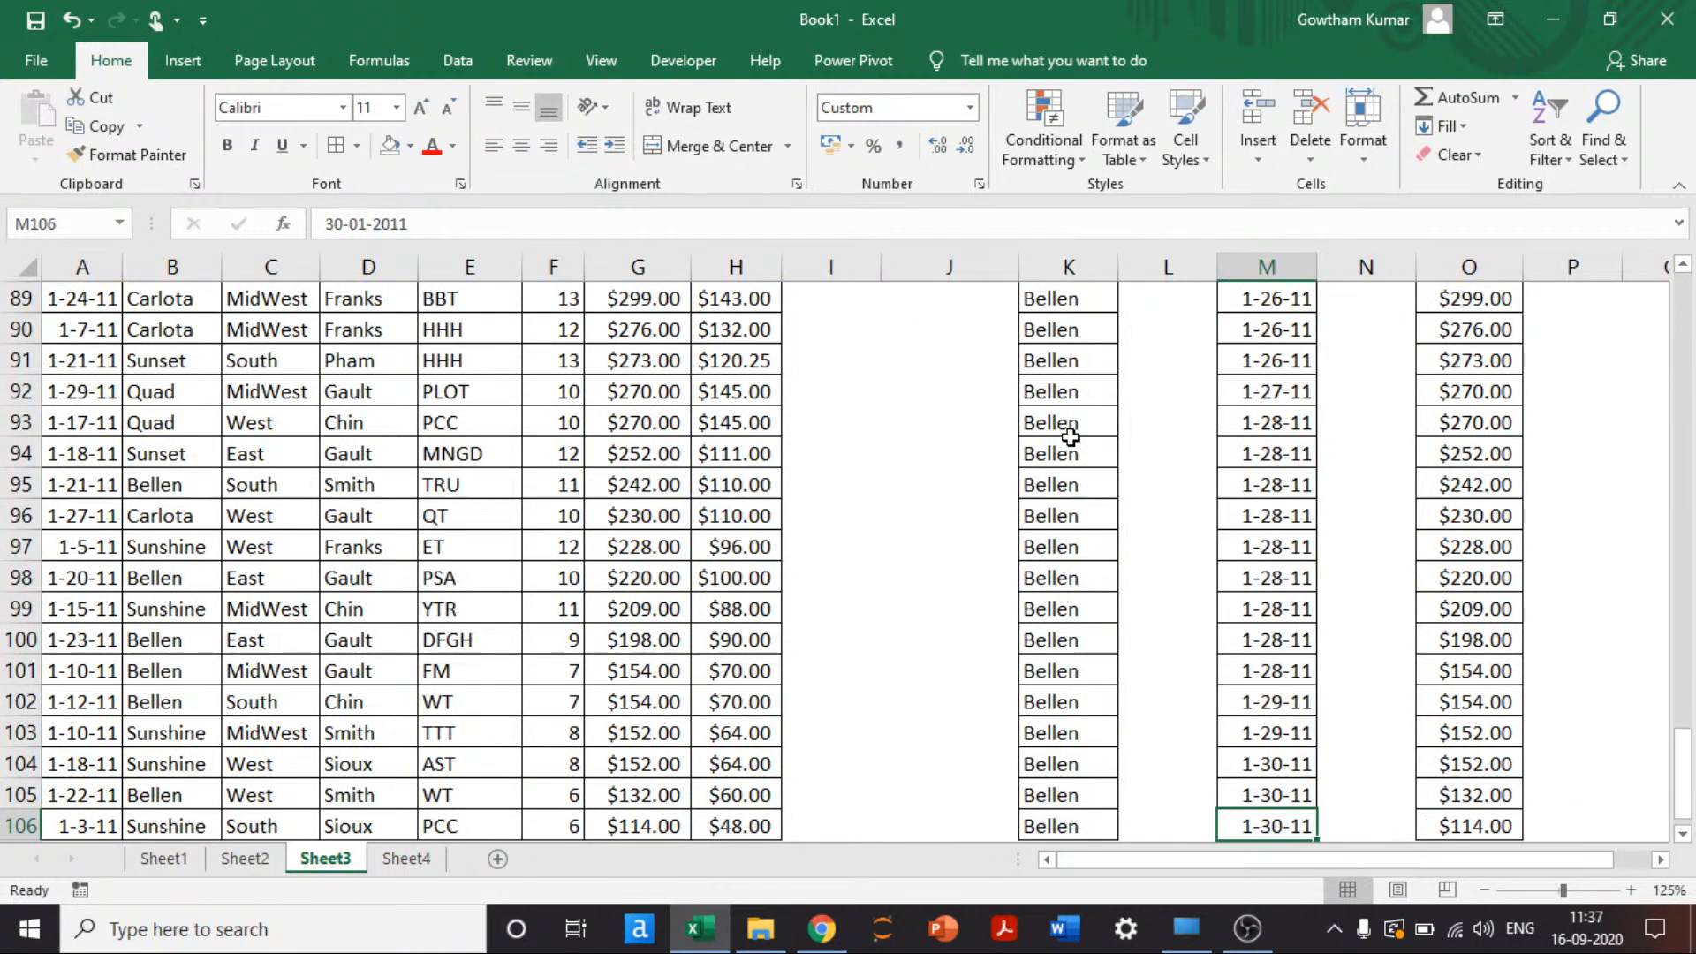
key(Down)
key(ctrl+Up)
key(ctrl+Up)
key(Down)
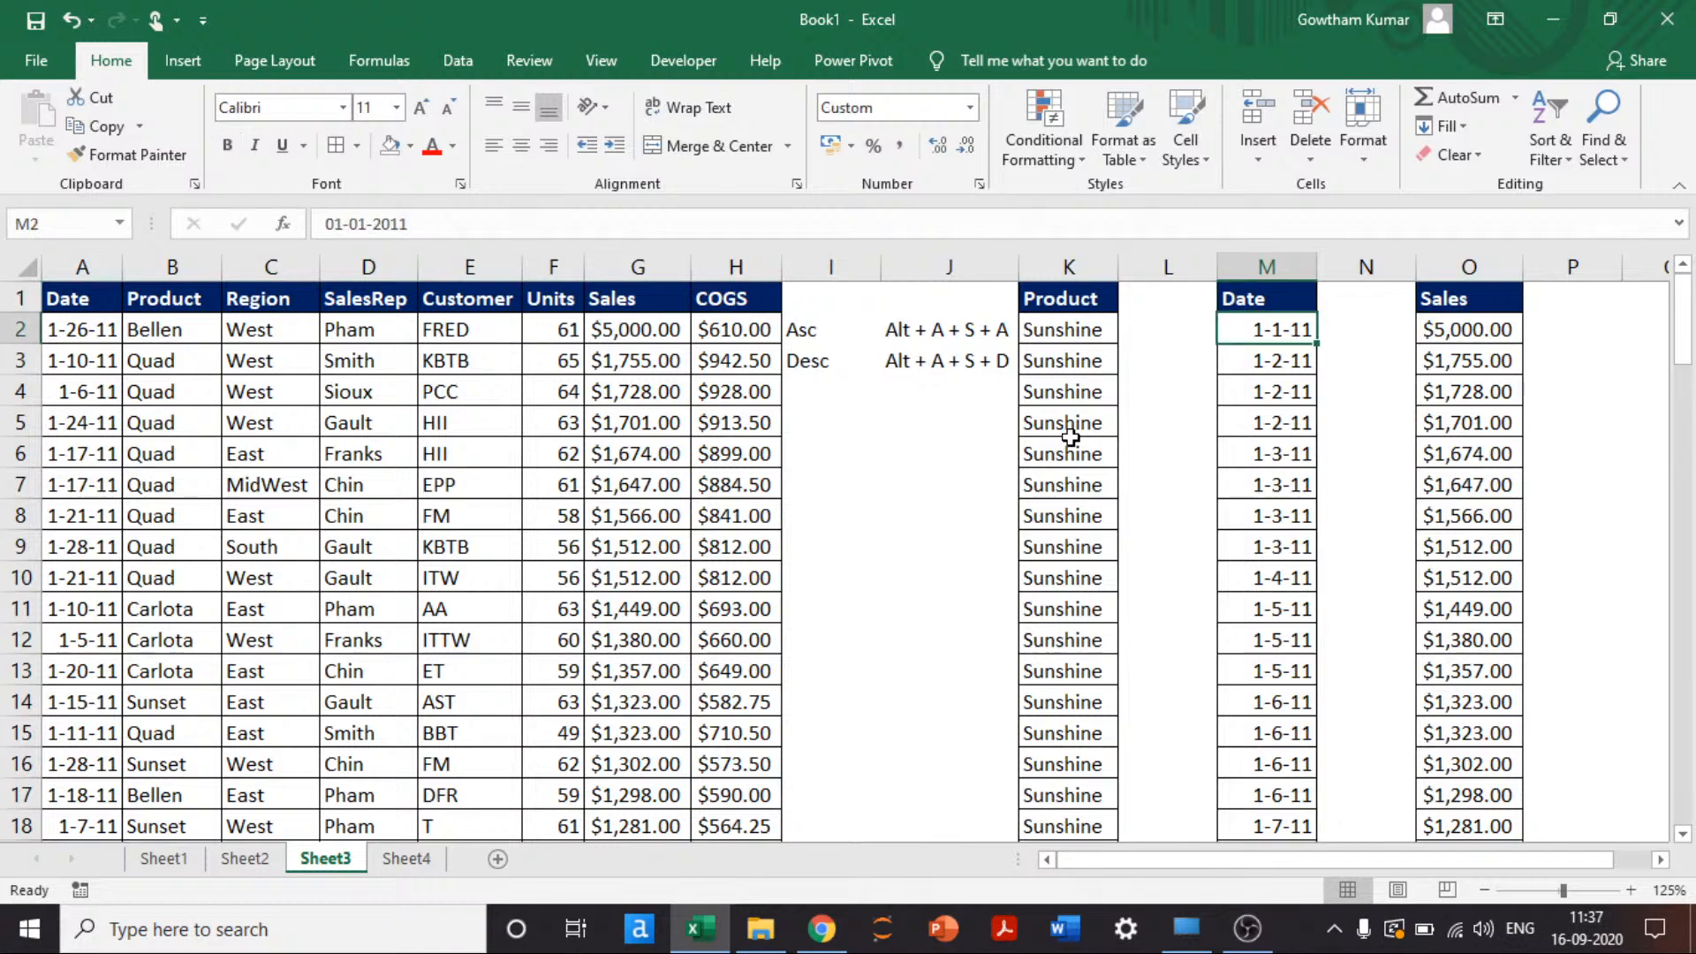
key(ctrl+Down)
key(ctrl+Up)
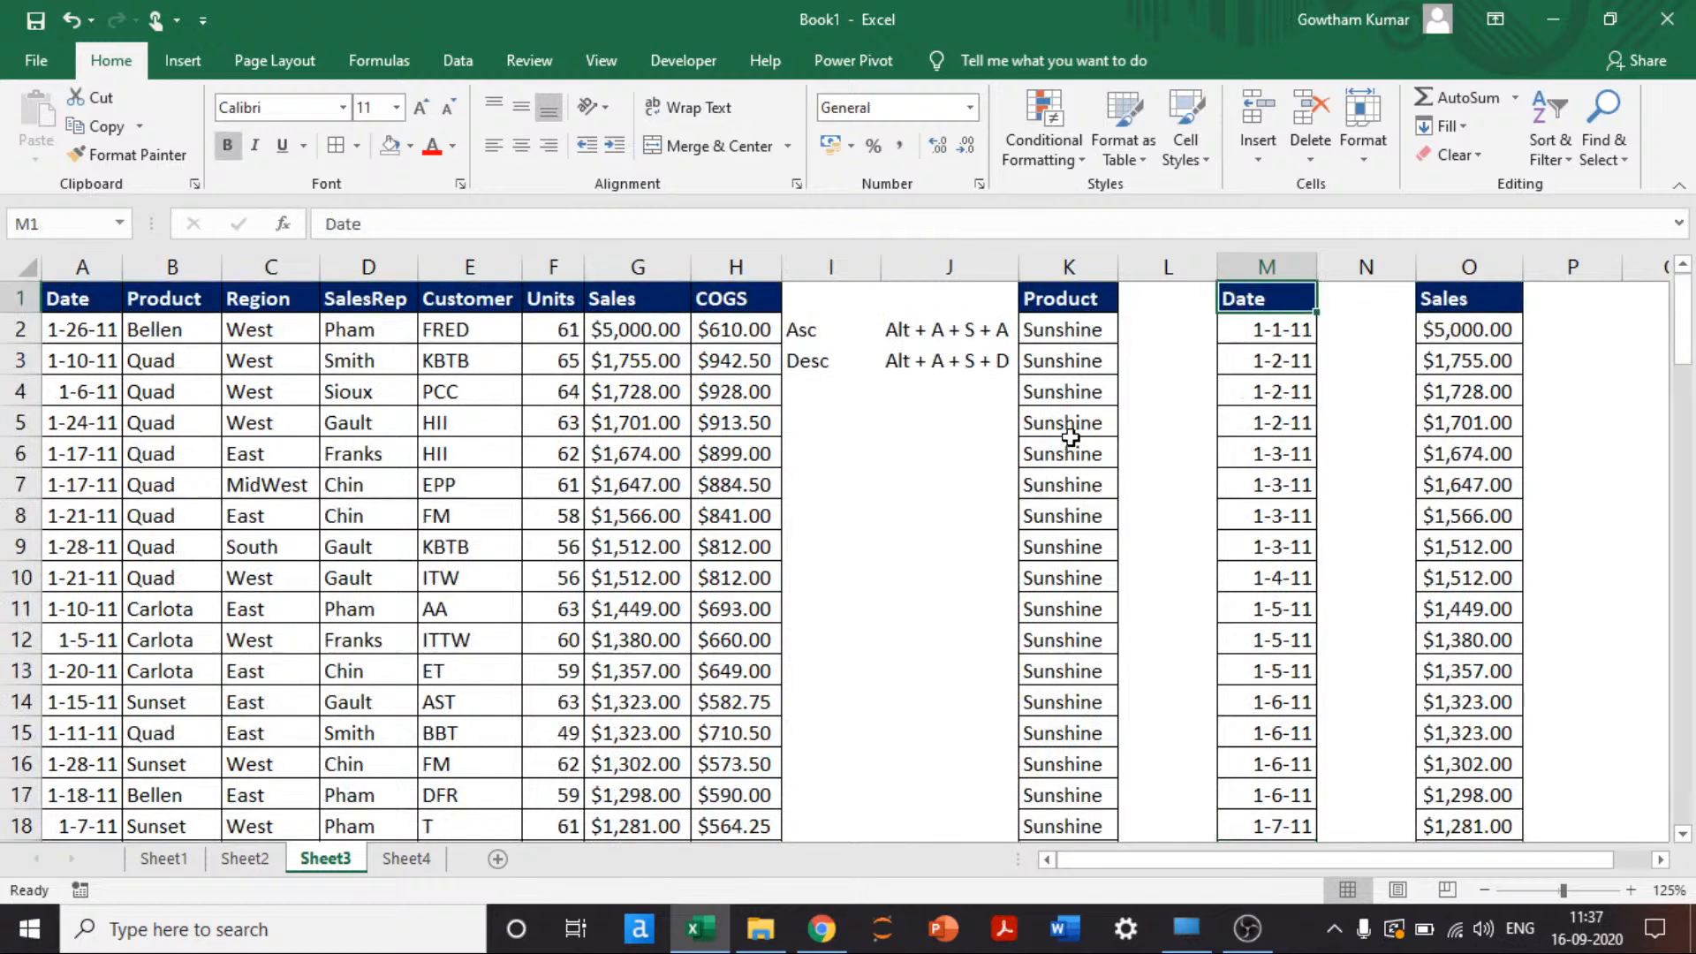
Step: Sort the dates in M2:M106 in descending order and check both ends of the list
key(Down)
key(ctrl+shift+Down)
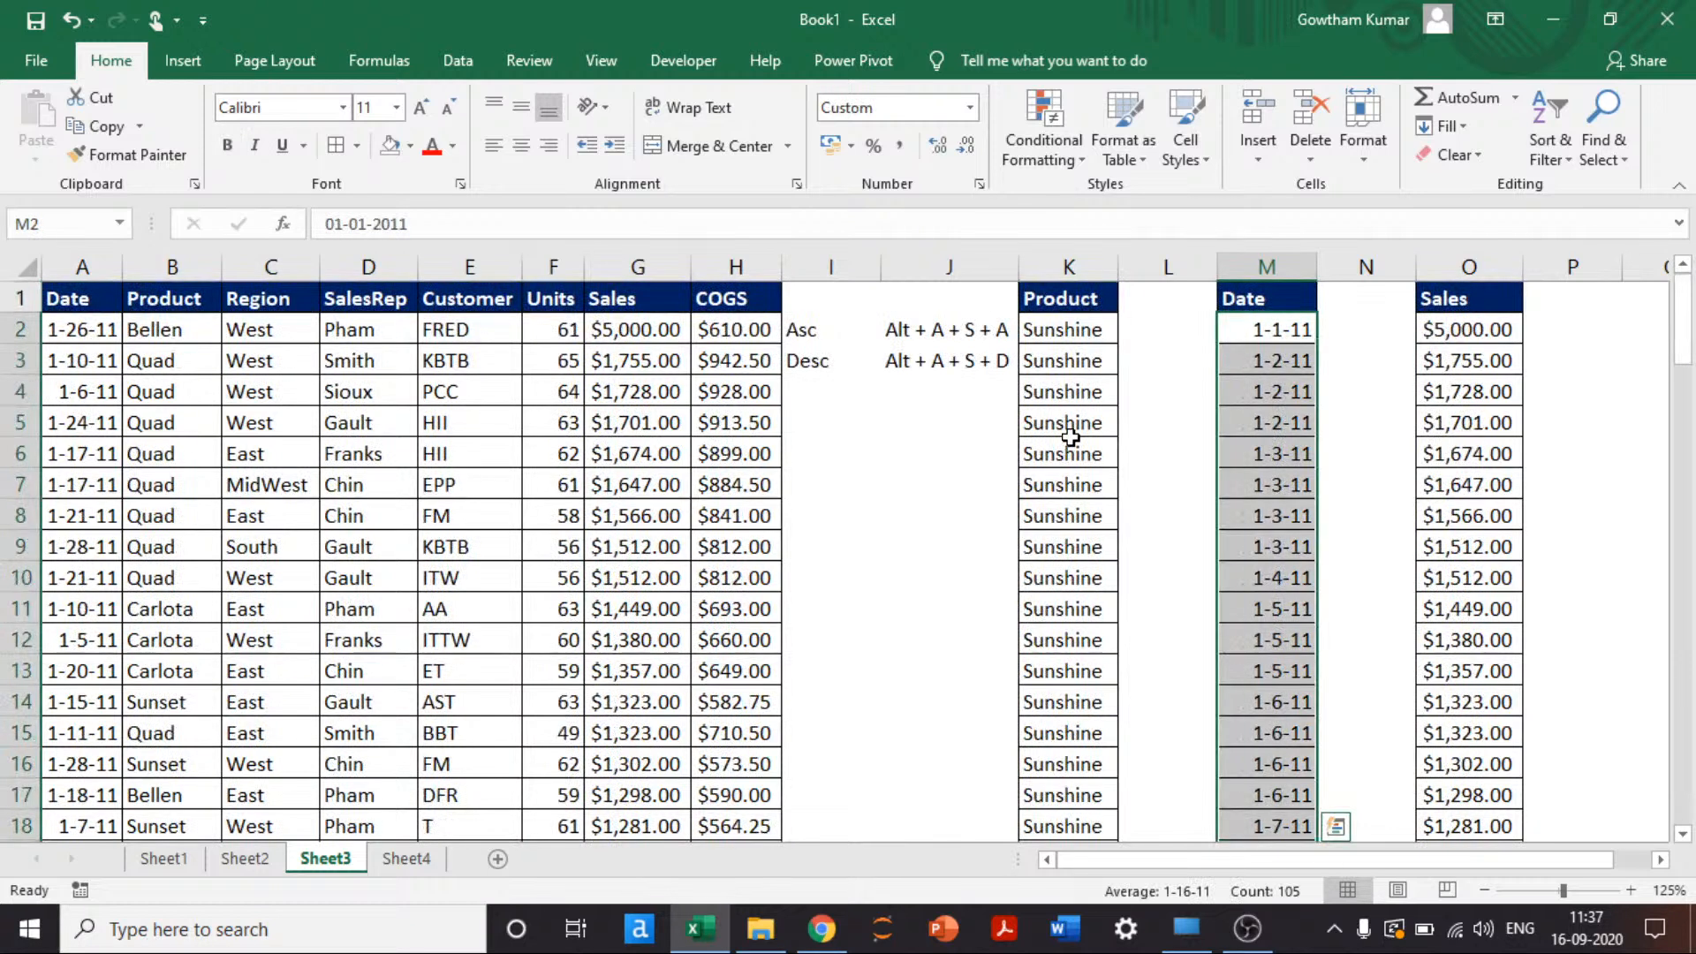
key(alt+a)
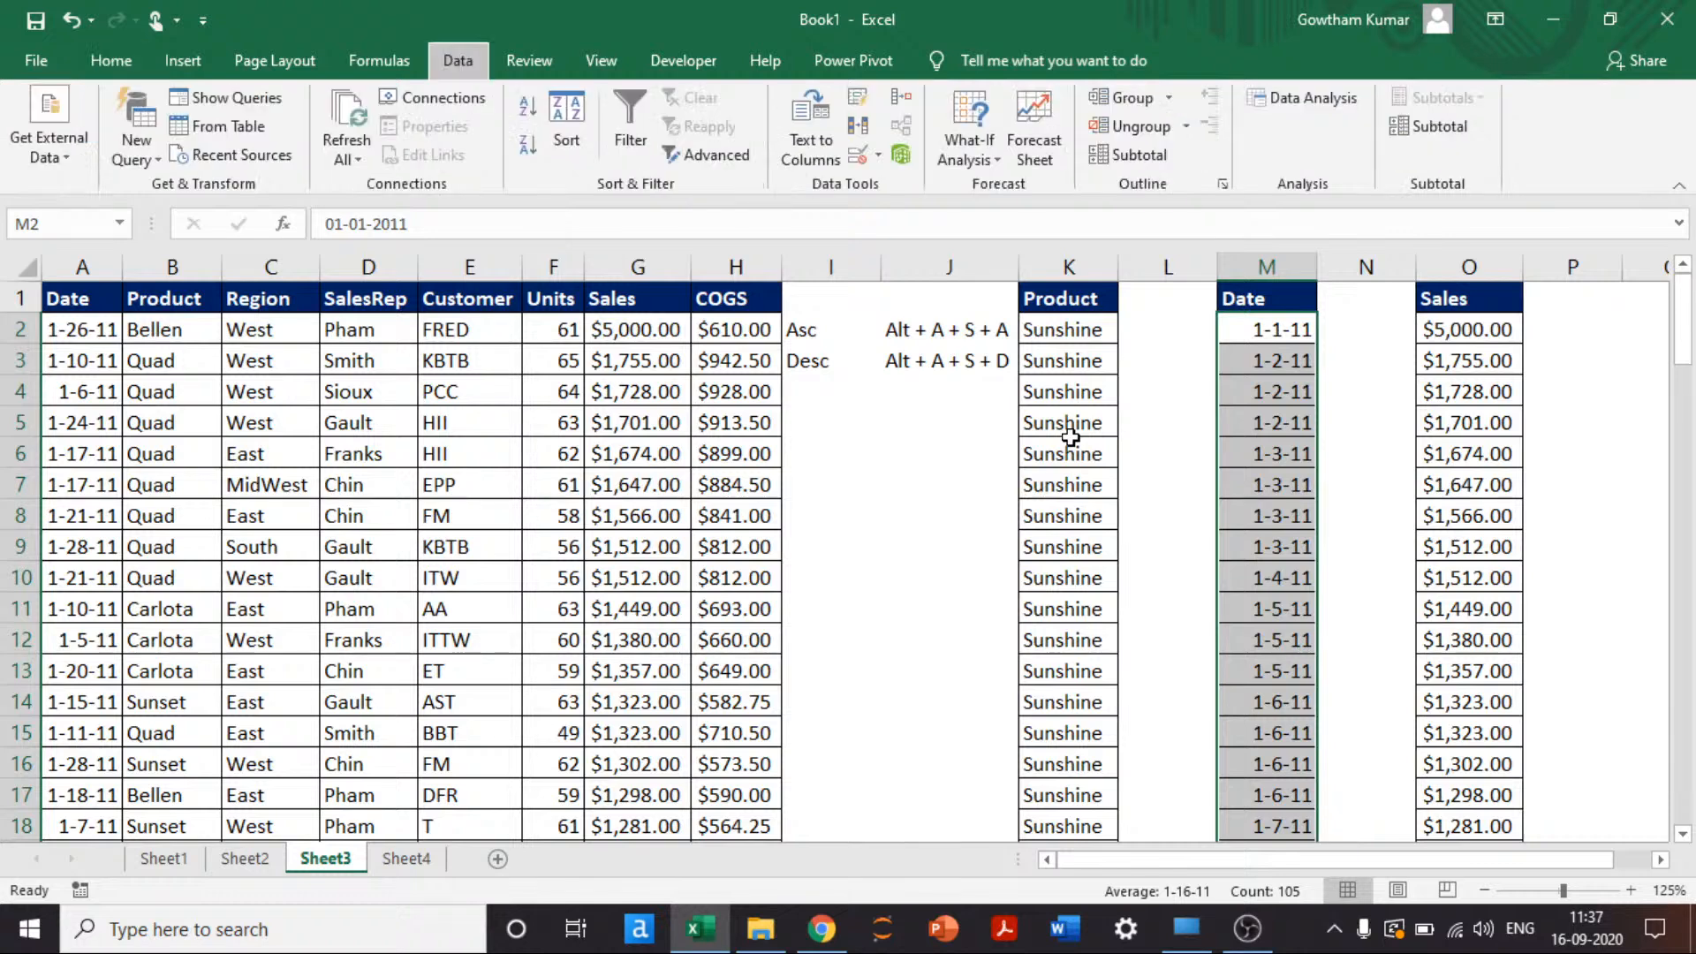
key(s)
key(d)
key(shift+BackSpace)
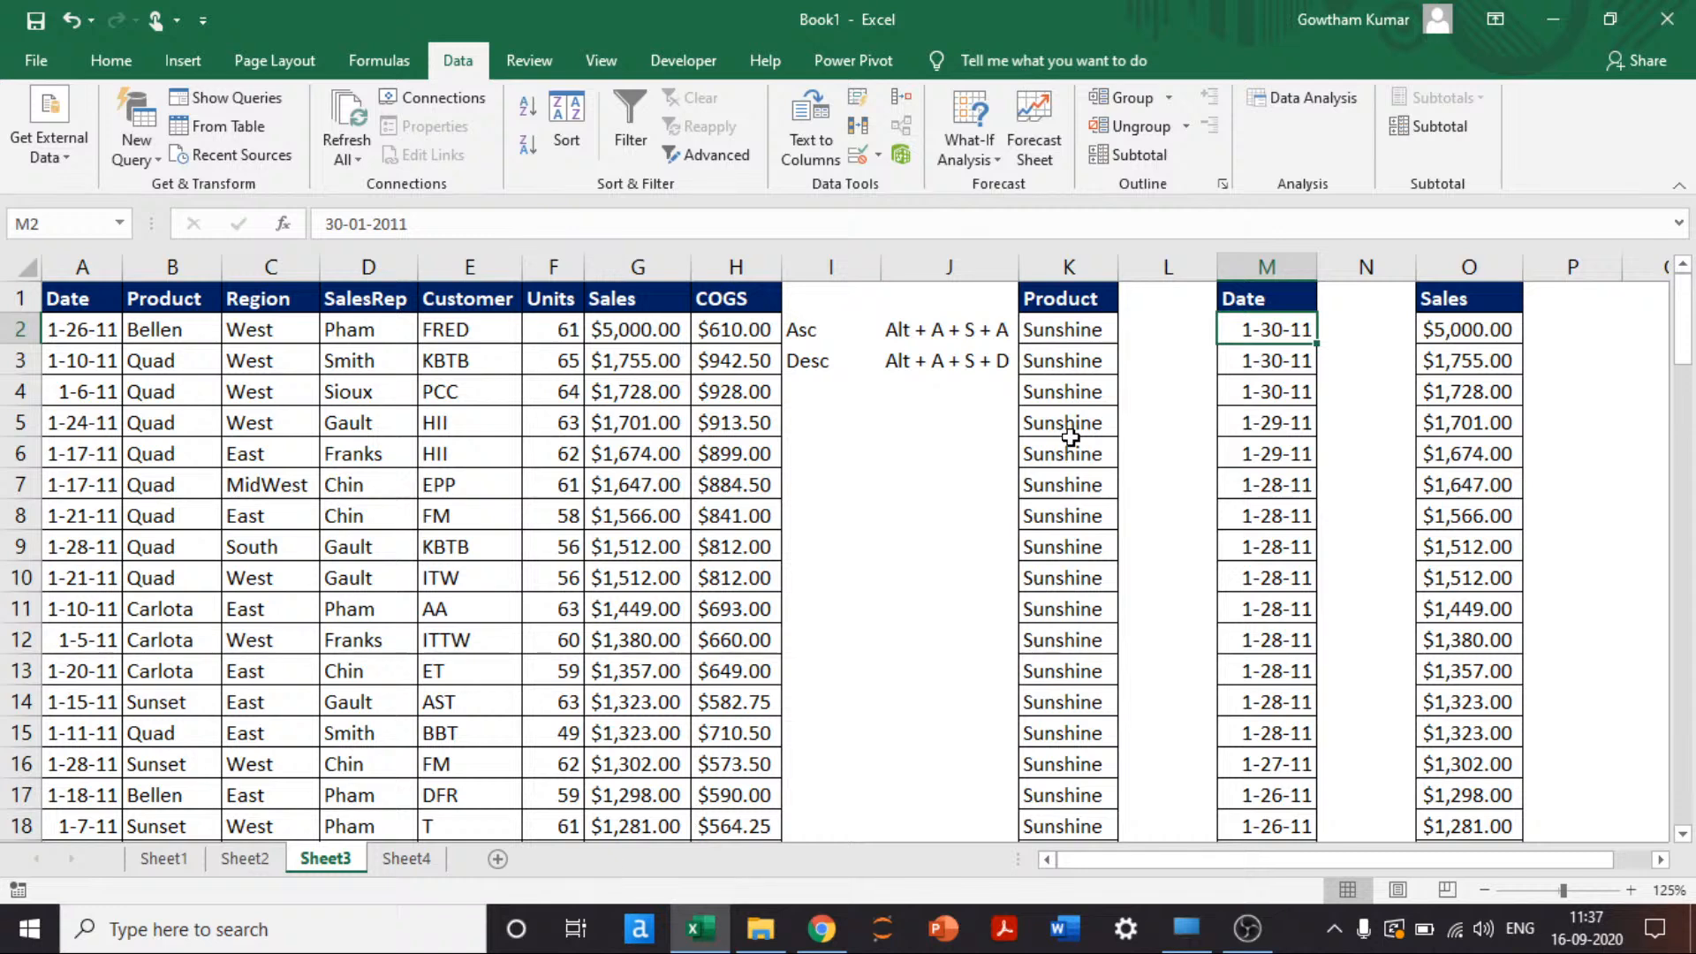
key(ctrl+Down)
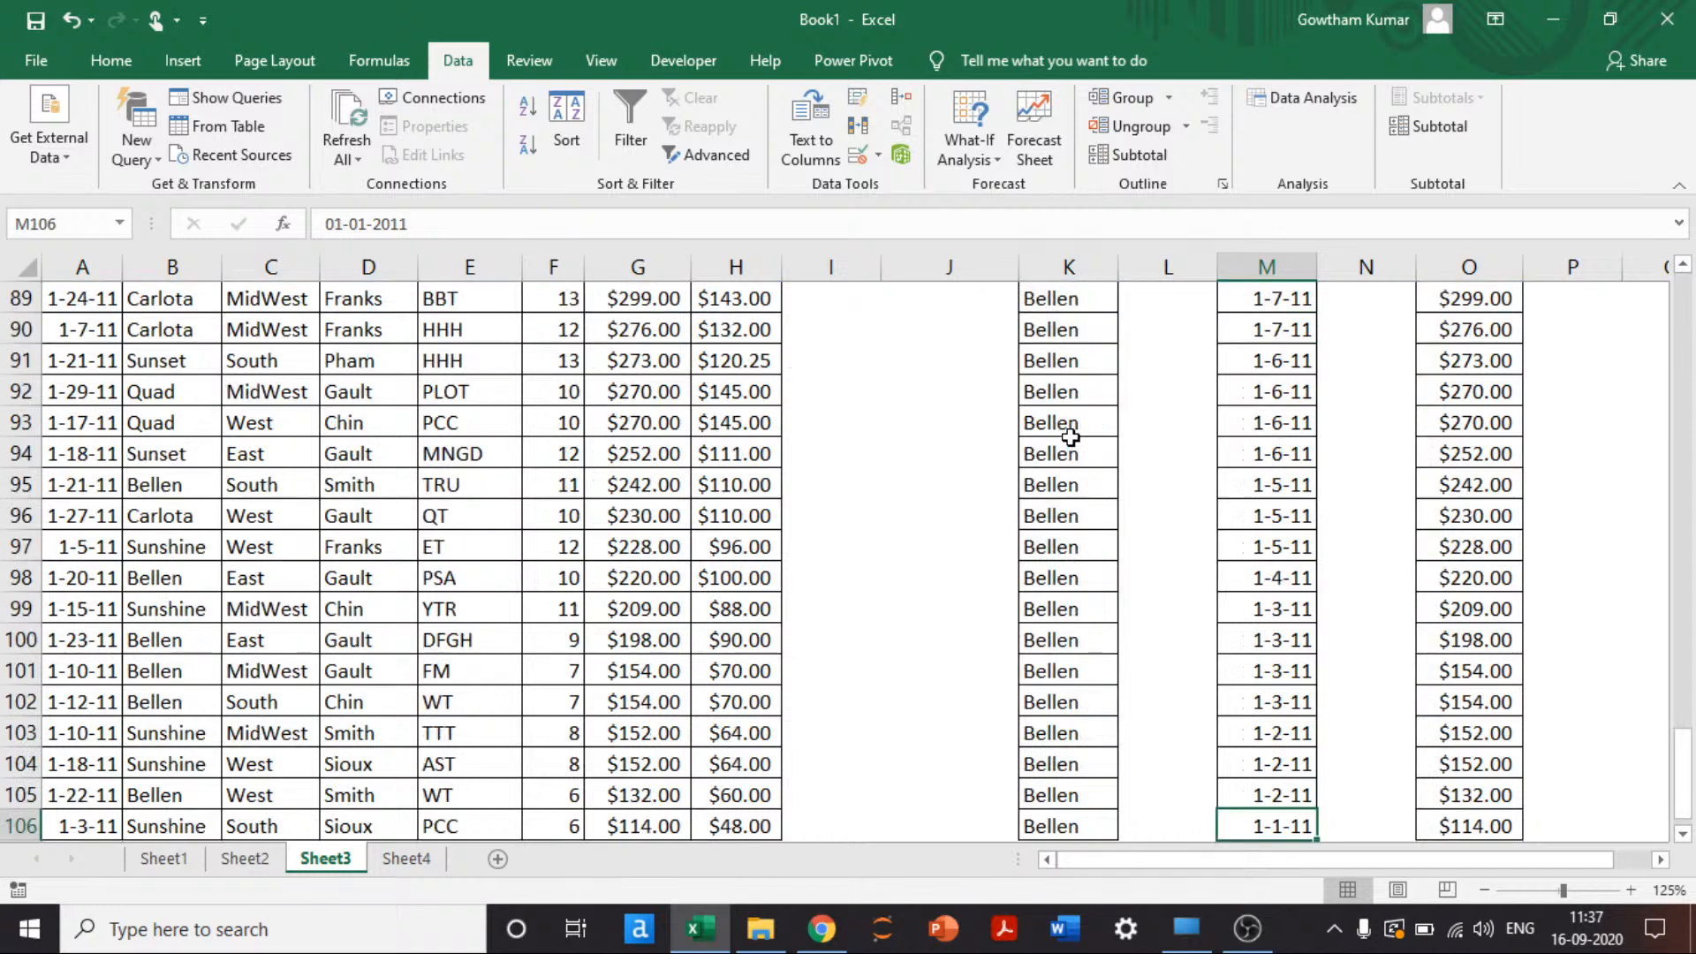
key(ctrl+Up)
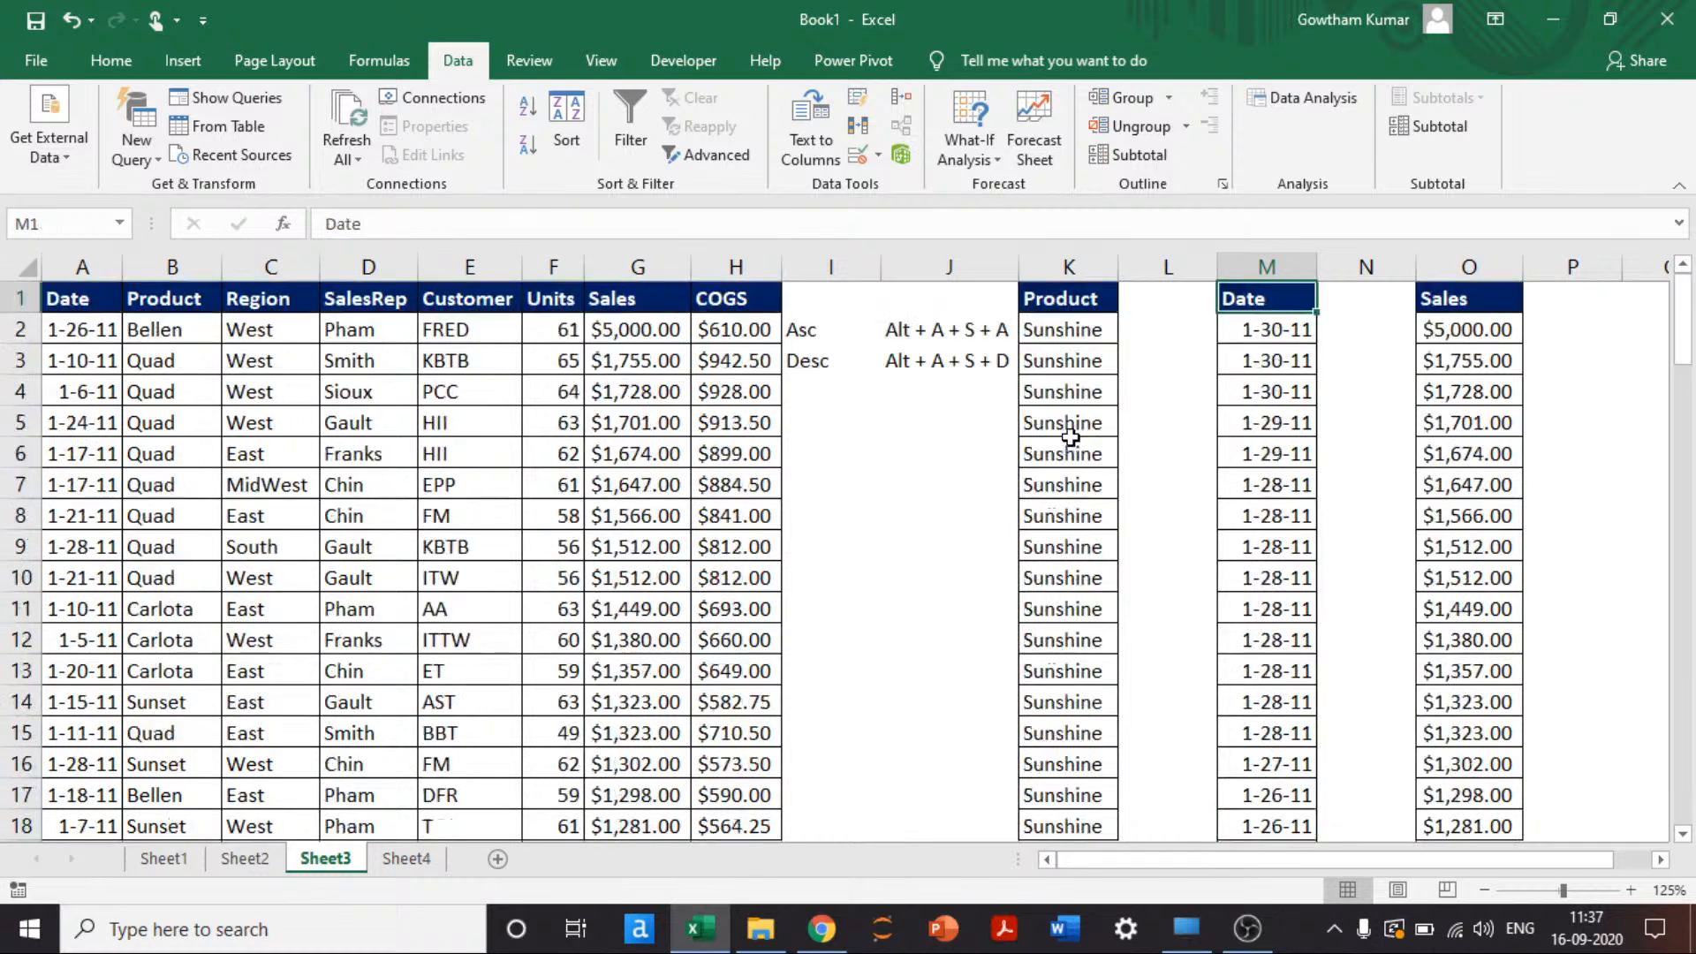
Step: Sort the sales amounts in O2:O106 in ascending order from smallest to largest
key(Down)
key(Right)
key(Right)
key(ctrl+shift+Down)
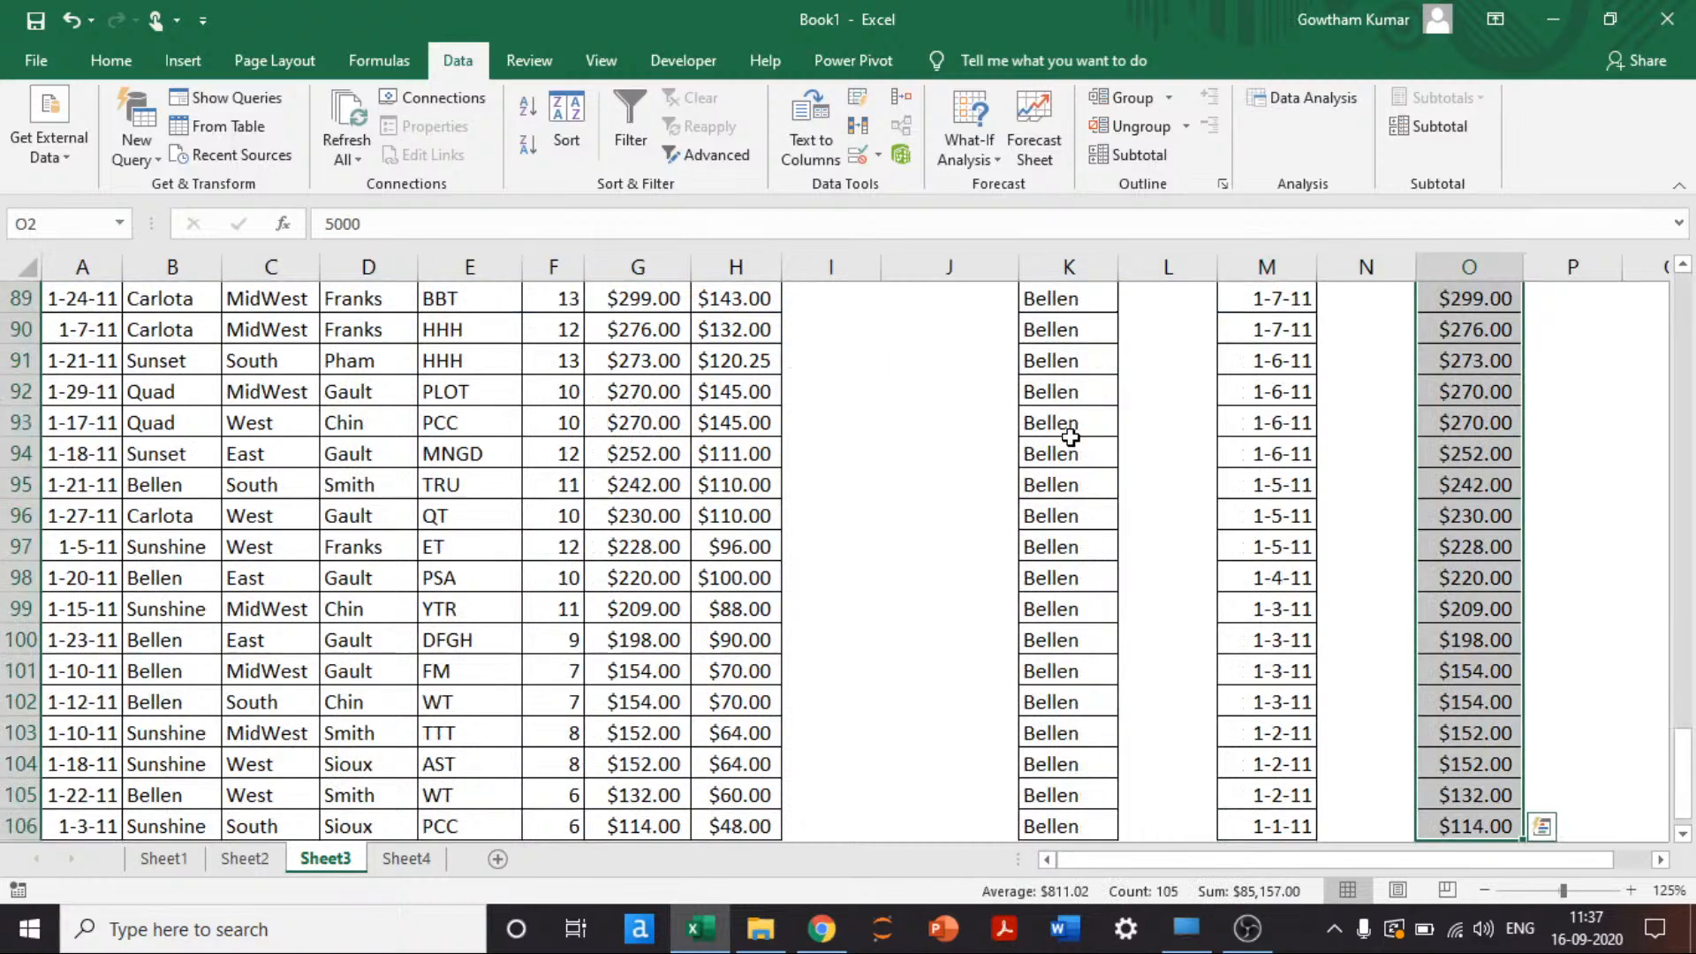
key(ctrl+BackSpace)
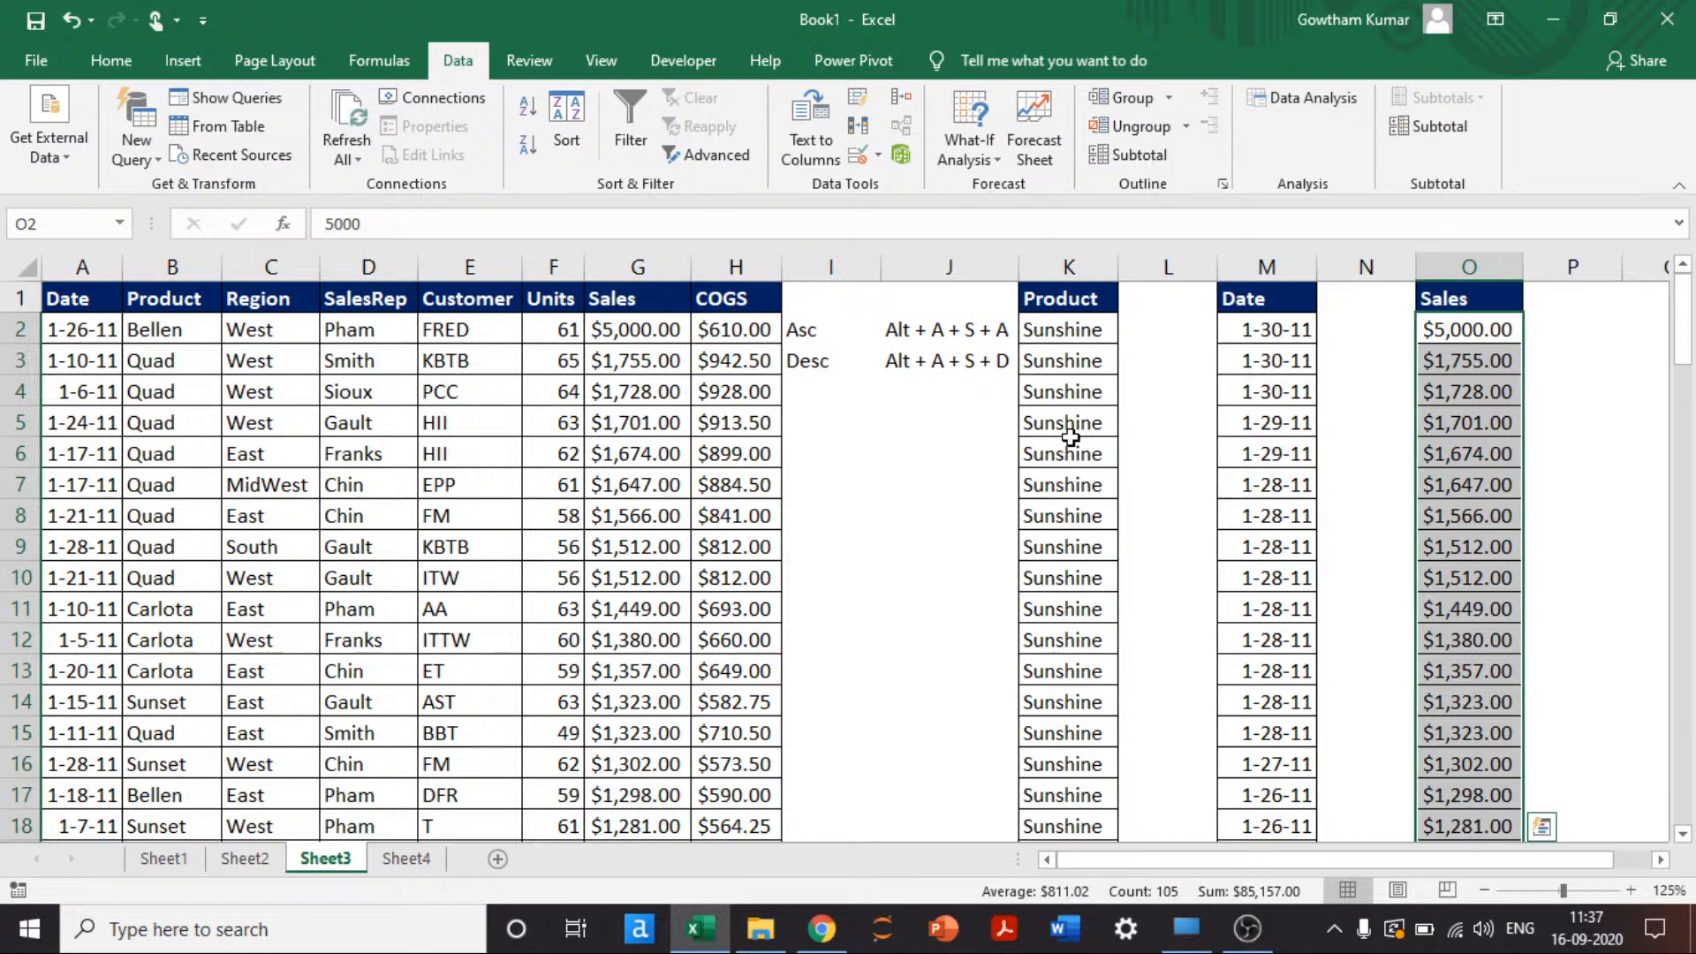
key(alt+a)
key(s)
key(a)
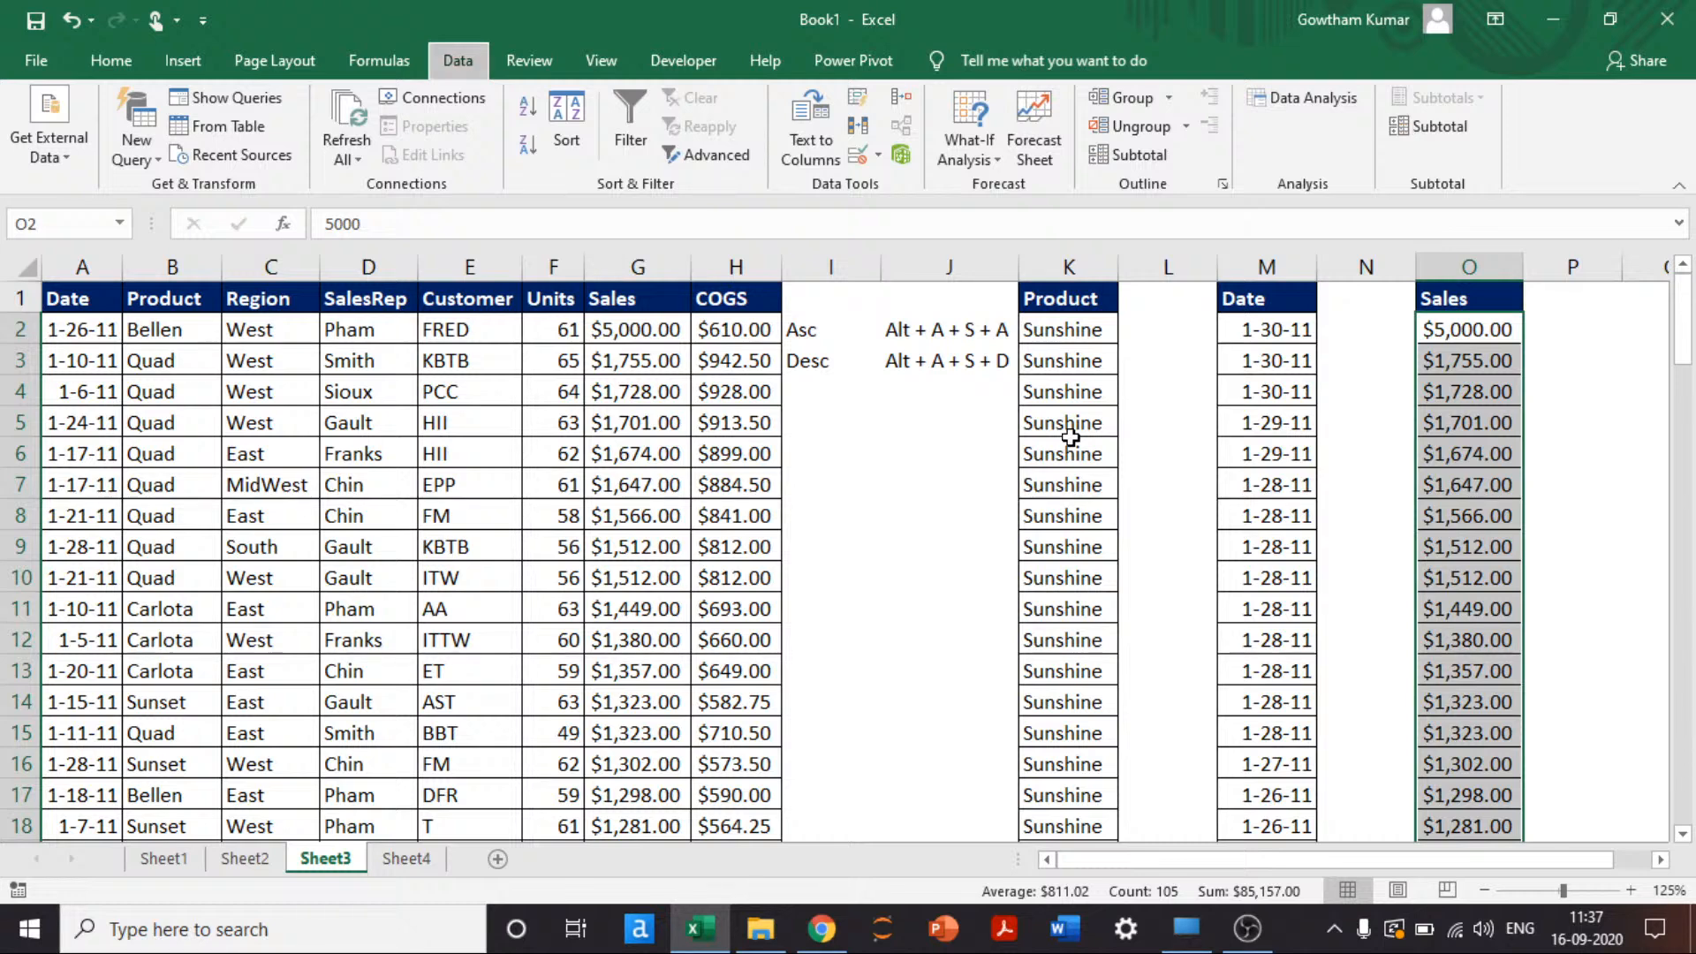
key(Up)
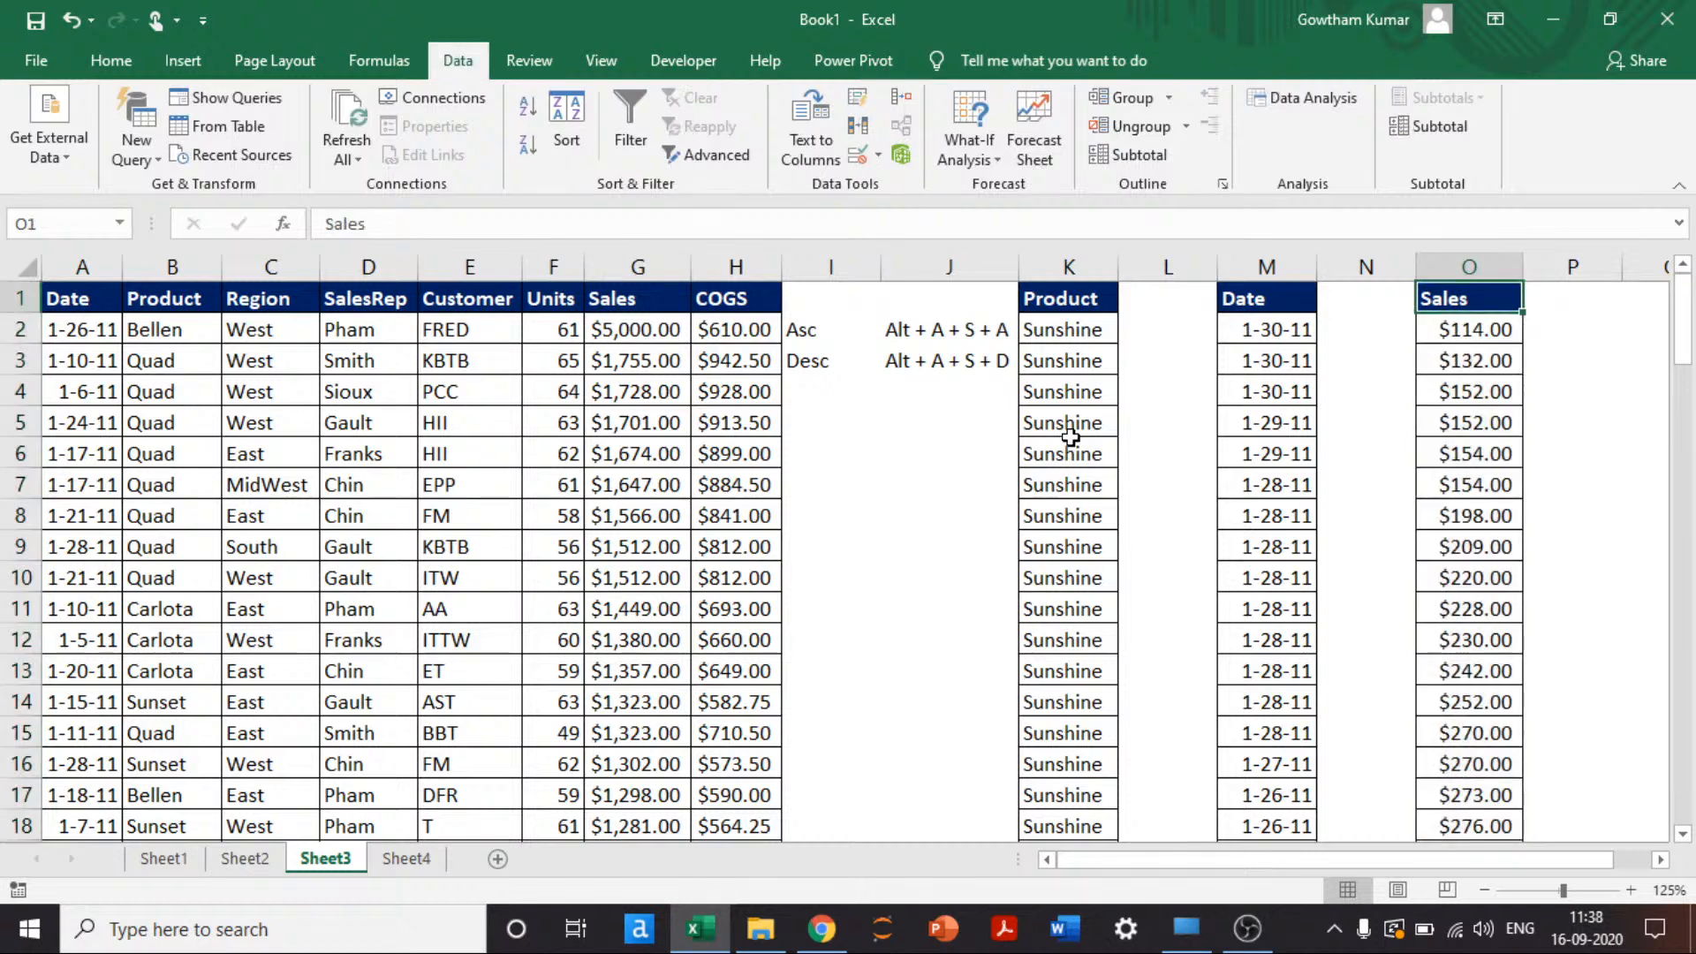
Step: Check the first and last amounts of the sorted Sales column in column O
key(Down)
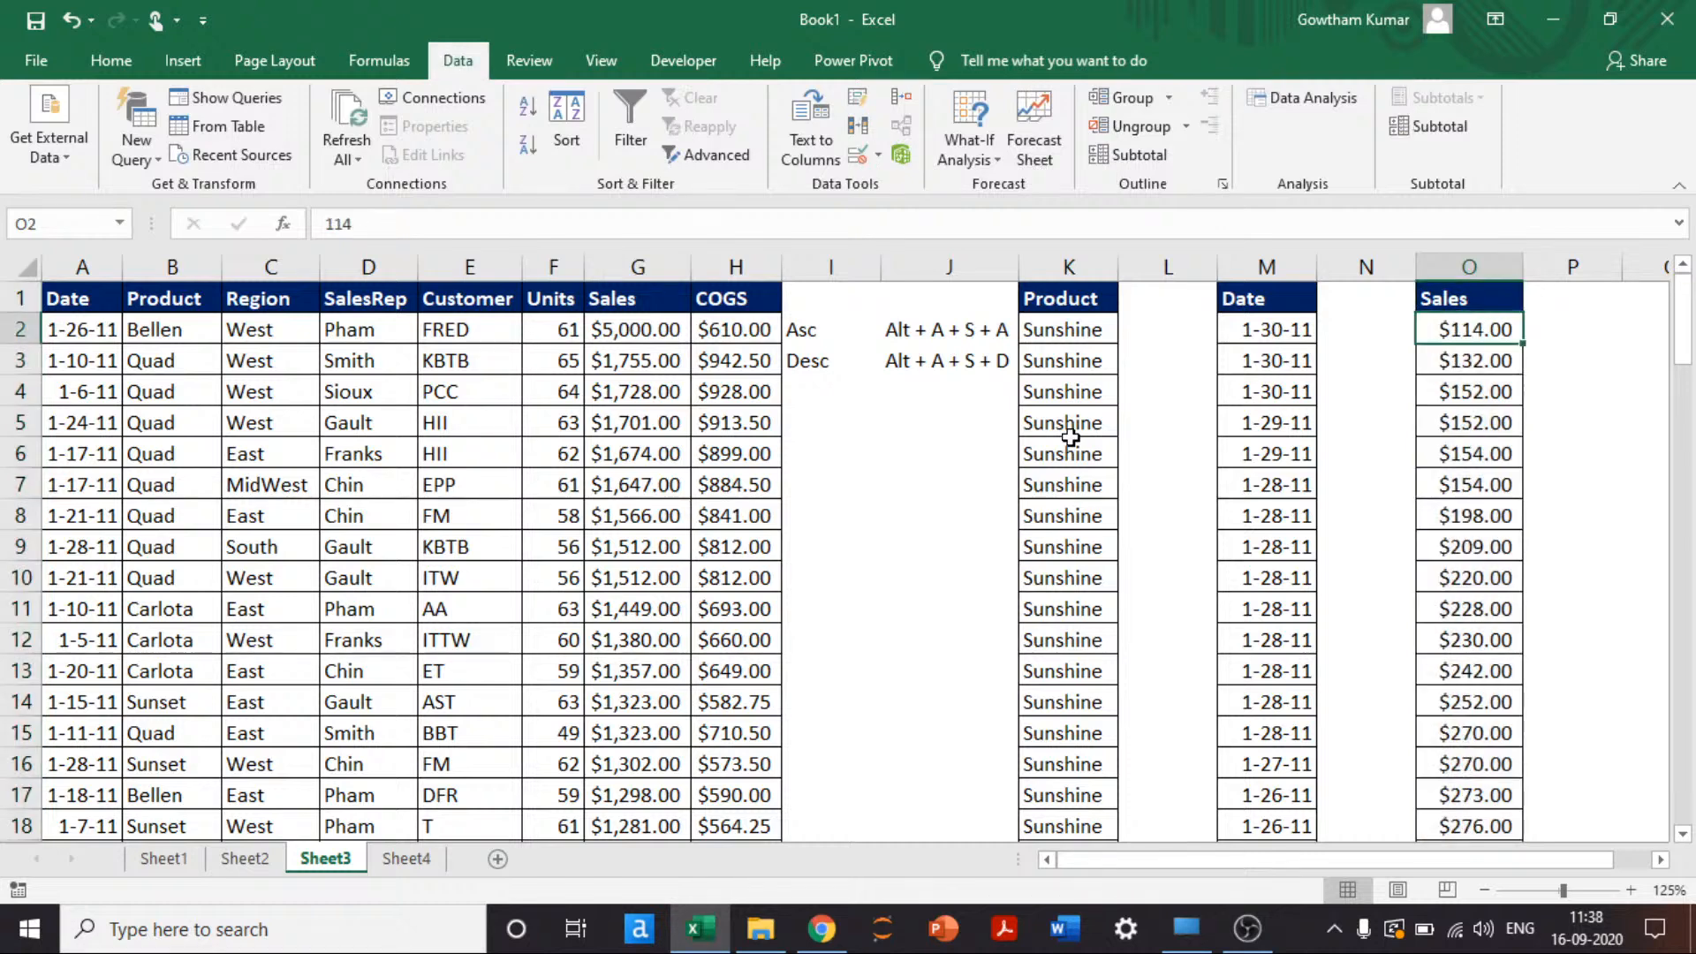
key(ctrl+Down)
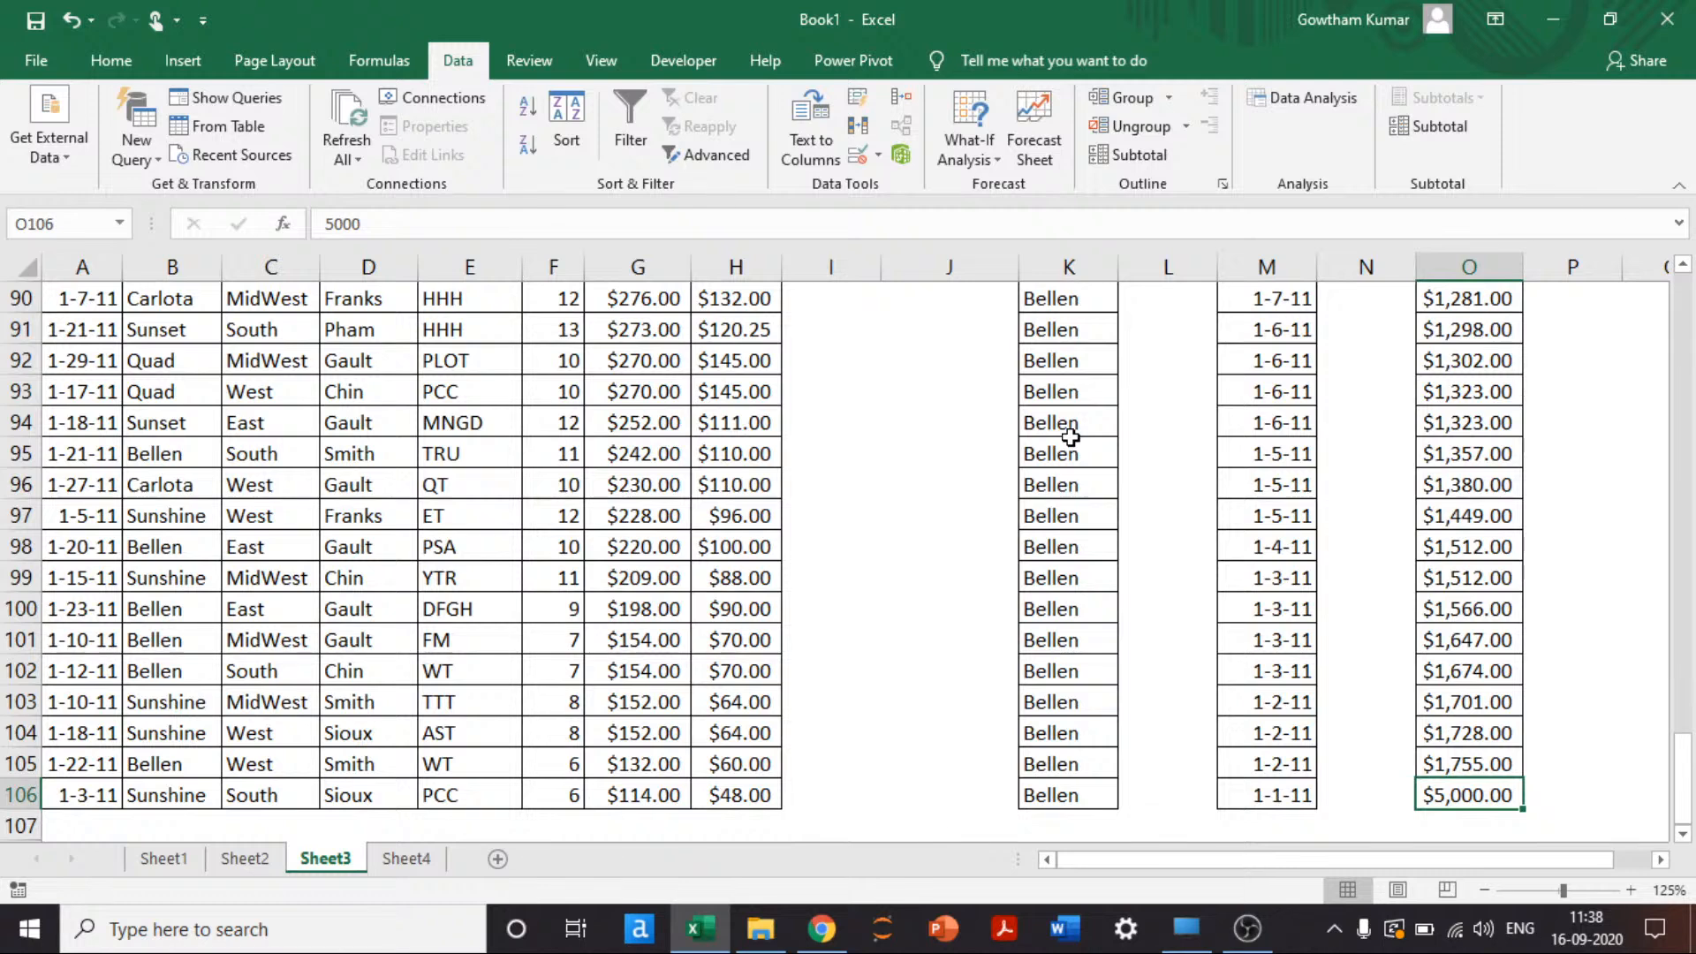
key(ctrl+Up)
key(Down)
Step: Calculate the smallest sales amount in Q2 with the MIN function over O2:O106
key(Right)
key(Right)
key(Right)
key(Right)
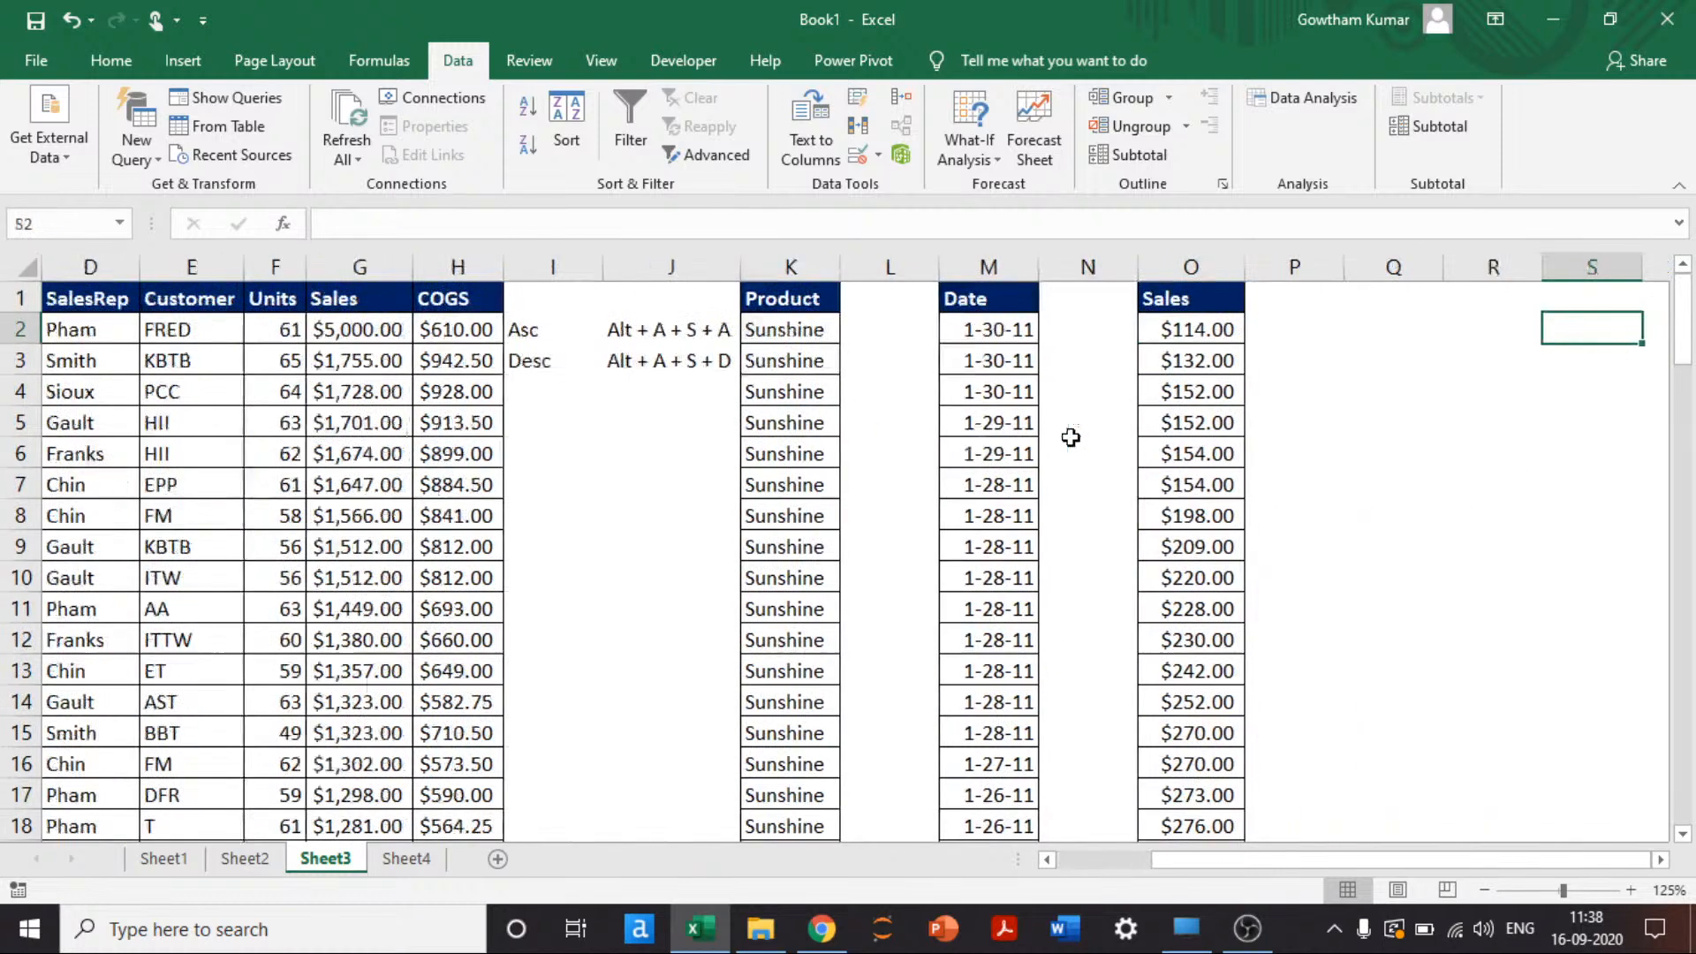
key(Left)
key(Left)
key(Left)
key(Right)
text(=)
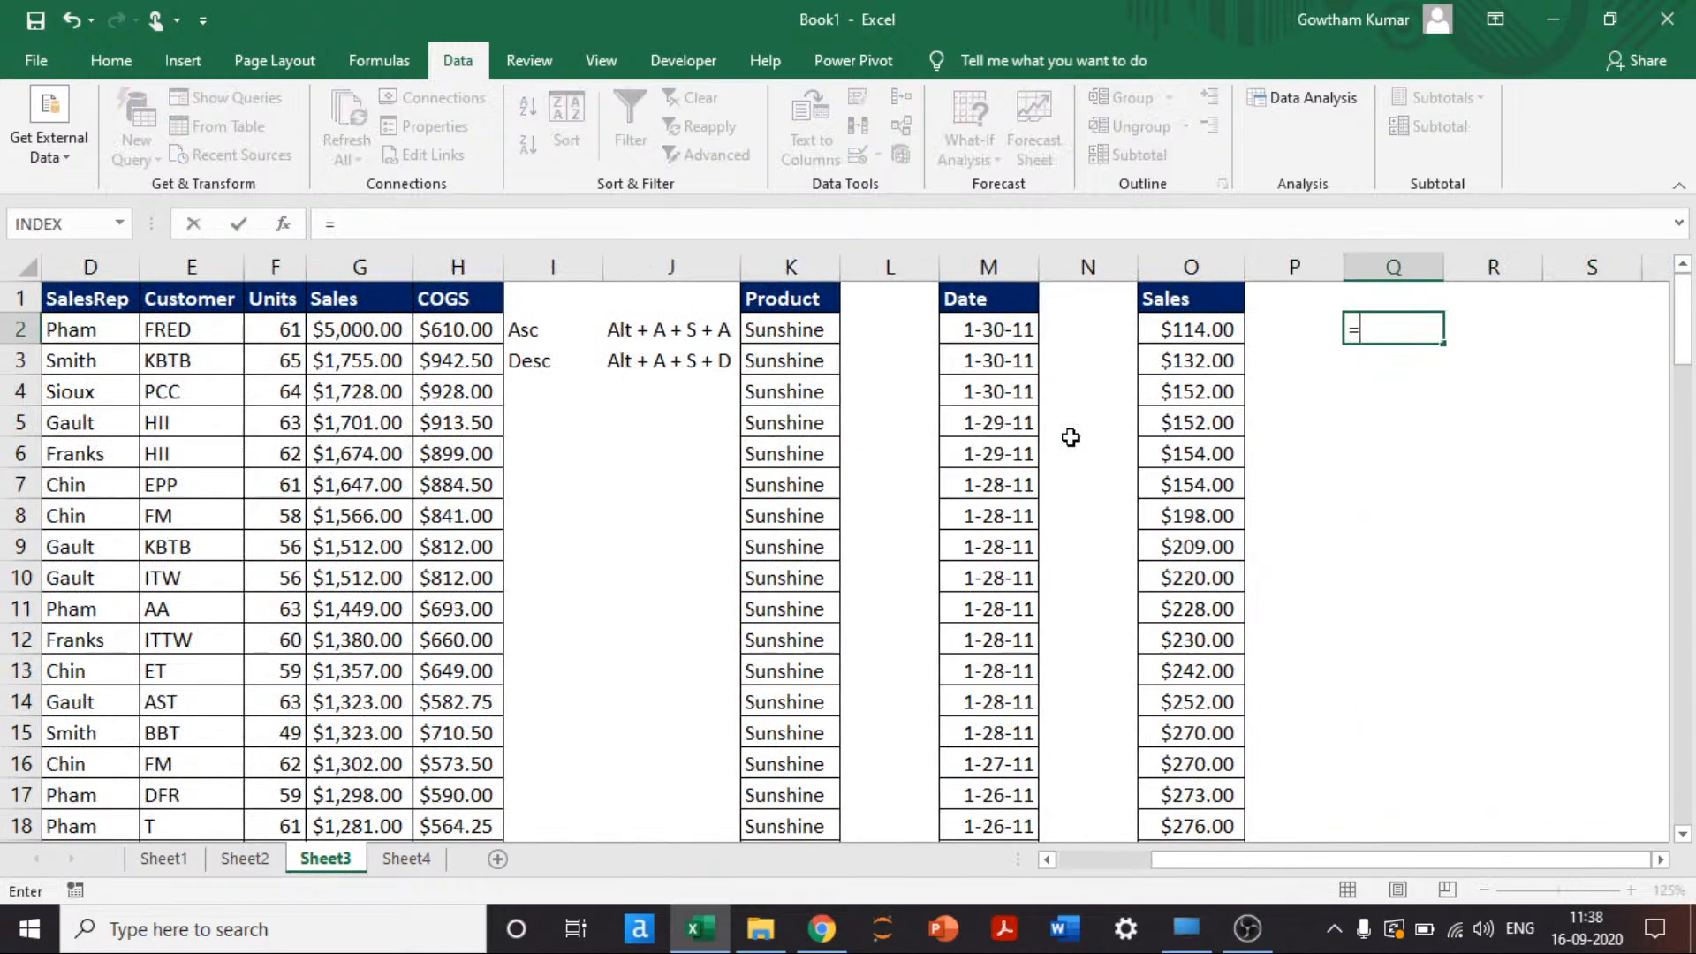
text(min)
key(Tab)
key(Left)
key(Left)
key(ctrl+shift+Down)
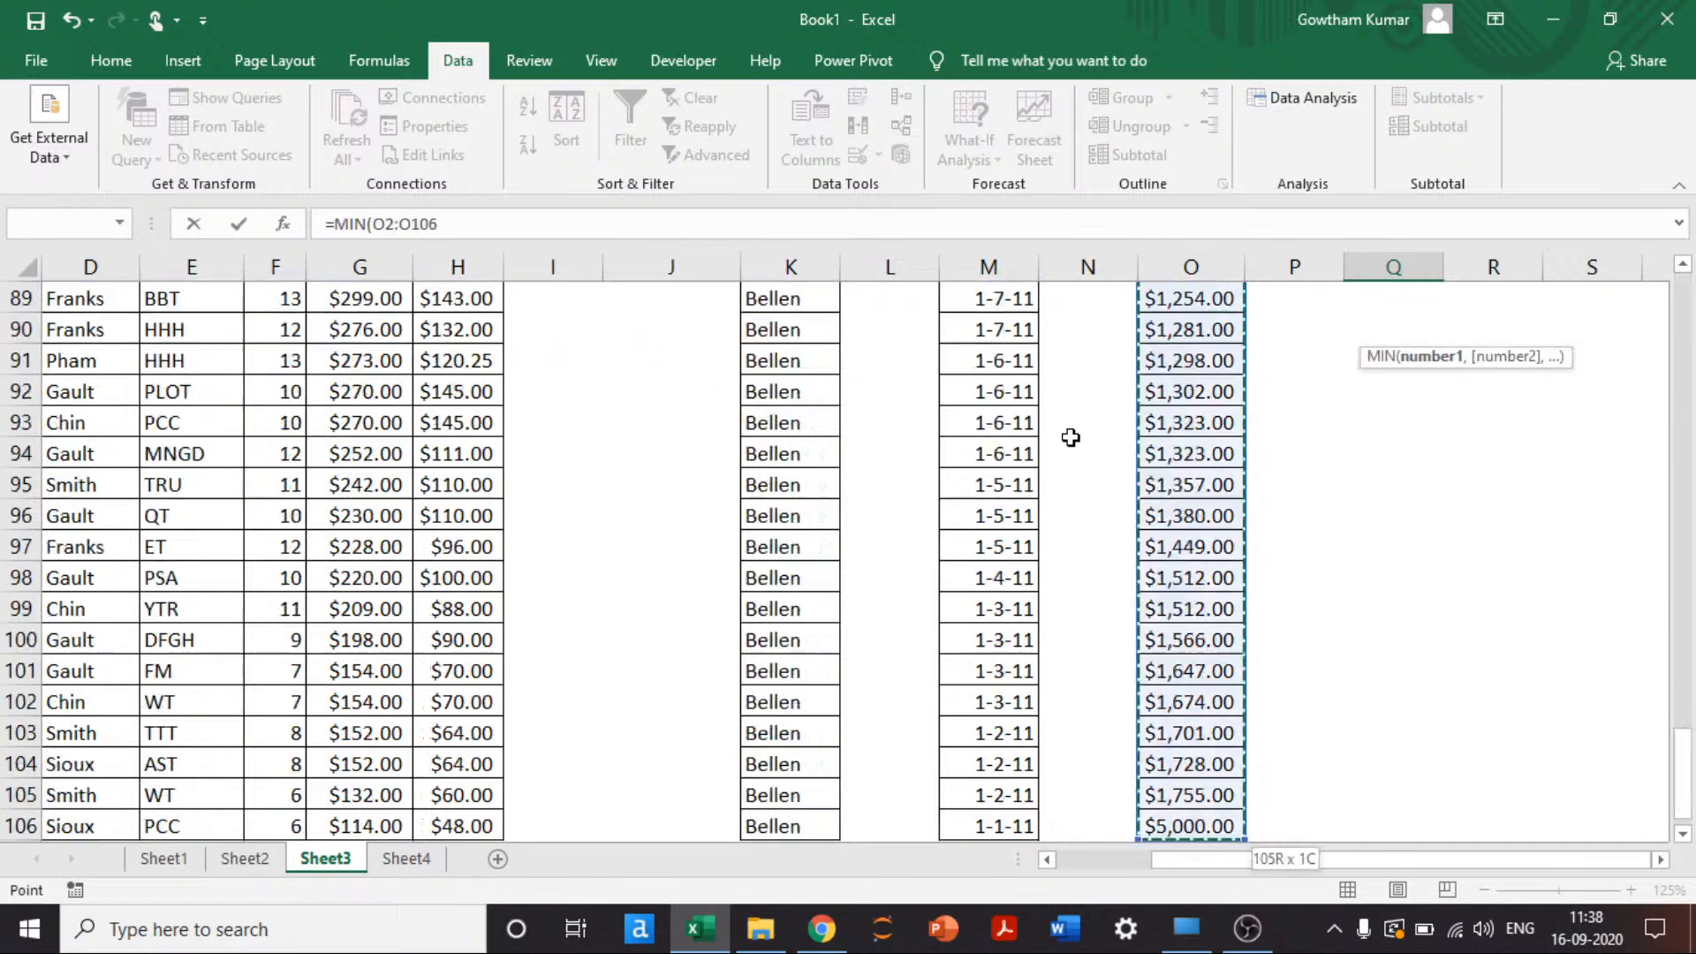
key(ctrl+BackSpace)
key(Return)
Step: Calculate the largest sales amount in Q3 with the MAX function over O2:O106
text(=)
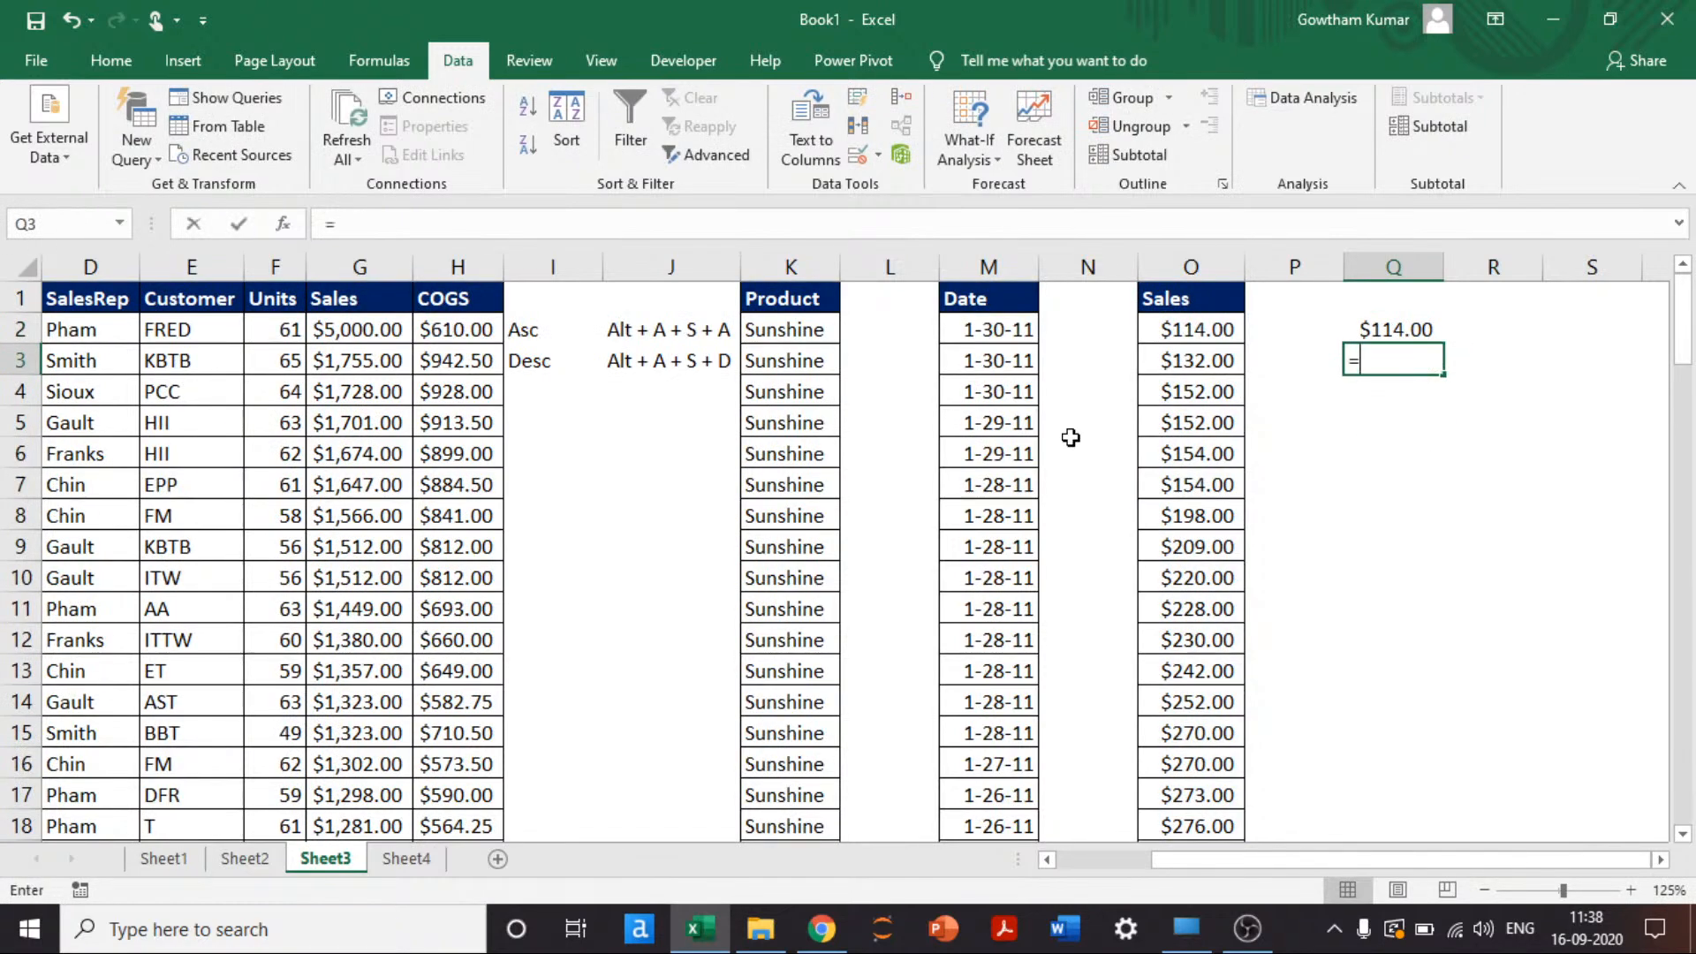
text(max)
key(Tab)
key(Left)
key(Left)
key(Up)
key(ctrl+shift+Down)
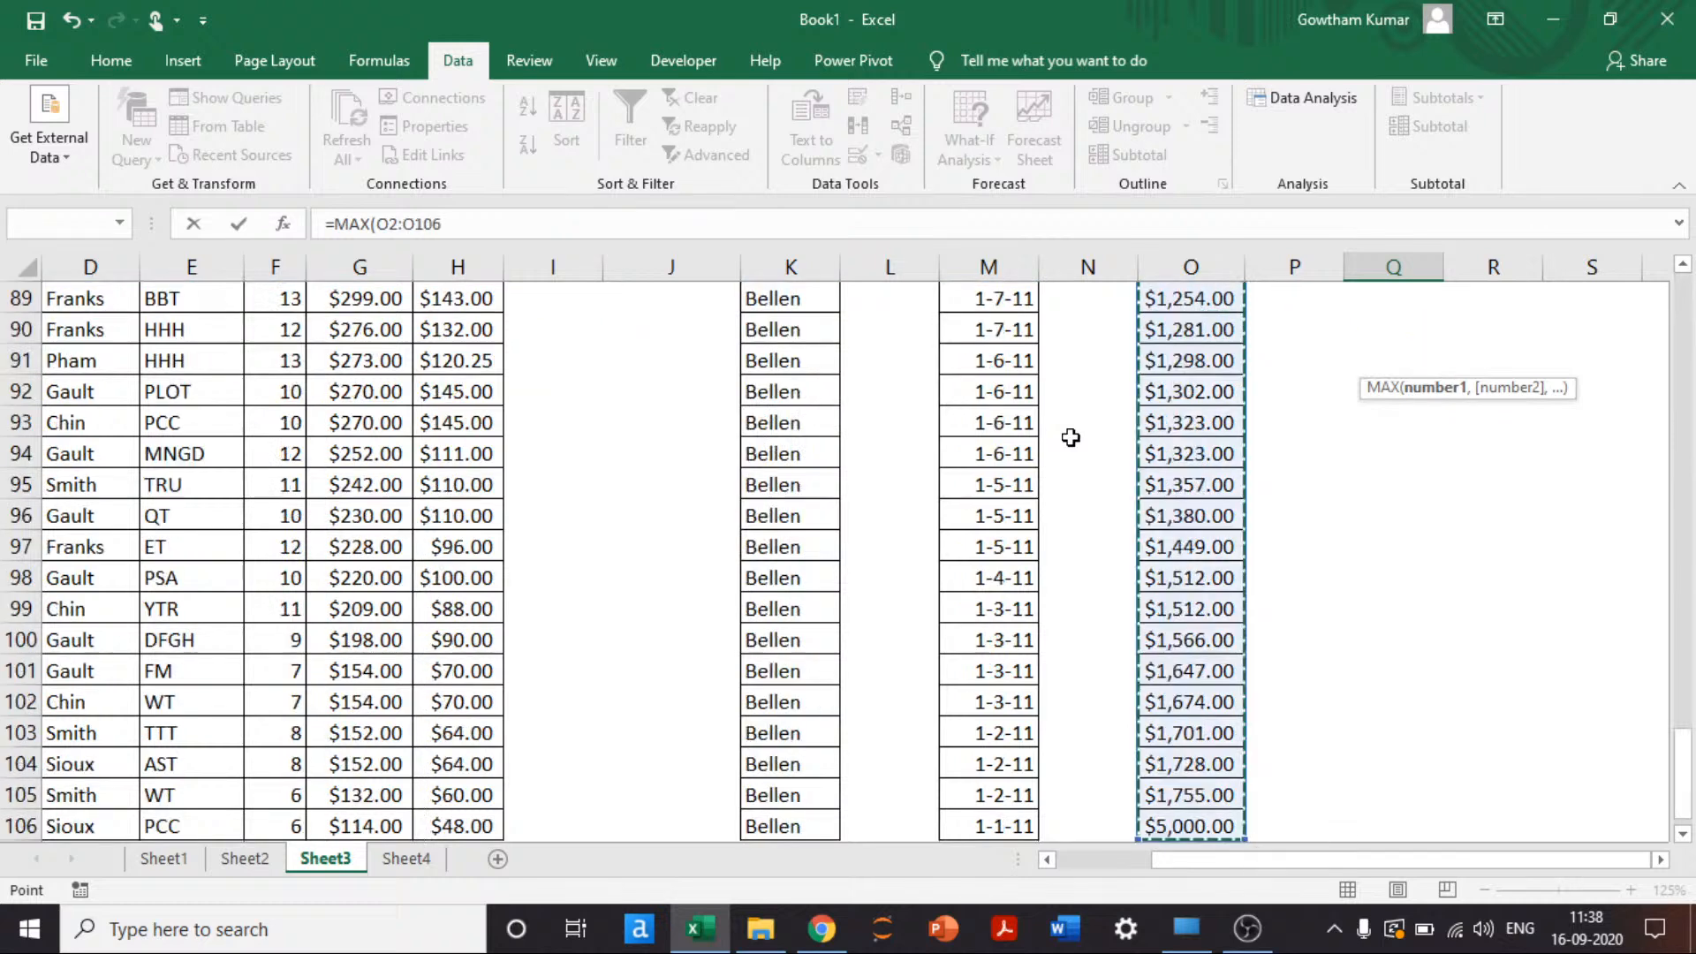
key(ctrl+BackSpace)
key(Return)
Step: Sort the sales amounts in O2:O106 in descending order and check both ends of the list
key(Up)
key(Left)
key(Left)
key(Up)
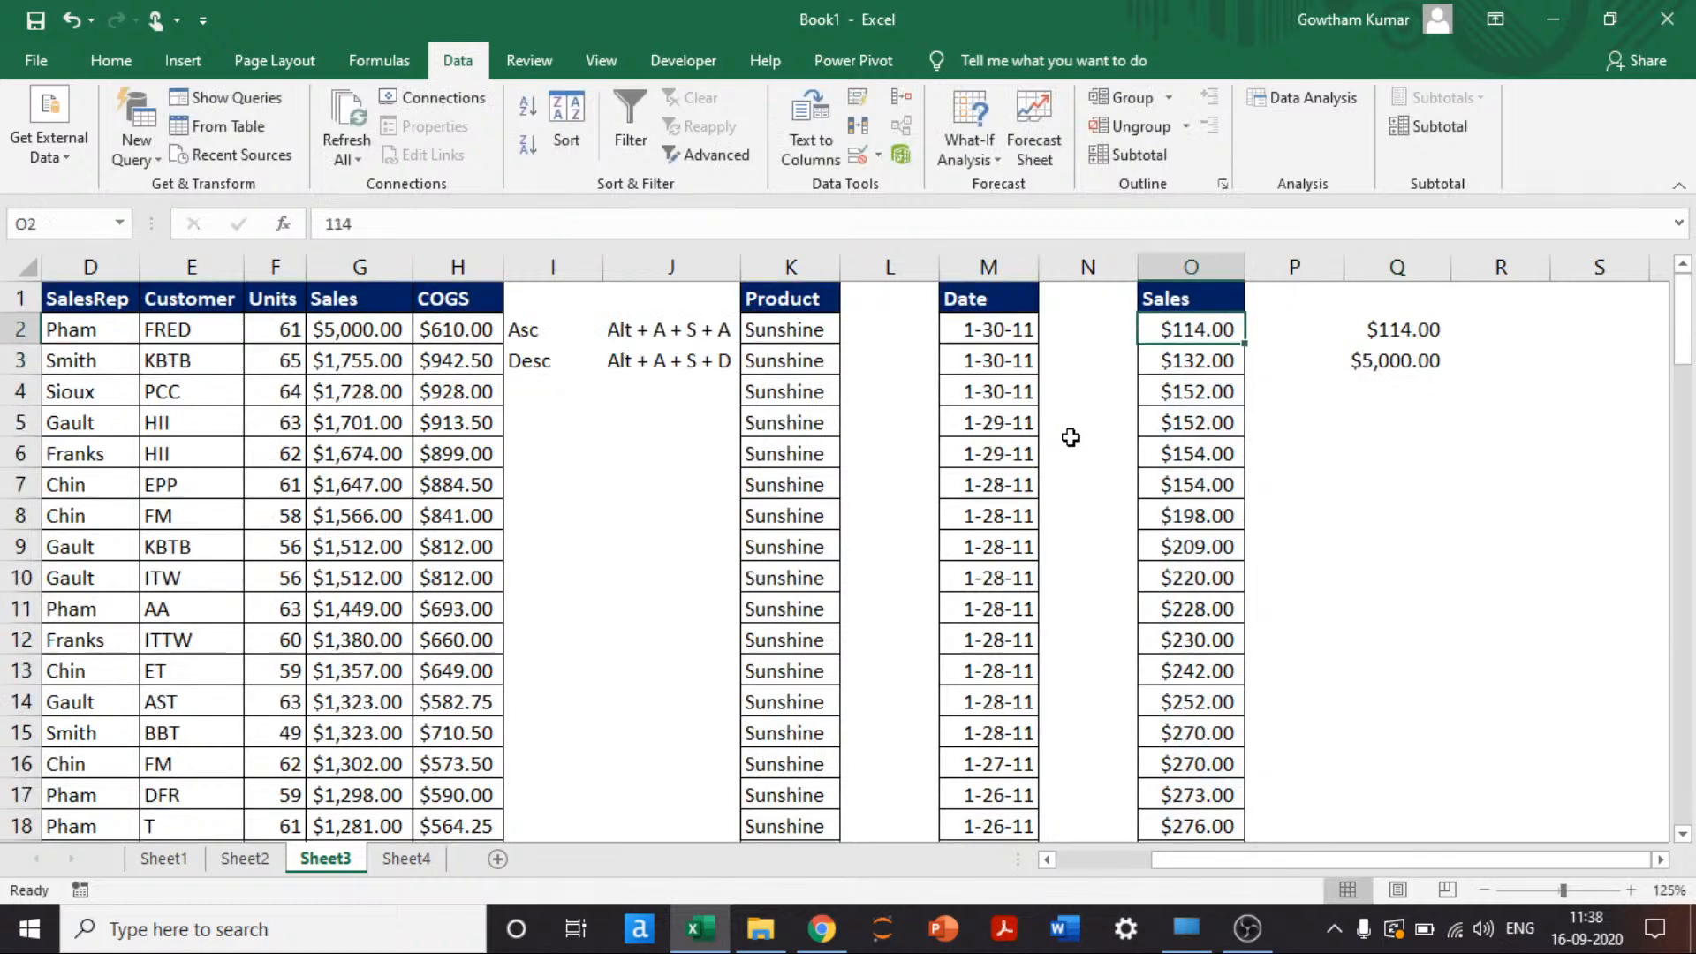
key(ctrl+shift+Down)
key(ctrl+BackSpace)
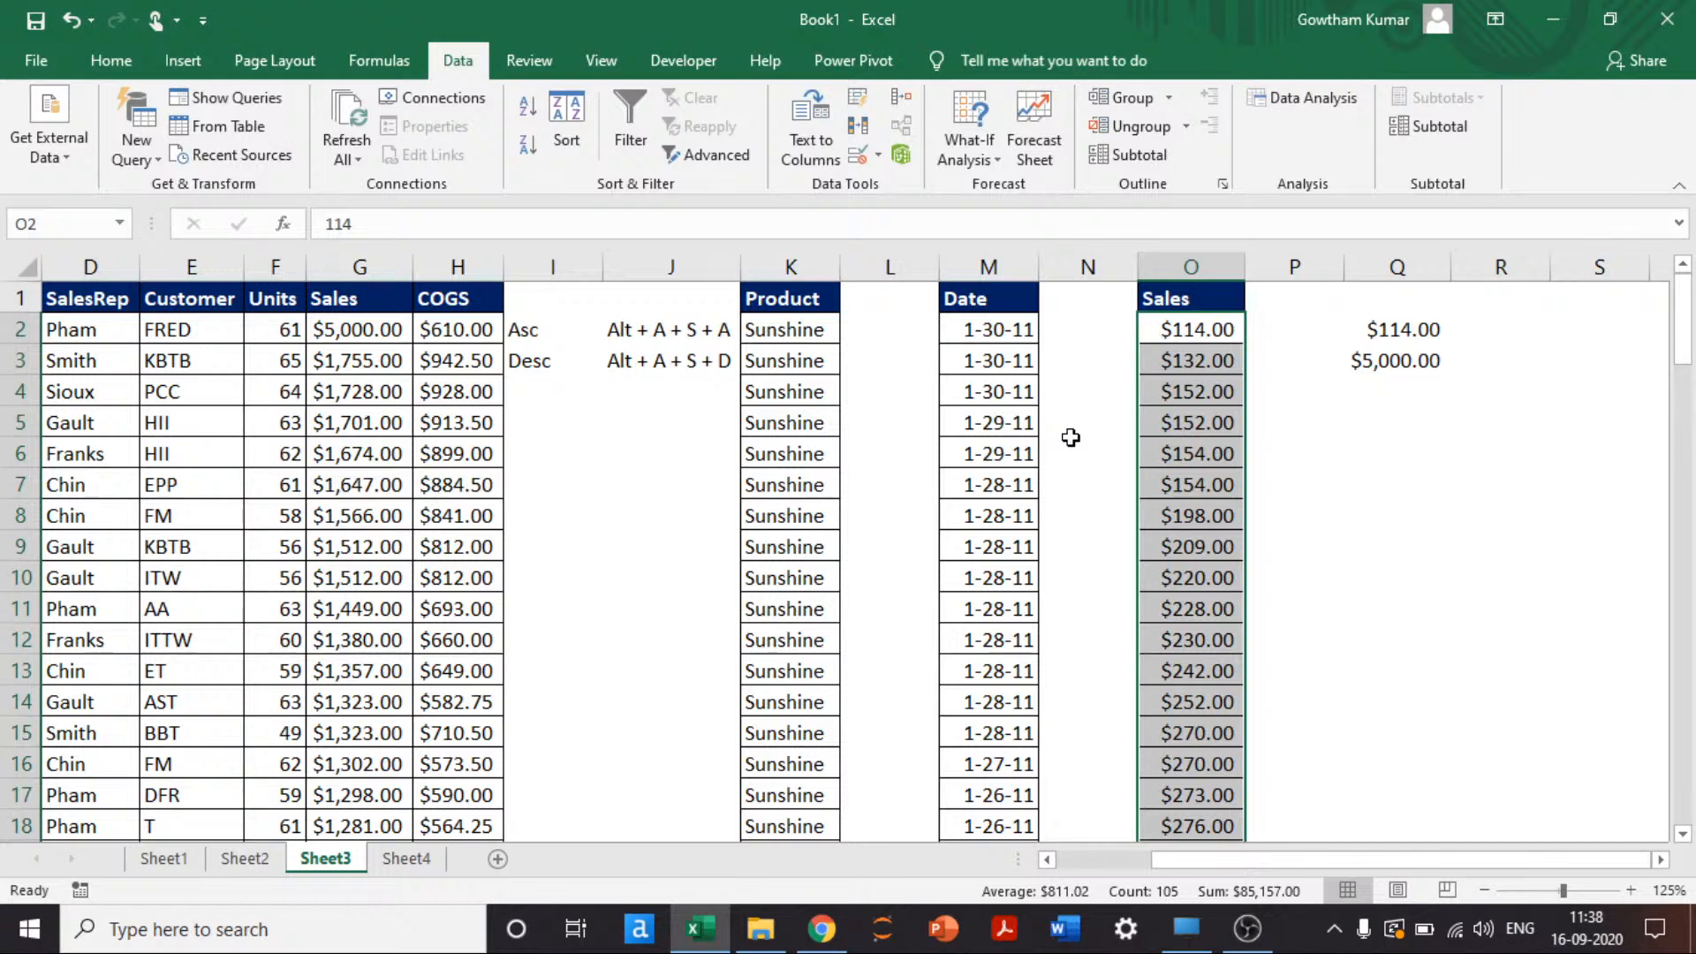
key(alt)
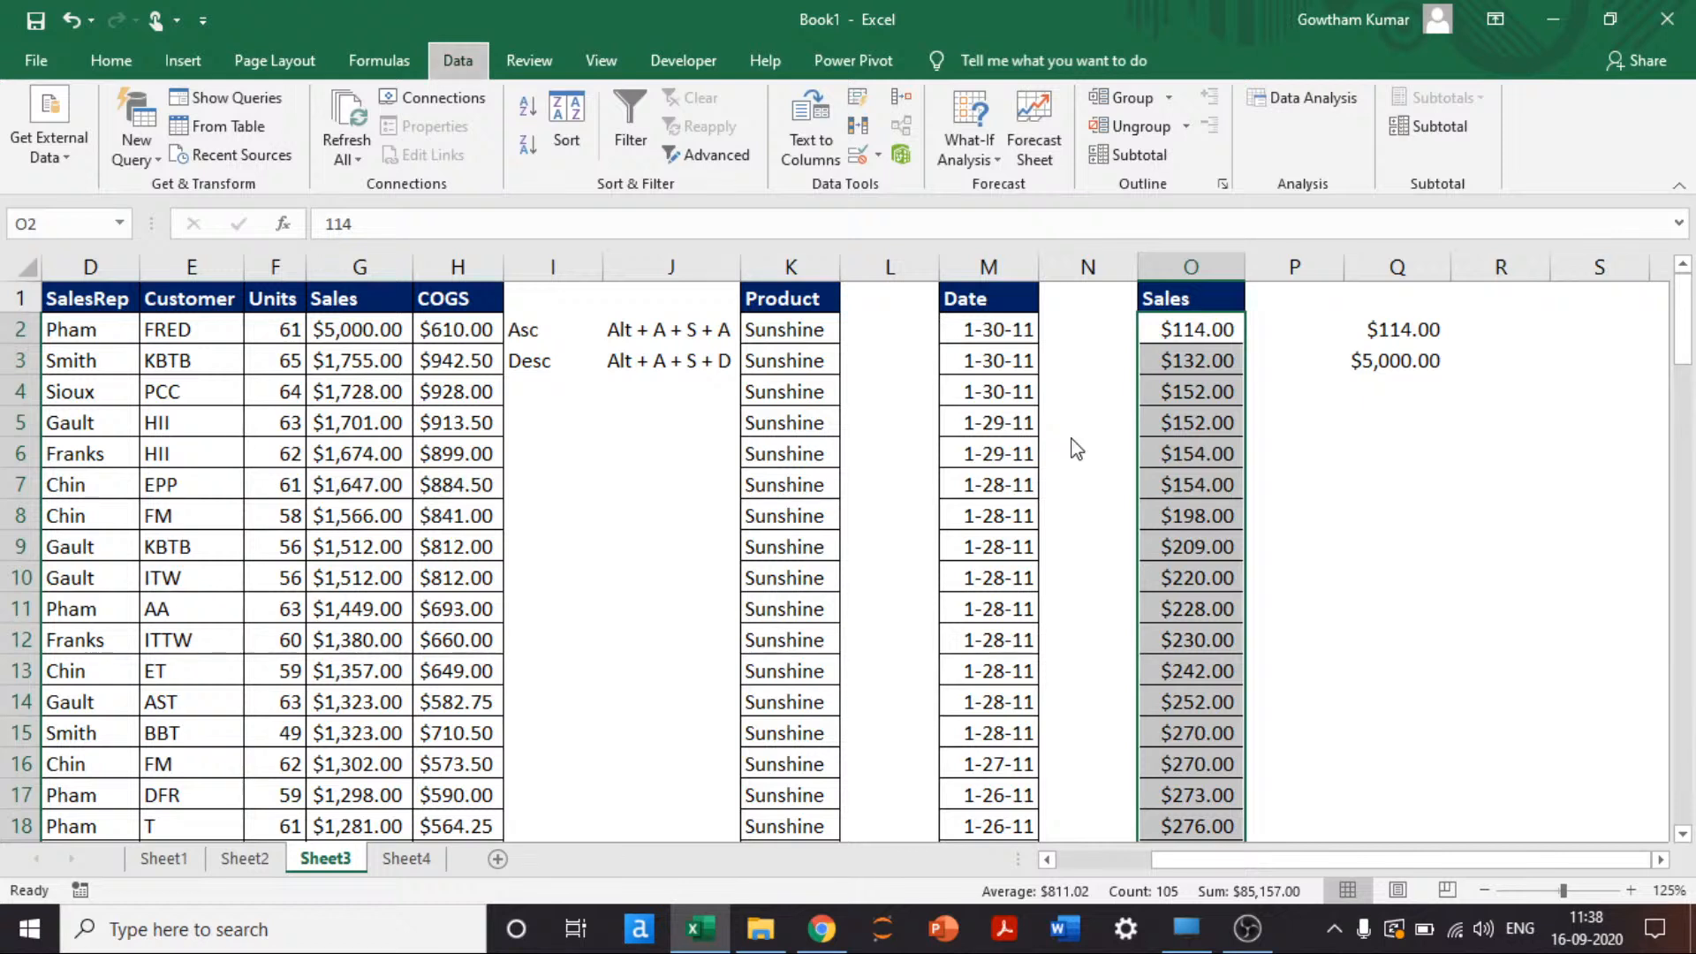
key(a)
key(s)
key(d)
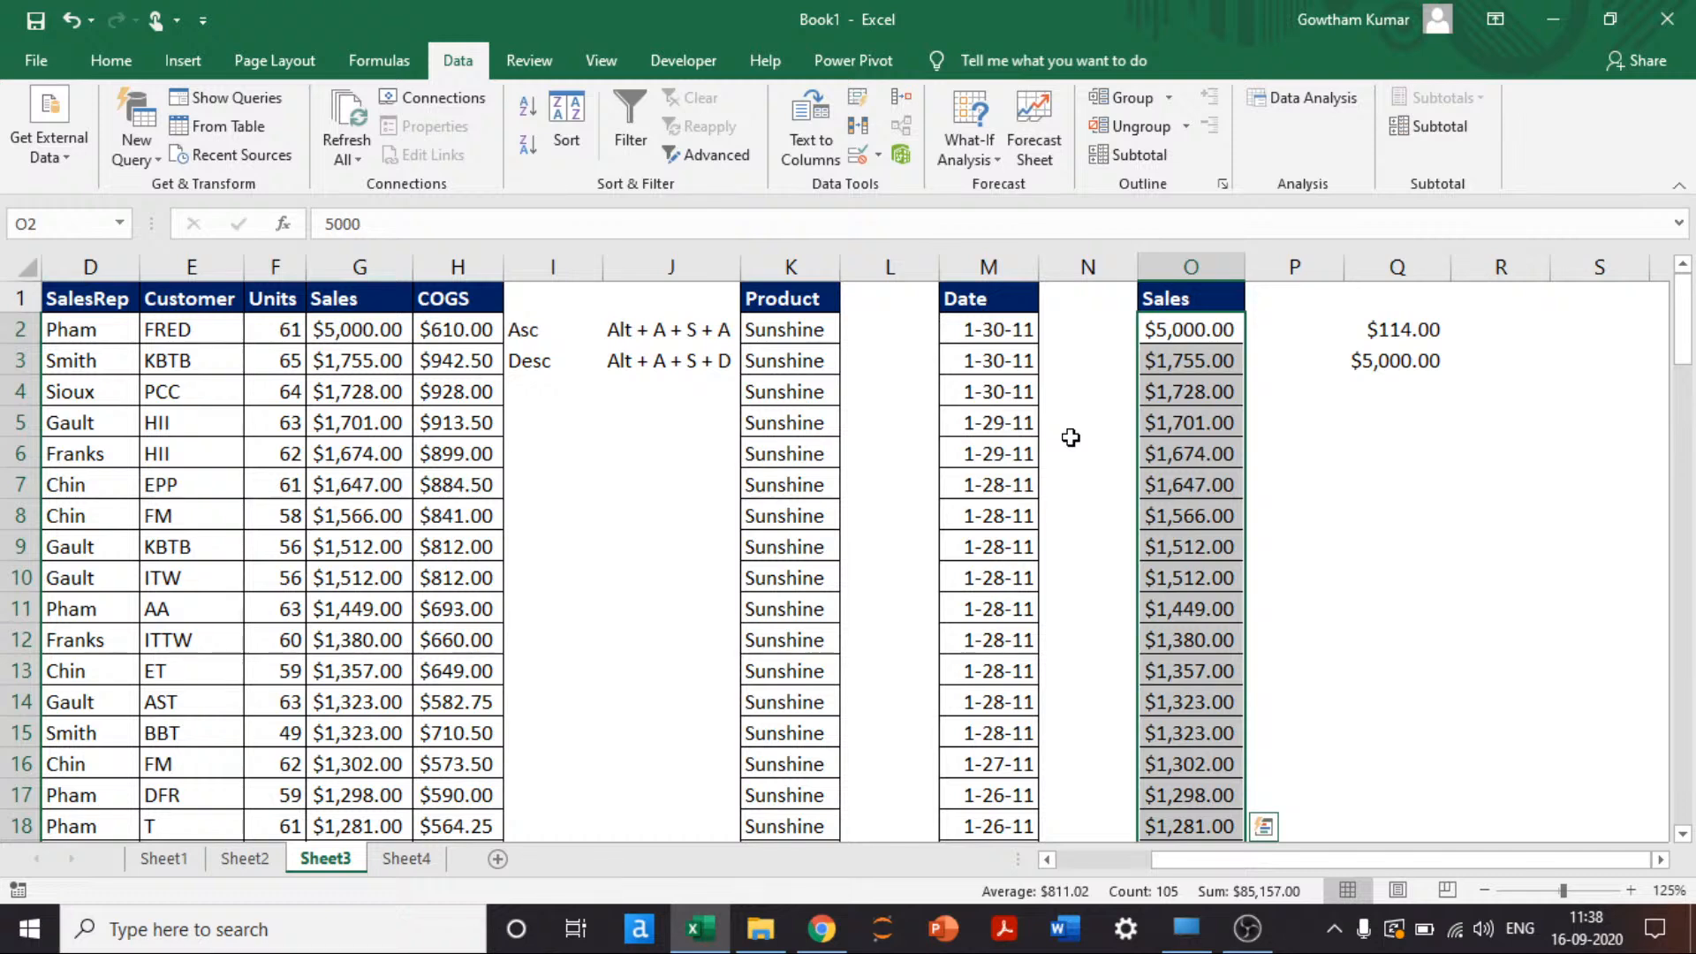
key(Up)
key(Down)
key(ctrl+Down)
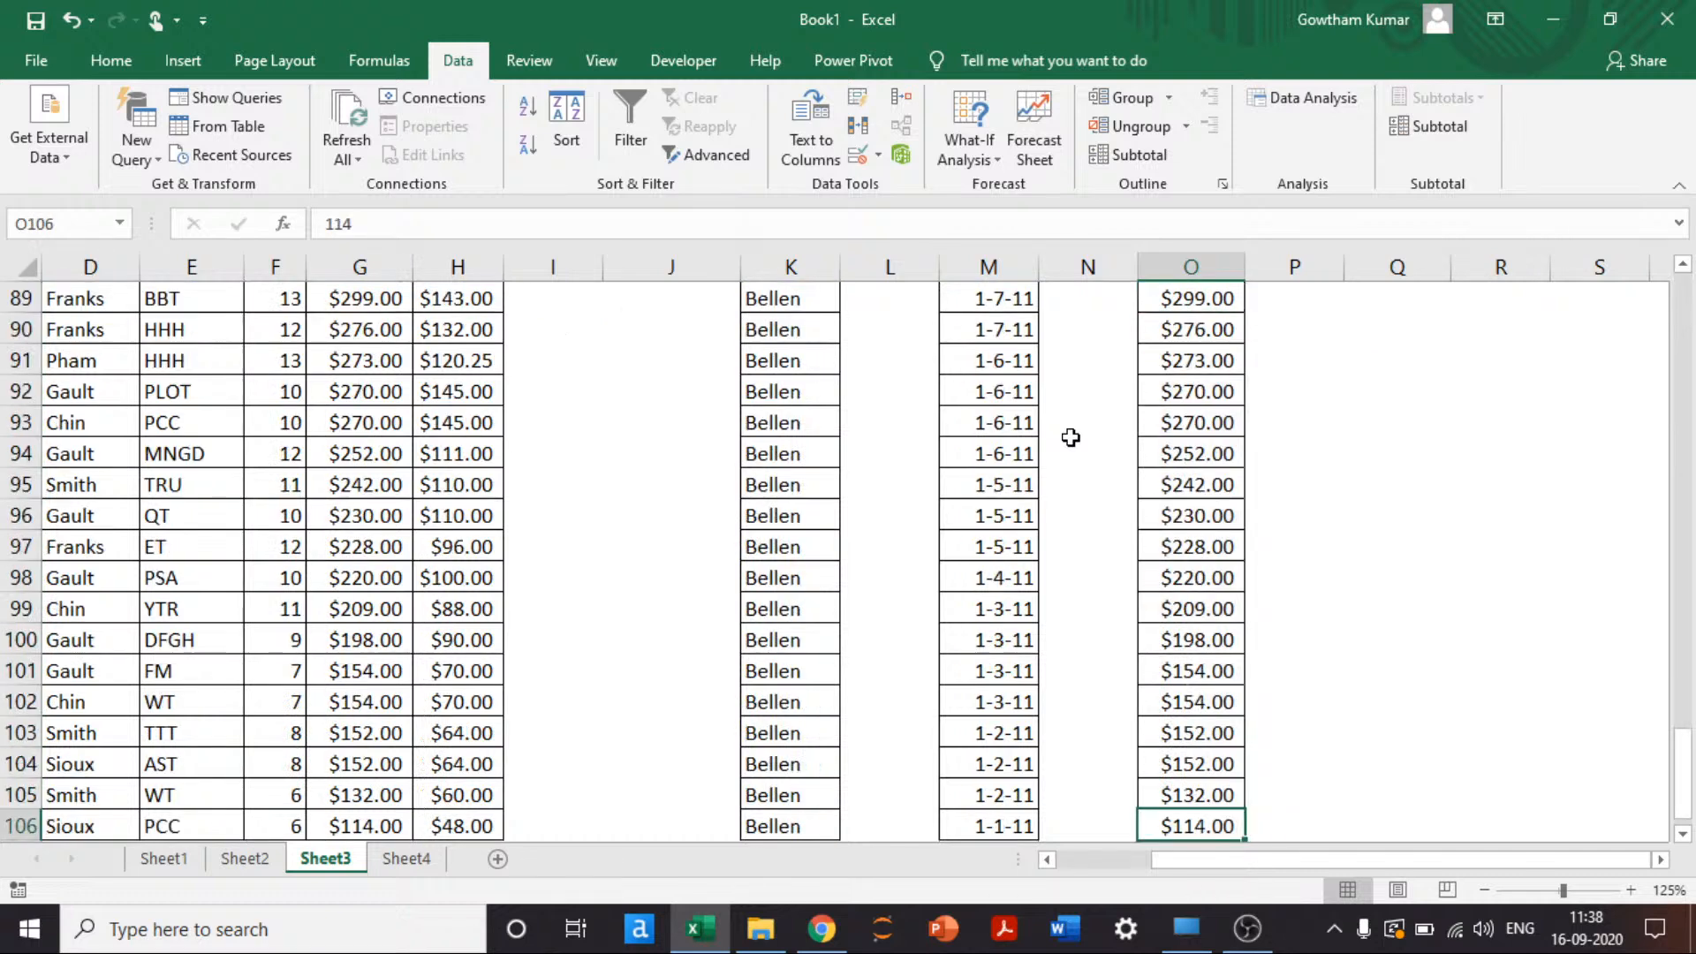
key(Down)
key(ctrl+Up)
key(ctrl+Up)
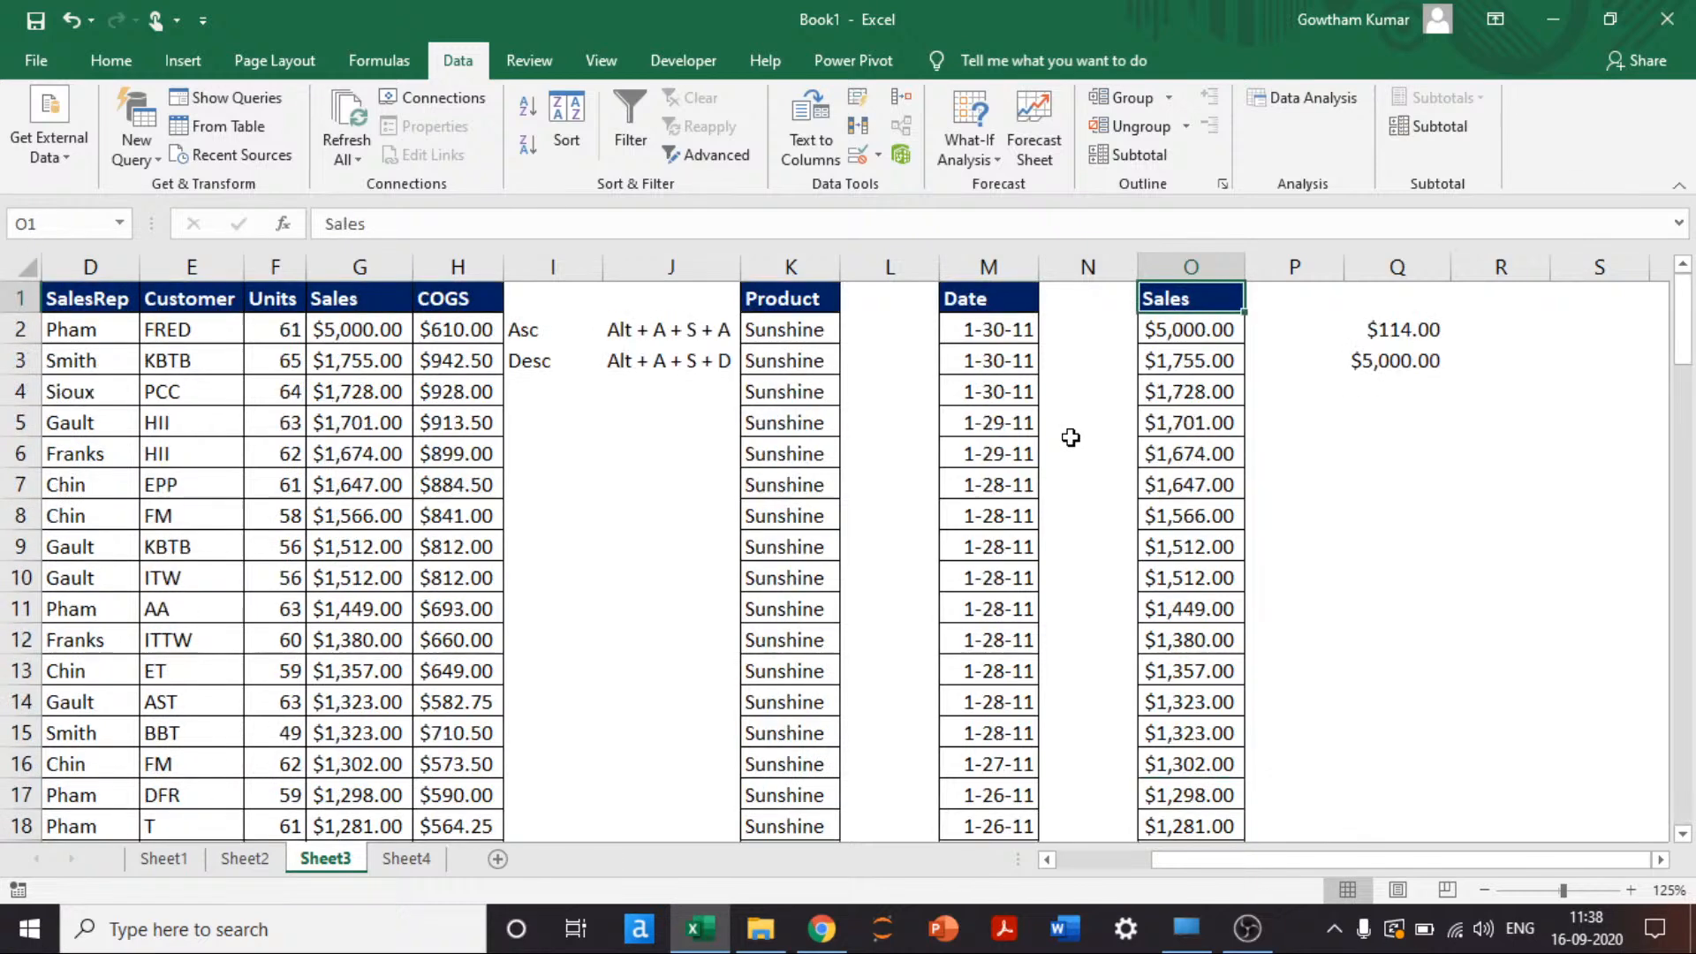
Step: Set up a custom sort of the full table A1:H106 with Date, Oldest to Newest, as the first level
key(Left)
key(Left)
key(Left)
key(Left)
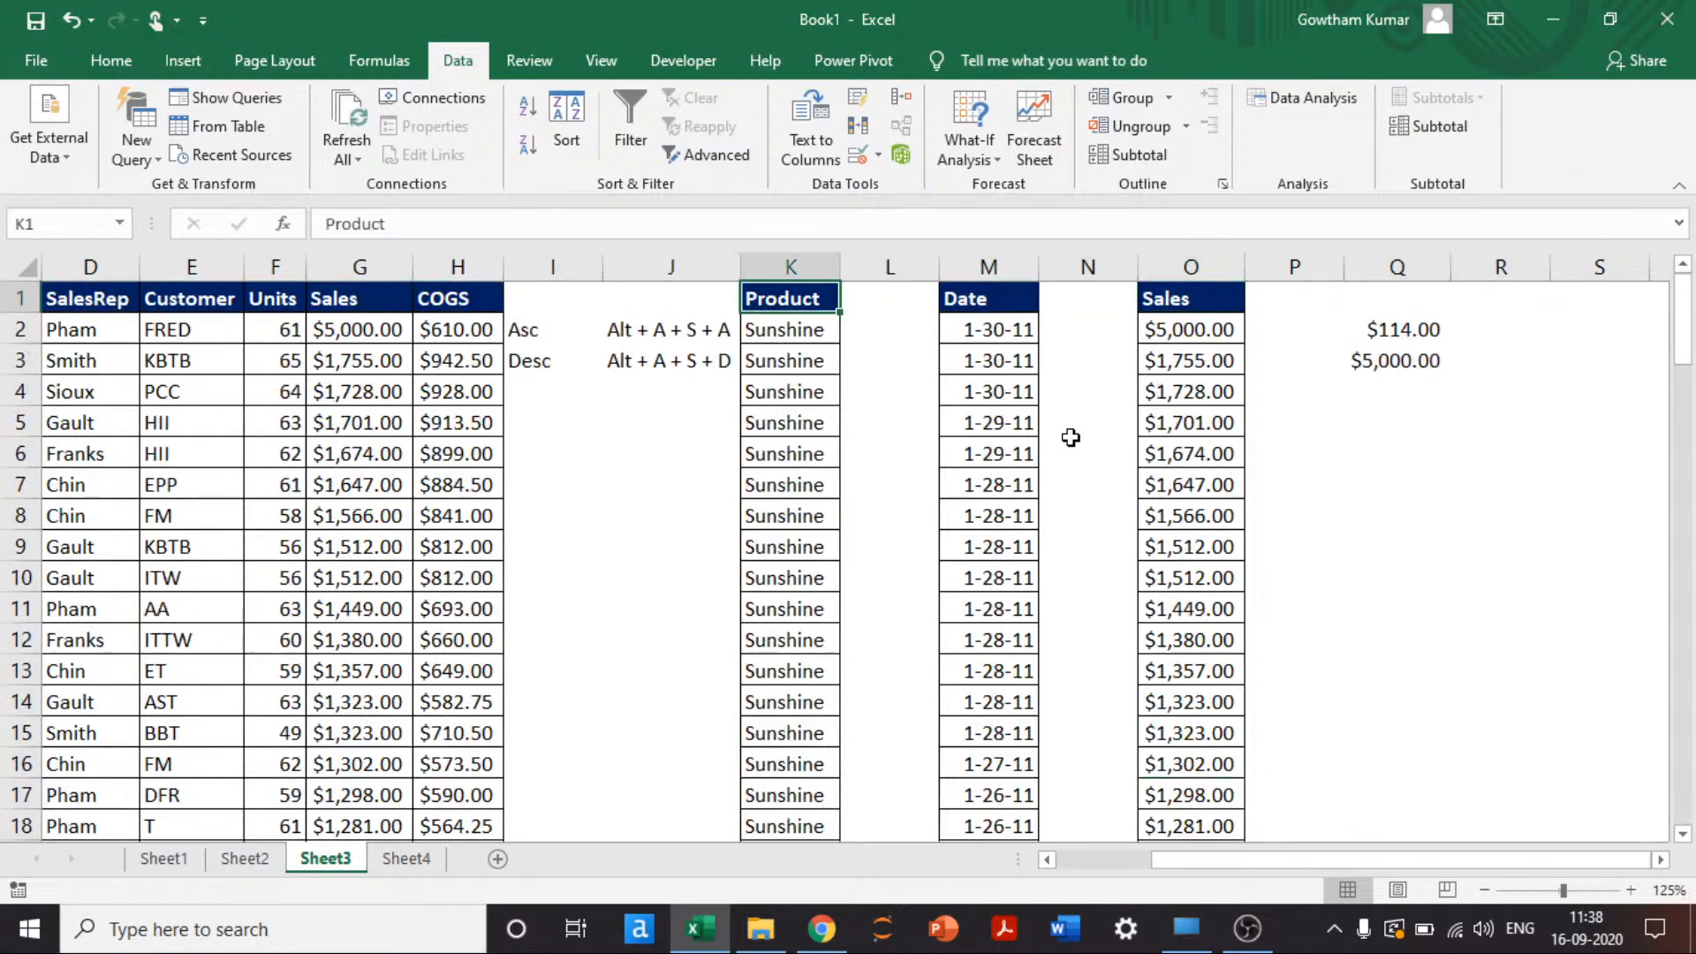
key(ctrl+Left)
key(ctrl+Left)
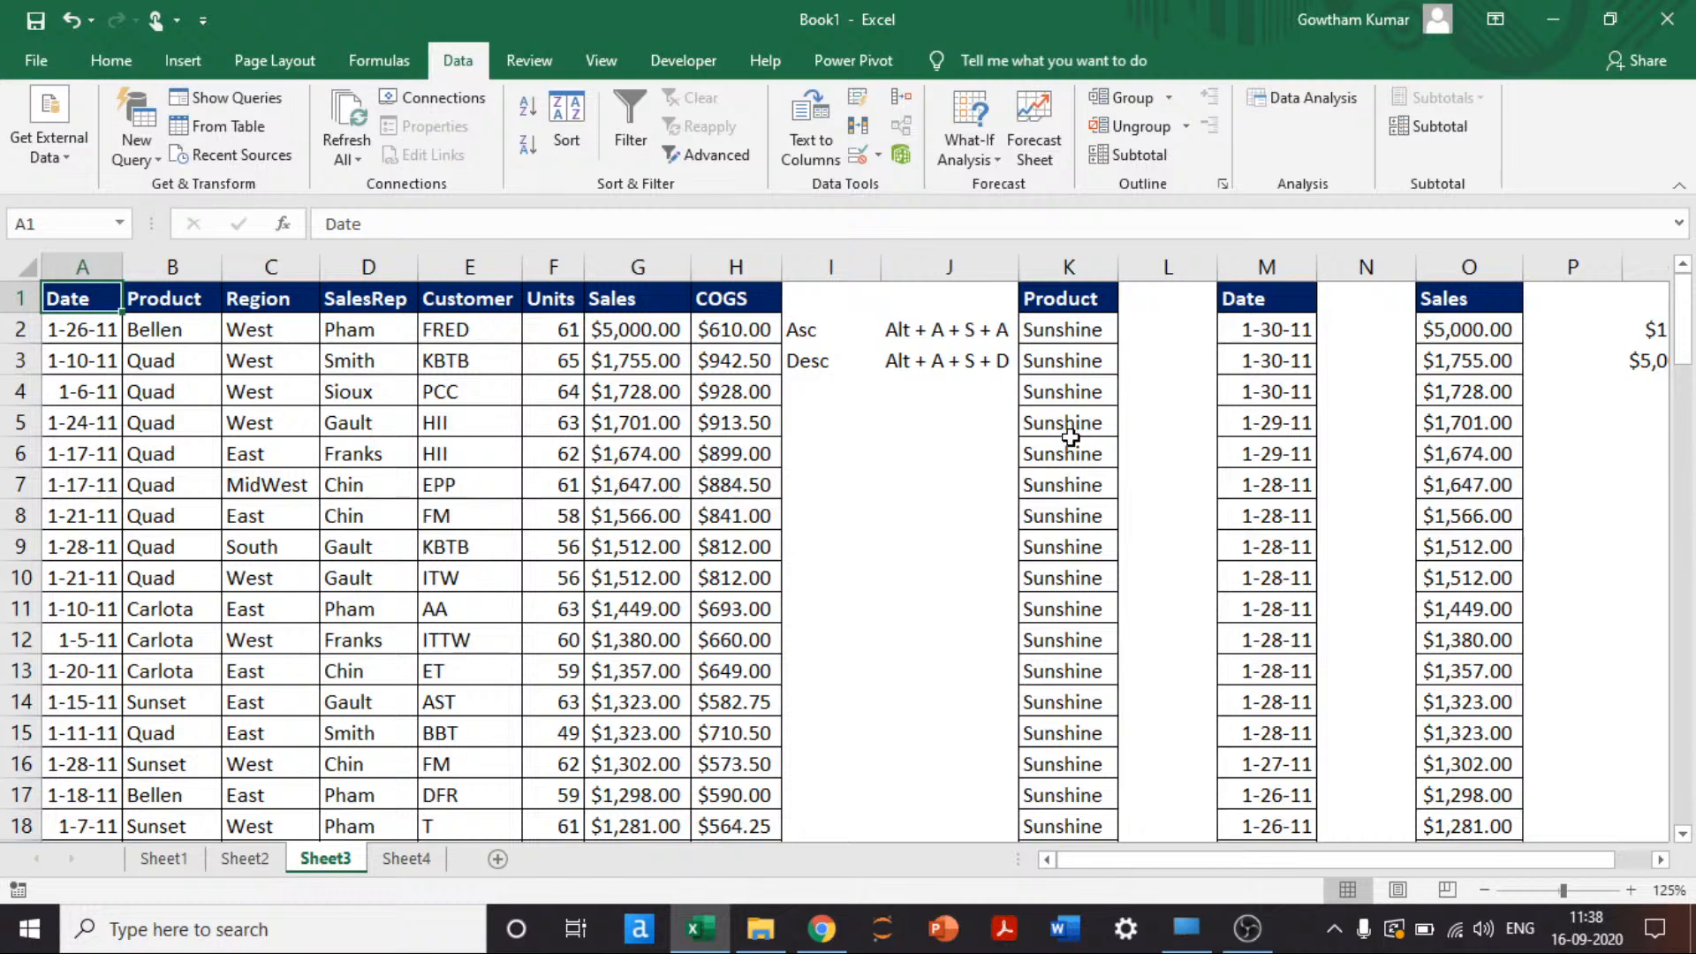
key(ctrl+shift+Down)
key(ctrl+shift+Right)
key(ctrl+BackSpace)
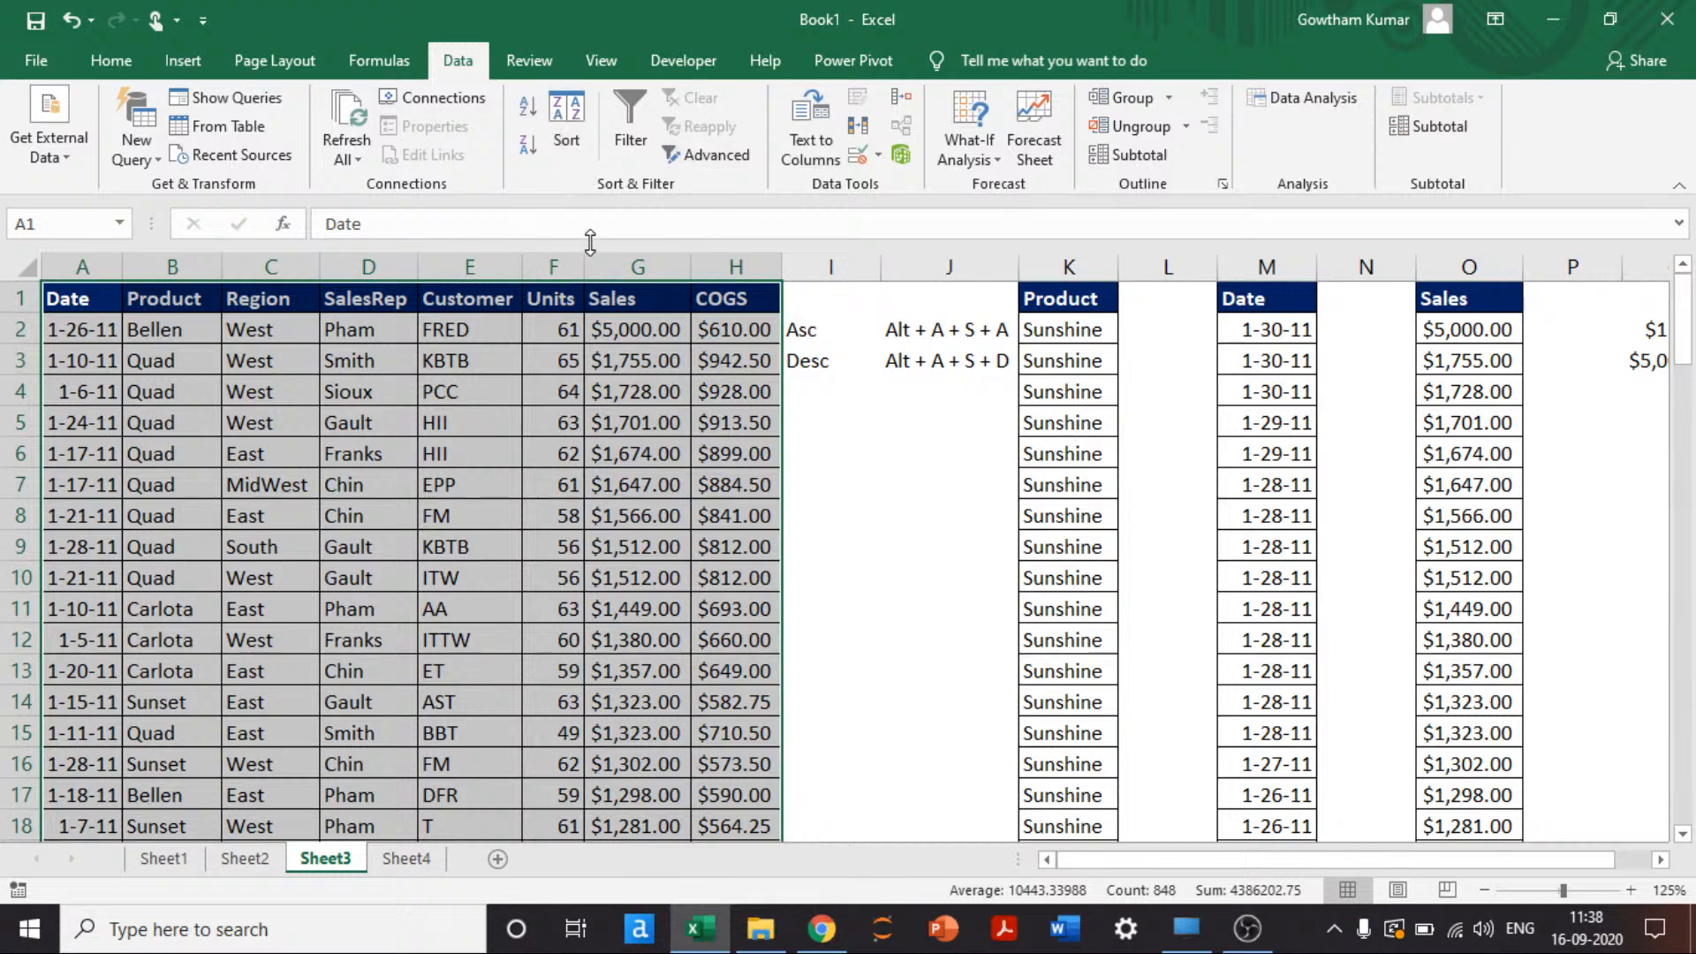
click(566, 132)
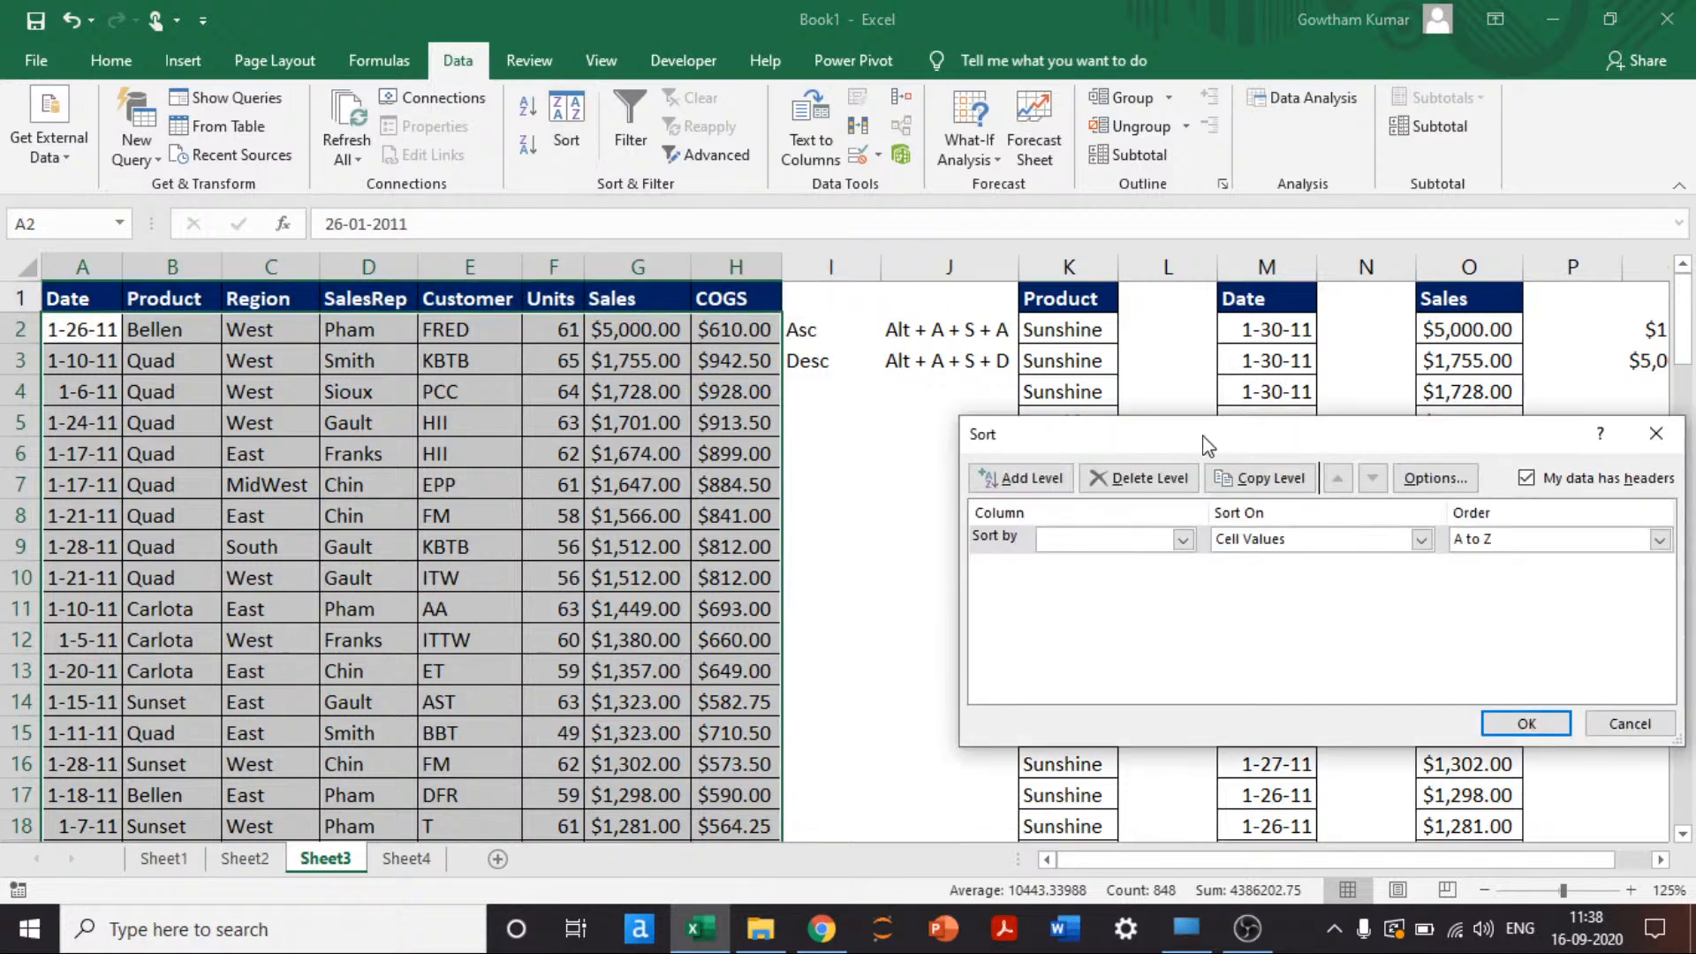
drag(1207, 444, 894, 315)
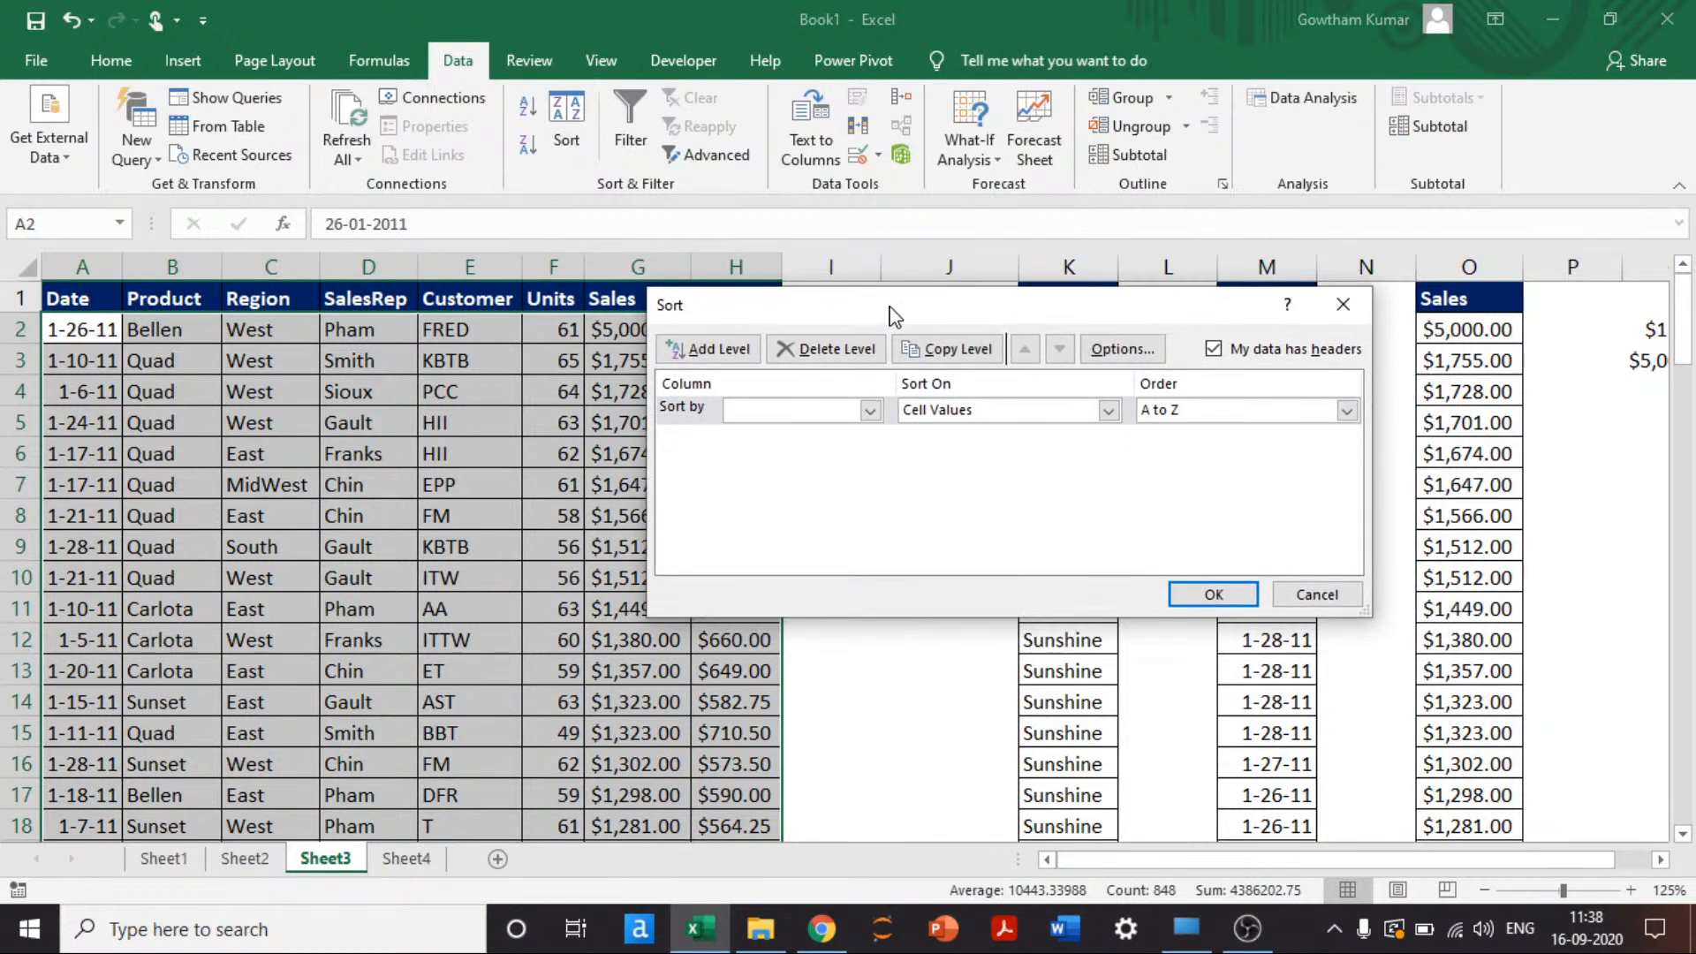
click(834, 413)
click(781, 436)
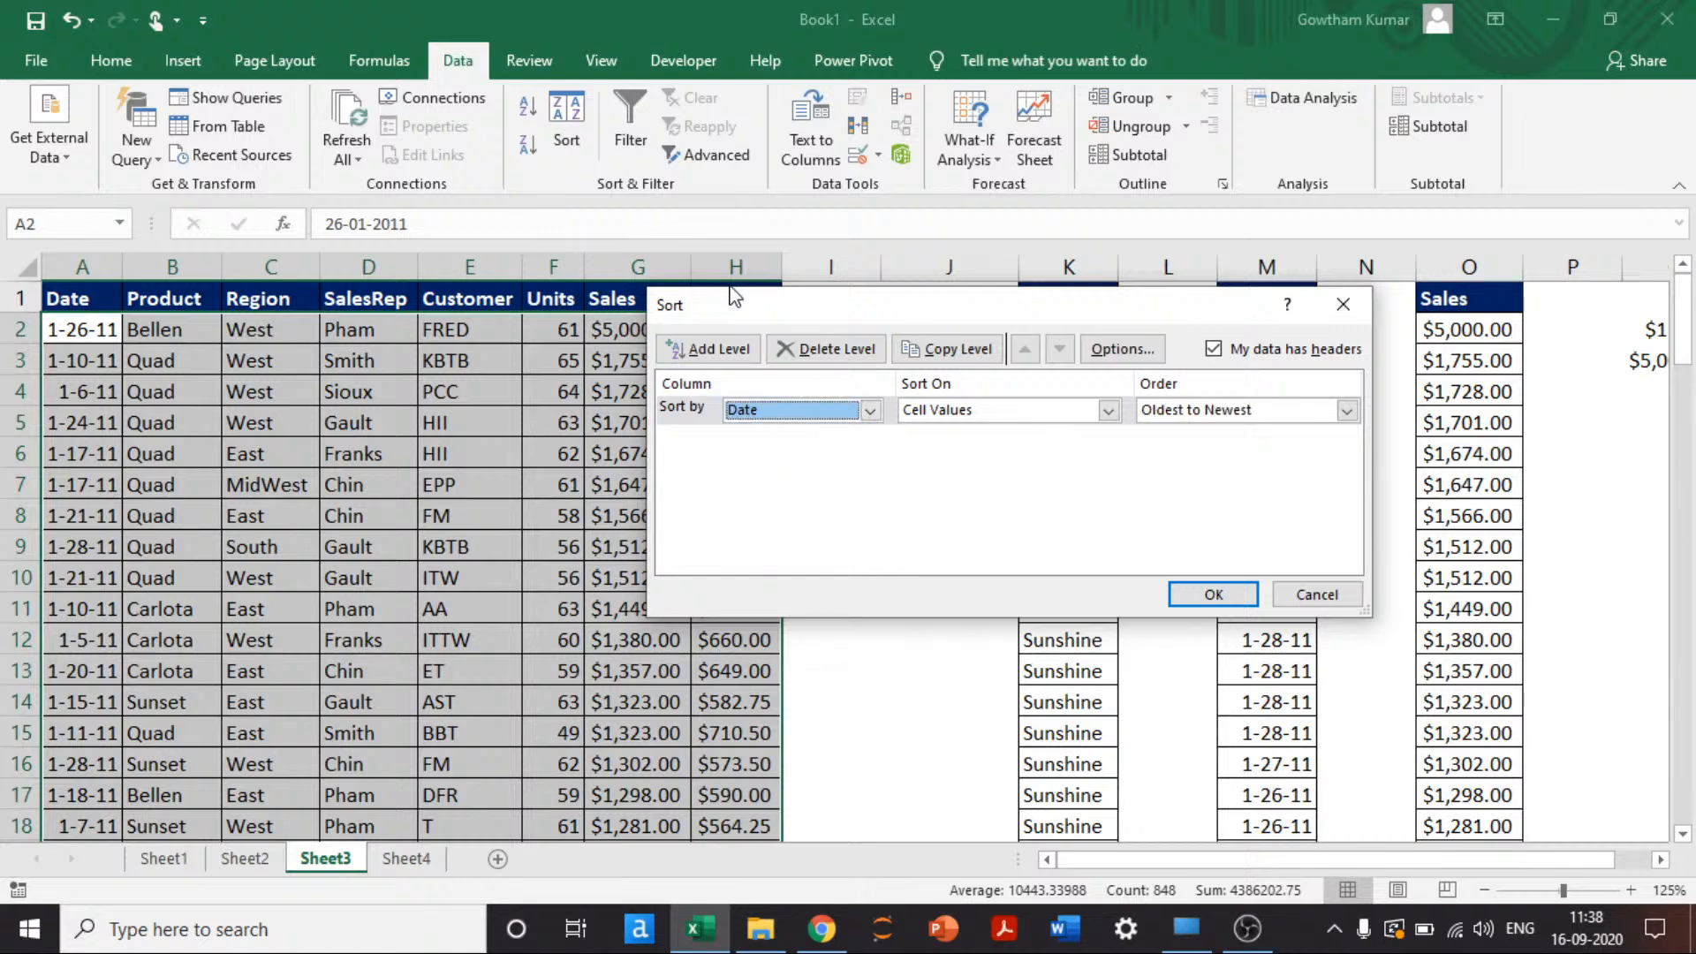
click(712, 349)
click(1200, 415)
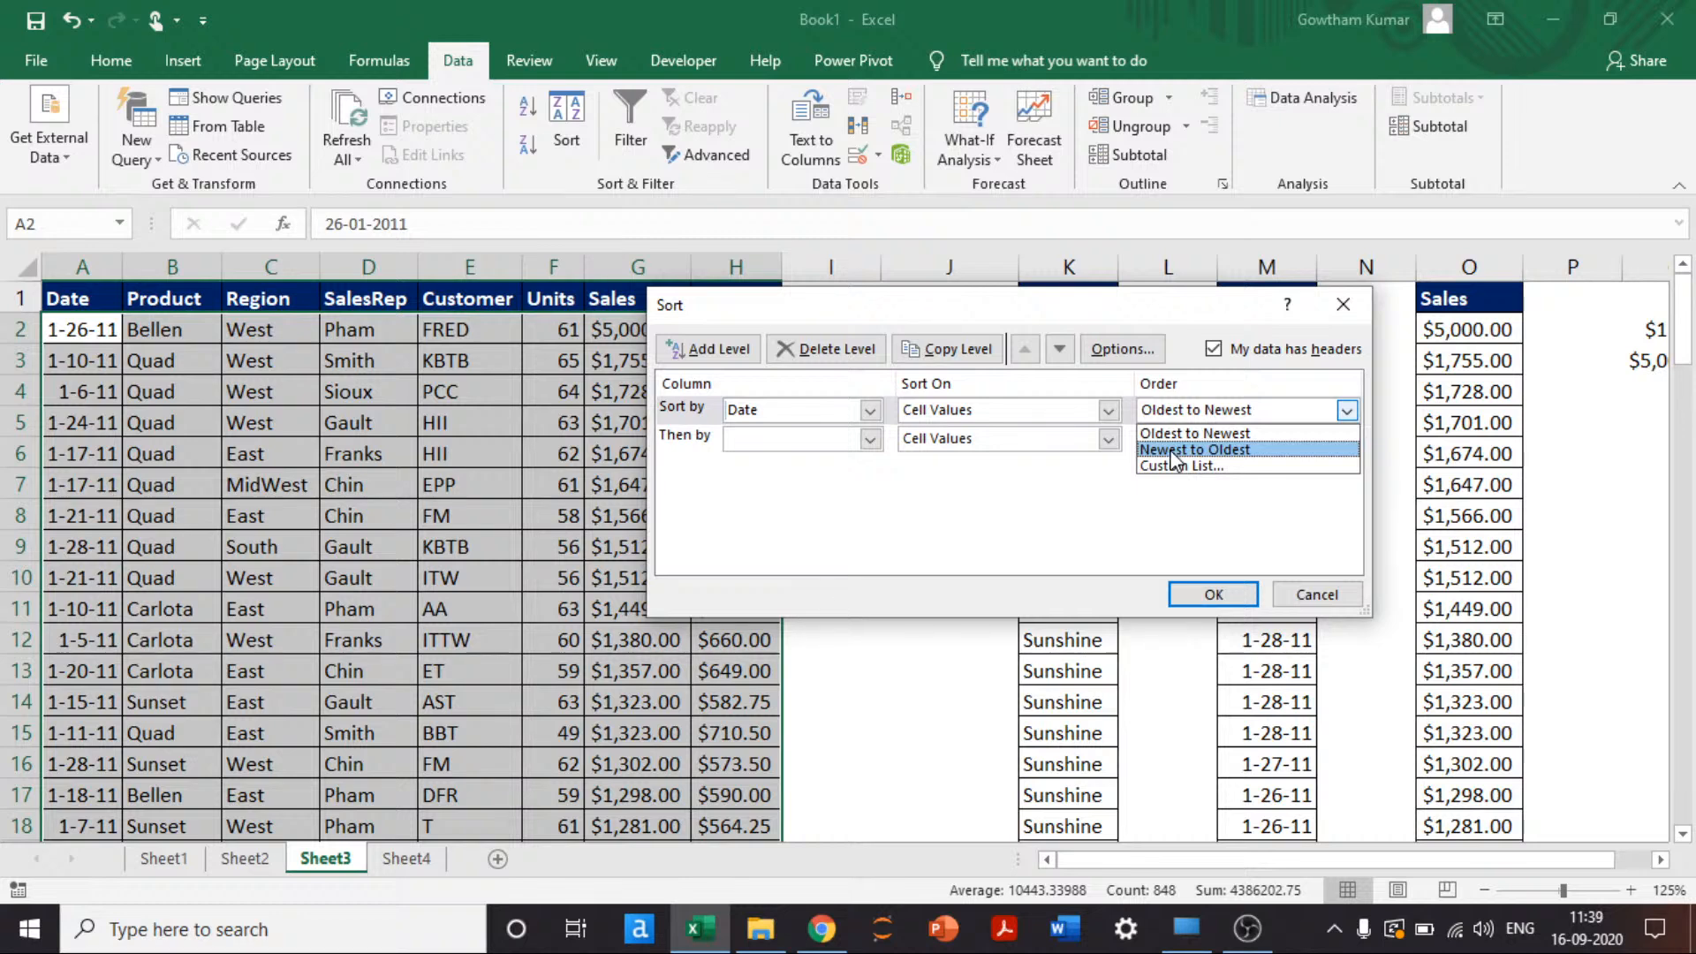
click(1245, 433)
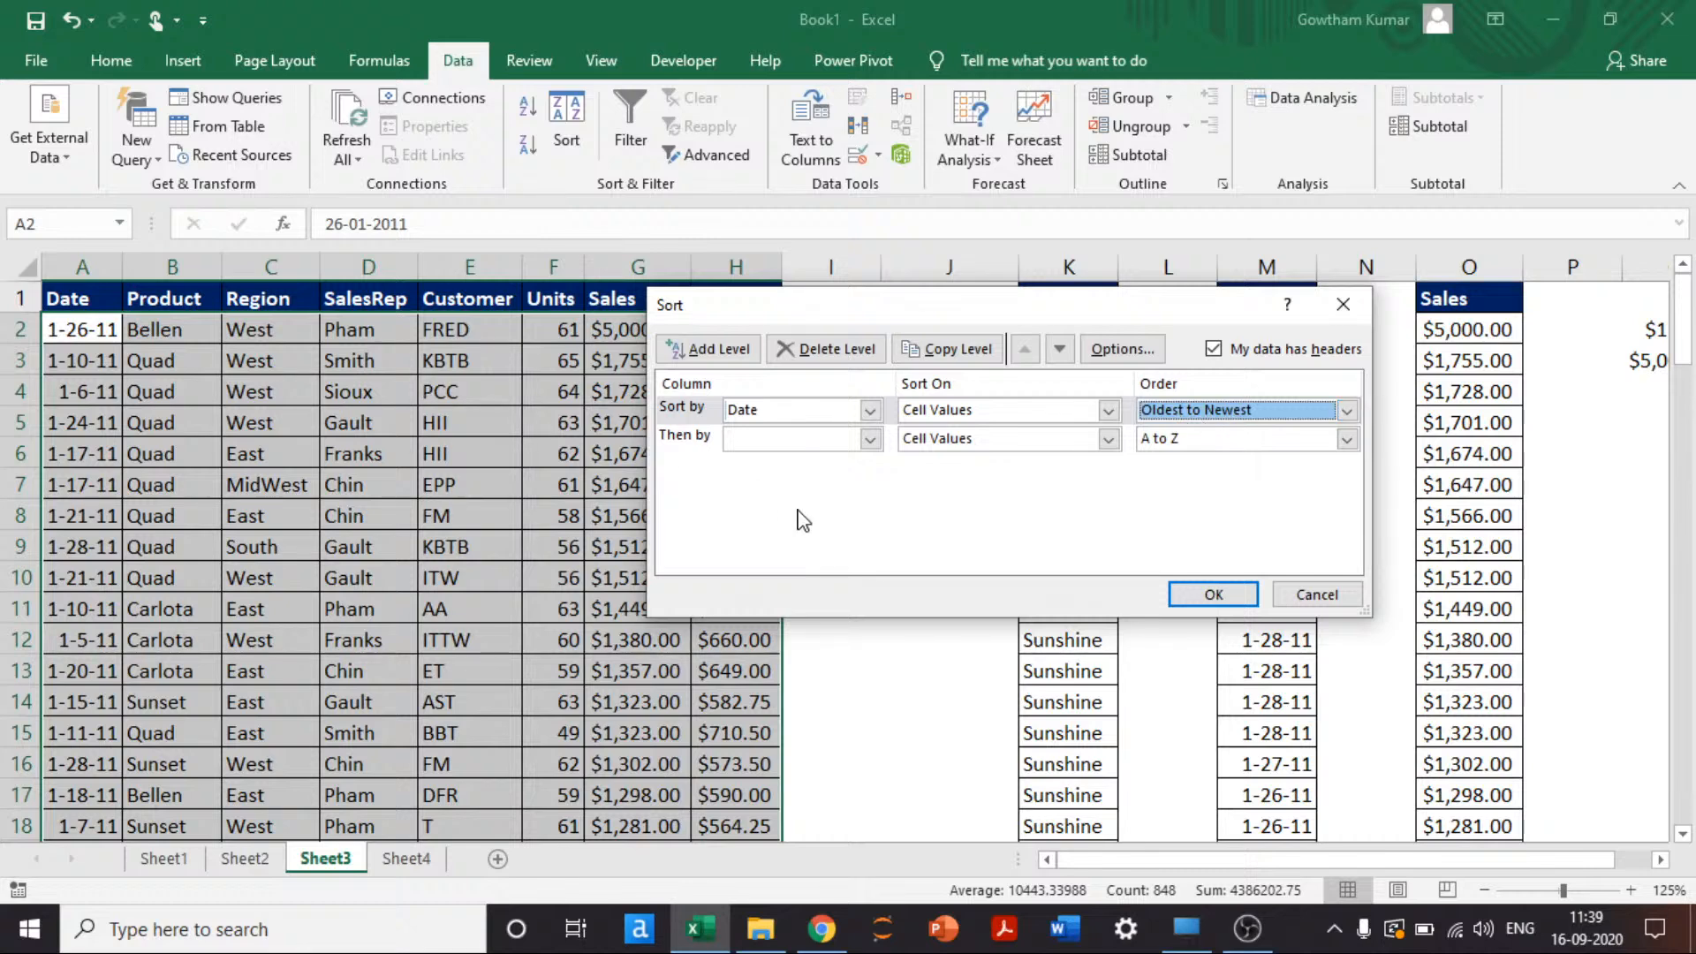
Step: Set Product, Region and SalesRep as the second, third and fourth sort levels, each in A to Z order
click(795, 439)
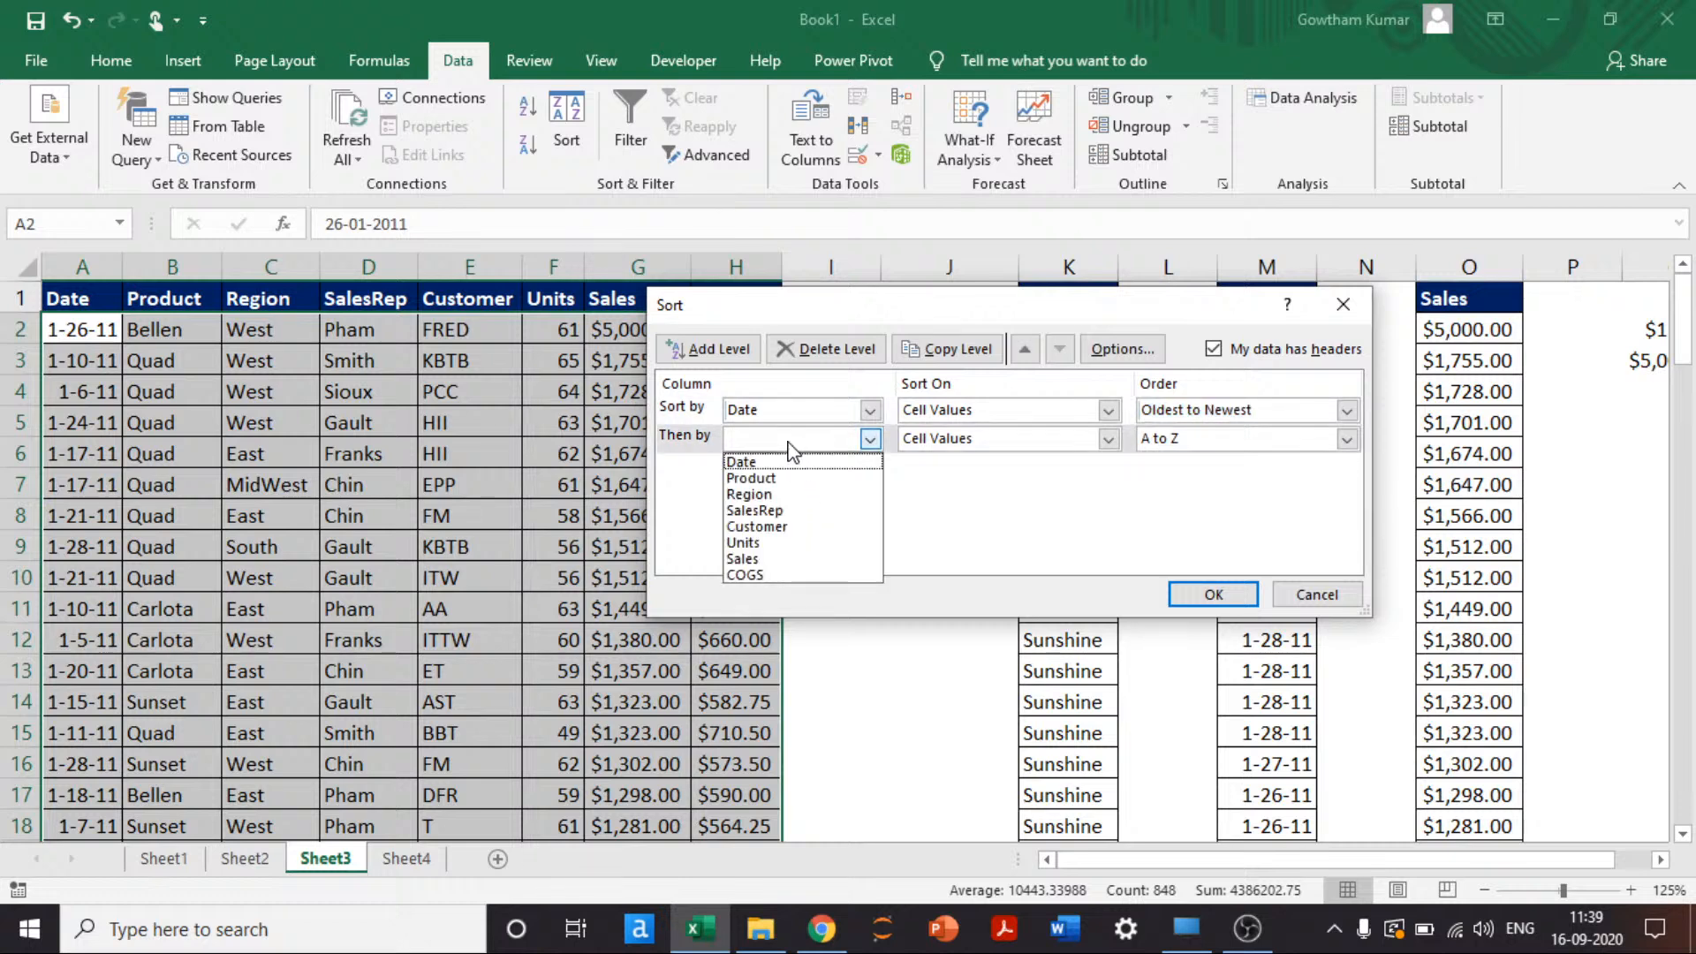
click(775, 479)
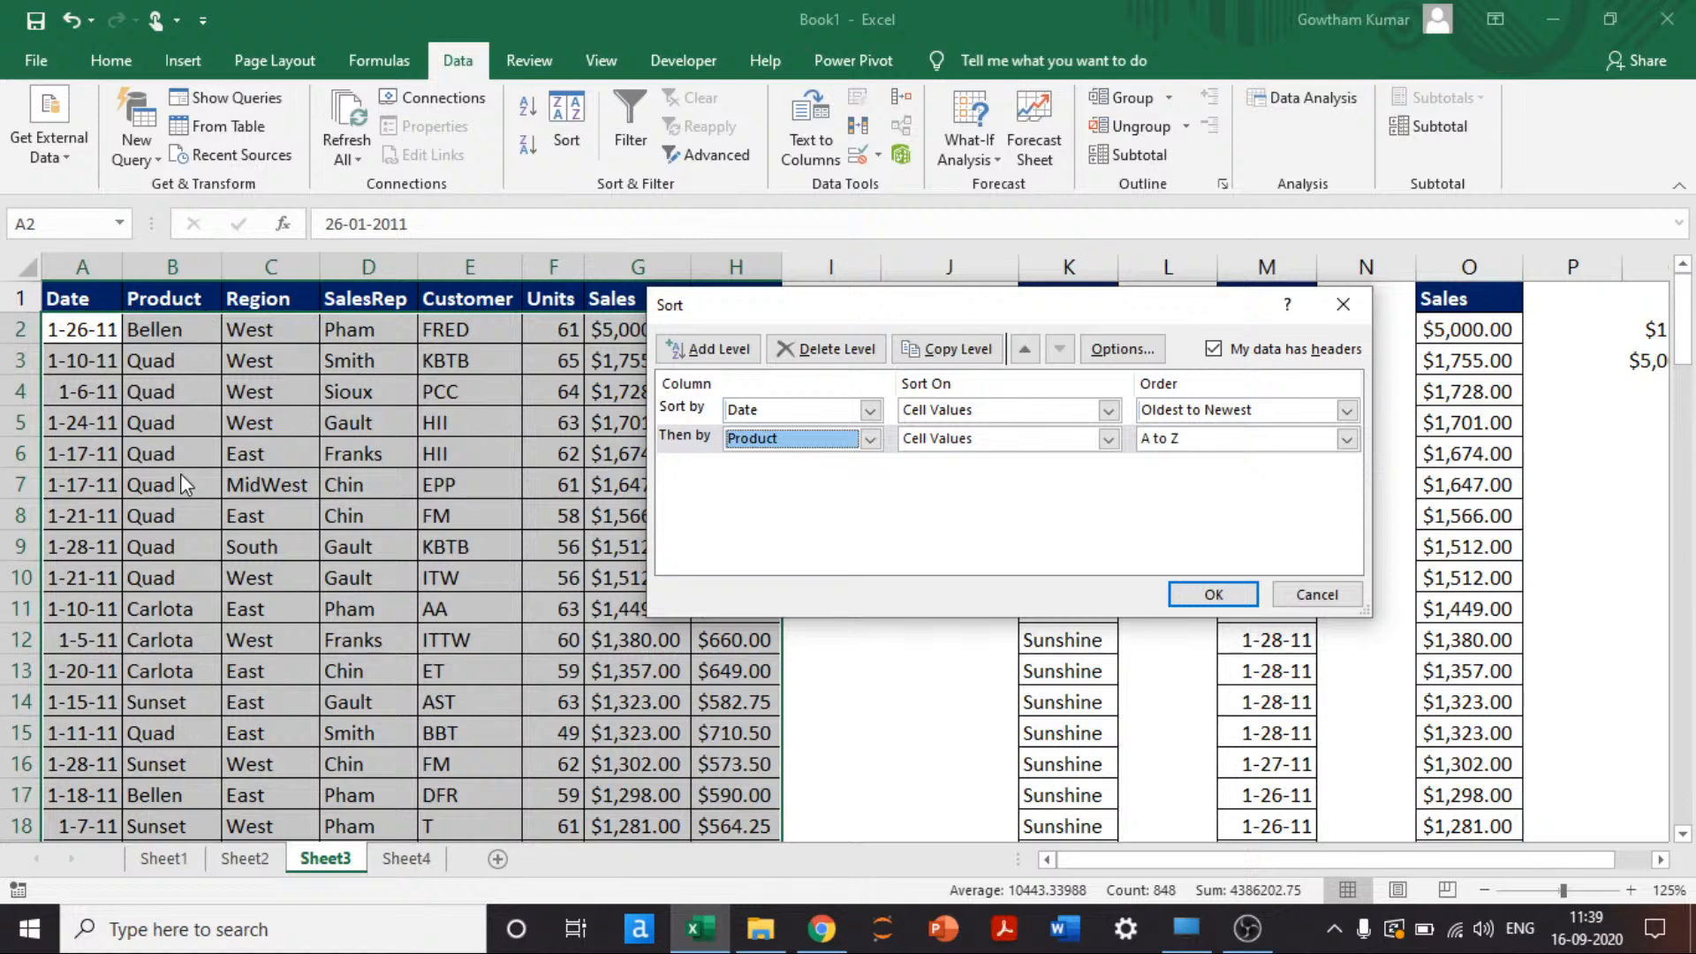
click(709, 349)
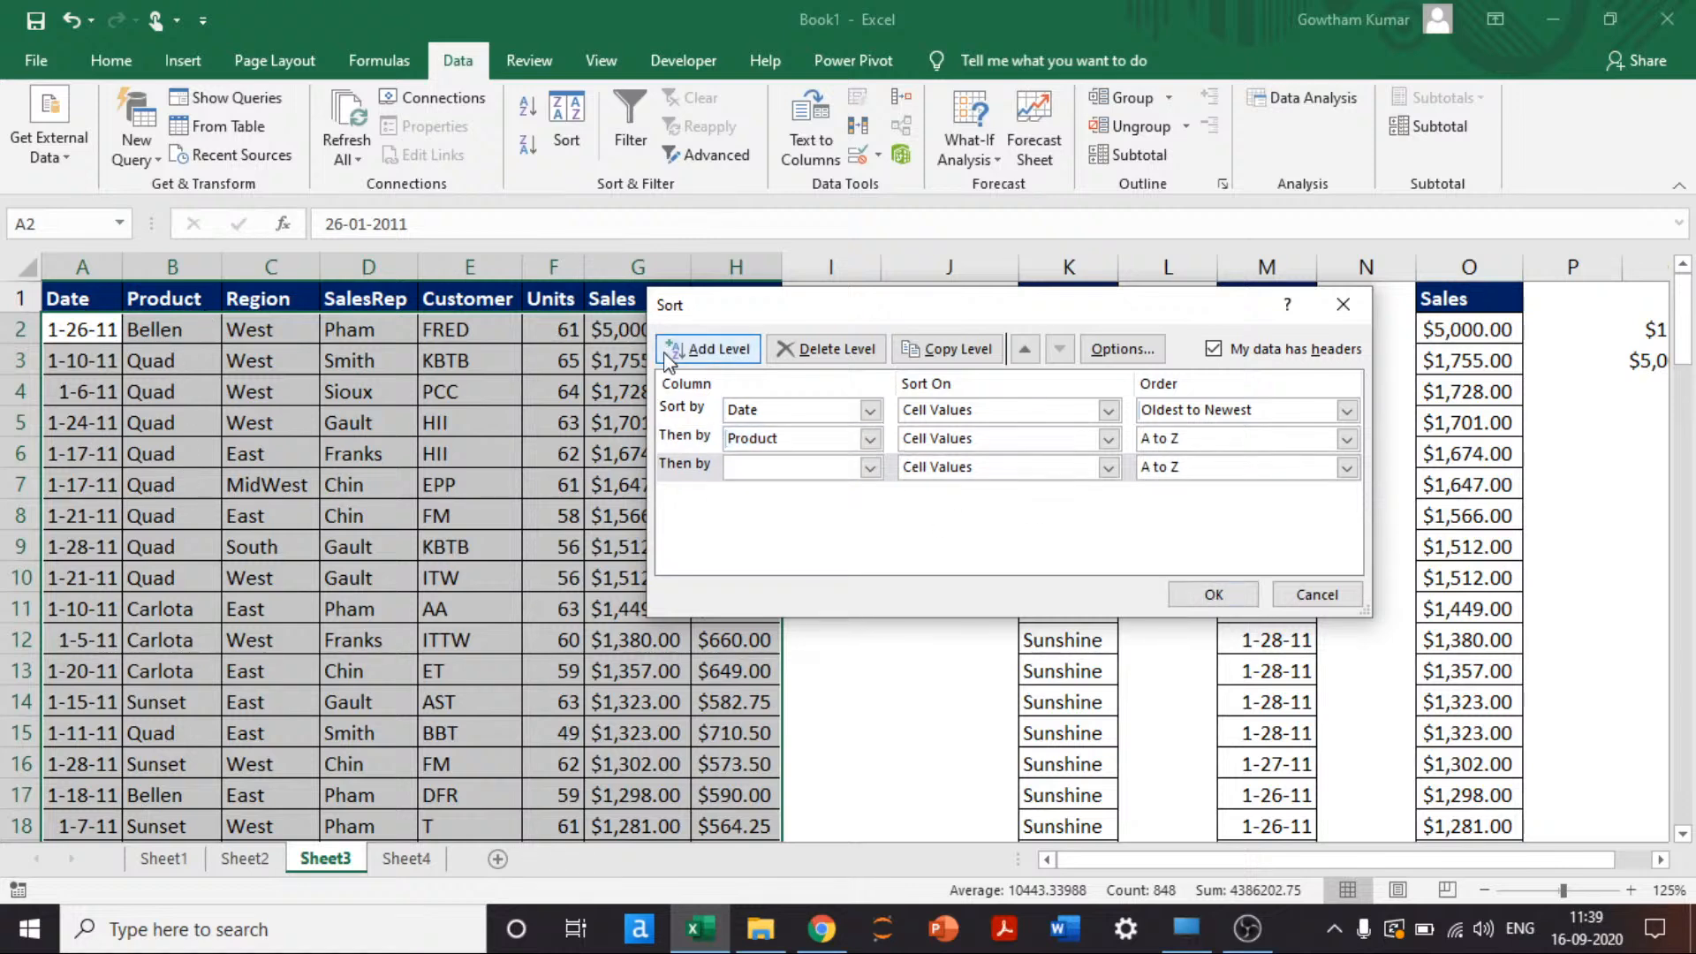
click(788, 468)
click(786, 526)
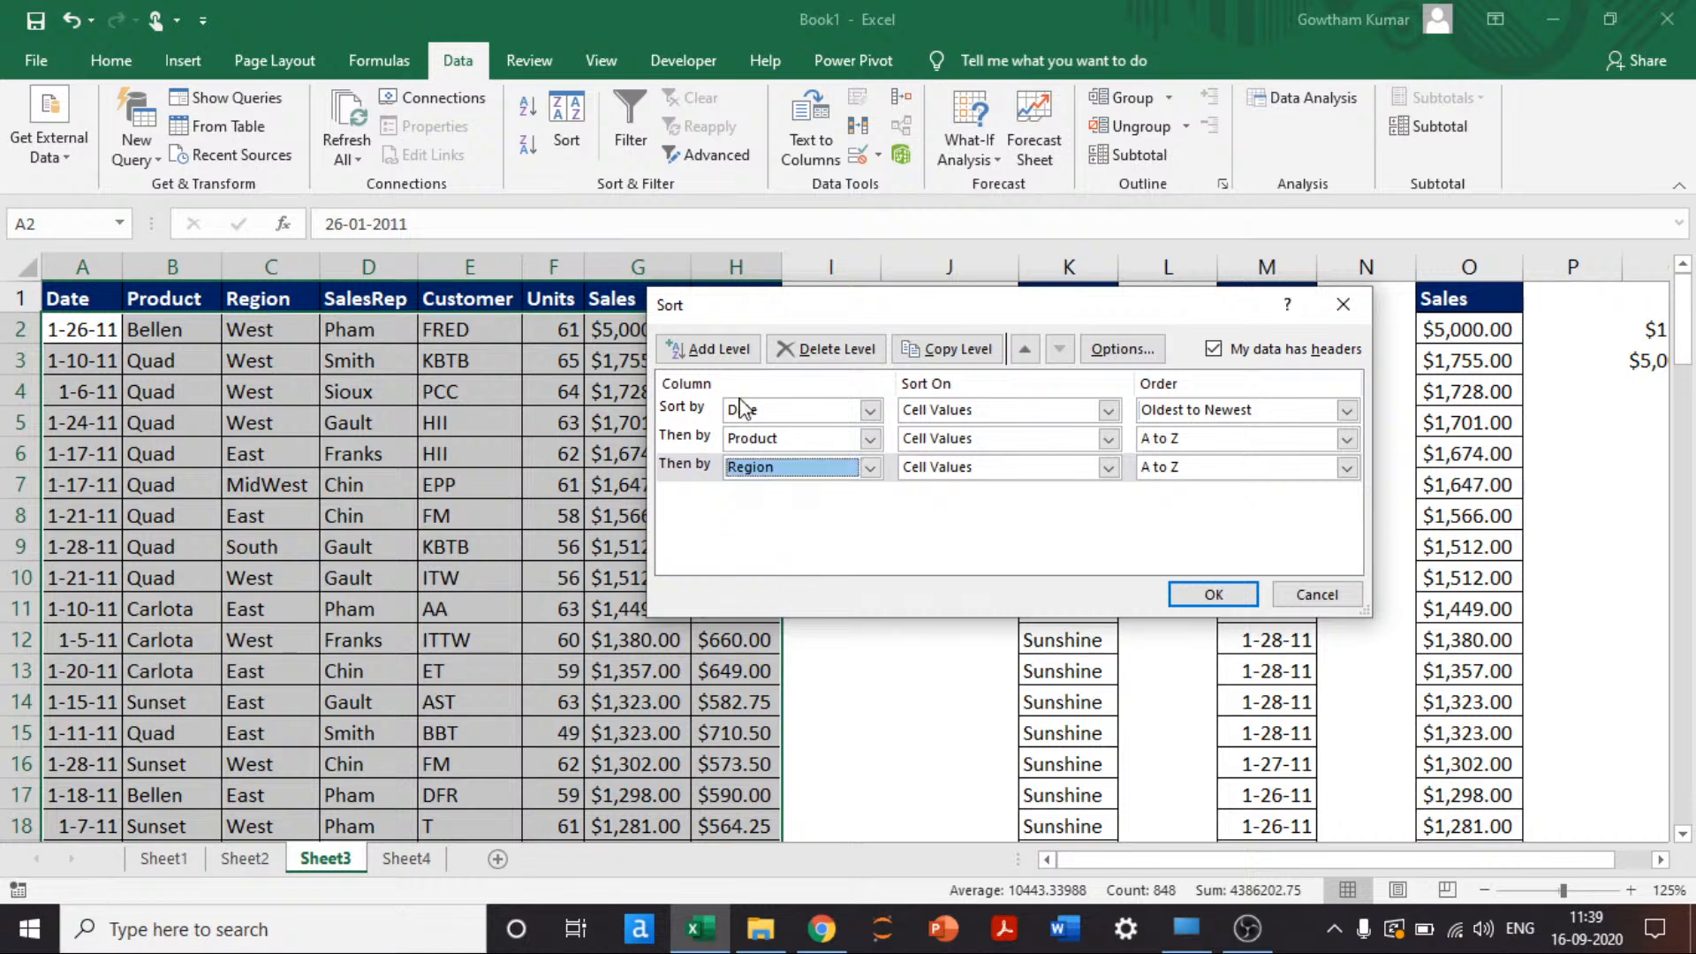
click(709, 349)
click(786, 496)
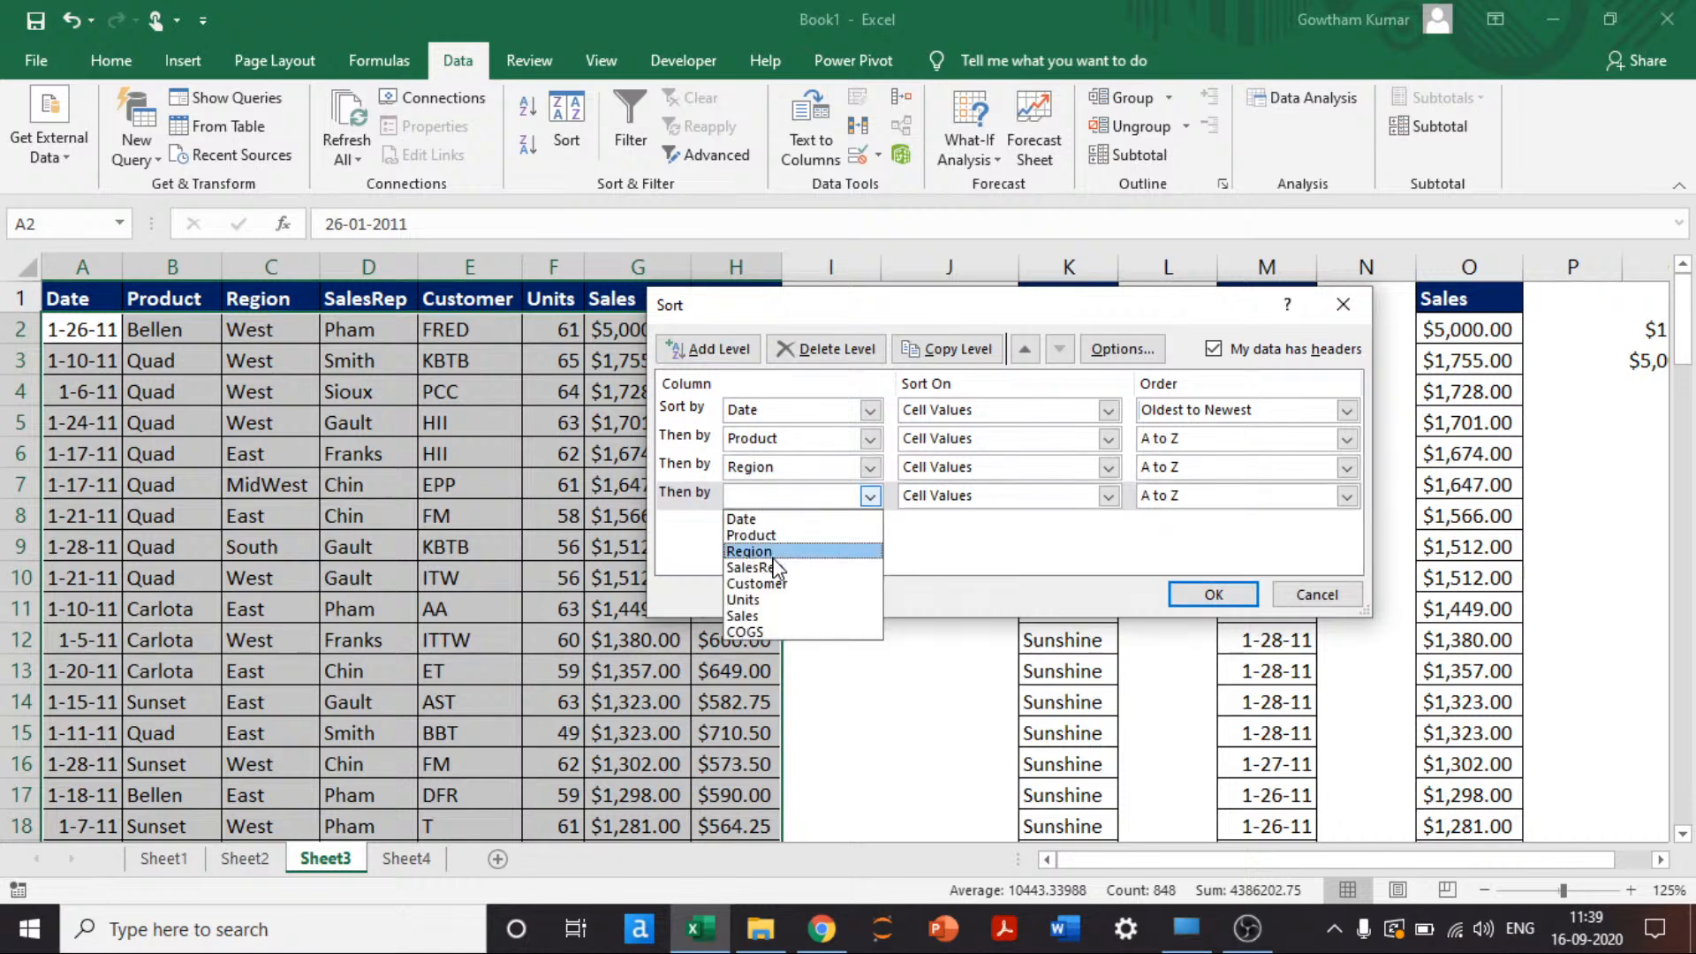
click(751, 568)
Step: Add sort levels for Customer in A to Z order and Units from Smallest to Largest
drag(711, 323, 941, 368)
click(936, 394)
click(962, 569)
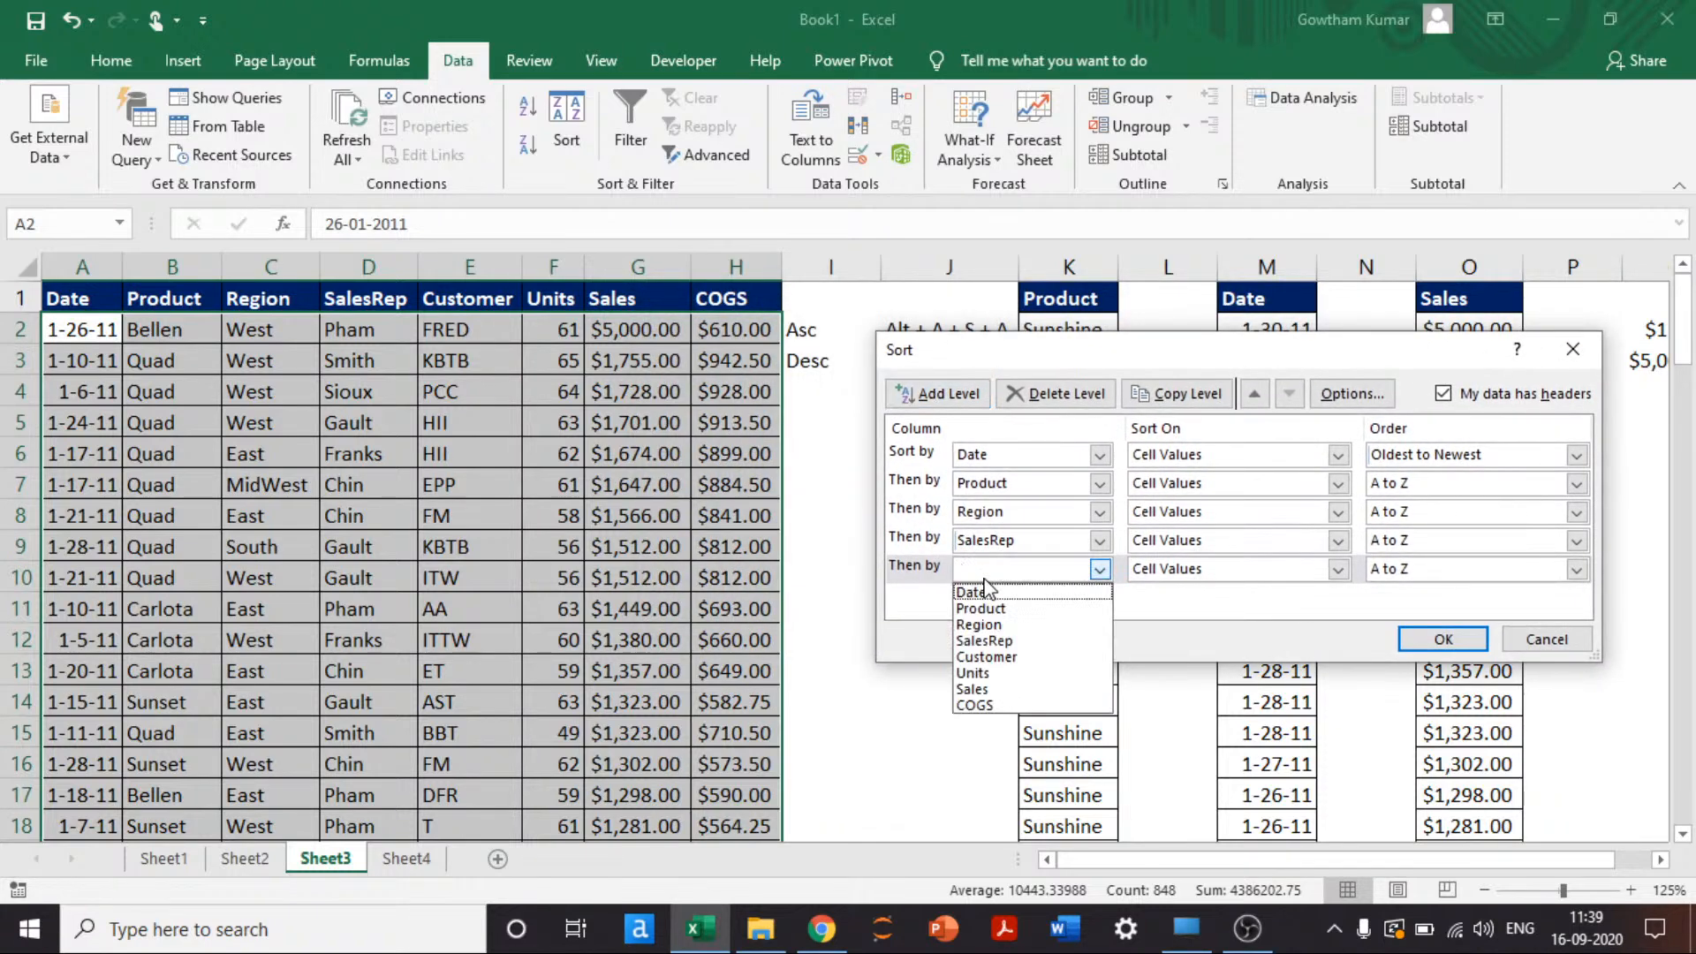
click(985, 657)
click(936, 394)
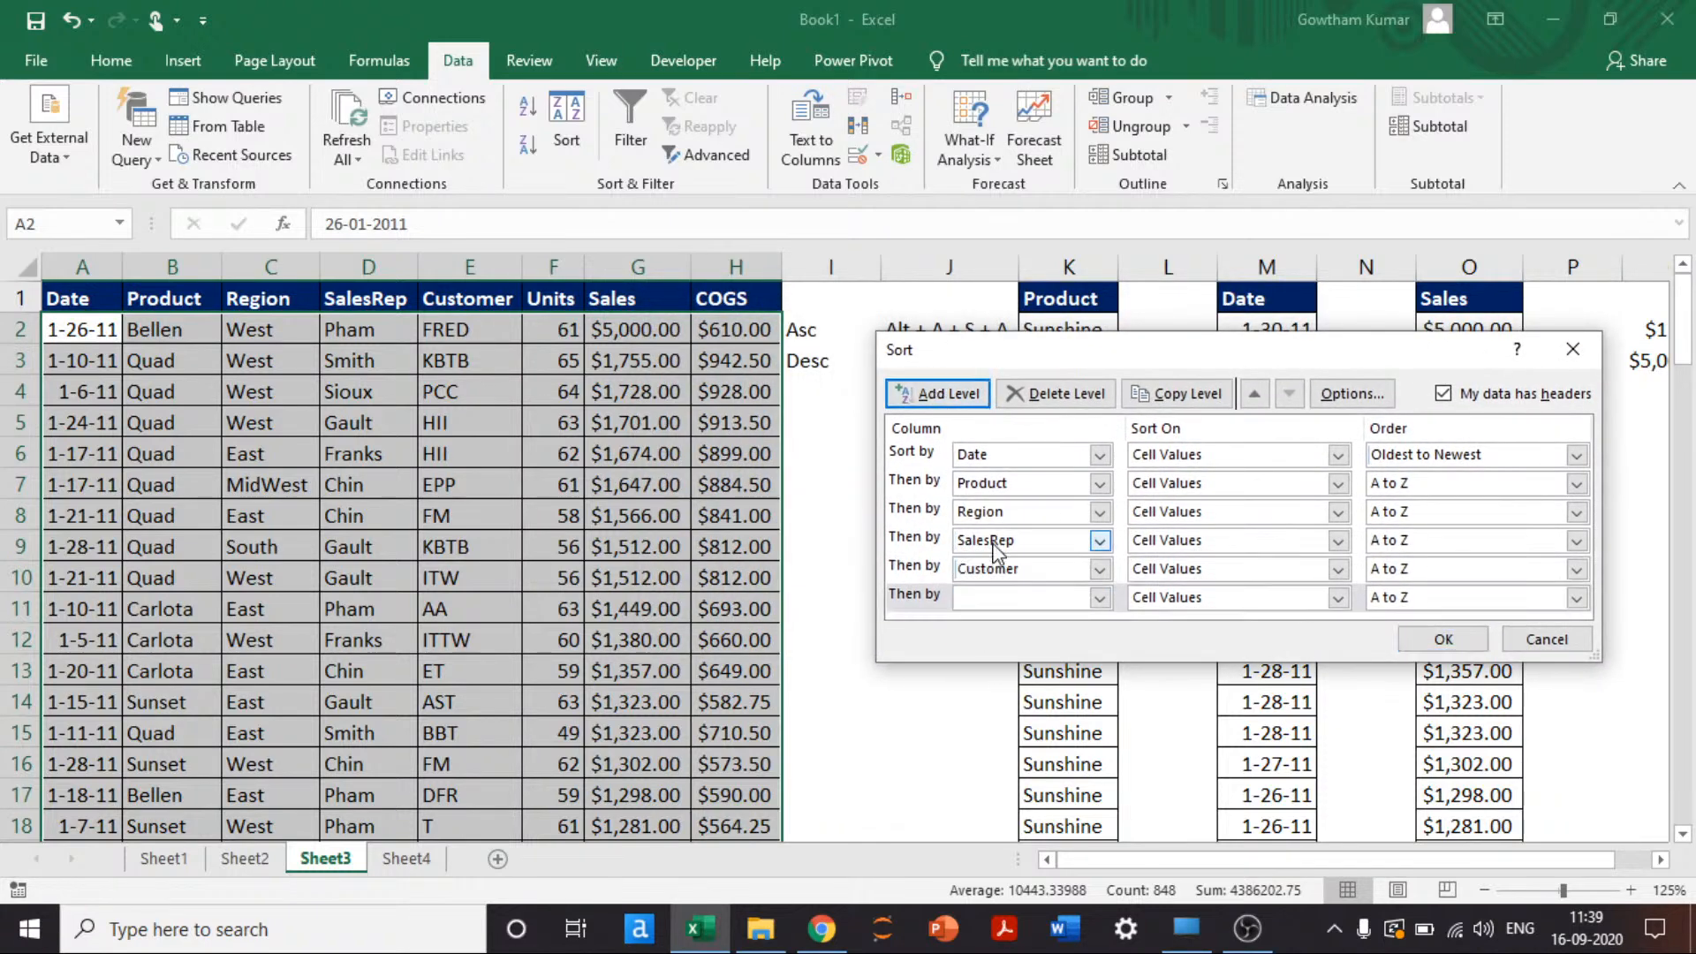
click(1100, 597)
click(989, 701)
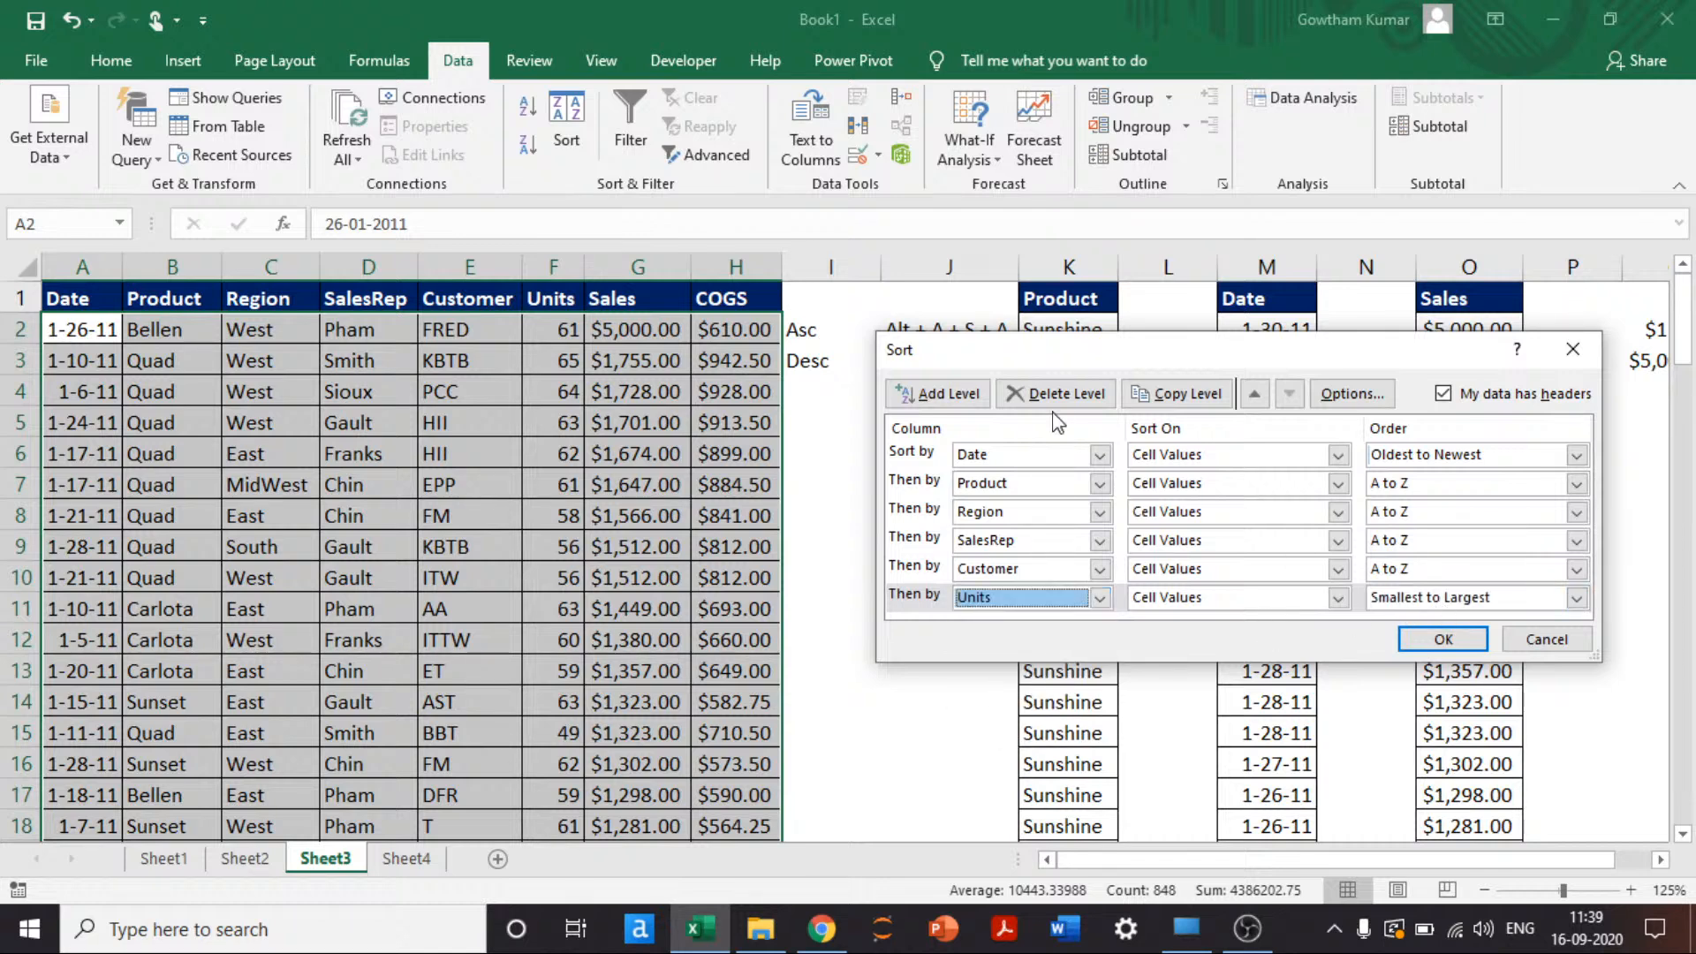
Step: Add sort levels for Sales and COGS, both from Smallest to Largest
click(938, 393)
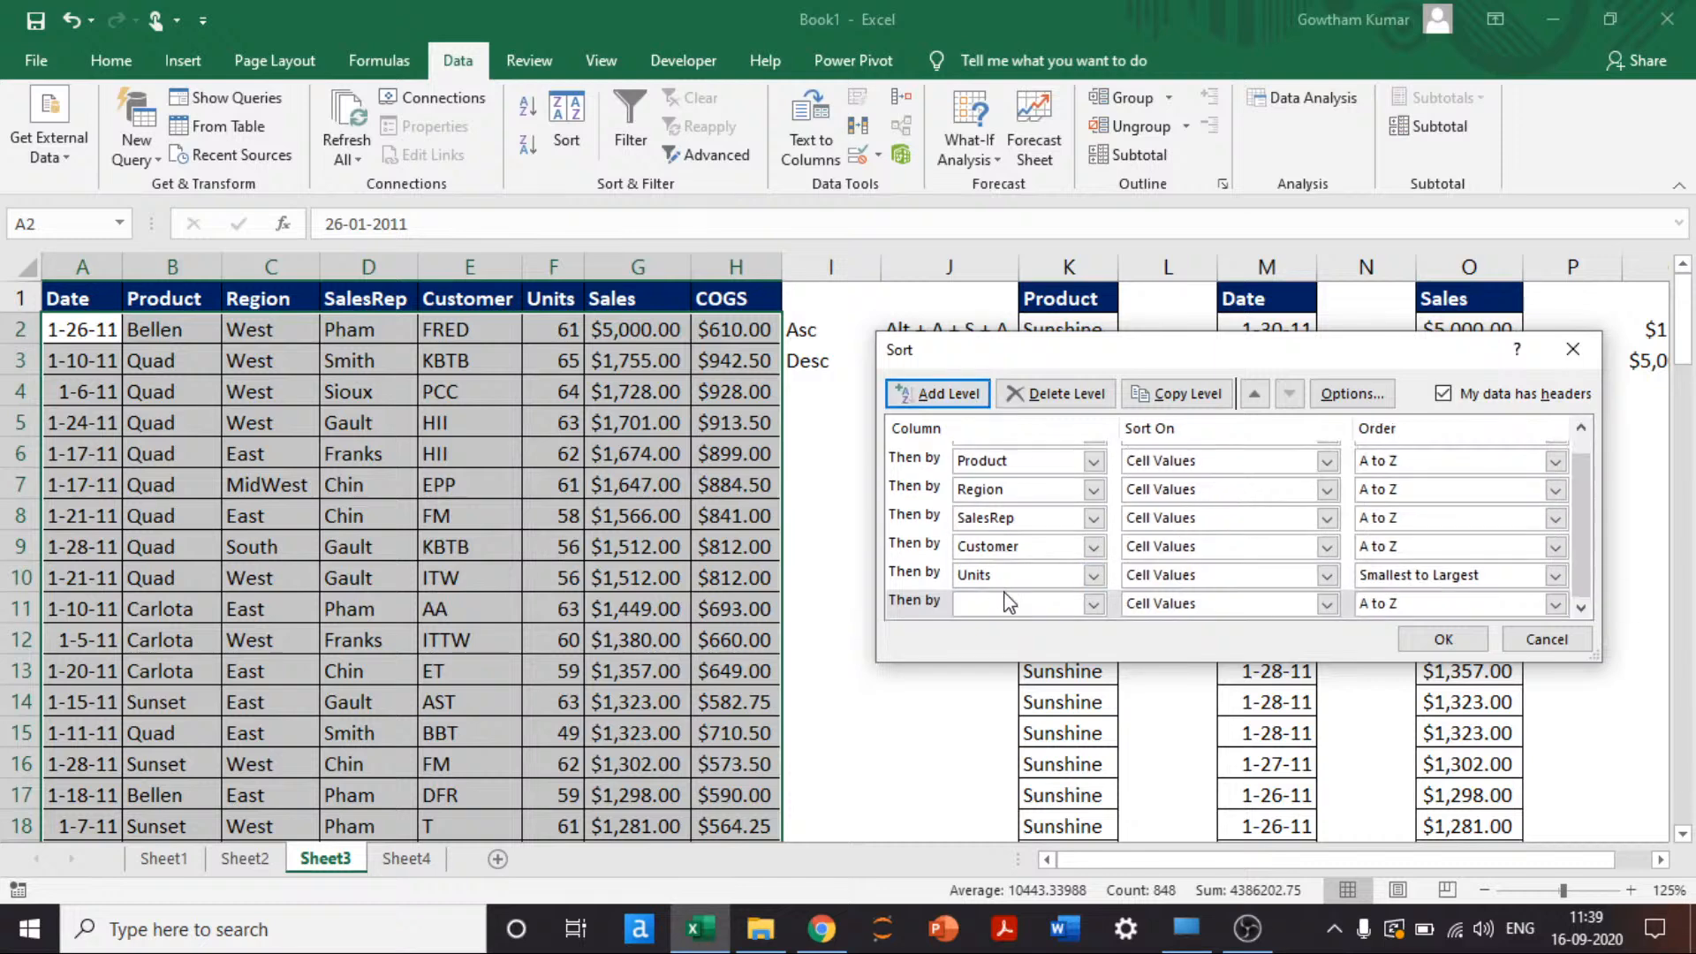
click(1023, 606)
click(980, 723)
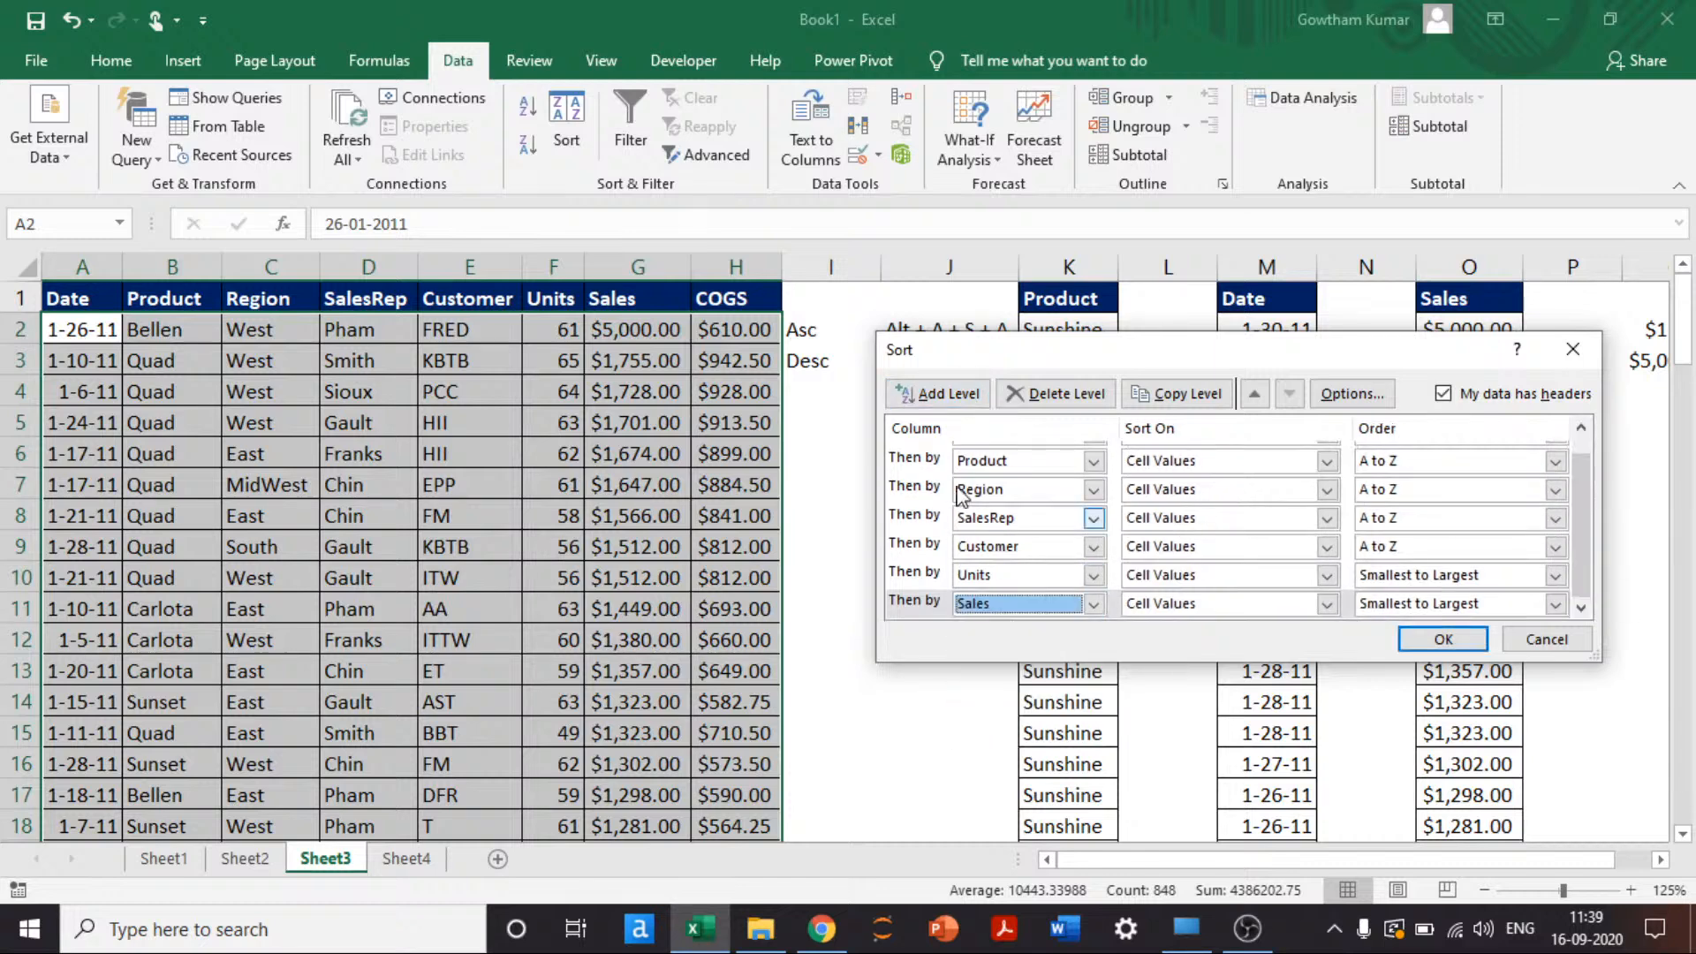
click(938, 393)
click(1024, 604)
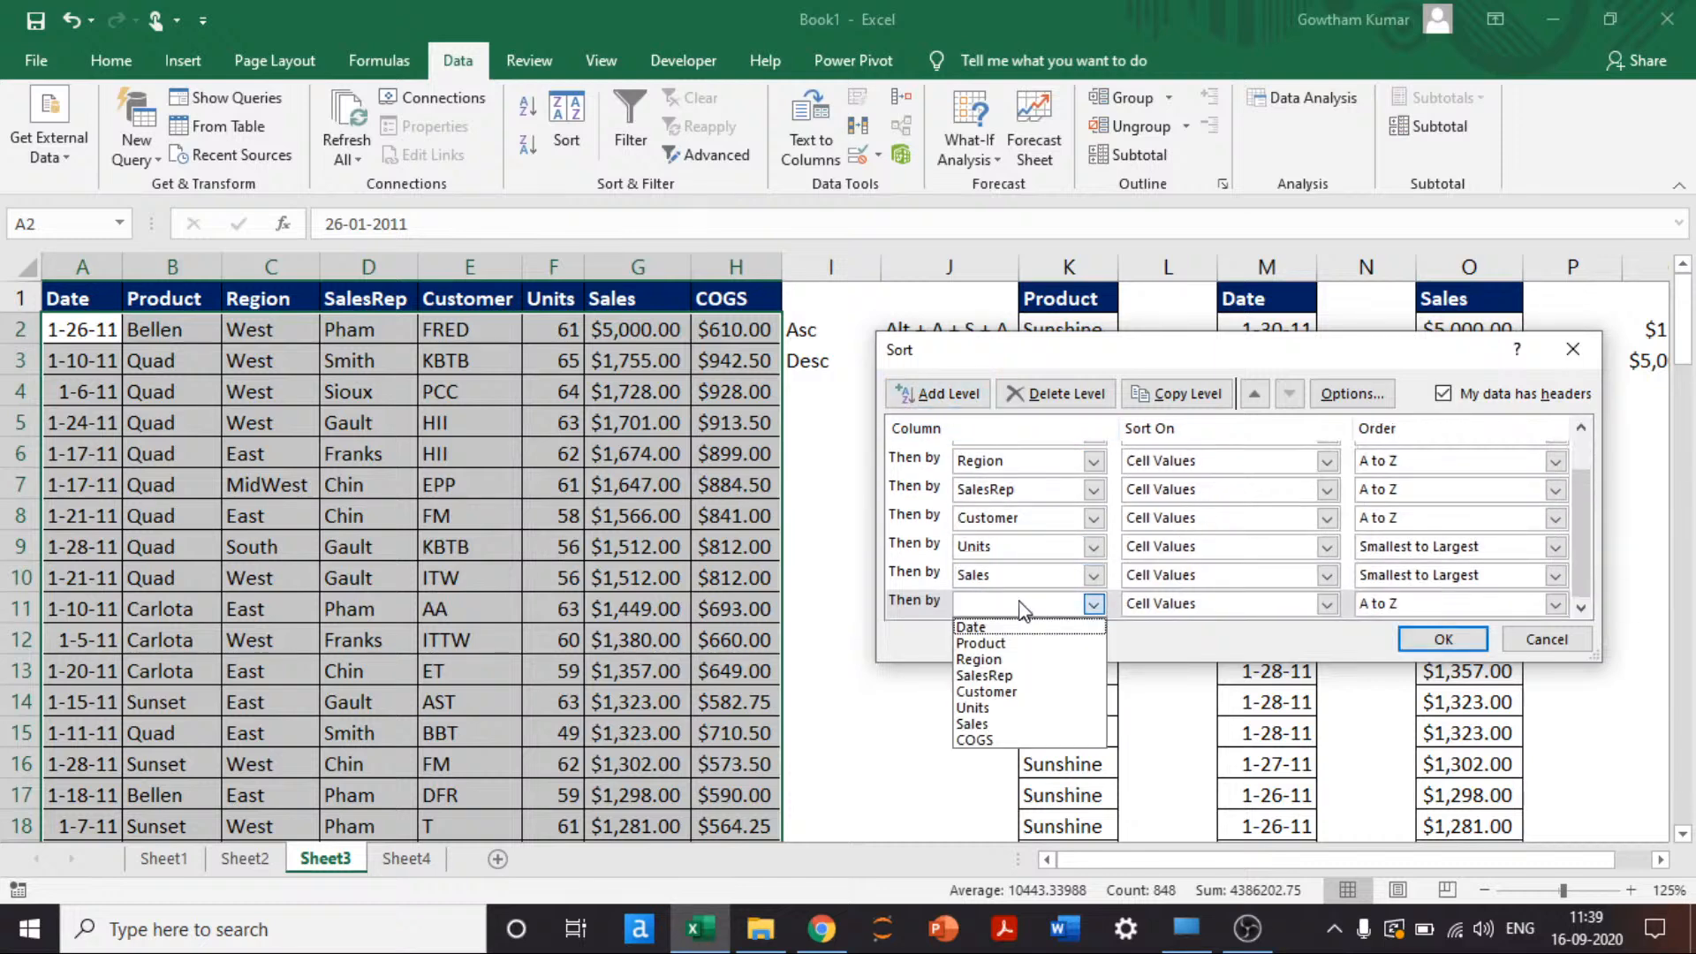
click(975, 740)
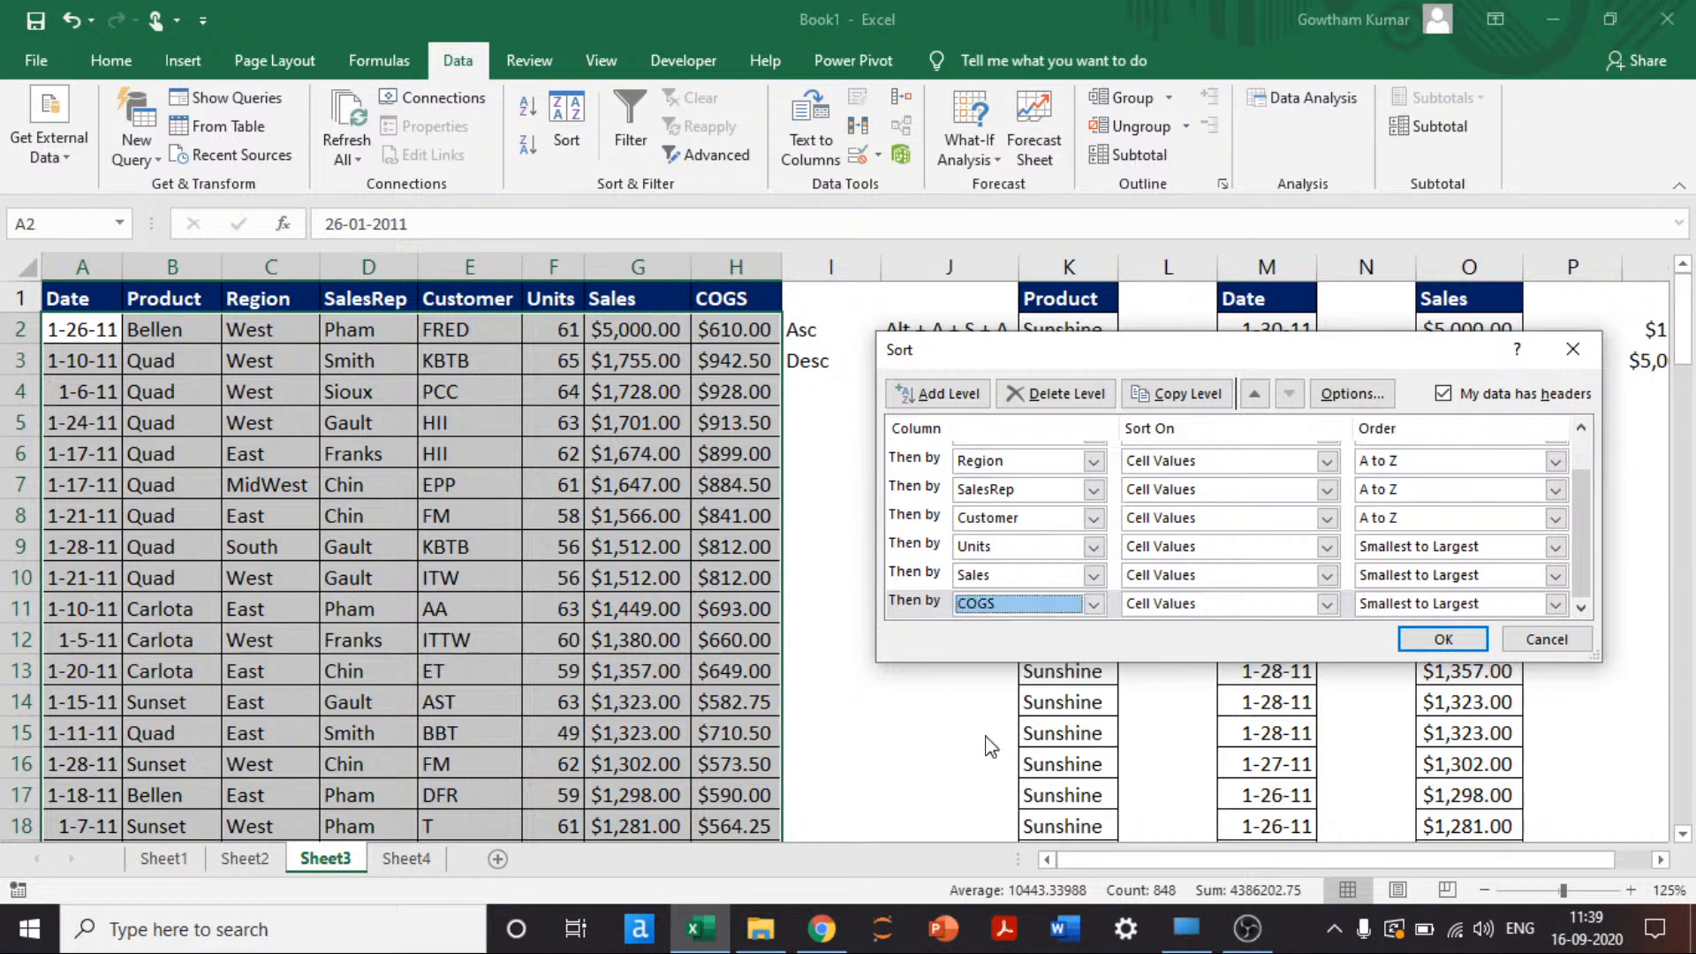
Step: Apply the multi-level sort to the table and go to the first date in A2
click(1438, 641)
click(519, 549)
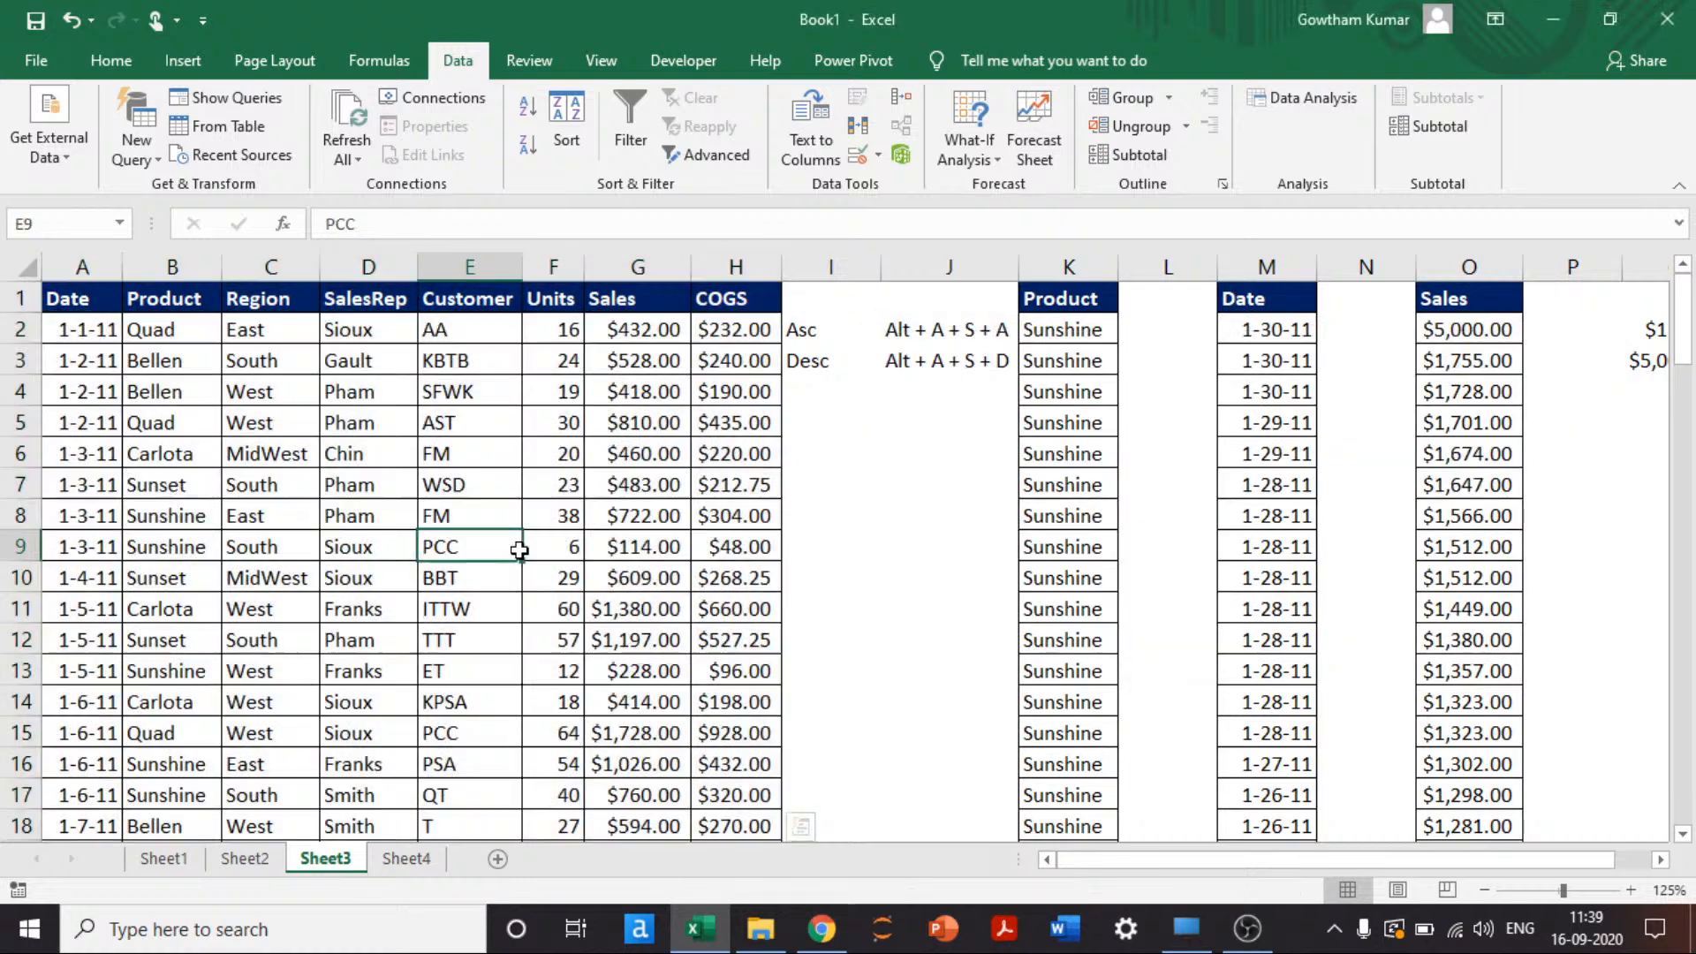
key(ctrl+Left)
key(ctrl+Up)
key(Down)
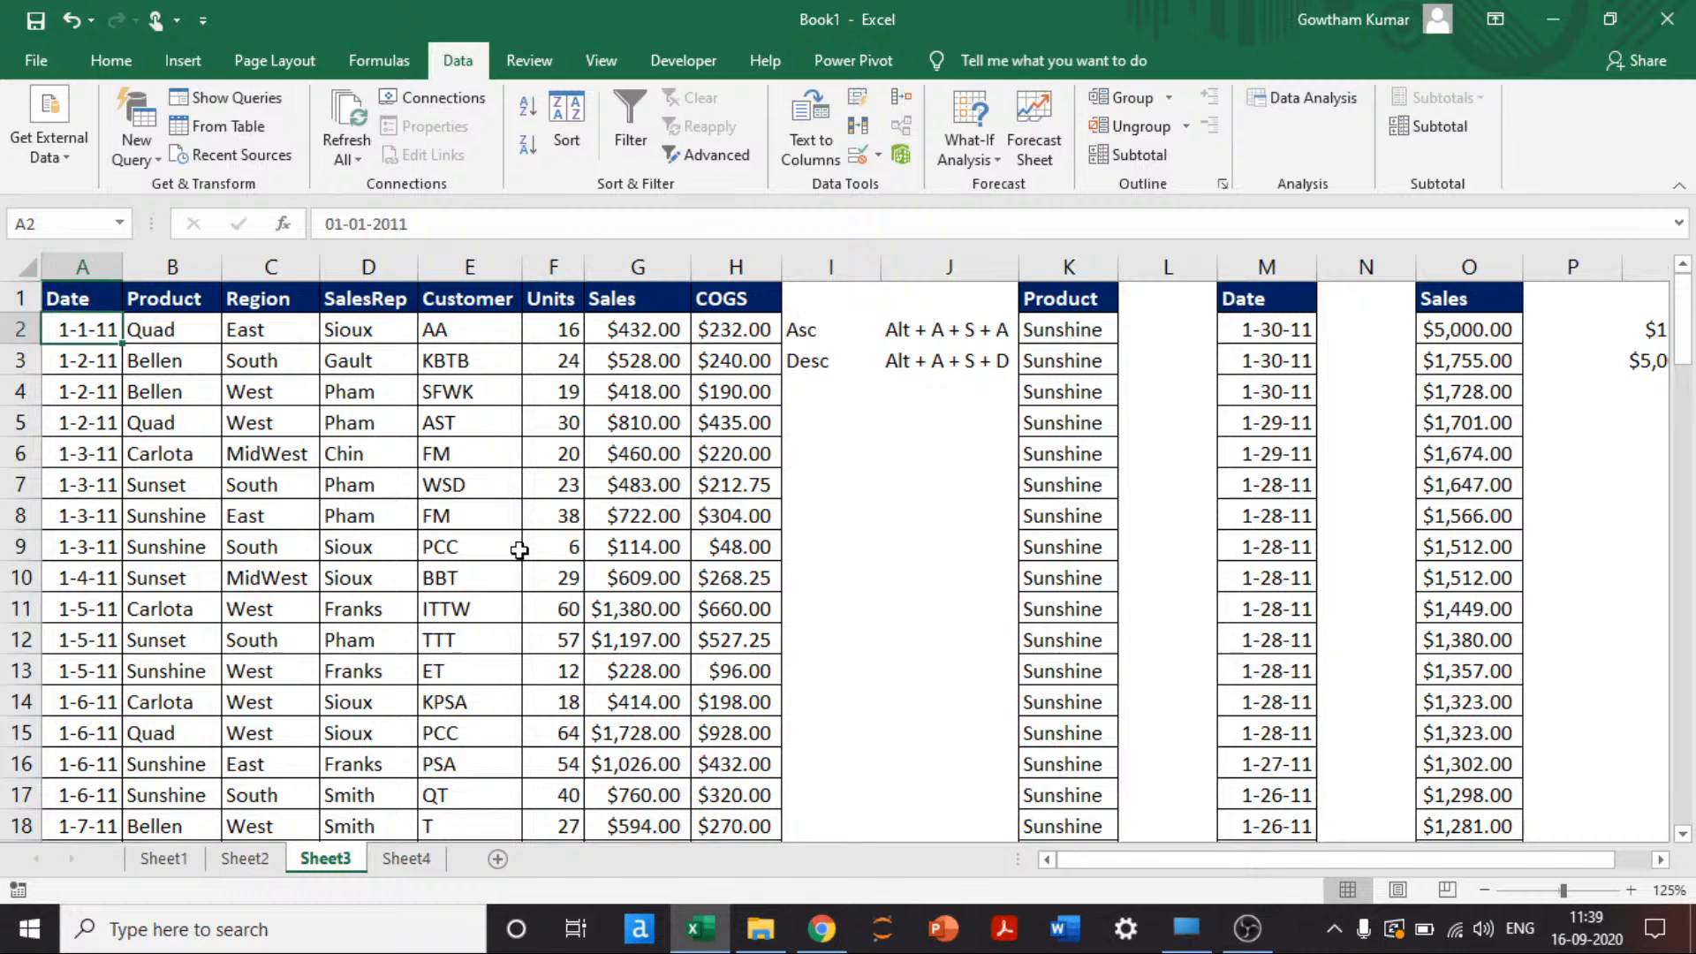
Step: Highlight the first record in row 2 from Date through Sales to review the sorted table
key(ctrl+shift+Right)
key(ctrl+shift+Left)
key(shift+Right)
key(shift+Right)
key(shift+Right)
key(shift+Right)
key(shift+Right)
key(shift+Right)
key(shift+Right)
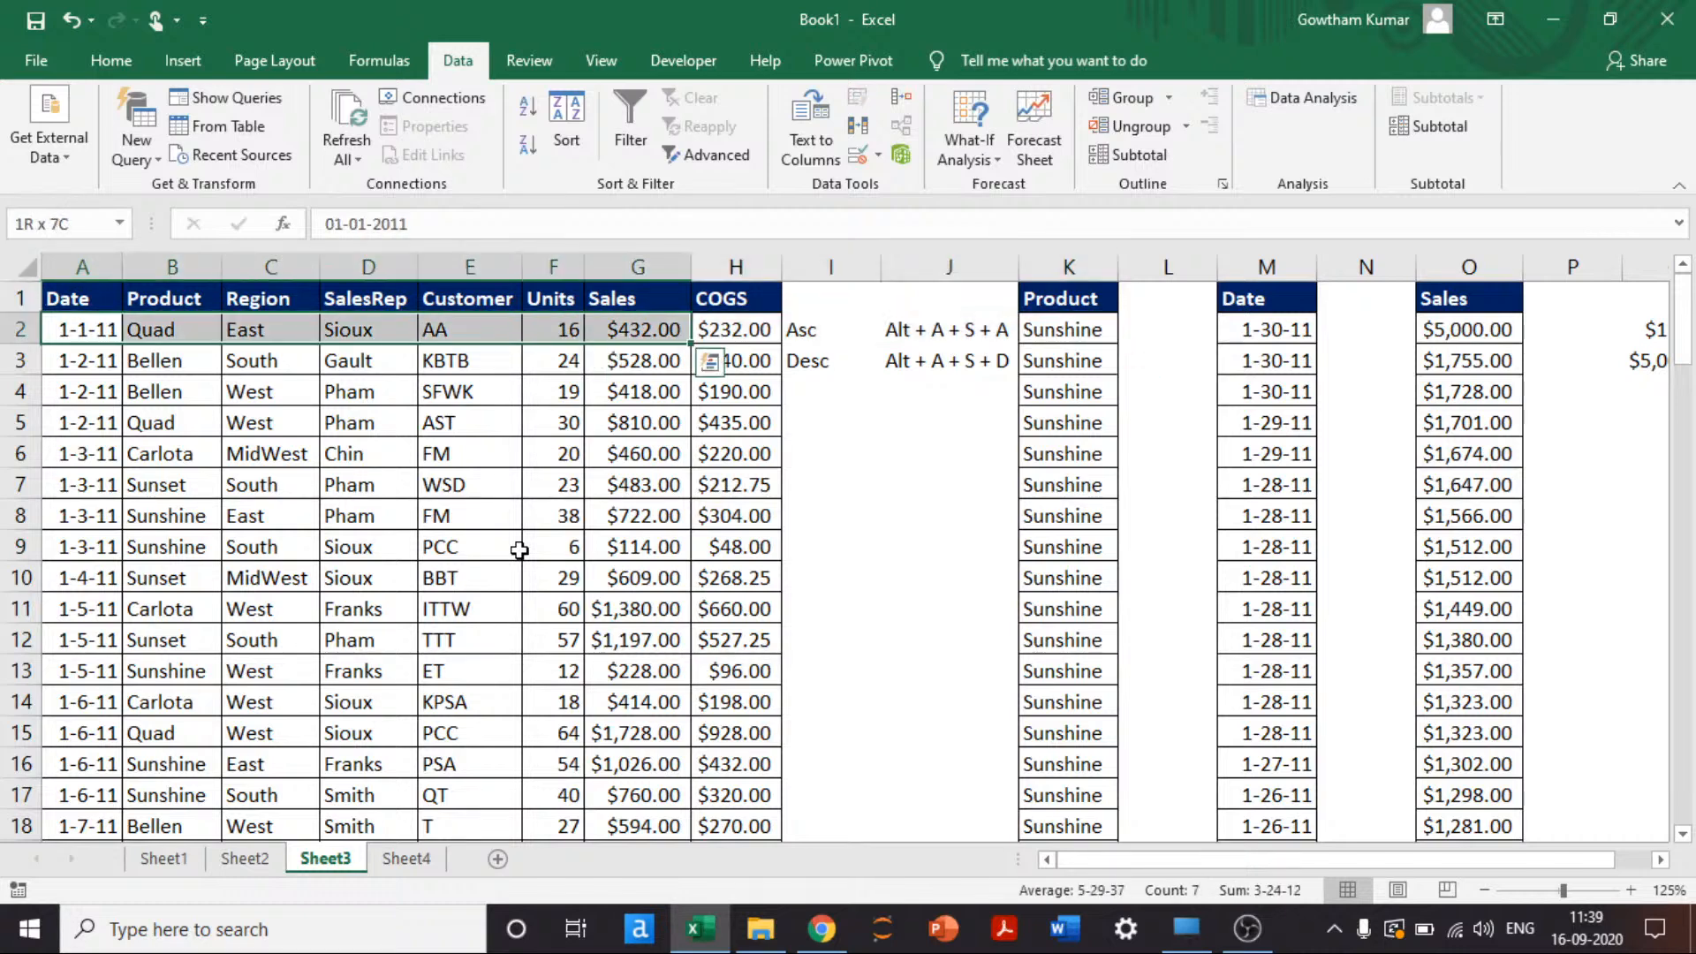
Step: Highlight the same-date records in rows 3 to 5, 6 to 9 and 29 to 36 to examine how ties are sorted
click(104, 362)
drag(104, 361, 714, 427)
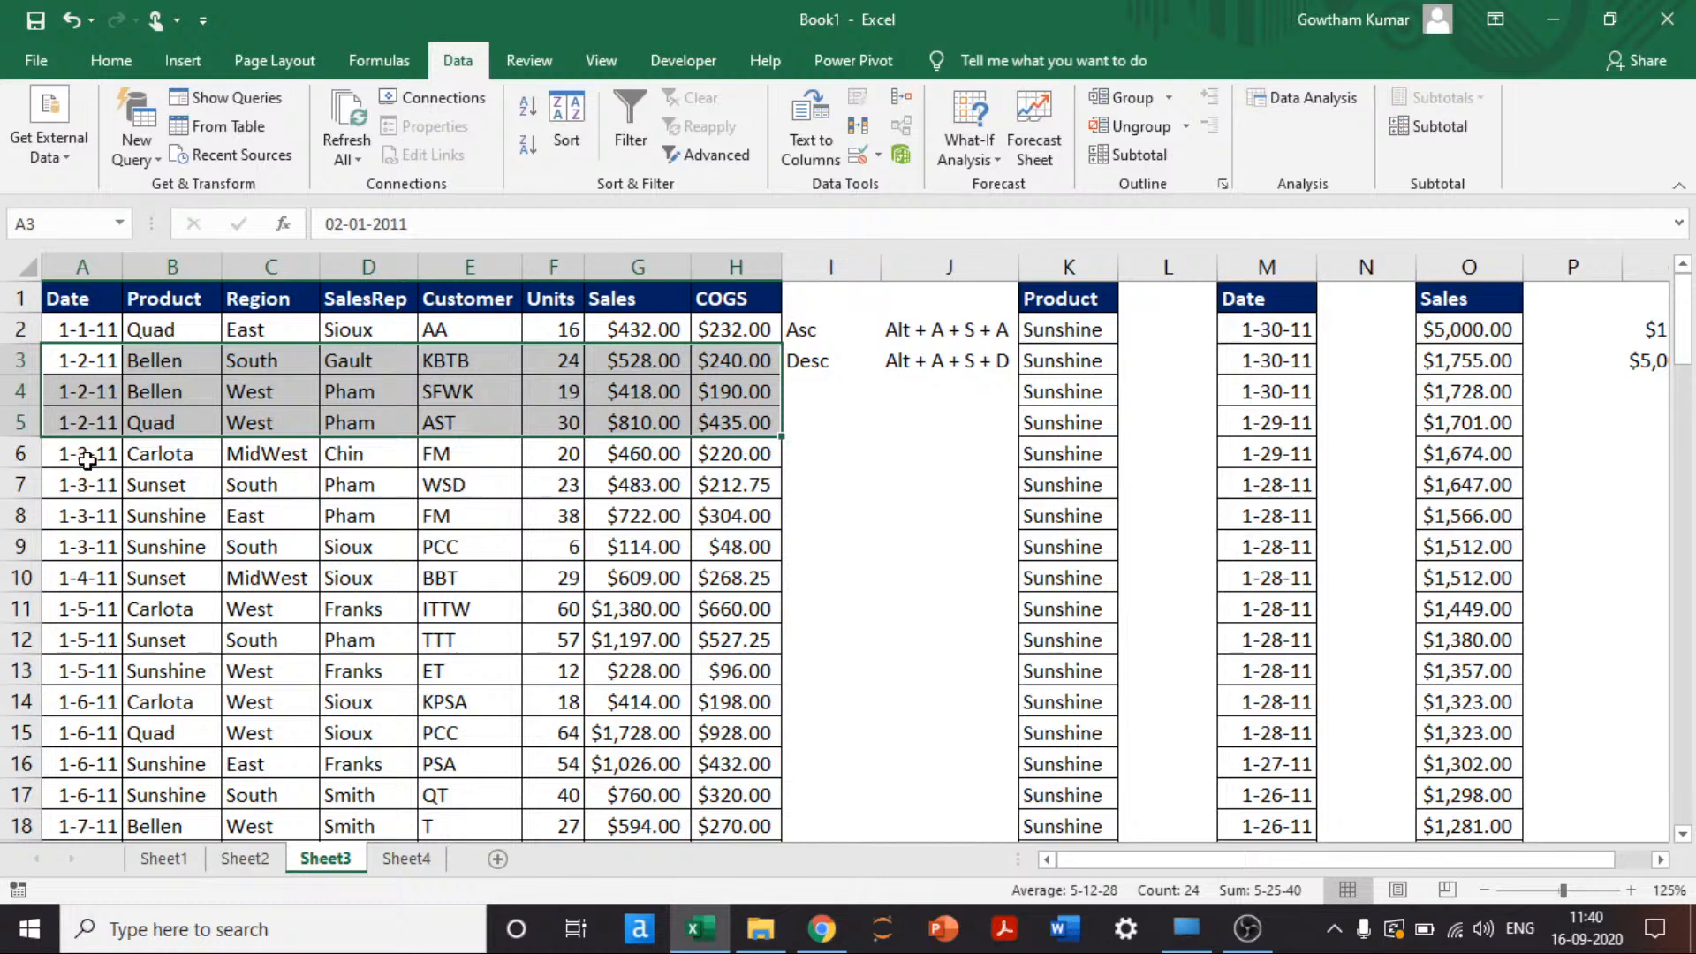
drag(74, 457, 728, 548)
scroll(265, 664, down, 3)
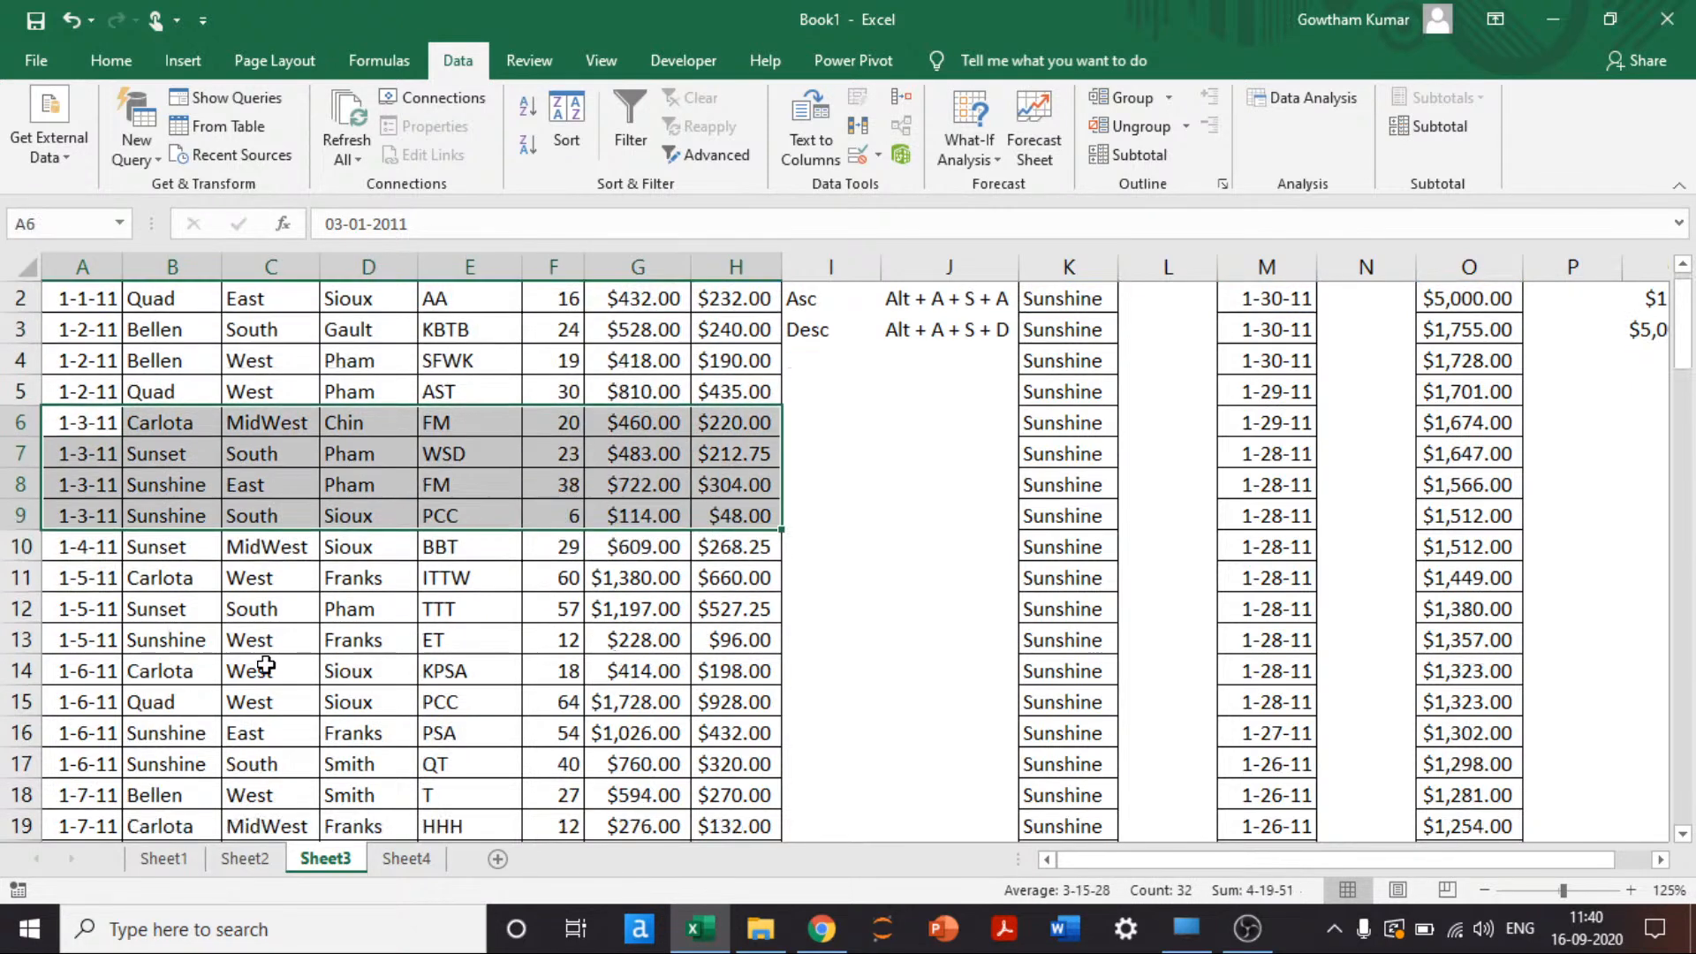
scroll(265, 664, down, 3)
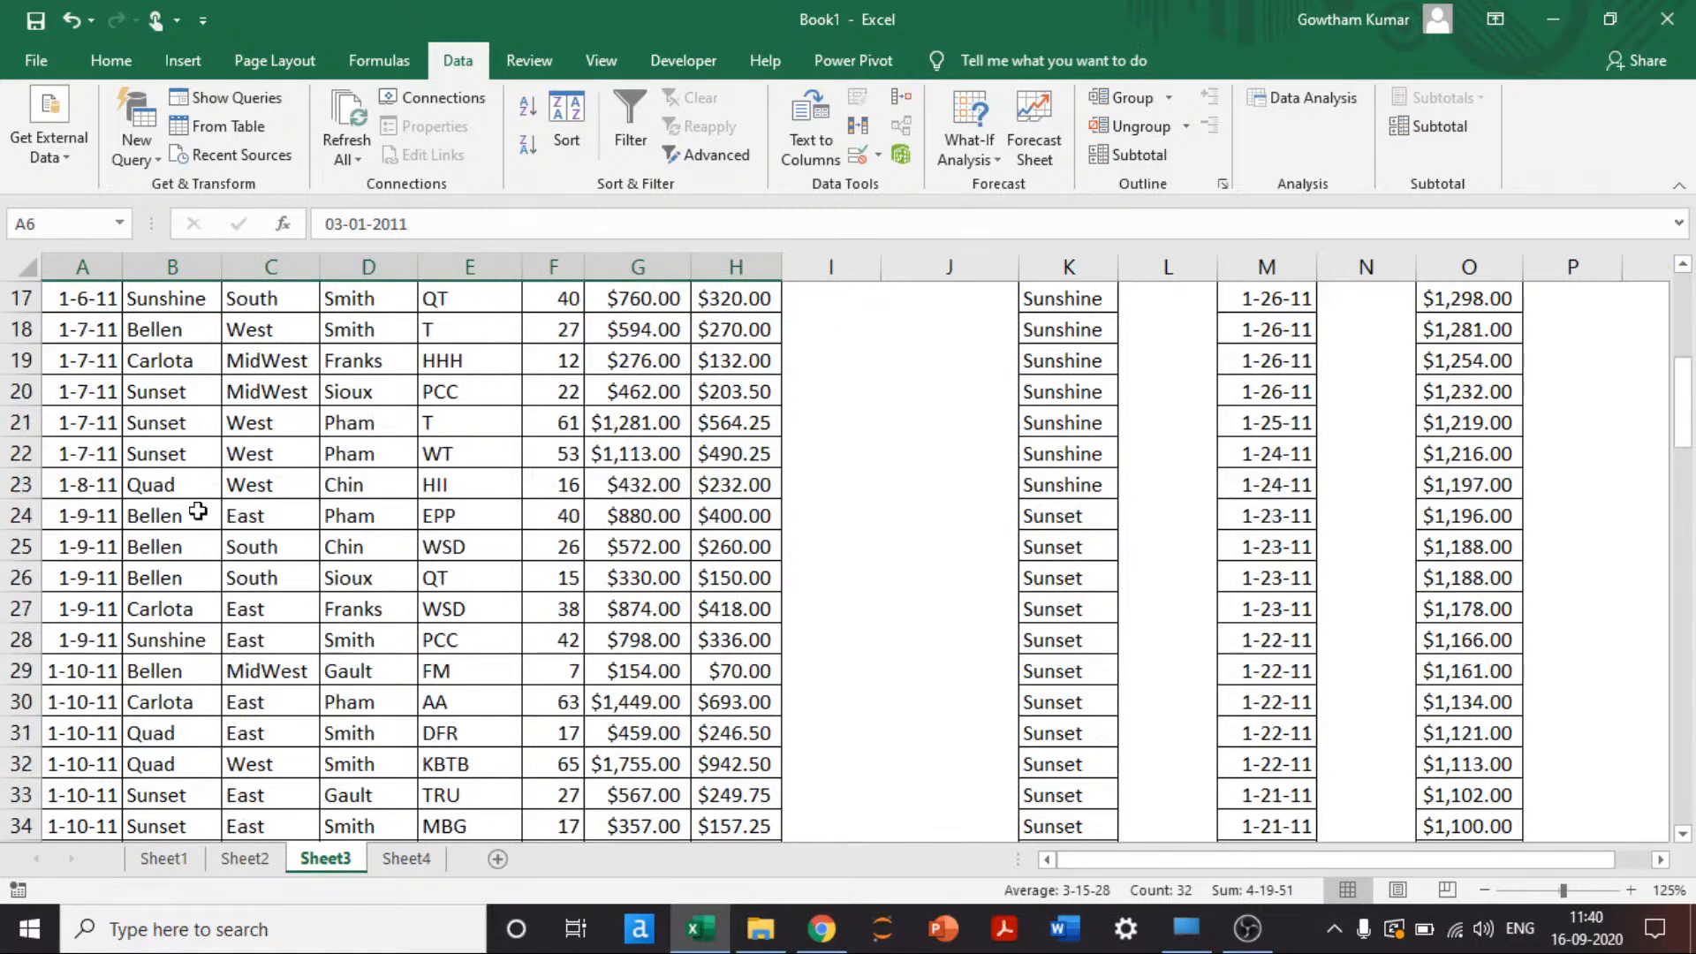
scroll(50, 515, down, 2)
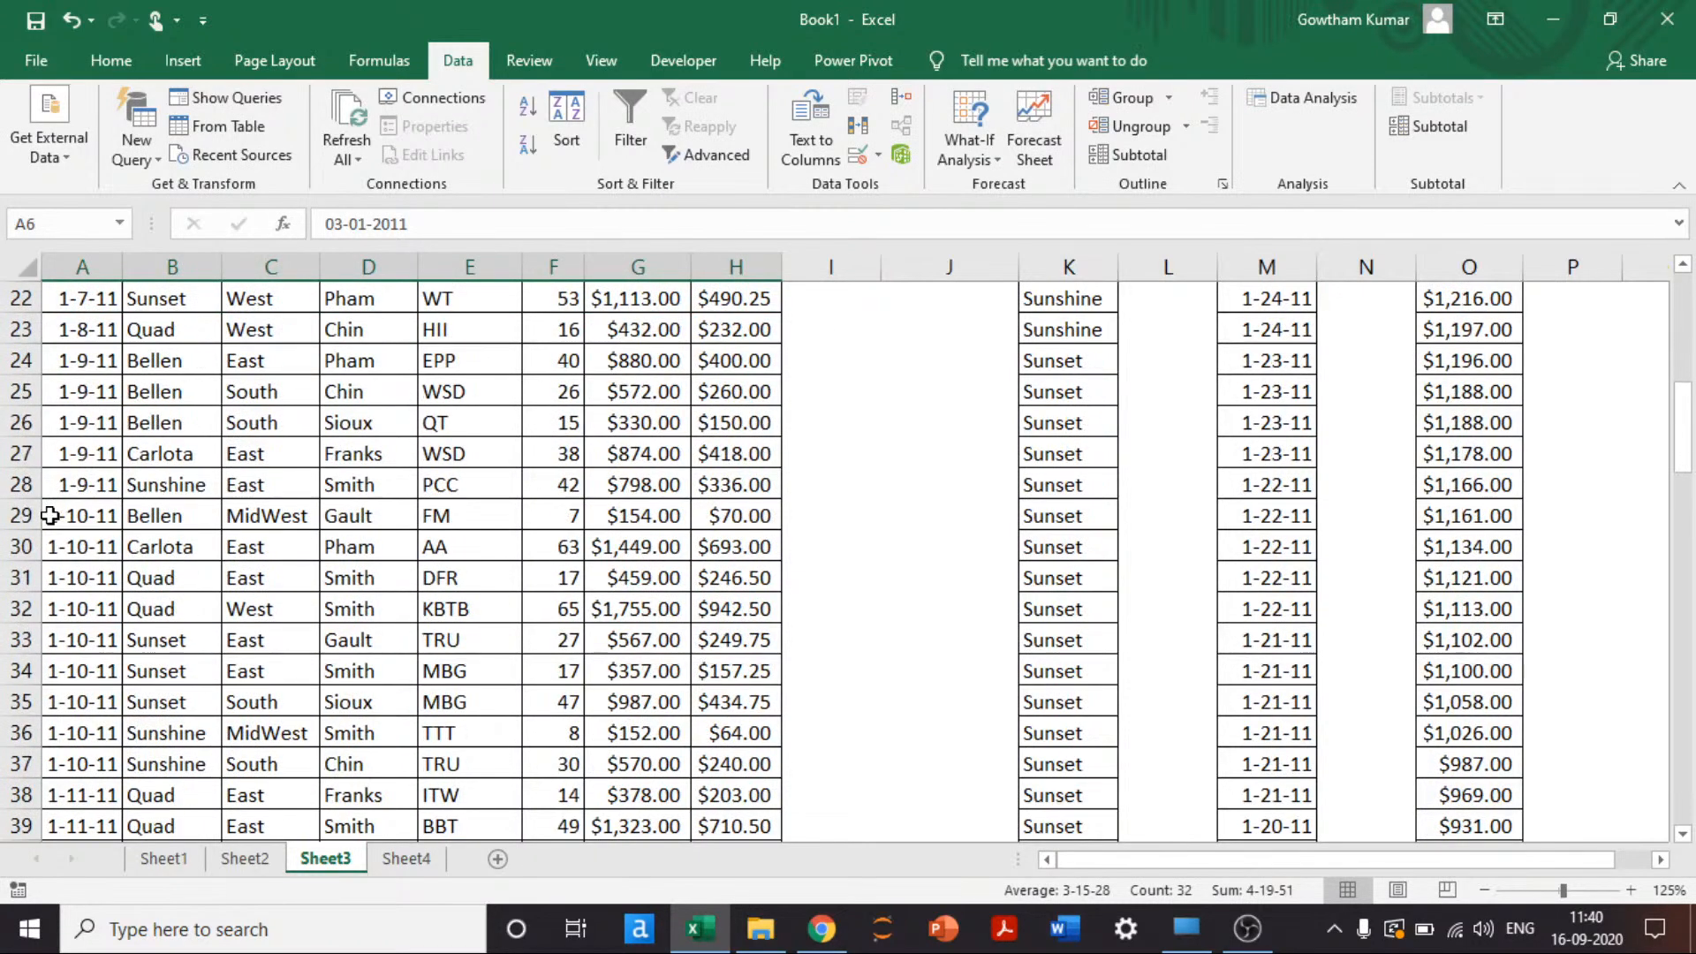
drag(50, 515, 745, 731)
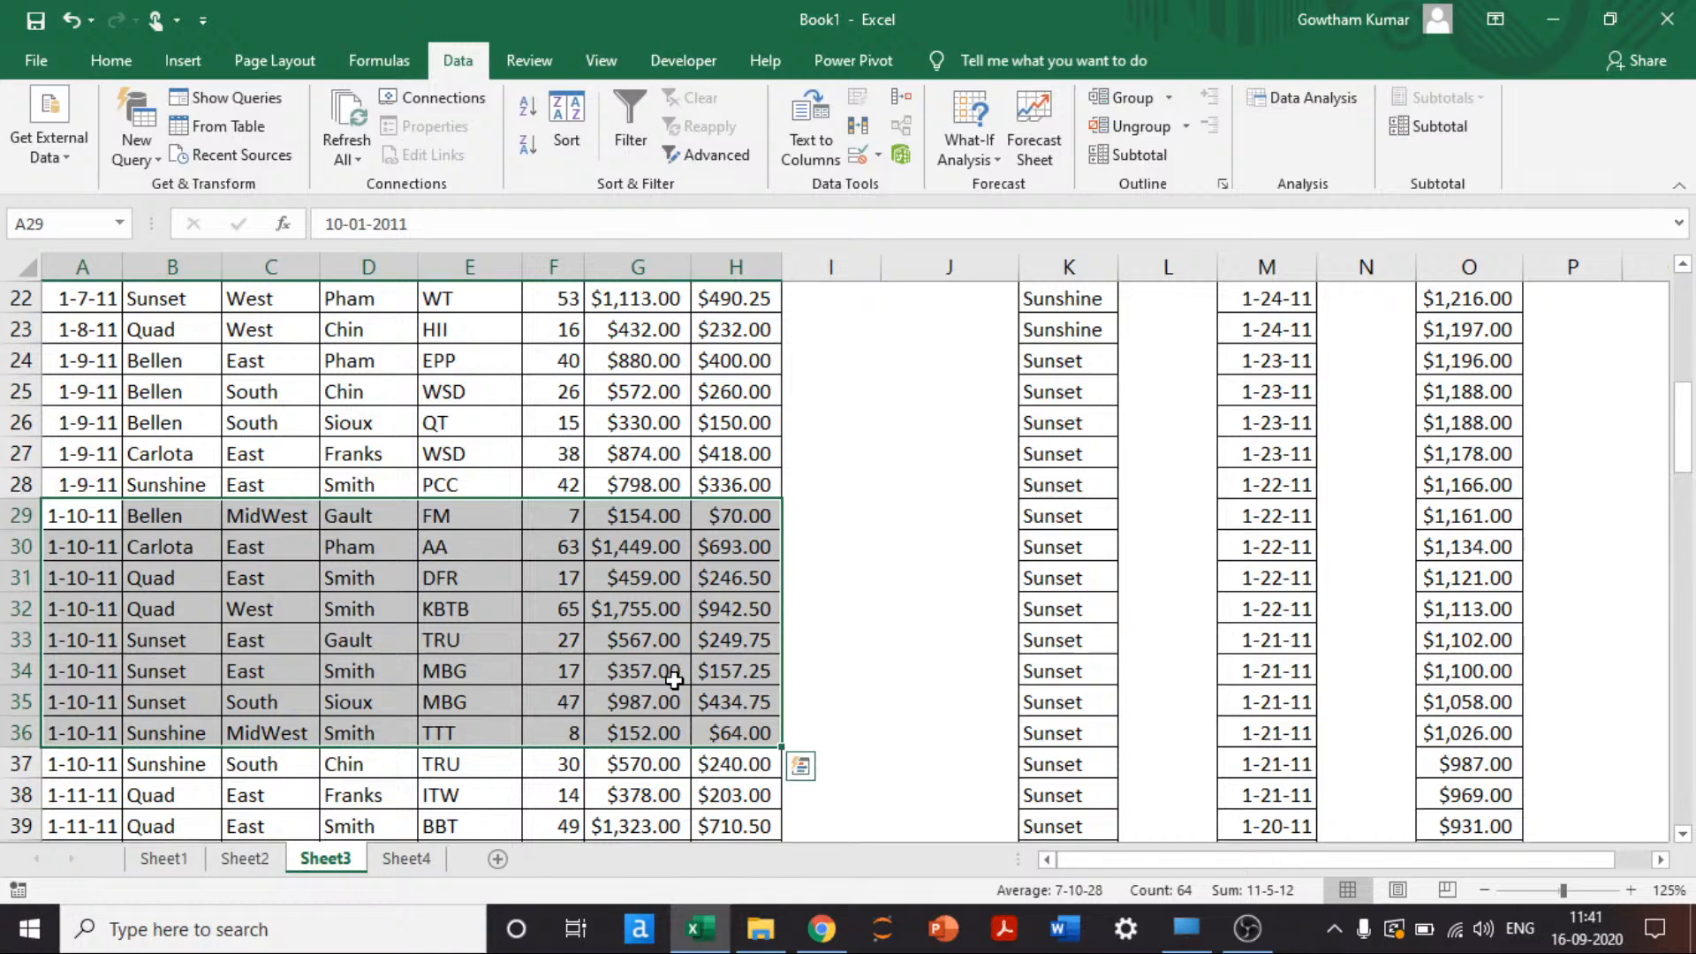
Step: Open the custom sort for the whole sales table and delete all its existing sort levels
key(ctrl+Home)
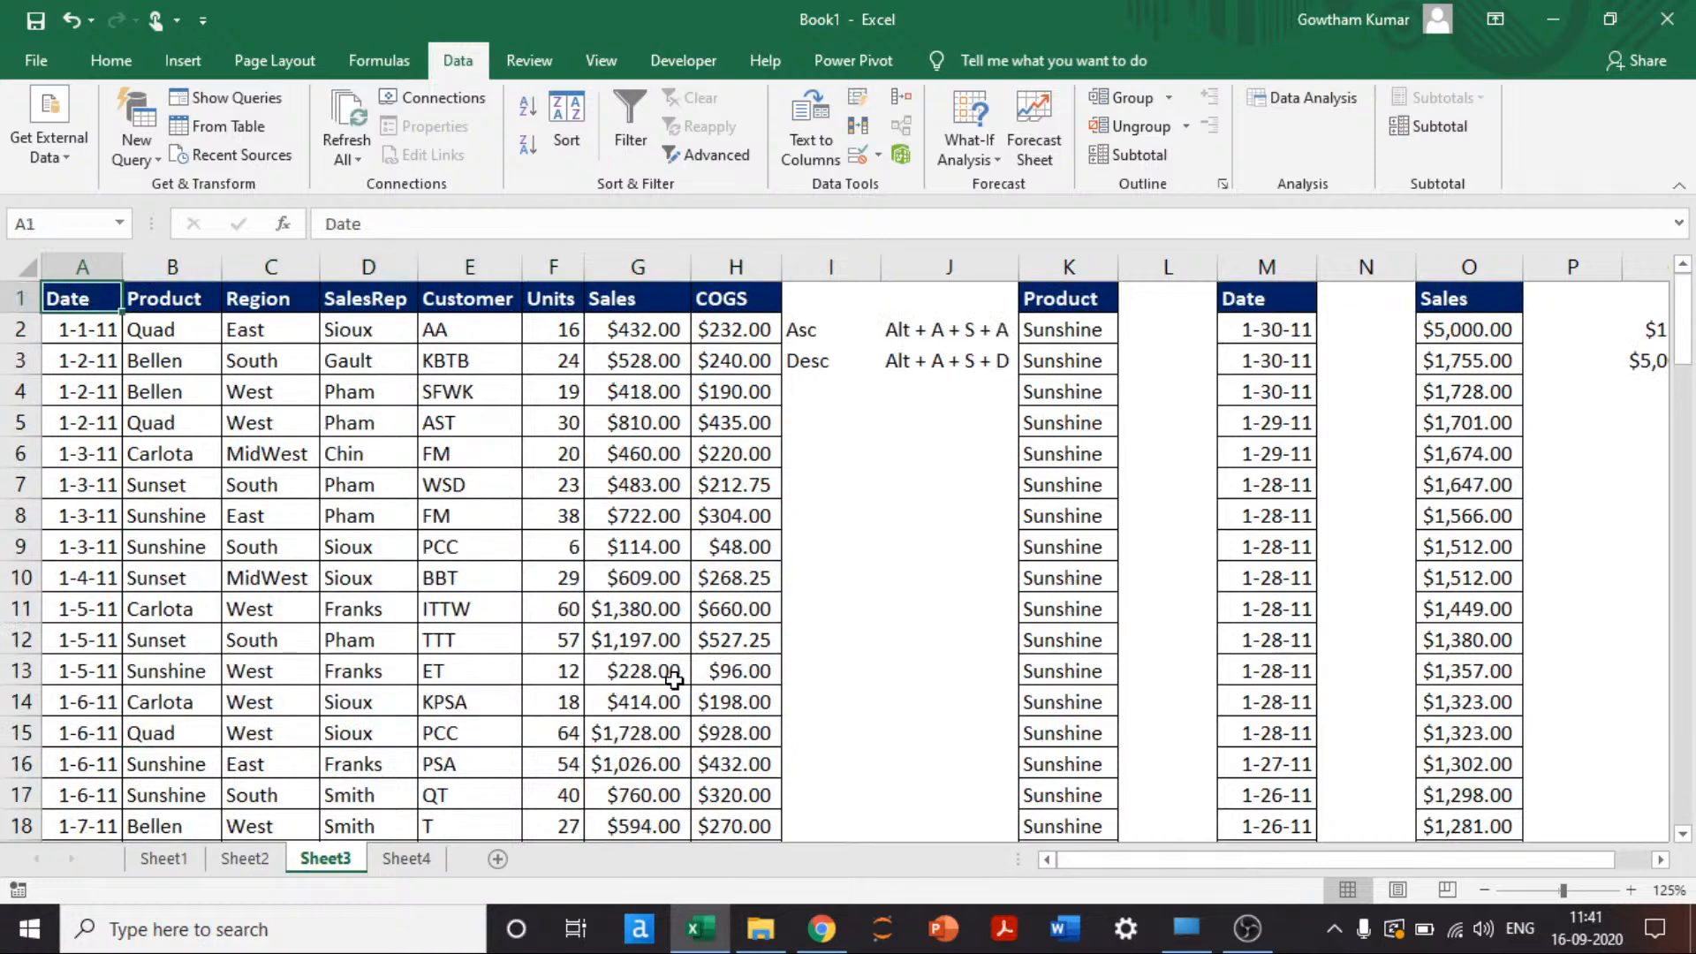
key(Down)
key(Right)
key(ctrl+Home)
key(ctrl+a)
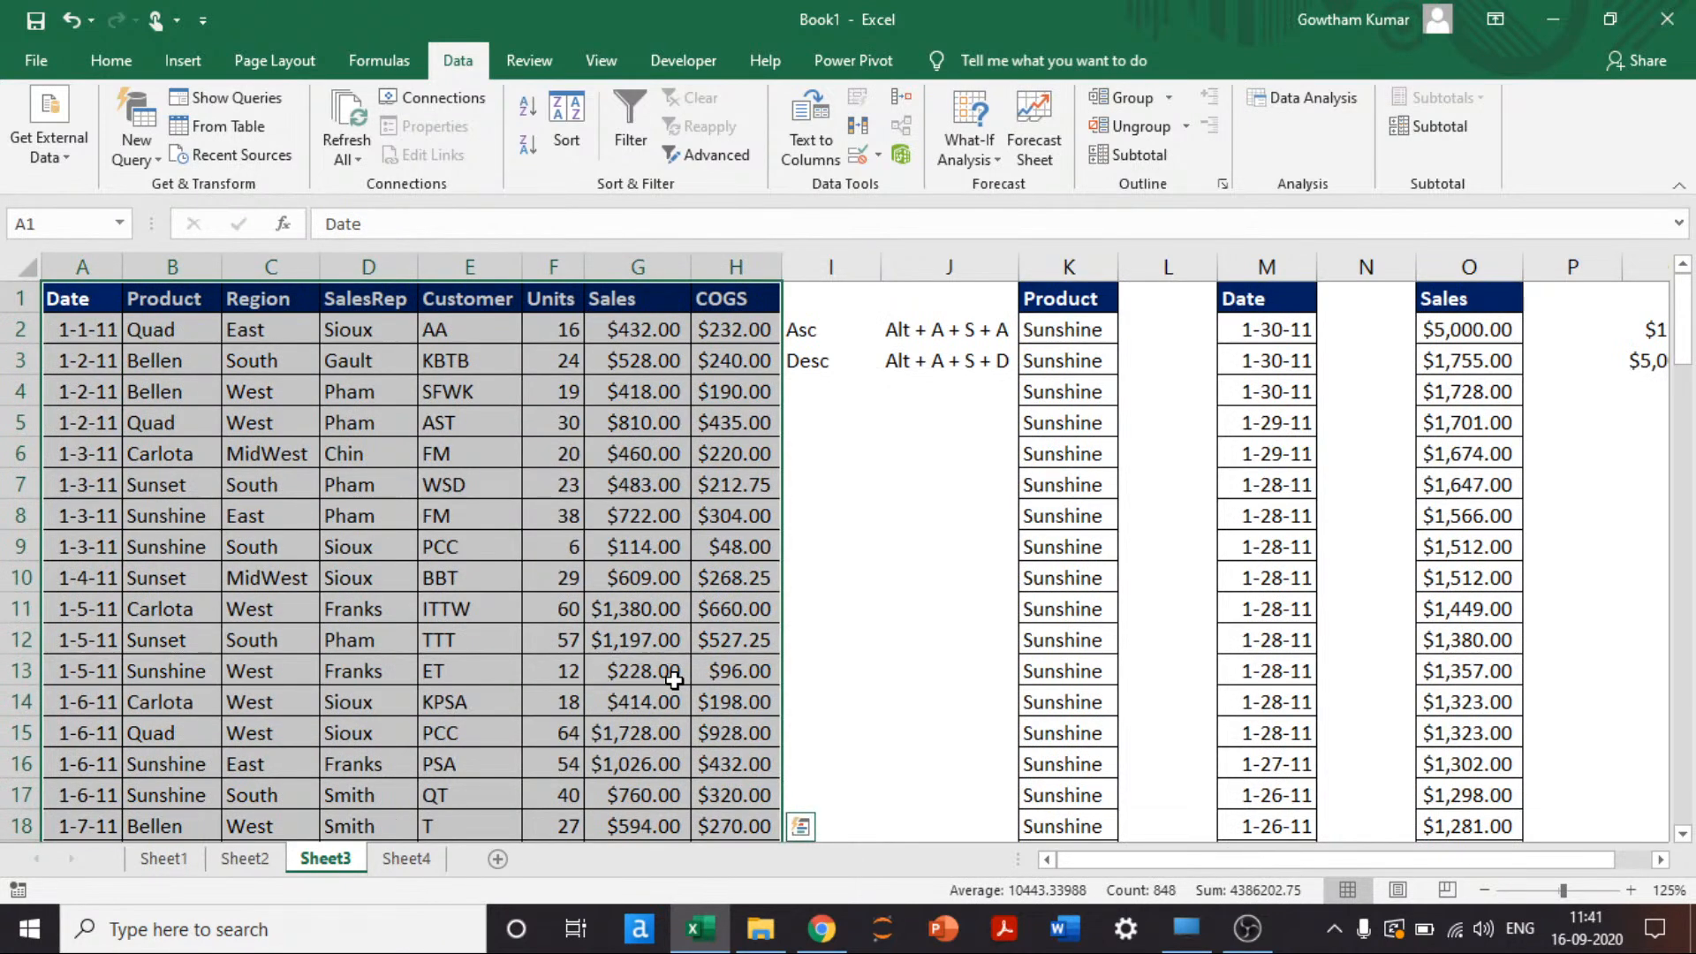
key(alt+a)
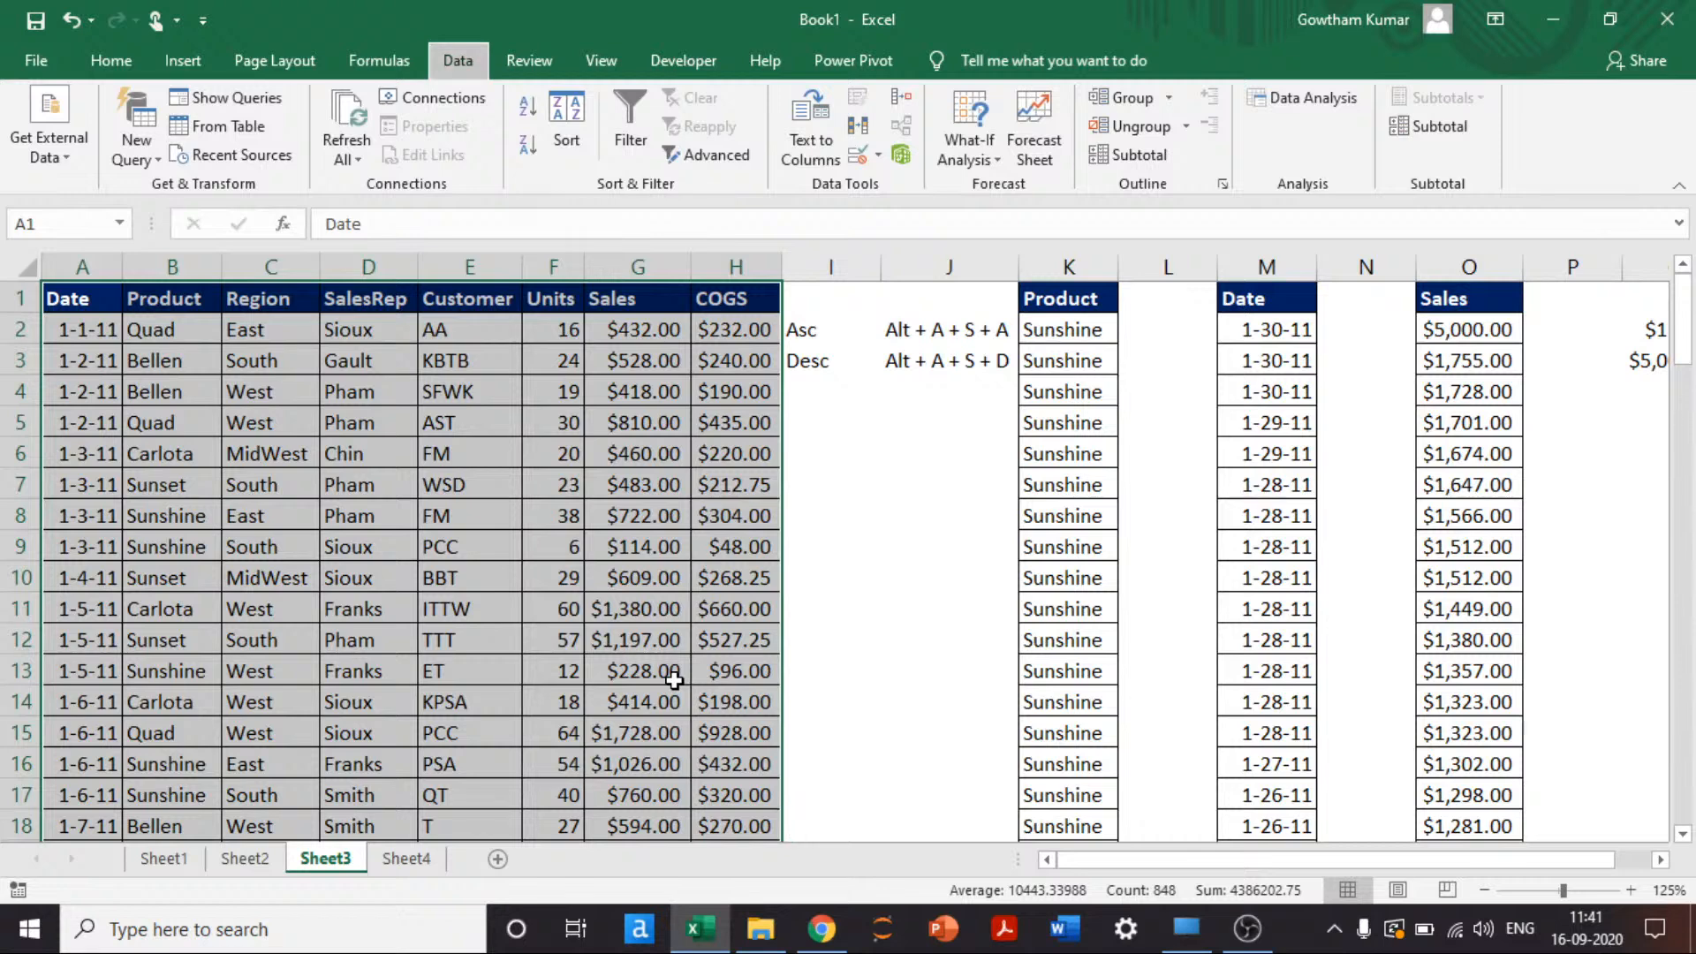
key(s)
key(s)
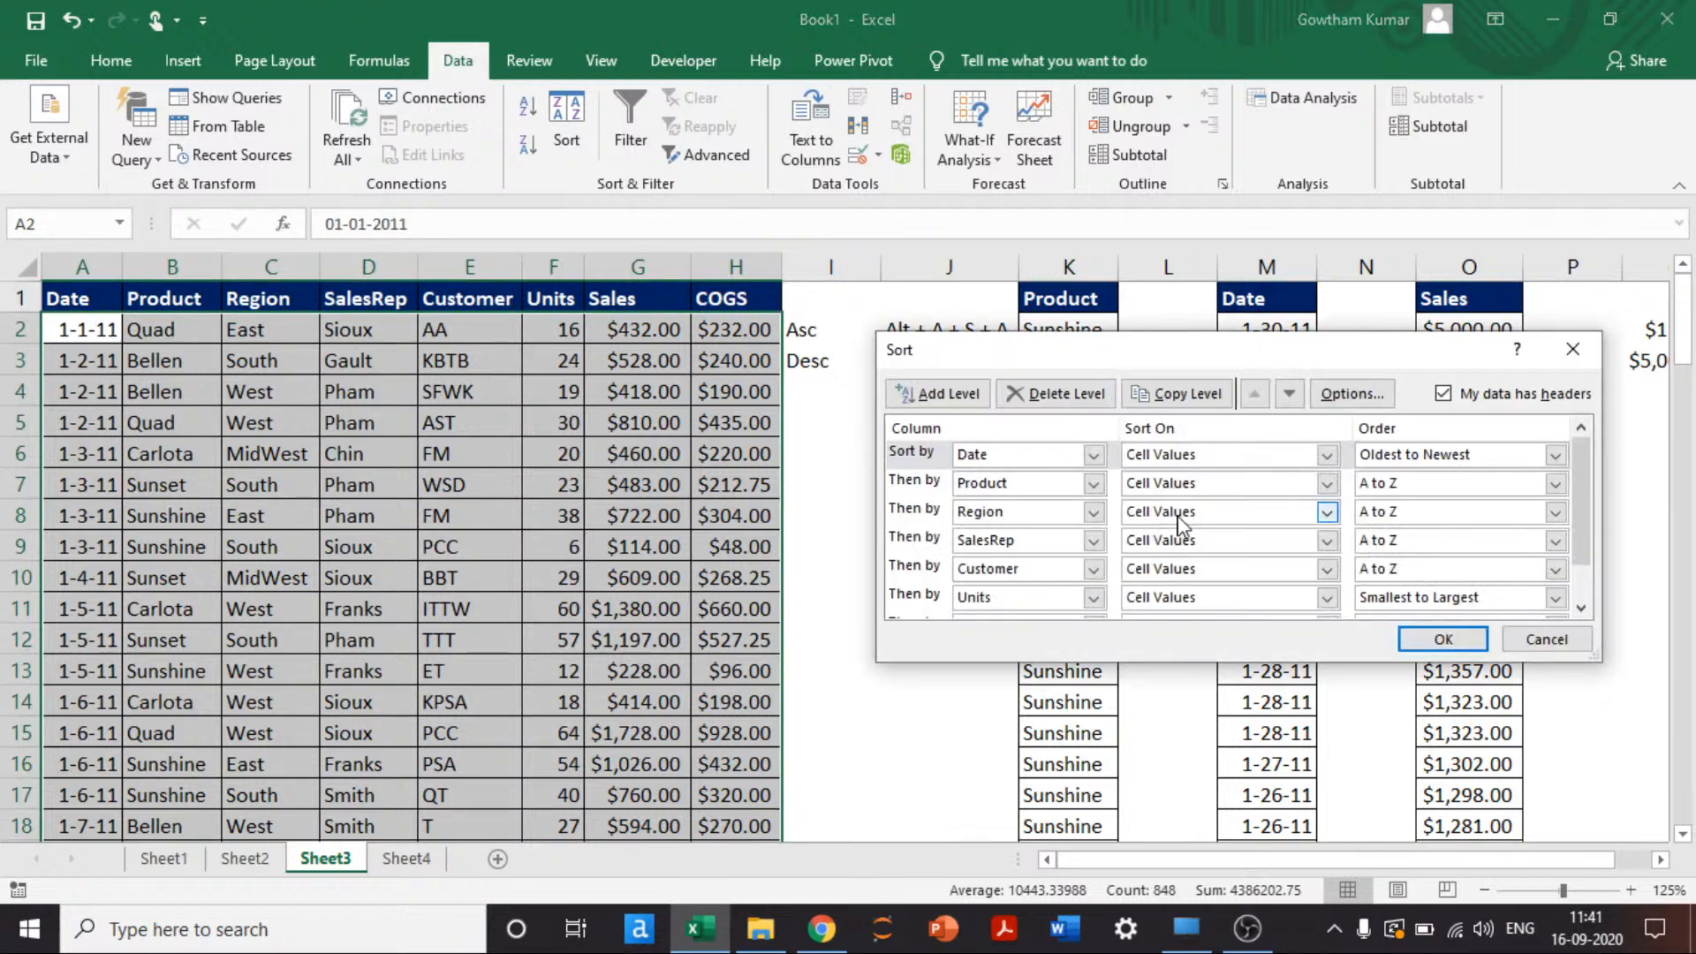
click(1058, 397)
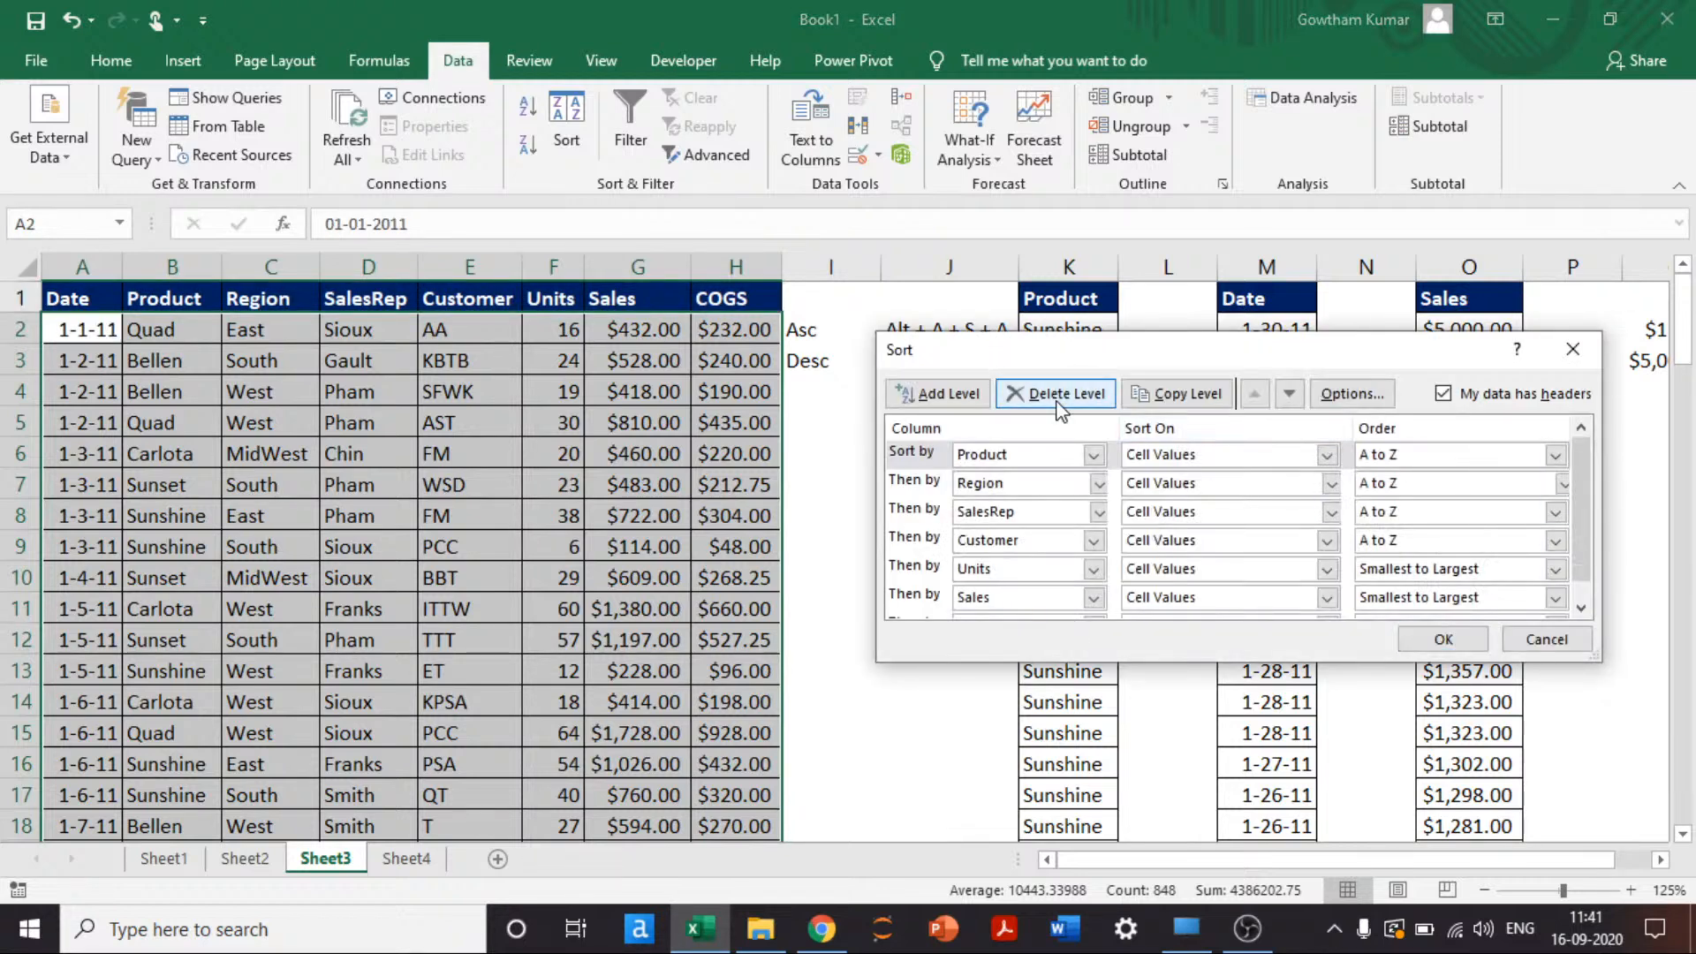
click(1058, 398)
click(1058, 397)
click(1058, 398)
click(1058, 397)
click(1058, 397)
click(1058, 397)
click(1058, 398)
Step: Sort the table by Product and then by Region, both on cell values in A to Z order
click(938, 393)
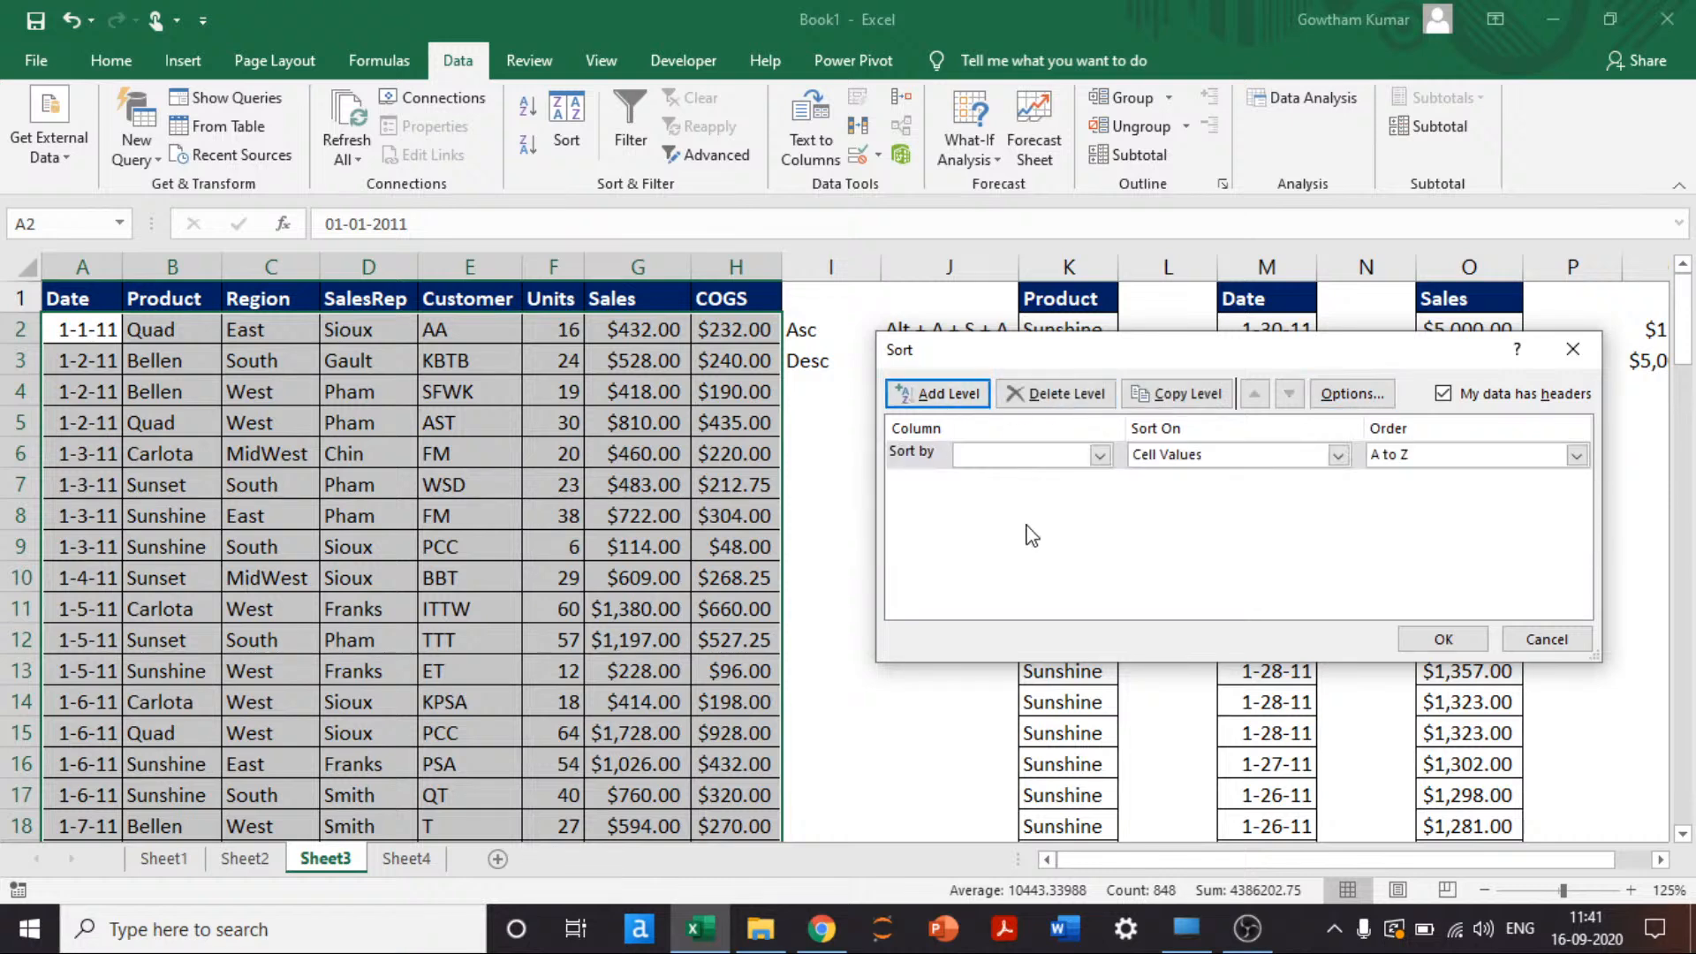
click(1010, 455)
click(983, 494)
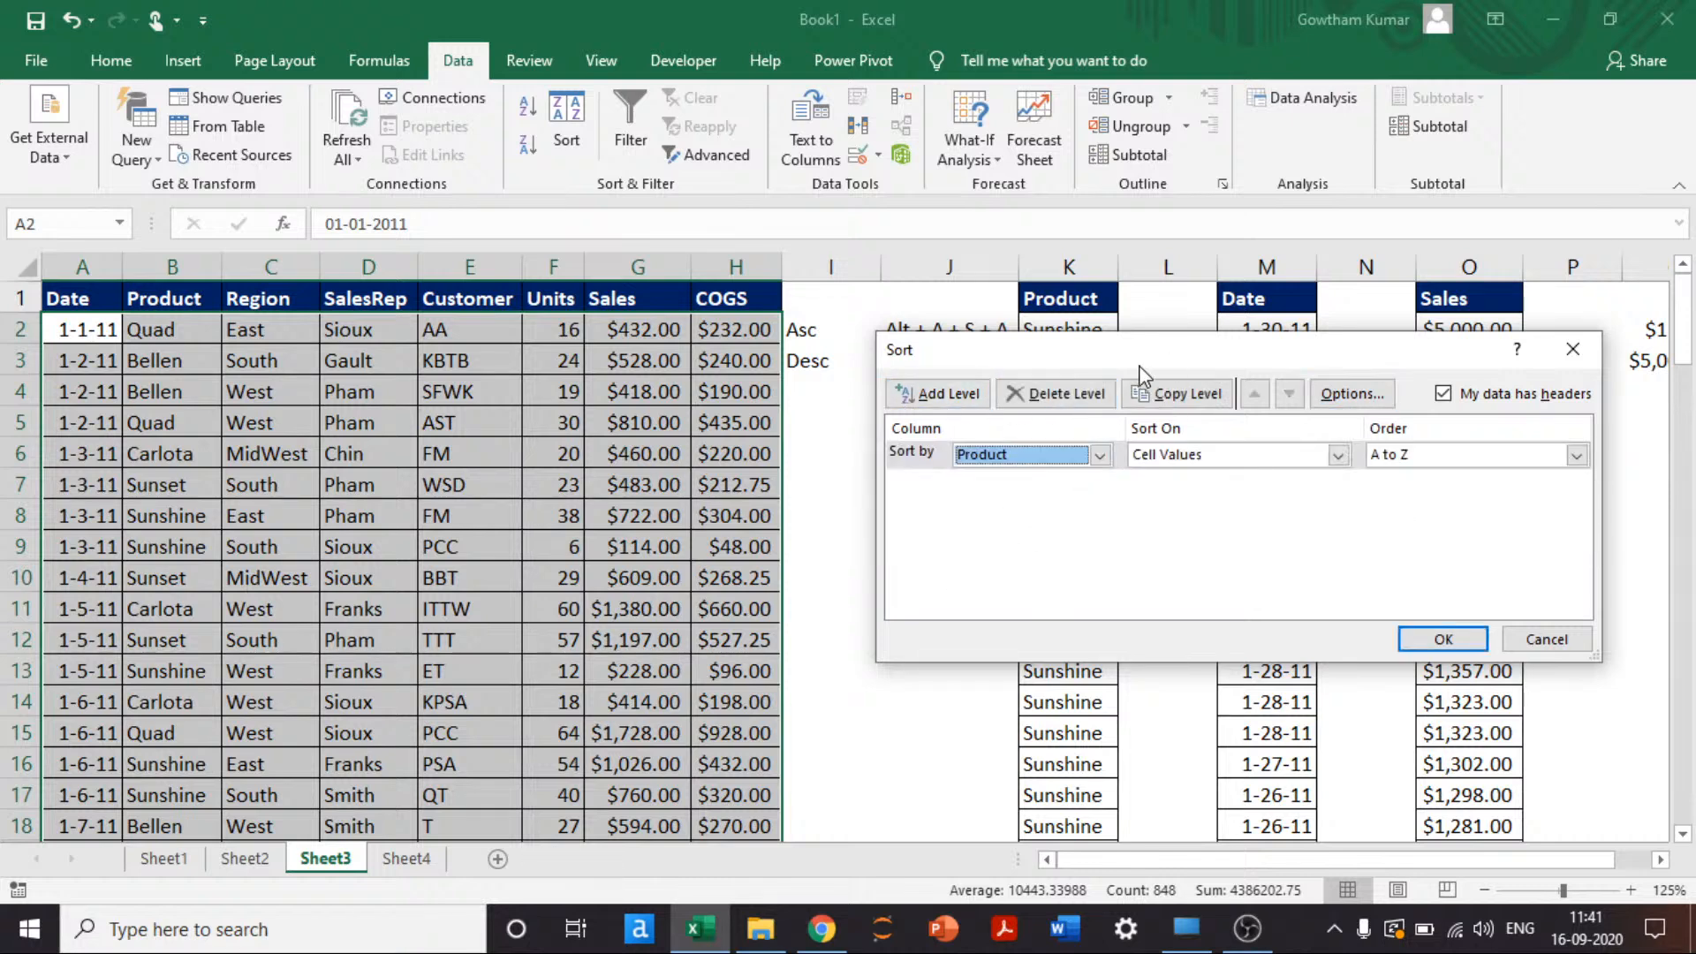
click(970, 395)
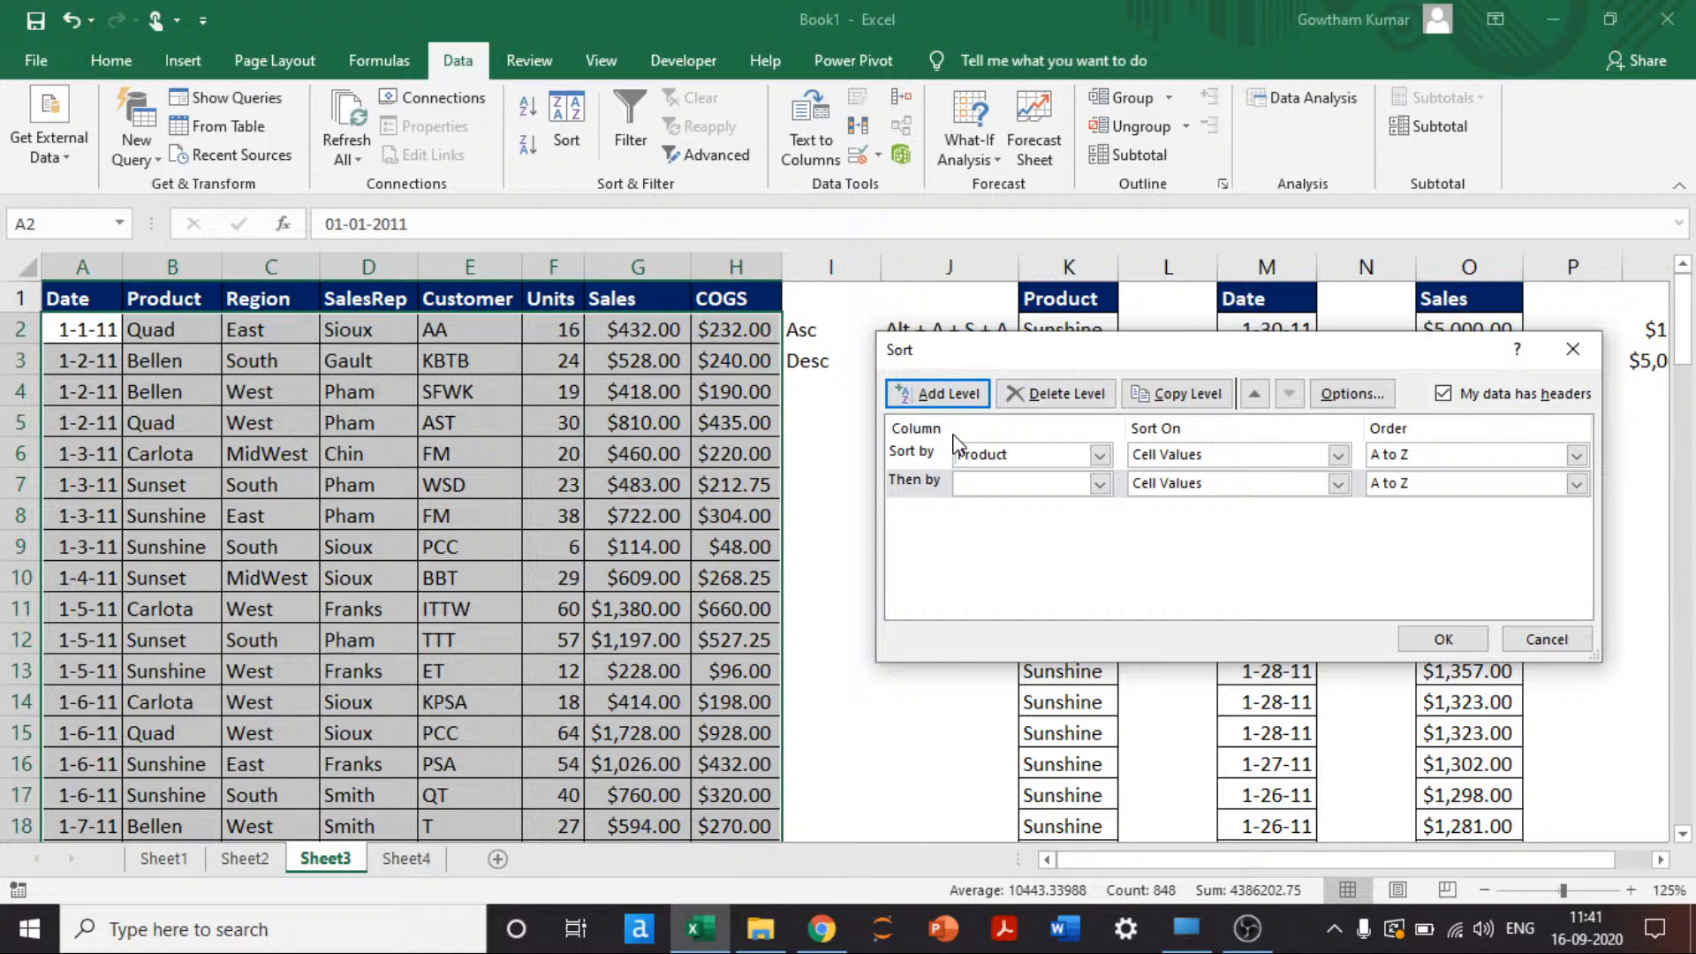
click(1014, 486)
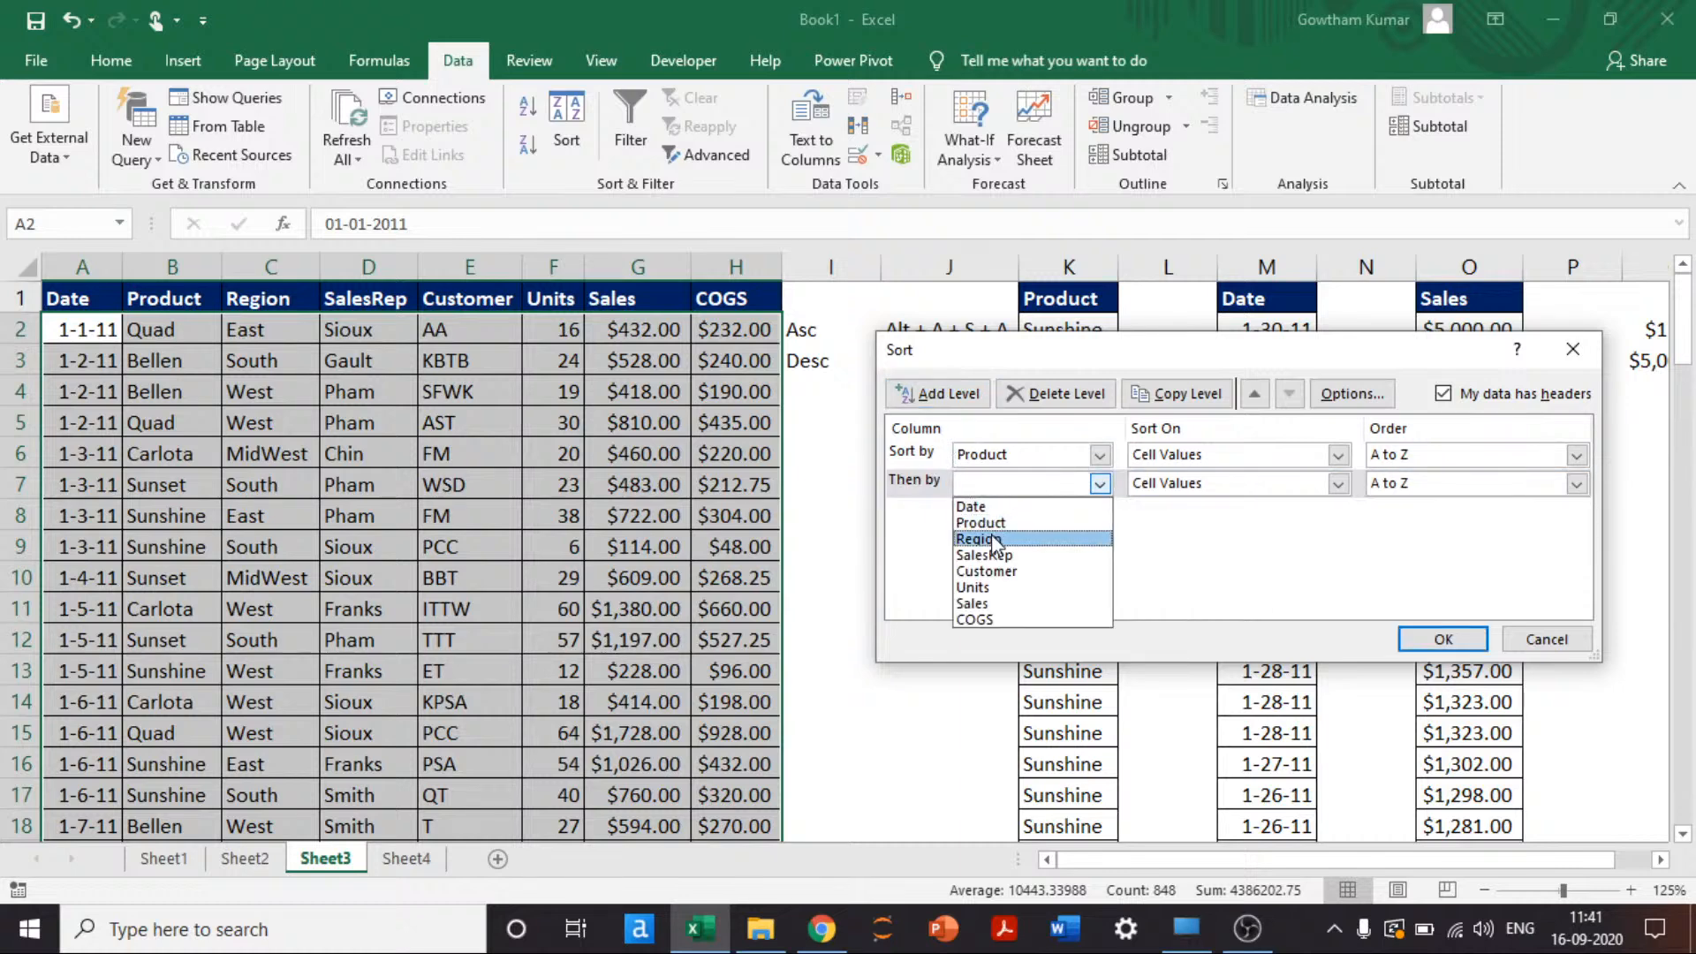
click(993, 539)
click(1443, 639)
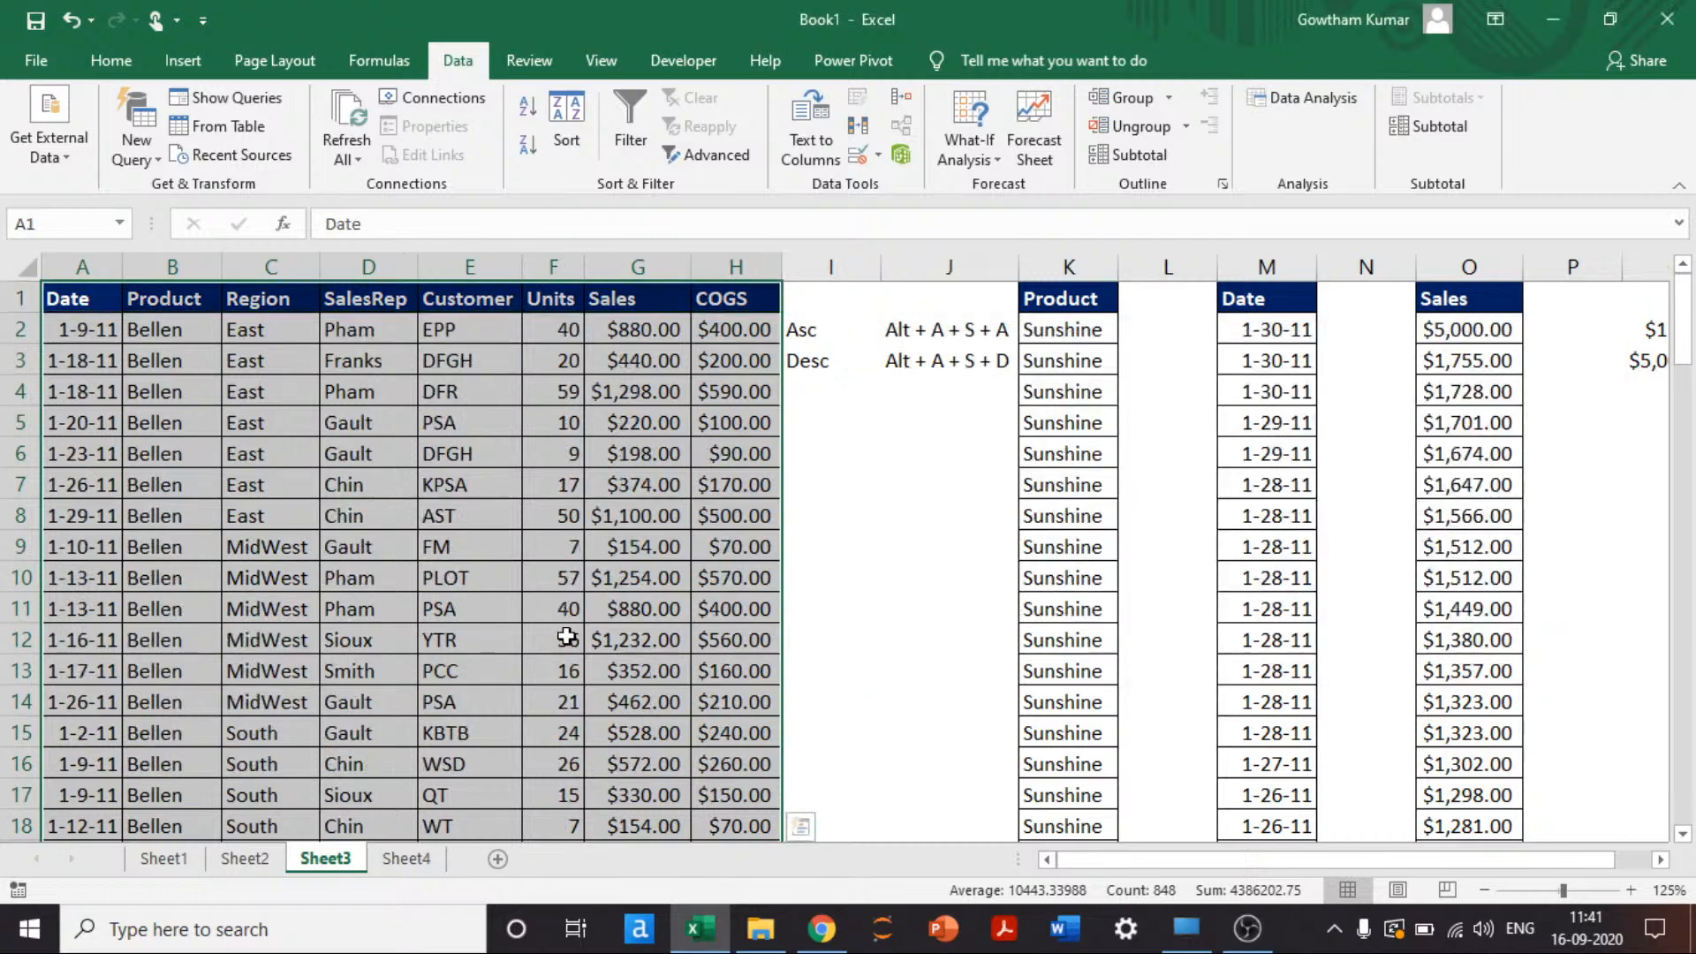
Step: Highlight the Bellen records of the East region in B2:H8 to examine the new sort order
key(ctrl+Home)
key(Down)
key(Right)
key(shift+Down)
key(shift+Down)
key(shift+Down)
key(shift+Down)
key(shift+Down)
key(shift+Down)
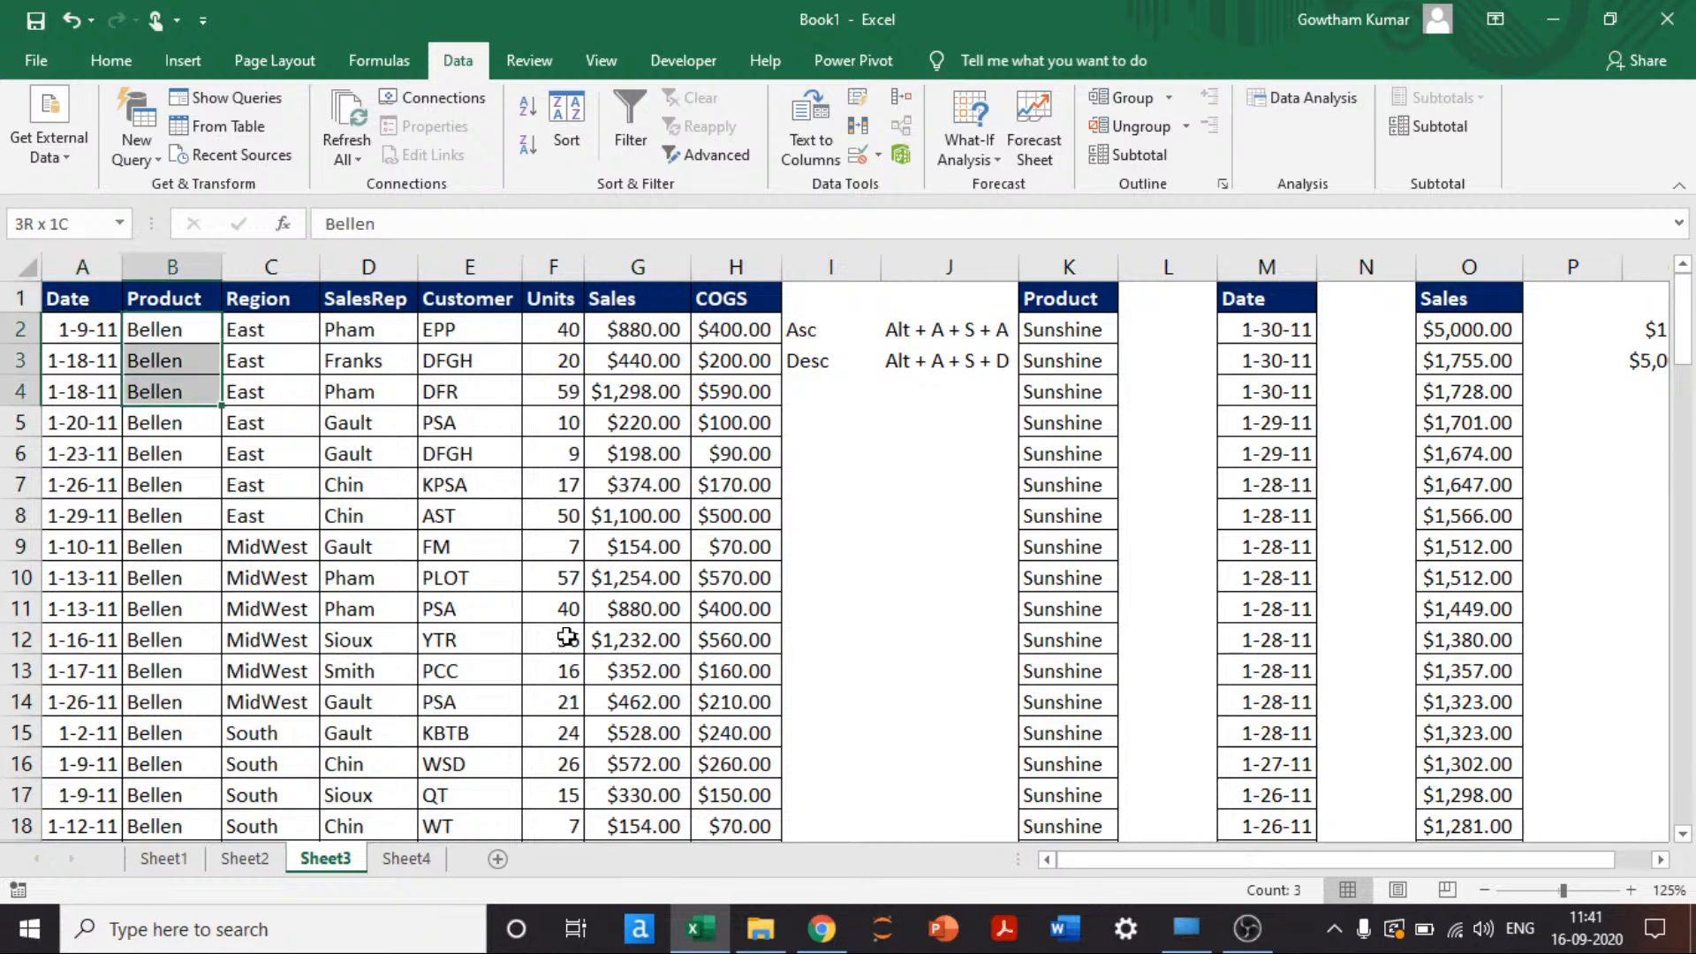
key(shift+Right)
key(shift+Right)
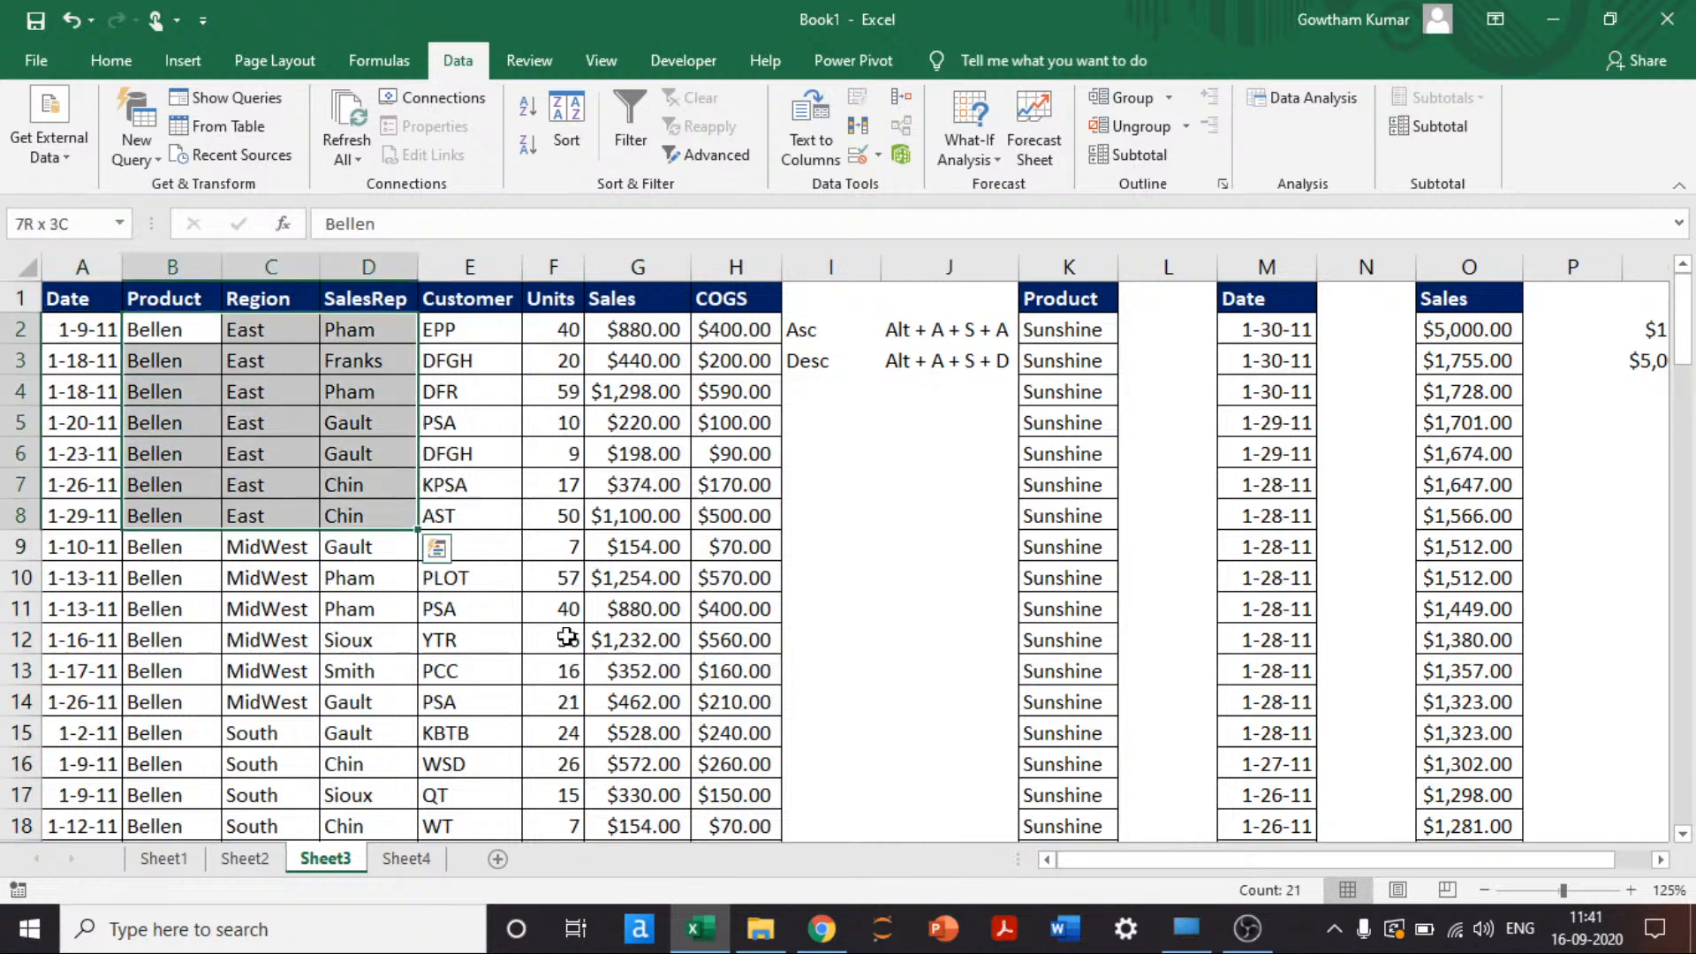
key(shift+Right)
key(shift+Right)
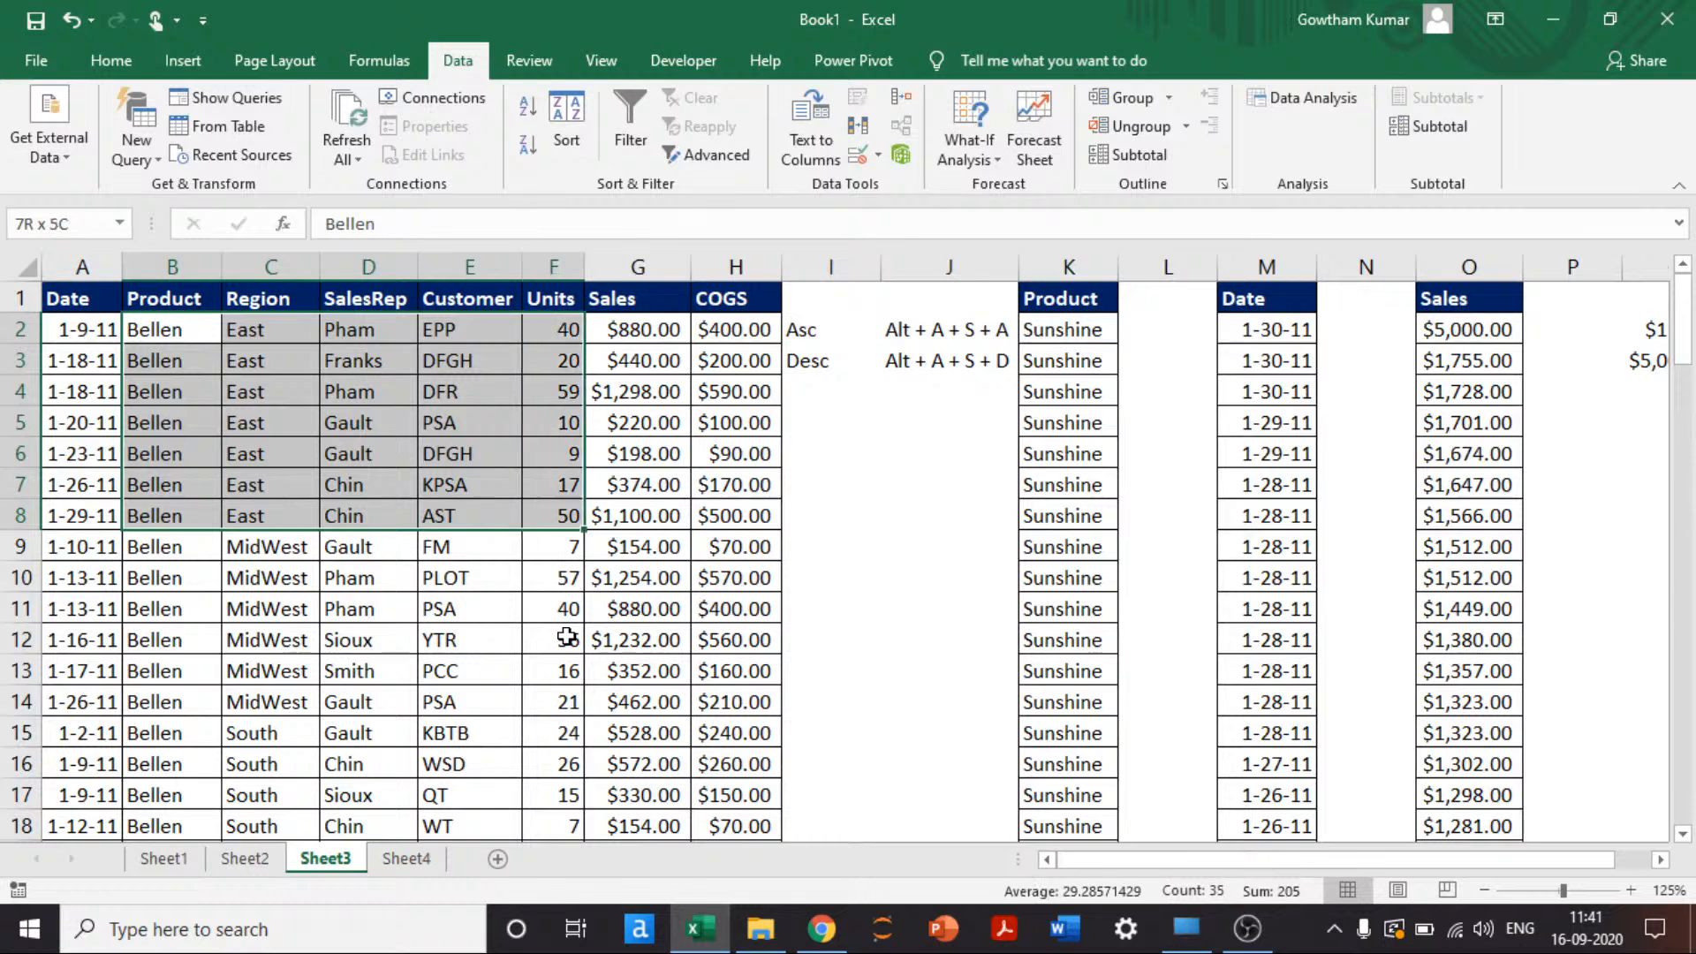
key(shift+Right)
key(shift+Right)
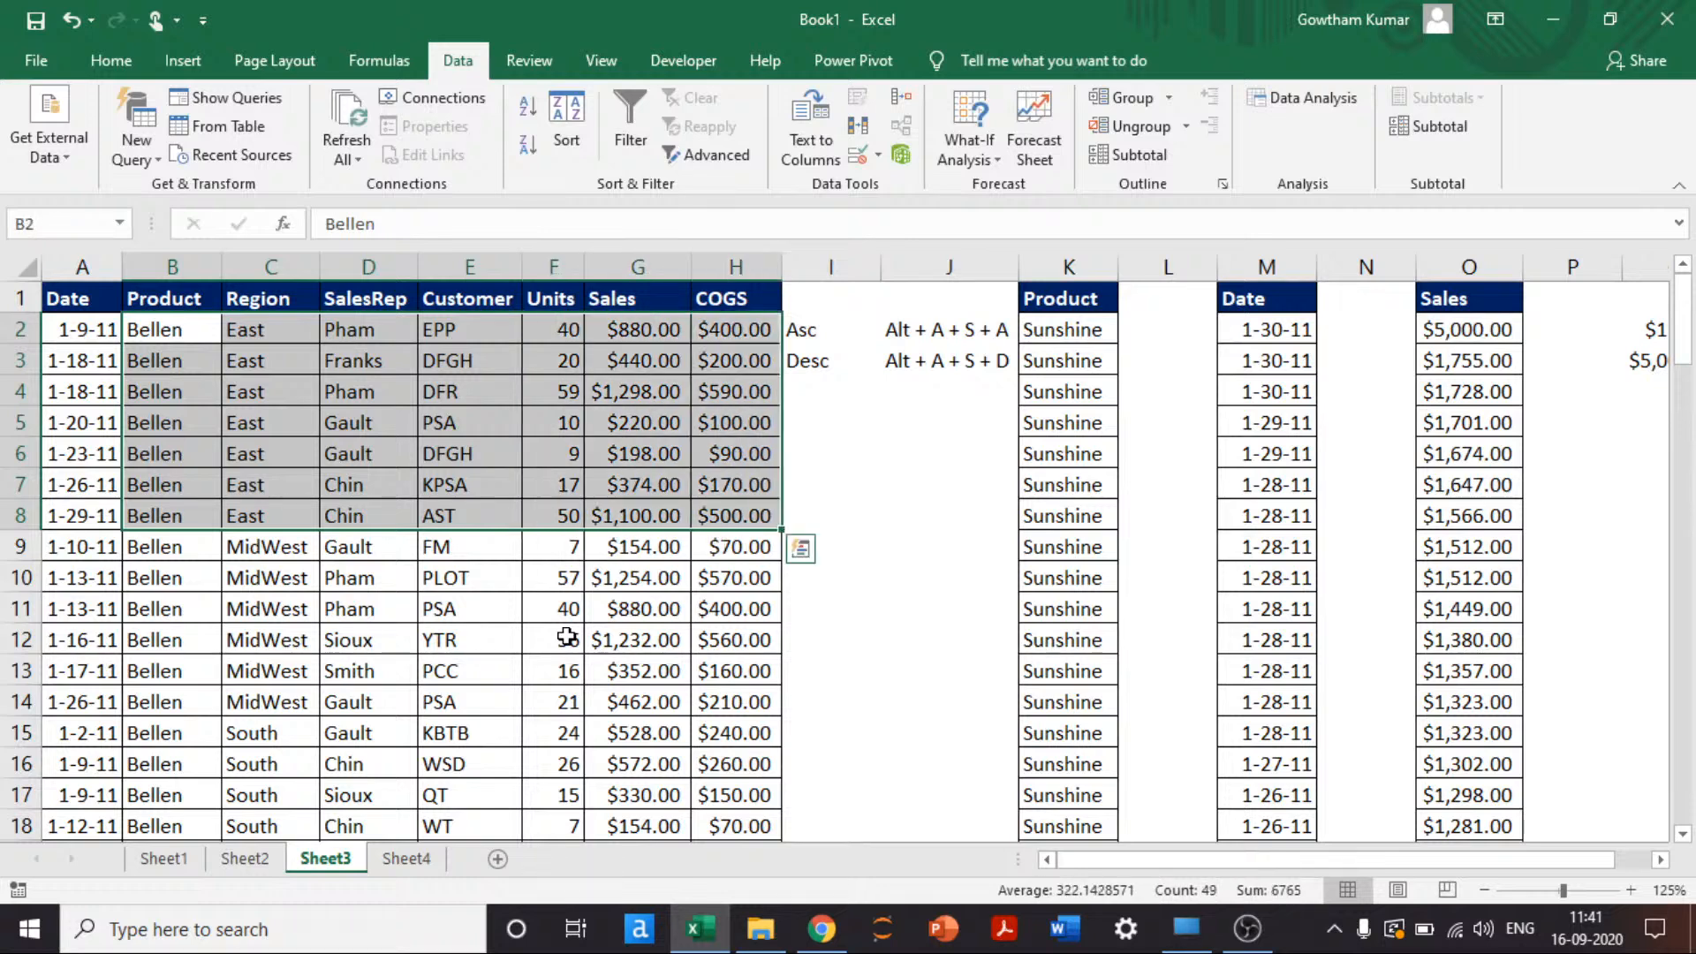
Step: Examine the Bellen records of the MidWest region, highlighting product cells from B9 downward
key(Down)
key(Down)
key(Down)
key(Down)
key(Down)
key(Down)
key(Down)
key(shift+Down)
key(shift+Down)
key(shift+Down)
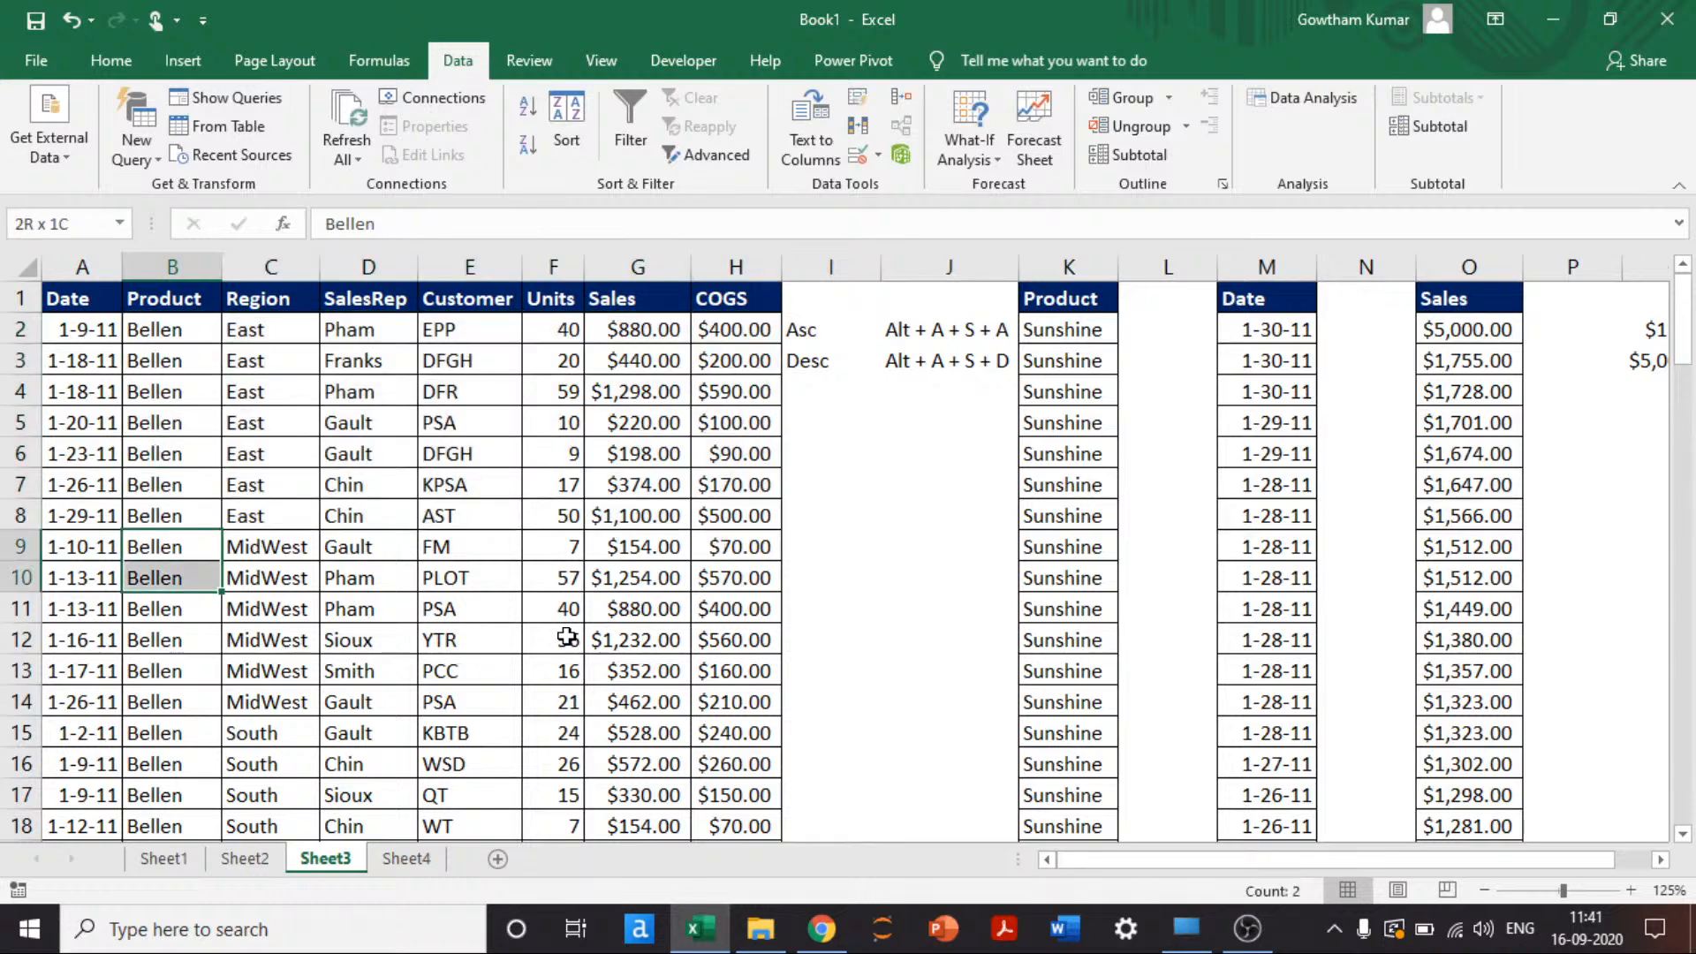
key(shift+Down)
key(shift+Down)
key(shift+Right)
key(shift+Down)
key(Down)
key(Down)
key(Down)
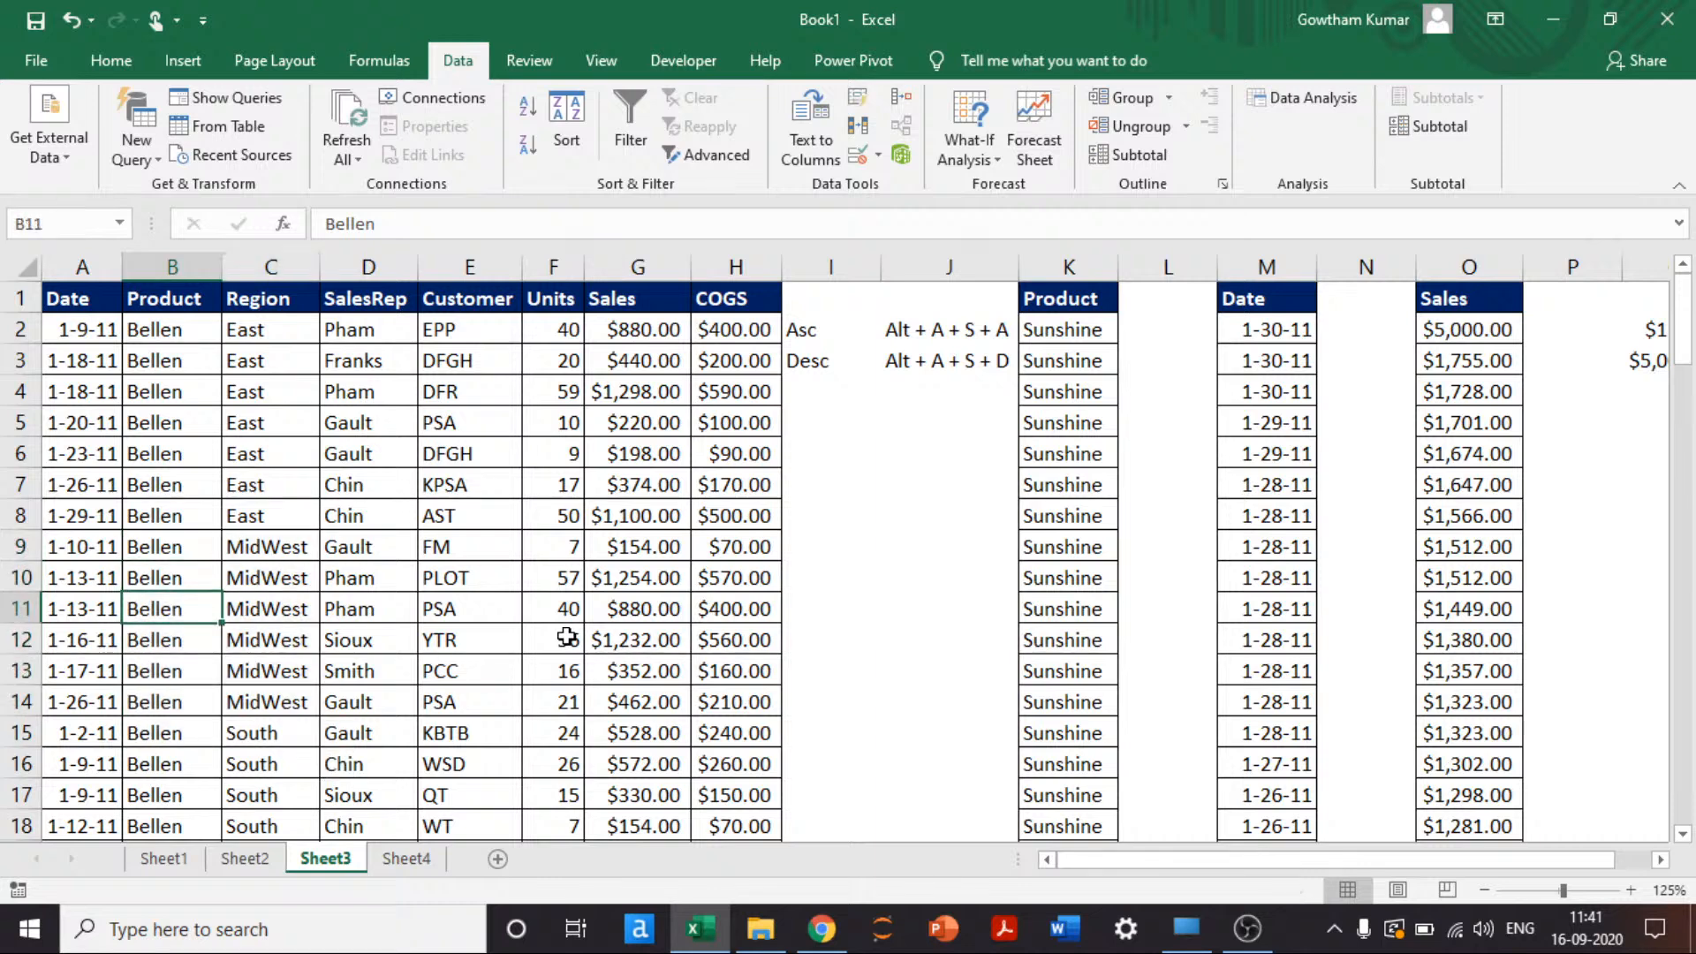
Step: Go down the Product column to B44 to check the region order within the Bellen and Carlota records
key(Down)
key(Down)
key(Down)
key(Down)
key(Down)
key(Down)
key(Down)
key(Down)
key(Down)
key(Down)
key(Down)
key(Down)
key(Down)
key(Down)
key(Down)
key(Down)
key(Down)
key(Down)
key(Down)
key(Down)
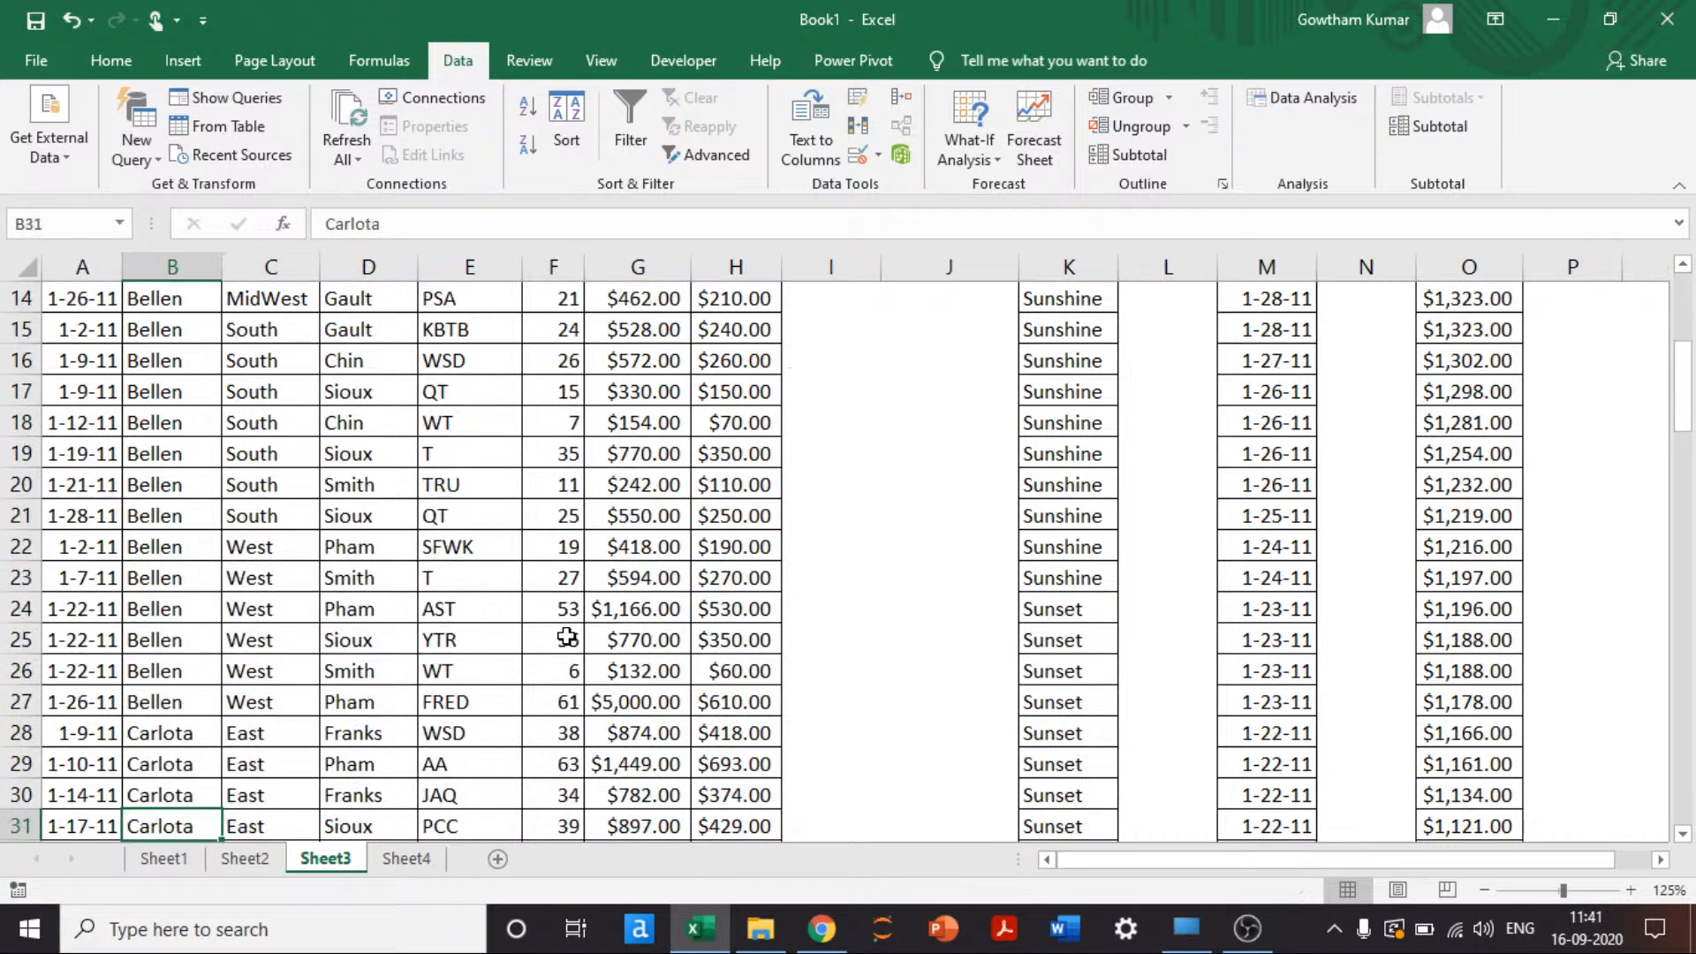
key(Down)
key(Down)
key(Down)
key(Down)
key(Down)
key(Down)
key(Down)
key(Down)
key(Down)
key(Down)
key(Down)
key(Down)
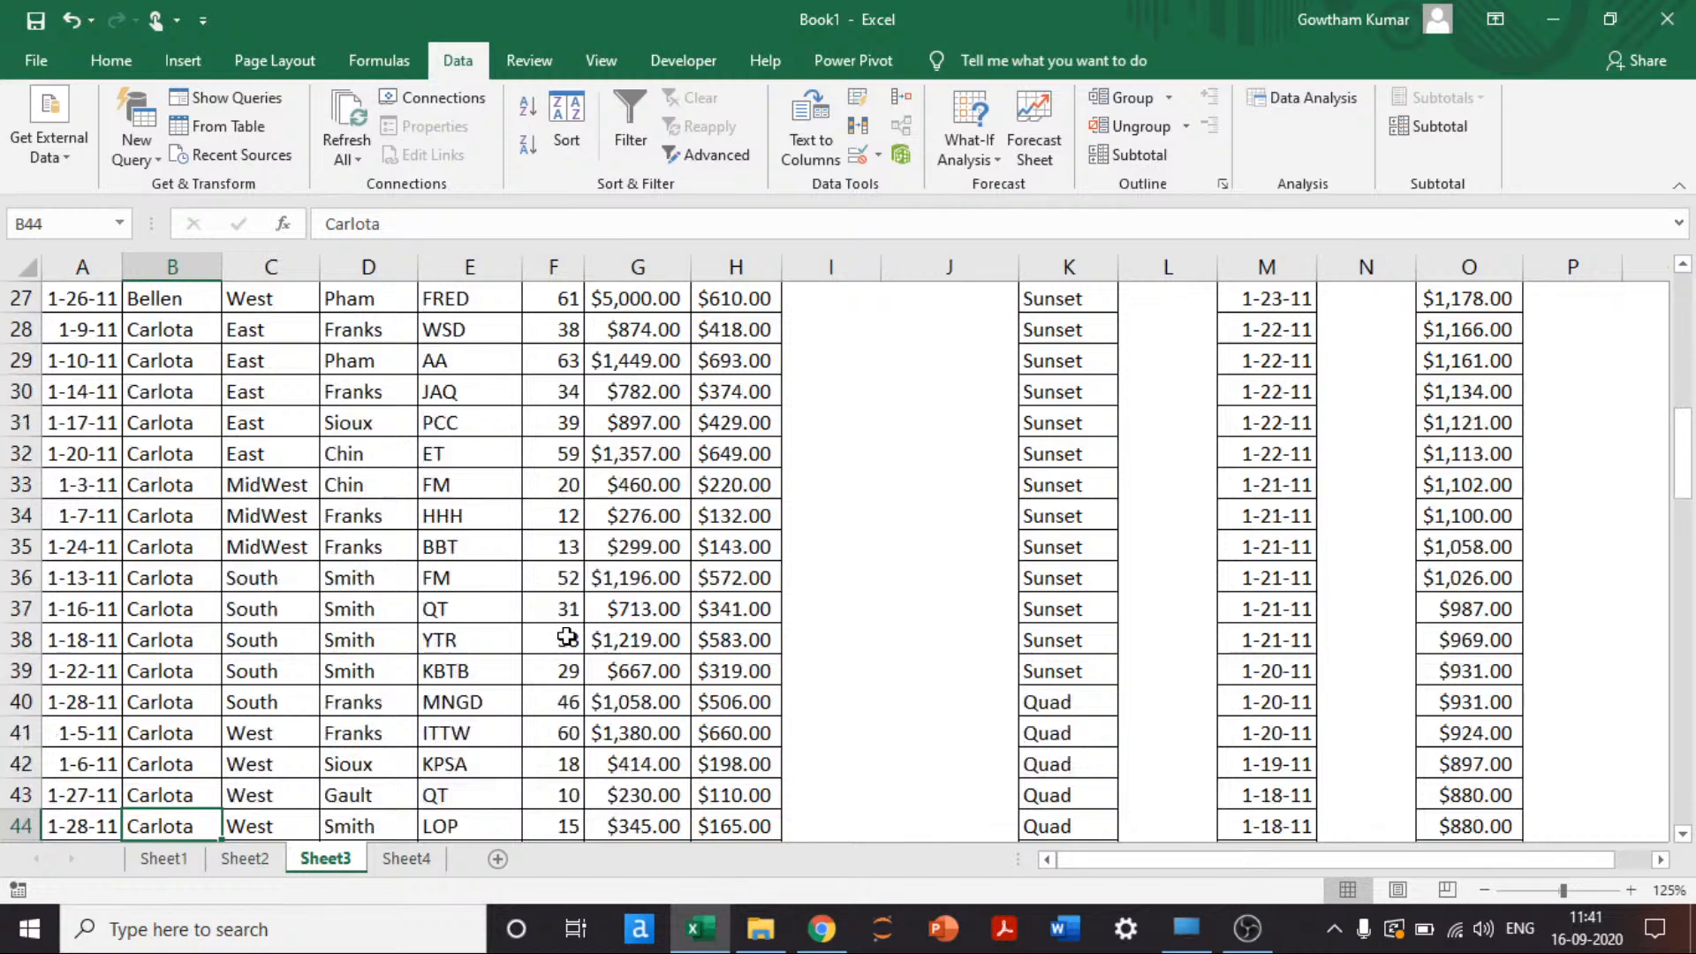
Step: Look through the Product values down the main sales table on Sheet3 and return to the header row
key(Down)
key(Down)
key(Down)
key(Down)
key(Down)
key(Down)
key(Down)
key(Down)
key(Down)
key(Down)
key(Down)
key(Down)
key(Down)
key(Down)
key(Down)
key(Down)
key(Down)
key(Down)
key(Down)
key(Down)
key(Down)
key(Down)
key(Down)
key(Down)
key(Down)
key(Down)
key(Down)
key(Down)
key(Down)
key(Down)
key(Down)
key(Down)
key(Down)
key(Down)
key(Down)
key(Down)
key(Down)
key(Down)
key(Down)
key(Down)
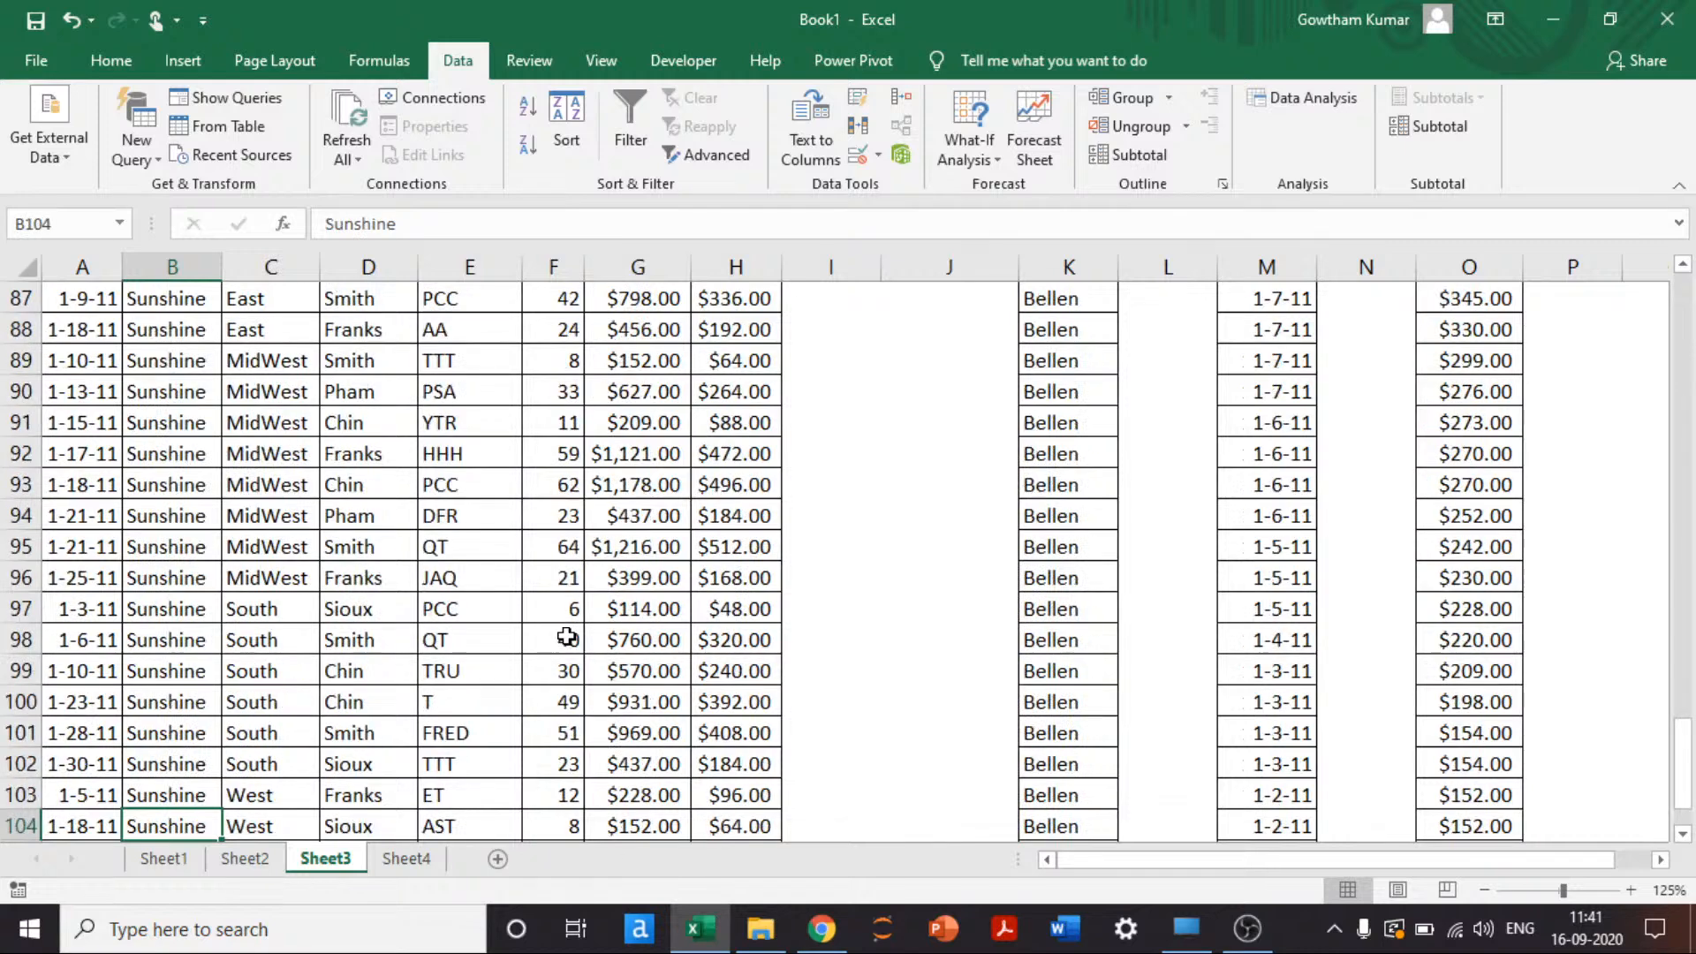
key(ctrl+Up)
key(ctrl+Up)
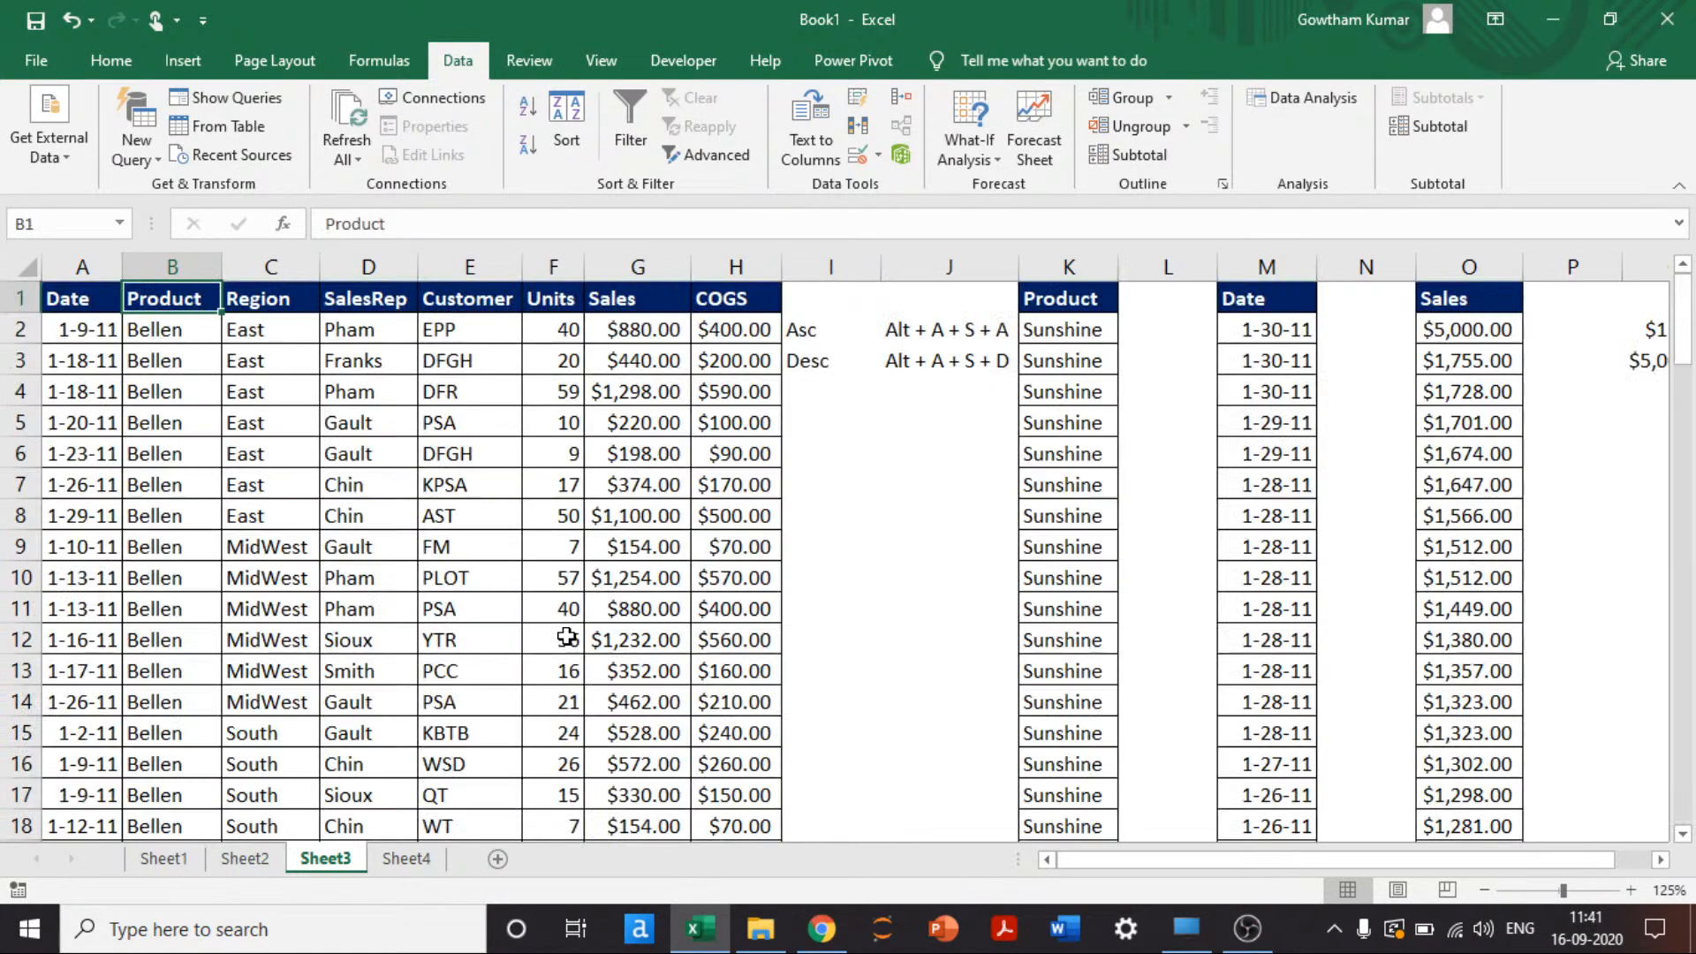
Step: Add filters to the header row of the sales table in columns A to H
key(Left)
key(ctrl+shift+Right)
key(ctrl+shift+Down)
key(ctrl+BackSpace)
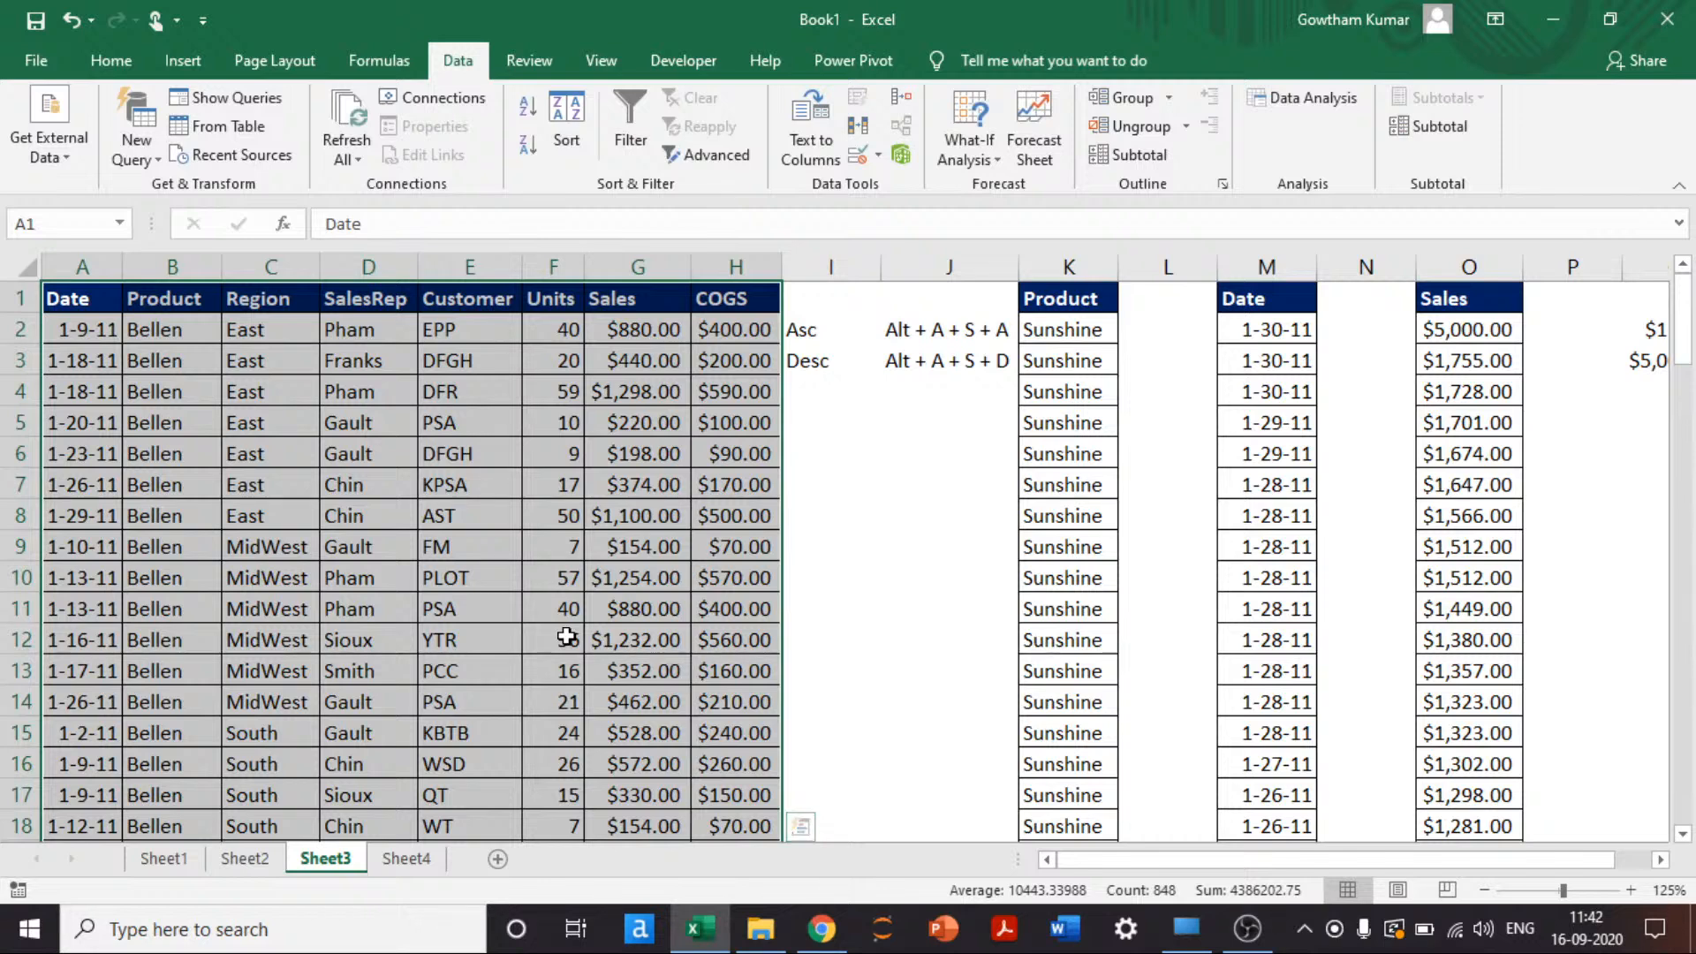
key(ctrl+shift+l)
key(alt+Down)
key(Down)
key(Down)
key(Down)
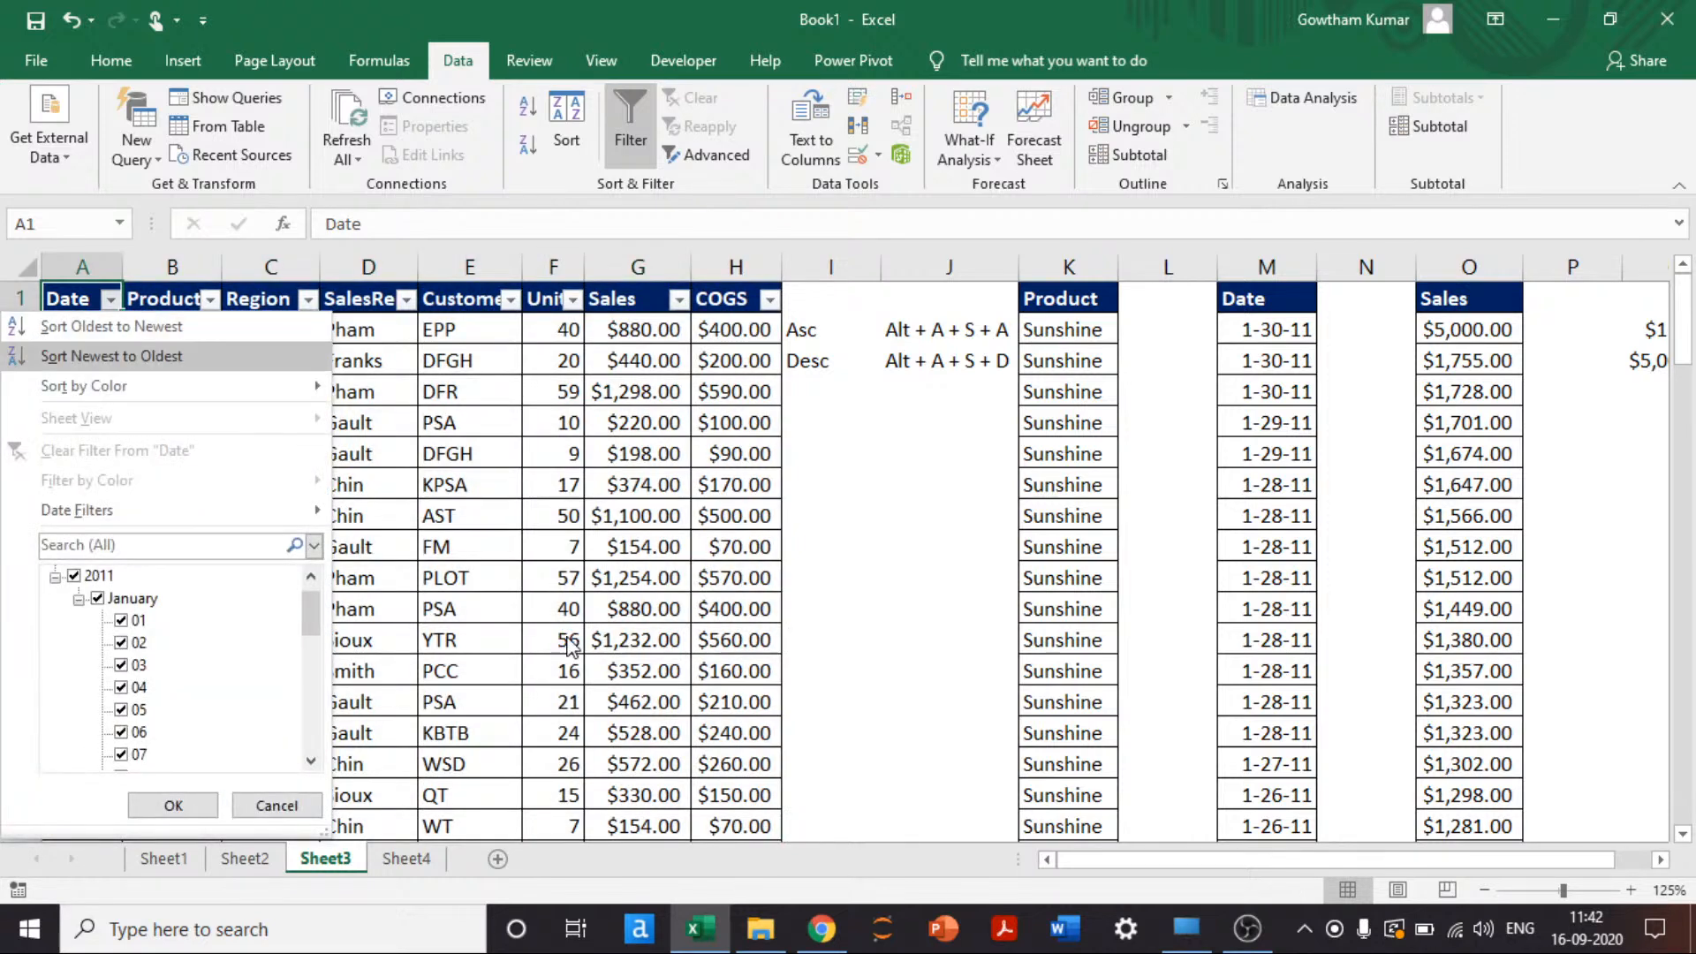
key(Escape)
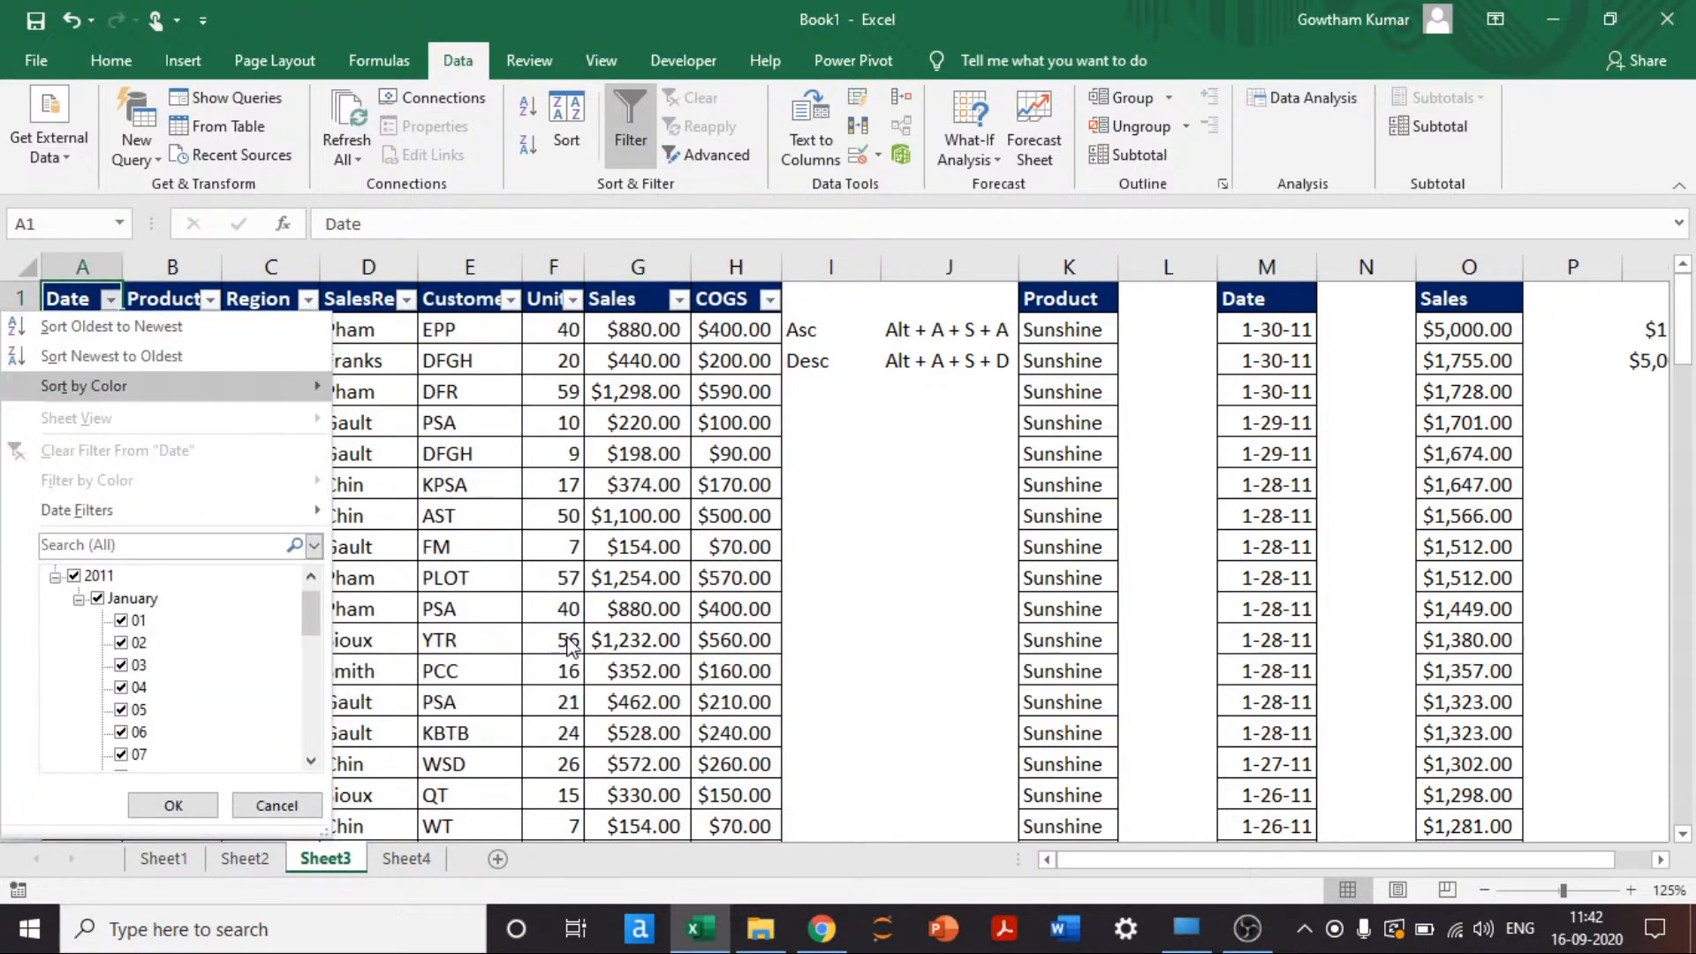
key(Escape)
Step: Fill rows 17 to 25 of the sales table, columns A to H, with a light blue theme colour
key(Down)
key(Down)
key(Down)
key(Down)
key(Down)
key(Down)
key(Down)
key(Down)
key(Down)
key(Down)
key(Down)
key(Down)
key(Down)
key(Down)
key(Down)
key(Down)
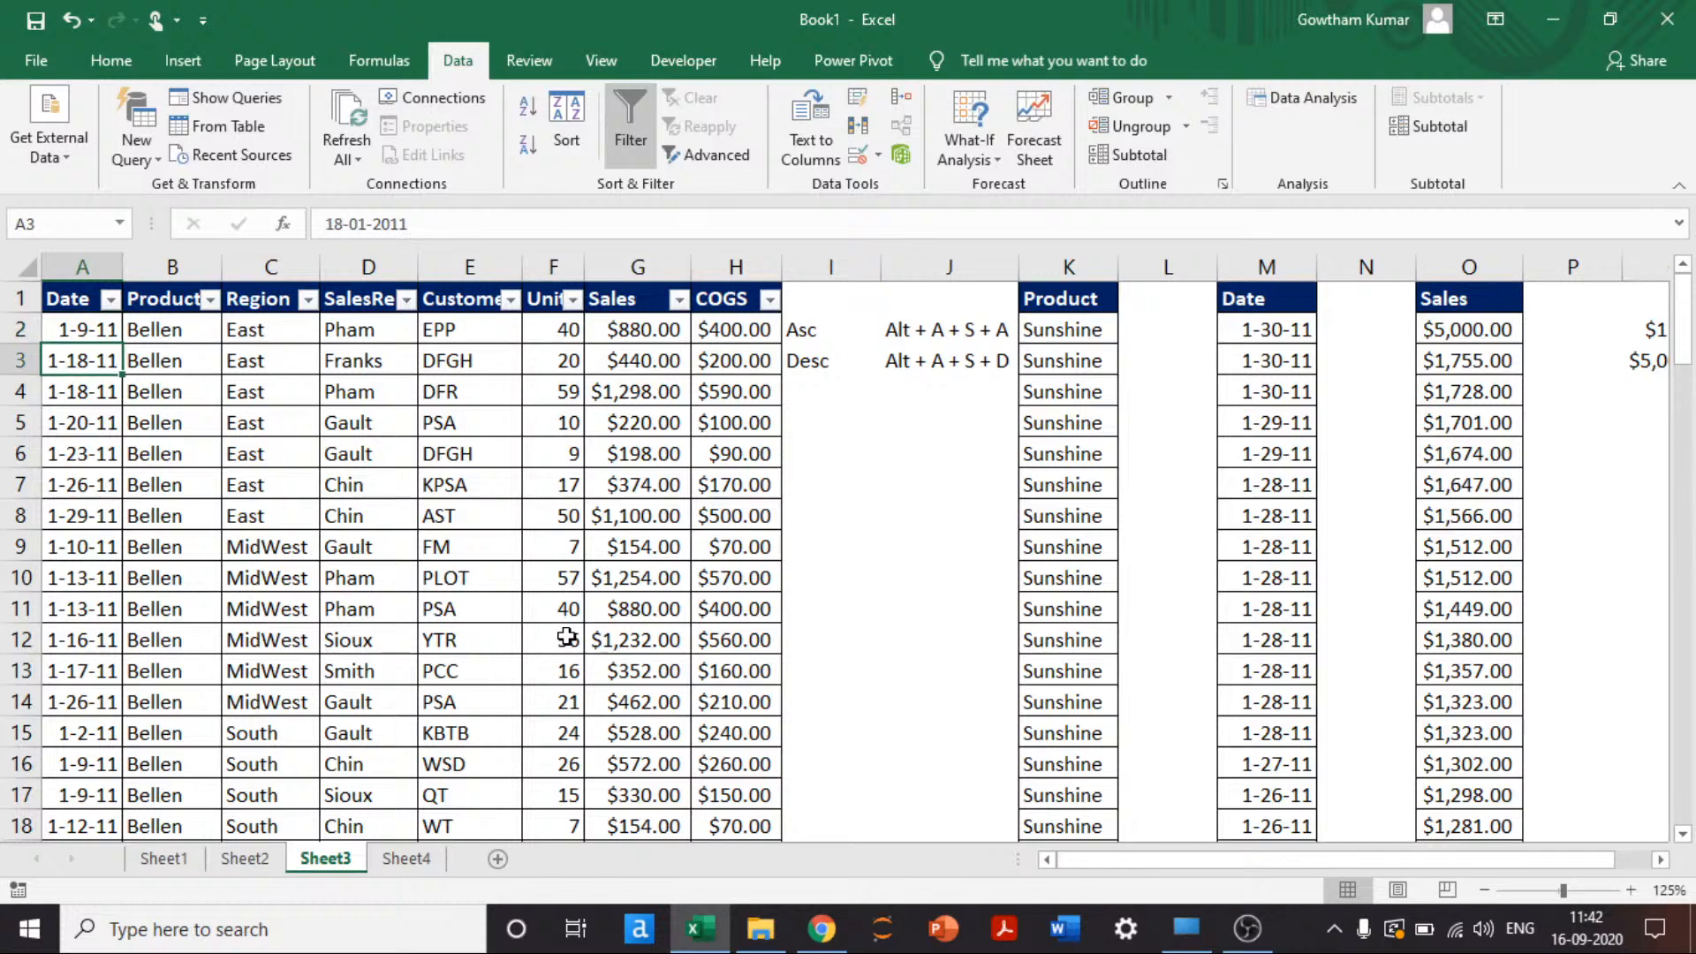
key(shift+Down)
key(shift+Down)
key(shift+Down)
key(shift+Down)
key(shift+Down)
key(shift+Down)
key(shift+Down)
key(shift+Down)
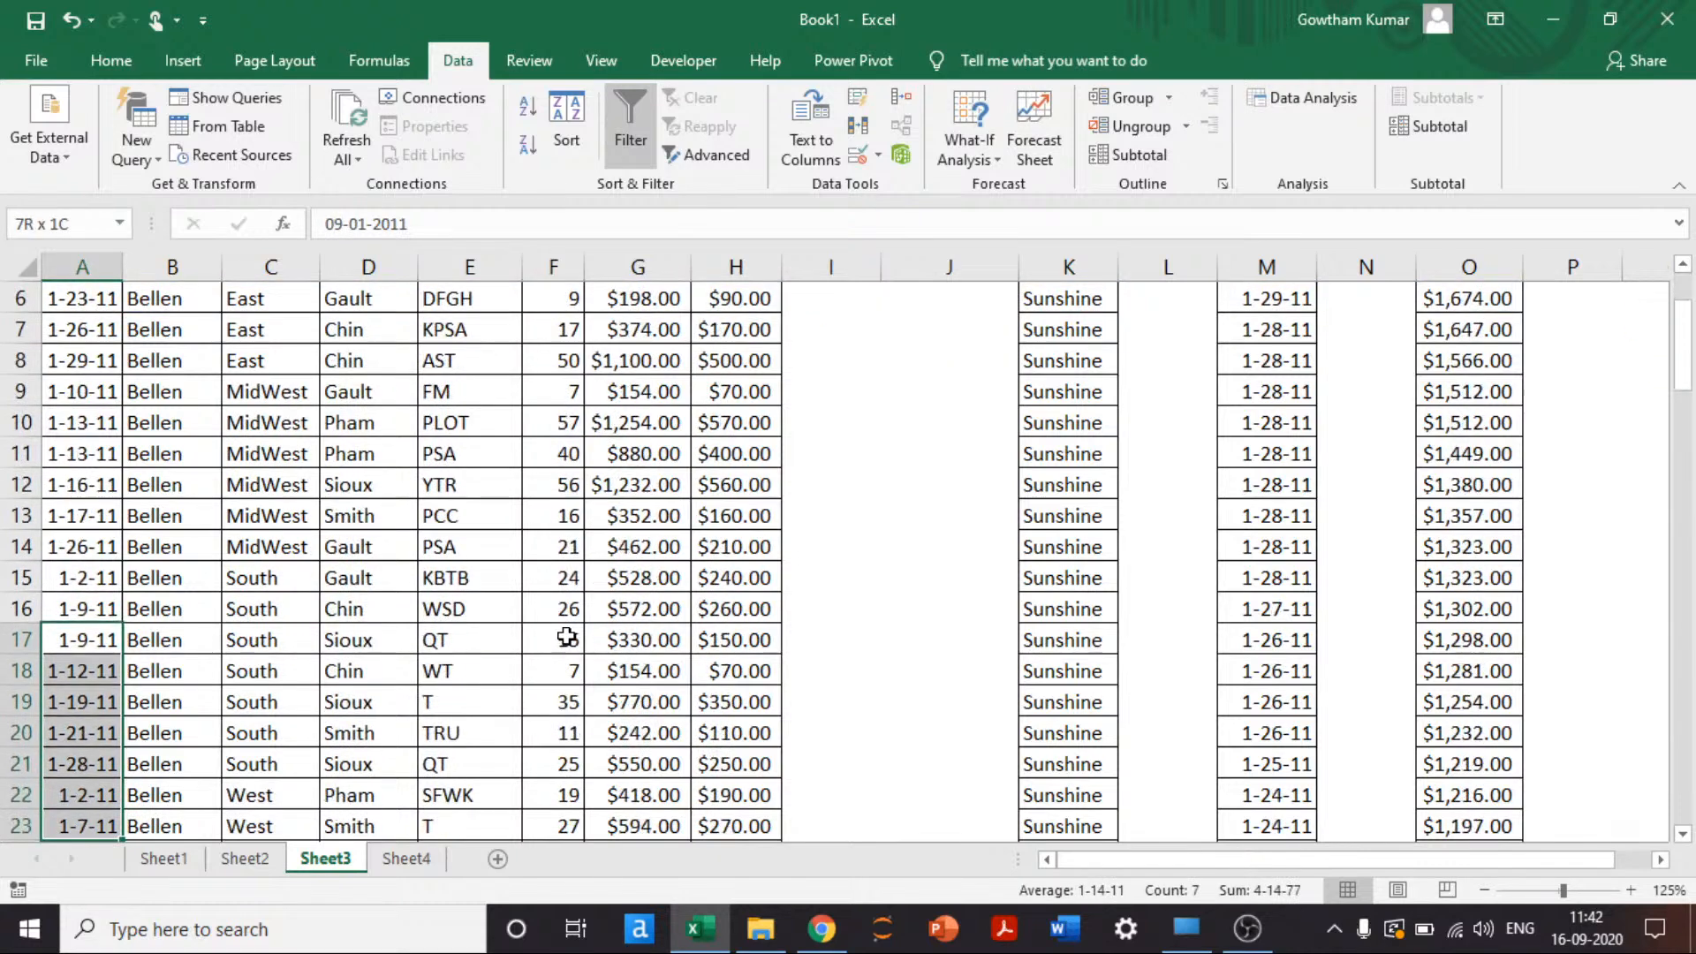
key(shift+Right)
key(shift+Right)
key(shift+Right)
key(shift+Right)
key(shift+Right)
key(shift+Right)
key(shift+Right)
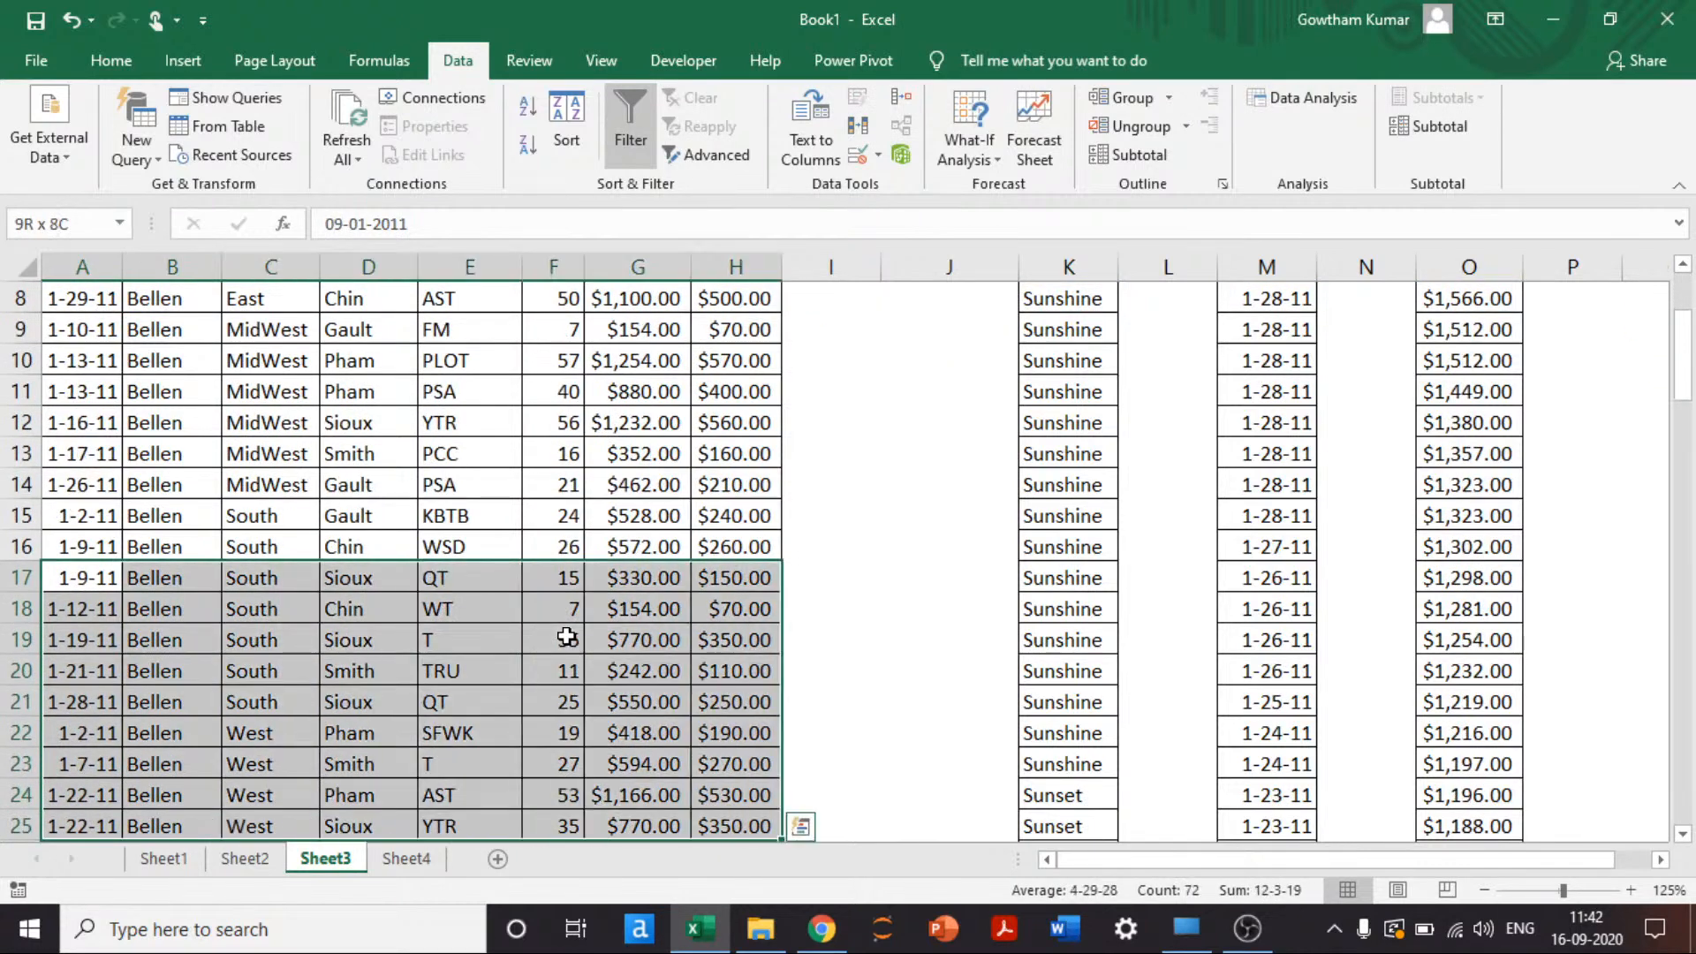
click(110, 60)
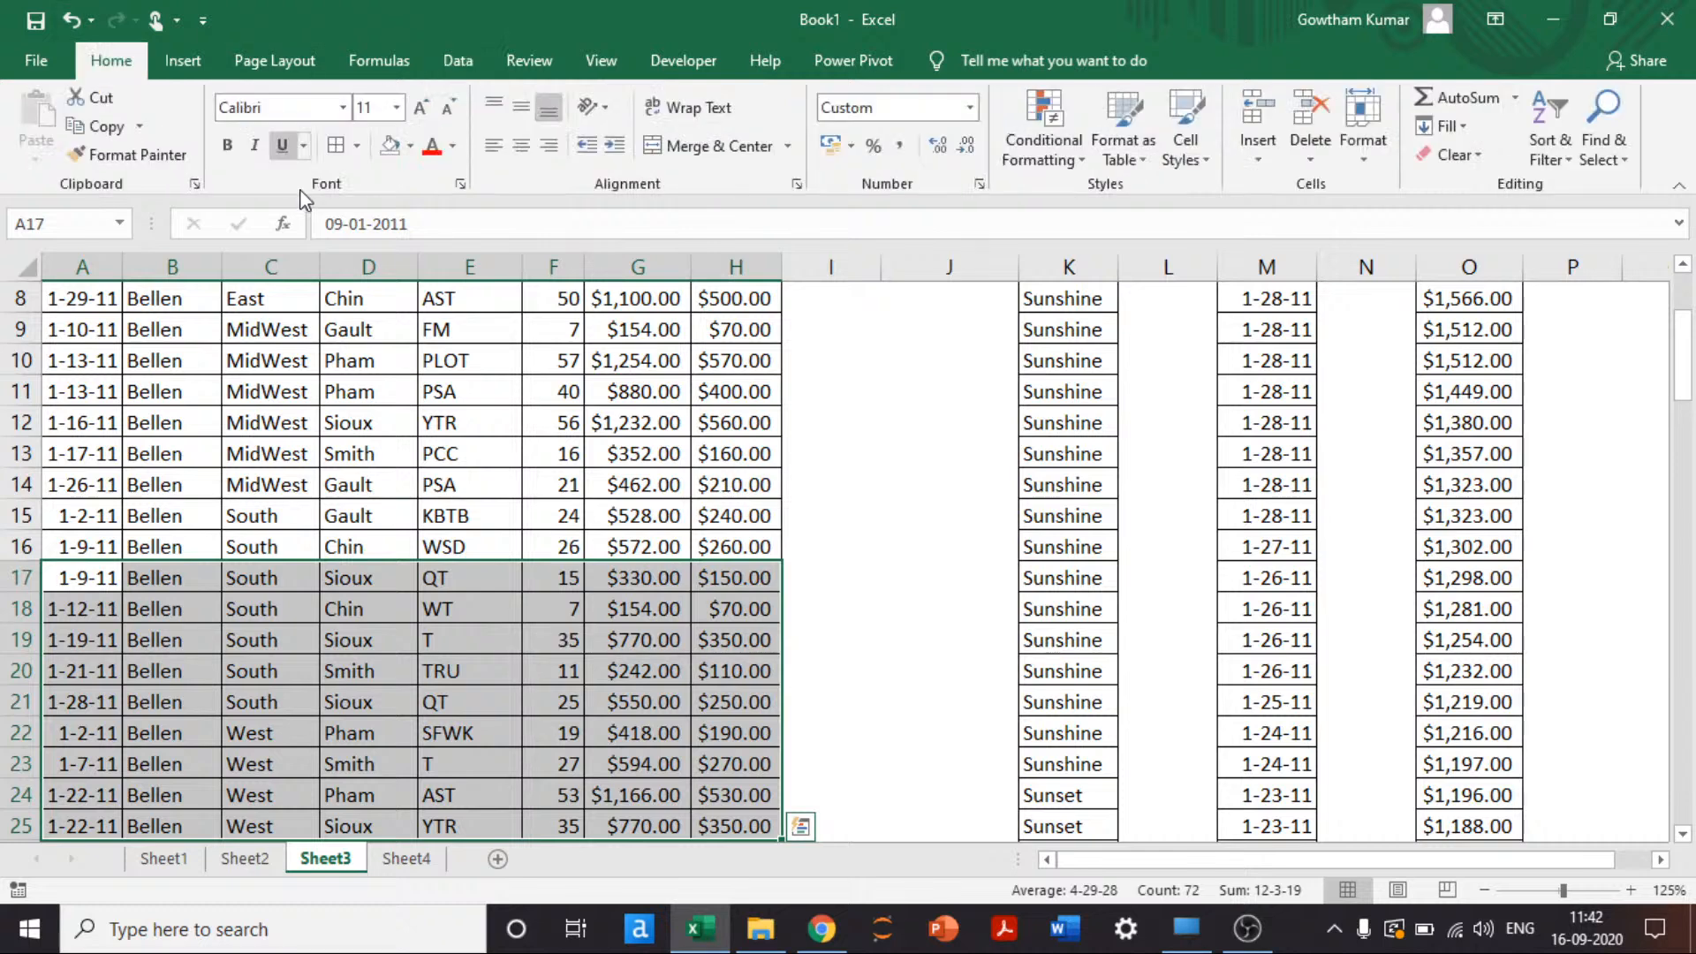
click(410, 146)
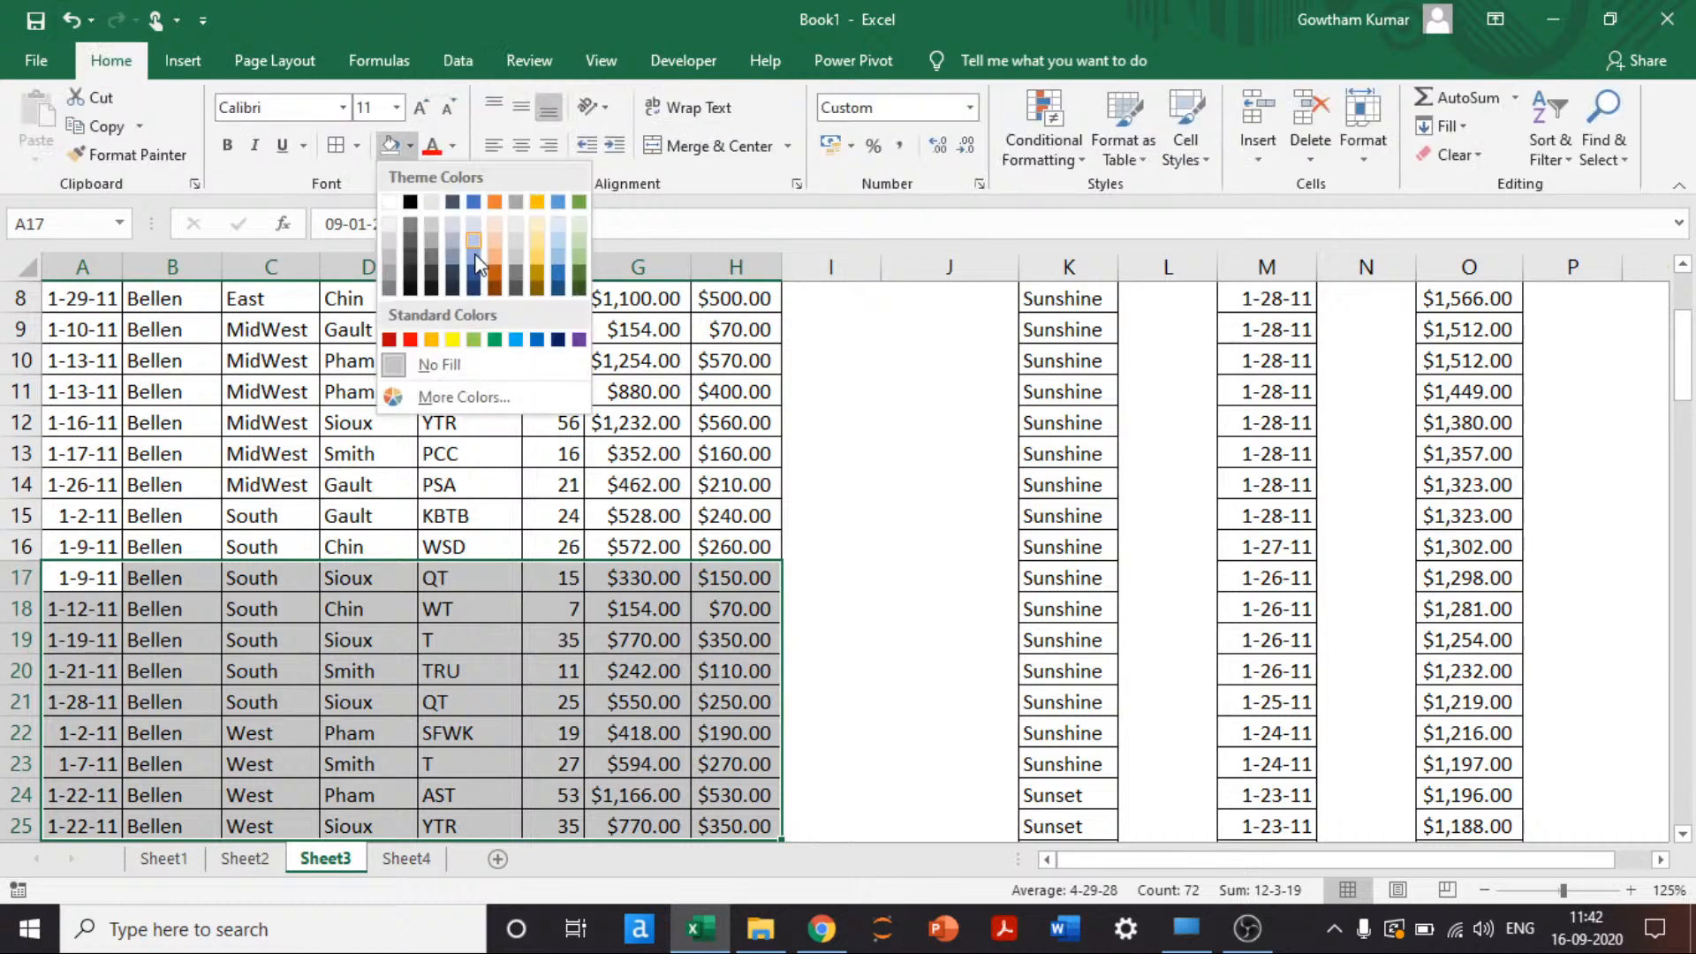
click(475, 247)
click(443, 545)
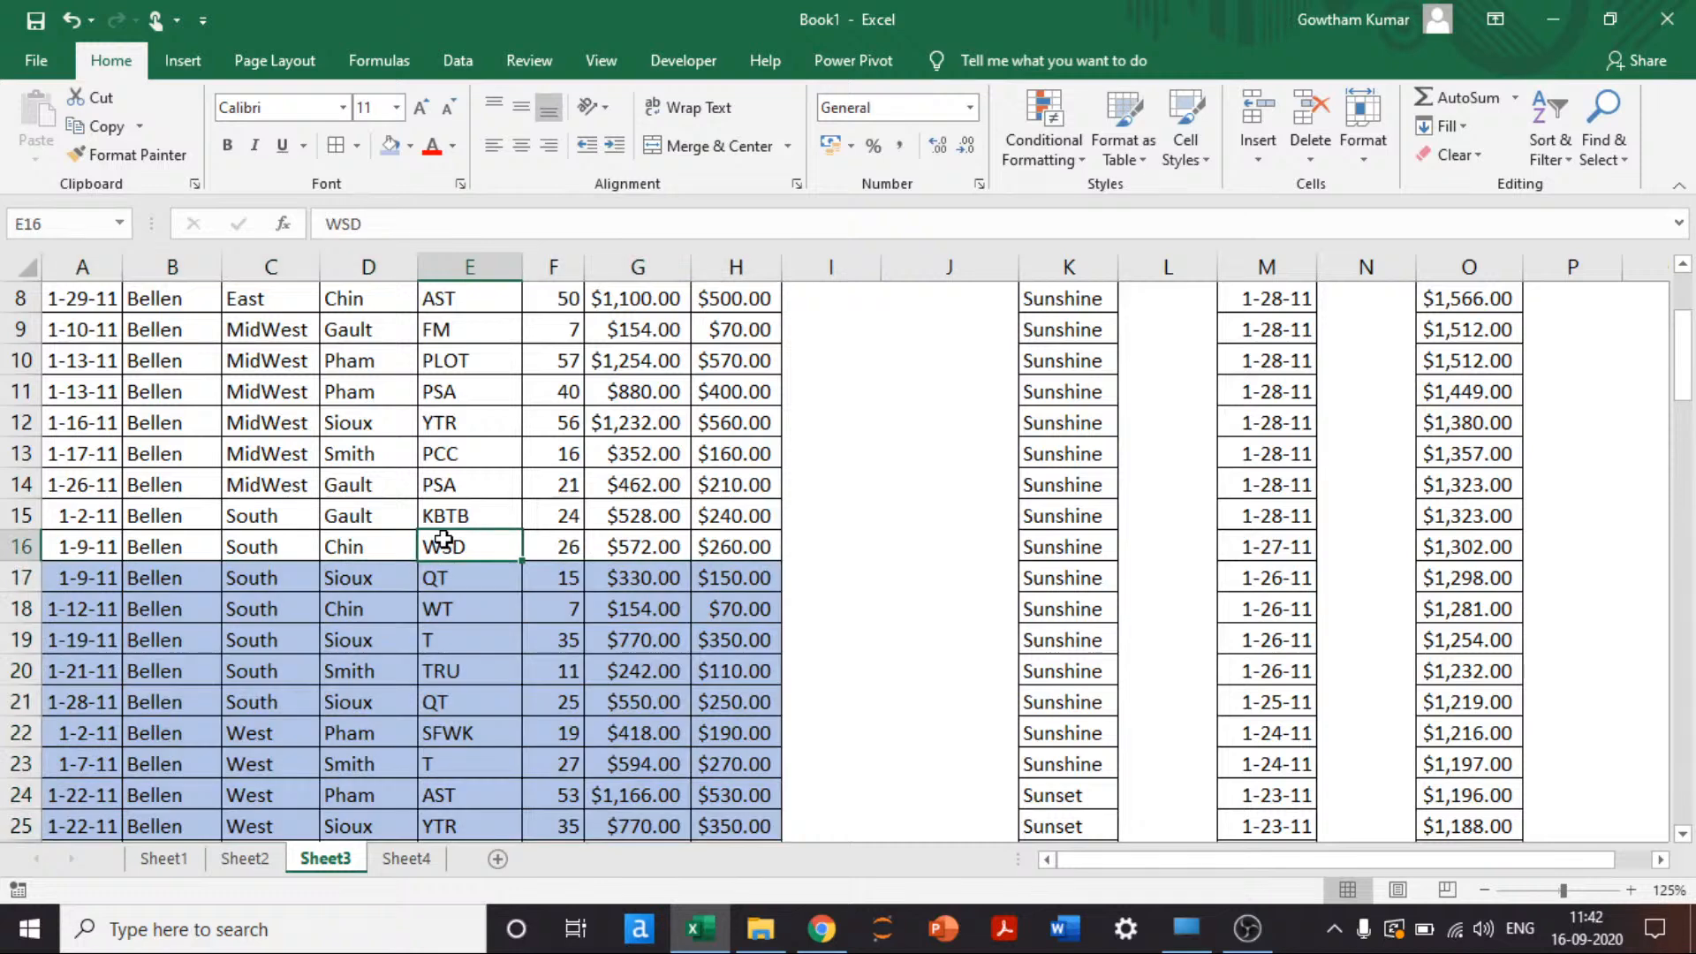
Step: Sort the sales table by cell colour on the Date column, using the light blue fill
key(ctrl+Up)
key(ctrl+Left)
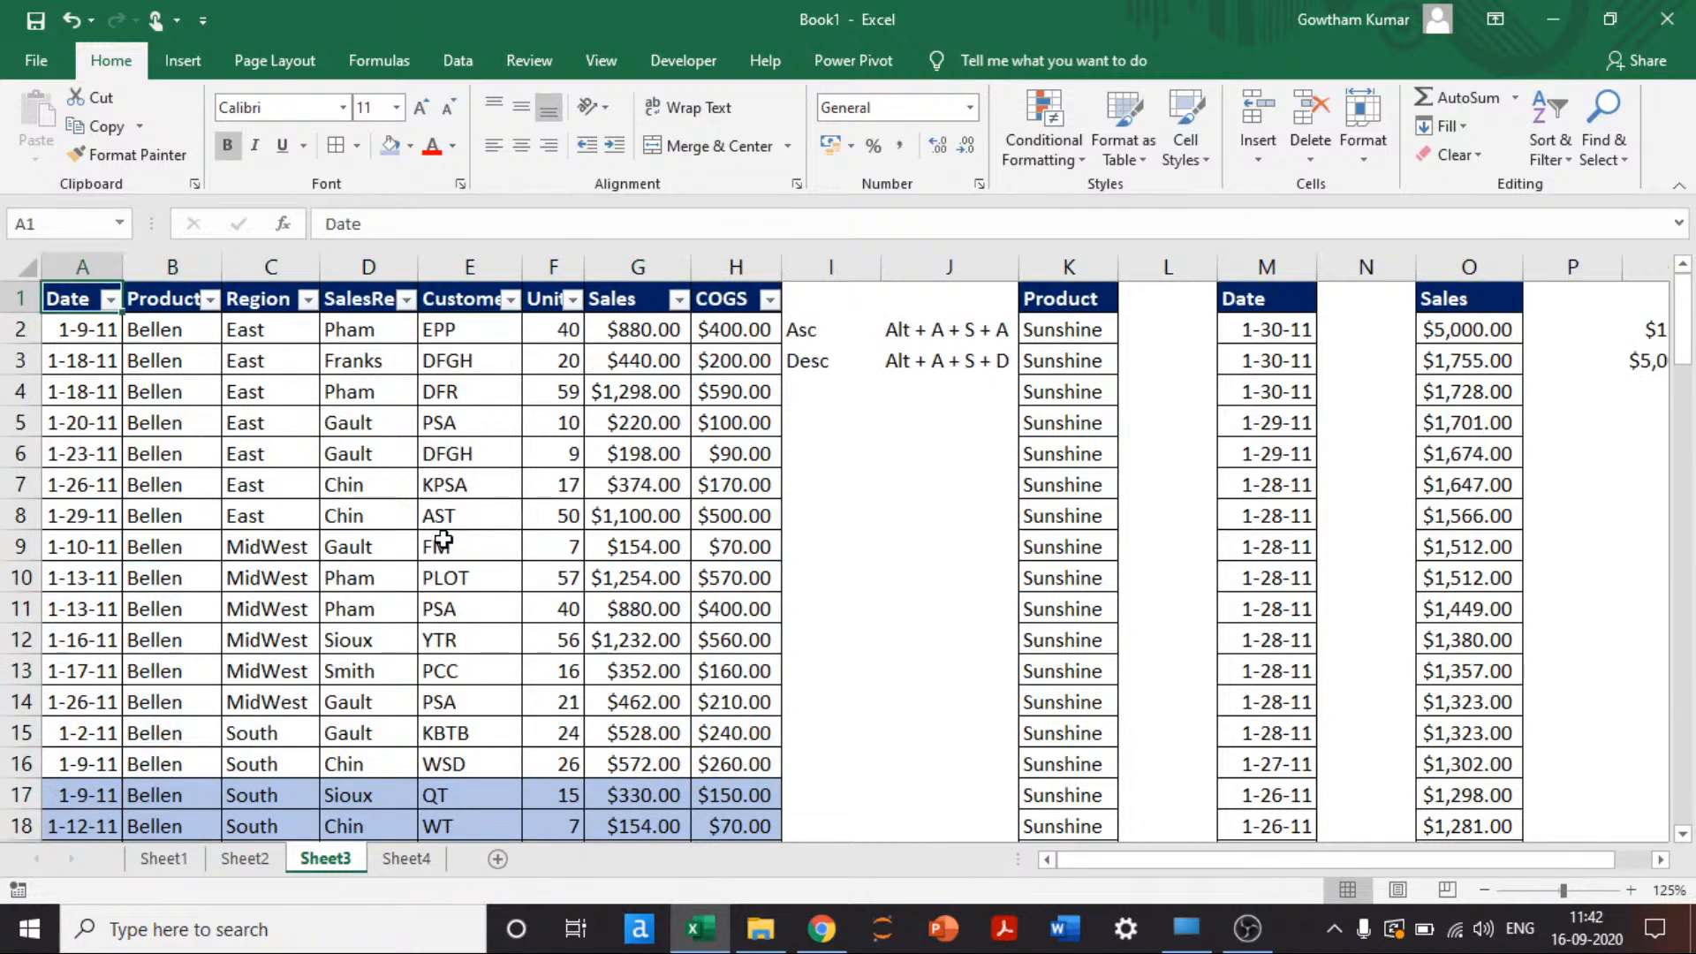
key(alt+Down)
key(Down)
key(Down)
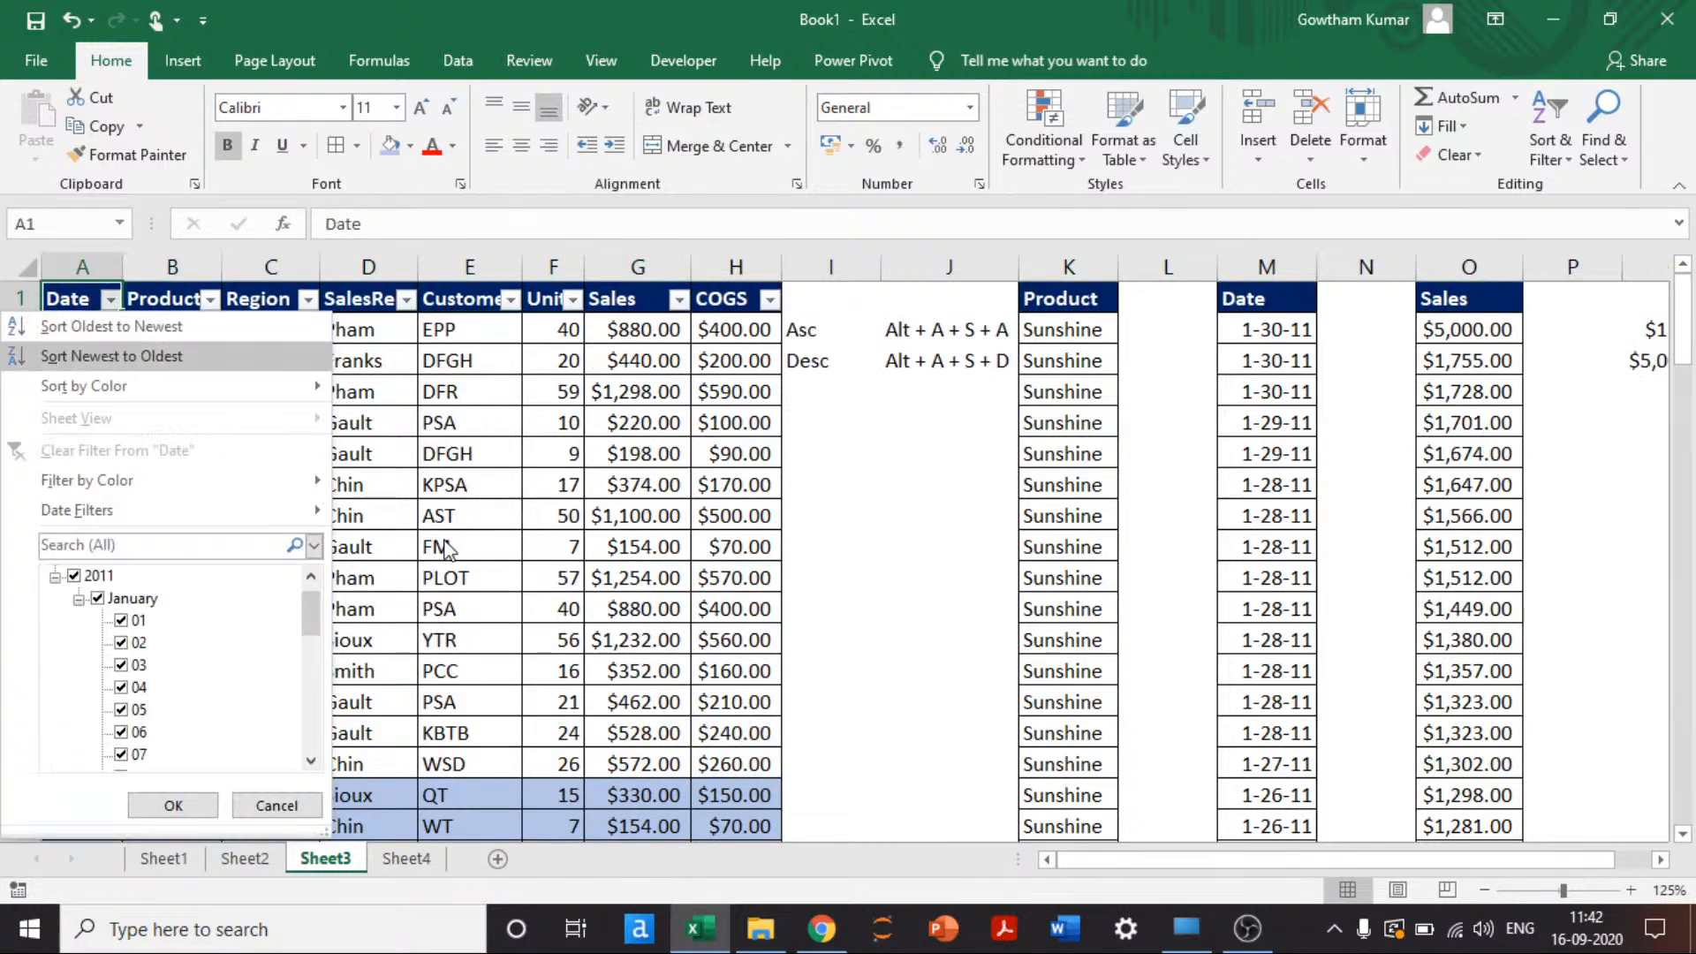
key(Right)
key(Return)
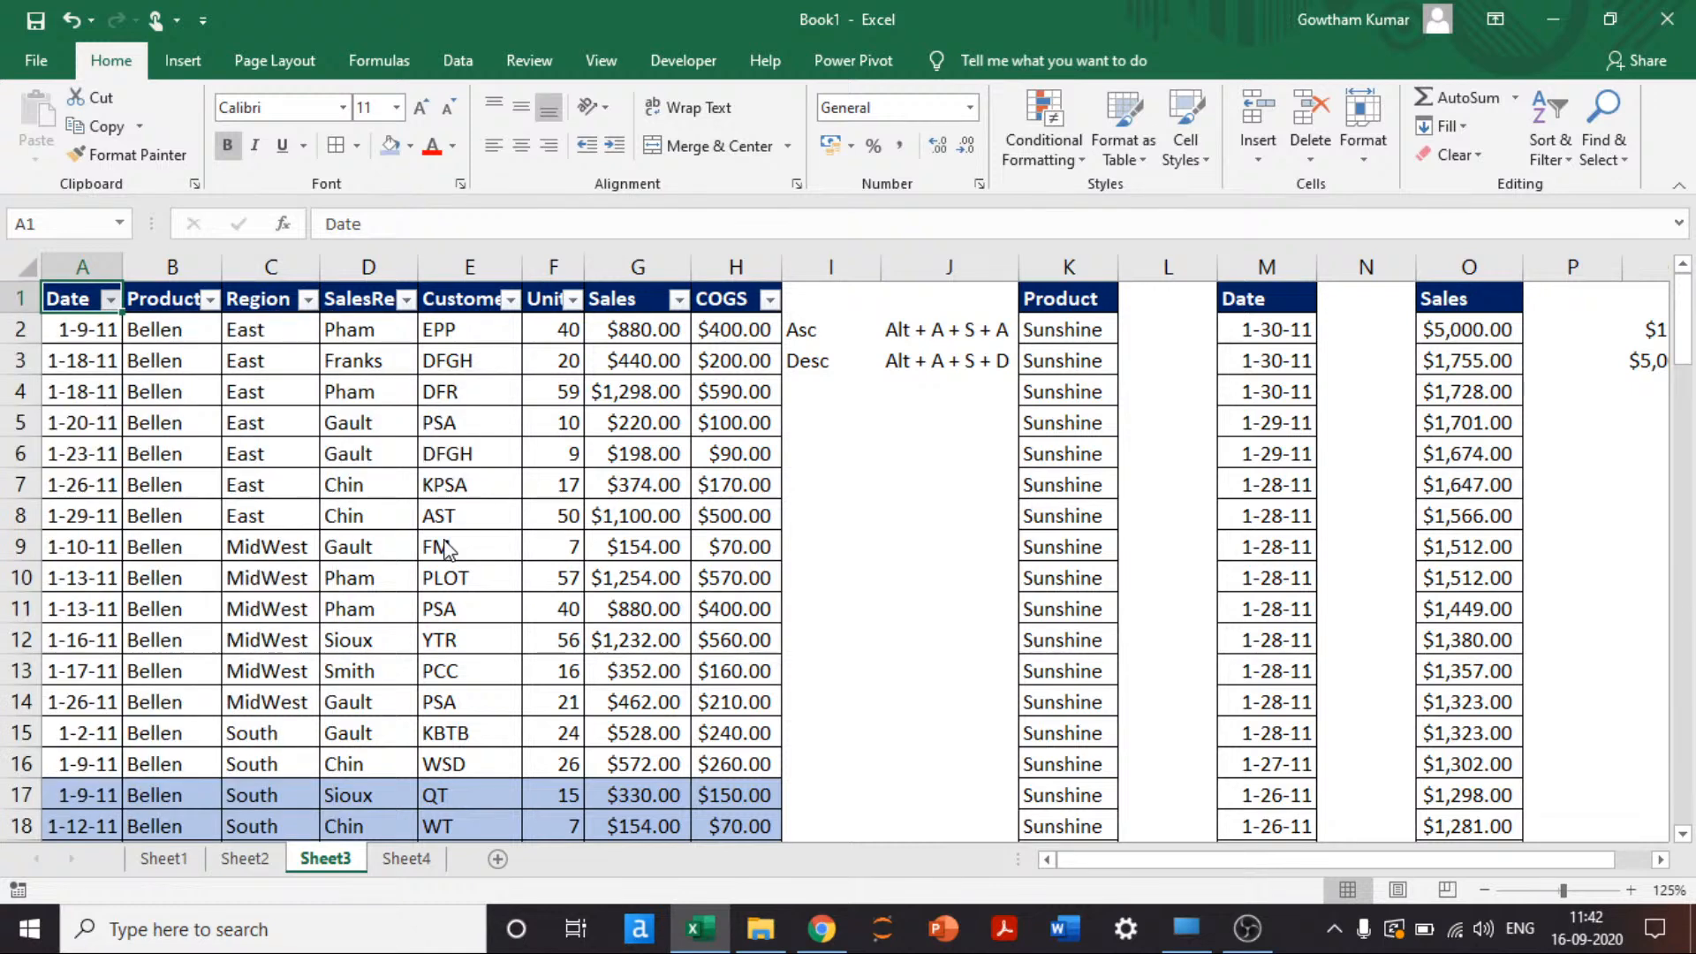
Step: Check the row order of the colour-sorted table down to its end and return to the Date header
key(Down)
key(Down)
key(Down)
key(Down)
key(Down)
key(Down)
key(Down)
key(Down)
key(Down)
key(Down)
key(Down)
key(Down)
key(Down)
key(Down)
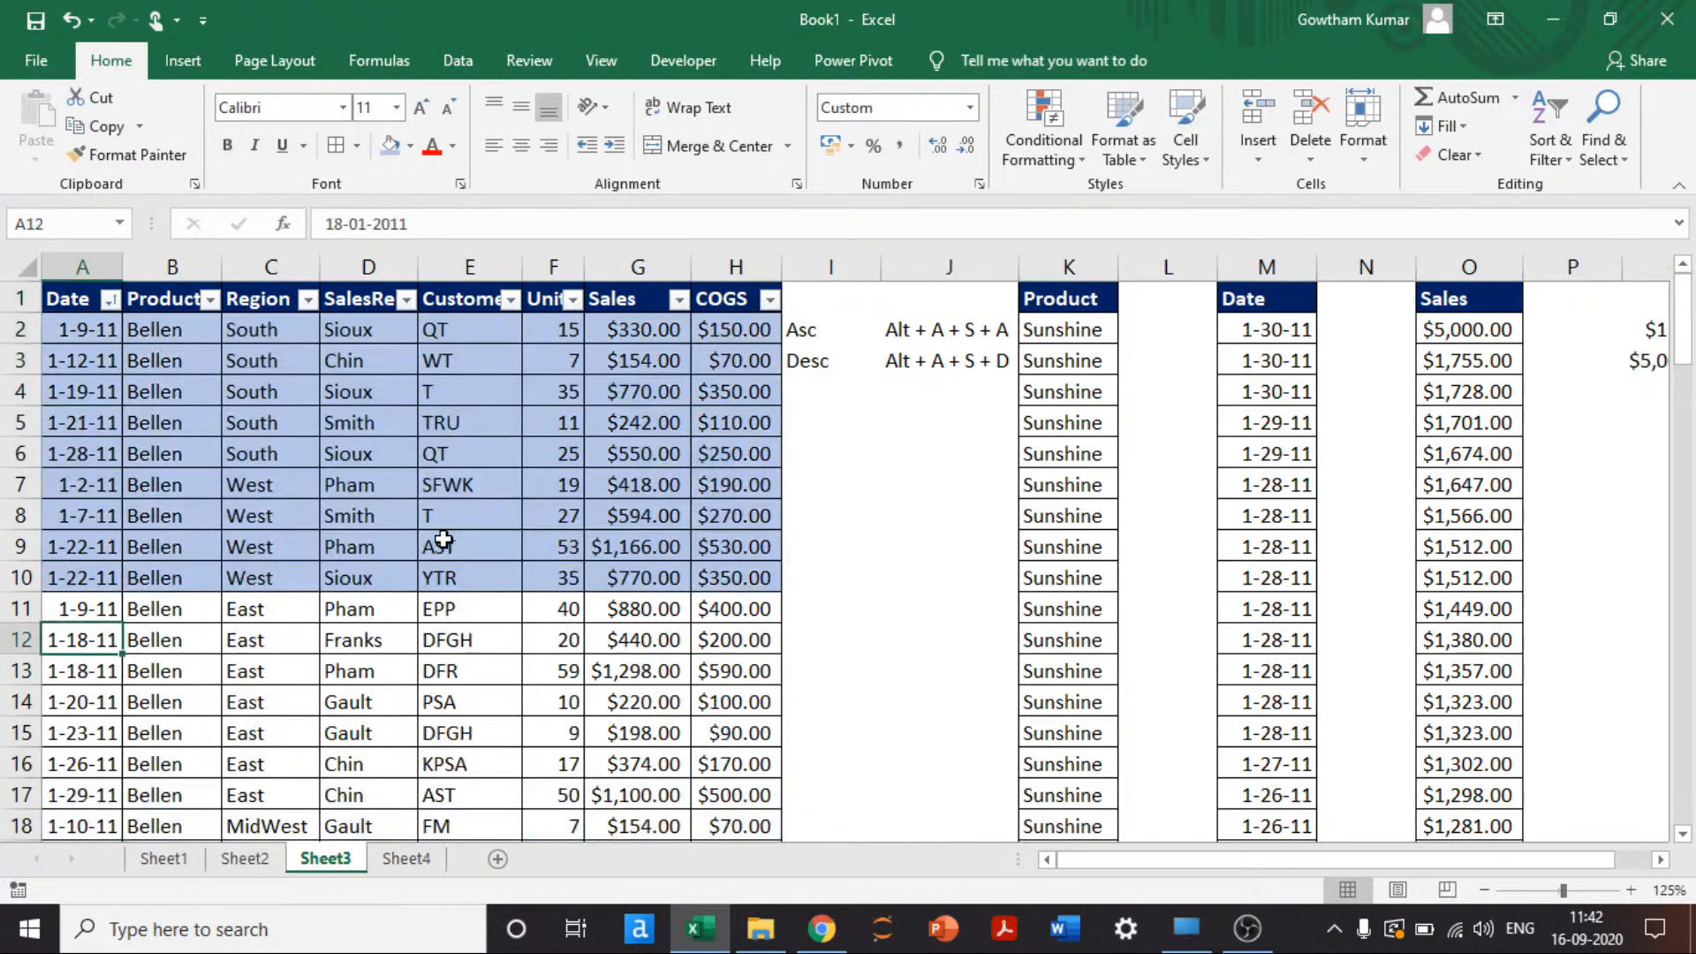
key(ctrl+Down)
key(ctrl+Up)
Step: Sort the sales table by cell colour on the Date column, using No Fill
key(alt+Down)
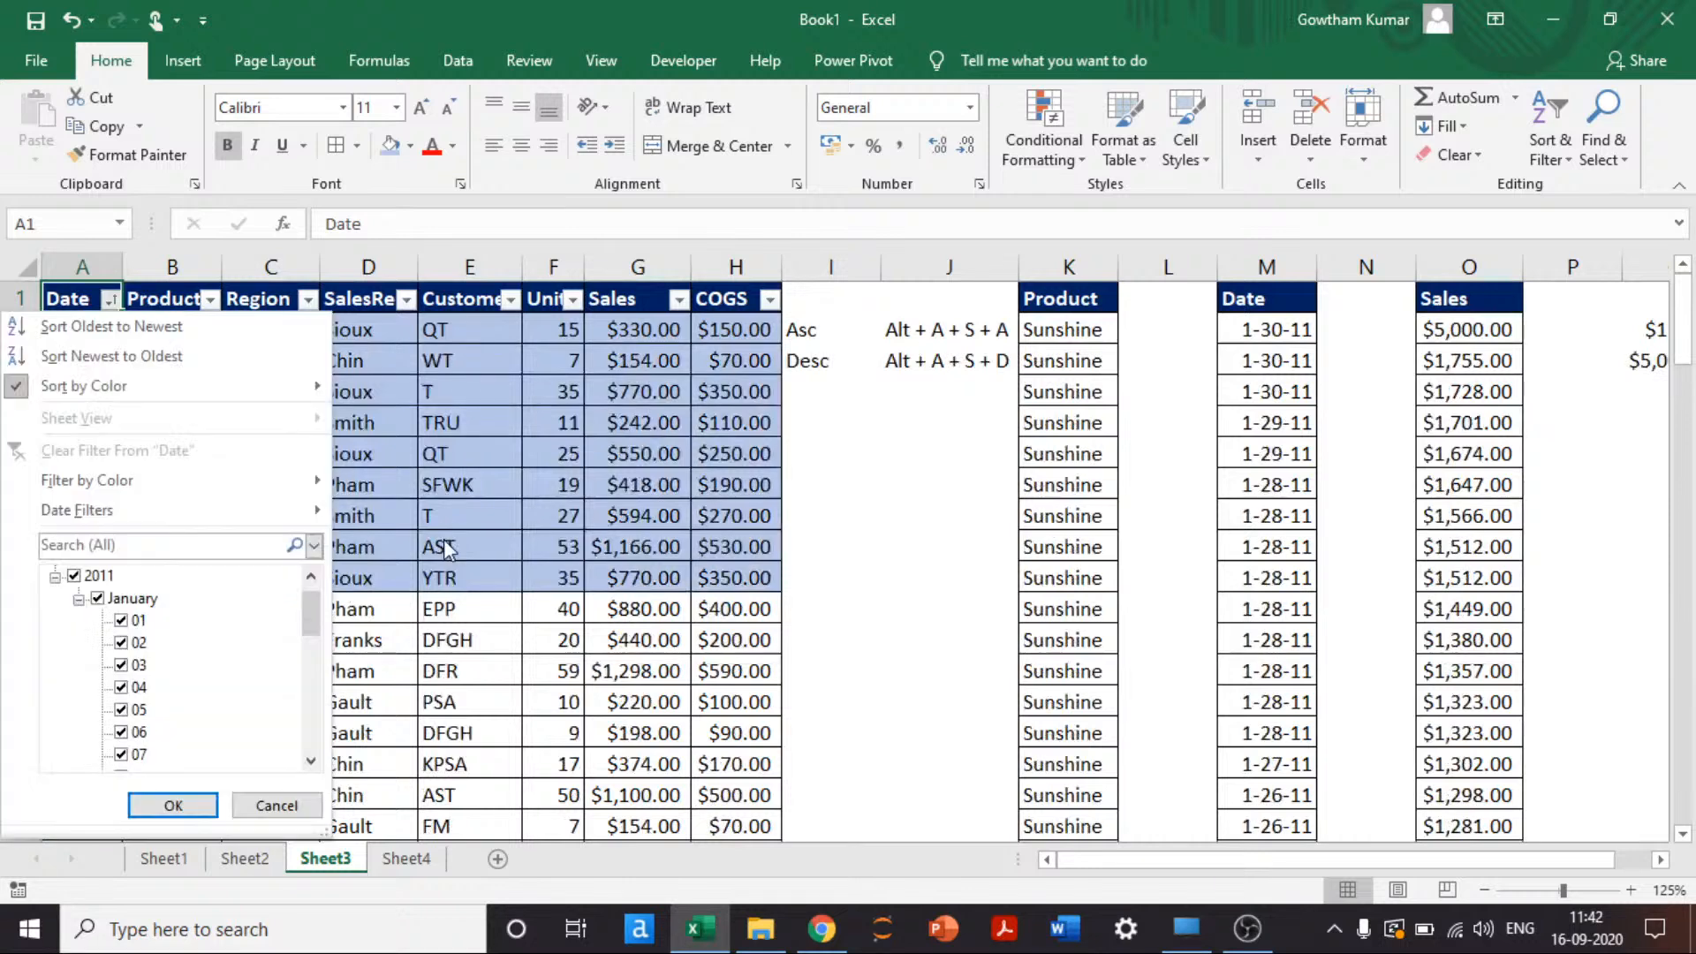
key(Down)
key(Down)
key(Down)
key(Right)
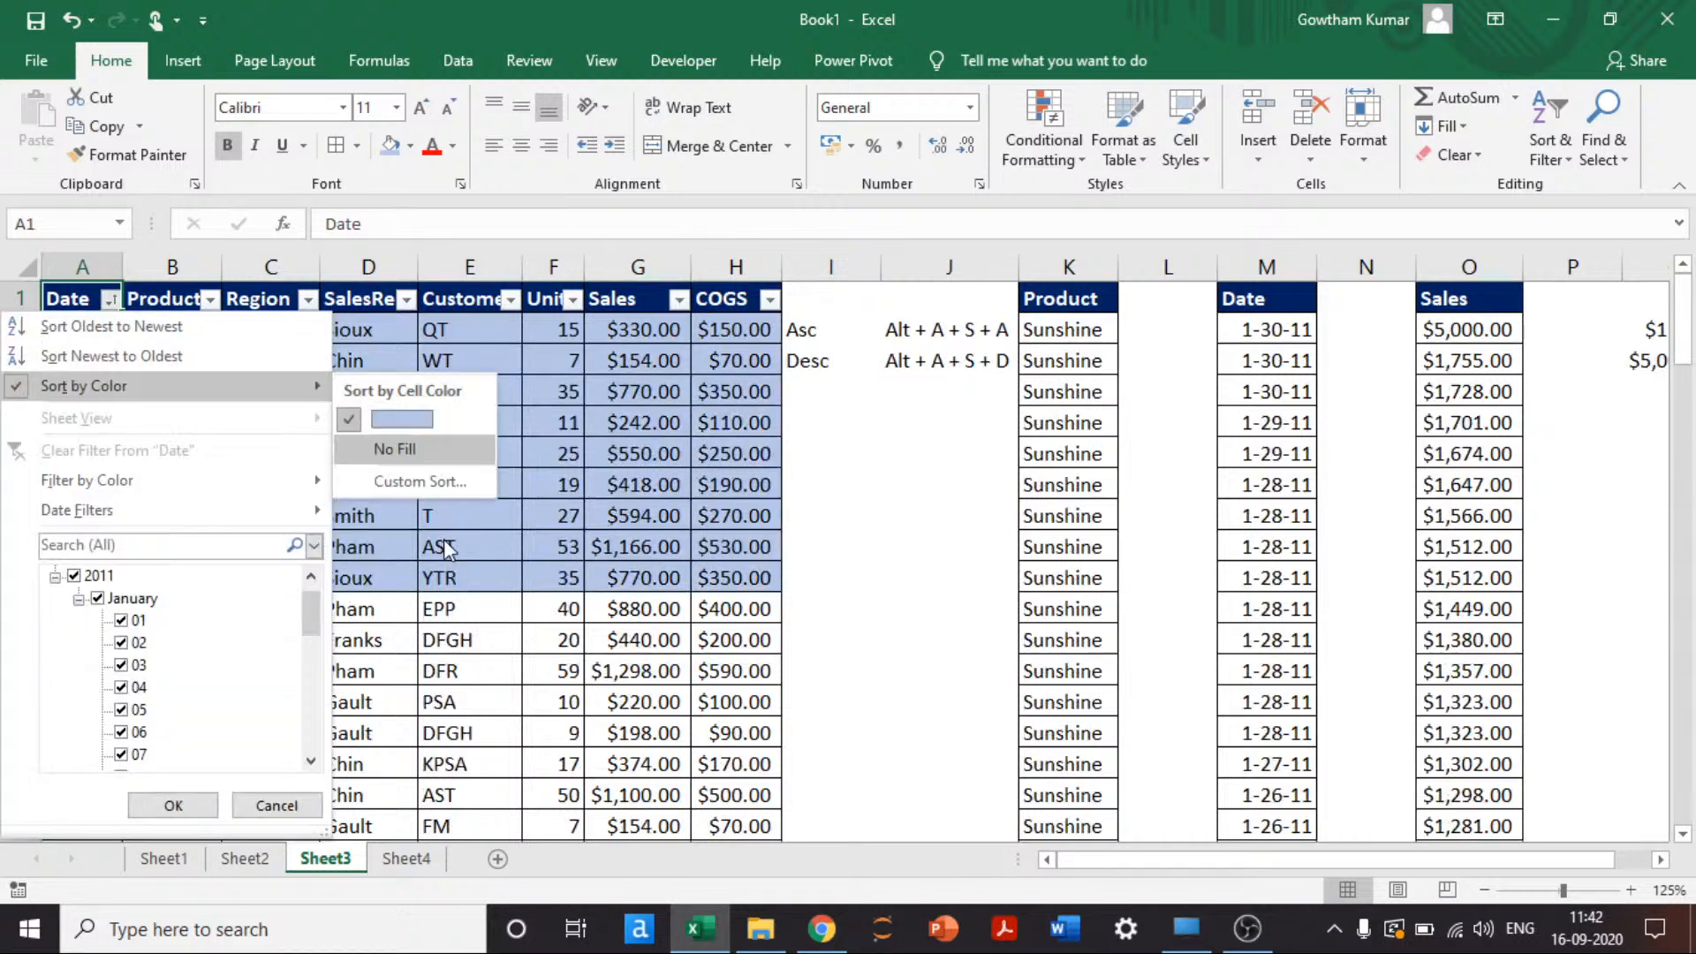
key(Return)
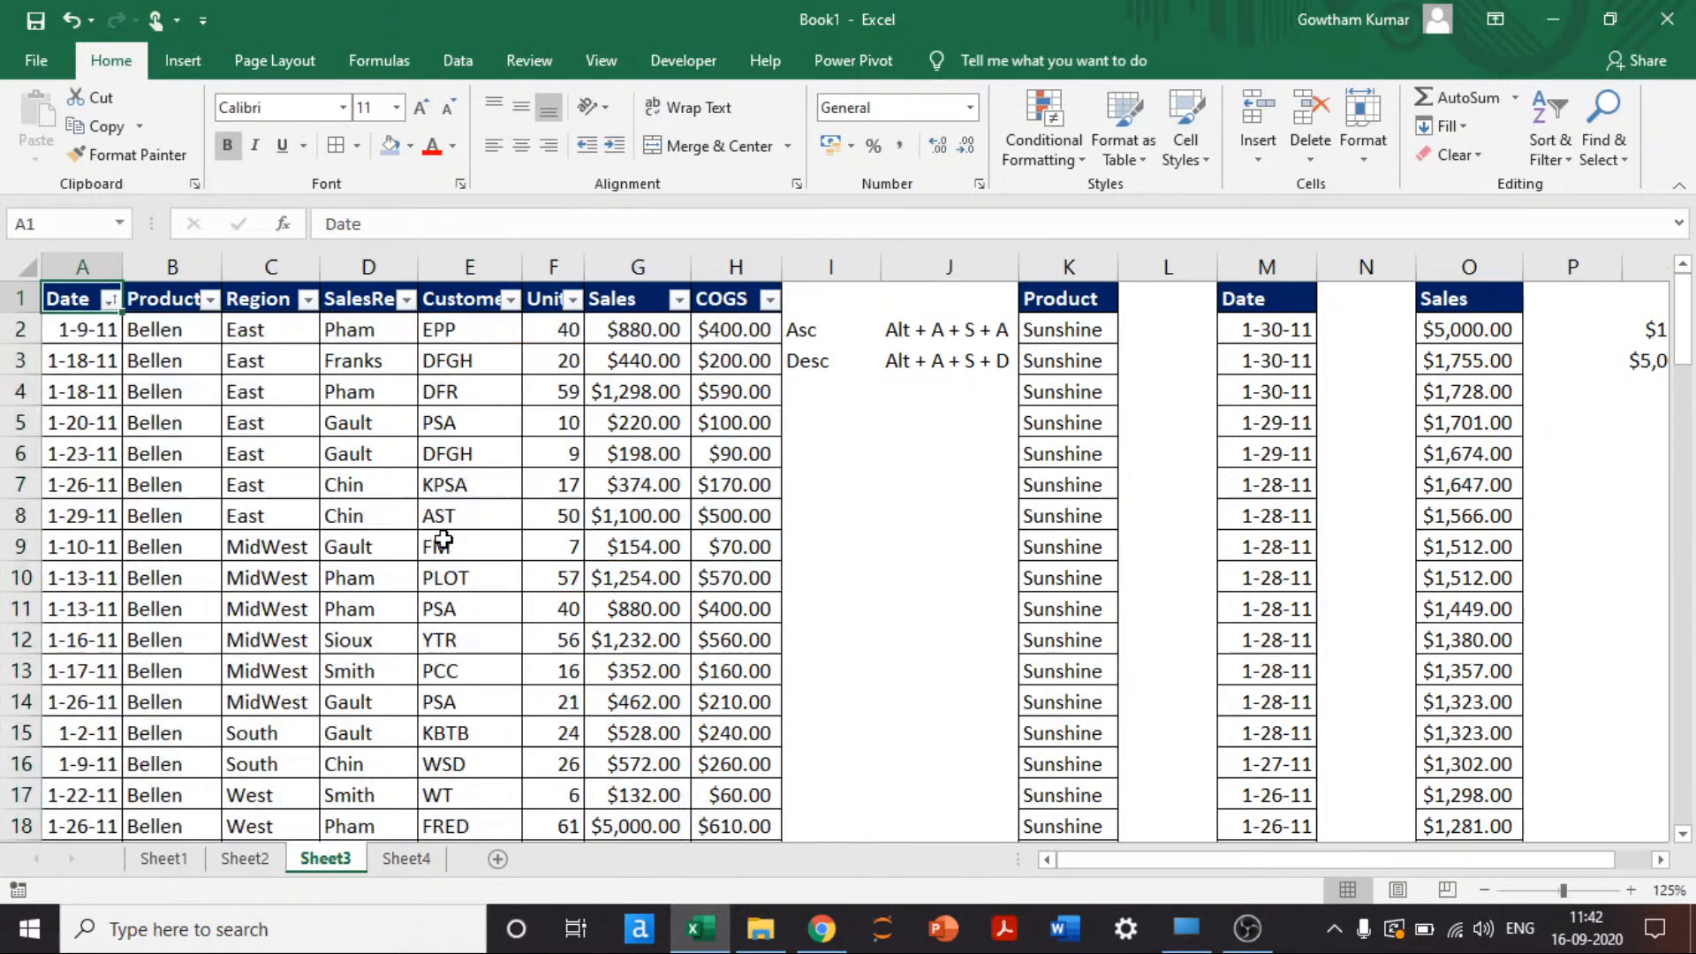
Step: Examine the light blue rows at the end of the table, selecting A98:H106, and return to cell A1
key(Down)
key(ctrl+Down)
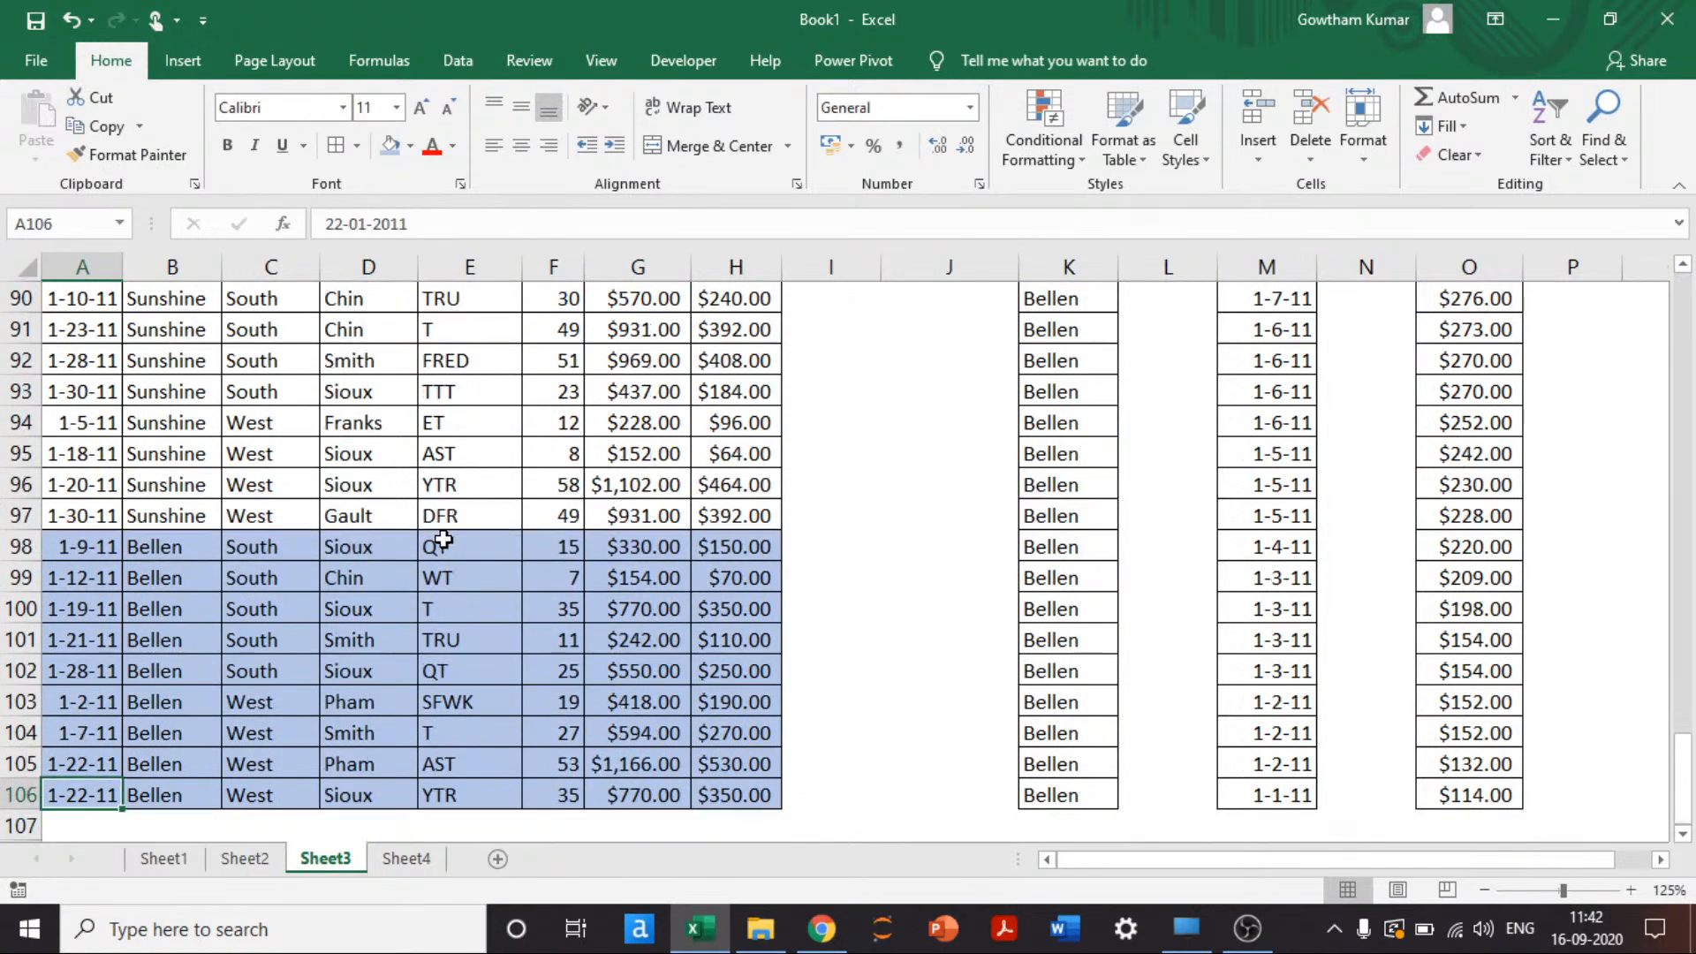
key(shift+Up)
key(shift+Up)
key(shift+Up)
key(shift+Up)
key(shift+Up)
key(shift+Up)
key(shift+Up)
key(shift+Up)
key(shift+Right)
key(shift+Right)
key(shift+Right)
key(shift+Right)
key(shift+Right)
key(shift+Right)
key(shift+Right)
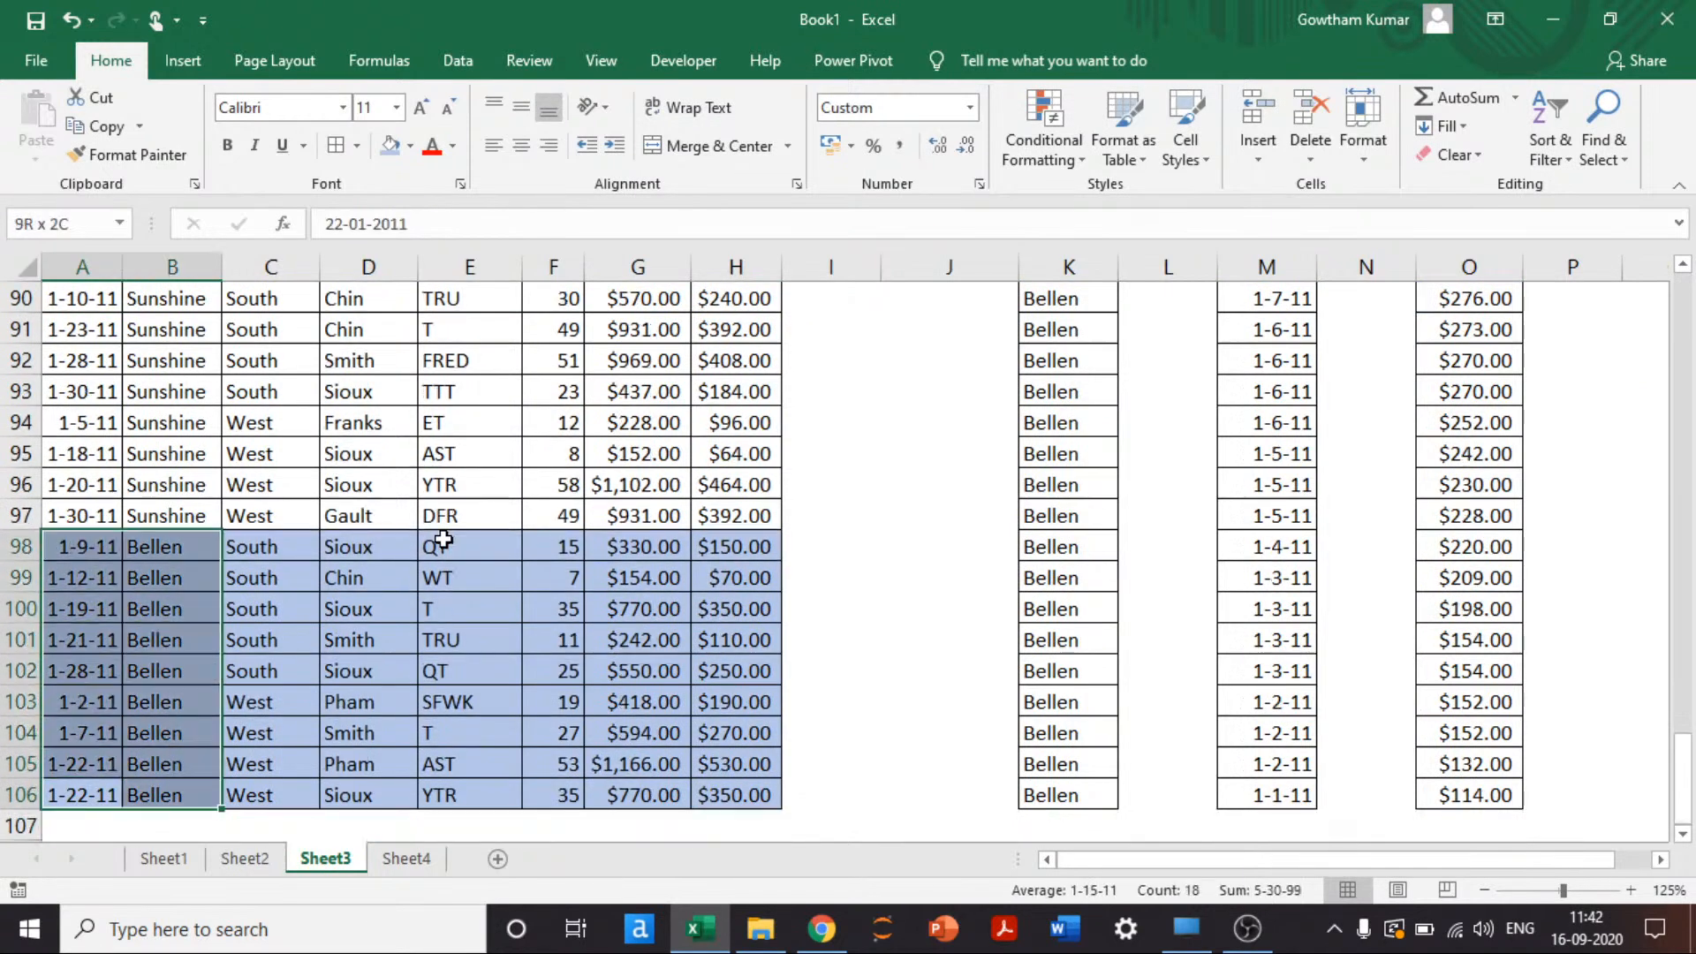
key(ctrl+Home)
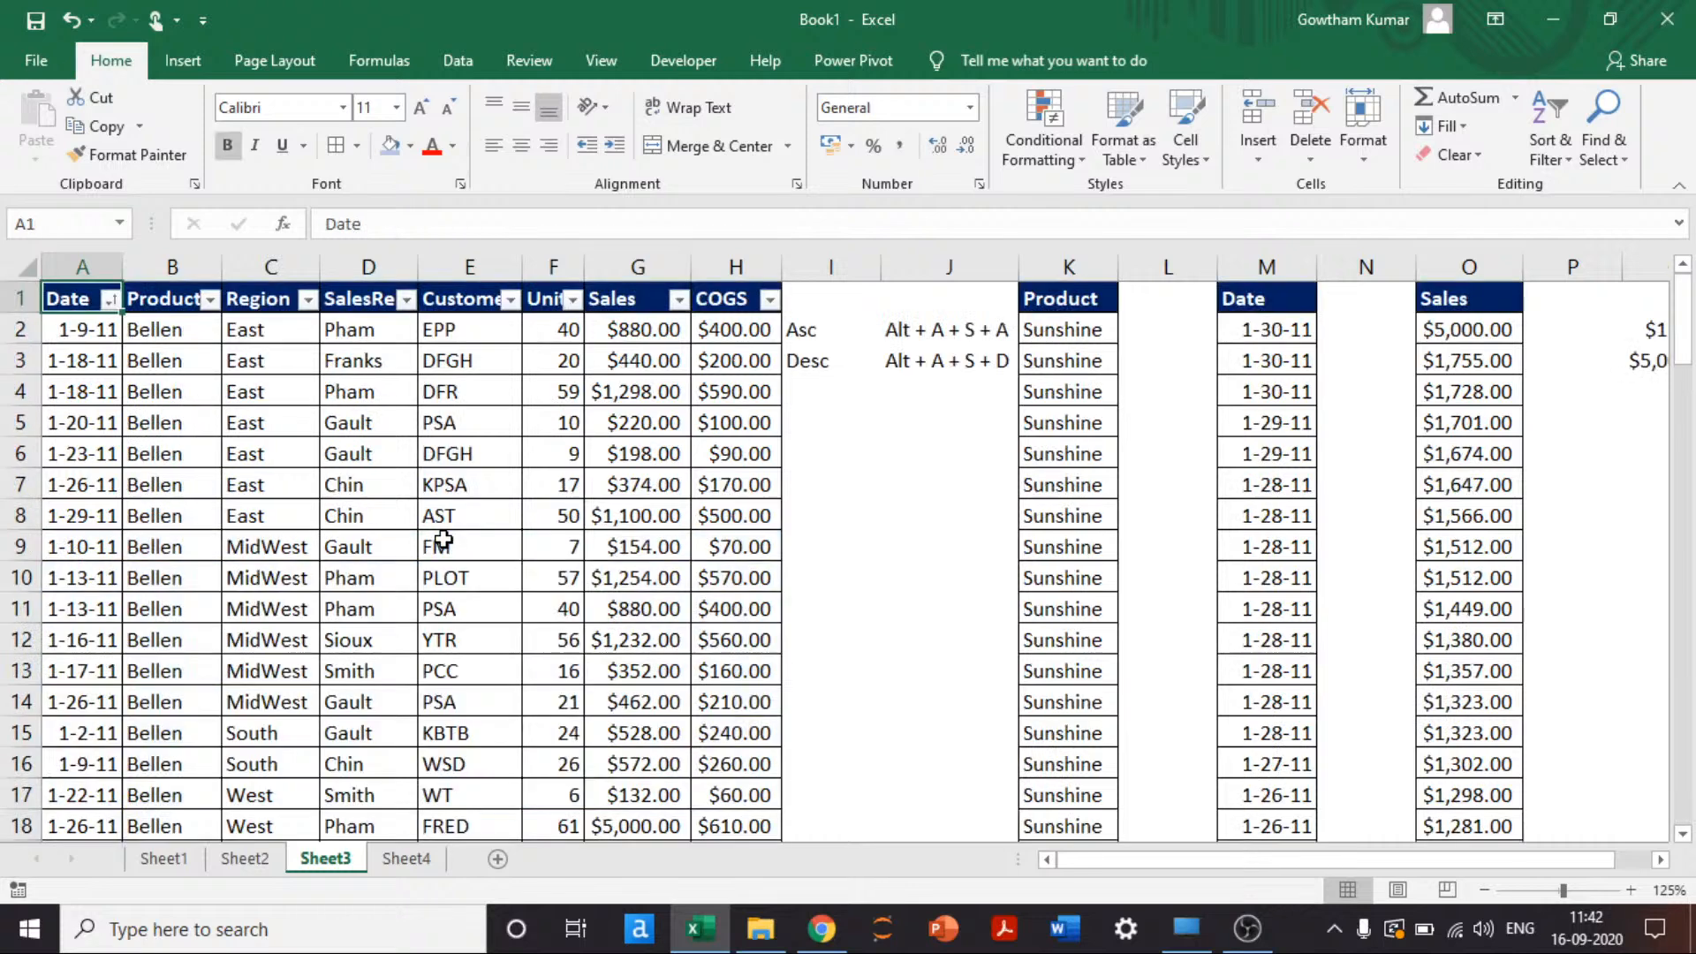
Step: Undo both colour sorts and the light blue fill, and return to cell A1
key(ctrl+z)
key(ctrl+z)
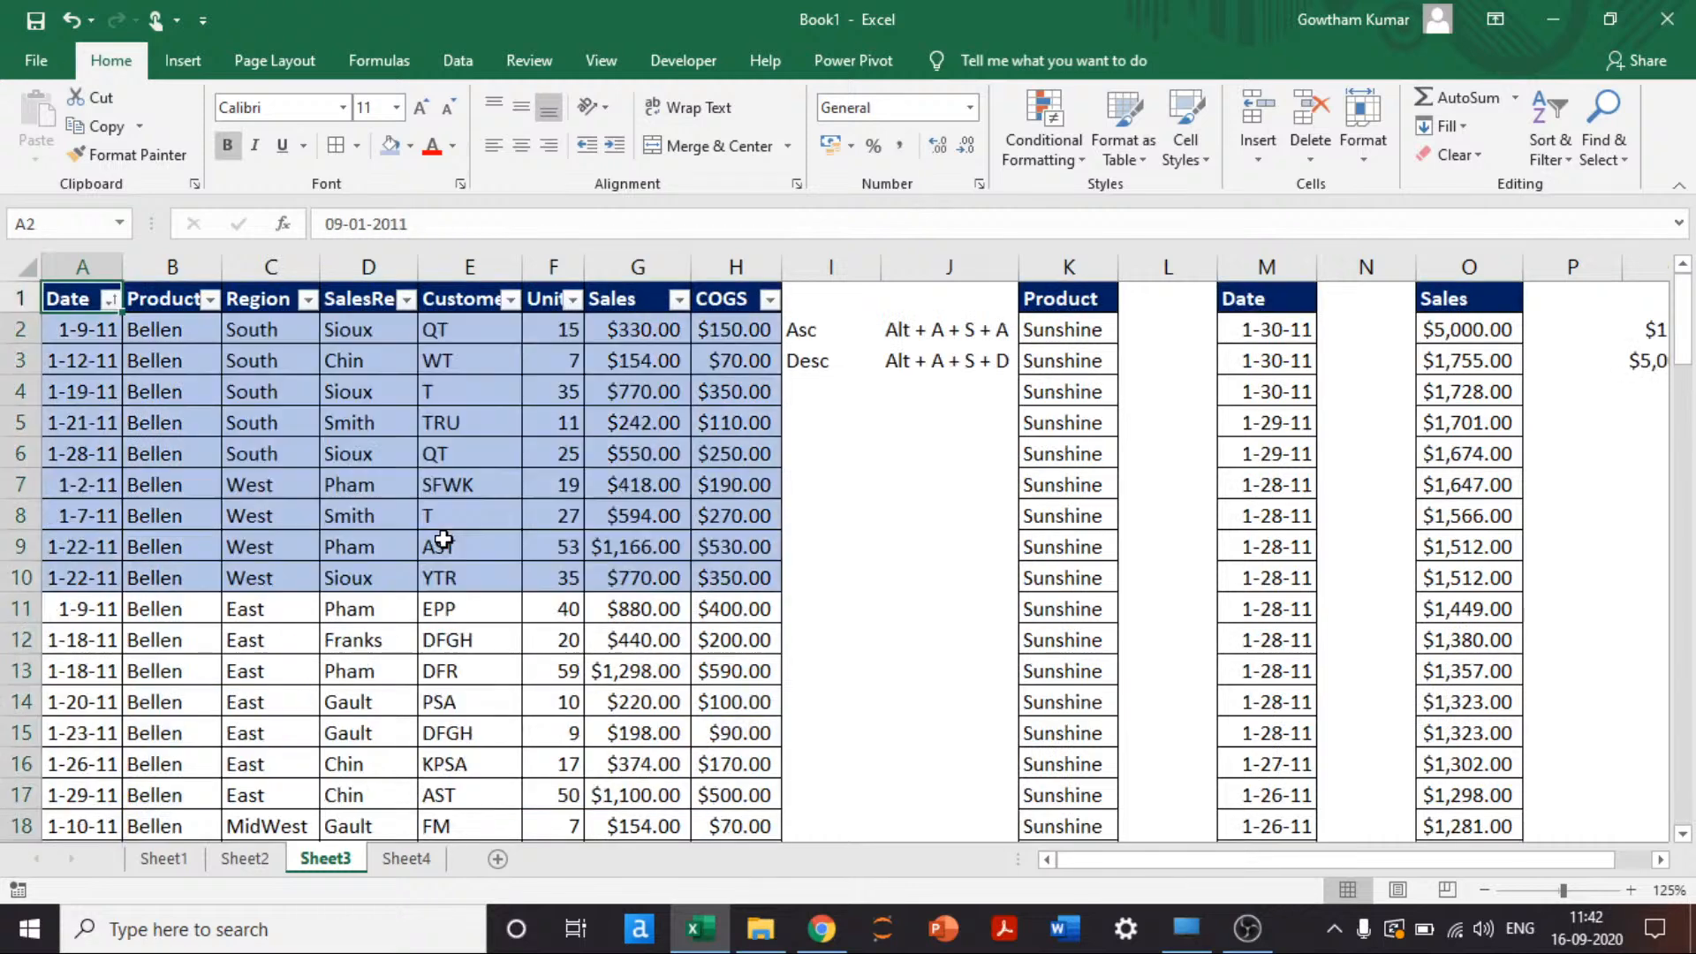
key(ctrl+q)
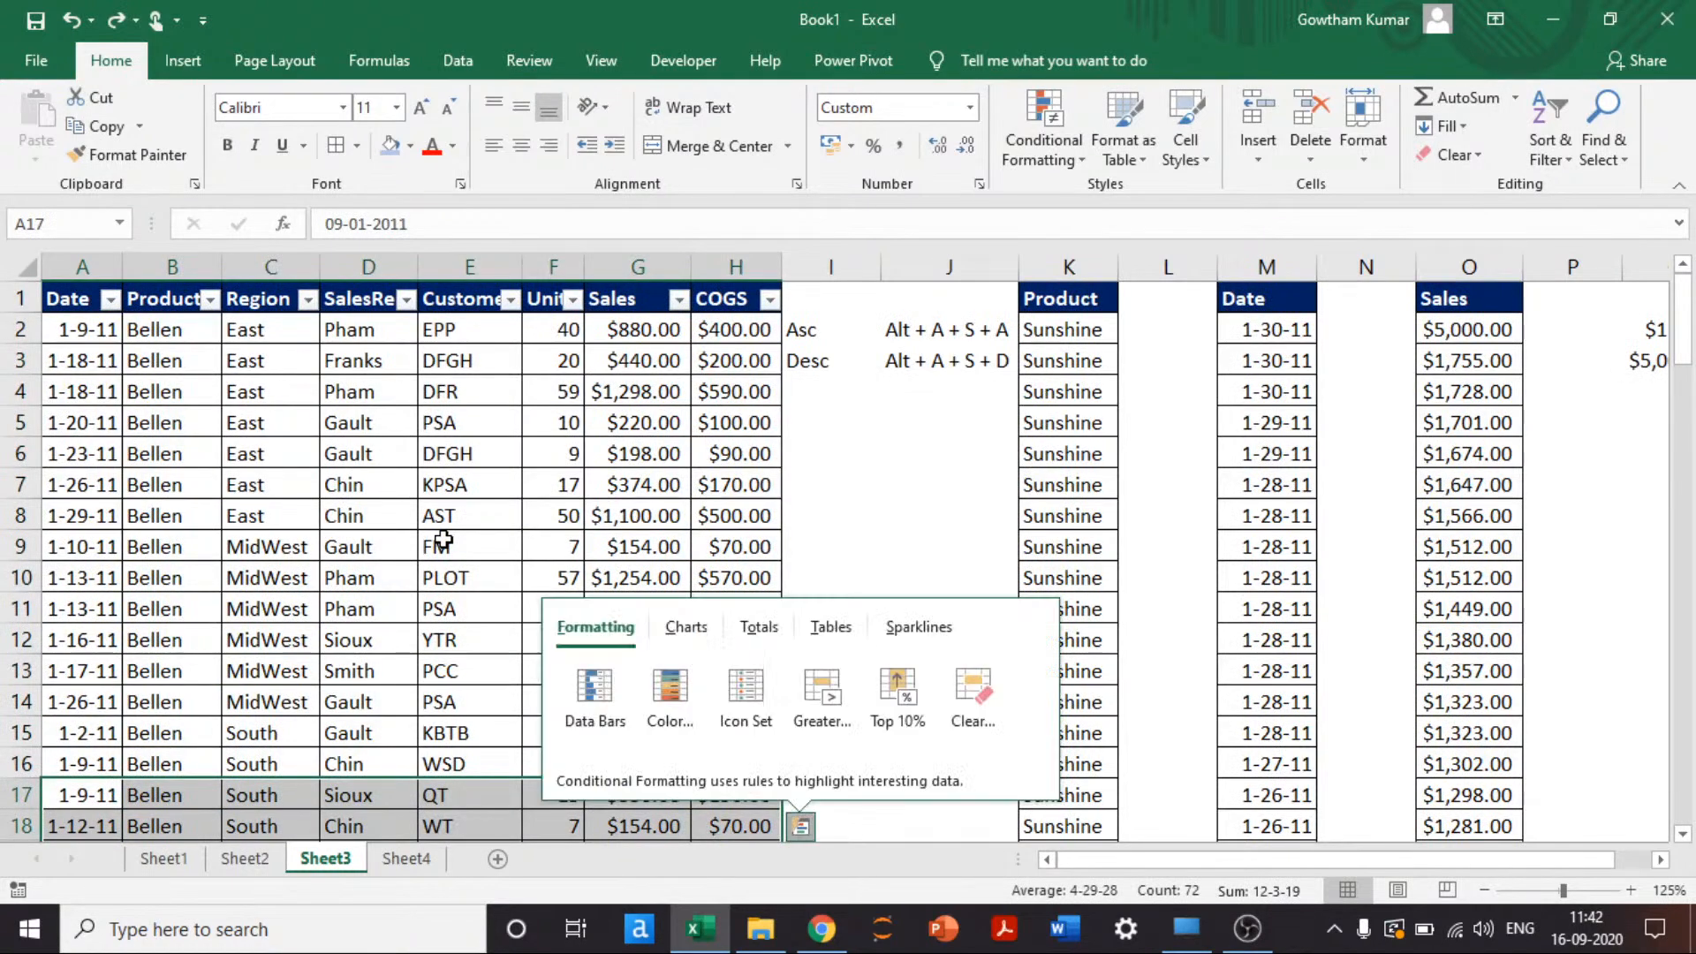
key(Escape)
key(ctrl+Home)
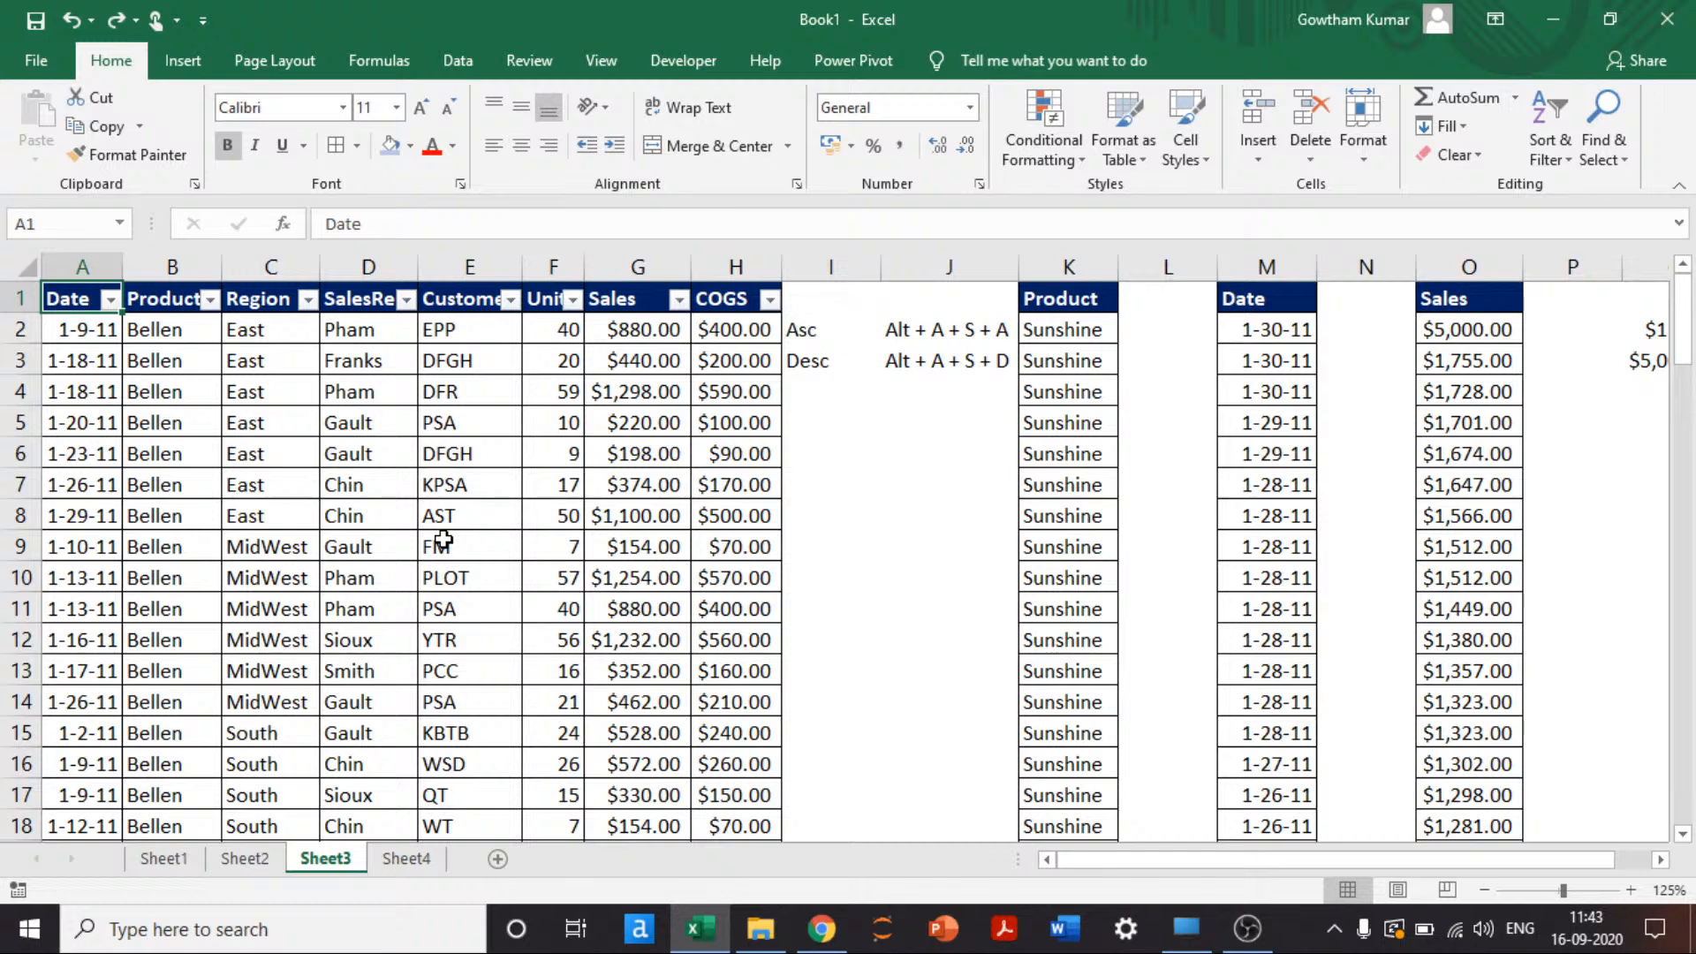
Step: Switch to the slideshow, advance to the Conditional Formatting slide, and return to Excel
key(alt+Tab)
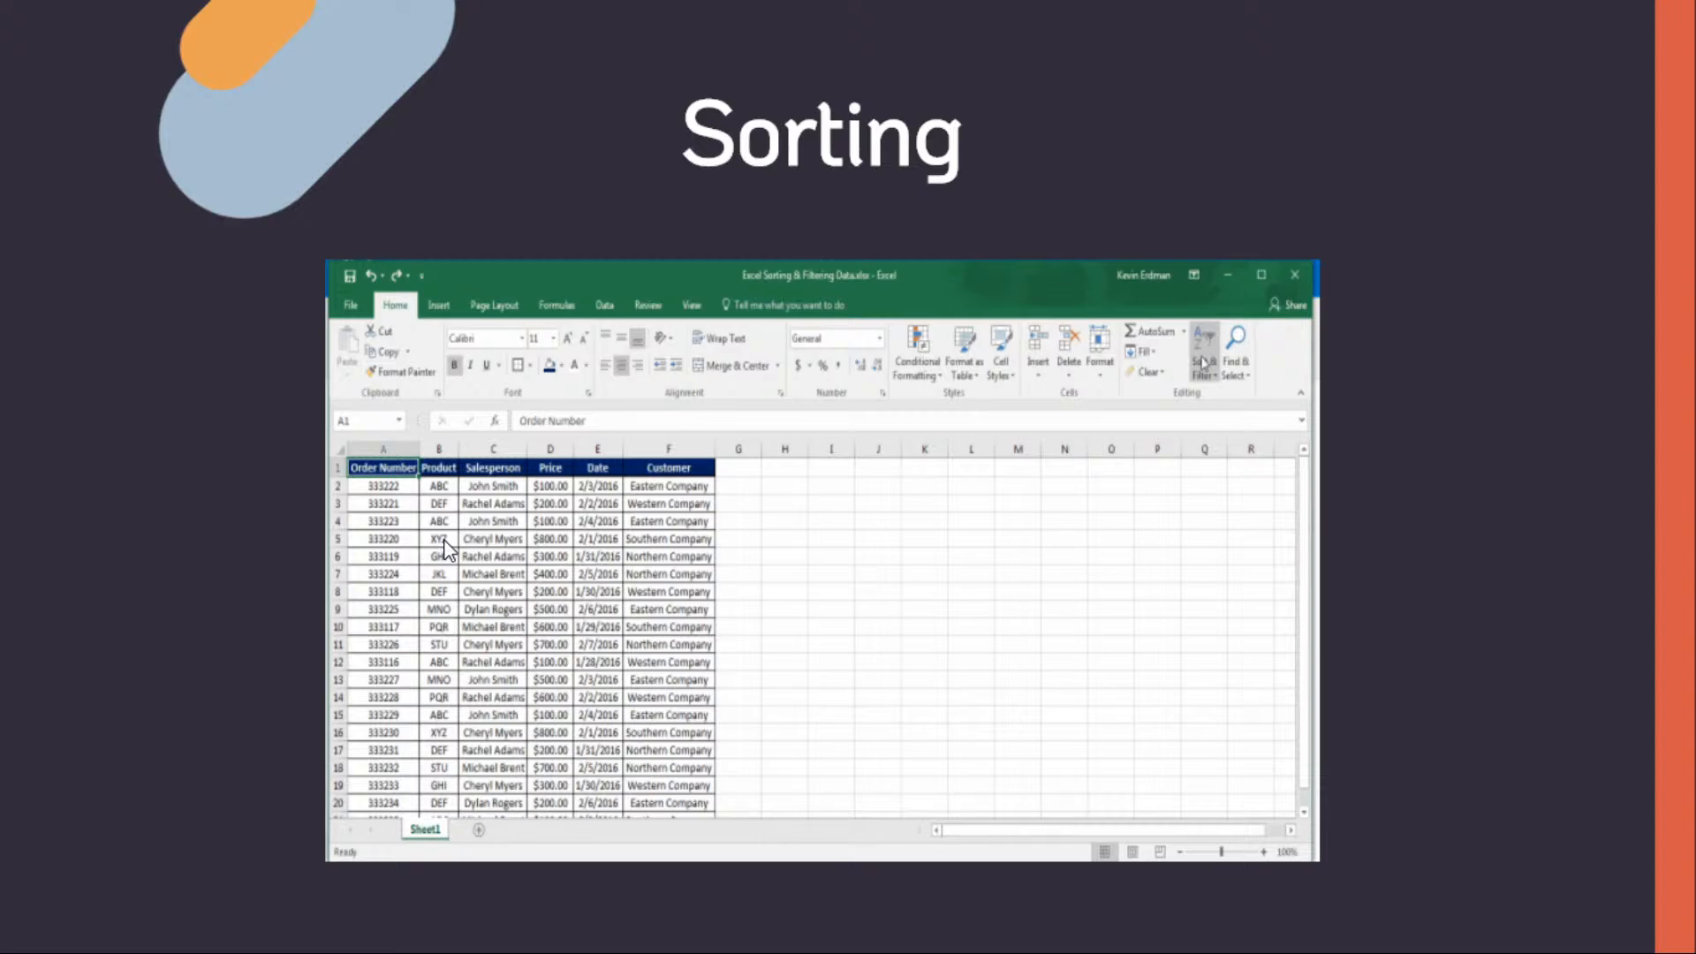
key(Right)
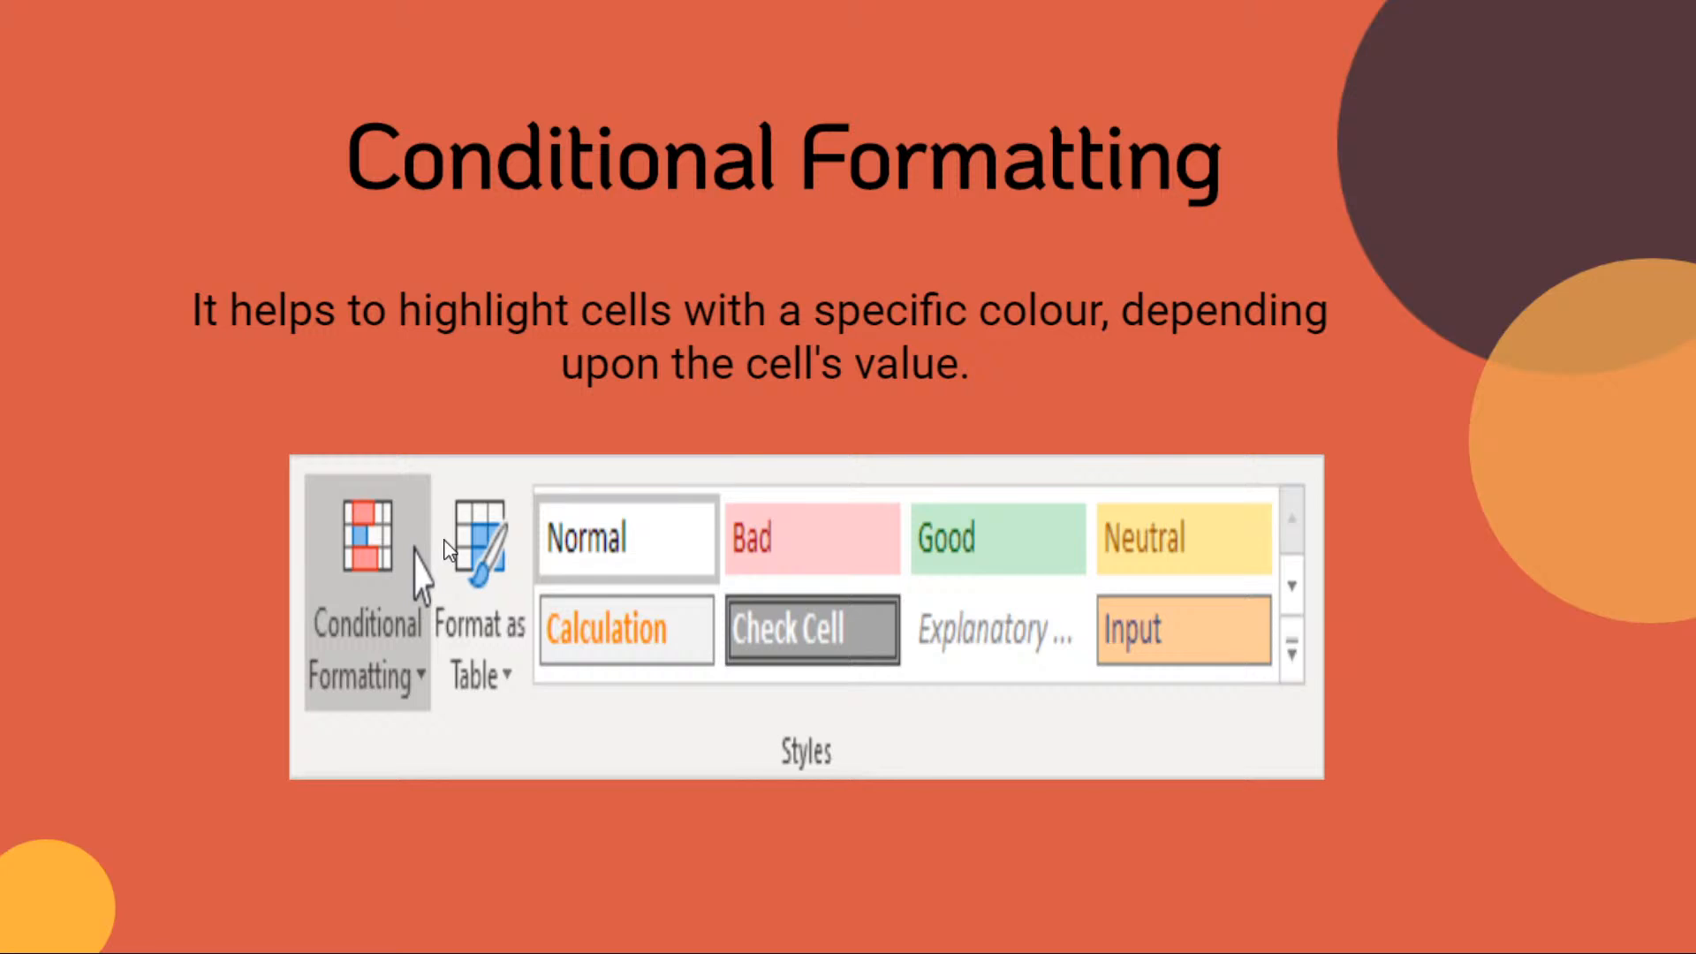
key(alt+Tab)
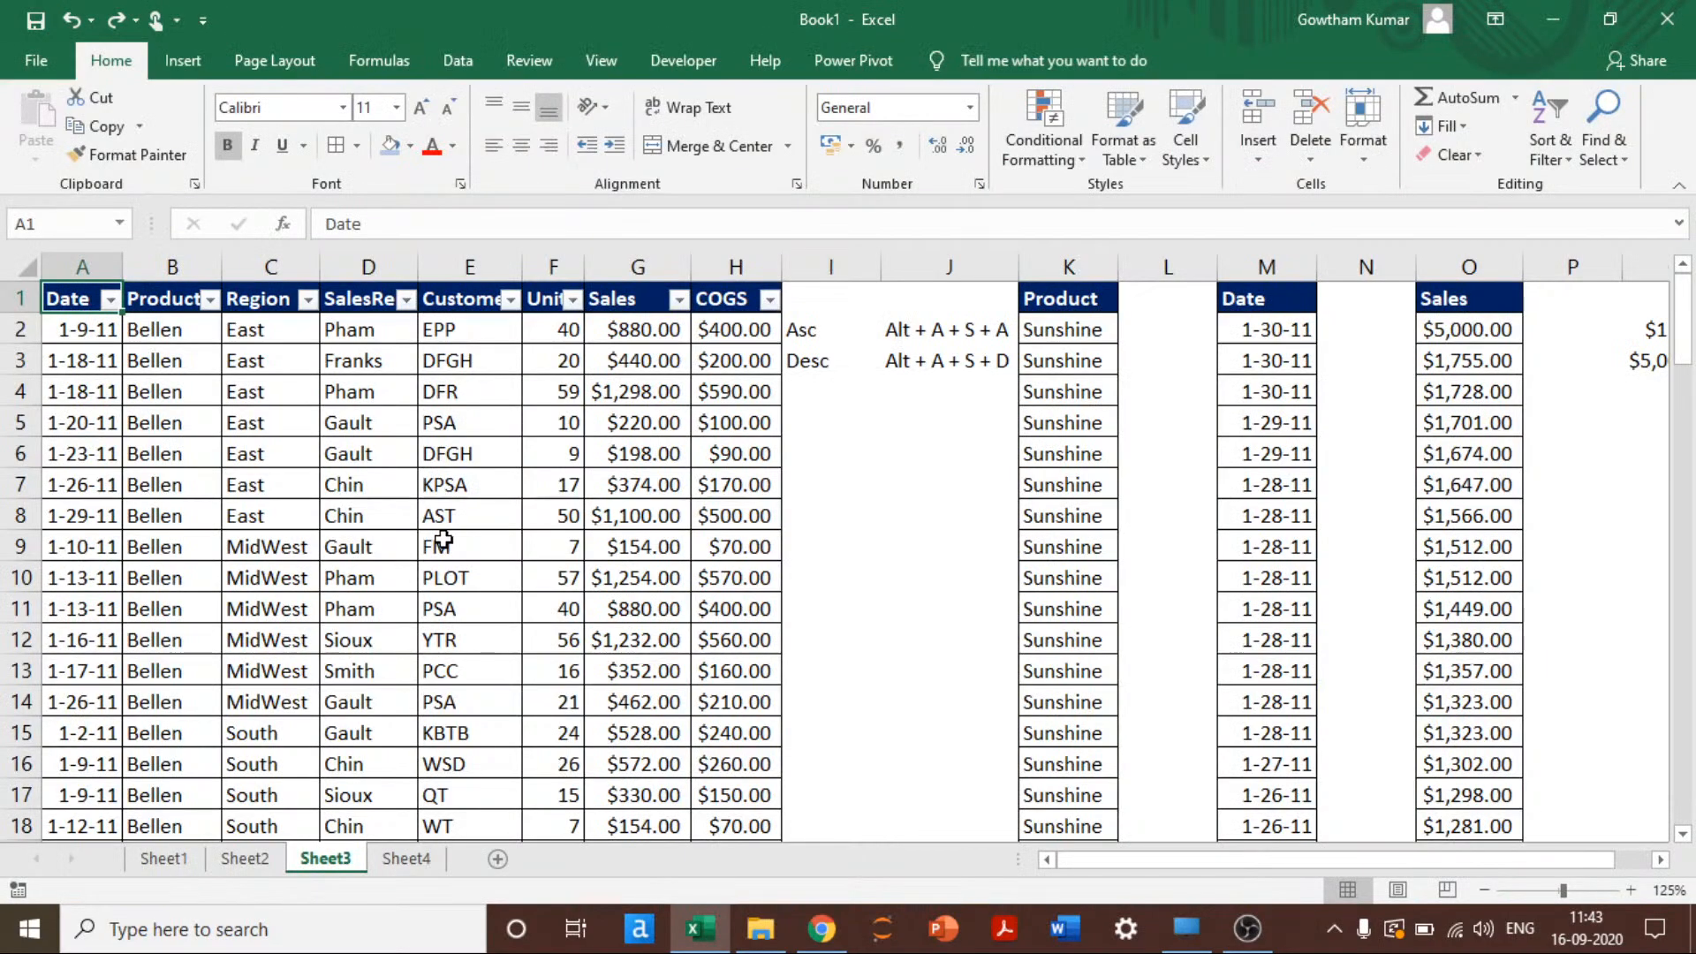
Step: Apply a text-contains highlight rule for "SunSet" to the Sheet2 data table, with Light Red Fill with Dark Red Text
key(ctrl+Page_Up)
key(ctrl+Page_Up)
key(ctrl+Page_Down)
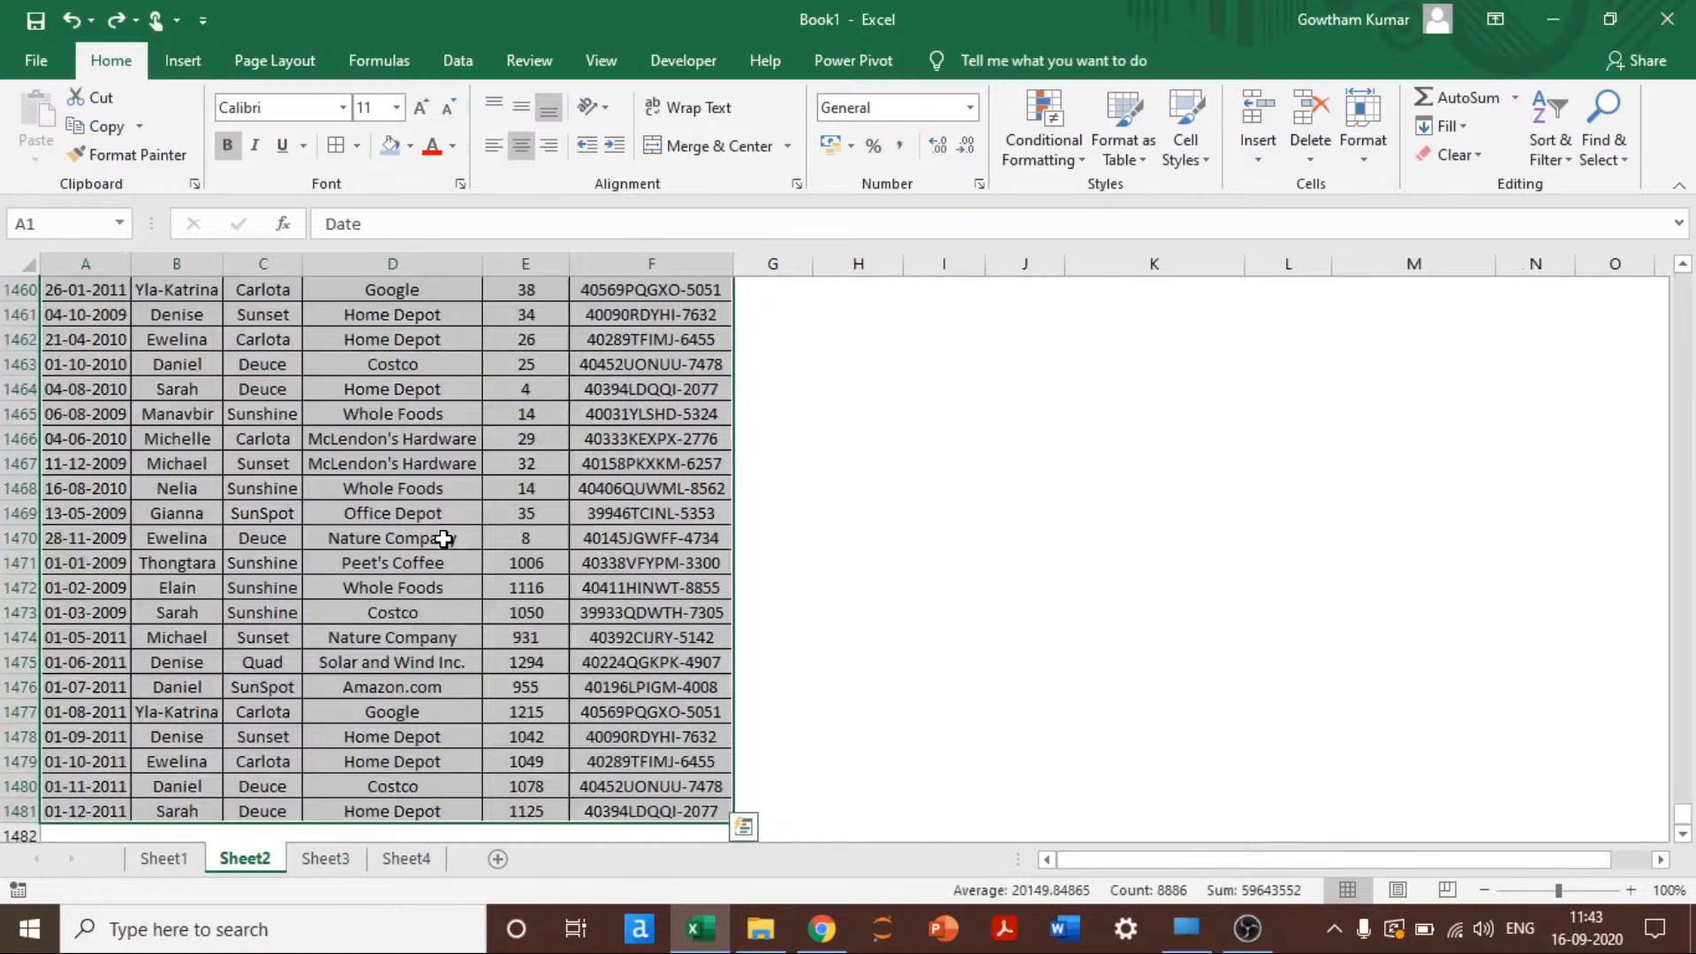
key(ctrl+BackSpace)
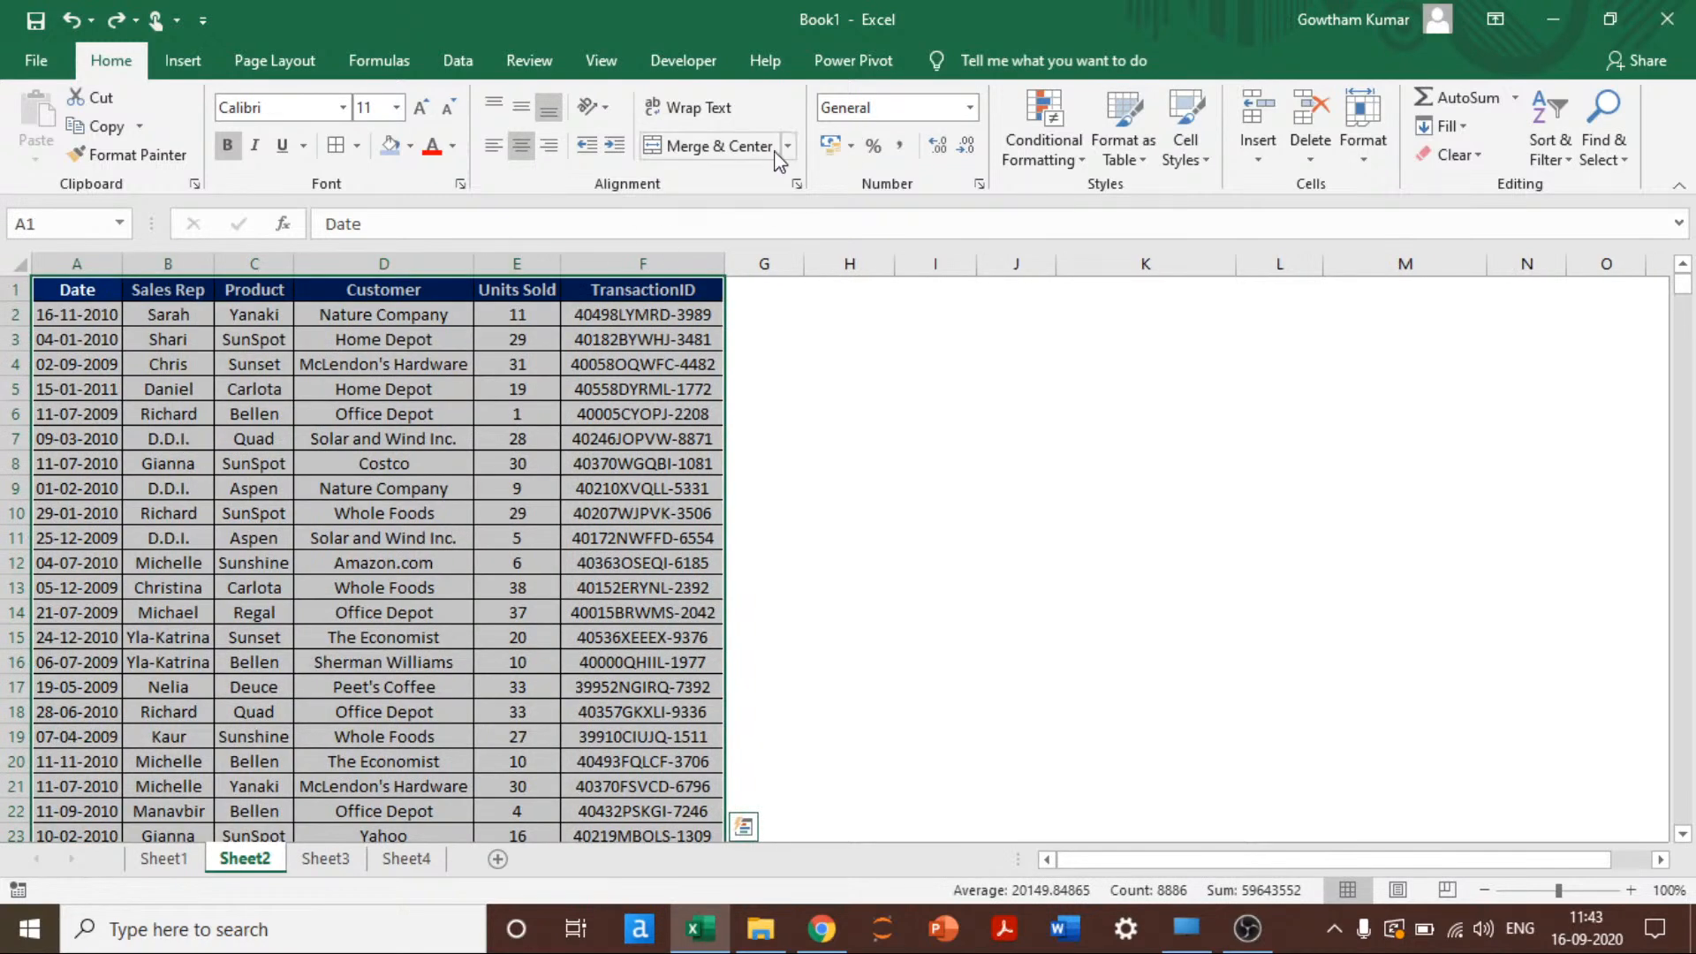
click(1030, 140)
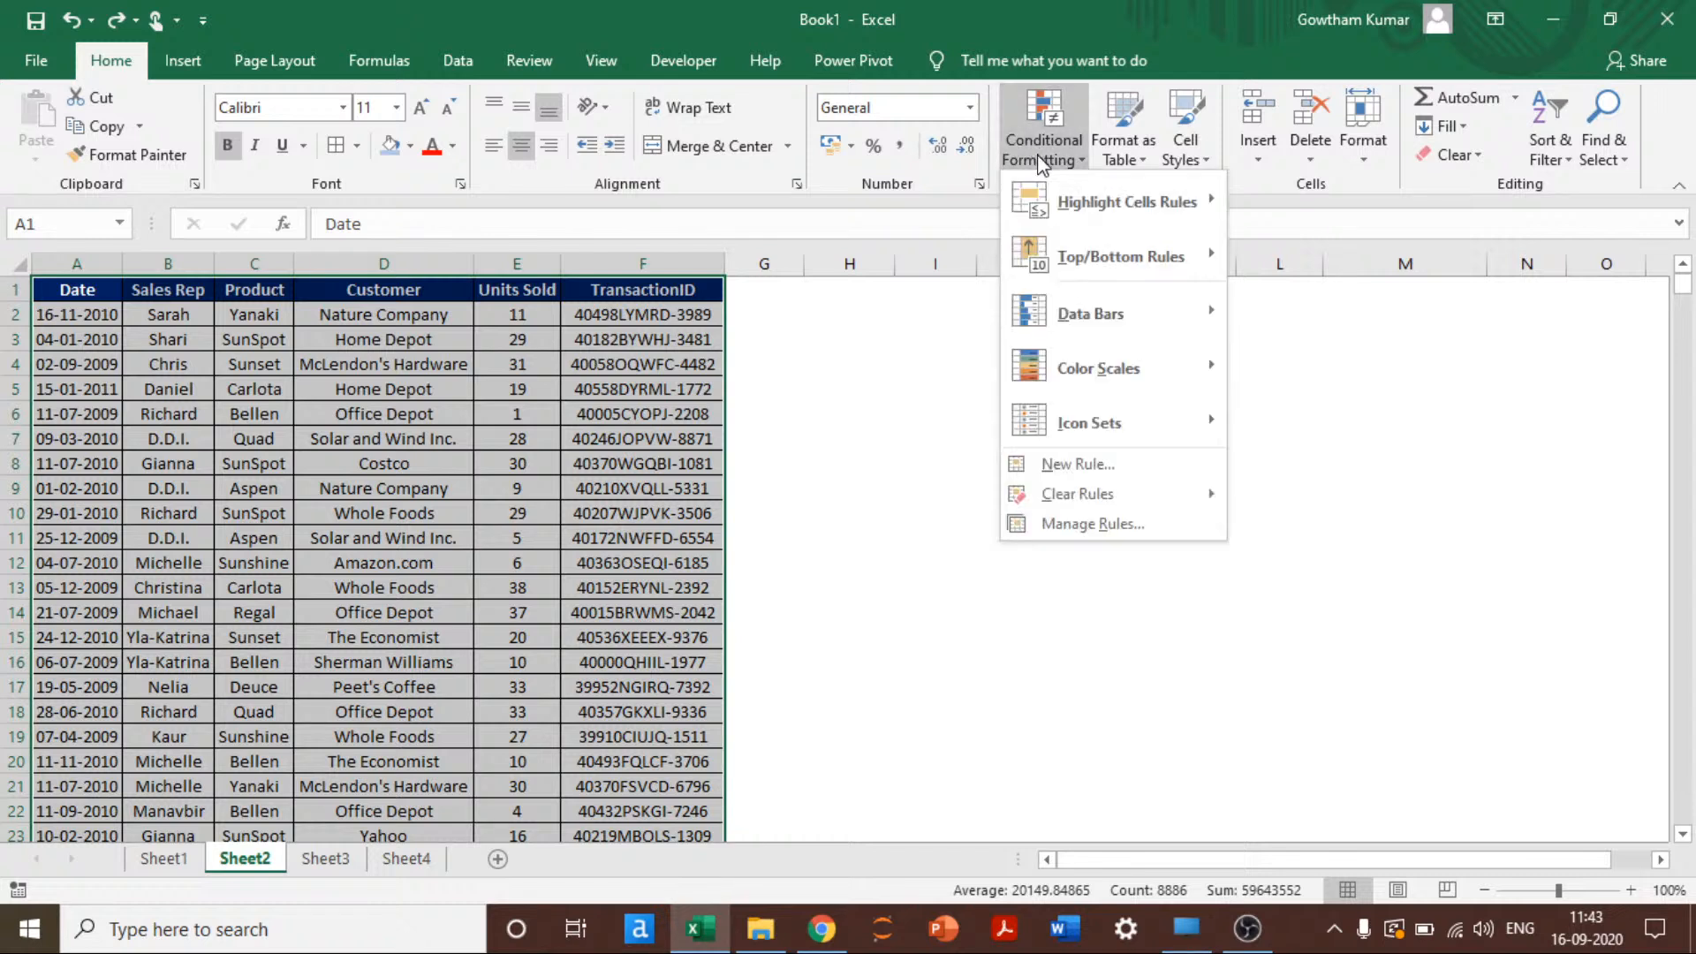
mouse_move(1135, 220)
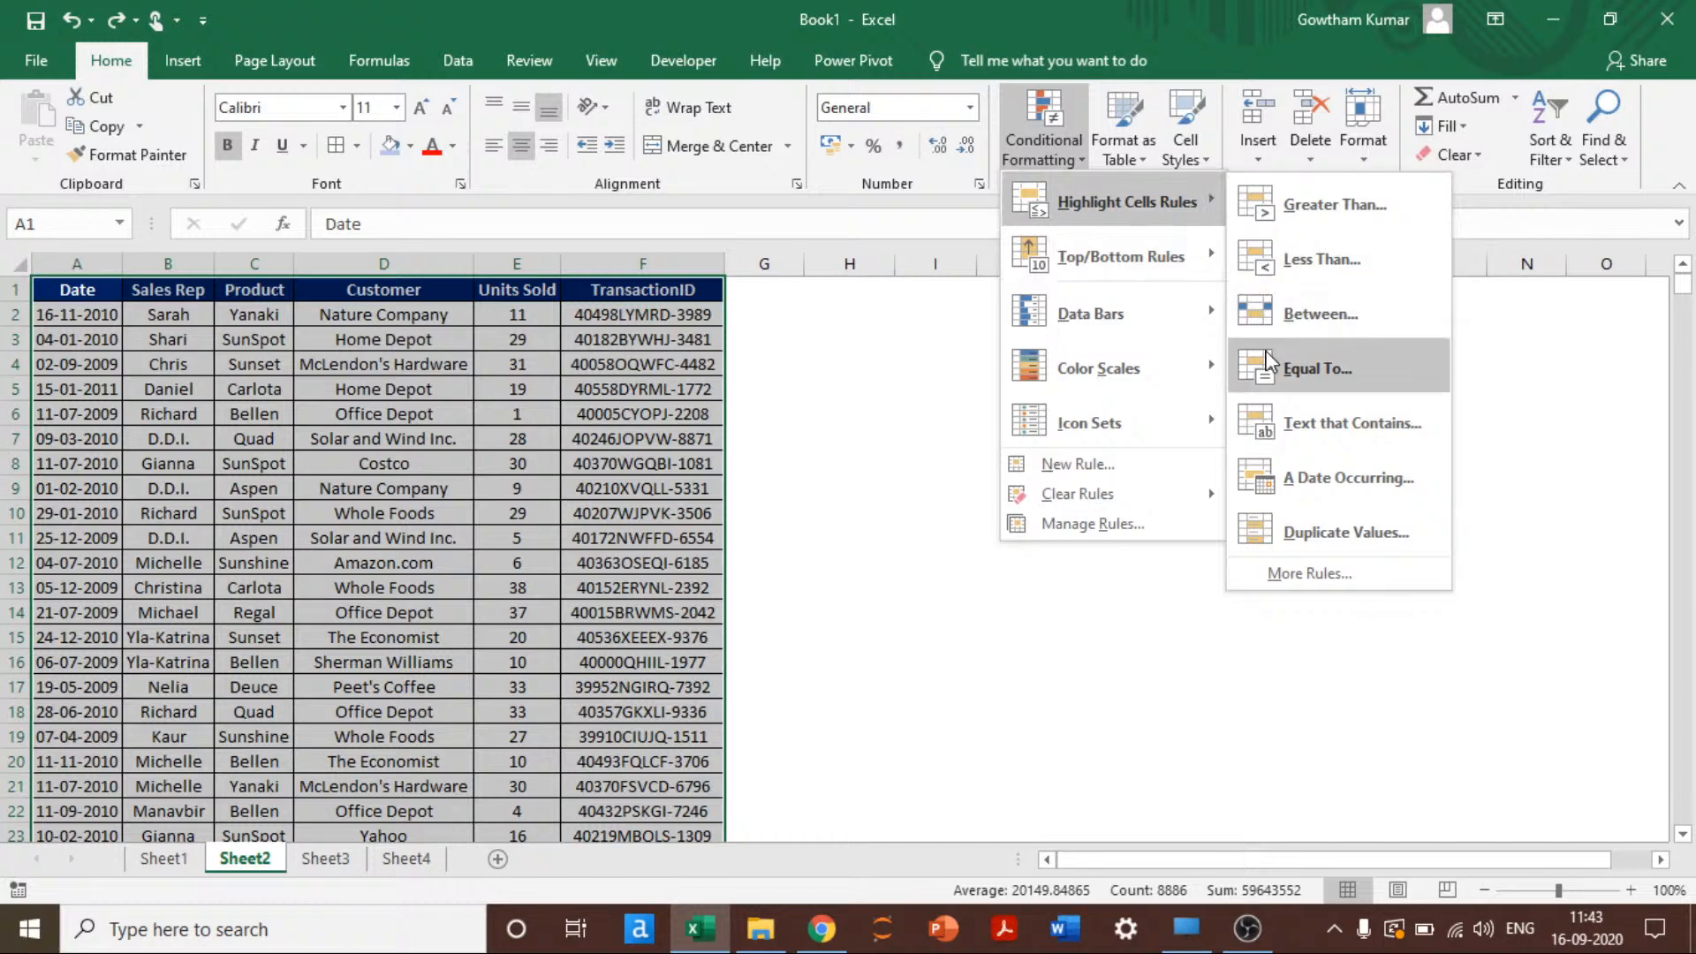
click(1322, 426)
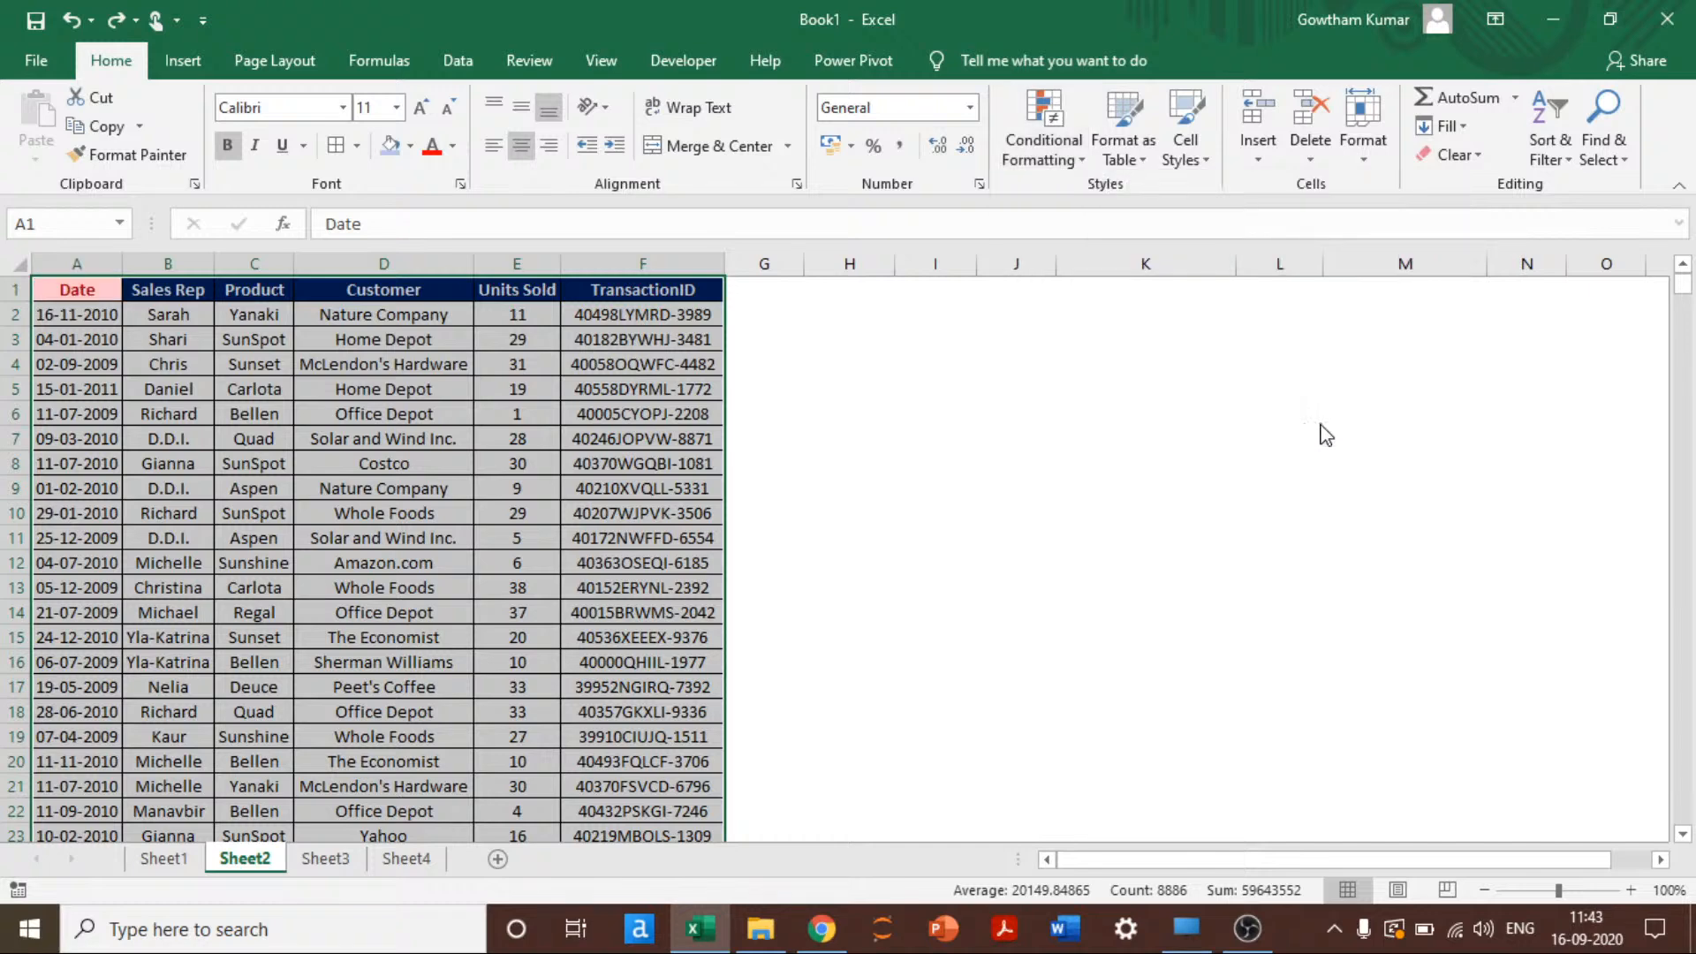
text(SunSet)
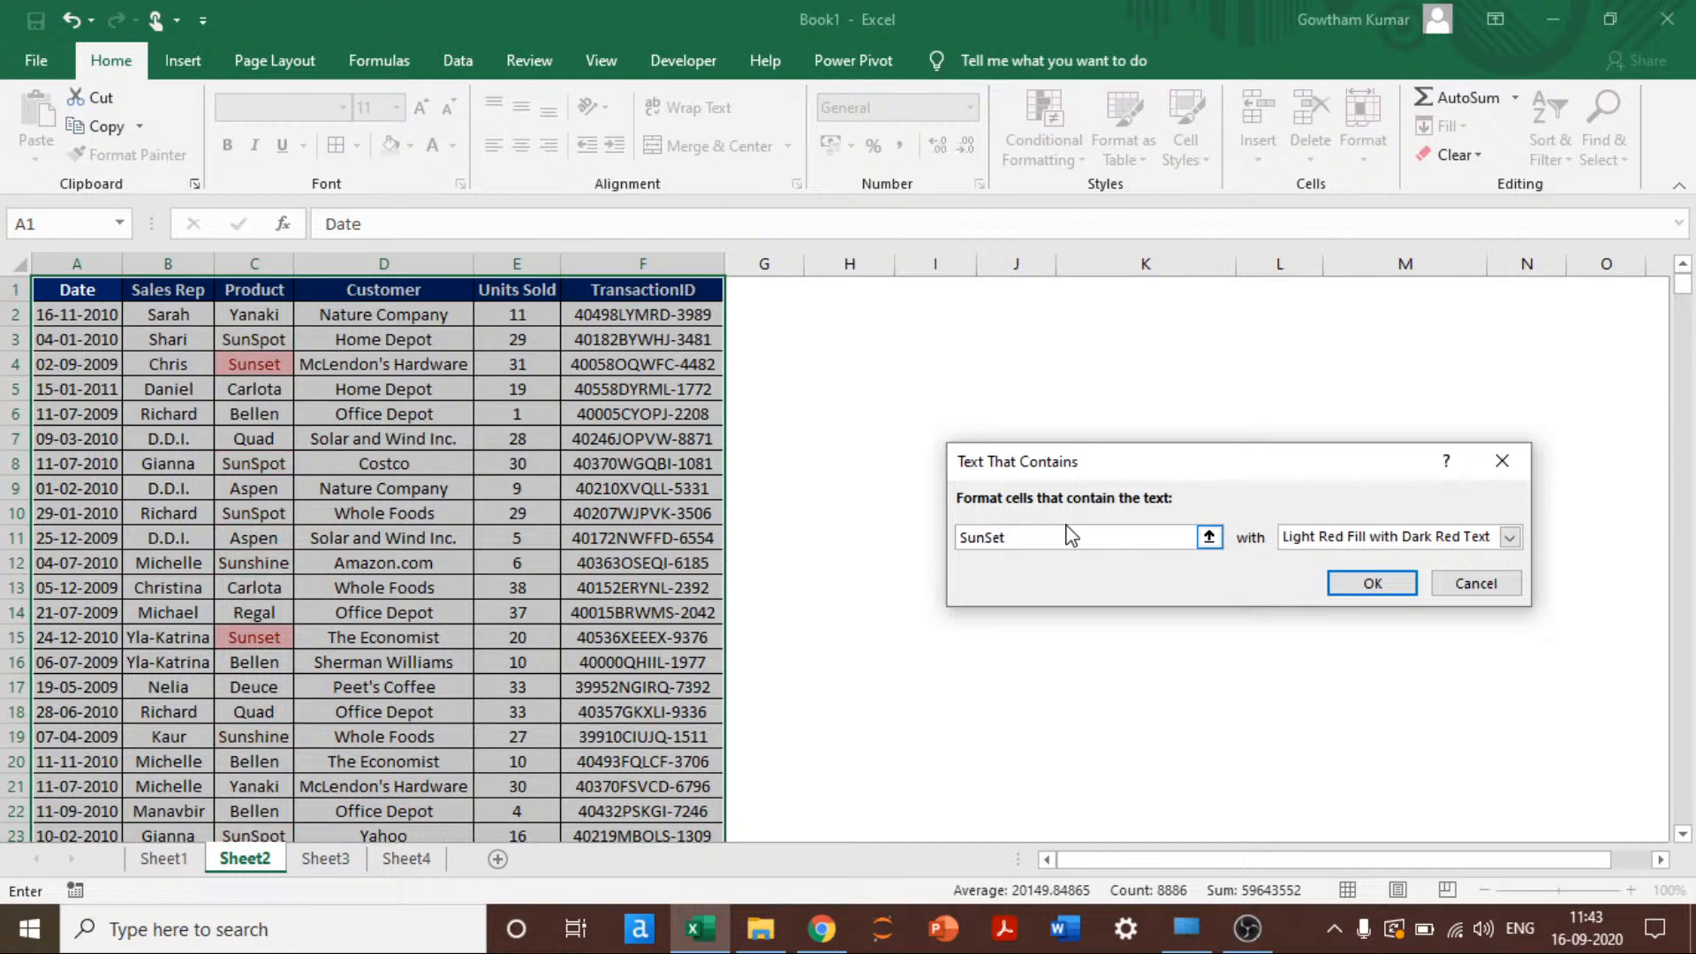
key(Return)
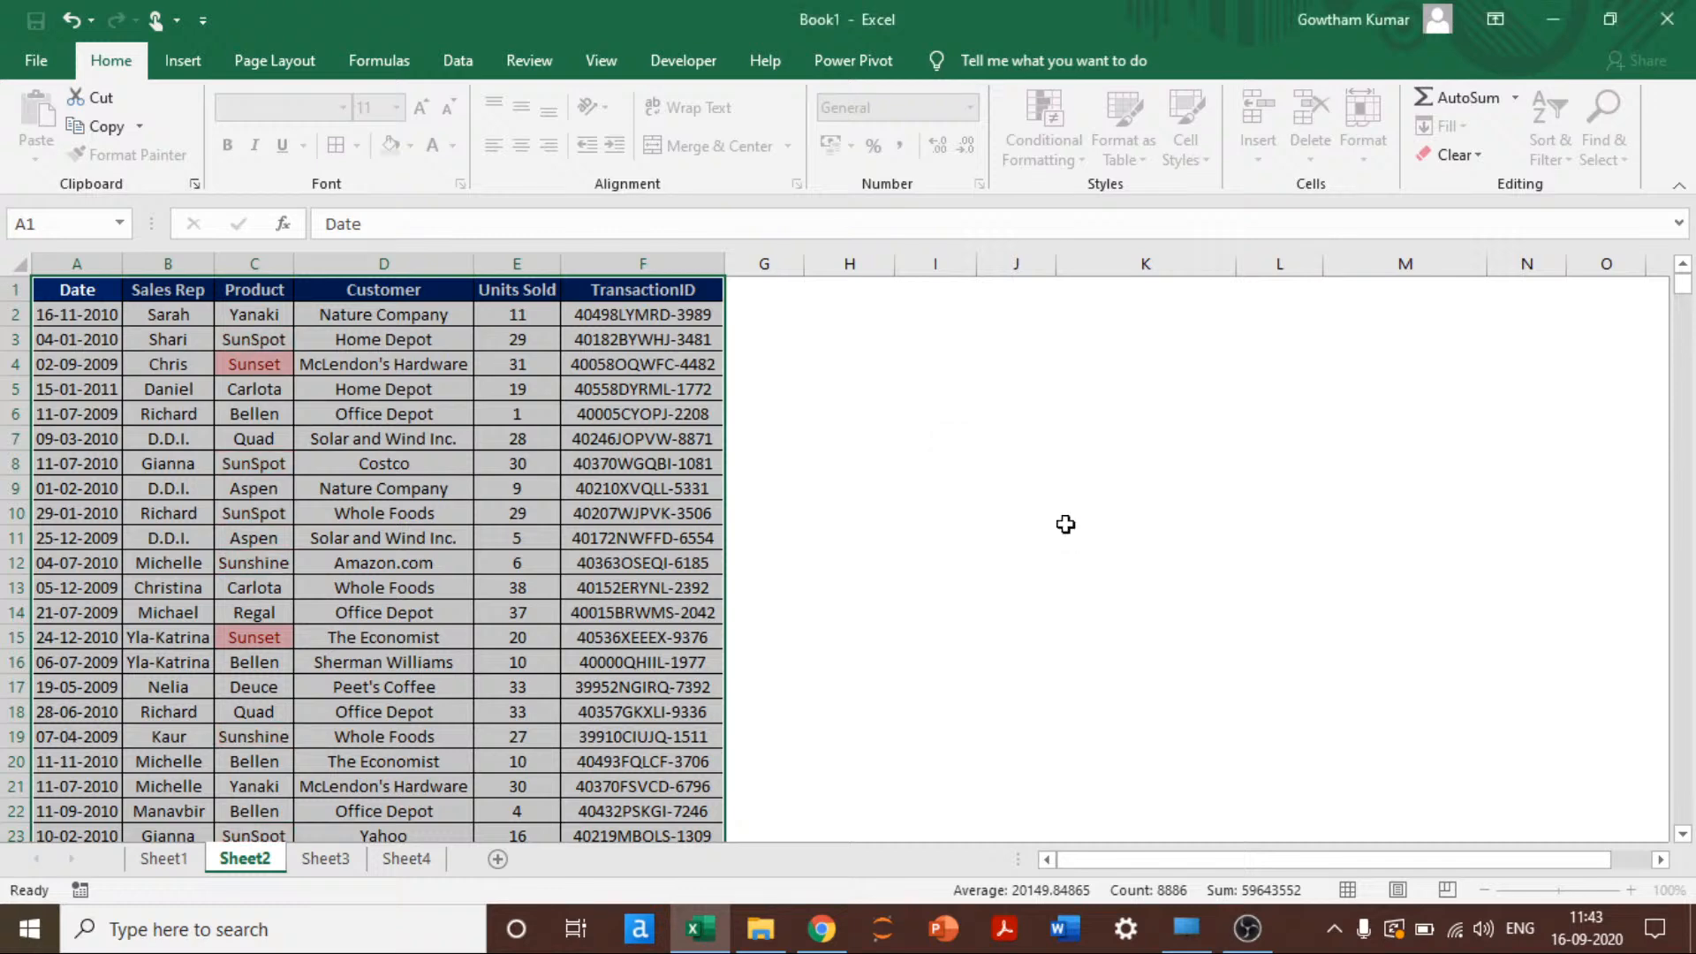
key(Down)
key(Down)
key(Right)
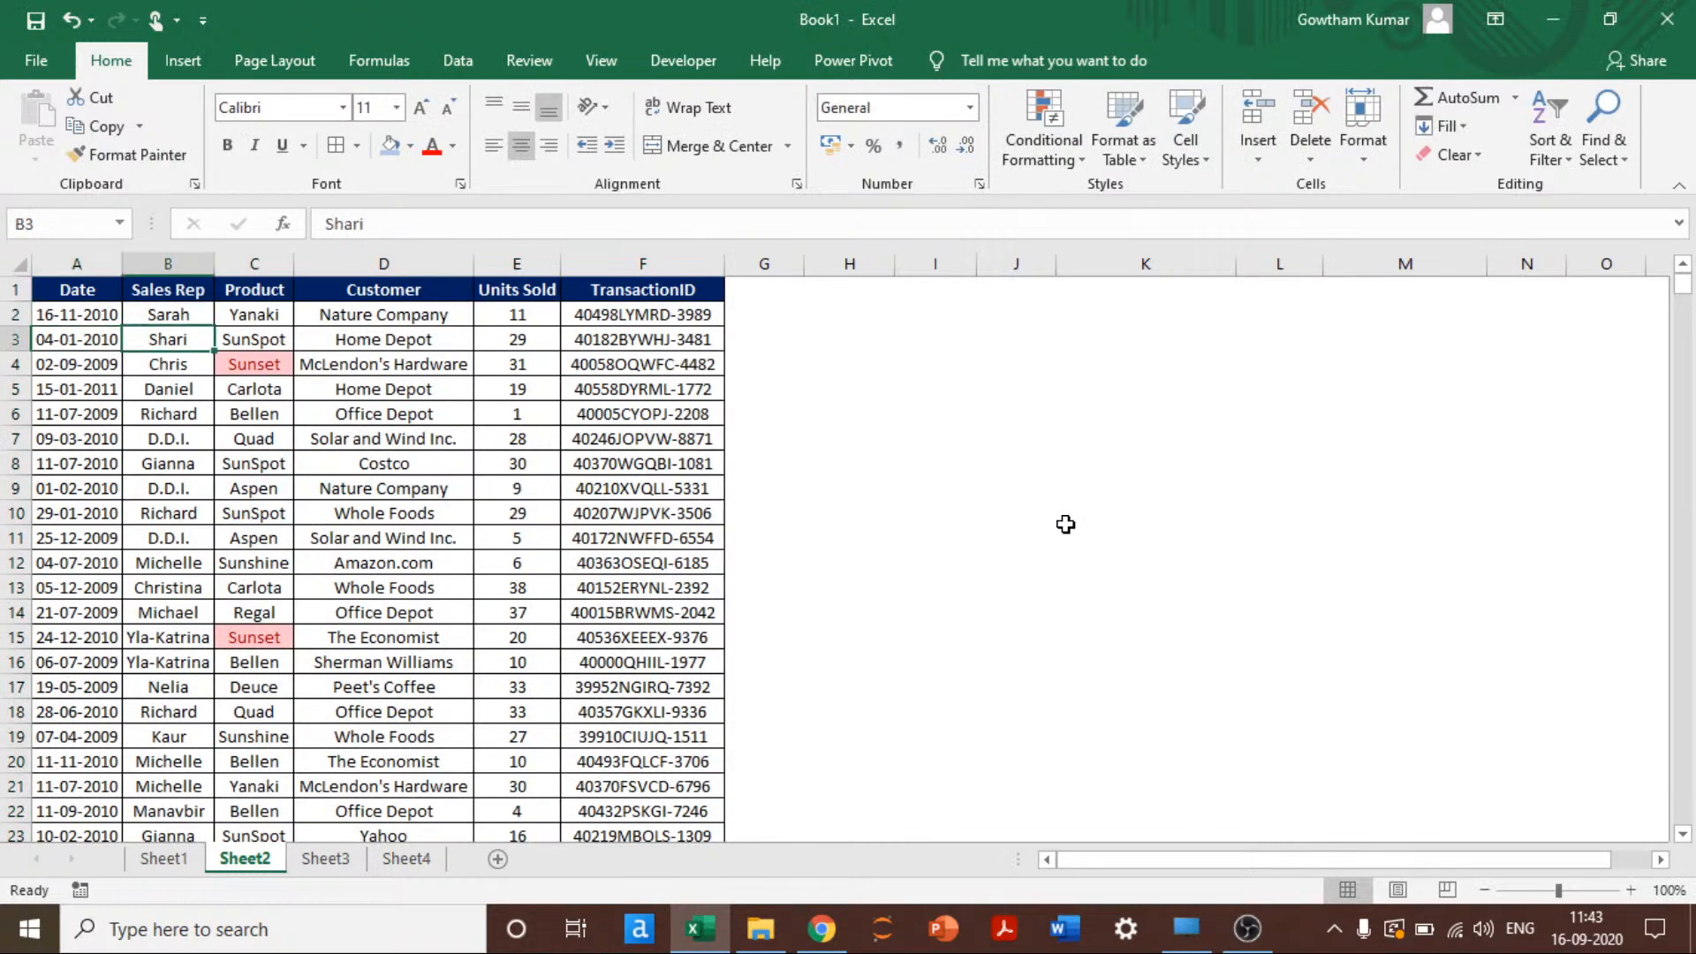
Step: Turn on filters for the table and sort the Product column by the light red cell colour
key(Right)
key(Down)
key(ctrl+Down)
key(ctrl+Up)
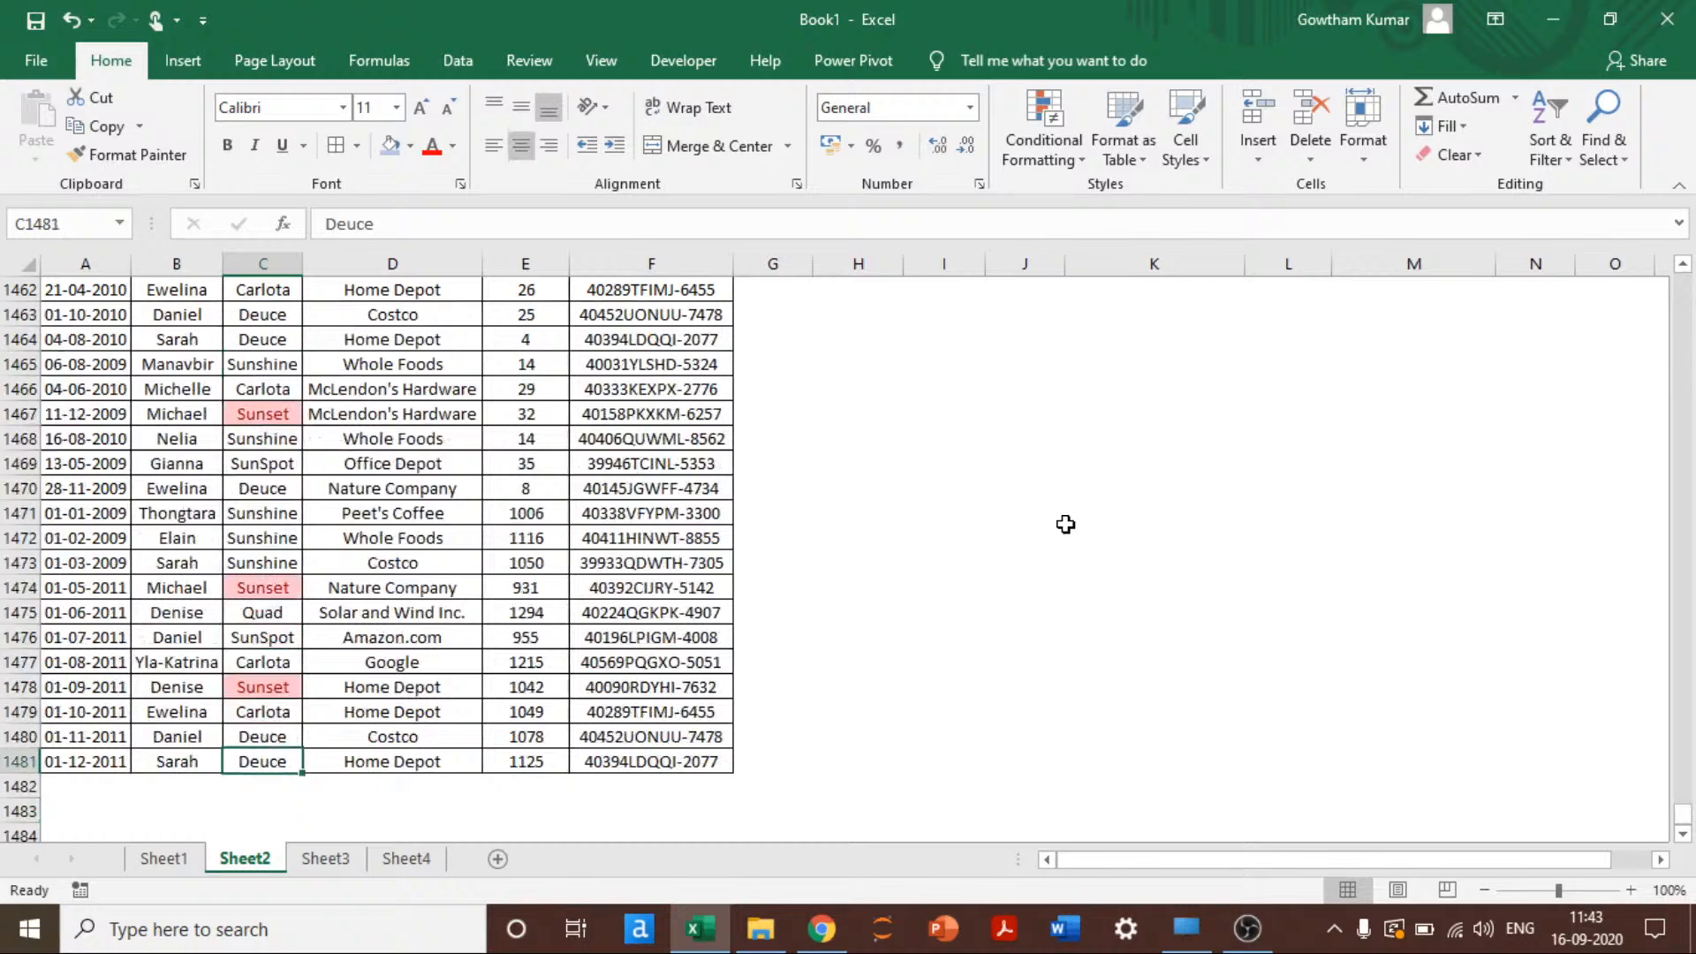
key(ctrl+Up)
key(ctrl+shift+l)
key(alt+Down)
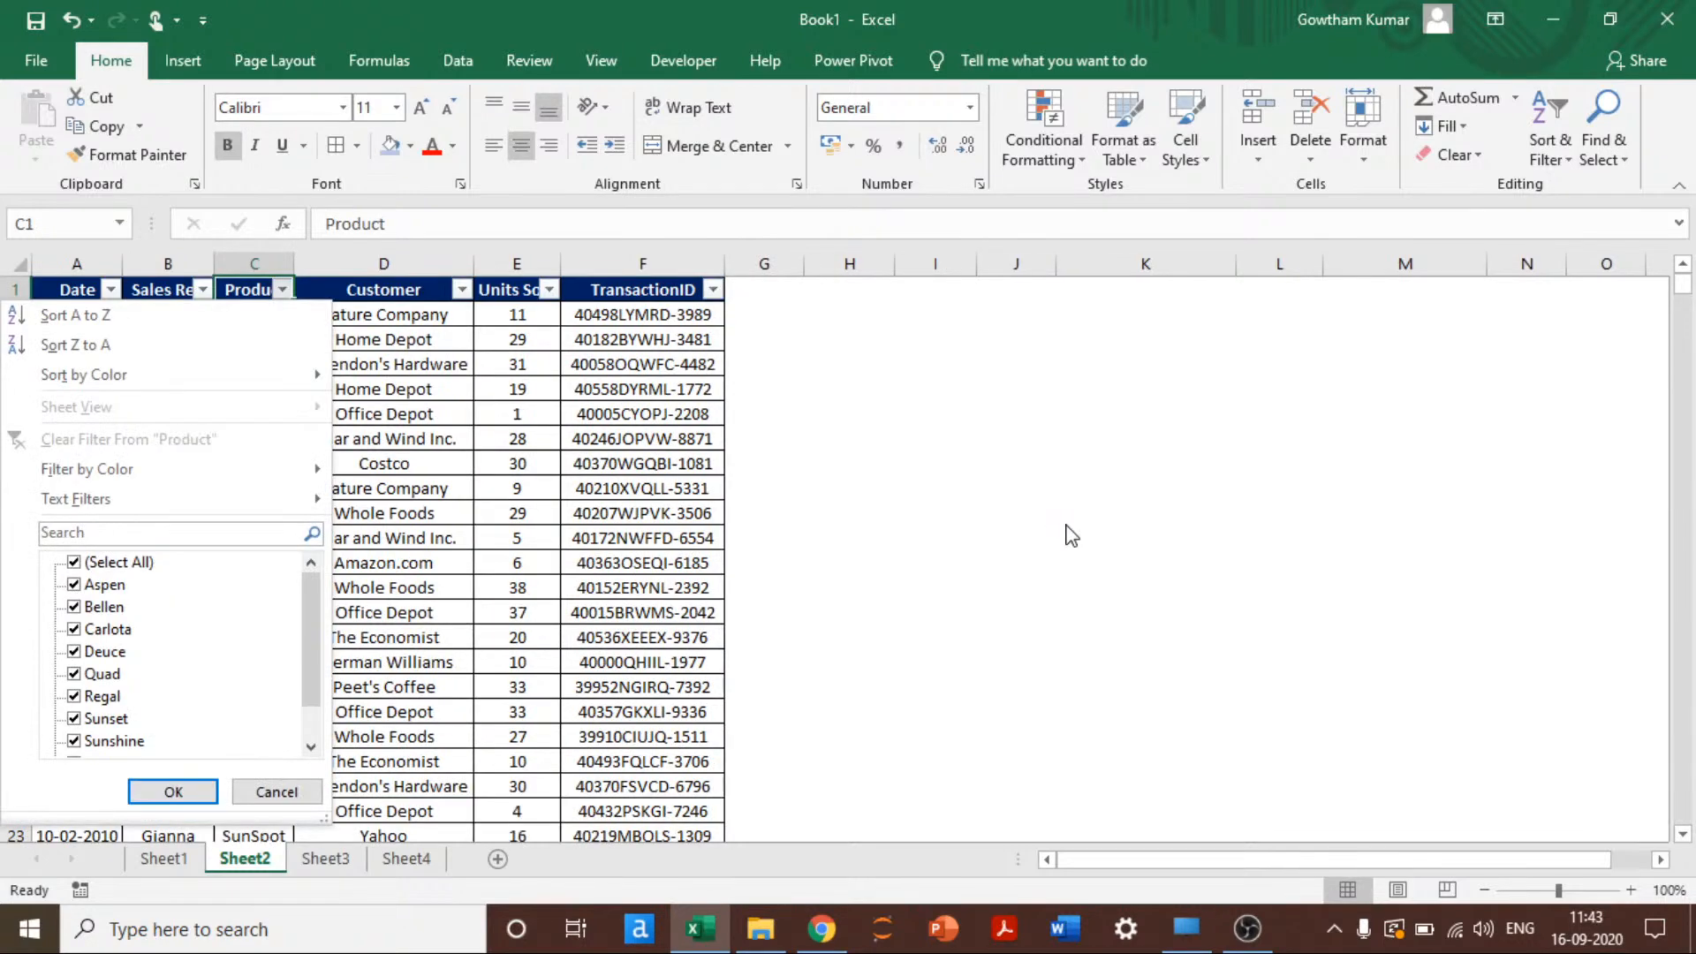
key(Down)
key(Down)
key(Down)
key(Right)
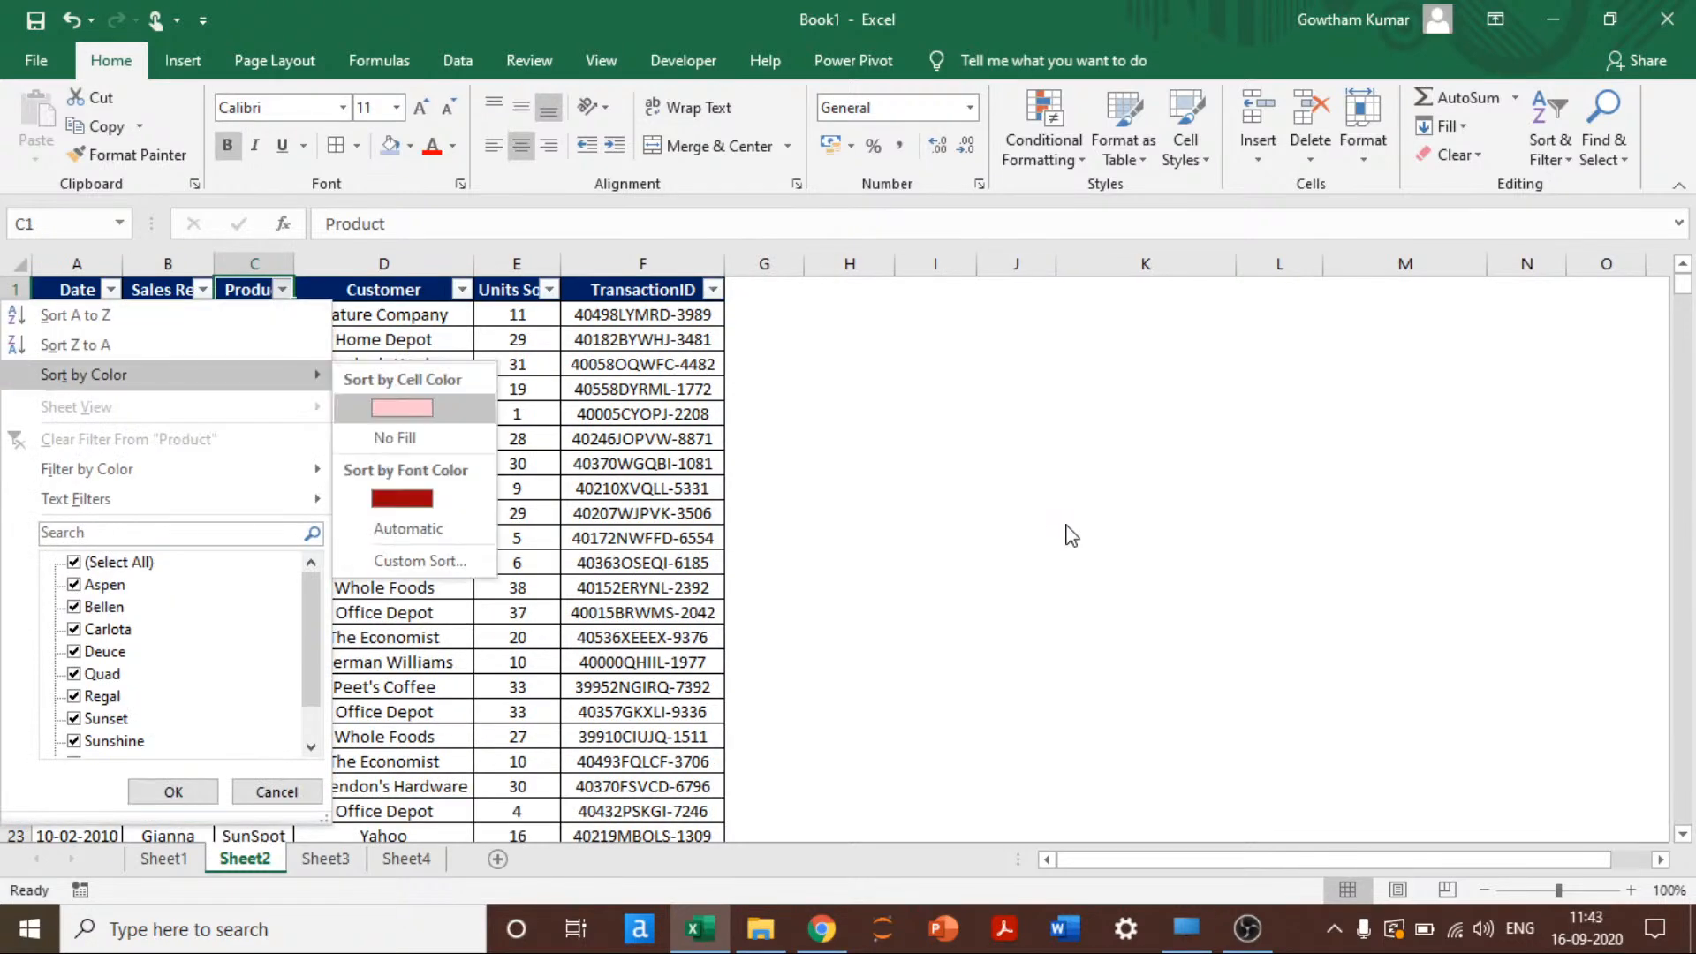
key(Return)
Step: Examine the colour-sorted Product column from C2 to its last row, and return to its header
key(Down)
key(ctrl+shift+Down)
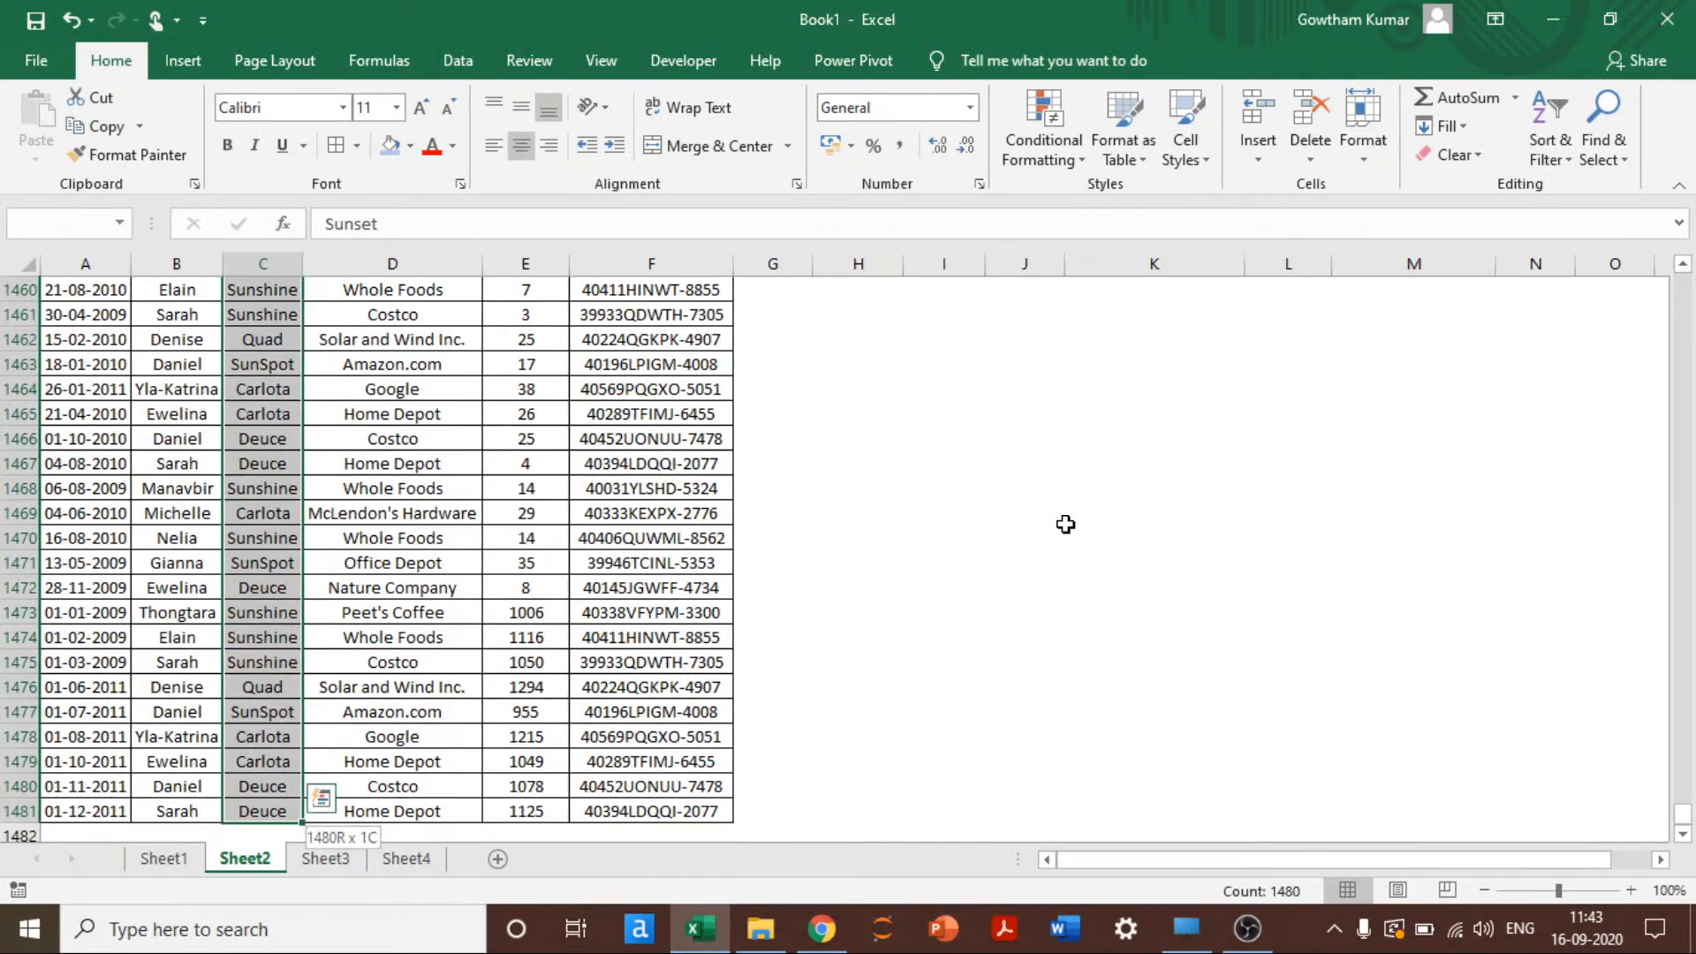
key(ctrl+Up)
key(Down)
key(Down)
key(Down)
key(Down)
key(Down)
key(Down)
key(Down)
key(Down)
key(Down)
key(Down)
key(Down)
key(Down)
key(Down)
key(Down)
key(Down)
key(Down)
key(Down)
key(Down)
key(Down)
key(Down)
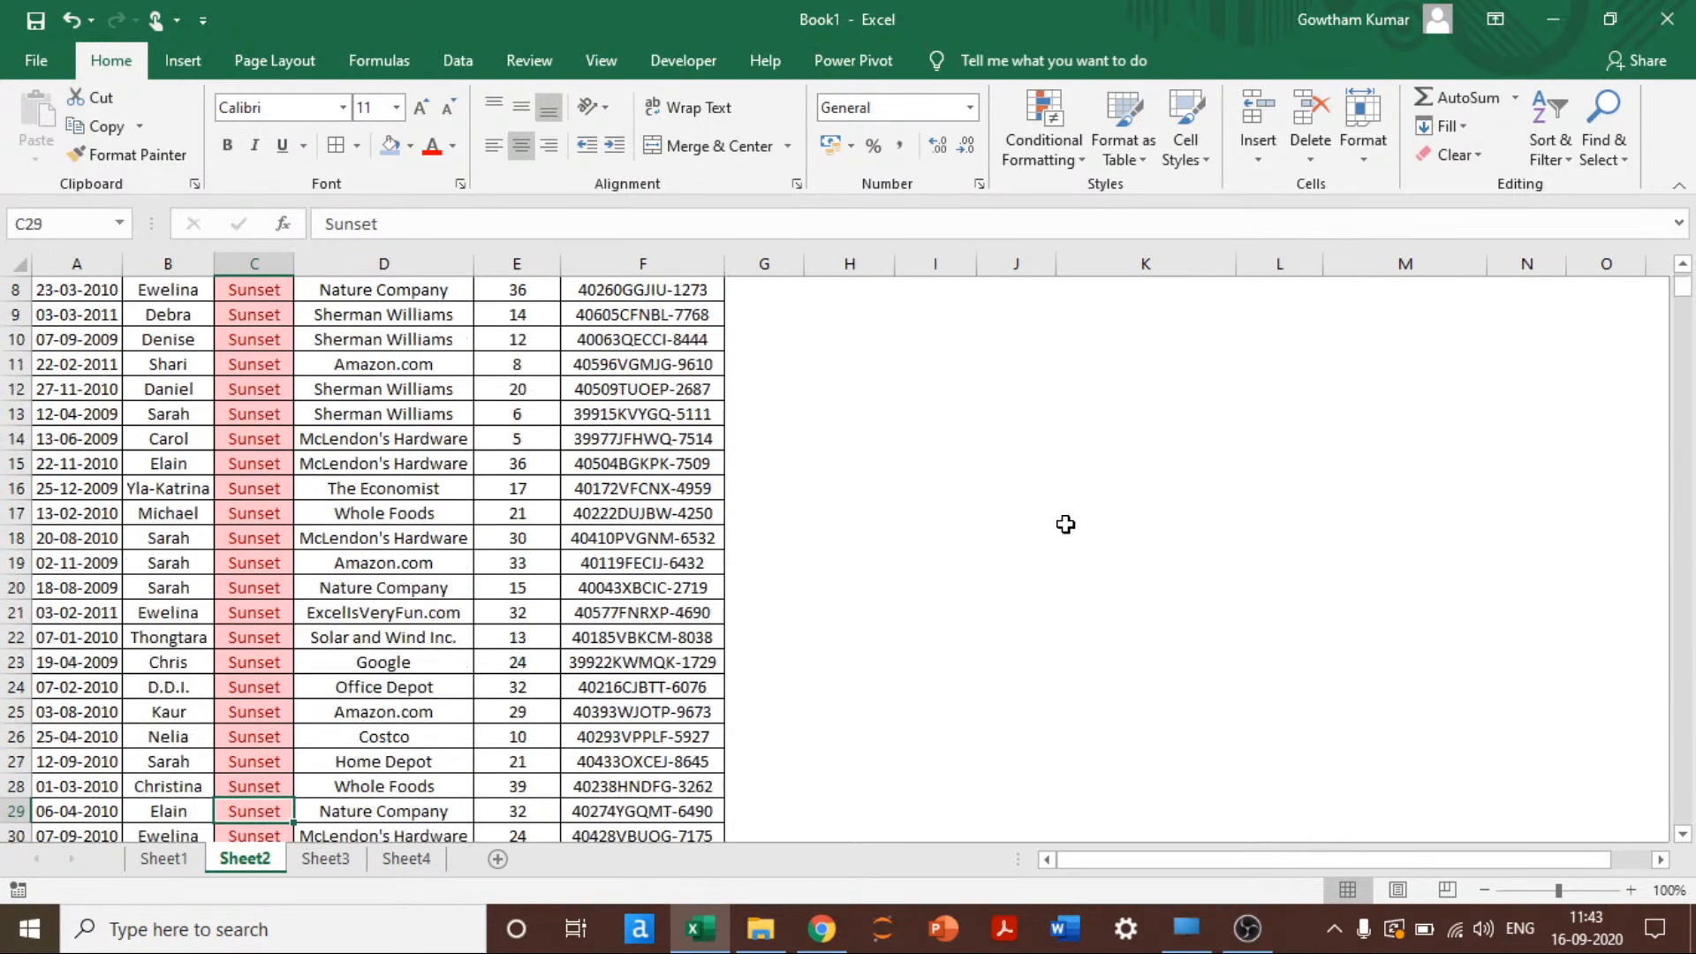
key(Down)
key(Down)
key(Down)
key(Down)
key(Down)
key(Down)
key(Down)
key(Down)
key(Down)
key(Down)
key(Down)
key(Down)
key(Down)
key(Down)
key(Down)
key(Down)
key(Down)
key(Down)
key(Down)
key(Down)
key(ctrl+Up)
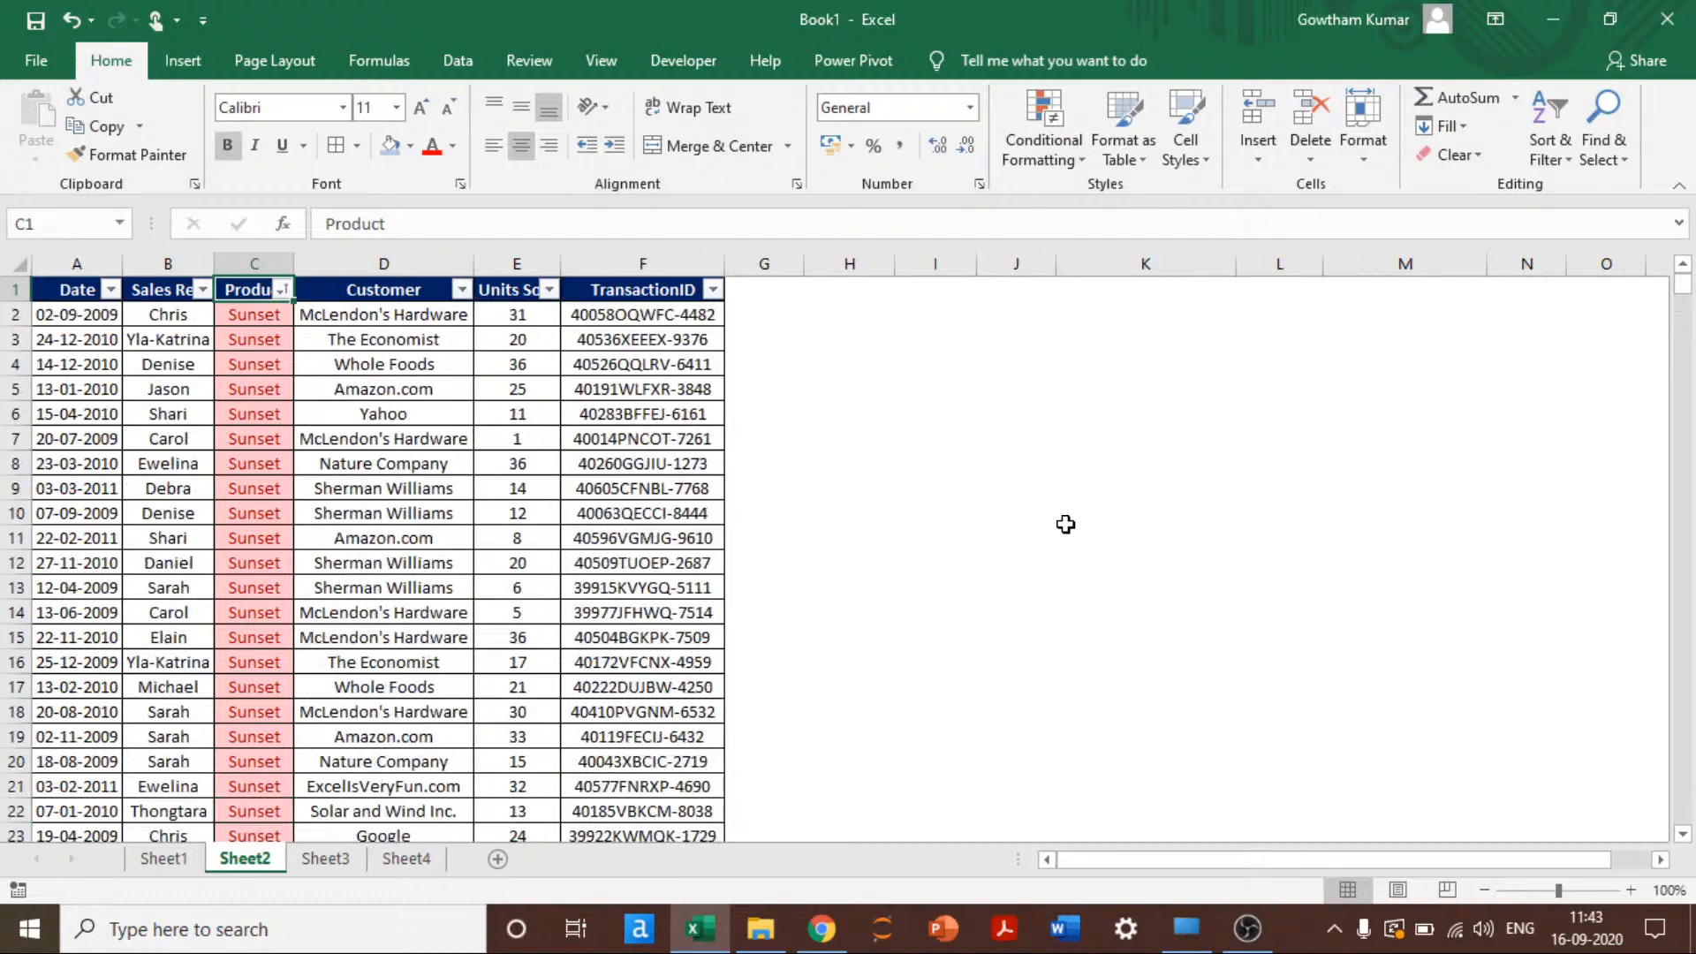
Step: Filter the Product column by the light red cell colour
key(alt+Down)
key(Down)
key(Down)
key(Down)
key(Down)
key(Right)
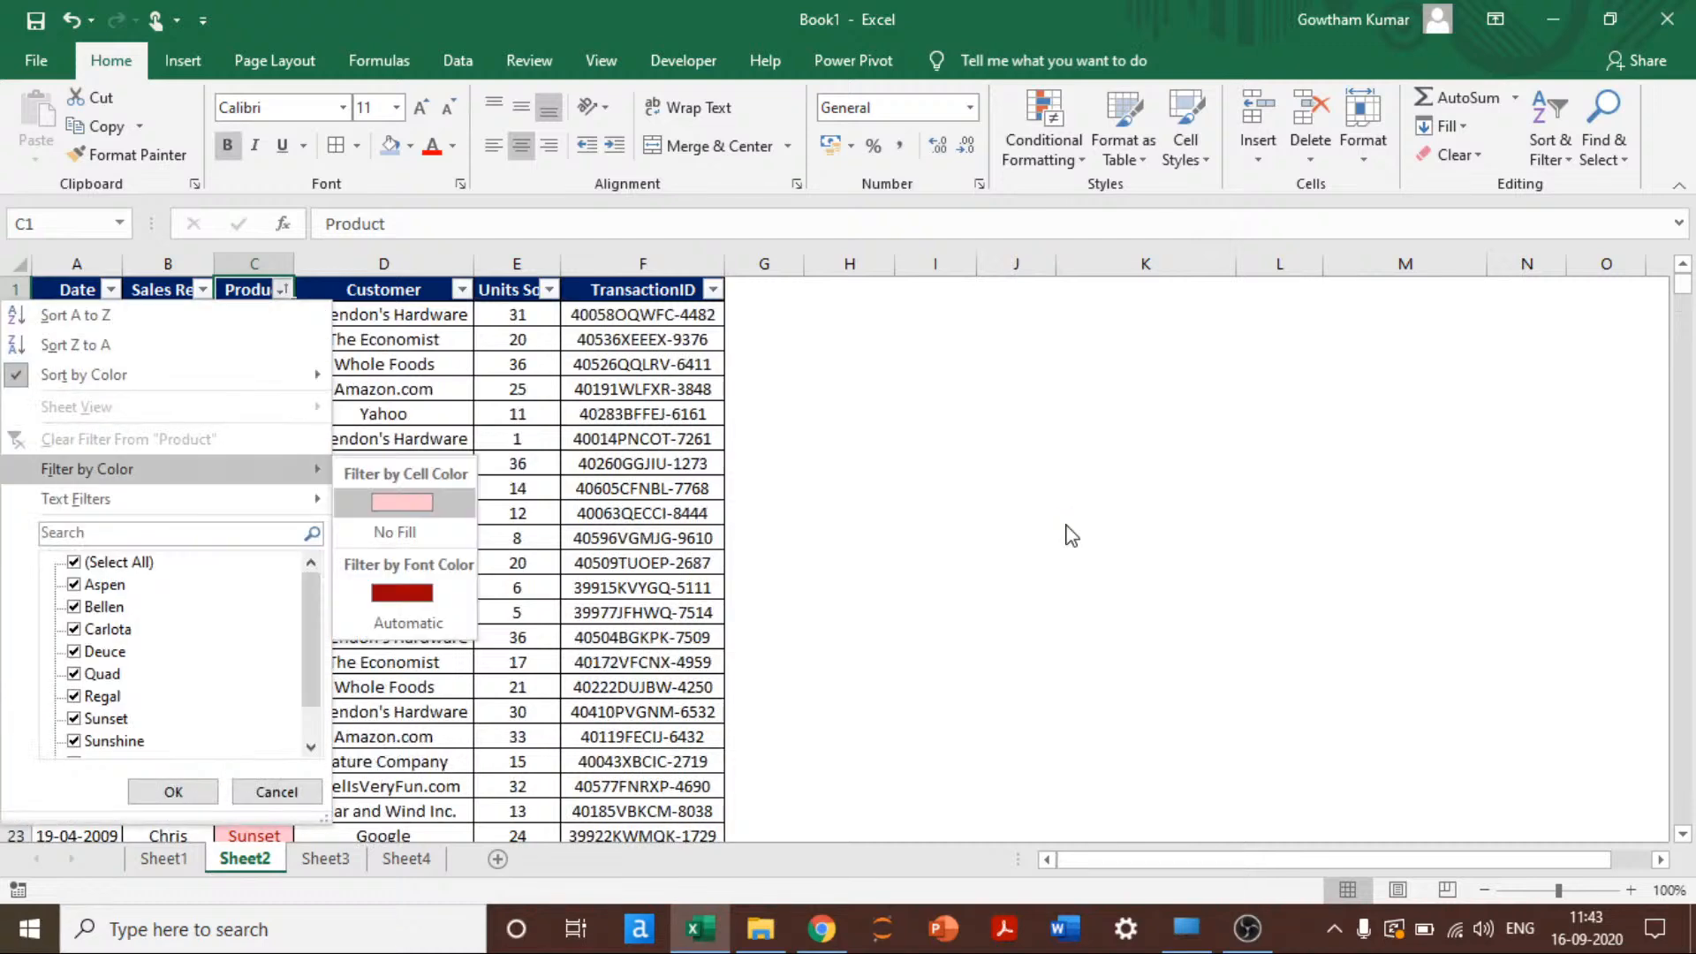
key(Down)
key(Up)
key(Return)
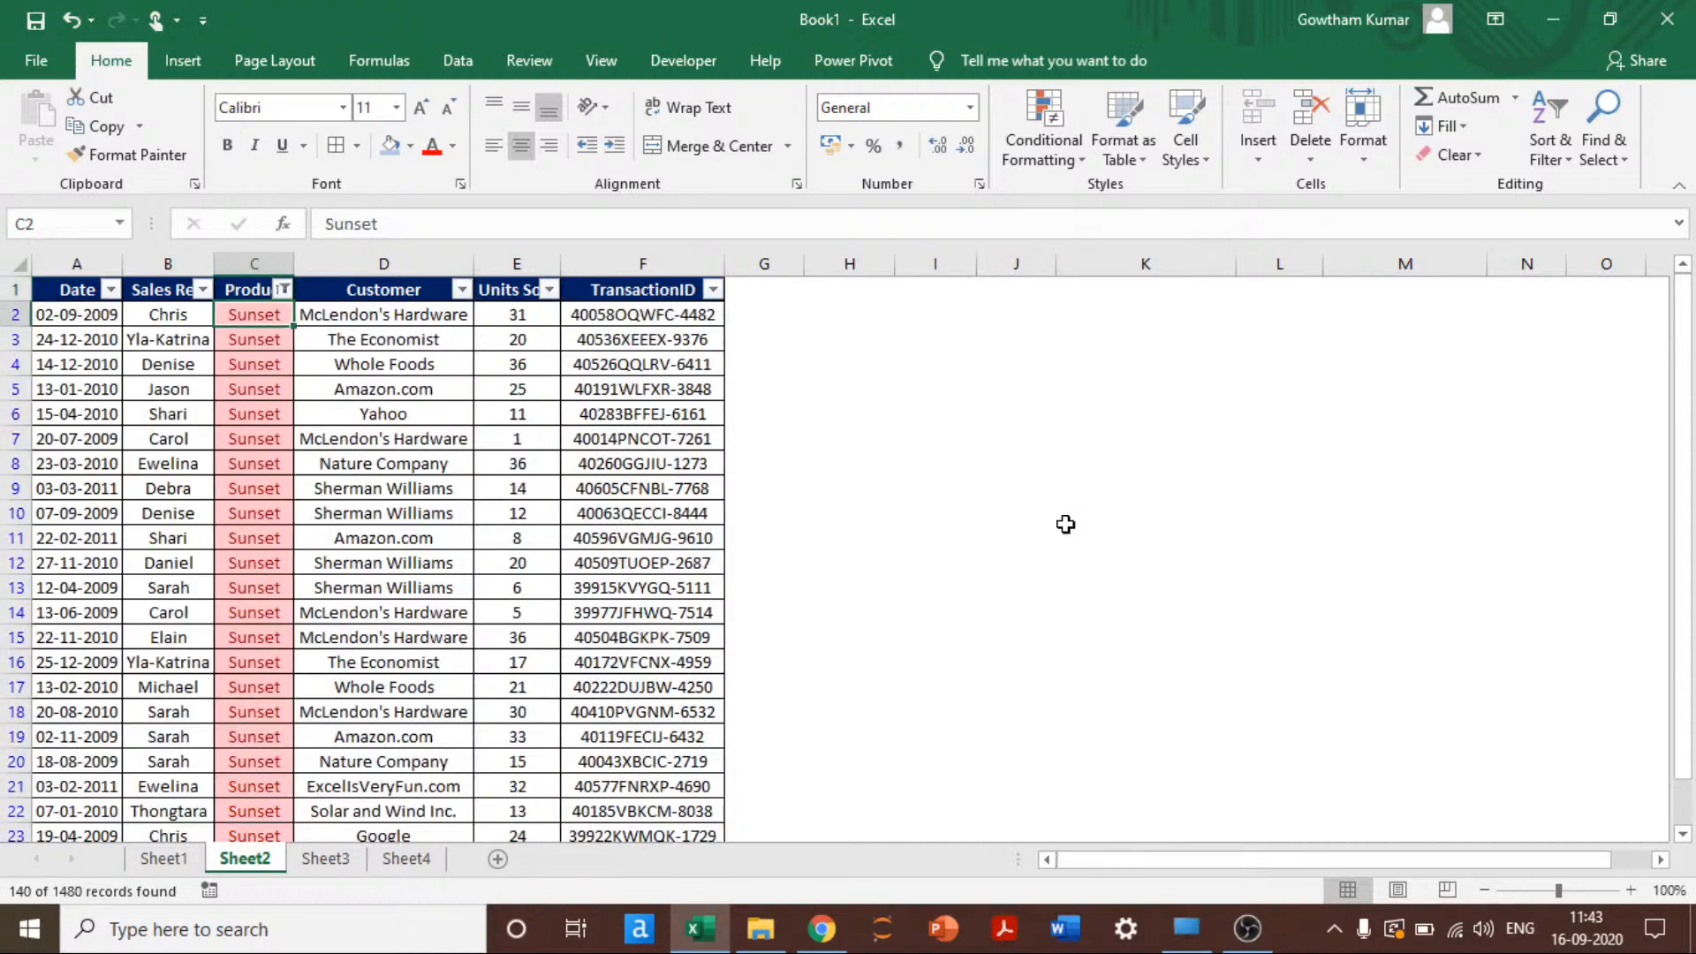
Step: Select the filtered Product cells from C2 down to the last row, and return to the header
key(Down)
key(Up)
key(ctrl+shift+Down)
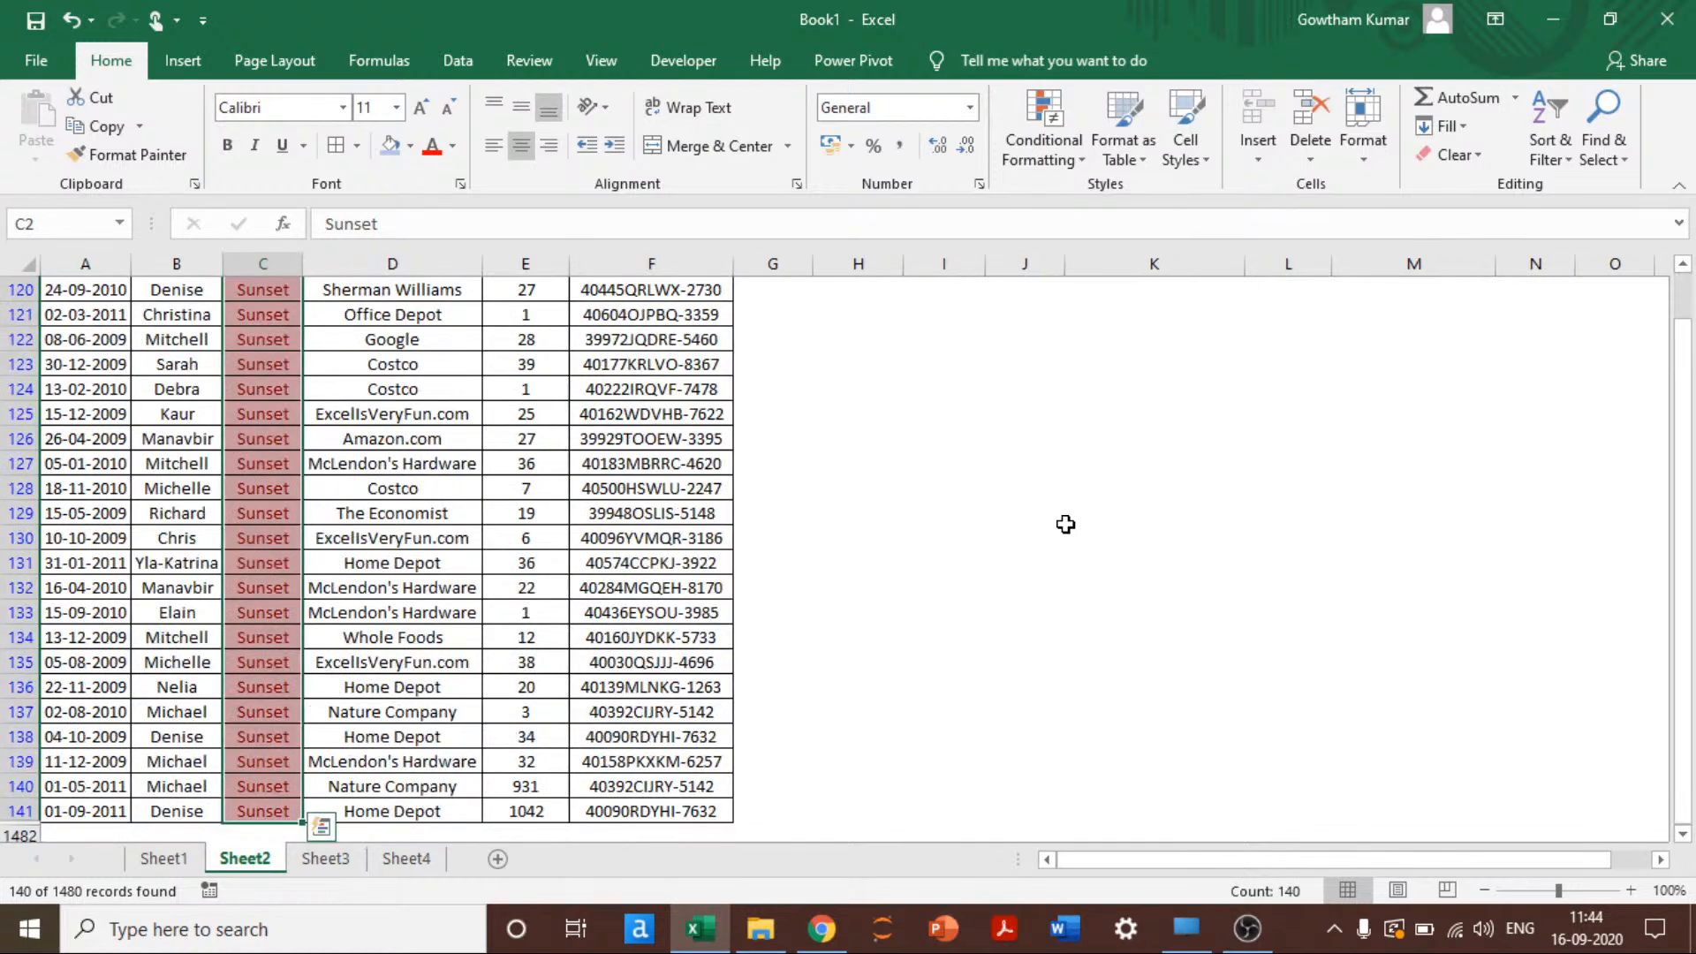
key(ctrl+Up)
Step: Sort the filtered Product column by colour again, and turn off the table's filters
key(alt+Down)
key(Down)
key(Down)
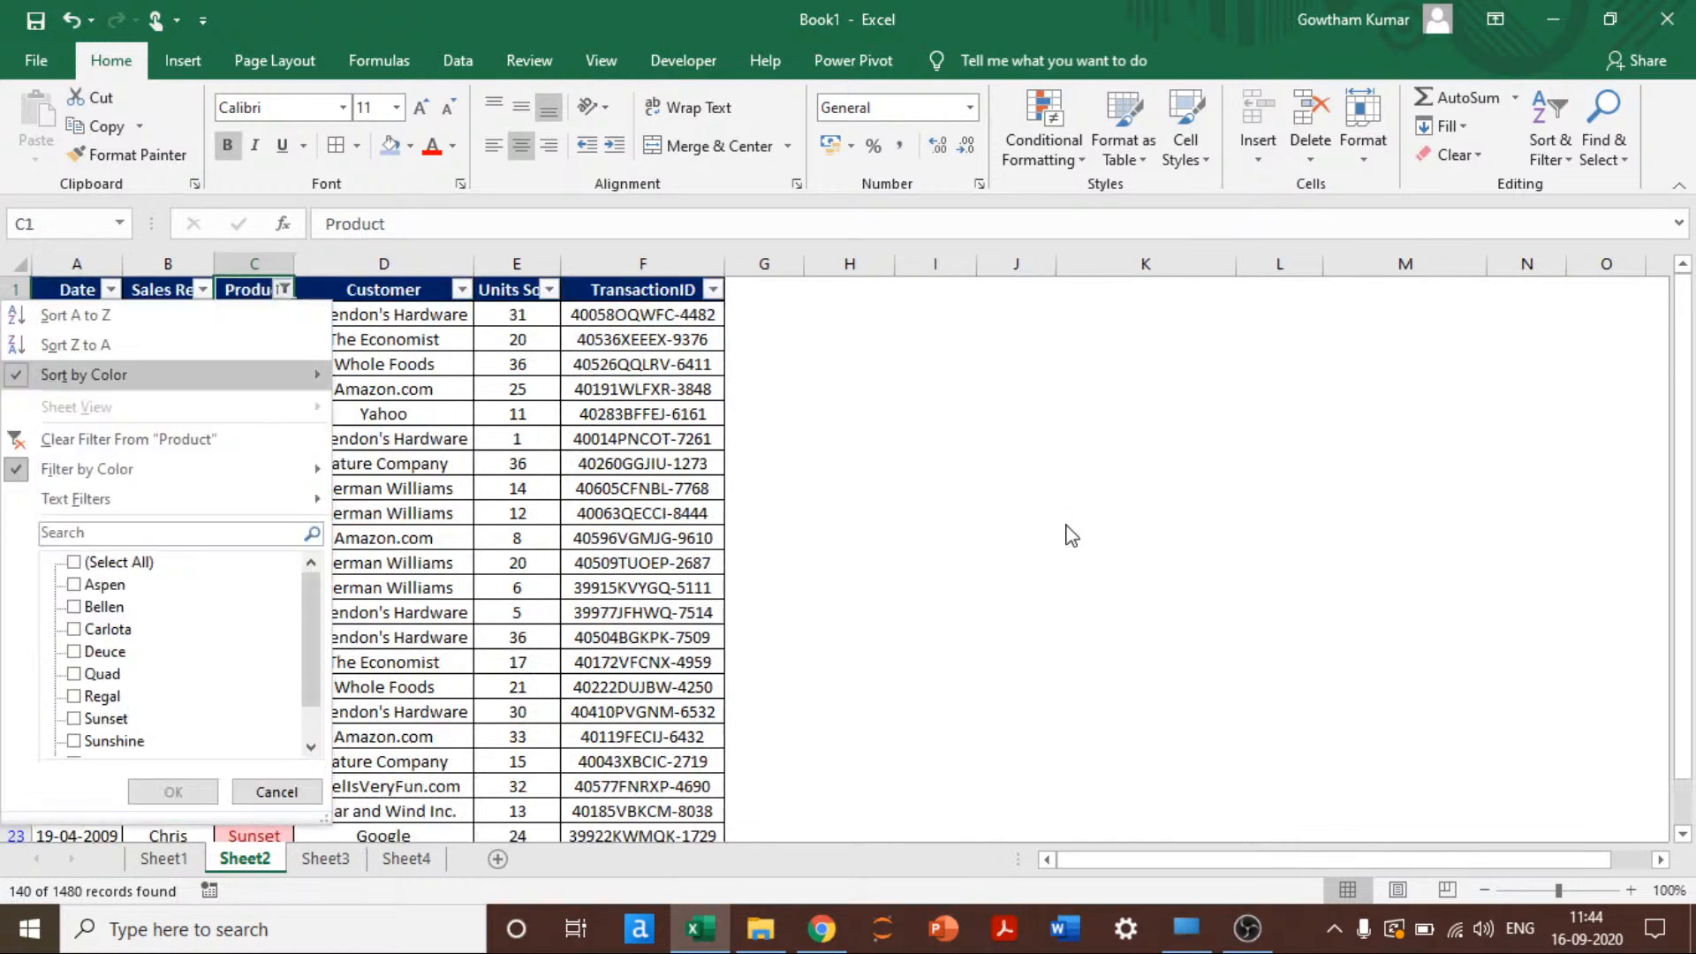
key(Right)
key(Down)
key(Return)
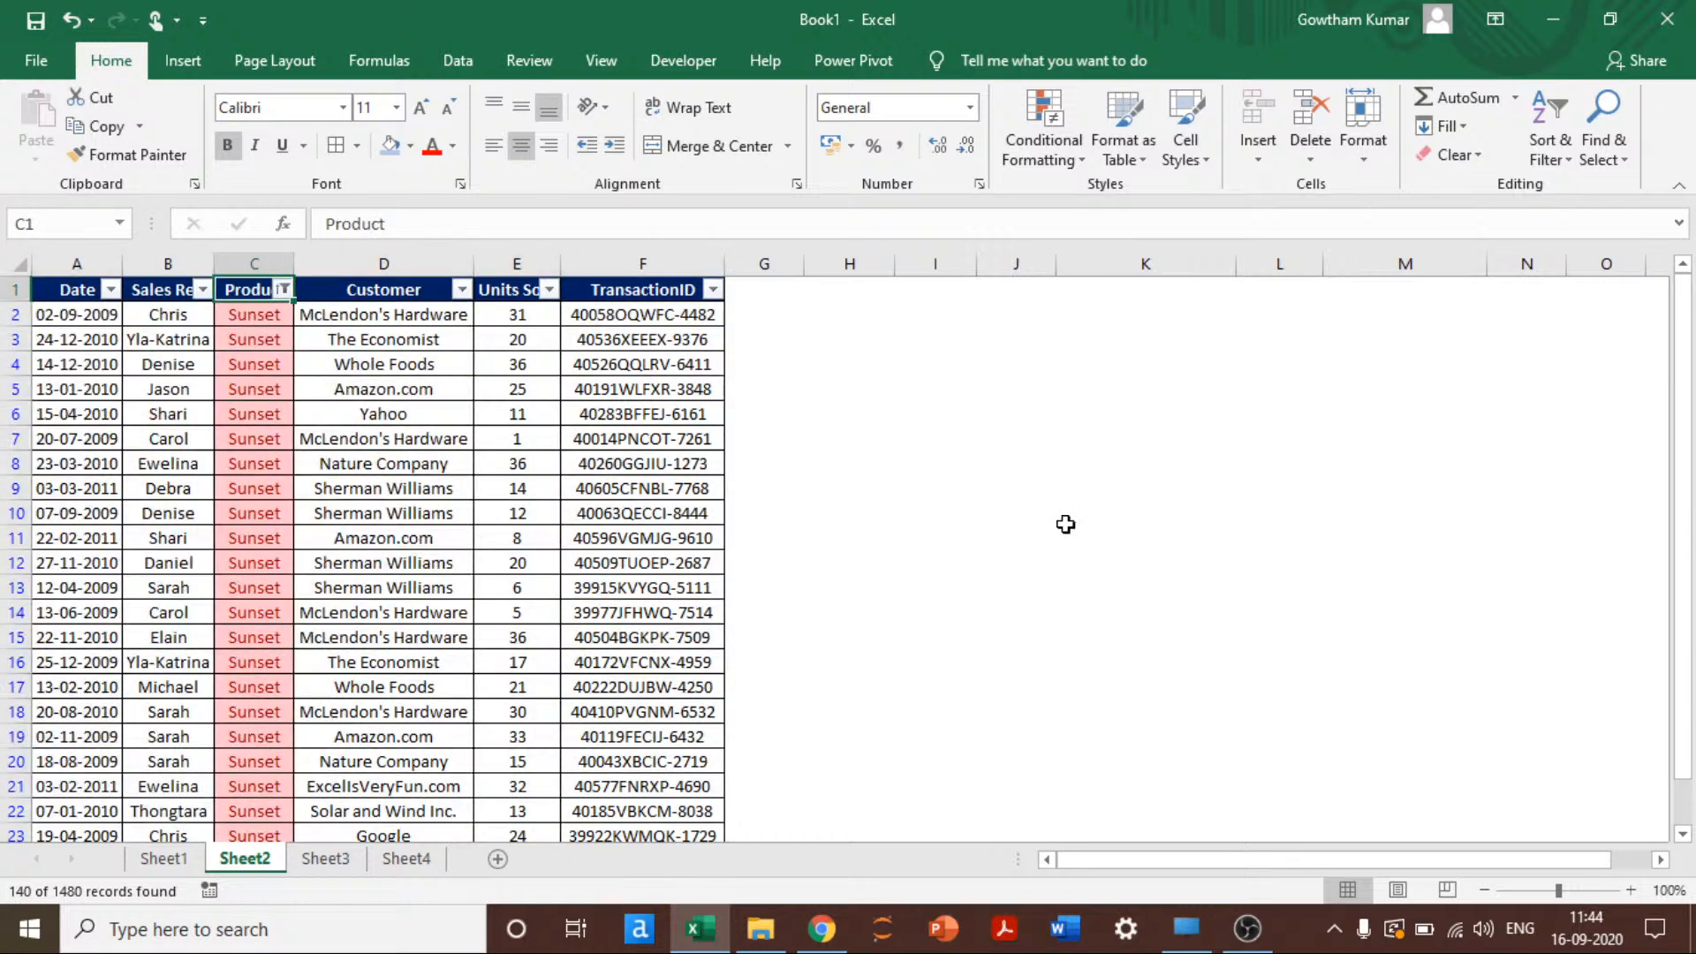
key(ctrl+Down)
key(ctrl+Up)
key(ctrl+shift+l)
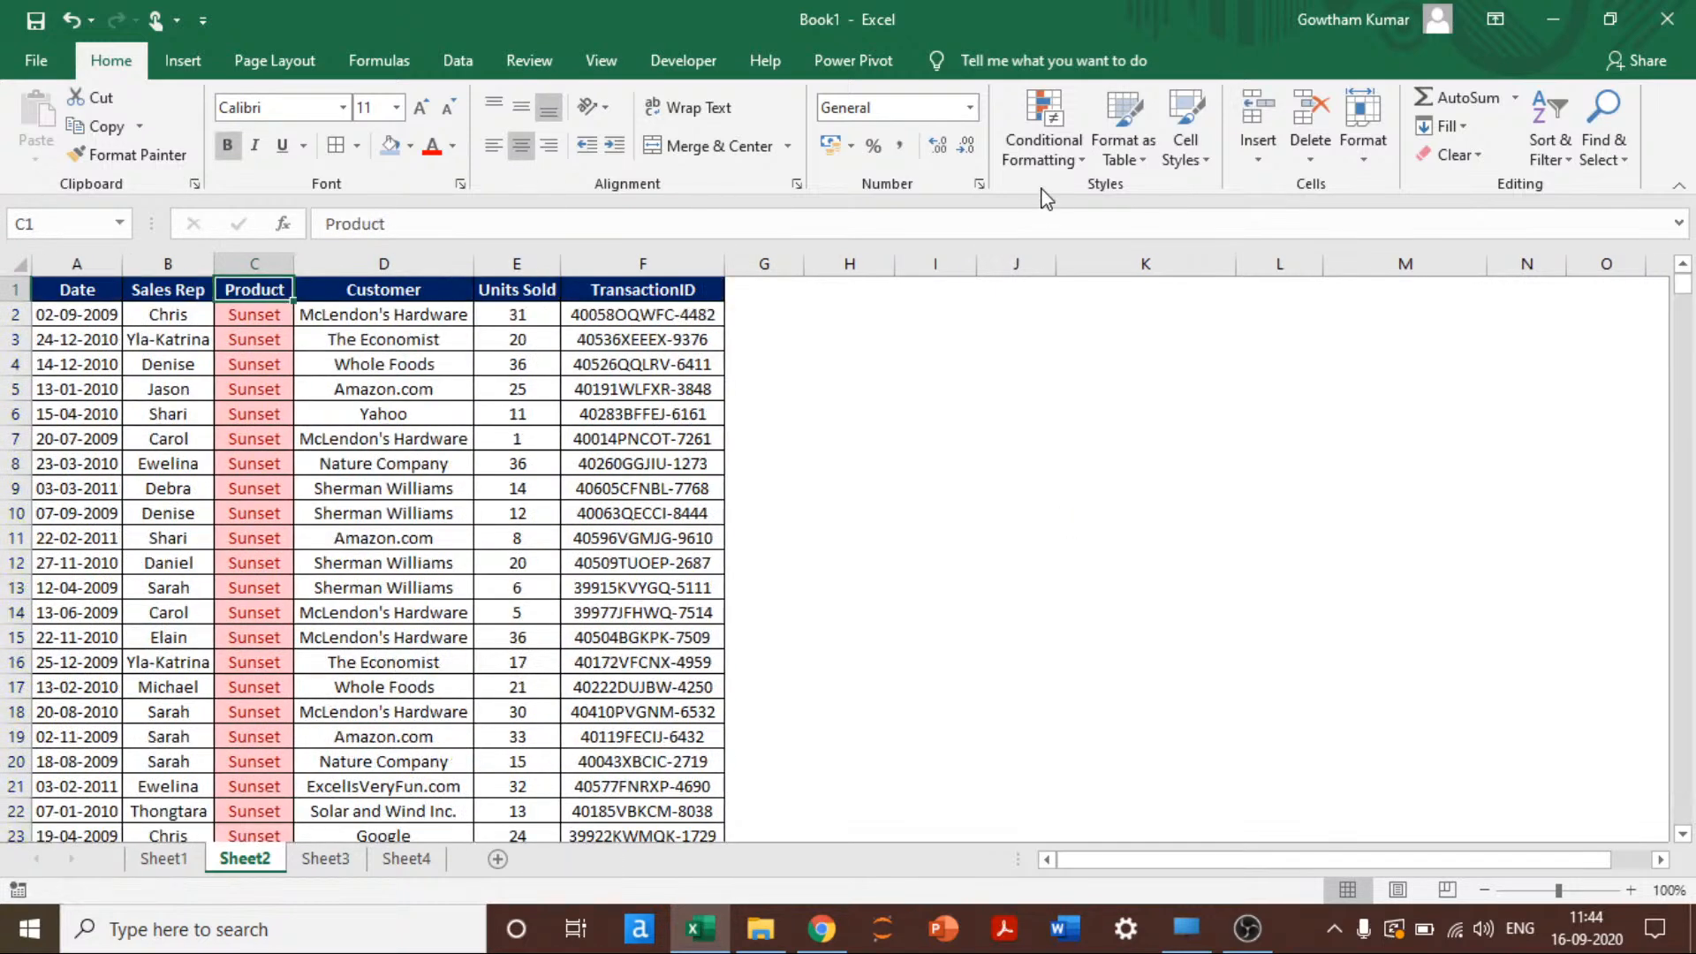
click(1043, 142)
mouse_move(1111, 217)
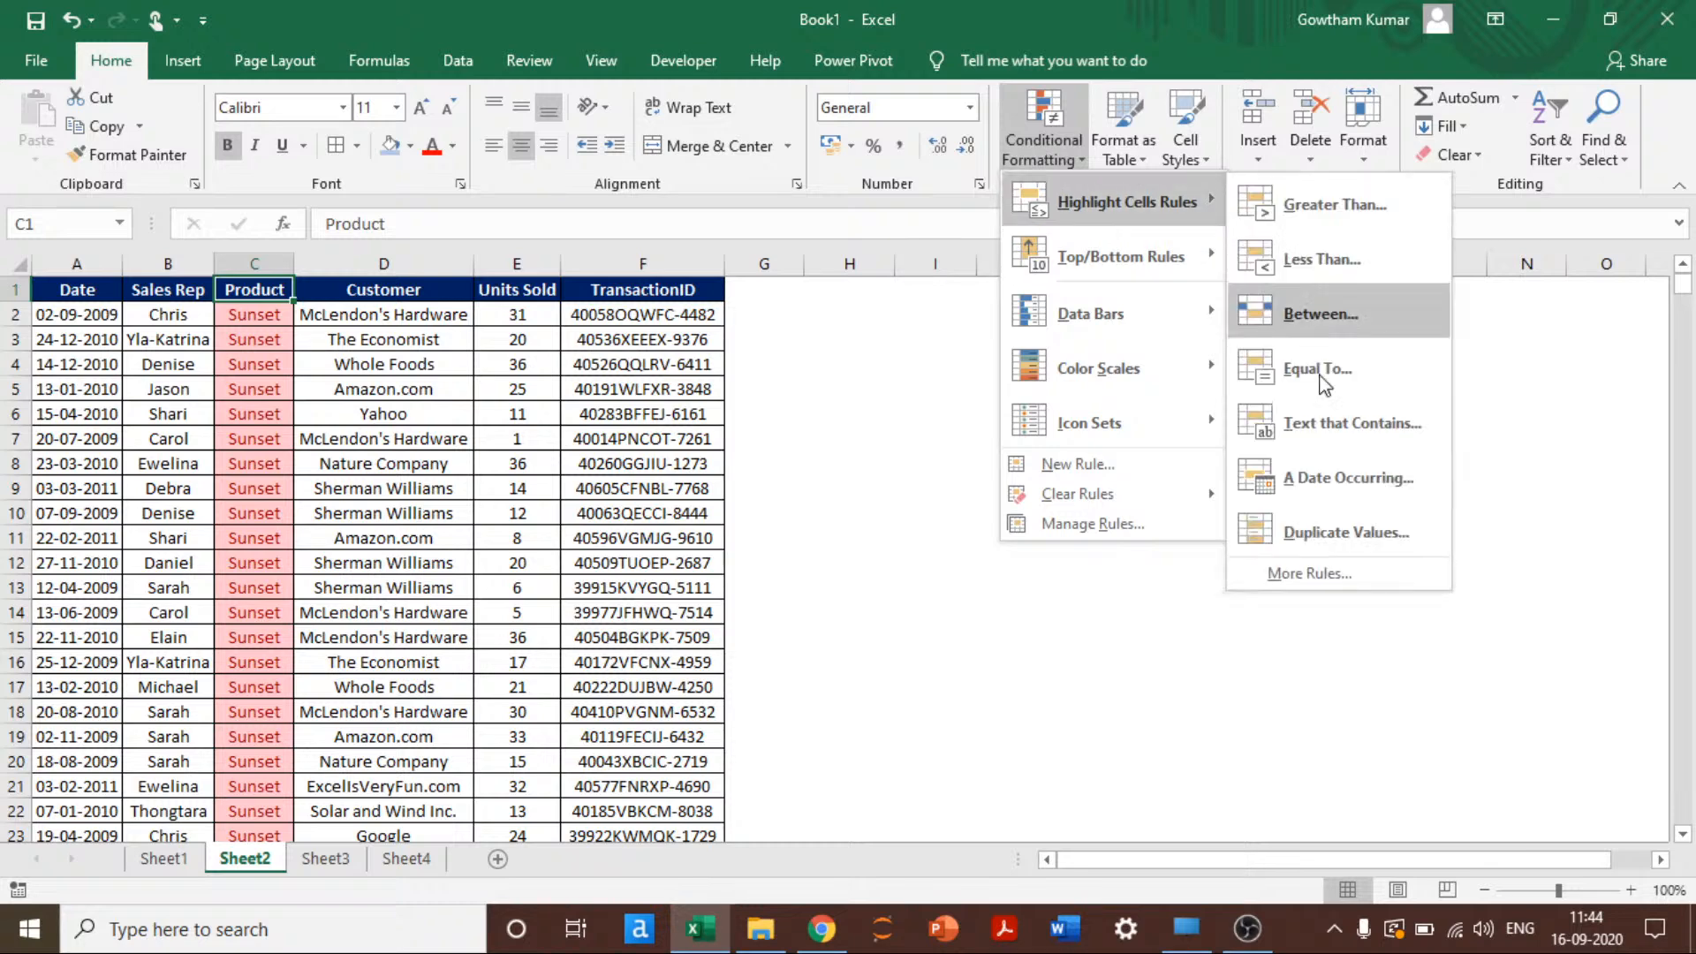
click(1351, 478)
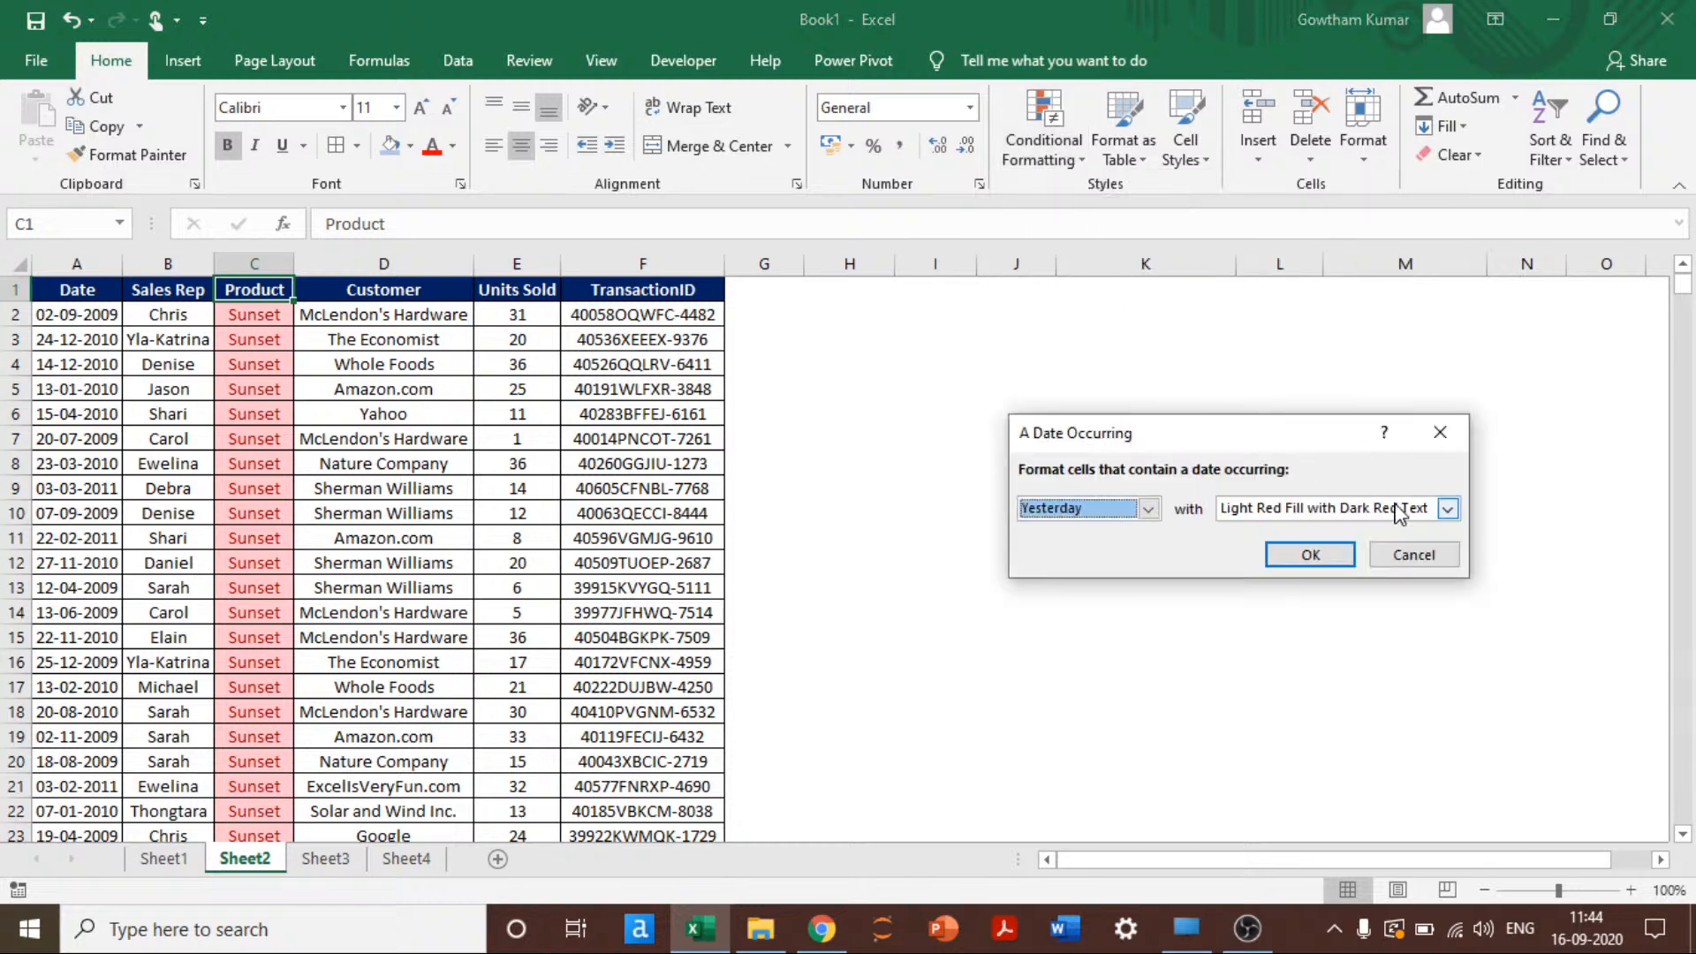
click(1413, 554)
click(457, 436)
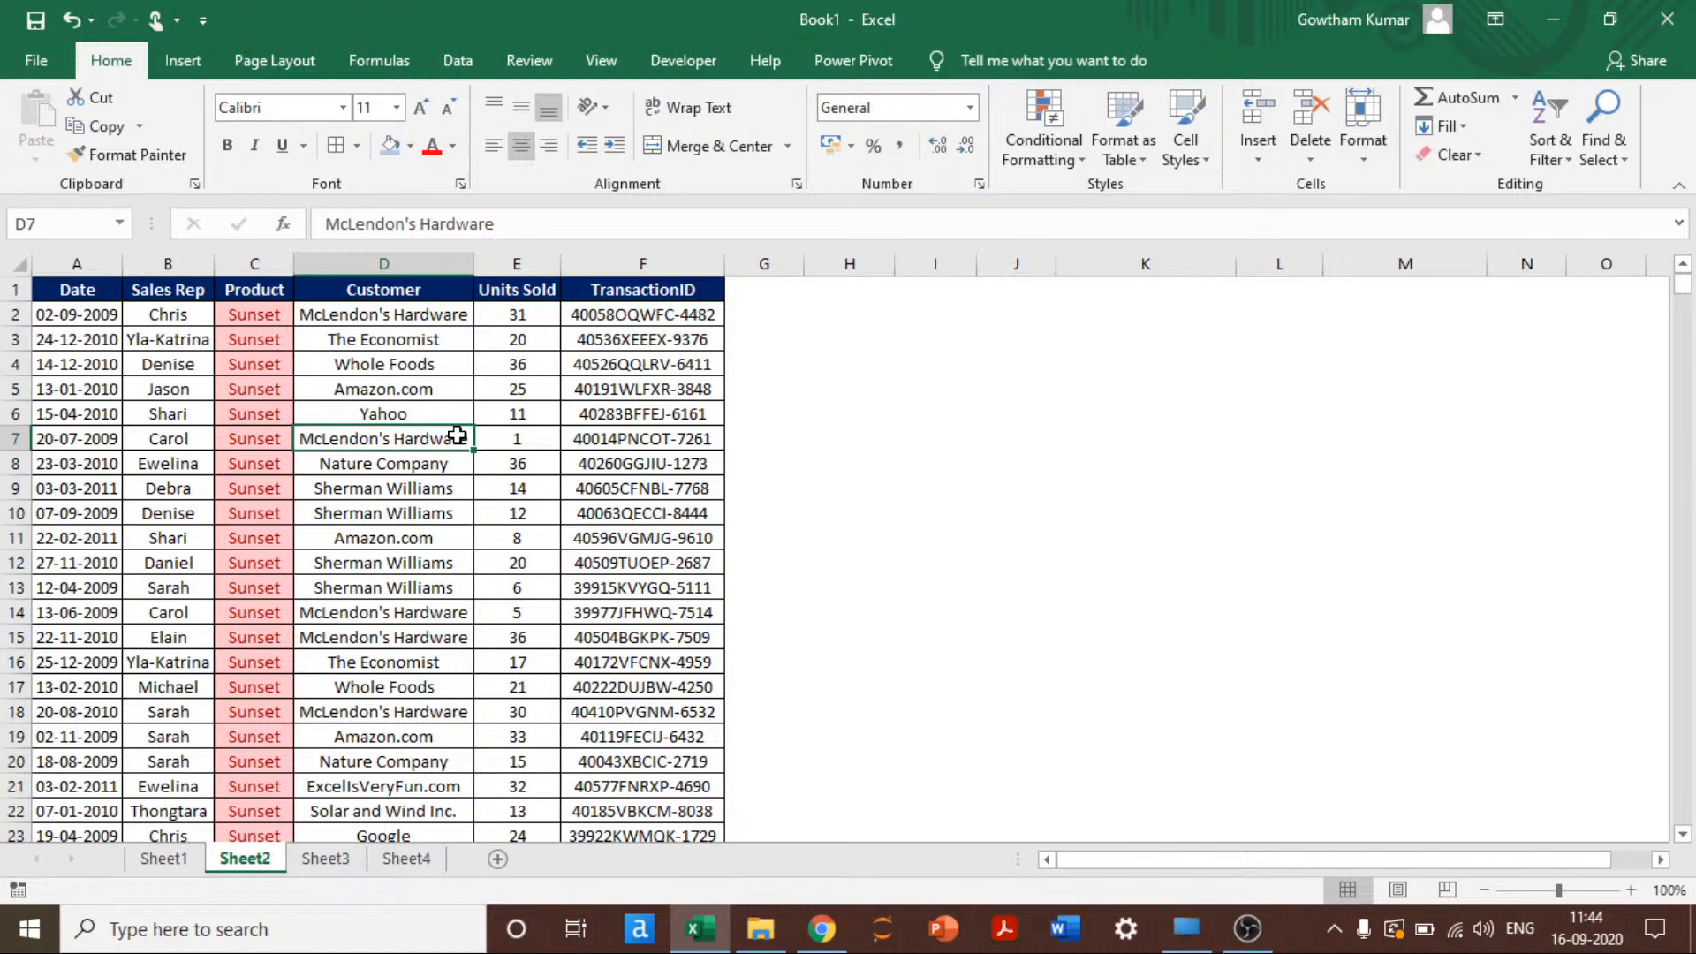
Step: Undo the Product column's filtering and colour sorting, and the "SunSet" highlight rule
key(ctrl+z)
key(ctrl+z)
key(ctrl+z)
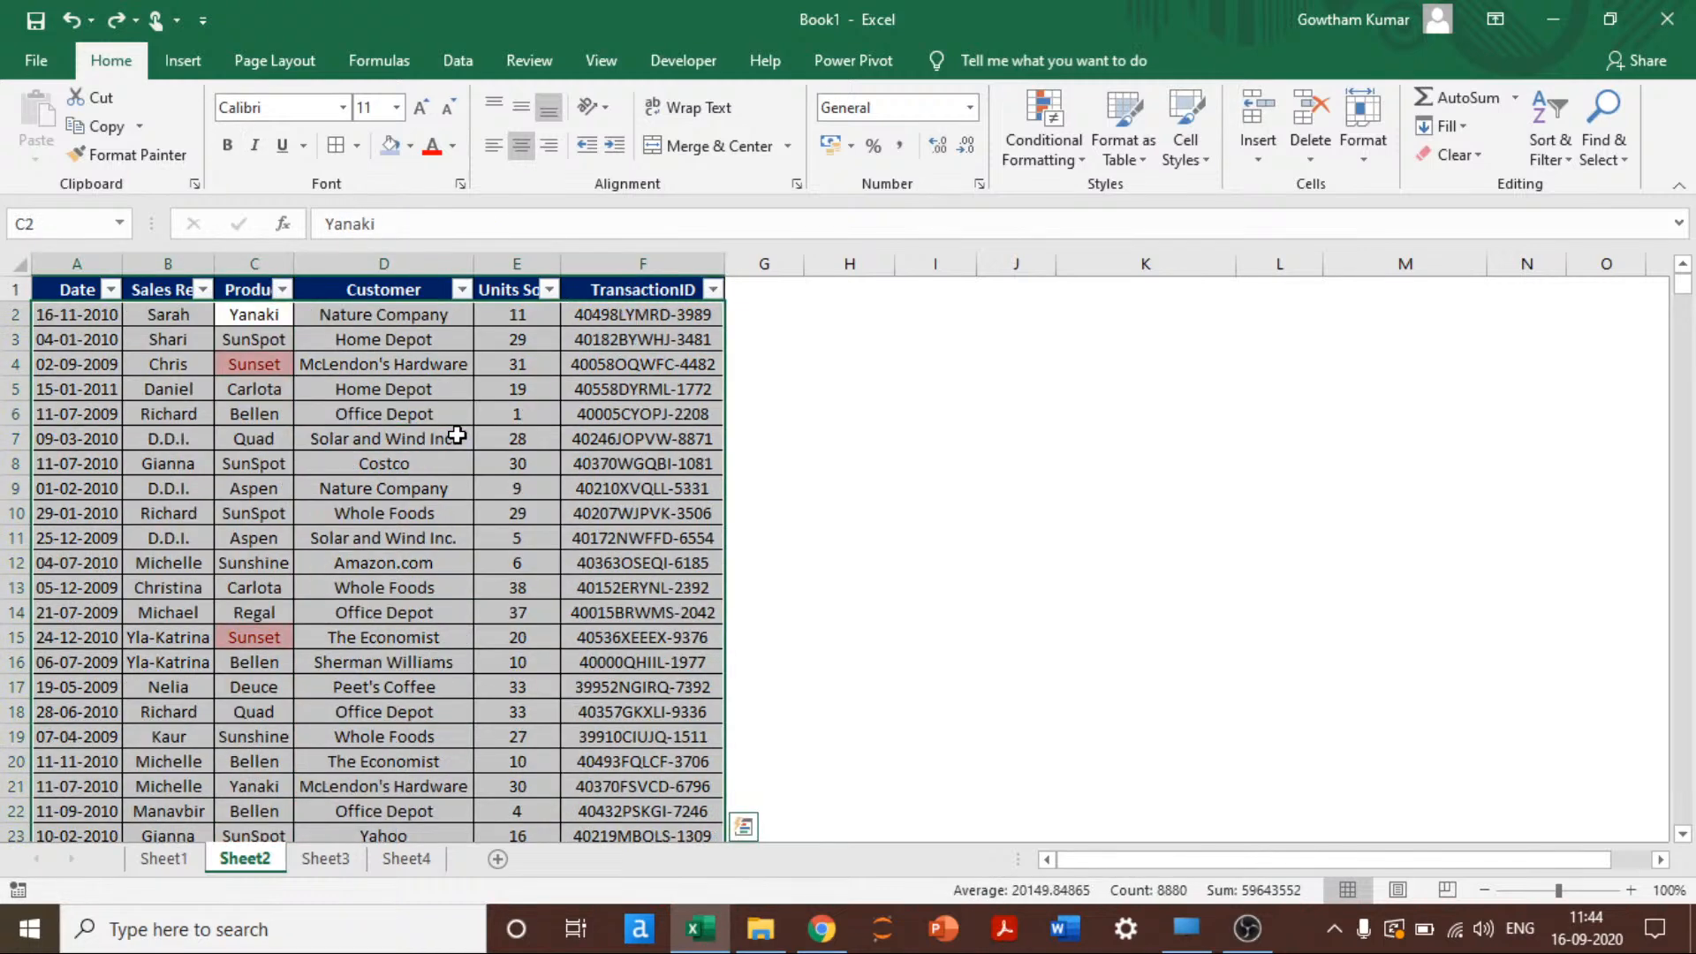
key(ctrl+z)
key(ctrl+z)
key(ctrl+q)
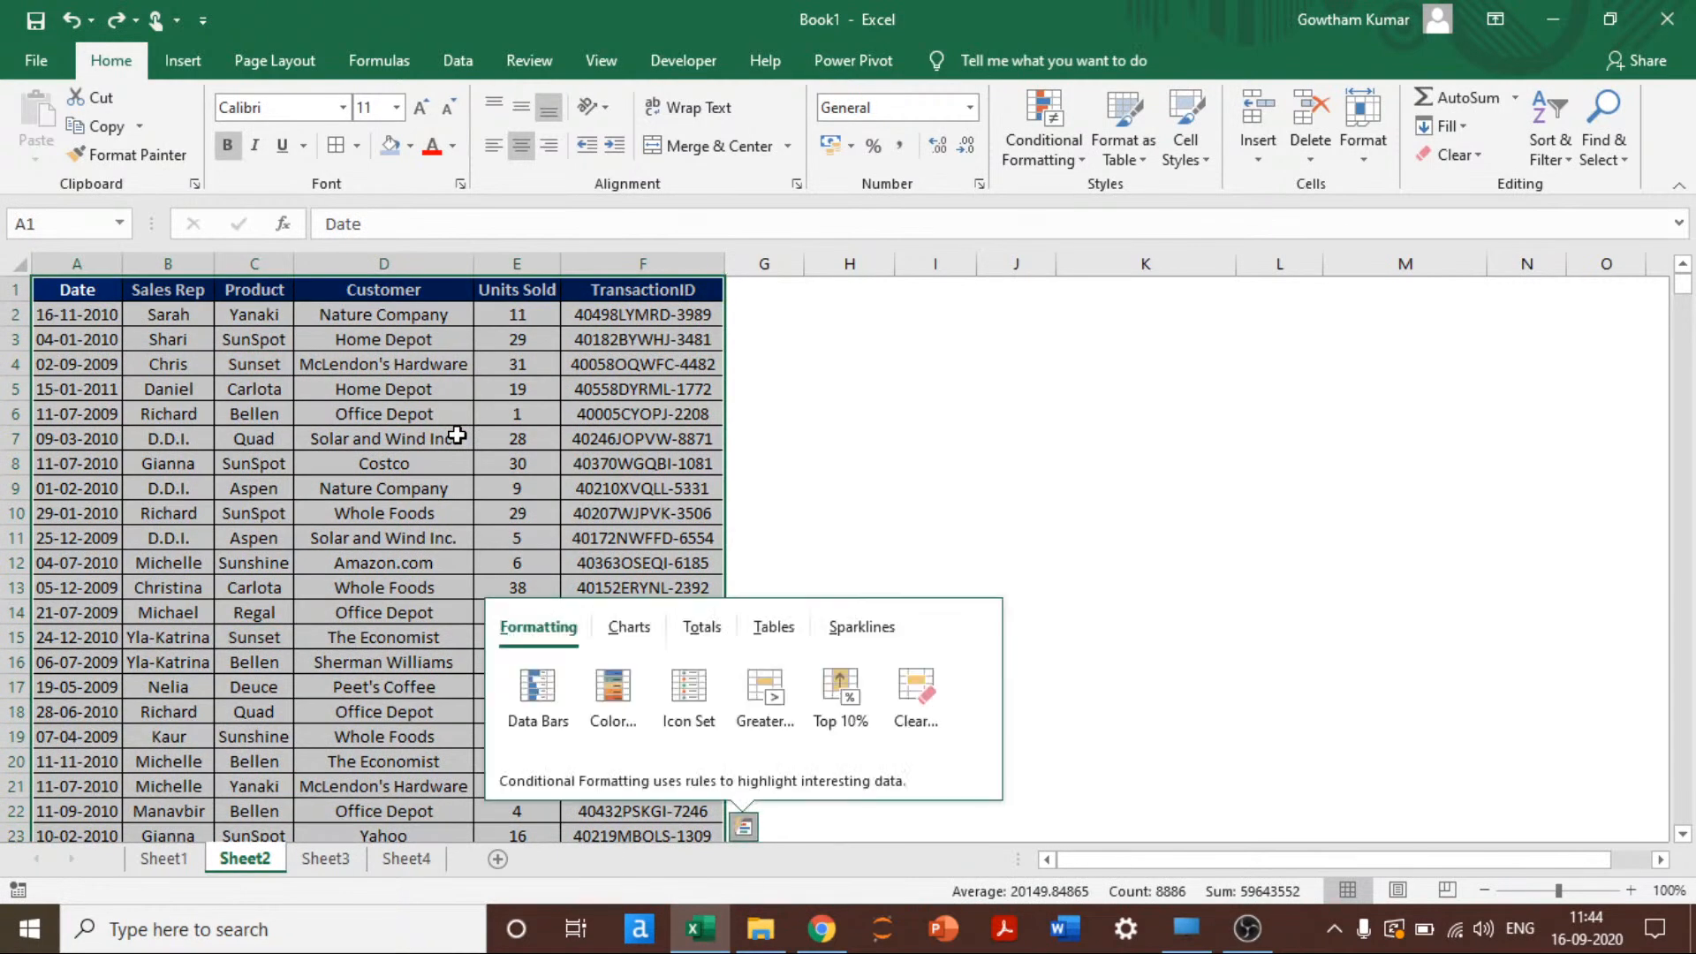
click(1044, 132)
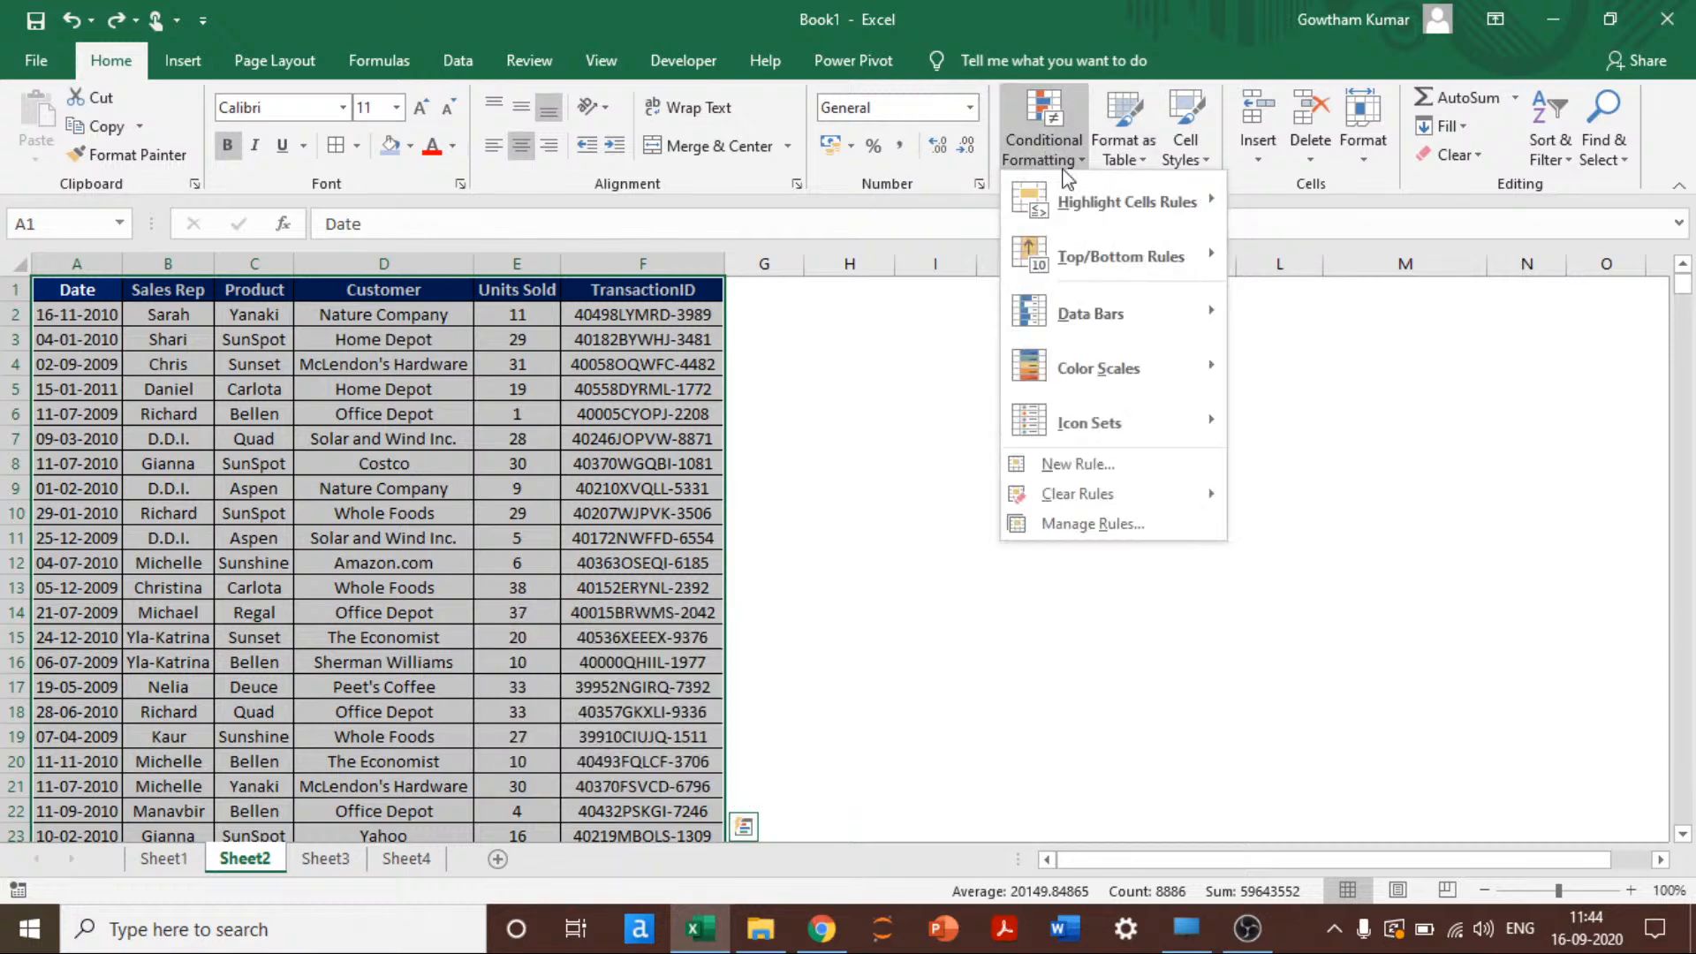
mouse_move(1116, 220)
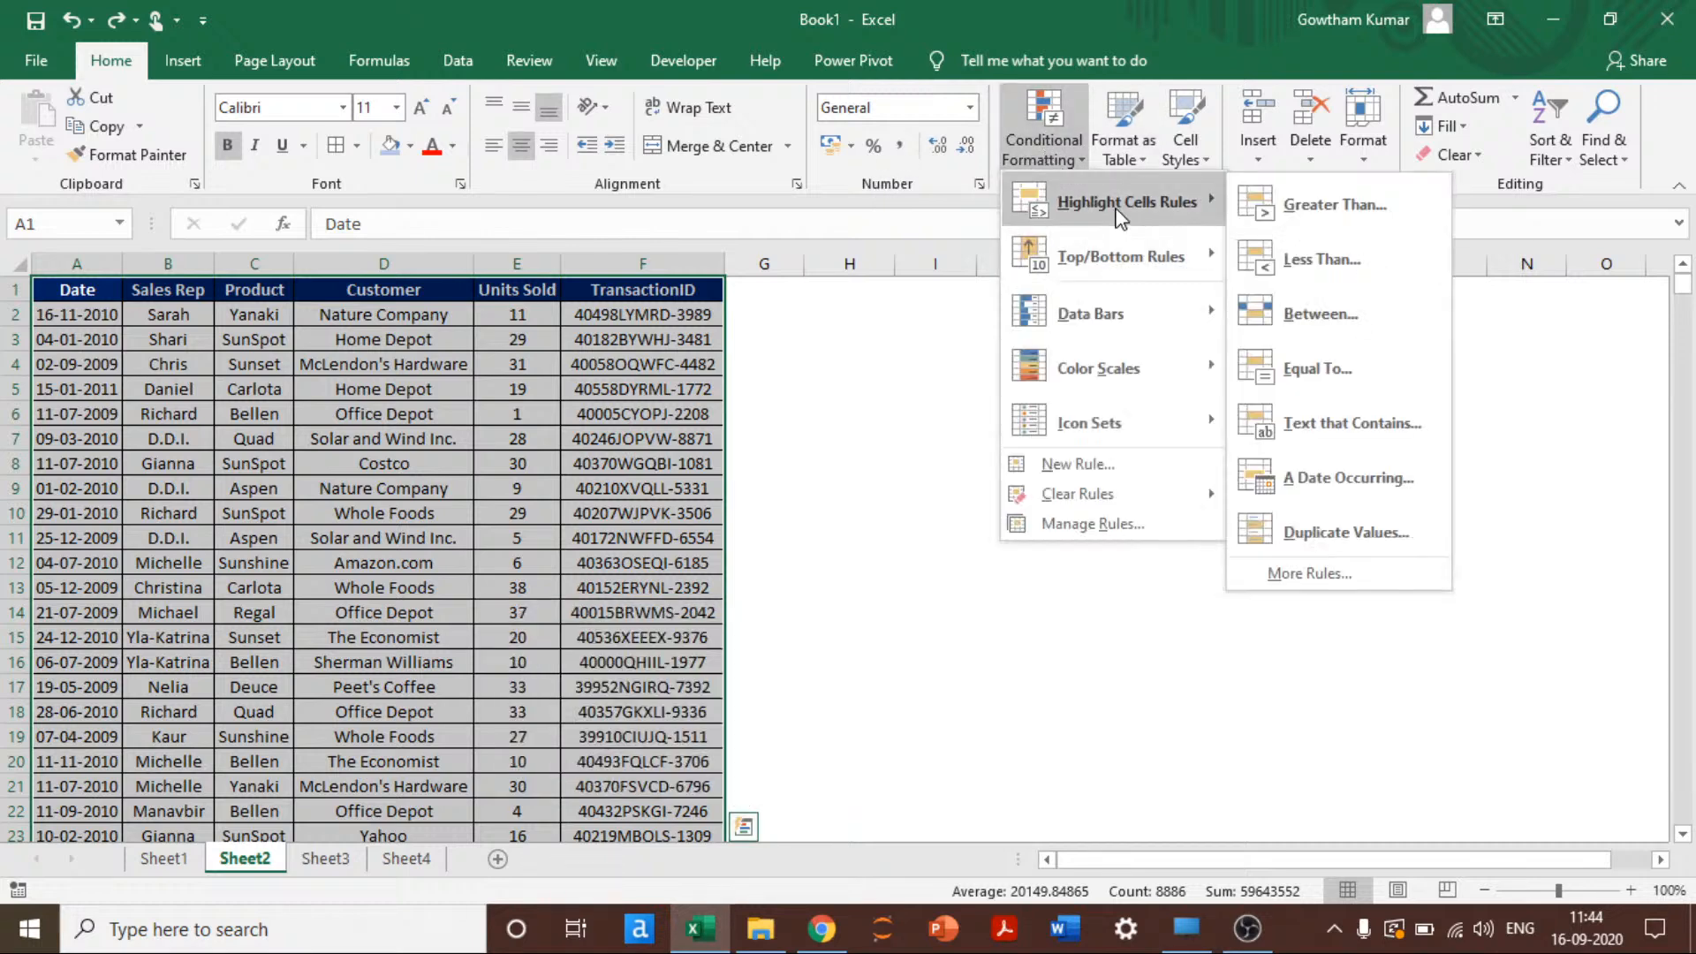
click(1269, 206)
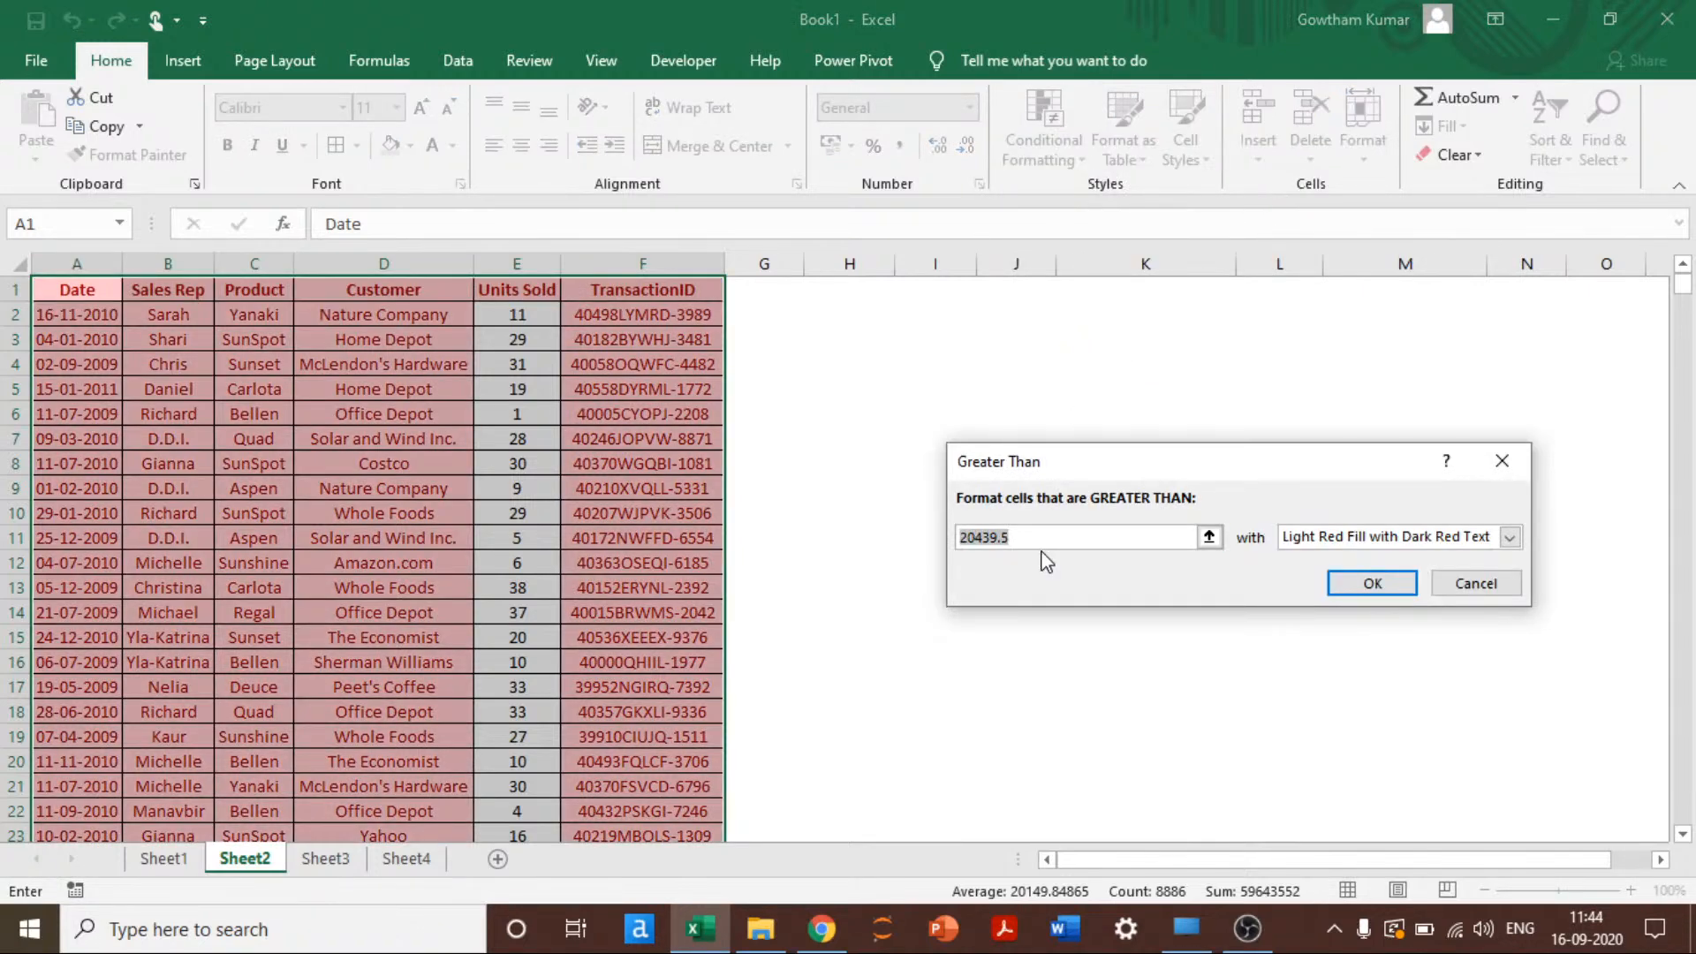
text(45)
text(555555555555)
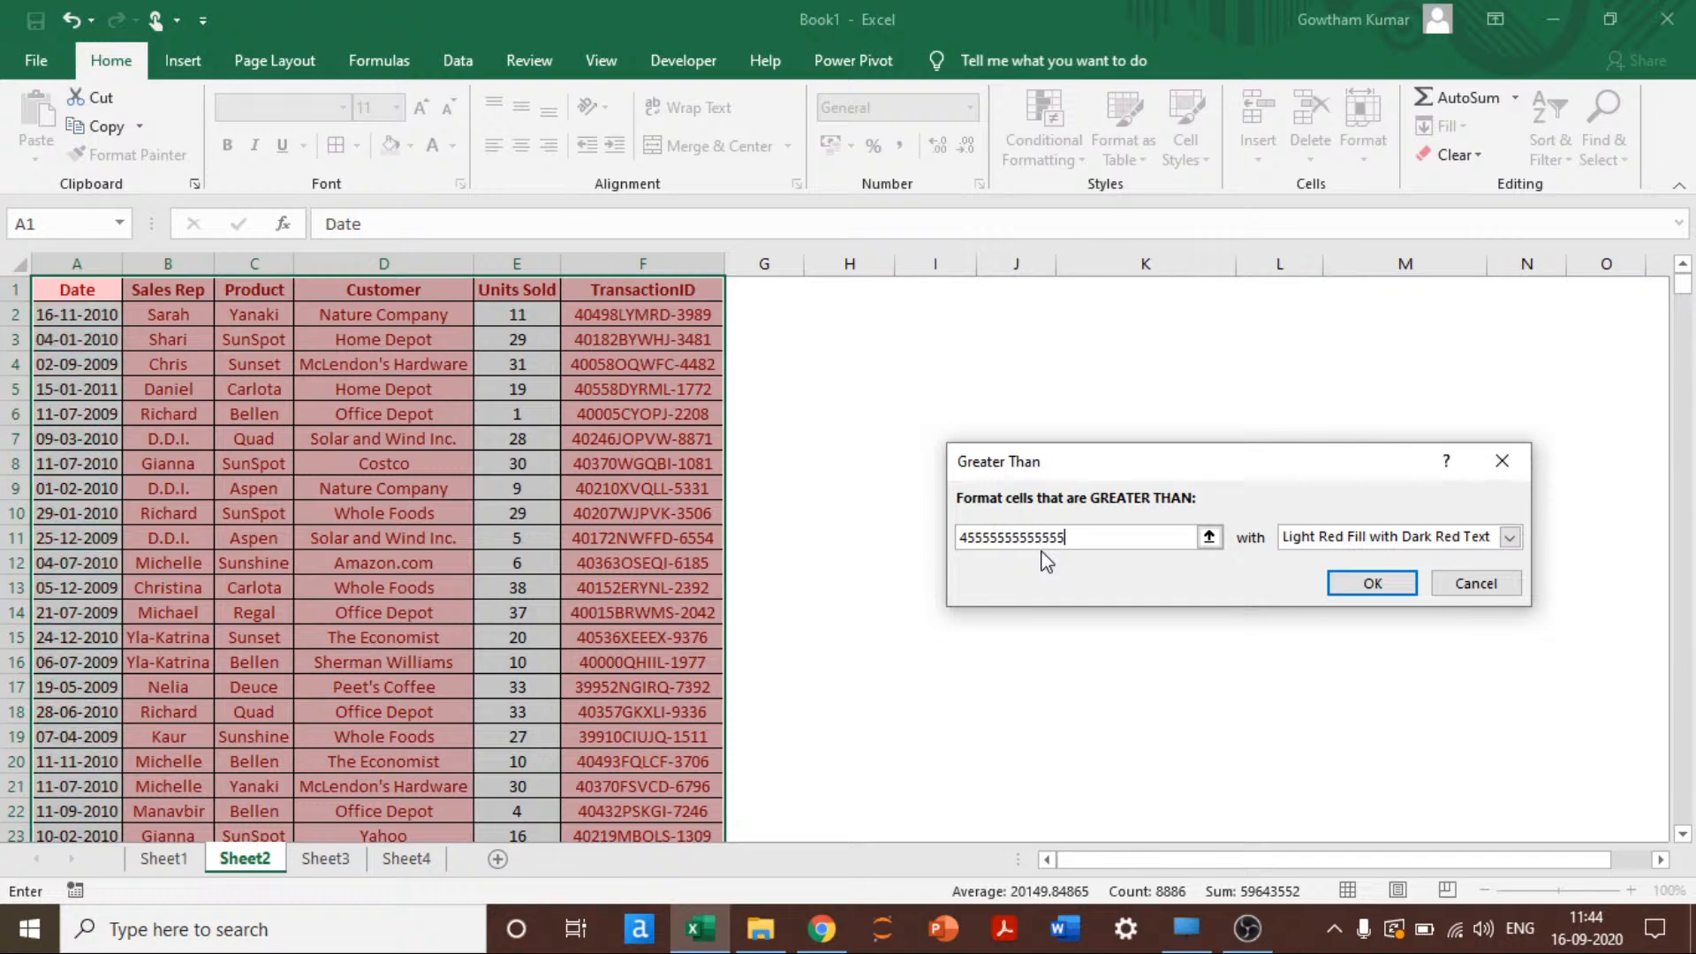
key(Return)
Step: Select all Units Sold values from E2 down to the last row, keeping E2 in view
key(Down)
key(Right)
key(Right)
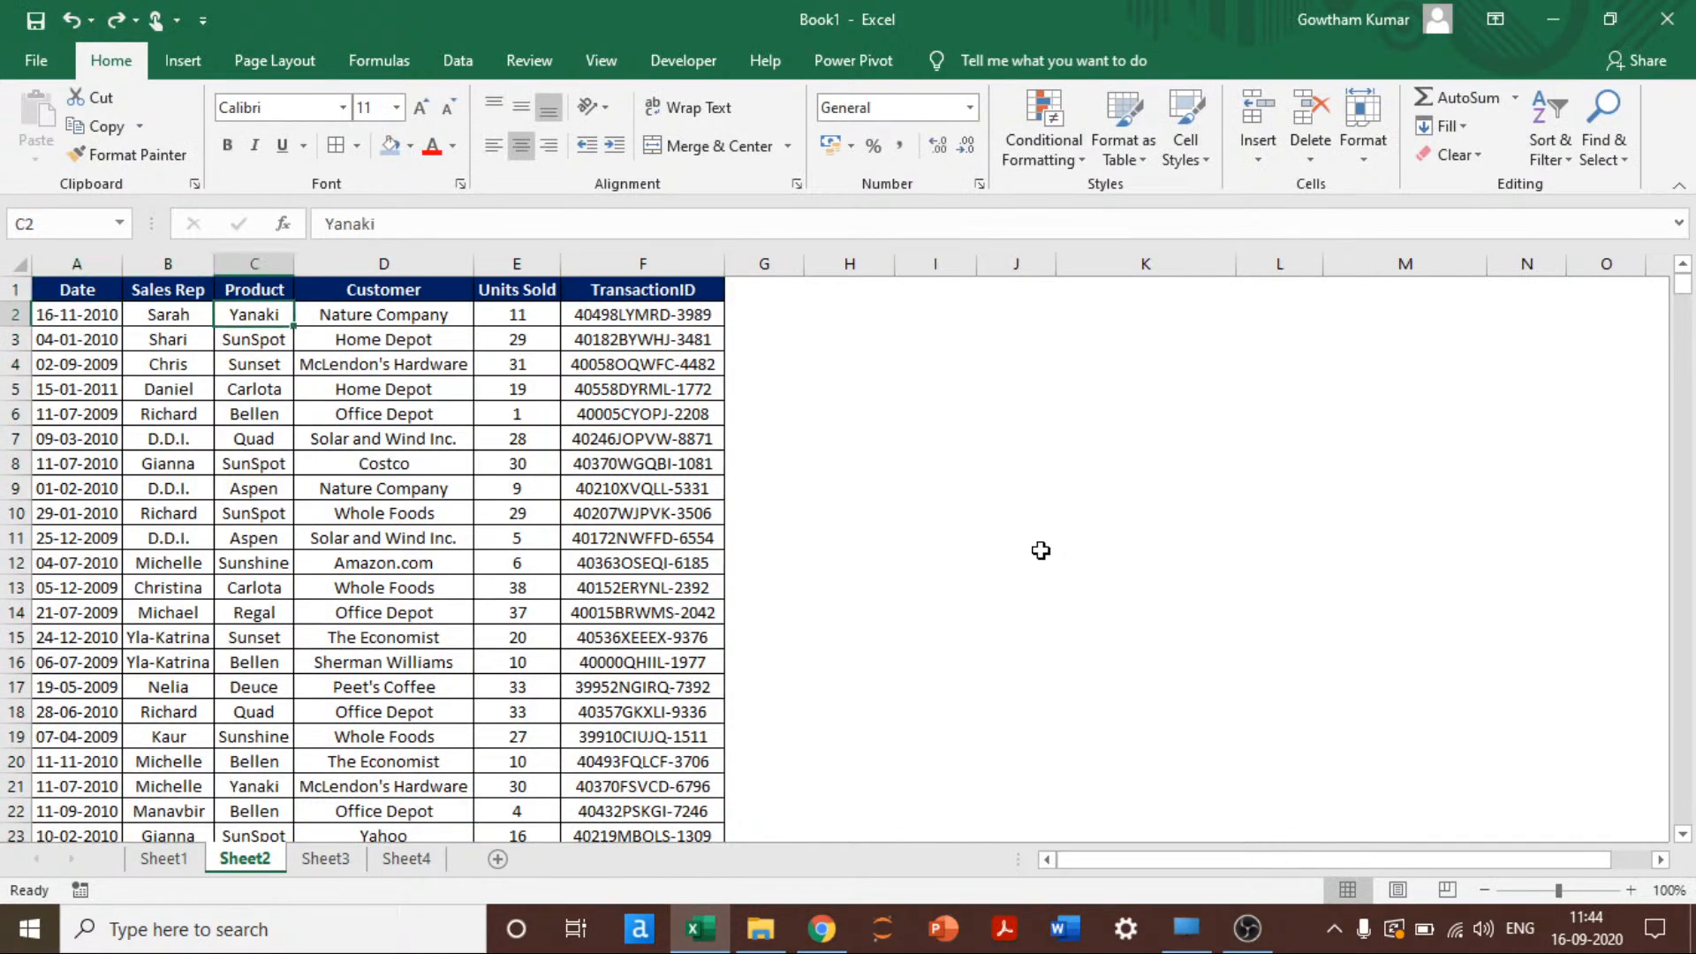
key(Right)
key(Right)
key(ctrl+shift+Down)
key(ctrl+BackSpace)
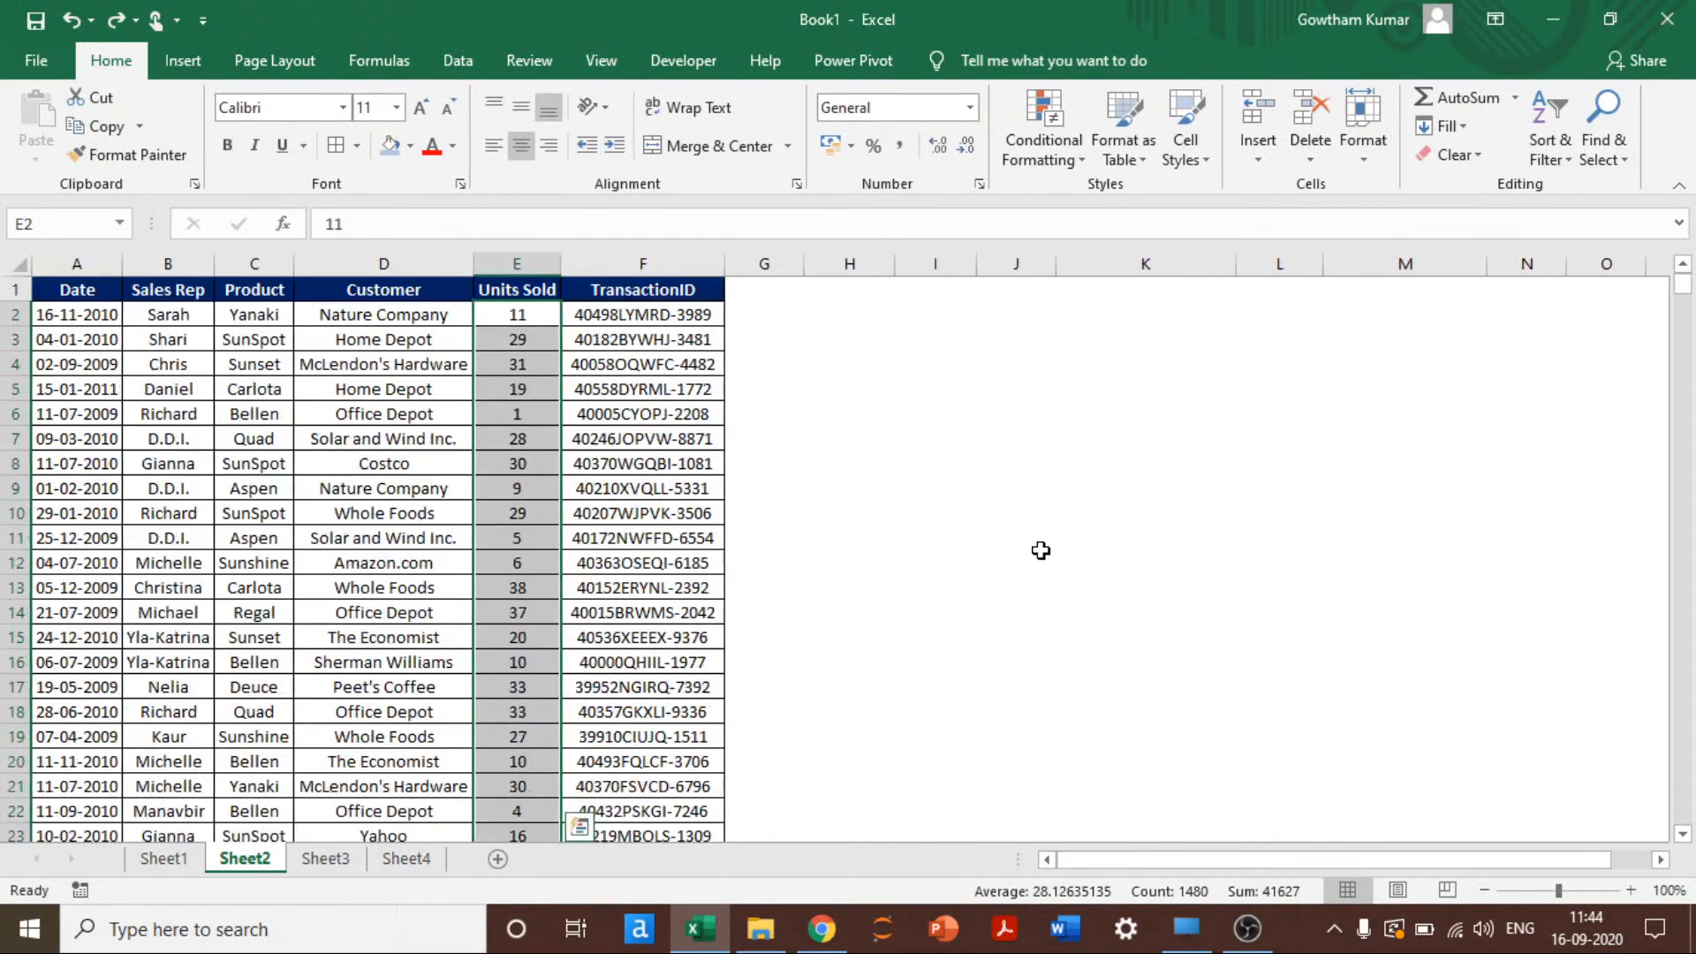
key(alt+a)
key(Escape)
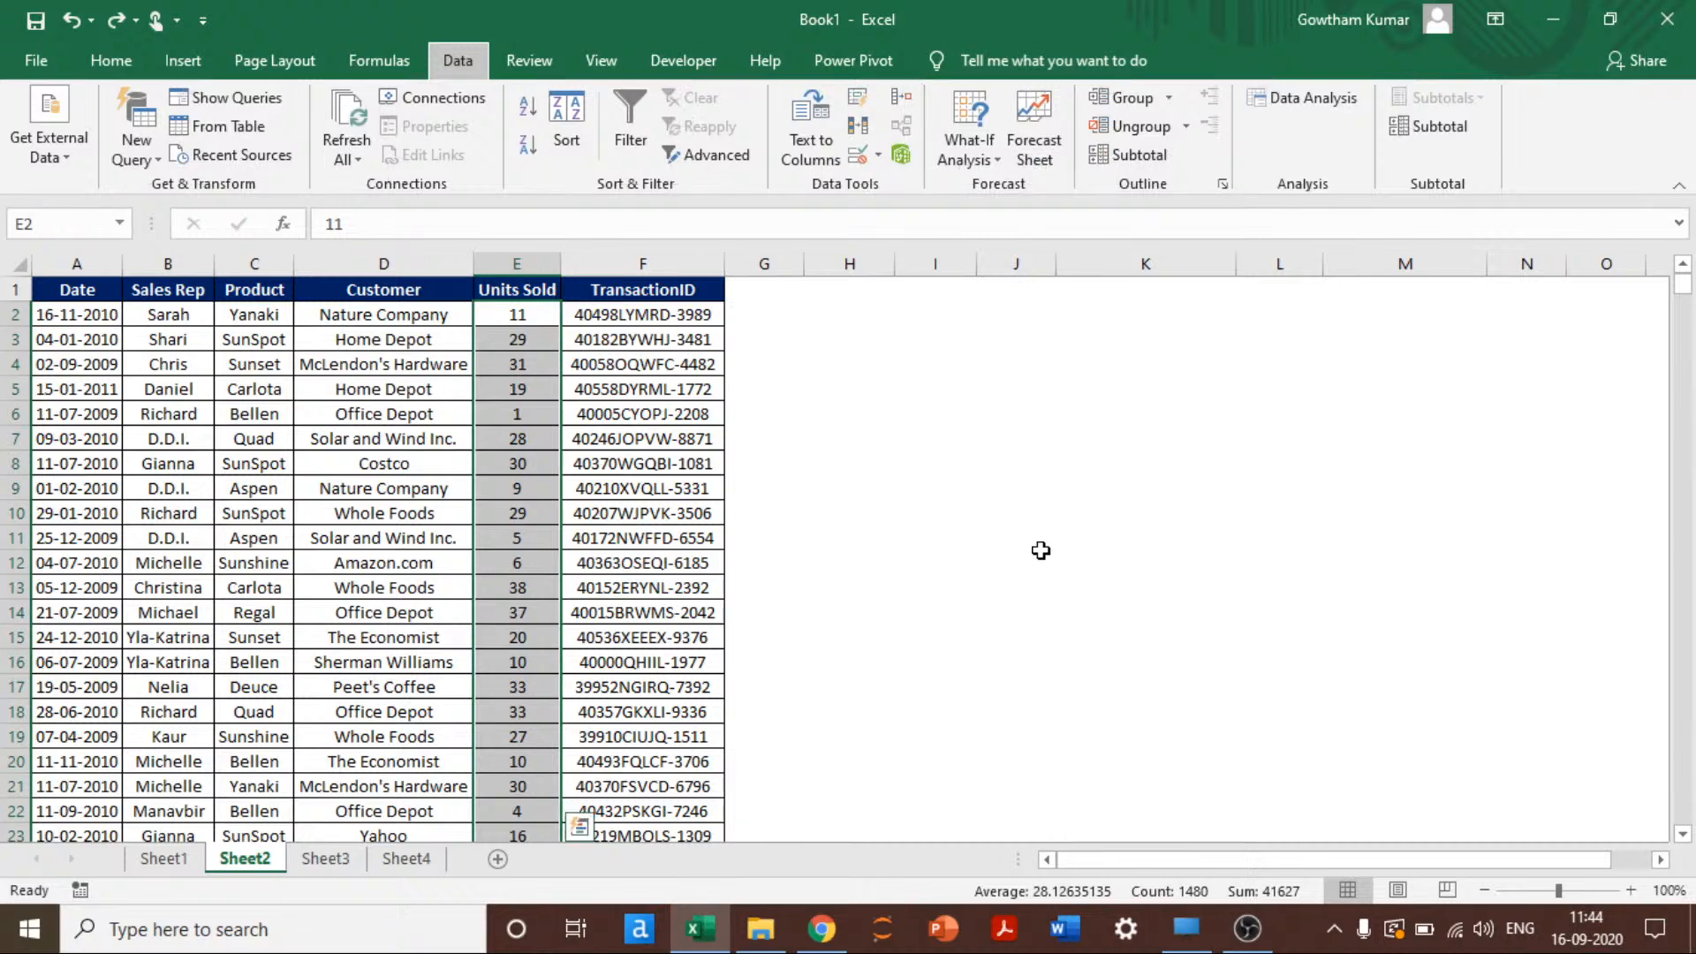
key(h)
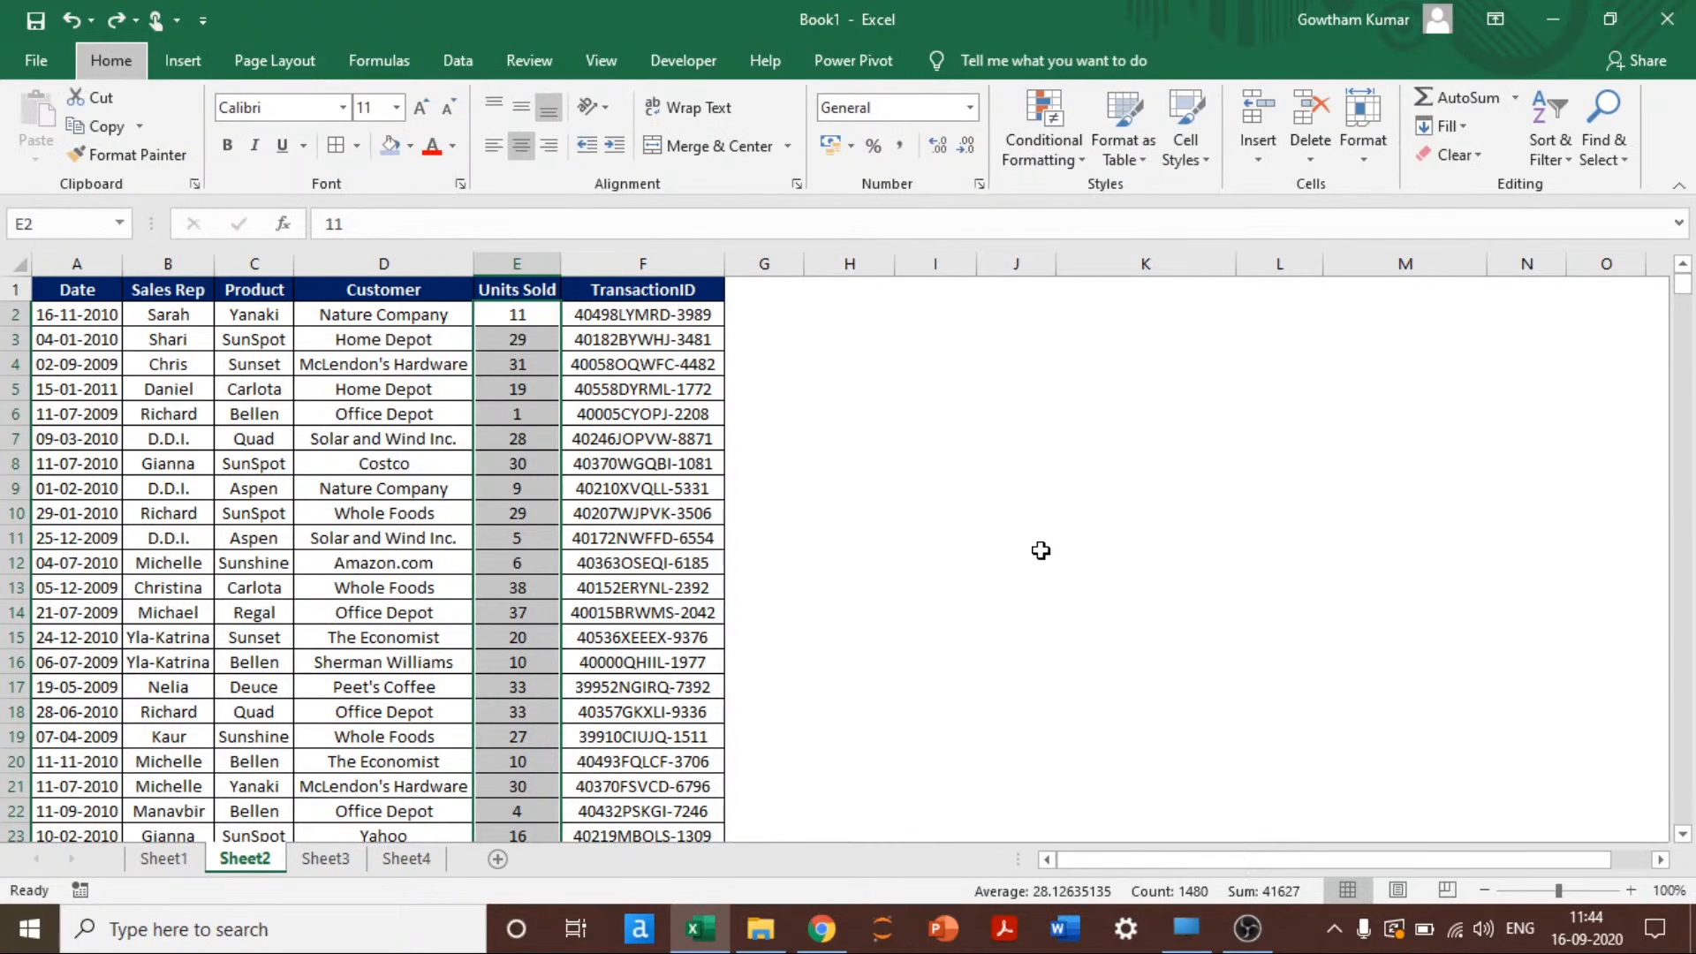
key(Escape)
key(Escape)
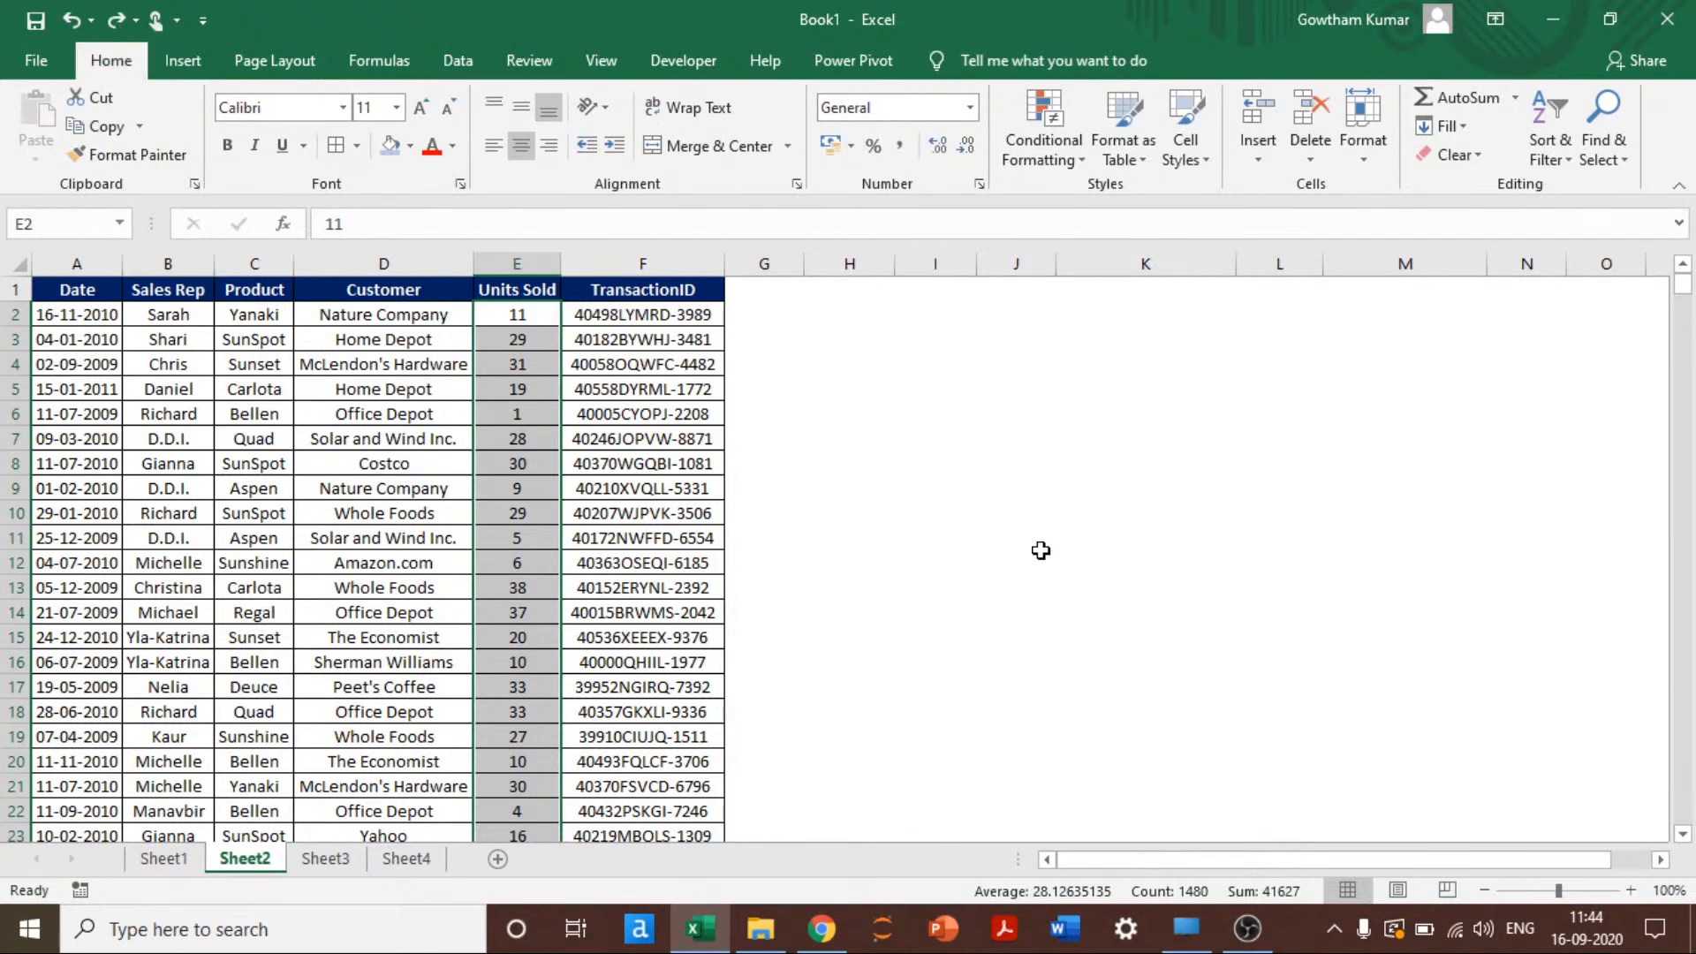
text(hl)
key(Escape)
Step: Apply a Greater Than highlight rule of 45 to the selected Units Sold values, with Light Red Fill with Dark Red Text
key(alt+h)
key(l)
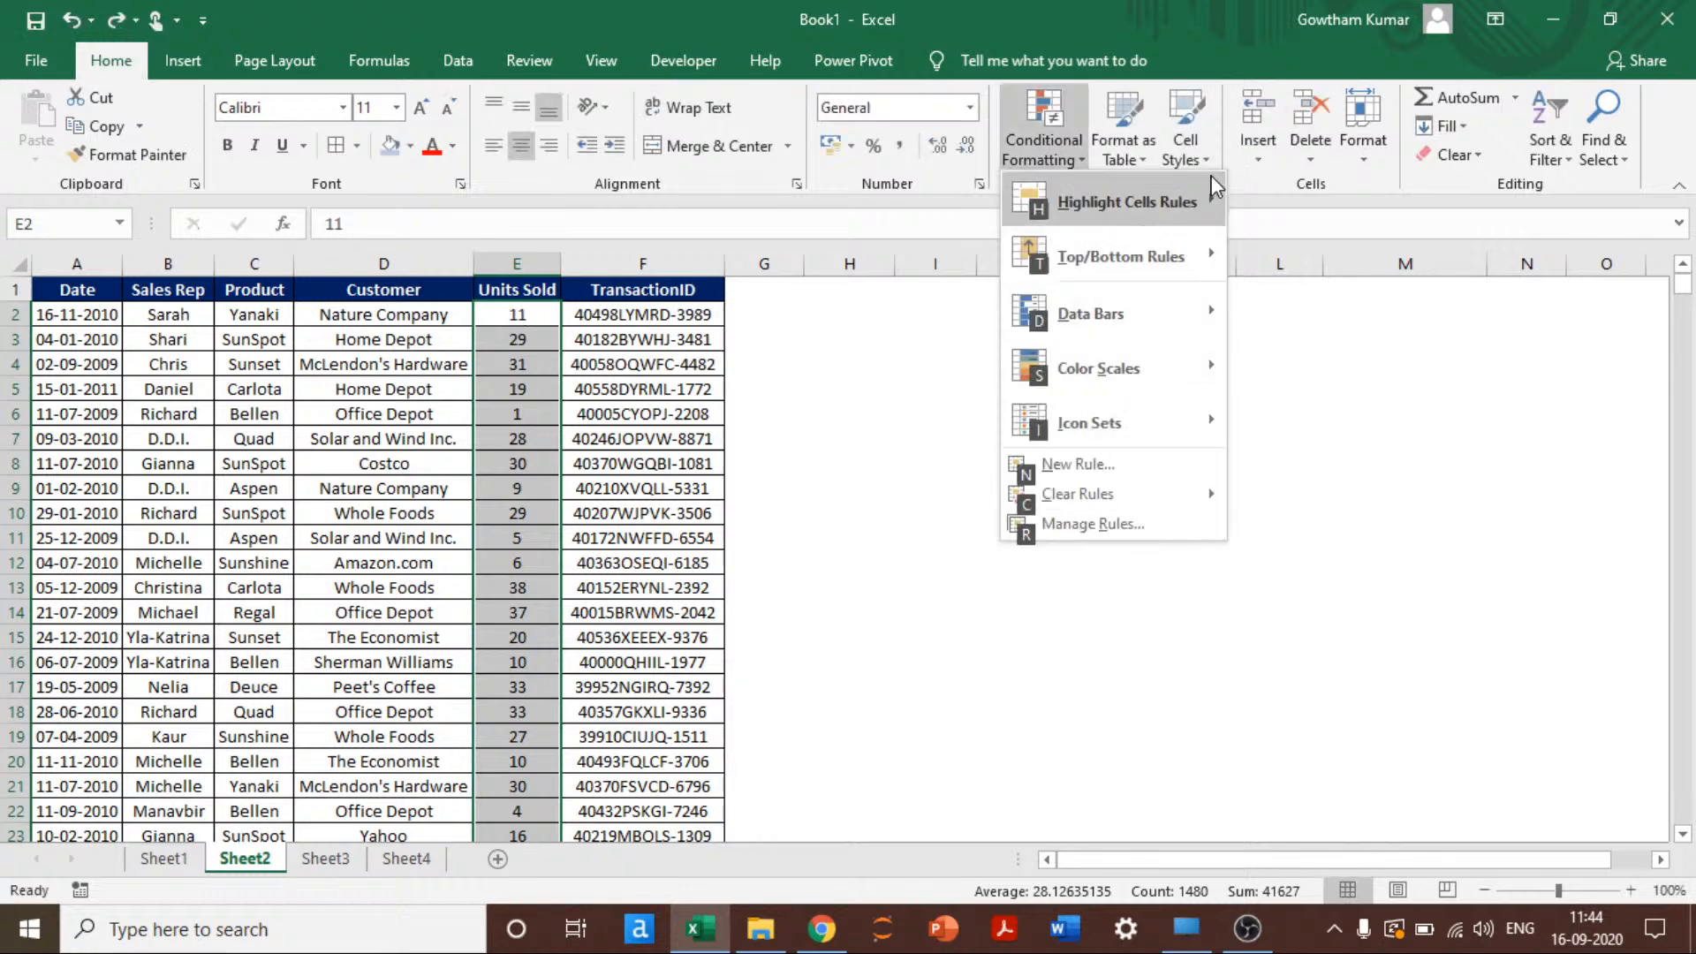
mouse_move(1201, 201)
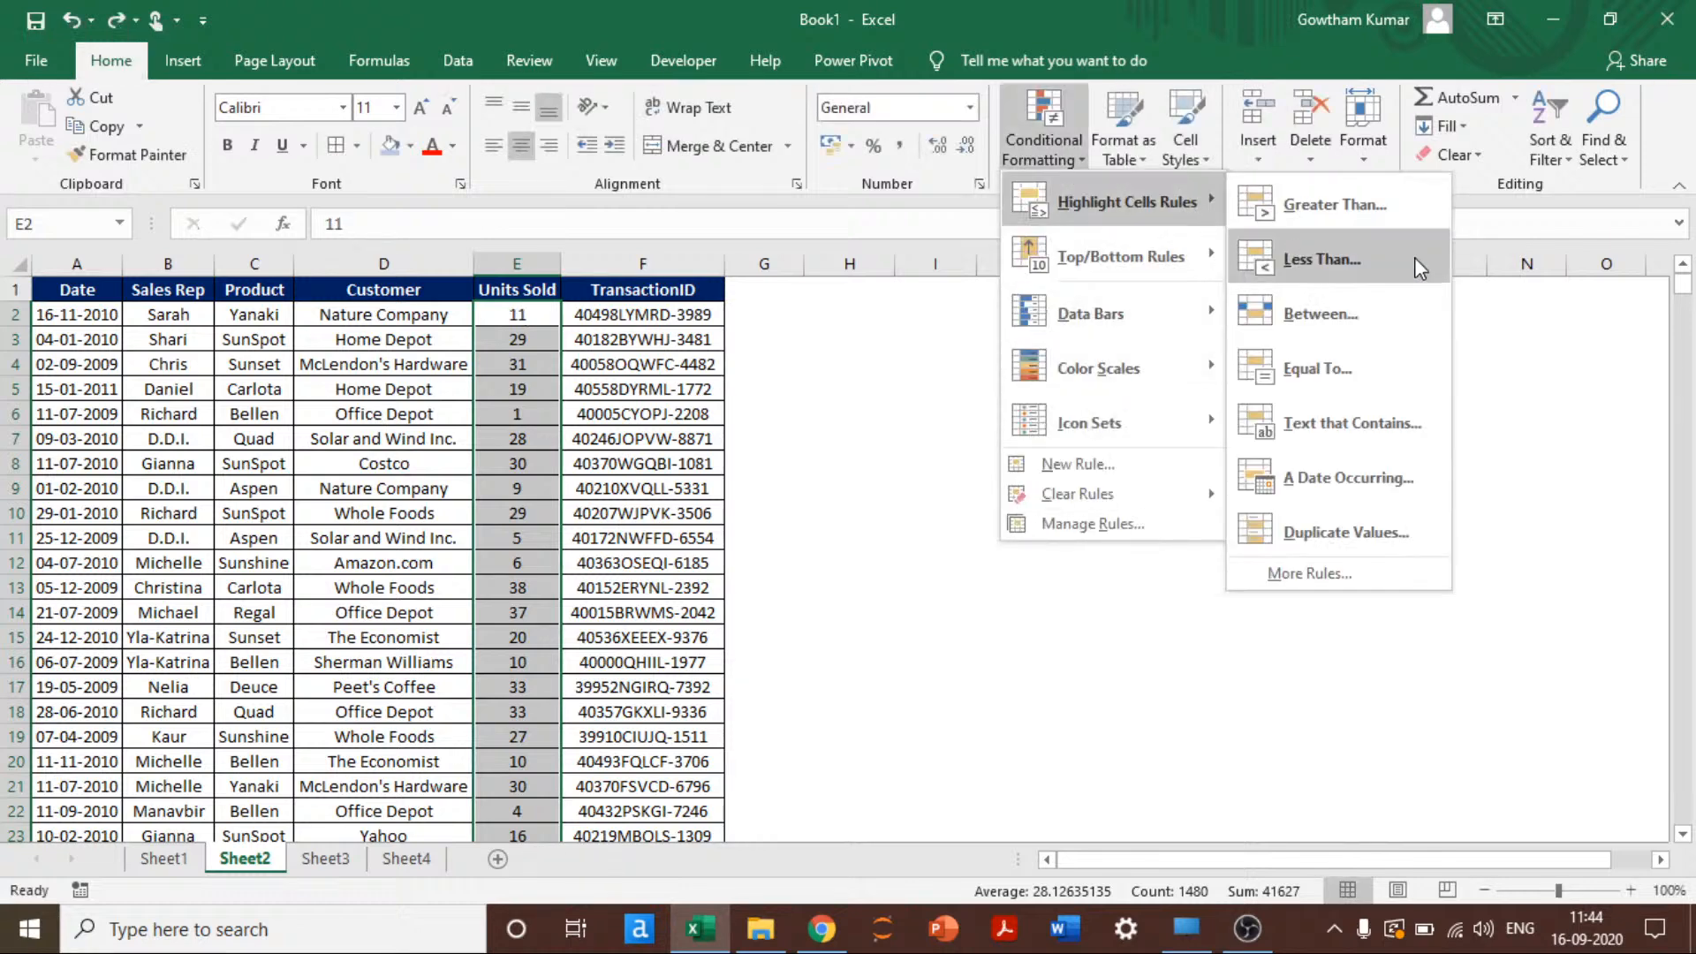
click(1372, 223)
text(40)
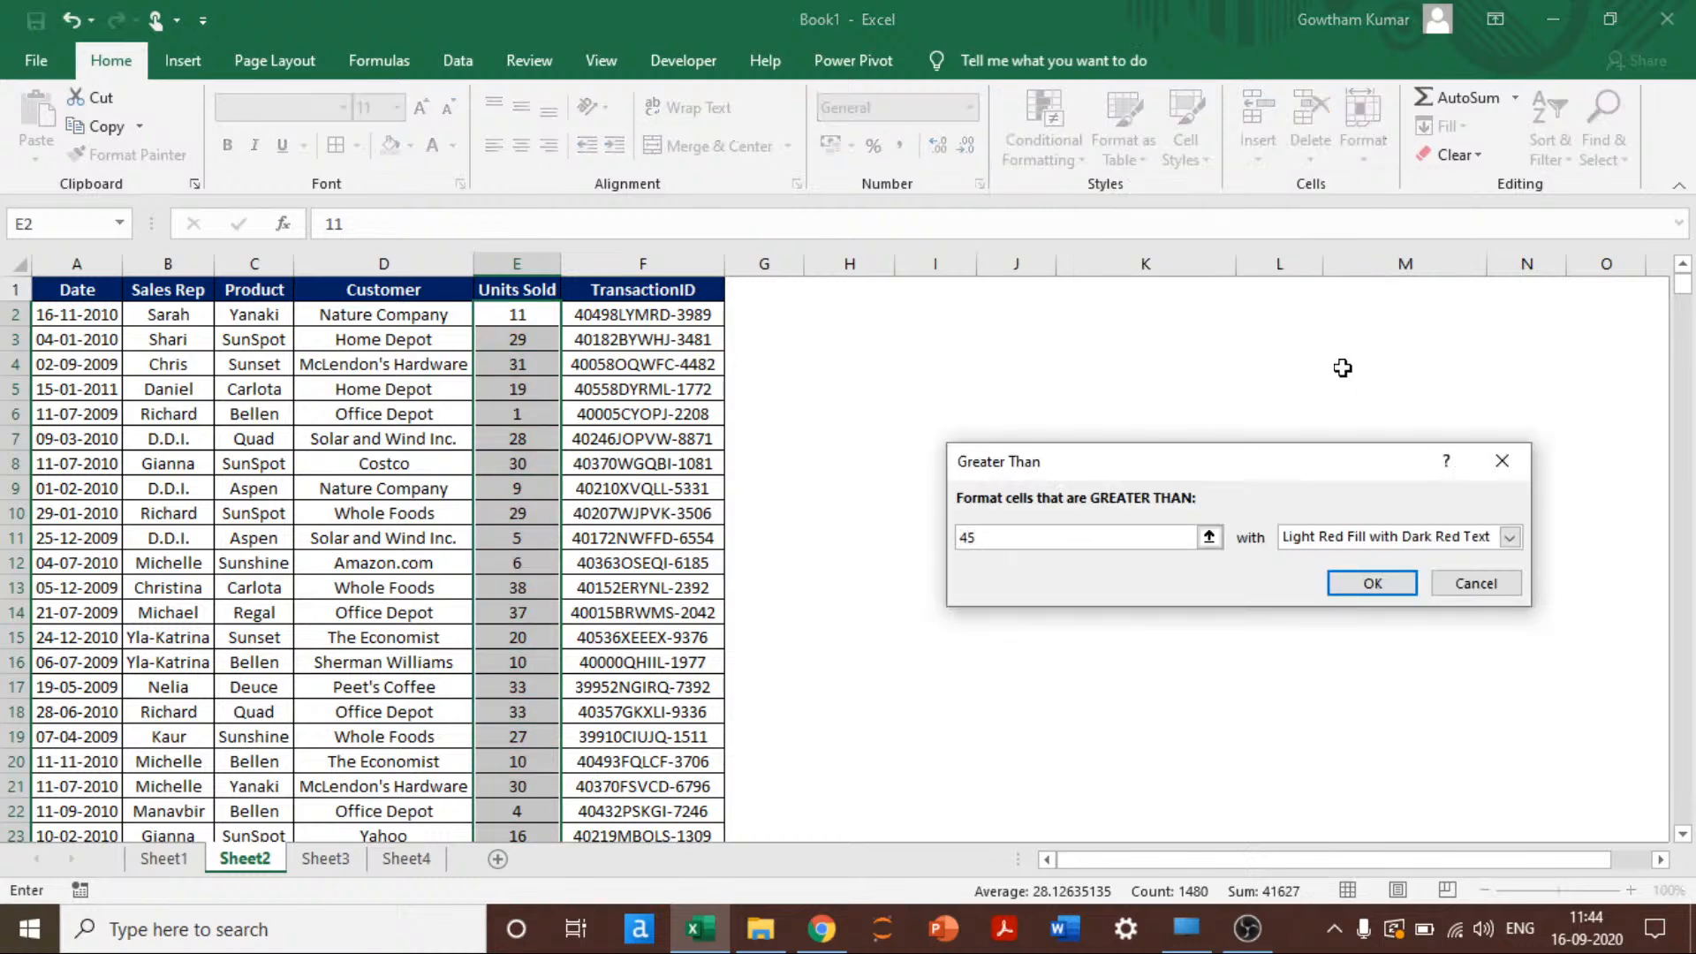
key(Return)
Step: Turn on filters for the table and sort the Units Sold column by the light red cell colour
key(Up)
key(ctrl+shift+l)
key(alt+Down)
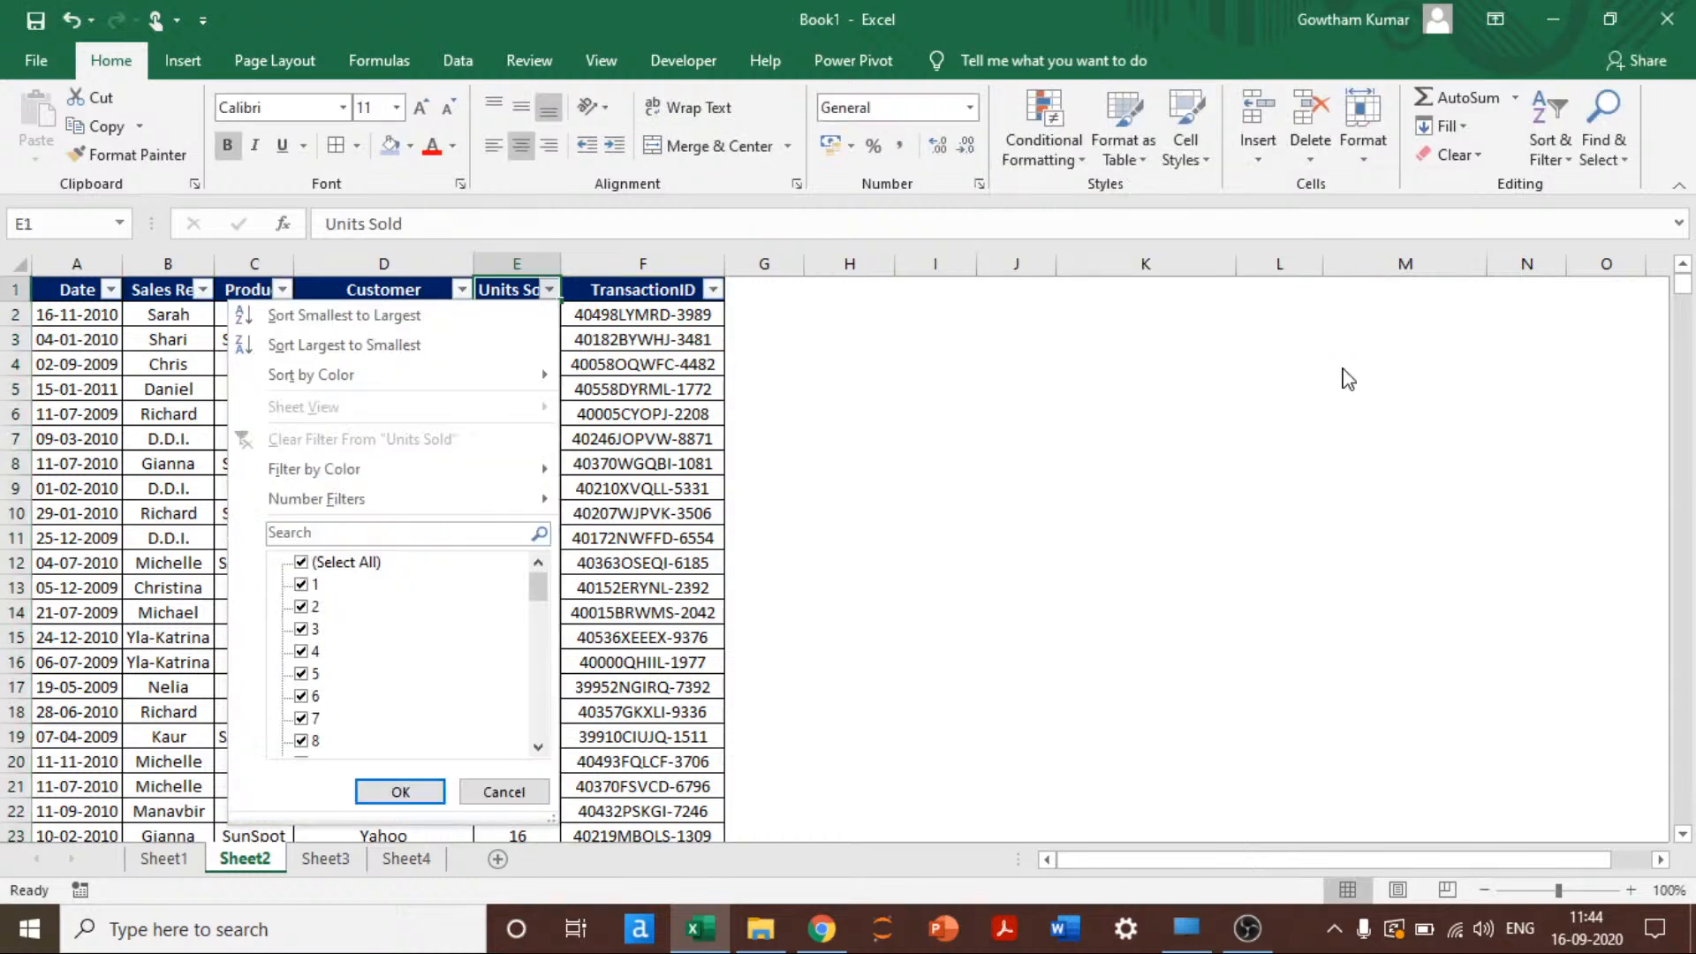
key(Down)
key(Down)
key(Down)
key(Right)
key(Down)
key(Up)
key(Return)
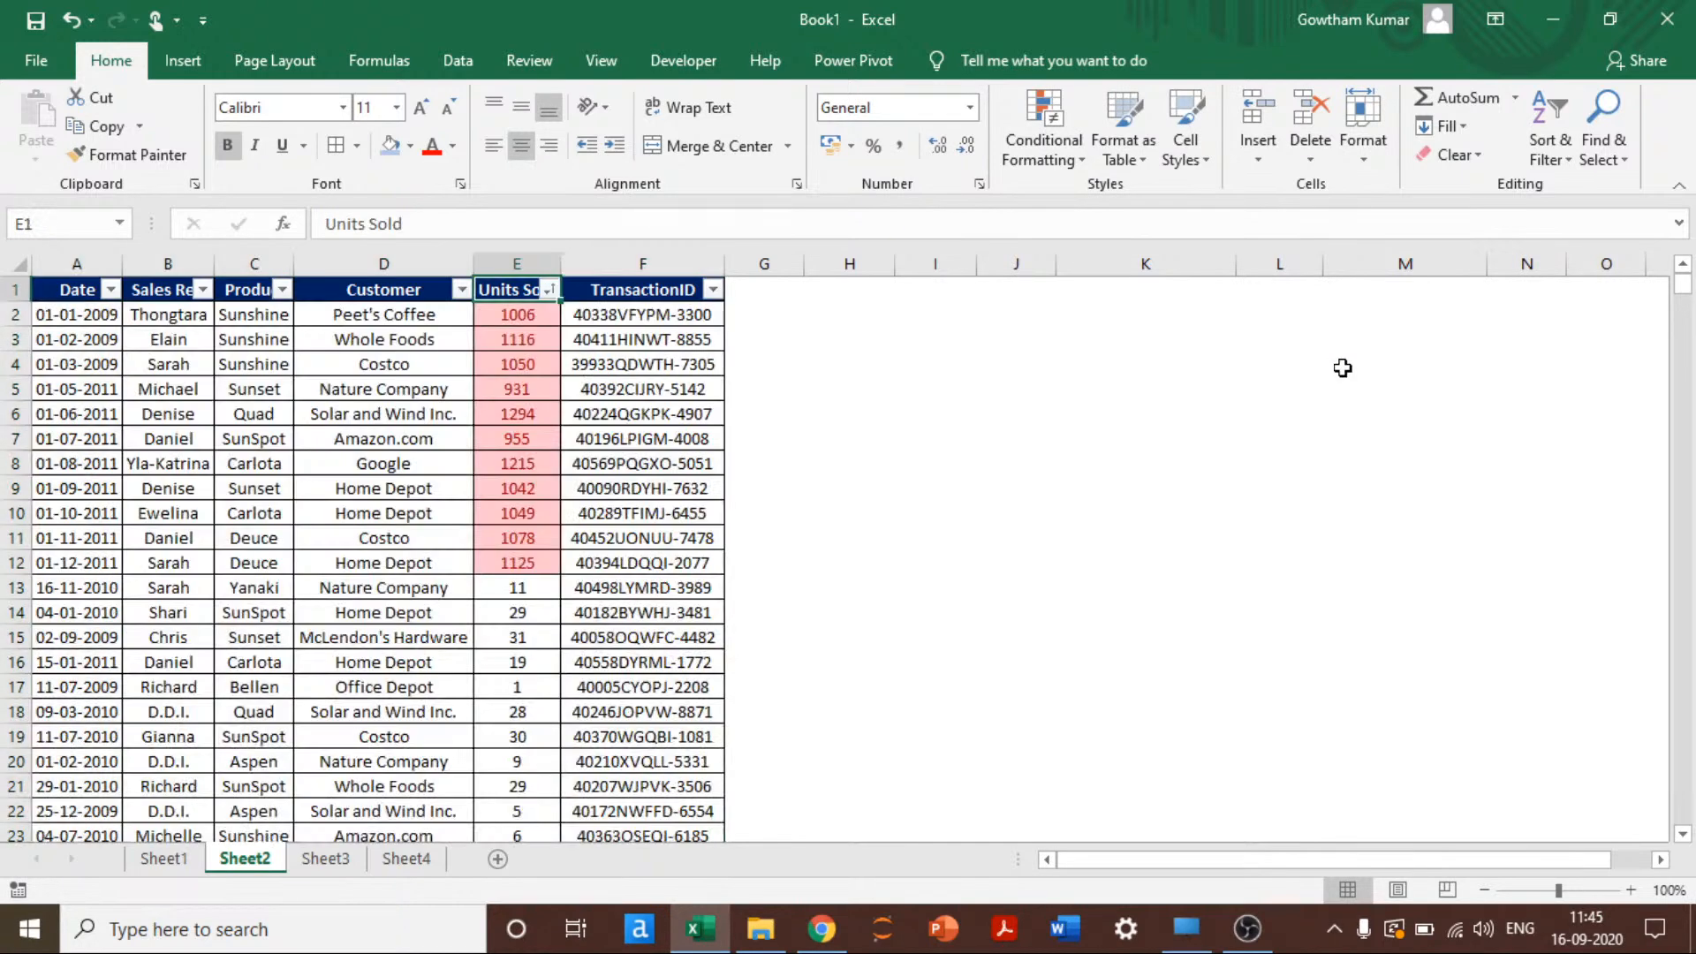
Step: Examine the highlighted Units Sold cells by selecting E1:E12, and go to the column's last row
key(shift+Down)
key(shift+Down)
key(shift+Down)
key(shift+Down)
key(shift+Down)
key(shift+Down)
key(shift+Down)
key(shift+Down)
key(shift+Down)
key(shift+Down)
key(shift+Down)
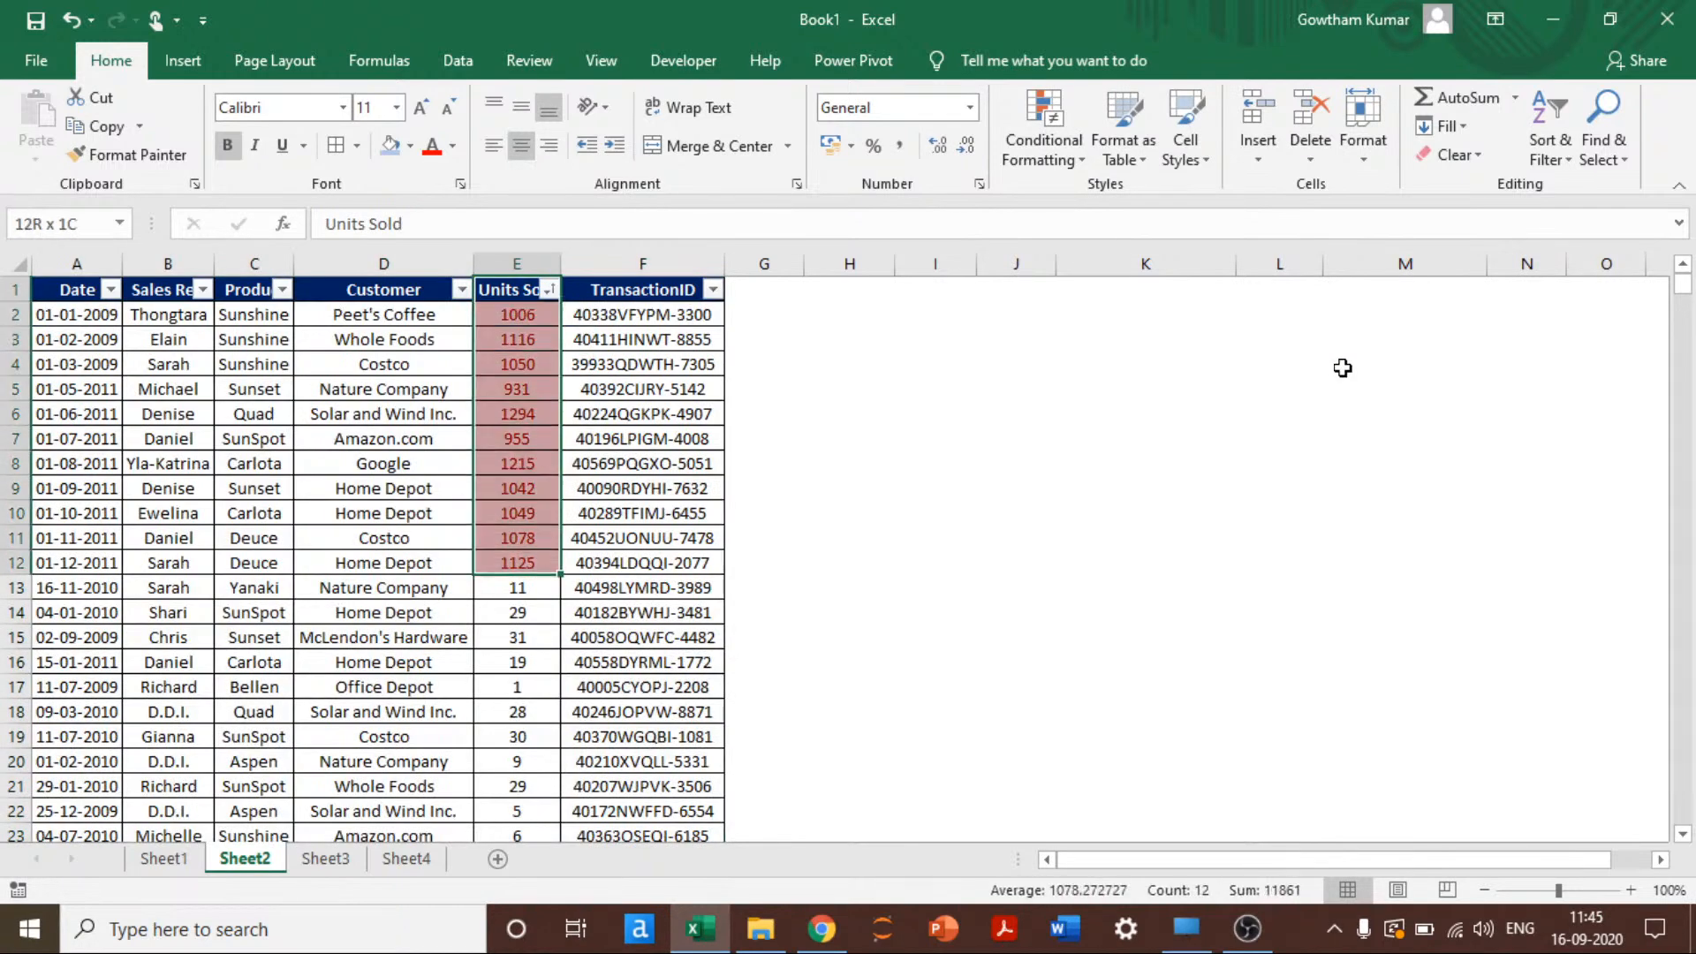
key(Down)
key(ctrl+Down)
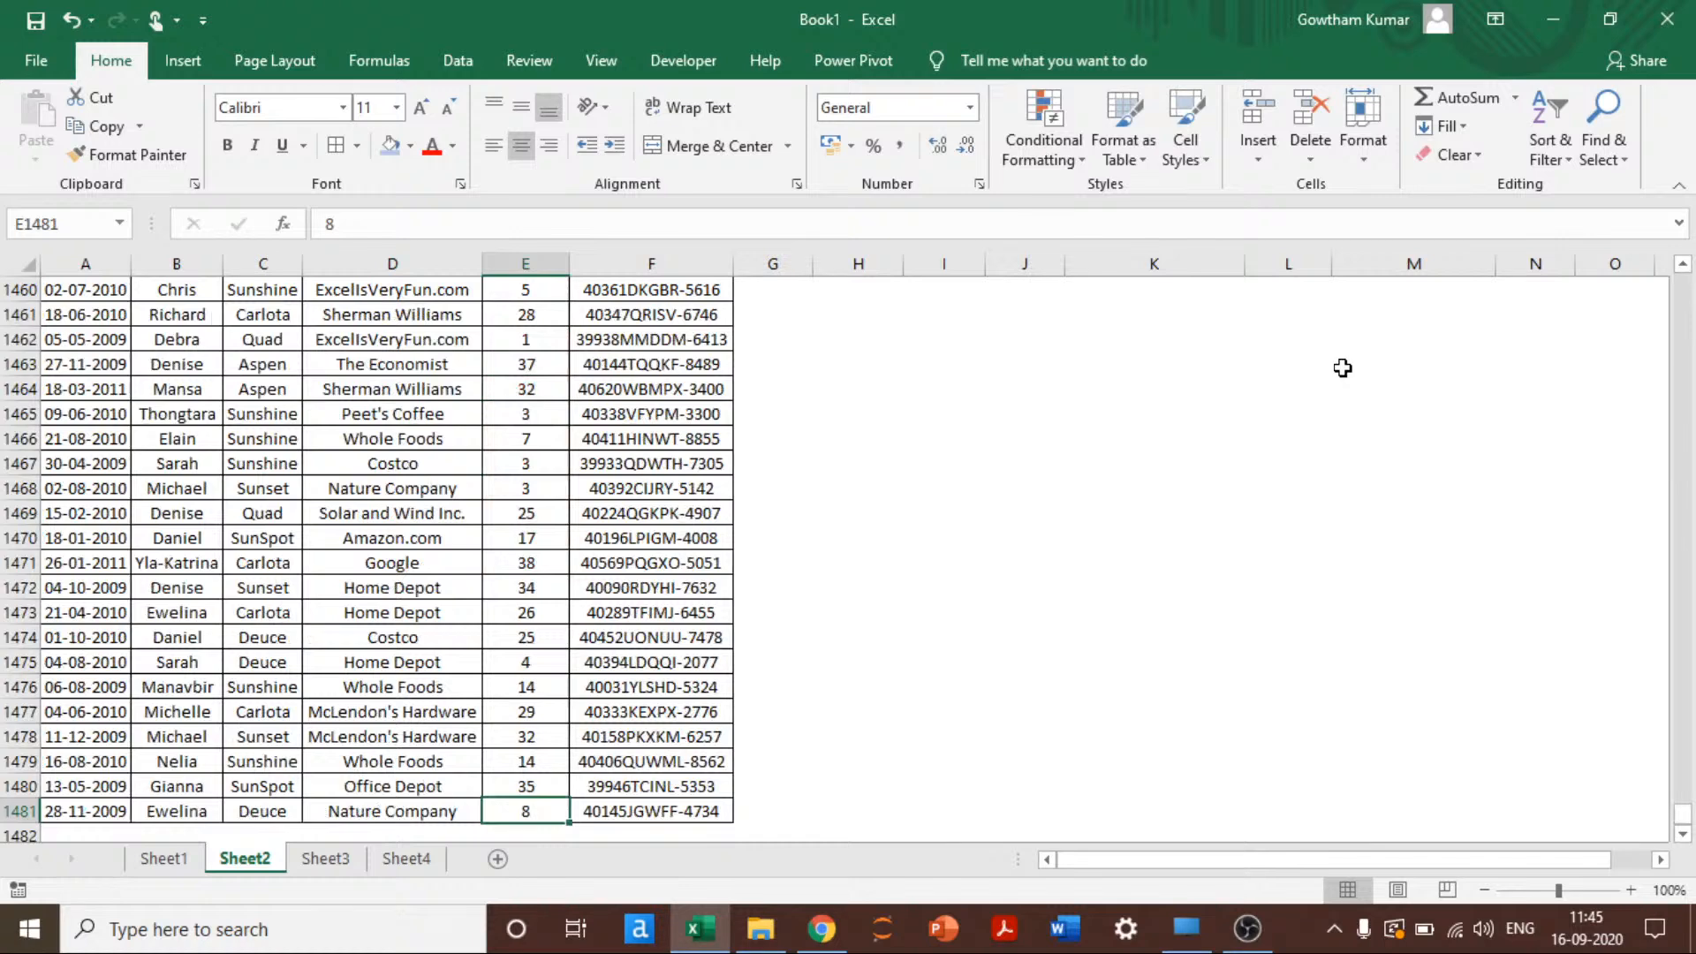
Step: Sort the Units Sold column by colour again so that the unhighlighted rows come first
key(ctrl+Up)
key(alt+Down)
key(Down)
key(Down)
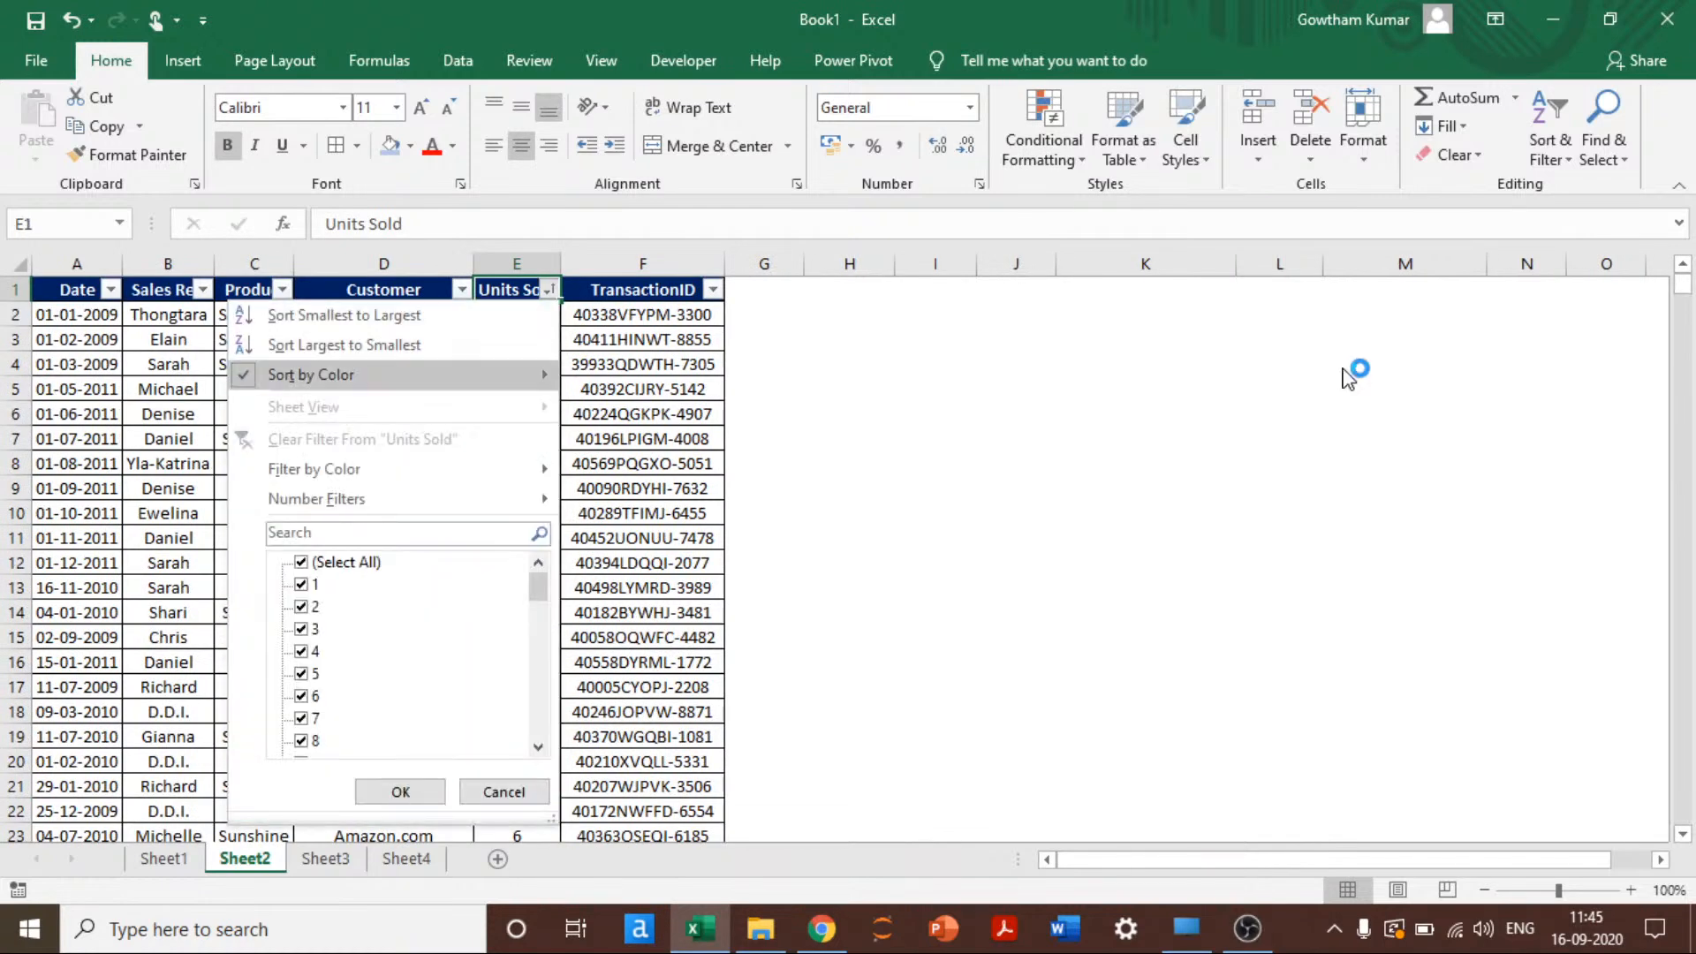
key(Right)
key(Return)
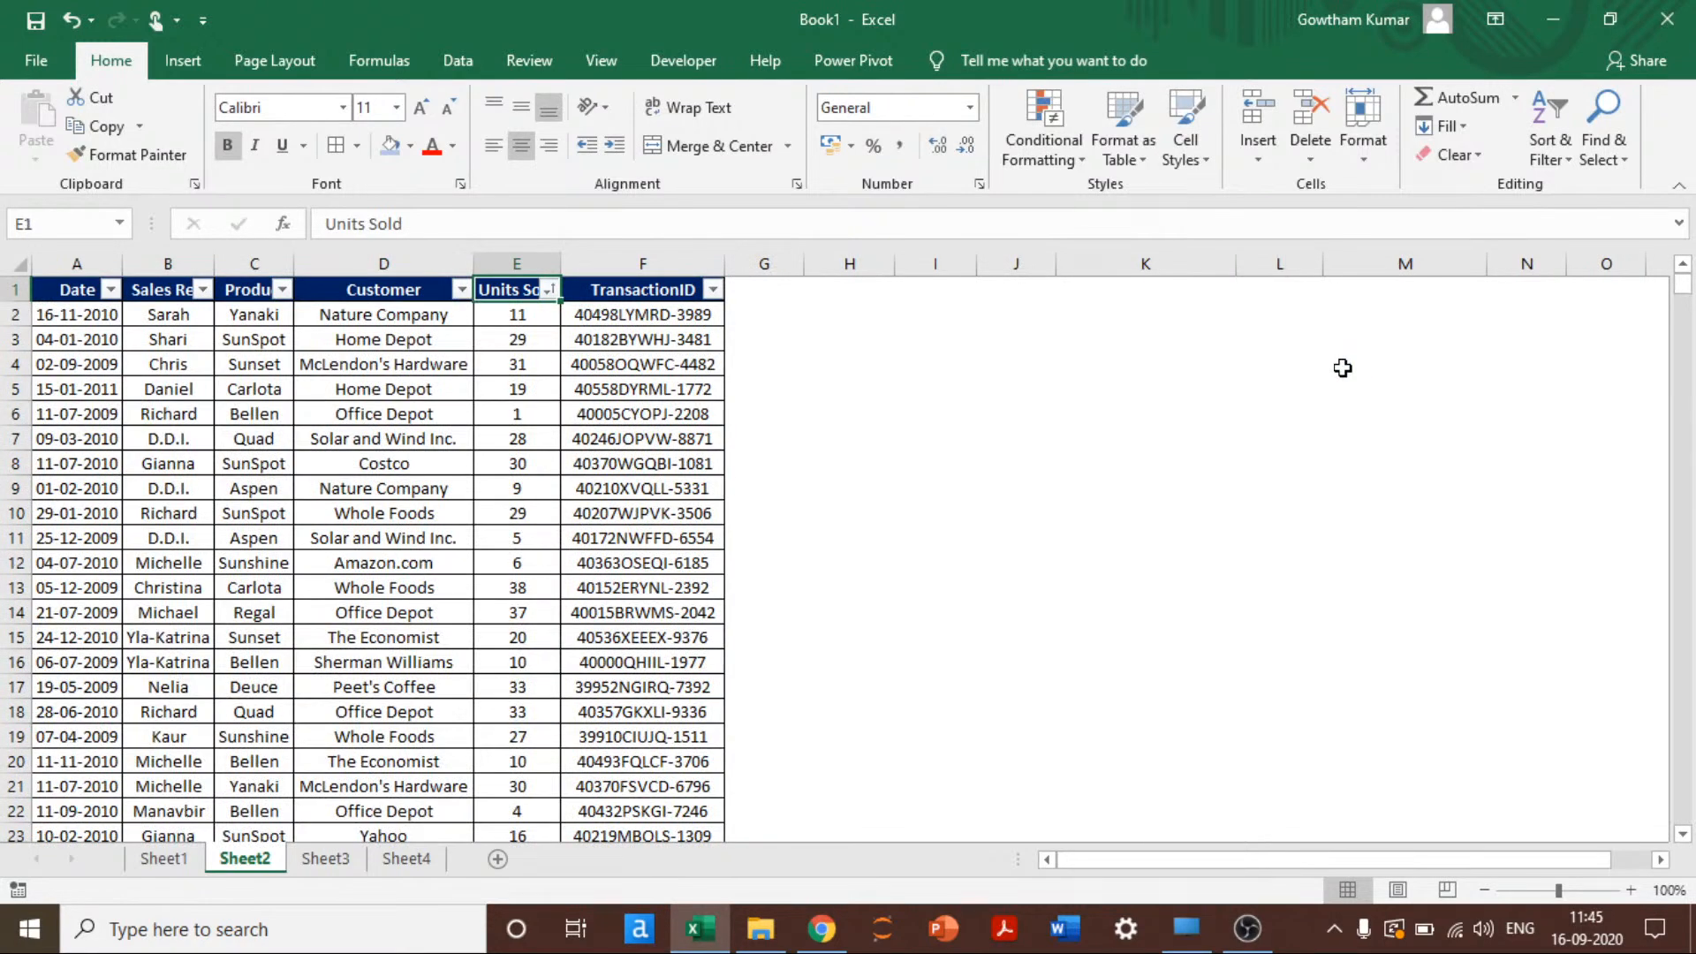
Step: Select the whole sales table, A1:F1481, and start a Duplicate Values highlight rule for it
click(1073, 163)
key(Escape)
key(ctrl+Left)
key(ctrl+shift+End)
key(ctrl+BackSpace)
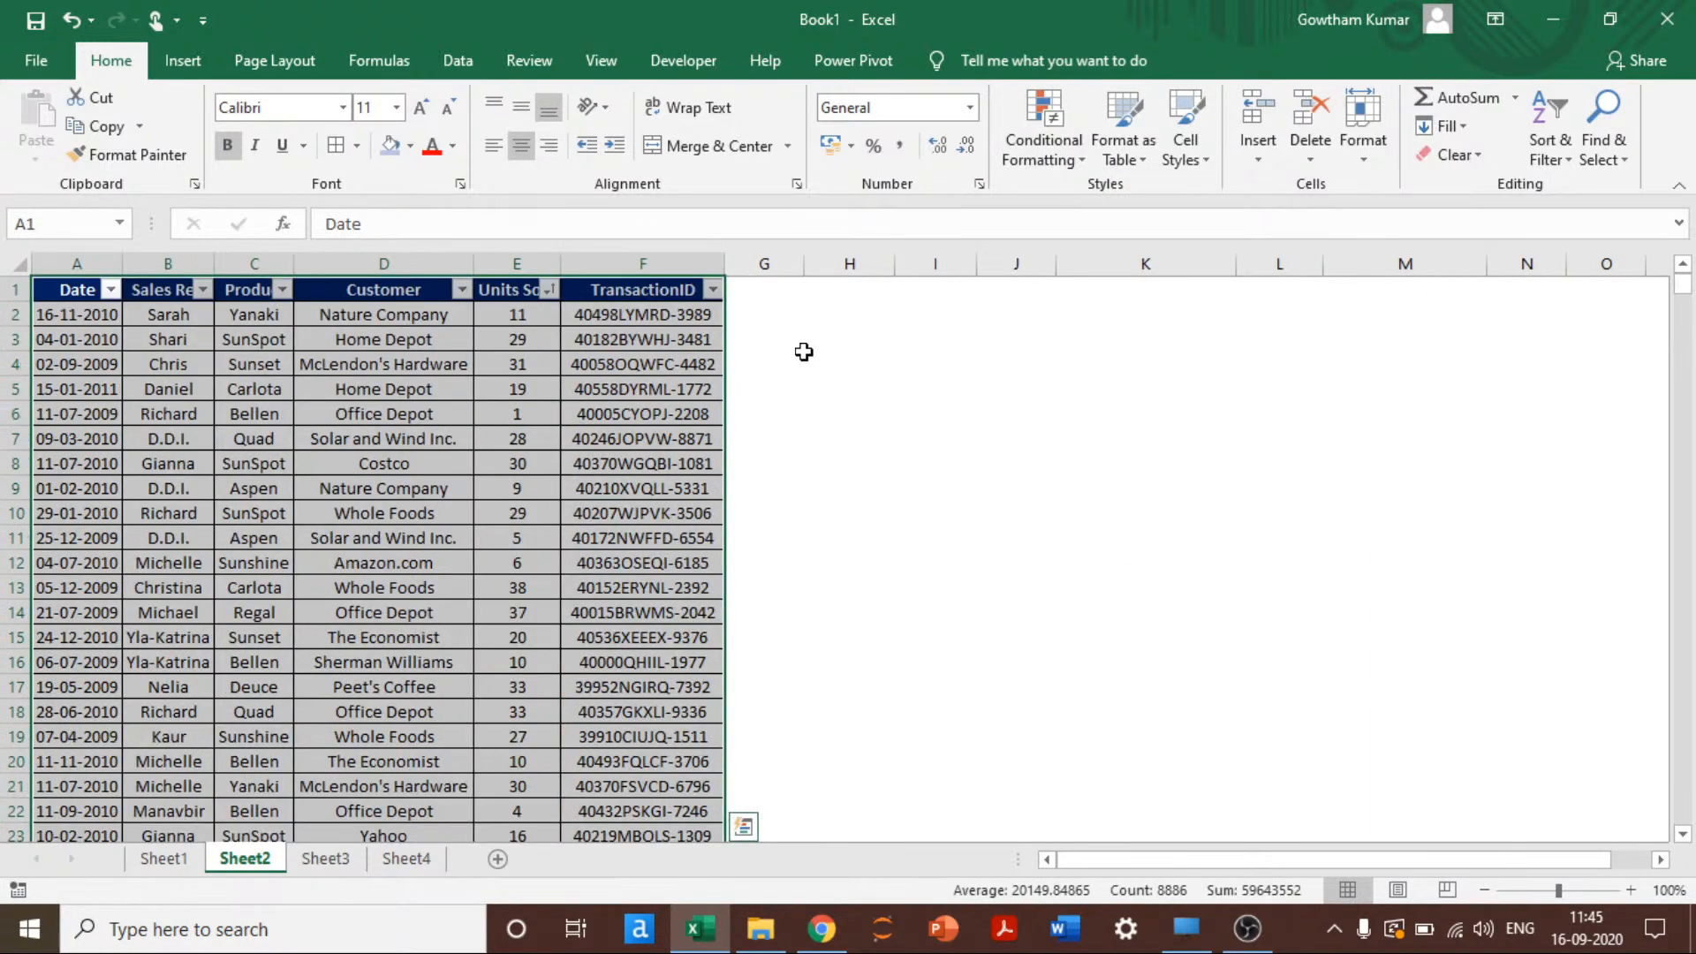
click(1035, 125)
mouse_move(1135, 212)
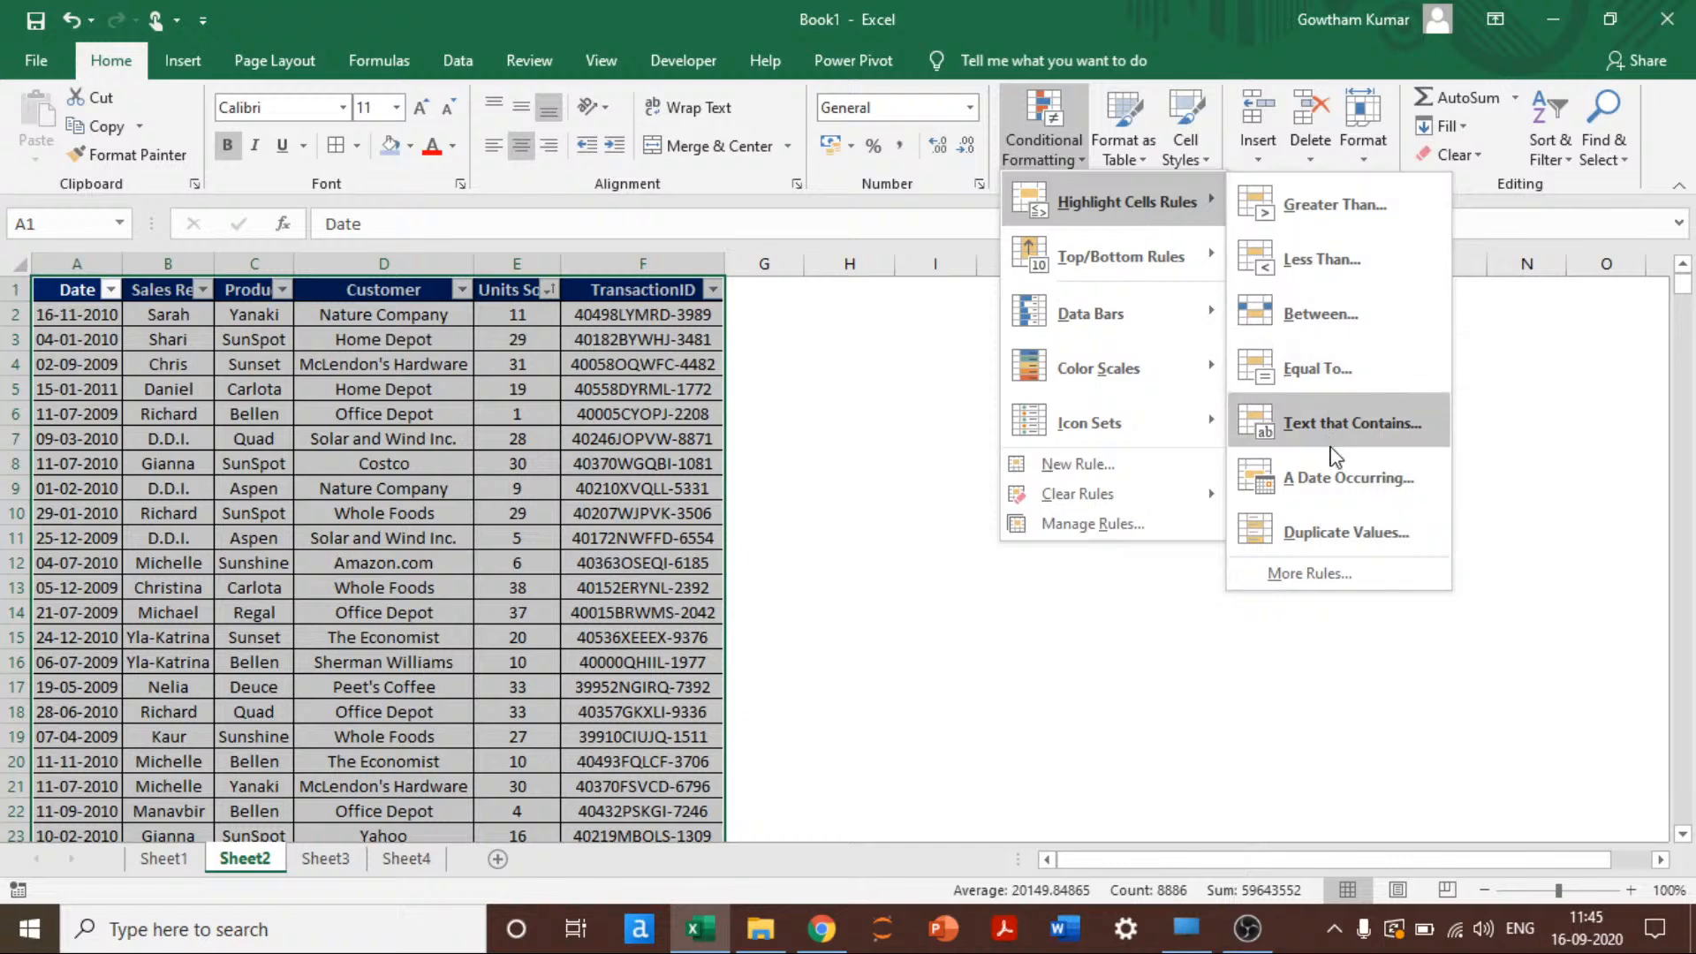
click(1336, 528)
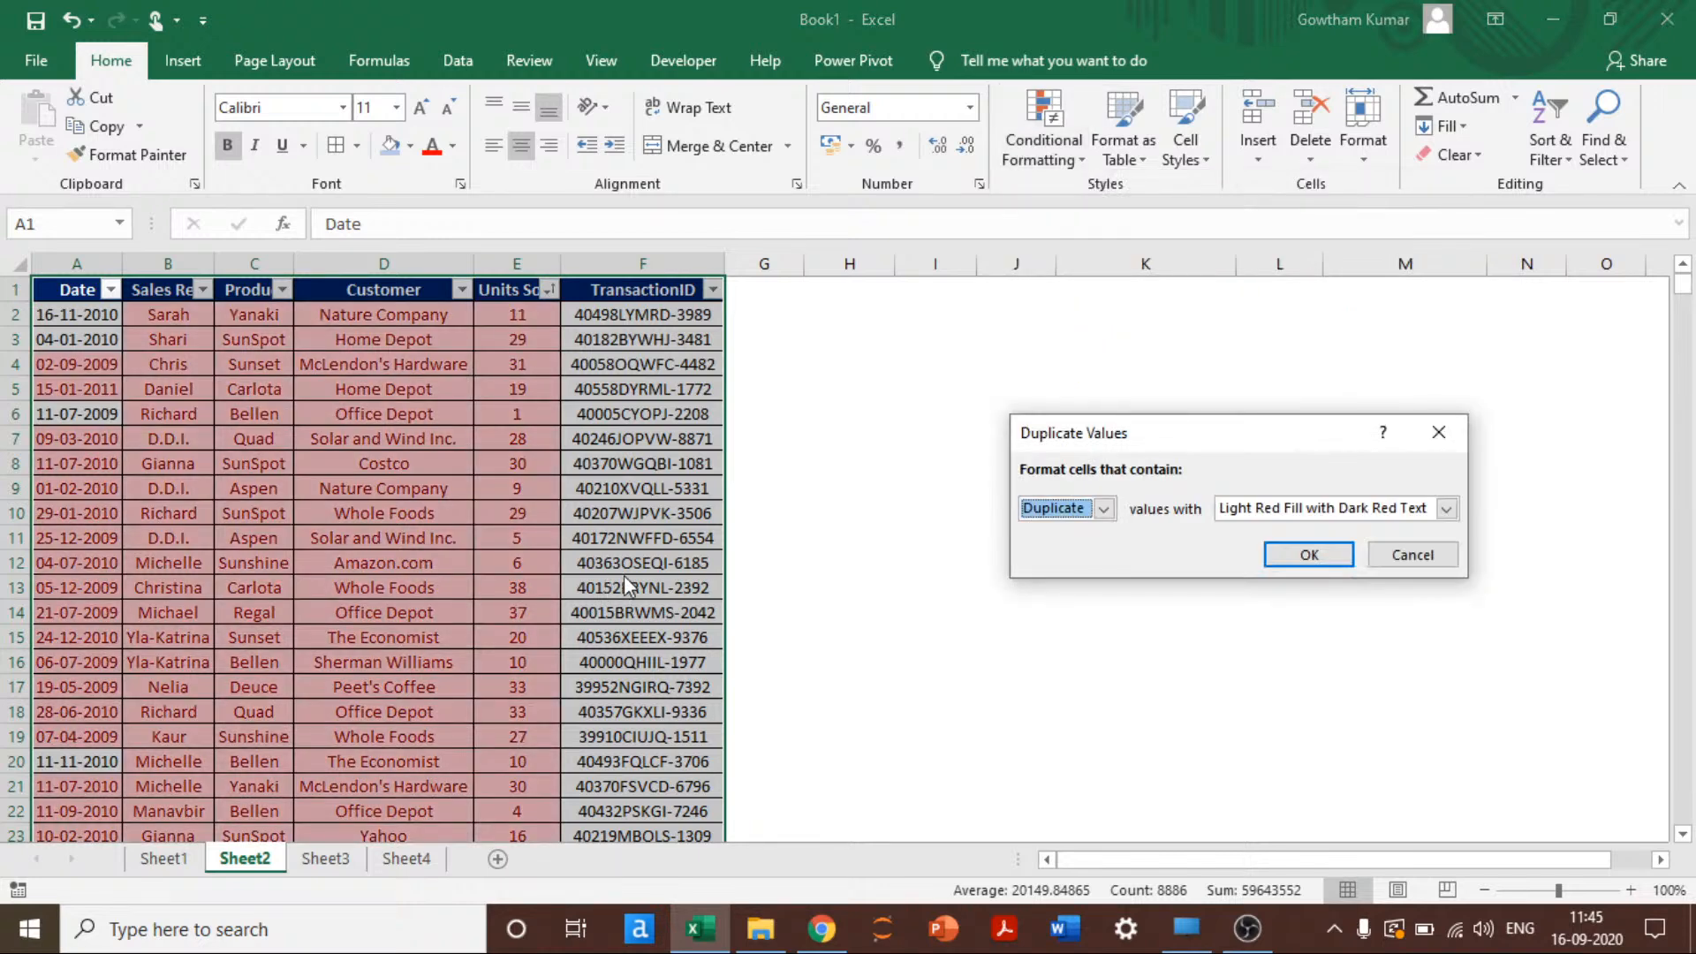
Step: Give the duplicate values a custom format with a light green fill and apply the rule
click(1411, 513)
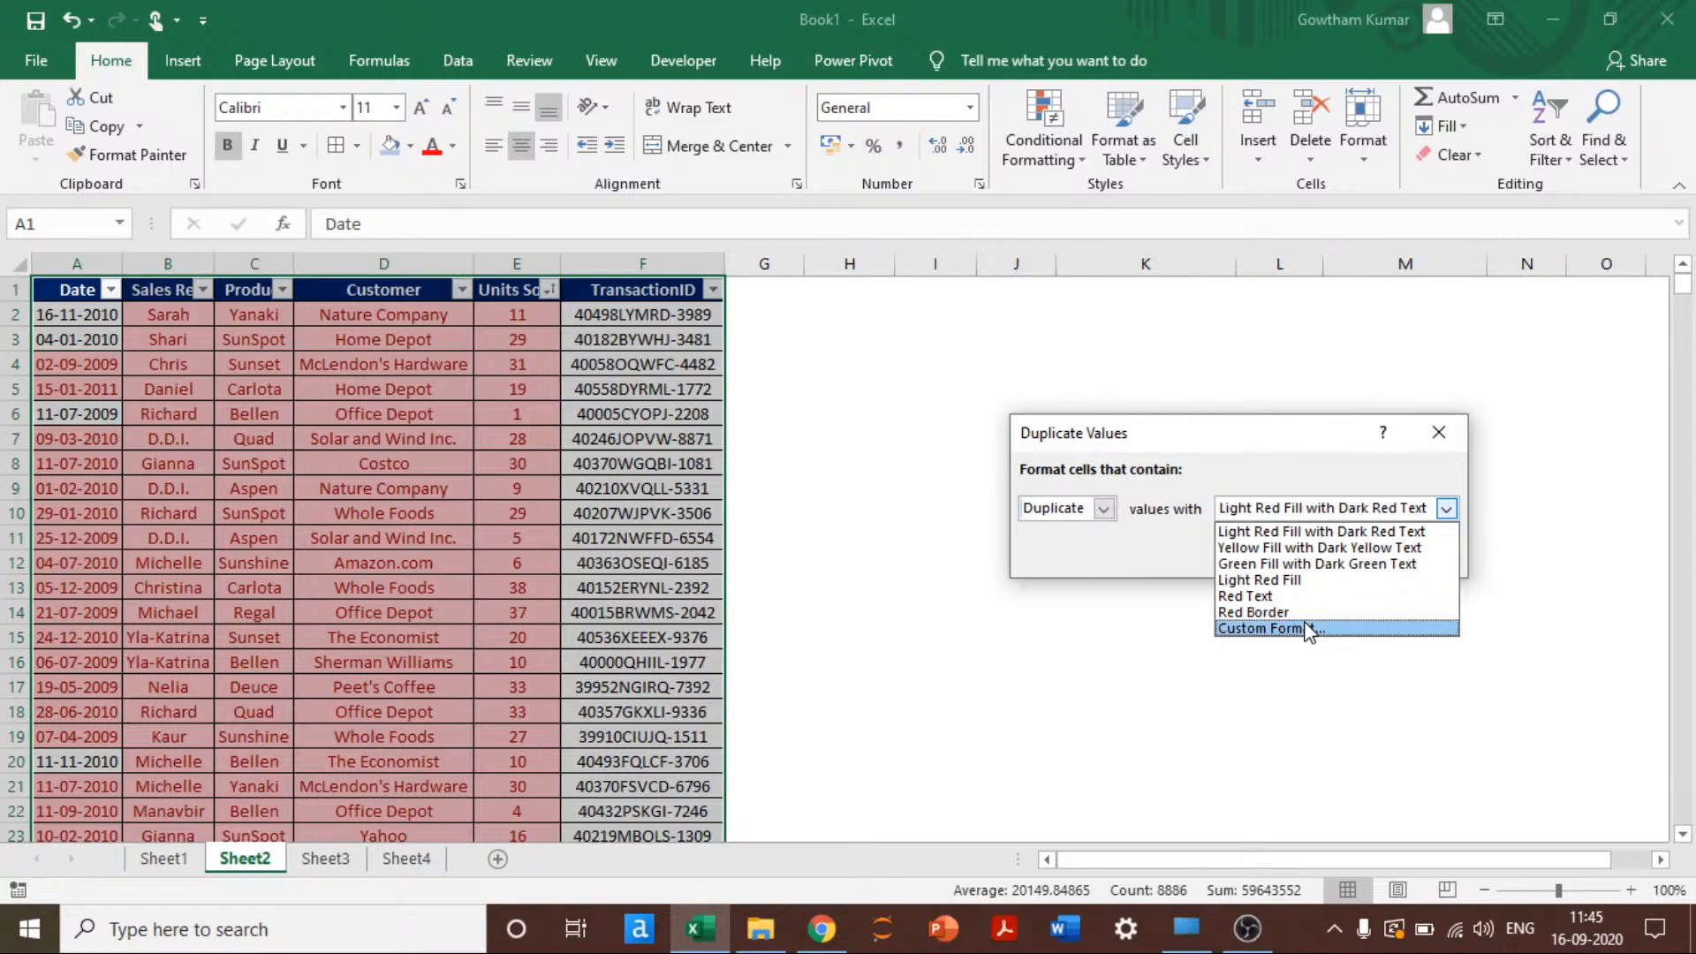
click(1272, 531)
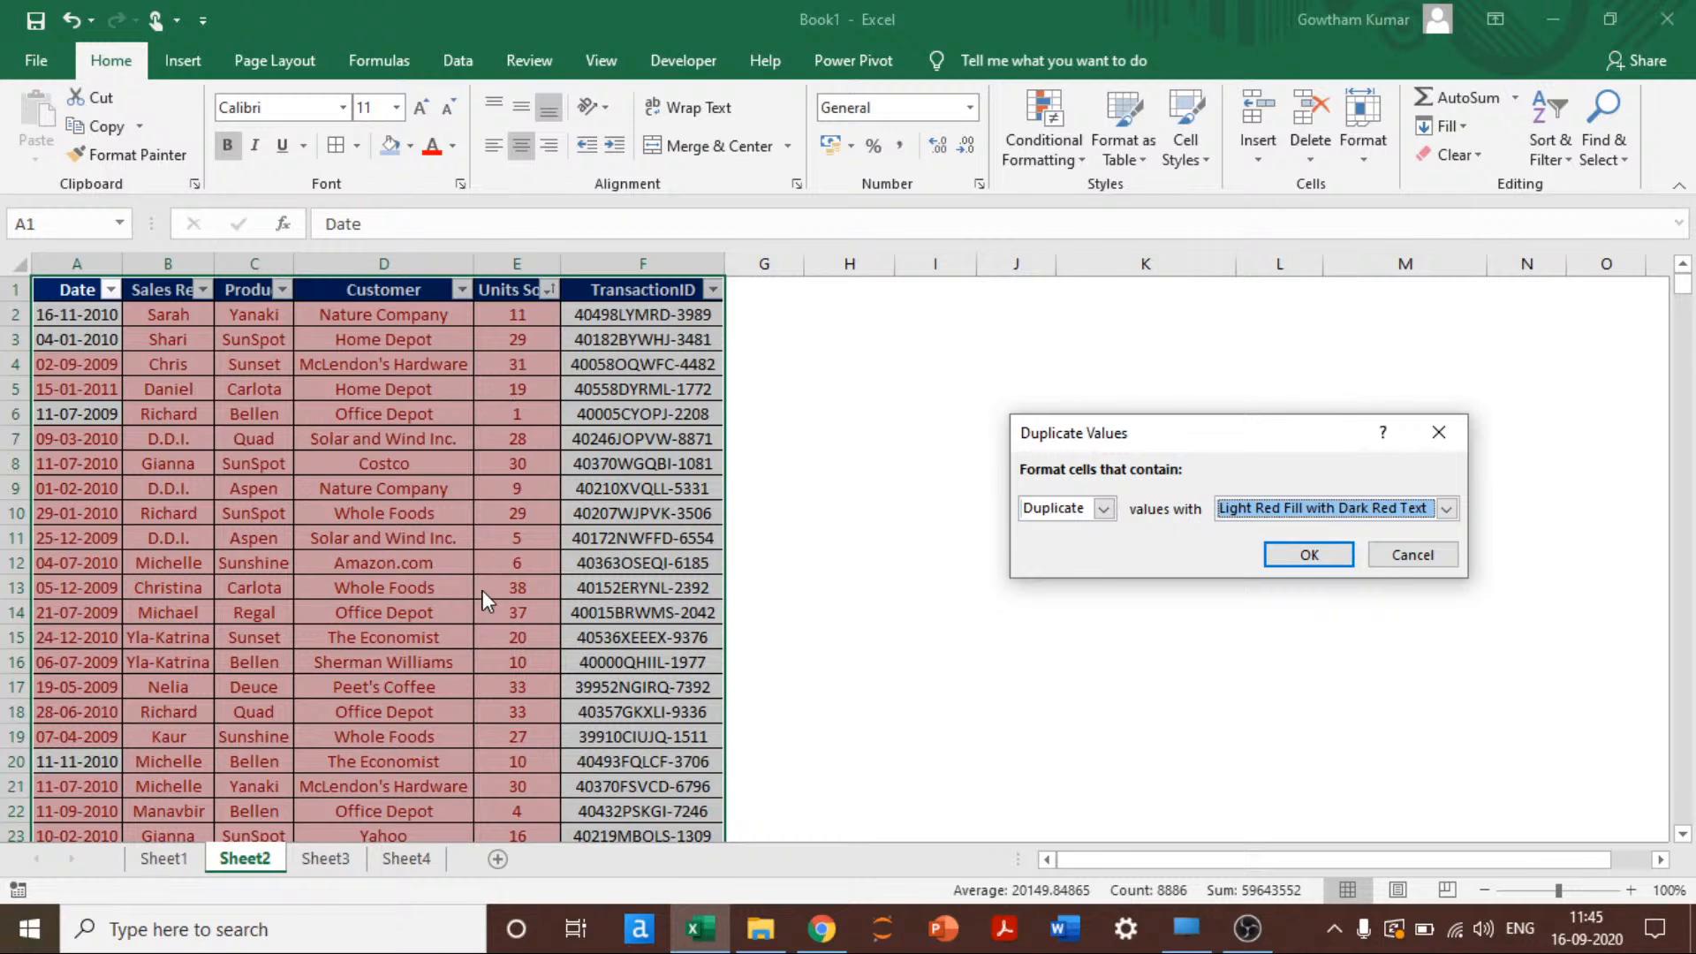
click(1446, 508)
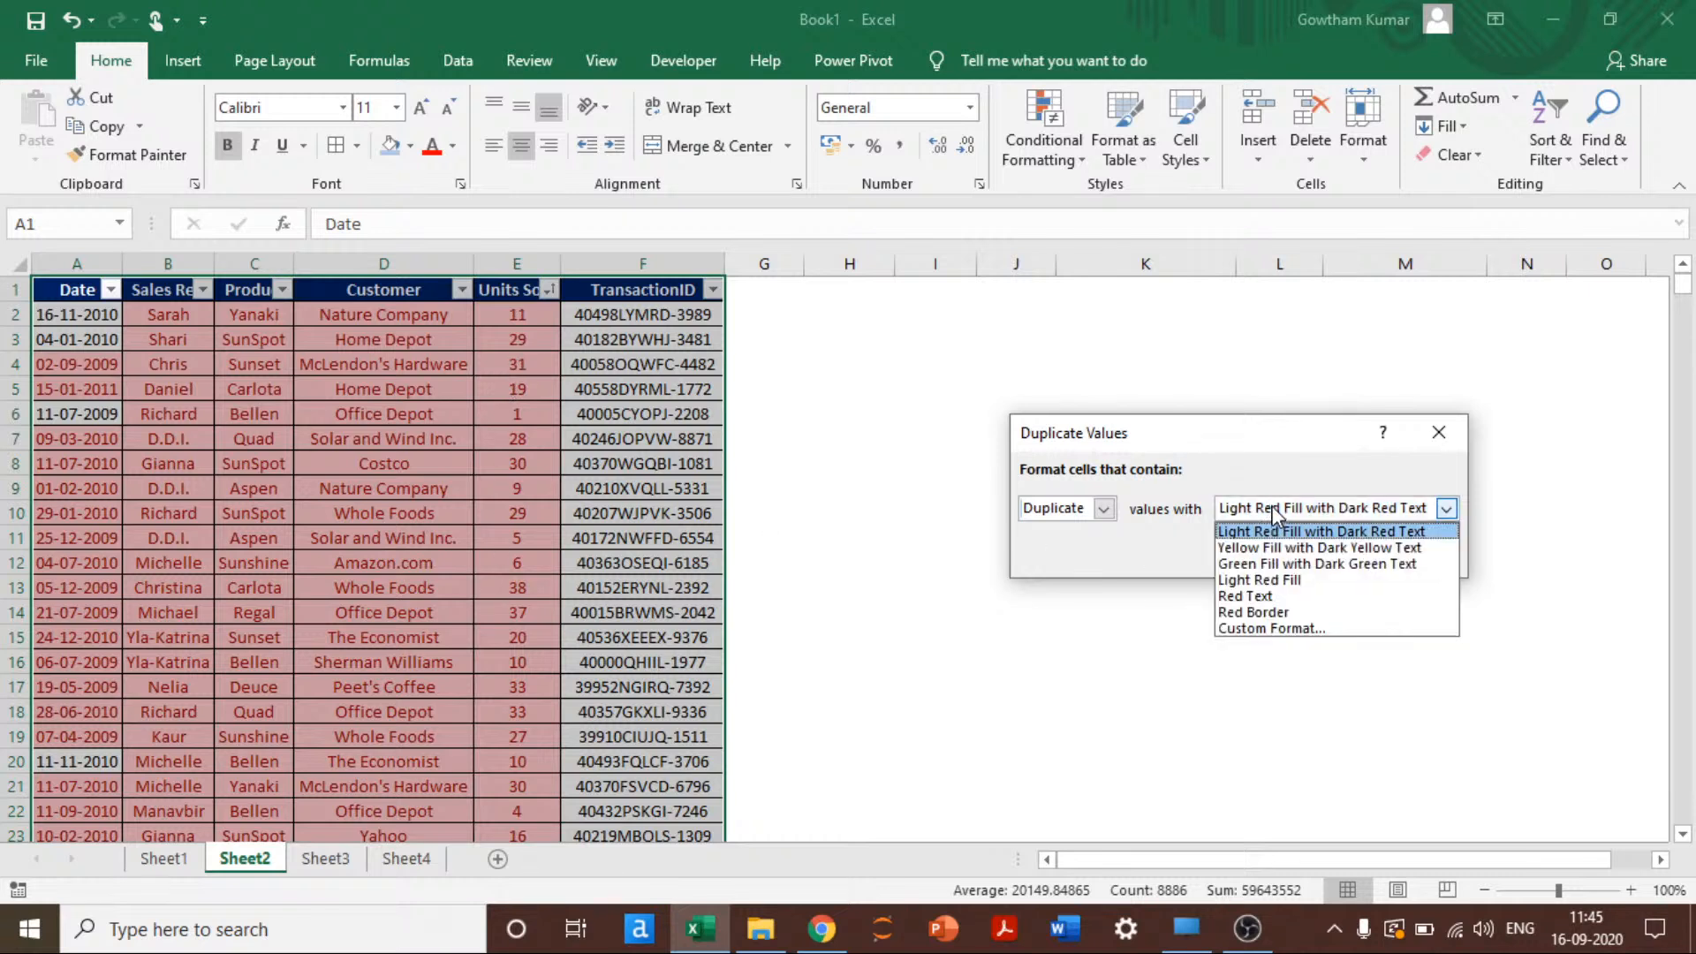
click(1259, 628)
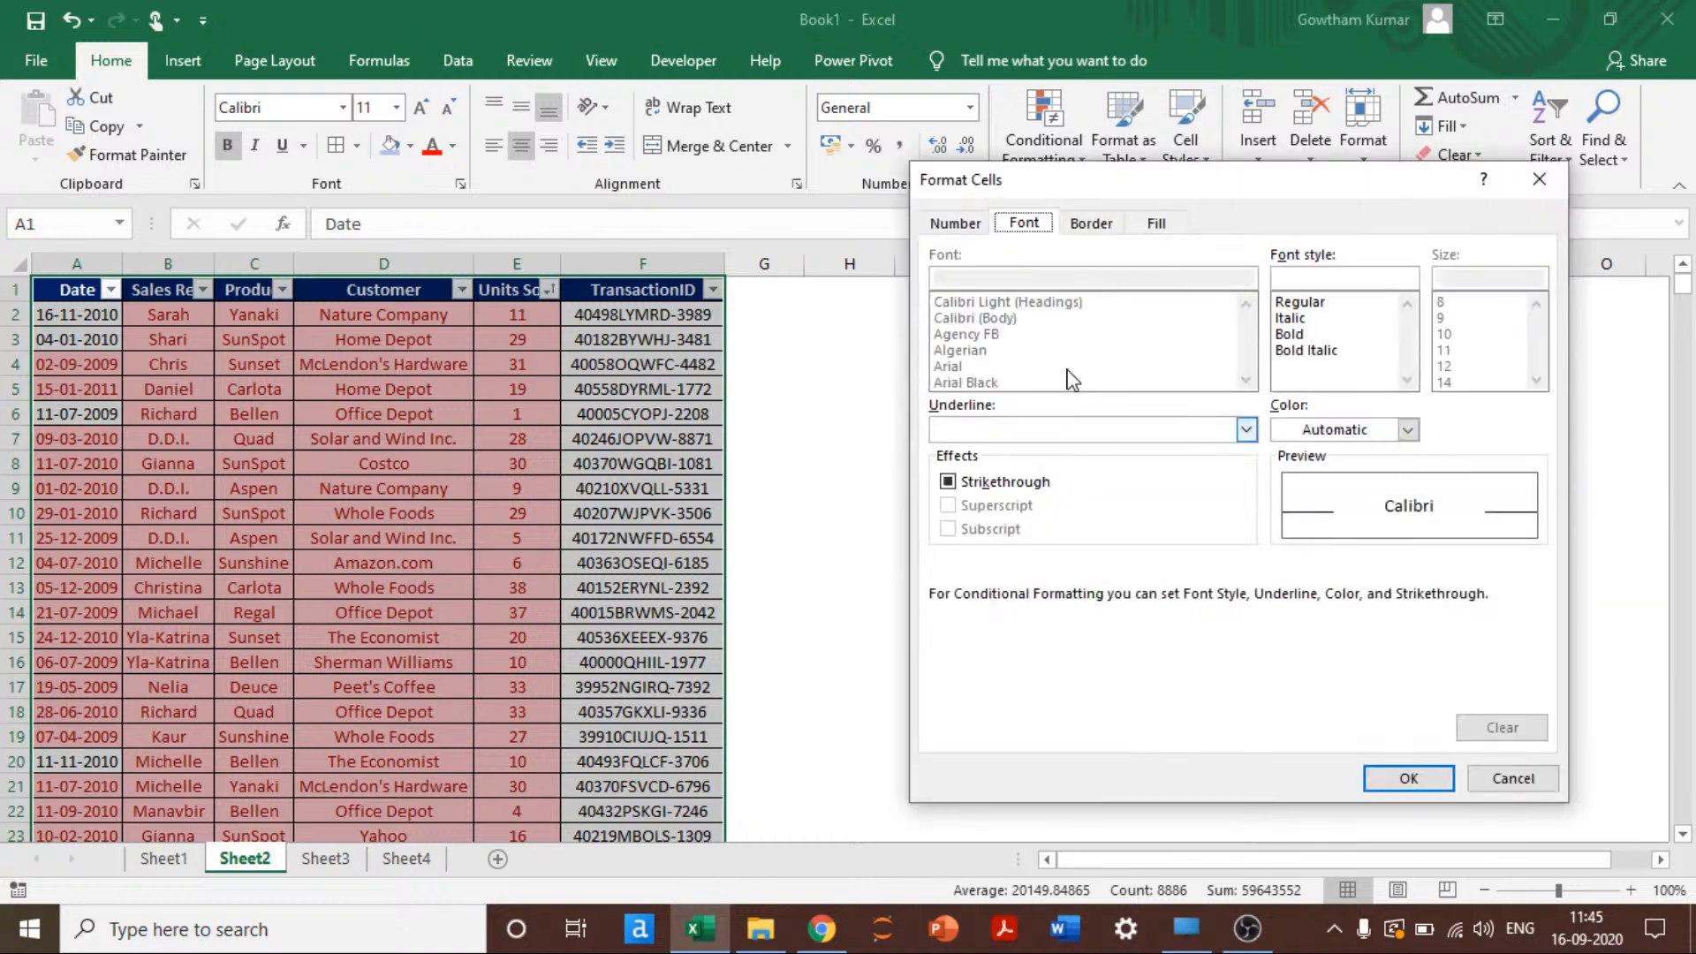
click(1159, 223)
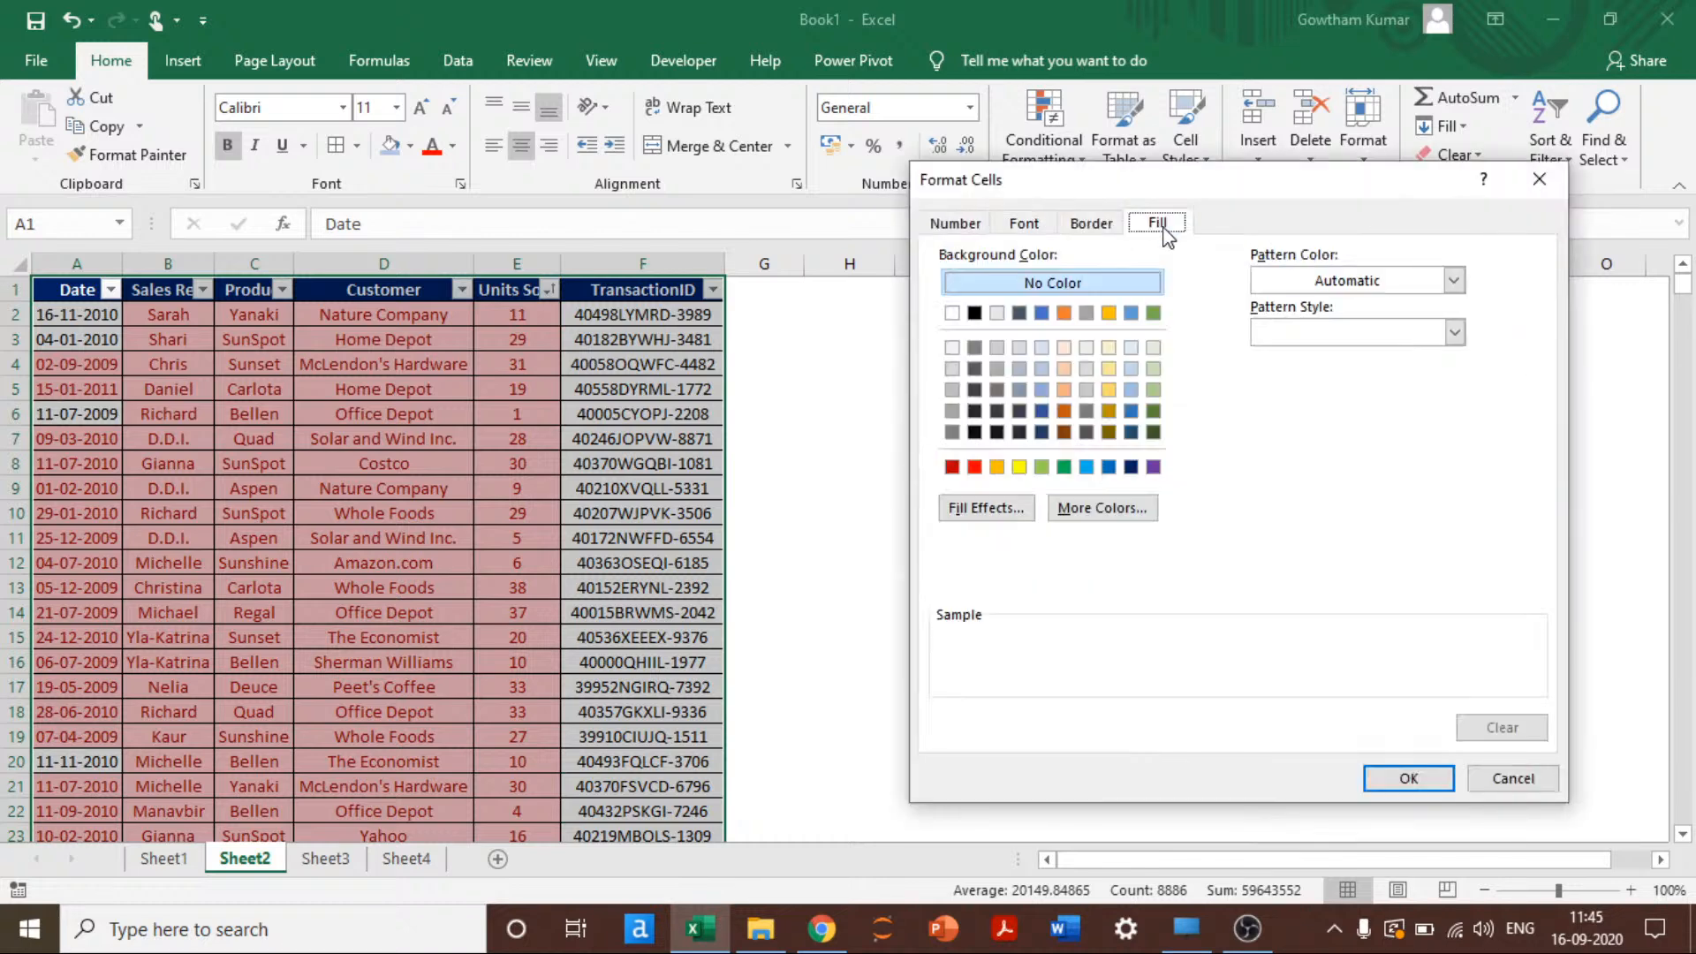
click(1043, 468)
click(1404, 778)
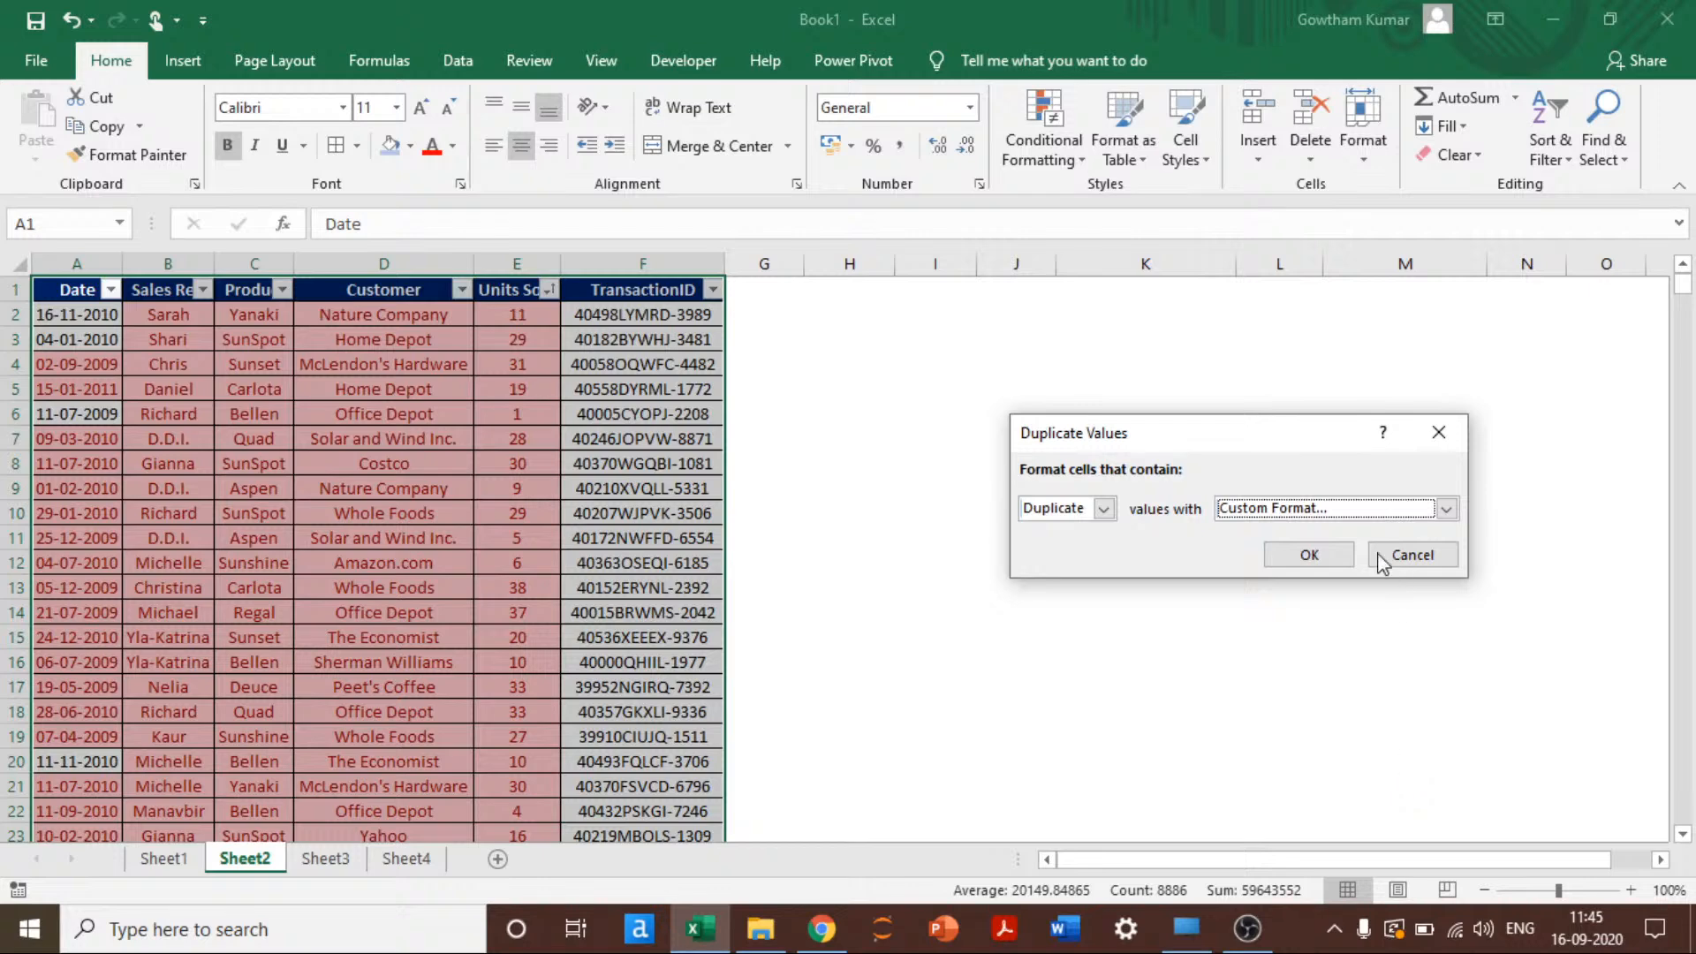
click(1308, 554)
click(523, 531)
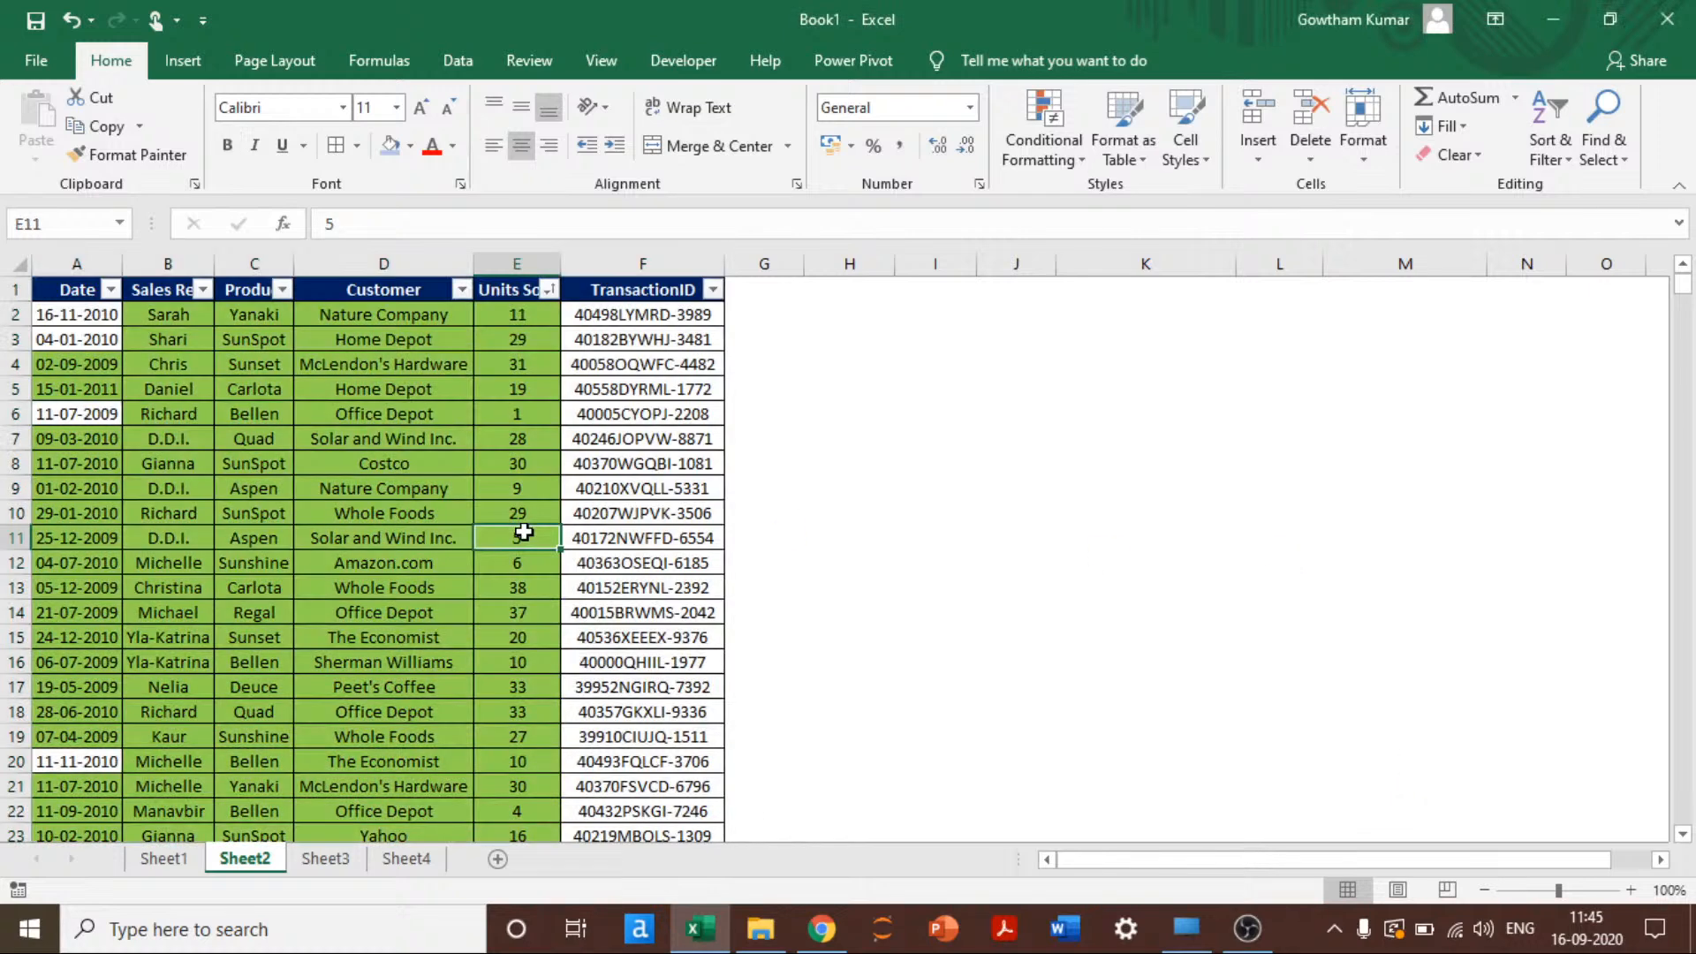
Step: Sort the Date column by cell colour with the No Fill cells first
key(Left)
key(ctrl+Up)
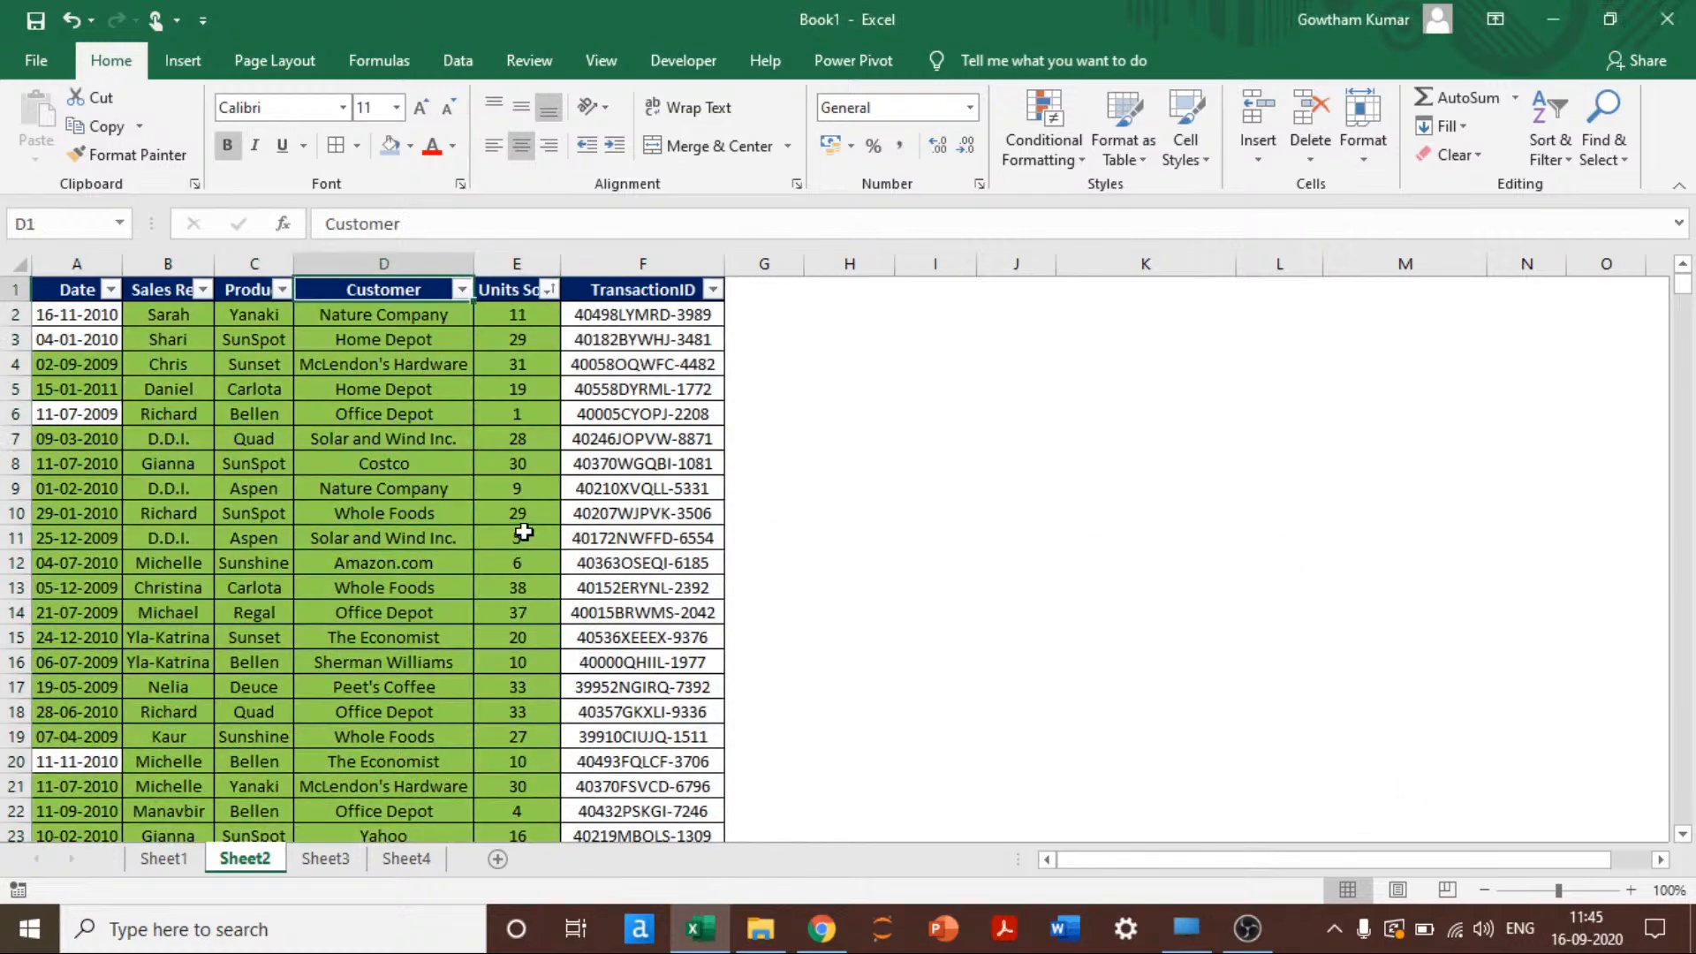
key(ctrl+Left)
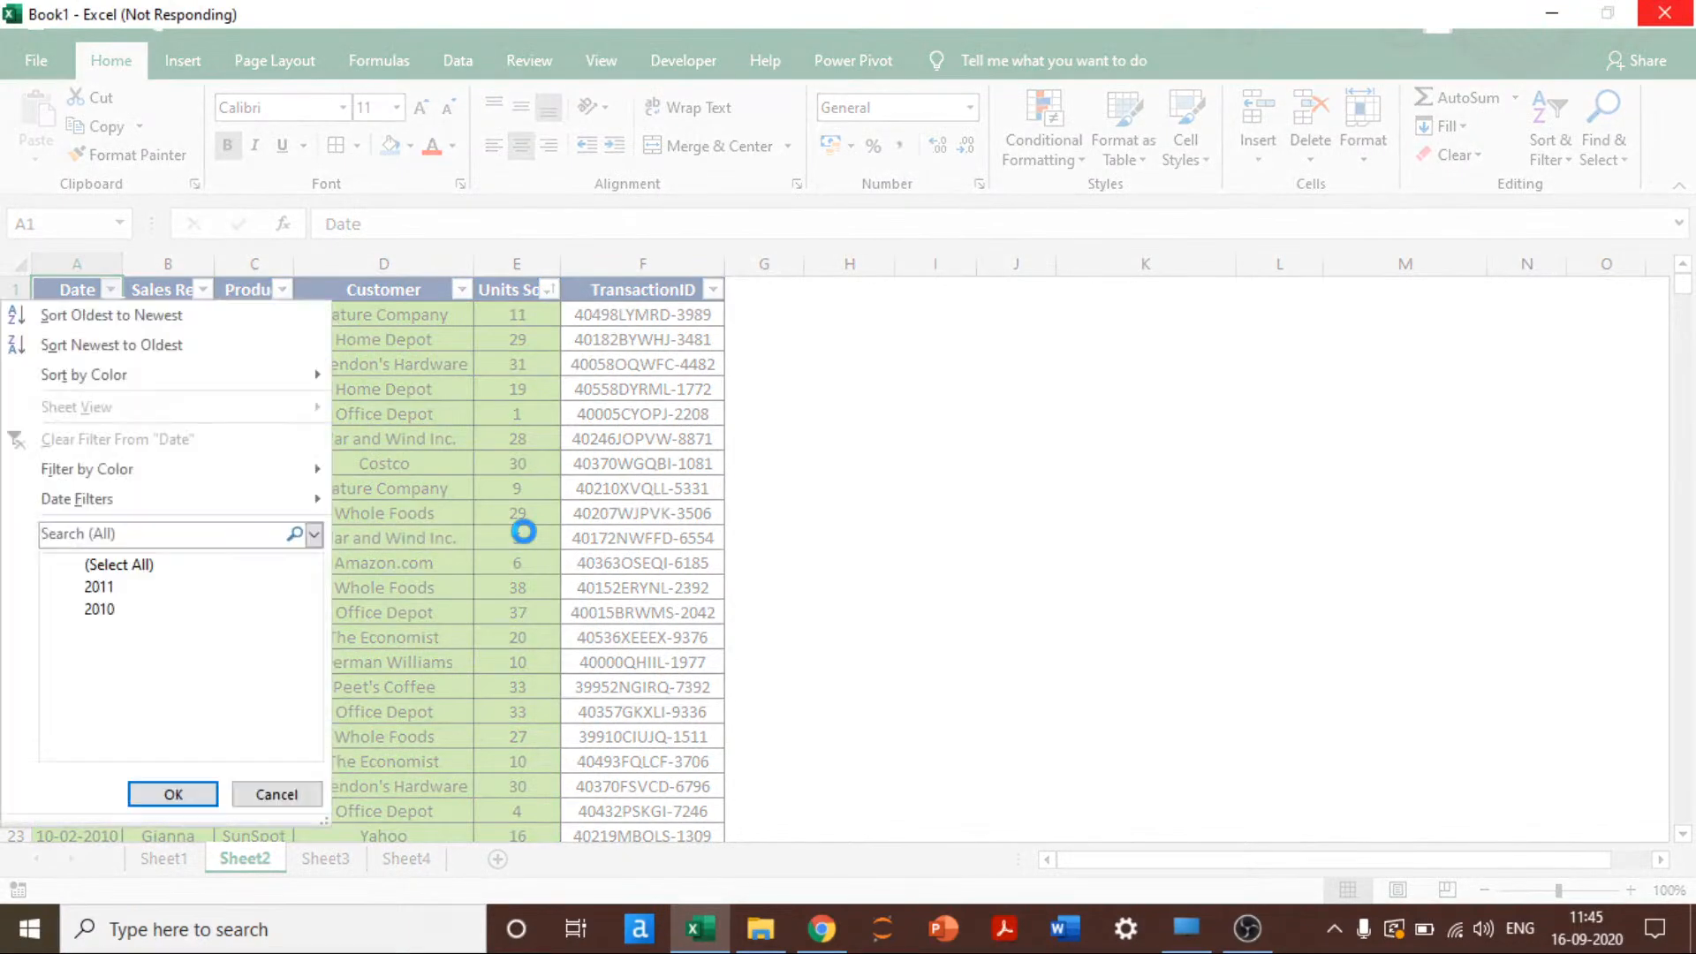
key(Down)
key(Down)
key(Down)
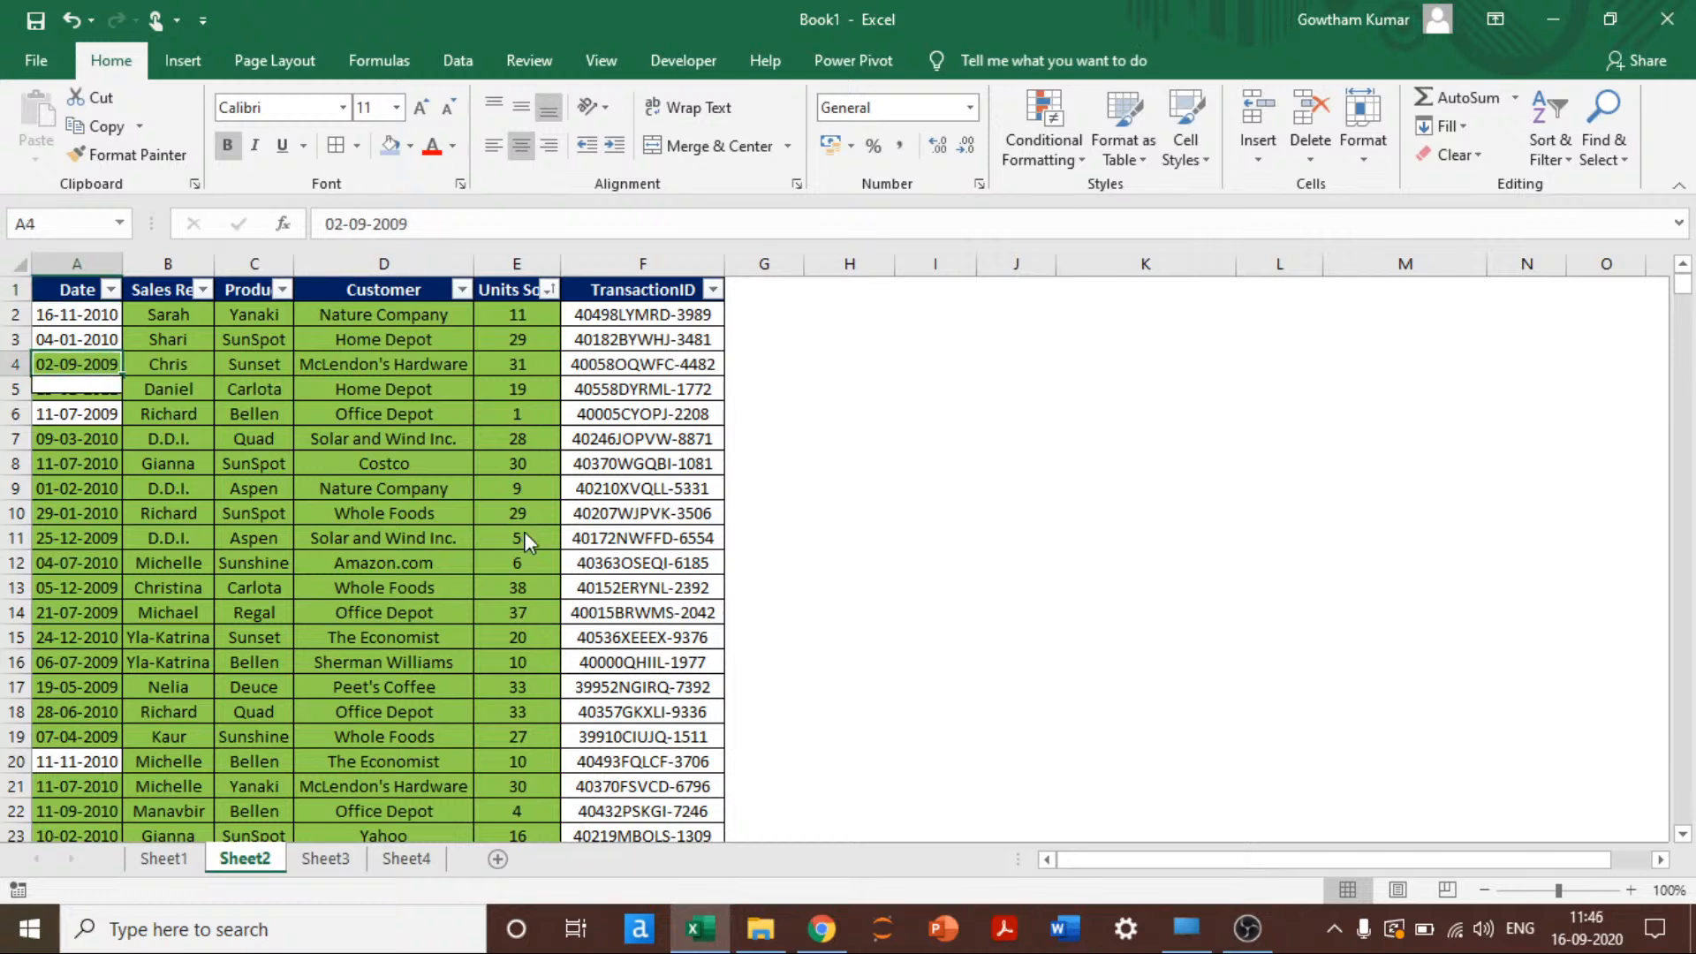
key(ctrl+Home)
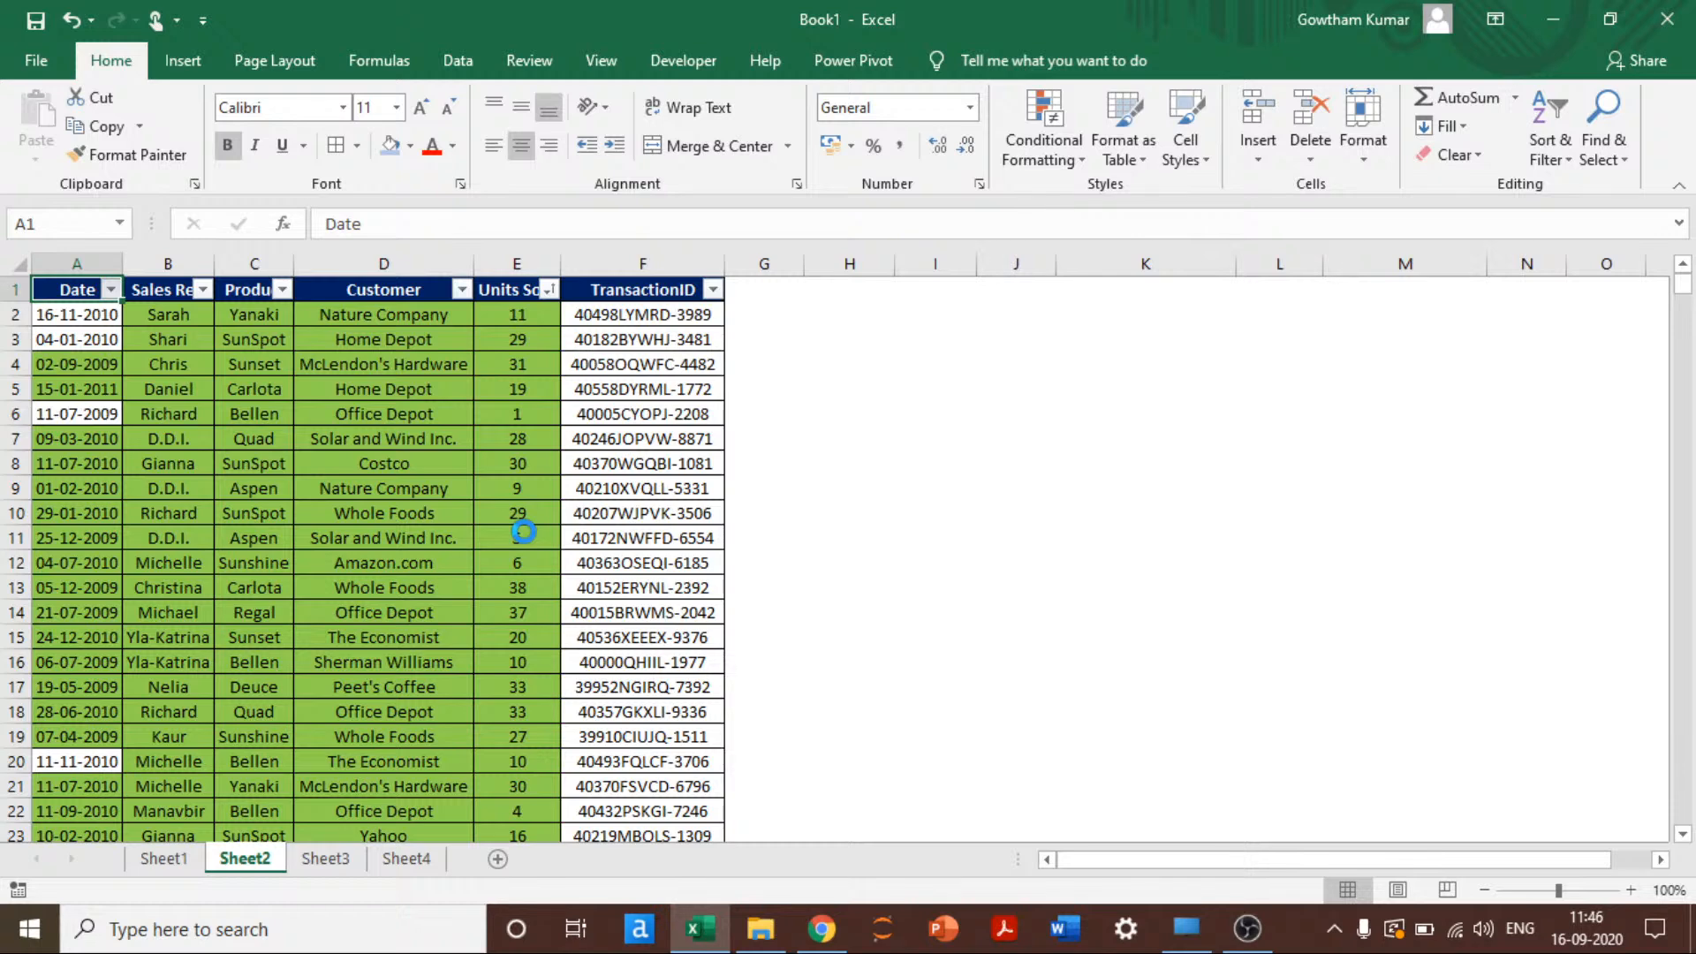
key(alt+Down)
key(Down)
key(Down)
key(Right)
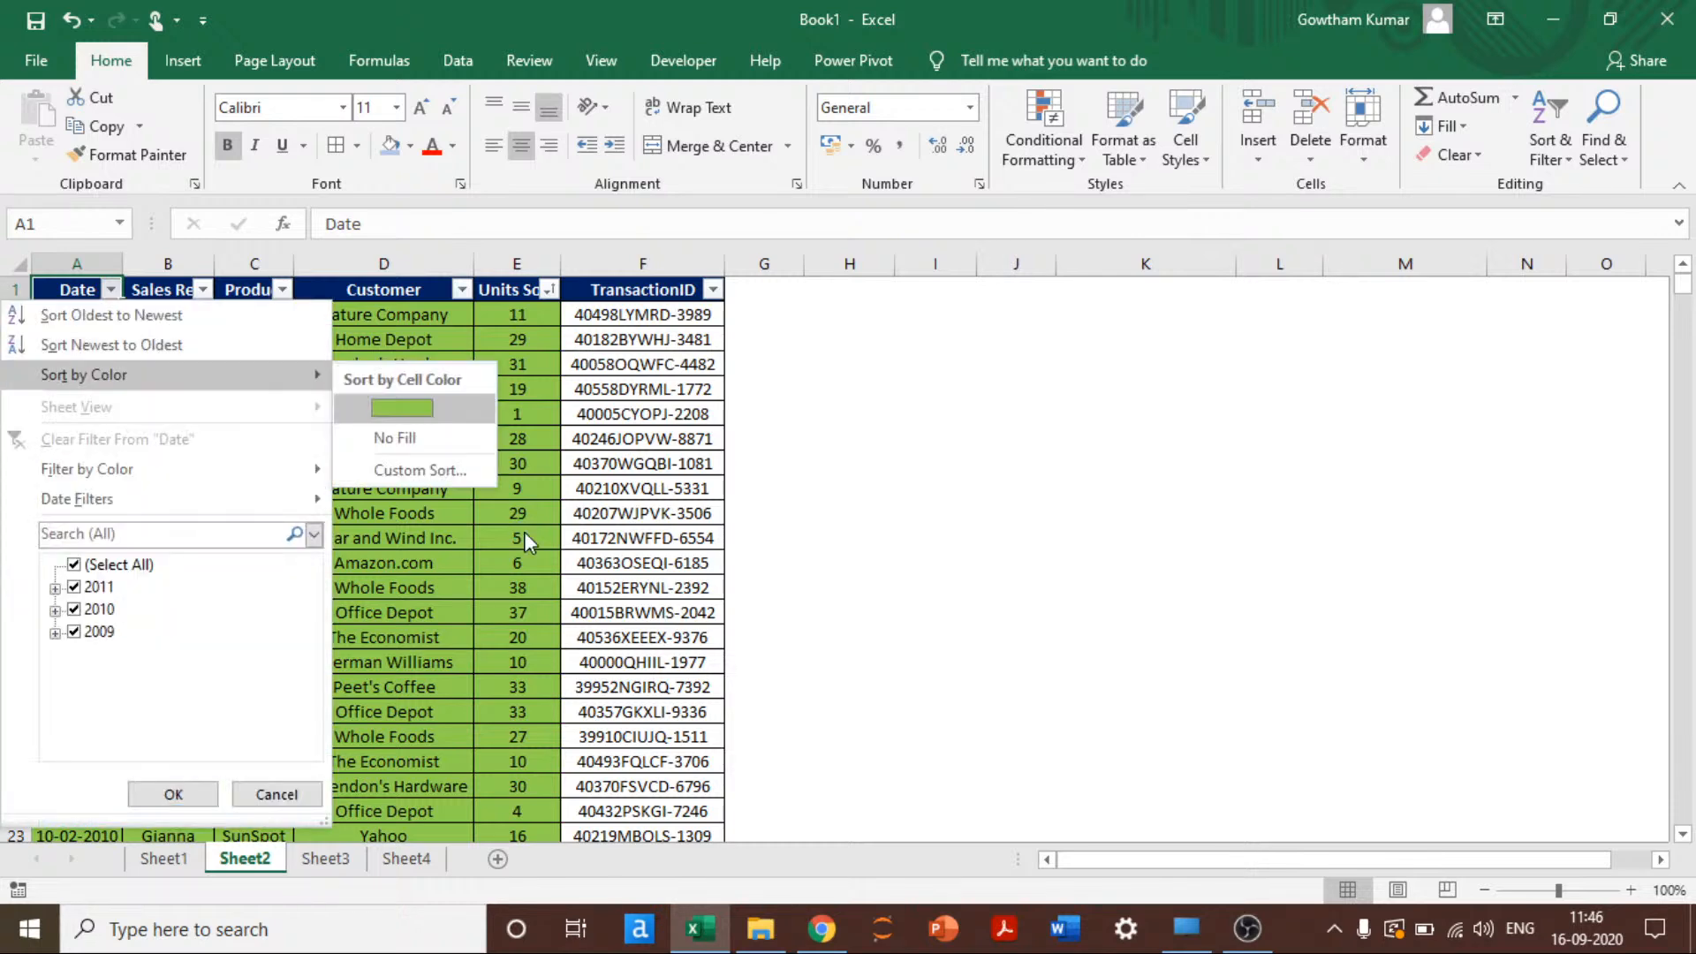
key(Down)
key(Return)
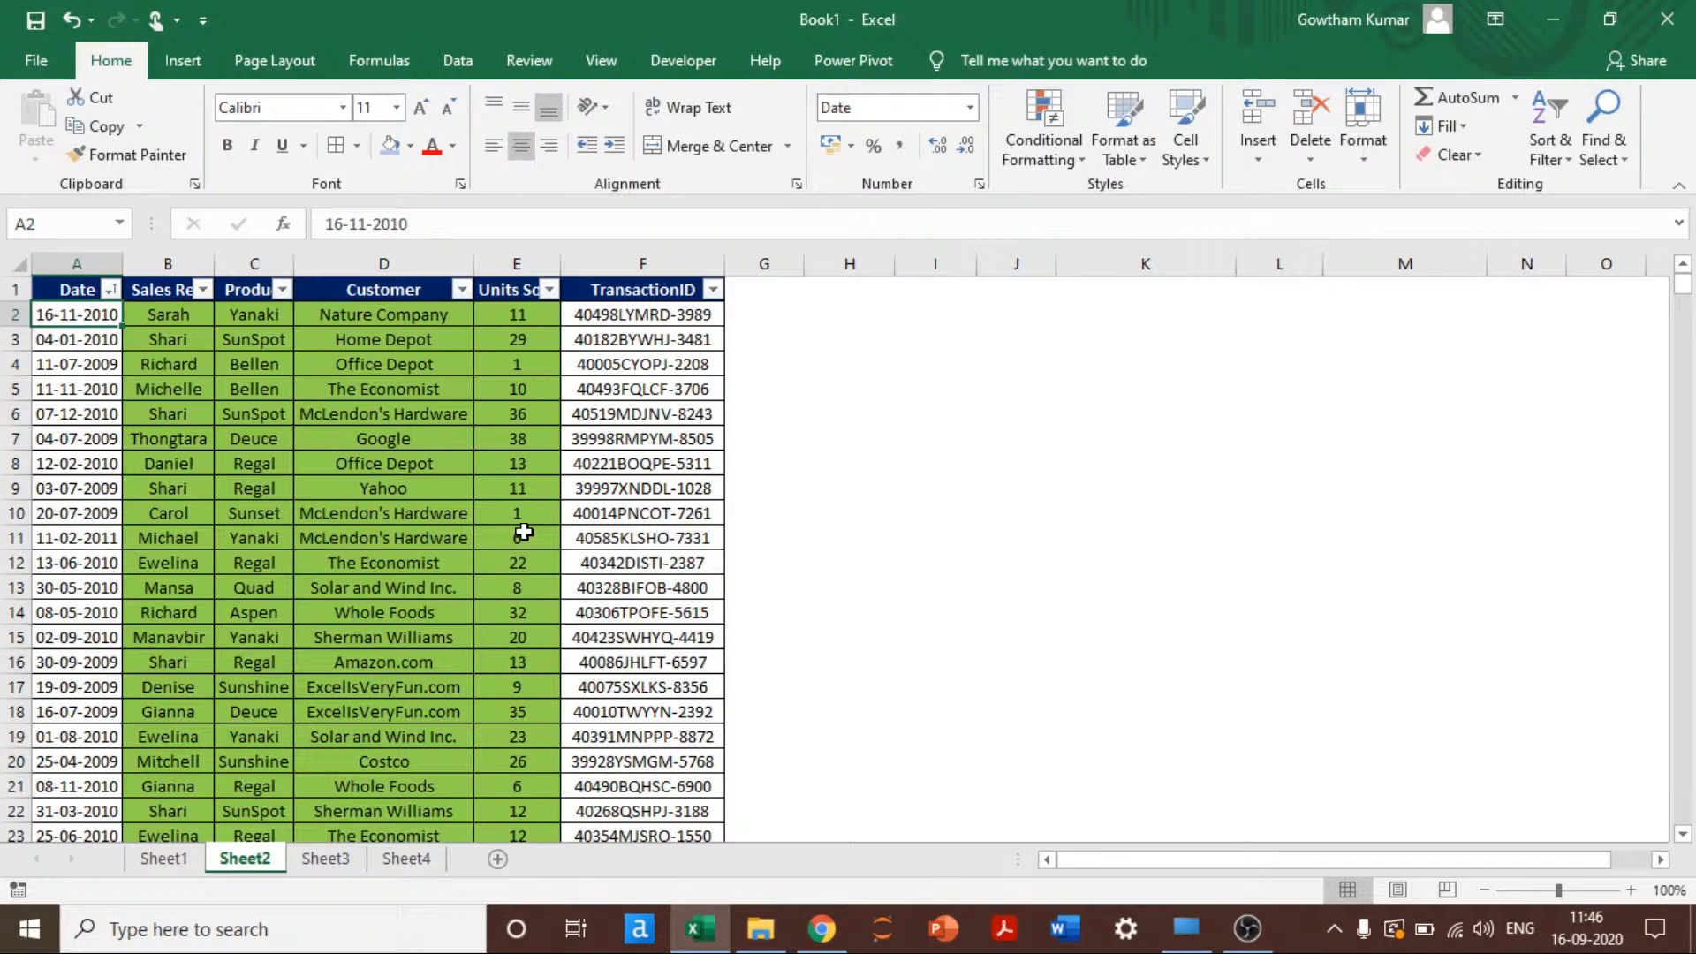
Step: Examine the green duplicate dates by going to the Date column's last row and extending the selection upwards
key(ctrl+Down)
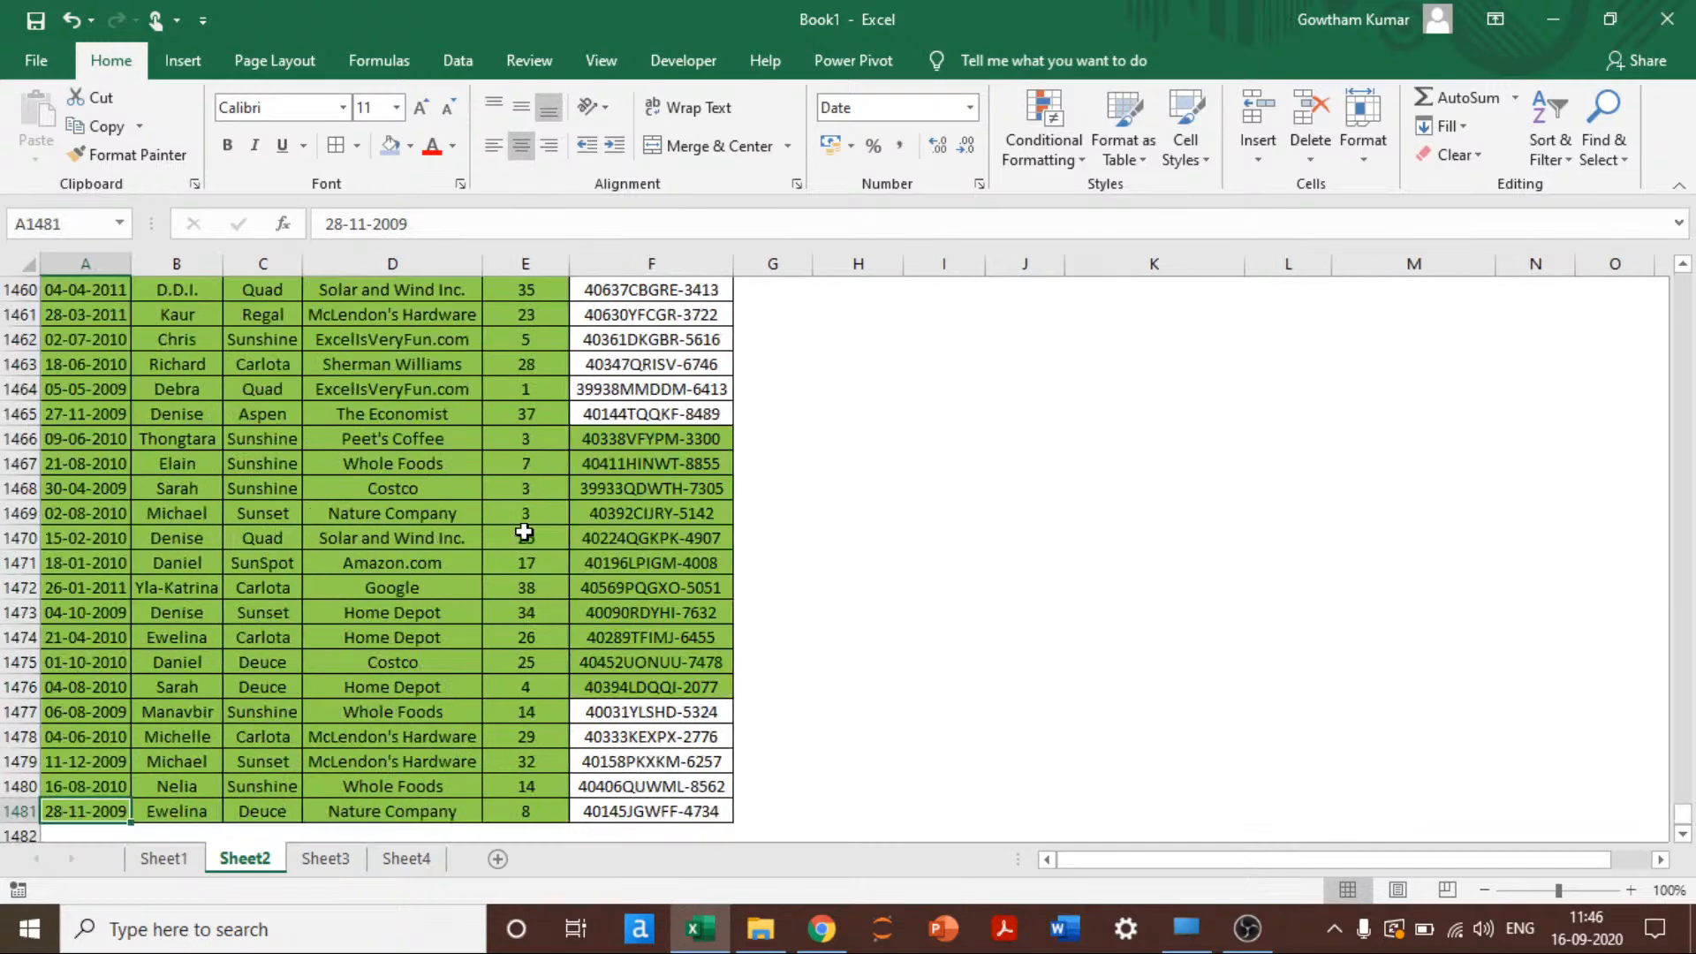
key(shift+Up)
key(shift+Up)
key(shift+Up)
key(shift+Up)
key(shift+Up)
key(shift+Up)
key(shift+Up)
key(shift+Up)
key(shift+Up)
key(shift+Up)
key(shift+Up)
key(shift+Up)
key(shift+Up)
key(shift+Up)
key(shift+Up)
key(shift+Up)
key(shift+Up)
key(shift+Up)
key(shift+Up)
key(shift+Up)
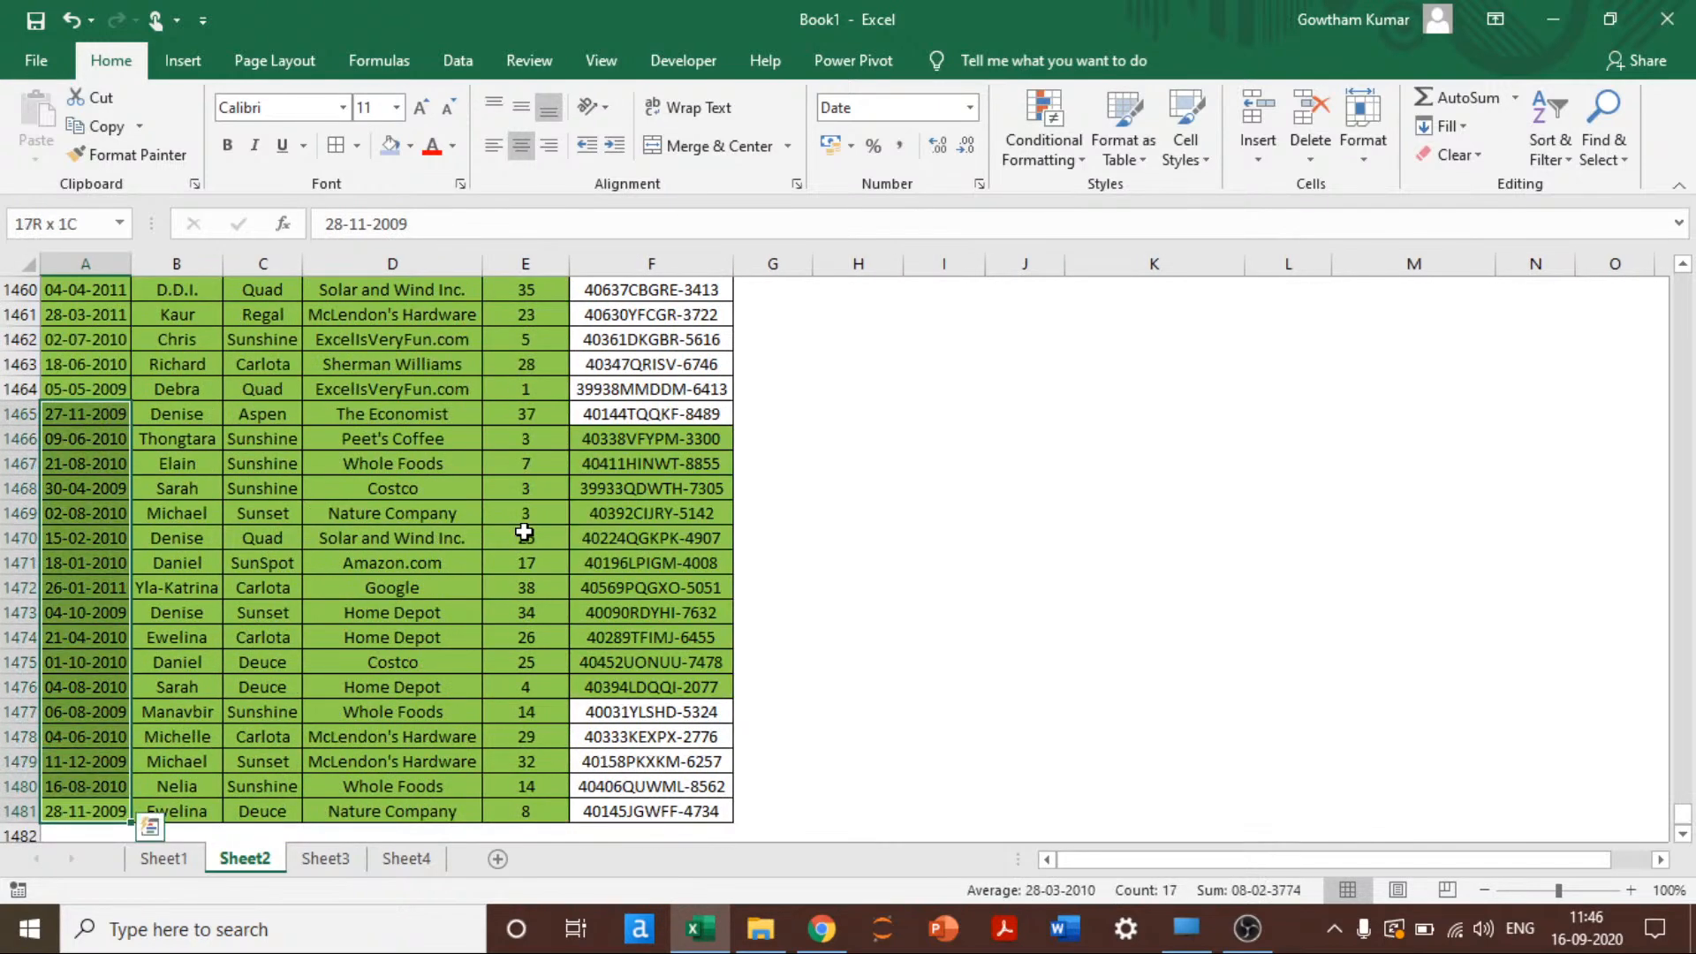
key(shift+Up)
key(shift+Up)
key(shift+Up)
key(shift+Up)
key(shift+Up)
key(shift+Up)
key(shift+Up)
key(shift+Up)
key(shift+Up)
key(shift+Up)
key(shift+Up)
key(shift+Up)
key(shift+Up)
key(shift+Up)
key(shift+Up)
key(shift+Up)
key(shift+Up)
key(shift+Up)
key(shift+Up)
key(shift+Up)
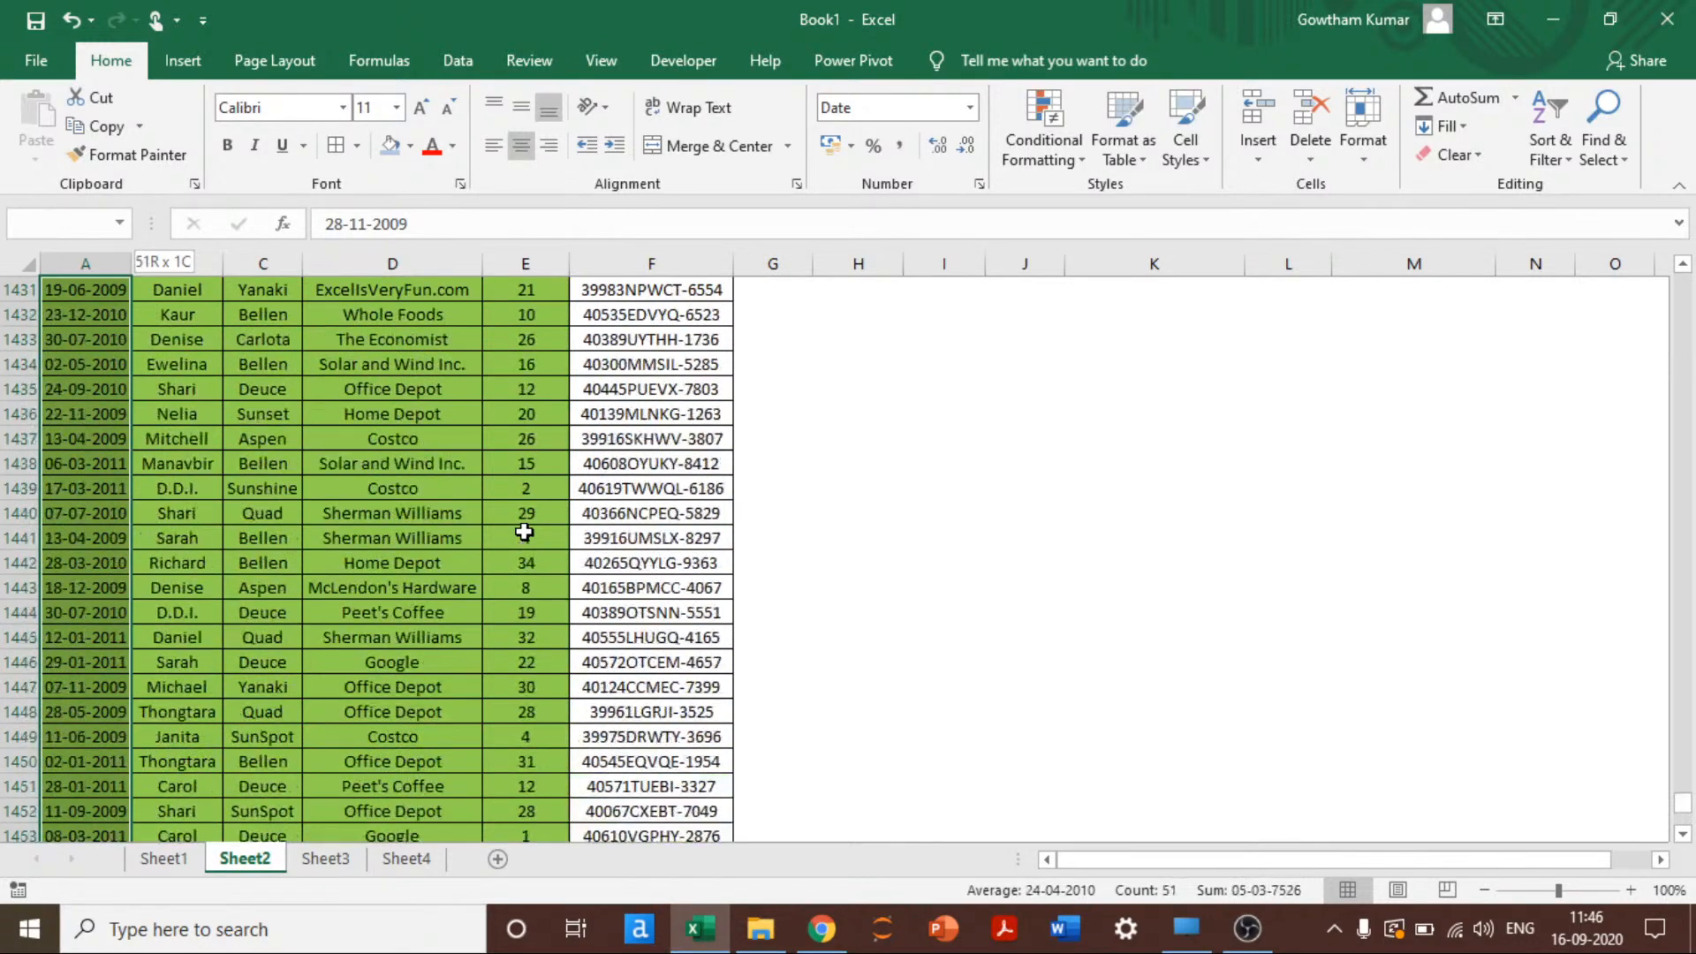
key(shift+Up)
key(shift+Up)
key(shift+Up)
key(shift+Up)
key(shift+Up)
key(shift+Up)
key(shift+Up)
key(shift+Up)
key(shift+Up)
key(shift+Up)
key(shift+Up)
key(shift+Up)
key(shift+Up)
key(shift+Up)
key(shift+Up)
key(shift+Up)
key(shift+Up)
key(shift+Up)
key(shift+Up)
key(shift+Up)
key(shift+Up)
key(shift+Up)
key(shift+Up)
key(shift+Up)
key(shift+Up)
key(shift+Up)
key(shift+Up)
key(shift+Up)
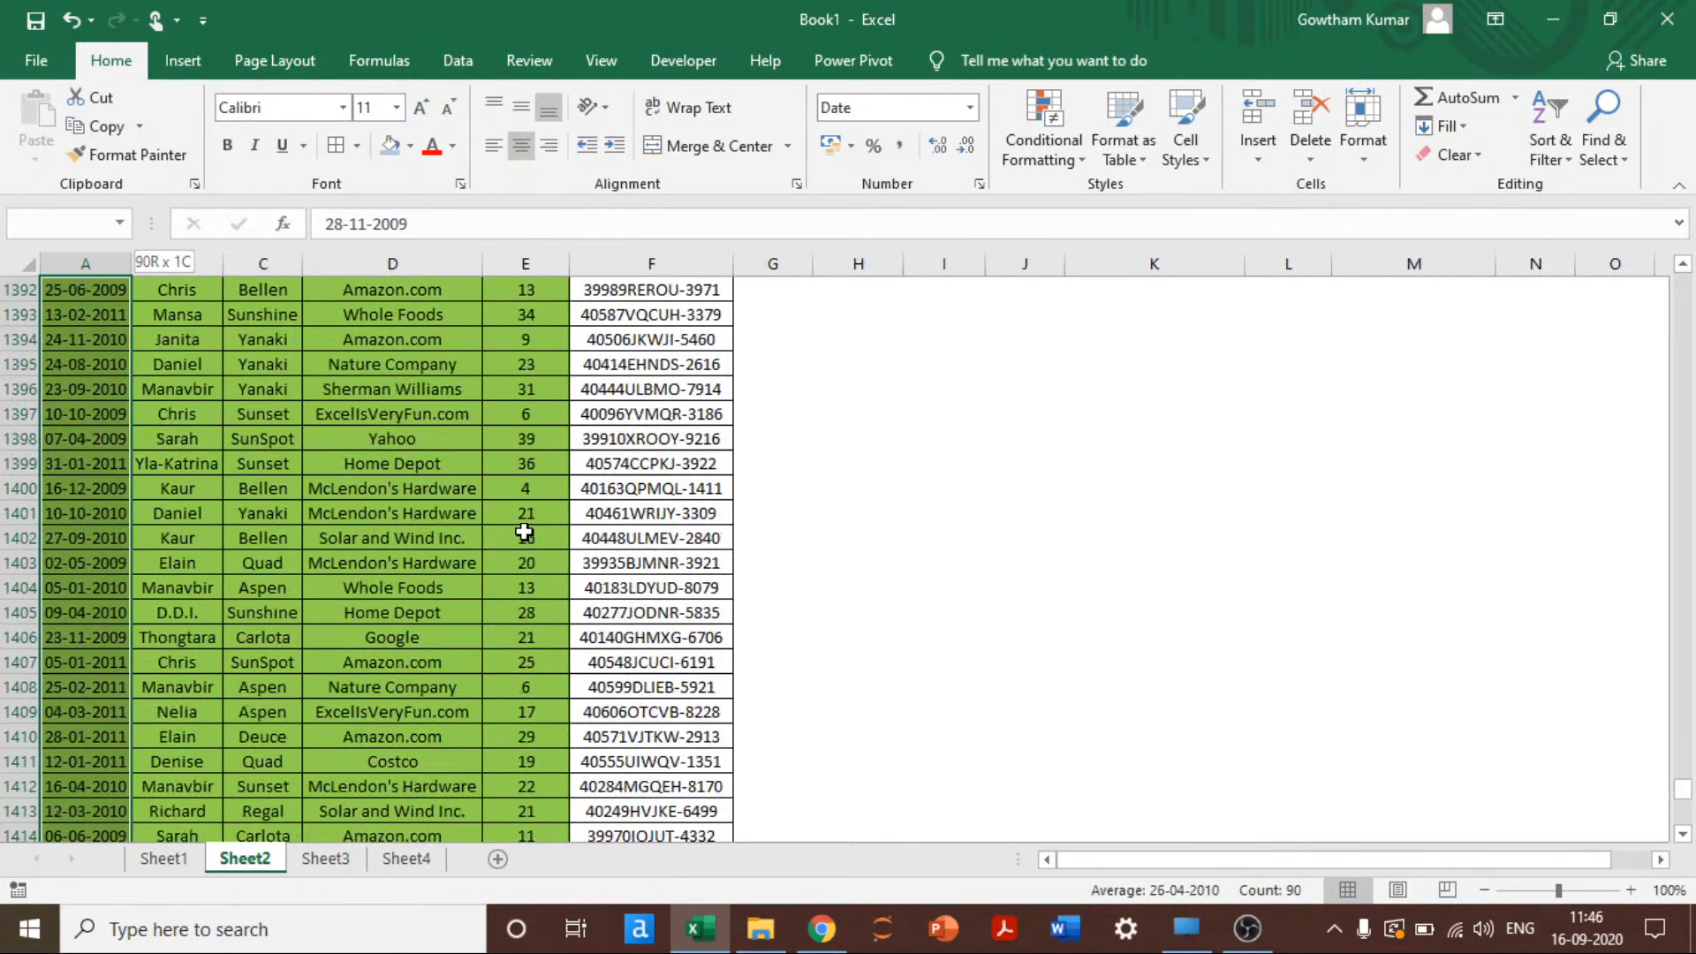
key(shift+Up)
key(shift+Up)
key(shift+Up)
key(shift+Up)
key(shift+Up)
key(shift+Up)
key(shift+Up)
key(shift+Up)
key(shift+Up)
key(shift+Up)
key(shift+Up)
key(shift+Up)
key(shift+Up)
key(shift+Up)
key(shift+Up)
key(shift+Up)
key(shift+Up)
key(shift+Up)
key(shift+Up)
key(shift+Up)
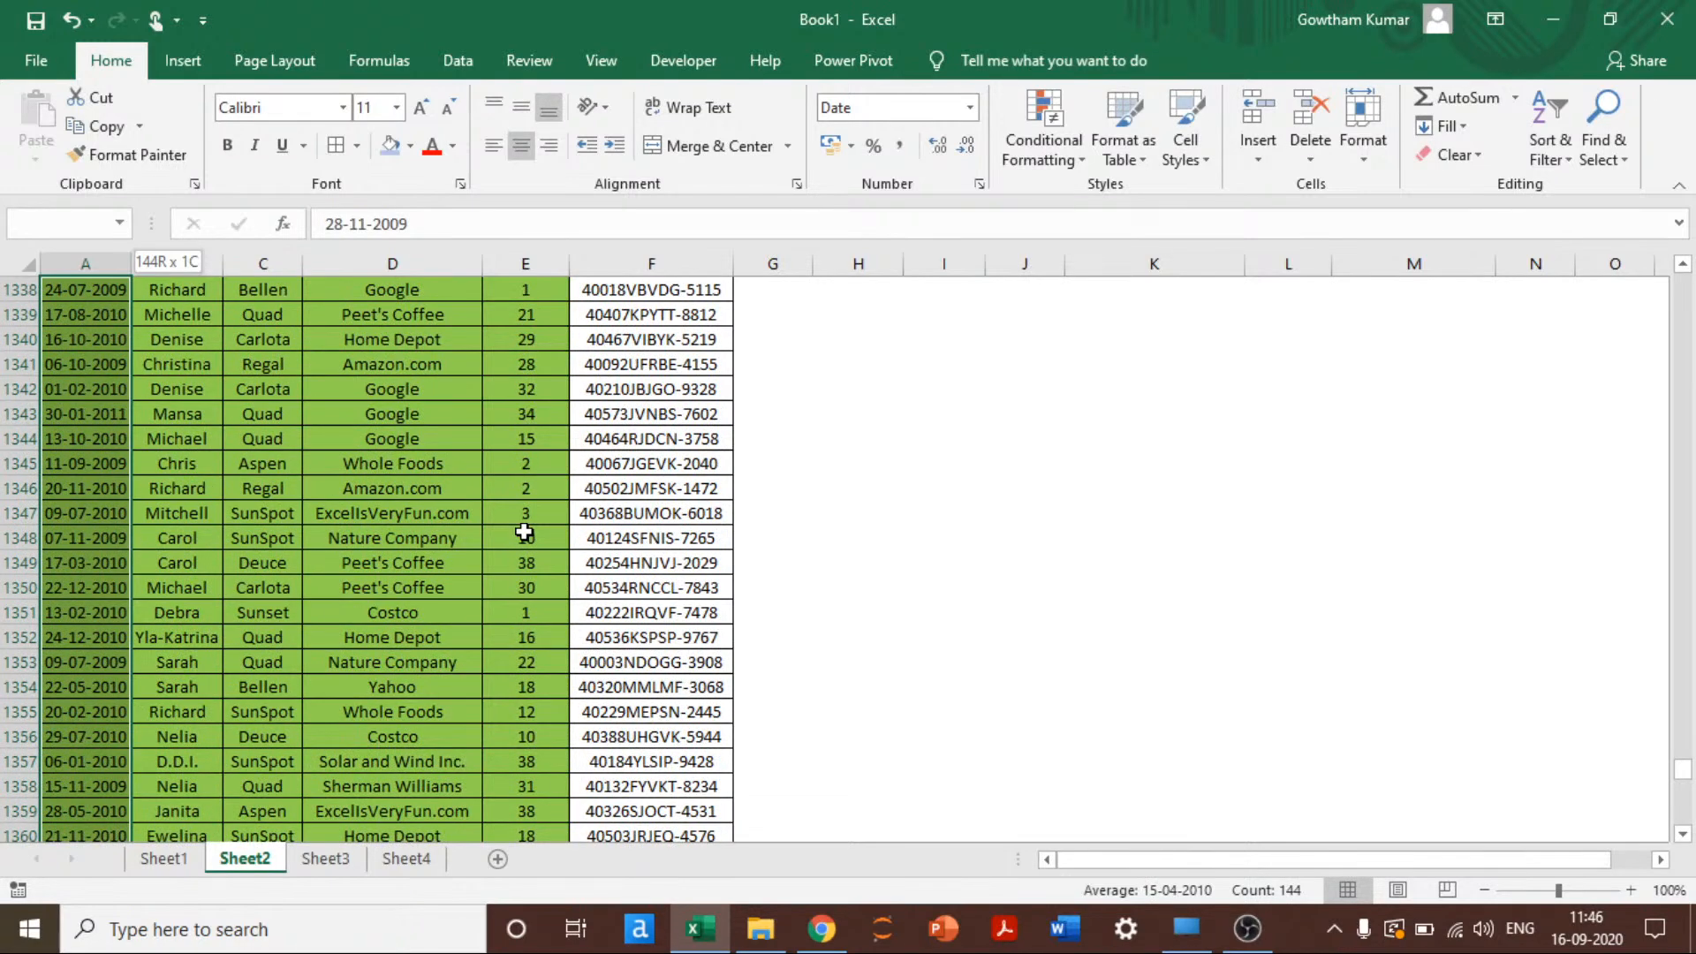
key(shift+Up)
key(shift+Up)
key(shift+Up)
key(shift+Up)
key(shift+Up)
key(shift+Up)
key(shift+Up)
key(shift+Up)
key(shift+Up)
key(shift+Up)
key(shift+Up)
key(shift+Up)
key(shift+Up)
key(shift+Up)
key(shift+Up)
key(shift+Up)
key(shift+Up)
key(shift+Up)
key(shift+Up)
key(shift+Up)
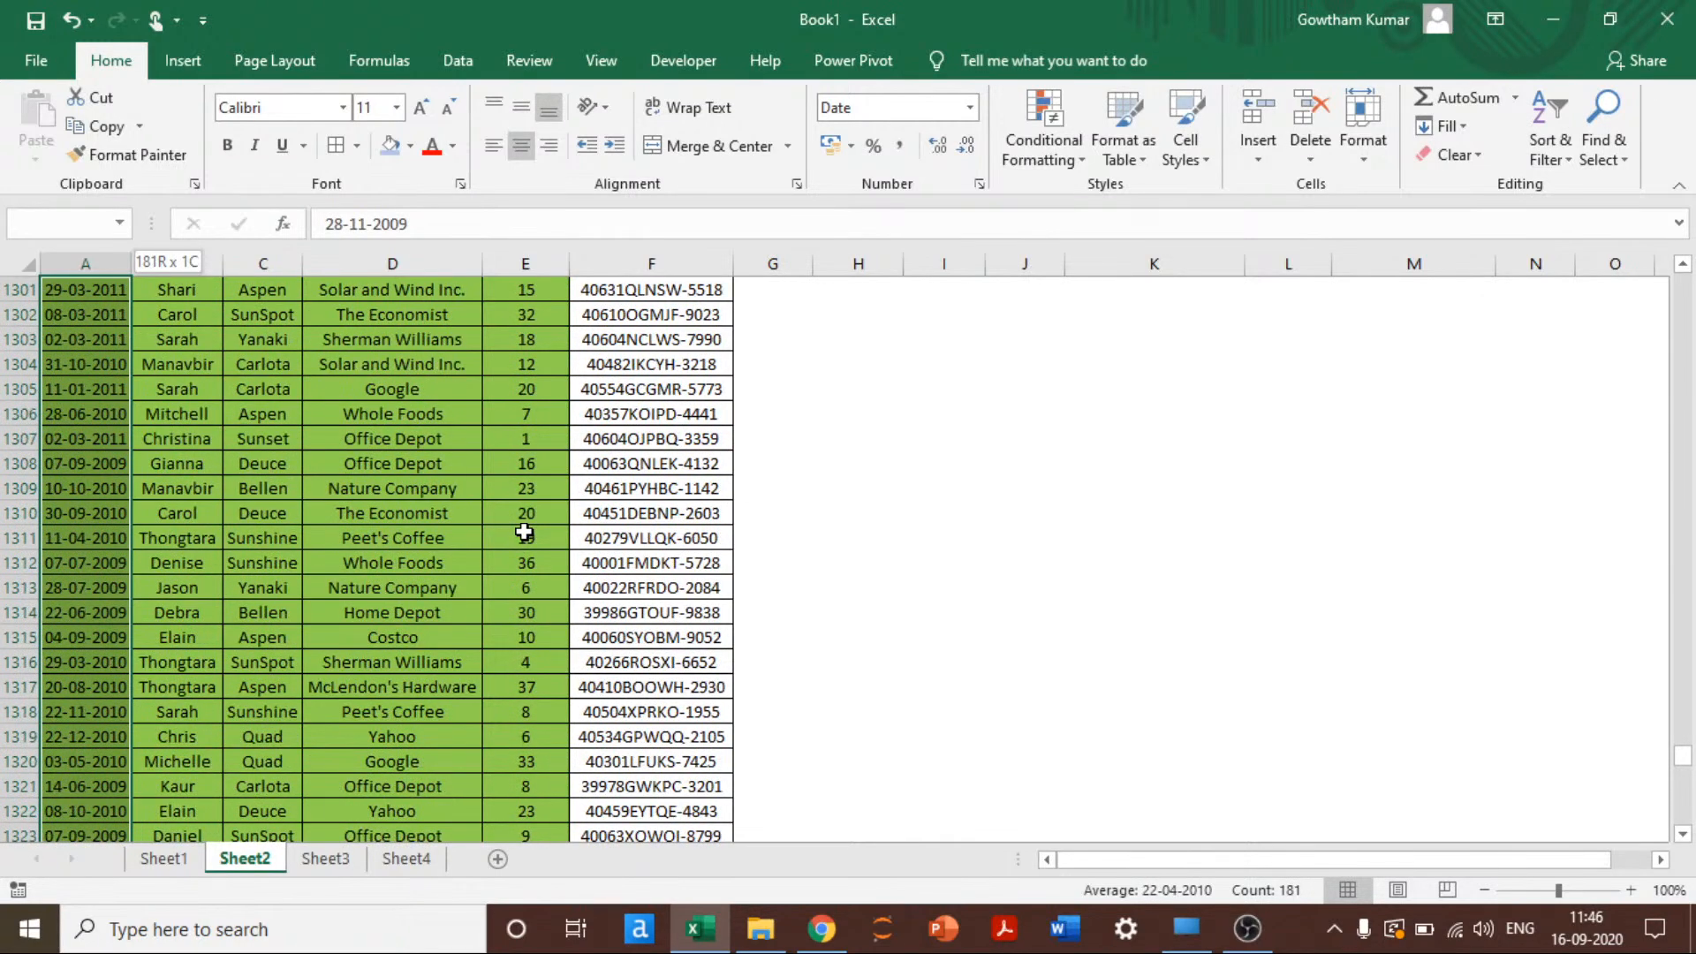
Step: Select the whole table and delete its Duplicate Values and Cell Value > 45 conditional formatting rules
key(ctrl+Home)
key(alt+Down)
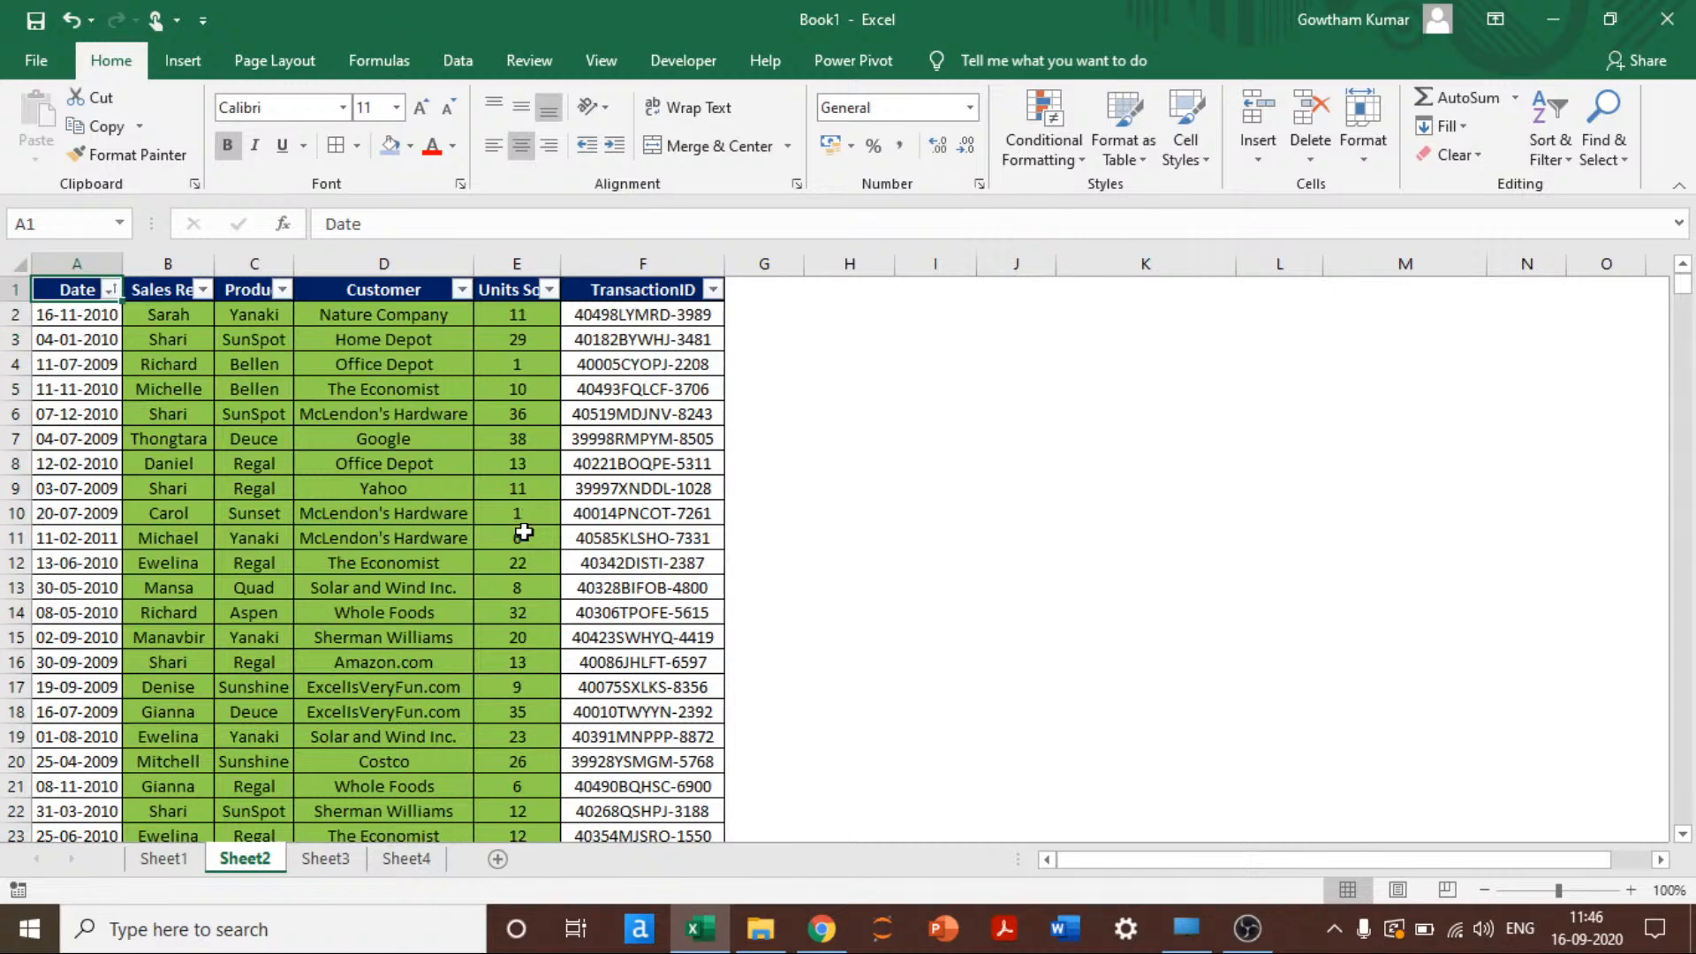
key(ctrl+shift+End)
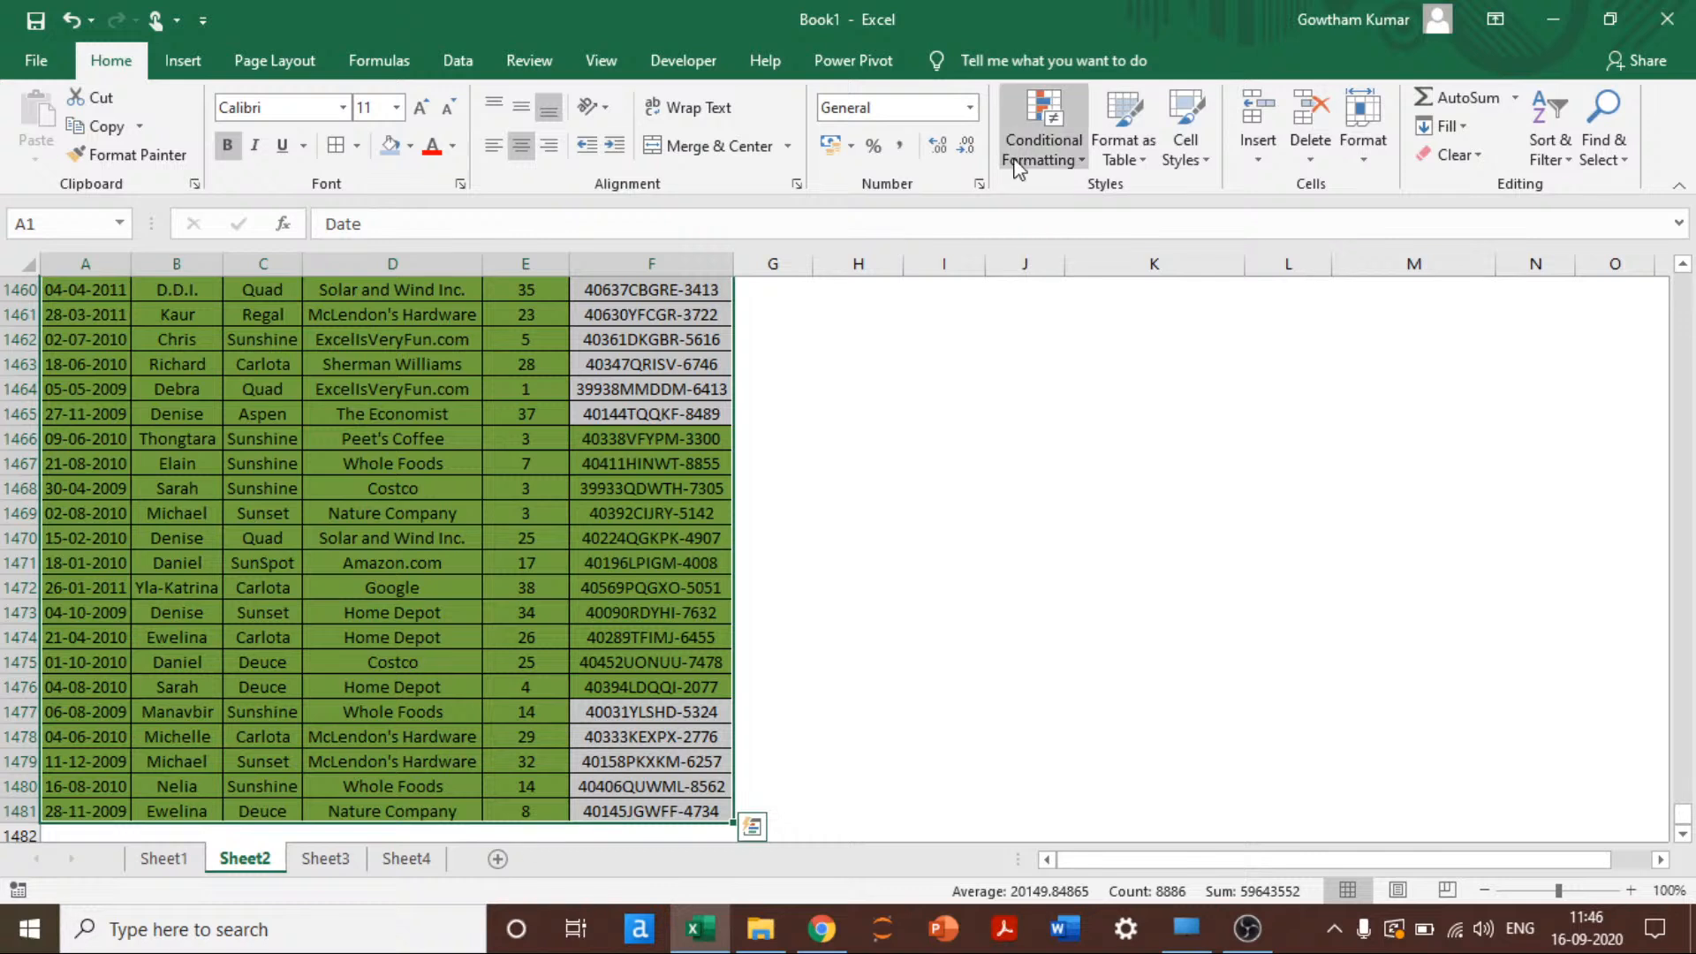
click(1043, 133)
mouse_move(1111, 220)
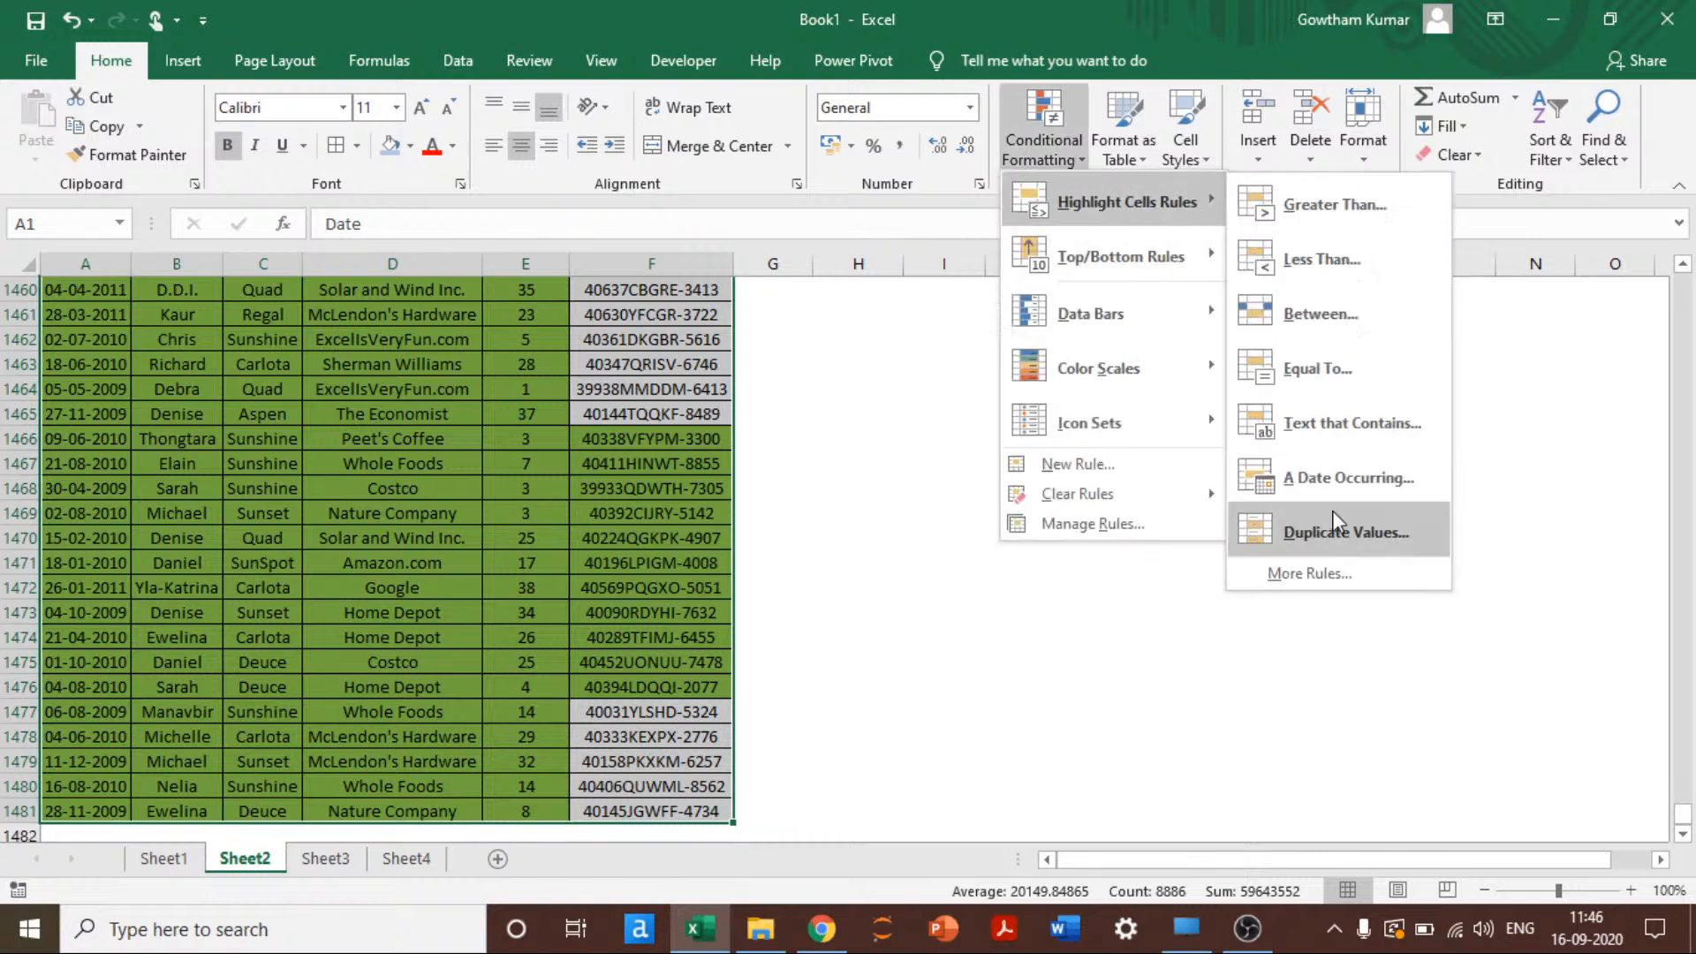
click(1092, 524)
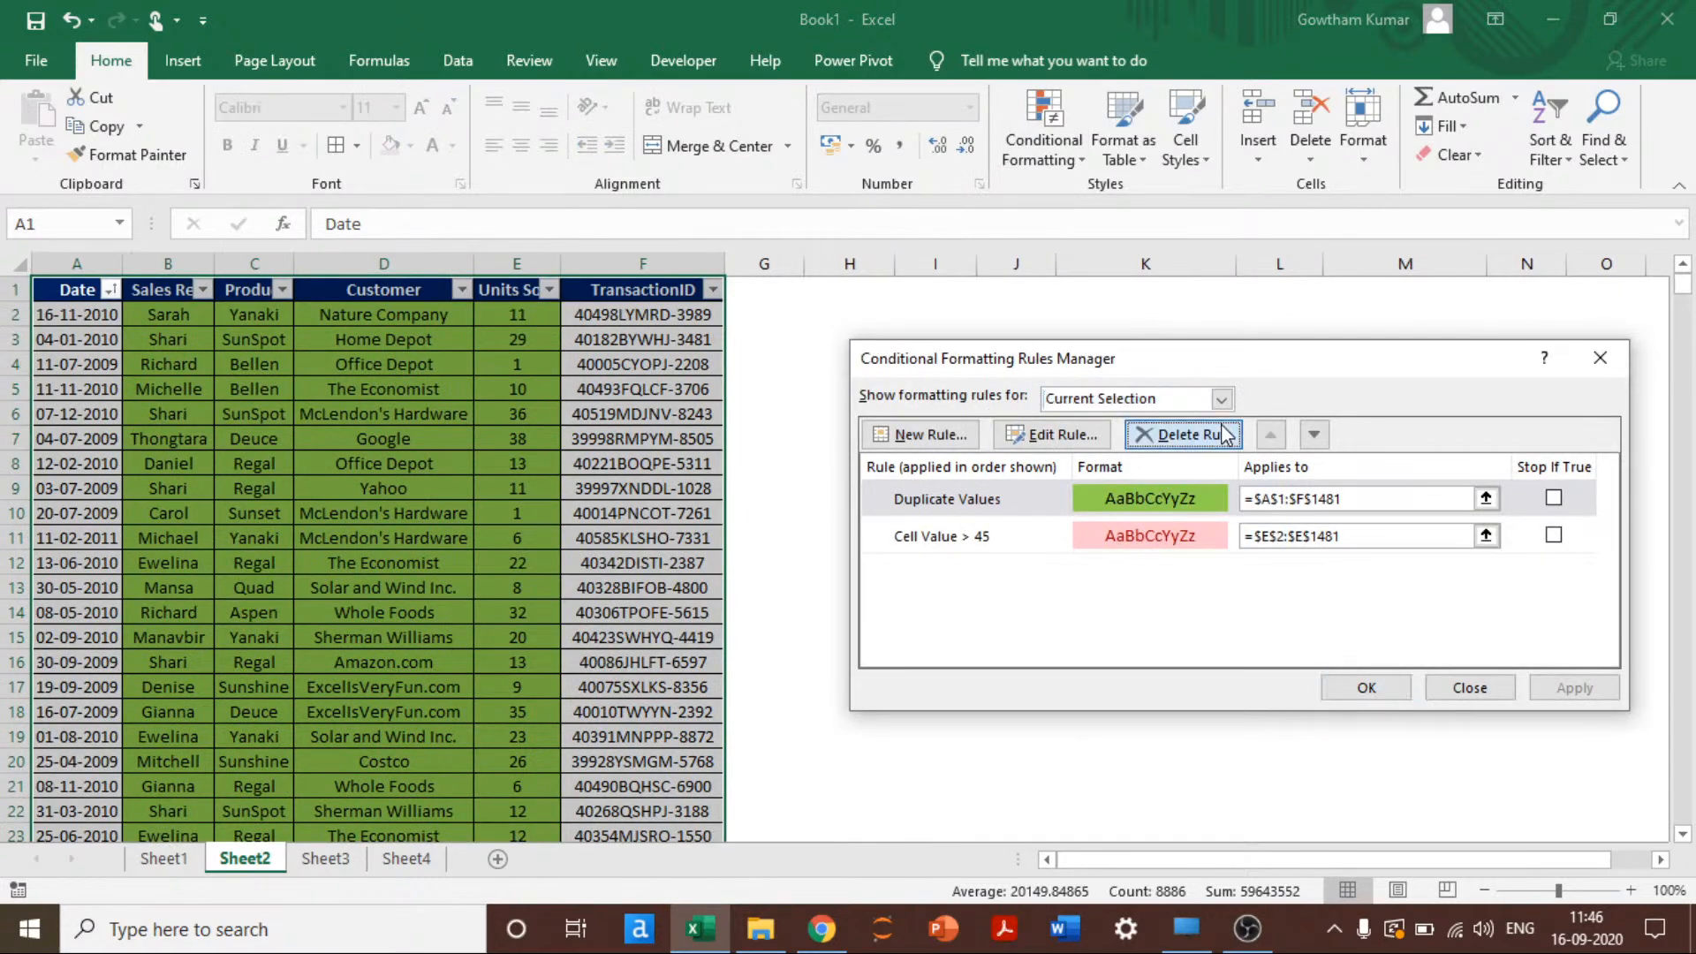
click(1184, 434)
click(1183, 434)
click(1574, 687)
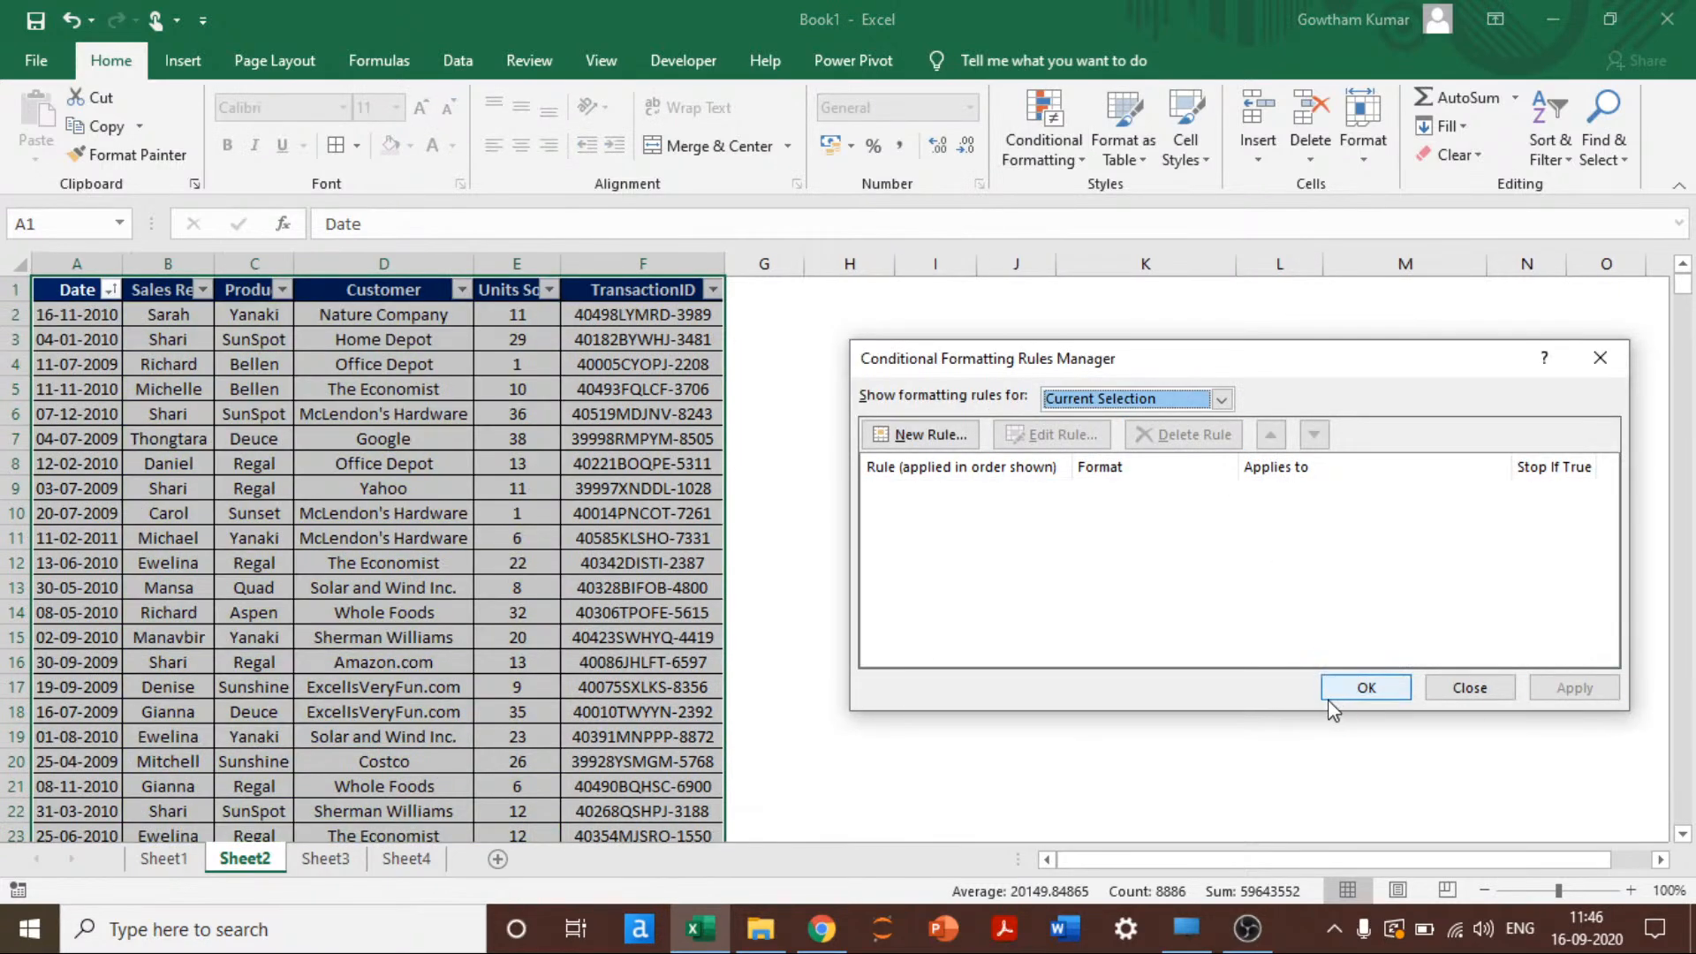
click(1365, 689)
click(1048, 159)
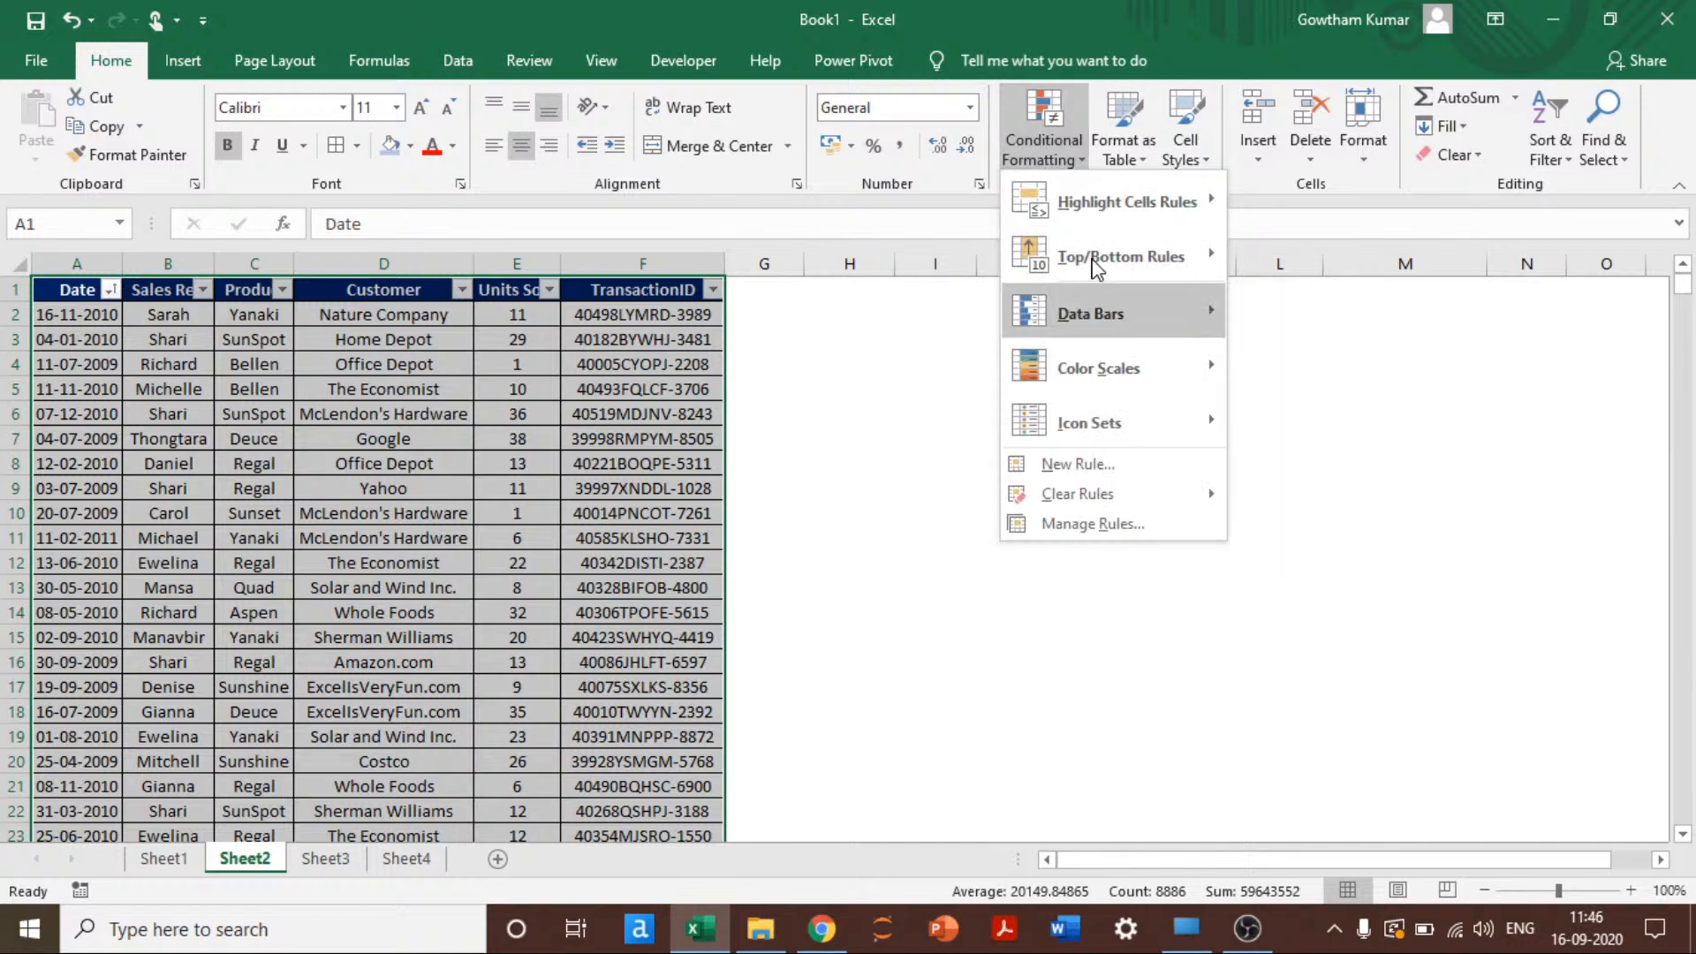
mouse_move(1095, 265)
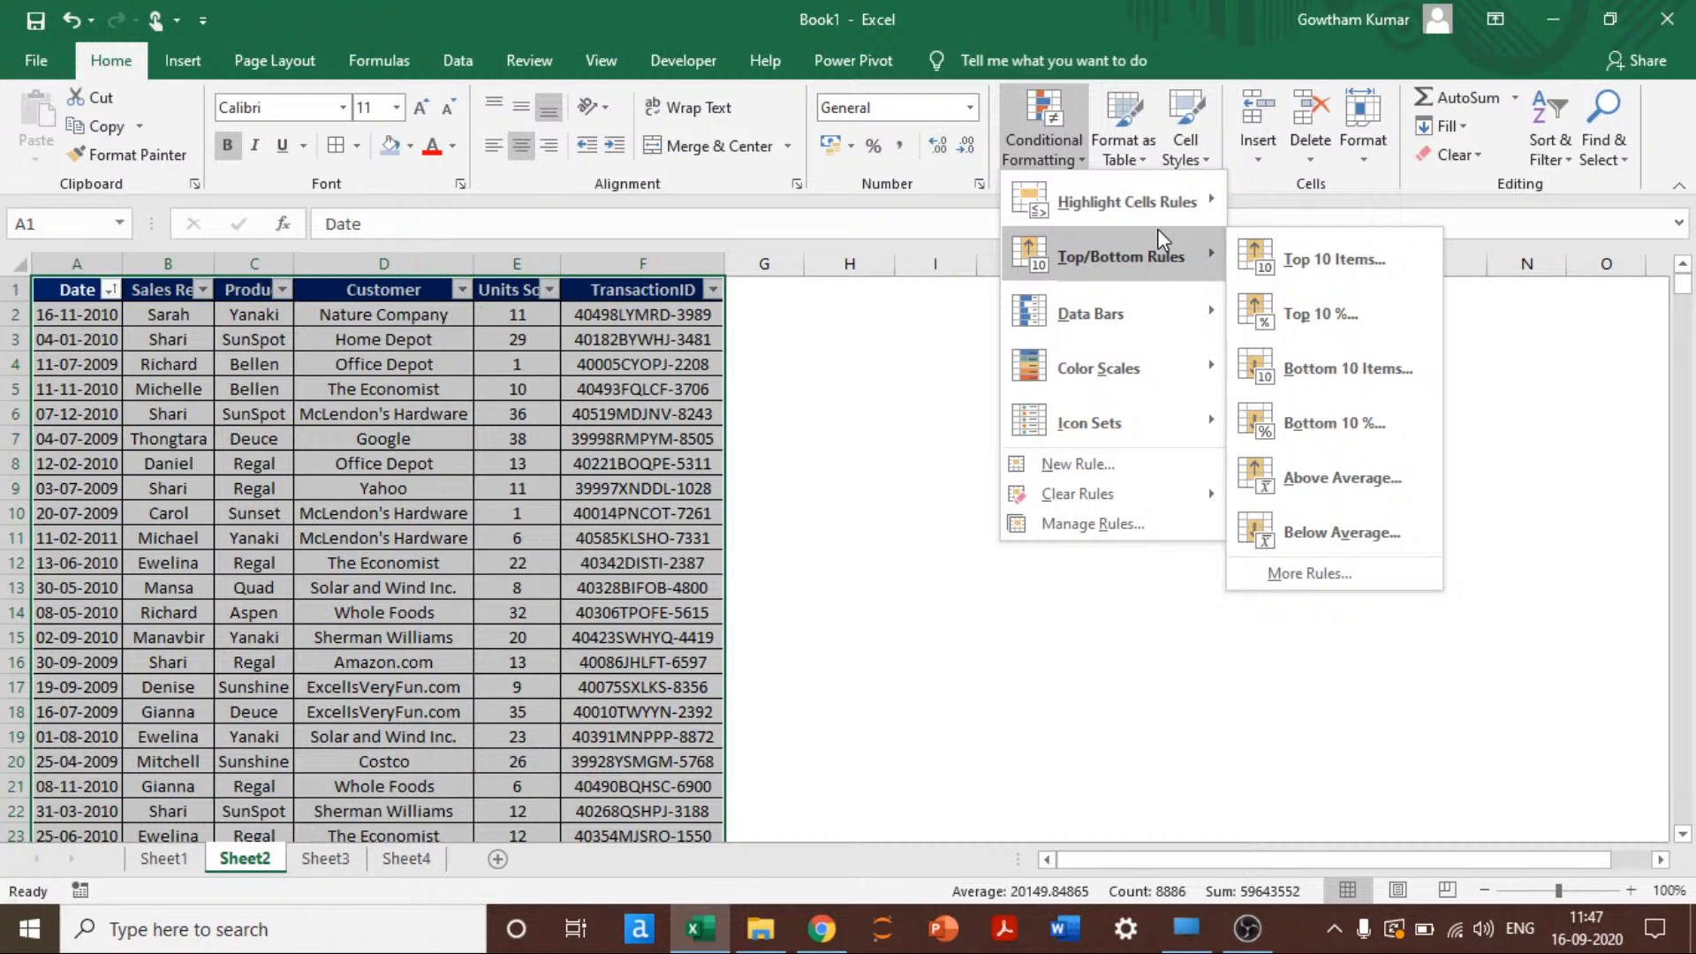
mouse_move(1142, 325)
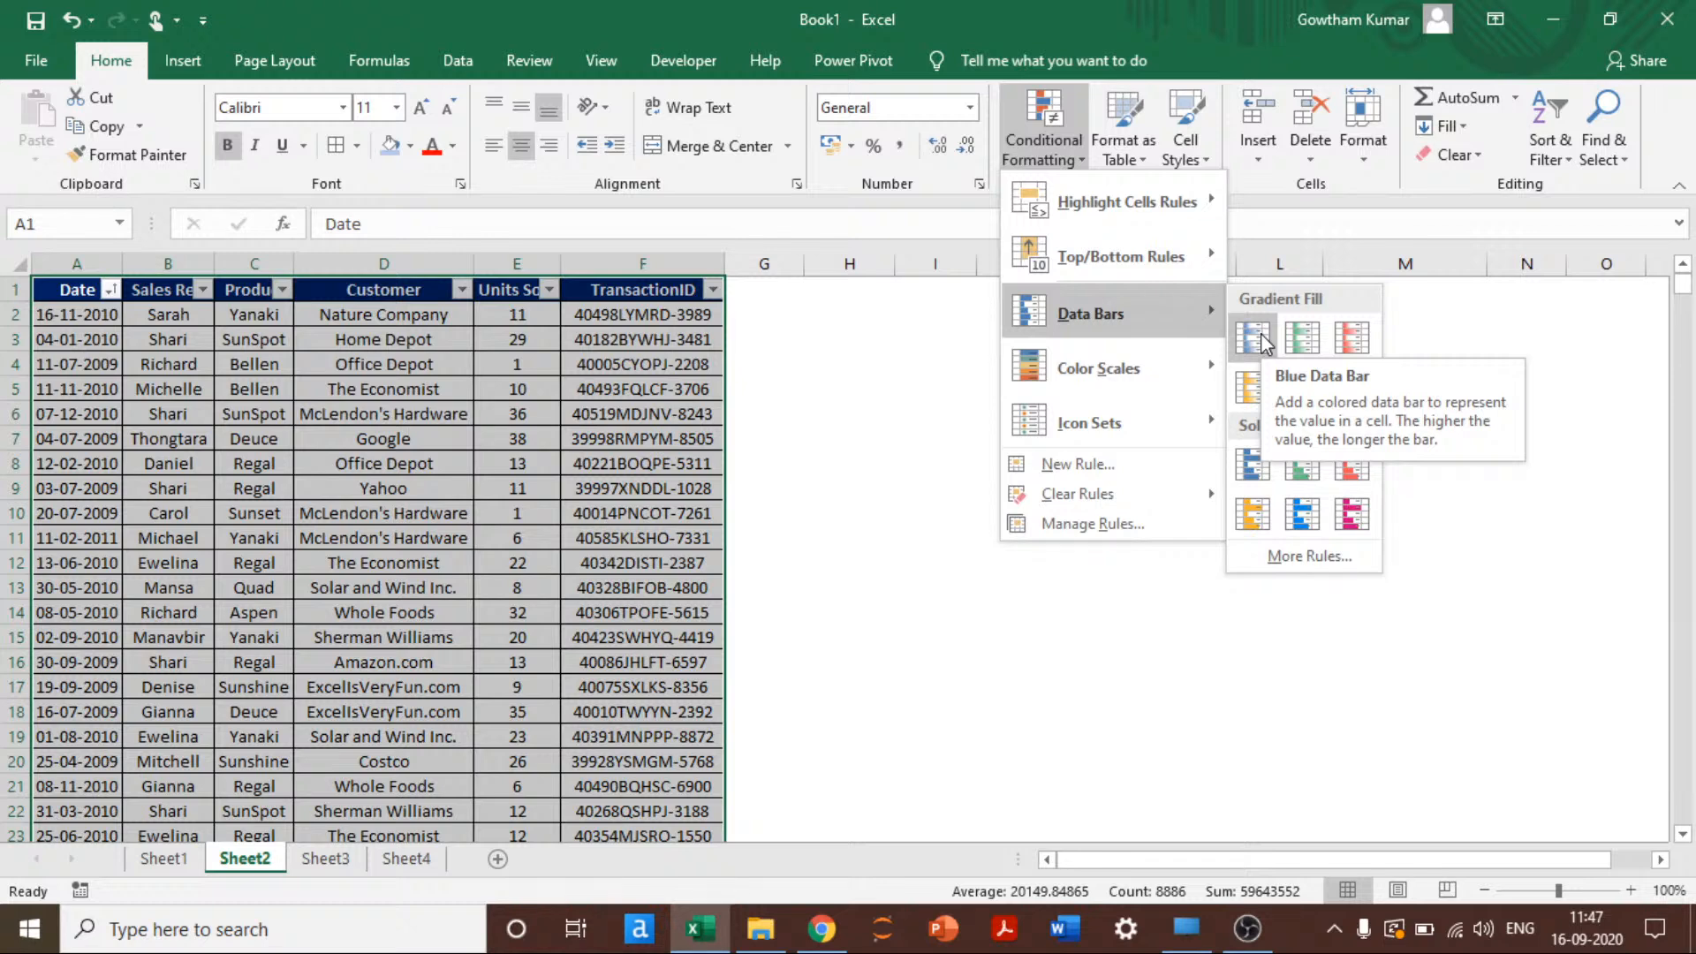
Step: Select all the Units Sold values from E2 down to the last row, without the header
click(511, 320)
key(Down)
key(Right)
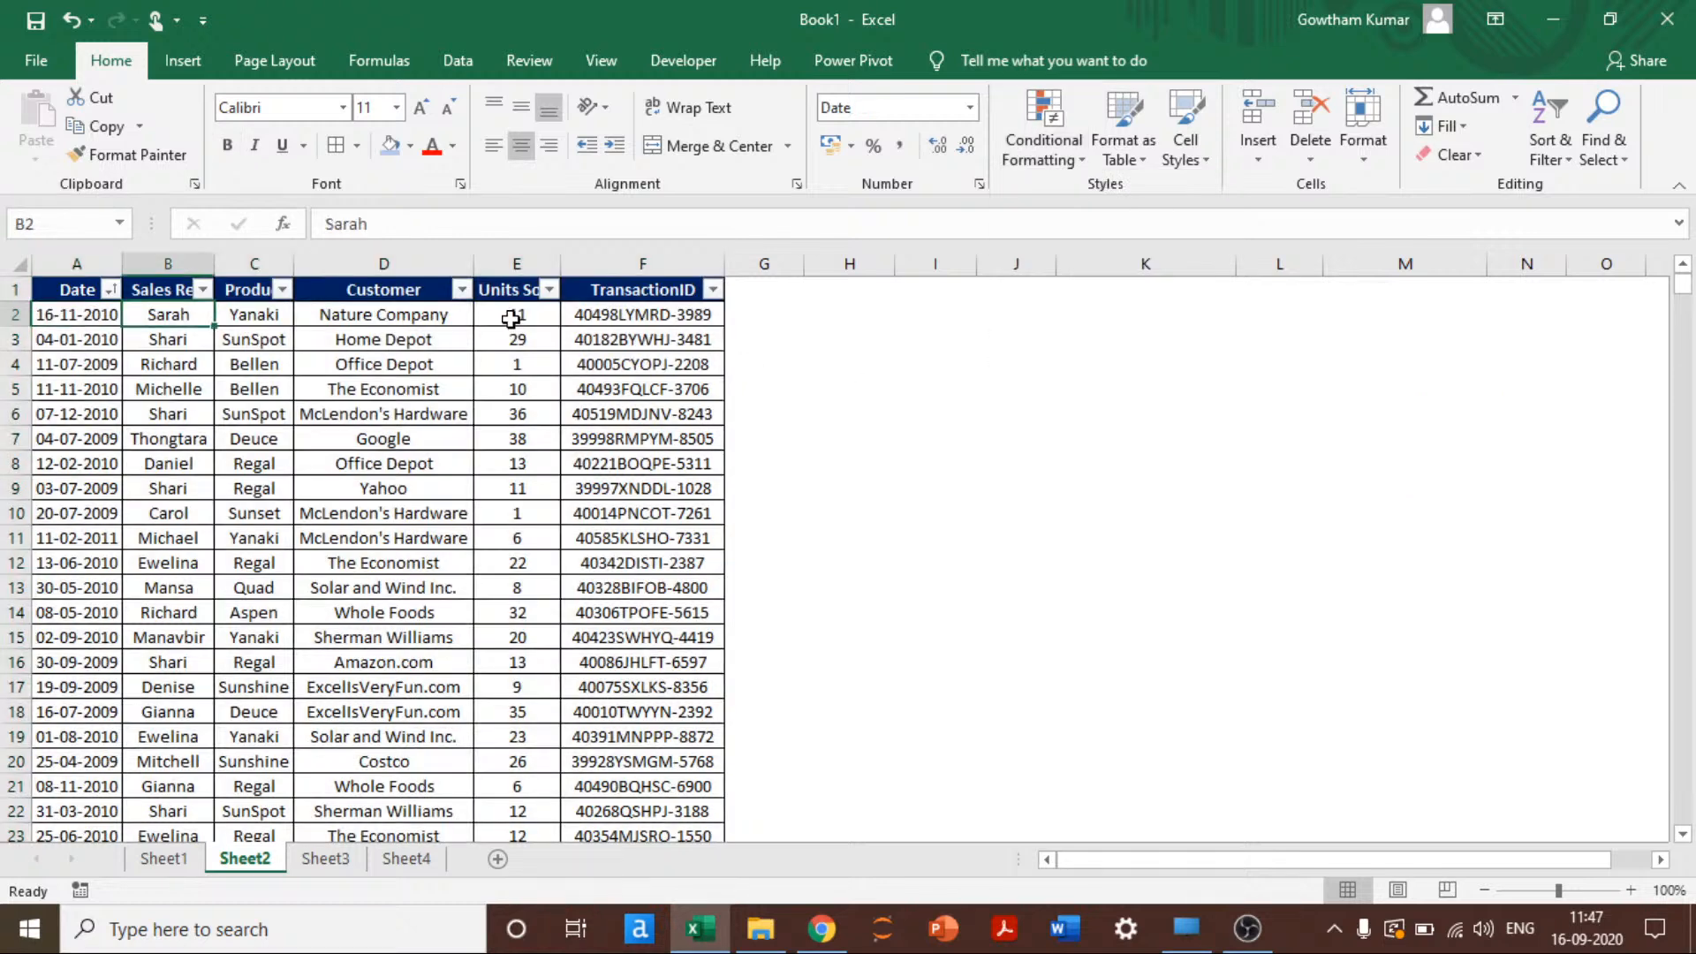
key(Right)
key(Right)
key(Right)
key(ctrl+shift+Down)
key(ctrl+BackSpace)
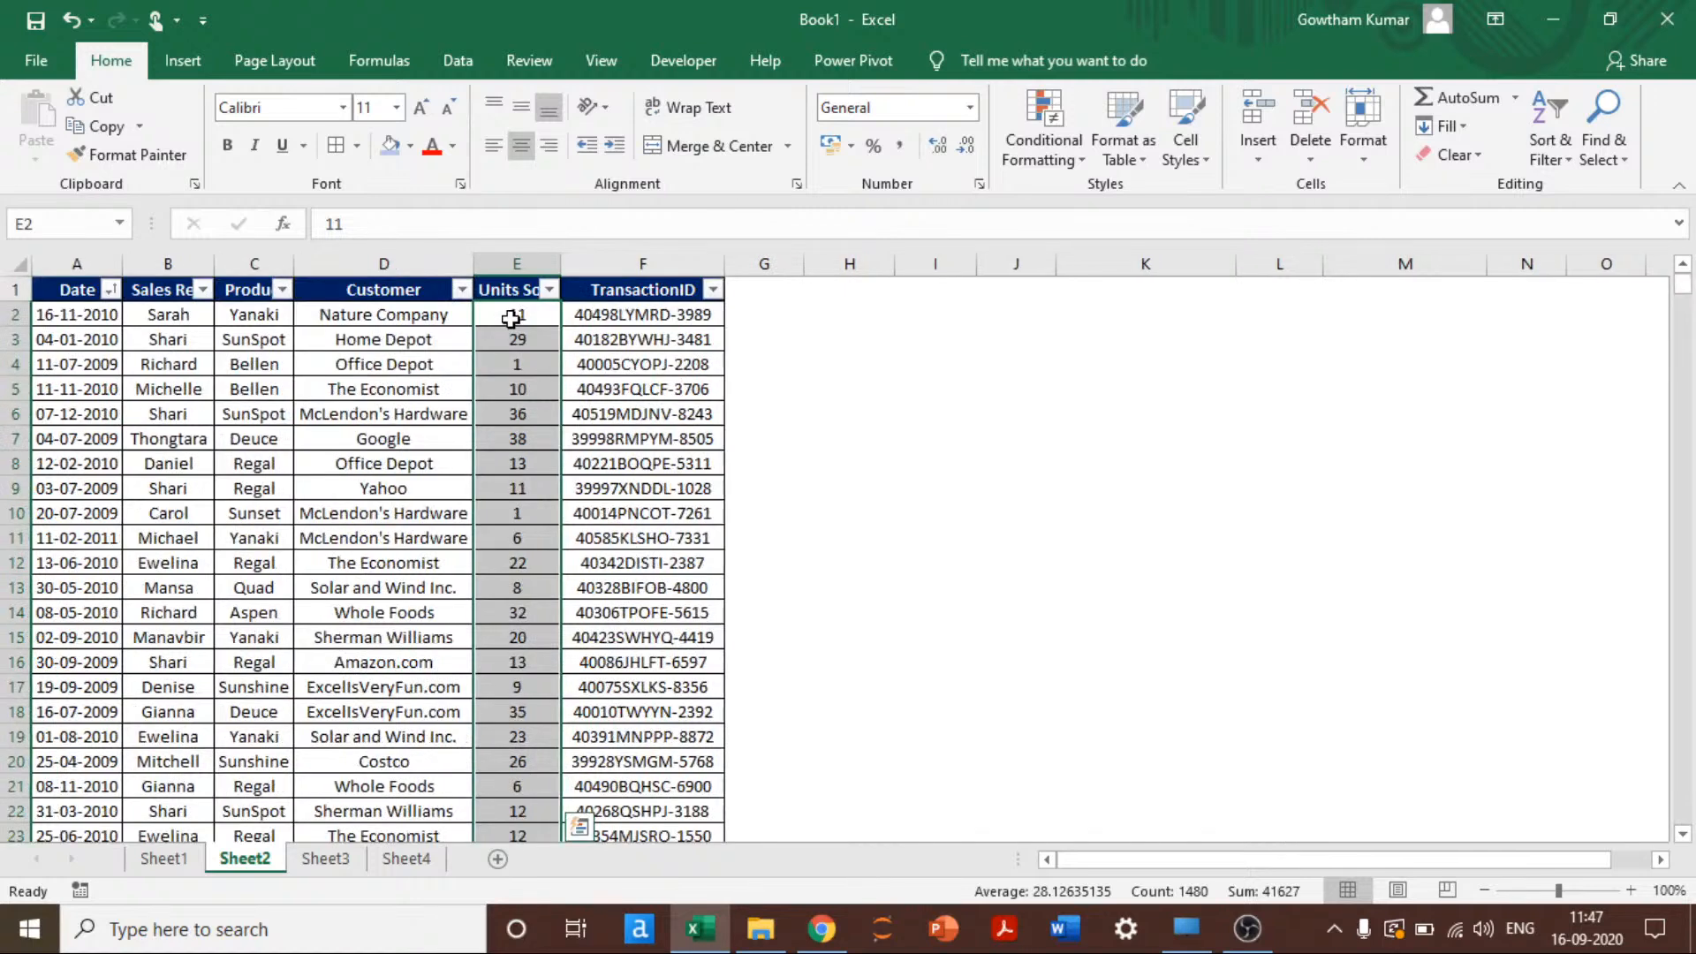
Step: Apply the blue gradient-fill data bars to the Units Sold values
click(1062, 134)
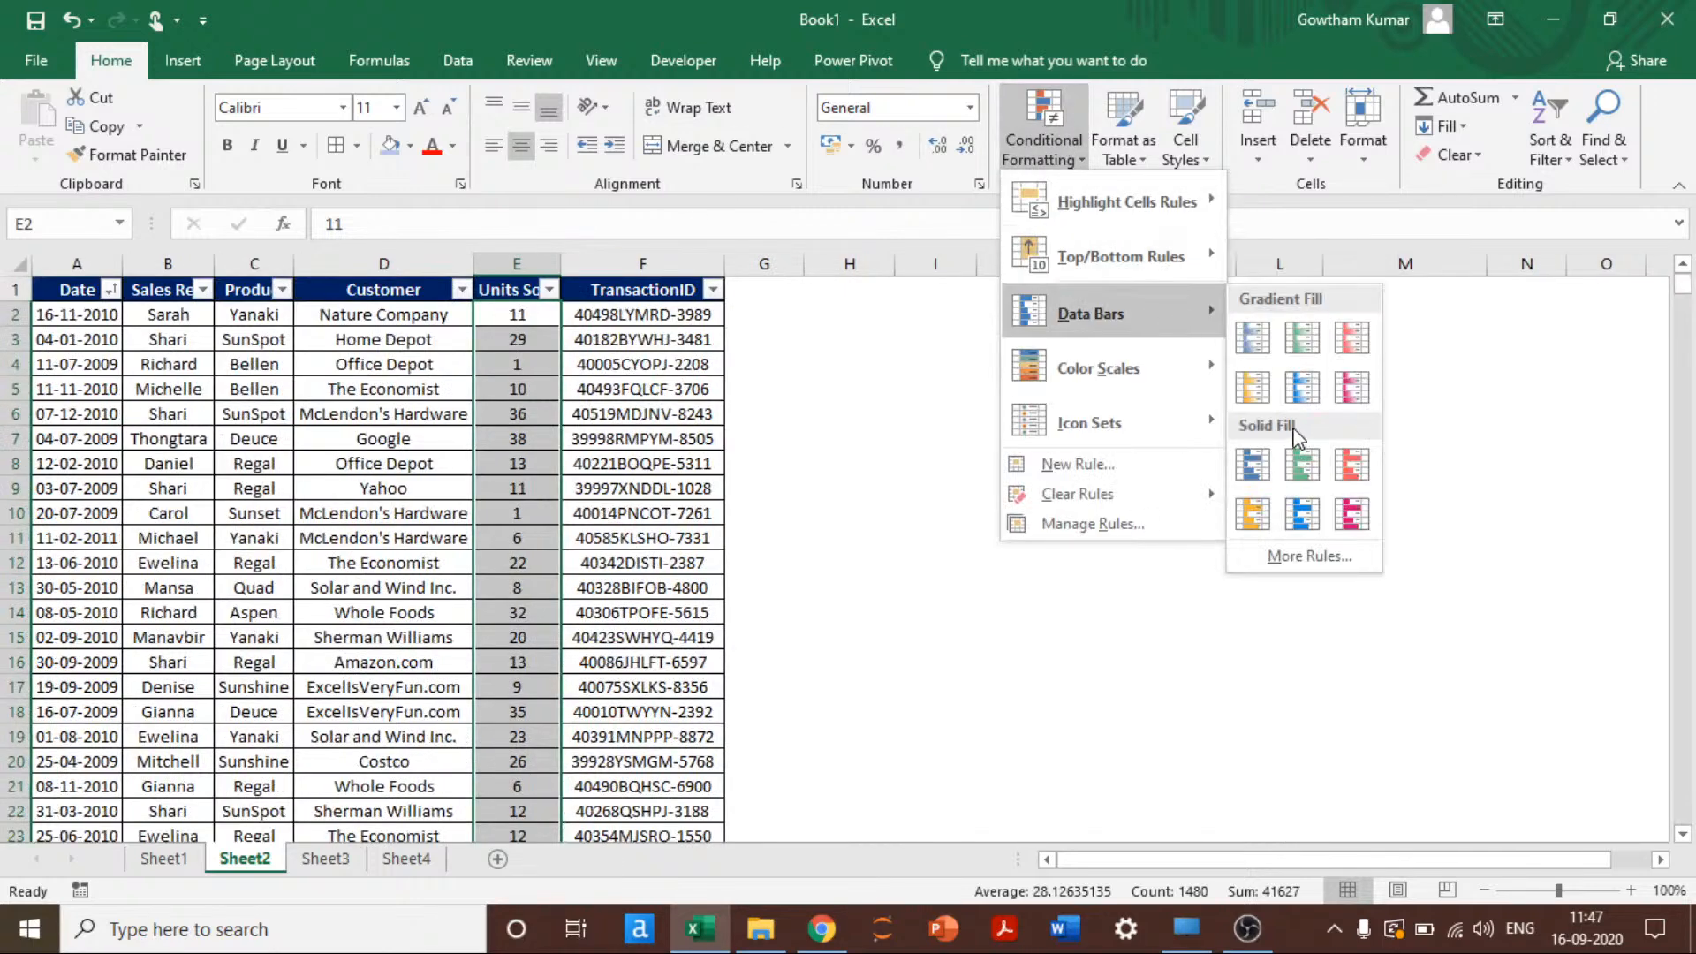
click(1258, 334)
click(580, 382)
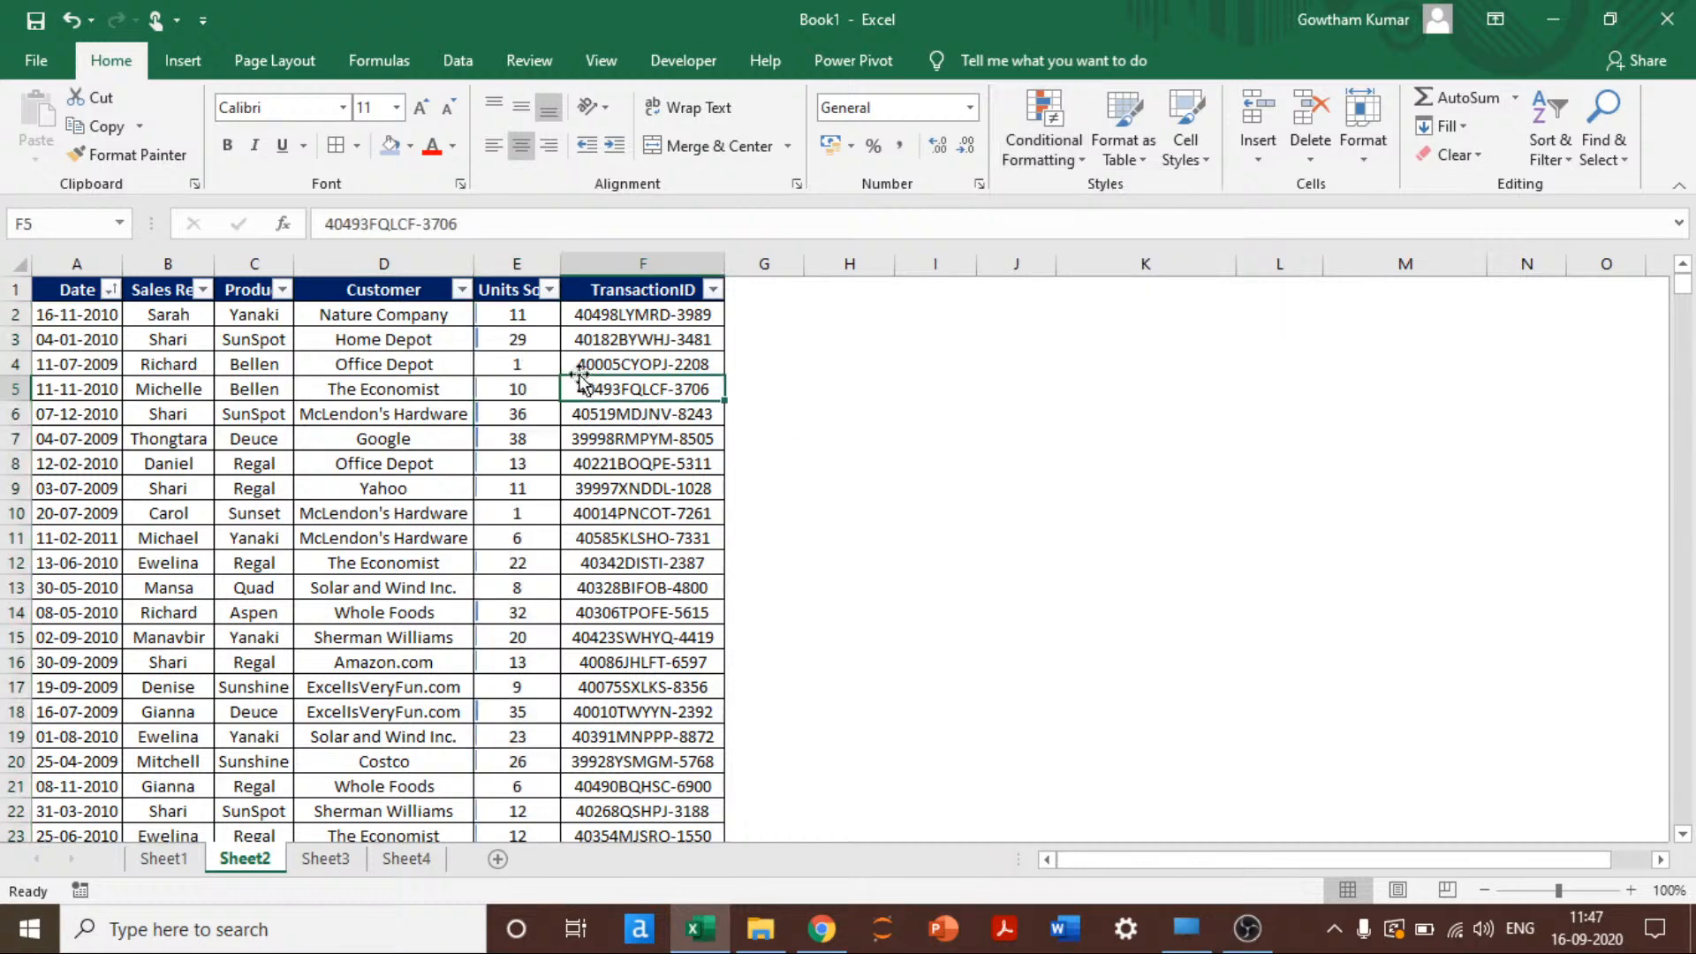
click(550, 290)
mouse_move(477, 387)
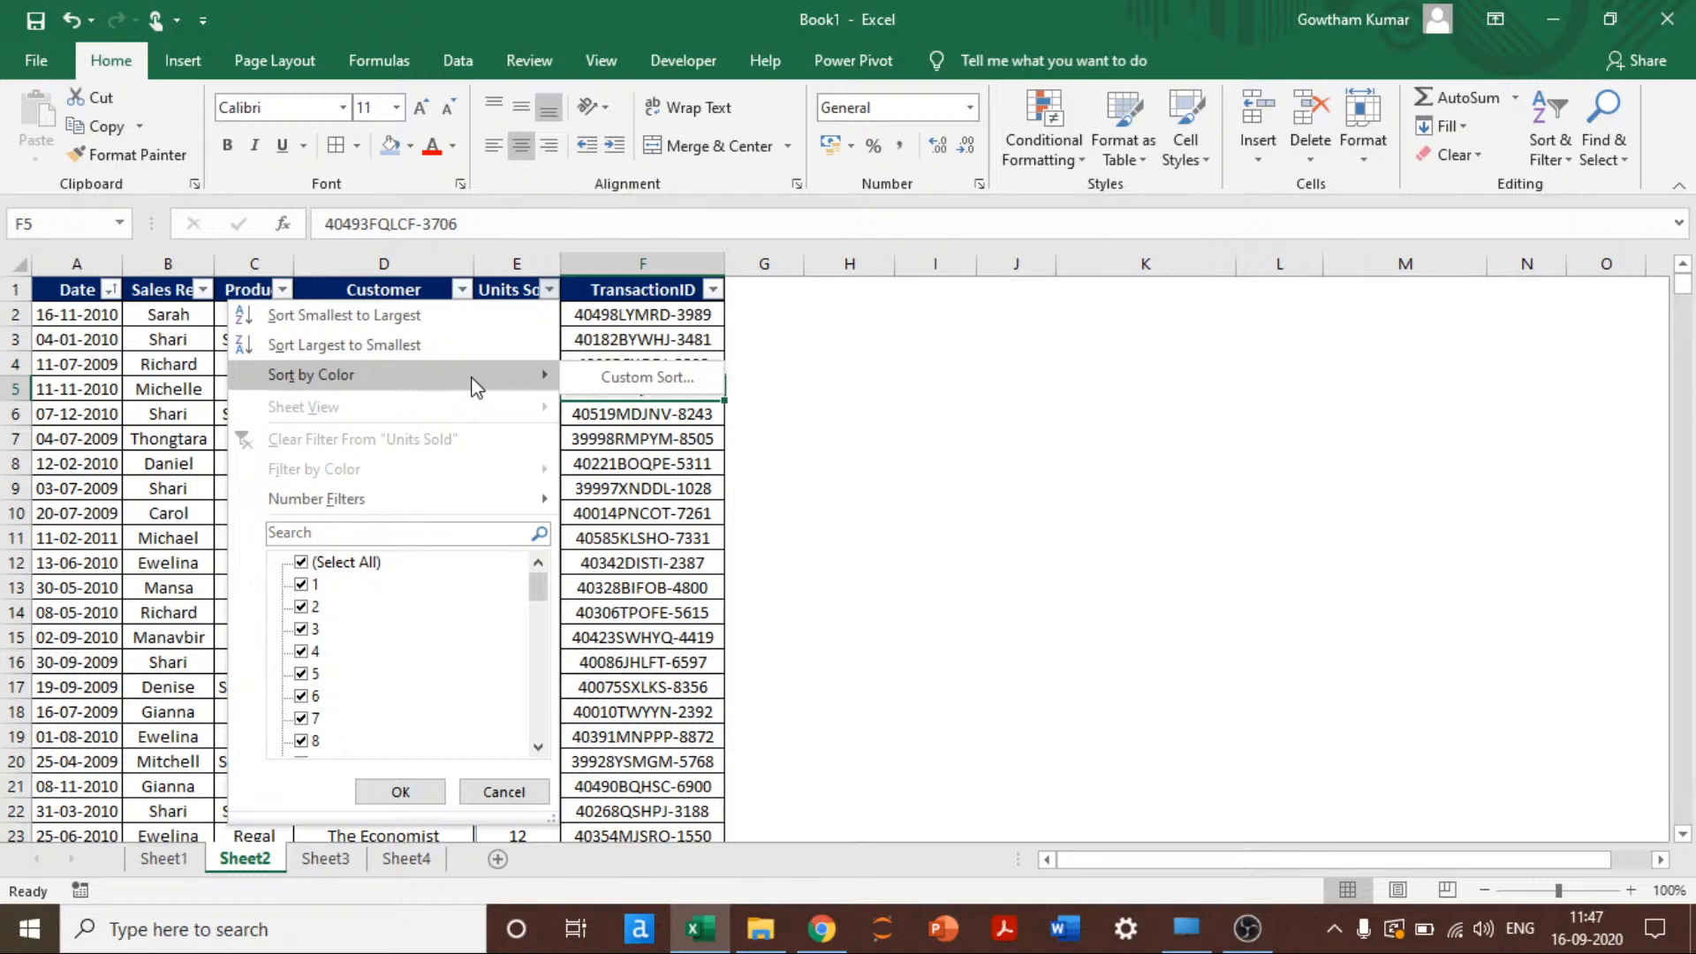
click(688, 472)
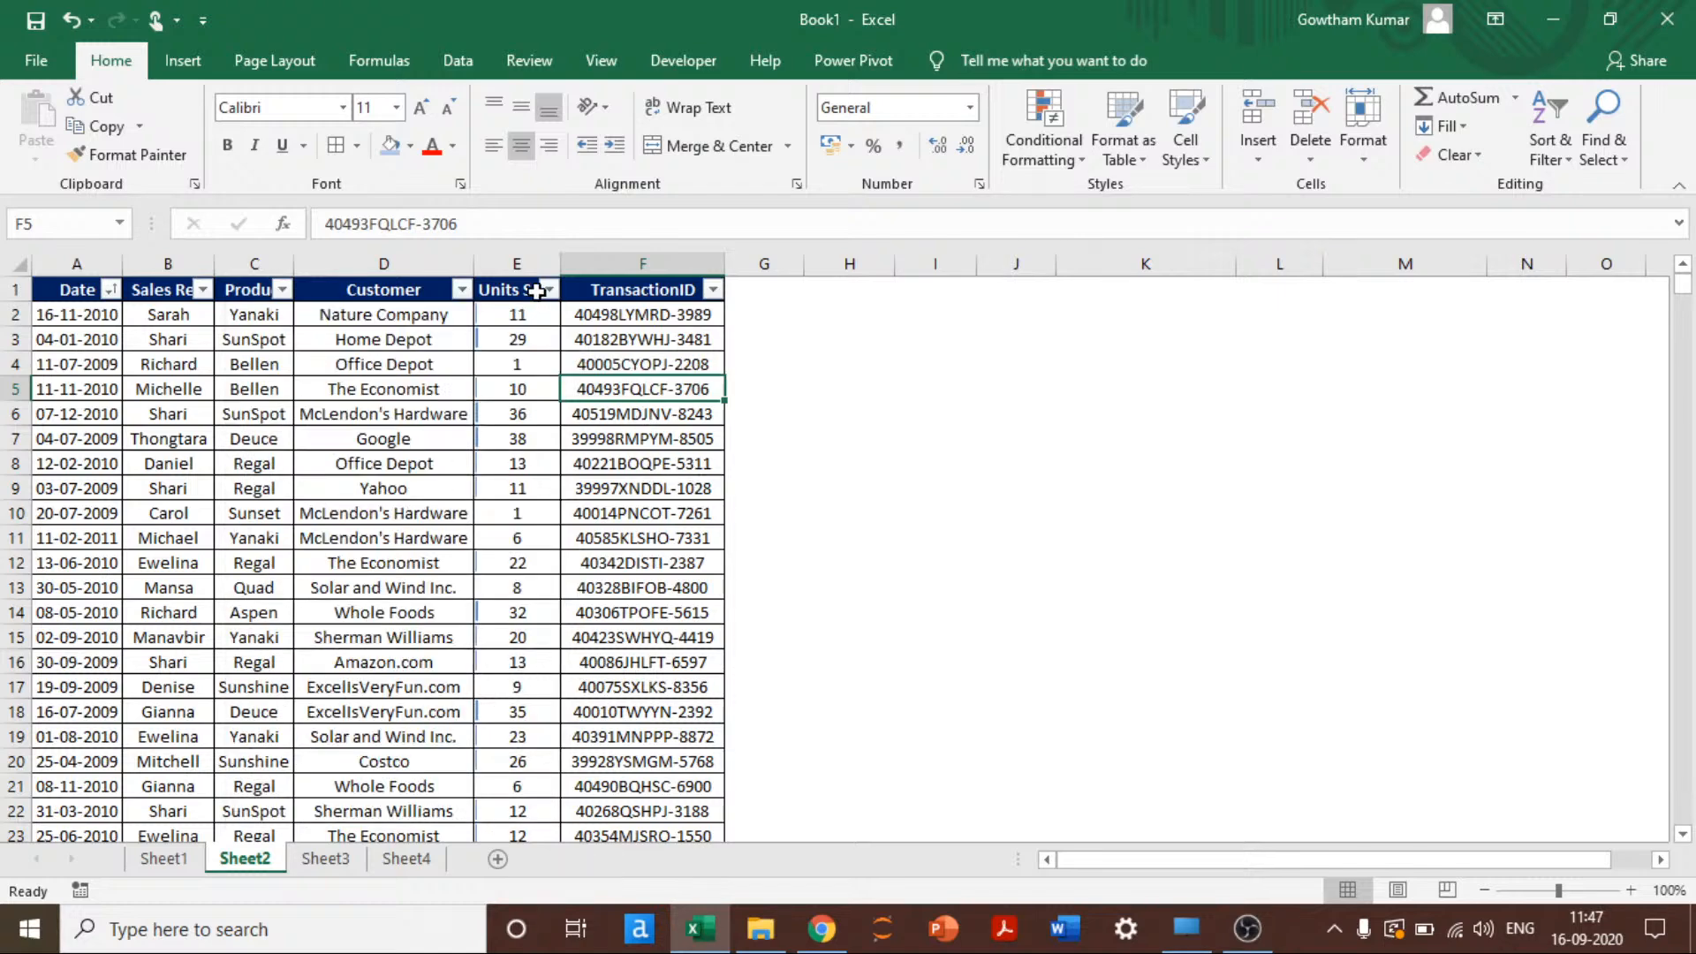
Step: Sort the Units Sold column from largest to smallest
click(538, 291)
click(549, 289)
click(413, 339)
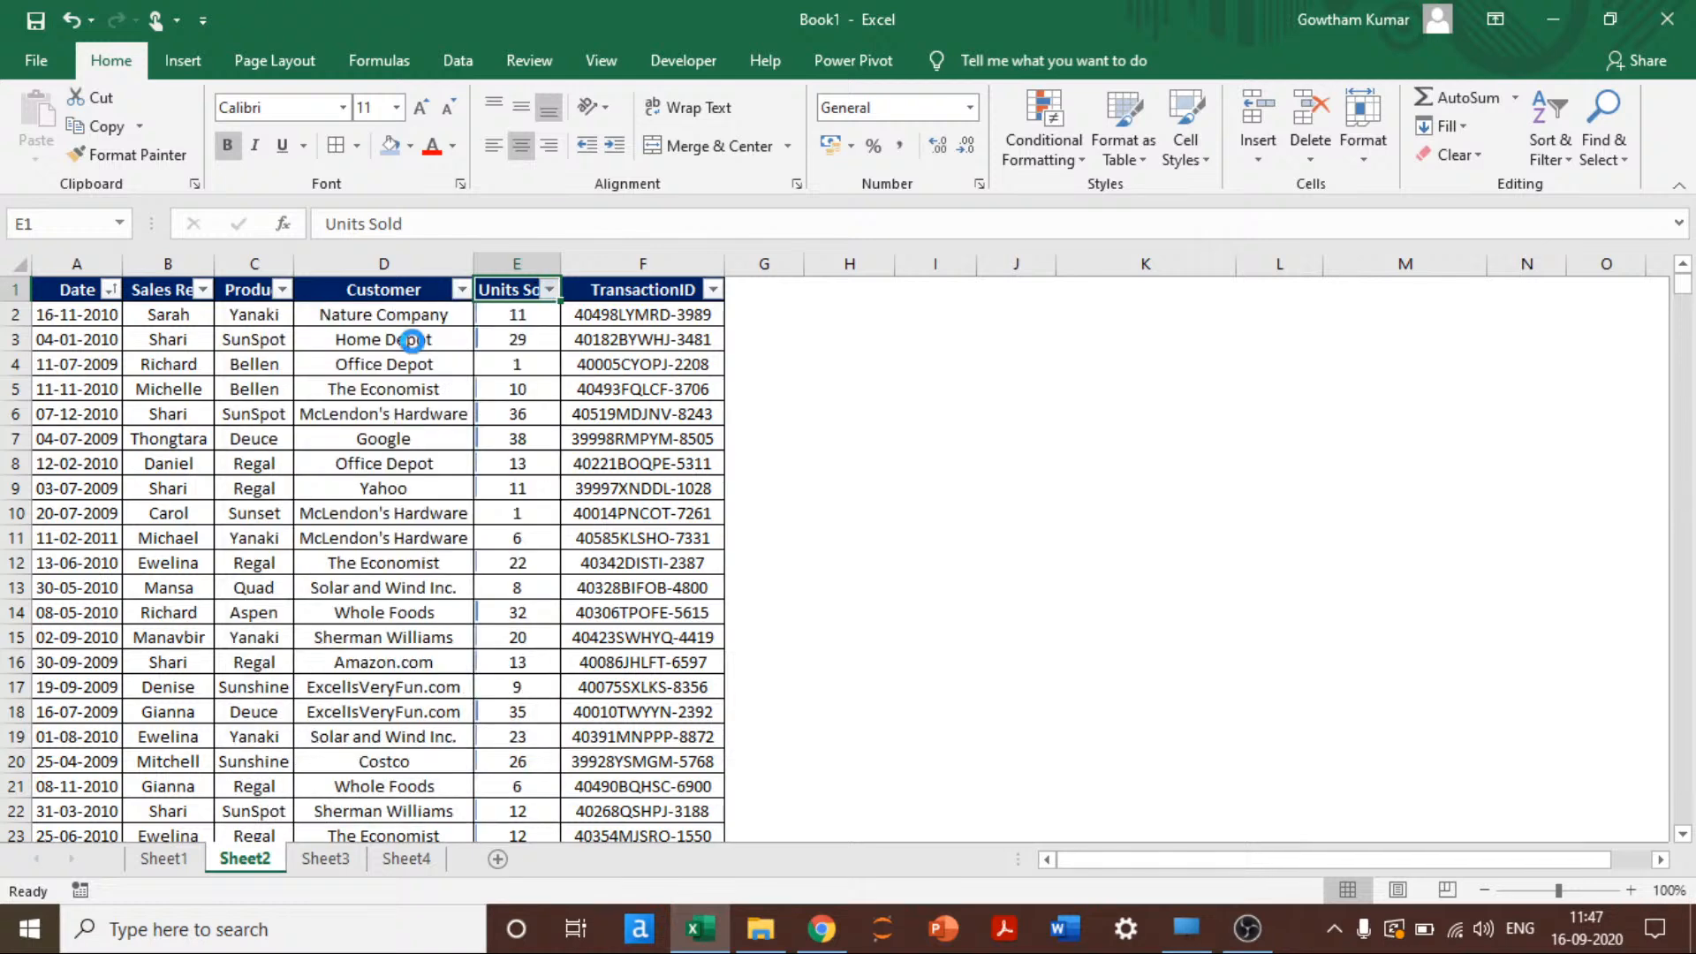
Step: Examine the data bars of the highest Units Sold values by extending the selection downwards from E2
key(Down)
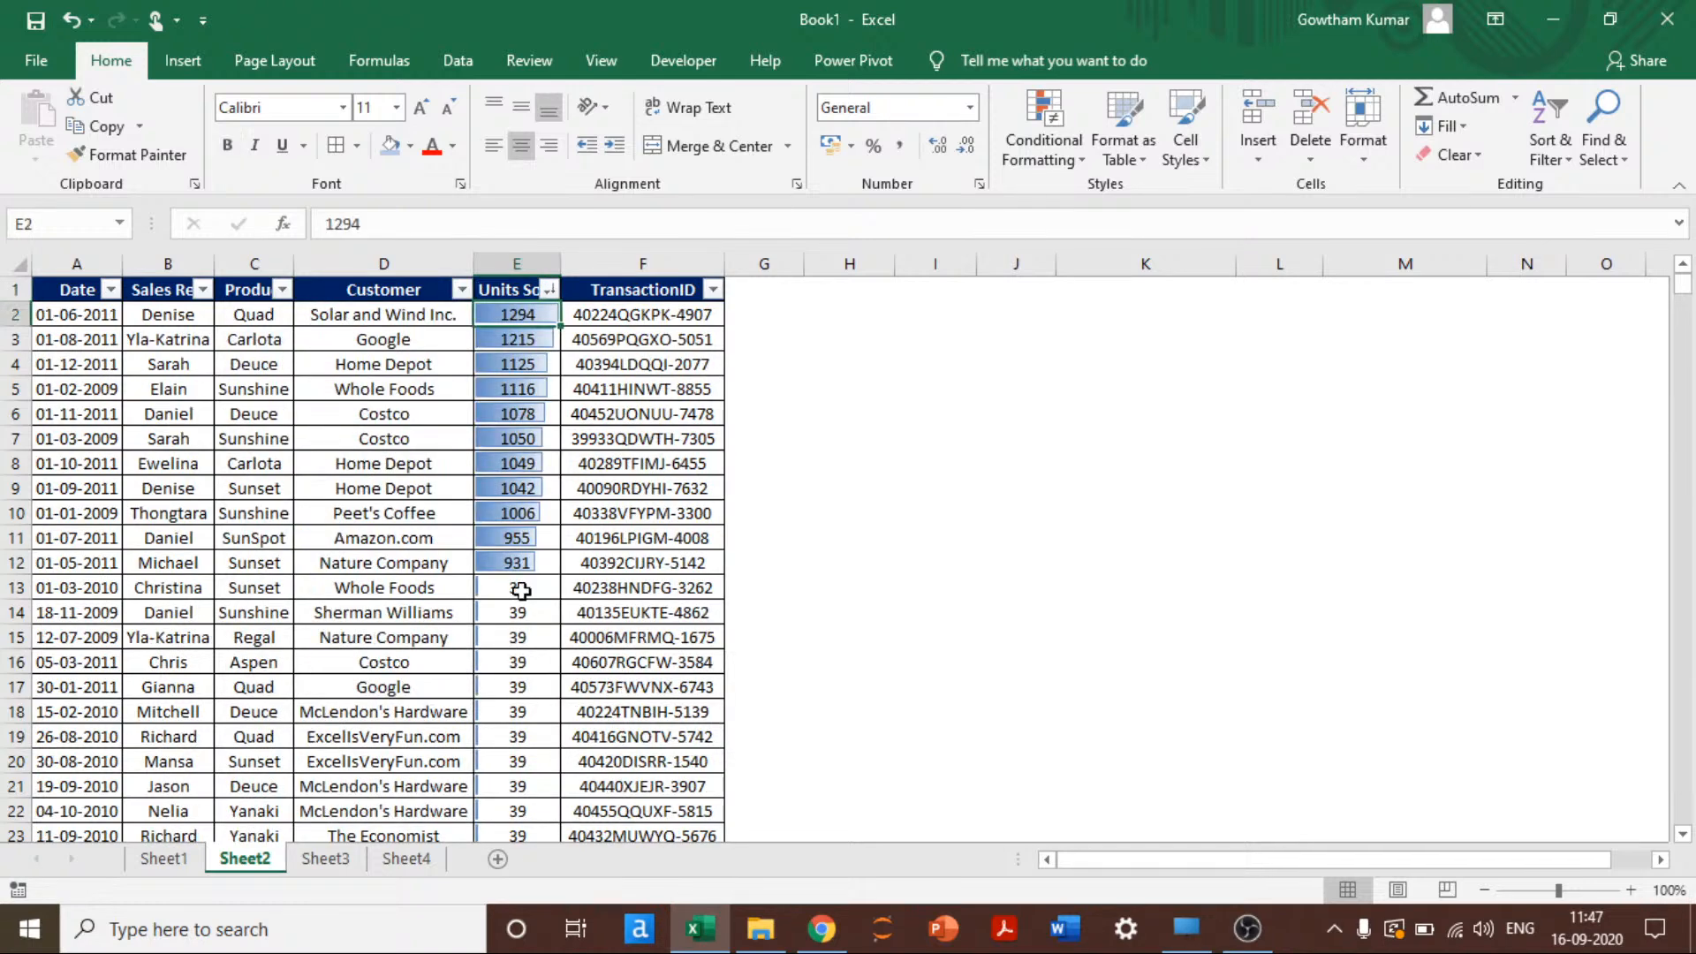
key(shift+Down)
key(shift+Down)
key(shift+Down)
key(shift+Down)
key(shift+Down)
key(shift+Down)
key(shift+Down)
key(shift+Down)
key(shift+Down)
key(shift+Down)
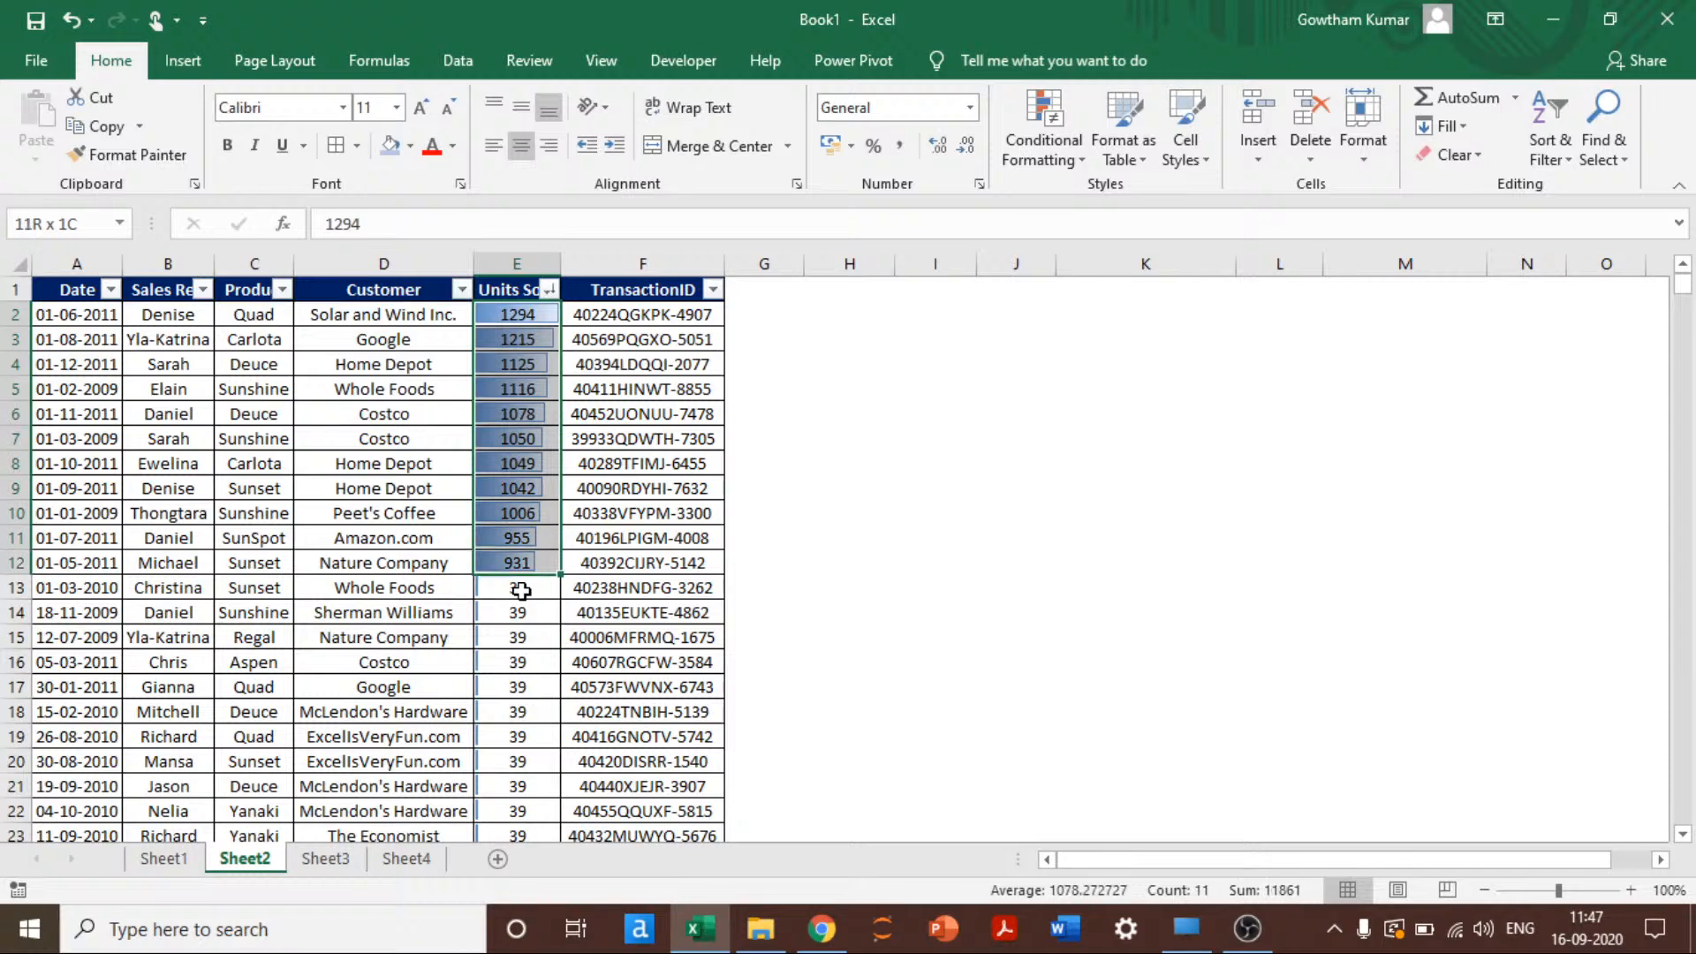
key(shift+Down)
key(shift+Down)
key(shift+Down)
key(Down)
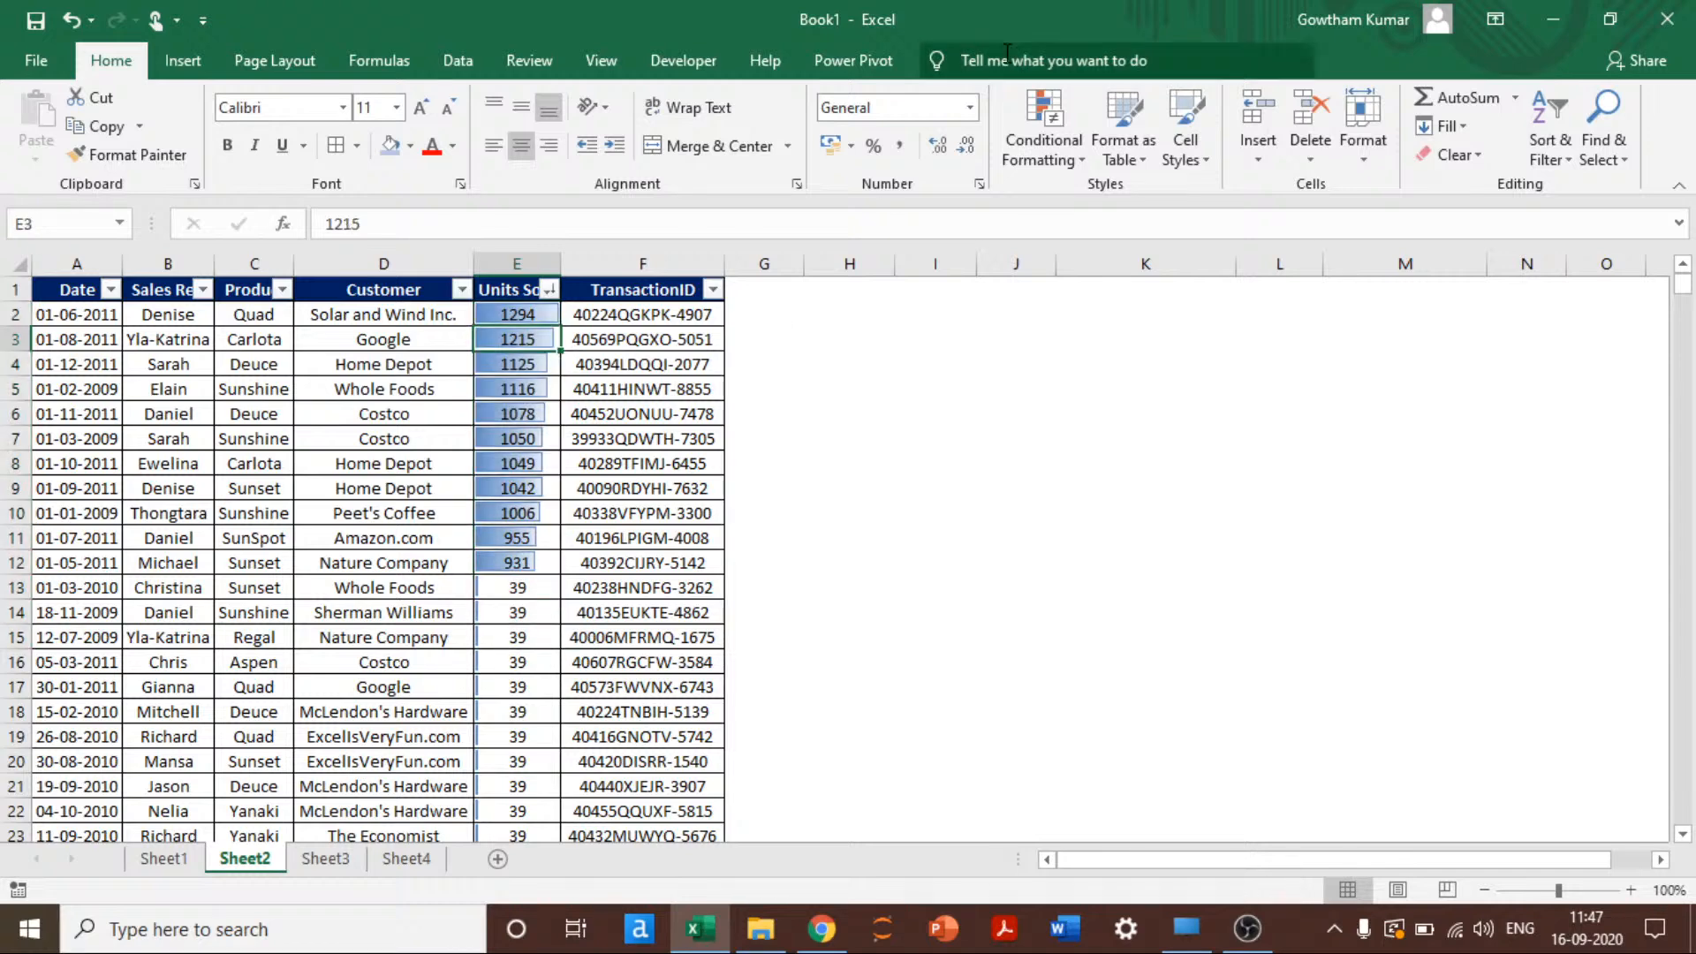
click(1045, 141)
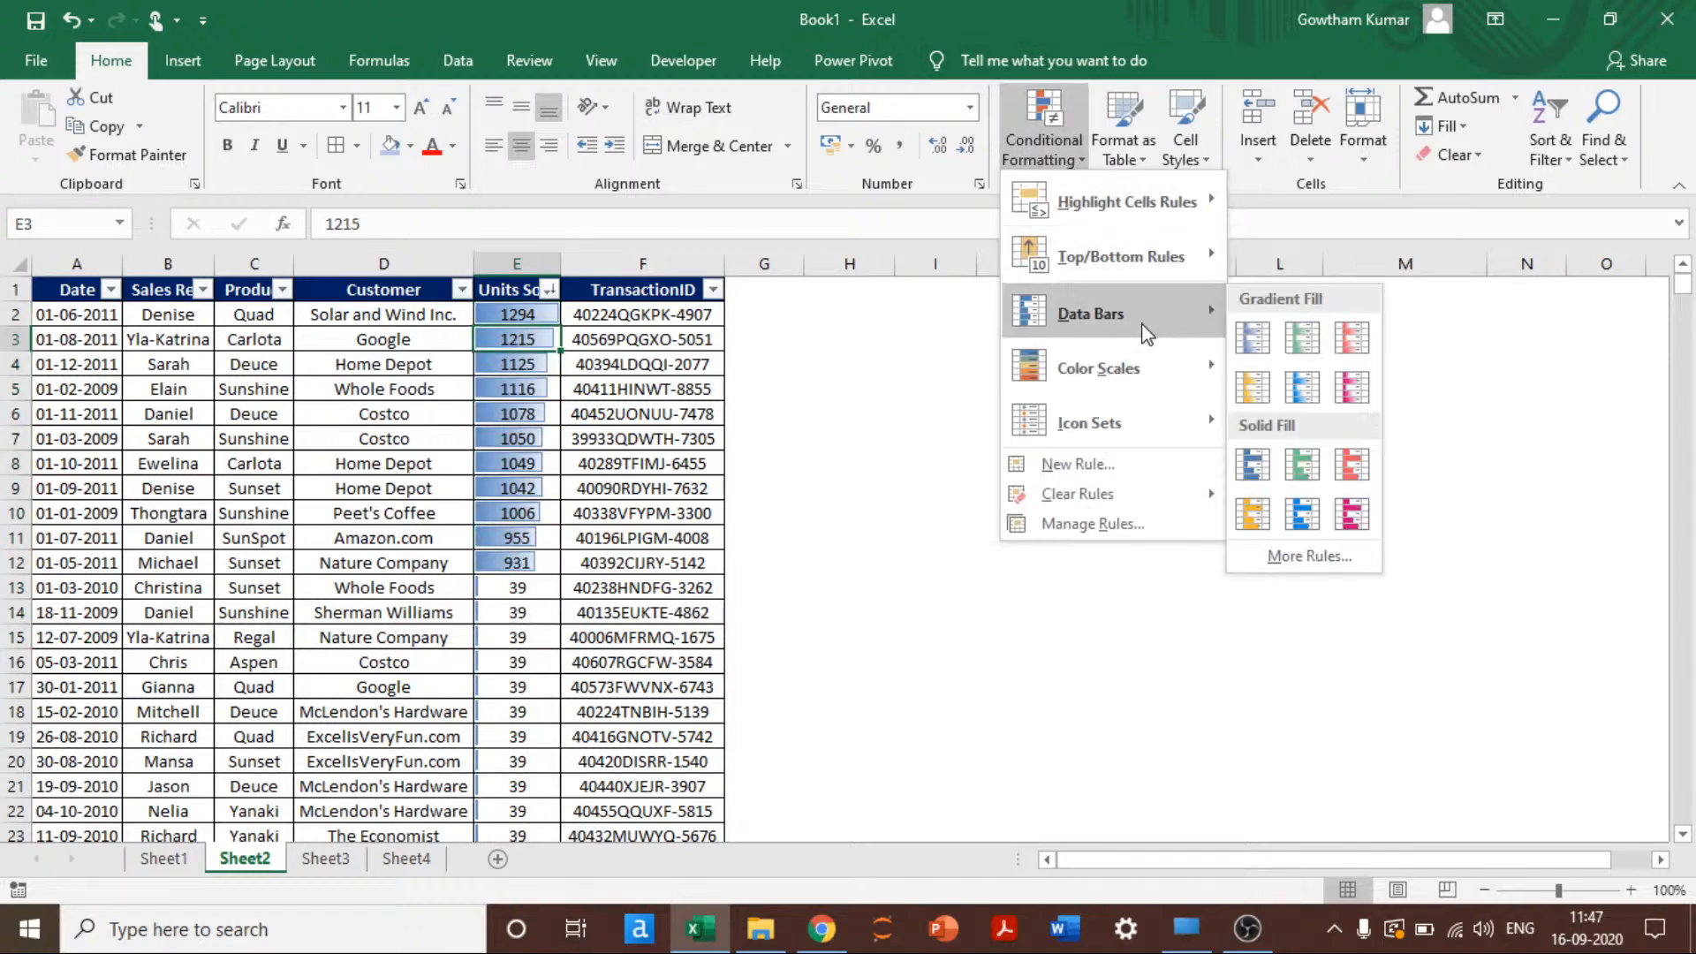
mouse_move(1149, 384)
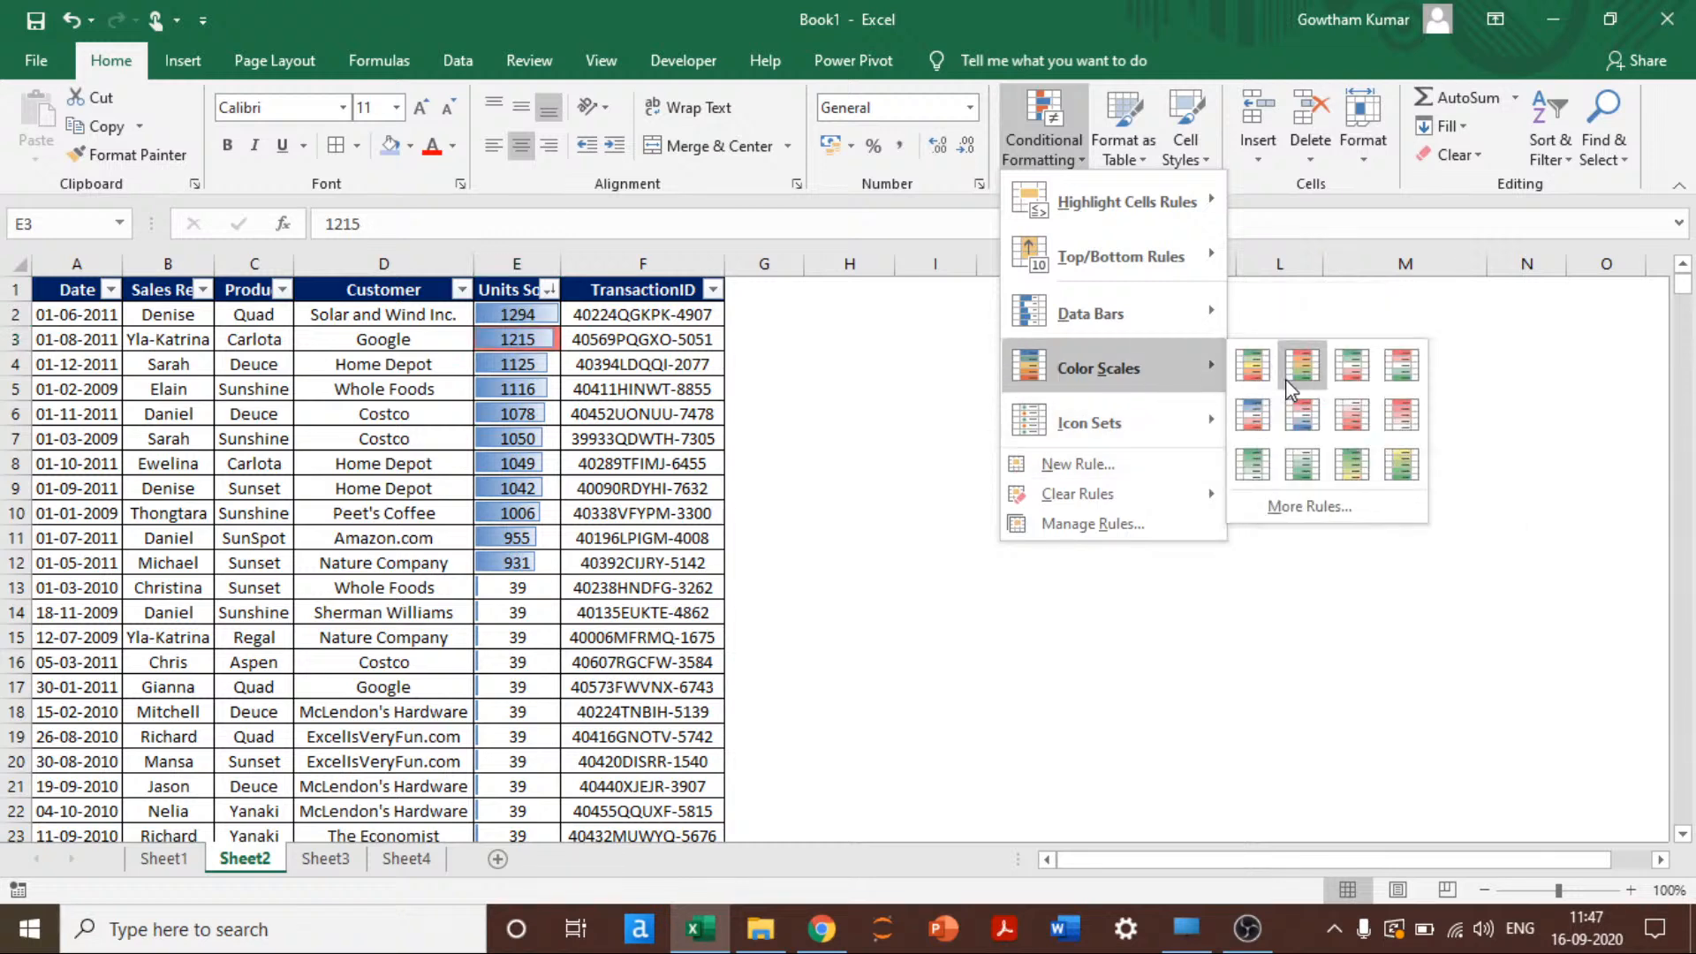
mouse_move(1092, 409)
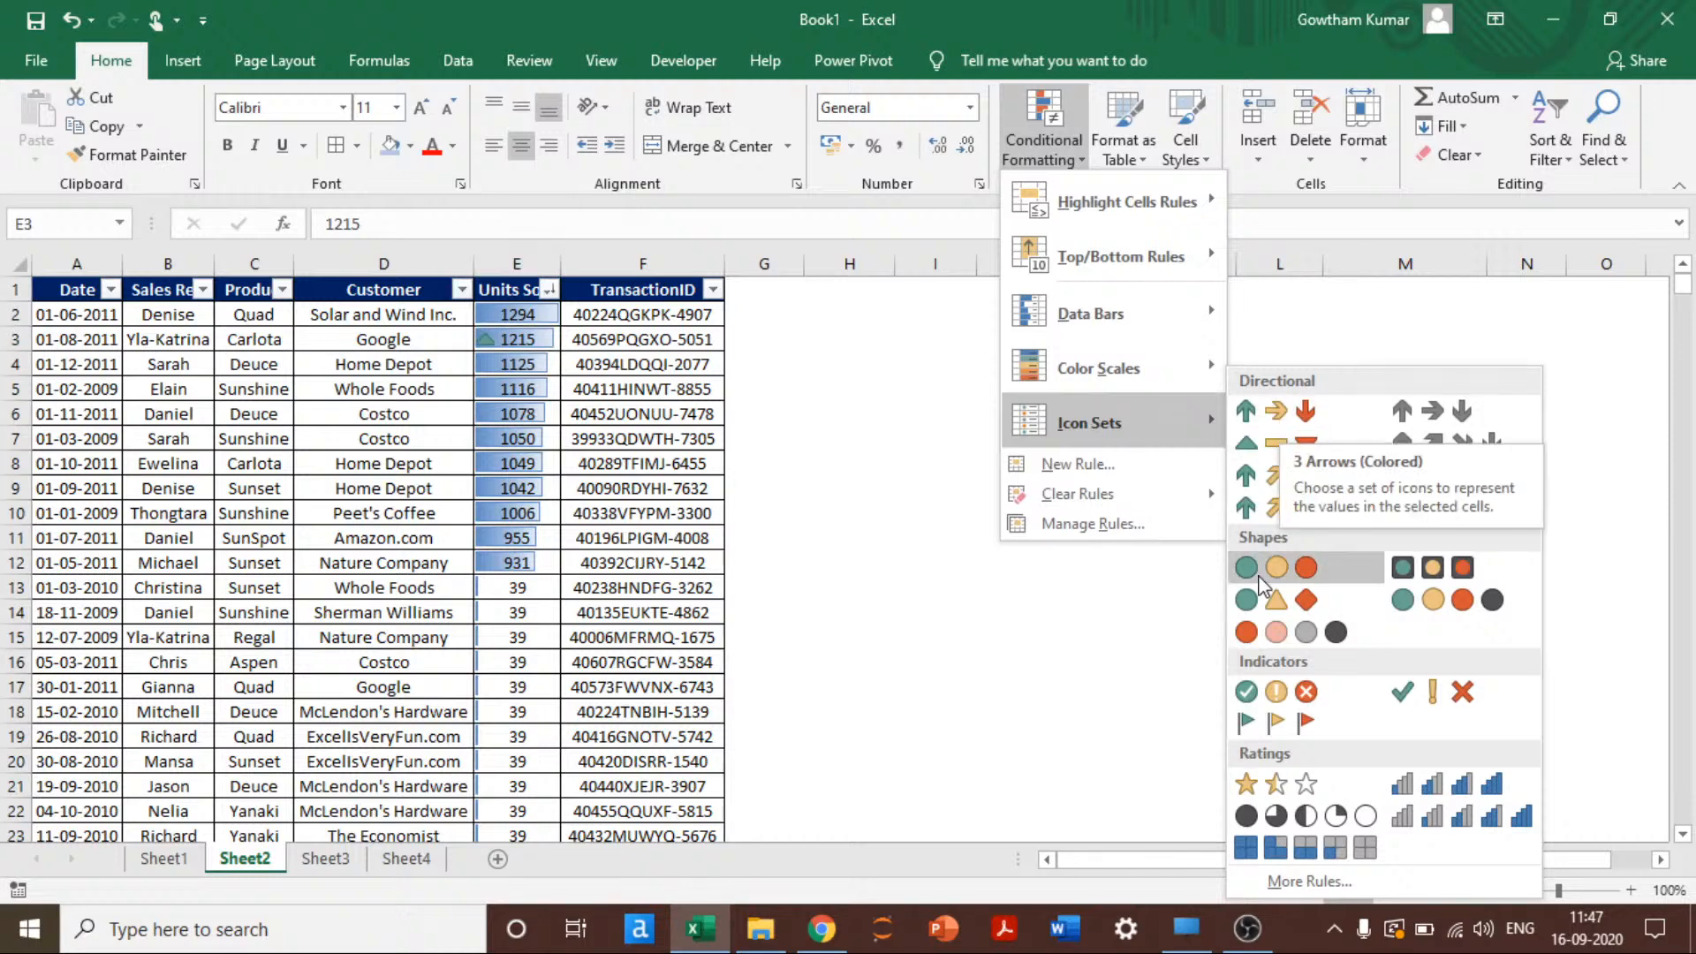
click(859, 594)
Step: Undo the Units Sold sort and the data bars
click(486, 428)
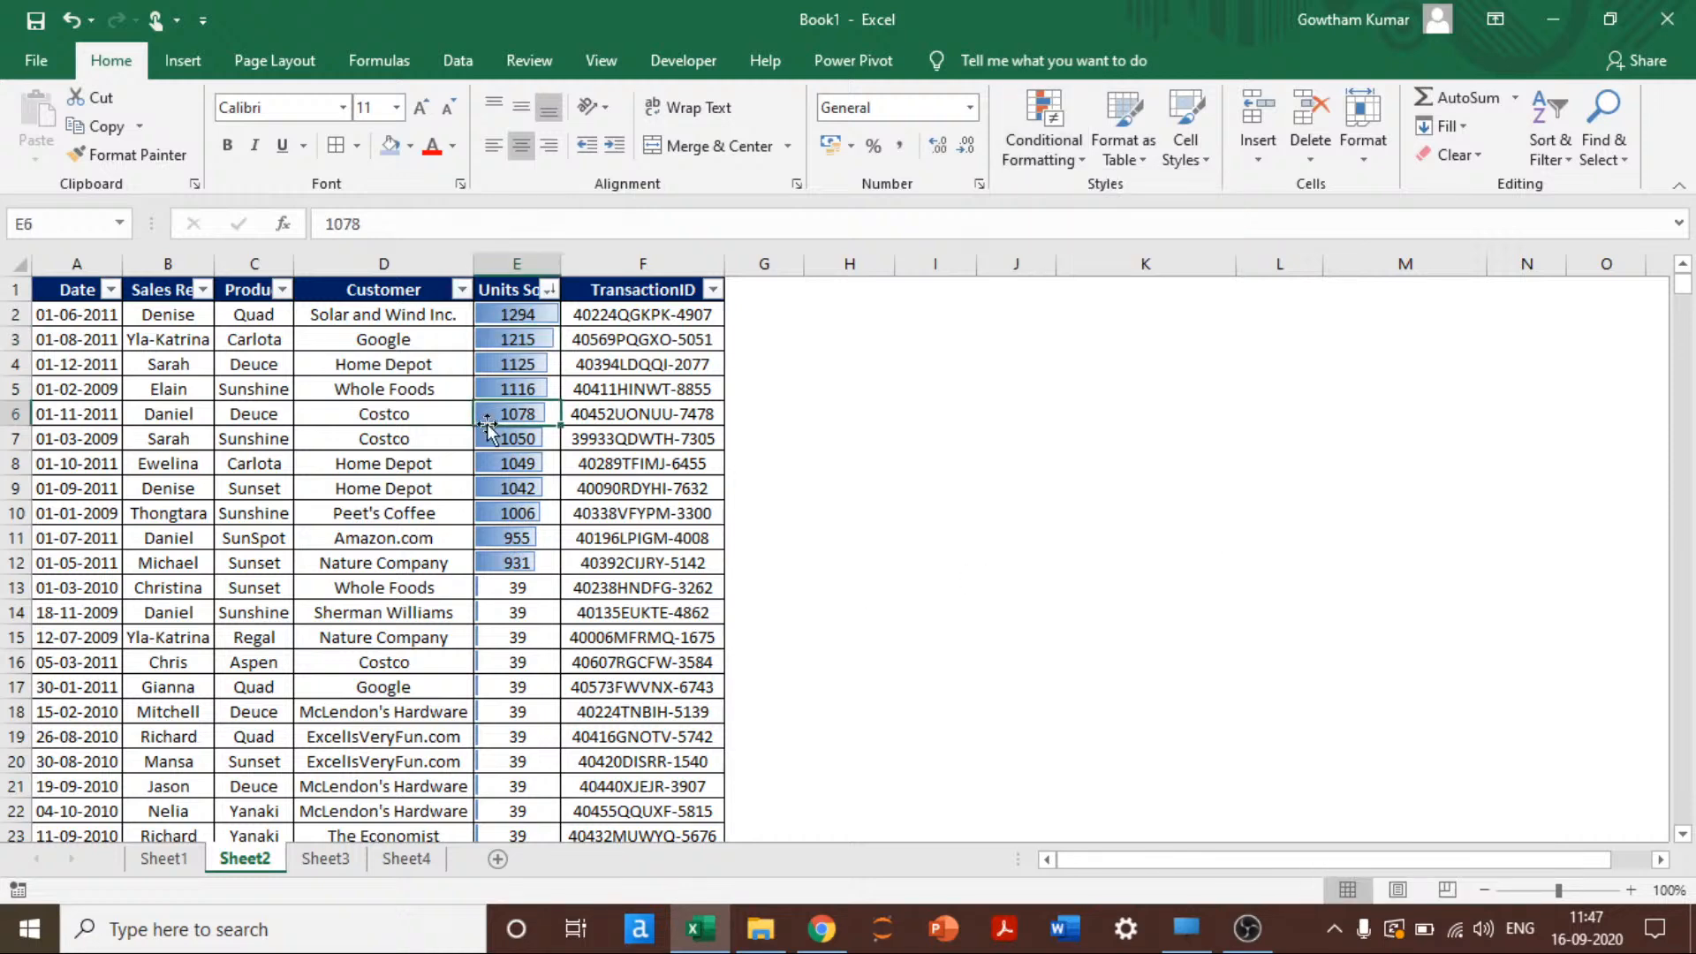
key(ctrl+z)
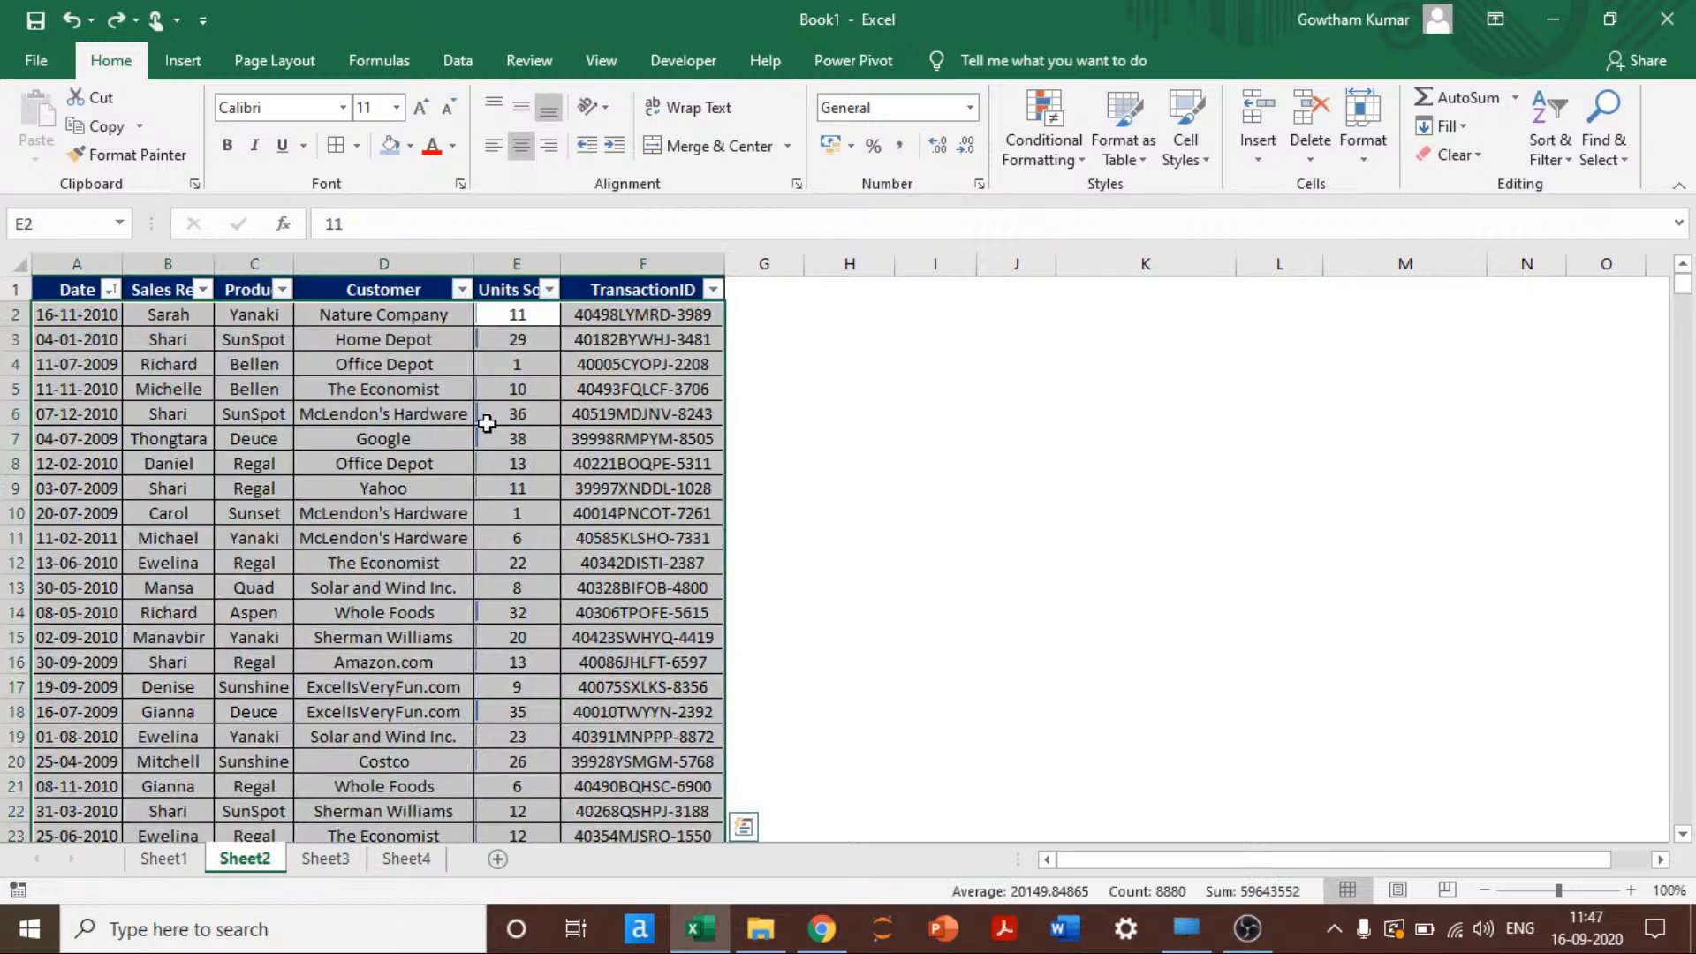
key(ctrl+space)
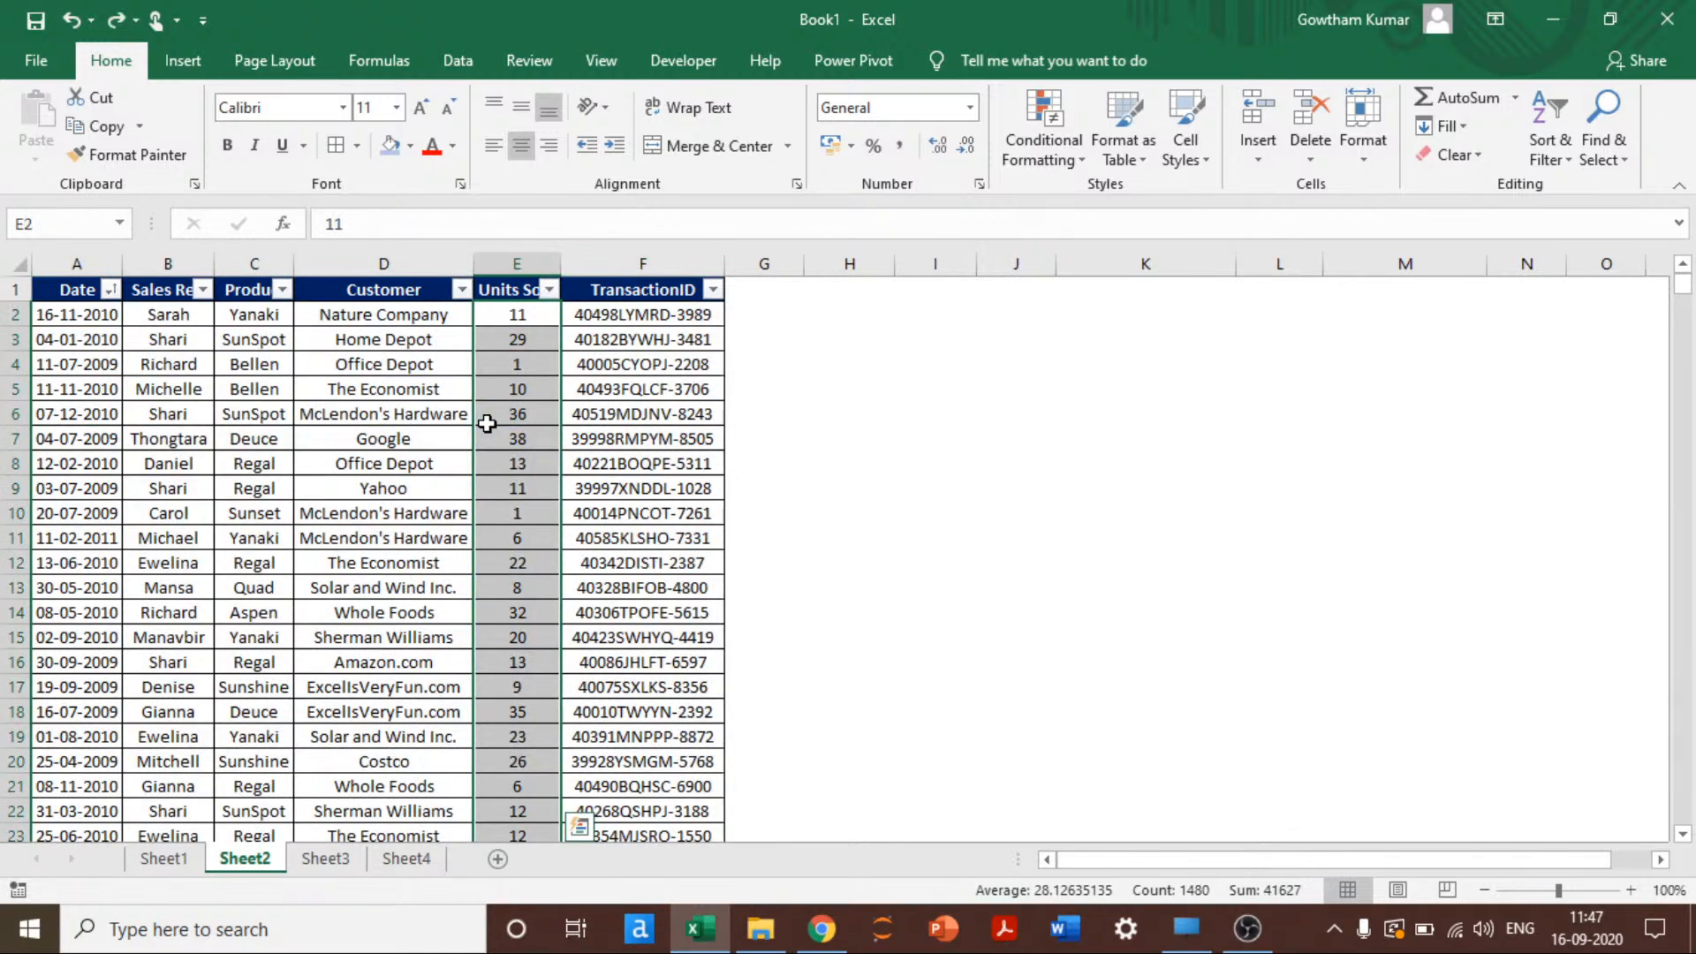
Step: Apply the Green - Yellow - Red color scale to the Units Sold values and sort the column from largest to smallest
click(1063, 114)
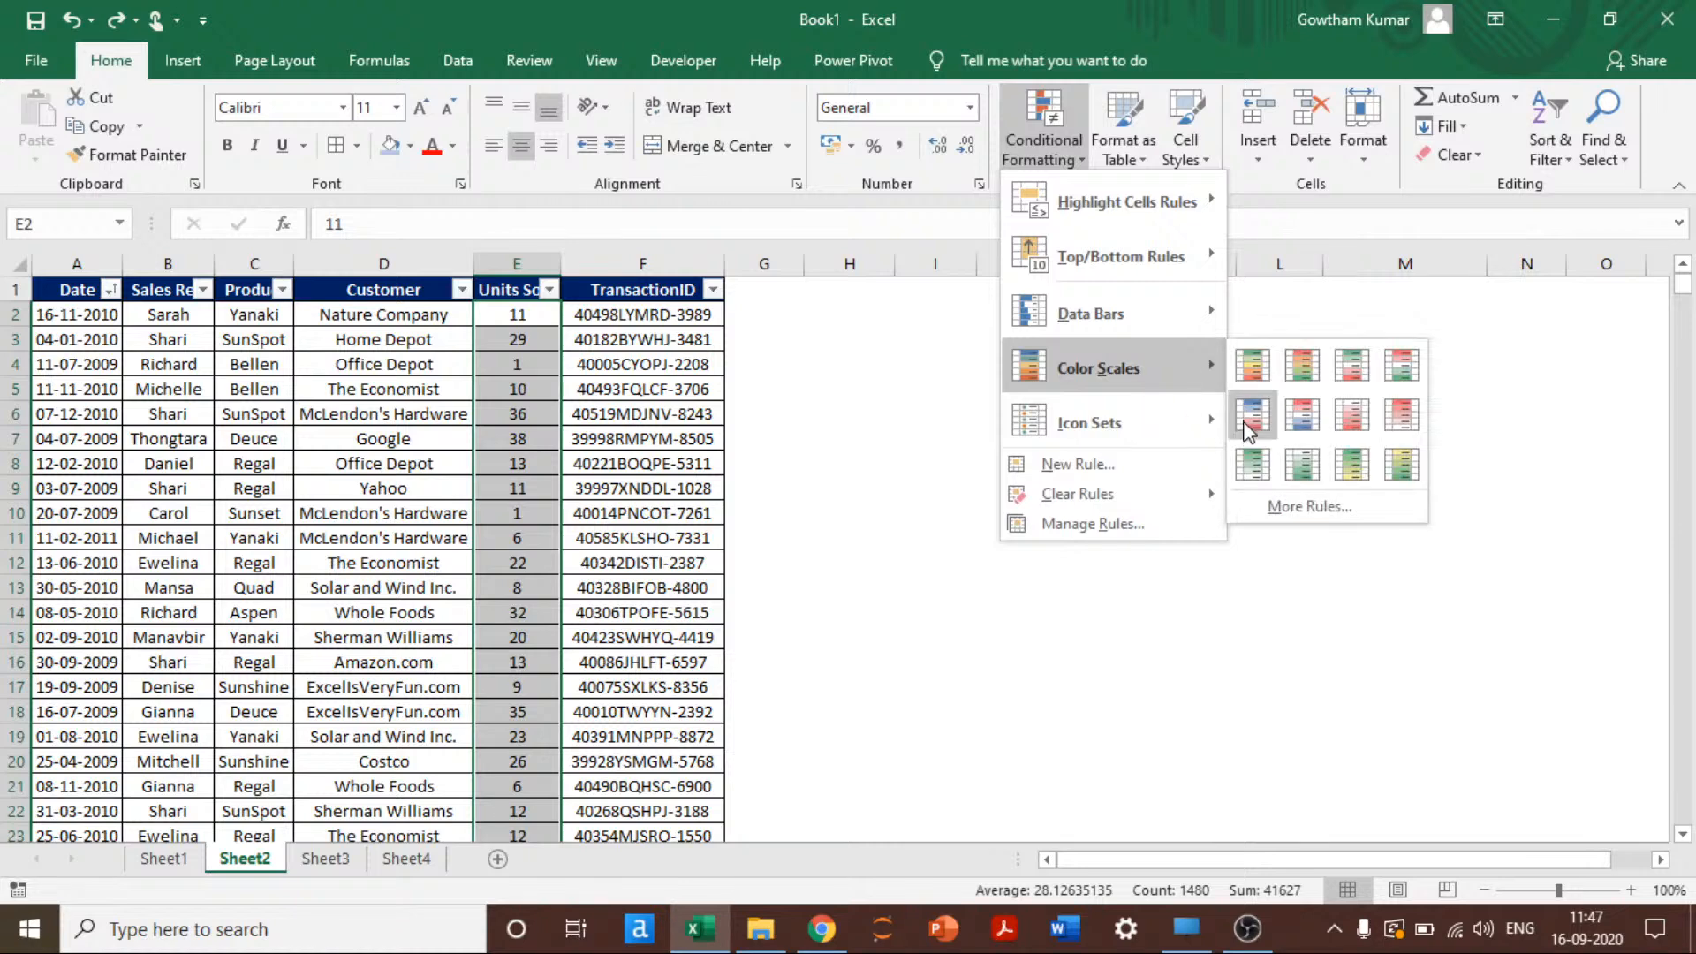
mouse_move(1214, 439)
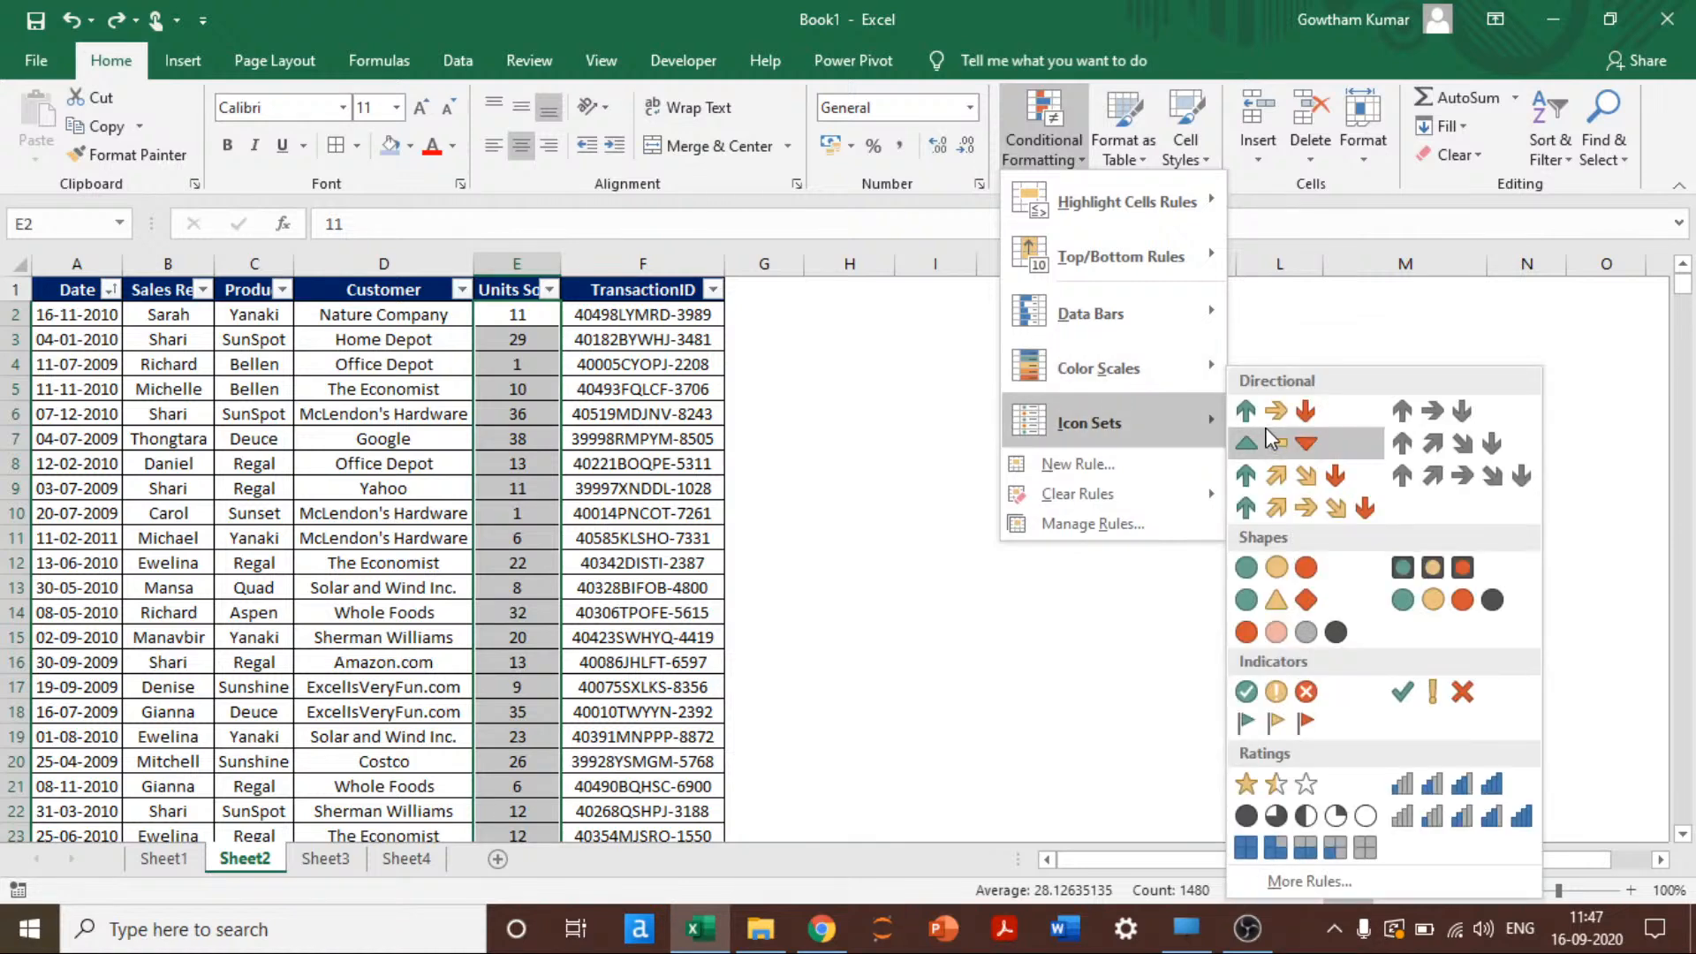
click(1252, 369)
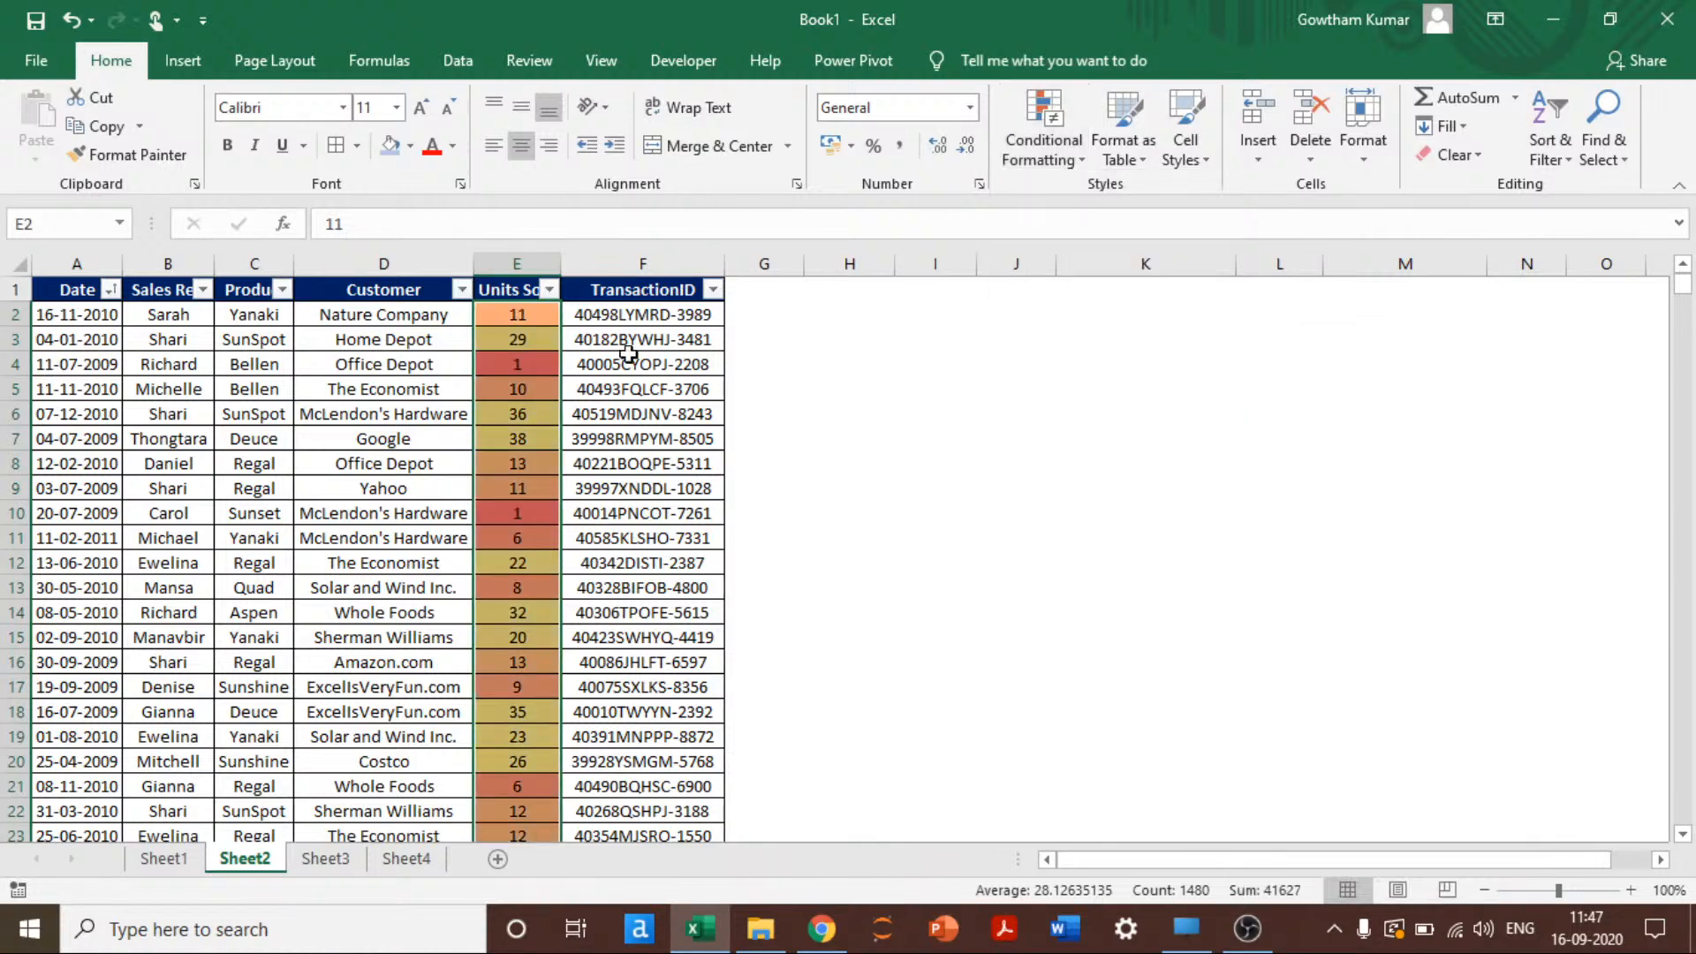
click(551, 291)
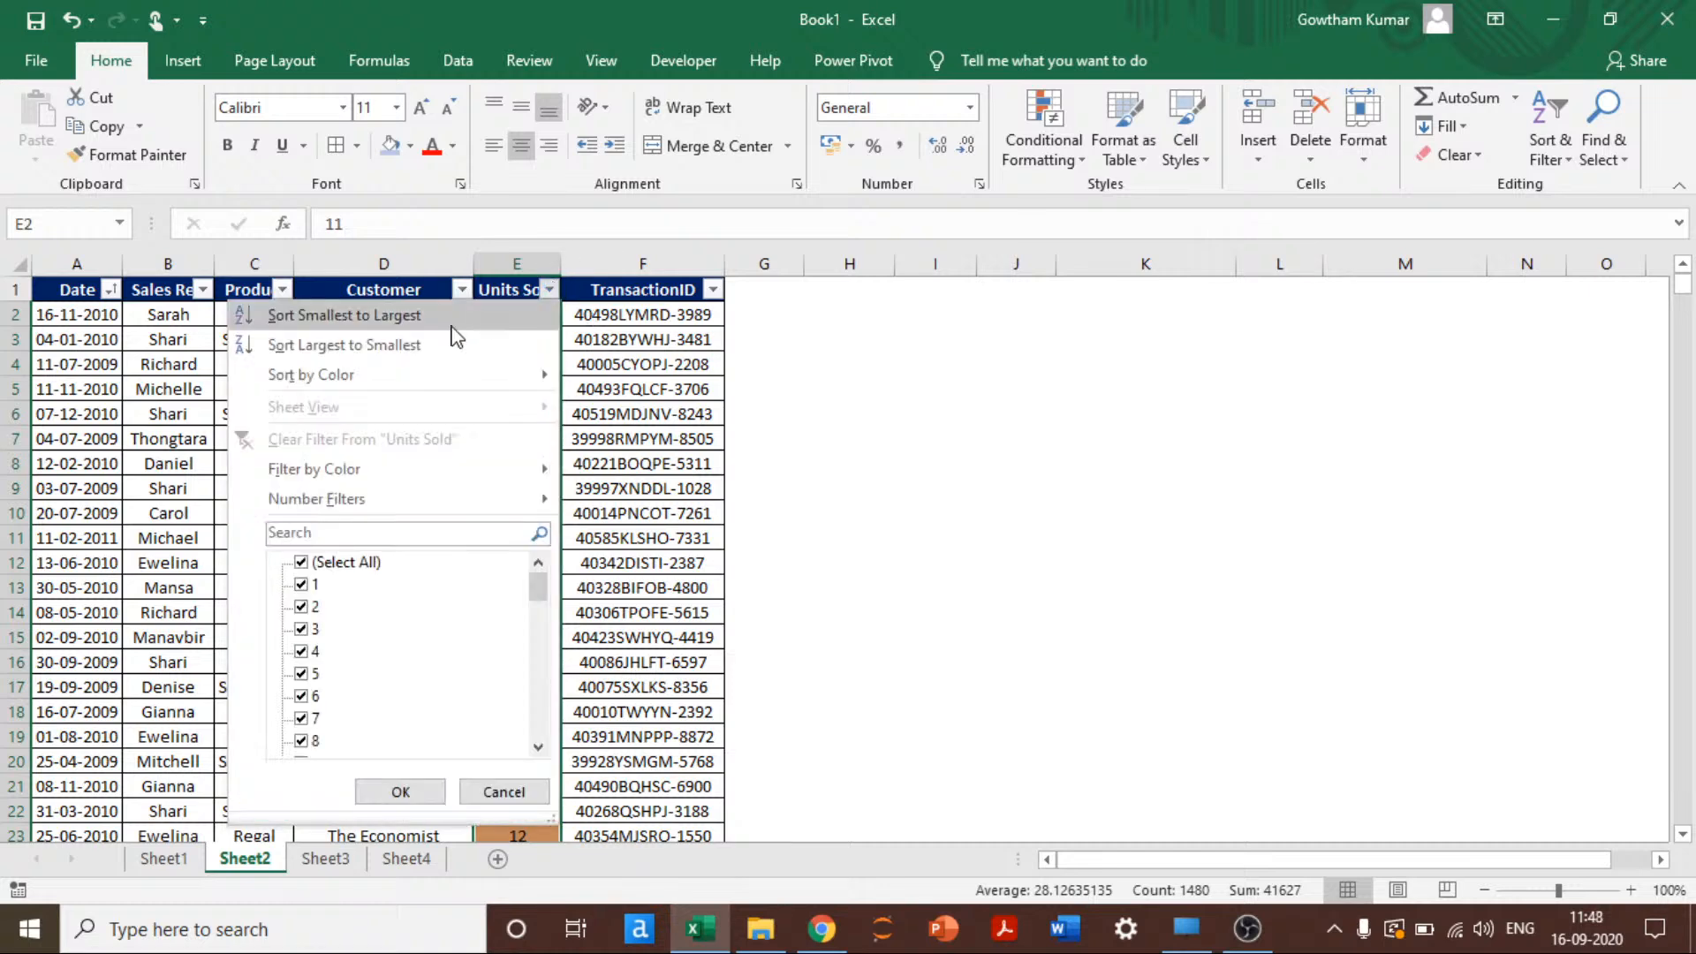
click(399, 340)
Step: Examine how the color scale shades the sorted Units Sold values from the highest ones down through the lower rows
click(530, 339)
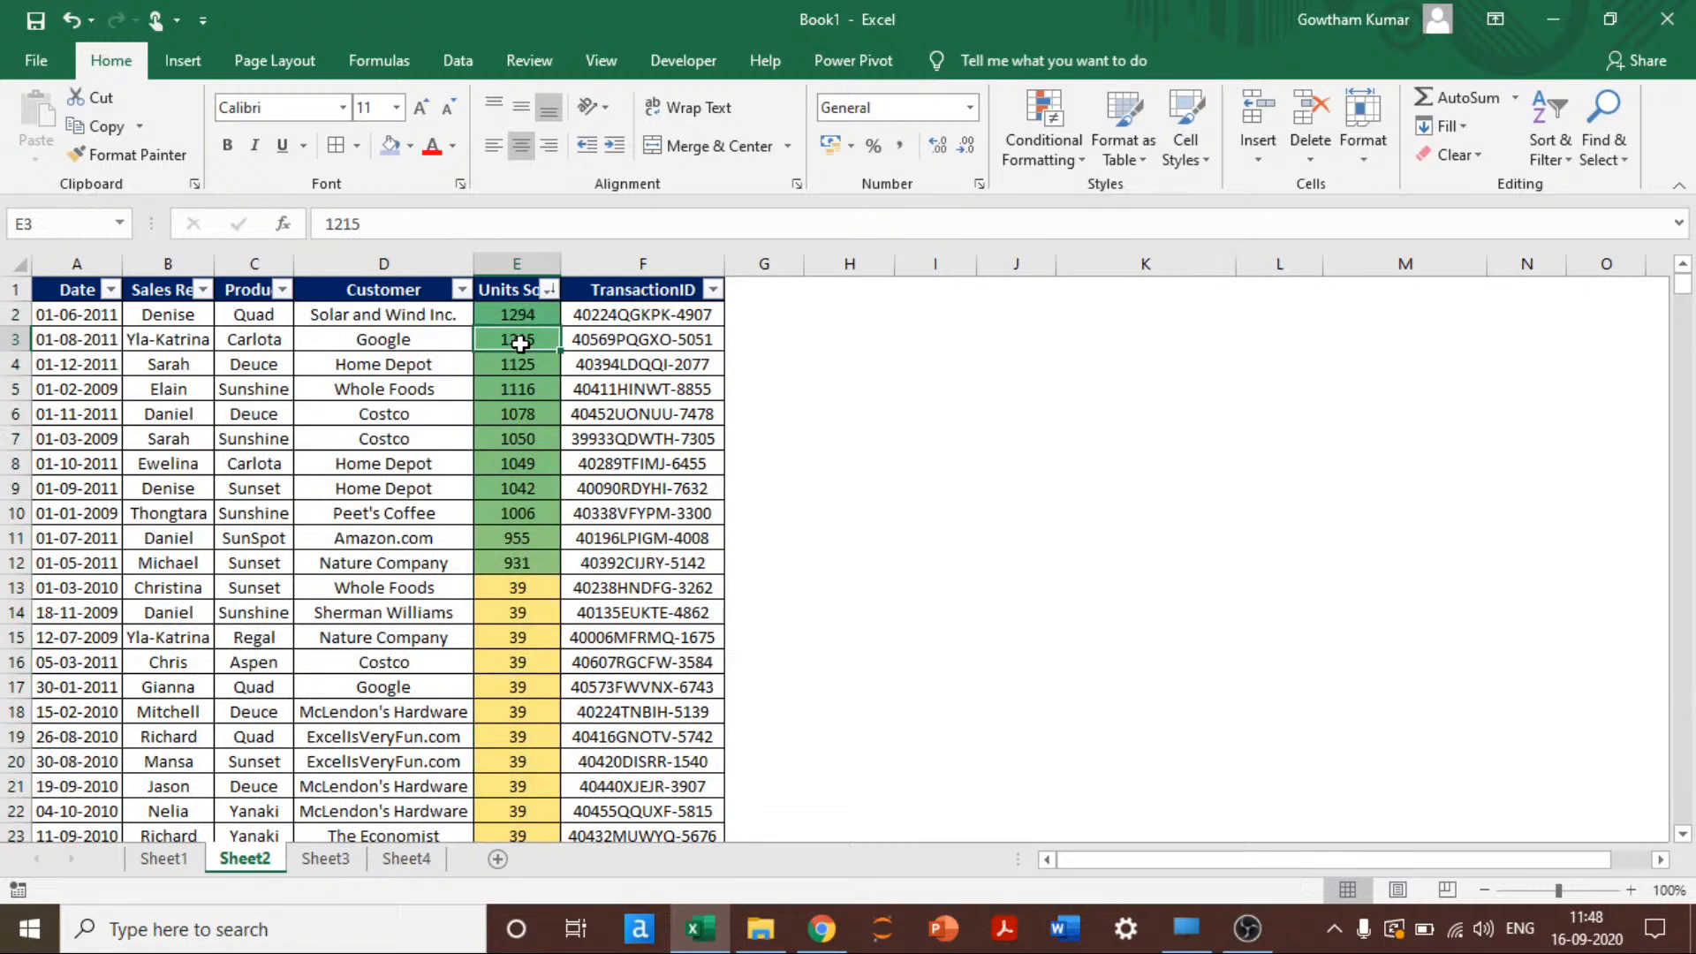
drag(511, 328, 503, 469)
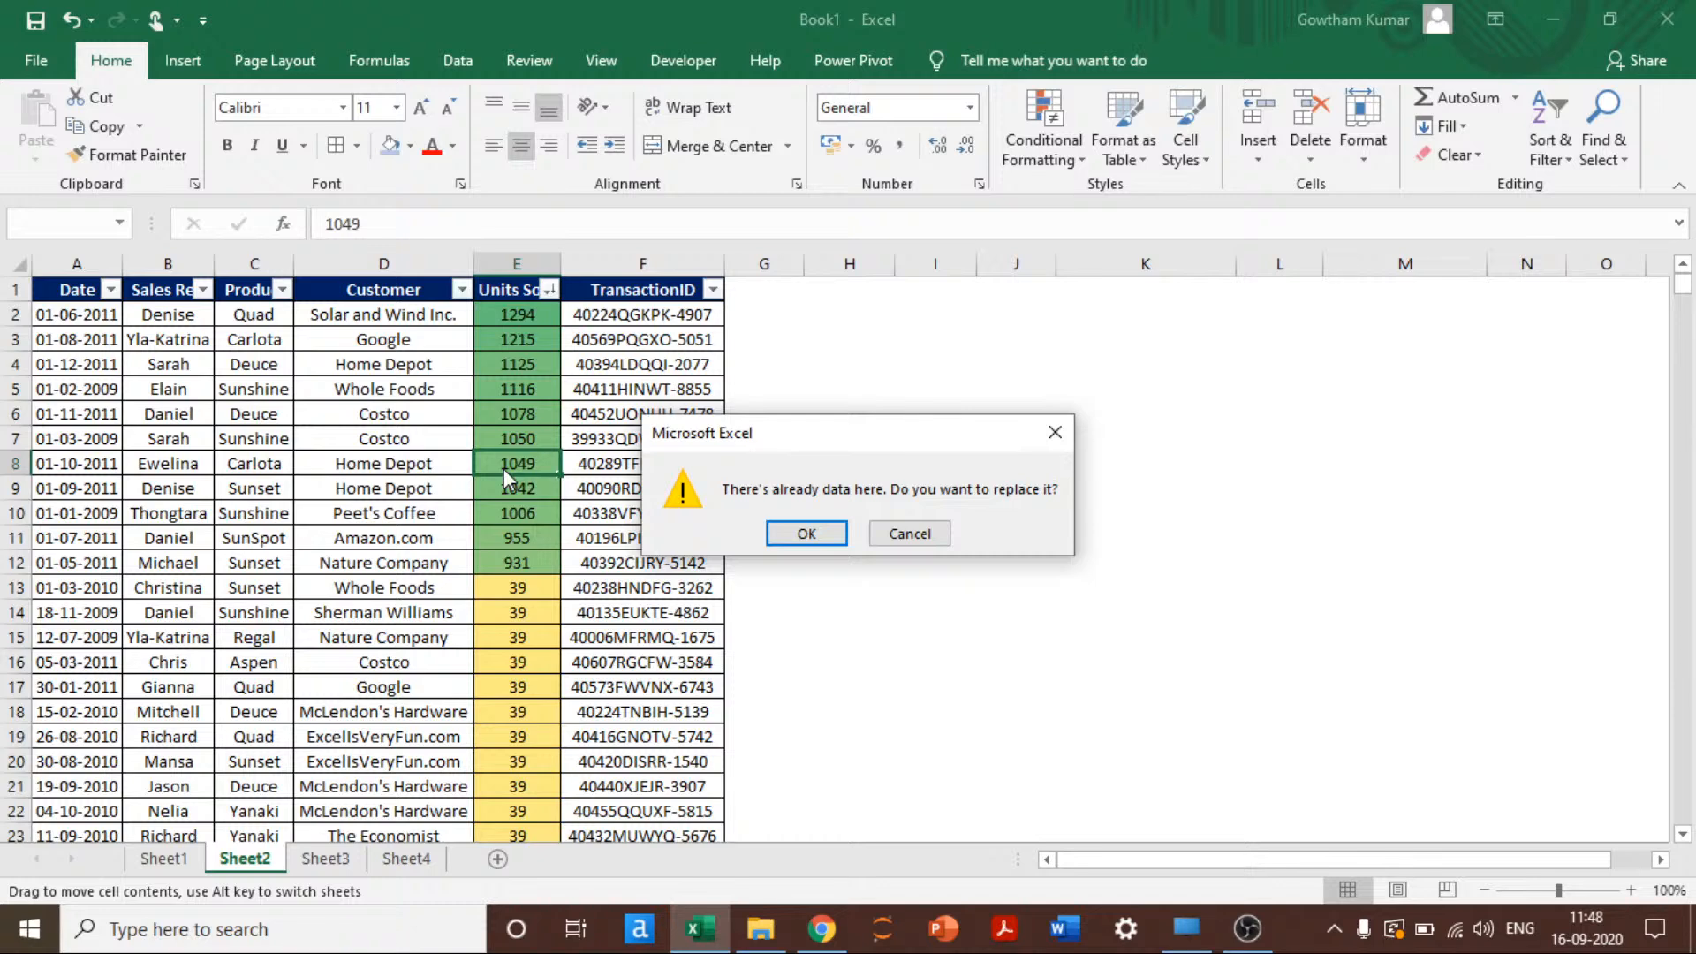
key(Escape)
scroll(530, 354, down, 10)
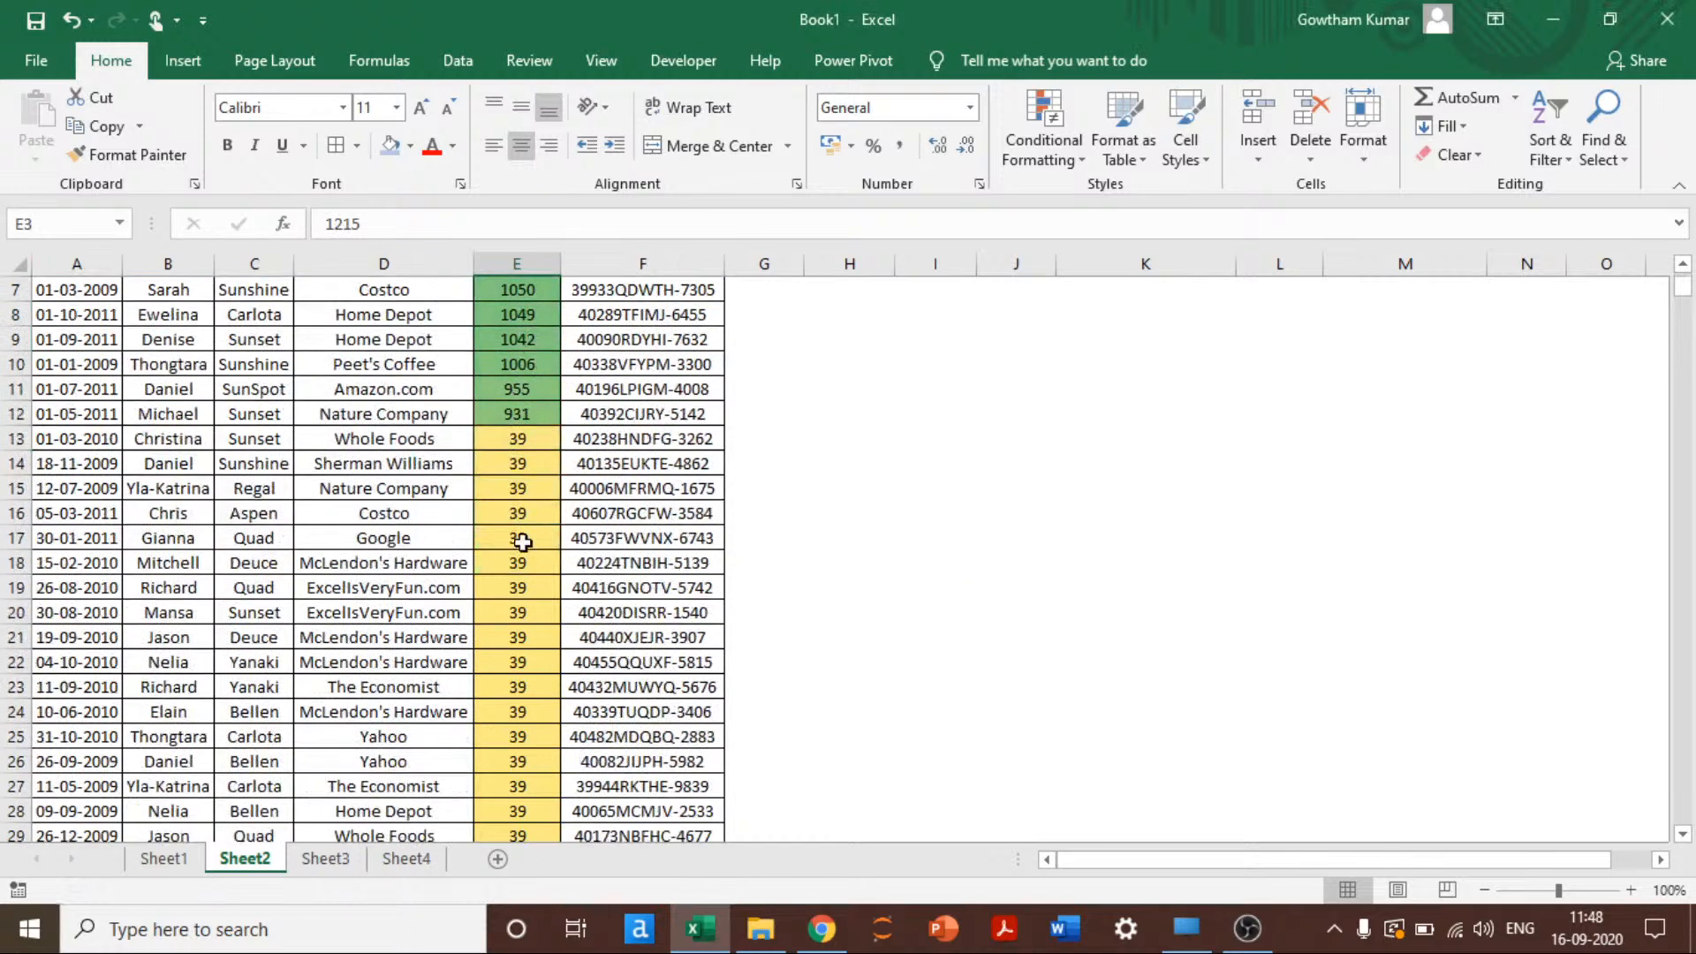
scroll(495, 552, down, 18)
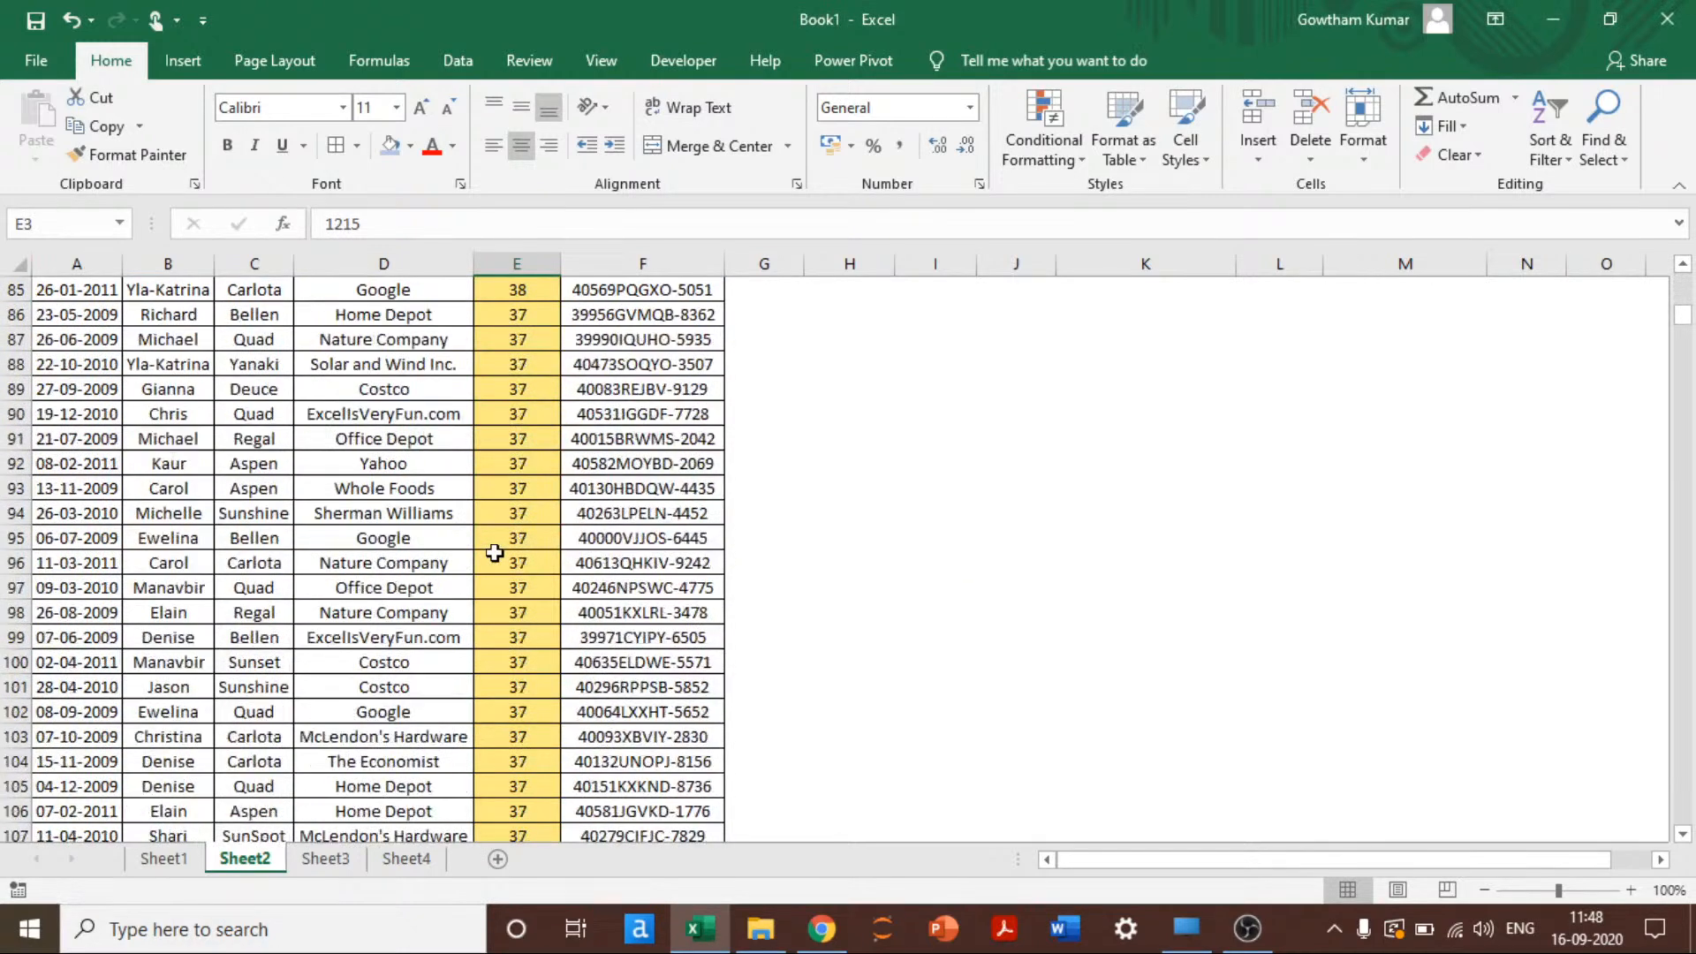
scroll(495, 552, up, 2)
scroll(495, 552, up, 16)
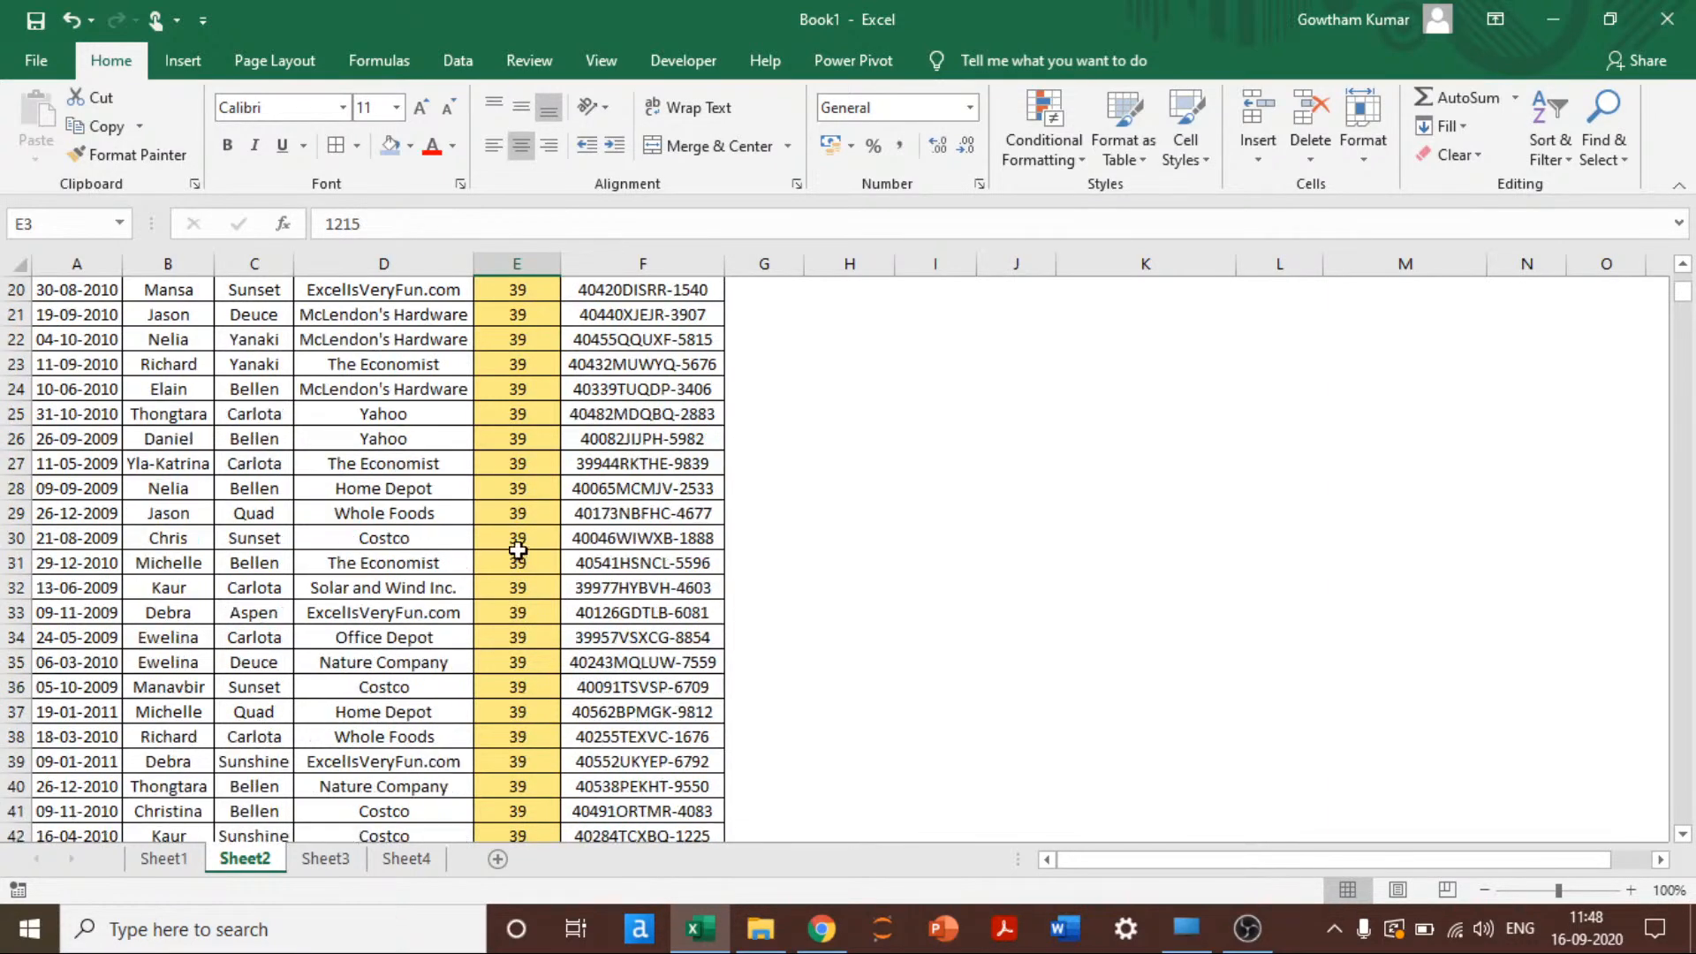
Step: Undo the Units Sold sort and the color scale
click(518, 549)
key(ctrl+z)
key(ctrl+z)
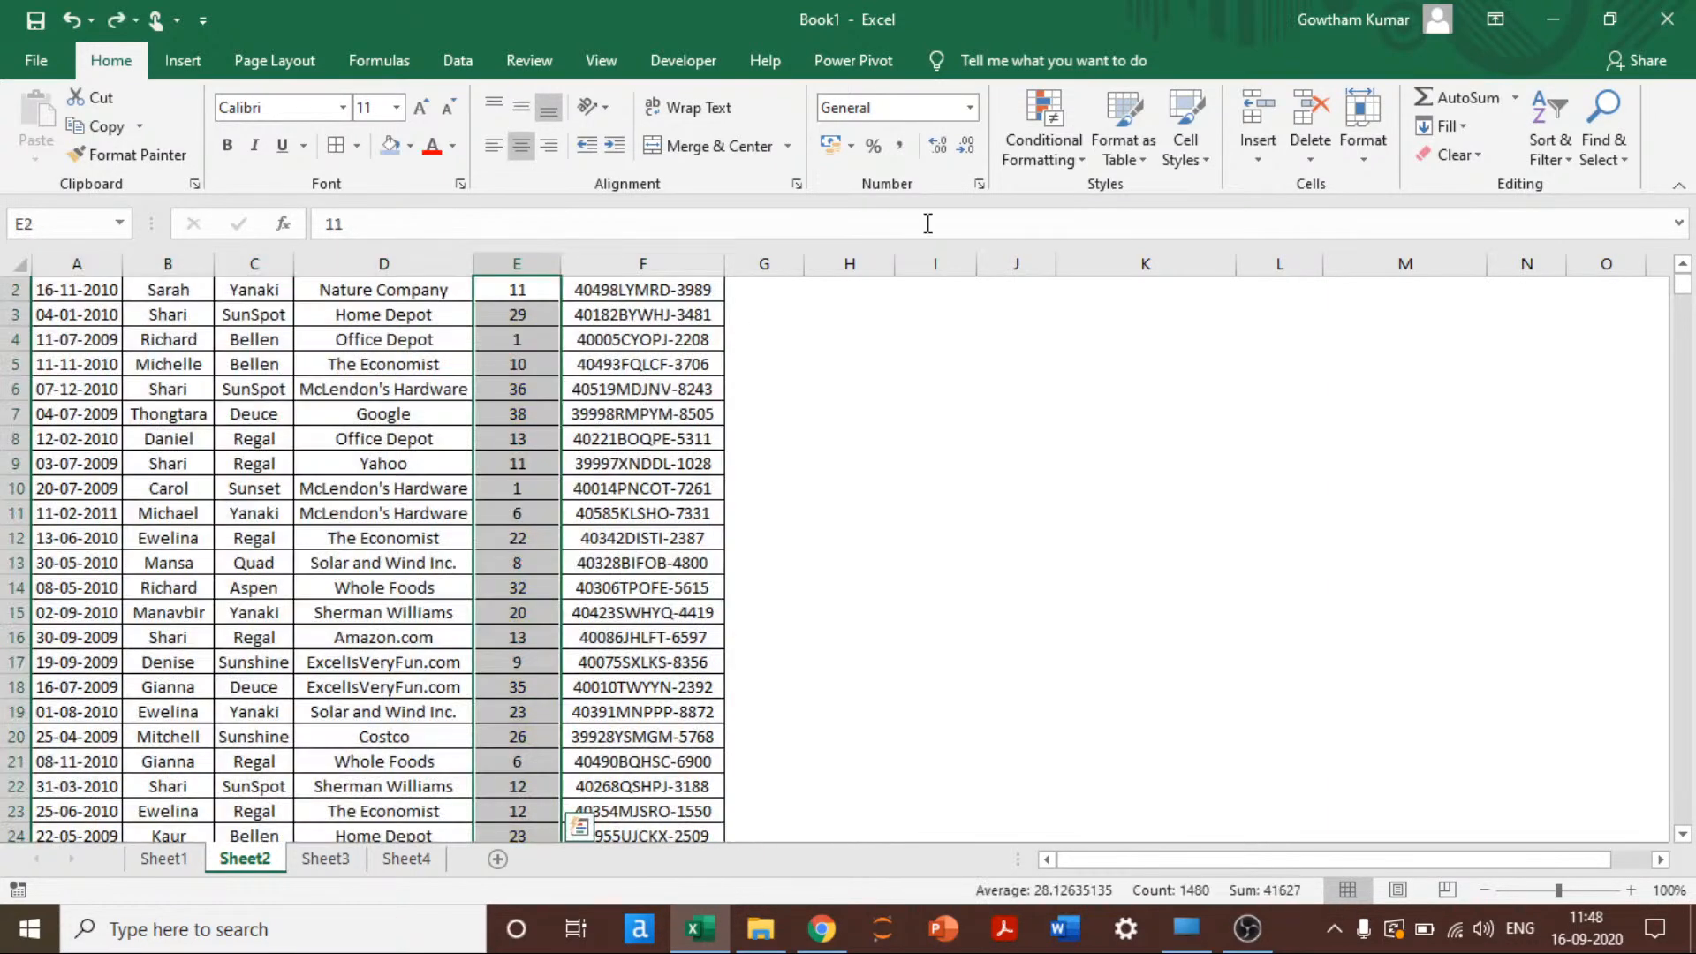
Step: Apply the unrimmed three traffic lights icon set to the Units Sold values and sort the column from largest to smallest
click(1044, 142)
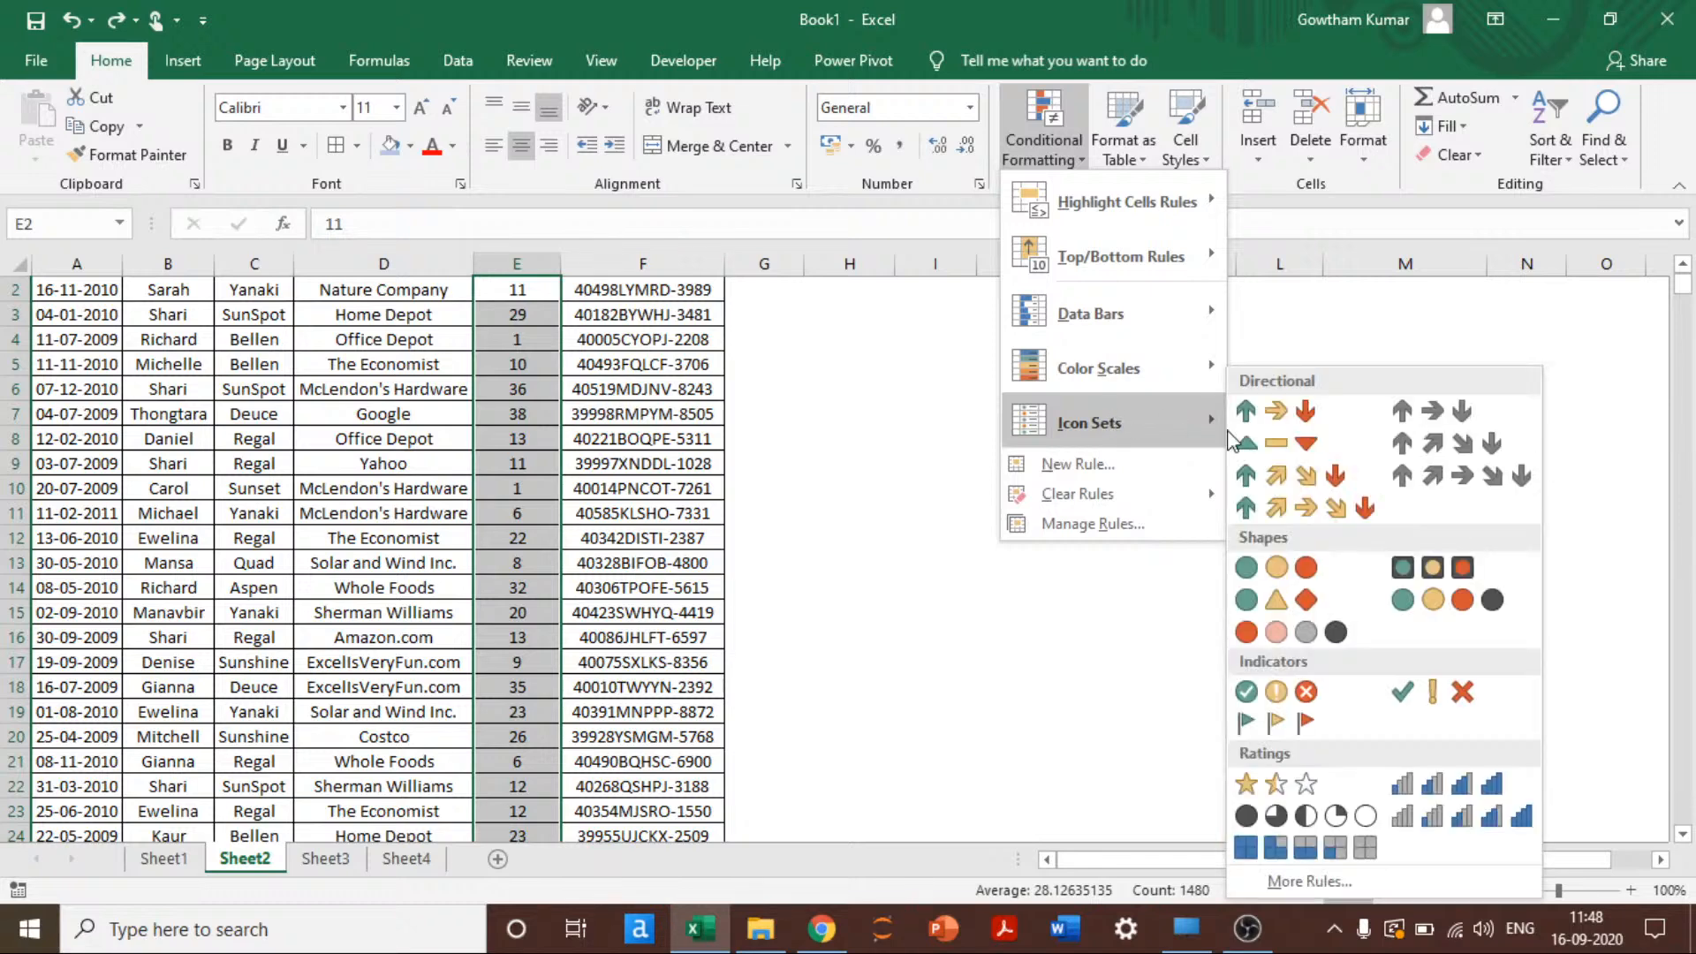
click(1300, 573)
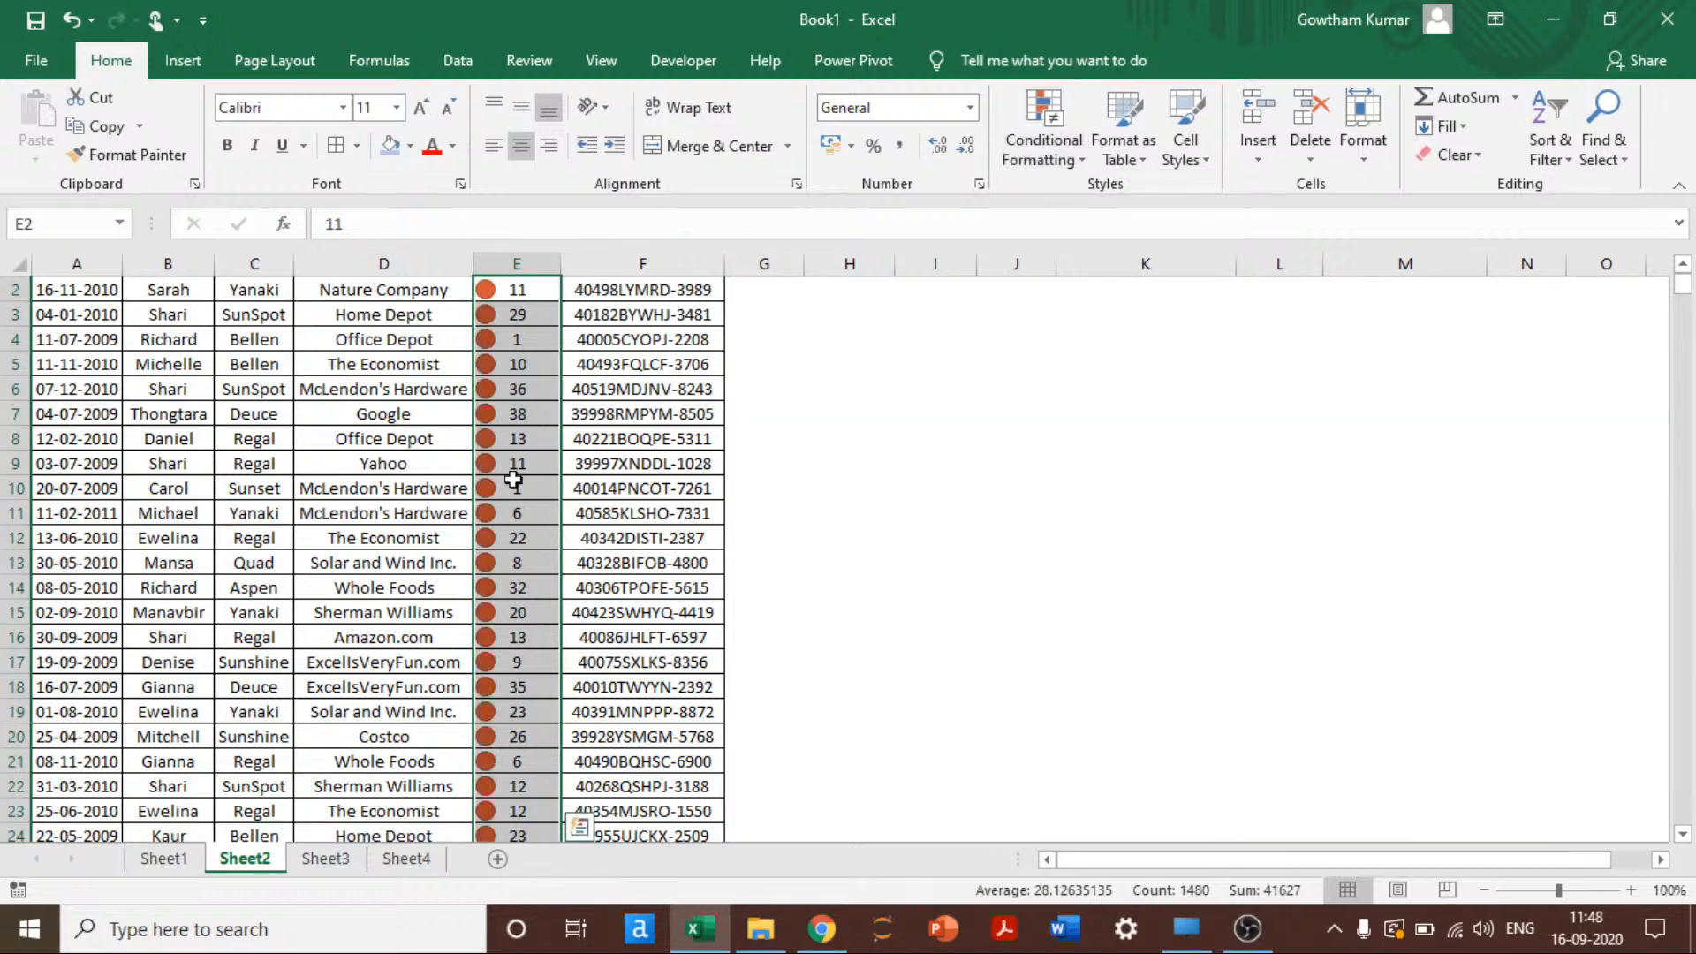
scroll(512, 485, up, 1)
click(549, 290)
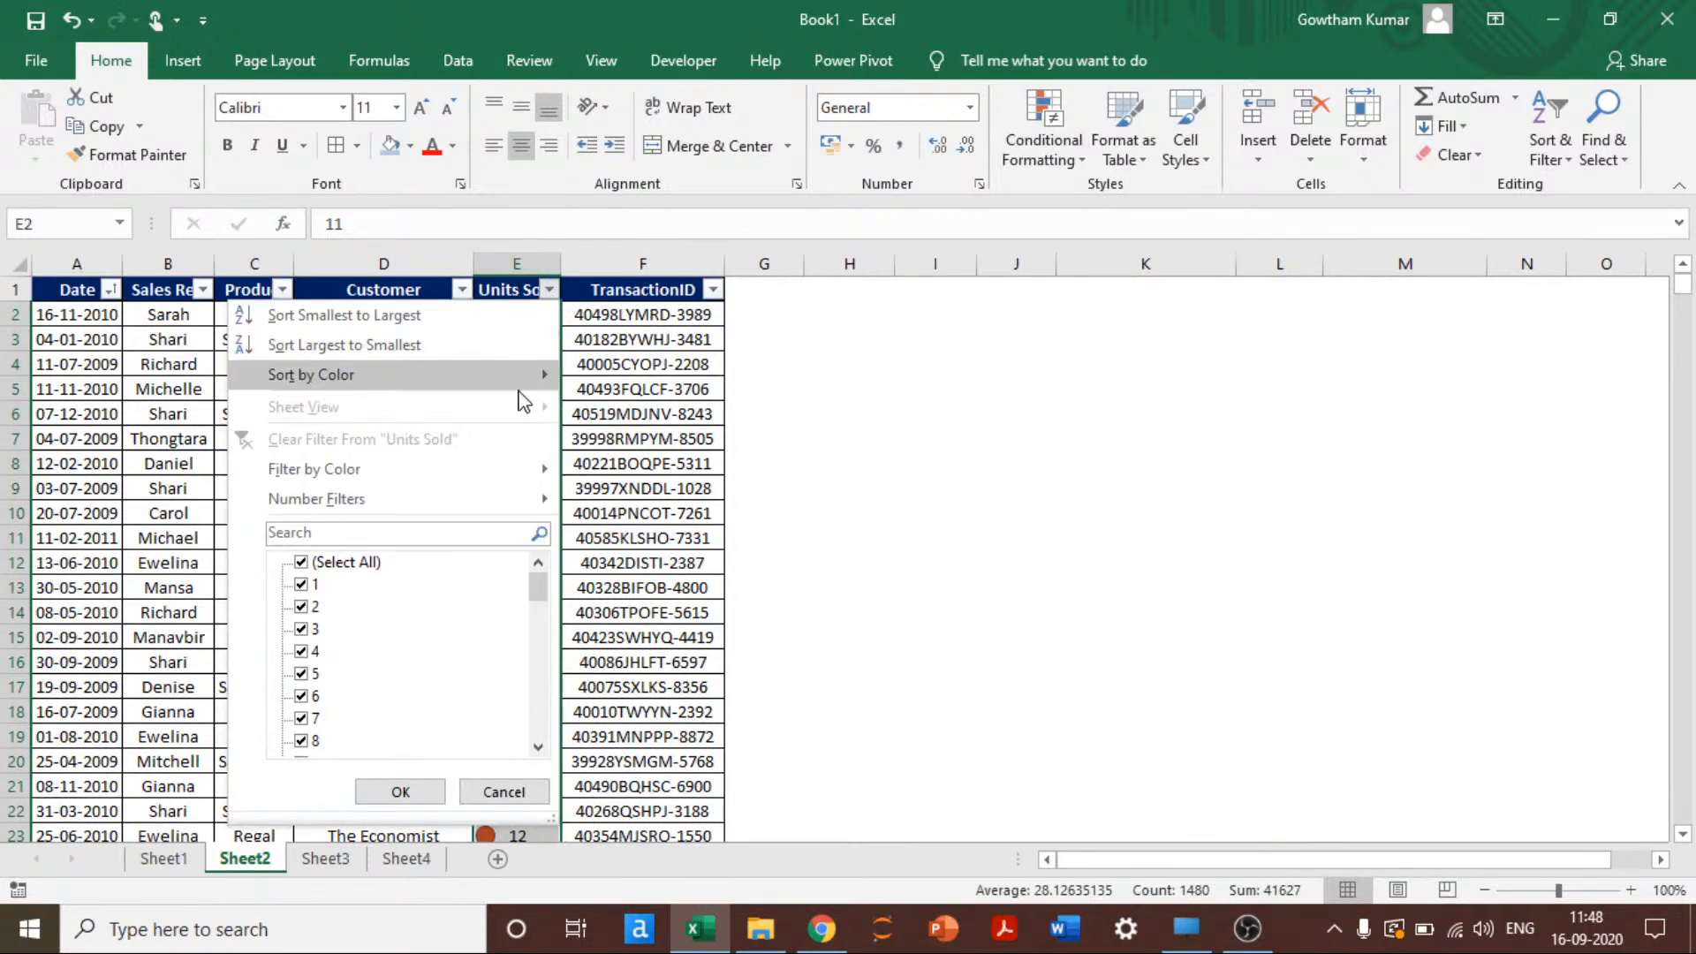
click(371, 345)
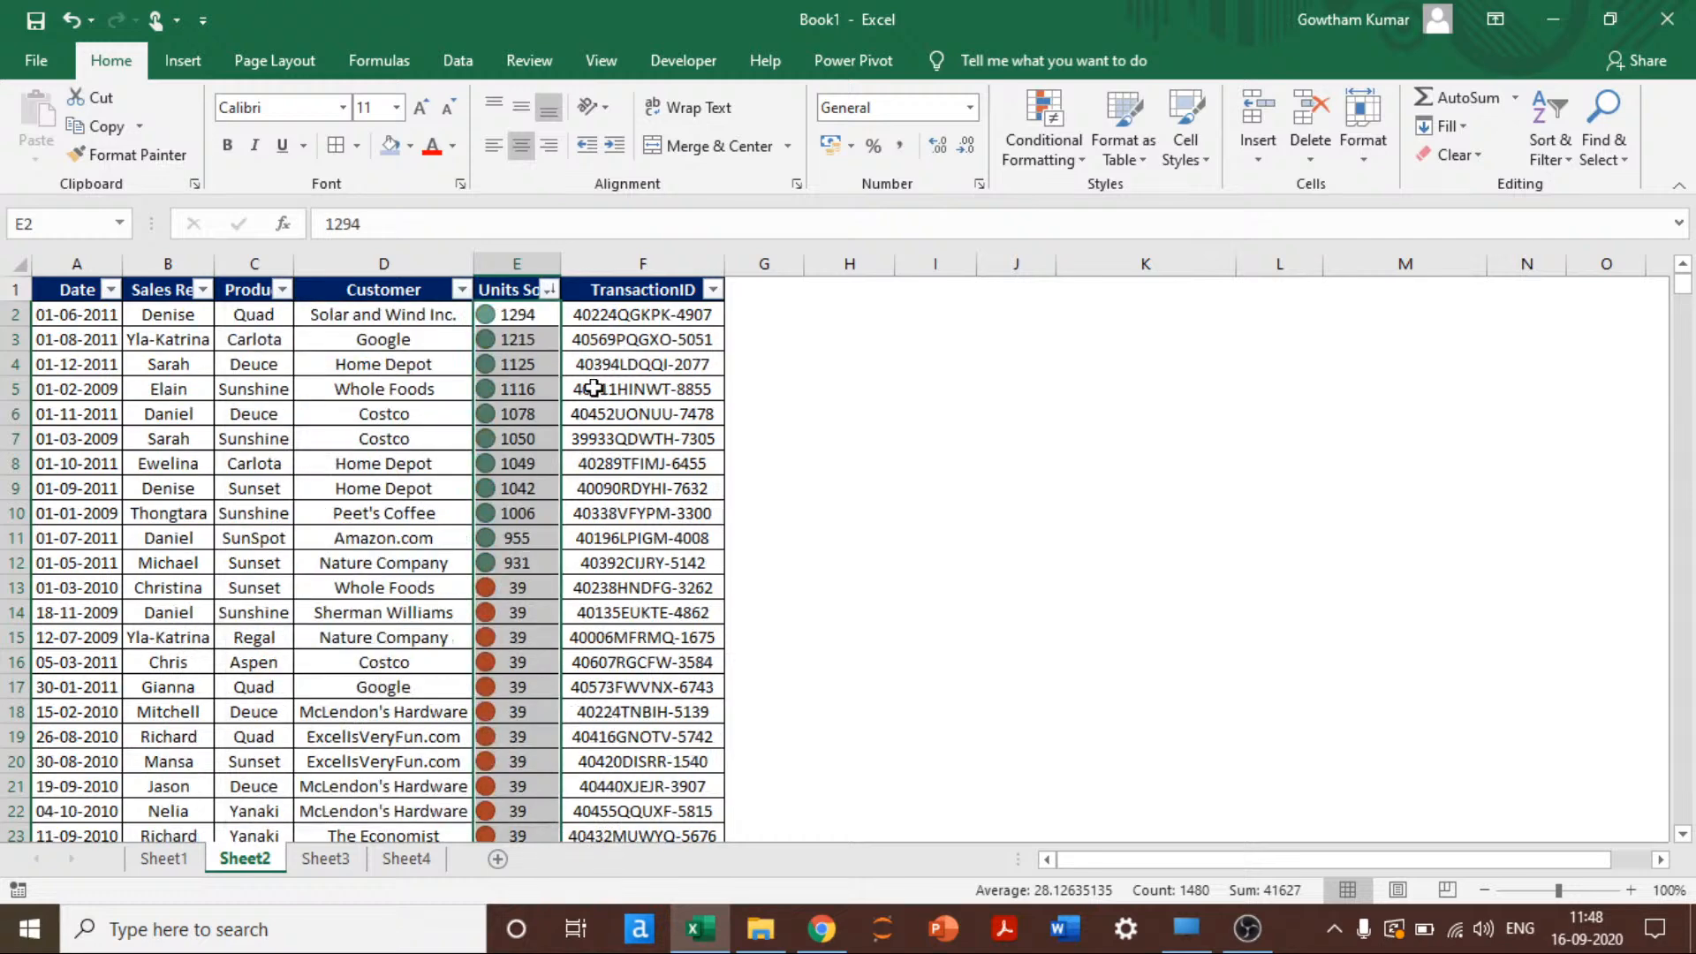
Step: Look down the sorted Units Sold icons, and undo the sort and the icon set
click(535, 338)
scroll(513, 638, down, 11)
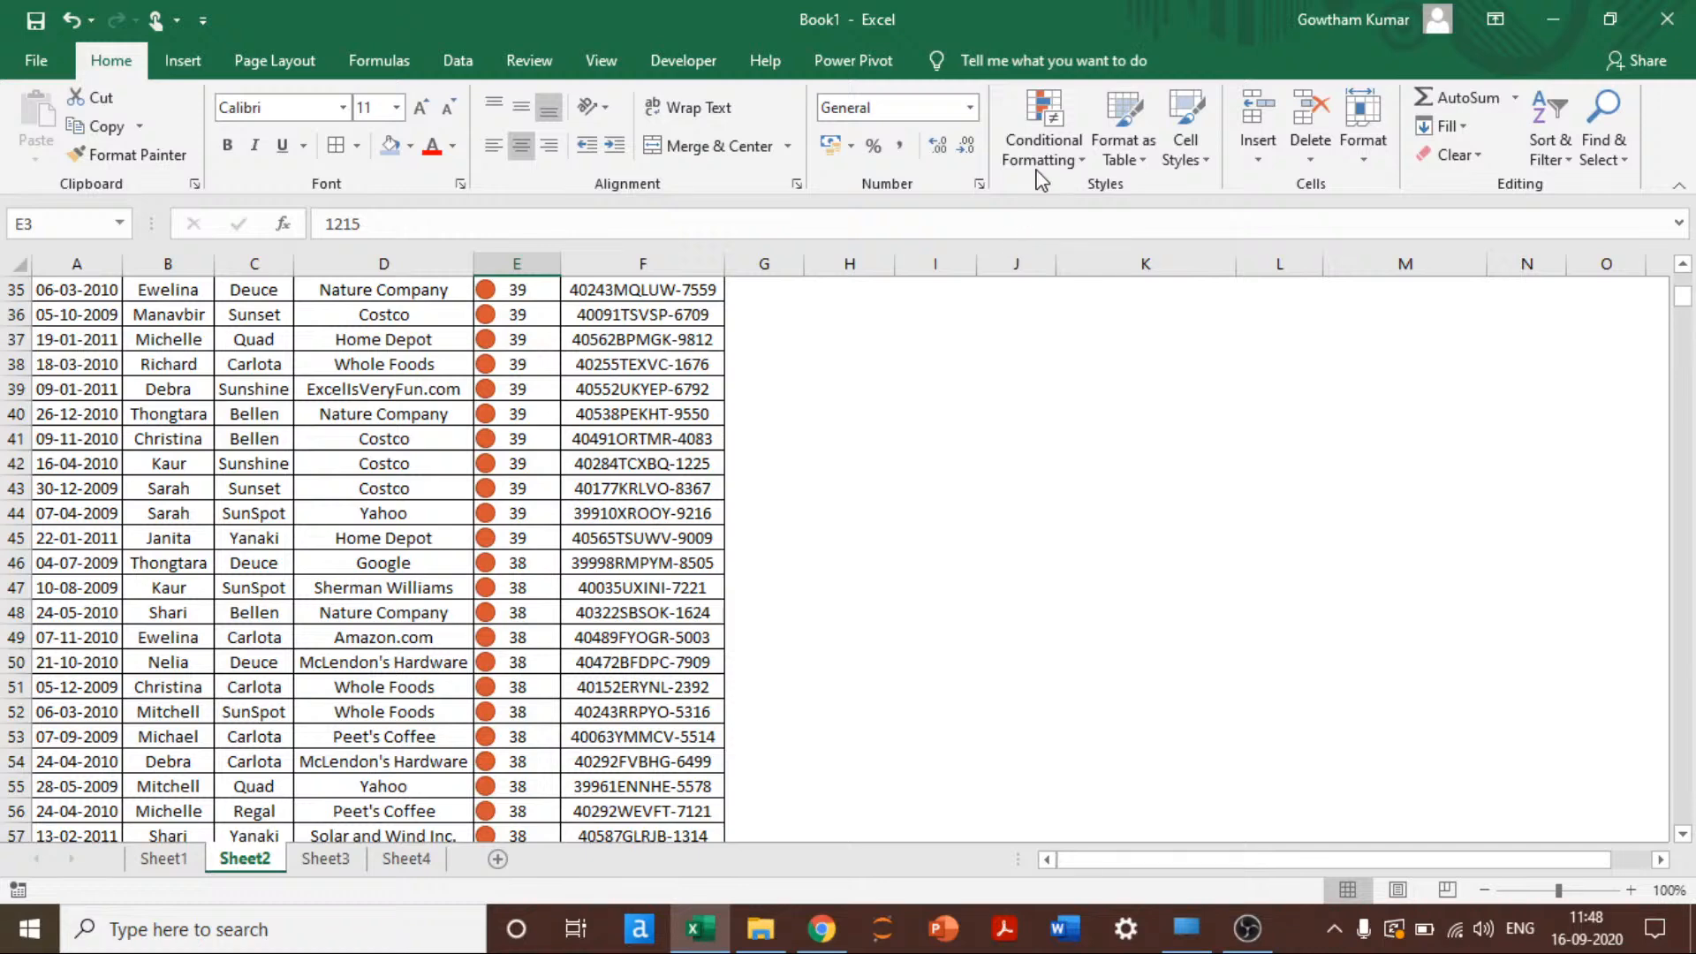
key(ctrl+z)
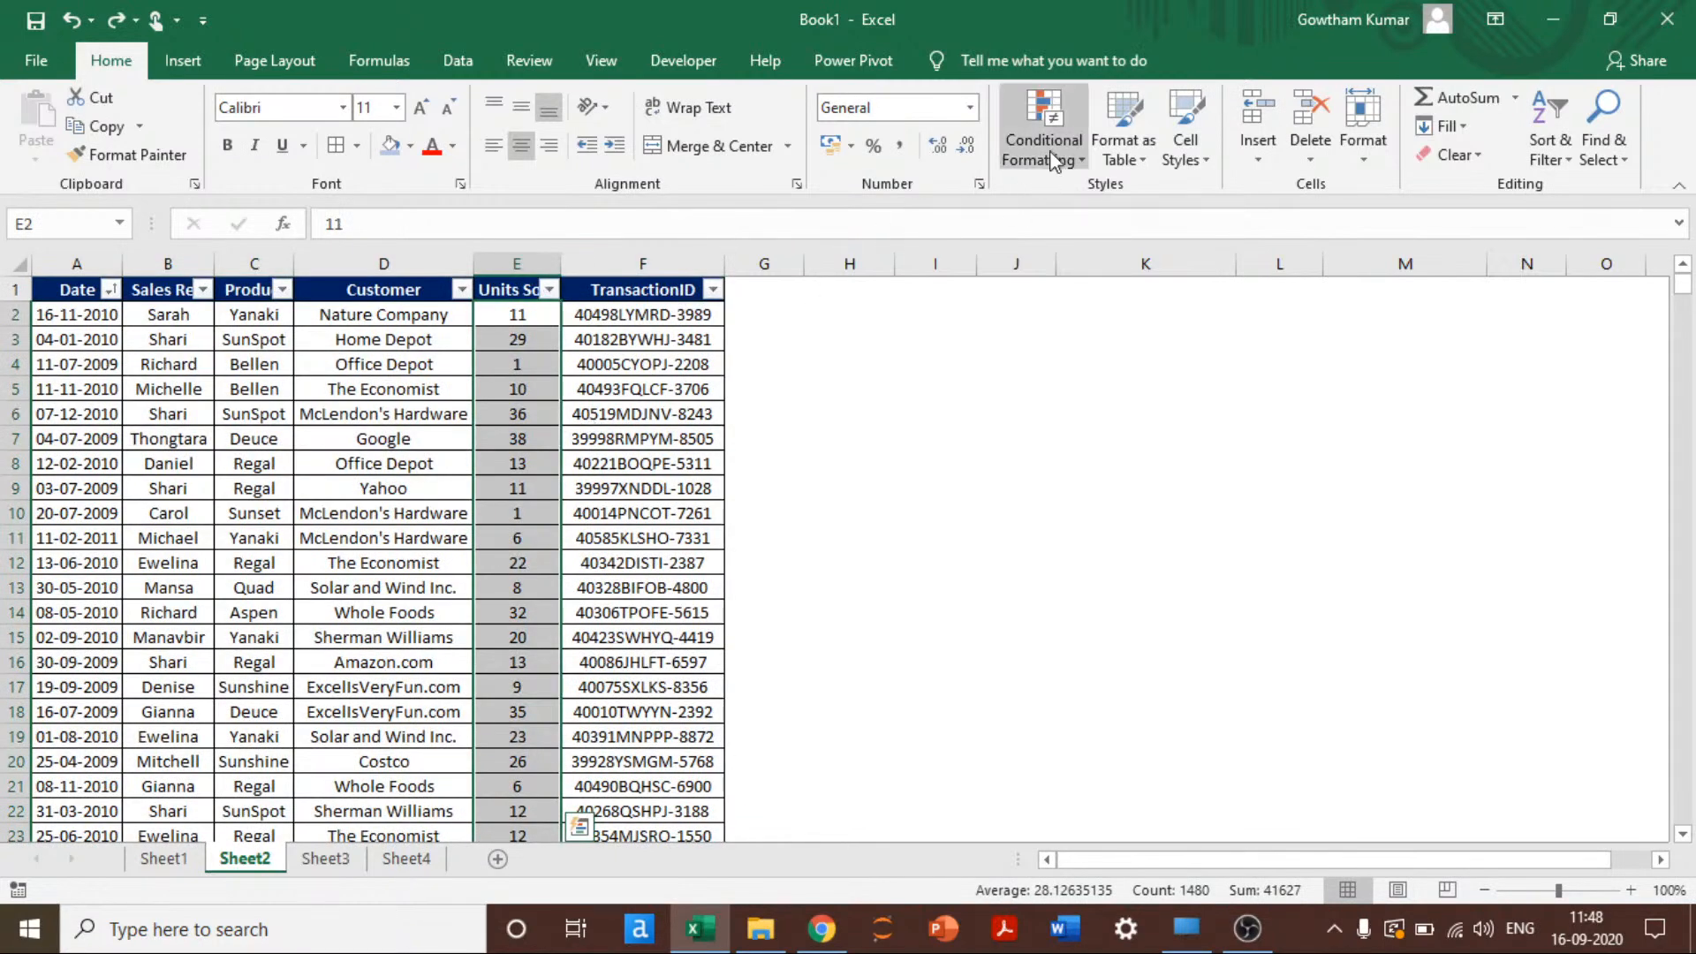
click(1049, 150)
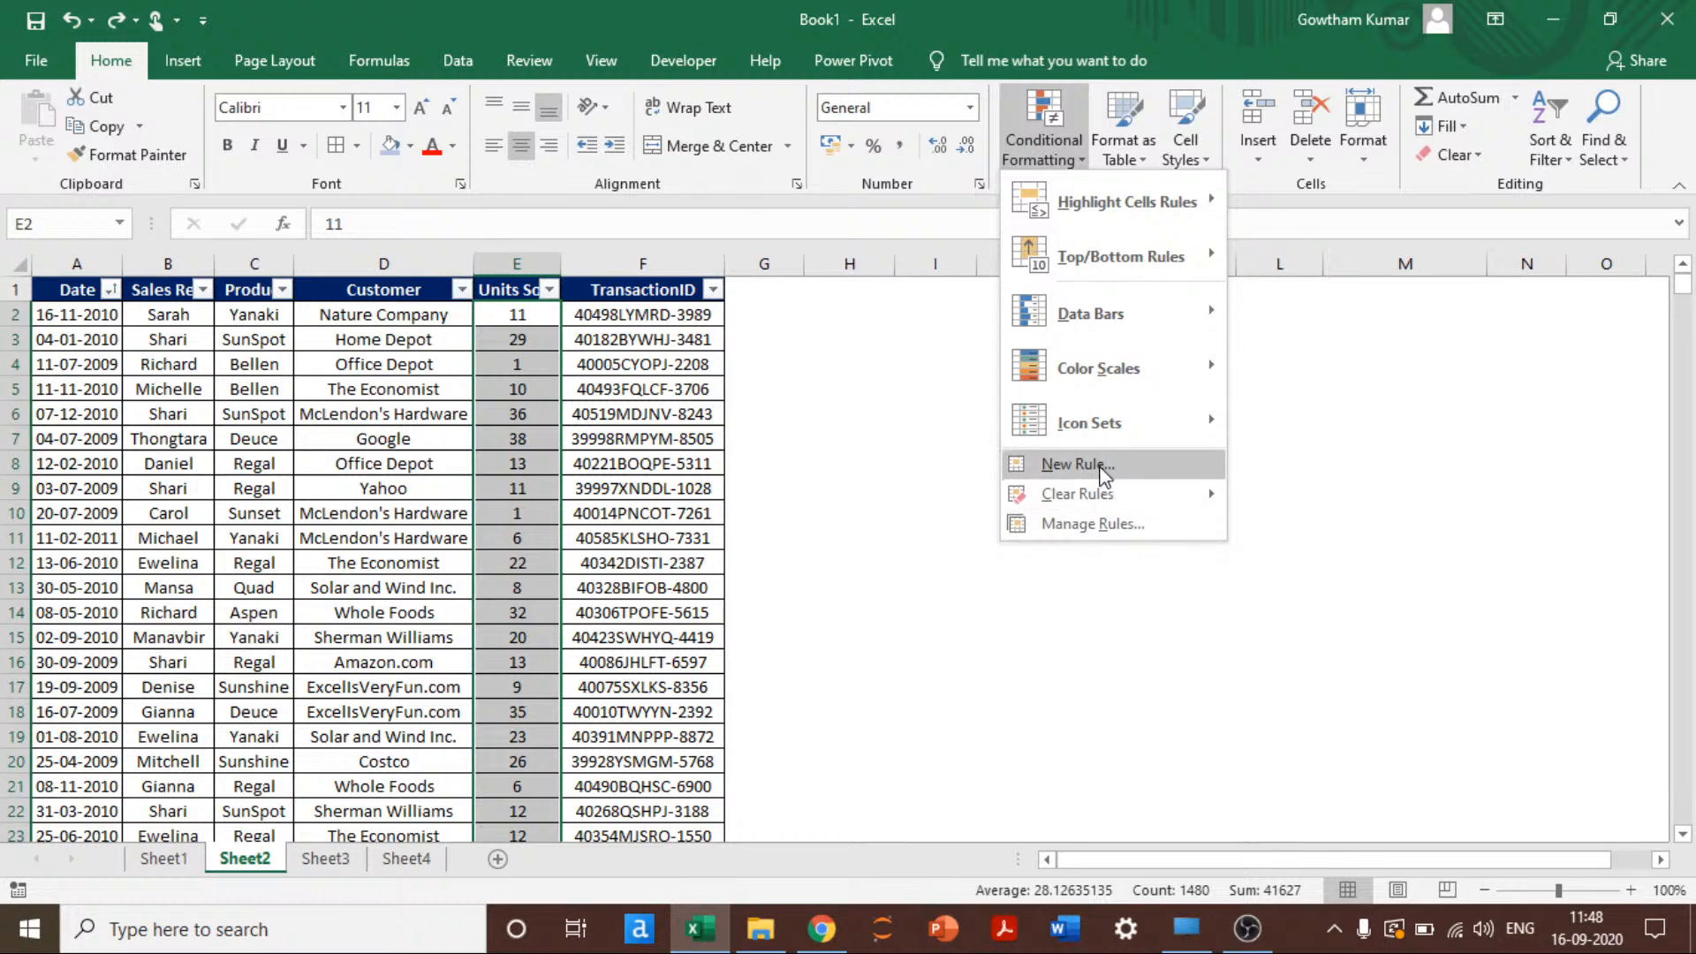
click(825, 498)
Step: Switch to Sheet1 and set its zoom to 110%
key(ctrl+Page_Up)
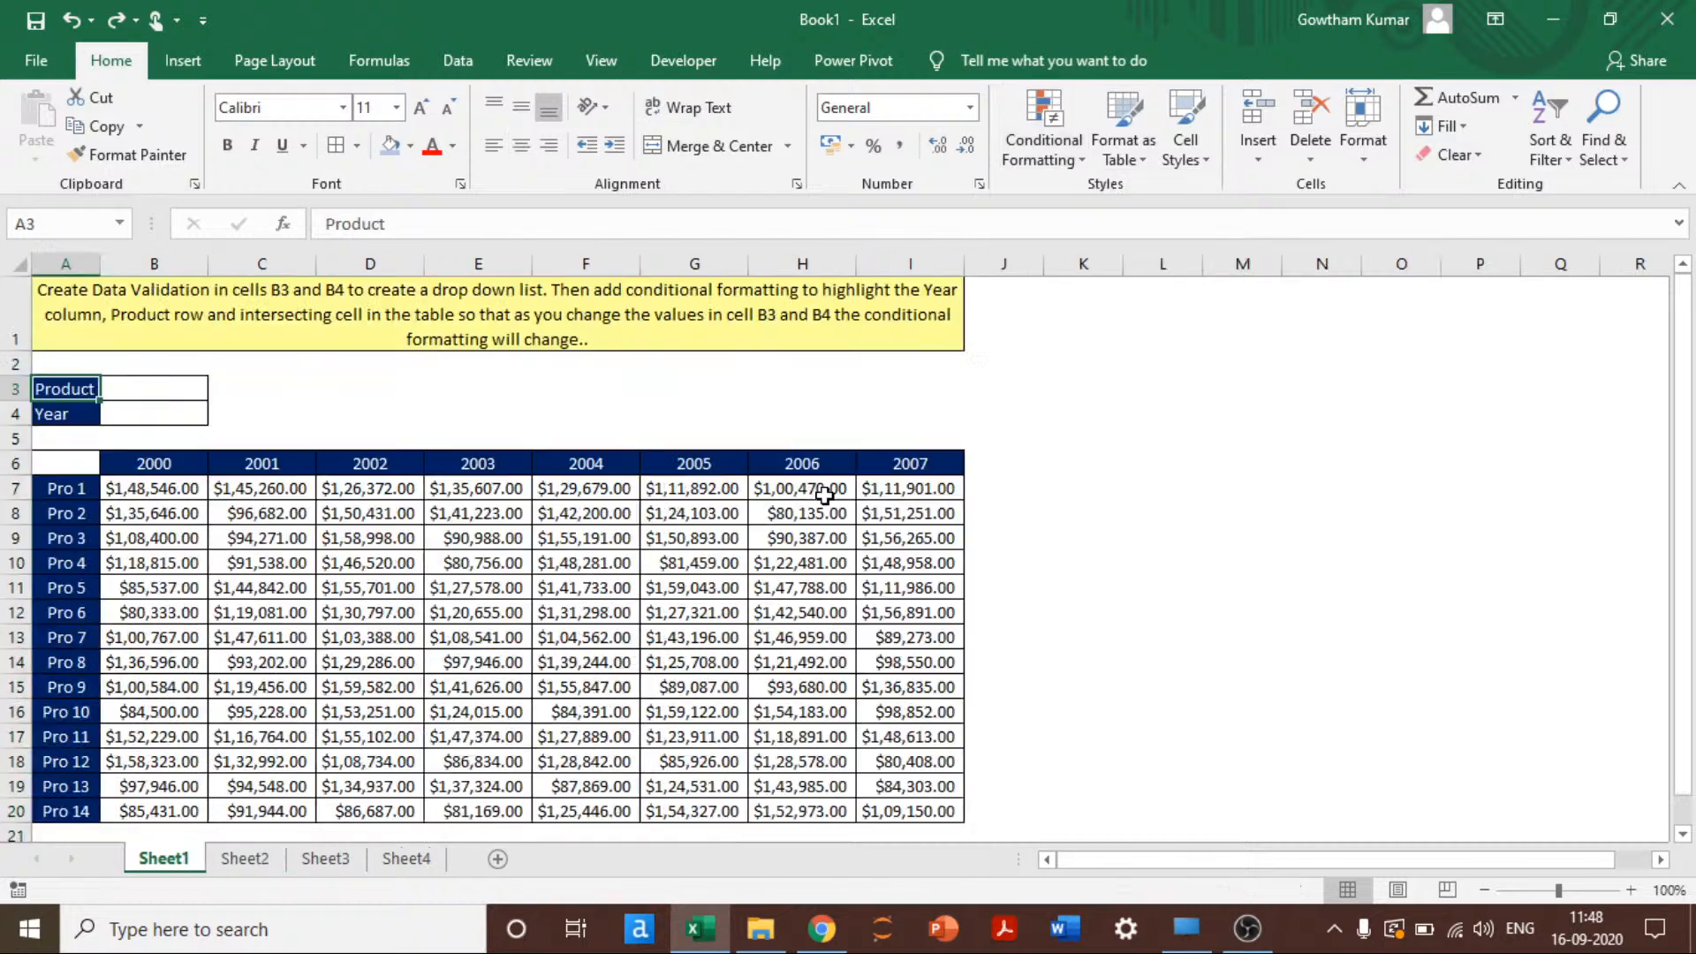
key(alt+w)
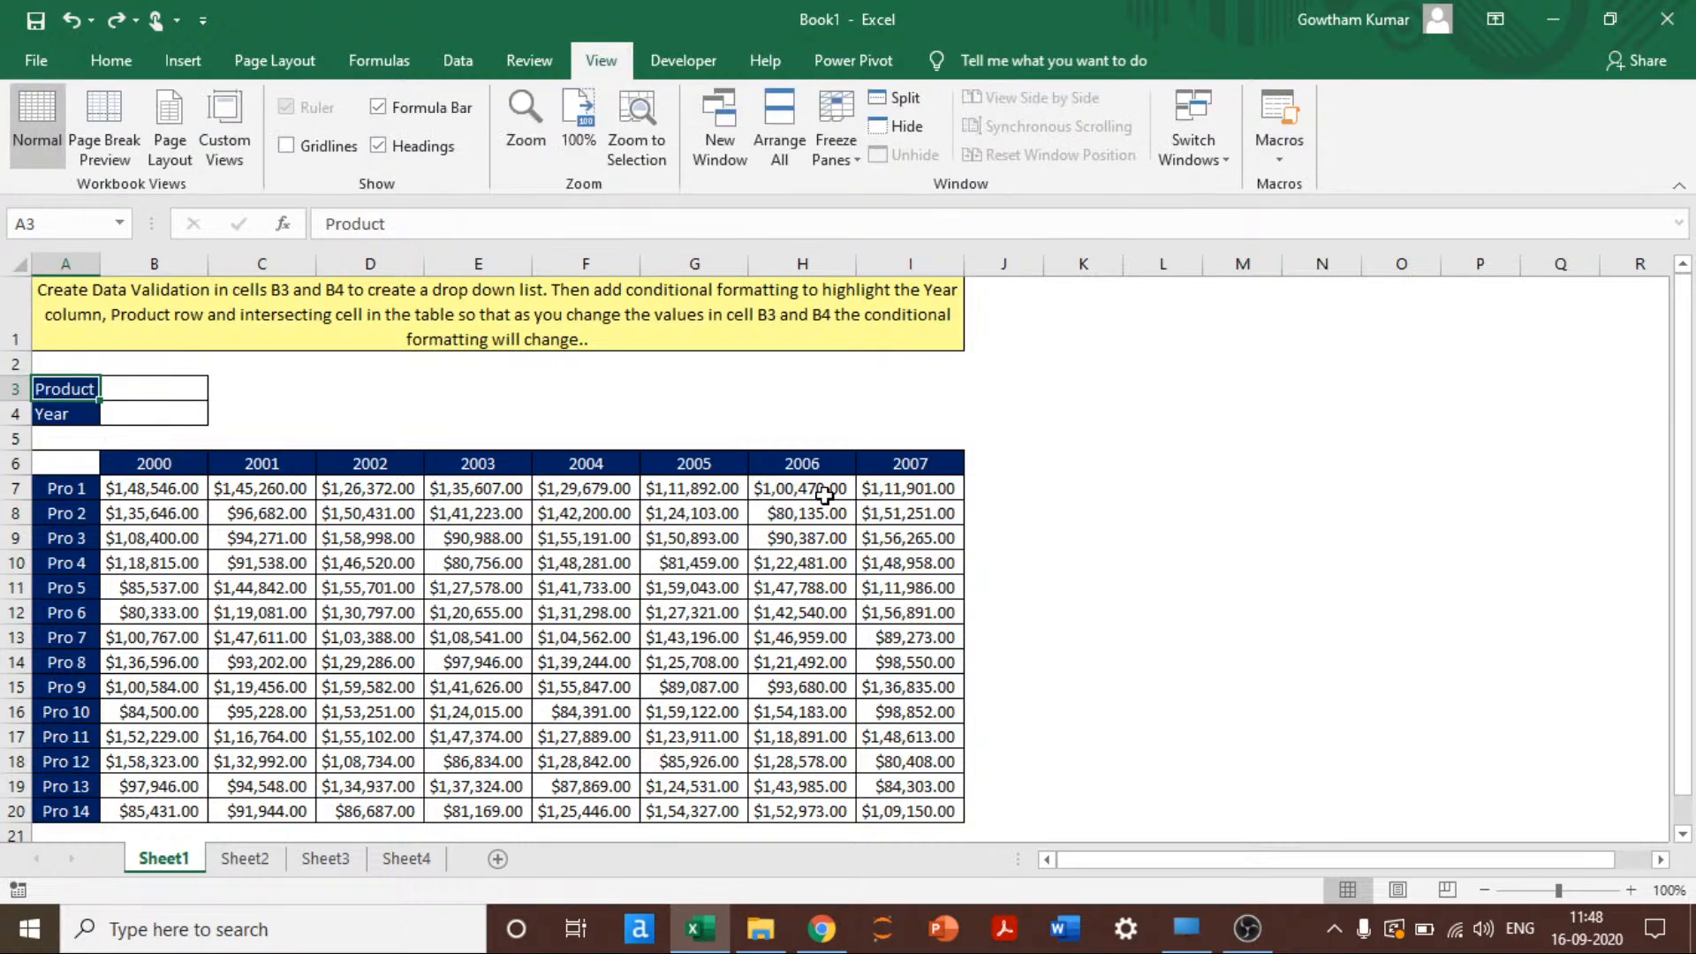
text(q)
text(110)
key(Return)
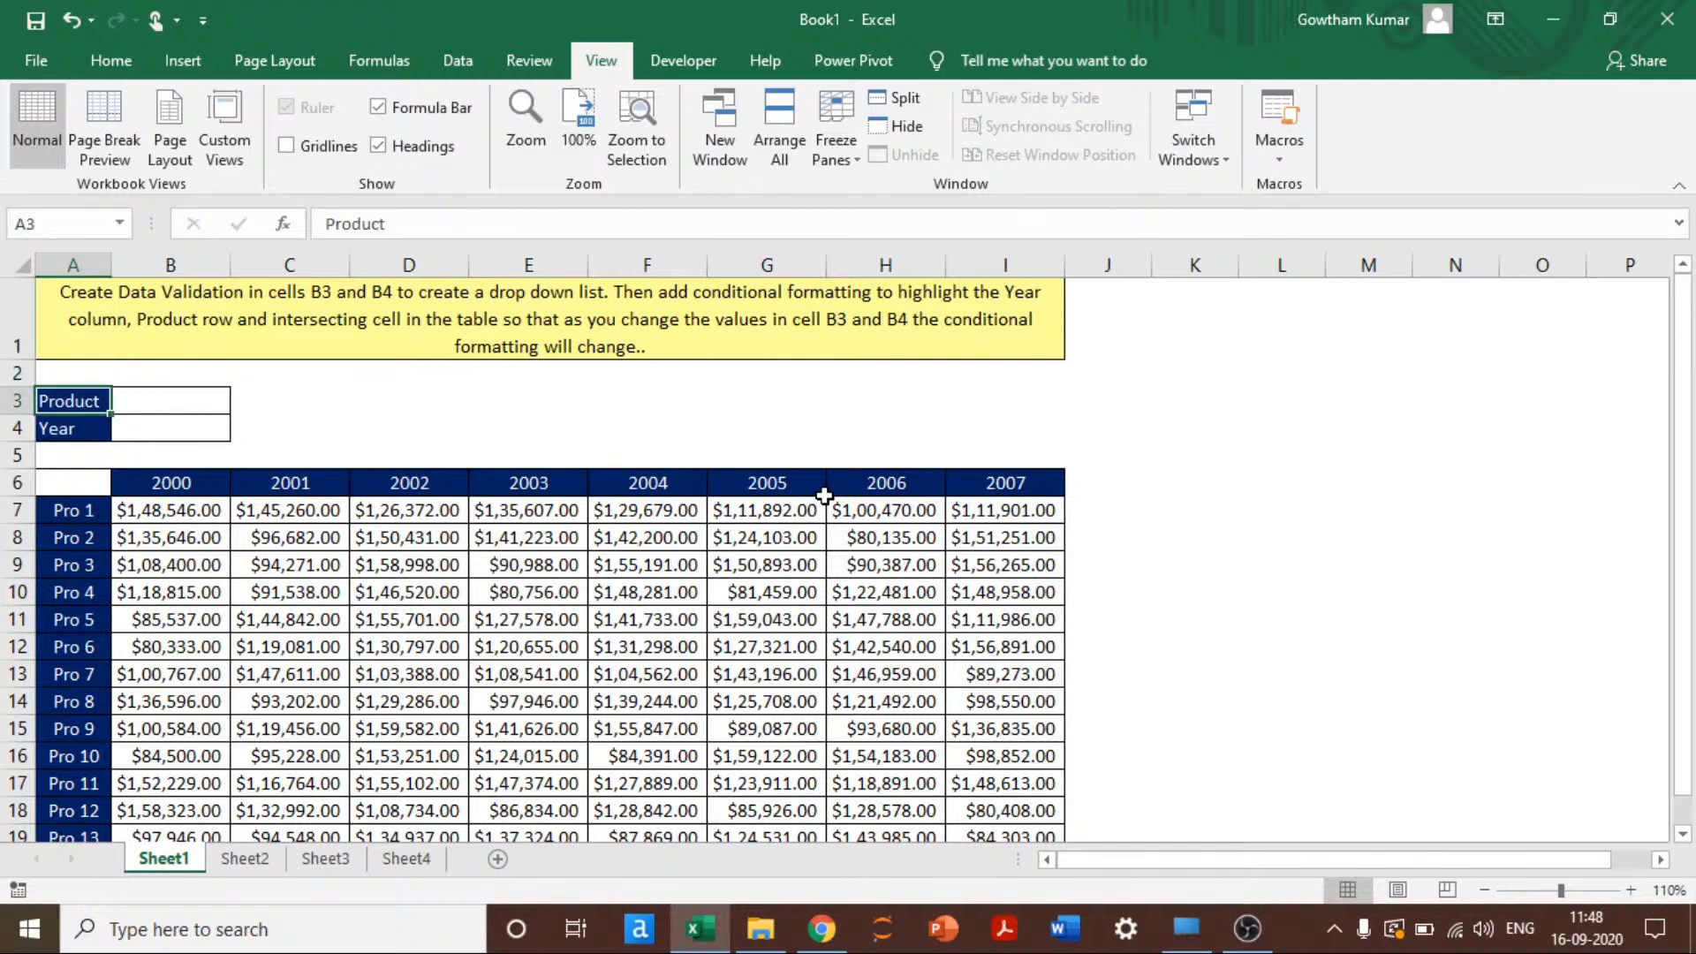
Step: View the product choices in the drop-down list of cell B3, and close the list without picking one
key(Right)
key(alt+Down)
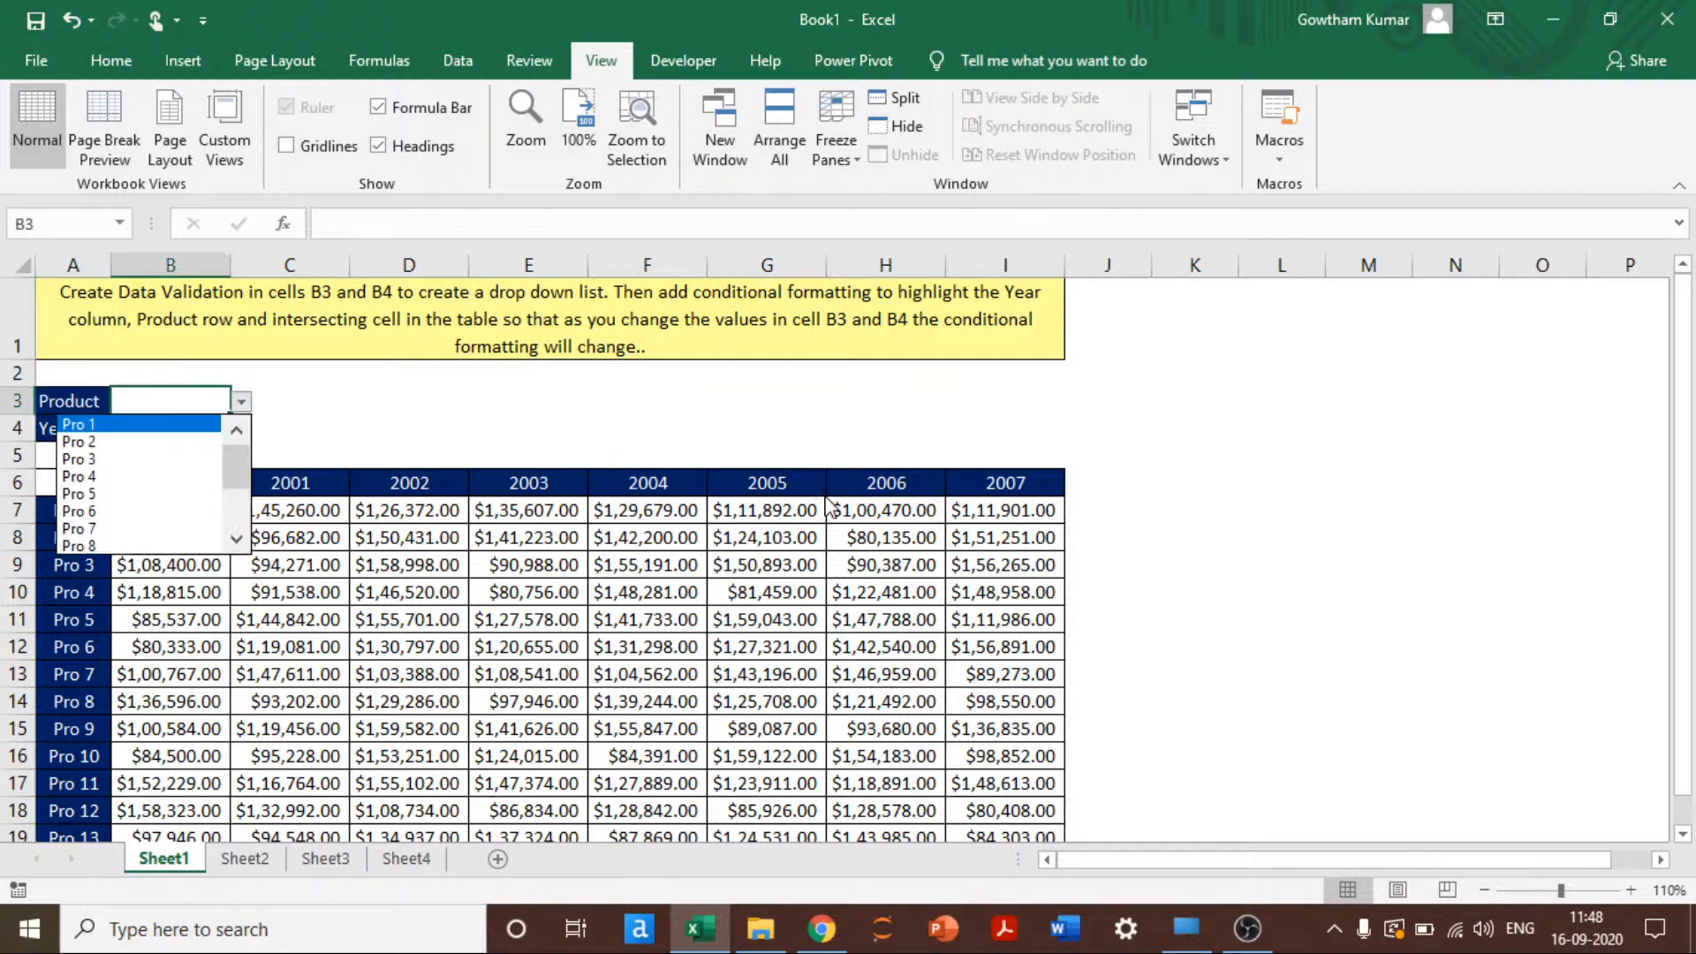
key(Escape)
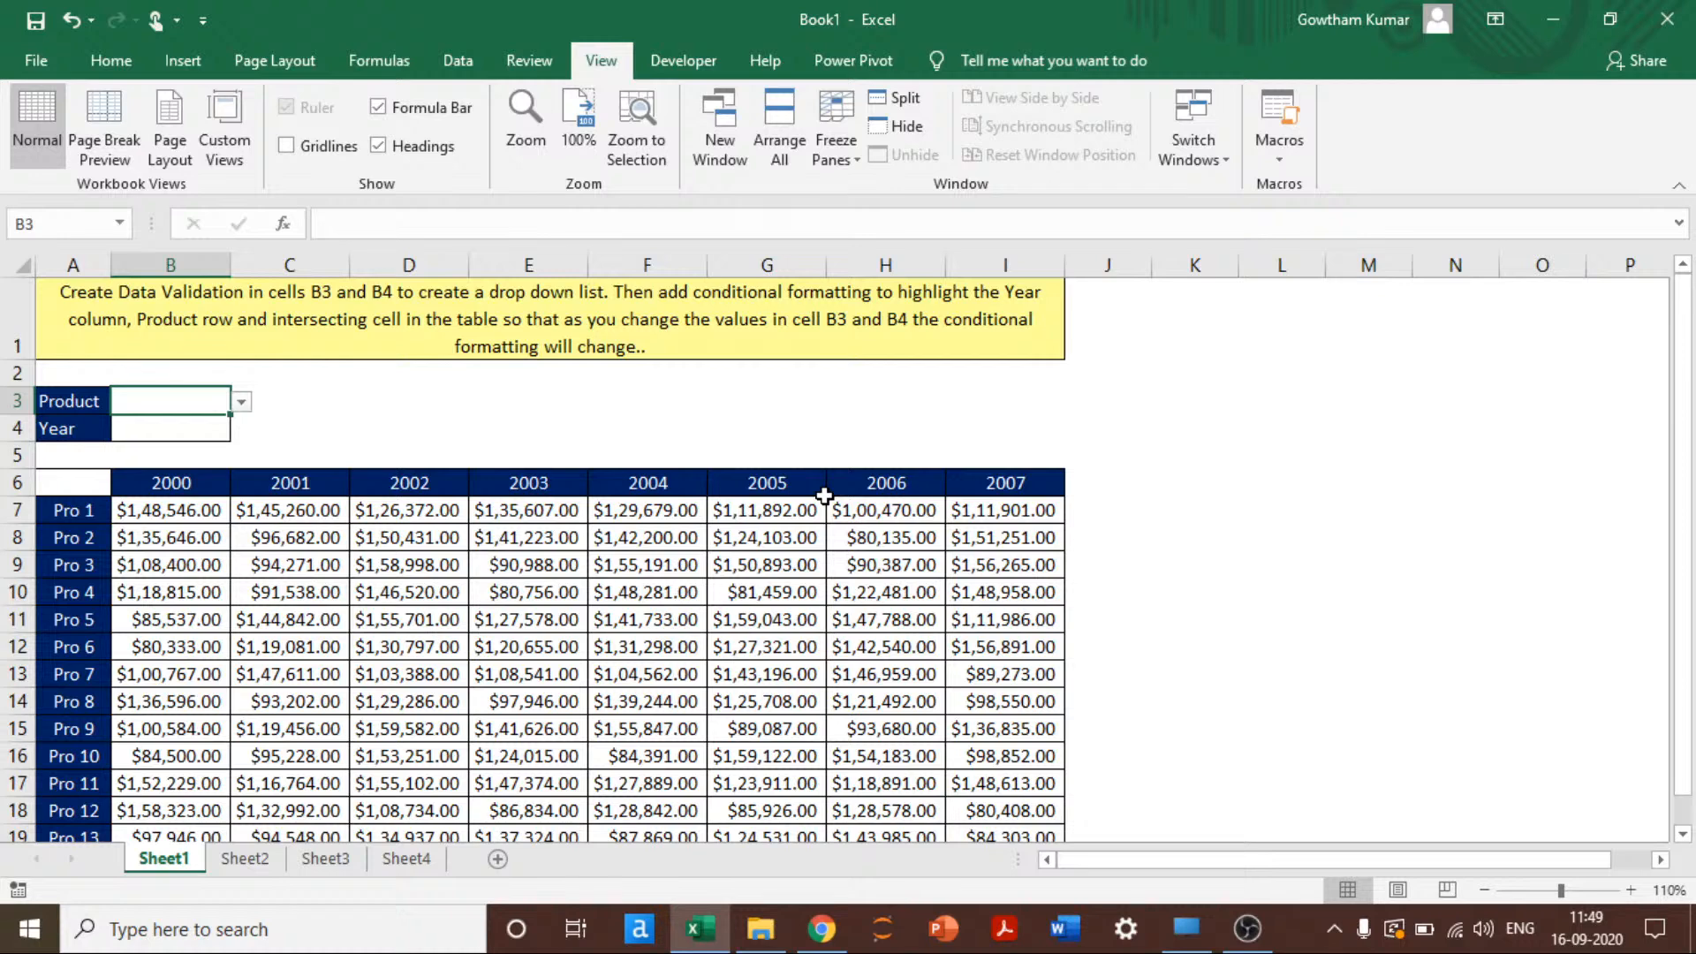
Step: Choose 2000 as the year in B4 and Pro 2 as the product in B3 from their drop-down lists
key(Down)
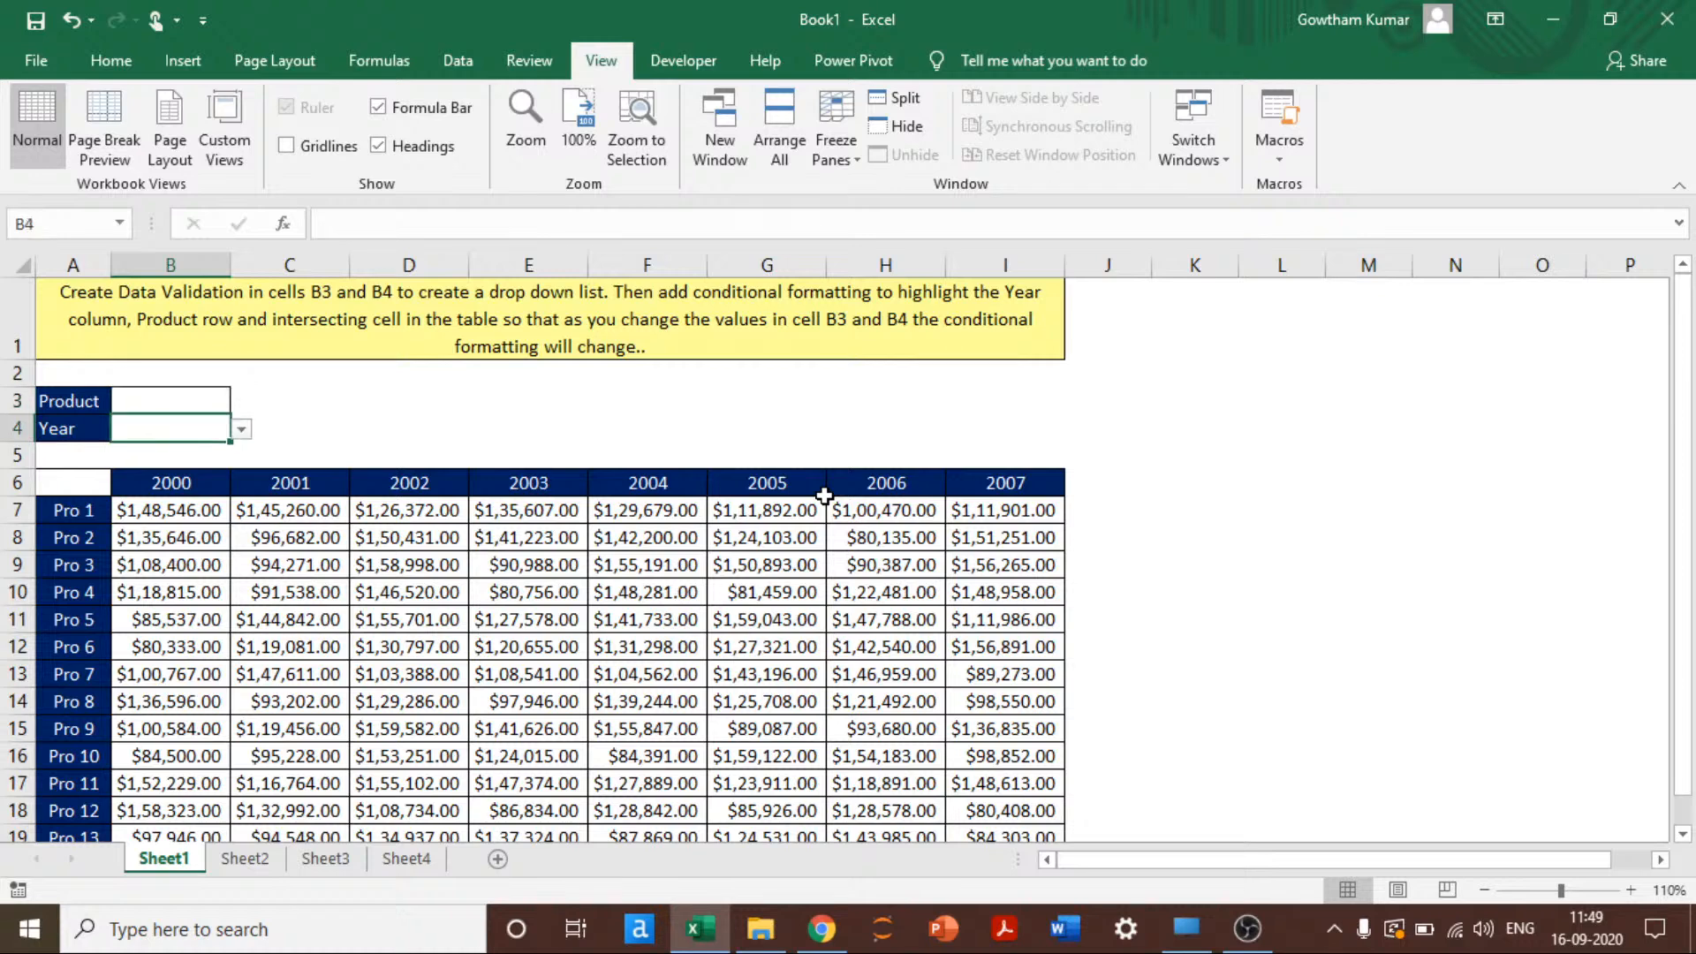
key(alt+Down)
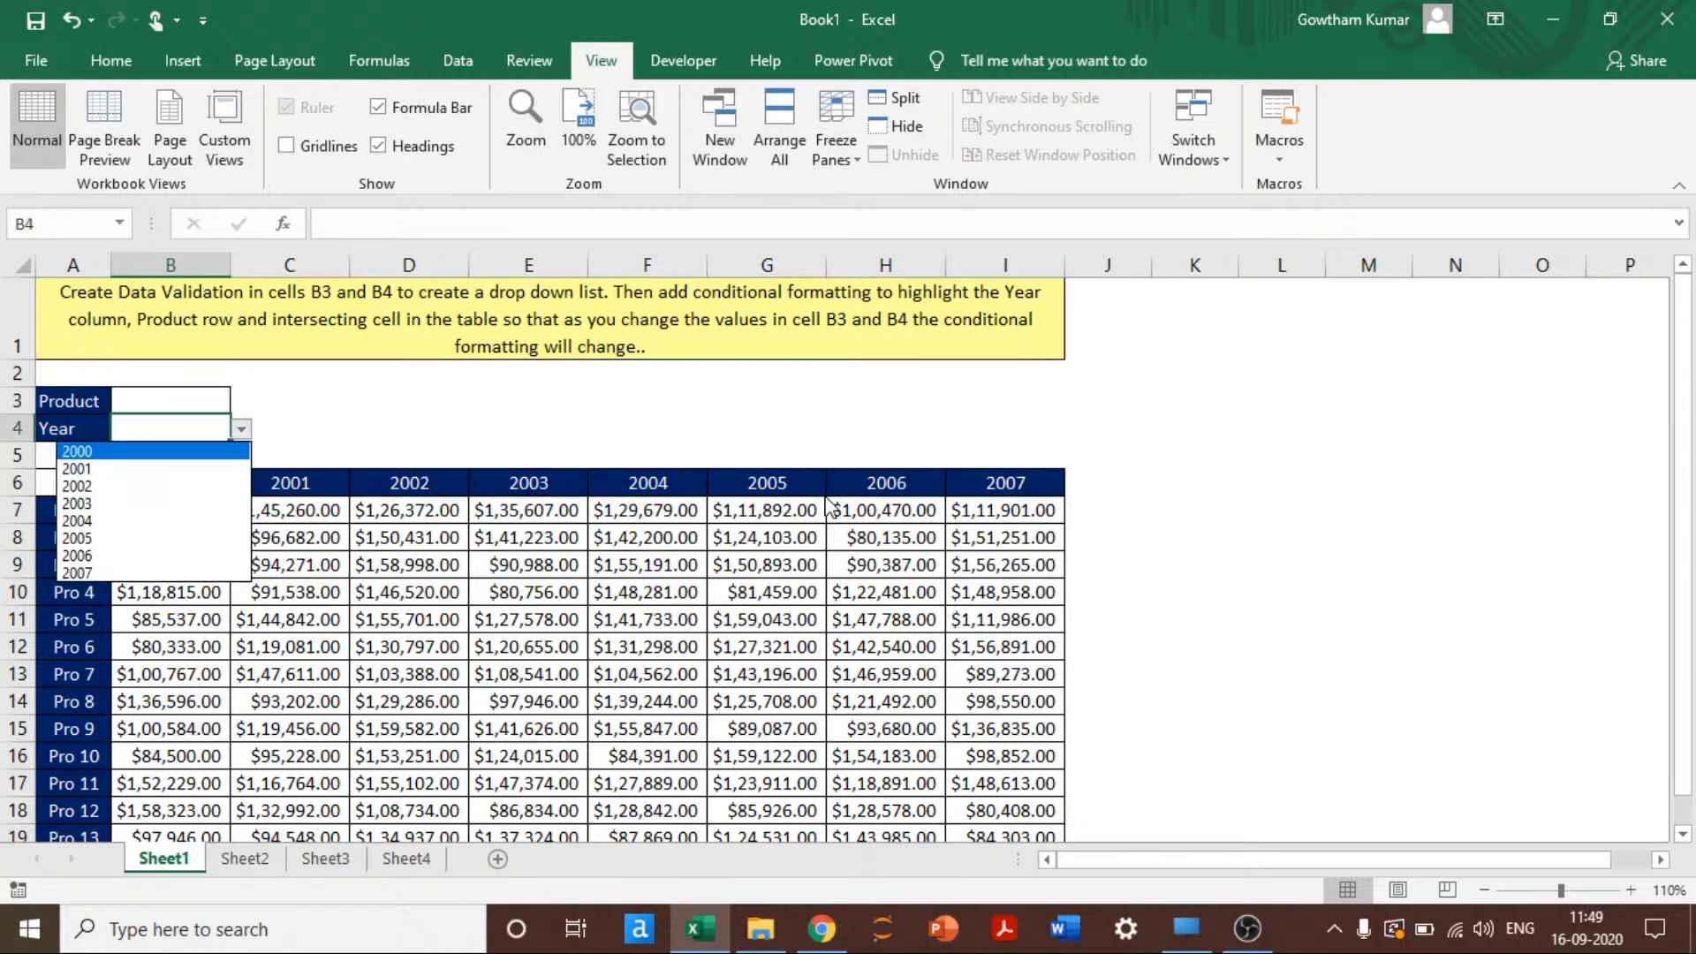
key(Return)
key(Up)
key(alt+Down)
key(Down)
key(Return)
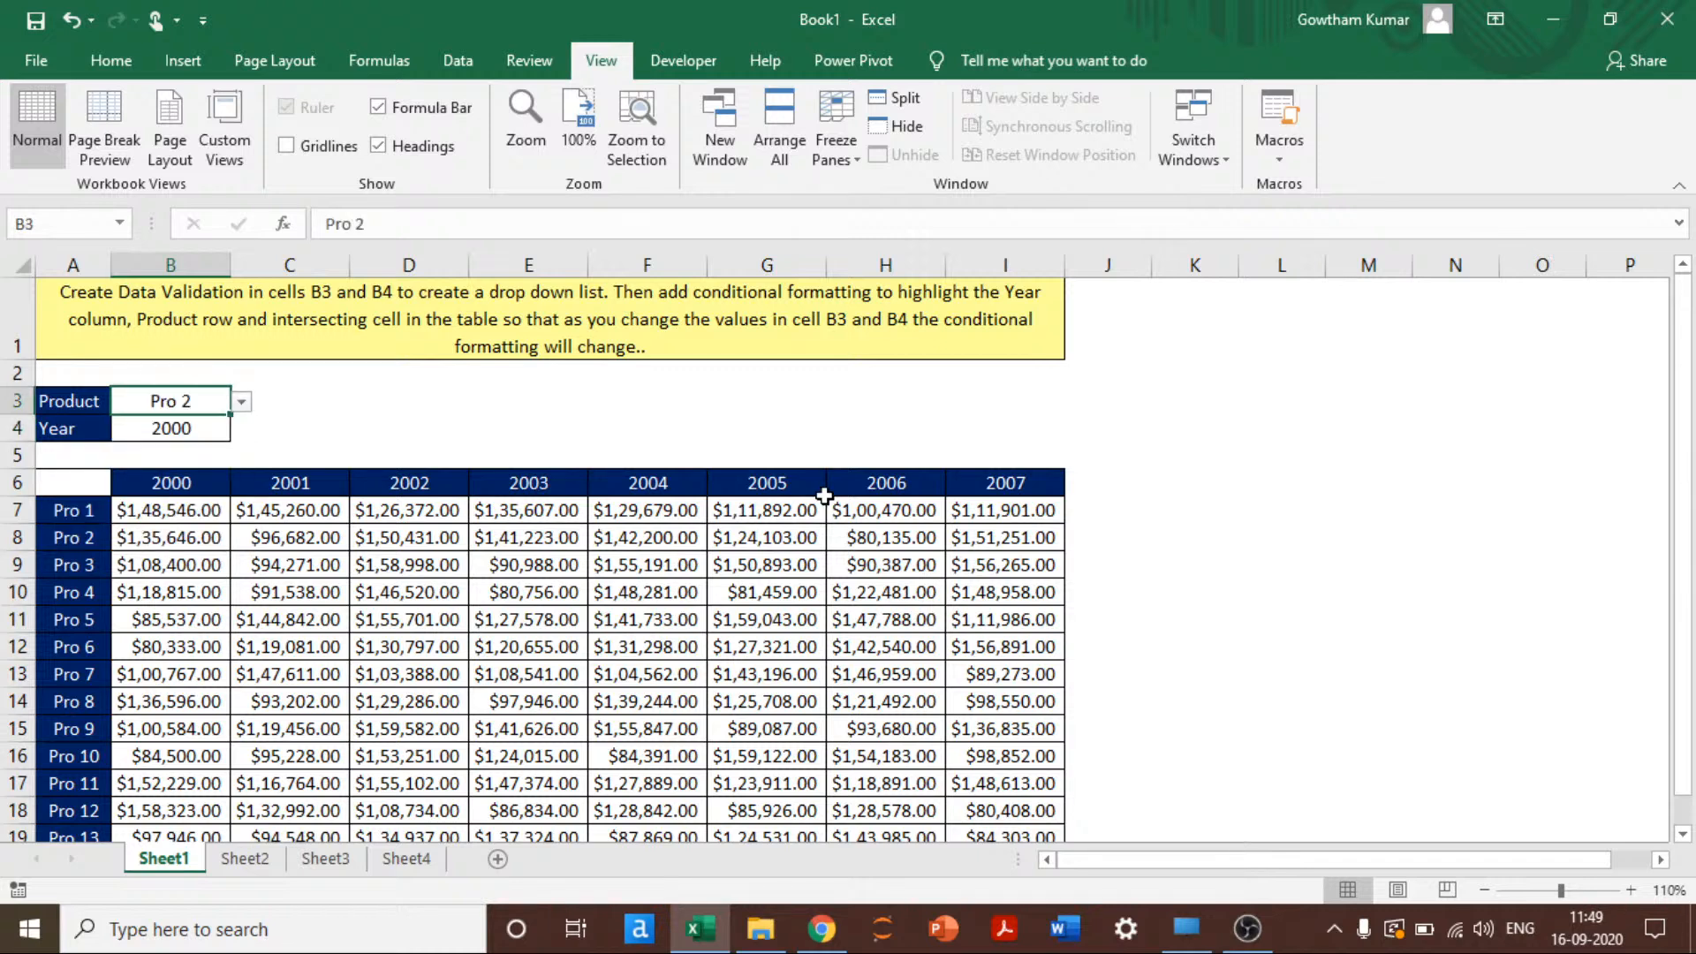
key(Down)
key(Down)
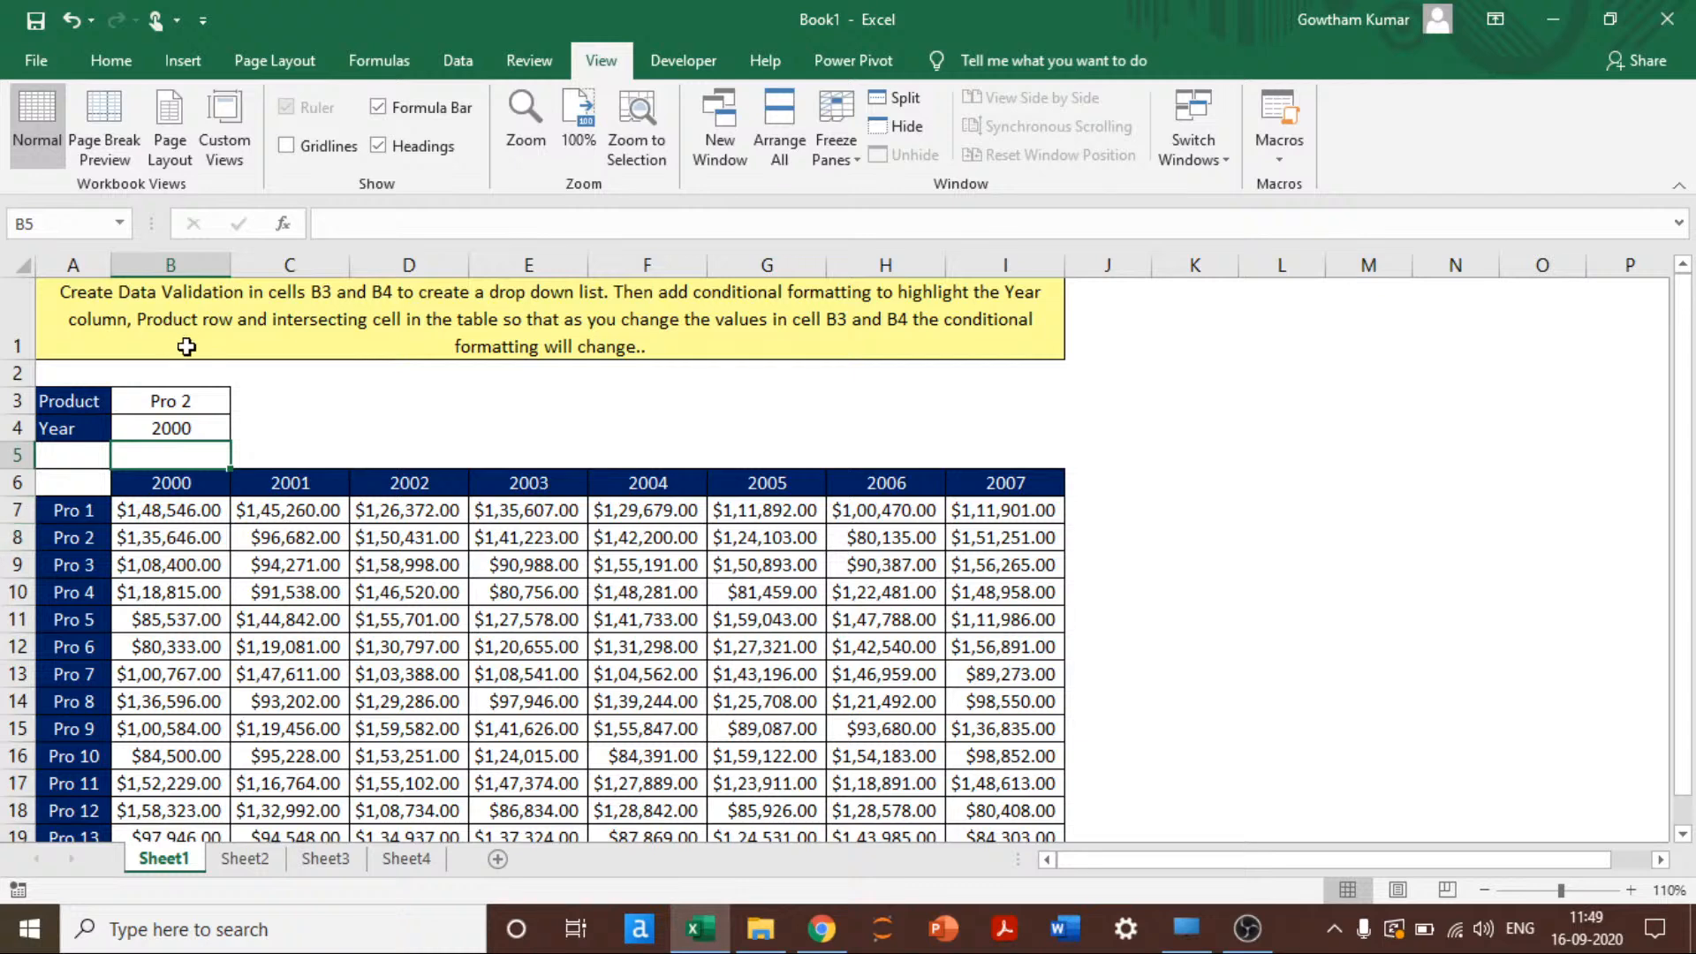
Step: Point out the Pro 2 row, the 2000 column and their intersecting cell B8 by selecting them
click(17, 537)
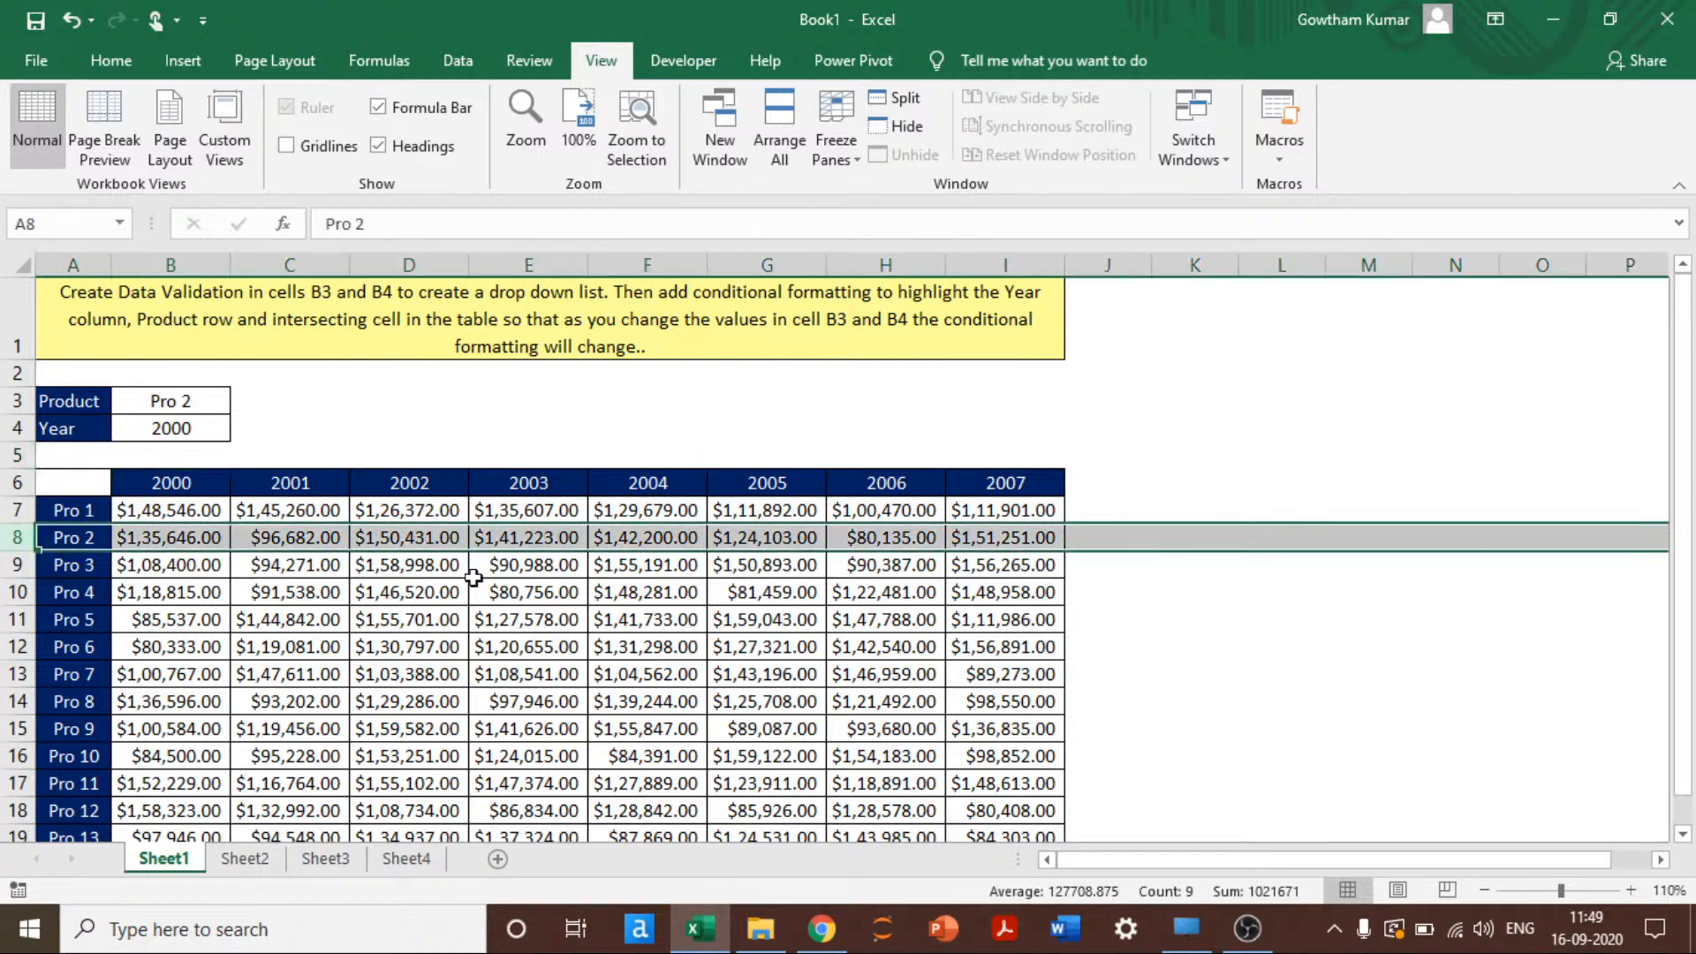
ctrl+click(185, 479)
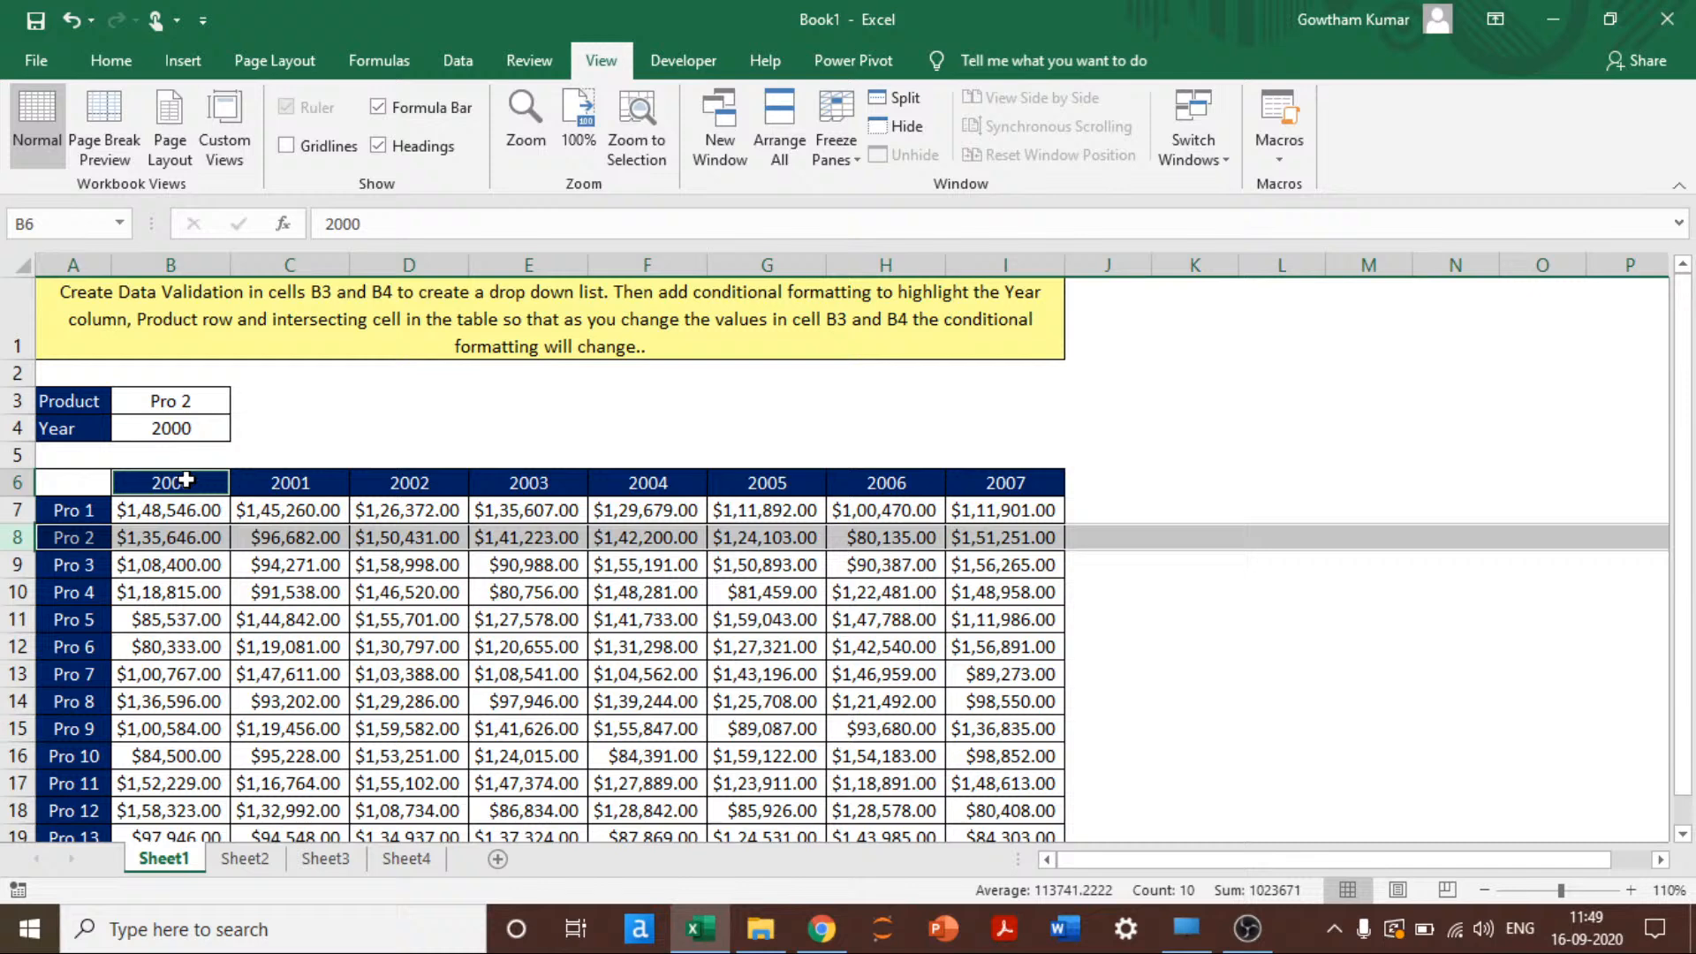
click(190, 786)
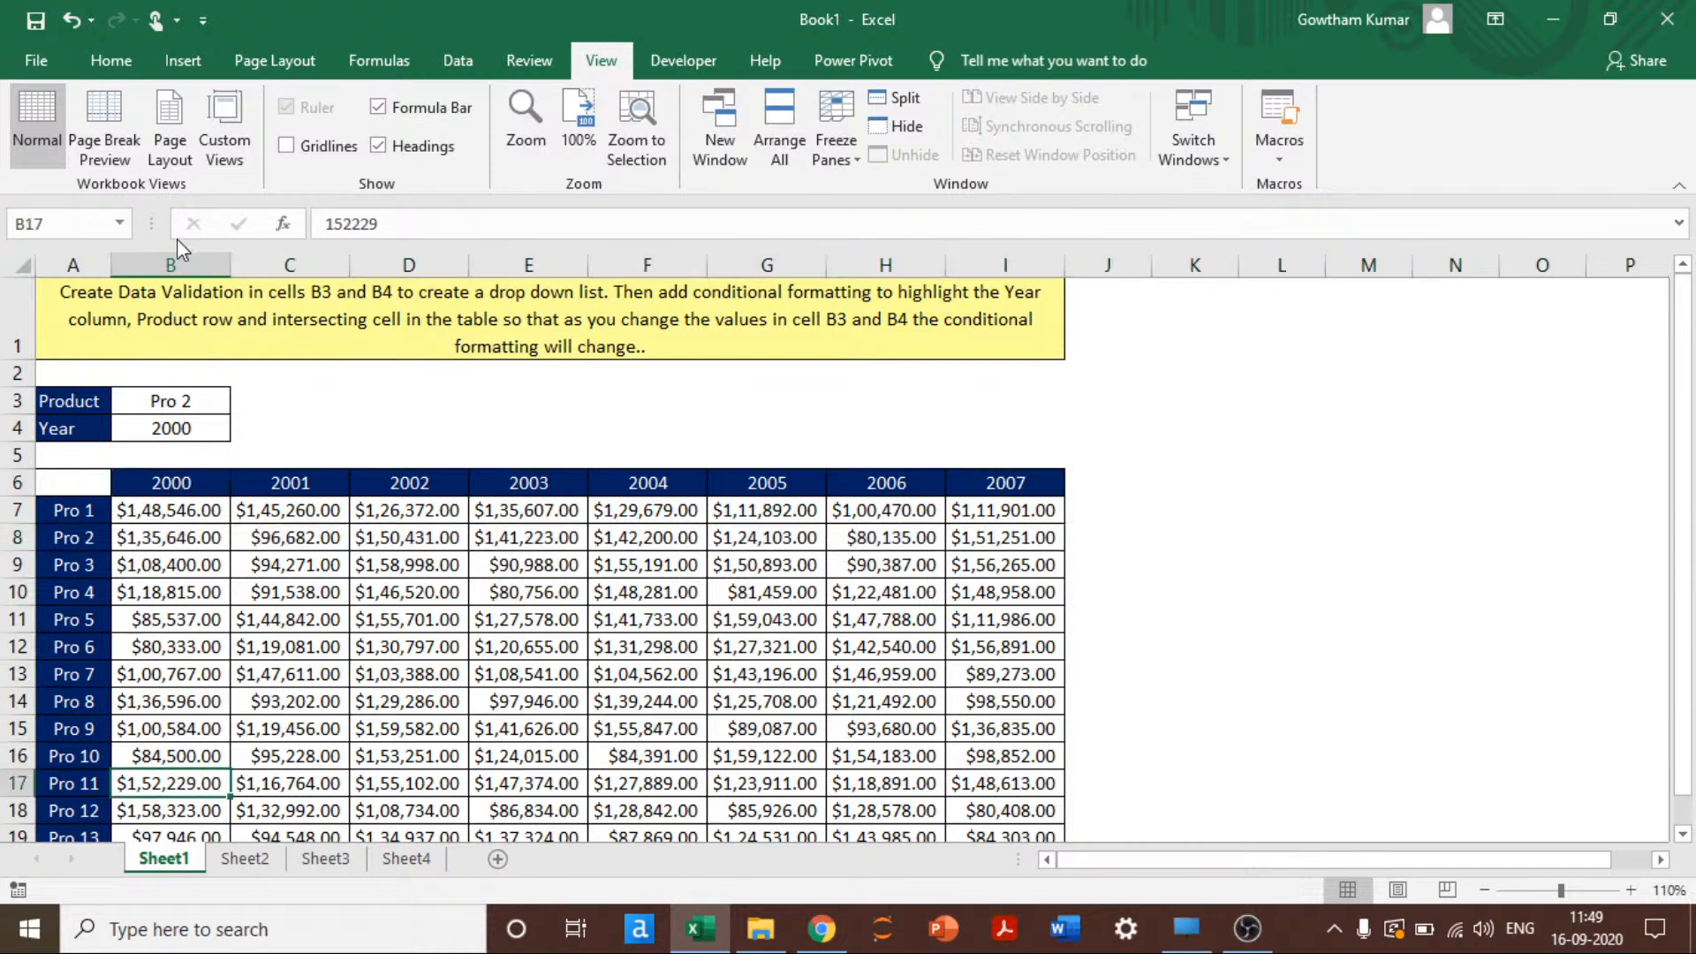
click(174, 261)
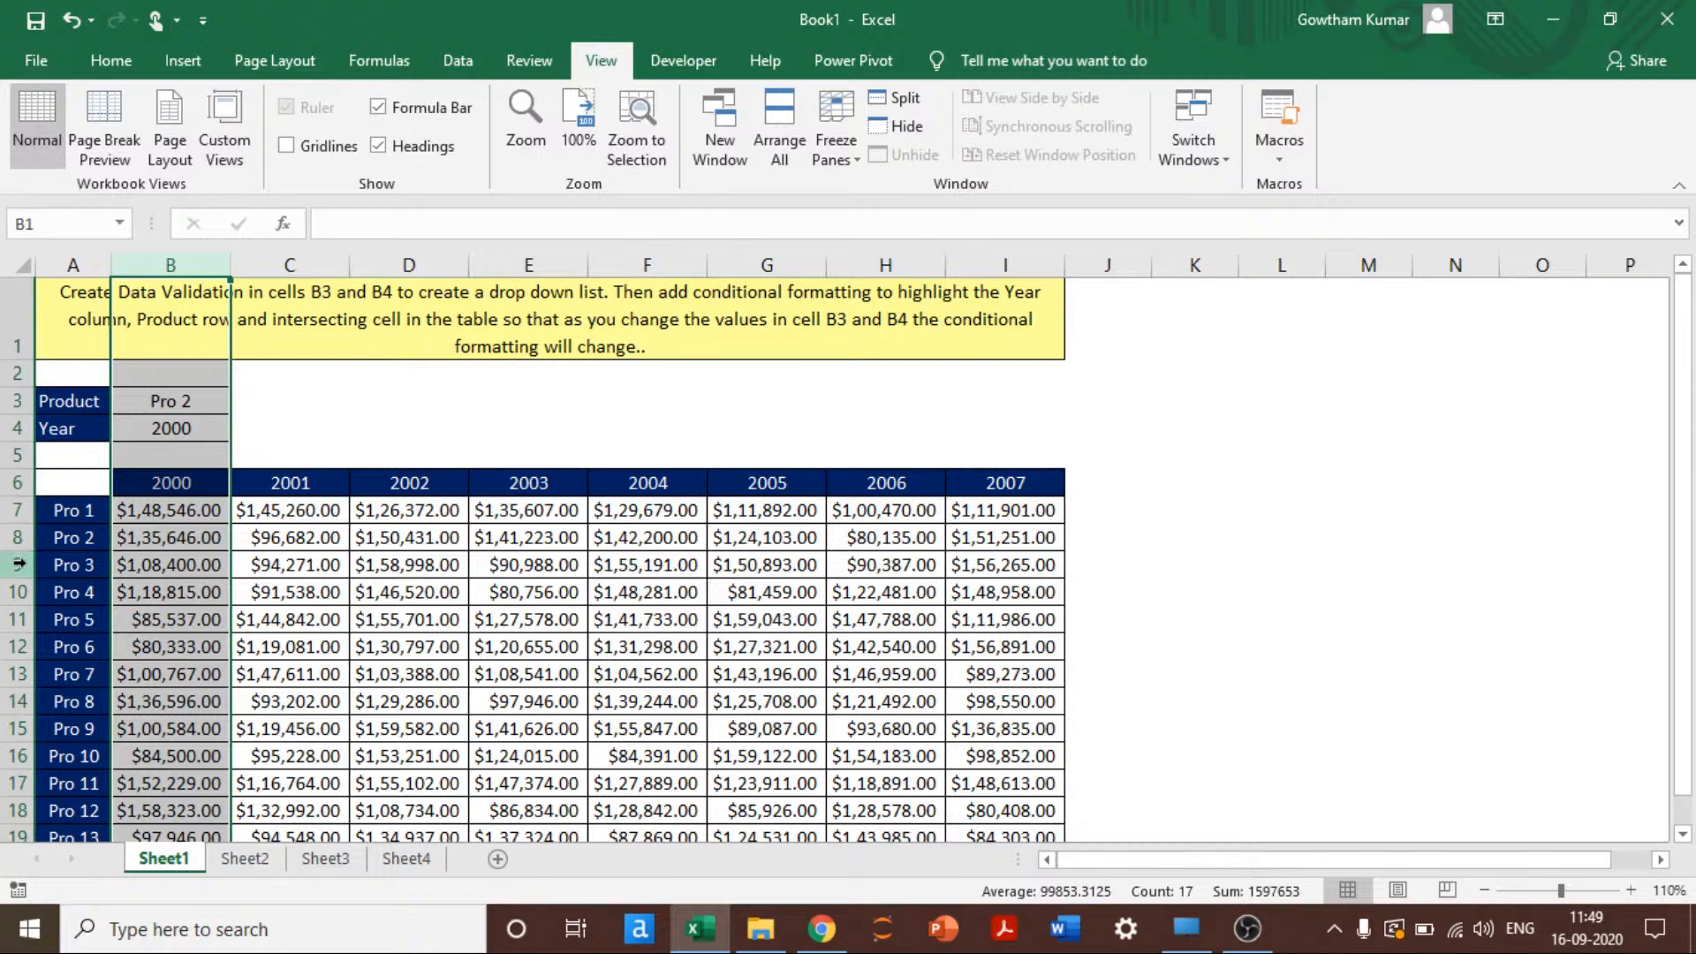
ctrl+click(18, 537)
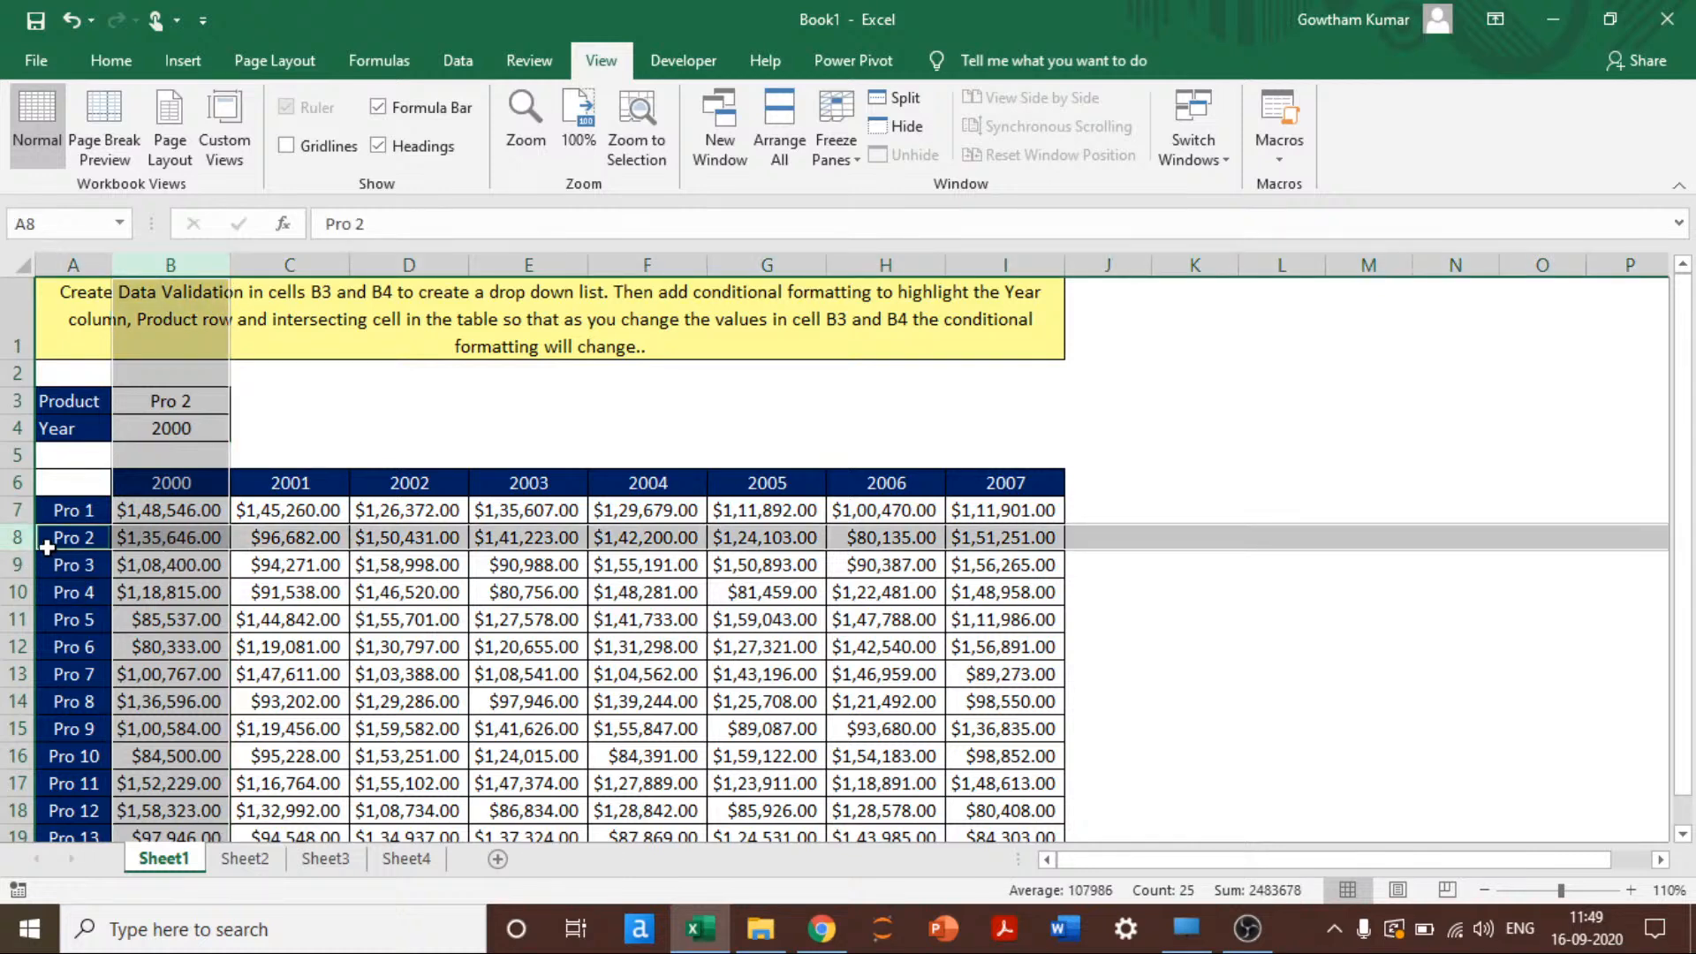
click(182, 541)
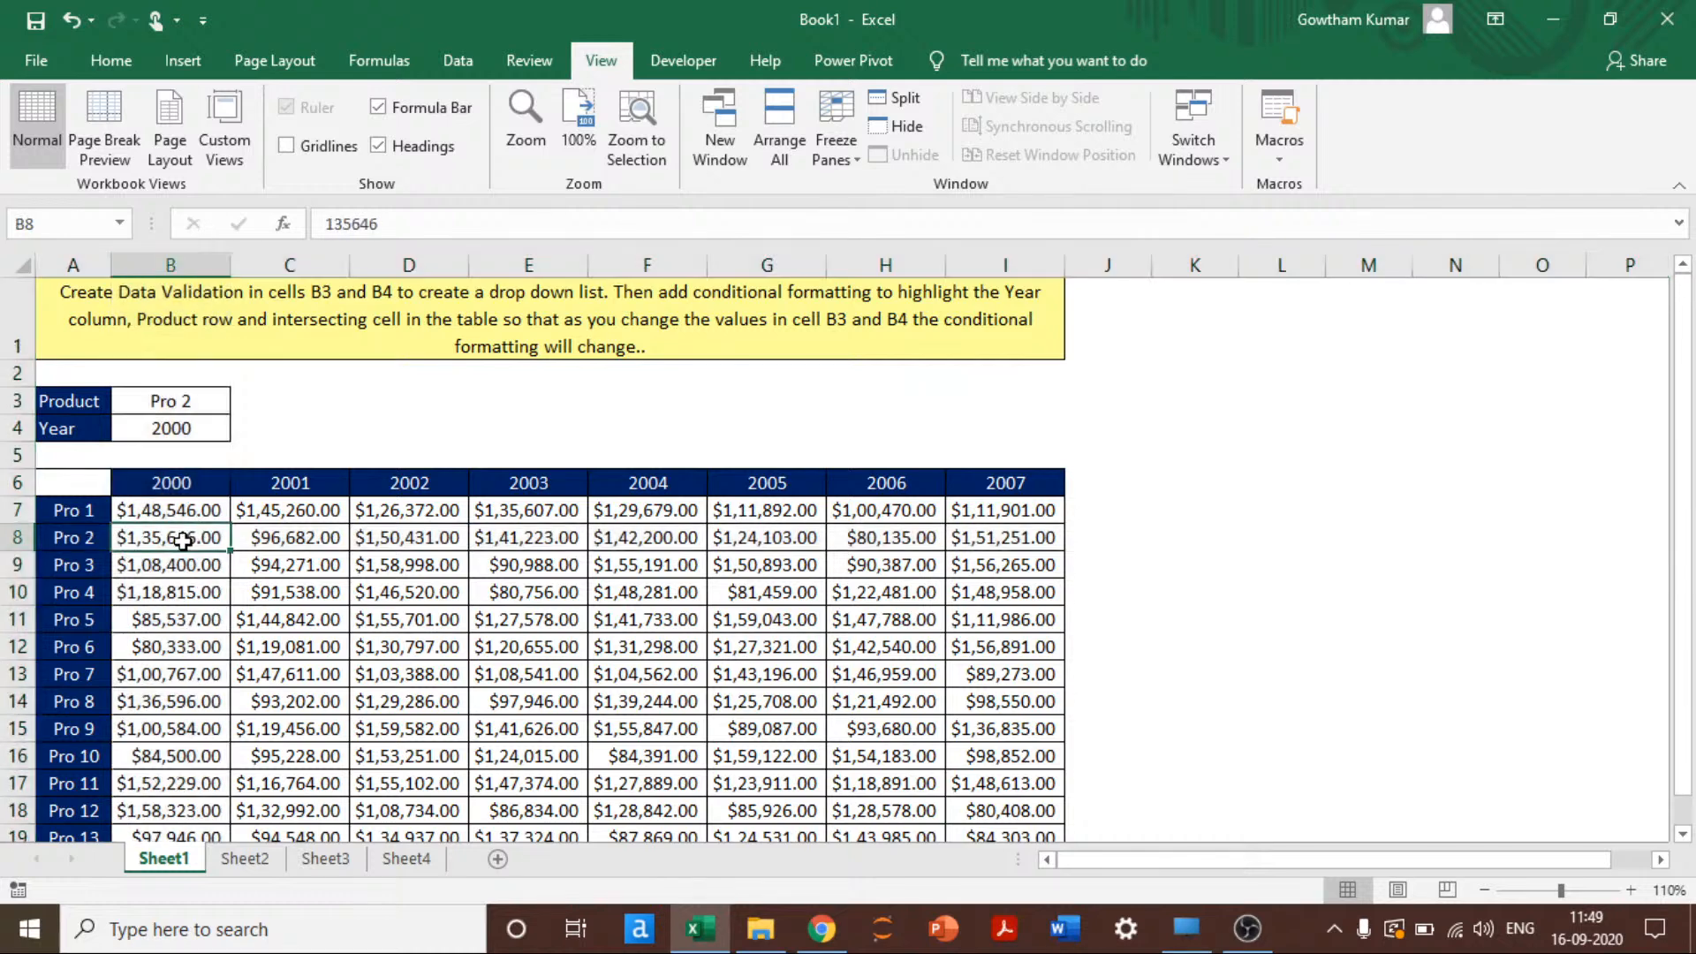
Step: Start a formula-based conditional formatting rule for the whole table A6:I20, including its headings
key(Left)
key(Up)
key(Up)
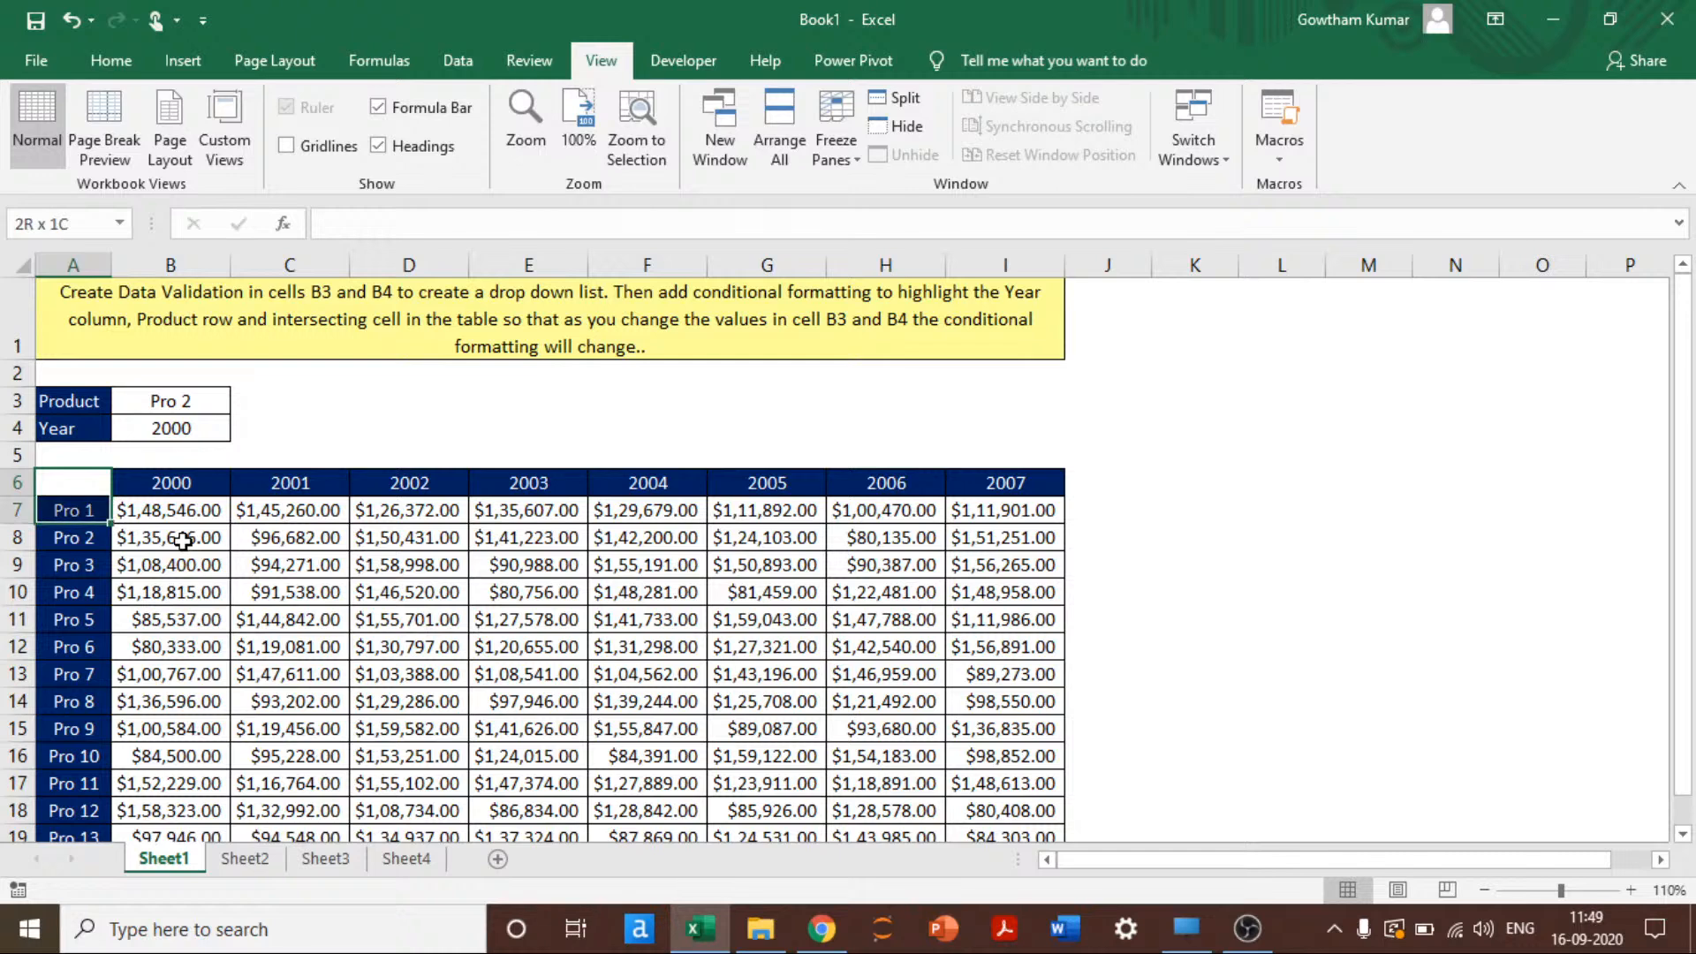
key(ctrl+shift+Down)
key(shift+Right)
key(ctrl+shift+Right)
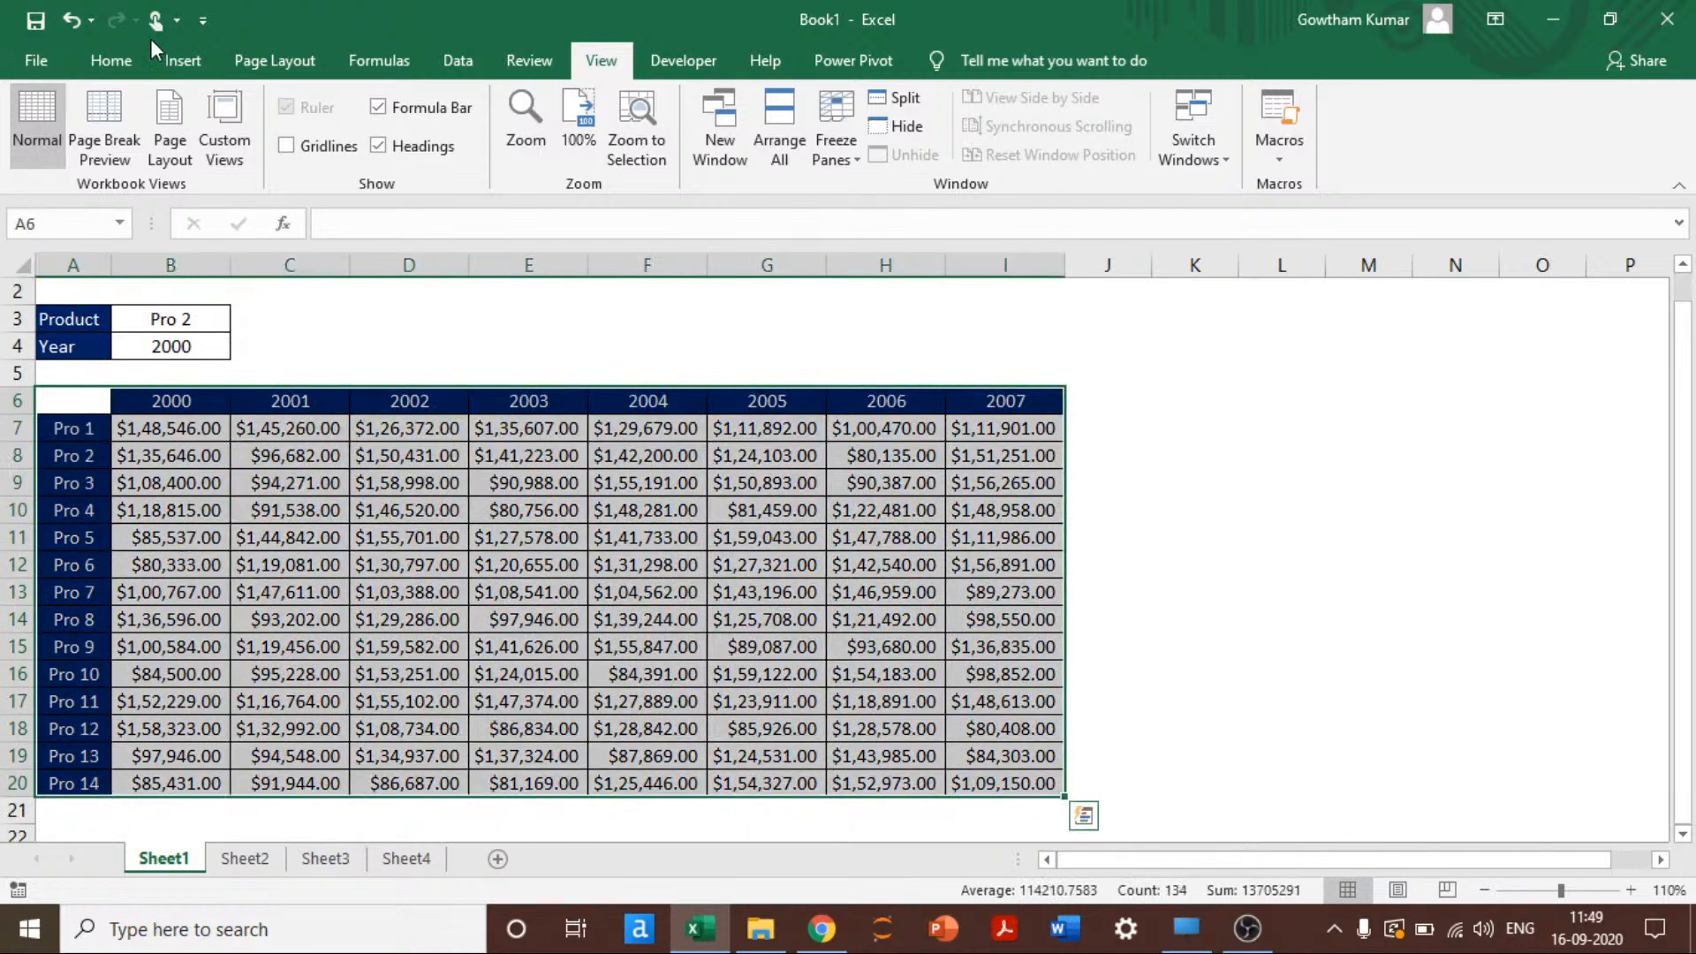
click(82, 60)
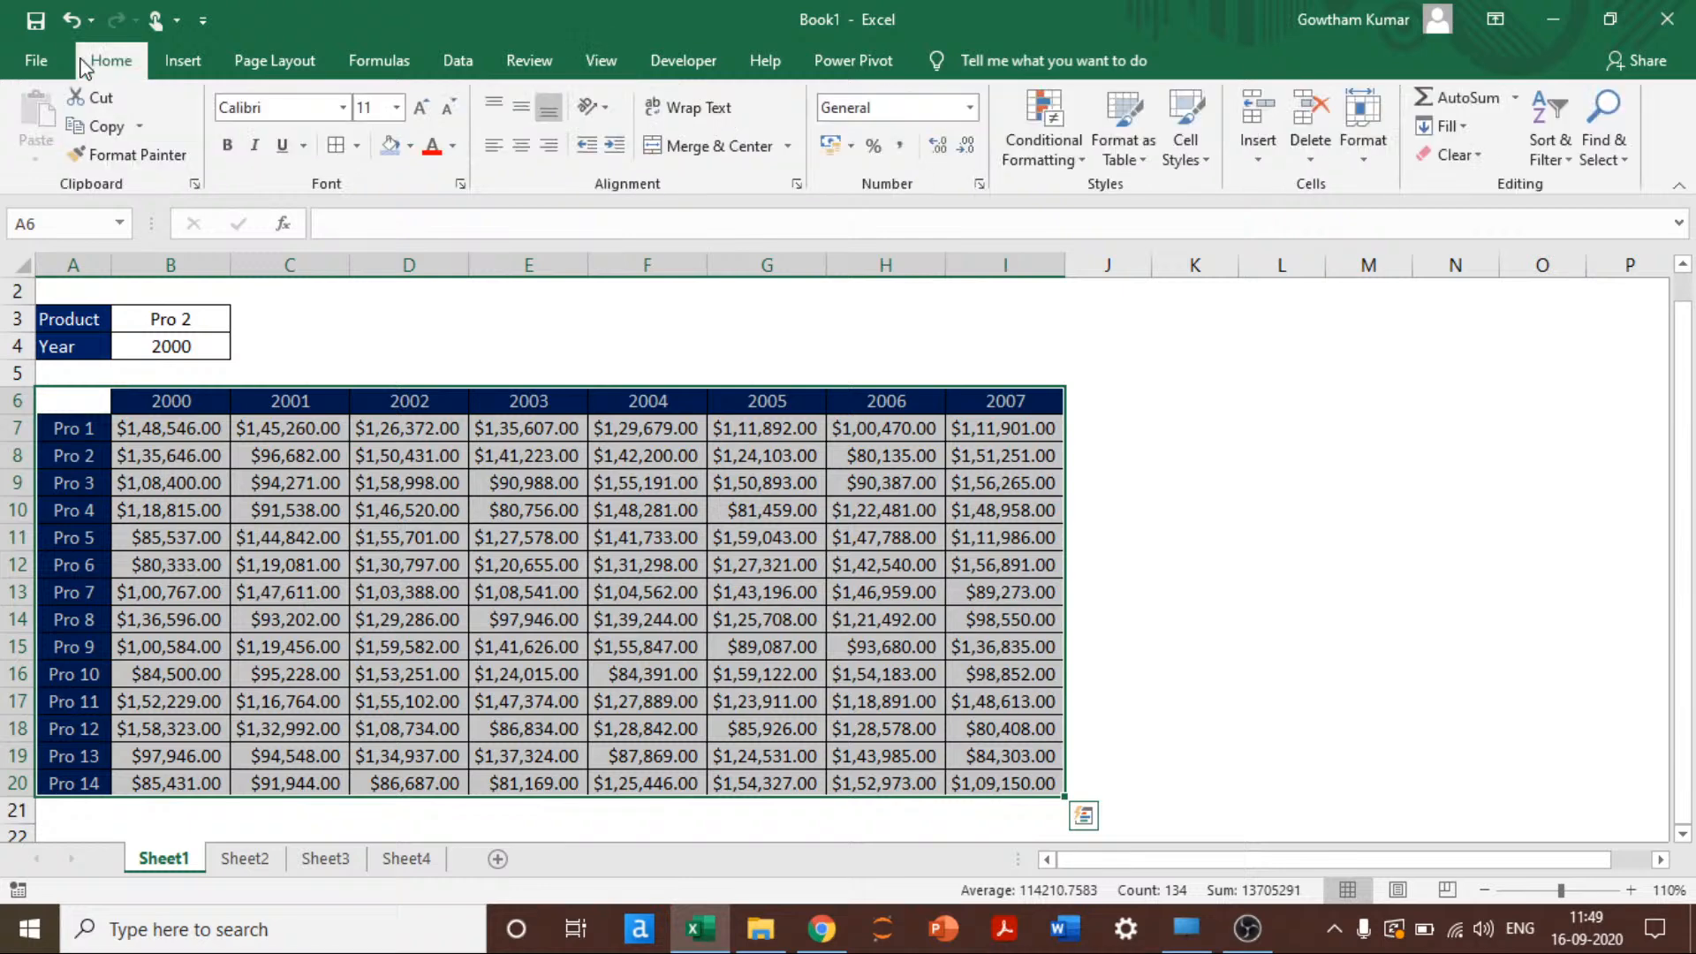
click(1047, 138)
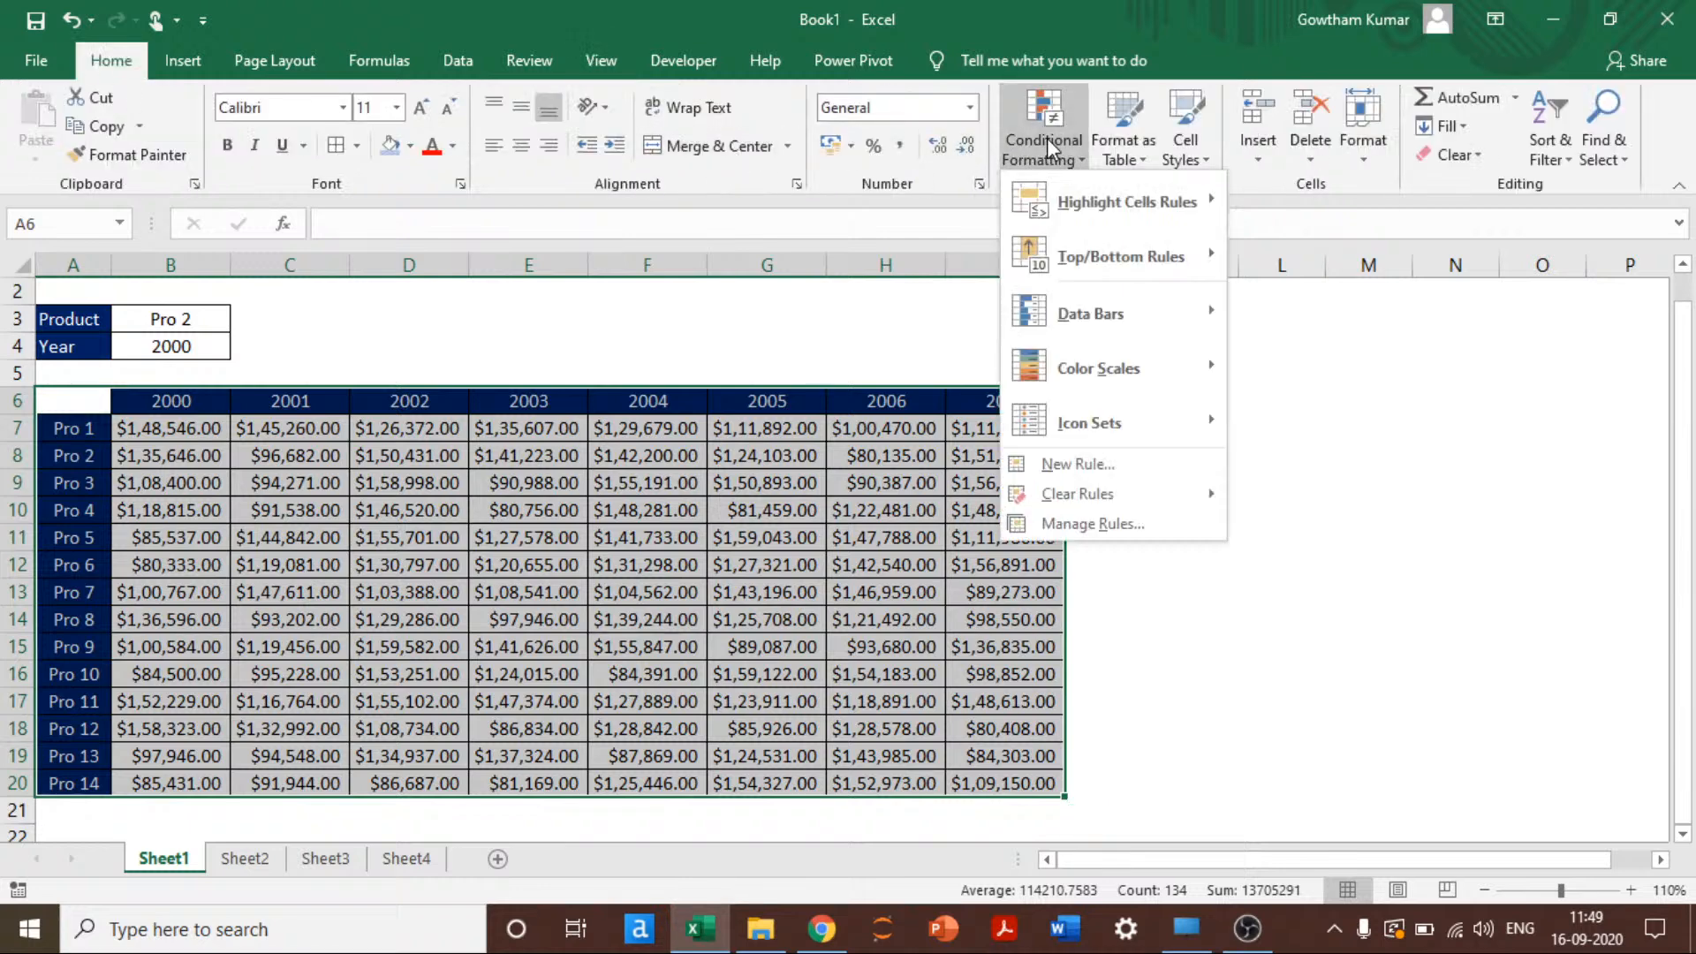
click(1123, 473)
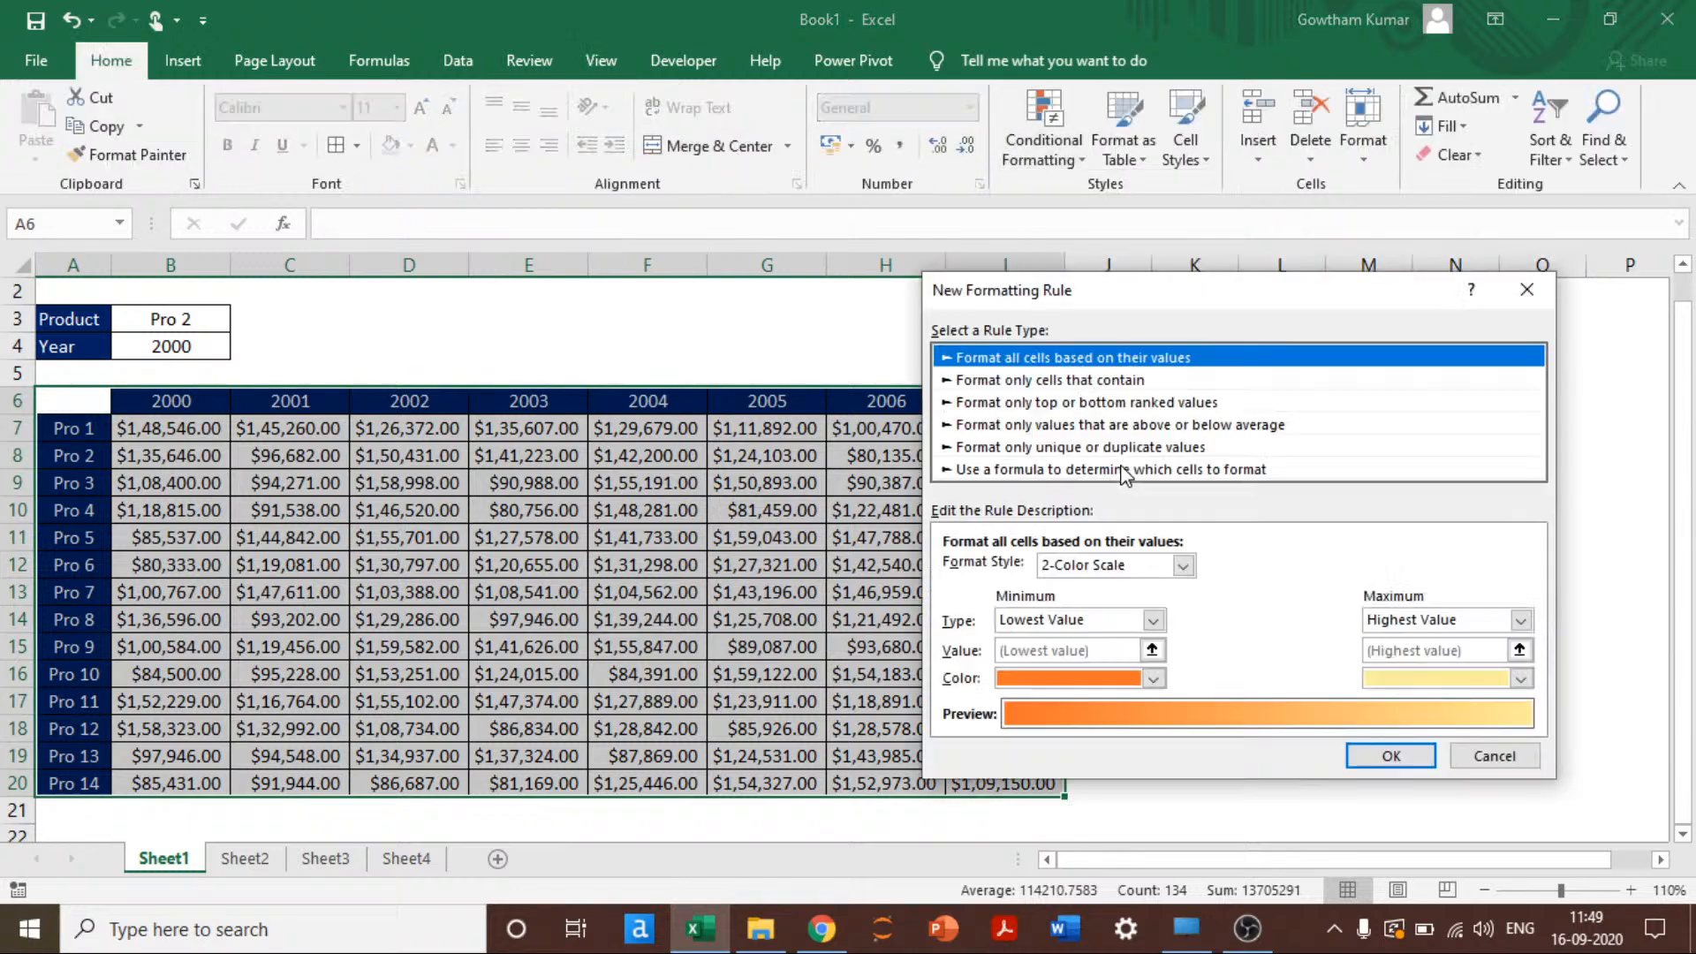
click(1023, 471)
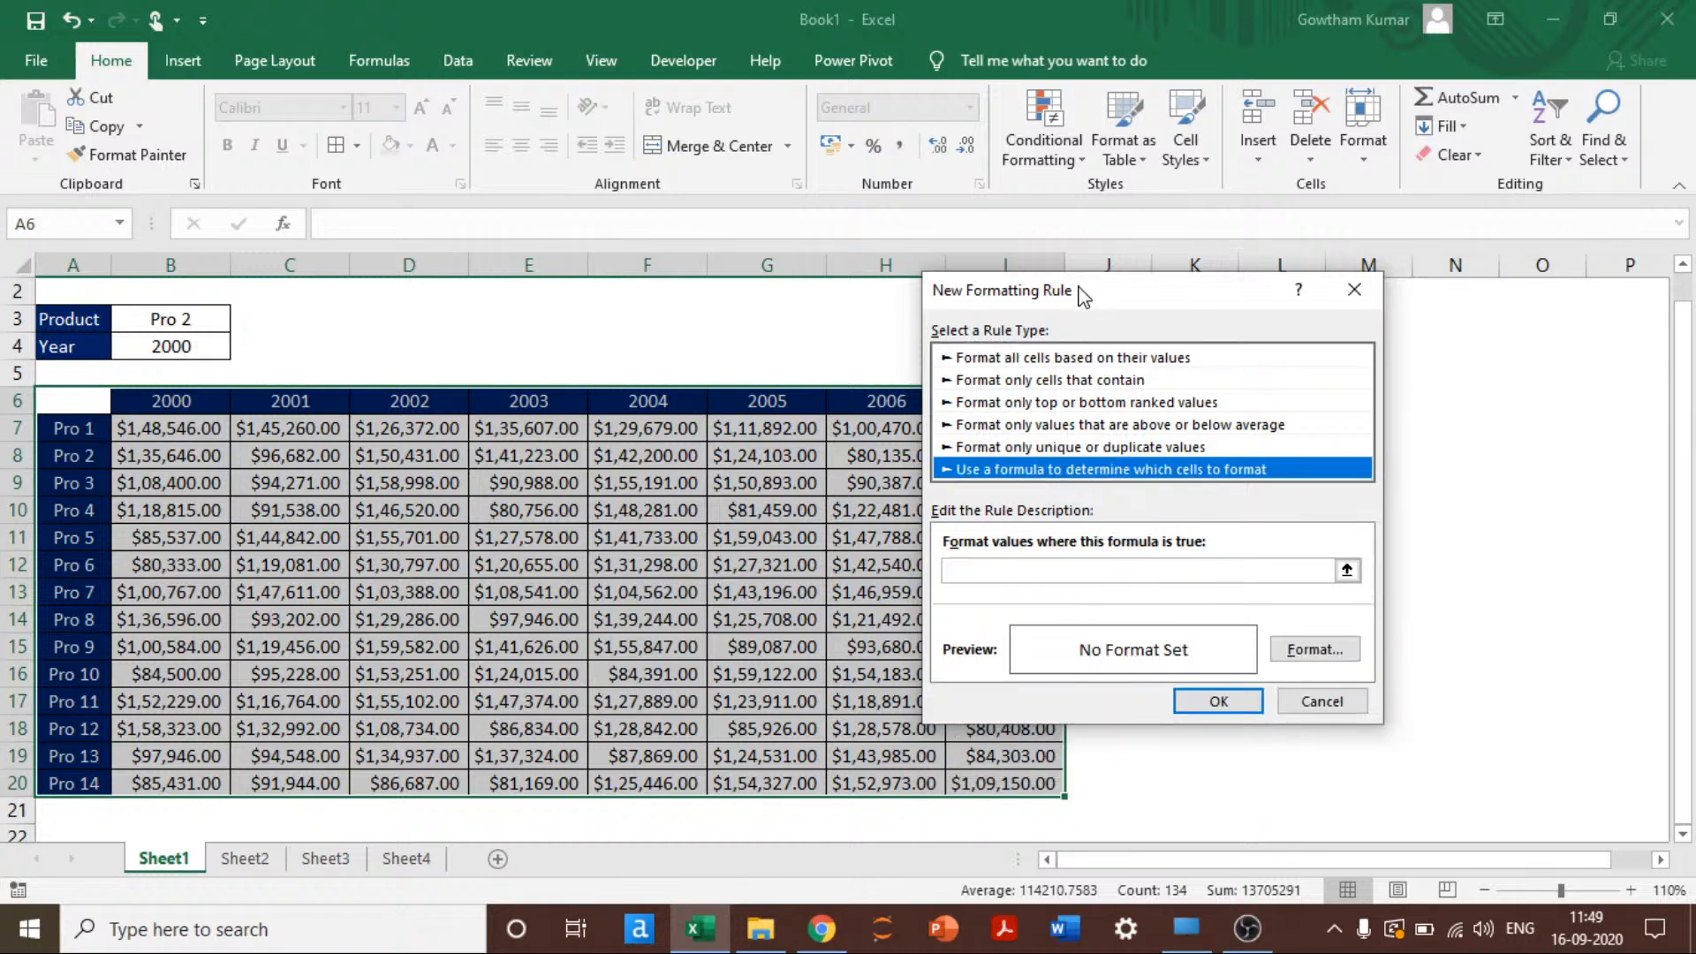
drag(1079, 292, 1244, 324)
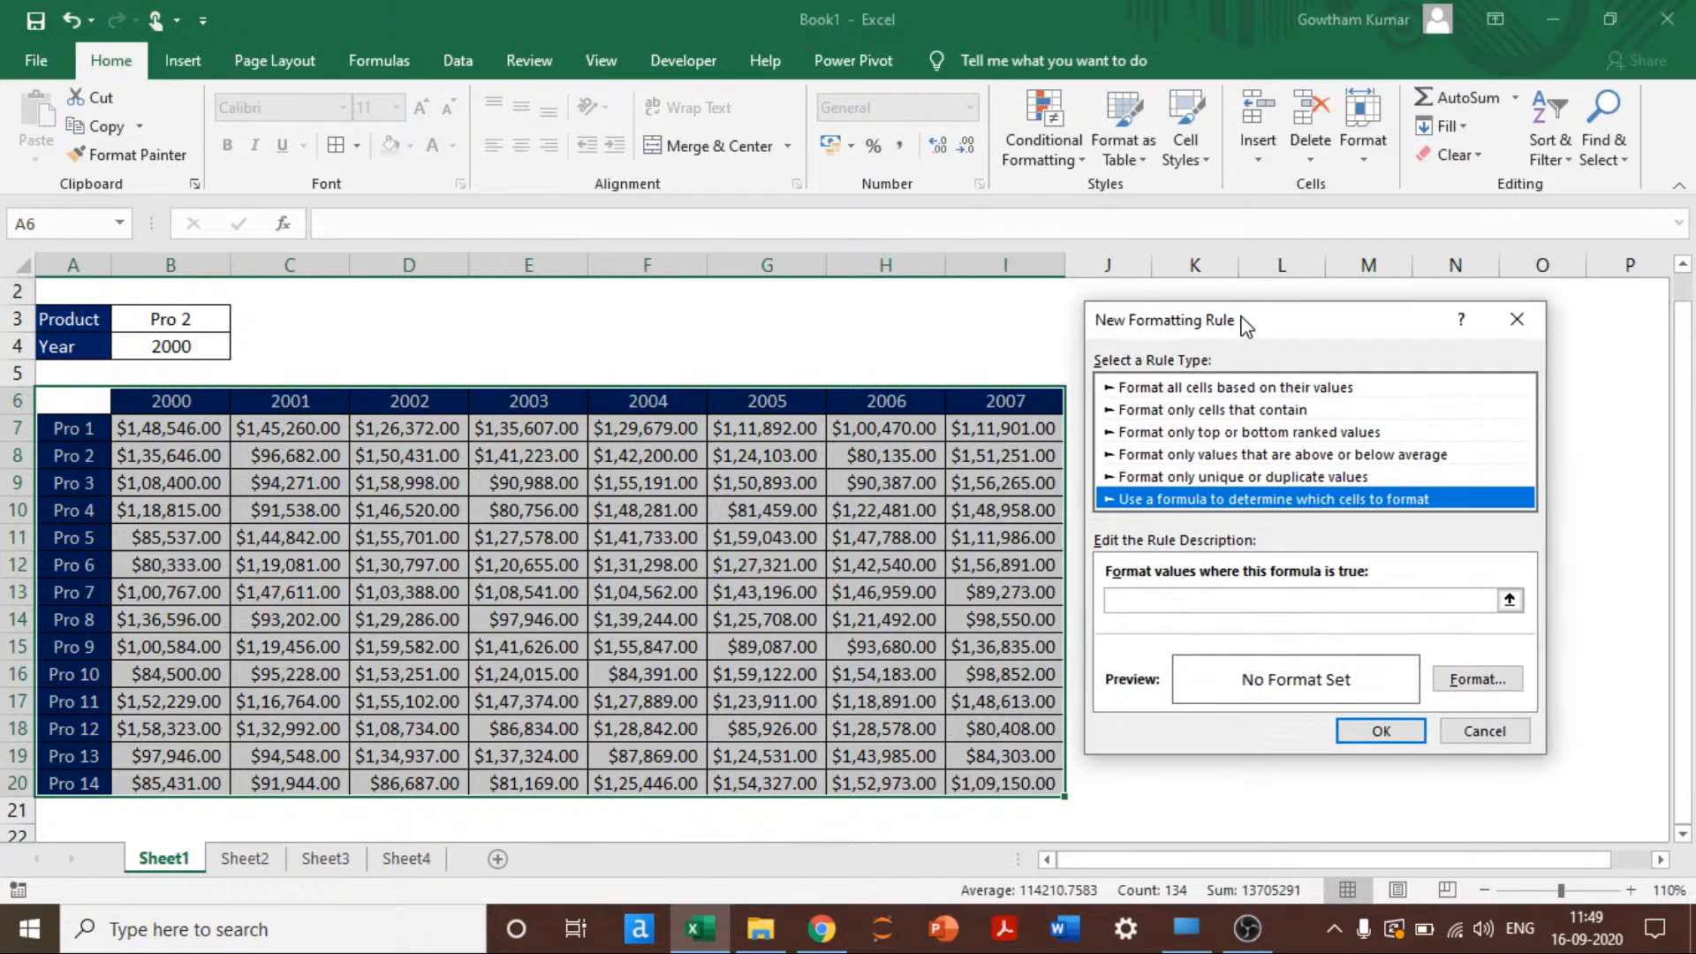
Step: Enter =$A7=$B$3 as the rule's formula so each product label is compared with the chosen product
click(1205, 599)
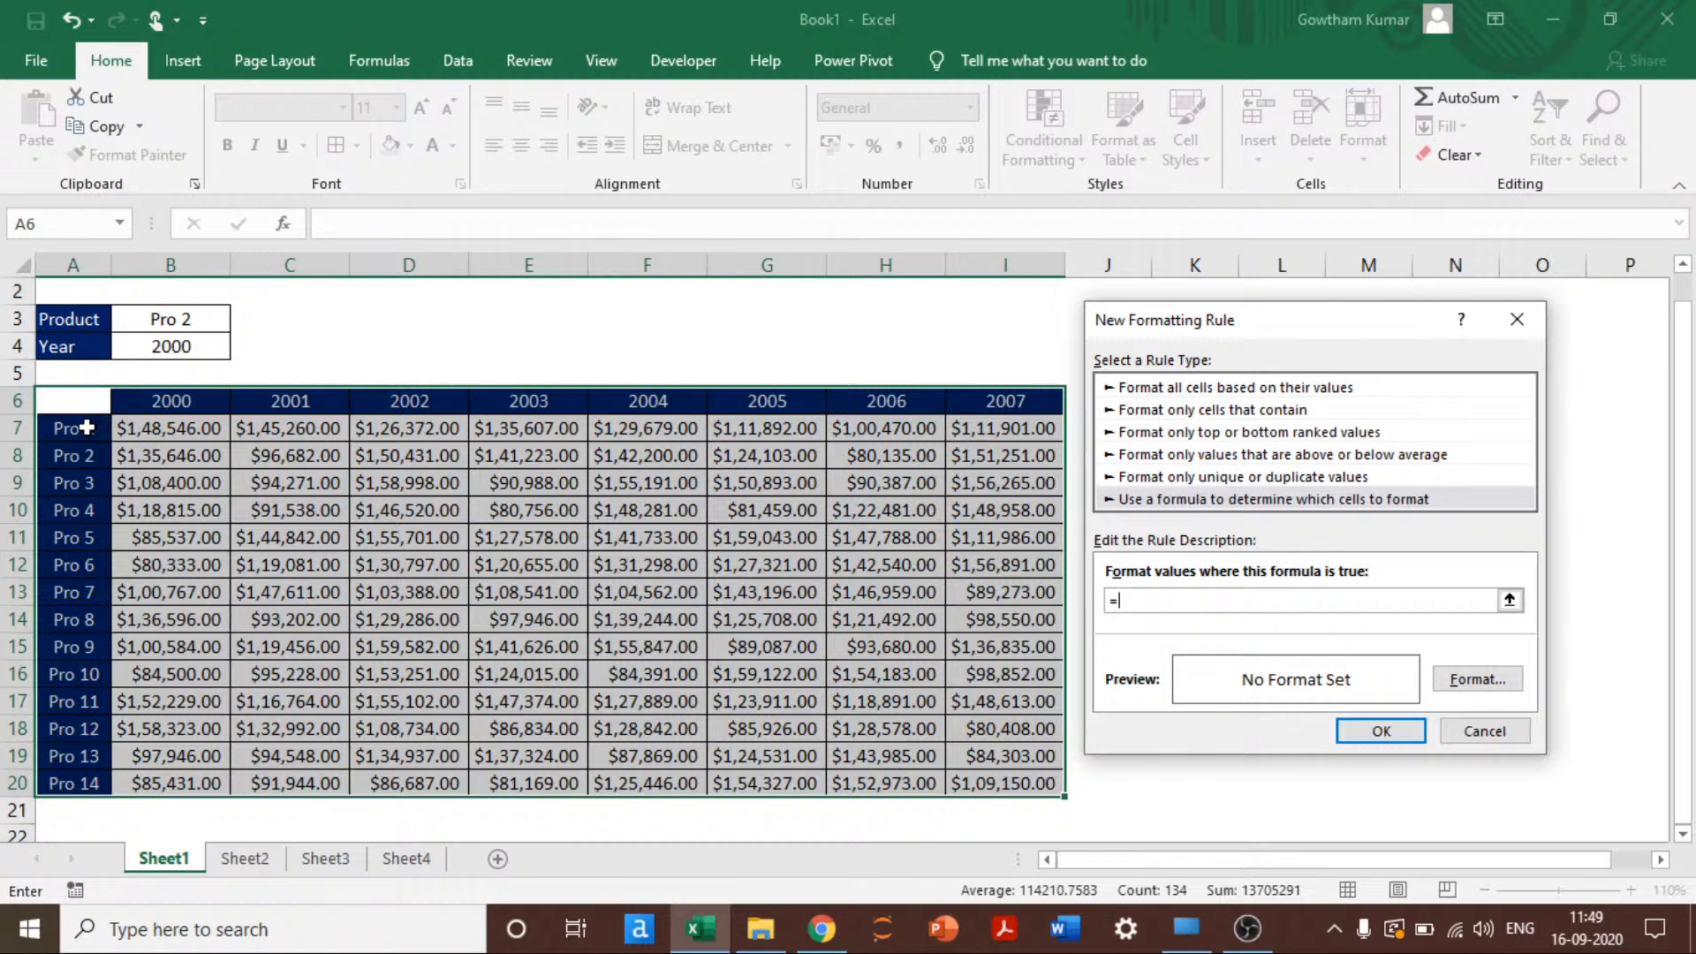
click(85, 428)
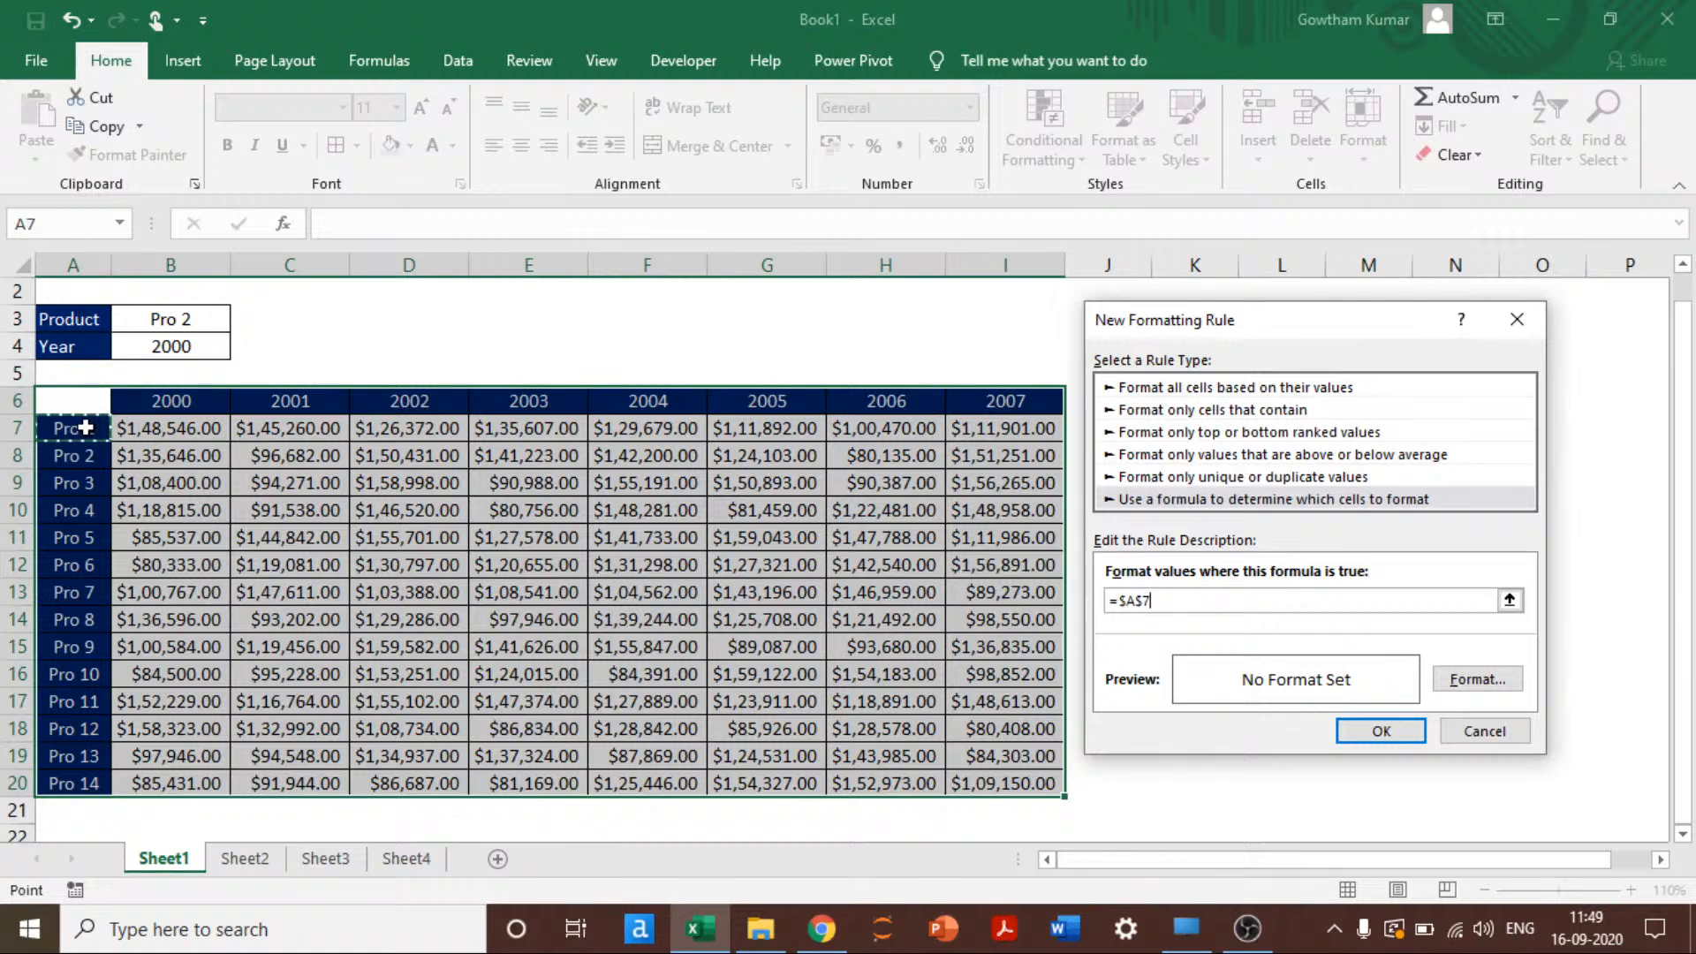
key(F4)
text(=)
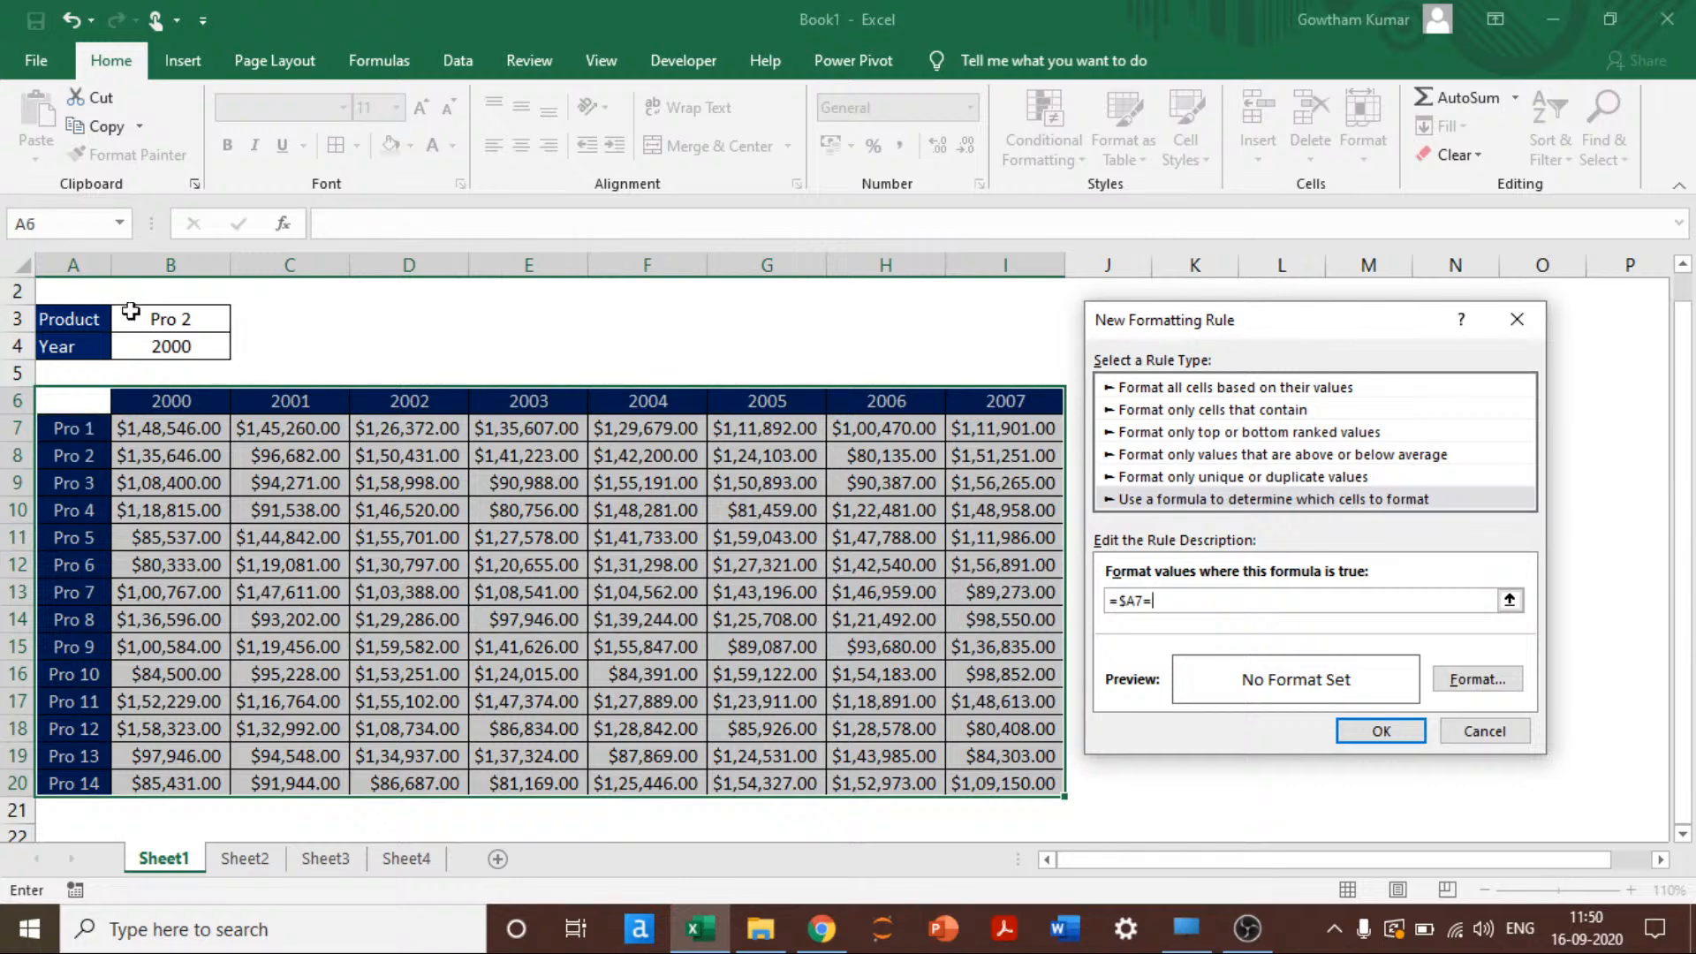
click(180, 323)
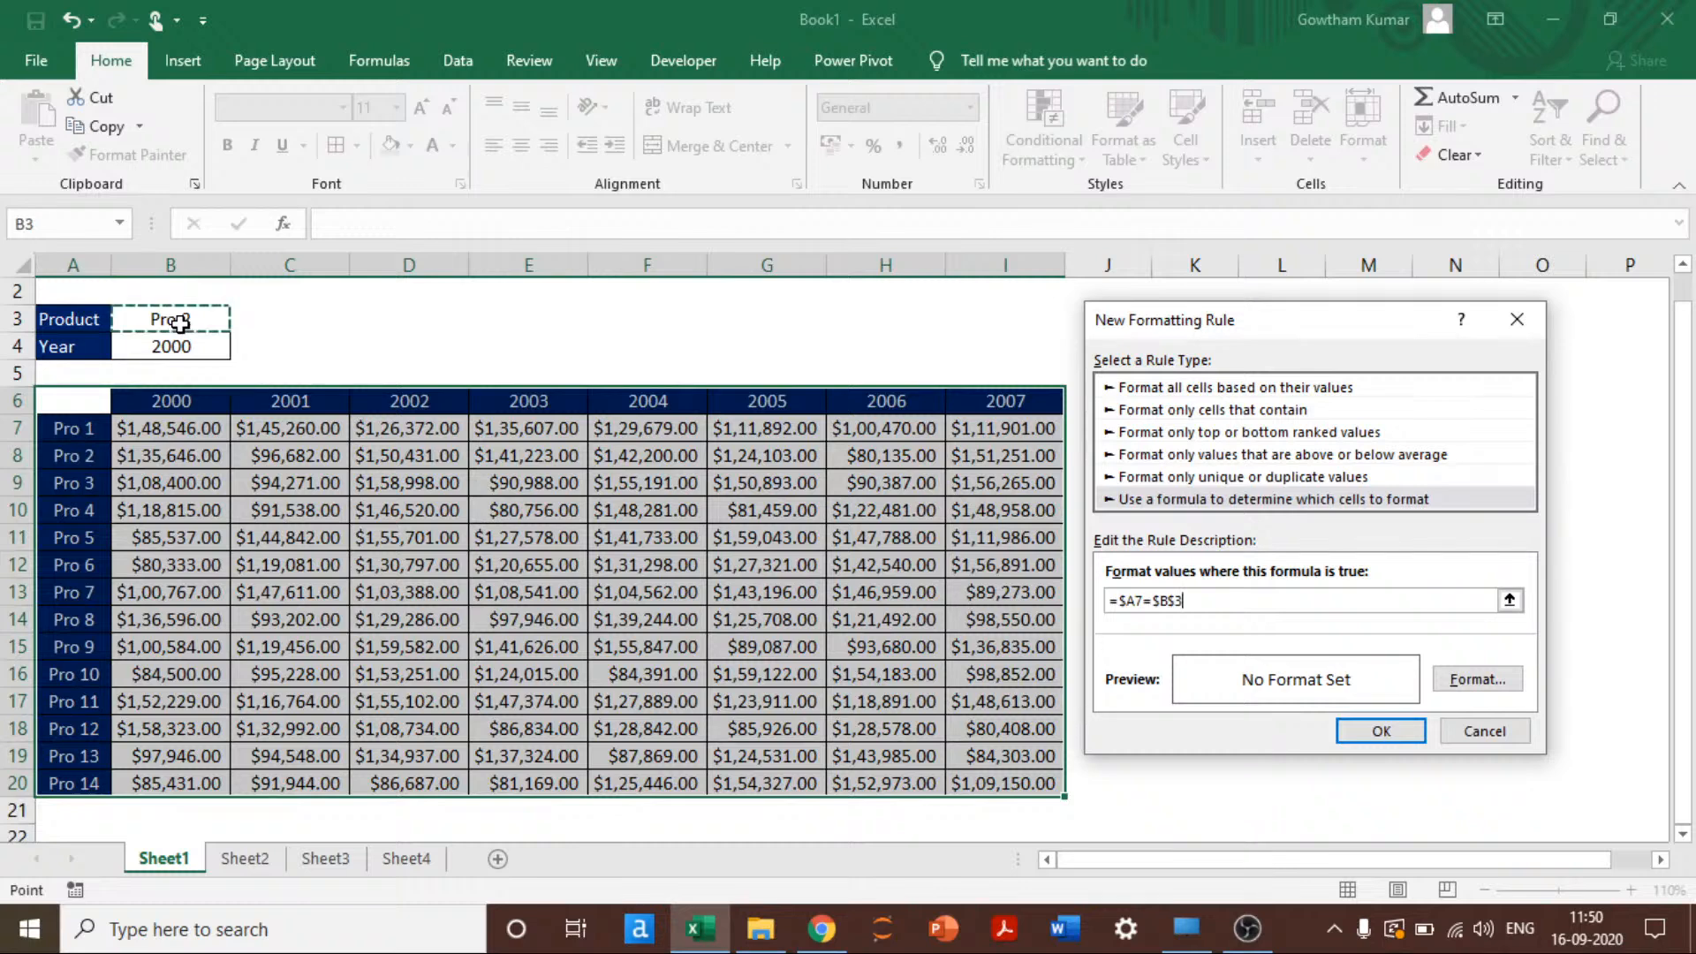
Step: Give the rule a golden-orange fill and apply it to the table
click(1469, 682)
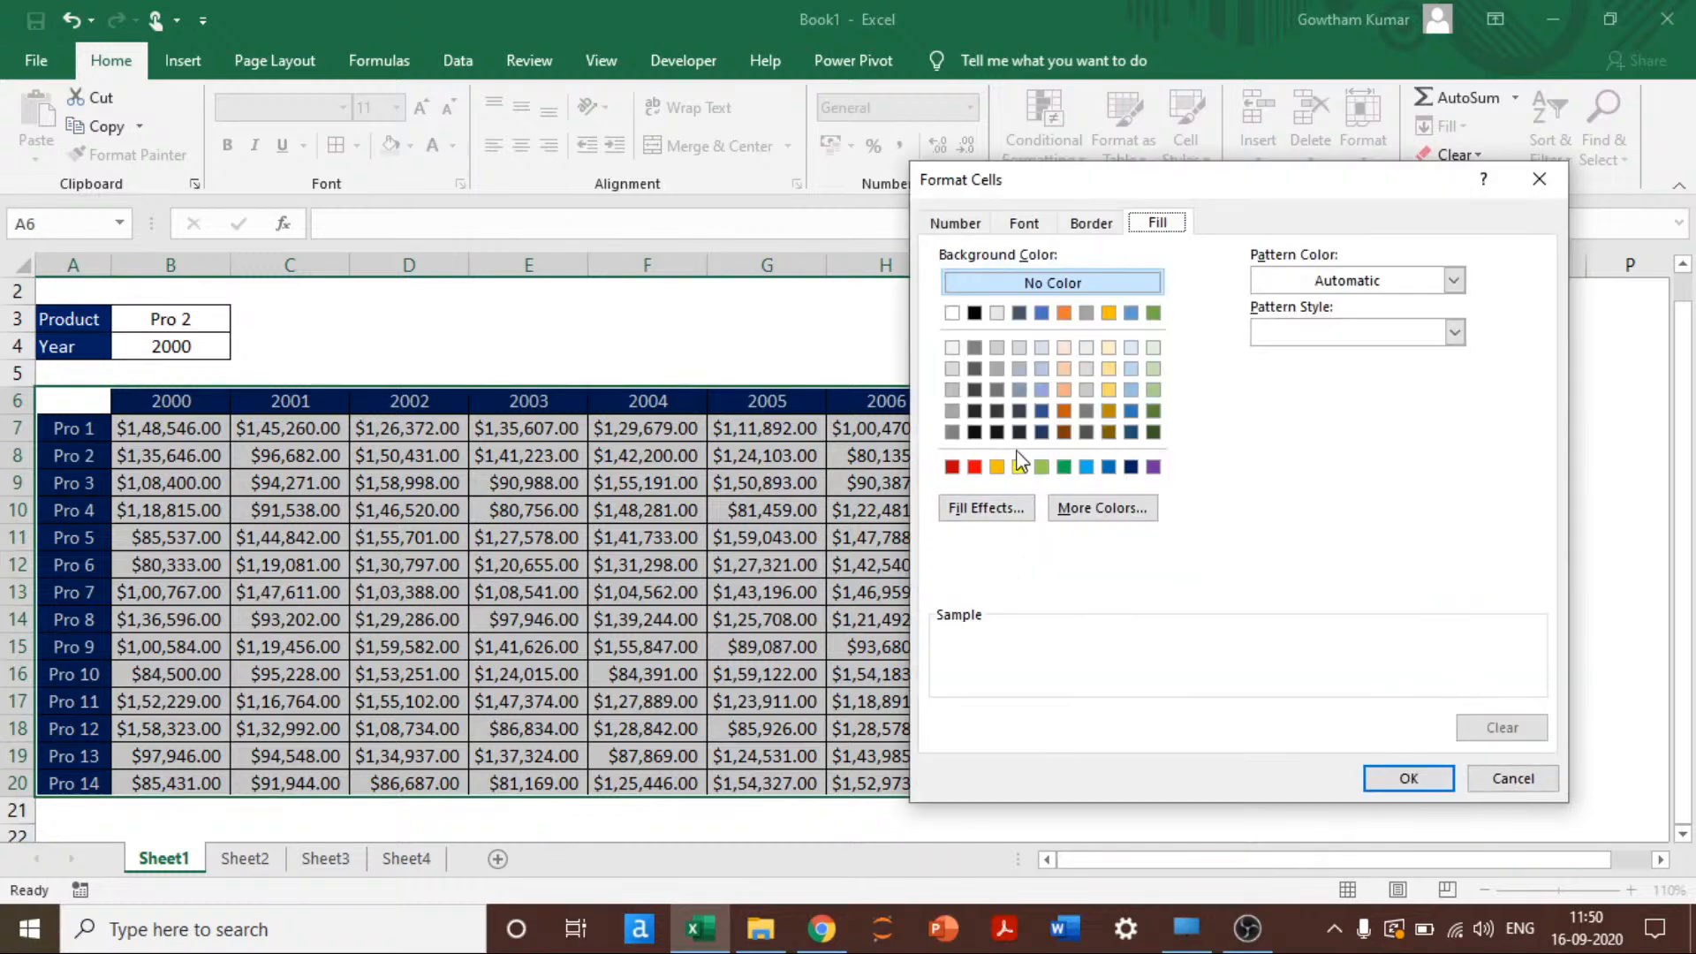
click(997, 467)
click(1428, 779)
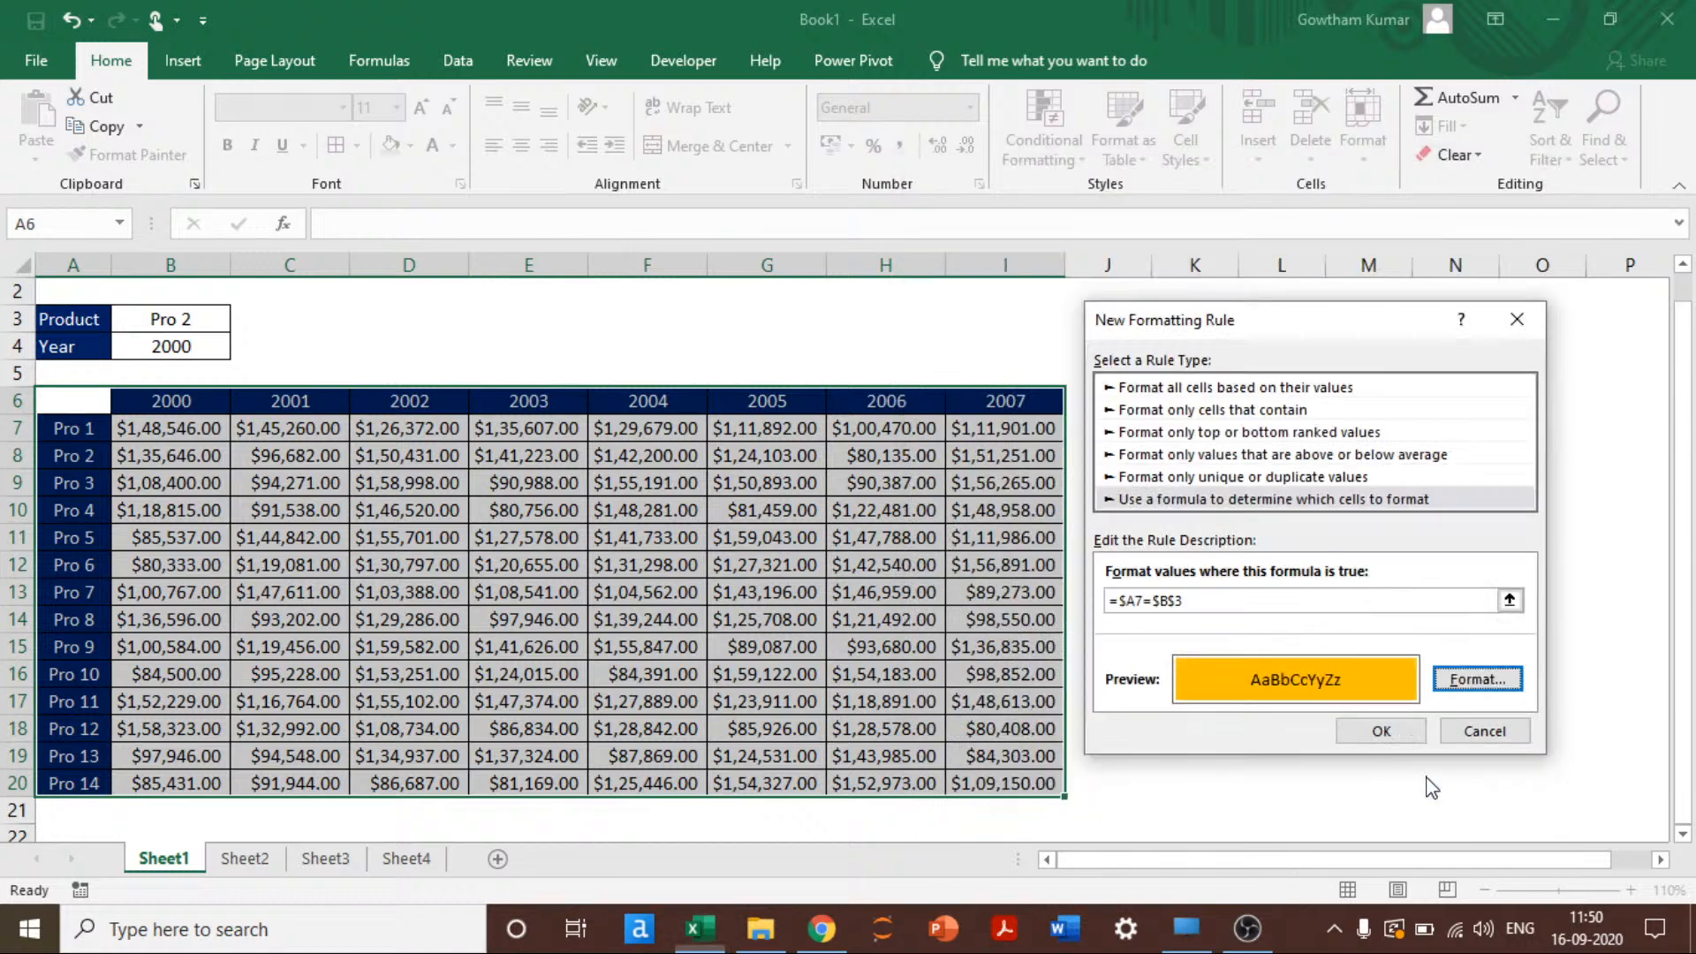
click(1380, 731)
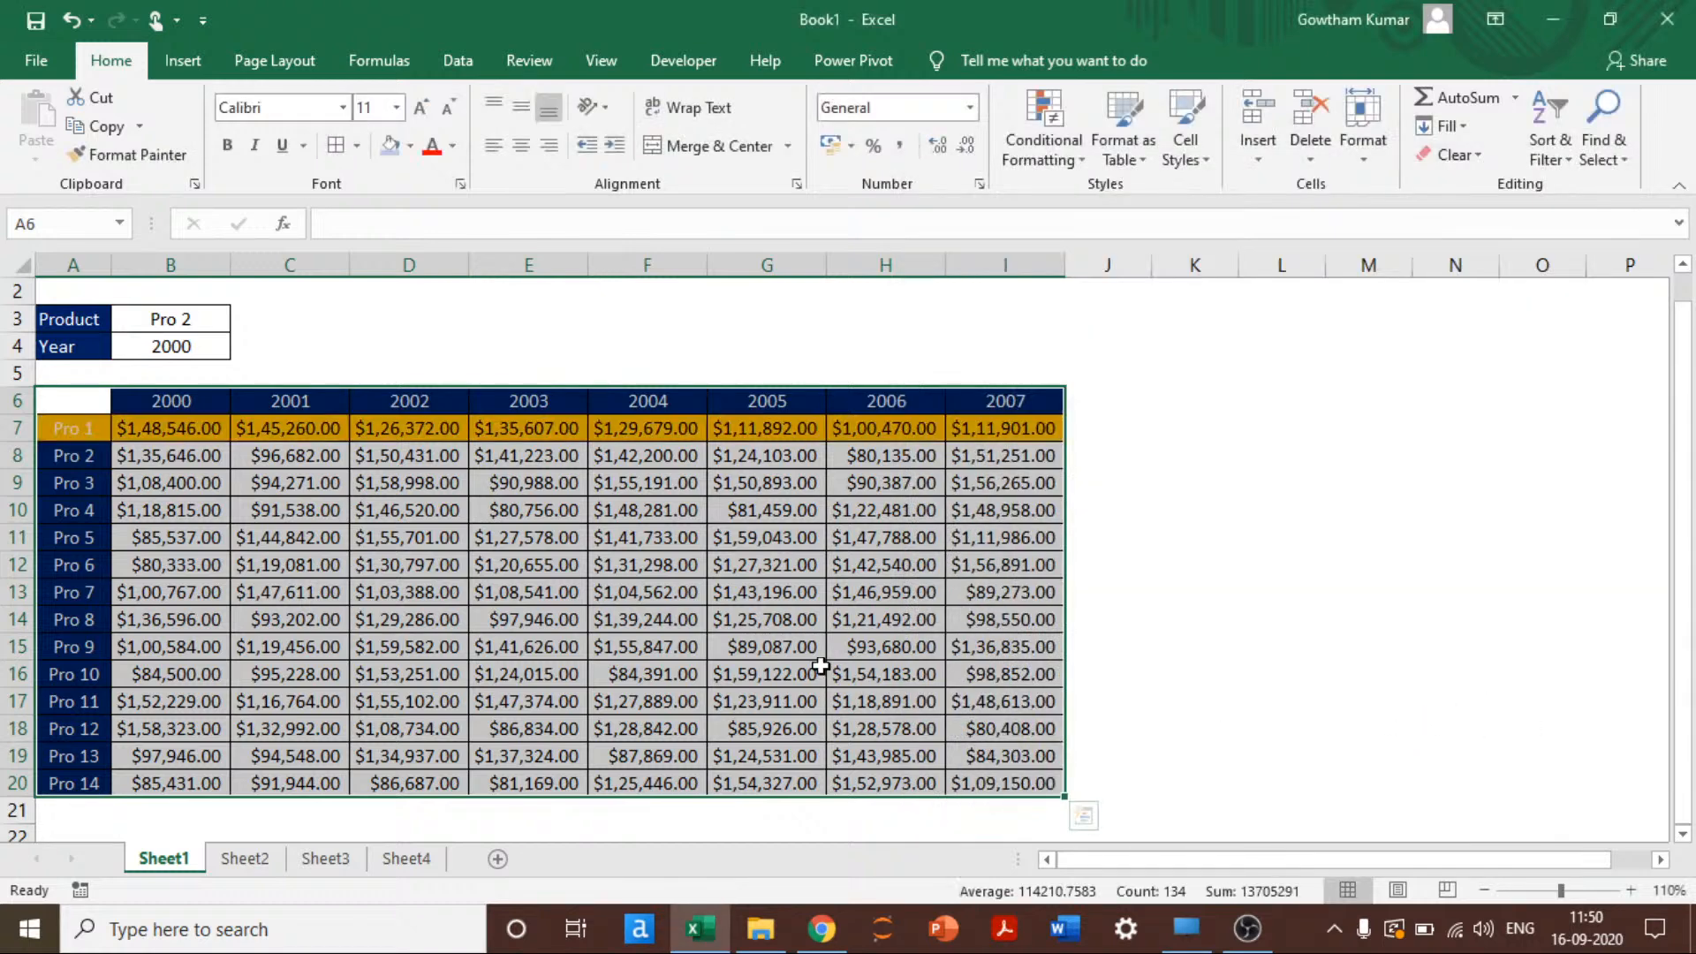
Step: Check which table row the rule highlights, and undo the new formatting rule
click(277, 509)
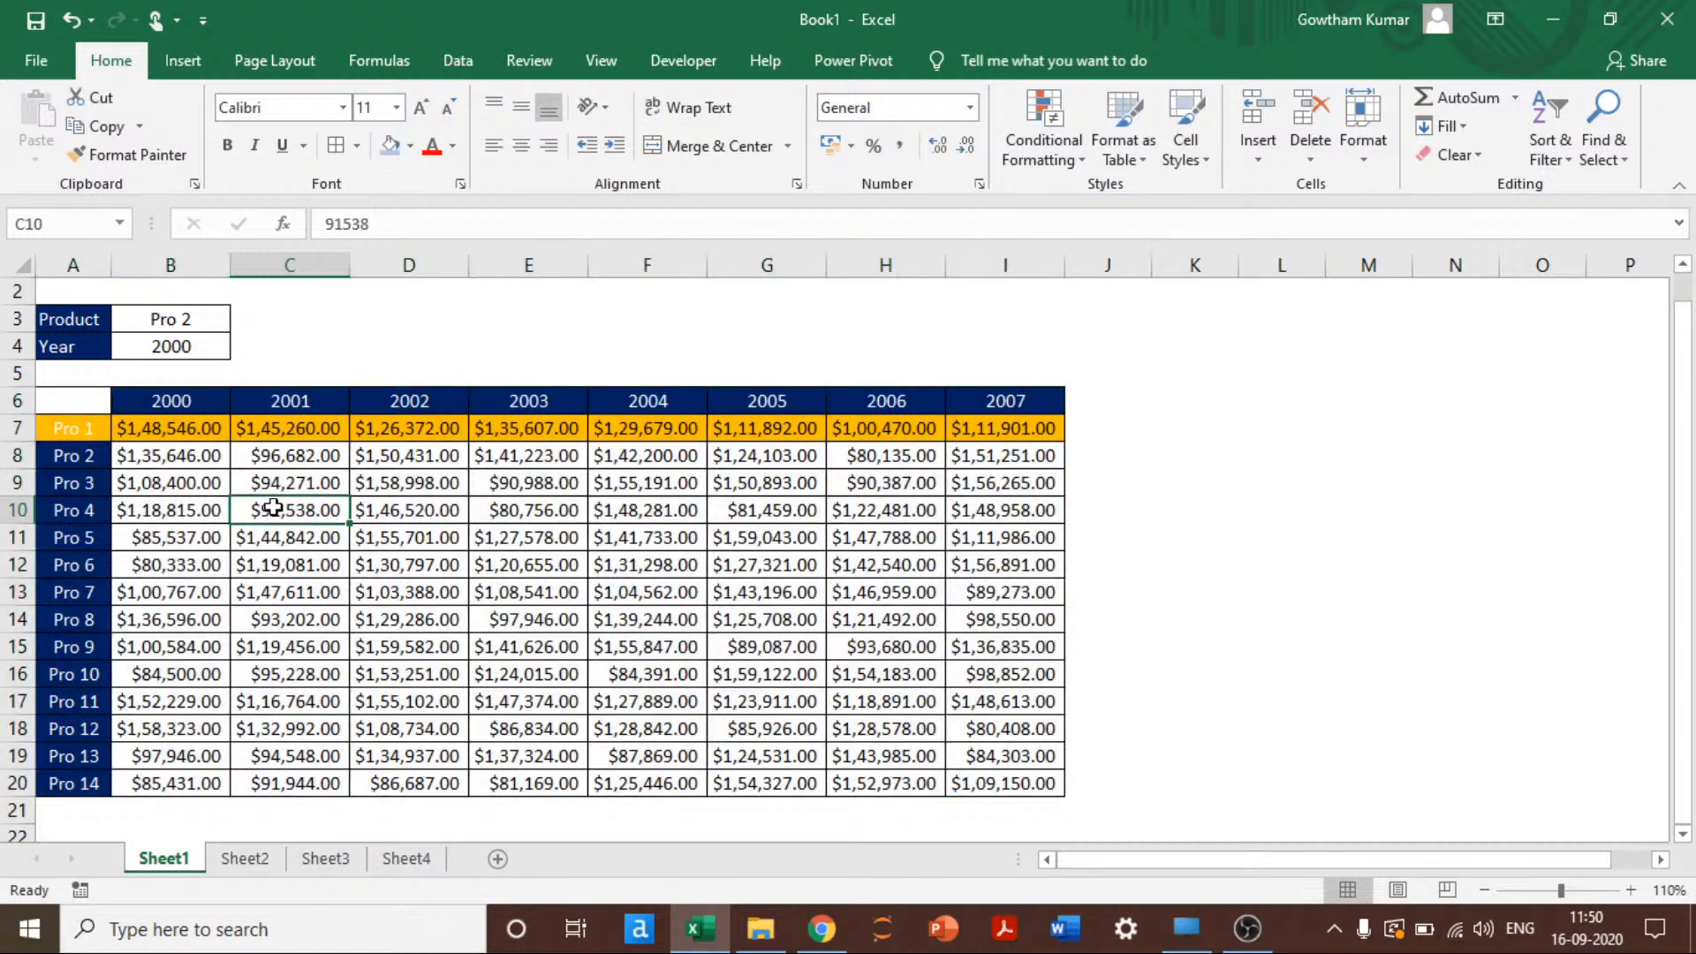
click(84, 427)
drag(110, 425, 757, 385)
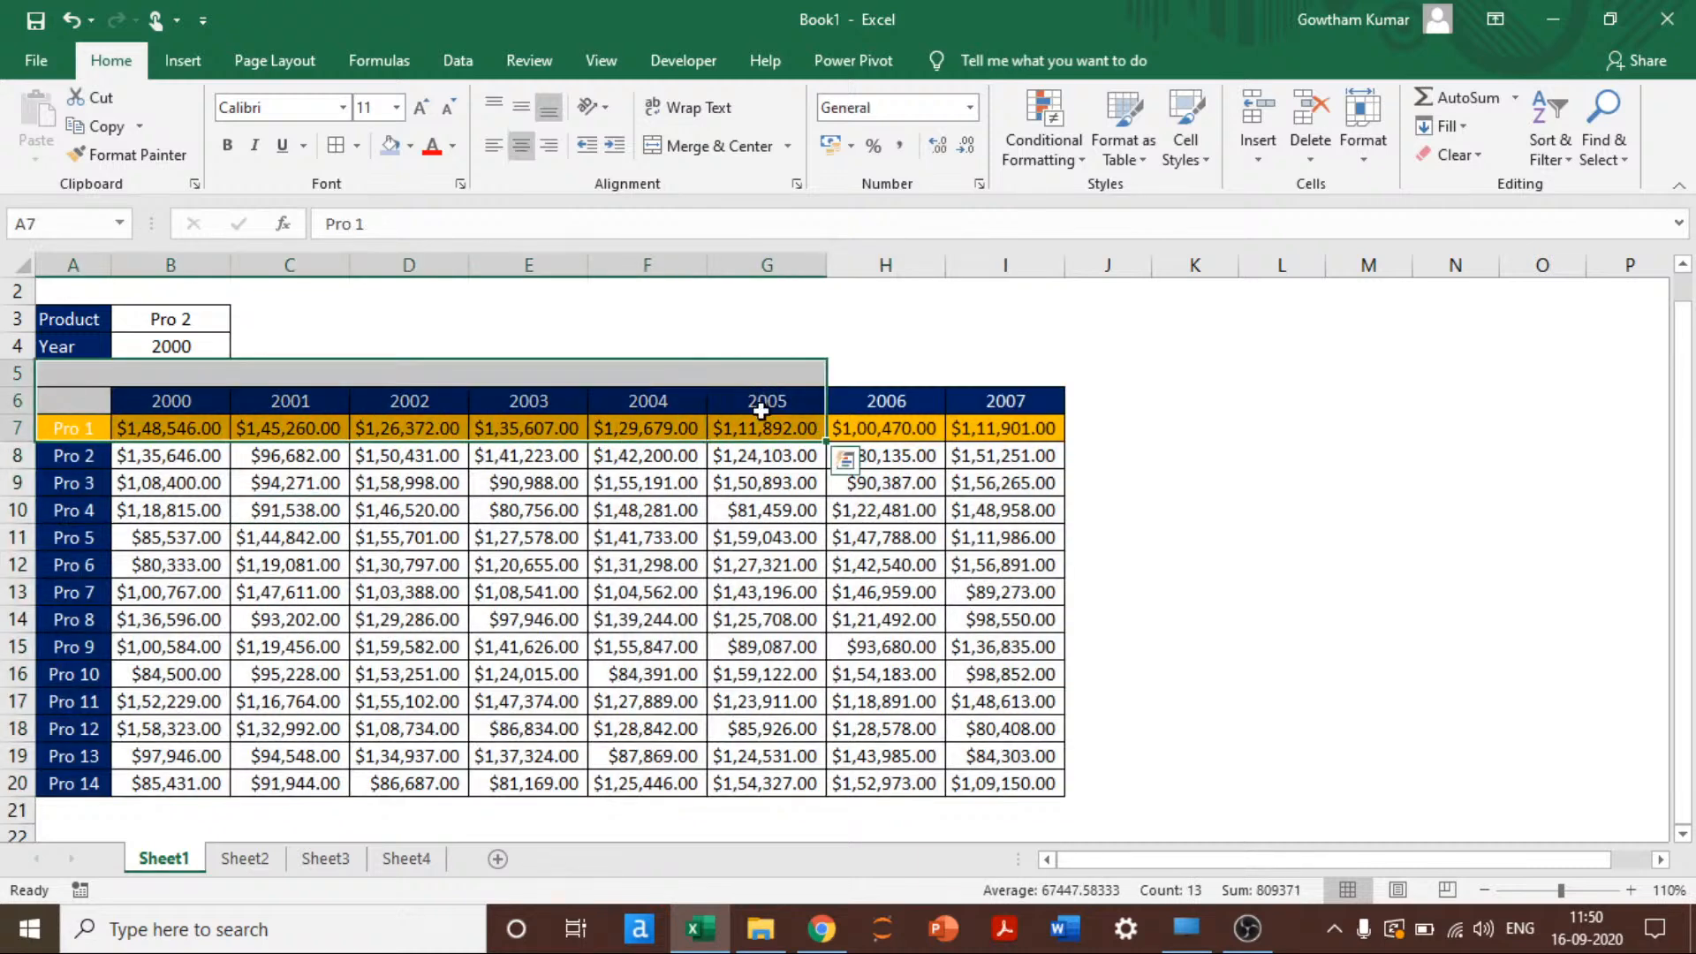
key(ctrl+z)
Step: Start a formula-based conditional formatting rule for only the sales values, B7:I20
click(178, 430)
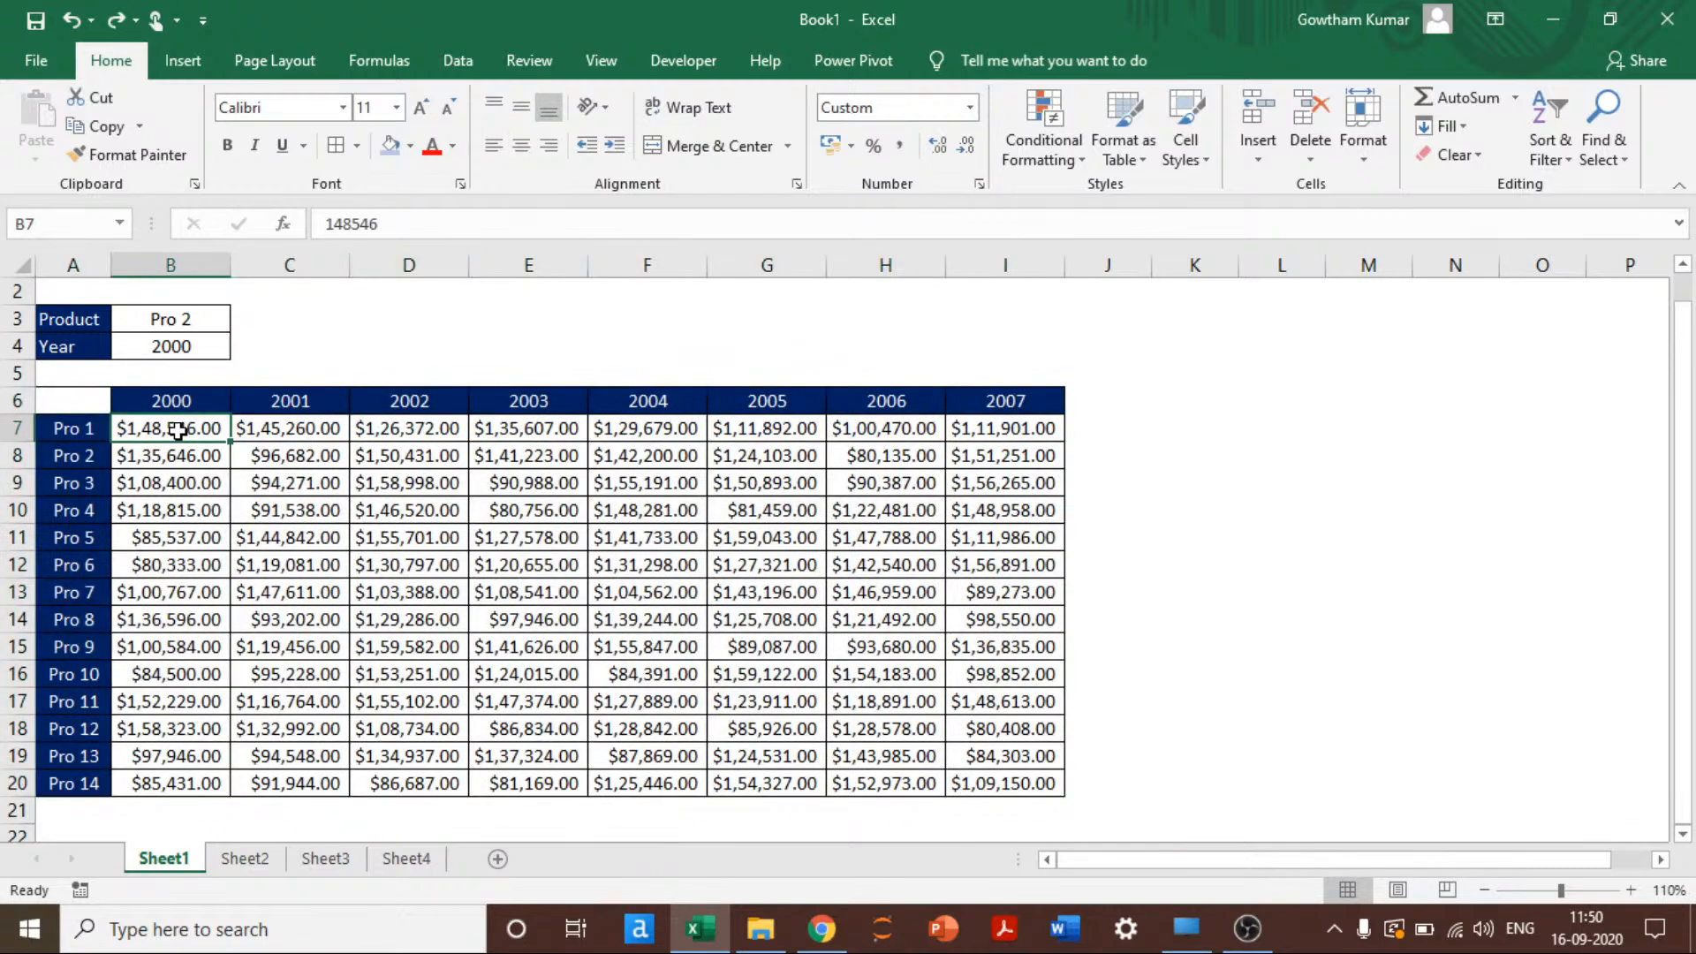
key(ctrl+shift+End)
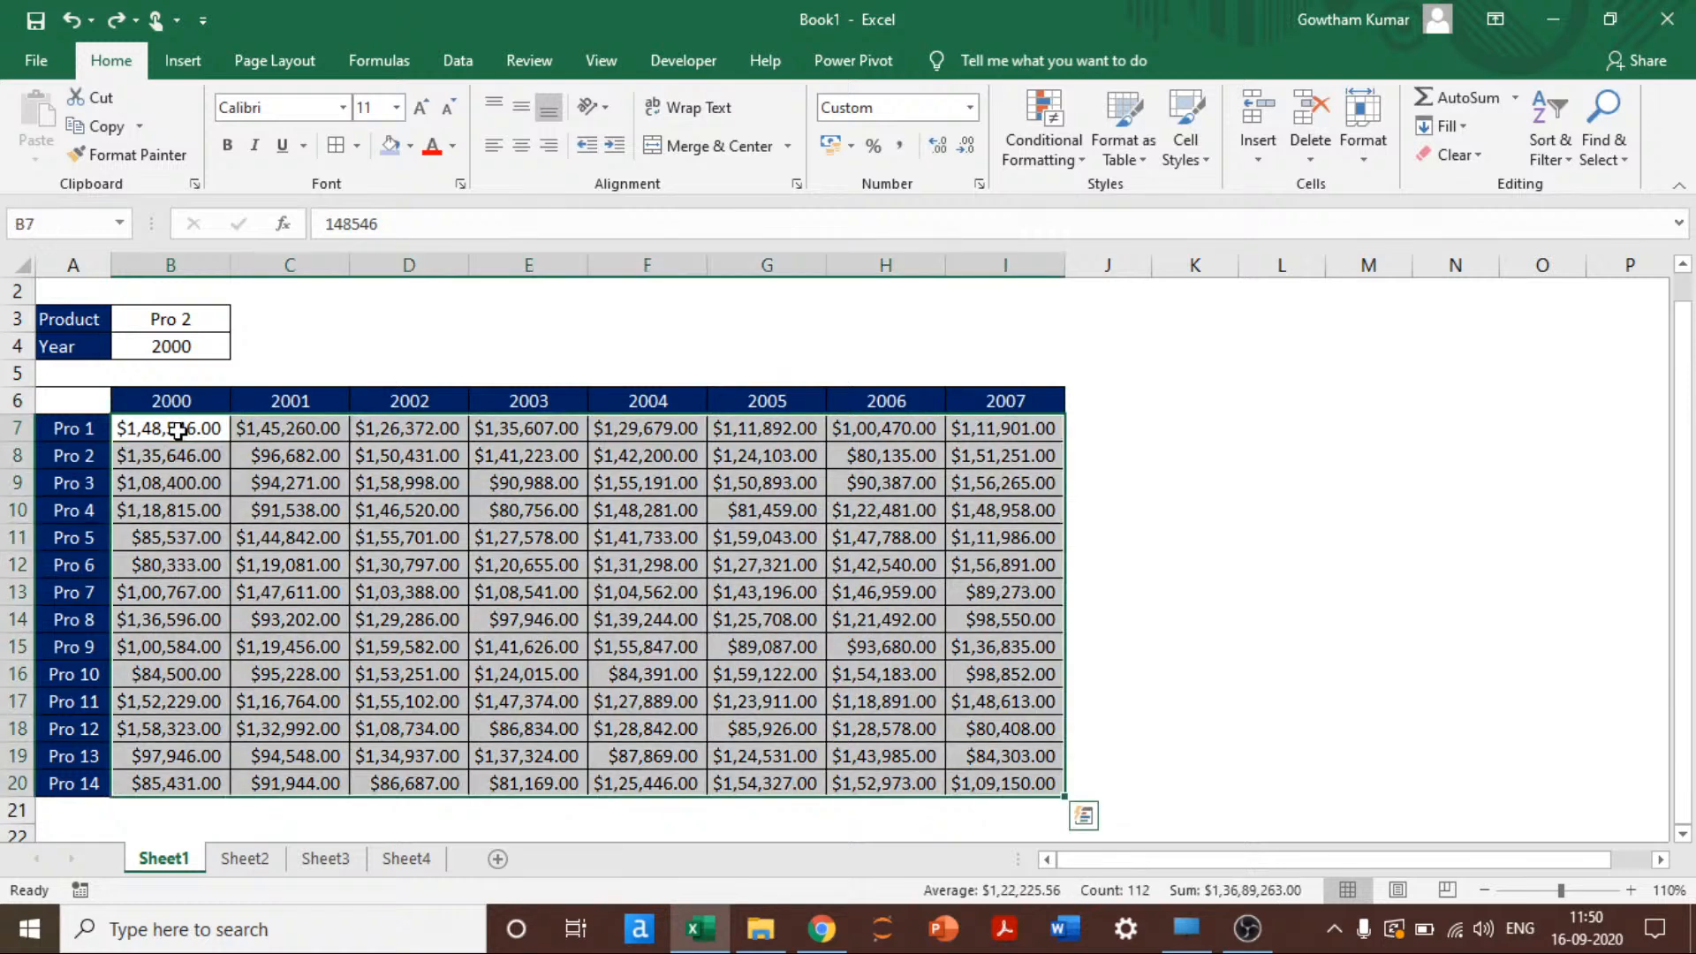
click(1047, 146)
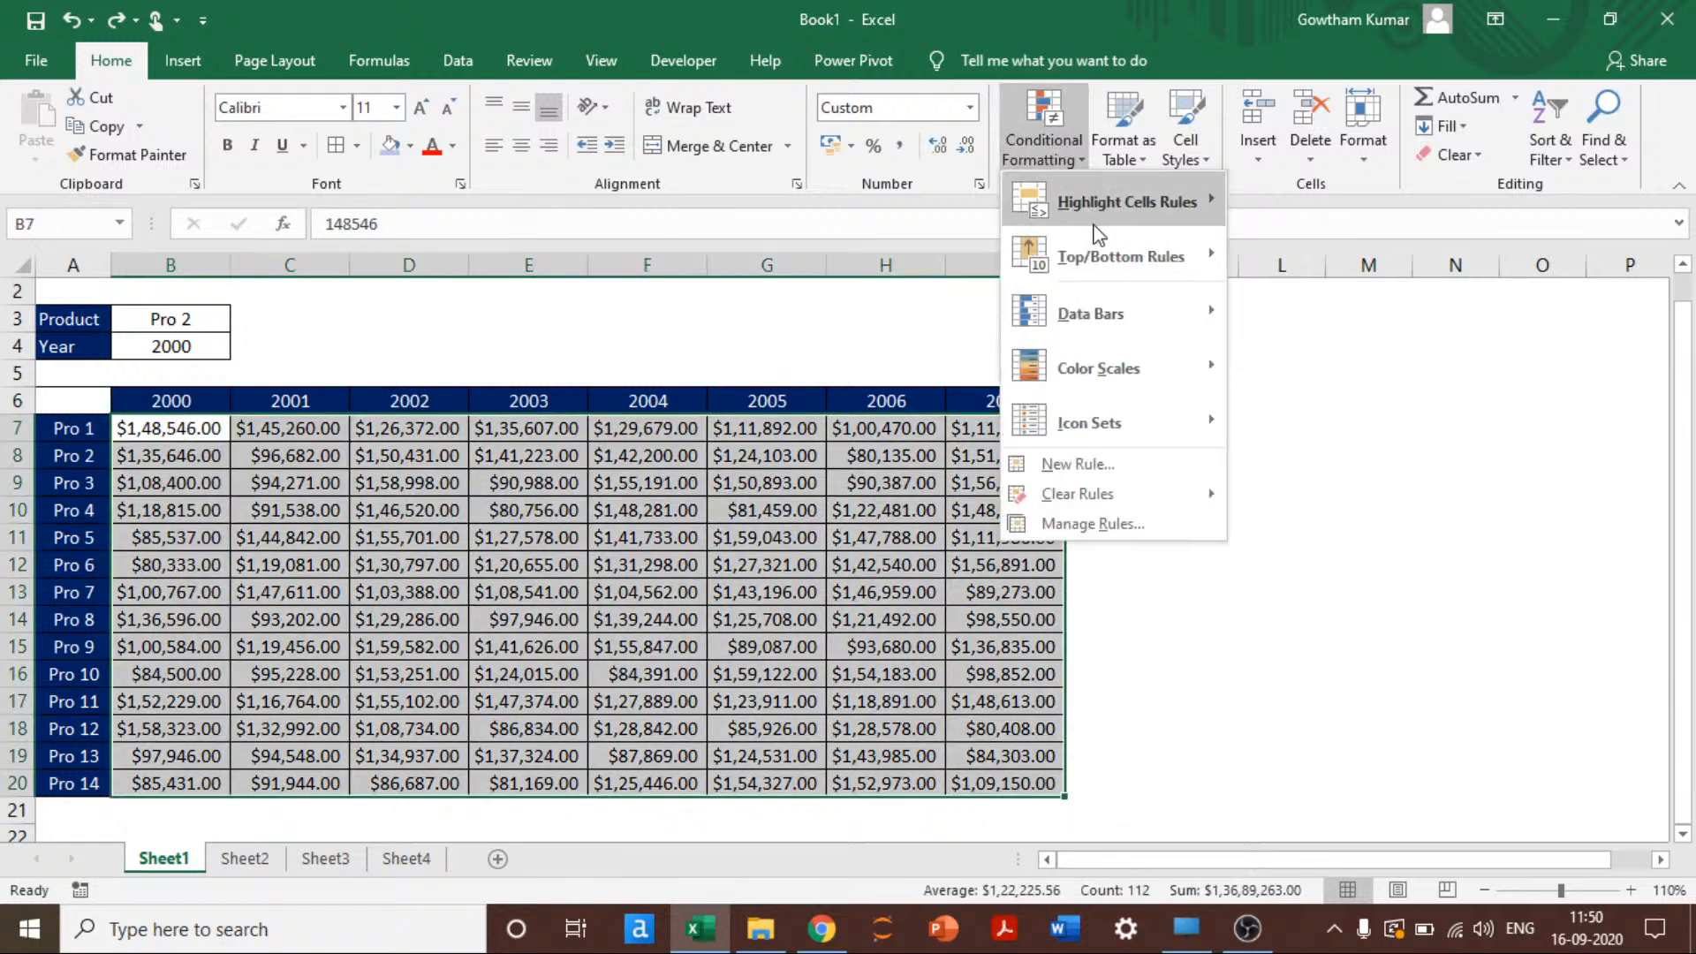
click(1077, 466)
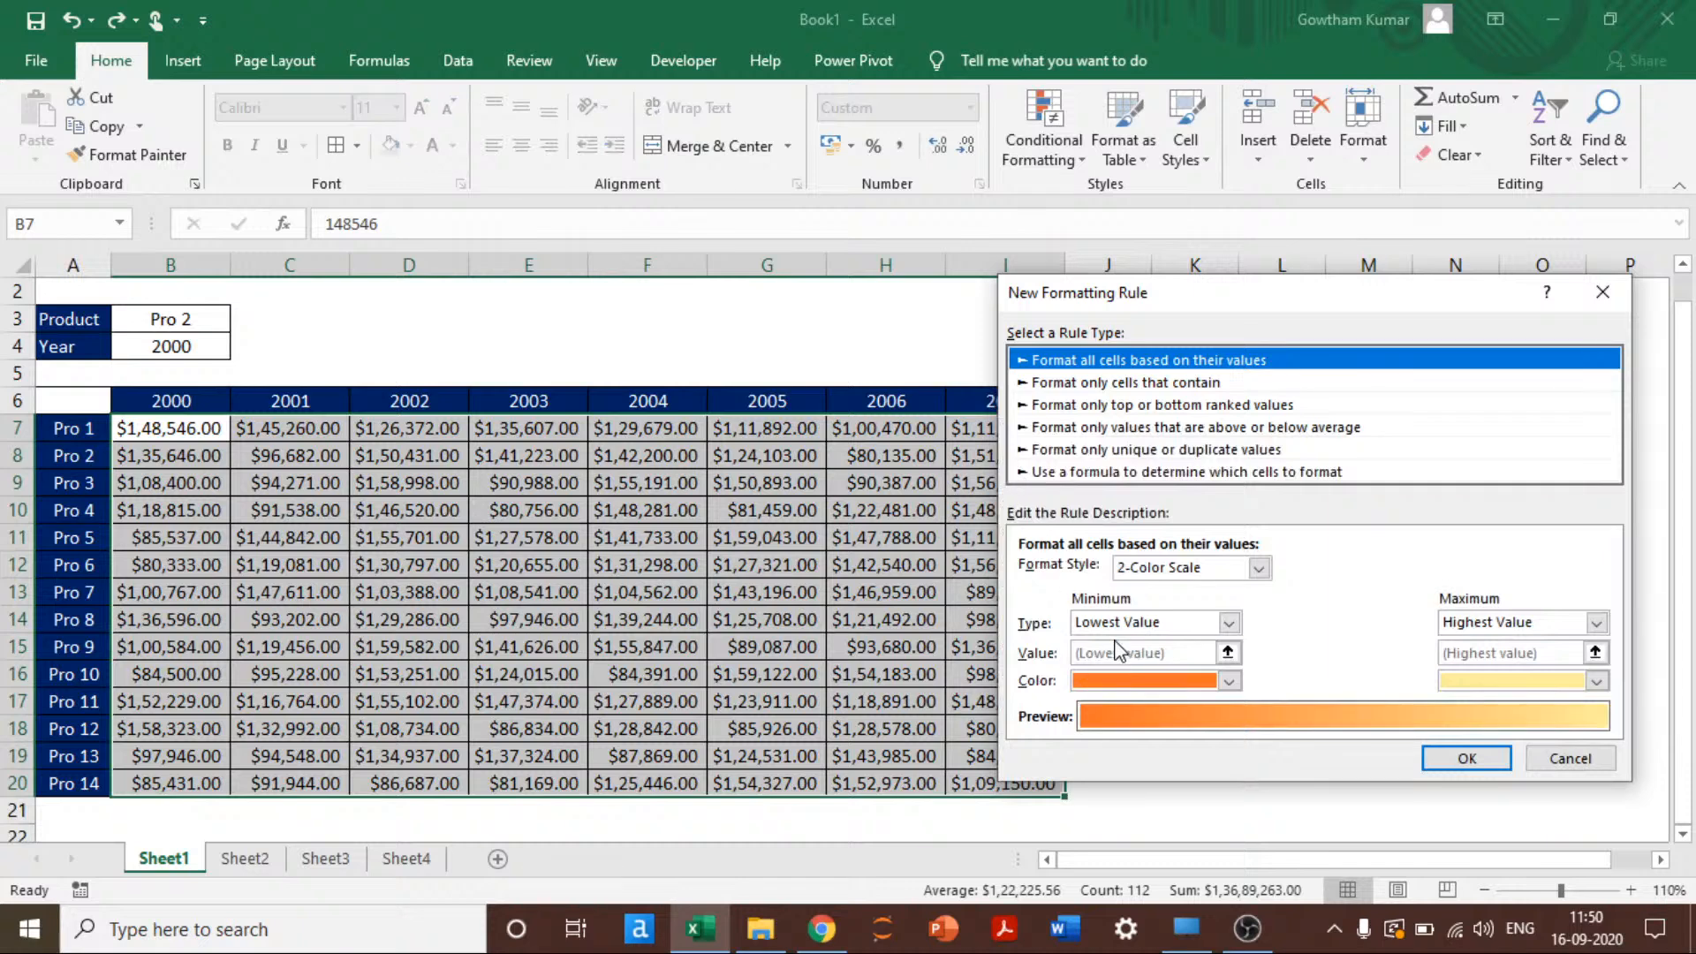
click(1100, 474)
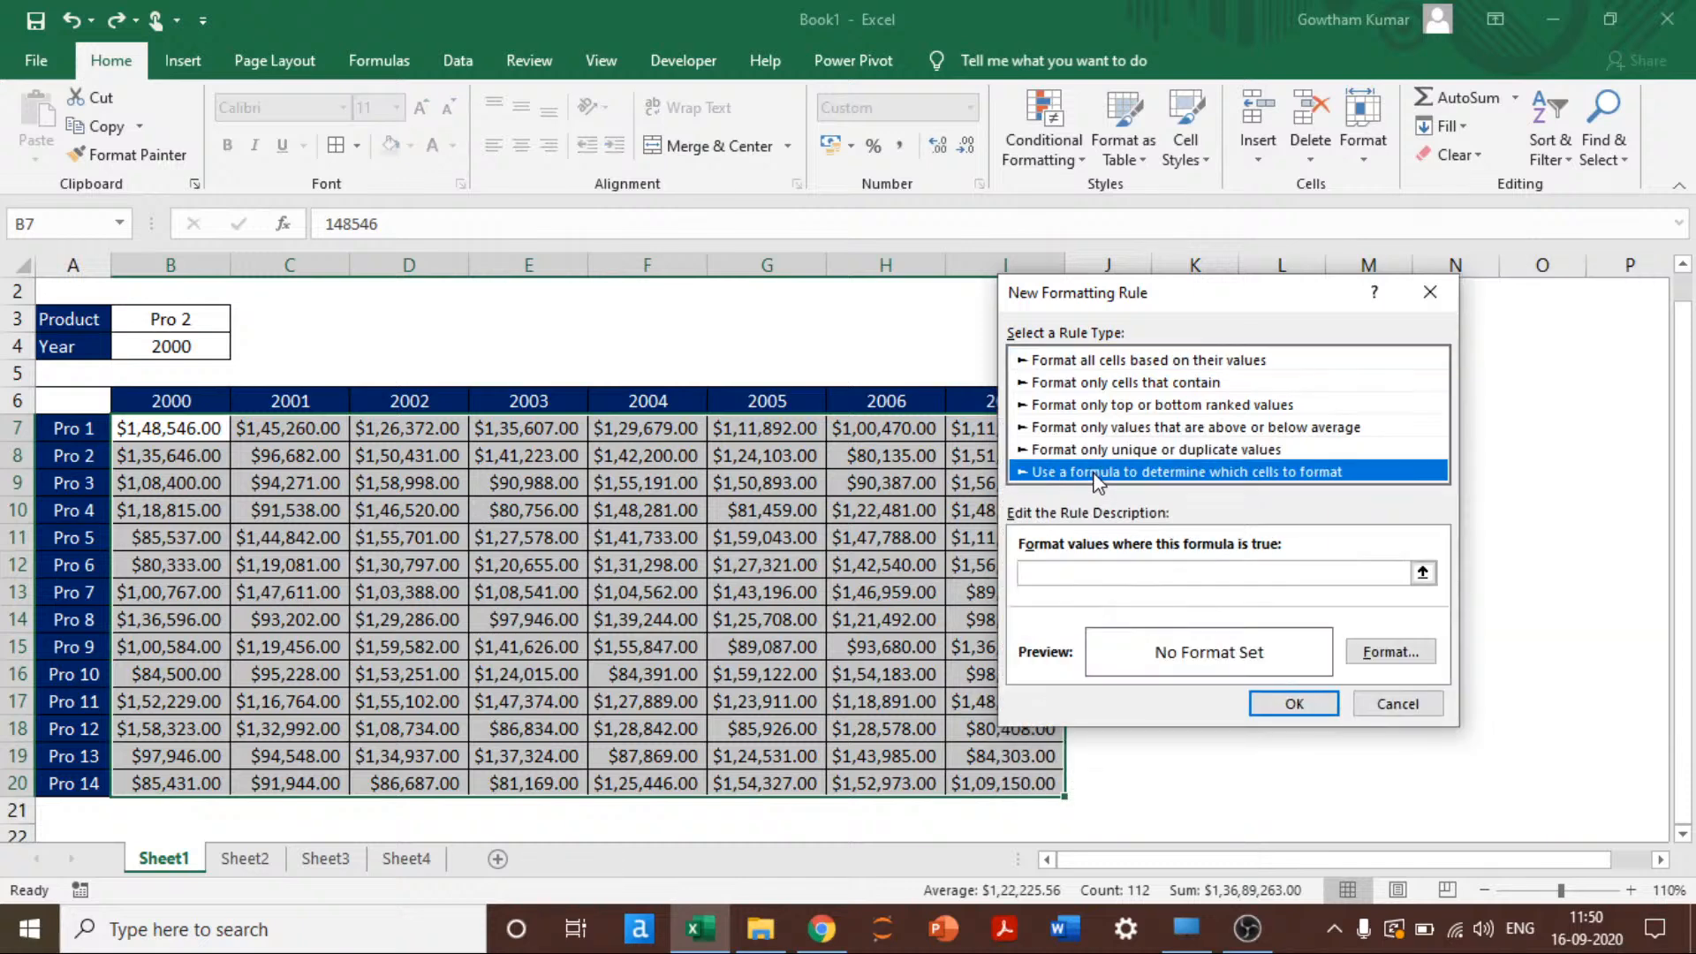
Step: Enter =$A7=$B$3 as the rule's formula, locking only the column of the product-label reference
click(1068, 574)
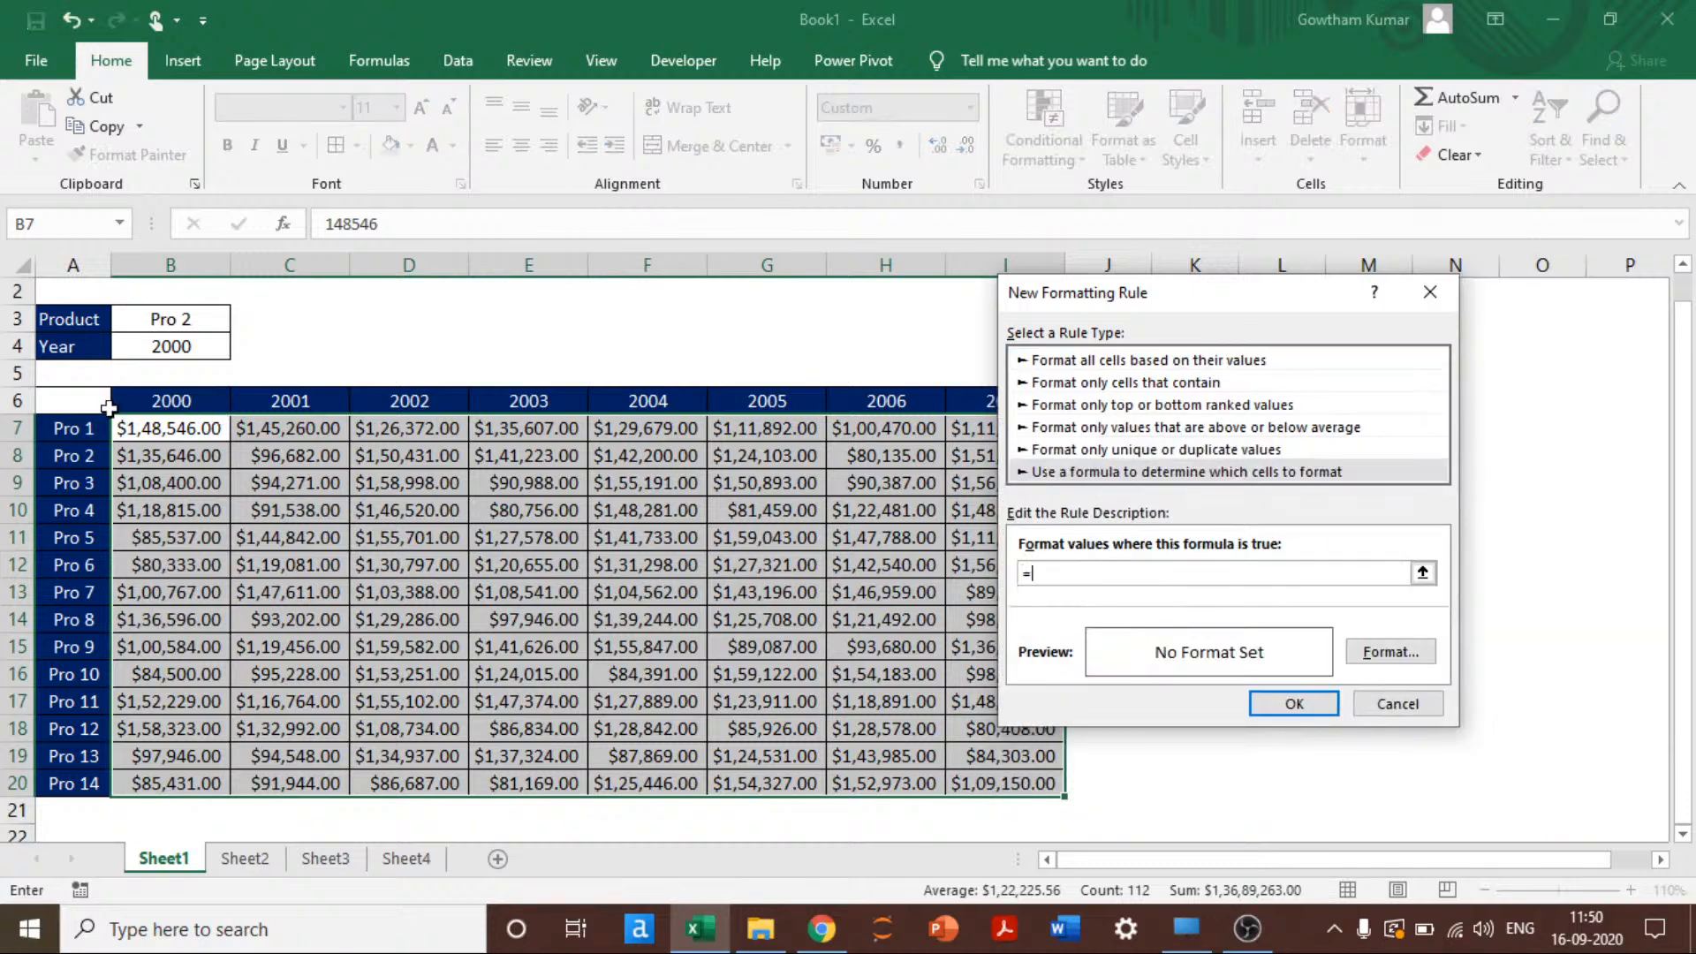
click(84, 428)
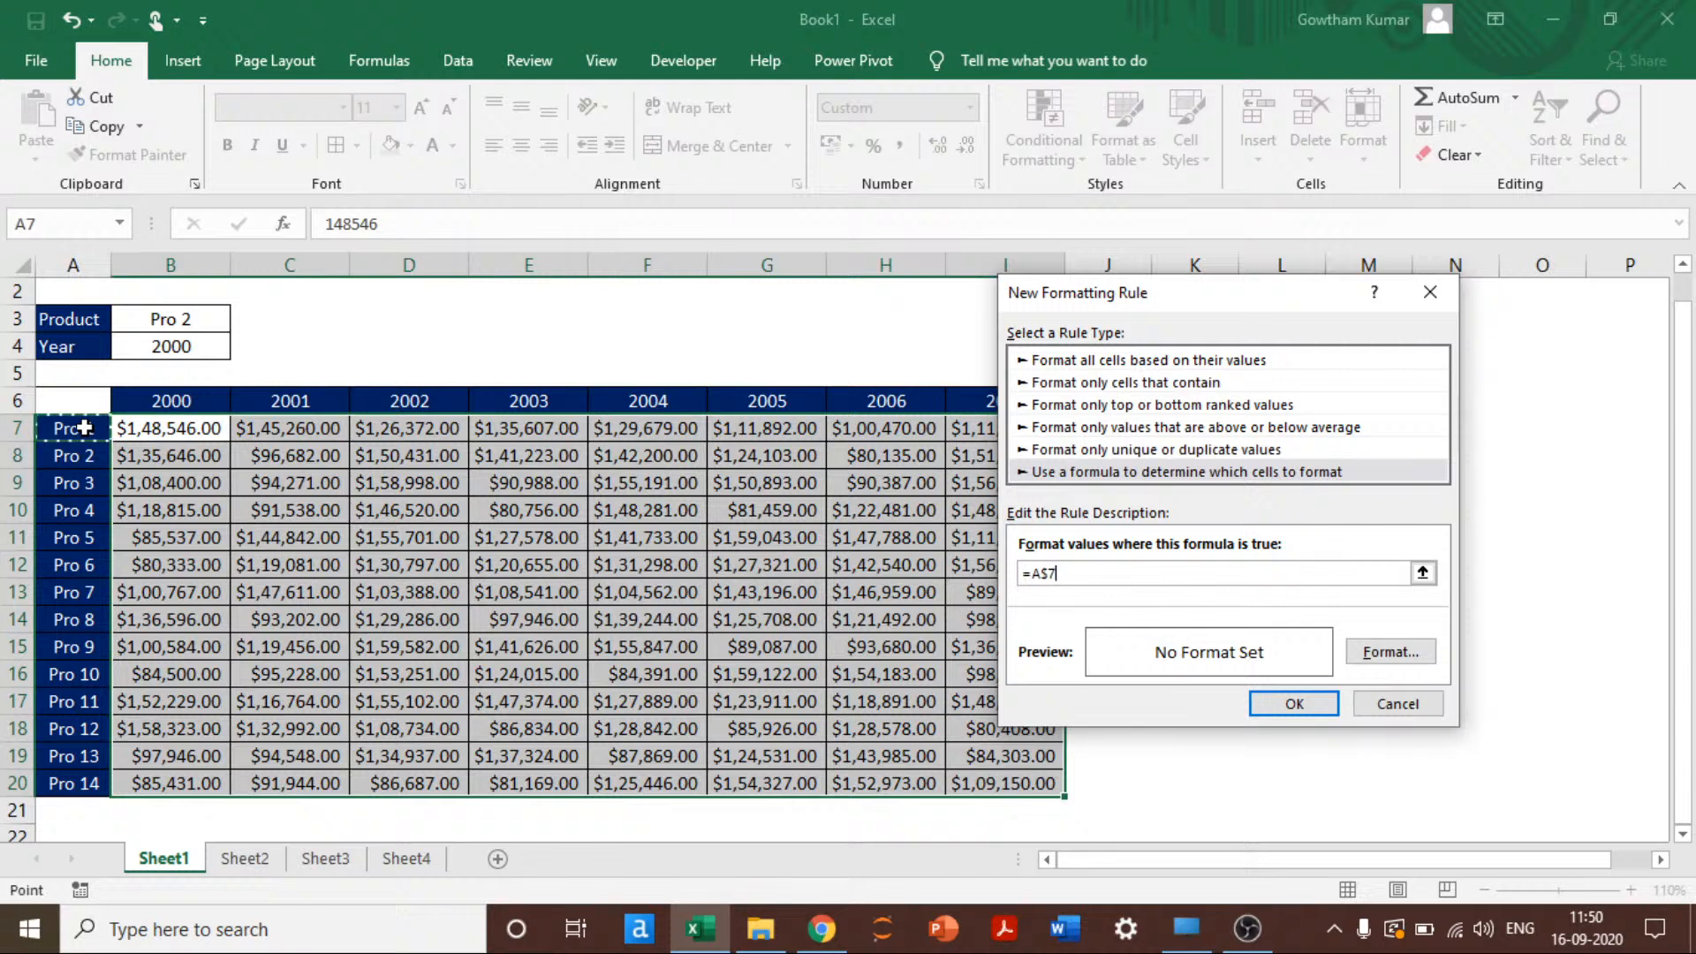
text(=)
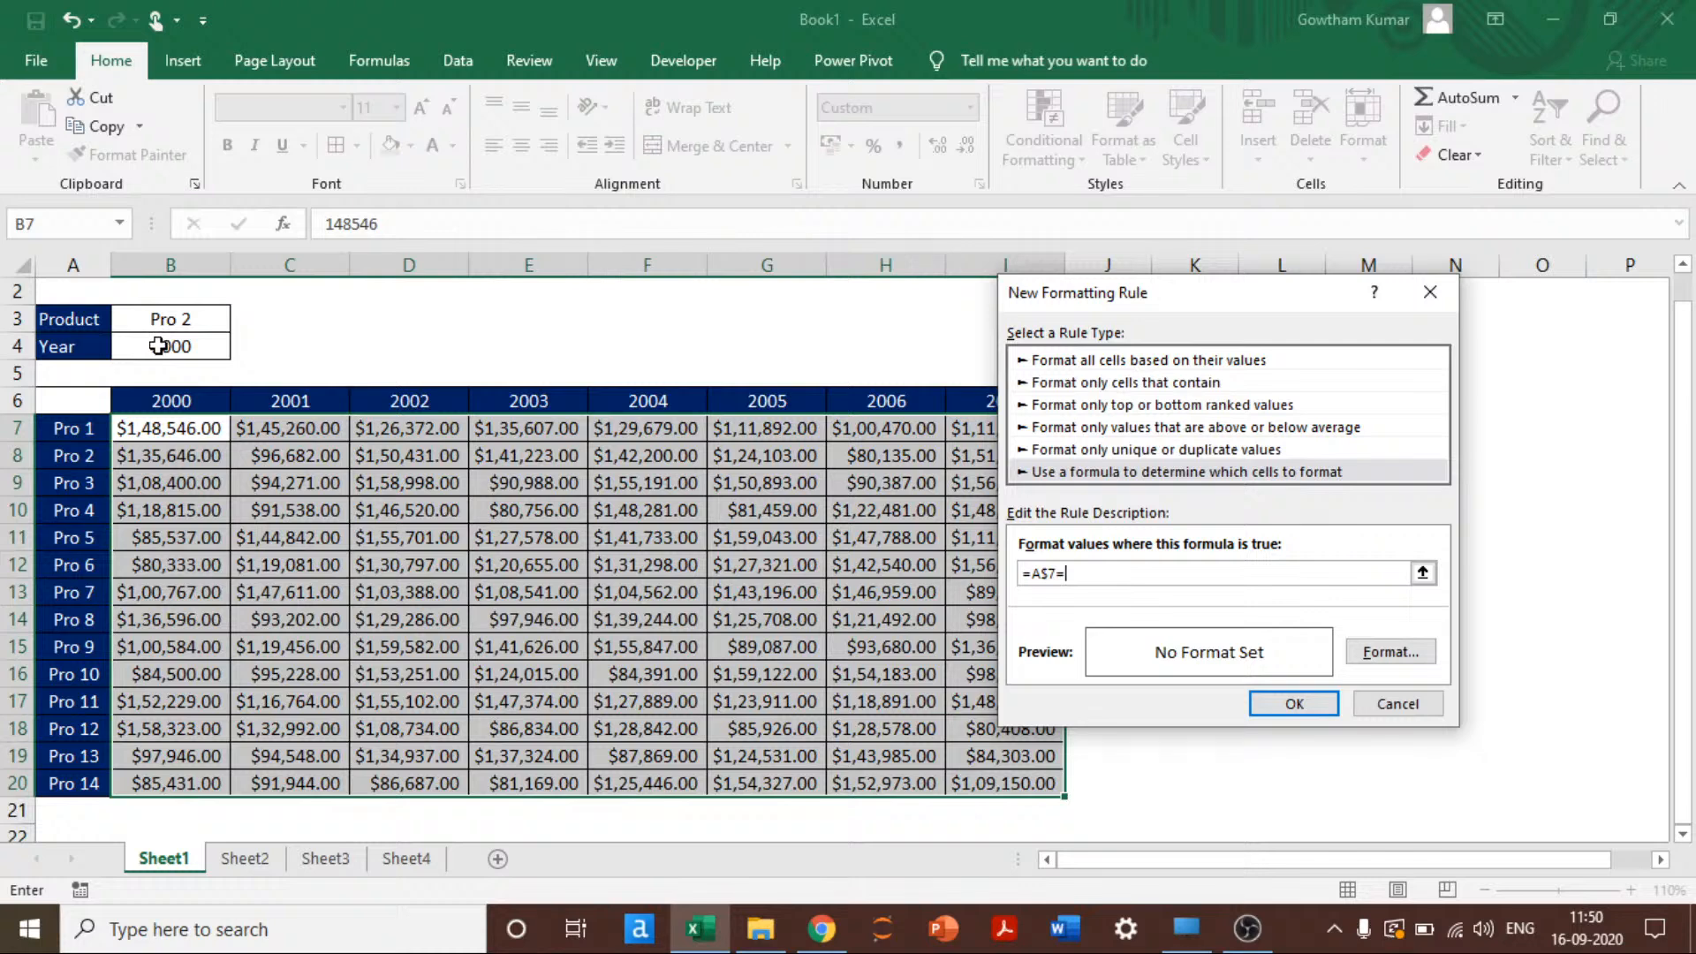
click(146, 315)
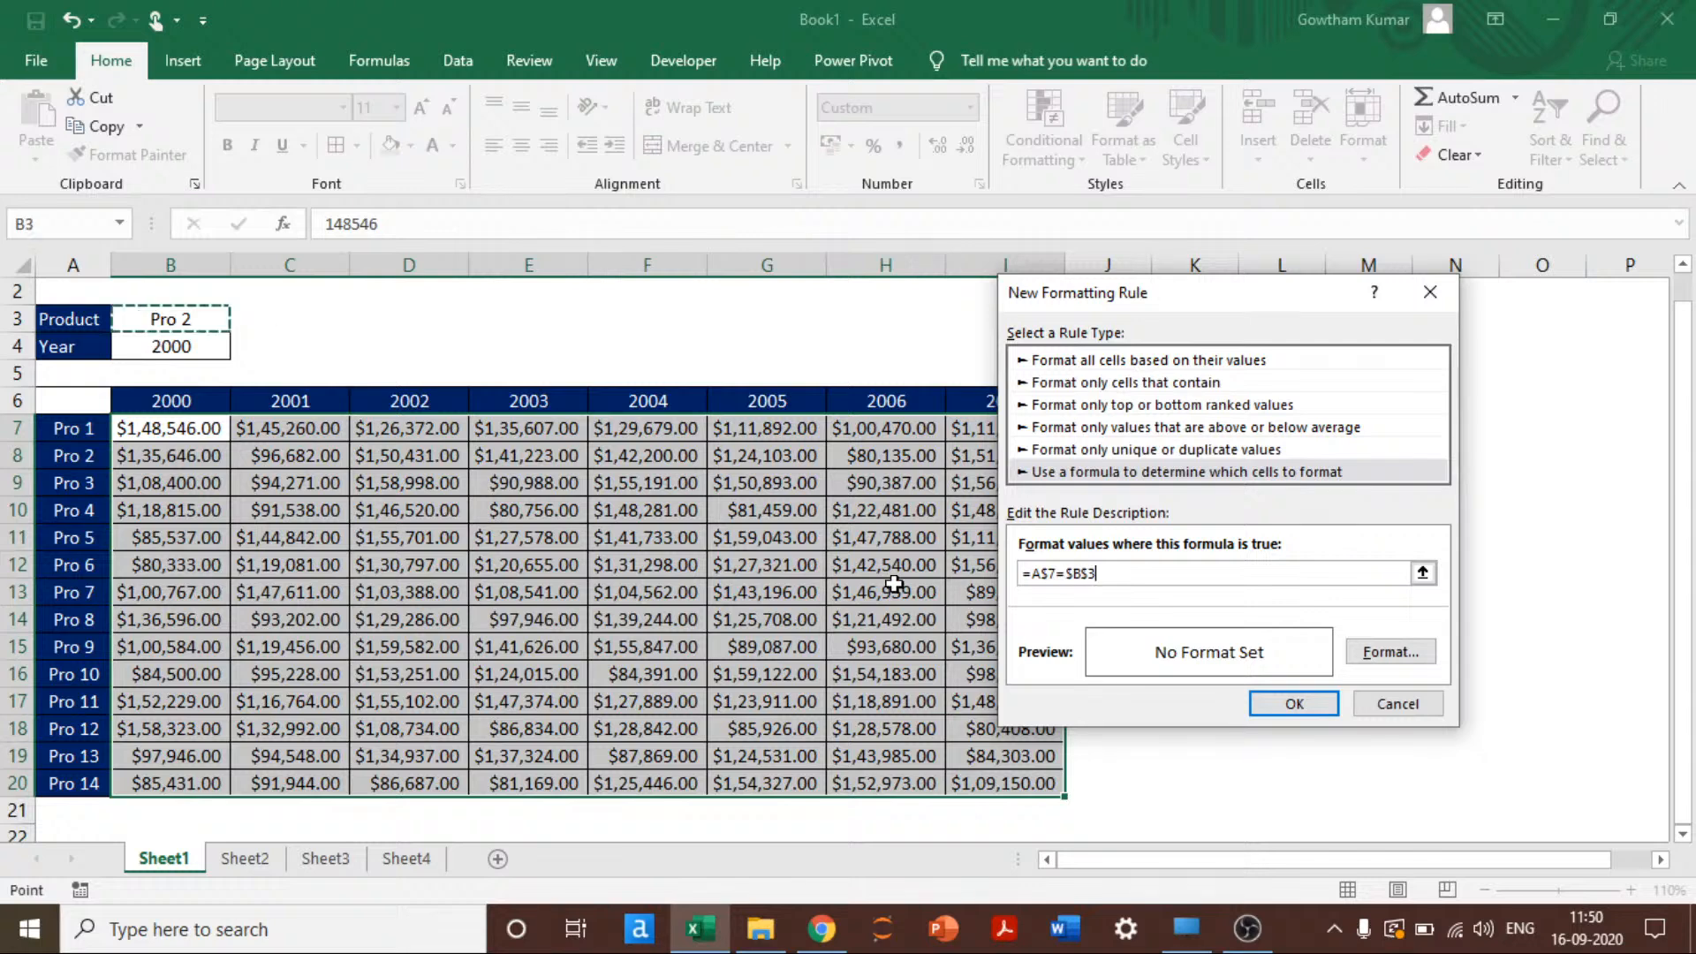
click(1046, 575)
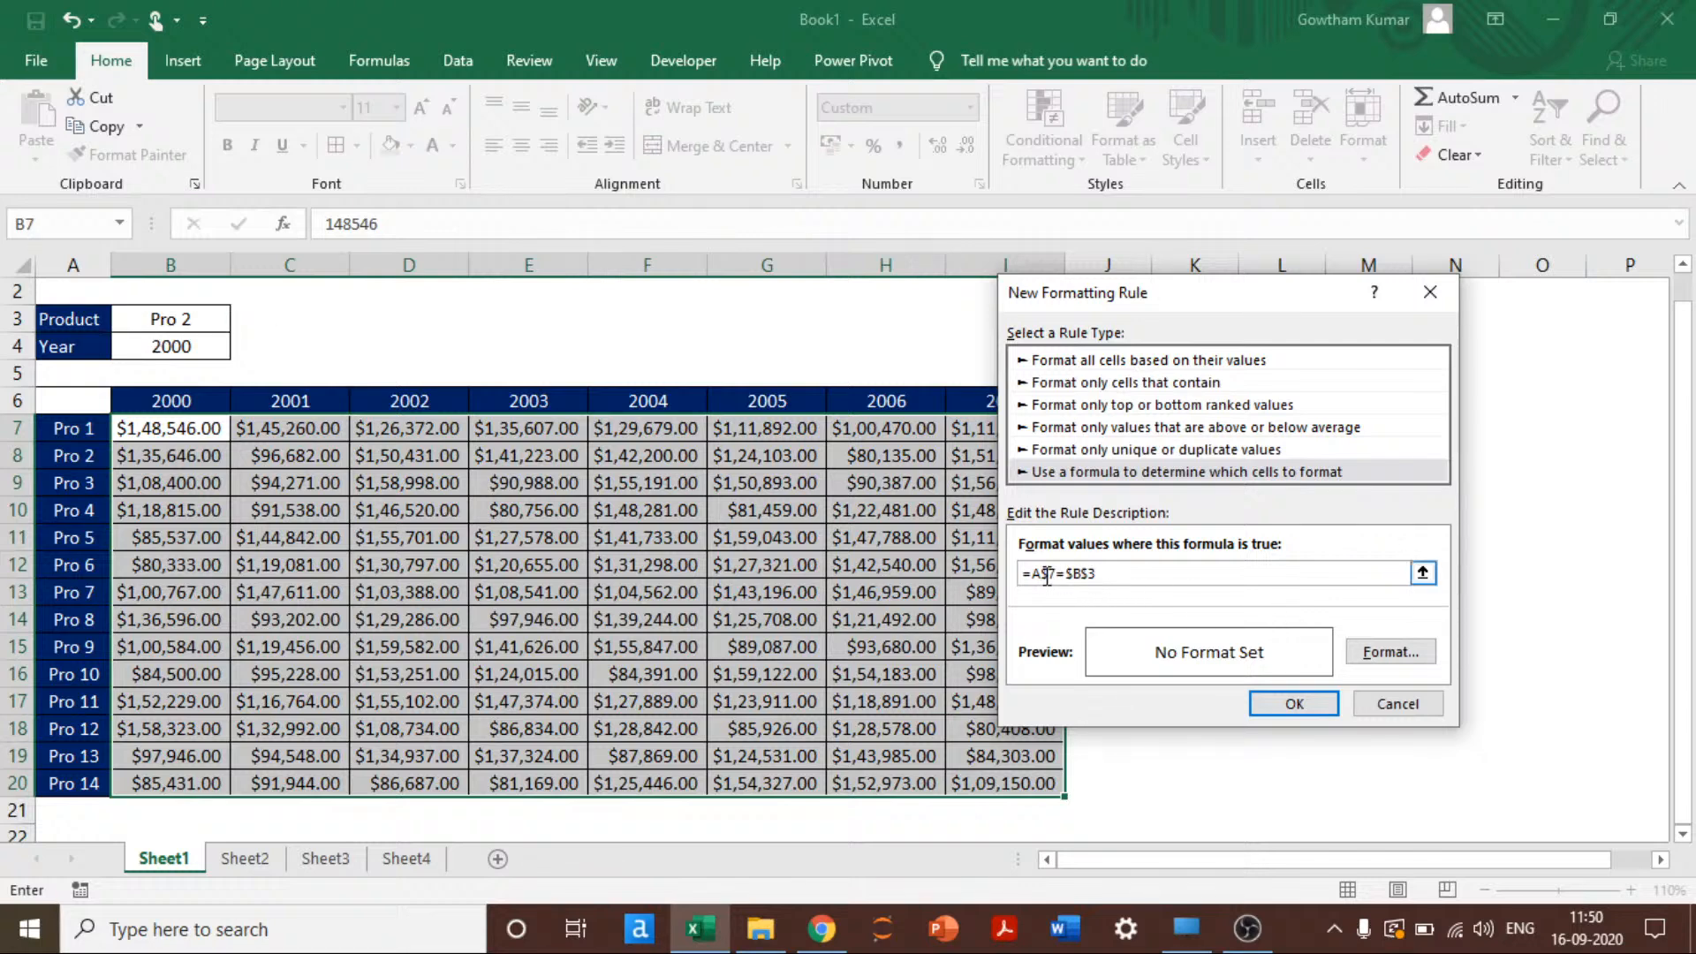
key(Right)
key(ctrl+z)
key(Delete)
key(F4)
key(F4)
Step: Give the product rule a light gold fill and apply it to the sales values
click(1390, 652)
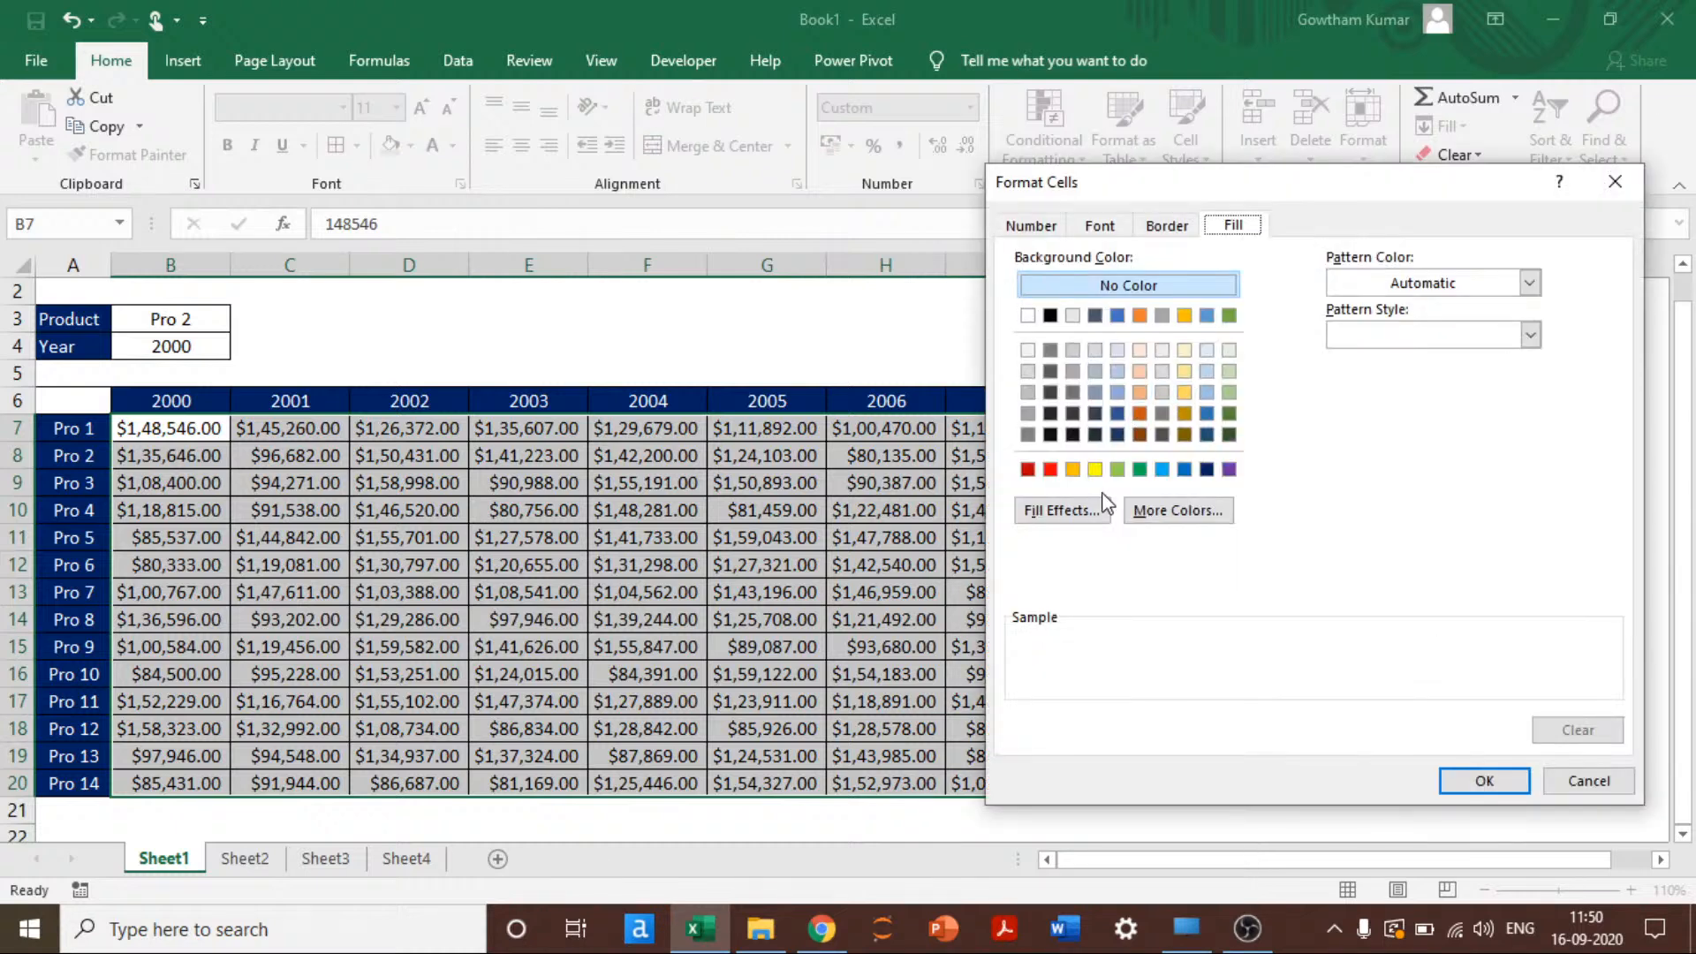
click(1184, 392)
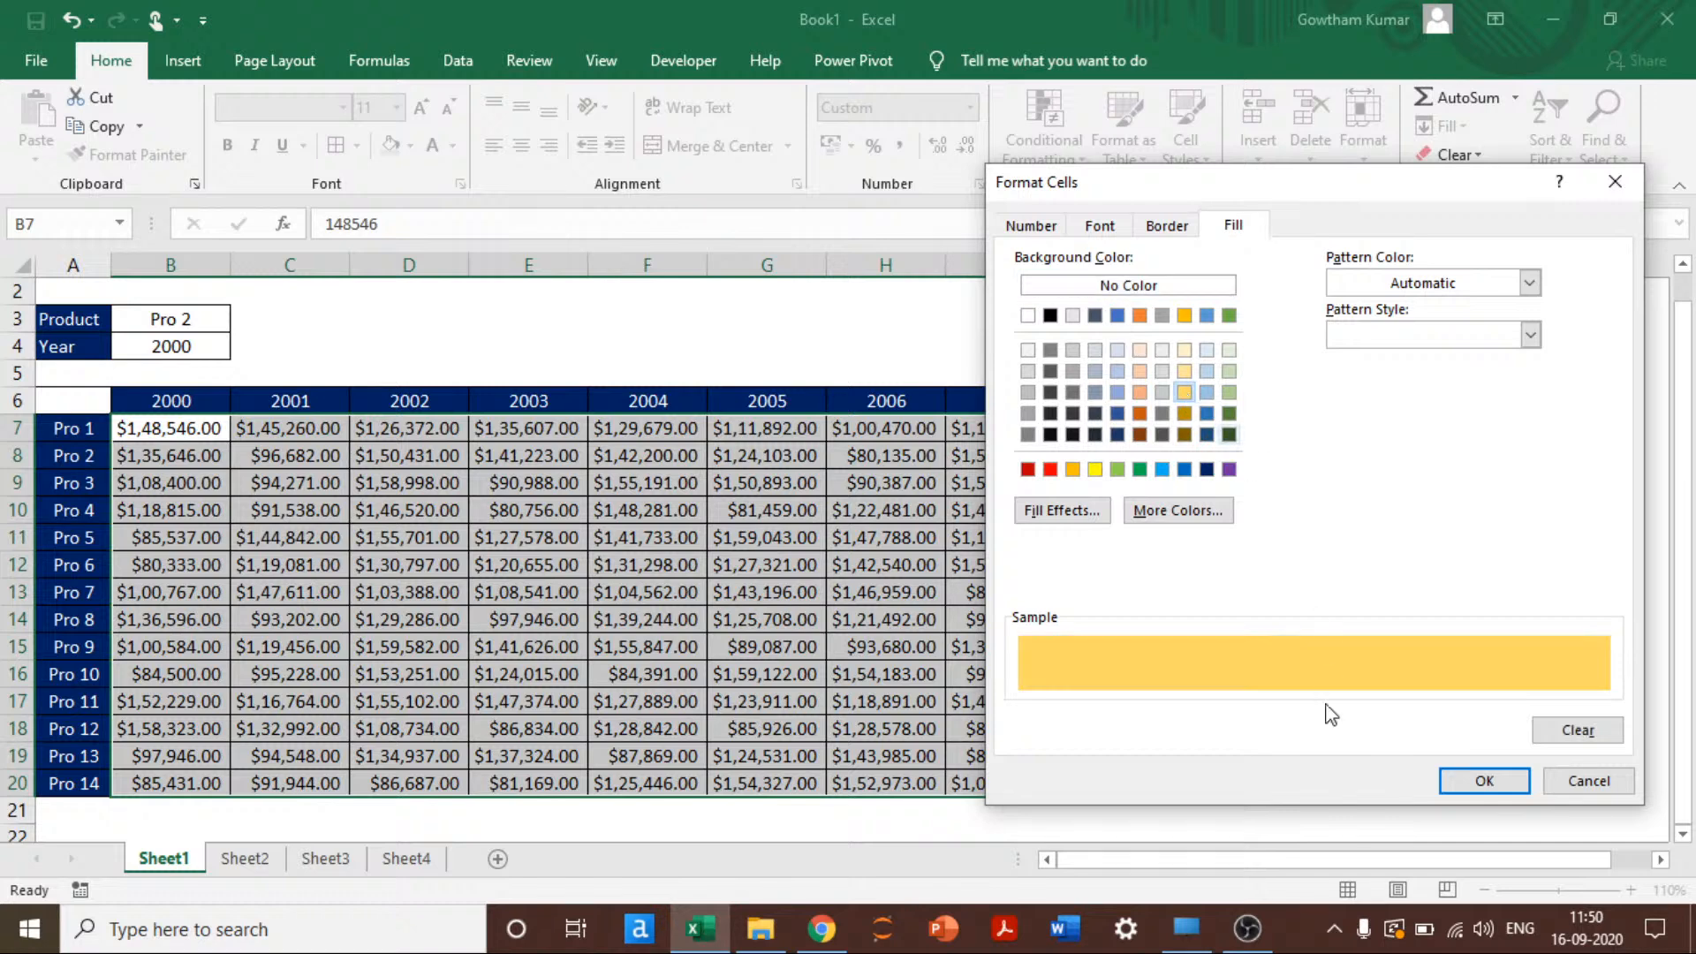
click(1484, 781)
click(1293, 704)
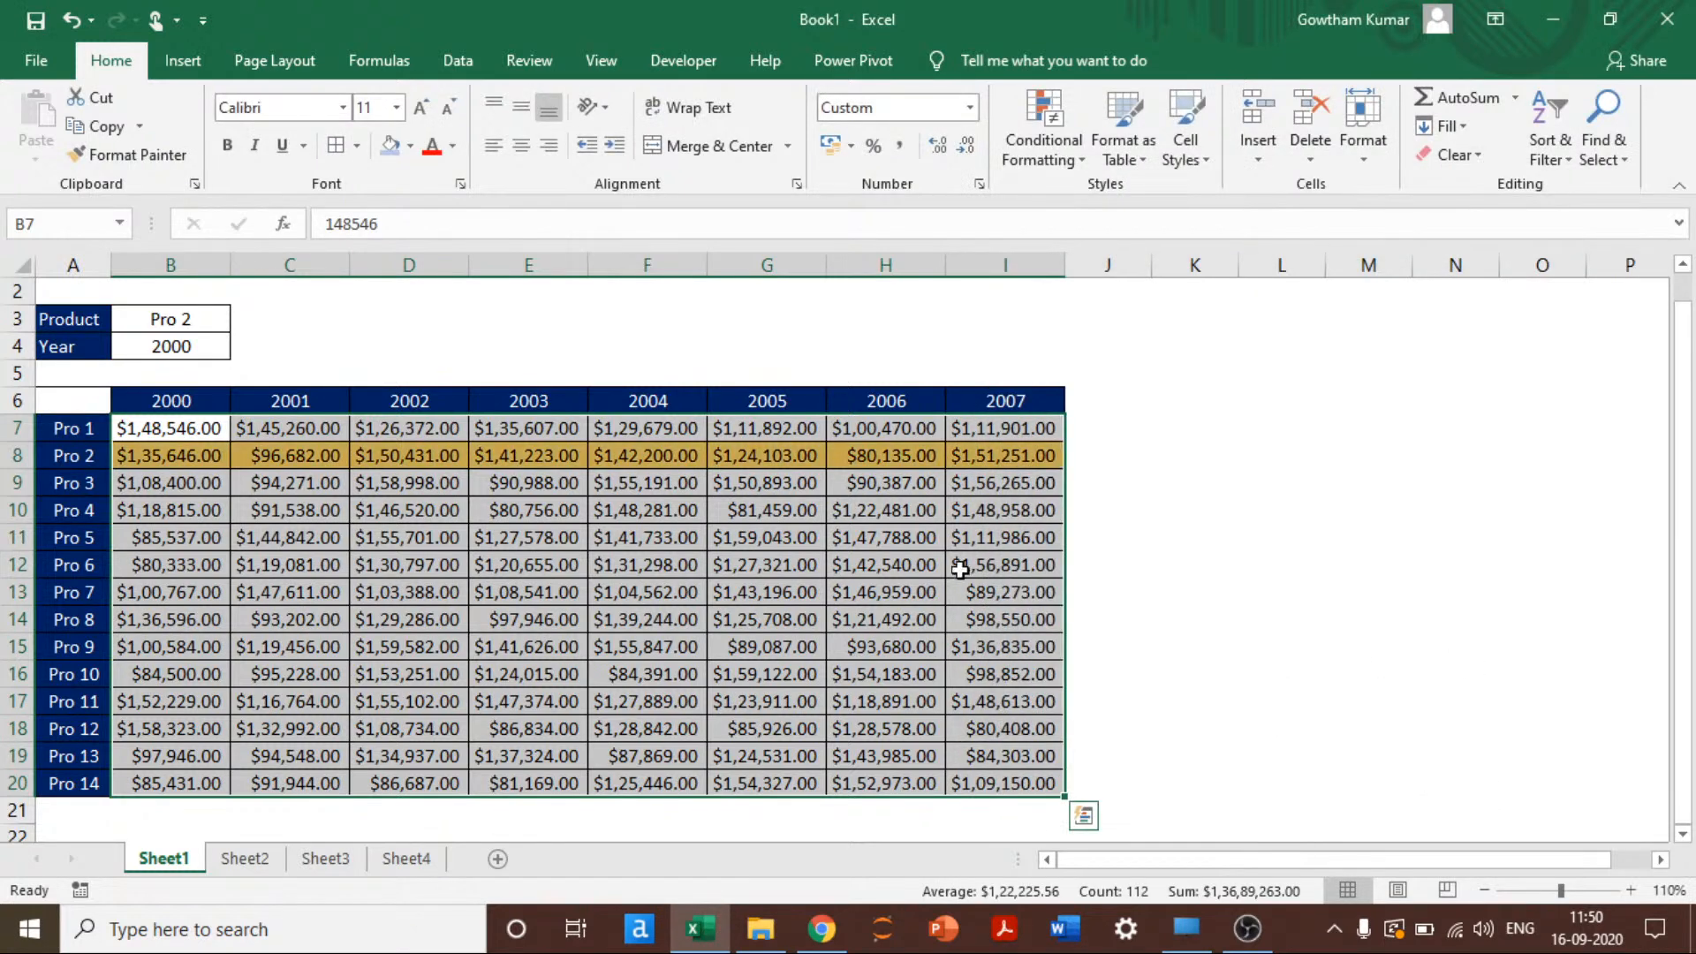
Step: Test the product-row highlight by choosing Pro 4 and then Pro 10 as the product in B3
click(149, 455)
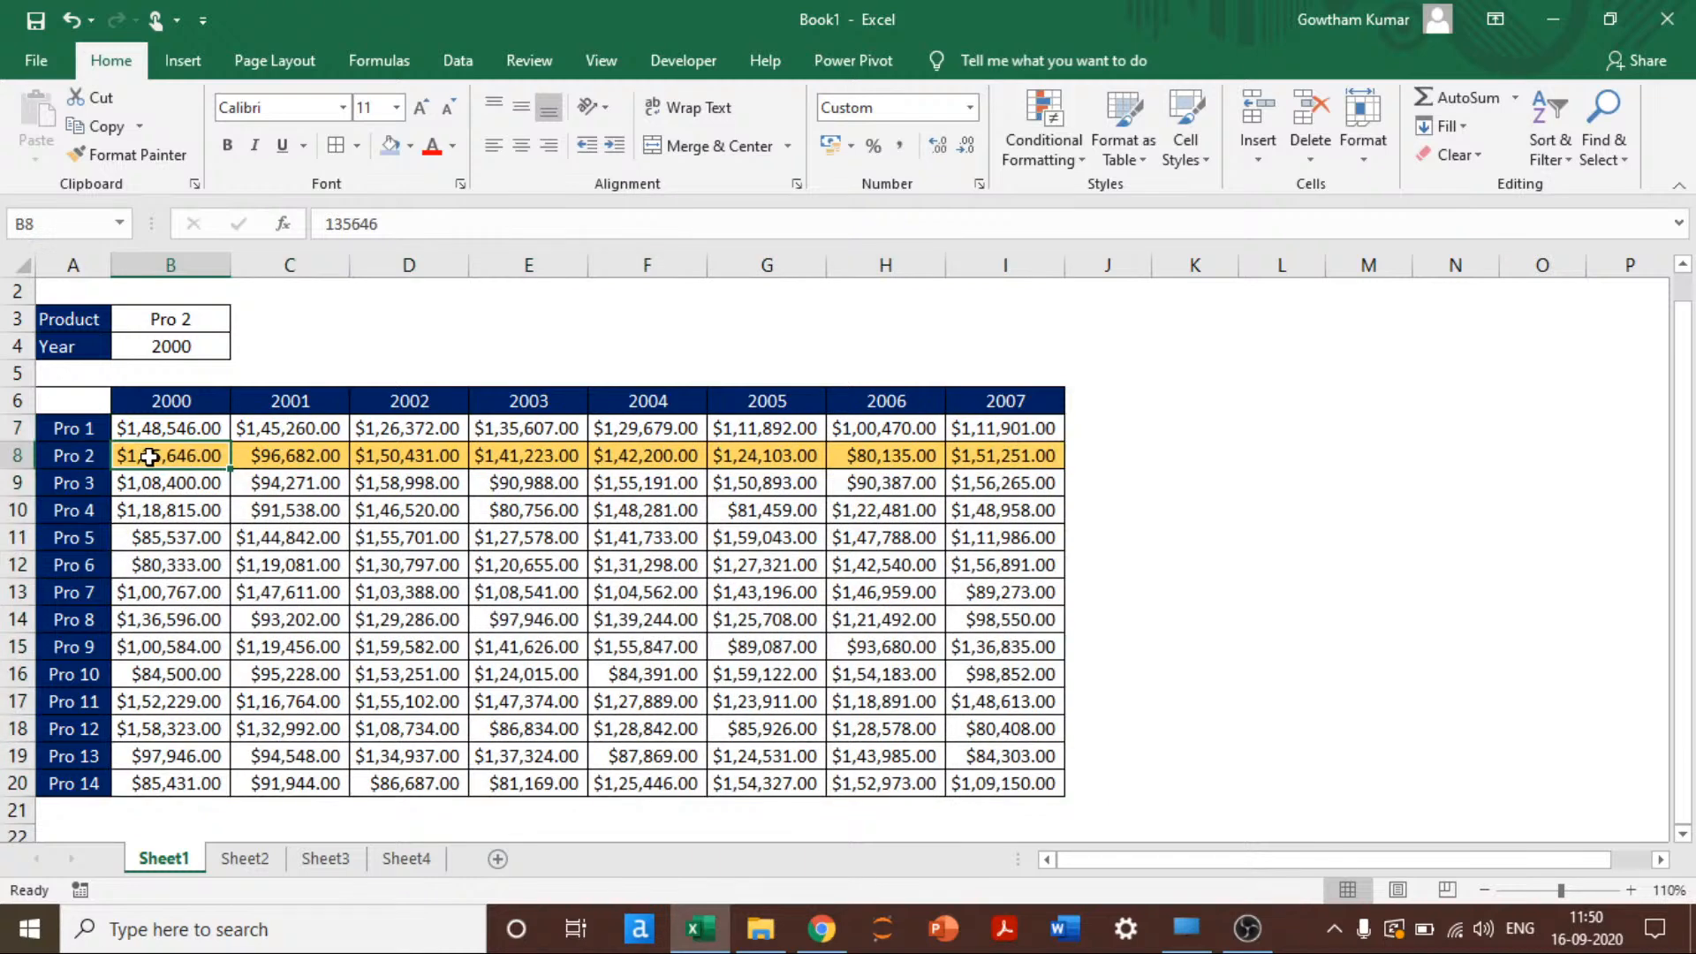
click(144, 309)
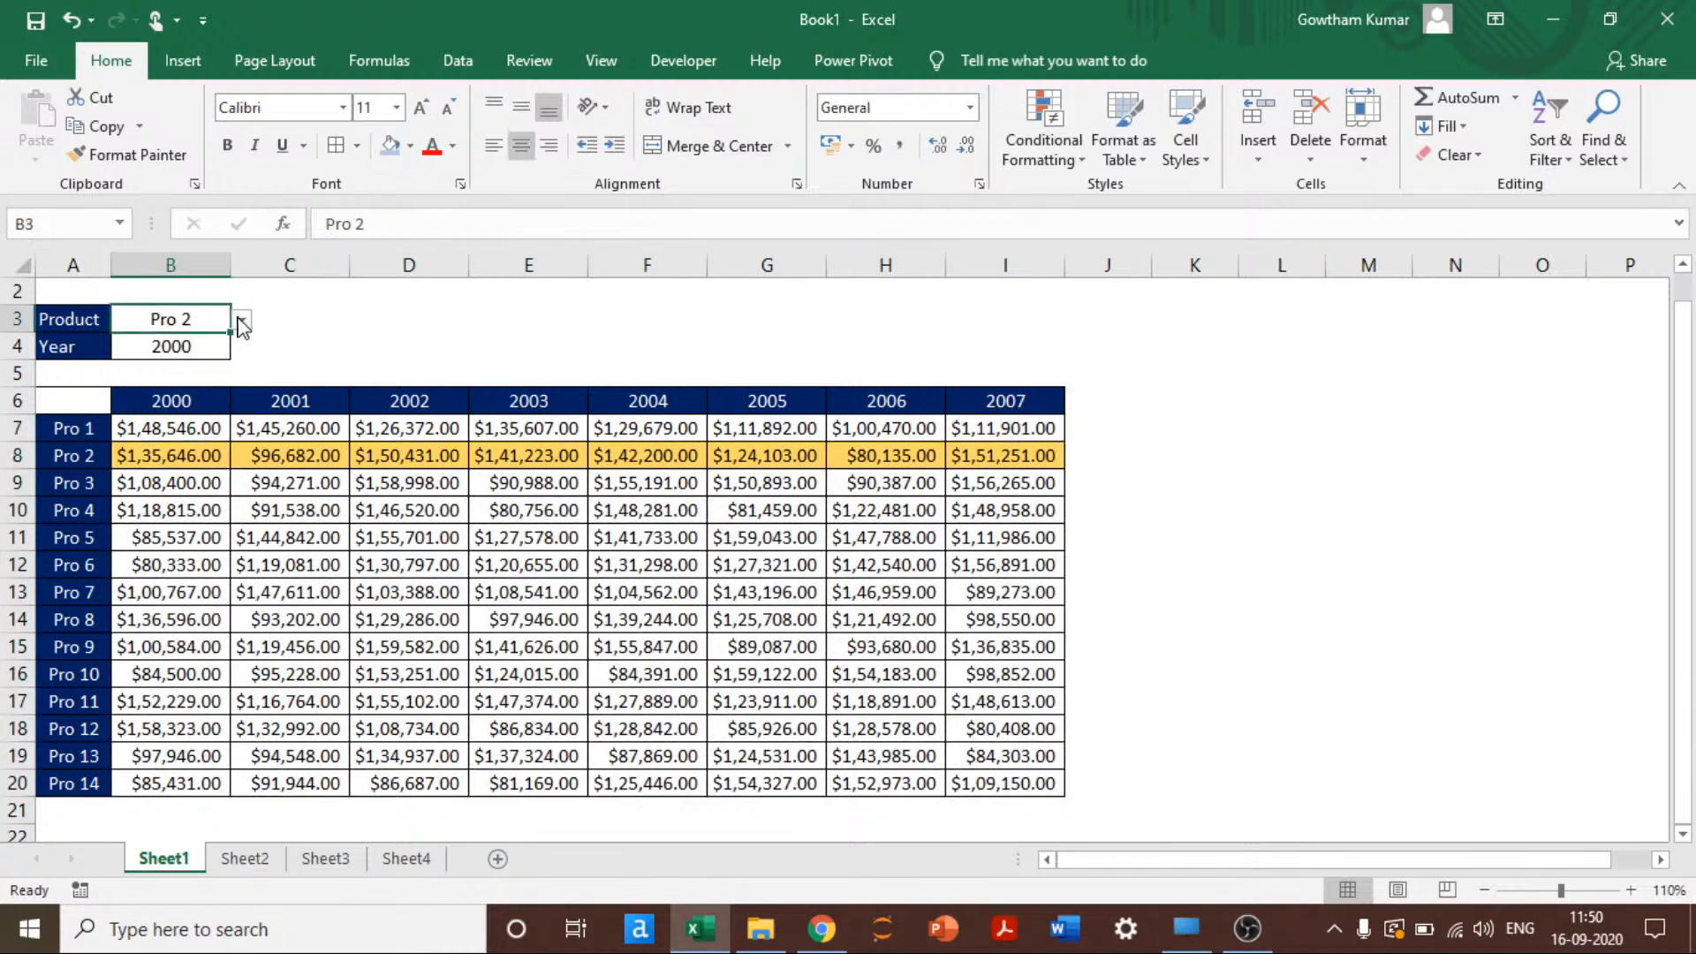
click(238, 320)
click(130, 378)
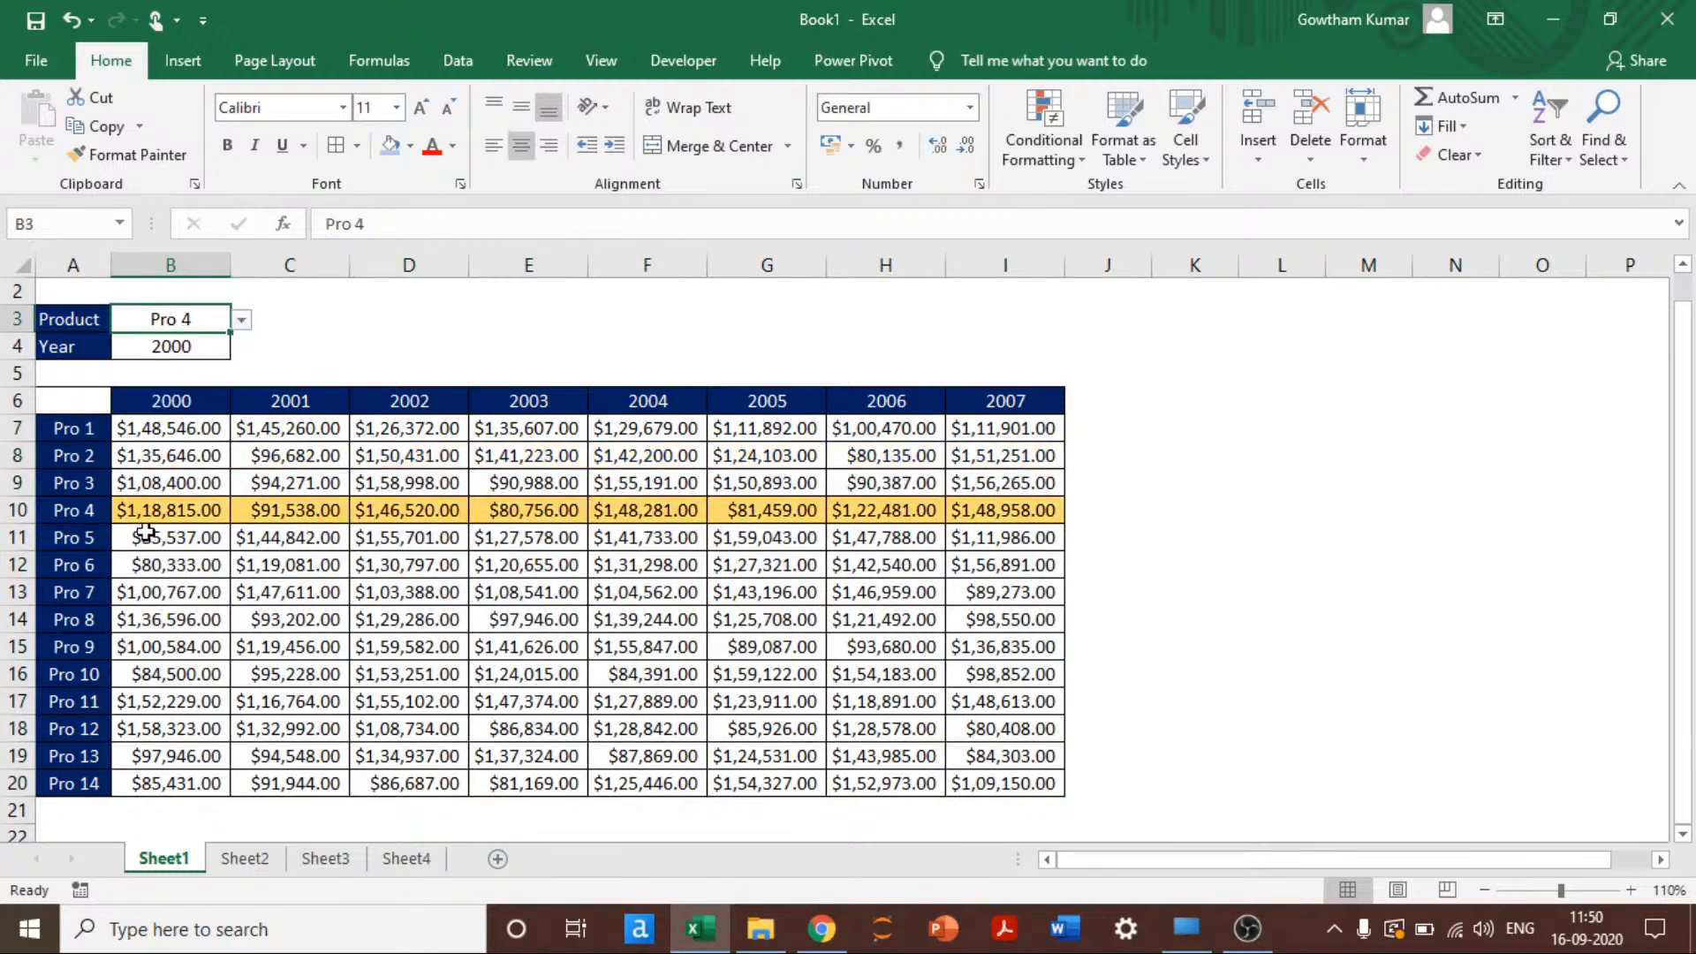
click(240, 319)
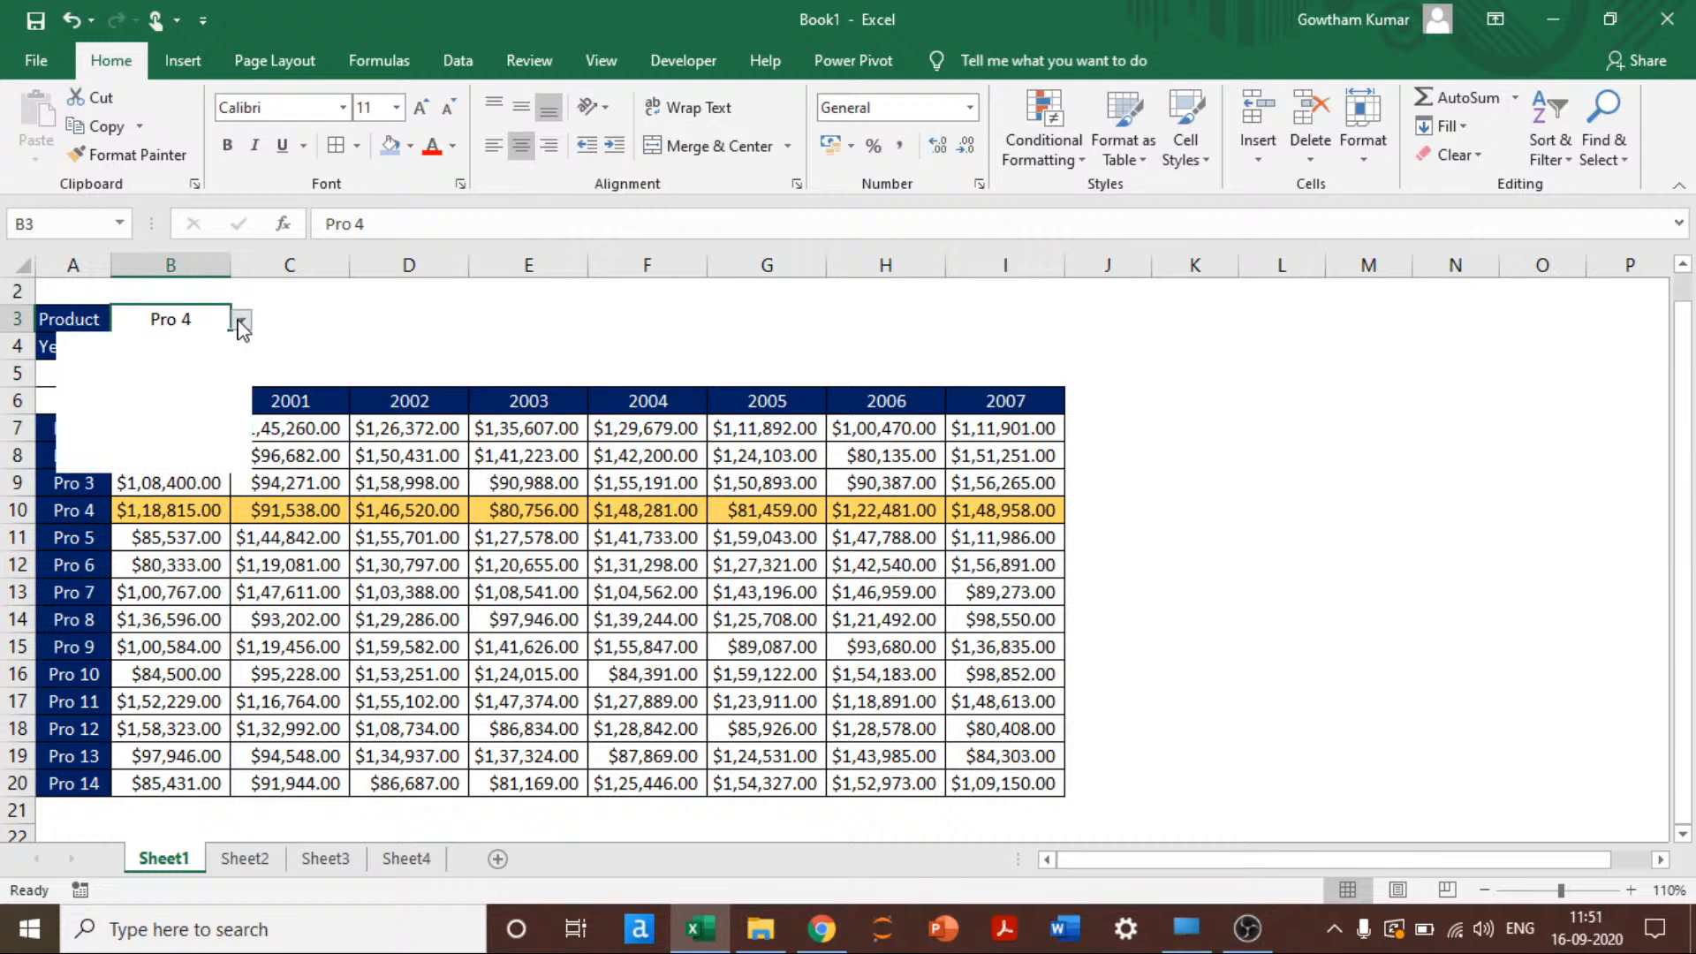
scroll(122, 449, down, 1)
click(122, 447)
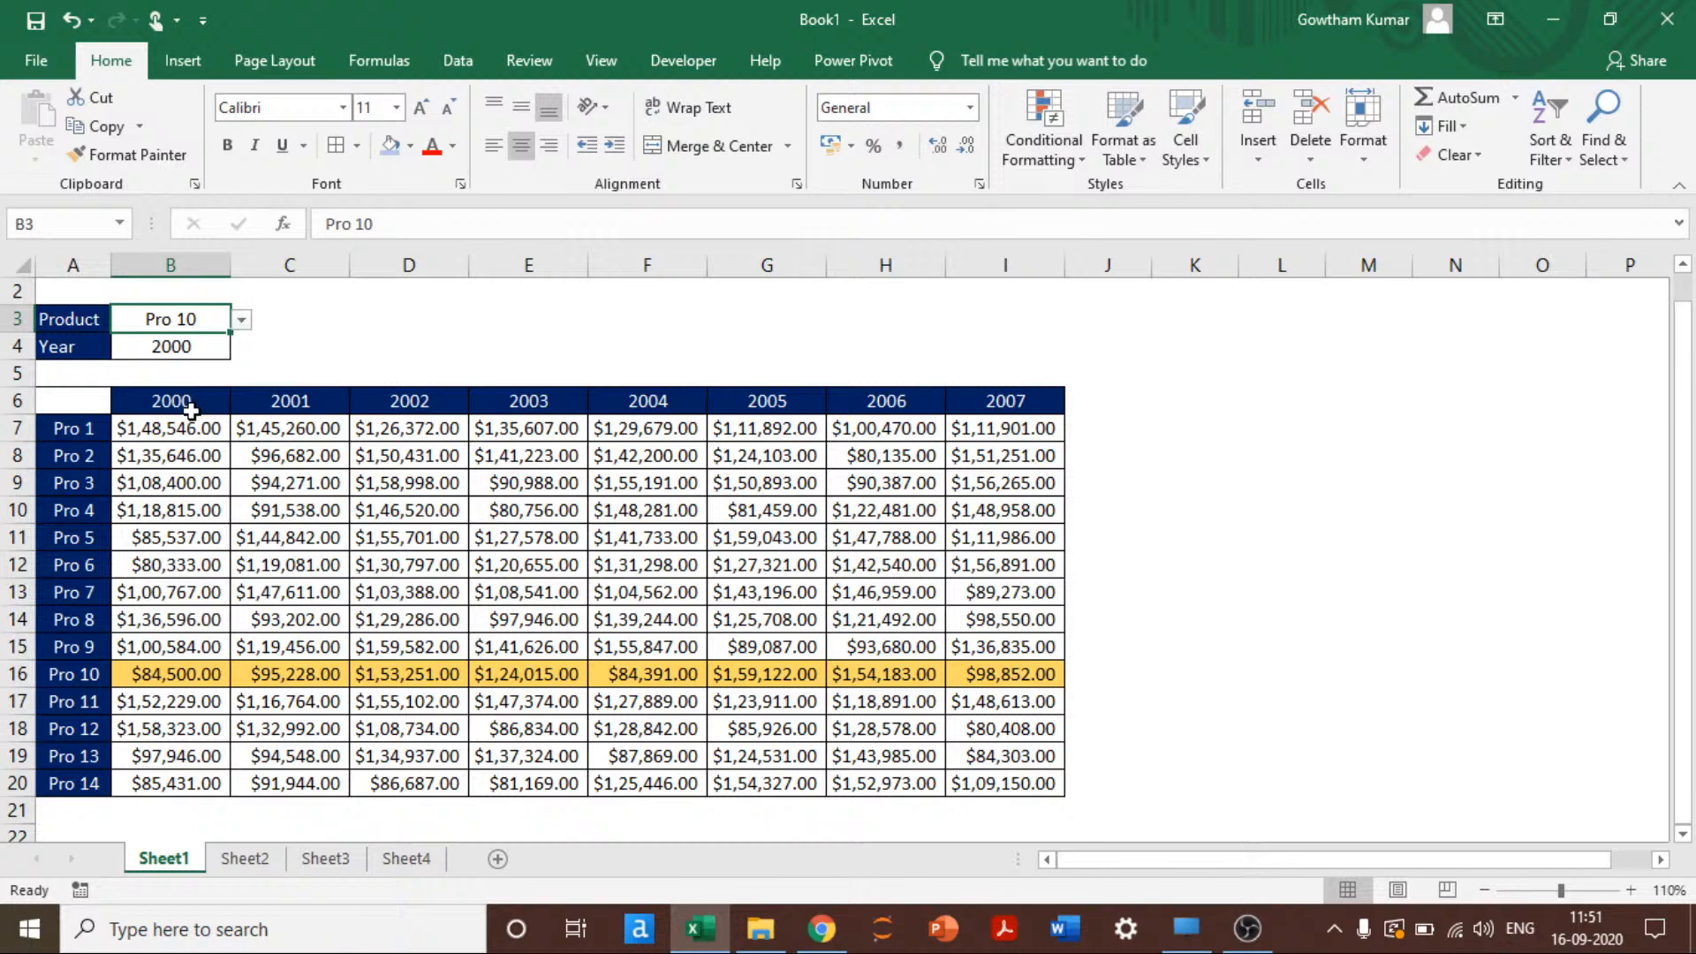
Step: Start a second formula-based conditional formatting rule for the sales values B7:I20
drag(132, 427, 1066, 792)
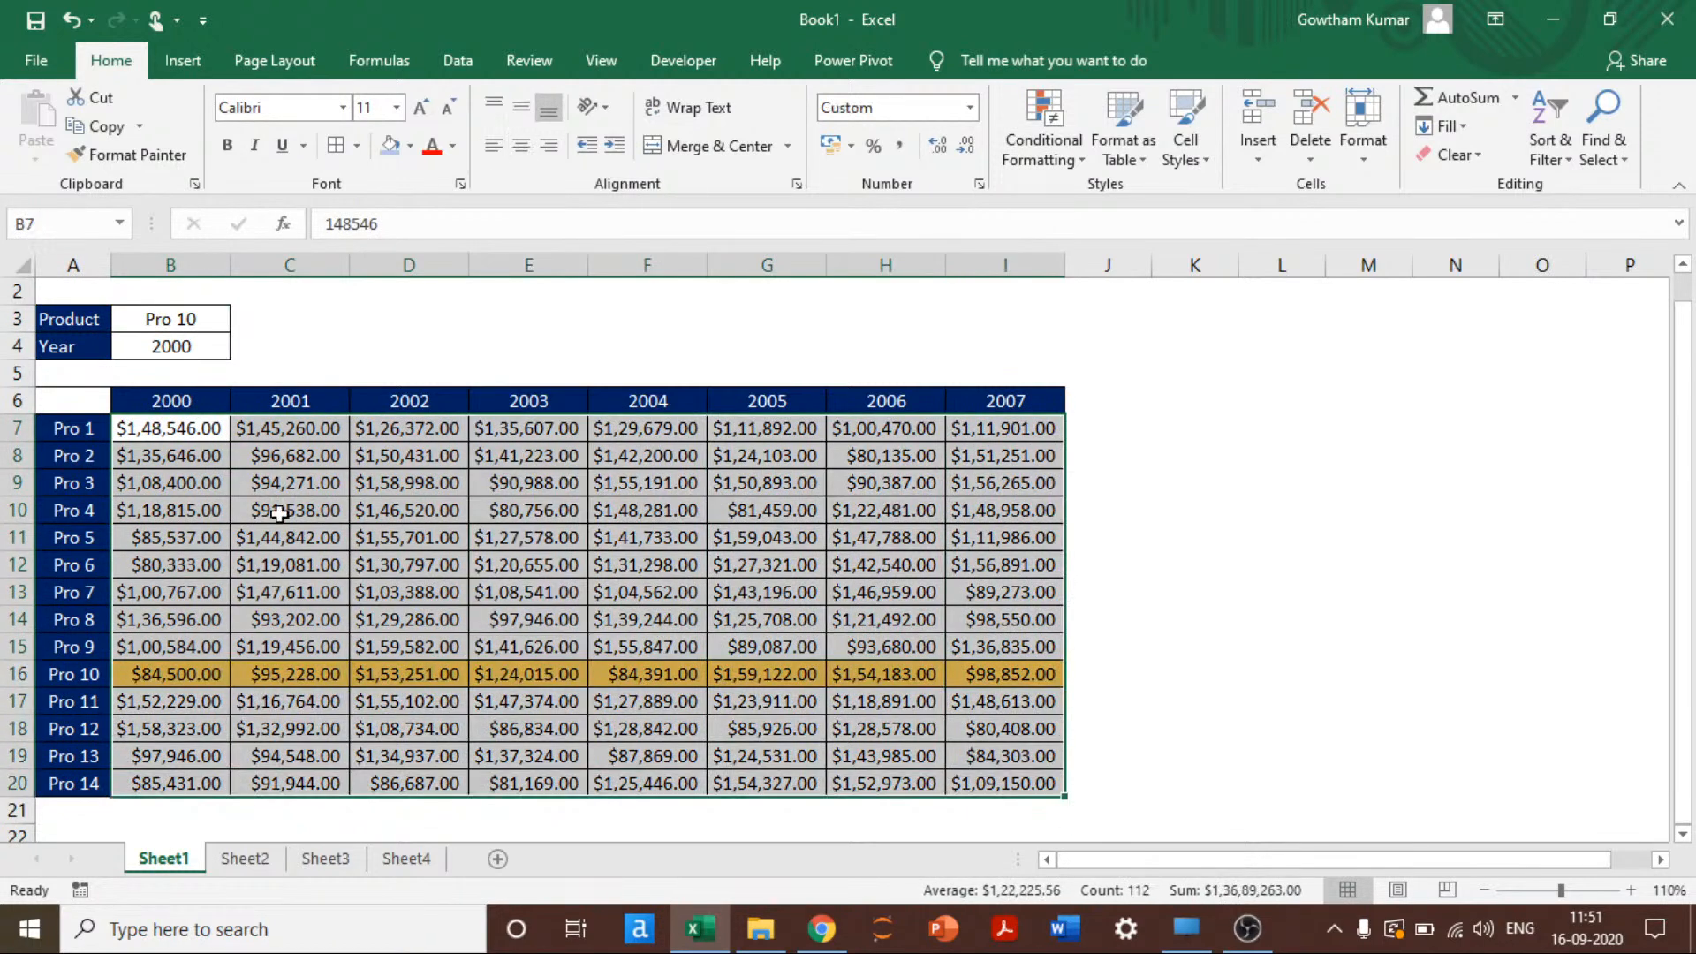
click(1046, 129)
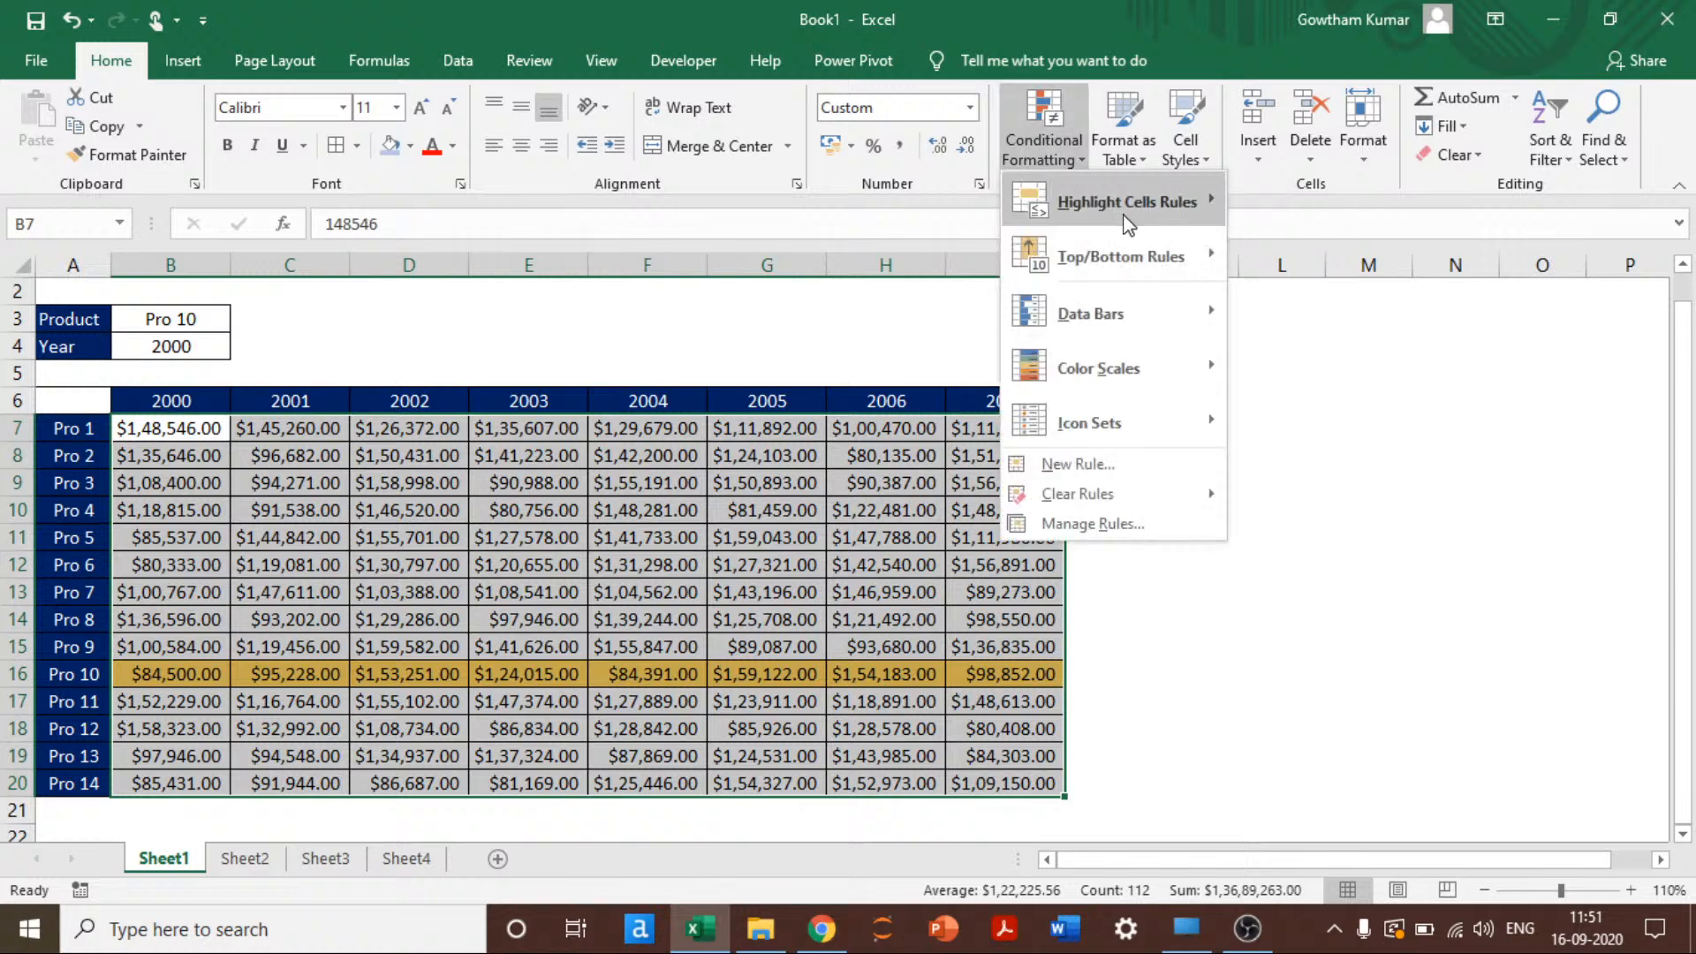
click(1115, 466)
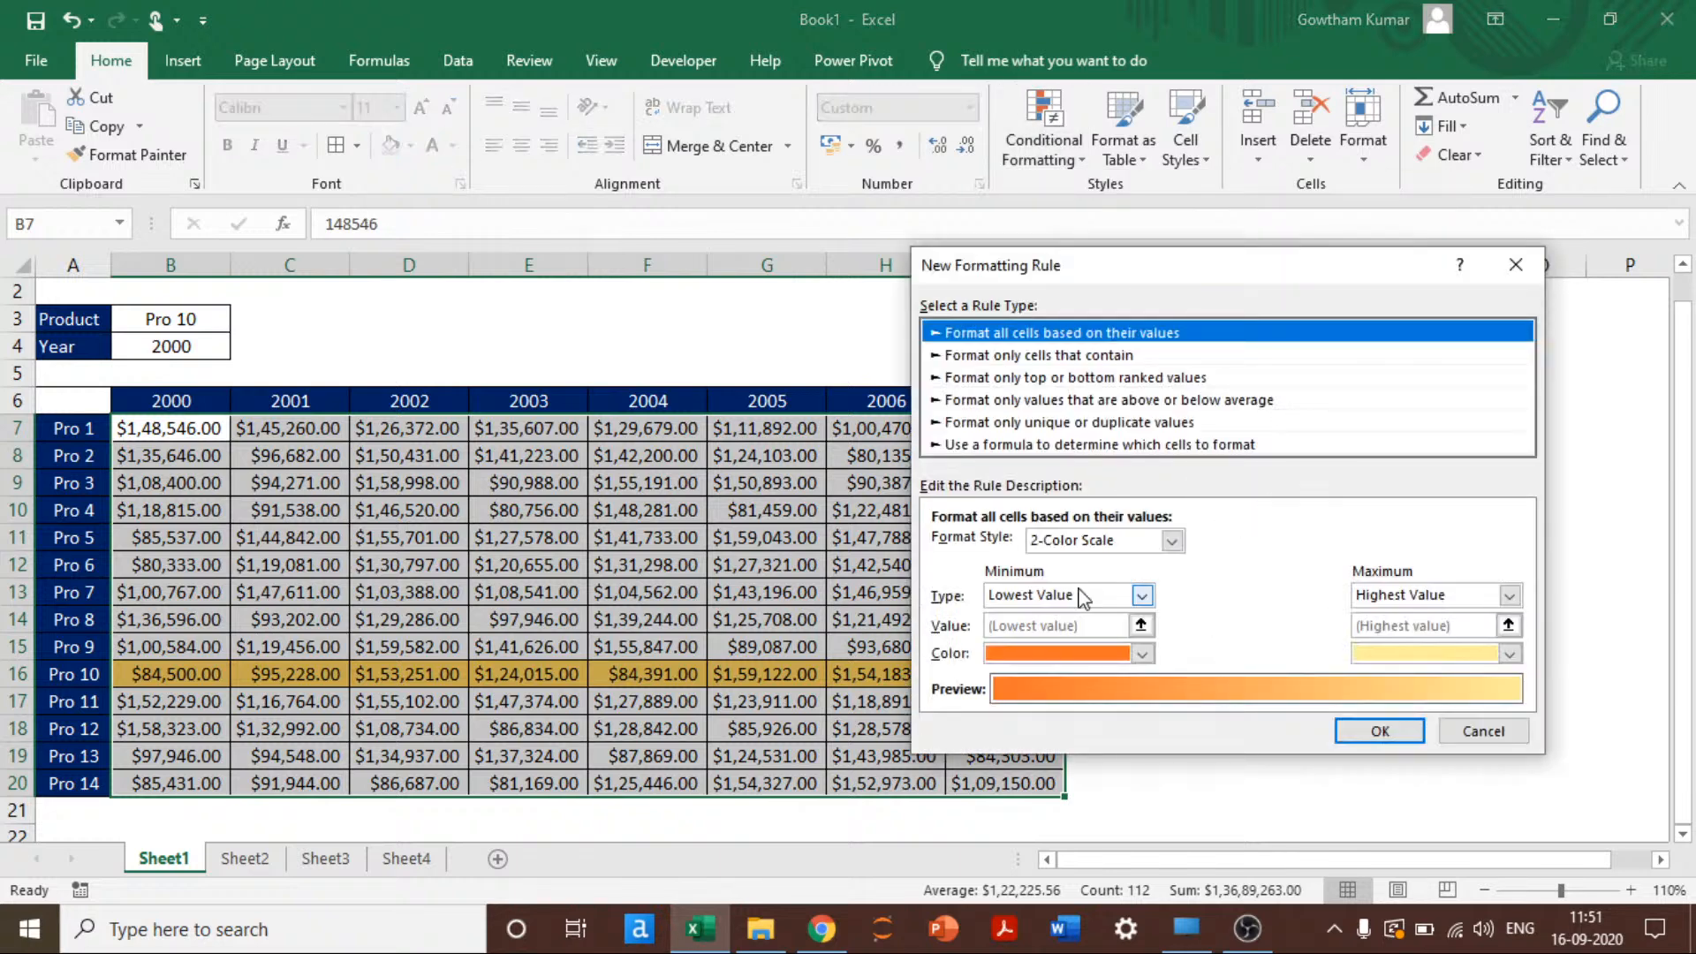
click(1003, 425)
click(1005, 444)
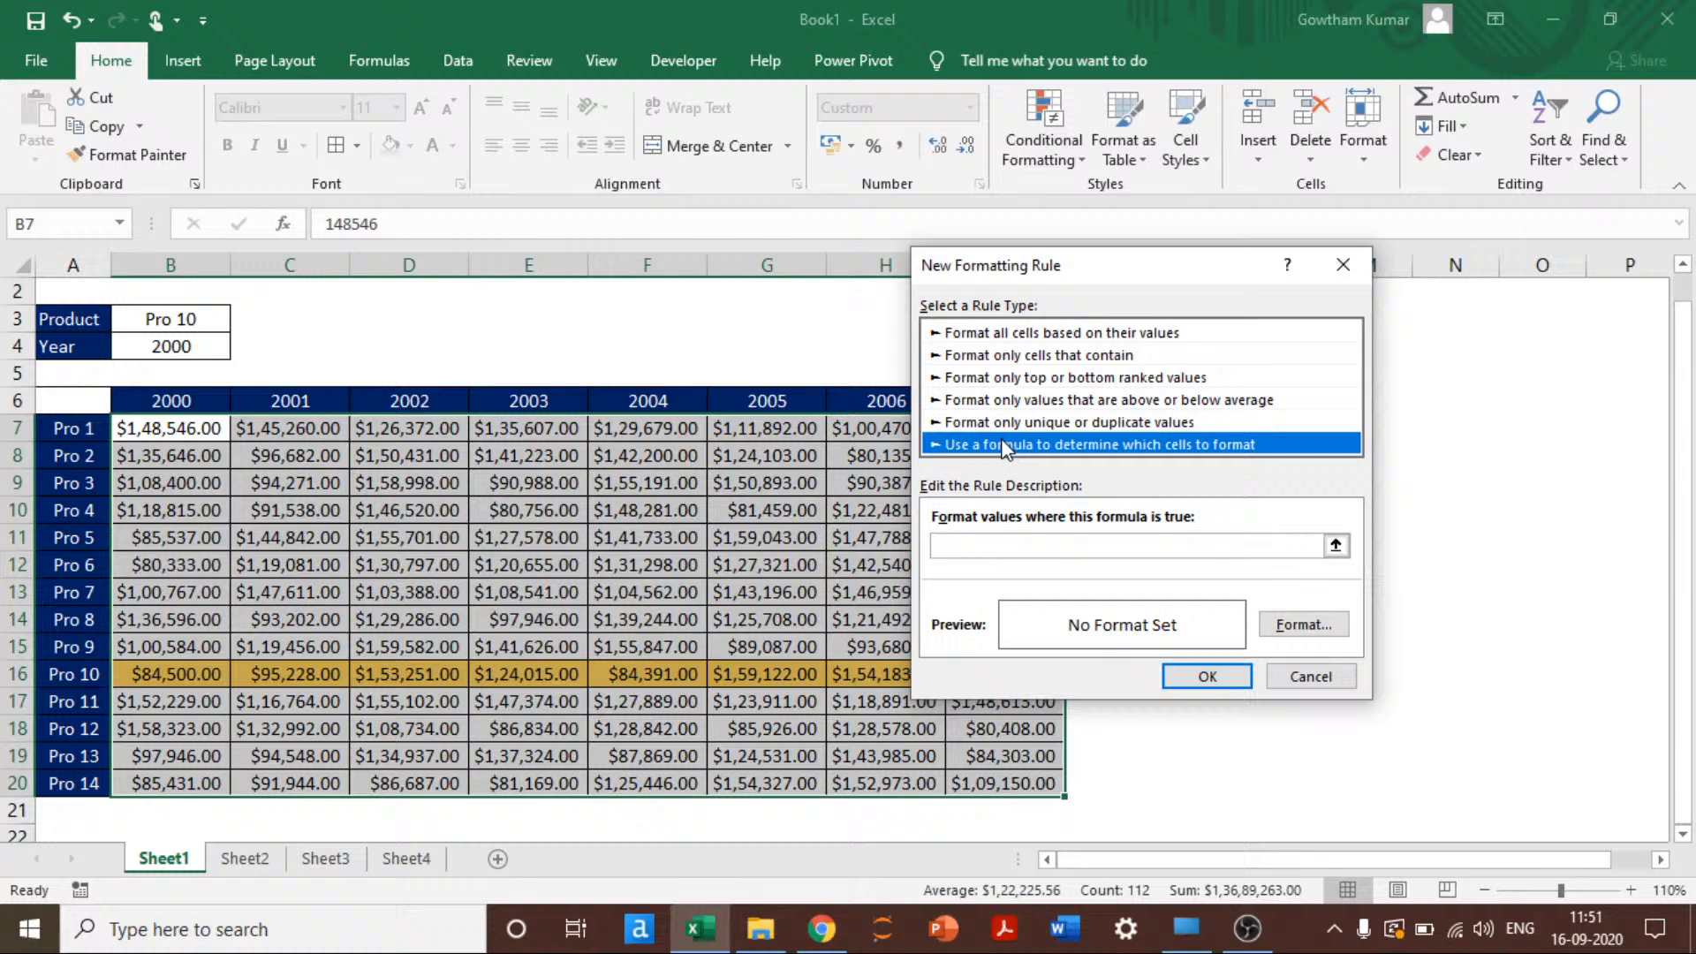
Step: Enter =B$6=$B$4 as the rule's formula so each year header is compared with the chosen year
click(1025, 544)
text(=)
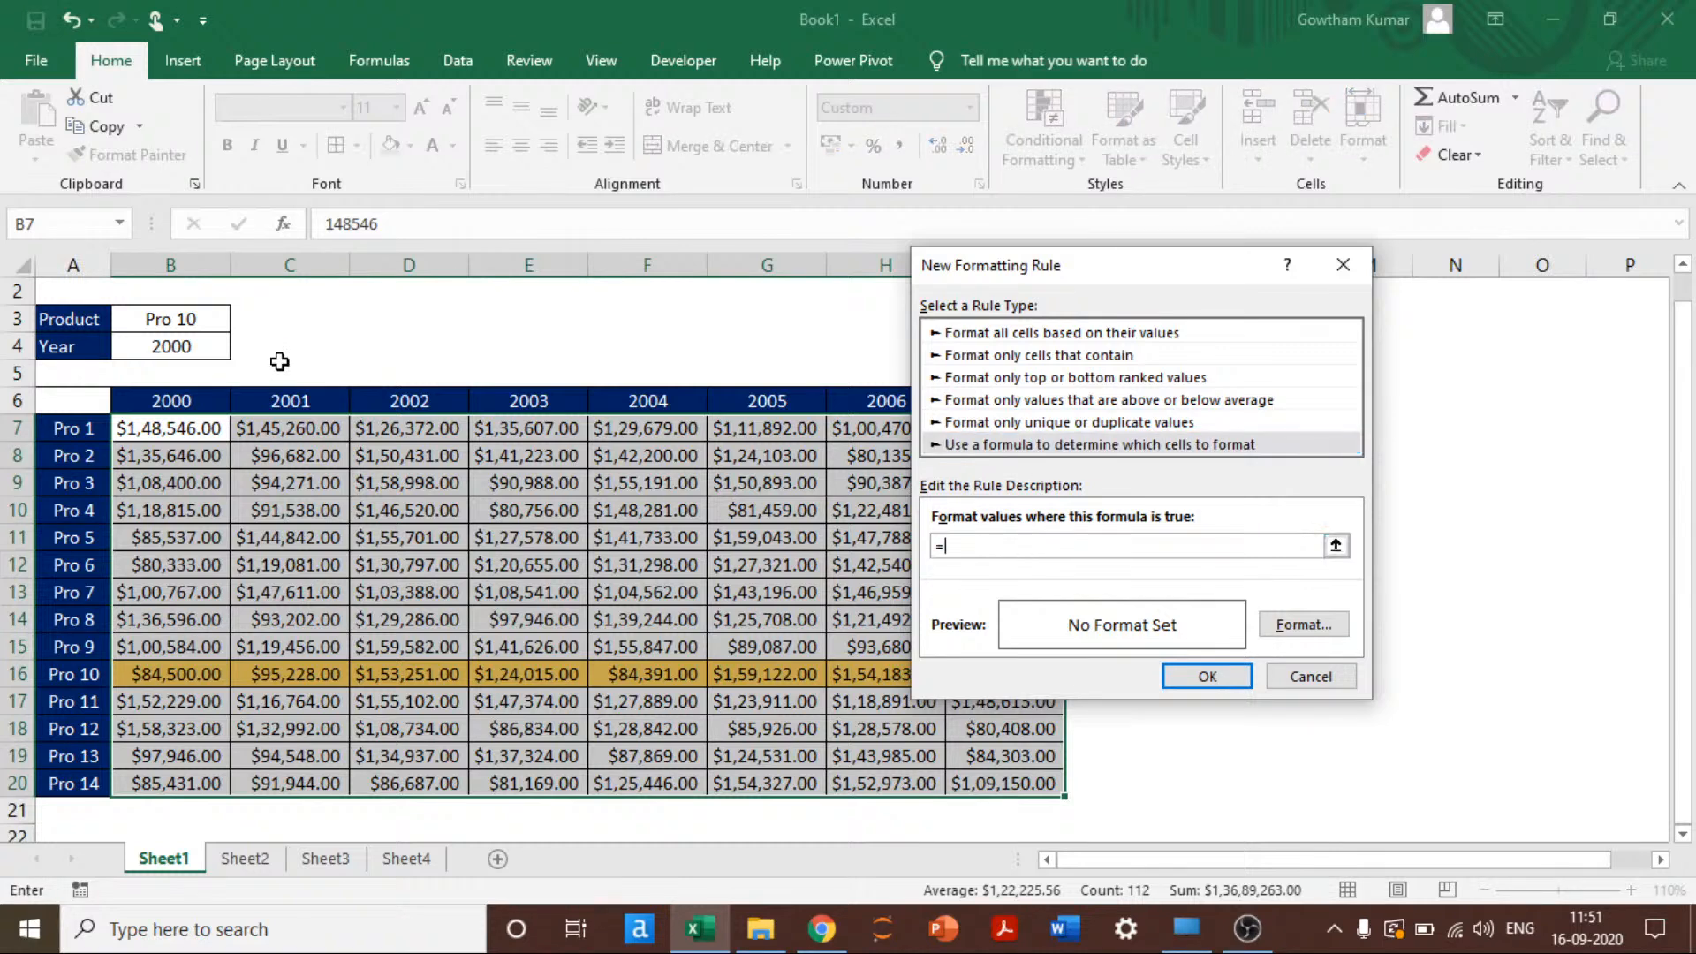
click(192, 399)
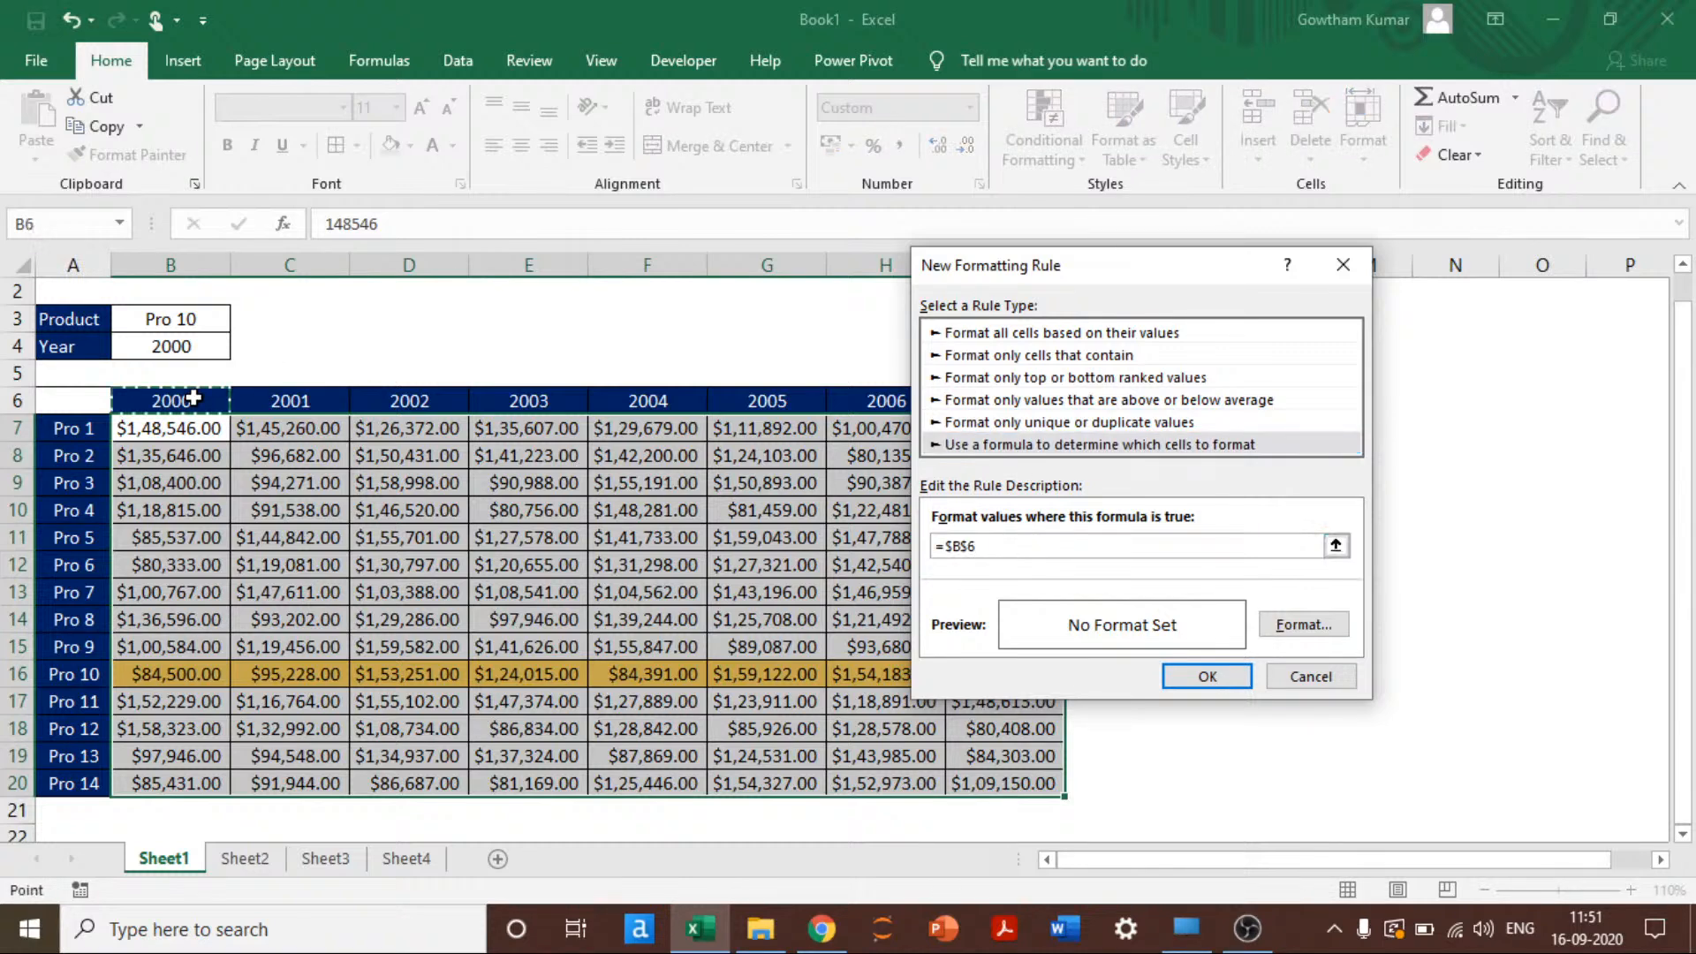
text(=)
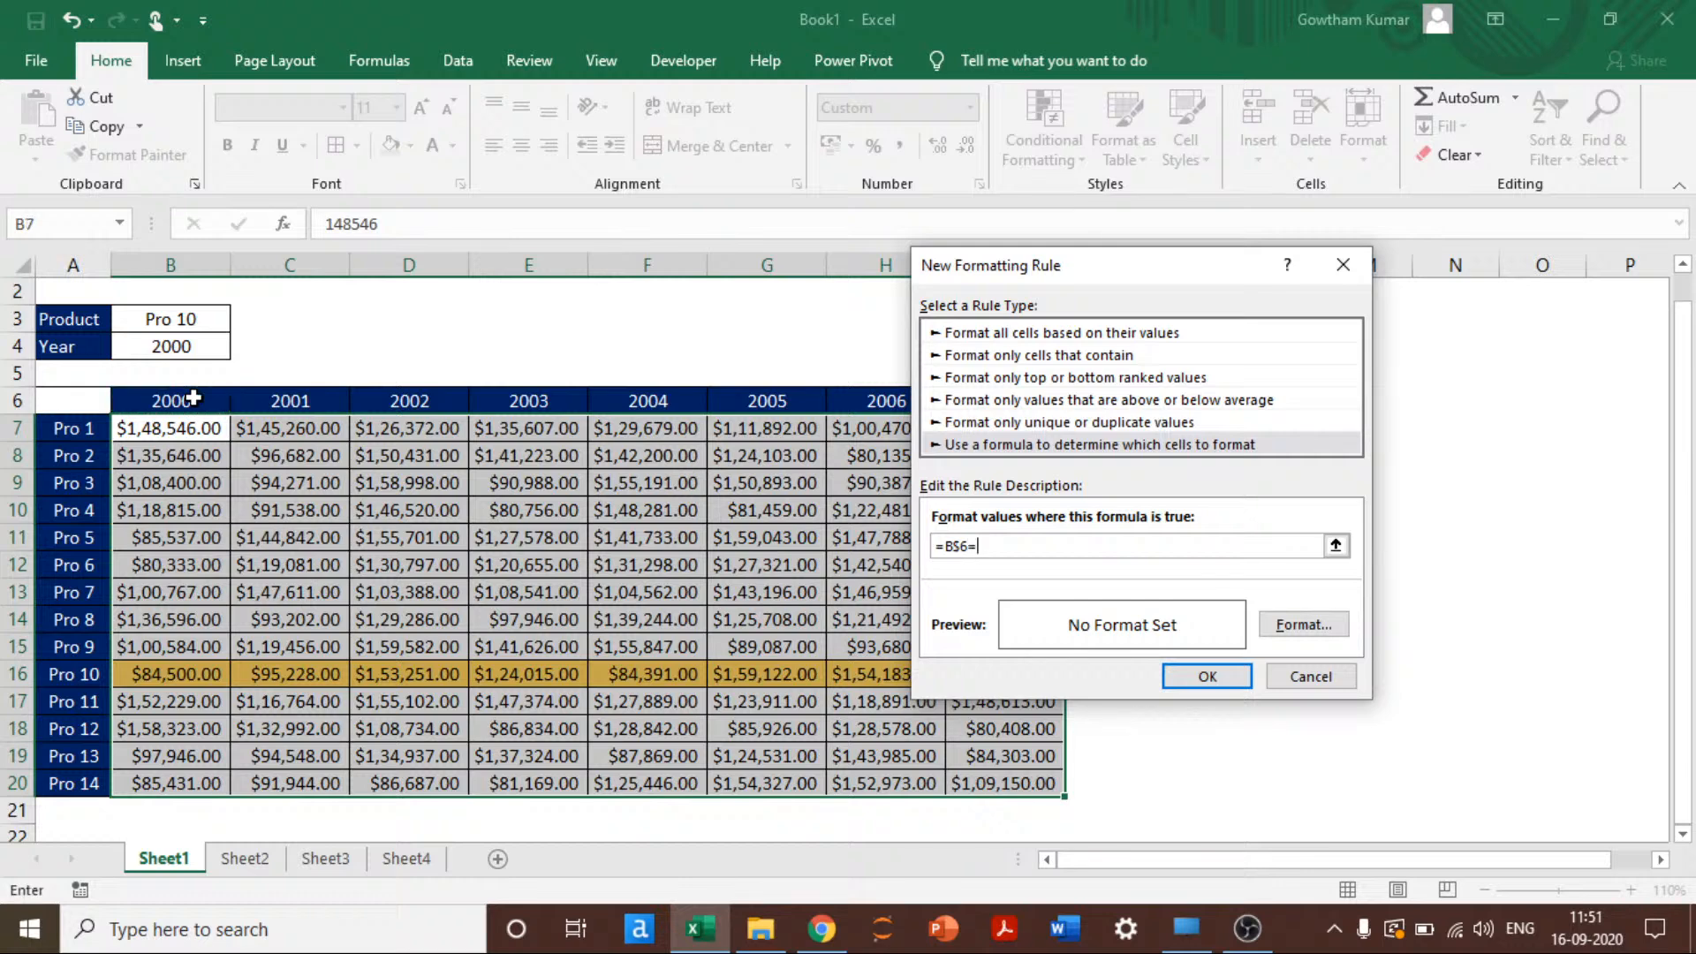
click(170, 346)
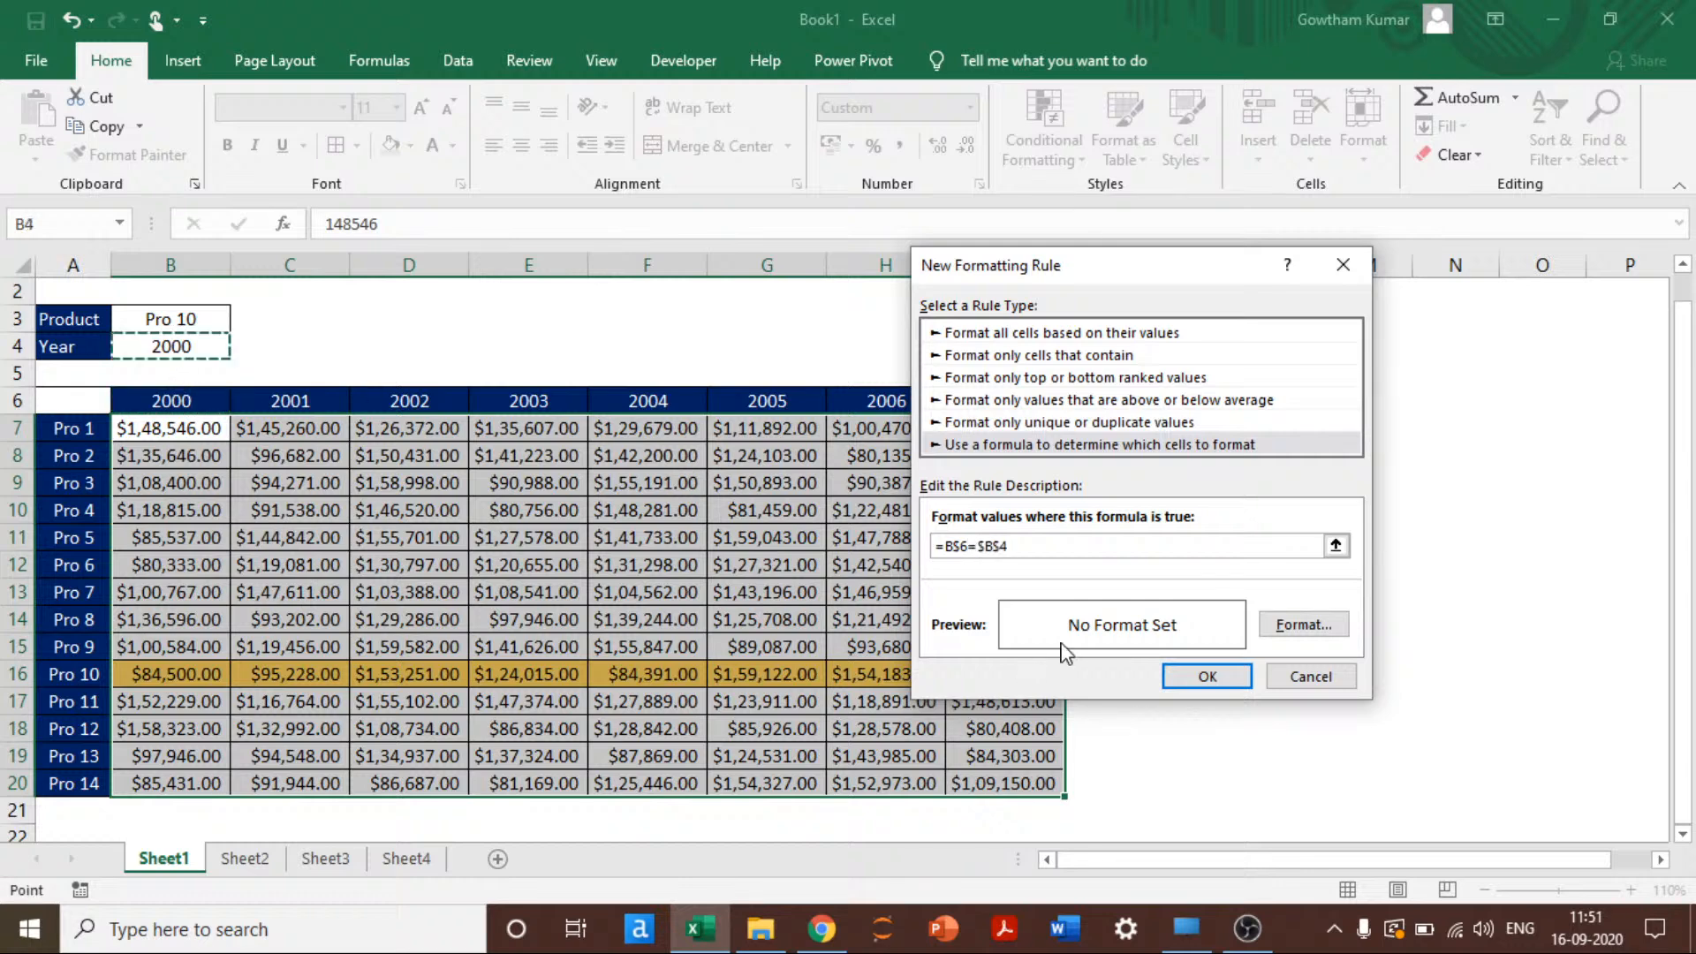
Step: Give the year rule a light green fill and apply it to the sales values
click(1323, 629)
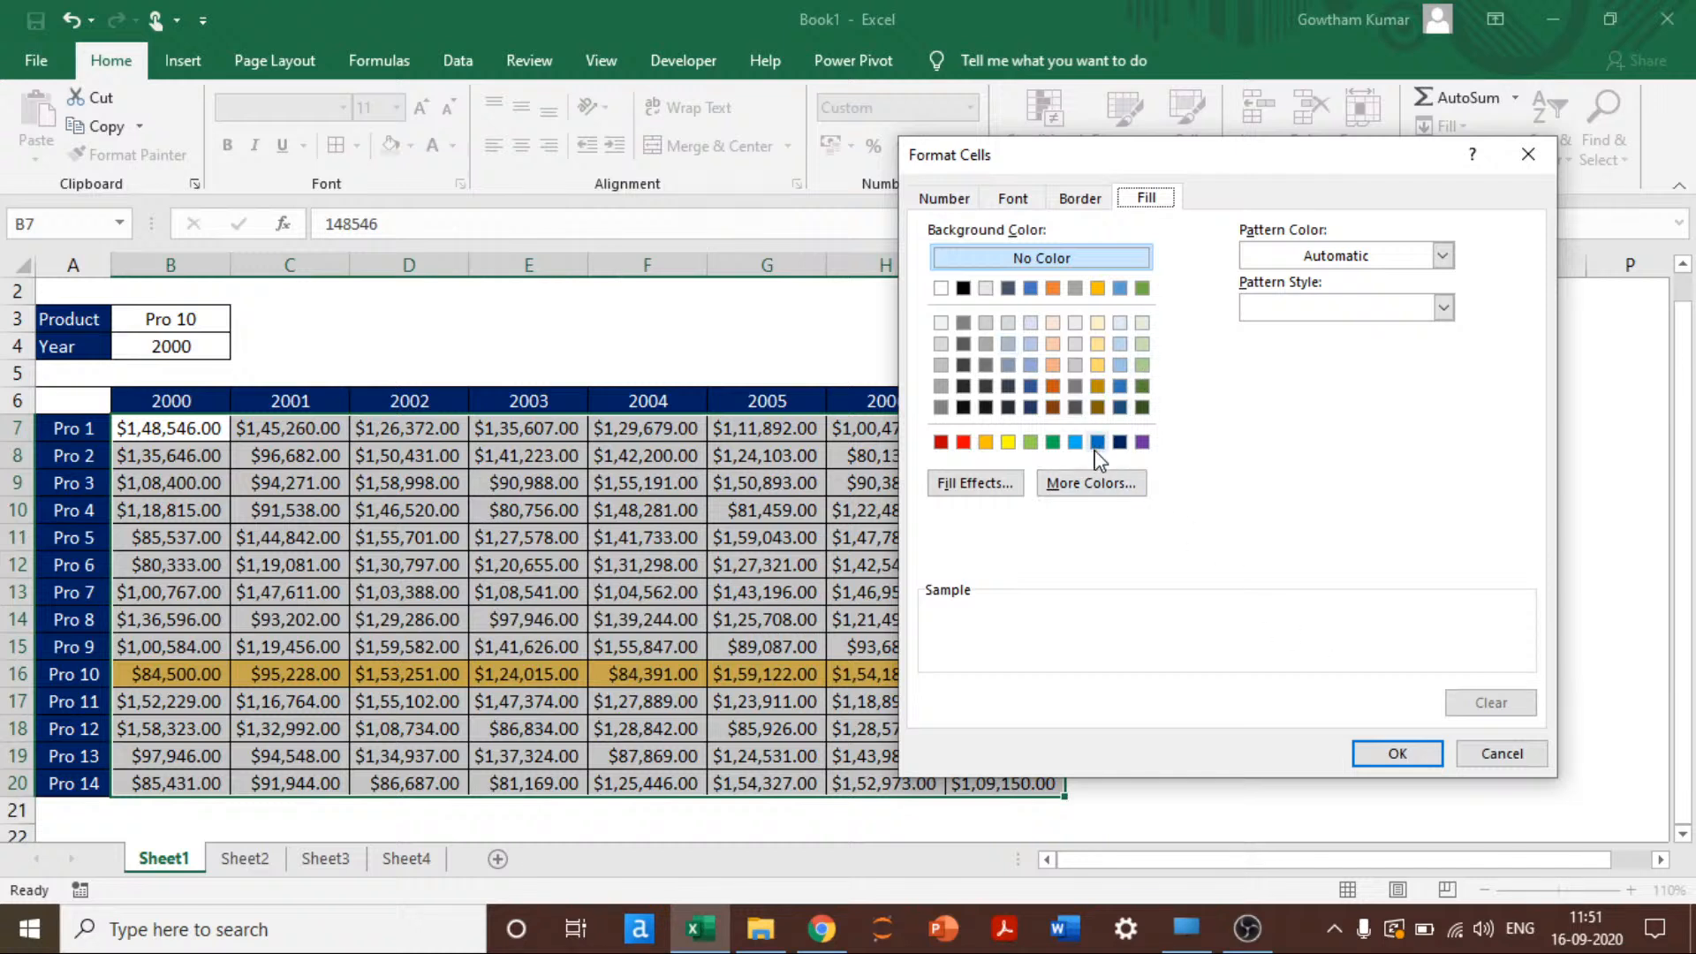
click(1031, 443)
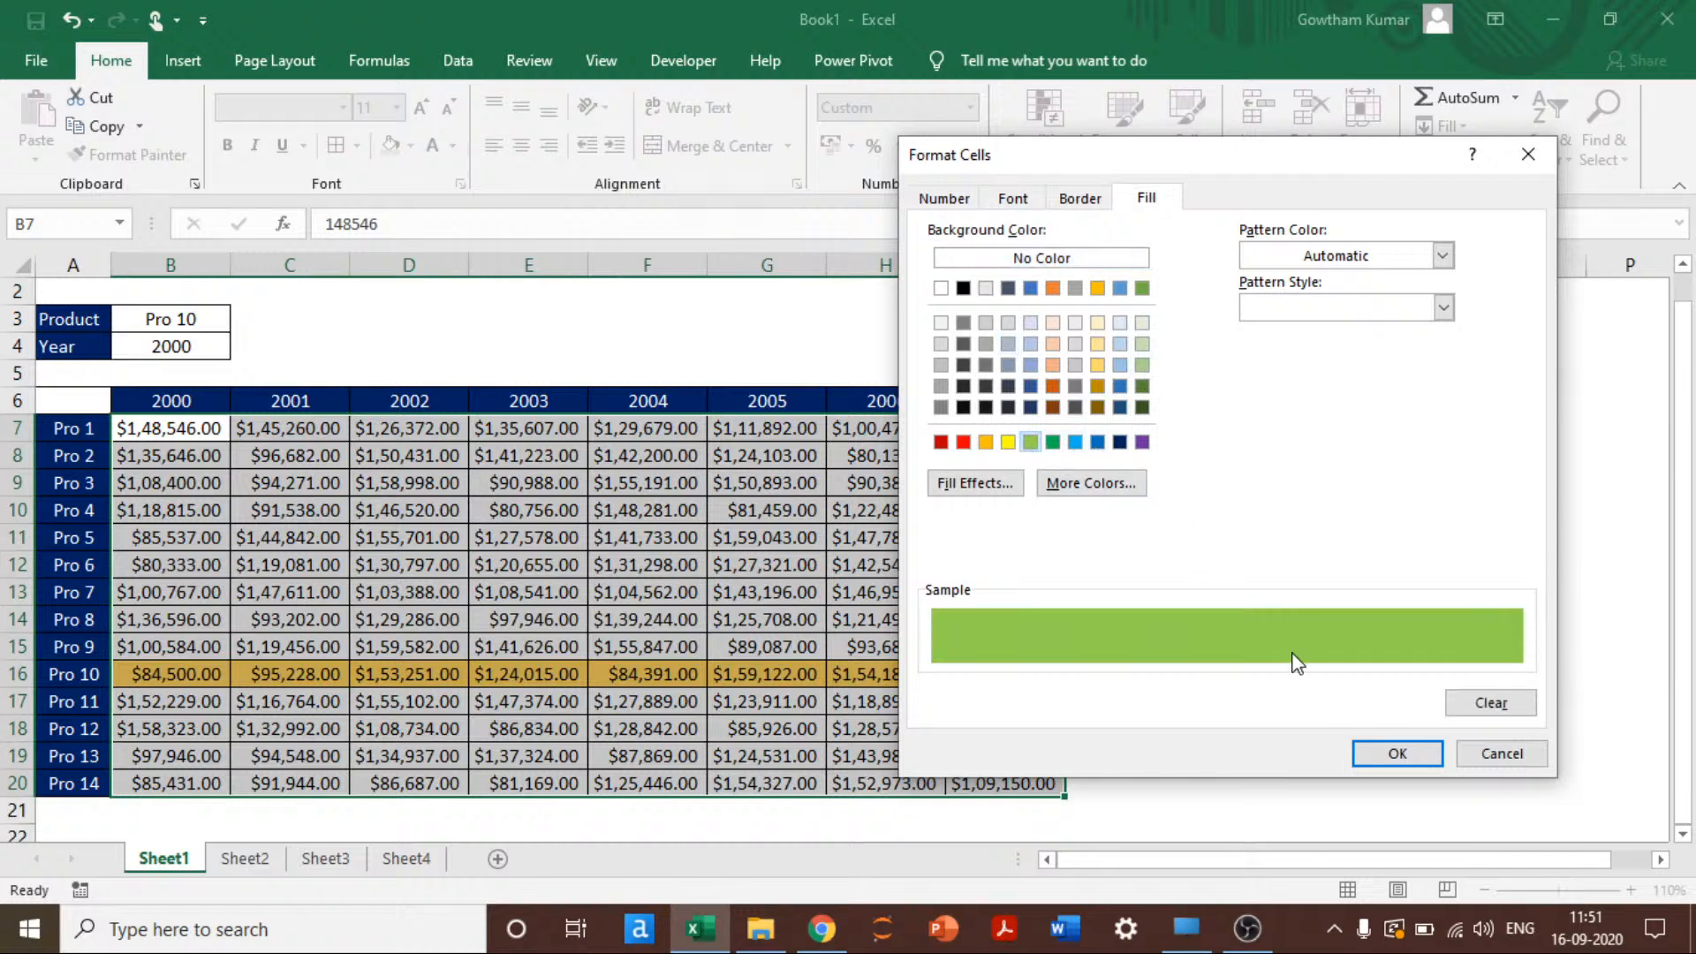
click(1398, 753)
click(1208, 677)
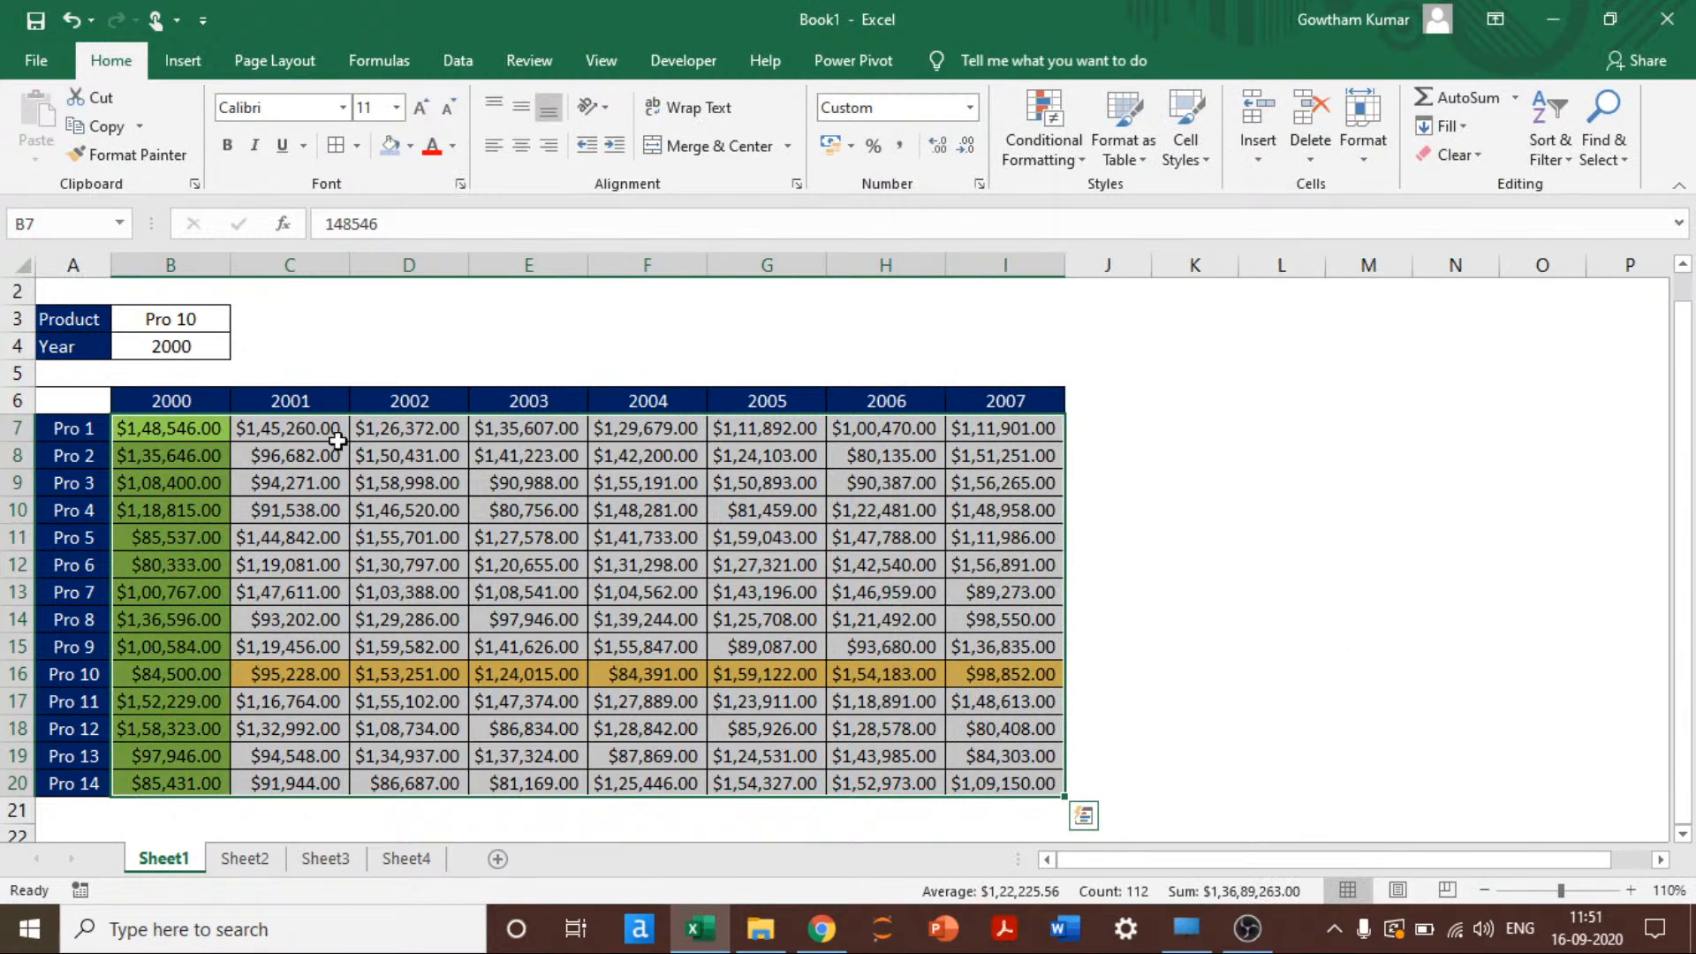
Step: Examine the highlighted year column and the cell where it crosses the chosen product's row
click(164, 400)
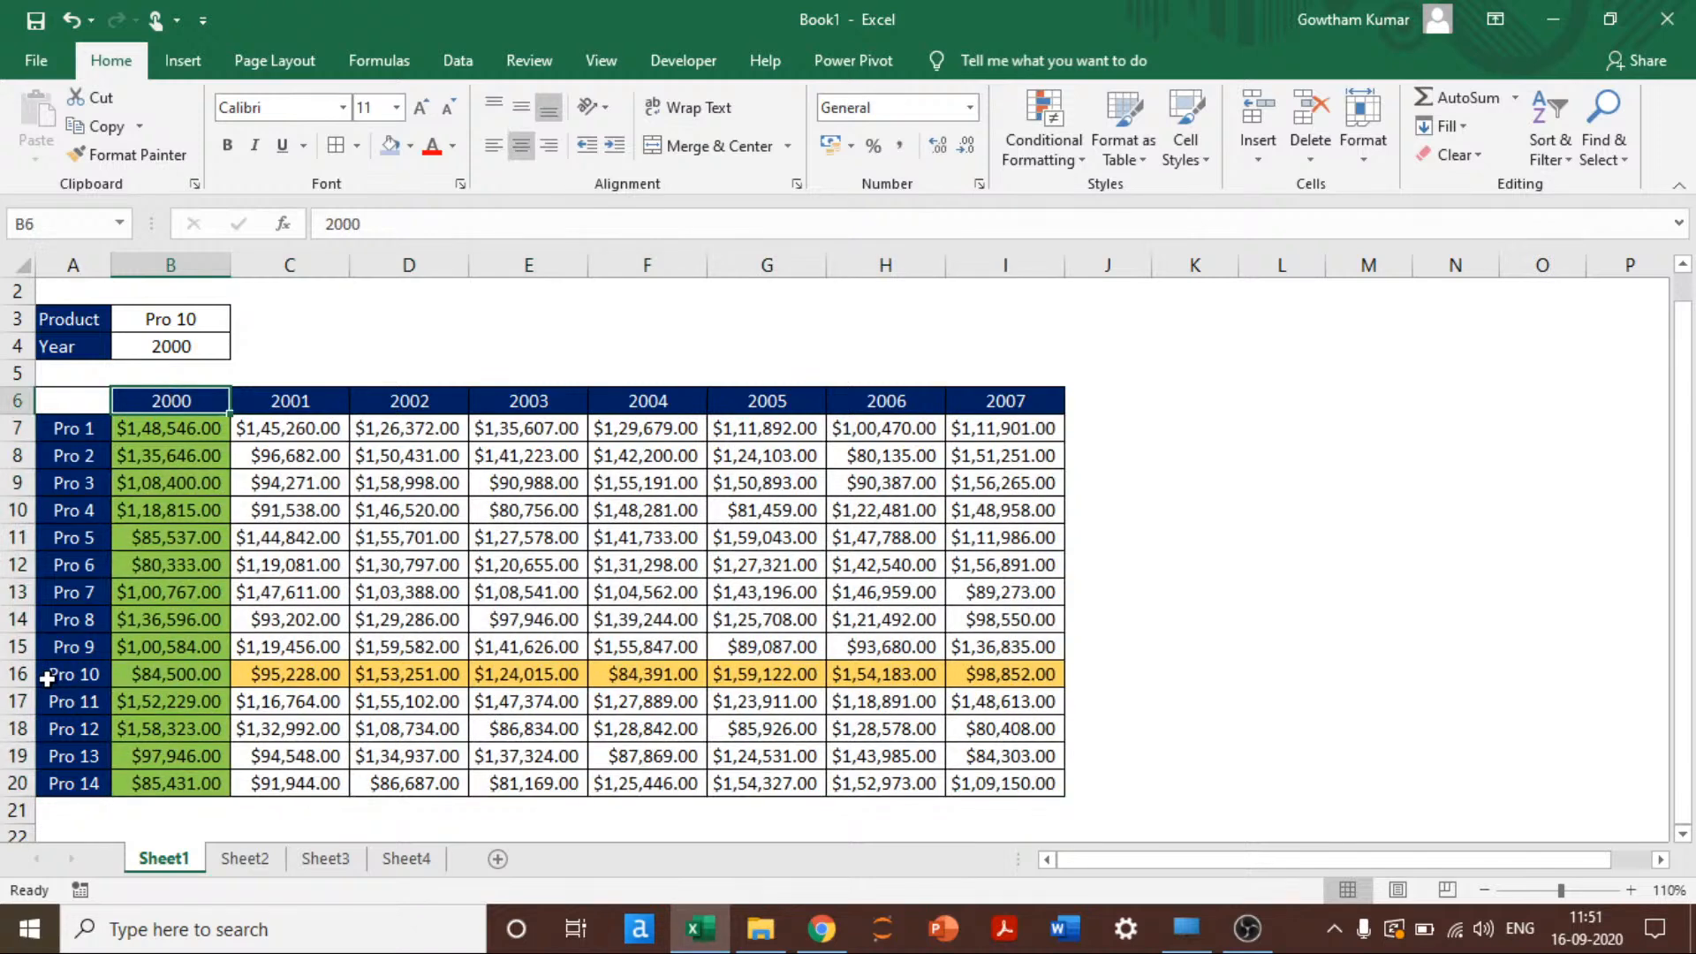
click(159, 674)
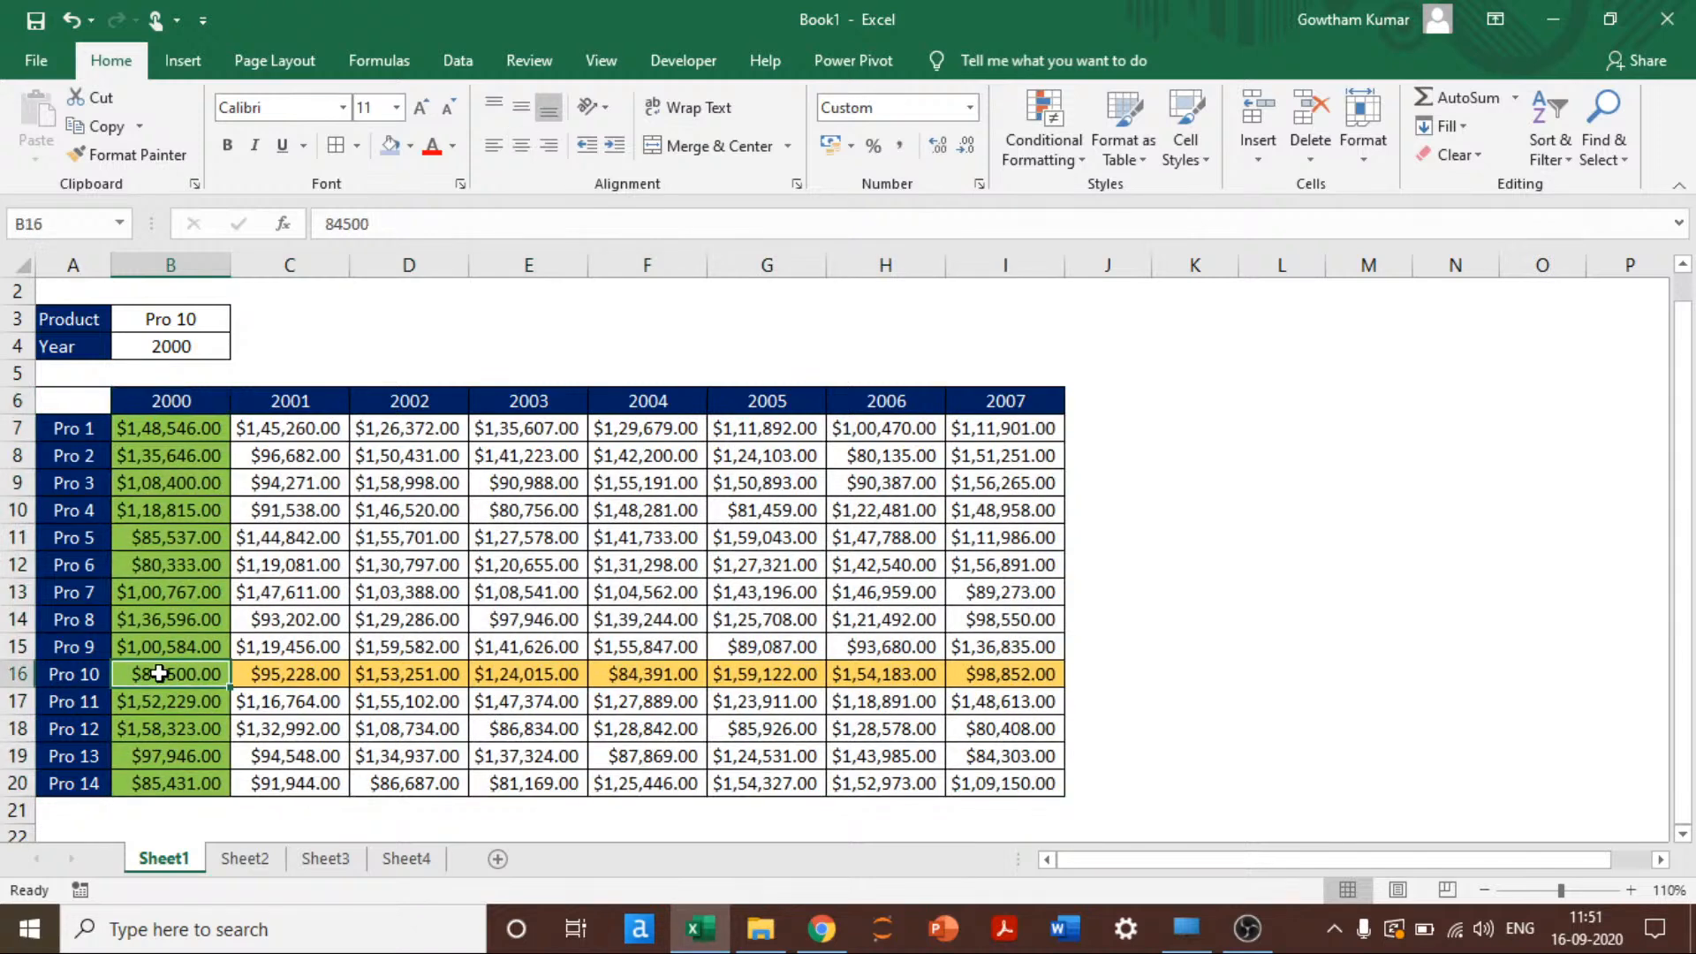
drag(201, 442, 1014, 728)
click(413, 484)
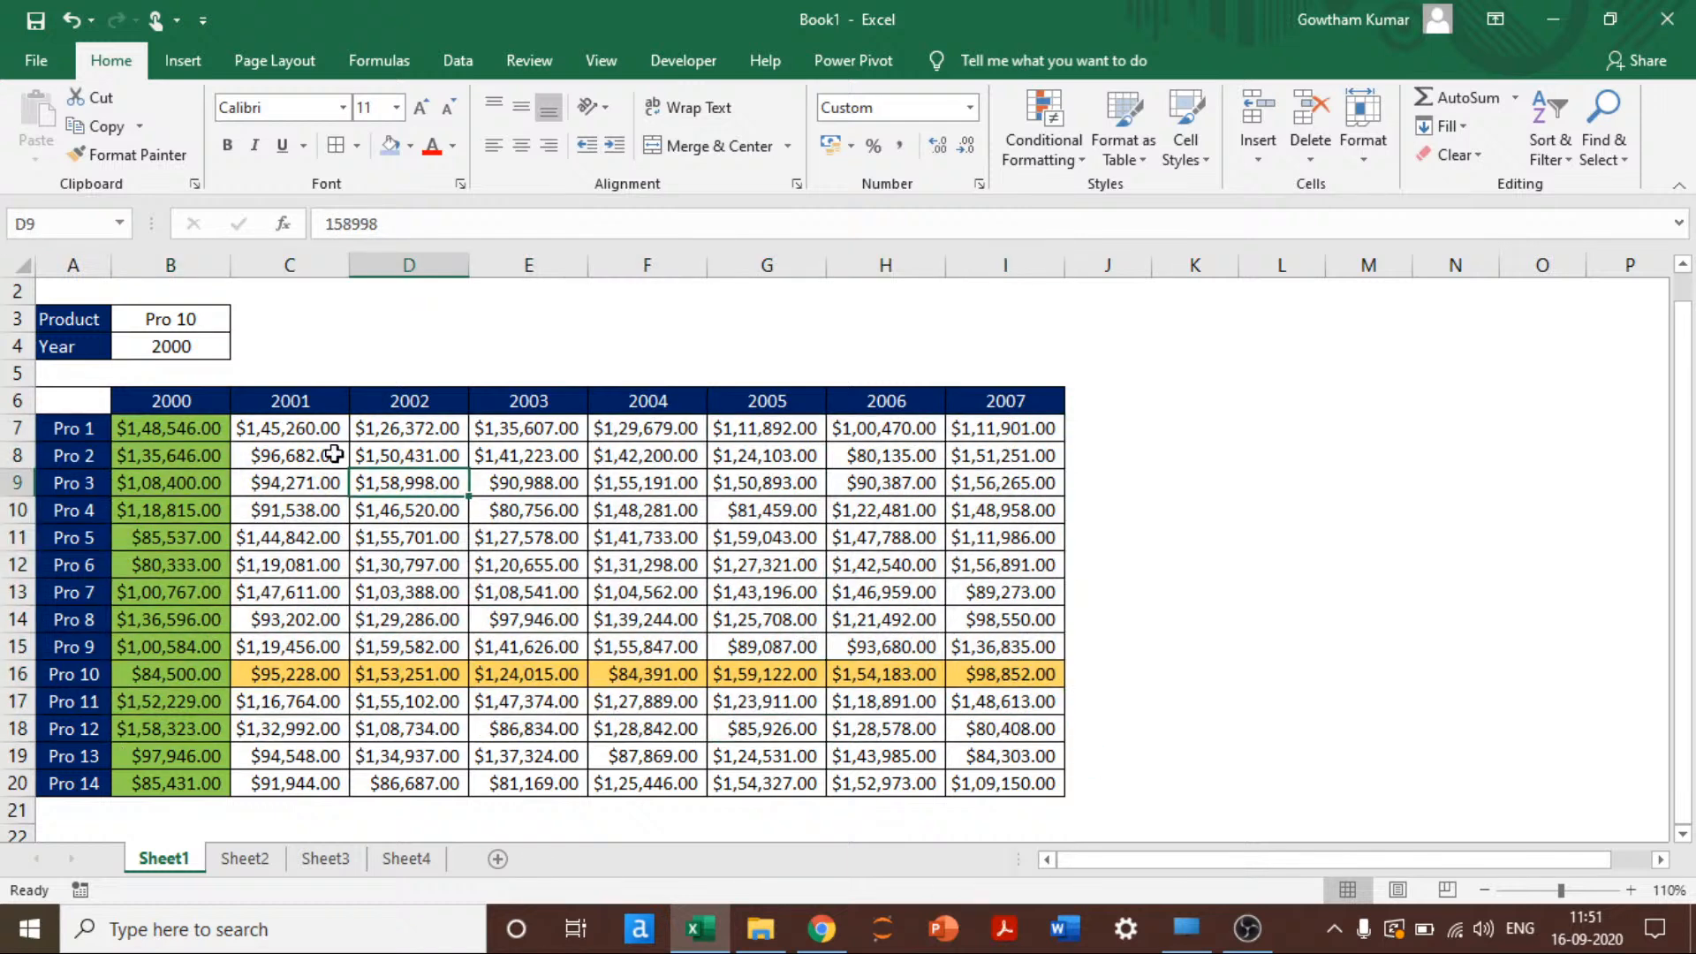
Step: Choose 2003 as the year in B4 and check the cell where its column meets the Pro 10 row
click(193, 350)
click(241, 350)
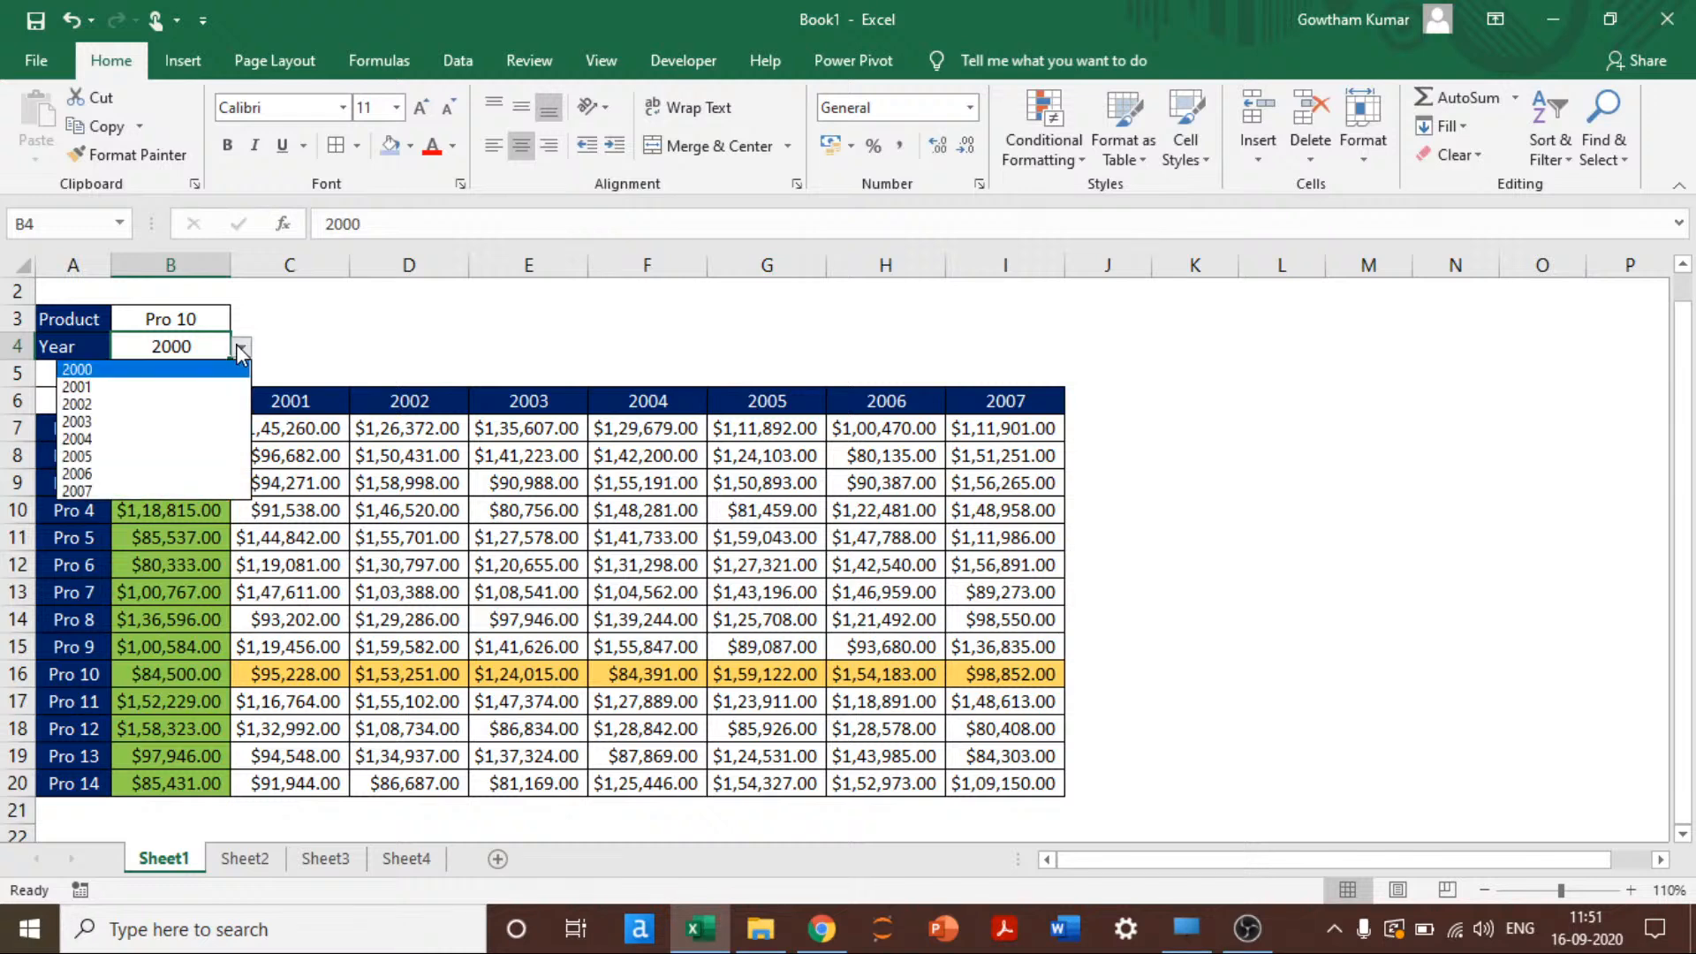
click(110, 422)
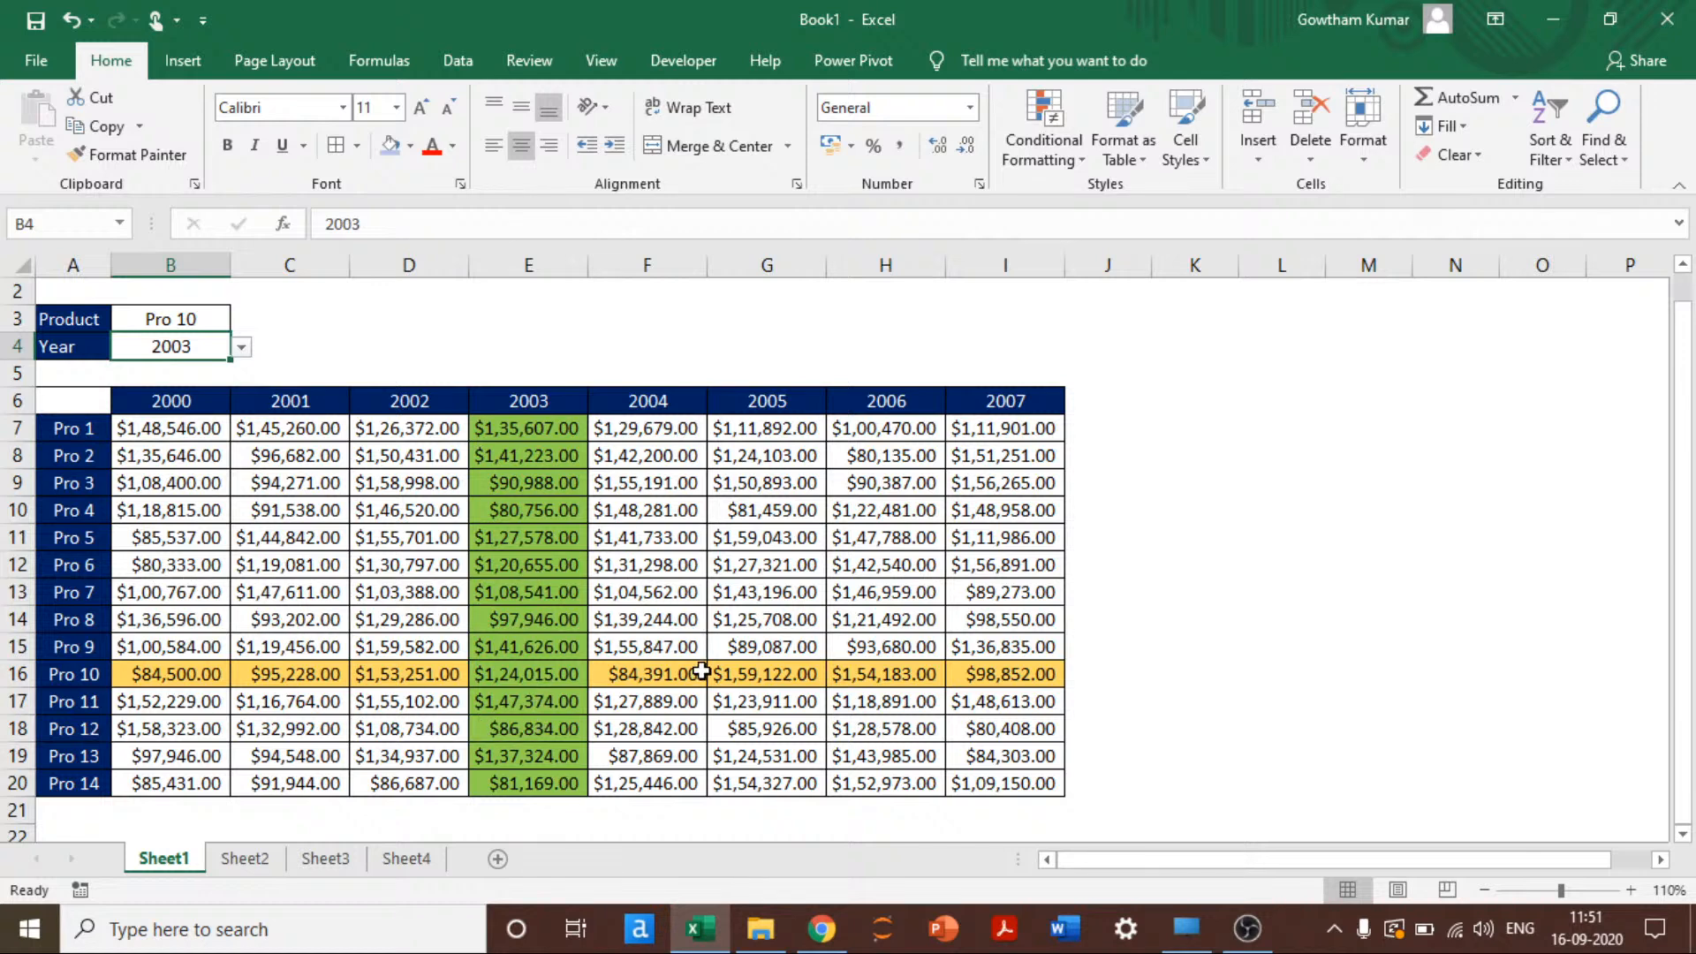
click(528, 673)
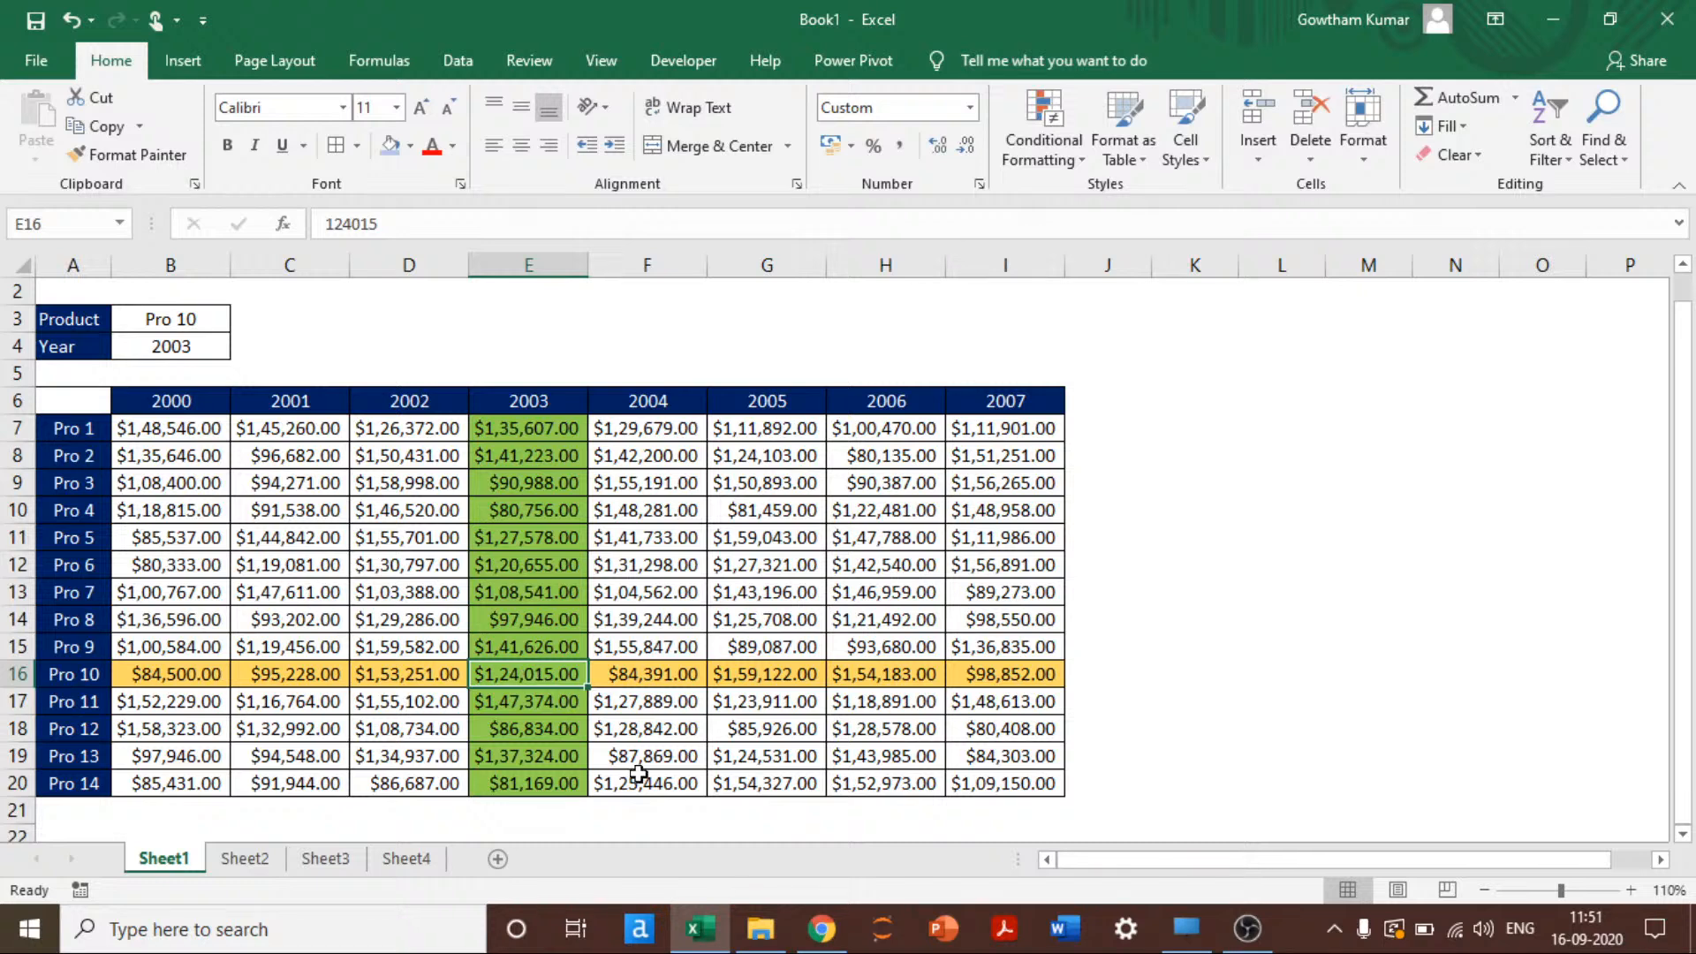
Step: Reselect the sales values B7:I20 and start a third conditional formatting rule that uses a formula
key(Left)
key(Left)
key(Left)
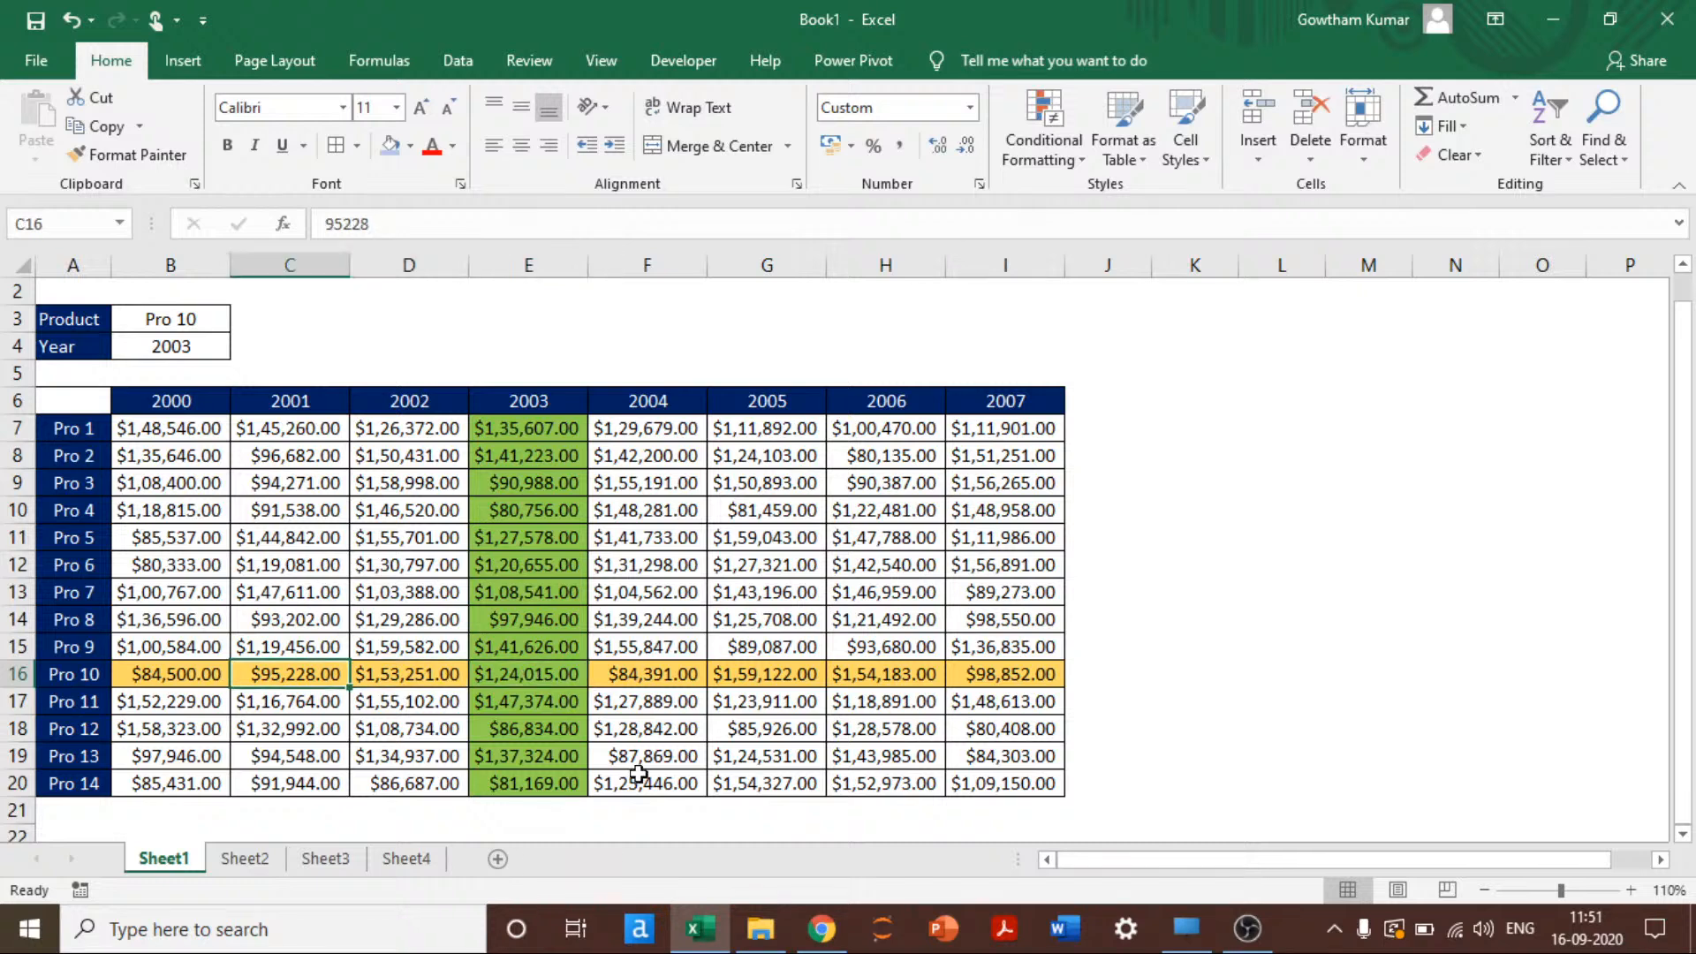
key(ctrl+Up)
key(Down)
key(ctrl+shift+End)
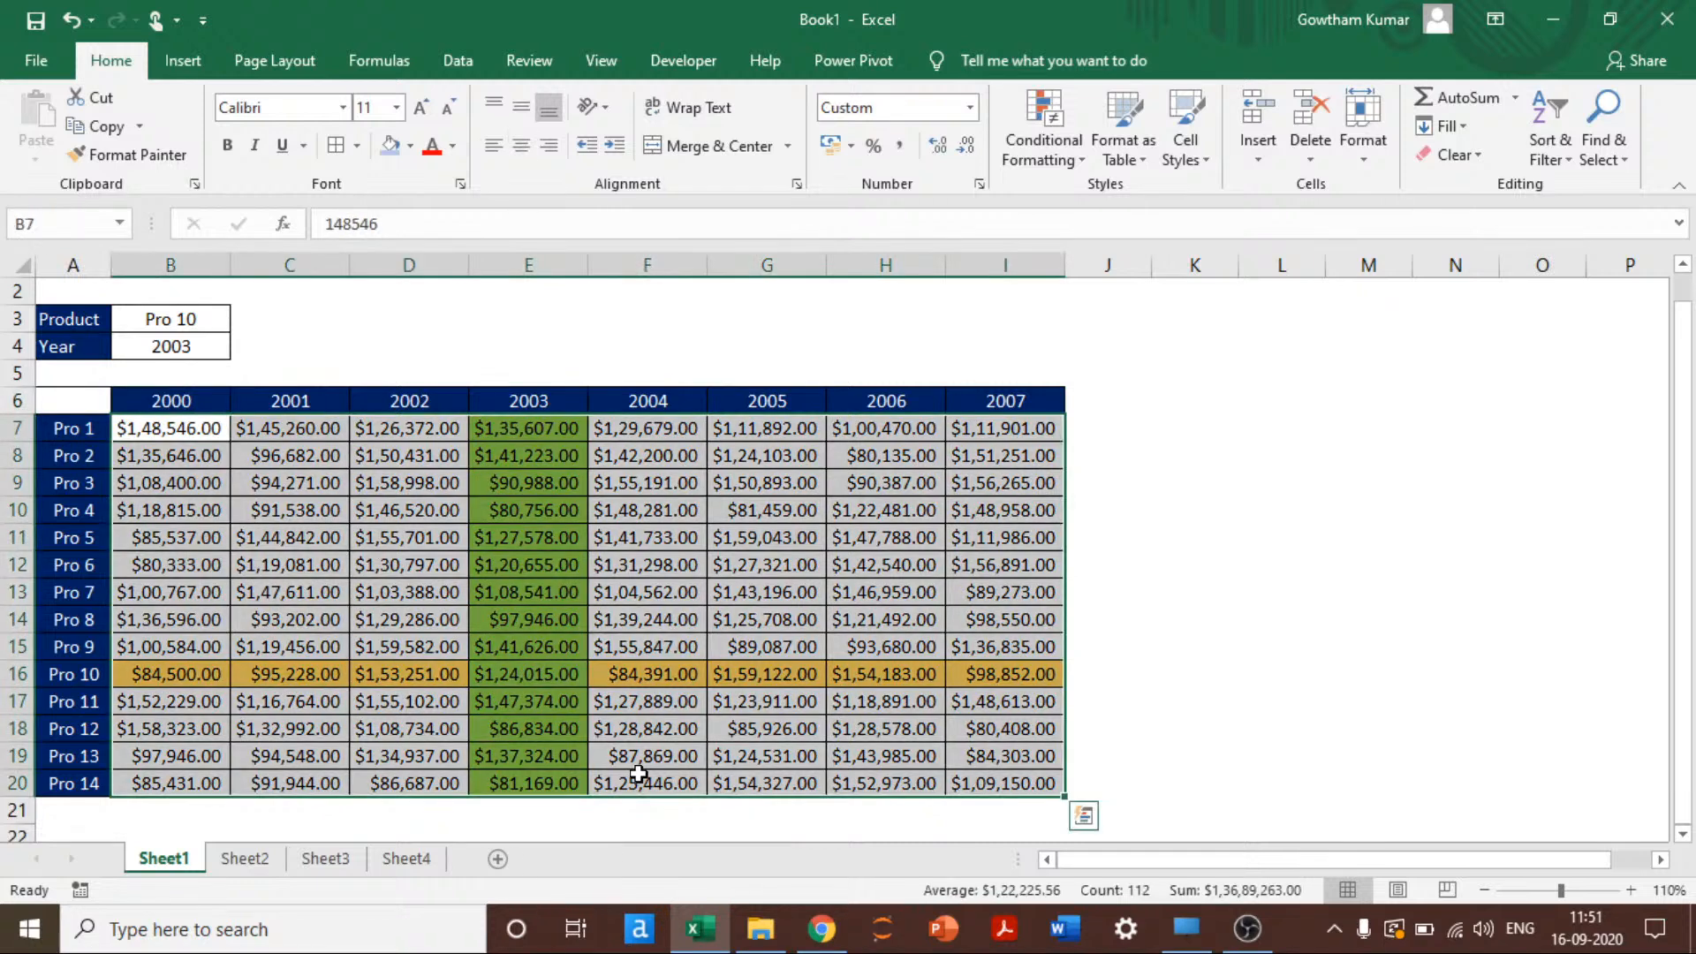
click(1045, 146)
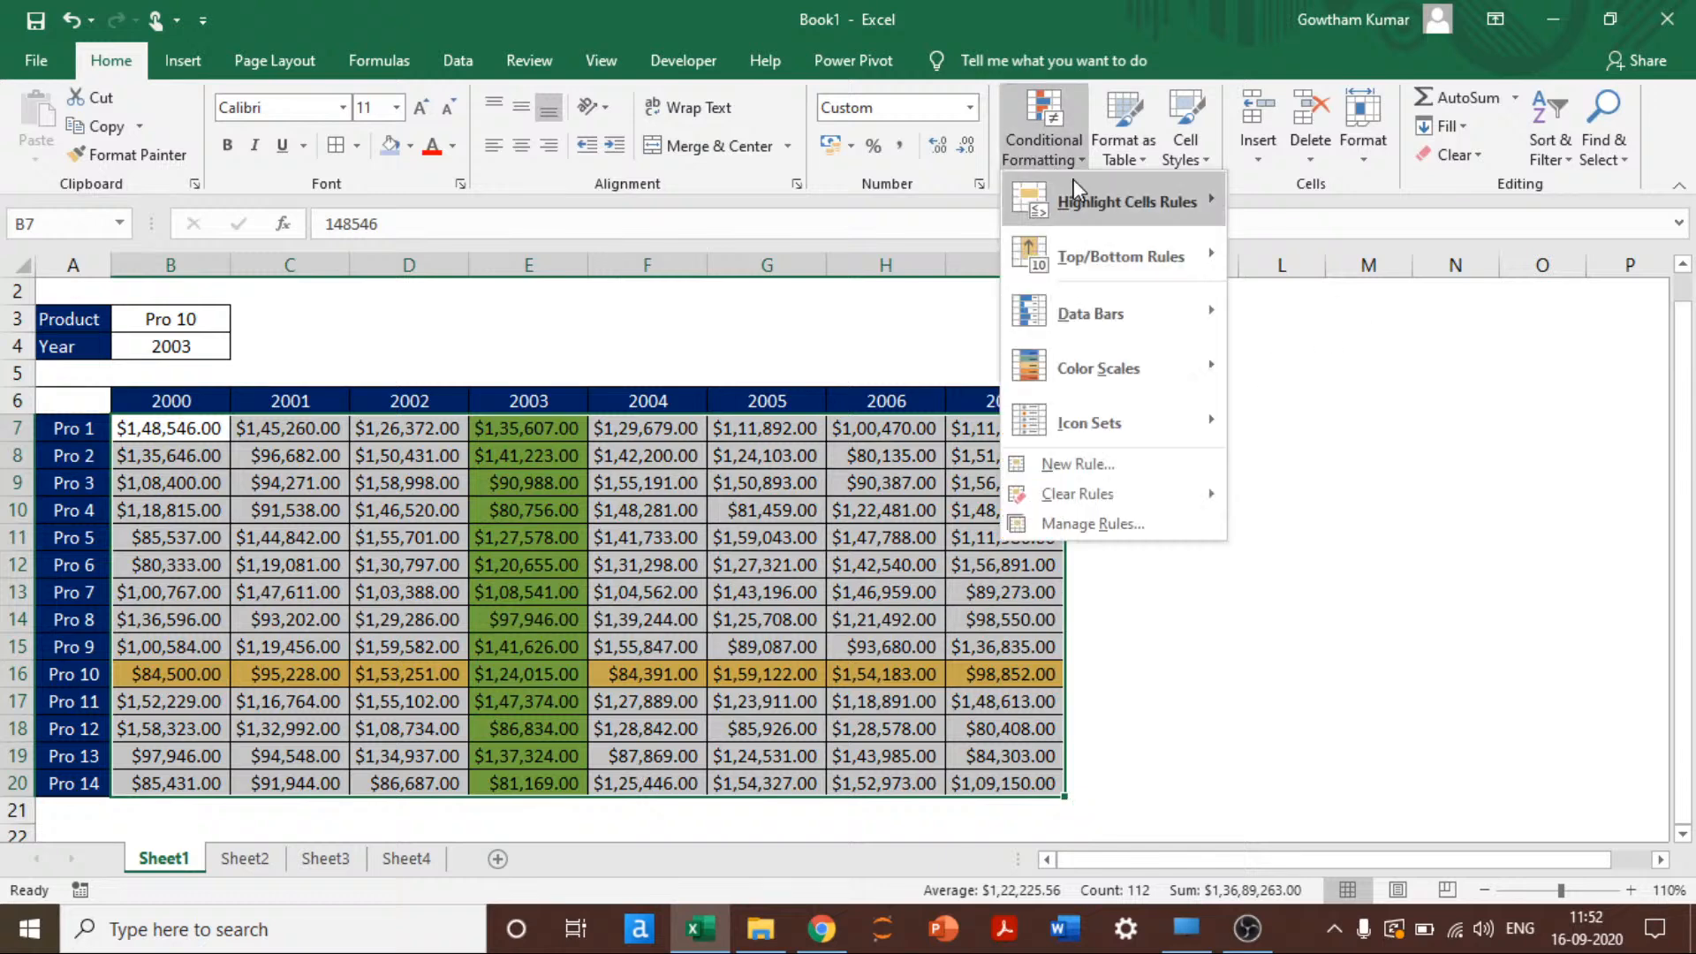
mouse_move(1078, 184)
click(1095, 468)
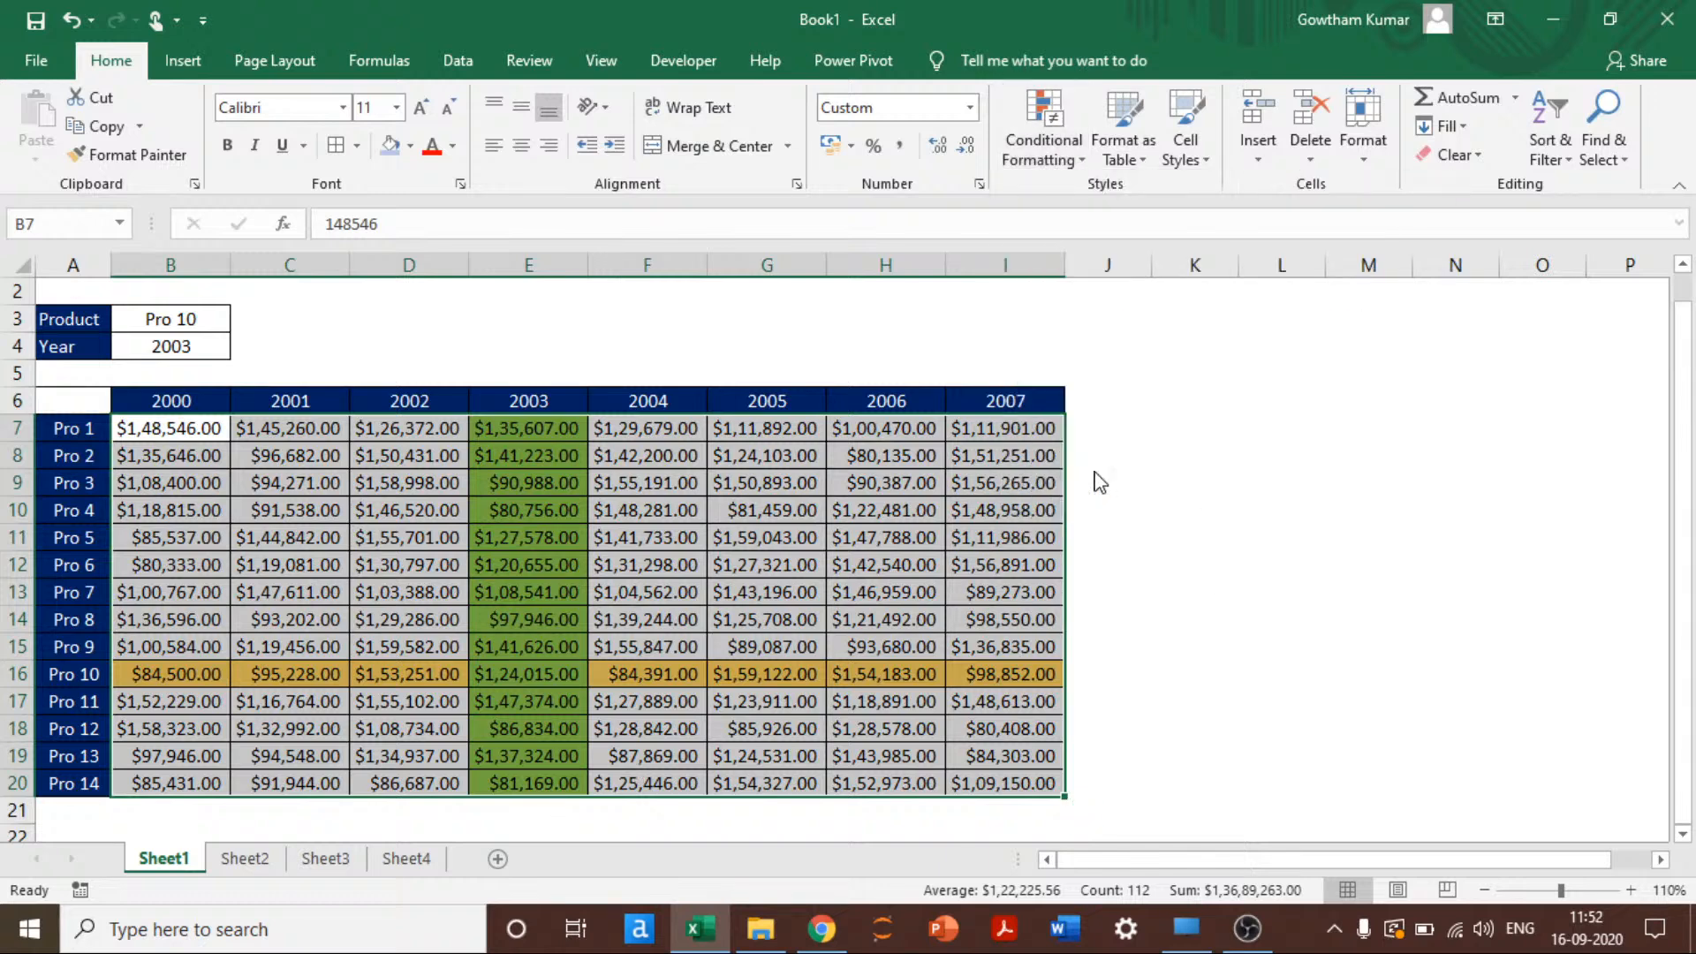
click(972, 417)
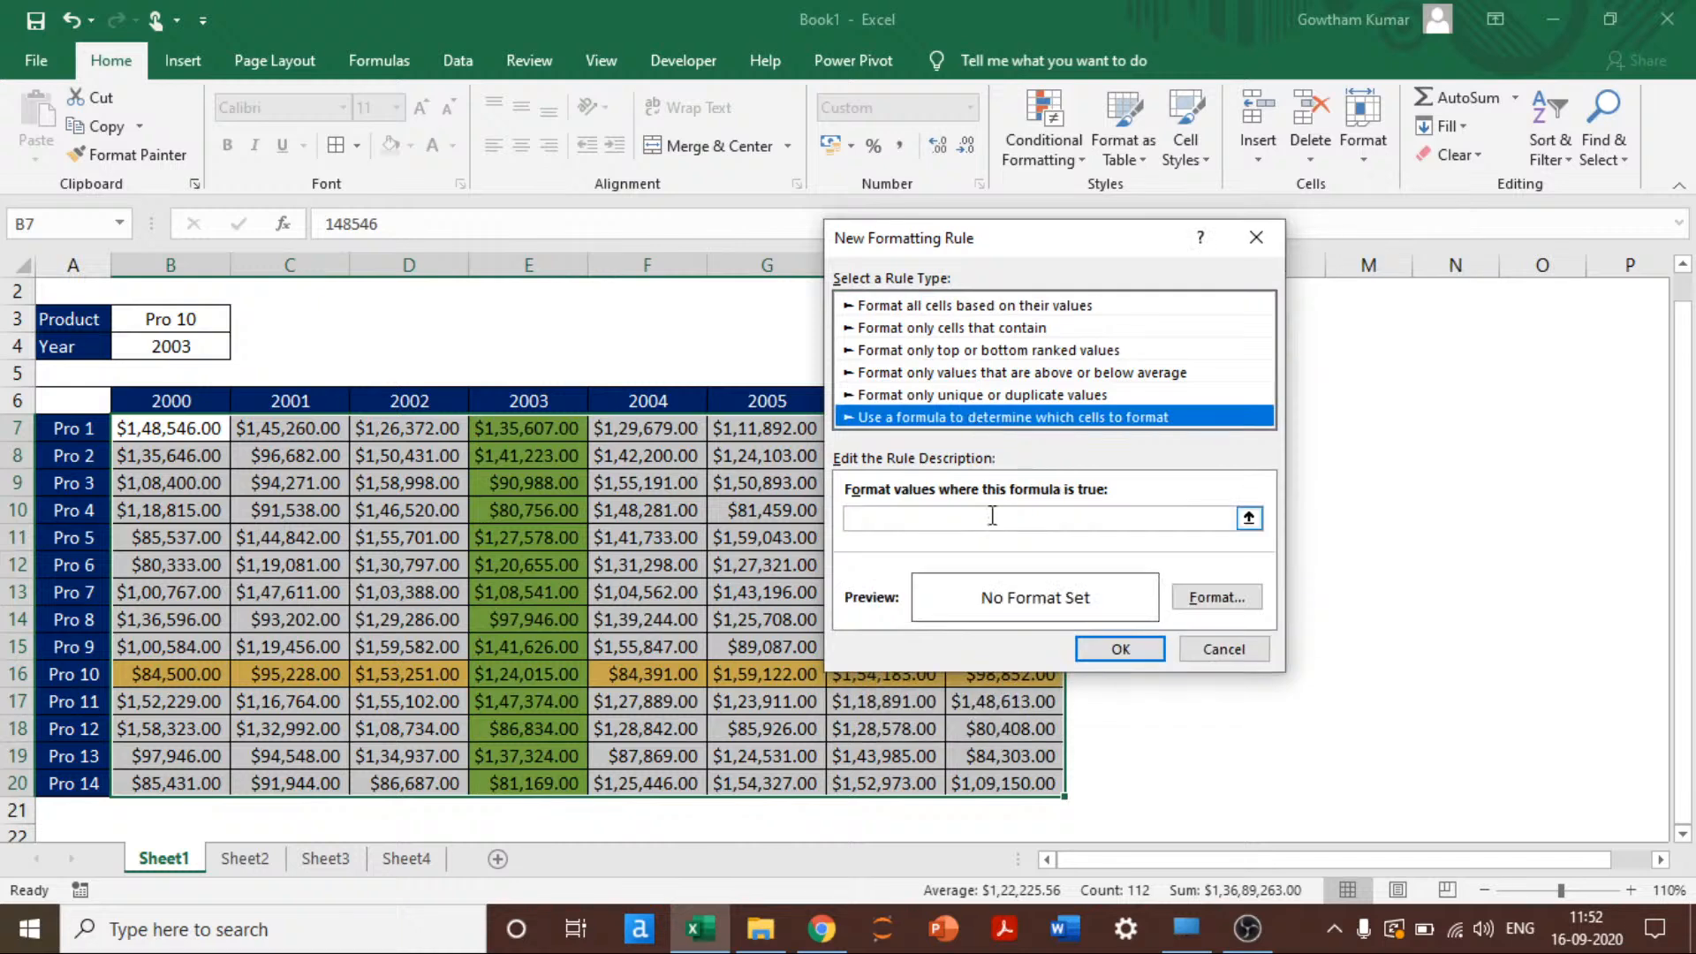
Step: Enter =And($A7=$B$3,B$6=$B$4) as the rule's formula, matching both the chosen product and the chosen year
click(976, 518)
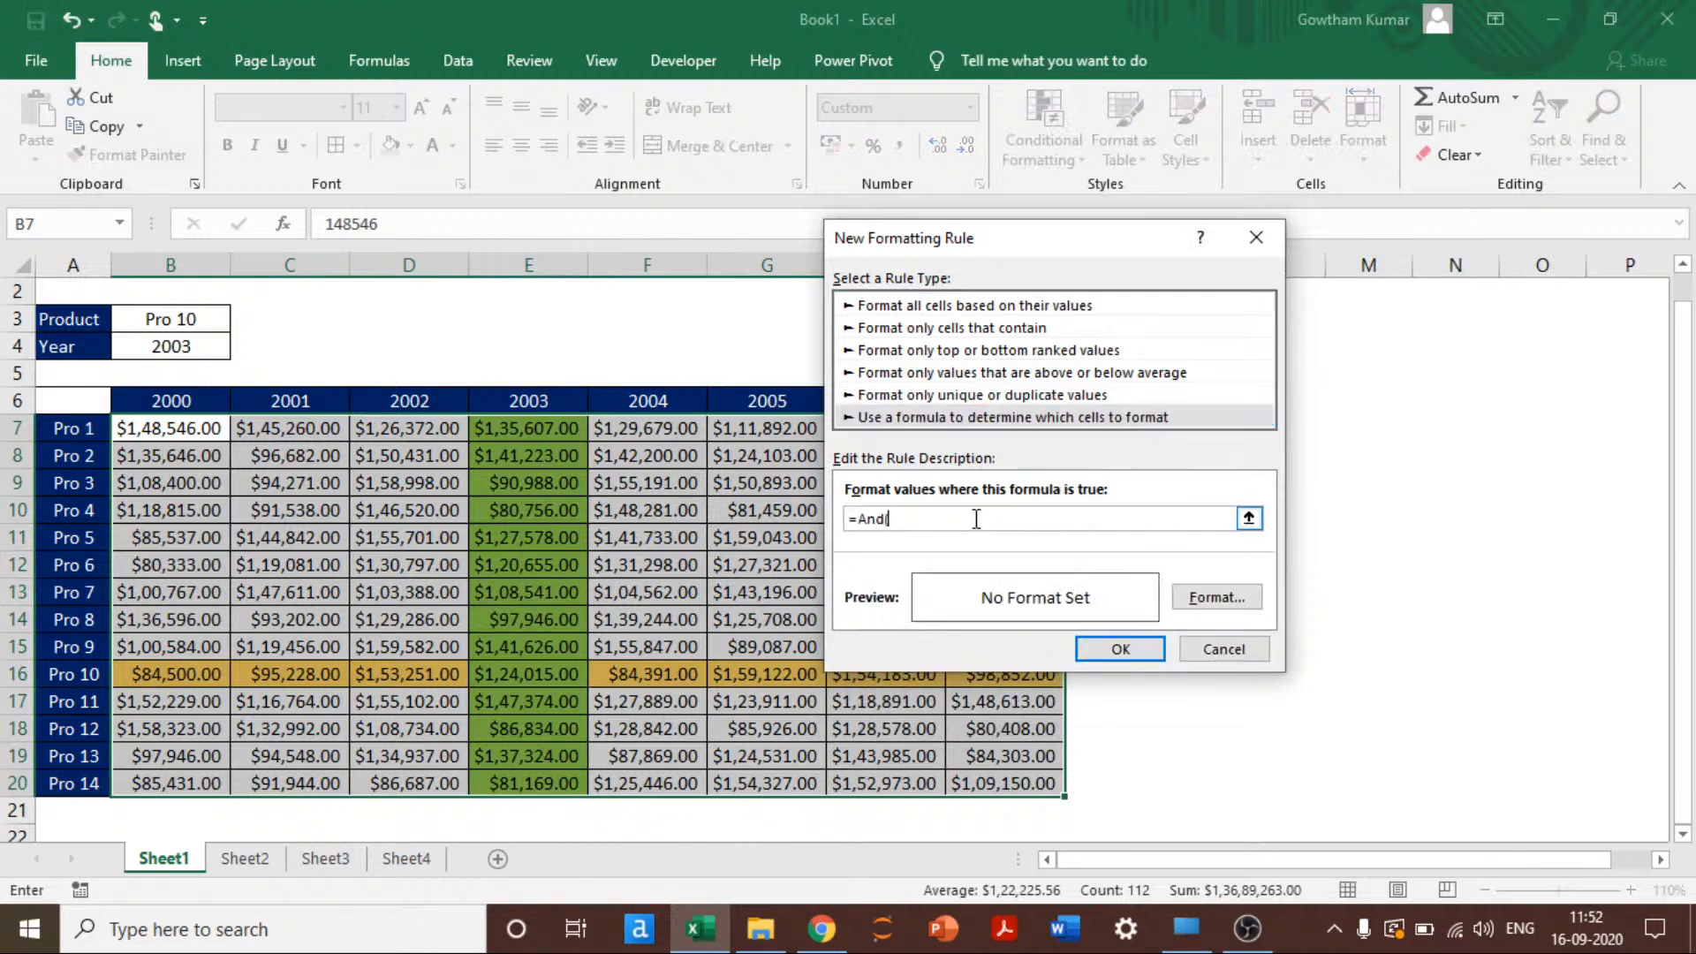
click(86, 427)
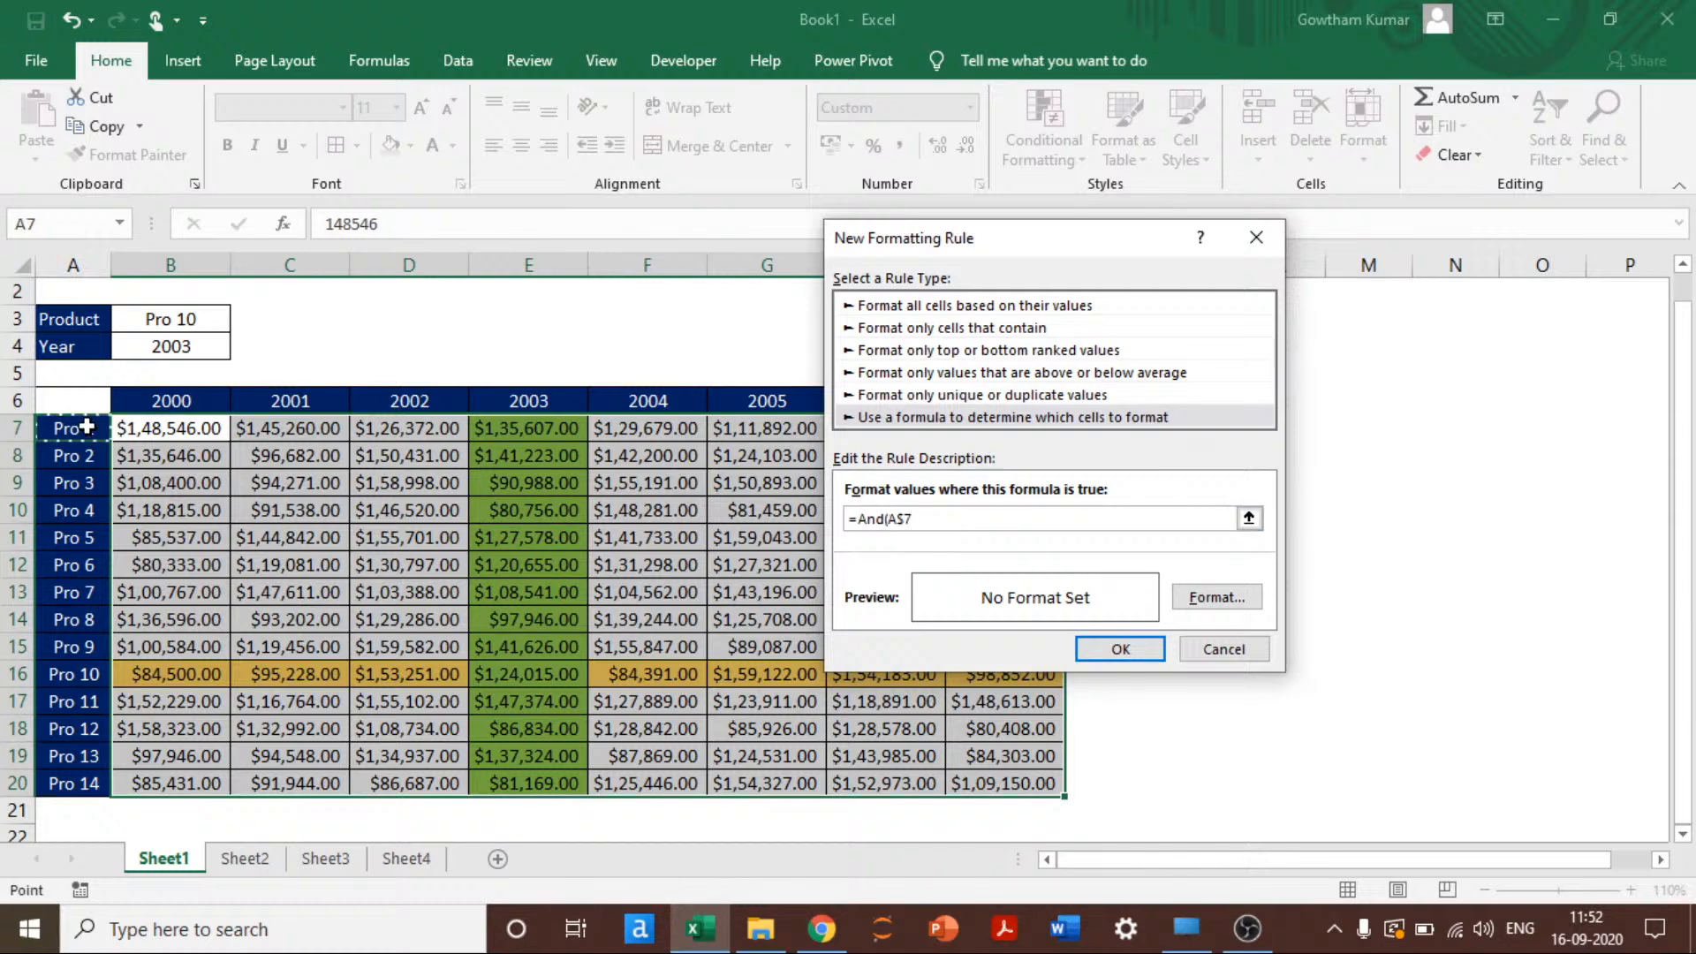
text(=)
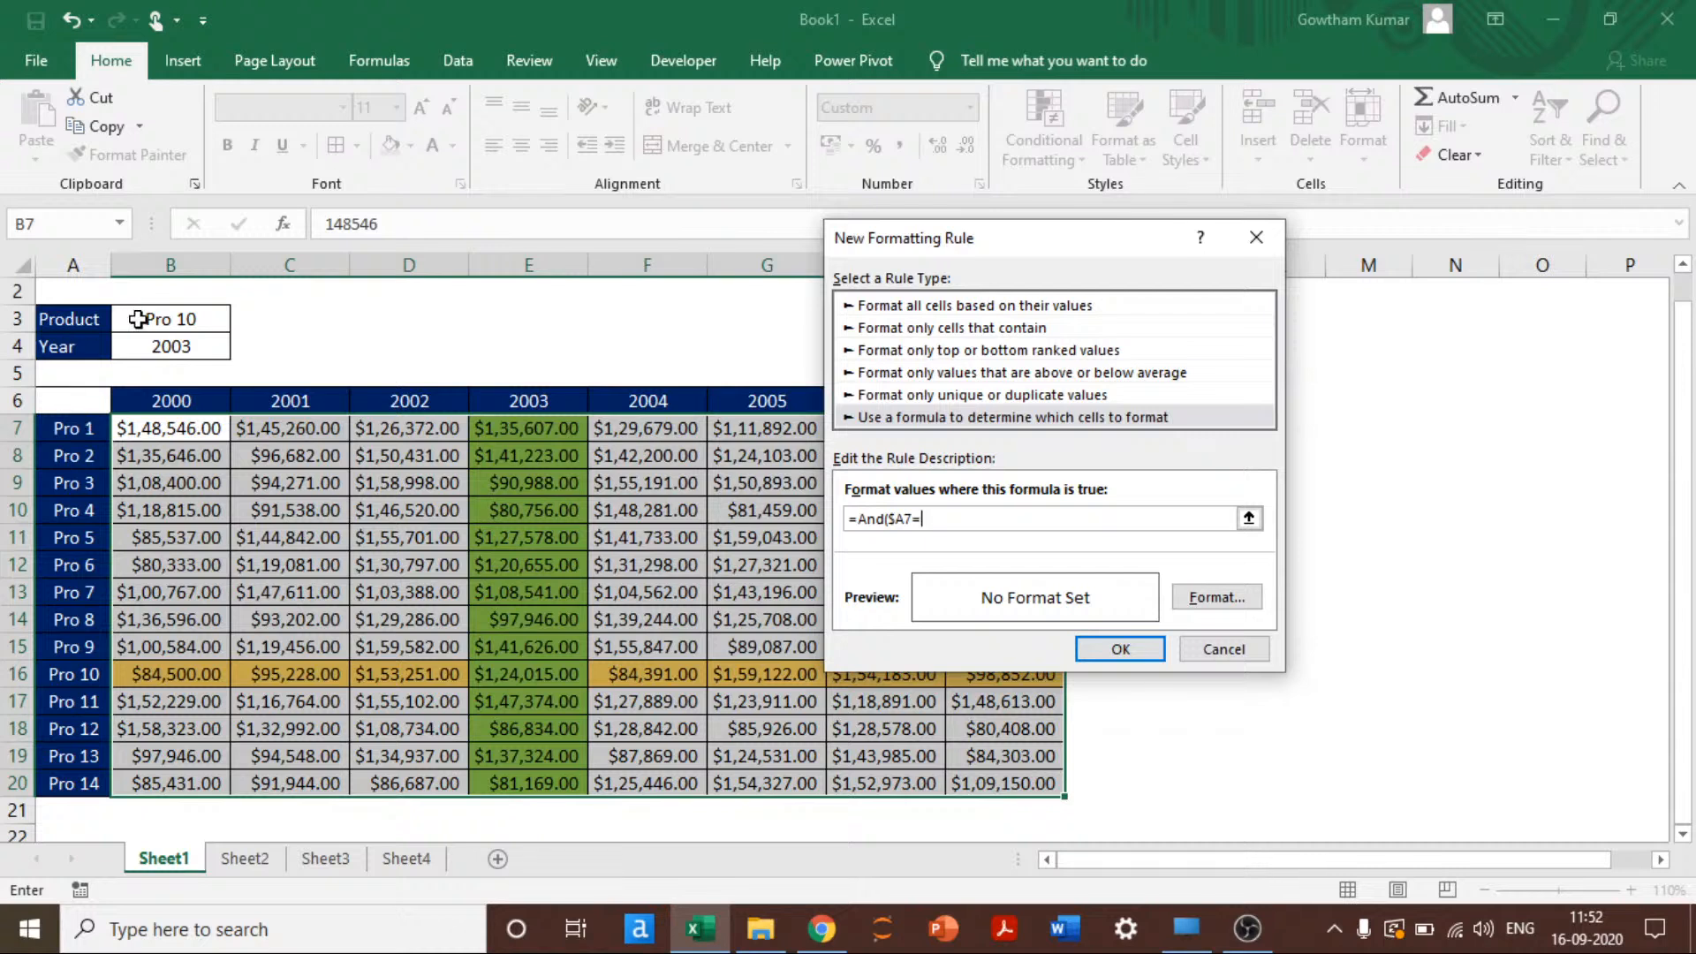
click(187, 319)
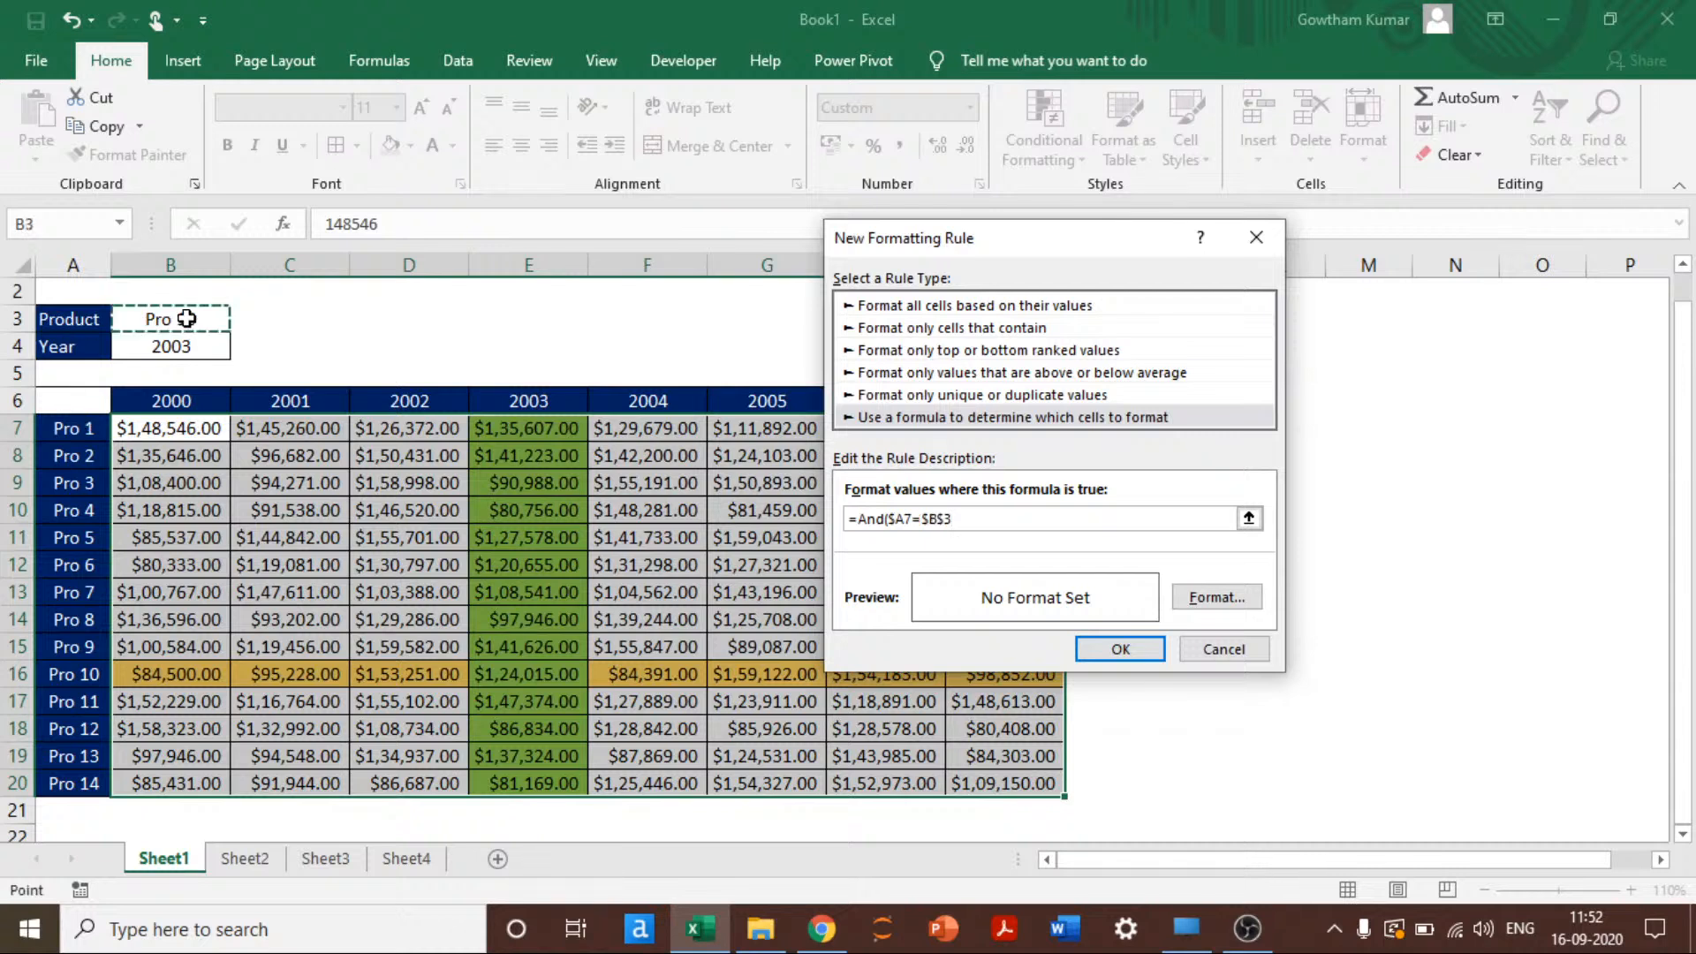
text(,)
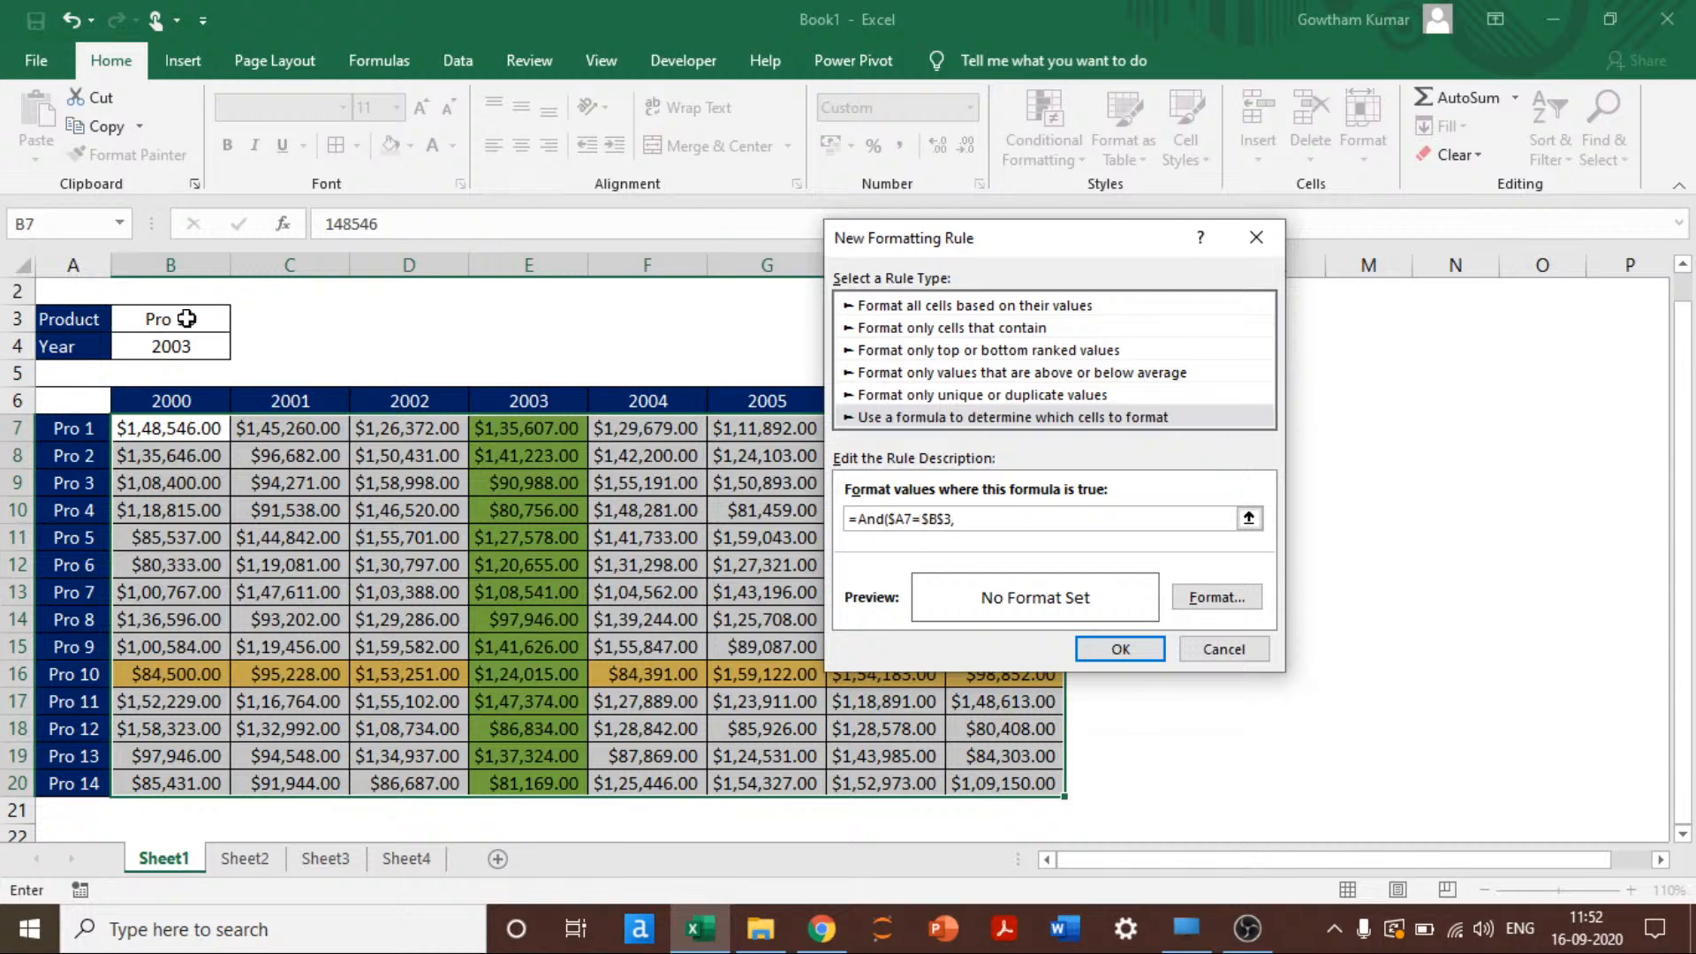
click(186, 403)
text(=)
click(171, 348)
text())
Step: Give the intersection rule a red fill, apply it to the sales values, and select the crossing cell E16
click(1210, 598)
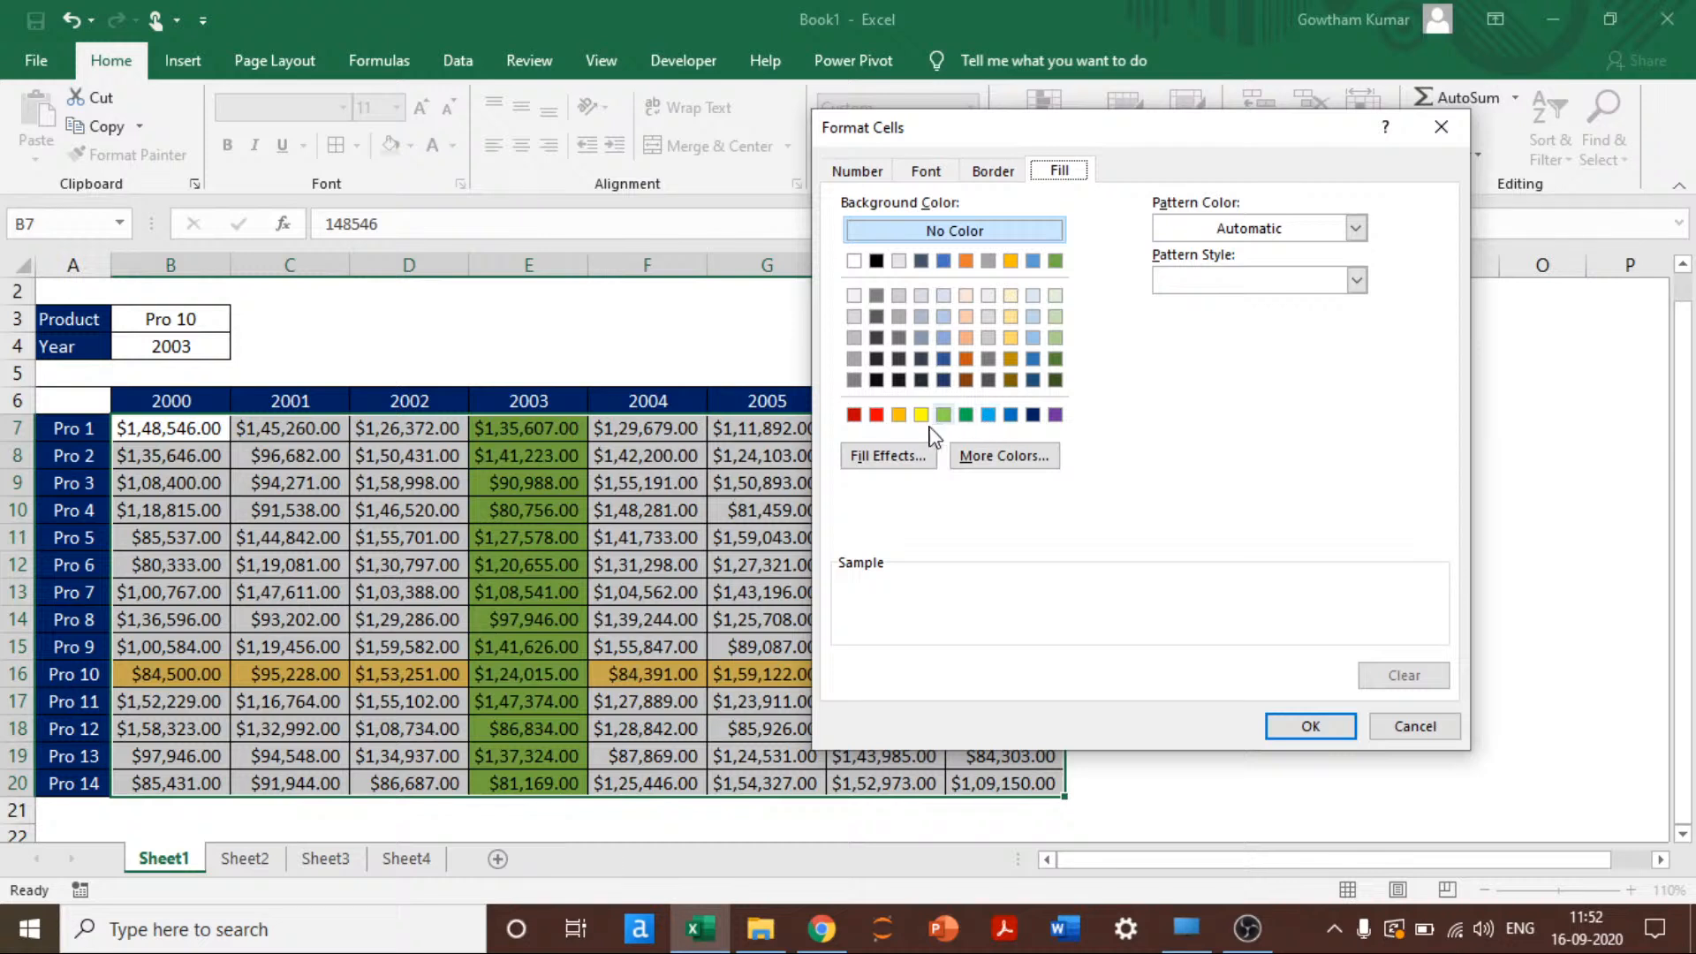
click(877, 416)
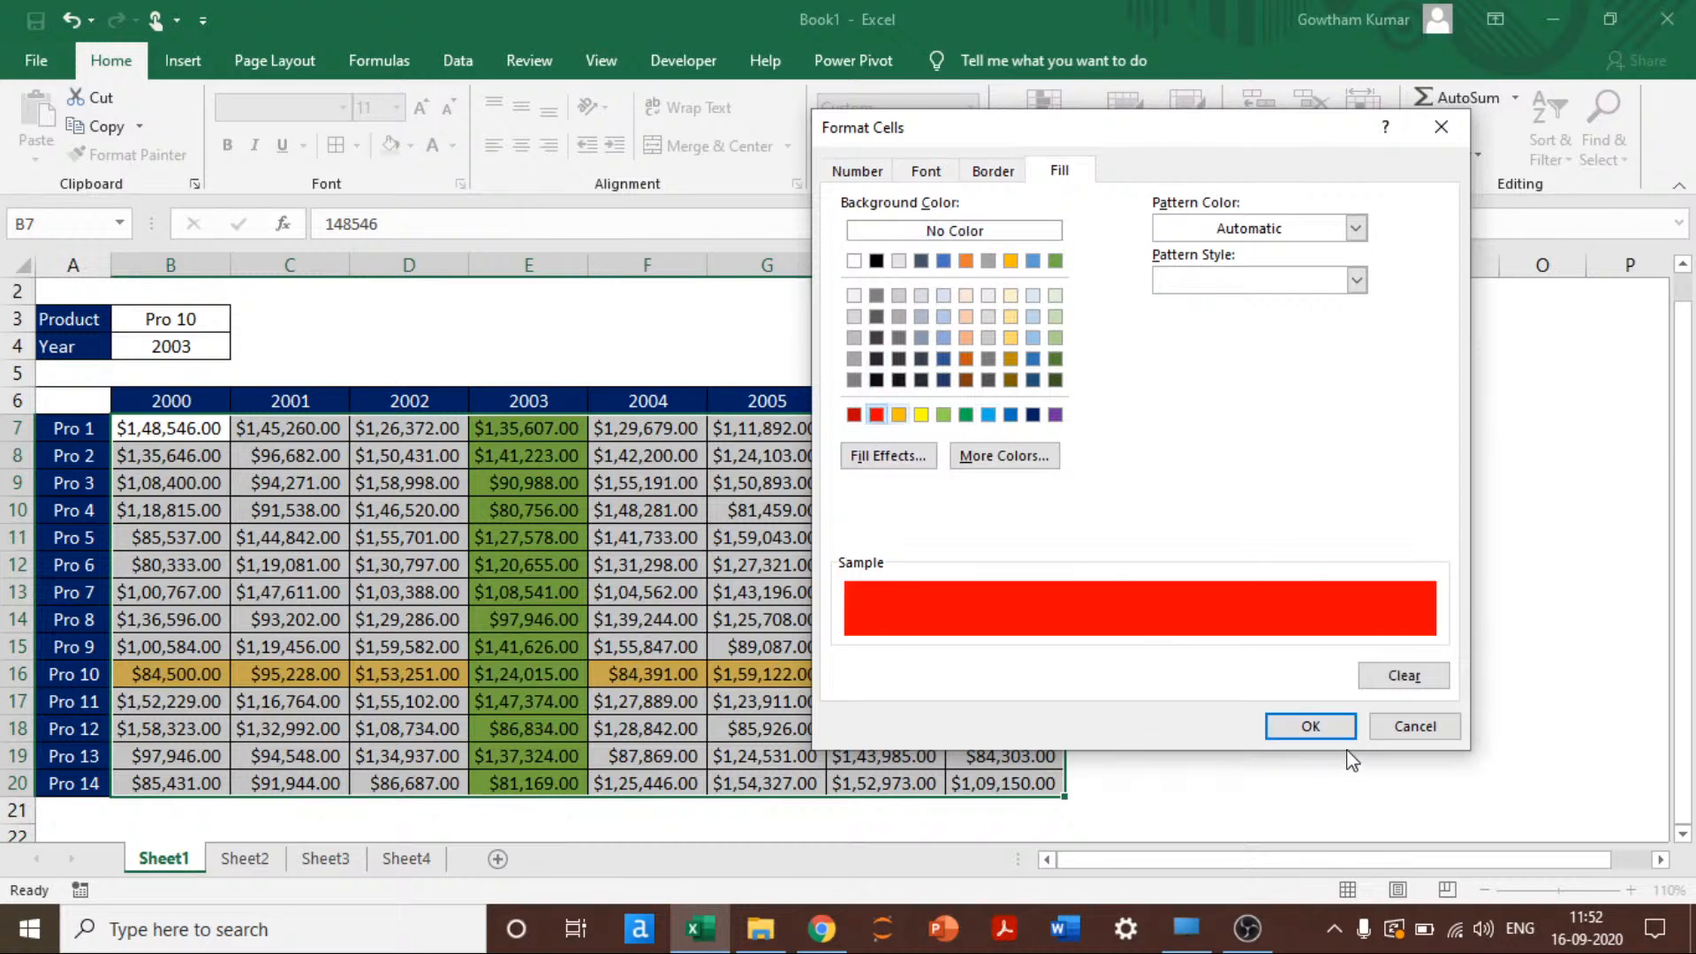
click(1311, 726)
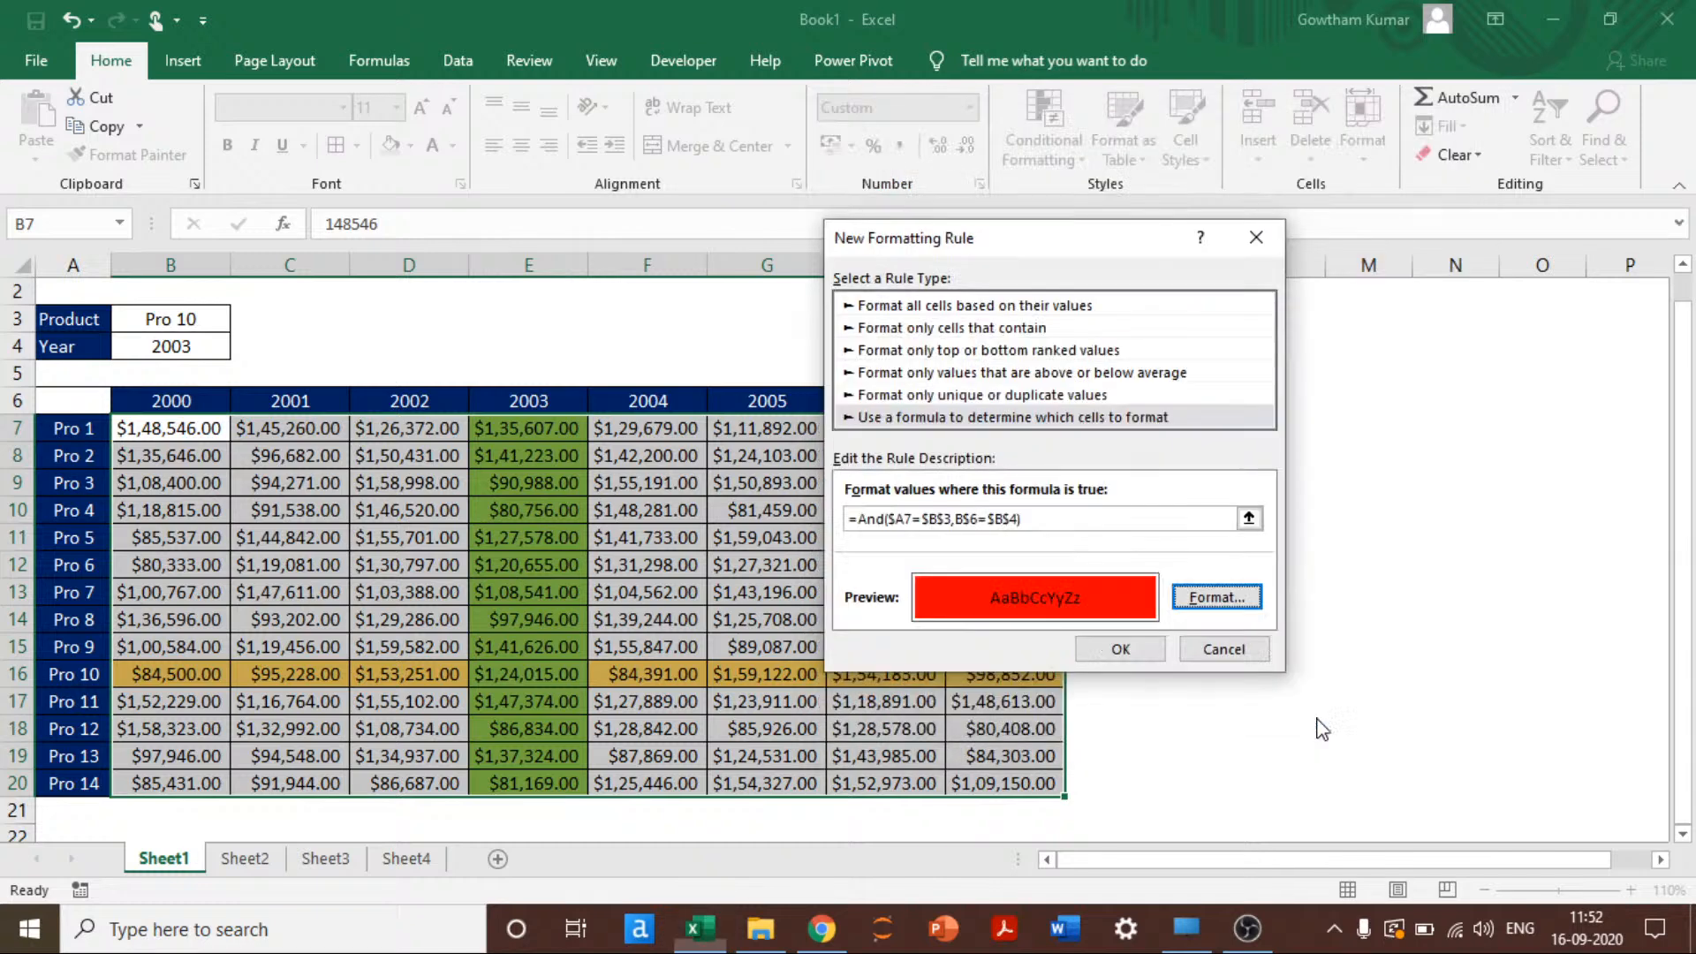
click(1139, 652)
click(545, 668)
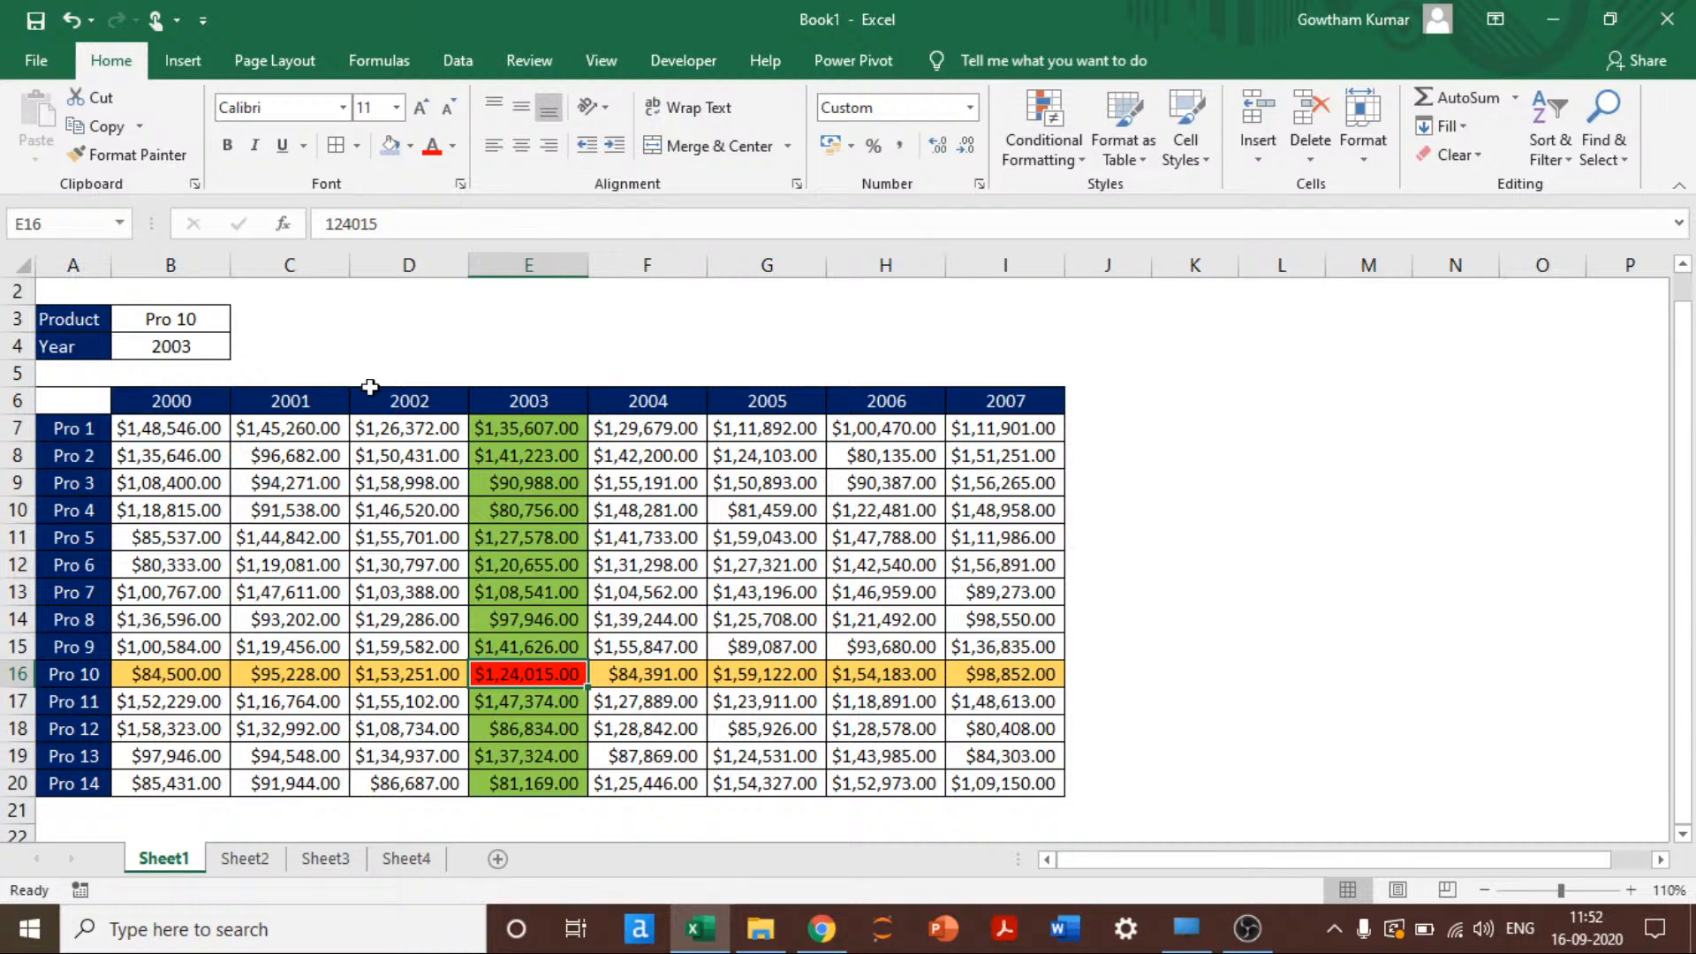
Step: Choose Pro 1 as the product in B3 and check where its row meets the 2003 column
click(196, 319)
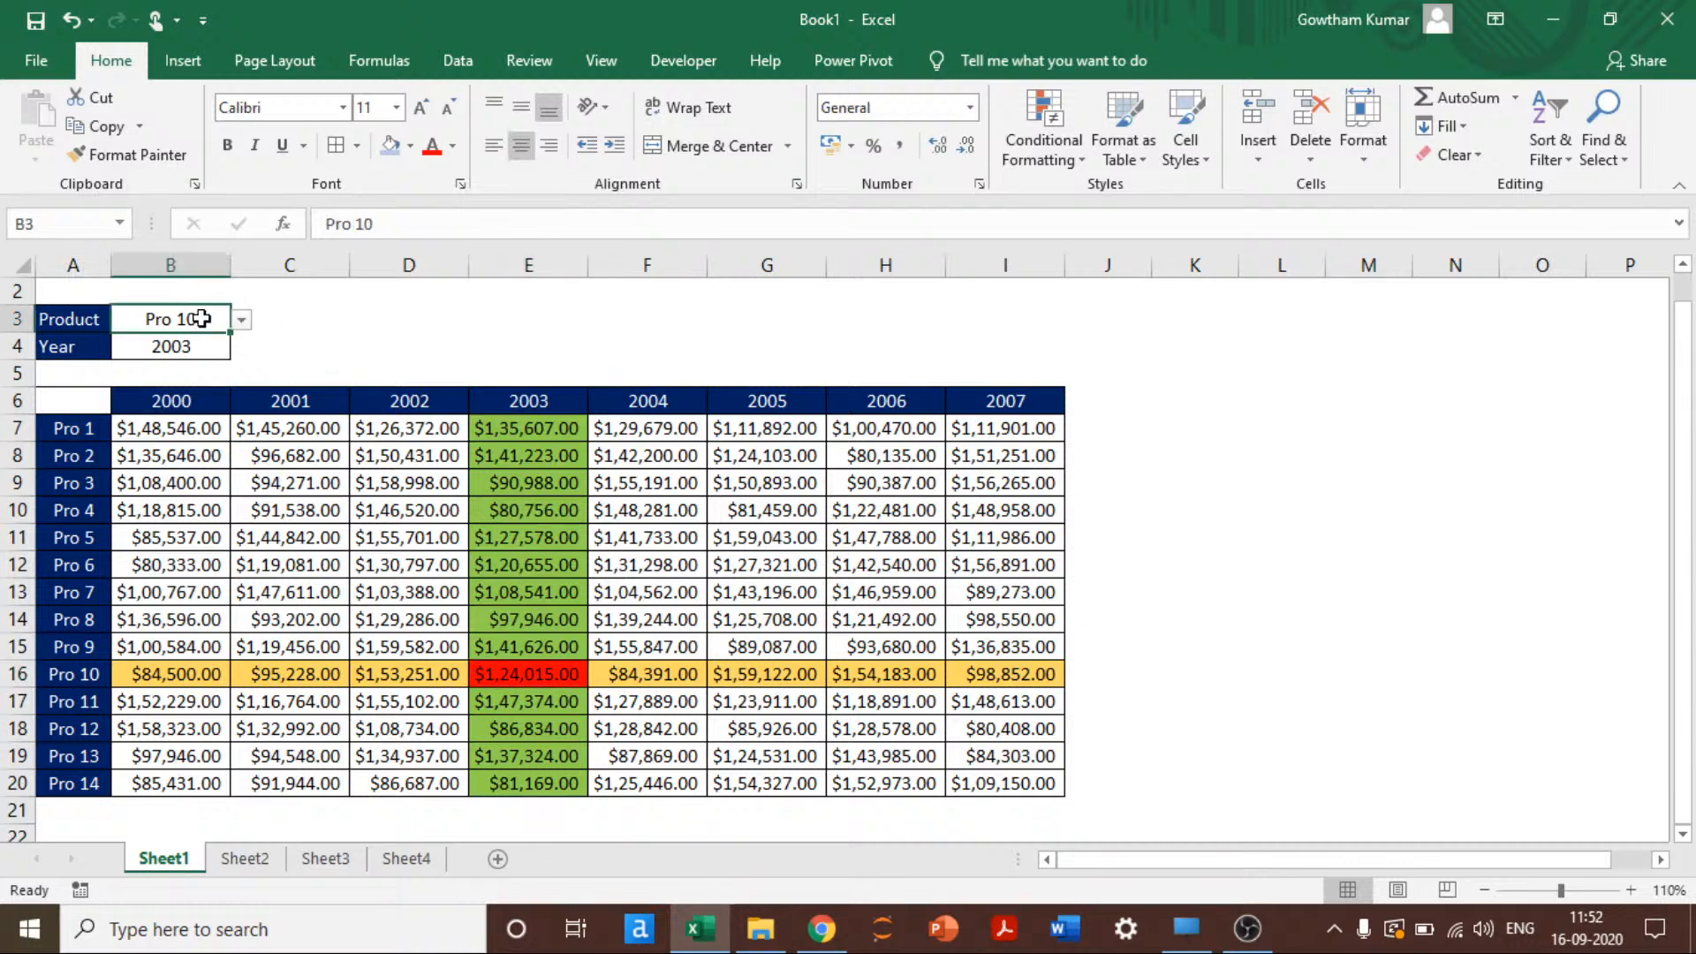
click(241, 320)
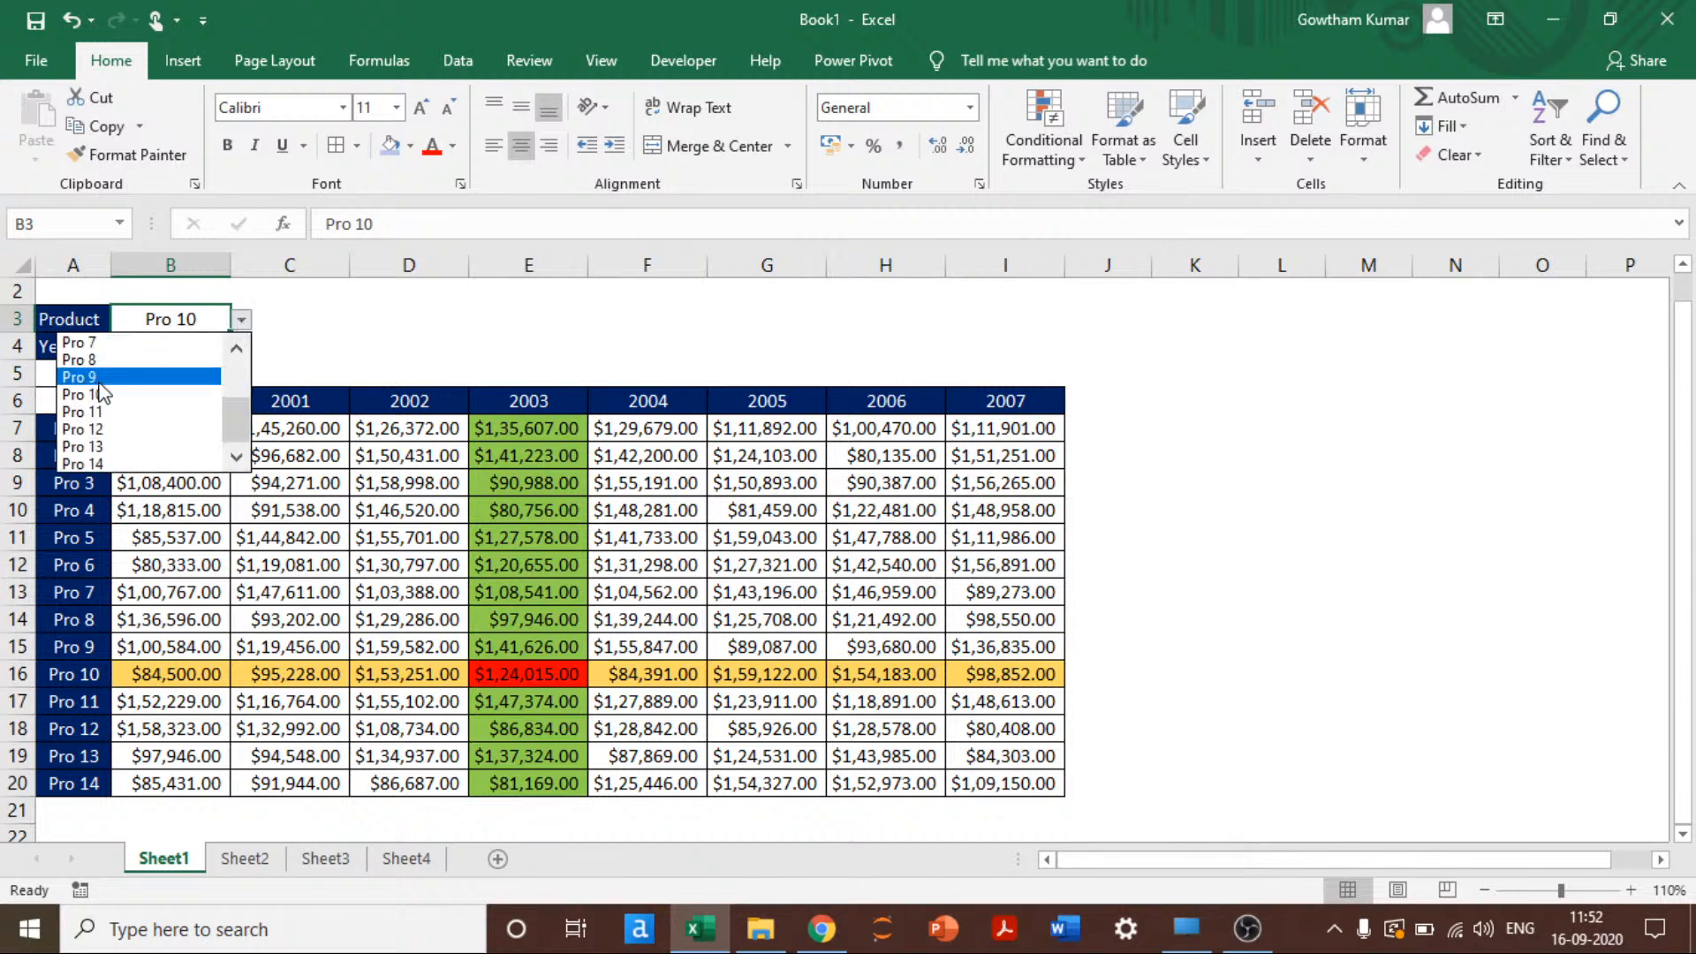
click(238, 368)
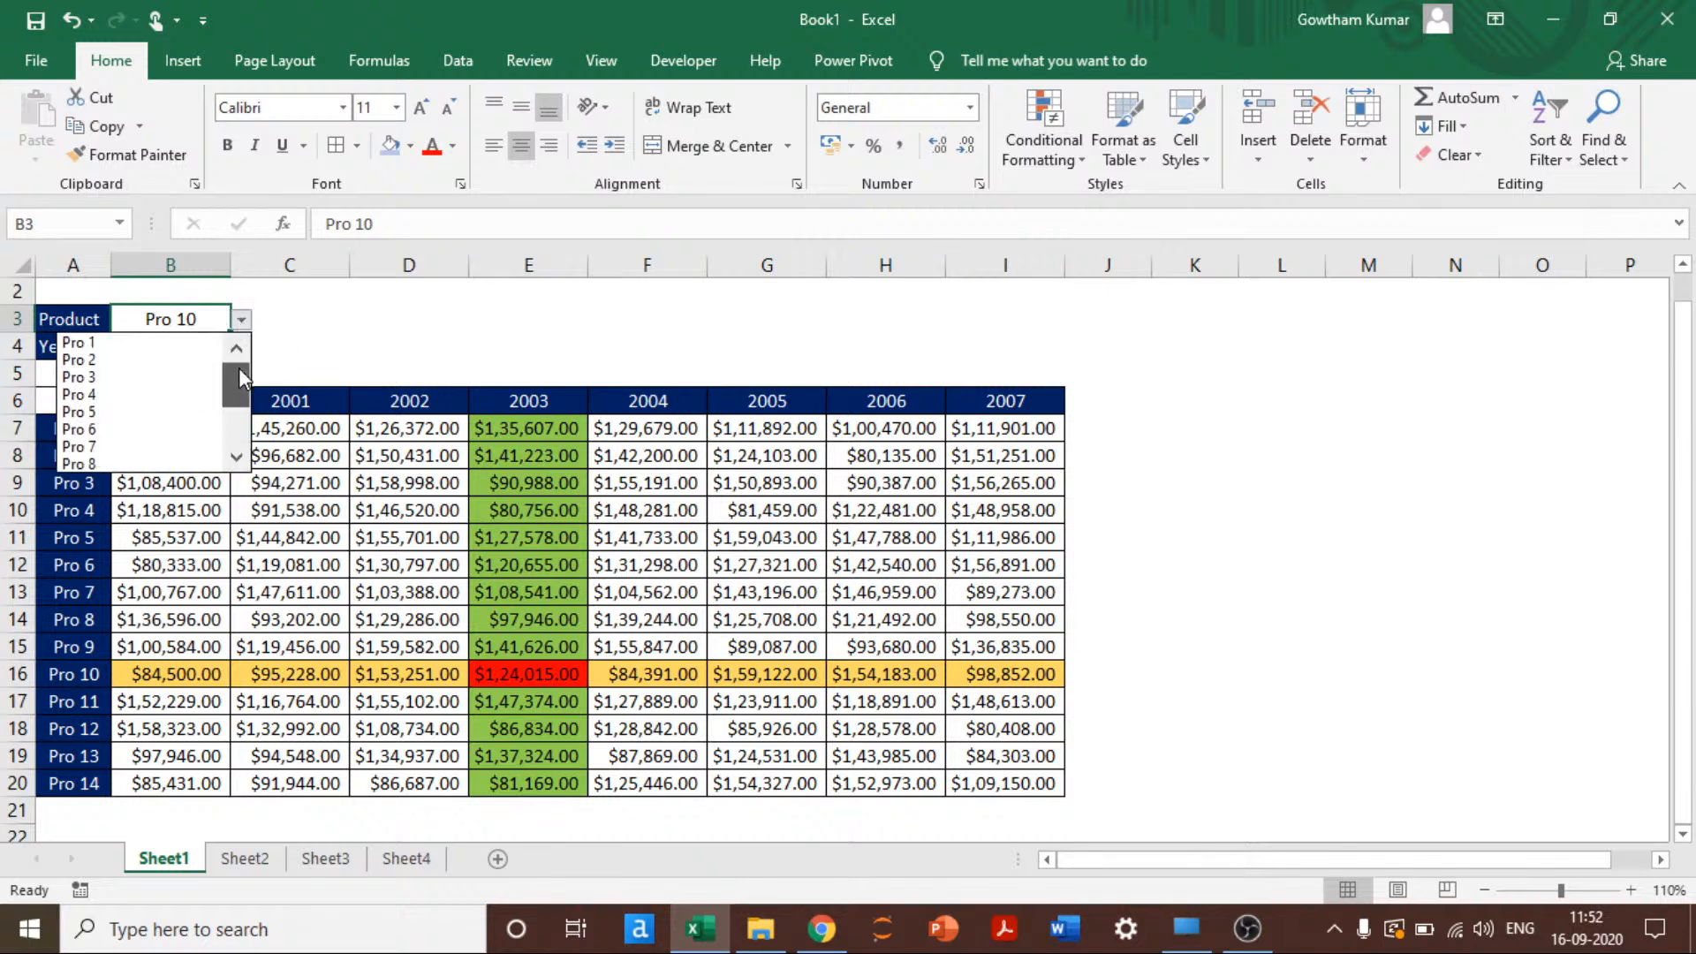
click(88, 342)
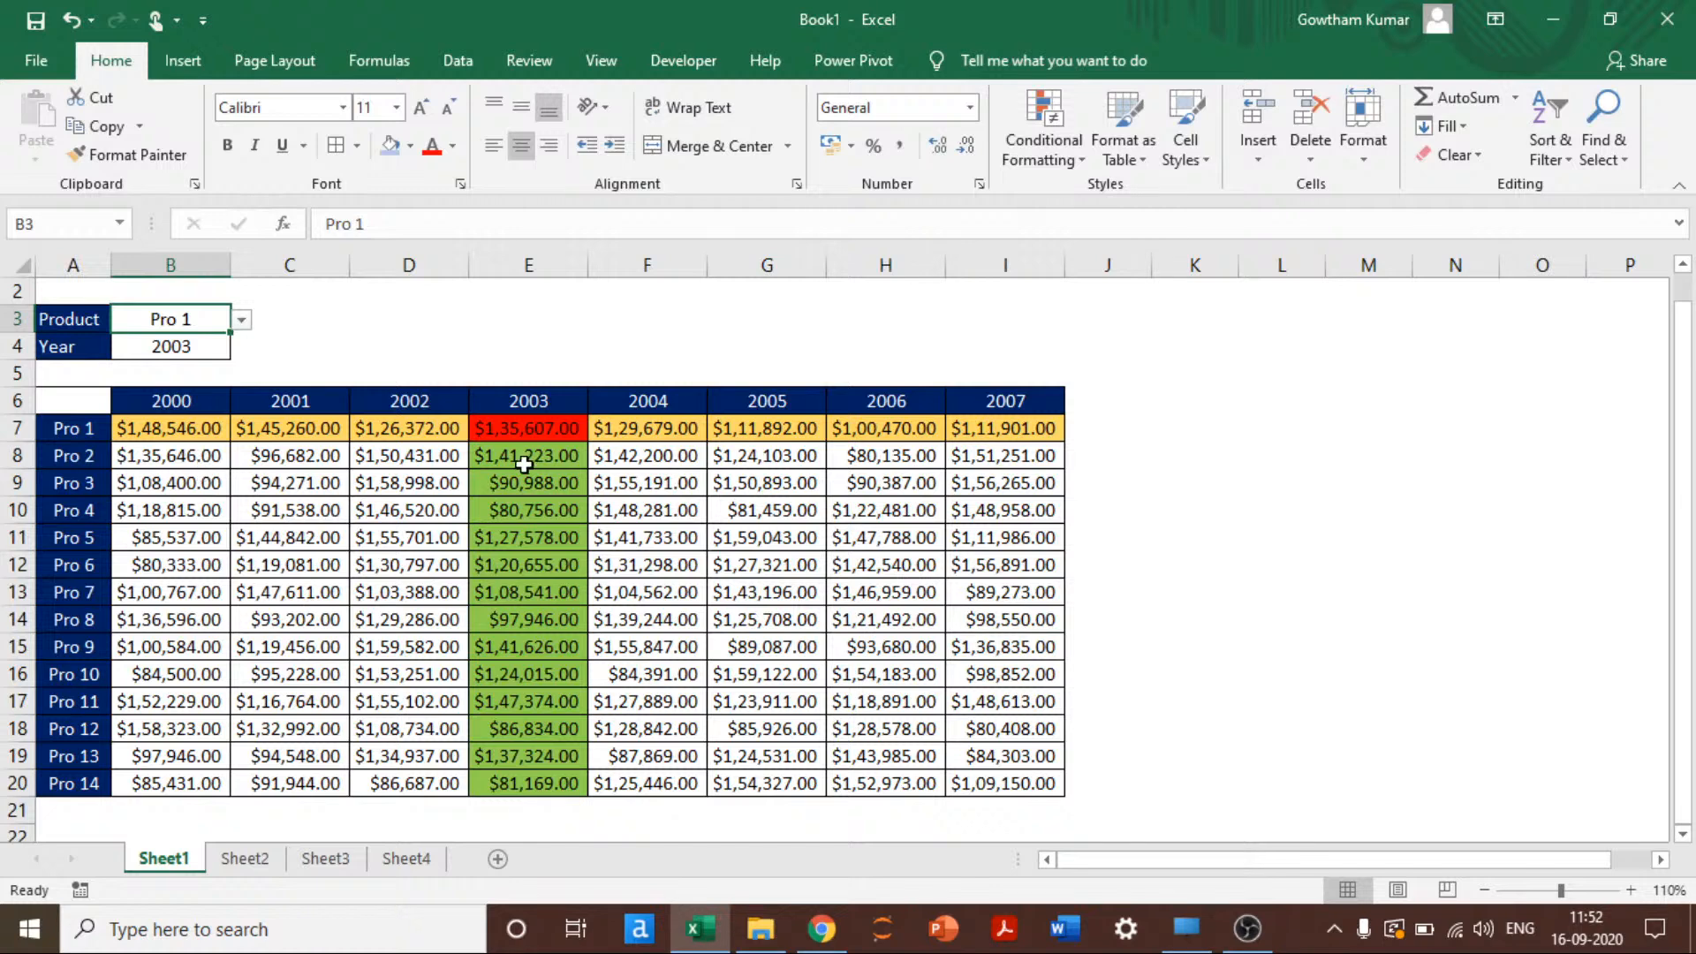
click(9, 428)
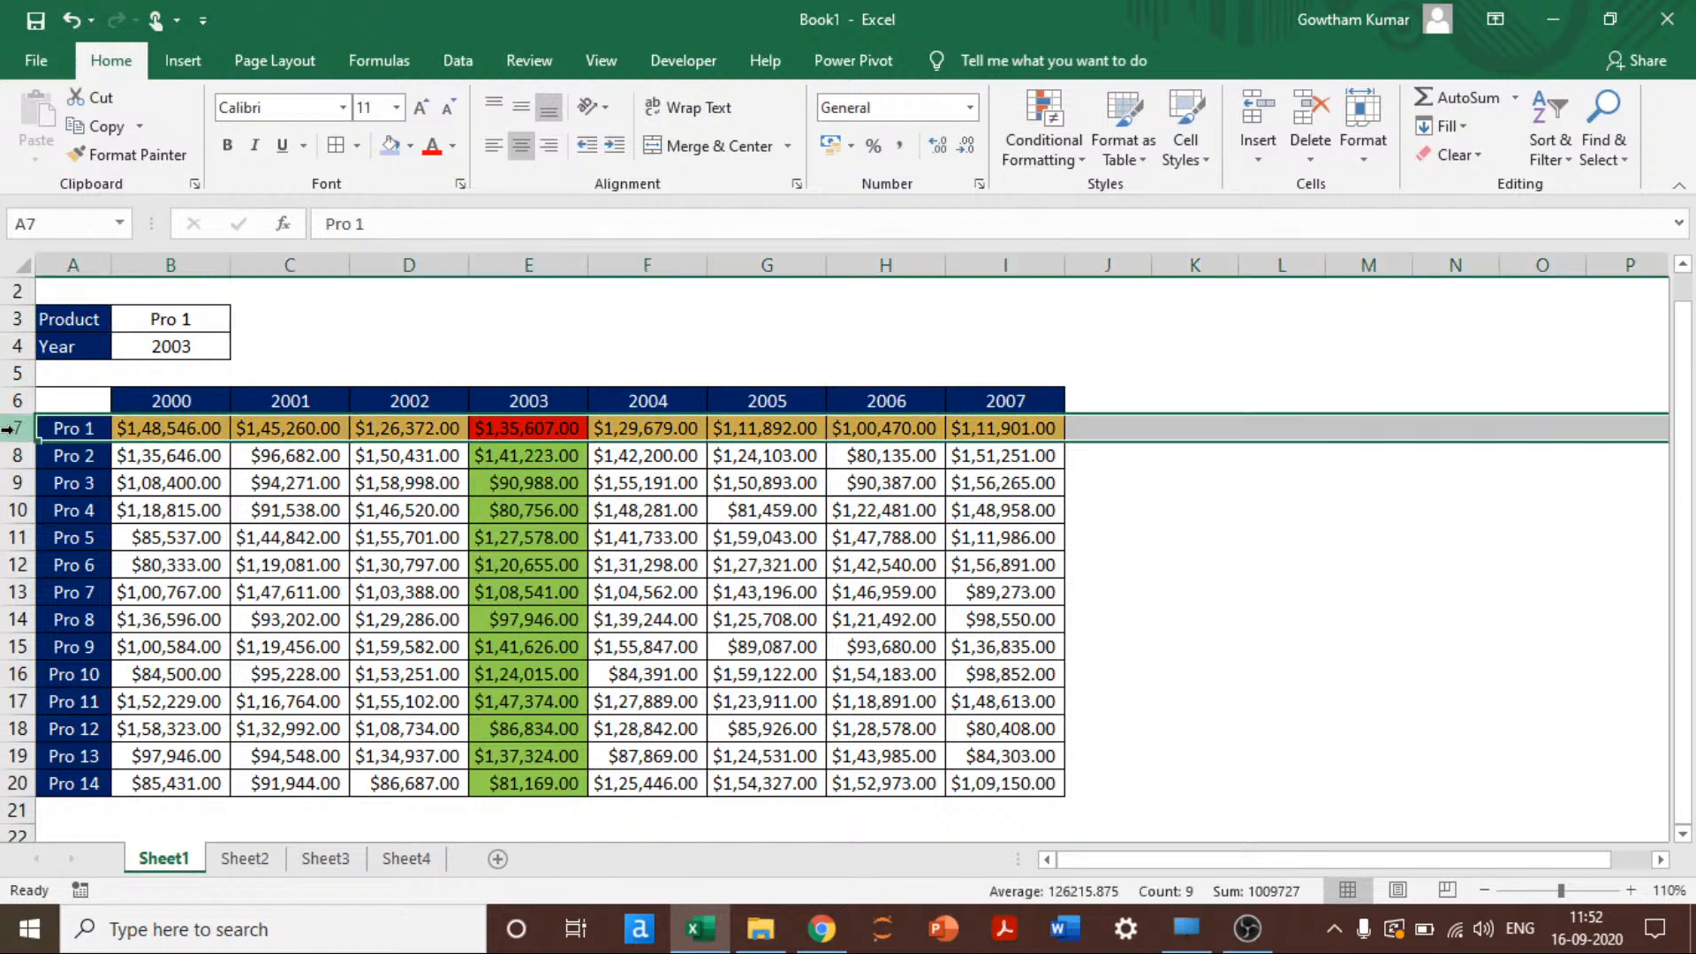
click(516, 265)
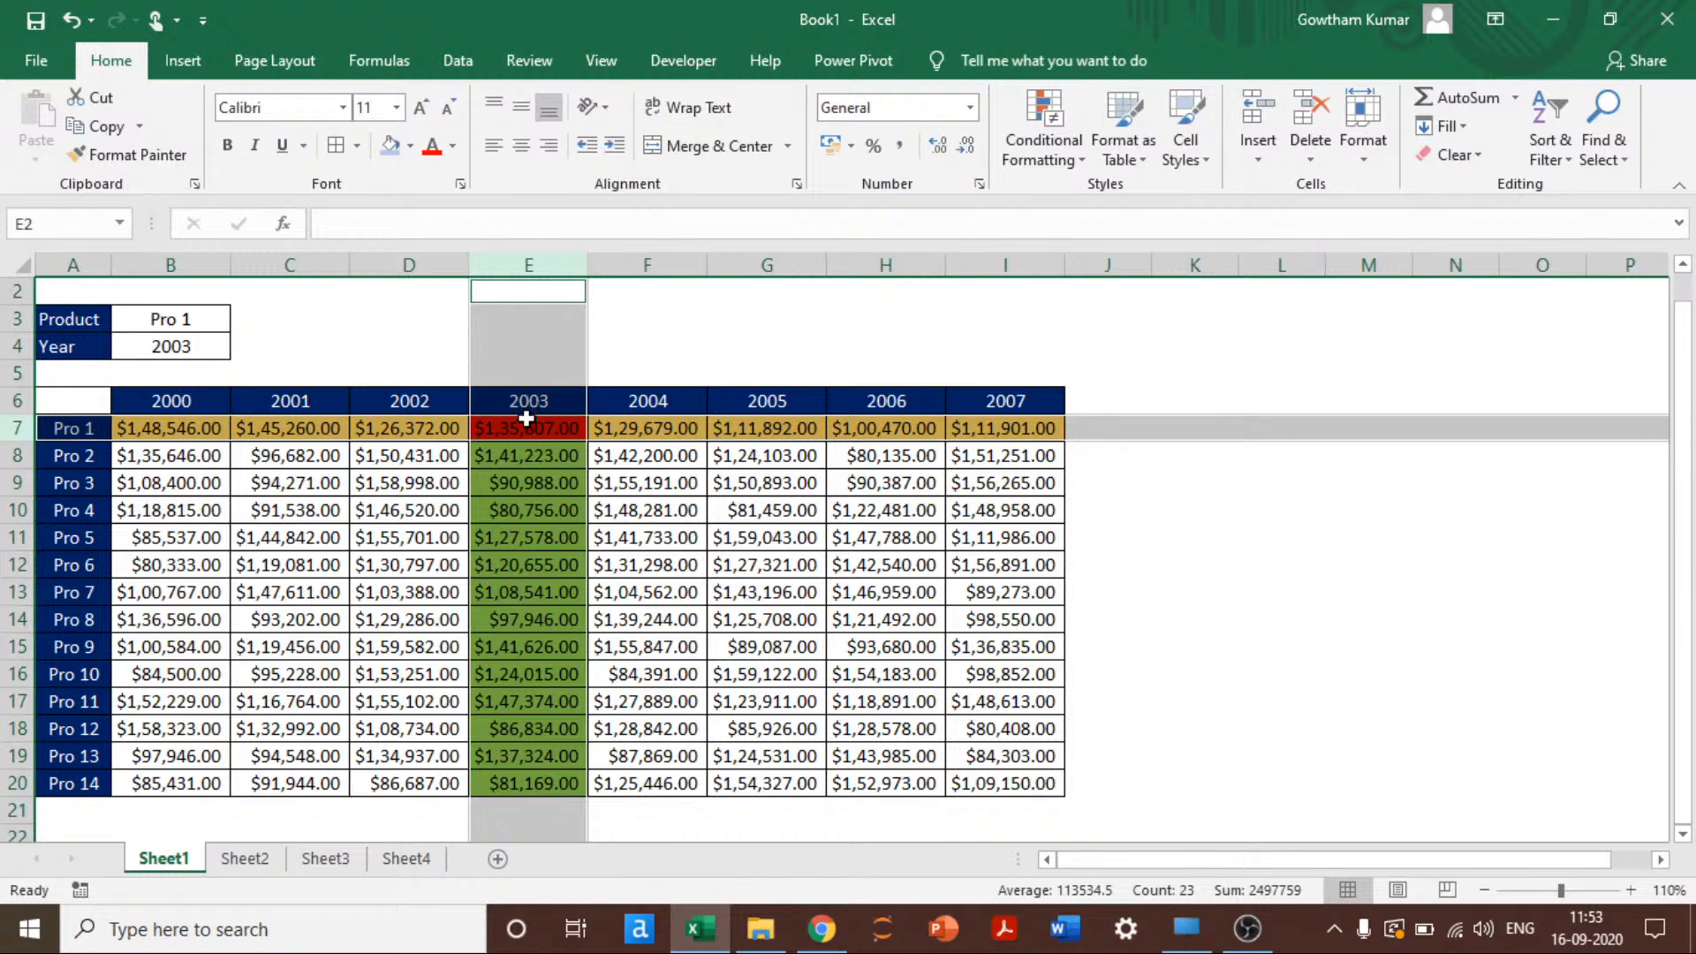
Step: Choose 2006 as the year in B4 and check the cell where its column crosses the Pro 1 row
click(217, 346)
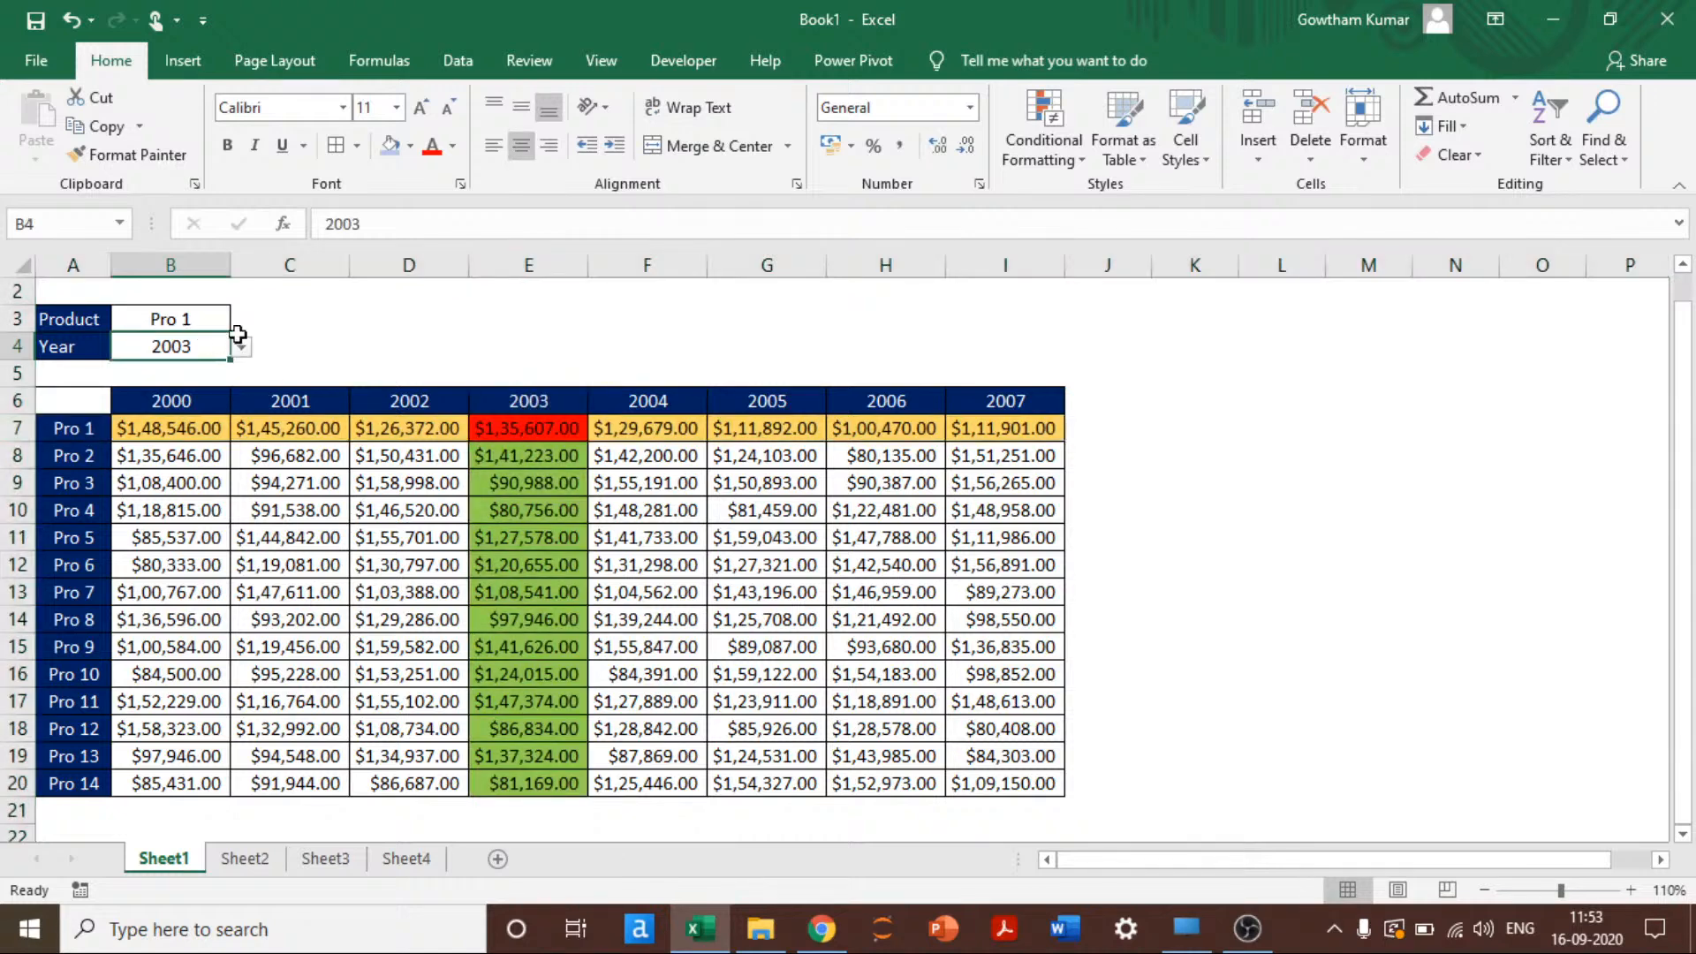
click(242, 350)
click(105, 474)
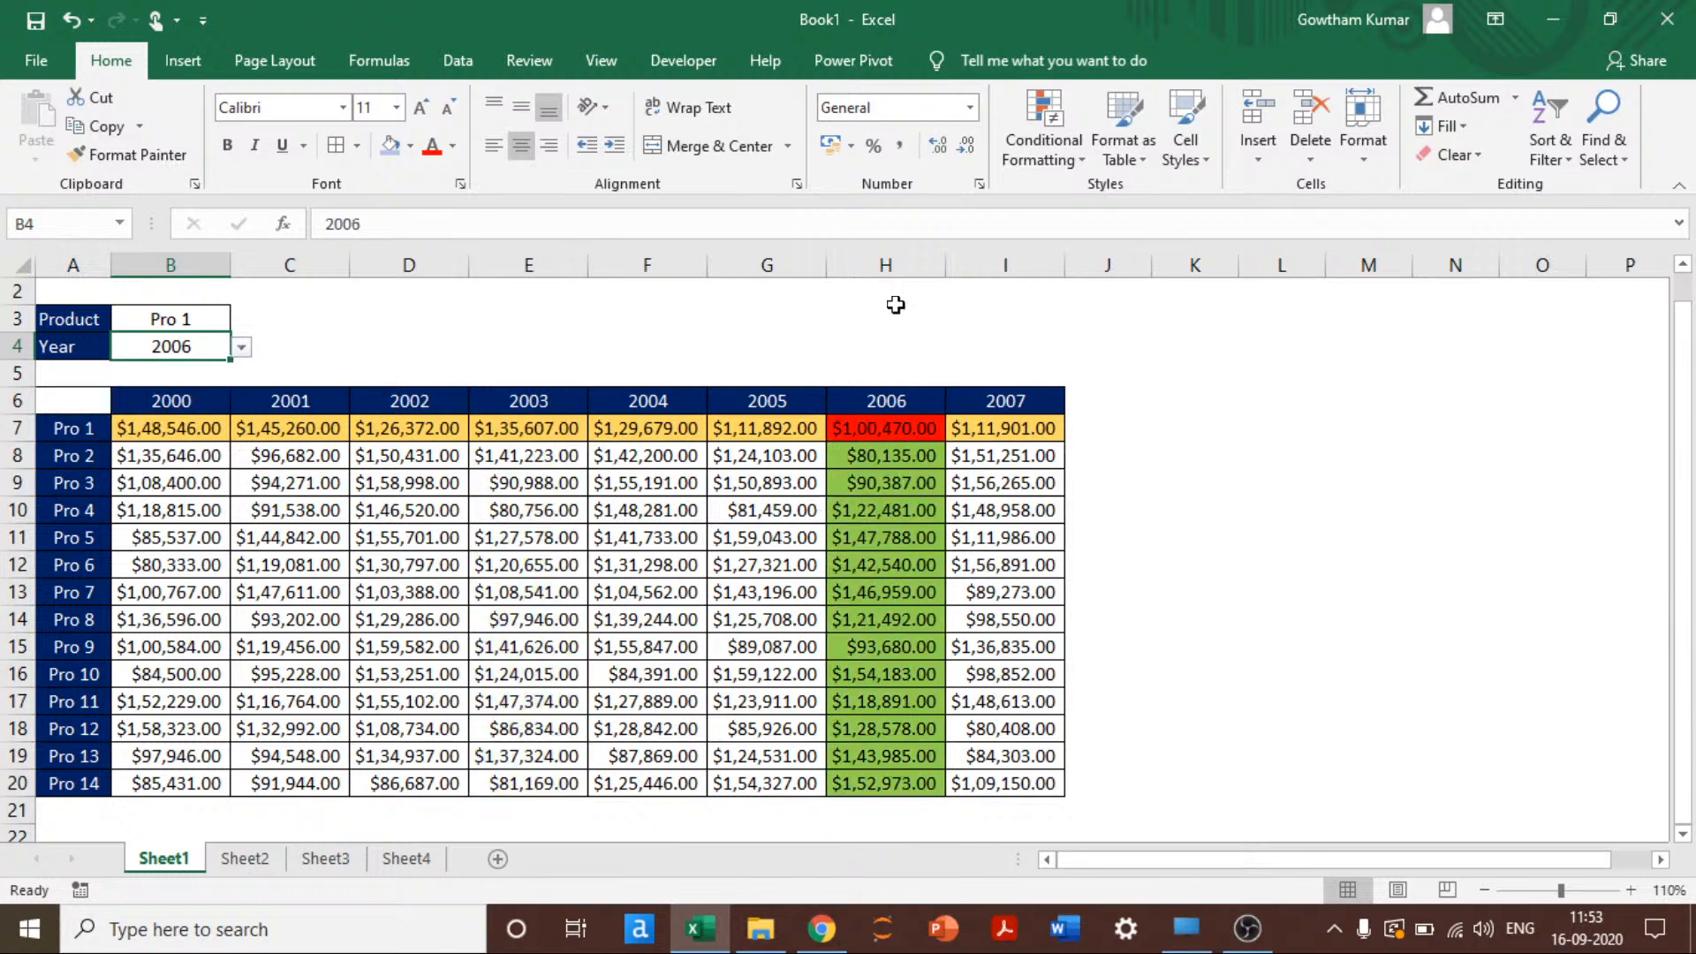
click(886, 265)
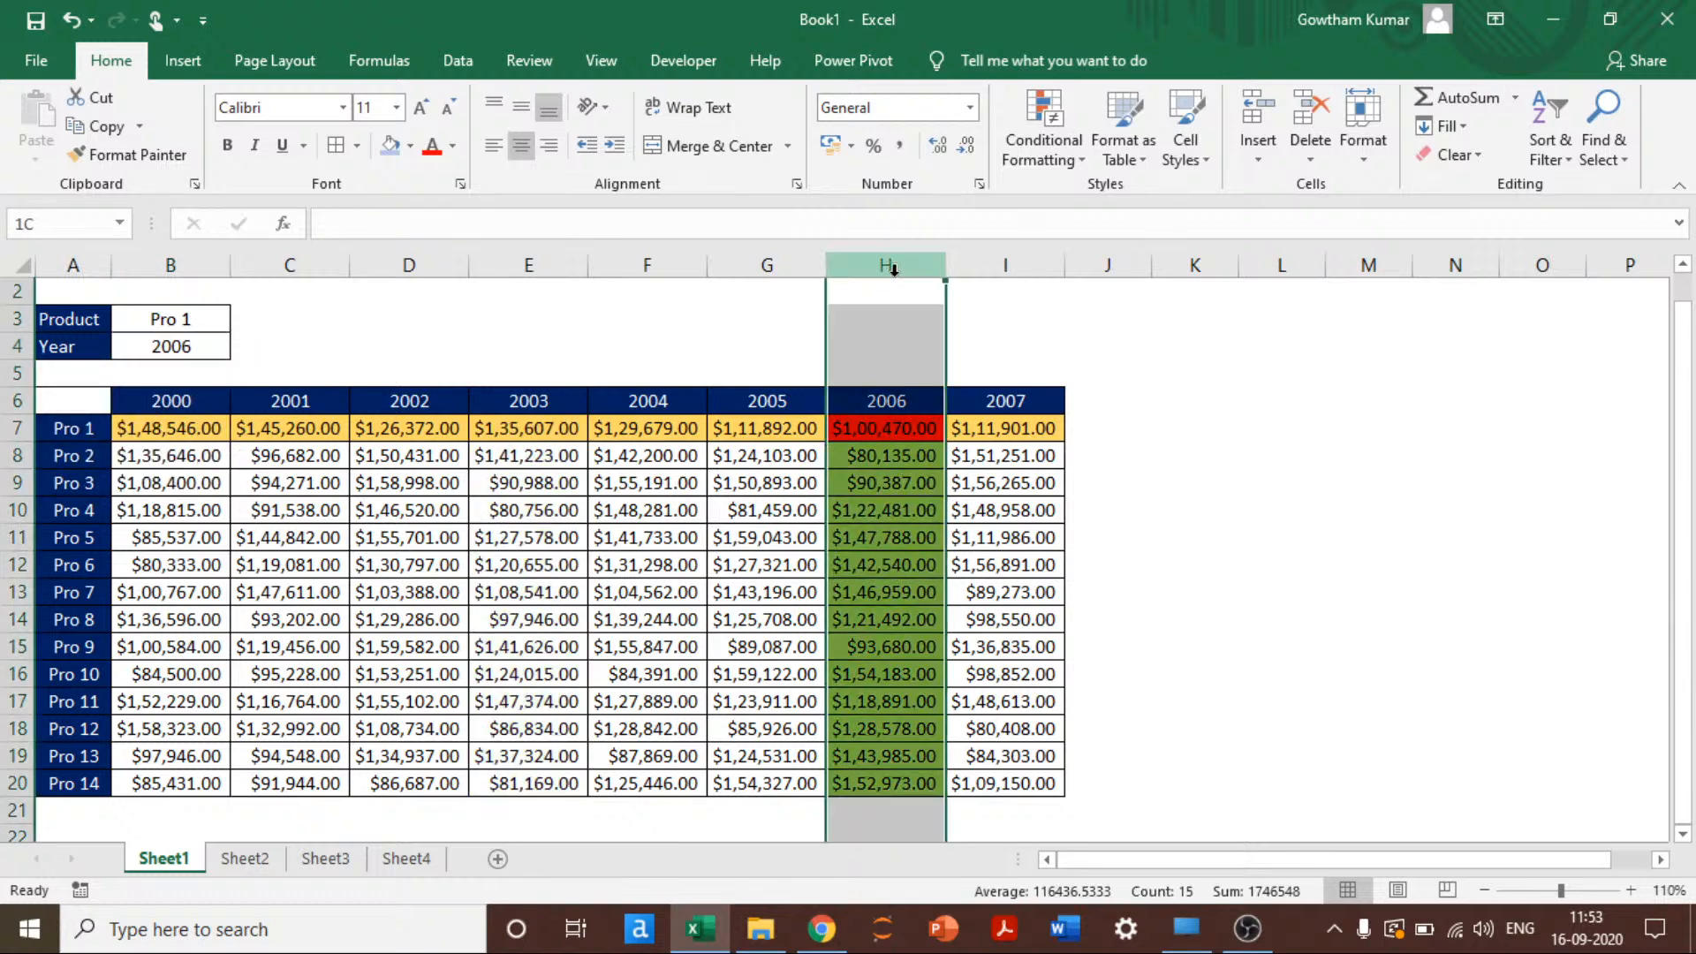
ctrl+click(12, 428)
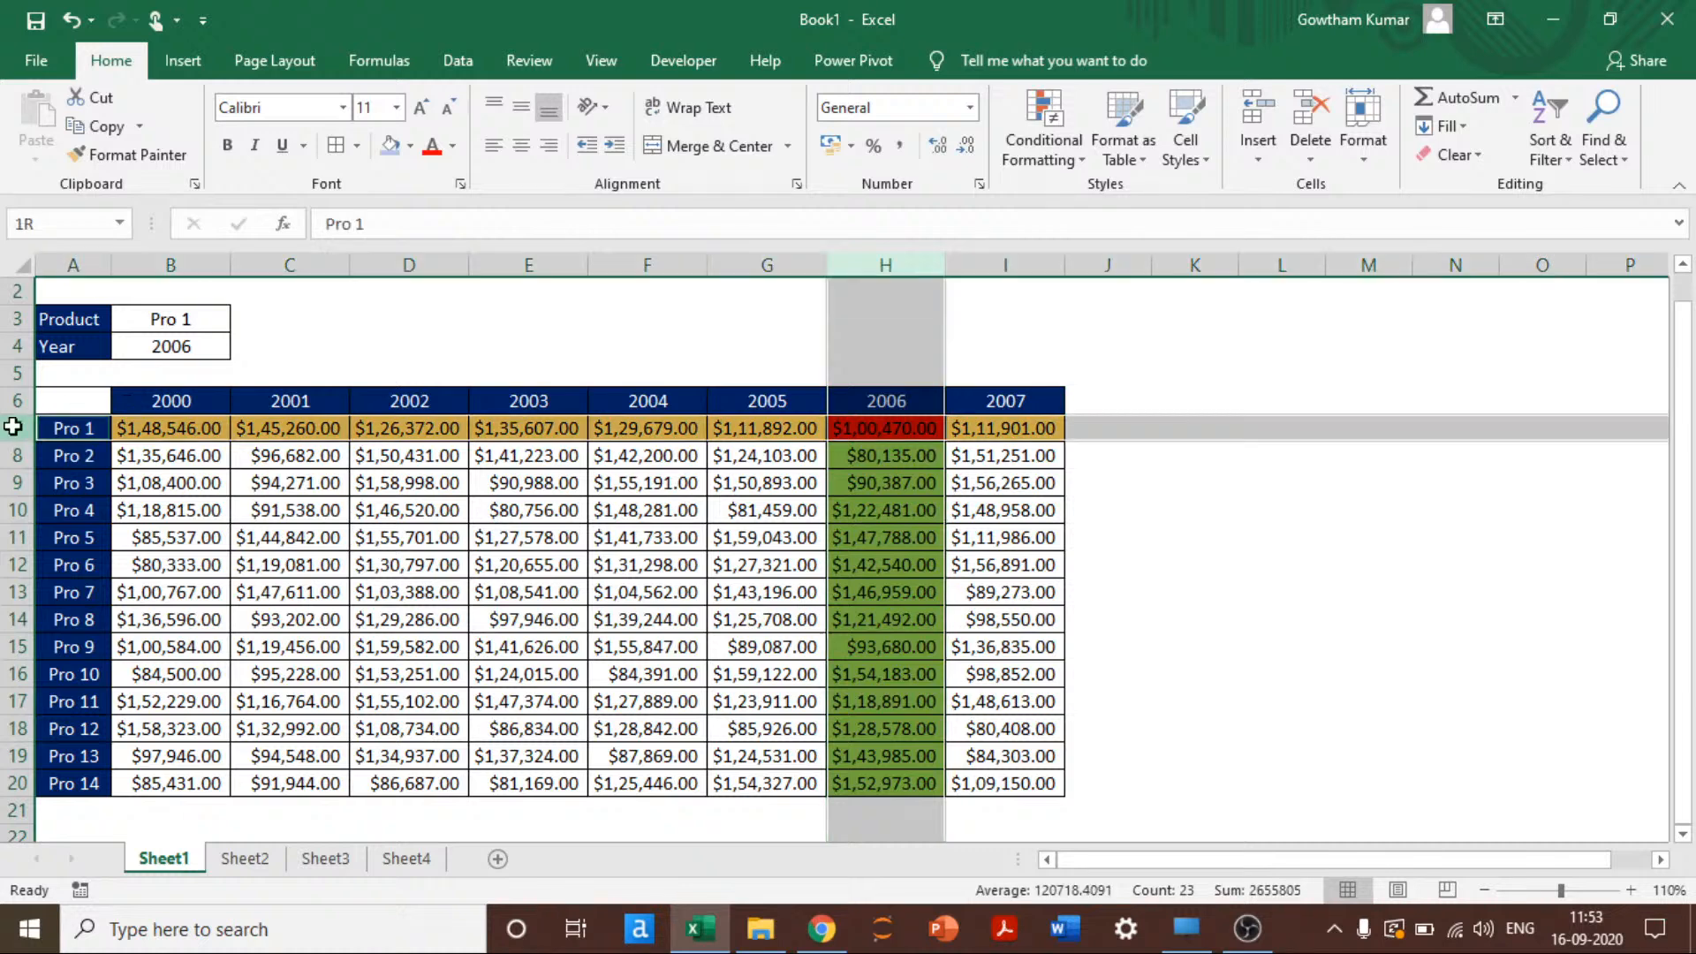
click(858, 422)
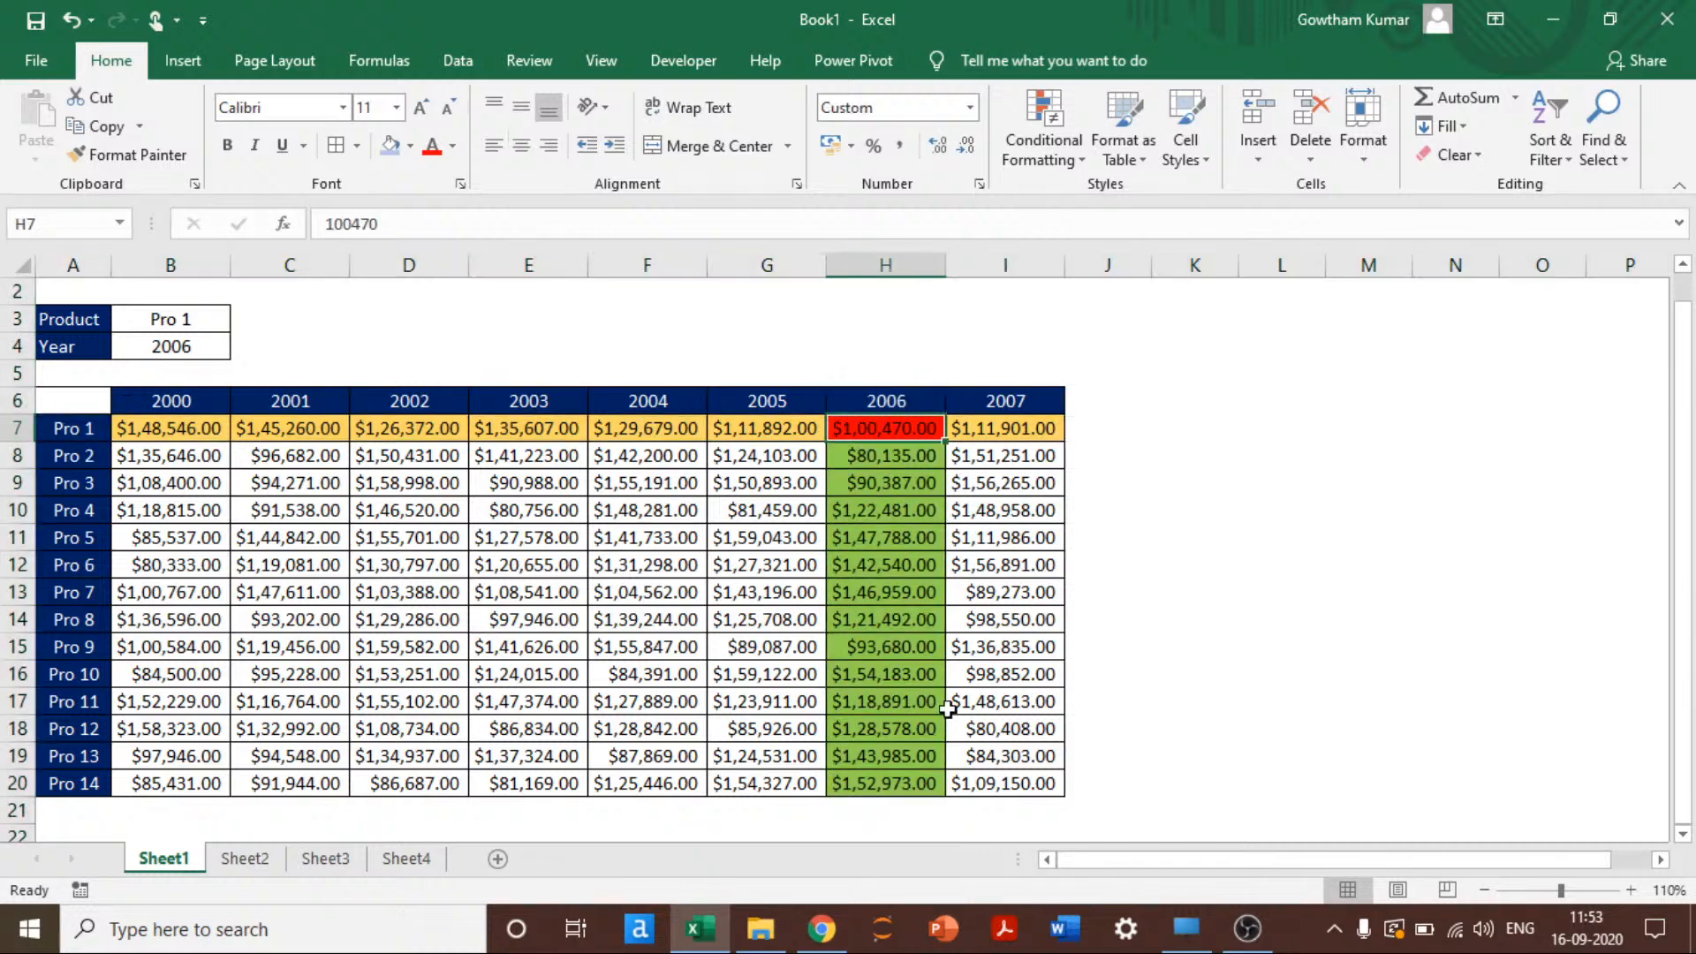
Step: Choose Pro 6 as the product in B3 and 2004 as the year in B4
click(181, 321)
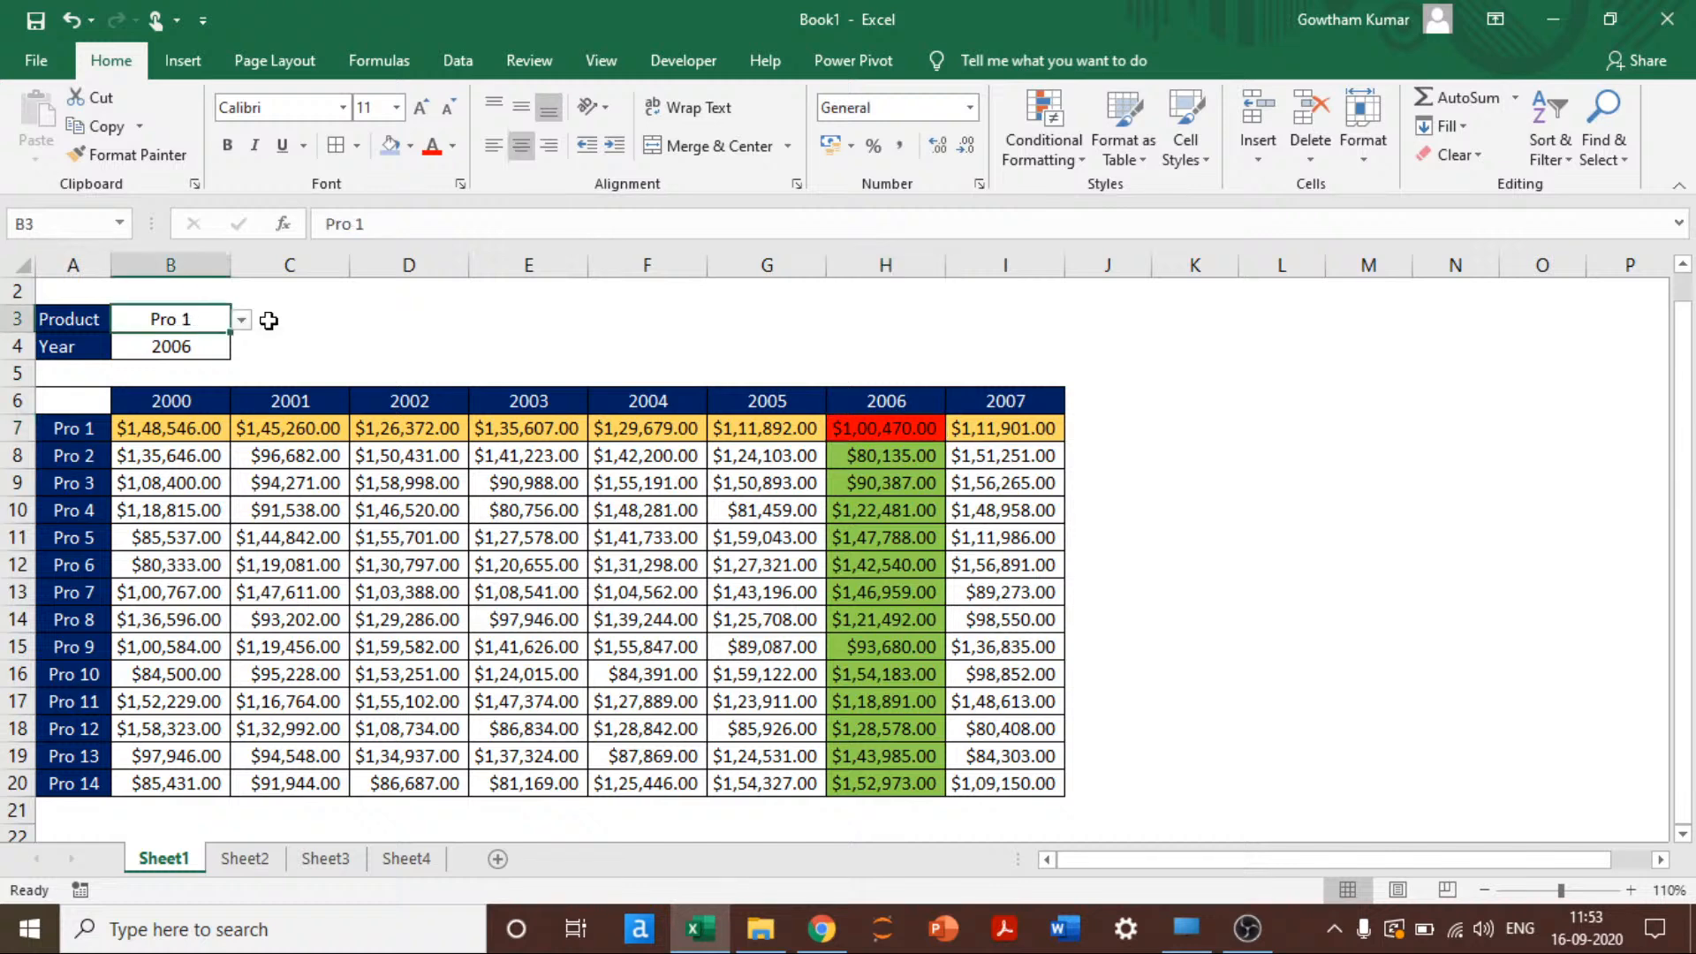
click(243, 323)
click(163, 422)
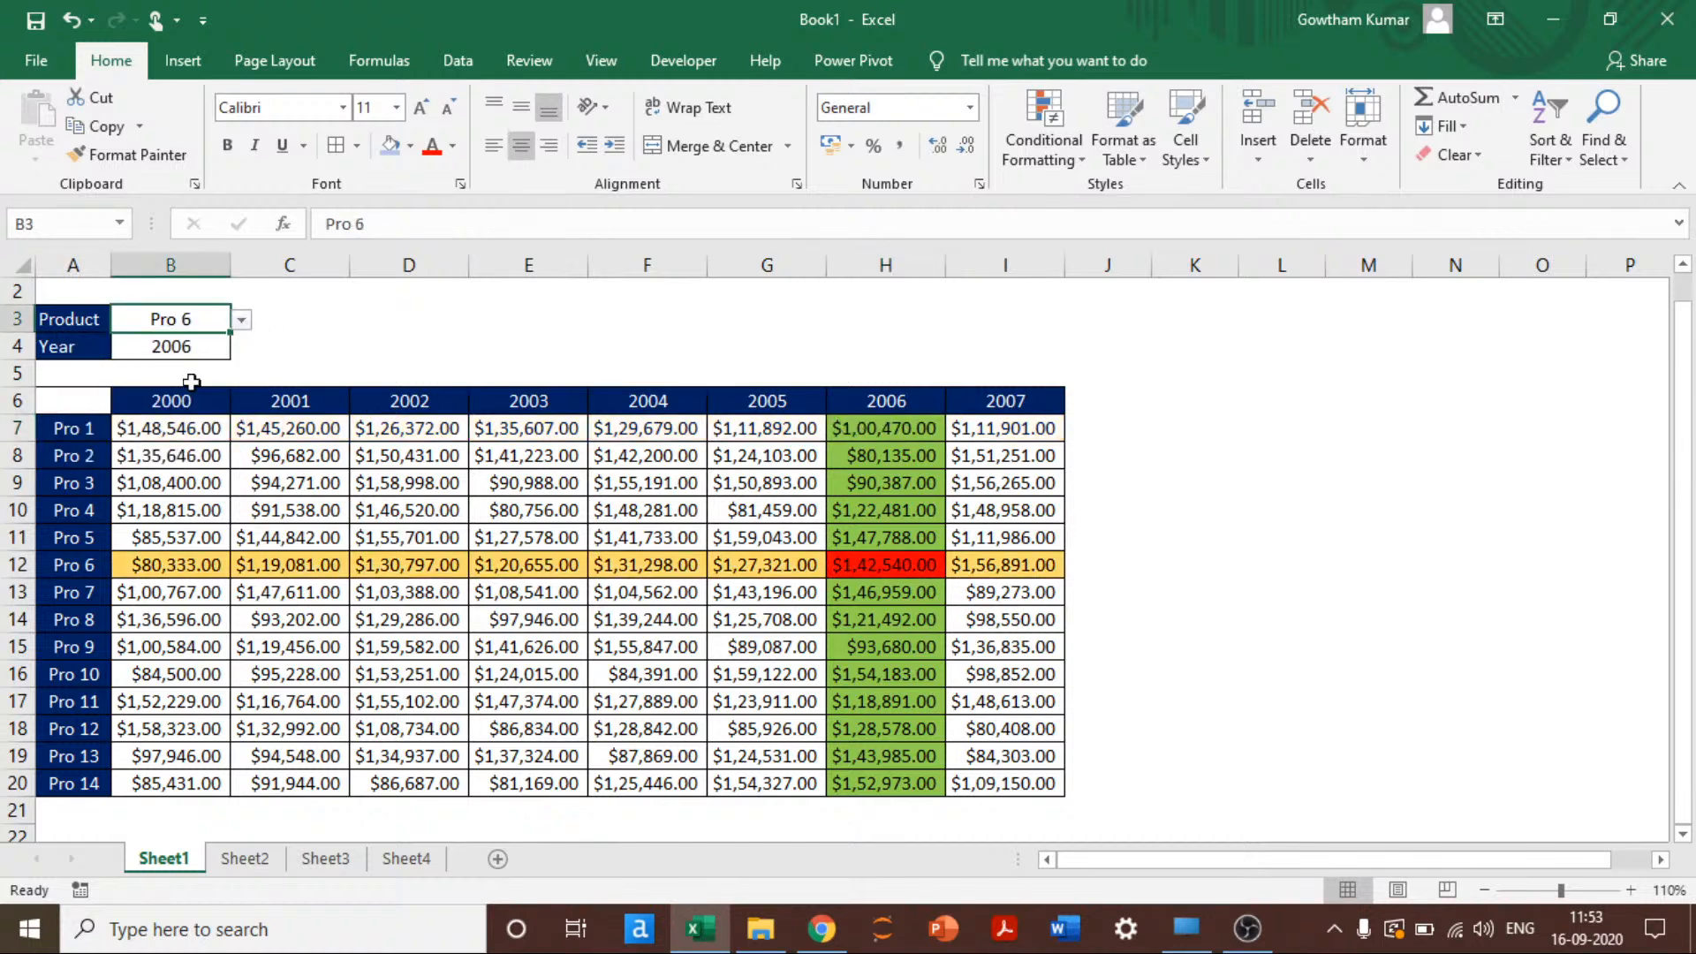
click(138, 353)
click(241, 346)
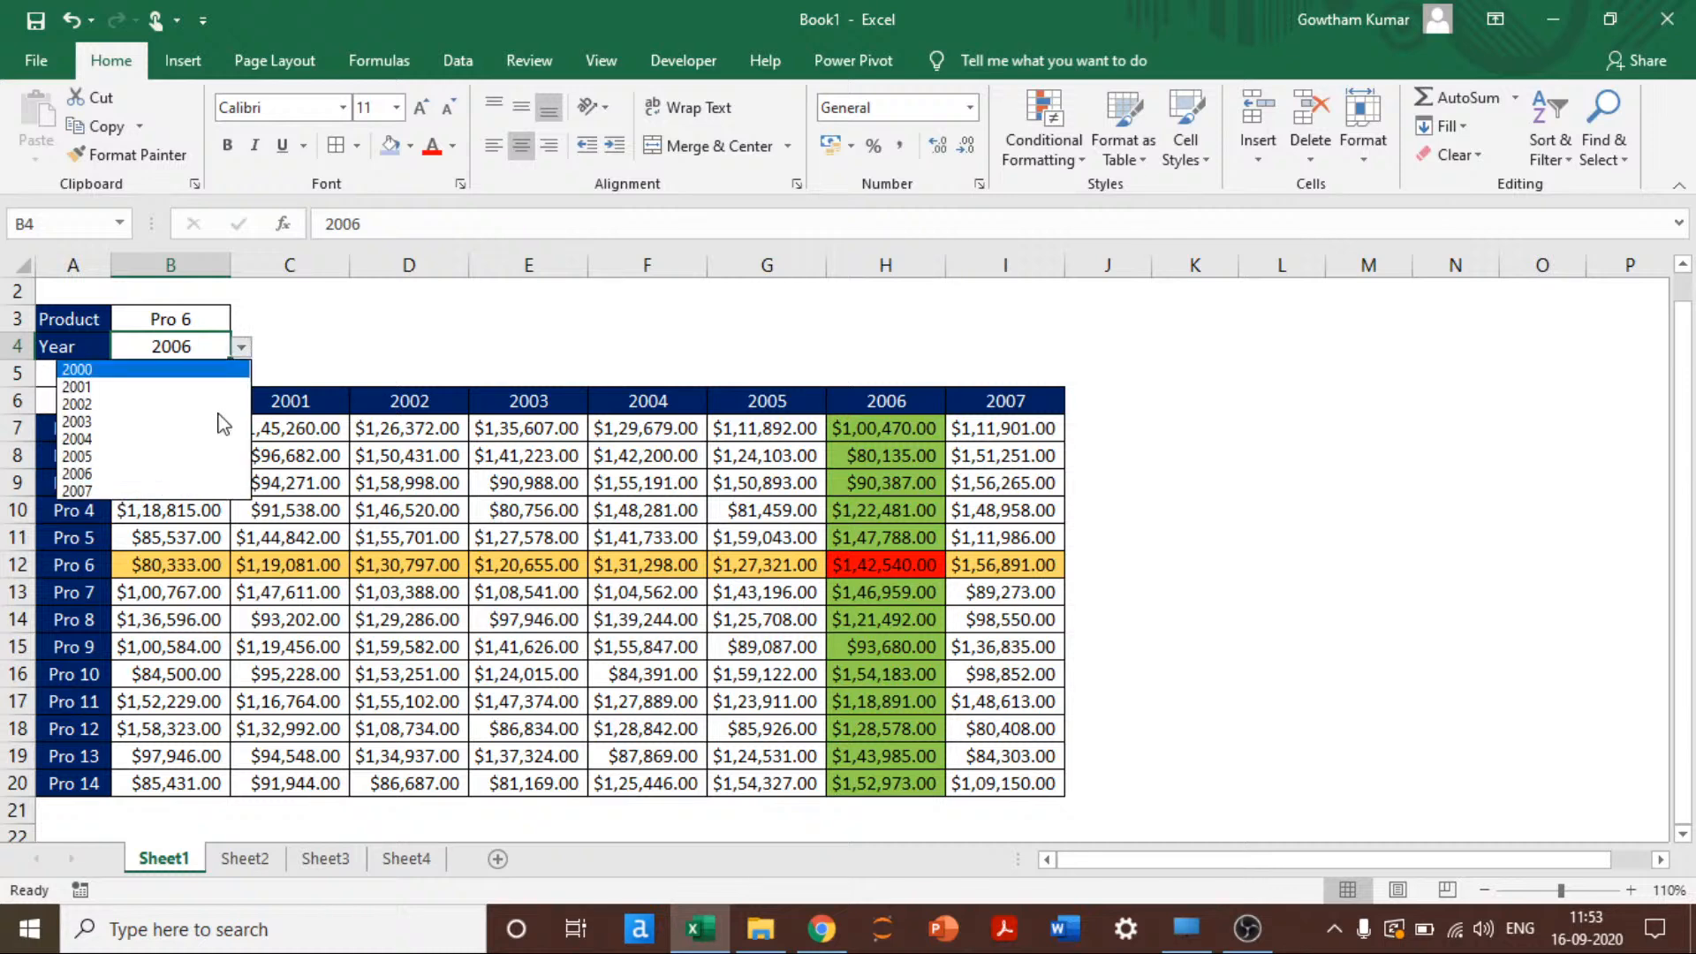
click(132, 449)
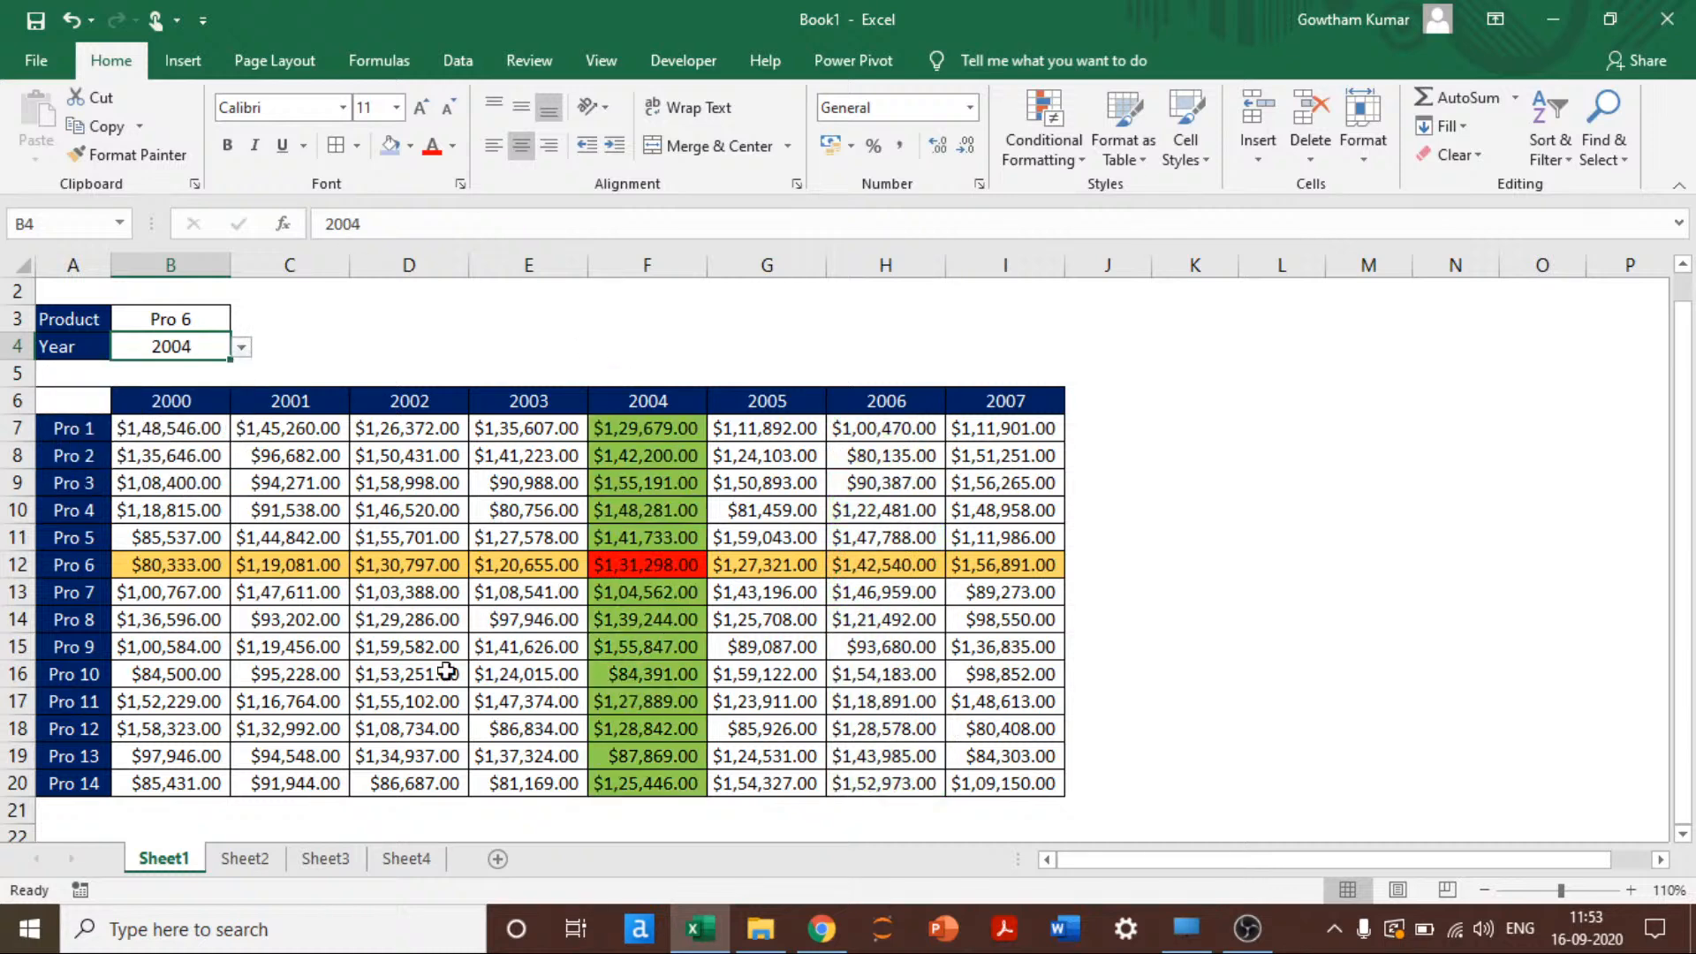
Step: Examine where the Pro 6 row crosses the 2004 column, and return to the year cell B4
click(4, 568)
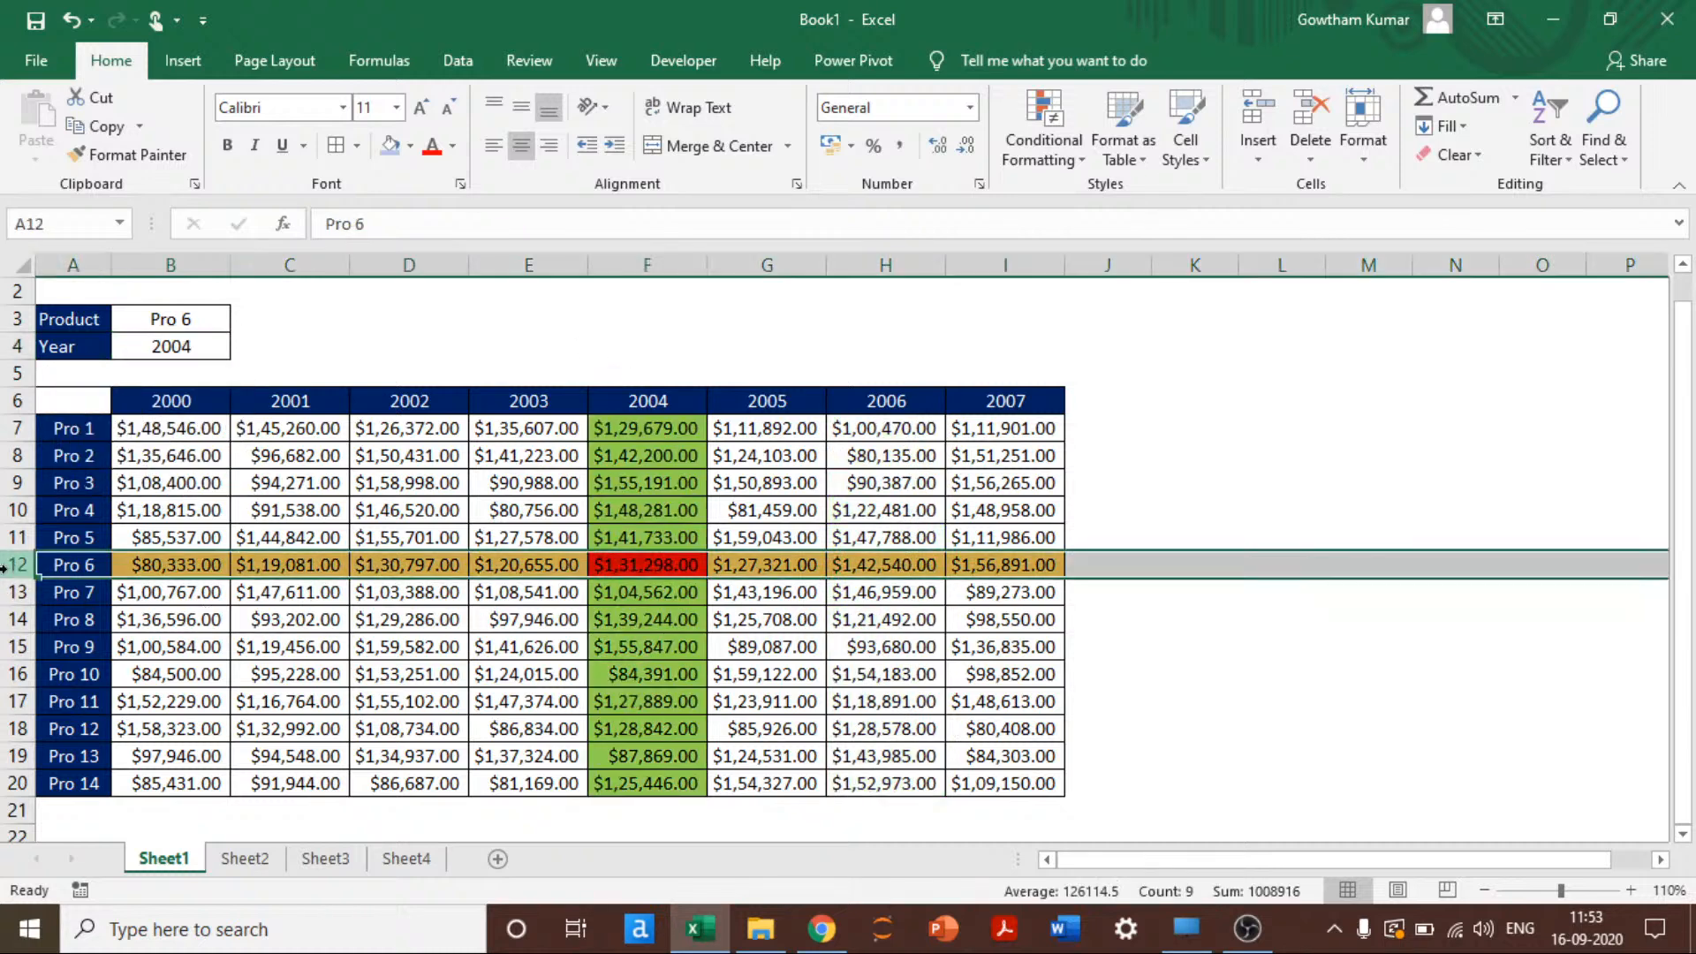
click(621, 265)
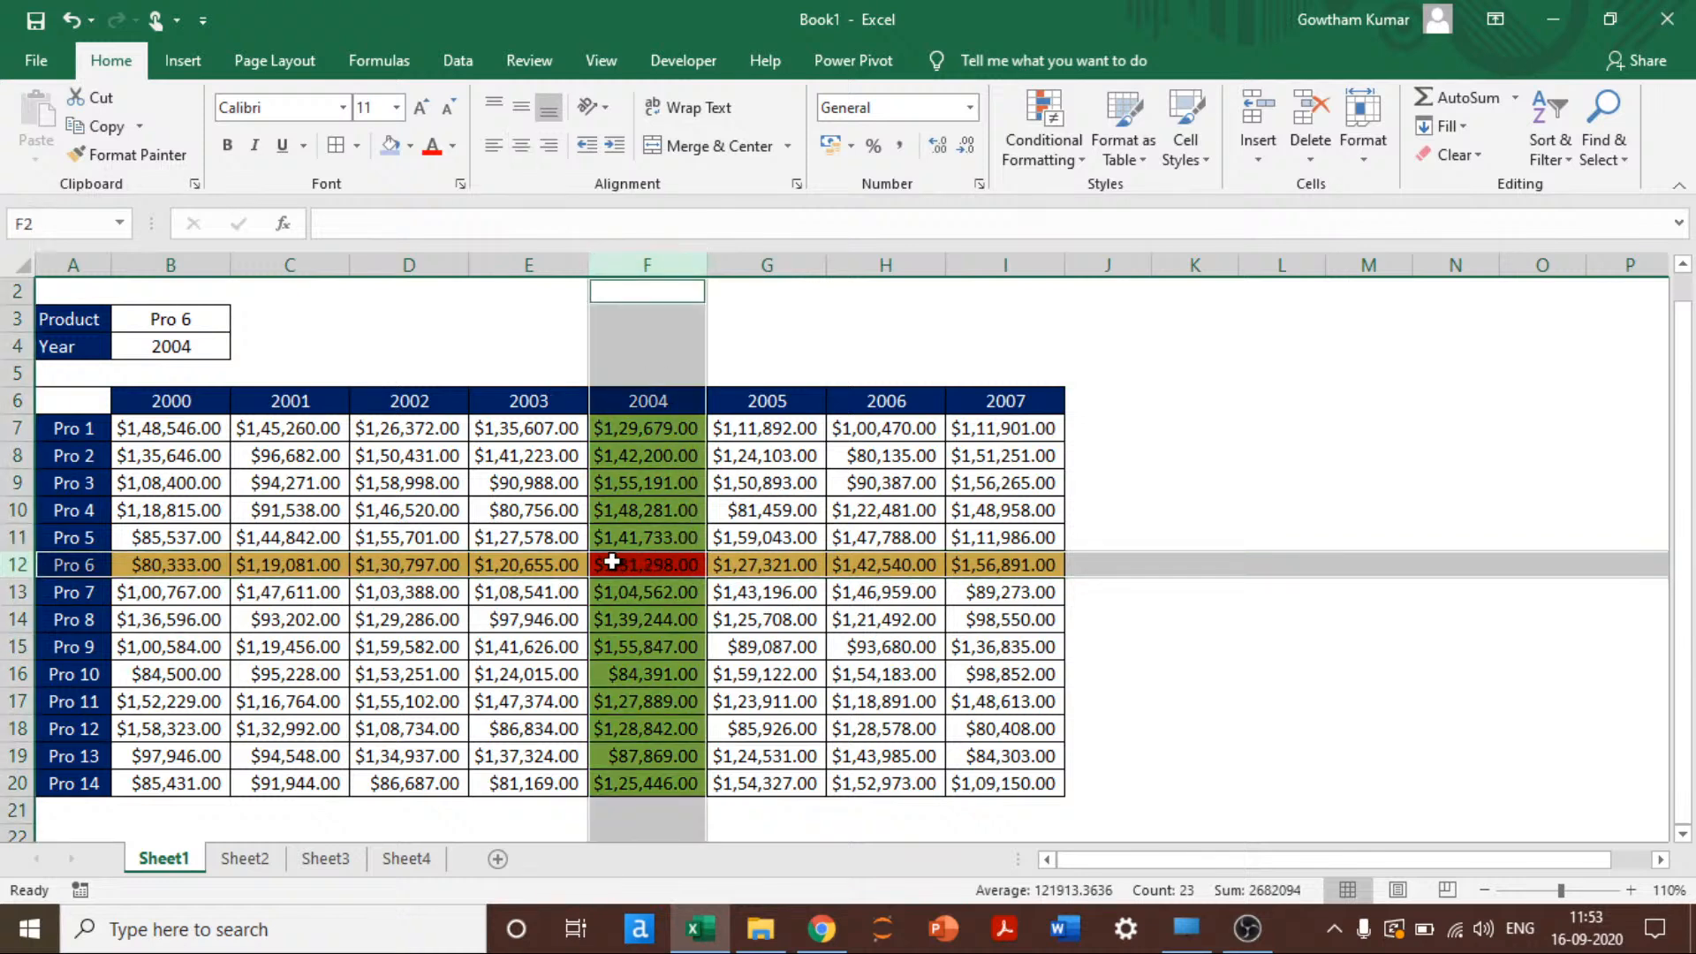
click(1133, 570)
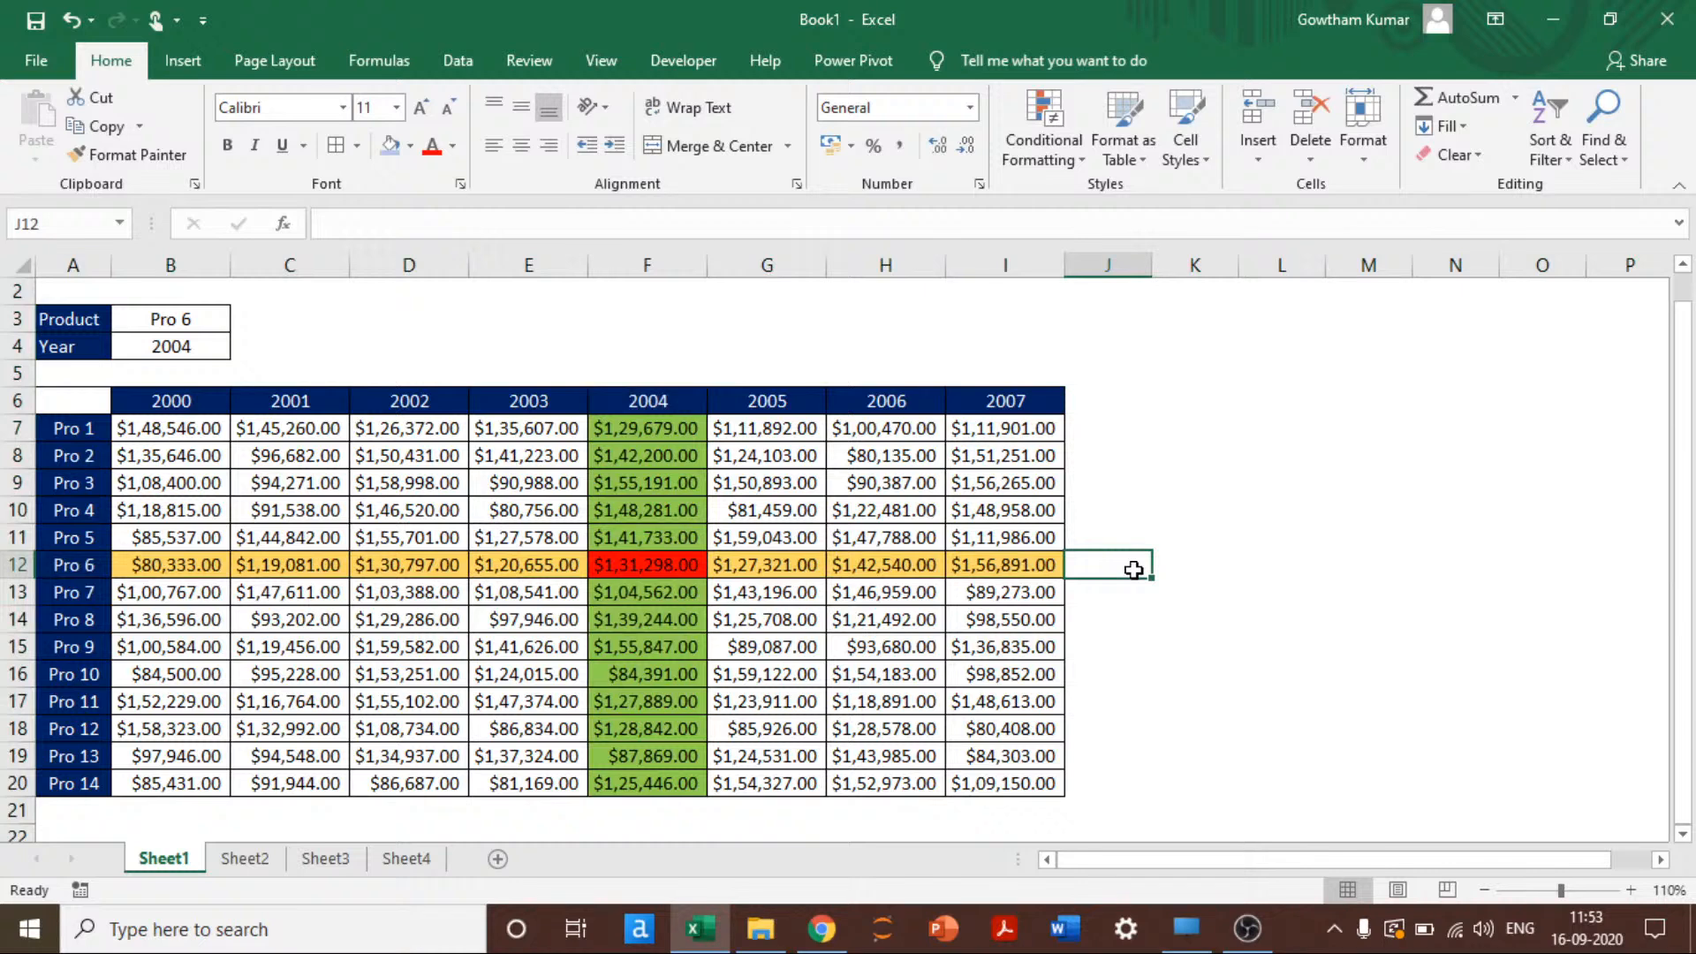
key(ctrl+Left)
key(ctrl+Left)
key(ctrl+Up)
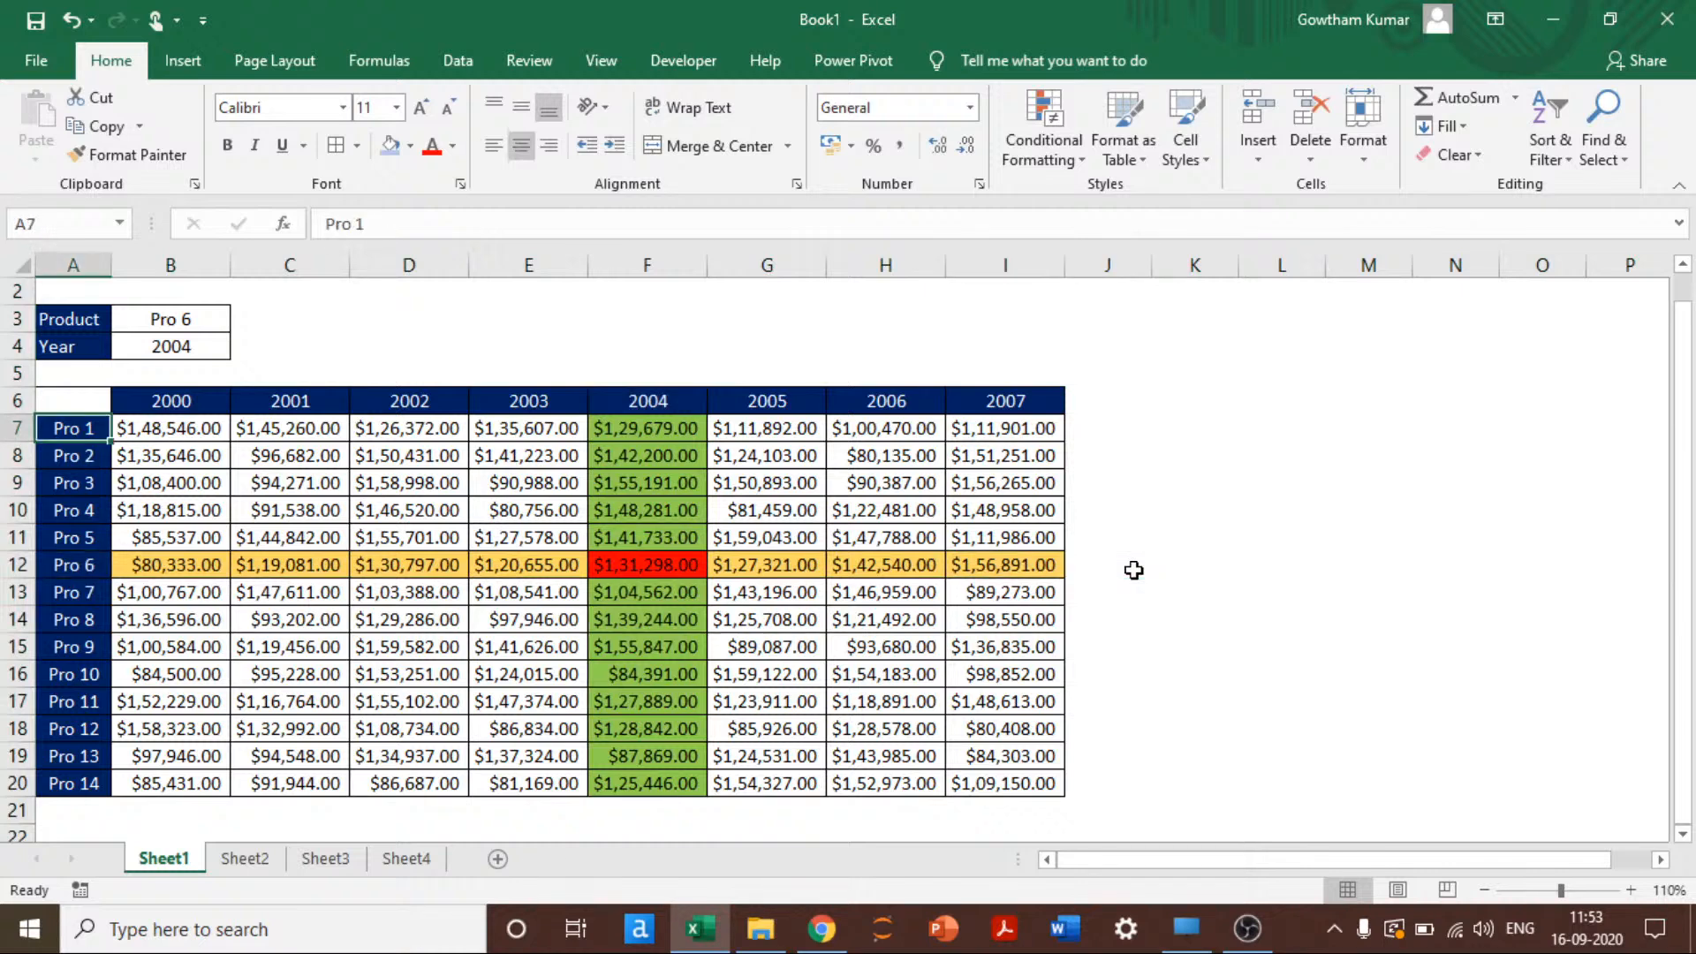
key(Up)
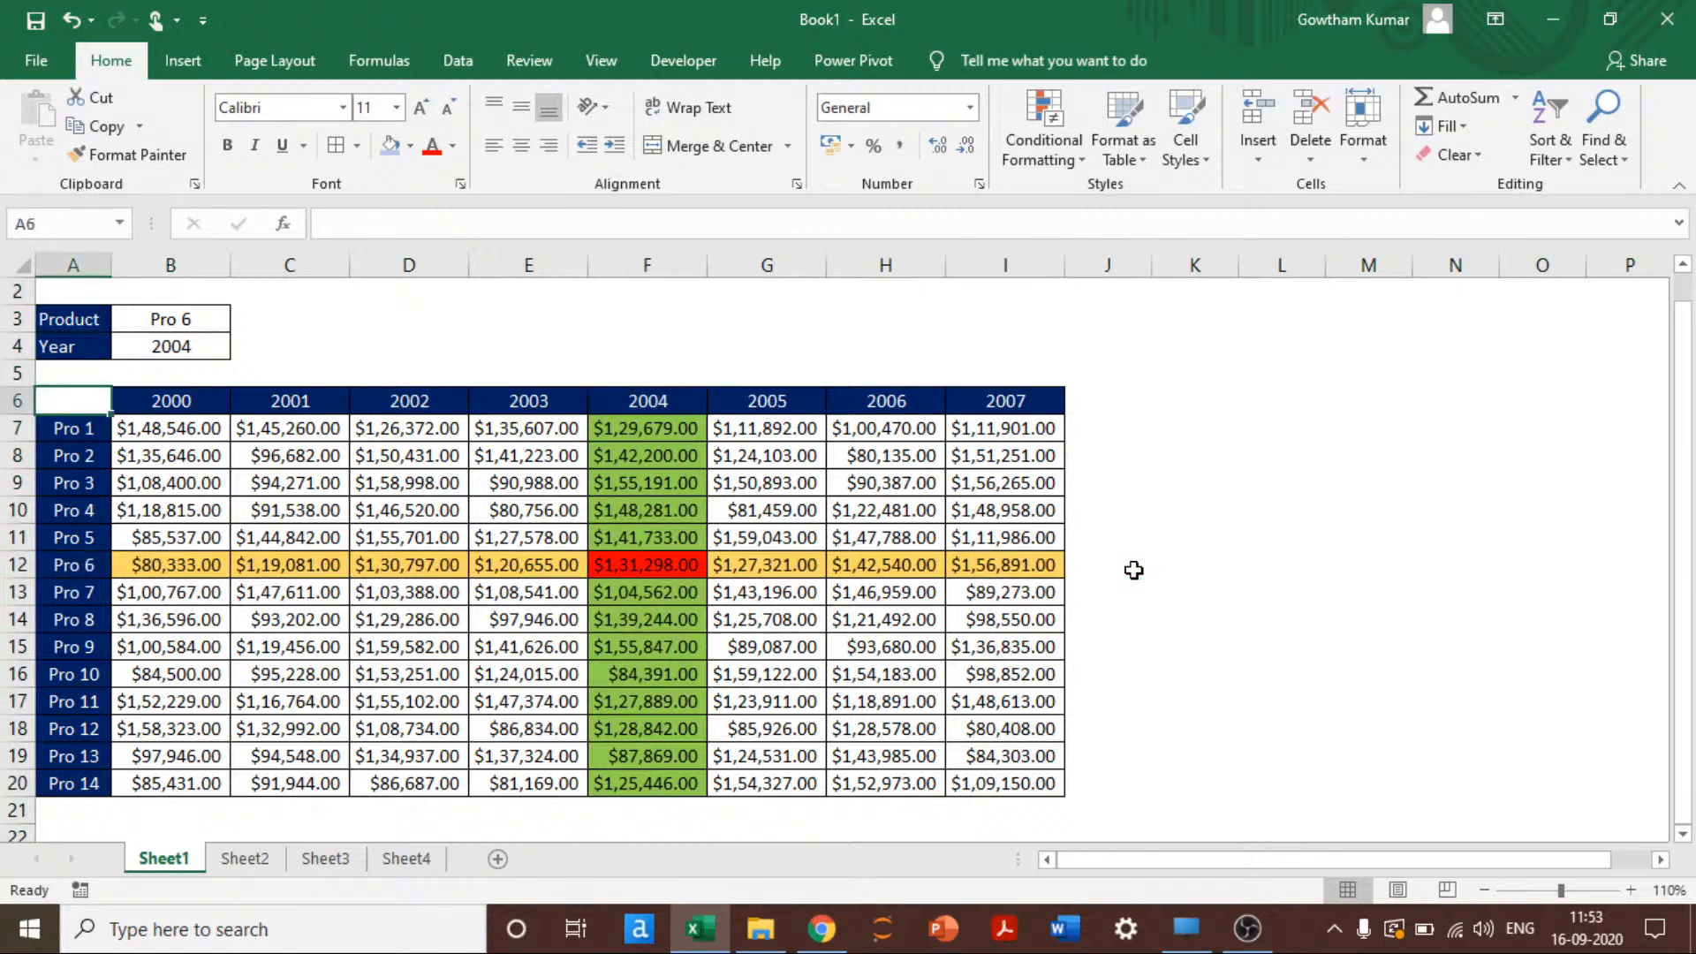
key(Up)
key(Up)
key(Up)
key(Right)
key(Down)
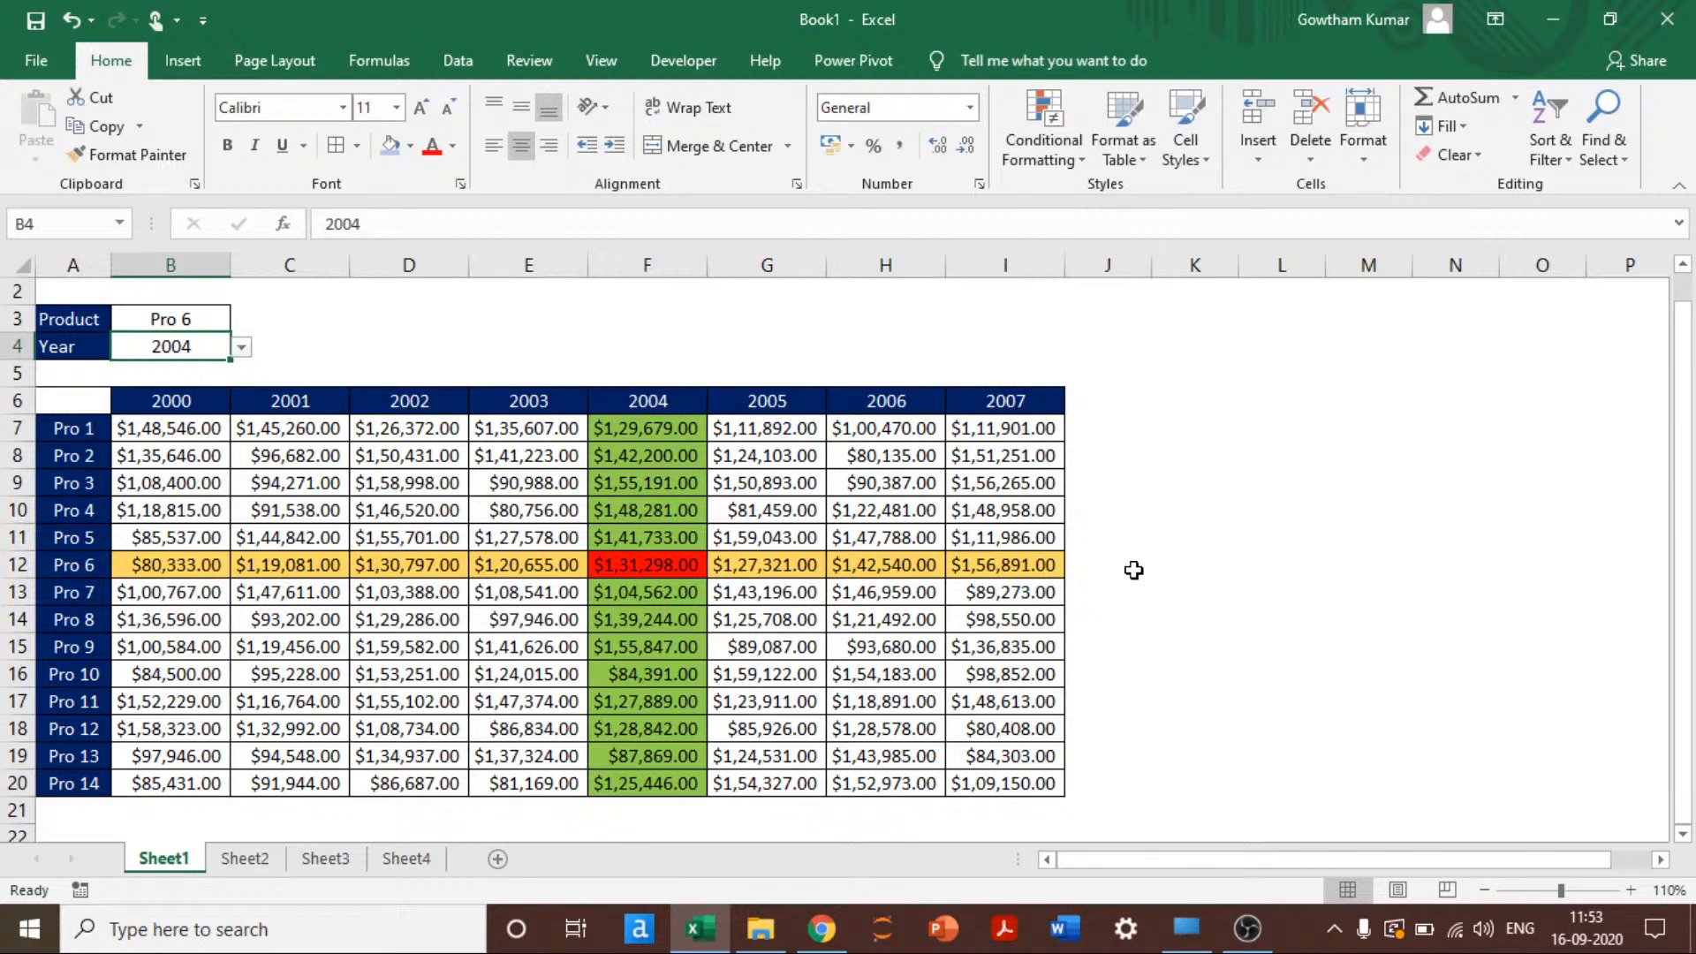
Step: Go to Sheet4 and select the entire monthly data table from Jan to Dec, including its header row
key(ctrl+Page_Down)
key(ctrl+Page_Down)
key(ctrl+Page_Down)
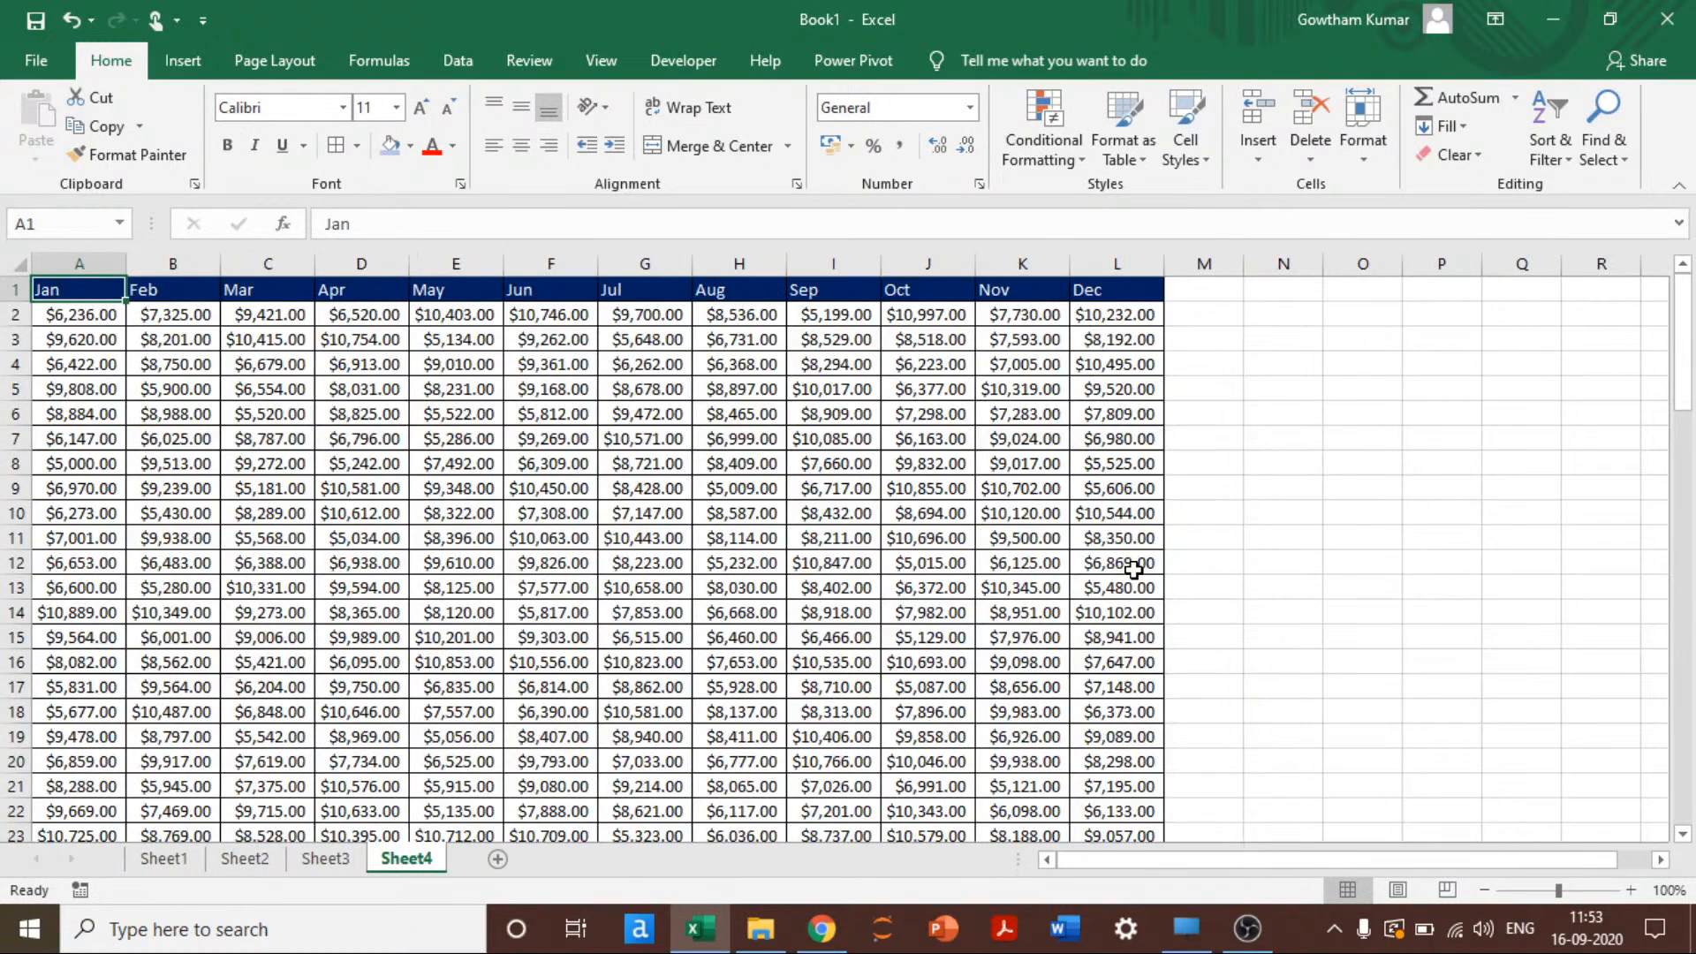
key(ctrl+shift+Right)
key(ctrl+shift+Down)
key(ctrl+BackSpace)
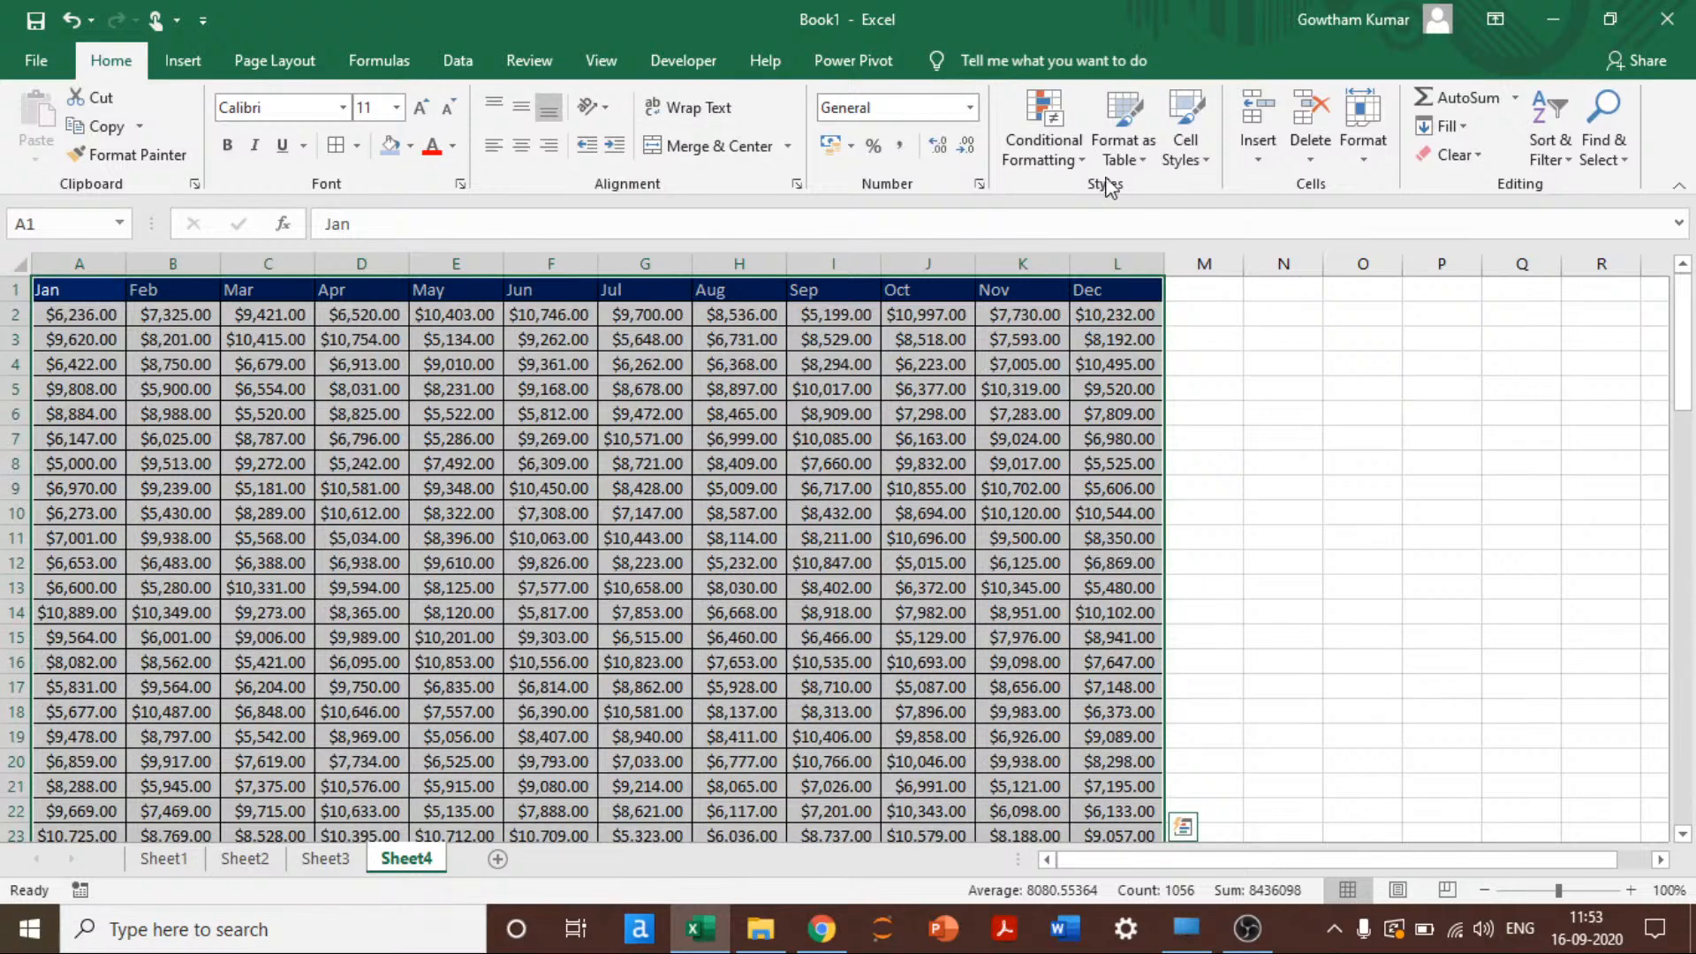
Step: Highlight the top 10 items in the selected monthly table with Light Red Fill with Dark Red Text and review the rows
click(1067, 145)
mouse_move(1102, 199)
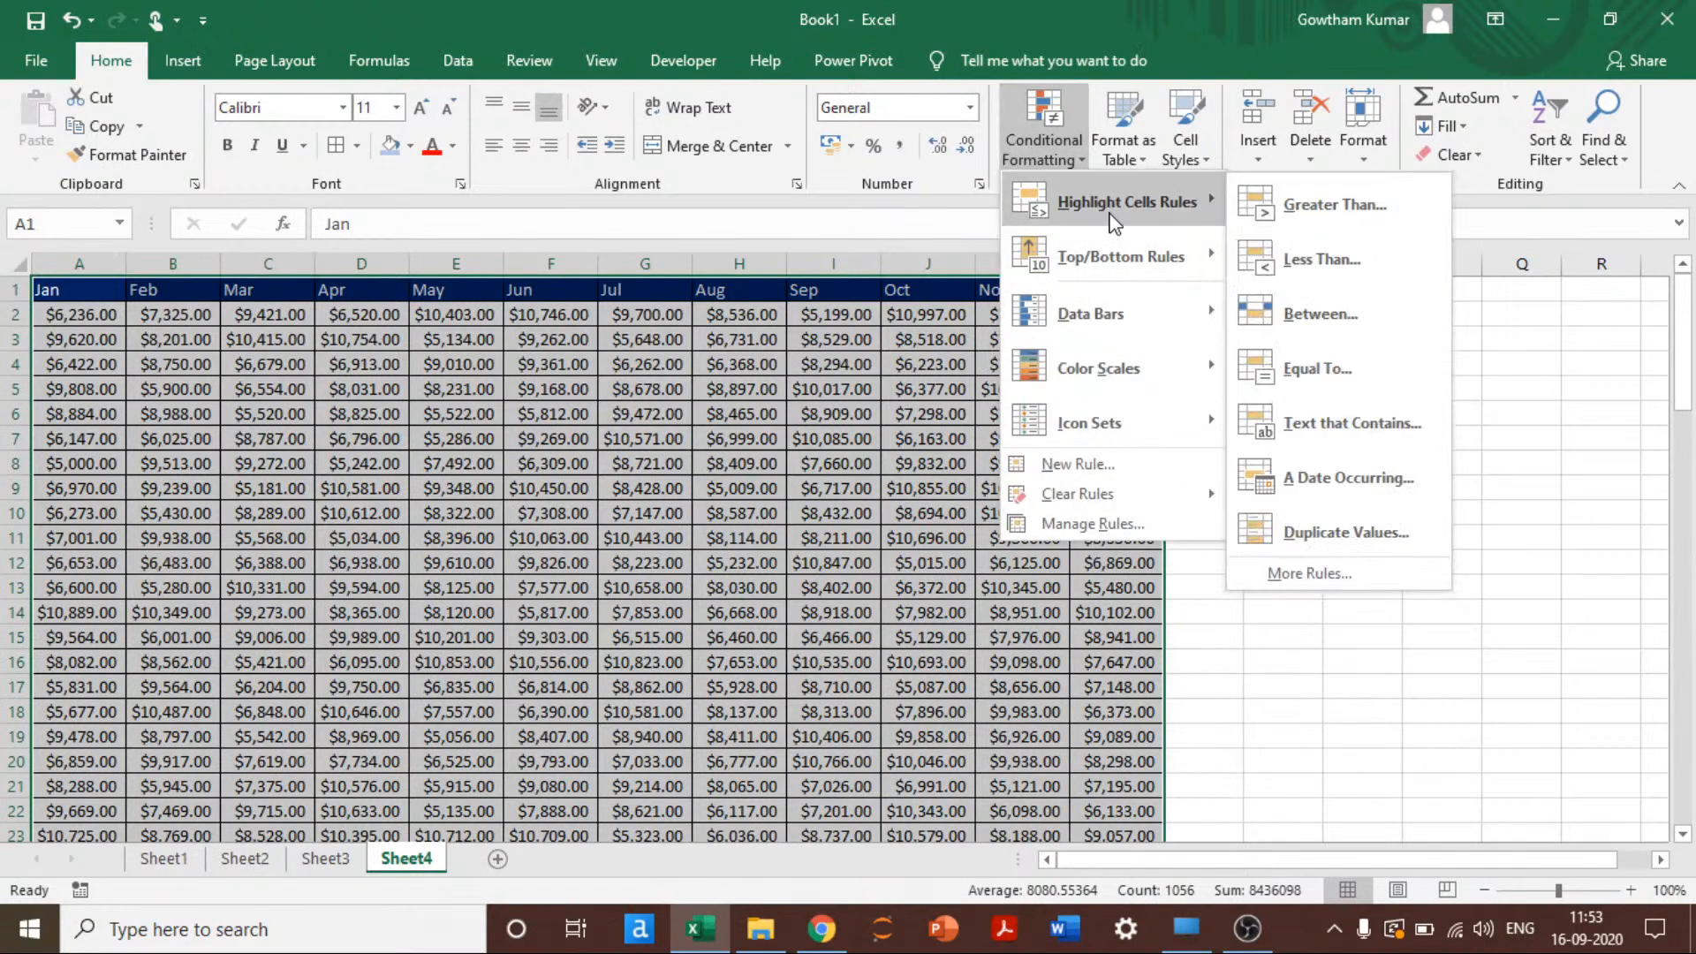
mouse_move(1128, 260)
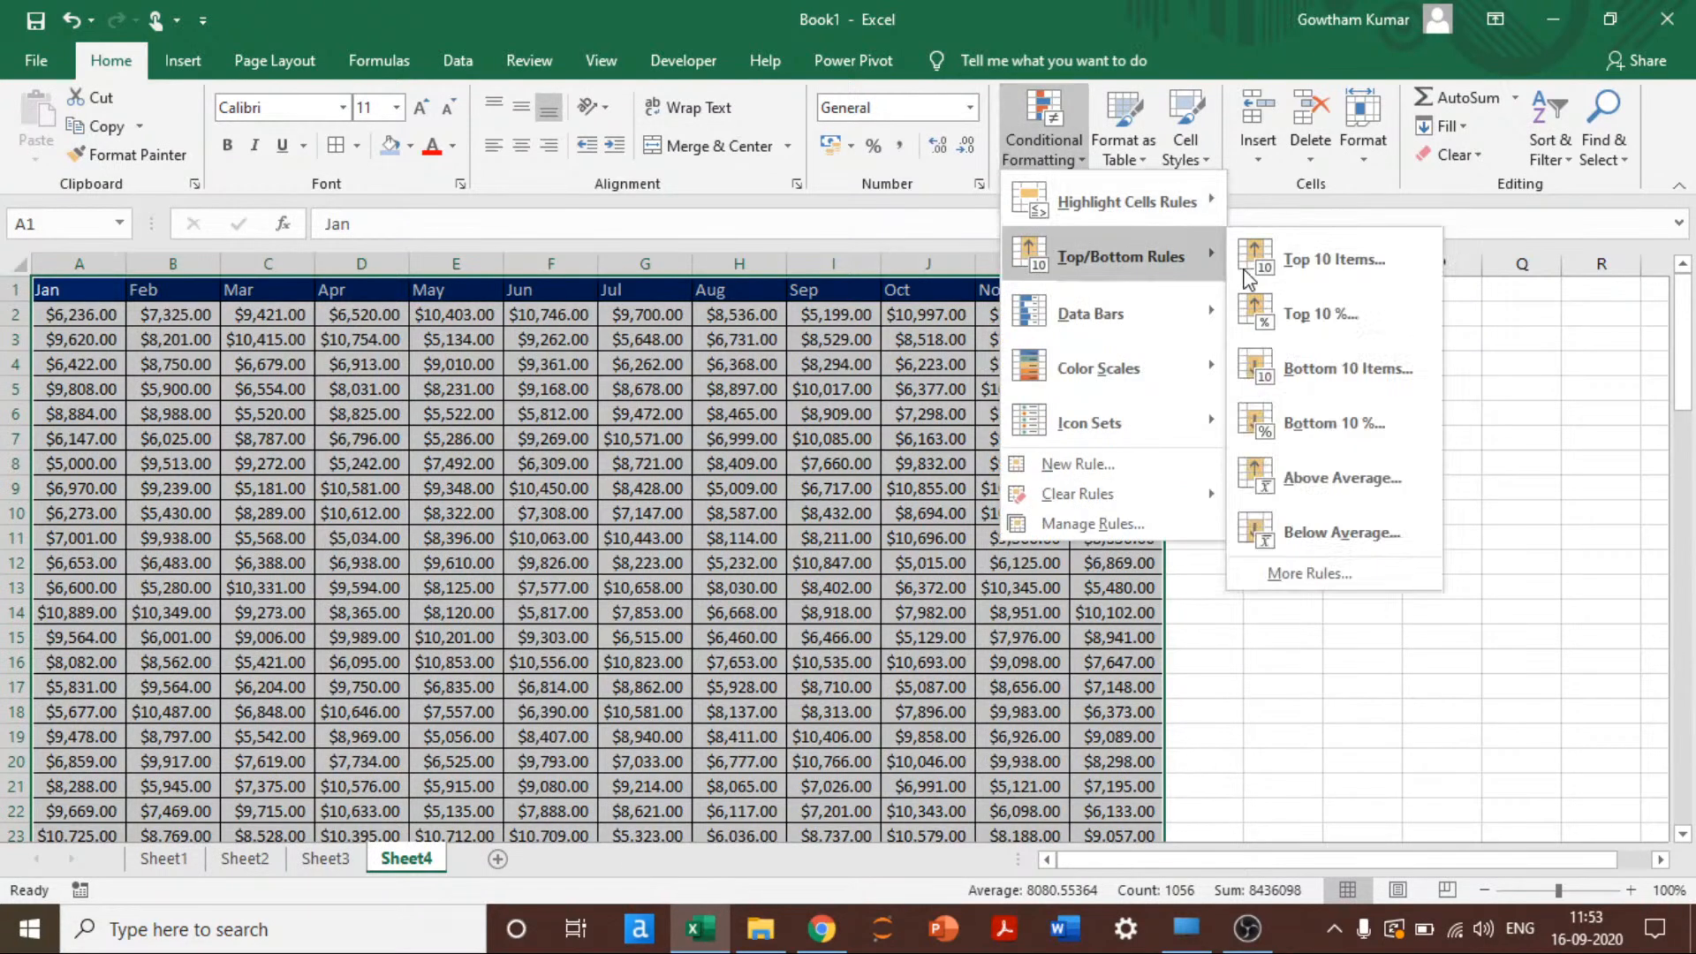
click(1335, 257)
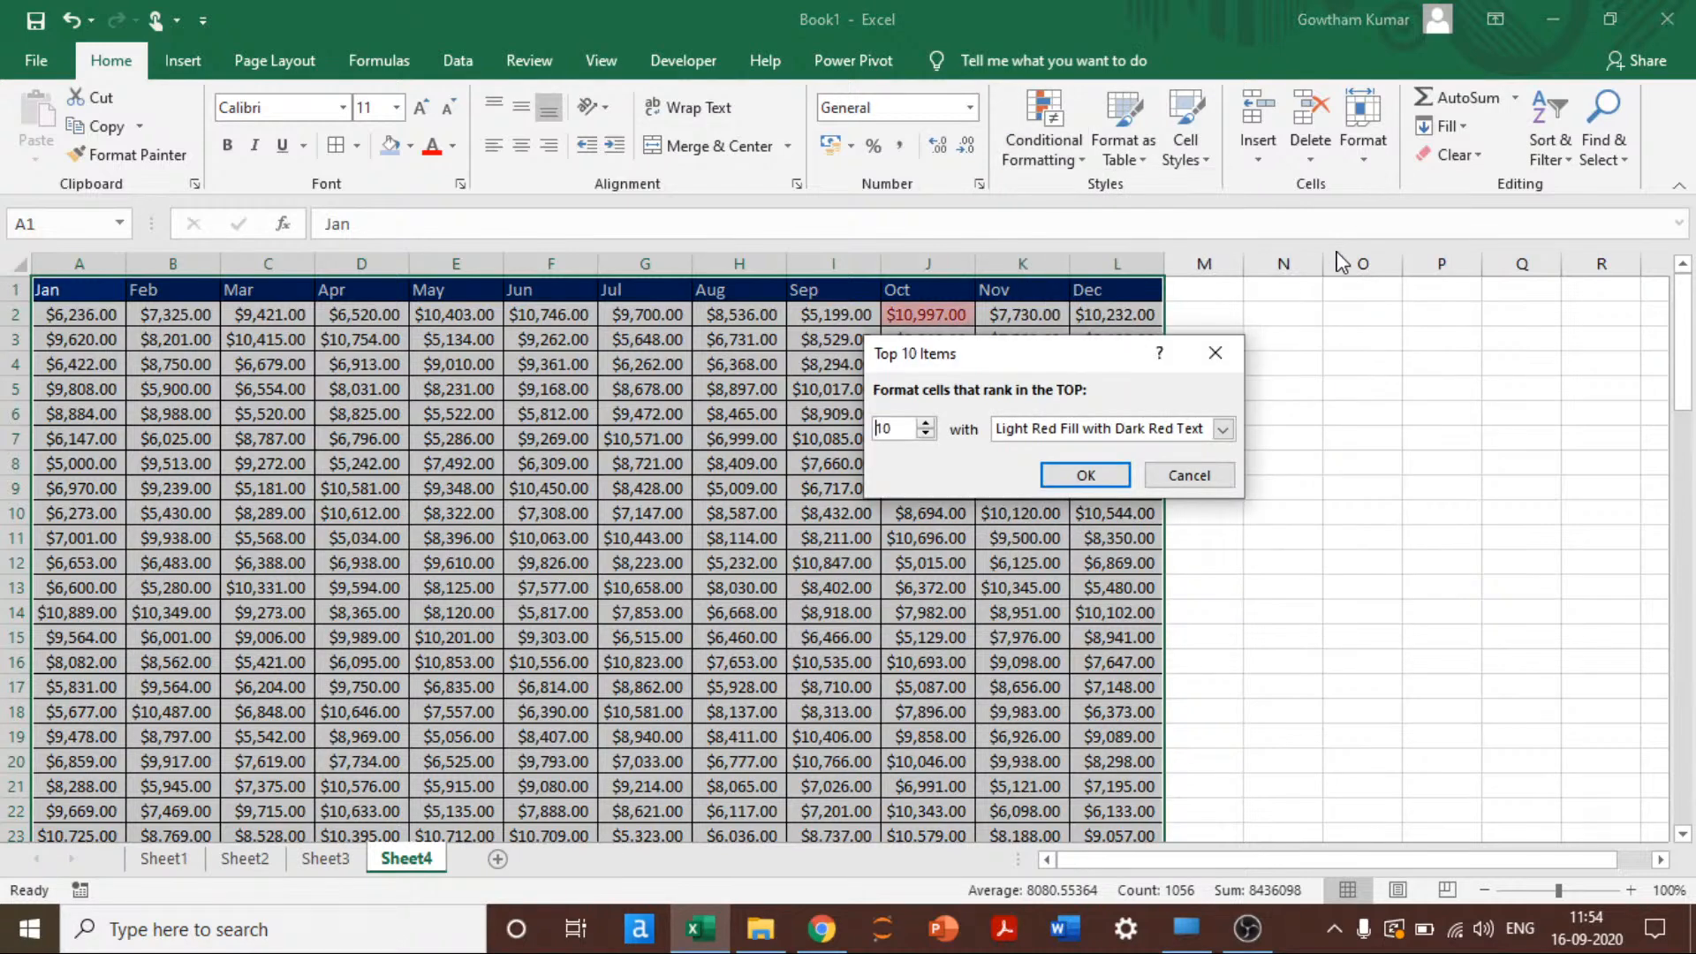
drag(1013, 358, 1384, 384)
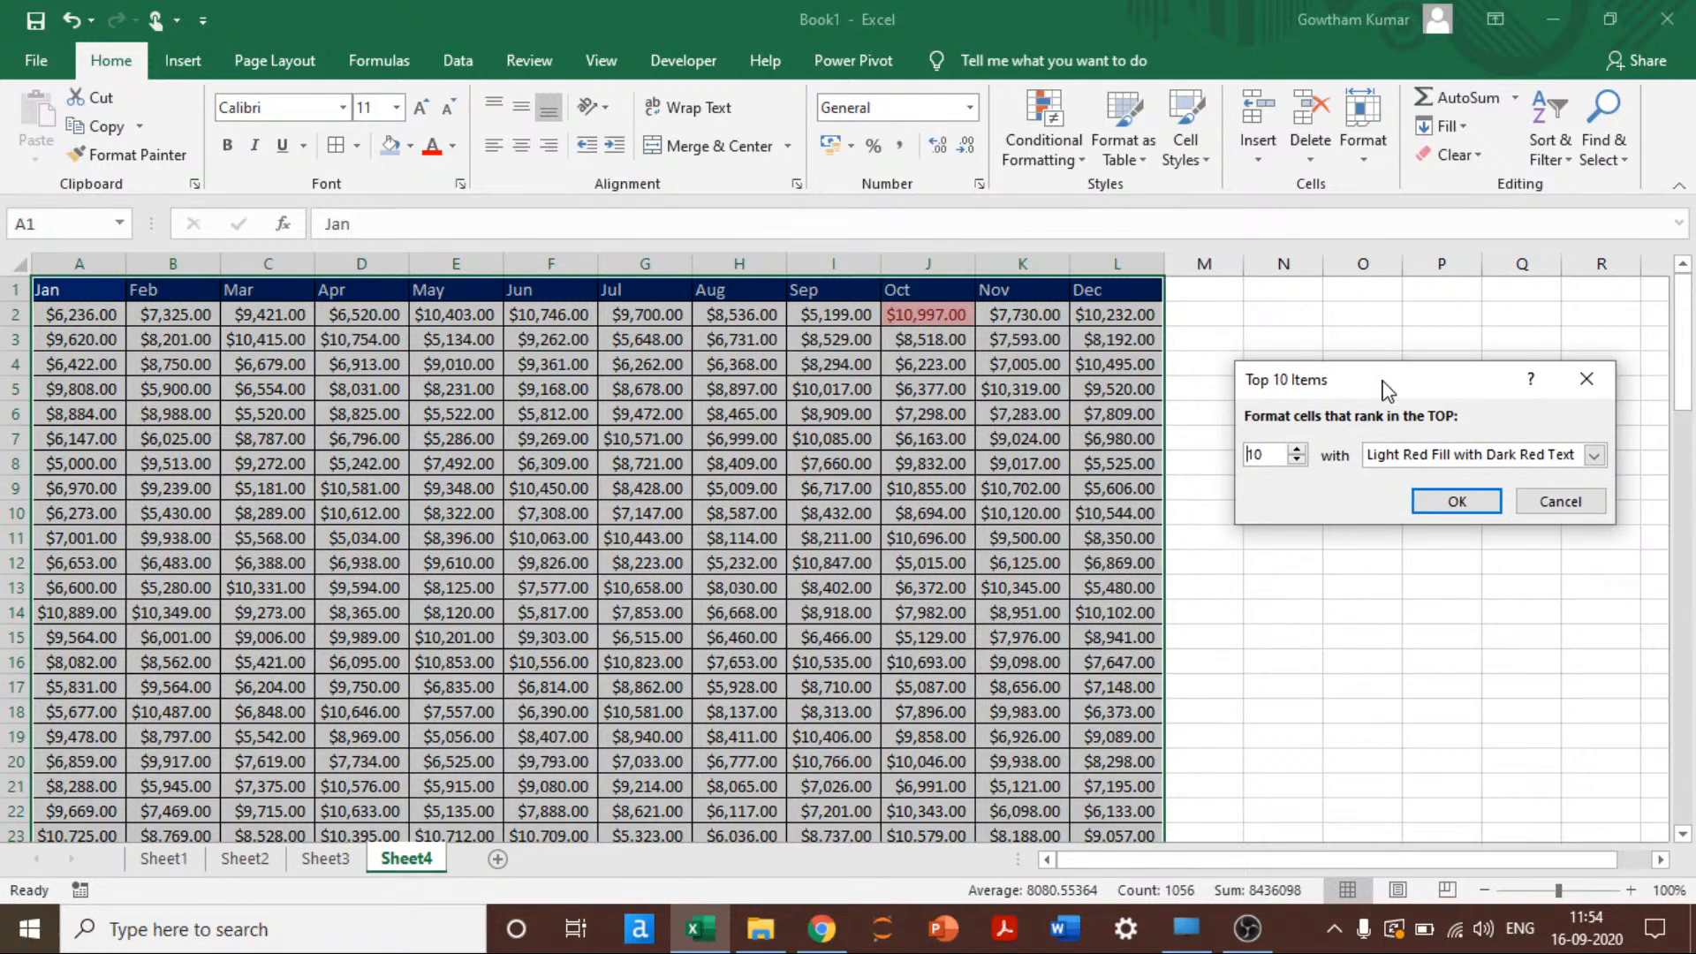
click(1454, 501)
scroll(1202, 517, down, 6)
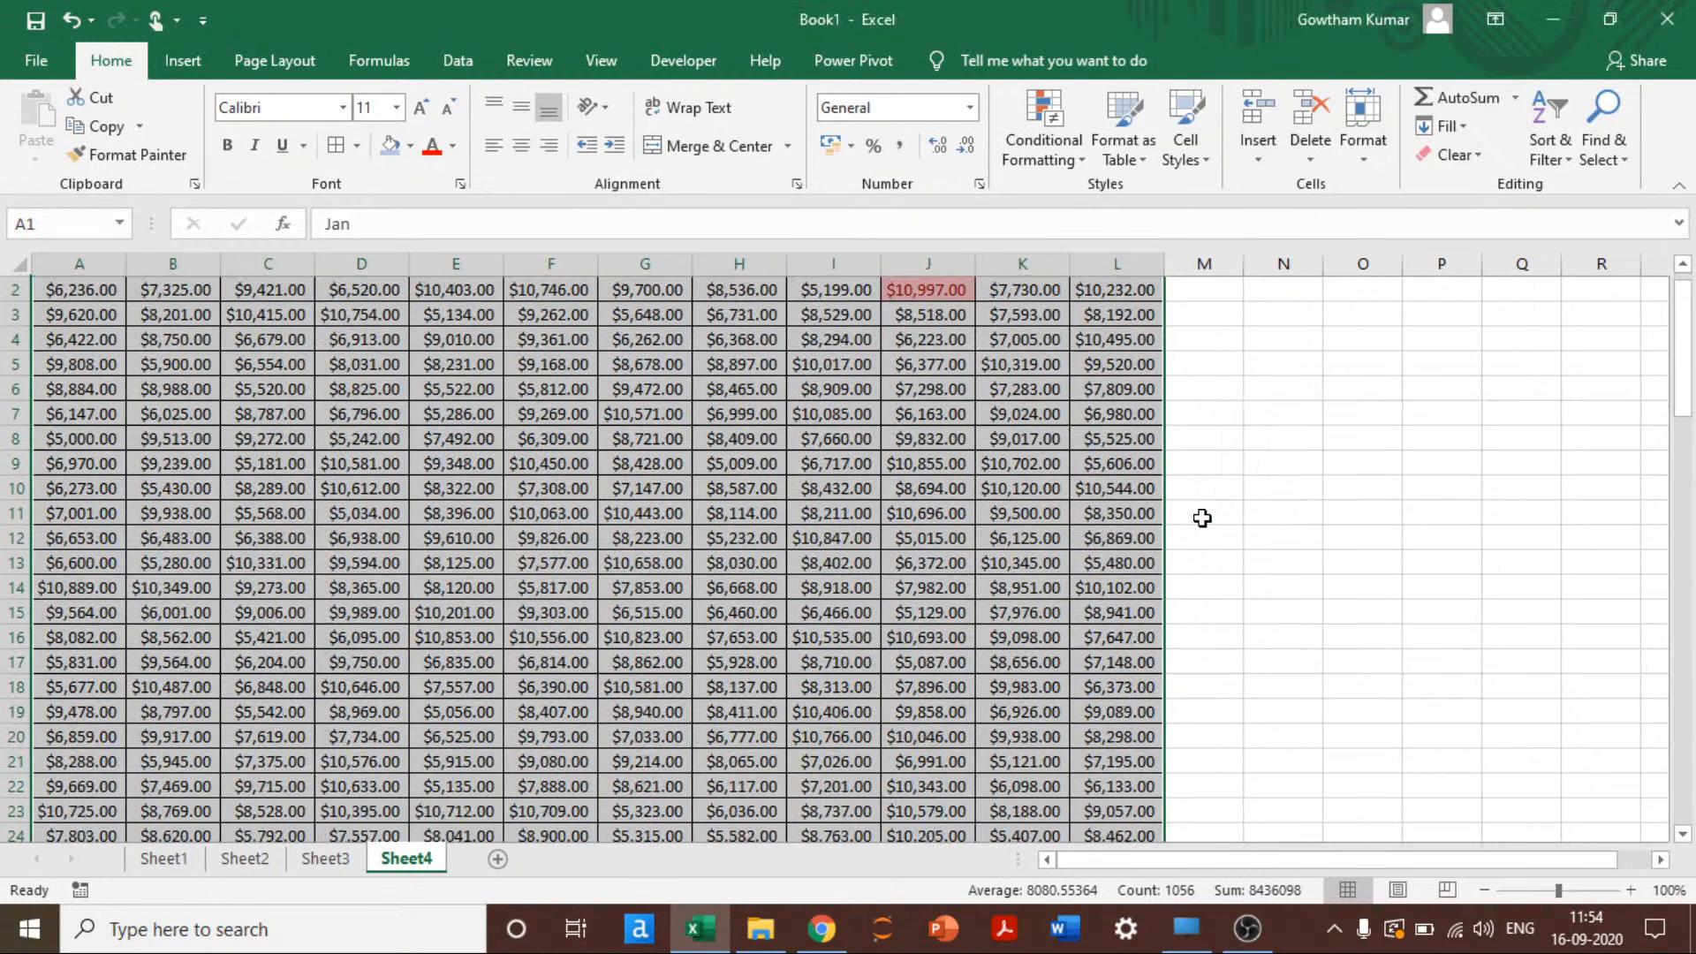
scroll(1202, 518, down, 8)
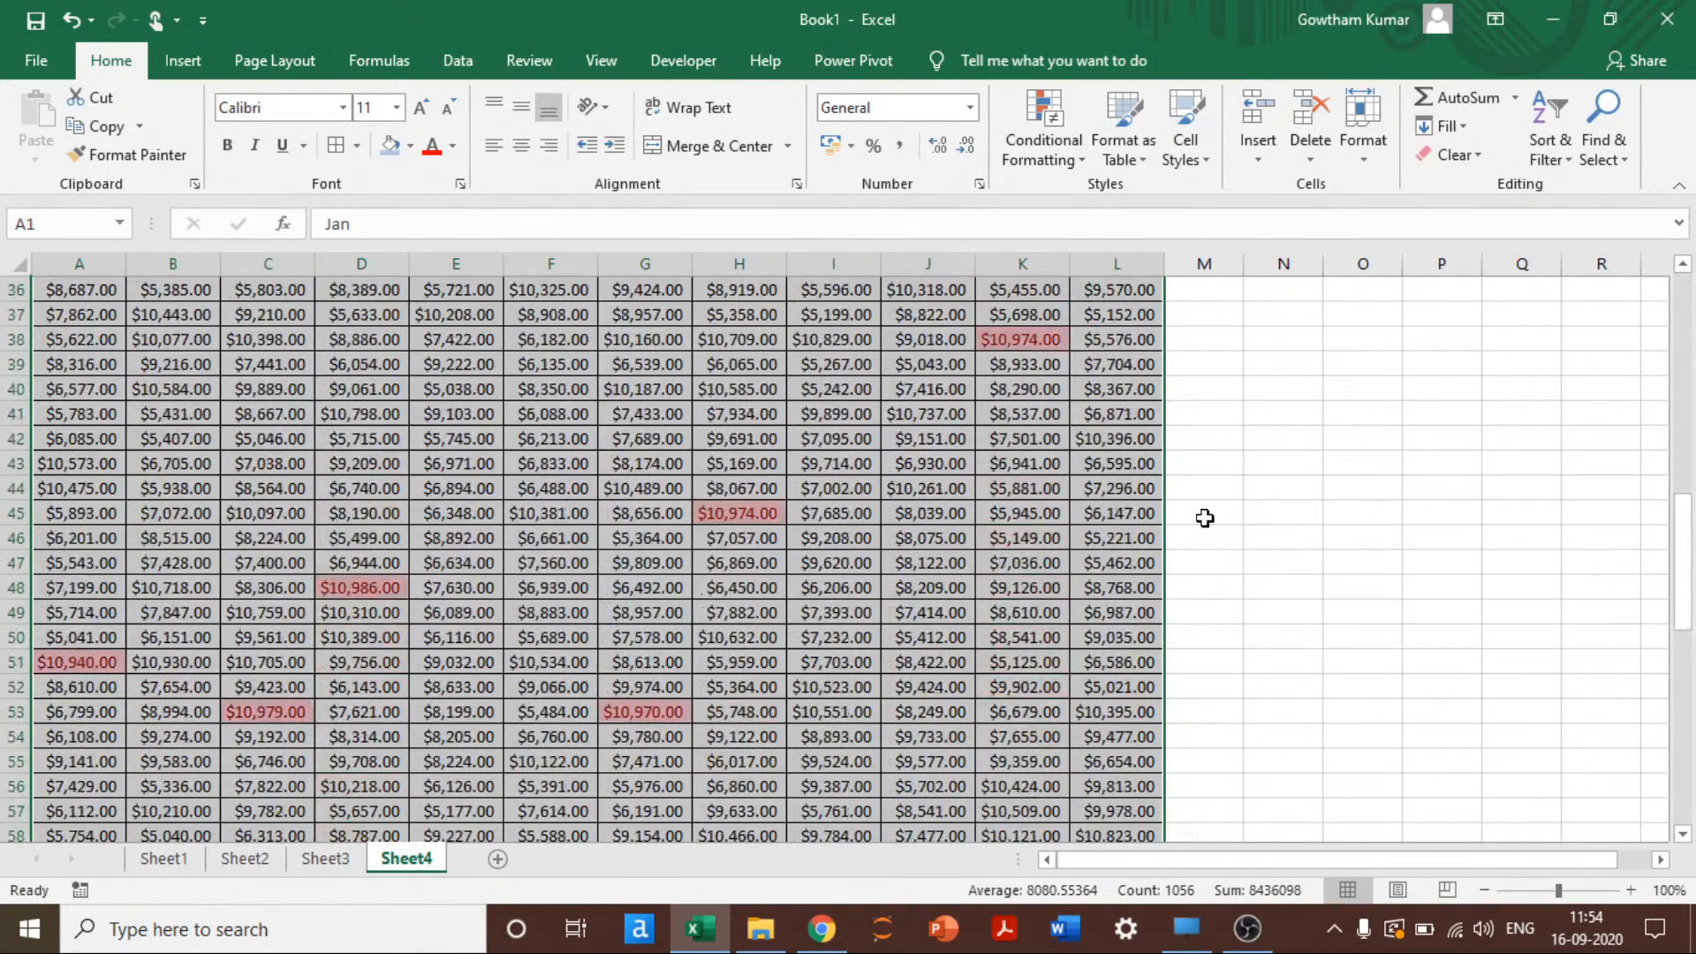
scroll(1204, 517, down, 10)
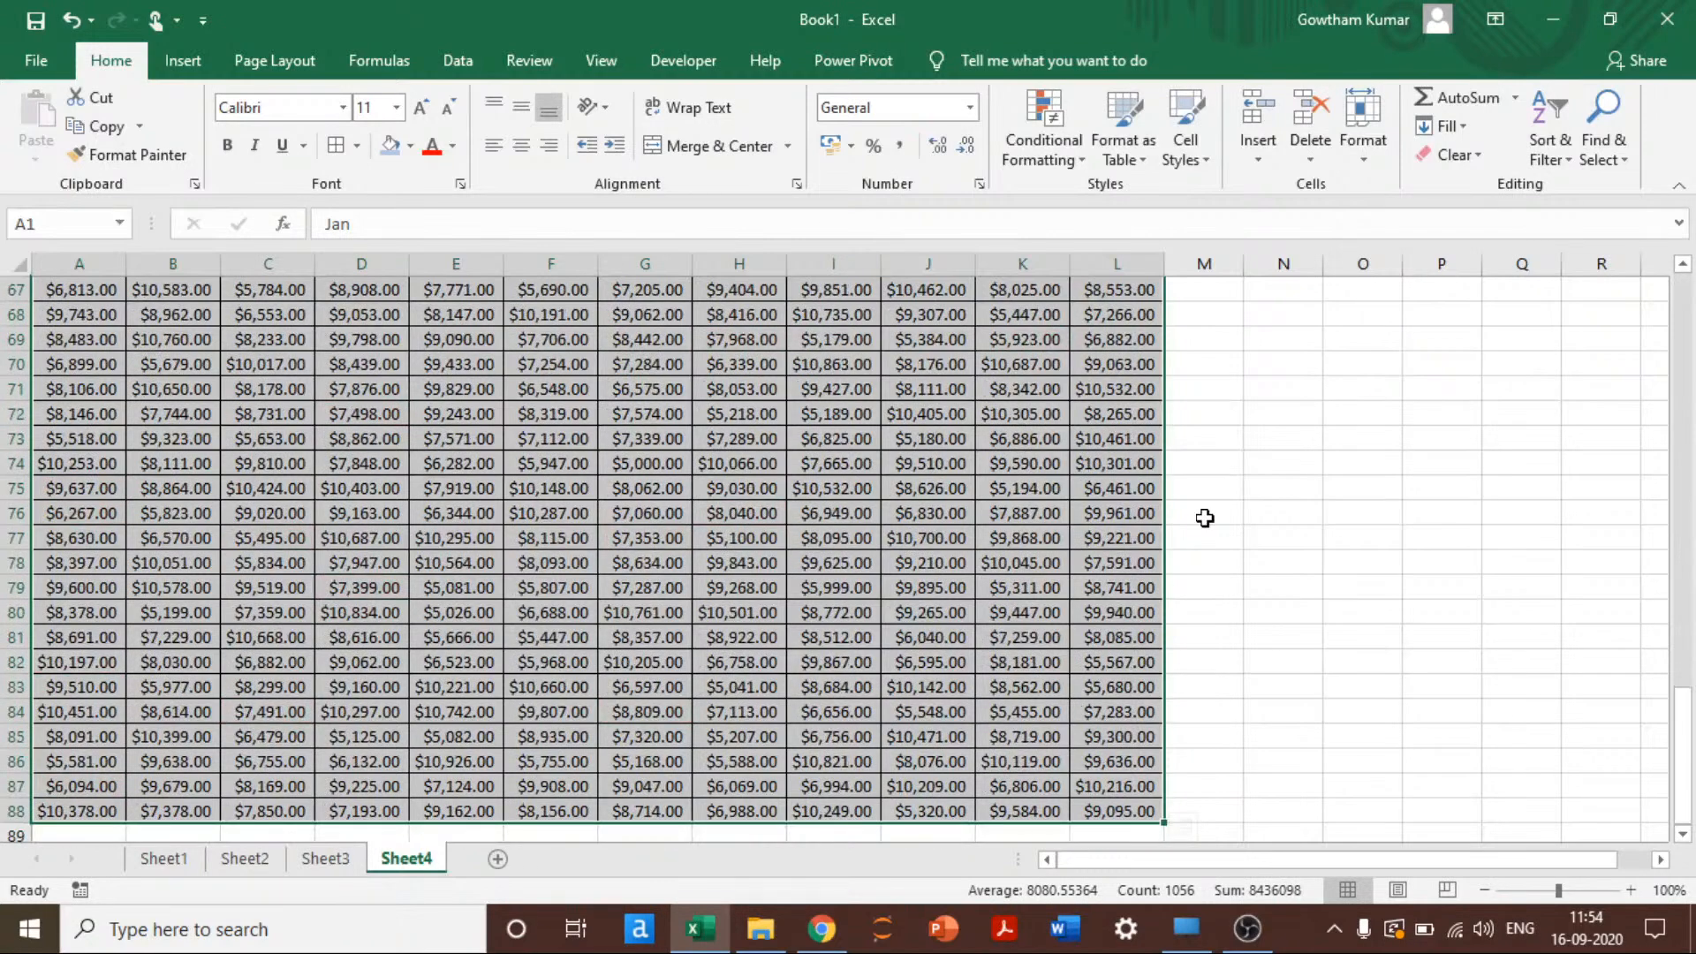
scroll(1205, 517, up, 16)
scroll(1205, 517, up, 10)
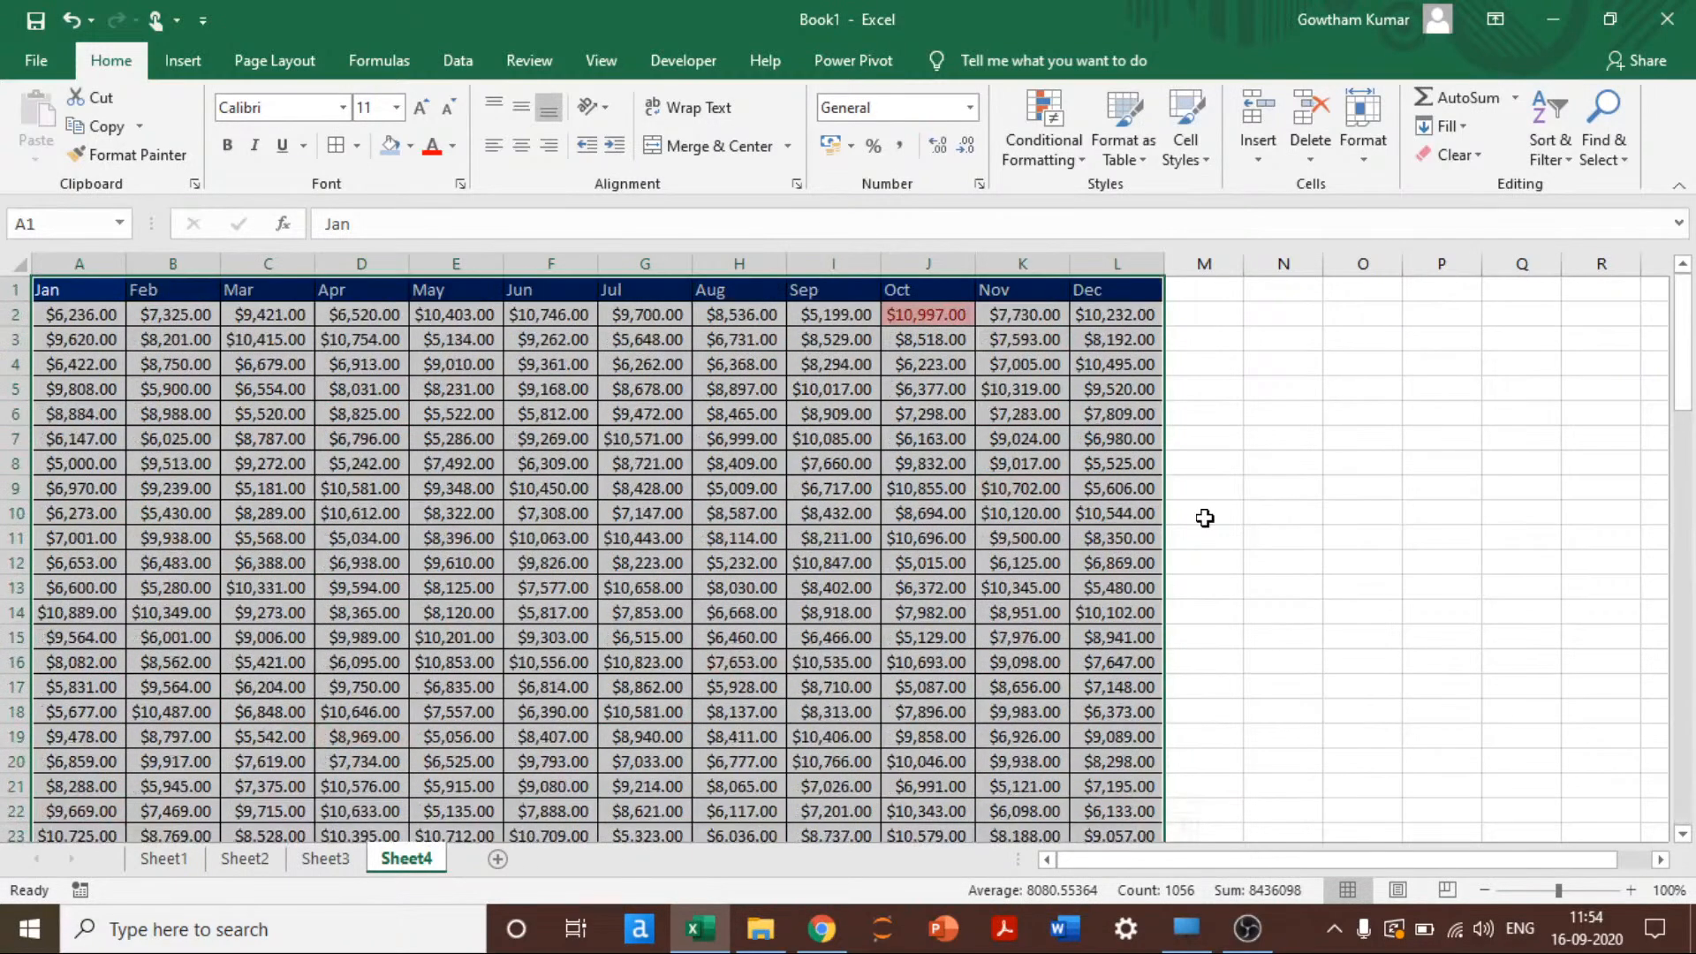
Step: Add a Top 10% rule with Light Red Fill with Dark Red Text to the same table and review the highlighted rows
click(1044, 128)
mouse_move(1188, 241)
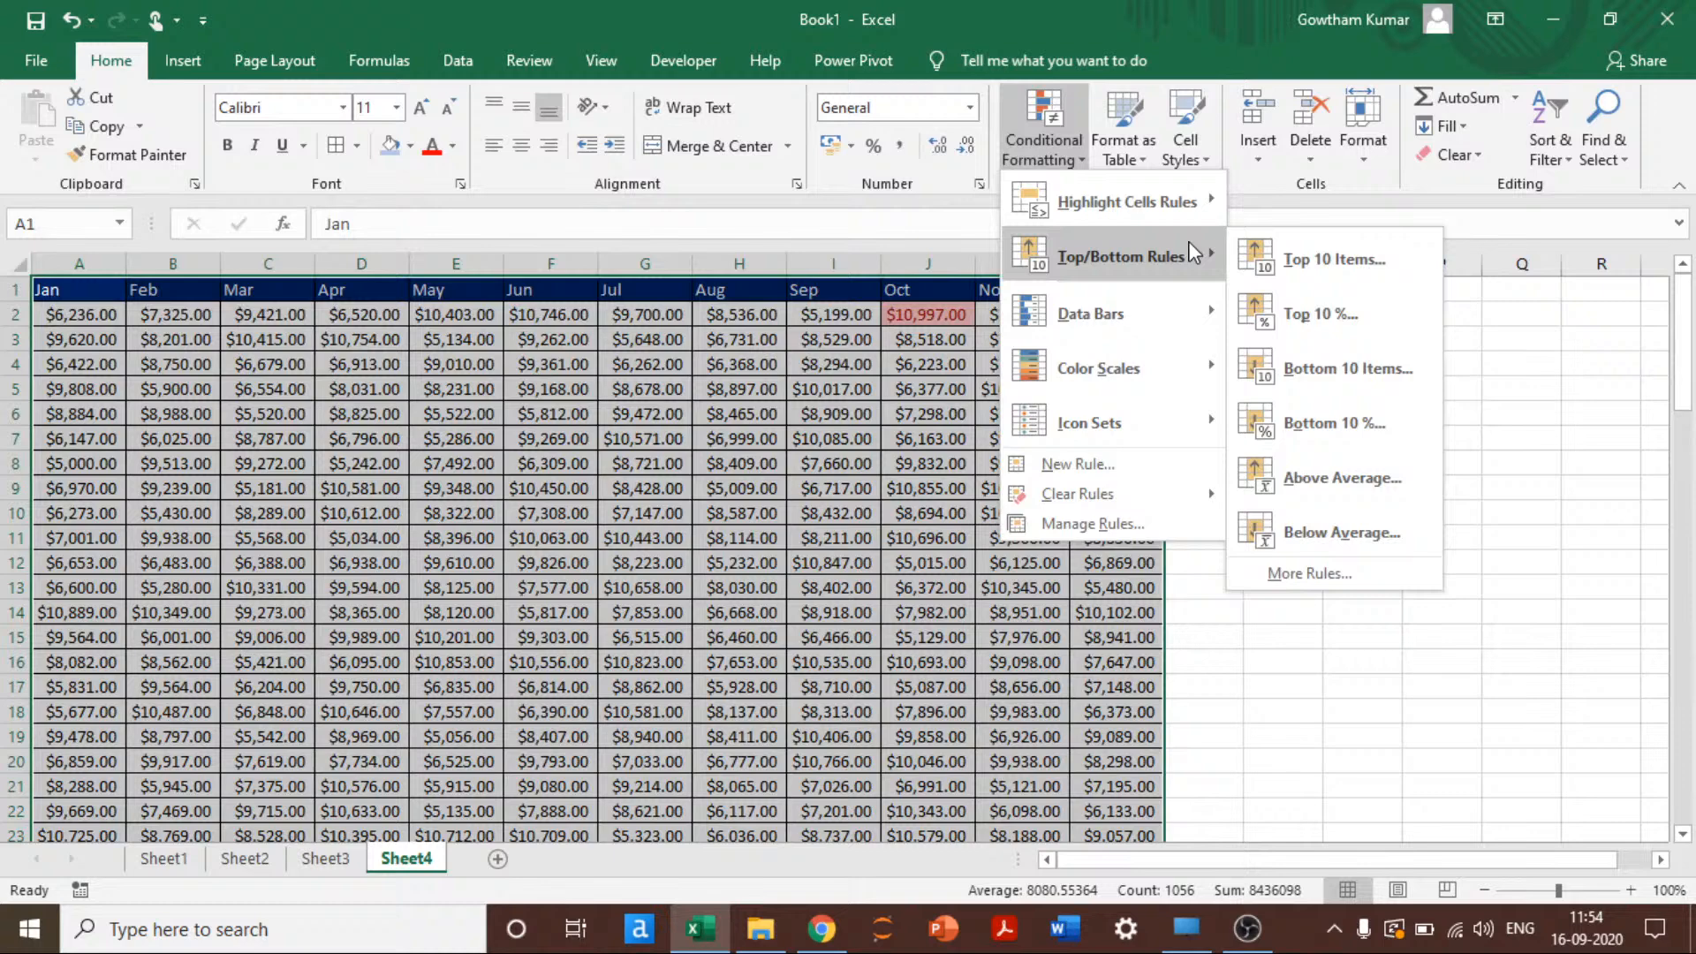
click(1322, 314)
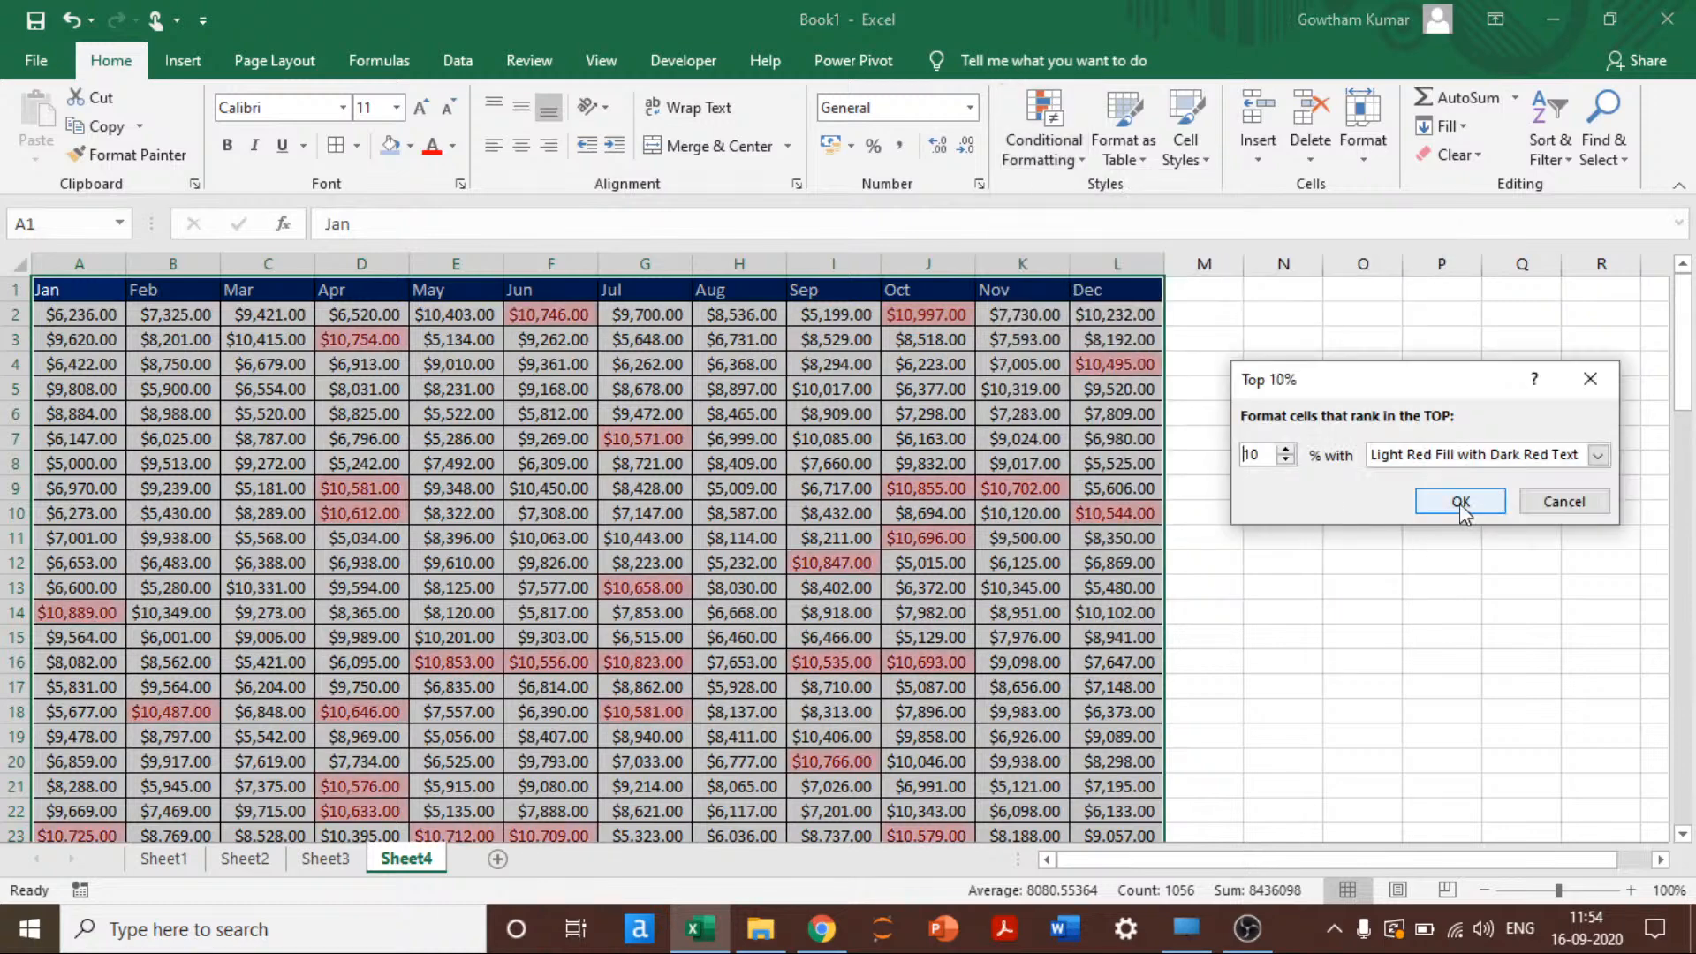
click(1461, 502)
scroll(664, 545, down, 11)
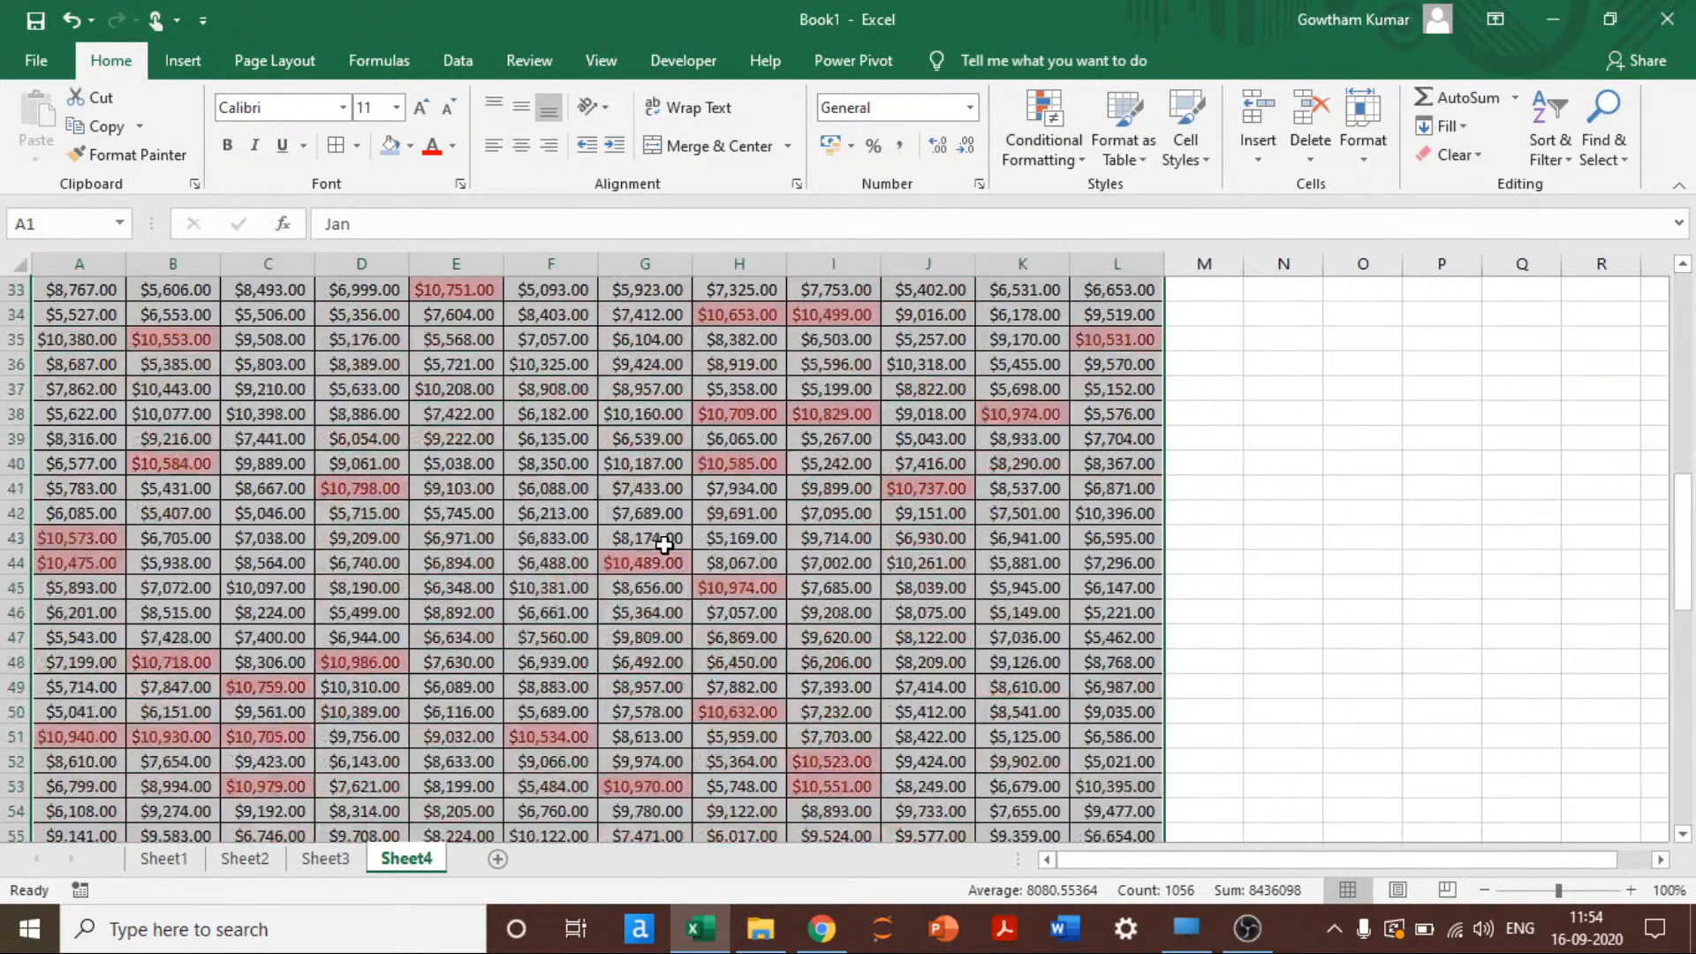
scroll(664, 545, down, 16)
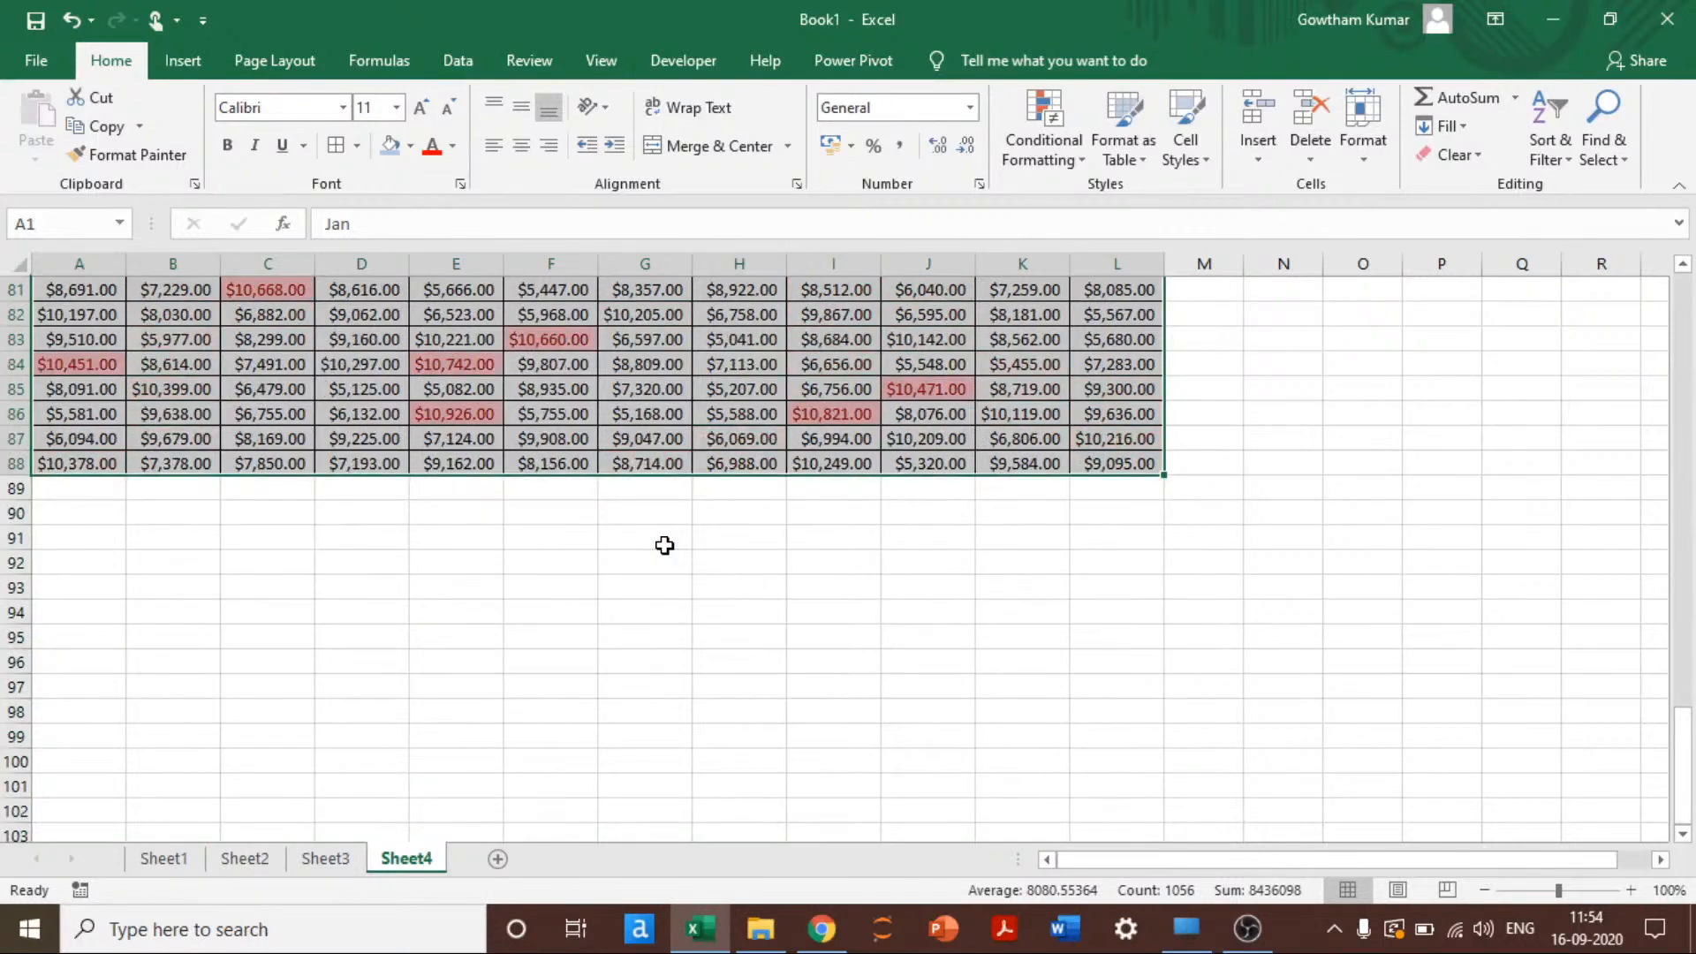
click(664, 545)
scroll(658, 558, up, 7)
scroll(658, 558, up, 20)
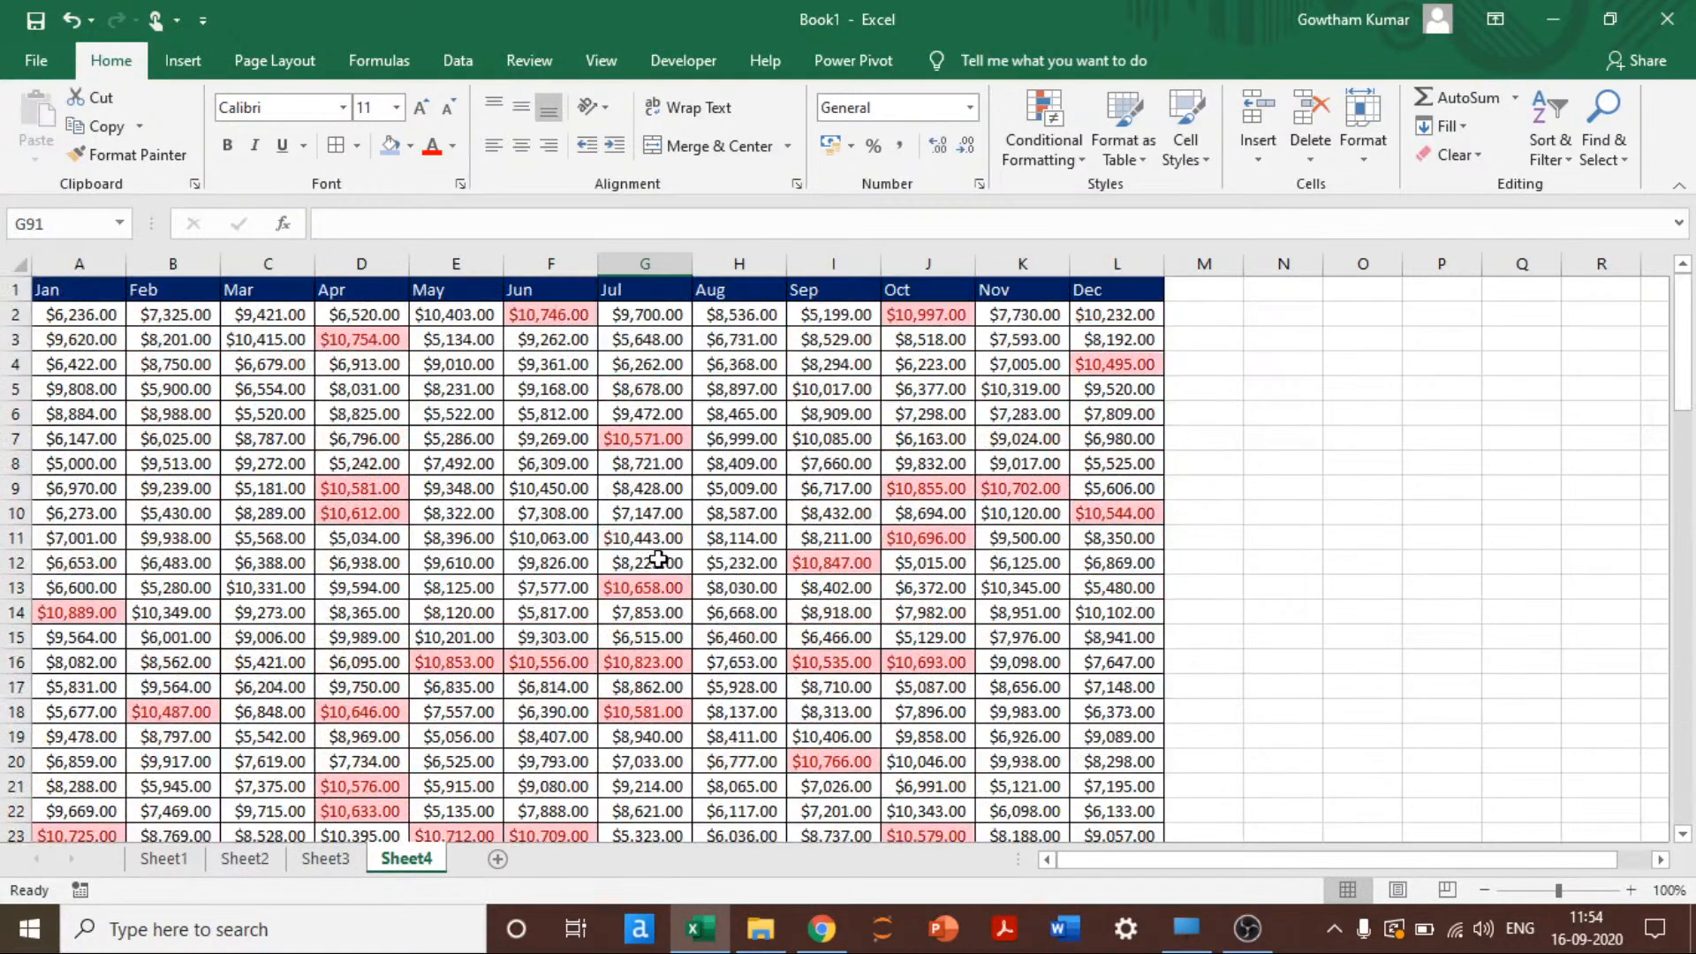
key(ctrl+Home)
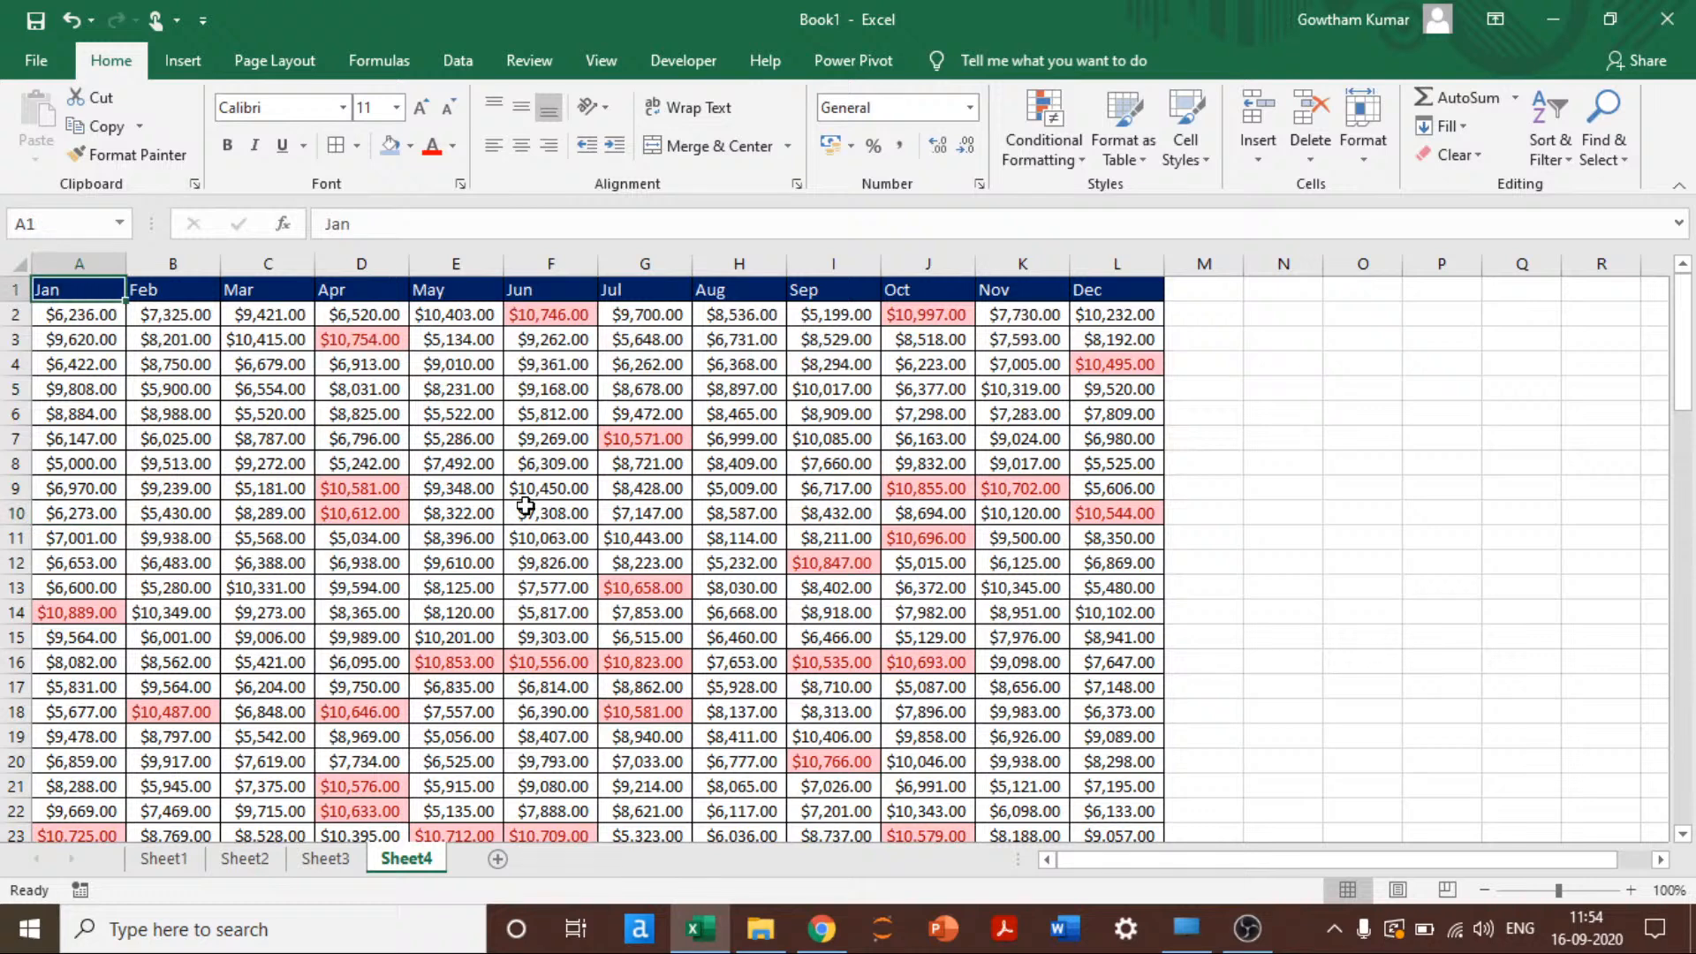
key(Down)
key(ctrl+shift+Right)
key(ctrl+shift+Down)
key(ctrl+BackSpace)
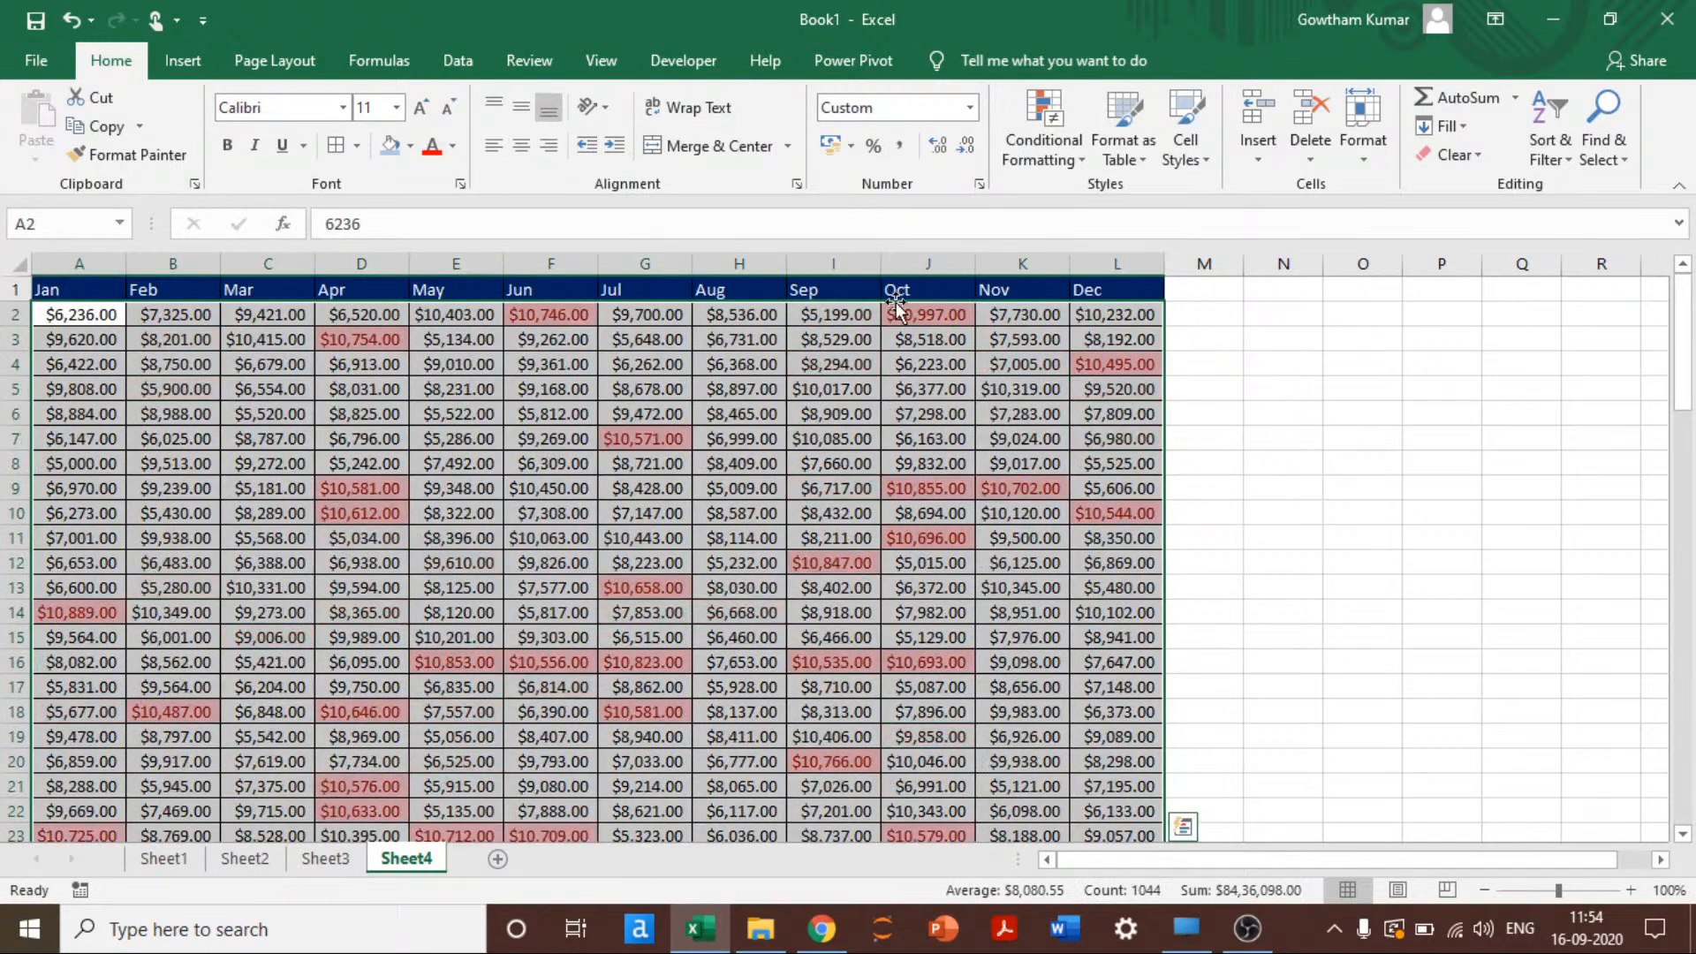
click(1044, 133)
mouse_move(1139, 258)
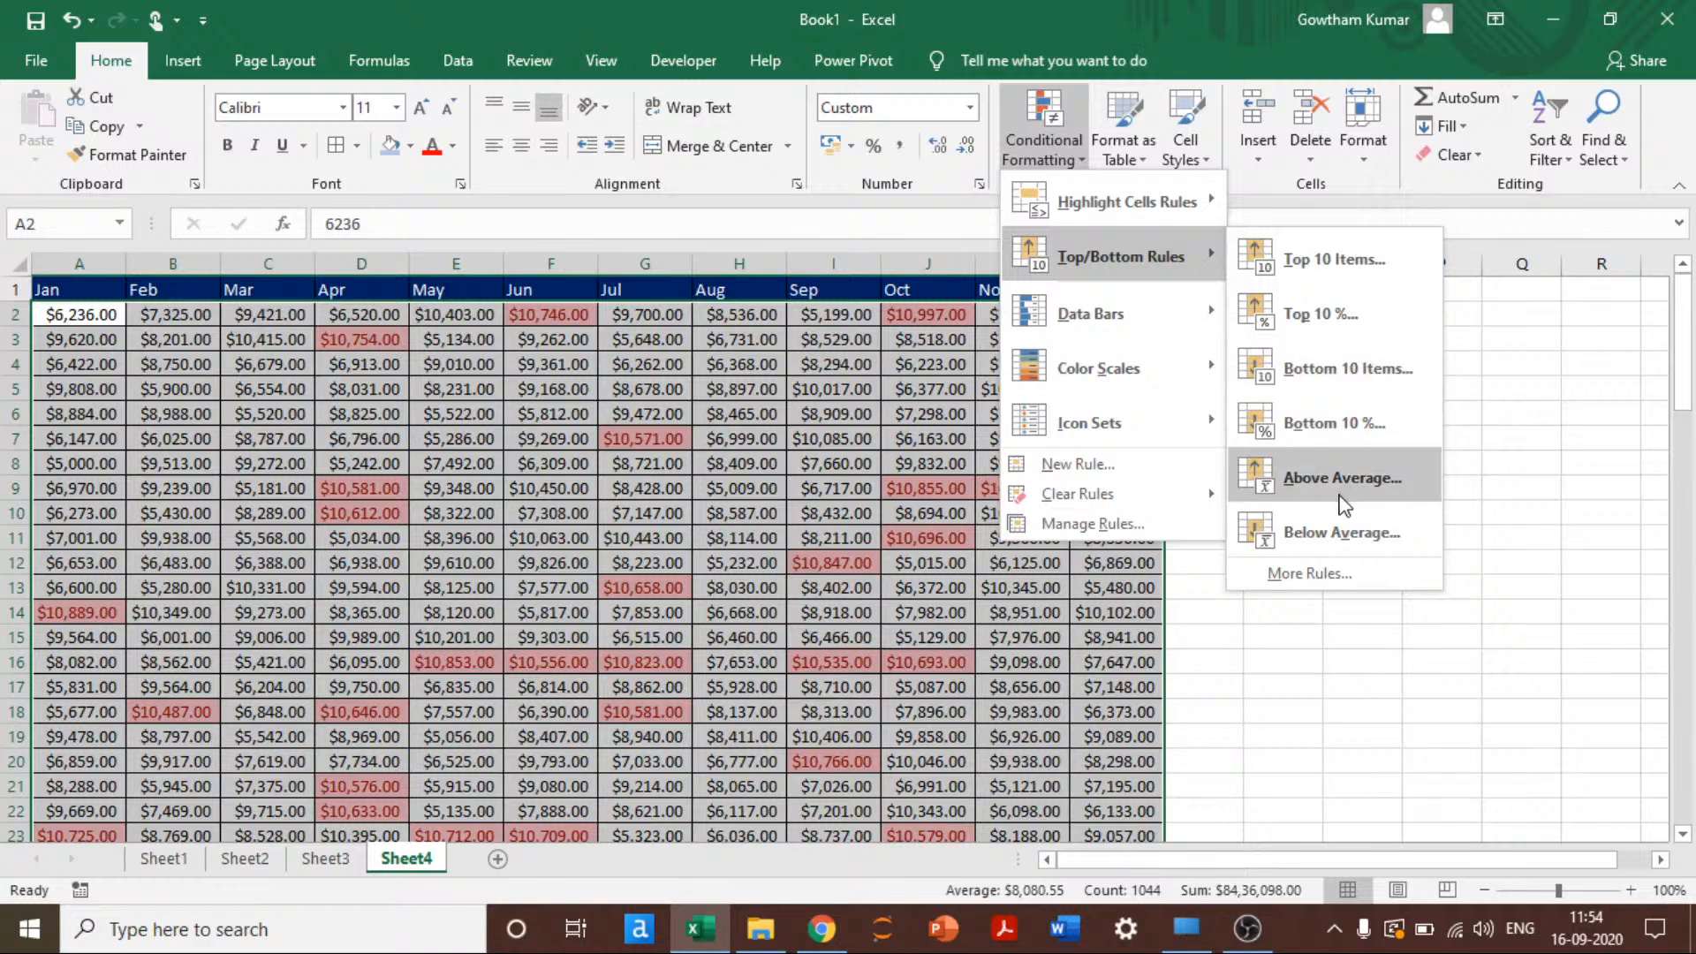
click(1277, 515)
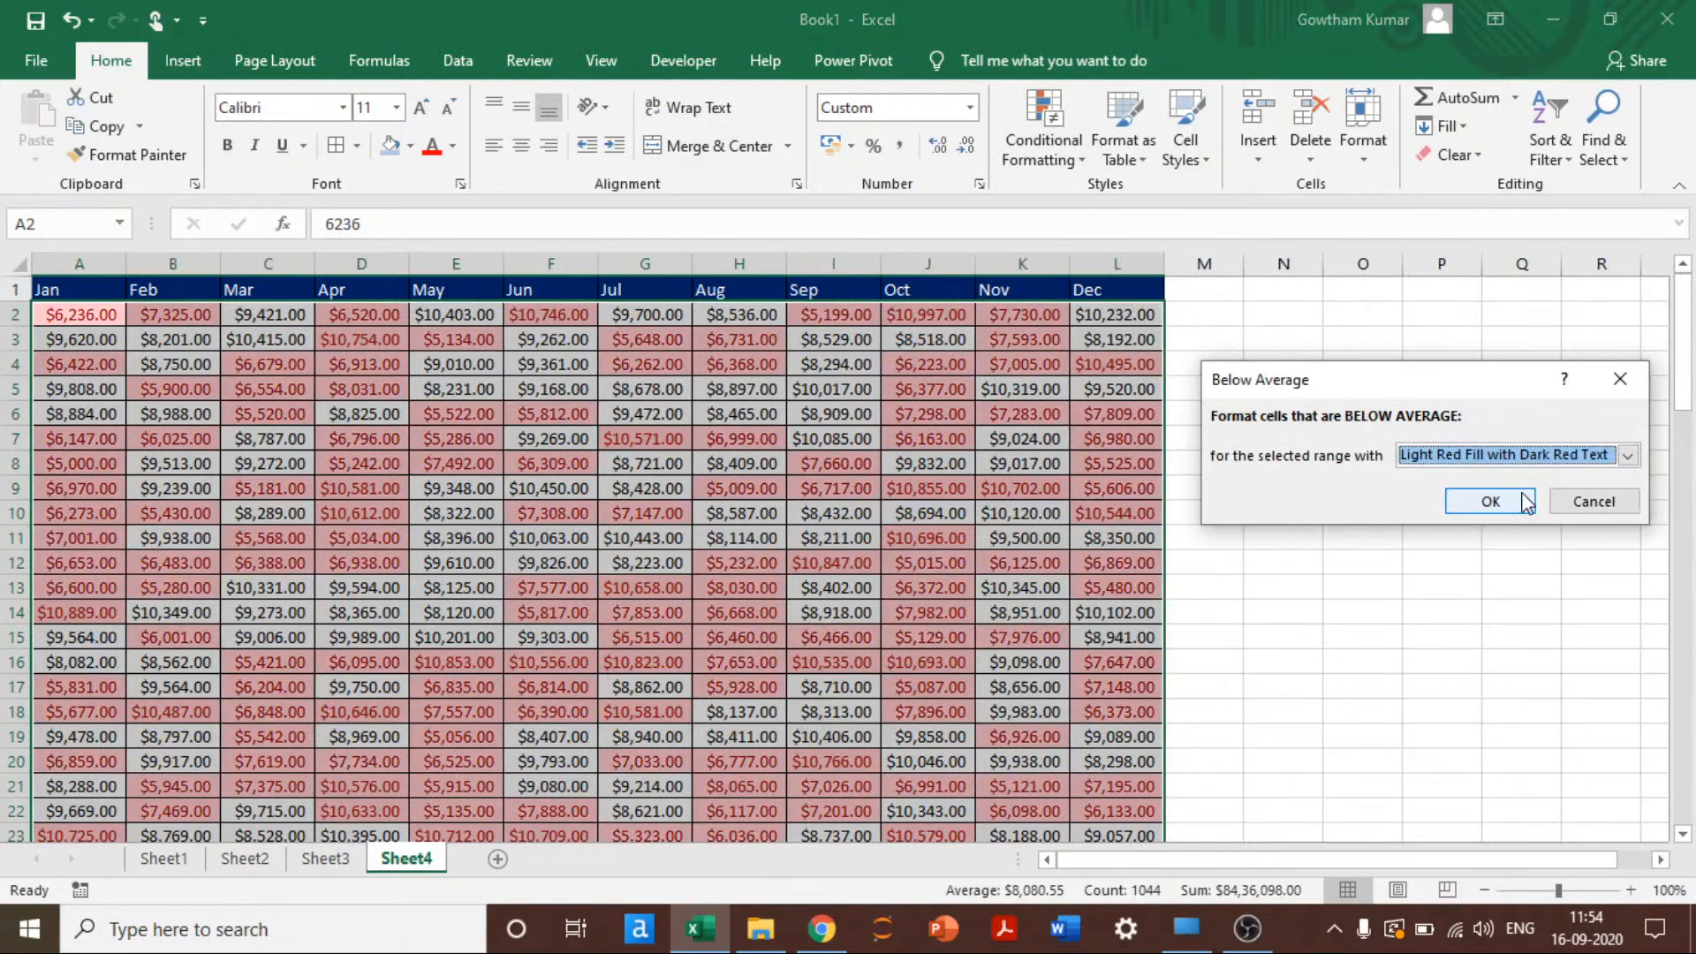
click(1593, 500)
click(1511, 481)
click(1042, 135)
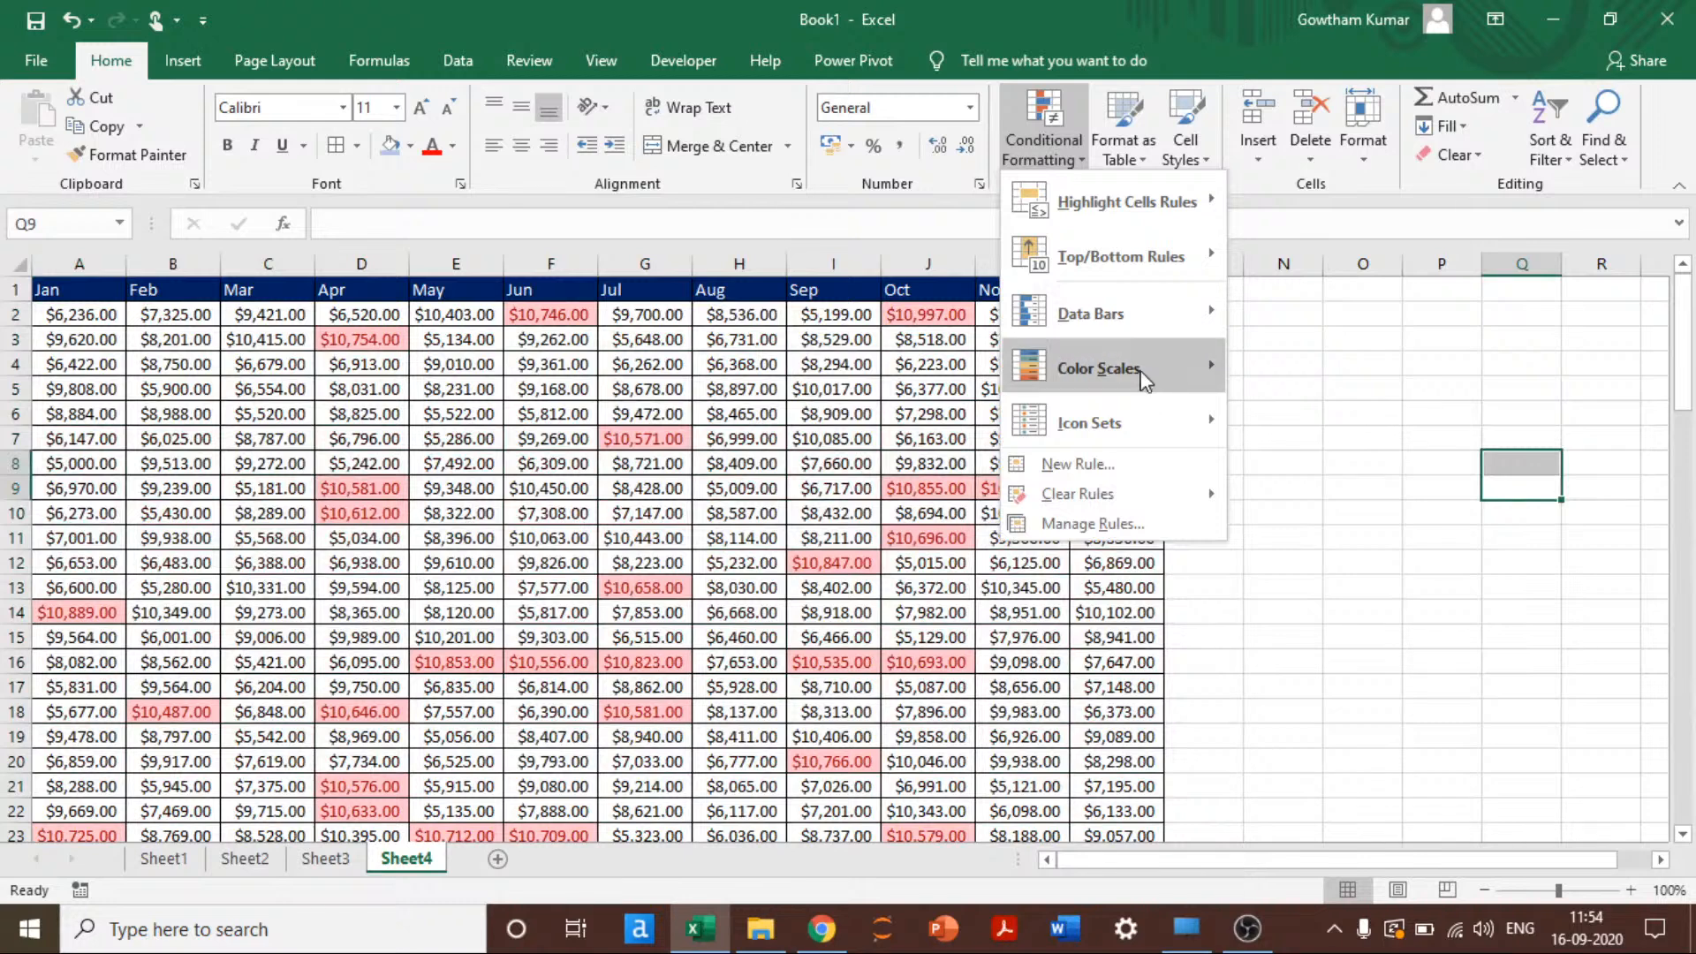
mouse_move(1122, 256)
click(1280, 486)
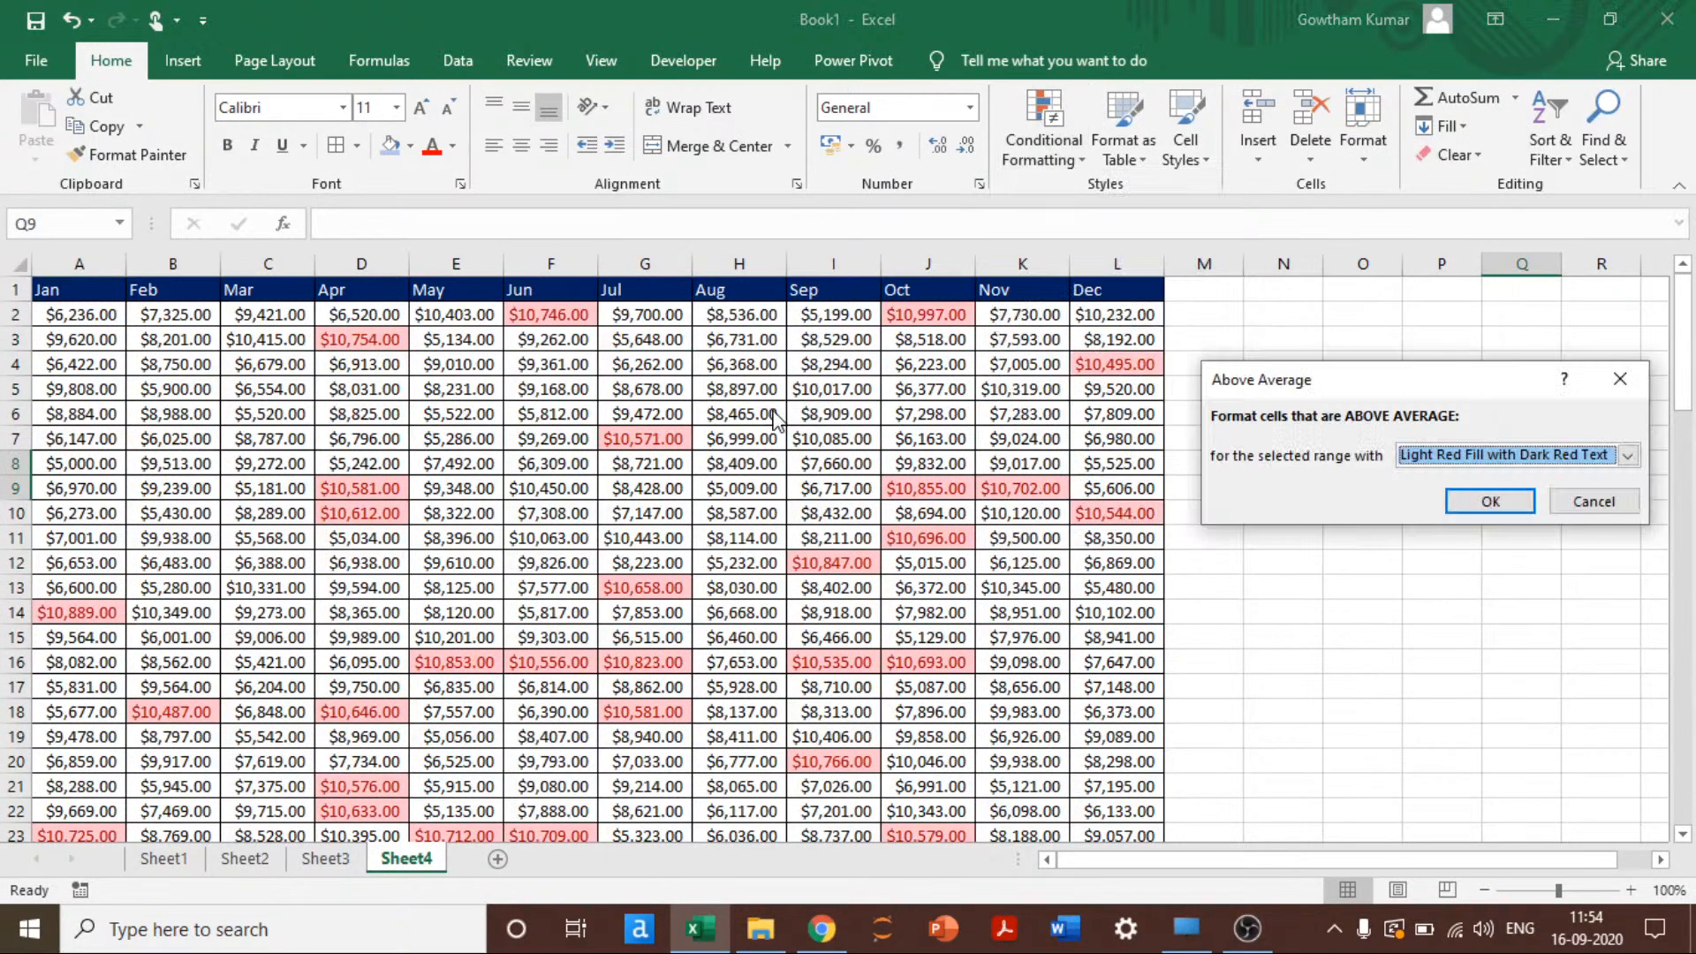
key(Escape)
Step: Select the monthly values from A2 to the table's end and format above-average cells with Light Red Fill with Dark Red Text
key(Home)
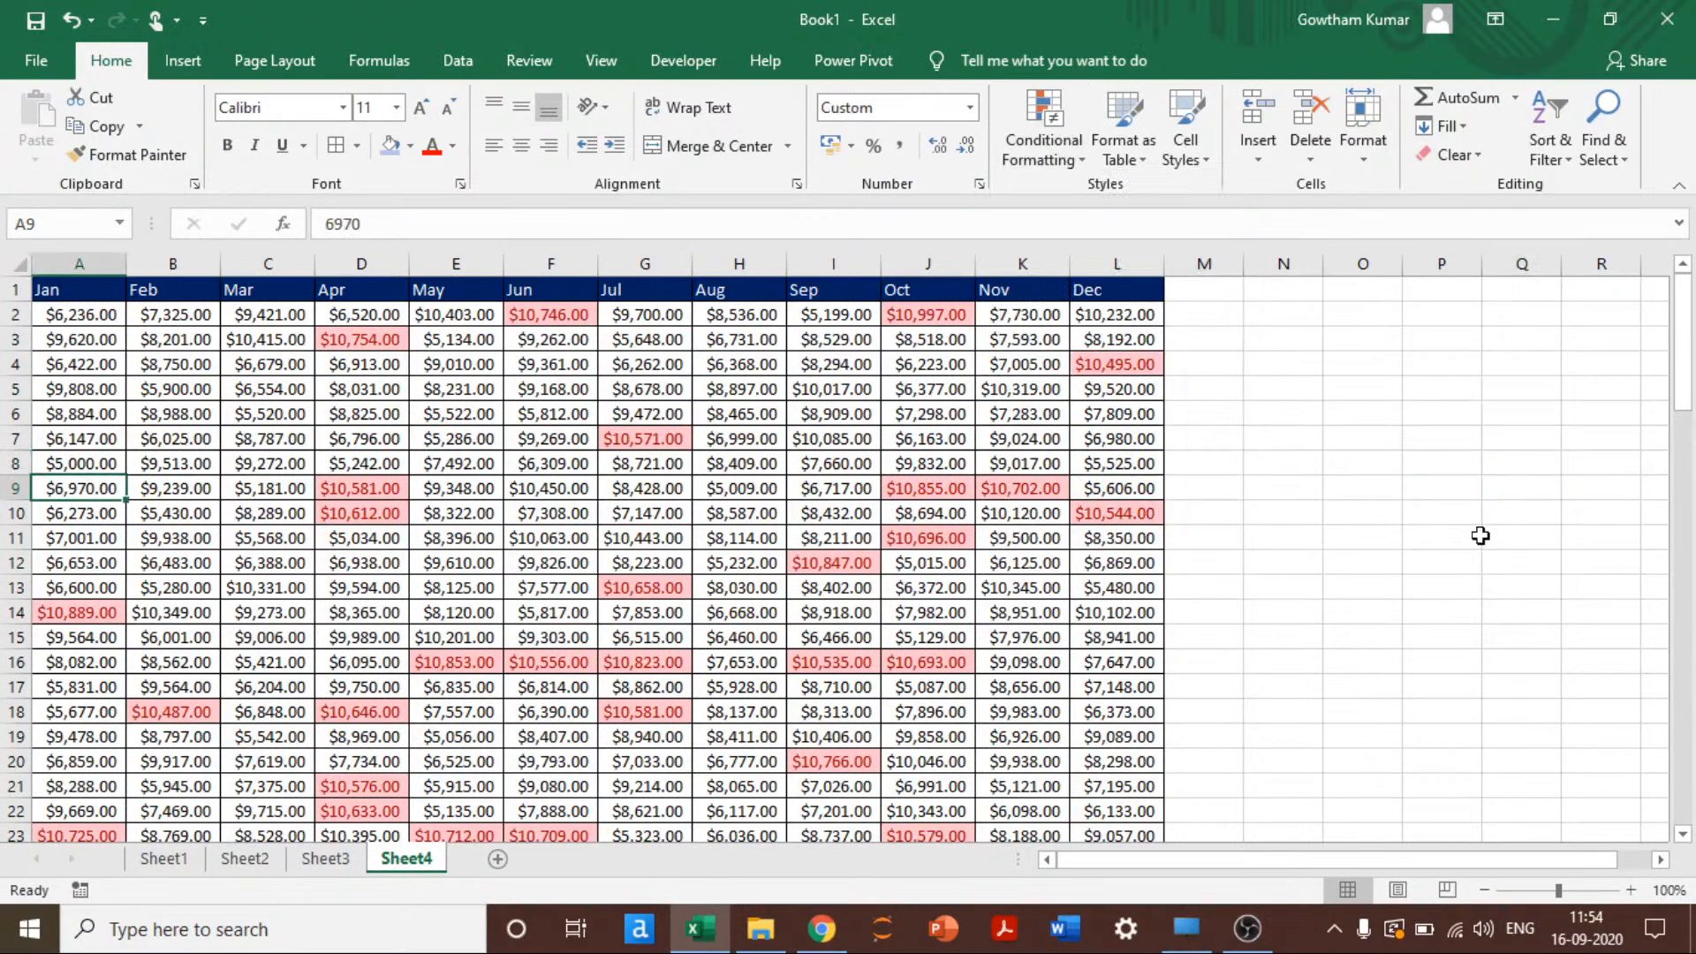
key(ctrl+Up)
key(Down)
key(ctrl+shift+End)
key(ctrl+BackSpace)
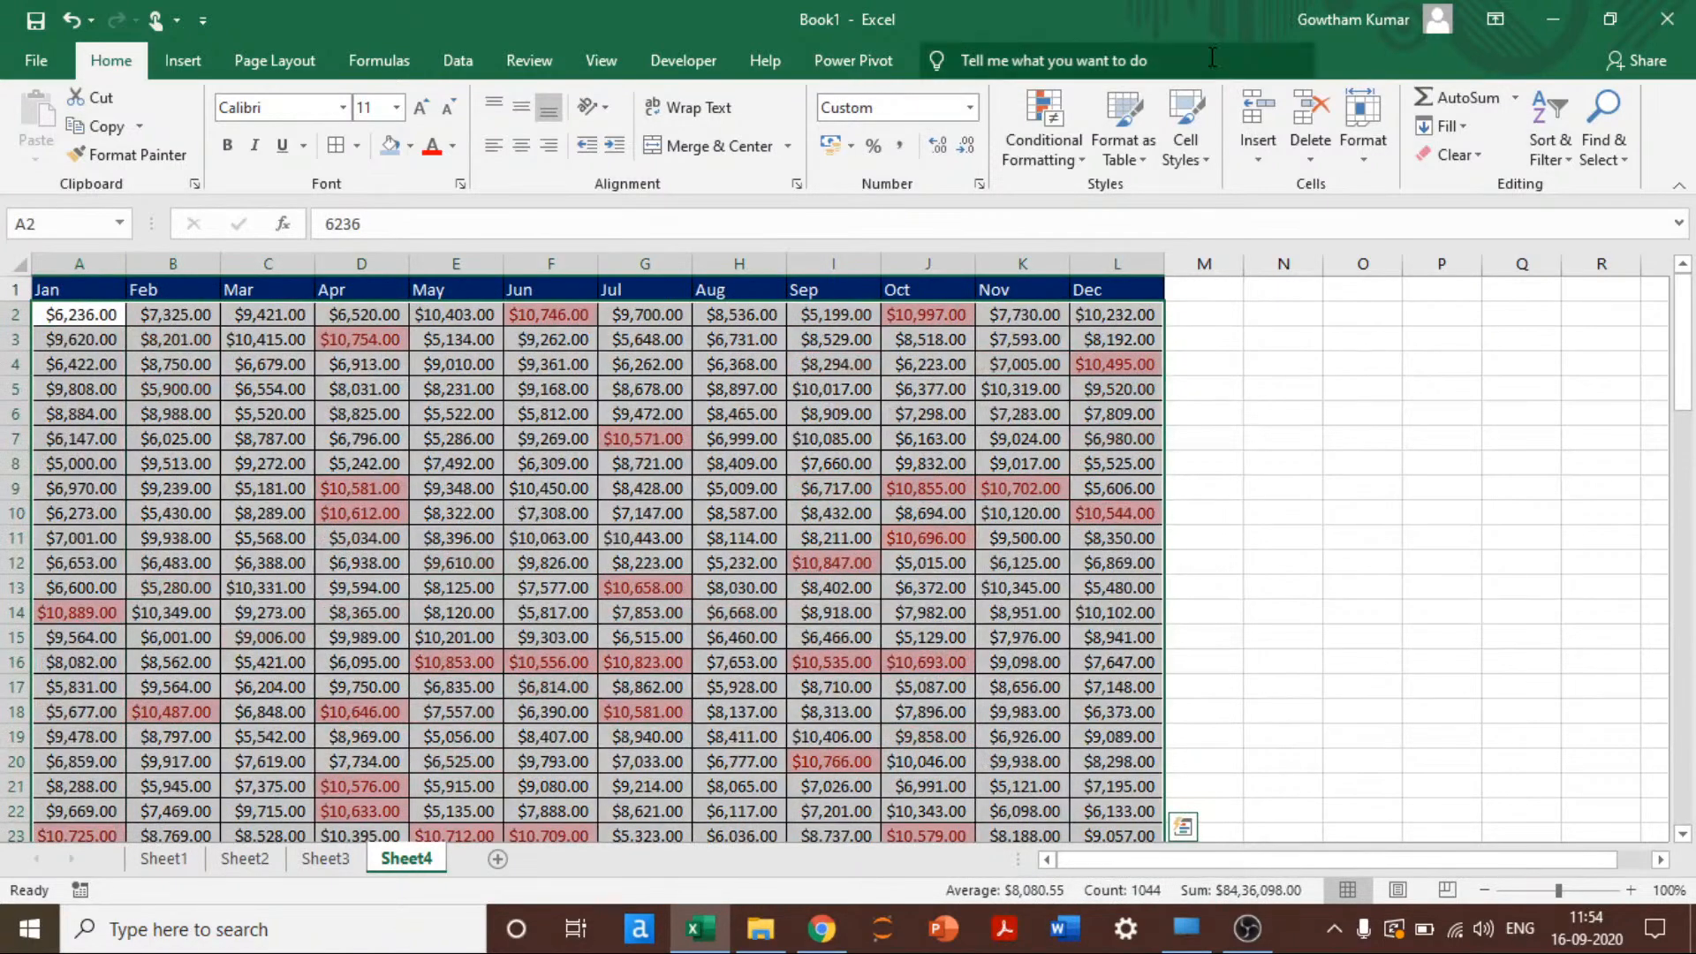
click(1078, 146)
mouse_move(1111, 252)
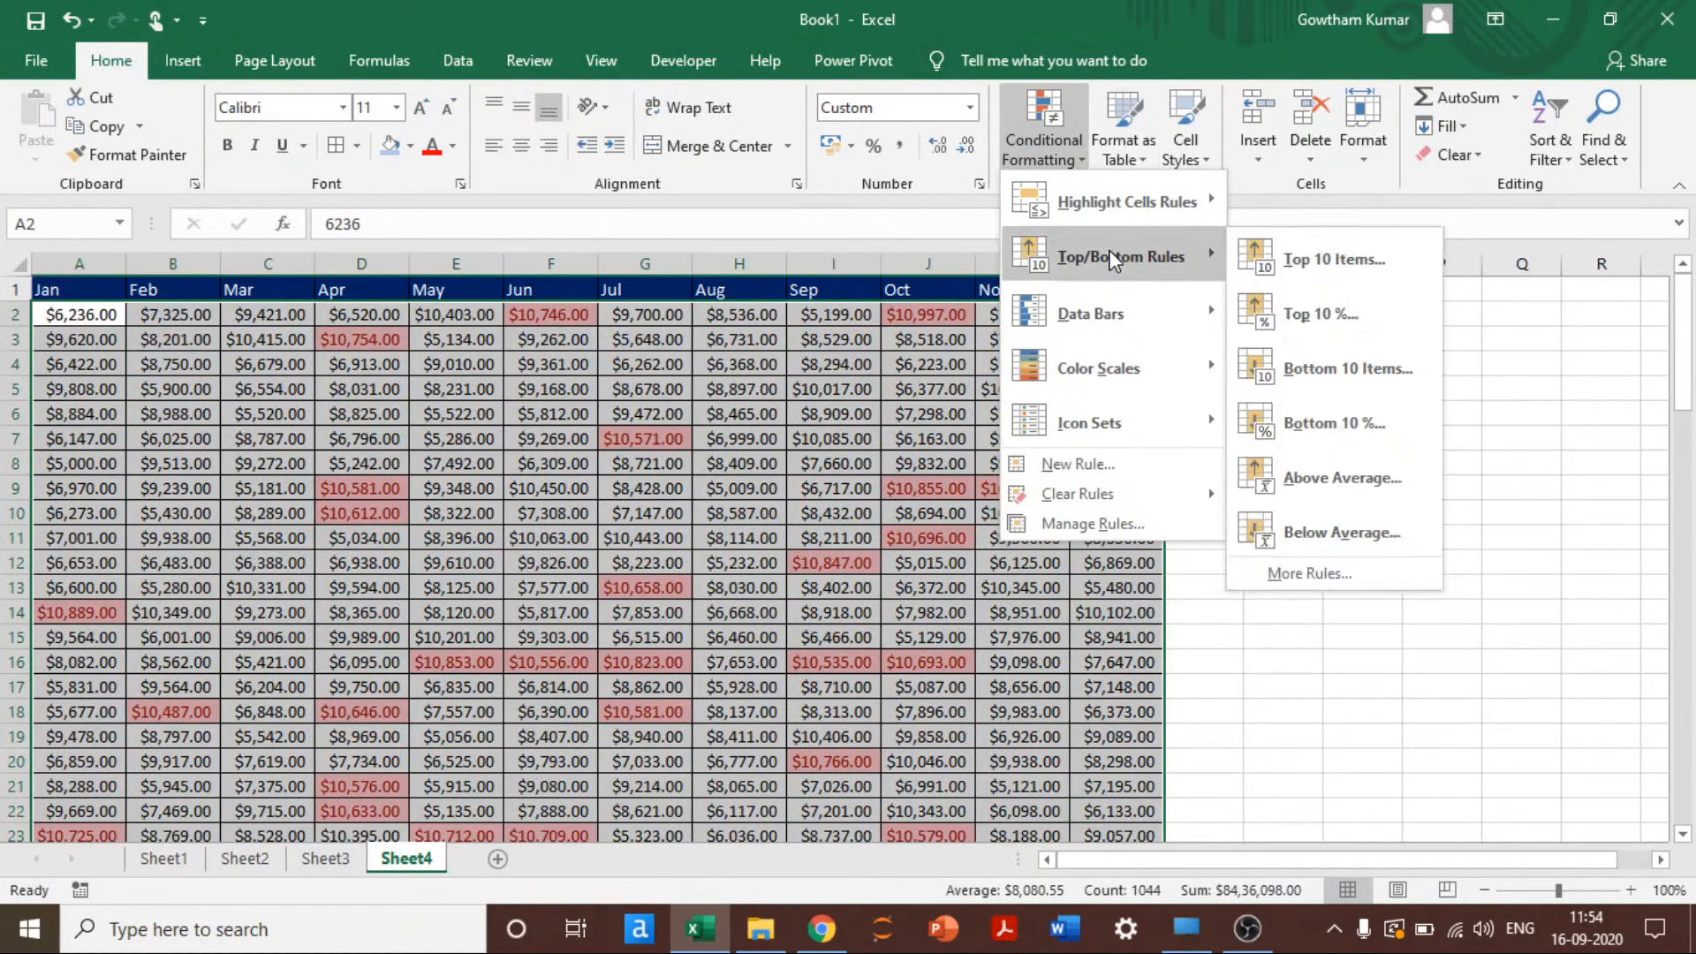
click(1329, 504)
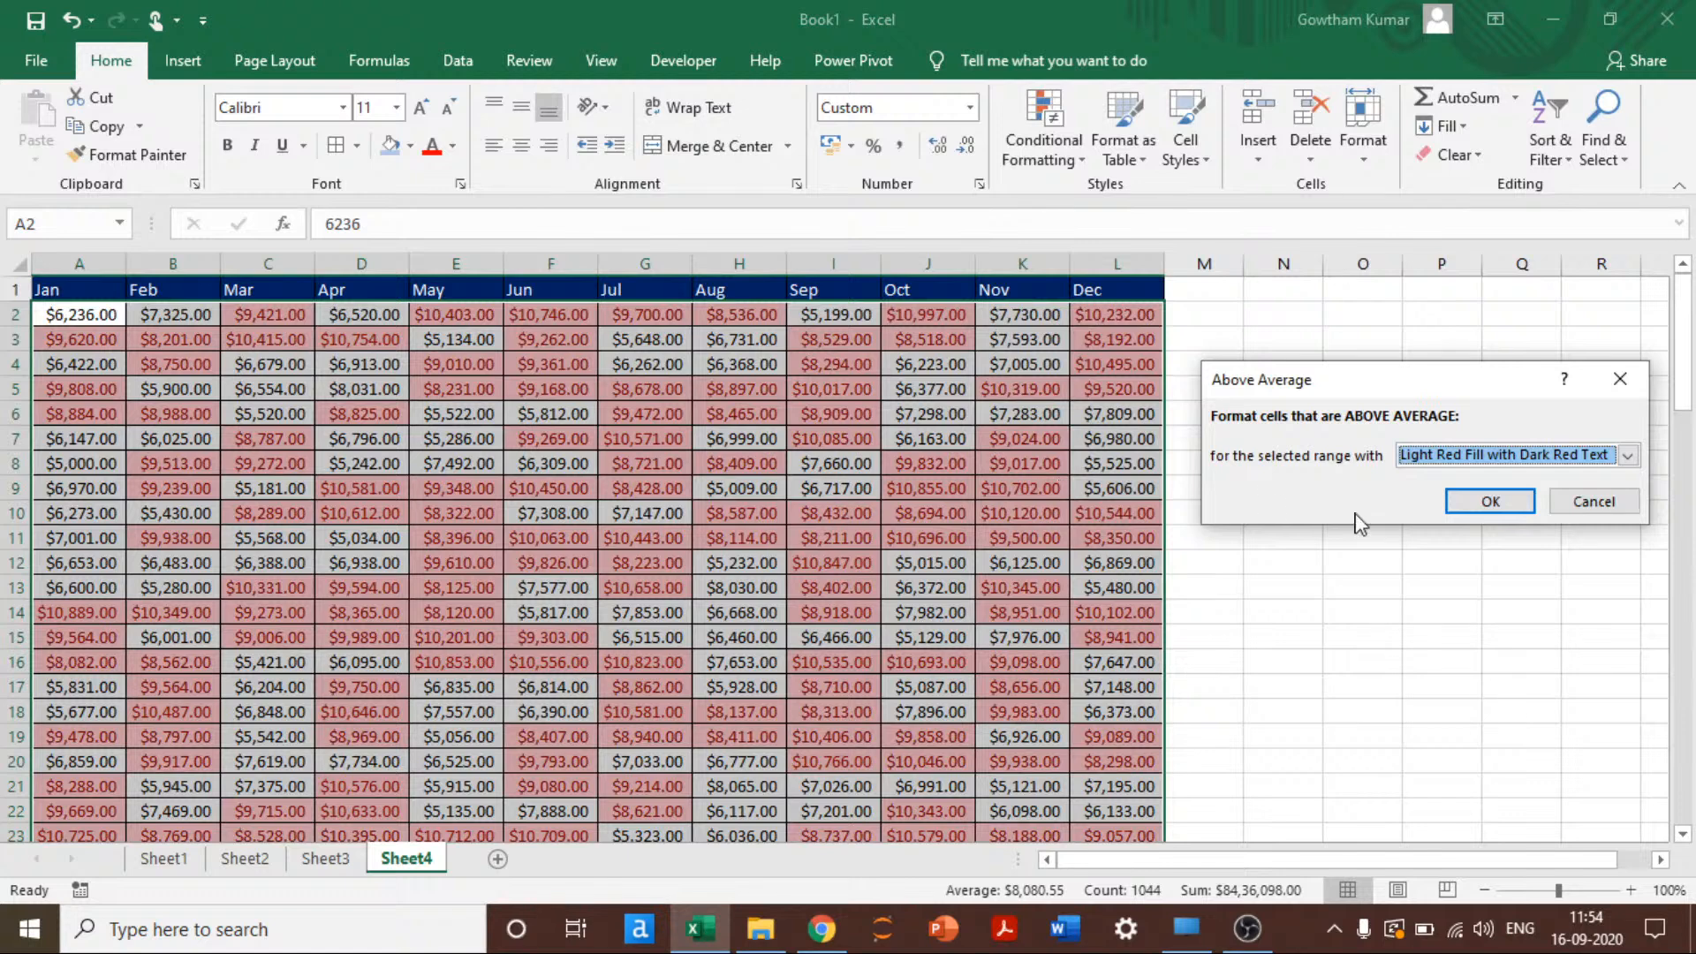
click(1490, 501)
click(610, 458)
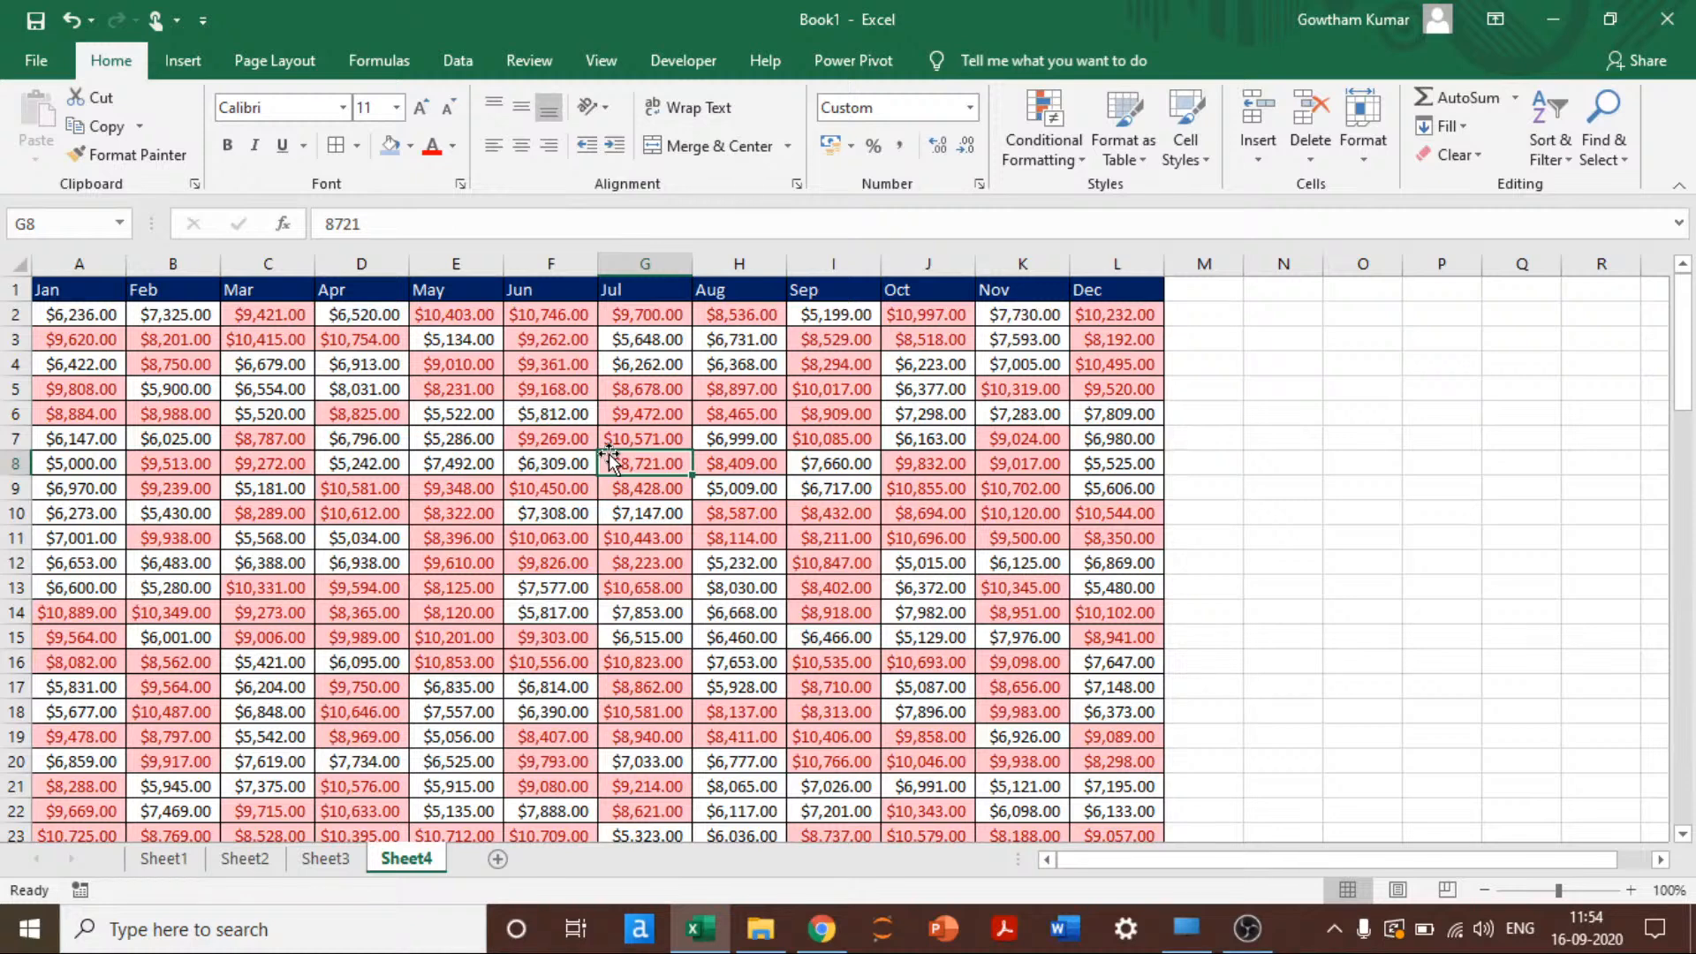
Step: Return to cell A1 on Sheet4 and go back to the product and year table on Sheet1
key(Down)
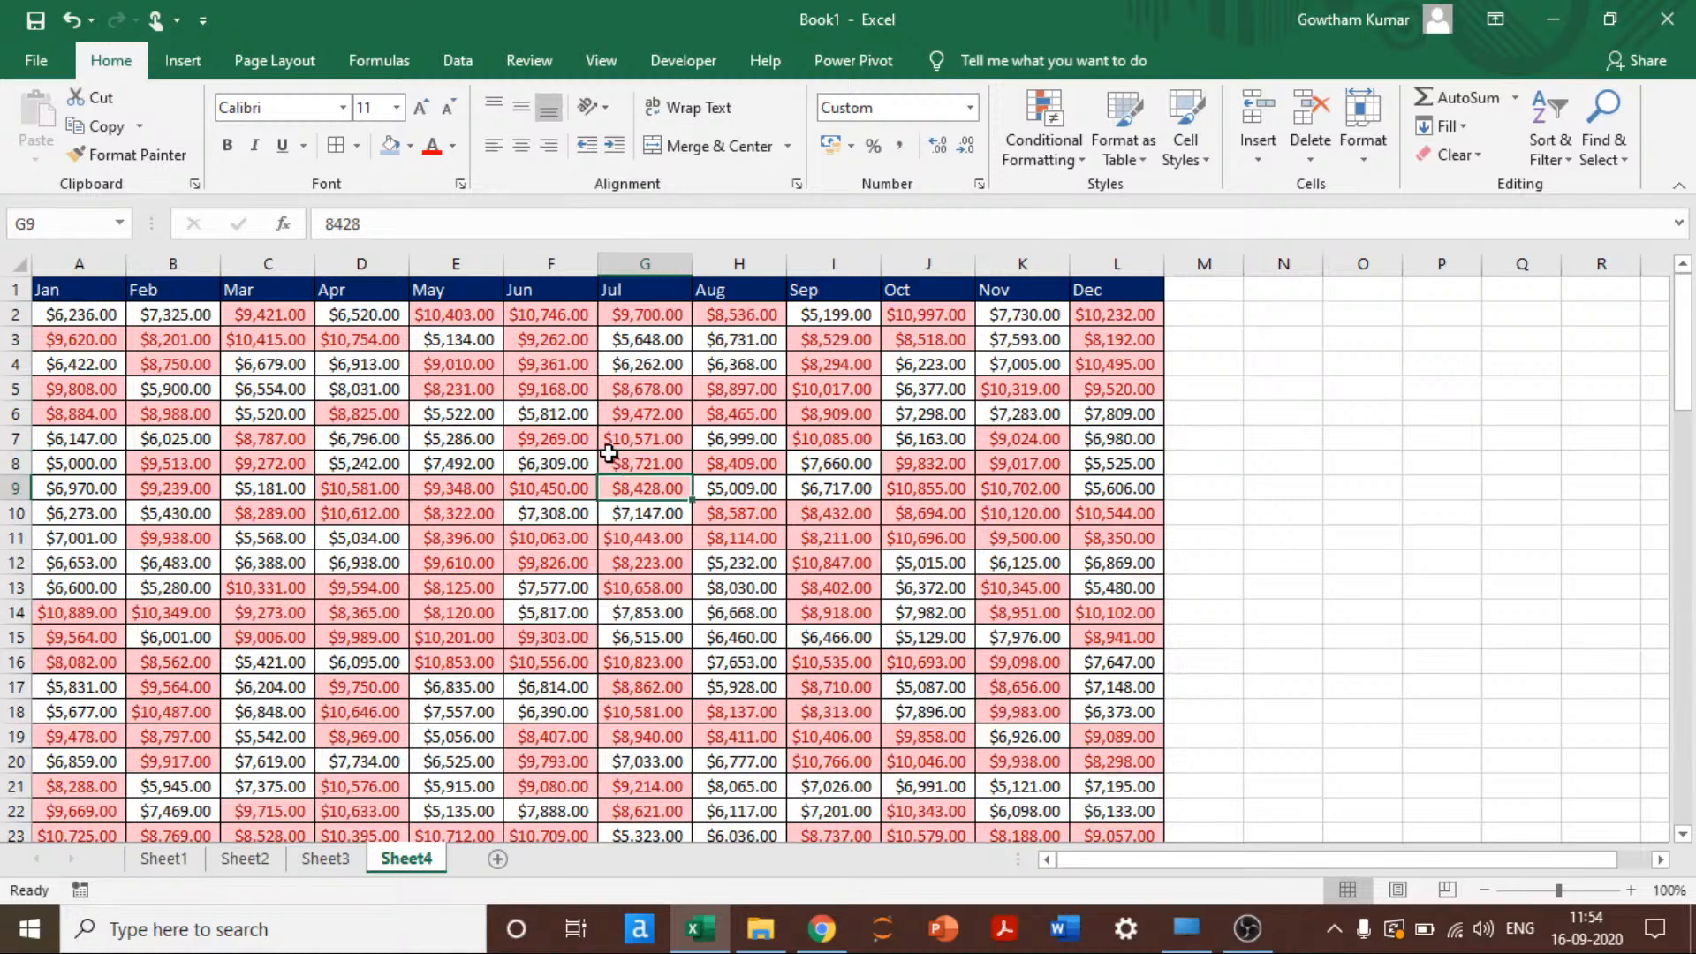
key(ctrl+Down)
key(ctrl+Up)
key(ctrl+Left)
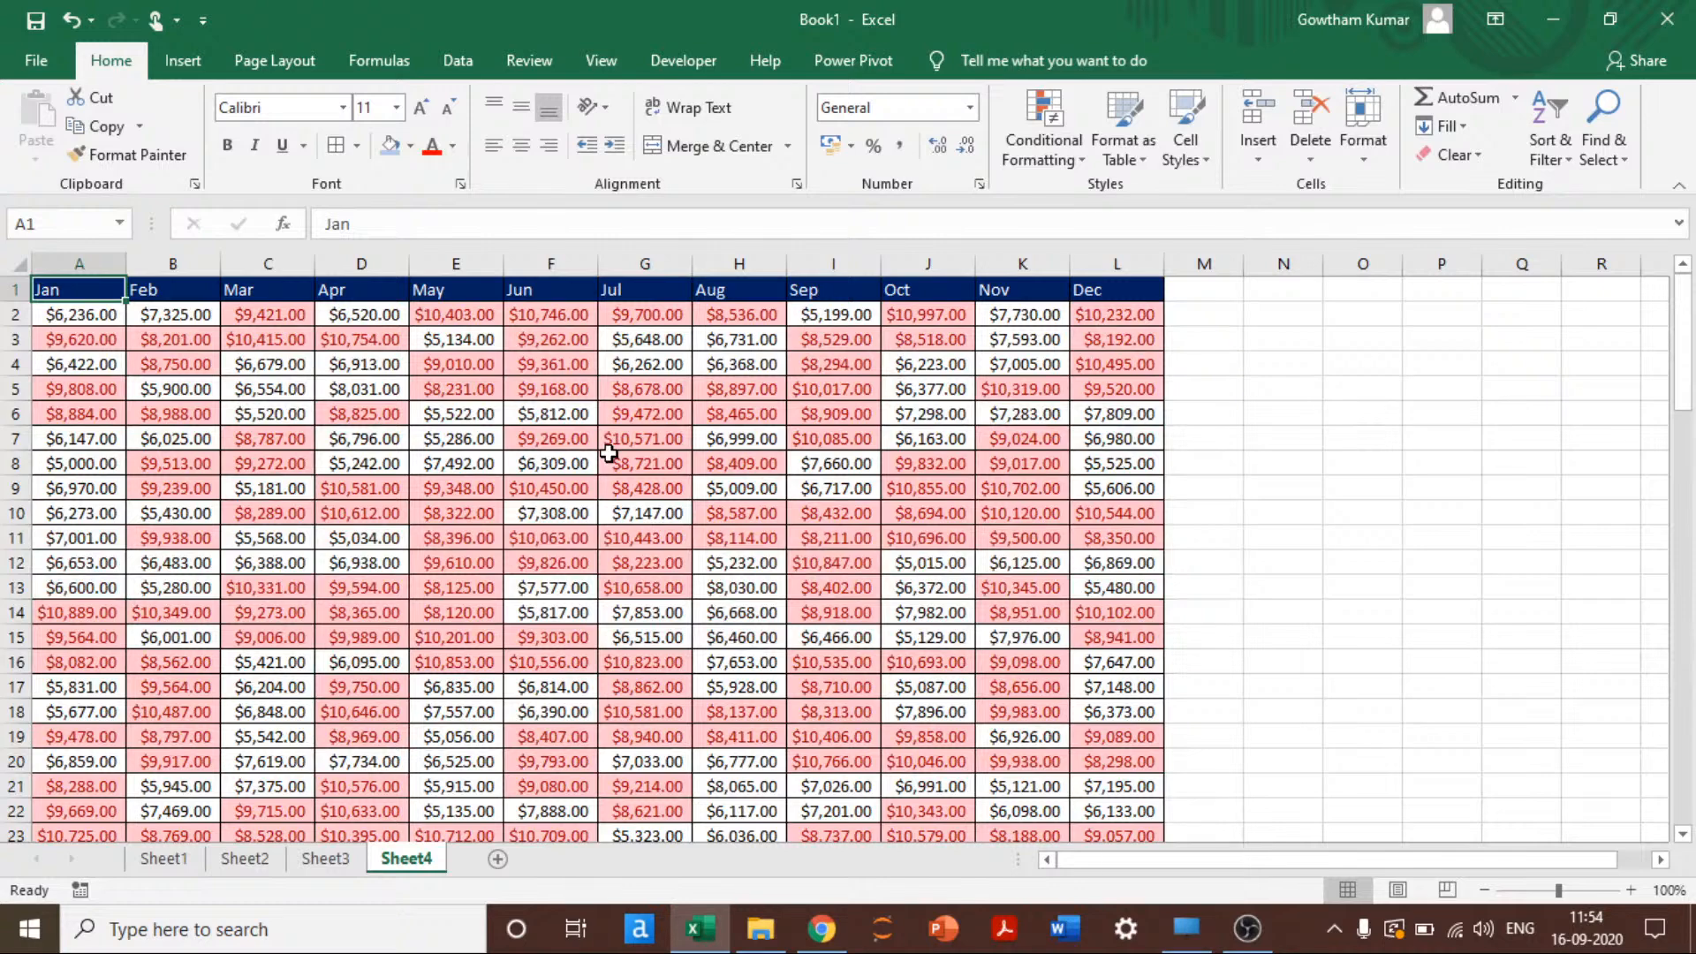
key(ctrl+Page_Up)
key(ctrl+Page_Up)
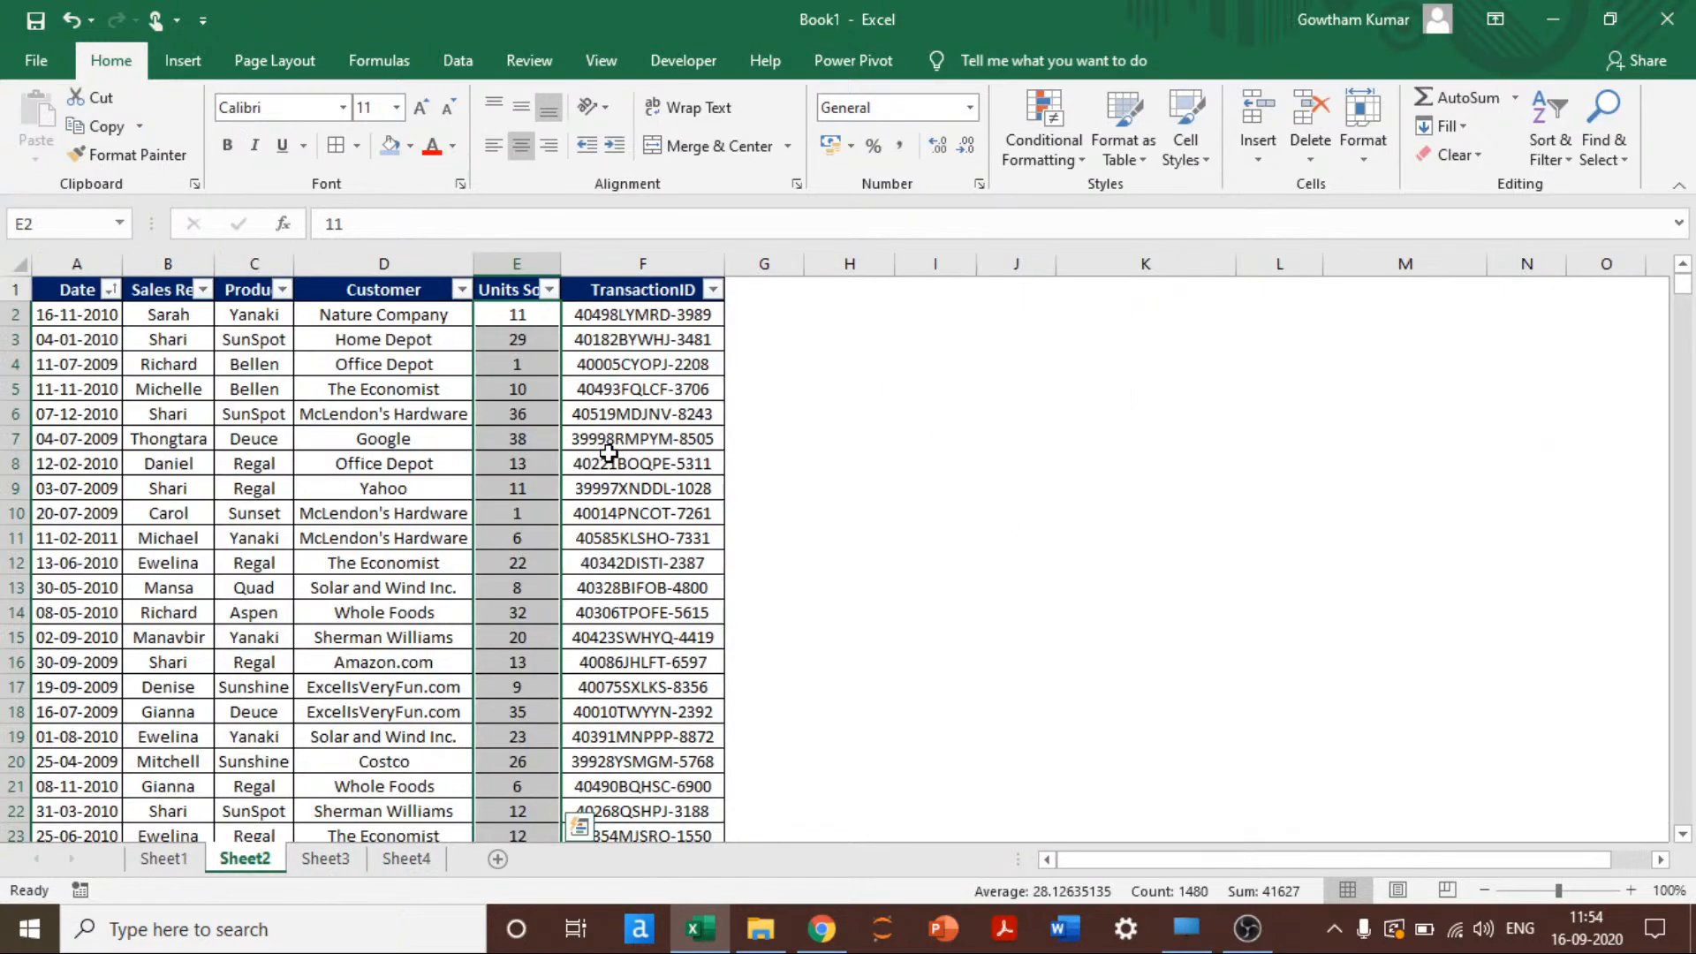
key(ctrl+Page_Up)
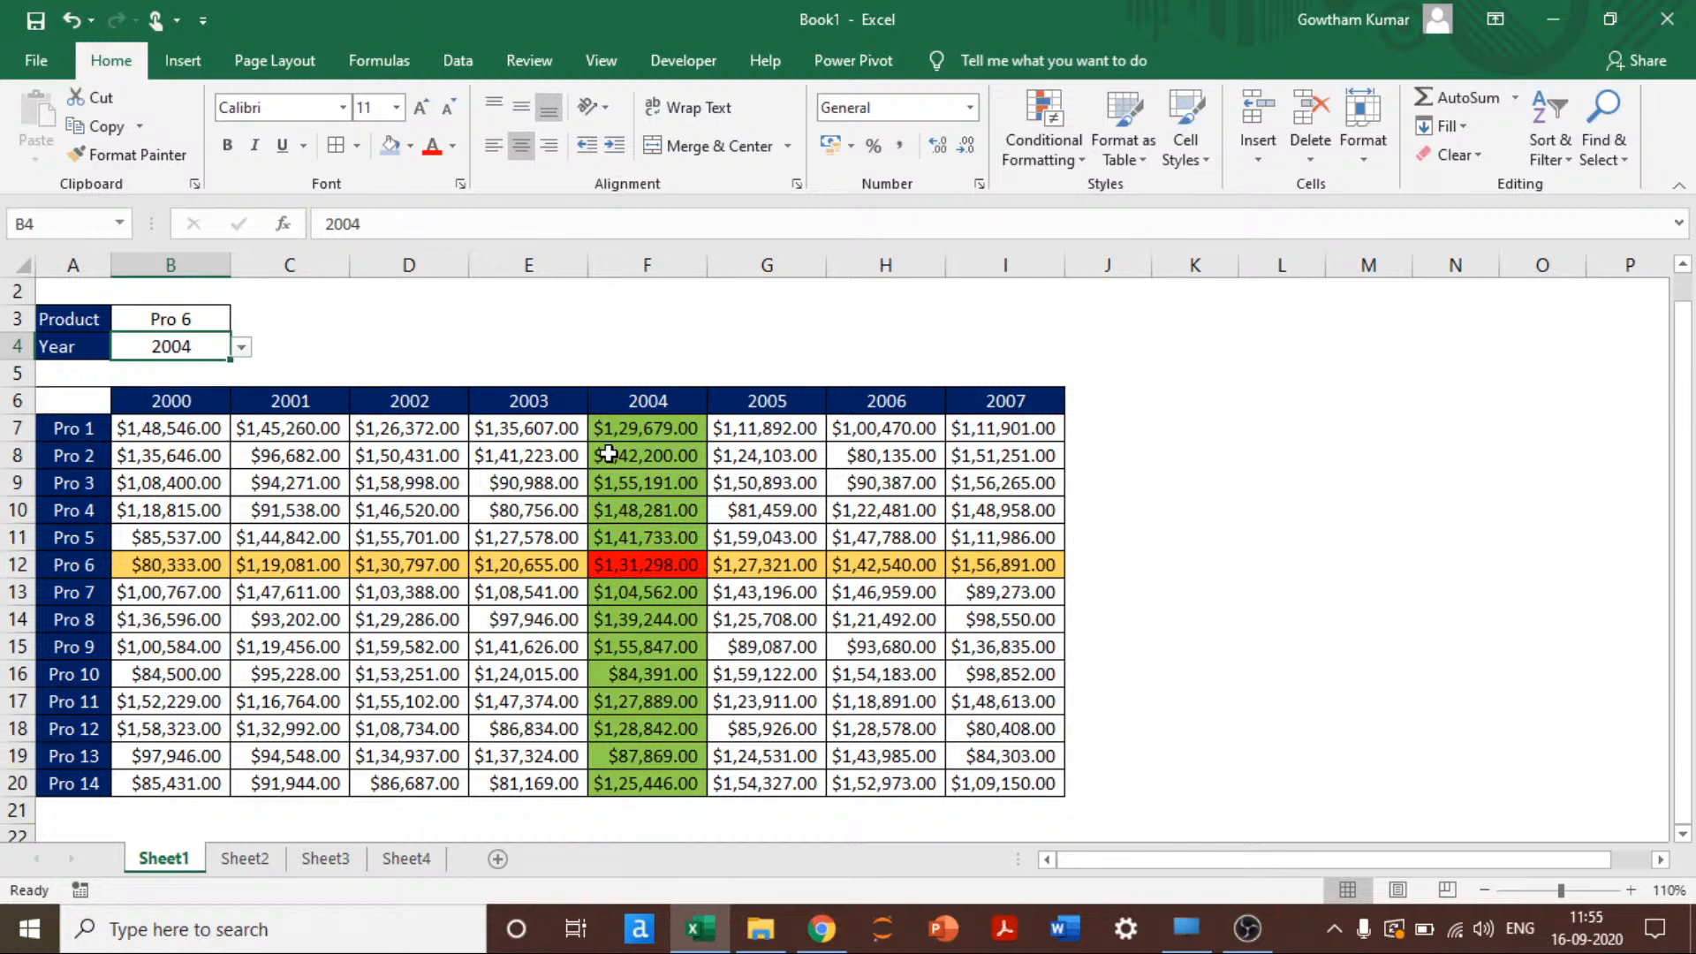
Step: Switch to the Conditional Formatting slide in the presentation and advance to the Recap slide
key(super+d)
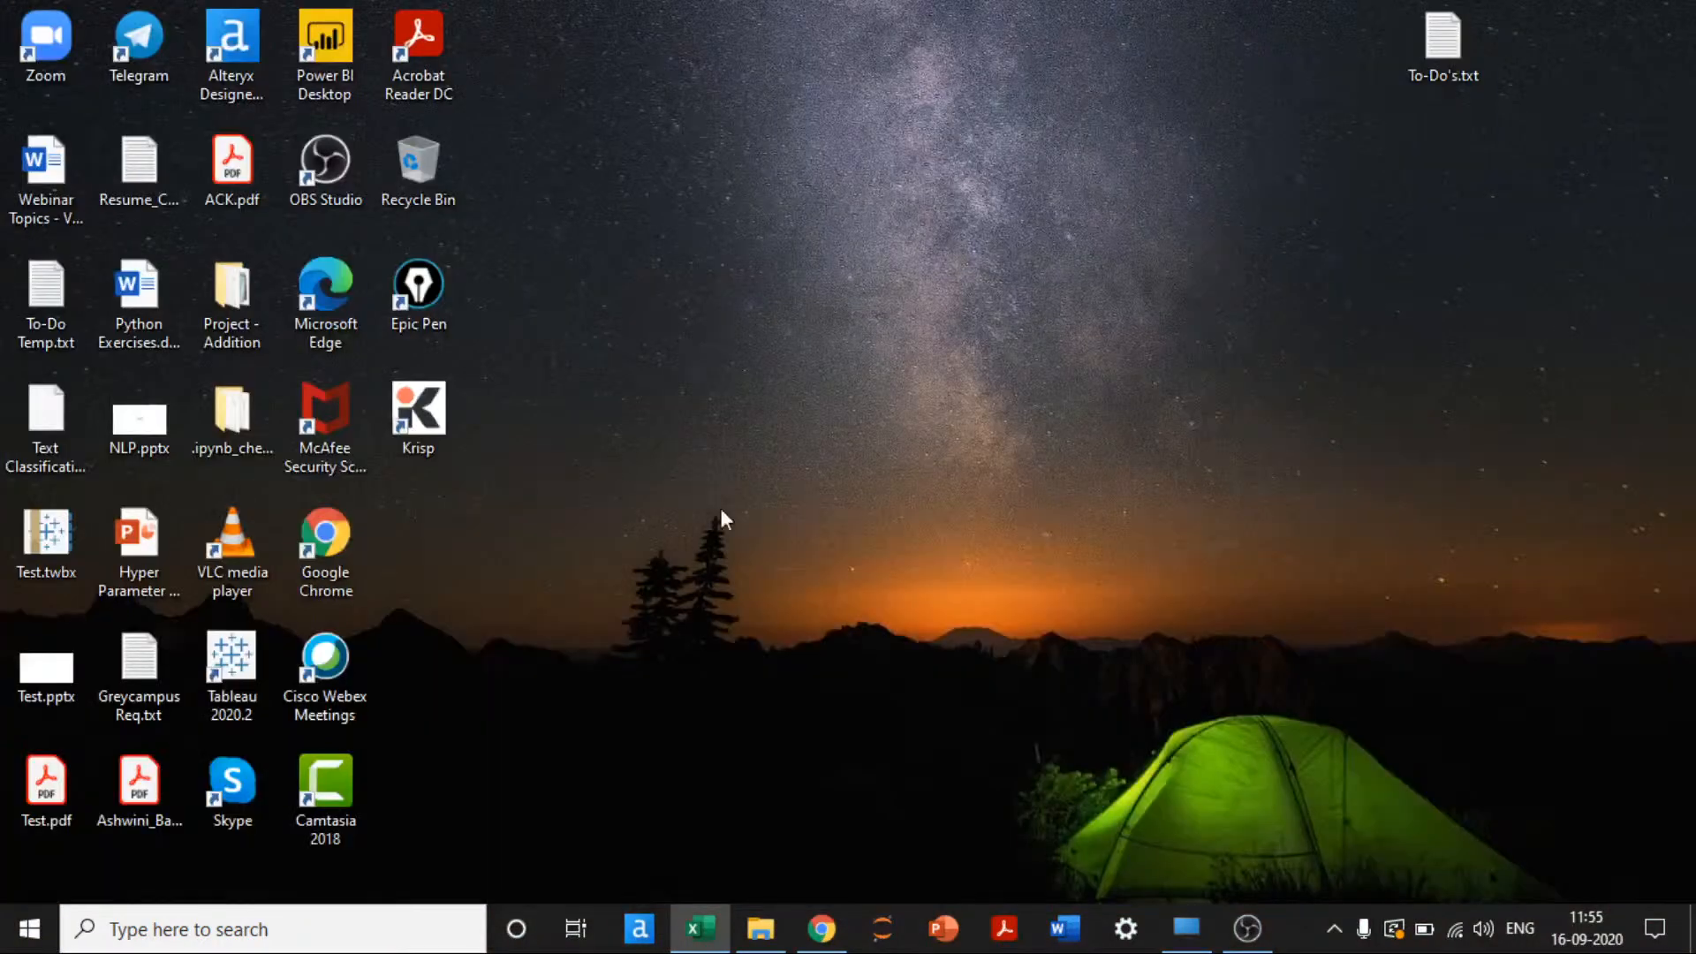
click(807, 937)
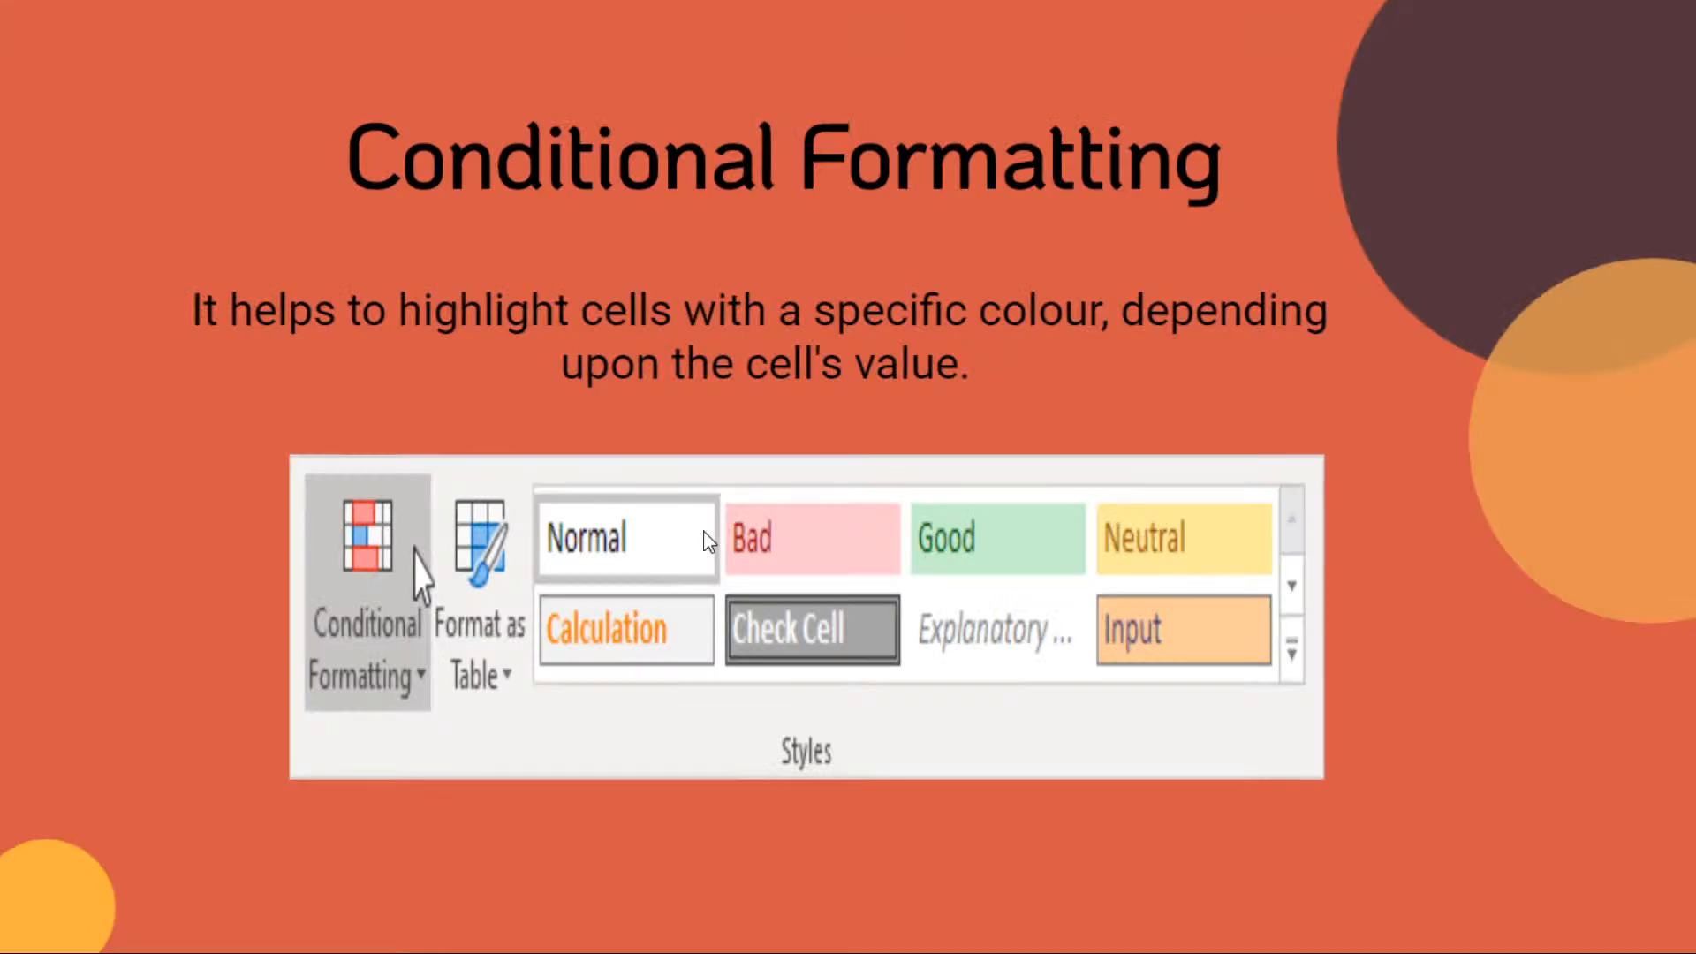
click(703, 530)
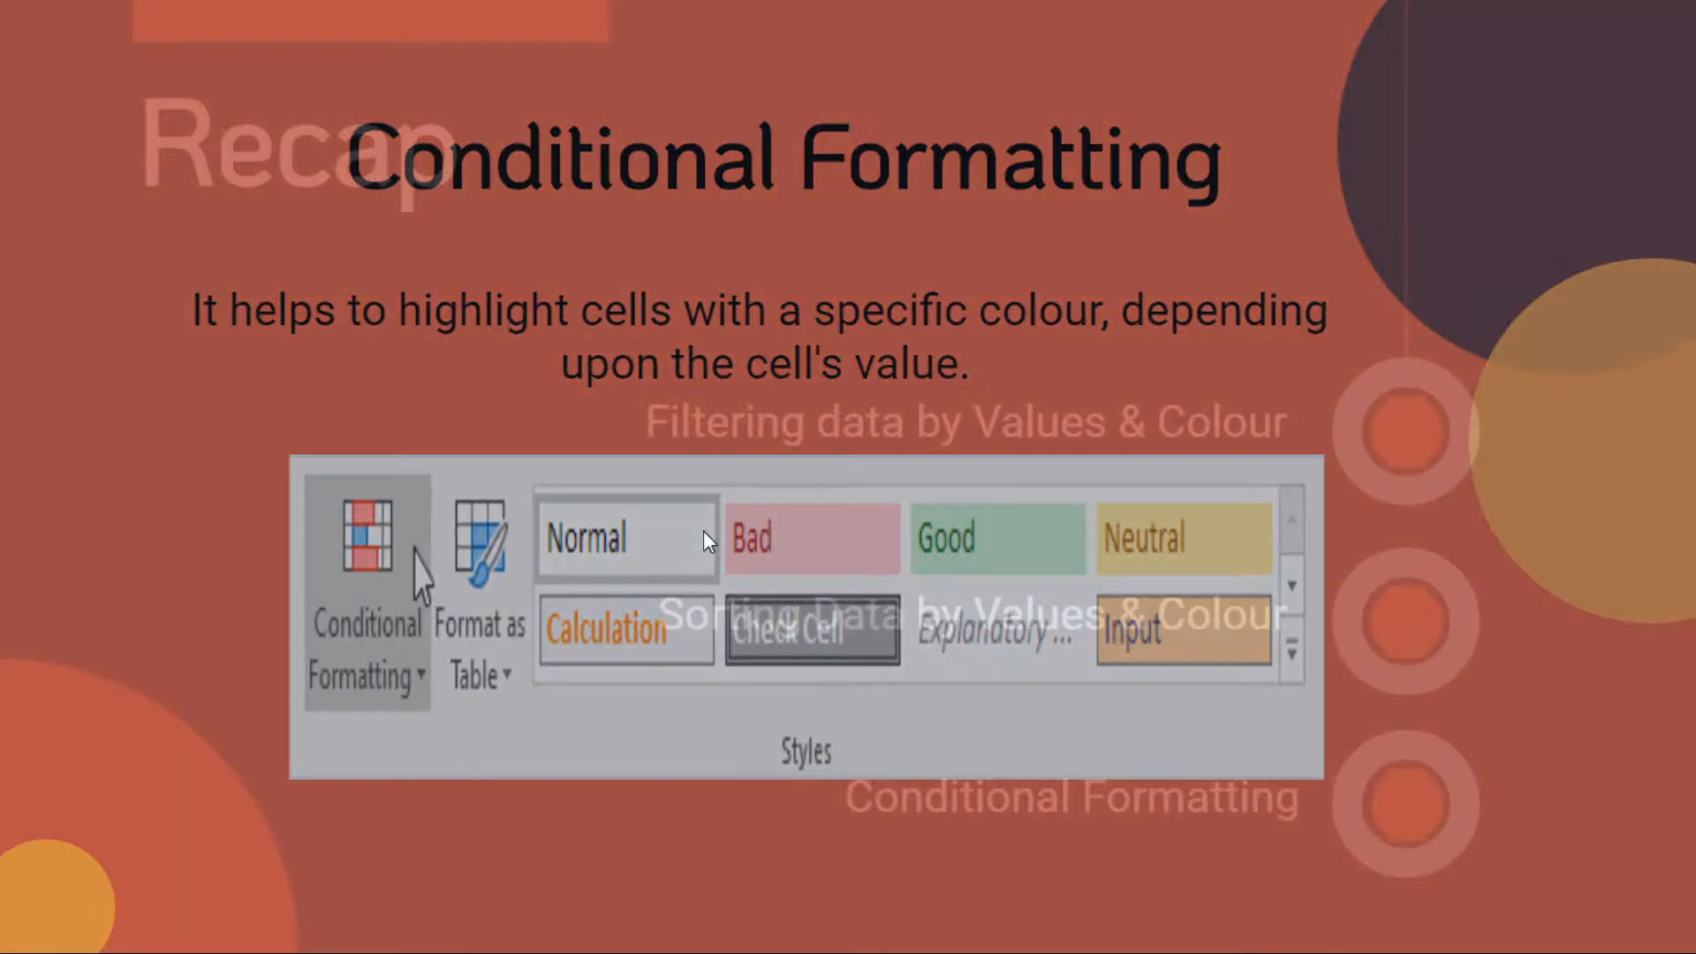